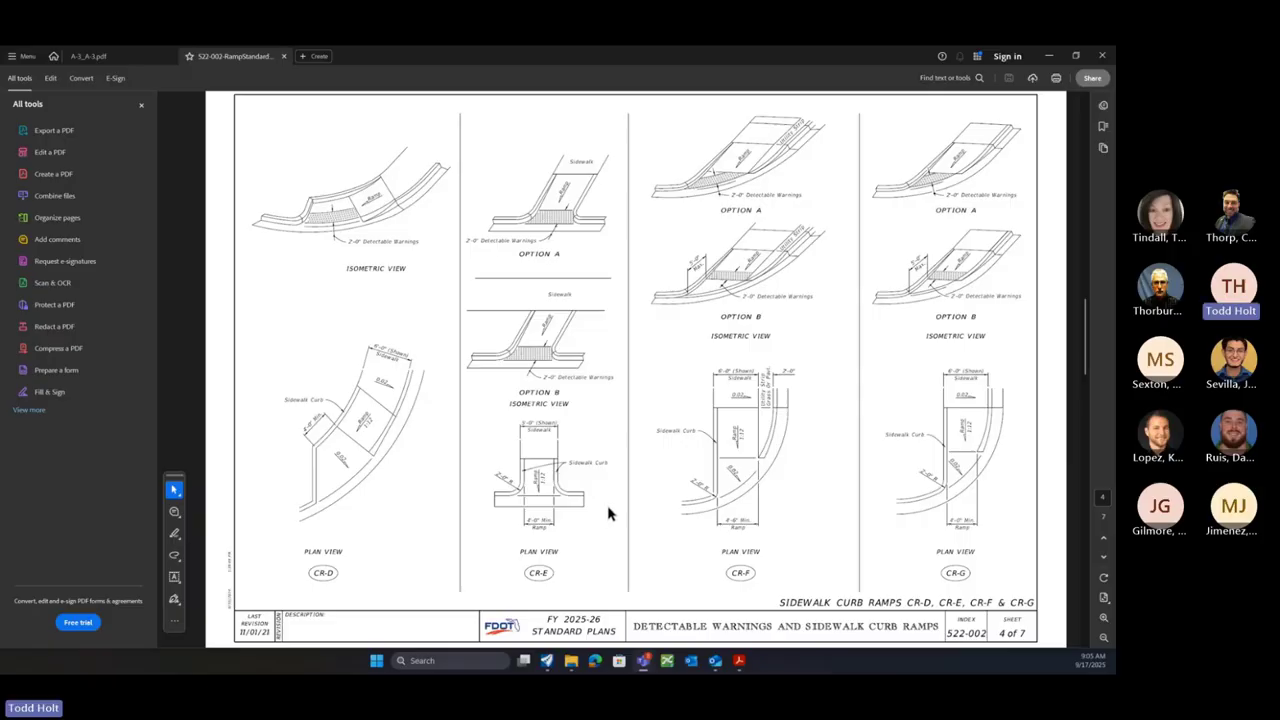
Review the FDOT curb ramp standard sheets back to the general notes, ending on the CR-A and CR-B details
{"action": "scroll", "coordinate": [609, 514], "scroll_direction": "up", "scroll_amount": 3}
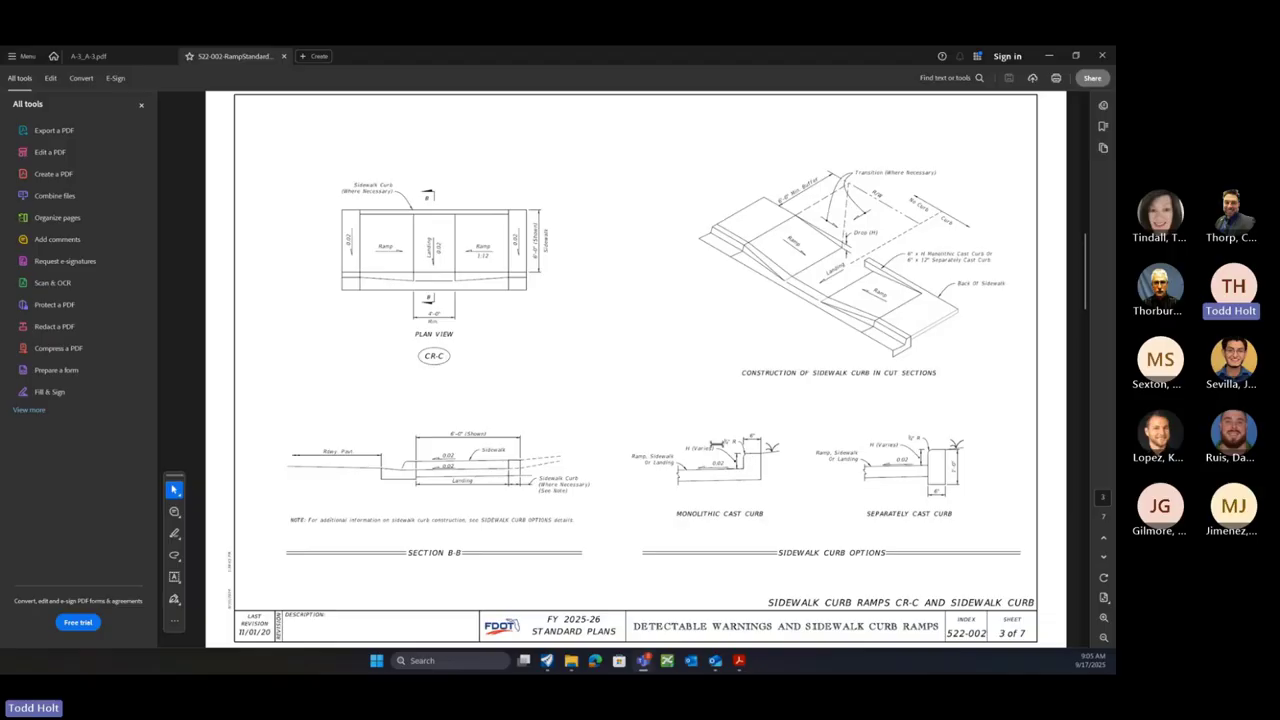
{"action": "scroll", "coordinate": [743, 449], "scroll_direction": "up", "scroll_amount": 2}
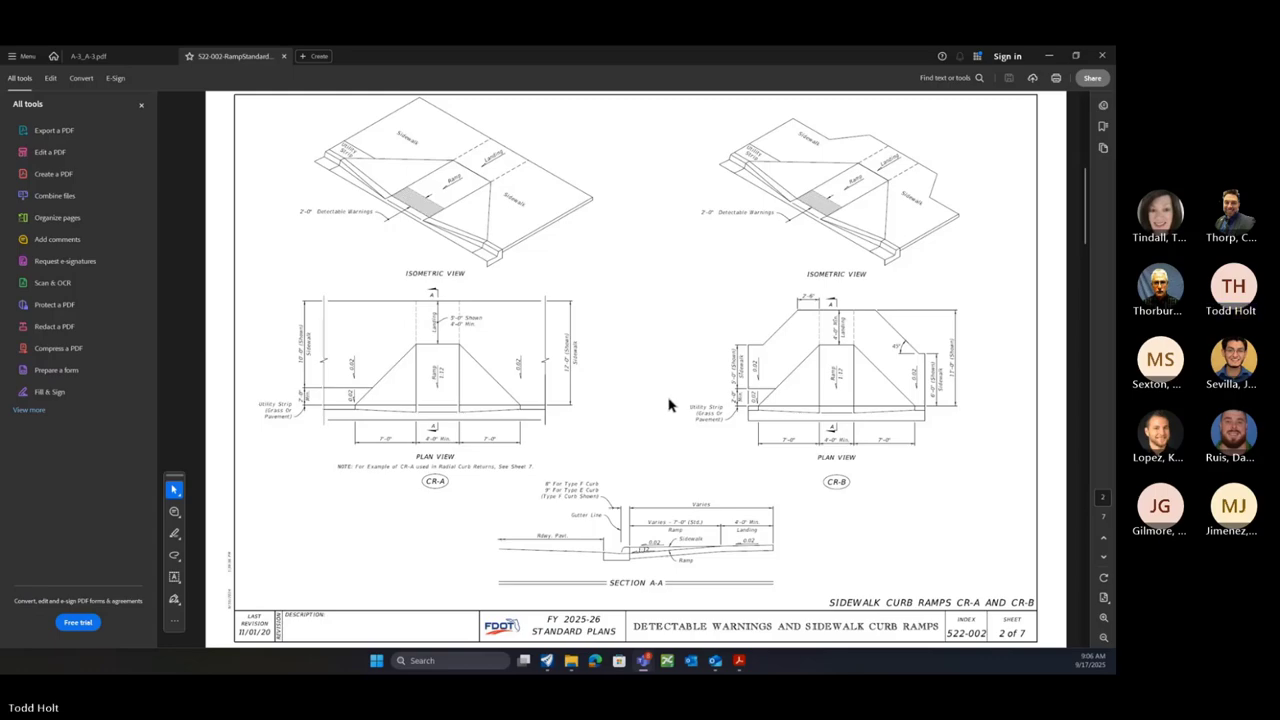
{"action": "scroll", "coordinate": [670, 402], "scroll_direction": "up", "scroll_amount": 1}
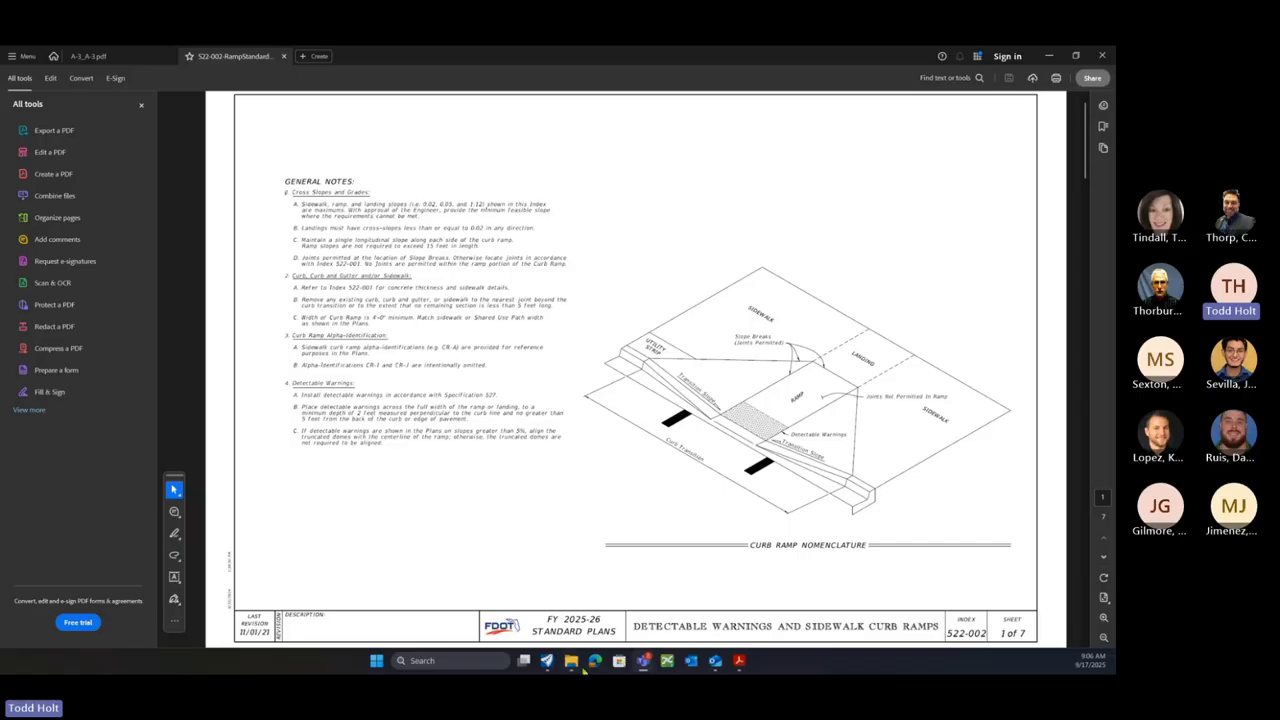
{"action": "mouse_move", "coordinate": [577, 667]}
{"action": "scroll", "coordinate": [665, 571], "scroll_direction": "down", "scroll_amount": 3}
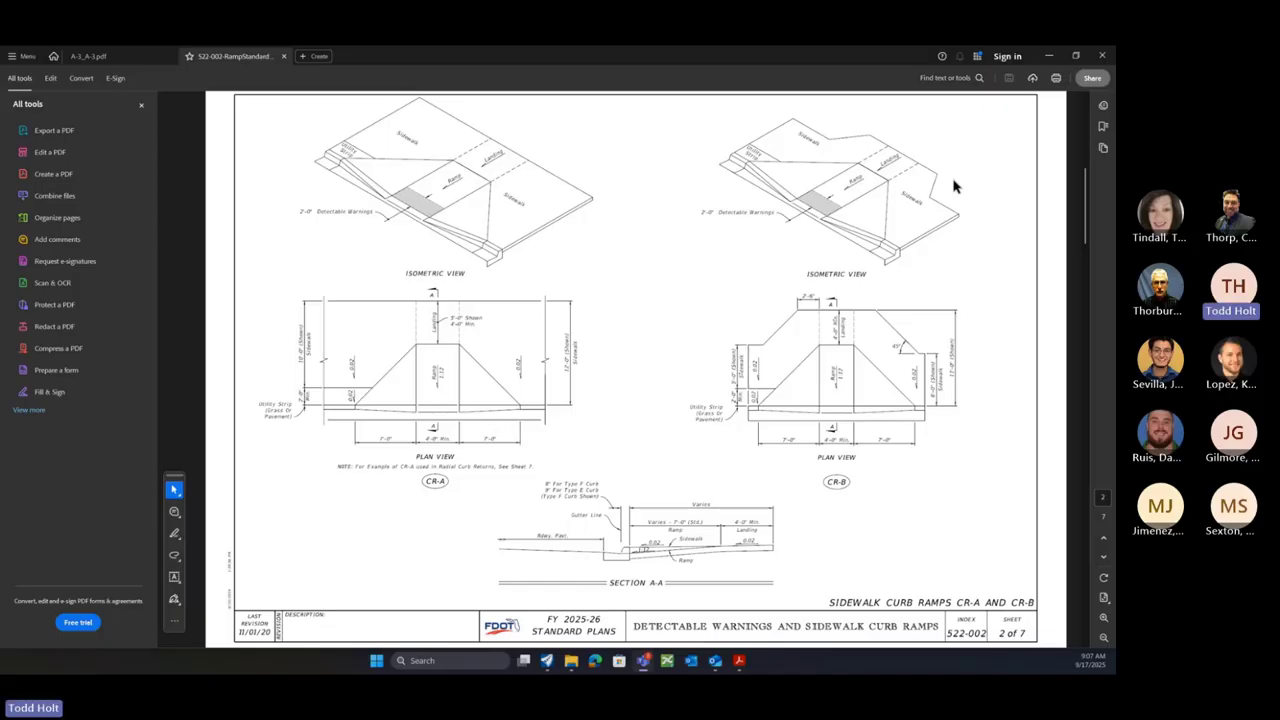
Switch to OpenRoads Designer and inspect the modeled ramp in 3D, highlighting the Skewed Curb Ramp civil cell's geometry
{"action": "left_click", "coordinate": [1050, 57]}
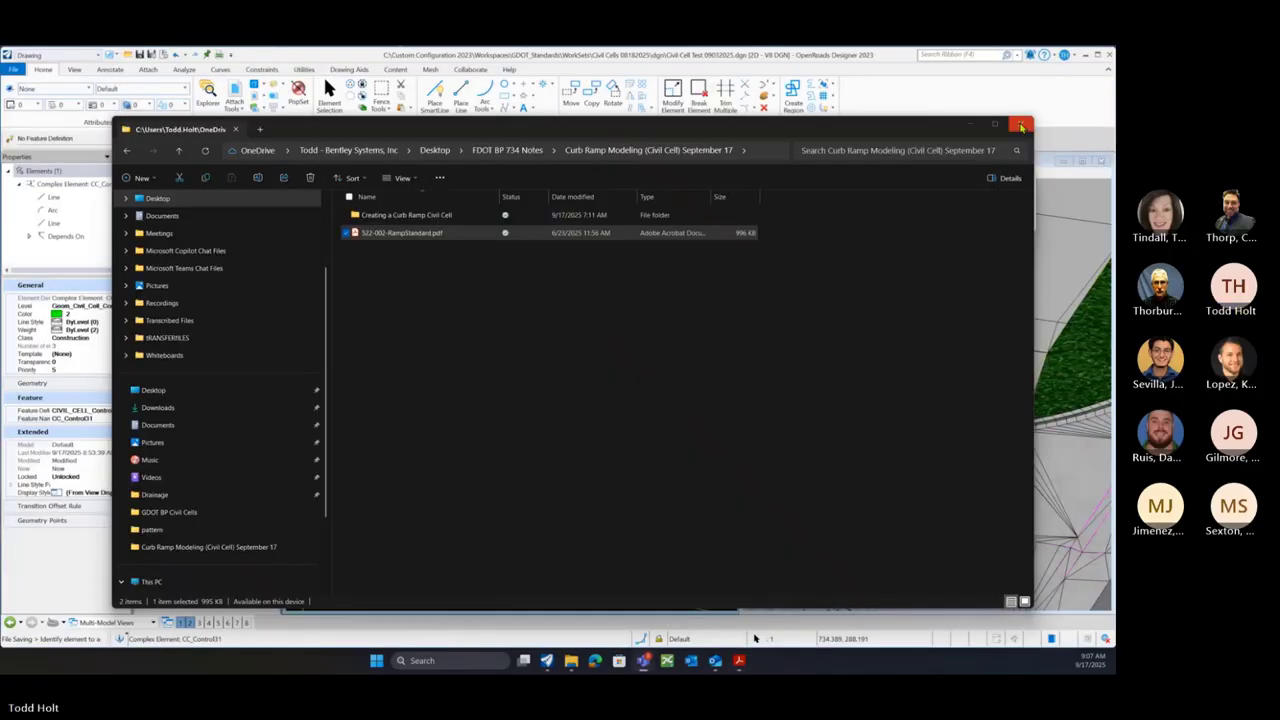
{"action": "left_click", "coordinate": [1021, 127]}
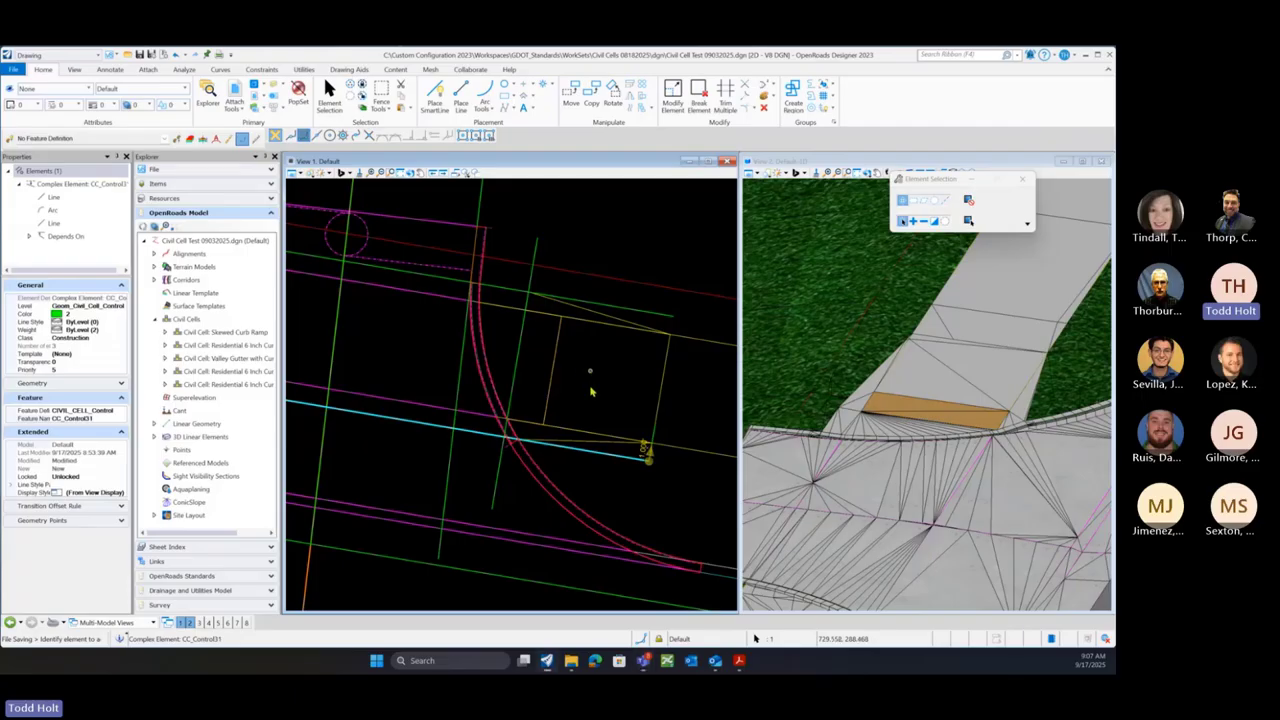
{"action": "scroll", "coordinate": [951, 378], "scroll_direction": "down", "scroll_amount": 2}
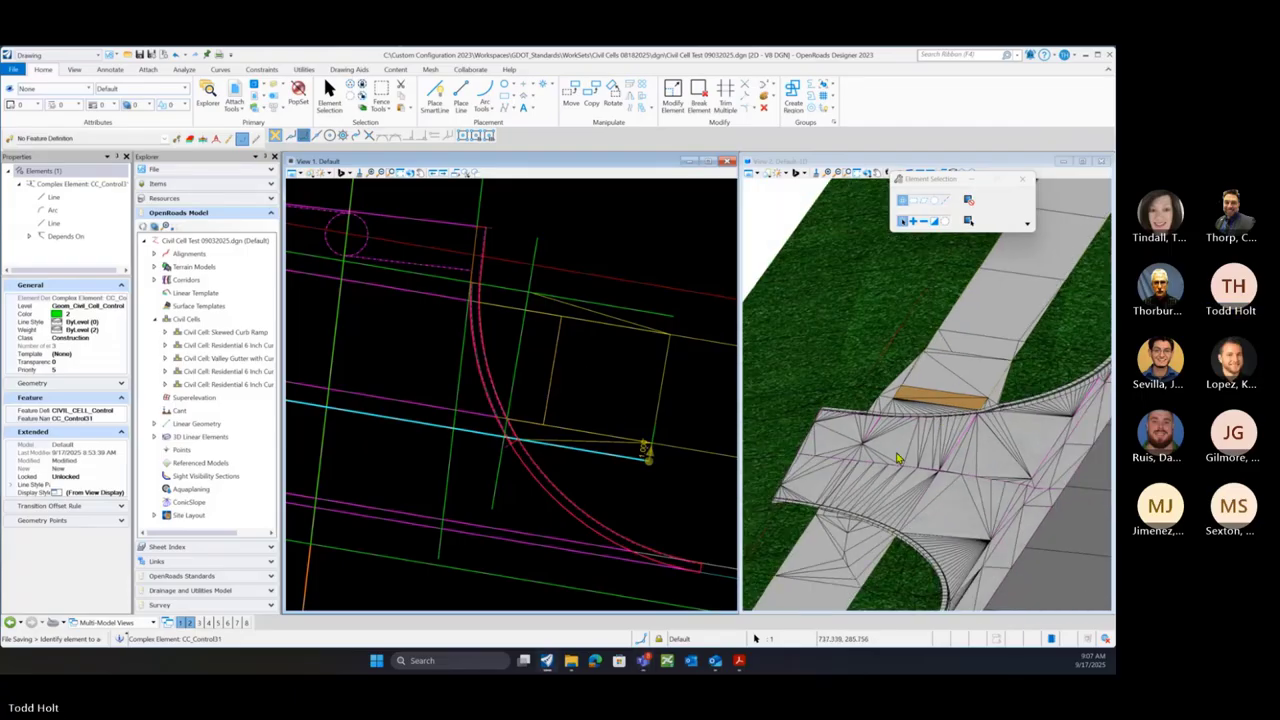
{"action": "scroll", "coordinate": [484, 308], "scroll_direction": "down", "scroll_amount": 1}
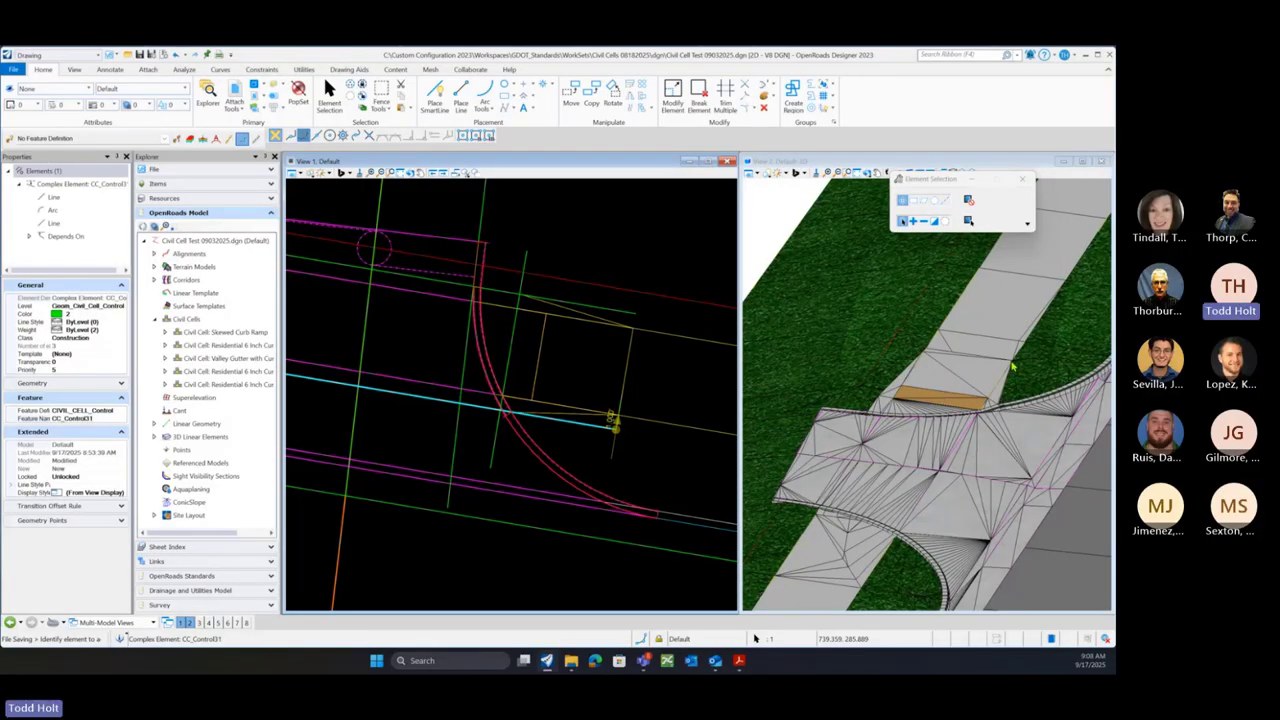
{"action": "scroll", "coordinate": [1012, 368], "scroll_direction": "up", "scroll_amount": 1}
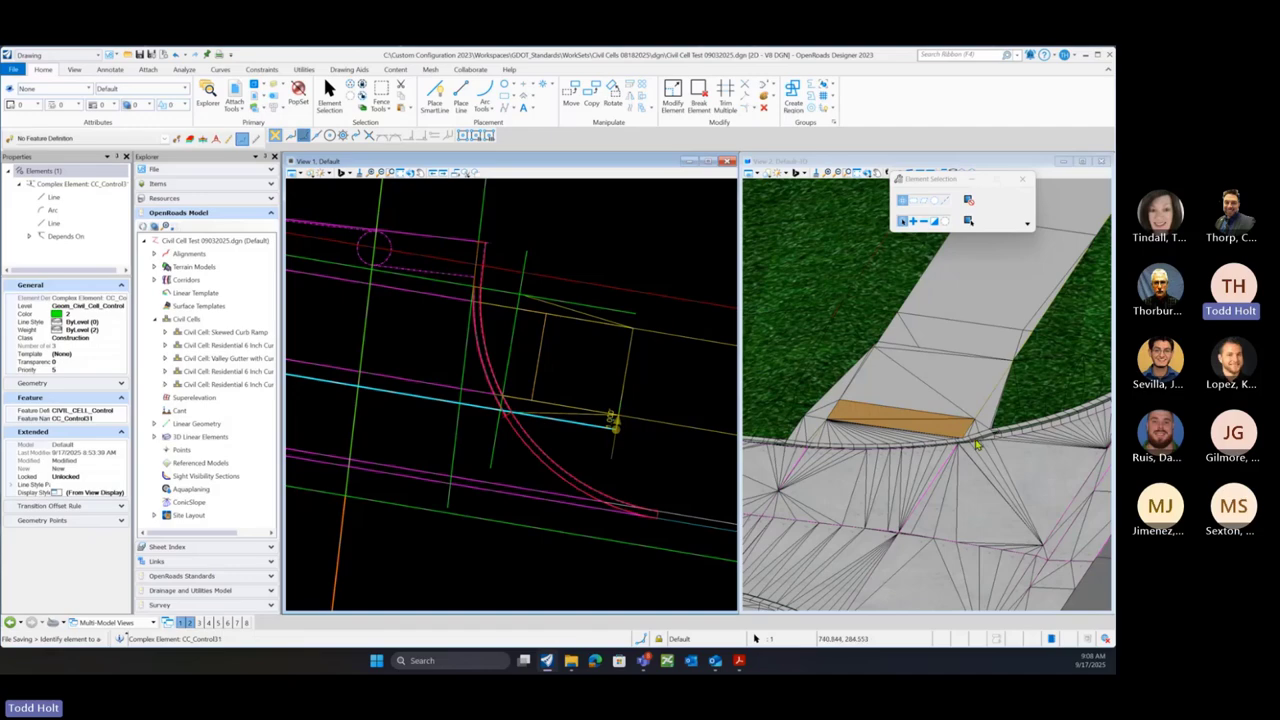
{"action": "left_click", "coordinate": [242, 333]}
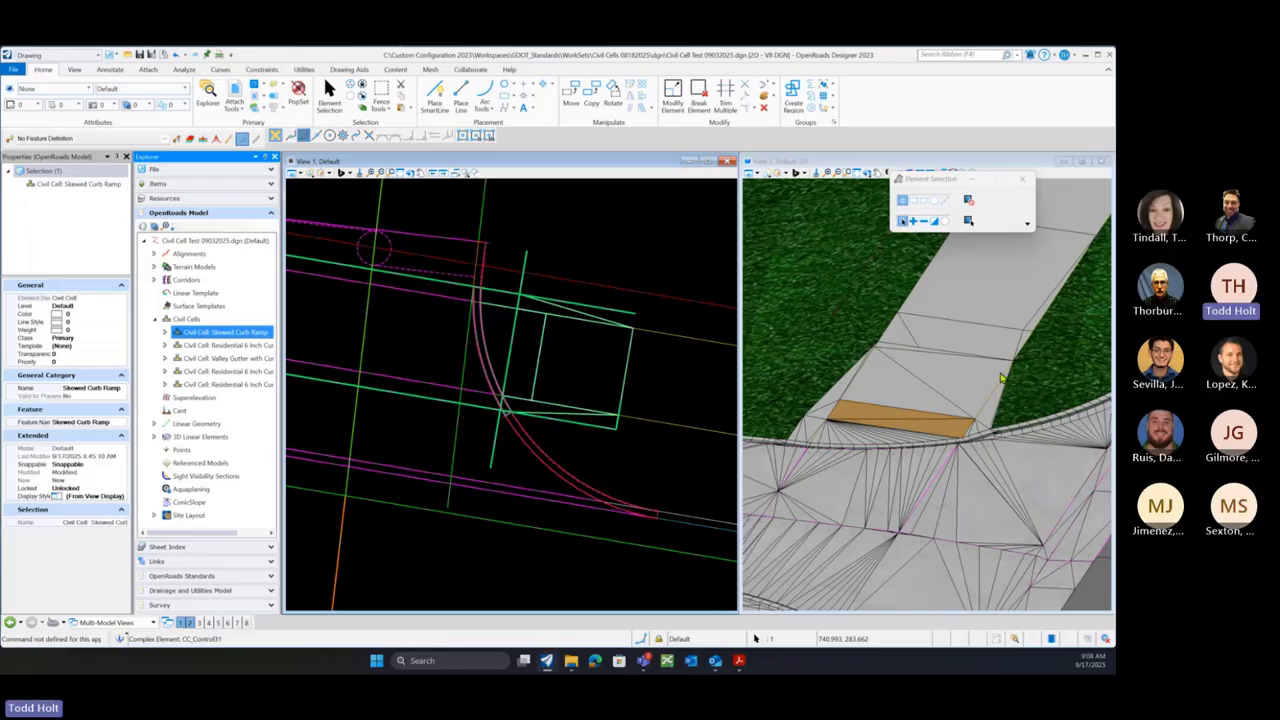
{"action": "left_click", "coordinate": [1022, 180]}
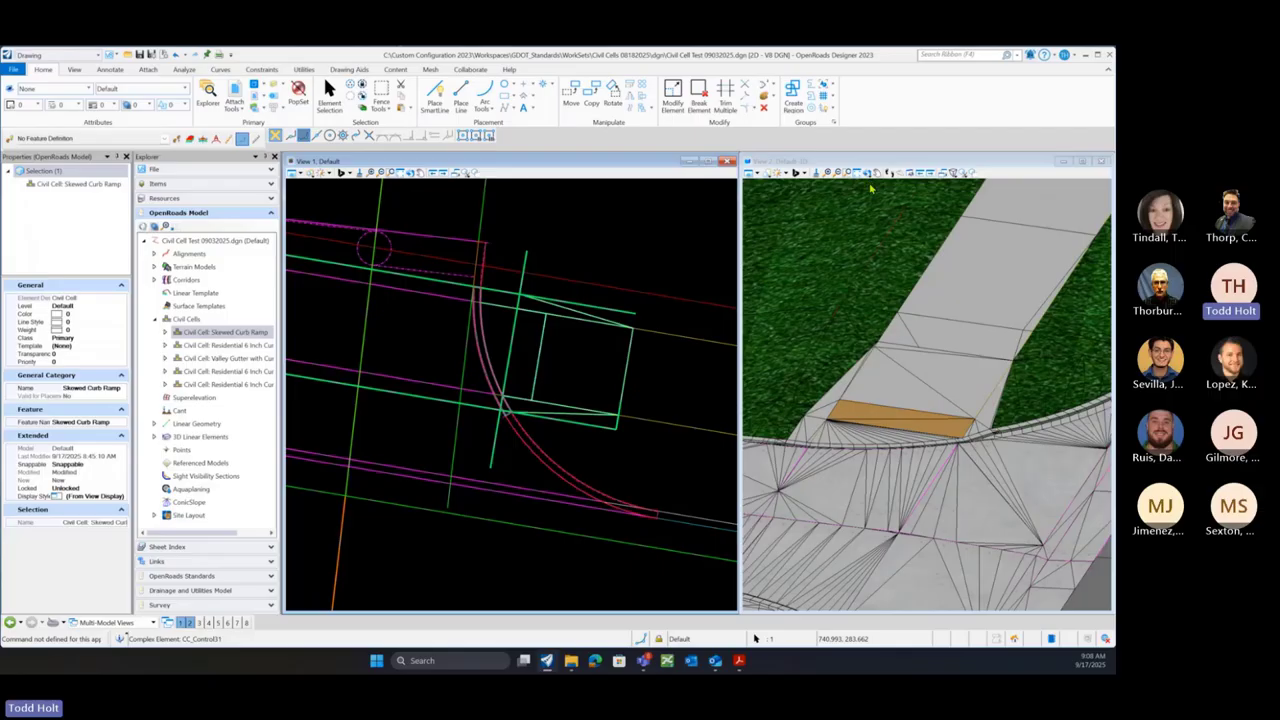
{"action": "left_click", "coordinate": [600, 378]}
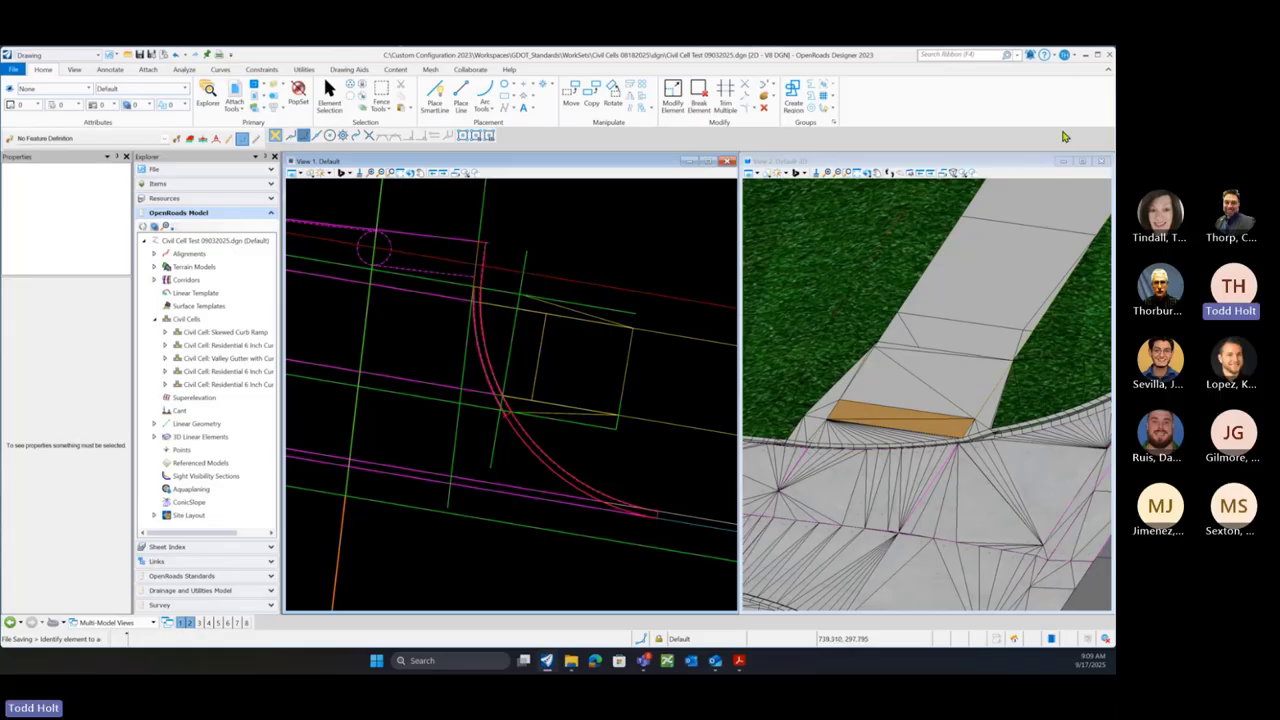
Close OpenRoads Designer and open the "Curb Ramp Modeling (Civil Cell) September 17" folder in File Explorer
{"action": "left_click", "coordinate": [1109, 57]}
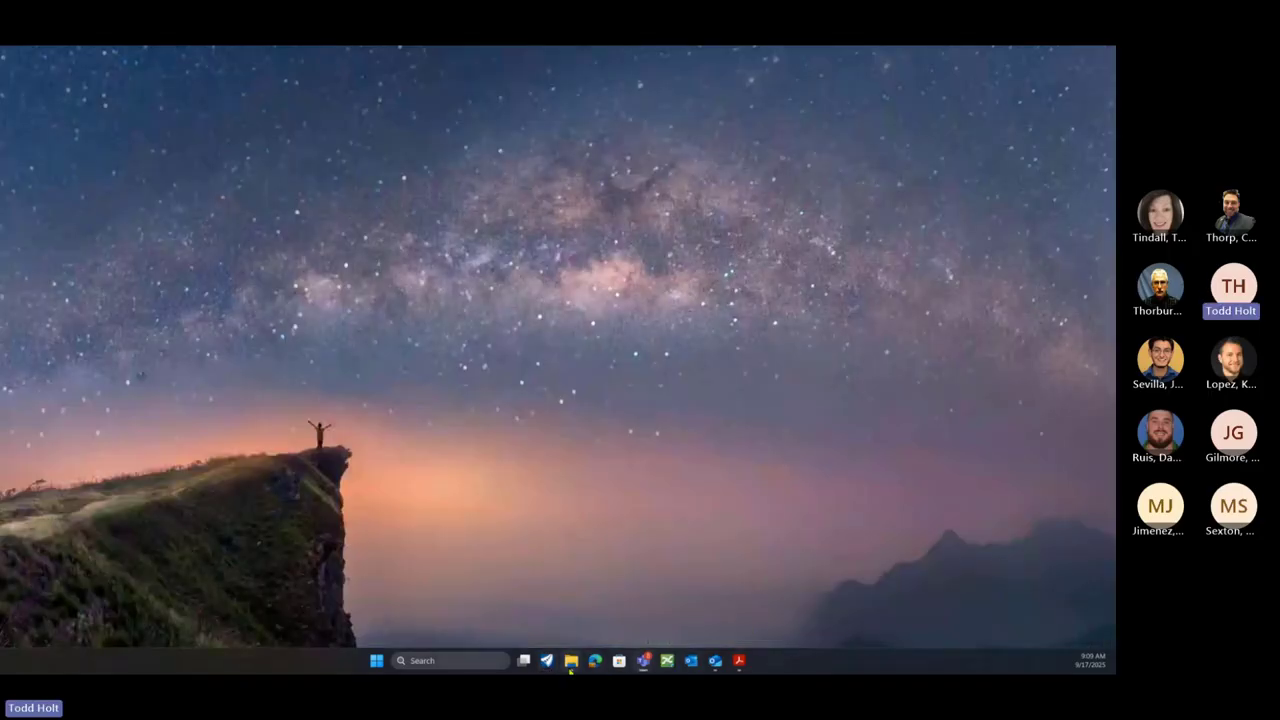
{"action": "mouse_move", "coordinate": [571, 662]}
{"action": "left_click", "coordinate": [642, 611]}
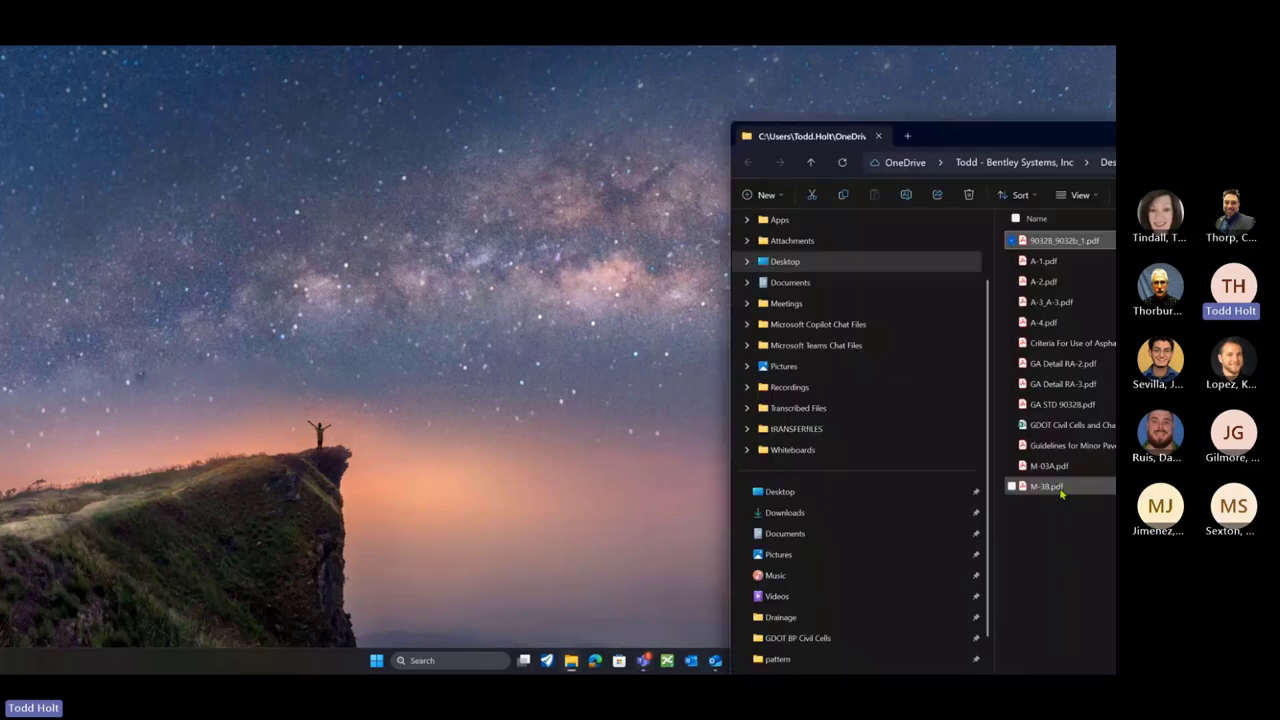
{"action": "left_click_drag", "start_coordinate": [1041, 140], "coordinate": [429, 143]}
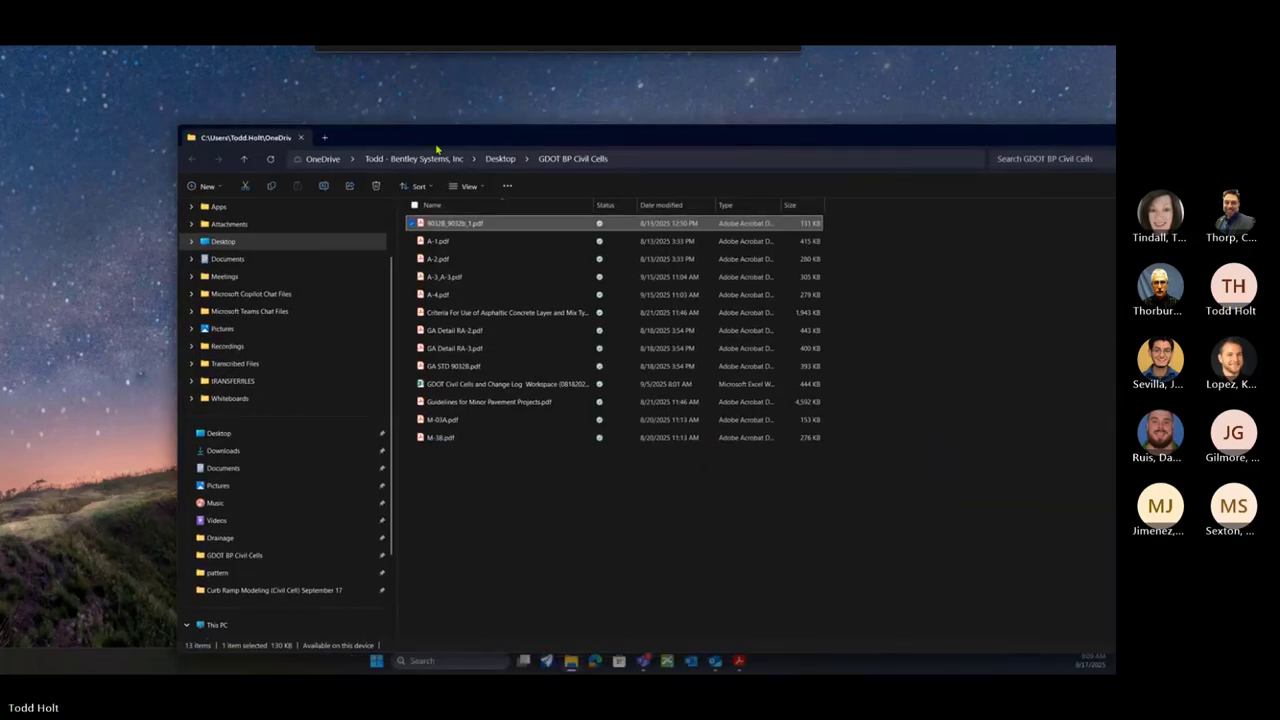
{"action": "left_click", "coordinate": [274, 592]}
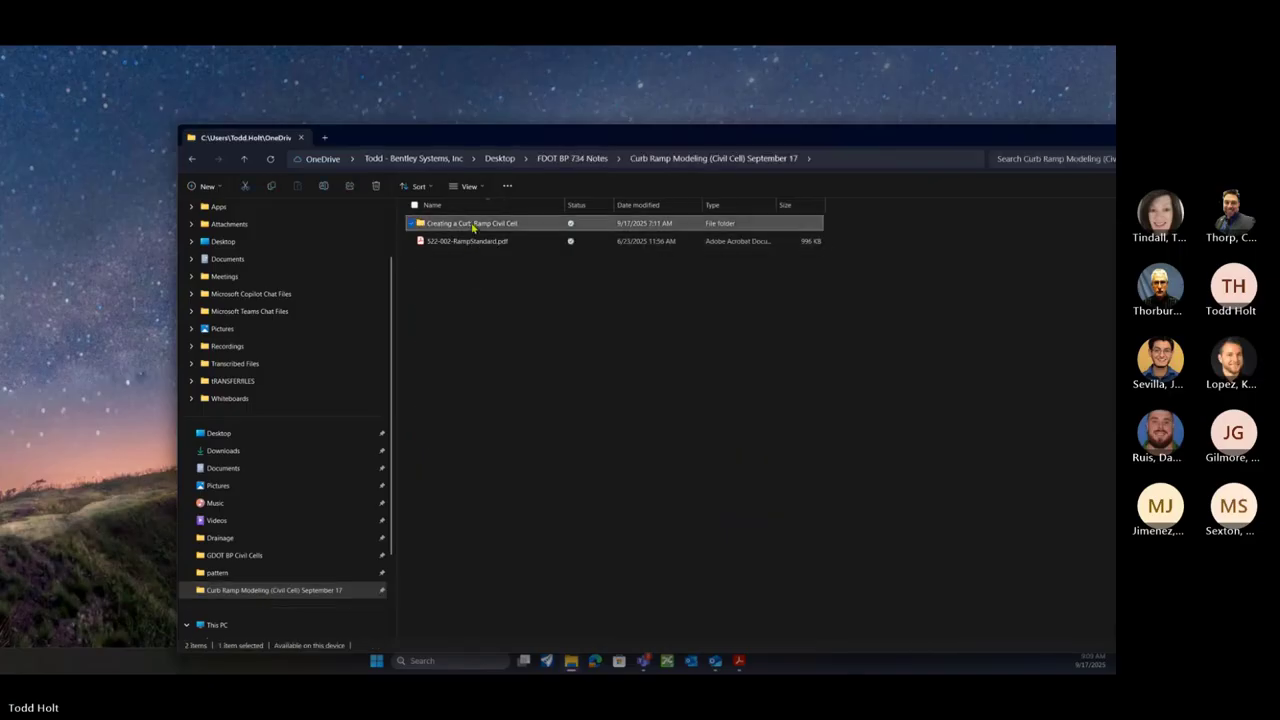
Compress the "Creating a Curb Ramp Civil Cell" folder to a ZIP file, keeping the folder's name
{"action": "right_click", "coordinate": [473, 227]}
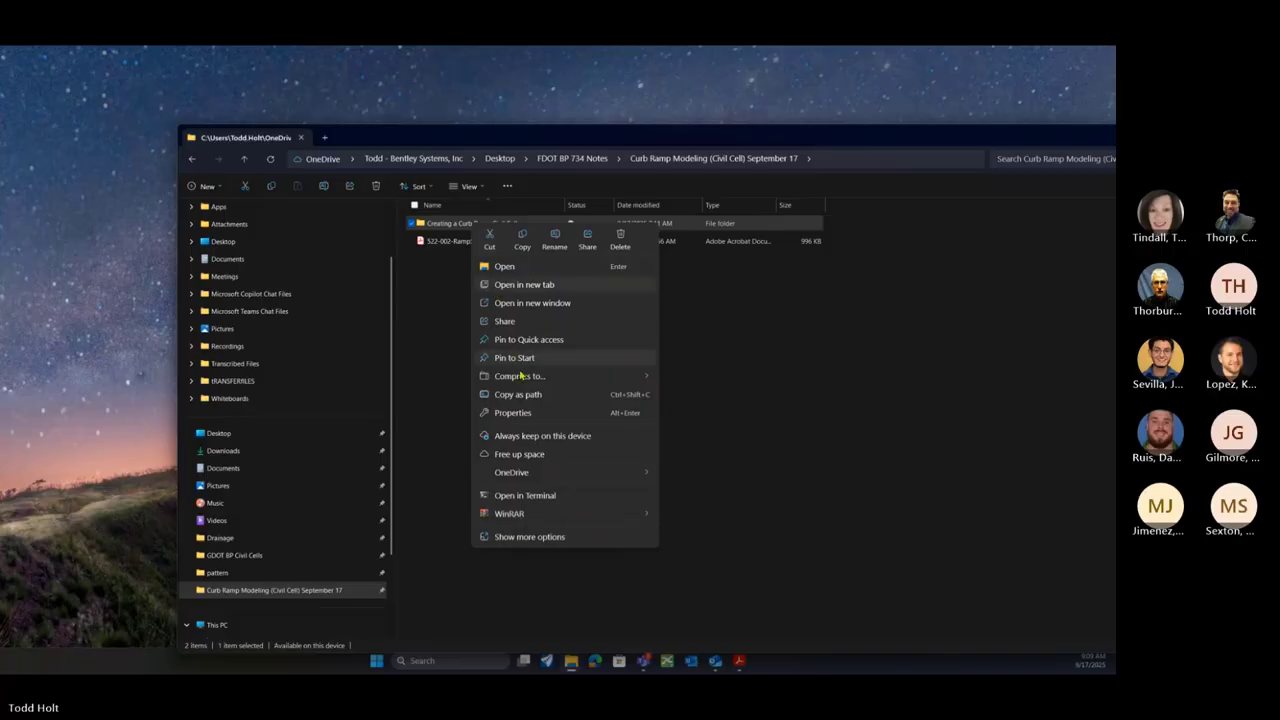
{"action": "mouse_move", "coordinate": [522, 378]}
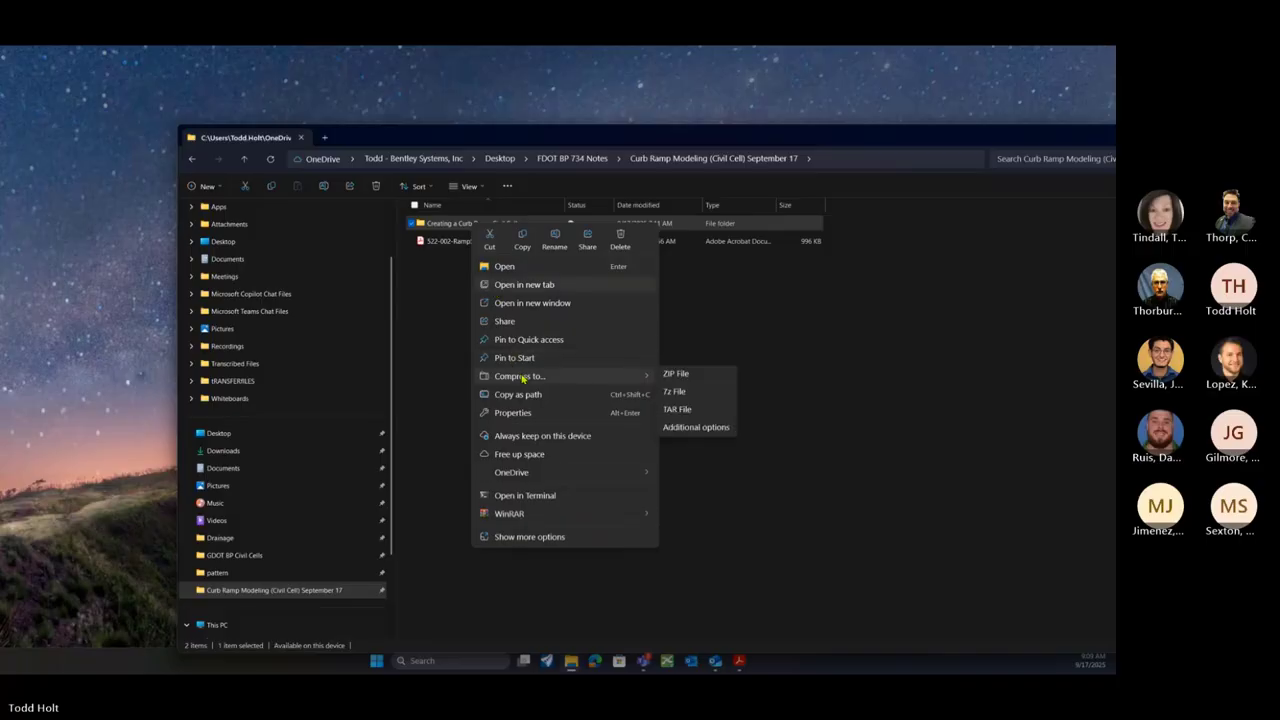
{"action": "left_click", "coordinate": [668, 375]}
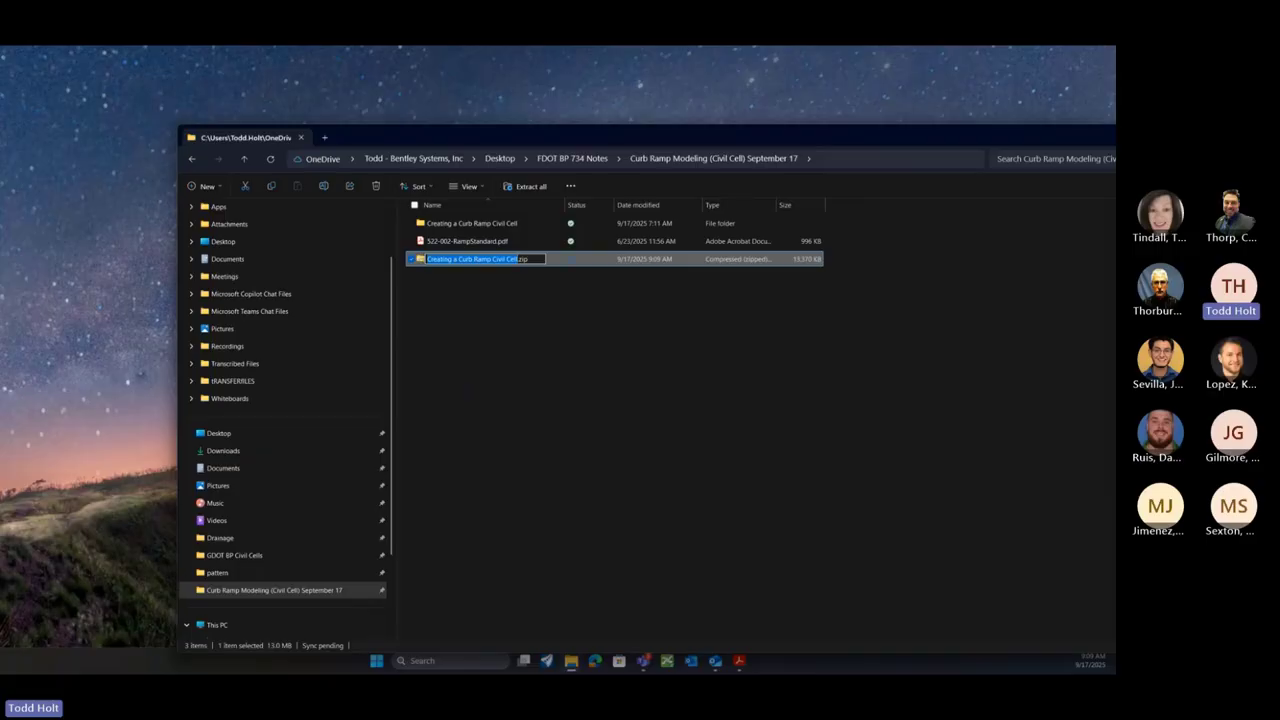
{"action": "key", "text": "Return"}
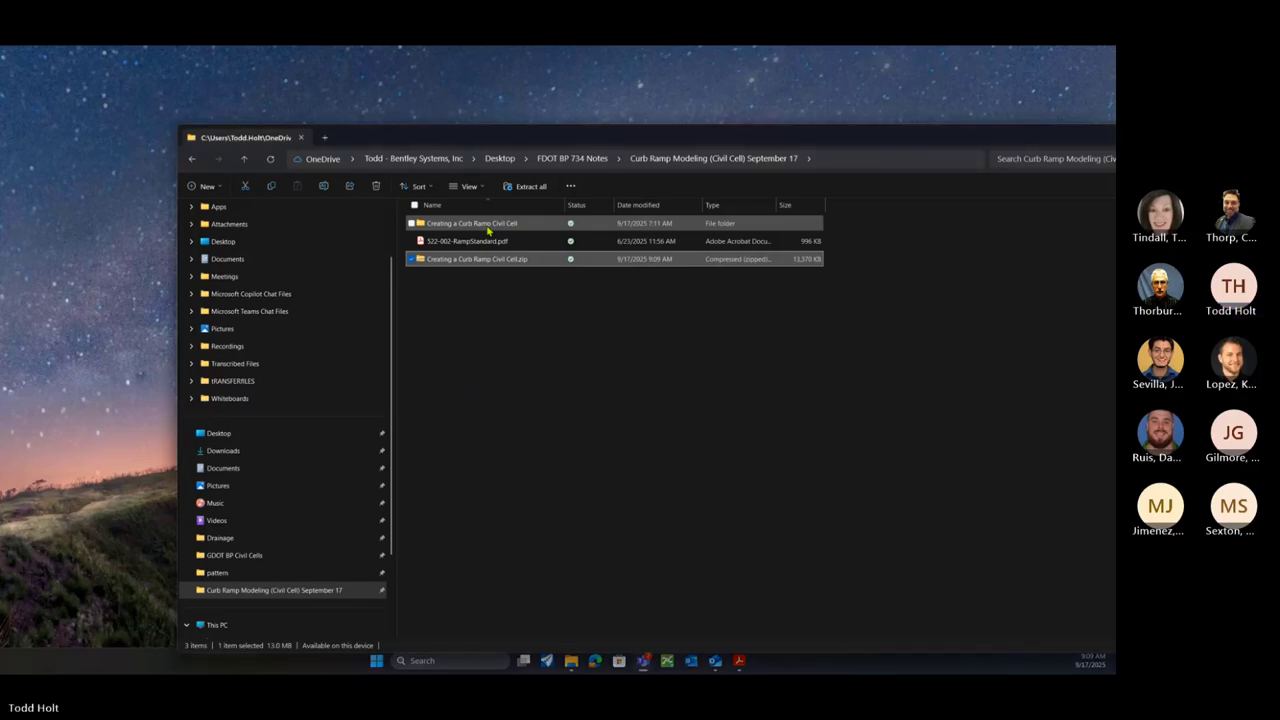
Check the files inside the "Creating a Curb Ramp Civil Cell" folder with full names readable, and return to its parent folder
{"action": "double_click", "coordinate": [486, 226]}
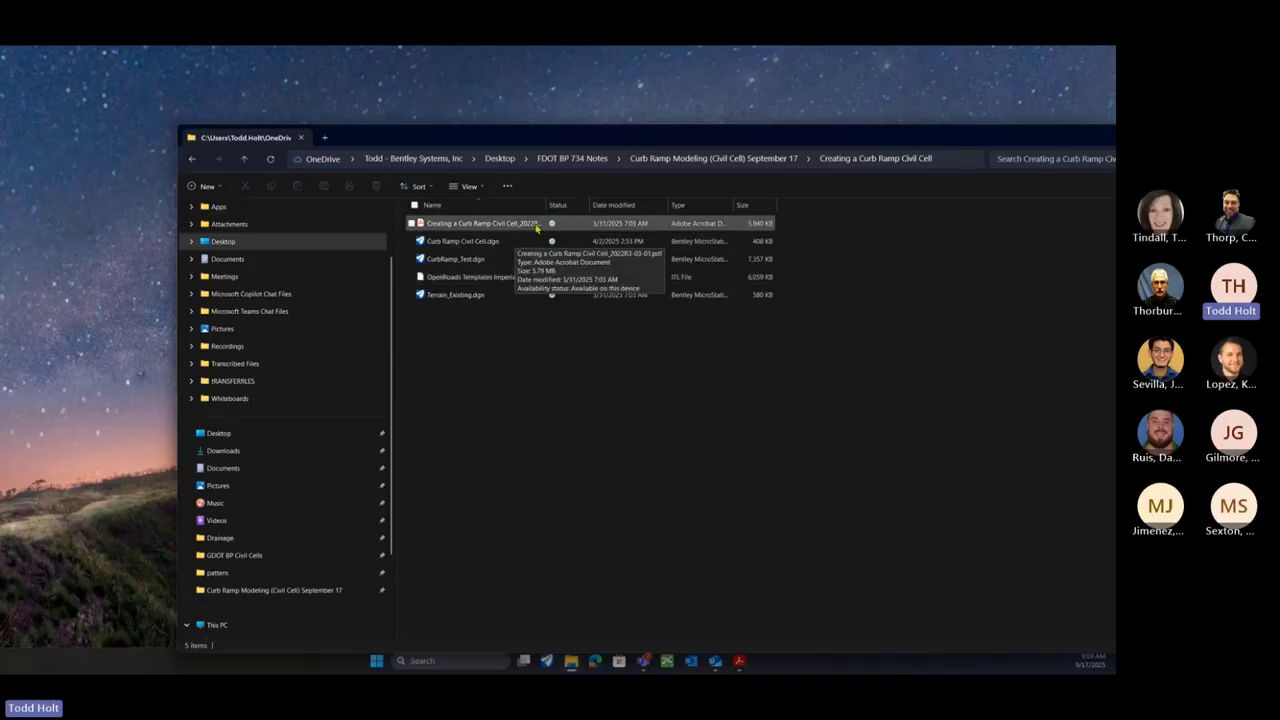
{"action": "left_click_drag", "start_coordinate": [545, 205], "coordinate": [643, 205]}
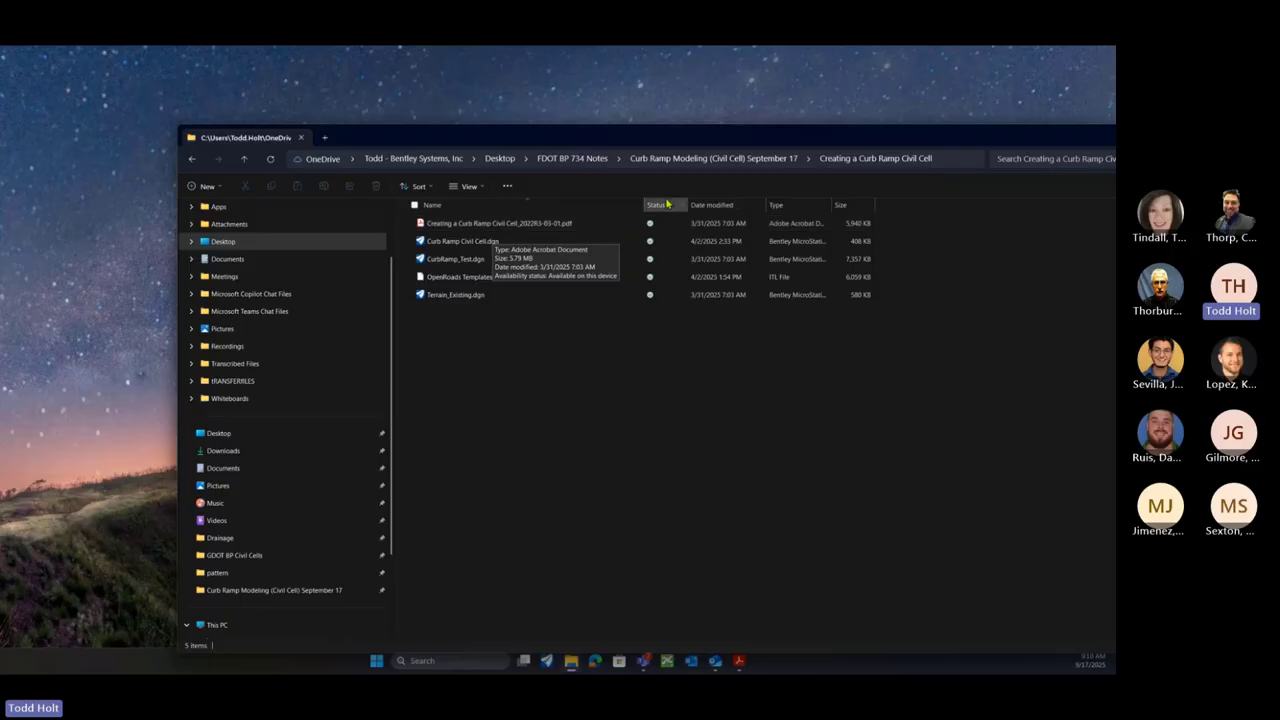
{"action": "left_click", "coordinate": [708, 160]}
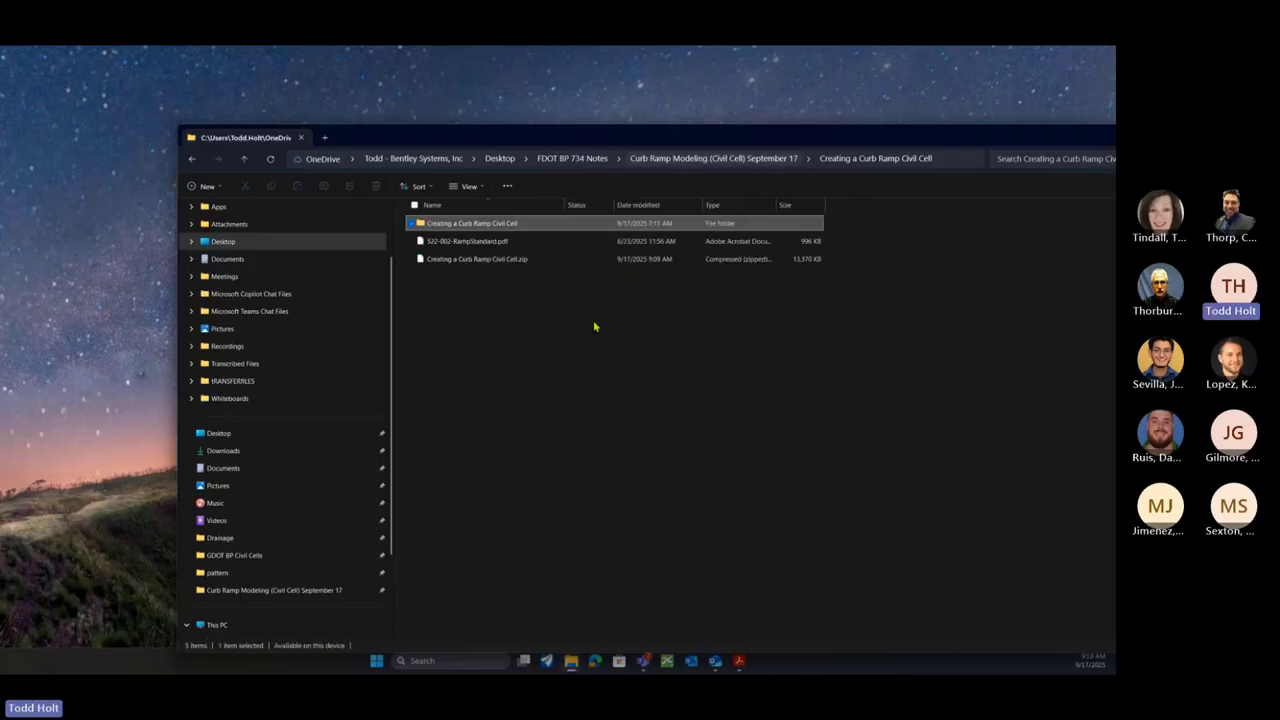
Drop "Creating a Curb Ramp Civil Cell.zip" outside the shared screen, and put the folder window away
{"action": "left_click", "coordinate": [500, 262]}
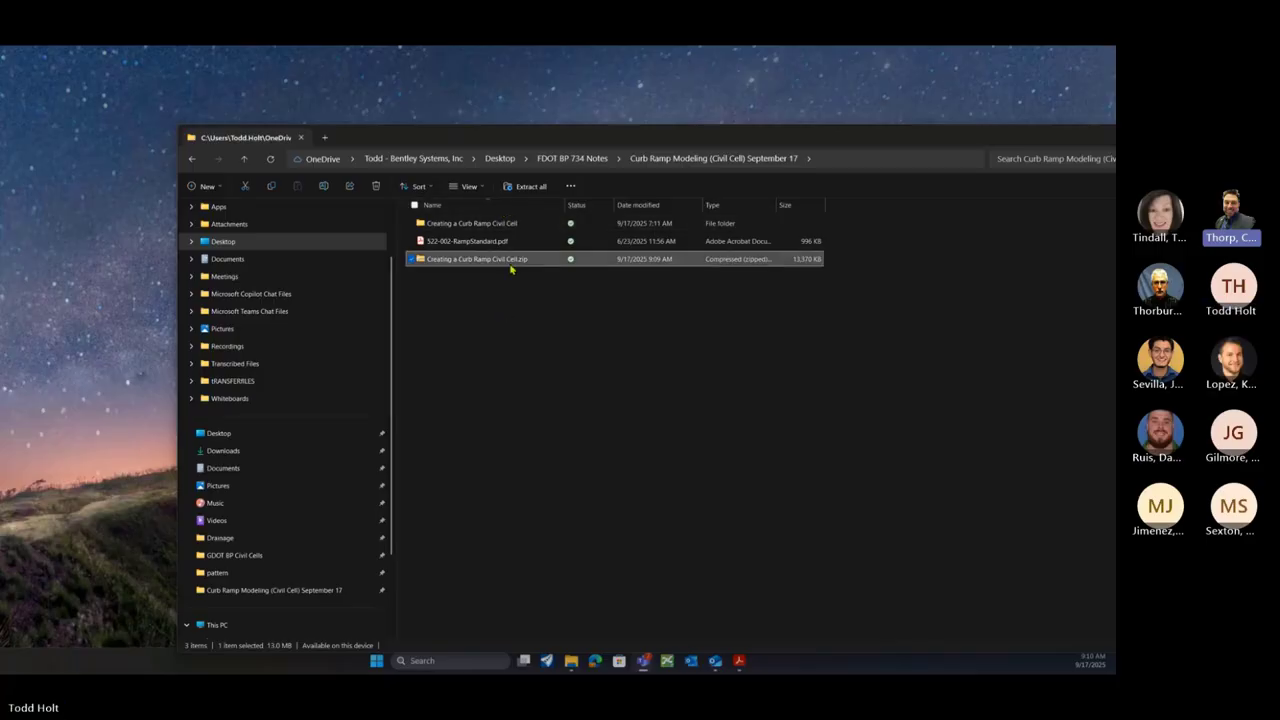
{"action": "left_click_drag", "start_coordinate": [511, 264], "coordinate": [1114, 440]}
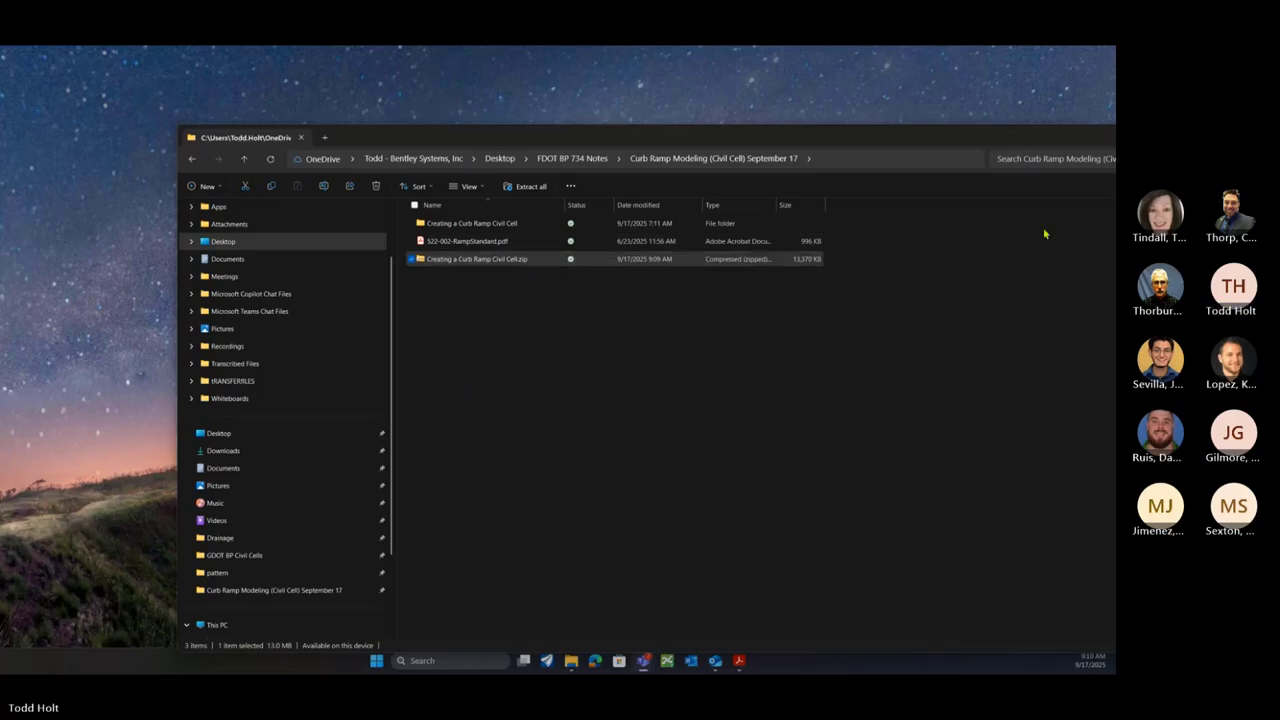
{"action": "left_click_drag", "start_coordinate": [959, 140], "coordinate": [755, 156]}
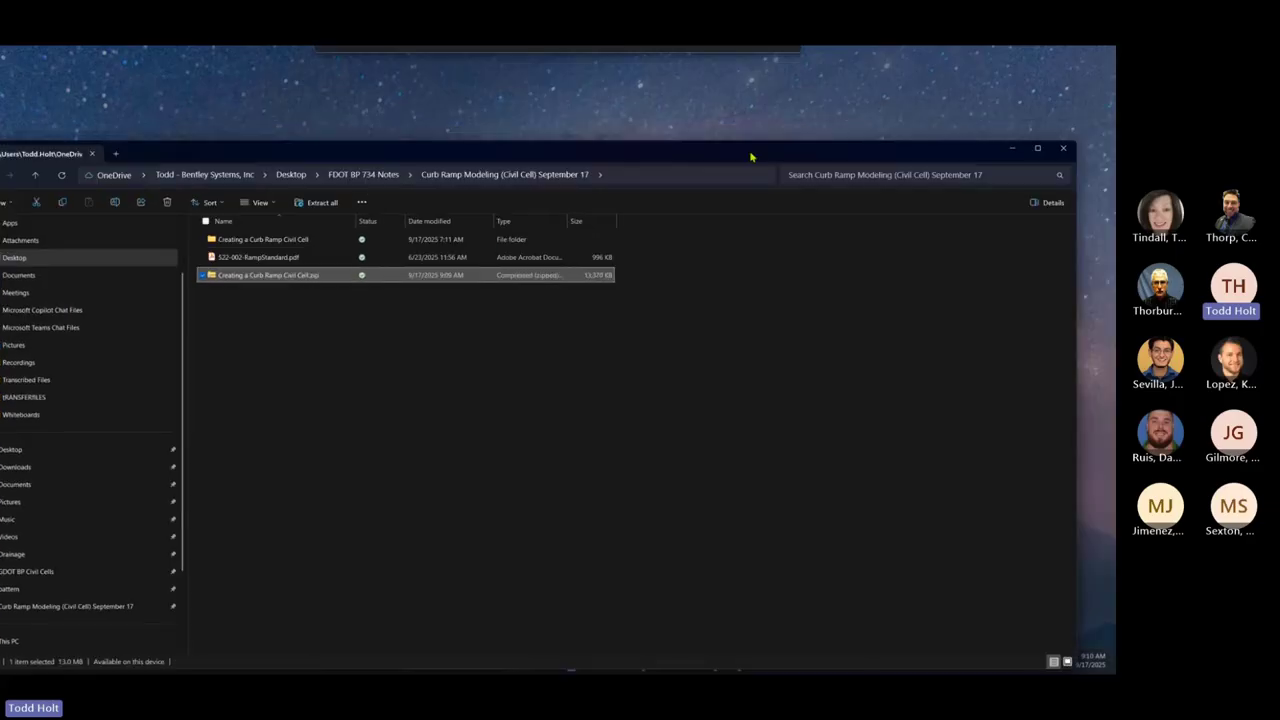
{"action": "left_click", "coordinate": [1018, 150]}
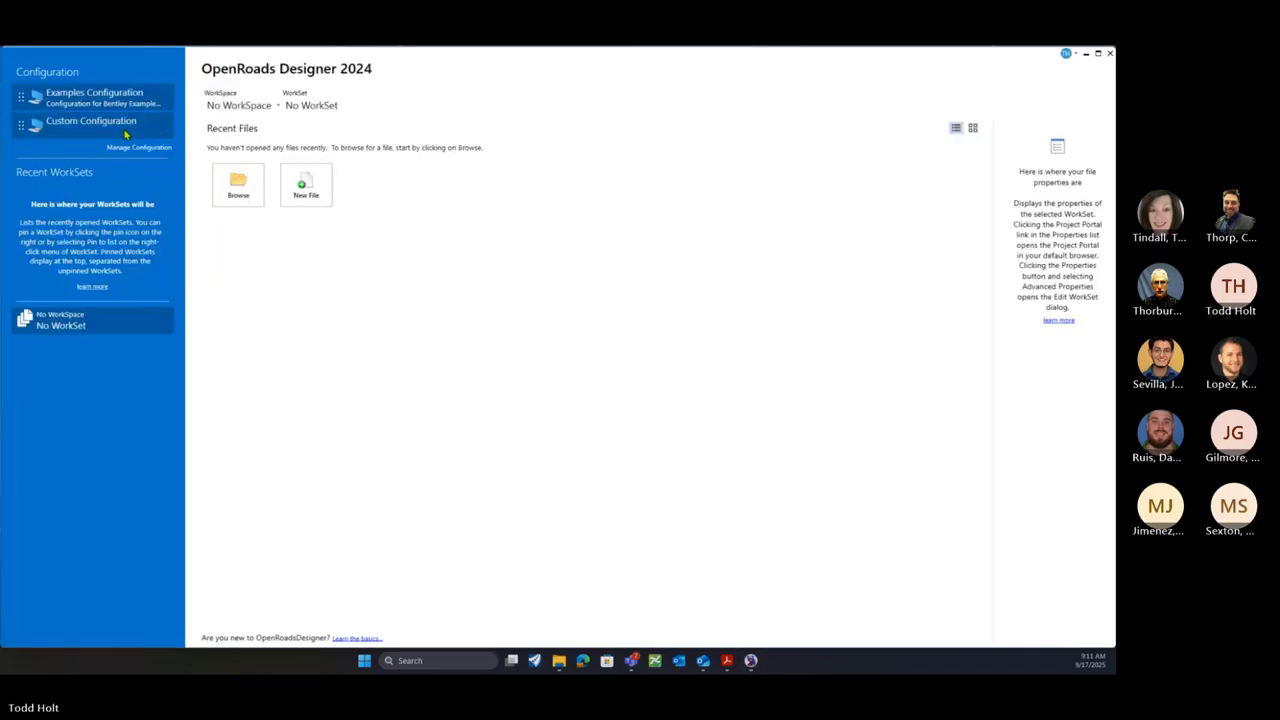
{"action": "left_click", "coordinate": [118, 127]}
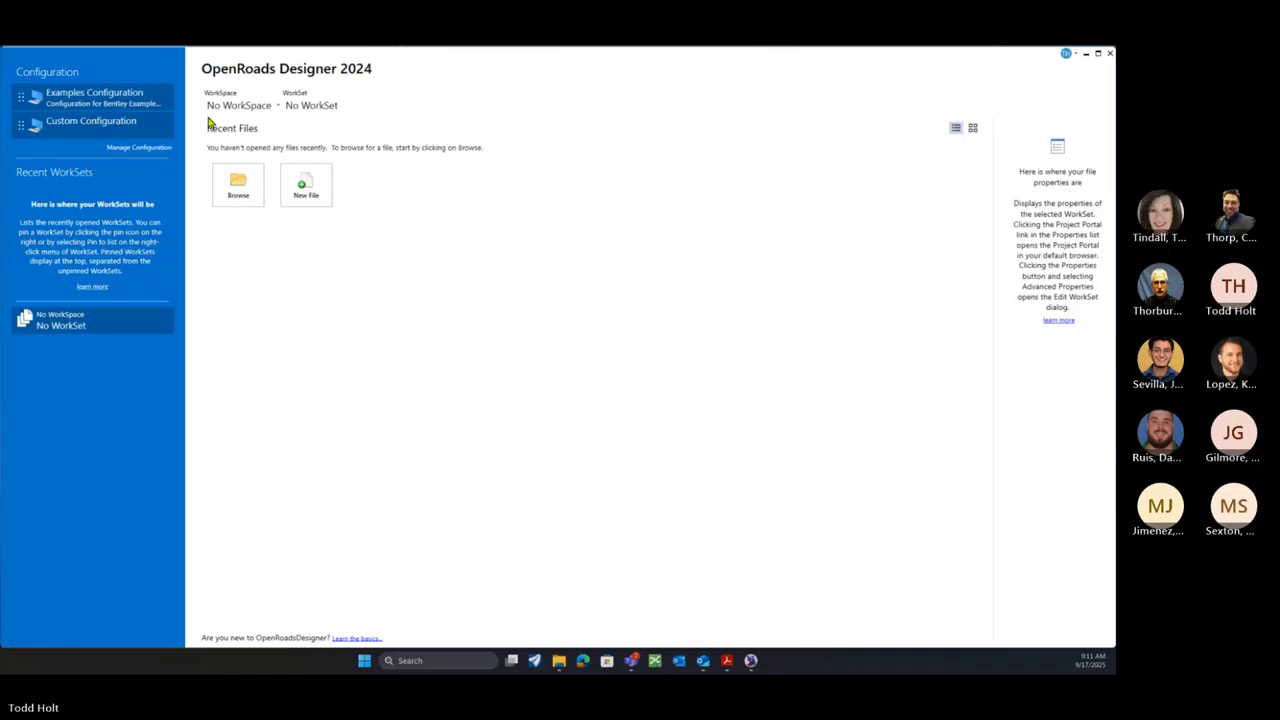
{"action": "left_click", "coordinate": [280, 108]}
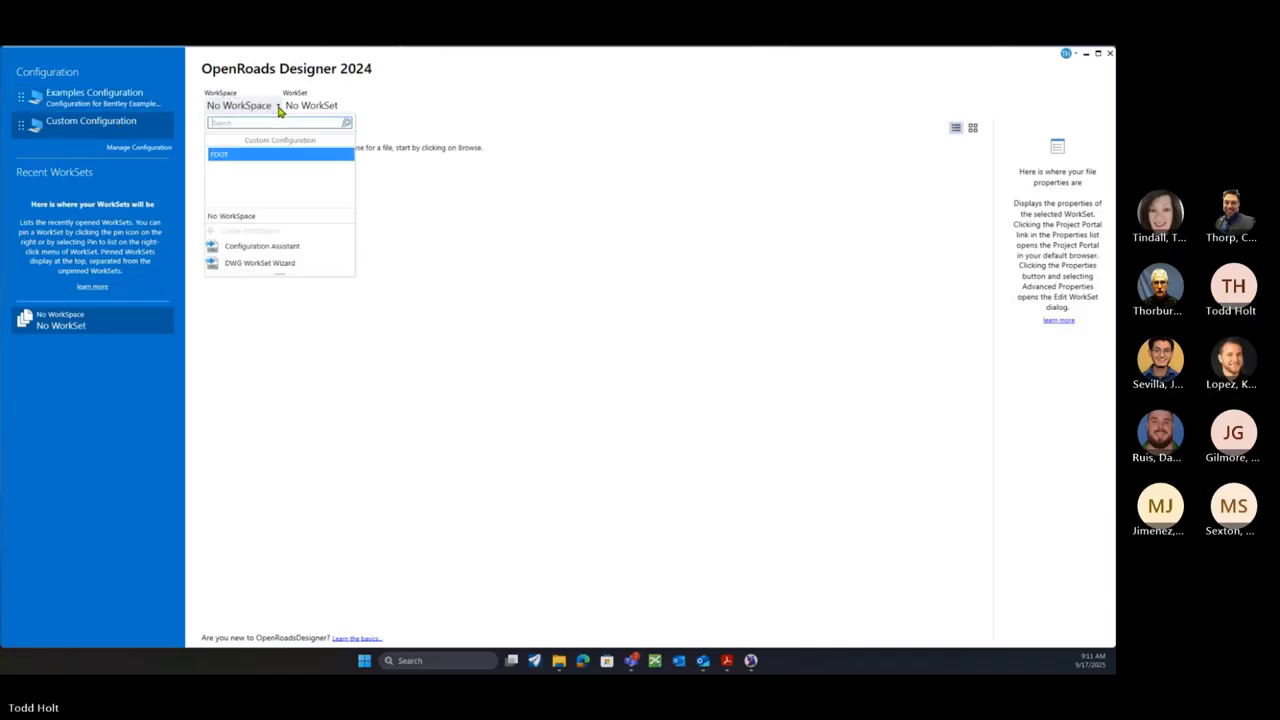
{"action": "left_click", "coordinate": [222, 156]}
{"action": "left_click", "coordinate": [298, 105]}
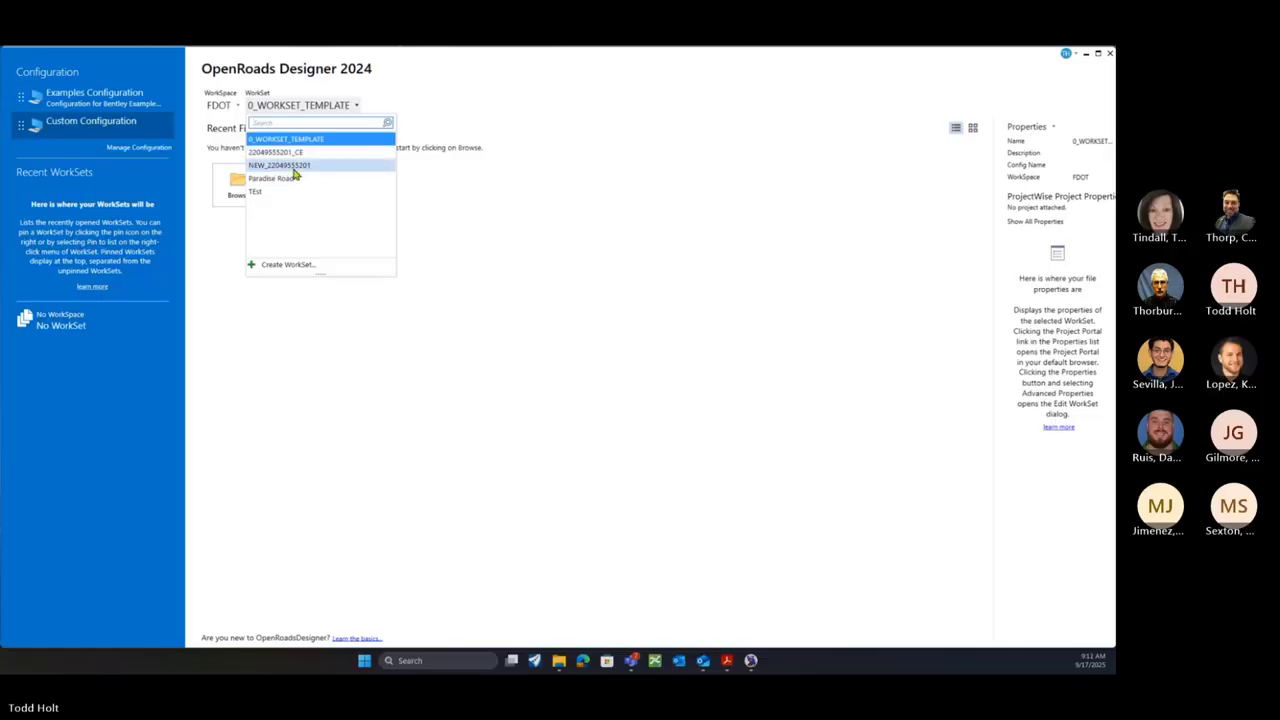
{"action": "left_click", "coordinate": [295, 172]}
Browse the workset's root folder and open _BlankFile.dgn
{"action": "left_click", "coordinate": [246, 188]}
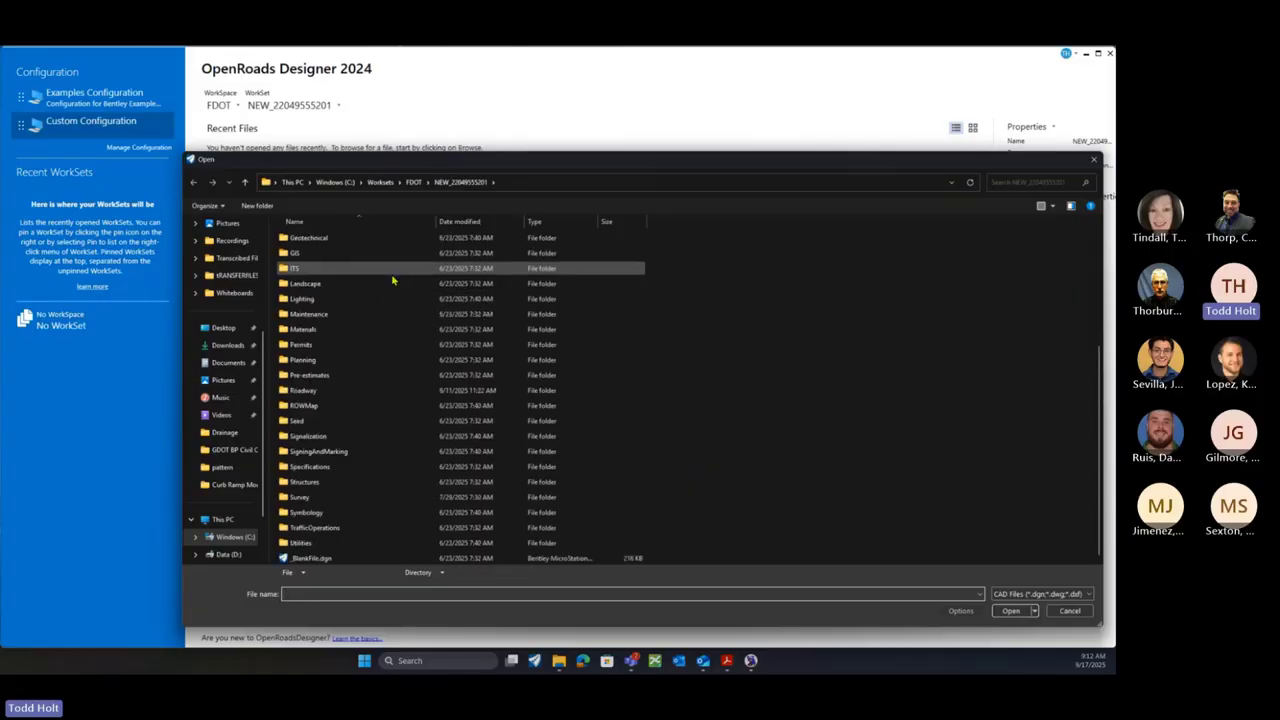
{"action": "scroll", "coordinate": [406, 545], "scroll_direction": "down", "scroll_amount": 5}
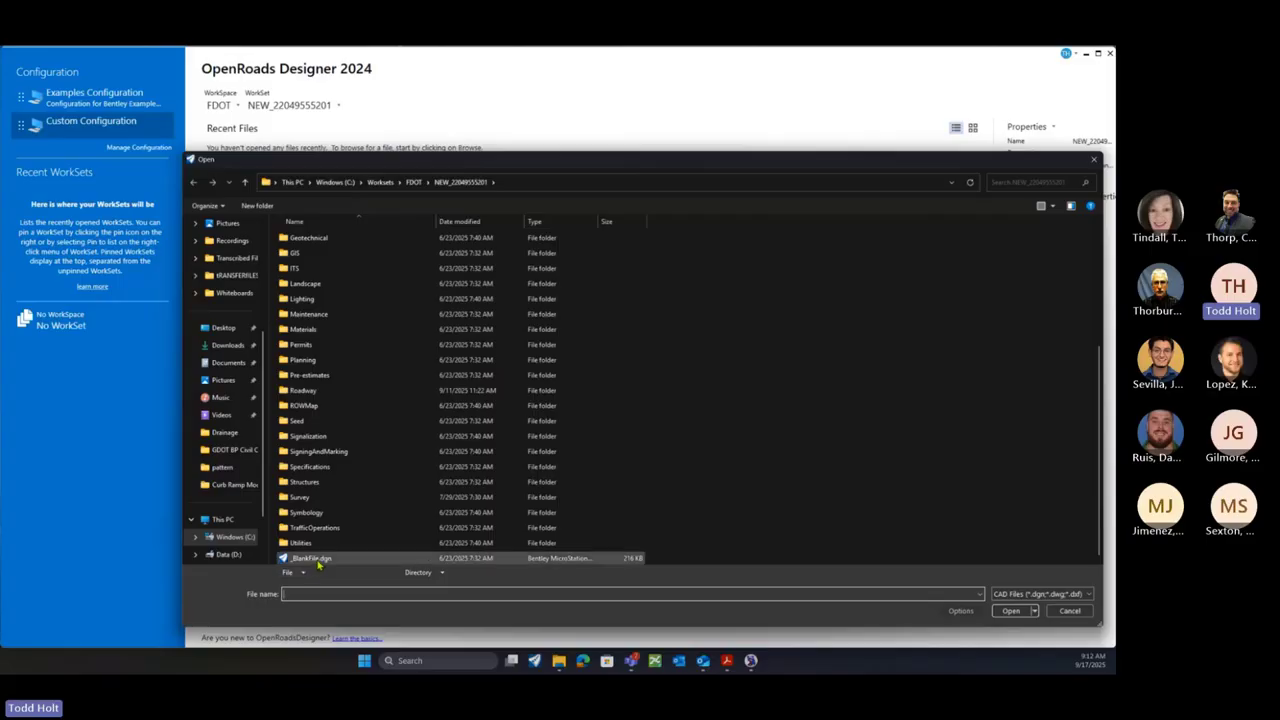
{"action": "left_click", "coordinate": [317, 558]}
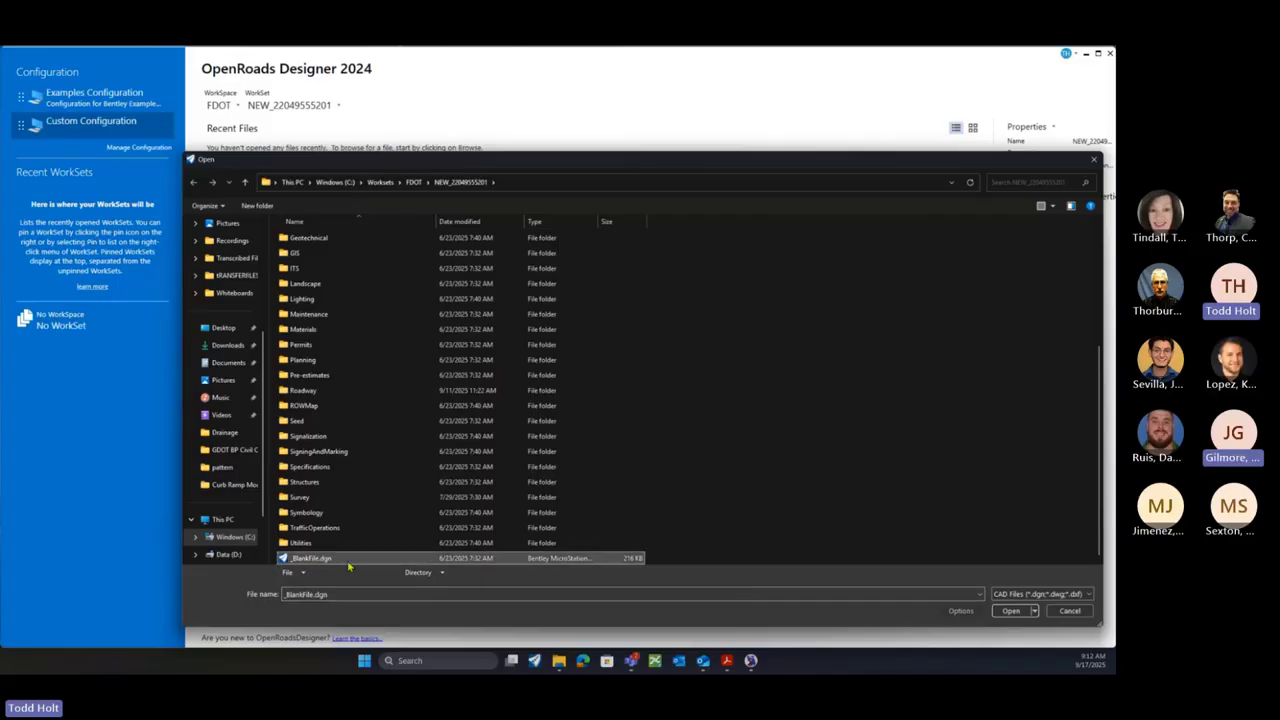
{"action": "left_click", "coordinate": [1010, 612]}
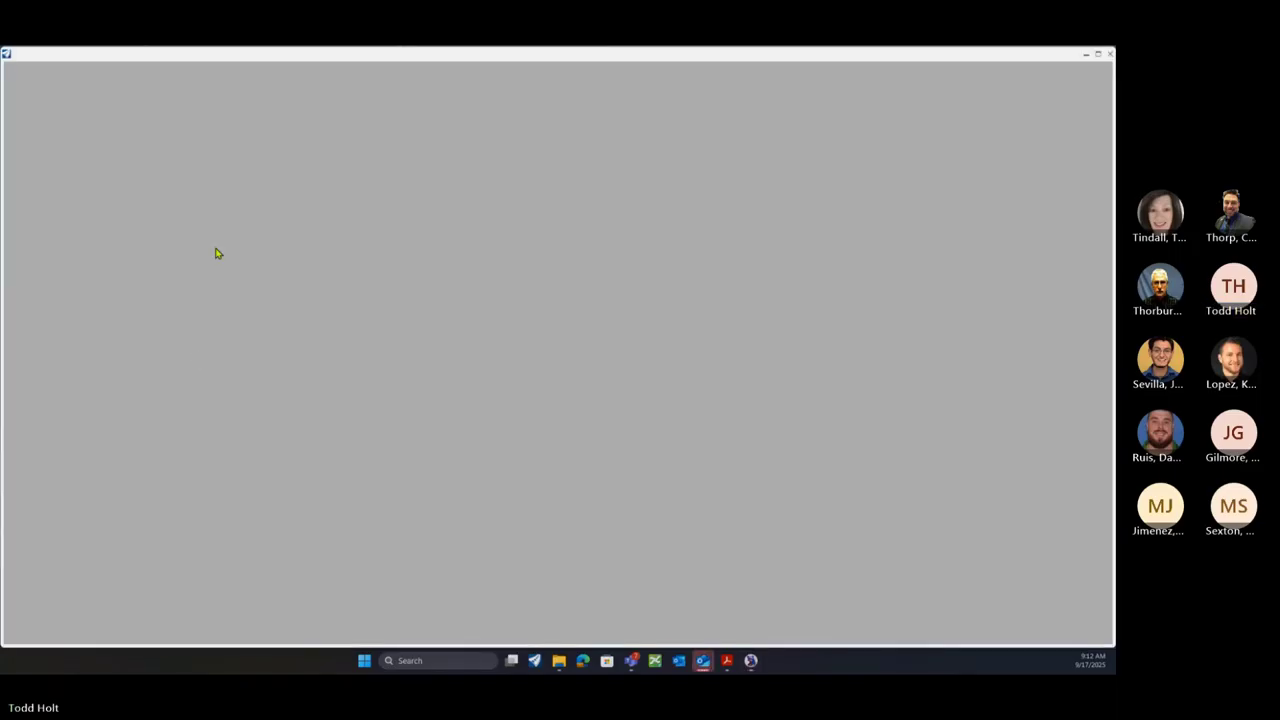
Close the file request message window and switch to the Outlook calendar window
{"action": "mouse_move", "coordinate": [704, 664]}
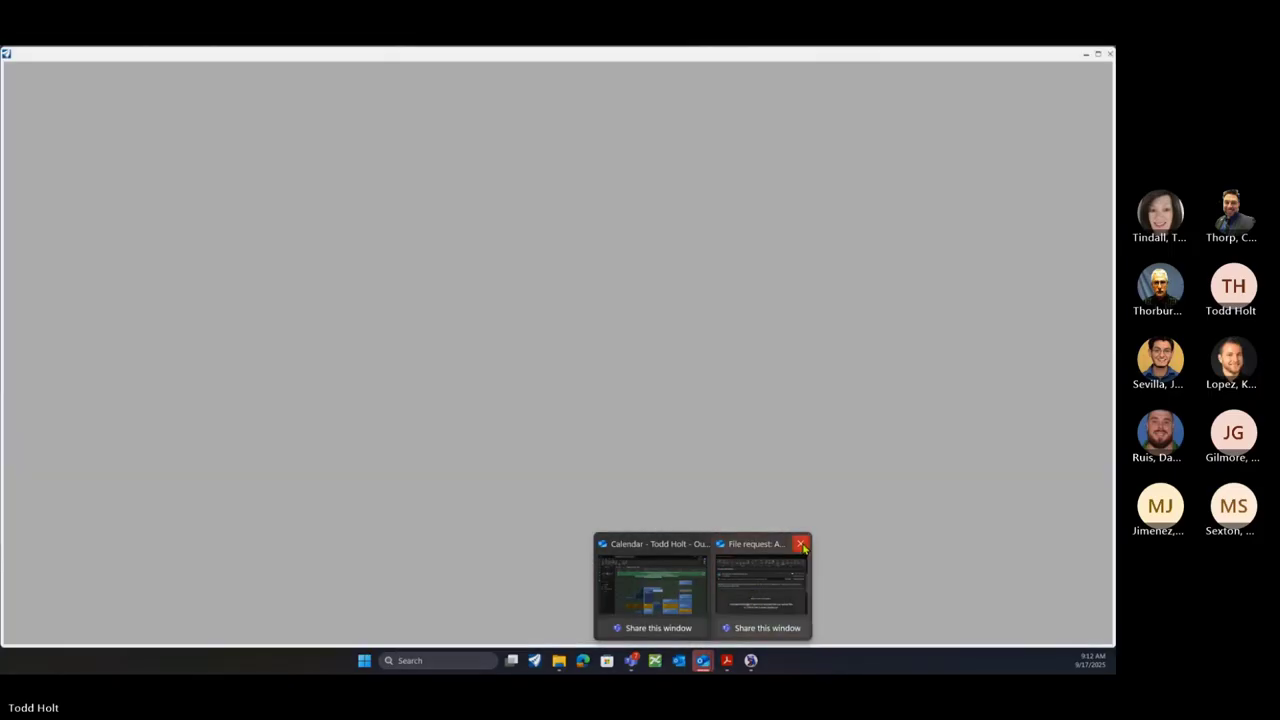
{"action": "left_click", "coordinate": [800, 543]}
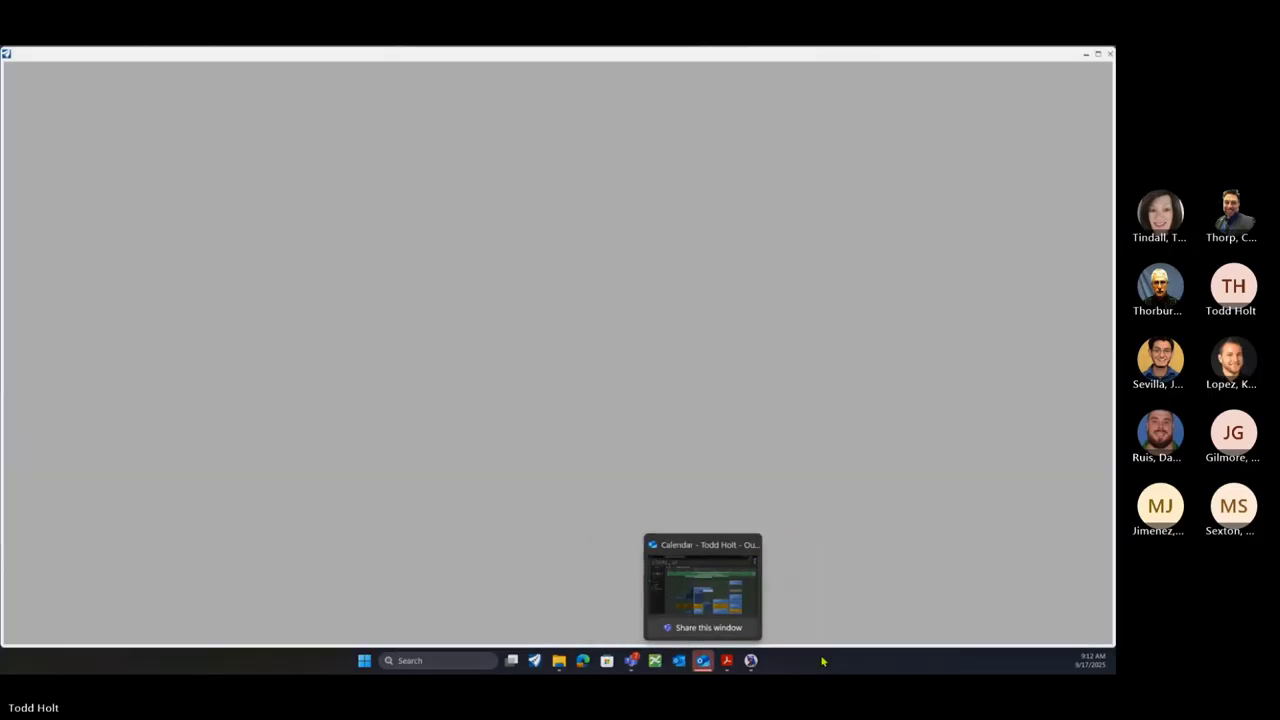
{"action": "left_click", "coordinate": [702, 588]}
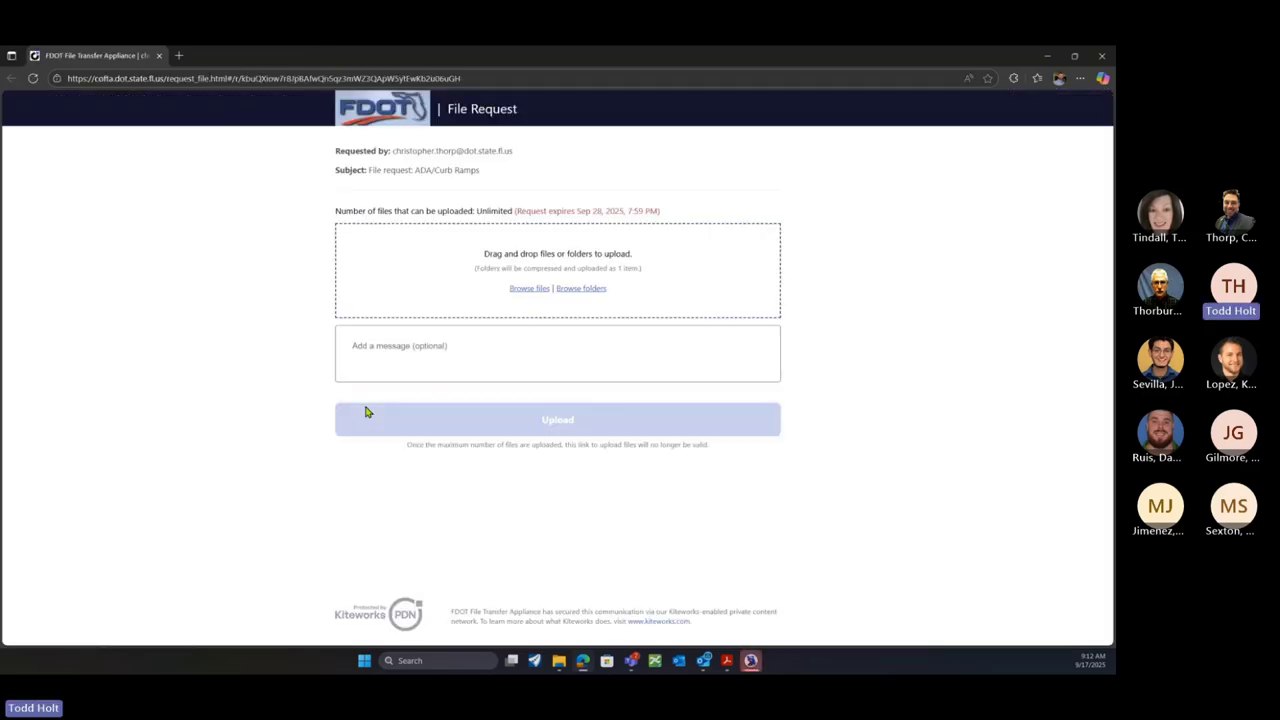
Upload "Creating a Curb Ramp Civil Cell.zip" from the Desktop's FDOT BP 734 Notes curb ramp folder to the FDOT file request, and put the browser away
{"action": "left_click", "coordinate": [540, 291]}
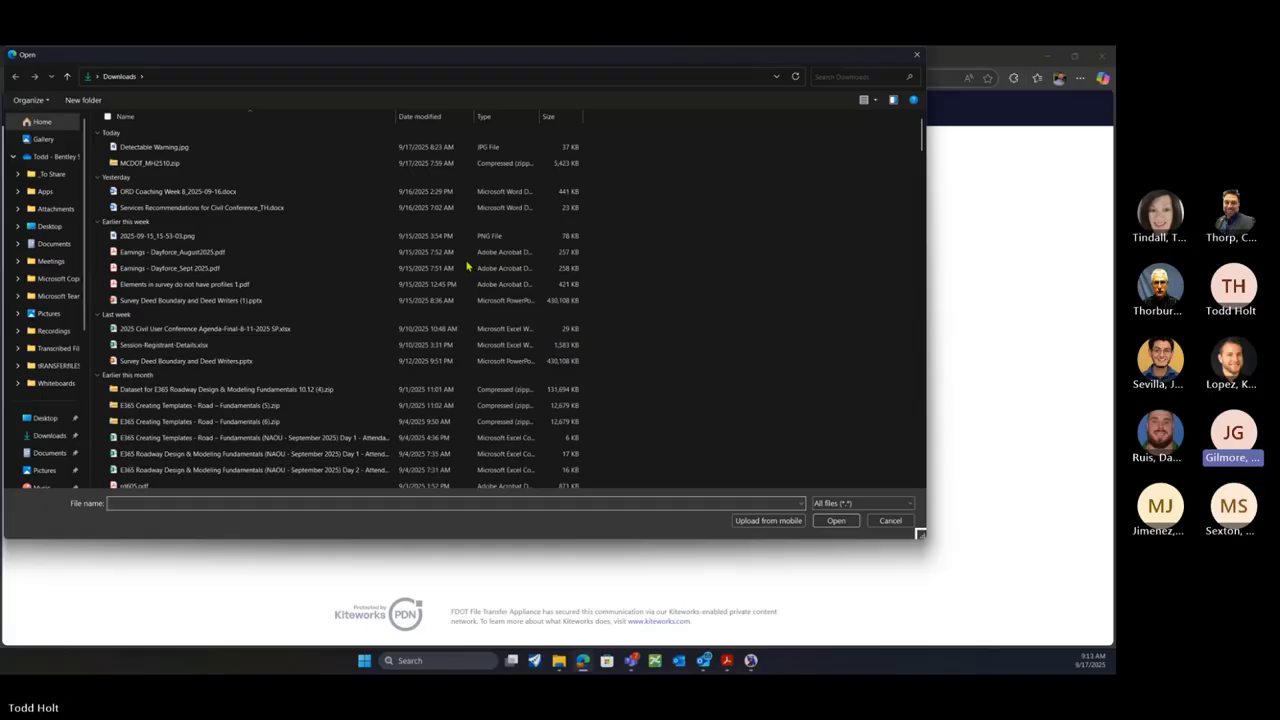
{"action": "left_click", "coordinate": [45, 418]}
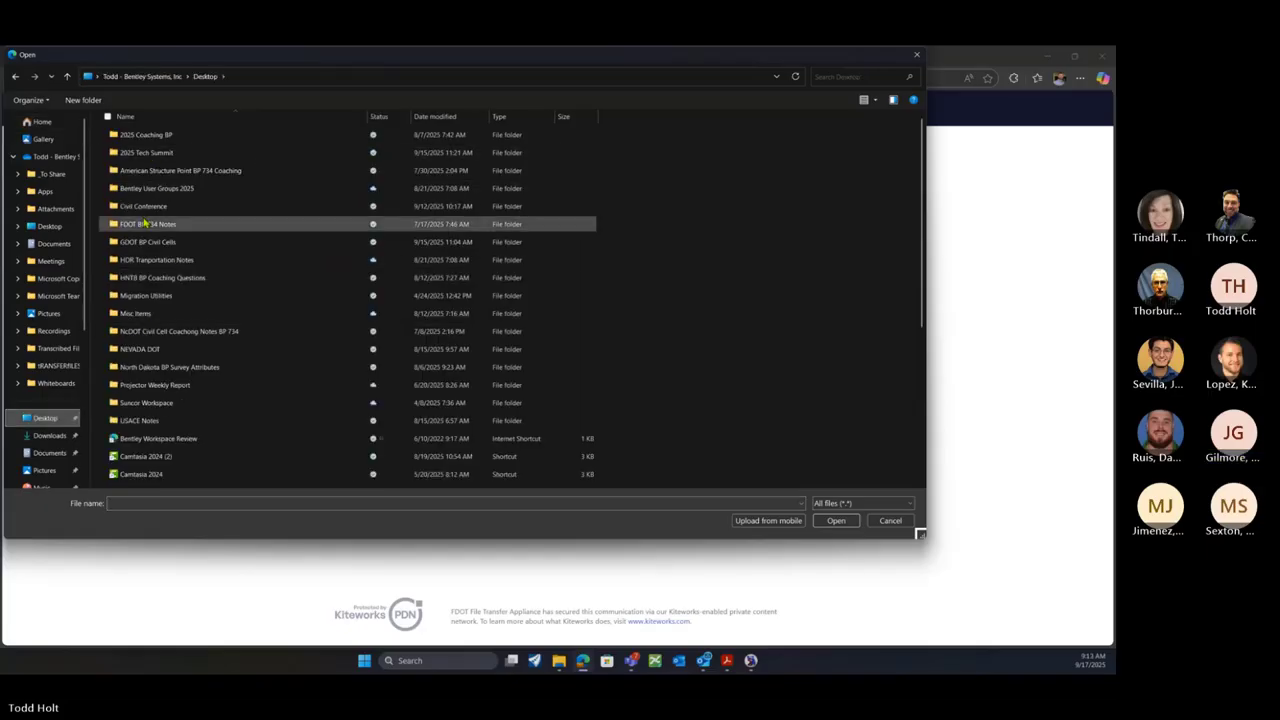
{"action": "double_click", "coordinate": [148, 226]}
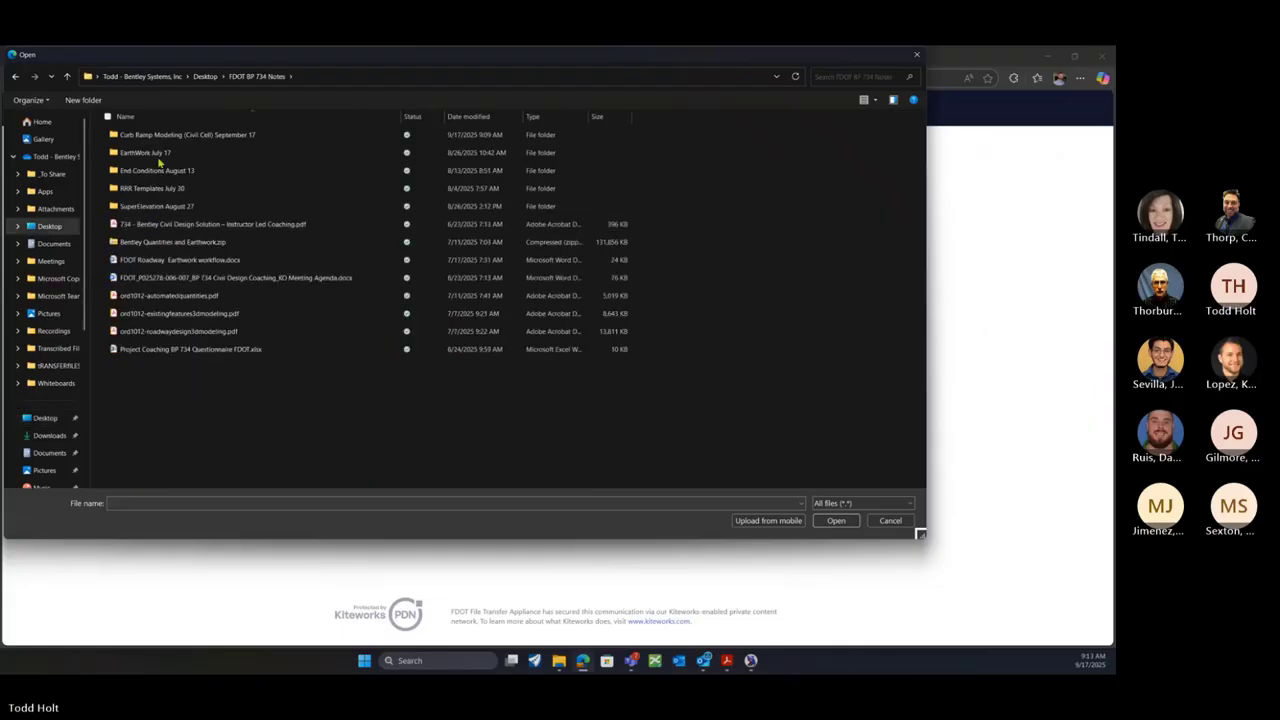
{"action": "double_click", "coordinate": [160, 138]}
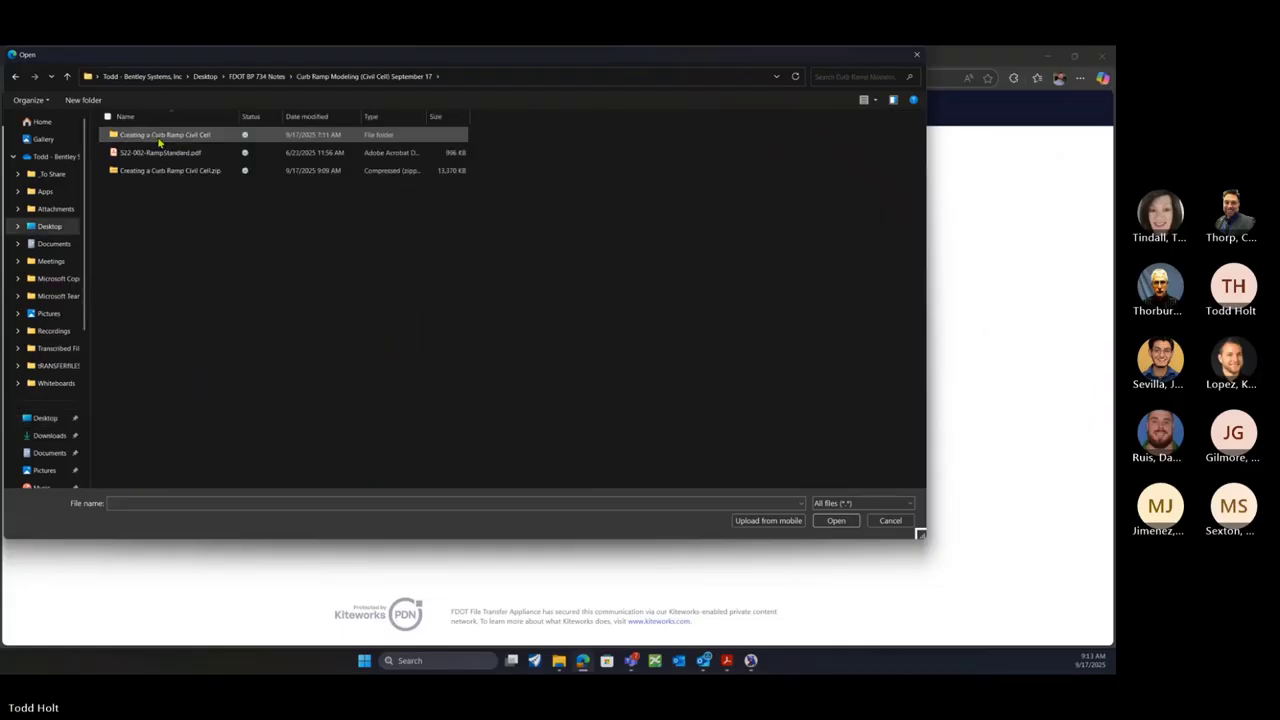
{"action": "left_click", "coordinate": [168, 171]}
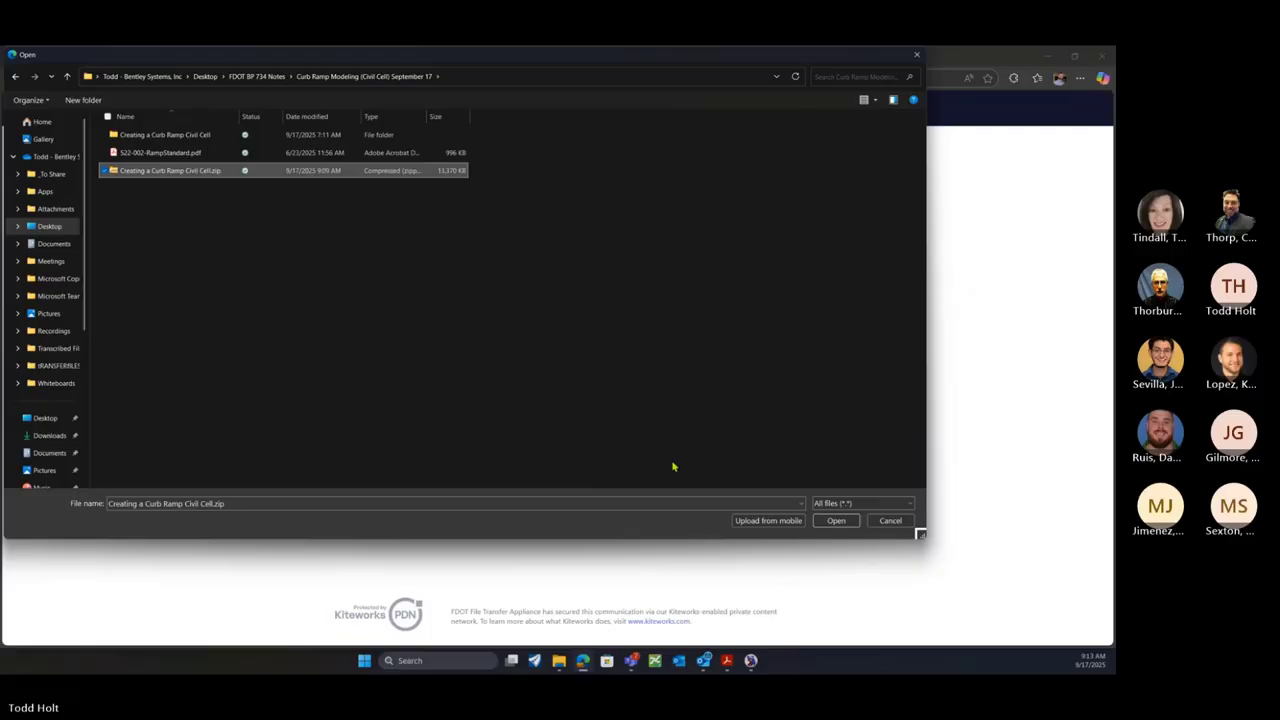
{"action": "left_click", "coordinate": [838, 521]}
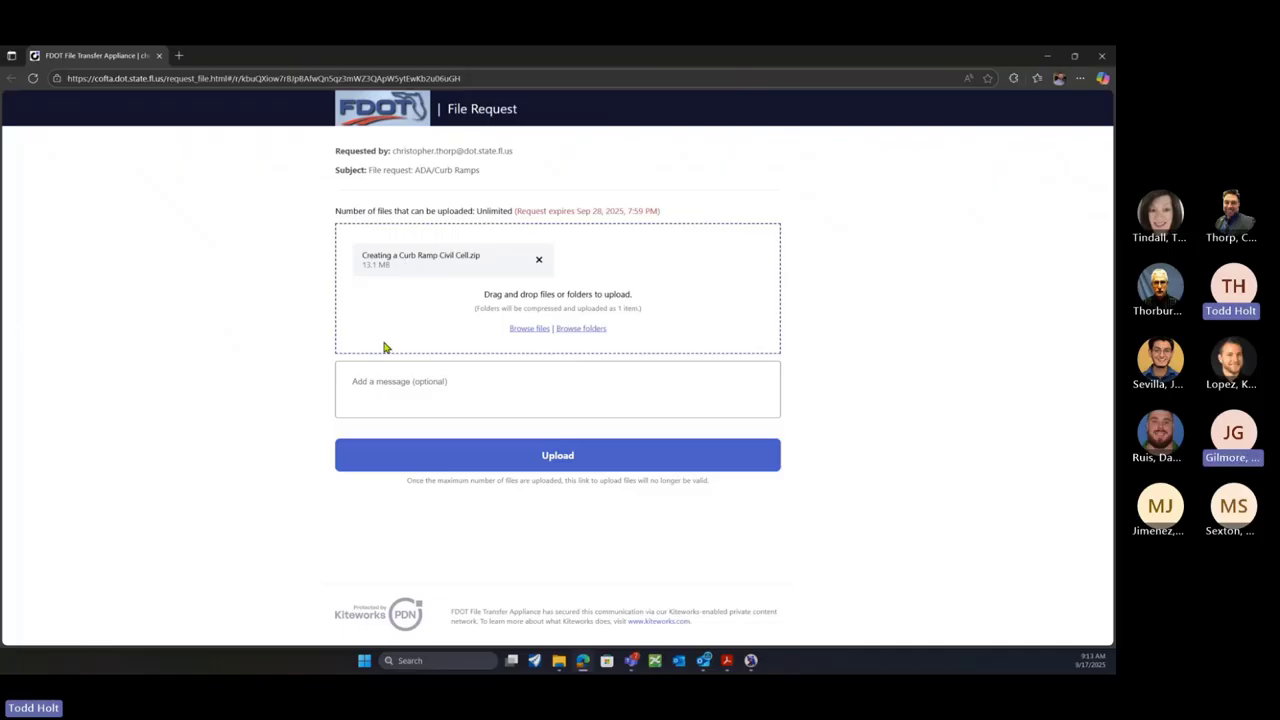
{"action": "left_click", "coordinate": [570, 461]}
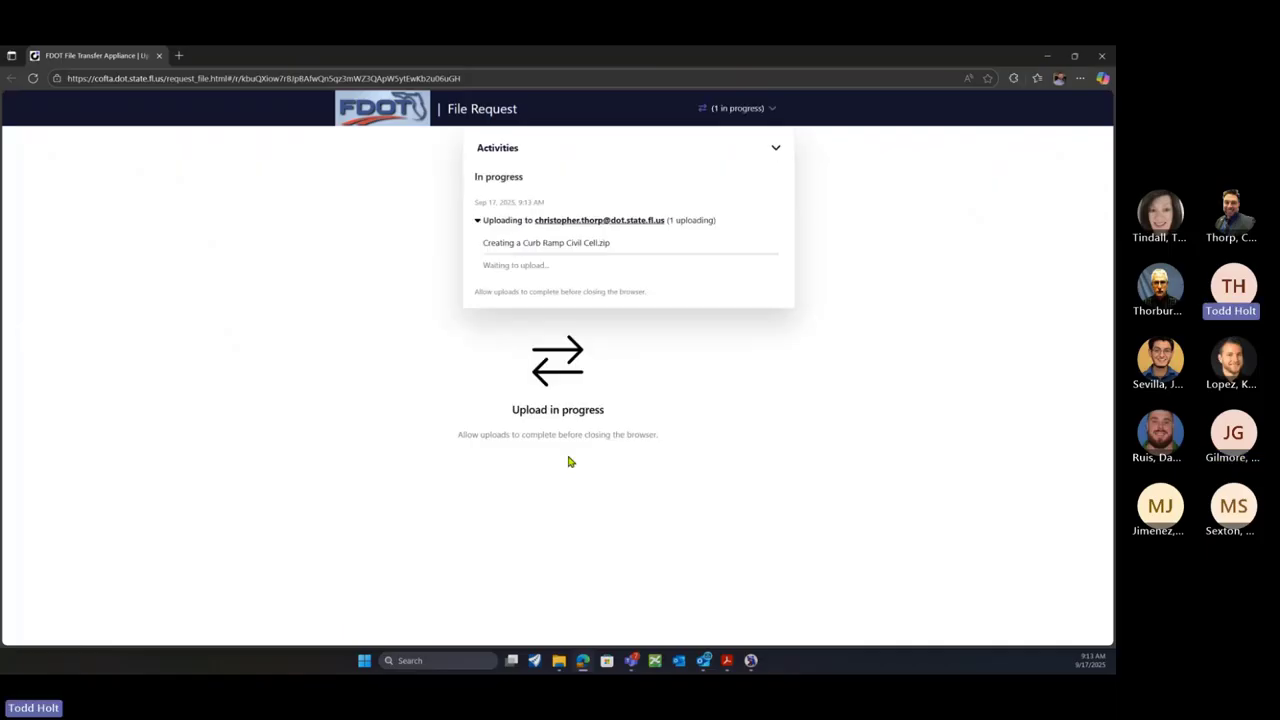
{"action": "left_click", "coordinate": [1047, 57]}
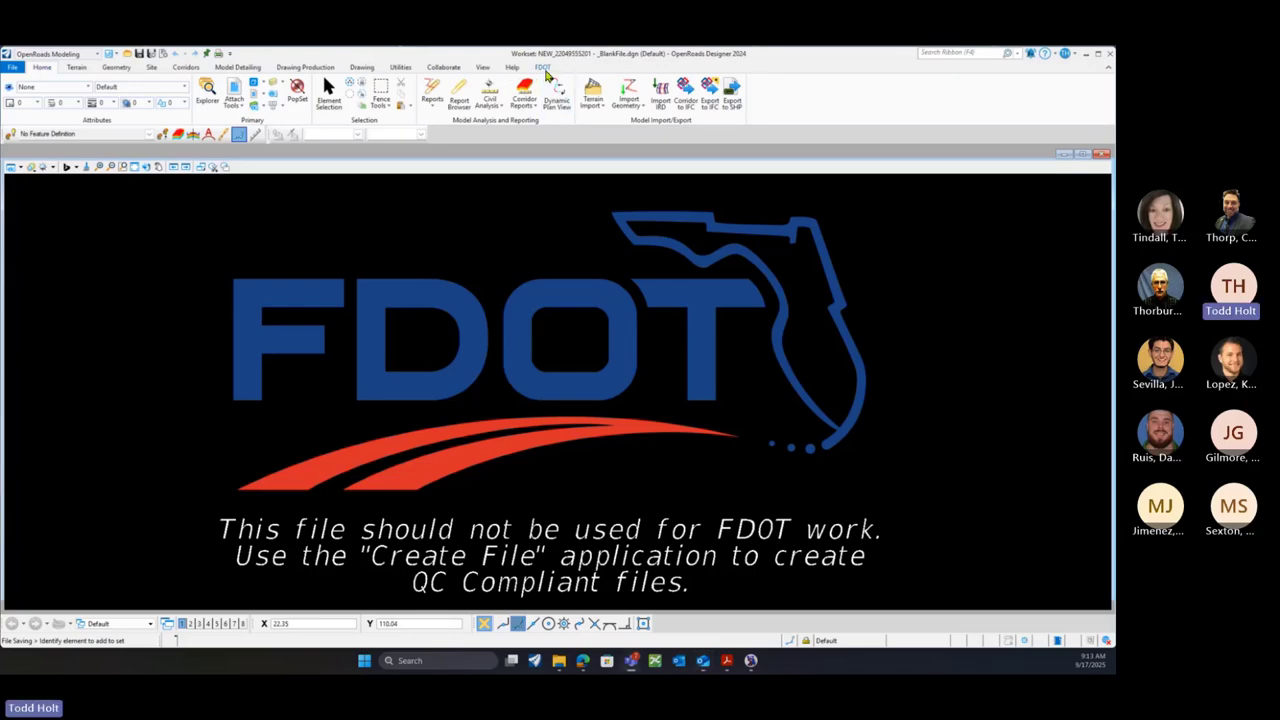
Set up a new FDOT roadway design file of type DSGNRD, 2D Plan (Proposed), with the modifier _CIVIL_CELLS
{"action": "left_click", "coordinate": [543, 68]}
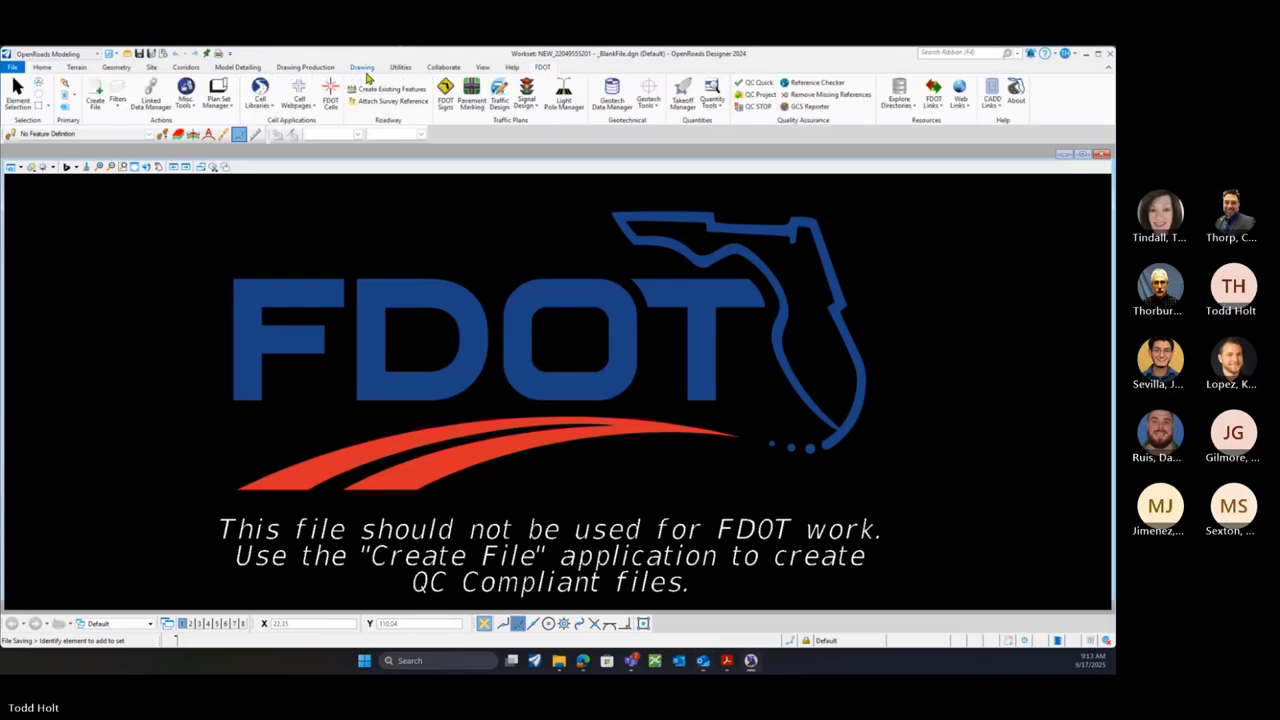
{"action": "left_click", "coordinate": [95, 92]}
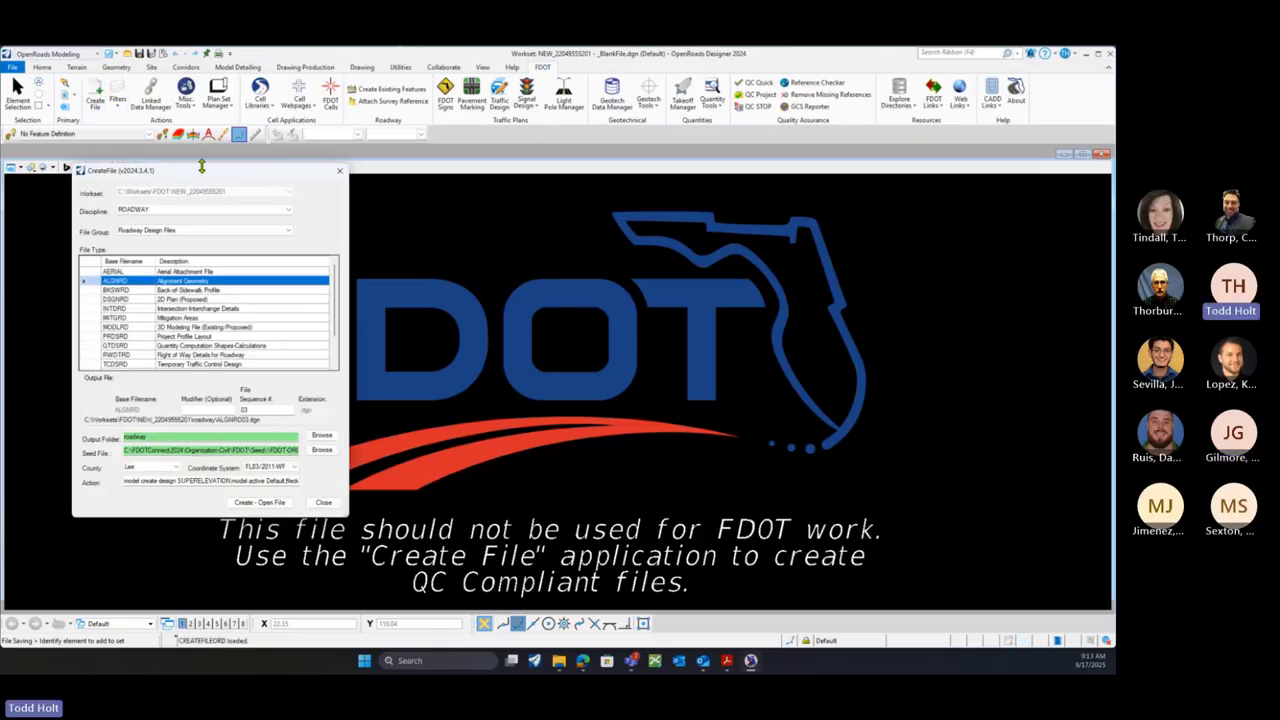
{"action": "left_click_drag", "start_coordinate": [209, 174], "coordinate": [295, 194]}
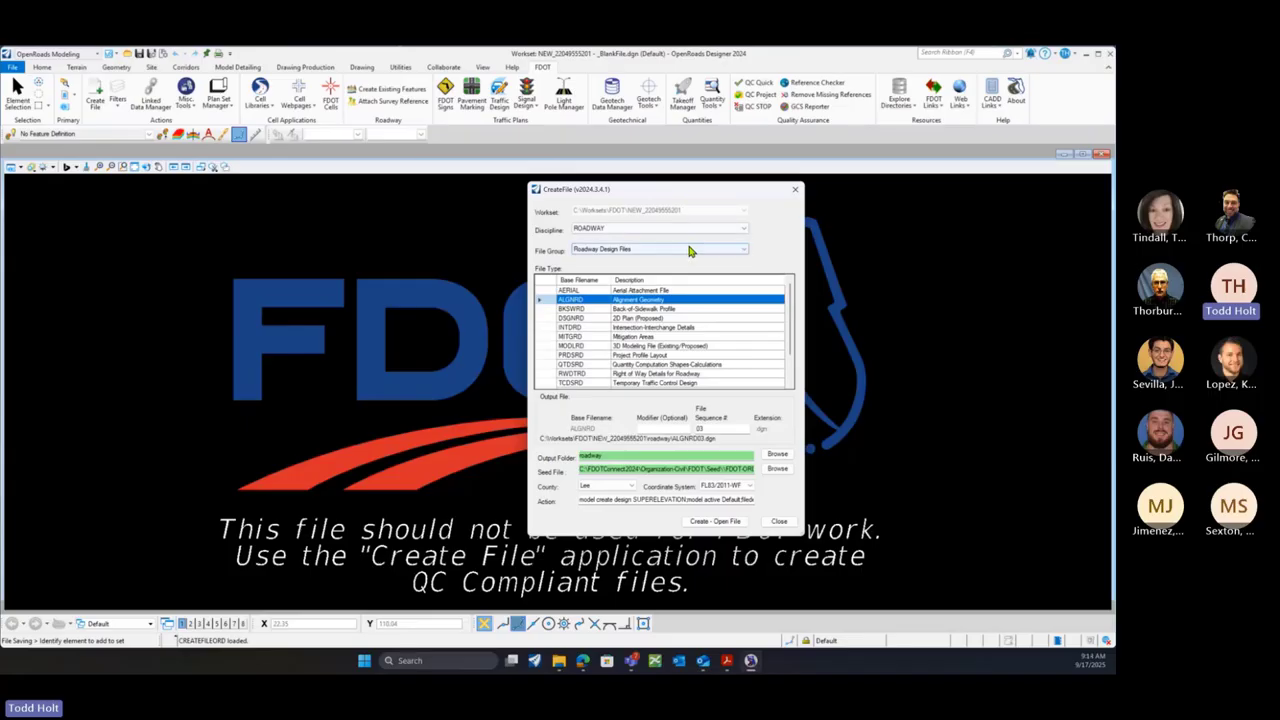
{"action": "left_click", "coordinate": [583, 319]}
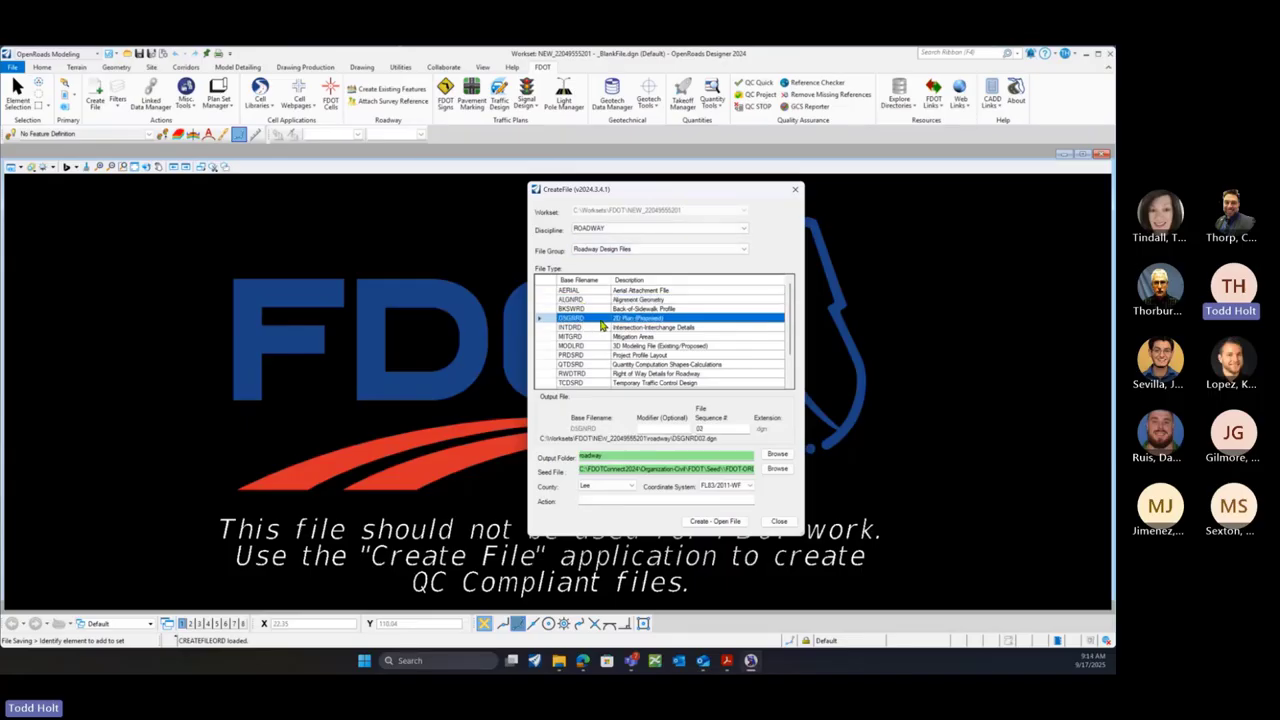
{"action": "left_click", "coordinate": [667, 427]}
{"action": "type", "text": "_"}
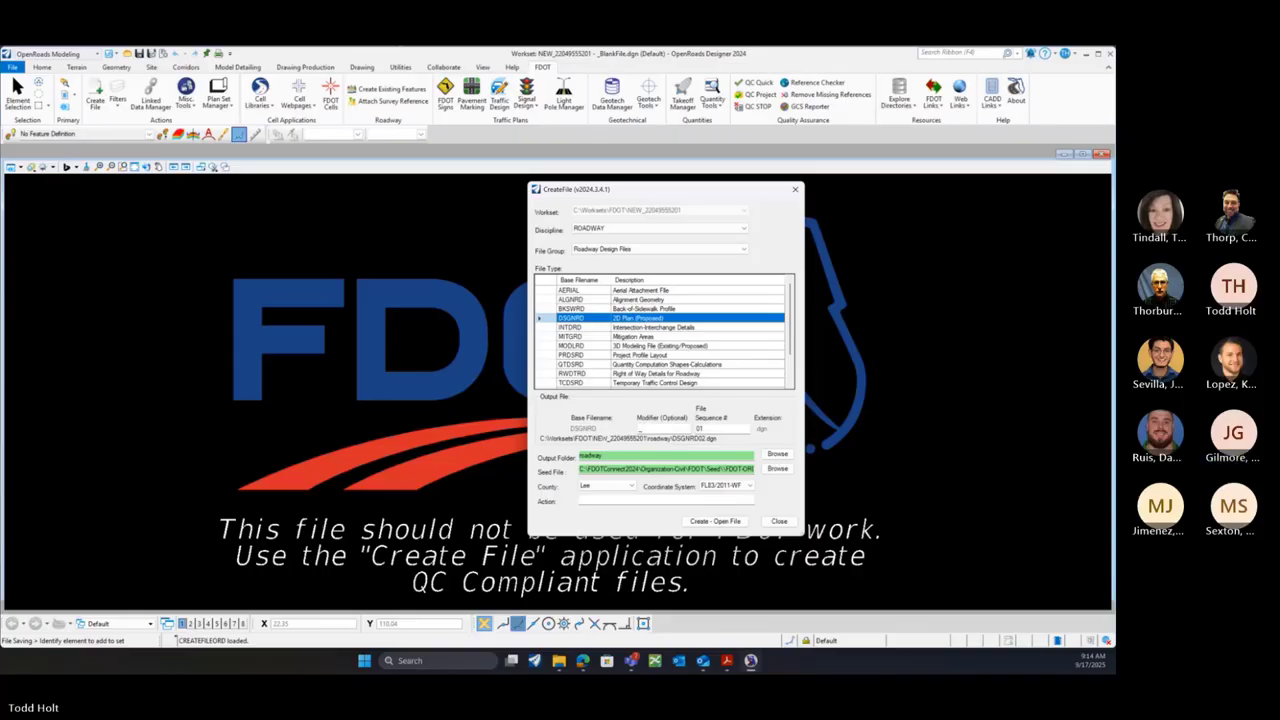
{"action": "type", "text": "CIVIL_CELLS"}
Assign Wakulla county to the new design file, create and open it, and close the Create File dialog
{"action": "left_click", "coordinate": [631, 486]}
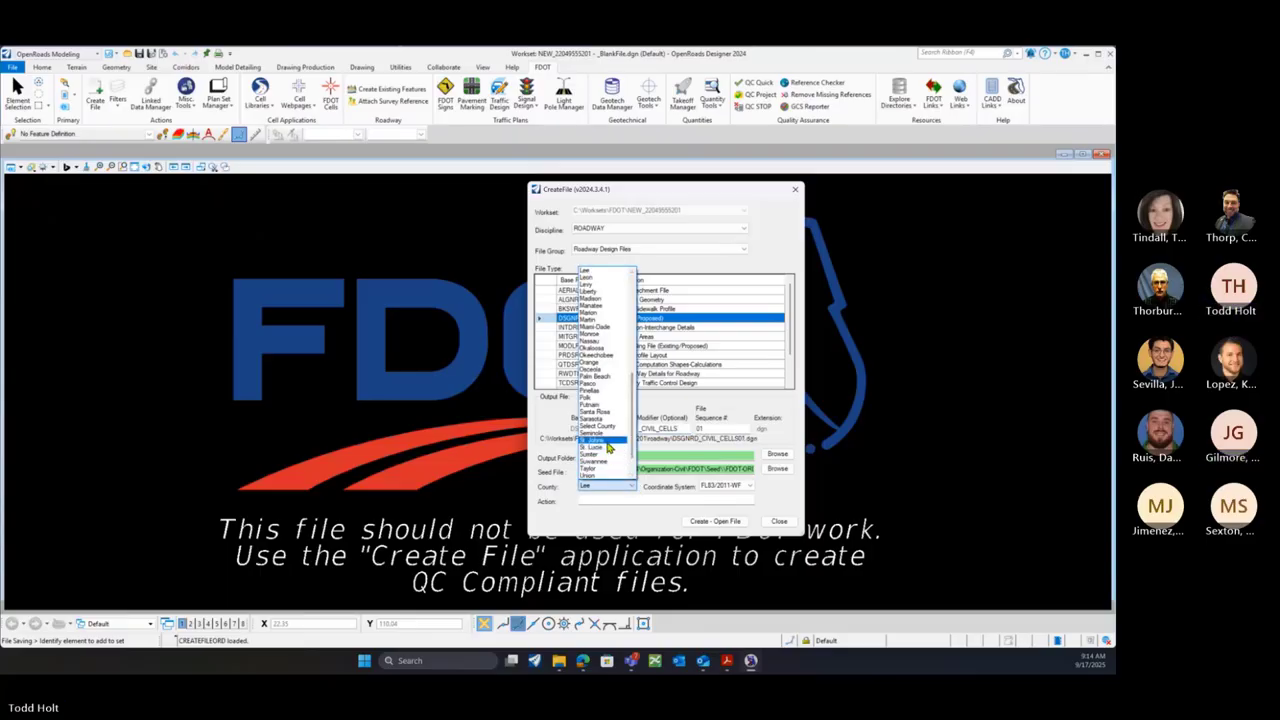
{"action": "scroll", "coordinate": [600, 467], "scroll_direction": "down", "scroll_amount": 2}
{"action": "left_click", "coordinate": [594, 461]}
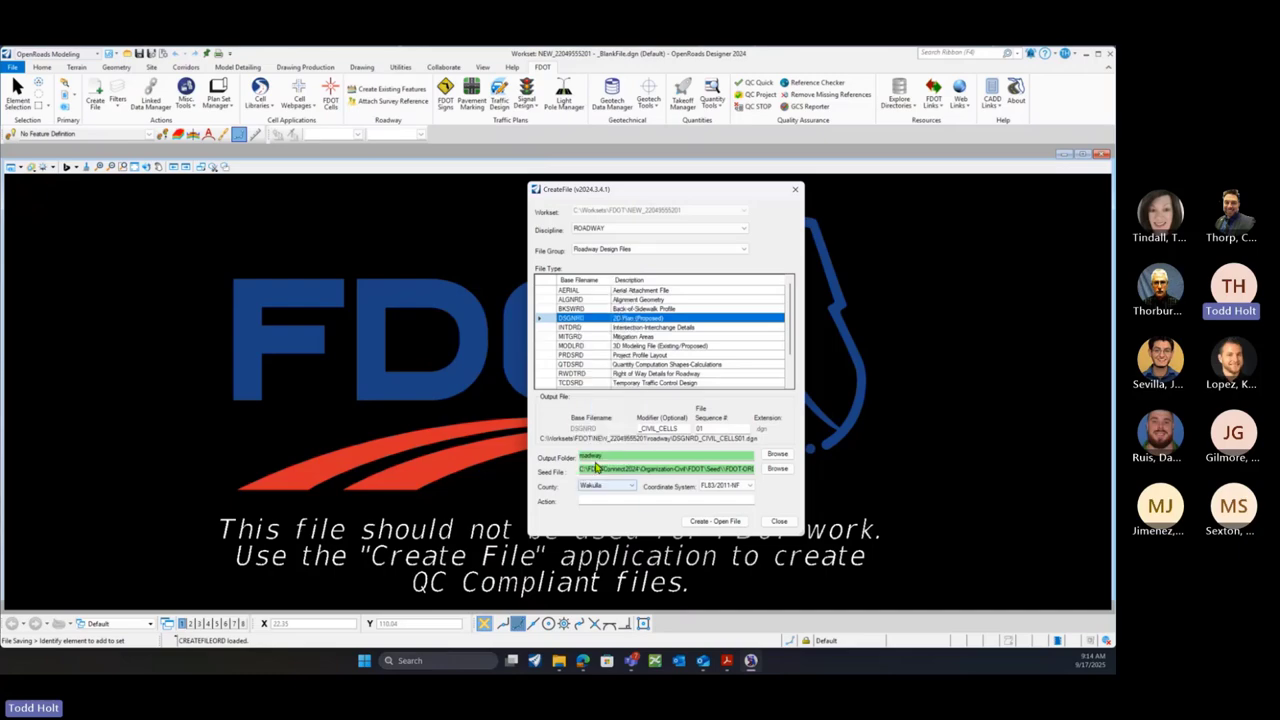
{"action": "left_click", "coordinate": [714, 521]}
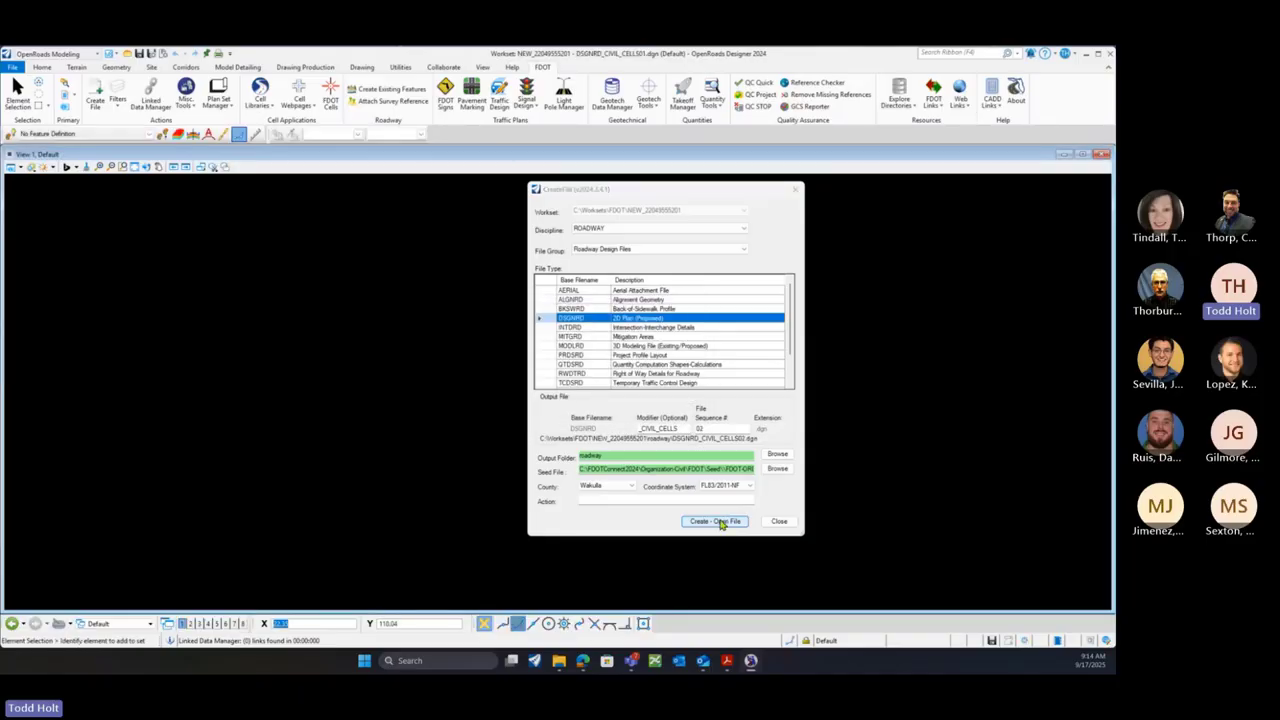
{"action": "left_click", "coordinate": [779, 521]}
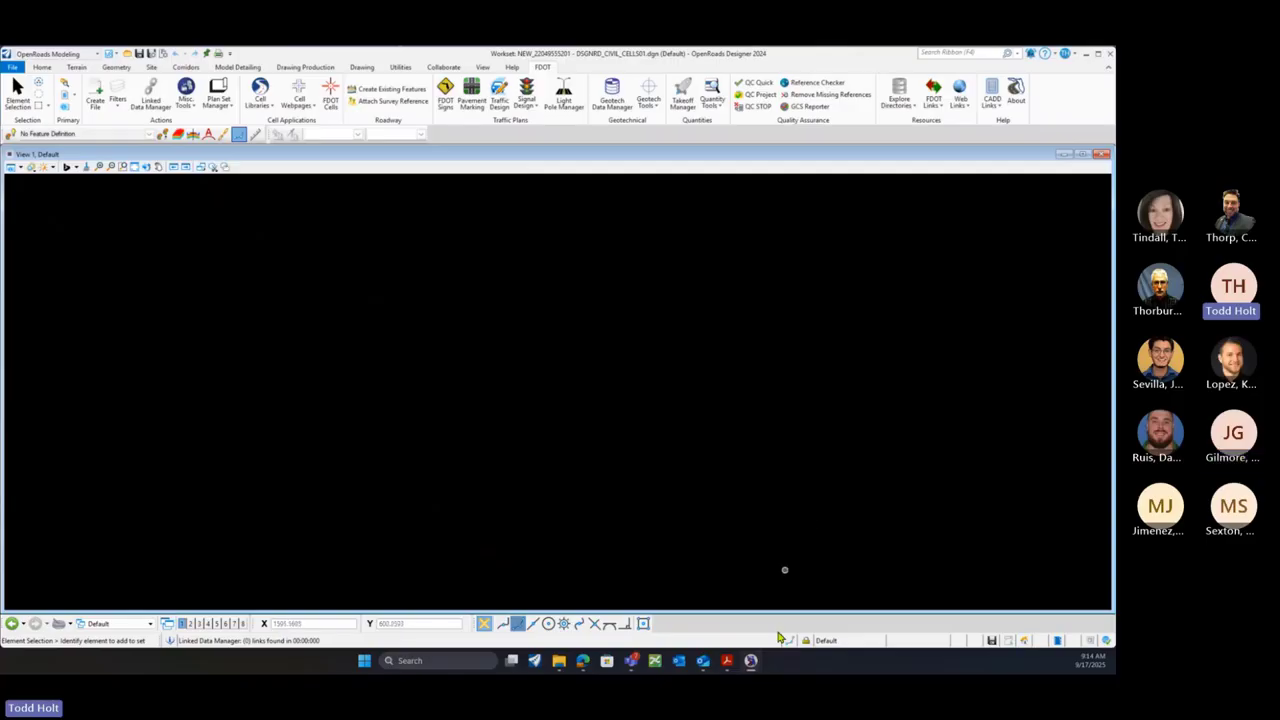
Switch to the 522-002 ramp standard PDF in Acrobat and compare the nomenclature on sheet 1 with ramps CR-A and CR-B on sheet 2
{"action": "mouse_move", "coordinate": [726, 660]}
{"action": "left_click", "coordinate": [714, 592]}
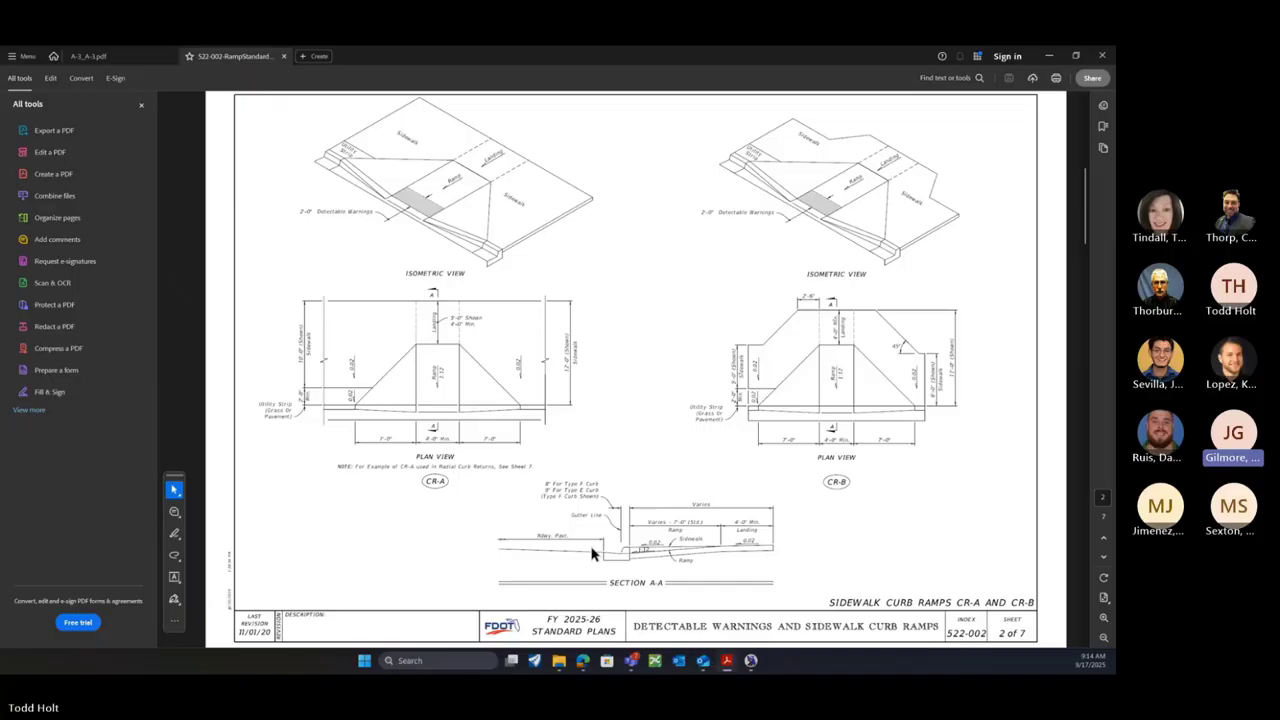
{"action": "scroll", "coordinate": [591, 553], "scroll_direction": "up", "scroll_amount": 3}
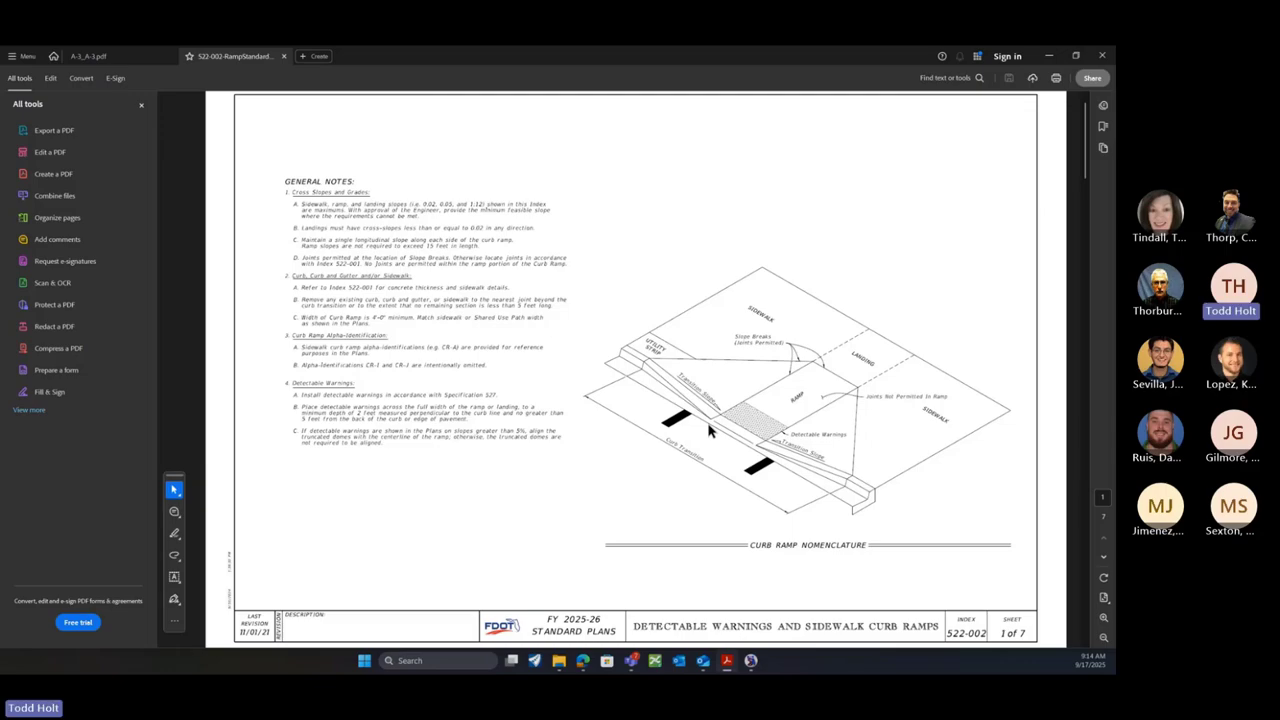
{"action": "scroll", "coordinate": [710, 428], "scroll_direction": "down", "scroll_amount": 2}
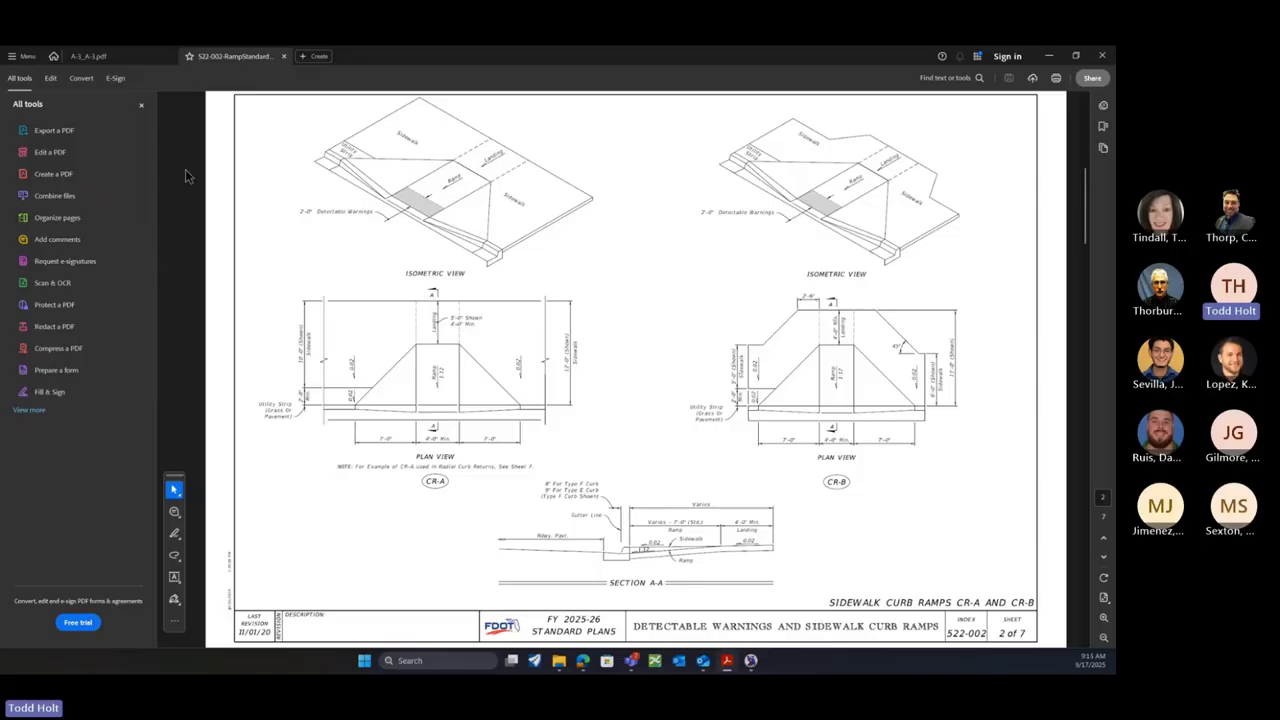
{"action": "left_click", "coordinate": [50, 78]}
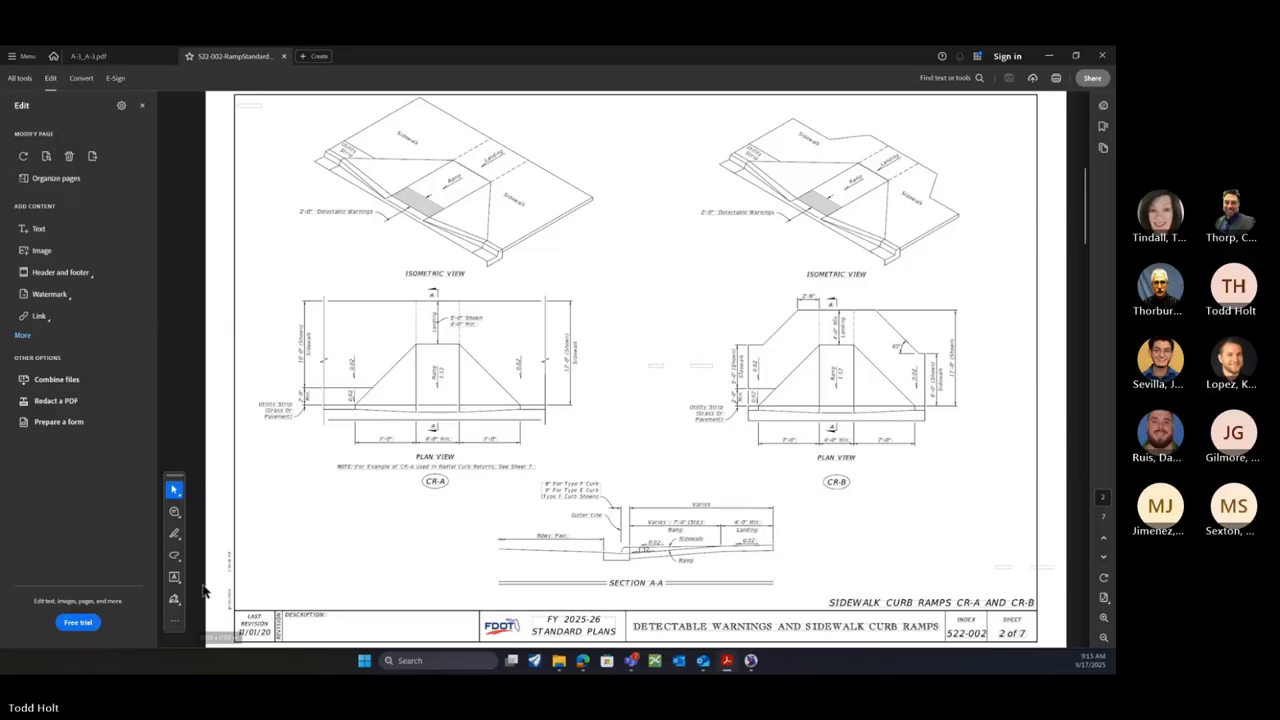
{"action": "left_click", "coordinate": [177, 540]}
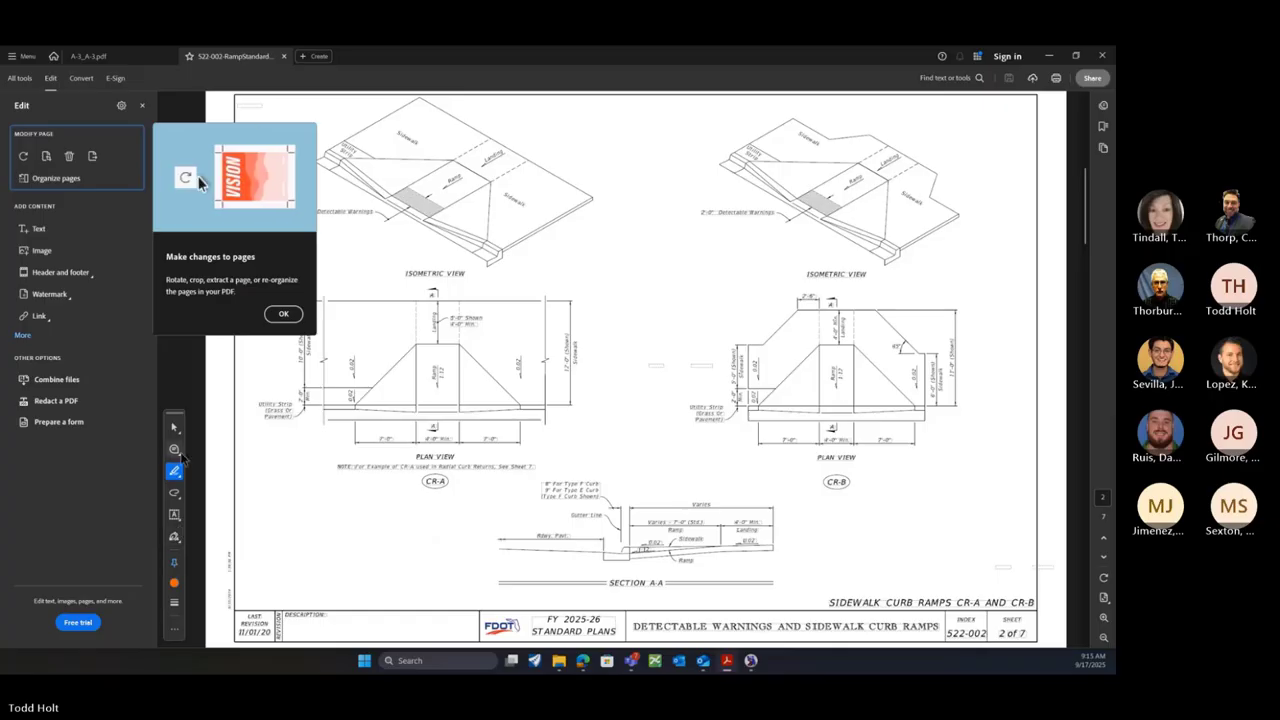
{"action": "left_click", "coordinate": [176, 540]}
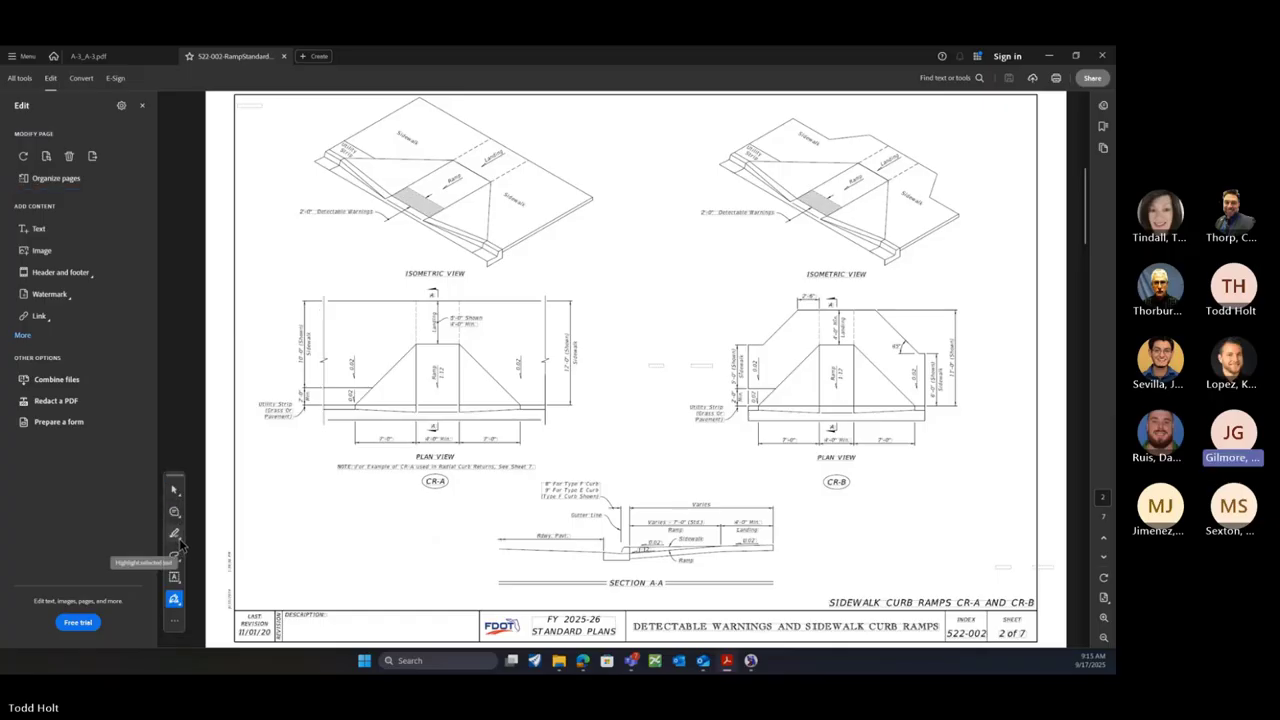
{"action": "left_click", "coordinate": [178, 537]}
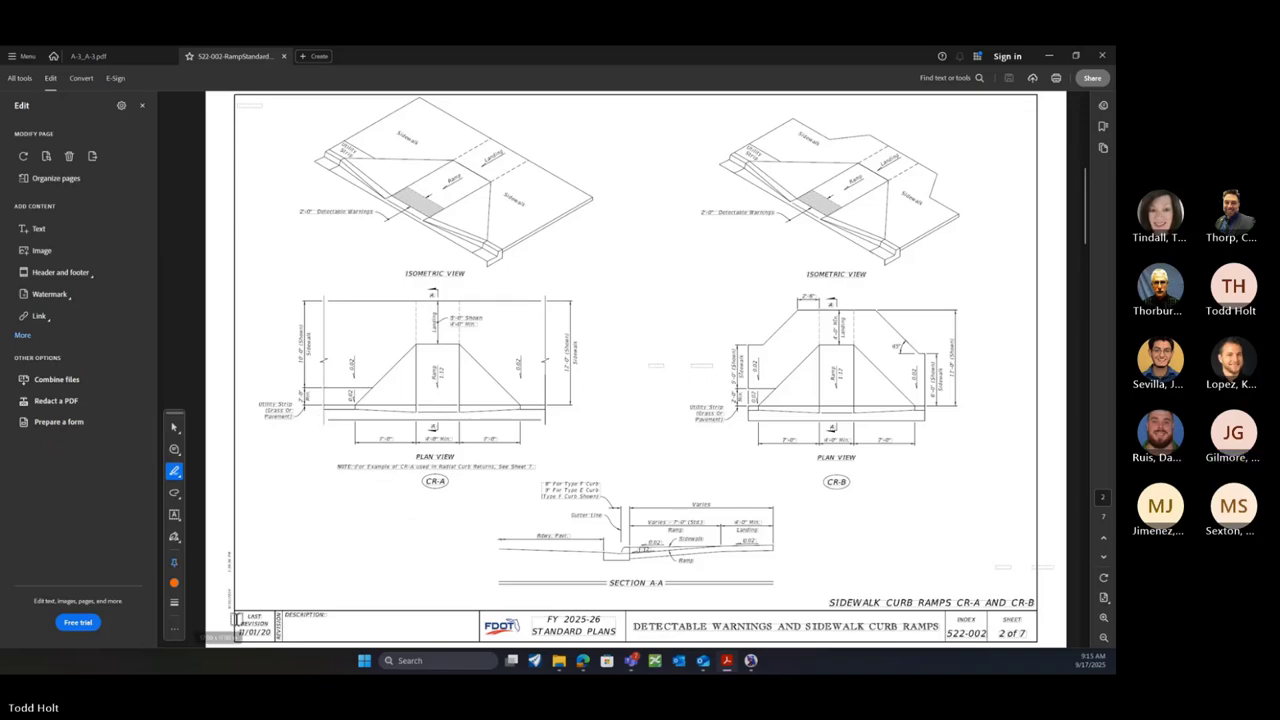
{"action": "left_click", "coordinate": [175, 582]}
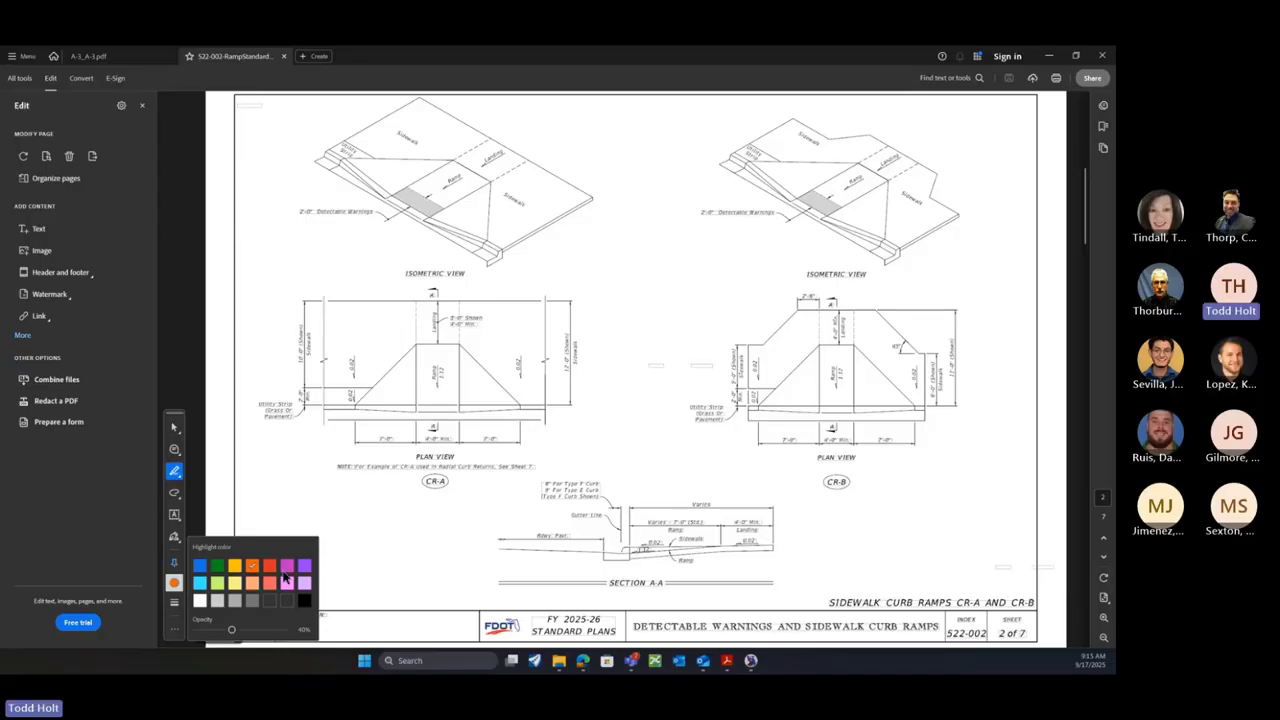
Draw three parallel red lines across the CR-A plan view, along the gutter's outer edge, the gutter line and the back of curb
{"action": "left_click", "coordinate": [174, 493]}
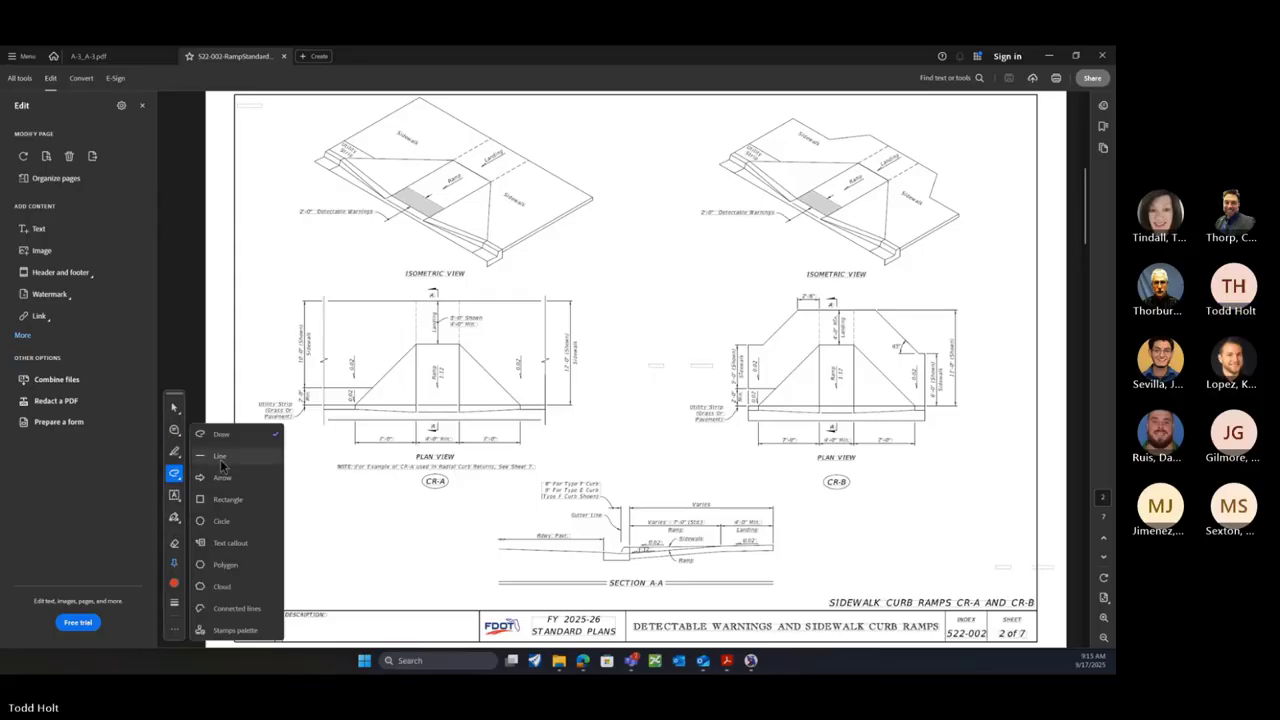
{"action": "left_click", "coordinate": [221, 458]}
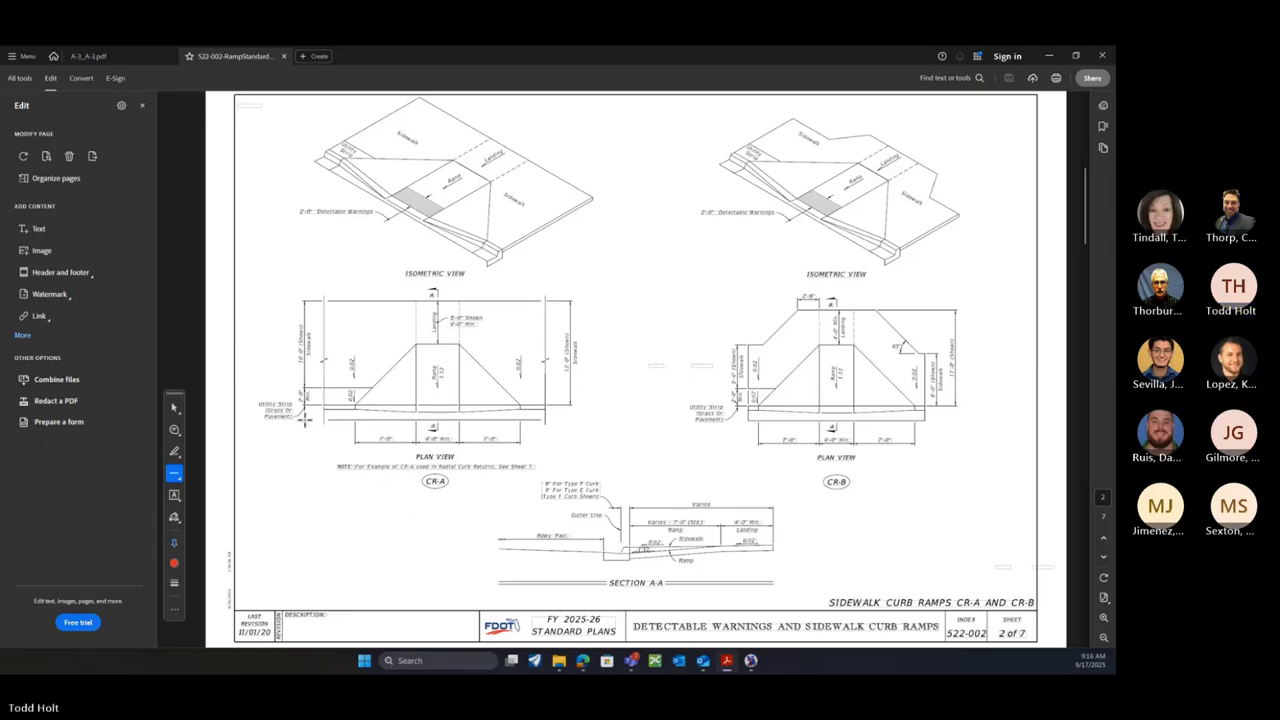
{"action": "left_click_drag", "start_coordinate": [306, 420], "coordinate": [604, 420]}
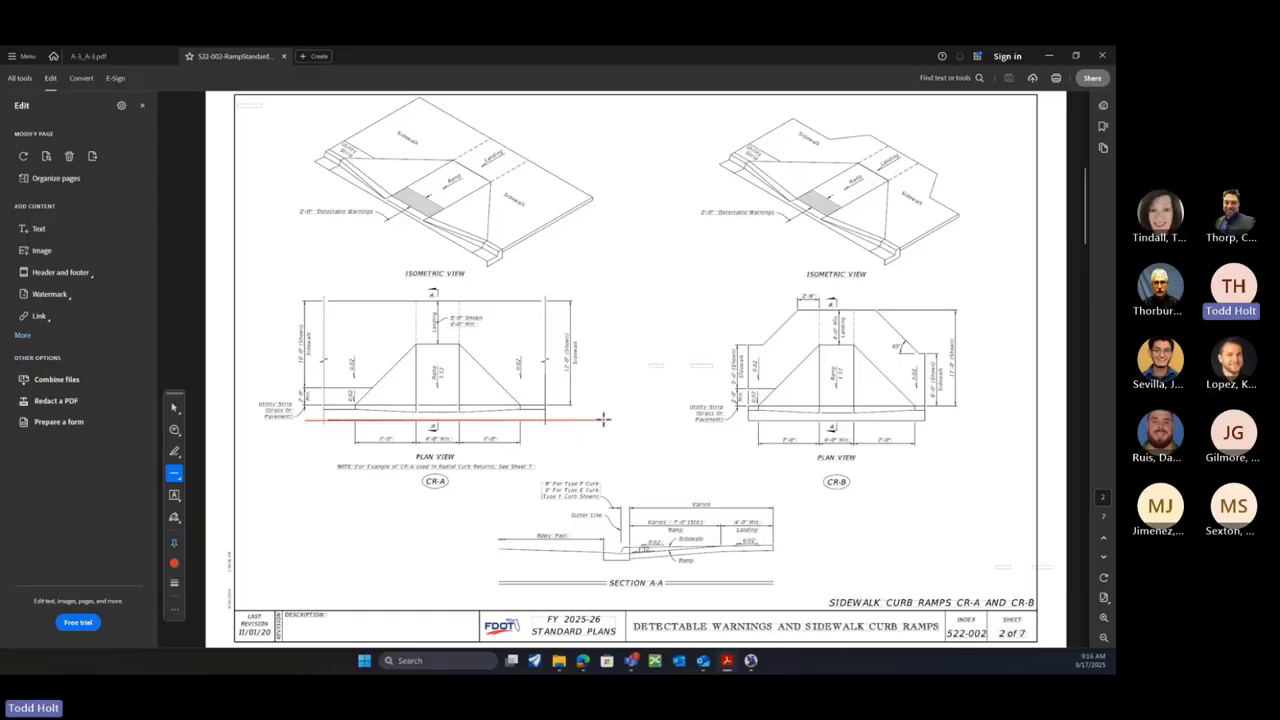
{"action": "left_click_drag", "start_coordinate": [604, 420], "coordinate": [597, 418]}
{"action": "left_click_drag", "start_coordinate": [595, 419], "coordinate": [594, 420]}
{"action": "left_click_drag", "start_coordinate": [595, 419], "coordinate": [595, 420]}
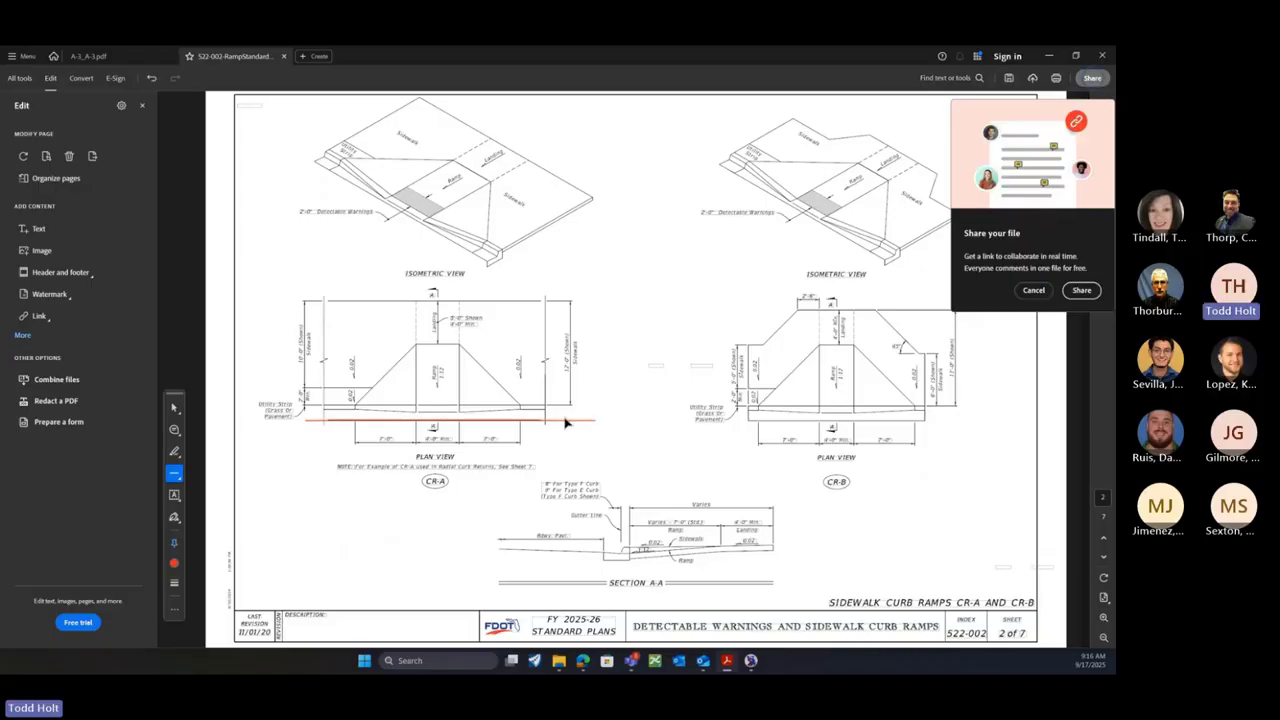
{"action": "left_click", "coordinate": [1033, 290]}
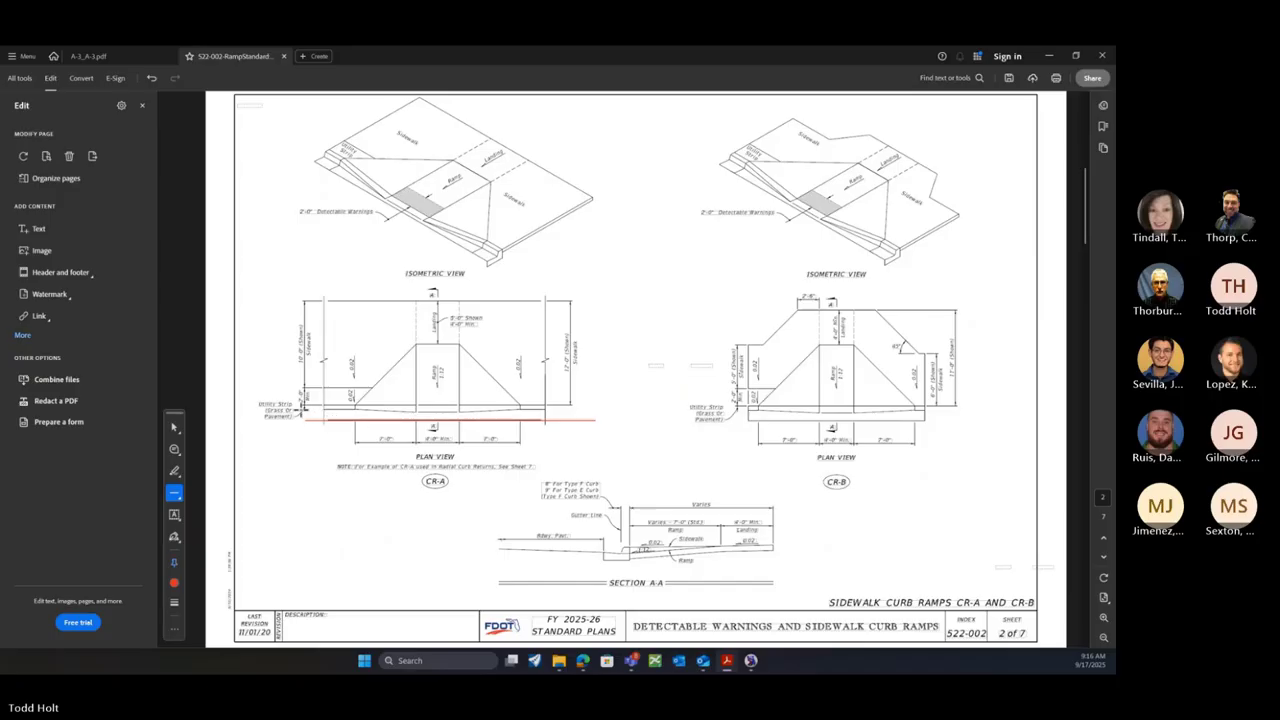
{"action": "mouse_move", "coordinate": [387, 412]}
{"action": "left_mouse_down"}
{"action": "mouse_move", "coordinate": [621, 417]}
{"action": "mouse_move", "coordinate": [596, 408]}
{"action": "left_mouse_up"}
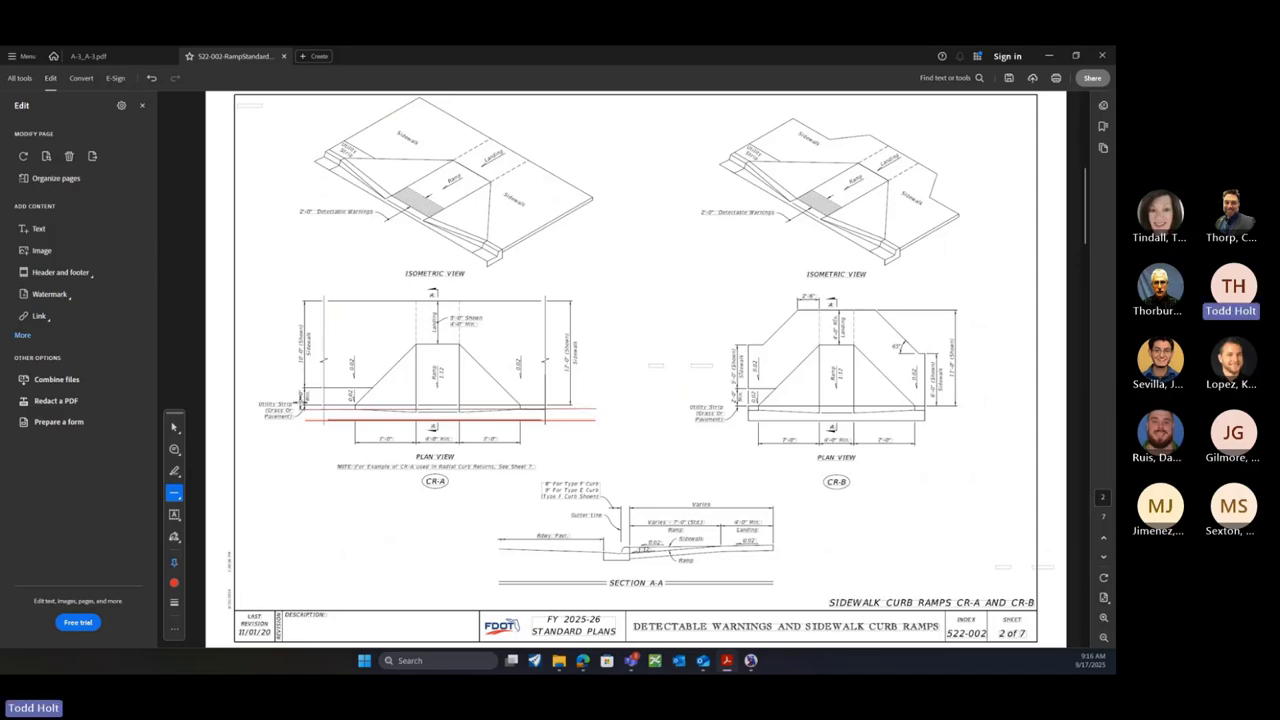
{"action": "left_click_drag", "start_coordinate": [299, 405], "coordinate": [596, 404]}
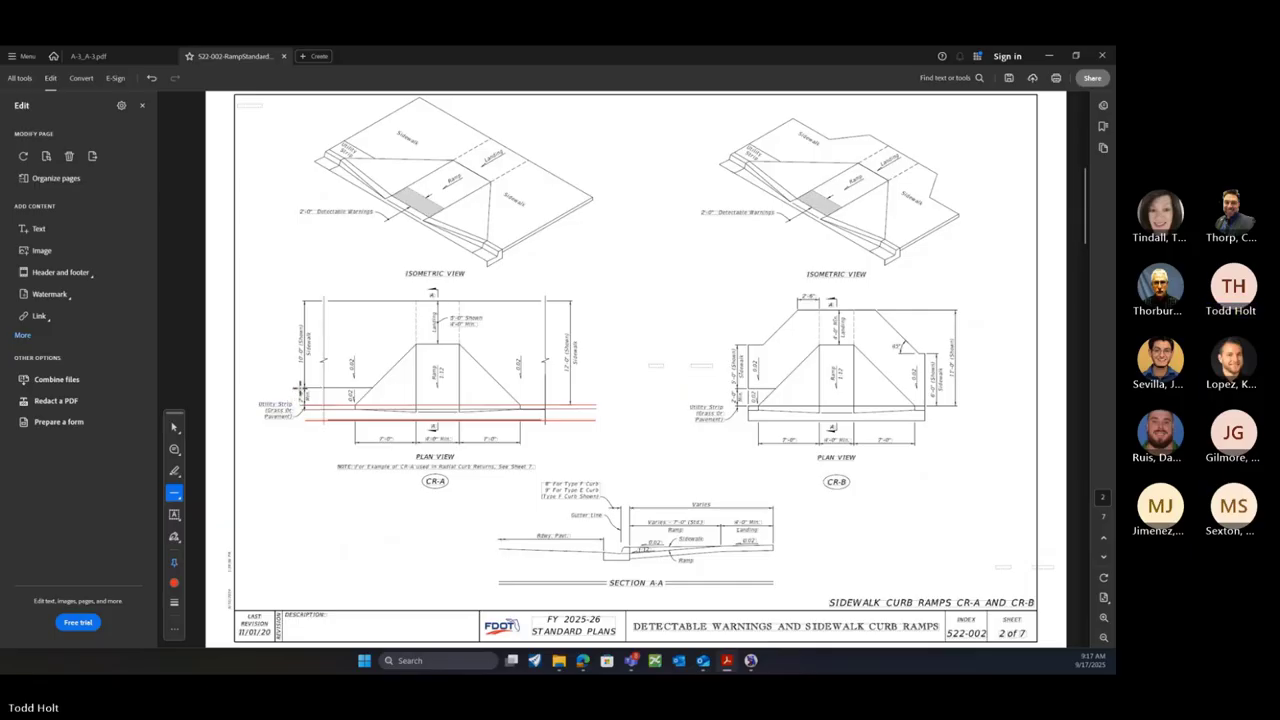
Draw red lines along the front and back edges of the CR-A sidewalk, plus a vertical one through the ramp's center
{"action": "left_click_drag", "start_coordinate": [294, 388], "coordinate": [586, 385]}
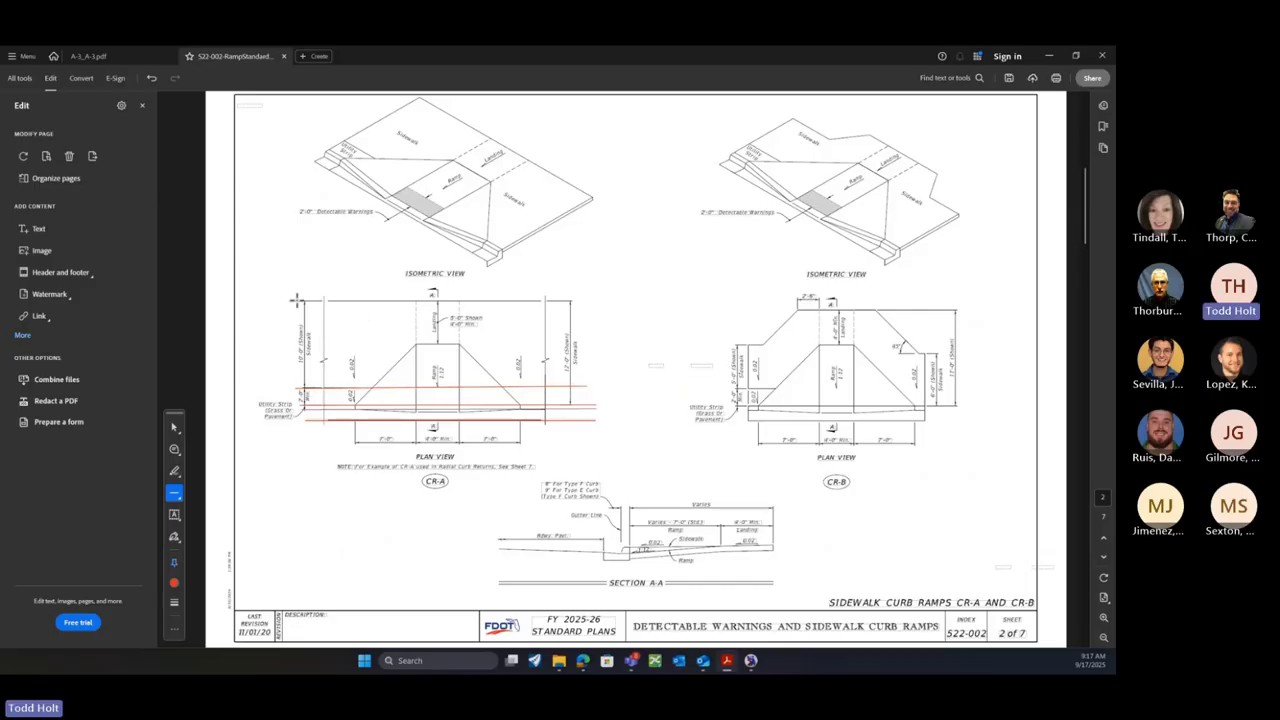
{"action": "left_click_drag", "start_coordinate": [298, 300], "coordinate": [576, 301]}
{"action": "left_click_drag", "start_coordinate": [588, 299], "coordinate": [589, 301]}
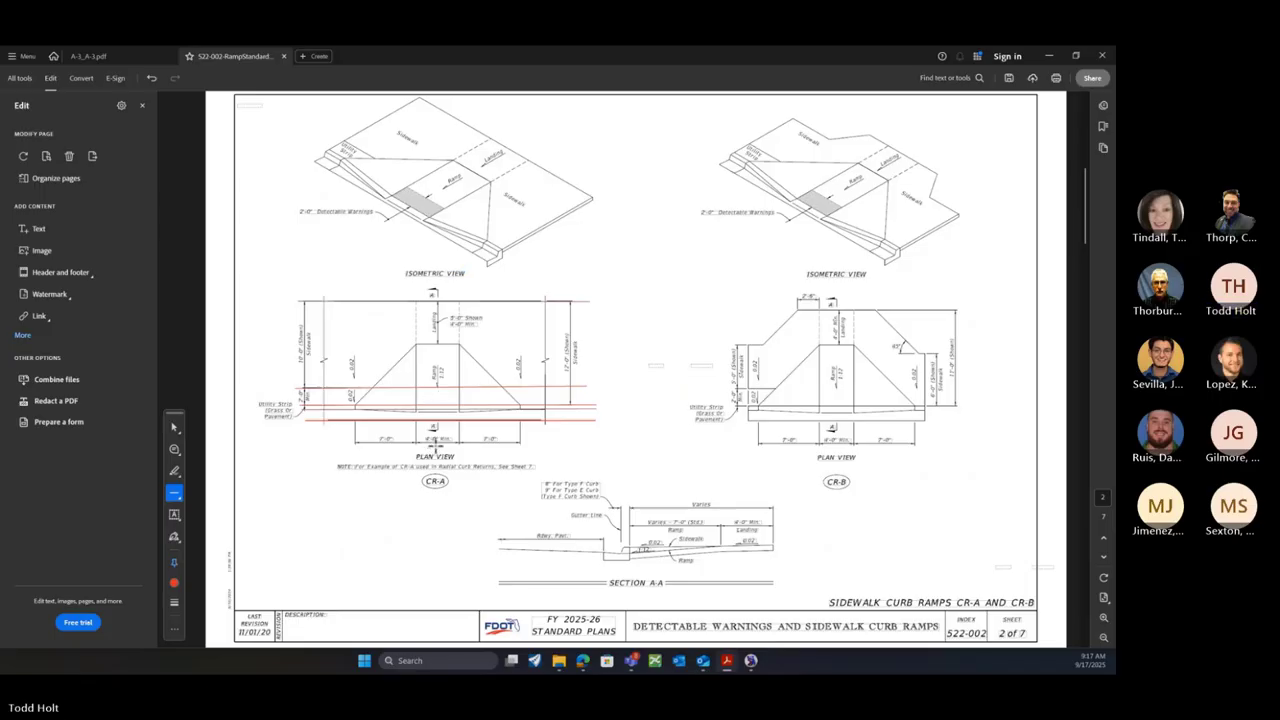
{"action": "left_click_drag", "start_coordinate": [434, 448], "coordinate": [435, 252]}
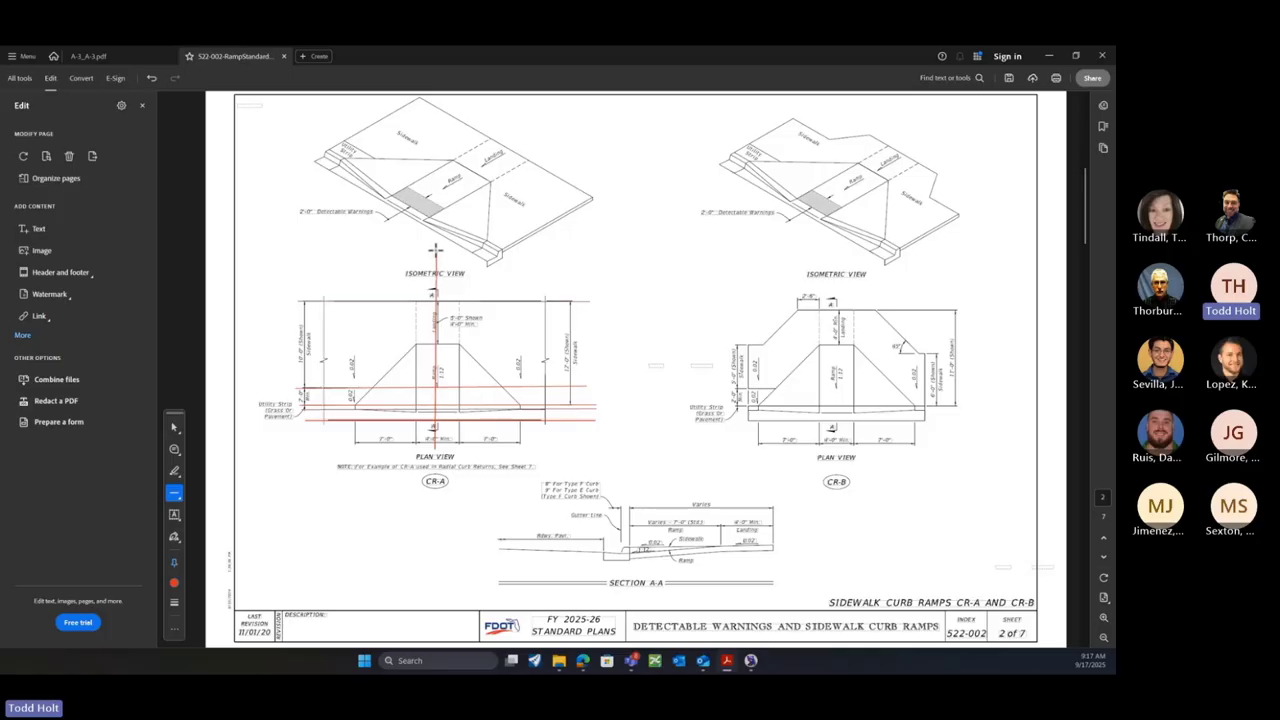
{"action": "right_click", "coordinate": [465, 291]}
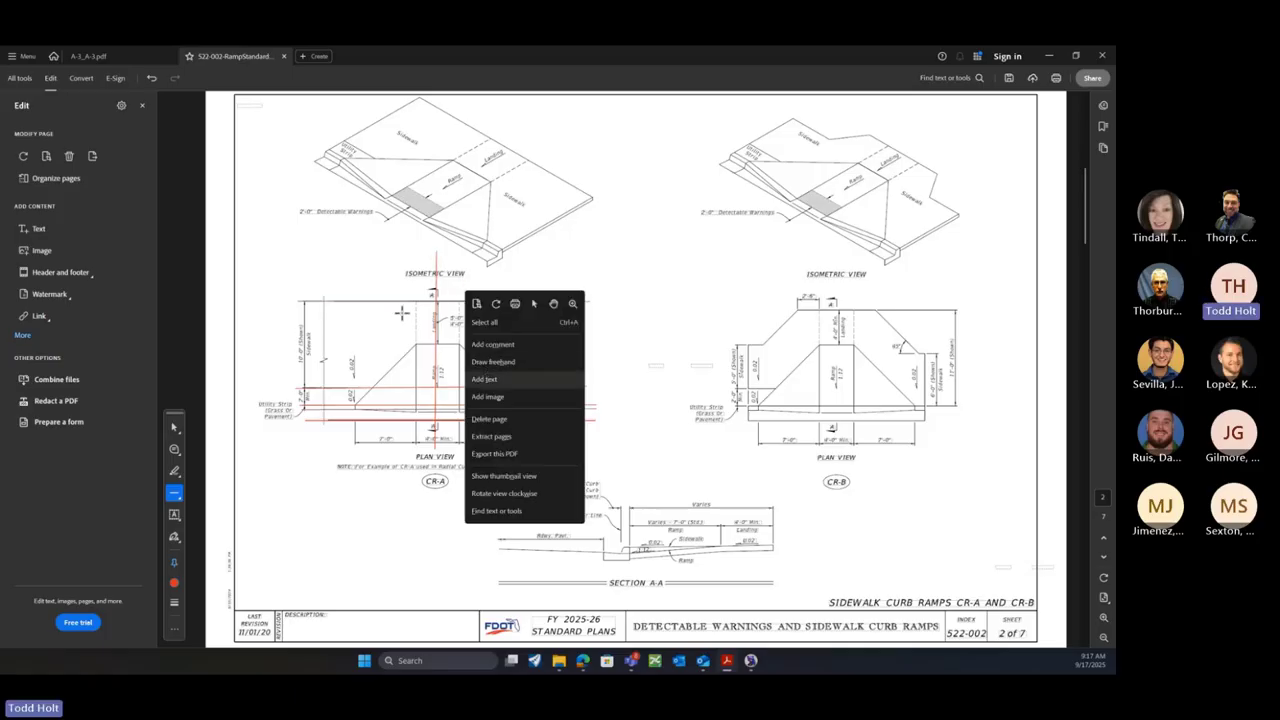
{"action": "left_click", "coordinate": [628, 293]}
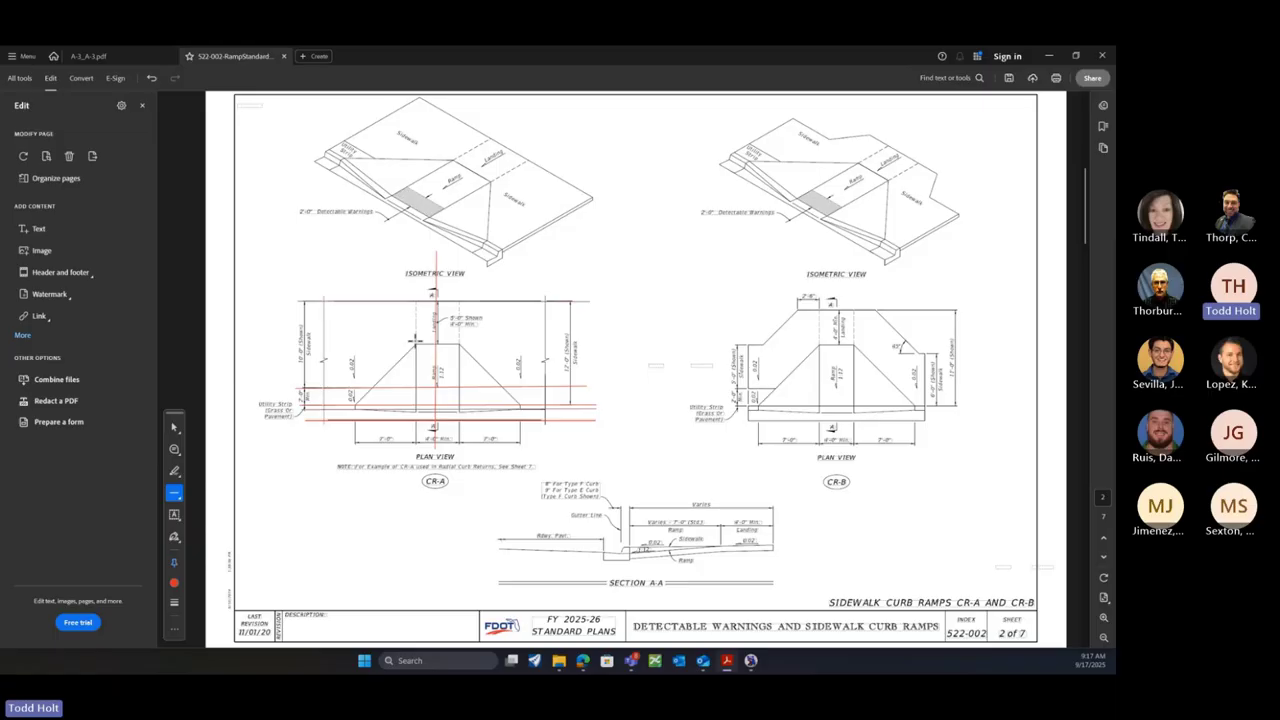
Set the line color to light blue and draw a short vertical line across the curb at the CR-A ramp's left edge
{"action": "left_click", "coordinate": [175, 583]}
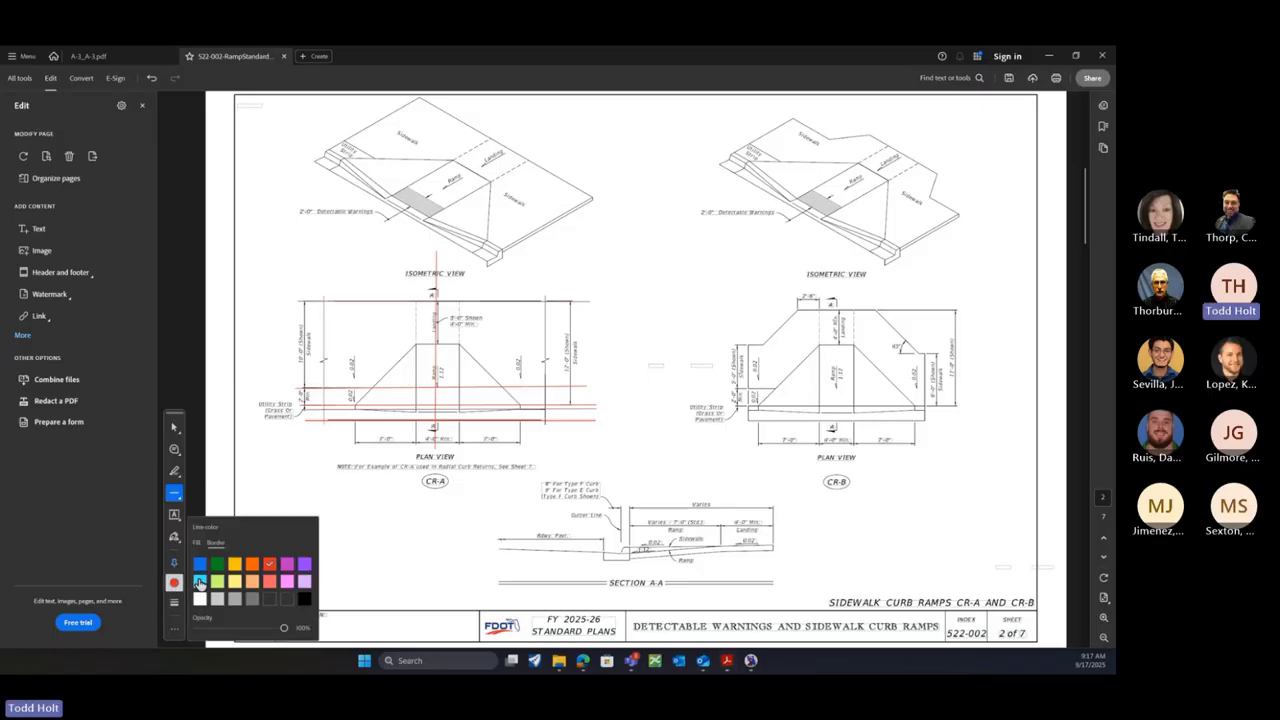
{"action": "left_click", "coordinate": [200, 583]}
{"action": "left_click", "coordinate": [175, 493]}
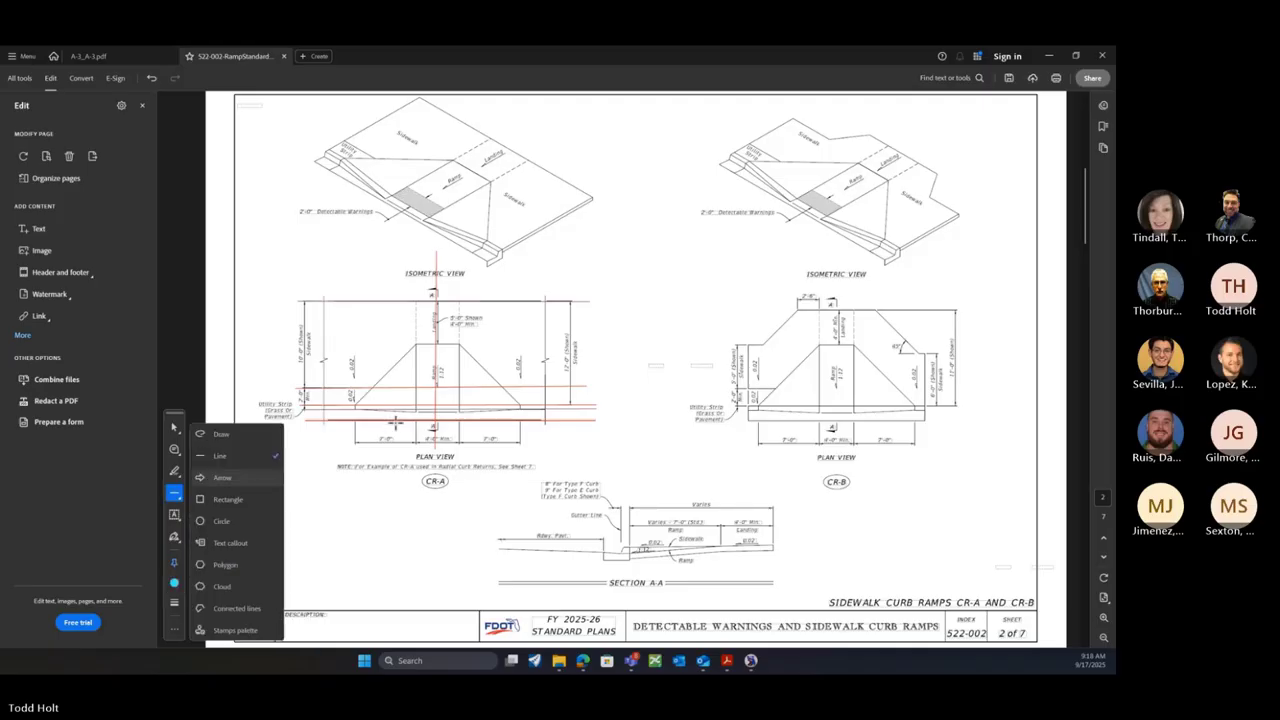
{"action": "left_click", "coordinate": [416, 403]}
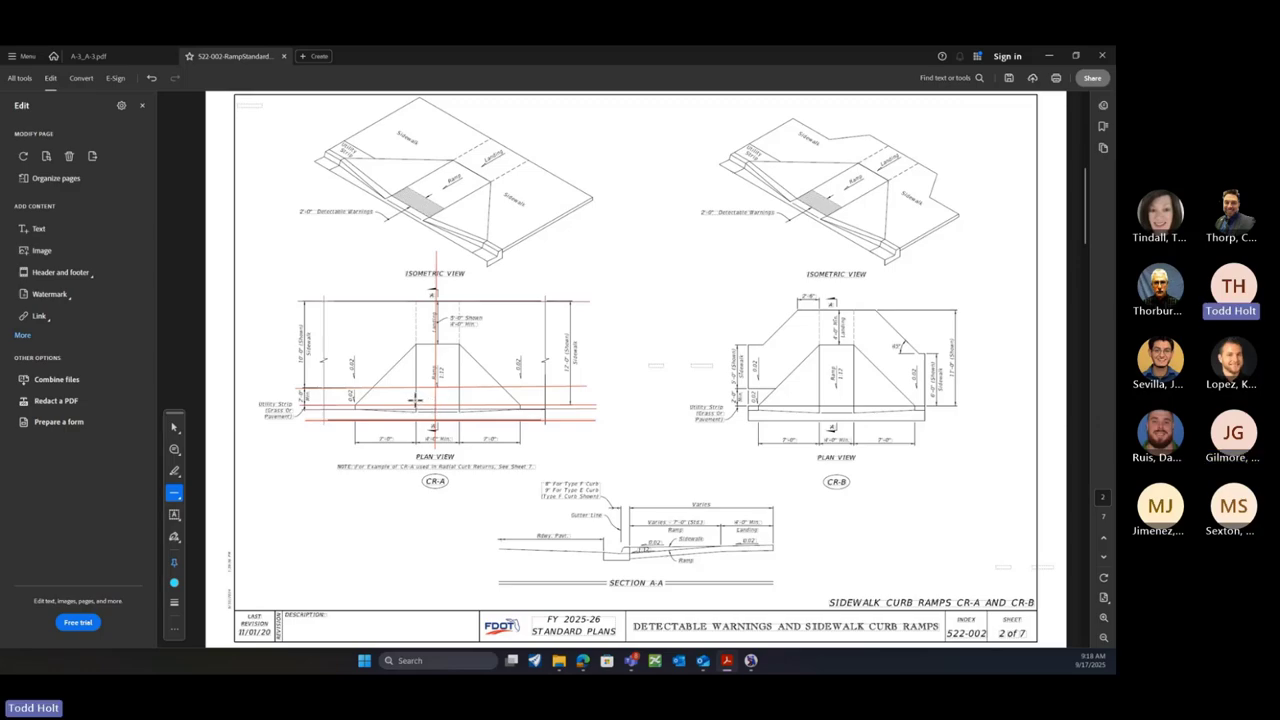
{"action": "left_click", "coordinate": [416, 404]}
{"action": "left_click_drag", "start_coordinate": [417, 450], "coordinate": [418, 404]}
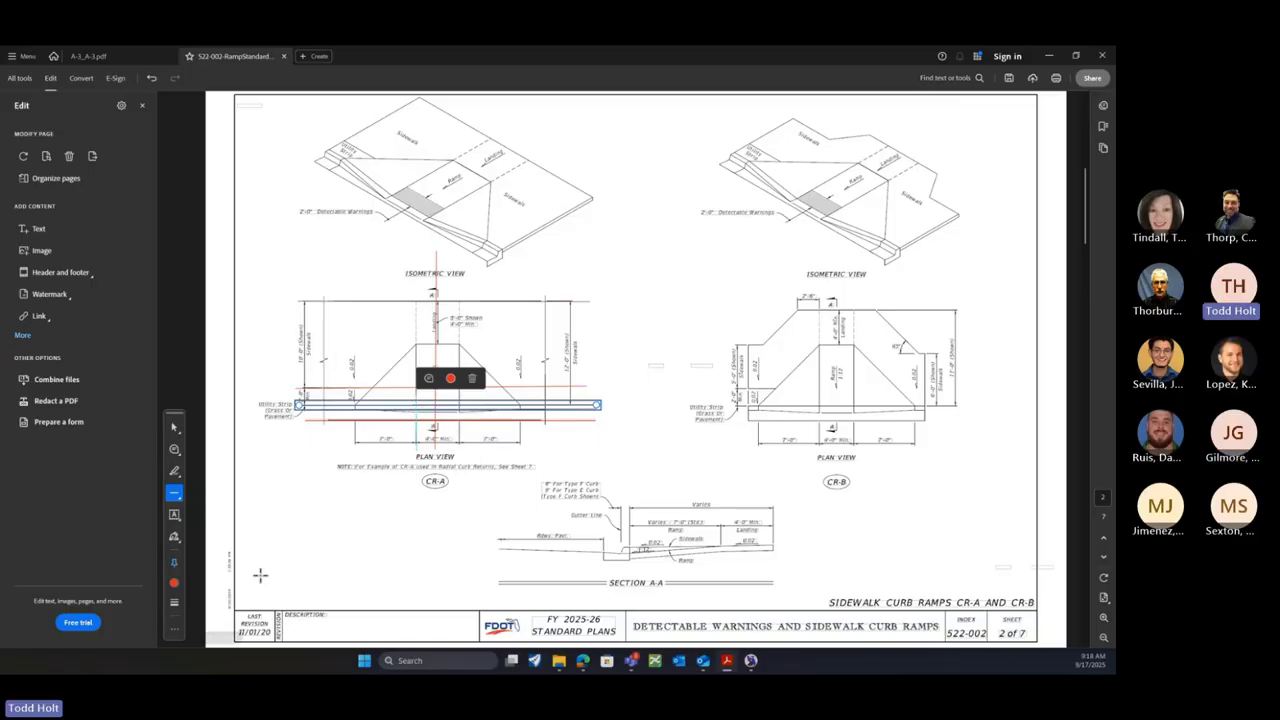
Recolor the selected back-of-curb line green and draw a short green vertical line across the curb at the ramp's right edge
{"action": "left_click", "coordinate": [175, 583]}
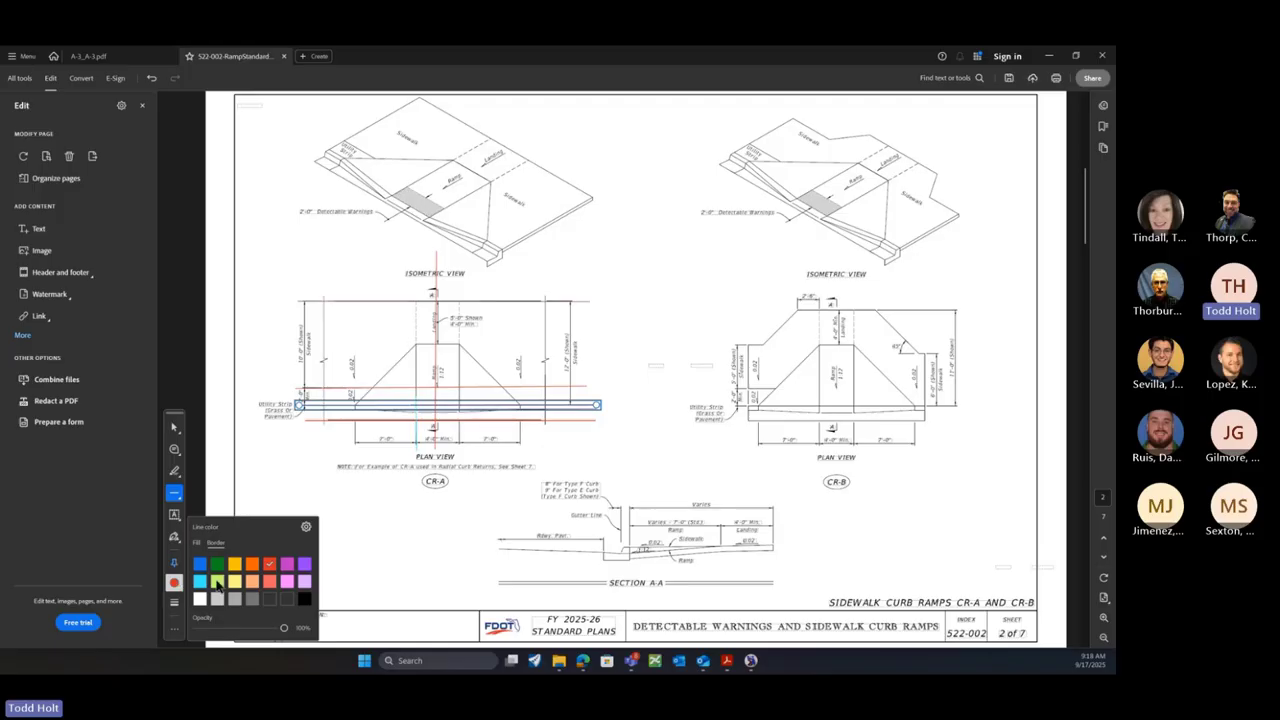
{"action": "left_click", "coordinate": [217, 566]}
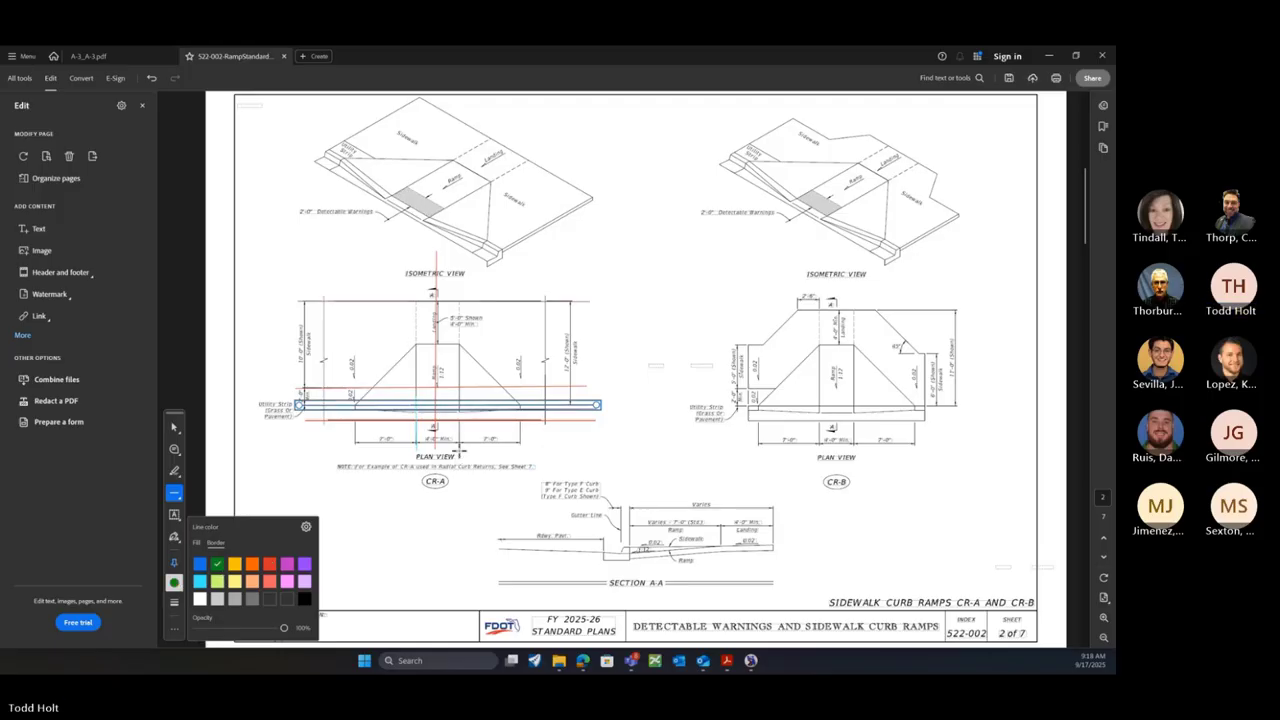
{"action": "left_click_drag", "start_coordinate": [460, 446], "coordinate": [460, 392]}
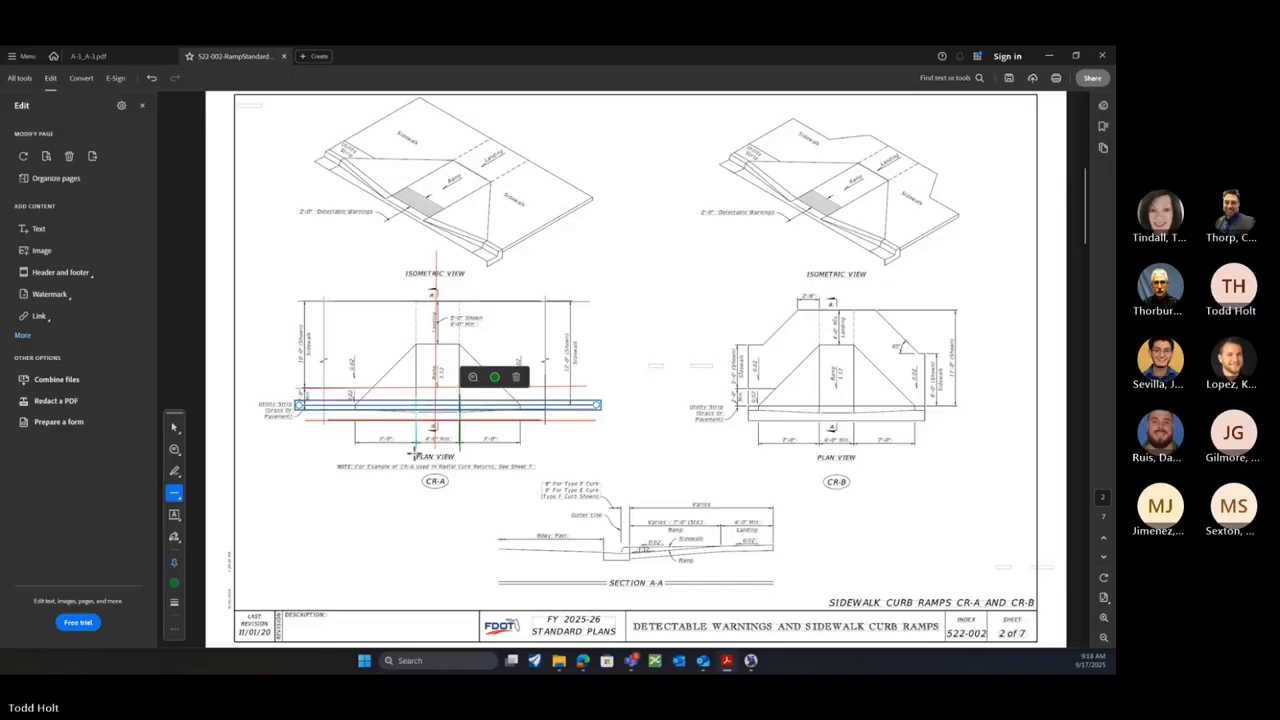
{"action": "left_click", "coordinate": [414, 400]}
{"action": "left_click", "coordinate": [449, 437]}
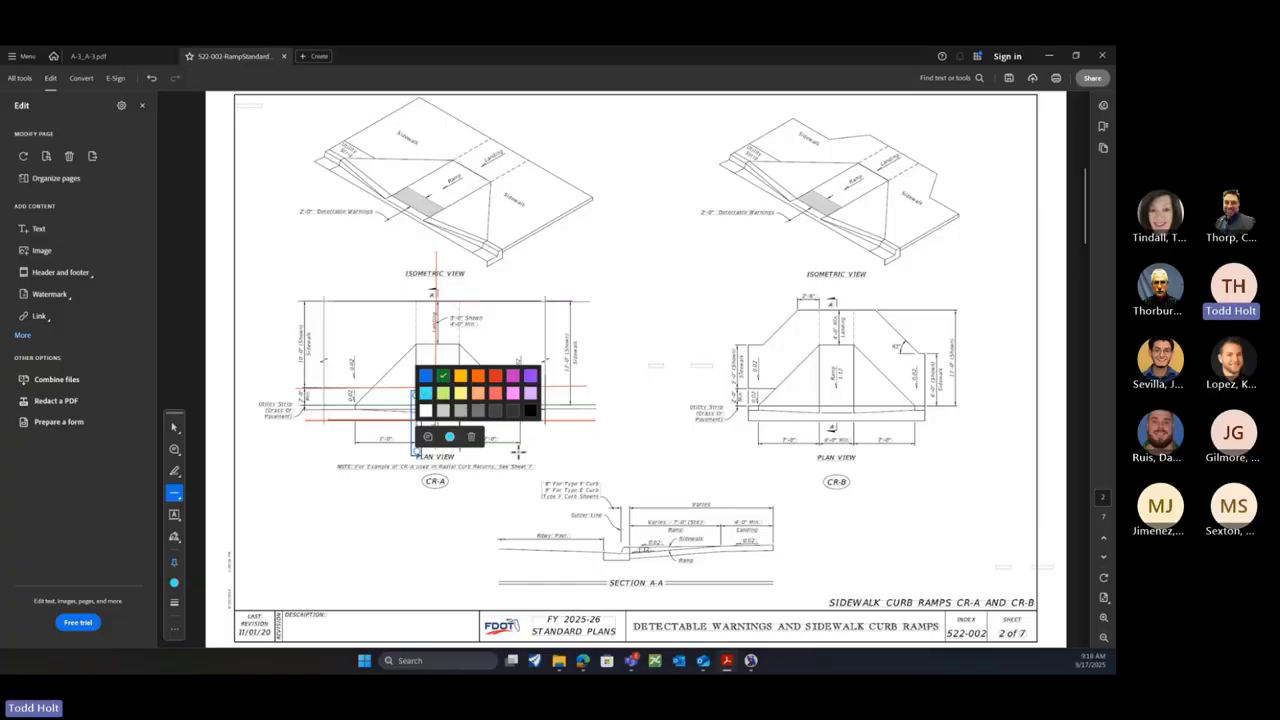
Draw short green vertical lines across the curb at the outer ends of the right and left CR-A flares
{"action": "left_click", "coordinate": [518, 453]}
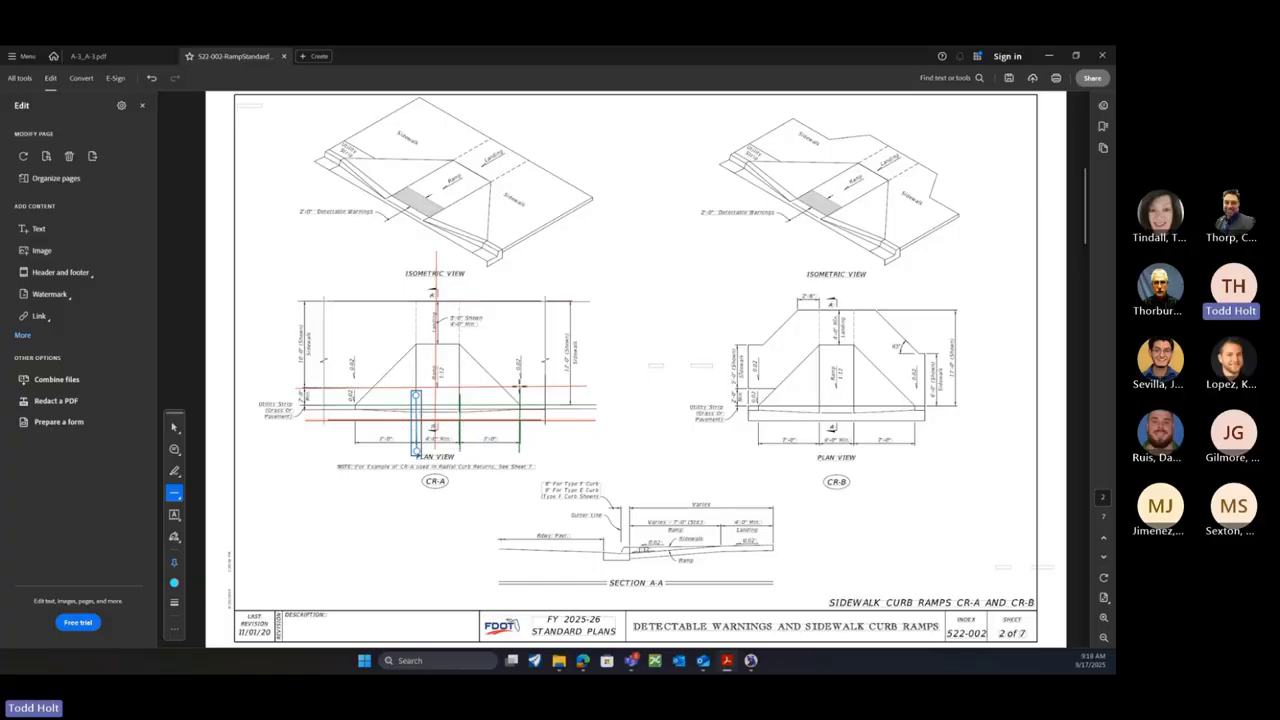
{"action": "left_click", "coordinate": [519, 393]}
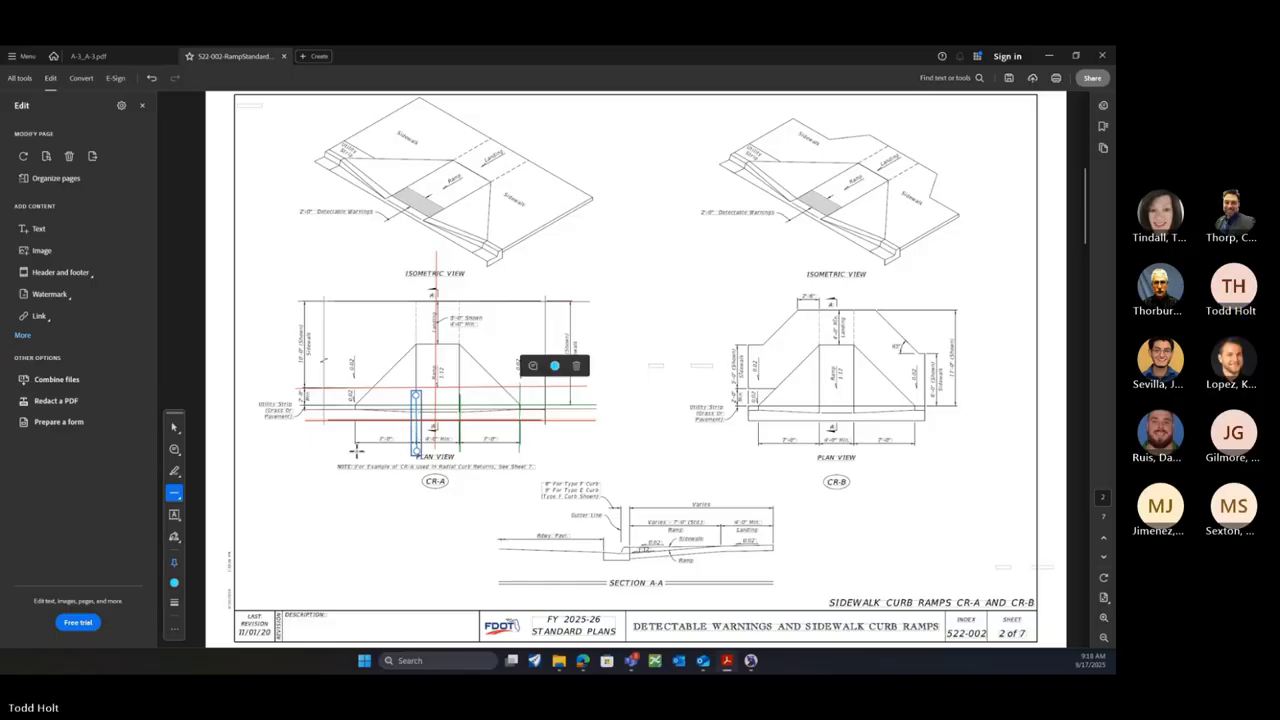
{"action": "left_click", "coordinate": [358, 428]}
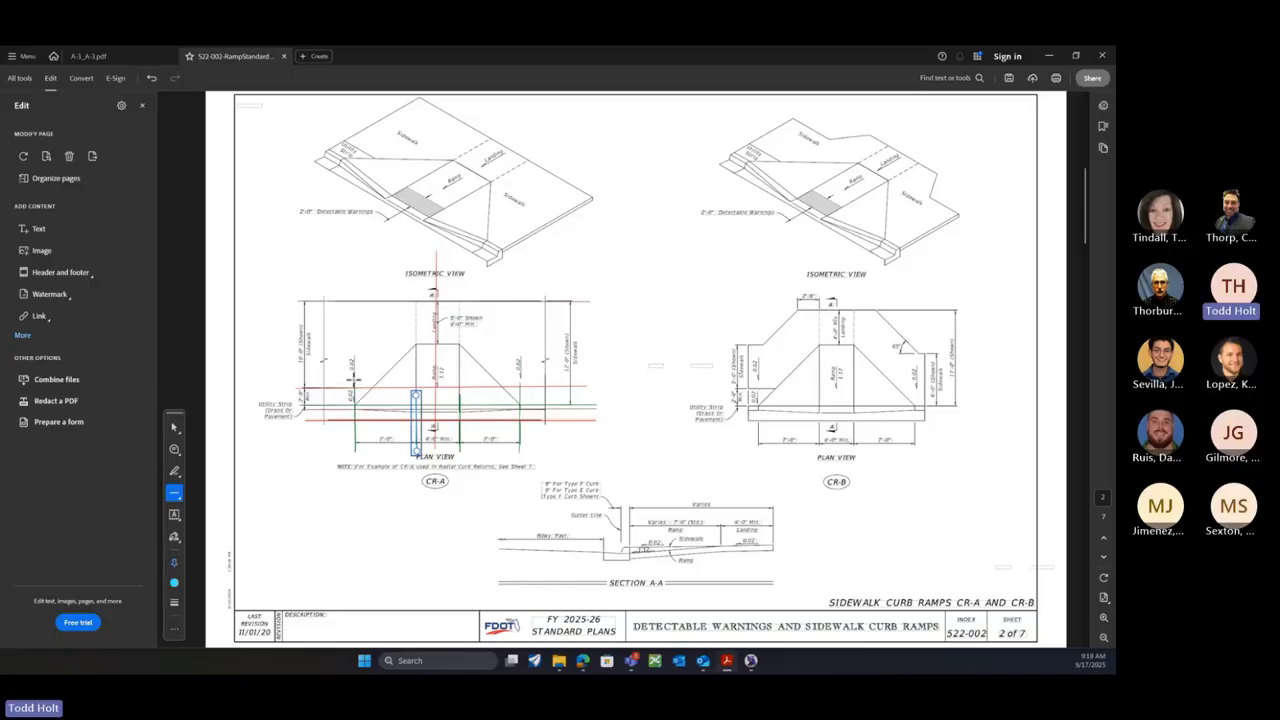
{"action": "left_click", "coordinate": [360, 395]}
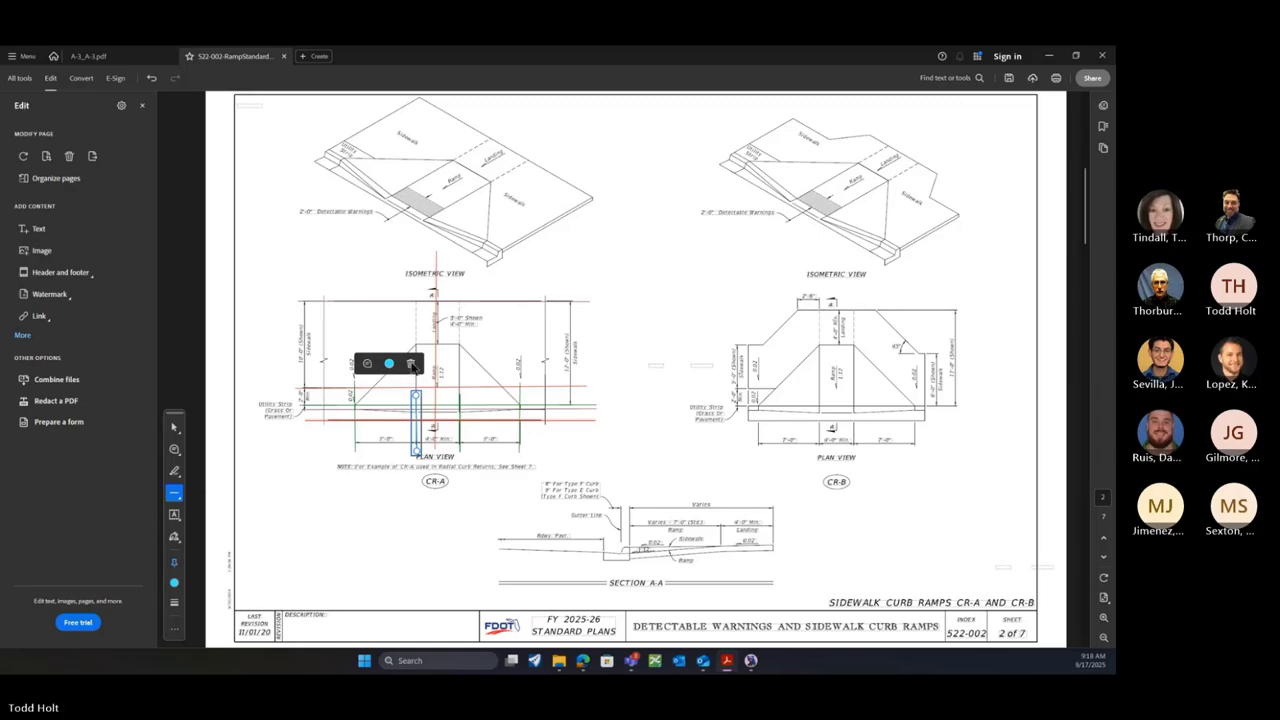
{"action": "left_click", "coordinate": [347, 270]}
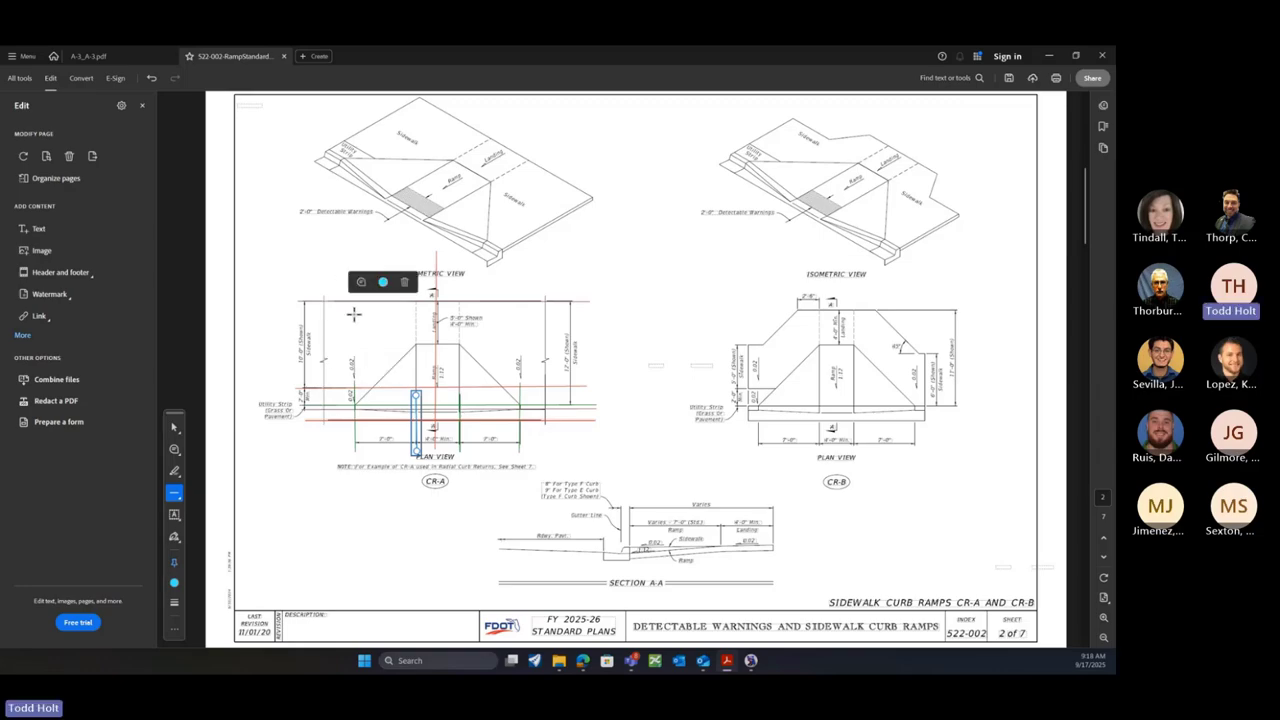
{"action": "left_click_drag", "start_coordinate": [337, 492], "coordinate": [430, 516]}
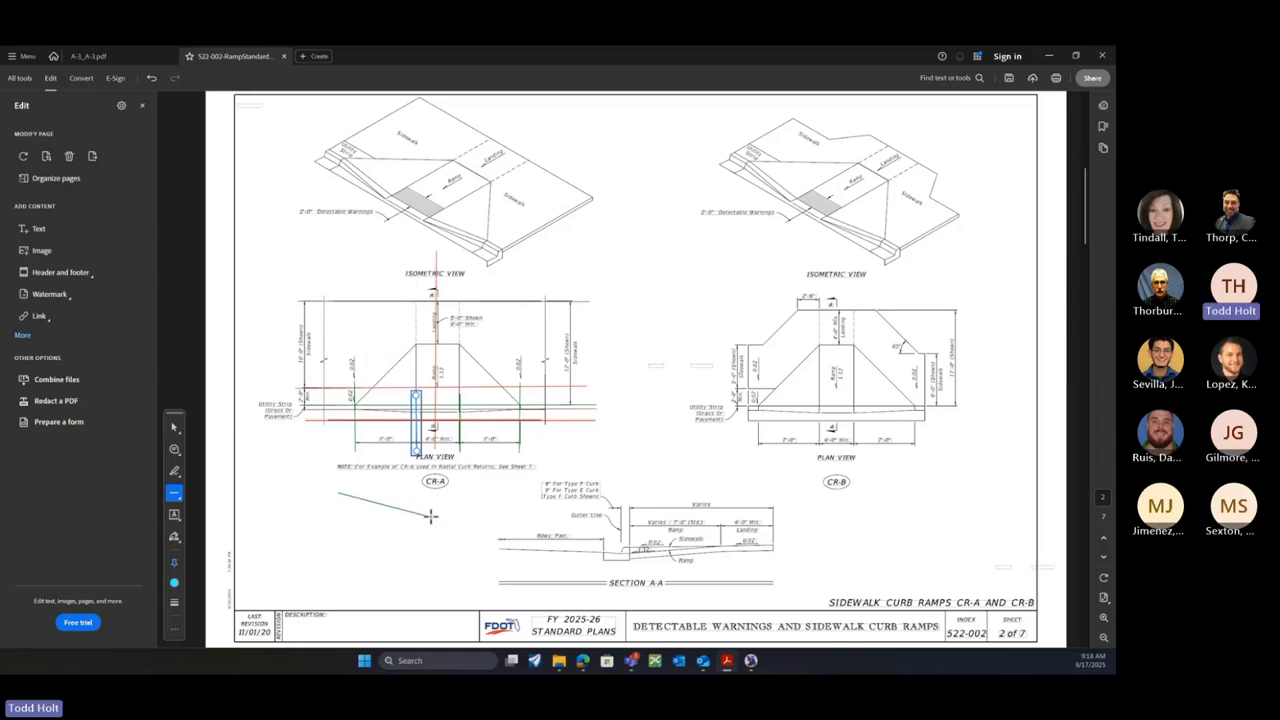
{"action": "left_click", "coordinate": [430, 515]}
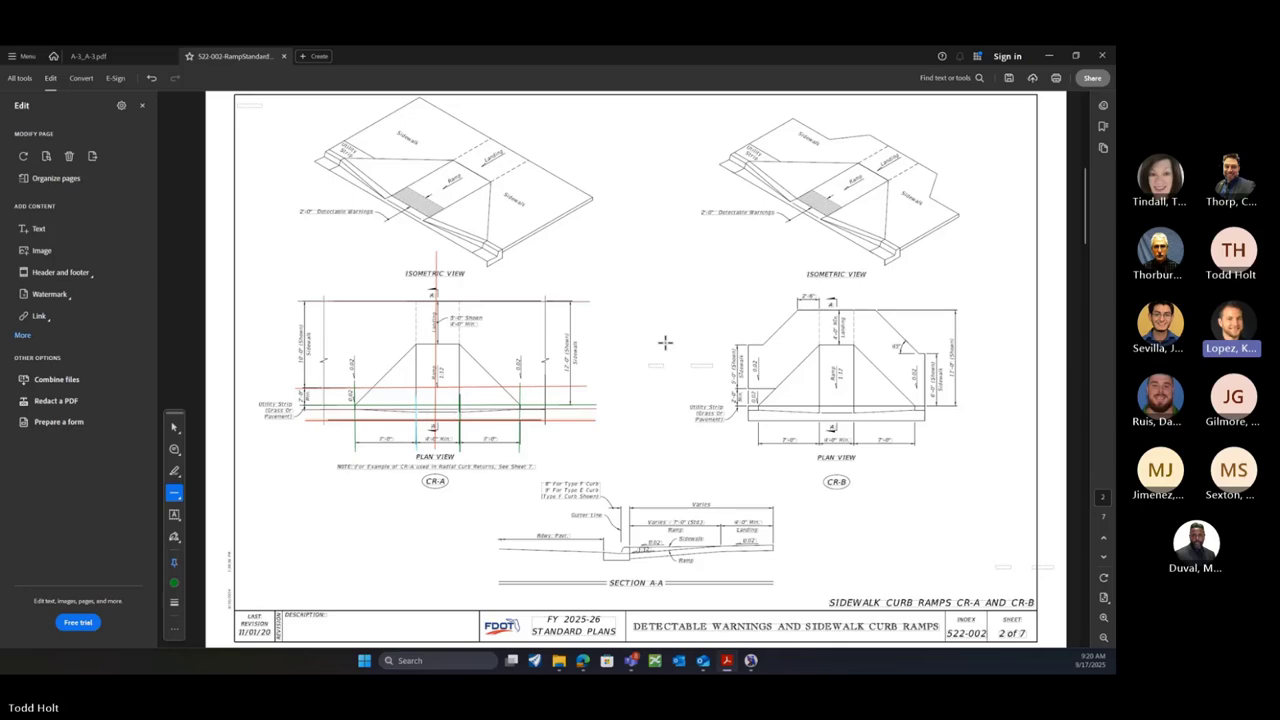
Compare the marked-up CR-A ramp on sheet 2 with ramp CR-C on sheet 3 and ramps CR-D to CR-G on sheet 4
{"action": "scroll", "coordinate": [665, 342], "scroll_direction": "down", "scroll_amount": 1}
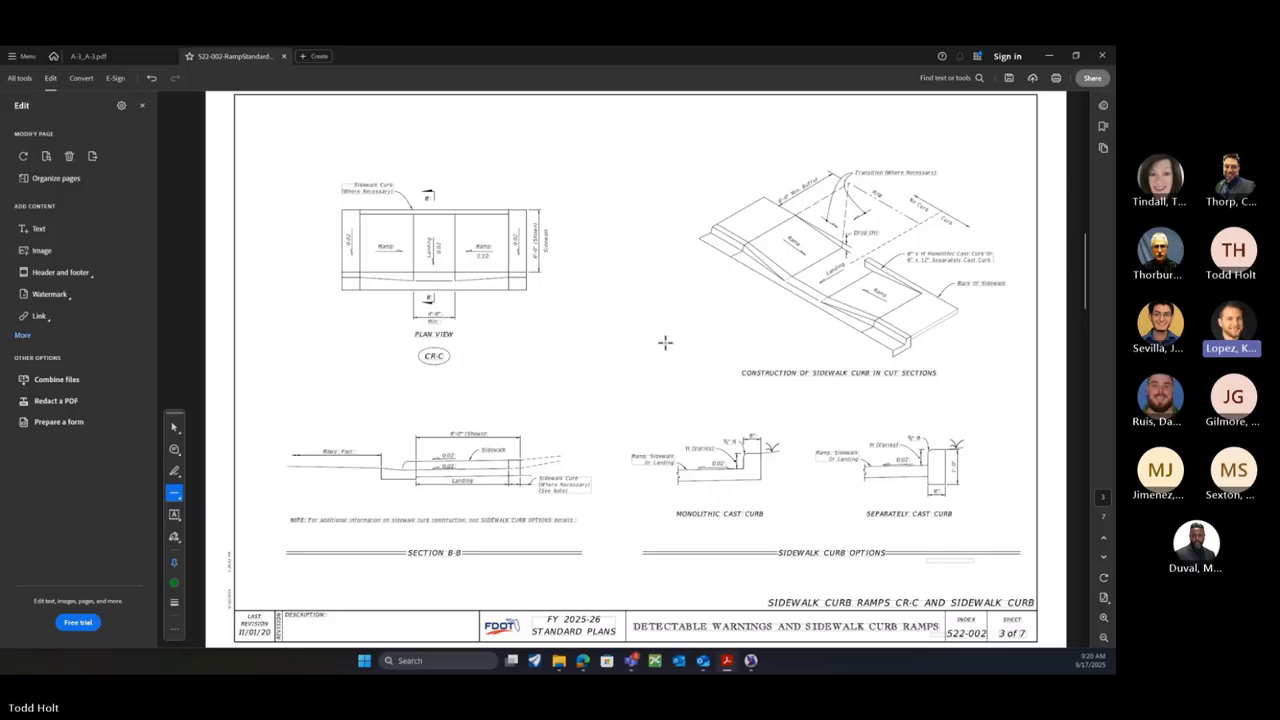
{"action": "scroll", "coordinate": [665, 342], "scroll_direction": "down", "scroll_amount": 1}
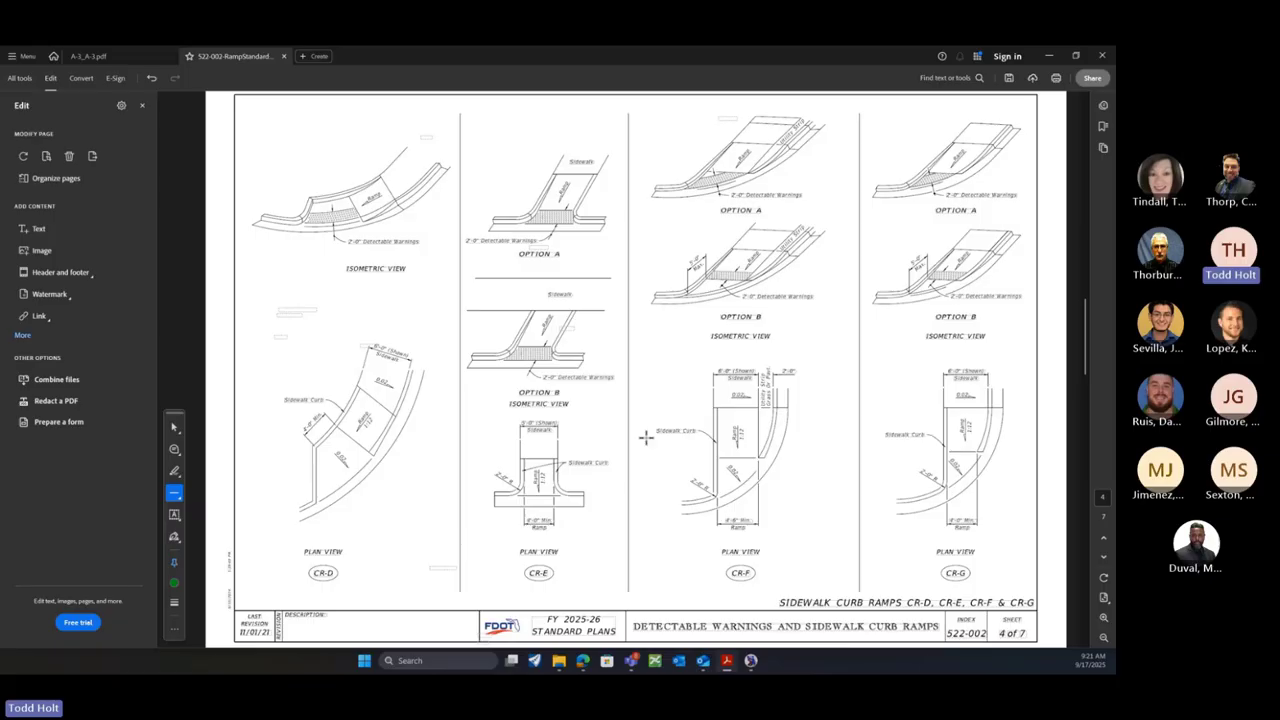
{"action": "scroll", "coordinate": [641, 424], "scroll_direction": "up", "scroll_amount": 3}
{"action": "scroll", "coordinate": [641, 424], "scroll_direction": "up", "scroll_amount": 3}
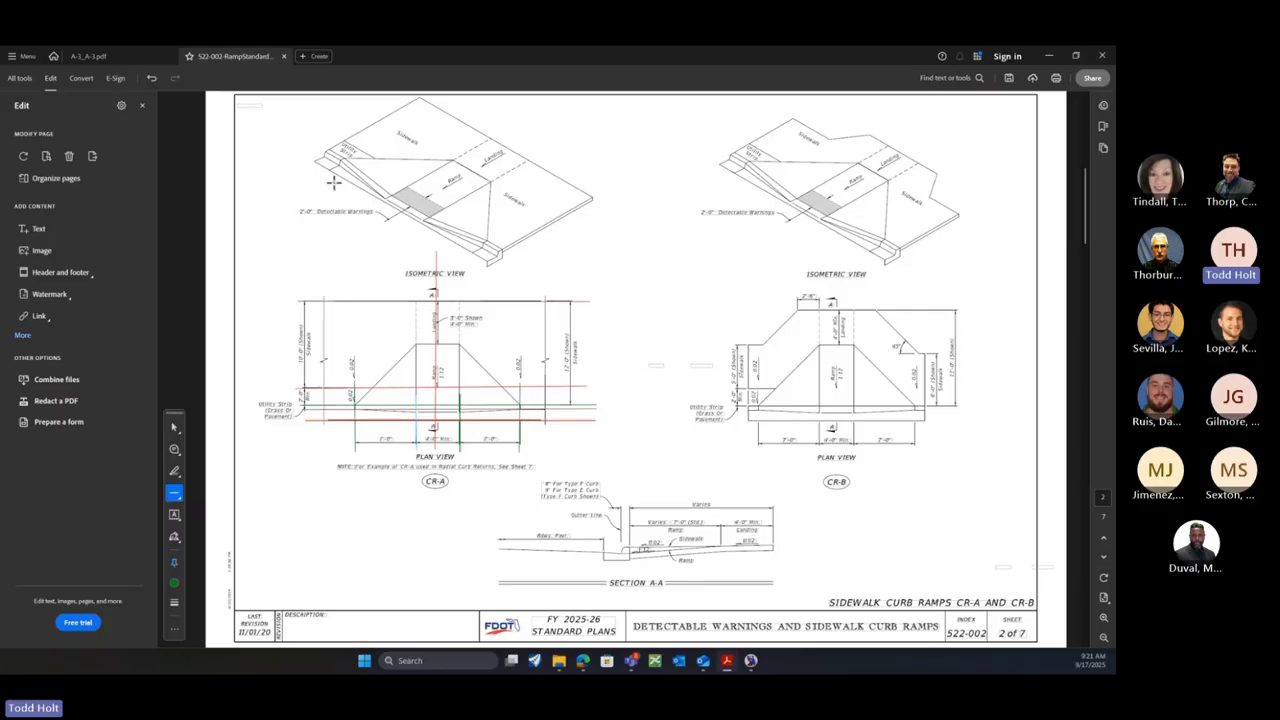
{"action": "scroll", "coordinate": [650, 433], "scroll_direction": "down", "scroll_amount": 3}
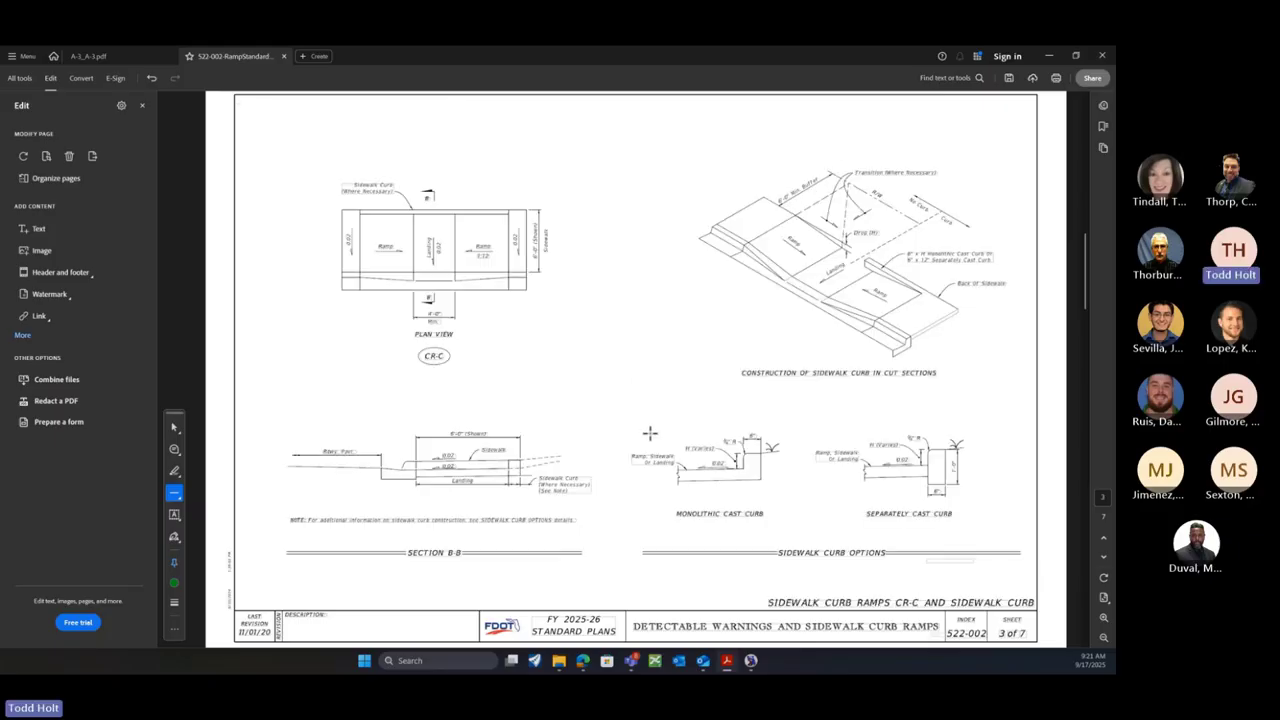
{"action": "scroll", "coordinate": [650, 433], "scroll_direction": "down", "scroll_amount": 3}
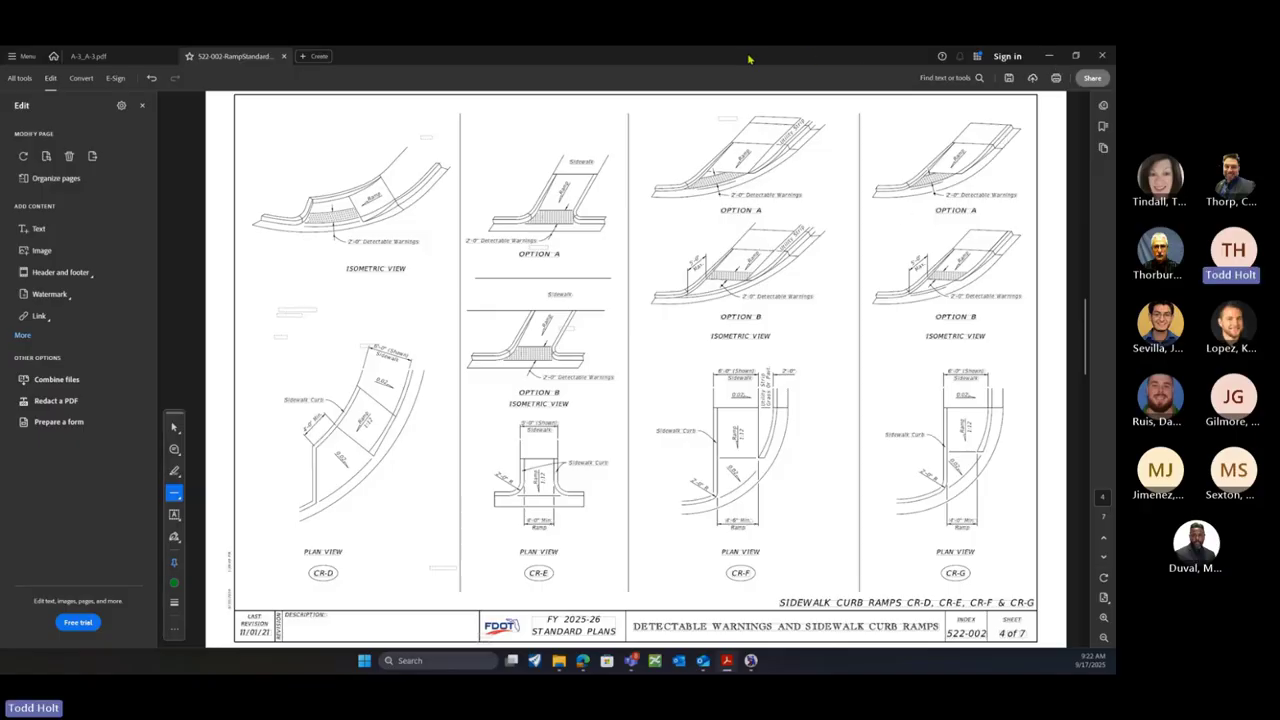
Move the PDF window aside, switch to OpenRoads Designer and reopen the recent file DSGNRD_CIVIL_CELLS01.dgn
{"action": "left_click_drag", "start_coordinate": [708, 58], "coordinate": [1215, 450]}
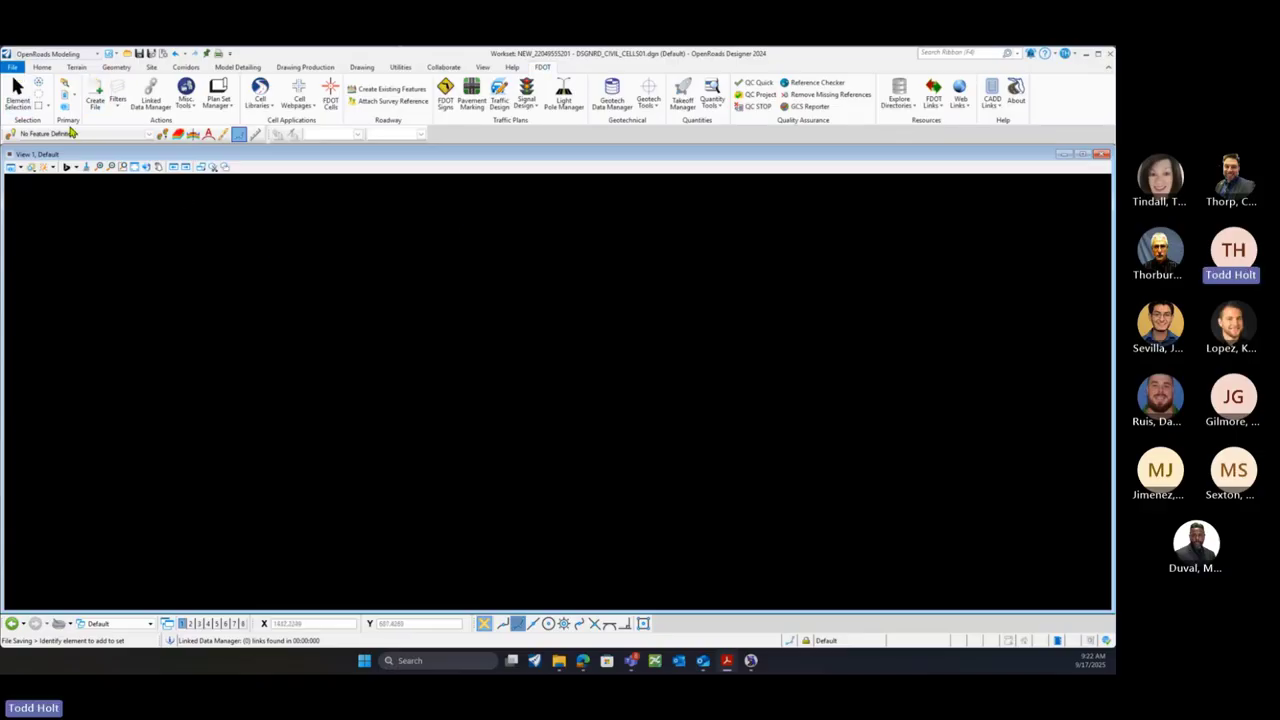
{"action": "left_click", "coordinate": [13, 67]}
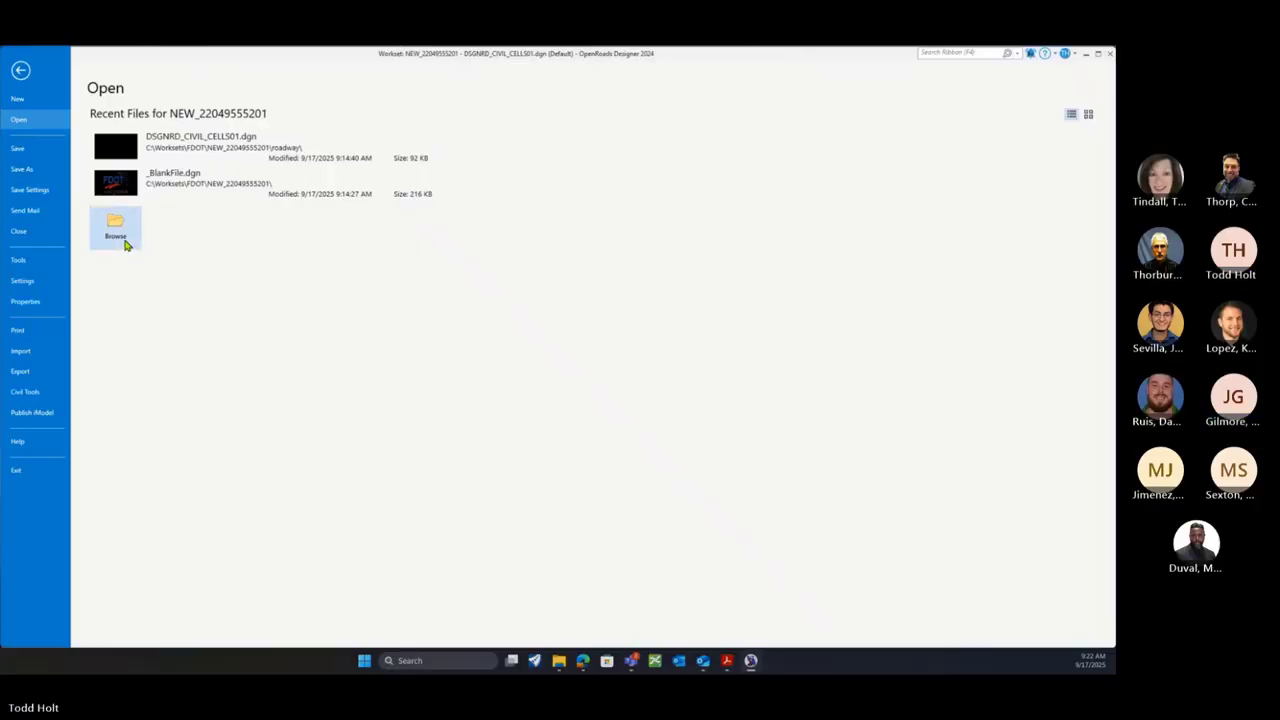
{"action": "left_click", "coordinate": [210, 149]}
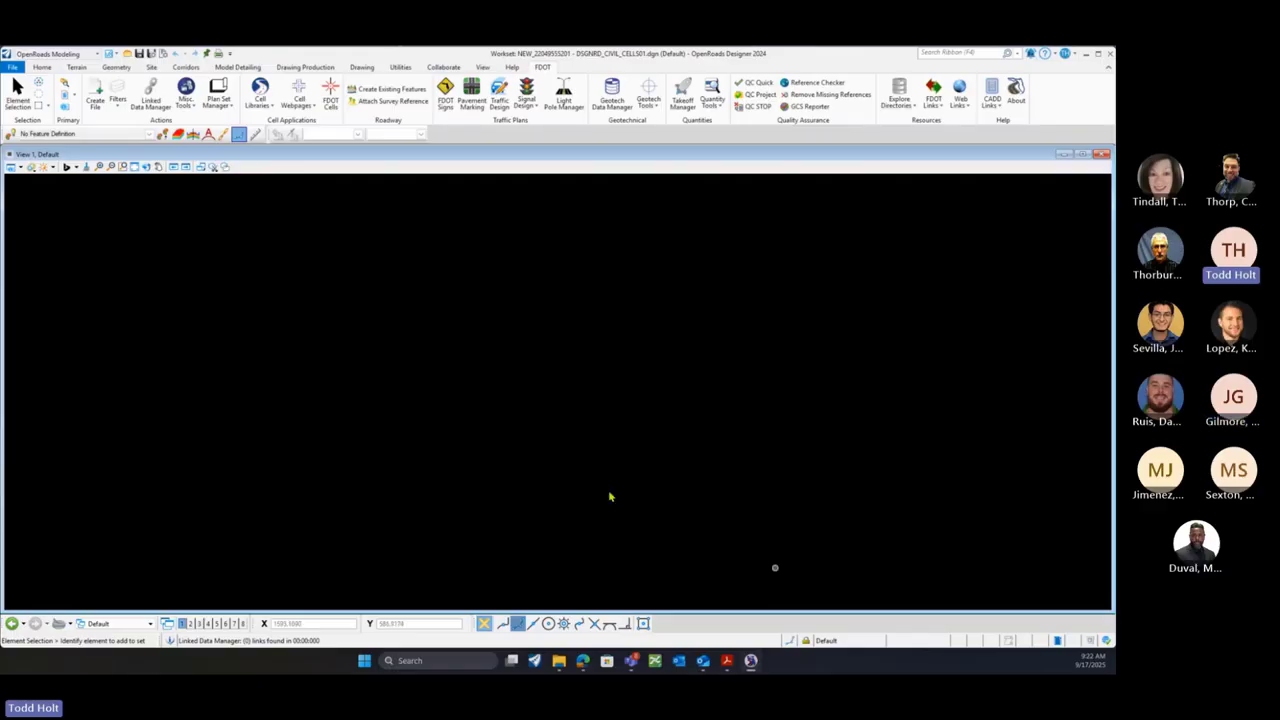
Open the mouse button mappings in the user settings and map the Tentative button to Button 5
{"action": "left_click", "coordinate": [14, 67]}
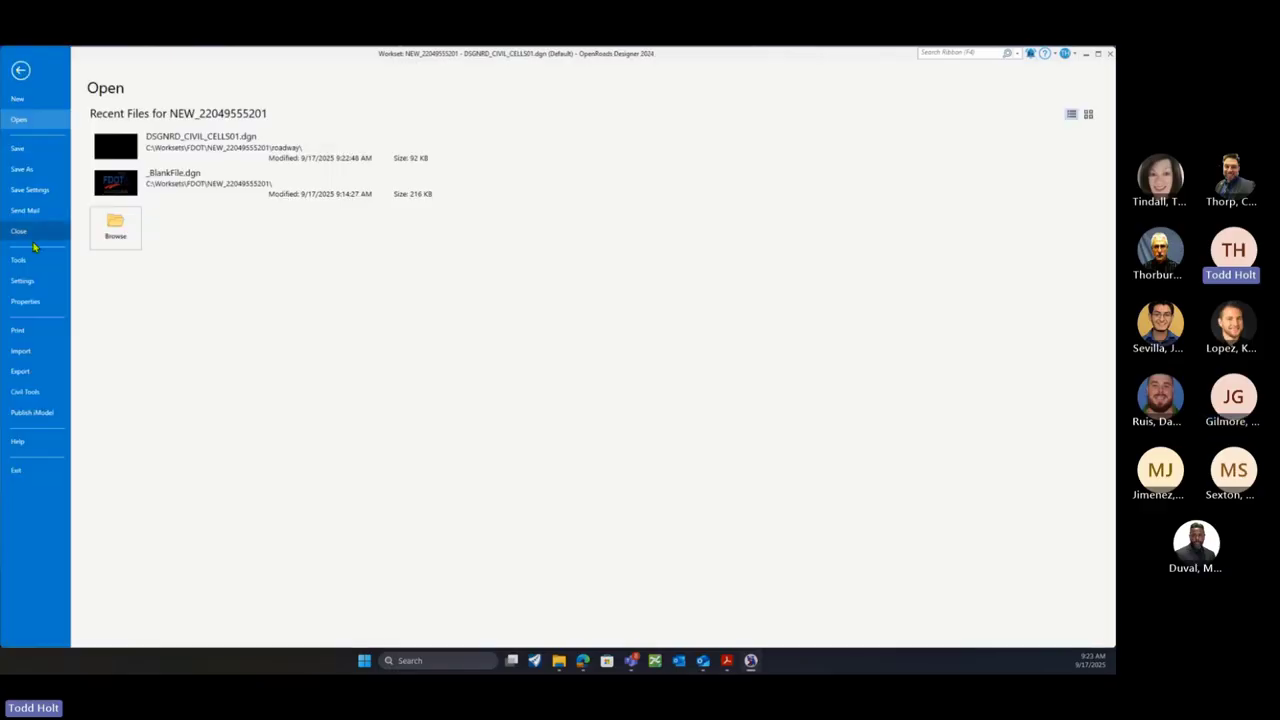
{"action": "left_click", "coordinate": [37, 286]}
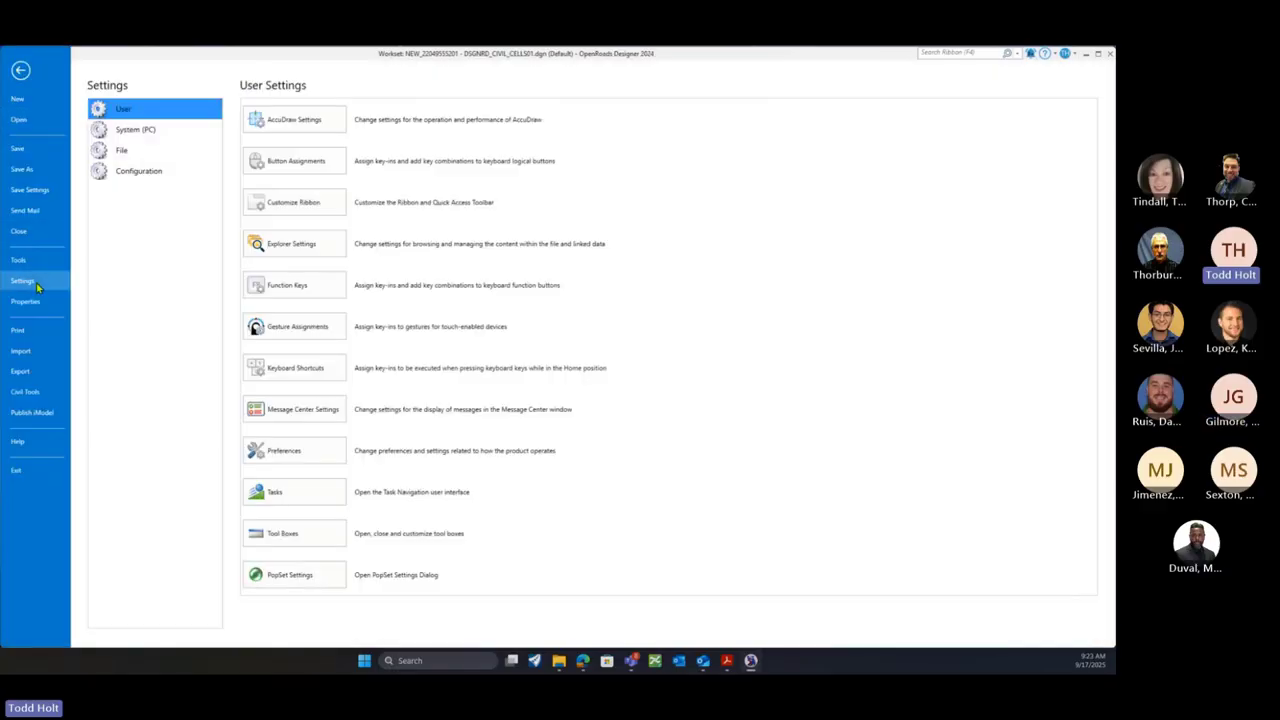
{"action": "left_click", "coordinate": [296, 167]}
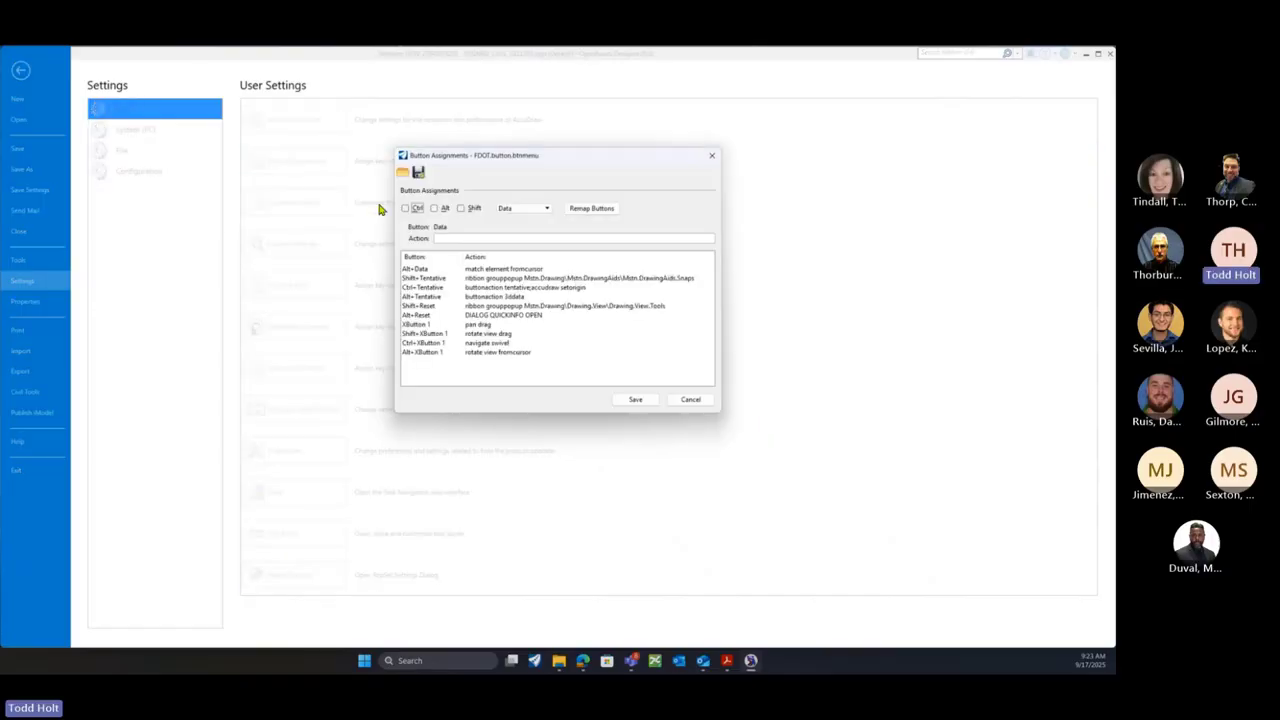
{"action": "left_click", "coordinate": [591, 209]}
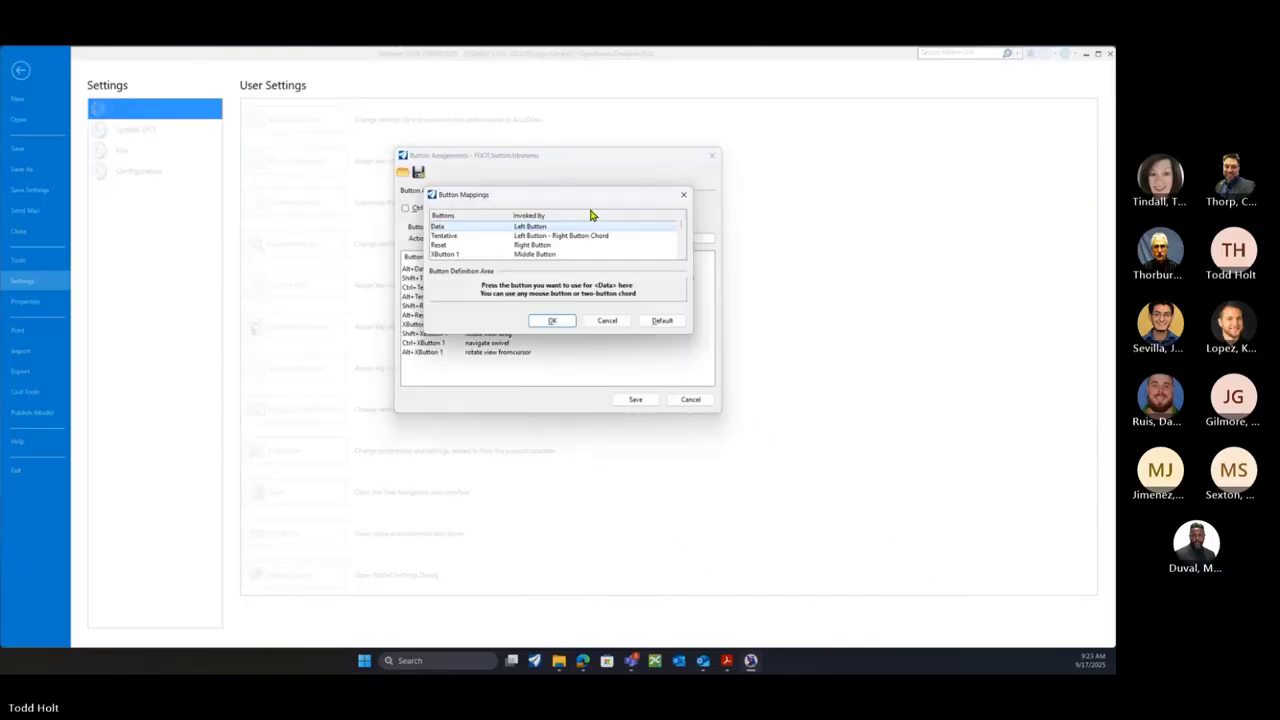
{"action": "left_click", "coordinate": [449, 238]}
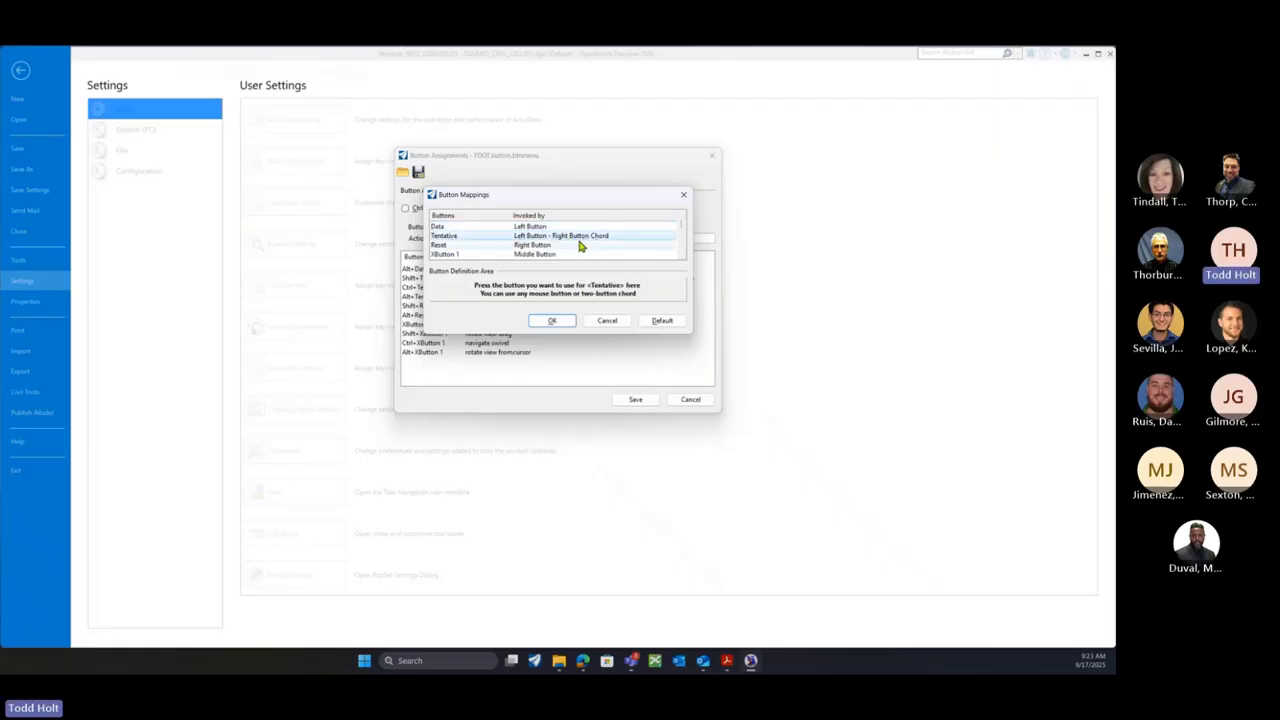
{"action": "middle_click", "coordinate": [567, 293]}
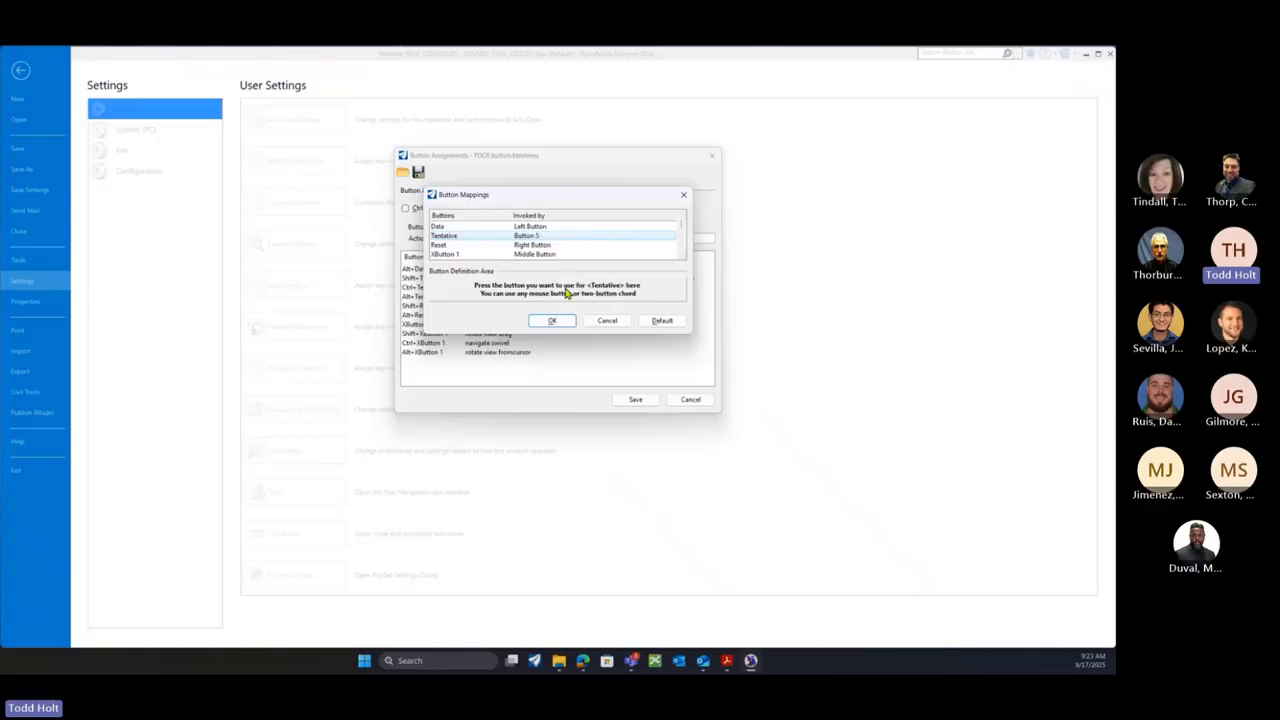
Map XButton 1 to the Left Button - Right Button Chord and save the button assignments
{"action": "left_click", "coordinate": [490, 255]}
{"action": "left_click", "coordinate": [530, 291]}
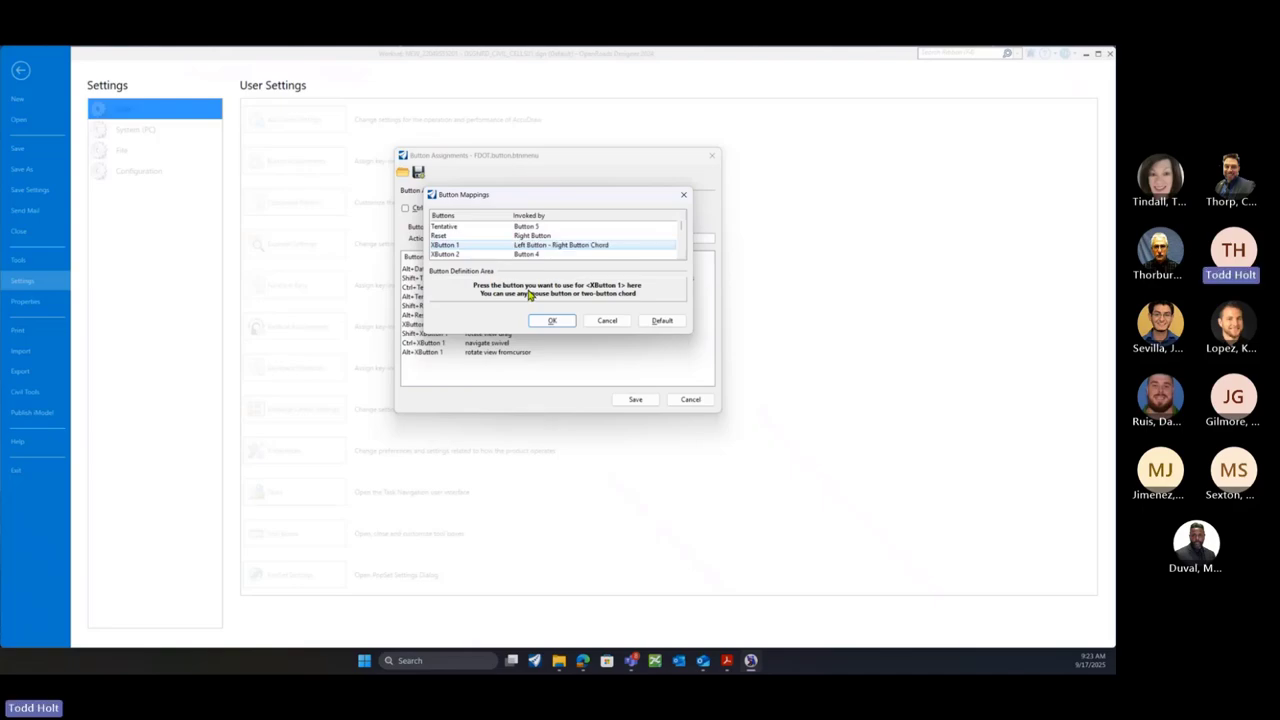
{"action": "left_click", "coordinate": [553, 321]}
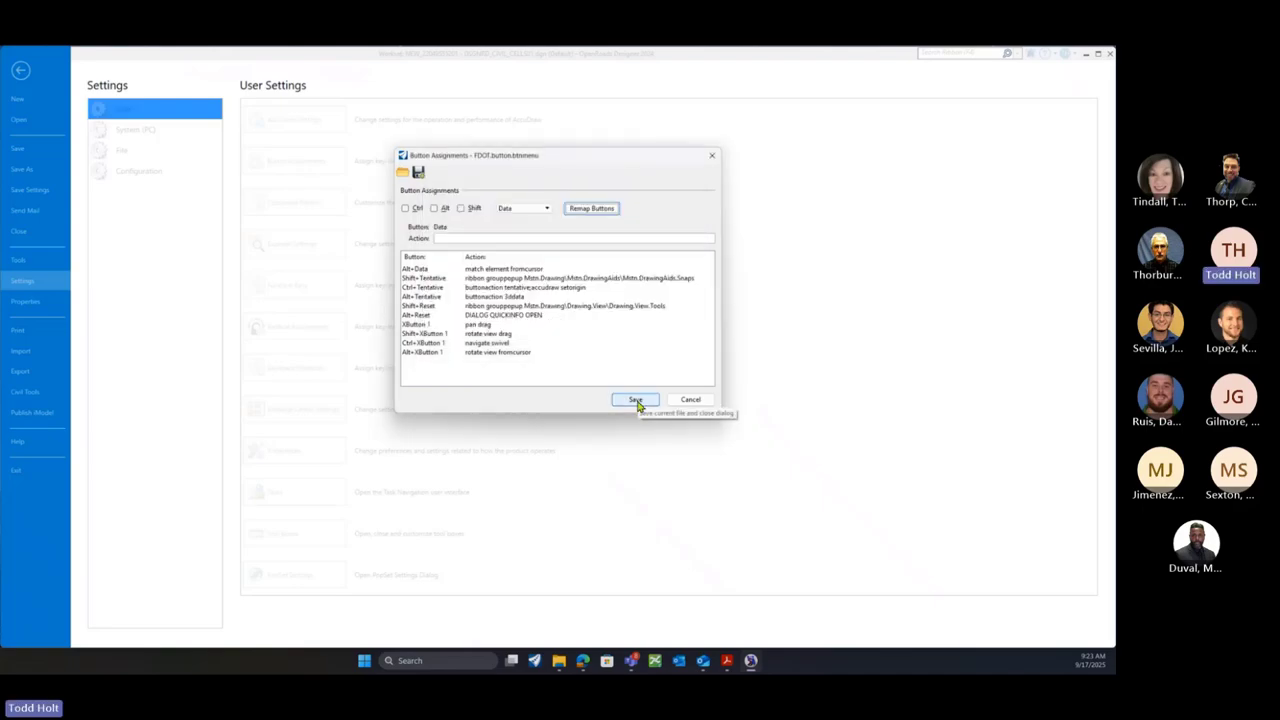
{"action": "left_click", "coordinate": [636, 400]}
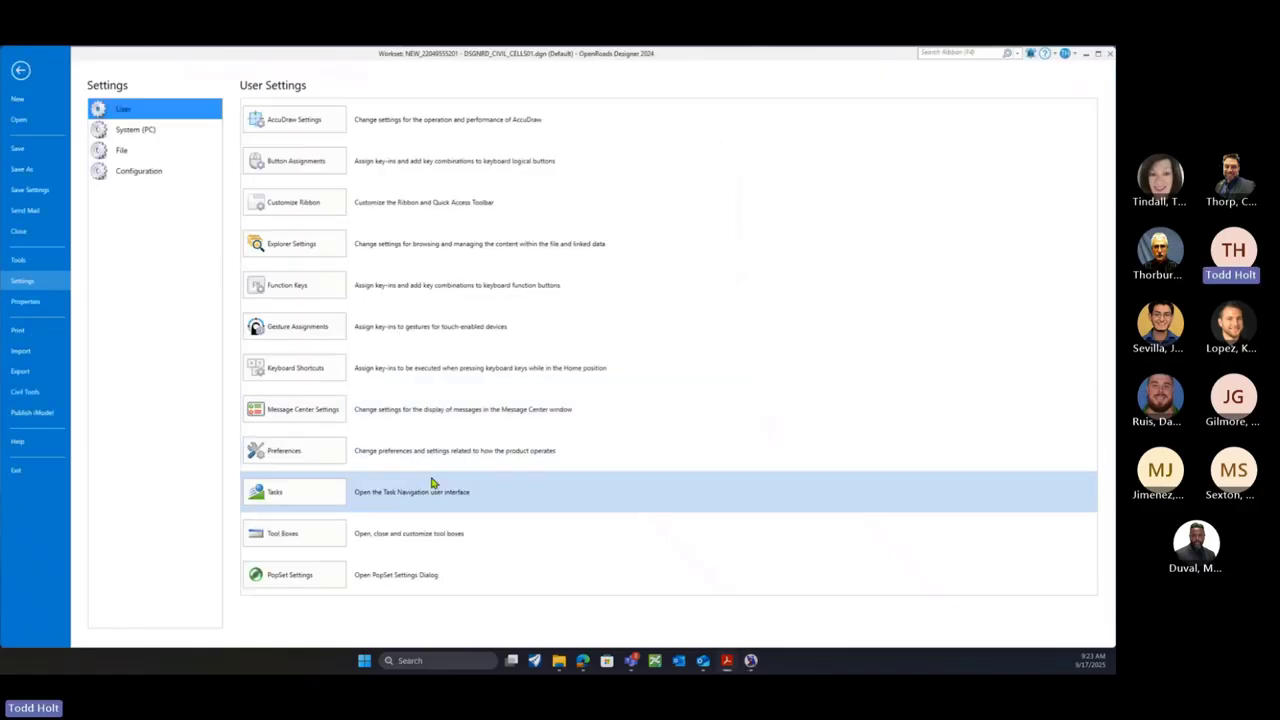
Open the civil view options in the user preferences and set the manipulator size to 20
{"action": "left_click", "coordinate": [309, 457]}
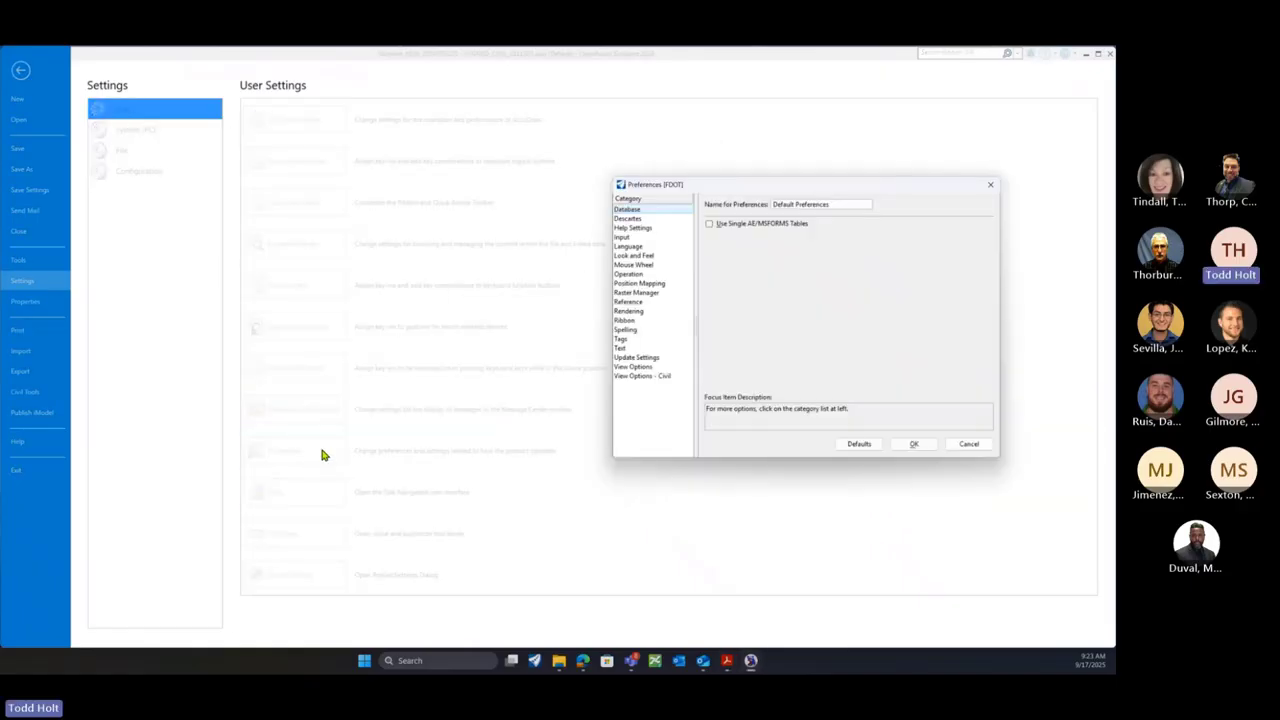
{"action": "left_click", "coordinate": [641, 377]}
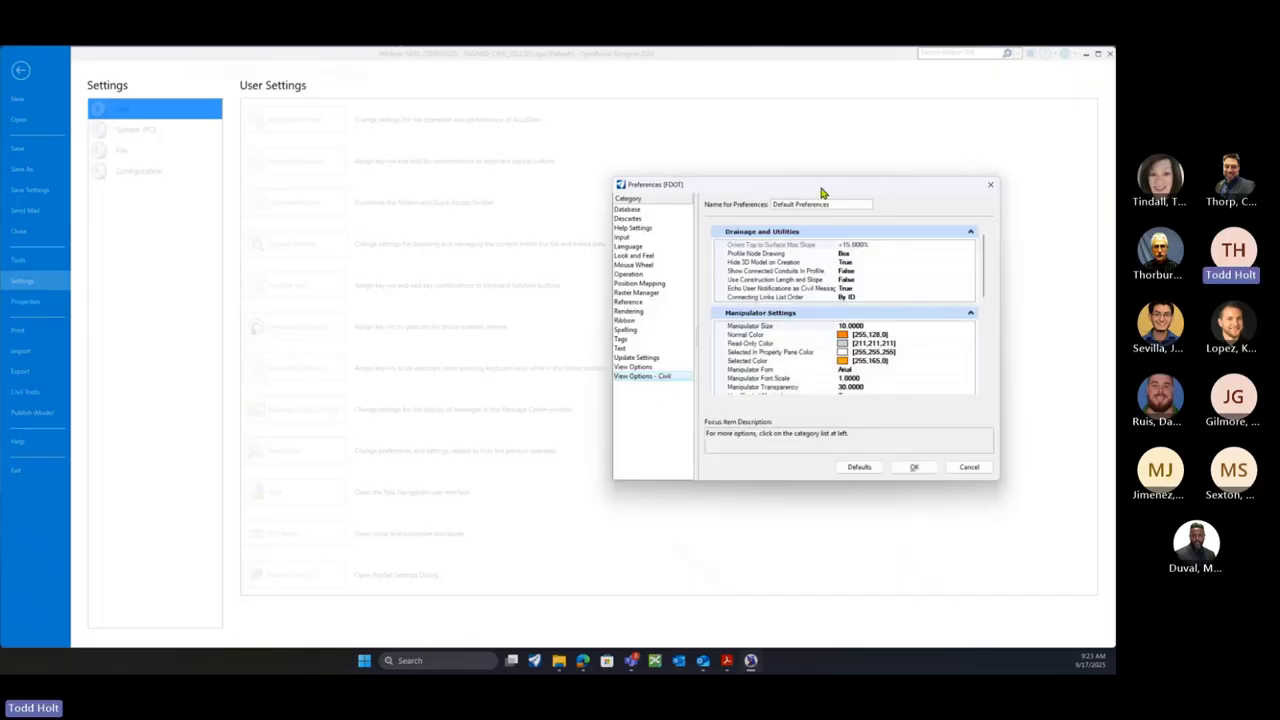
{"action": "left_click_drag", "start_coordinate": [823, 190], "coordinate": [511, 169]}
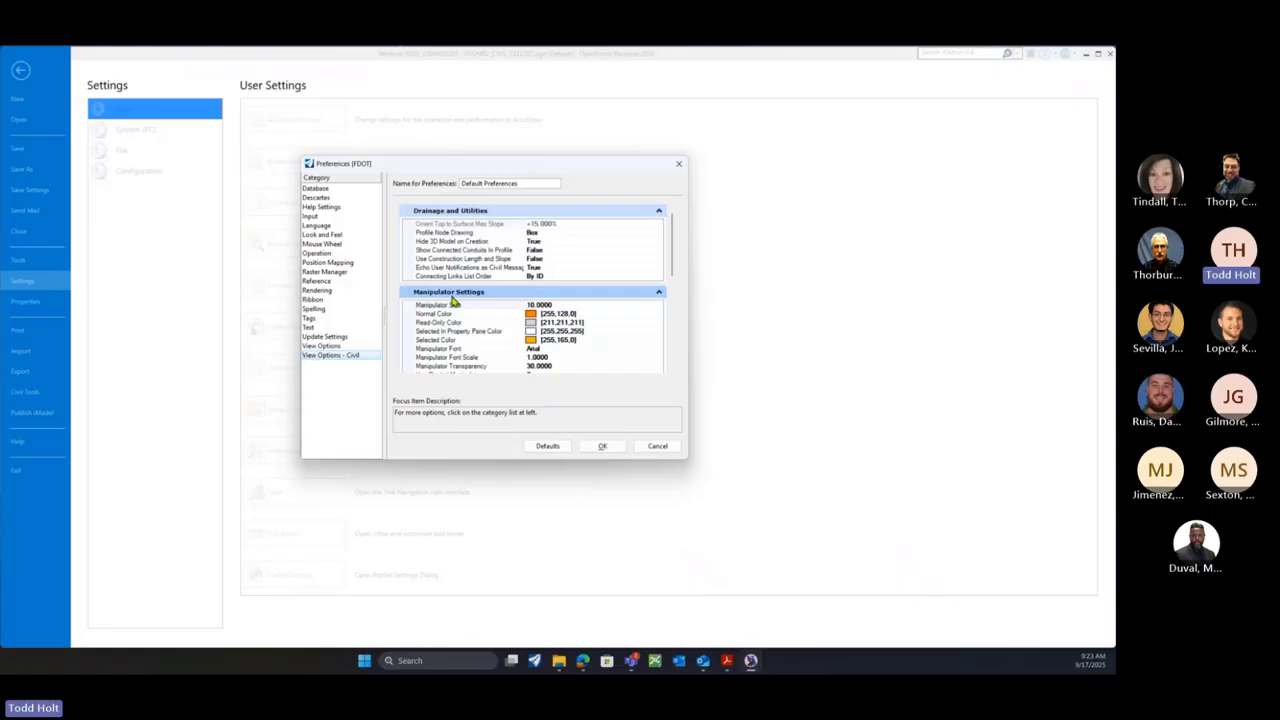
{"action": "left_click", "coordinate": [562, 304]}
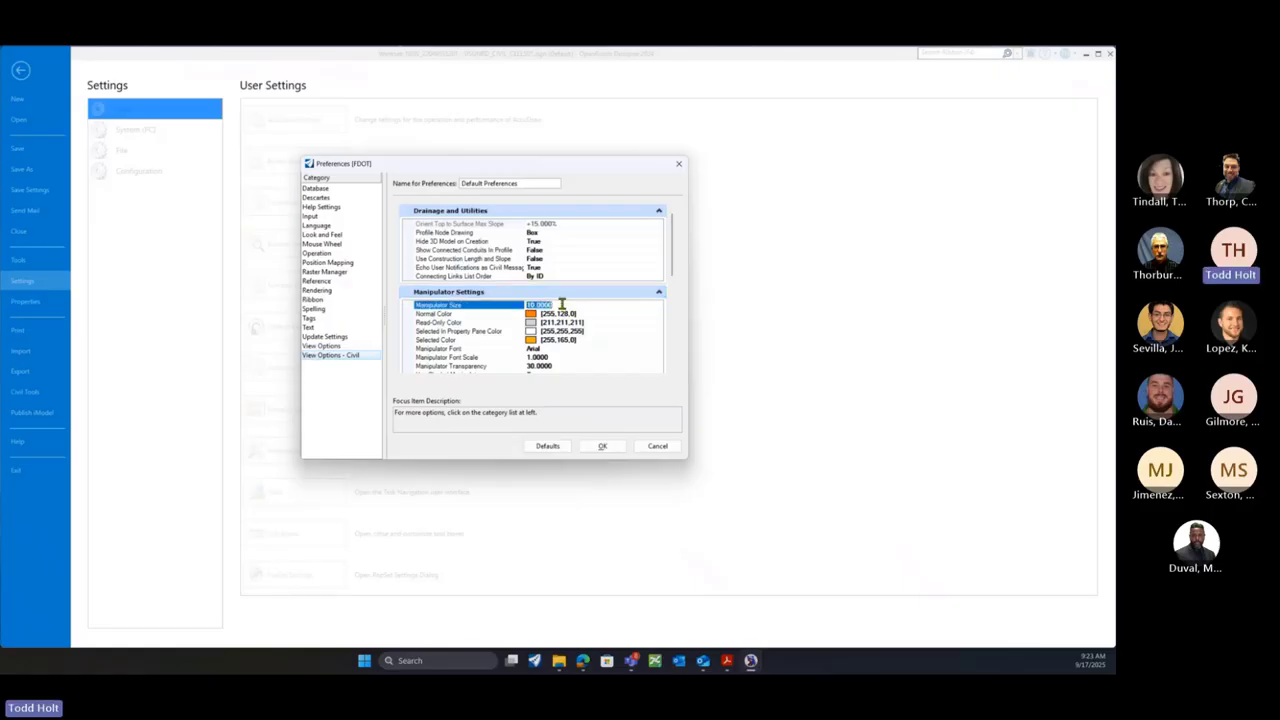
{"action": "type", "text": "20"}
{"action": "left_click", "coordinate": [488, 324]}
Set the manipulators' normal color to yellow (255,255,0) and their read-only color to red (255,0,0)
{"action": "left_click", "coordinate": [655, 314]}
{"action": "left_click", "coordinate": [658, 313]}
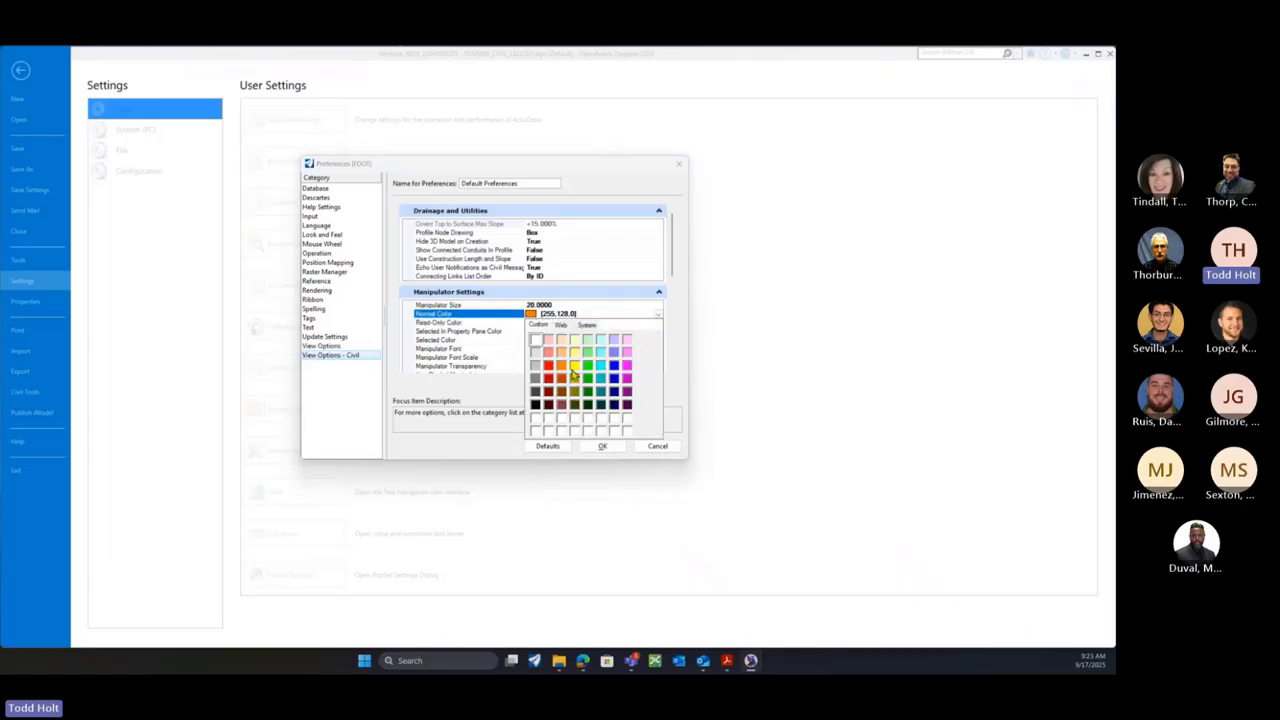
{"action": "left_click", "coordinate": [621, 357]}
{"action": "left_click", "coordinate": [659, 323]}
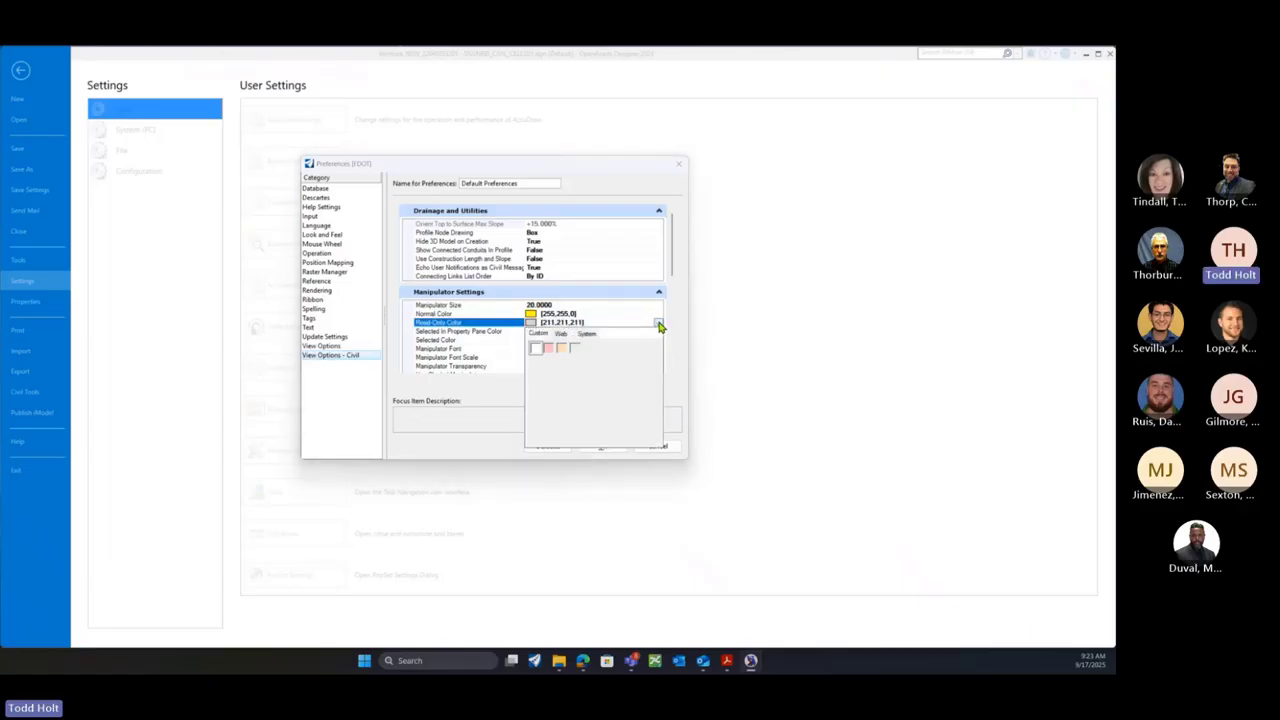
{"action": "left_click", "coordinate": [548, 374]}
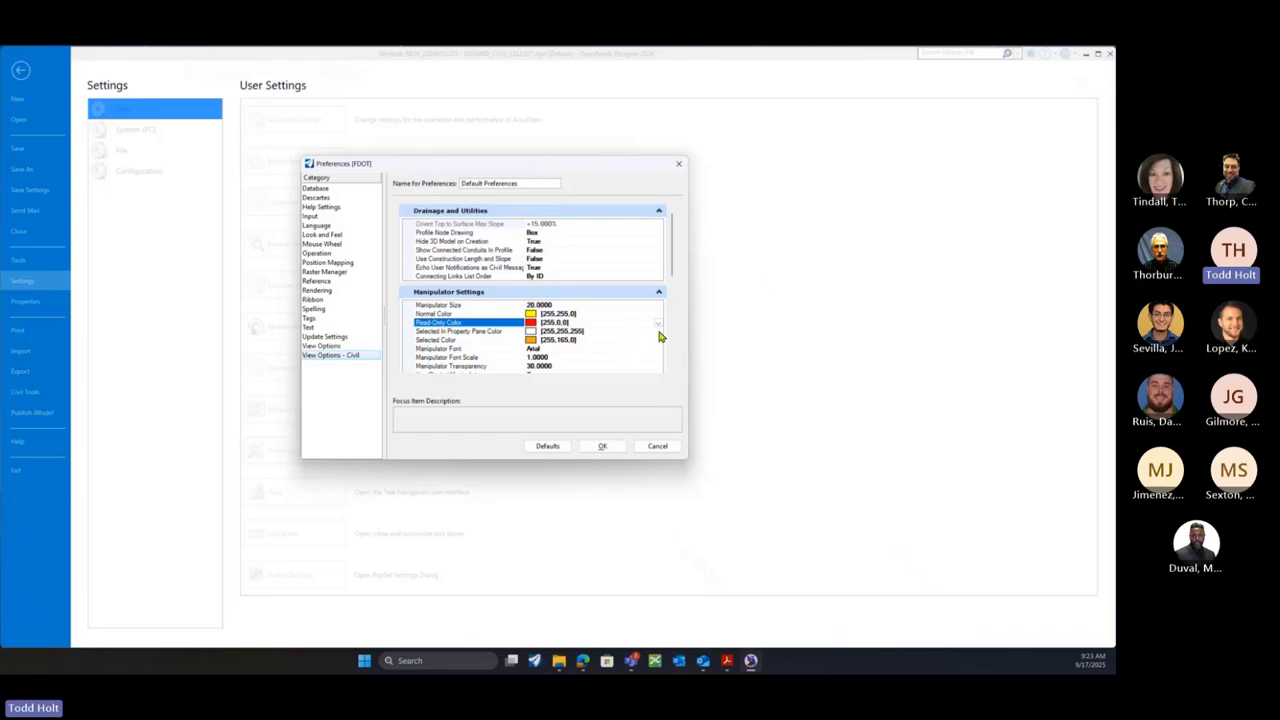
Set the manipulators' selected-in-property-pane color to cyan (0,255,255) and their selected color to green (0,255,0)
{"action": "left_click", "coordinate": [659, 332]}
{"action": "left_click", "coordinate": [601, 382]}
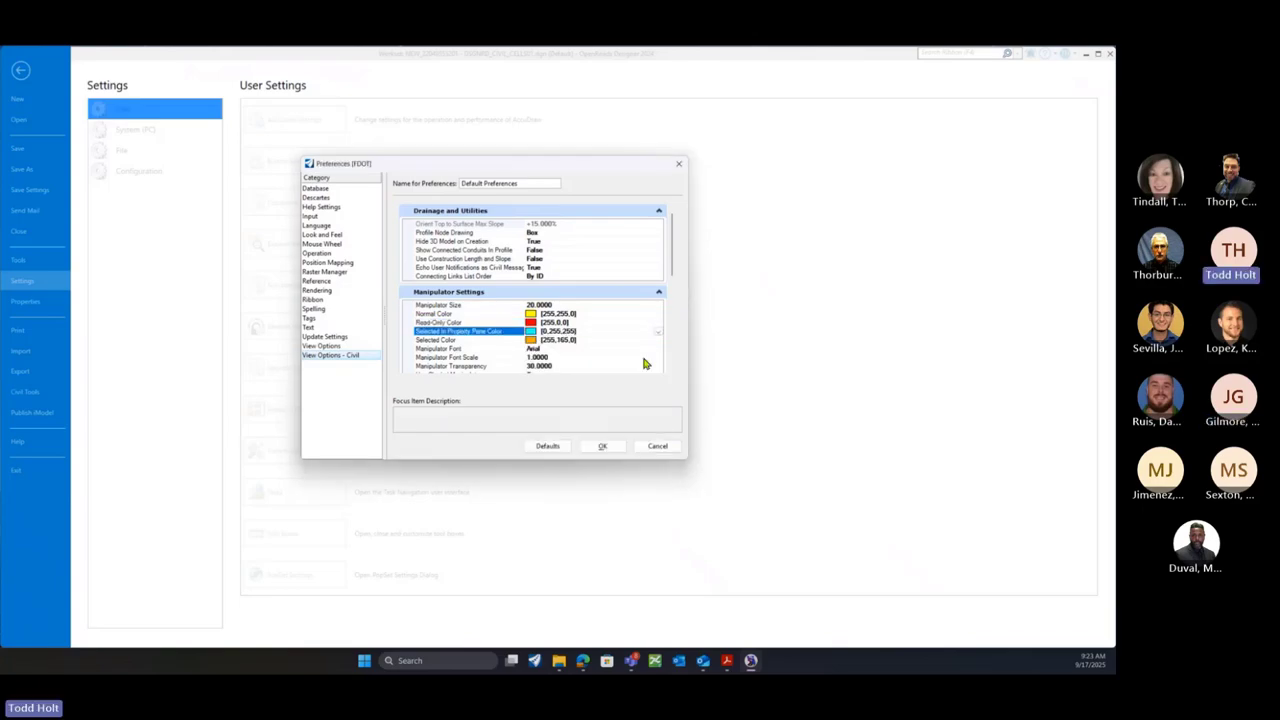
{"action": "left_click", "coordinate": [657, 341]}
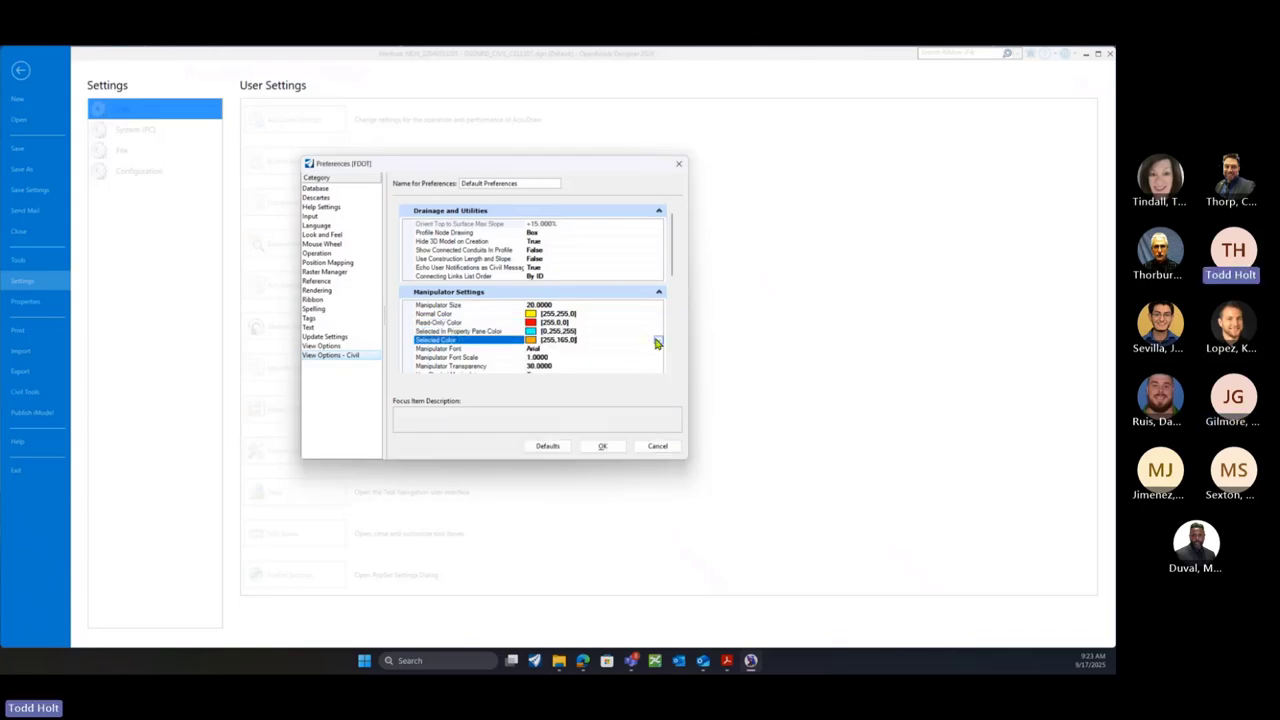
{"action": "left_click", "coordinate": [658, 341]}
{"action": "left_click", "coordinate": [588, 392]}
Set the manipulator font scale to 1 and accept the preferences
{"action": "left_click", "coordinate": [549, 356]}
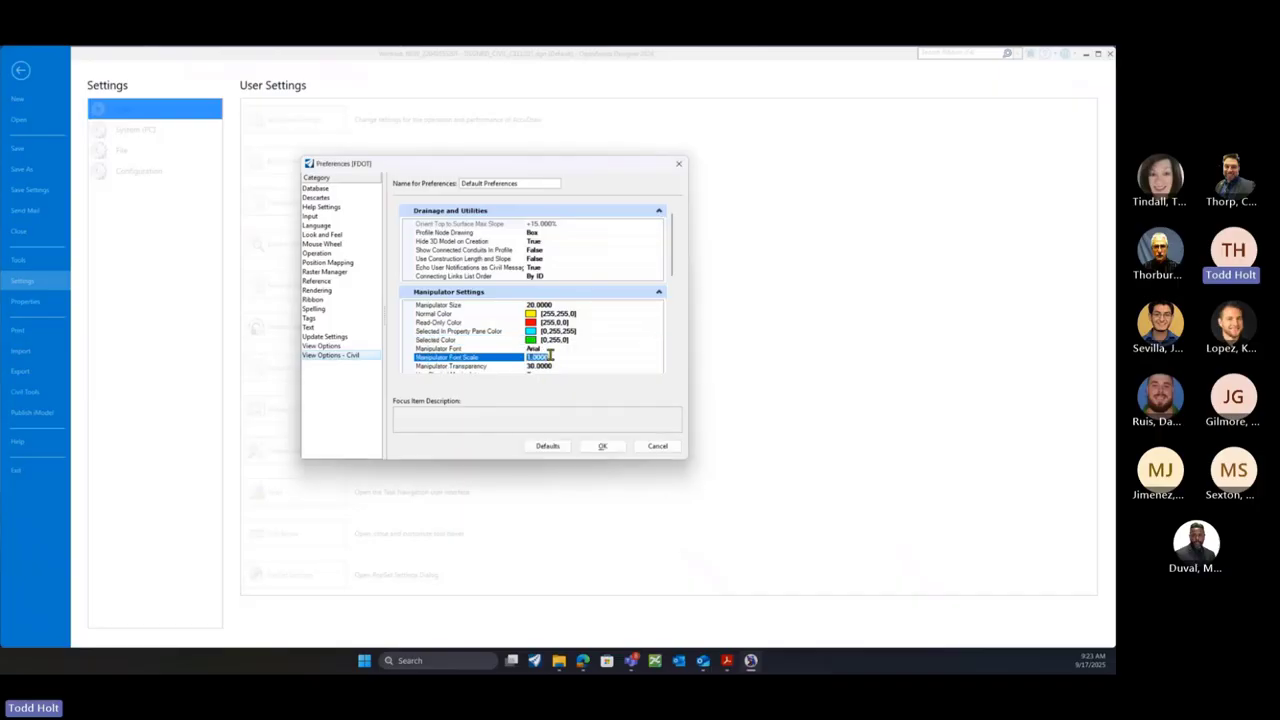
{"action": "type", "text": "1"}
{"action": "left_click", "coordinate": [603, 446]}
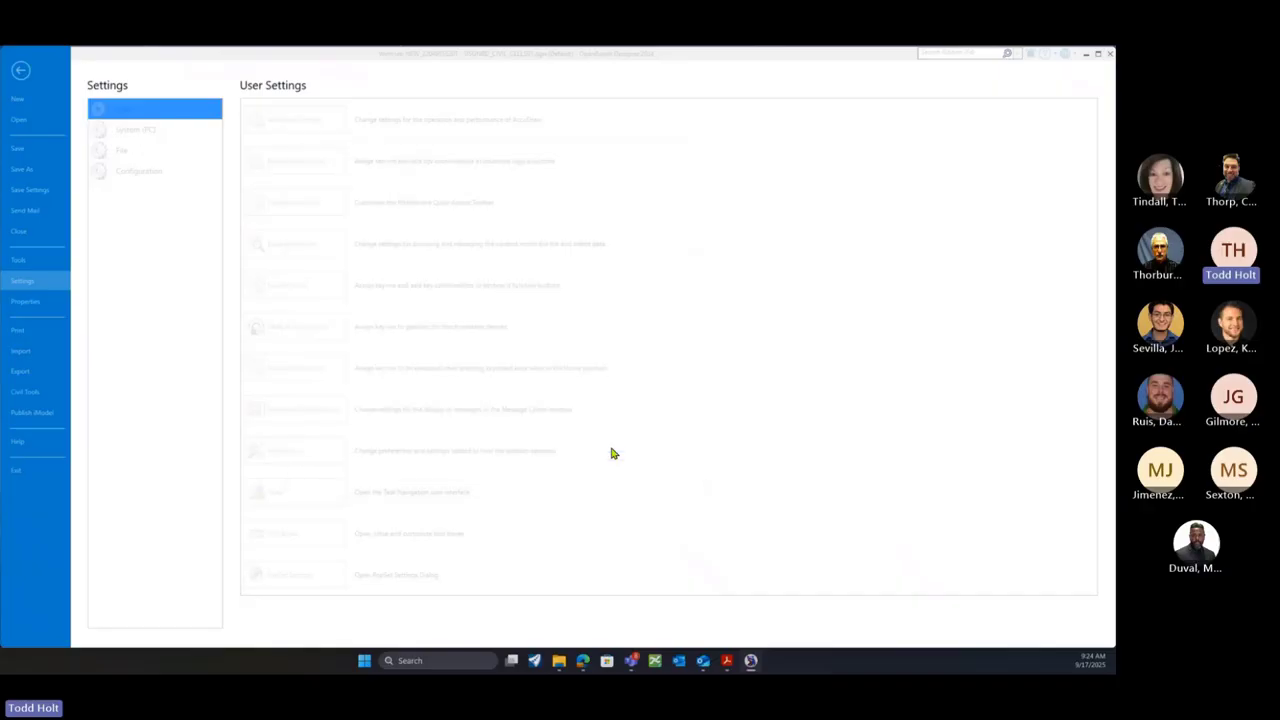
Save the file's settings and add running coordinates to the status bar
{"action": "left_click", "coordinate": [34, 190]}
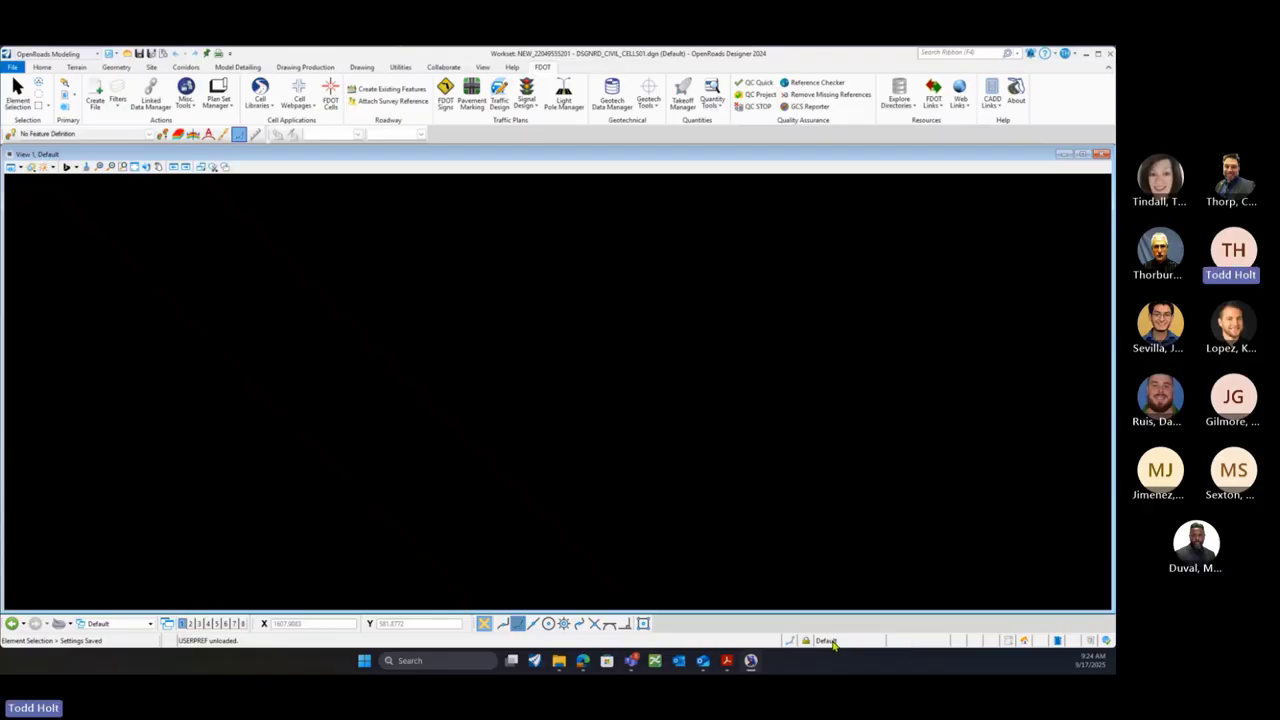
{"action": "right_click", "coordinate": [912, 648]}
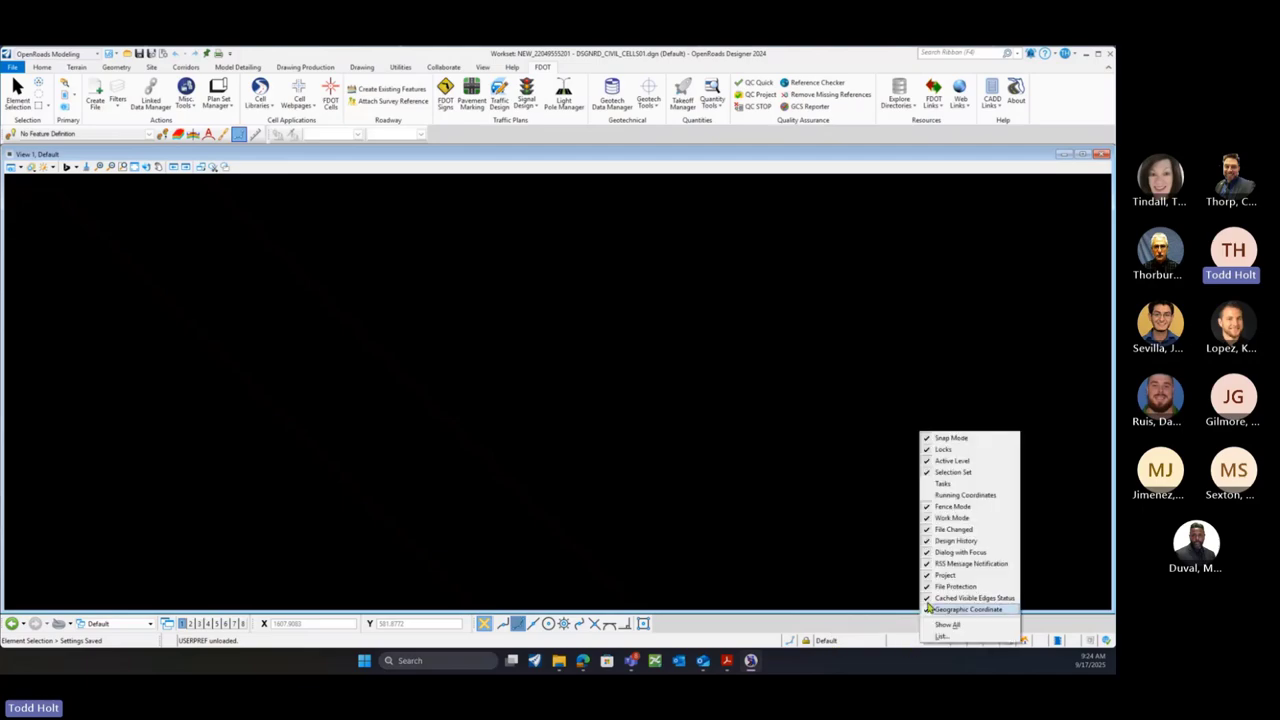
{"action": "left_click", "coordinate": [948, 496]}
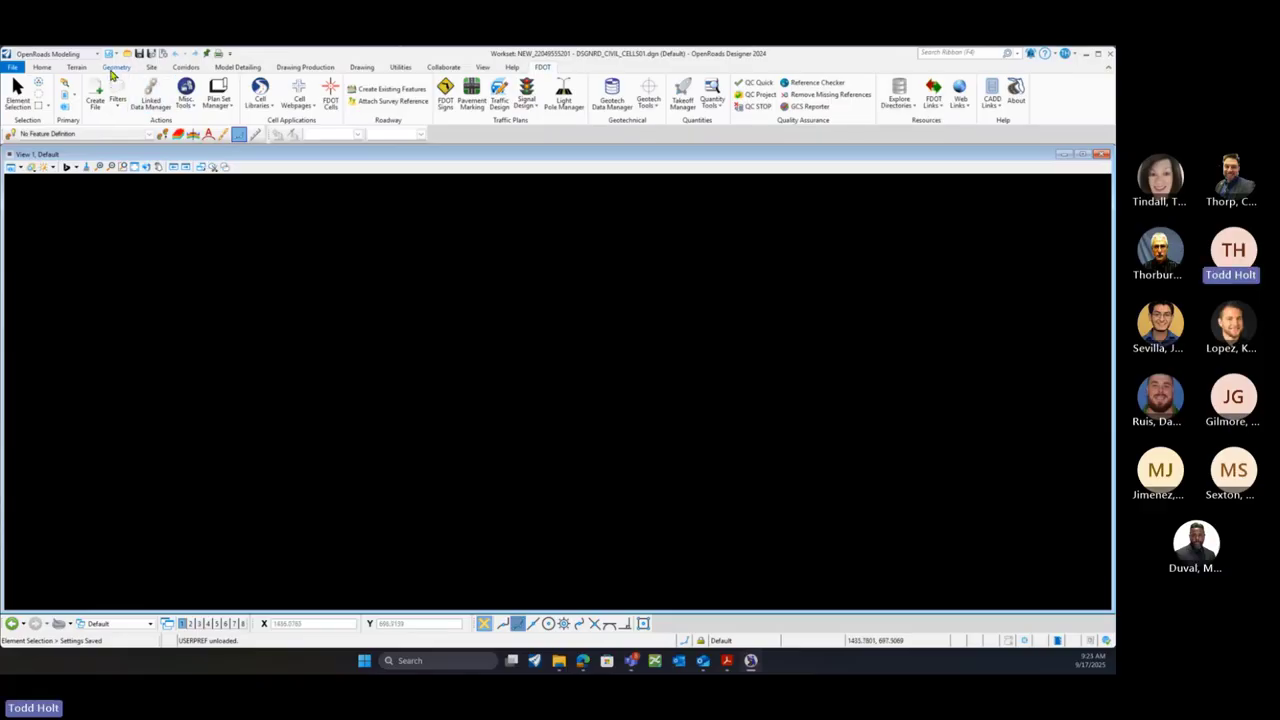
Try to assign a construction-line feature definition from Plan/Profile 2D Lines to a new line between points
{"action": "left_click", "coordinate": [150, 134]}
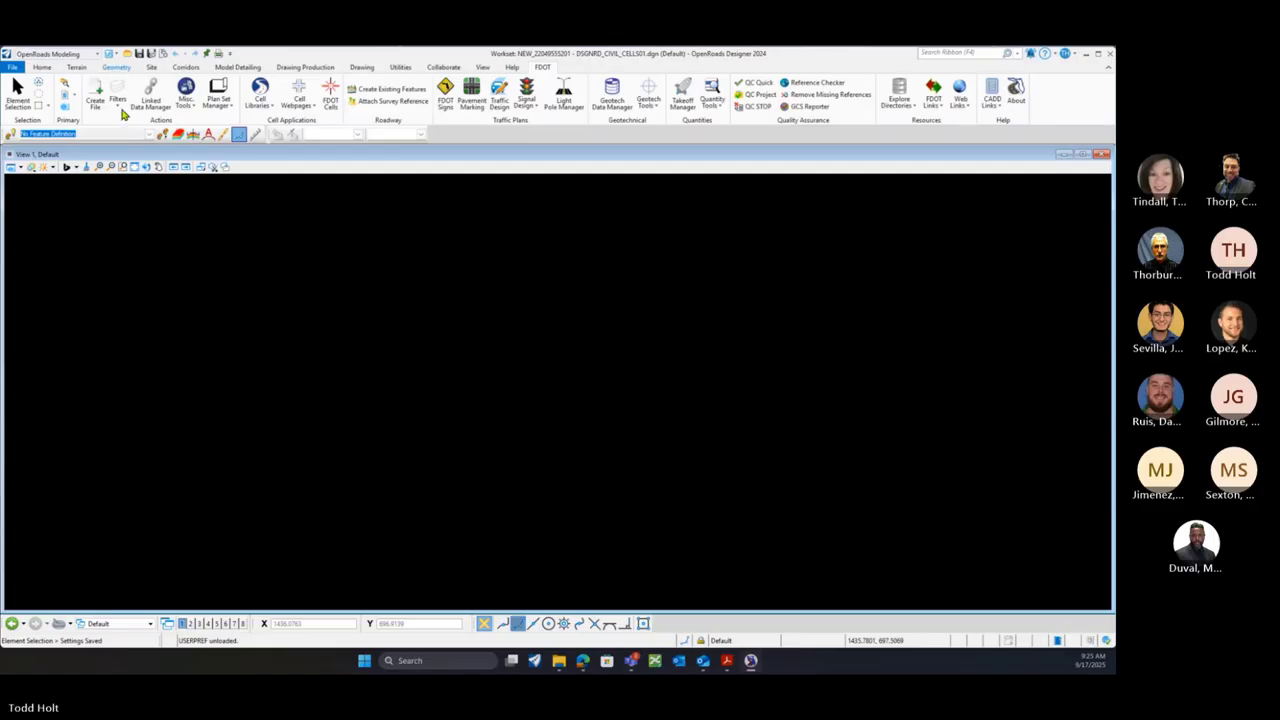
{"action": "left_click", "coordinate": [116, 68]}
{"action": "left_click", "coordinate": [233, 106]}
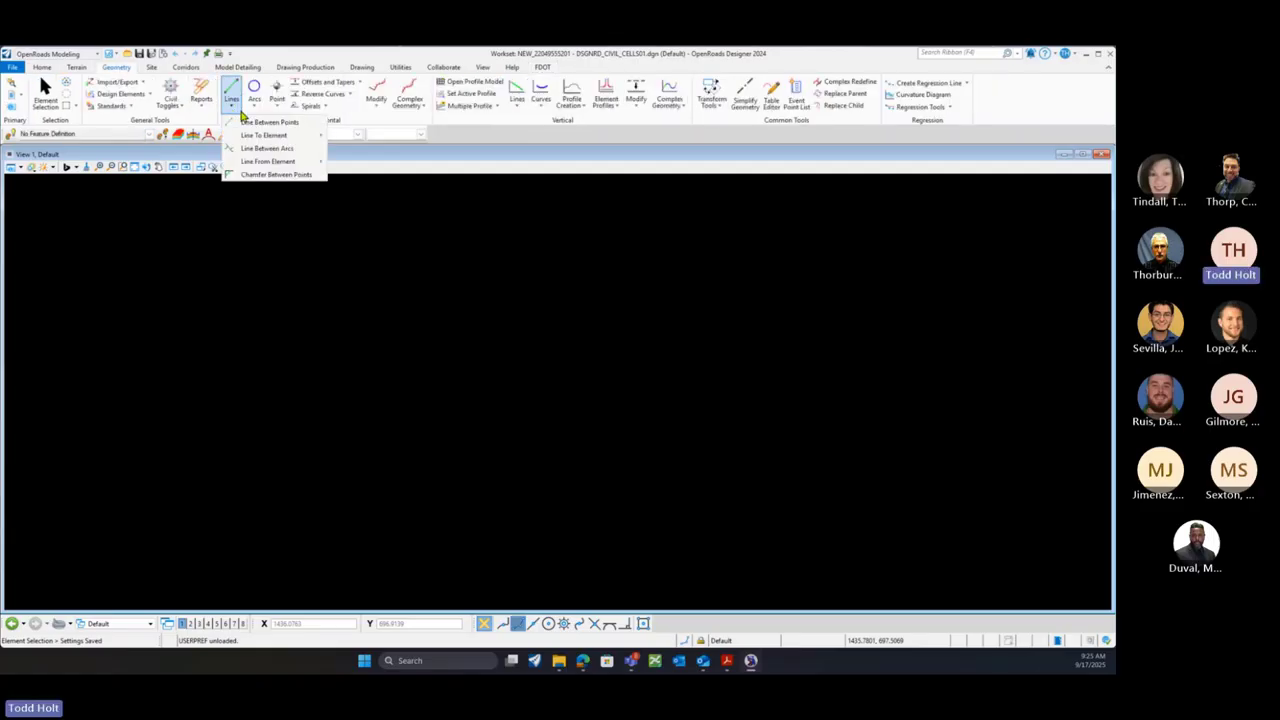
{"action": "left_click", "coordinate": [266, 122]}
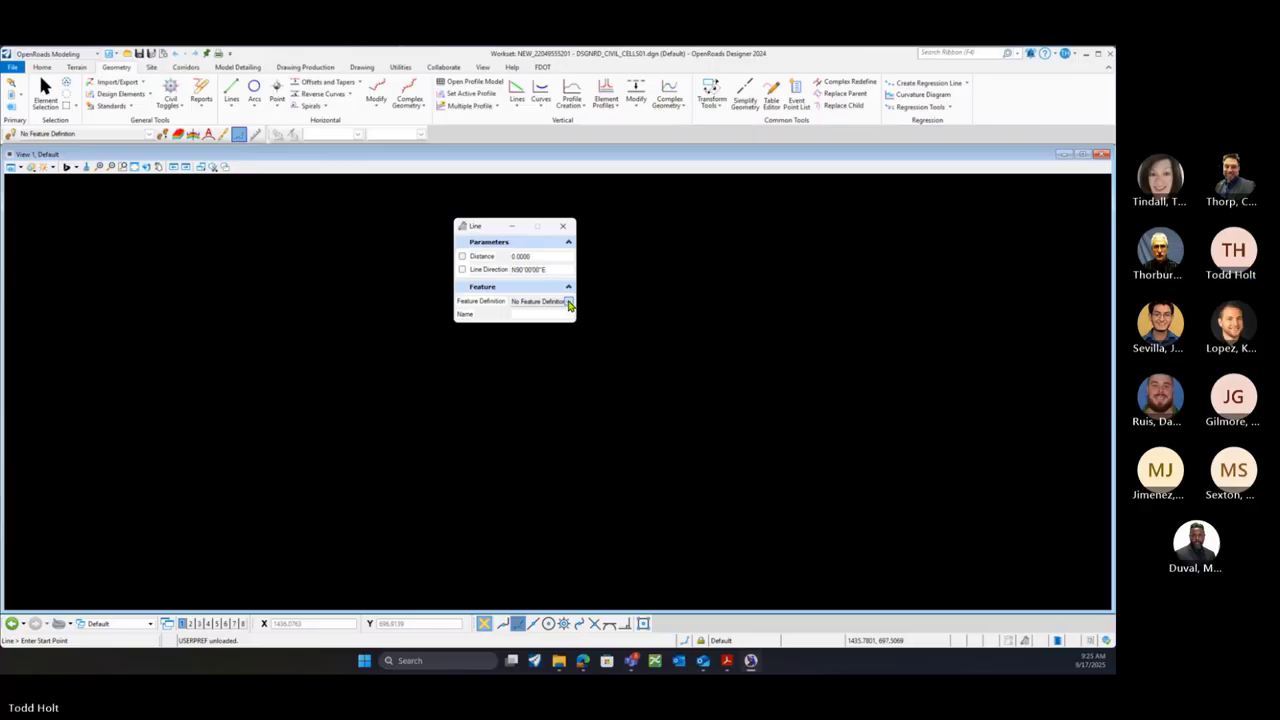
{"action": "left_click", "coordinate": [568, 302]}
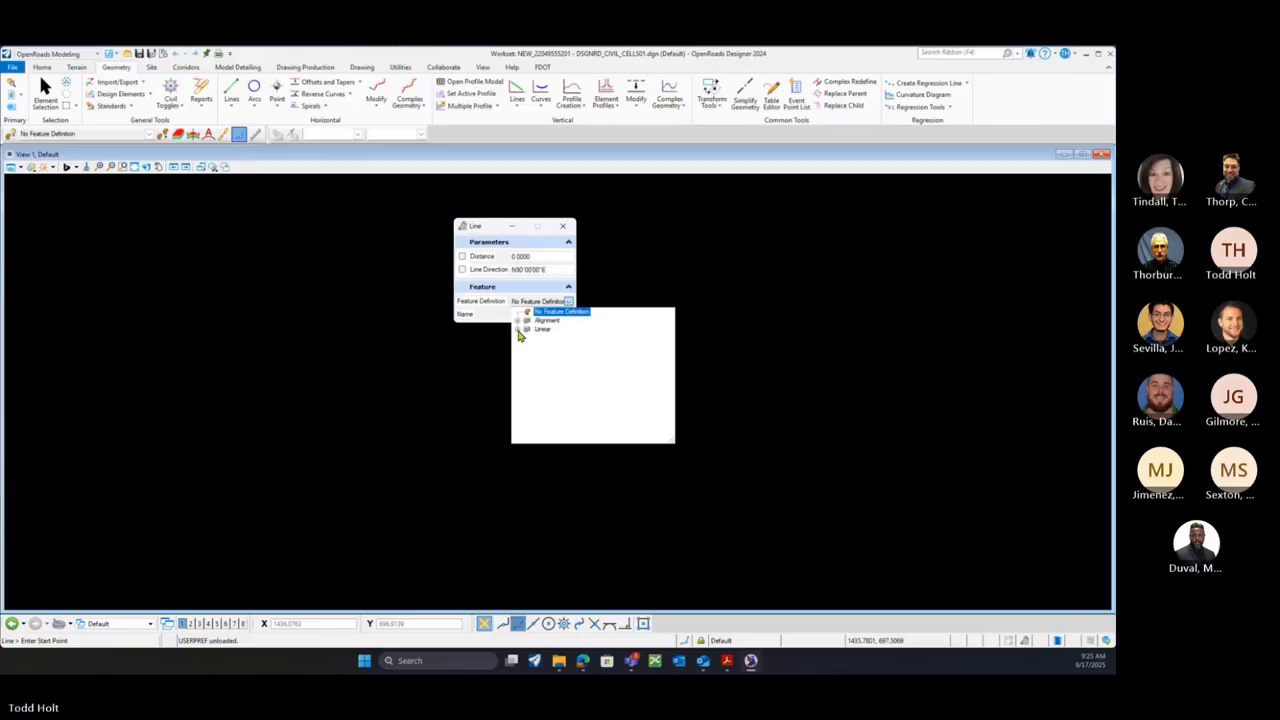
{"action": "left_click", "coordinate": [518, 329]}
{"action": "left_click", "coordinate": [528, 347]}
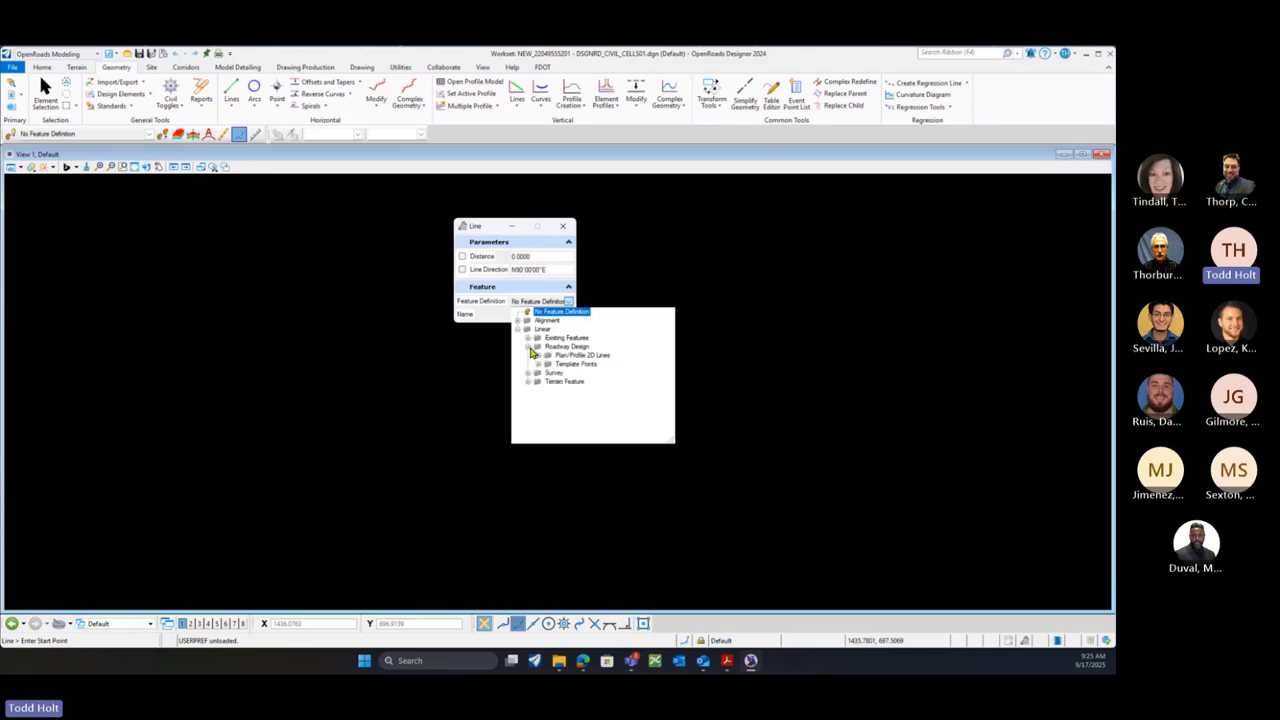
{"action": "left_click", "coordinate": [547, 355]}
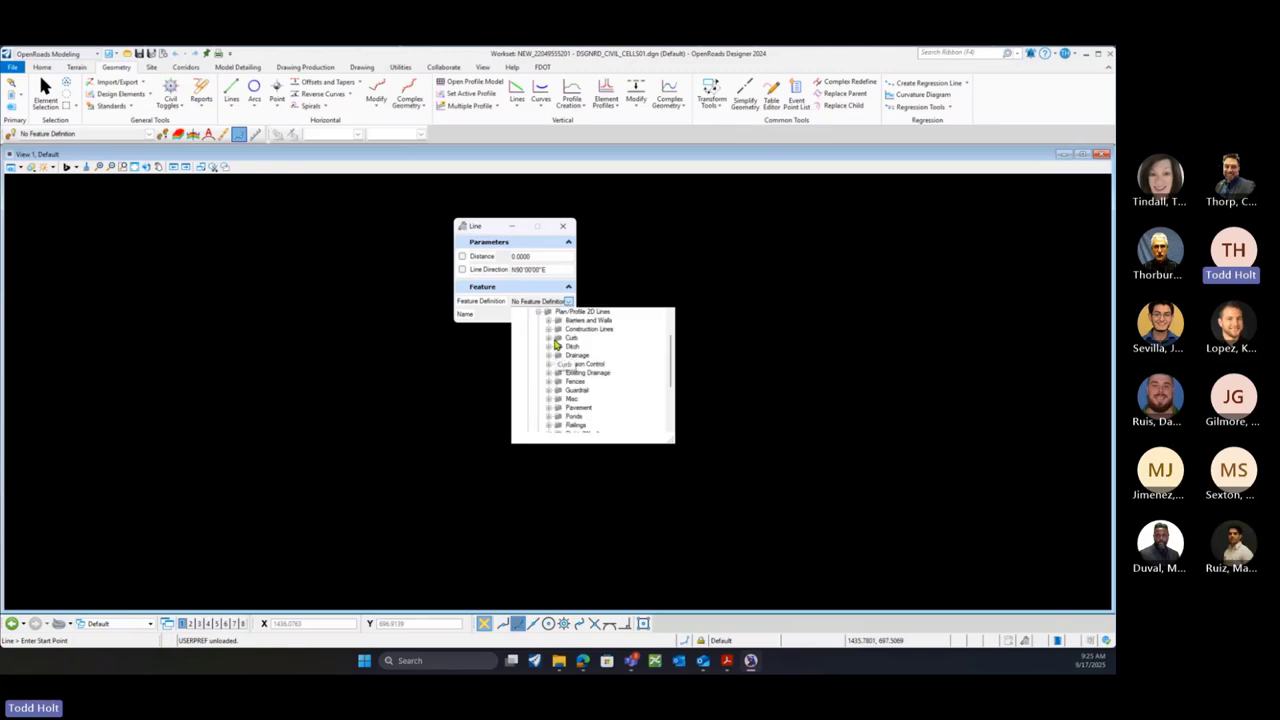
{"action": "left_click", "coordinate": [549, 330]}
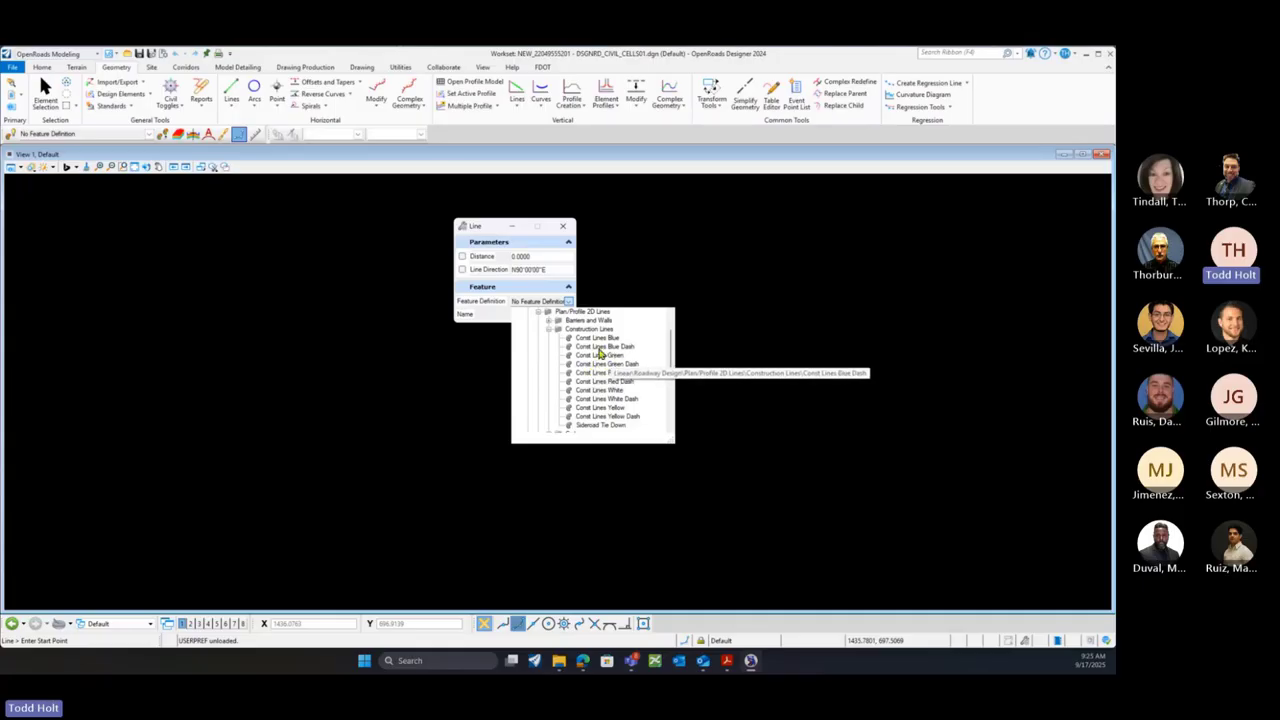
{"action": "left_click", "coordinate": [602, 350]}
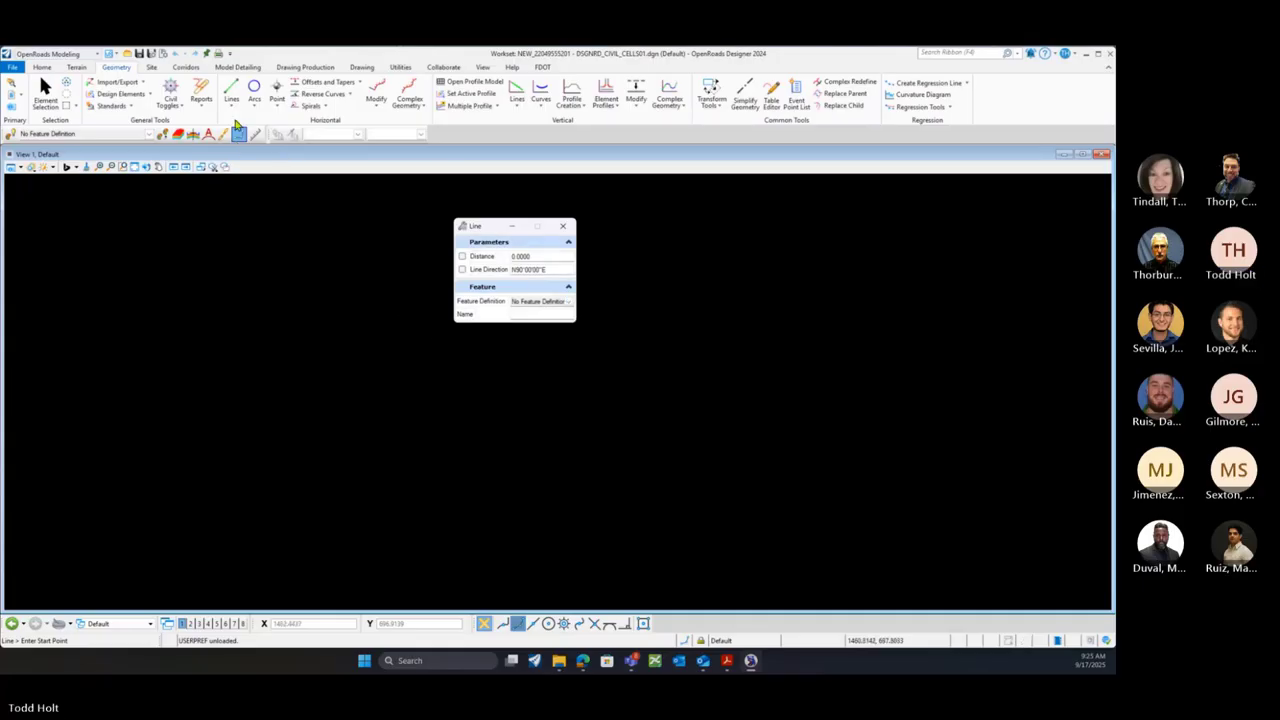
Start a new line between points with the Const Lines Blue Dash feature definition from Plan/Profile 2D Lines, Construction Lines
{"action": "left_click", "coordinate": [230, 93]}
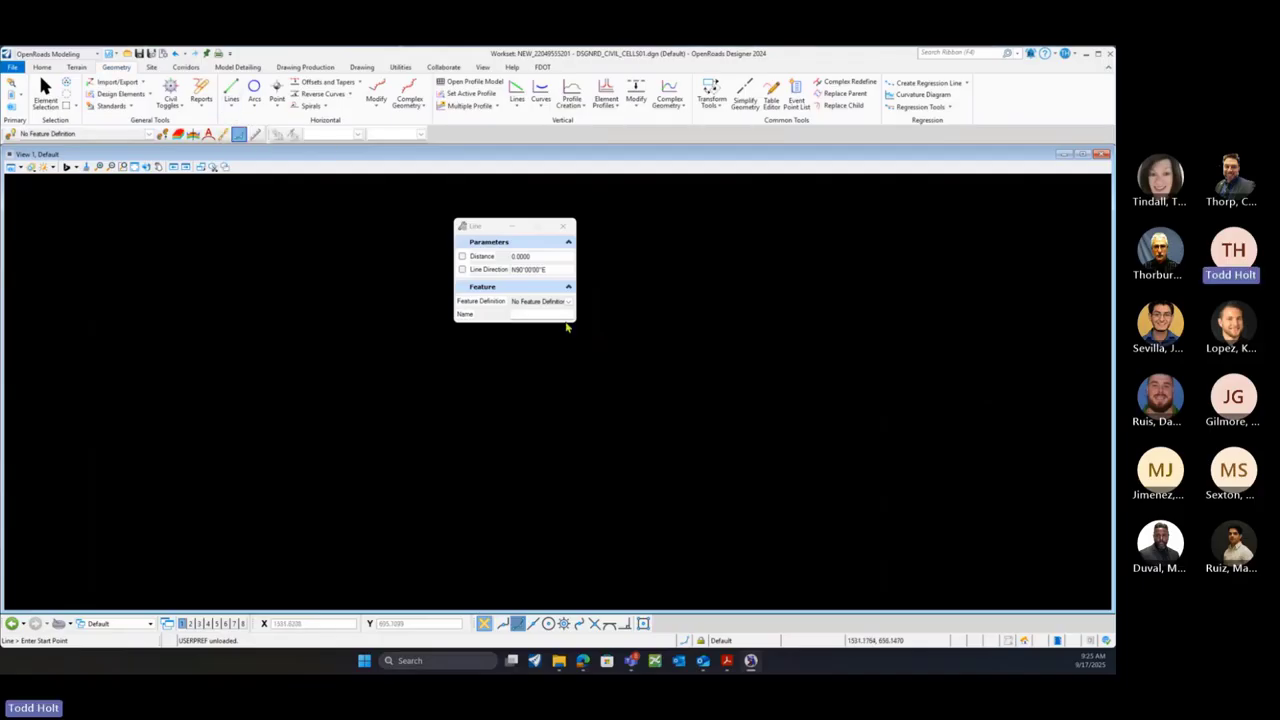
{"action": "left_click", "coordinate": [568, 301]}
{"action": "left_click", "coordinate": [519, 329]}
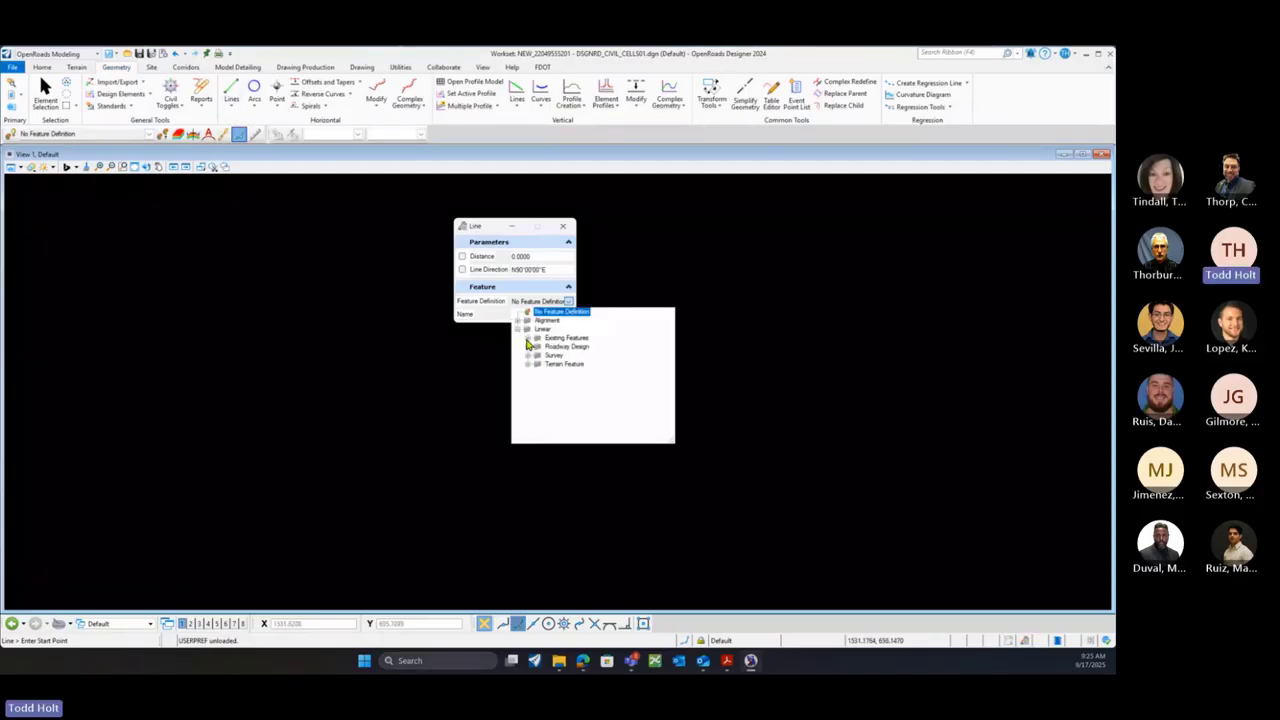
{"action": "left_click", "coordinate": [528, 347]}
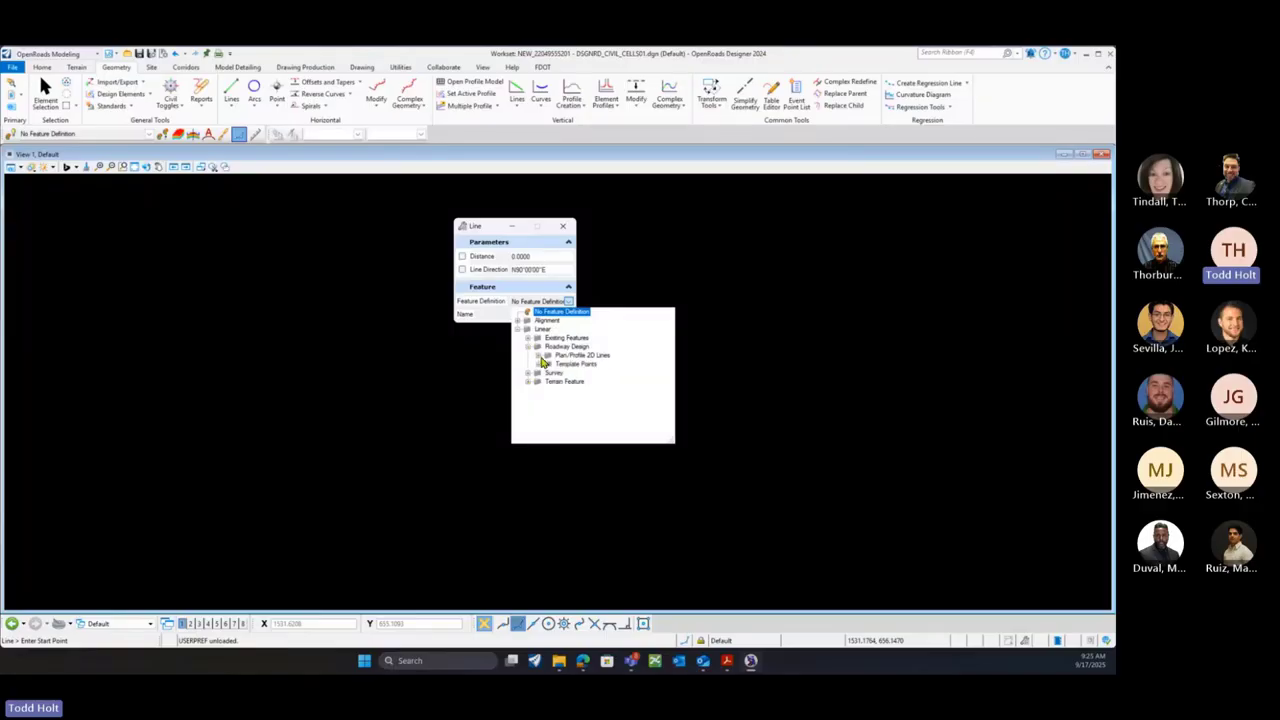
{"action": "left_click", "coordinate": [540, 364]}
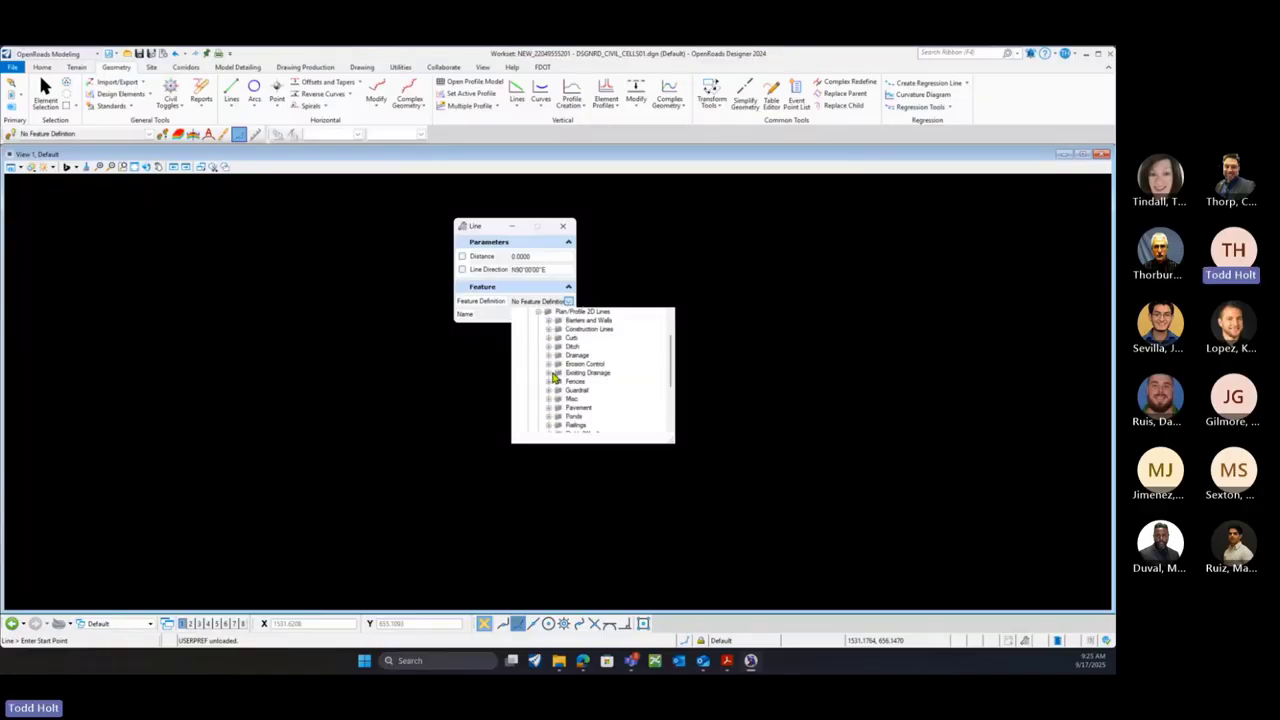
{"action": "left_click", "coordinate": [551, 330]}
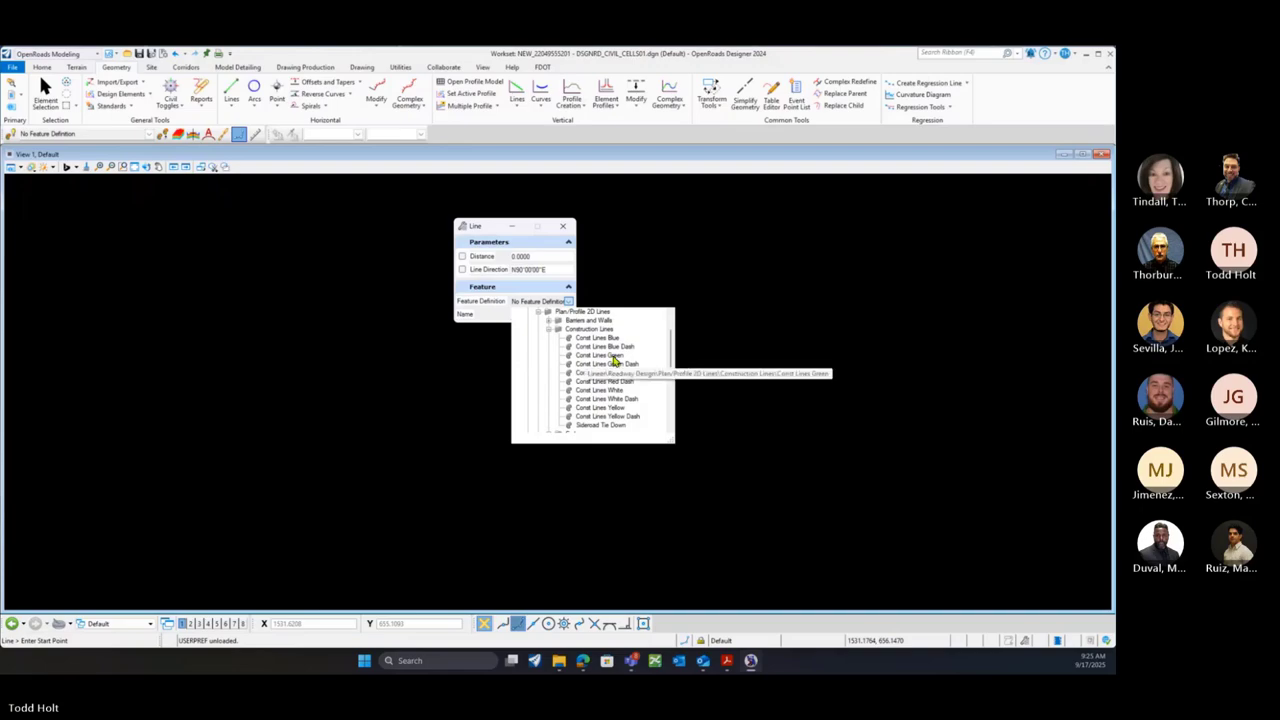
{"action": "left_click", "coordinate": [610, 347]}
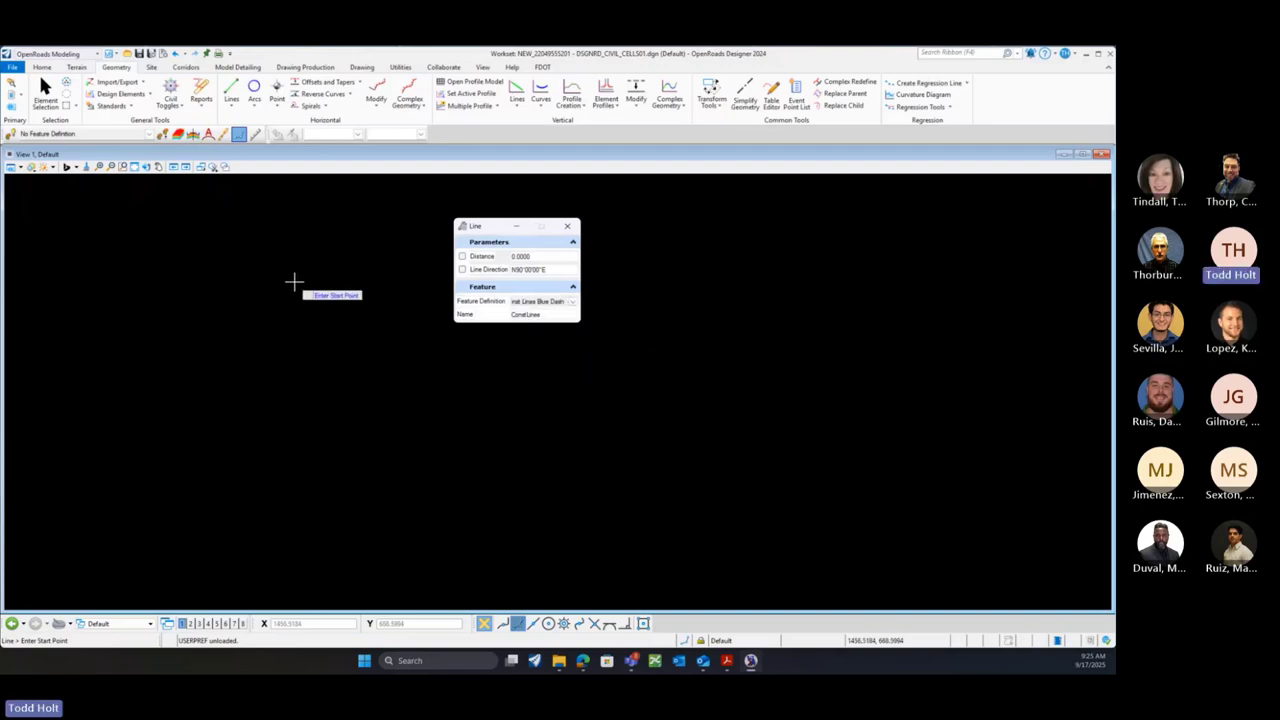
Draw a 100 ft construction line running due east at N90°00'00"E
{"action": "left_click", "coordinate": [420, 357]}
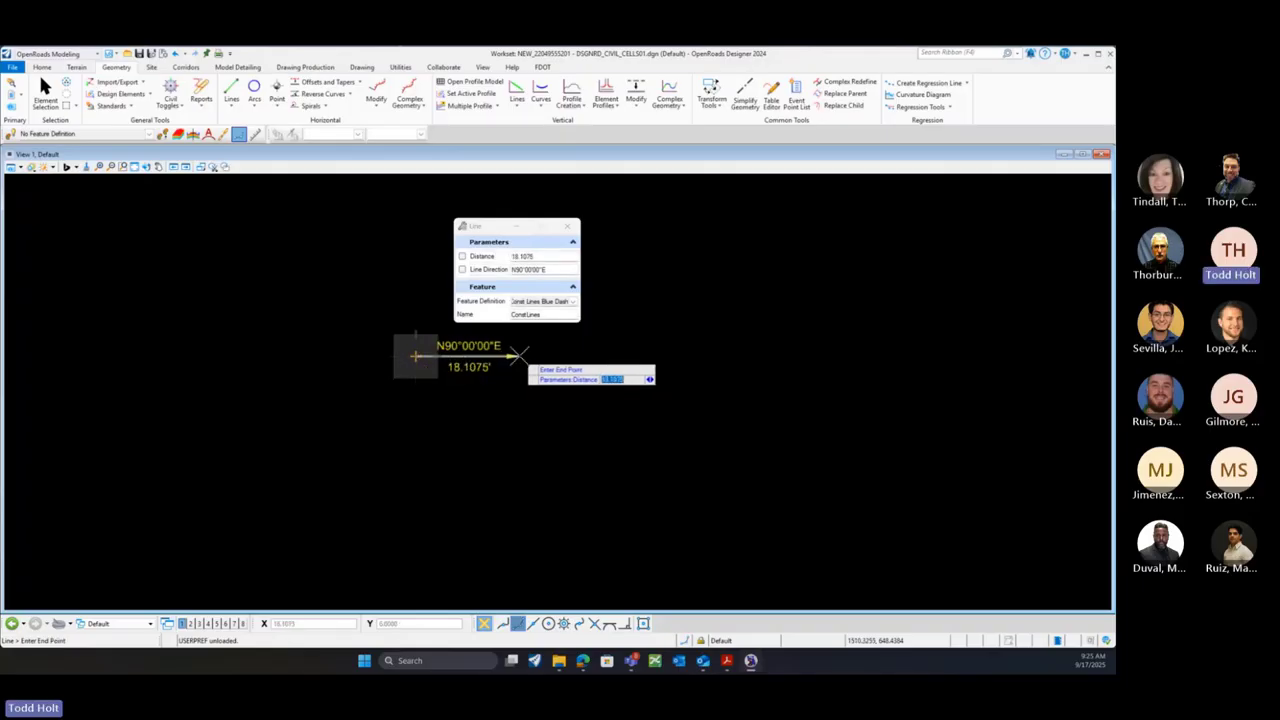
{"action": "type", "text": "100"}
{"action": "key", "text": "Return"}
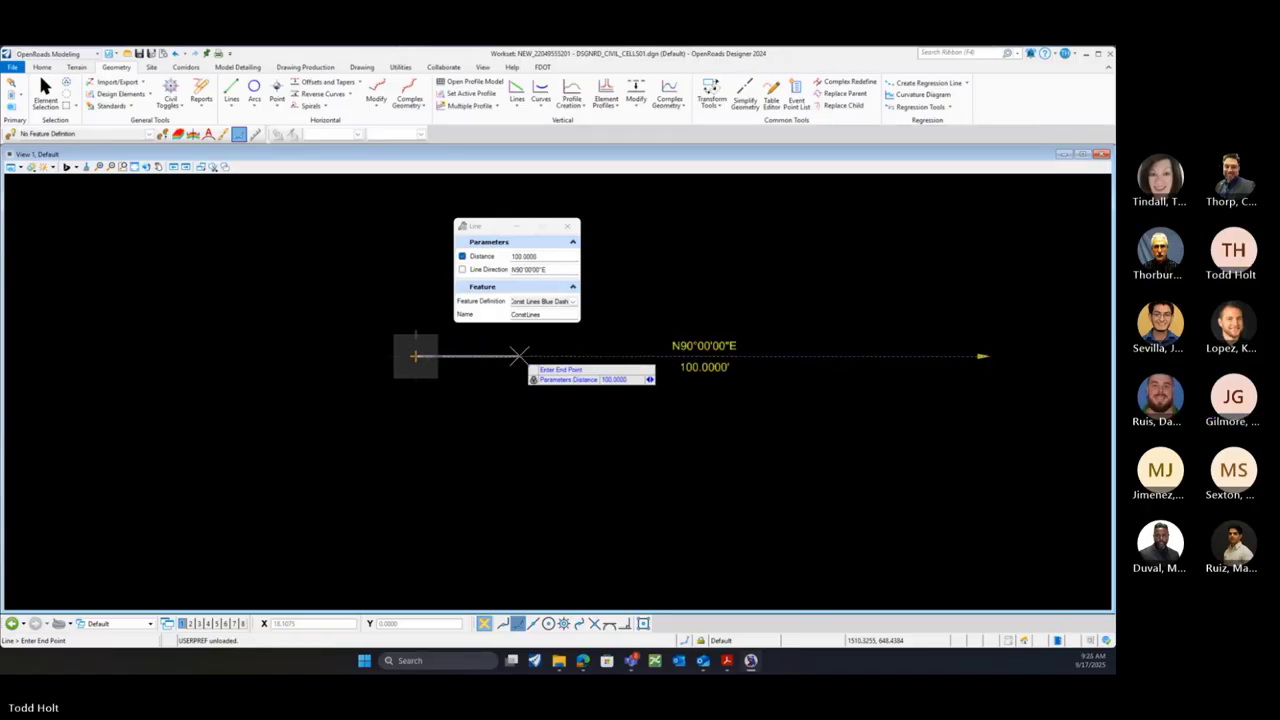
{"action": "left_click", "coordinate": [516, 356]}
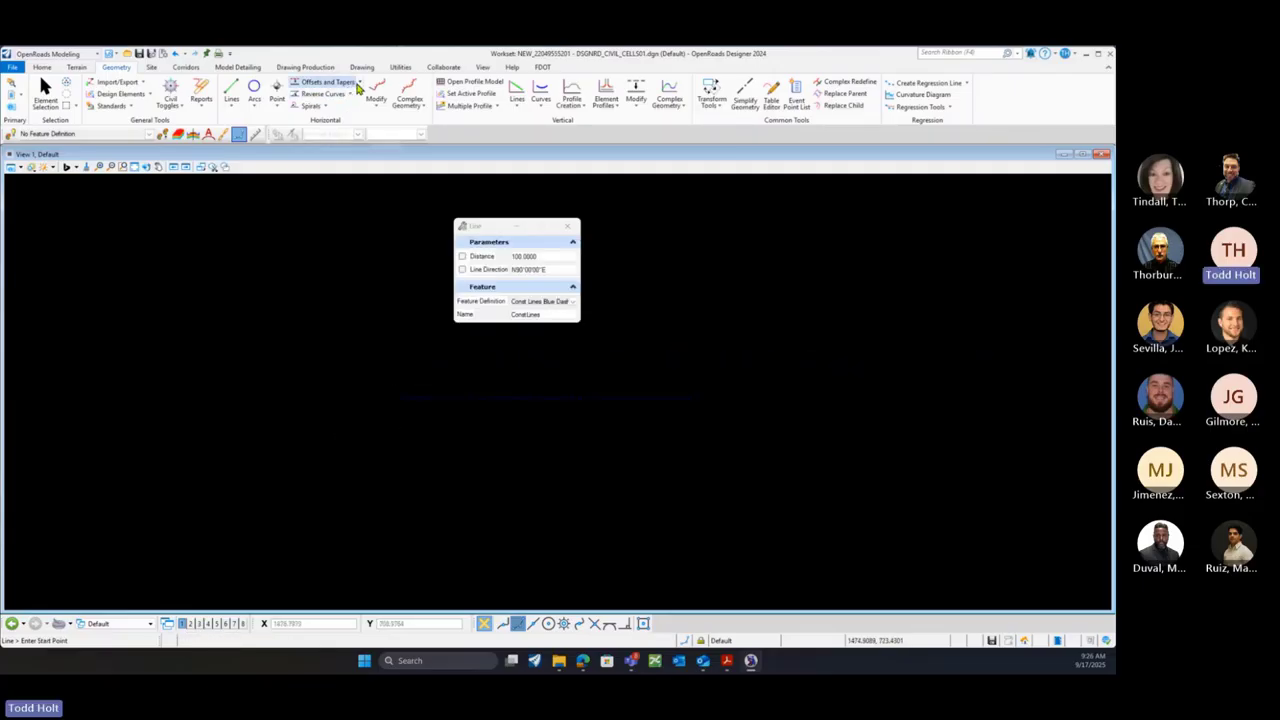
Offset the entire construction line 100 ft to its north side, without mirroring and with no feature definition
{"action": "left_click", "coordinate": [355, 85]}
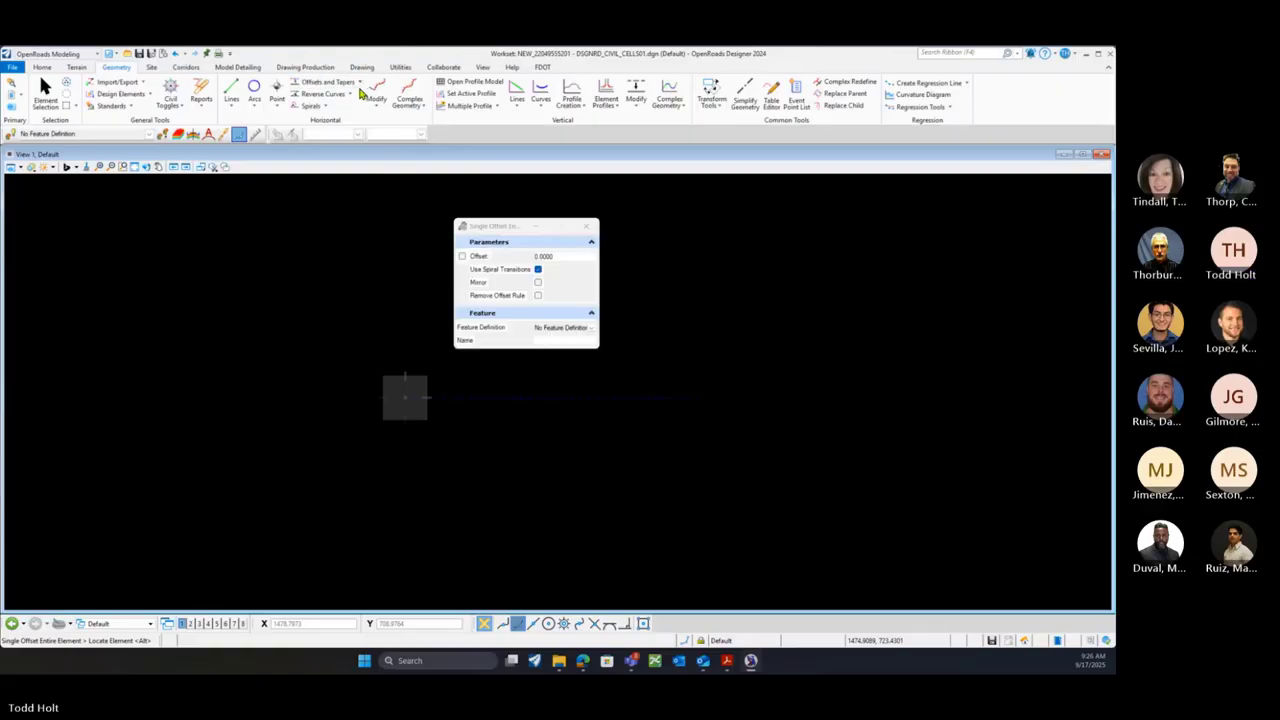
{"action": "left_click", "coordinate": [360, 84]}
{"action": "left_click", "coordinate": [362, 98]}
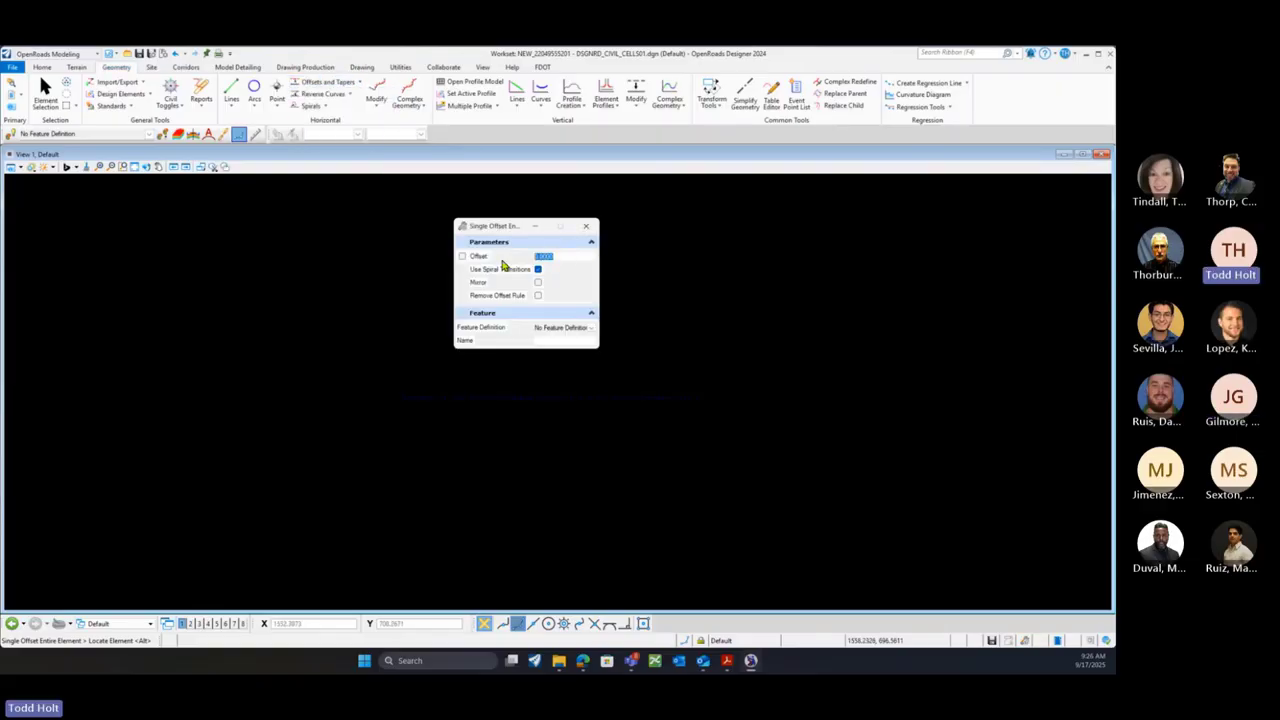
{"action": "type", "text": "100"}
{"action": "key", "text": "Return"}
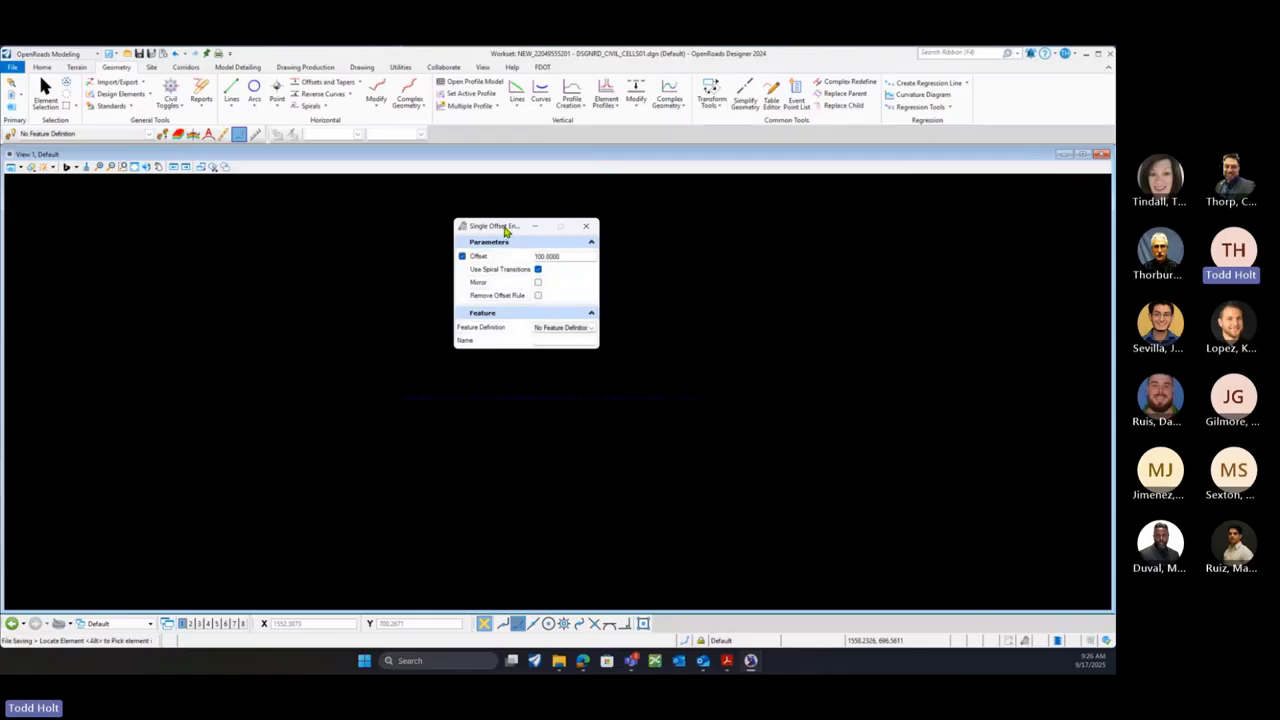
{"action": "left_click_drag", "start_coordinate": [505, 230], "coordinate": [819, 270]}
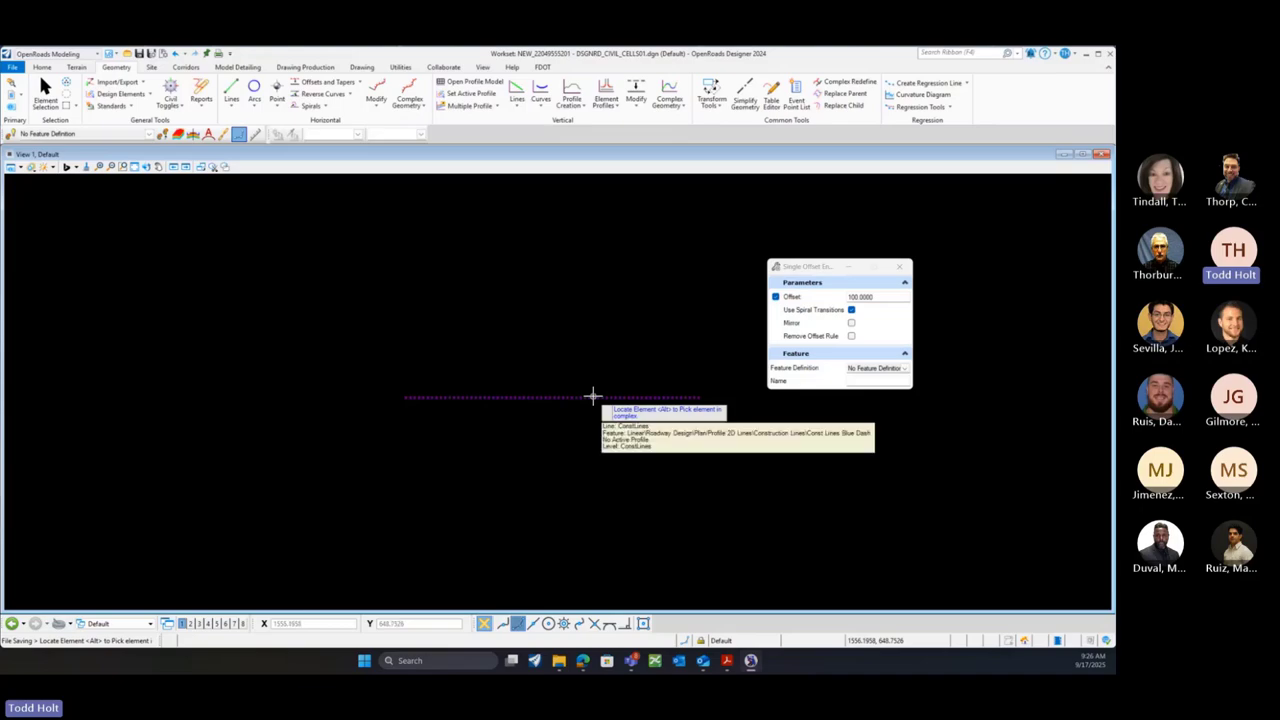
{"action": "left_click", "coordinate": [592, 396]}
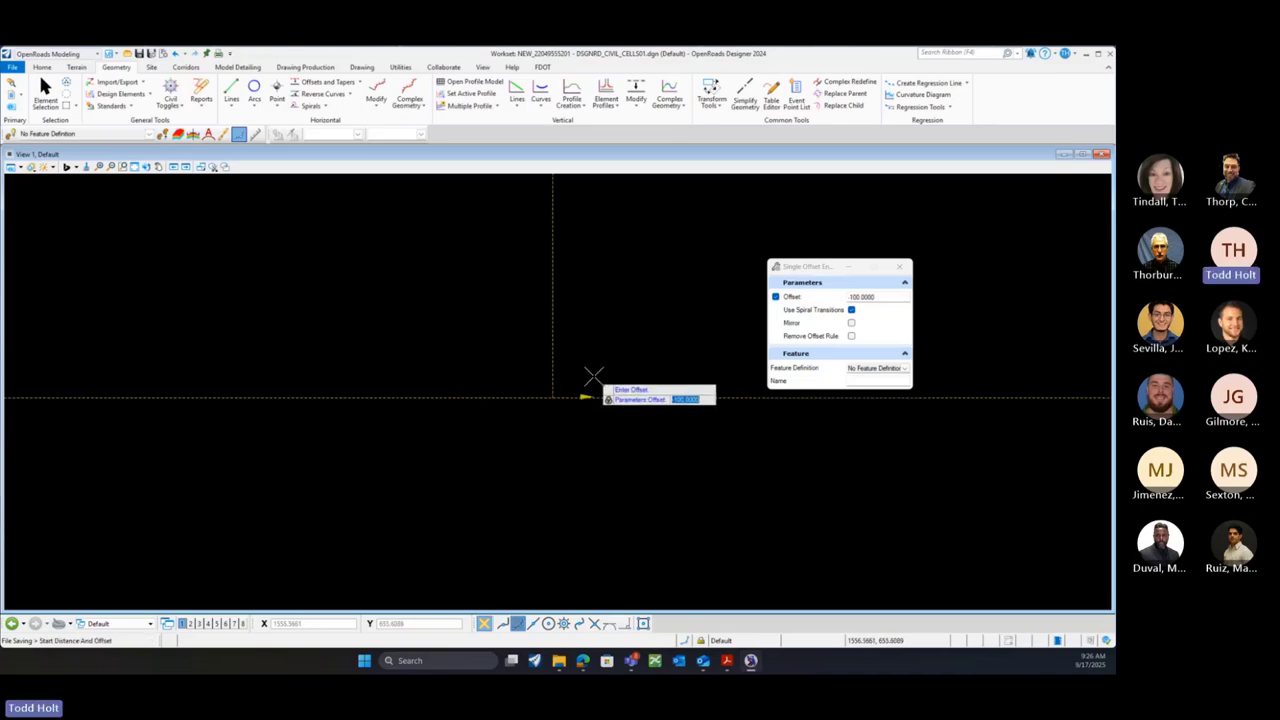
{"action": "left_click", "coordinate": [649, 303]}
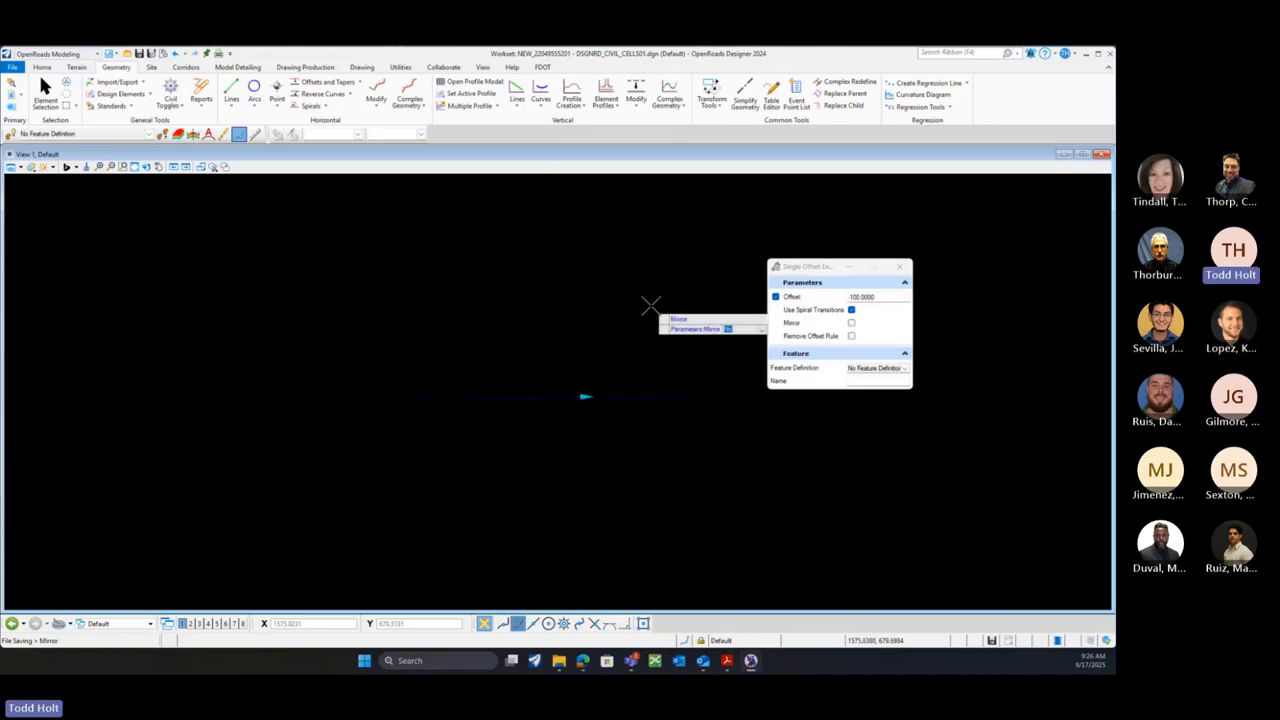
{"action": "left_click", "coordinate": [649, 303]}
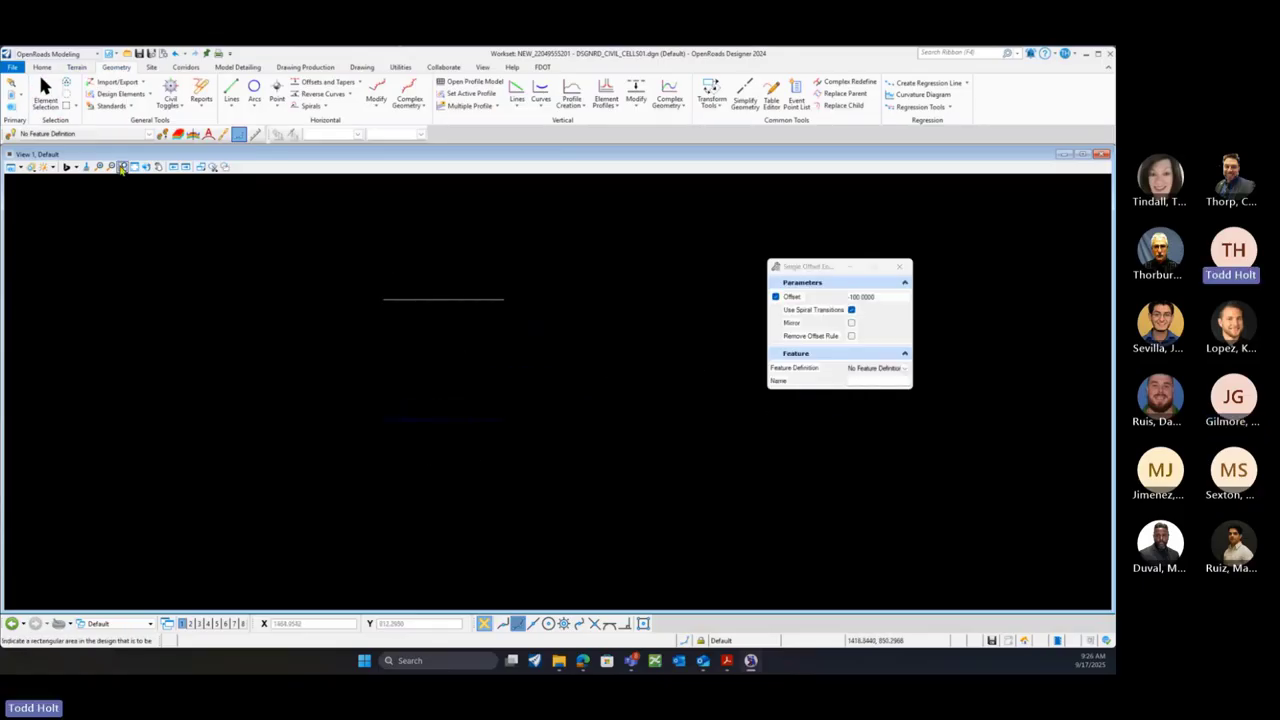
Match the original line's Const Lines Blue Dash definition as active and apply it to the offset line
{"action": "left_click", "coordinate": [162, 135]}
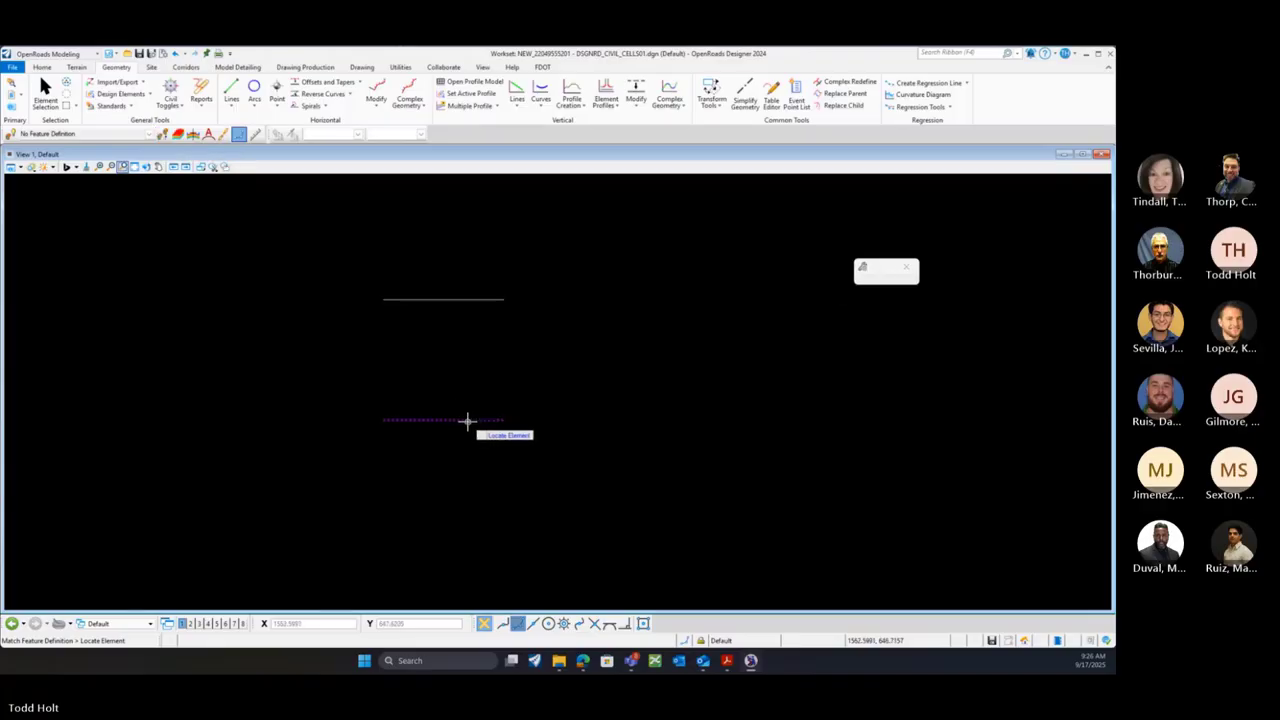
{"action": "left_click", "coordinate": [469, 407]}
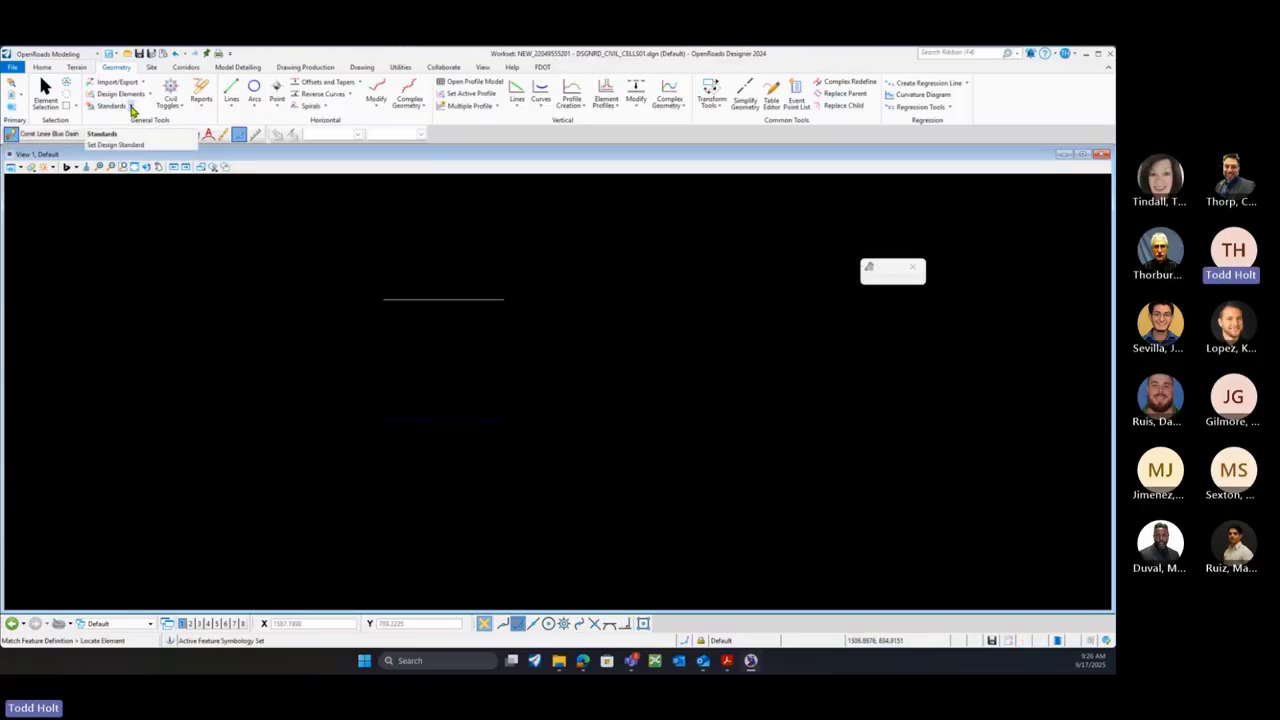
{"action": "left_click", "coordinate": [131, 106]}
{"action": "left_click", "coordinate": [150, 146]}
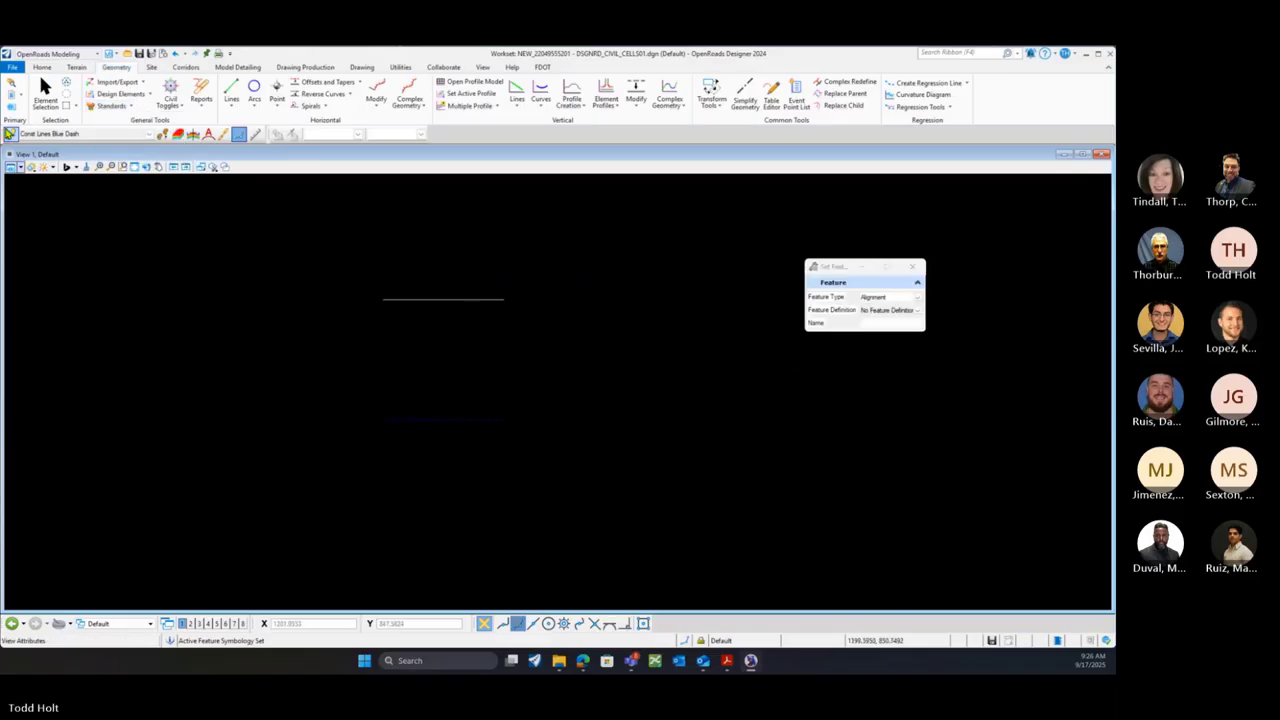
{"action": "left_click", "coordinate": [10, 134]}
{"action": "left_click", "coordinate": [463, 298]}
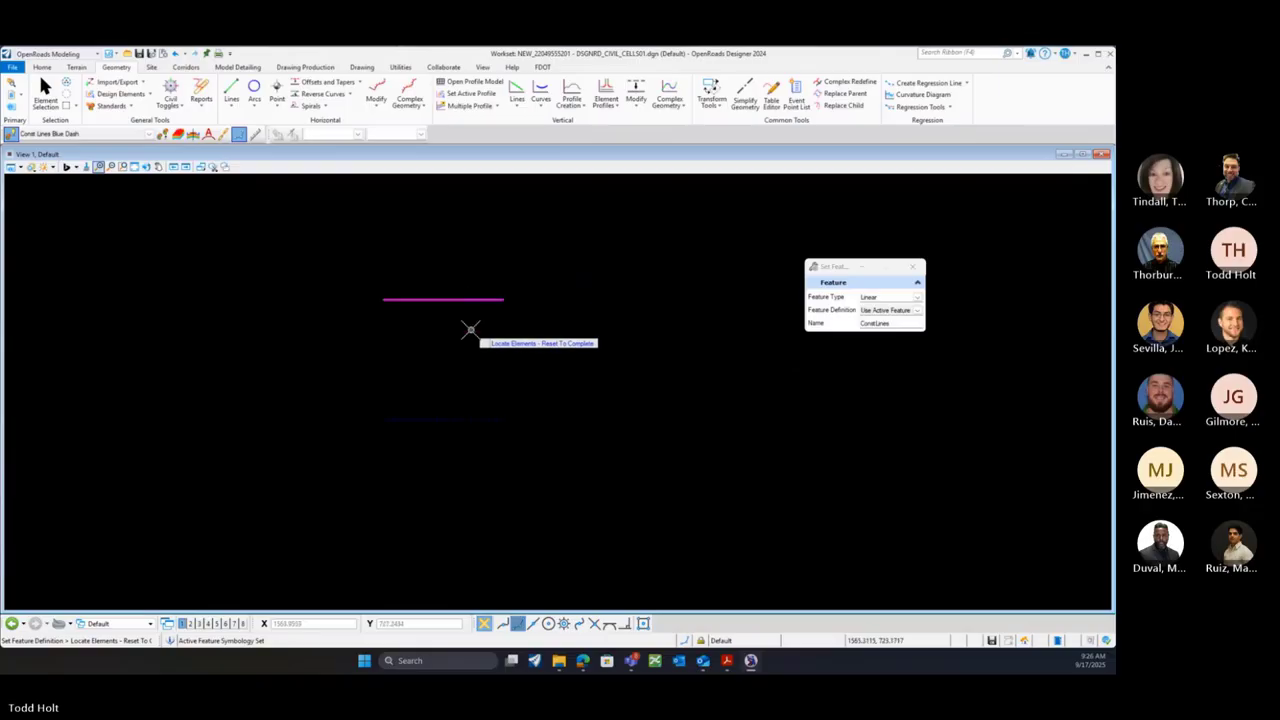
{"action": "right_click", "coordinate": [471, 330]}
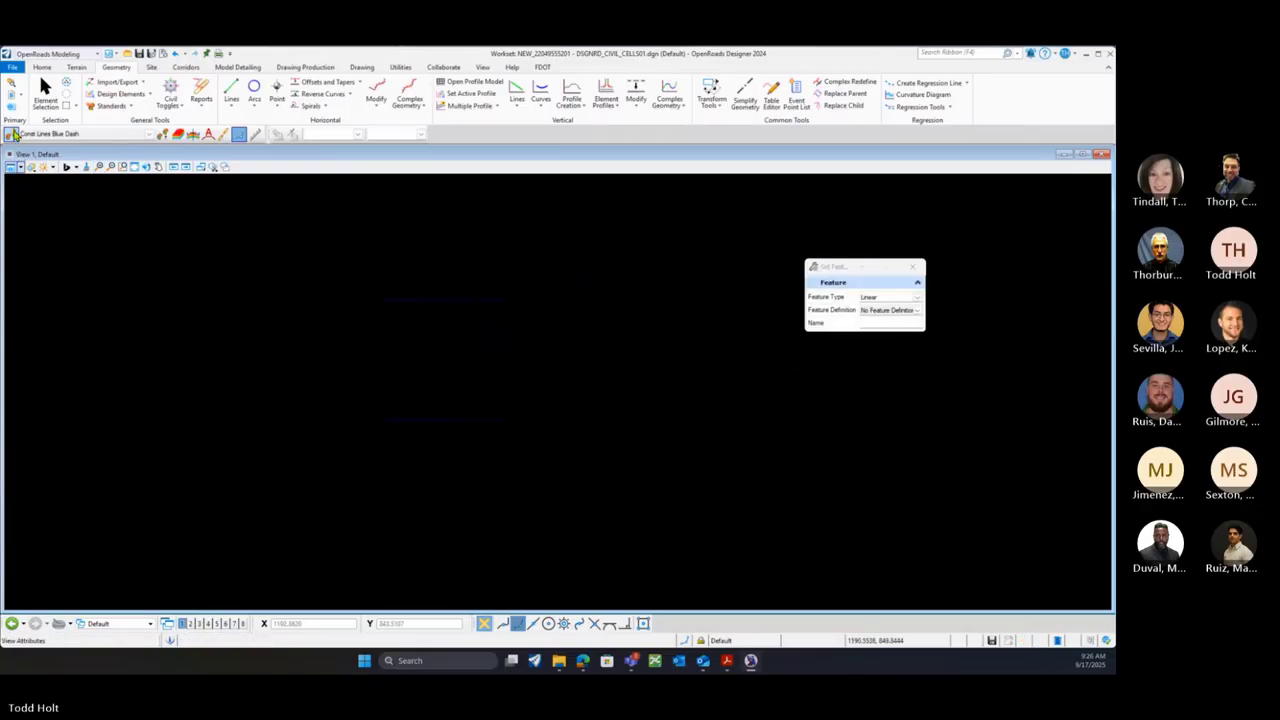
Turn on use of the active feature definition and close the 100 ft square with lines joining the west and east ends
{"action": "left_click", "coordinate": [14, 133]}
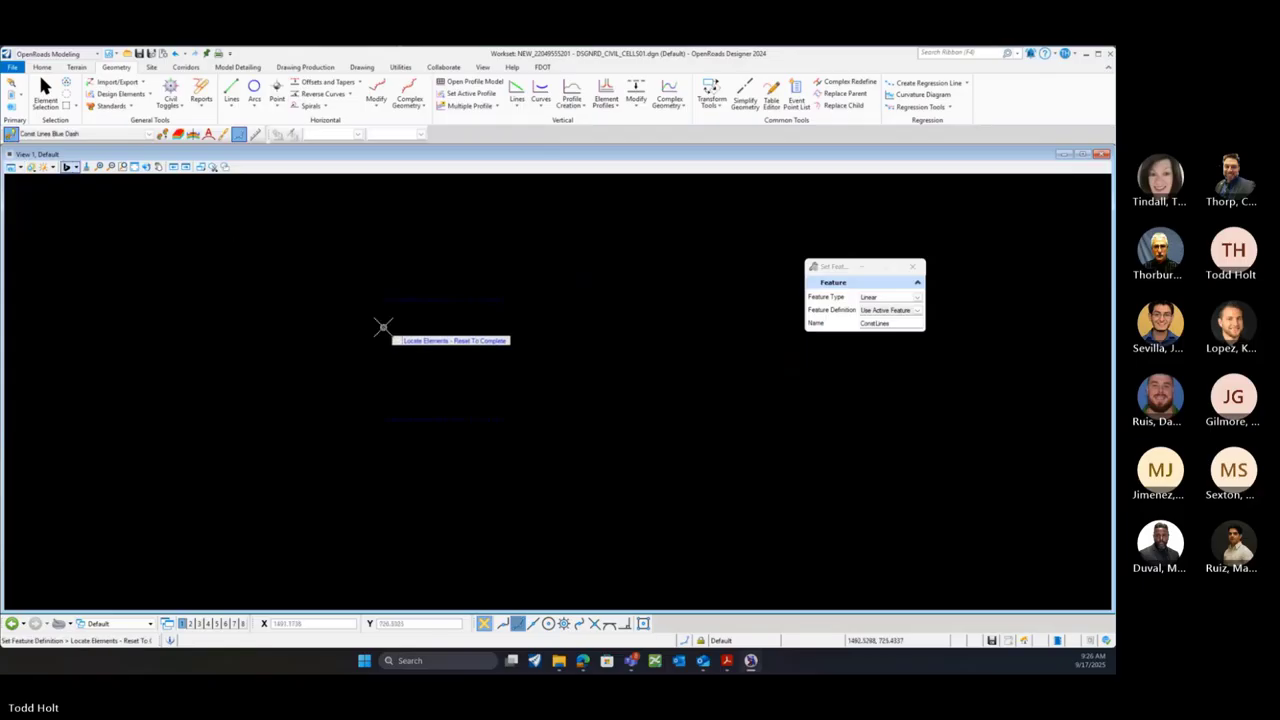
{"action": "right_click", "coordinate": [383, 327]}
{"action": "left_click", "coordinate": [232, 89]}
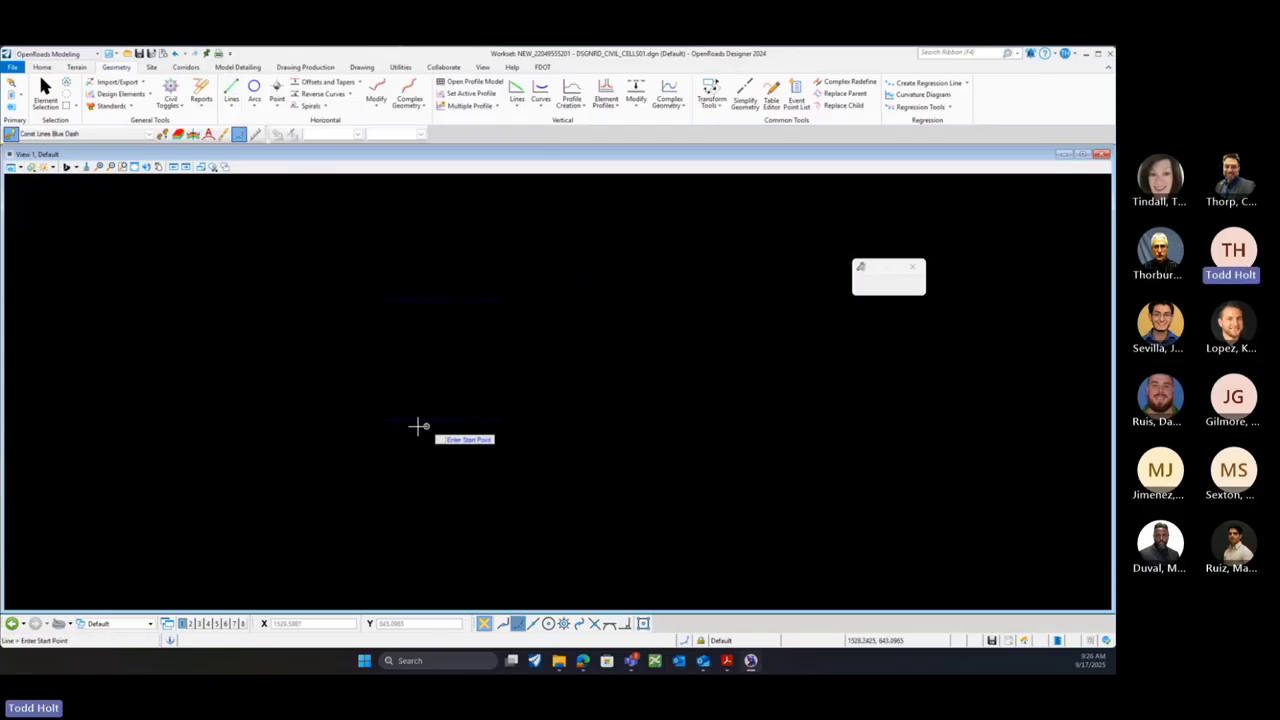
{"action": "left_click", "coordinate": [383, 419]}
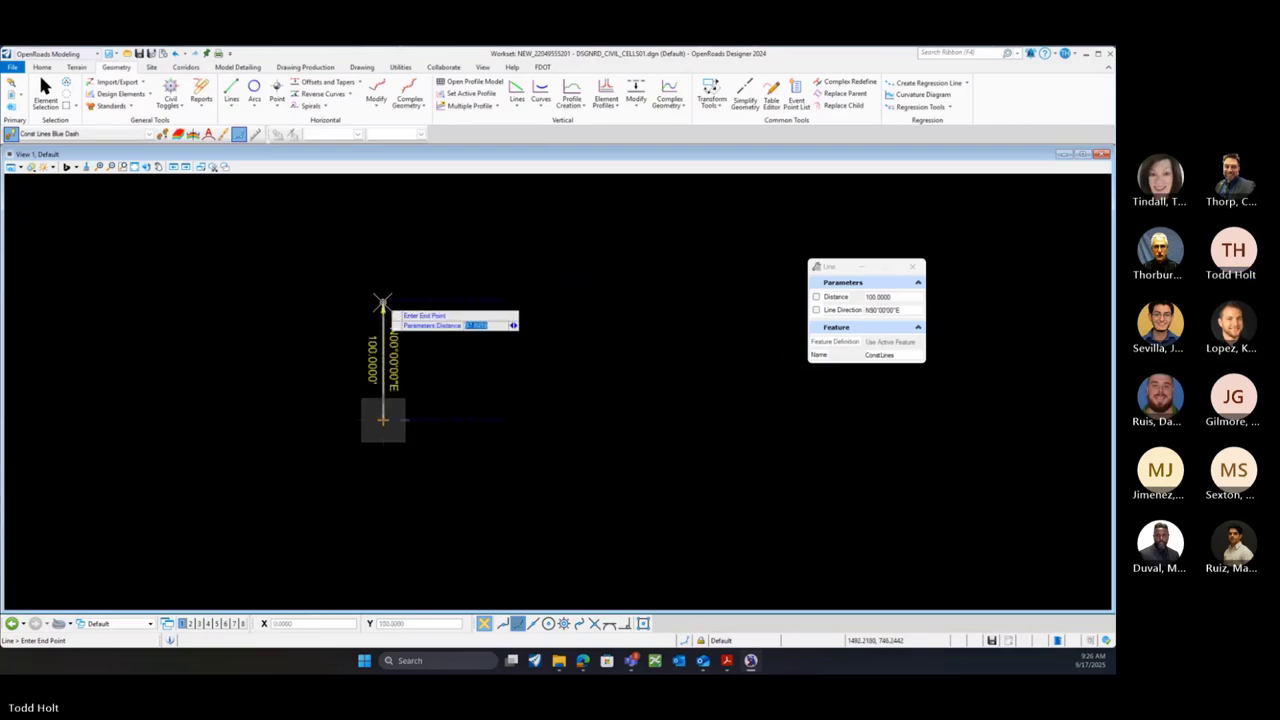
{"action": "right_click", "coordinate": [386, 290]}
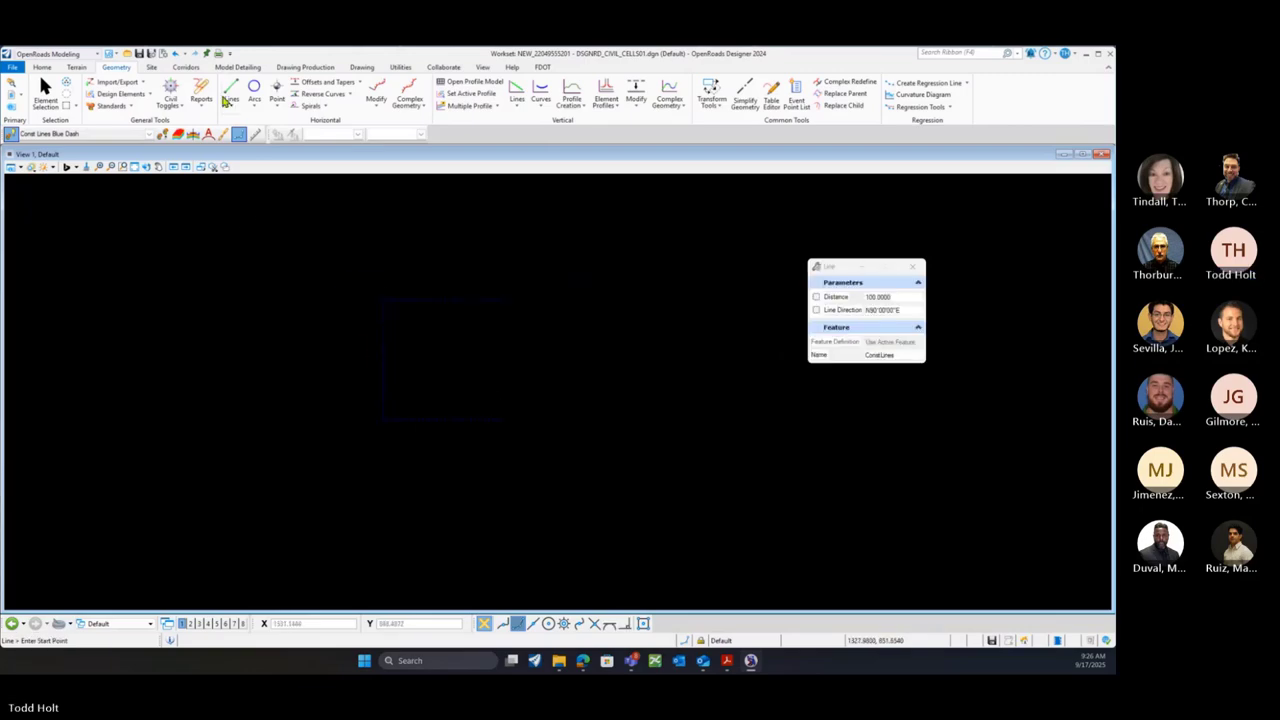
{"action": "left_click", "coordinate": [227, 100]}
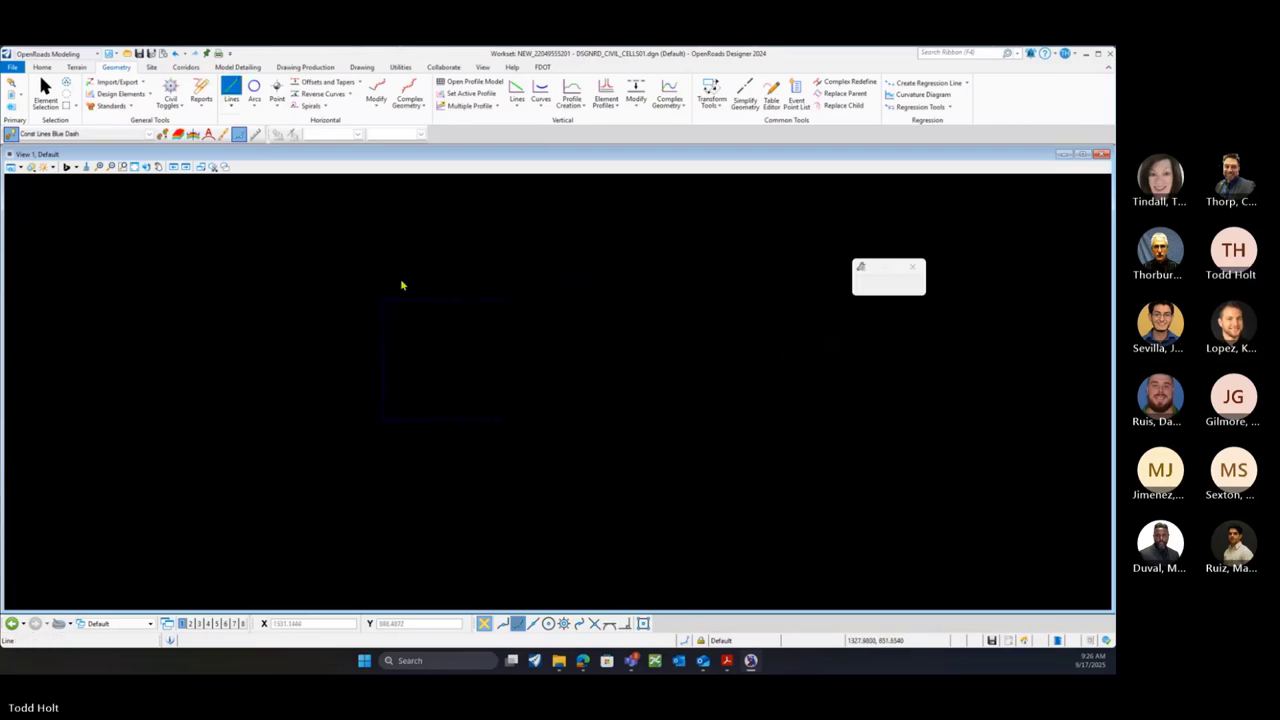
{"action": "left_click", "coordinate": [503, 419]}
{"action": "right_click", "coordinate": [510, 292]}
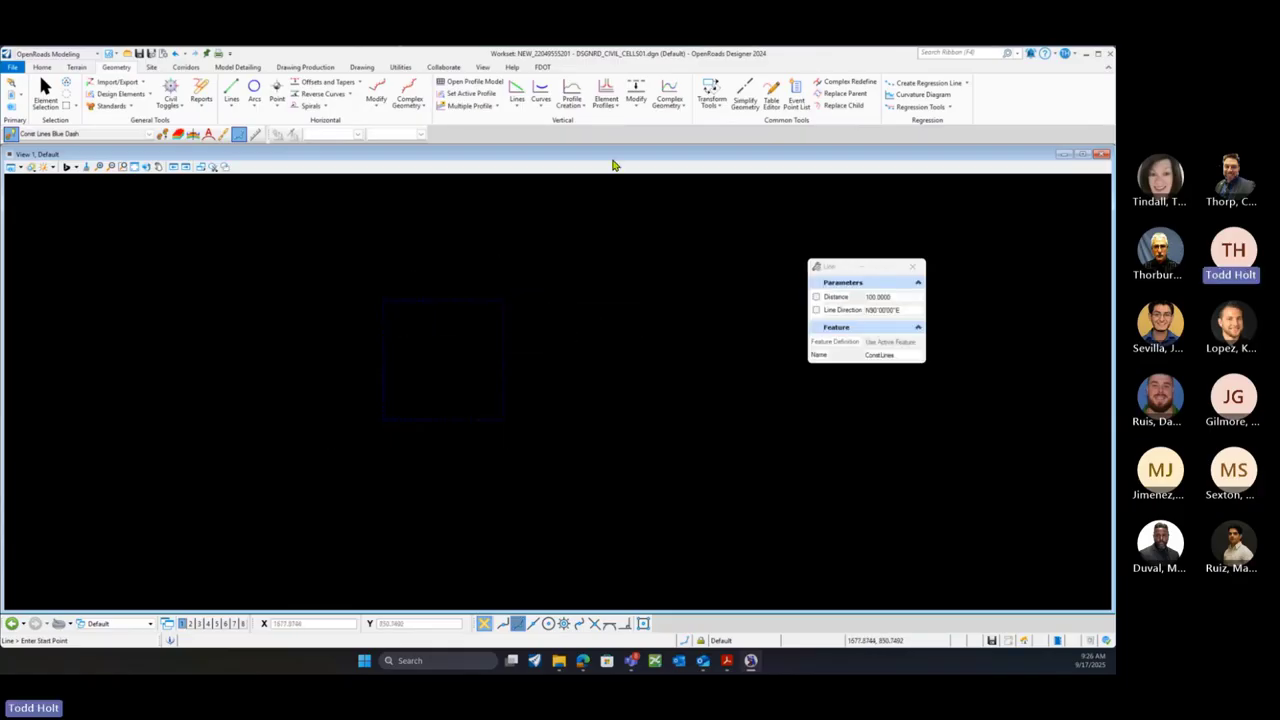
Create a profile by constant elevation at 100 for all four lines of the square
{"action": "left_click", "coordinate": [606, 98]}
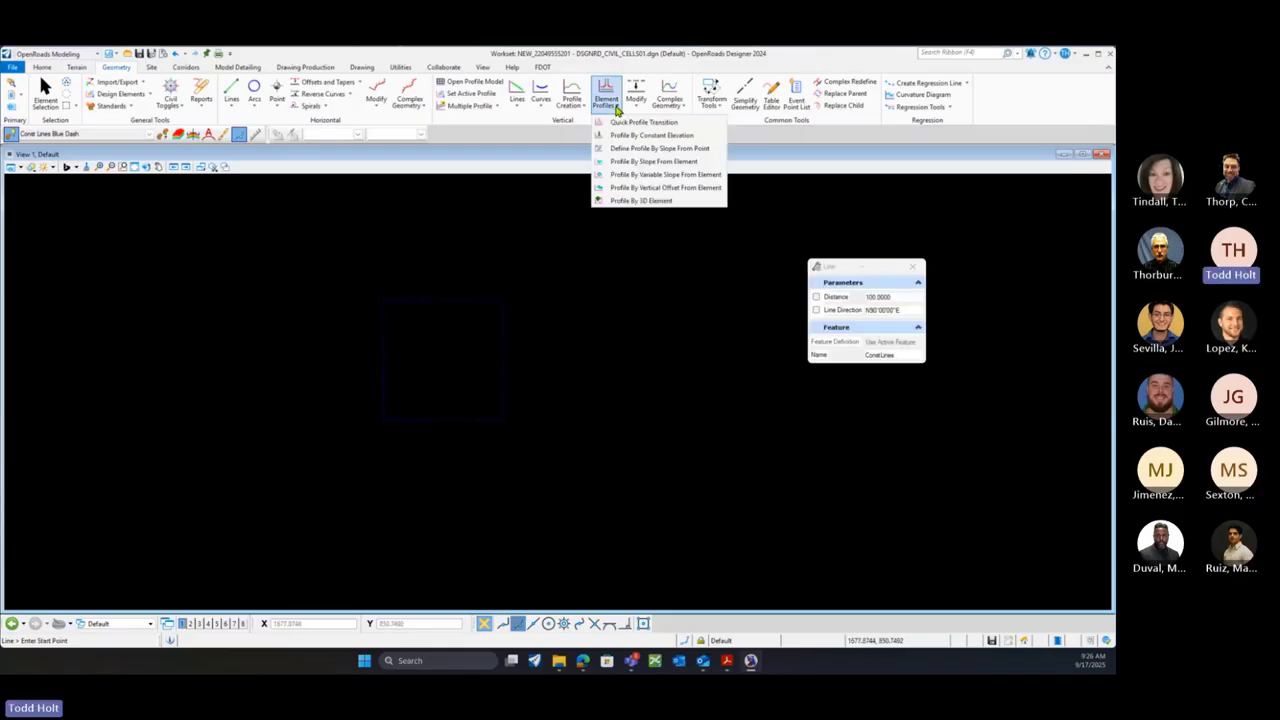
{"action": "left_click", "coordinate": [661, 139]}
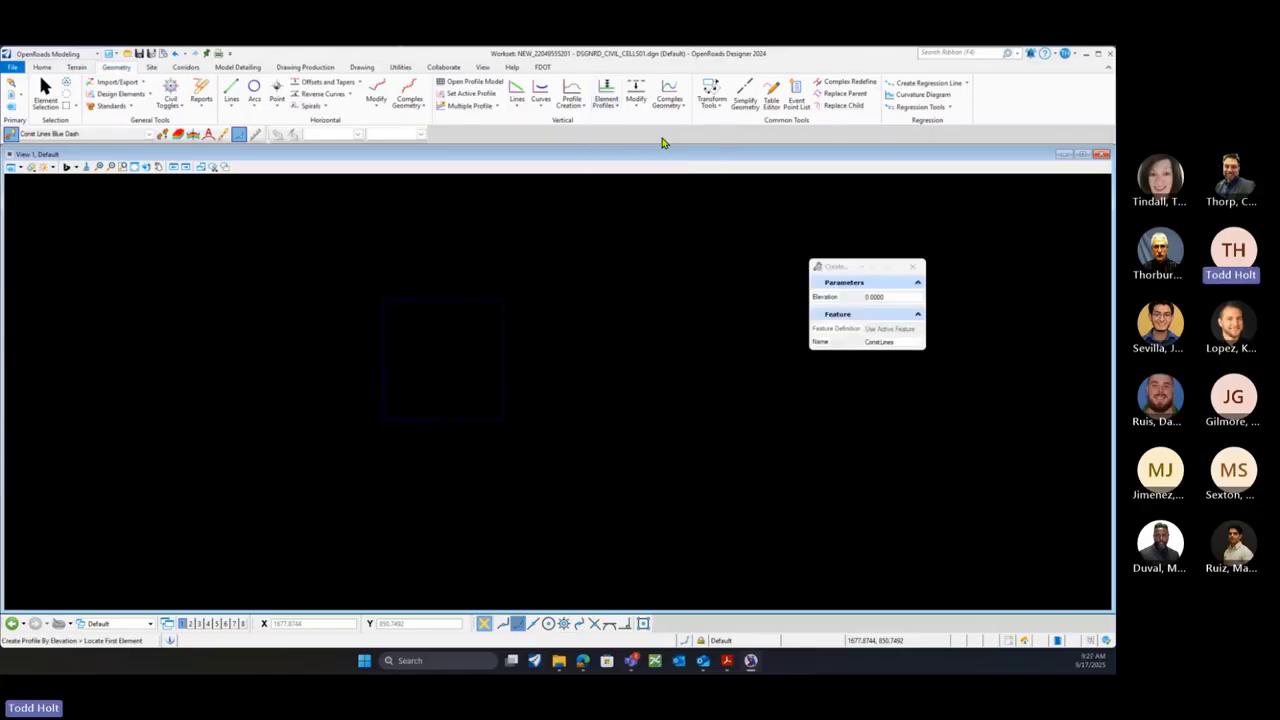
{"action": "double_click", "coordinate": [874, 297]}
{"action": "type", "text": "100"}
{"action": "key", "text": "Return"}
{"action": "left_click", "coordinate": [384, 362]}
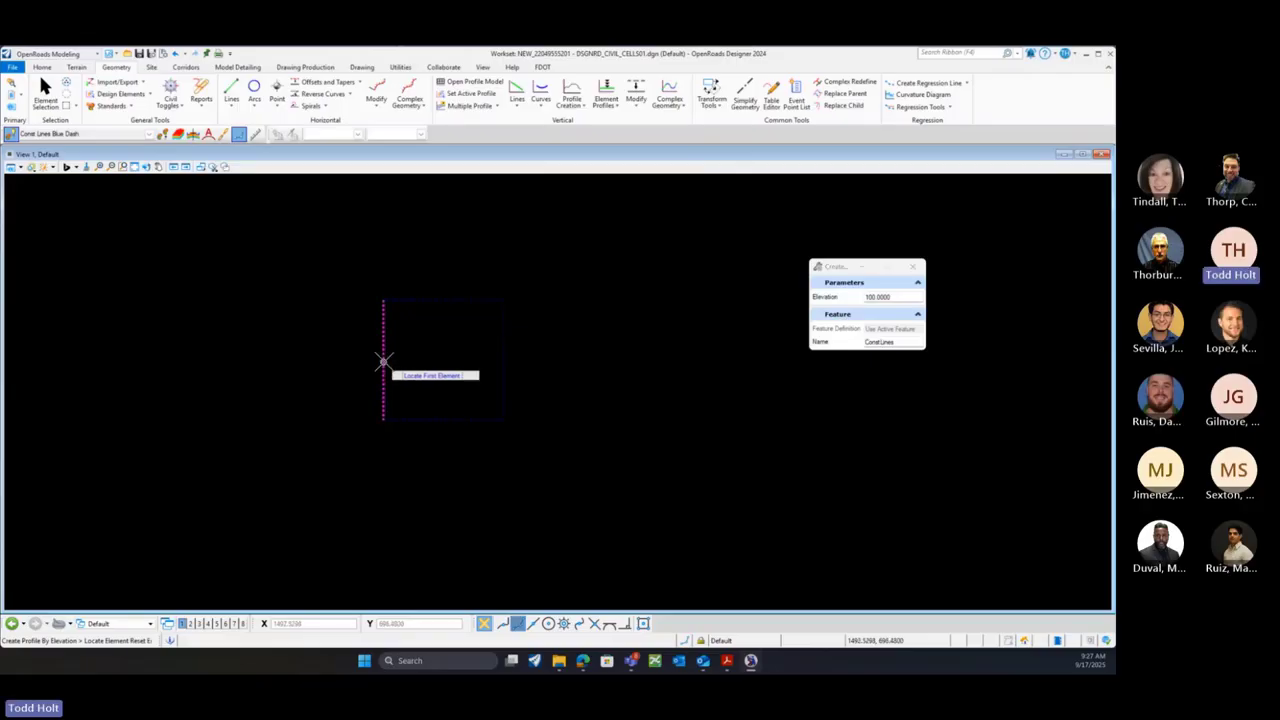
{"action": "left_click", "coordinate": [415, 300]}
{"action": "left_click", "coordinate": [505, 342]}
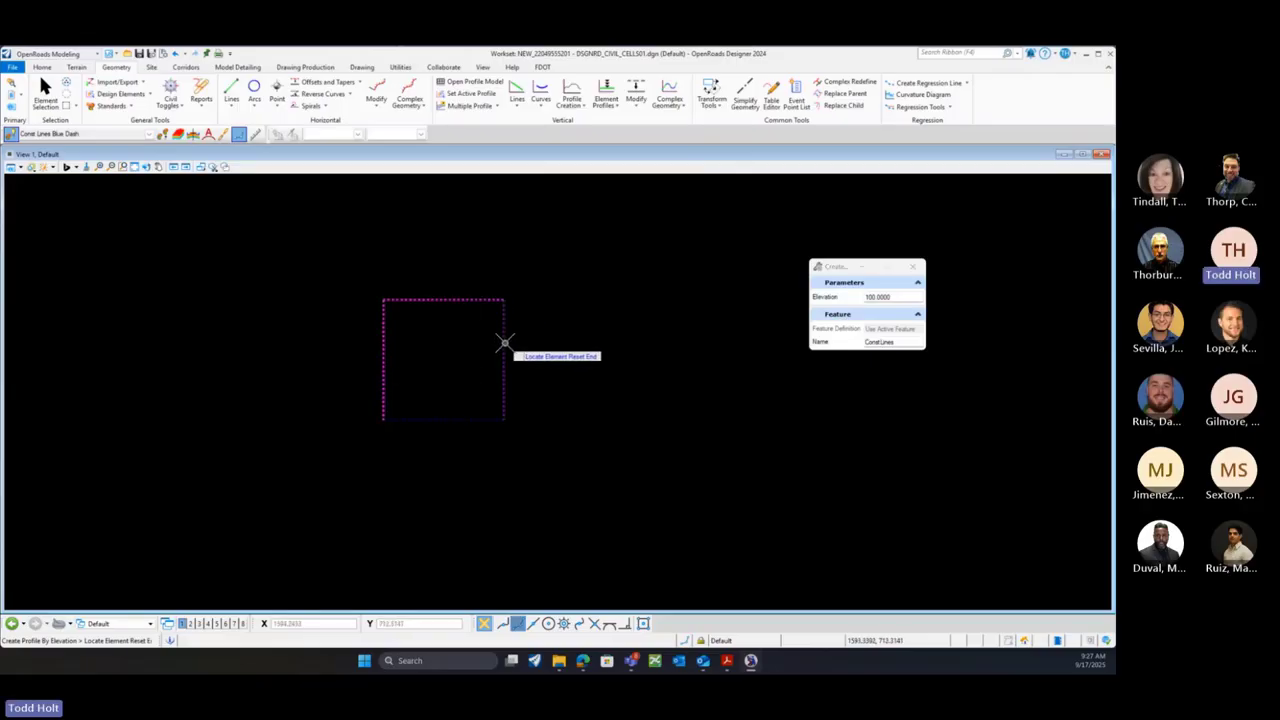
{"action": "left_click", "coordinate": [486, 418]}
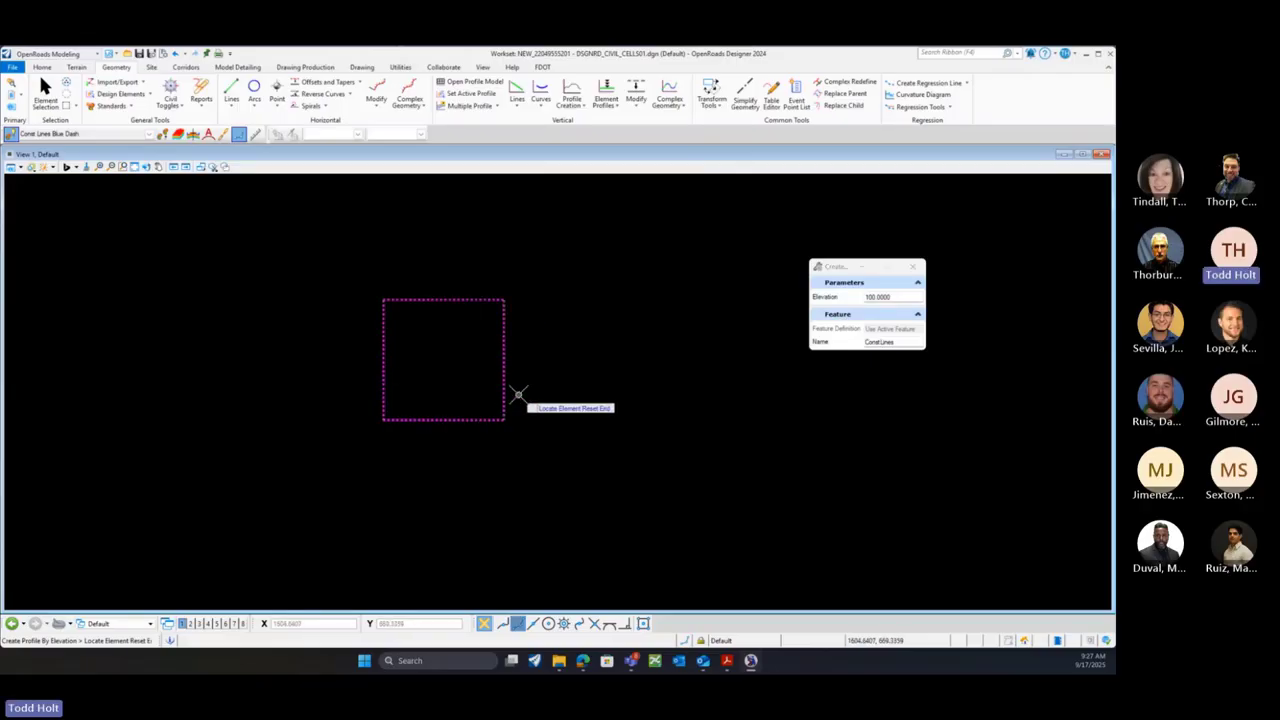
{"action": "right_click", "coordinate": [518, 395]}
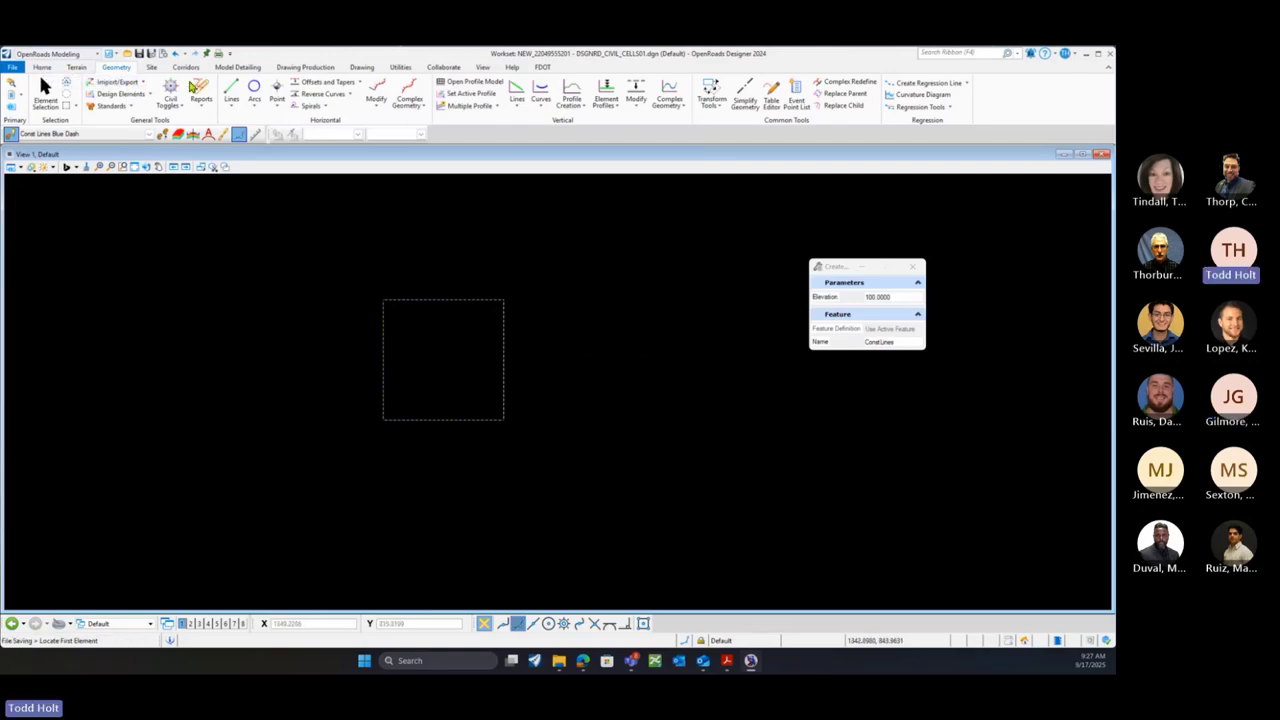
Set up a terrain model from elements with feature type Boundary, feature definition DtmExisting and name DTMEx_Target
{"action": "left_click", "coordinate": [77, 67]}
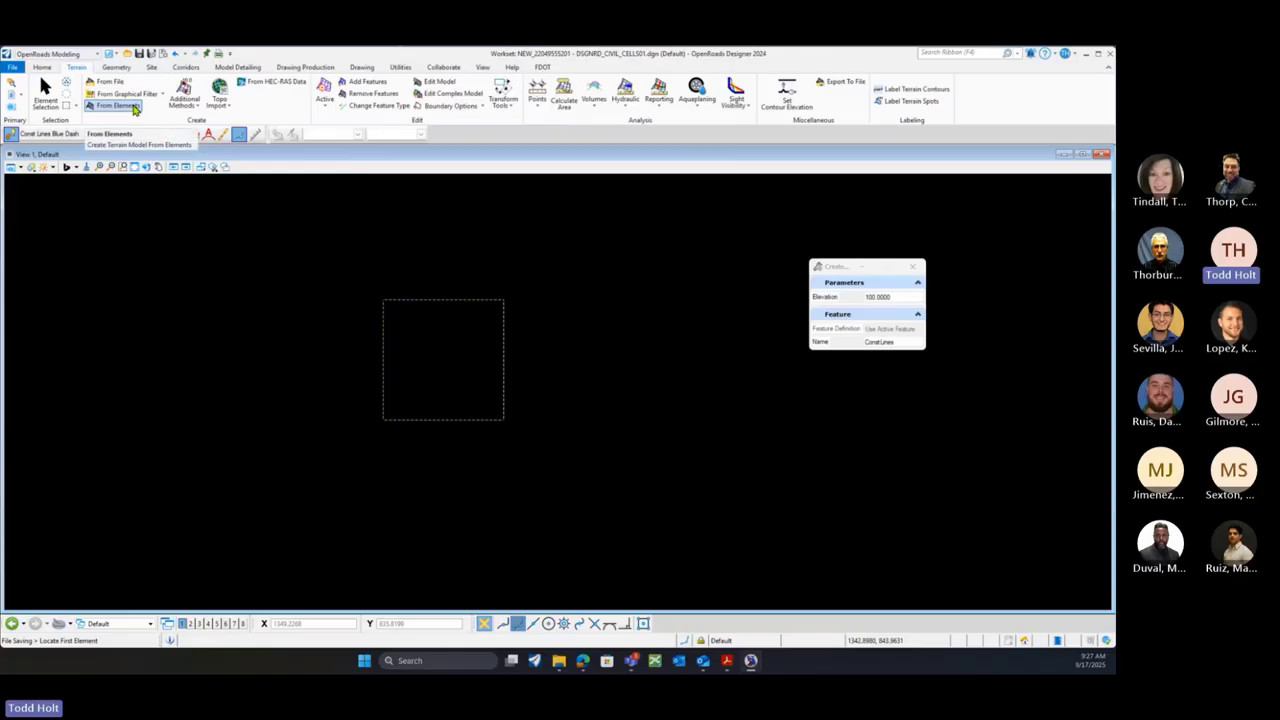
{"action": "left_click", "coordinate": [134, 107]}
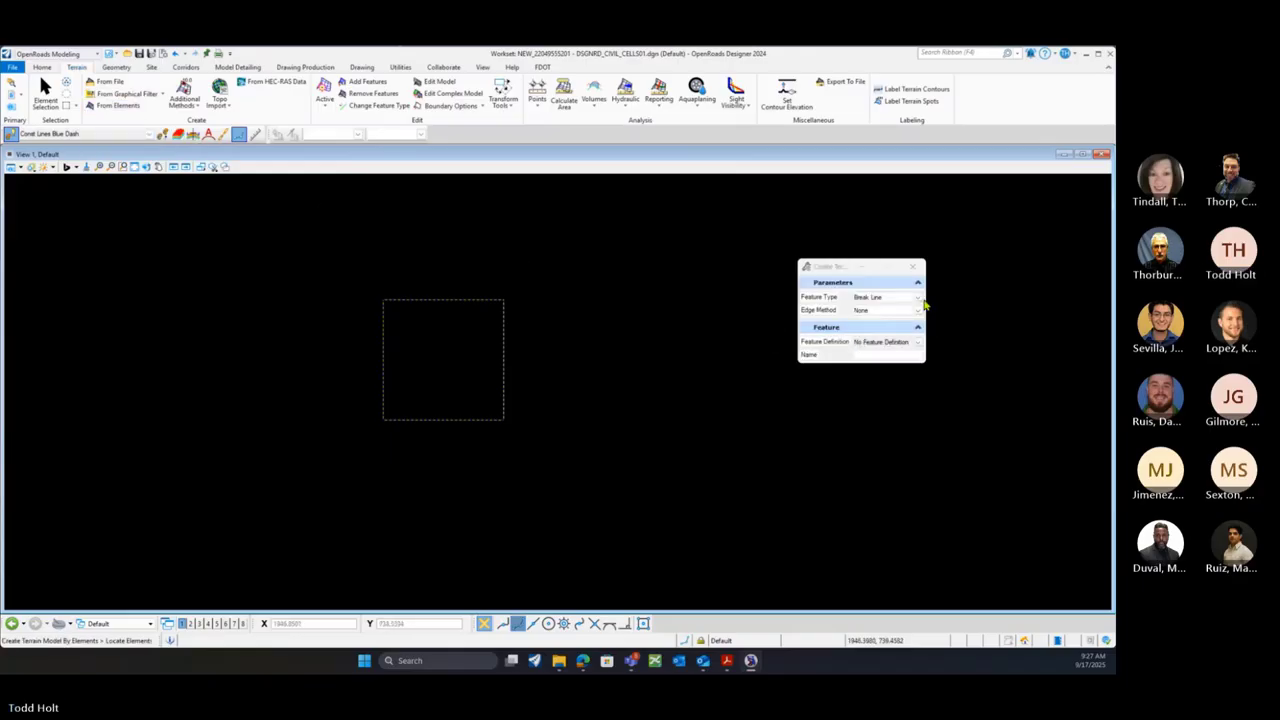
{"action": "left_click", "coordinate": [918, 298]}
{"action": "left_click", "coordinate": [872, 344]}
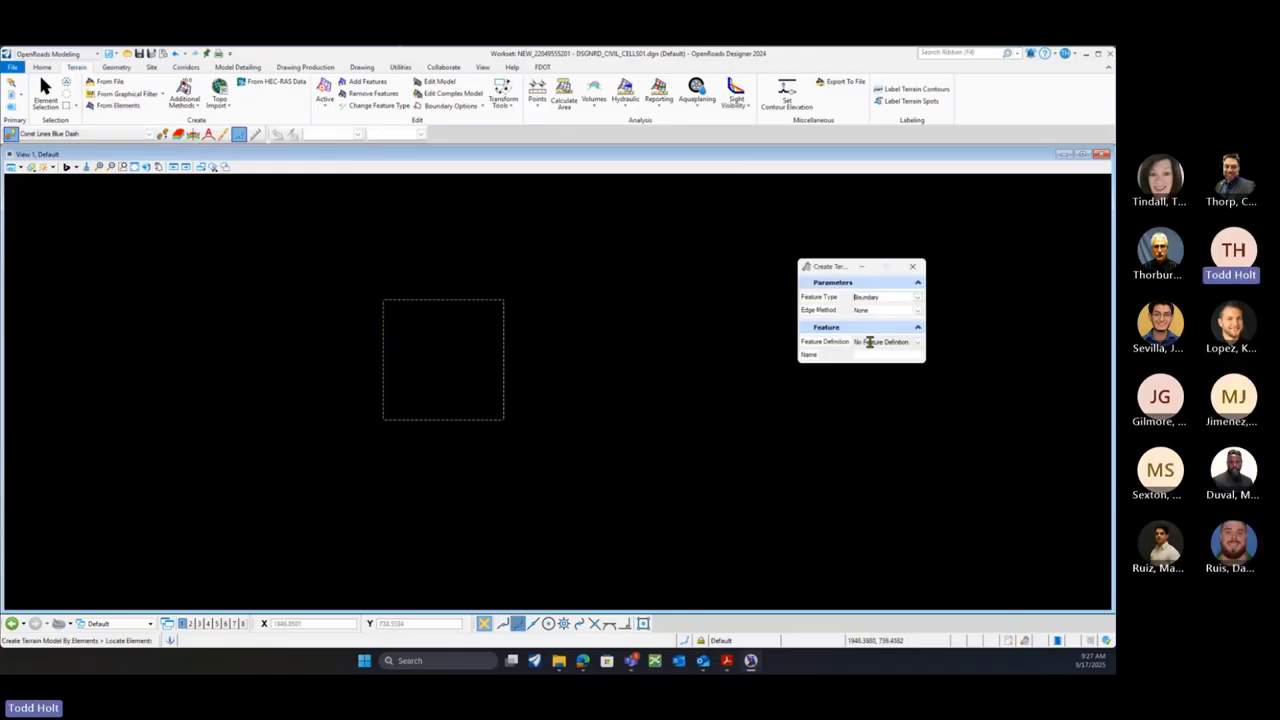
{"action": "left_click", "coordinate": [918, 342]}
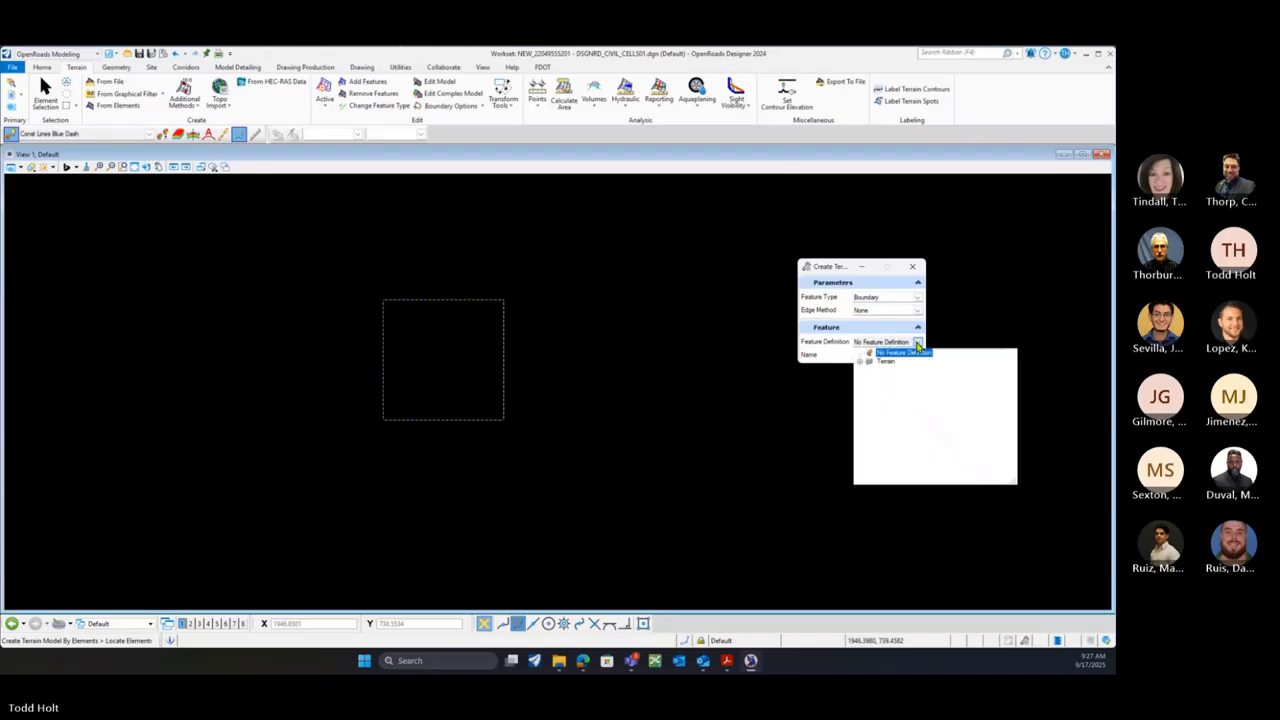
{"action": "left_click", "coordinate": [862, 362]}
{"action": "left_click", "coordinate": [870, 371]}
{"action": "left_click", "coordinate": [914, 389]}
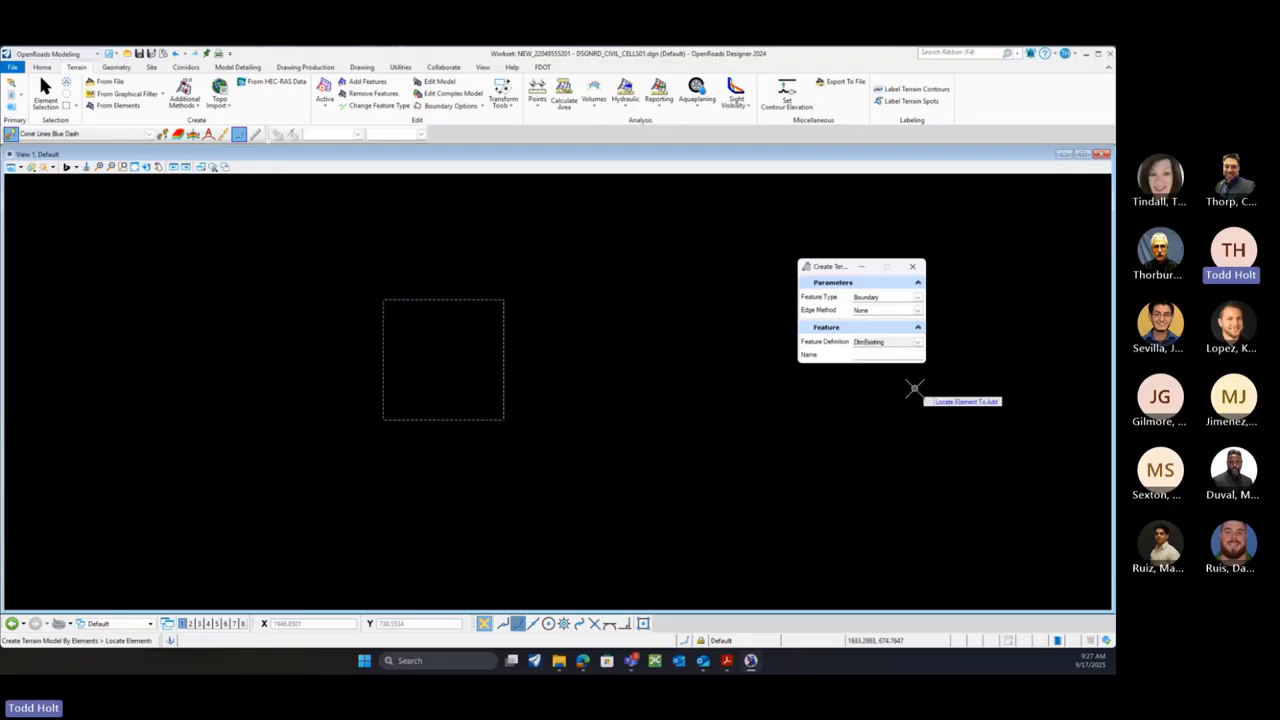
{"action": "left_click", "coordinate": [899, 357]}
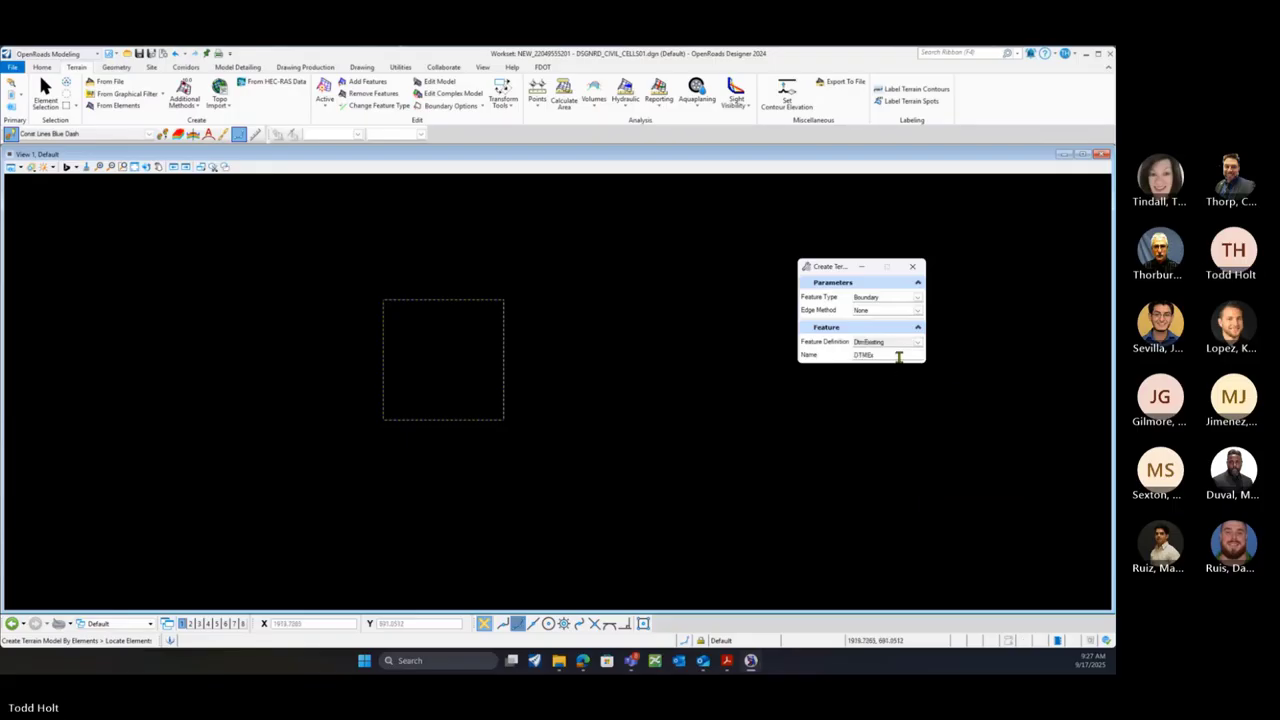
{"action": "type", "text": "_Target"}
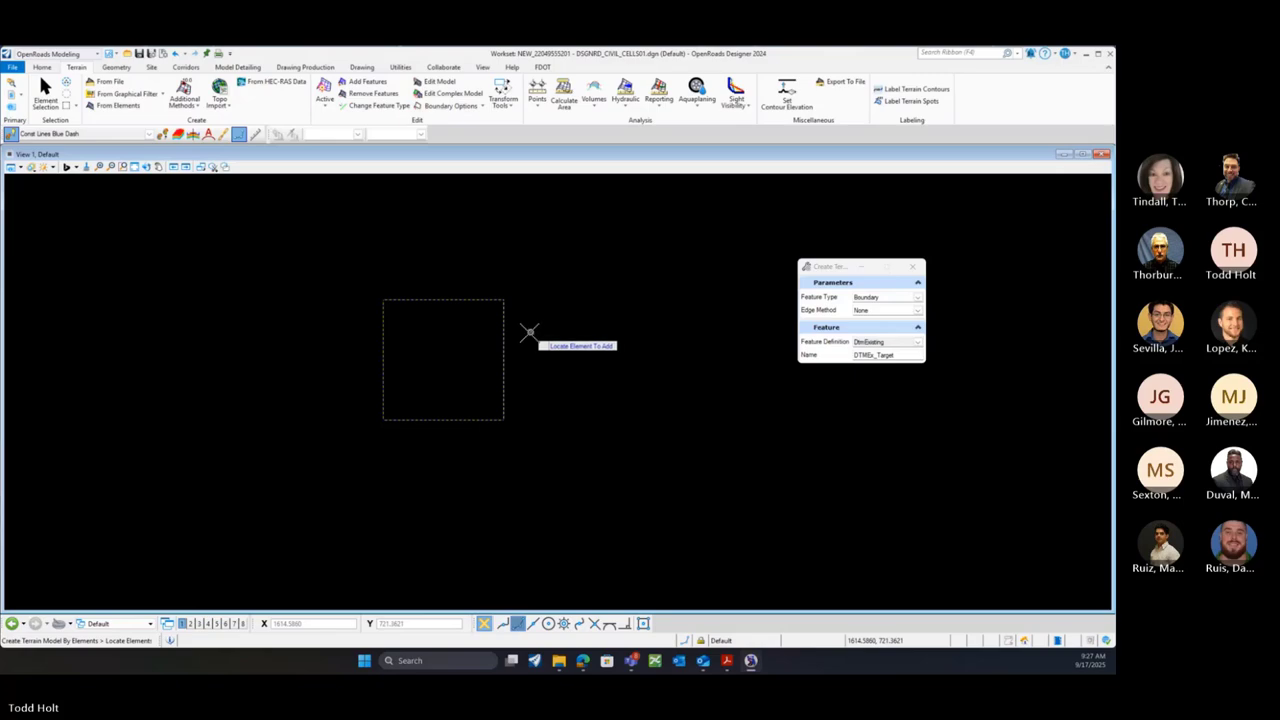
Create the terrain model from the four lines of the square, accepting the Boundary type and edge method None
{"action": "left_click", "coordinate": [384, 372]}
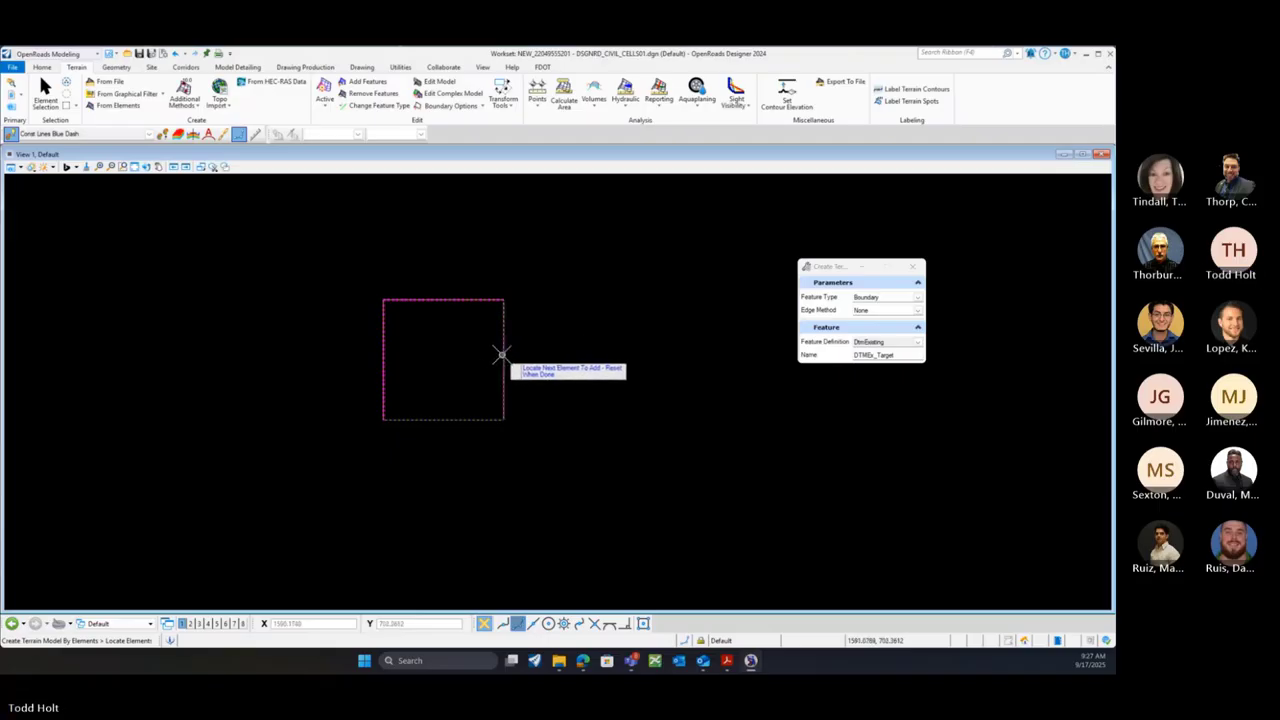
{"action": "right_click", "coordinate": [538, 407]}
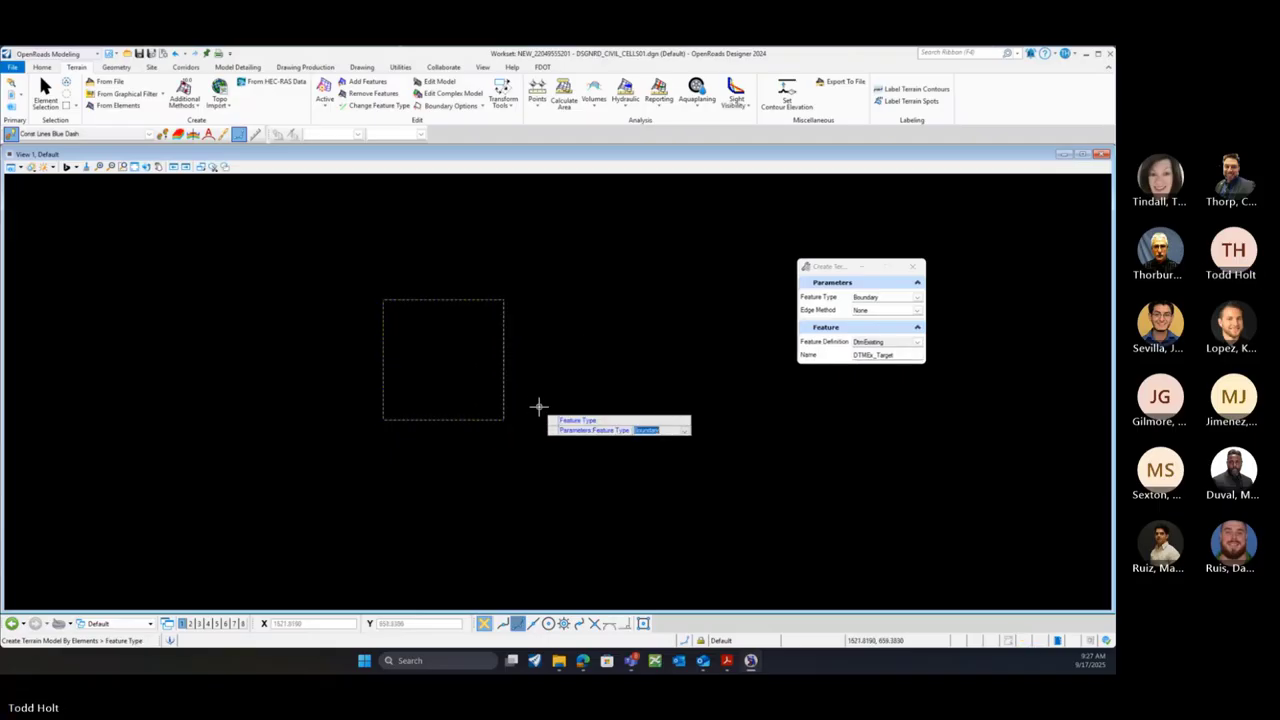
{"action": "left_click", "coordinate": [538, 407]}
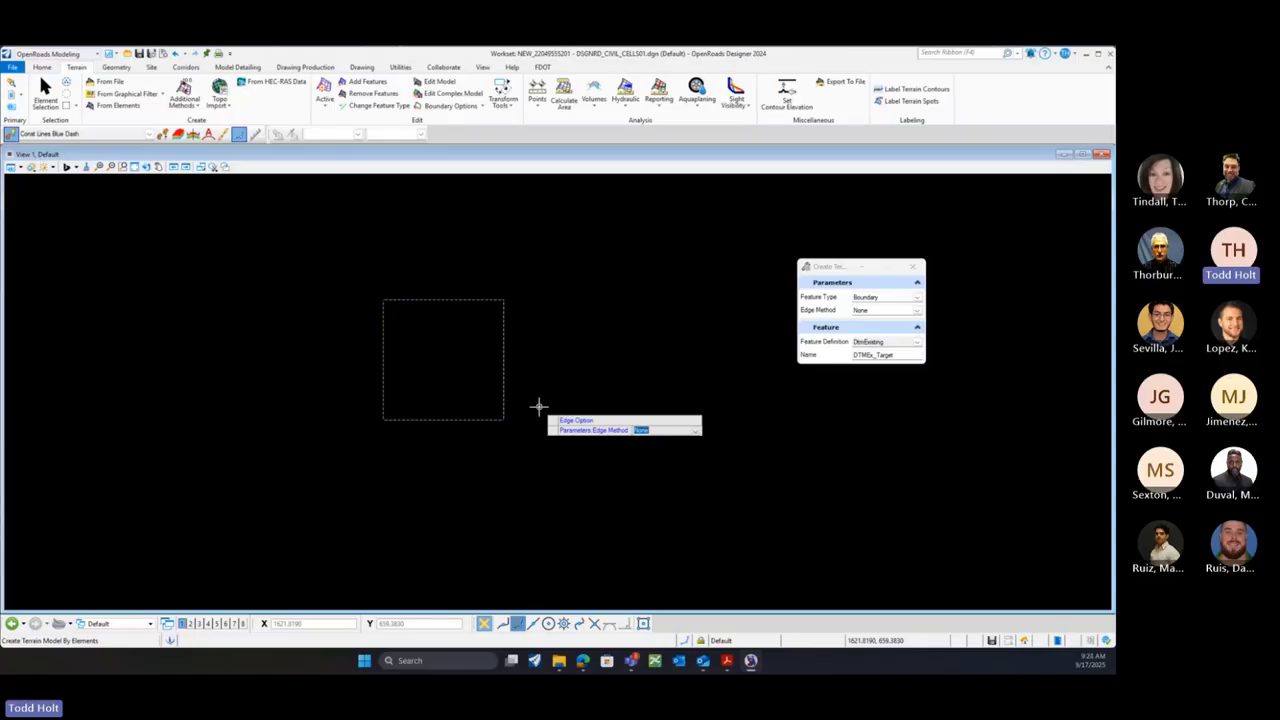
{"action": "left_click", "coordinate": [538, 407]}
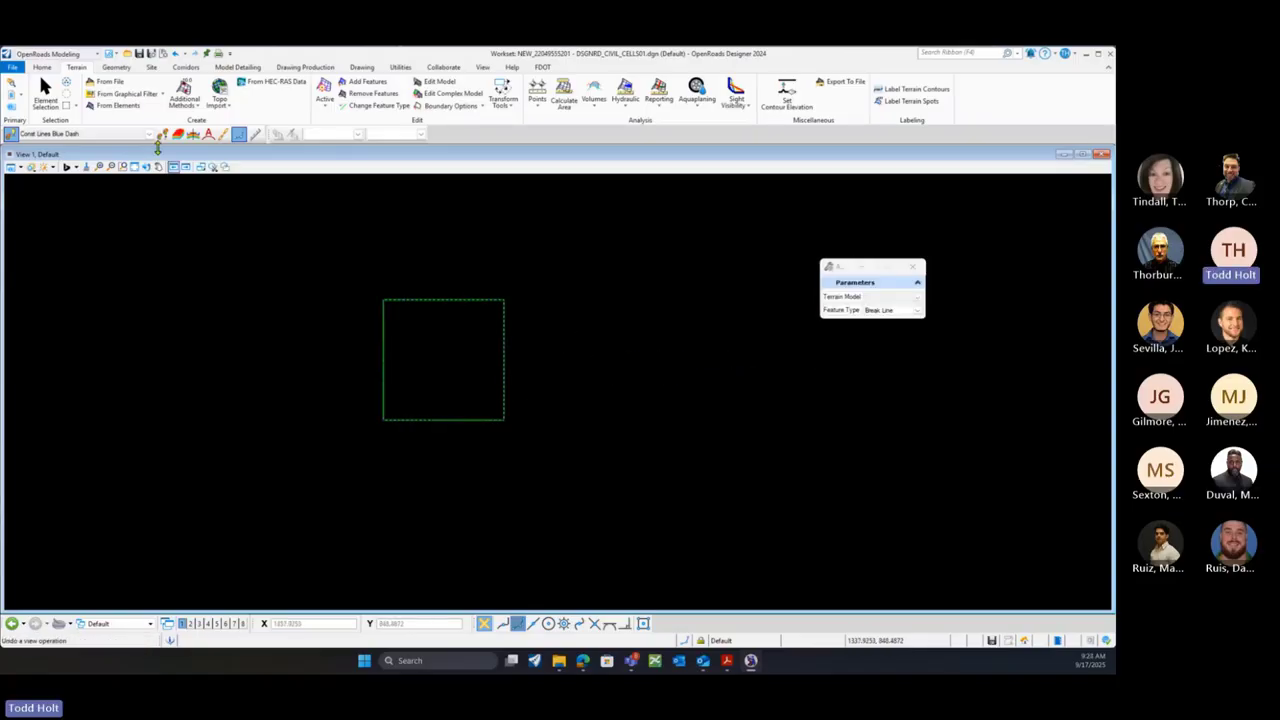
Sort the default model's levels by use and turn off the ConstLines level
{"action": "left_click", "coordinate": [45, 90]}
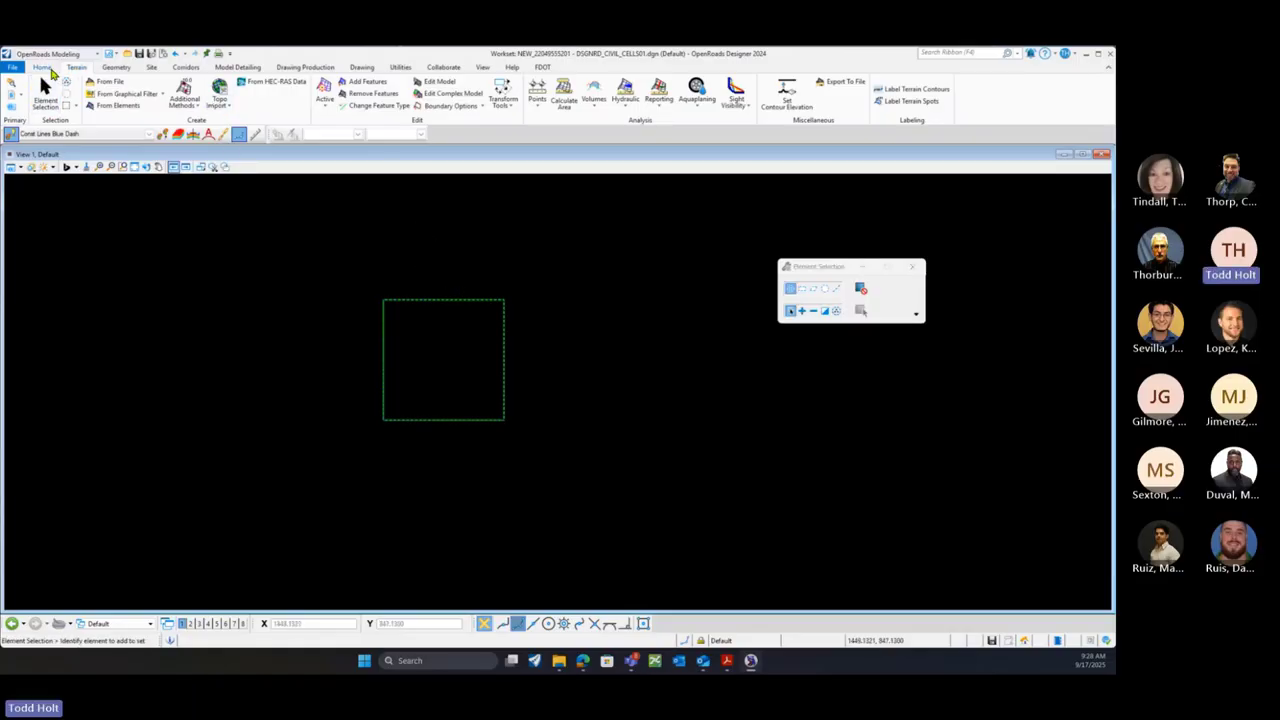
{"action": "left_click", "coordinate": [42, 67]}
{"action": "left_click", "coordinate": [271, 91]}
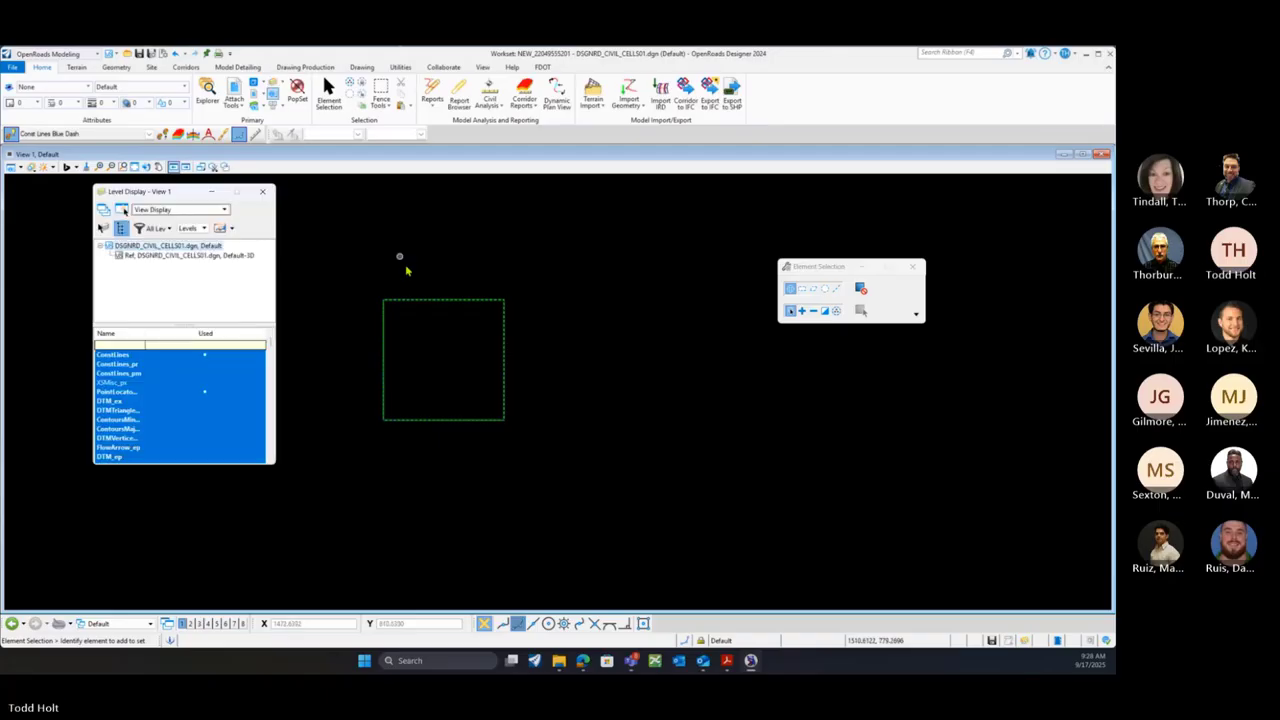
{"action": "left_click", "coordinate": [206, 334]}
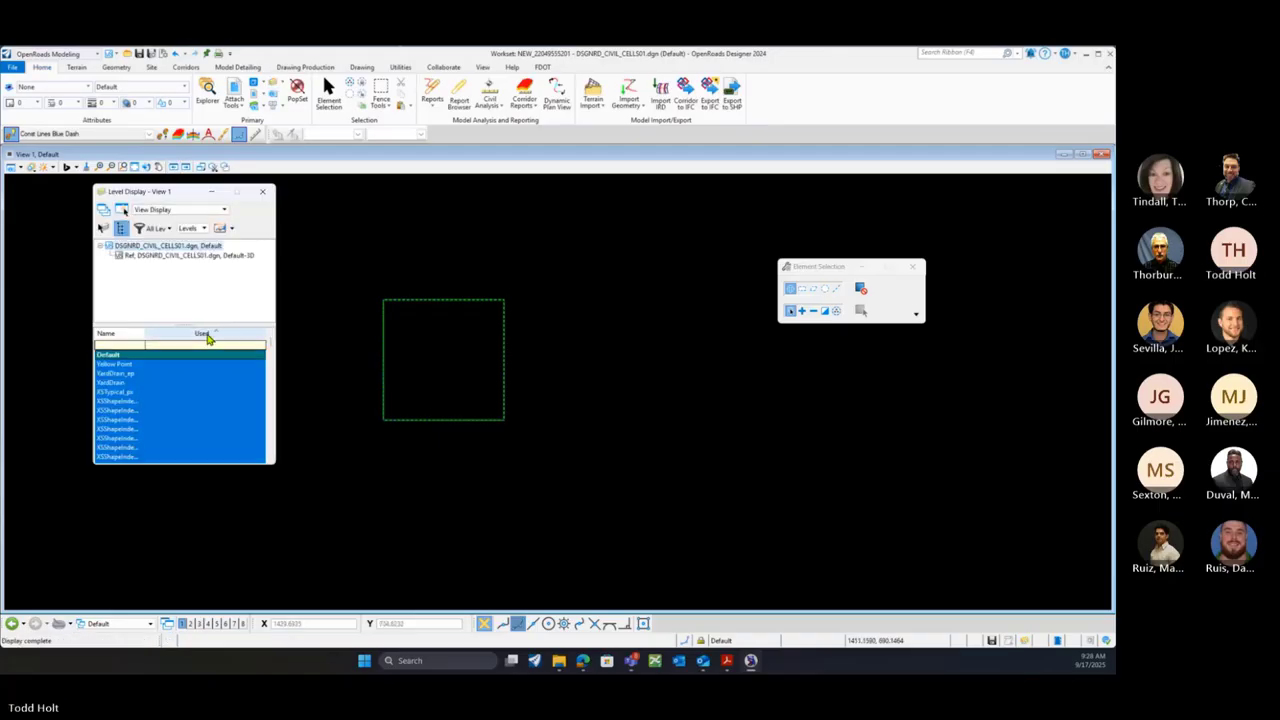
{"action": "left_click", "coordinate": [207, 336]}
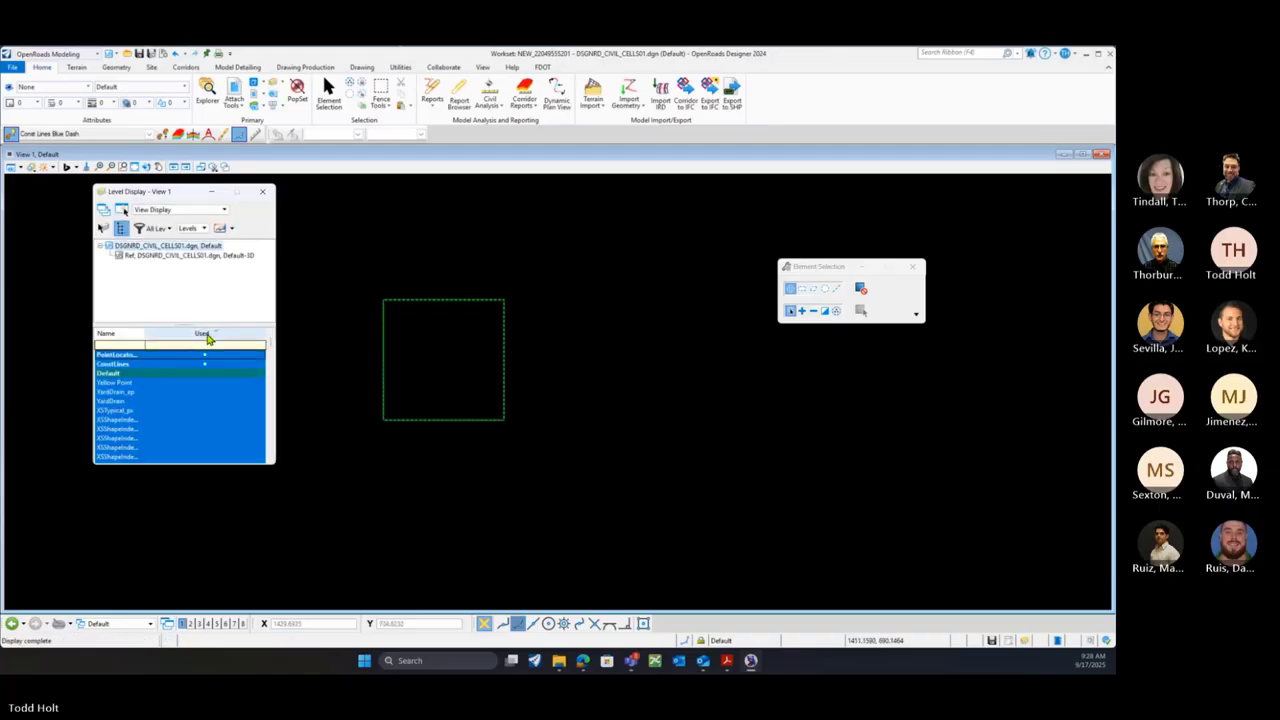
{"action": "left_click", "coordinate": [130, 366]}
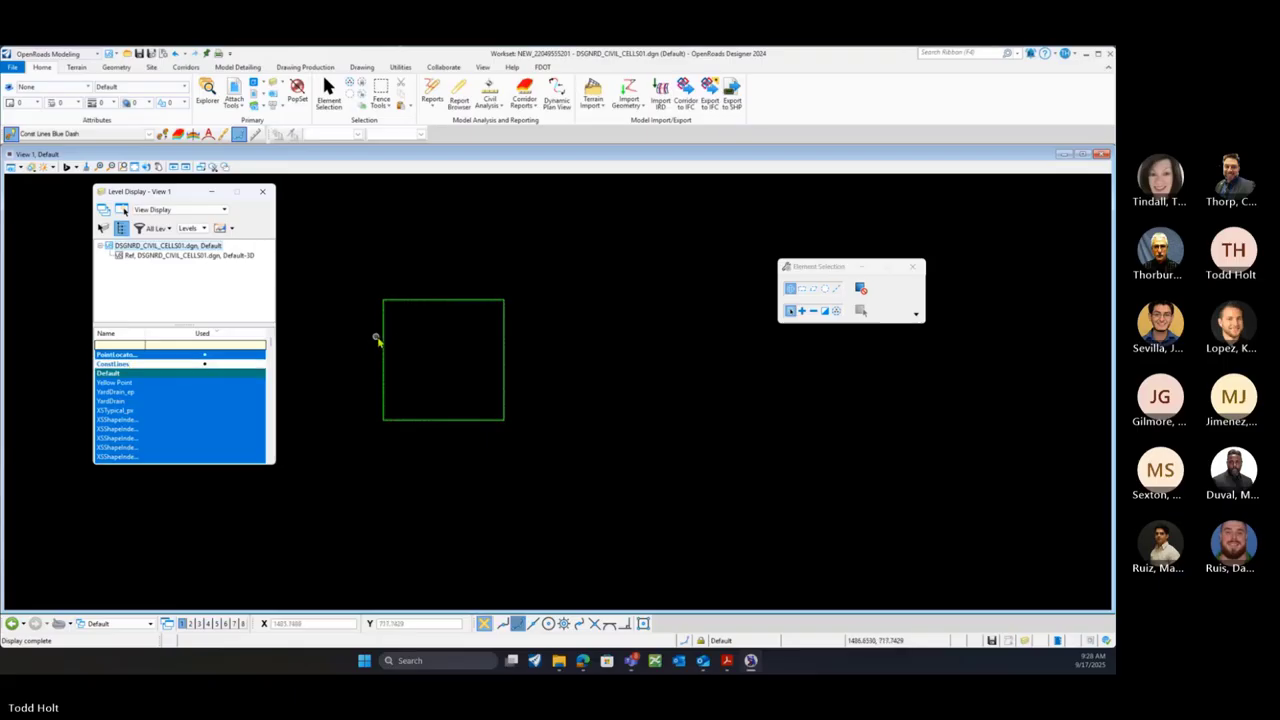
Select the DTMEx_Target terrain boundary and set it as the active terrain model
{"action": "mouse_move", "coordinate": [382, 339]}
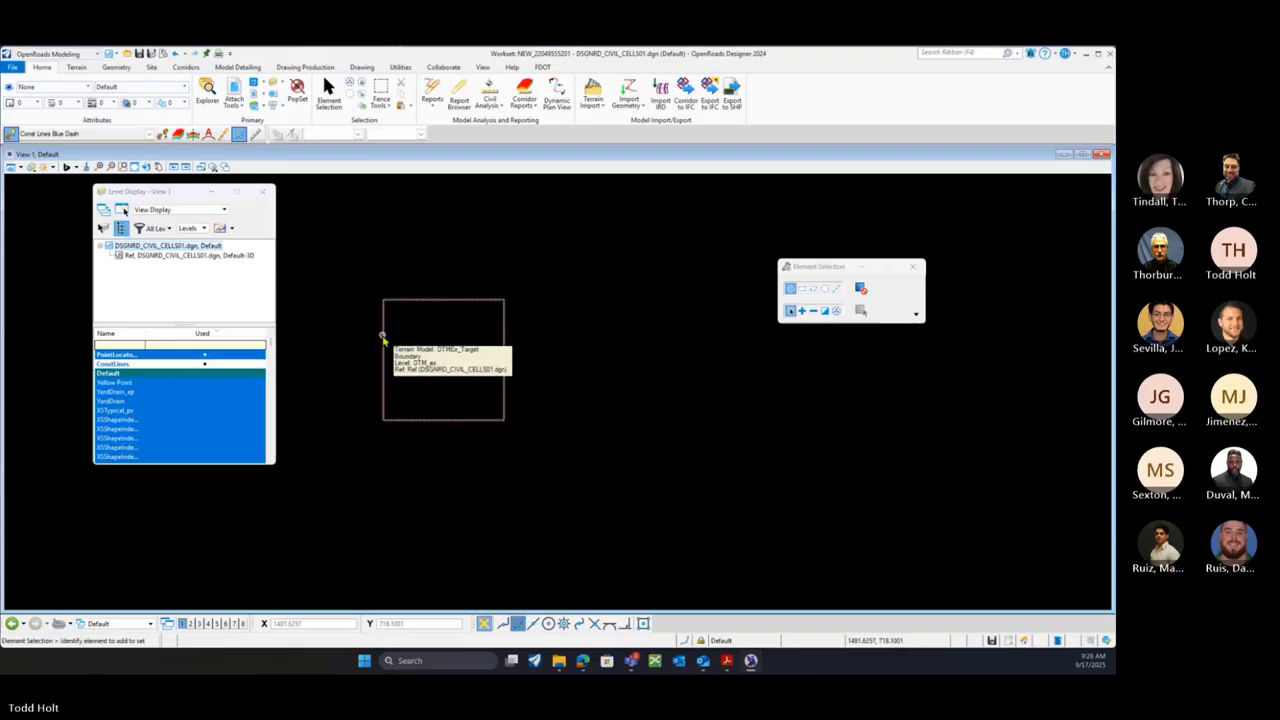
{"action": "left_click", "coordinate": [382, 336]}
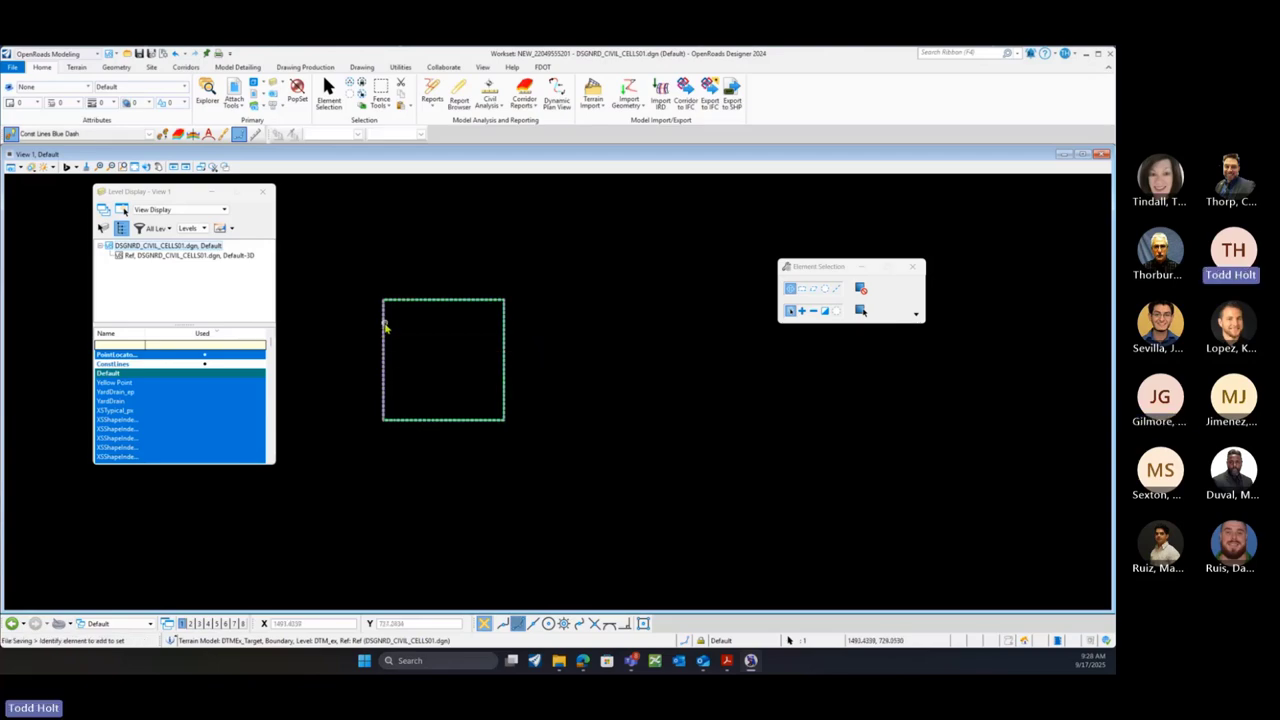
{"action": "left_click", "coordinate": [385, 321]}
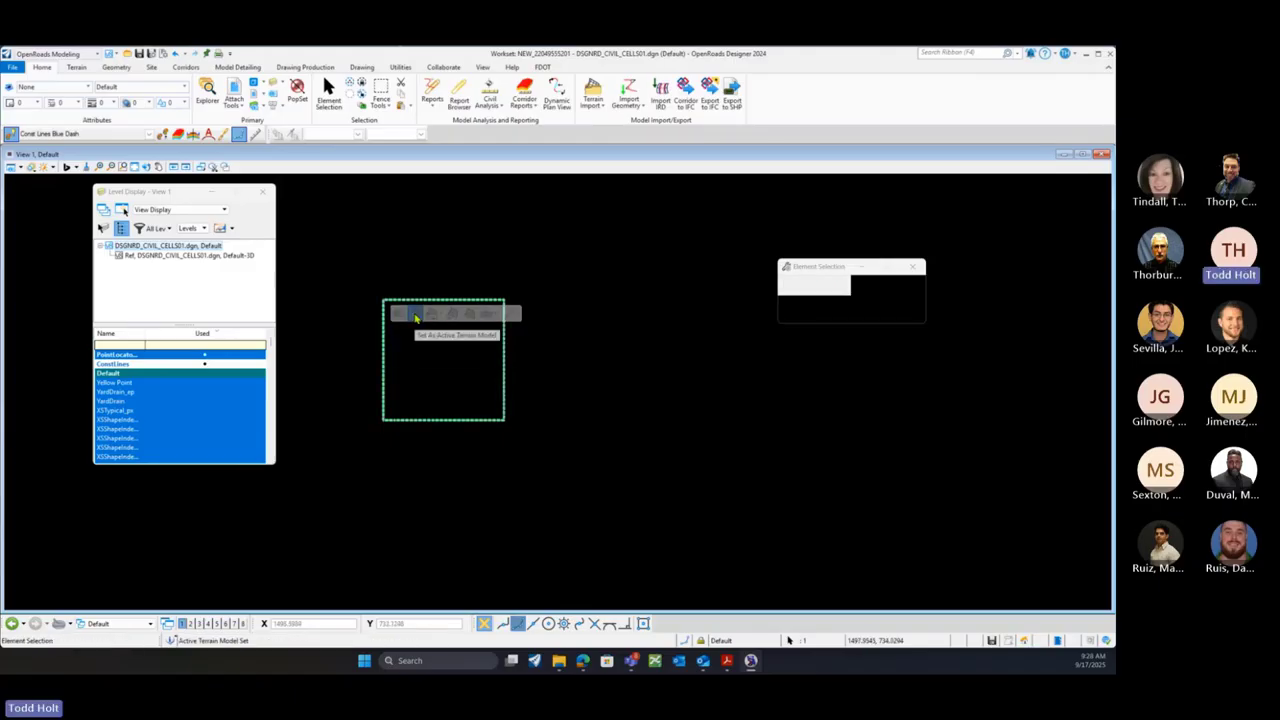
{"action": "left_click", "coordinate": [415, 314]}
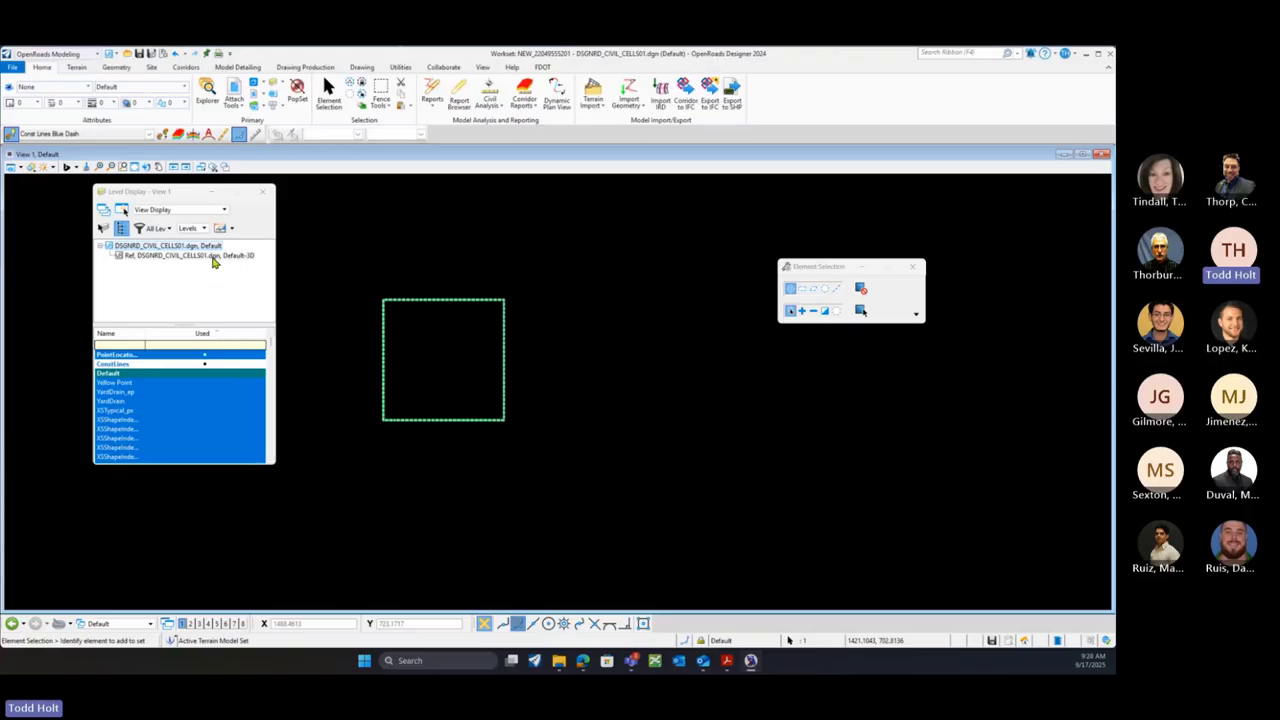
Turn off display of the Default-3D reference and show the default model's ConstLines level again
{"action": "left_click", "coordinate": [212, 257]}
{"action": "right_click", "coordinate": [213, 259]}
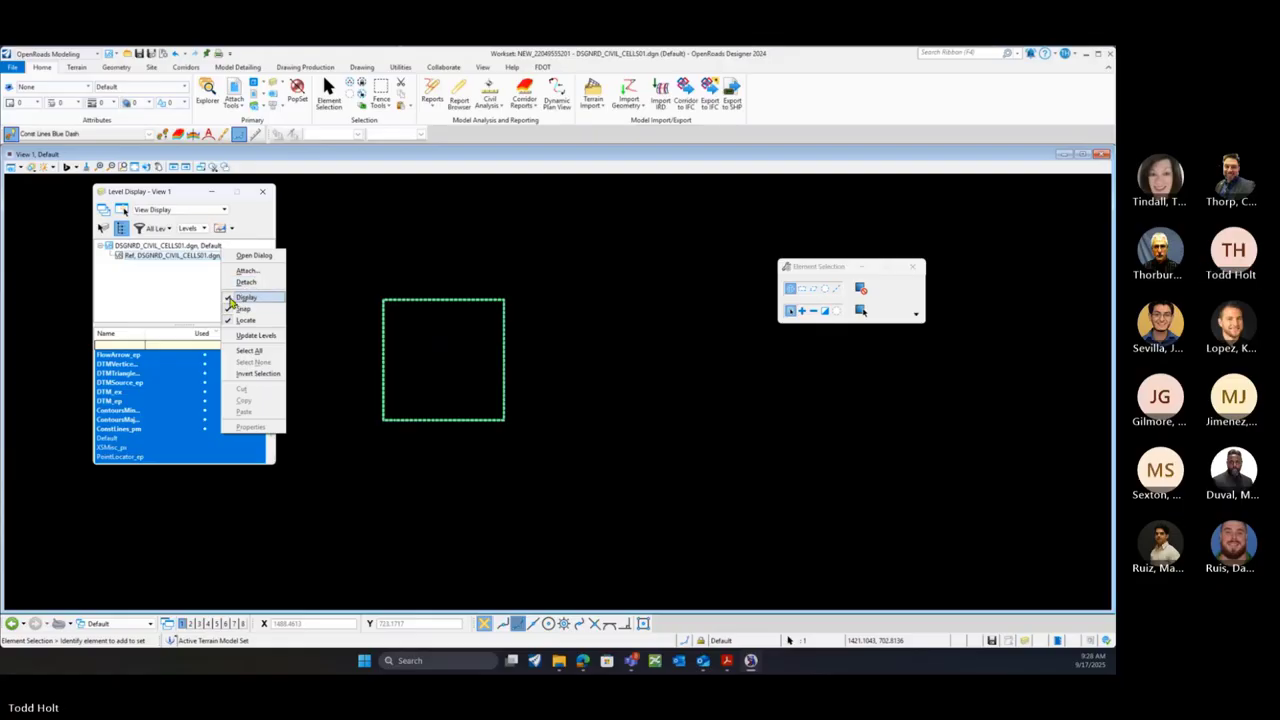
{"action": "left_click", "coordinate": [240, 297]}
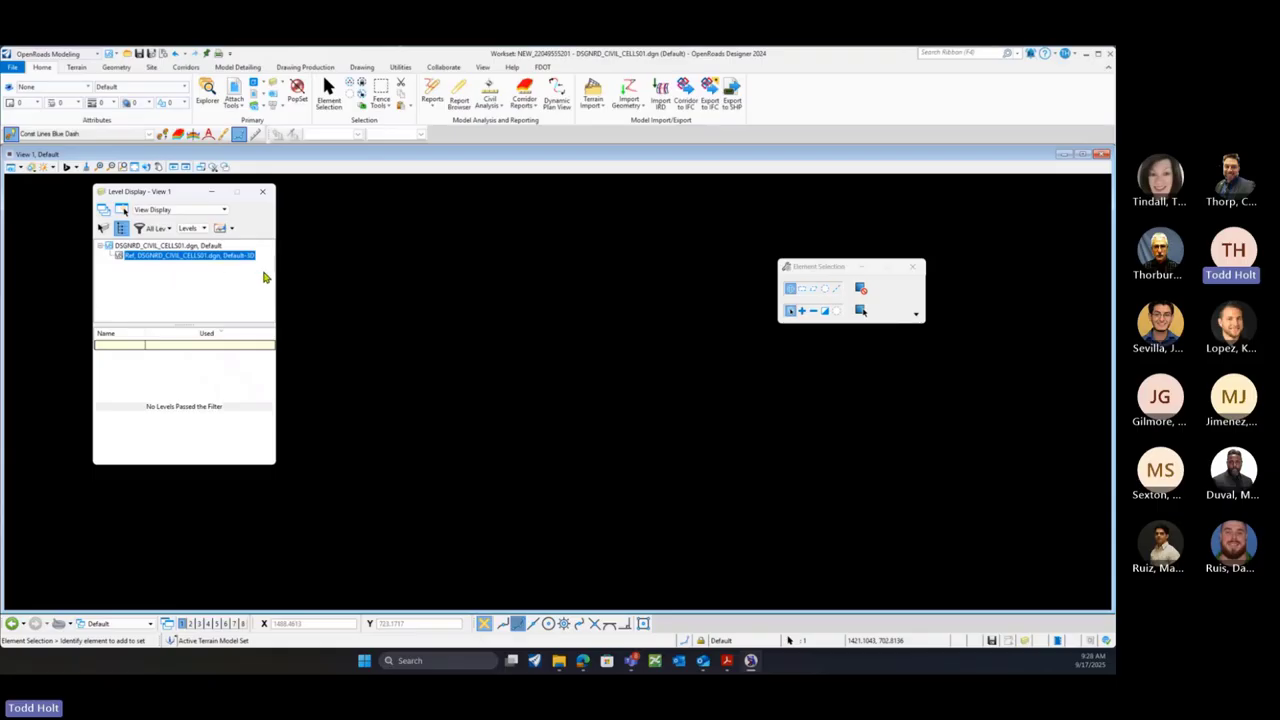
{"action": "left_click", "coordinate": [199, 248]}
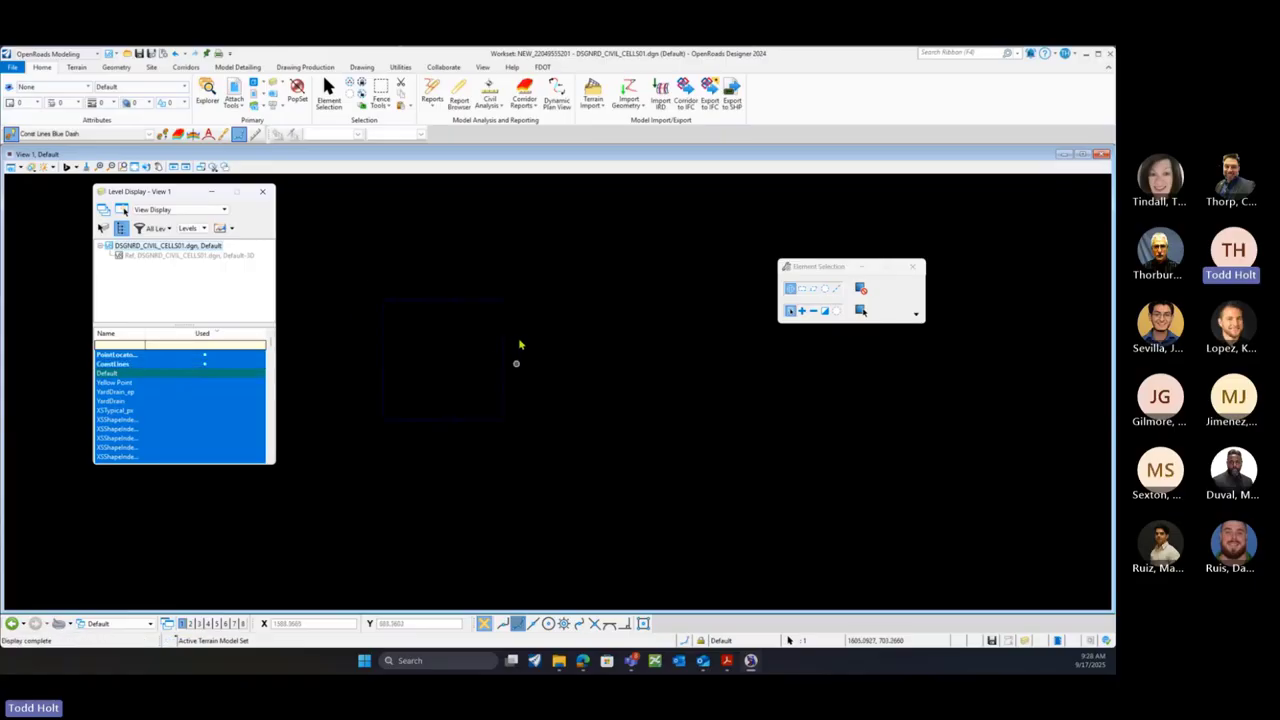
{"action": "left_click", "coordinate": [266, 192]}
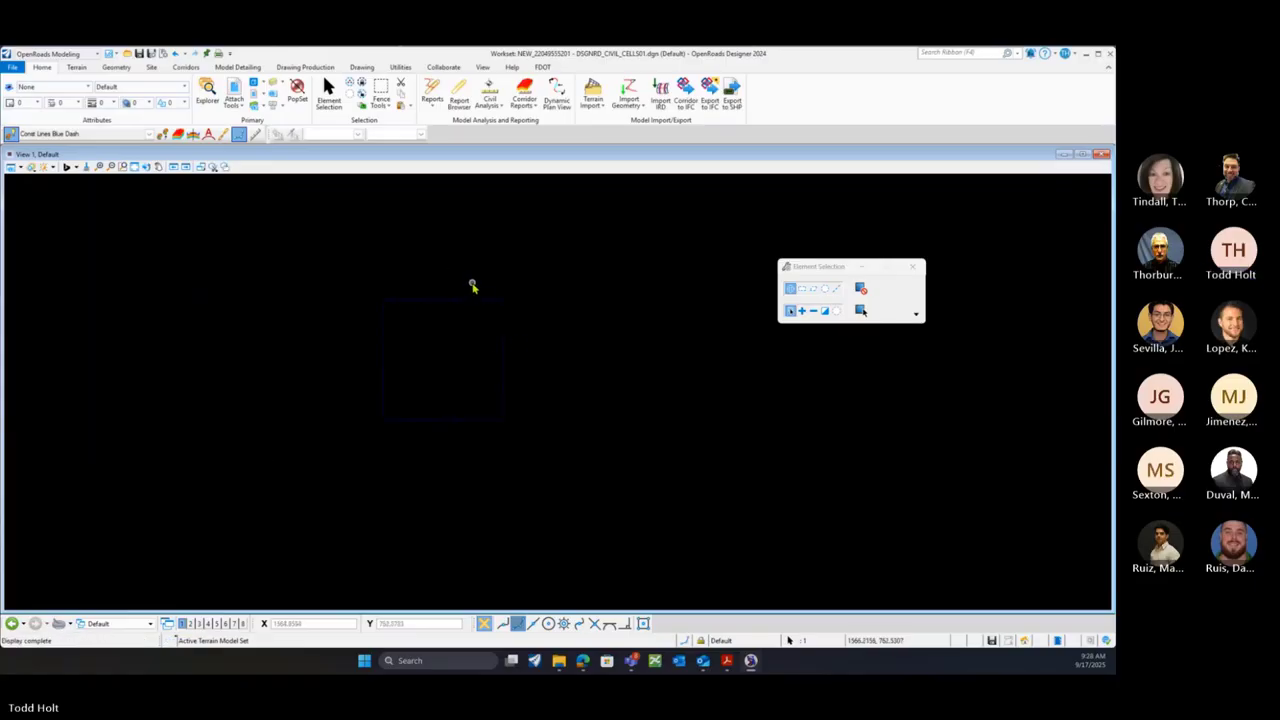
Split the workspace into plan and 3D views and close the Element Selection settings
{"action": "right_click", "coordinate": [474, 289]}
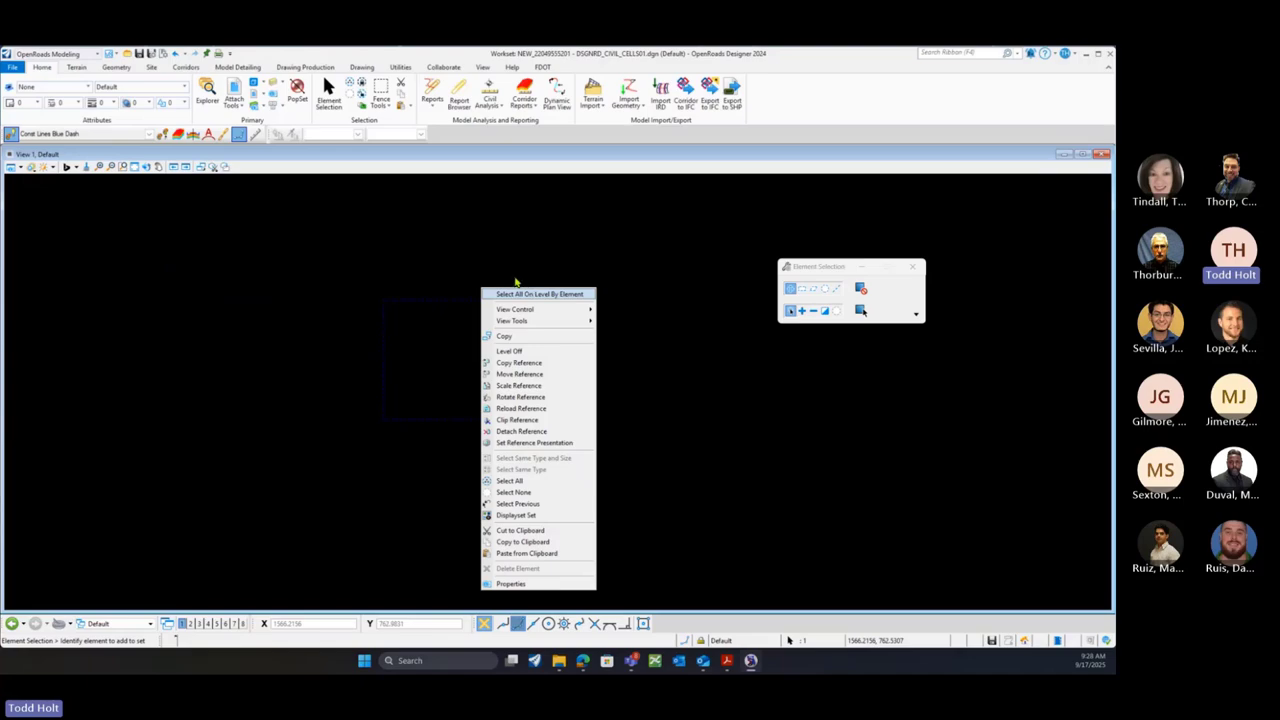
{"action": "mouse_move", "coordinate": [539, 316]}
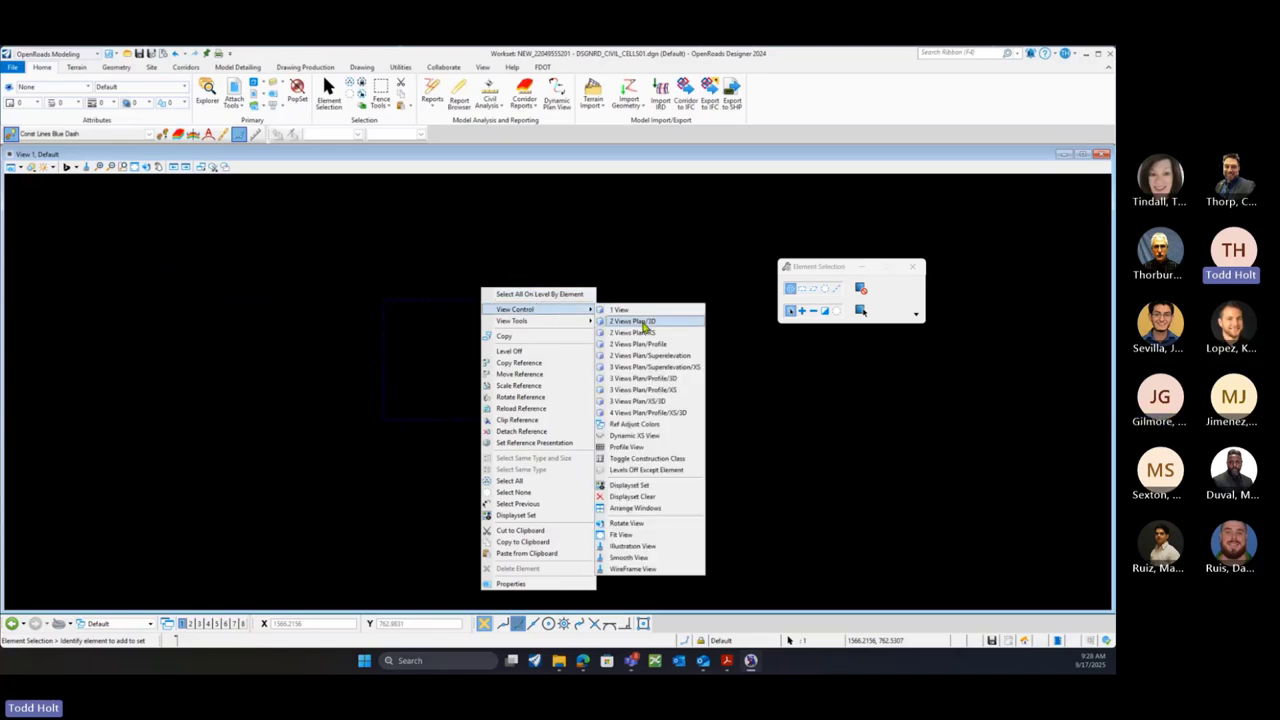
{"action": "left_click", "coordinate": [645, 322]}
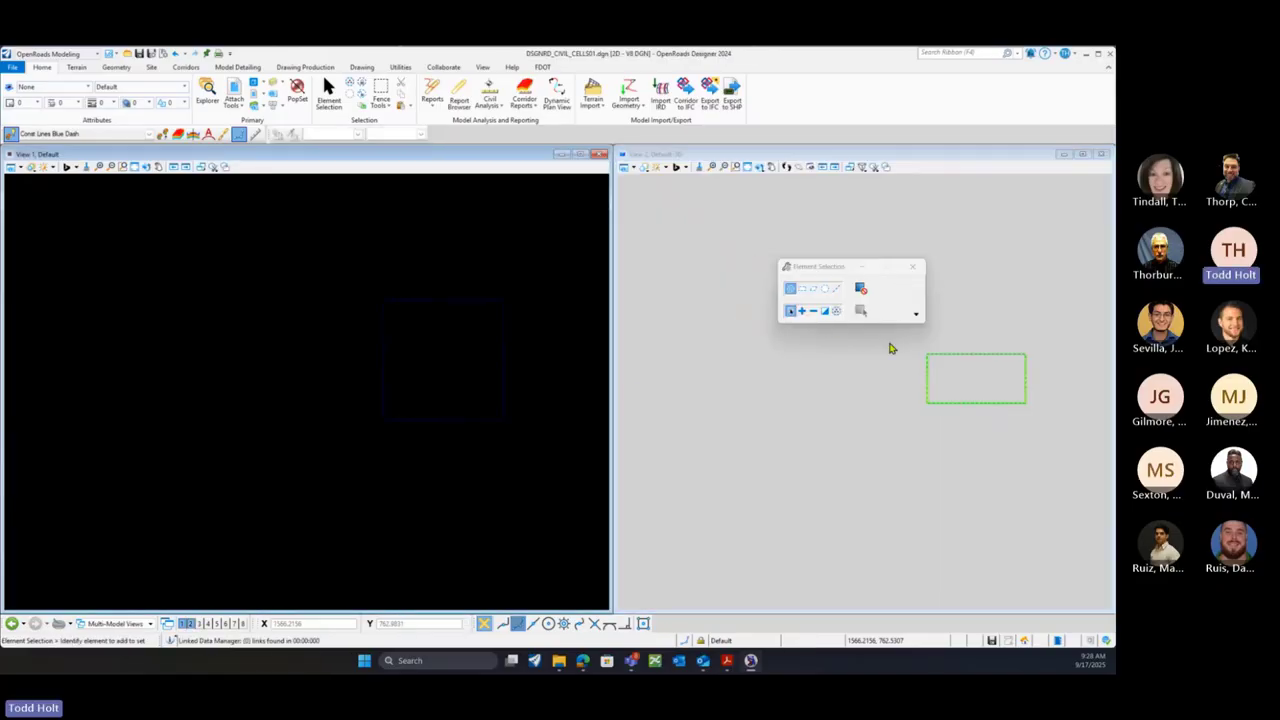
{"action": "left_click", "coordinate": [912, 266]}
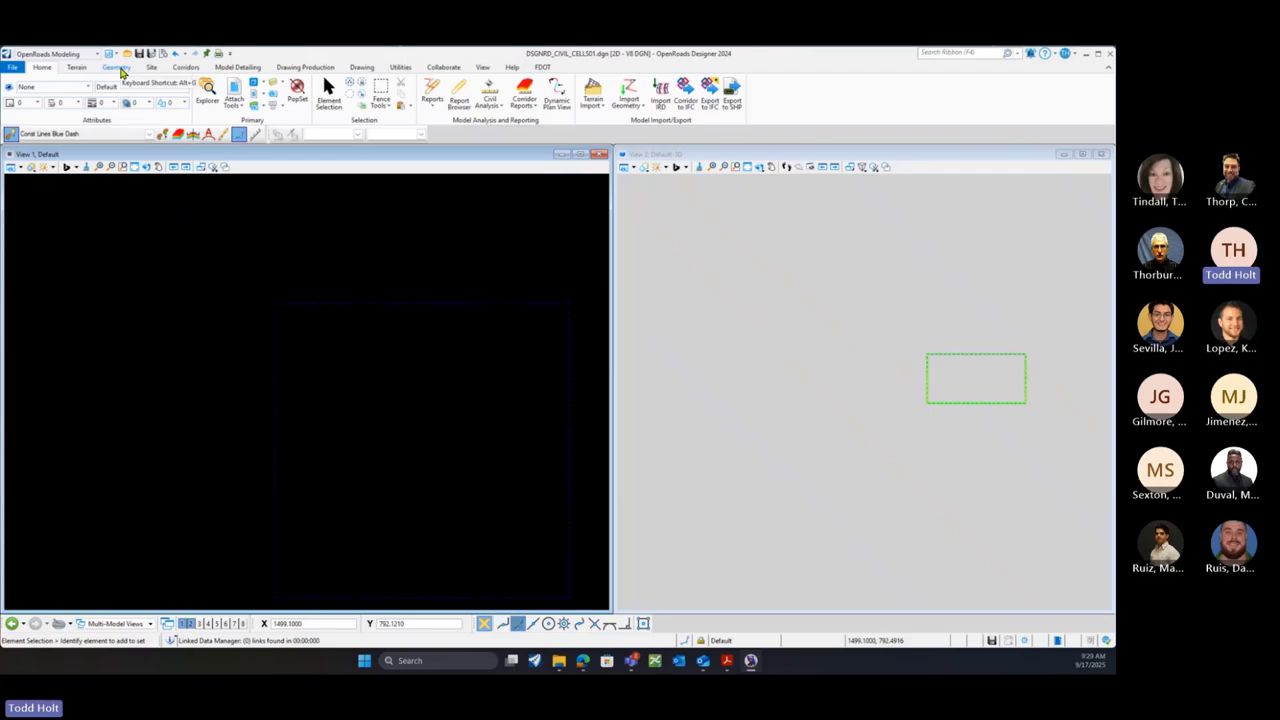
Set the active feature definition to Const Lines Green Dash from the construction lines group
{"action": "left_click", "coordinate": [117, 68]}
{"action": "left_click", "coordinate": [150, 136]}
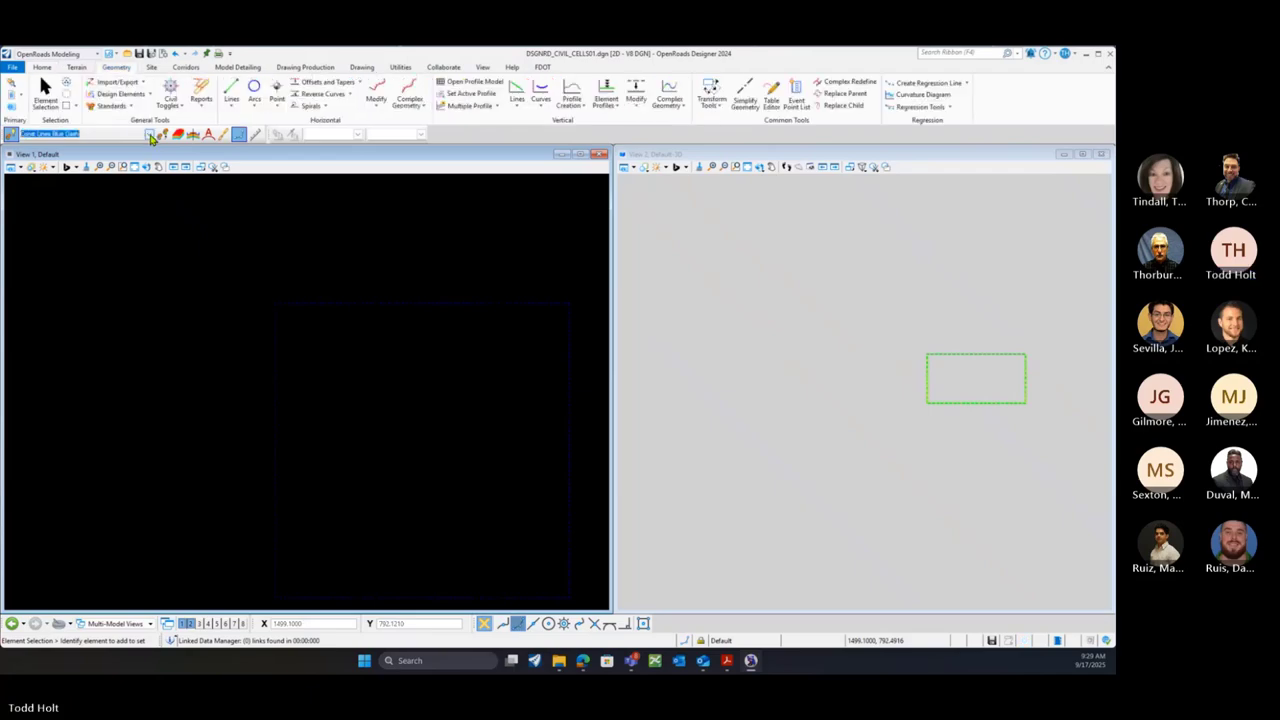
{"action": "left_click", "coordinate": [150, 137]}
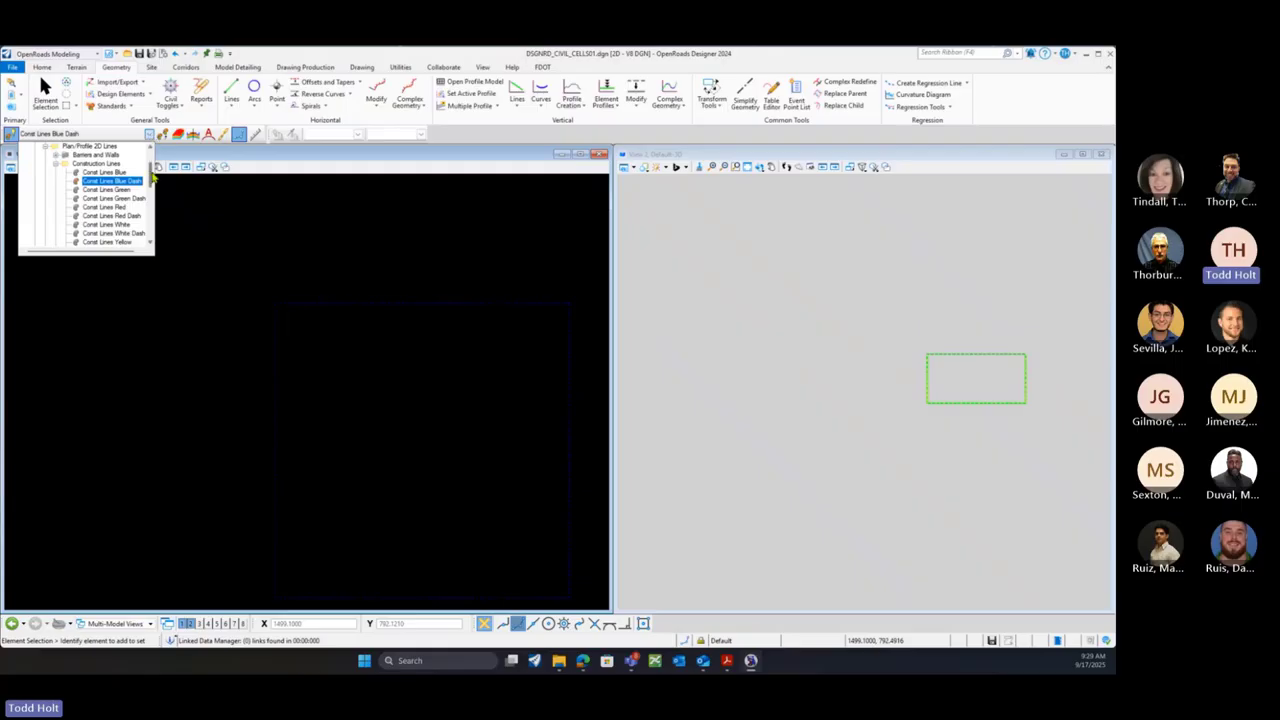
{"action": "mouse_move", "coordinate": [152, 173]}
{"action": "left_mouse_down"}
{"action": "mouse_move", "coordinate": [154, 211]}
{"action": "mouse_move", "coordinate": [158, 178]}
{"action": "left_mouse_up"}
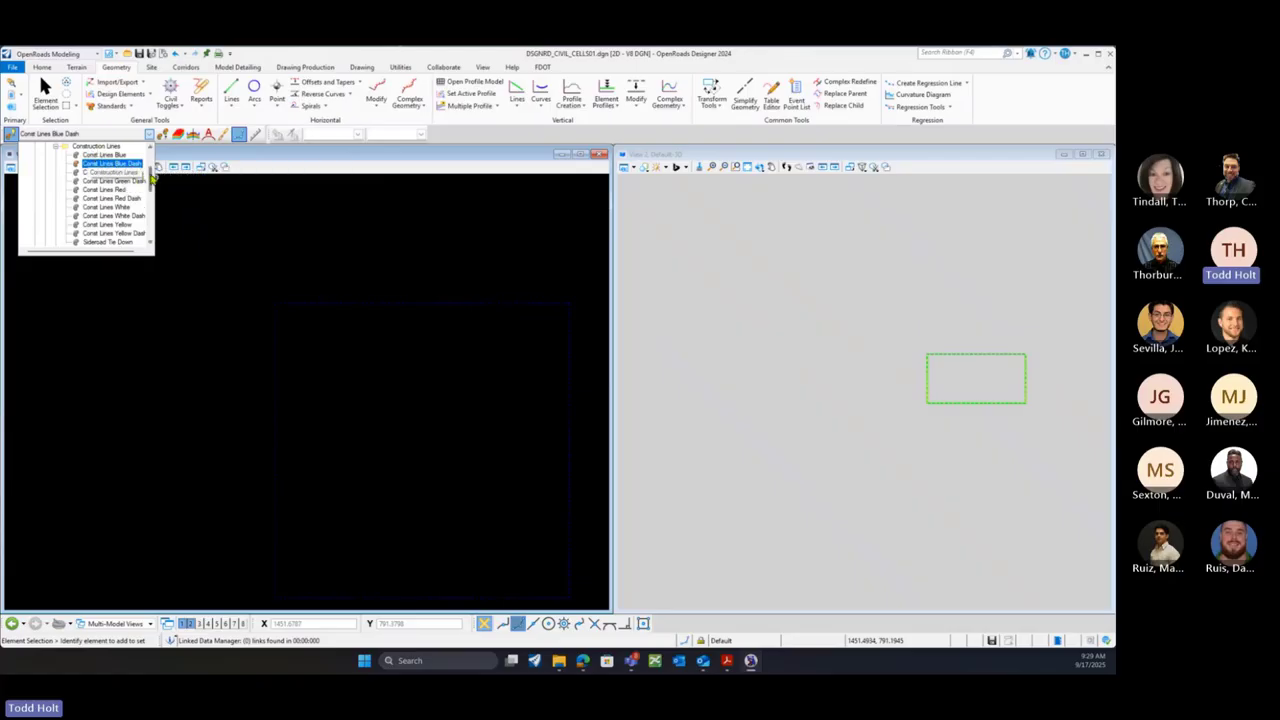
{"action": "left_click_drag", "start_coordinate": [151, 176], "coordinate": [151, 168]}
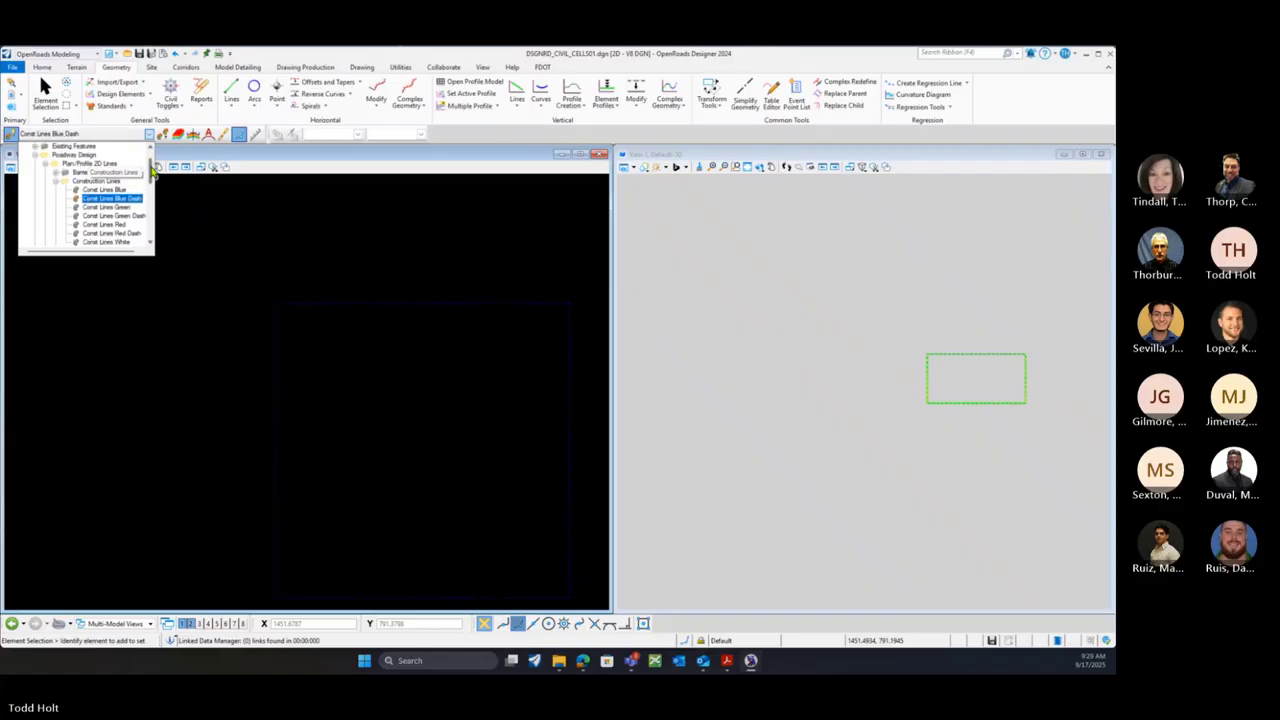
{"action": "left_click", "coordinate": [109, 217]}
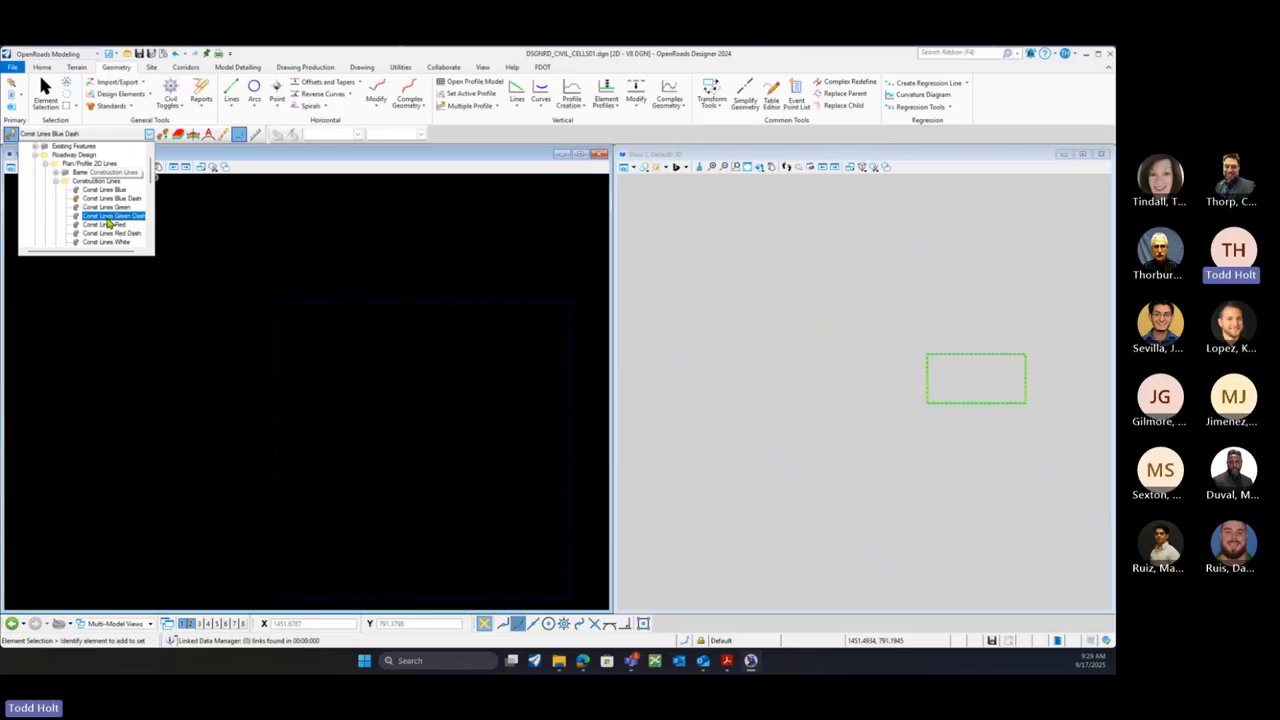
{"action": "left_click", "coordinate": [108, 222]}
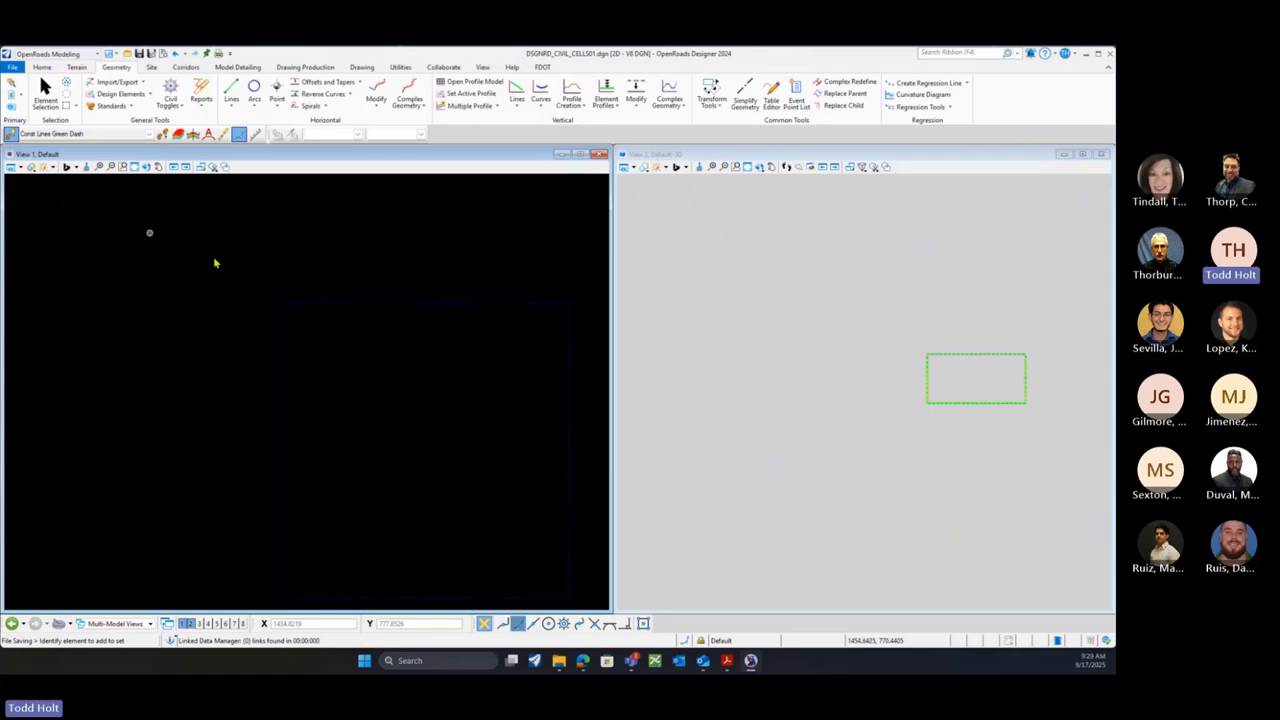
Start a Center\Radius arc between points with the radius locked at 20 ft and the sweep angle locked at 90°
{"action": "left_click", "coordinate": [254, 110]}
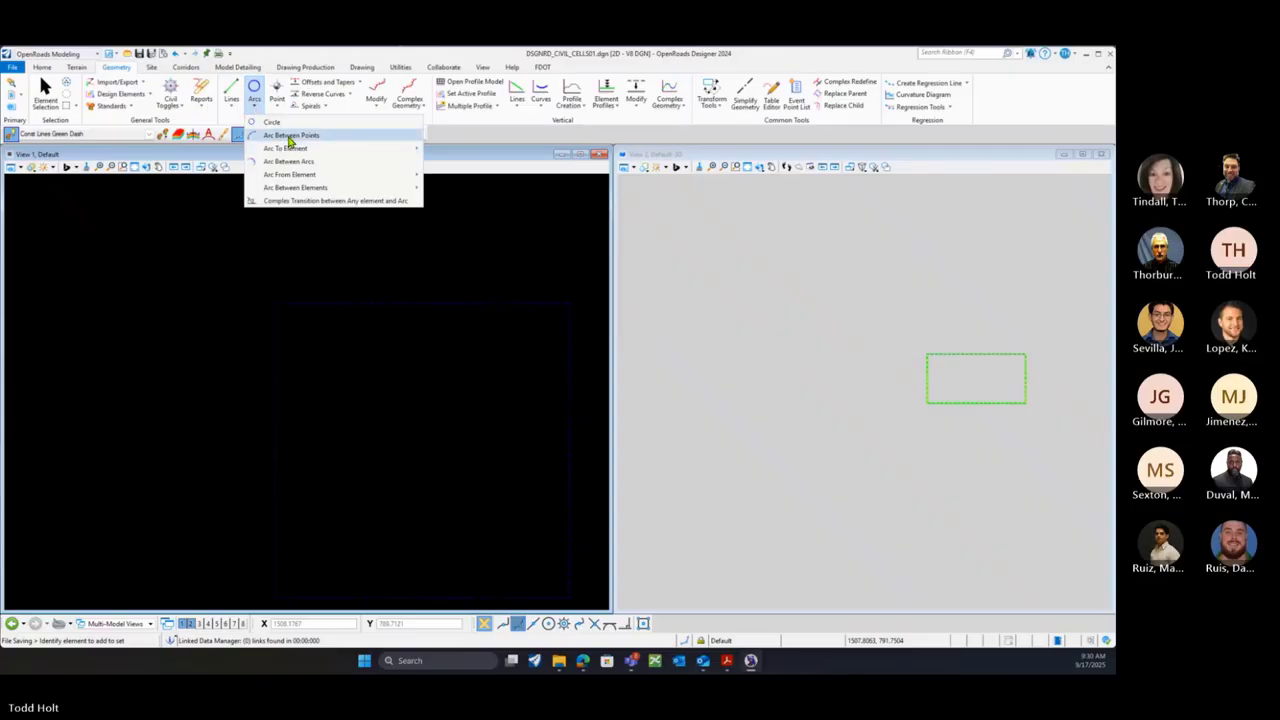
{"action": "left_click", "coordinate": [289, 138]}
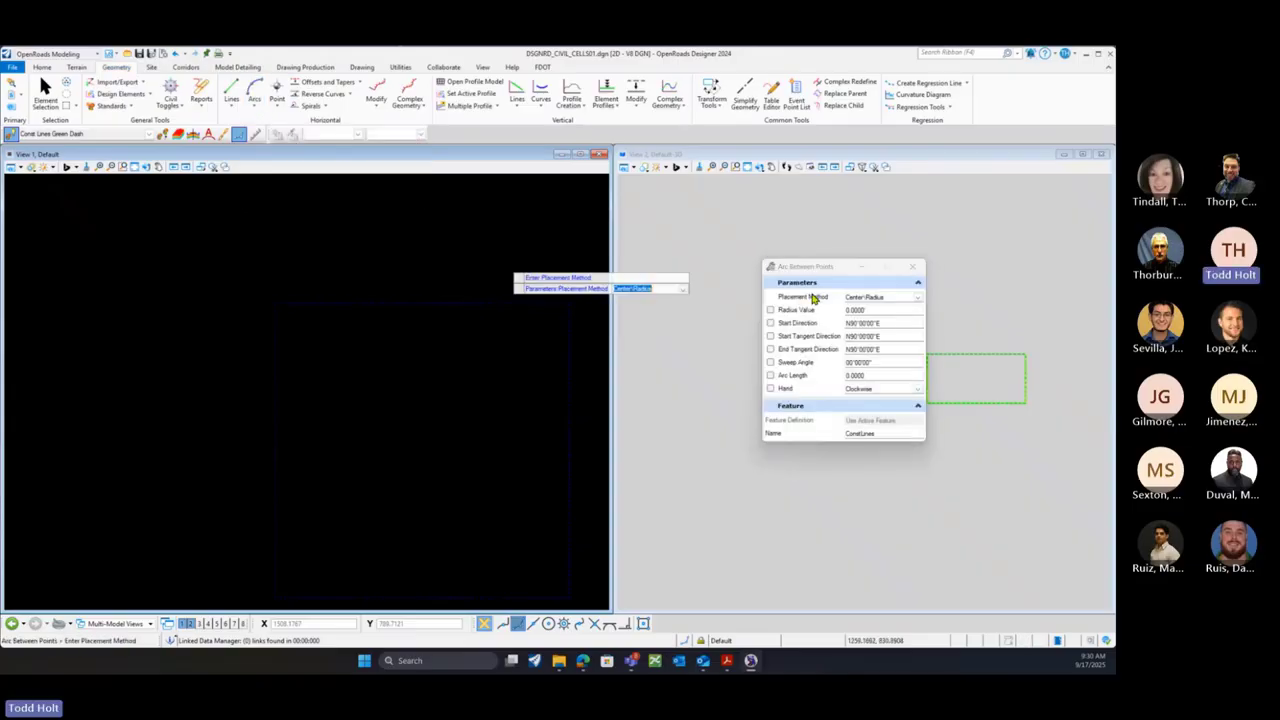
{"action": "left_click_drag", "start_coordinate": [800, 272], "coordinate": [706, 243]}
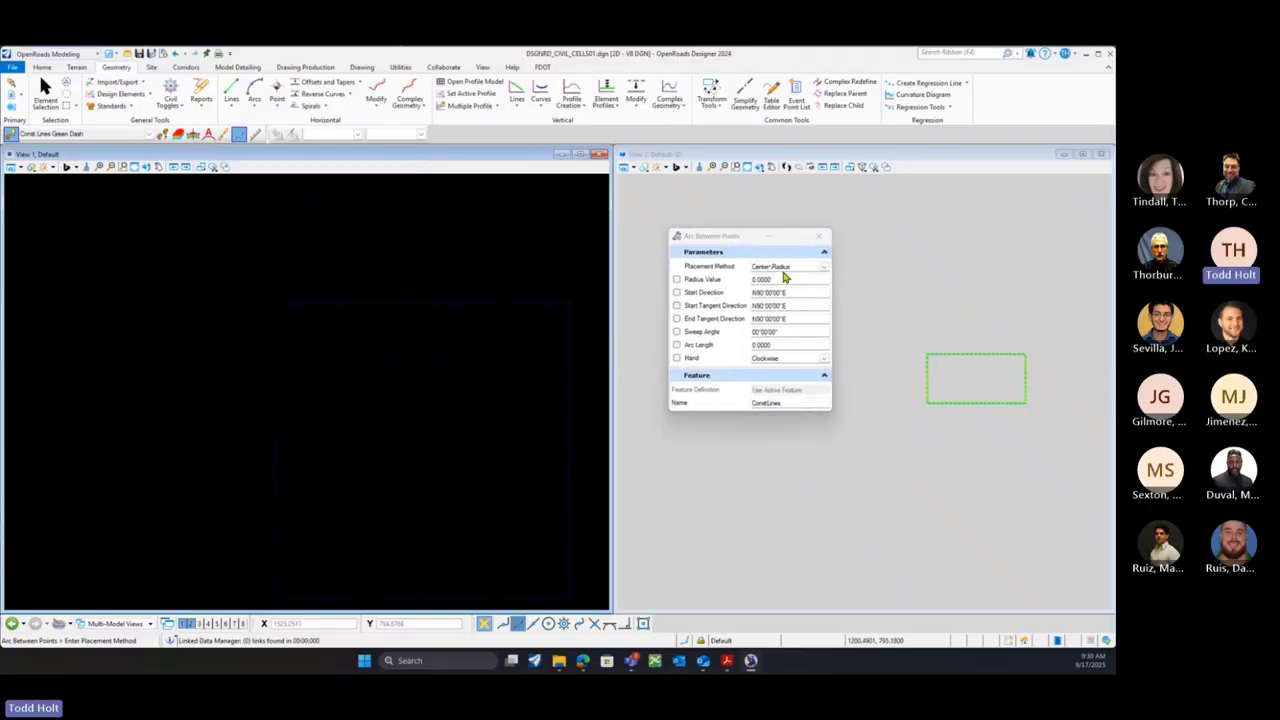
{"action": "left_click", "coordinate": [677, 280]}
{"action": "left_click_drag", "start_coordinate": [782, 284], "coordinate": [738, 283]}
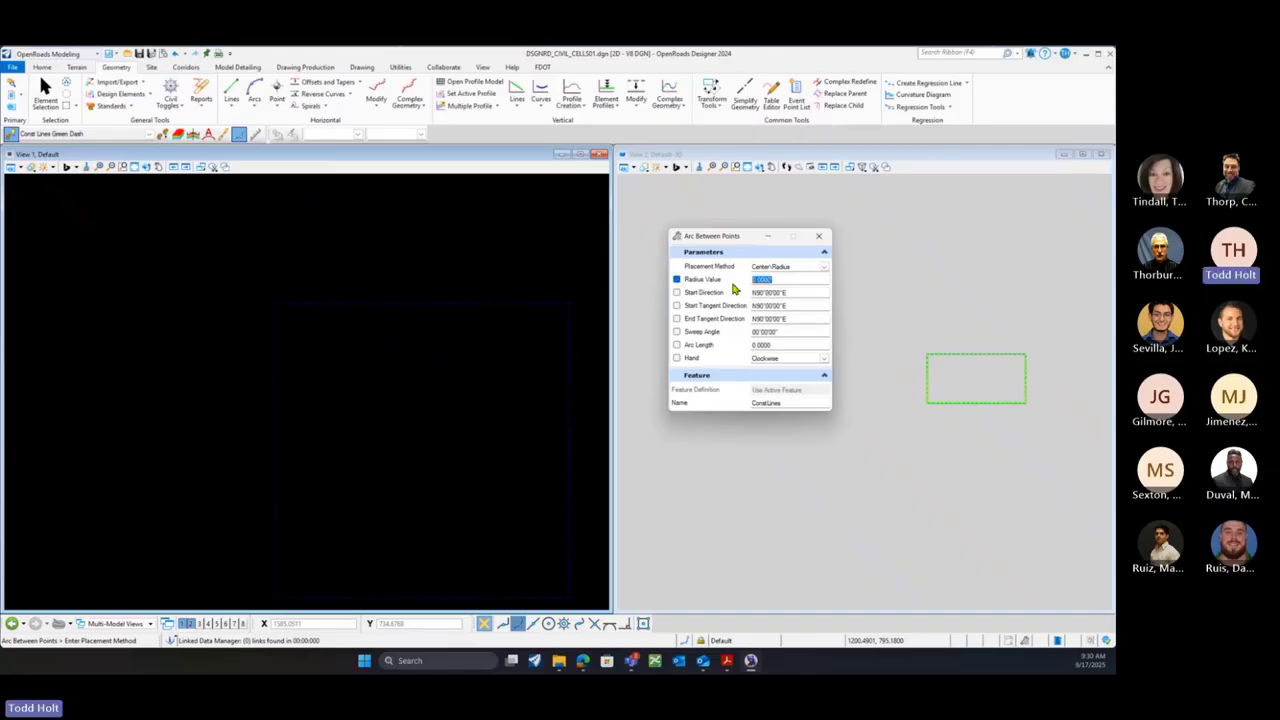
{"action": "type", "text": "20"}
{"action": "key", "text": "Tab"}
{"action": "left_click", "coordinate": [678, 333]}
{"action": "left_click_drag", "start_coordinate": [795, 333], "coordinate": [711, 333]}
{"action": "type", "text": "90"}
{"action": "key", "text": "Tab"}
Name the arc ConstLines REF CURBFLOWLINE and place it inside the terrain boundary, starting due south of its center and sweeping counterclockwise
{"action": "type", "text": "EF"}
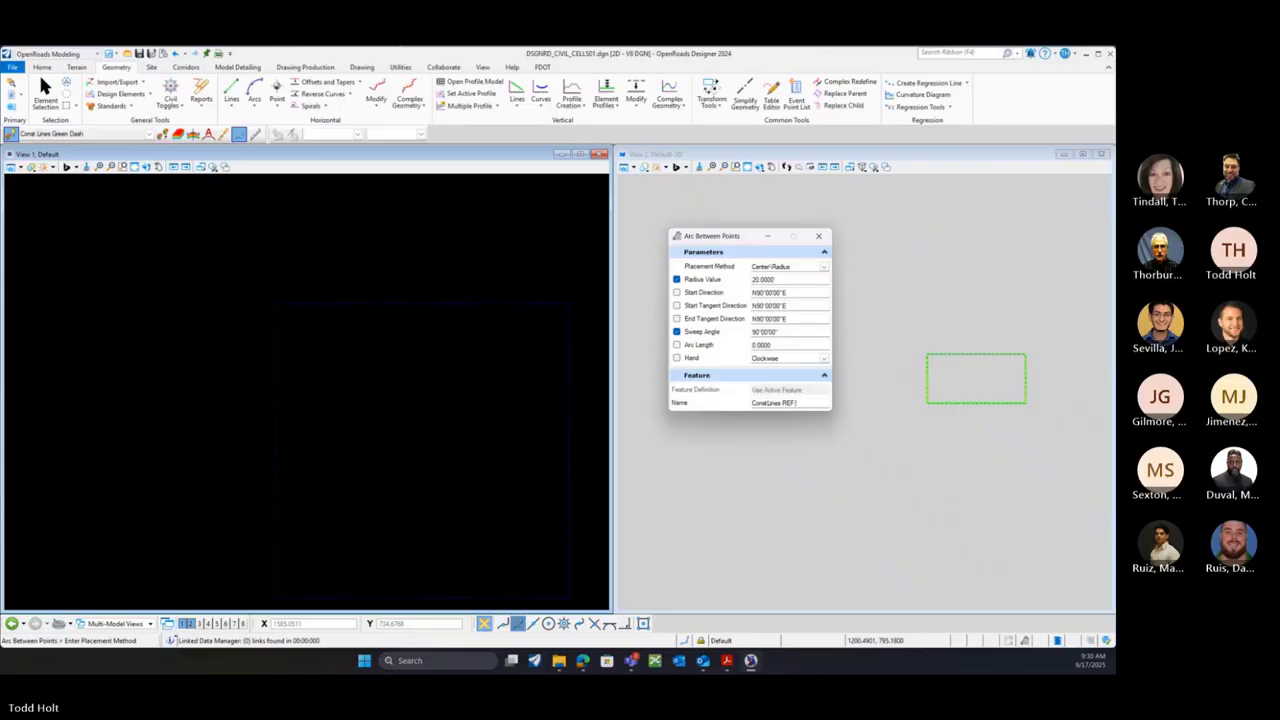
{"action": "type", "text": " CURBFLOWLINE"}
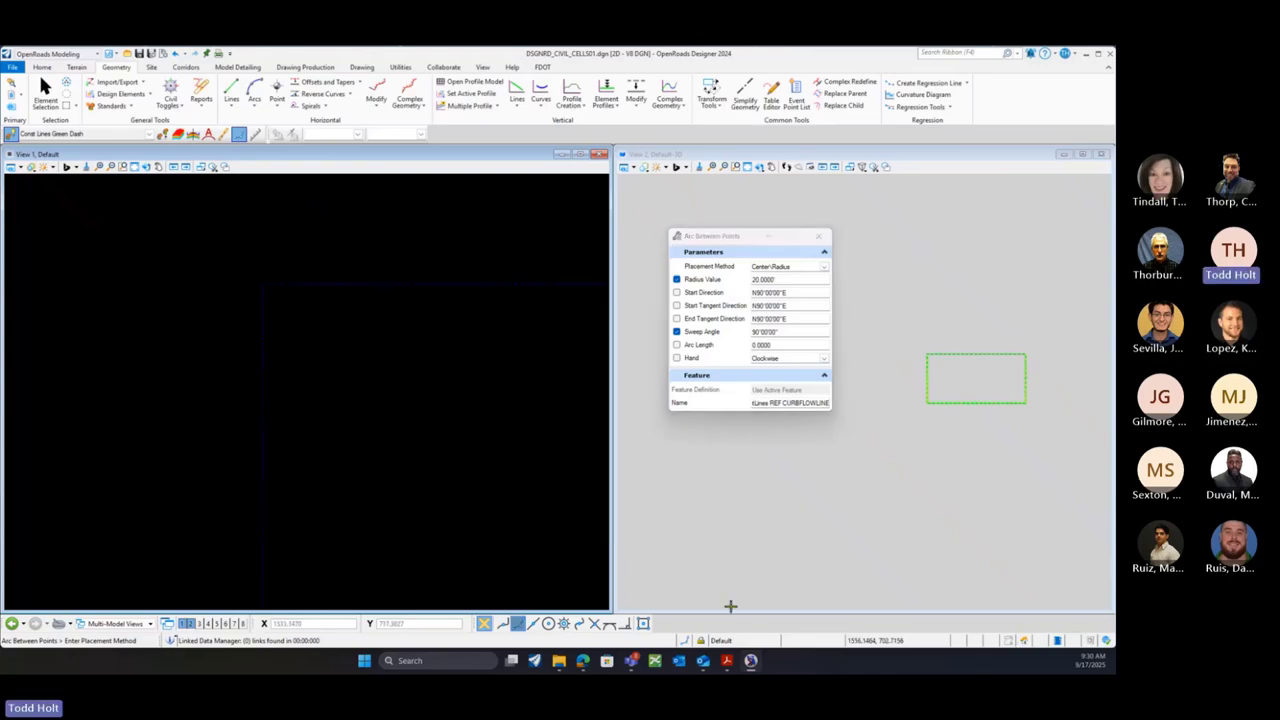
{"action": "left_click", "coordinate": [322, 343]}
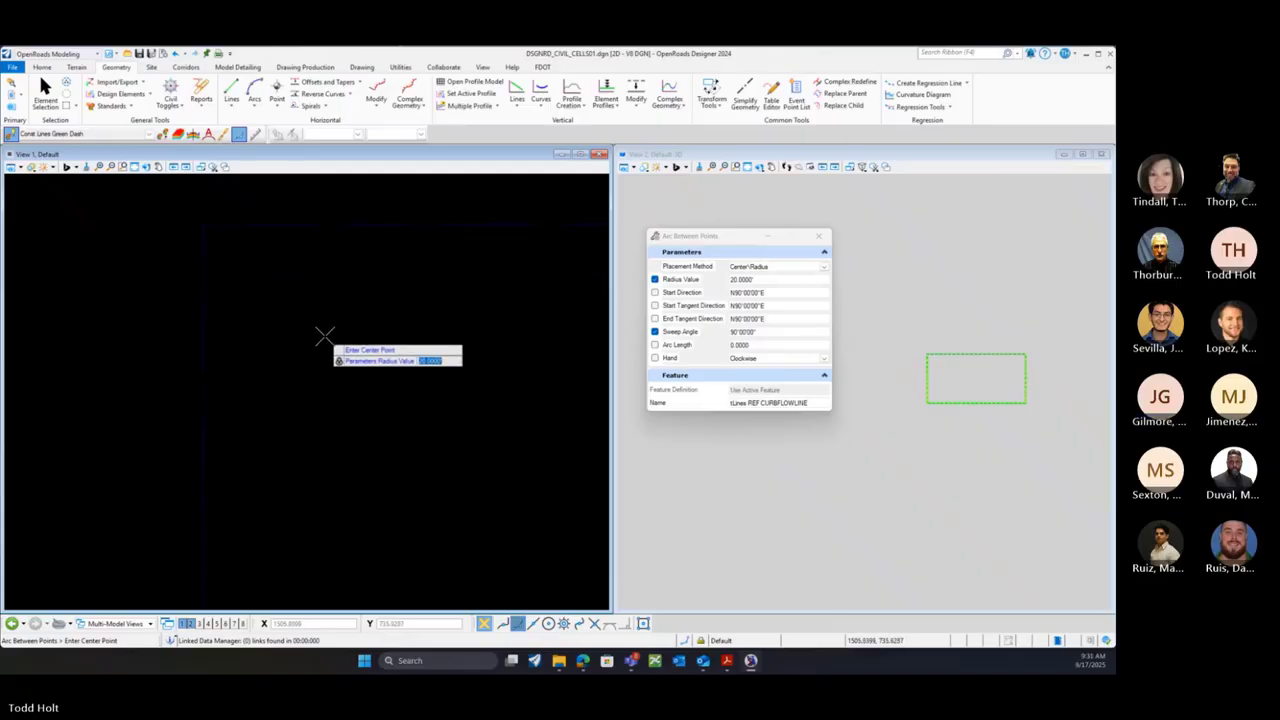
{"action": "left_click", "coordinate": [324, 336]}
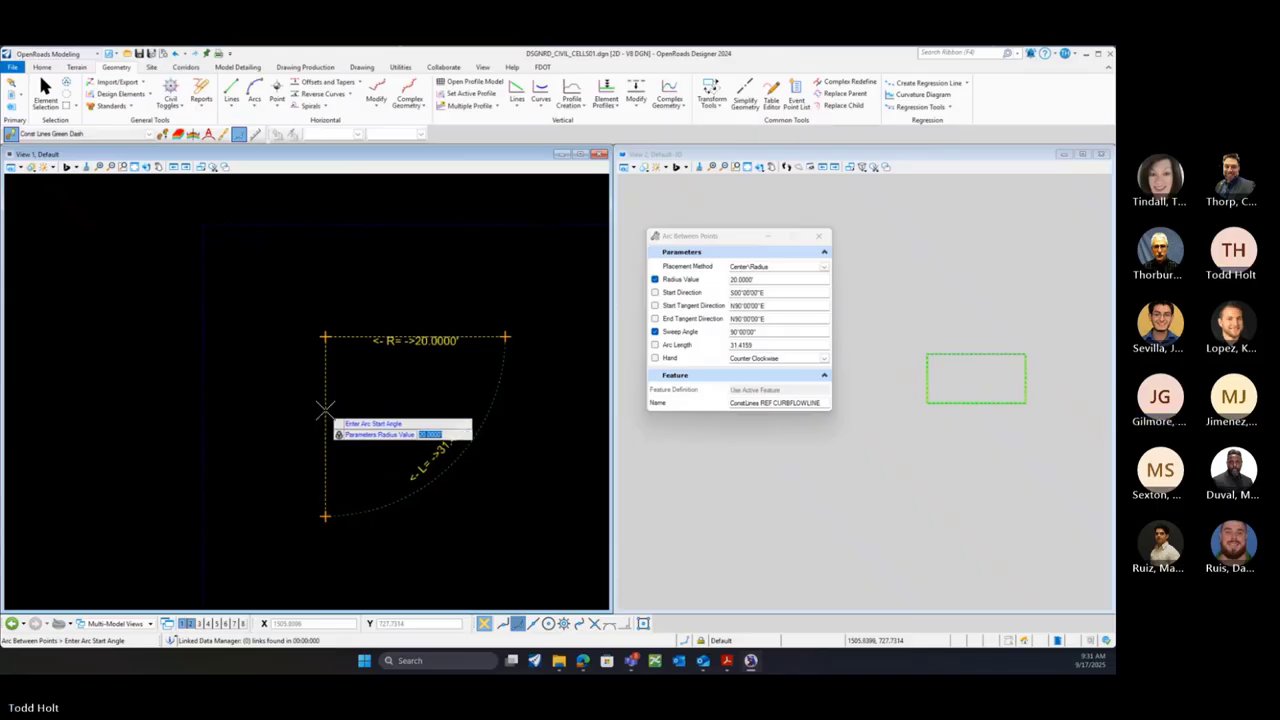
{"action": "left_click", "coordinate": [330, 410]}
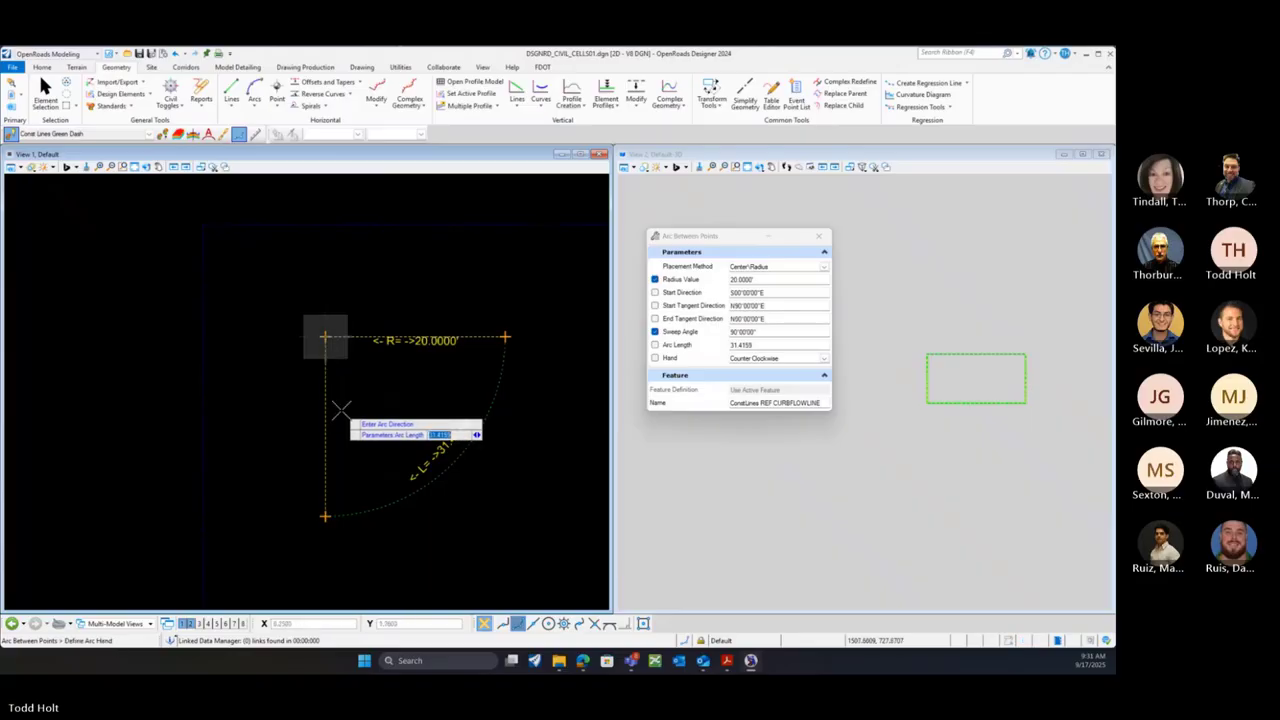
{"action": "left_click", "coordinate": [348, 408]}
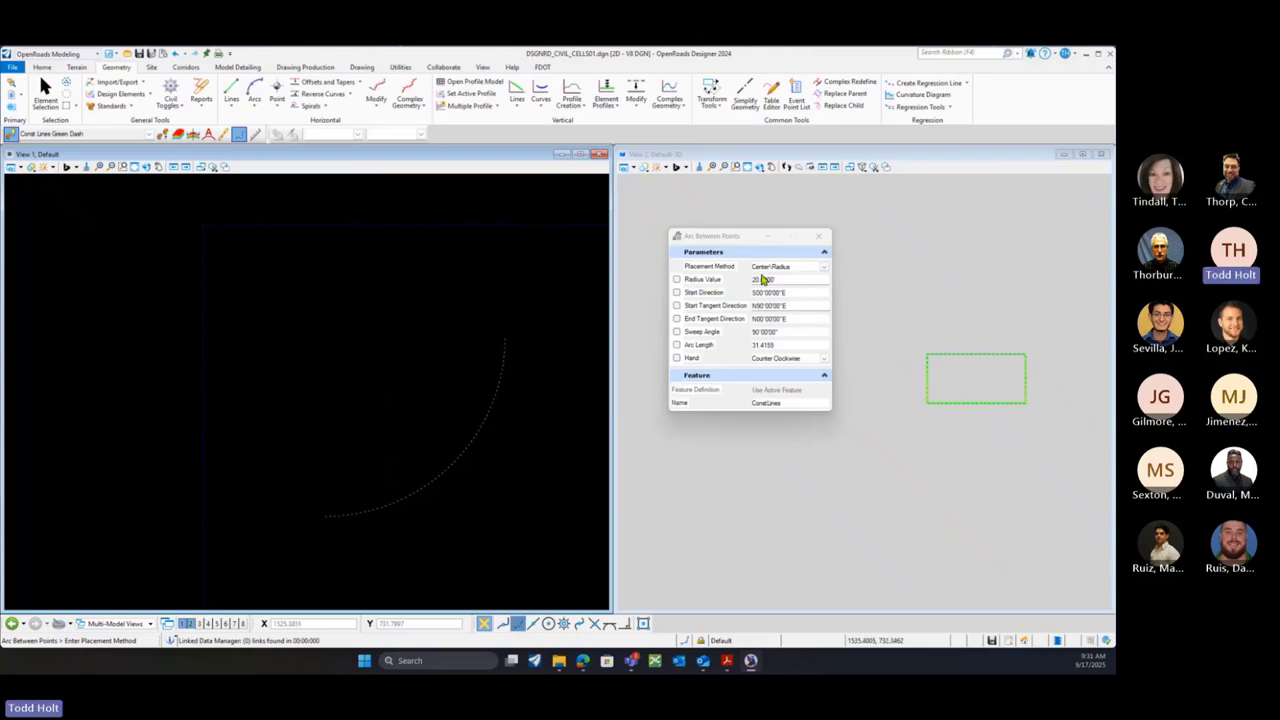
{"action": "left_click", "coordinate": [824, 268]}
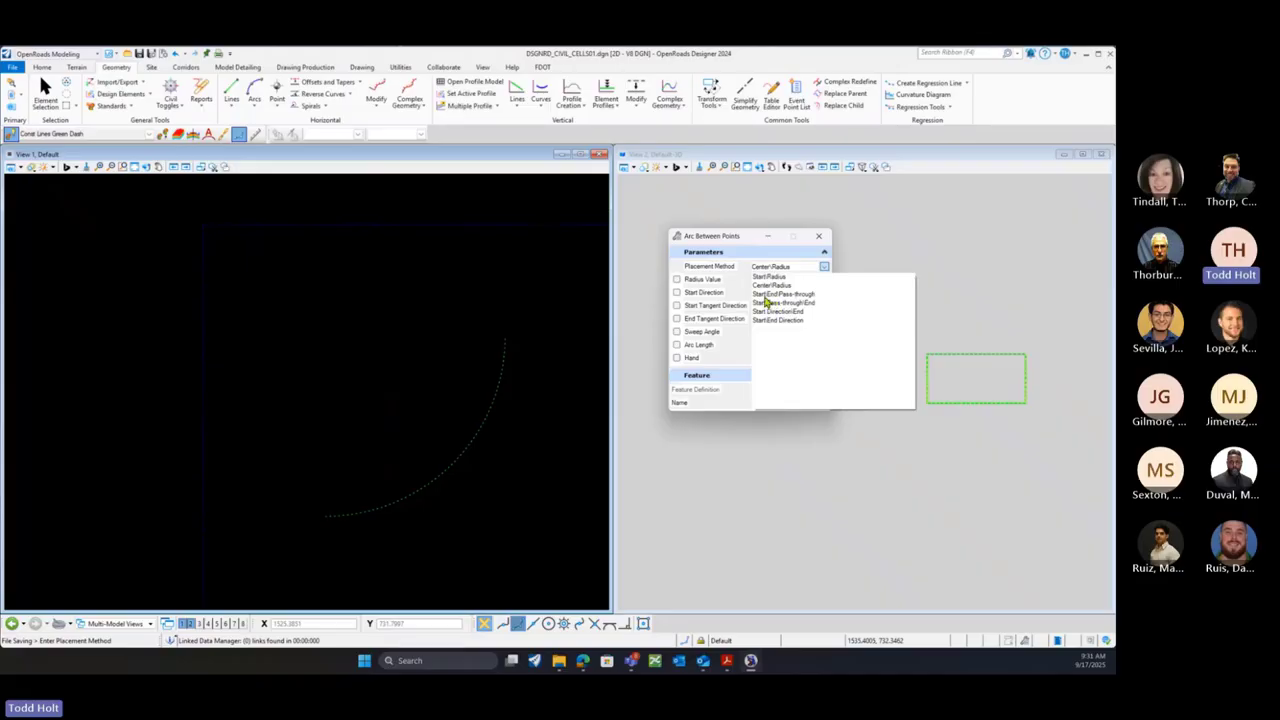
{"action": "left_click", "coordinate": [795, 294]}
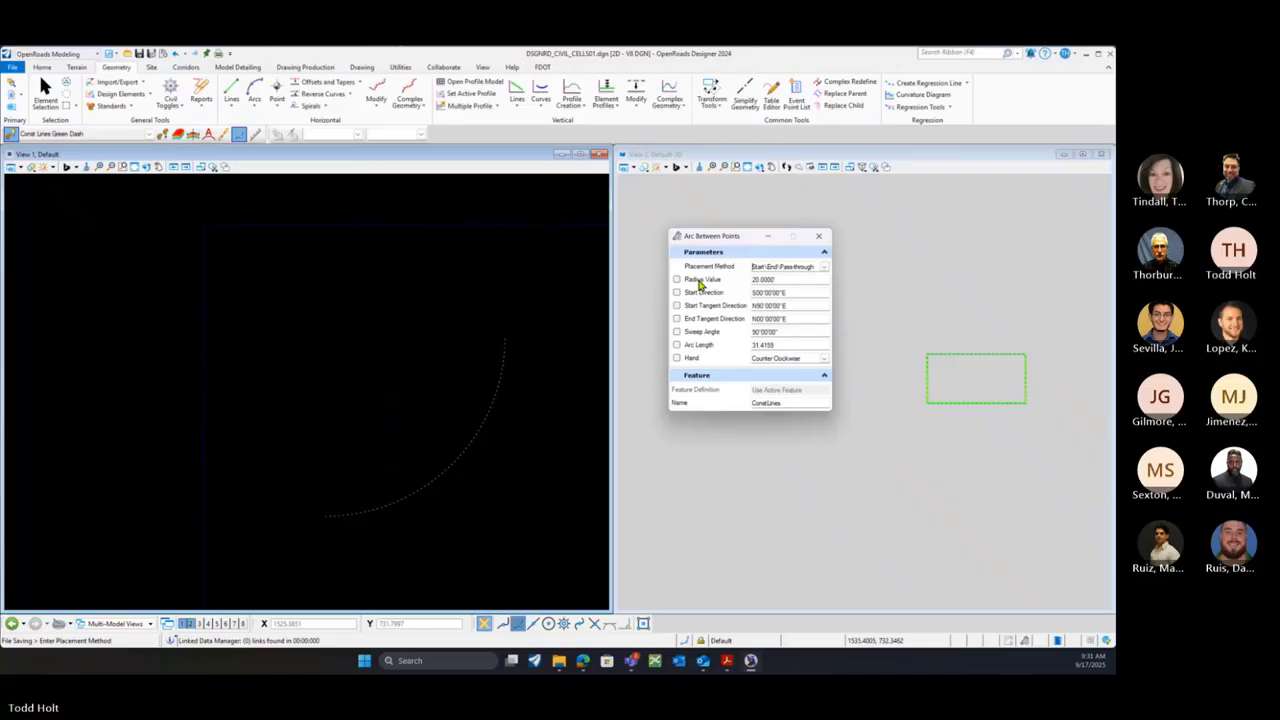
{"action": "left_click", "coordinate": [815, 240]}
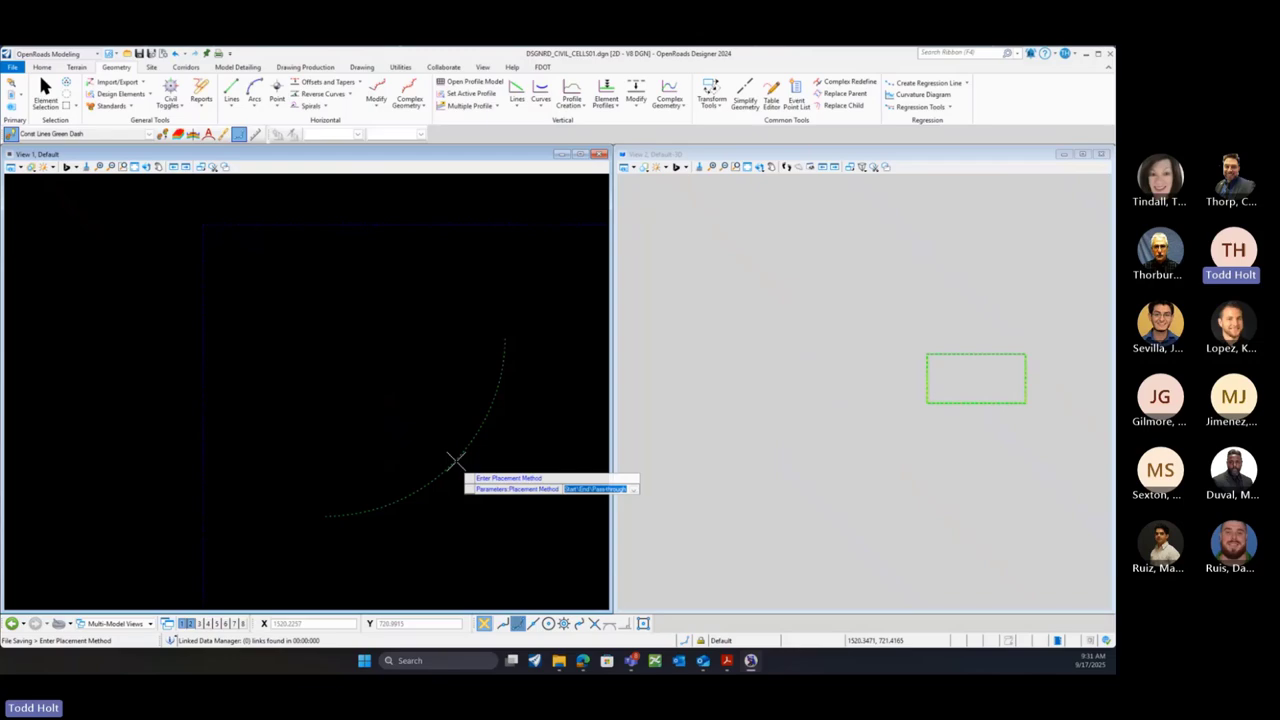
Select the curb flowline arc to examine its radius, length and tangent directions, and clear the selection
{"action": "left_click", "coordinate": [45, 90]}
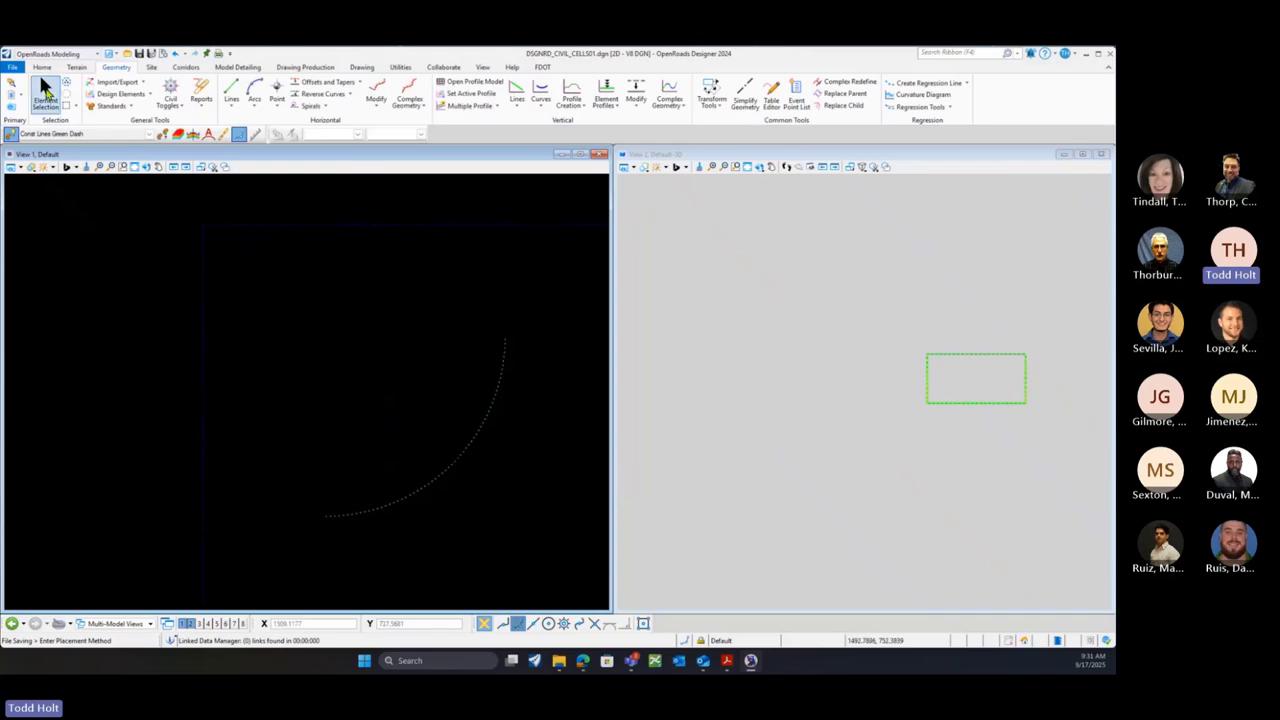
{"action": "left_click", "coordinate": [482, 431]}
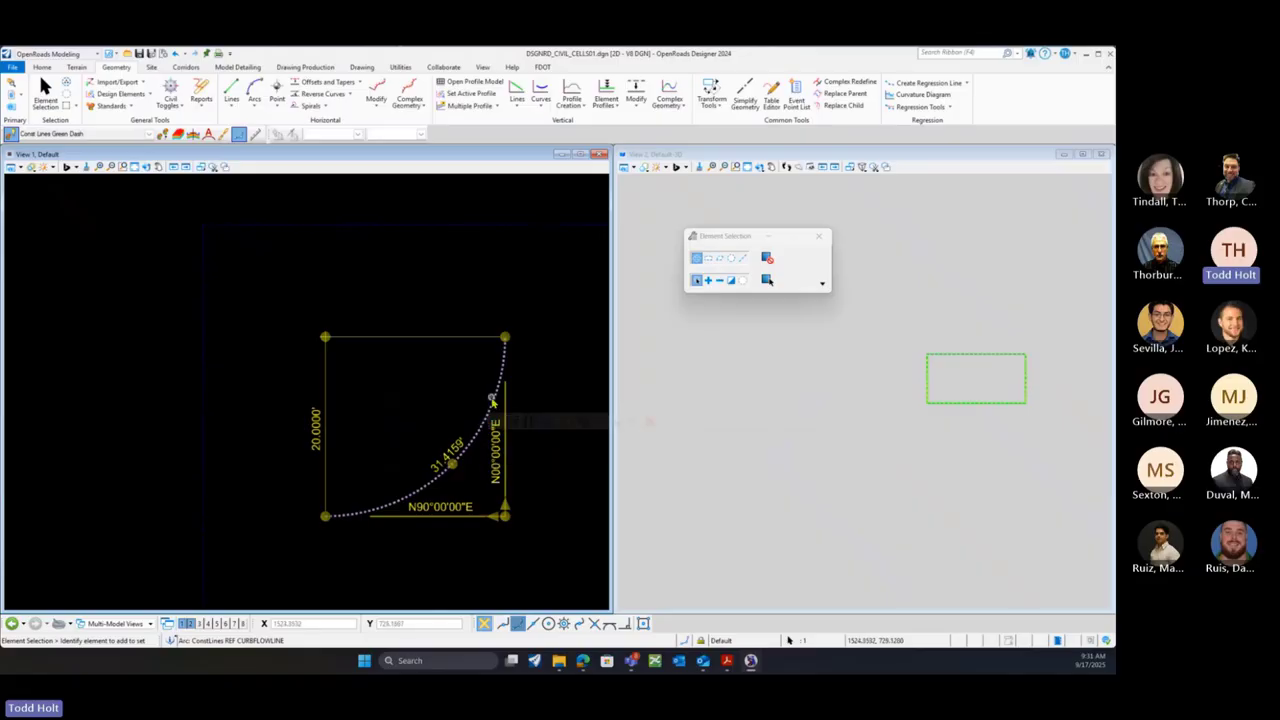
{"action": "left_click", "coordinate": [478, 396]}
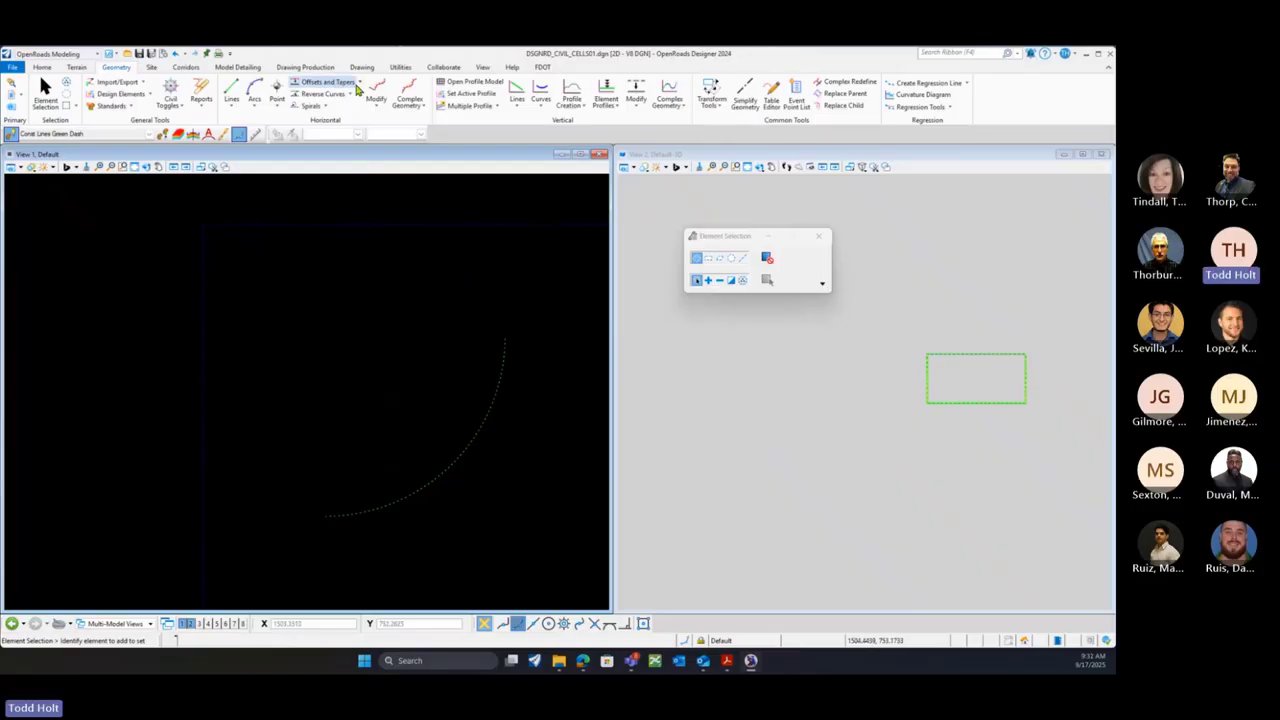
Offset the entire curb flowline arc 0.5 ft toward its center and name the new element ConstLinesCBT
{"action": "left_click", "coordinate": [363, 84]}
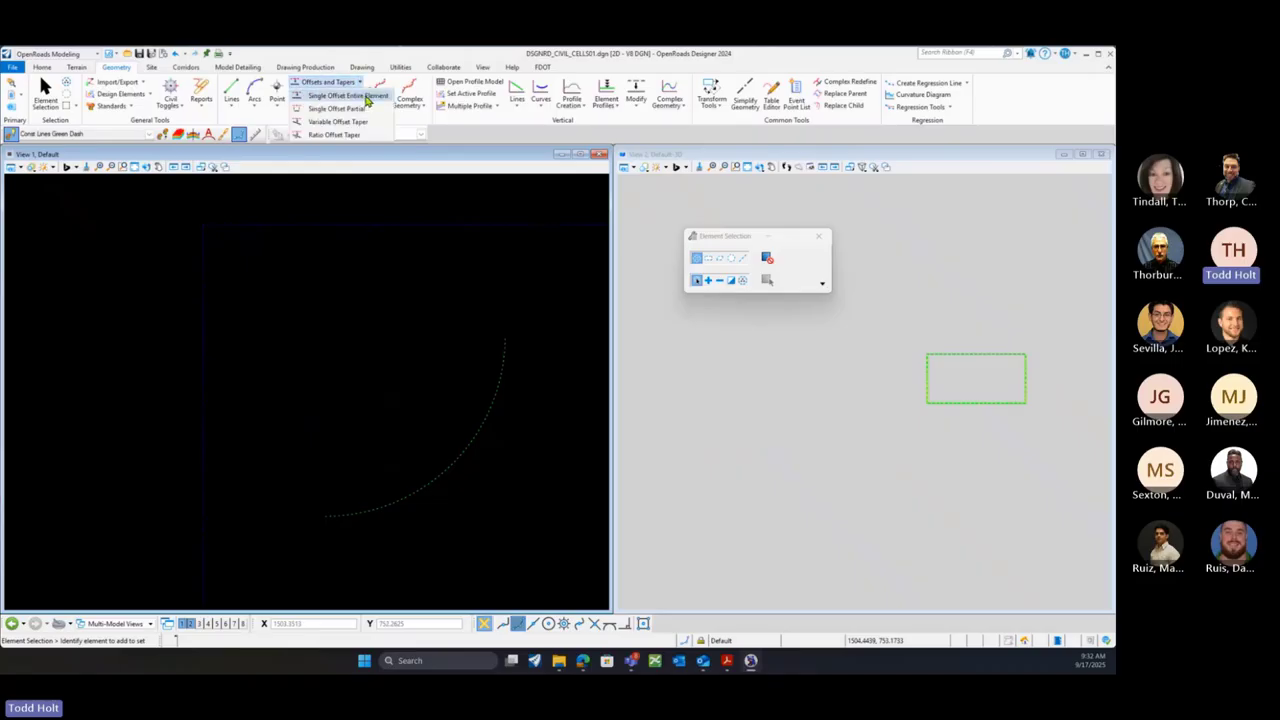
{"action": "left_click", "coordinate": [367, 99]}
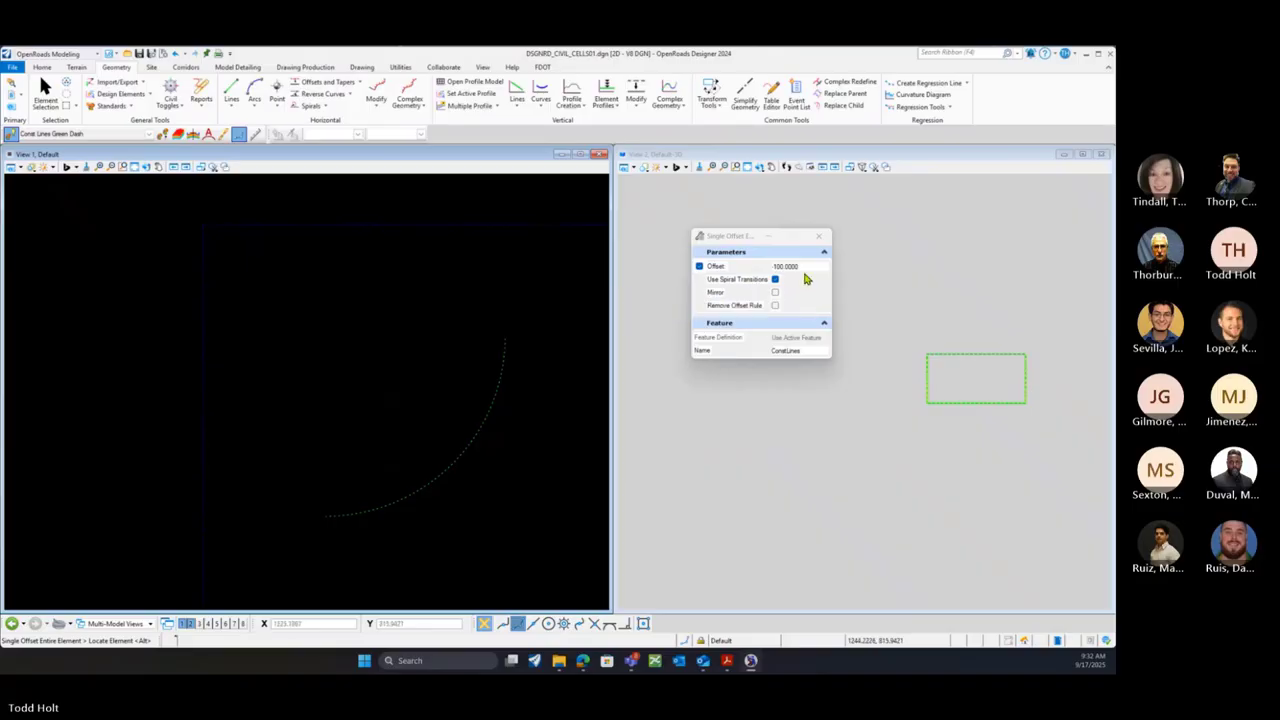
{"action": "double_click", "coordinate": [808, 265]}
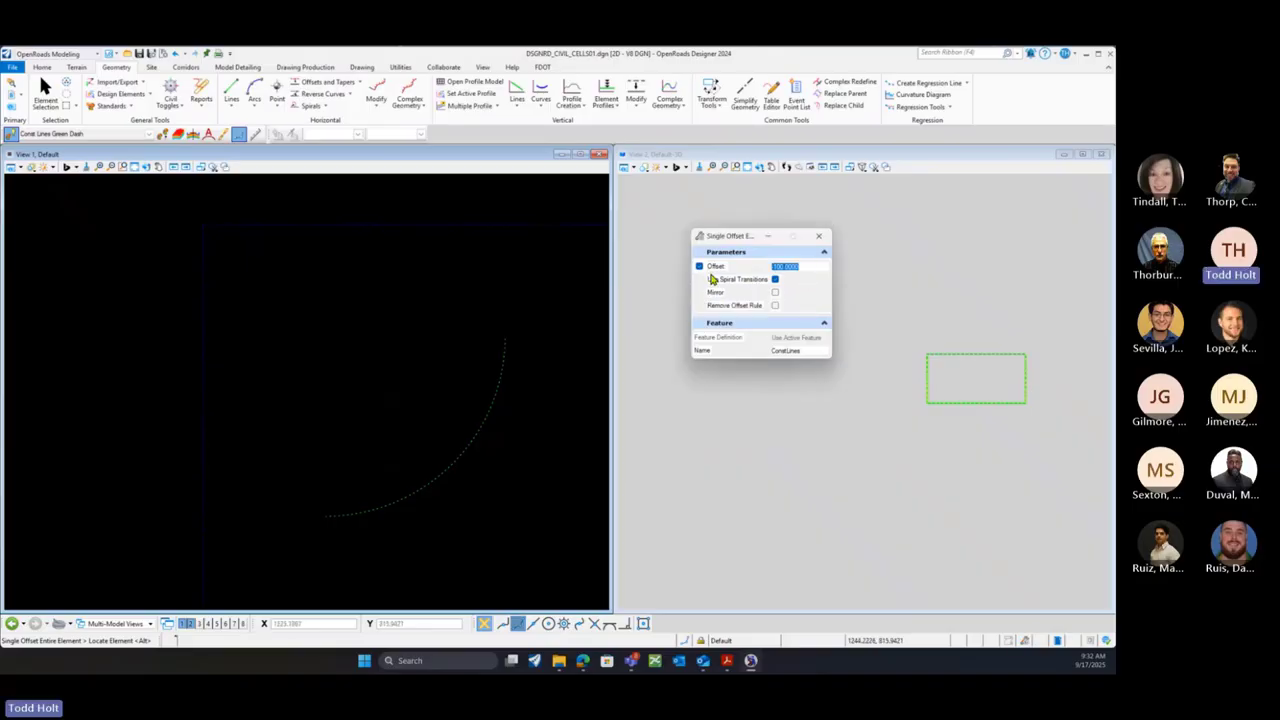
{"action": "key", "text": "BackSpace"}
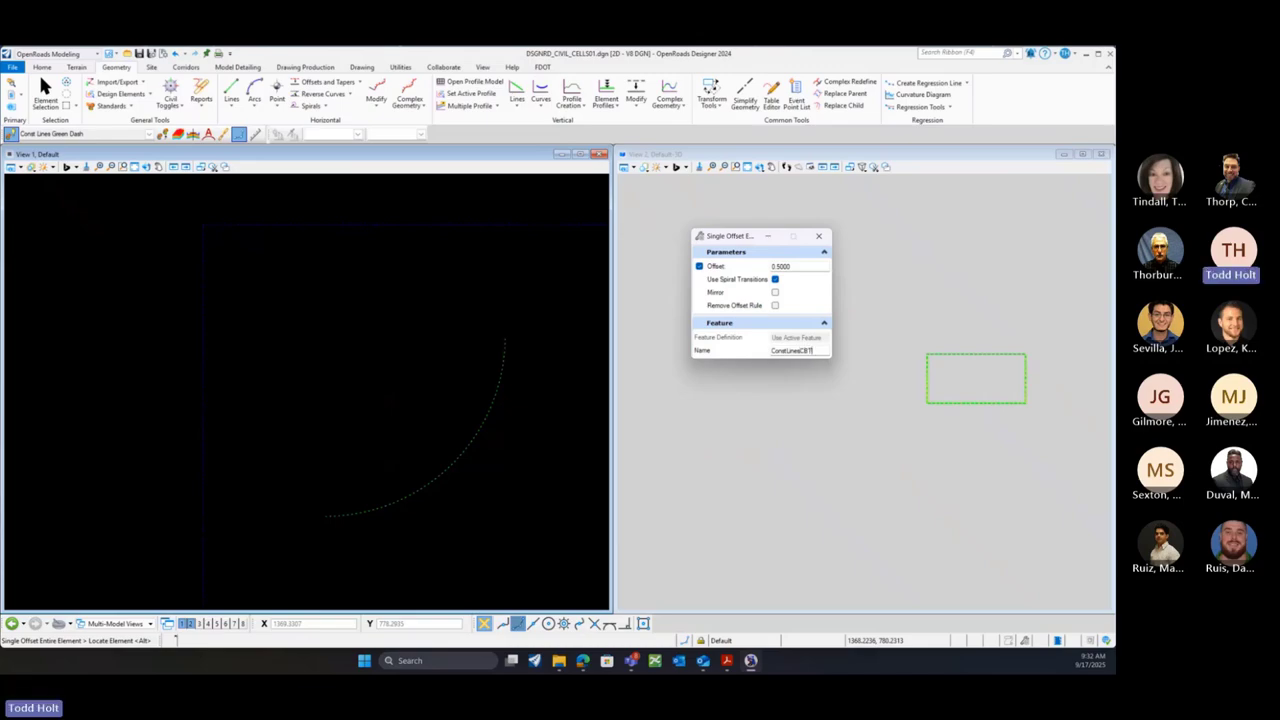
{"action": "left_click", "coordinate": [472, 439]}
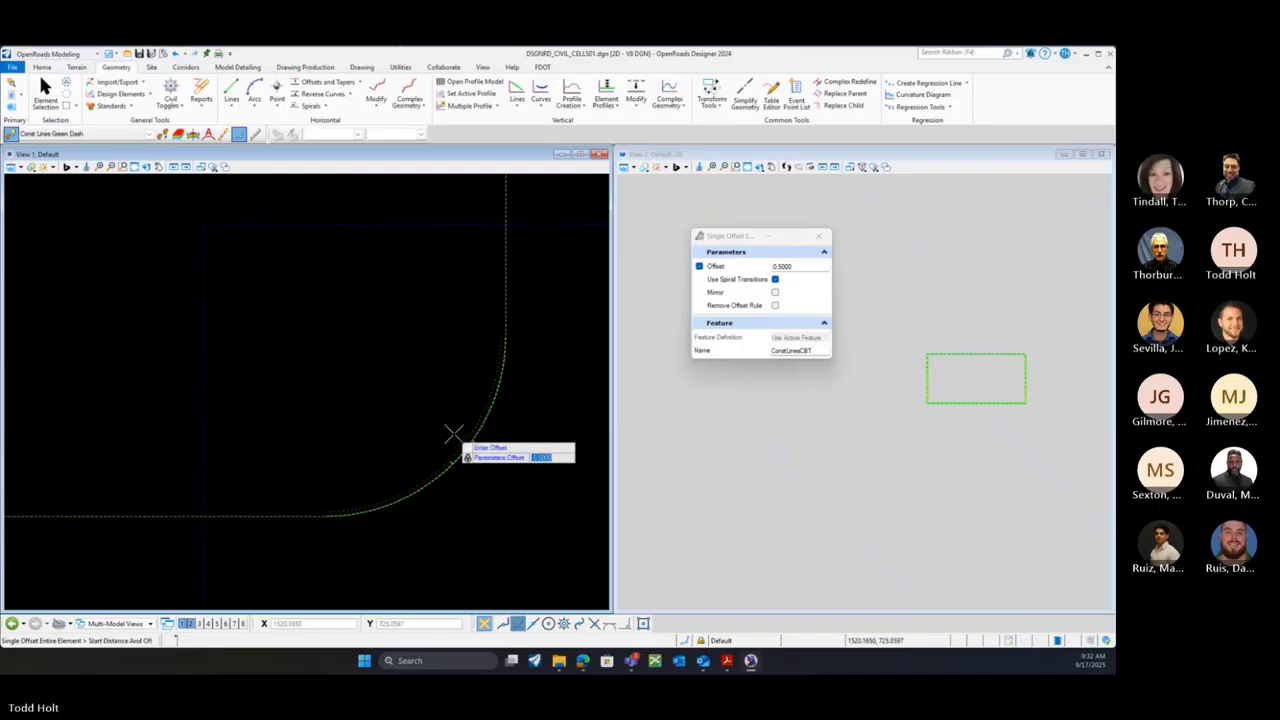
{"action": "left_click", "coordinate": [454, 437]}
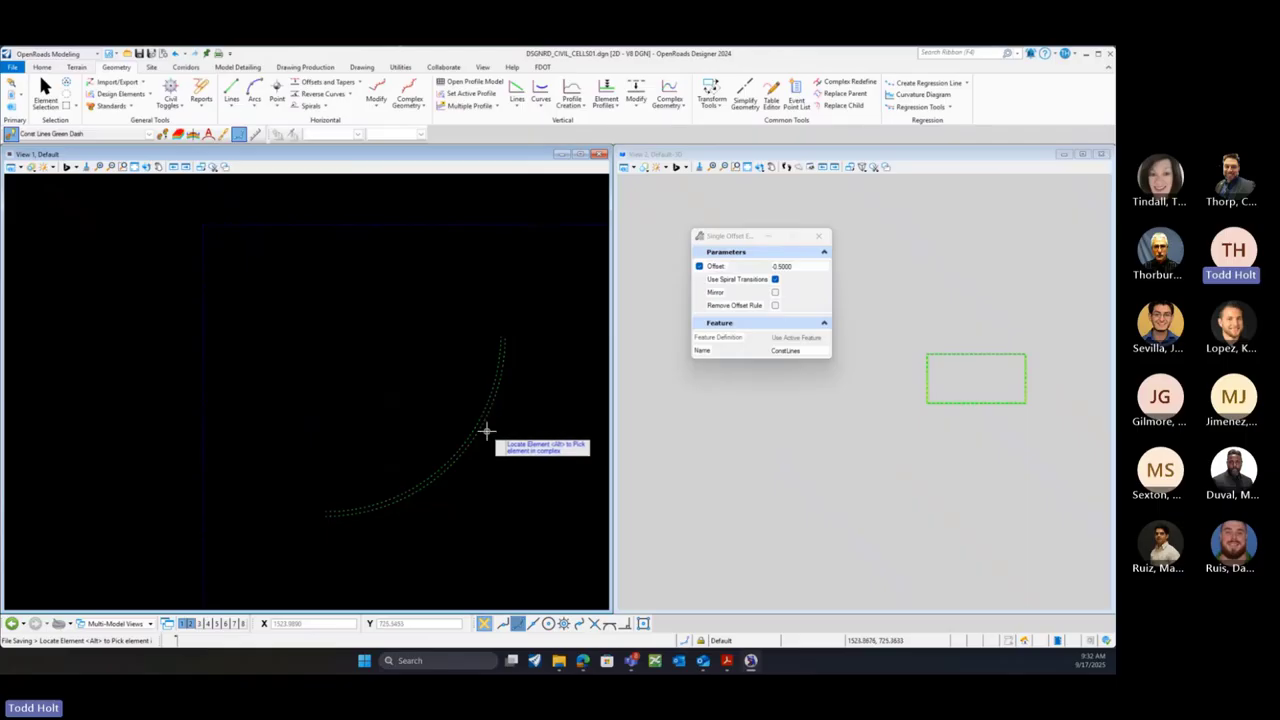
Simplify the geometry of the offset ConstLinesCBT arc without maintaining a copy of the base element
{"action": "left_click", "coordinate": [735, 166]}
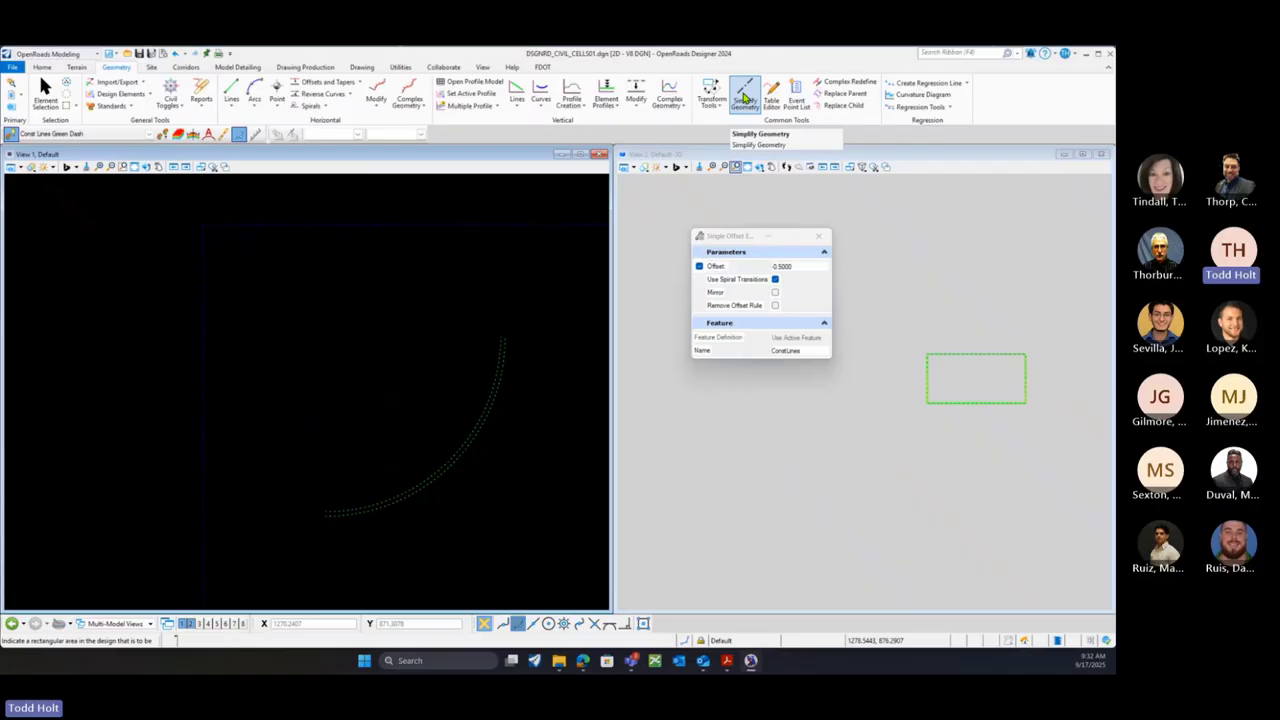
{"action": "left_click", "coordinate": [744, 97]}
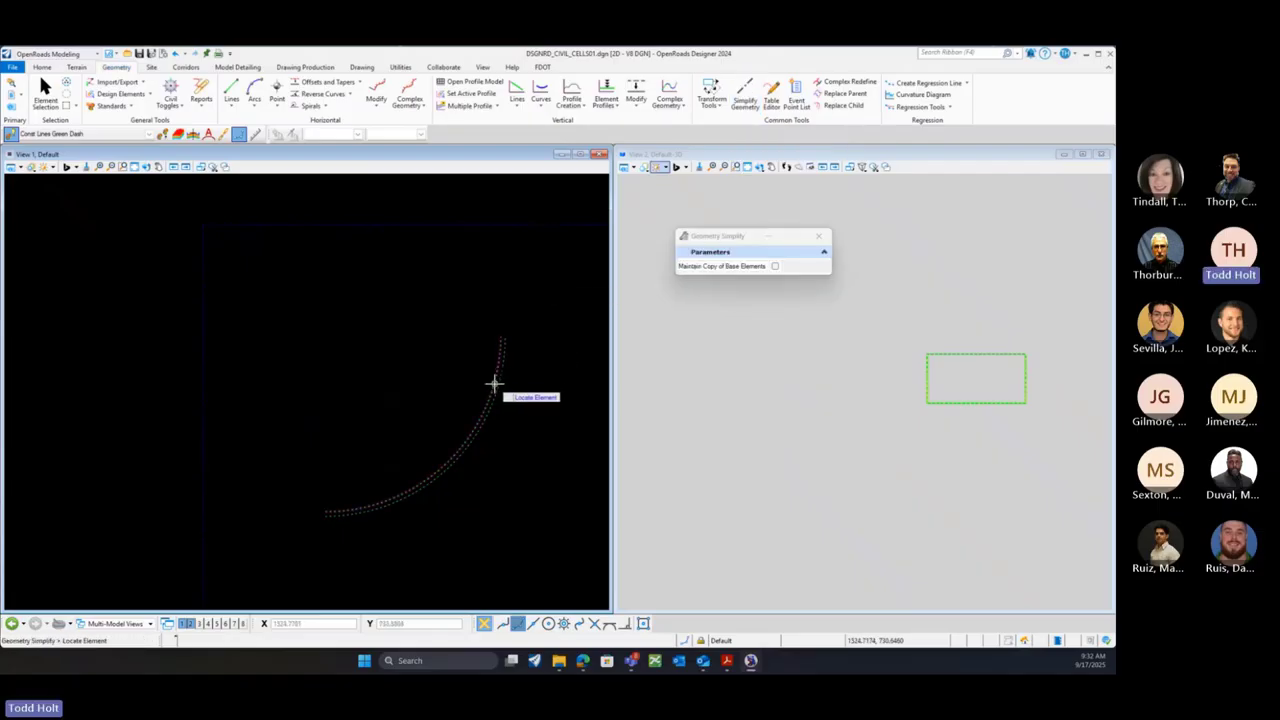
{"action": "left_click", "coordinate": [469, 437]}
{"action": "left_click", "coordinate": [434, 428]}
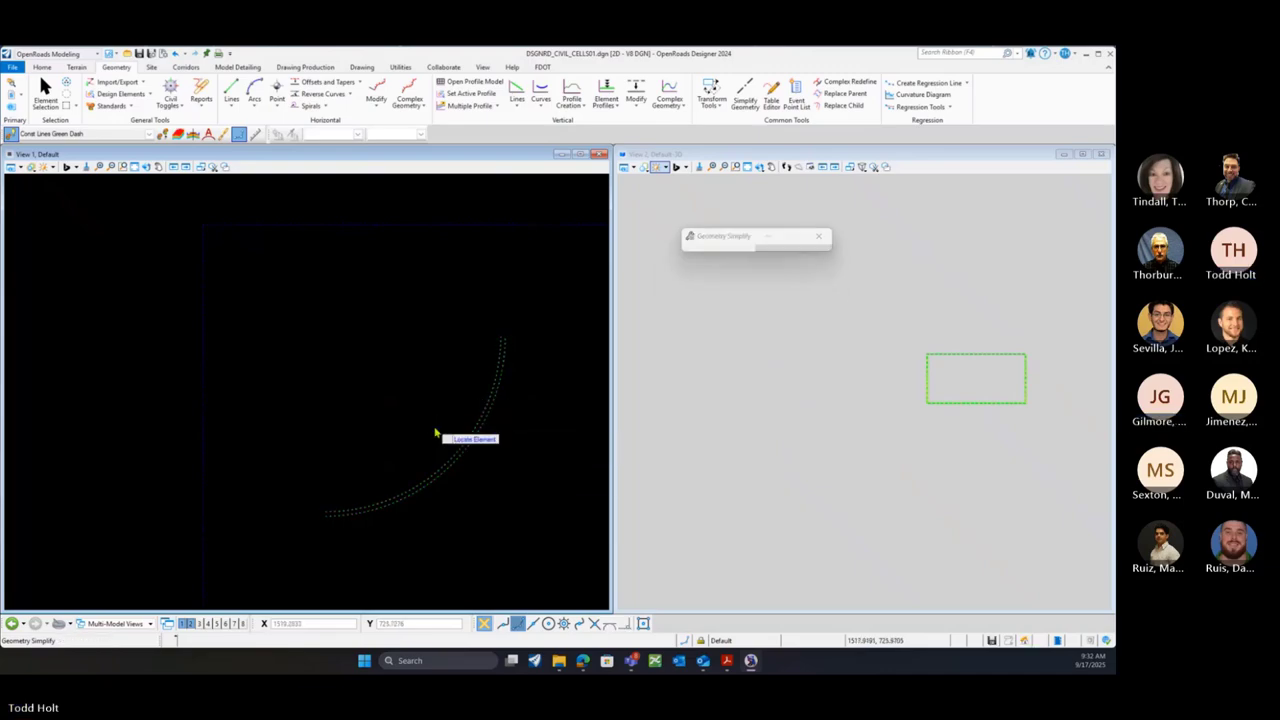
Select the inner ConstLinesCBT arc to examine its radius and length, and deselect it
{"action": "left_click", "coordinate": [50, 99]}
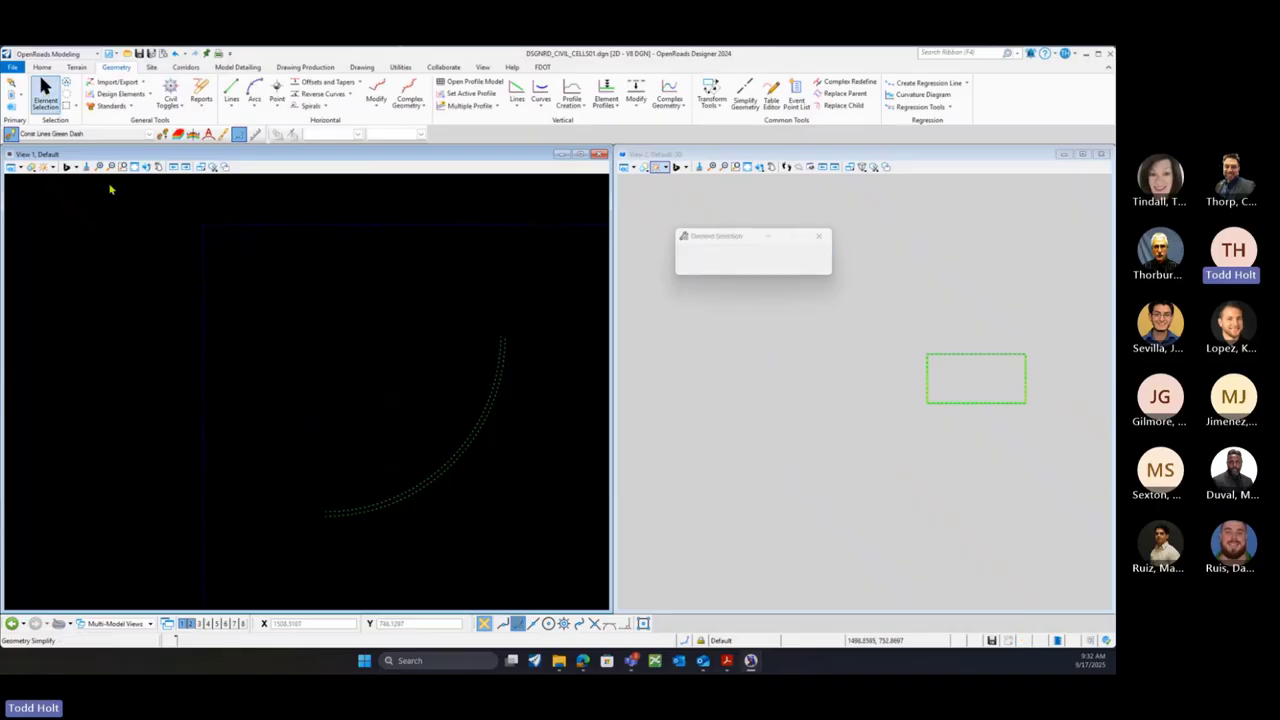
{"action": "left_click", "coordinate": [438, 469]}
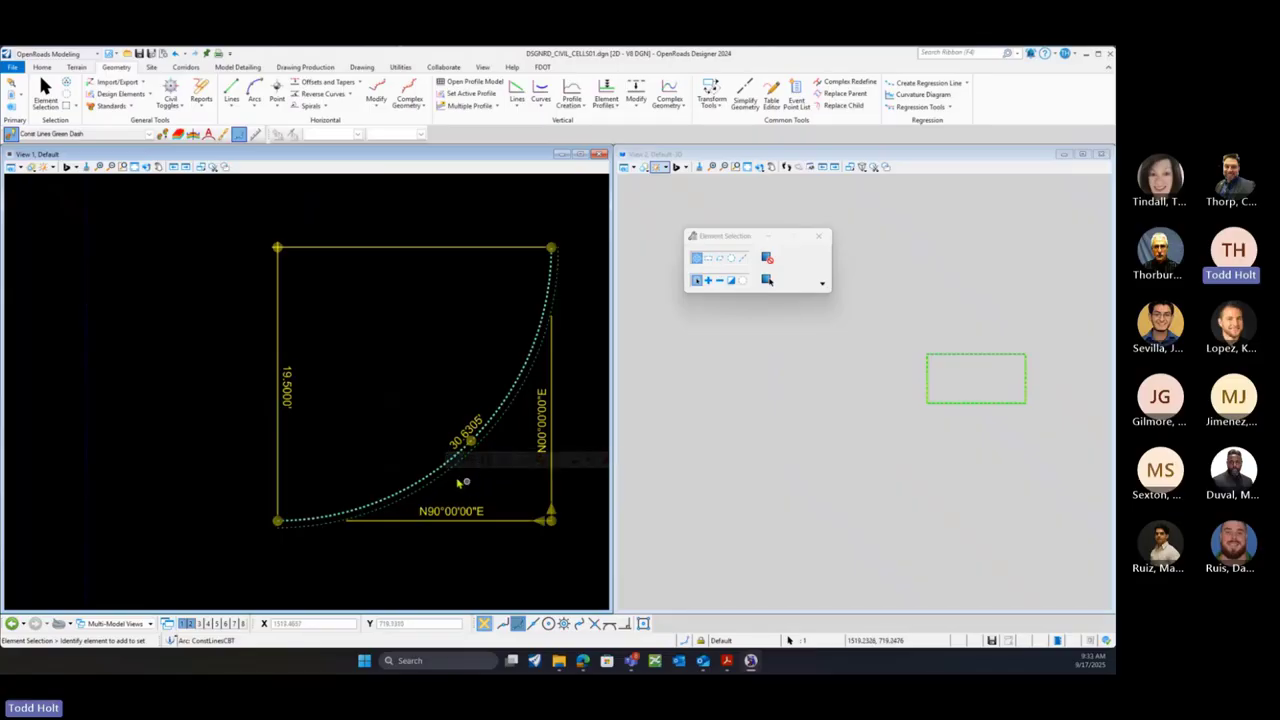
{"action": "left_click", "coordinate": [245, 426]}
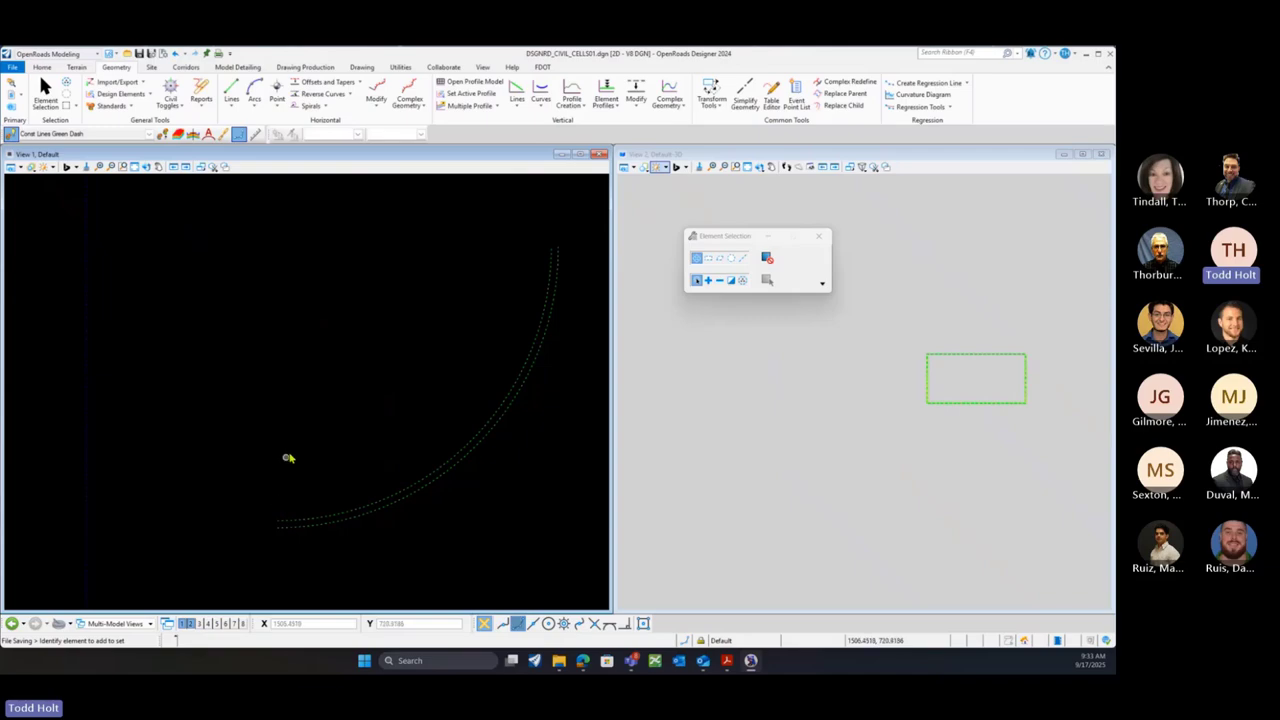
Draw a 5 ft line between points heading due north from the lower end of the ConstLinesCBT arc
{"action": "left_click", "coordinate": [231, 100]}
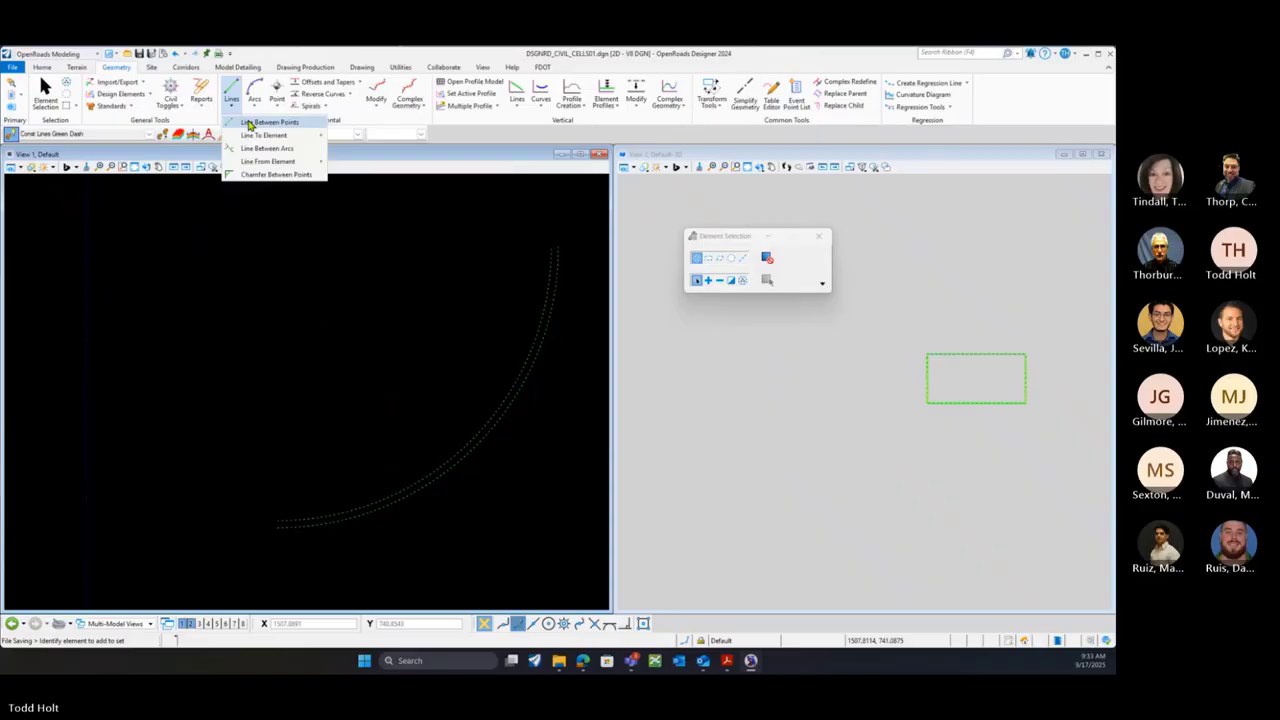
{"action": "left_click", "coordinate": [262, 122]}
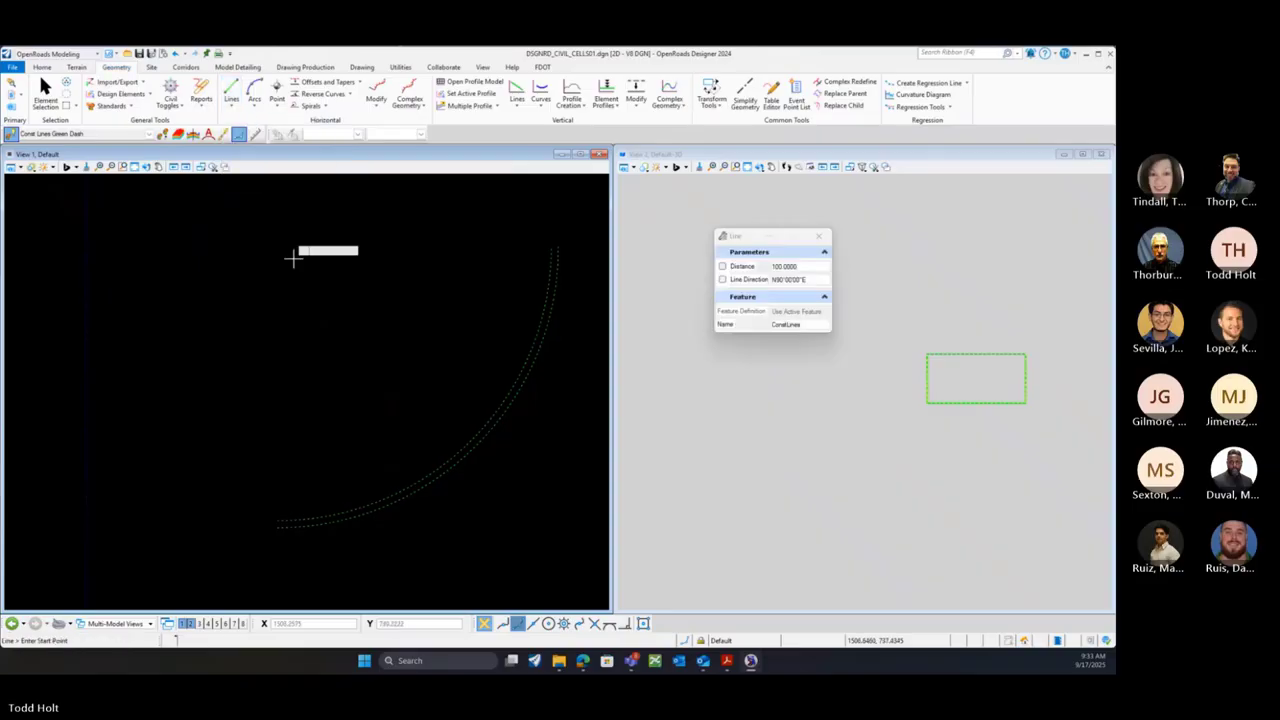
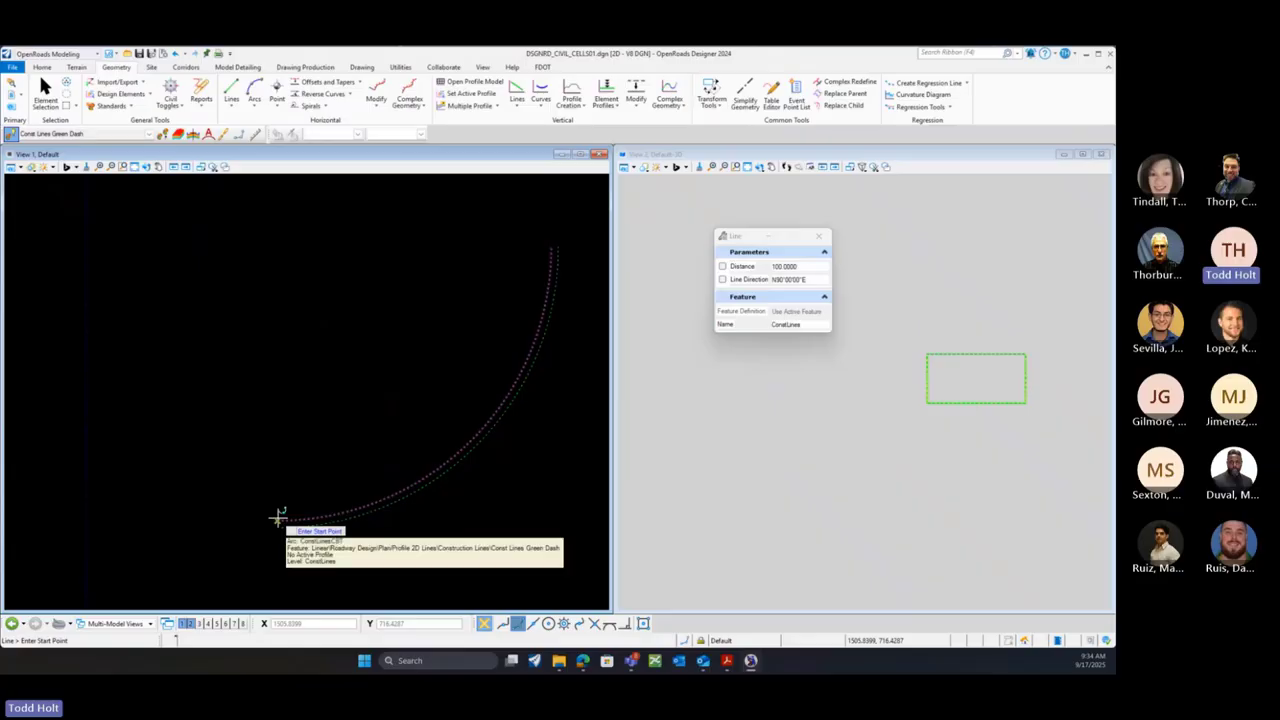
{"action": "left_click", "coordinate": [279, 517]}
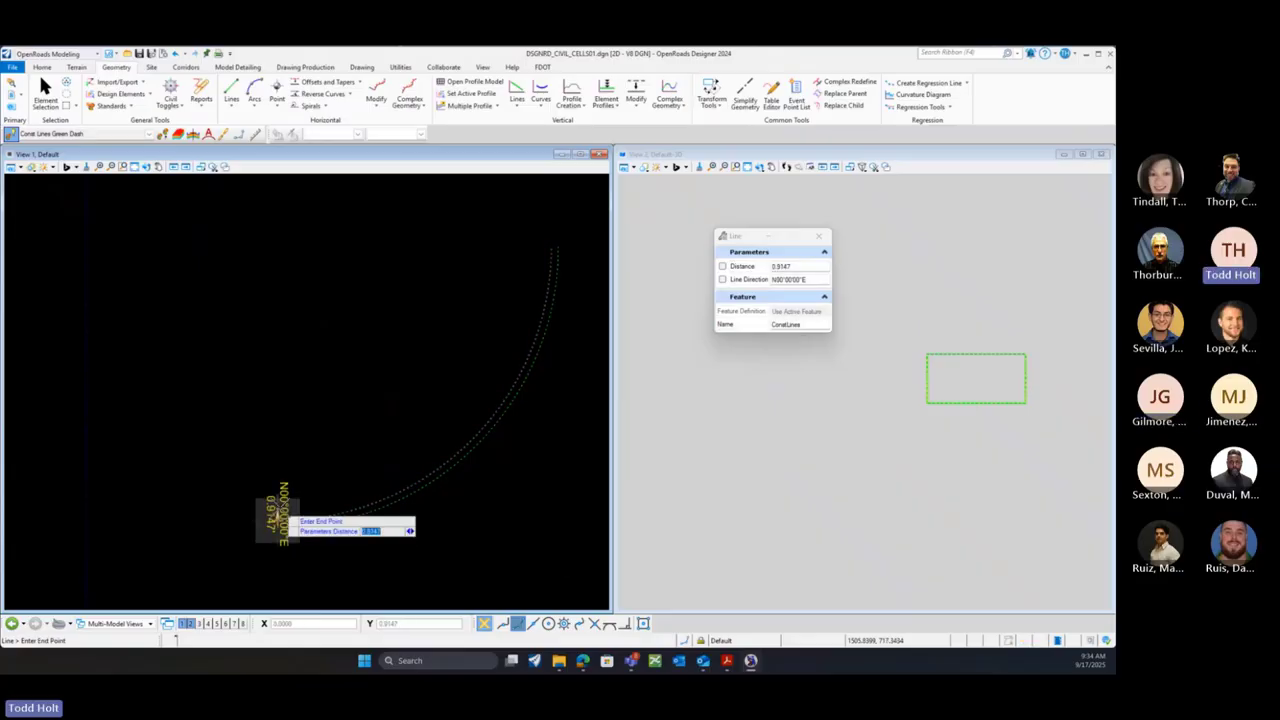
{"action": "type", "text": "5"}
{"action": "key", "text": "Return"}
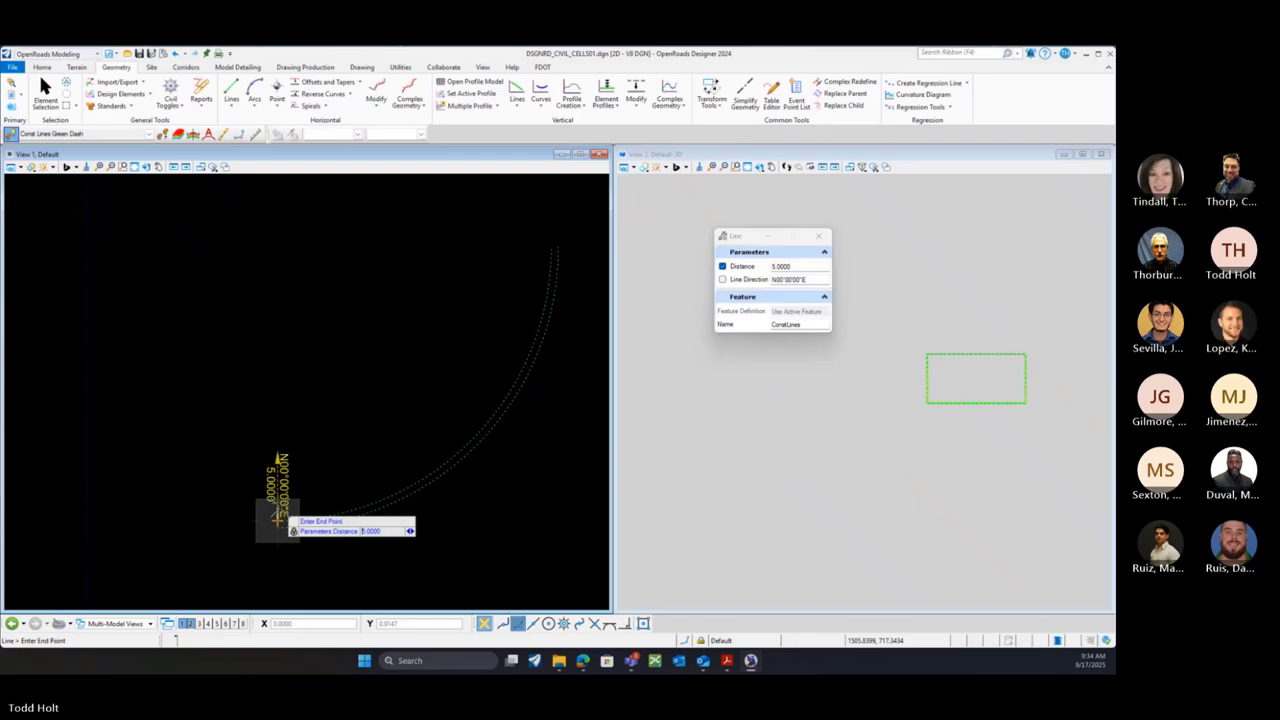
{"action": "left_click", "coordinate": [277, 521]}
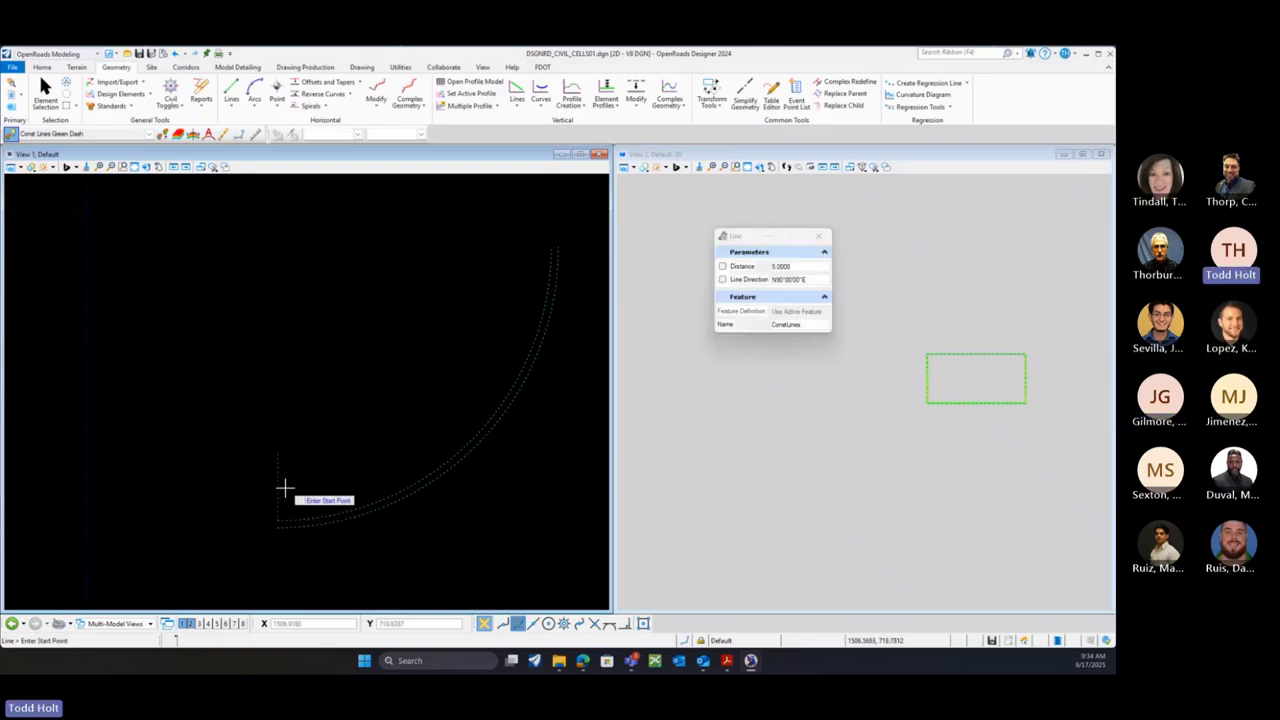
{"action": "left_click", "coordinate": [45, 90]}
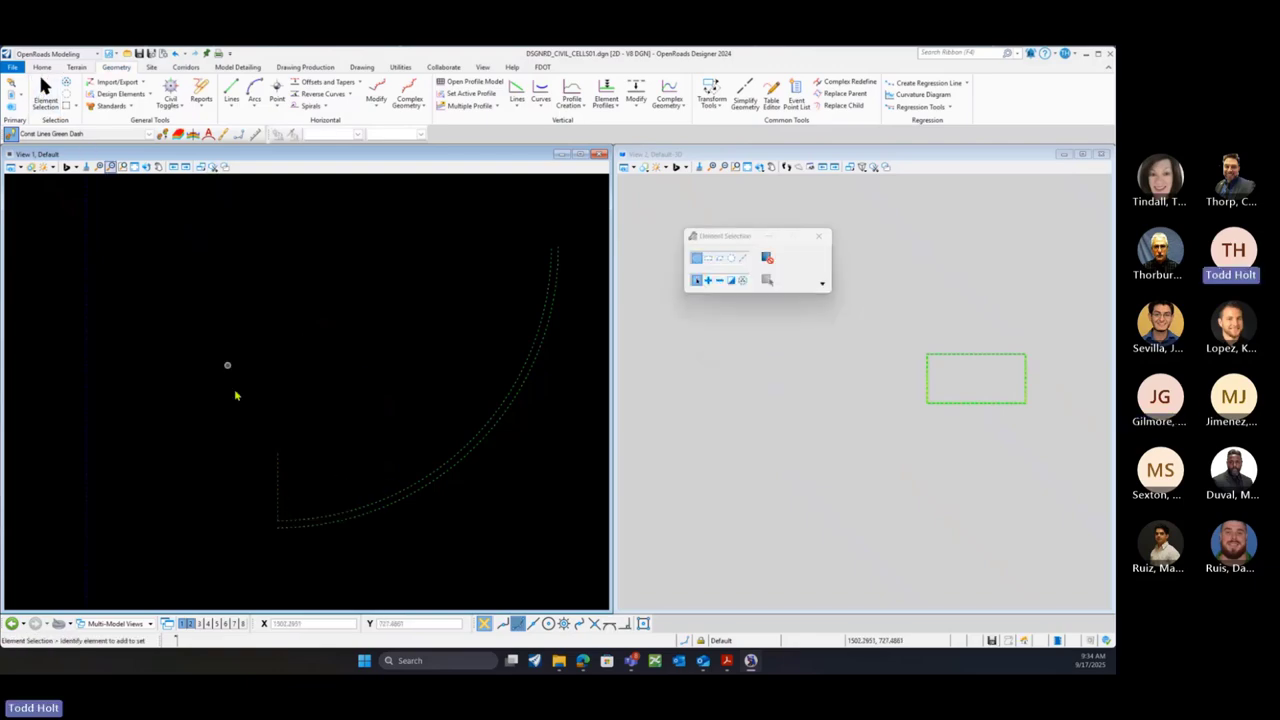
Try a line about 6.69 ft long due west from the upper end of the inner arc, and delete it
{"action": "left_click", "coordinate": [277, 494]}
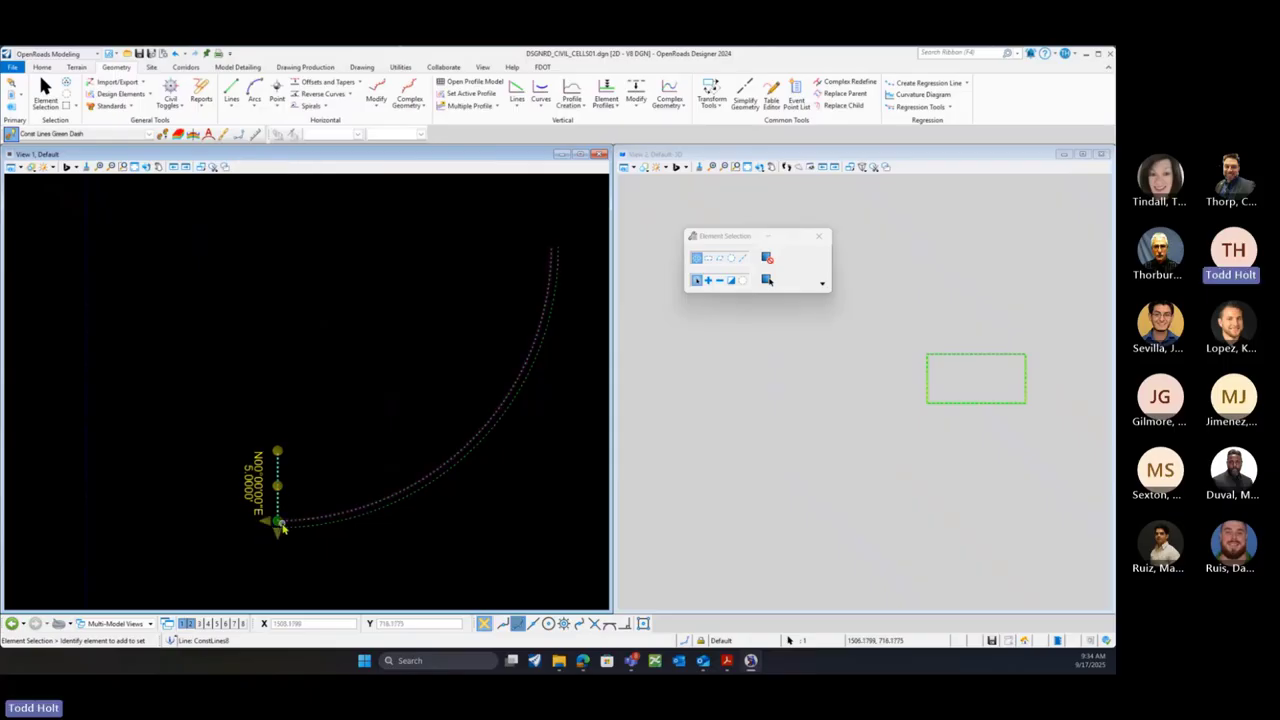
{"action": "left_click", "coordinate": [232, 92]}
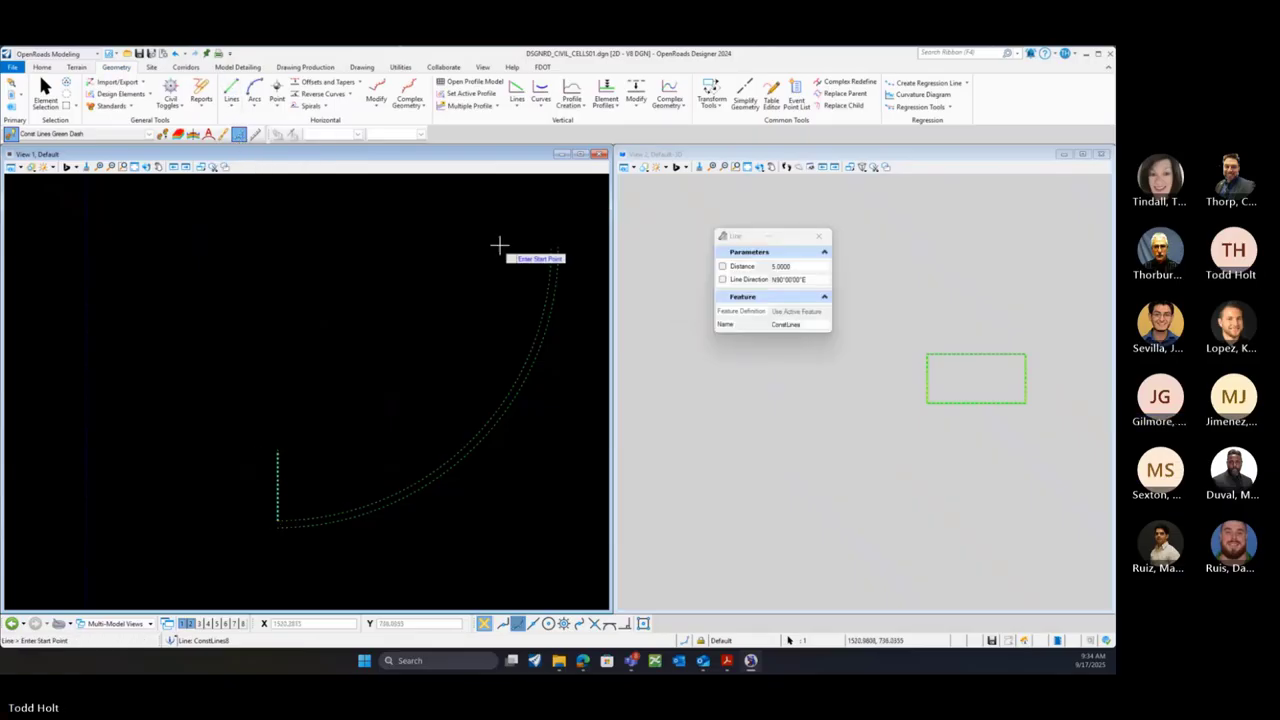
{"action": "left_click", "coordinate": [554, 246]}
{"action": "left_click", "coordinate": [457, 247]}
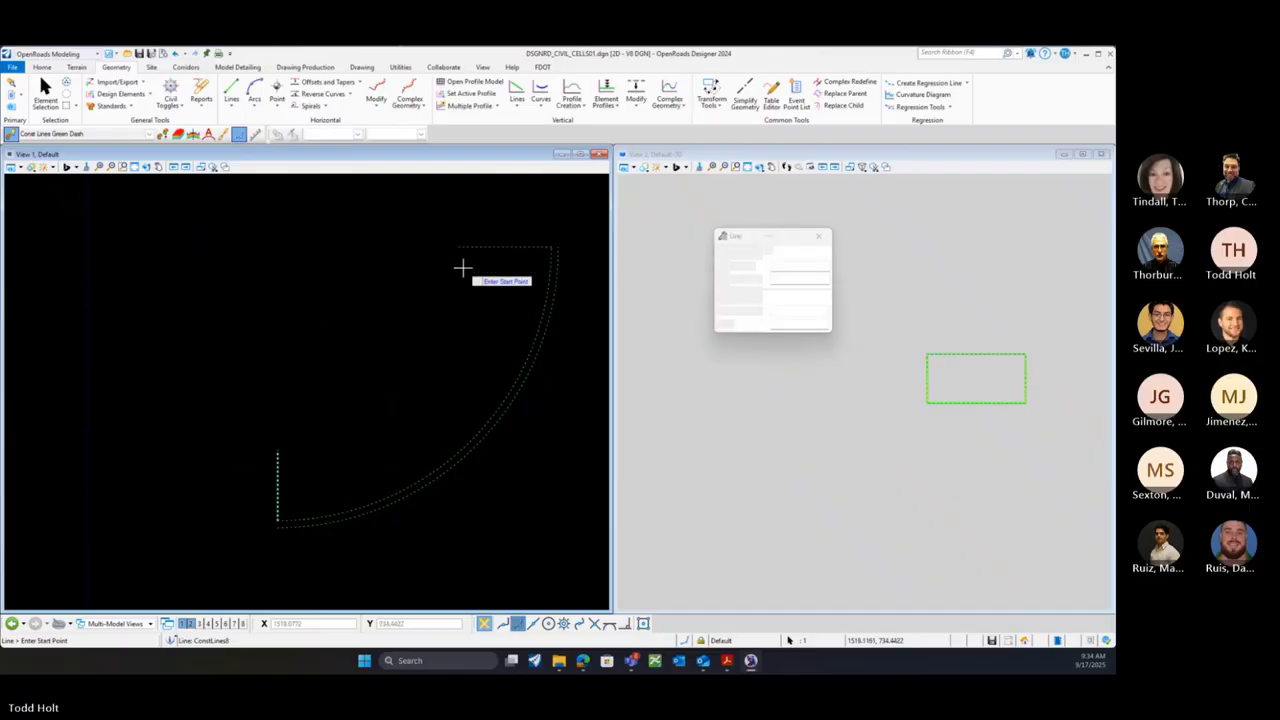
{"action": "left_click", "coordinate": [45, 92]}
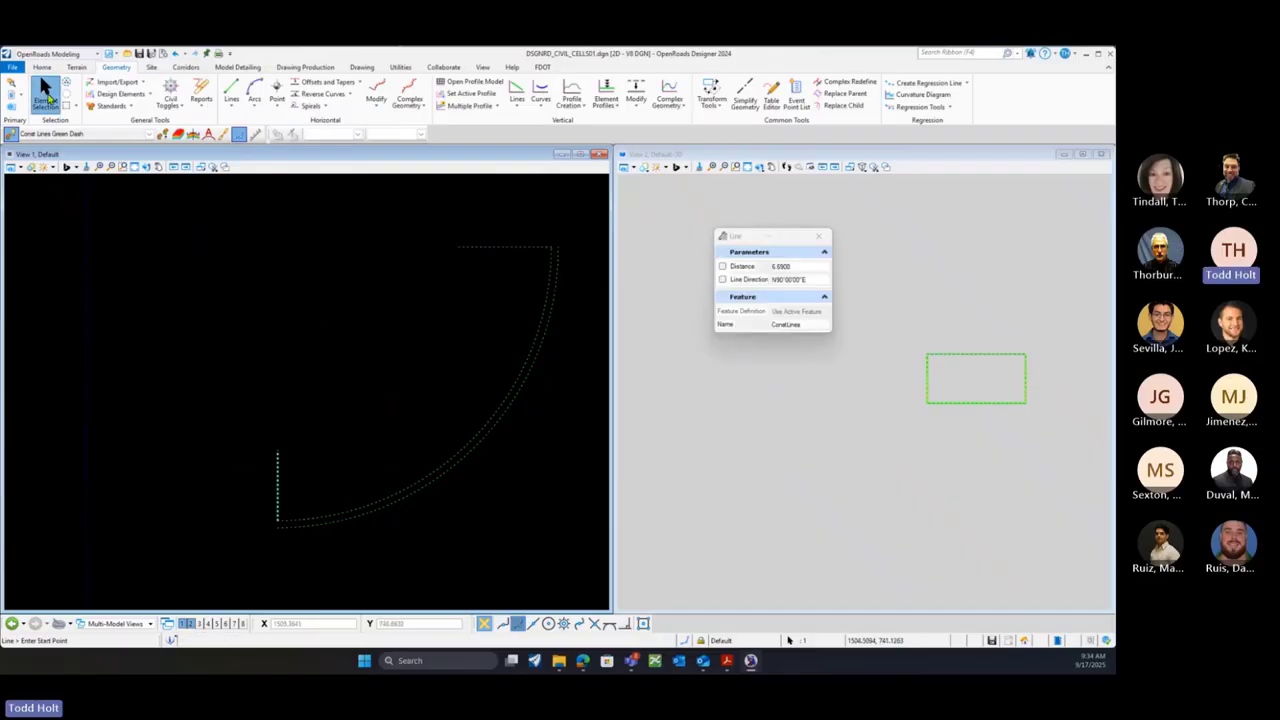
{"action": "left_click", "coordinate": [507, 249]}
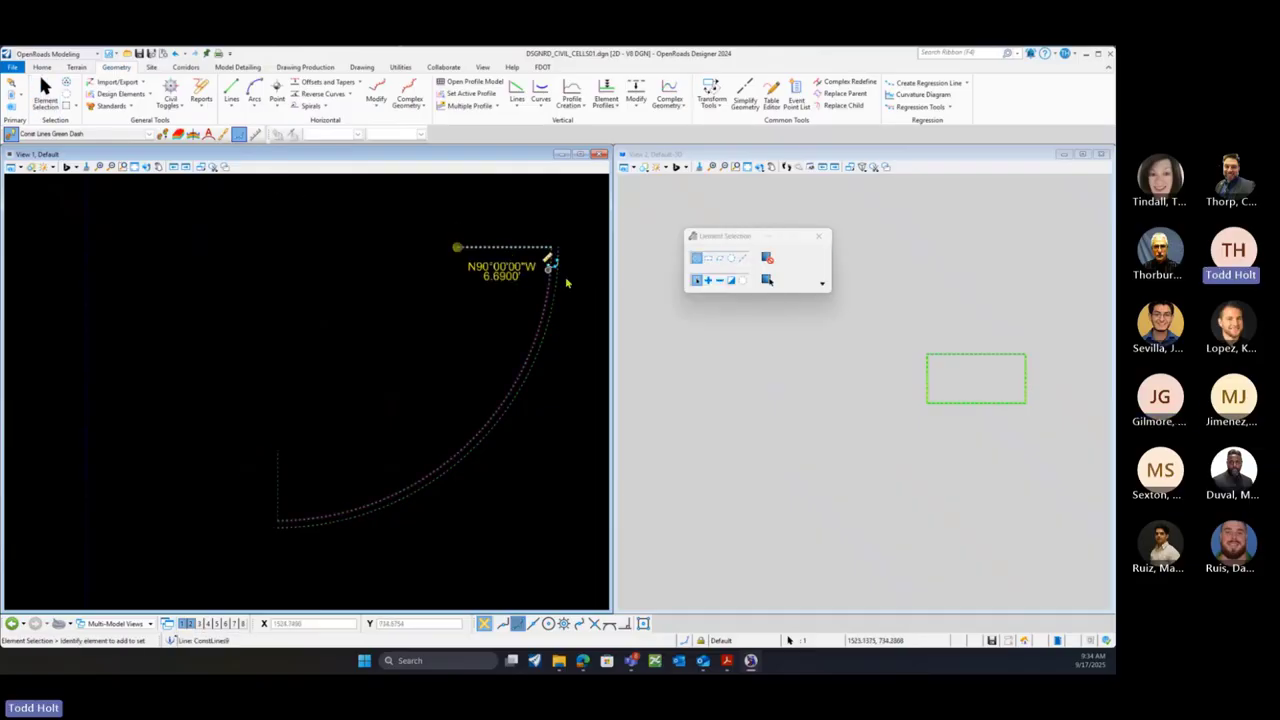
{"action": "left_click", "coordinate": [239, 140]}
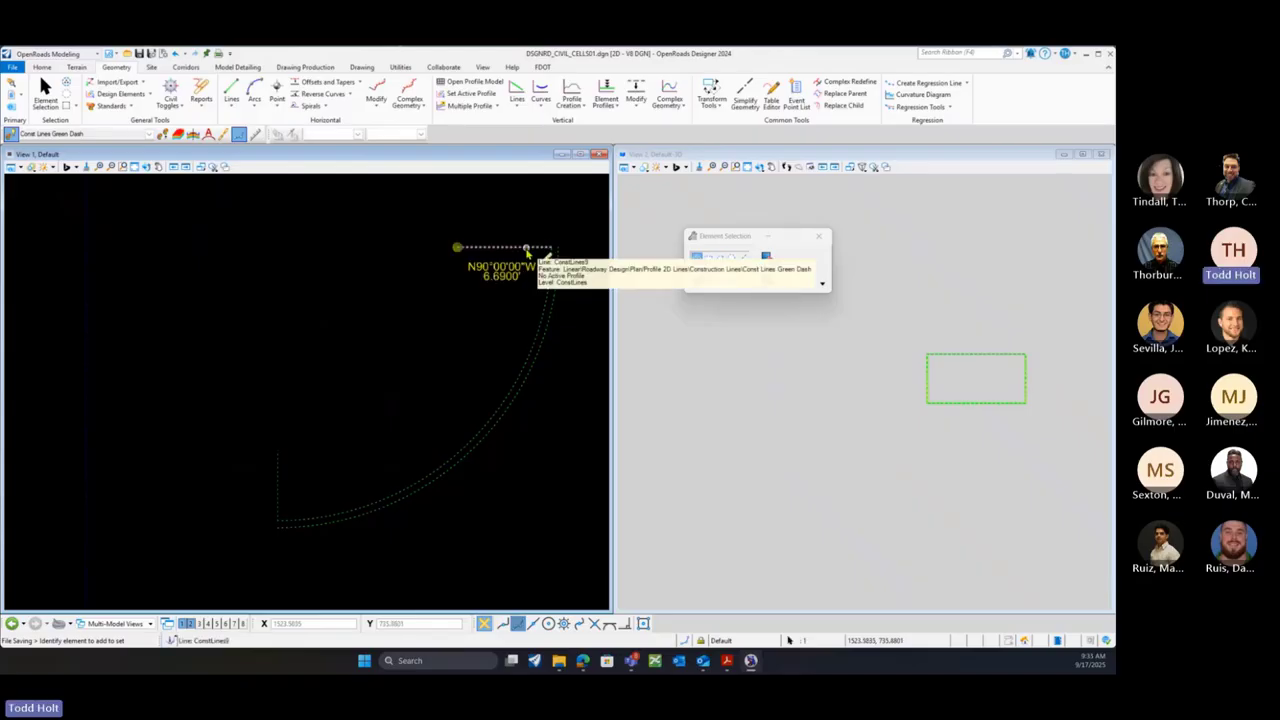
{"action": "key", "text": "Delete"}
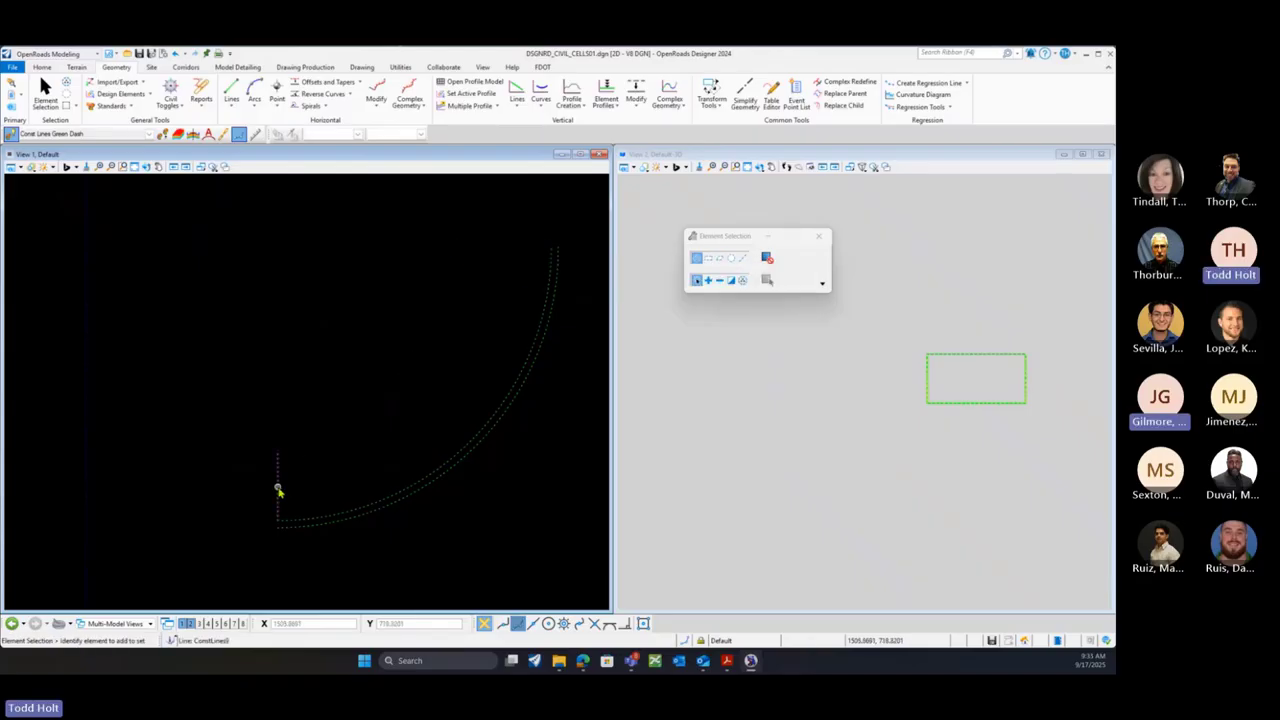
Draw a horizontal line about 19.06 ft long due east from the upper end of the 5 ft vertical line
{"action": "left_click", "coordinate": [278, 490]}
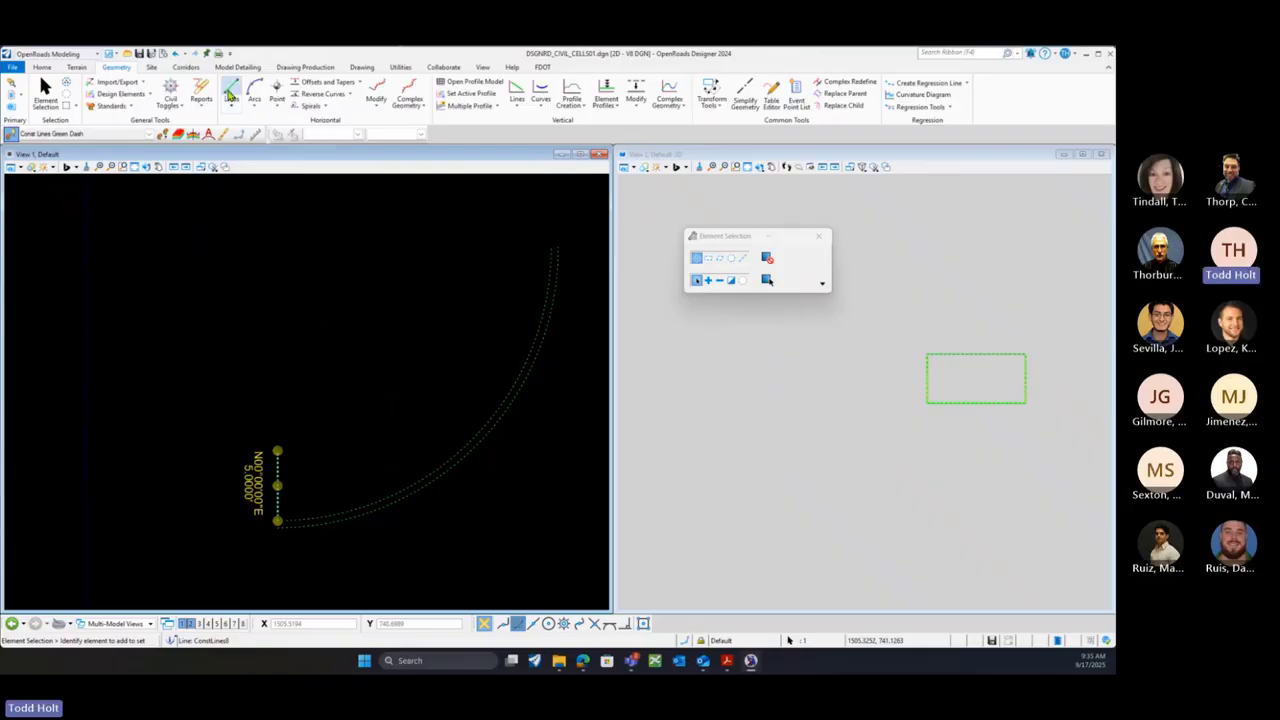
{"action": "left_click", "coordinate": [230, 92]}
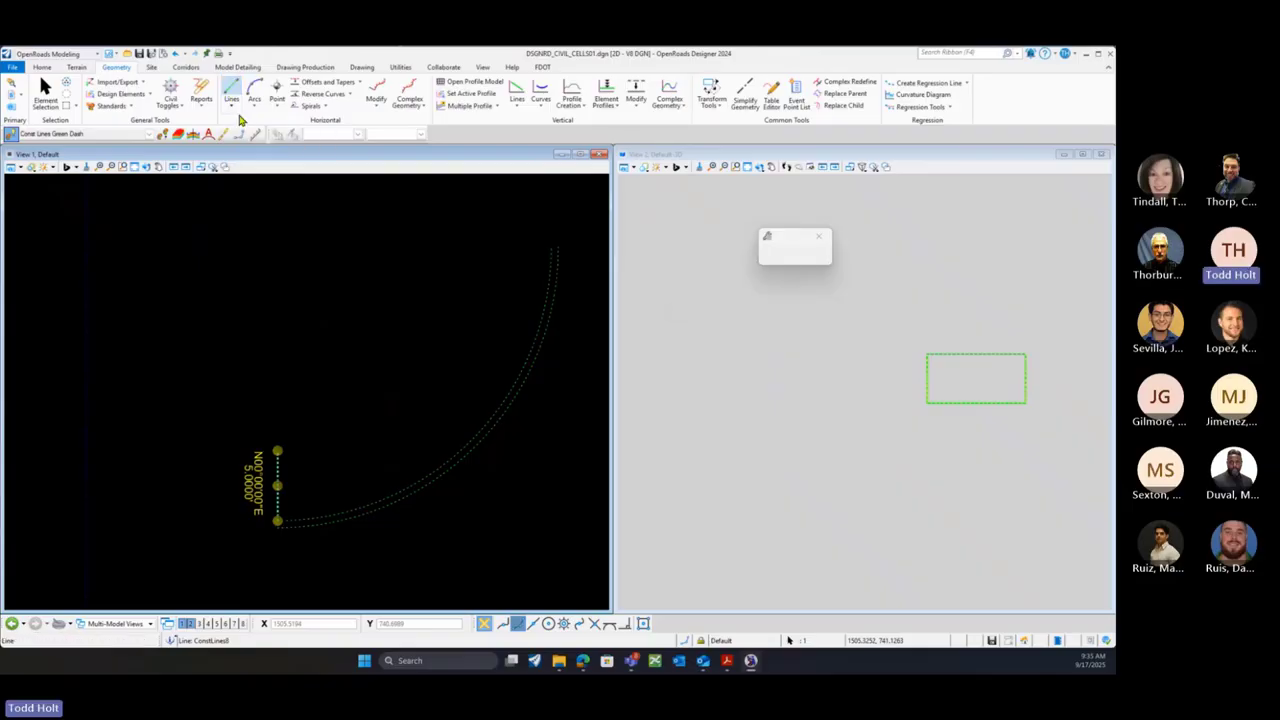
{"action": "left_click", "coordinate": [279, 449]}
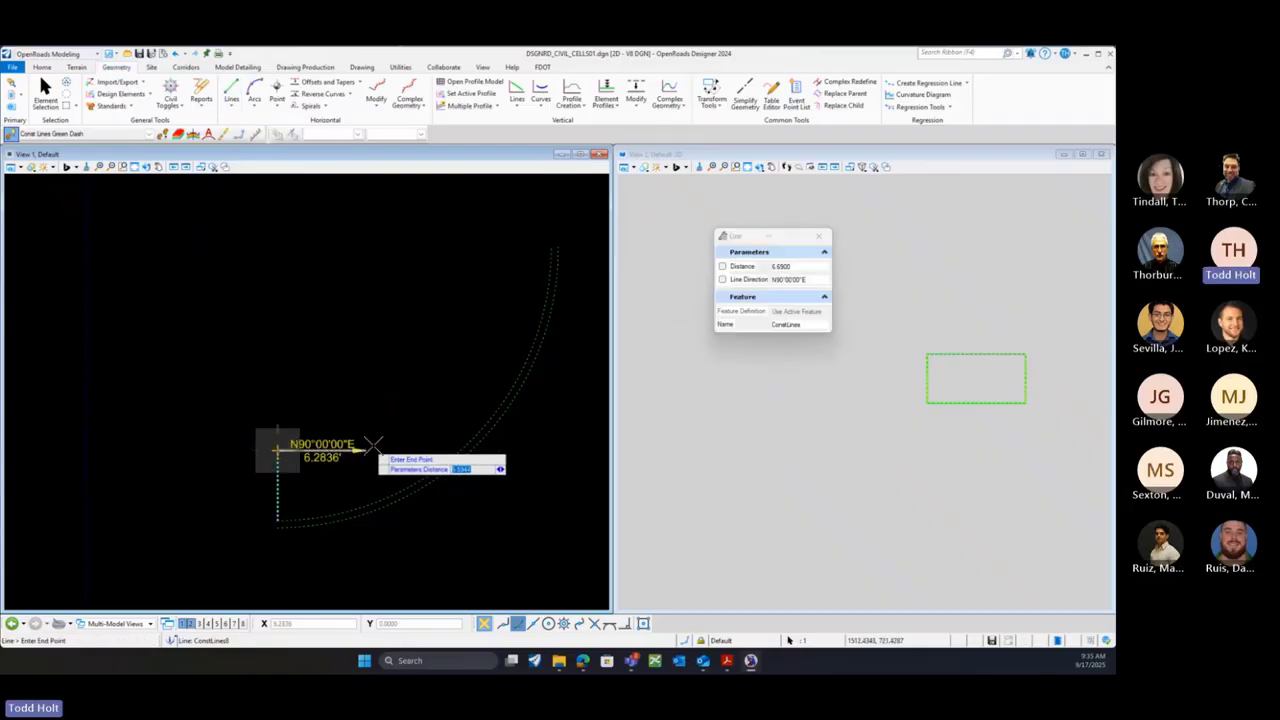
{"action": "left_click", "coordinate": [543, 449]}
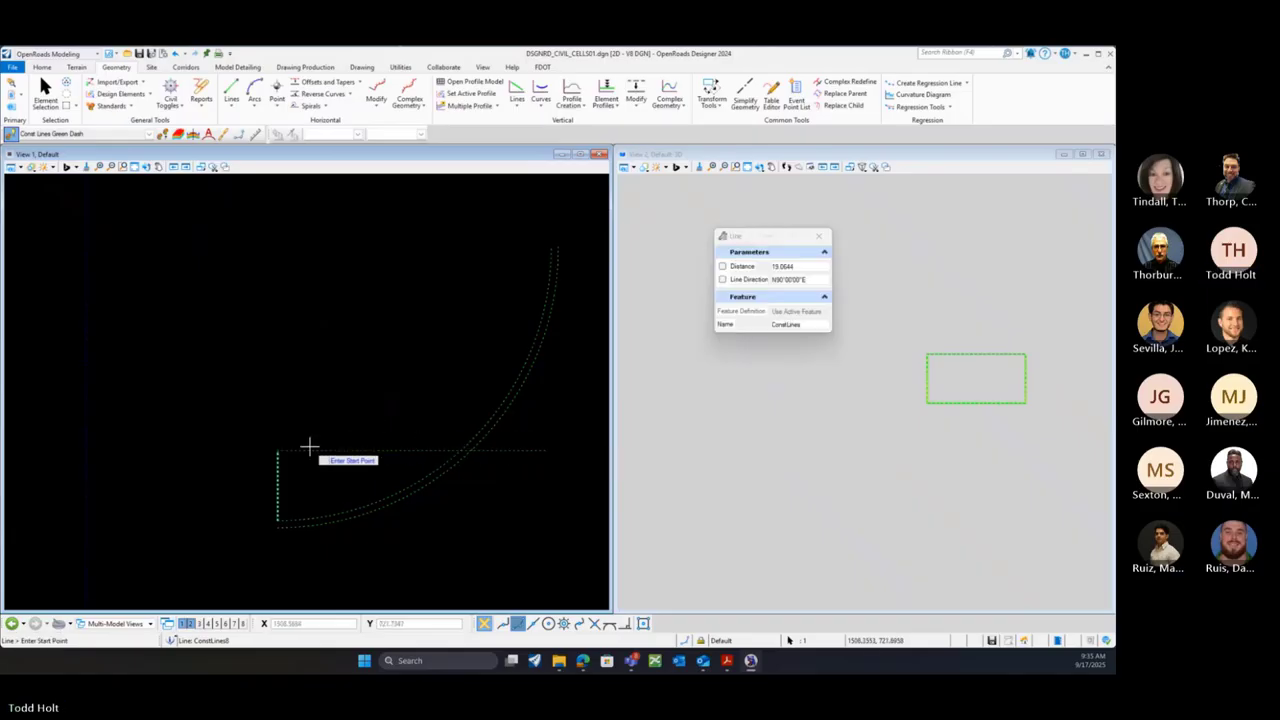
Offset the entire horizontal line 6 ft to the north with Use Spiral Transitions on and no mirror
{"action": "left_click", "coordinate": [358, 82]}
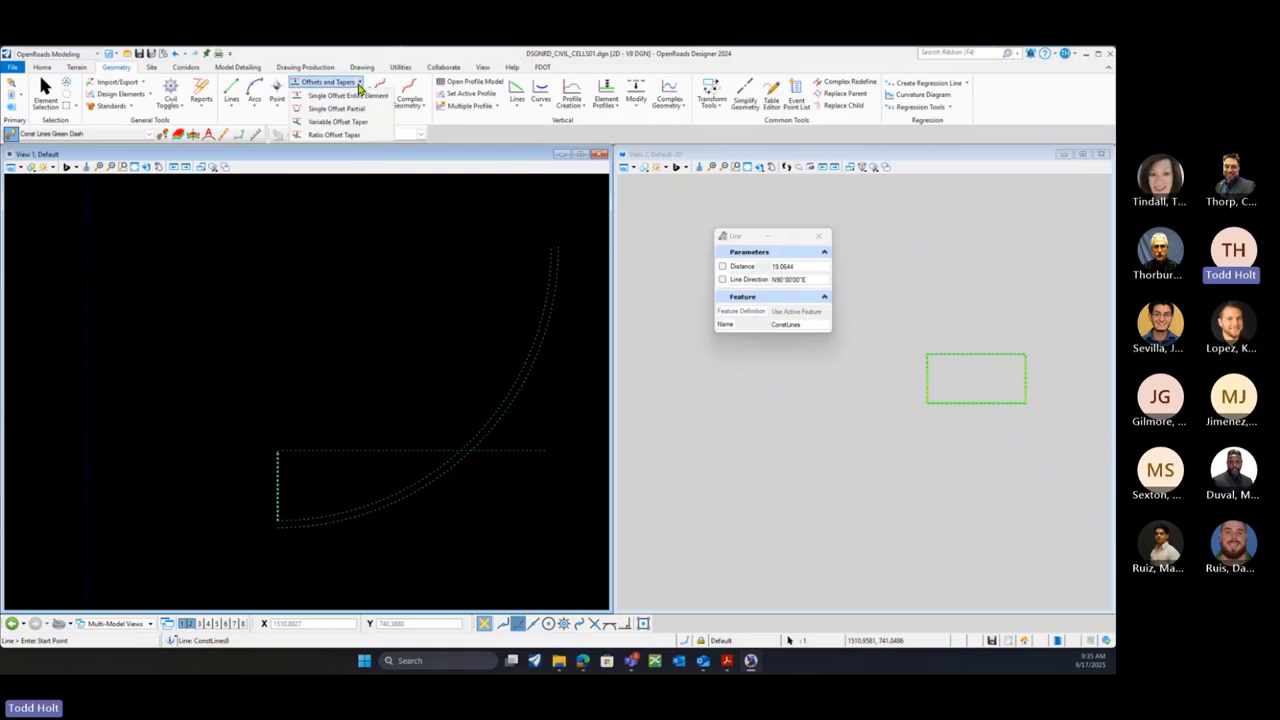
{"action": "left_click", "coordinate": [357, 96]}
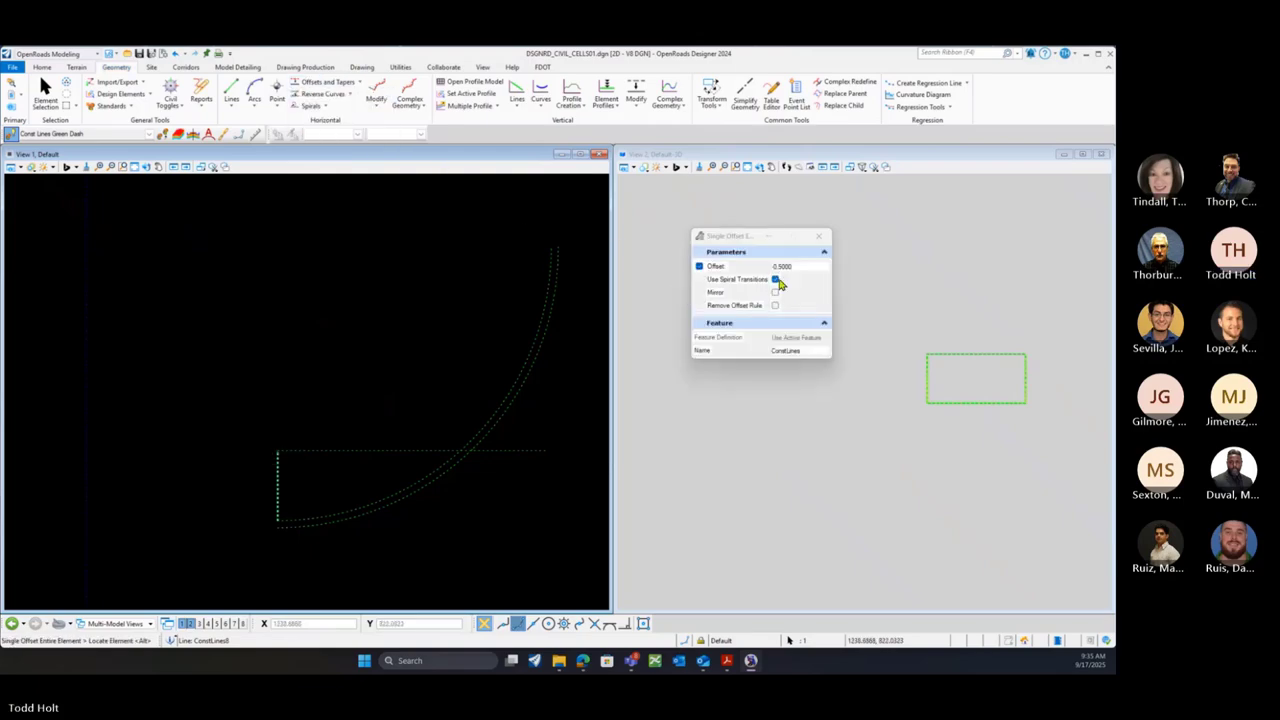
{"action": "left_click", "coordinate": [776, 280]}
{"action": "left_click", "coordinate": [800, 266]}
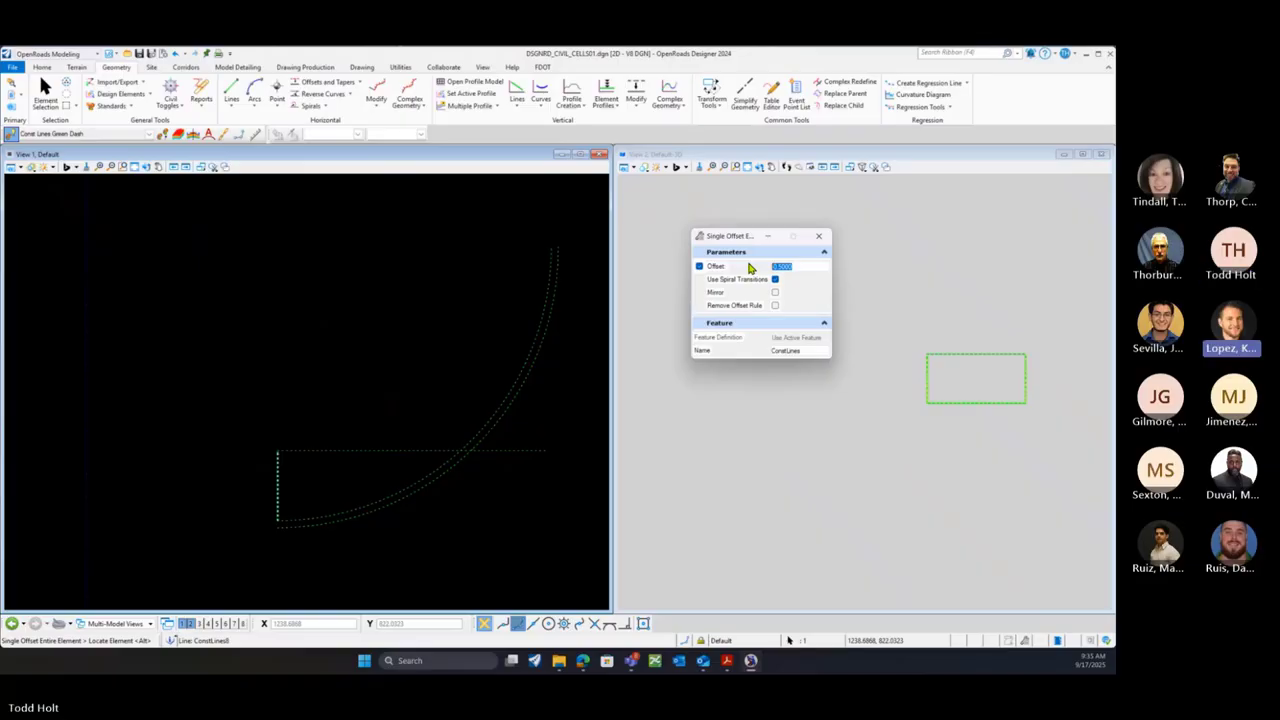
{"action": "type", "text": "6"}
{"action": "key", "text": "Return"}
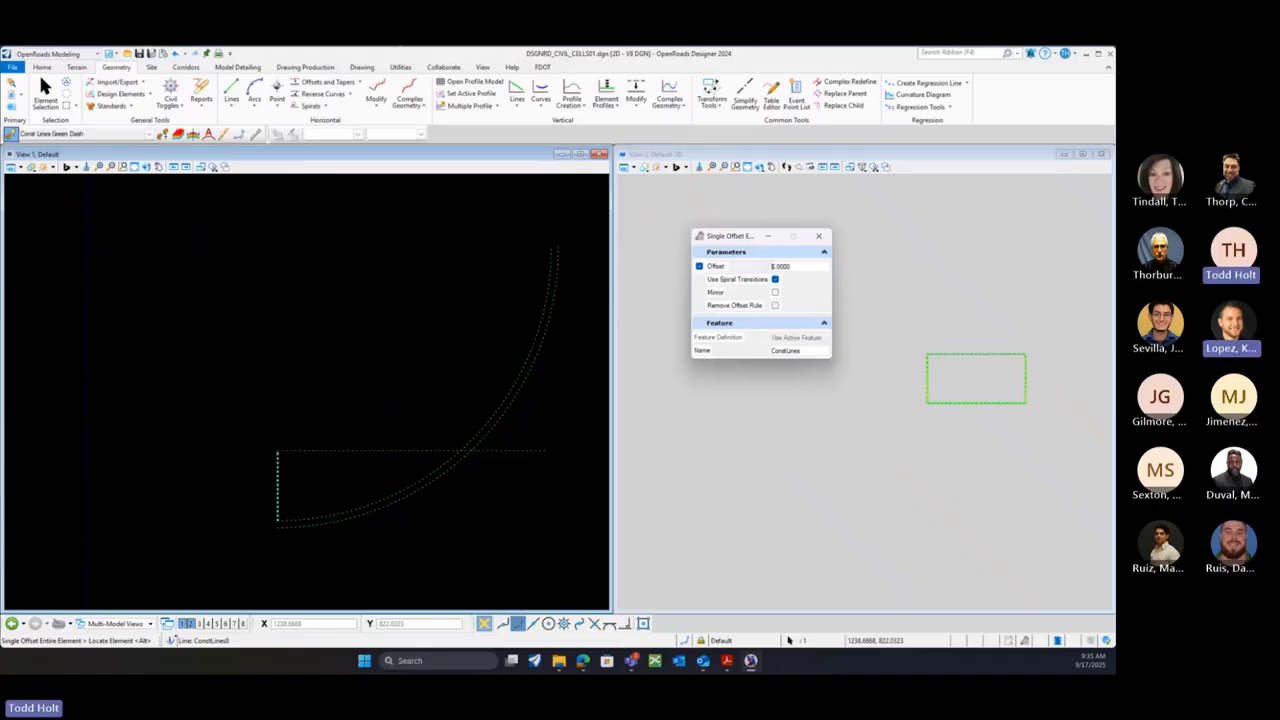
{"action": "left_click", "coordinate": [377, 449]}
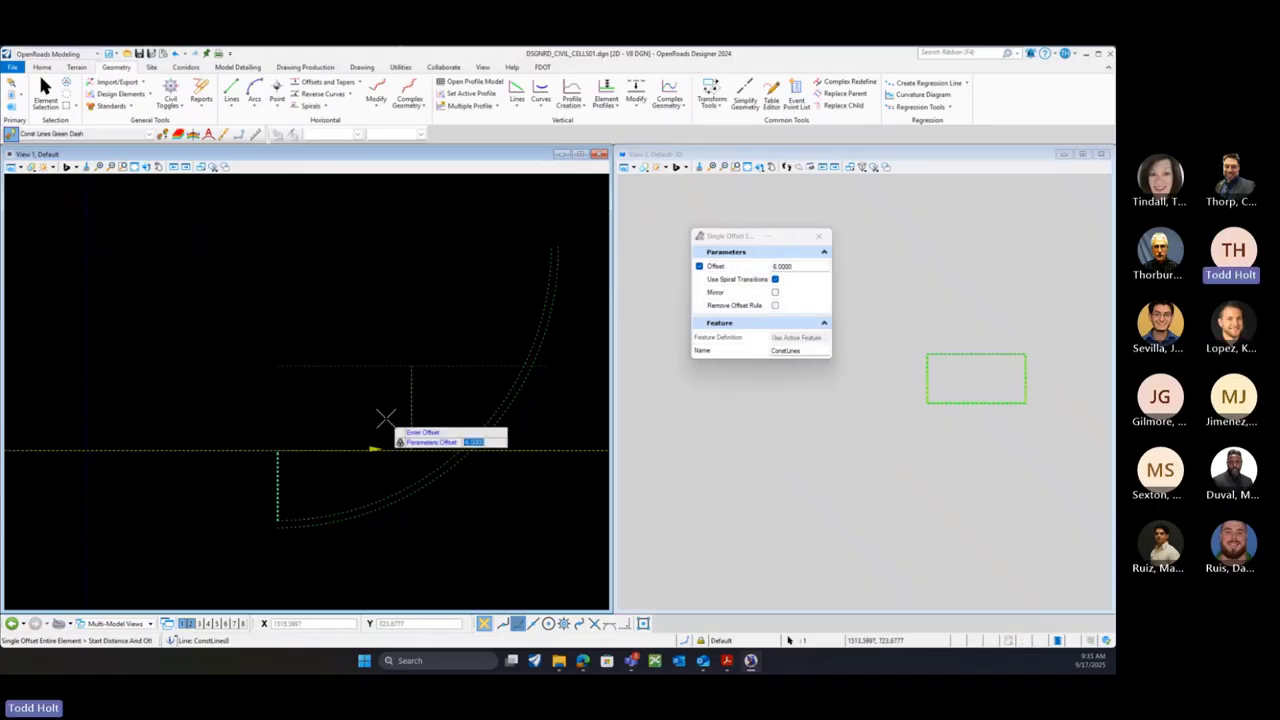
{"action": "left_click", "coordinate": [386, 418]}
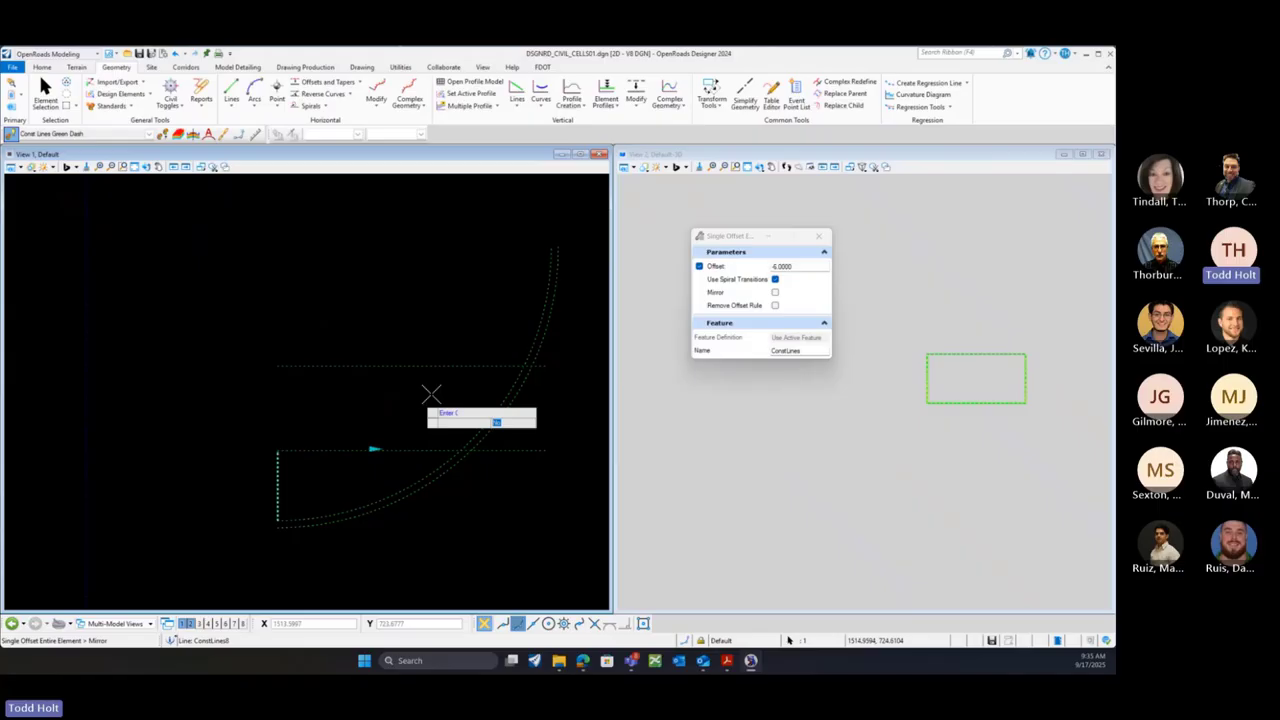
{"action": "left_click", "coordinate": [326, 405]}
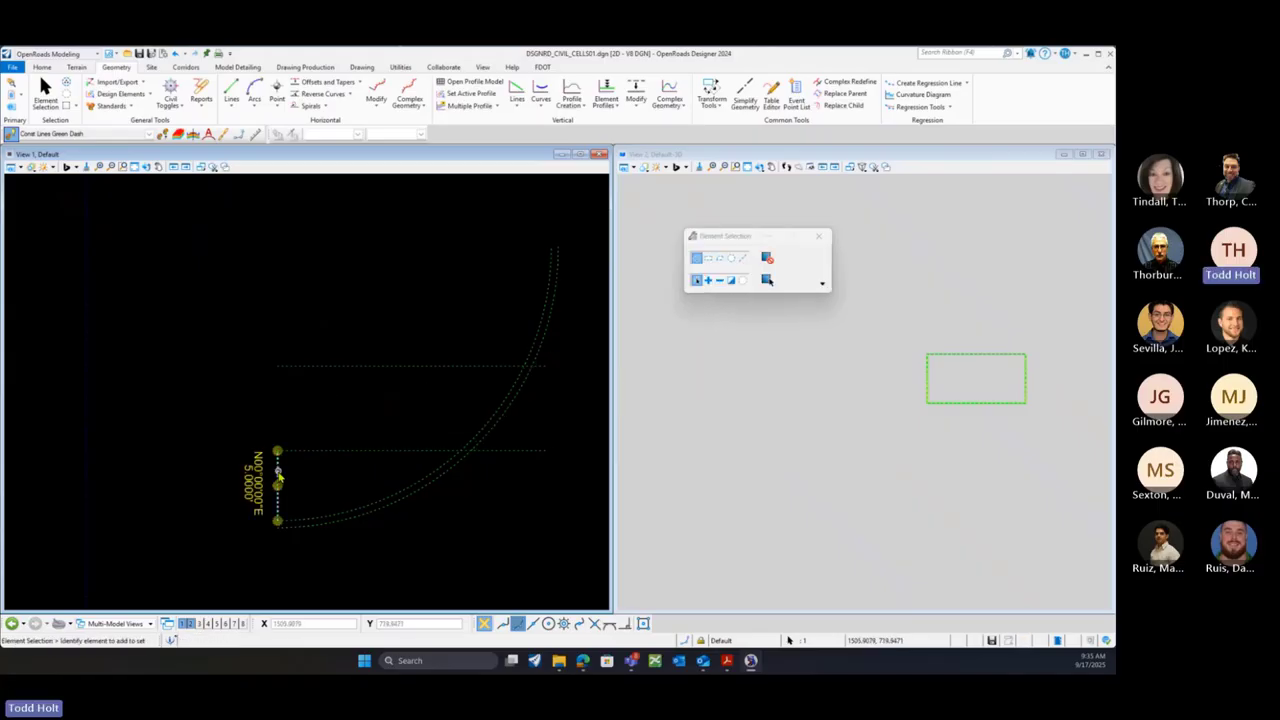
Delete the 5 ft vertical line and inspect the two parallel horizontal lines, leaving nothing selected
{"action": "mouse_move", "coordinate": [280, 476]}
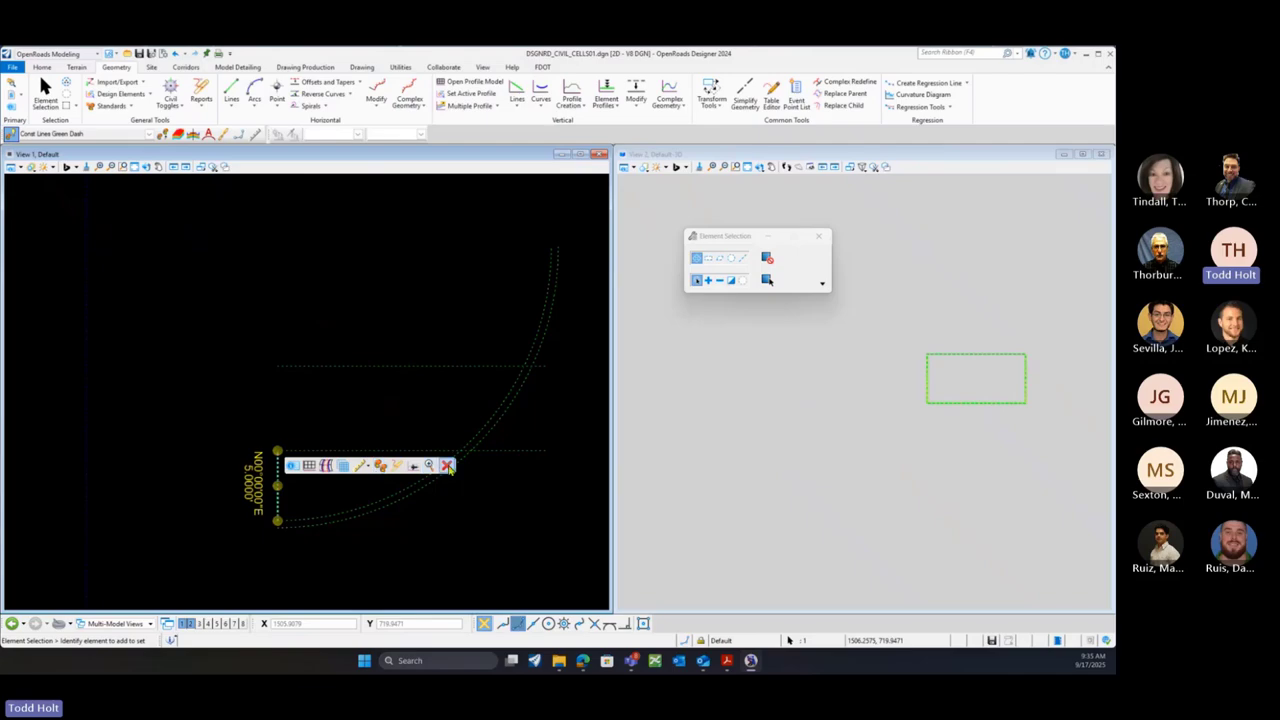
{"action": "left_click", "coordinate": [448, 466]}
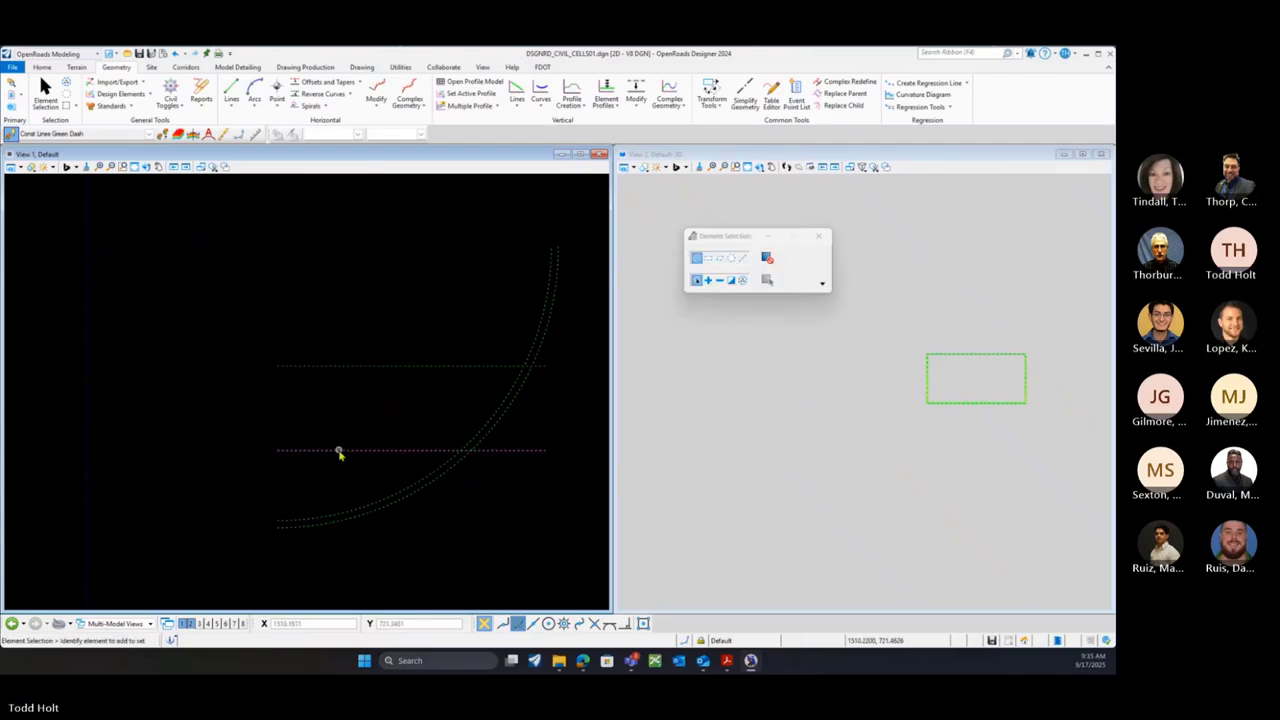
{"action": "left_click", "coordinate": [338, 452]}
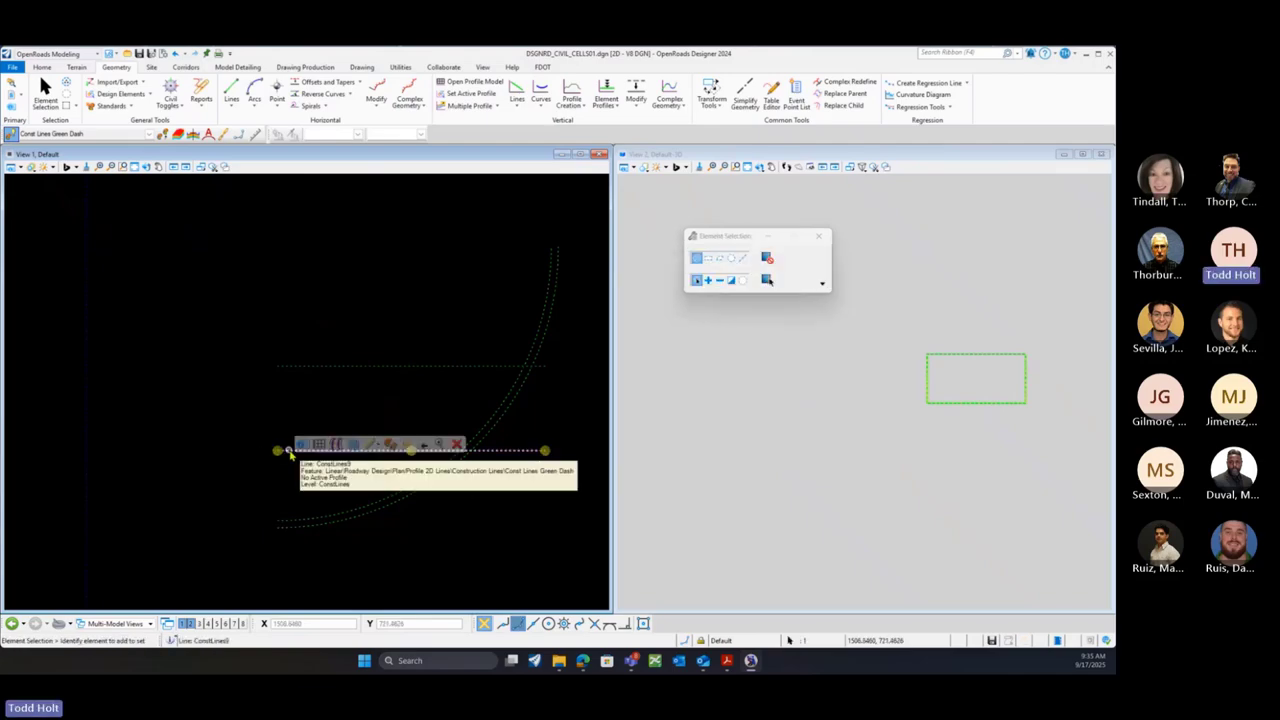
{"action": "left_click", "coordinate": [316, 367]}
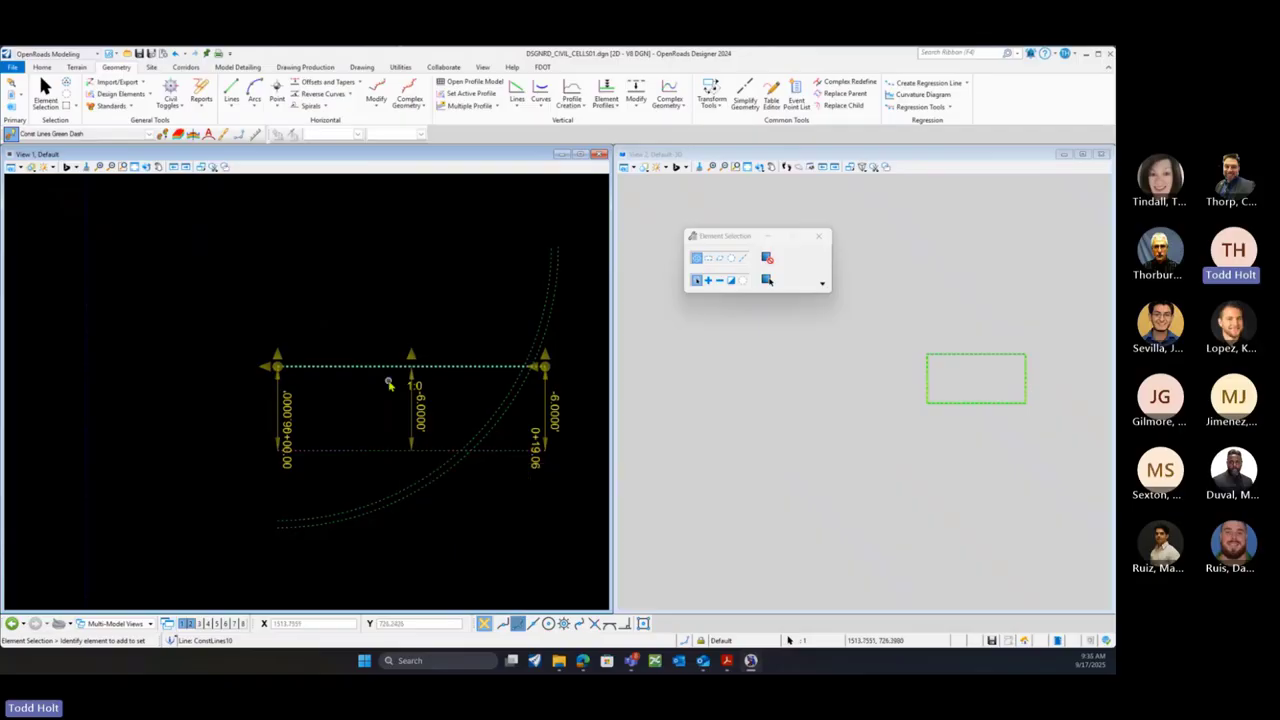
{"action": "left_click", "coordinate": [398, 334]}
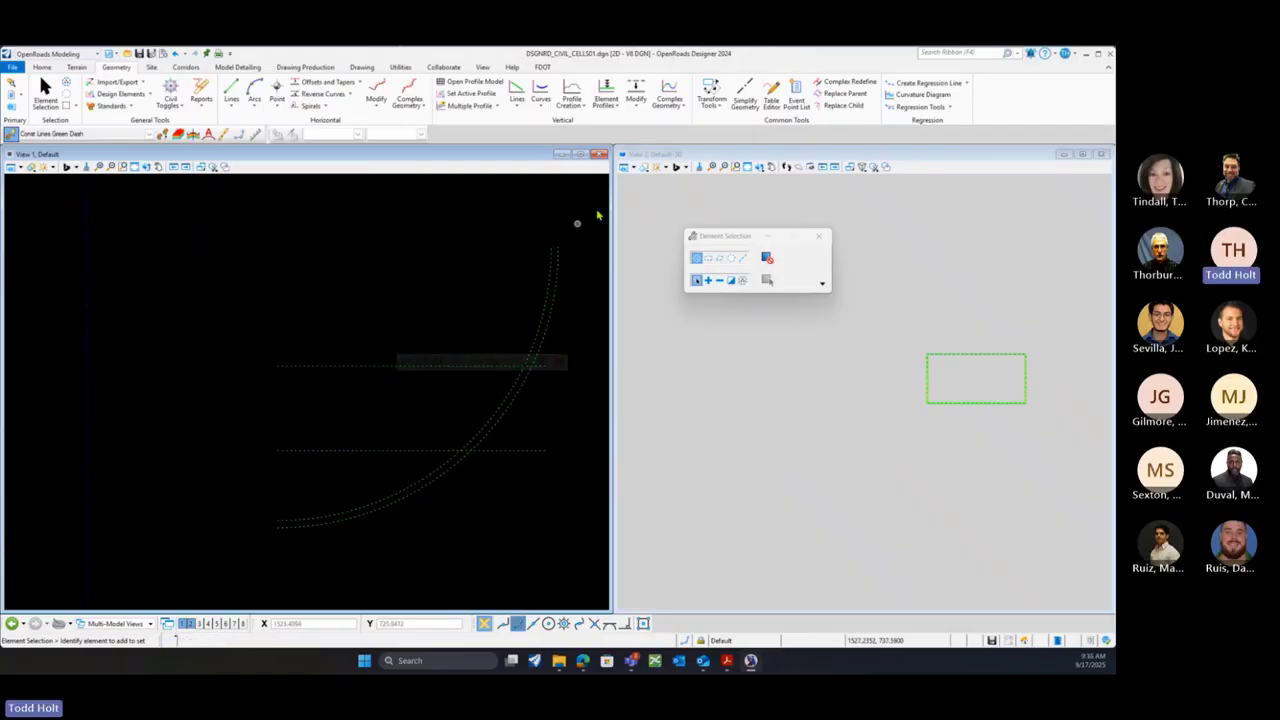
Simplify the geometry of the upper offset line, and select each horizontal line in turn to check its length and direction
{"action": "left_click", "coordinate": [745, 95]}
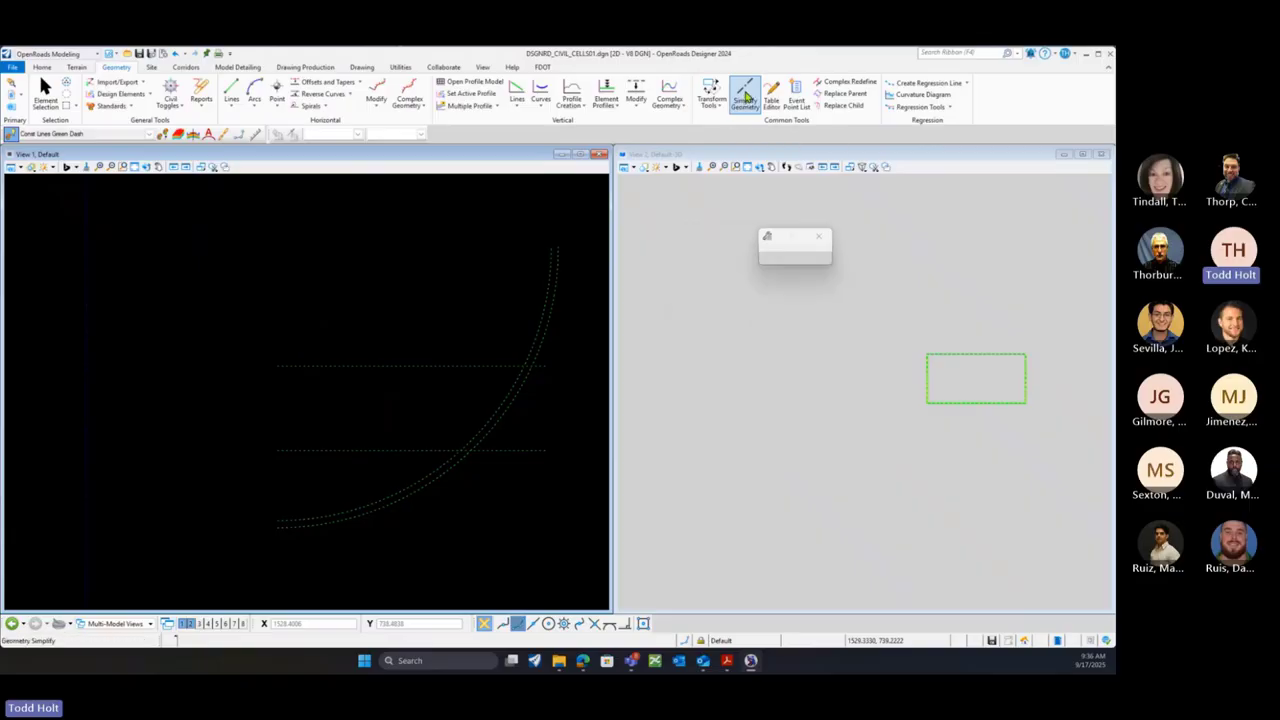
{"action": "left_click", "coordinate": [475, 366]}
{"action": "left_click", "coordinate": [473, 350]}
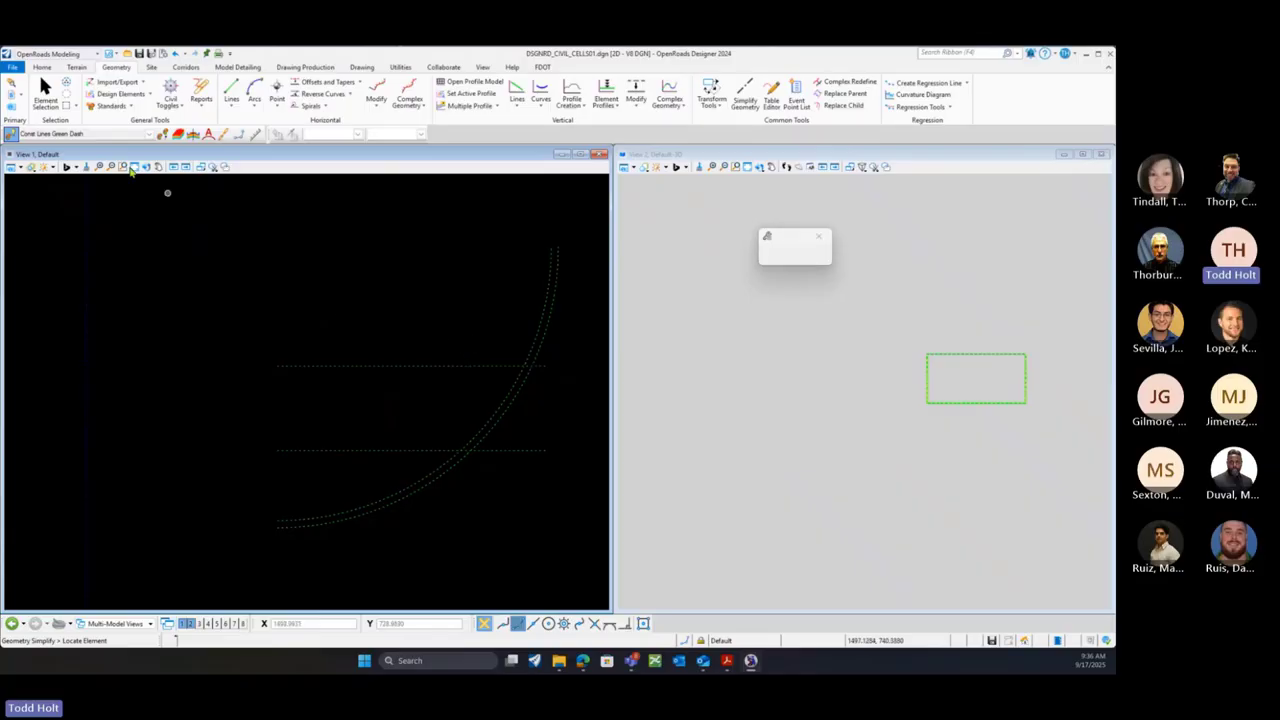
{"action": "left_click", "coordinate": [46, 97]}
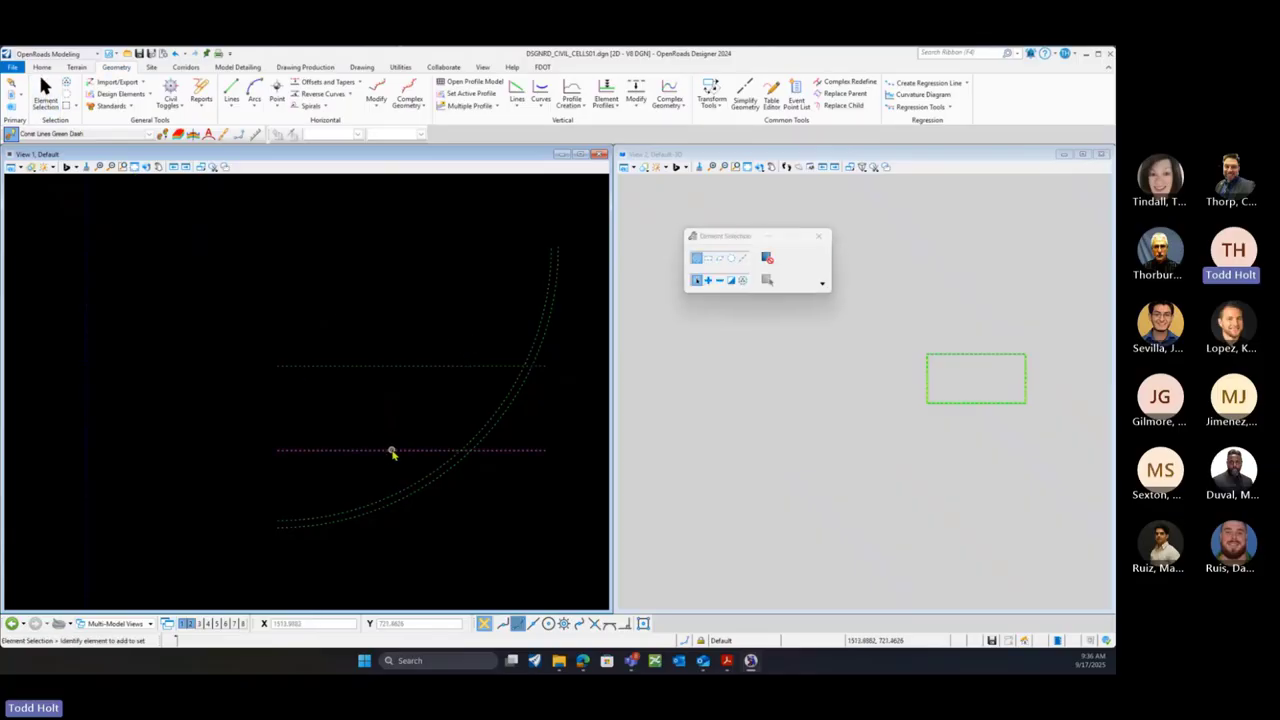
{"action": "left_click", "coordinate": [392, 452]}
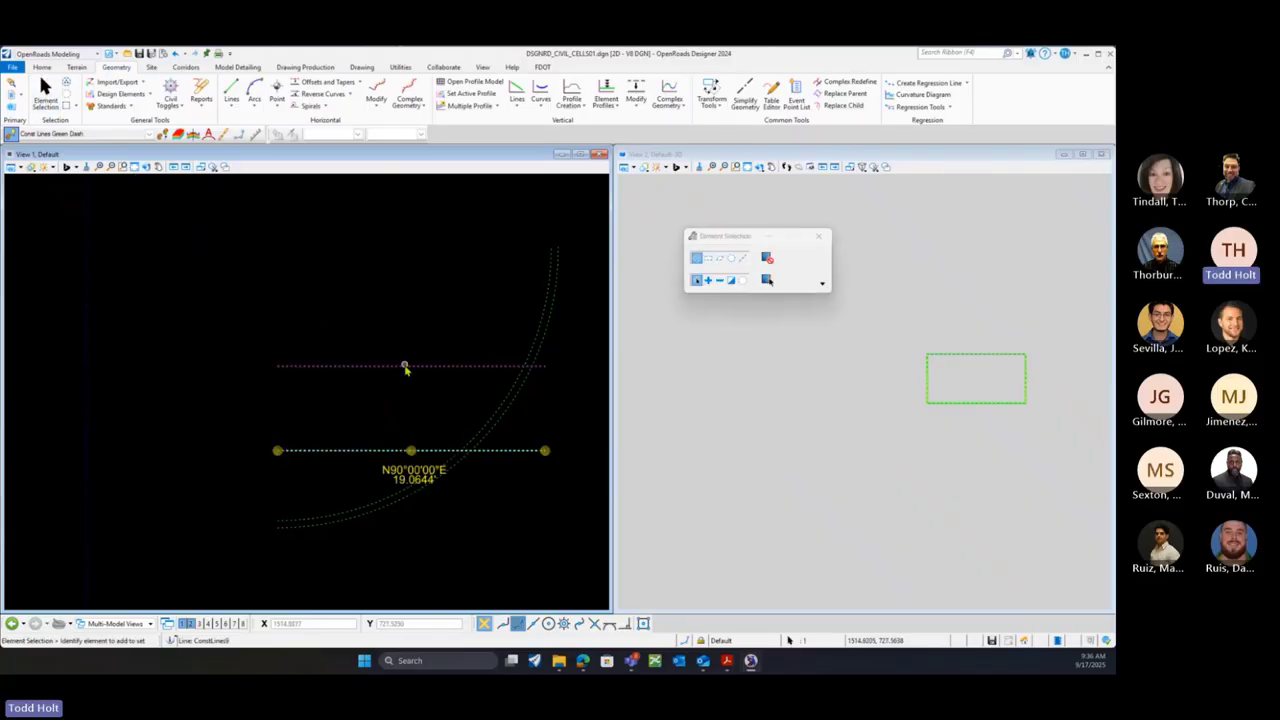
{"action": "left_click", "coordinate": [406, 367]}
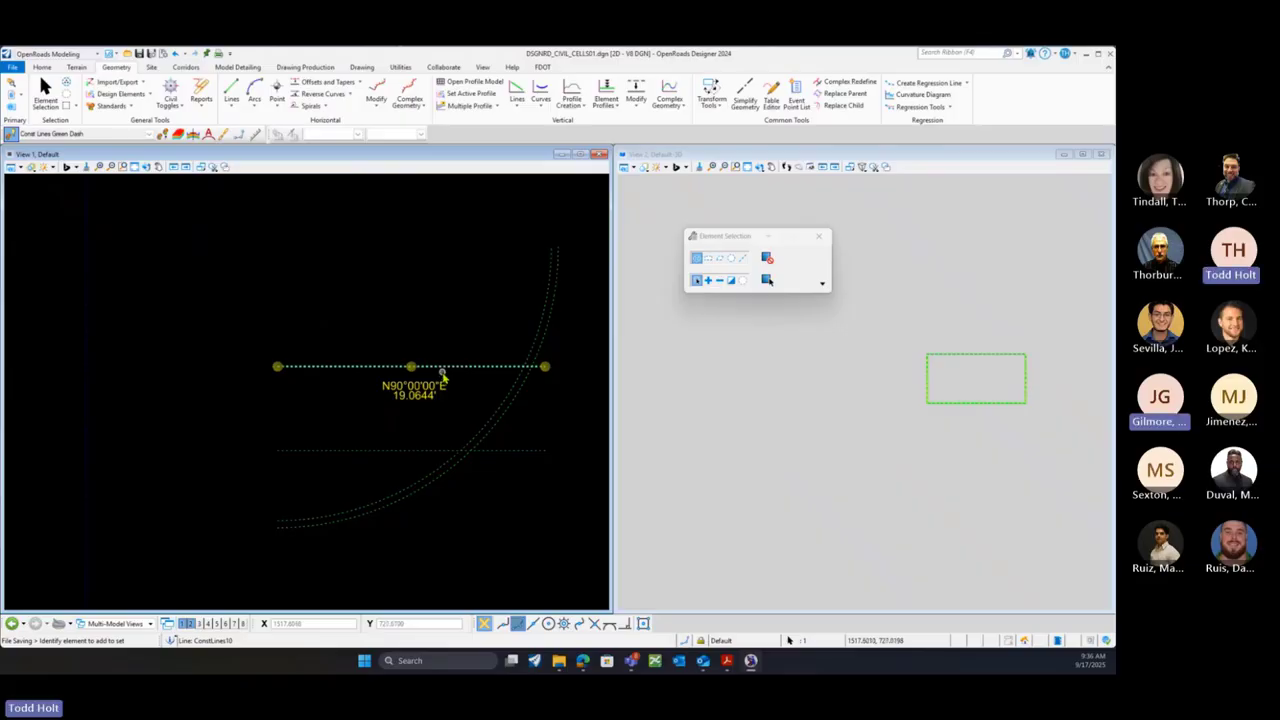
{"action": "scroll", "coordinate": [155, 373], "scroll_direction": "down", "scroll_amount": 1}
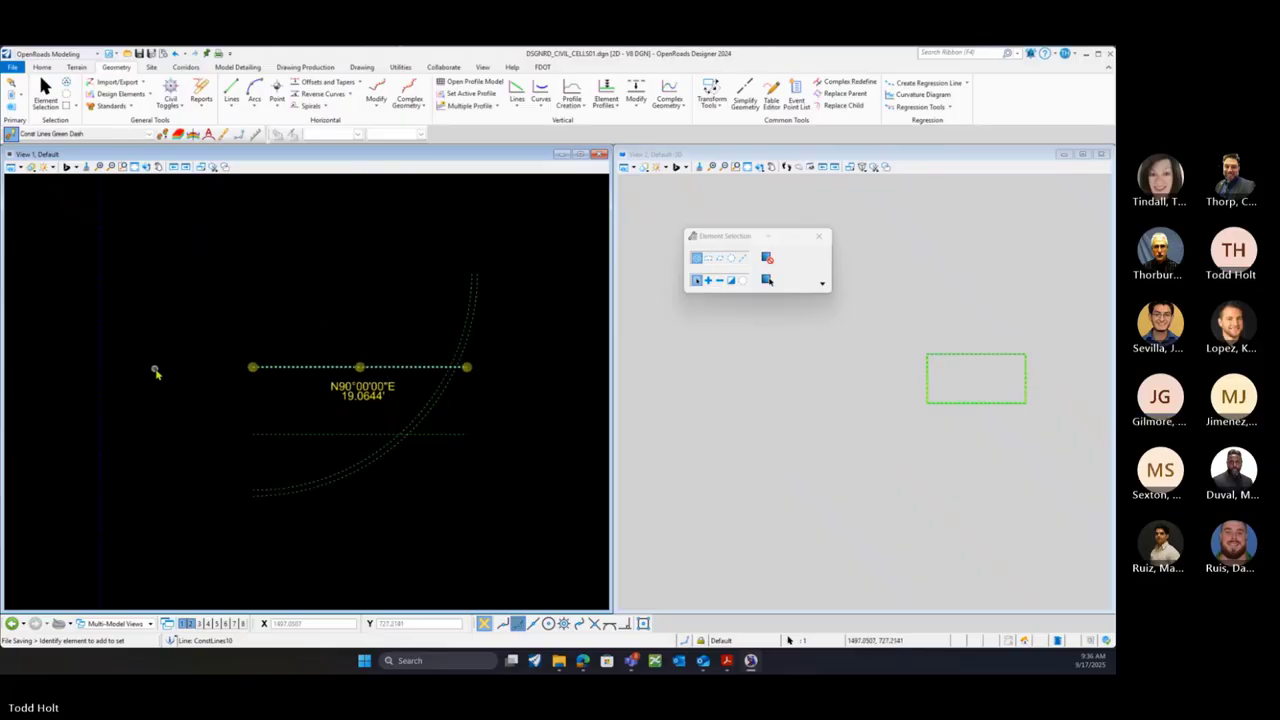
{"action": "left_click", "coordinate": [480, 410]}
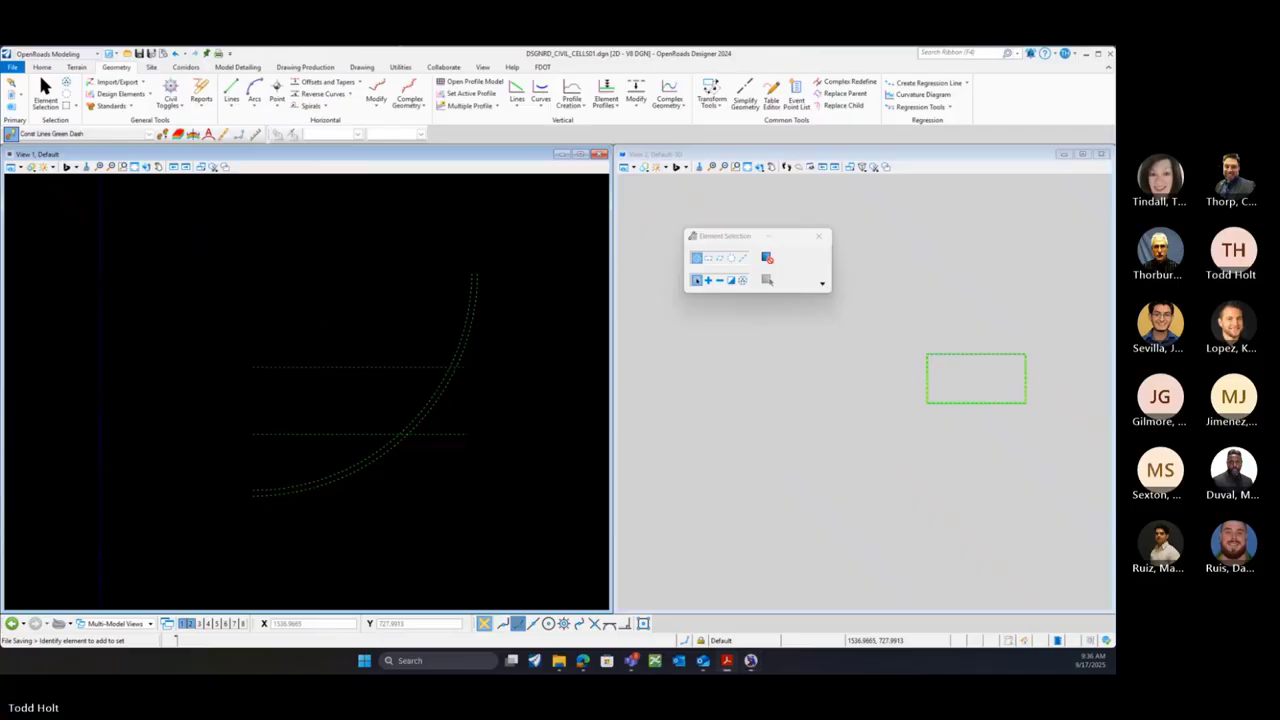
Review the CR-D to CR-G curb ramp sheet in Adobe Acrobat, and return to OpenRoads Designer to inspect the vertical blue construction line
{"action": "left_click_drag", "start_coordinate": [1114, 182], "coordinate": [640, 216]}
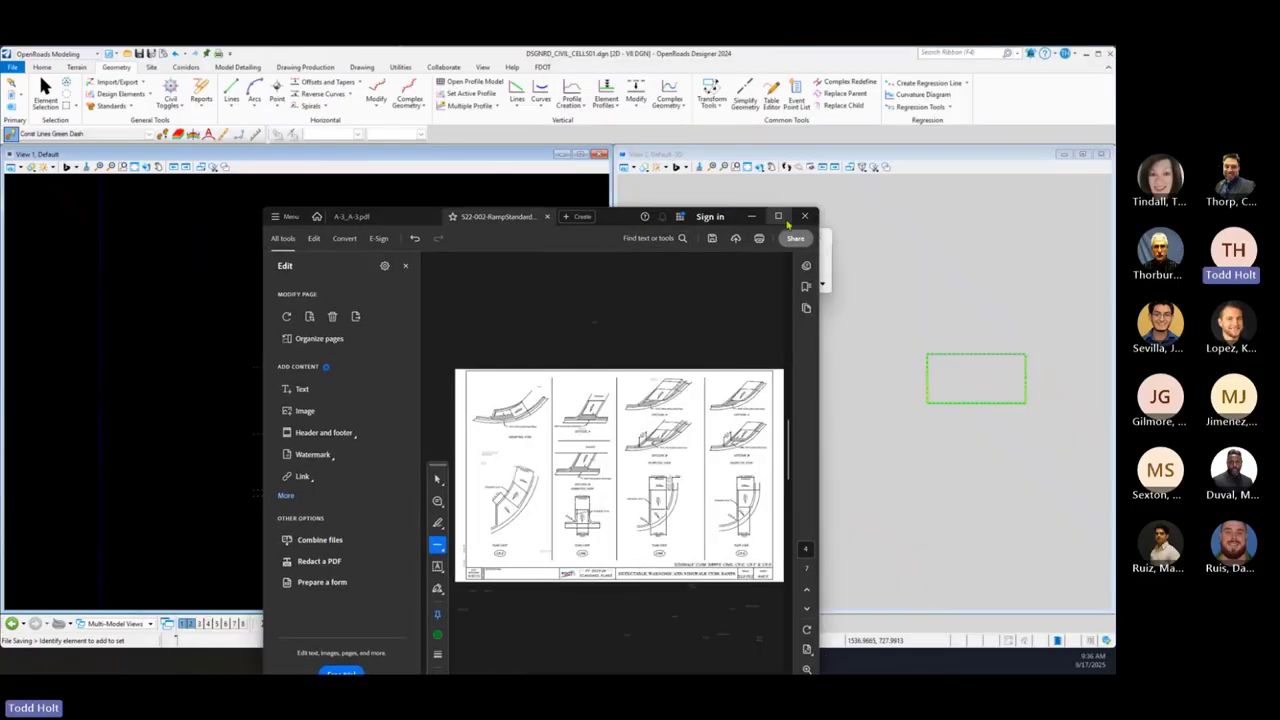
{"action": "left_click", "coordinate": [778, 217]}
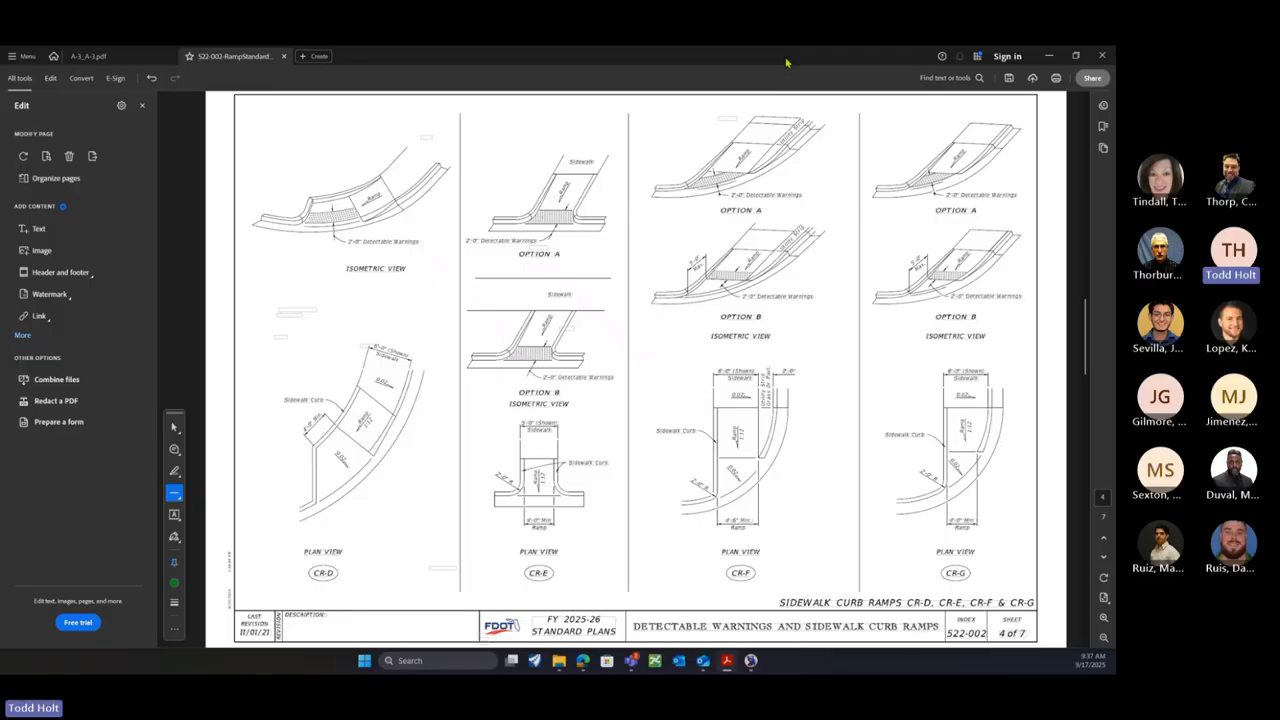
{"action": "left_click_drag", "start_coordinate": [787, 63], "coordinate": [1115, 430]}
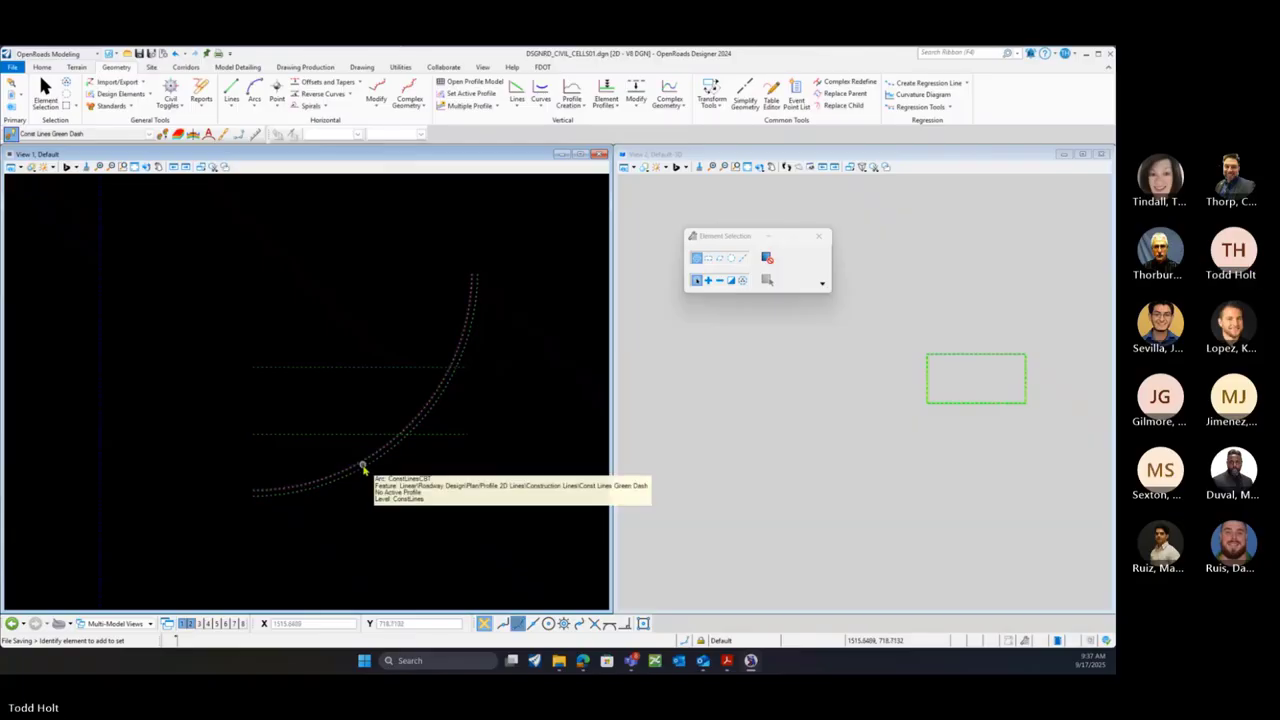
{"action": "left_click", "coordinate": [102, 428]}
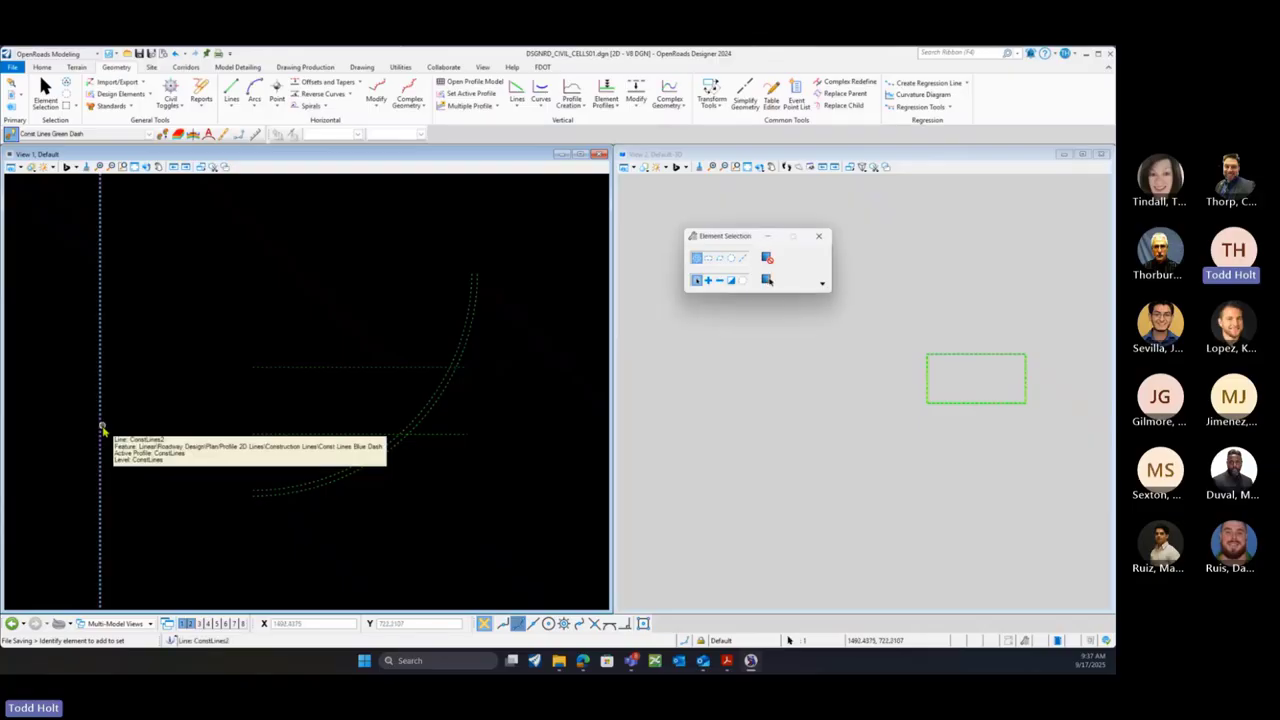
{"action": "left_click", "coordinate": [405, 462]}
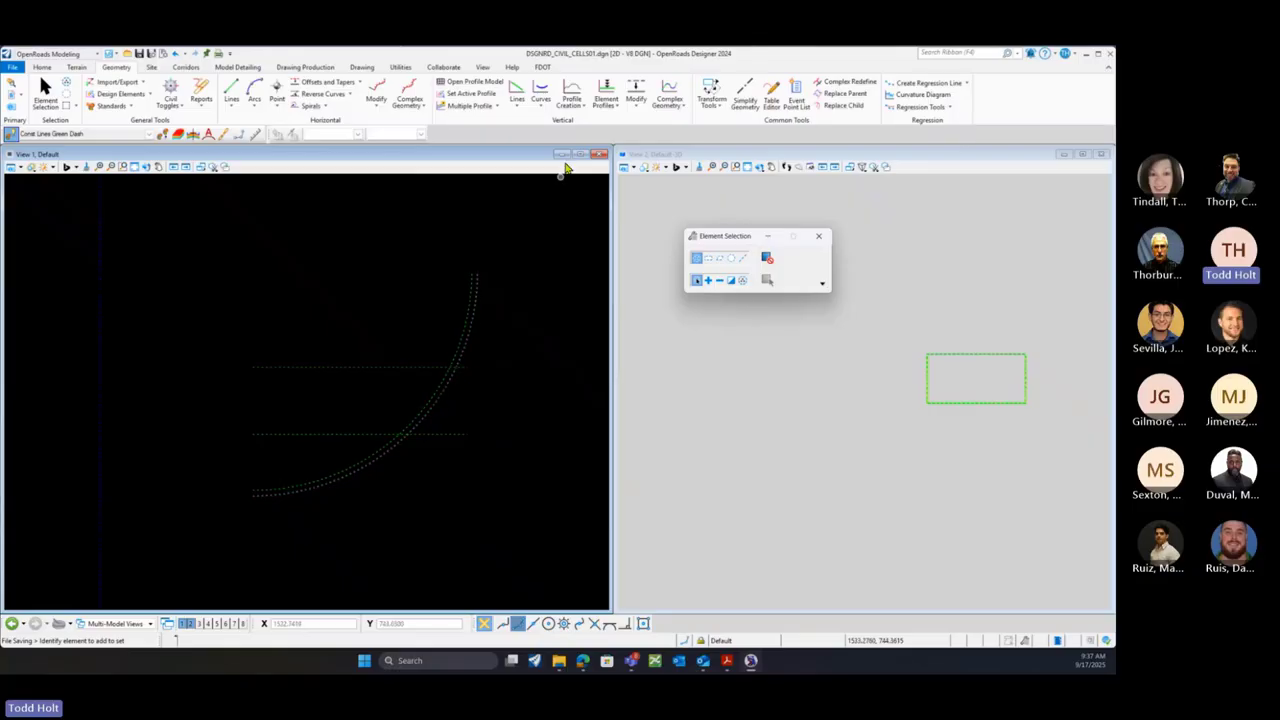
Give the outer curb arc a constant elevation profile at 105
{"action": "left_click", "coordinate": [612, 108]}
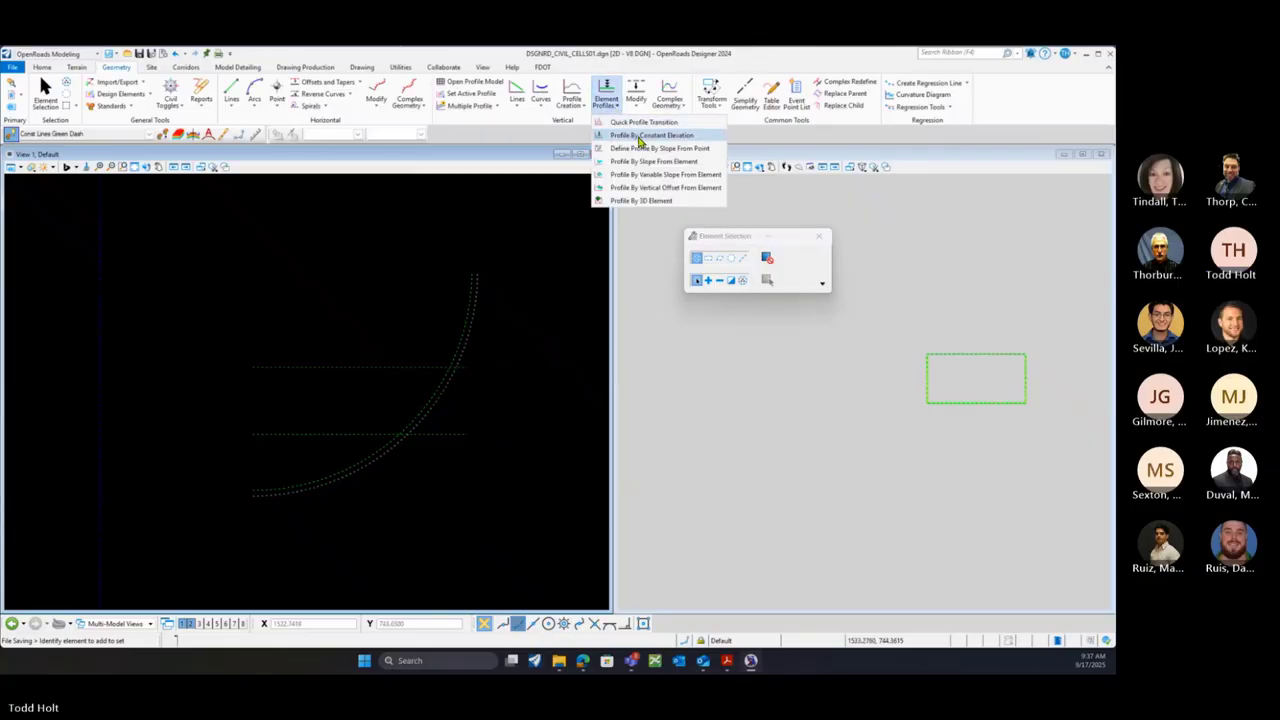
{"action": "left_click", "coordinate": [640, 136]}
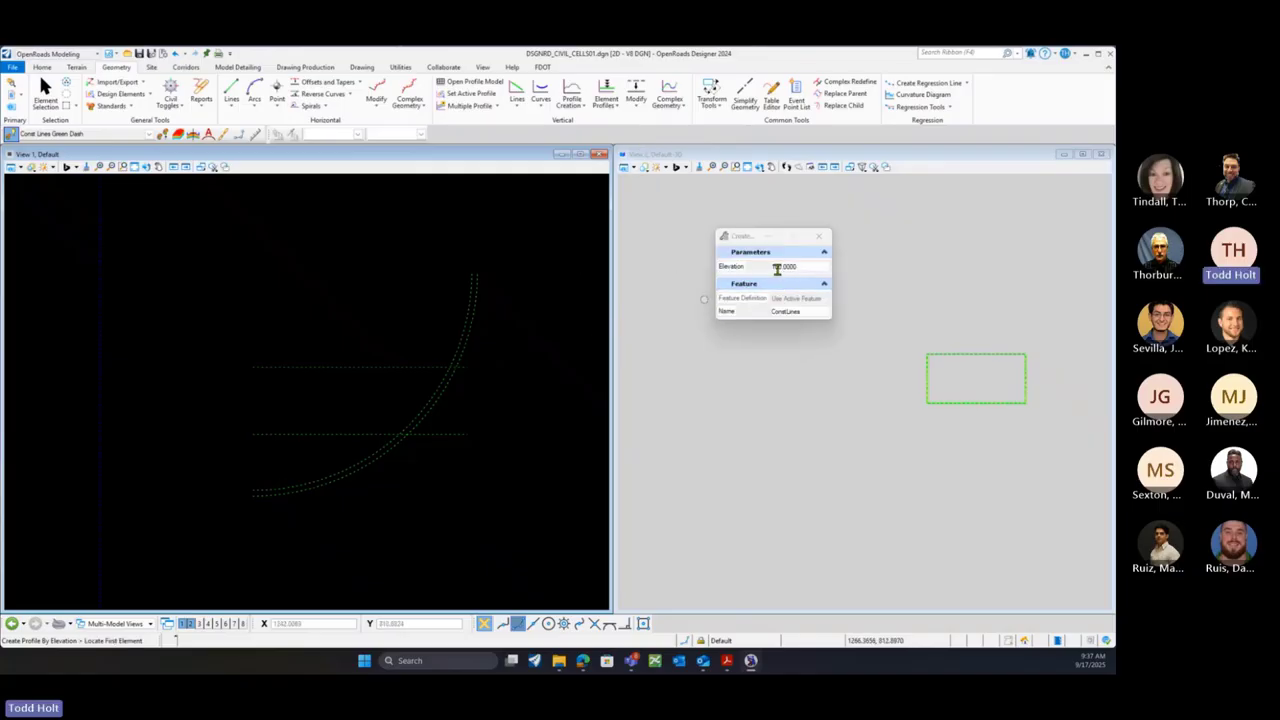
{"action": "left_click_drag", "start_coordinate": [800, 266], "coordinate": [757, 277]}
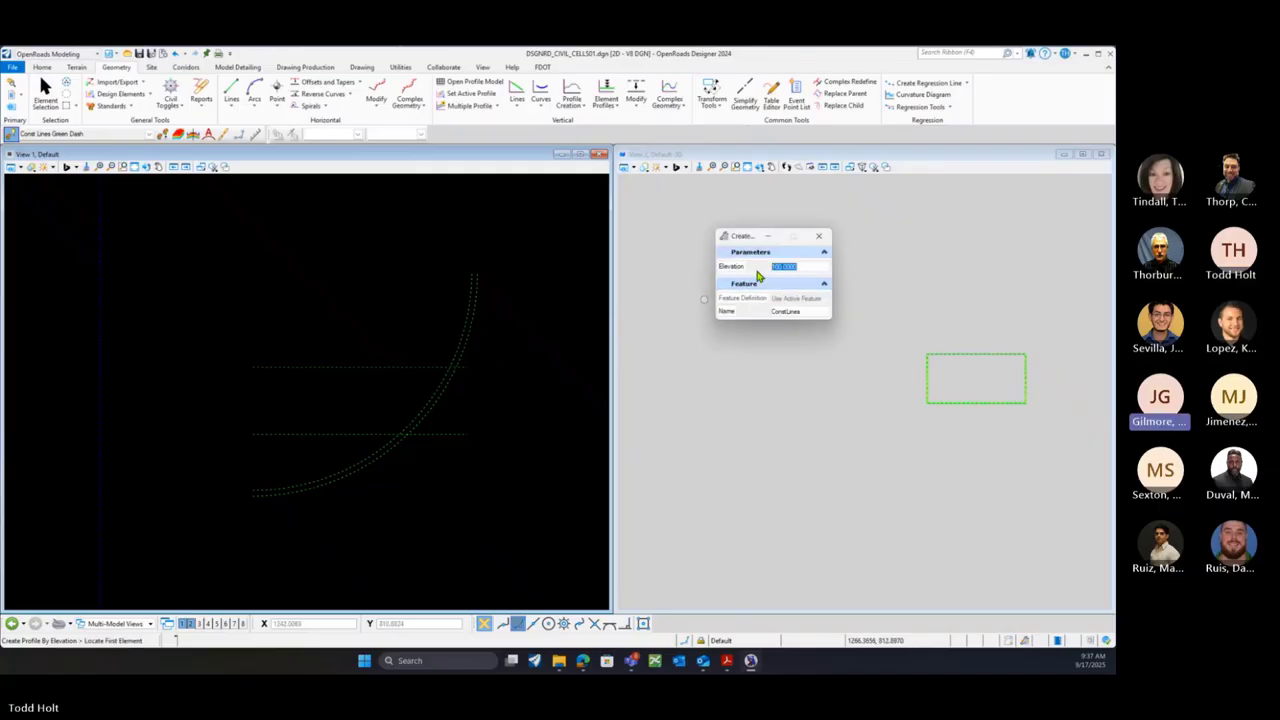
{"action": "type", "text": "10"}
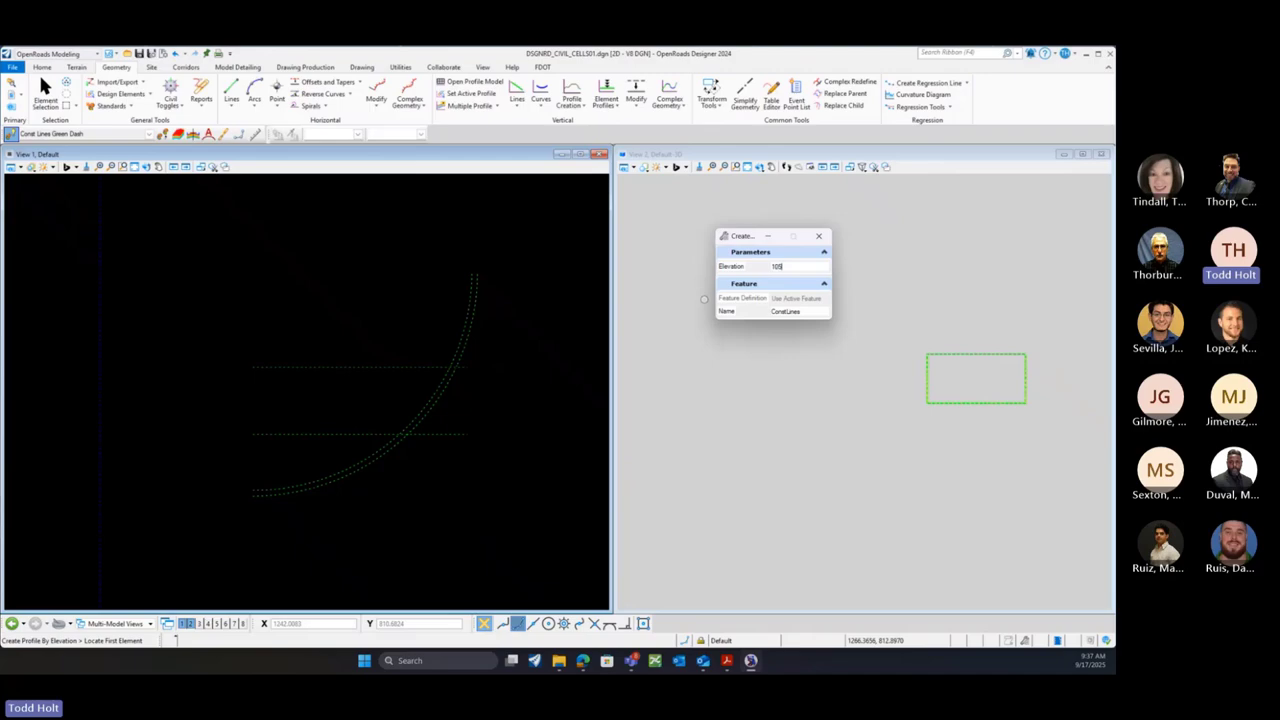
{"action": "type", "text": "5"}
{"action": "key", "text": "Return"}
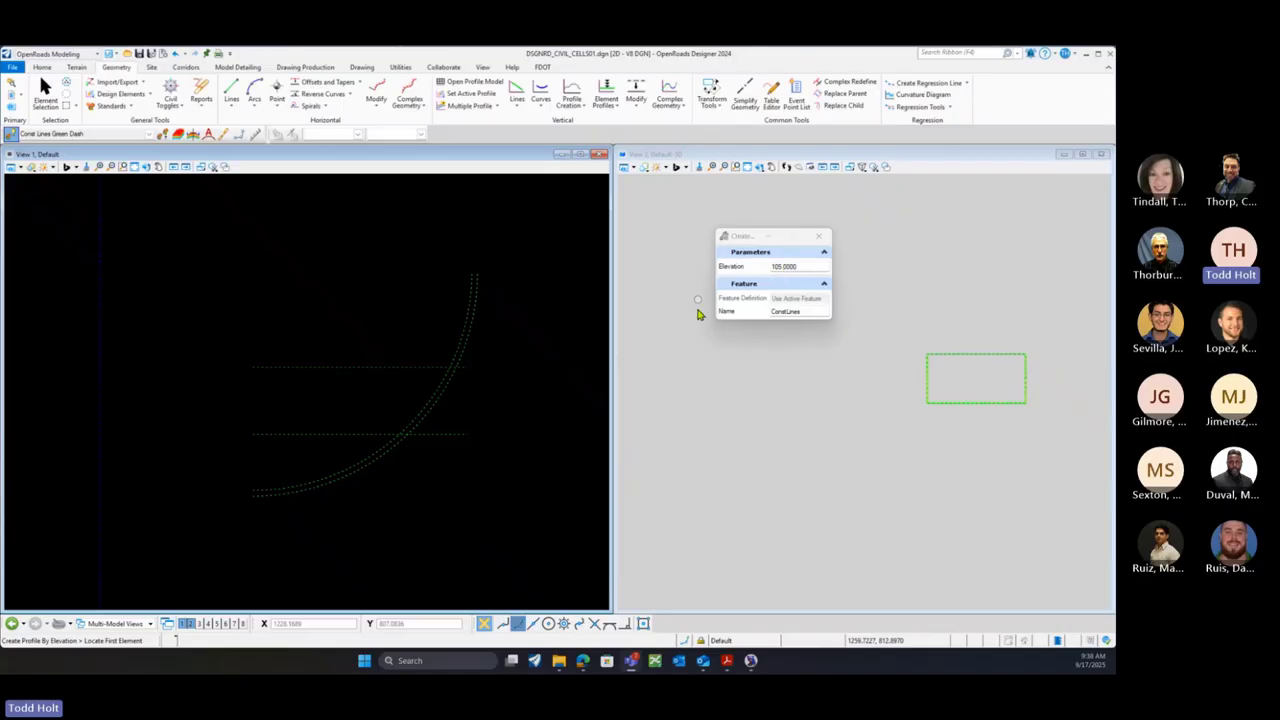
{"action": "left_click", "coordinate": [435, 405]}
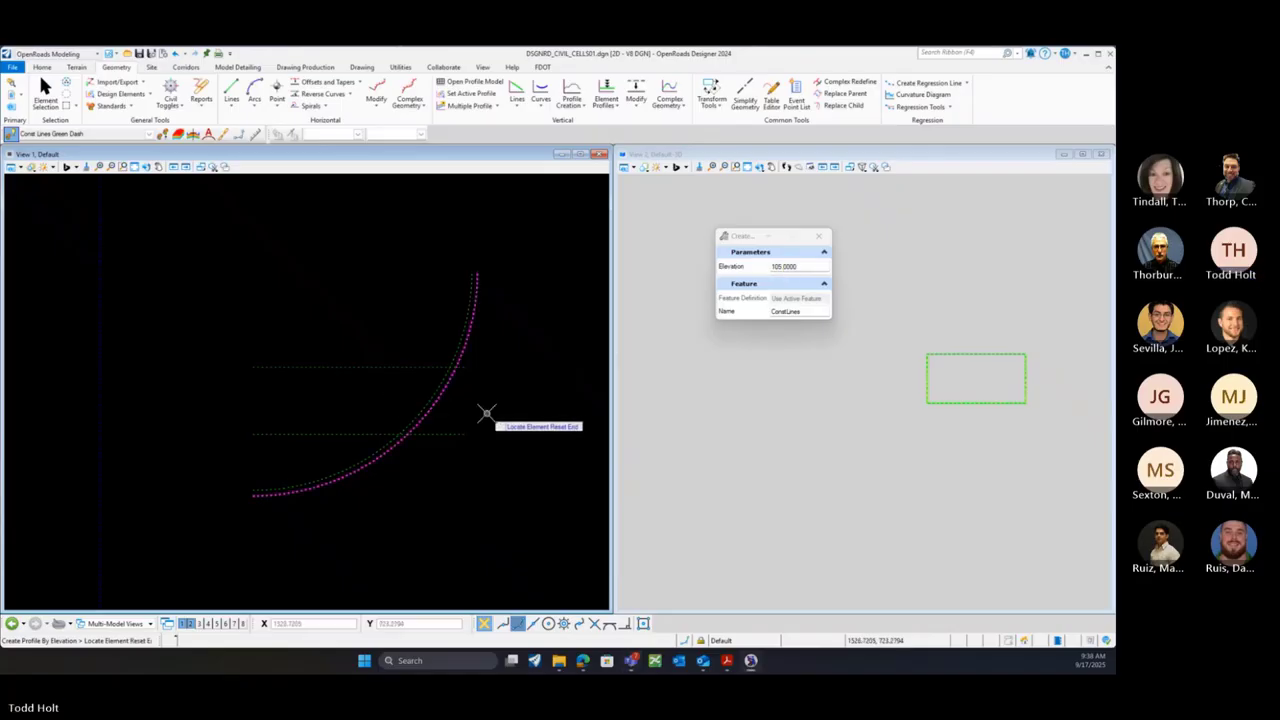
{"action": "left_click", "coordinate": [486, 413]}
{"action": "left_click", "coordinate": [486, 413]}
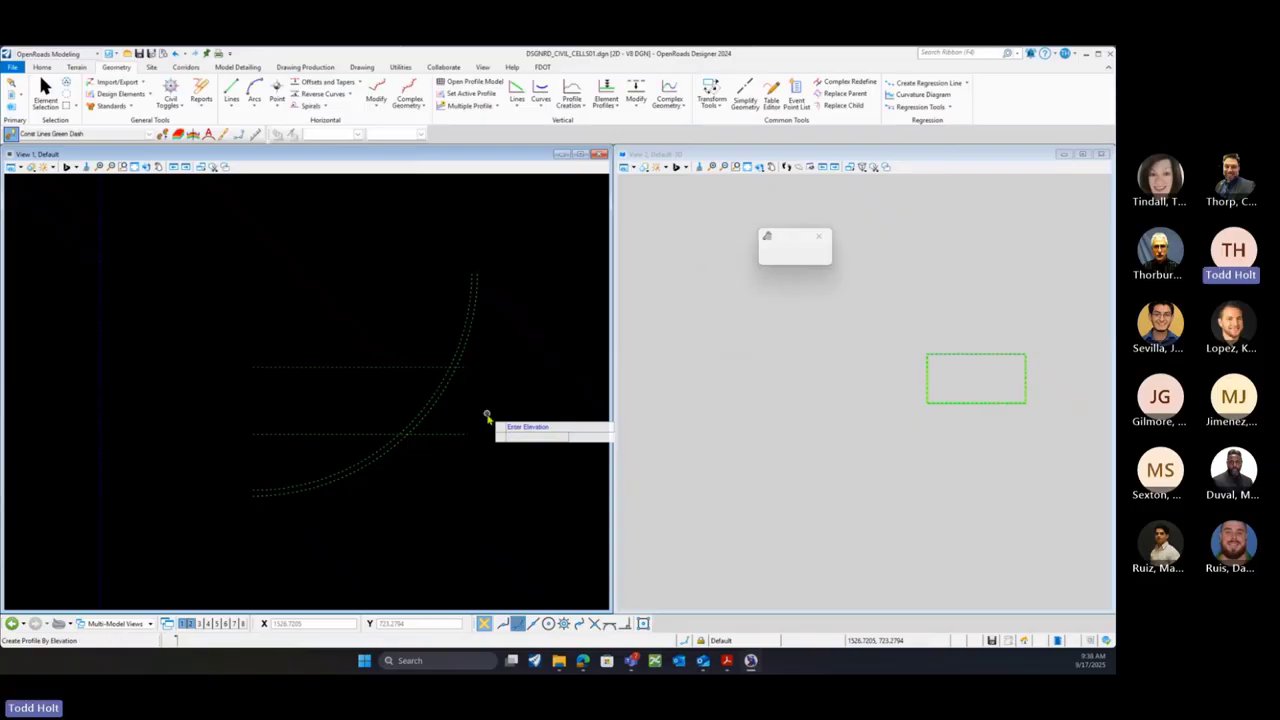
{"action": "scroll", "coordinate": [978, 355], "scroll_direction": "up", "scroll_amount": 4}
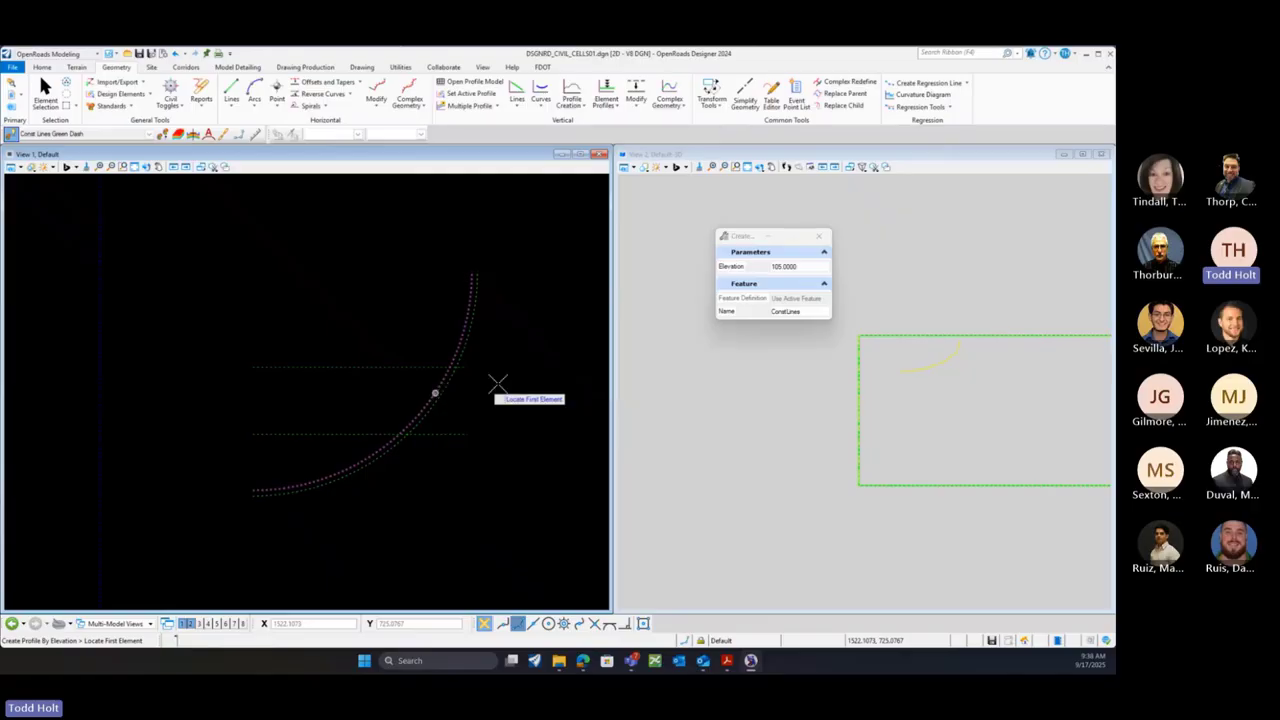
Give the inner curb arc a constant elevation profile at 105.5, and close the profile tool's settings
{"action": "left_click", "coordinate": [760, 268]}
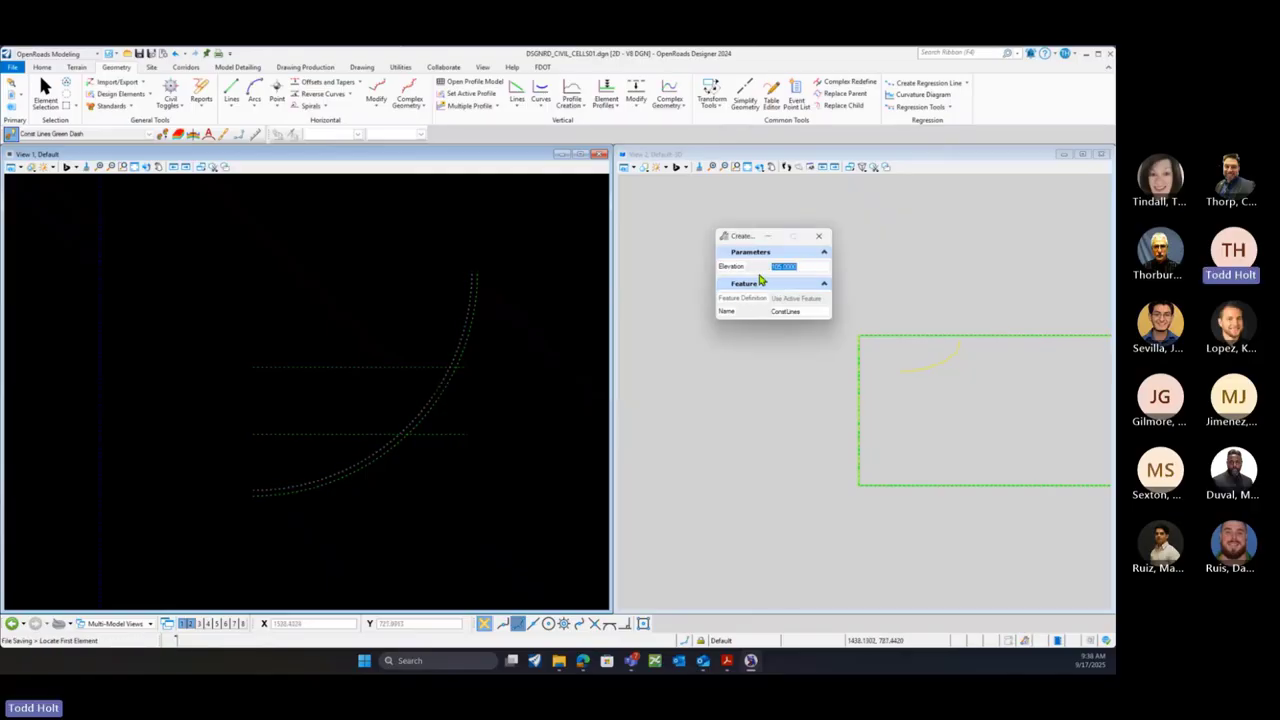
{"action": "type", "text": "10"}
{"action": "left_click", "coordinate": [432, 395]}
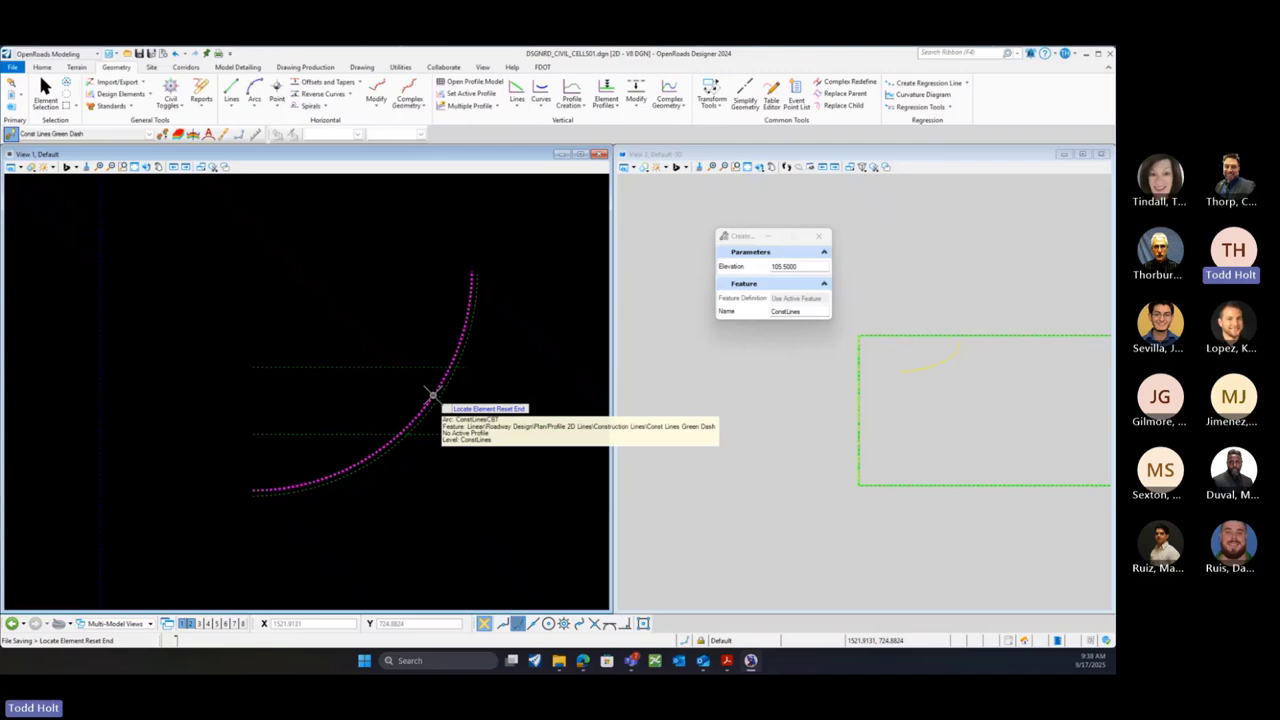
{"action": "left_click", "coordinate": [466, 397]}
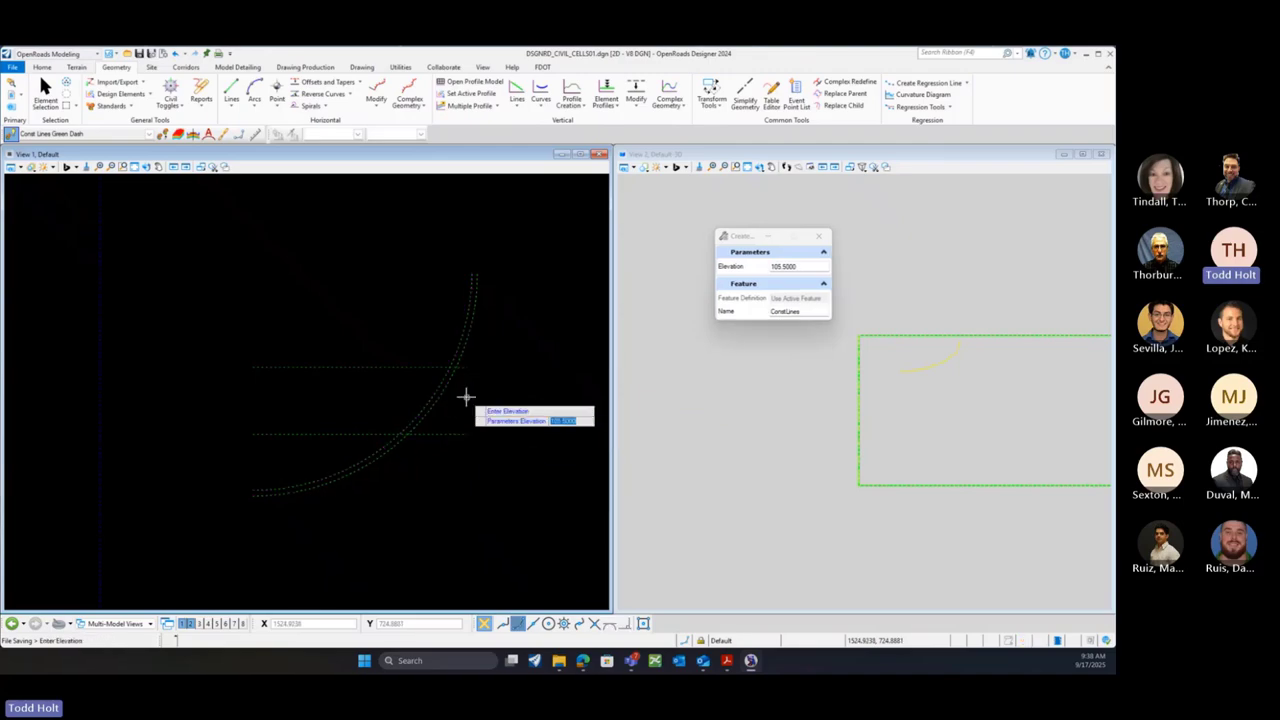
{"action": "left_click", "coordinate": [466, 397]}
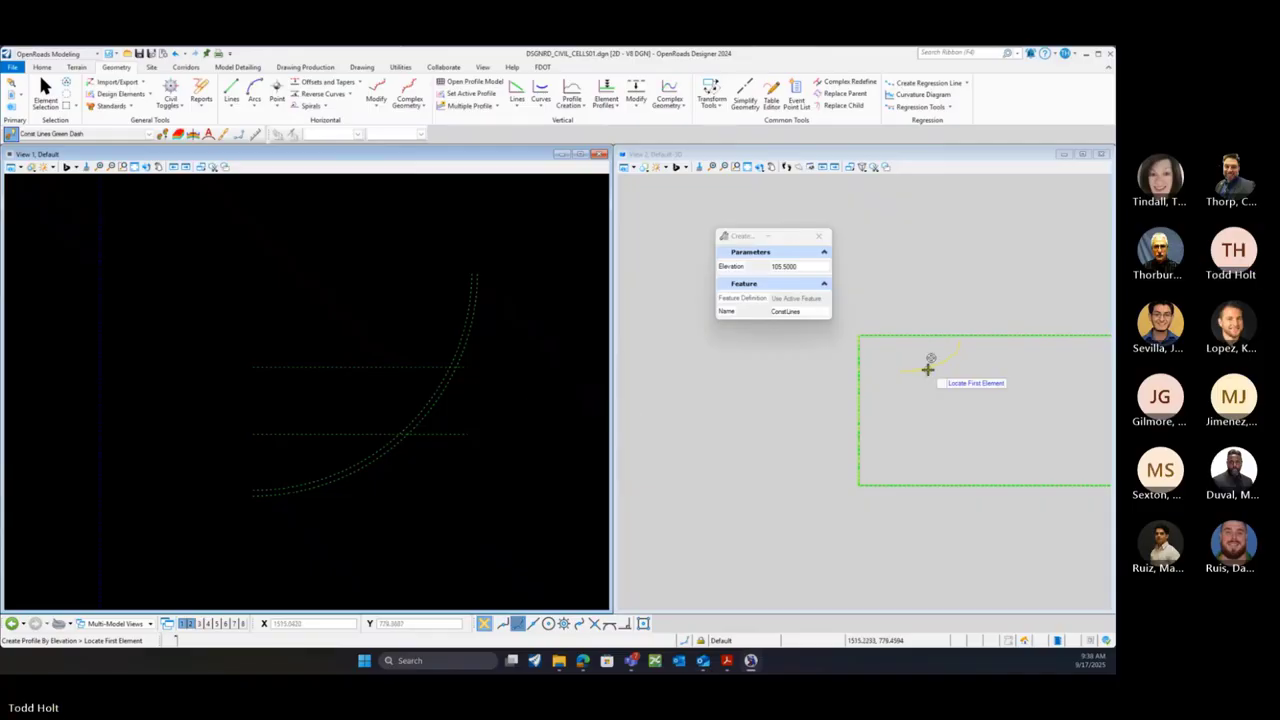
{"action": "scroll", "coordinate": [940, 360], "scroll_direction": "up", "scroll_amount": 5}
{"action": "scroll", "coordinate": [941, 361], "scroll_direction": "up", "scroll_amount": 2}
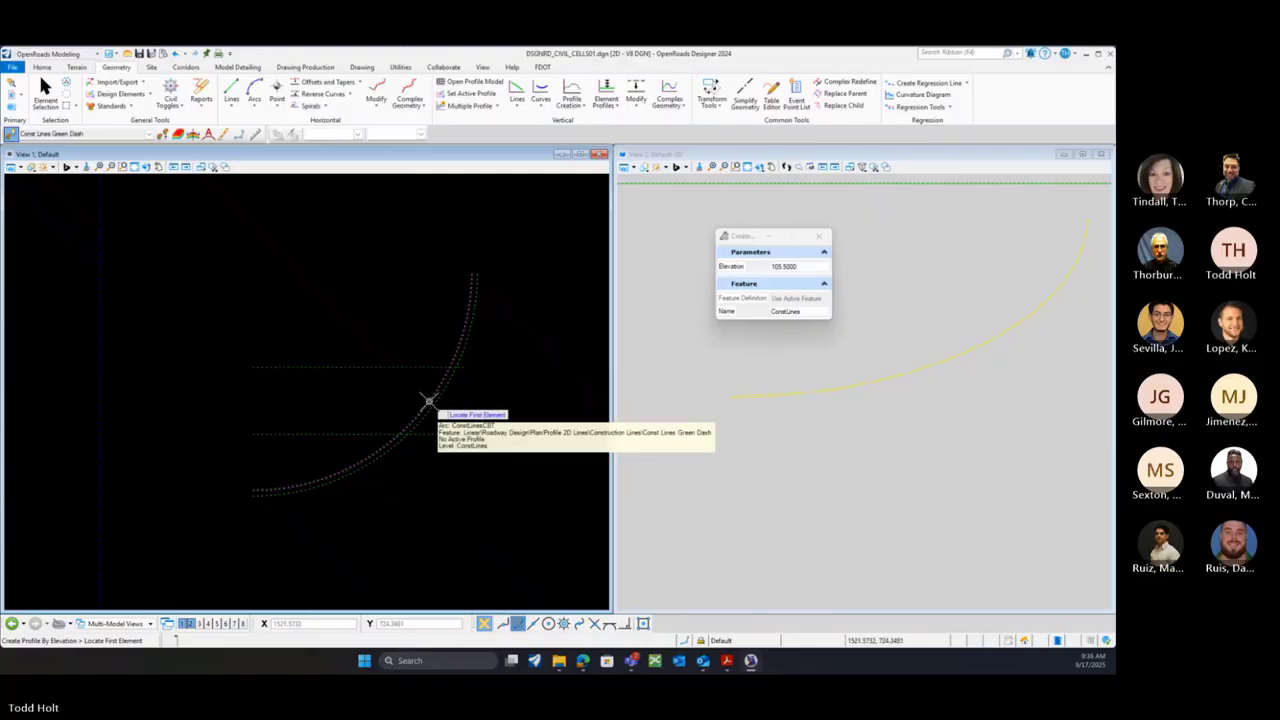
{"action": "left_click", "coordinate": [431, 400]}
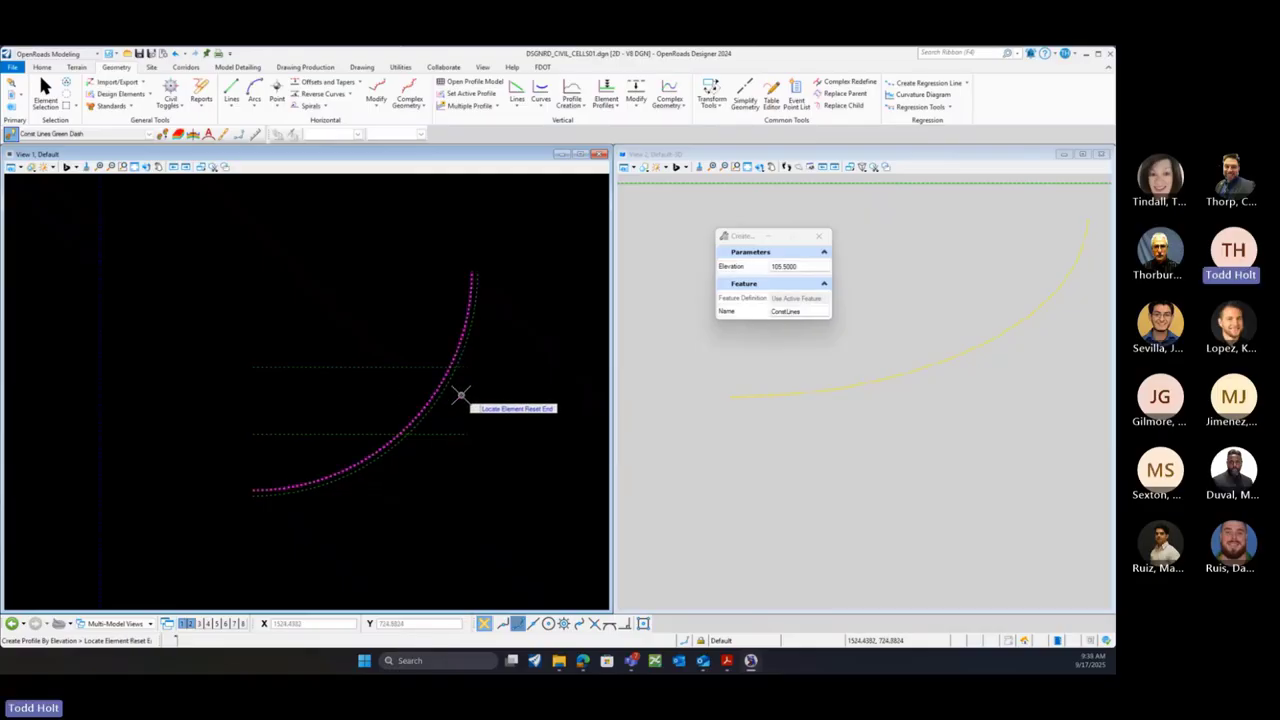
{"action": "left_click", "coordinate": [460, 395]}
{"action": "left_click", "coordinate": [460, 395]}
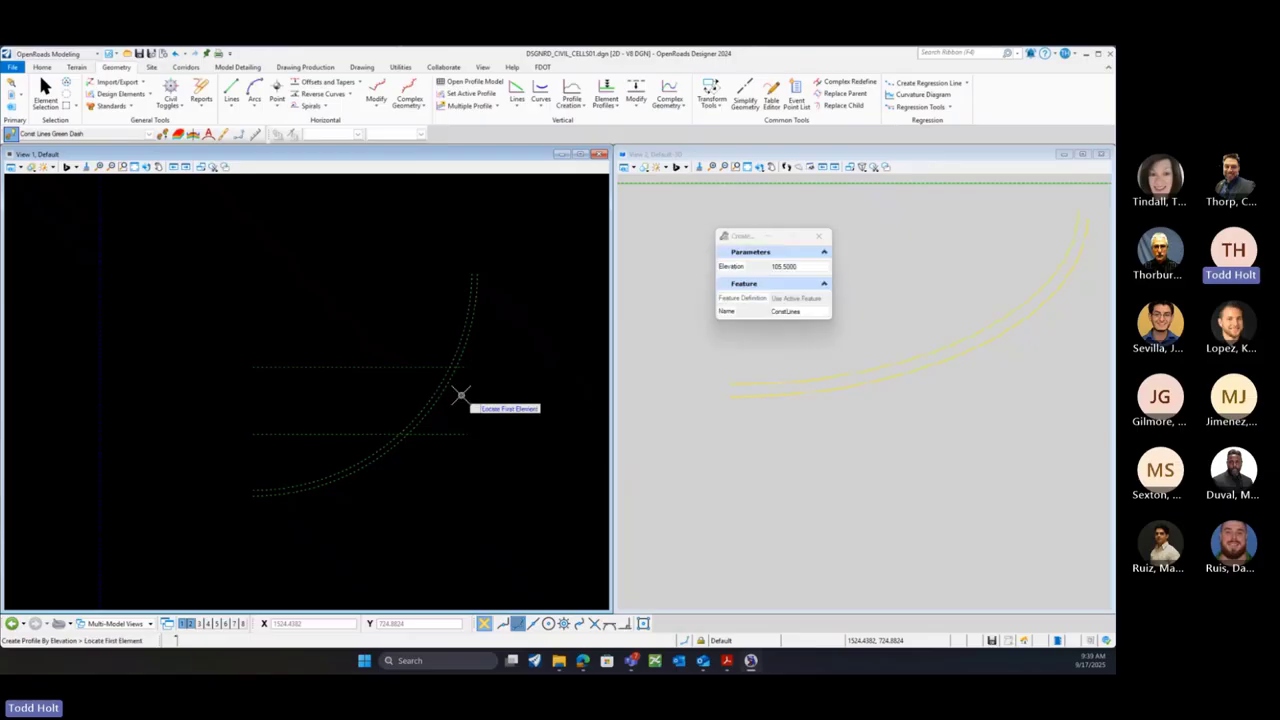
{"action": "left_click", "coordinate": [818, 236]}
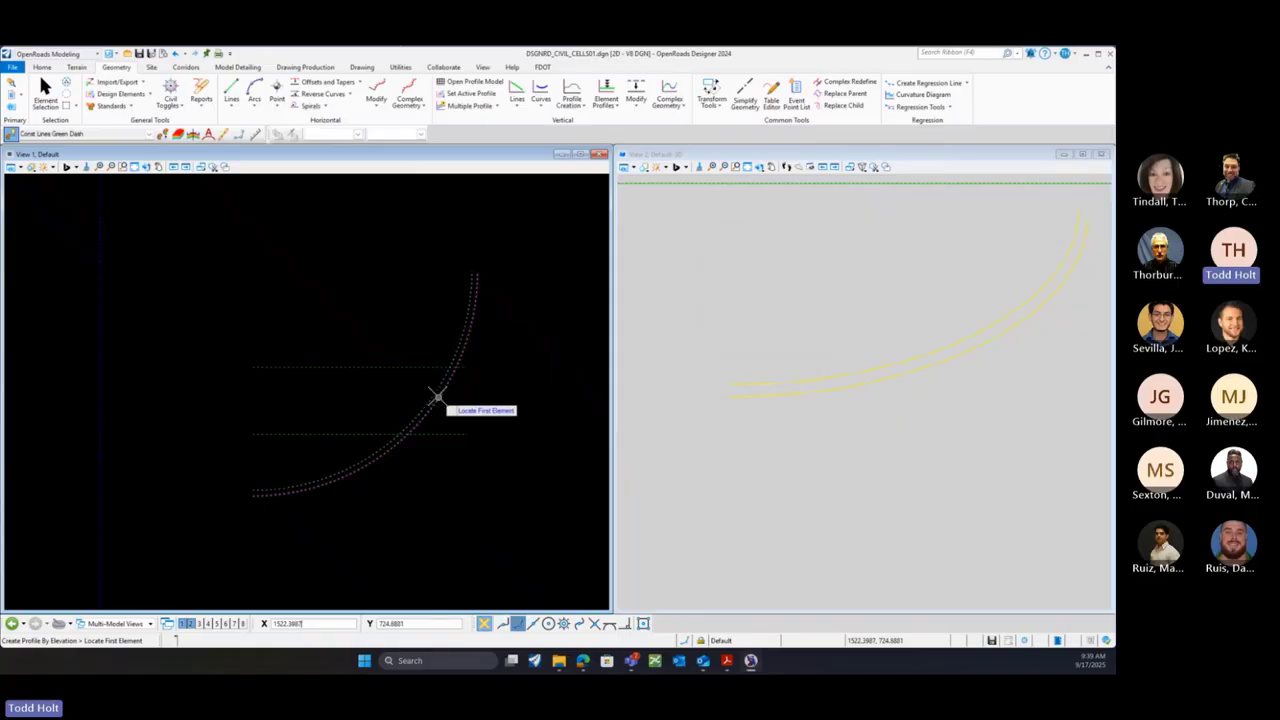
{"action": "mouse_move", "coordinate": [435, 395]}
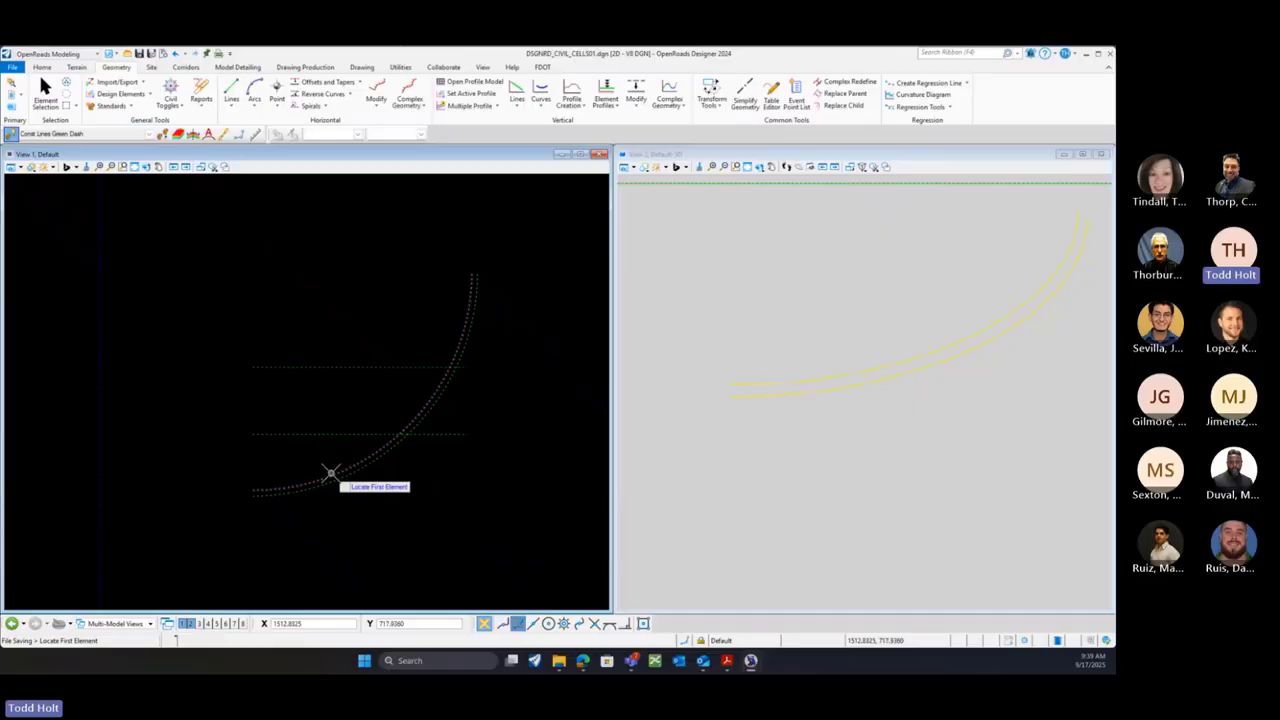
Create a Profile By Slope From Element for the lower horizontal line, using the nearby curb arc, with vertical offset 0 and slope 2%
{"action": "left_click", "coordinate": [617, 108]}
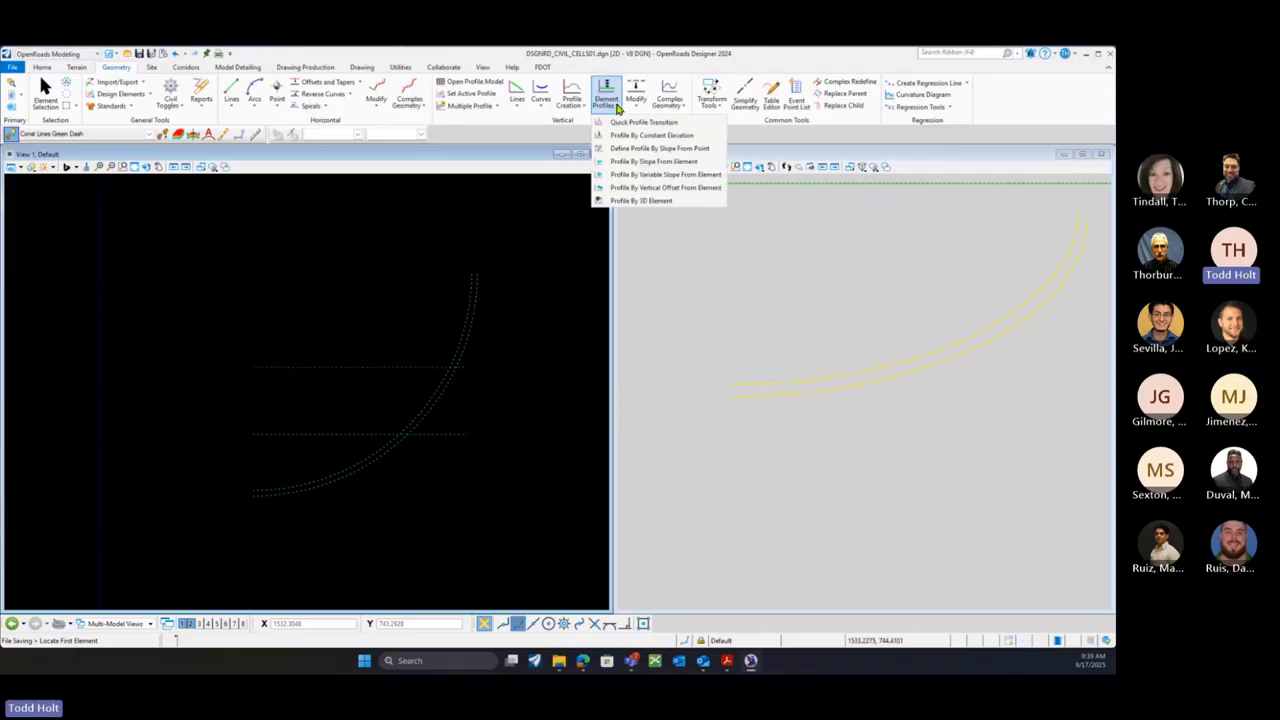
{"action": "left_click", "coordinate": [636, 163]}
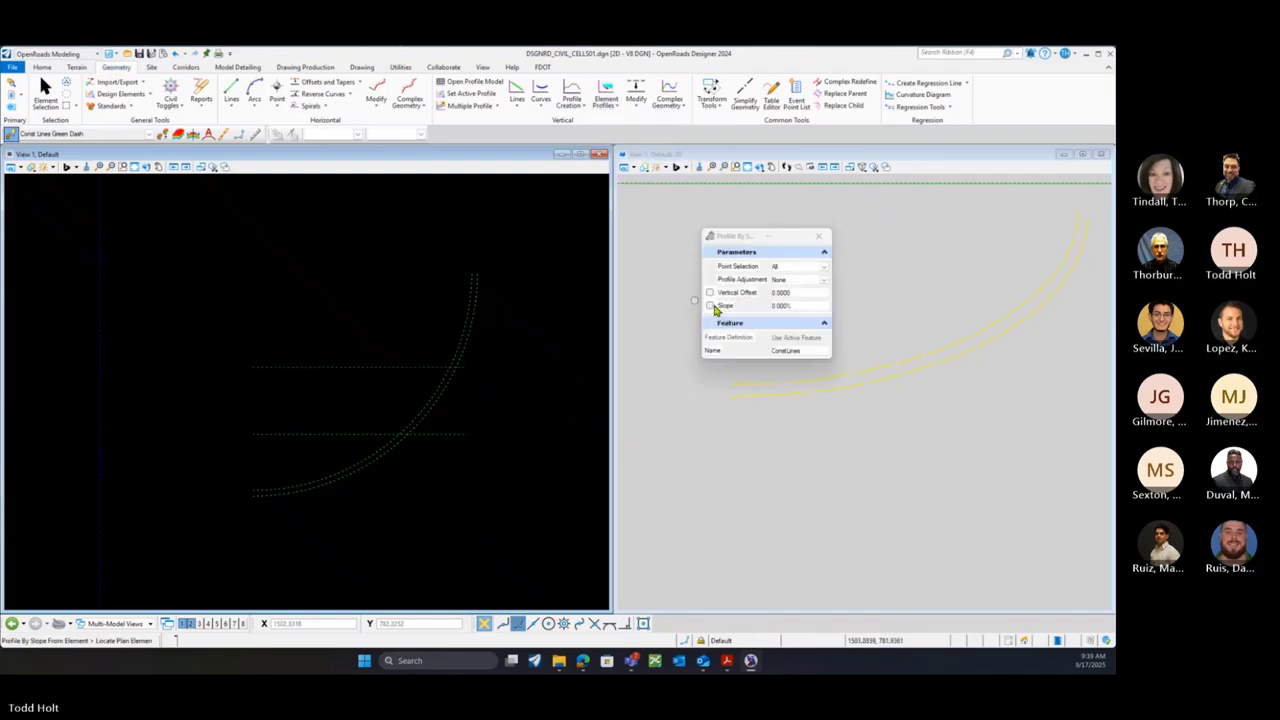
{"action": "left_click", "coordinate": [710, 292]}
{"action": "left_click", "coordinate": [710, 305]}
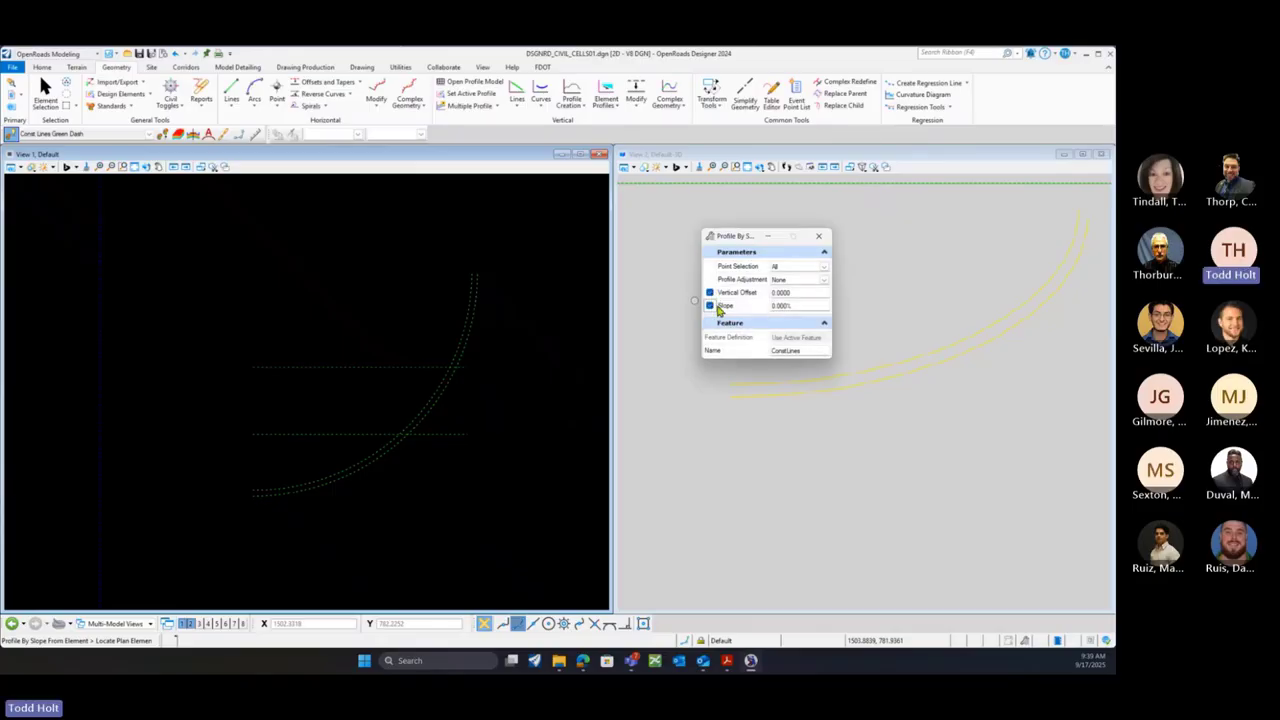
{"action": "double_click", "coordinate": [799, 306]}
{"action": "type", "text": "2"}
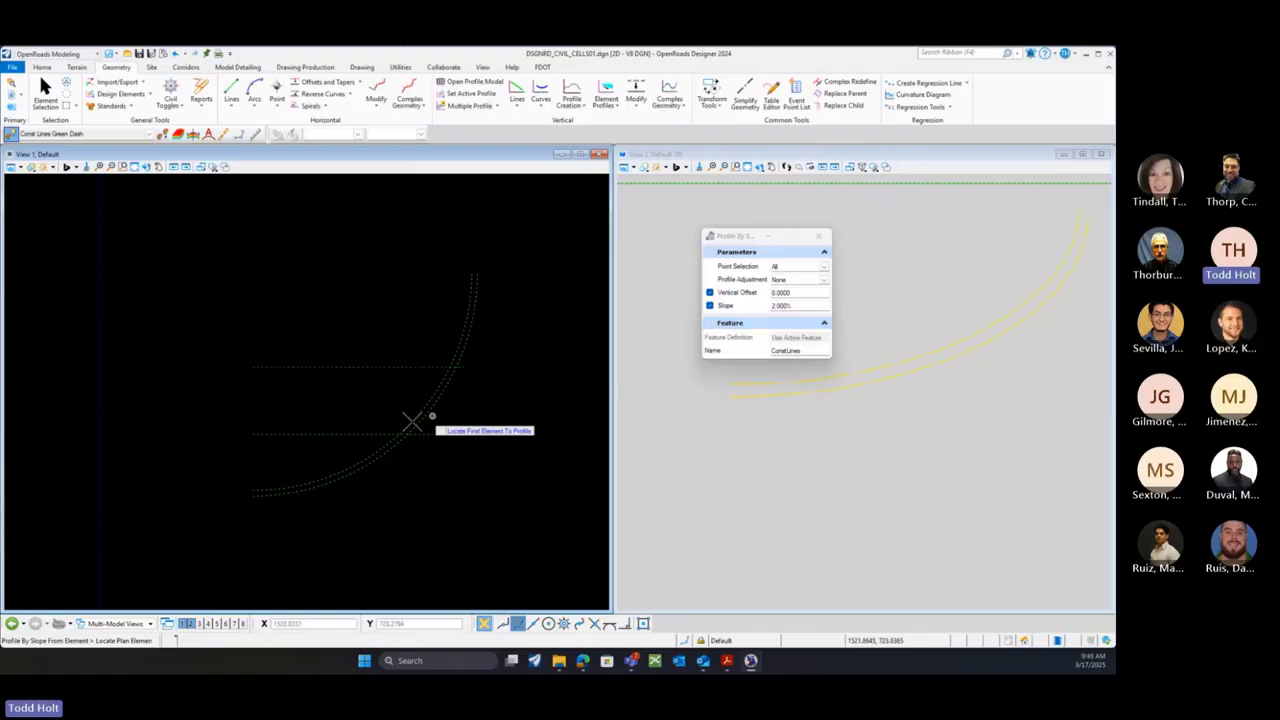
{"action": "mouse_move", "coordinate": [362, 434]}
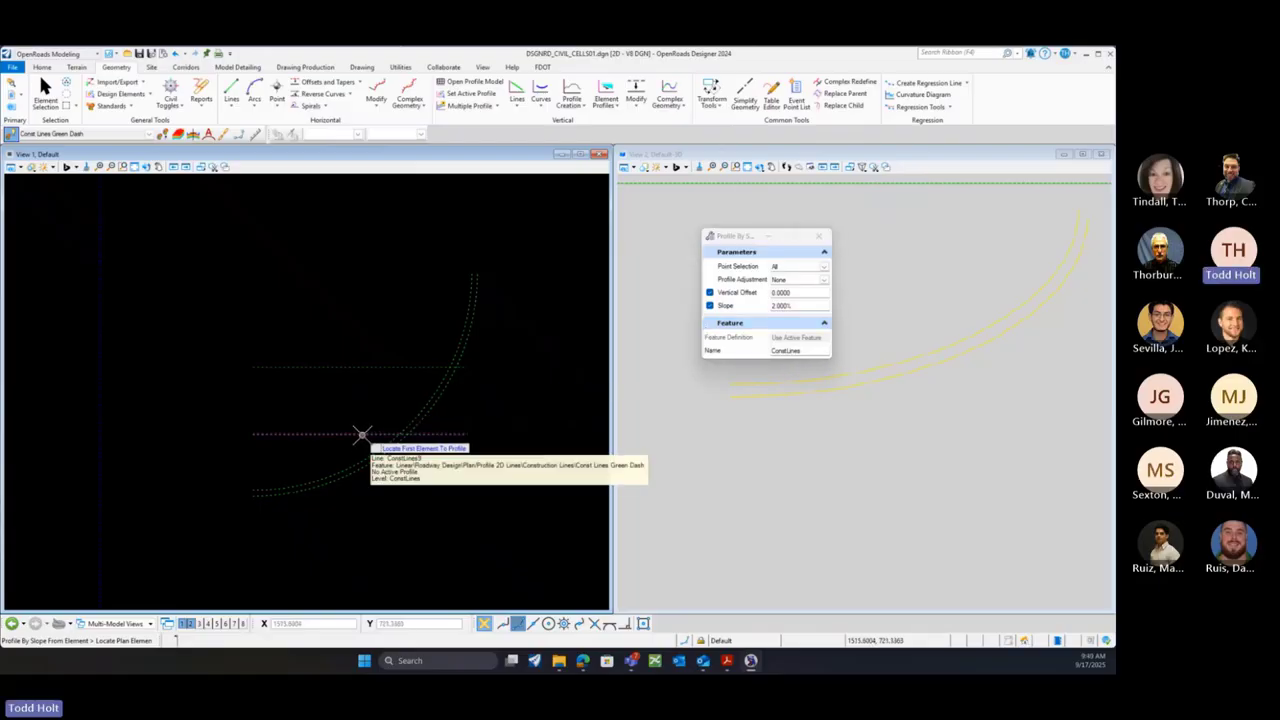
{"action": "left_click", "coordinate": [353, 440]}
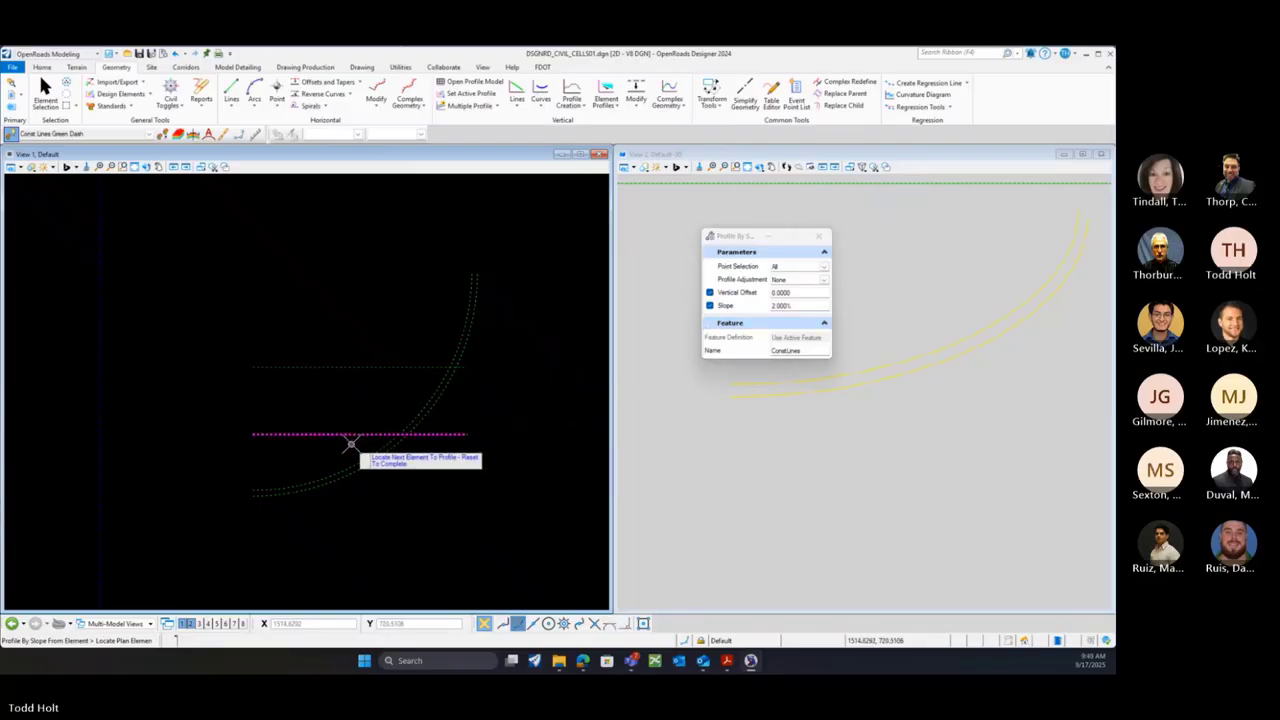
{"action": "right_click", "coordinate": [351, 443]}
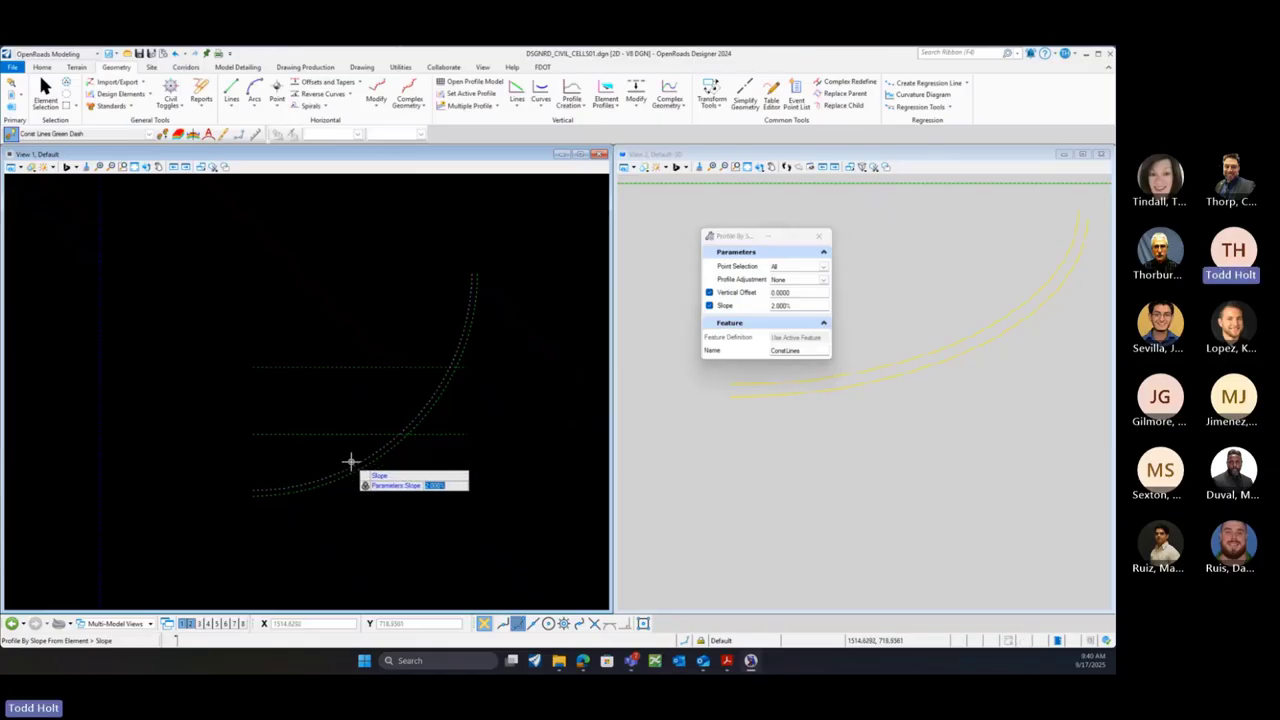
{"action": "left_click", "coordinate": [350, 457]}
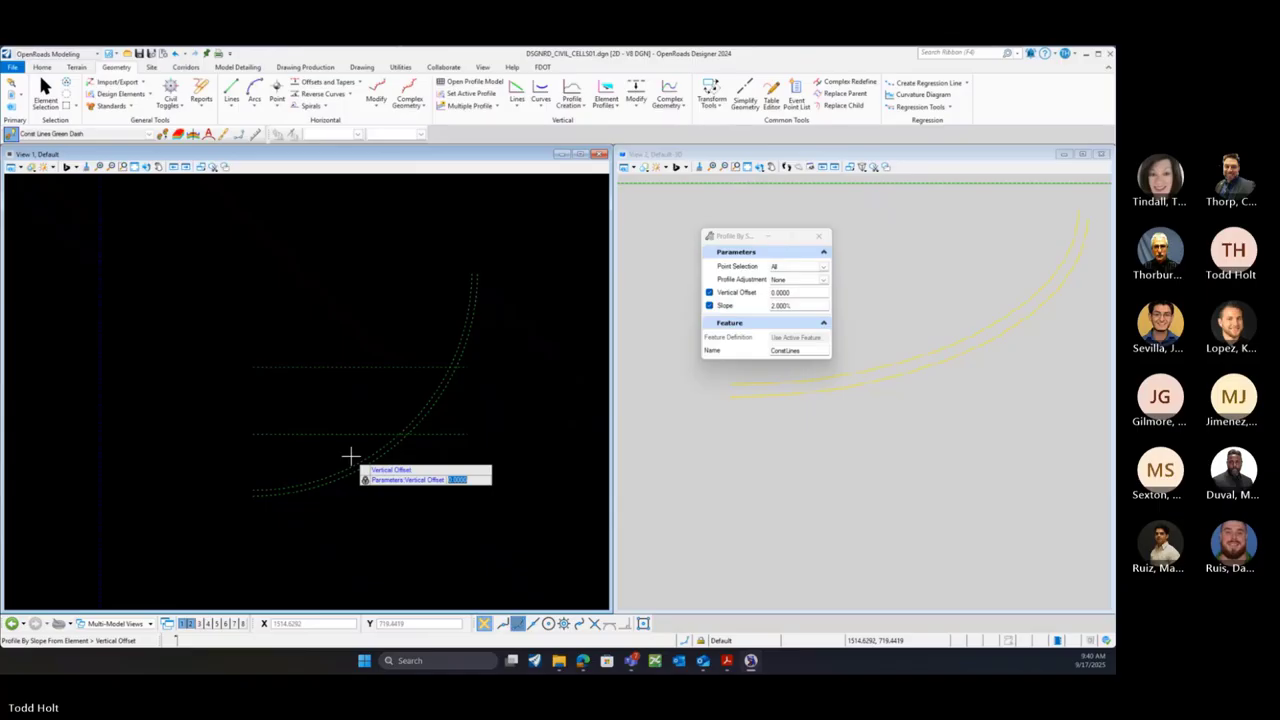
{"action": "left_click", "coordinate": [350, 457]}
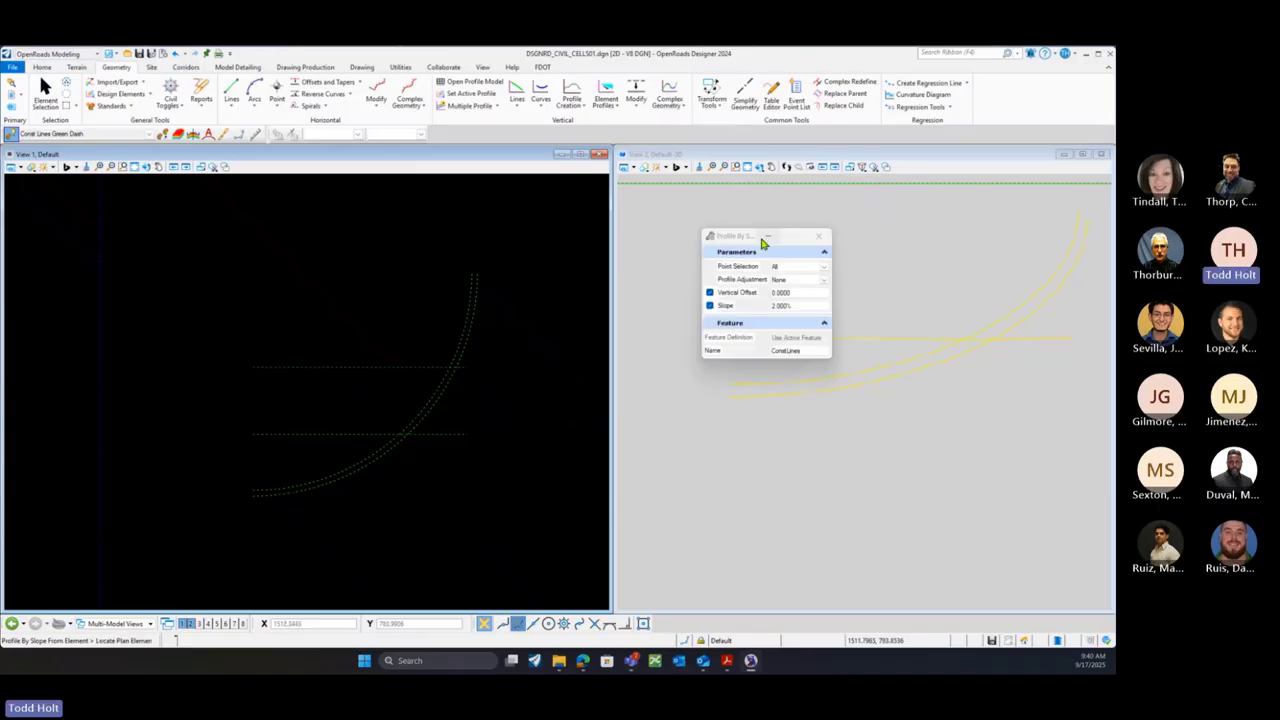
Profile the upper horizontal line by slope from the lower line at 2% with vertical offset 0, and close the tool's settings
{"action": "left_click_drag", "start_coordinate": [745, 240], "coordinate": [895, 496]}
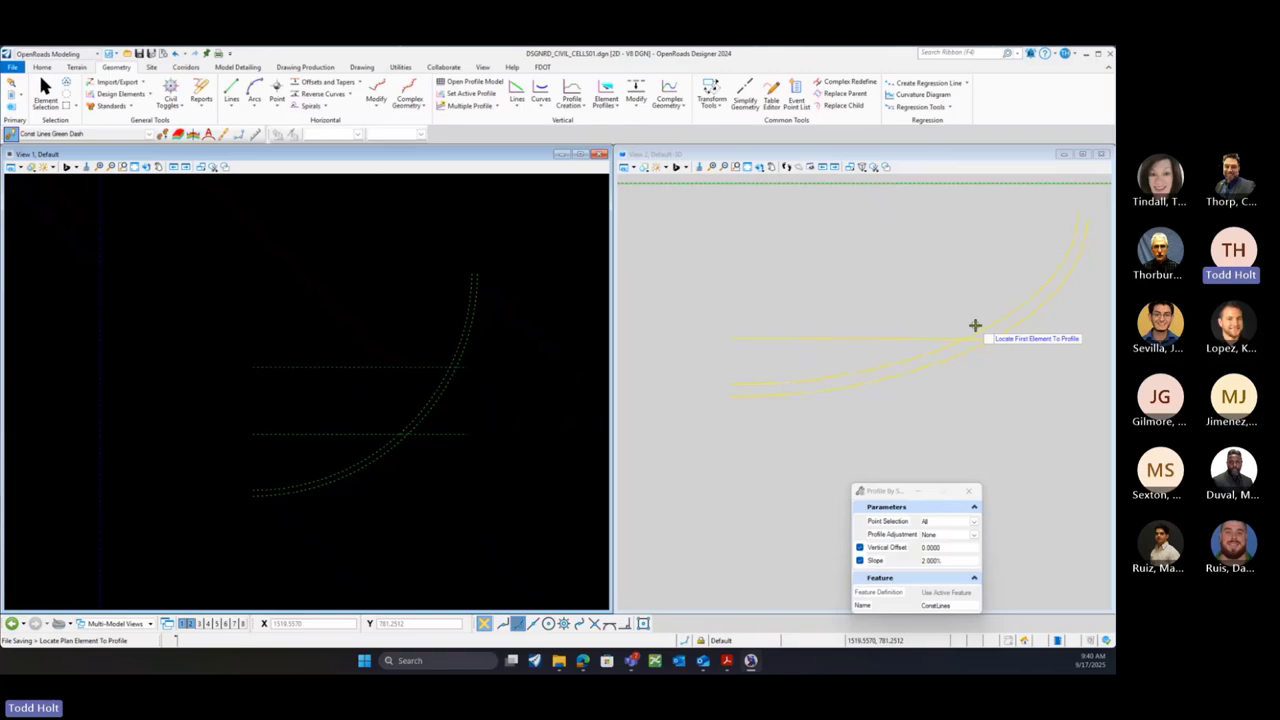
{"action": "left_click", "coordinate": [390, 367]}
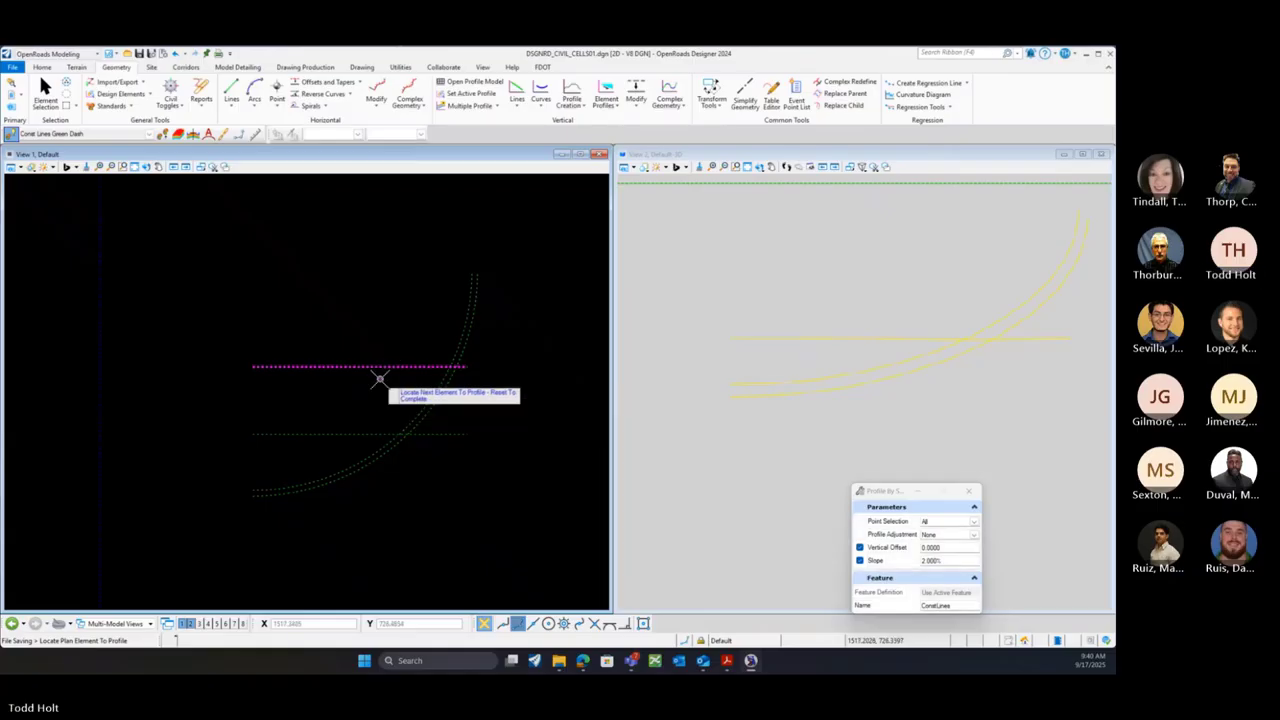
{"action": "left_click", "coordinate": [353, 431]}
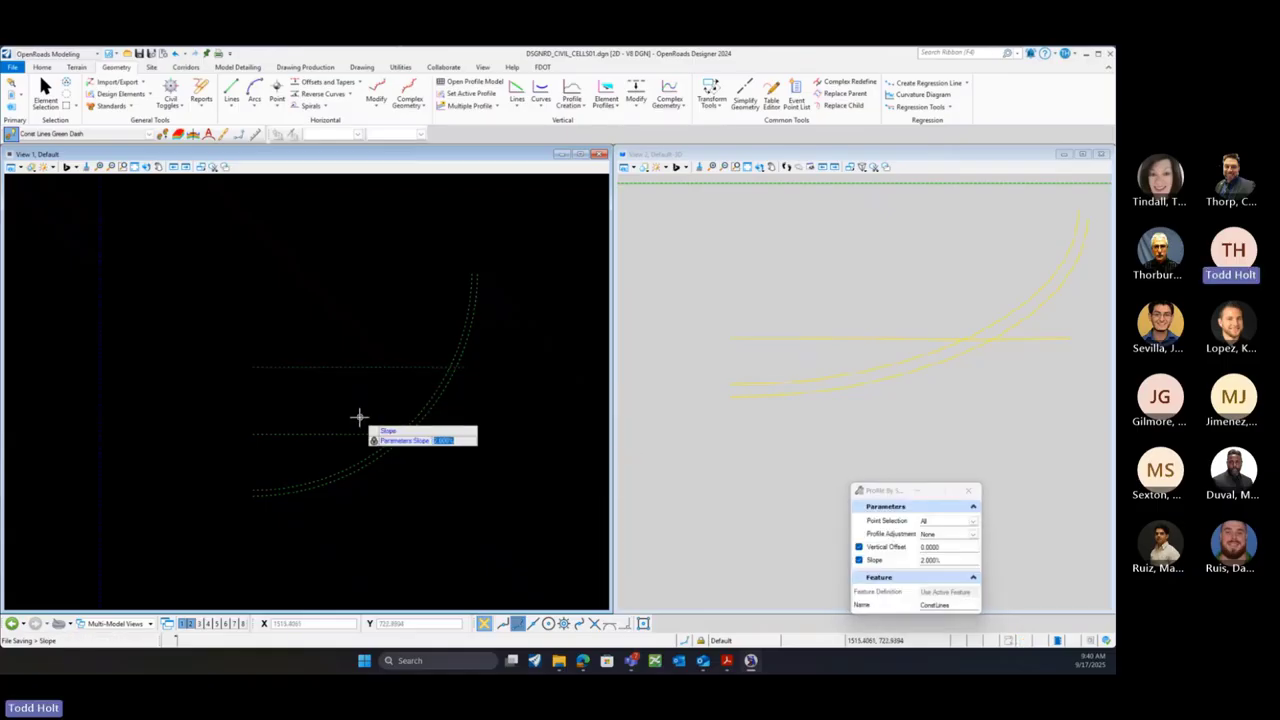
{"action": "left_click", "coordinate": [360, 417]}
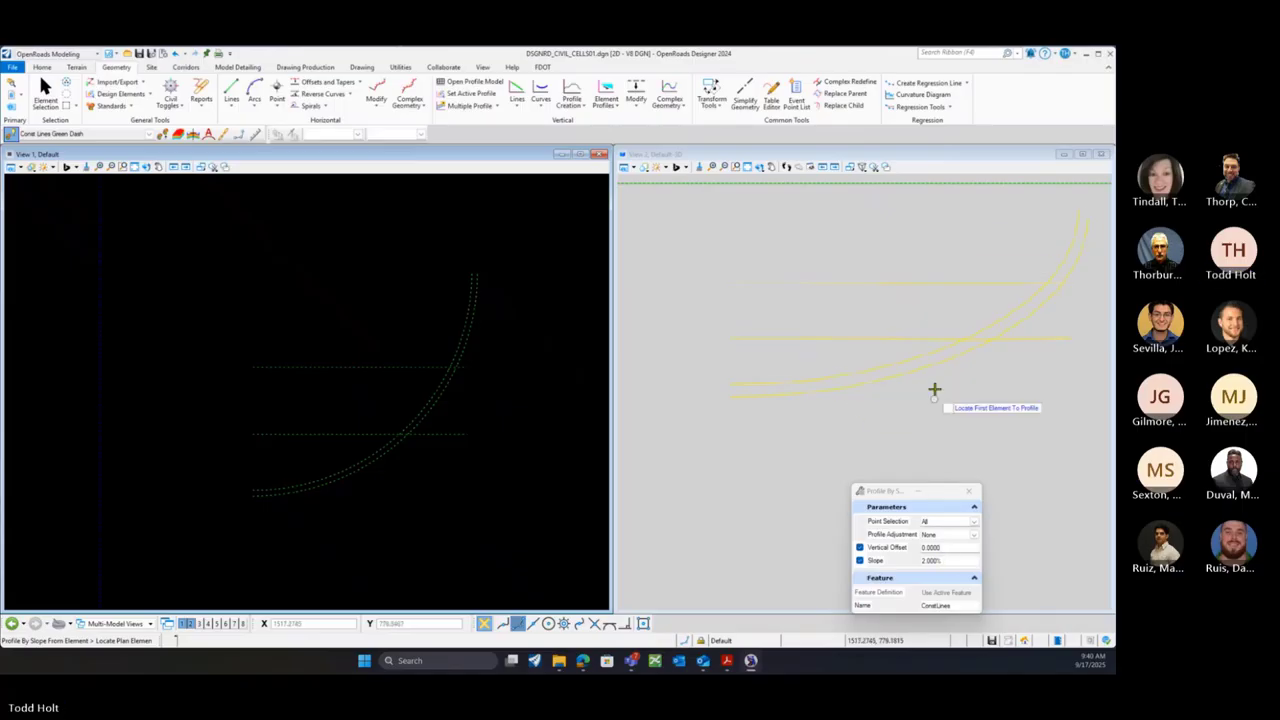
{"action": "left_click", "coordinate": [968, 491]}
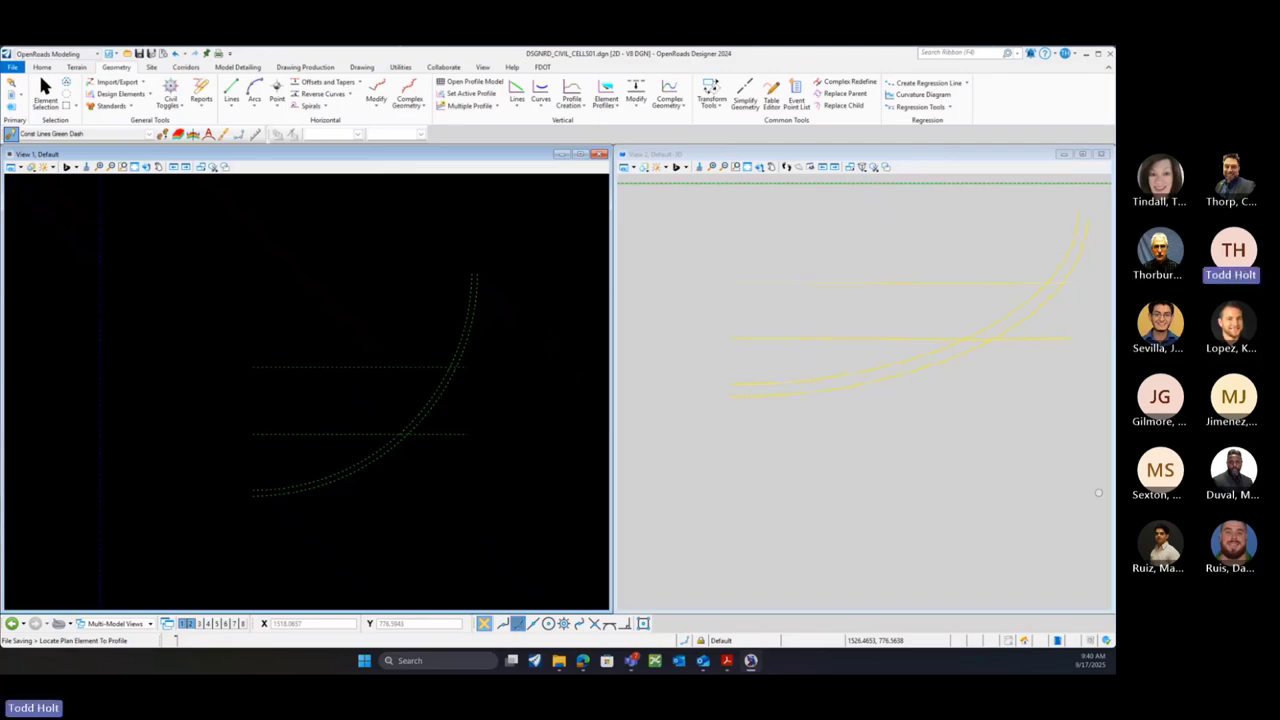
Switch to the curb ramp standards PDF in Adobe Acrobat and maximize it to examine the CR-D to CR-G sheet
{"action": "left_click", "coordinate": [726, 660]}
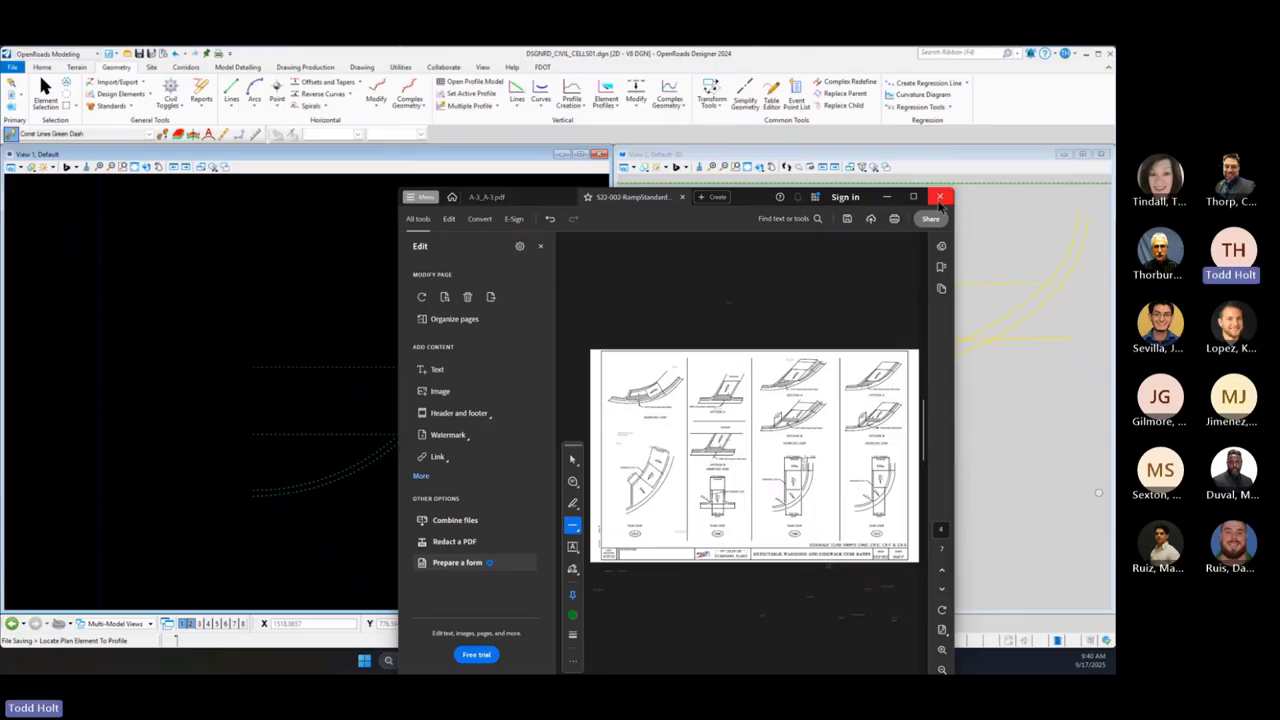
{"action": "left_click", "coordinate": [238, 139]}
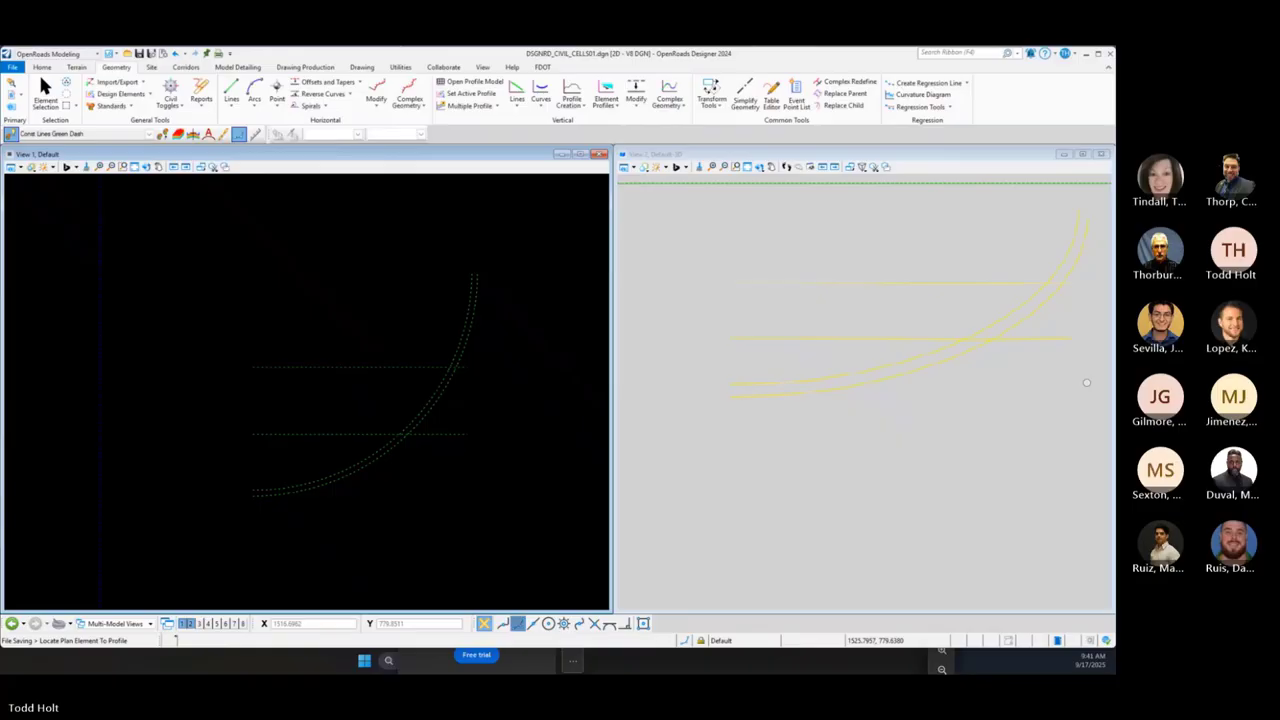
{"action": "key", "text": "alt+Tab"}
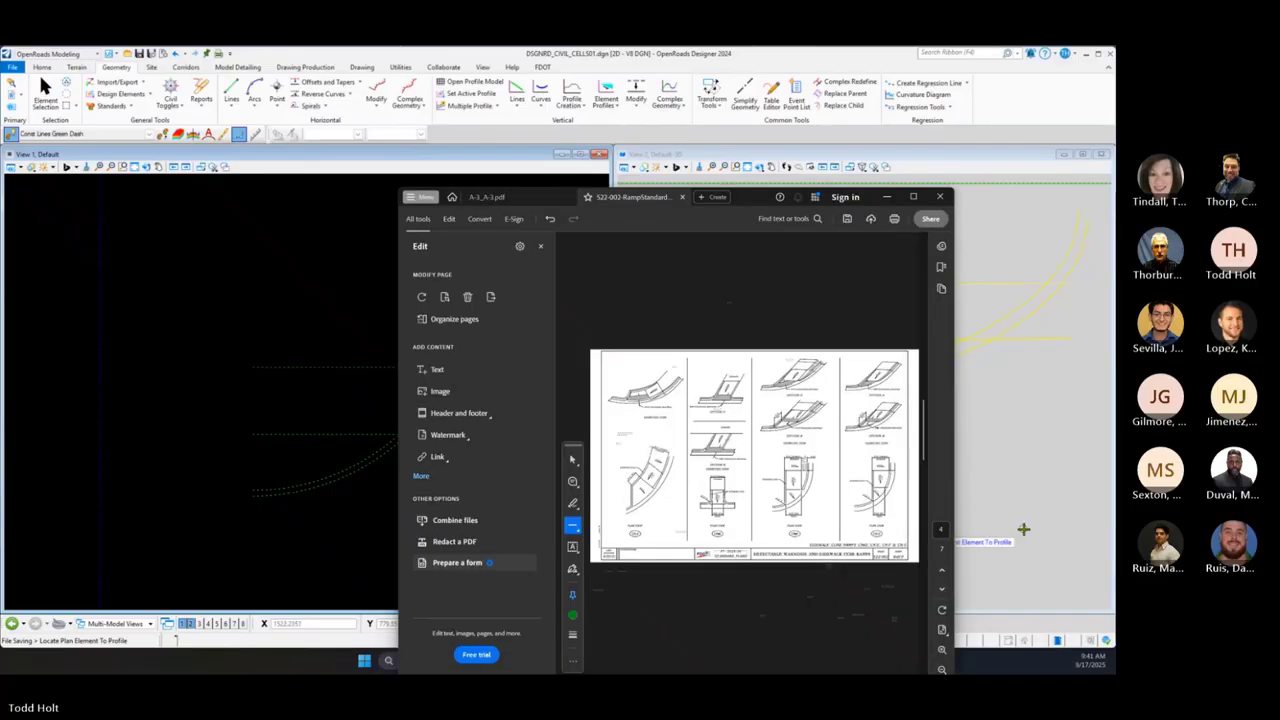
{"action": "left_click", "coordinate": [913, 197]}
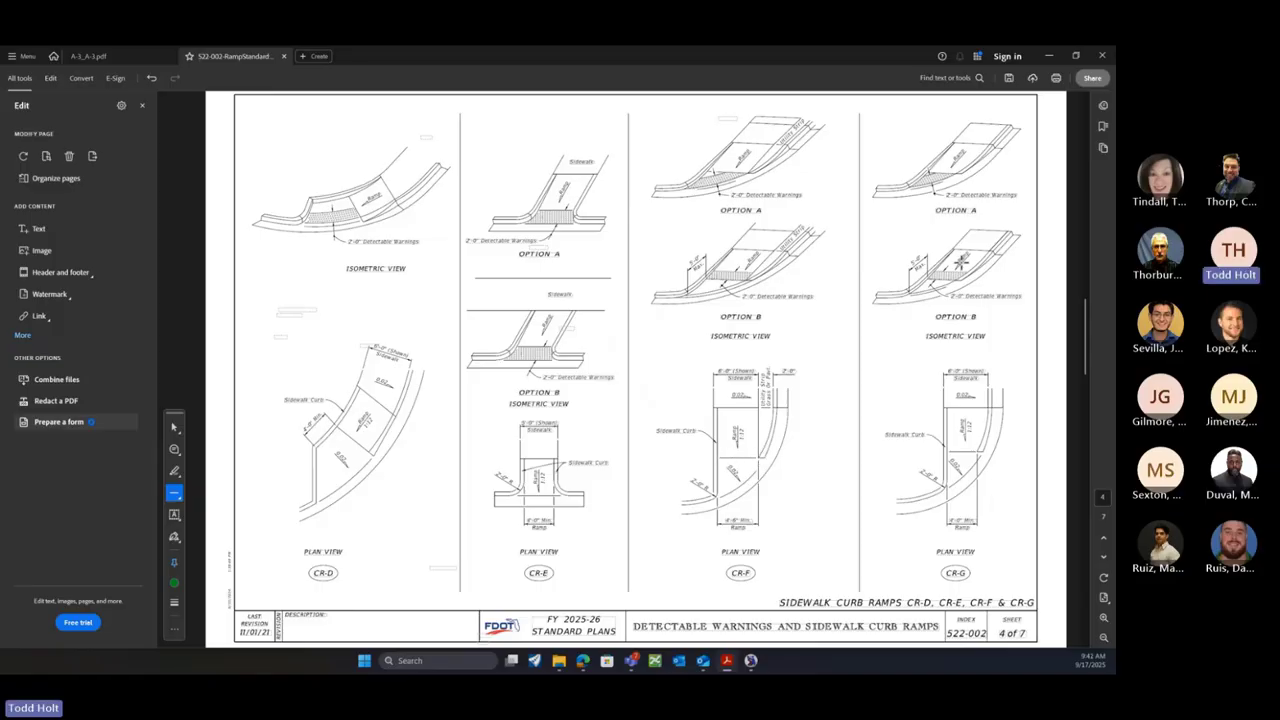
Switch back to the civil cell drawing in OpenRoads Designer and make Const Lines Blue the active feature definition
{"action": "left_click", "coordinate": [1049, 56]}
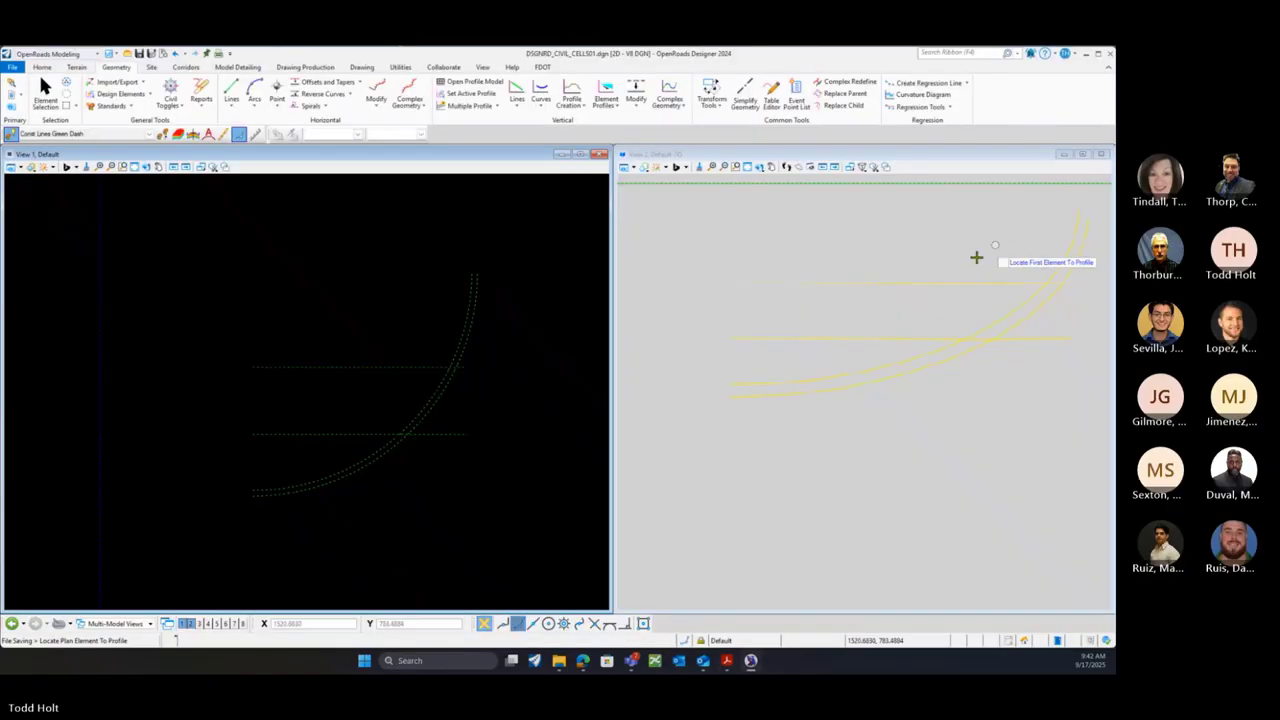
{"action": "scroll", "coordinate": [398, 481], "scroll_direction": "up", "scroll_amount": 5}
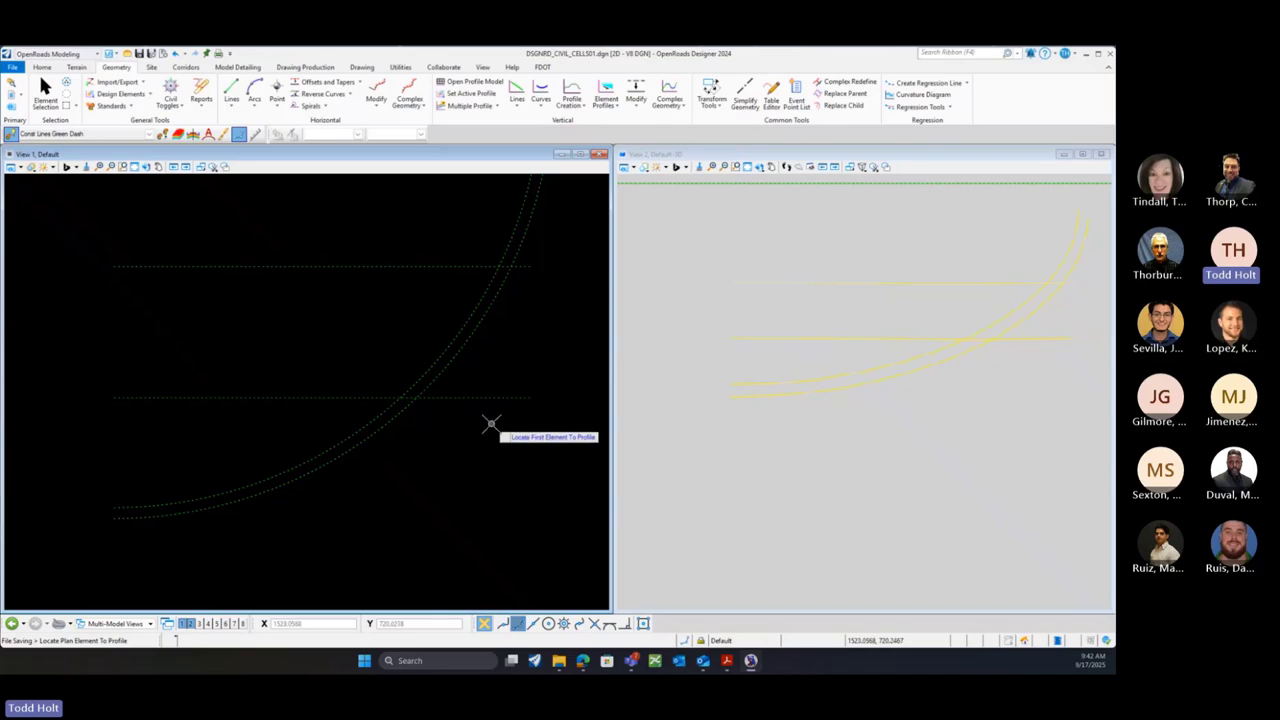
{"action": "left_click", "coordinate": [149, 135]}
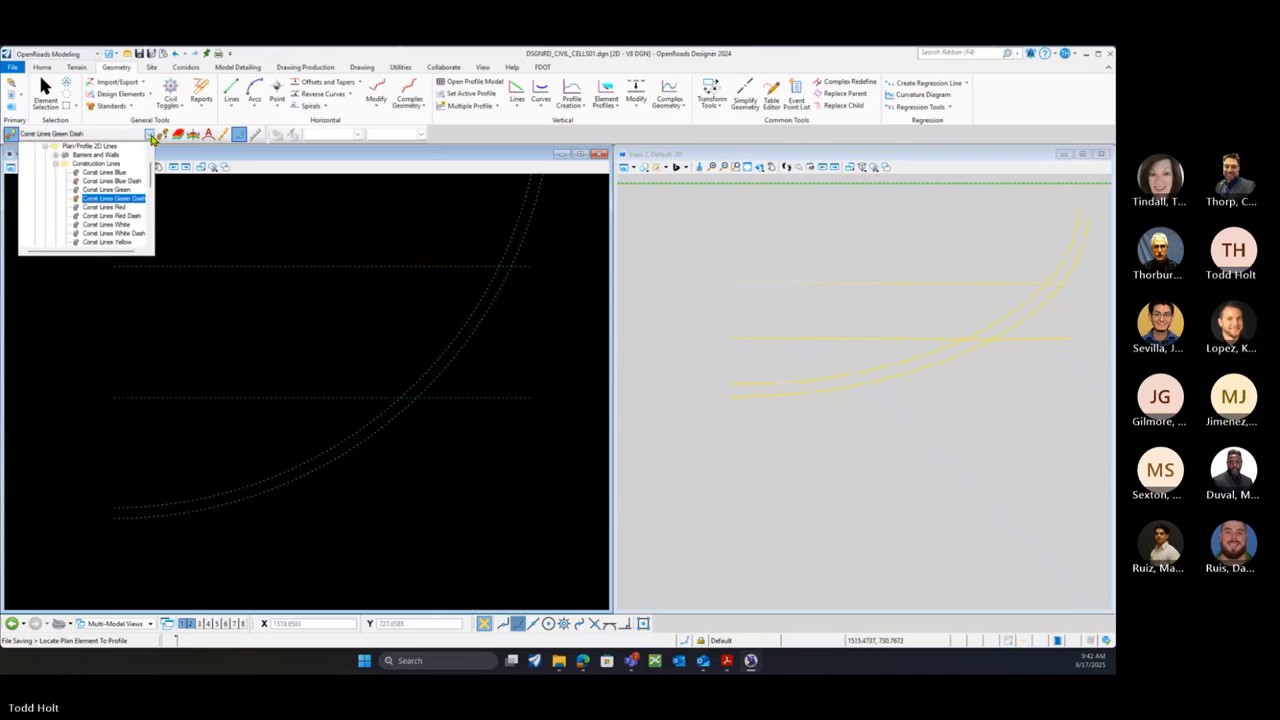
{"action": "left_click", "coordinate": [155, 168]}
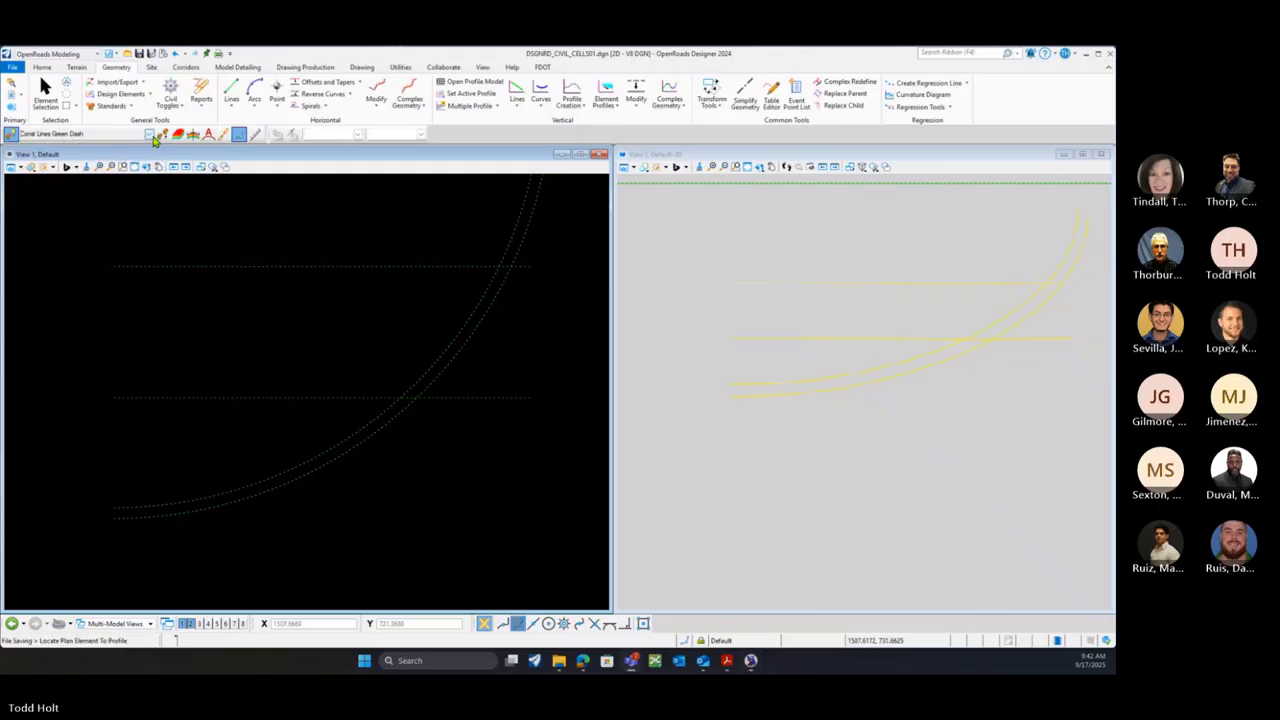
{"action": "left_click", "coordinate": [149, 135]}
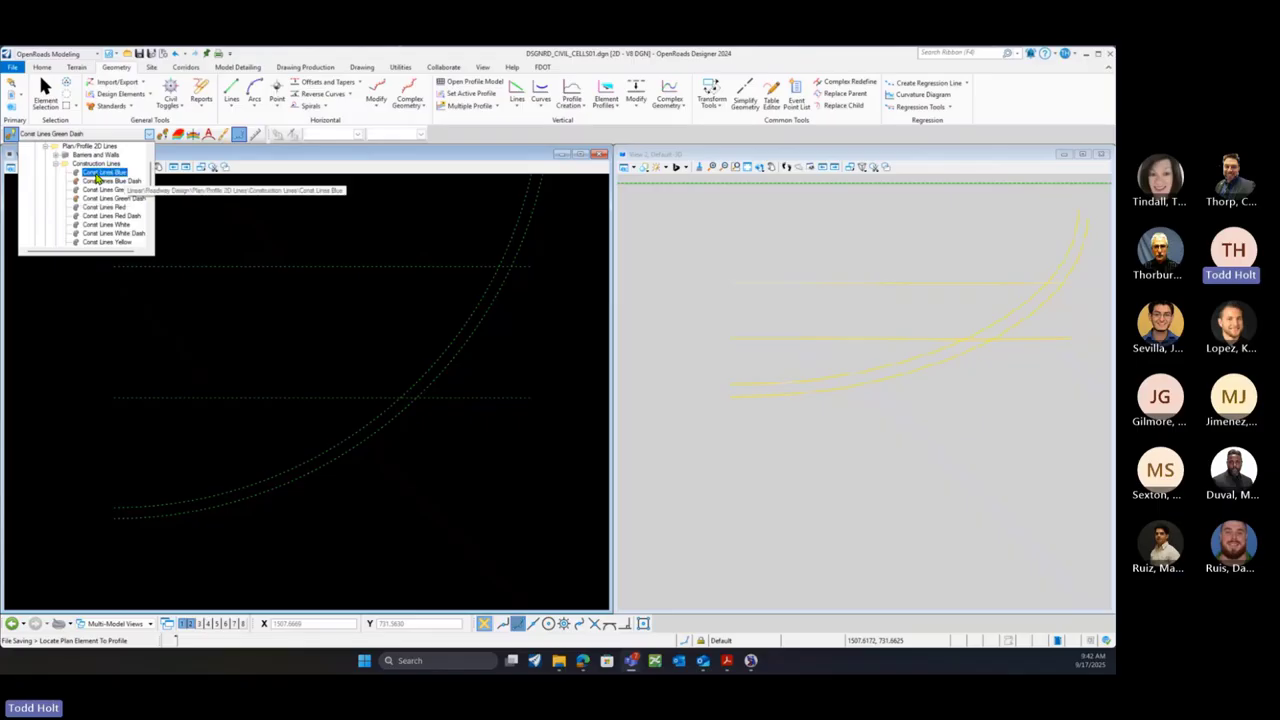
{"action": "left_click", "coordinate": [97, 175]}
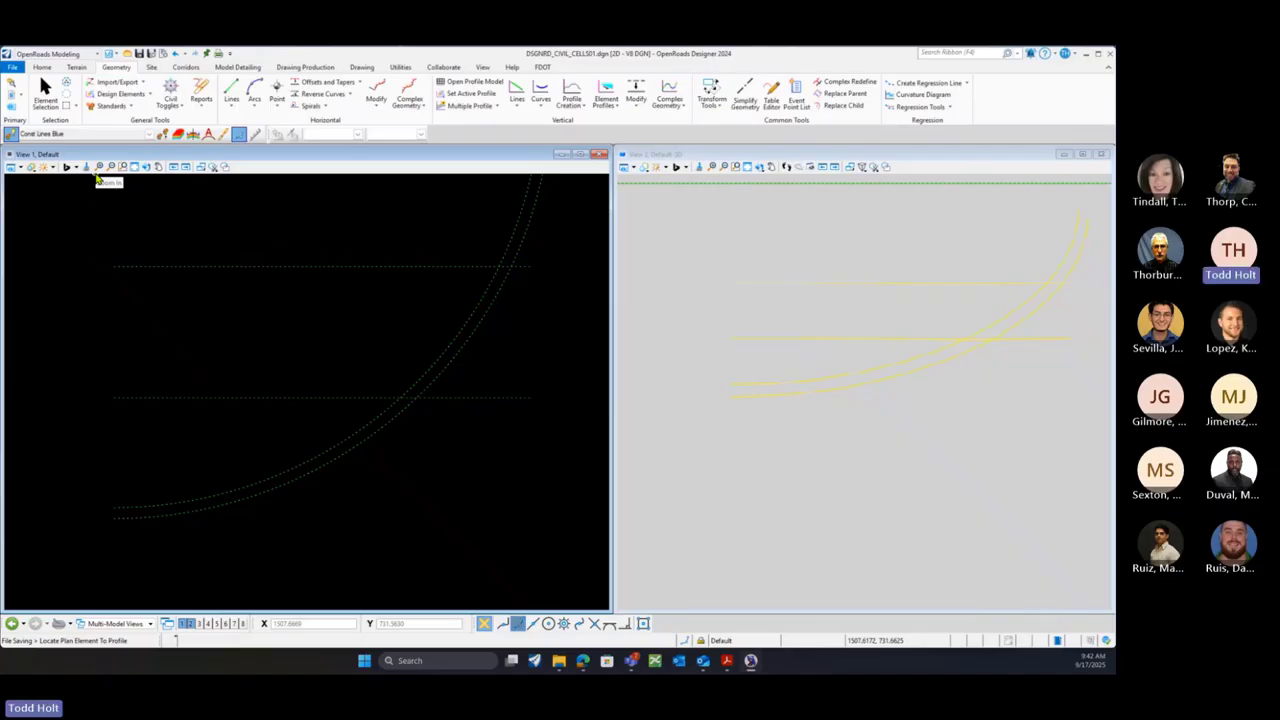
Start a line By Angle From Element and set its skew to 90 degrees
{"action": "left_click", "coordinate": [231, 111]}
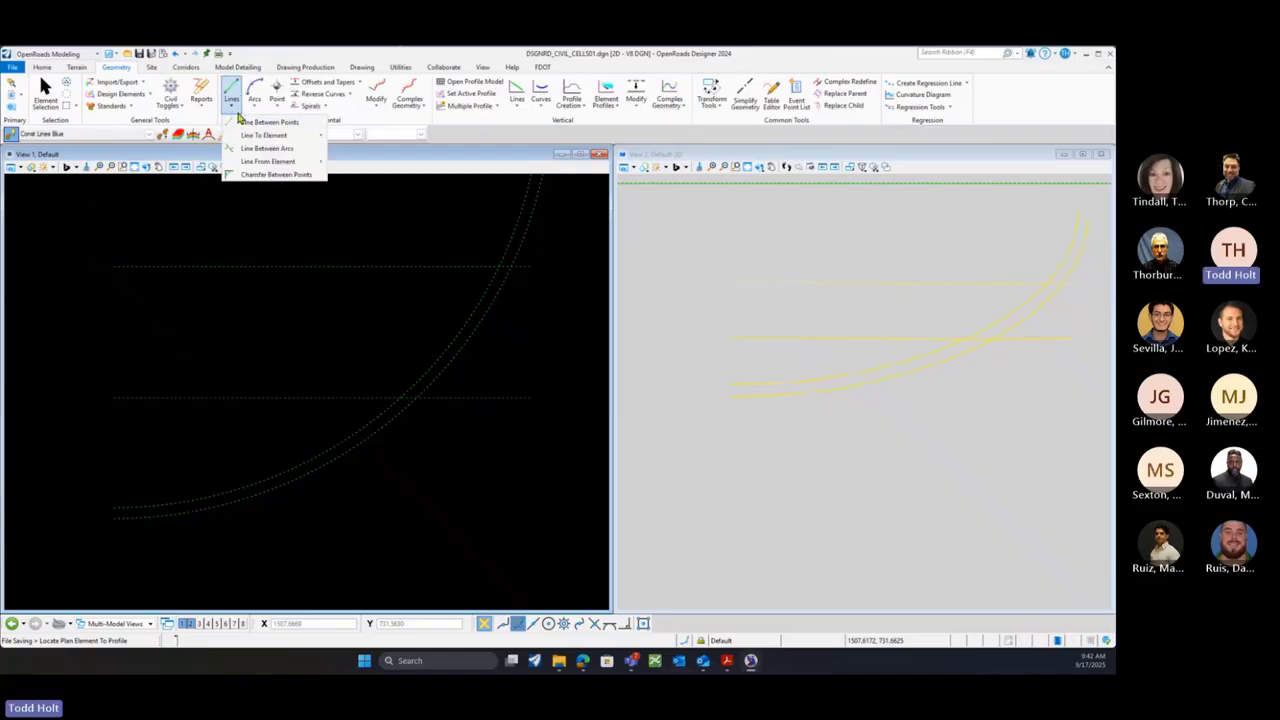
{"action": "mouse_move", "coordinate": [268, 161]}
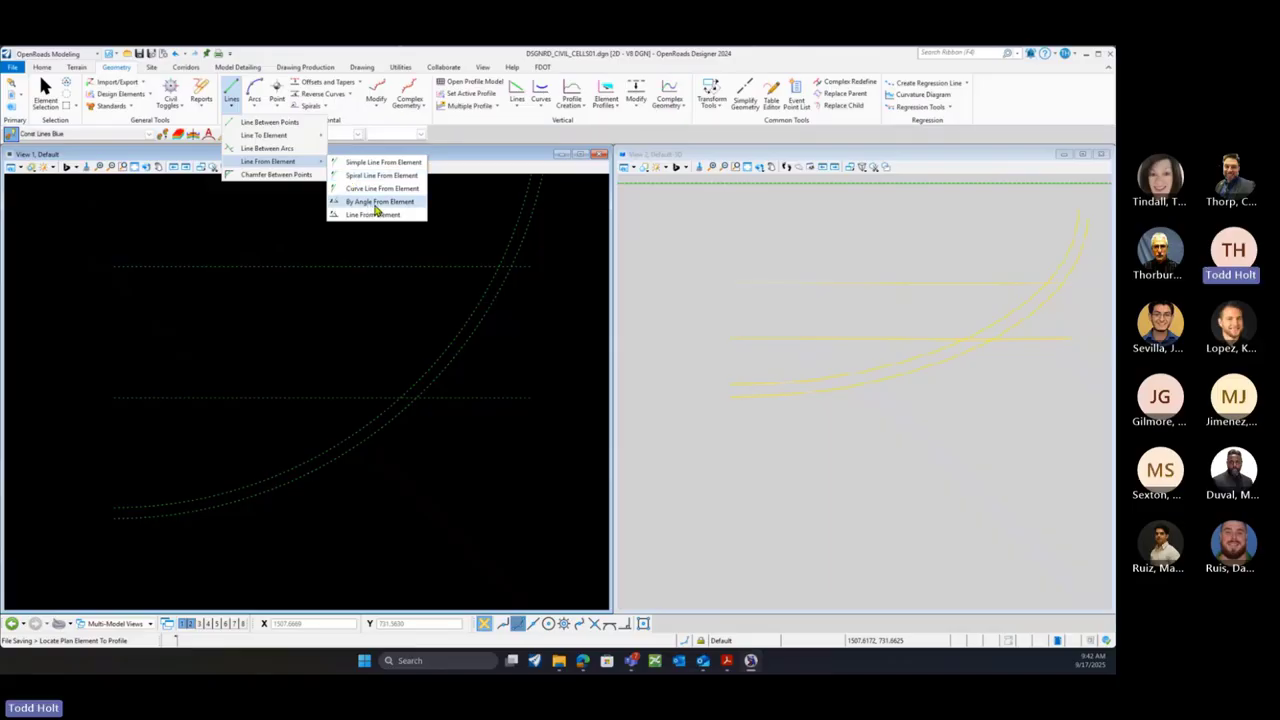
{"action": "left_click", "coordinate": [388, 203]}
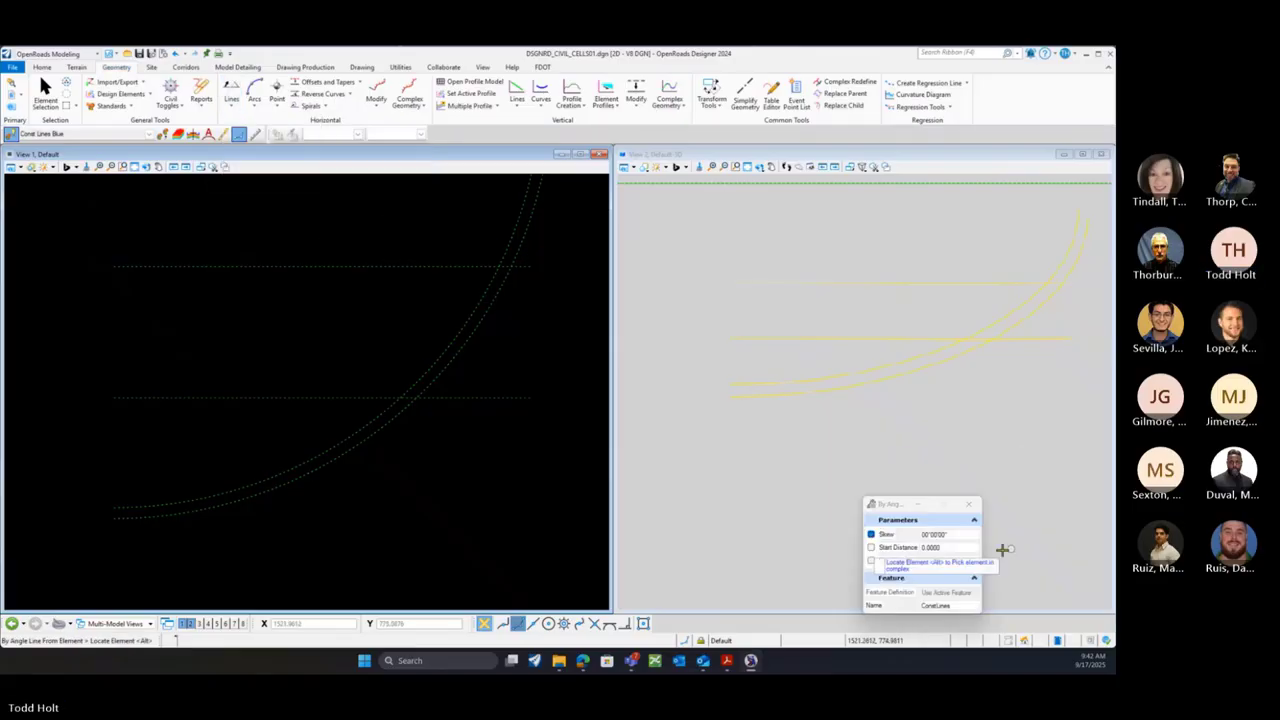
{"action": "left_click_drag", "start_coordinate": [892, 512], "coordinate": [736, 363]}
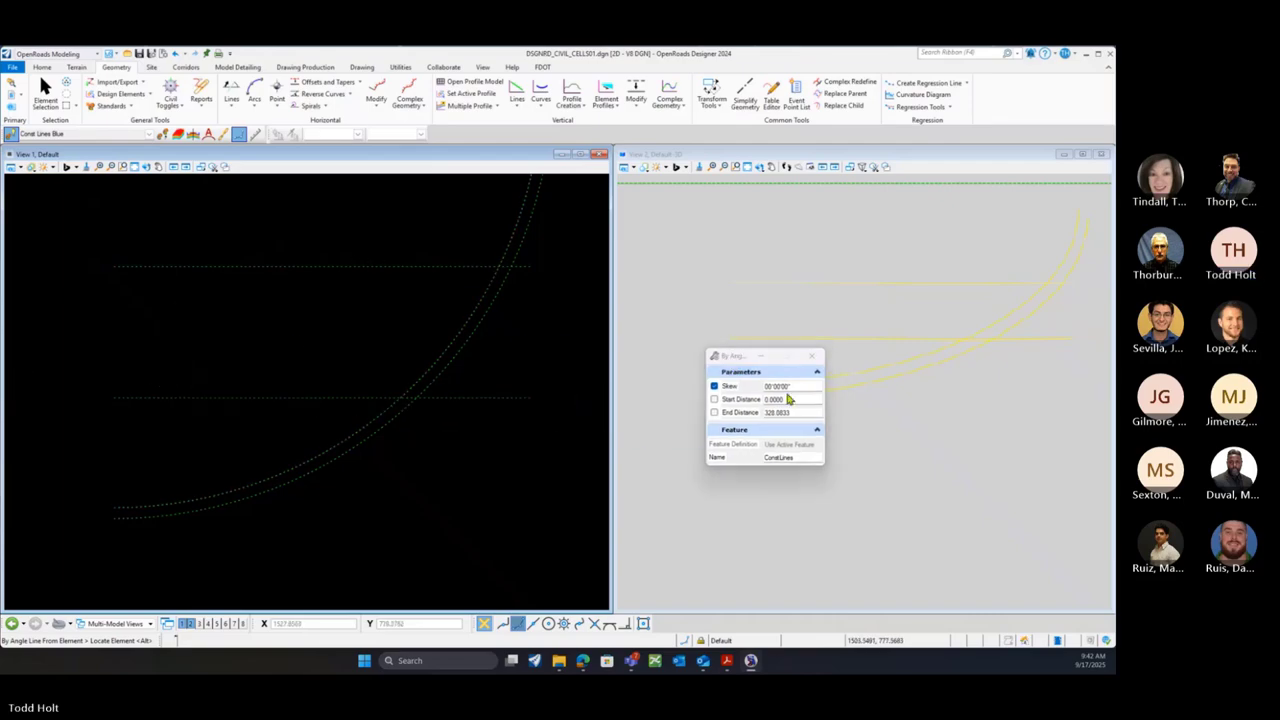
{"action": "left_click", "coordinate": [740, 386]}
{"action": "type", "text": "90"}
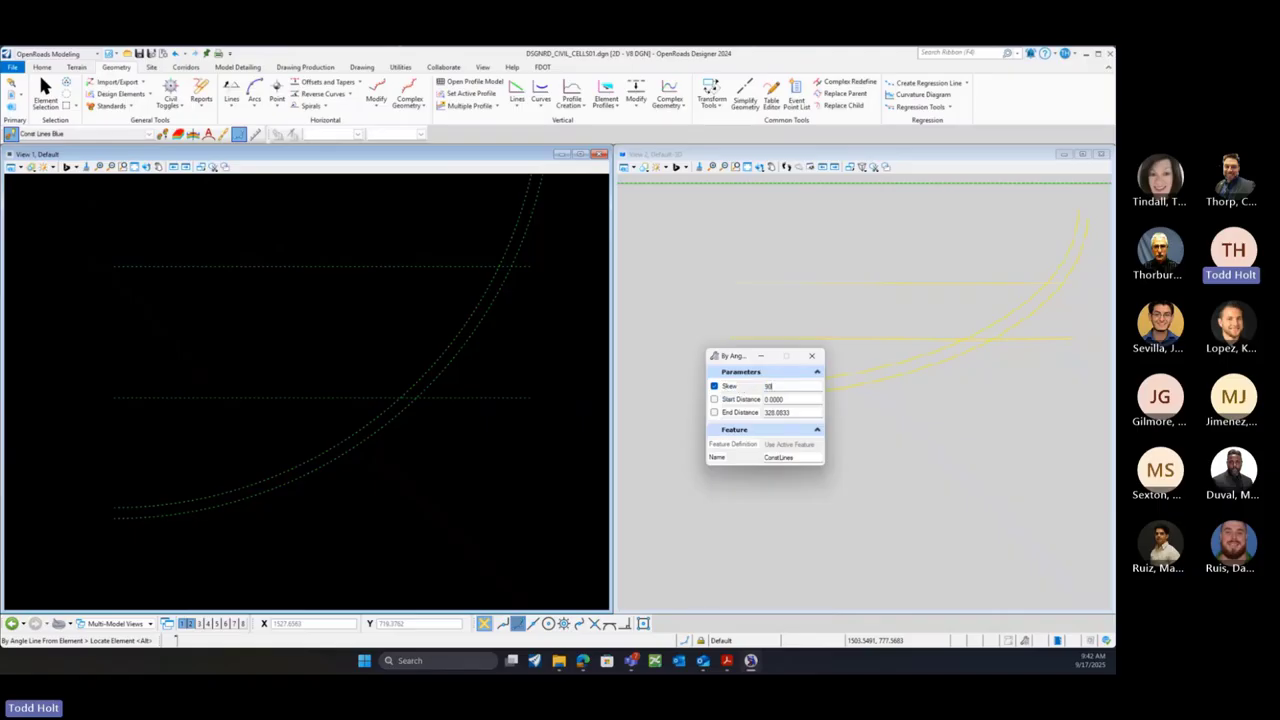
Lock the line's start and end distances at 1 each and name the line Control Handle
{"action": "left_click", "coordinate": [714, 399]}
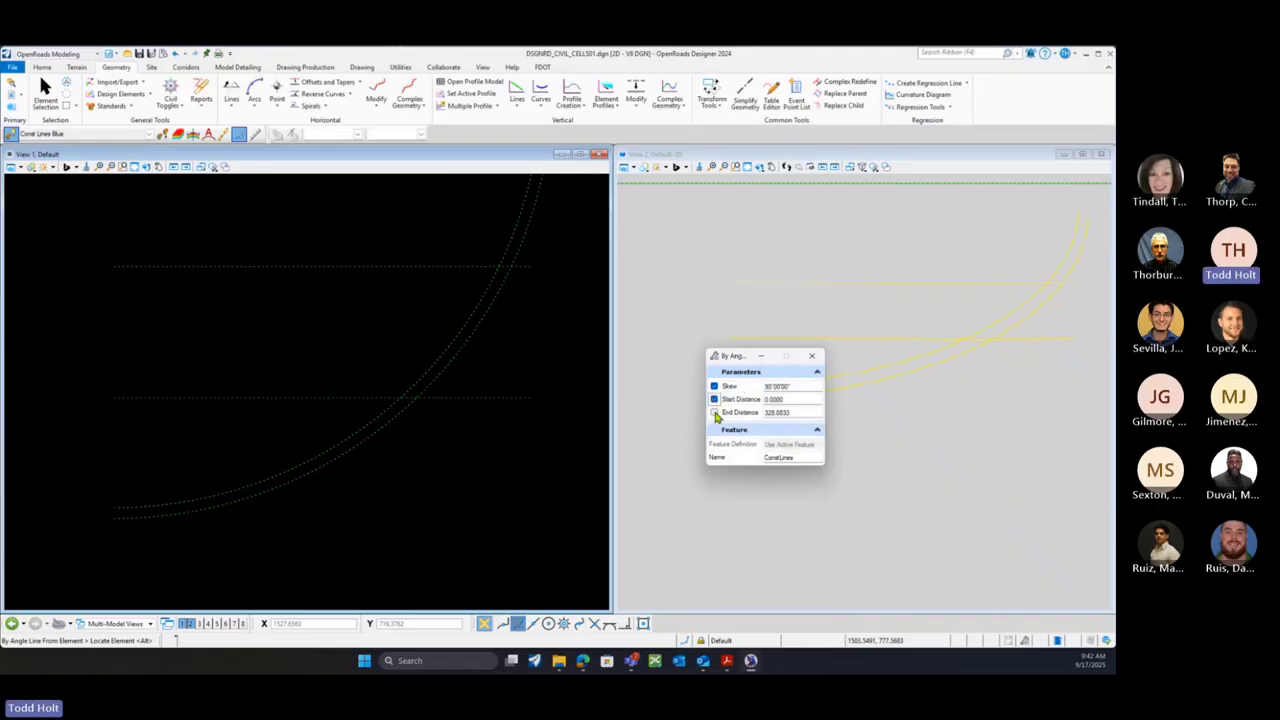
{"action": "left_click", "coordinate": [714, 412]}
{"action": "left_click", "coordinate": [729, 401]}
{"action": "type", "text": "5"}
{"action": "left_click", "coordinate": [745, 414]}
{"action": "type", "text": "1"}
{"action": "left_click_drag", "start_coordinate": [804, 457], "coordinate": [739, 463]}
{"action": "type", "text": "Control Handl"}
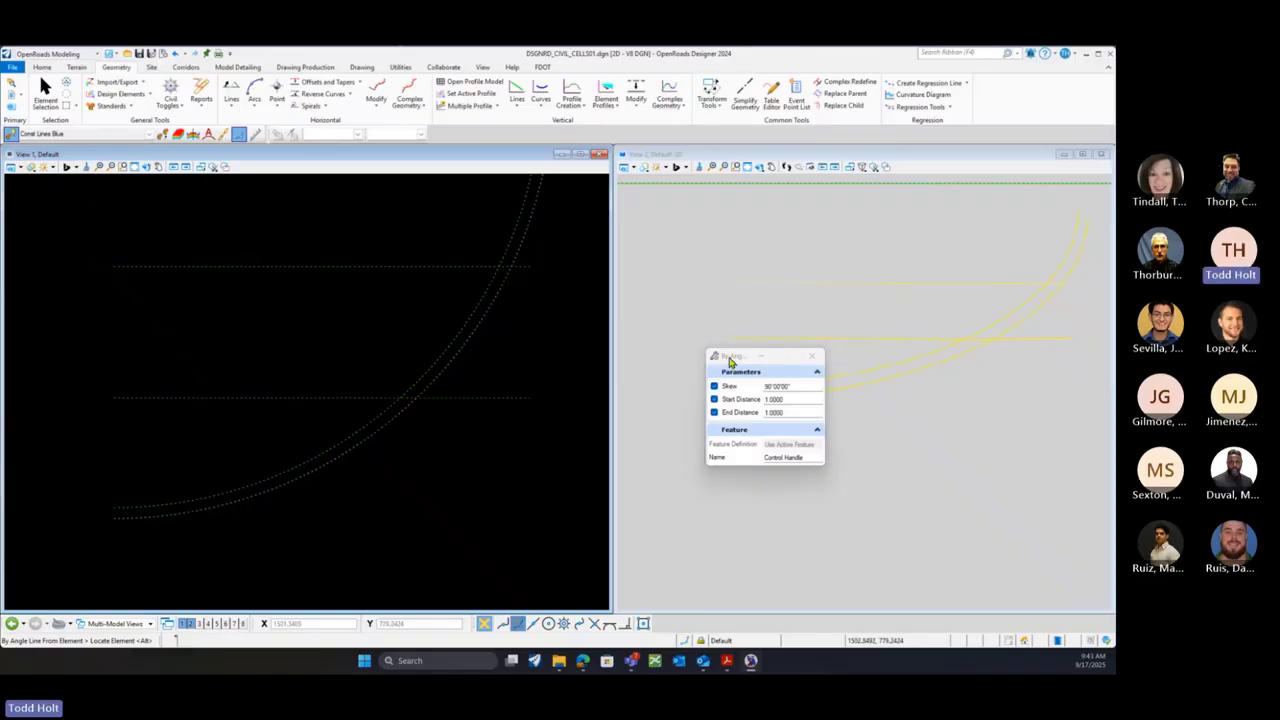
Pick the lower horizontal line as the reference element, and float the Snap Mode toolbar with all snap modes shown
{"action": "left_click", "coordinate": [367, 398]}
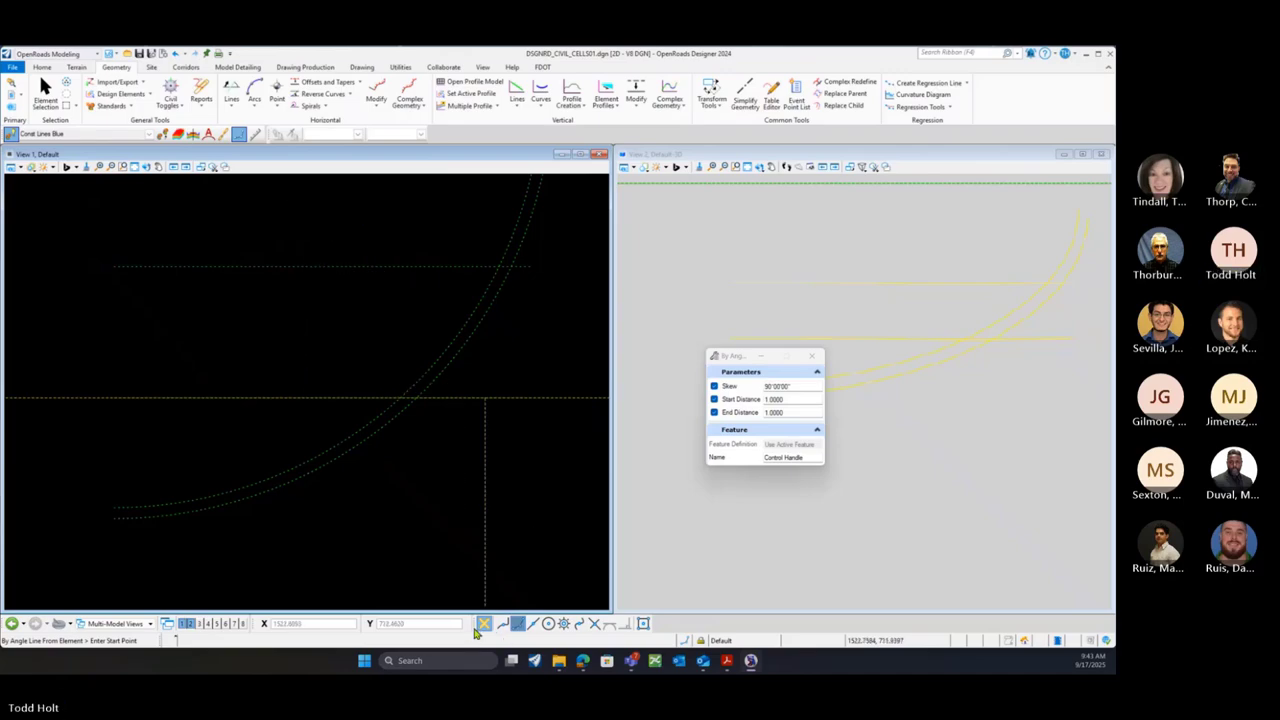
{"action": "left_click_drag", "start_coordinate": [476, 628], "coordinate": [439, 233]}
{"action": "right_click", "coordinate": [537, 250]}
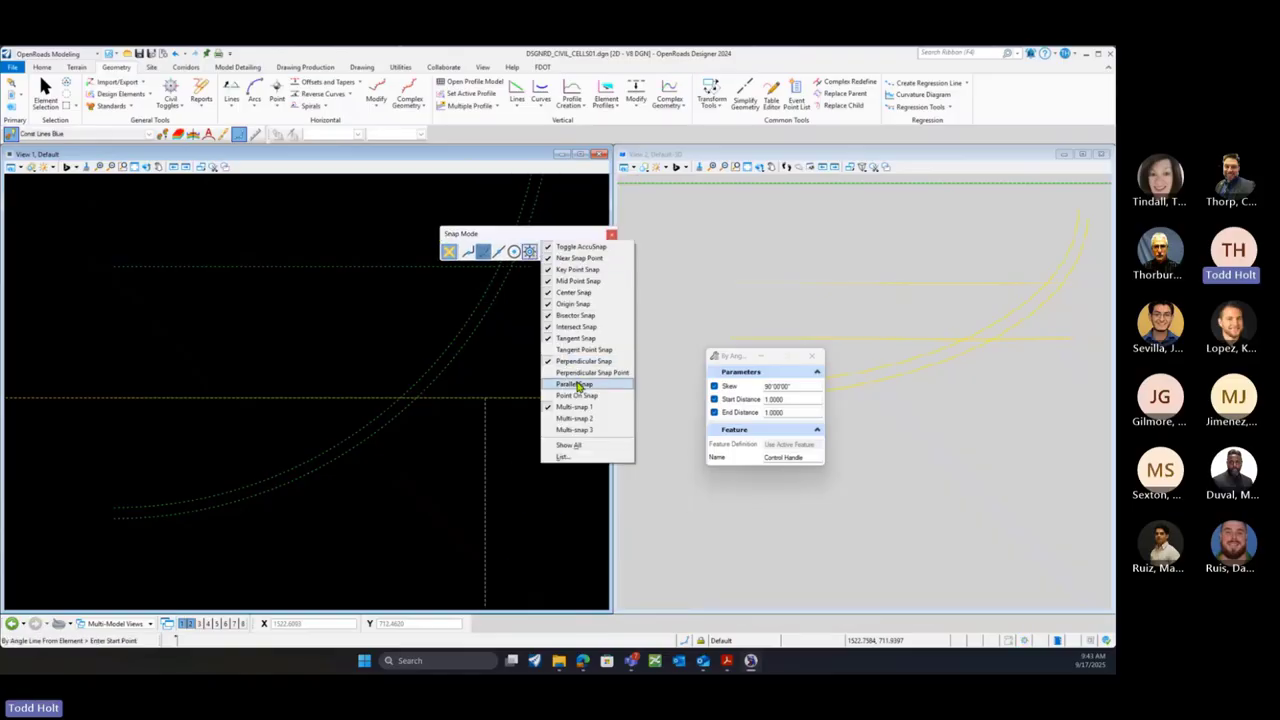
{"action": "left_click", "coordinate": [568, 446]}
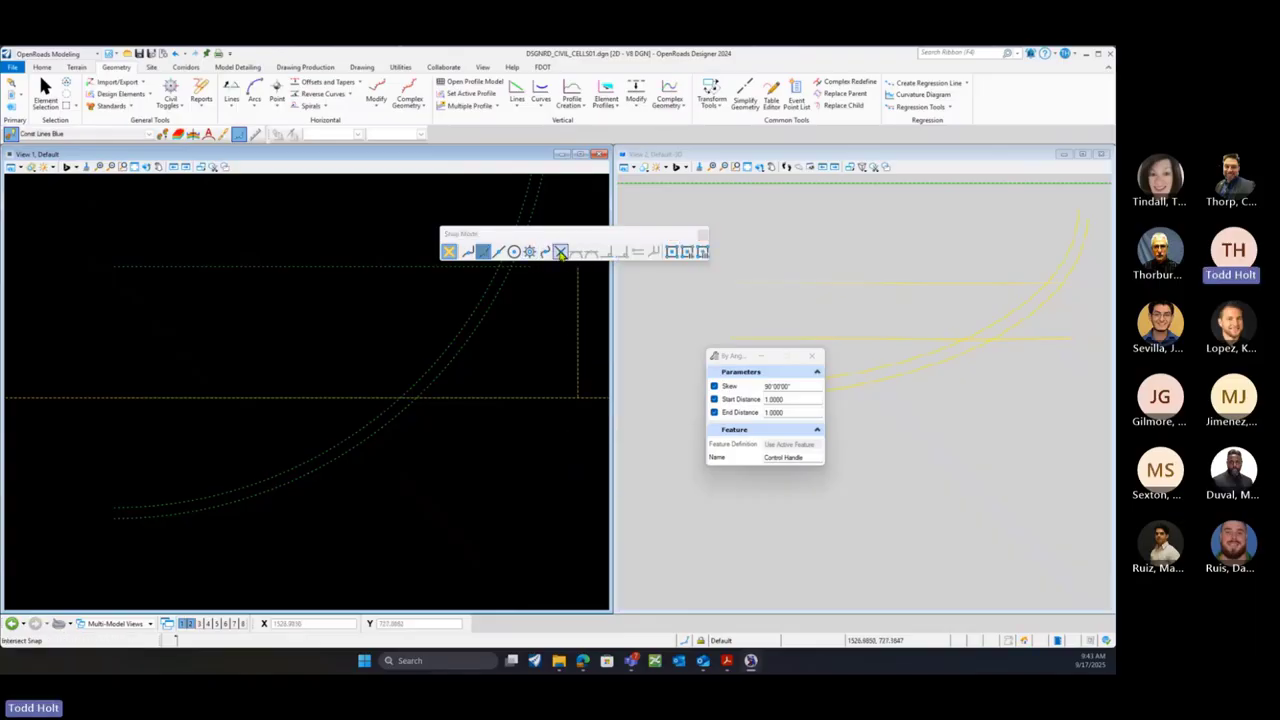
Place the control handle line with Intersect Snap where the lower line crosses the inner curb arc, and dock the Snap Mode toolbar
{"action": "left_click", "coordinate": [560, 253]}
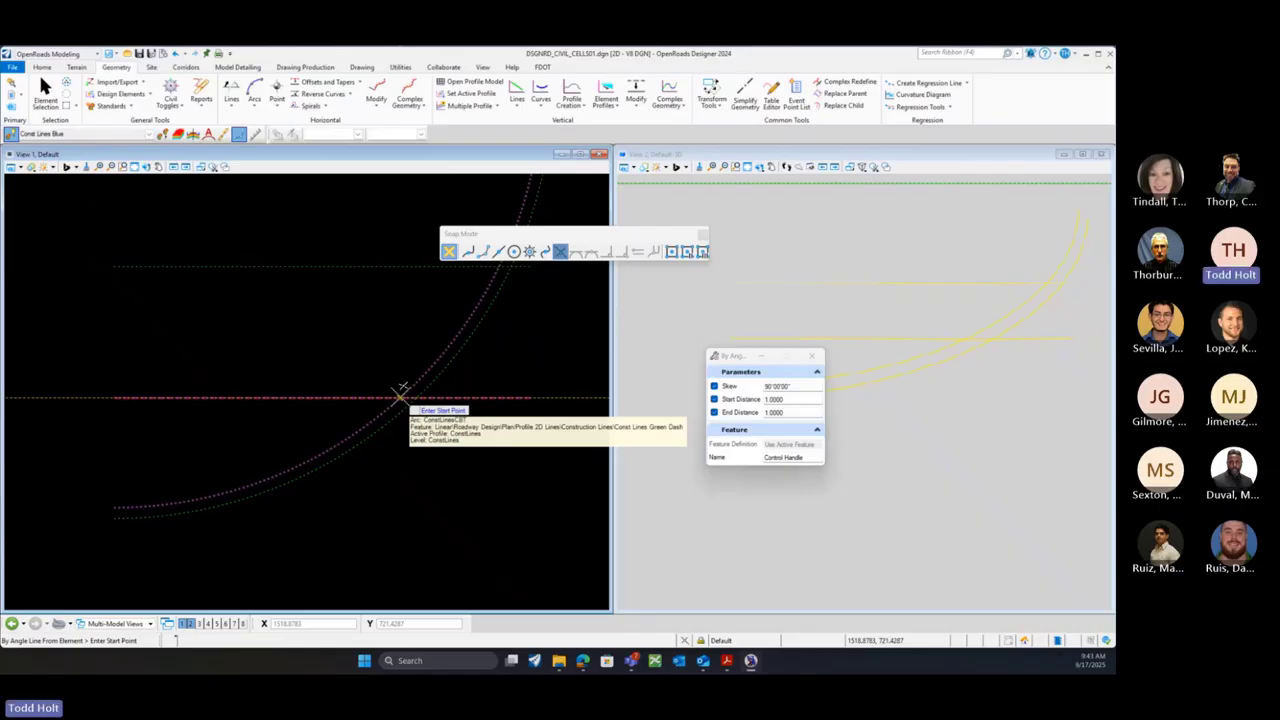
{"action": "left_click", "coordinate": [400, 397]}
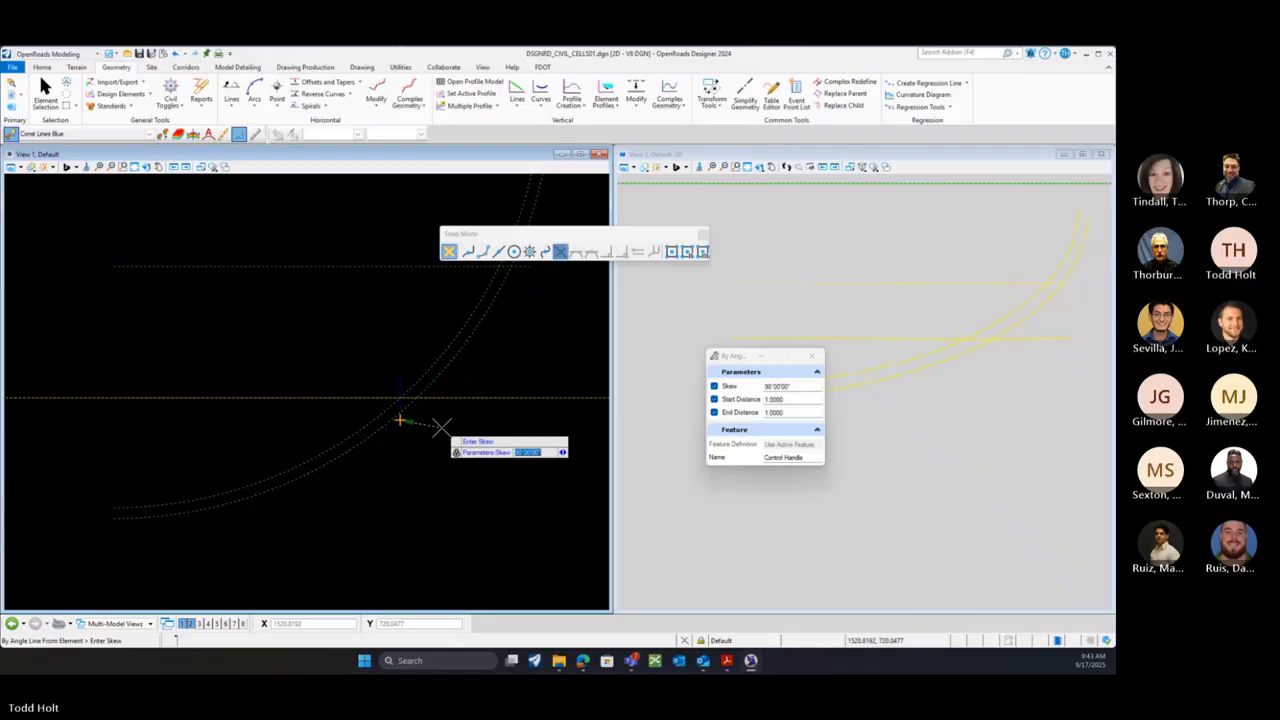
{"action": "key", "text": "Return"}
{"action": "key", "text": "Return"}
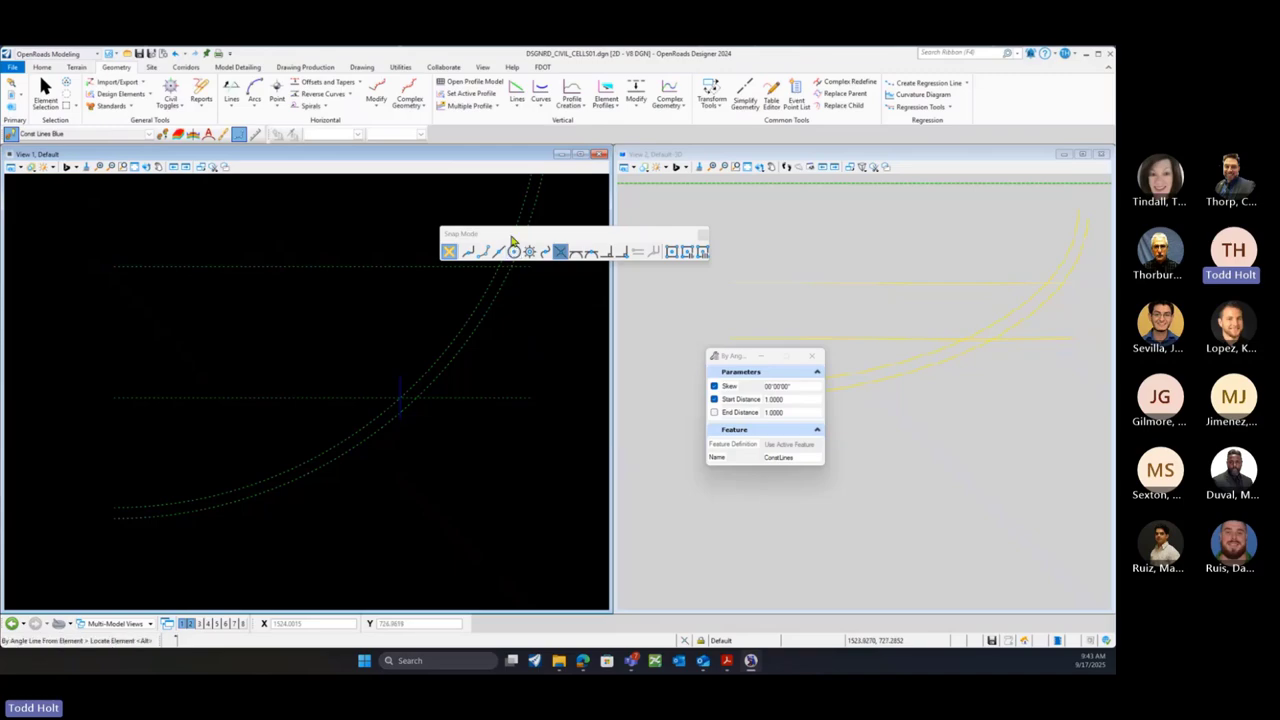
{"action": "left_click_drag", "start_coordinate": [517, 240], "coordinate": [511, 134]}
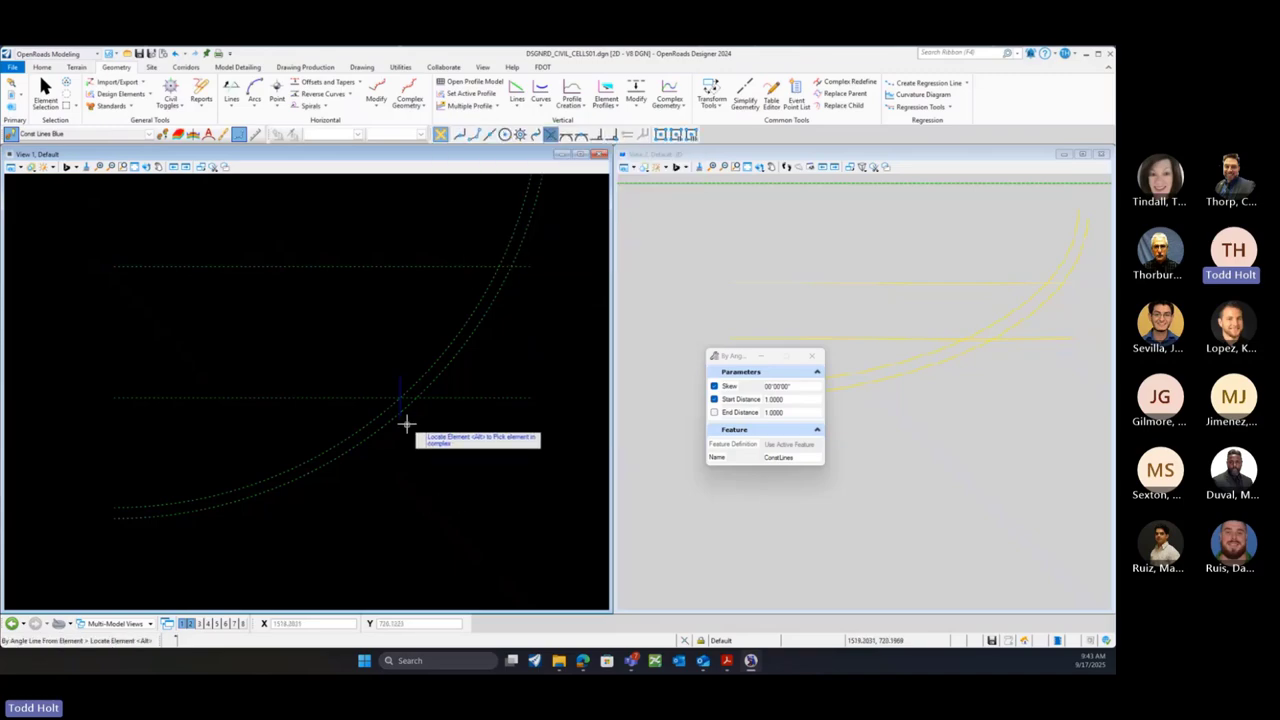
{"action": "mouse_move", "coordinate": [400, 417]}
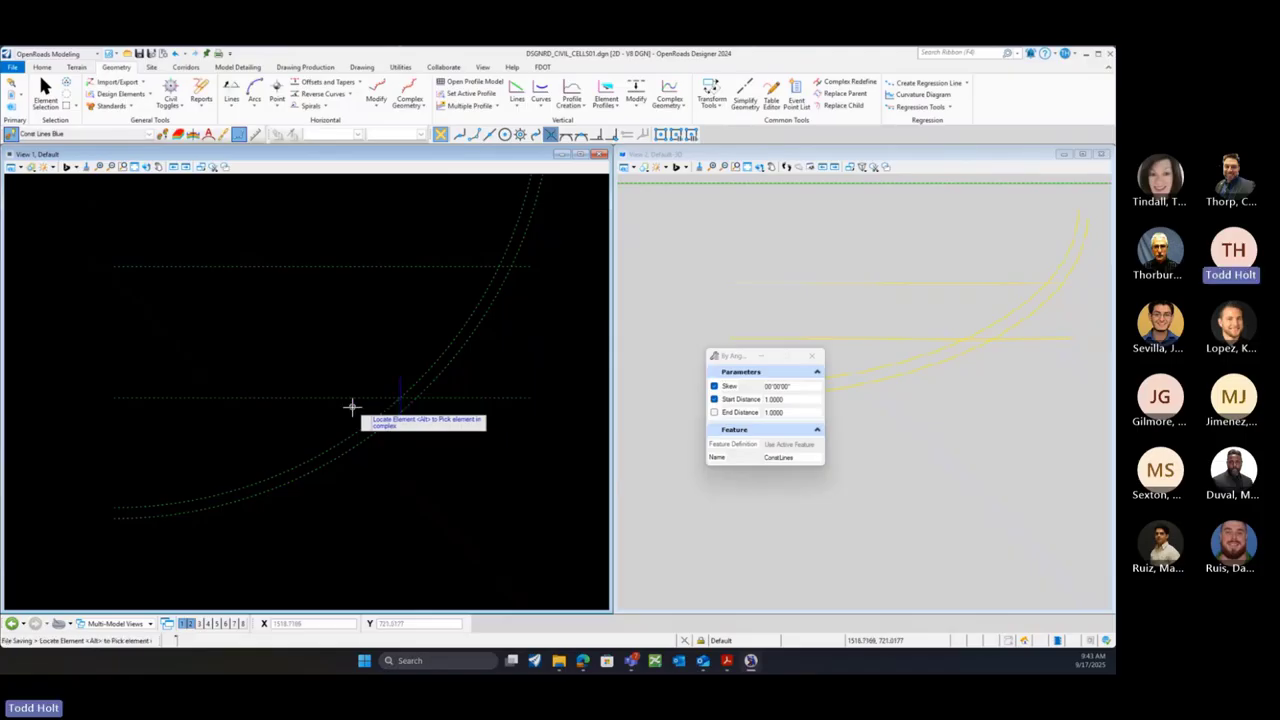
Make Const Lines Yellow the active feature definition
{"action": "left_click", "coordinate": [151, 135]}
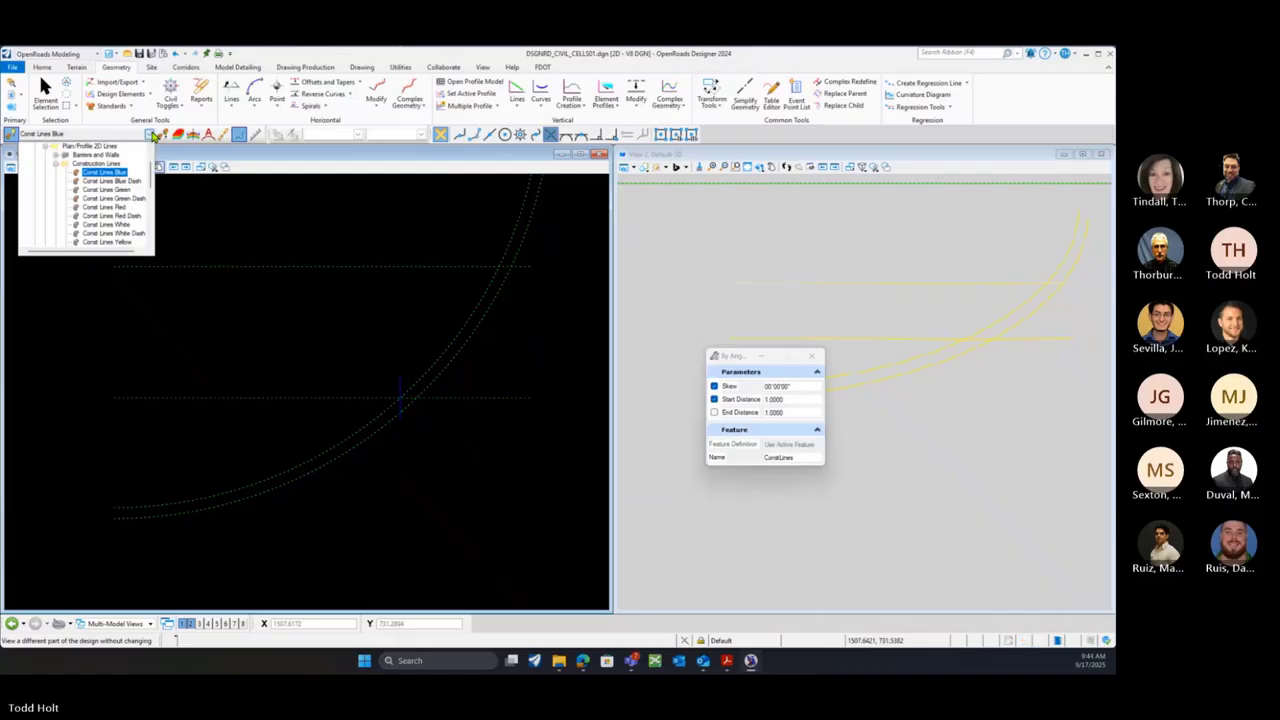
{"action": "left_click", "coordinate": [125, 208]}
{"action": "left_click", "coordinate": [151, 135]}
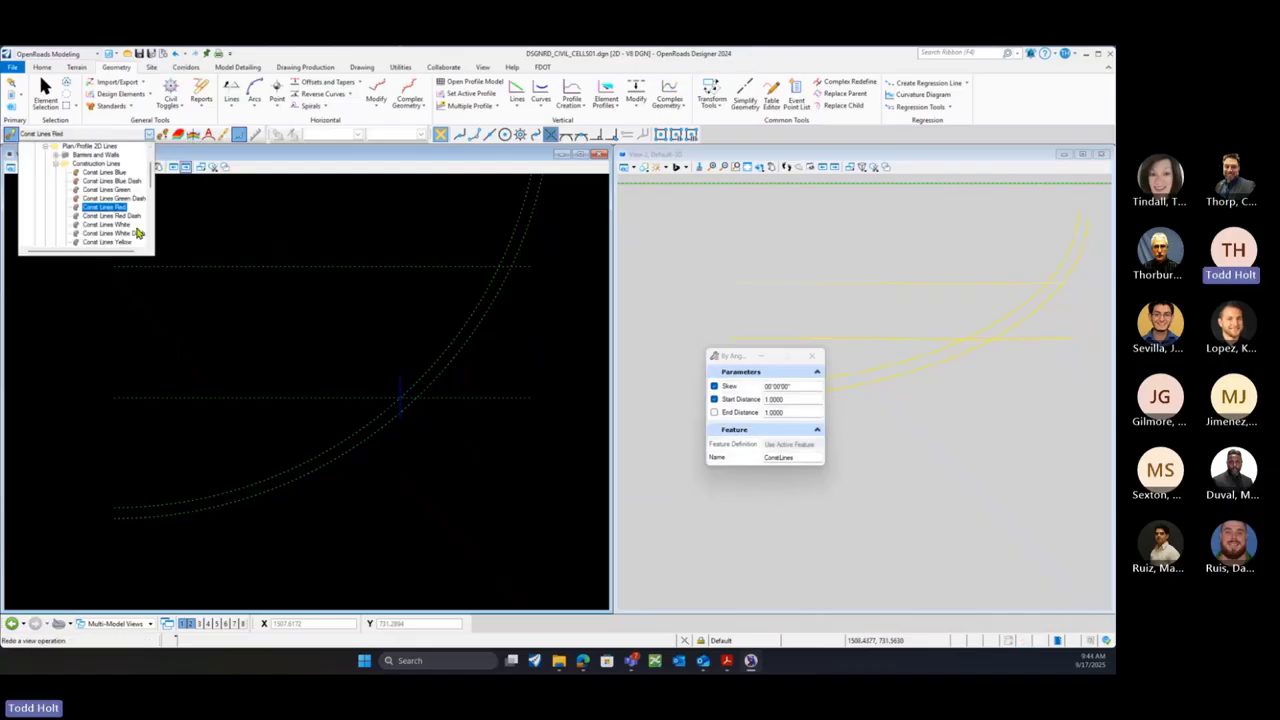
{"action": "left_click", "coordinate": [117, 245]}
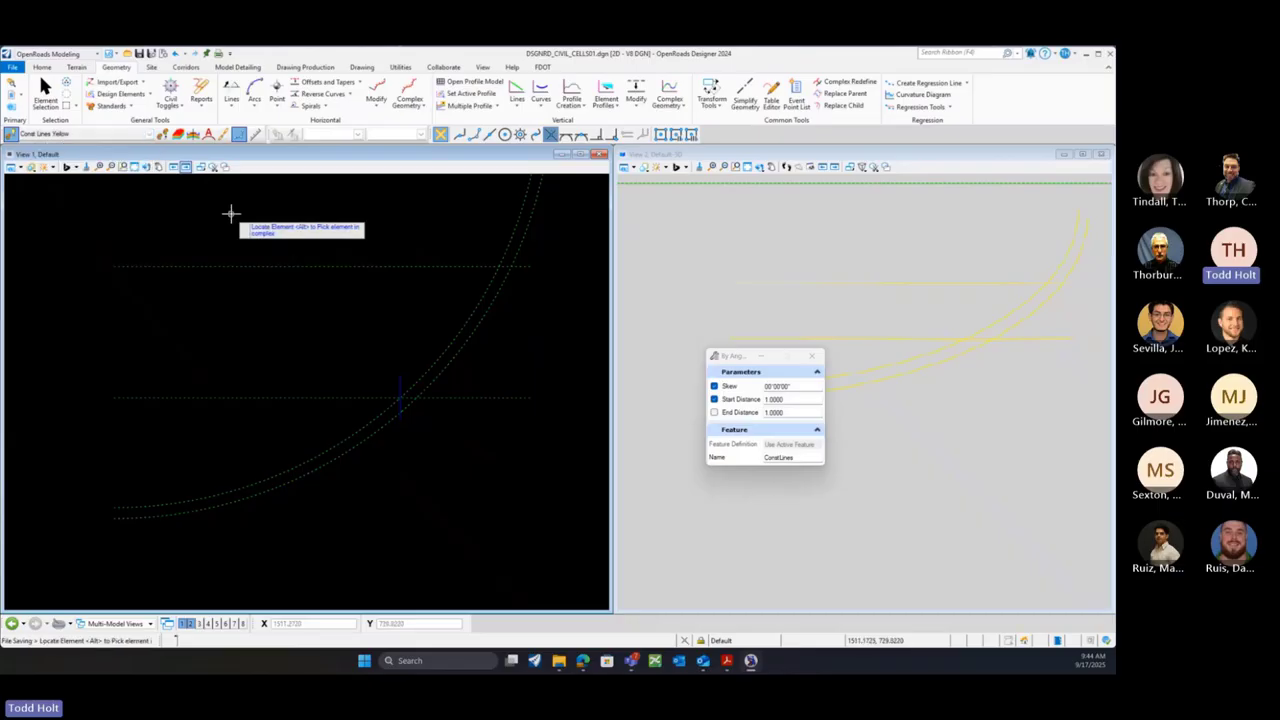
Change the feature definition of the short control handle line to Const Lines Yellow
{"action": "left_click", "coordinate": [45, 90]}
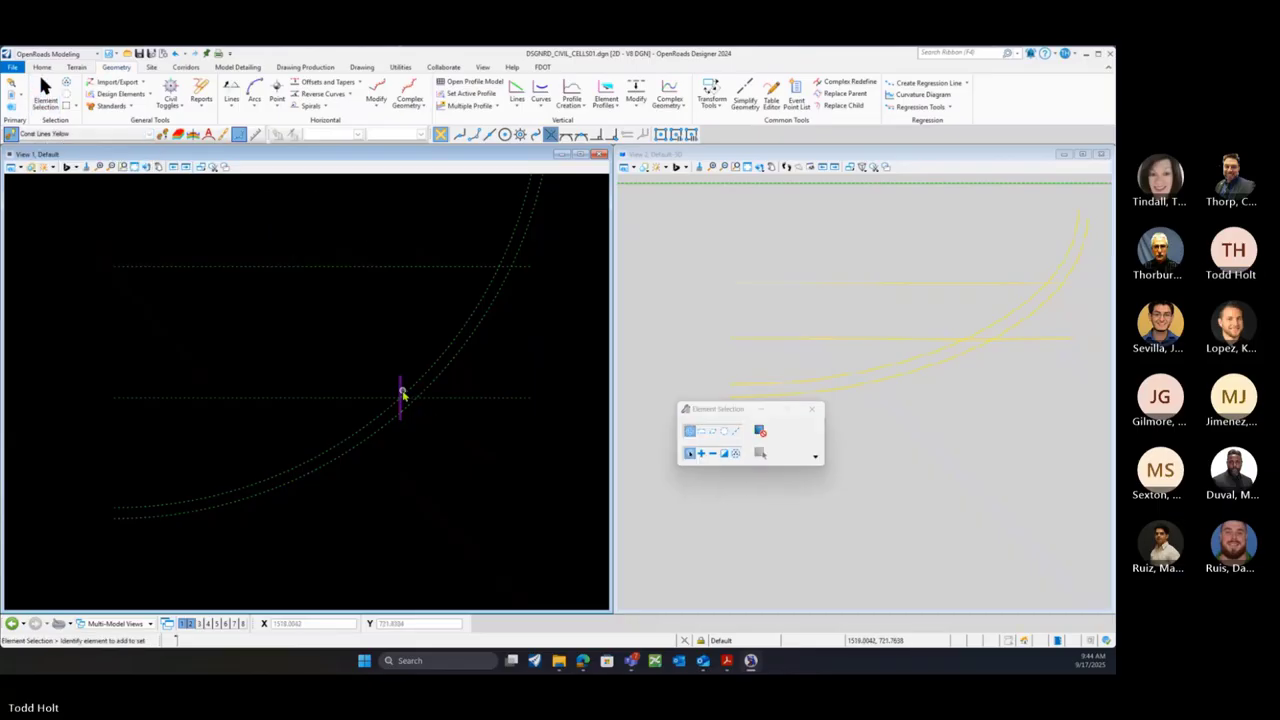
{"action": "left_click", "coordinate": [400, 396]}
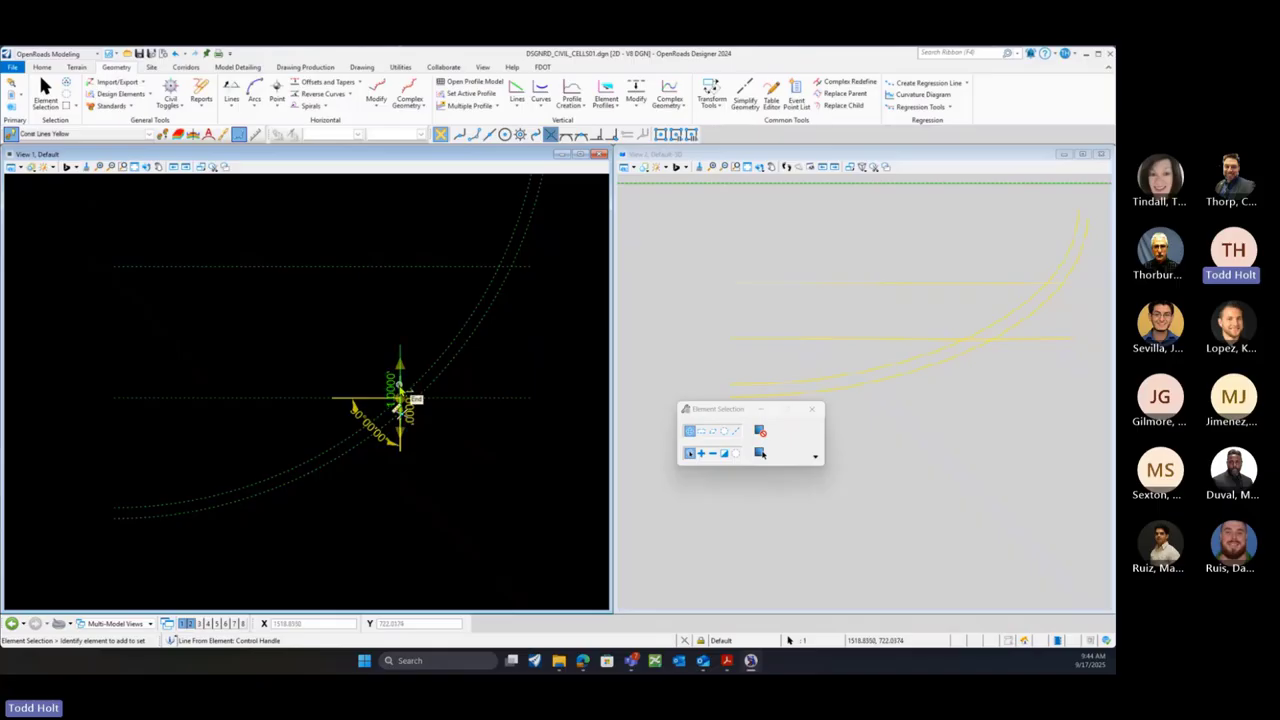
{"action": "scroll", "coordinate": [400, 390], "scroll_direction": "up", "scroll_amount": 2}
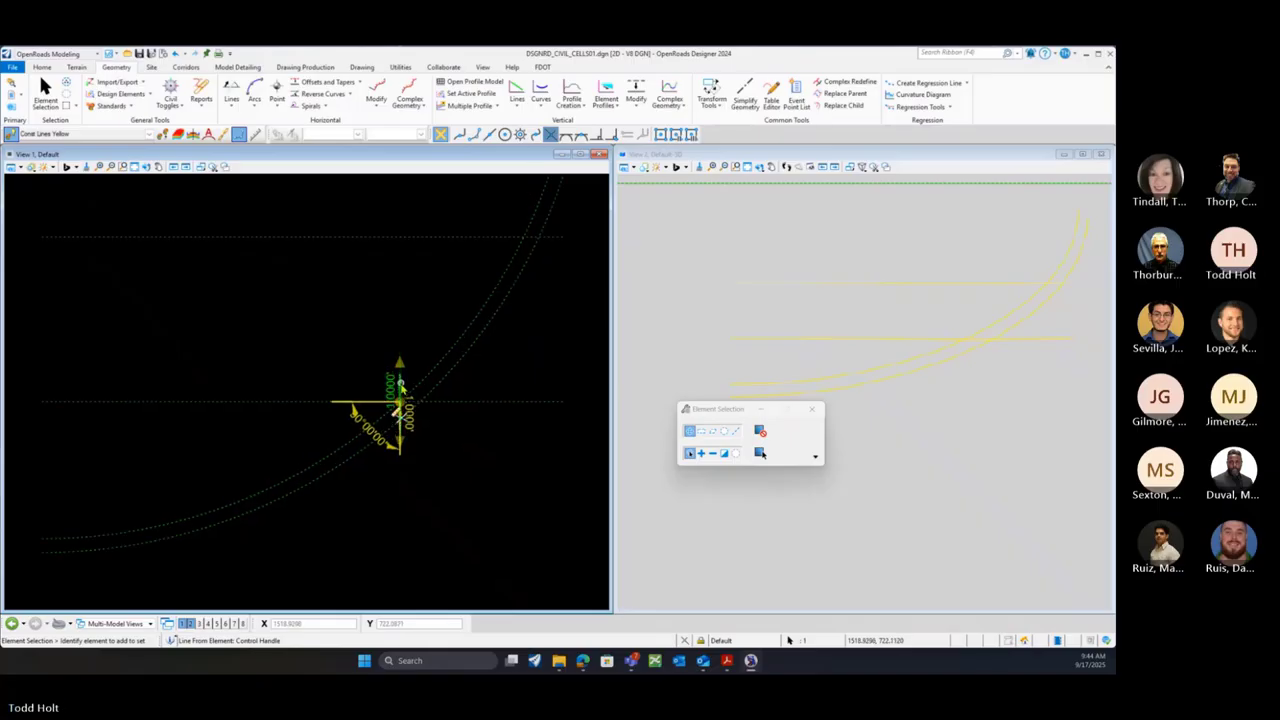
{"action": "scroll", "coordinate": [400, 388], "scroll_direction": "up", "scroll_amount": 2}
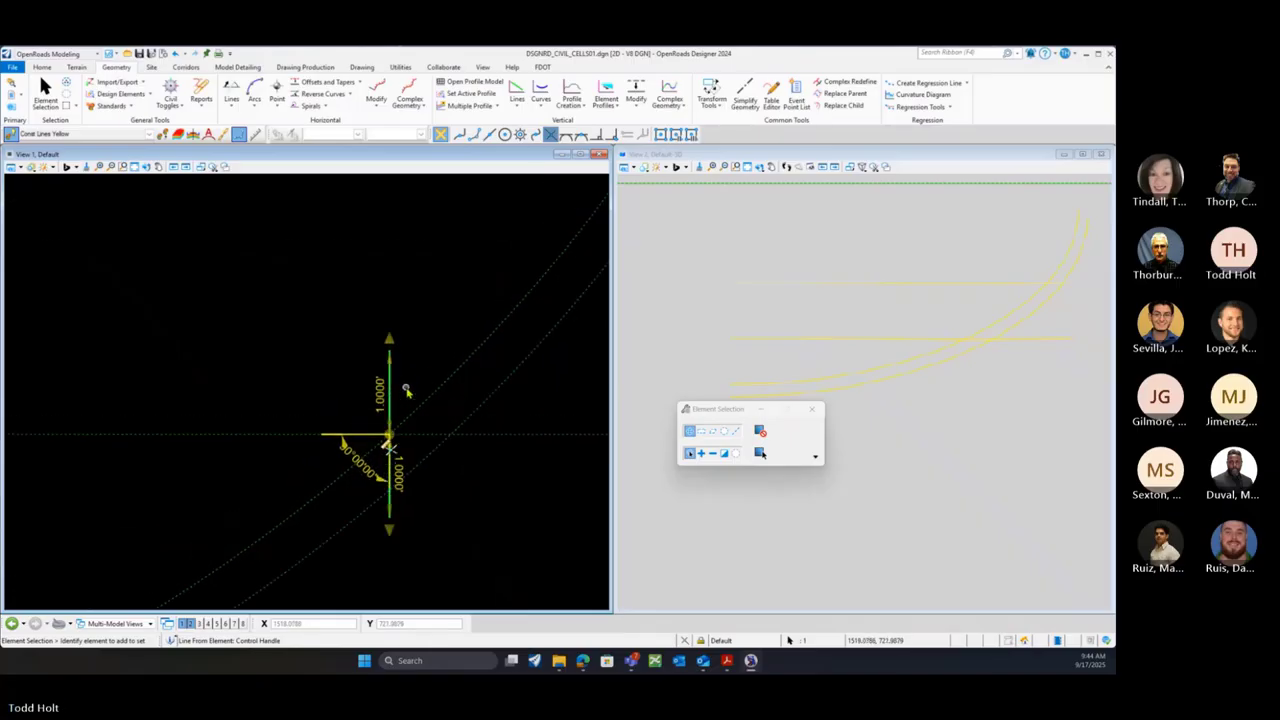
{"action": "mouse_move", "coordinate": [392, 395]}
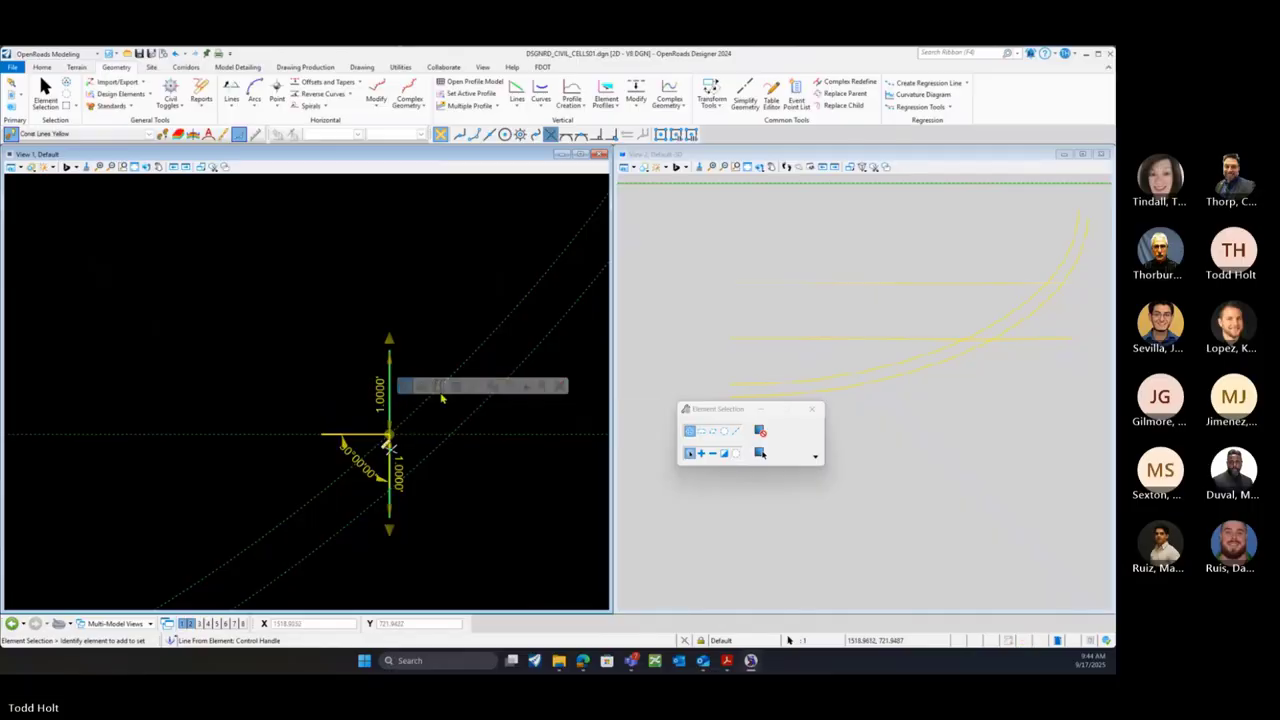
{"action": "left_click", "coordinate": [441, 391]}
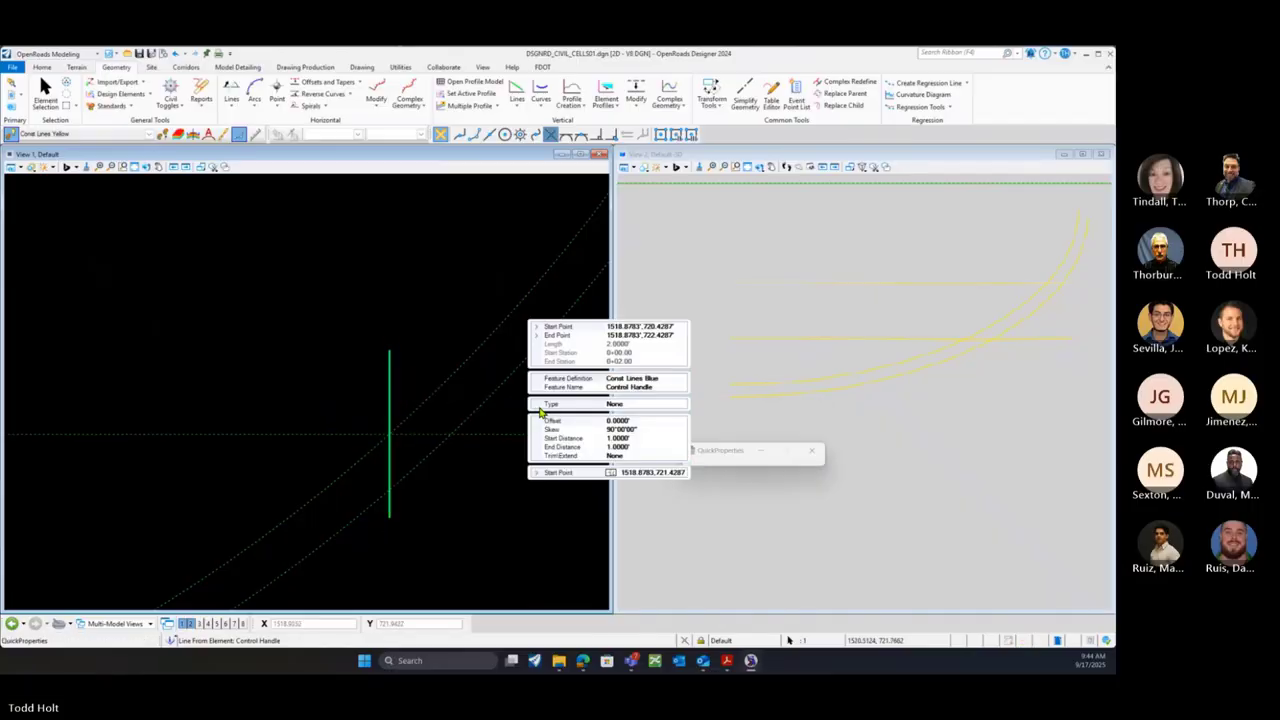
{"action": "left_click", "coordinate": [683, 380]}
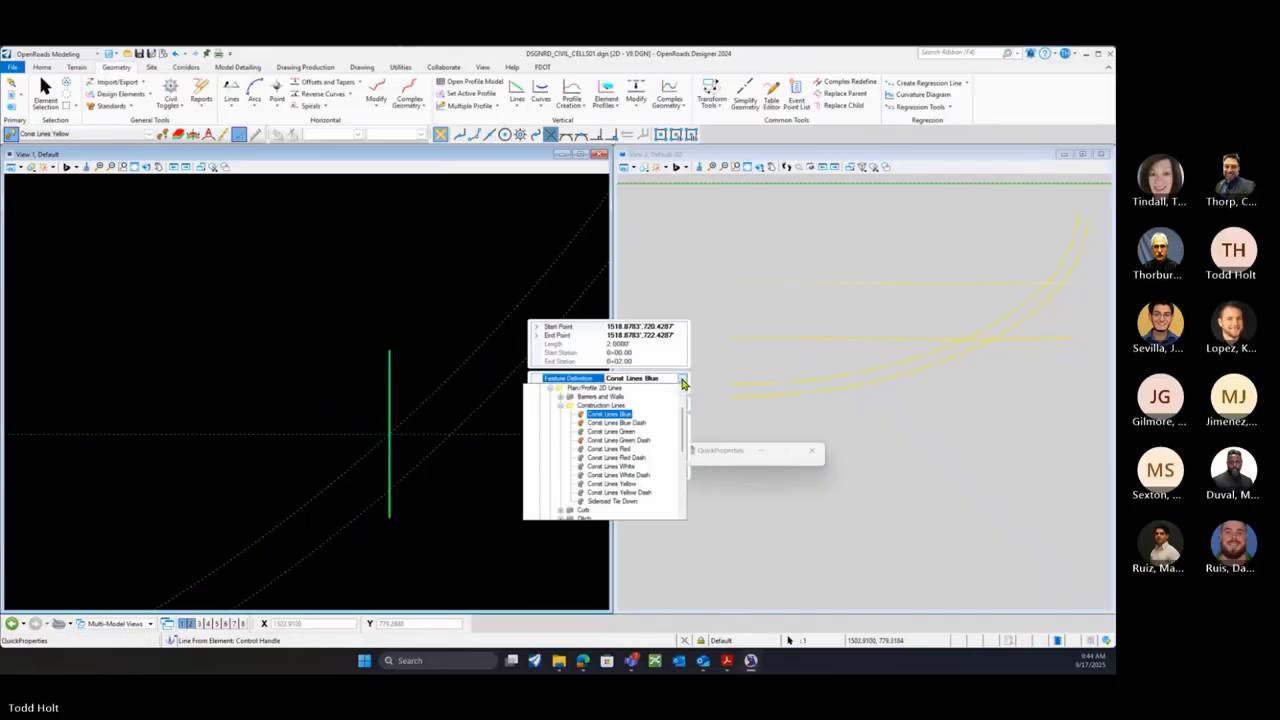
{"action": "left_click", "coordinate": [624, 486]}
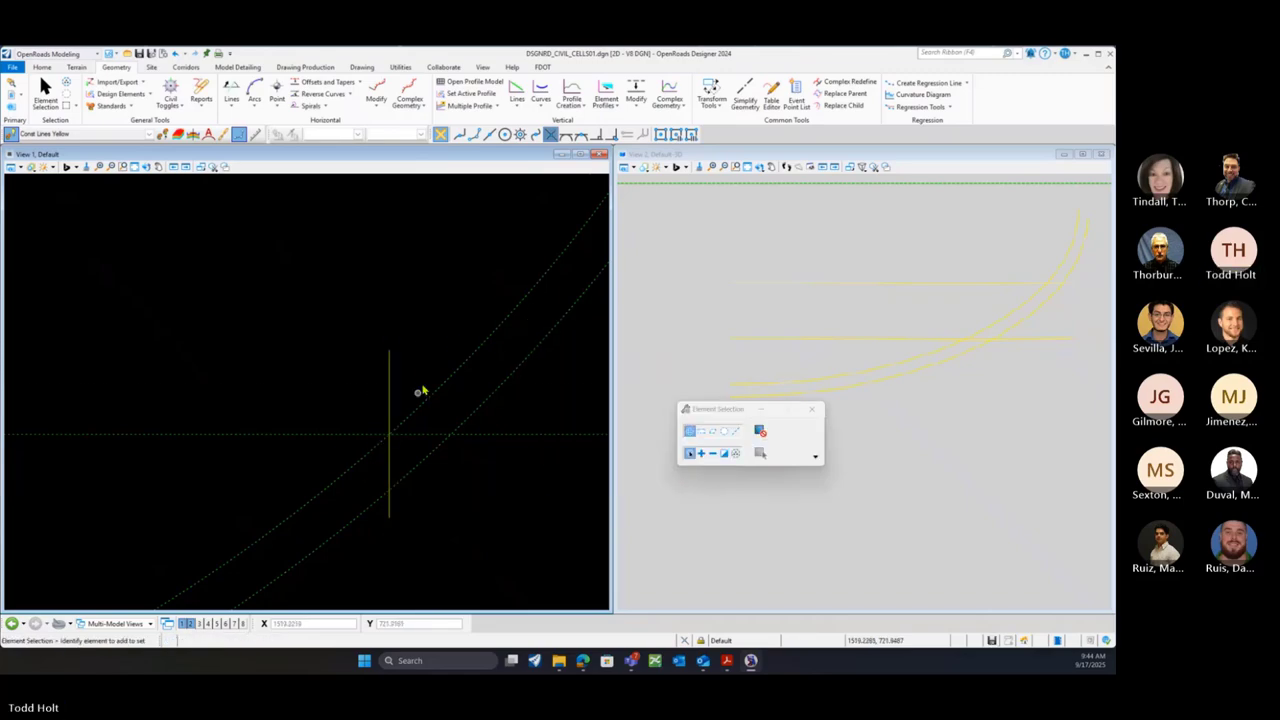
{"action": "scroll", "coordinate": [423, 391], "scroll_direction": "down", "scroll_amount": 4}
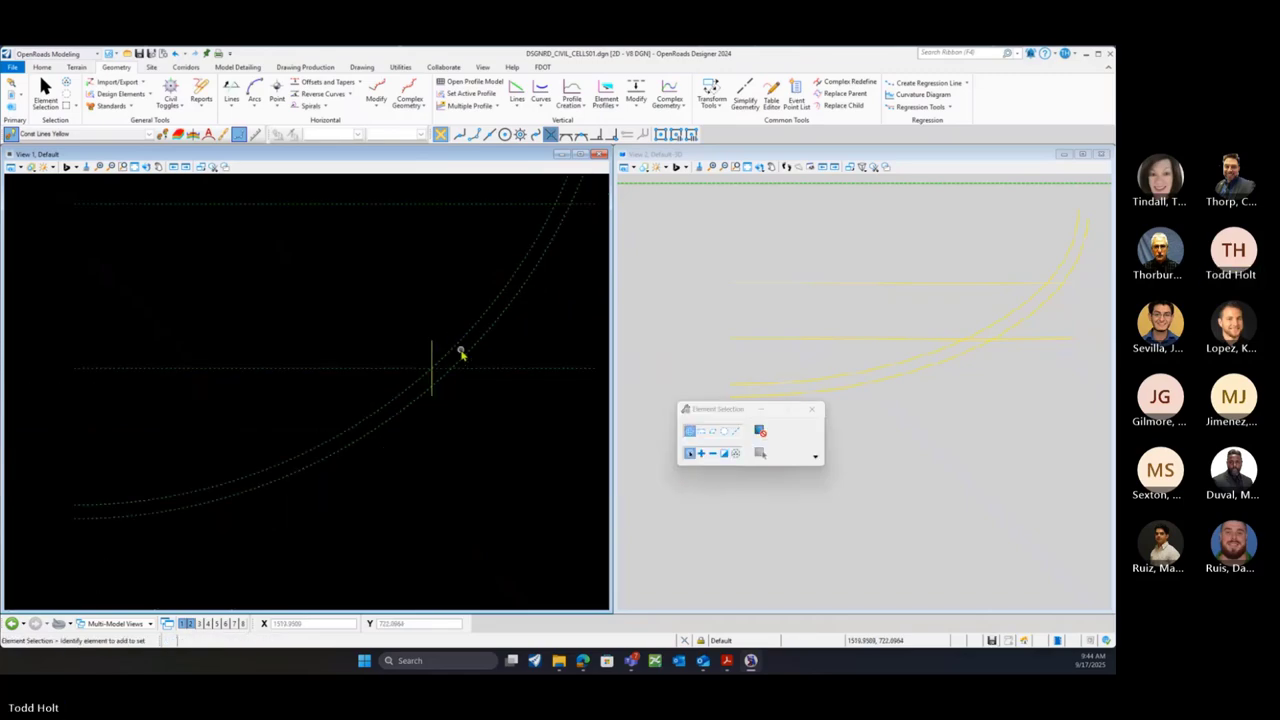
{"action": "scroll", "coordinate": [461, 352], "scroll_direction": "up", "scroll_amount": 1}
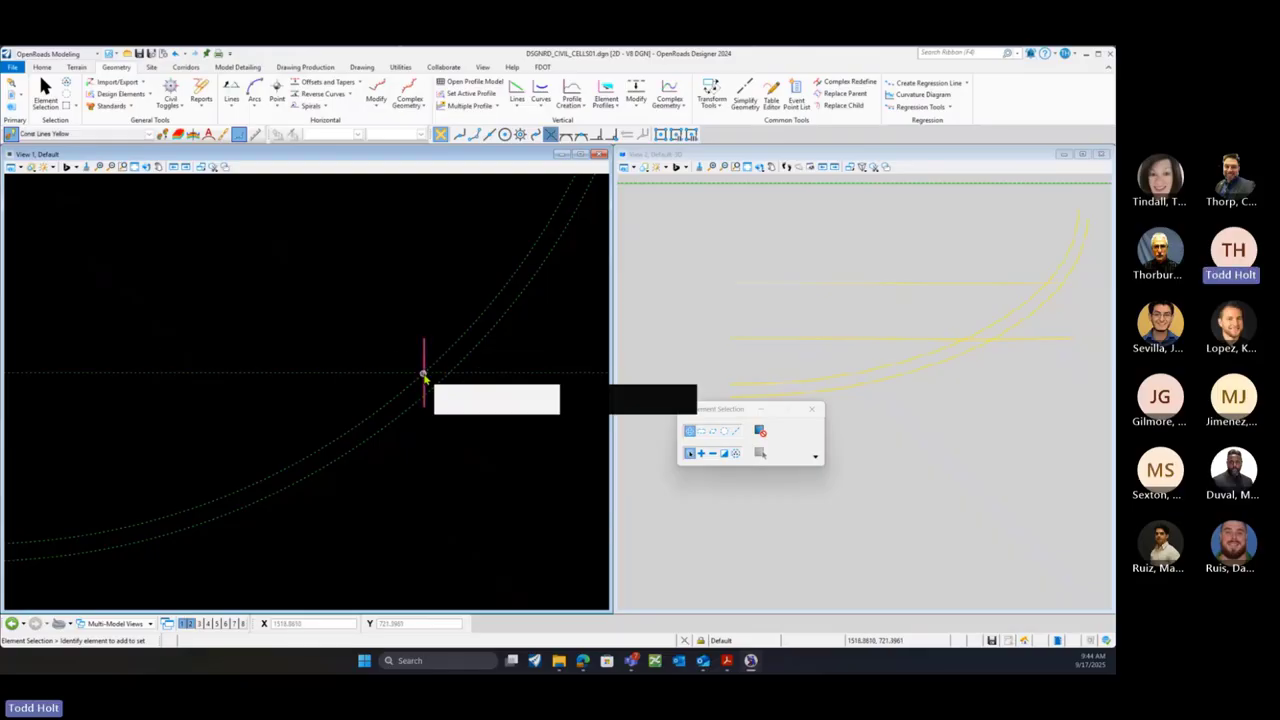
{"action": "scroll", "coordinate": [337, 385], "scroll_direction": "down", "scroll_amount": 2}
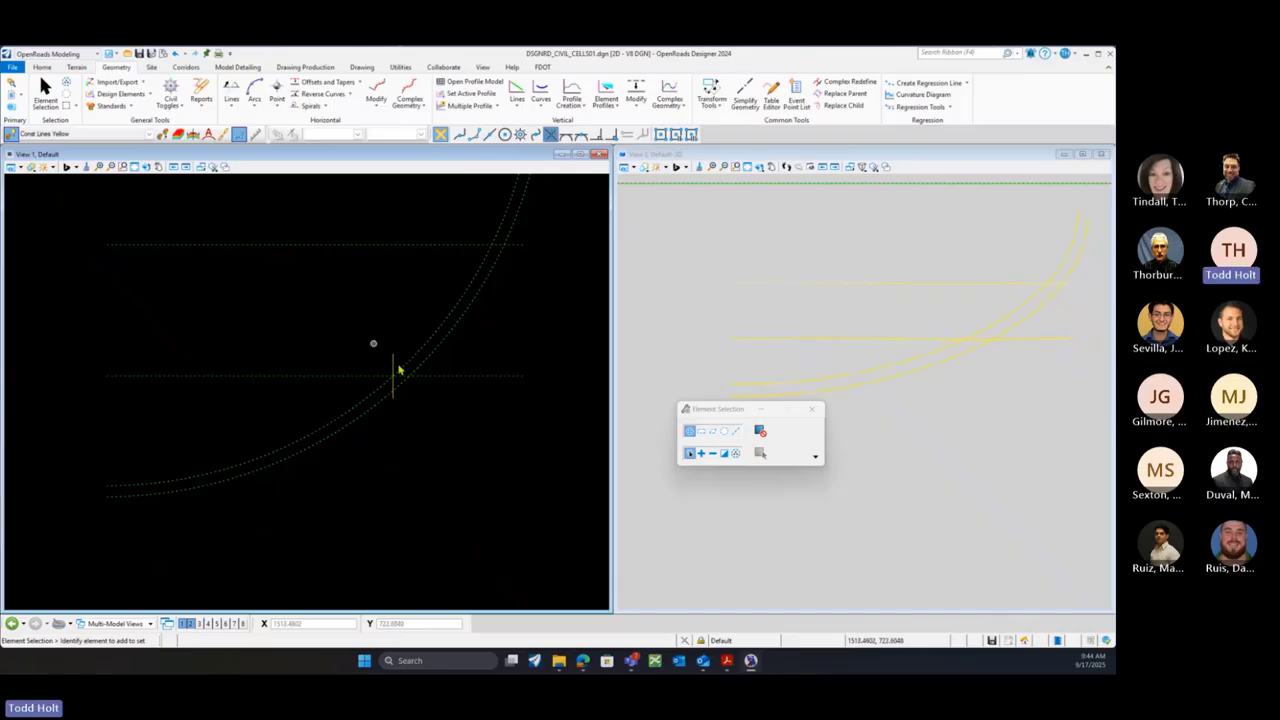
Switch to Acrobat, review curb ramp plan views on sheets 4 and 5 of Index 522-002, and return to OpenRoads Designer
{"action": "left_click", "coordinate": [726, 661]}
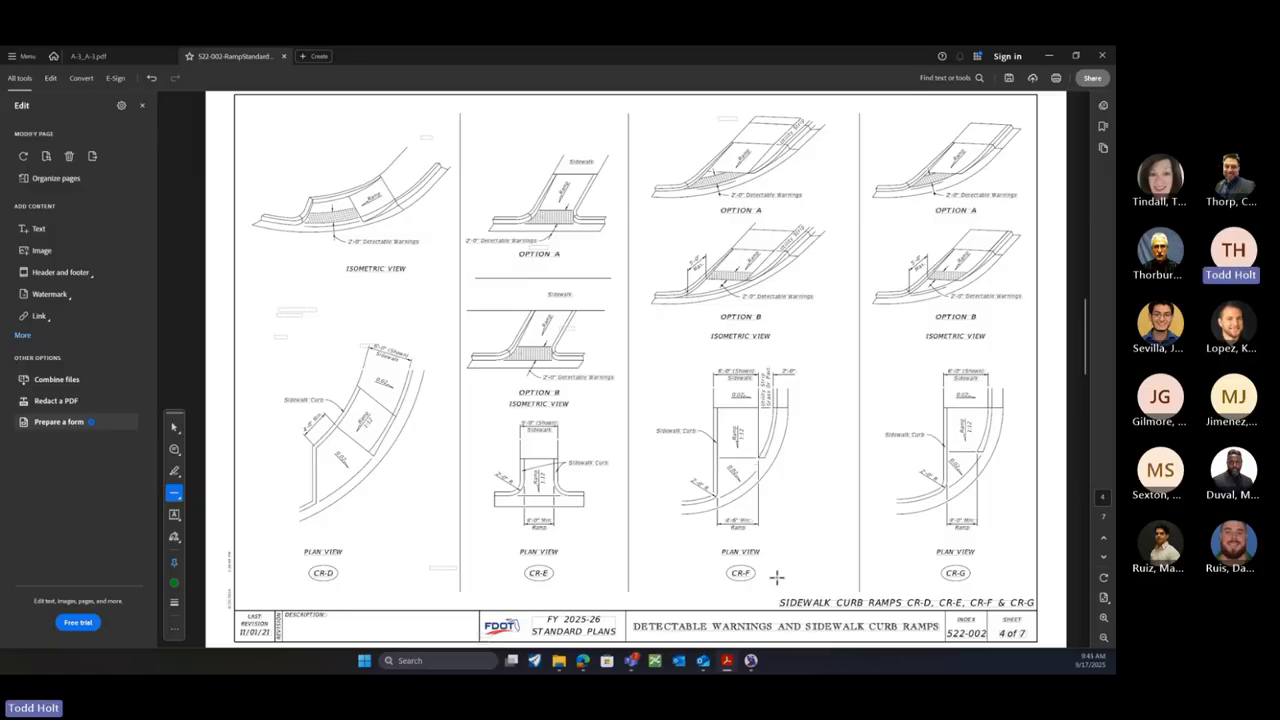
{"action": "scroll", "coordinate": [777, 578], "scroll_direction": "down", "scroll_amount": 3}
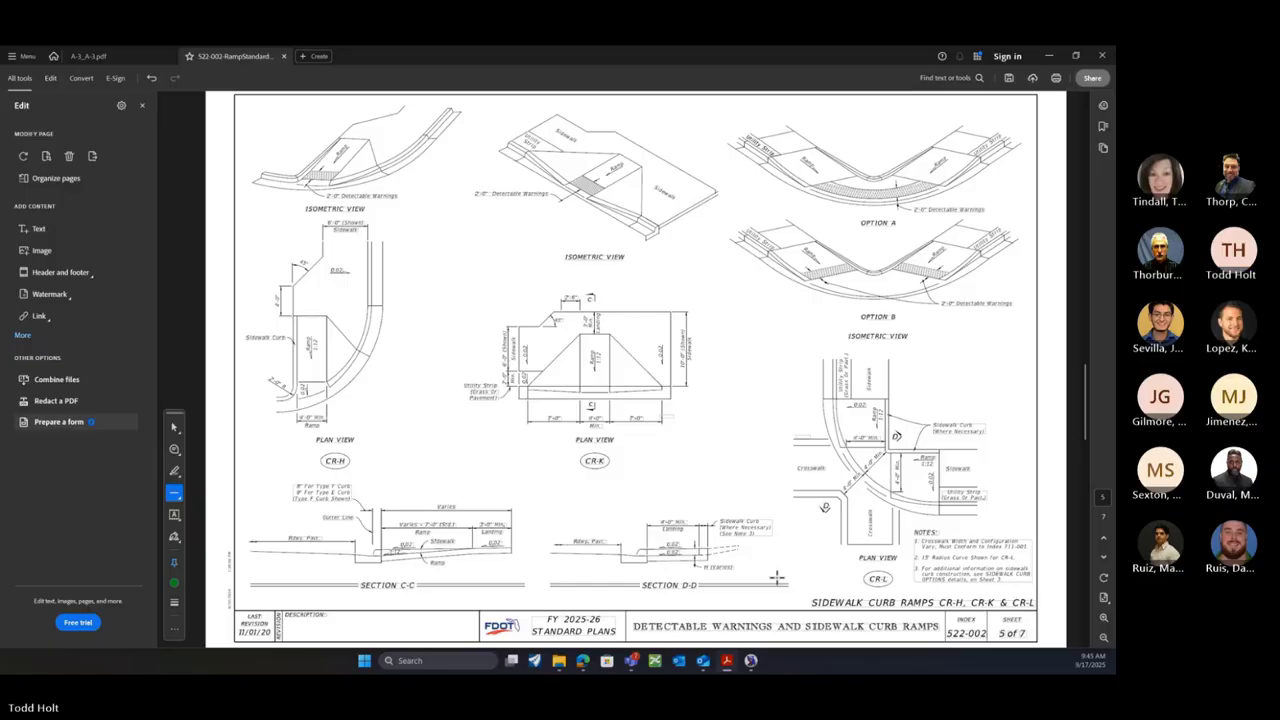
{"action": "scroll", "coordinate": [777, 578], "scroll_direction": "up", "scroll_amount": 3}
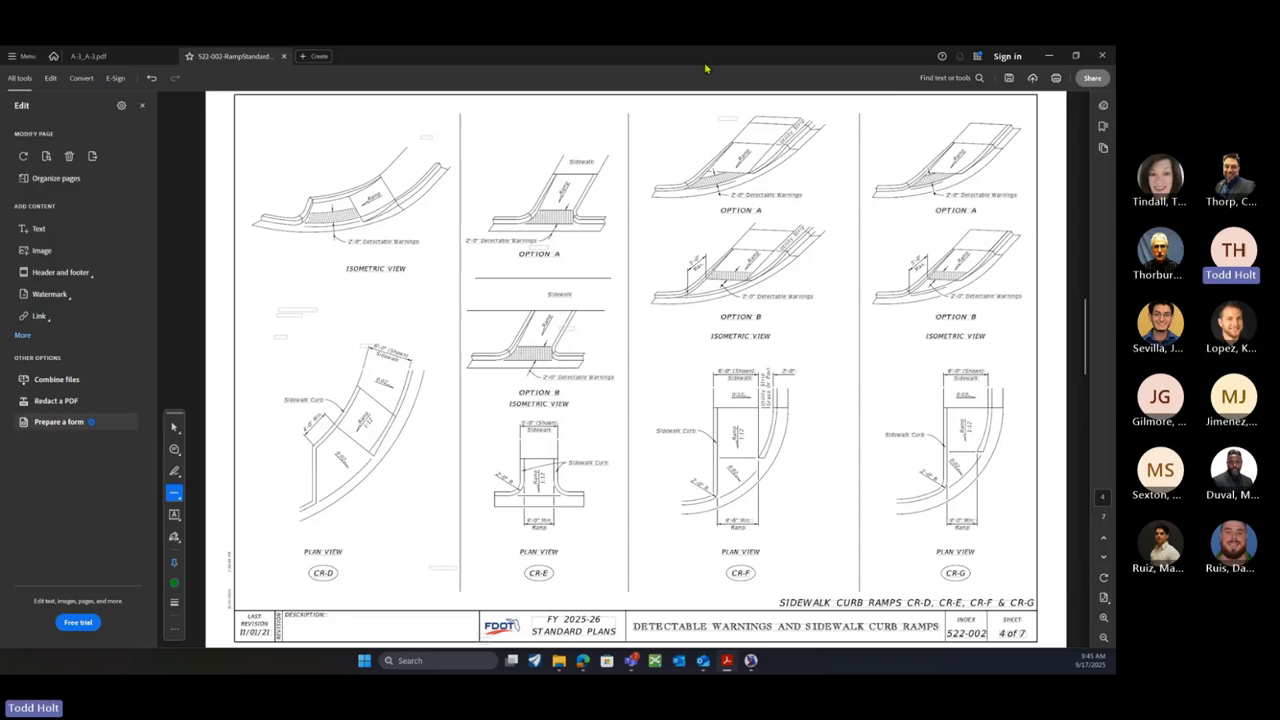
{"action": "double_click", "coordinate": [605, 59]}
{"action": "left_click", "coordinate": [393, 376]}
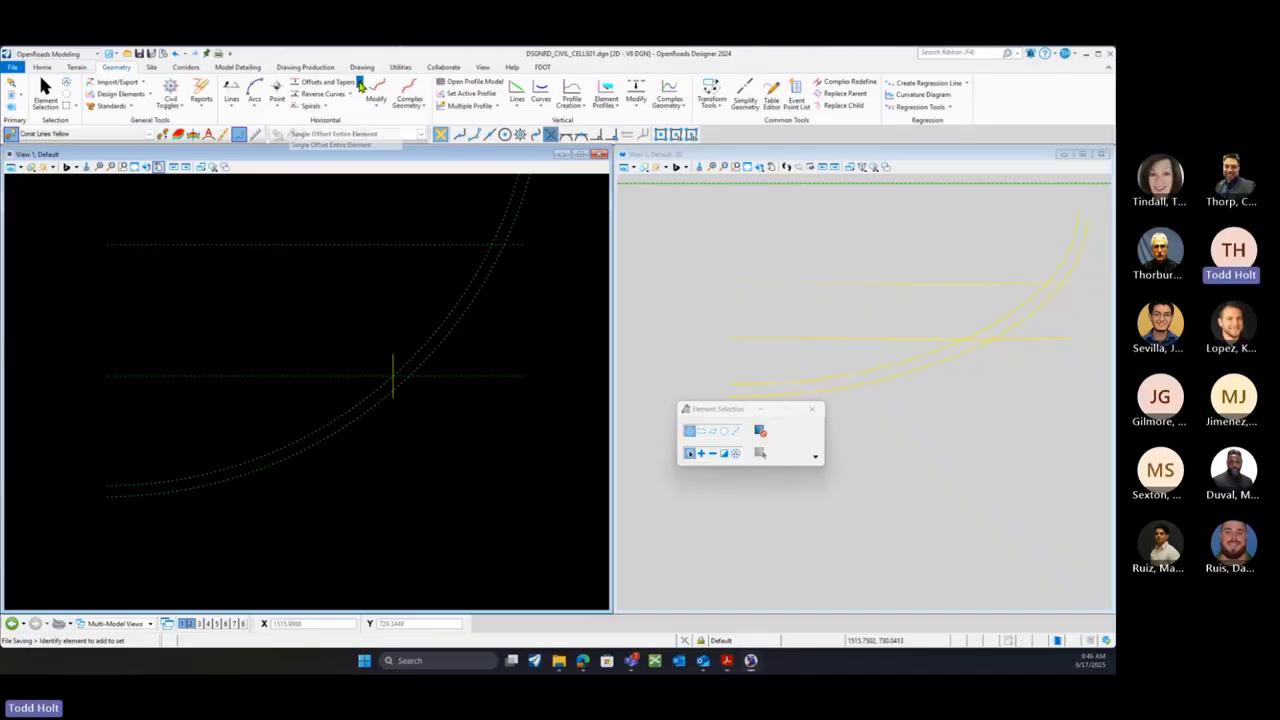
Offset the entire control handle line 7 ft away from the curb arcs with Single Offset Entire Element, without mirroring
{"action": "left_click", "coordinate": [359, 84]}
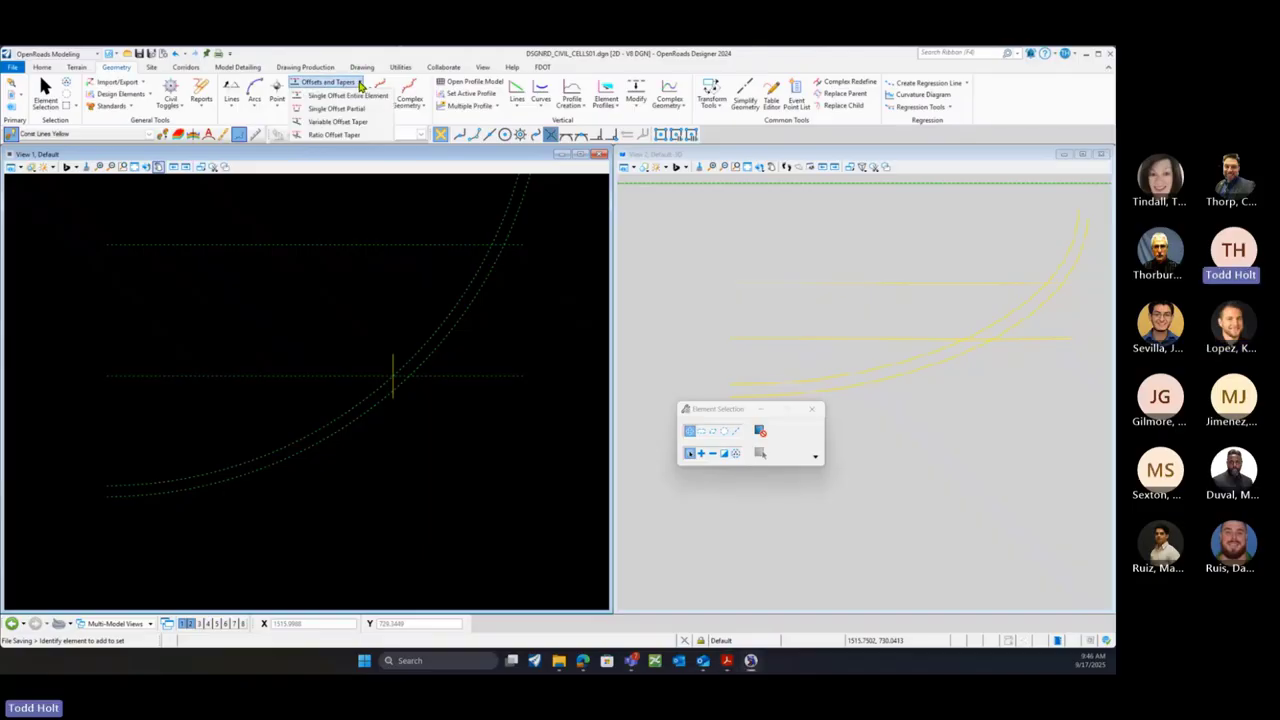
{"action": "left_click", "coordinate": [363, 97]}
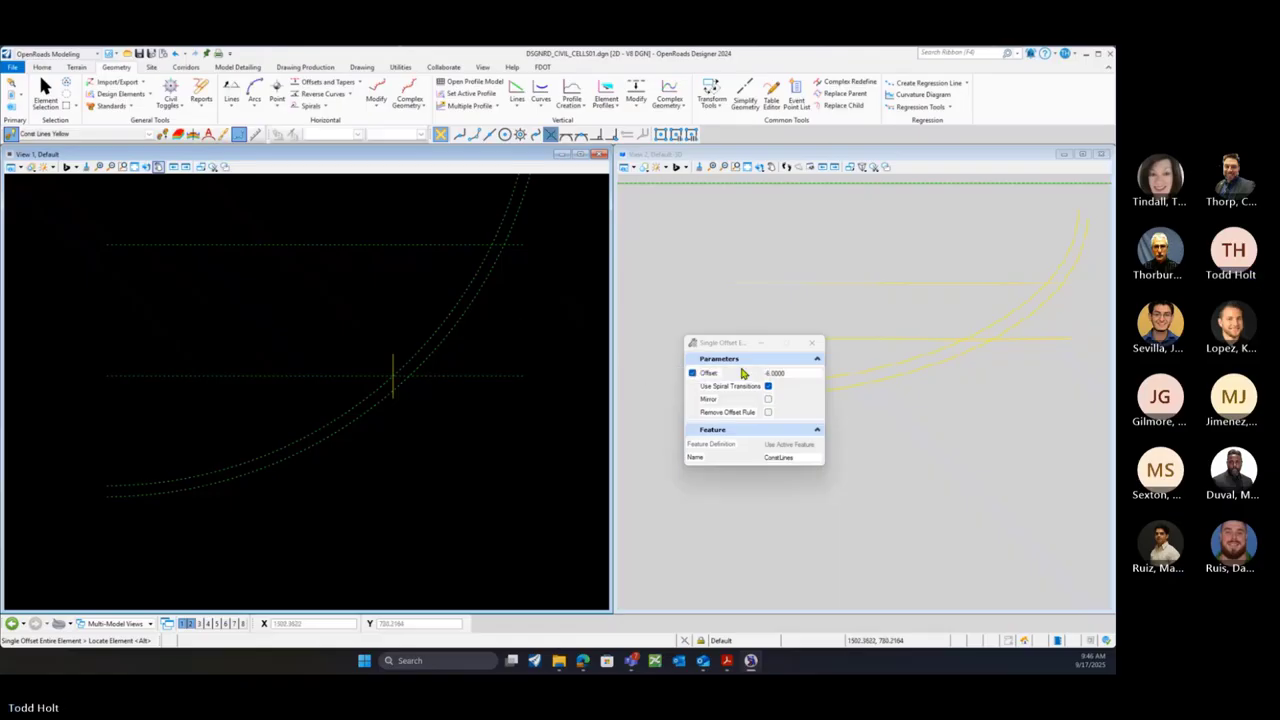
{"action": "left_click_drag", "start_coordinate": [798, 376], "coordinate": [738, 384]}
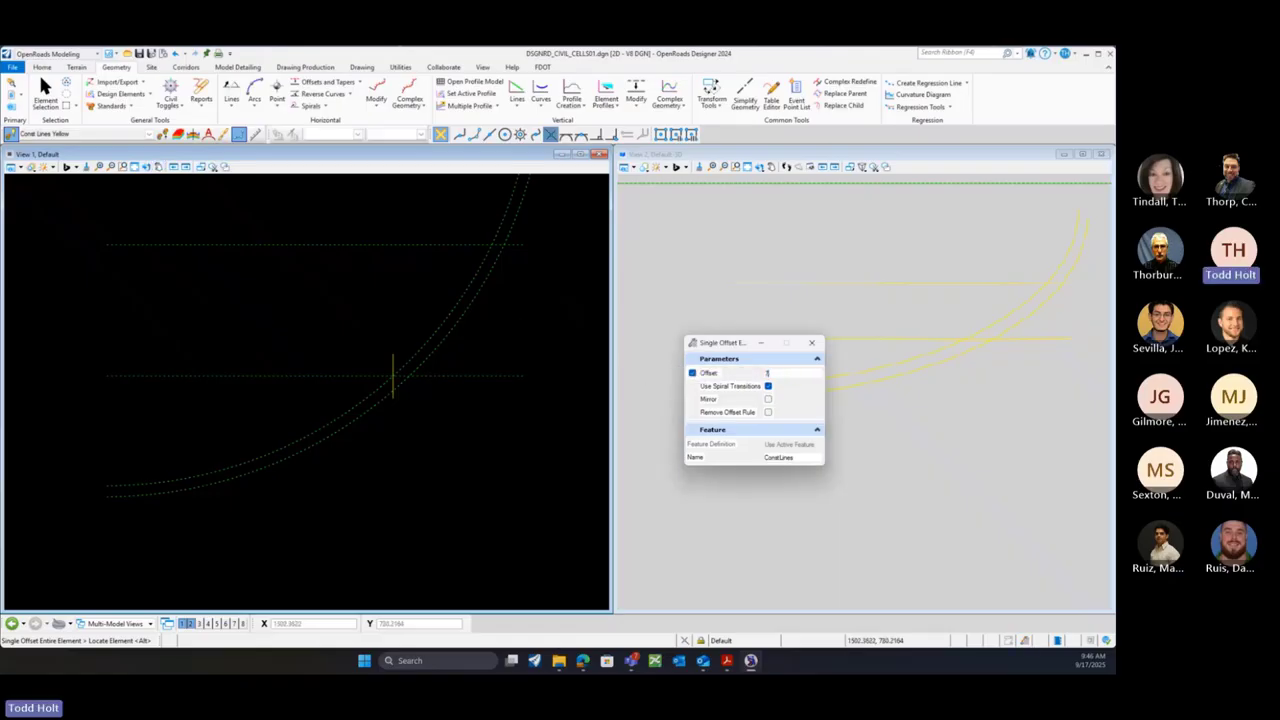
{"action": "type", "text": "7"}
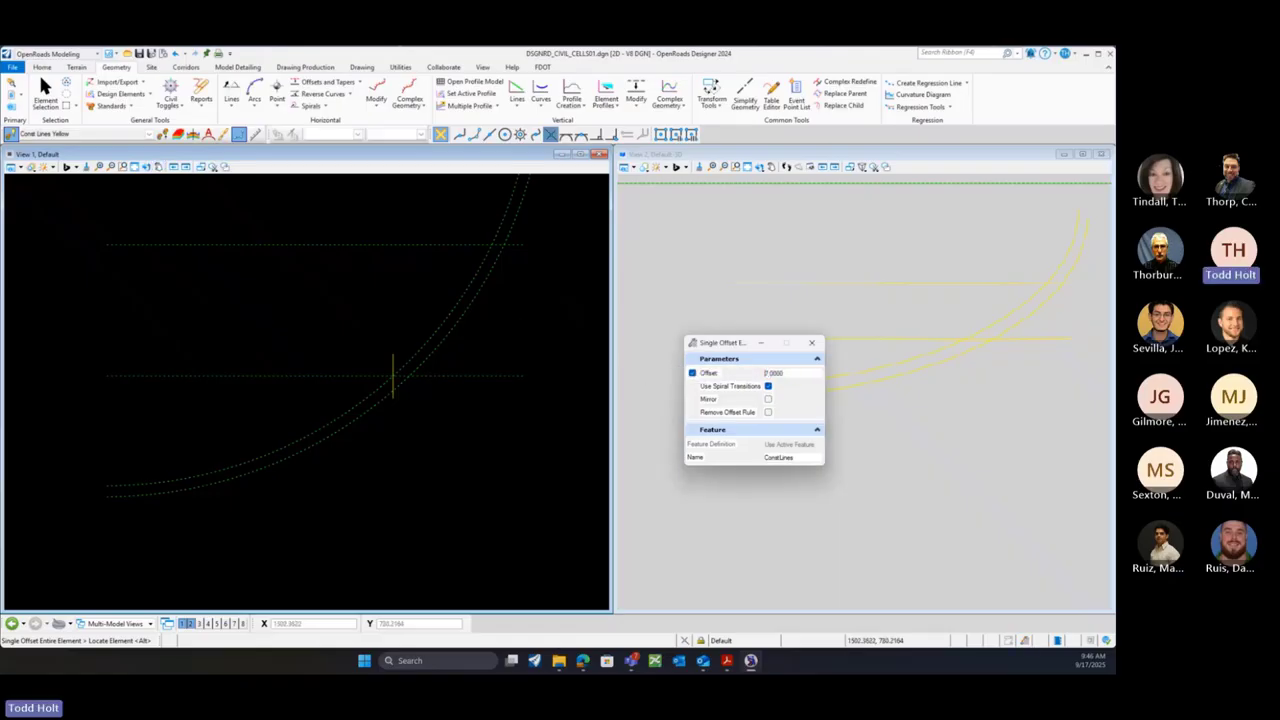
{"action": "left_click", "coordinate": [392, 366]}
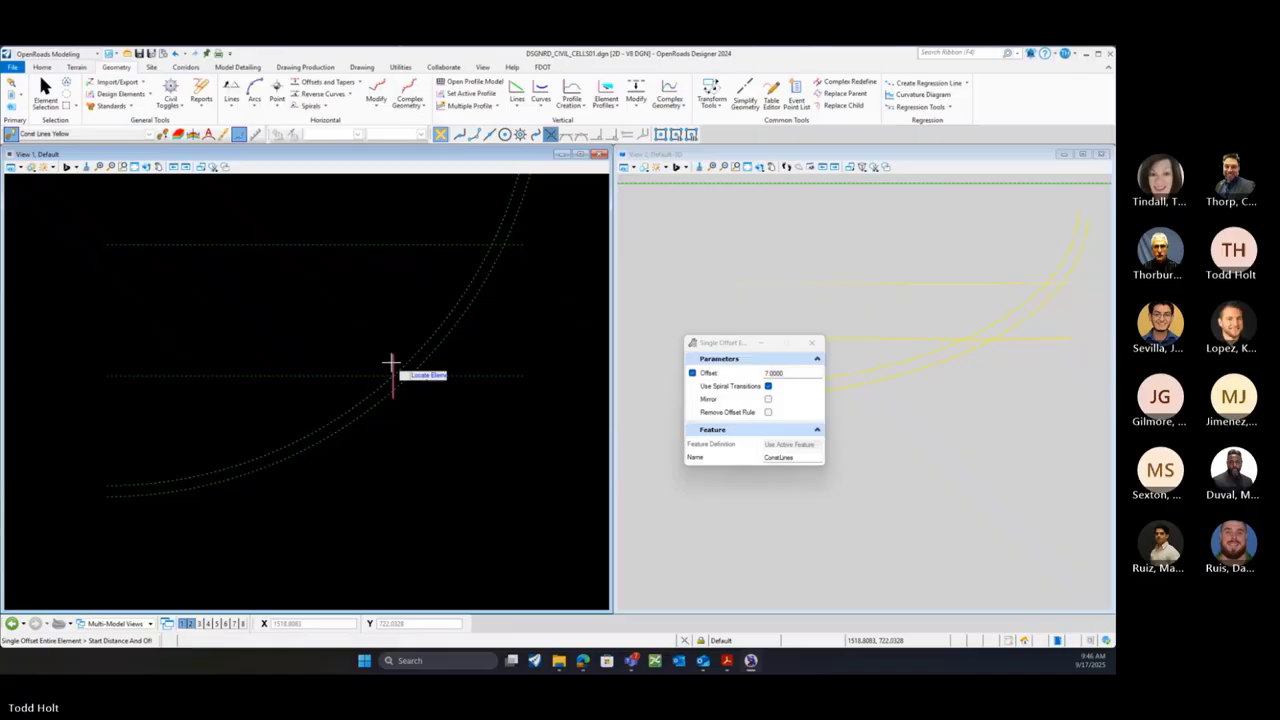
{"action": "left_click", "coordinate": [312, 362]}
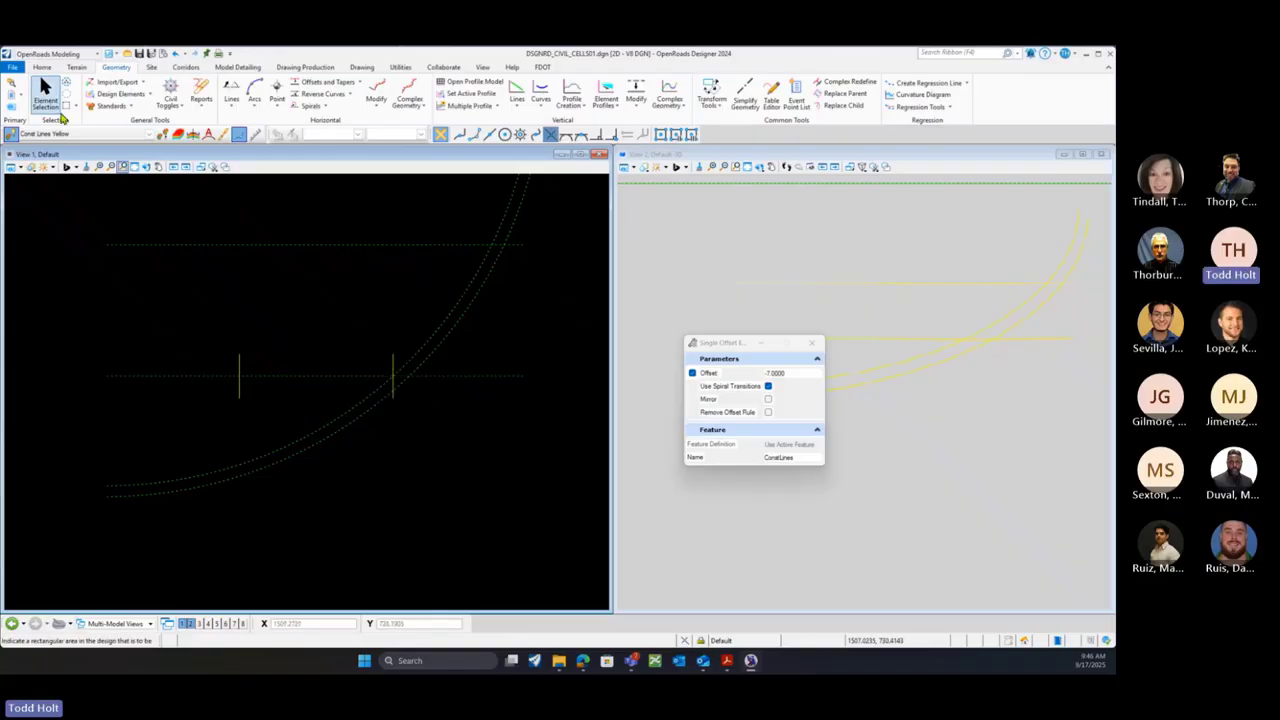
{"action": "left_click", "coordinate": [45, 92]}
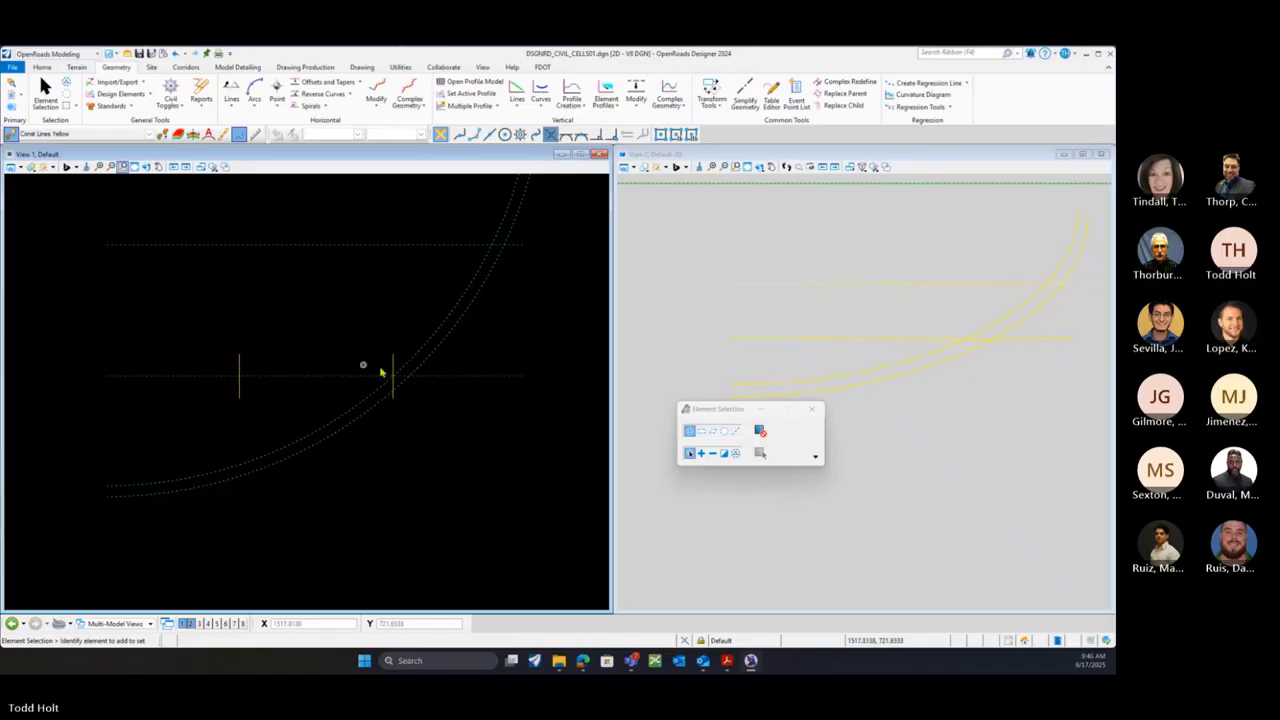
Select the new offset line to check its offset and station dimensions relative to the control handle
{"action": "left_click", "coordinate": [243, 380]}
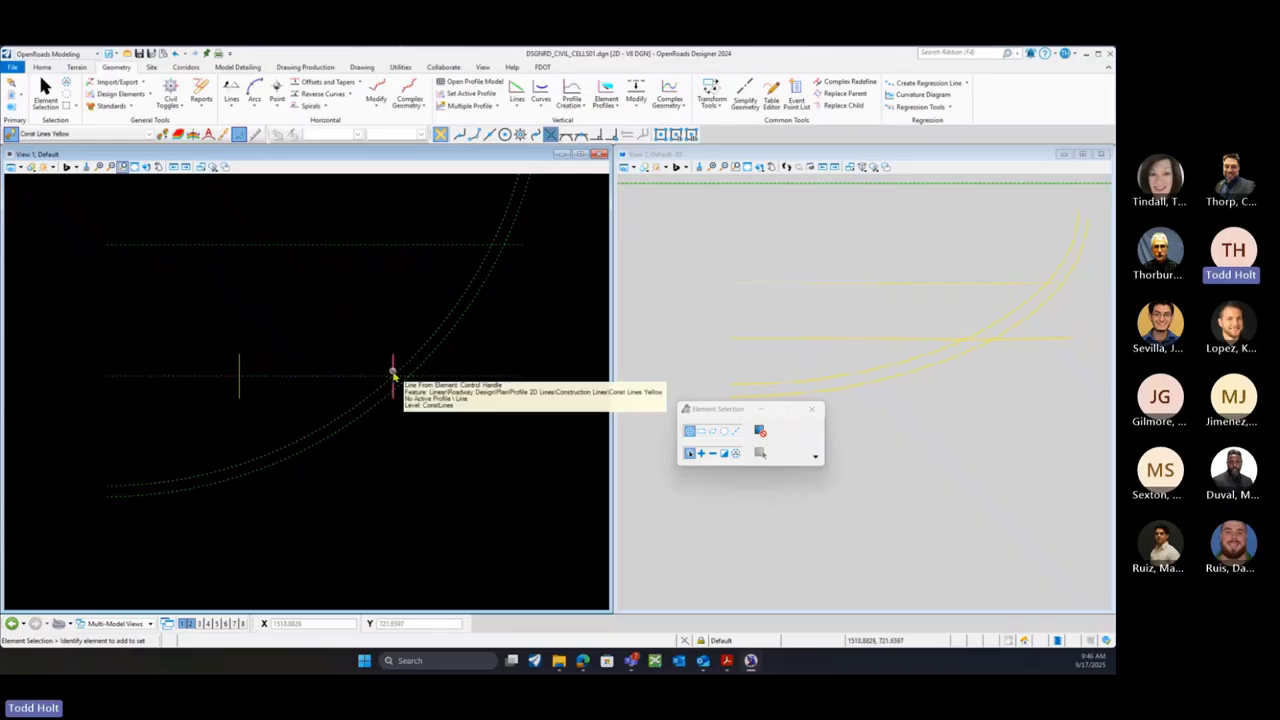
{"action": "left_click", "coordinate": [240, 386]}
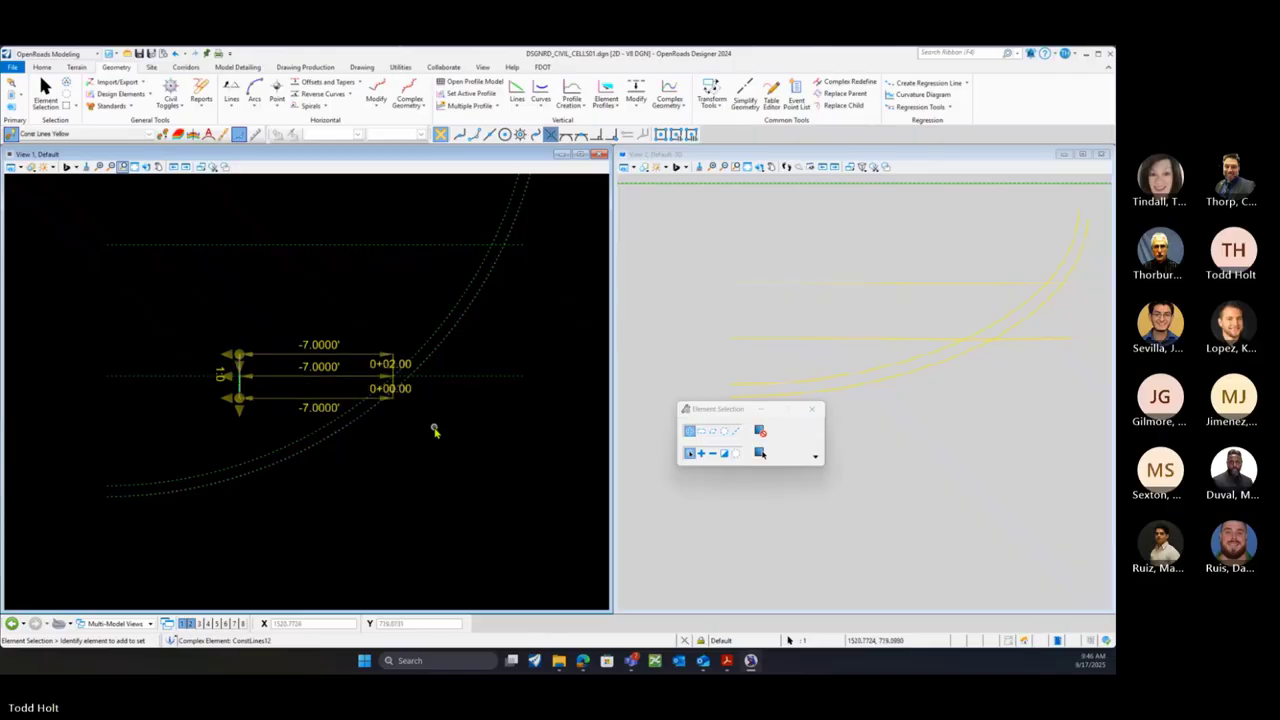
{"action": "left_click", "coordinate": [351, 390]}
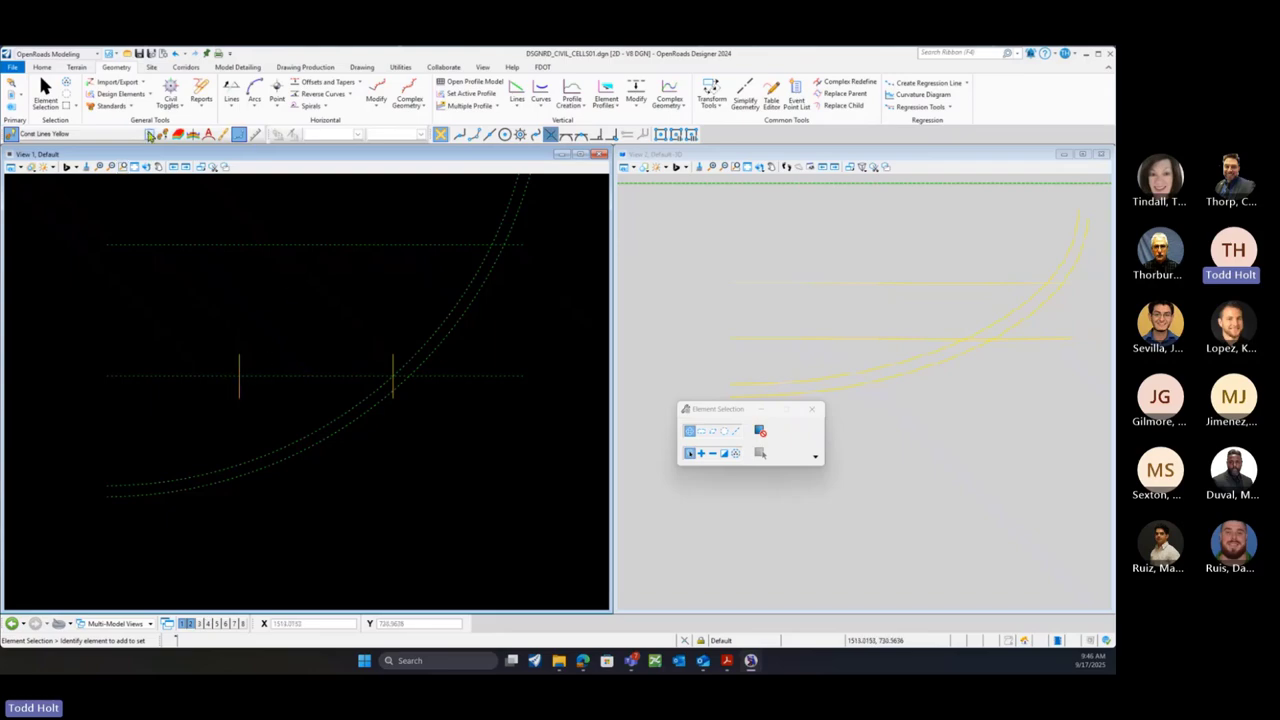
Make Sidewalk Front FSW the active feature definition
{"action": "left_click", "coordinate": [149, 135]}
{"action": "left_click", "coordinate": [149, 136]}
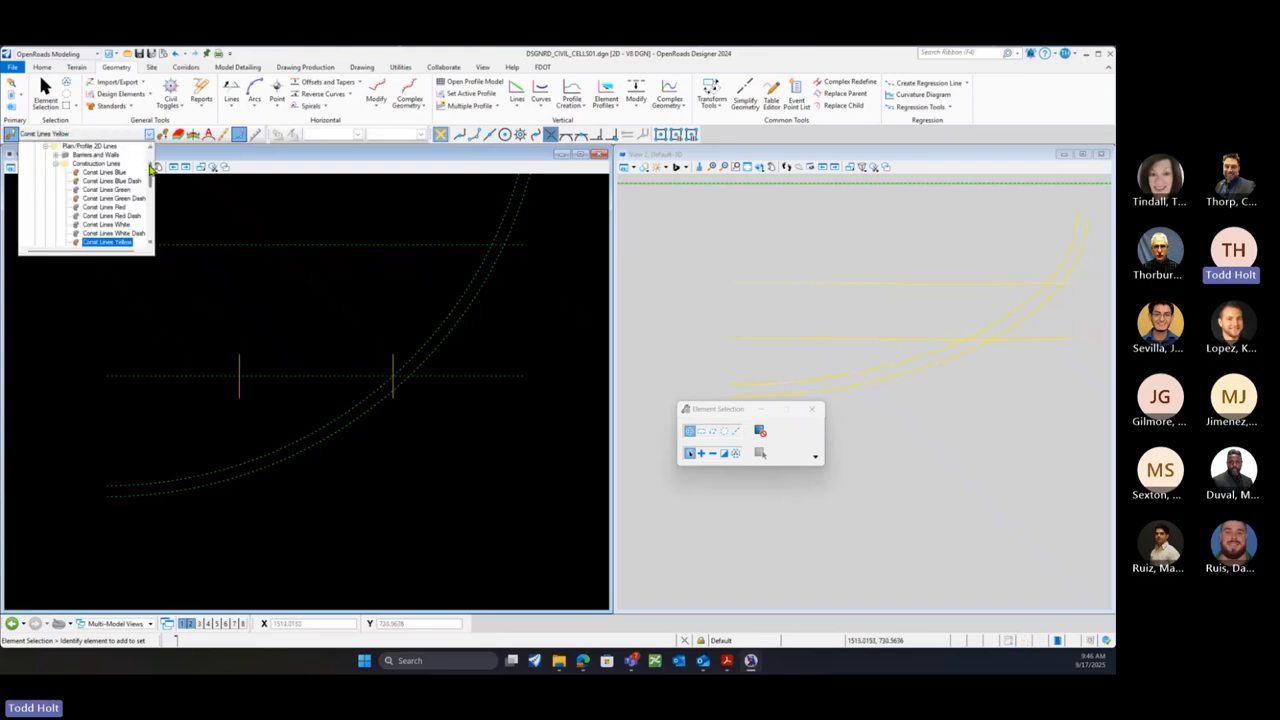
{"action": "left_click", "coordinate": [57, 164]}
{"action": "scroll", "coordinate": [101, 188], "scroll_direction": "down", "scroll_amount": 1}
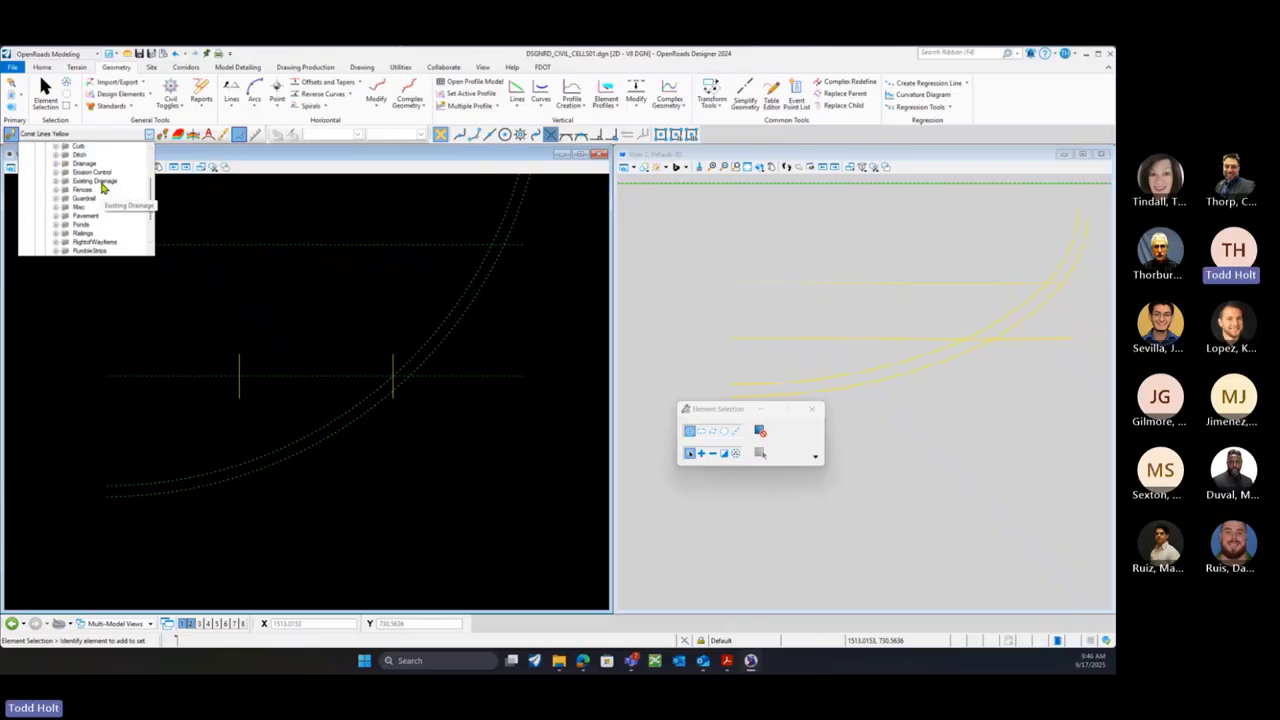
{"action": "scroll", "coordinate": [101, 188], "scroll_direction": "down", "scroll_amount": 2}
{"action": "left_click", "coordinate": [57, 217]}
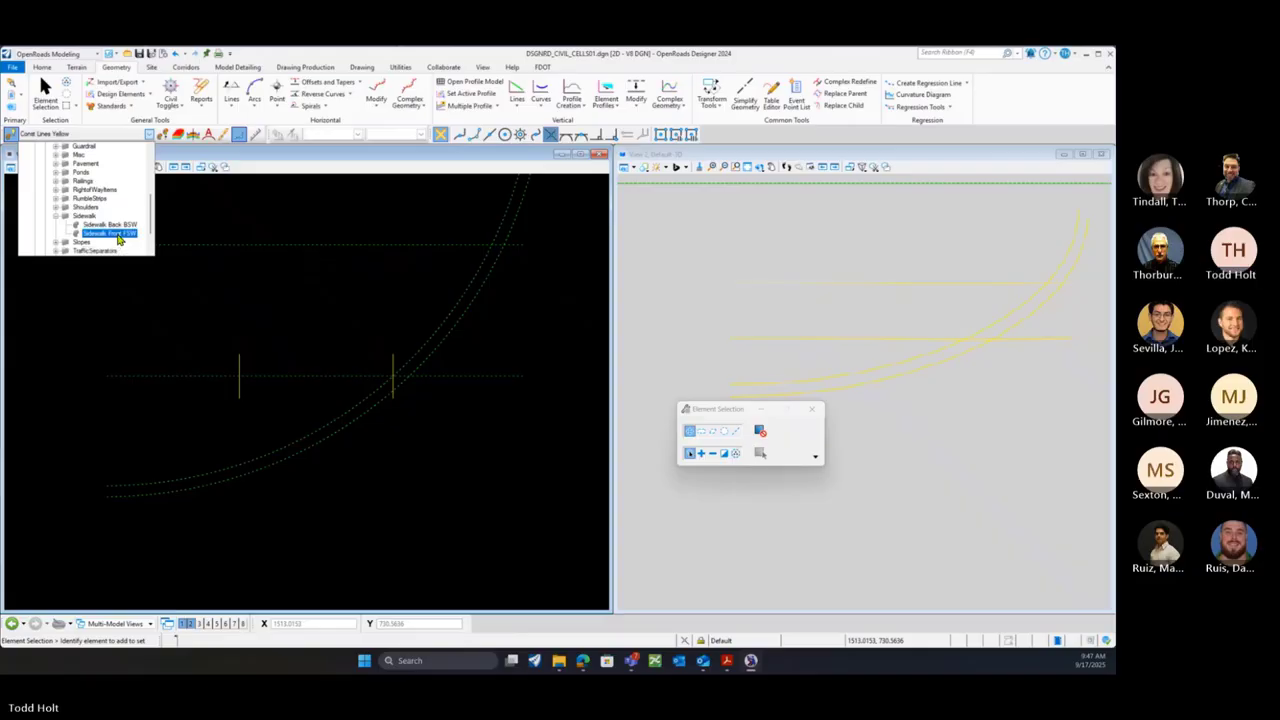
{"action": "left_click", "coordinate": [118, 235]}
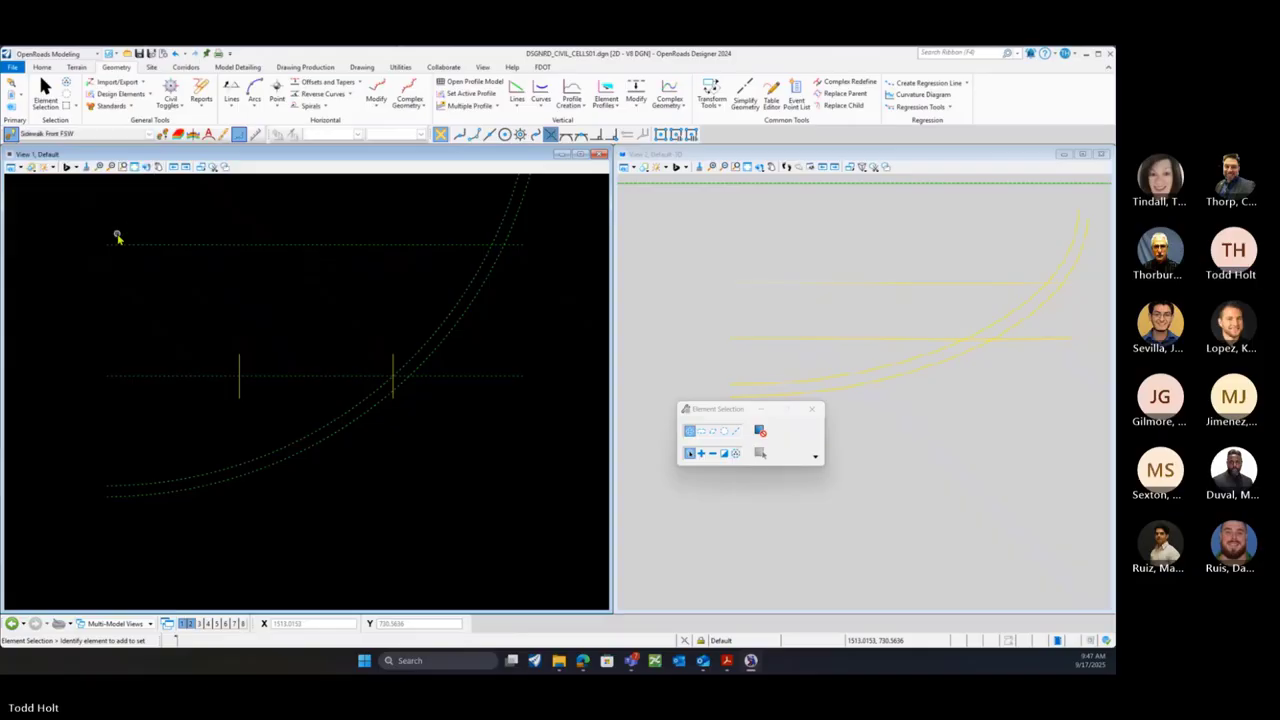
Create a zero-offset Single Offset Partial on the lower horizontal line, from the offset line's intersection to the control handle's, without mirroring
{"action": "left_click", "coordinate": [359, 81]}
{"action": "left_click", "coordinate": [354, 110]}
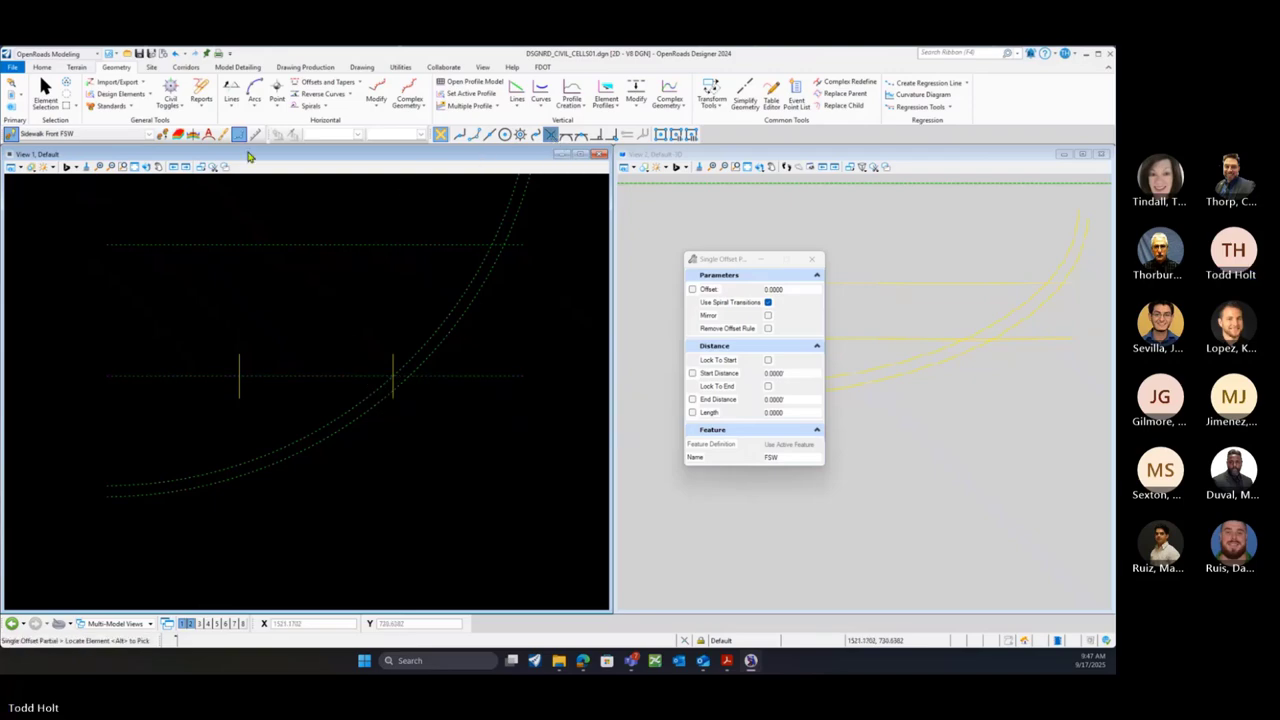
{"action": "left_click", "coordinate": [324, 376]}
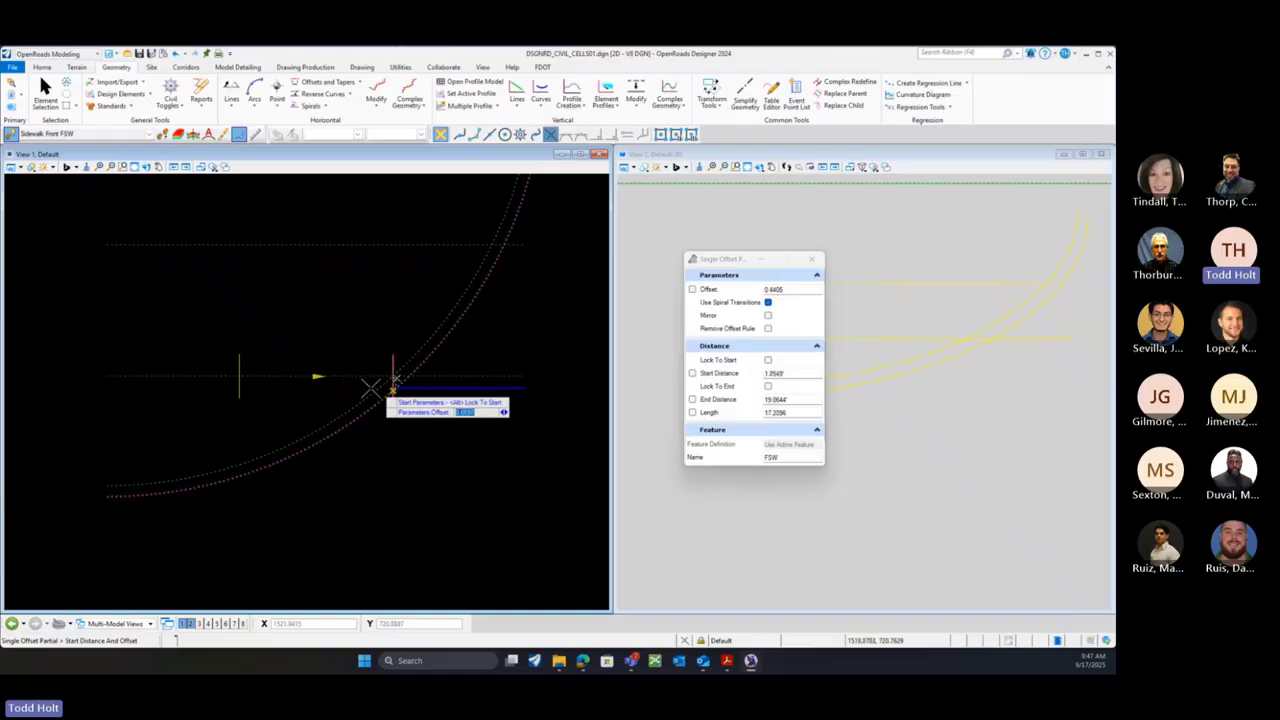
{"action": "left_click", "coordinate": [240, 376]}
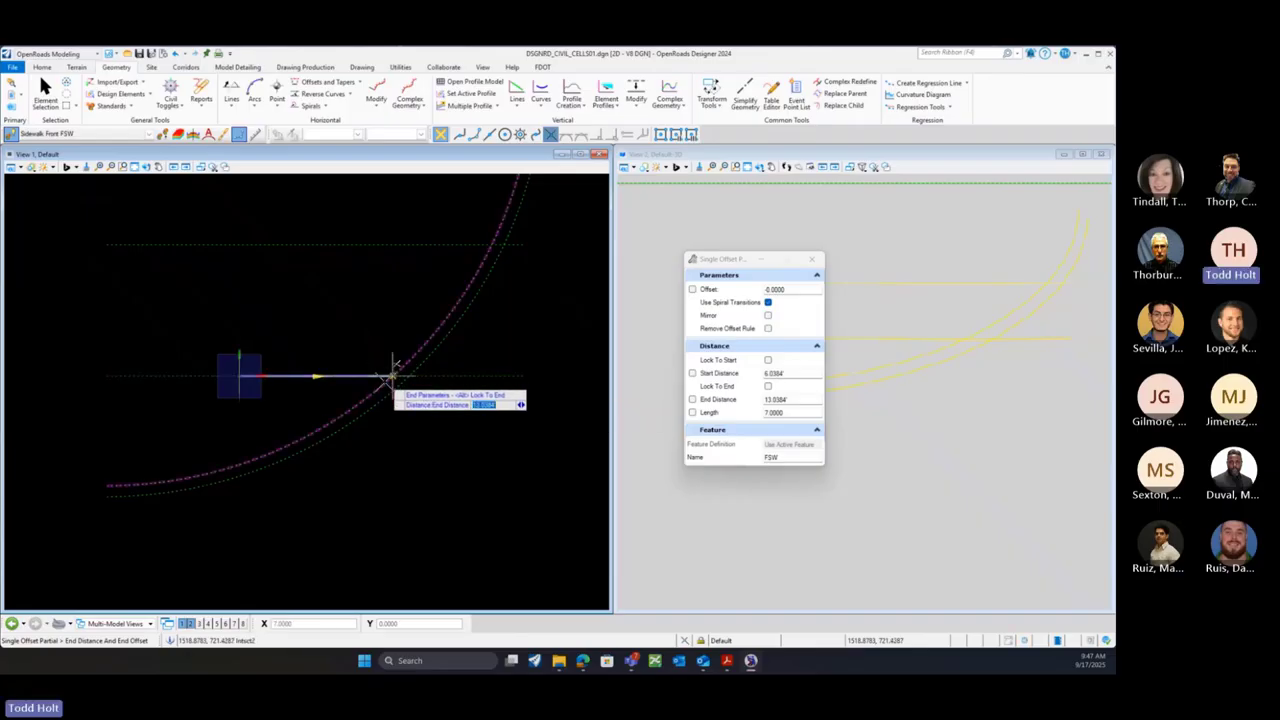
{"action": "left_click", "coordinate": [392, 375]}
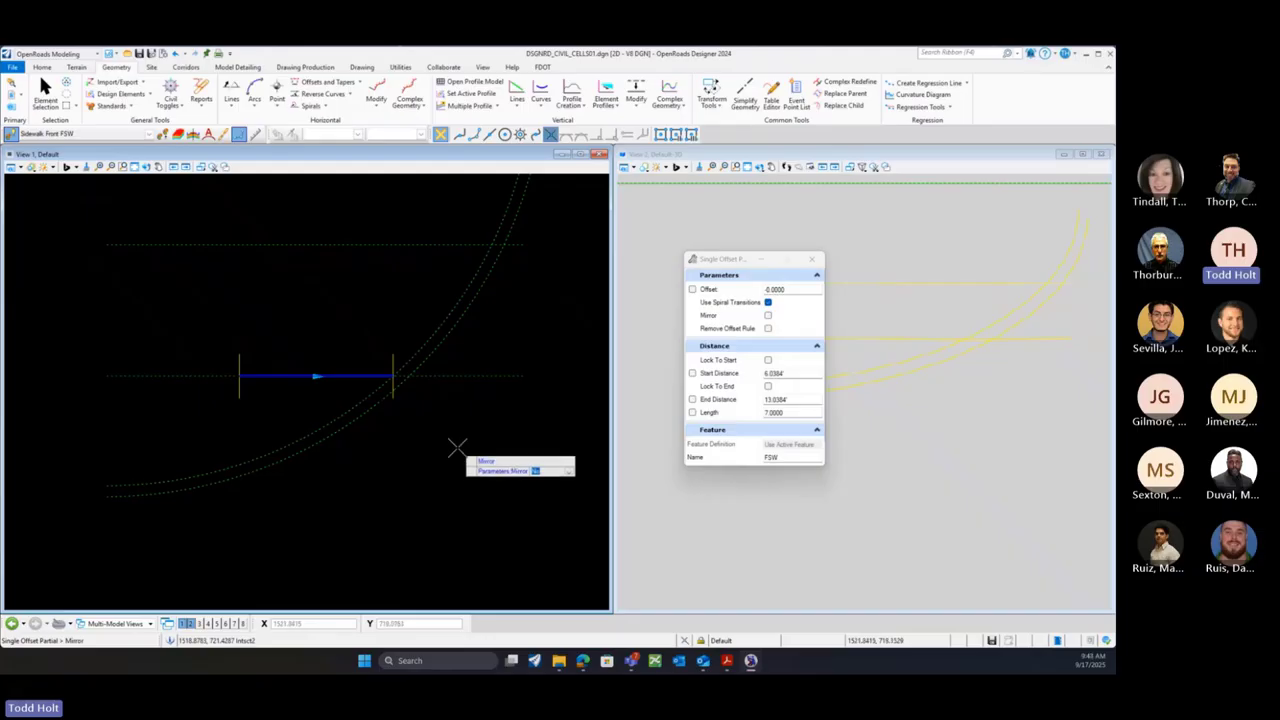
{"action": "left_click", "coordinate": [493, 432]}
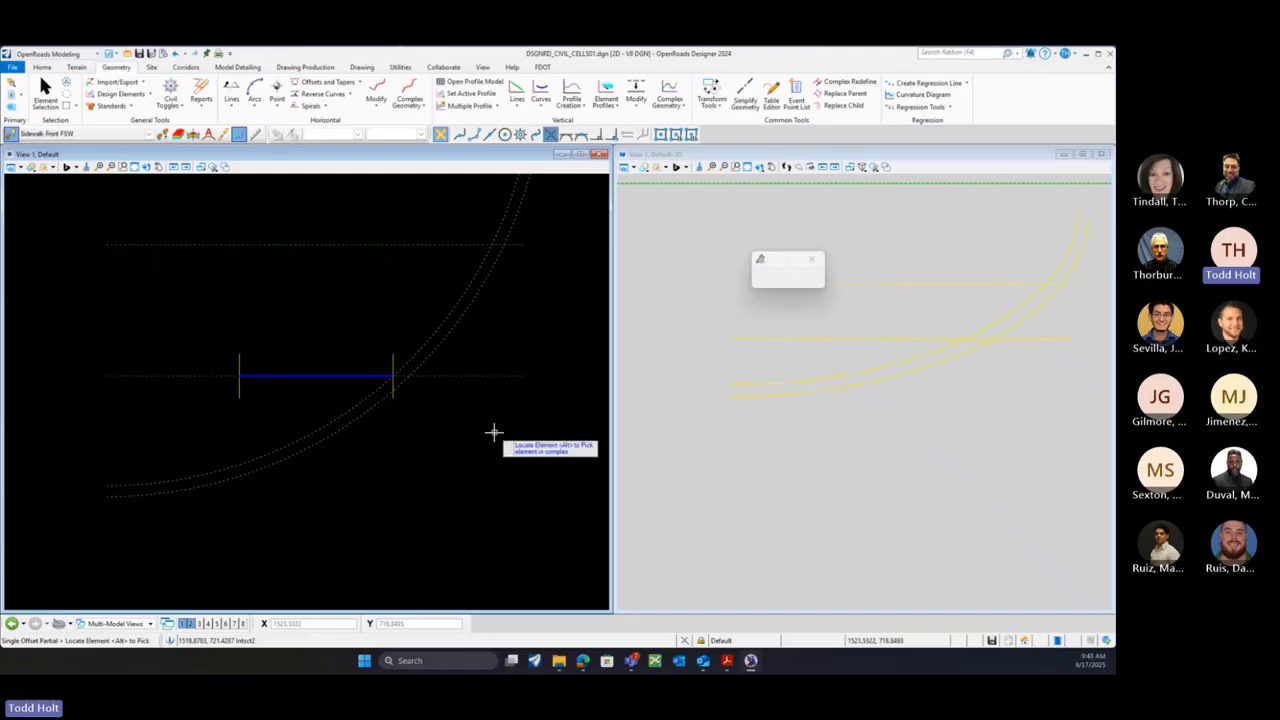
{"action": "left_click", "coordinate": [44, 90]}
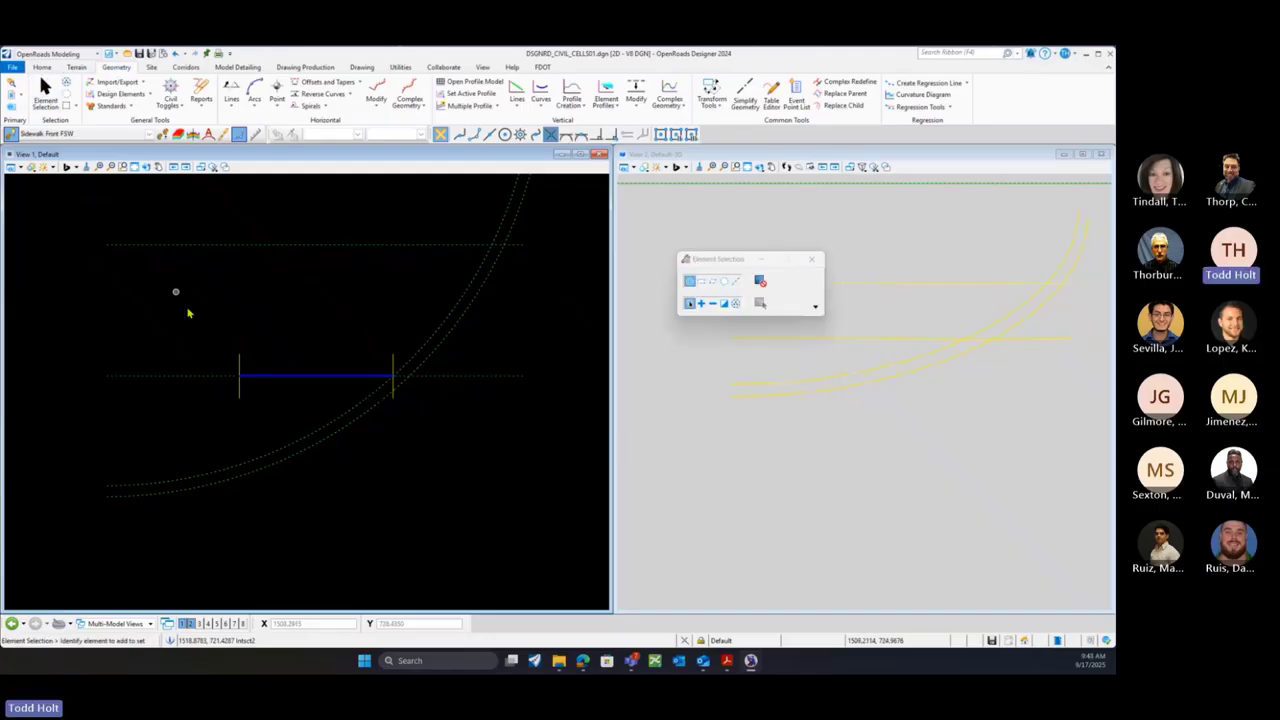
{"action": "left_click", "coordinate": [318, 378]}
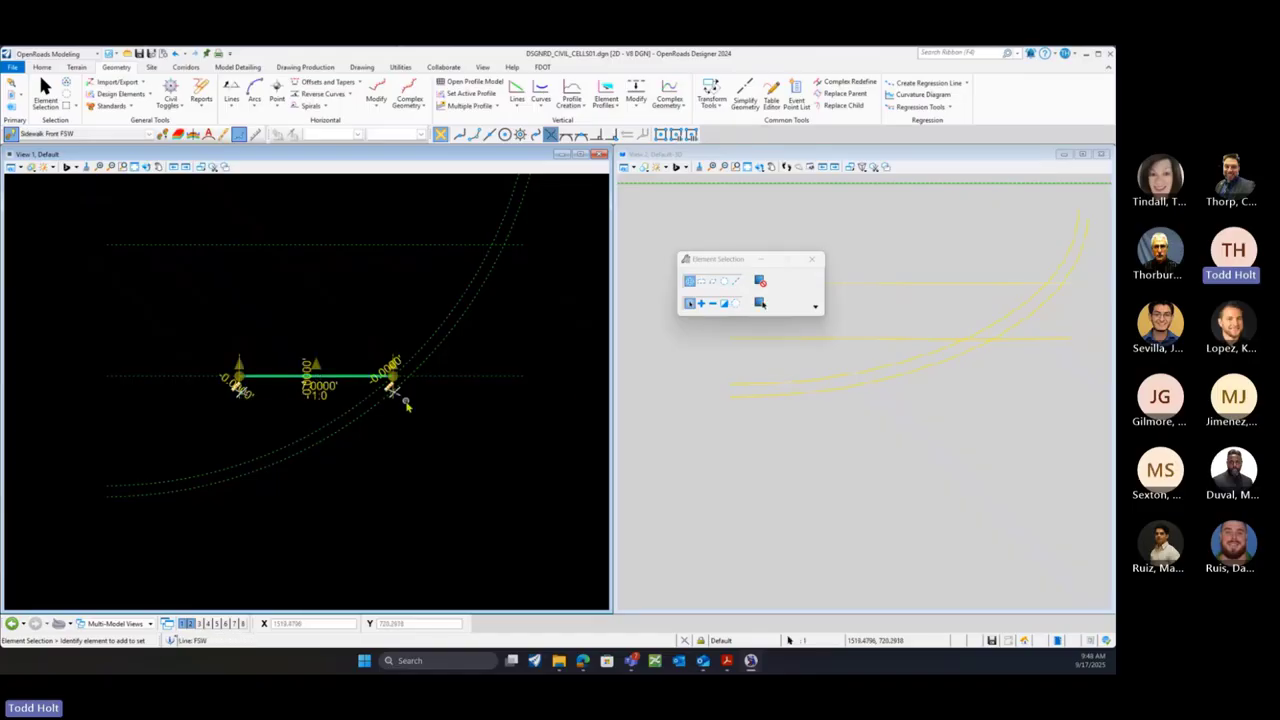
{"action": "left_click", "coordinate": [211, 419]}
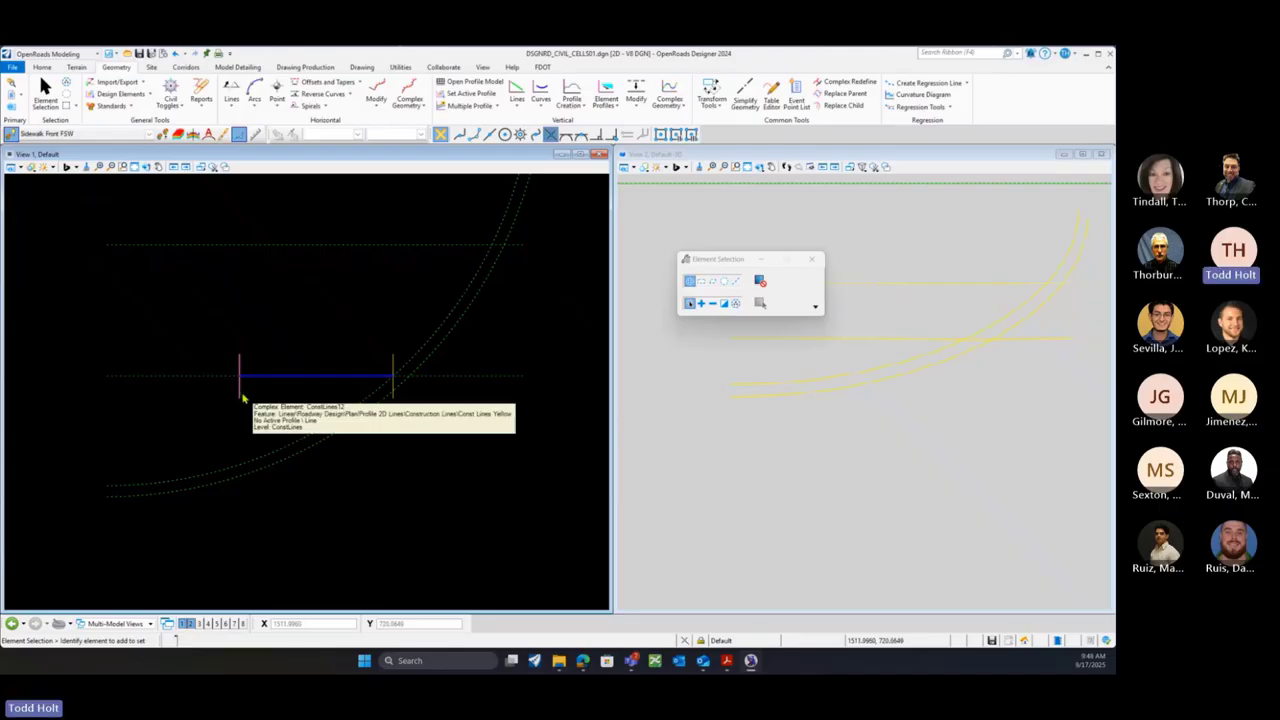
Set the offset of the short yellow line from the control handle to -5 ft
{"action": "left_click", "coordinate": [245, 393]}
{"action": "left_click", "coordinate": [327, 367]}
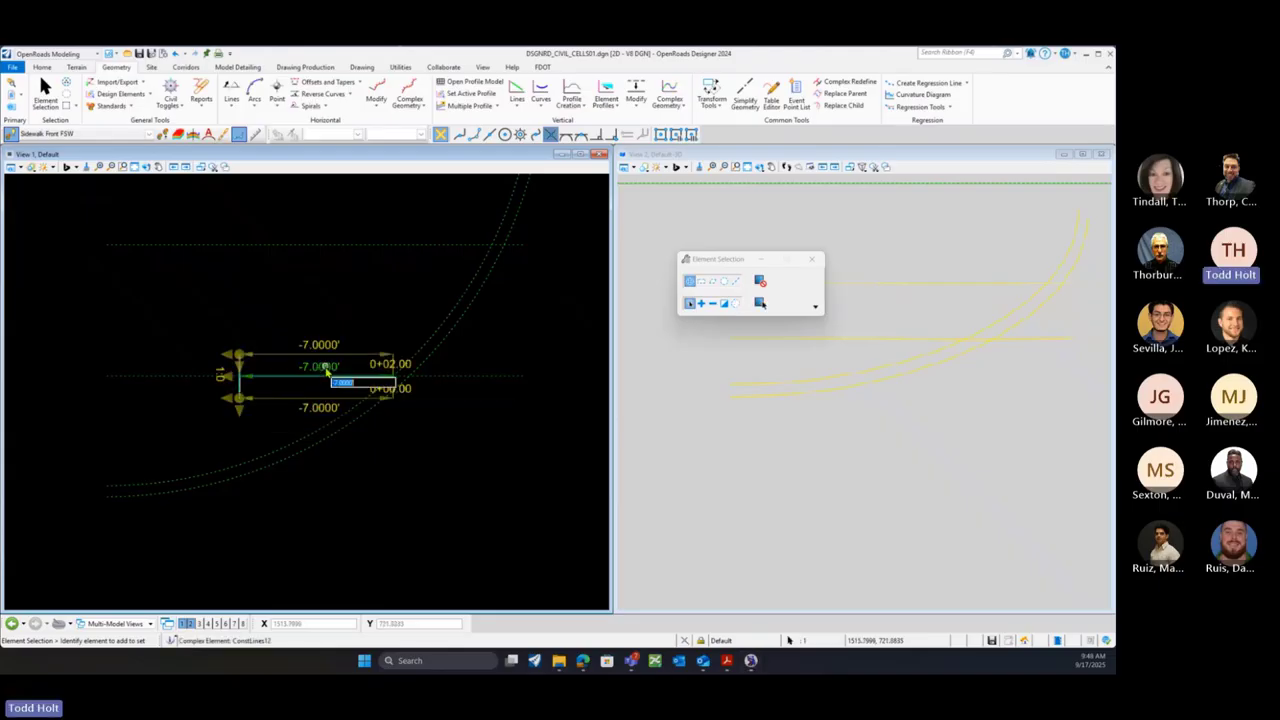
{"action": "key", "text": "BackSpace"}
{"action": "key", "text": "Return"}
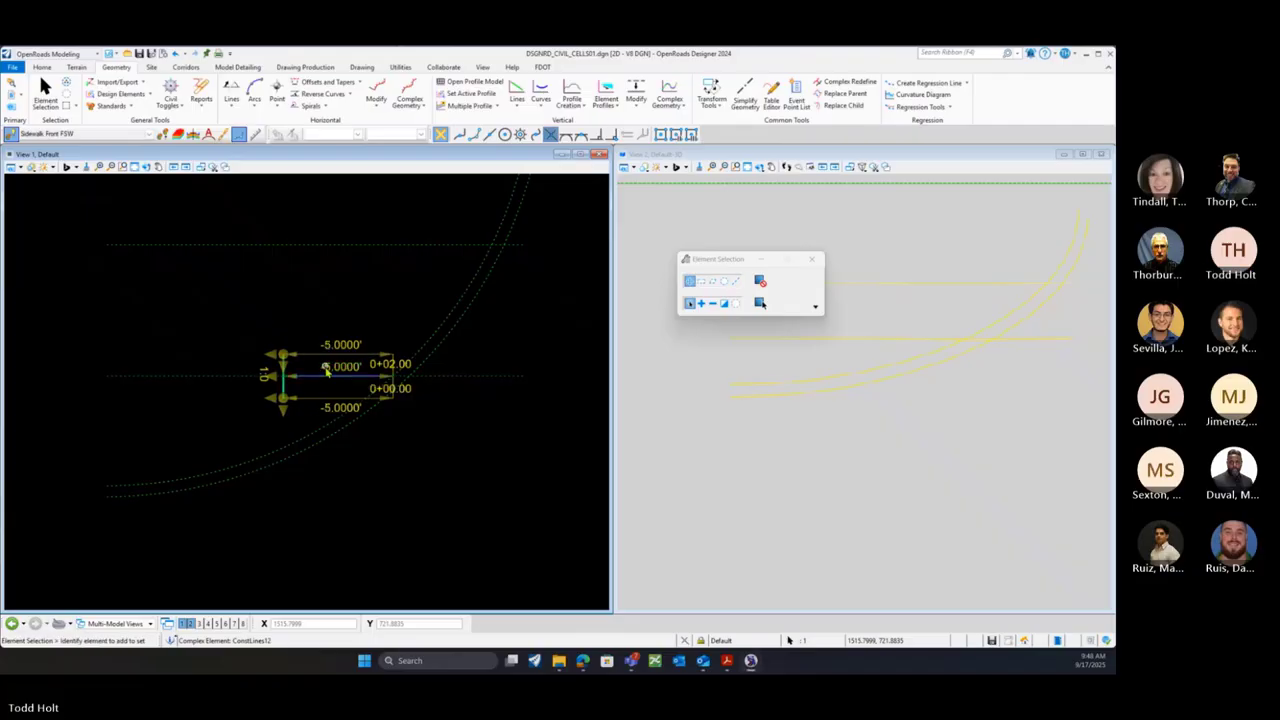
{"action": "left_click", "coordinate": [220, 399]}
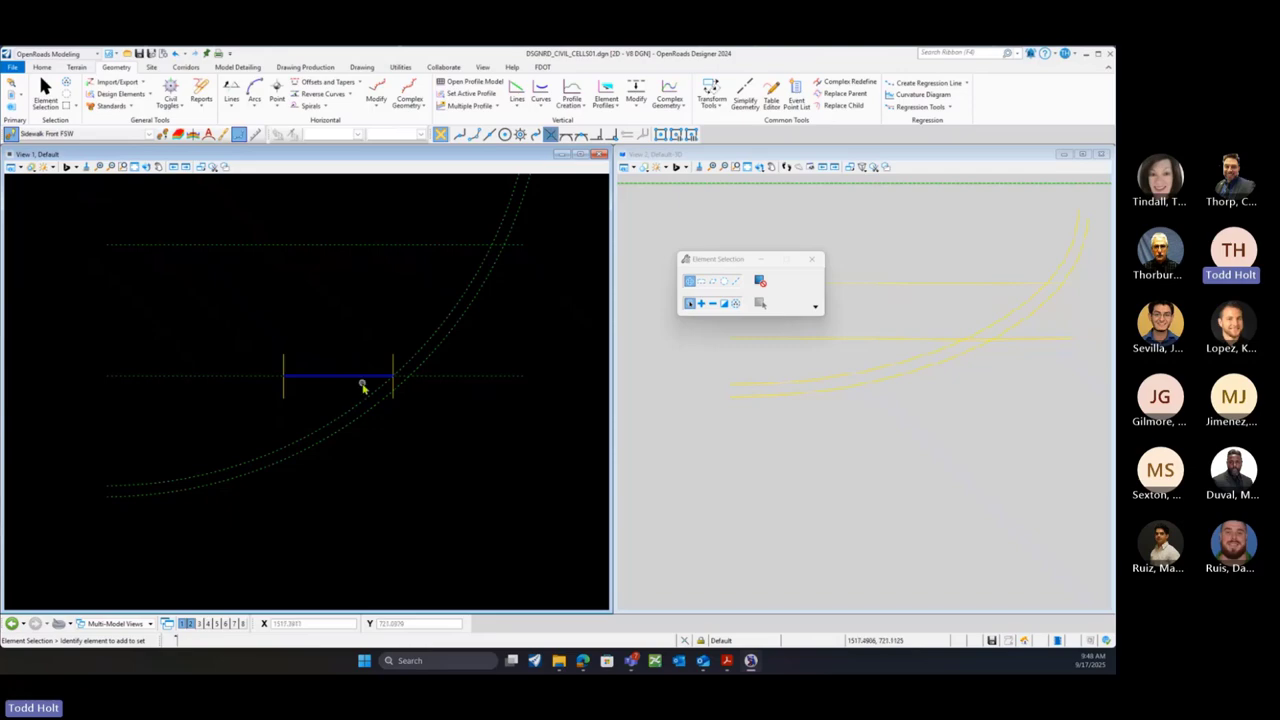
Restore the short yellow line's offset from the control handle to -7 ft
{"action": "left_click", "coordinate": [283, 368]}
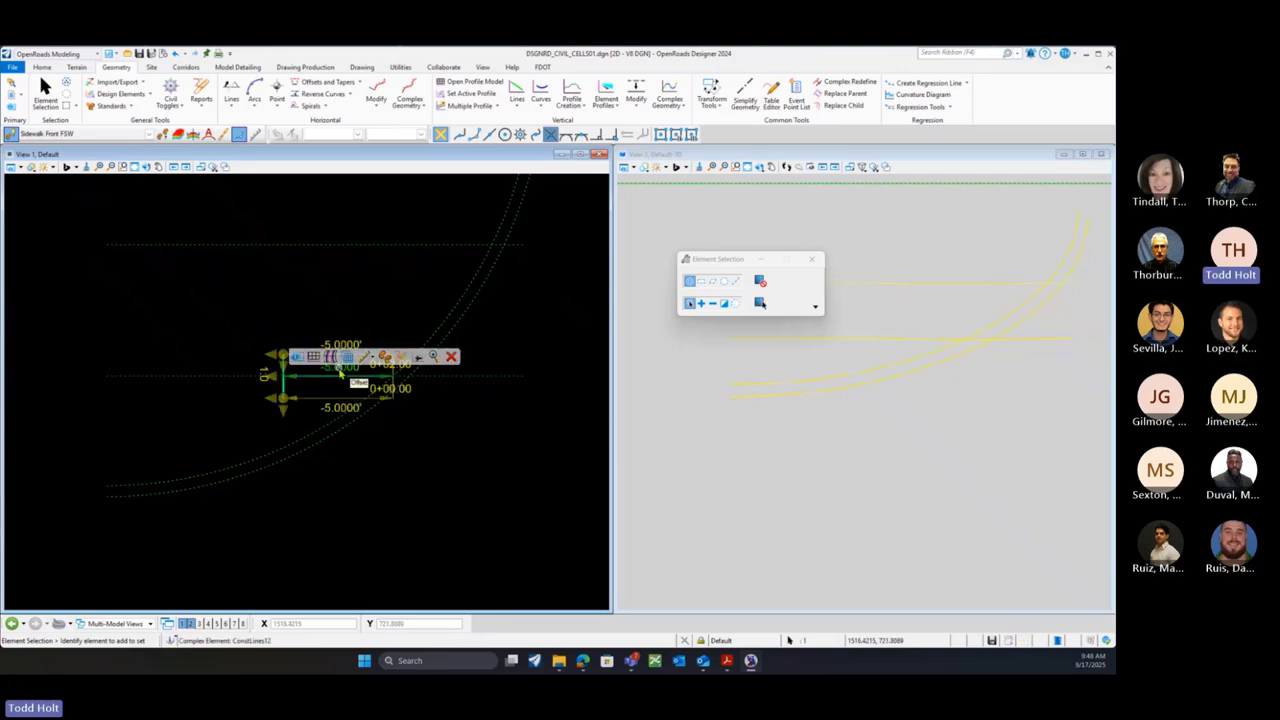
{"action": "left_click", "coordinate": [340, 369]}
{"action": "key", "text": "BackSpace"}
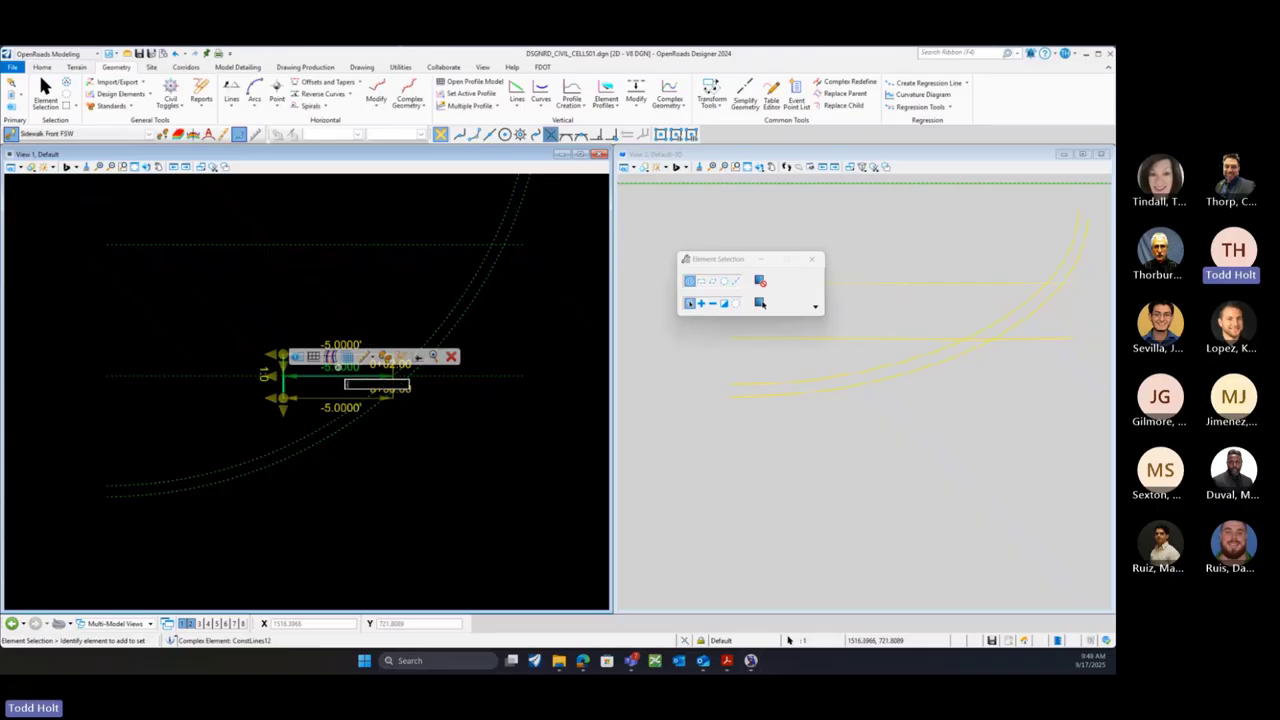
{"action": "type", "text": "-7"}
{"action": "key", "text": "Return"}
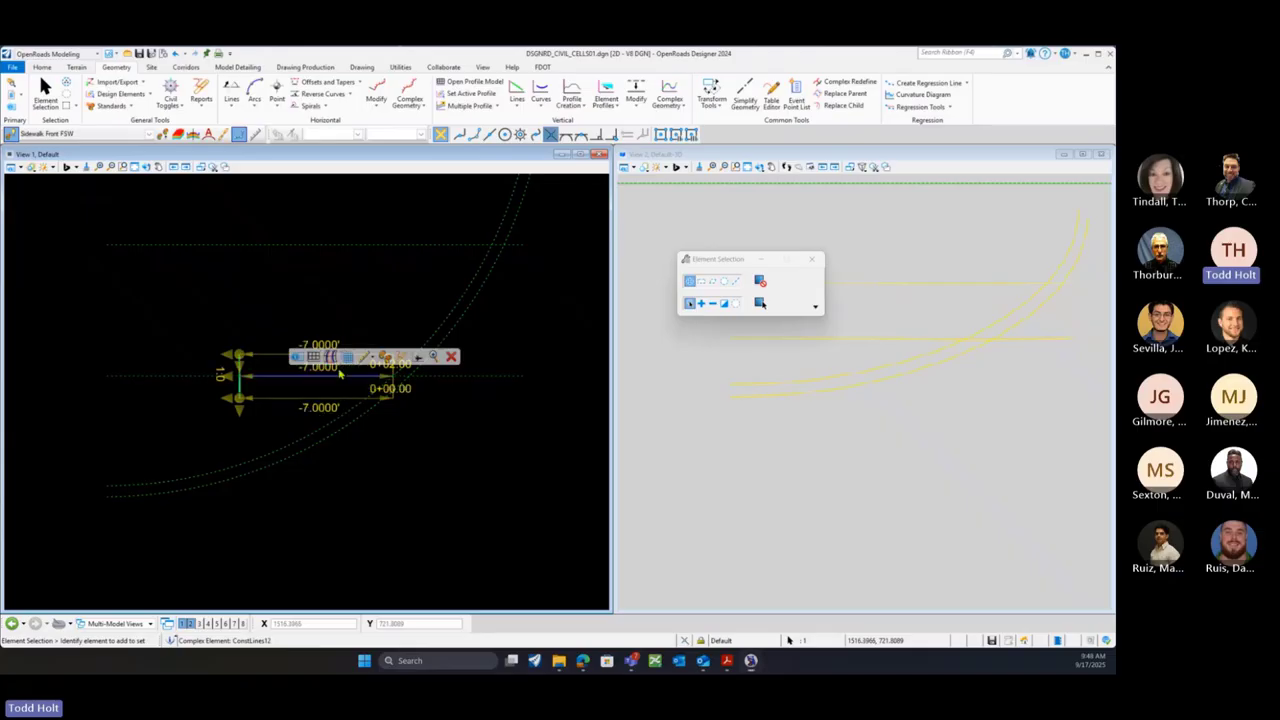
{"action": "left_click", "coordinate": [426, 449]}
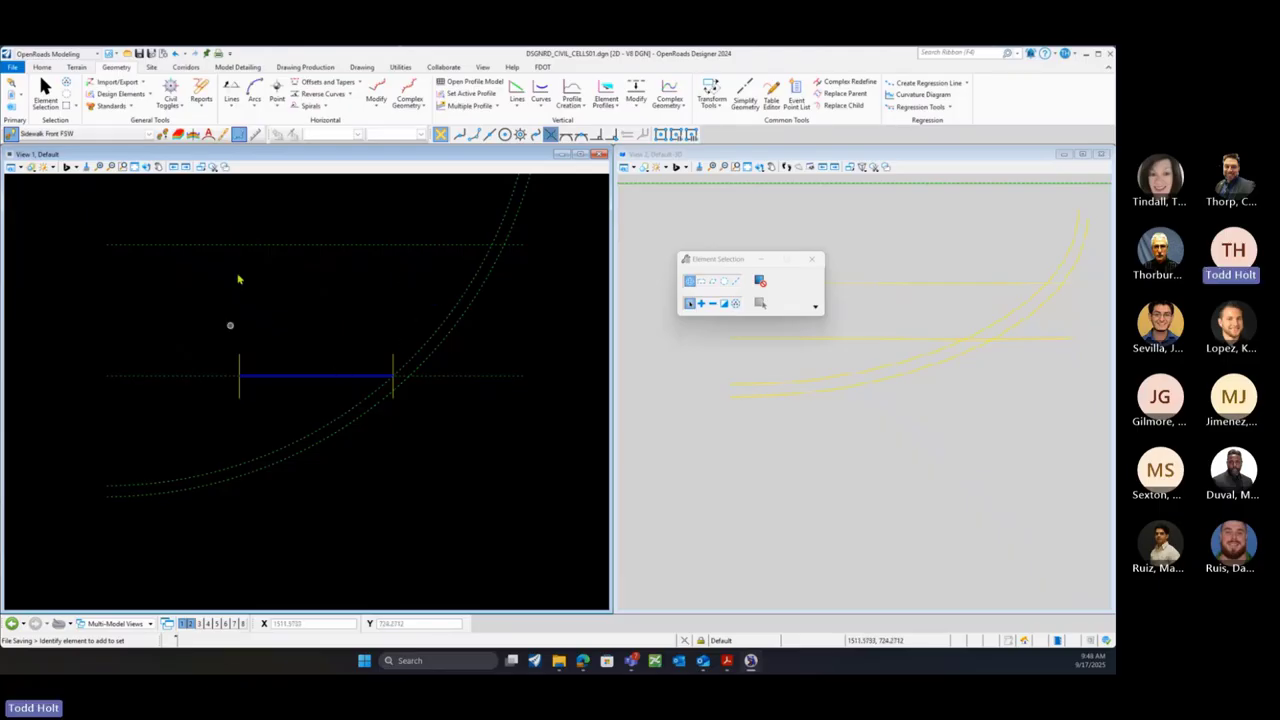
Start creating a civil cell, choosing the outer and inner curb arcs and the lower and upper long horizontal lines as its reference elements
{"action": "left_click", "coordinate": [238, 67]}
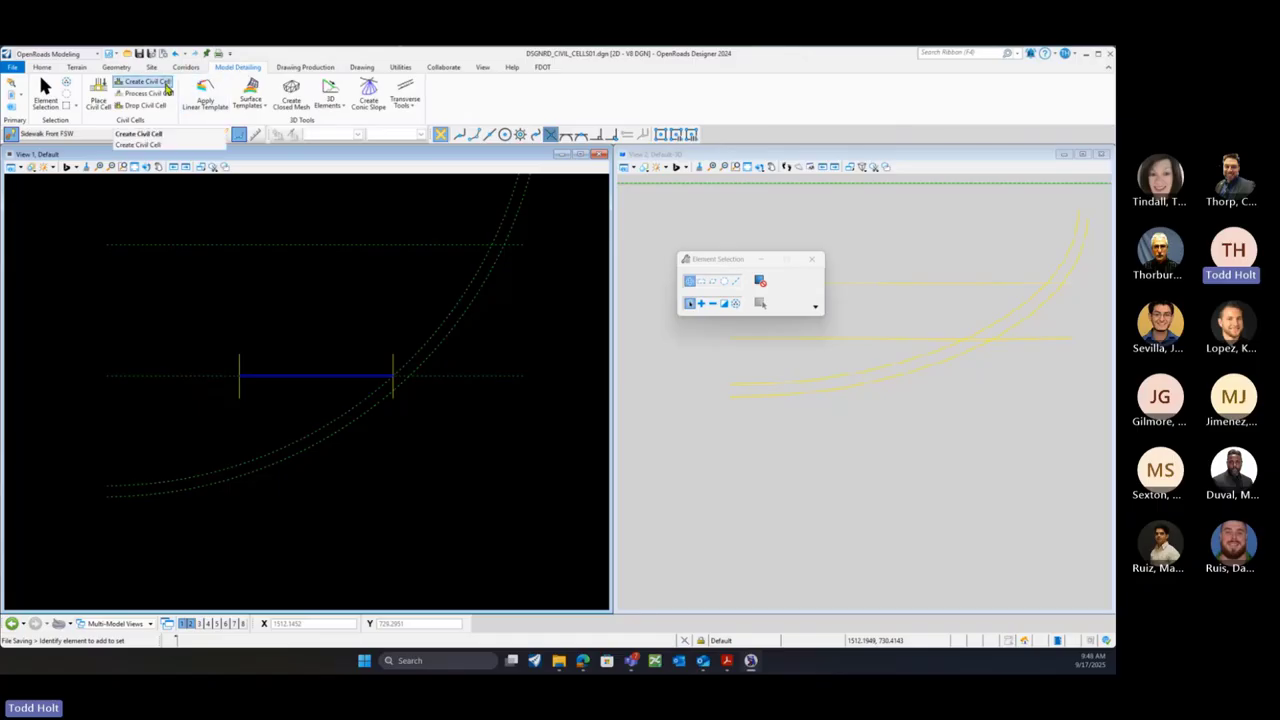
{"action": "left_click", "coordinate": [145, 81]}
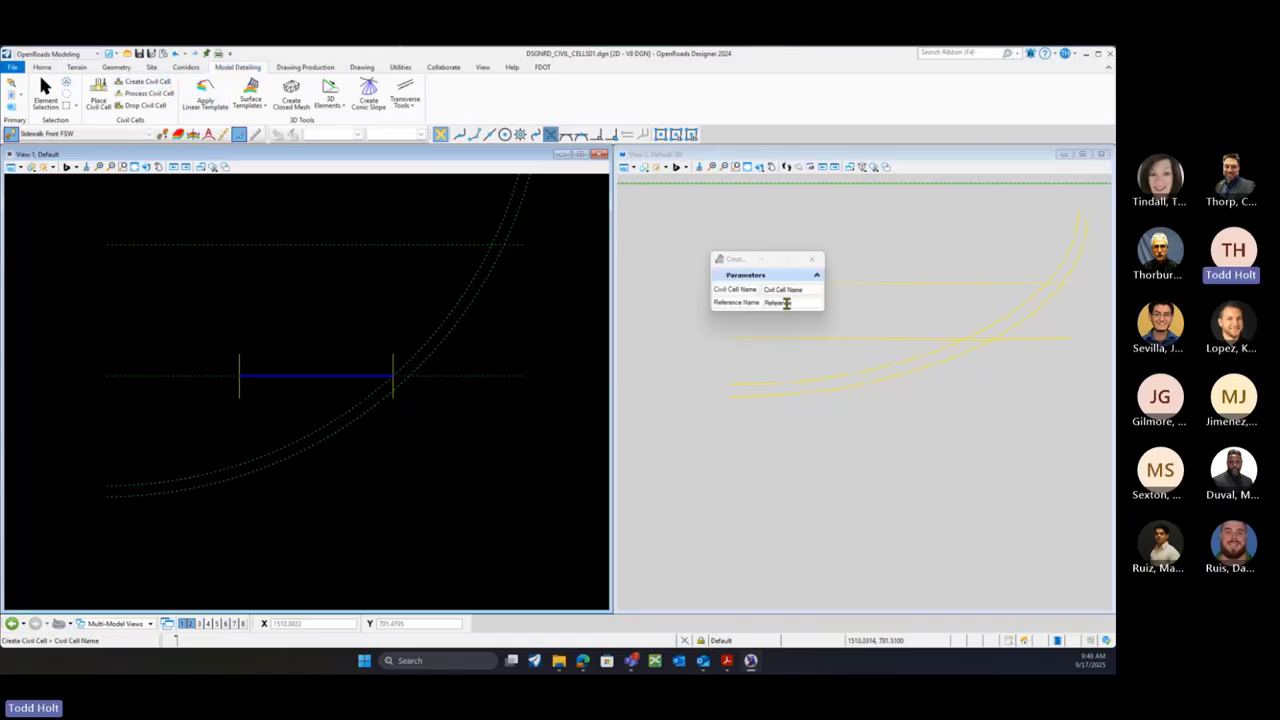
{"action": "left_click", "coordinate": [540, 301]}
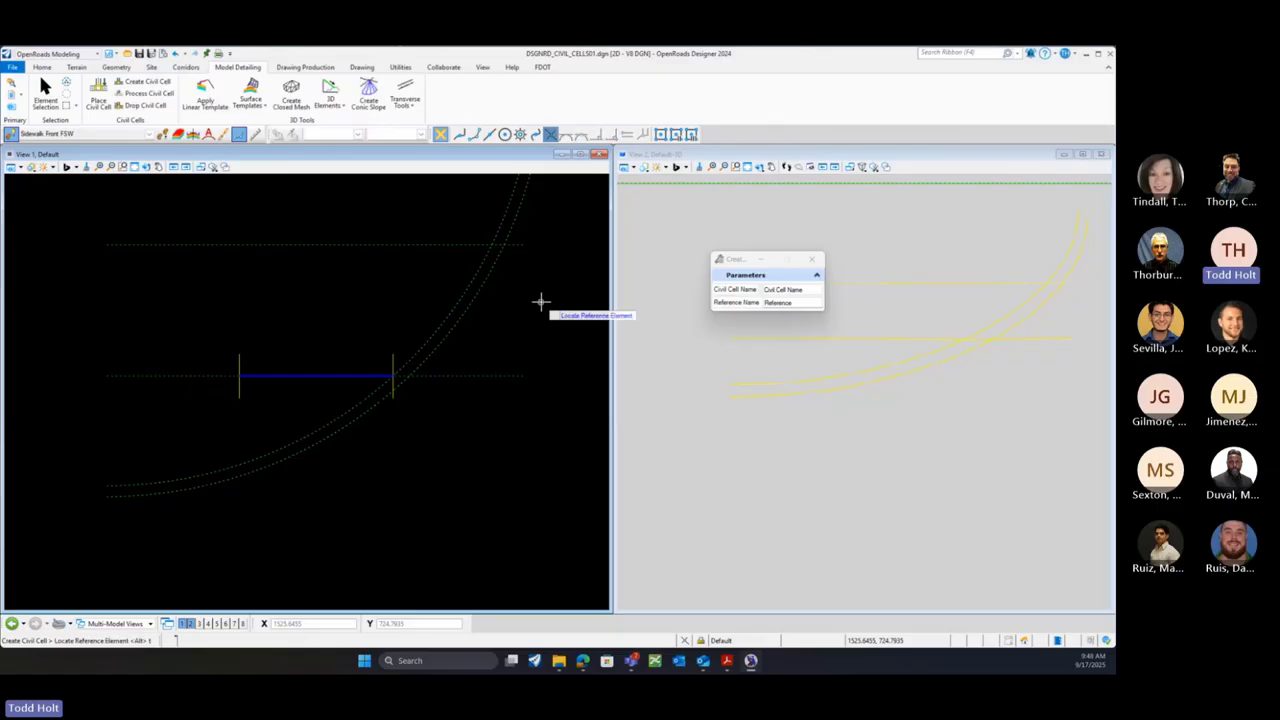
{"action": "left_click", "coordinate": [476, 296]}
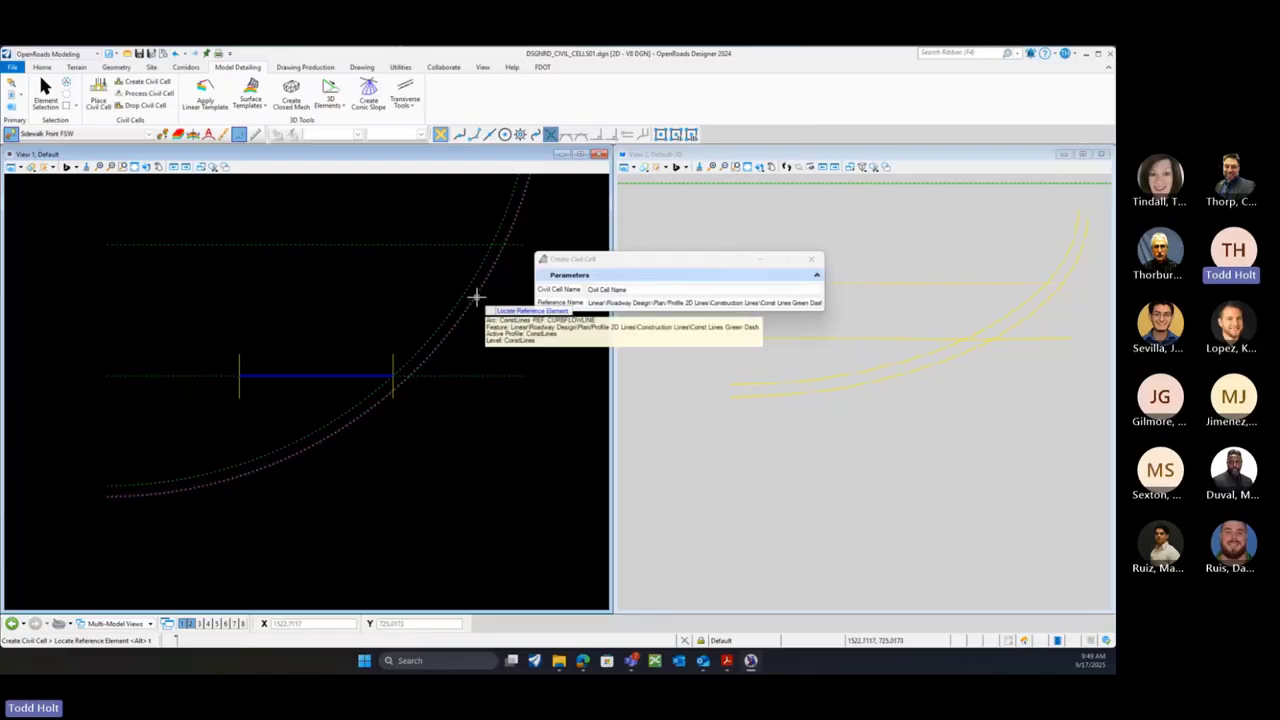
{"action": "left_click", "coordinate": [476, 296]}
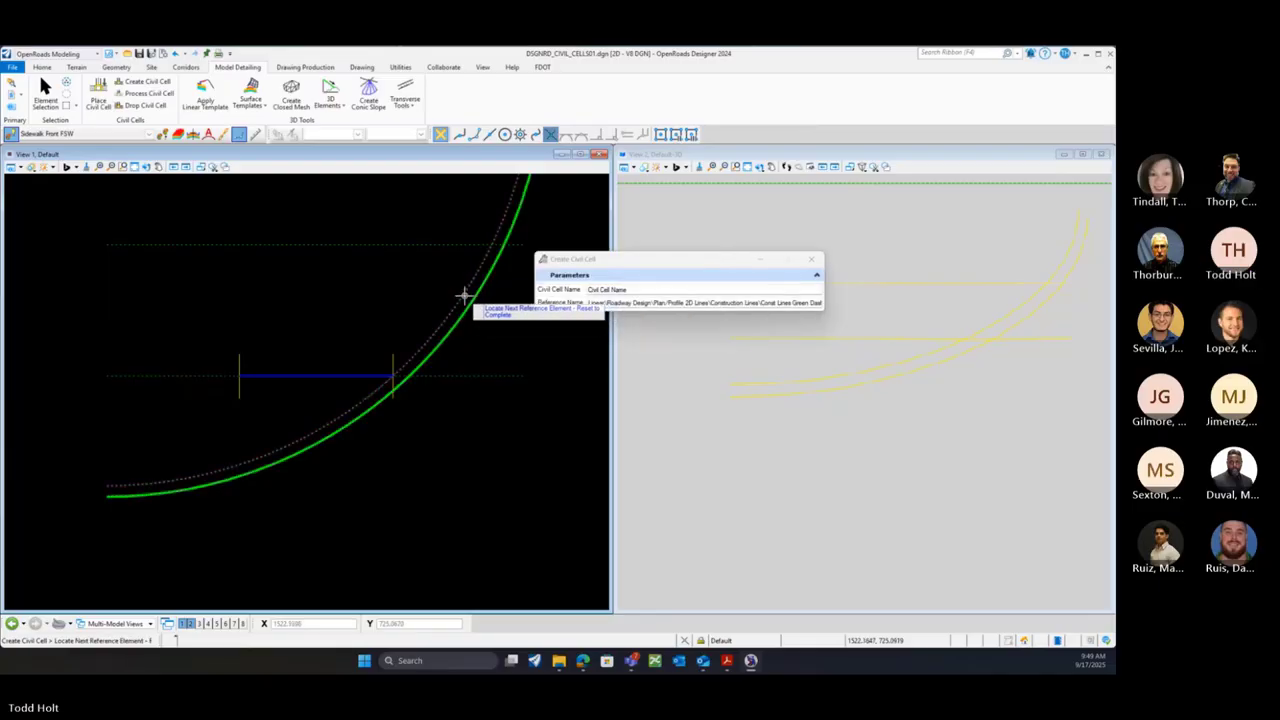
{"action": "left_click", "coordinate": [465, 293]}
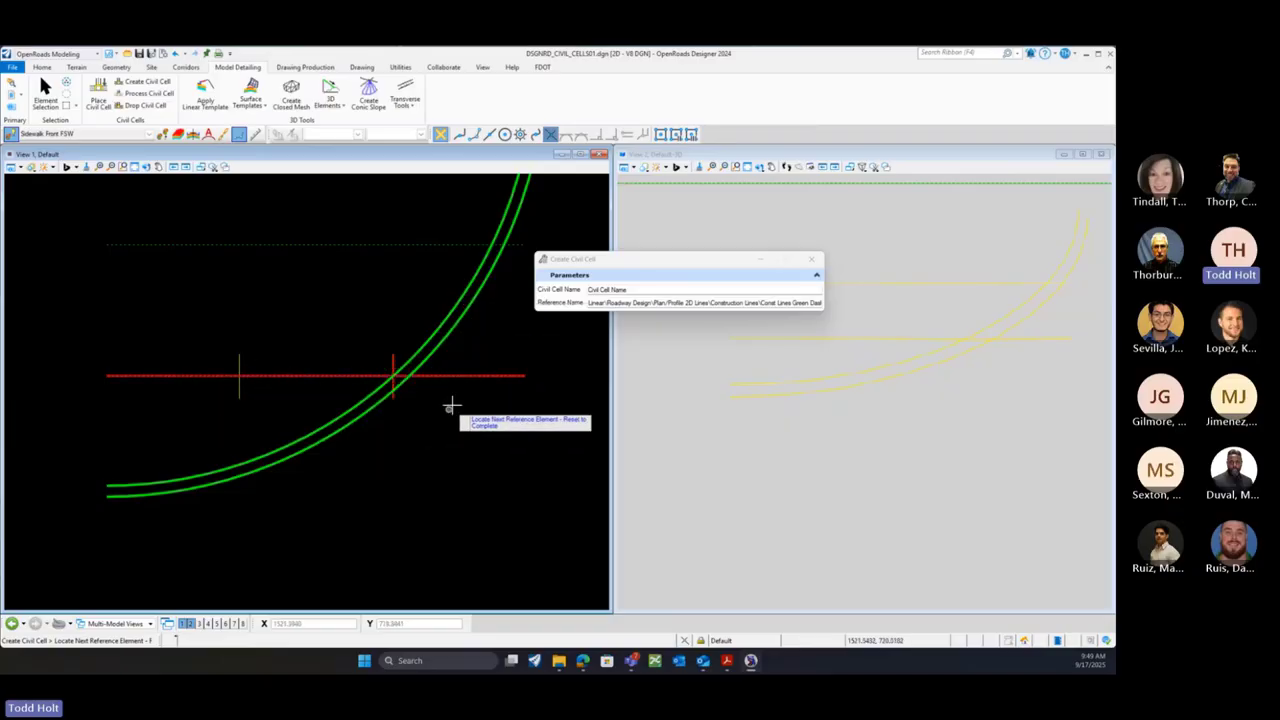
{"action": "left_click", "coordinate": [492, 375]}
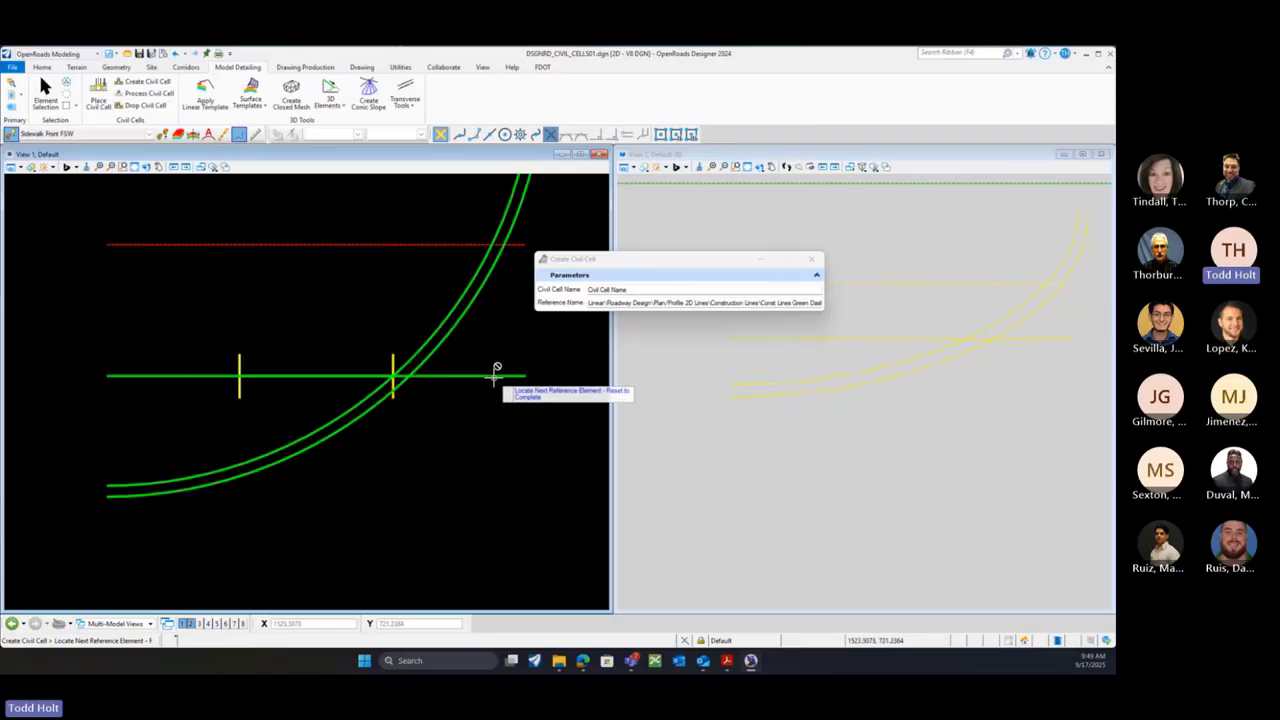
{"action": "left_click", "coordinate": [514, 246]}
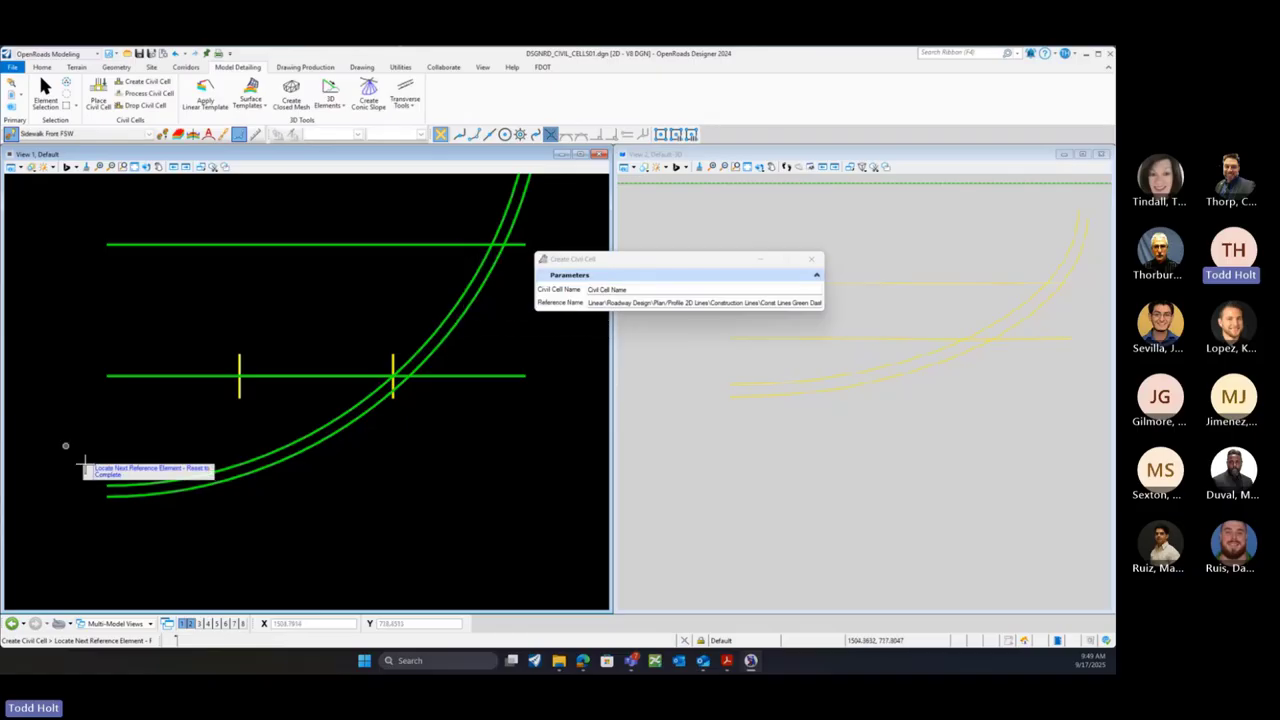
{"action": "right_click", "coordinate": [279, 268]}
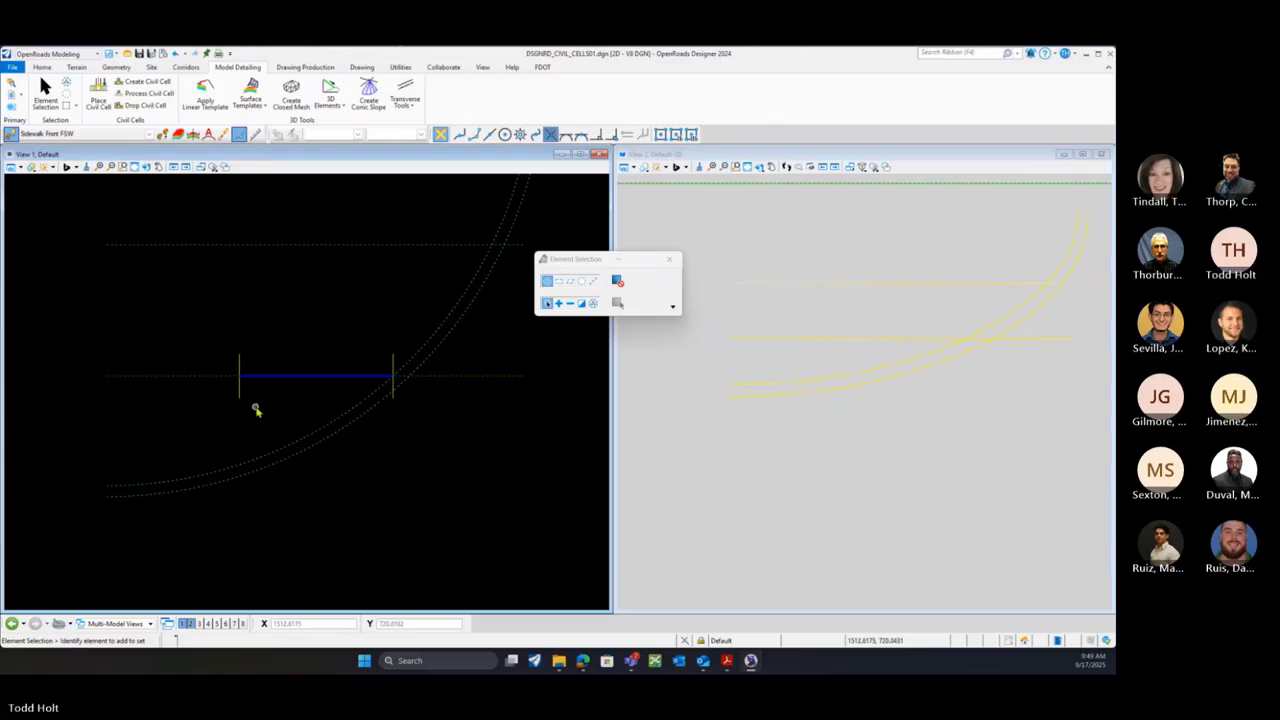
{"action": "mouse_move", "coordinate": [339, 382]}
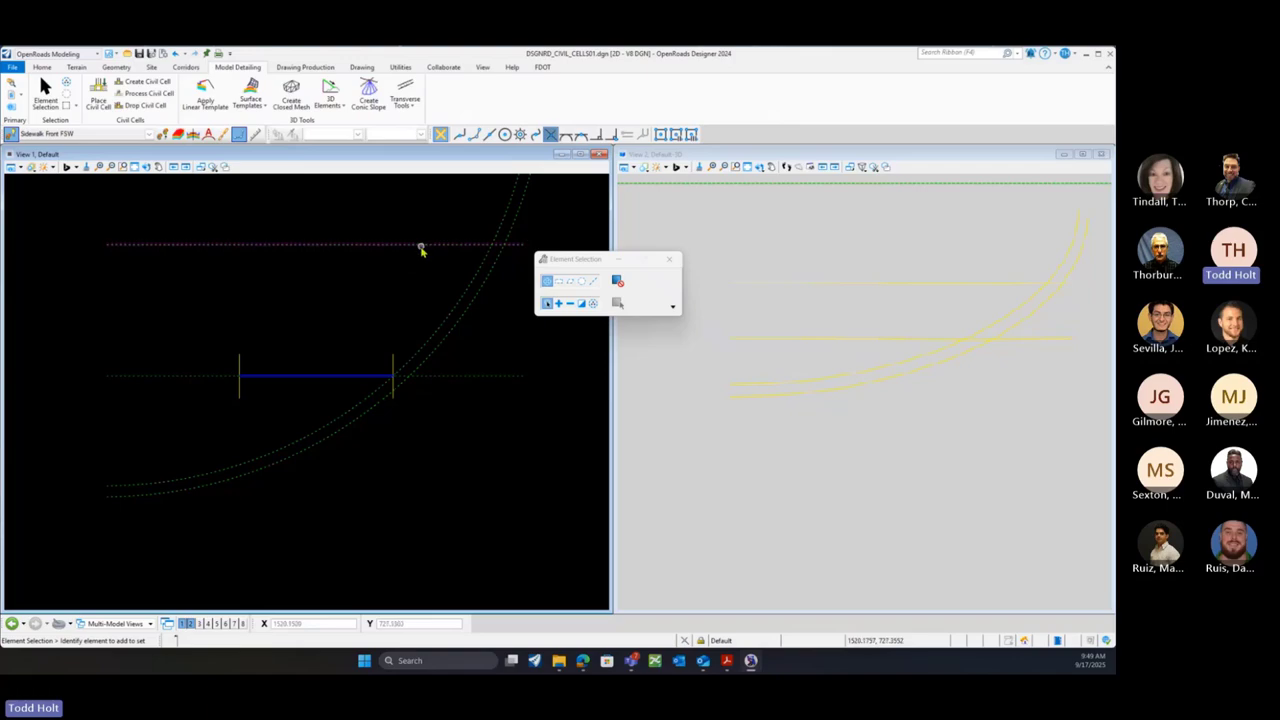
{"action": "mouse_move", "coordinate": [421, 247]}
{"action": "mouse_move", "coordinate": [241, 367]}
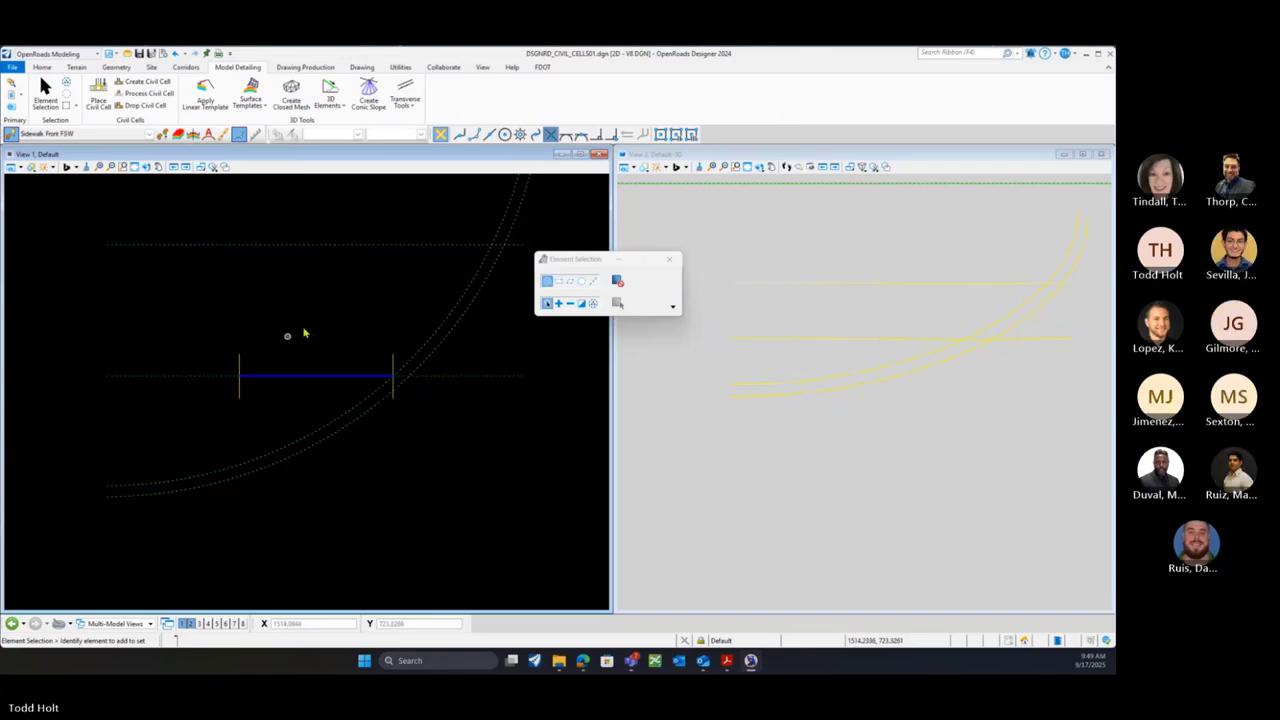
Set the active feature definition to Sidewalk Back BSW
{"action": "left_click", "coordinate": [116, 67]}
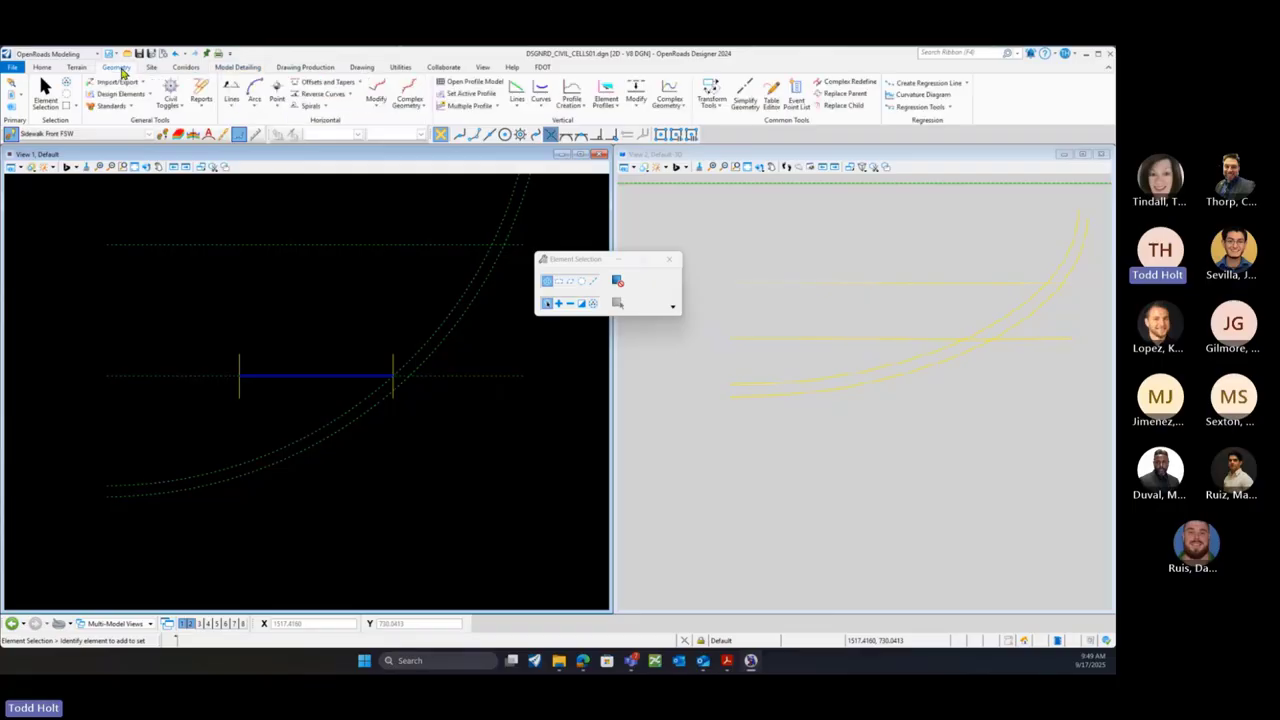
{"action": "left_click", "coordinate": [150, 135]}
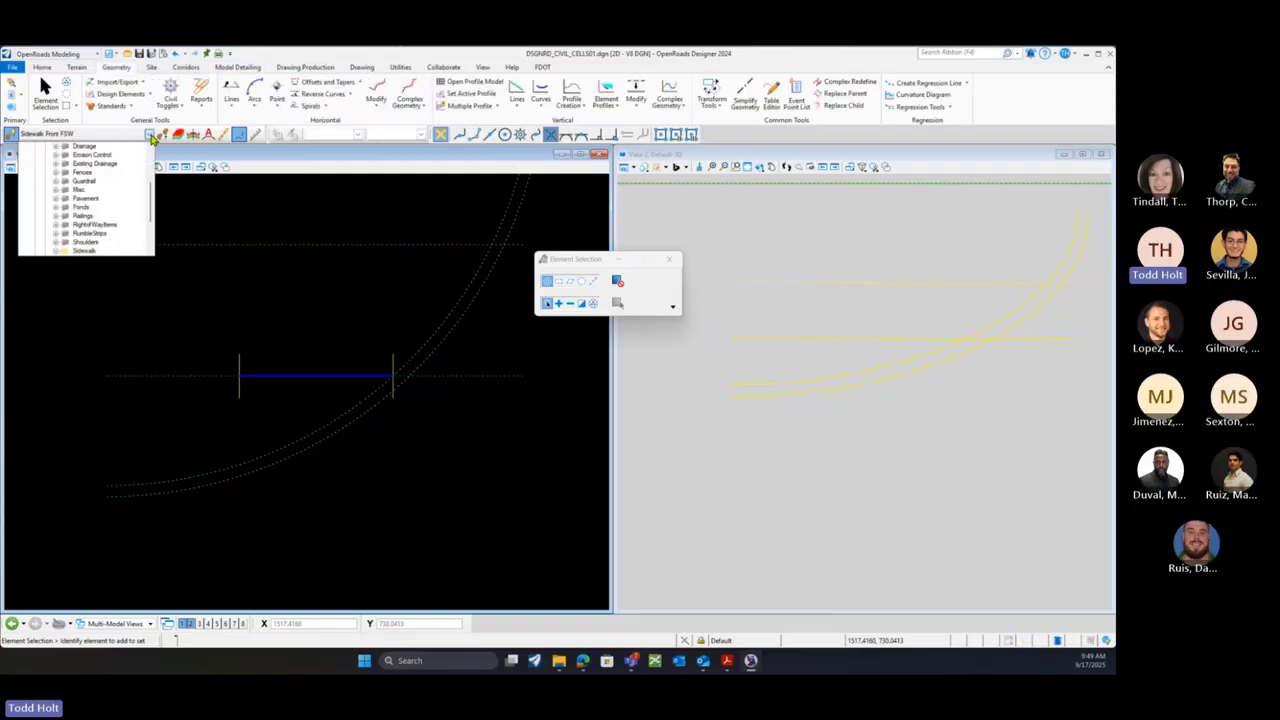
{"action": "scroll", "coordinate": [130, 207], "scroll_direction": "down", "scroll_amount": 1}
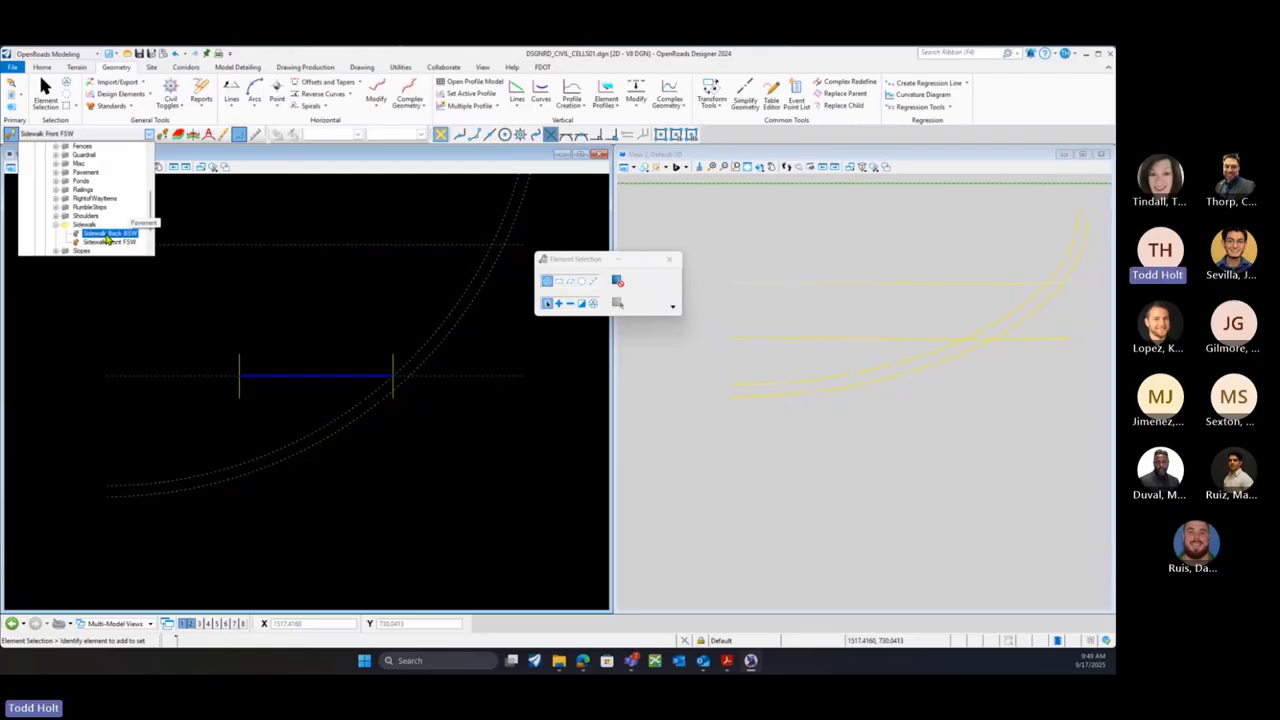
{"action": "left_click", "coordinate": [107, 233]}
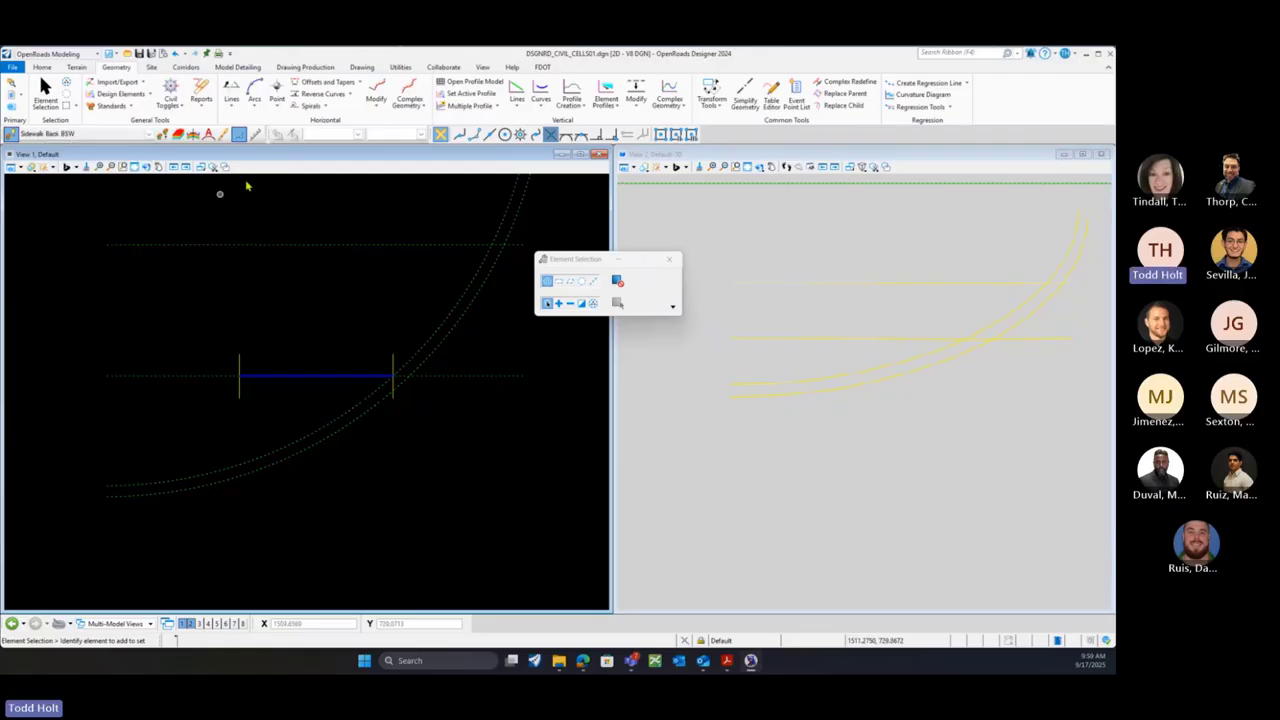
Create a partial offset locked at 0 along the upper construction line, from the blue line's left end to the inner arc
{"action": "left_click", "coordinate": [360, 84]}
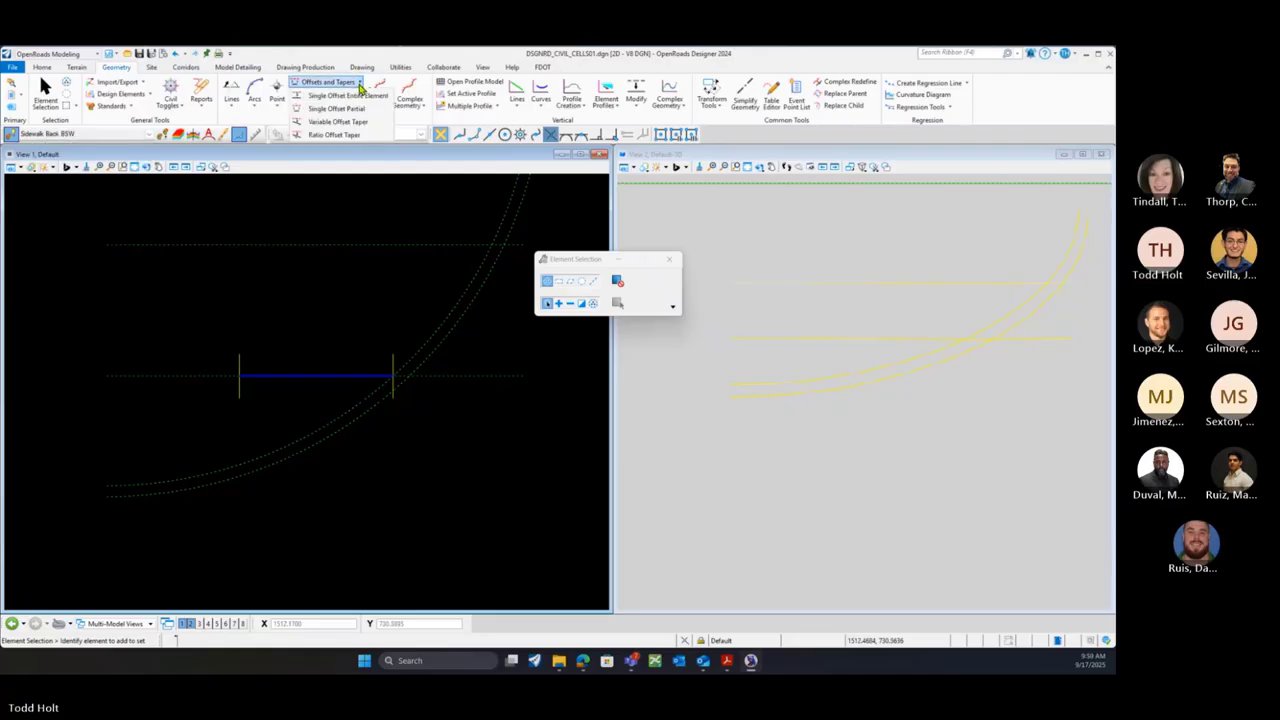
{"action": "left_click", "coordinate": [338, 108]}
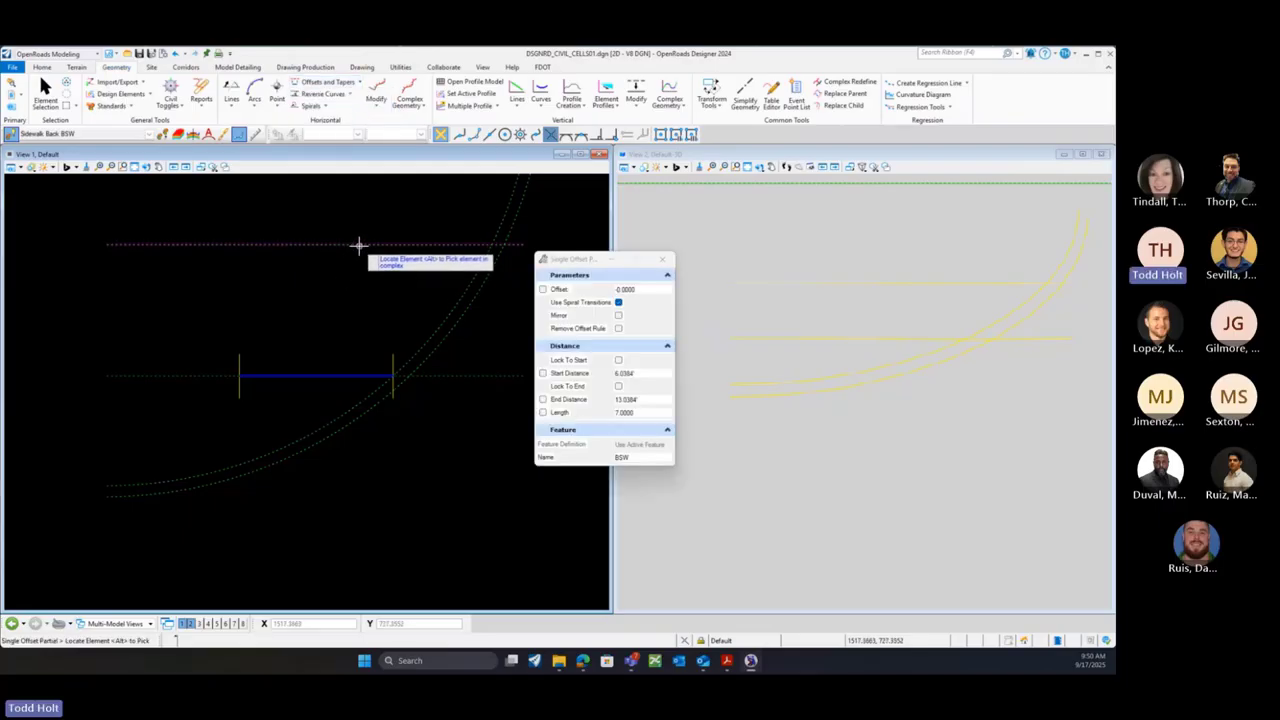
{"action": "left_click", "coordinate": [359, 245]}
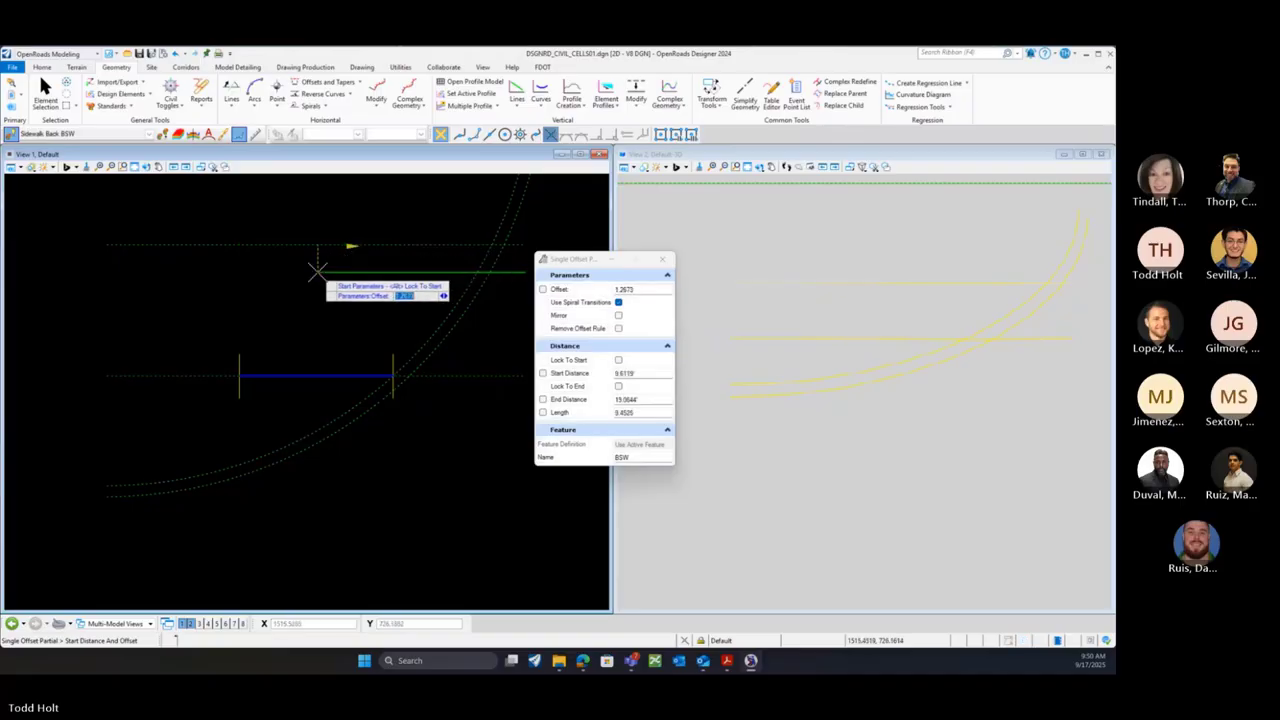
{"action": "left_click", "coordinate": [543, 289]}
{"action": "left_click", "coordinate": [591, 290]}
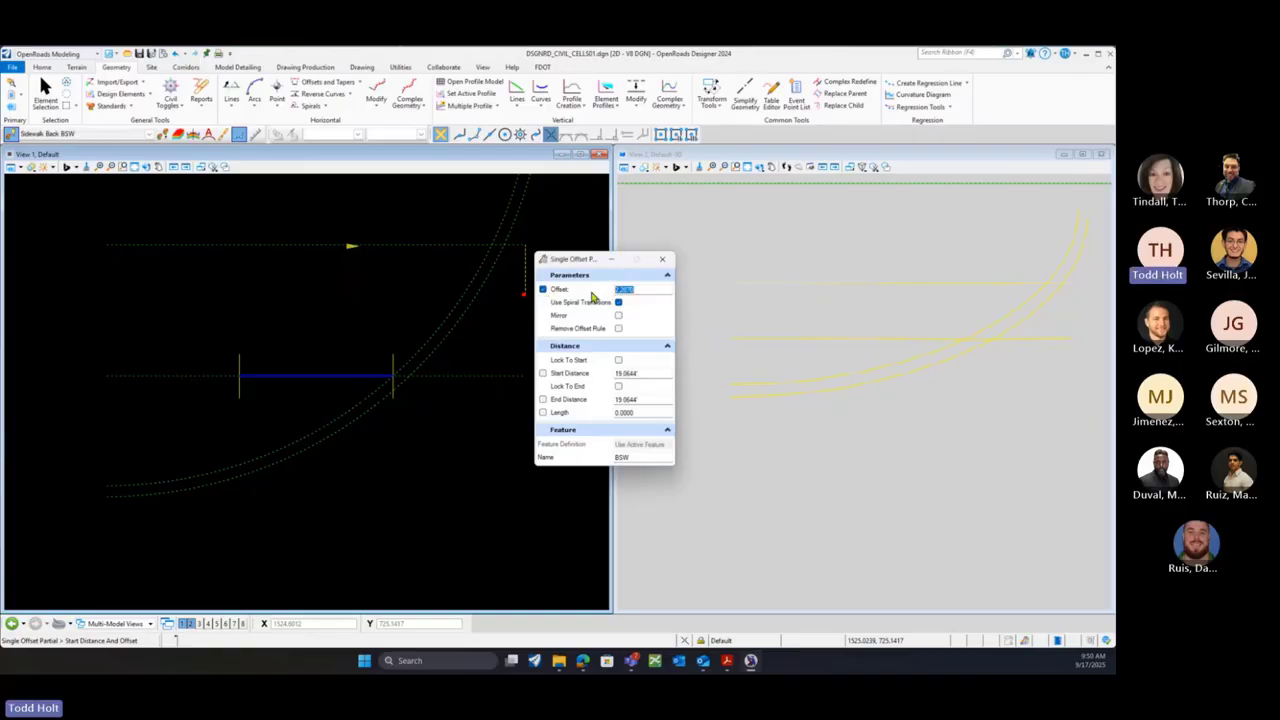
{"action": "type", "text": "0"}
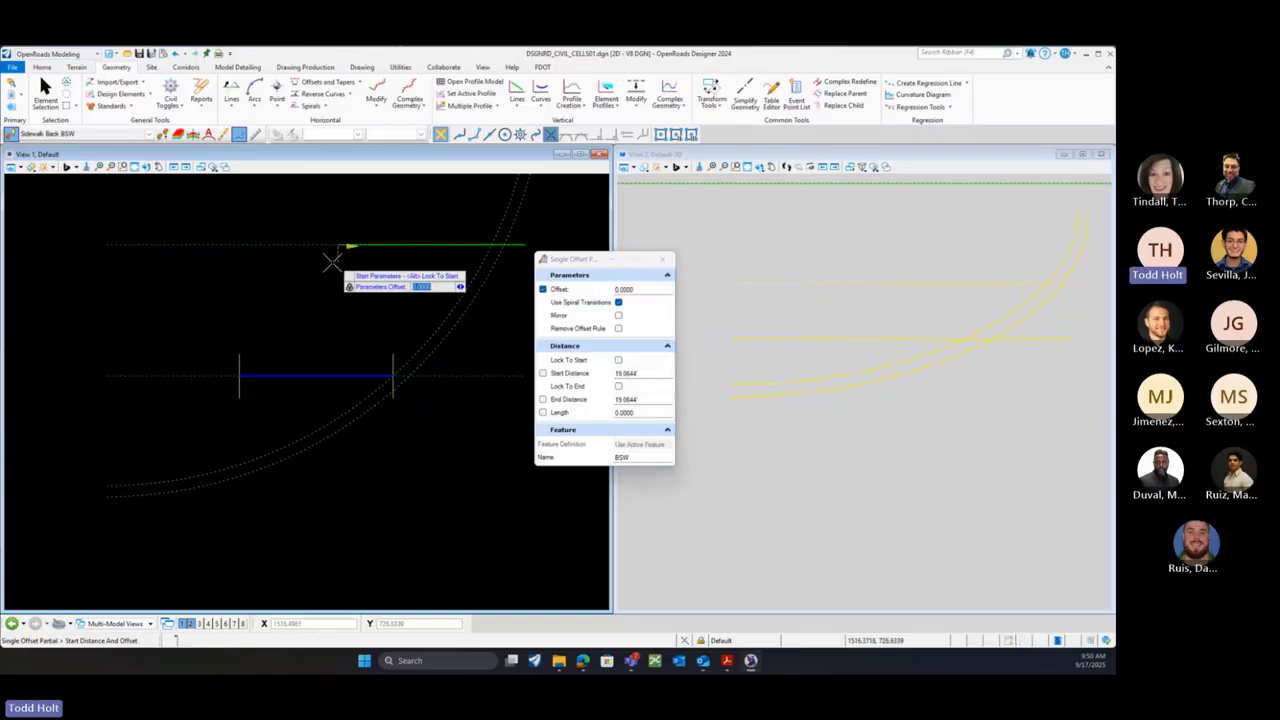
{"action": "left_click", "coordinate": [258, 352]}
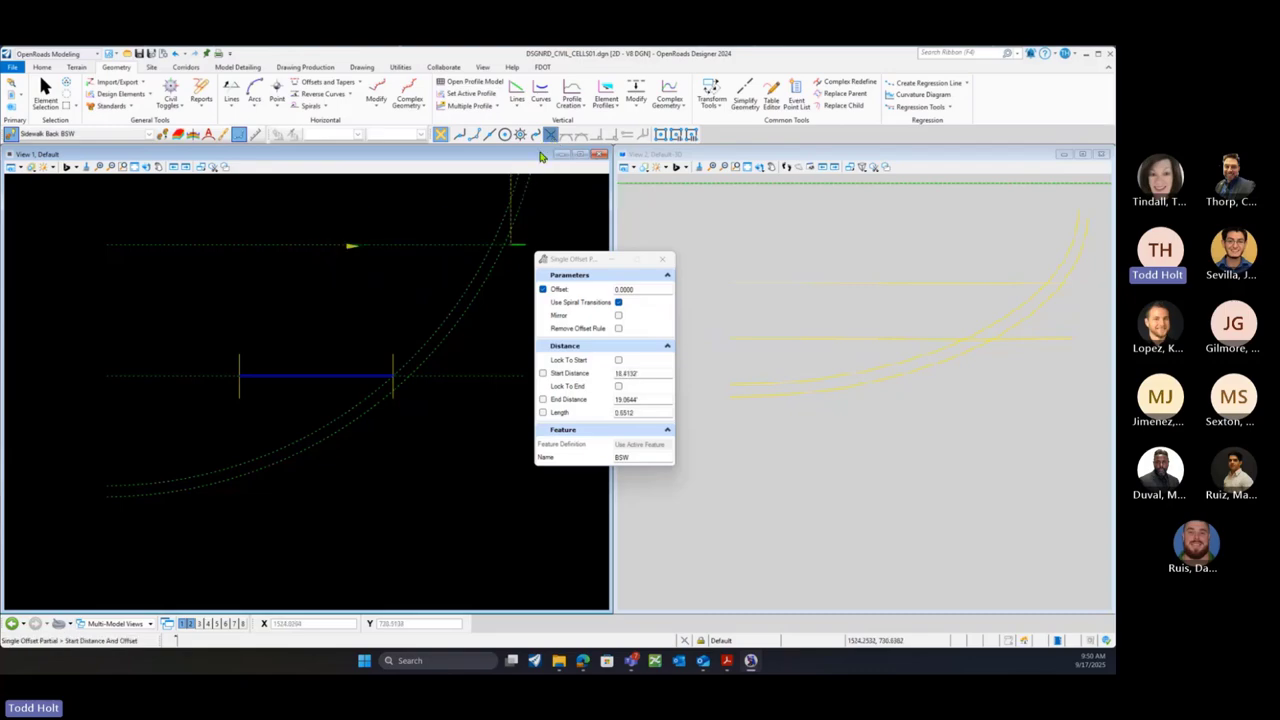
{"action": "left_click", "coordinate": [240, 375]}
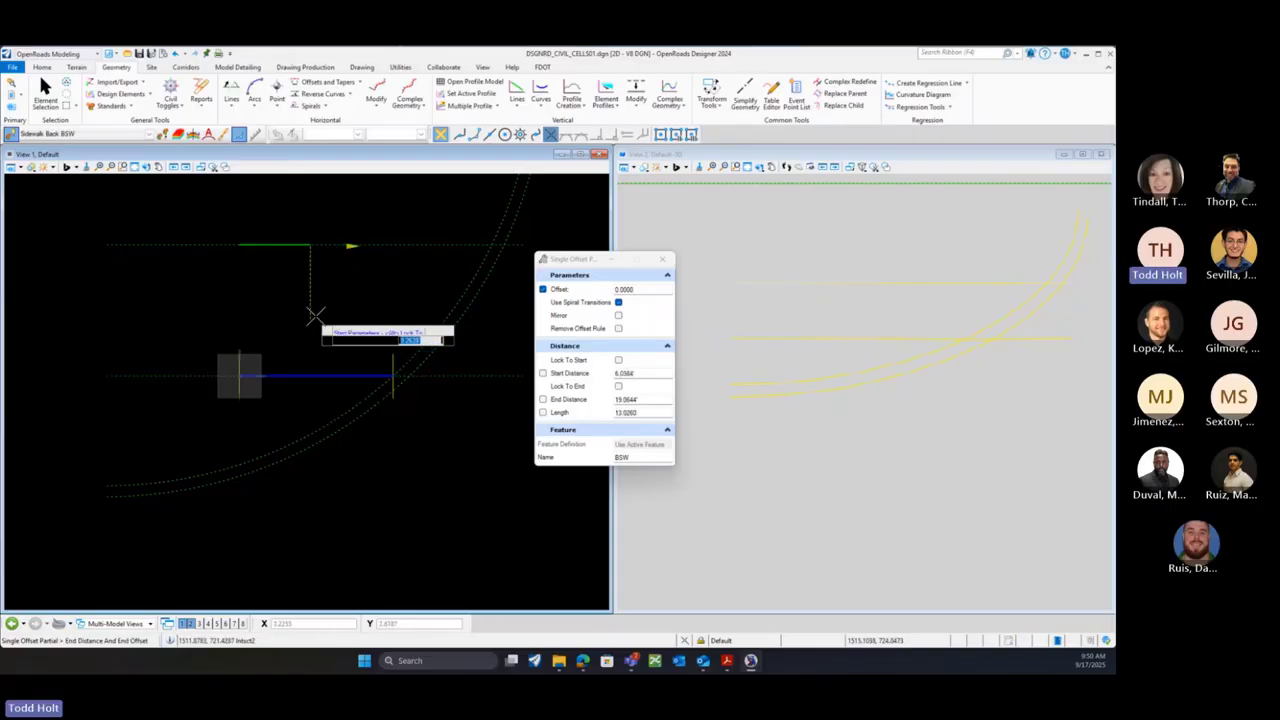
{"action": "left_click", "coordinate": [490, 243]}
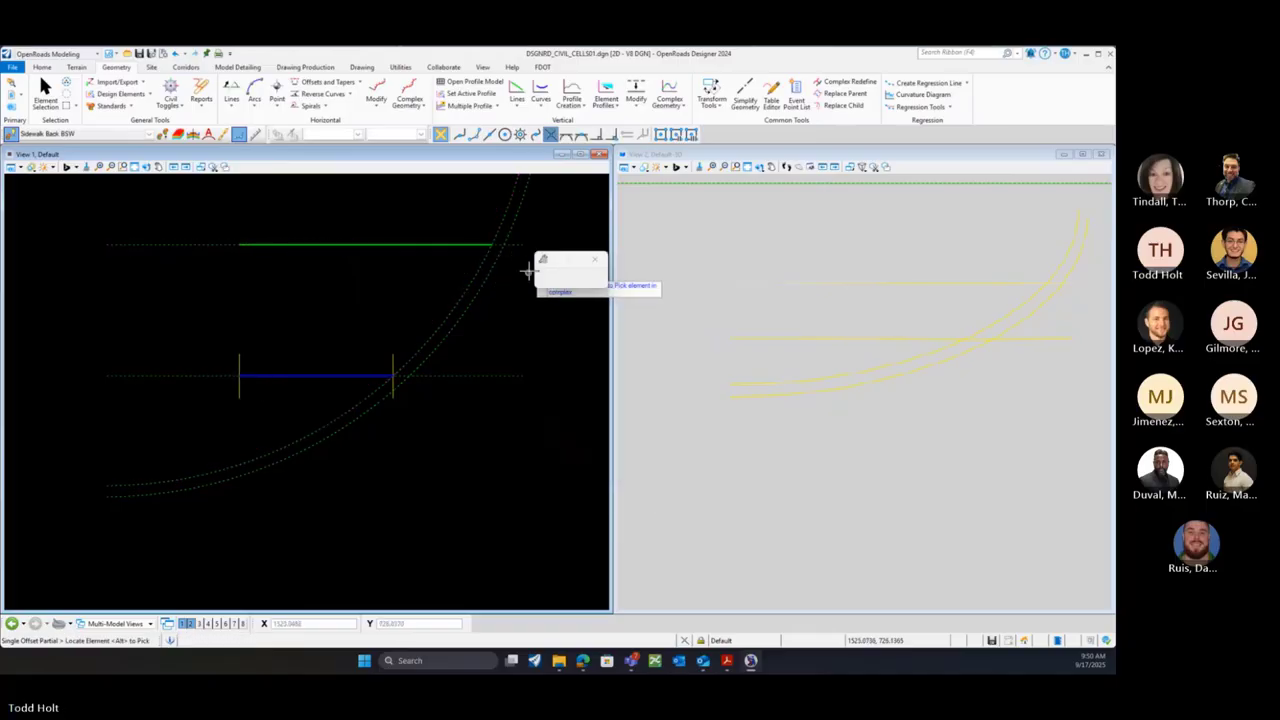
{"action": "left_click_drag", "start_coordinate": [560, 265], "coordinate": [698, 281]}
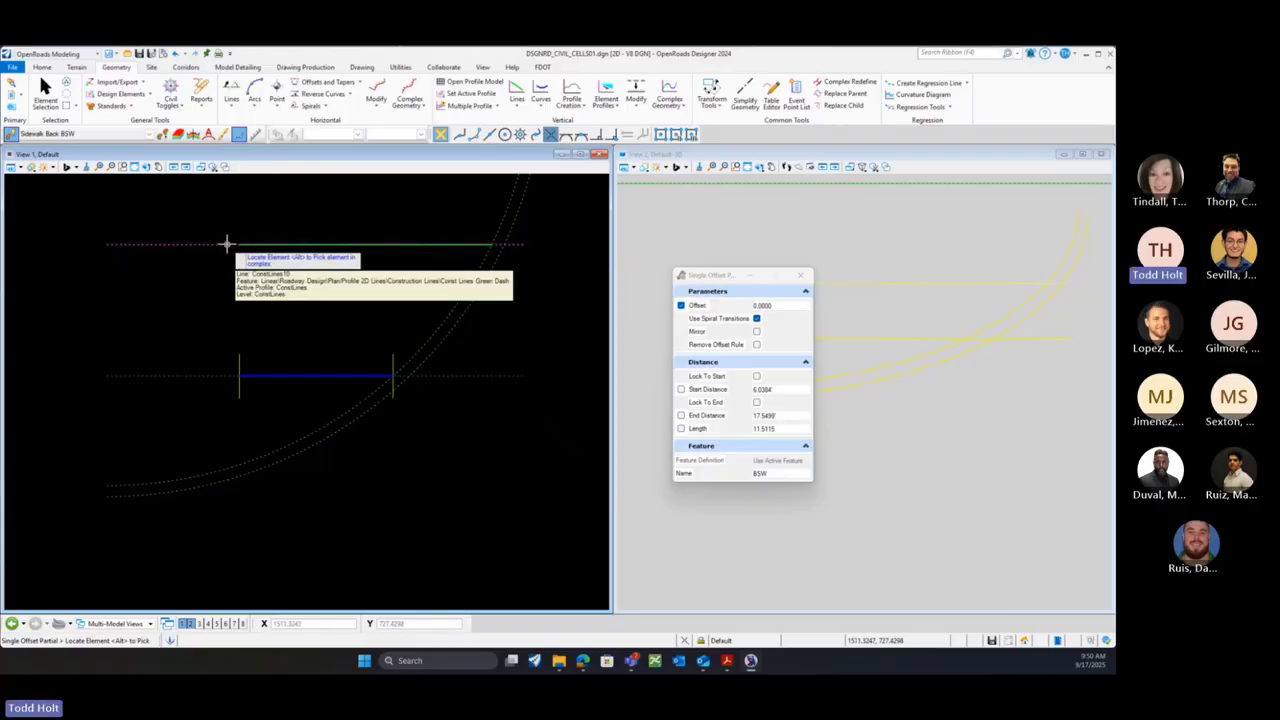
Set the offset of the short tick line at the blue line's left end to -10 ft and save the file
{"action": "left_click", "coordinate": [45, 90]}
{"action": "left_click", "coordinate": [240, 391]}
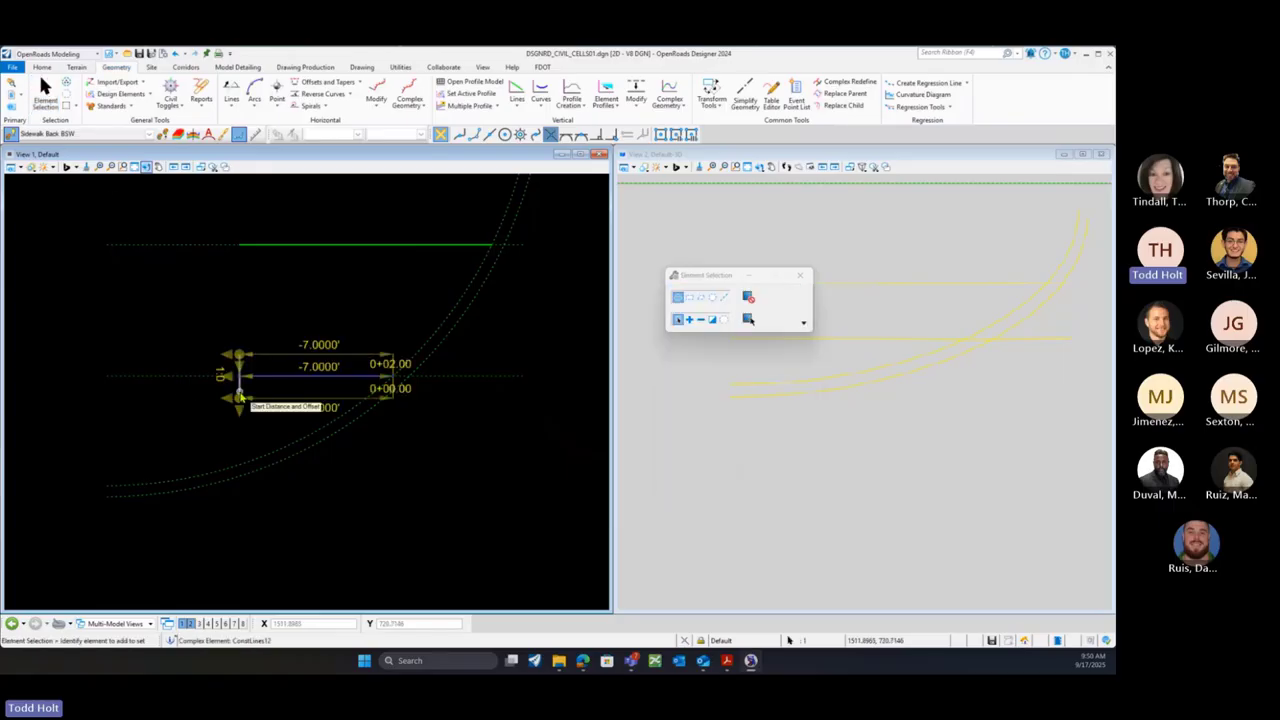
{"action": "left_click", "coordinate": [322, 371]}
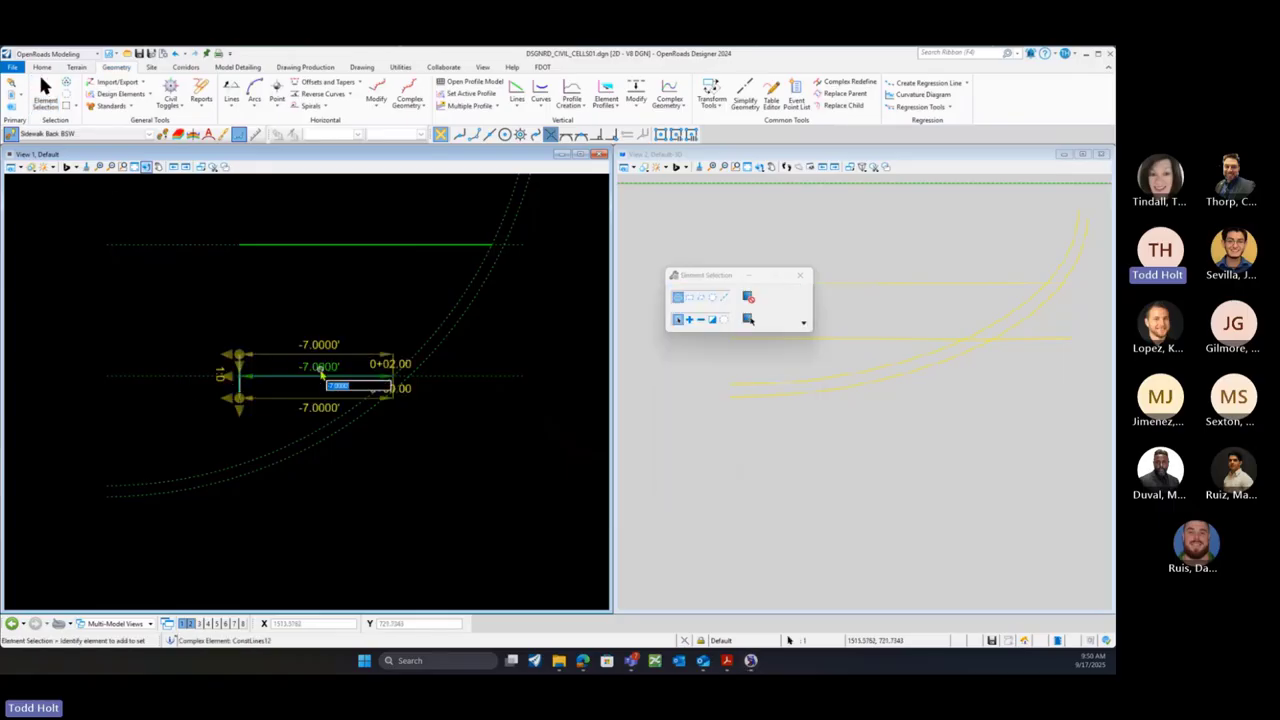
{"action": "type", "text": "5"}
{"action": "type", "text": "0"}
{"action": "key", "text": "Return"}
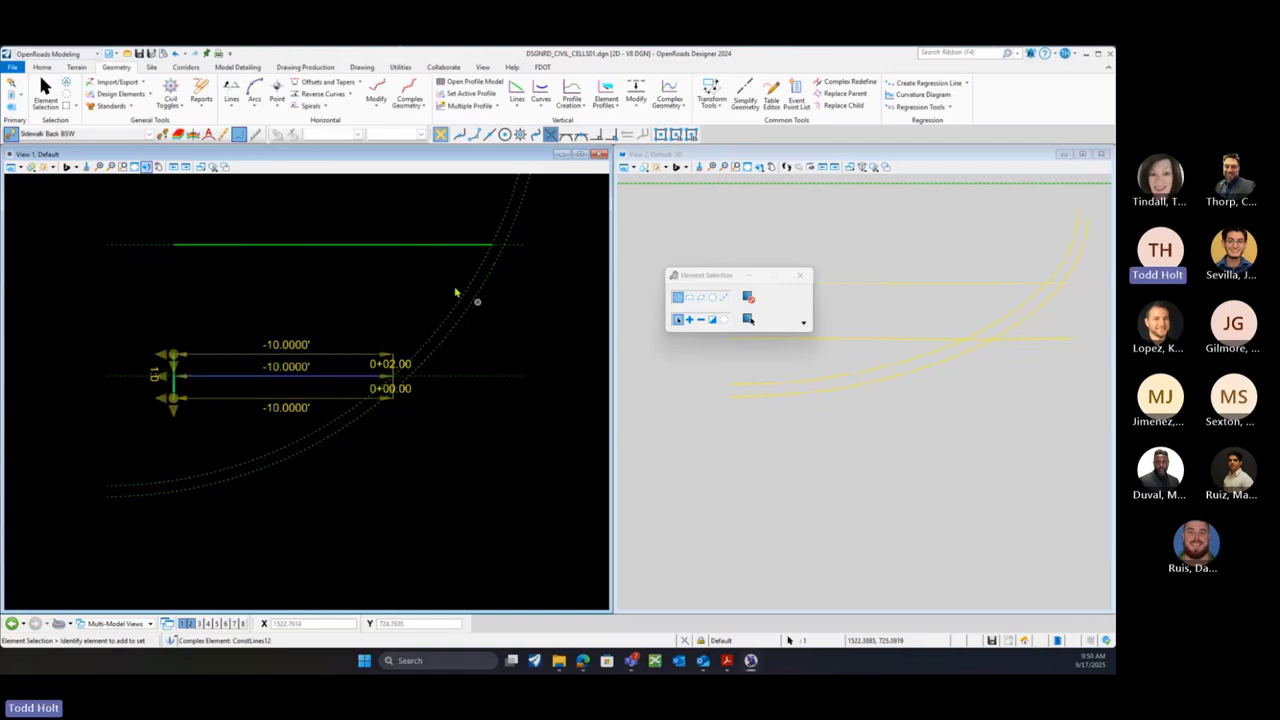
{"action": "left_click", "coordinate": [509, 331]}
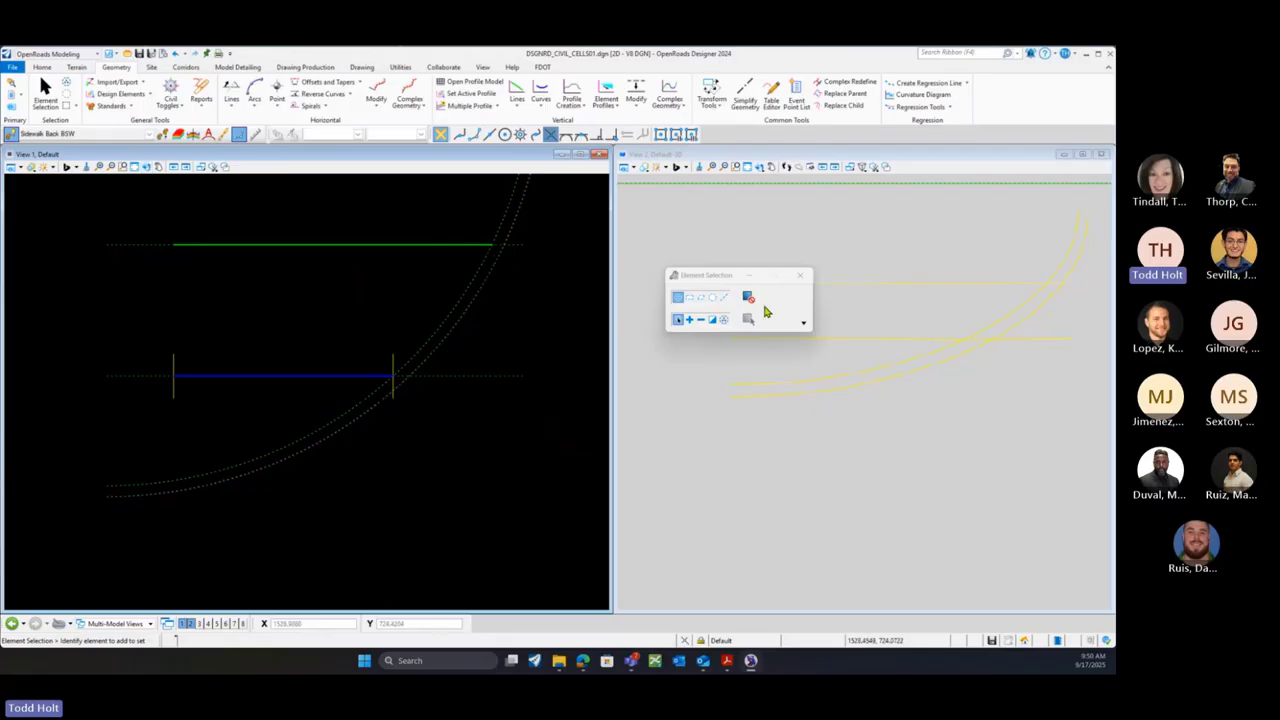
{"action": "left_click", "coordinate": [800, 274]}
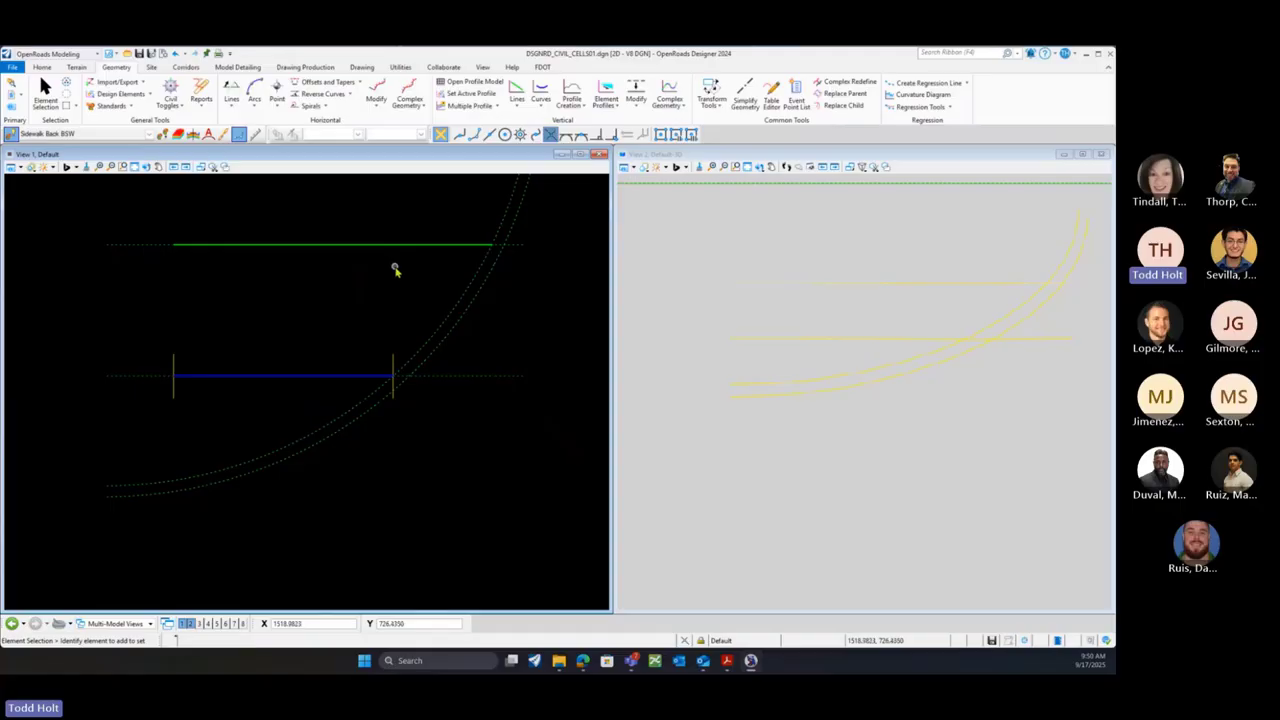
{"action": "key", "text": "ctrl+s"}
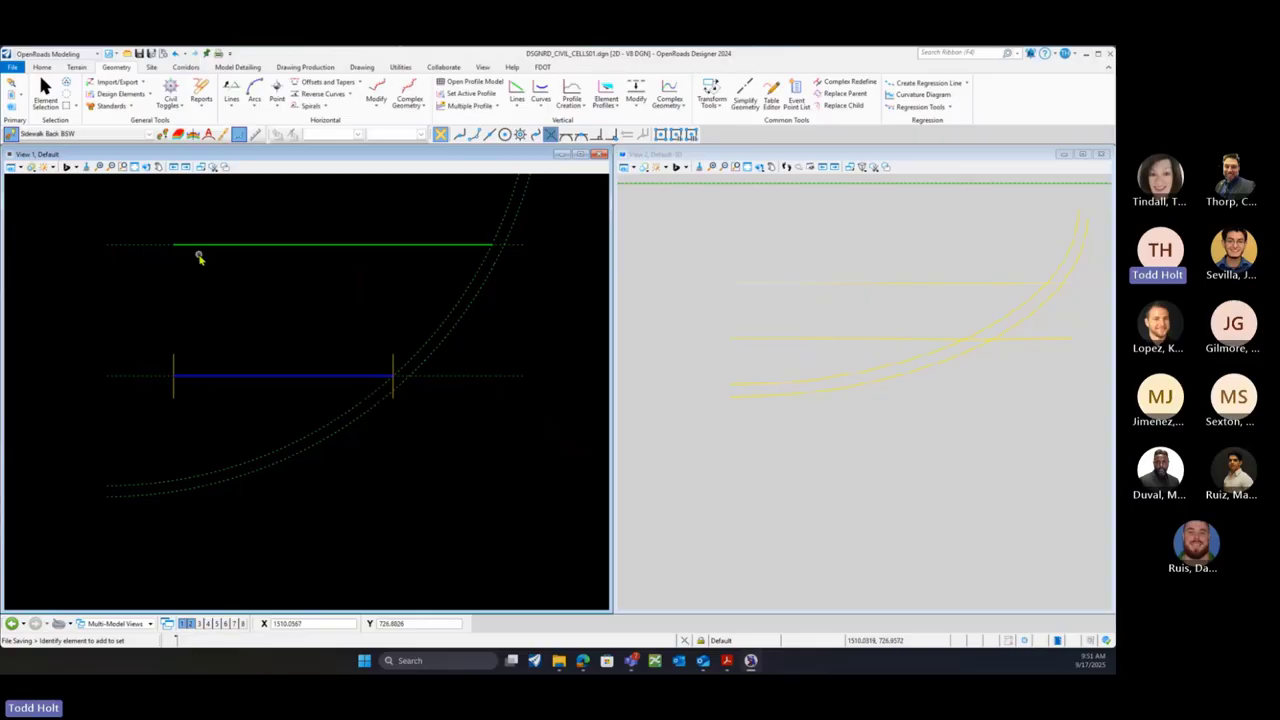
{"action": "left_click", "coordinate": [231, 97]}
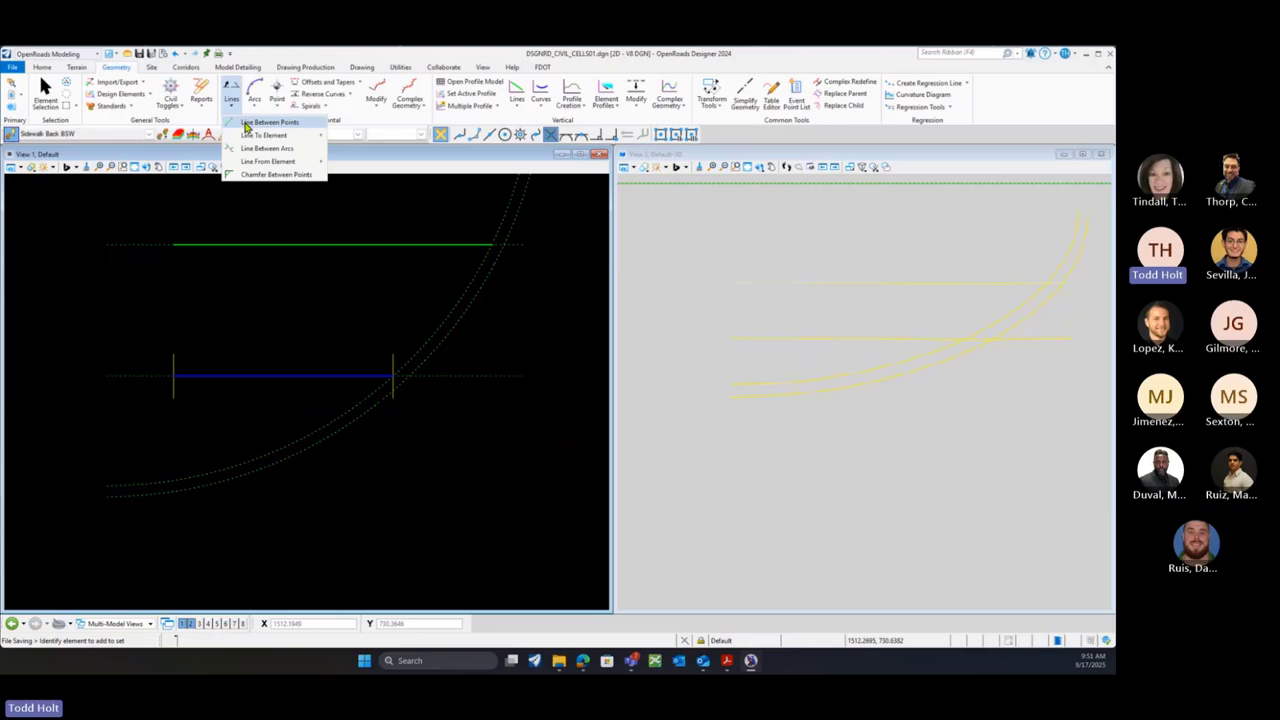
{"action": "left_click", "coordinate": [248, 123]}
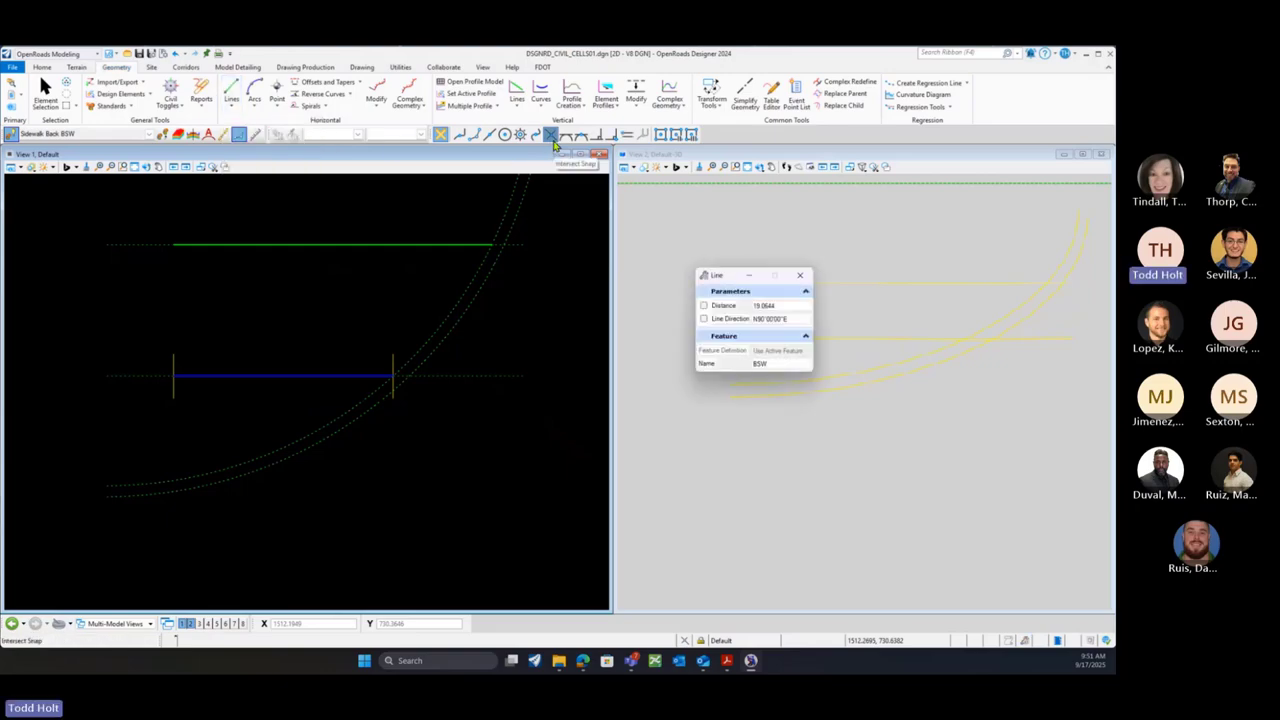
{"action": "left_click", "coordinate": [552, 138]}
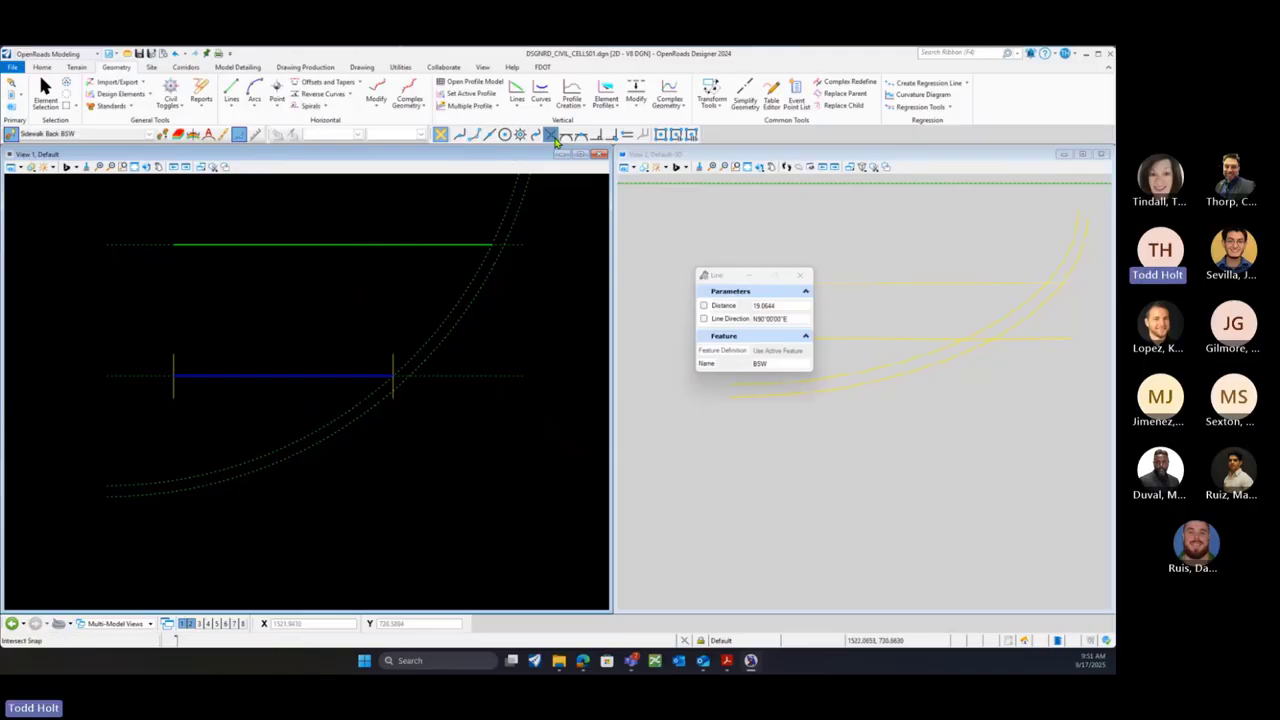
{"action": "left_click", "coordinate": [178, 376]}
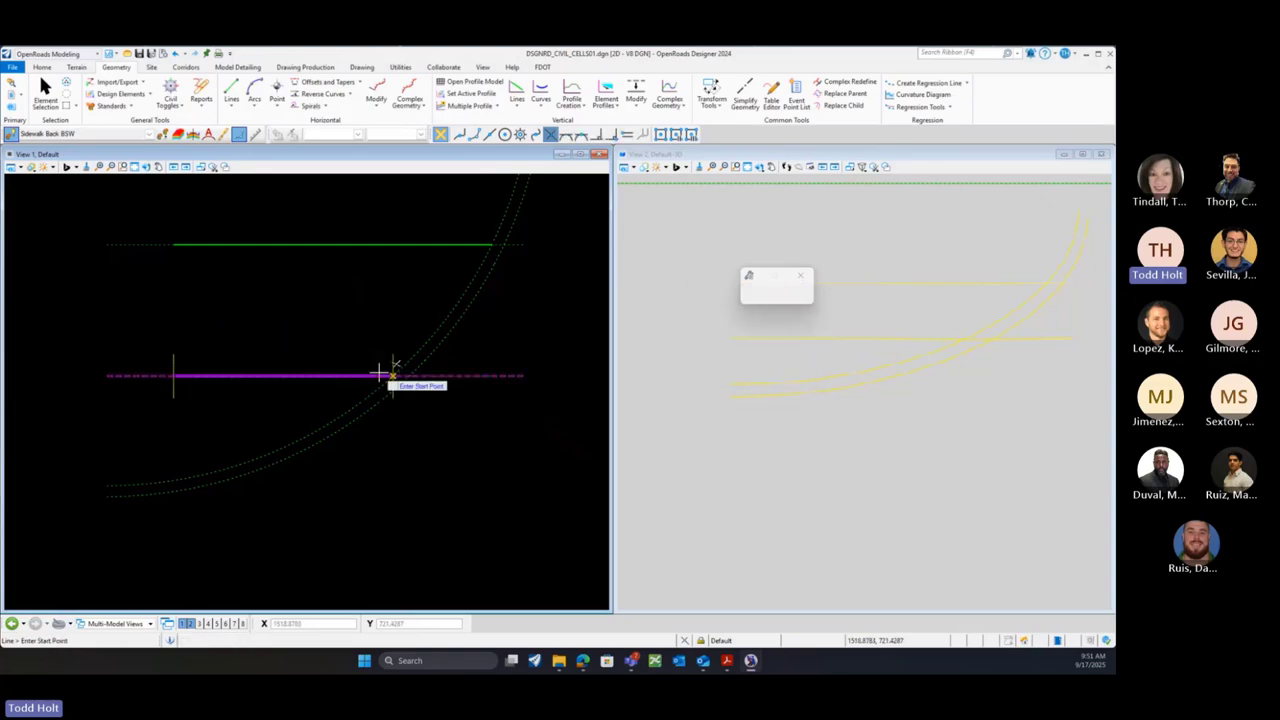
{"action": "left_click", "coordinate": [391, 375]}
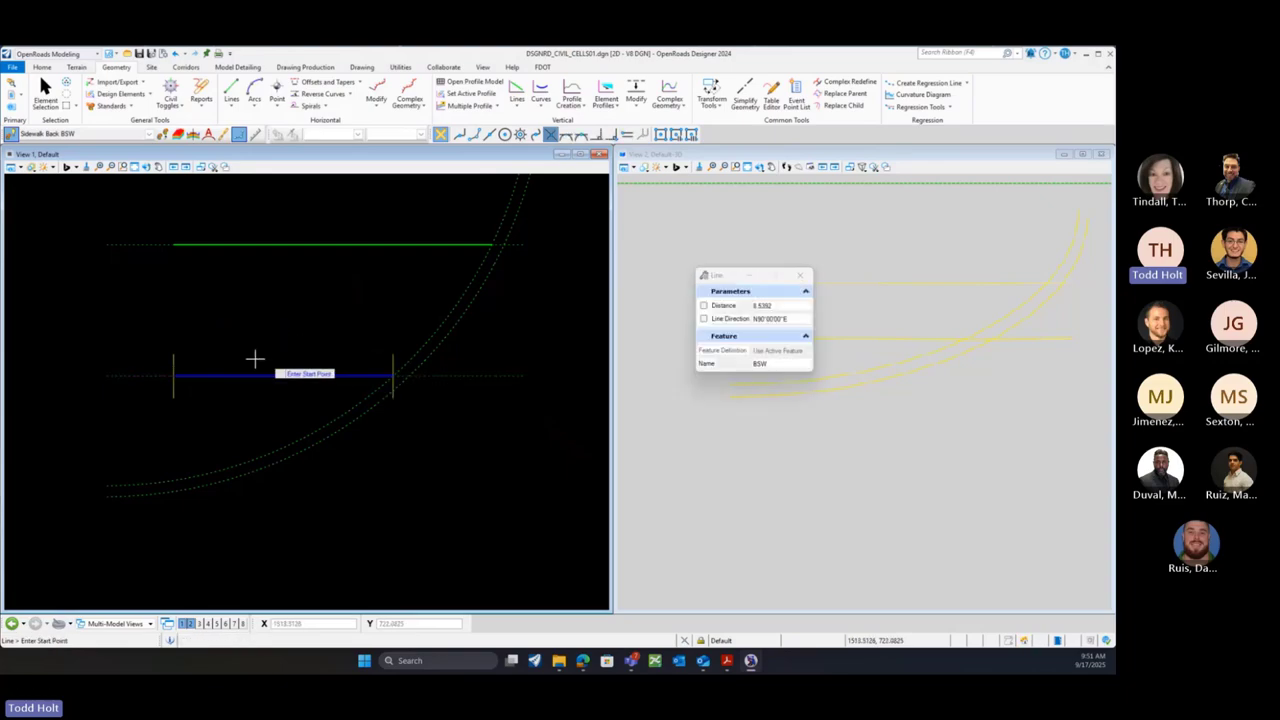
{"action": "left_click", "coordinate": [172, 372]}
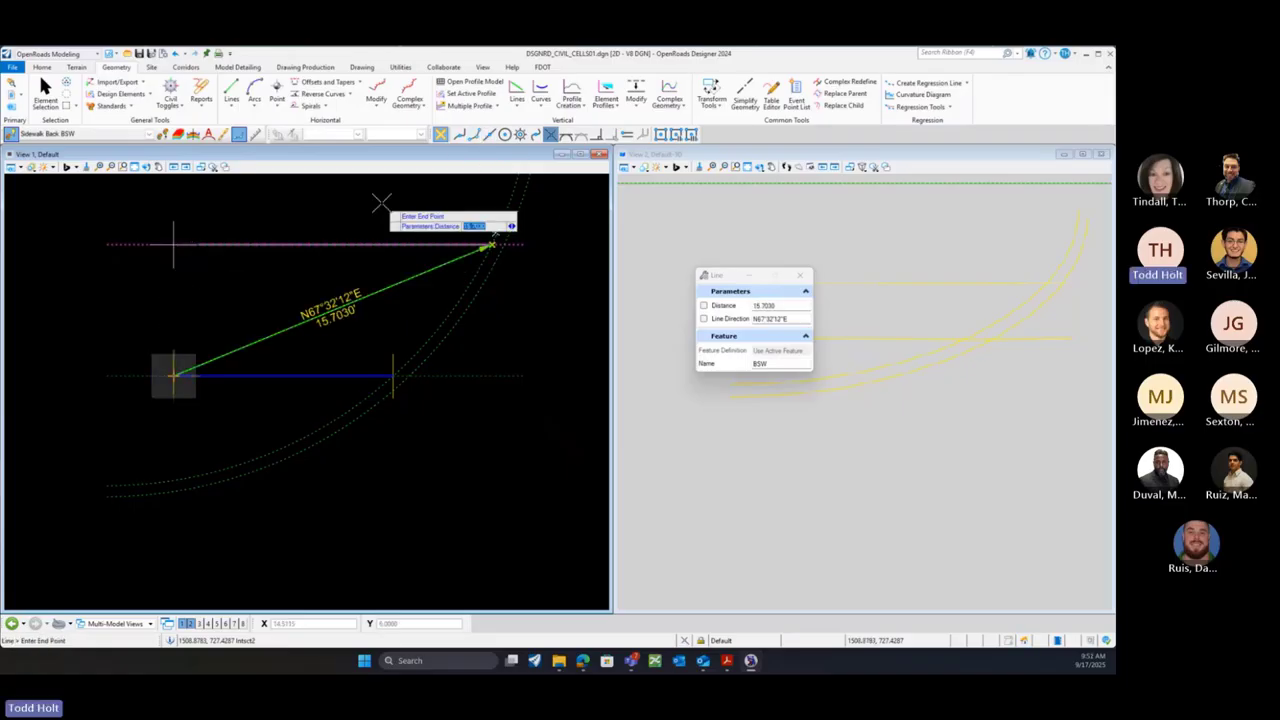
{"action": "key", "text": "Escape"}
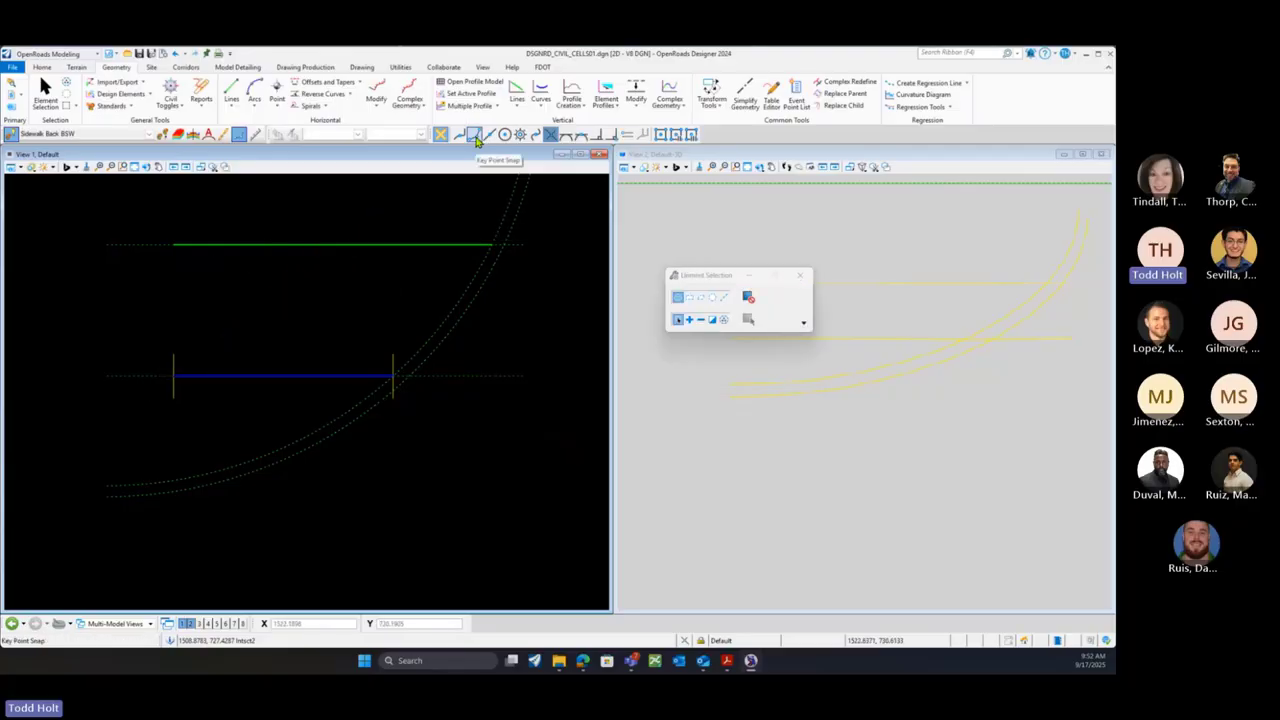
Using Key Point Snap, draw a line between points from the blue line's left end up to the upper green line's left end
{"action": "left_click", "coordinate": [476, 137]}
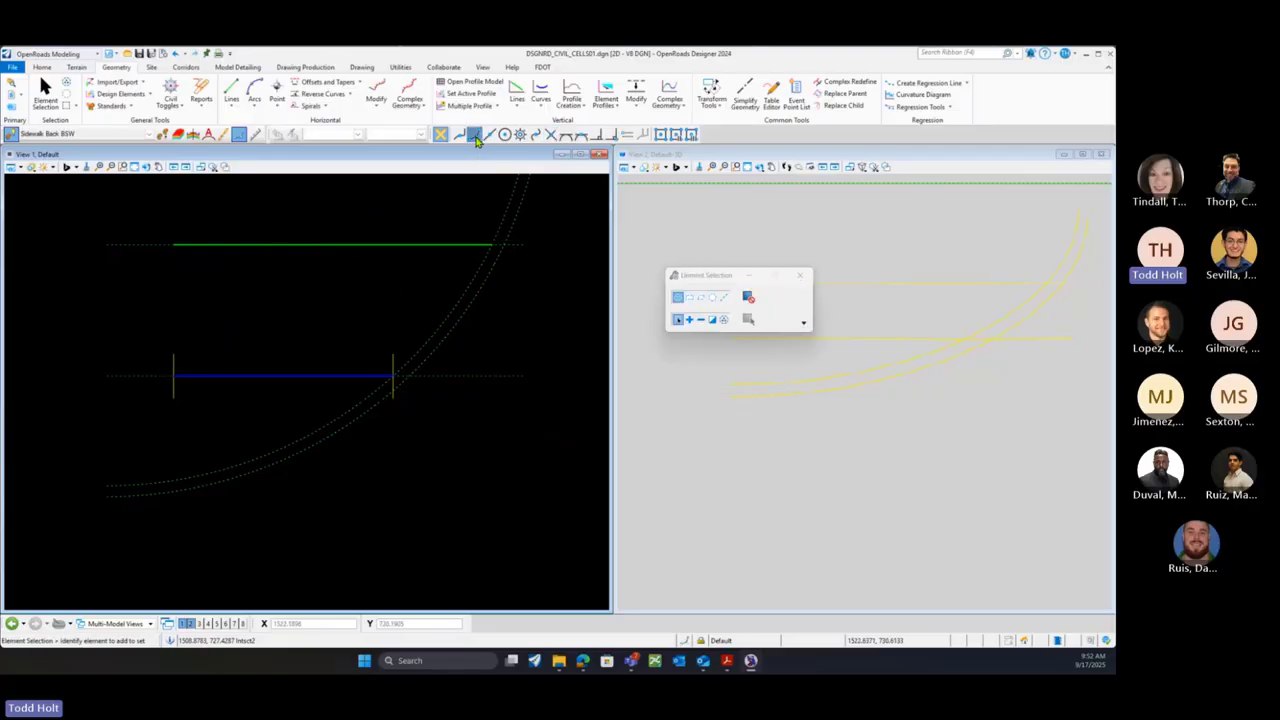
{"action": "left_click", "coordinate": [228, 106]}
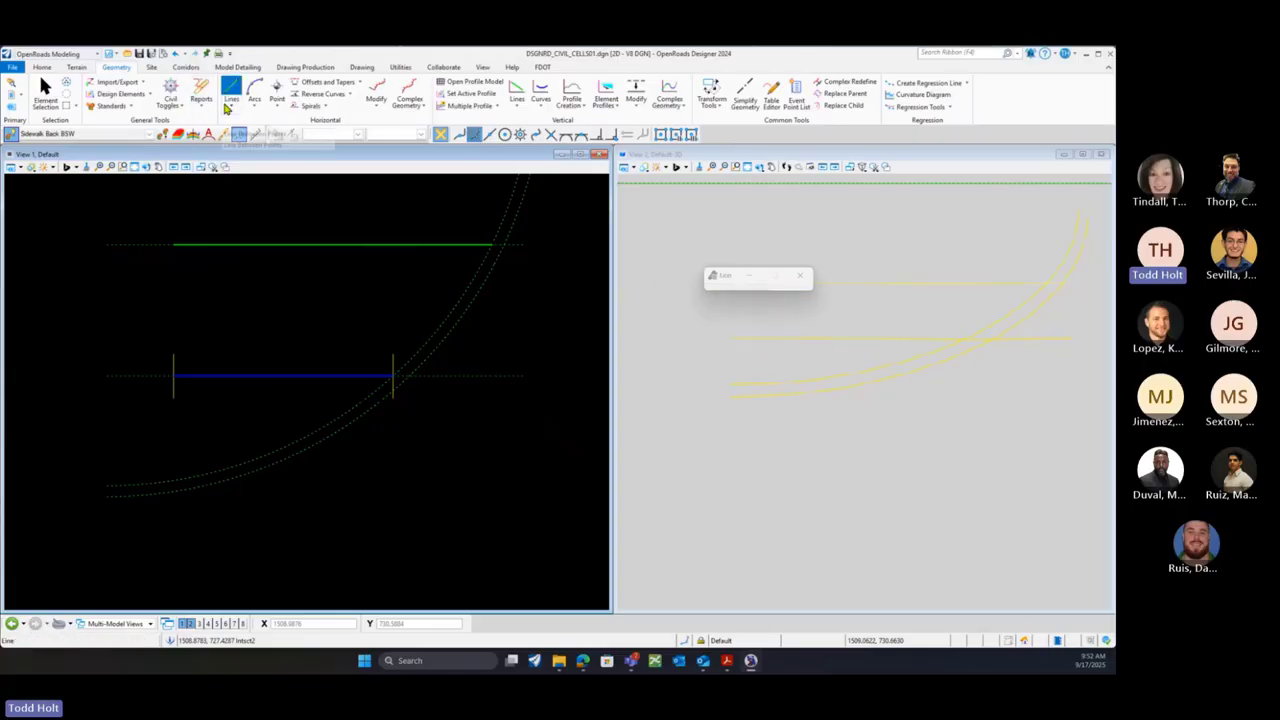
{"action": "left_click", "coordinate": [190, 376]}
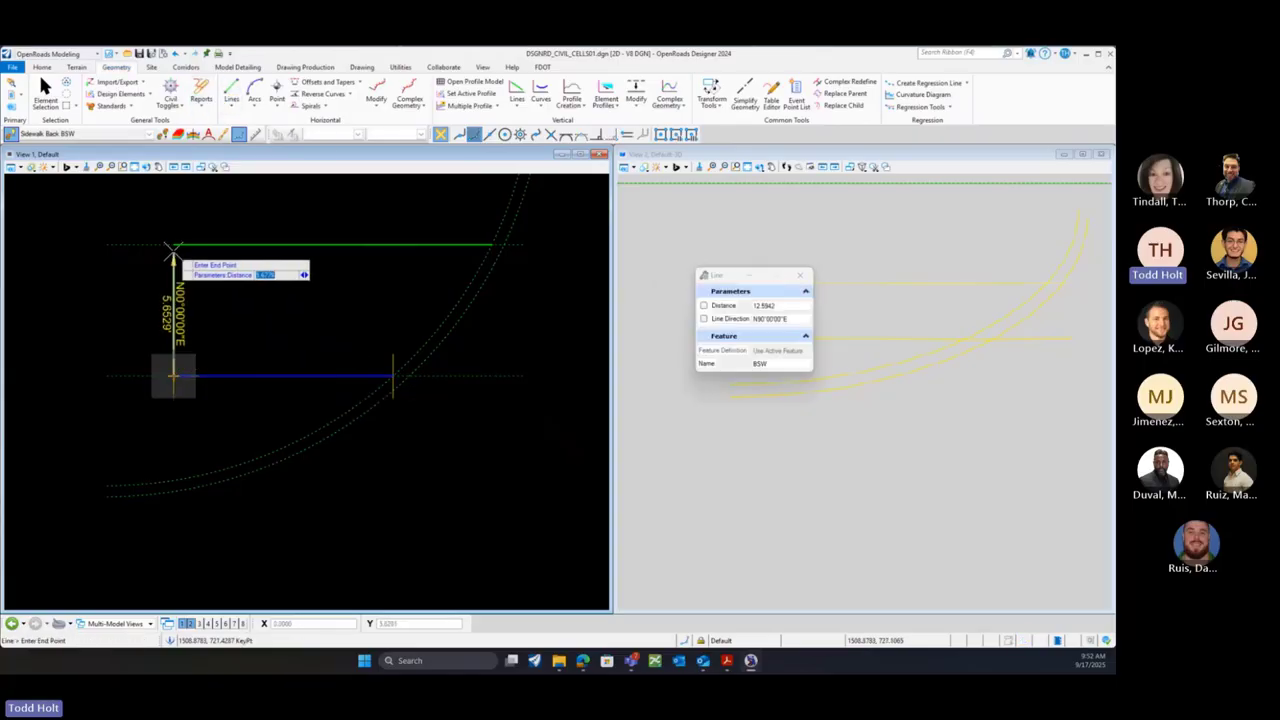
{"action": "left_click", "coordinate": [174, 245]}
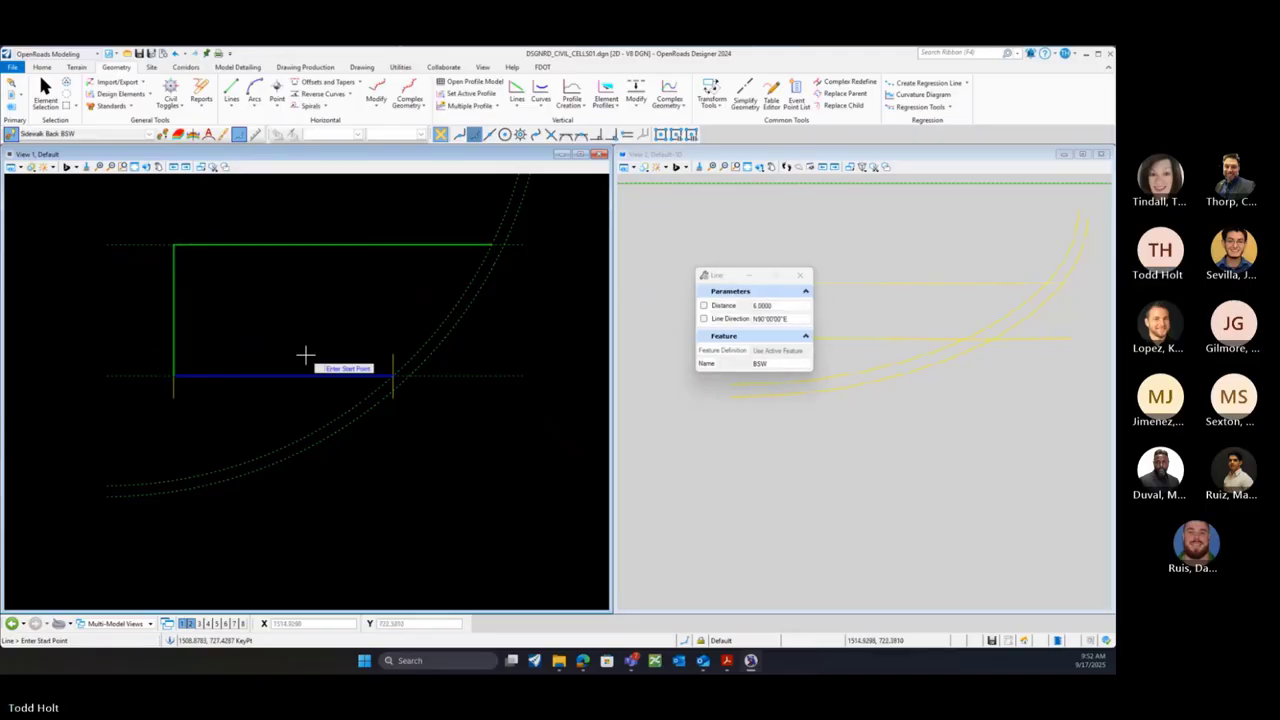
Set the offset of the short tick line at the blue line's left end to -7 ft and save the file
{"action": "left_click", "coordinate": [45, 90]}
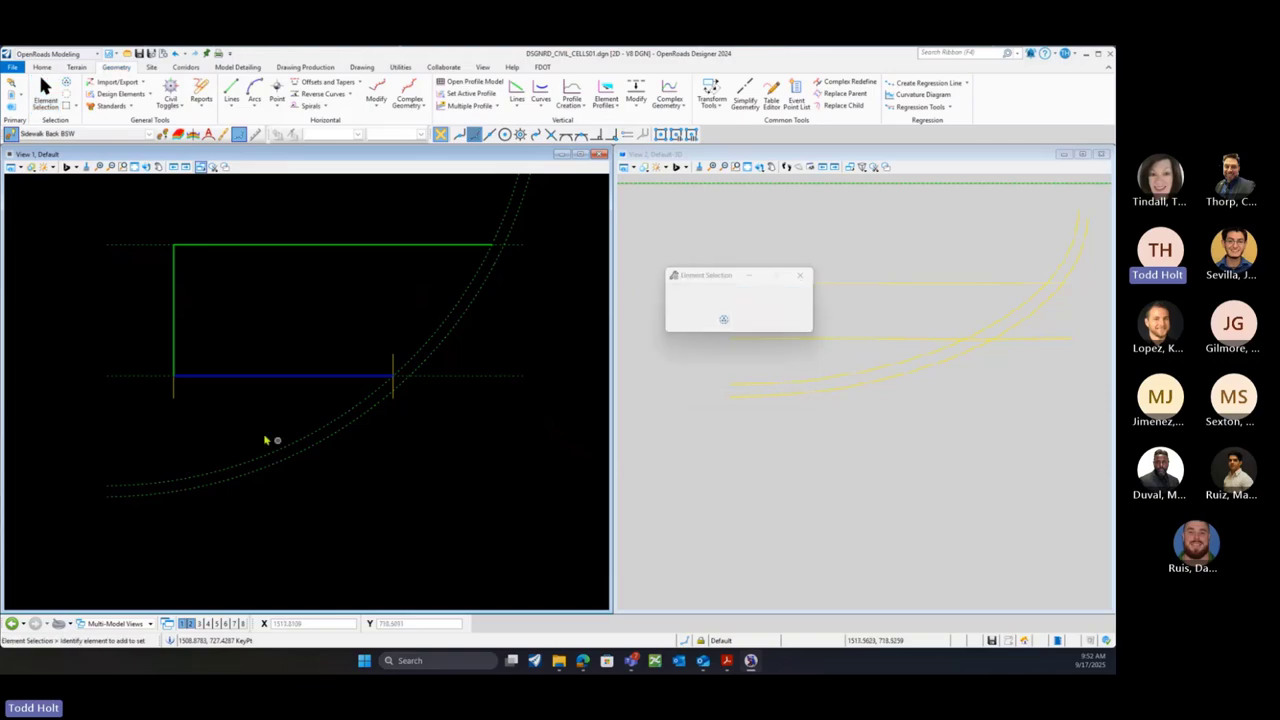
{"action": "left_click", "coordinate": [182, 400]}
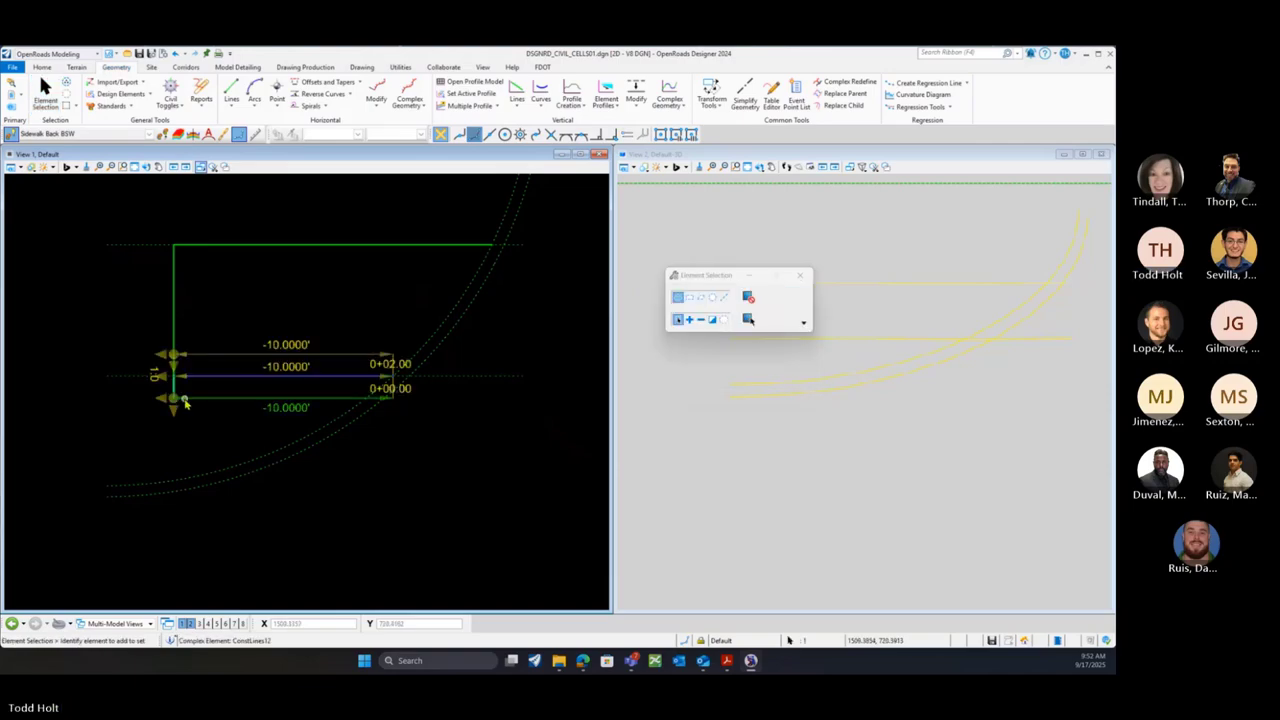
{"action": "left_click", "coordinate": [280, 368]}
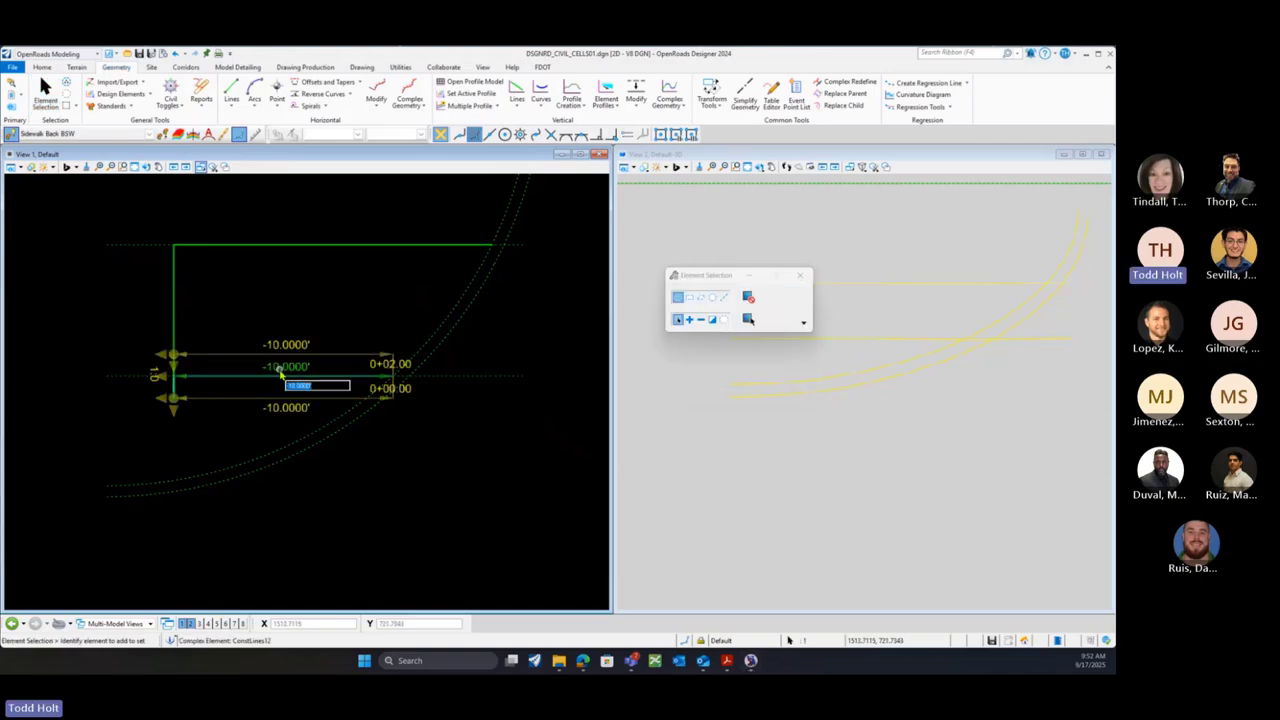
{"action": "type", "text": "2"}
{"action": "key", "text": "Return"}
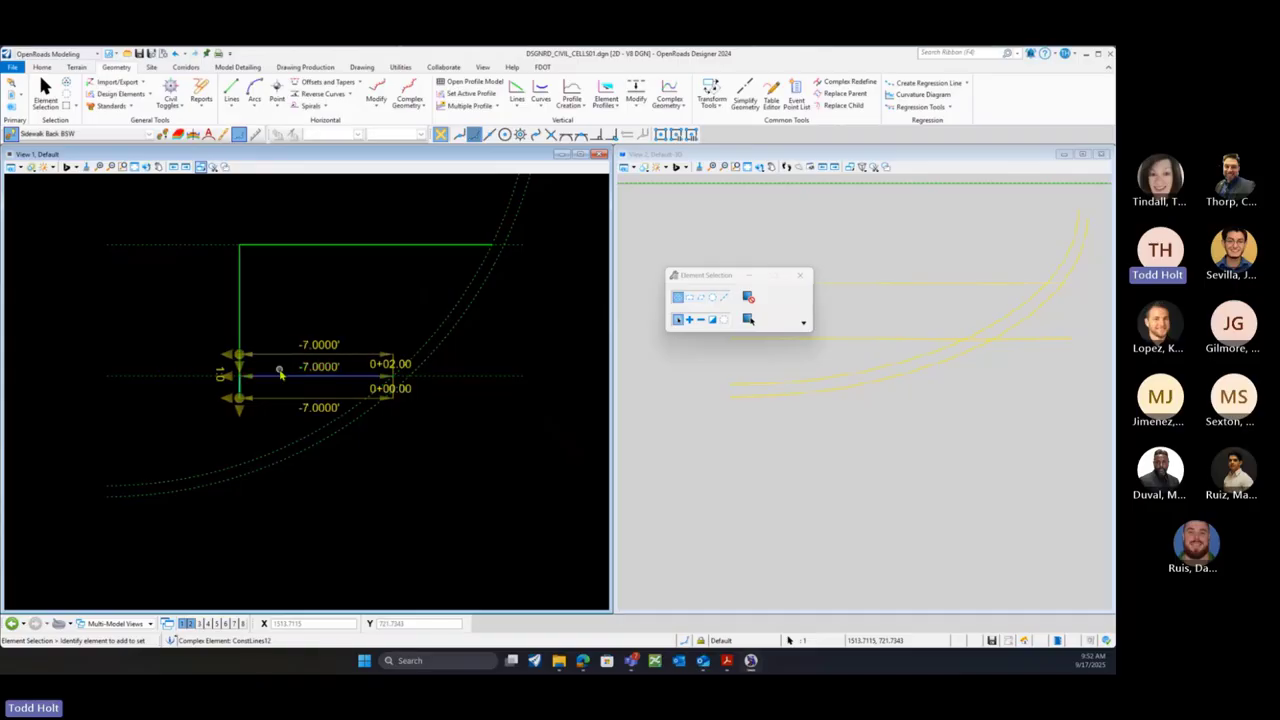
{"action": "left_click", "coordinate": [366, 292]}
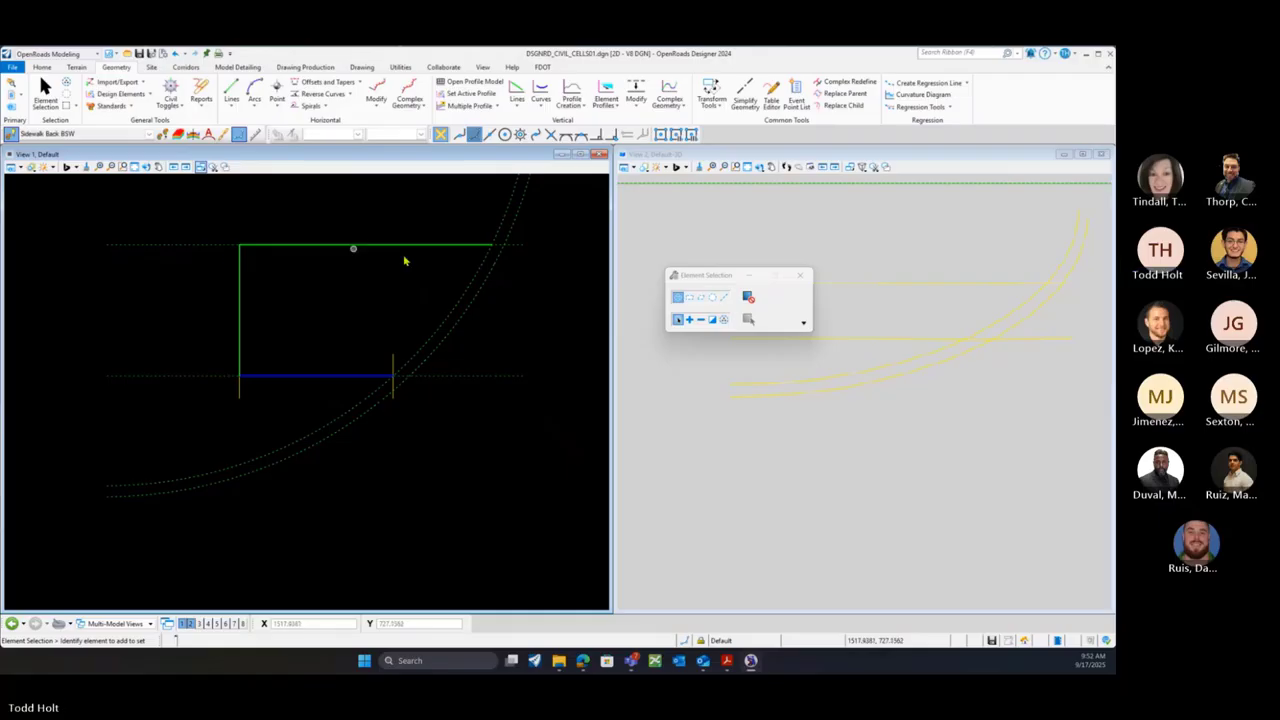
{"action": "left_click", "coordinate": [800, 280]}
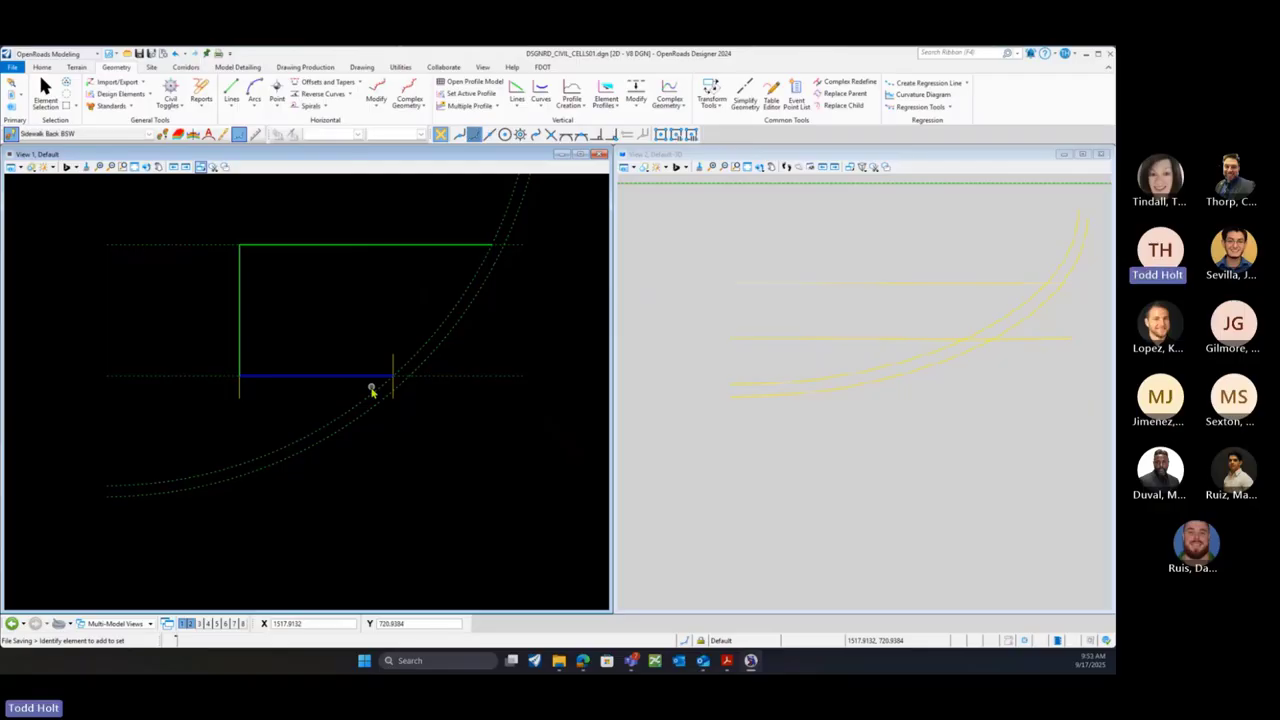
Examine the curb ramp isometric and plan views CR-D to CR-G on standard plans sheet 522-002 in Acrobat, and return to OpenRoads Designer
{"action": "scroll", "coordinate": [252, 470], "scroll_direction": "down", "scroll_amount": 2}
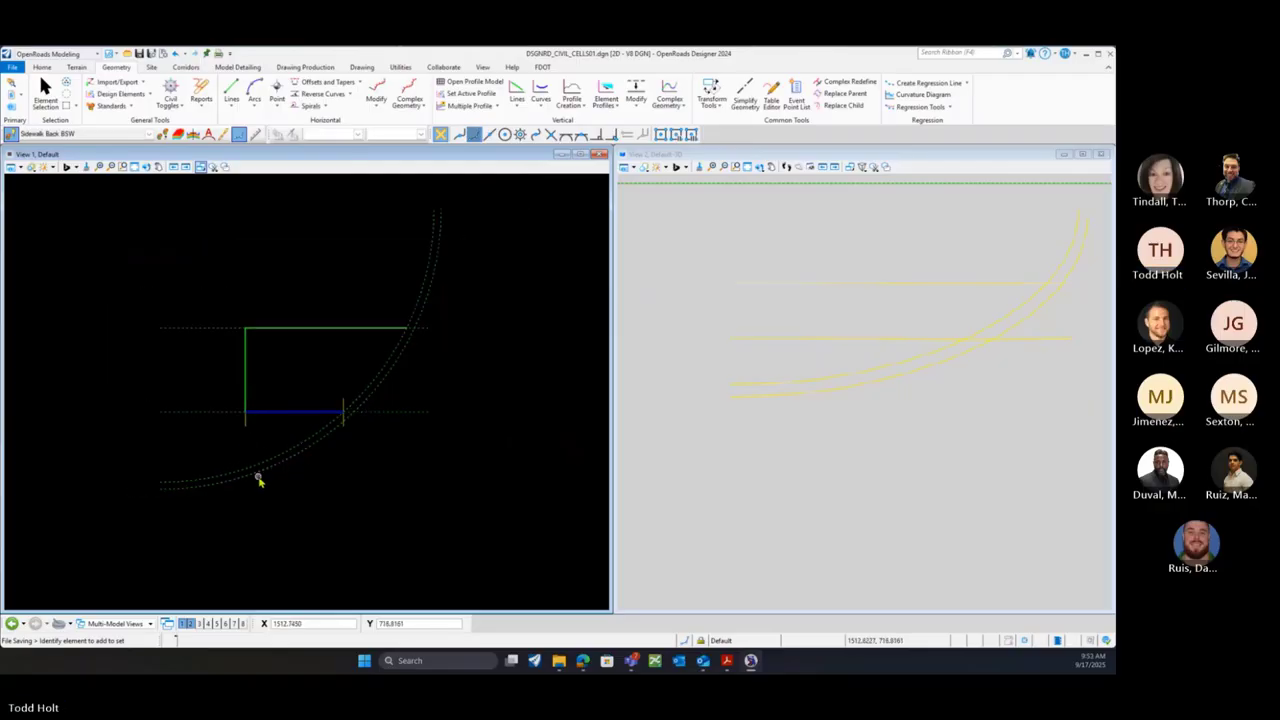
{"action": "scroll", "coordinate": [275, 474], "scroll_direction": "down", "scroll_amount": 1}
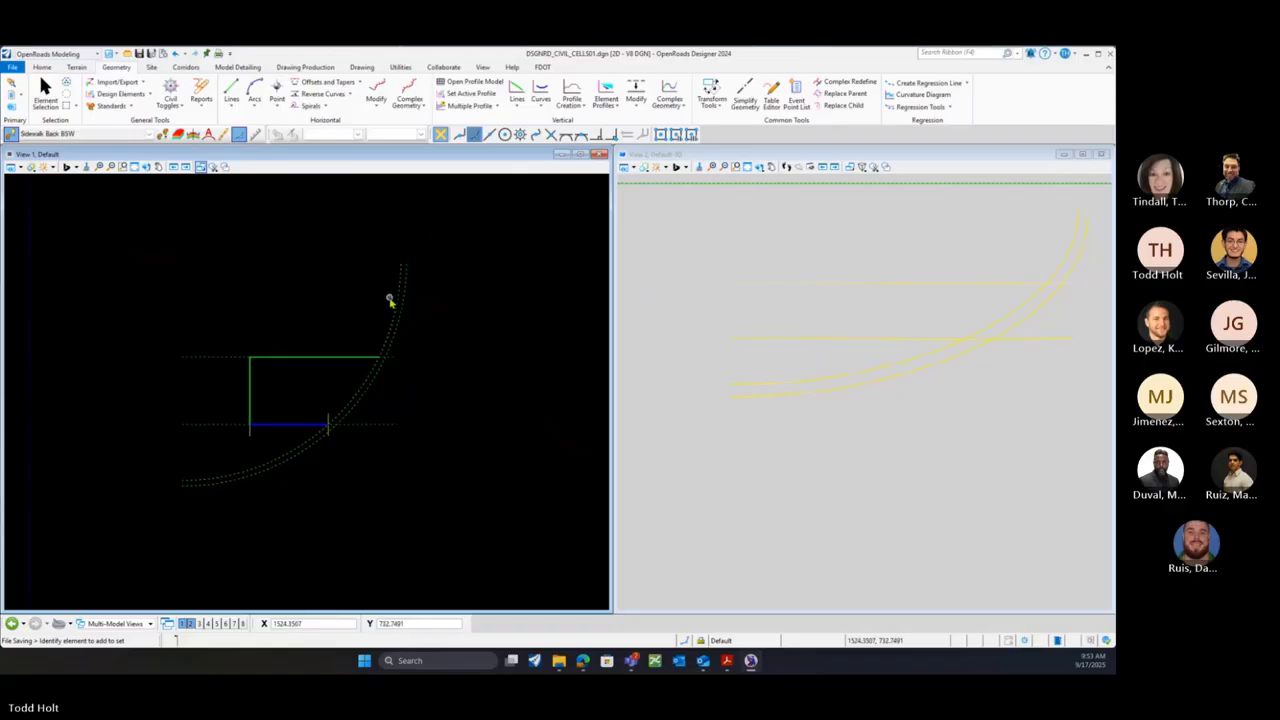
{"action": "scroll", "coordinate": [389, 300], "scroll_direction": "up", "scroll_amount": 1}
{"action": "scroll", "coordinate": [380, 368], "scroll_direction": "up", "scroll_amount": 1}
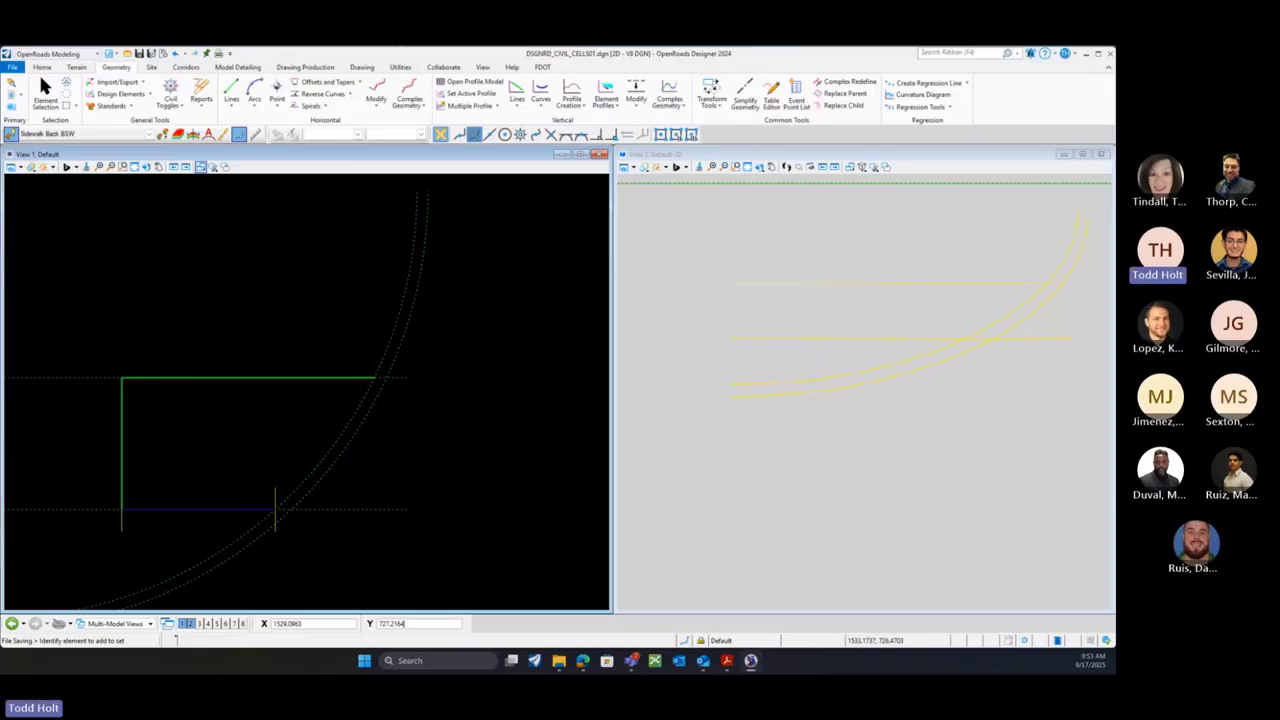
{"action": "left_click_drag", "start_coordinate": [1114, 290], "coordinate": [656, 136]}
{"action": "left_click", "coordinate": [787, 131]}
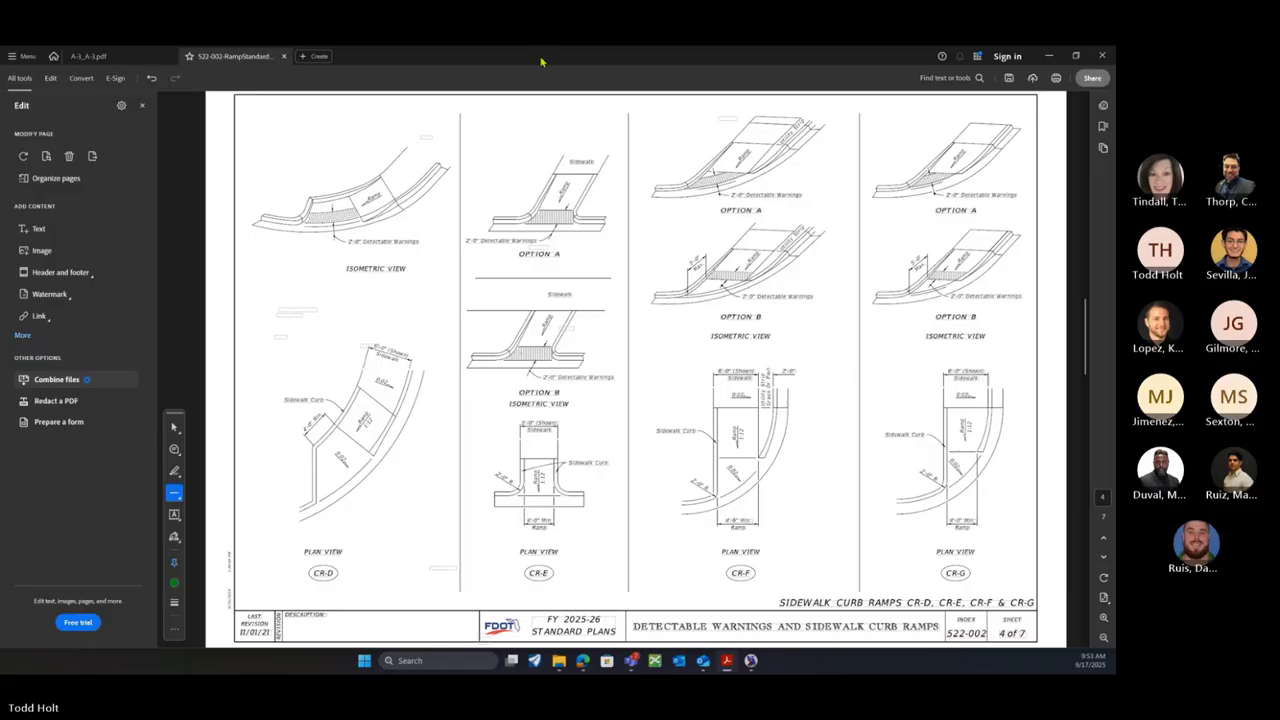
{"action": "left_click_drag", "start_coordinate": [546, 65], "coordinate": [1115, 330]}
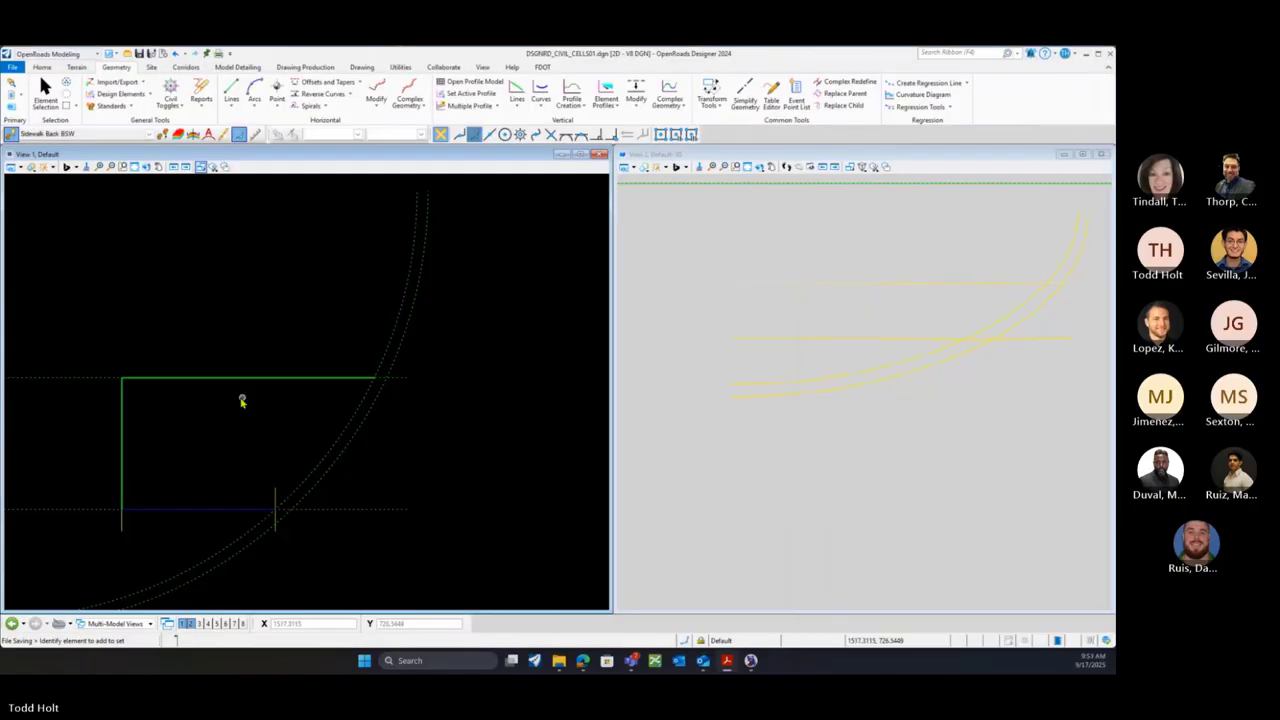
{"action": "scroll", "coordinate": [461, 458], "scroll_direction": "down", "scroll_amount": 1}
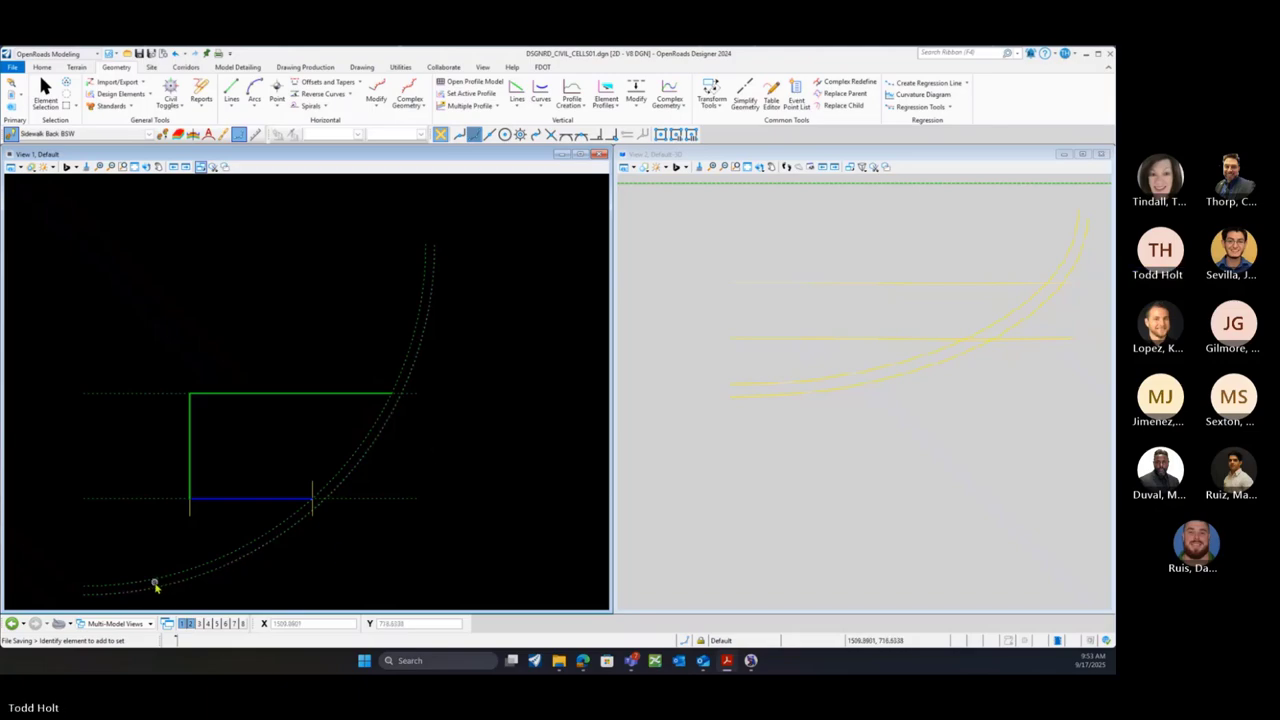
{"action": "scroll", "coordinate": [155, 585], "scroll_direction": "up", "scroll_amount": 1}
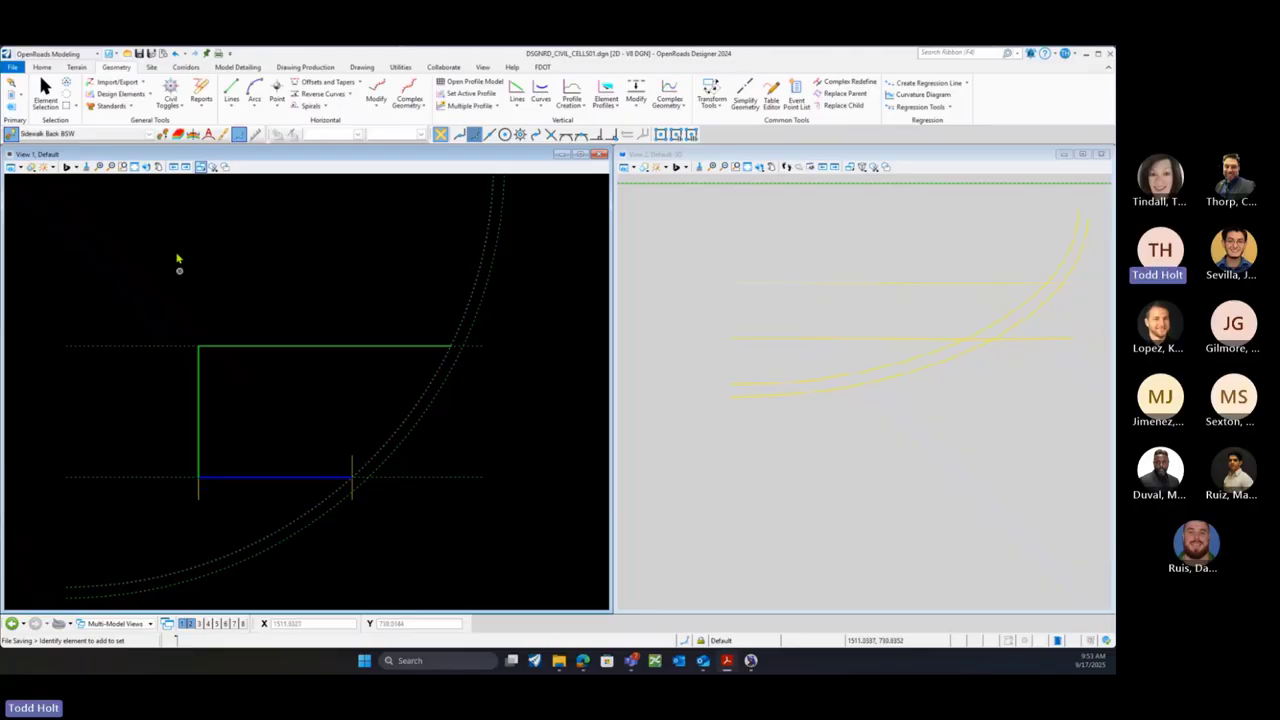
Set the active feature definition to Curb Back
{"action": "left_click", "coordinate": [148, 137]}
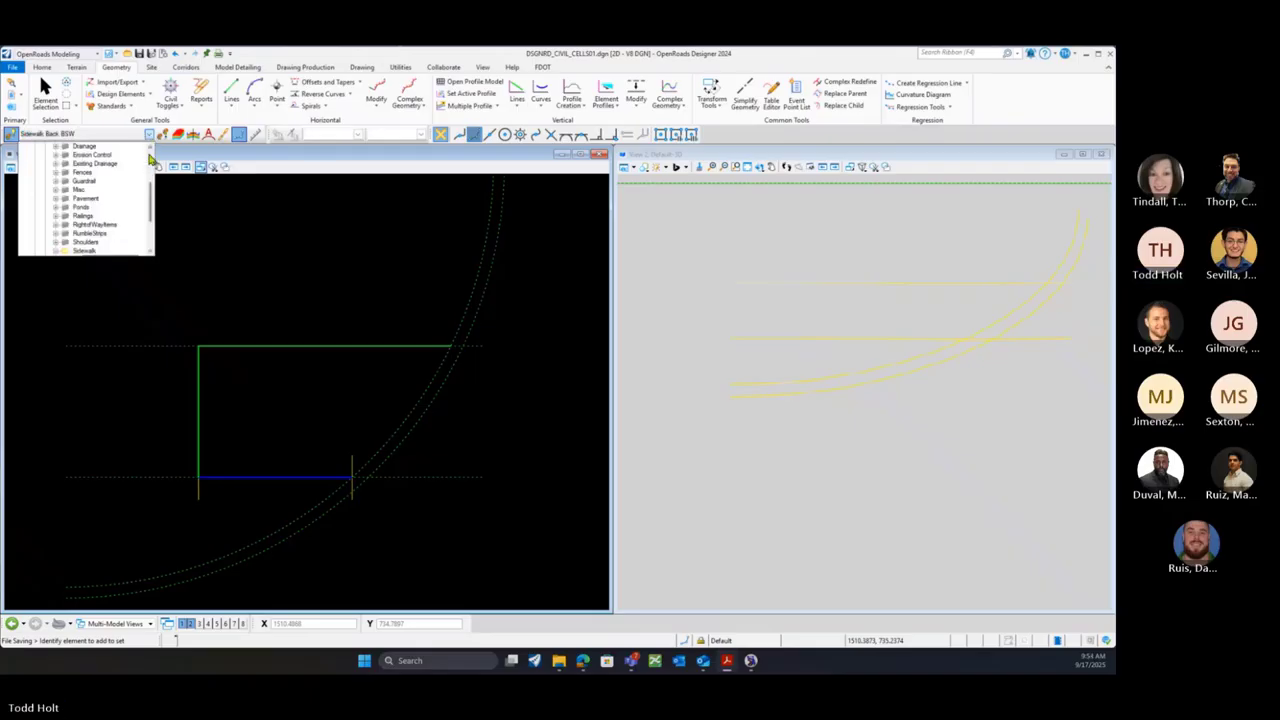
{"action": "scroll", "coordinate": [100, 200], "scroll_direction": "up", "scroll_amount": 1}
{"action": "left_click", "coordinate": [57, 156]}
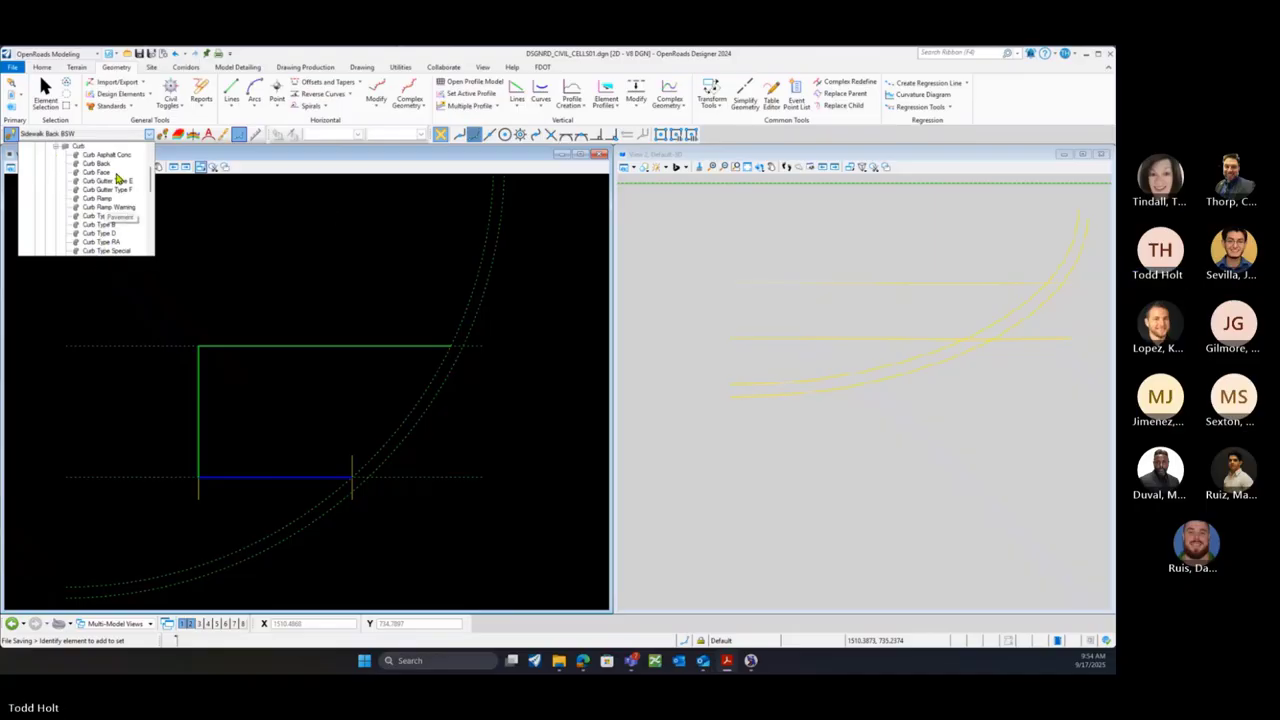
{"action": "scroll", "coordinate": [116, 178], "scroll_direction": "down", "scroll_amount": 1}
{"action": "scroll", "coordinate": [116, 178], "scroll_direction": "down", "scroll_amount": 1}
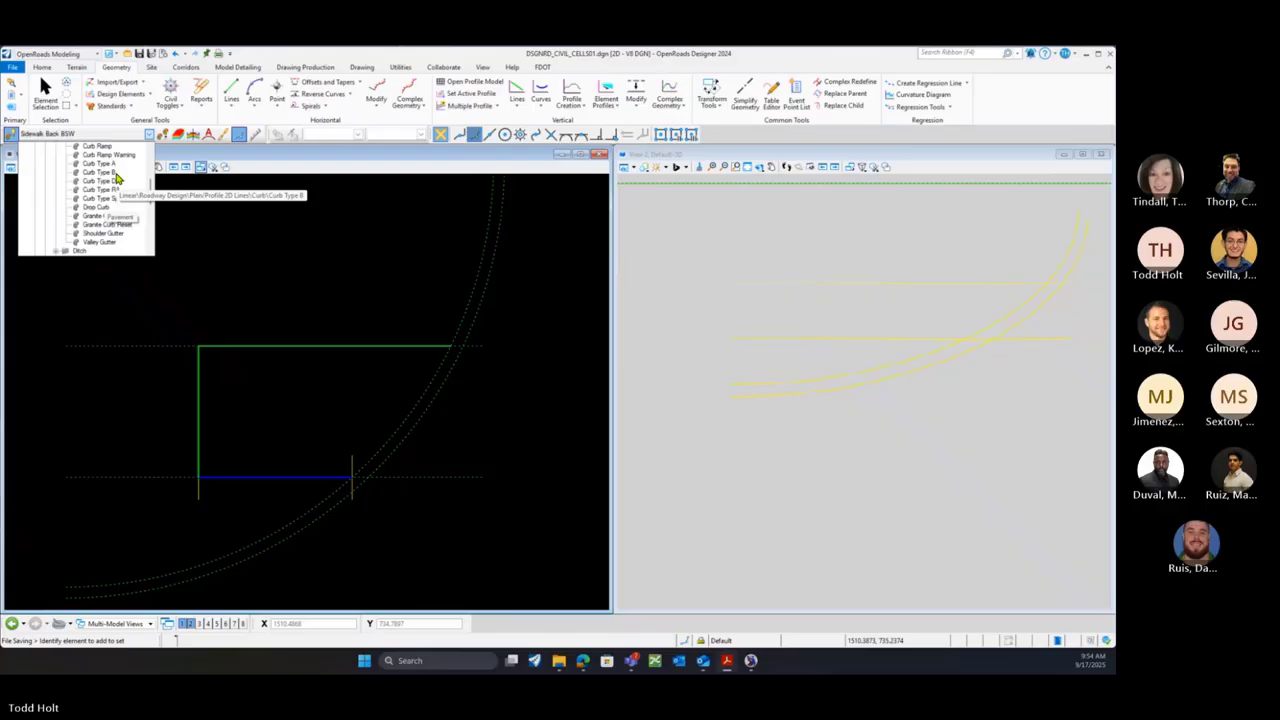
{"action": "scroll", "coordinate": [116, 178], "scroll_direction": "up", "scroll_amount": 2}
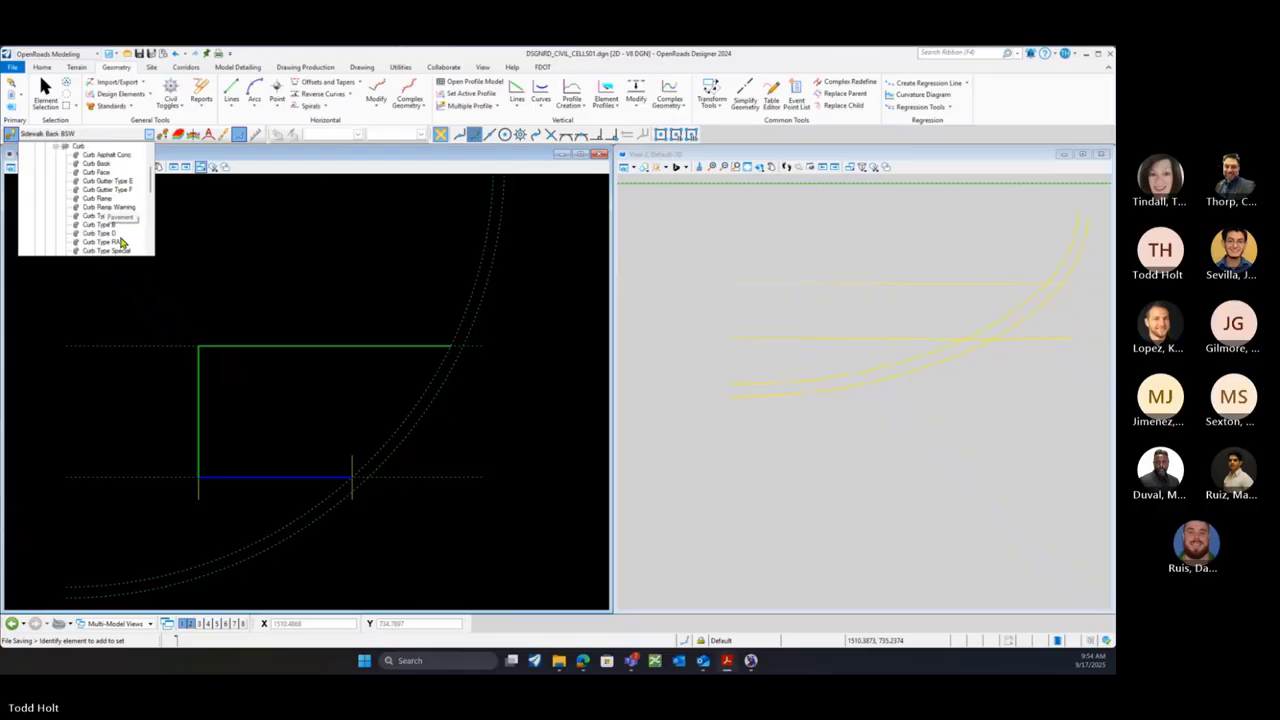
{"action": "left_click", "coordinate": [97, 164]}
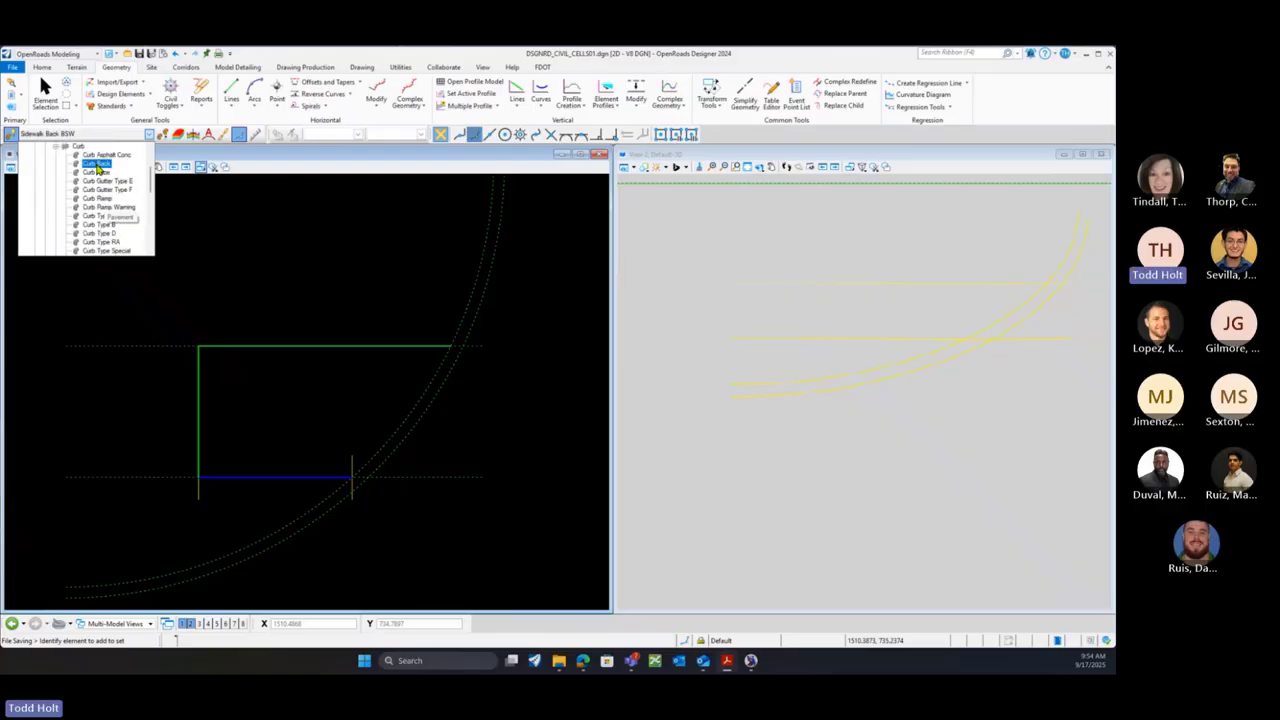
{"action": "left_click", "coordinate": [97, 165]}
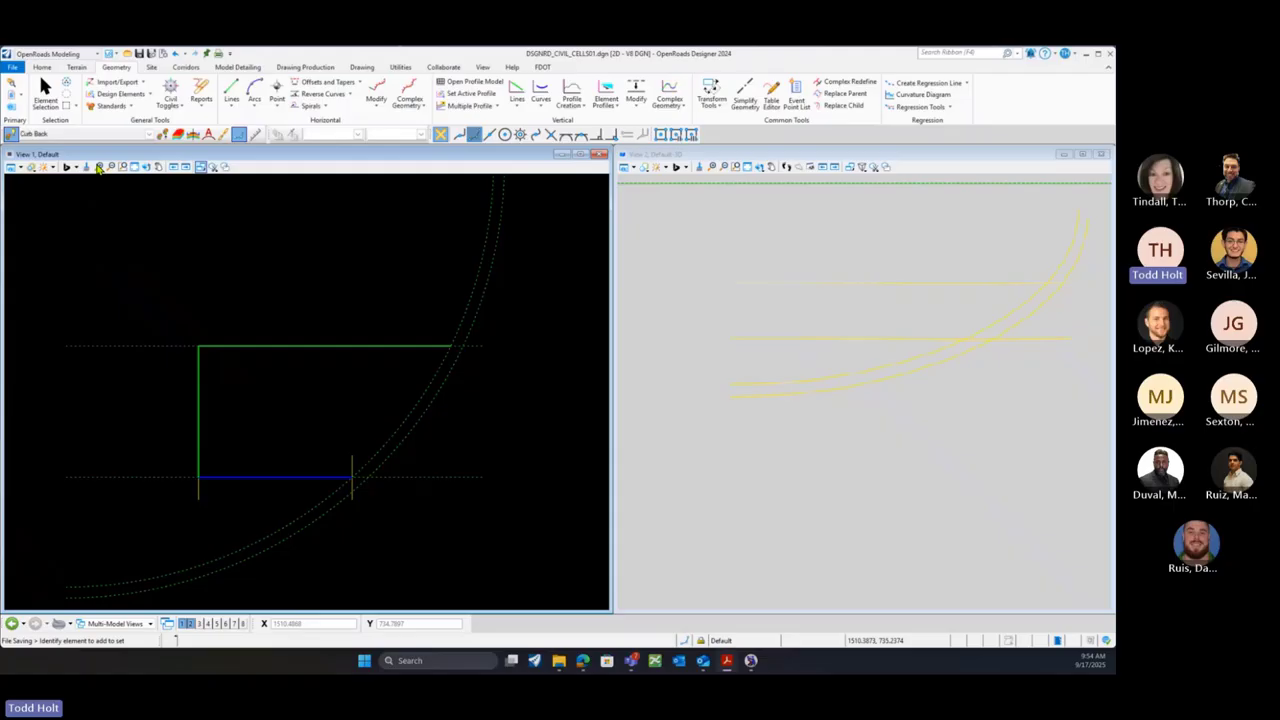
Create a partial offset locked at 0 along the inner arc, starting opposite the blue line's left end and ending at its right end
{"action": "left_click", "coordinate": [359, 86]}
{"action": "left_click", "coordinate": [338, 114]}
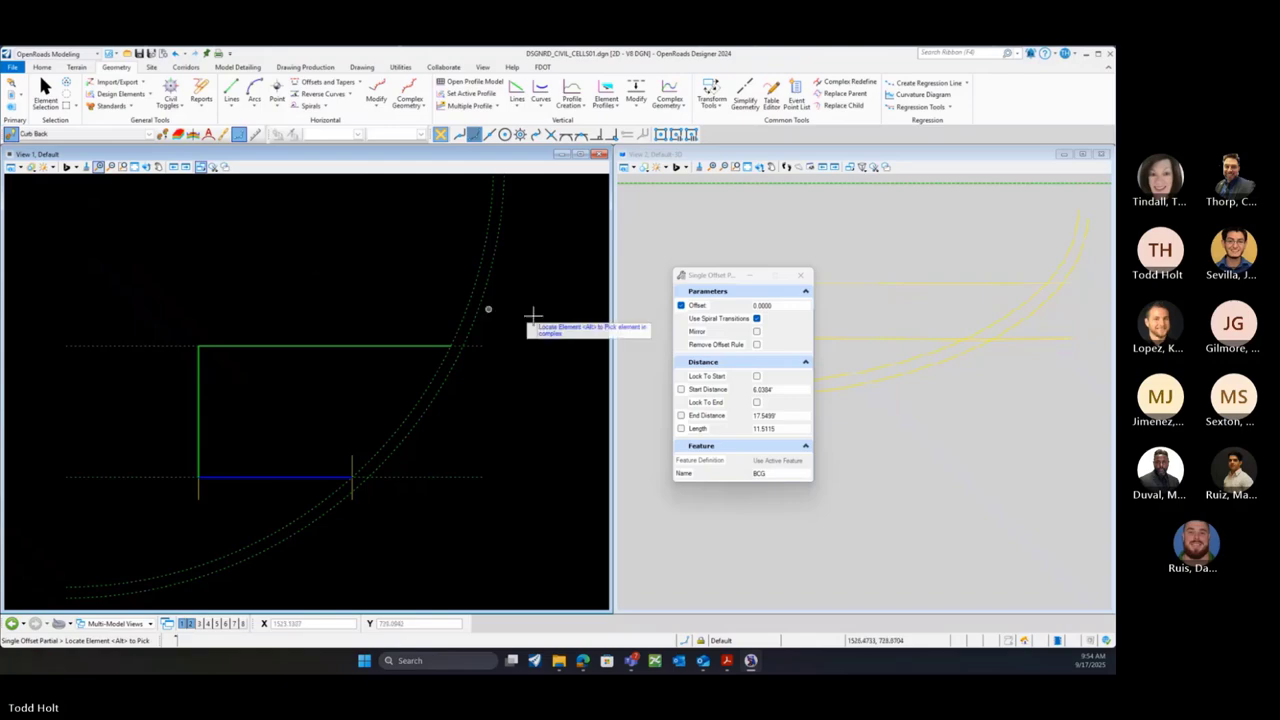
{"action": "left_click", "coordinate": [239, 549]}
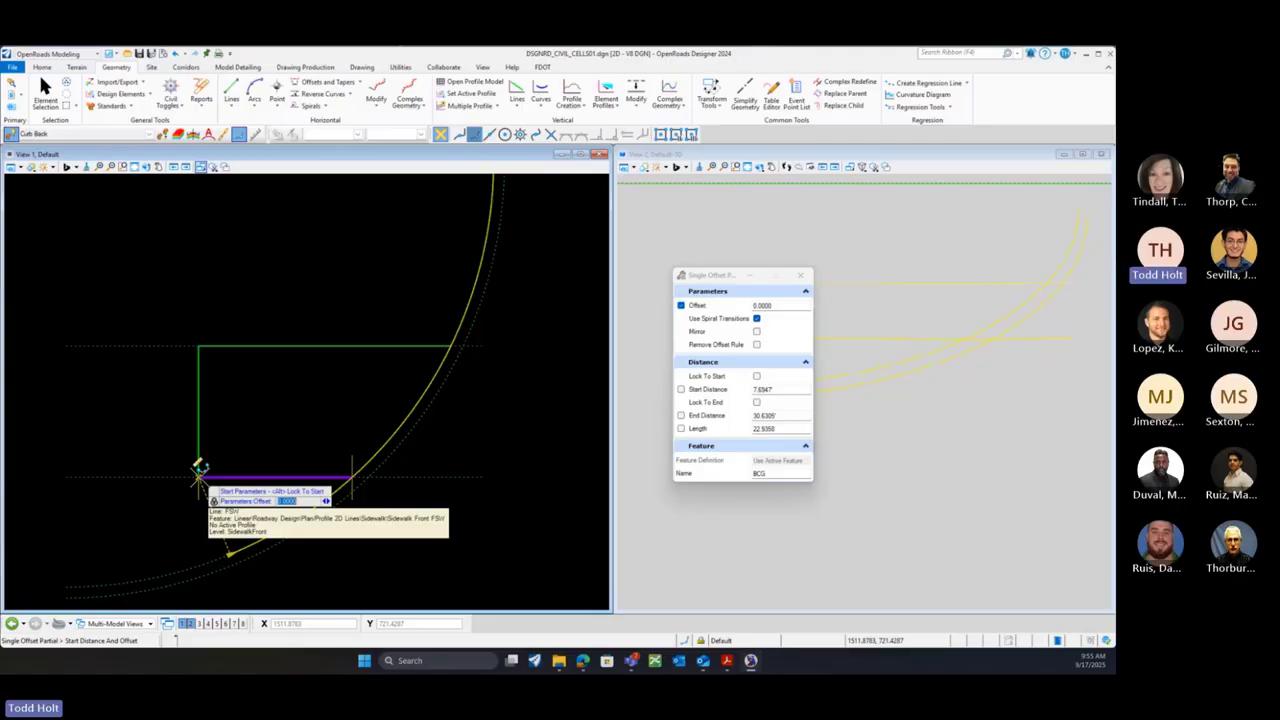
{"action": "left_click", "coordinate": [200, 470]}
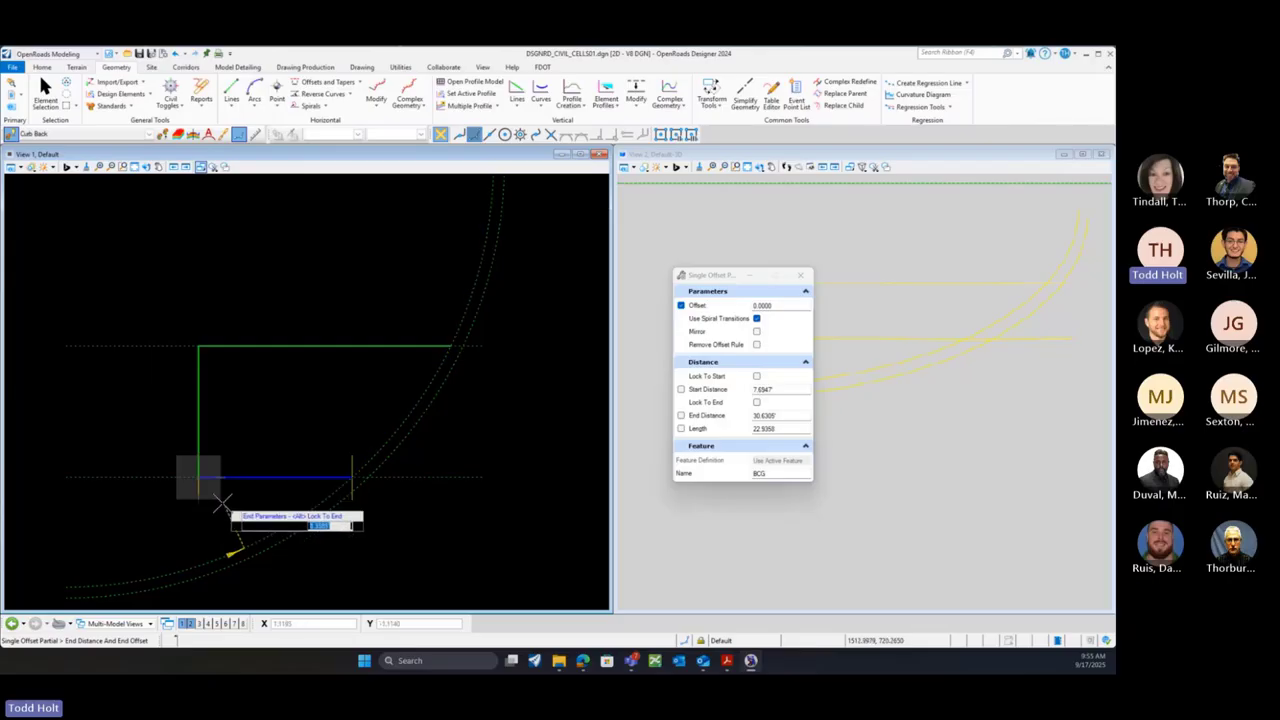
{"action": "left_click", "coordinate": [346, 478]}
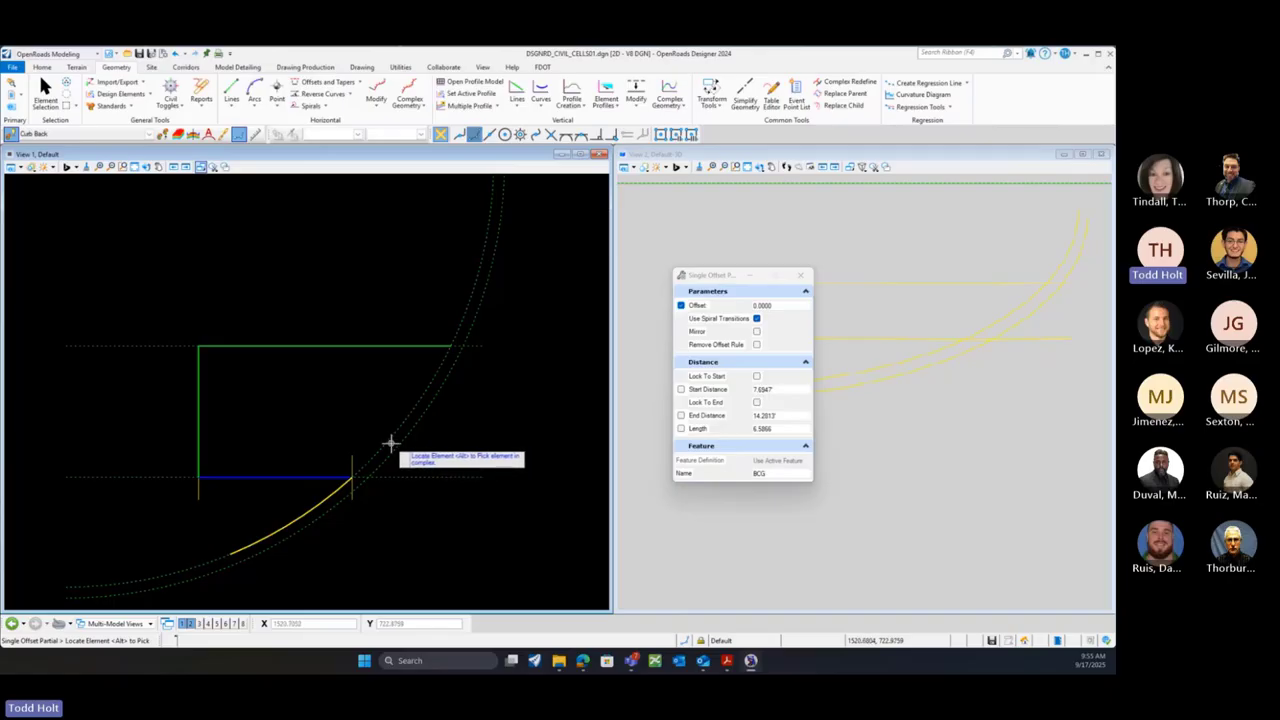
Create a second partial offset at 0 along the inner arc, from the blue line's right end to the upper green line's right end
{"action": "left_click", "coordinate": [357, 460]}
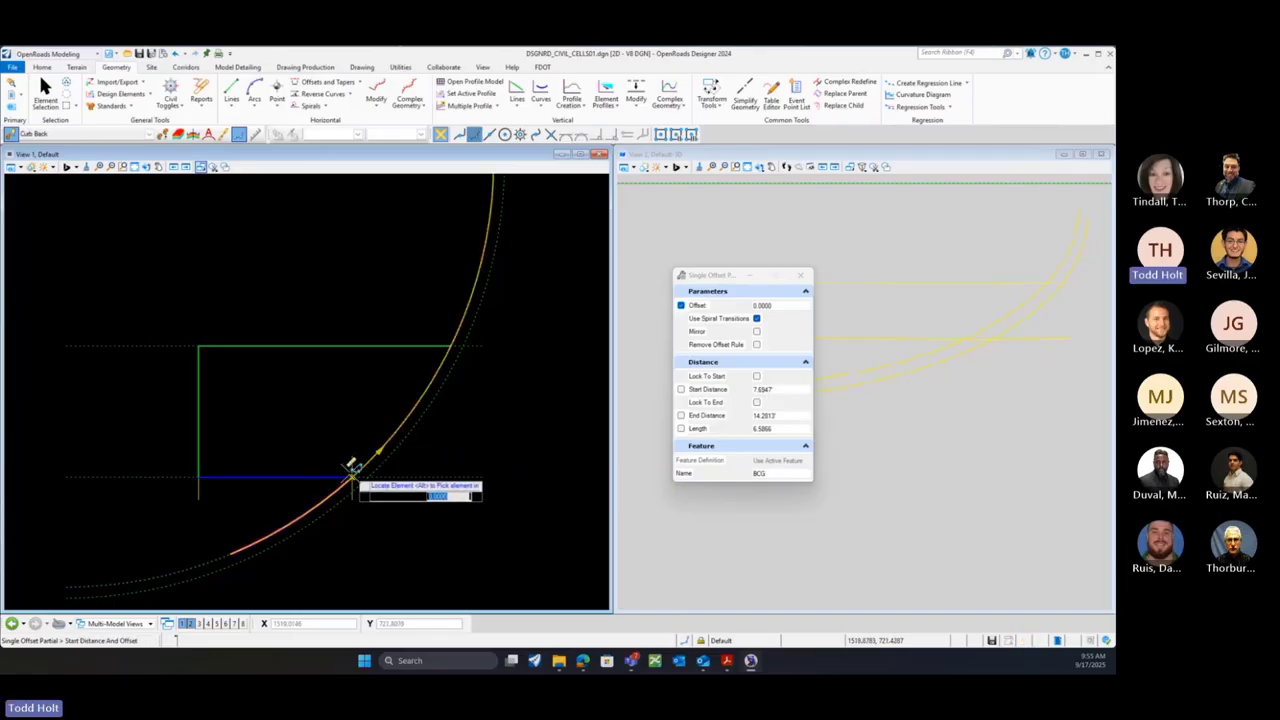
{"action": "left_click", "coordinate": [355, 462]}
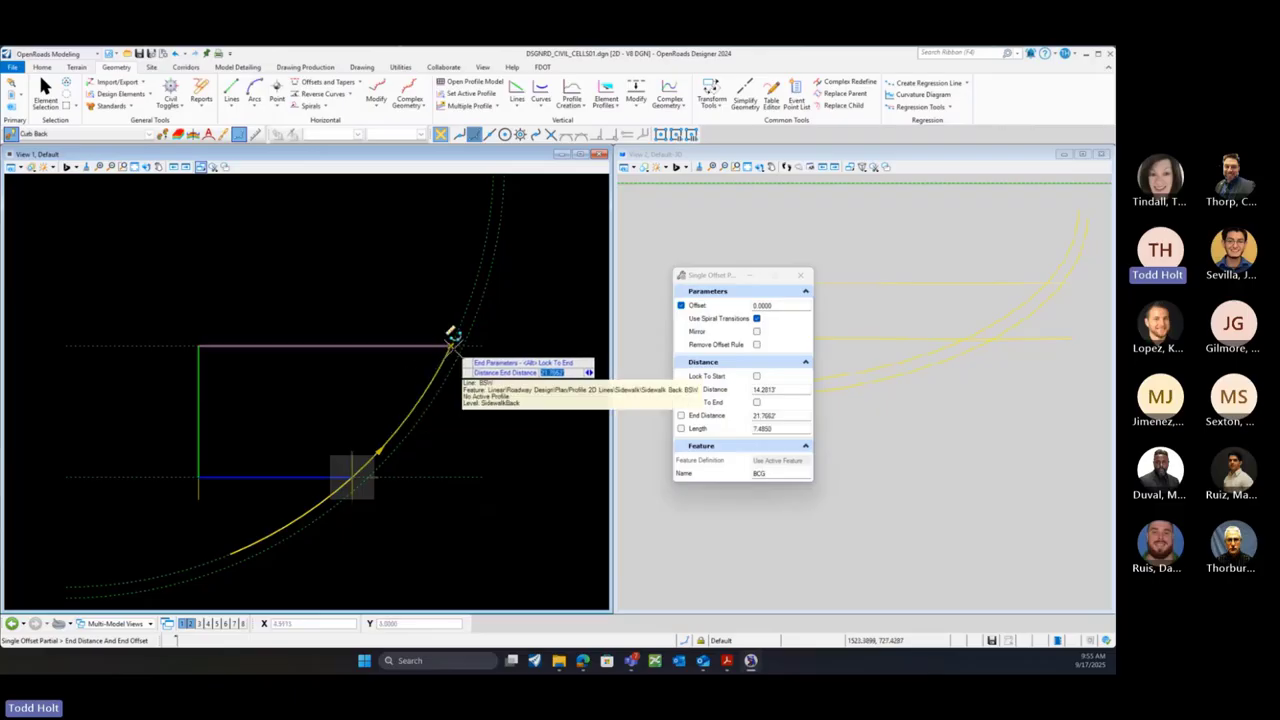
{"action": "left_click", "coordinate": [463, 457]}
Create a third partial offset at 0 along the inner arc, running about 5 ft upward from the upper green line's right end
{"action": "scroll", "coordinate": [396, 549], "scroll_direction": "down", "scroll_amount": 1}
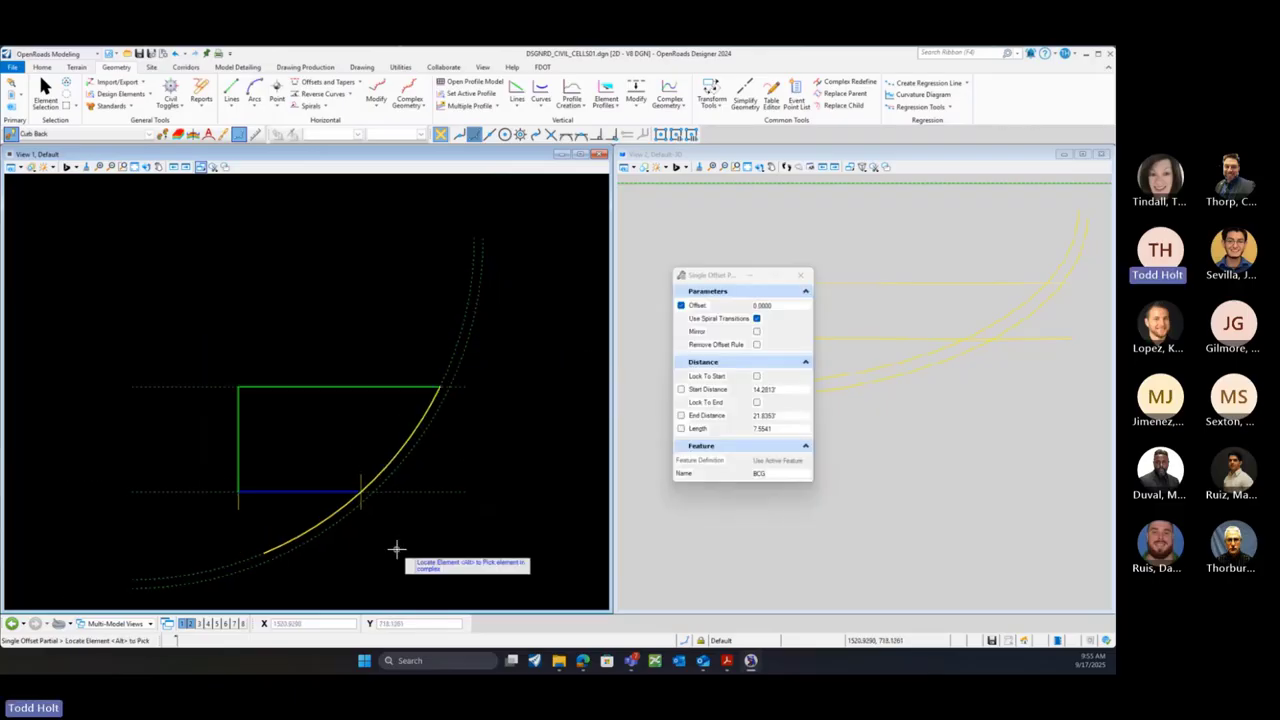
{"action": "scroll", "coordinate": [396, 549], "scroll_direction": "down", "scroll_amount": 1}
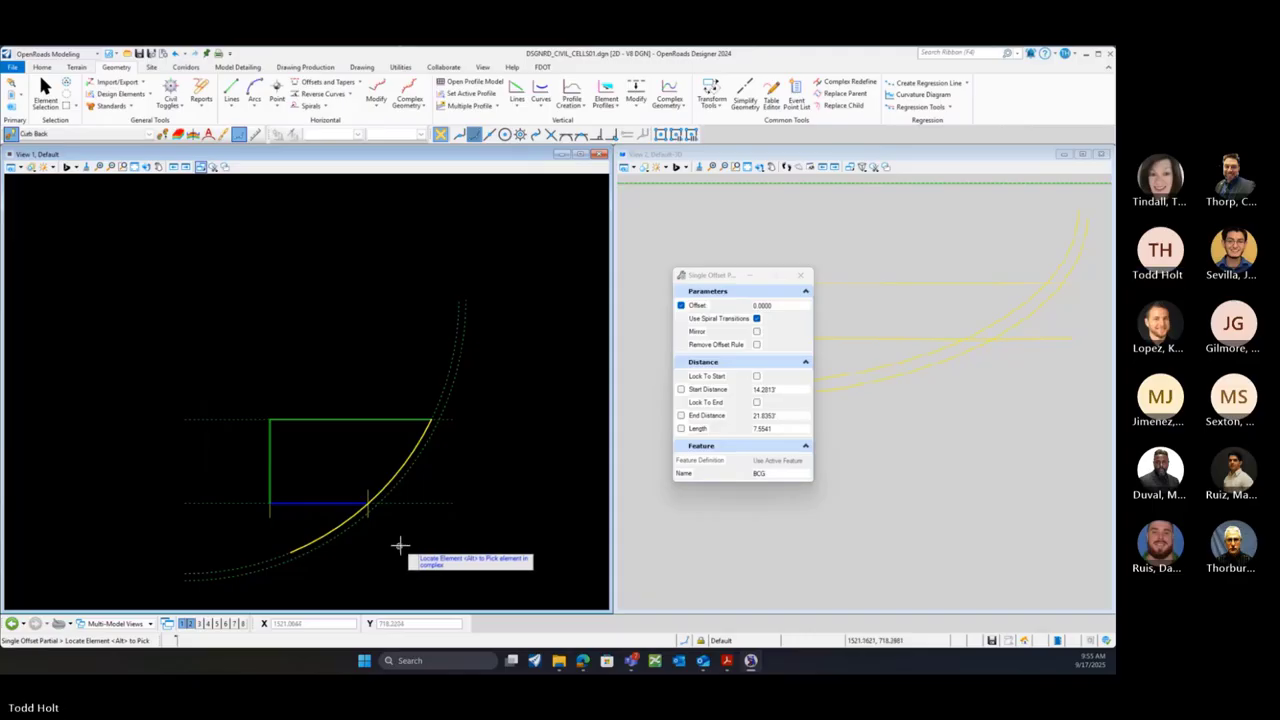
{"action": "scroll", "coordinate": [447, 401], "scroll_direction": "up", "scroll_amount": 1}
{"action": "scroll", "coordinate": [445, 402], "scroll_direction": "up", "scroll_amount": 1}
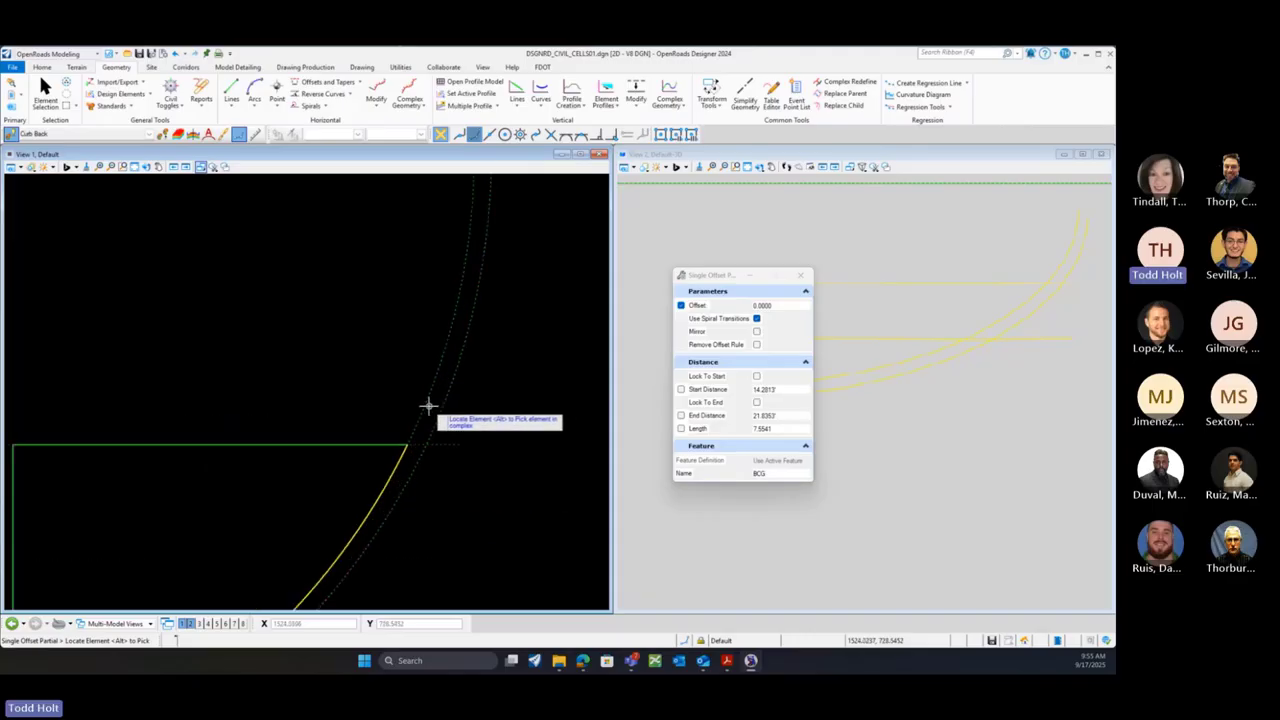
{"action": "left_click", "coordinate": [425, 404]}
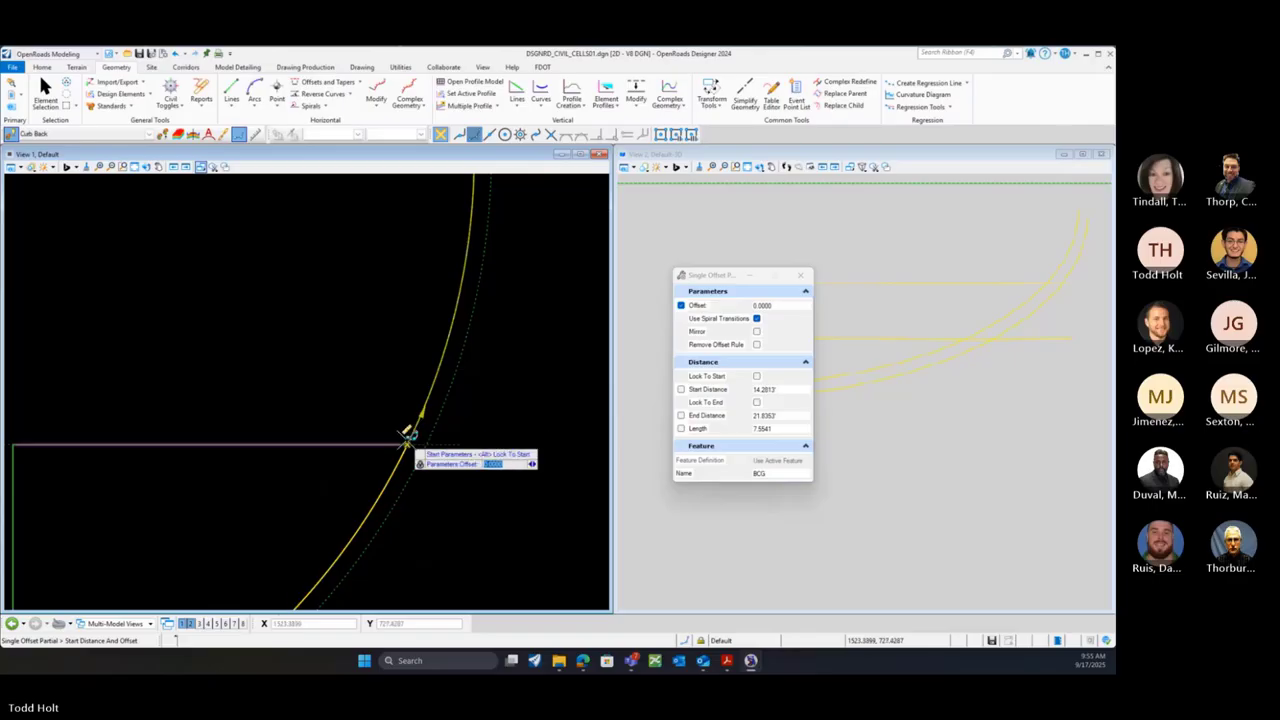
{"action": "left_click", "coordinate": [380, 405]}
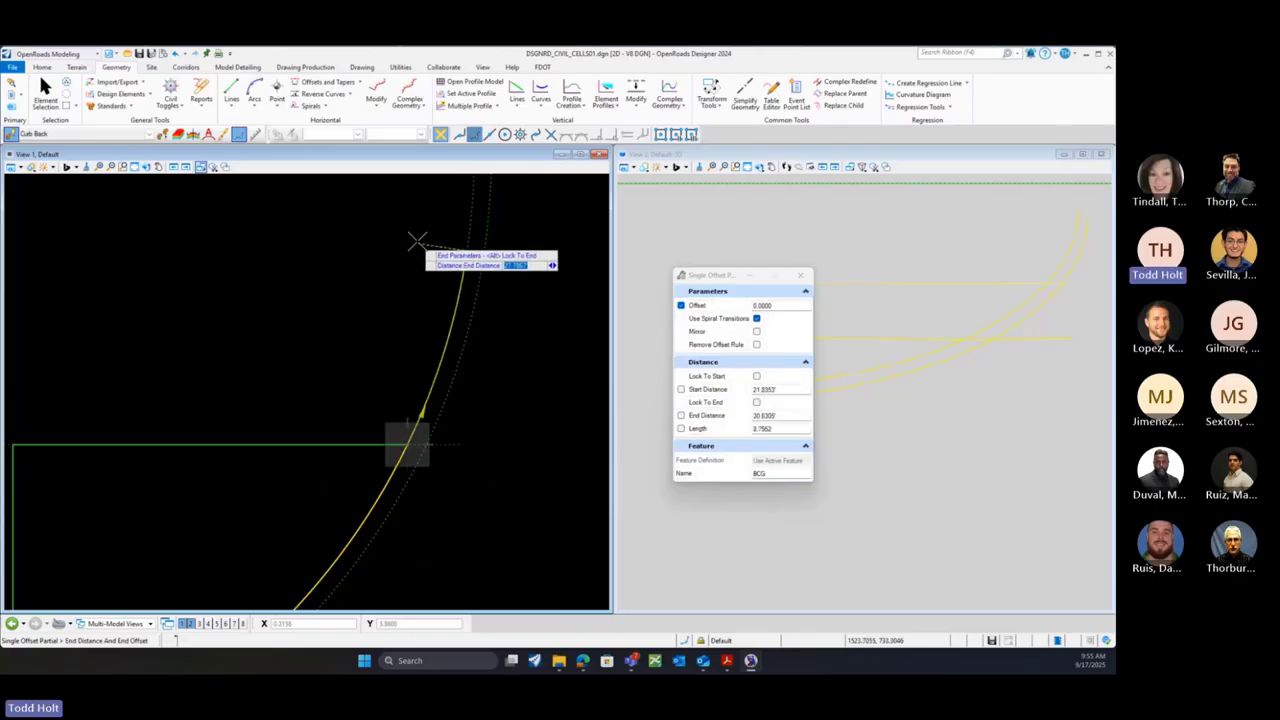
{"action": "scroll", "coordinate": [374, 319], "scroll_direction": "down", "scroll_amount": 1}
{"action": "left_click", "coordinate": [366, 318]}
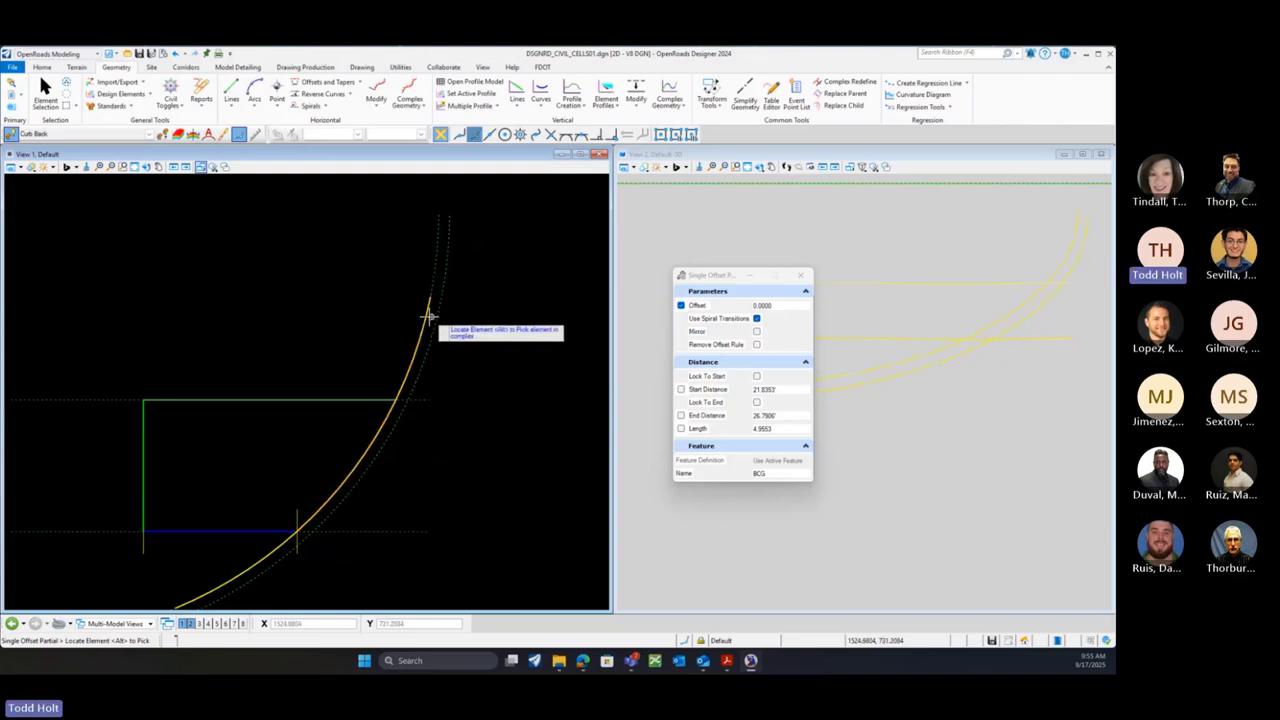
{"action": "left_click", "coordinate": [800, 274]}
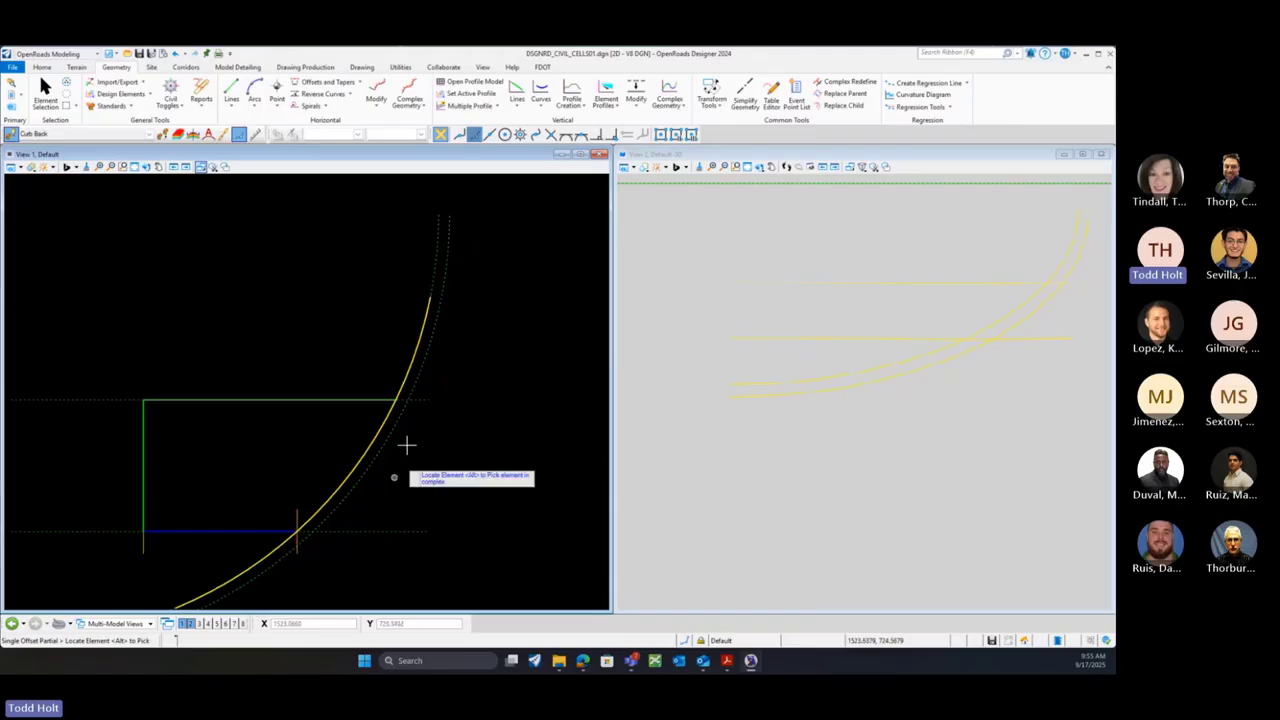
{"action": "scroll", "coordinate": [410, 430], "scroll_direction": "down", "scroll_amount": 1}
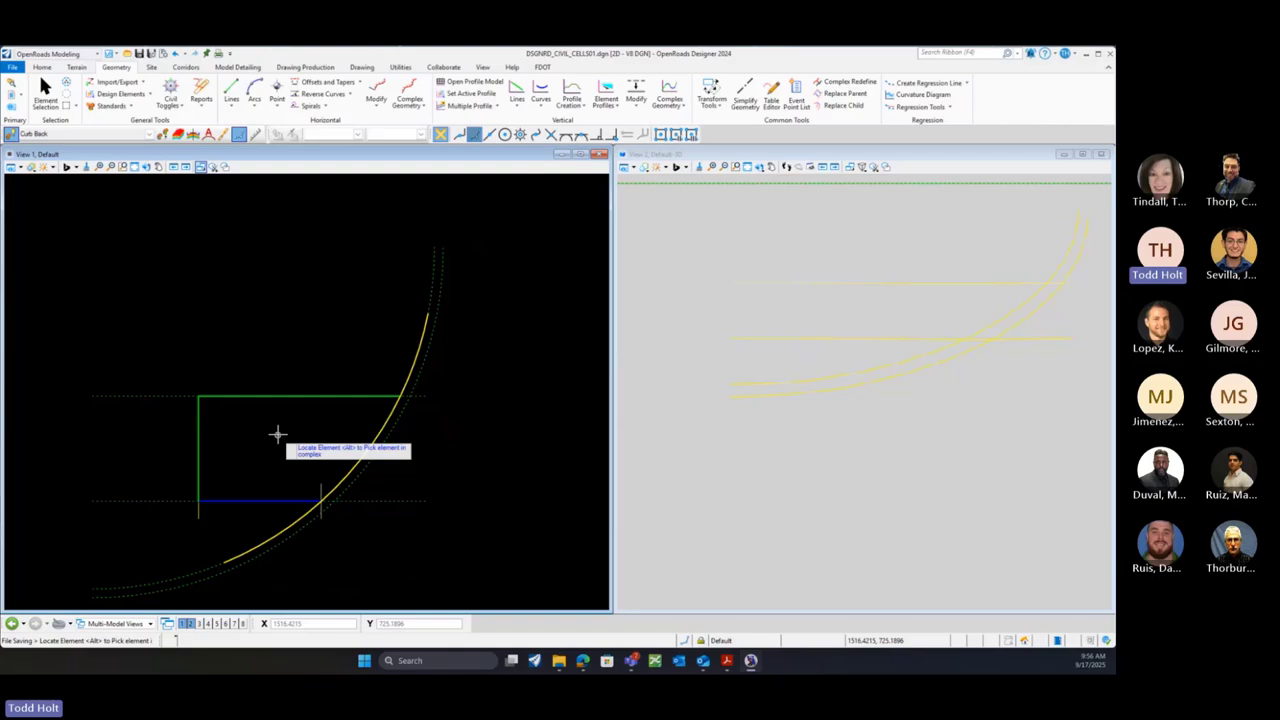
{"action": "left_click", "coordinate": [312, 505]}
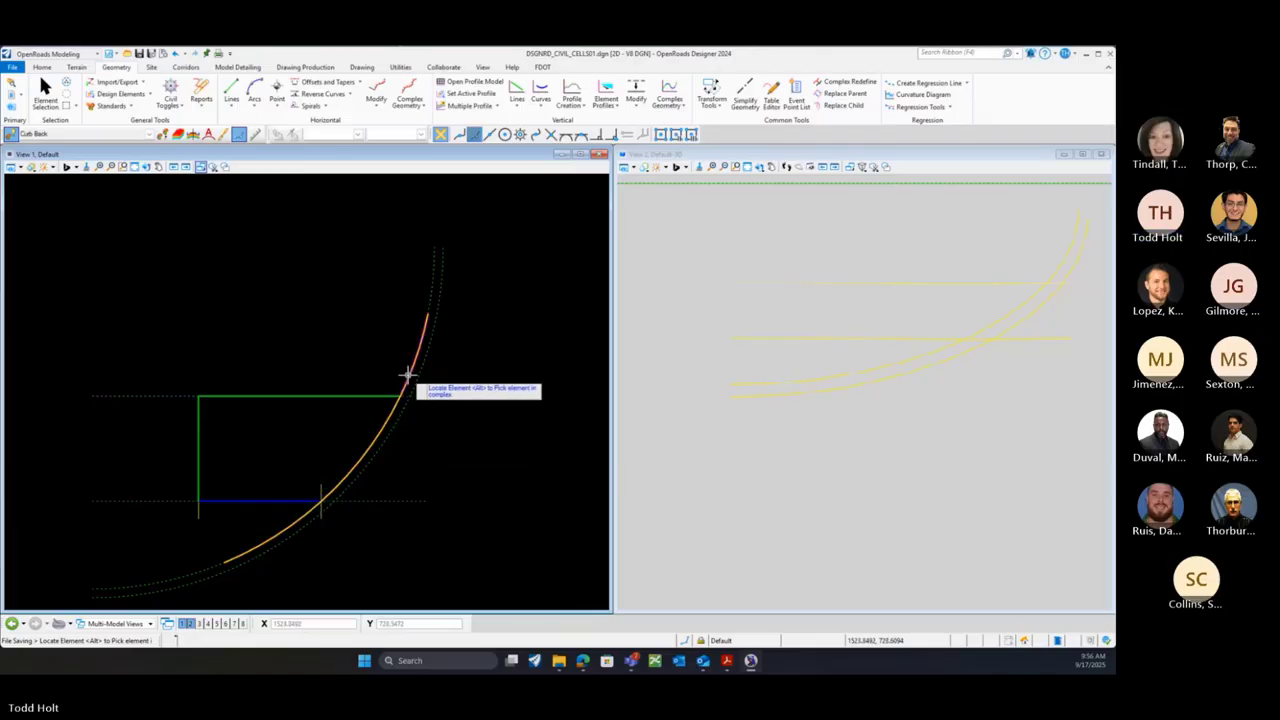
{"action": "left_click", "coordinate": [409, 378]}
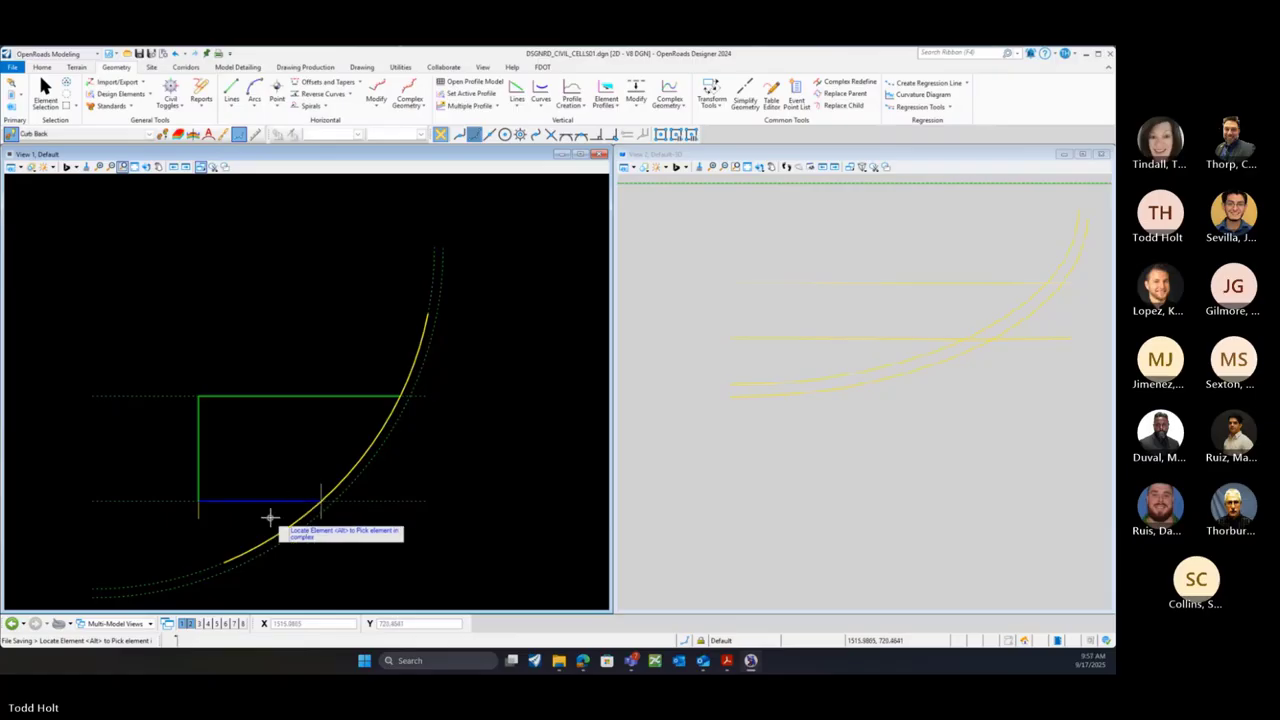
Check the geometry's dependencies with Create Civil Cell, picking the outer arc and both horizontal construction lines as references, and leave without creating the cell
{"action": "left_click", "coordinate": [43, 90]}
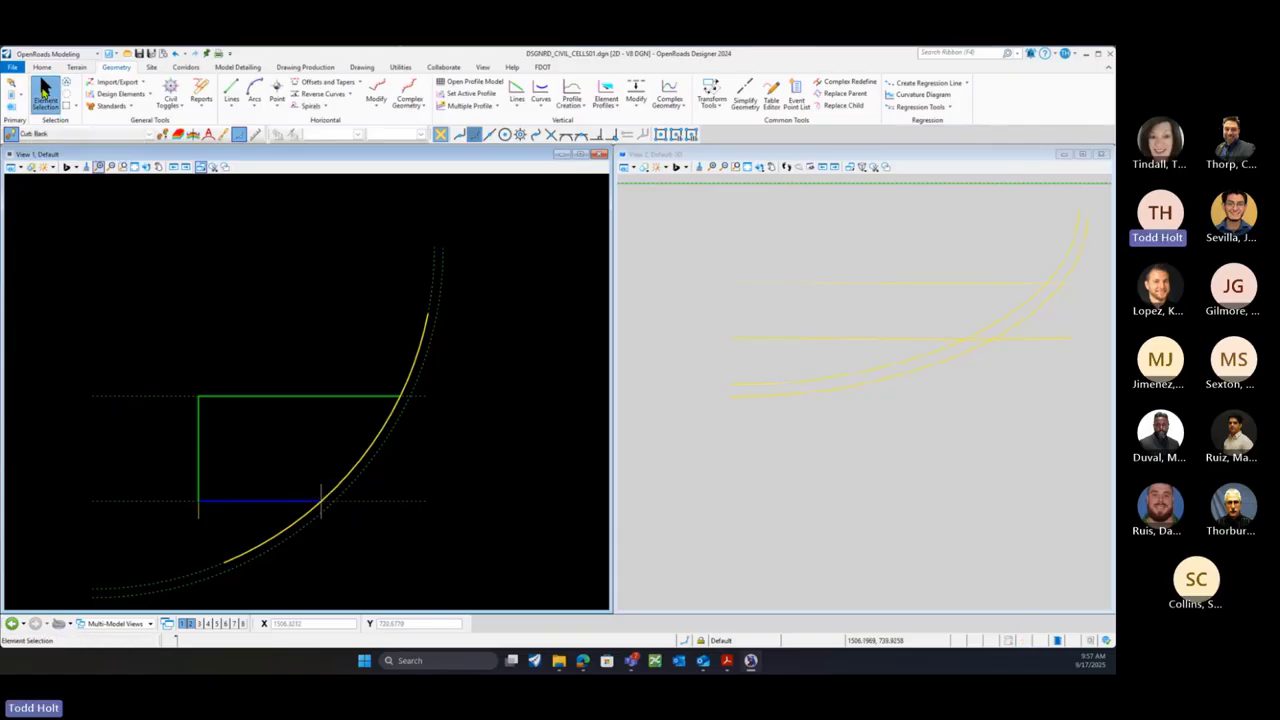
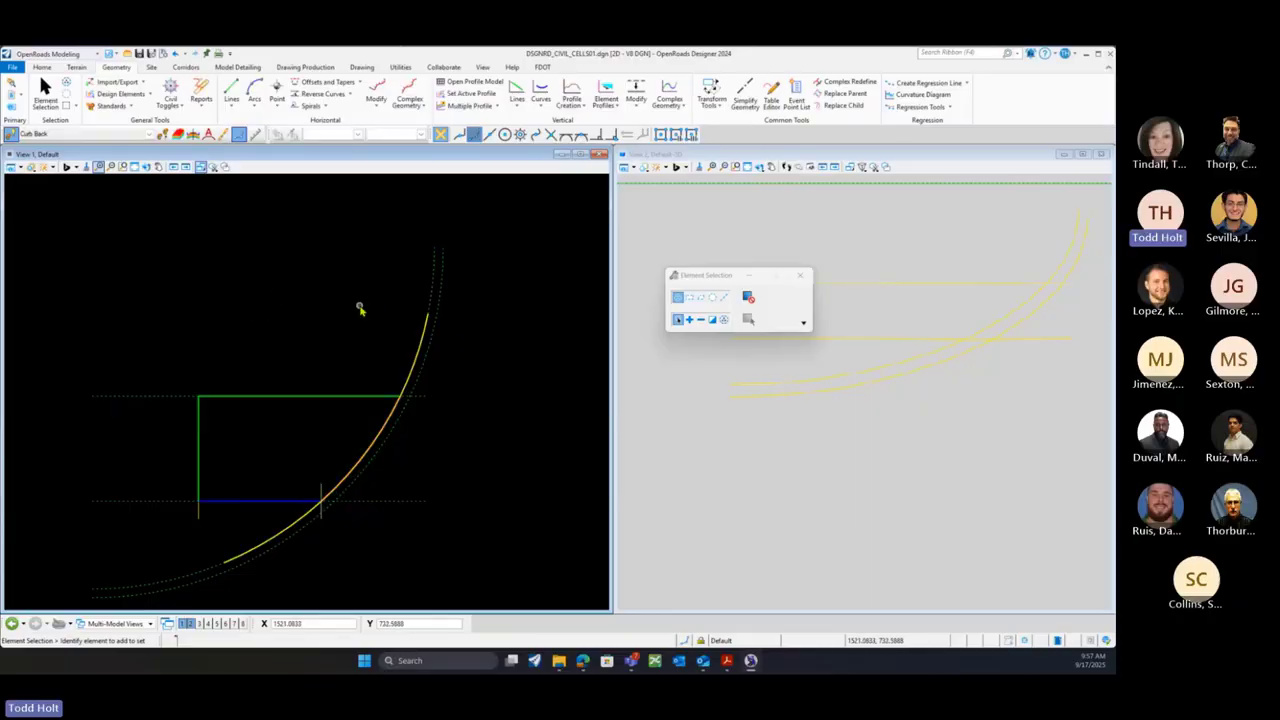
{"action": "left_click", "coordinate": [244, 70]}
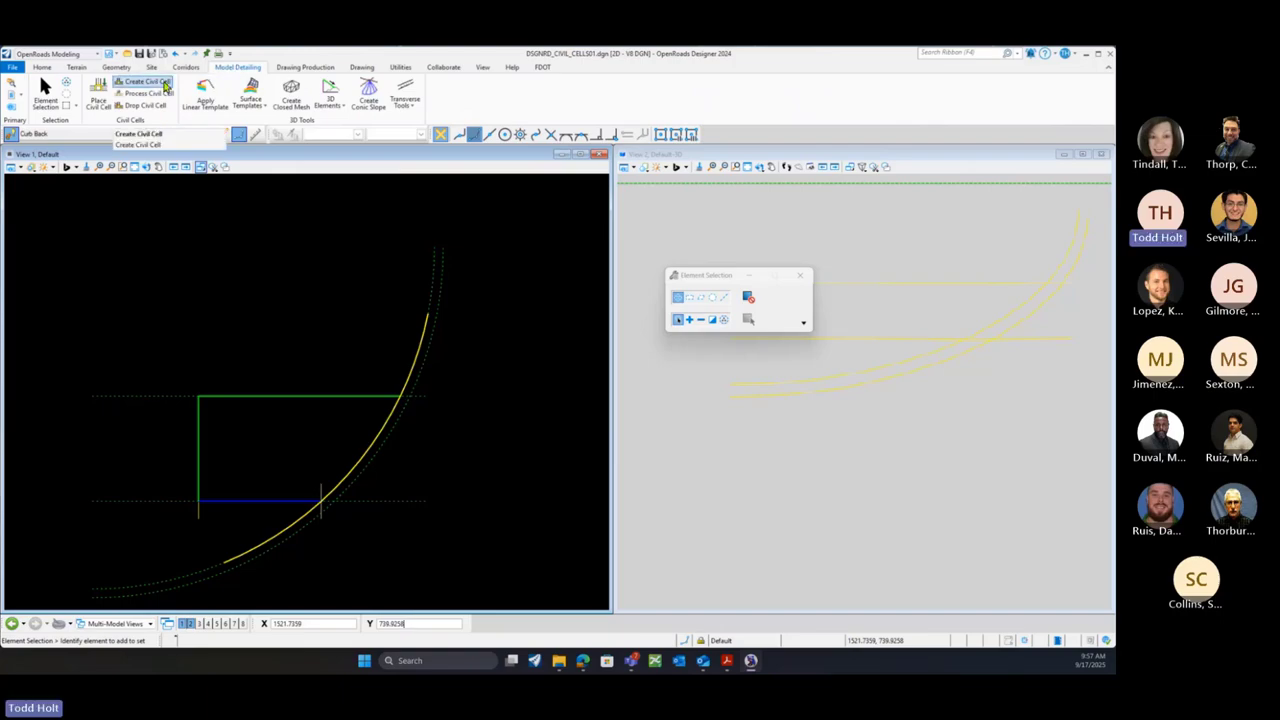
{"action": "left_click", "coordinate": [165, 86]}
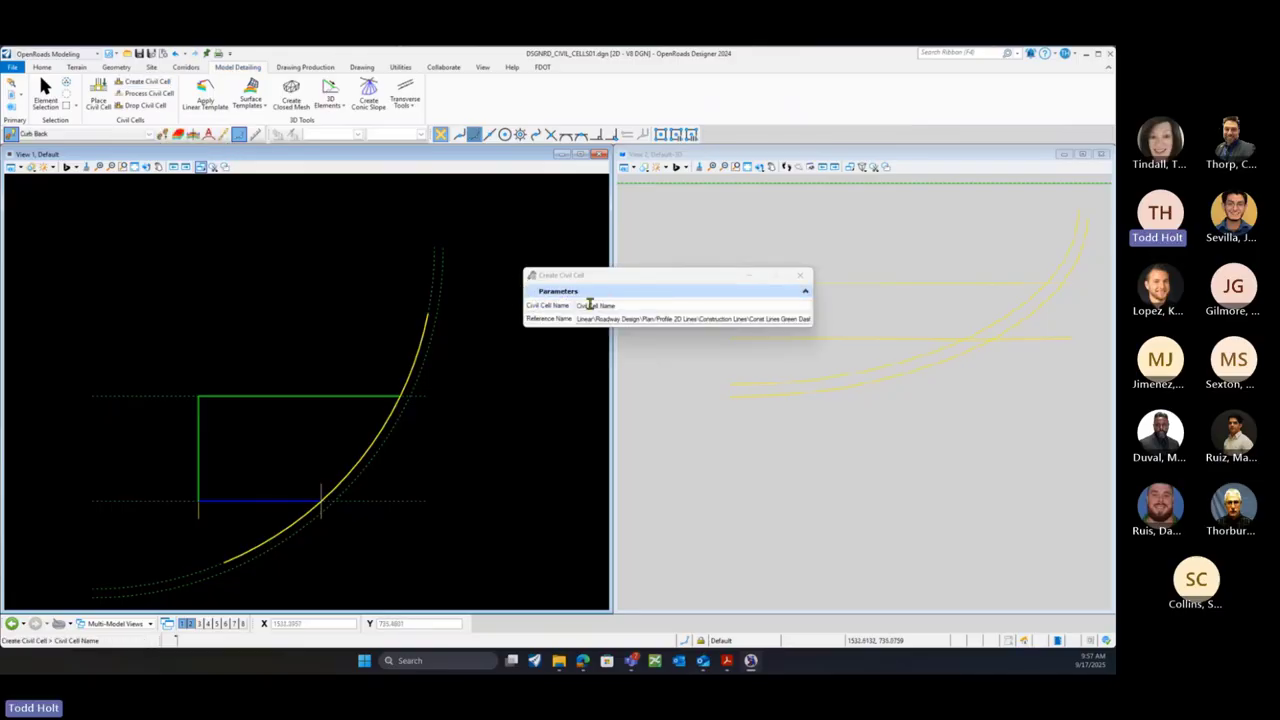
{"action": "left_click", "coordinate": [462, 234]}
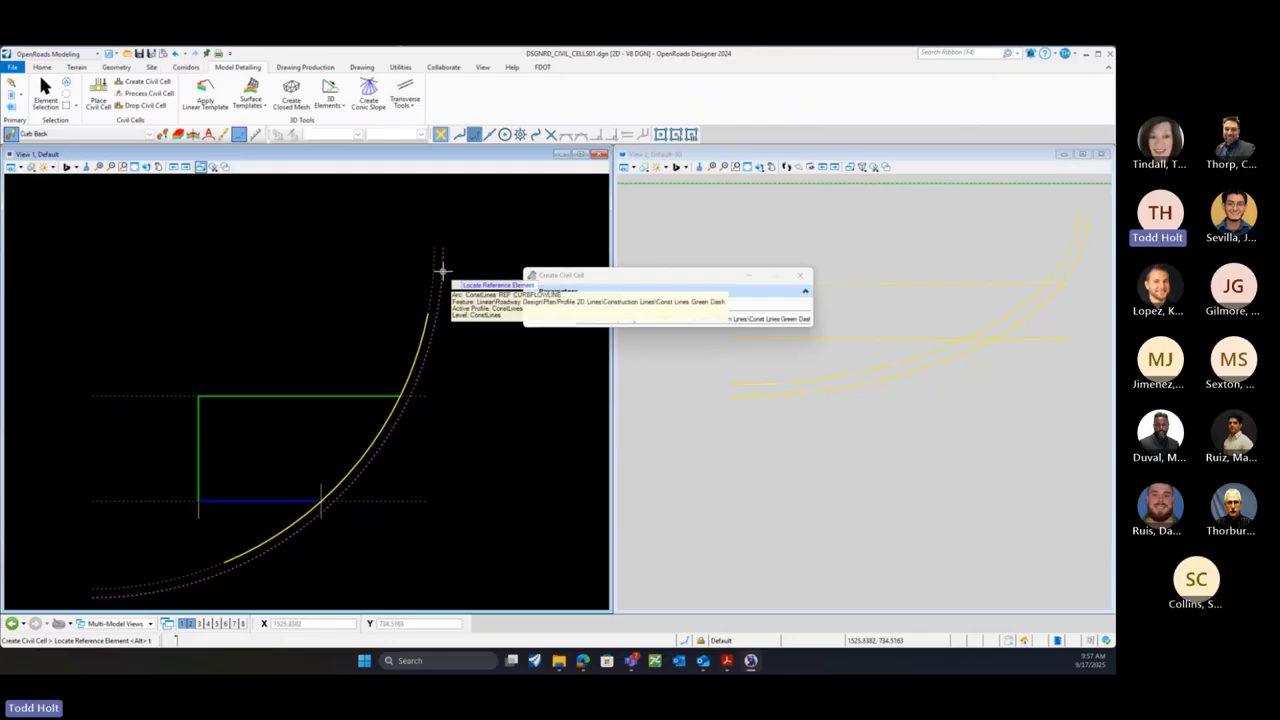
{"action": "left_click", "coordinate": [441, 270]}
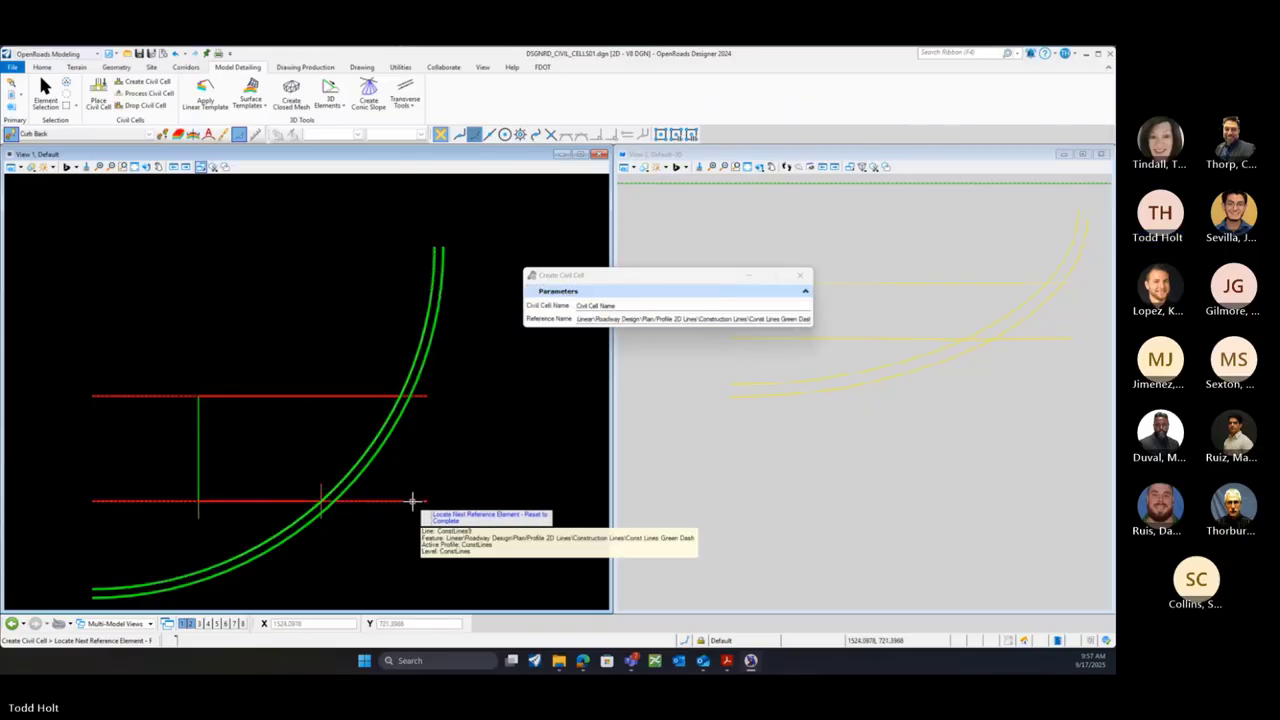
{"action": "left_click", "coordinate": [426, 501]}
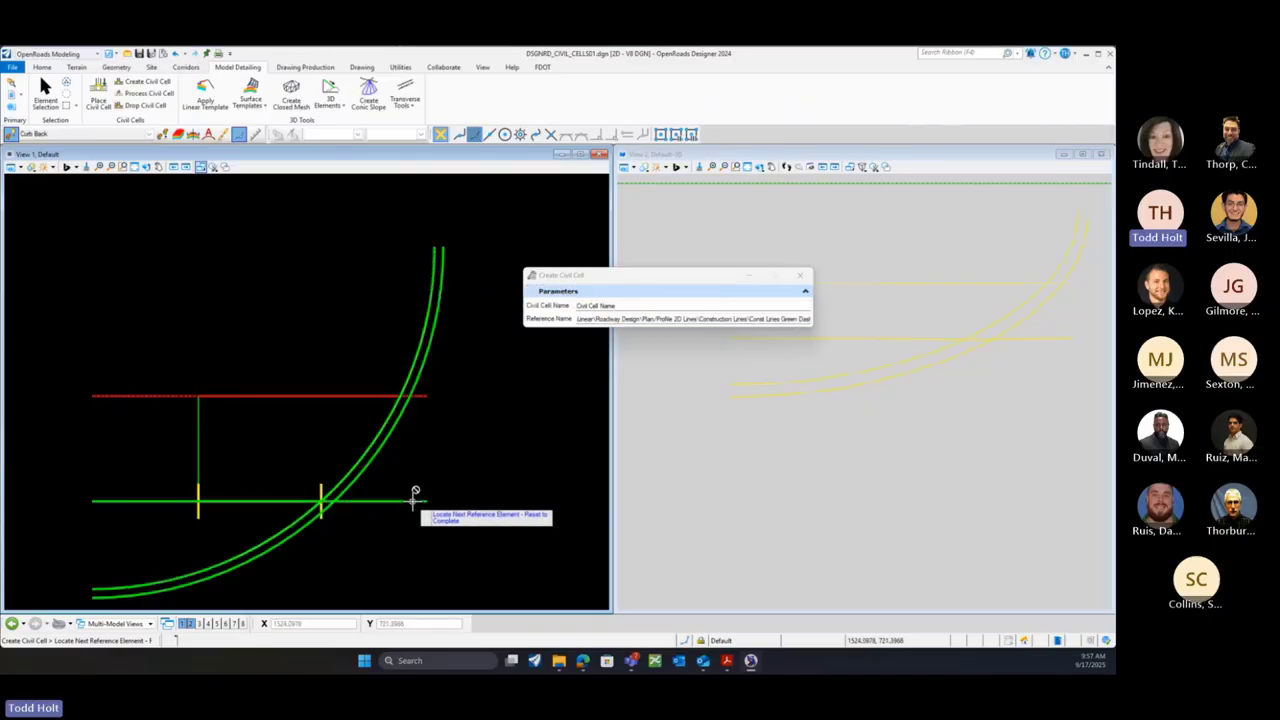
{"action": "left_click", "coordinate": [424, 397]}
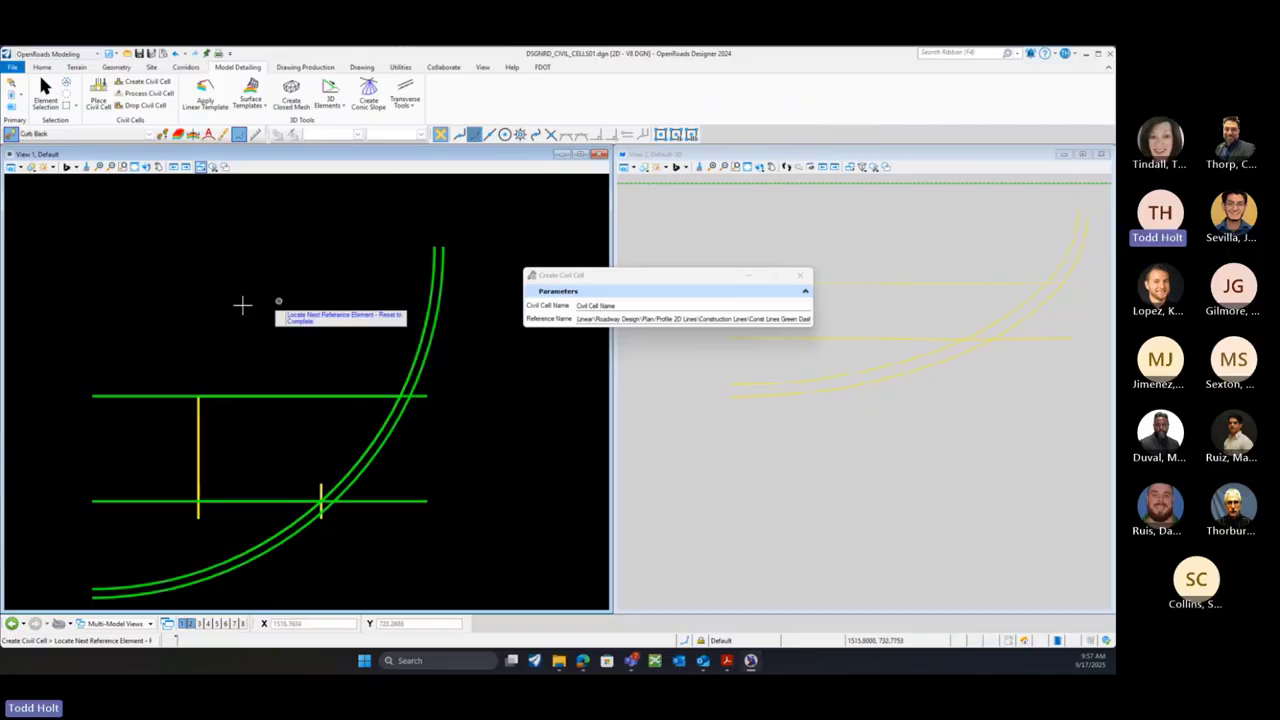
{"action": "right_click", "coordinate": [458, 424]}
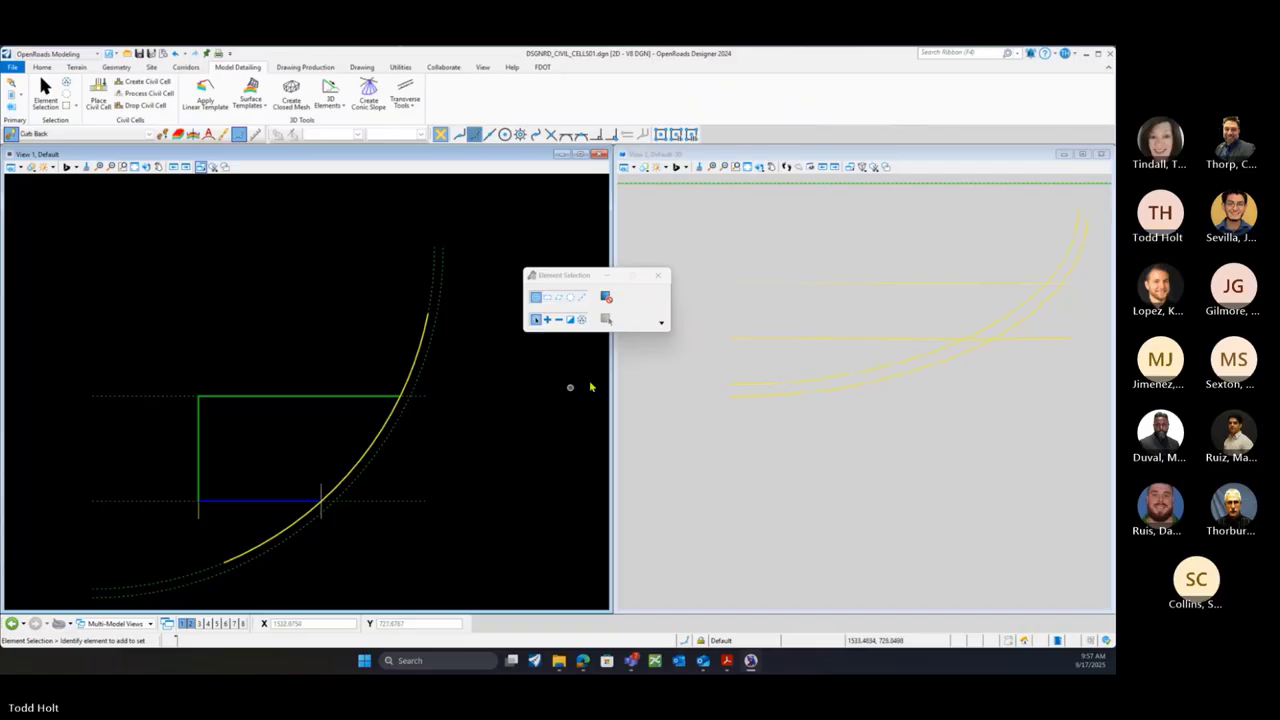
{"action": "left_click", "coordinate": [657, 279]}
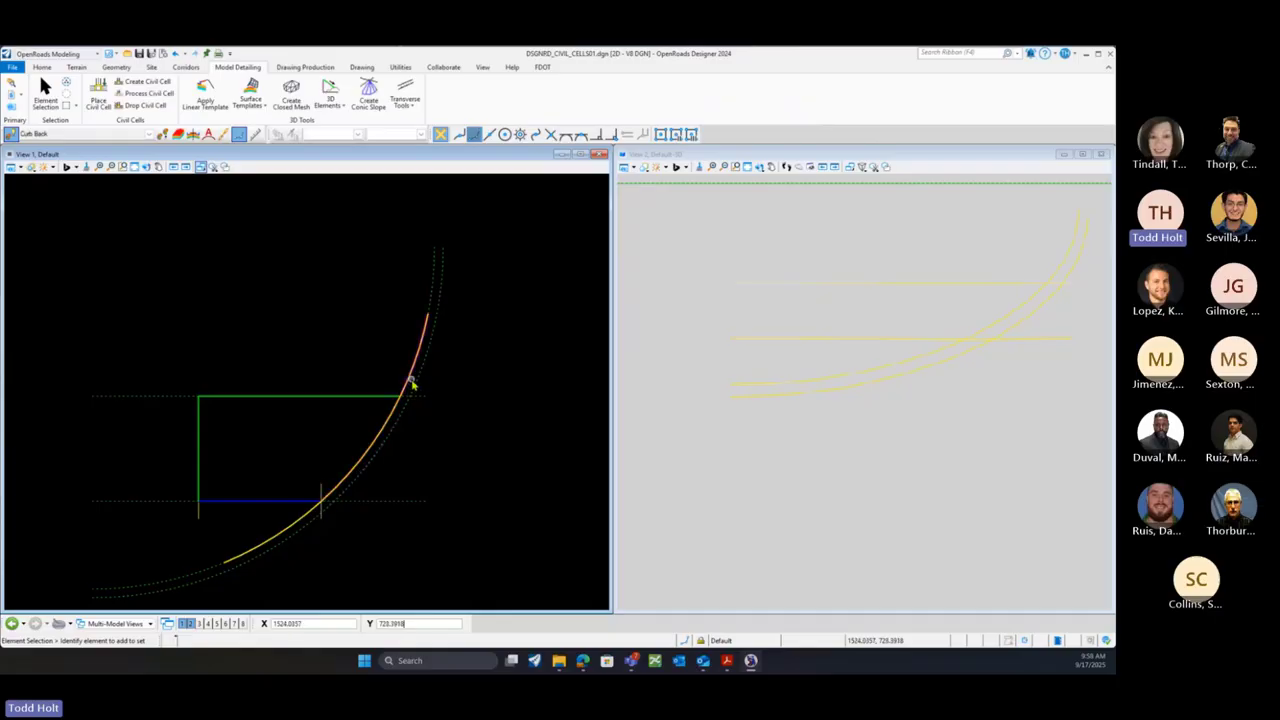
Arrange the workspace in the 3 Views Plan/Profile/3D layout
{"action": "mouse_move", "coordinate": [411, 380]}
{"action": "mouse_move", "coordinate": [268, 545]}
{"action": "right_click", "coordinate": [433, 549]}
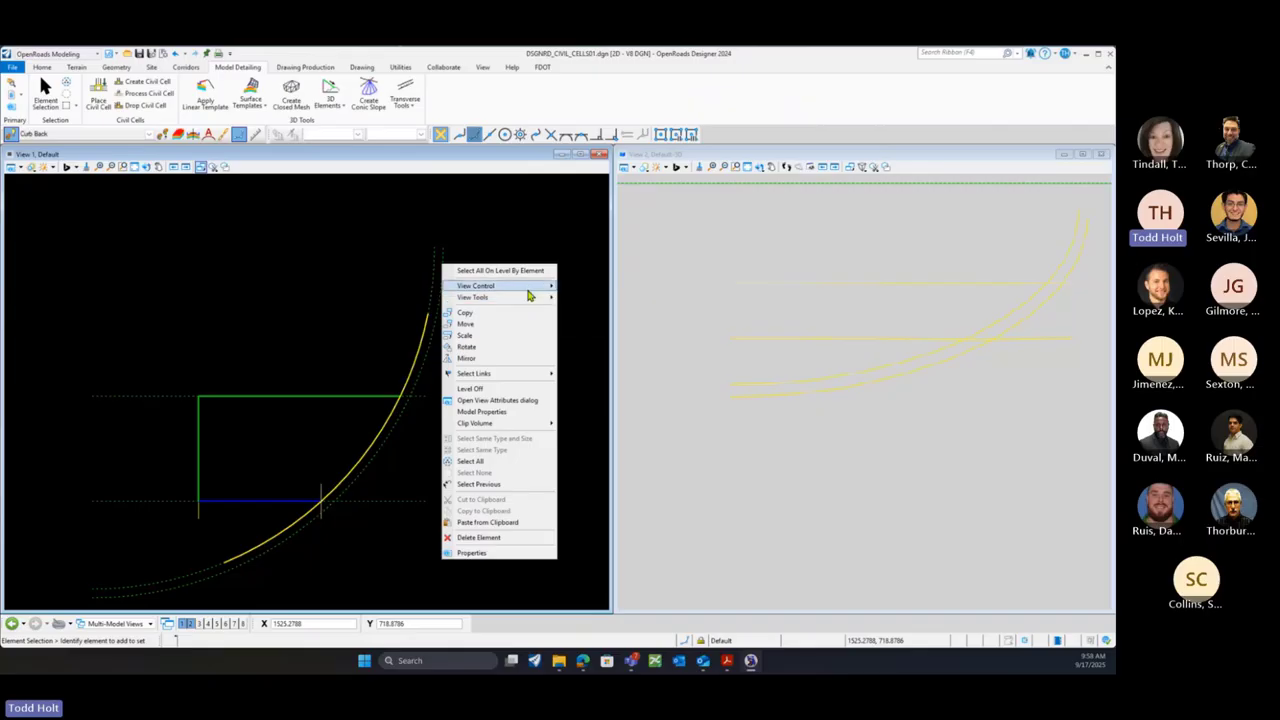
{"action": "mouse_move", "coordinate": [528, 287]}
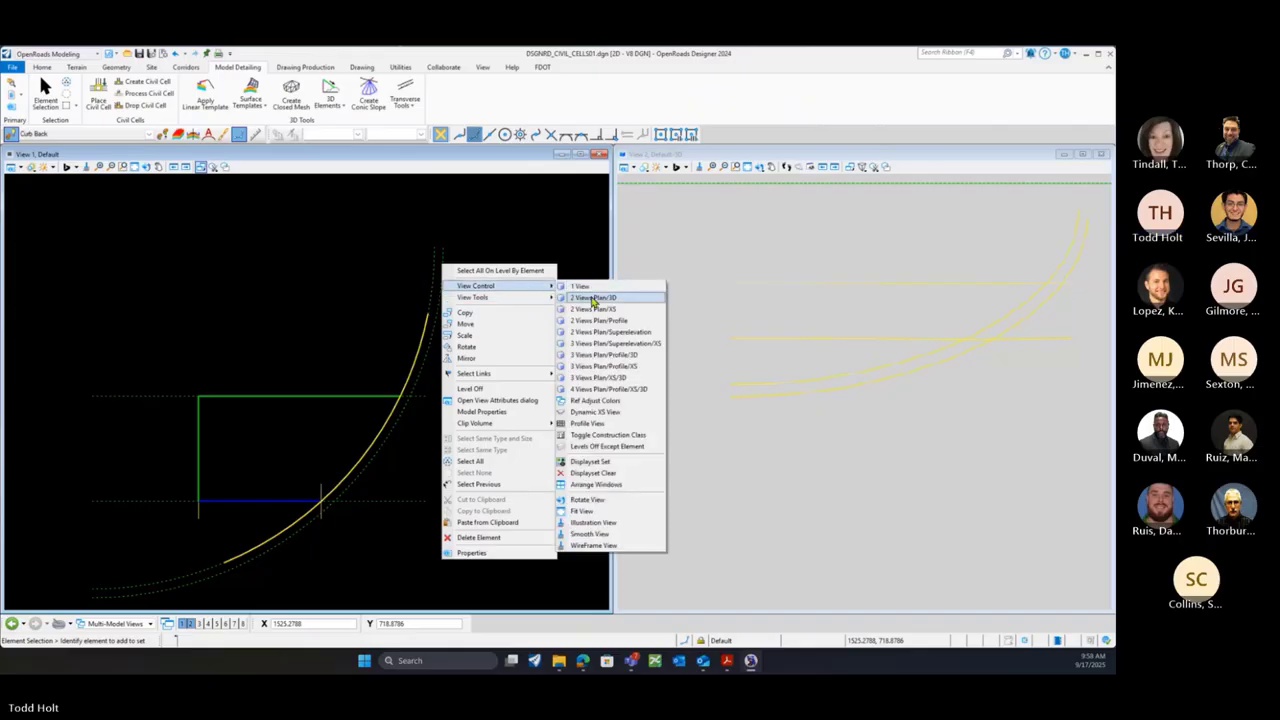
{"action": "left_click", "coordinate": [628, 357]}
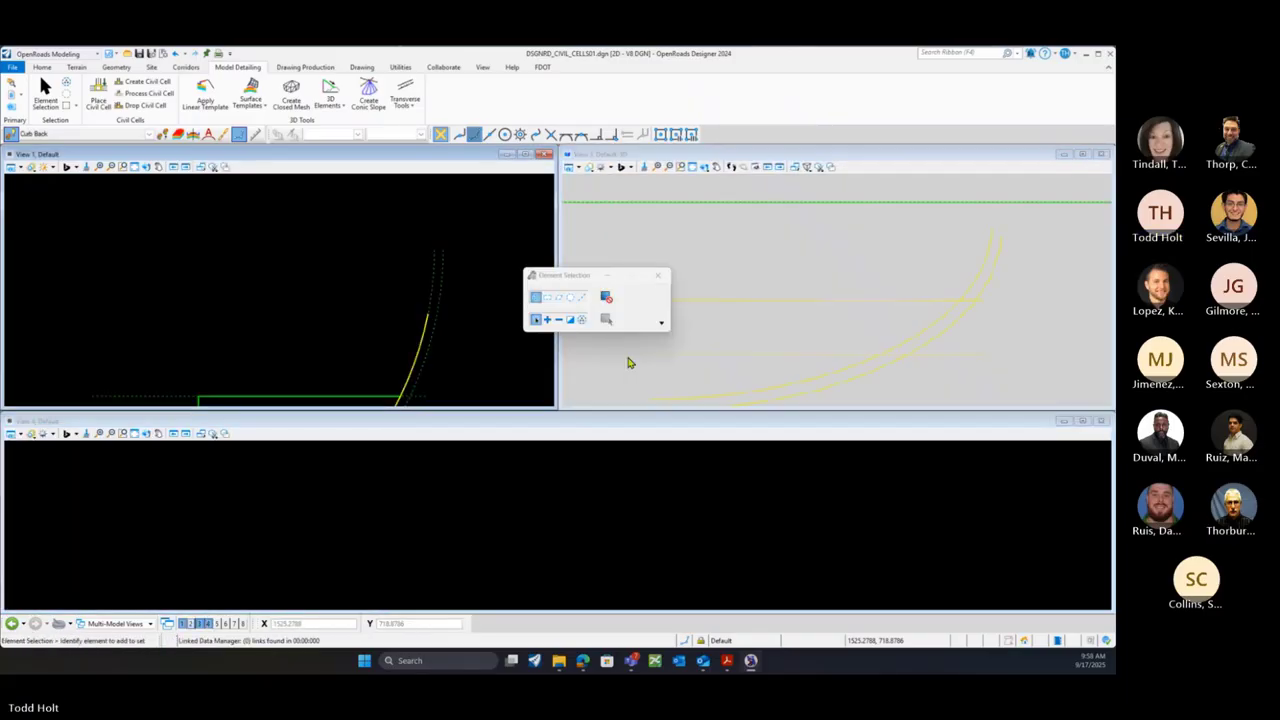
Open the profile model of the lowest curb back segment, below the blue line, in View 4
{"action": "left_click", "coordinate": [569, 389]}
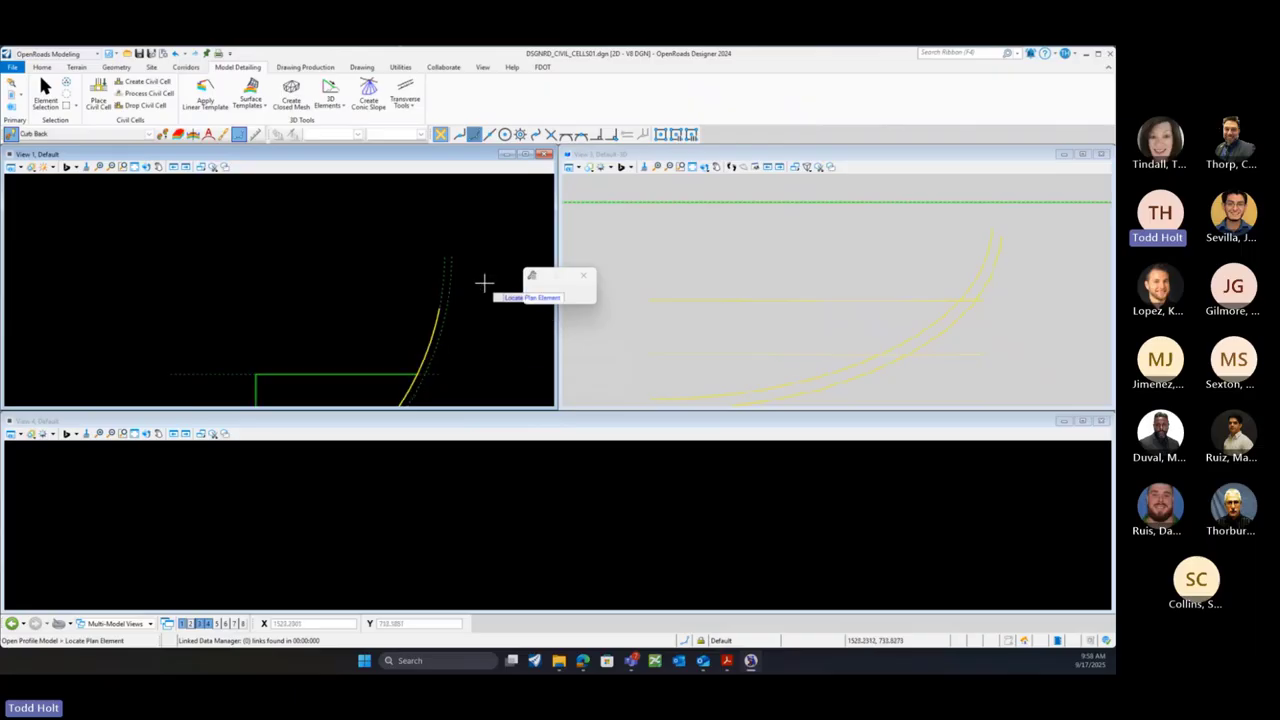
{"action": "scroll", "coordinate": [428, 297], "scroll_direction": "down", "scroll_amount": 1}
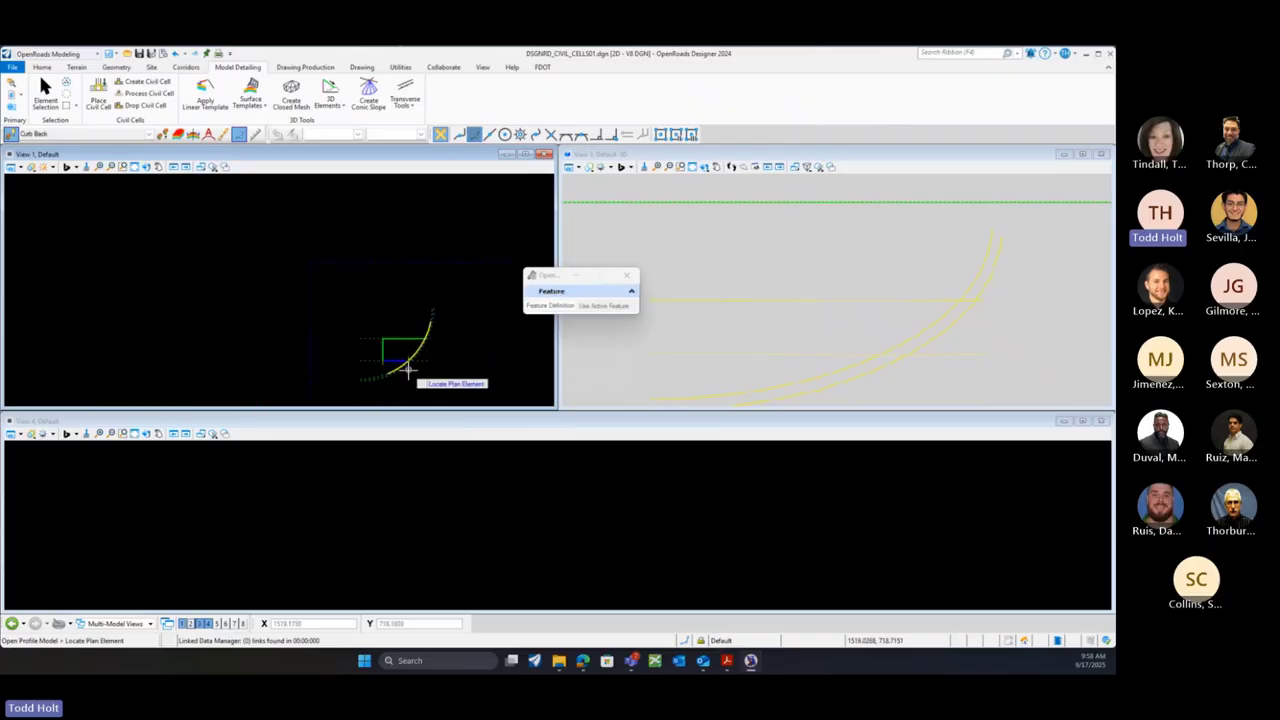
{"action": "scroll", "coordinate": [398, 368], "scroll_direction": "up", "scroll_amount": 3}
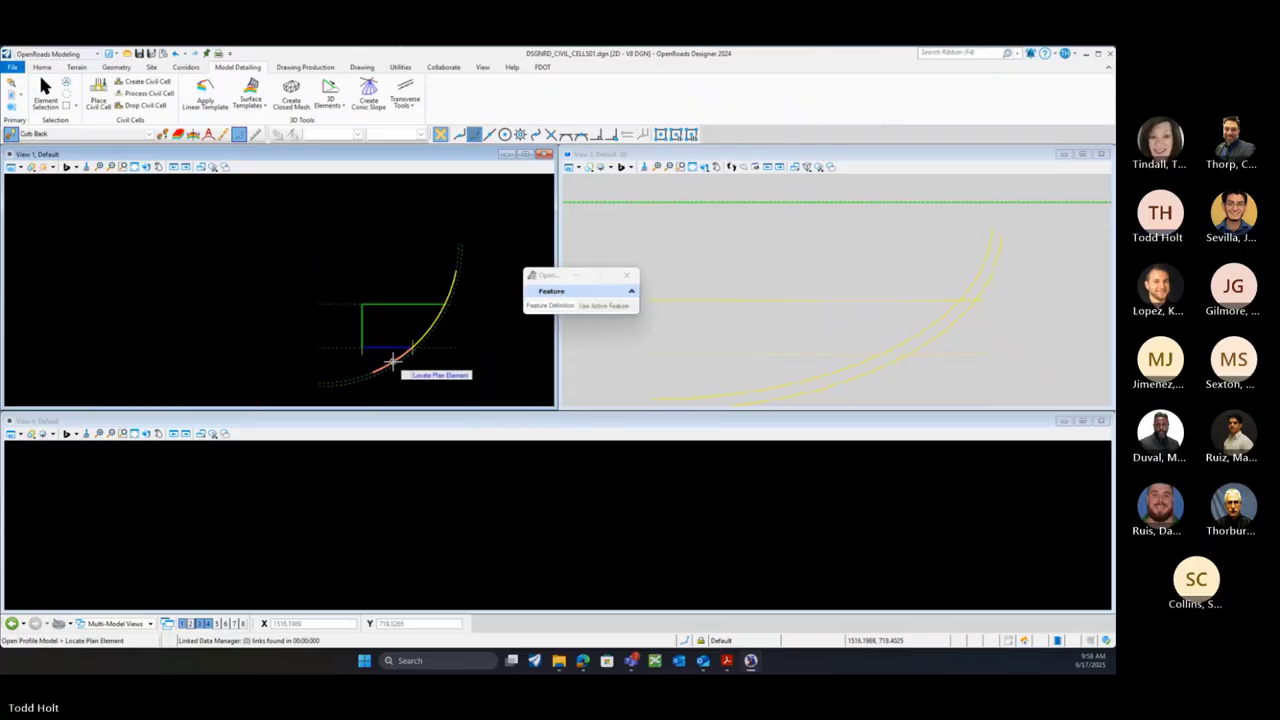
{"action": "left_click", "coordinate": [392, 358]}
{"action": "left_click", "coordinate": [460, 523]}
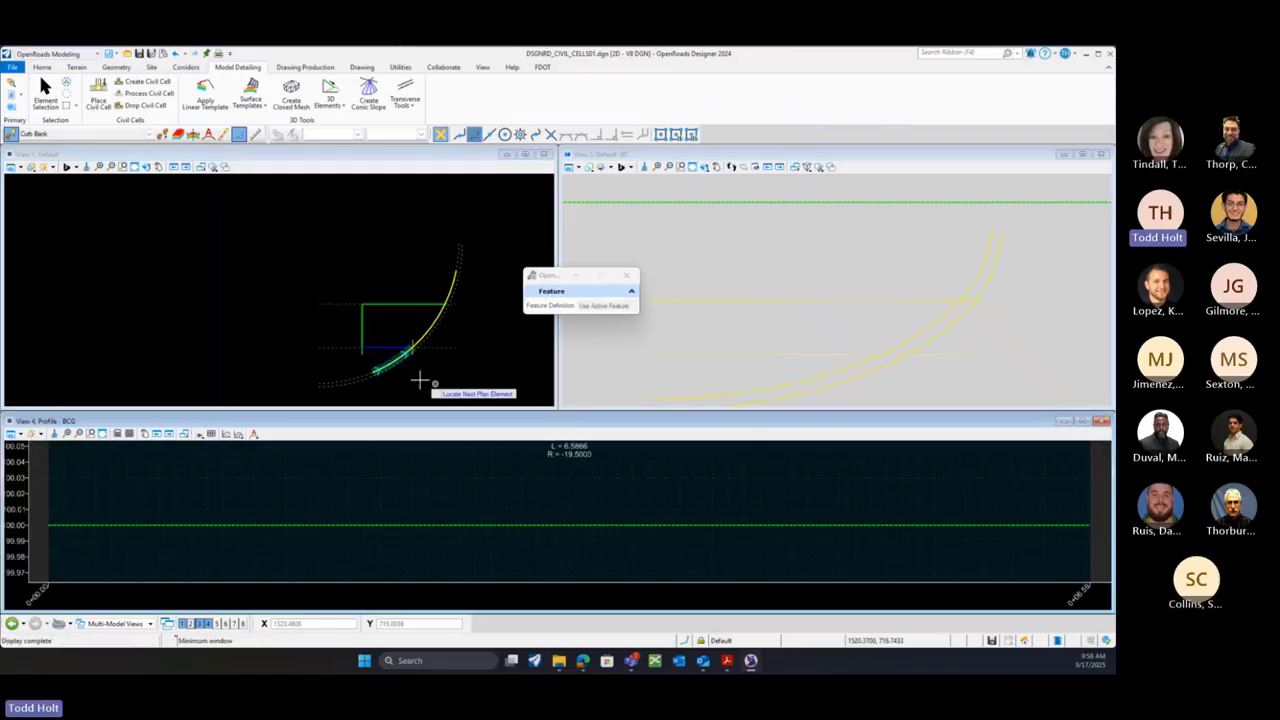
{"action": "key", "text": "Escape"}
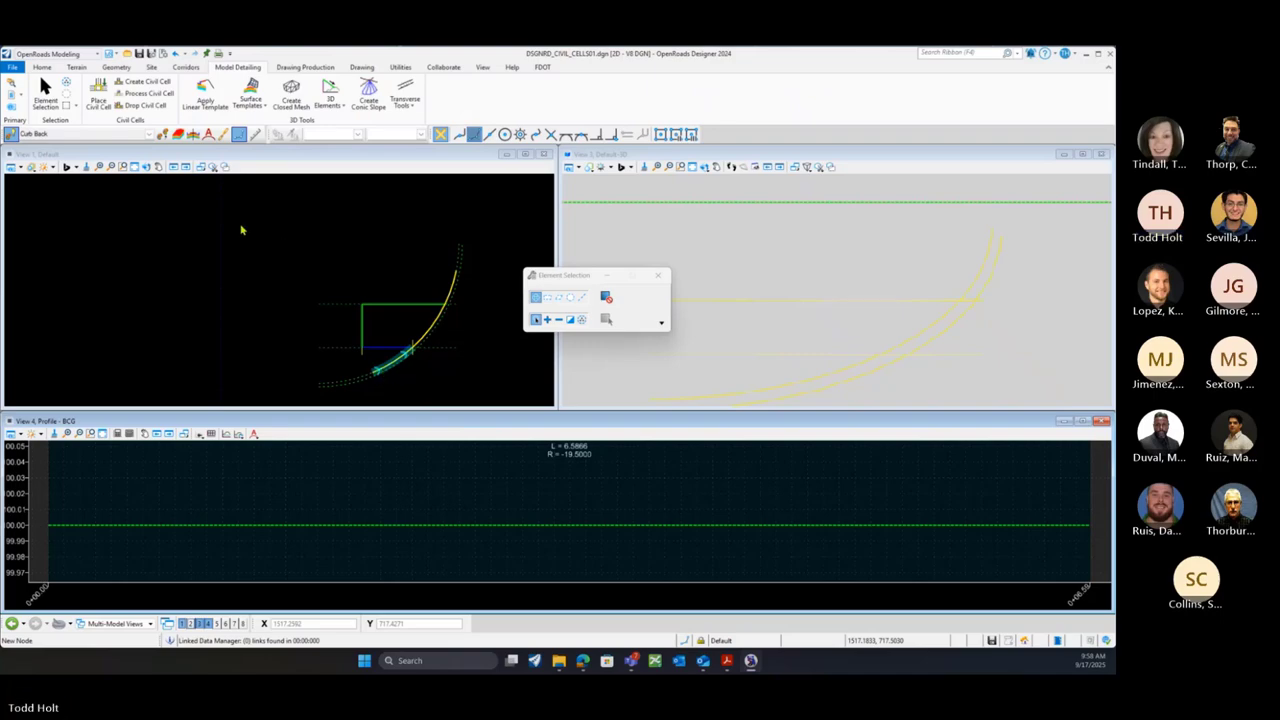
{"action": "left_click", "coordinate": [657, 275]}
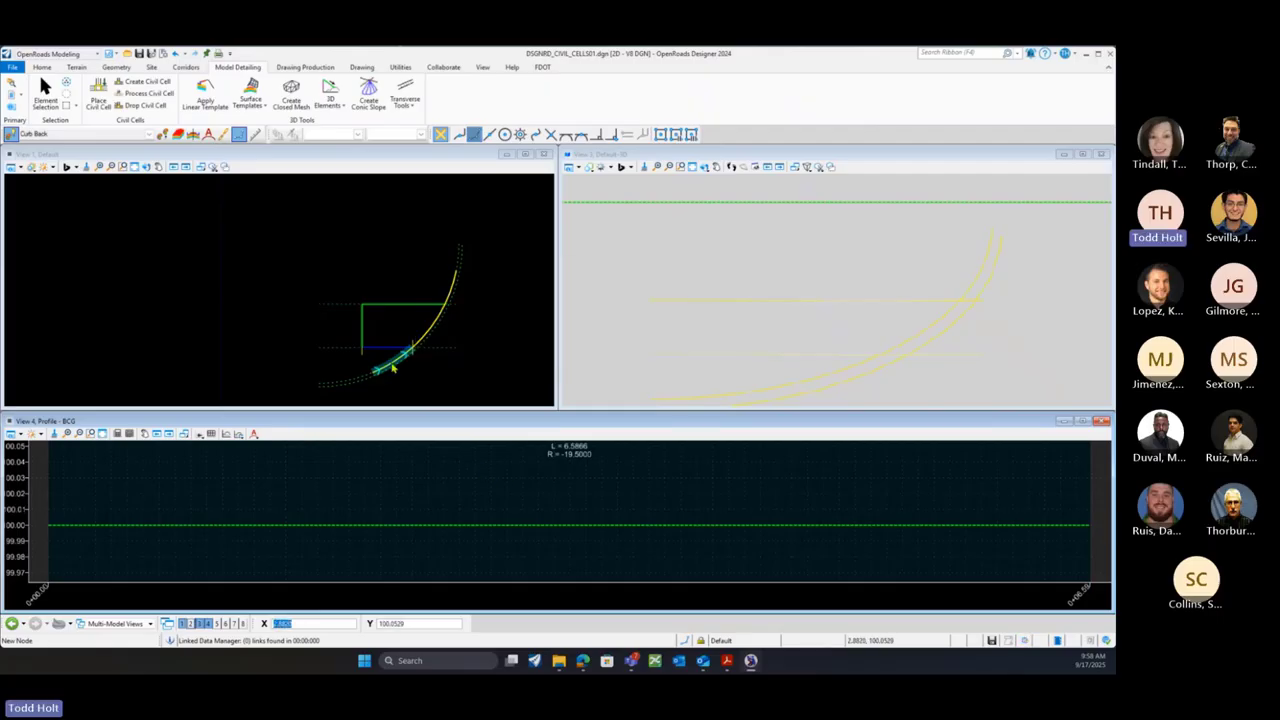
{"action": "left_click", "coordinate": [420, 378]}
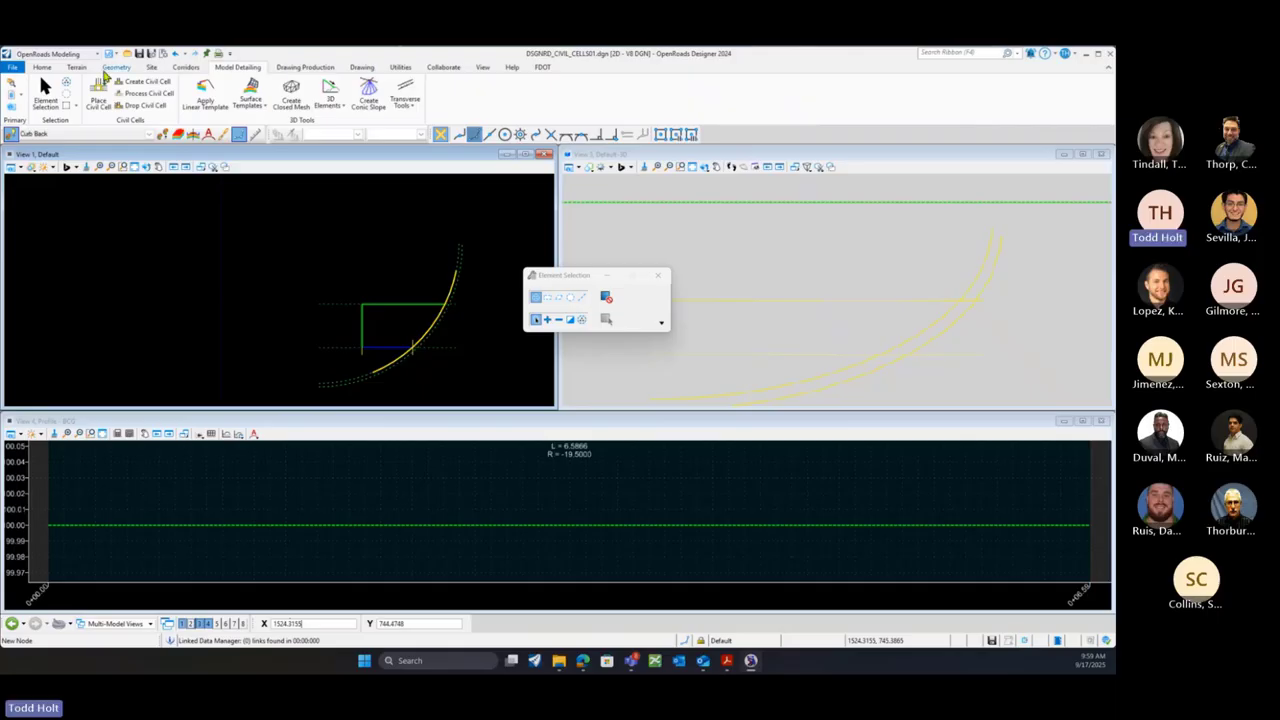
Create a Profile By Slope From Element on the lowest curb back segment, with 0% slope and 0 vertical offset from the inner arc
{"action": "left_click", "coordinate": [116, 67]}
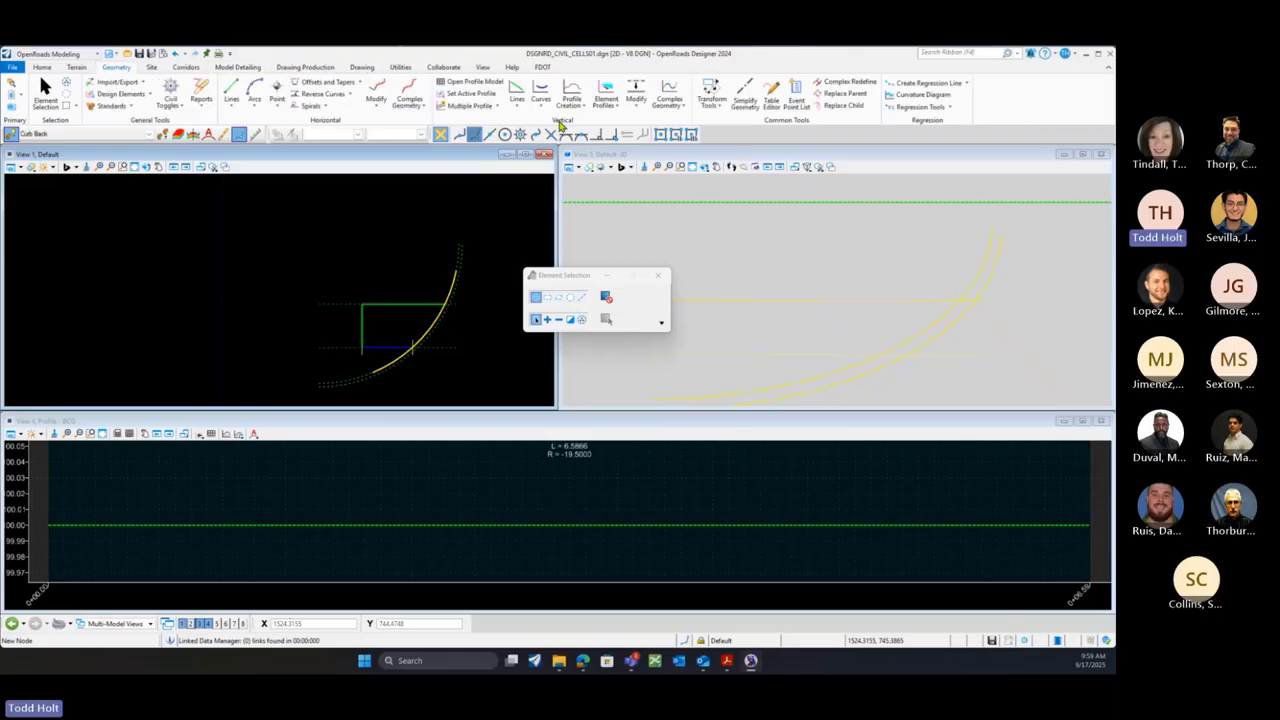
{"action": "left_click", "coordinate": [610, 108]}
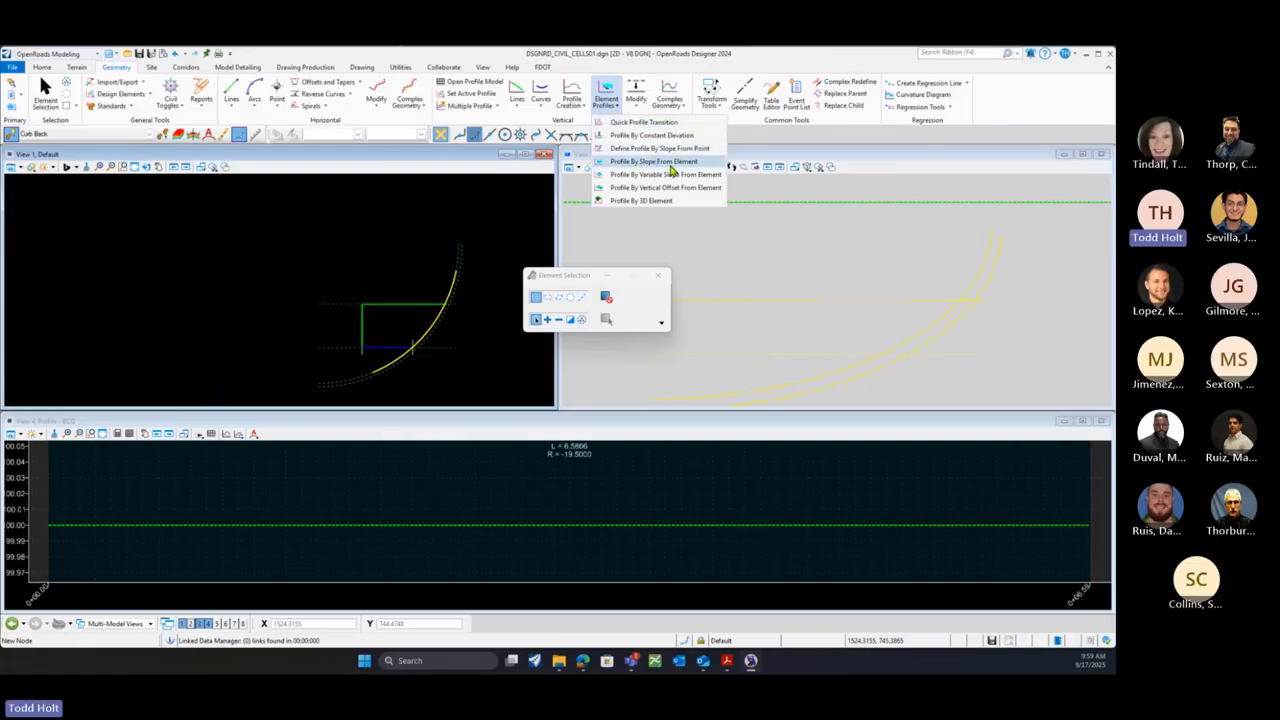
{"action": "left_click", "coordinate": [668, 162]}
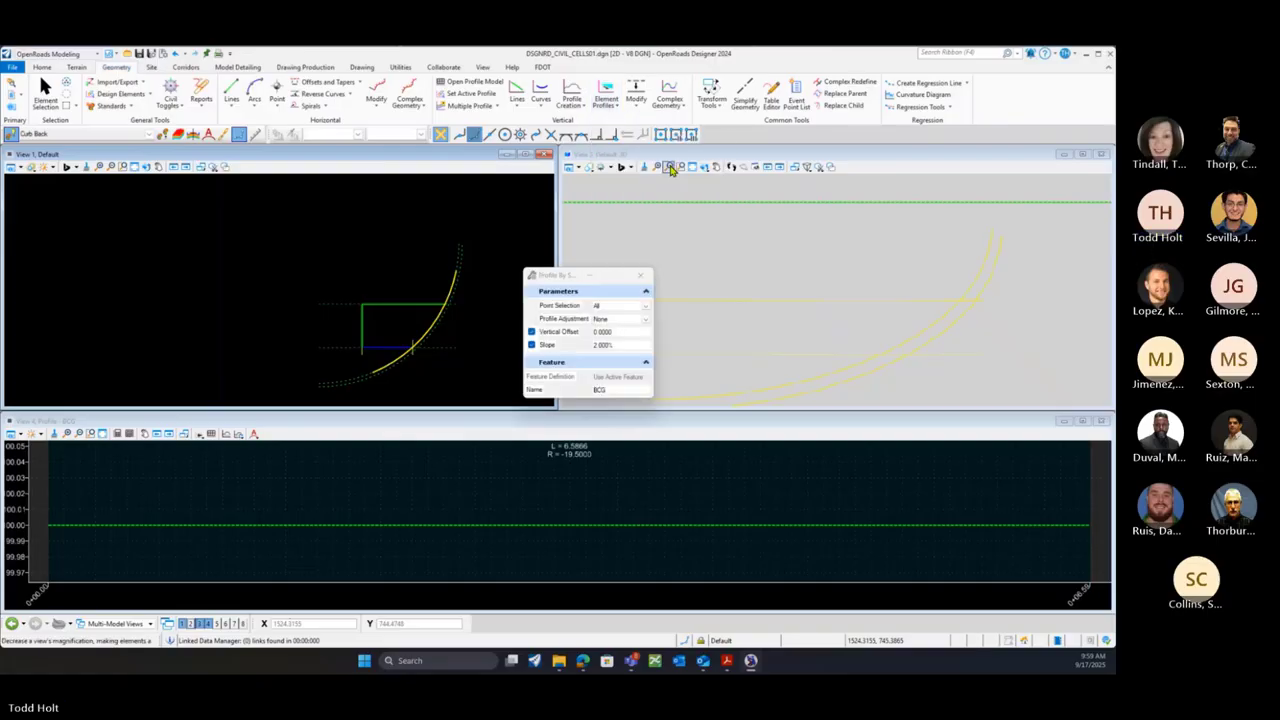
{"action": "left_click", "coordinate": [618, 344]}
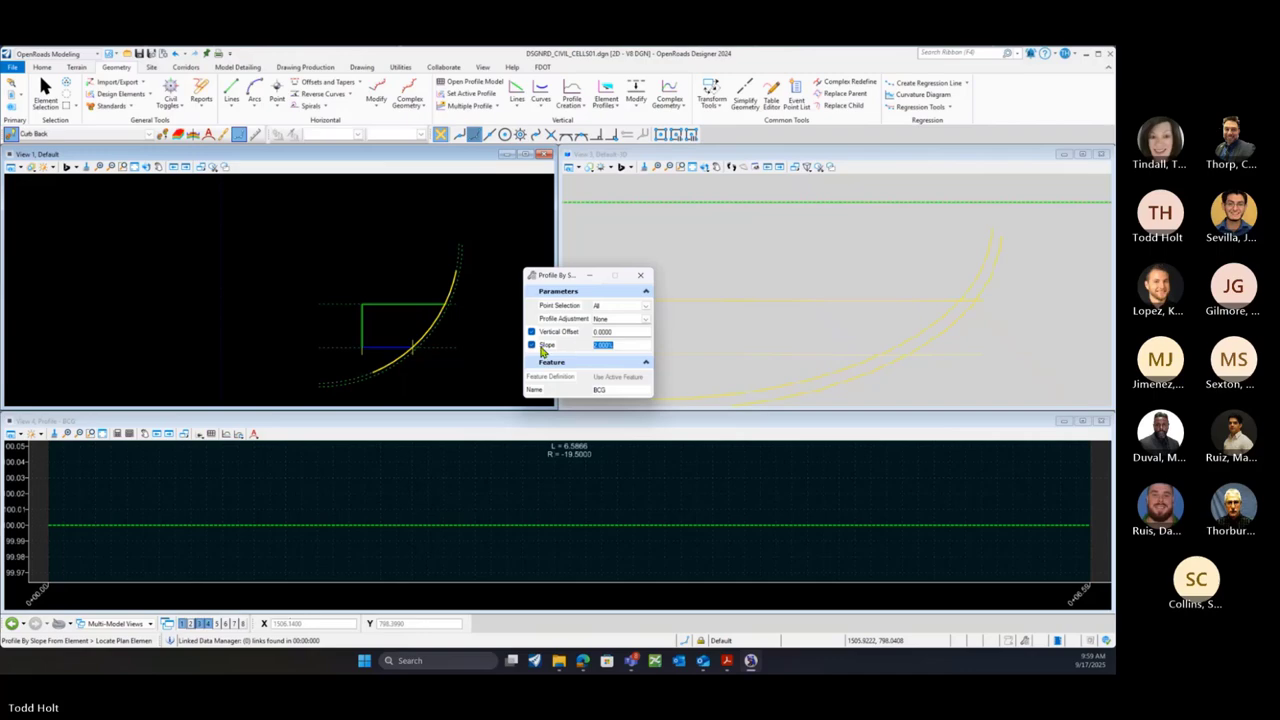
{"action": "type", "text": "0"}
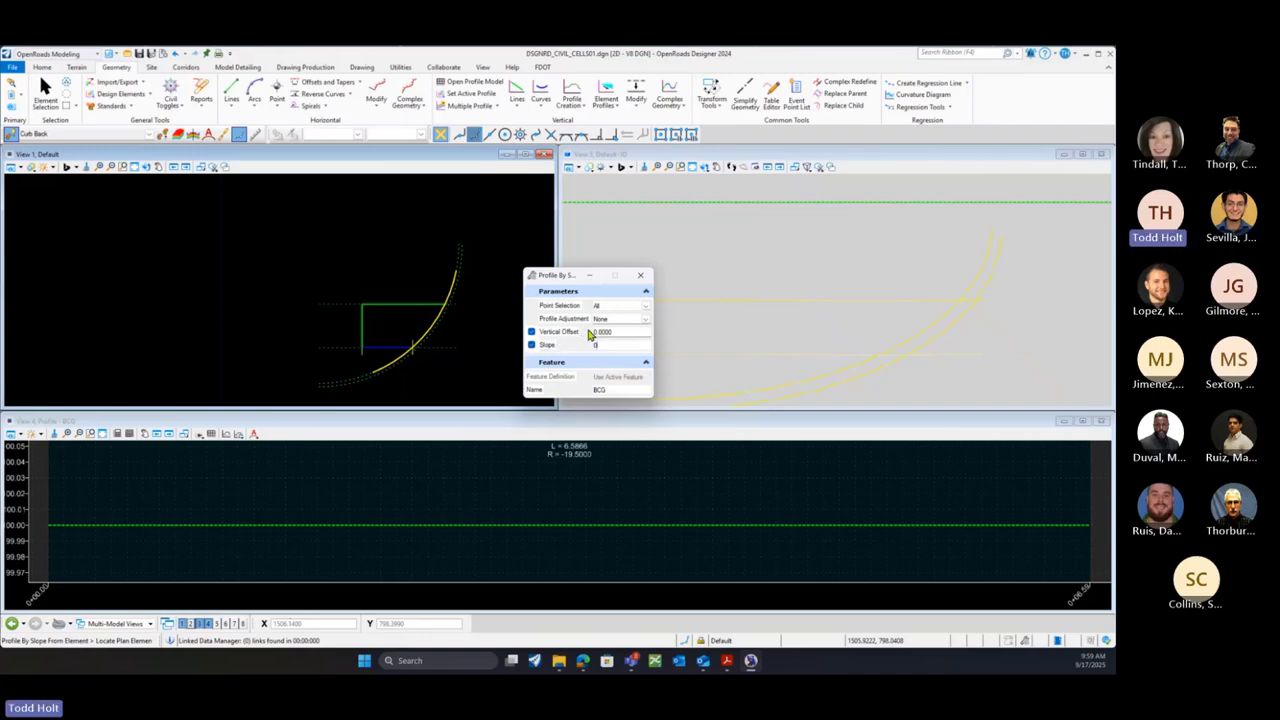
{"action": "scroll", "coordinate": [393, 375], "scroll_direction": "up", "scroll_amount": 3}
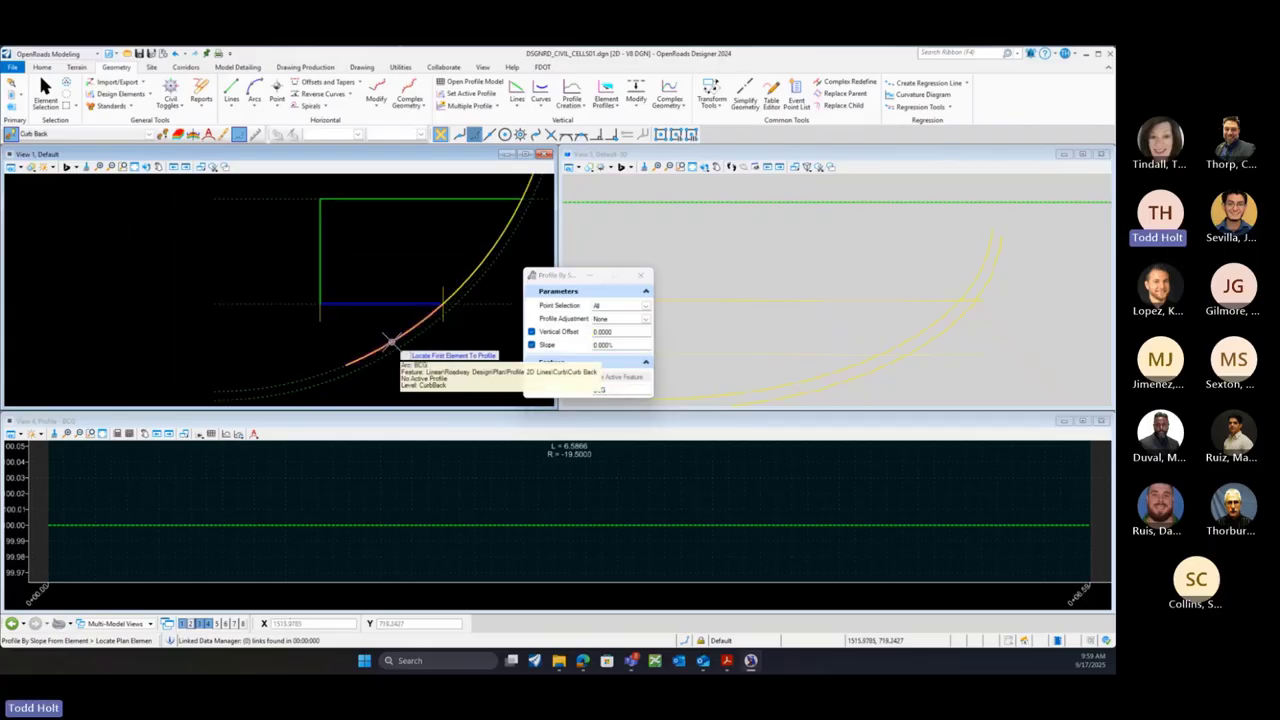
{"action": "left_click", "coordinate": [389, 342]}
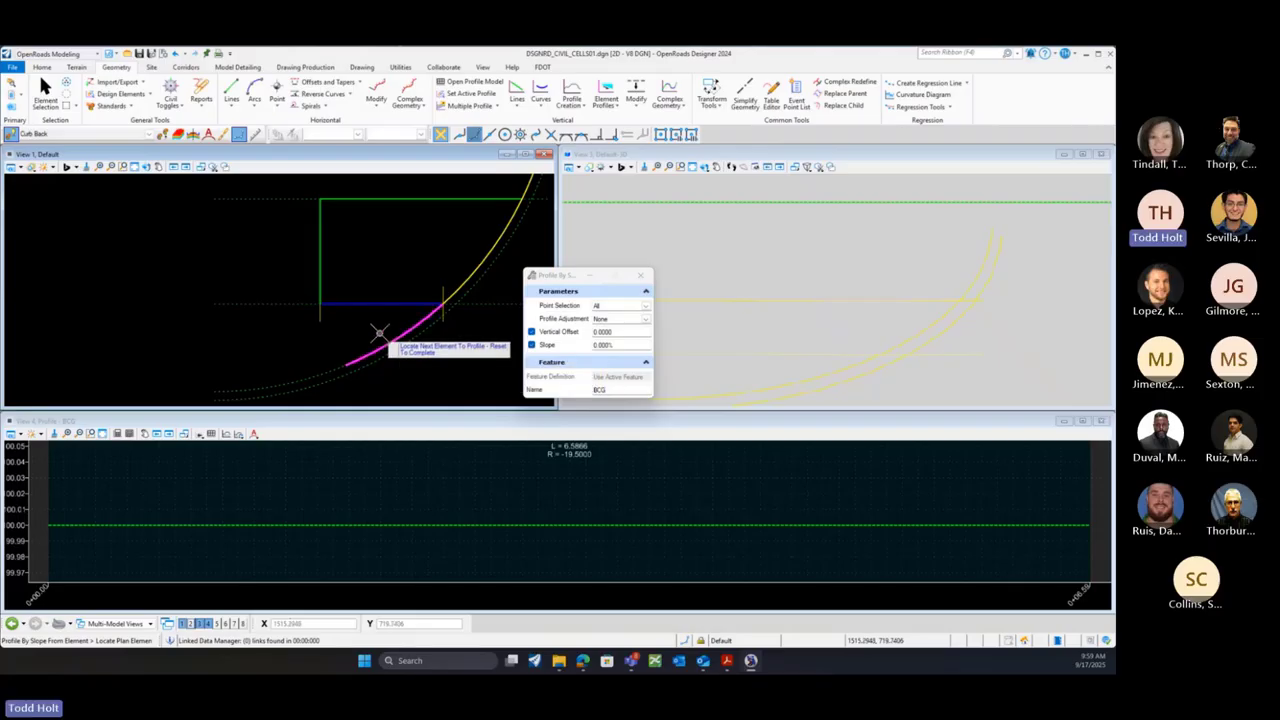
{"action": "right_click", "coordinate": [379, 332]}
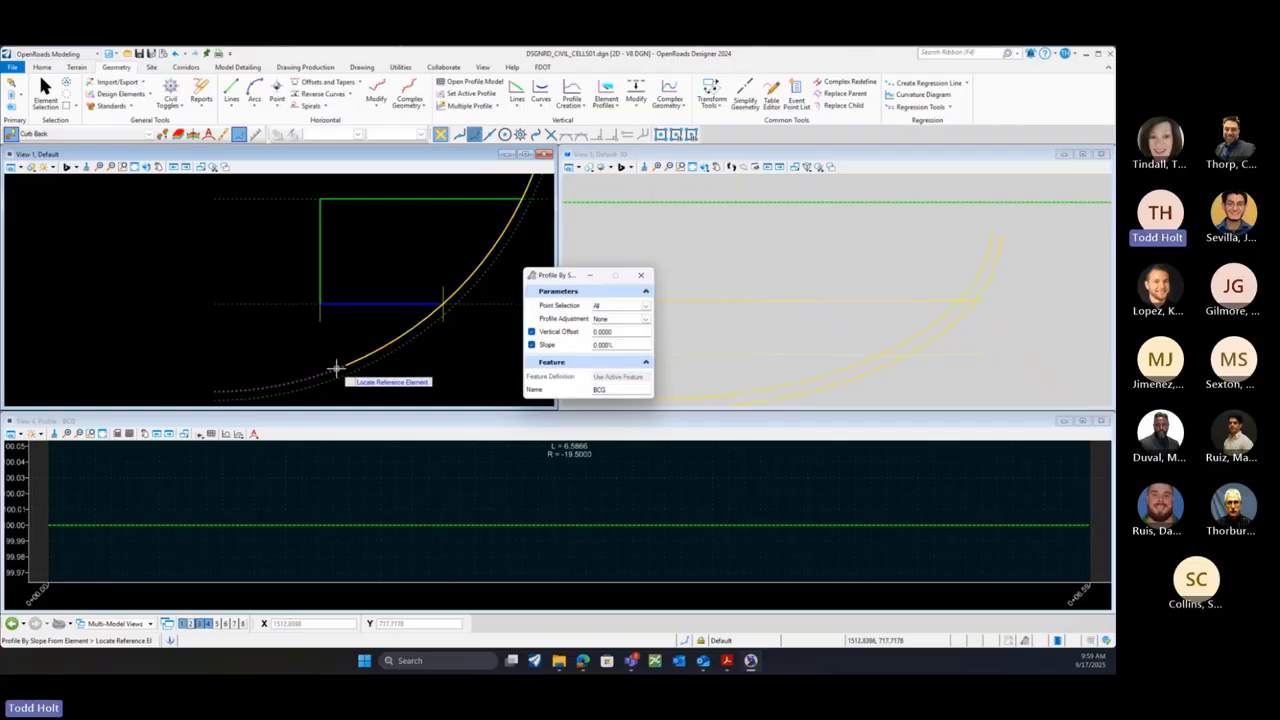
{"action": "left_click", "coordinate": [336, 368]}
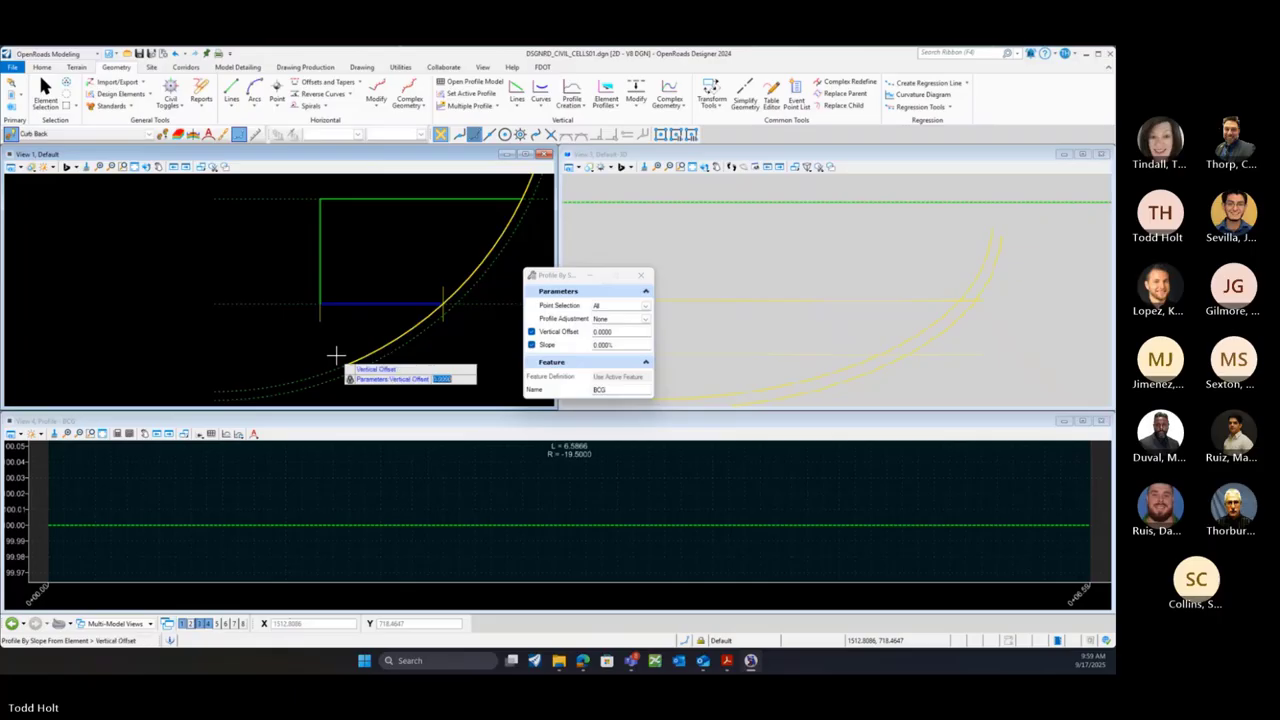
{"action": "left_click", "coordinate": [336, 355]}
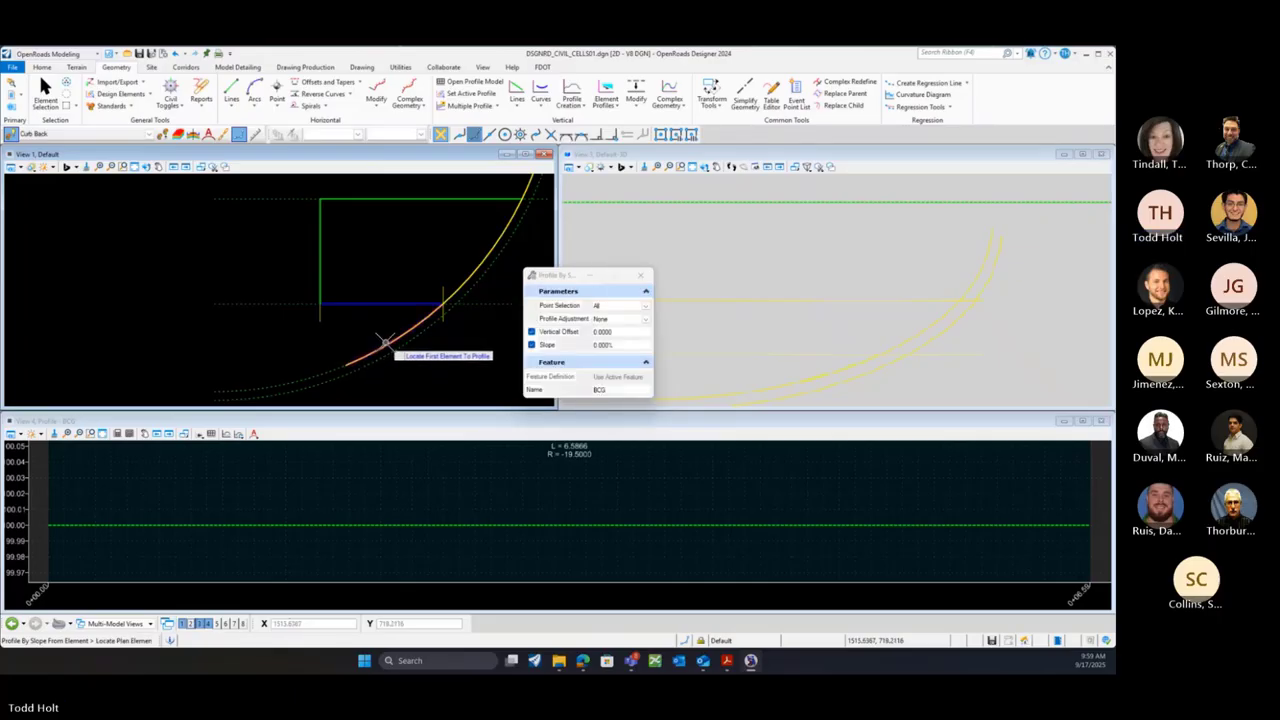
Profile the lowest curb back segment by slope again, with the outer flow line arc as reference, 0% slope and 0 vertical offset
{"action": "left_click", "coordinate": [378, 338]}
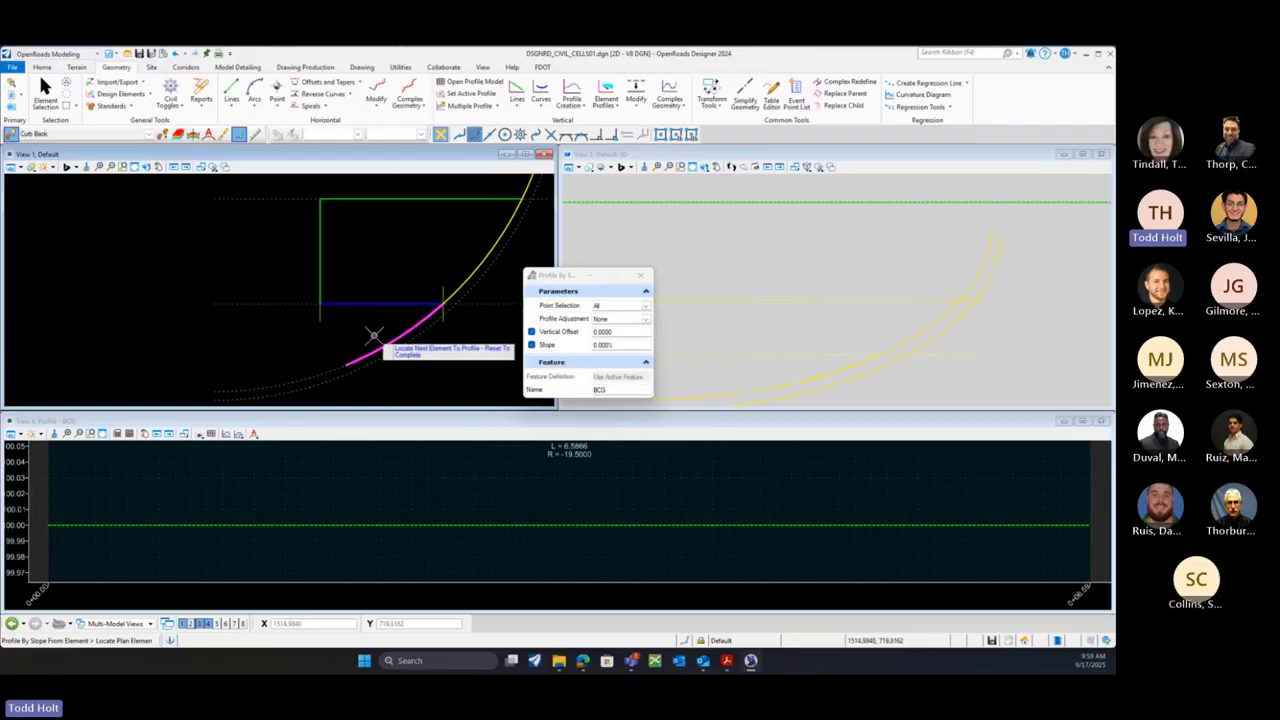
{"action": "right_click", "coordinate": [373, 336]}
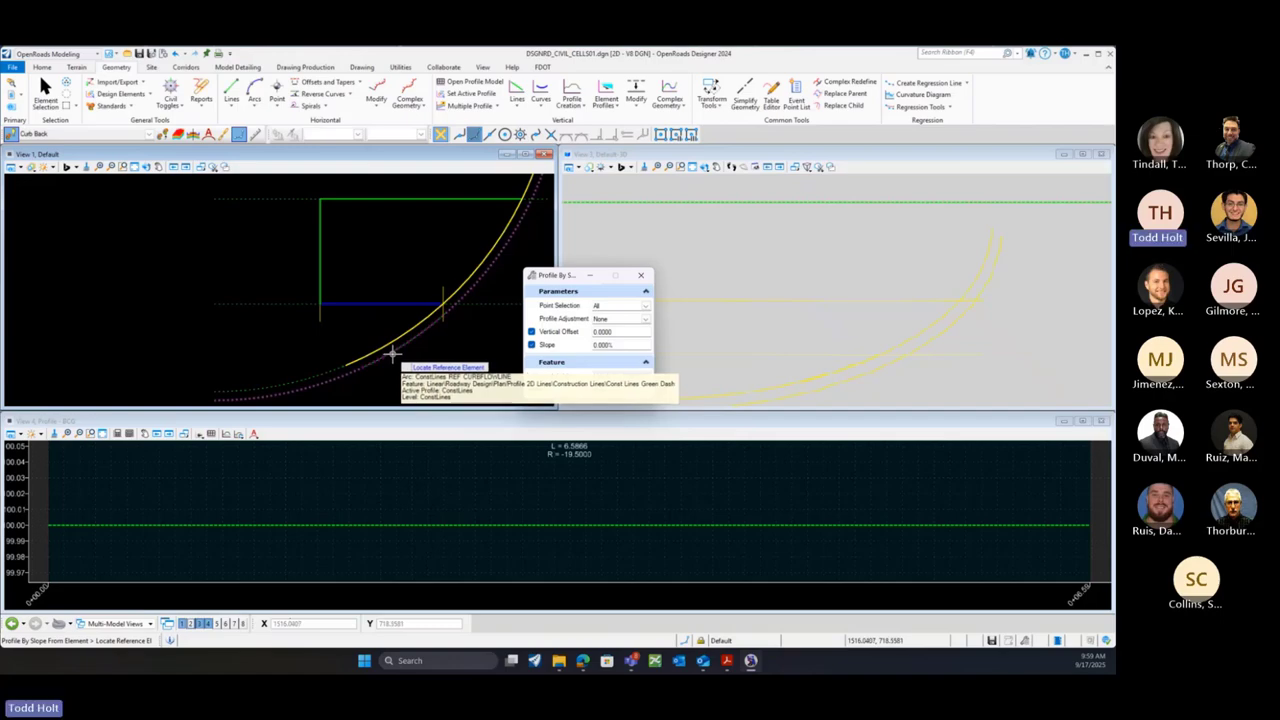
{"action": "left_click", "coordinate": [392, 353]}
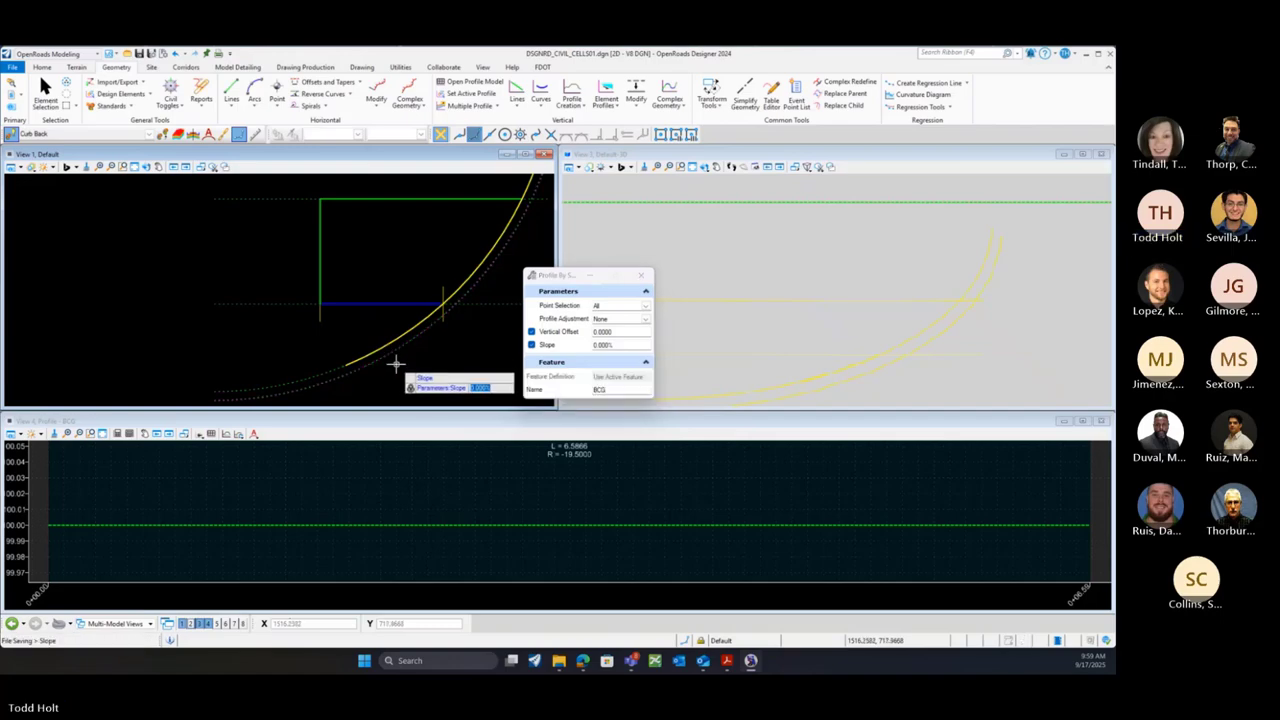
{"action": "left_click", "coordinate": [396, 364]}
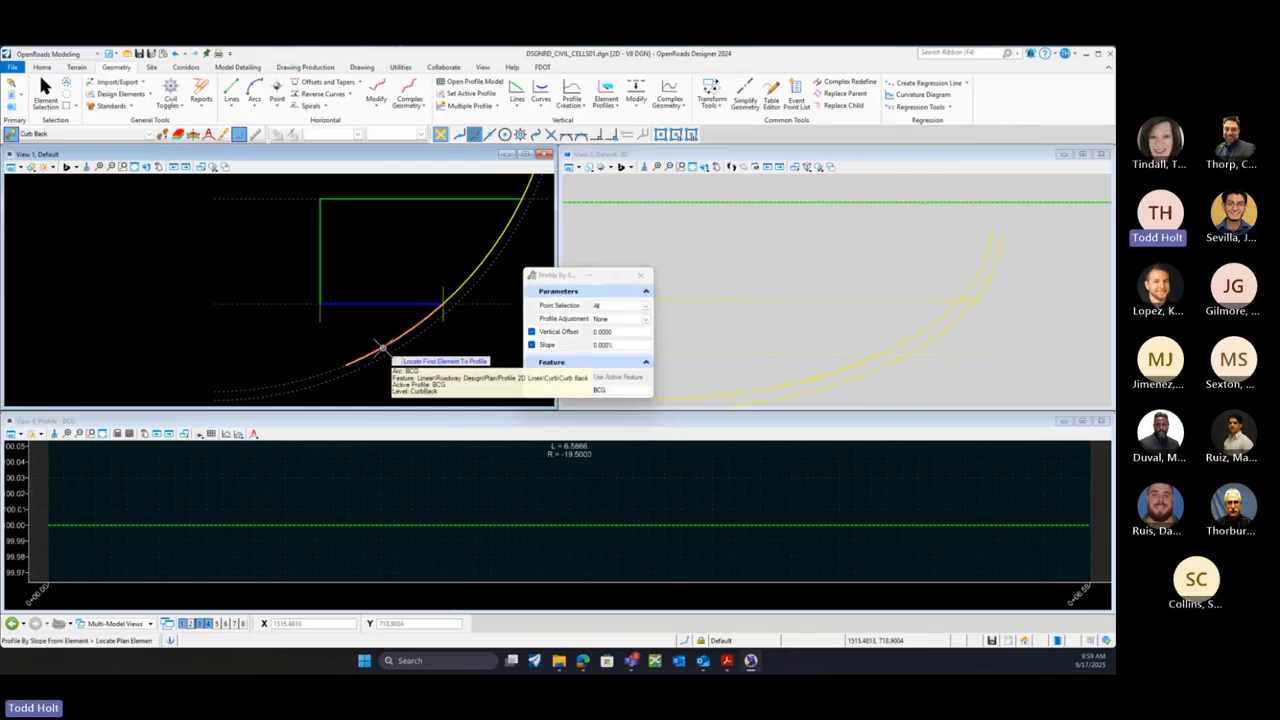
{"action": "scroll", "coordinate": [537, 520], "scroll_direction": "down", "scroll_amount": 1}
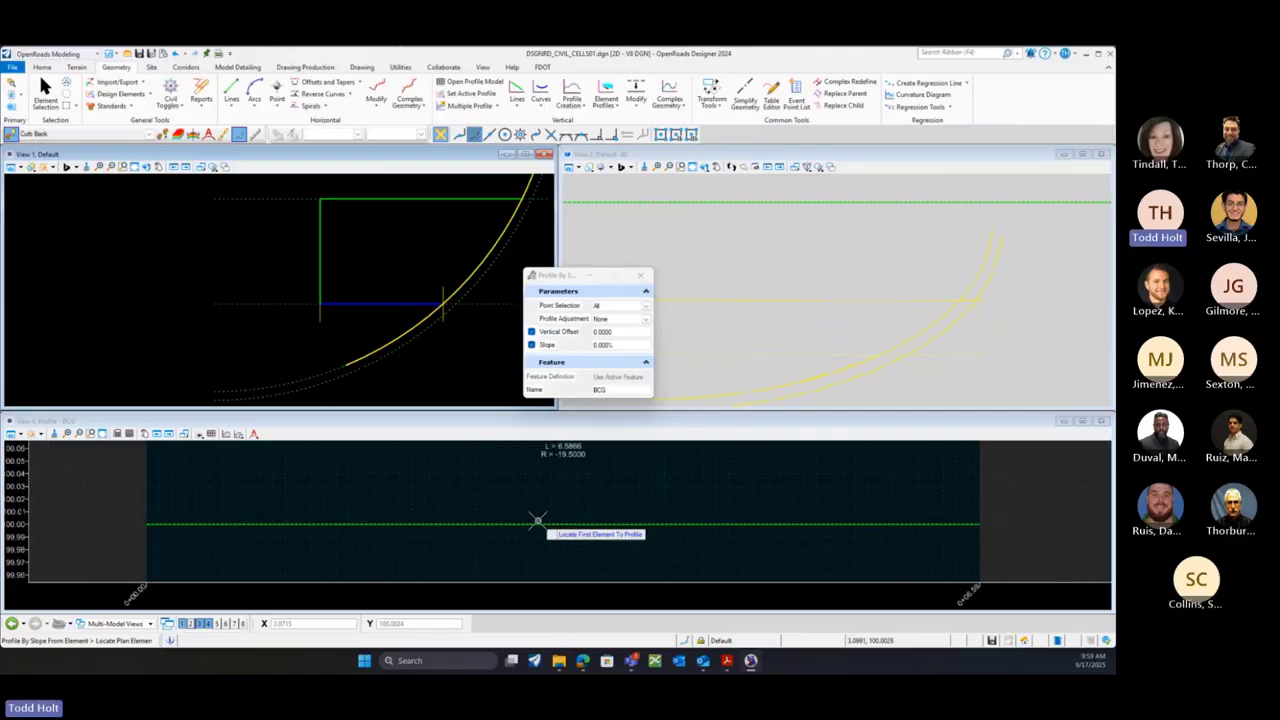
Draw a Profile Line Between Points from the start of the upper reference profile to the end of the lower one
{"action": "scroll", "coordinate": [537, 520], "scroll_direction": "down", "scroll_amount": 5}
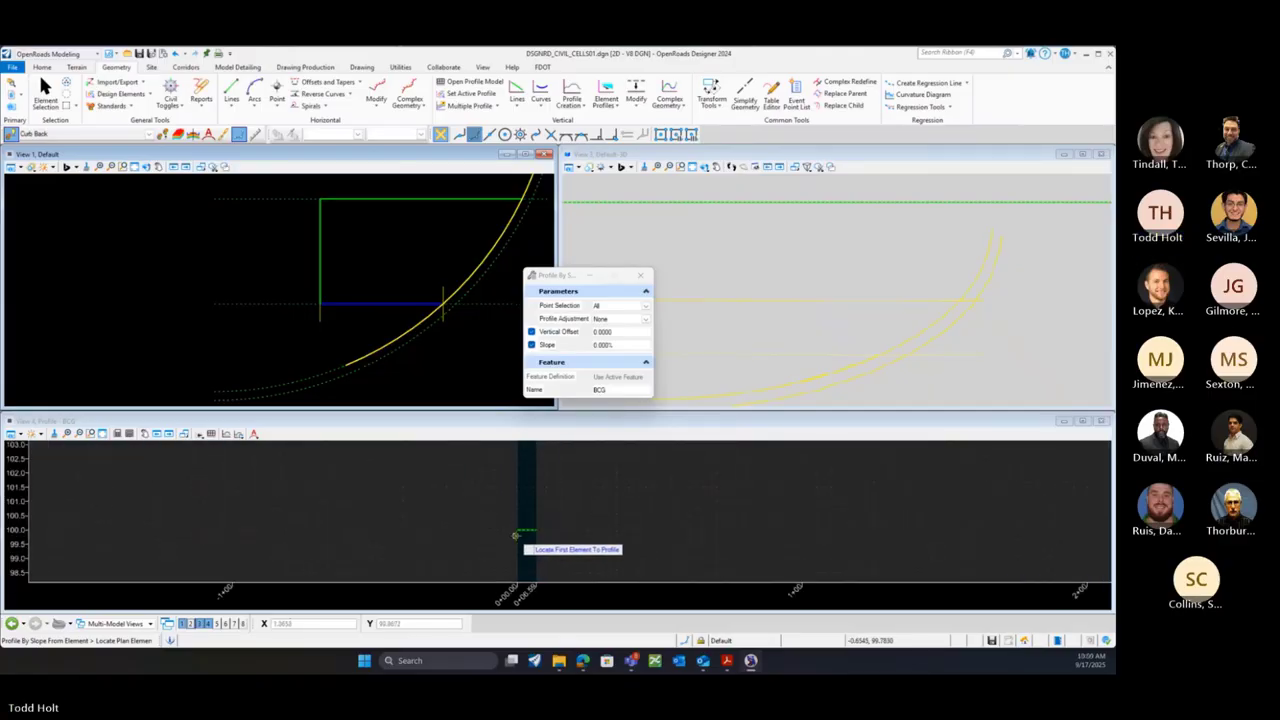
{"action": "scroll", "coordinate": [516, 535], "scroll_direction": "down", "scroll_amount": 3}
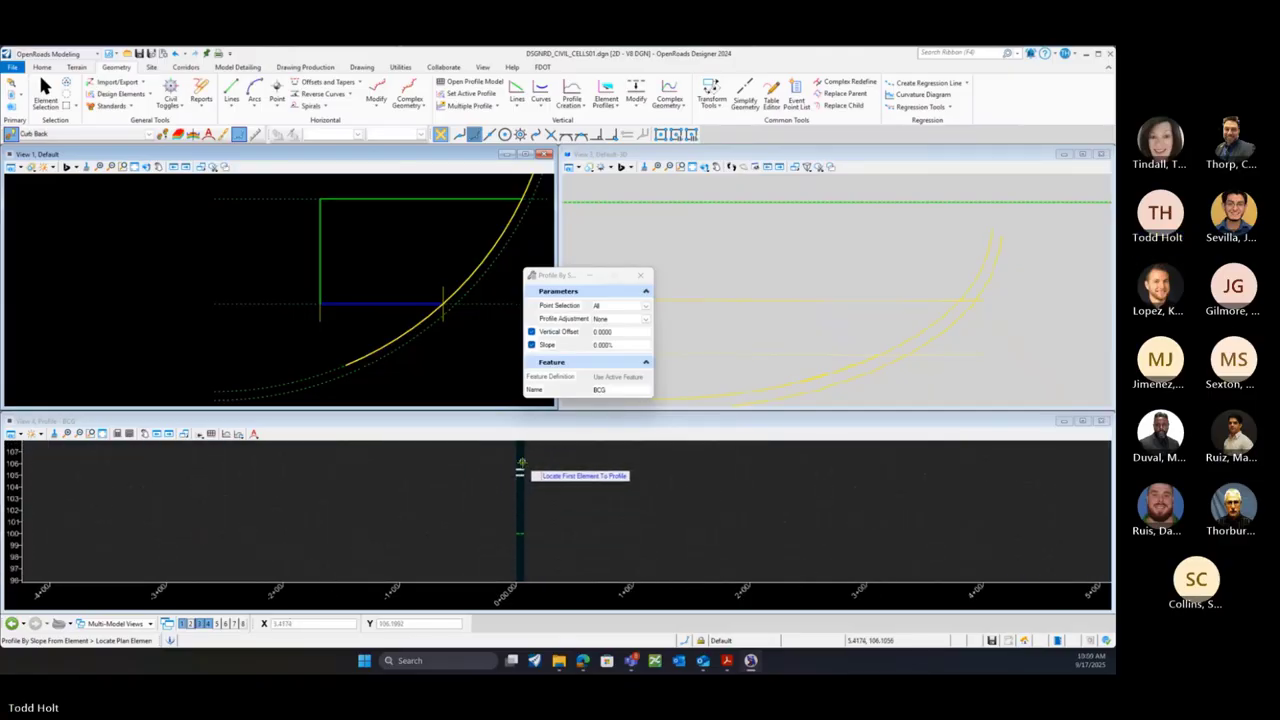
{"action": "scroll", "coordinate": [520, 475], "scroll_direction": "up", "scroll_amount": 5}
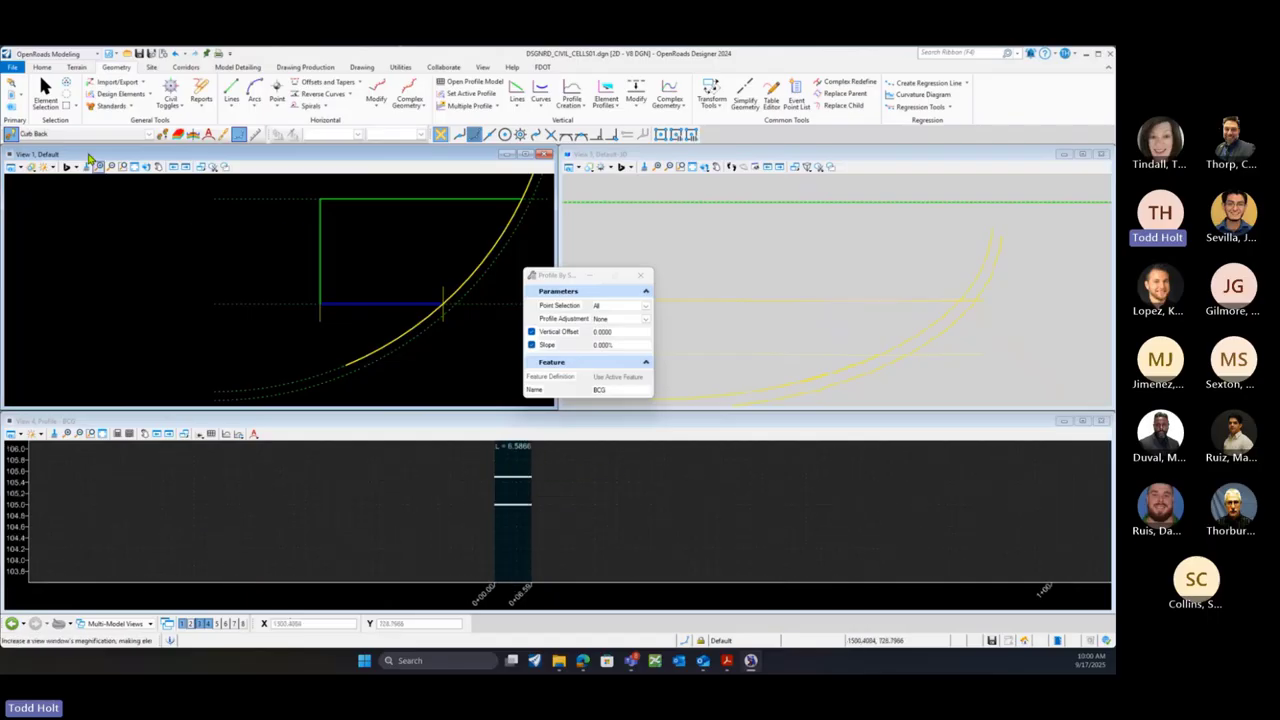
{"action": "scroll", "coordinate": [541, 482], "scroll_direction": "up", "scroll_amount": 1}
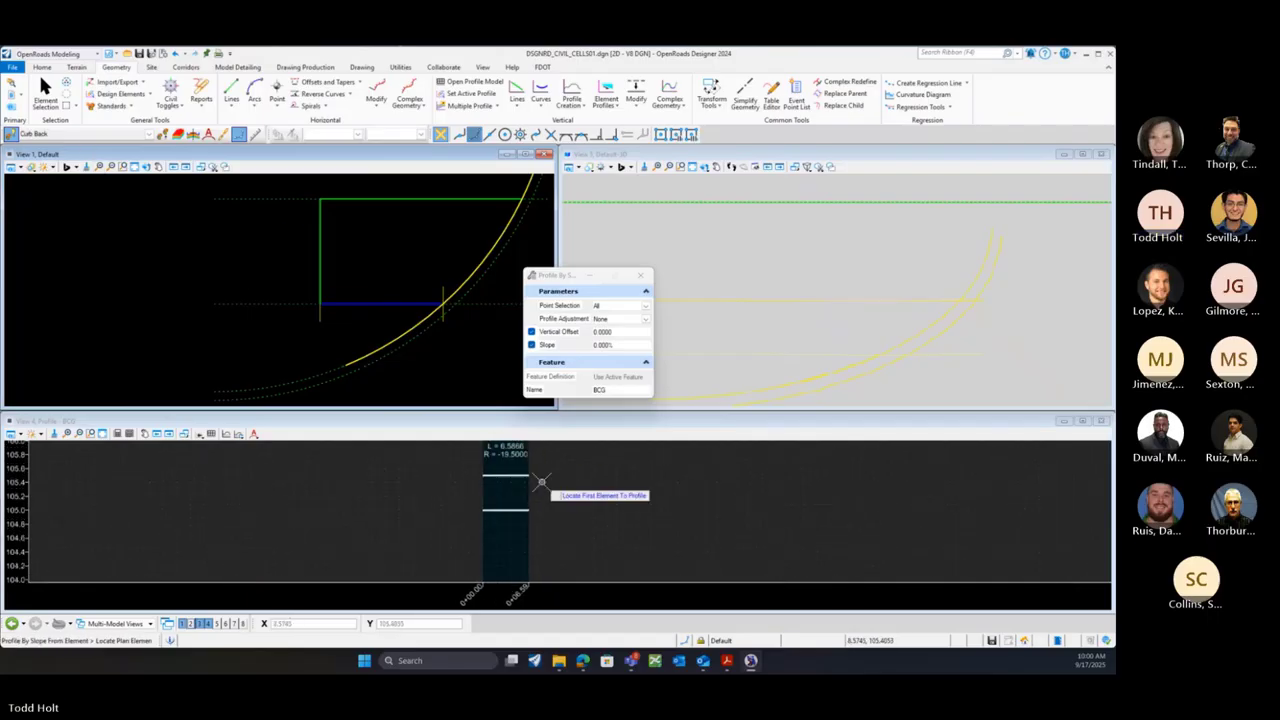
{"action": "scroll", "coordinate": [541, 482], "scroll_direction": "up", "scroll_amount": 1}
{"action": "scroll", "coordinate": [327, 512], "scroll_direction": "down", "scroll_amount": 1}
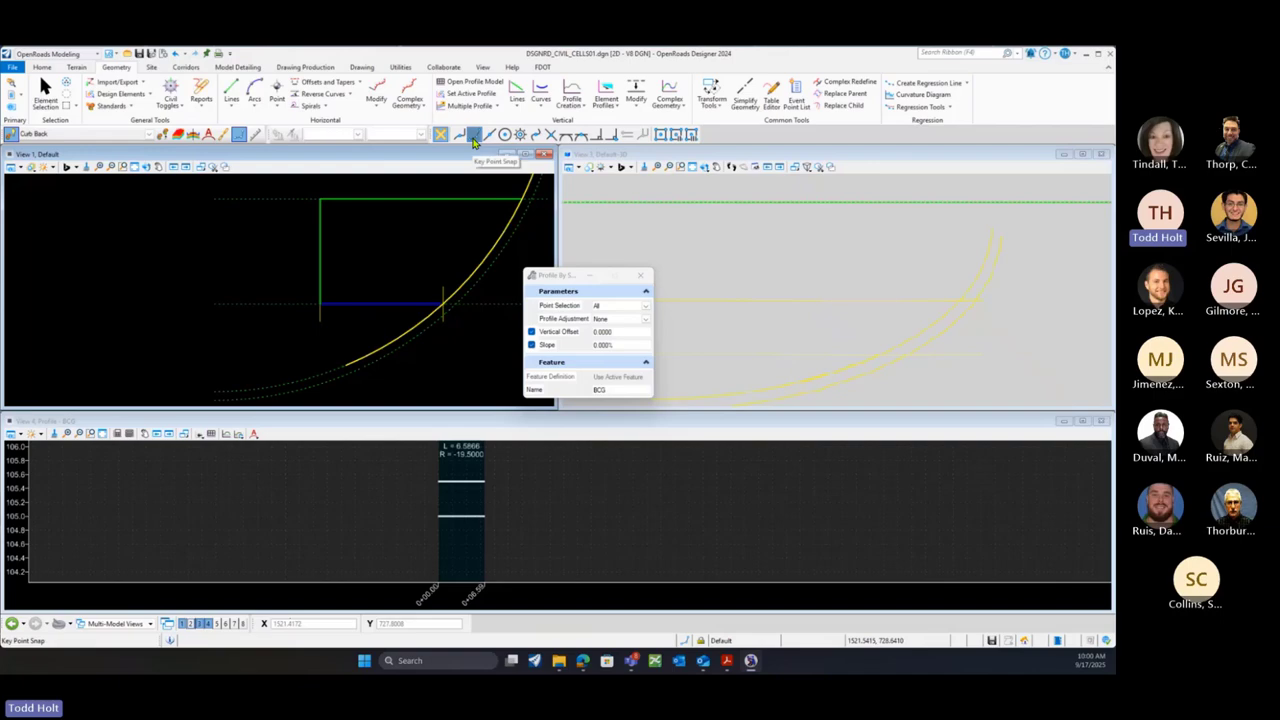
{"action": "left_click", "coordinate": [516, 103]}
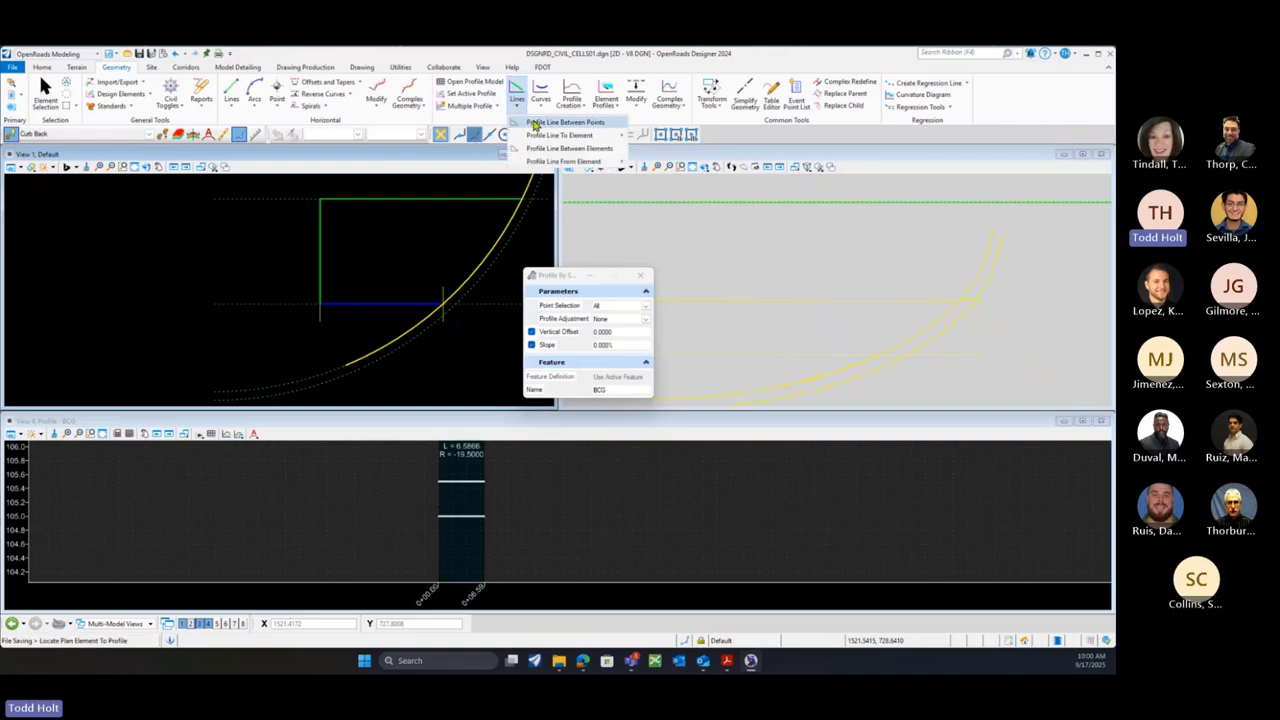
{"action": "left_click", "coordinate": [537, 122]}
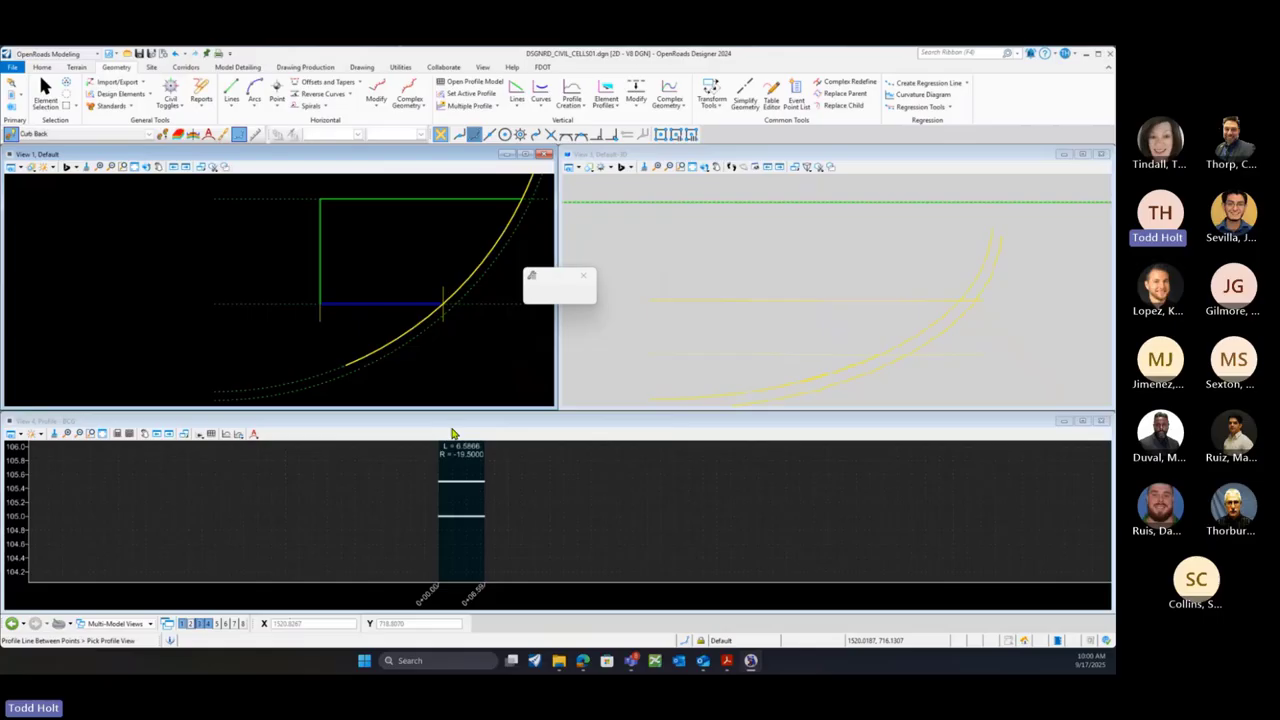
{"action": "left_click", "coordinate": [455, 494]}
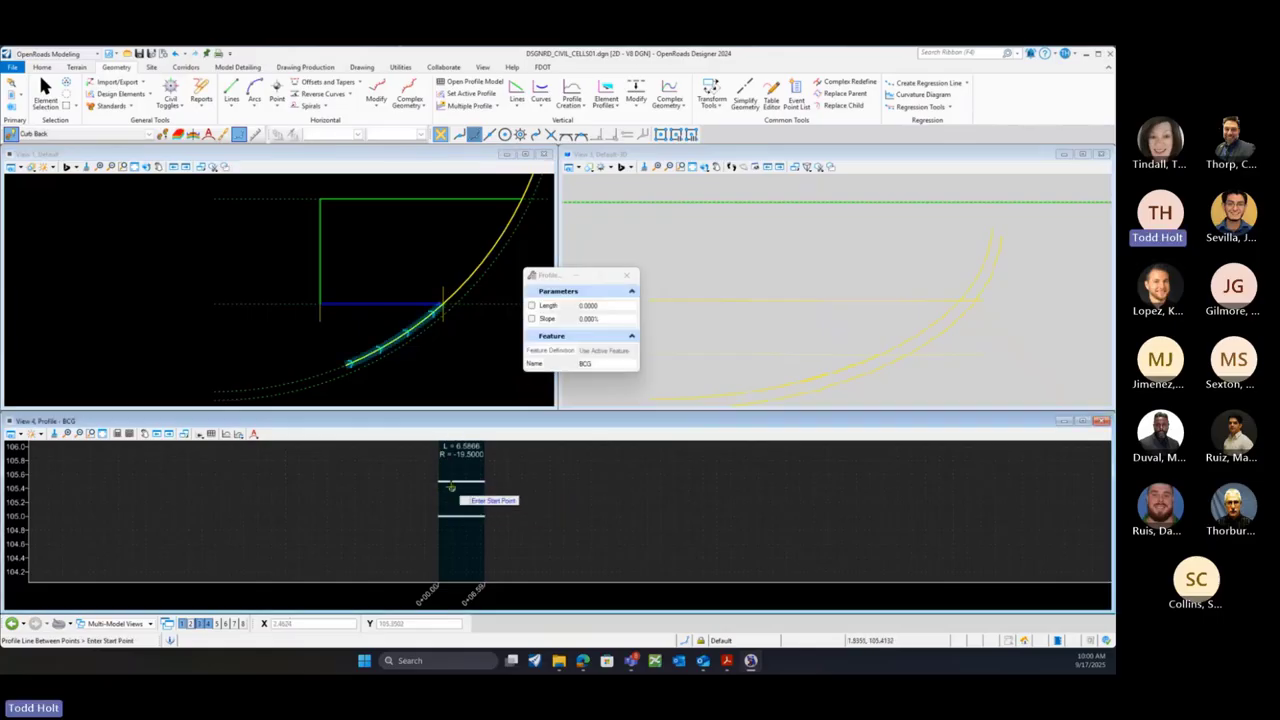
{"action": "left_click", "coordinate": [440, 481]}
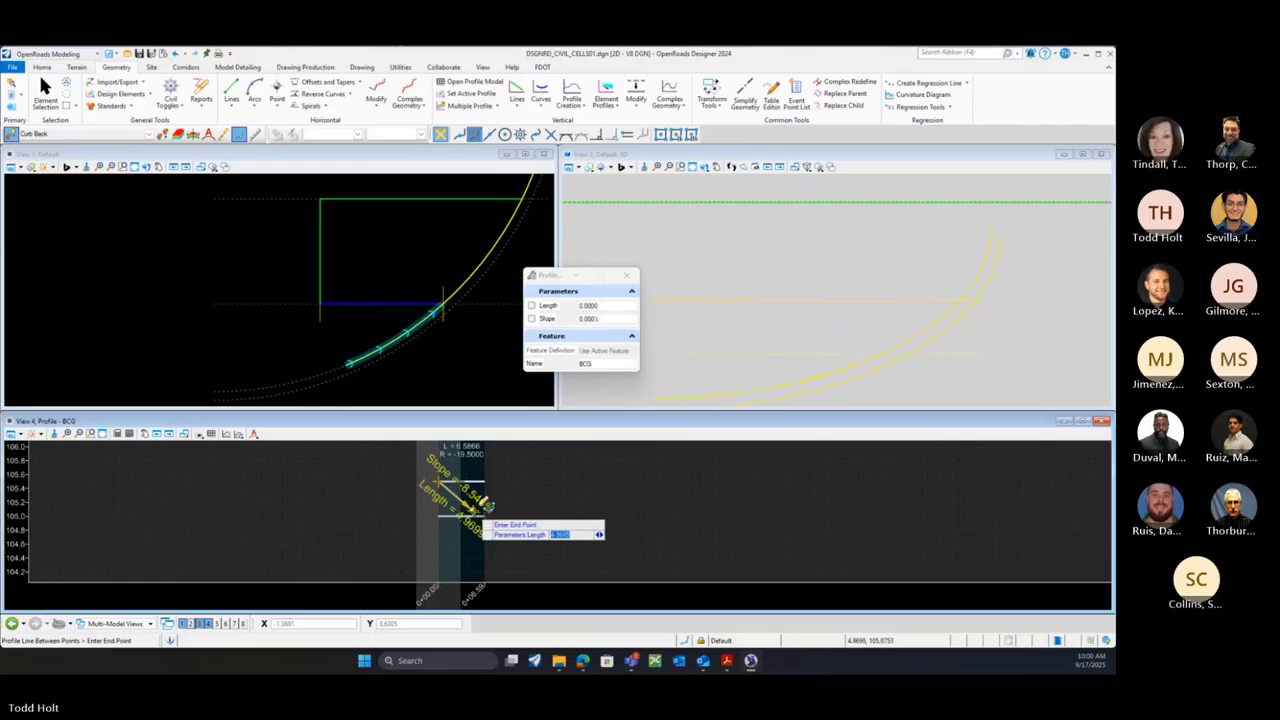
{"action": "left_click", "coordinate": [485, 516]}
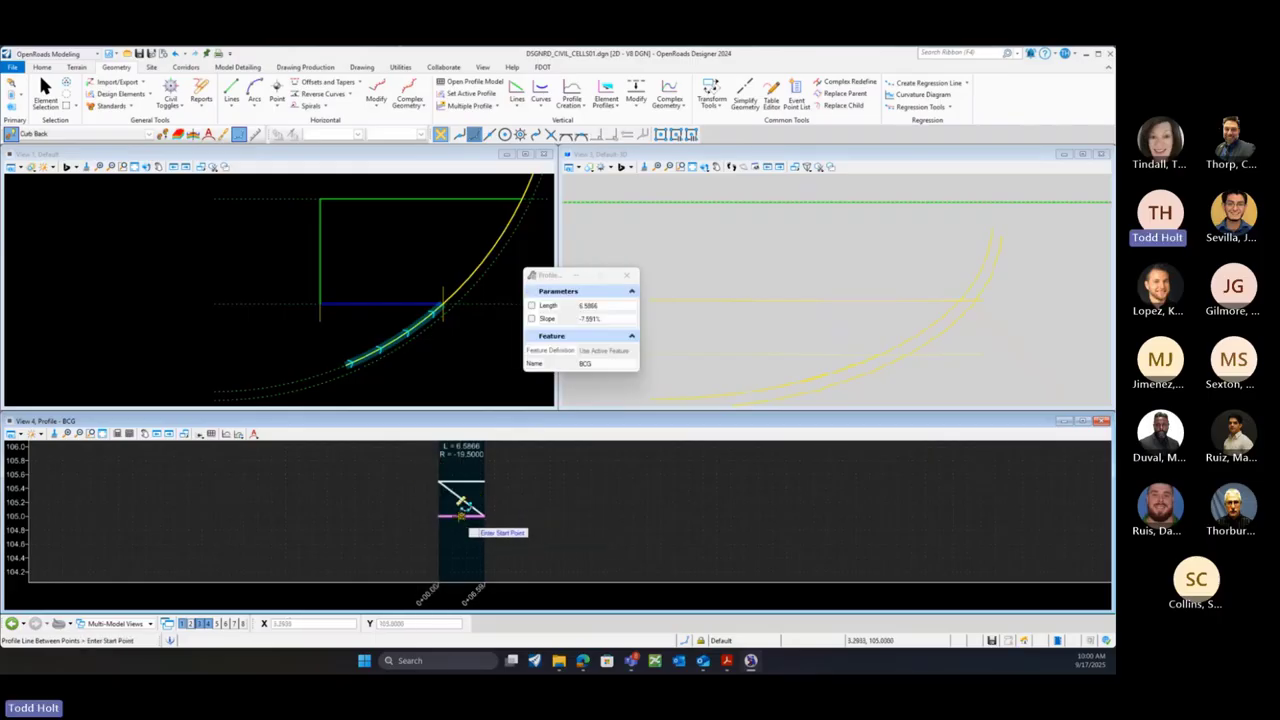
Set the sloped profile line as the active profile of the lowest curb back segment
{"action": "left_click", "coordinate": [45, 93]}
{"action": "left_click", "coordinate": [461, 498]}
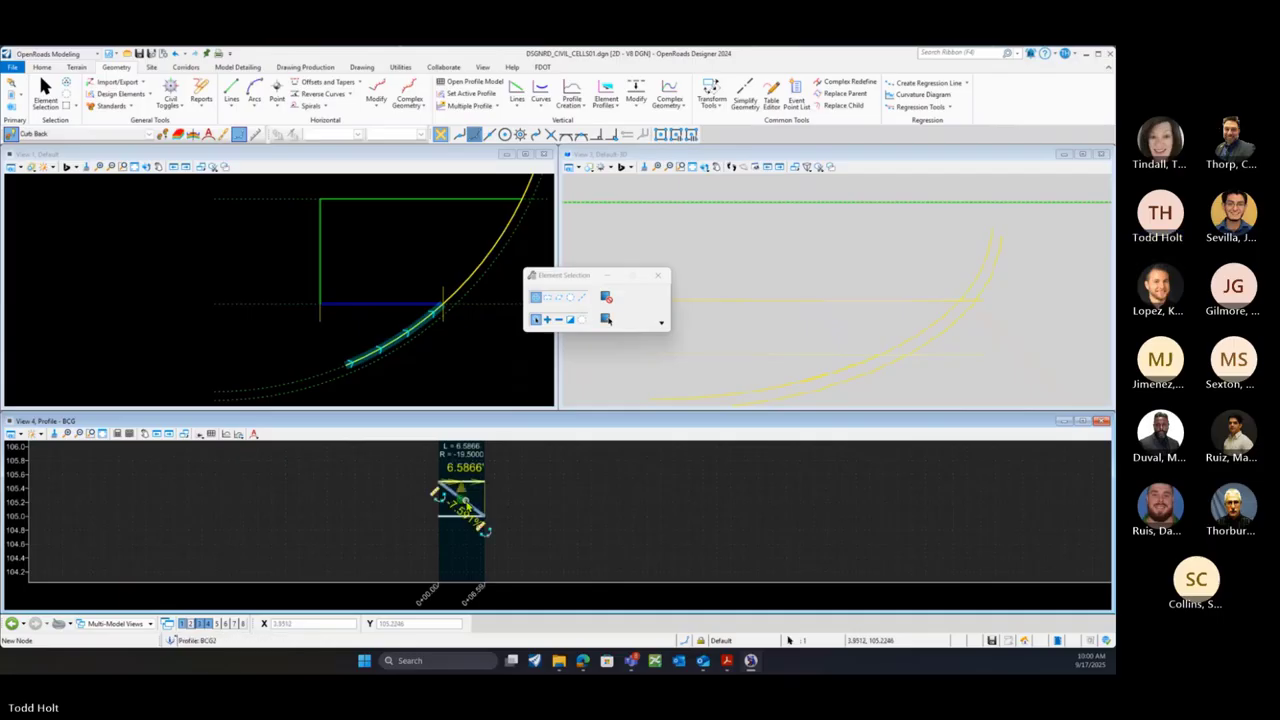
{"action": "mouse_move", "coordinate": [482, 505]}
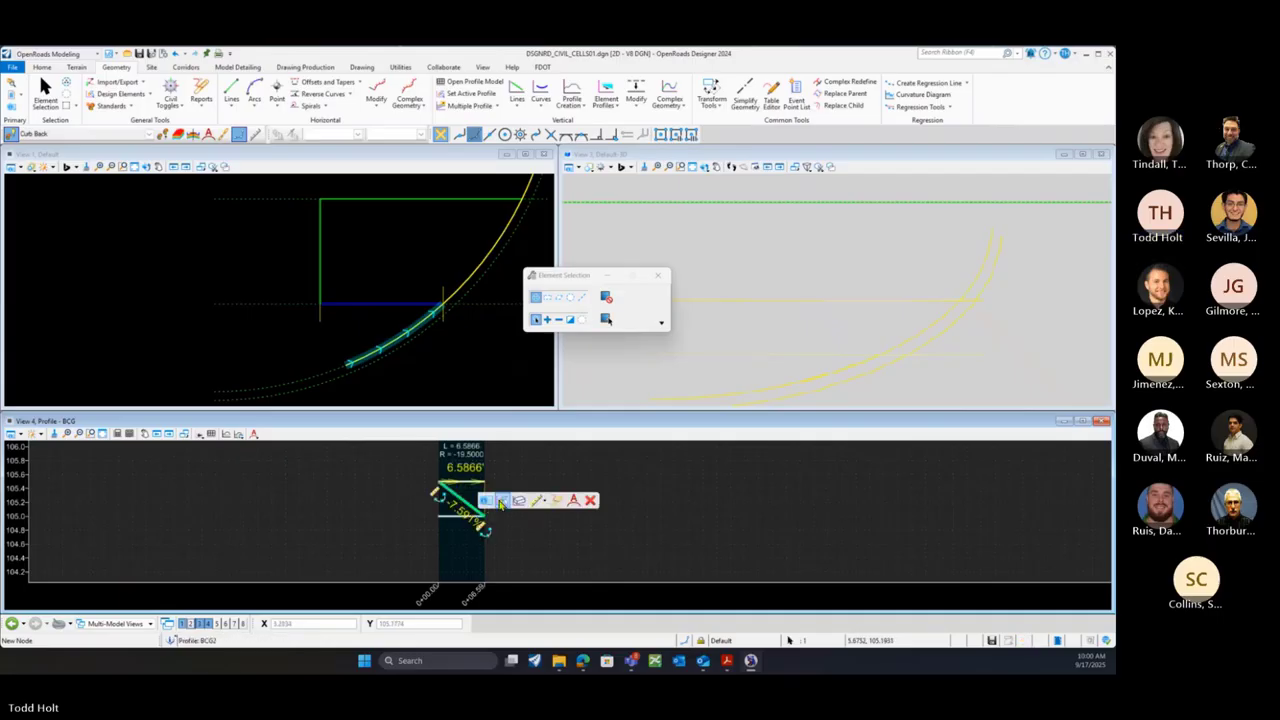
{"action": "left_click", "coordinate": [501, 502]}
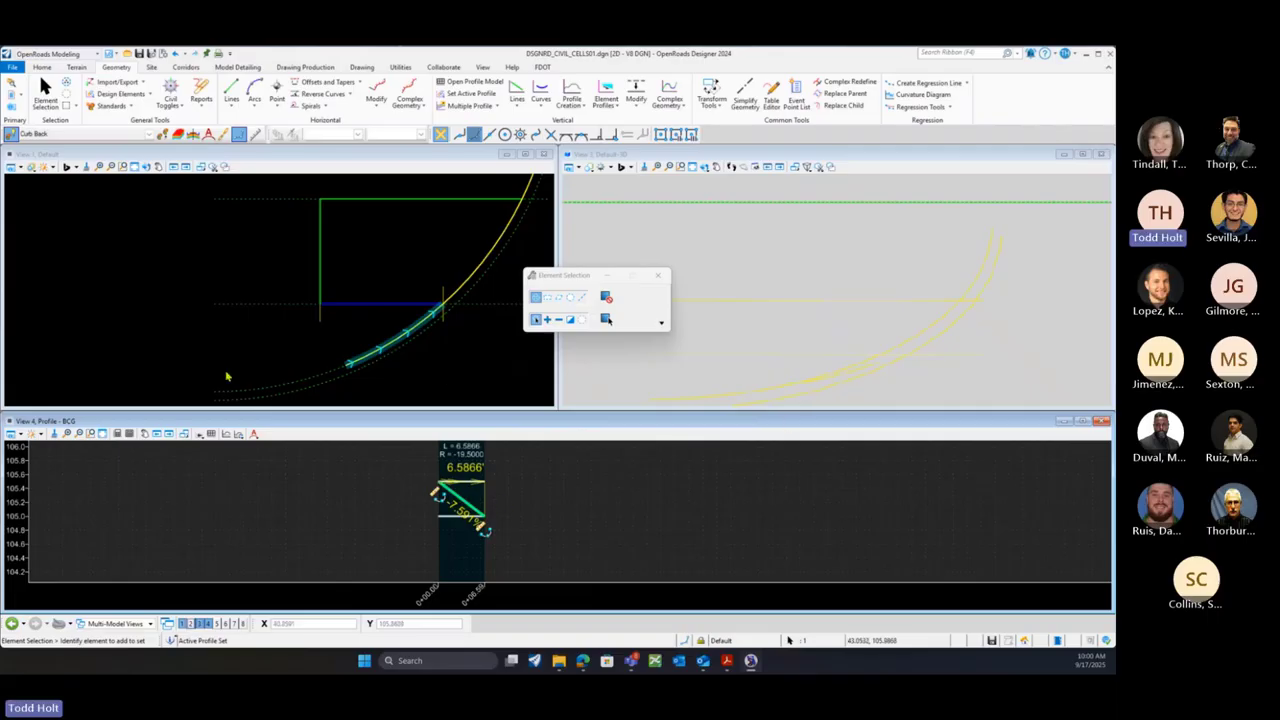
Open the profile model of the middle curb back segment, between the blue and green lines, in View 4
{"action": "scroll", "coordinate": [193, 358], "scroll_direction": "down", "scroll_amount": 1}
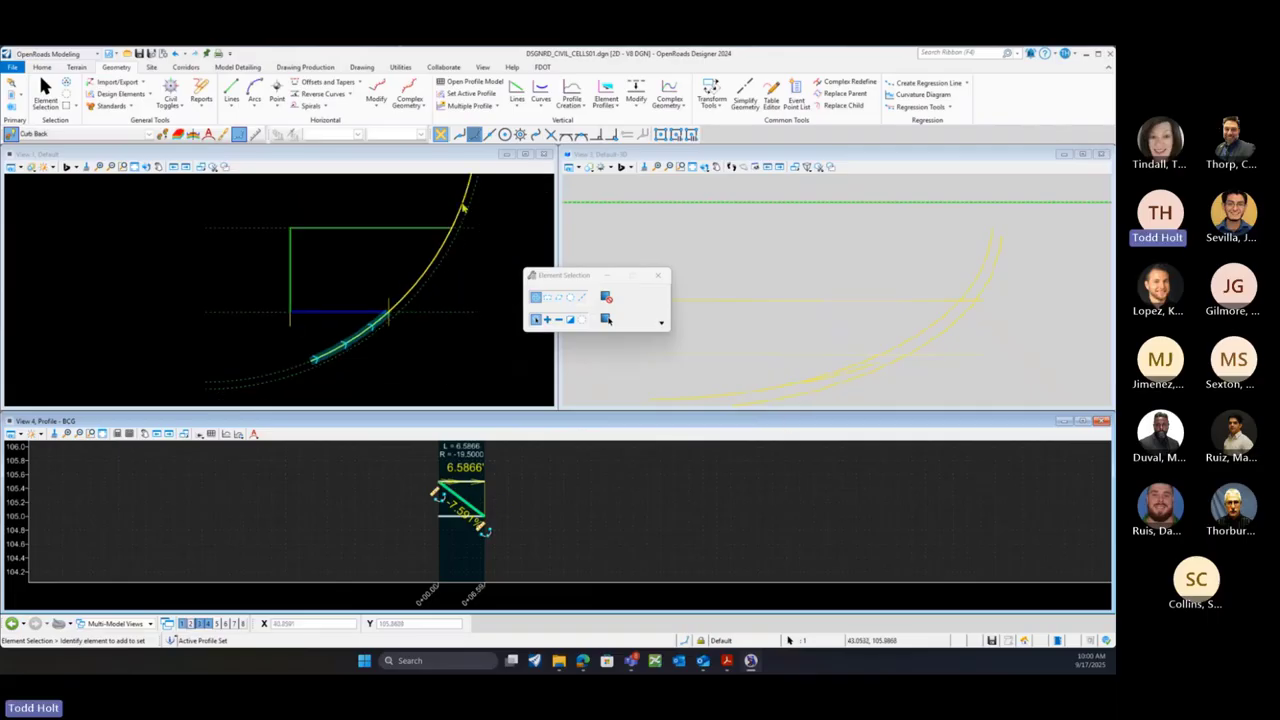
{"action": "left_click", "coordinate": [443, 277]}
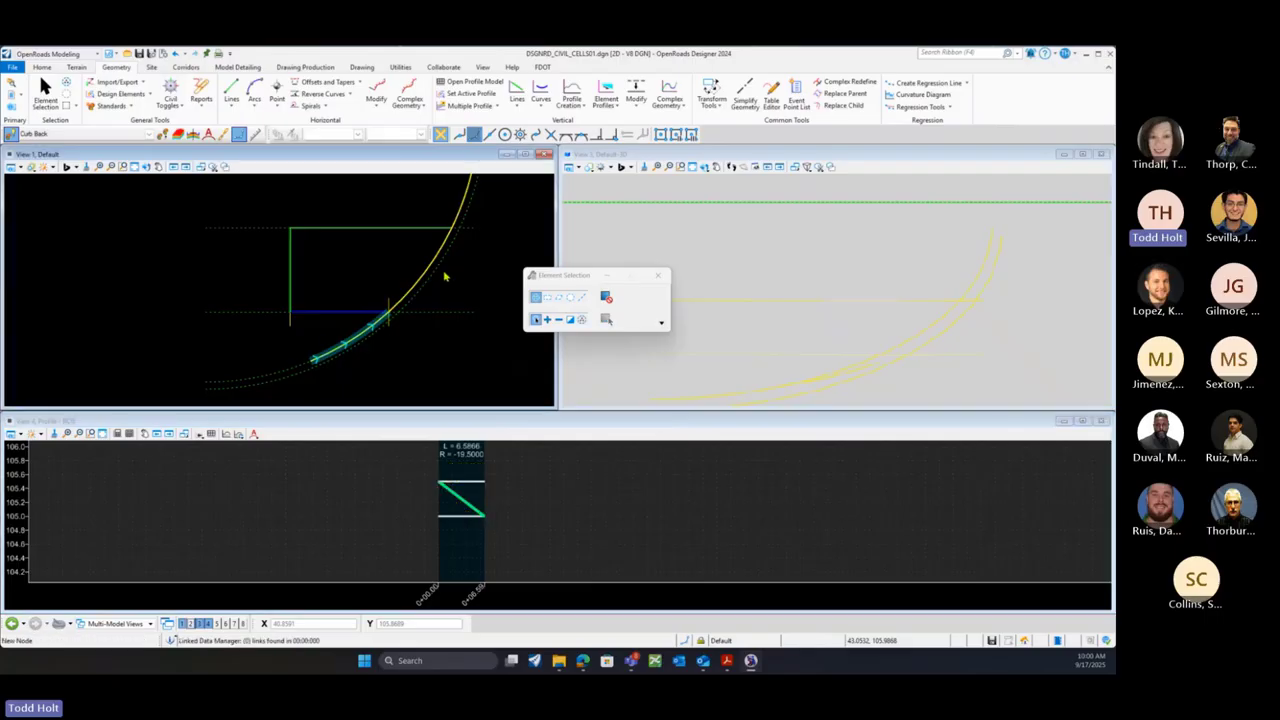
{"action": "left_click", "coordinate": [420, 287]}
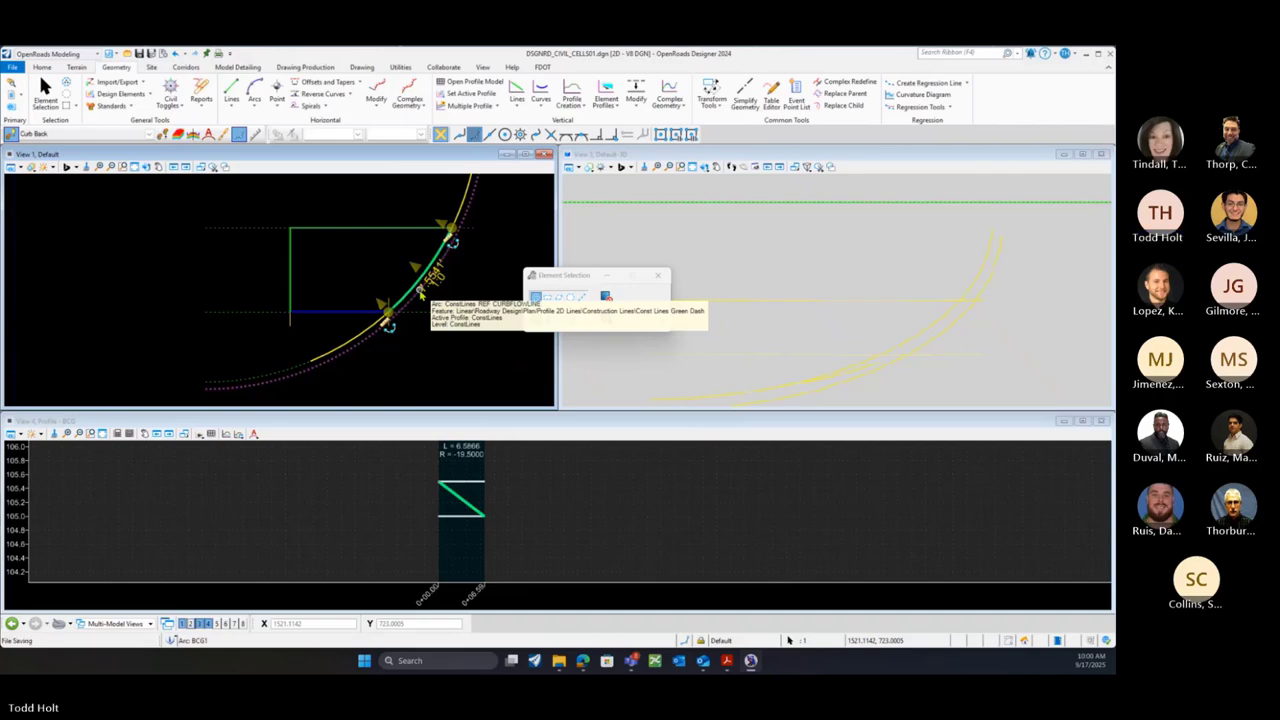
{"action": "mouse_move", "coordinate": [413, 291]}
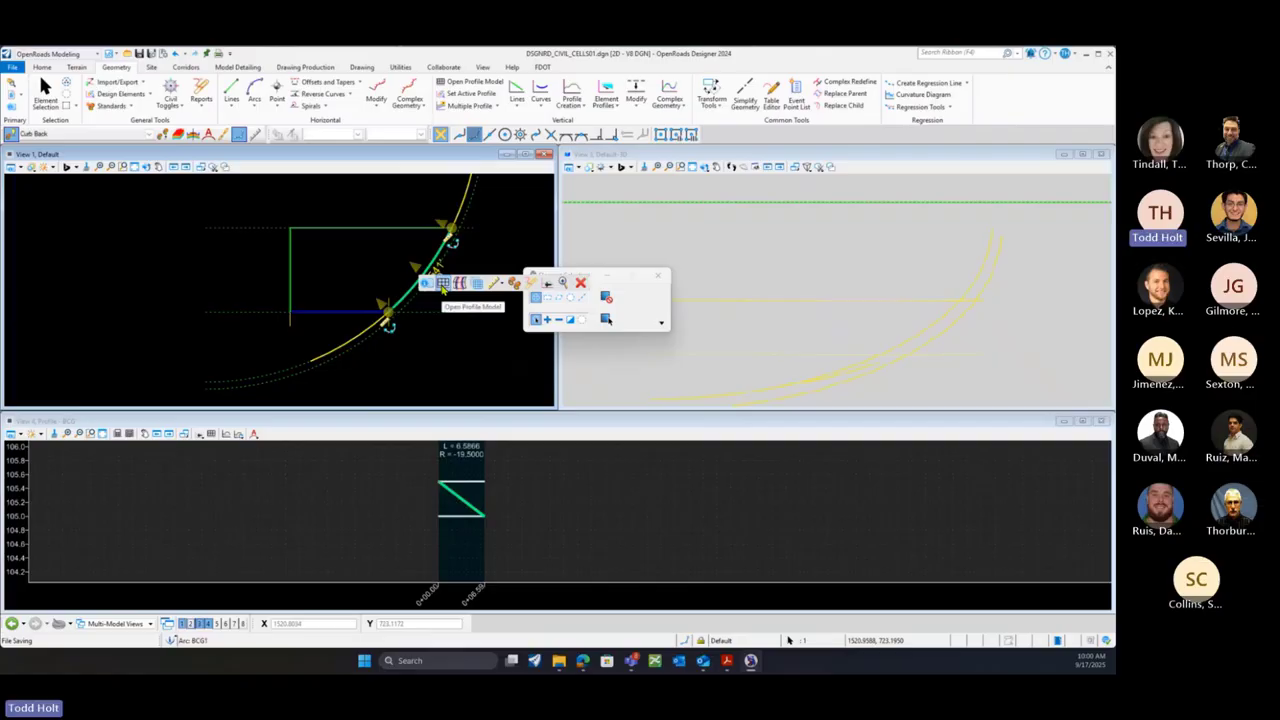
{"action": "left_click", "coordinate": [443, 285]}
{"action": "left_click", "coordinate": [512, 537]}
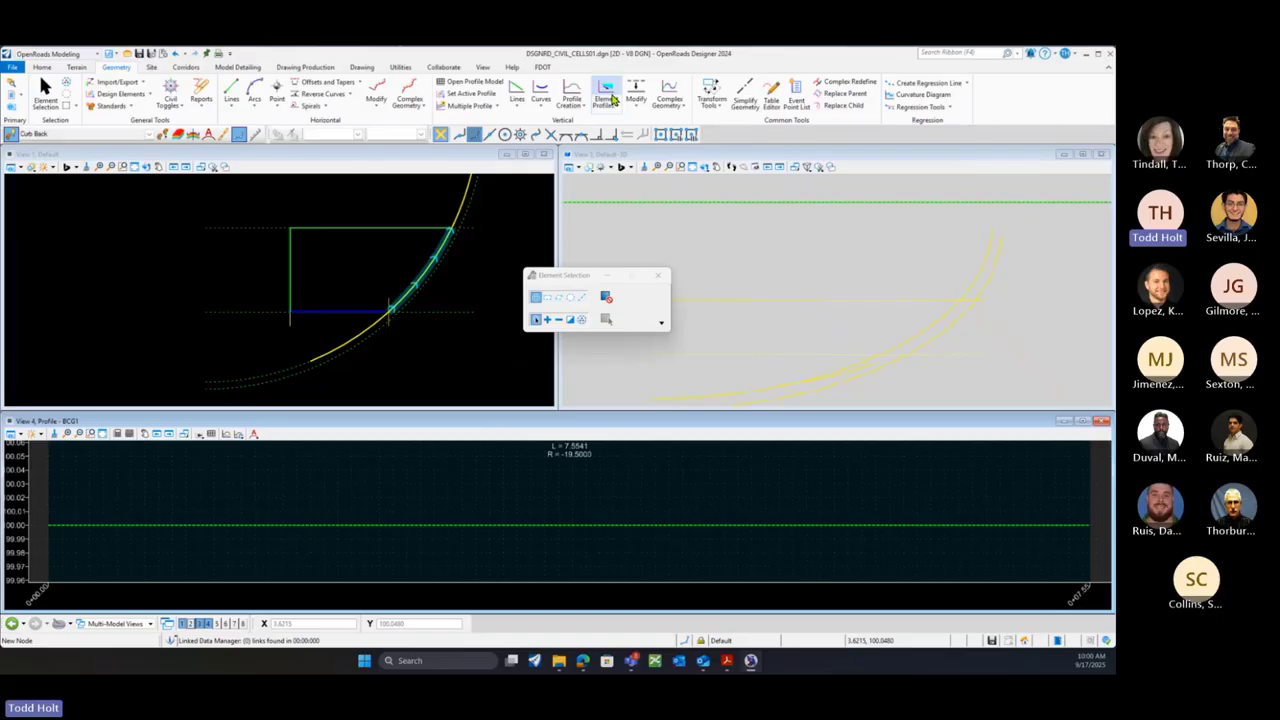
Create a Profile By Slope From Element on the middle curb back segment, with 0% slope and 0 vertical offset from the outer flow line arc
{"action": "left_click", "coordinate": [614, 100]}
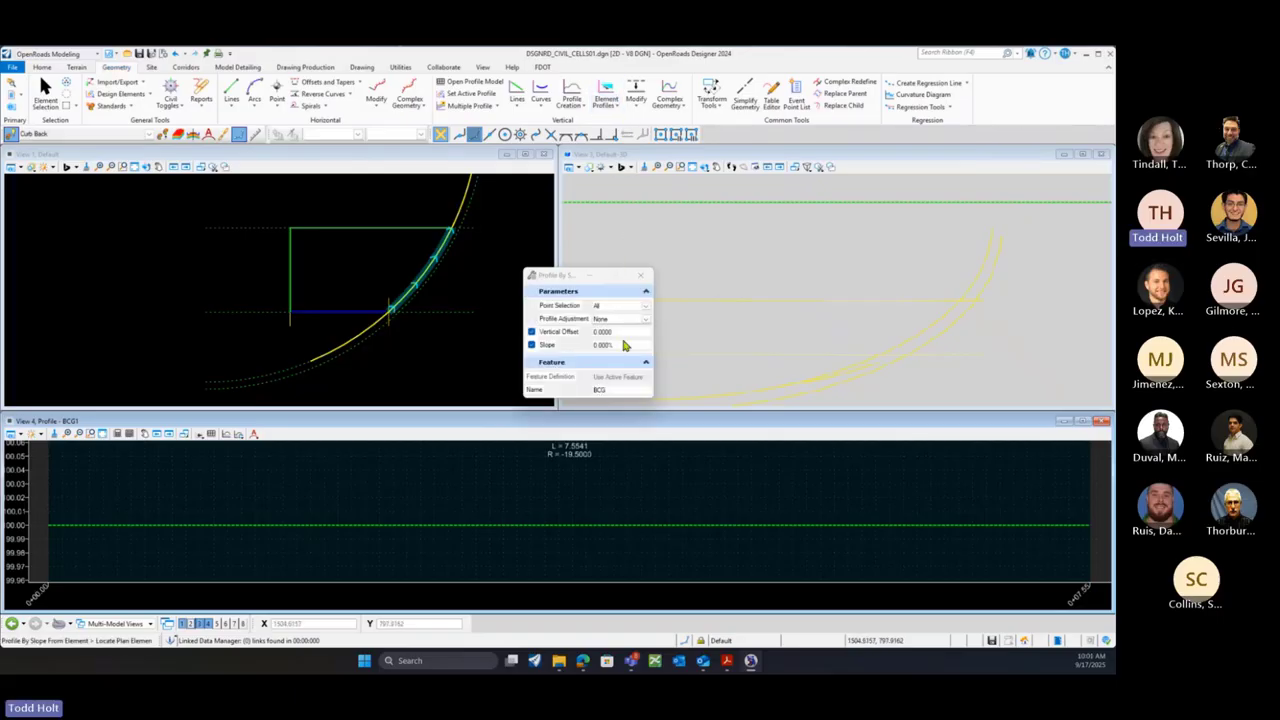
{"action": "left_click", "coordinate": [427, 275]}
{"action": "right_click", "coordinate": [439, 281]}
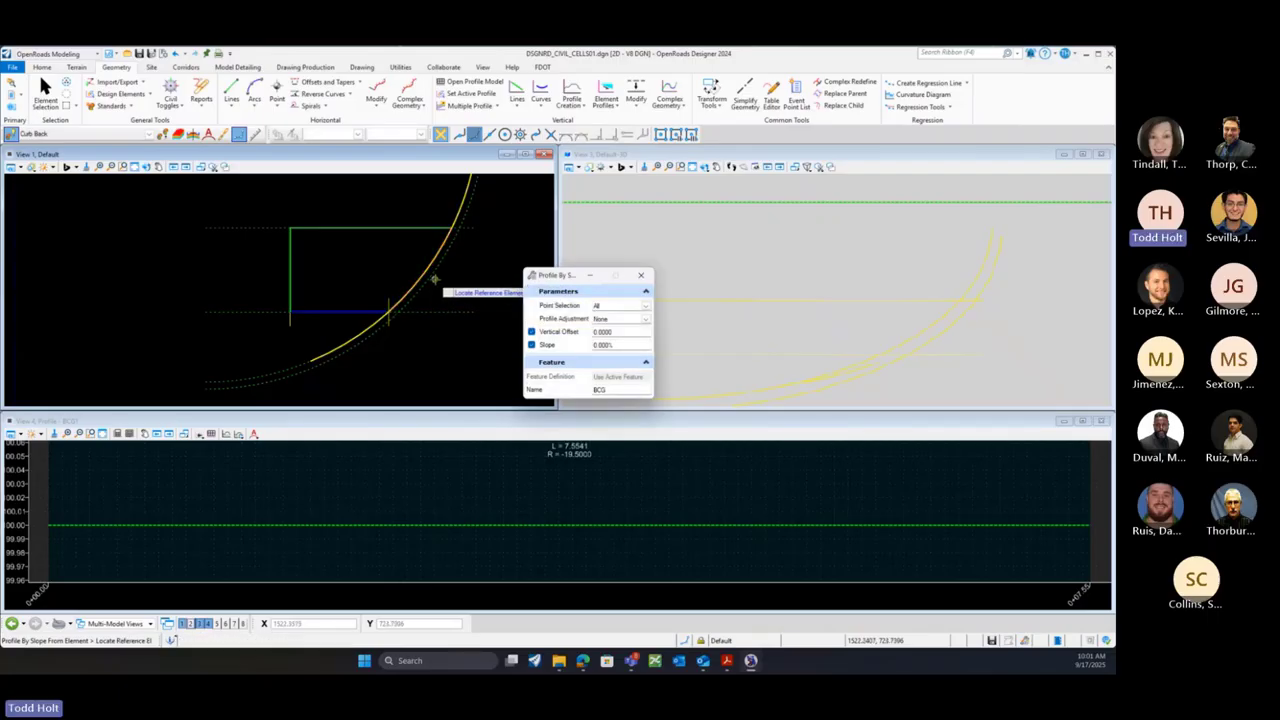
{"action": "left_click", "coordinate": [428, 279]}
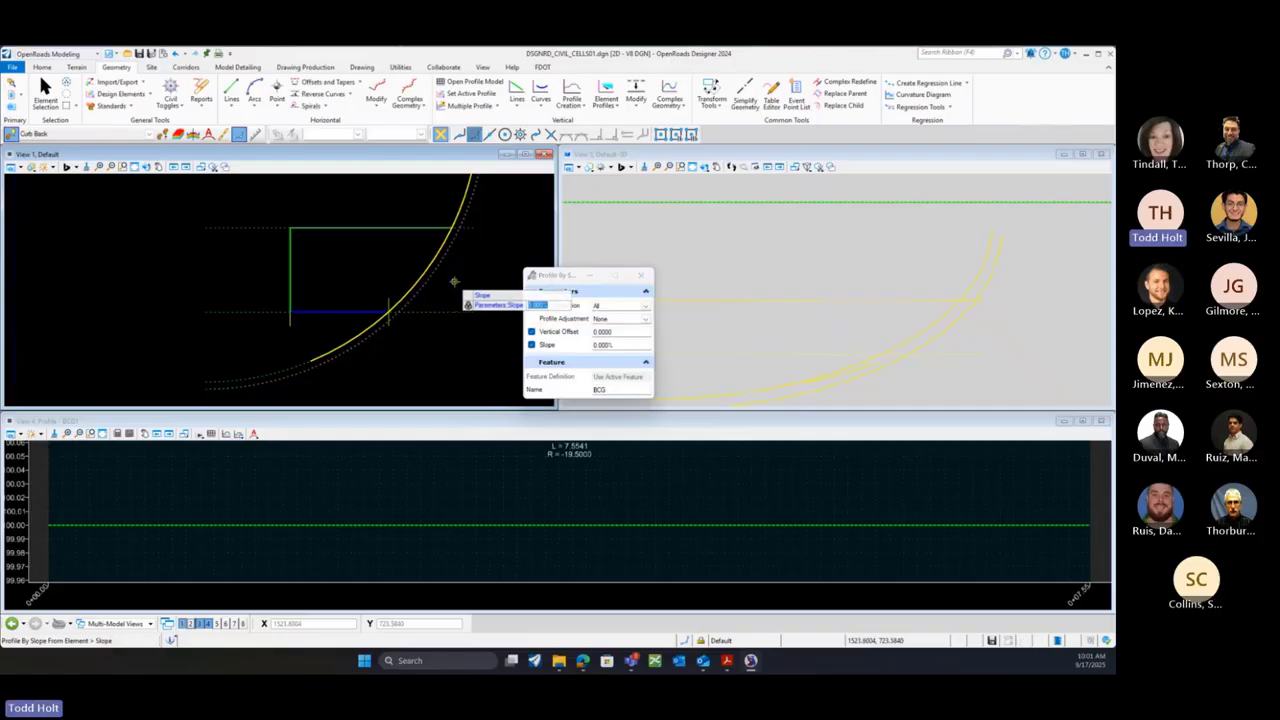
{"action": "left_click", "coordinate": [453, 284]}
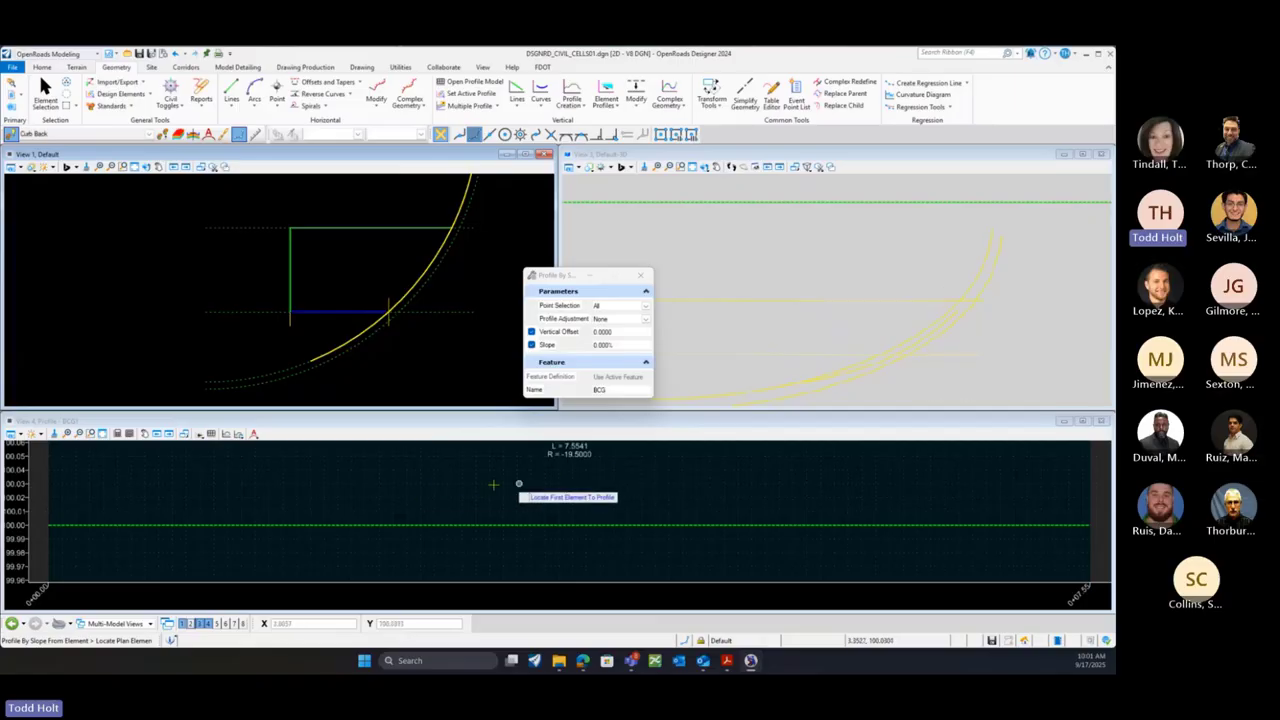
{"action": "scroll", "coordinate": [493, 485], "scroll_direction": "down", "scroll_amount": 5}
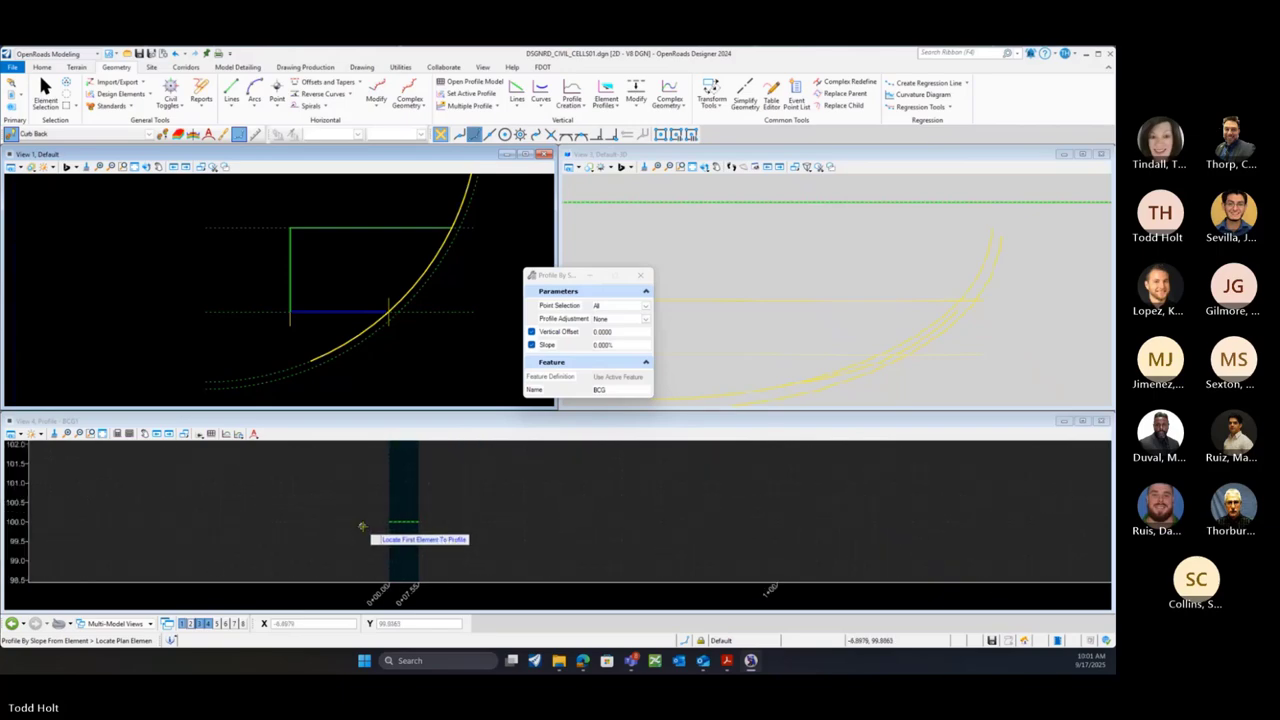
{"action": "scroll", "coordinate": [362, 526], "scroll_direction": "down", "scroll_amount": 3}
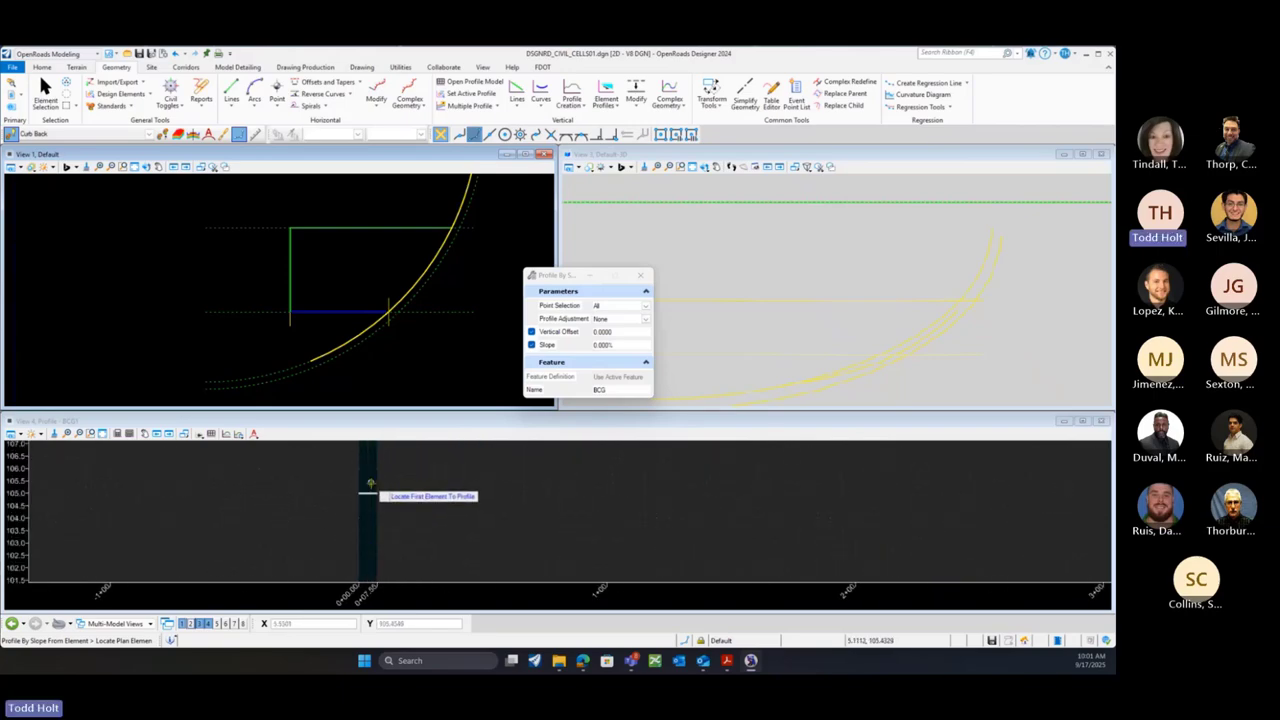
{"action": "scroll", "coordinate": [370, 485], "scroll_direction": "up", "scroll_amount": 2}
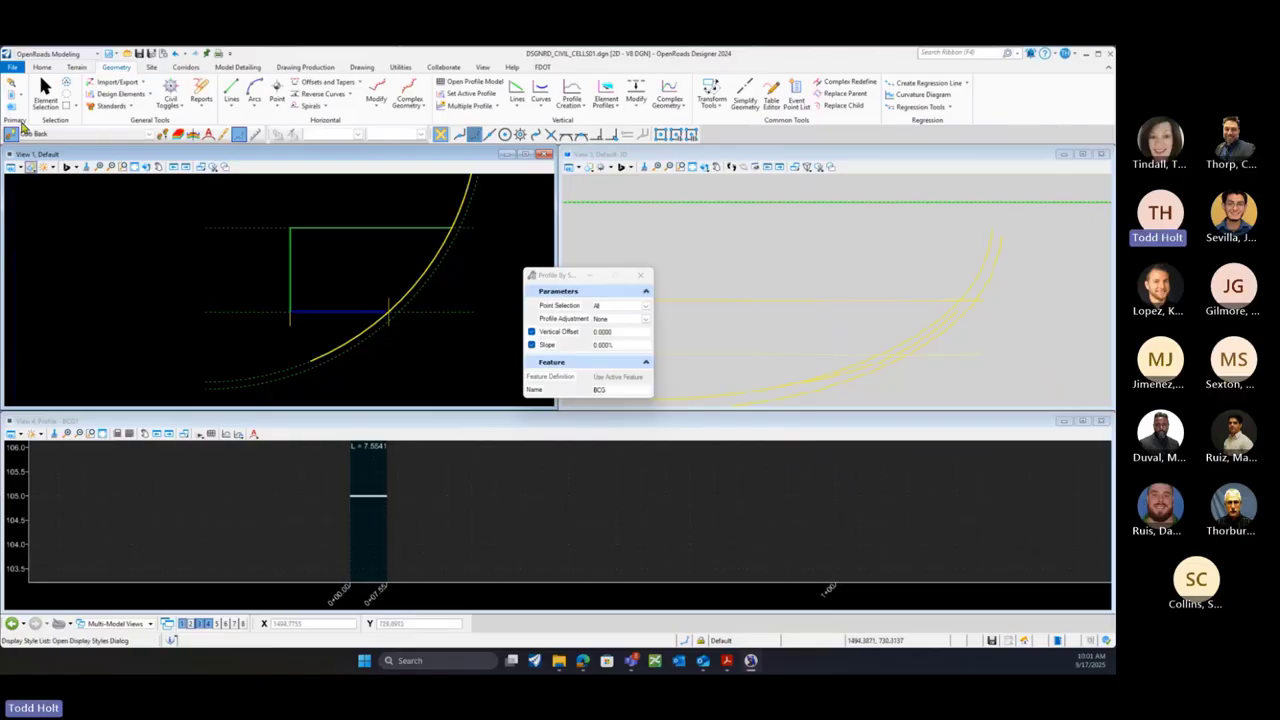
Open the profile model of the uppermost curb back segment, above the green line, in View 4
{"action": "left_click", "coordinate": [45, 92]}
{"action": "scroll", "coordinate": [205, 322], "scroll_direction": "down", "scroll_amount": 2}
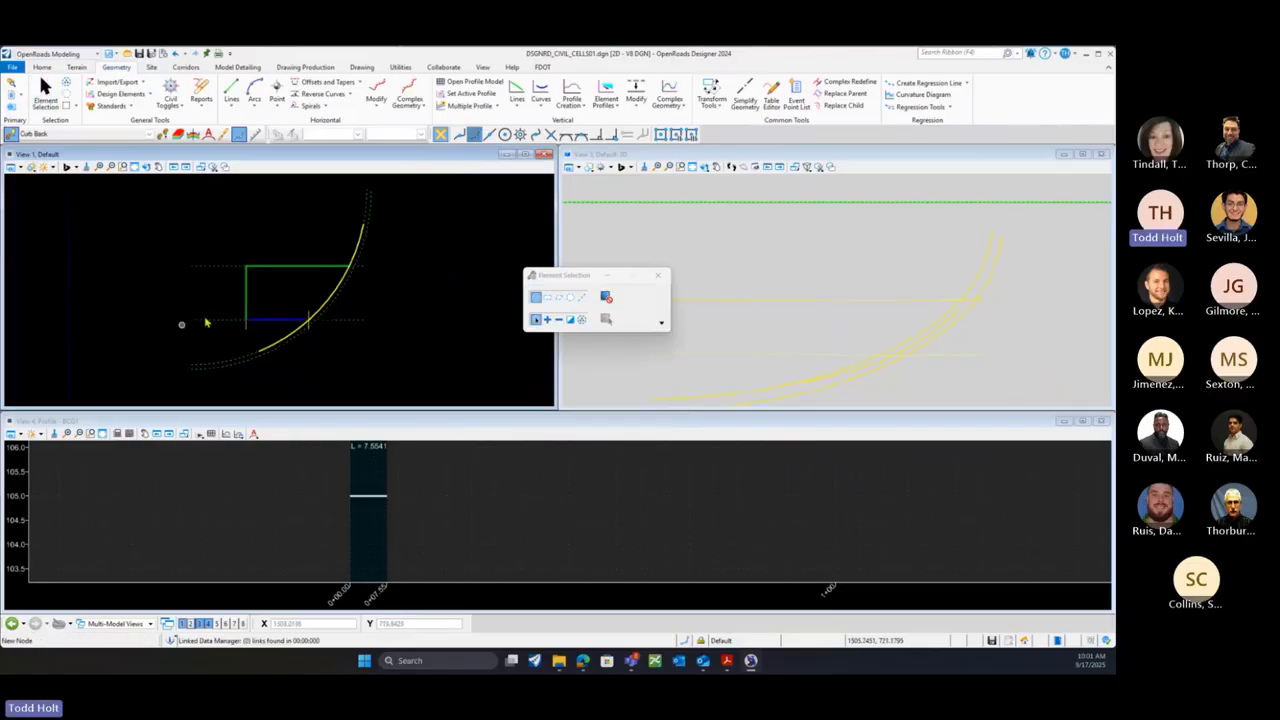
{"action": "left_click", "coordinate": [354, 254]}
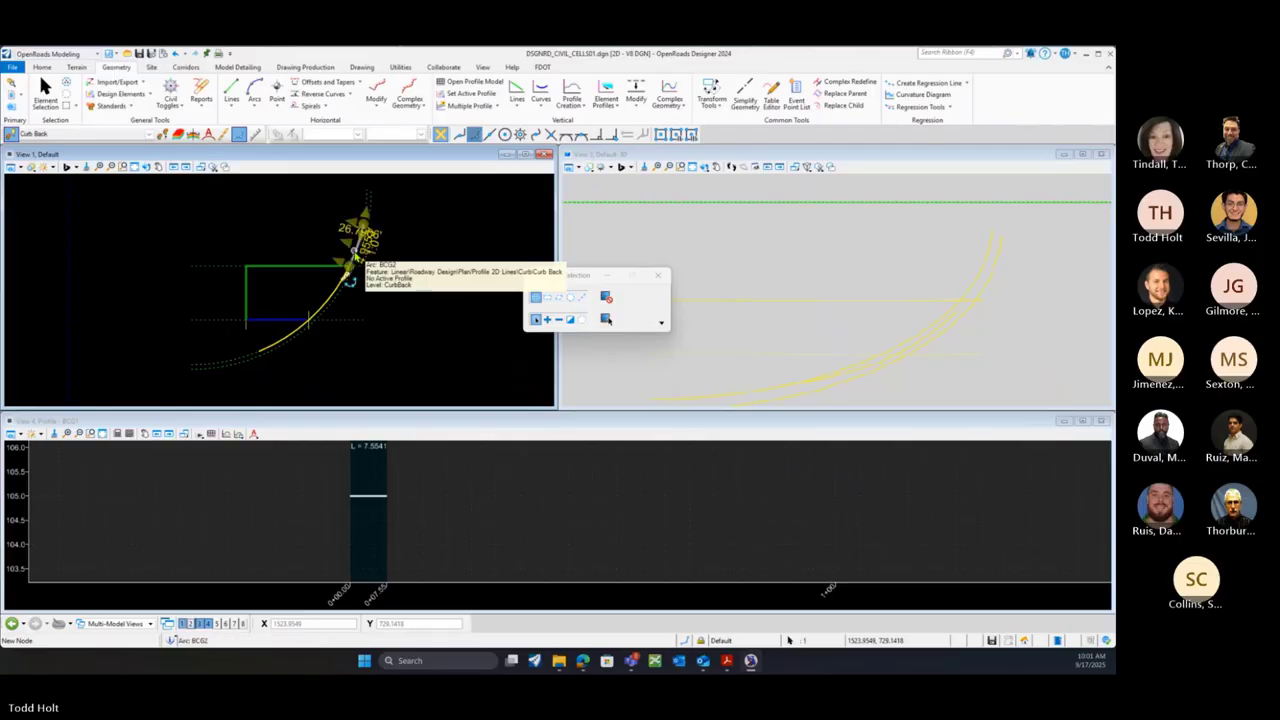
{"action": "scroll", "coordinate": [356, 250], "scroll_direction": "up", "scroll_amount": 1}
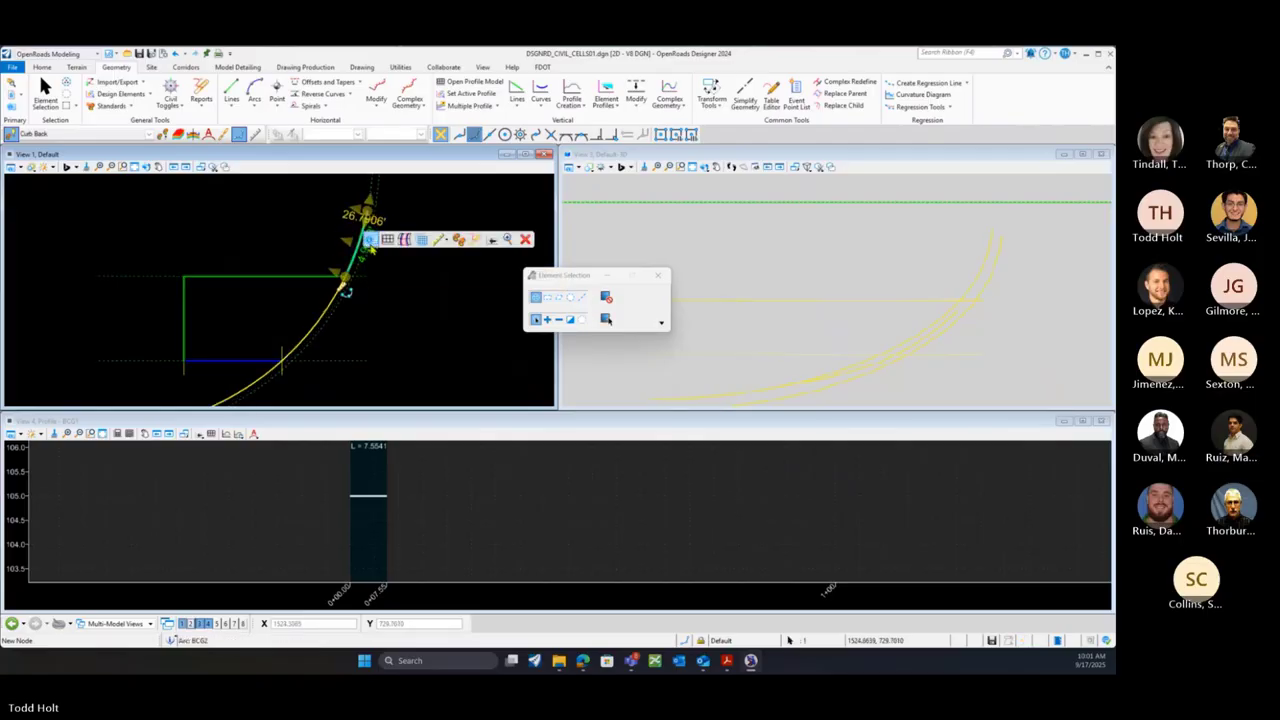
{"action": "left_click", "coordinate": [386, 241]}
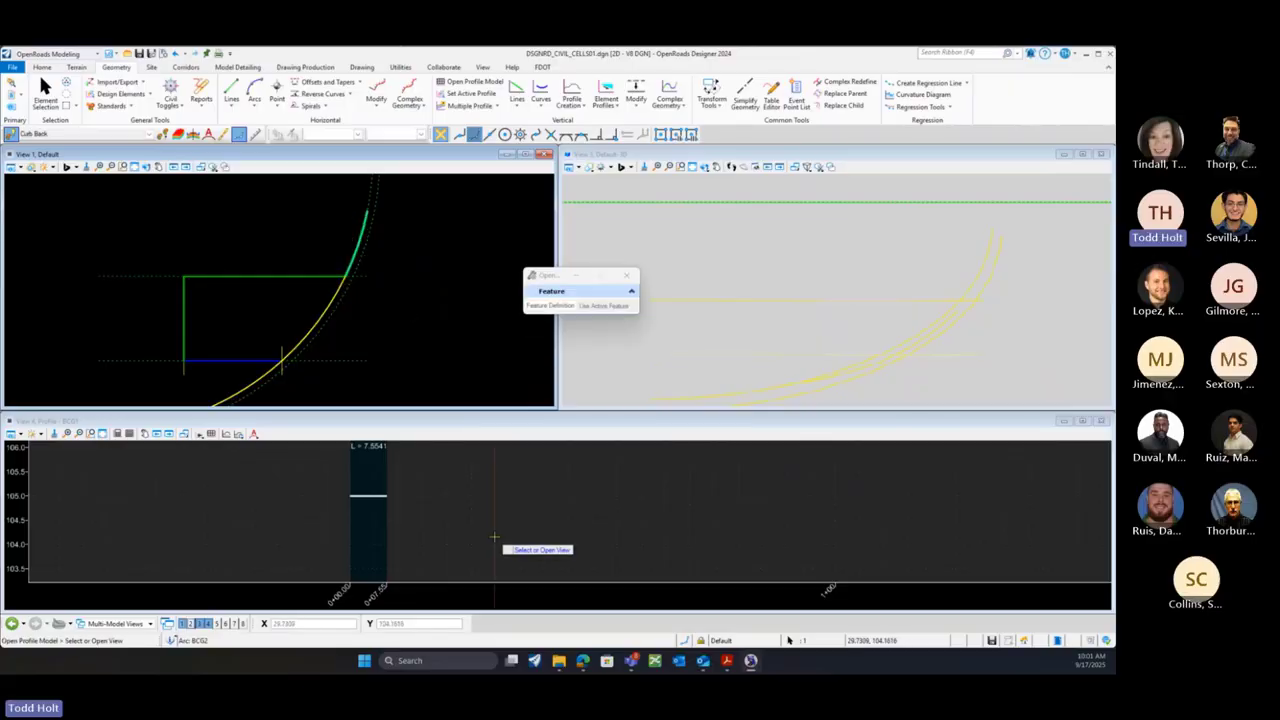
{"action": "left_click", "coordinate": [490, 535]}
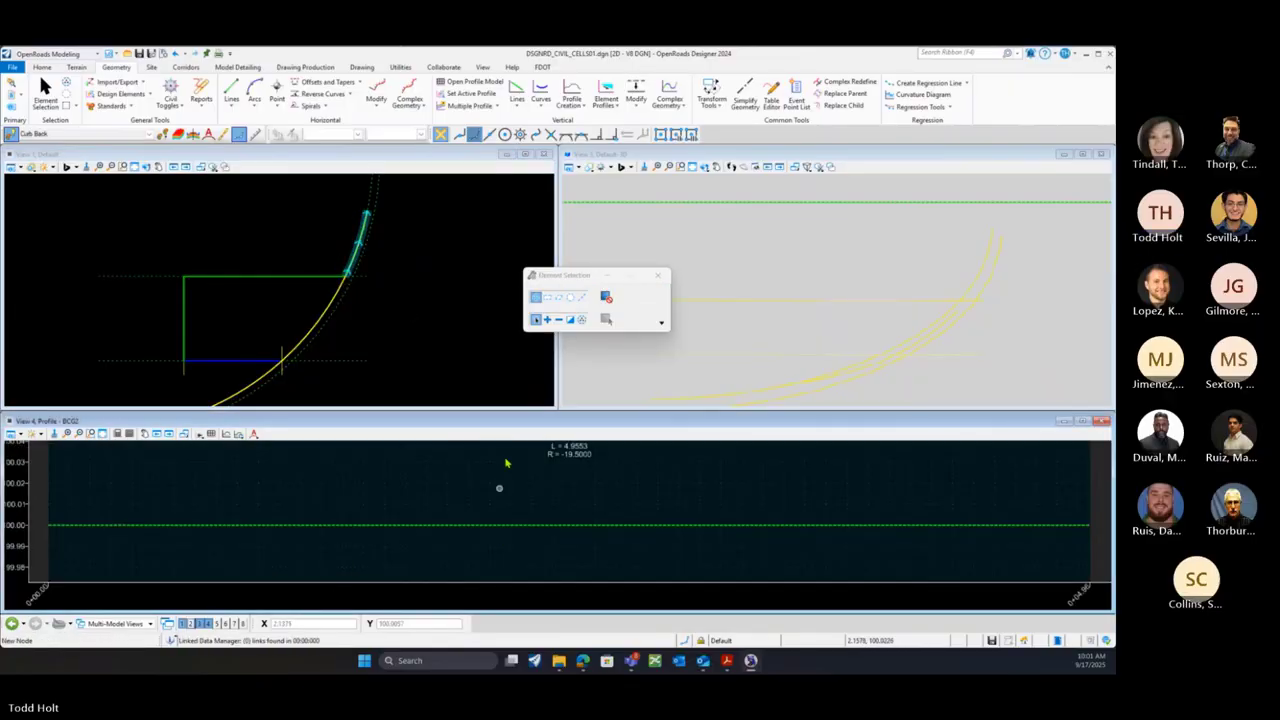
Create a Profile By Slope From Element on the uppermost curb back segment, with 0% slope and 0 vertical offset from the inner arc
{"action": "left_click", "coordinate": [606, 90]}
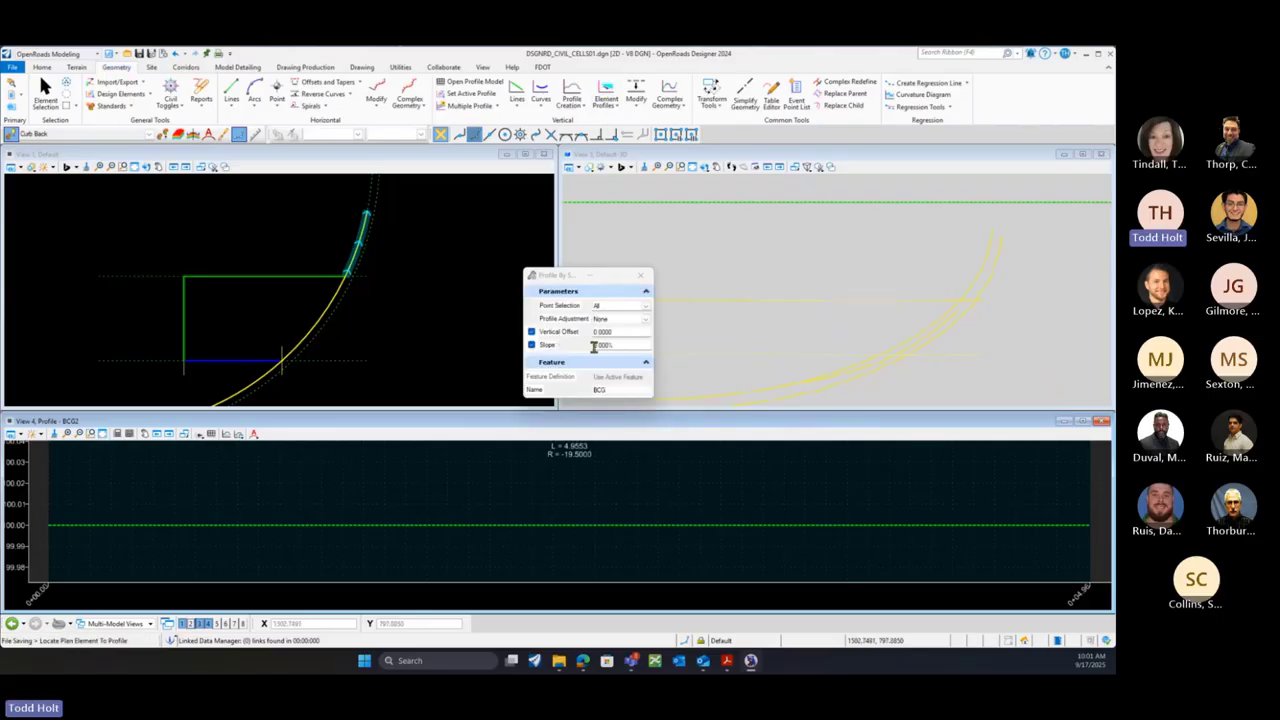
{"action": "left_click", "coordinate": [355, 247]}
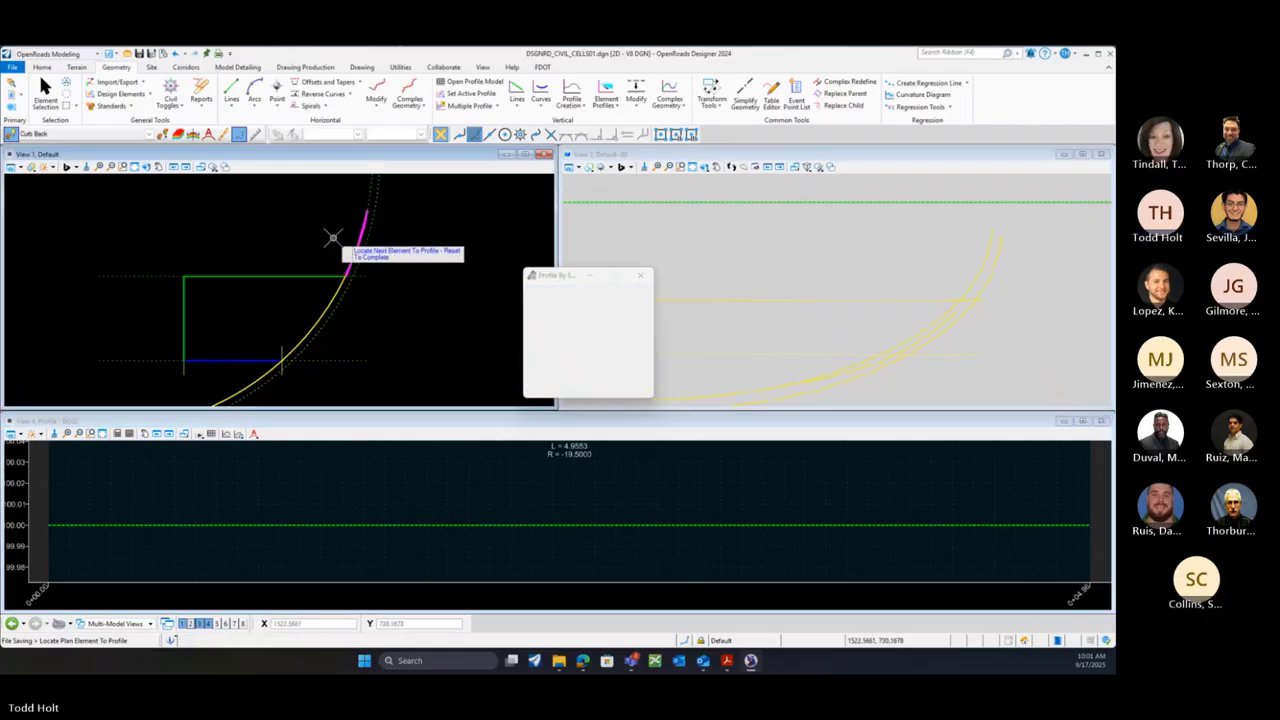
{"action": "left_click", "coordinate": [366, 196]}
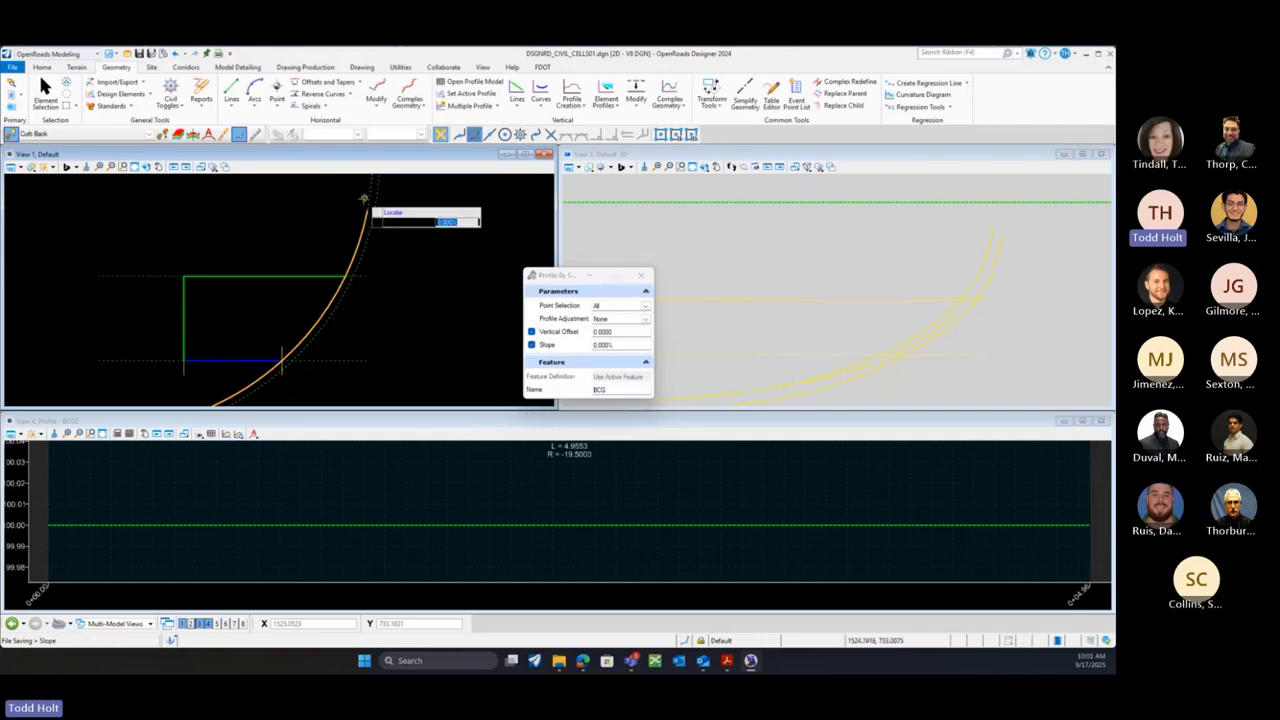
{"action": "left_click", "coordinate": [352, 204]}
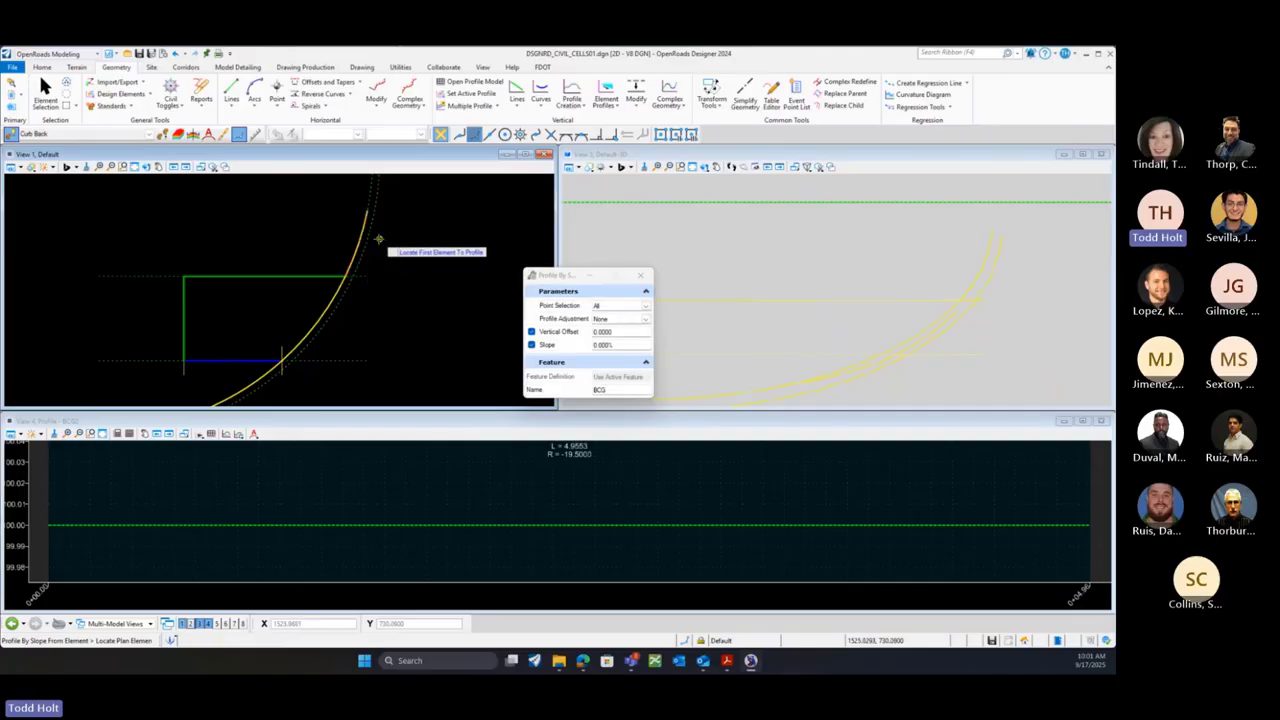
Create a Profile By Slope From Element on the uppermost curb back segment, with 0% slope and 0 vertical offset from the outer flow line arc
{"action": "left_click", "coordinate": [360, 240]}
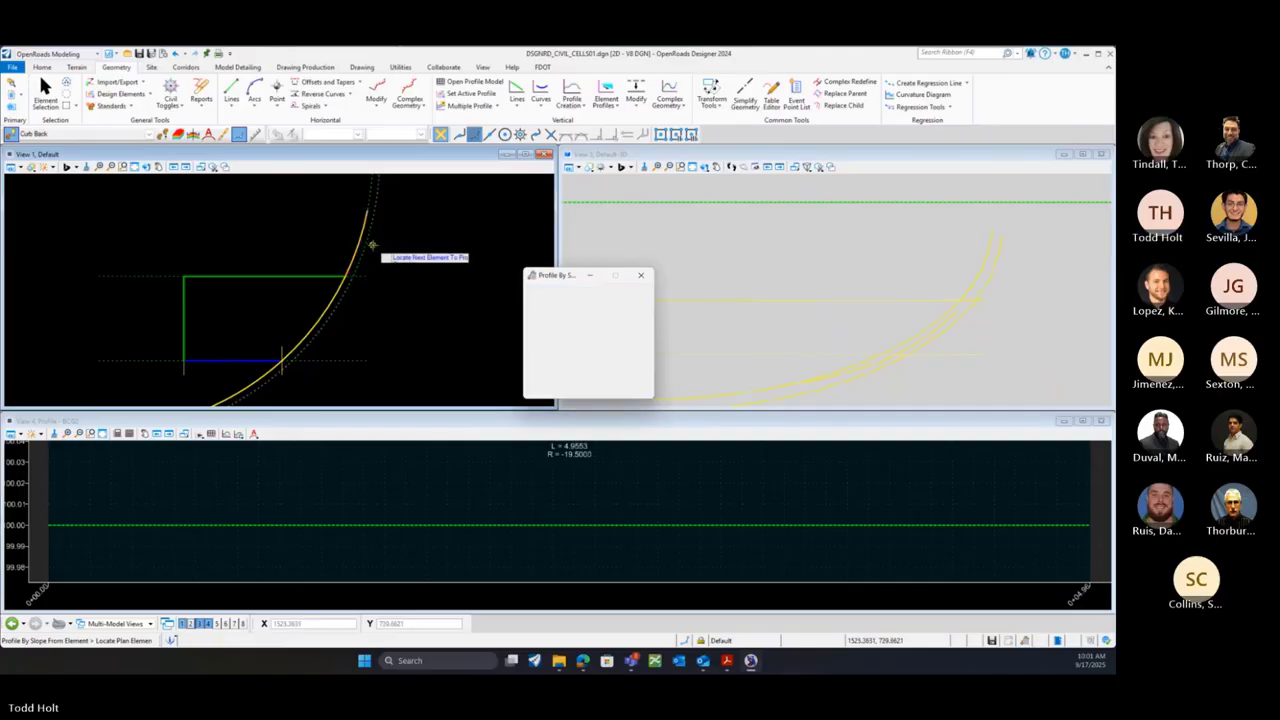
{"action": "left_click", "coordinate": [393, 257]}
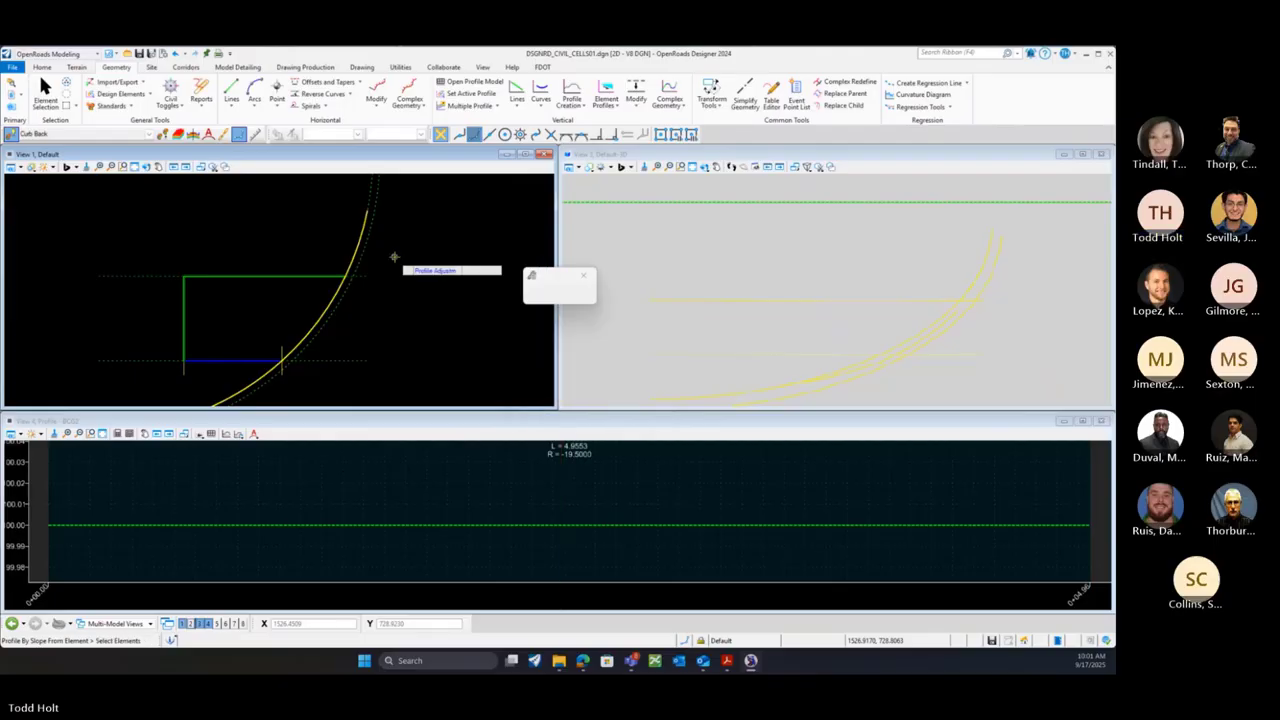
Draw a profile line in View 4 from the lower profile's start to just short of the upper profile's end, about 4.44 ft long at about 10.6% slope
{"action": "scroll", "coordinate": [586, 517], "scroll_direction": "down", "scroll_amount": 5}
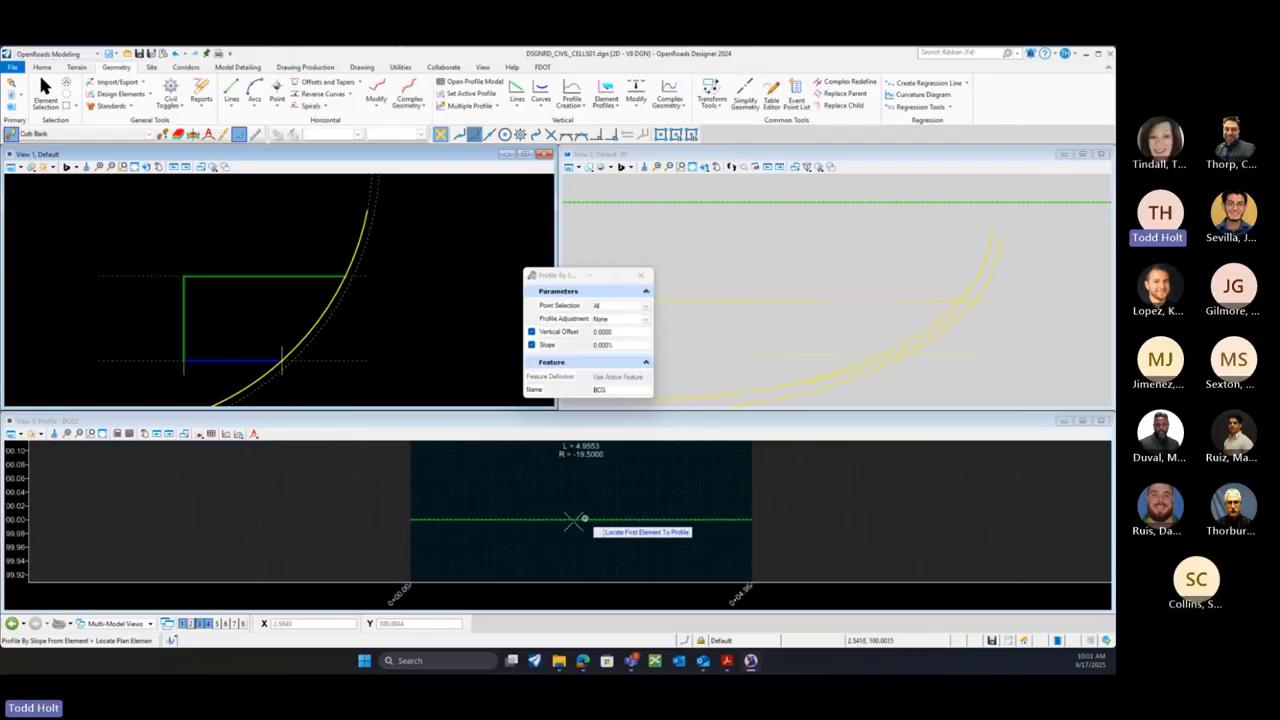
{"action": "scroll", "coordinate": [471, 538], "scroll_direction": "down", "scroll_amount": 4}
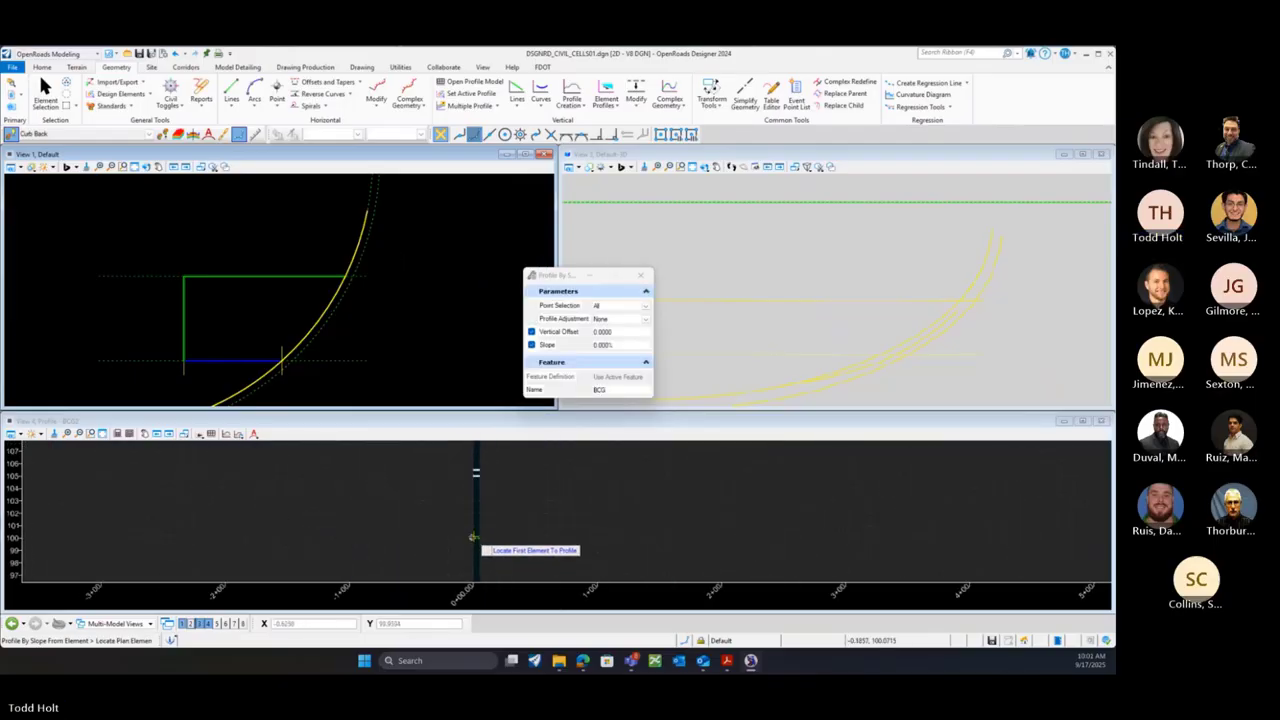
{"action": "scroll", "coordinate": [476, 478], "scroll_direction": "up", "scroll_amount": 5}
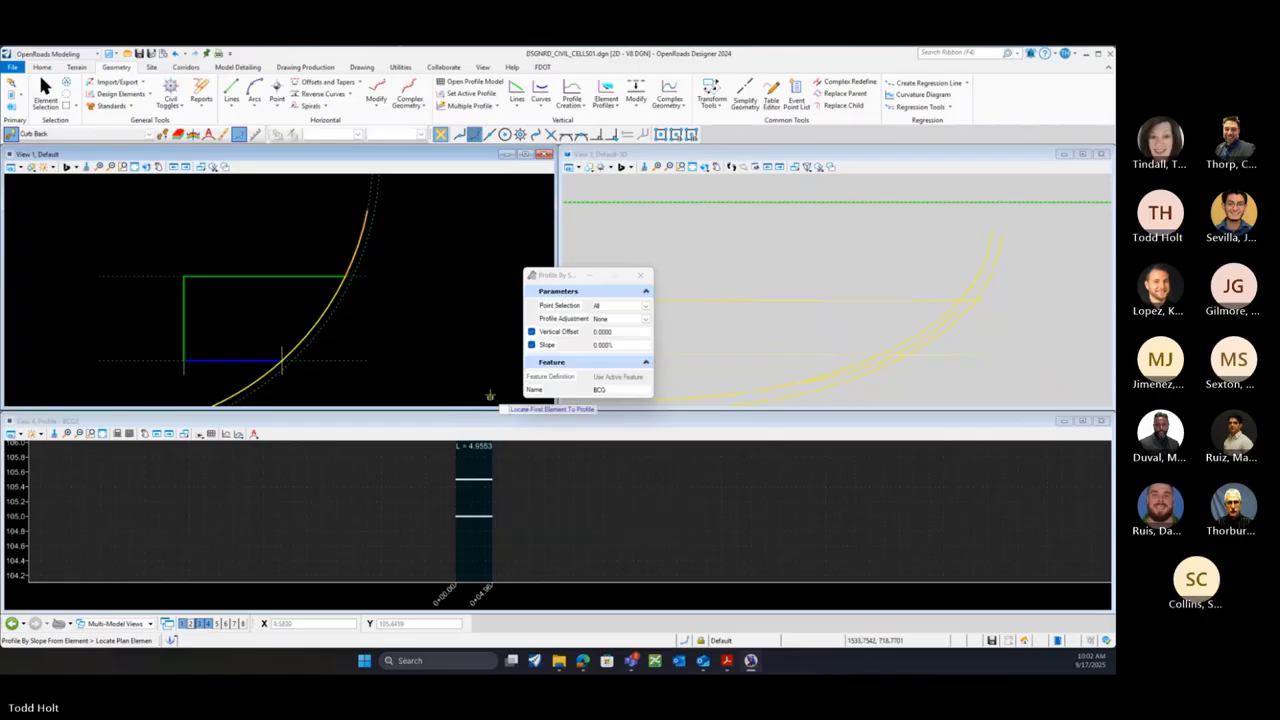
{"action": "left_click", "coordinate": [515, 89]}
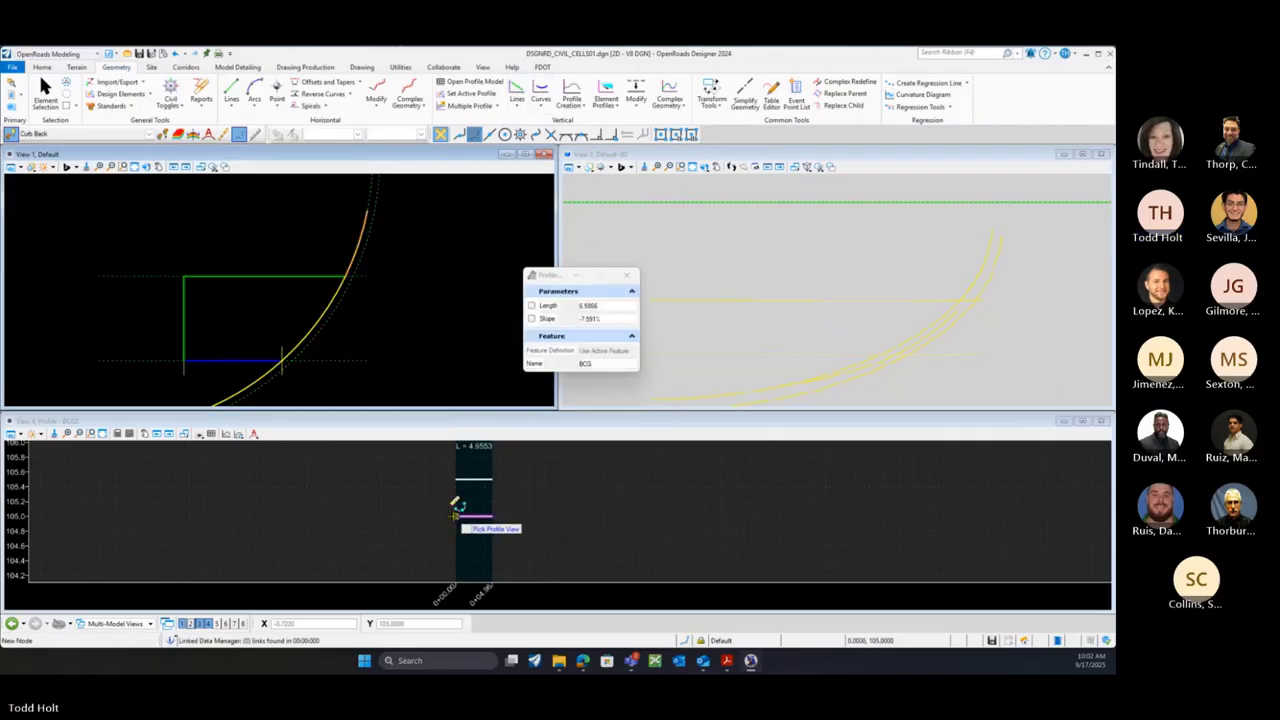
{"action": "left_click", "coordinate": [463, 507]}
{"action": "left_click", "coordinate": [463, 507]}
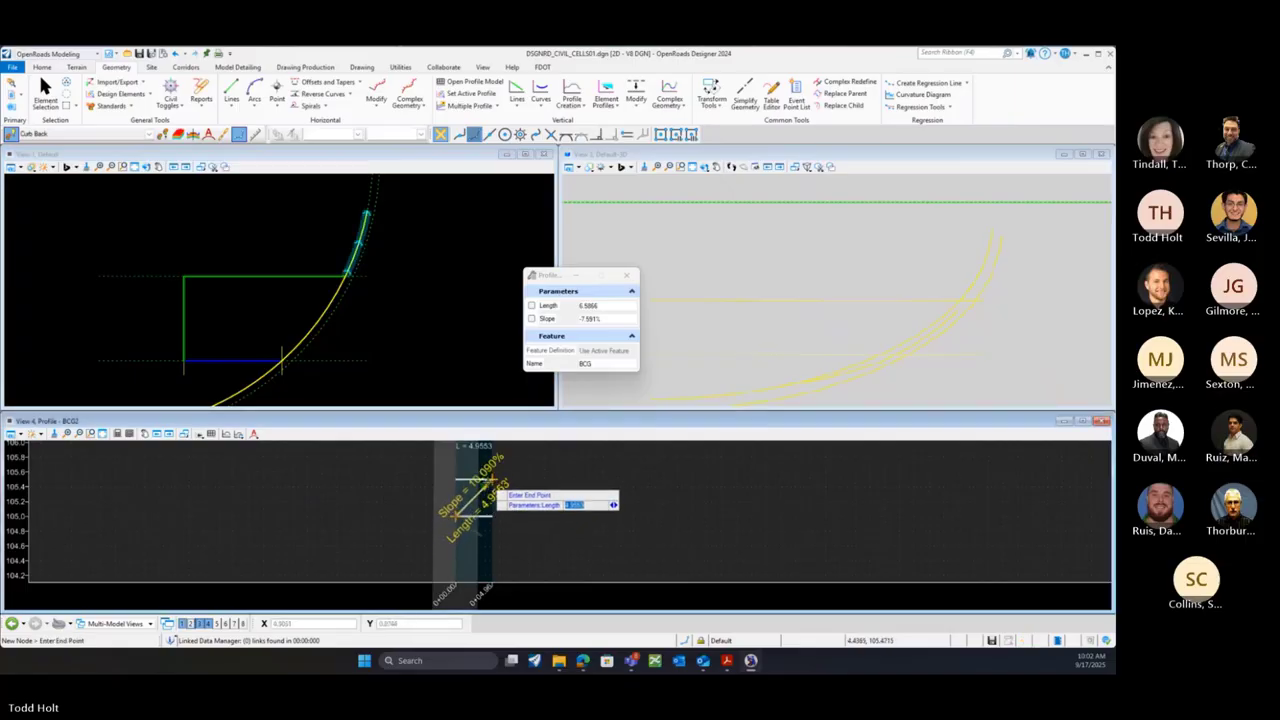
{"action": "left_click", "coordinate": [488, 482]}
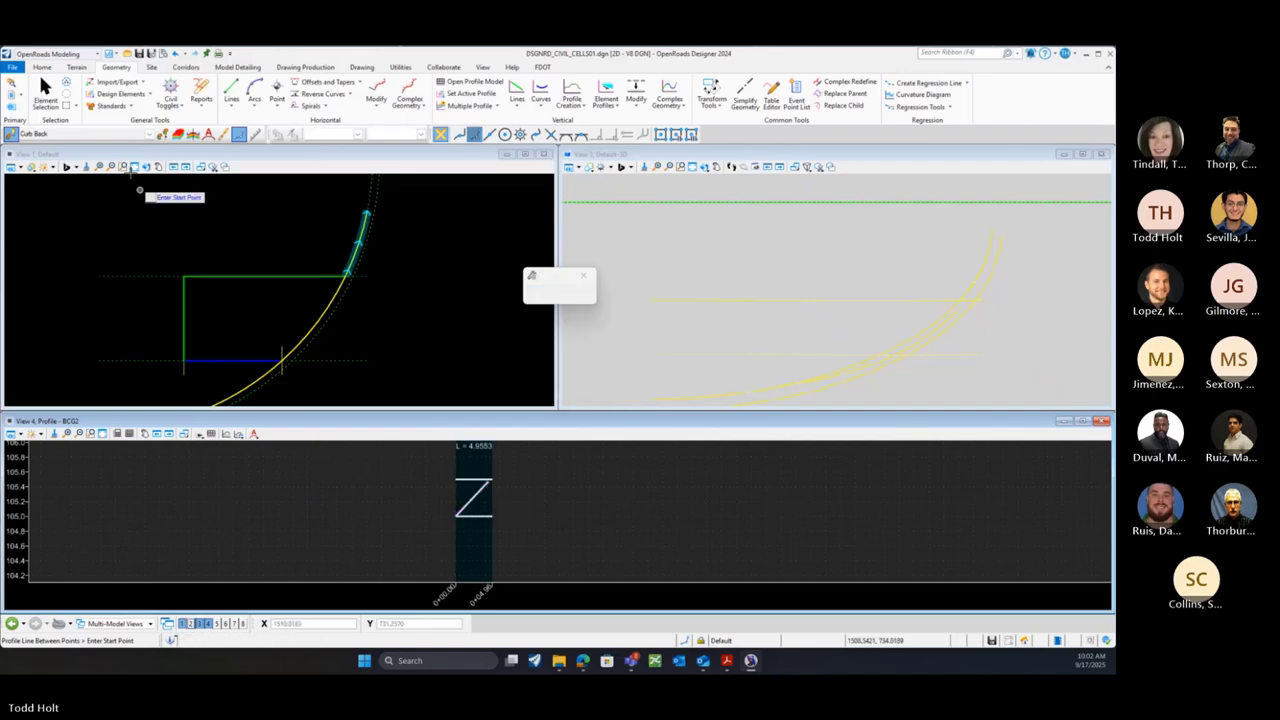
Move the sloped profile line's upper end point onto the end of the upper horizontal profile line
{"action": "left_click", "coordinate": [45, 92]}
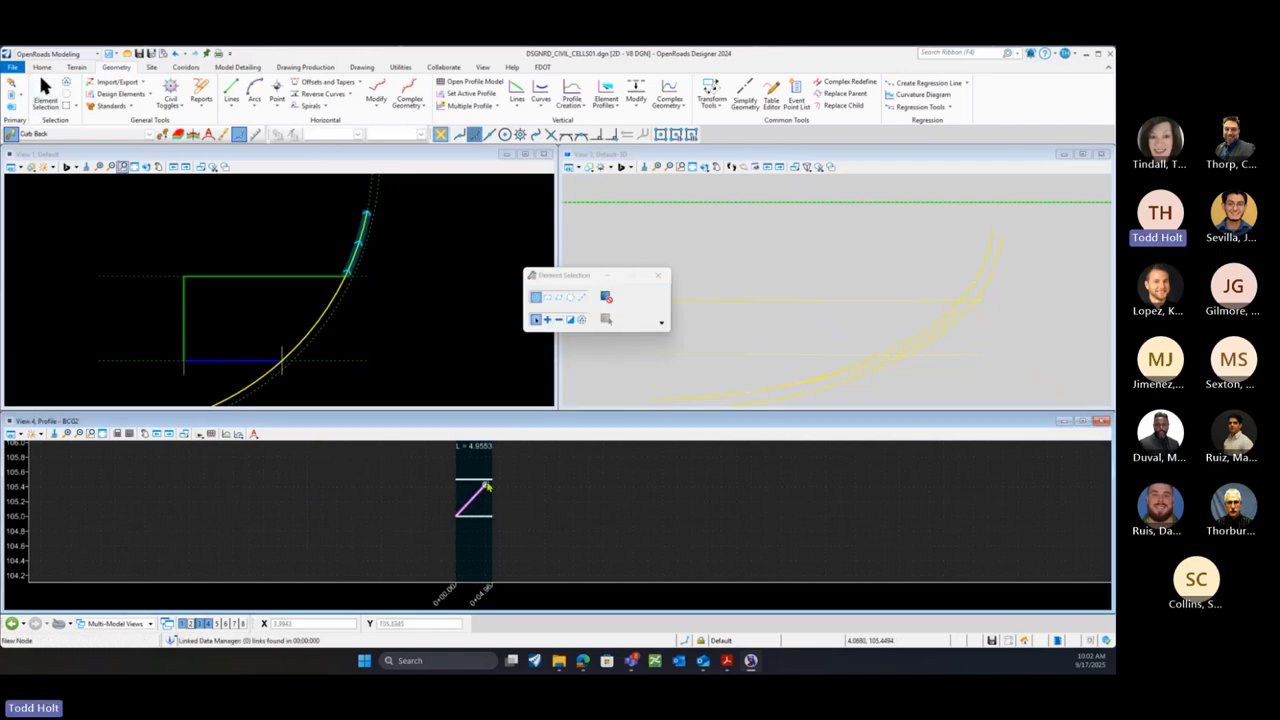
{"action": "scroll", "coordinate": [488, 485], "scroll_direction": "up", "scroll_amount": 3}
{"action": "scroll", "coordinate": [488, 492], "scroll_direction": "up", "scroll_amount": 1}
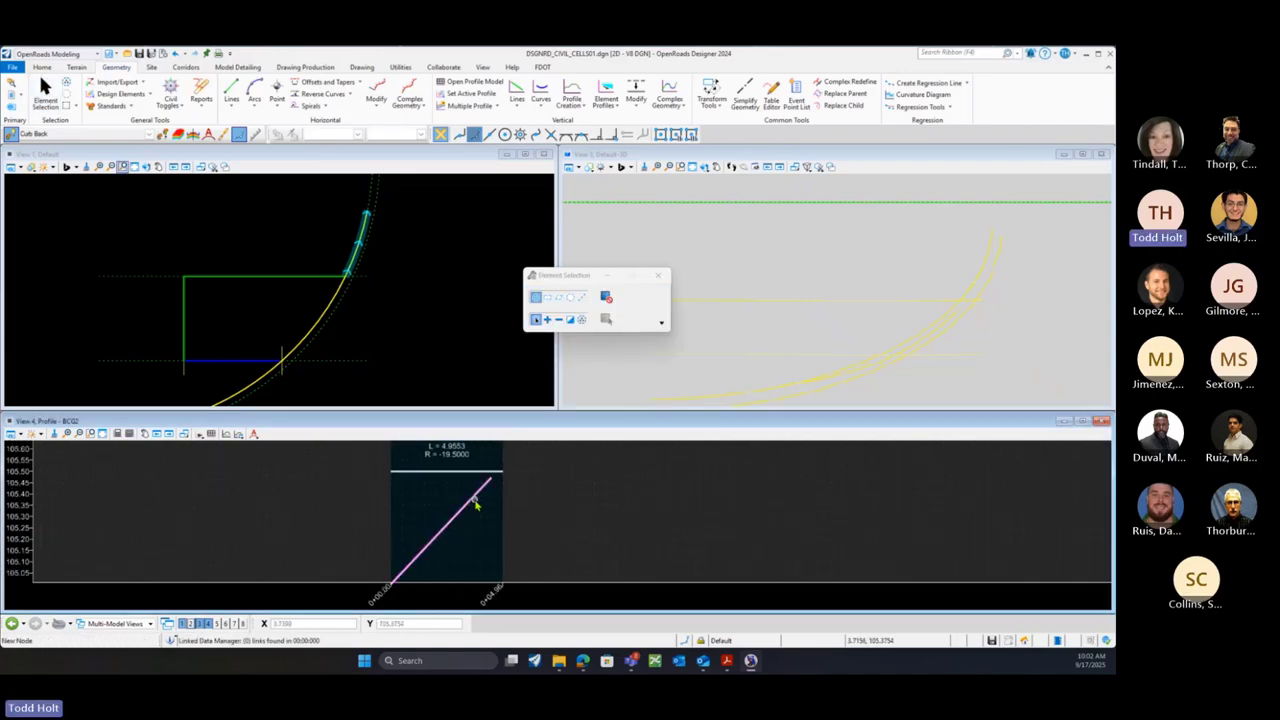
{"action": "left_click", "coordinate": [483, 498]}
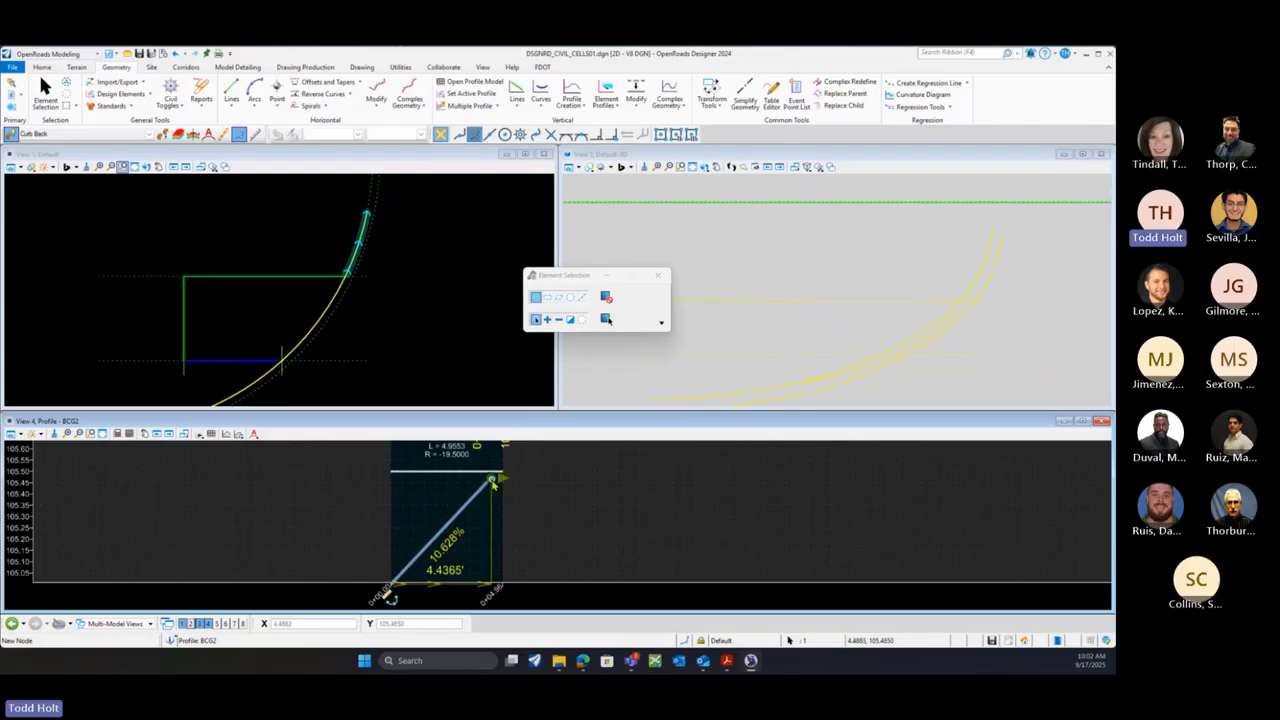
{"action": "left_click", "coordinate": [492, 482]}
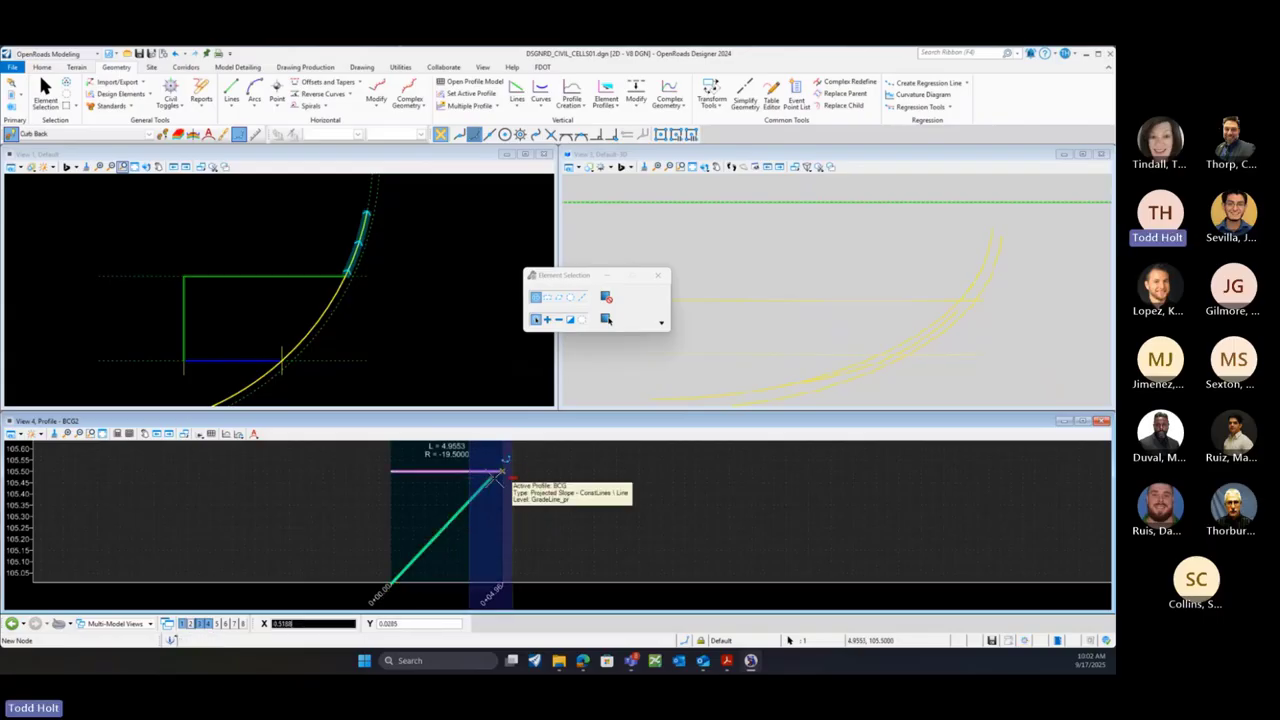
{"action": "left_click", "coordinate": [497, 474]}
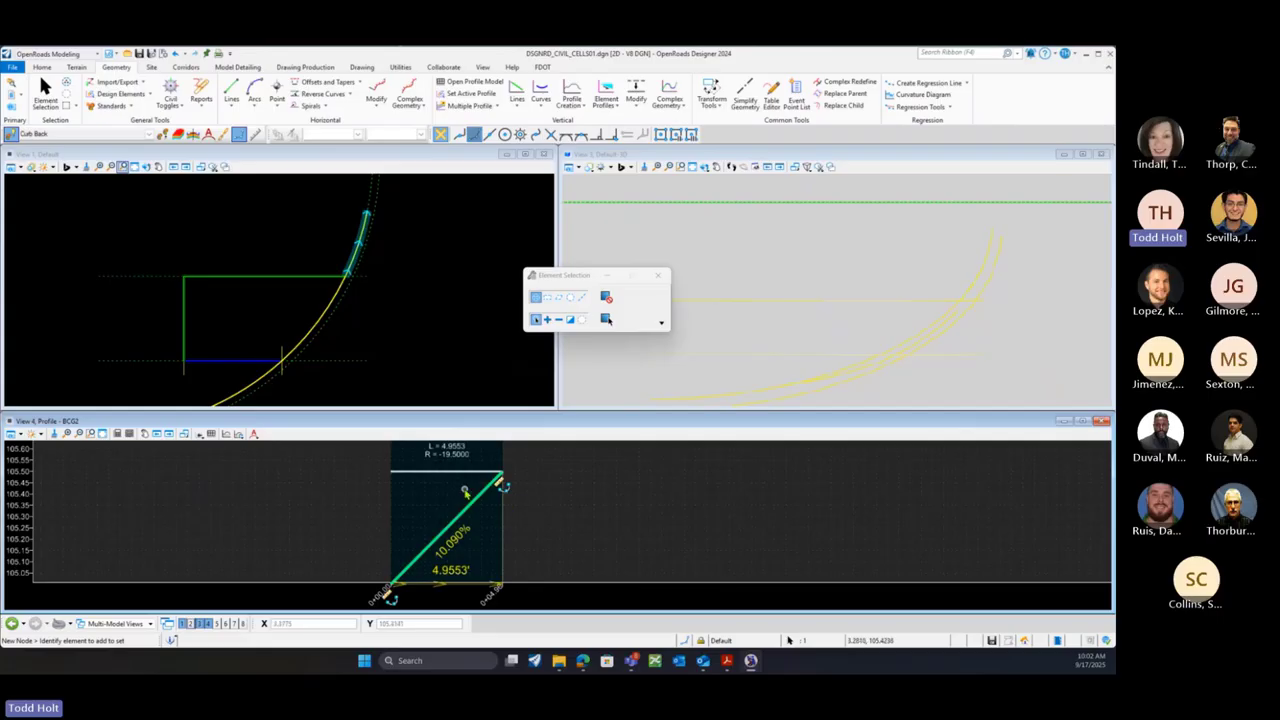
Set the sloped line as the active profile of the uppermost curb back segment and clear the selection
{"action": "scroll", "coordinate": [464, 490], "scroll_direction": "down", "scroll_amount": 1}
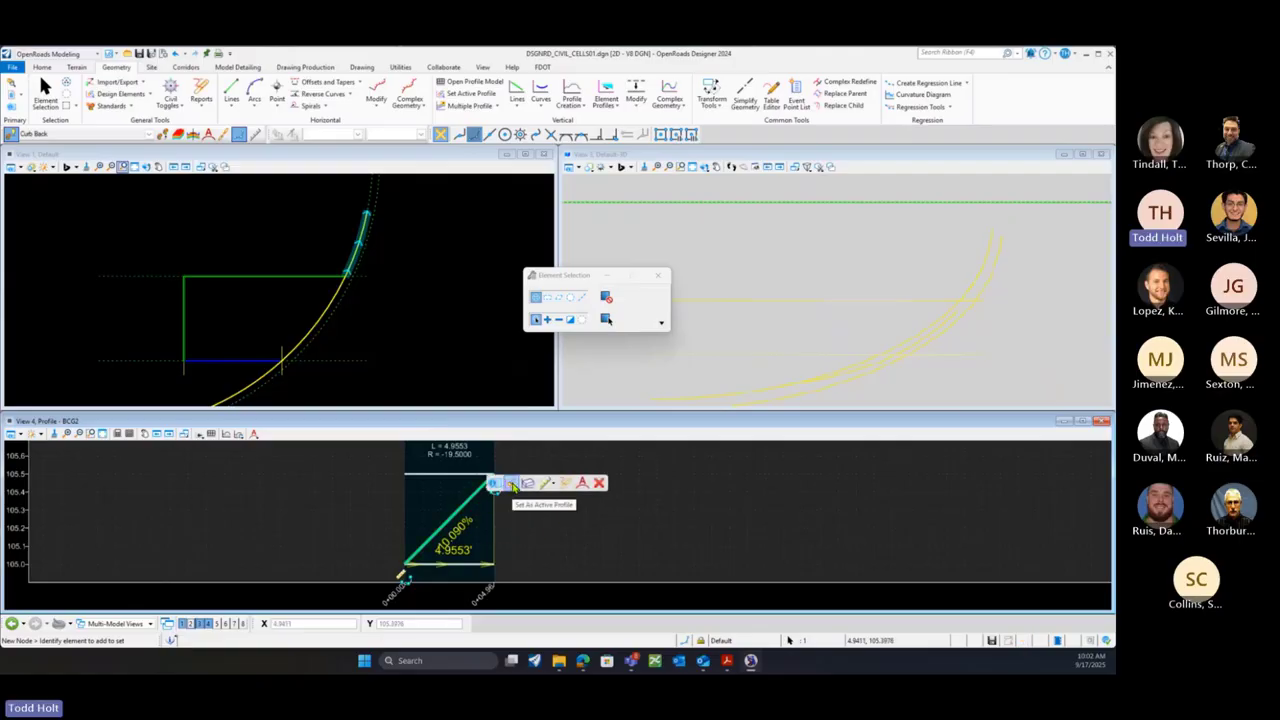
{"action": "left_click", "coordinate": [513, 485]}
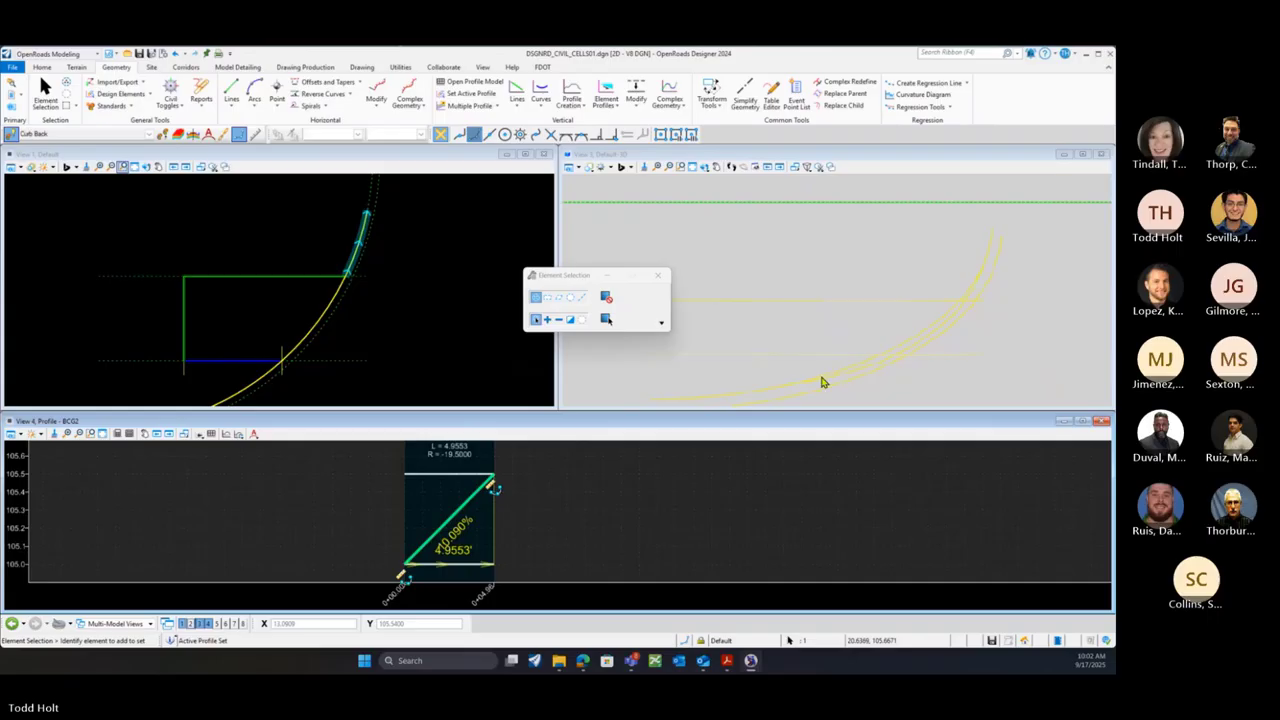
{"action": "left_click", "coordinate": [658, 276]}
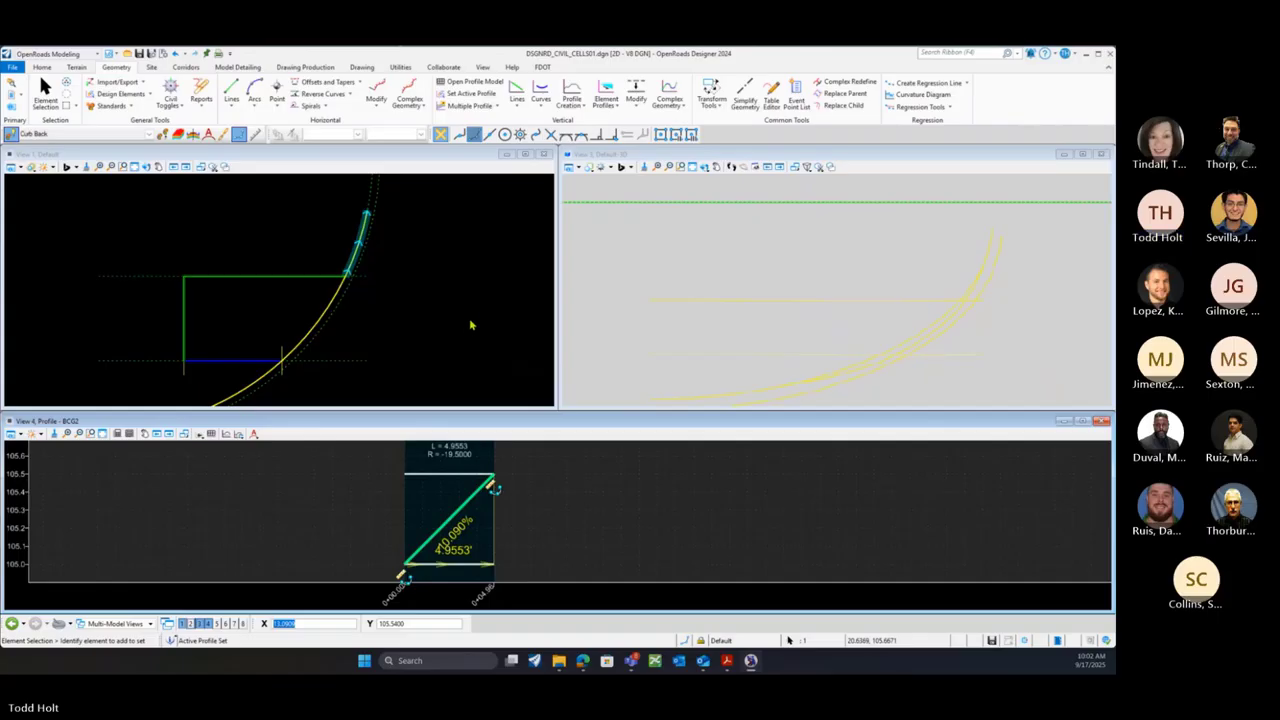
{"action": "scroll", "coordinate": [474, 321], "scroll_direction": "down", "scroll_amount": 1}
{"action": "scroll", "coordinate": [474, 321], "scroll_direction": "down", "scroll_amount": 1}
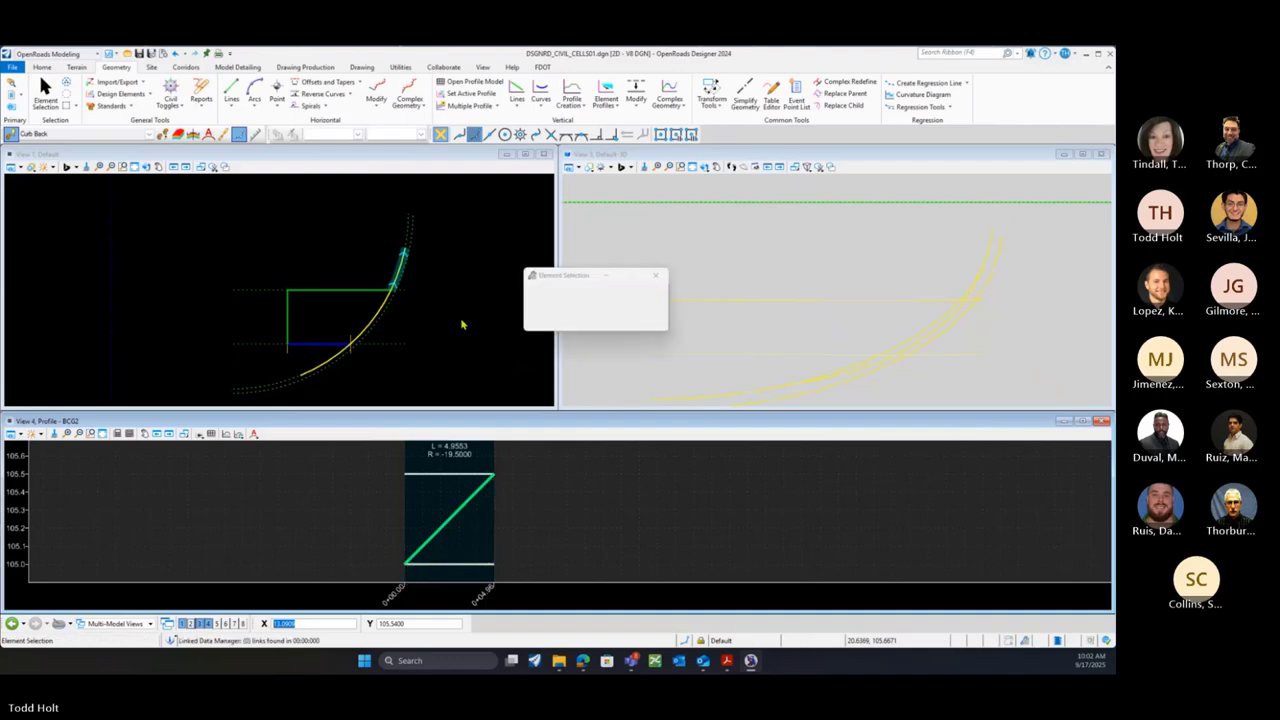
{"action": "left_click", "coordinate": [459, 321]}
{"action": "left_click", "coordinate": [656, 279]}
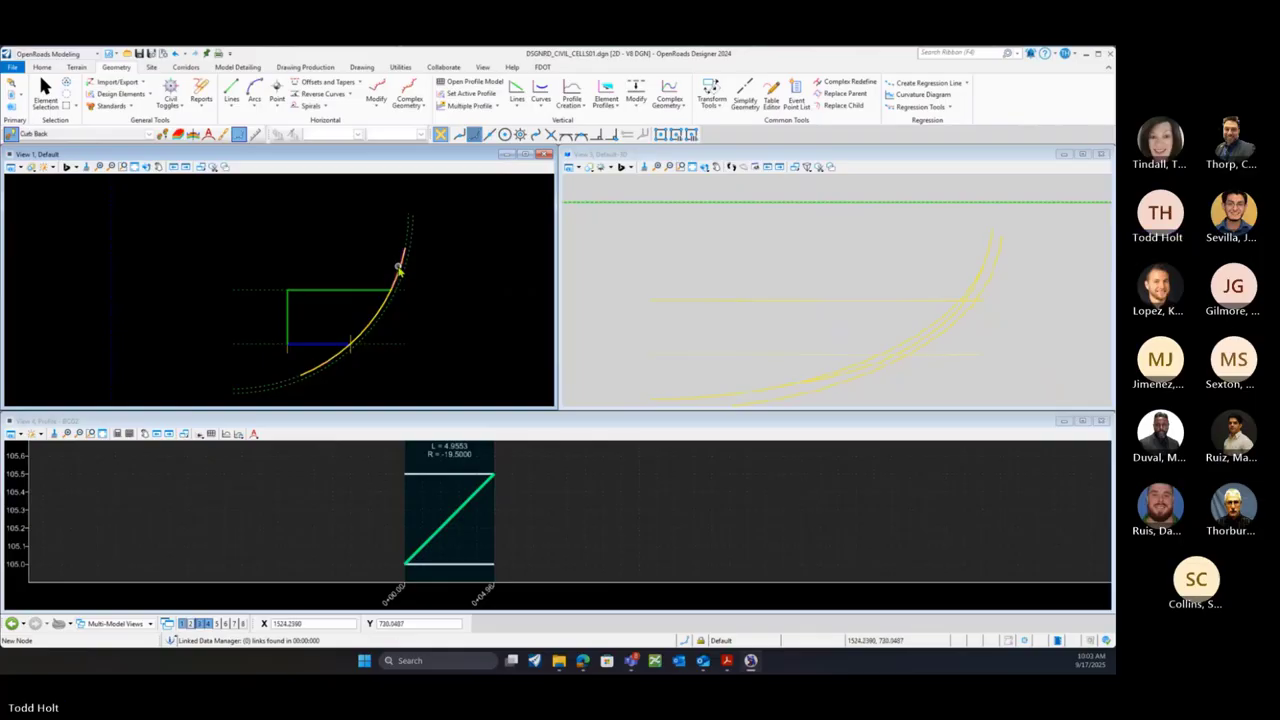
Examine the uppermost and lowest curb back segments, their reference arcs and the construction line at the blue line's outer end in View 1
{"action": "left_click", "coordinate": [400, 270]}
{"action": "scroll", "coordinate": [392, 305], "scroll_direction": "up", "scroll_amount": 1}
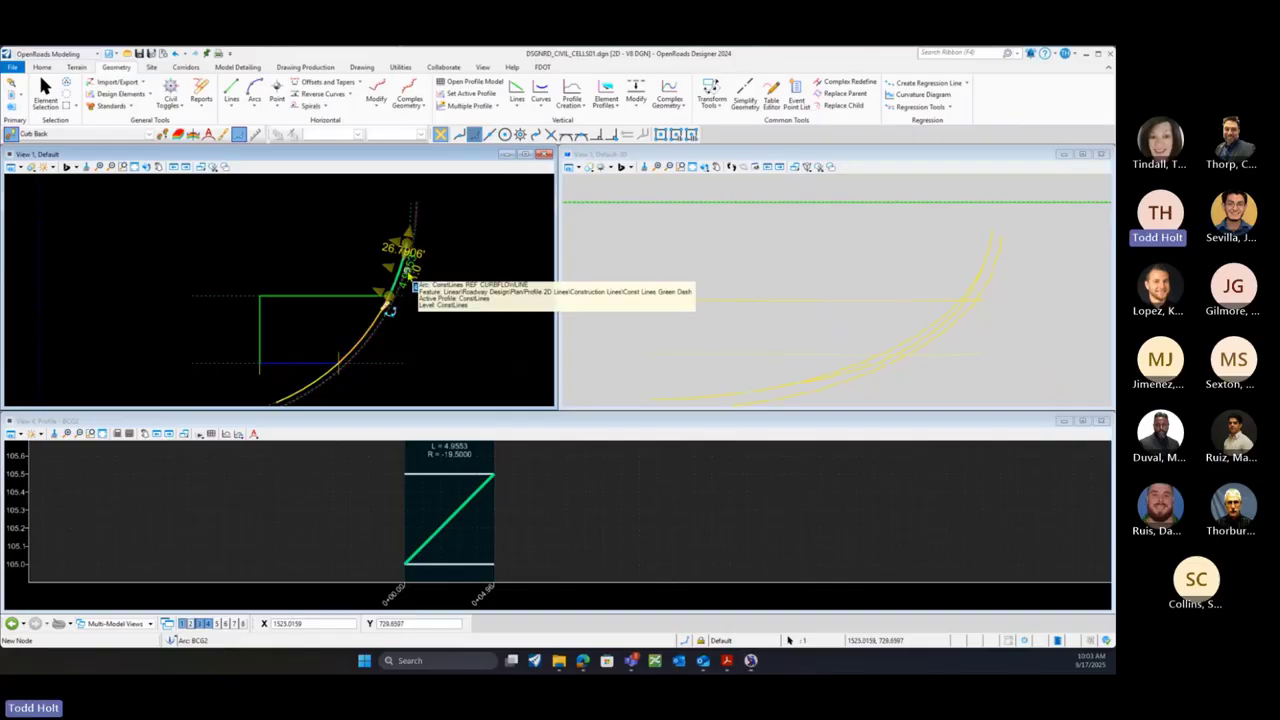
{"action": "right_click", "coordinate": [407, 271]}
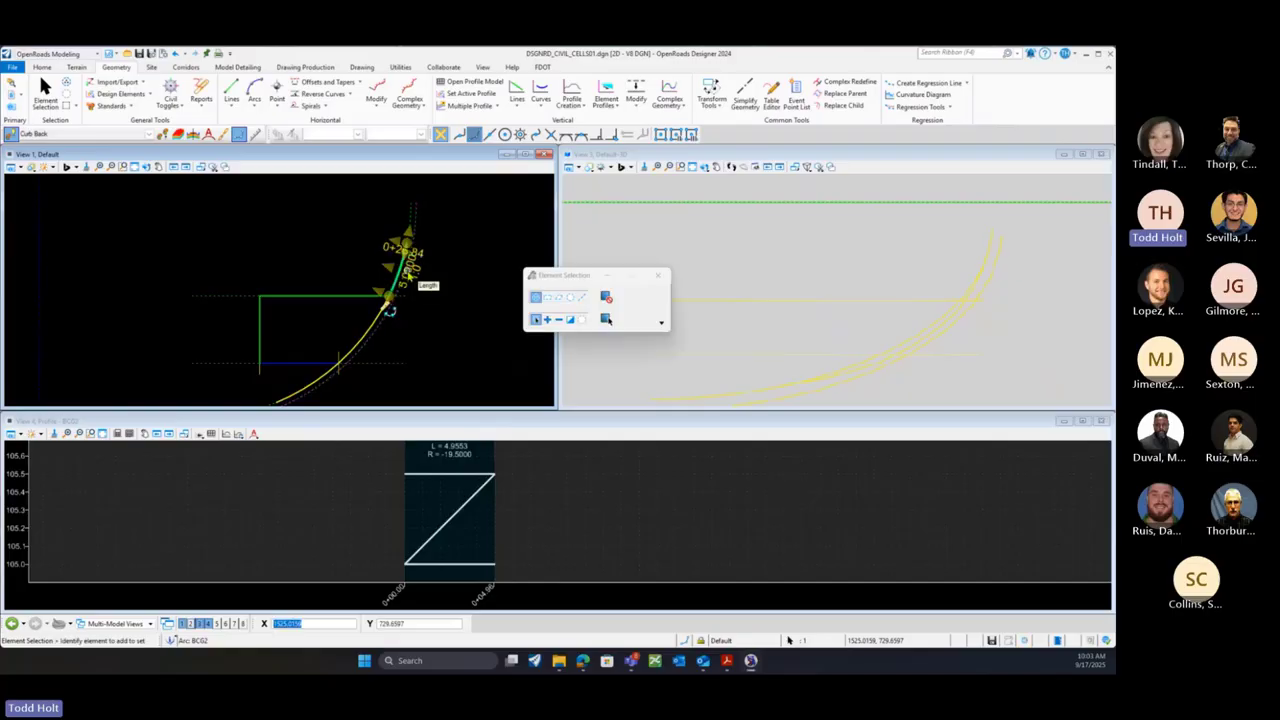
{"action": "left_click", "coordinate": [313, 265]}
{"action": "scroll", "coordinate": [404, 269], "scroll_direction": "down", "scroll_amount": 1}
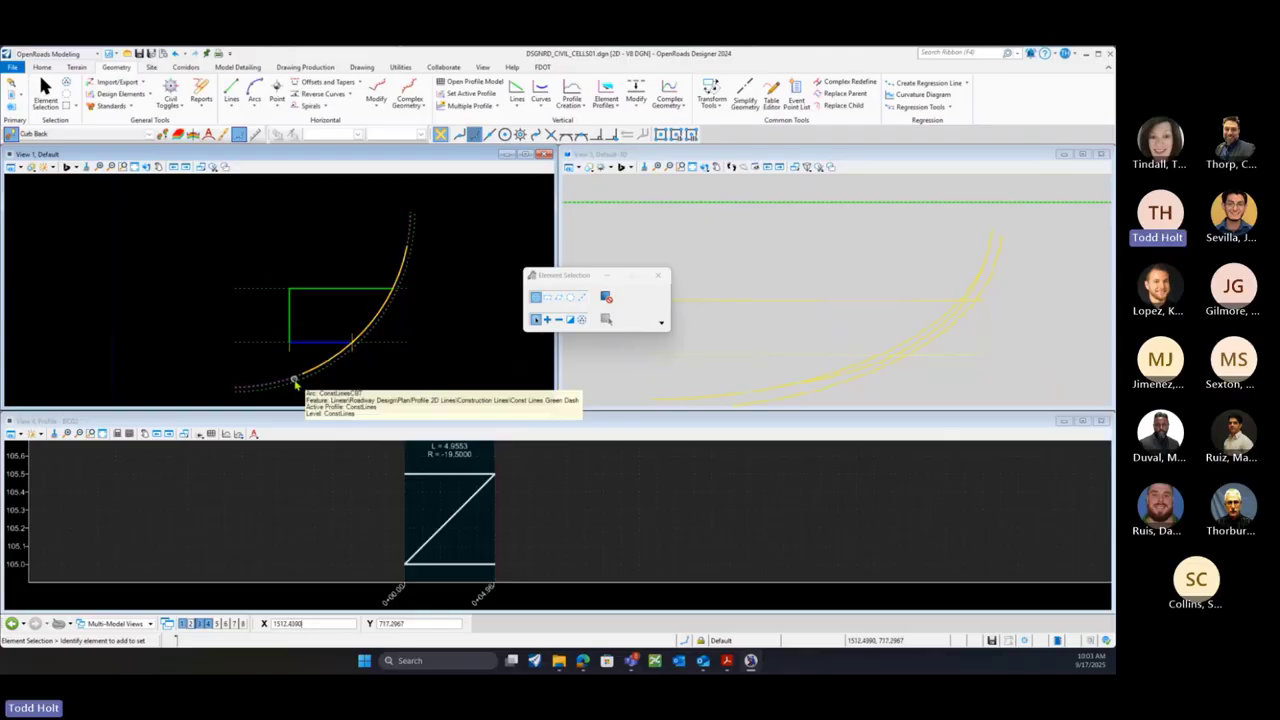
{"action": "left_click", "coordinate": [314, 370]}
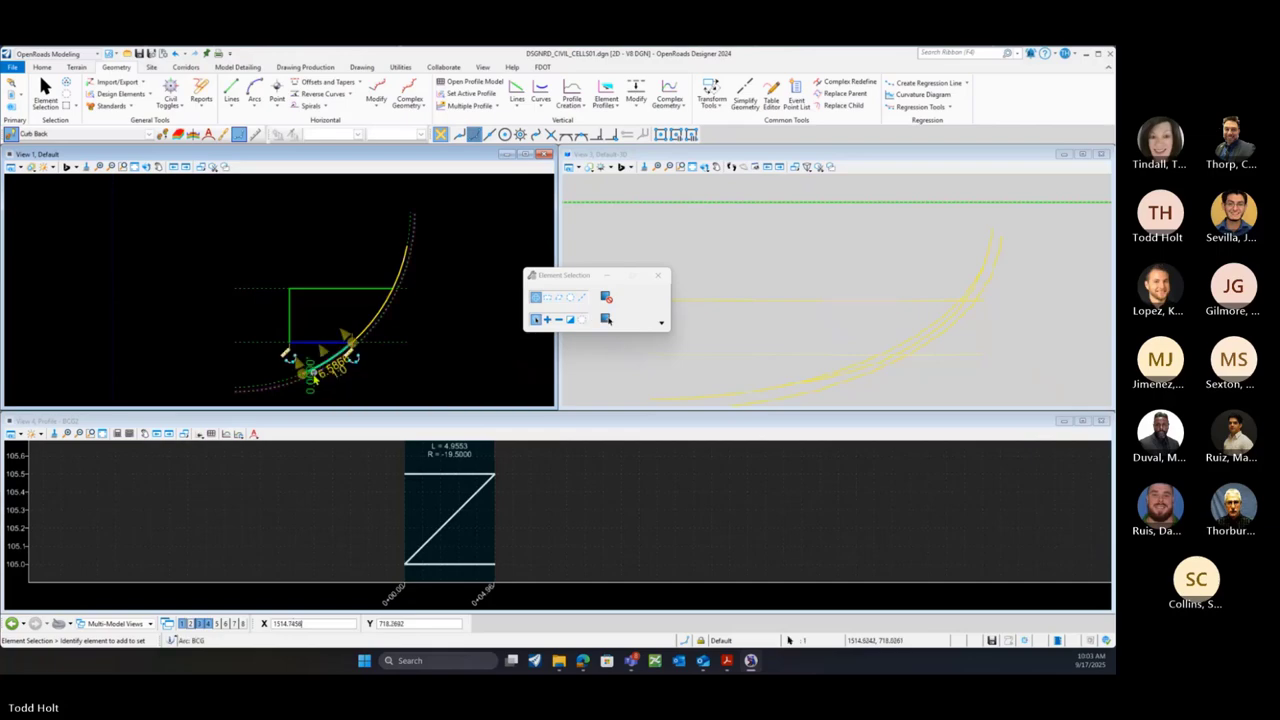
{"action": "scroll", "coordinate": [311, 377], "scroll_direction": "up", "scroll_amount": 1}
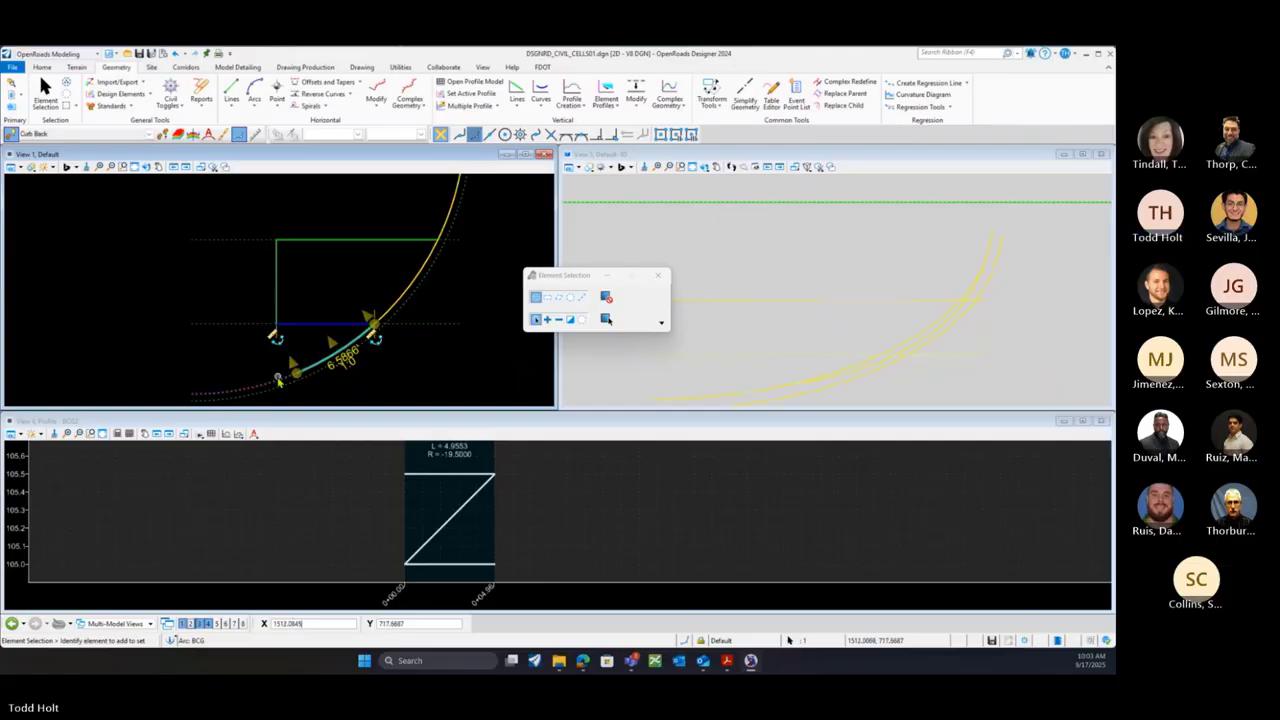
{"action": "left_click", "coordinate": [279, 370]}
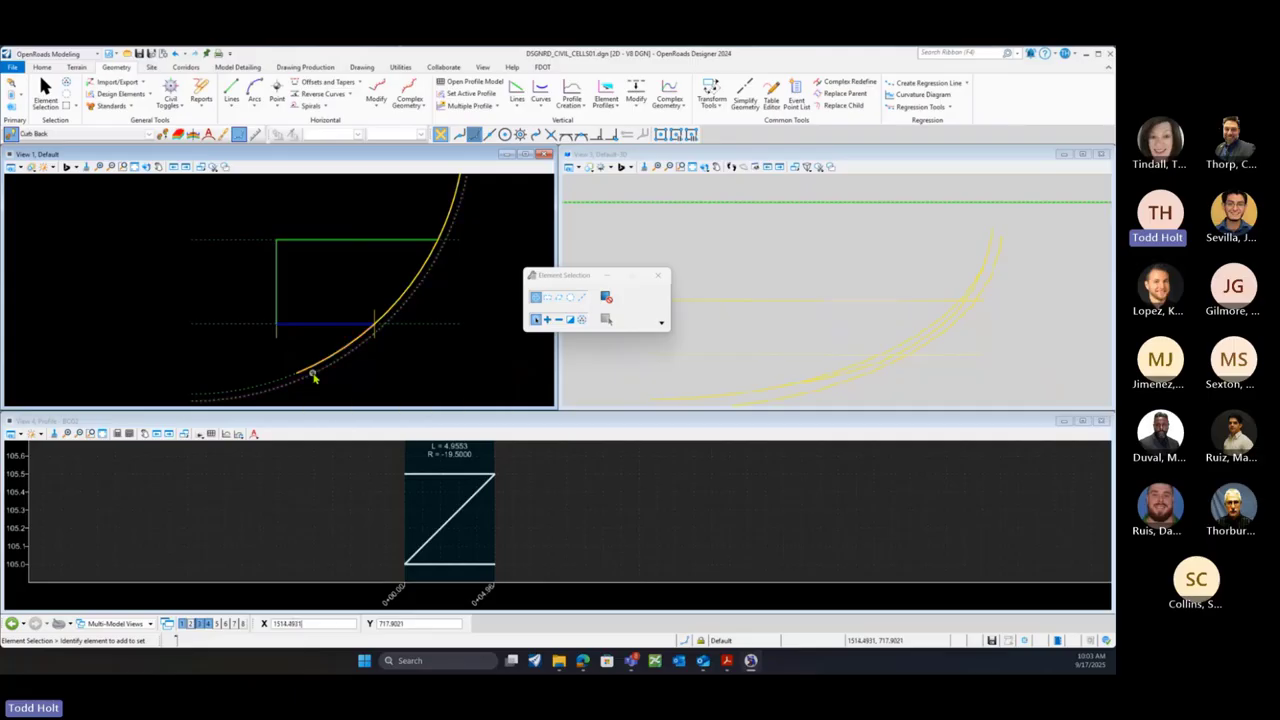
{"action": "scroll", "coordinate": [389, 320], "scroll_direction": "down", "scroll_amount": 2}
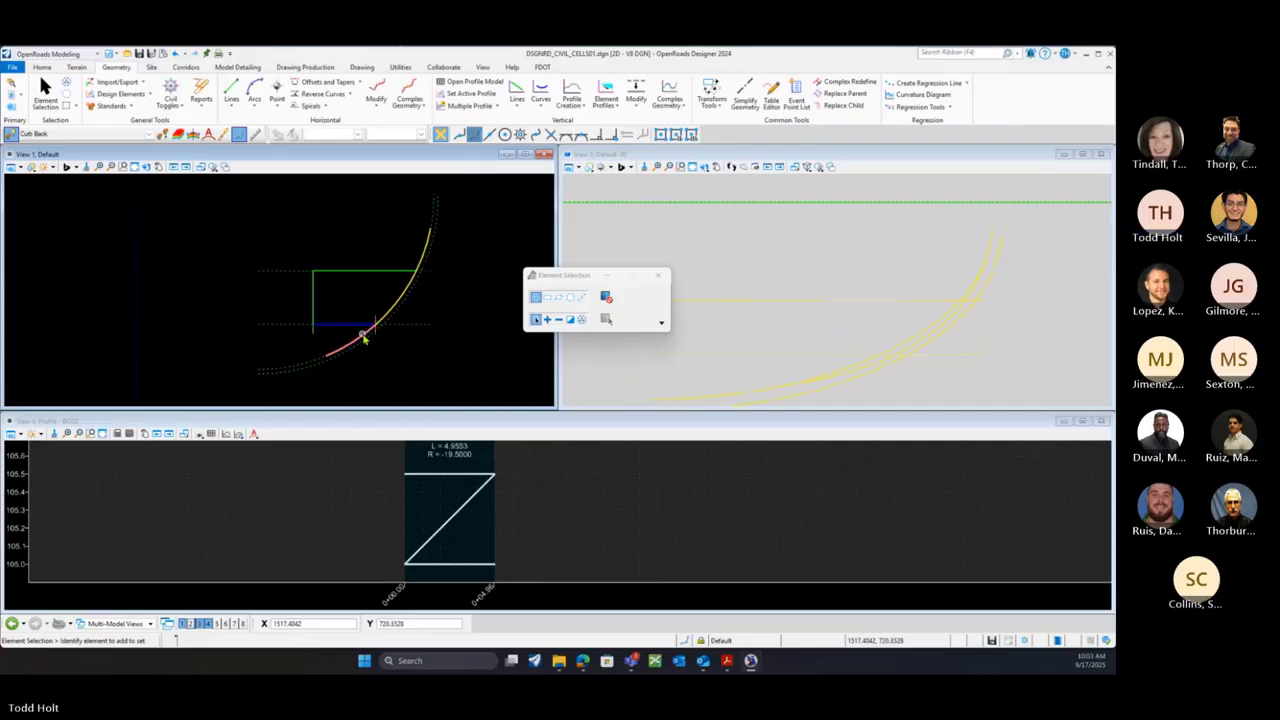
{"action": "scroll", "coordinate": [418, 258], "scroll_direction": "up", "scroll_amount": 1}
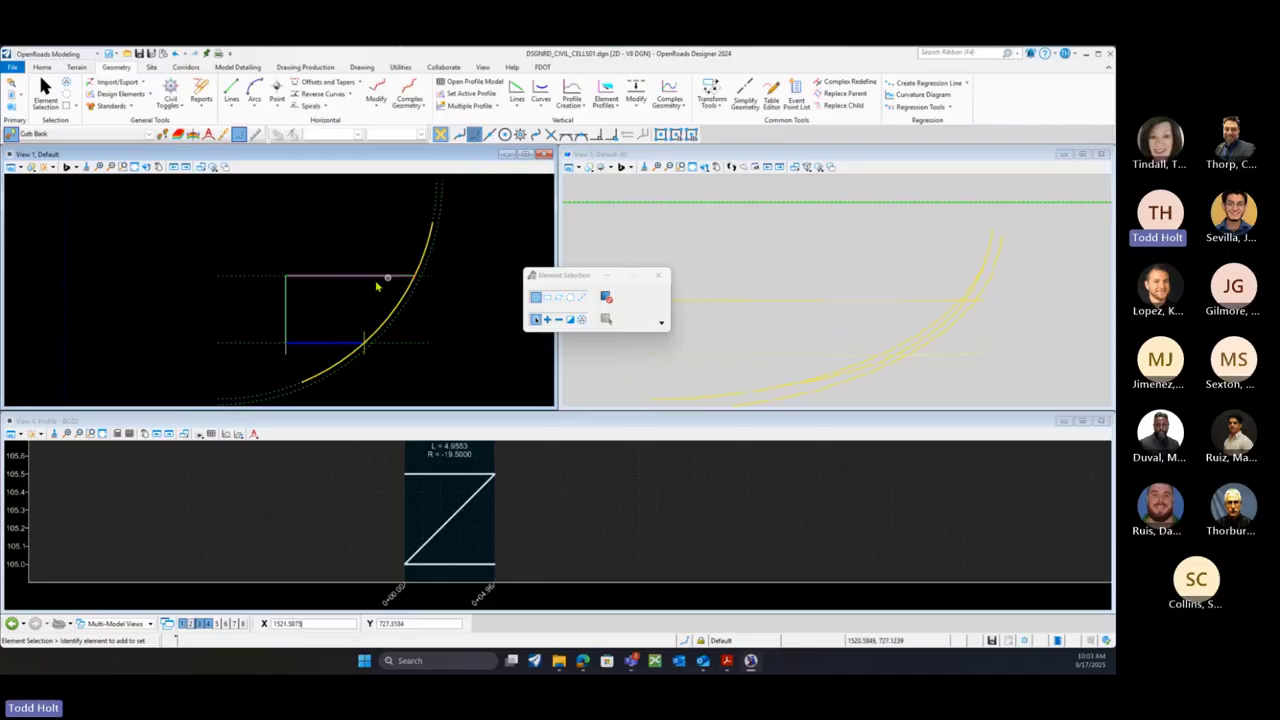
{"action": "left_click", "coordinate": [287, 358]}
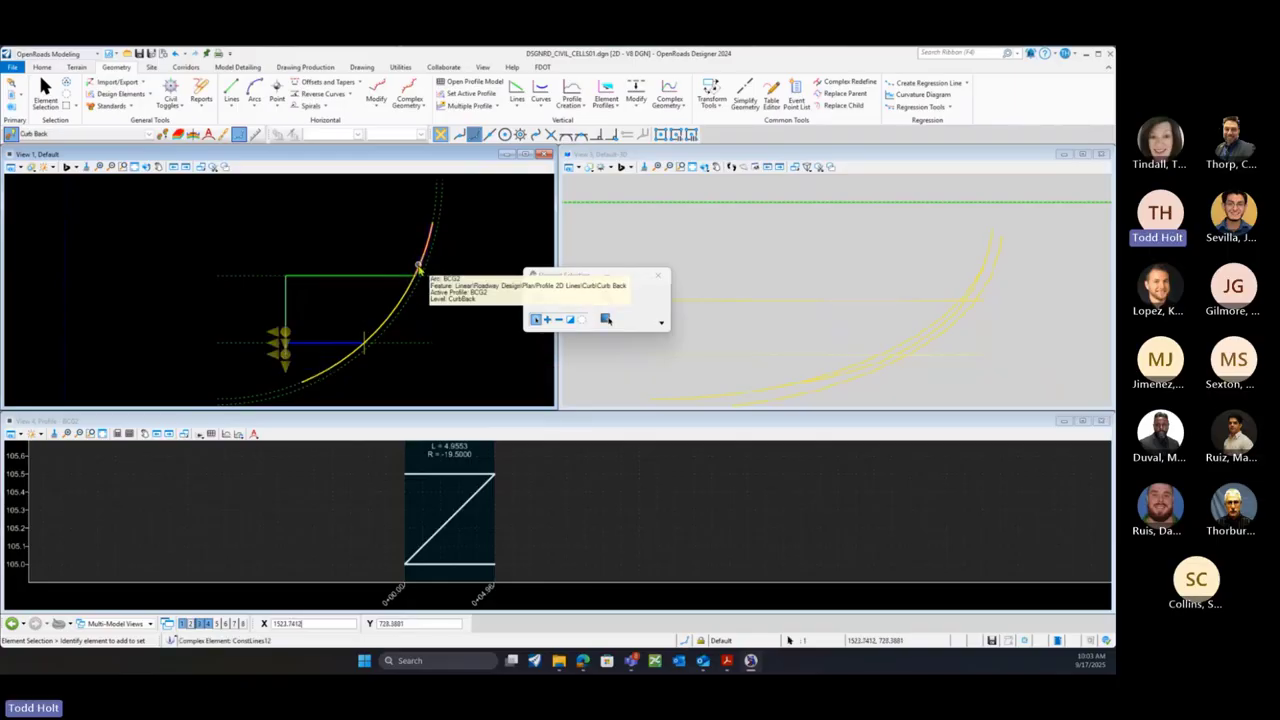
{"action": "left_click", "coordinate": [380, 265]}
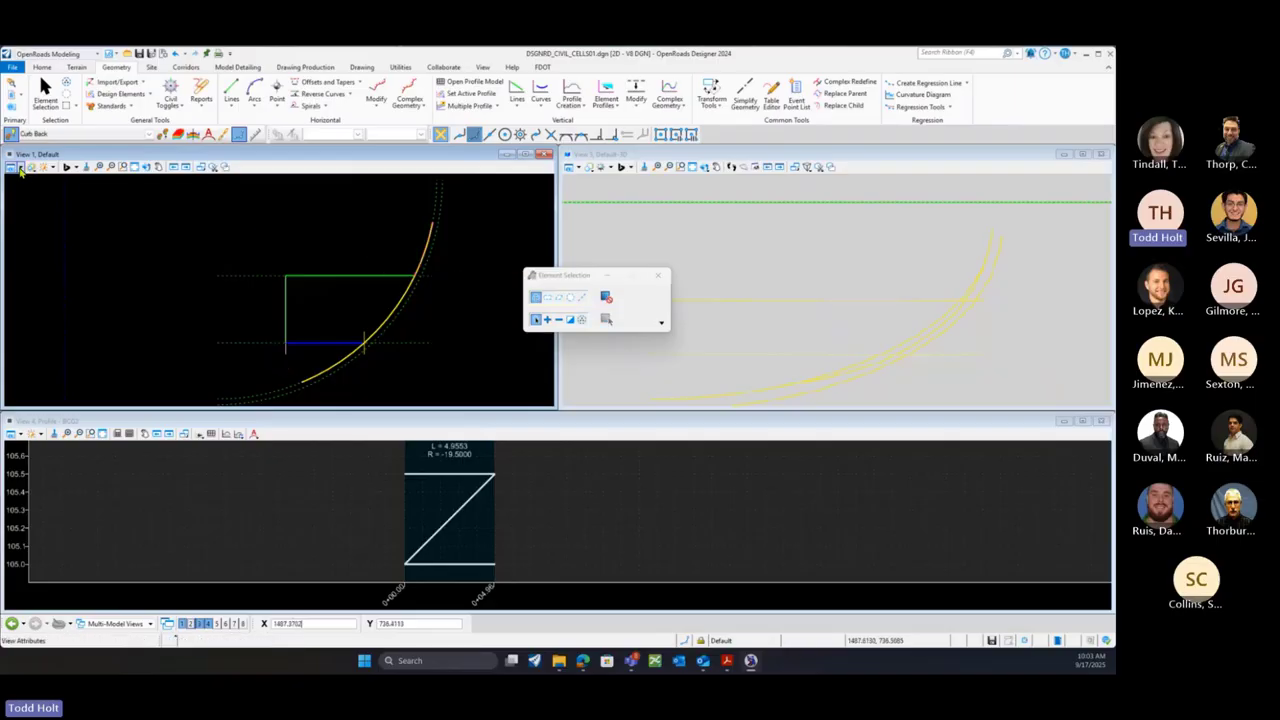
Hide the construction elements in View 1 to check the remaining geometry, and show them again
{"action": "left_click", "coordinate": [15, 168]}
{"action": "left_click", "coordinate": [58, 318]}
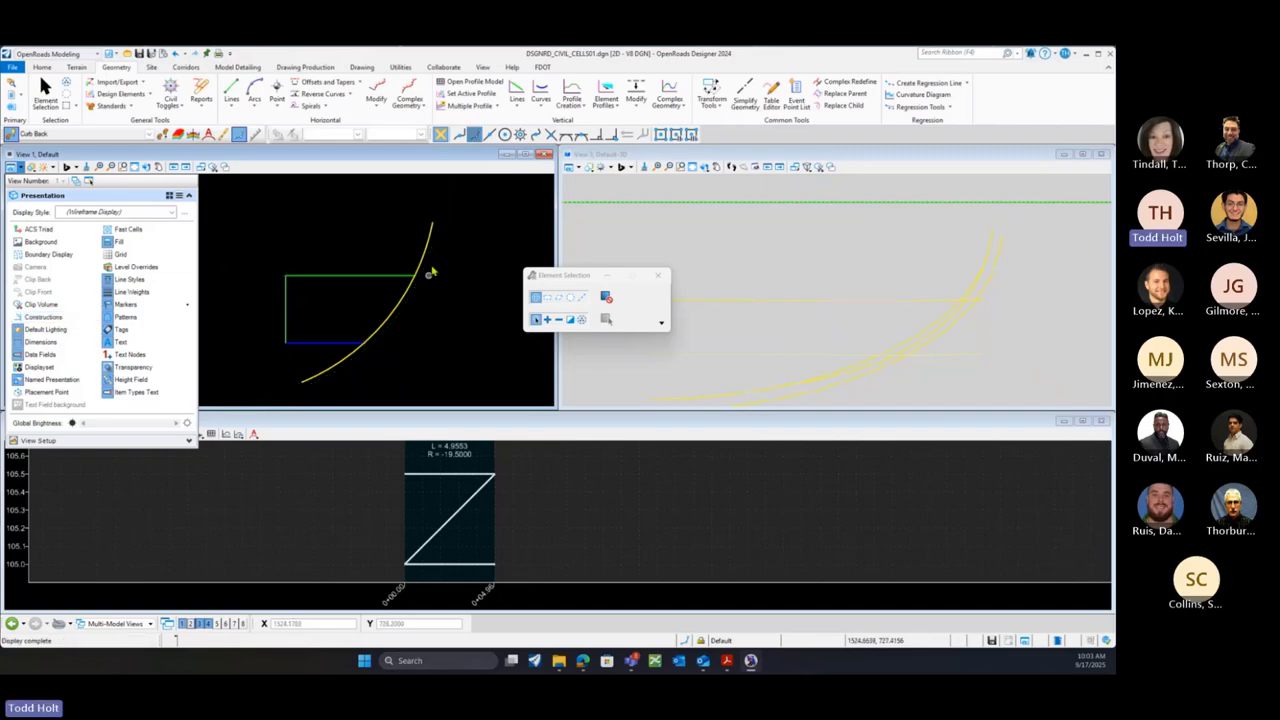
{"action": "left_click", "coordinate": [40, 317]}
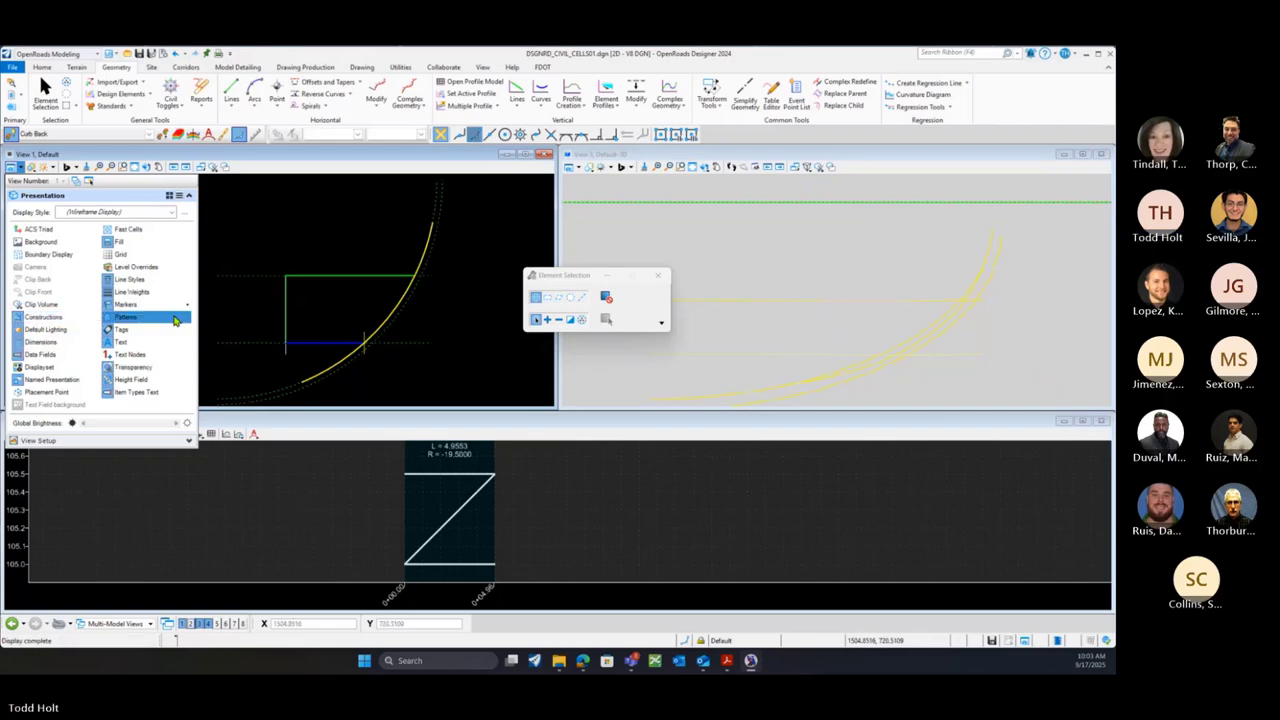
{"action": "left_click", "coordinate": [309, 306]}
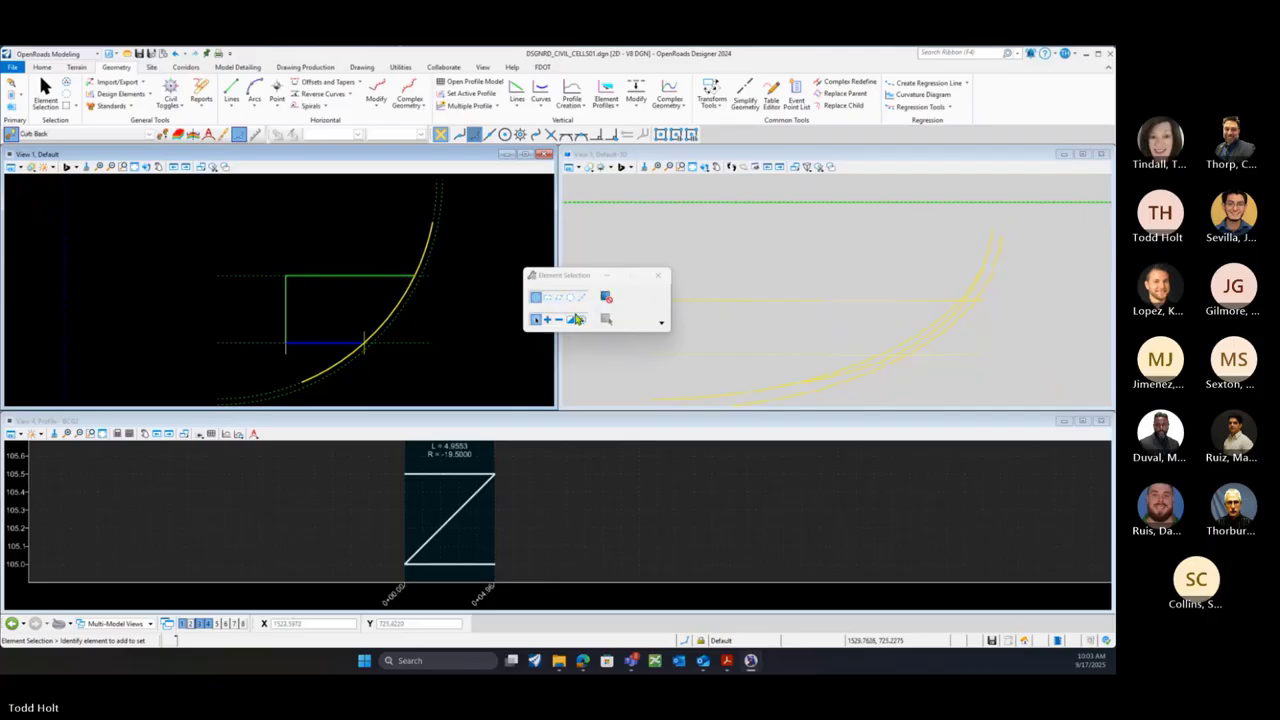
Match the active feature definition to the Const Lines Yellow construction line at the blue line's outer end
{"action": "left_click_drag", "start_coordinate": [546, 276], "coordinate": [614, 306]}
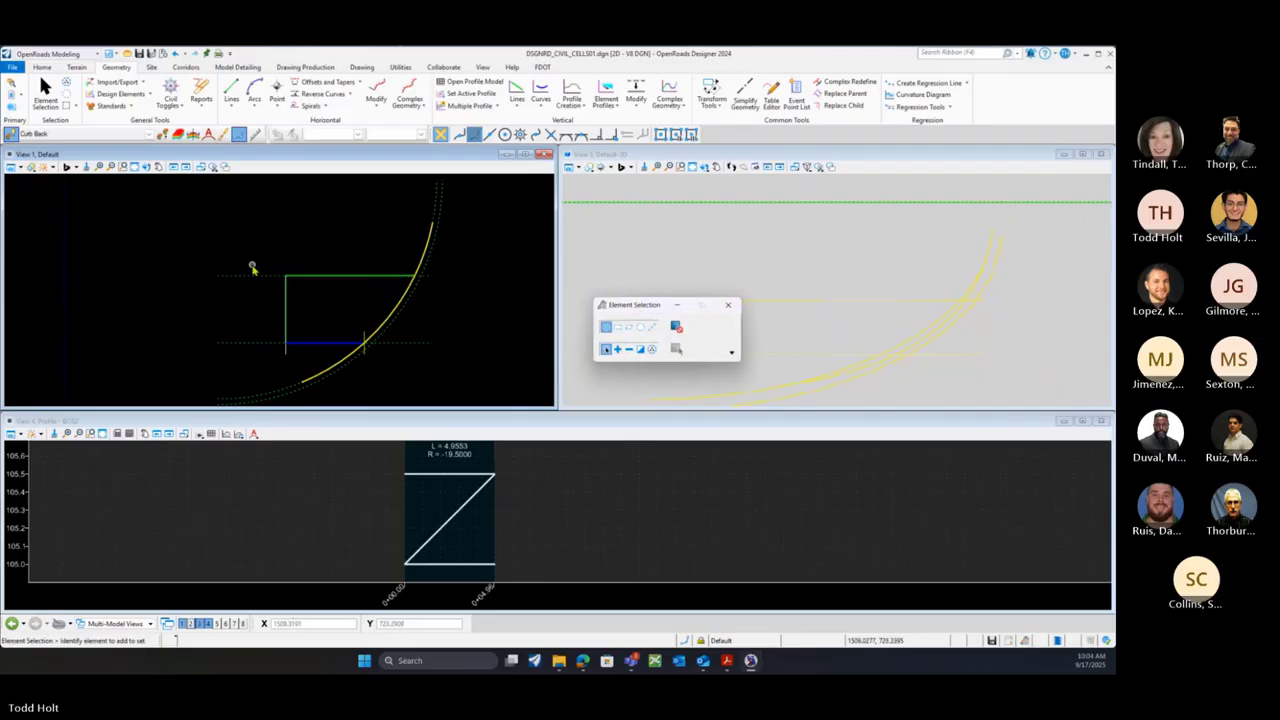
{"action": "scroll", "coordinate": [250, 266], "scroll_direction": "down", "scroll_amount": 1}
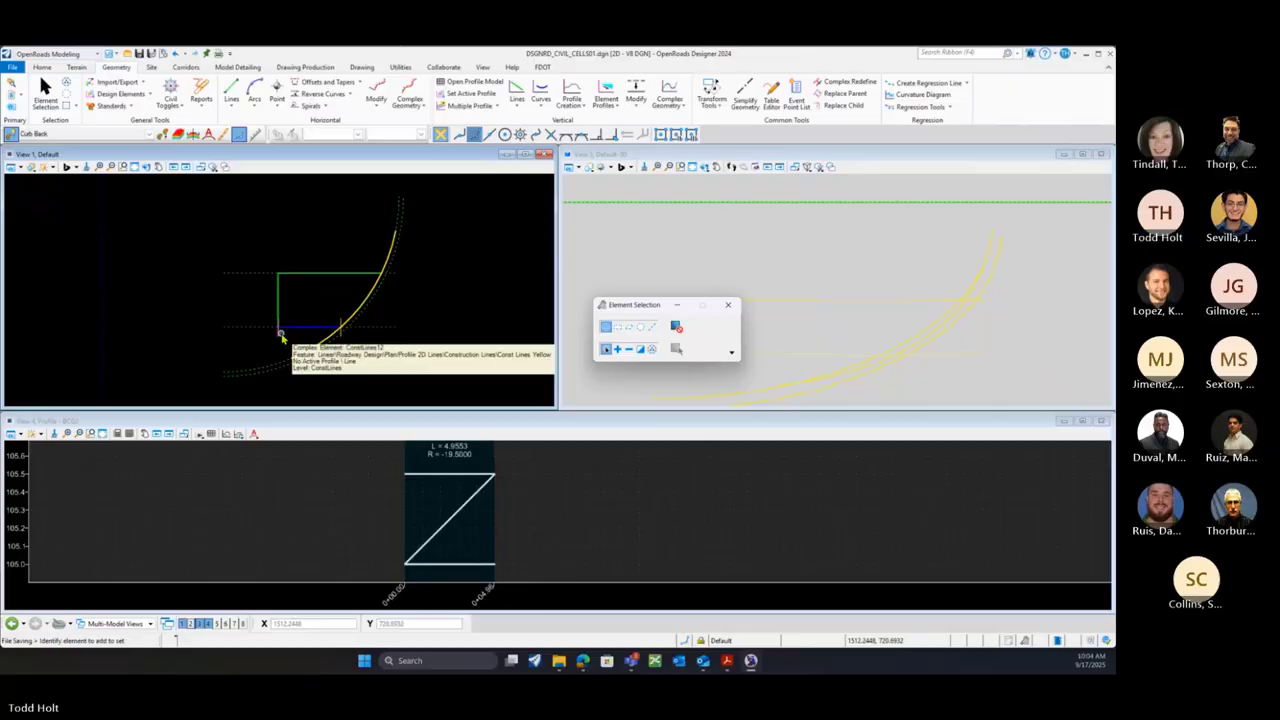
{"action": "left_click", "coordinate": [161, 135]}
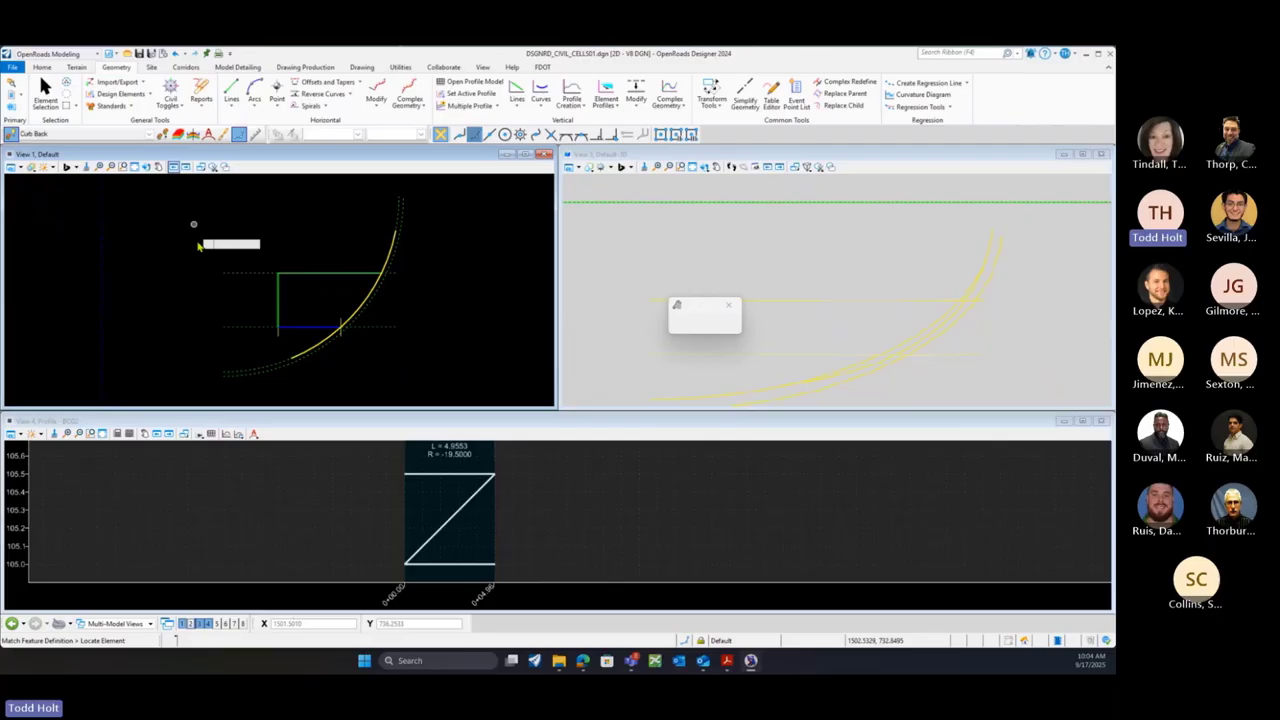
{"action": "left_click", "coordinate": [274, 341]}
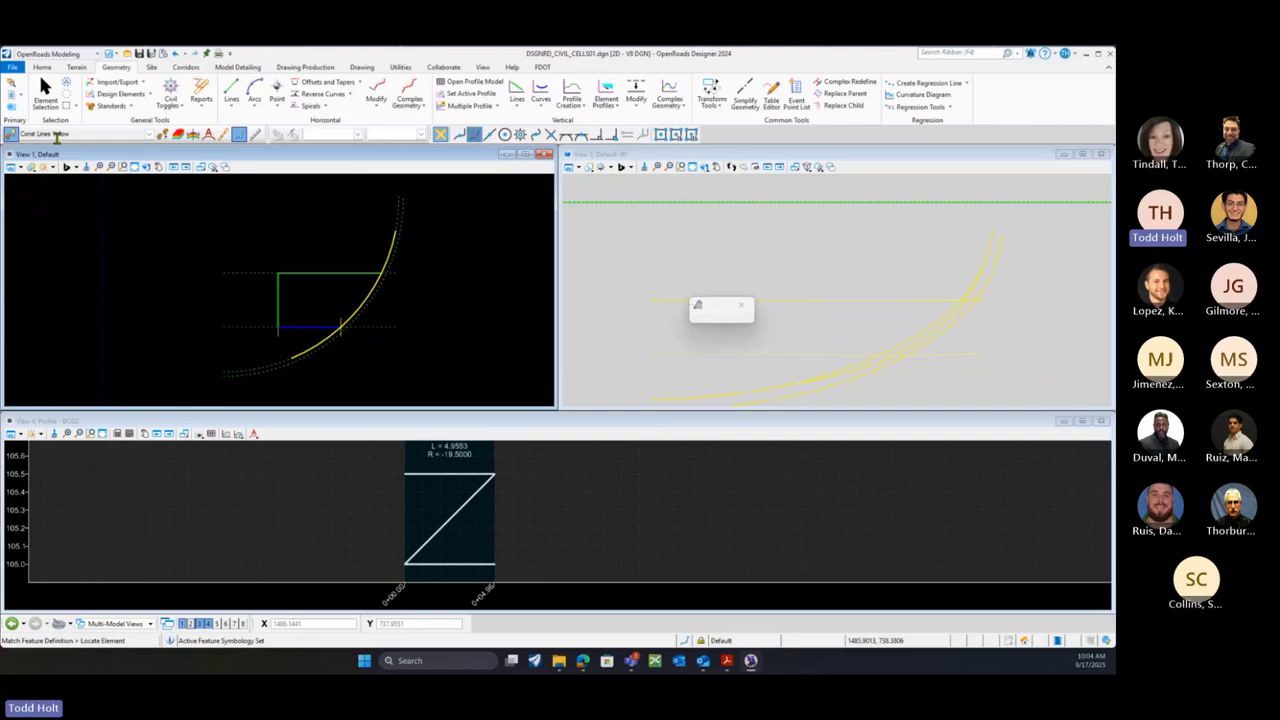
Draw a by-angle construction line across the curb back arc beyond its lower yellow end, with 90° skew and 1.0 start and end distances
{"action": "left_click", "coordinate": [231, 100]}
{"action": "mouse_move", "coordinate": [268, 162]}
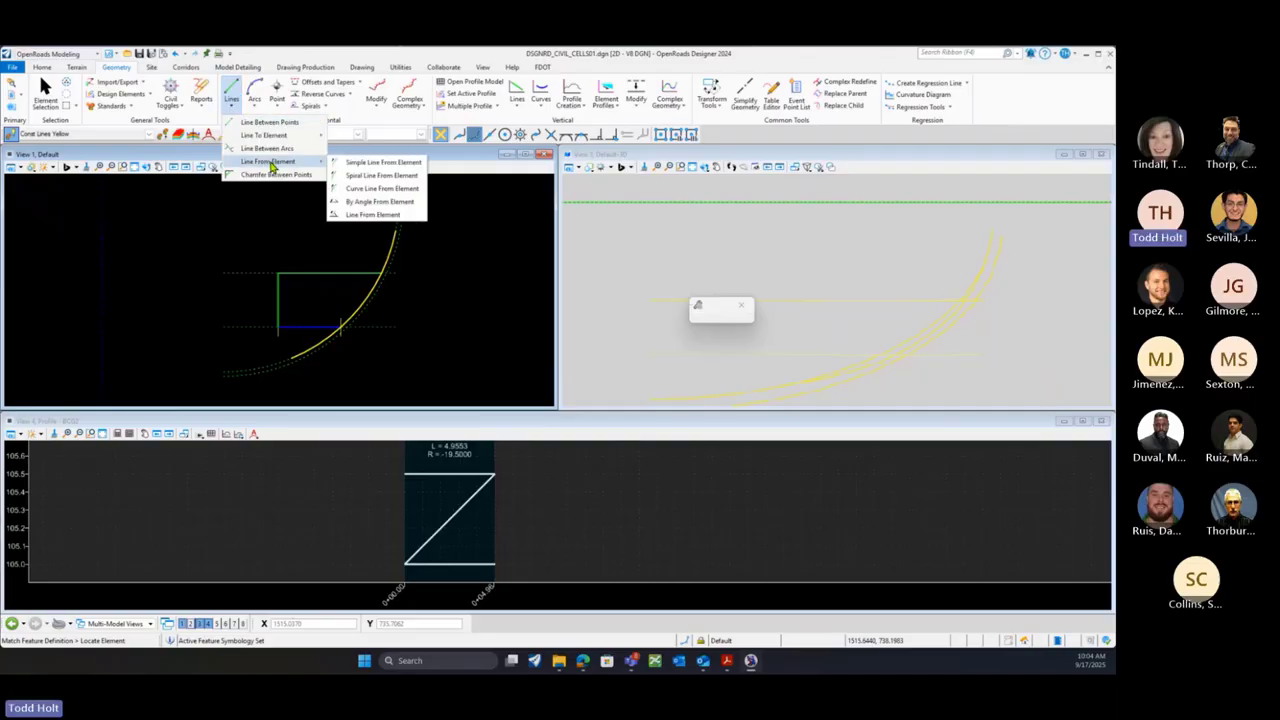
{"action": "left_click", "coordinate": [372, 202]}
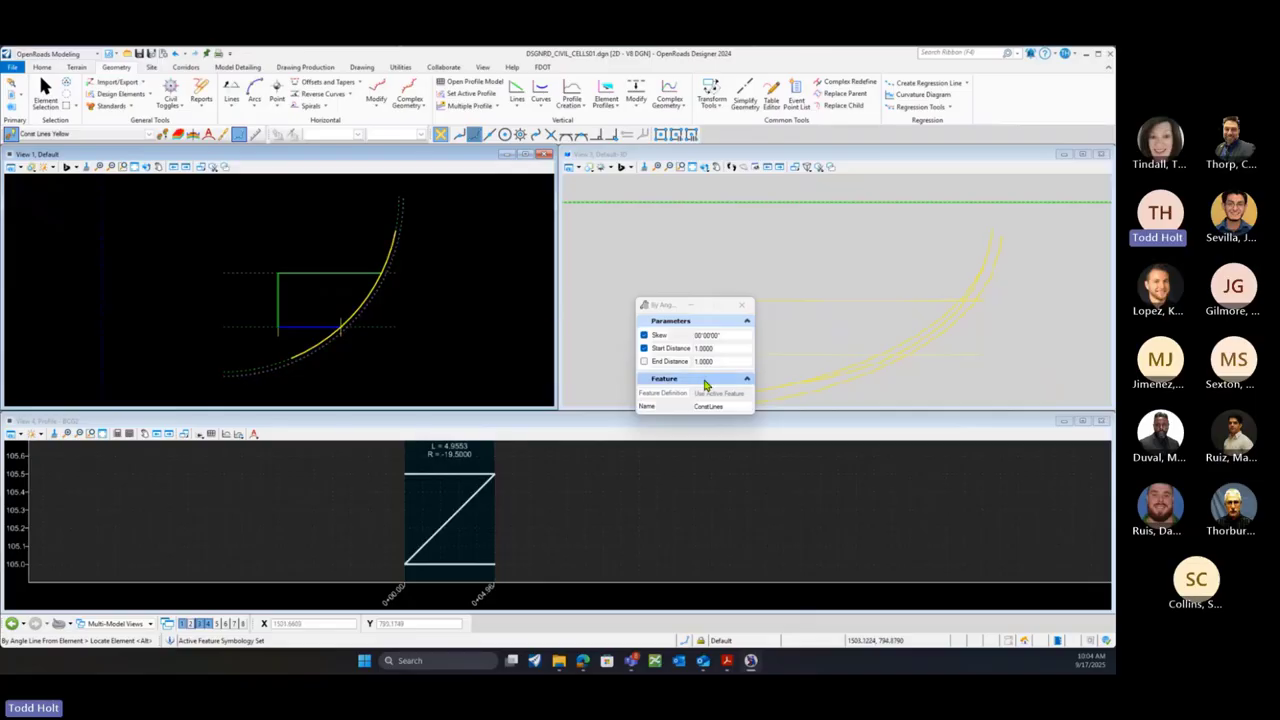
{"action": "left_click", "coordinate": [698, 335]}
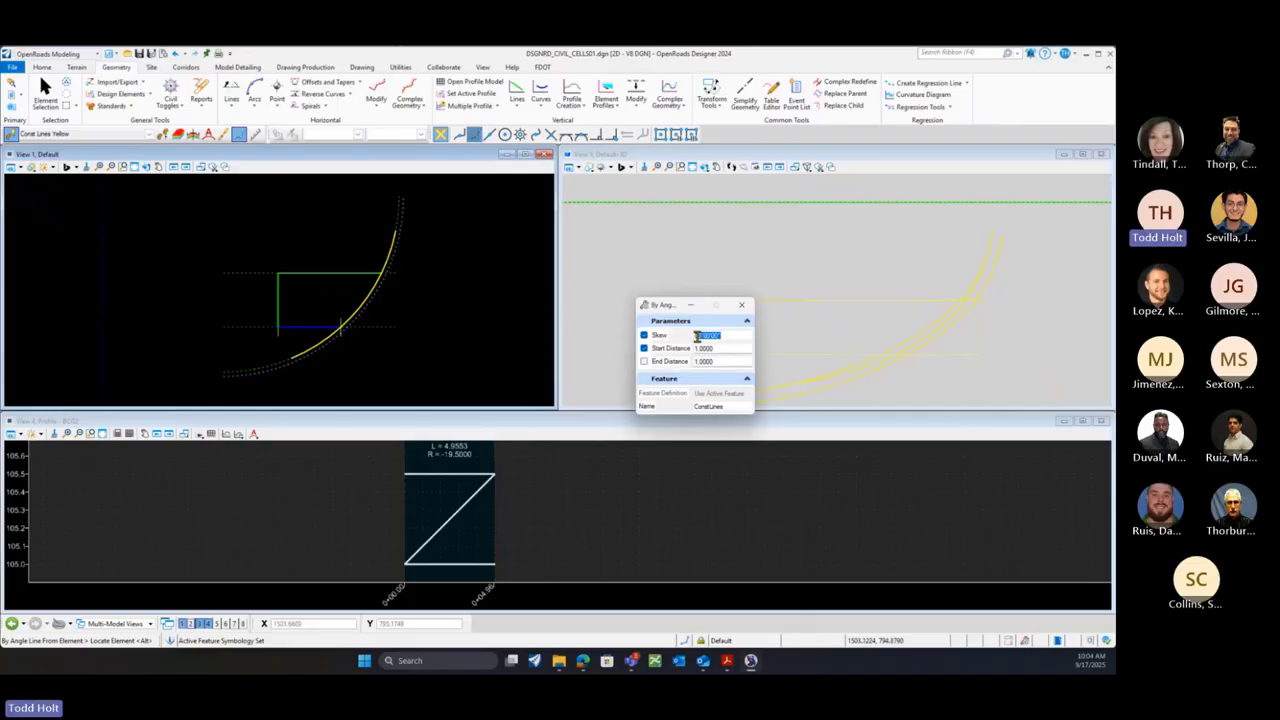
{"action": "type", "text": "25"}
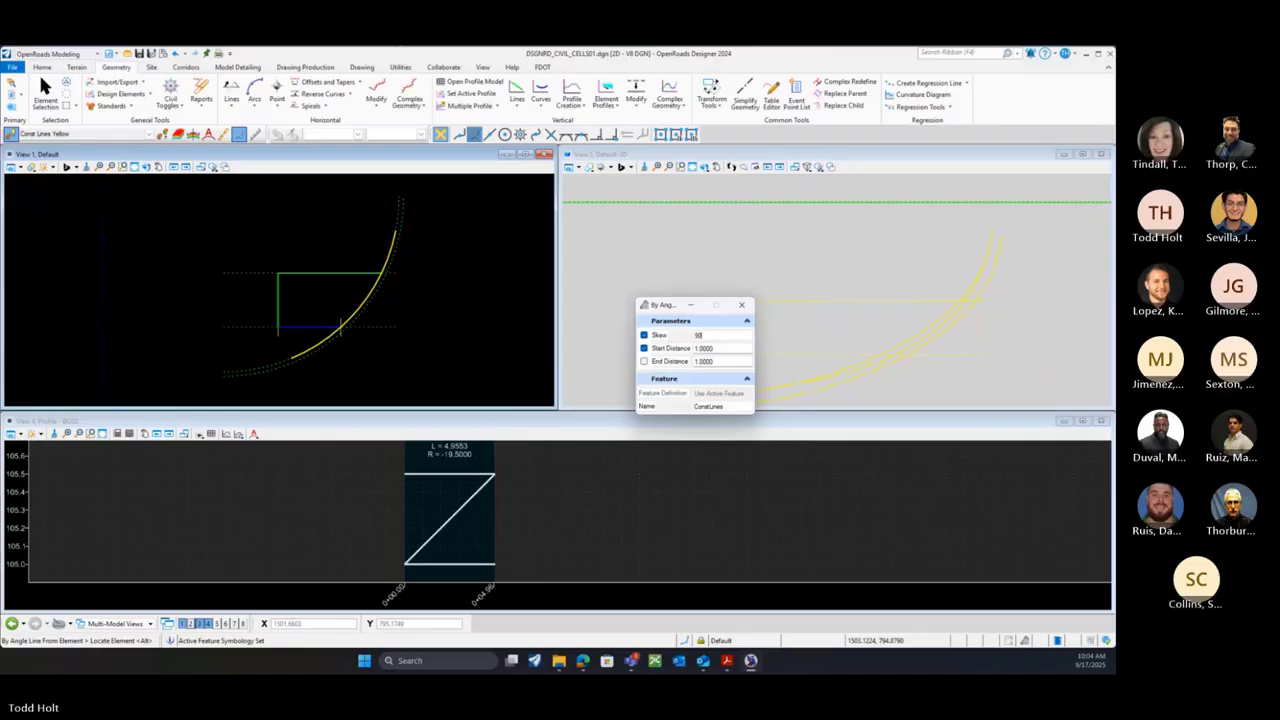
{"action": "key", "text": "Return"}
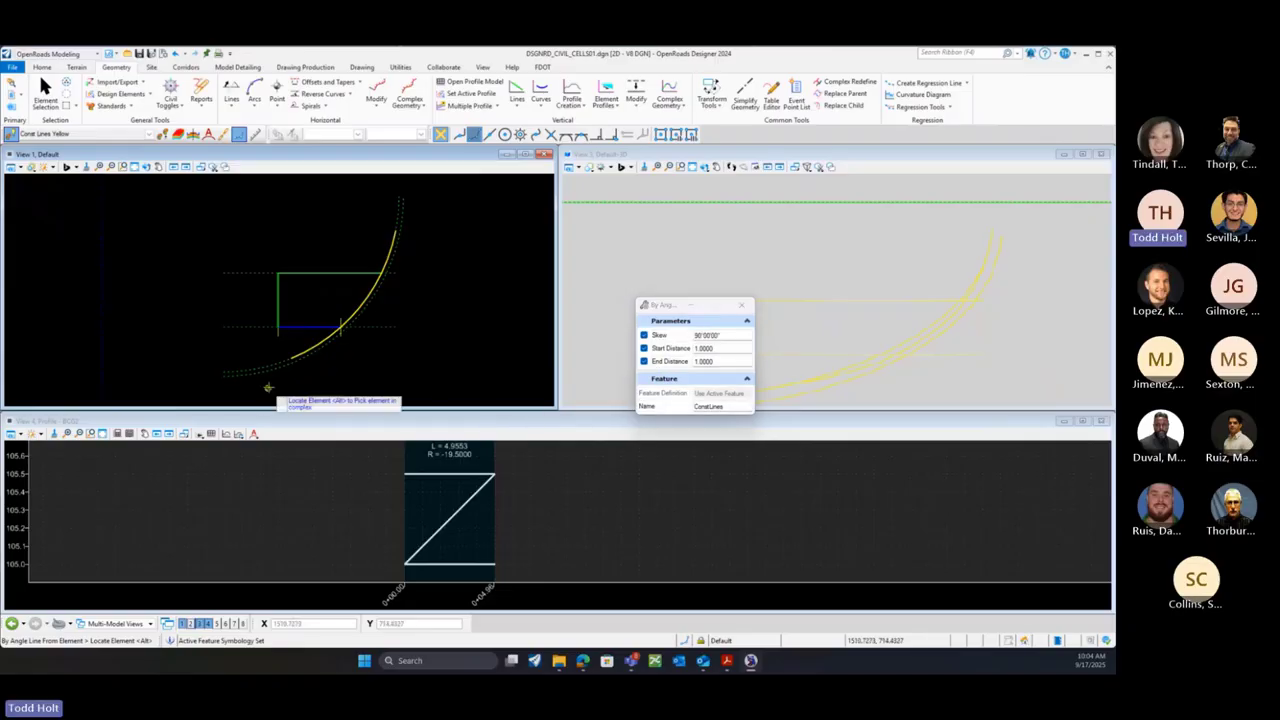
{"action": "scroll", "coordinate": [268, 387], "scroll_direction": "up", "scroll_amount": 2}
{"action": "left_click", "coordinate": [288, 348]}
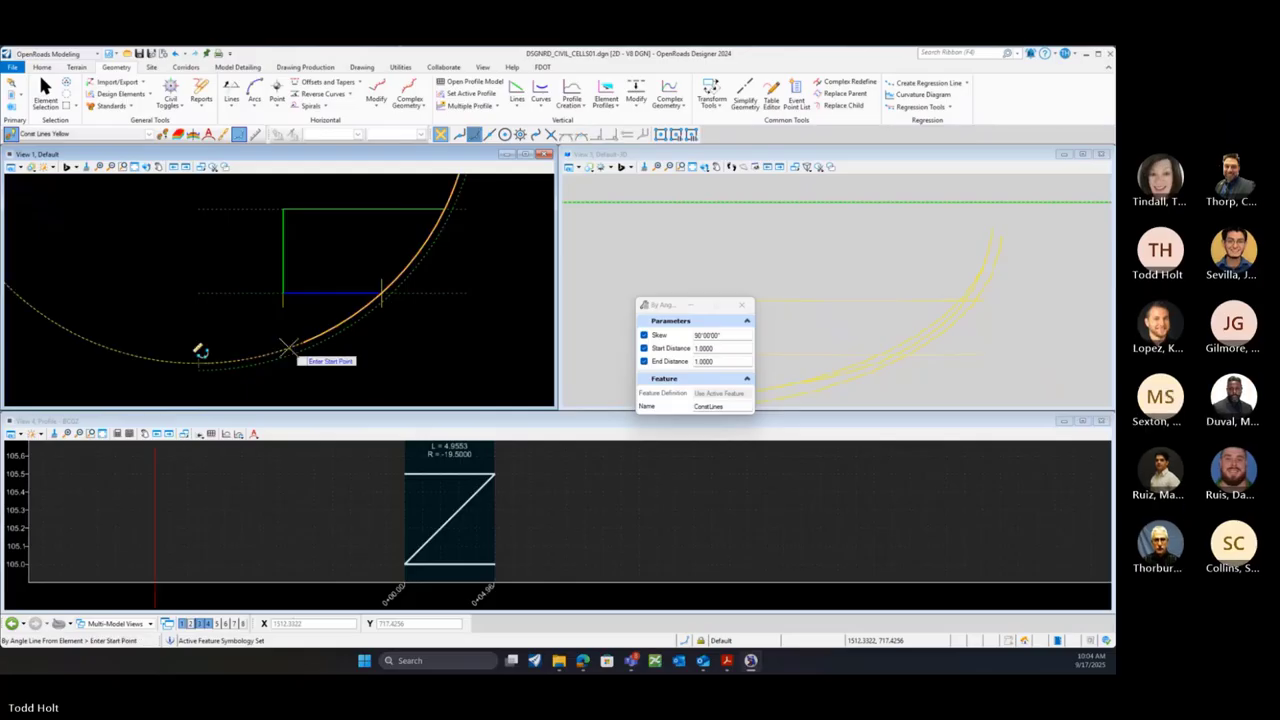
{"action": "left_click", "coordinate": [282, 333]}
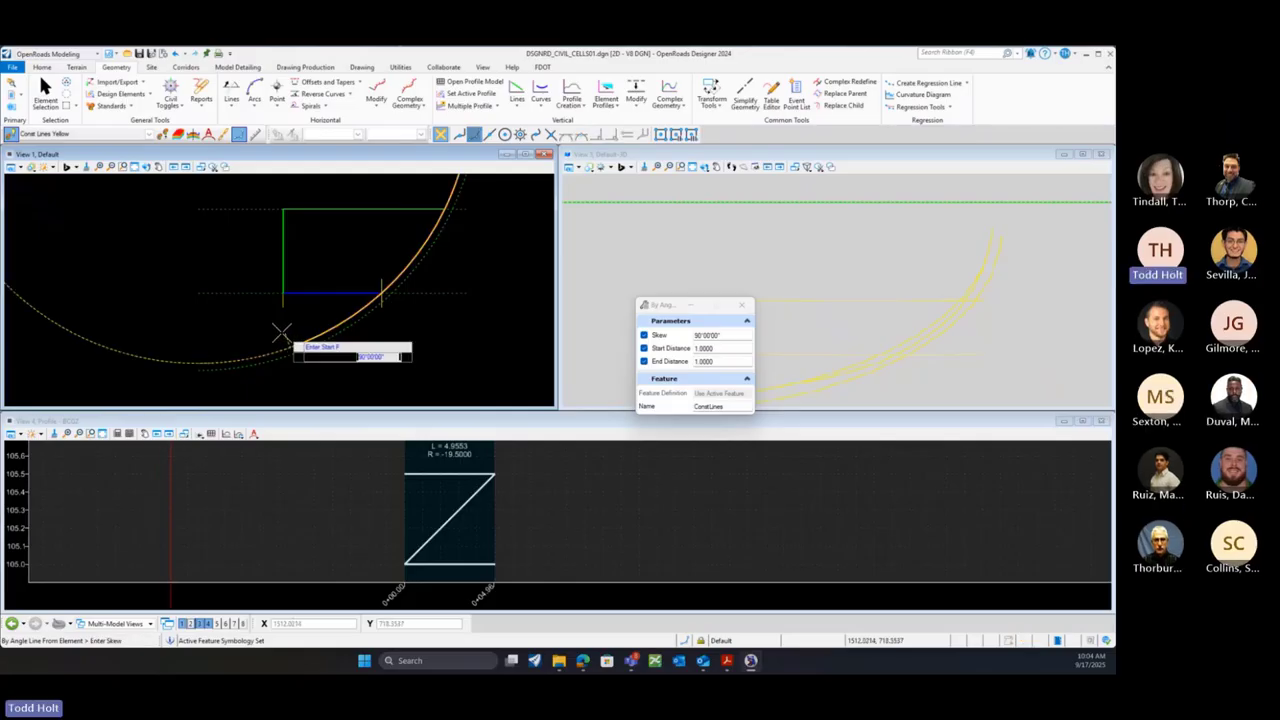
{"action": "left_click", "coordinate": [256, 331]}
{"action": "left_click", "coordinate": [256, 331]}
{"action": "left_click", "coordinate": [256, 331]}
{"action": "scroll", "coordinate": [200, 375], "scroll_direction": "down", "scroll_amount": 1}
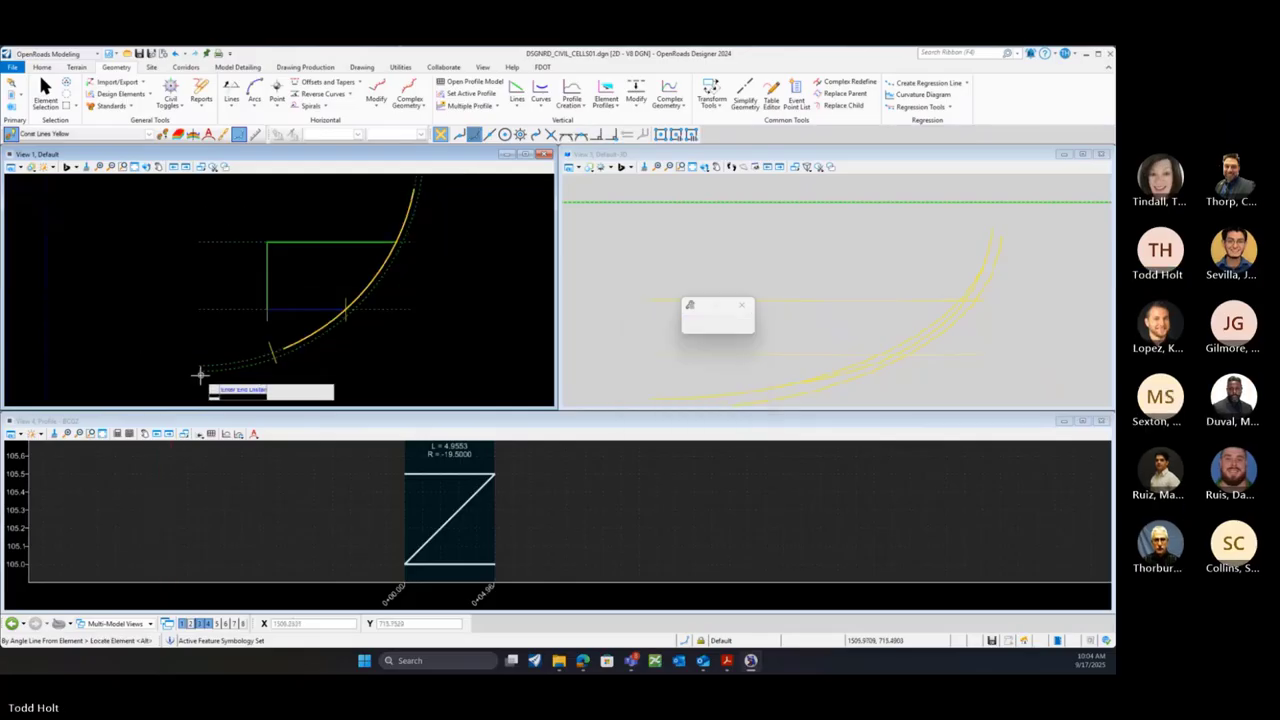
Draw a by-angle construction line across the curb back arc beyond its upper yellow end, with 90° skew and 1.0 start and end distances
{"action": "scroll", "coordinate": [200, 375], "scroll_direction": "down", "scroll_amount": 1}
{"action": "left_click_drag", "start_coordinate": [725, 335], "coordinate": [670, 341]}
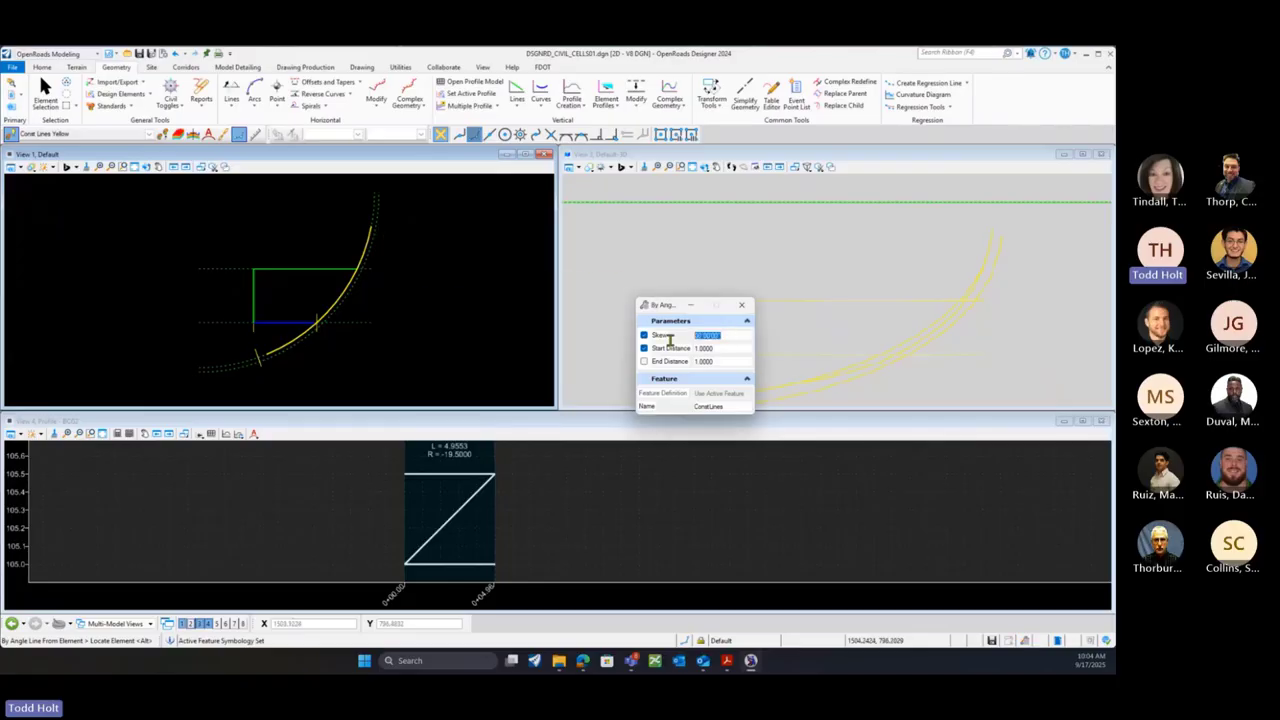
{"action": "type", "text": "90"}
{"action": "key", "text": "Return"}
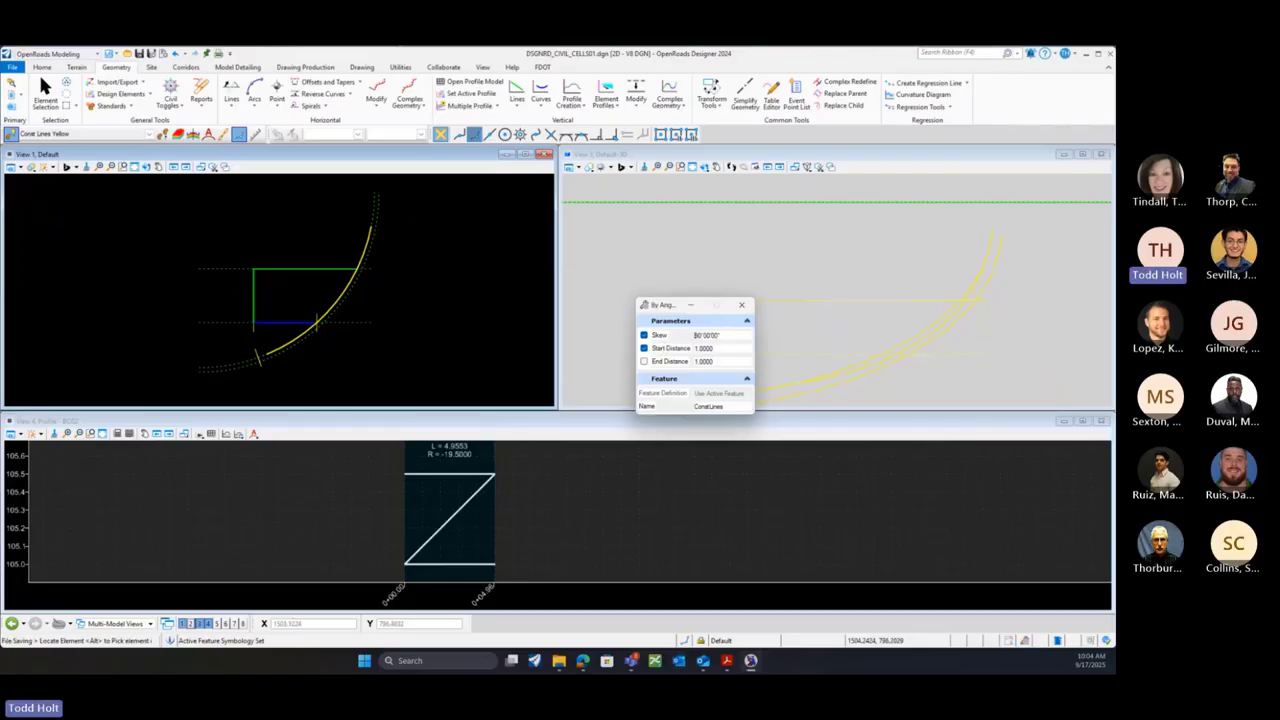
{"action": "left_click", "coordinate": [644, 362]}
{"action": "scroll", "coordinate": [366, 209], "scroll_direction": "up", "scroll_amount": 1}
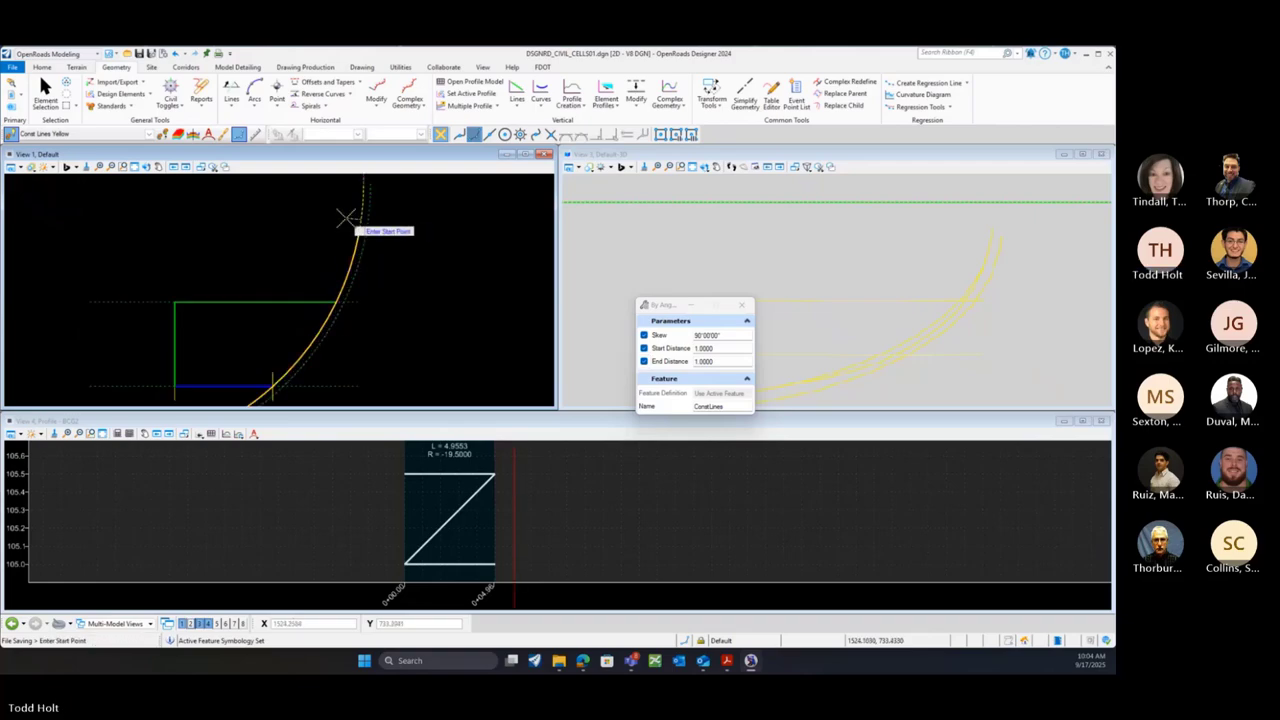
{"action": "left_click", "coordinate": [349, 216]}
{"action": "left_click", "coordinate": [326, 241]}
{"action": "left_click", "coordinate": [326, 243]}
{"action": "left_click", "coordinate": [326, 247]}
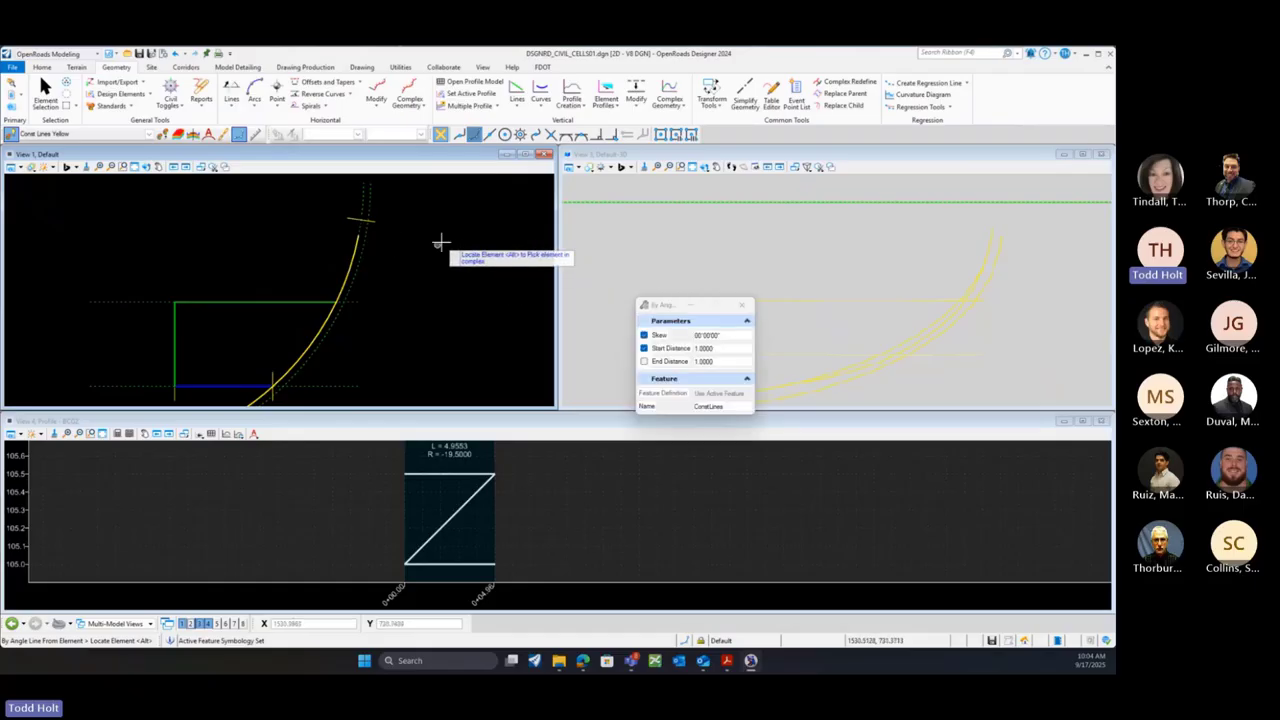
{"action": "scroll", "coordinate": [455, 287], "scroll_direction": "down", "scroll_amount": 1}
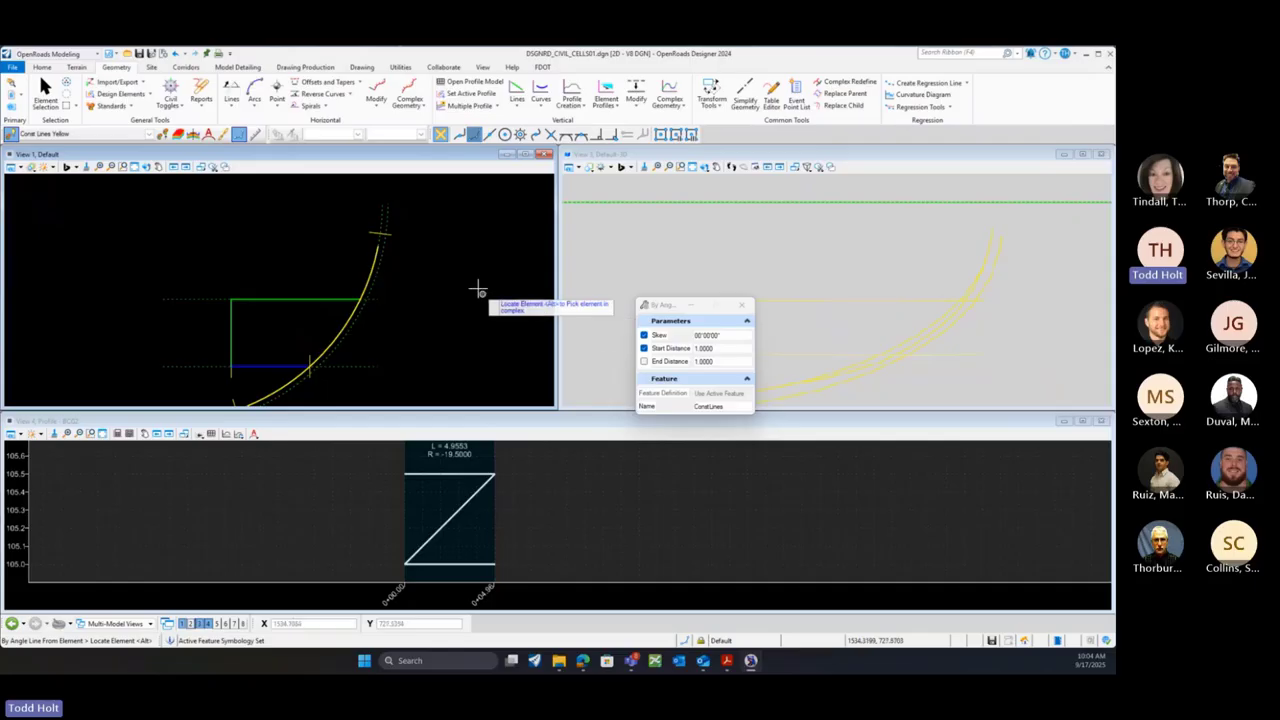
{"action": "scroll", "coordinate": [460, 274], "scroll_direction": "down", "scroll_amount": 1}
{"action": "left_click", "coordinate": [742, 306]}
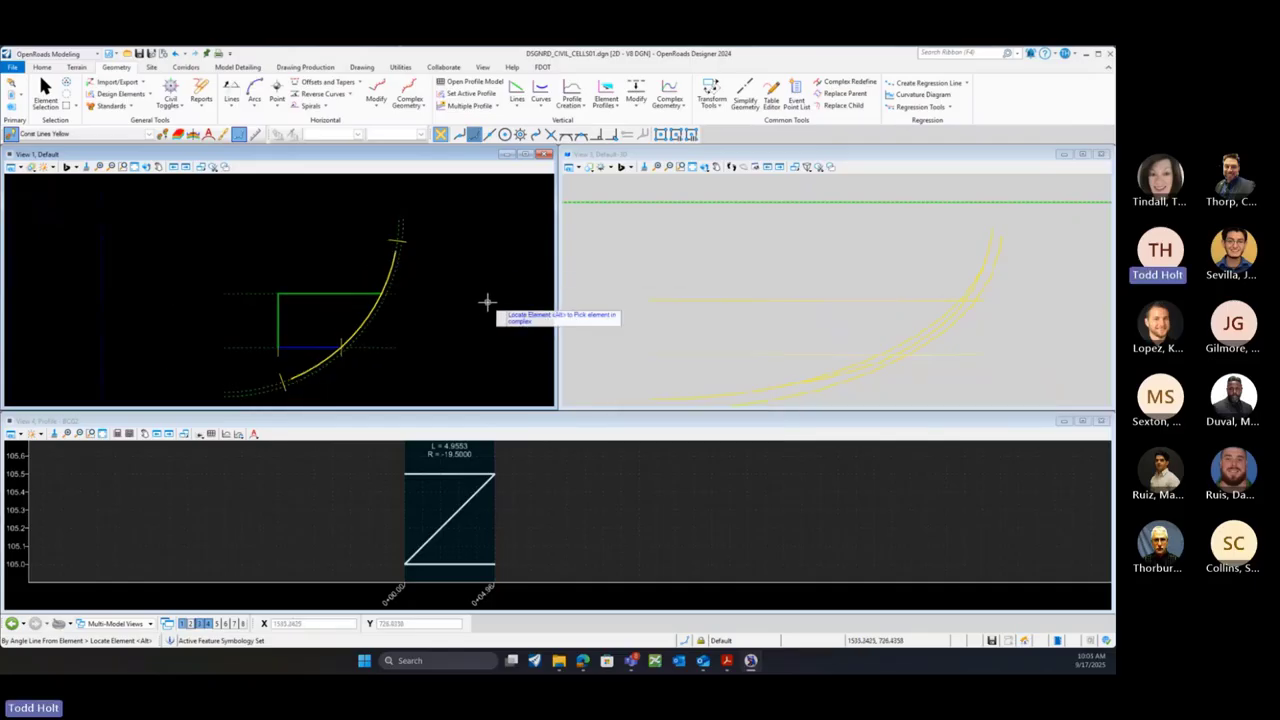
{"action": "scroll", "coordinate": [487, 296], "scroll_direction": "down", "scroll_amount": 1}
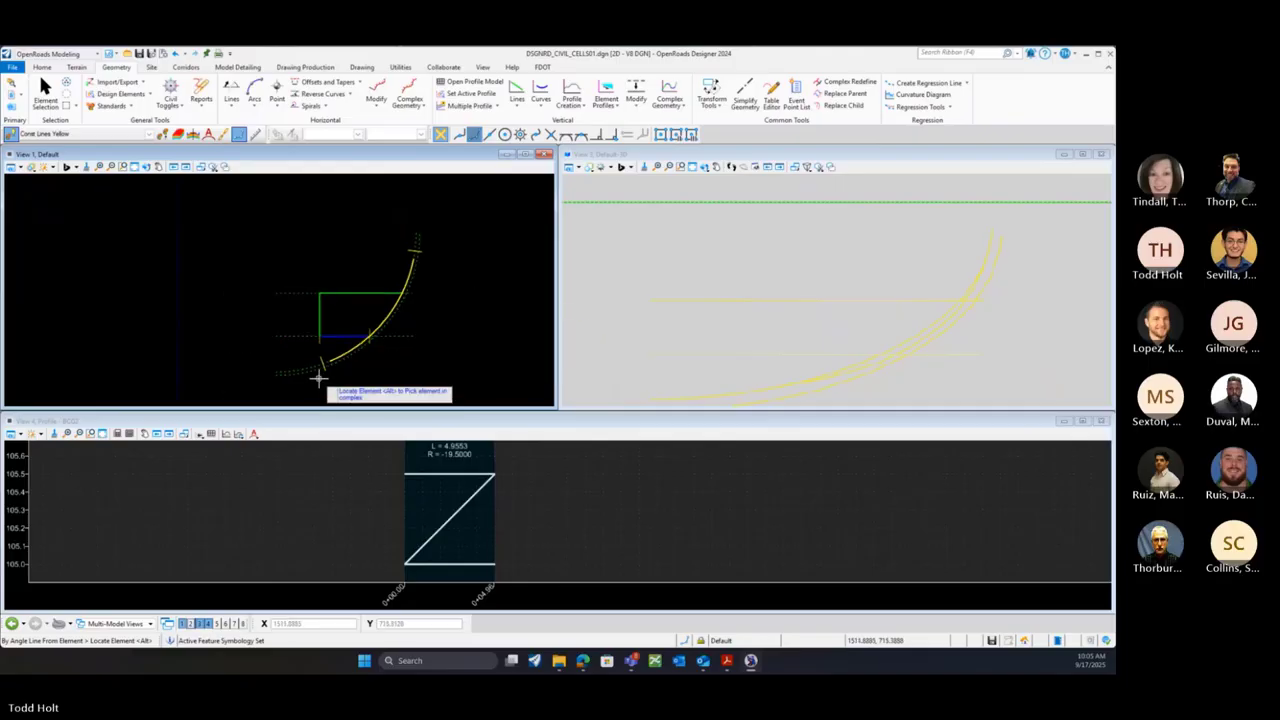
{"action": "scroll", "coordinate": [318, 378], "scroll_direction": "up", "scroll_amount": 1}
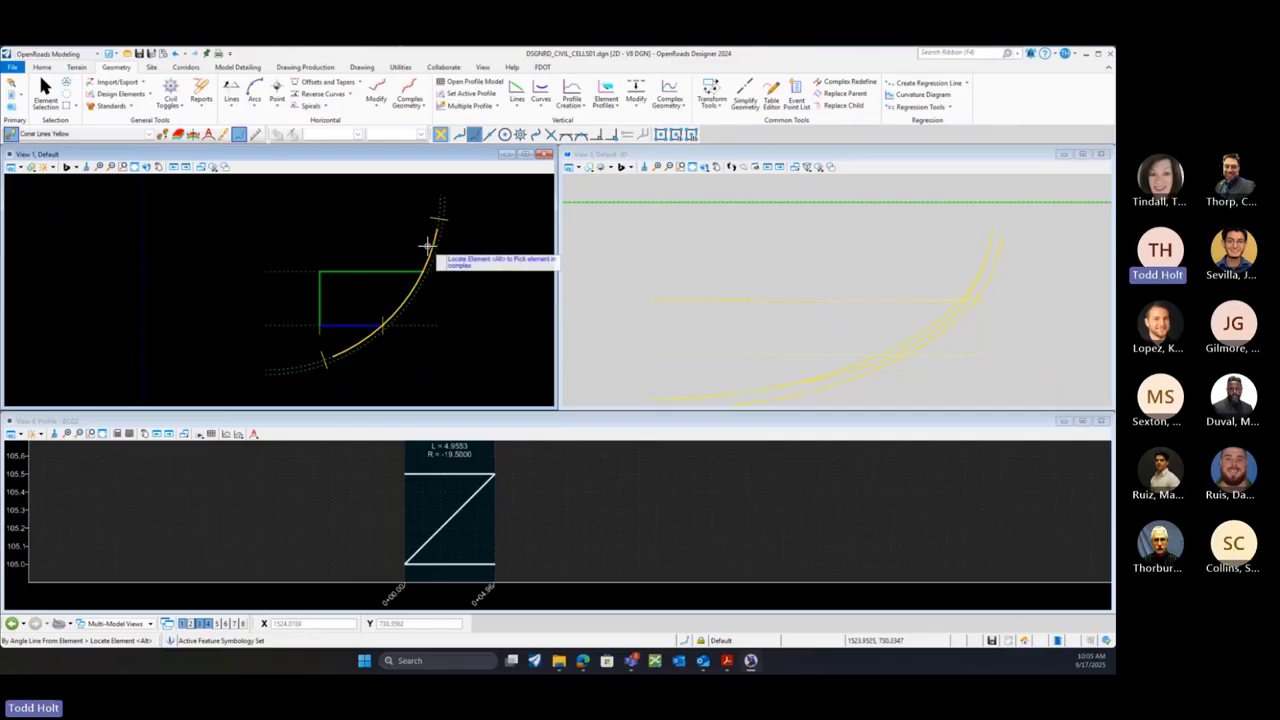
{"action": "scroll", "coordinate": [231, 326], "scroll_direction": "down", "scroll_amount": 1}
{"action": "scroll", "coordinate": [420, 240], "scroll_direction": "up", "scroll_amount": 1}
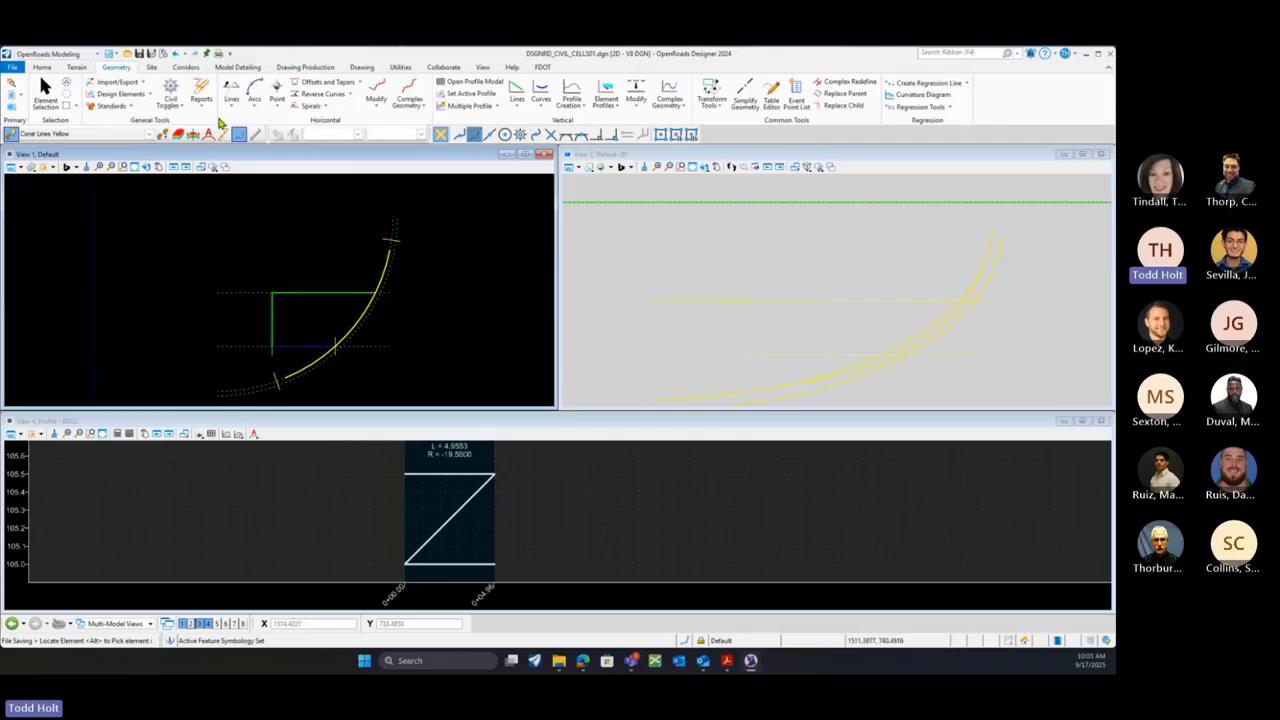
Turn on Civil AccuDraw and set it to Delta Station-Offset input
{"action": "left_click", "coordinate": [170, 100]}
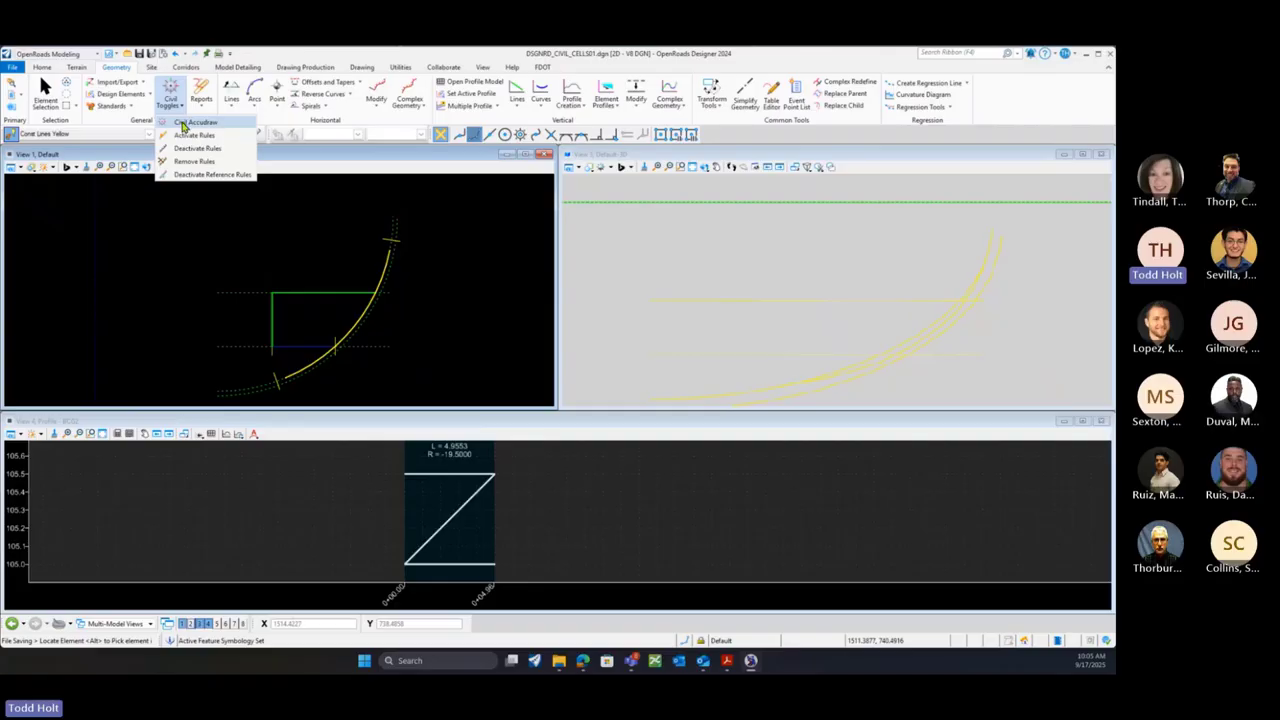
{"action": "left_click", "coordinate": [183, 124]}
{"action": "left_click_drag", "start_coordinate": [130, 212], "coordinate": [260, 200]}
{"action": "left_click", "coordinate": [249, 219]}
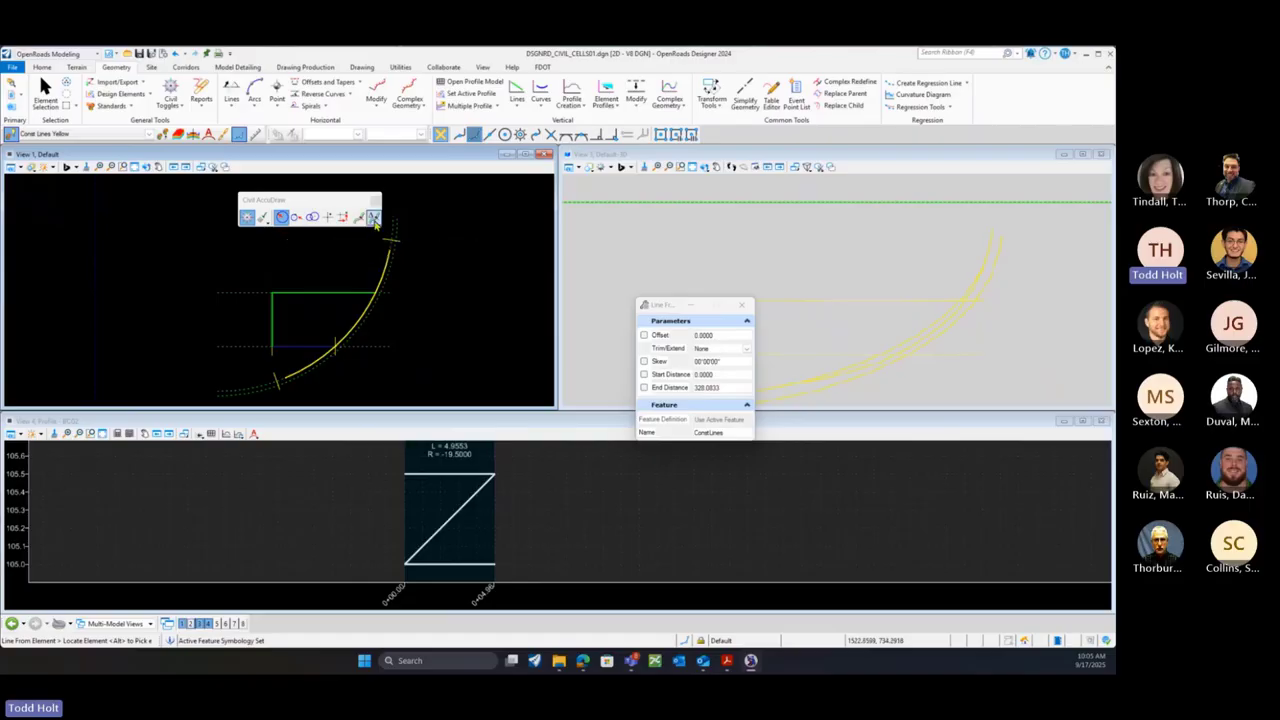
{"action": "left_click", "coordinate": [374, 218]}
{"action": "left_click_drag", "start_coordinate": [313, 204], "coordinate": [468, 190]}
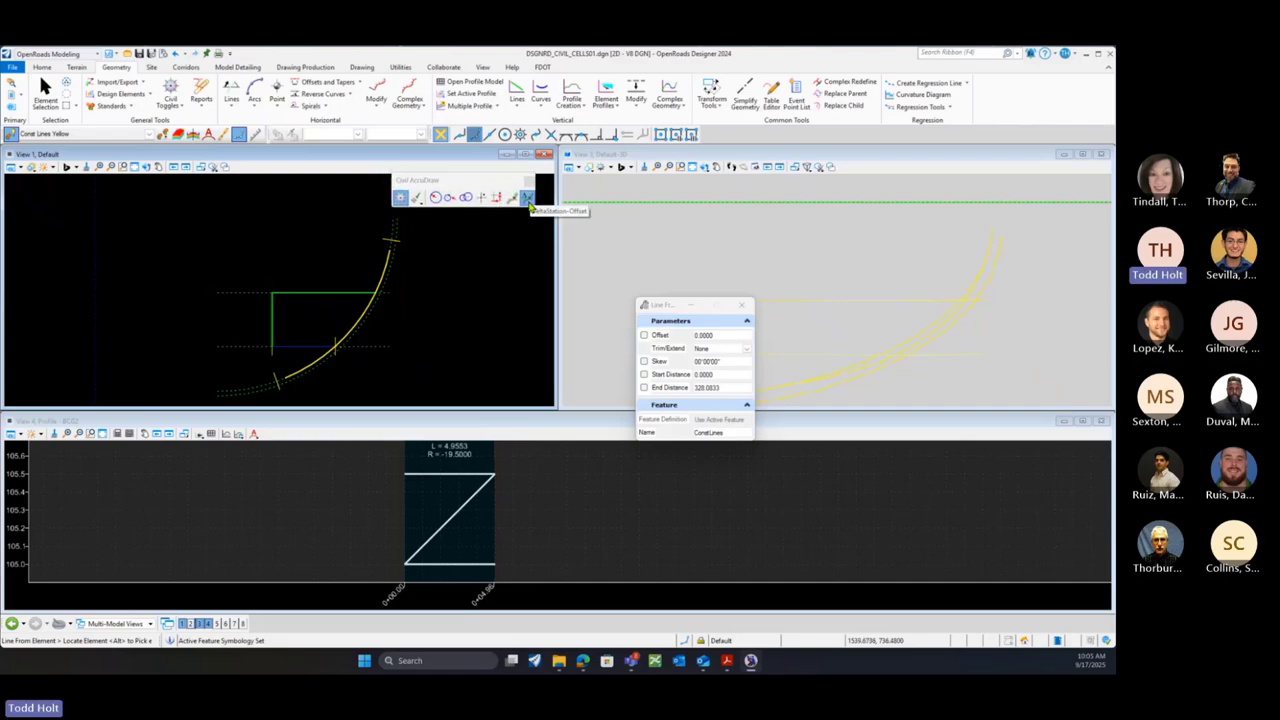
Reference the upper perpendicular construction line's point to the curb back arc, with the origin at the arc's intersection with the upper horizontal line
{"action": "left_click", "coordinate": [45, 90]}
{"action": "scroll", "coordinate": [405, 232], "scroll_direction": "up", "scroll_amount": 1}
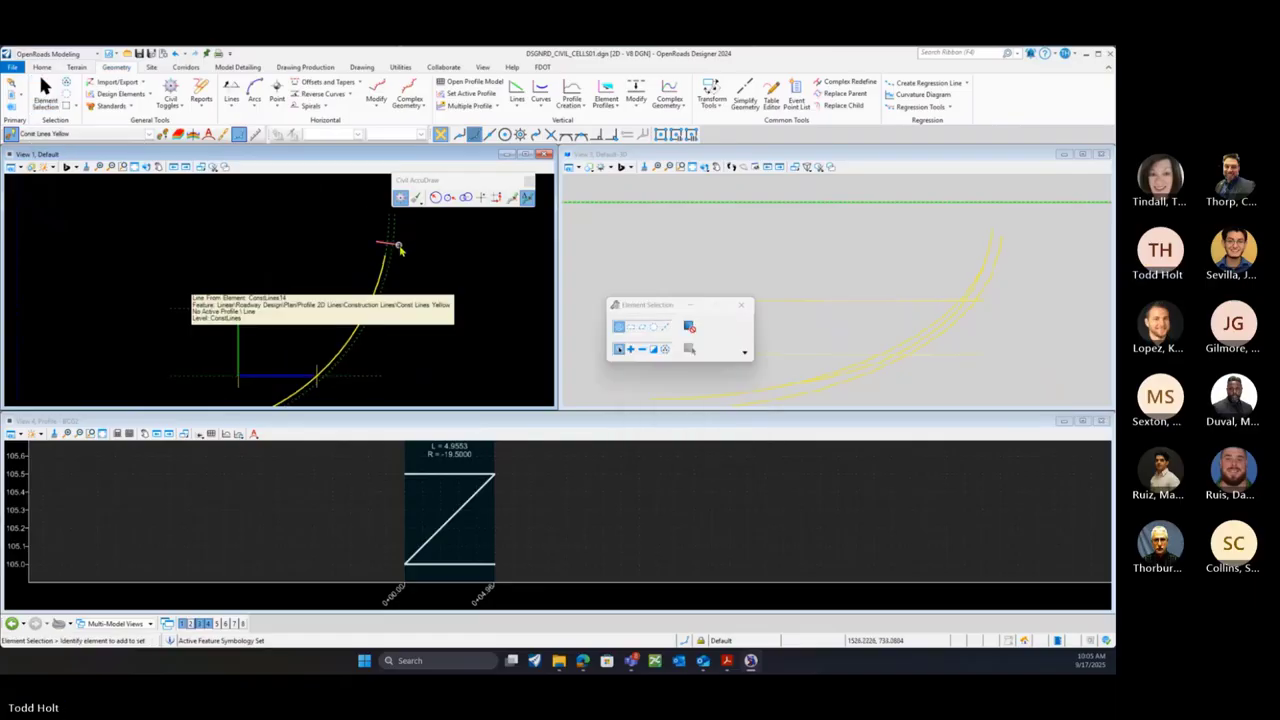
{"action": "left_click", "coordinate": [399, 246]}
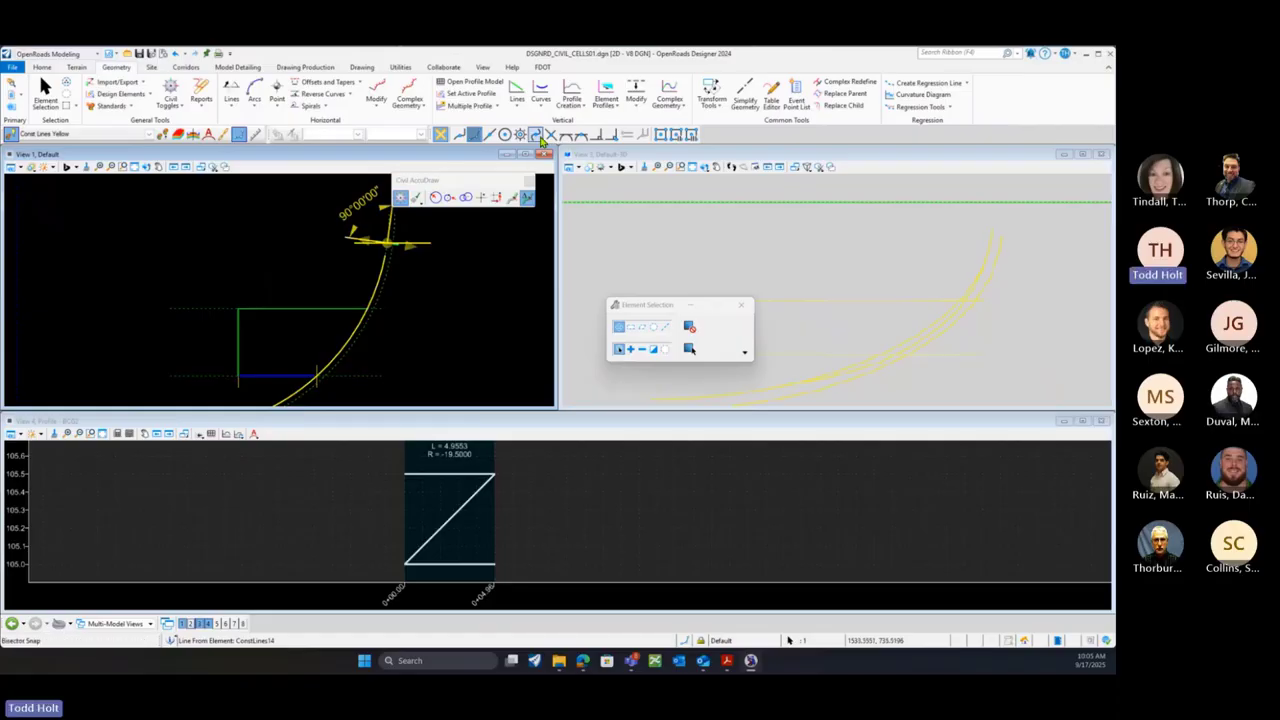
{"action": "left_click", "coordinate": [552, 137]}
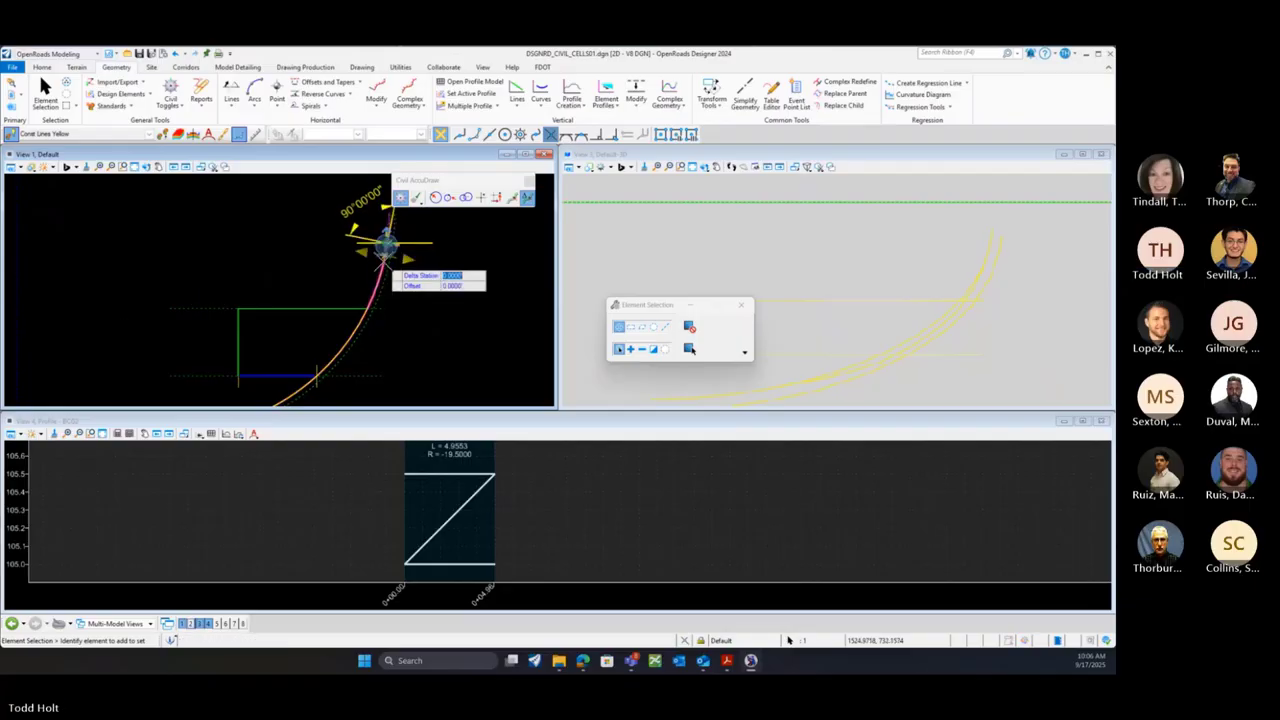
{"action": "scroll", "coordinate": [386, 243], "scroll_direction": "up", "scroll_amount": 2}
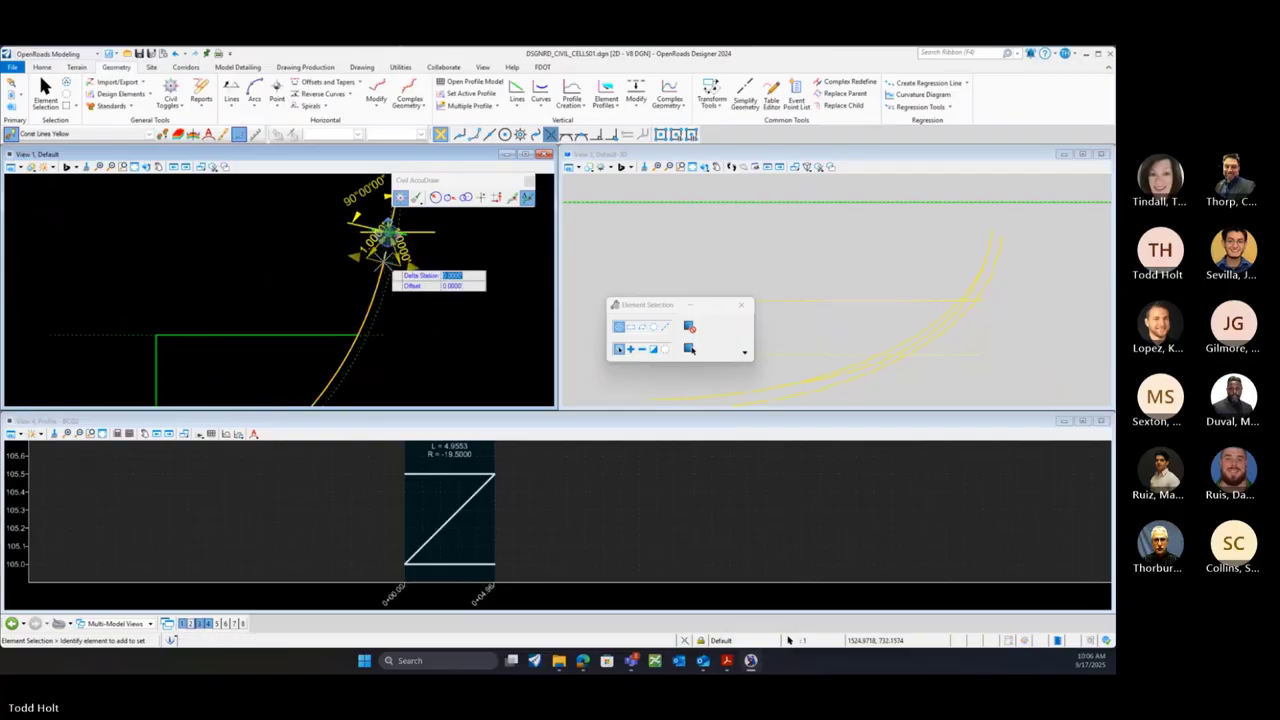
{"action": "left_click", "coordinate": [526, 198]}
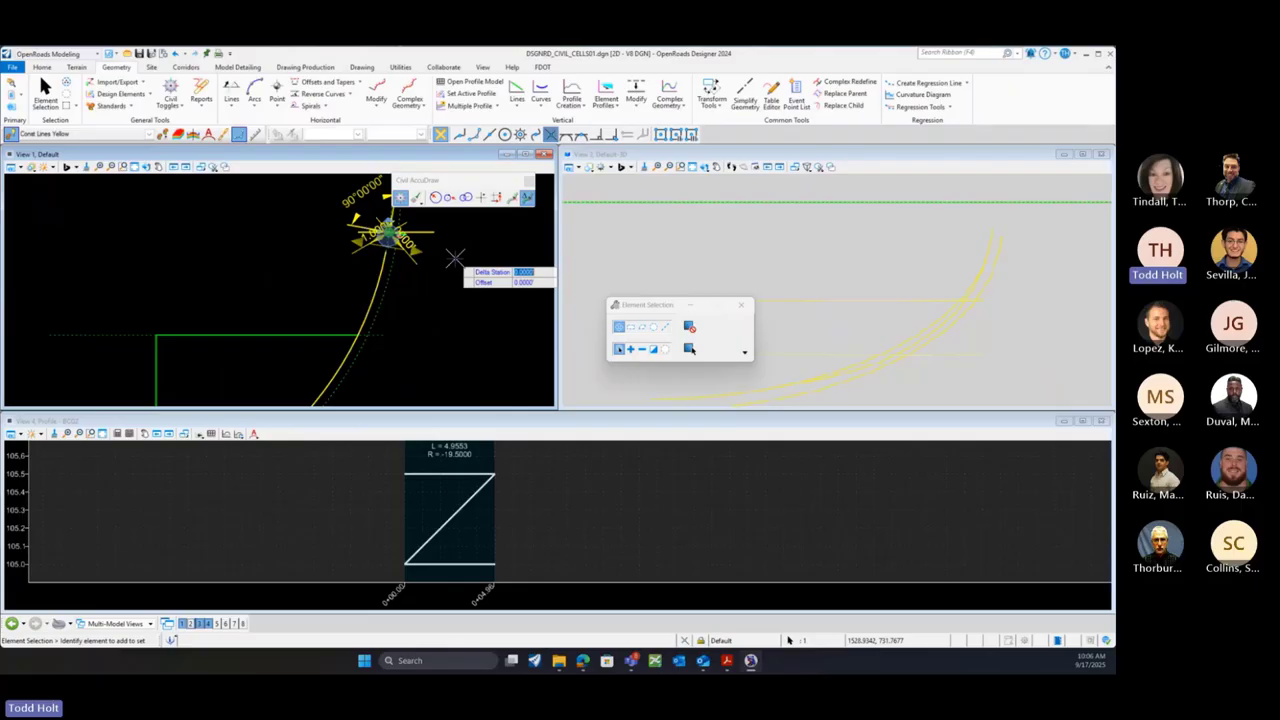
{"action": "key", "text": "o"}
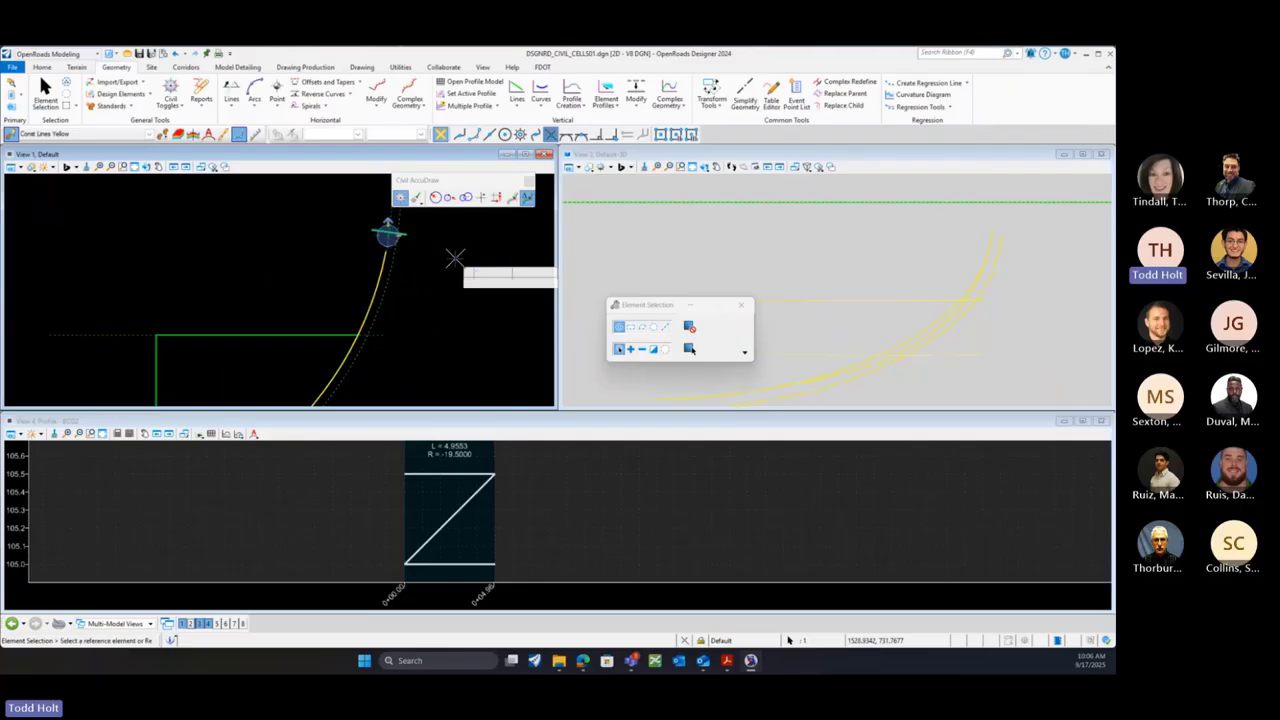
{"action": "left_click", "coordinate": [387, 244]}
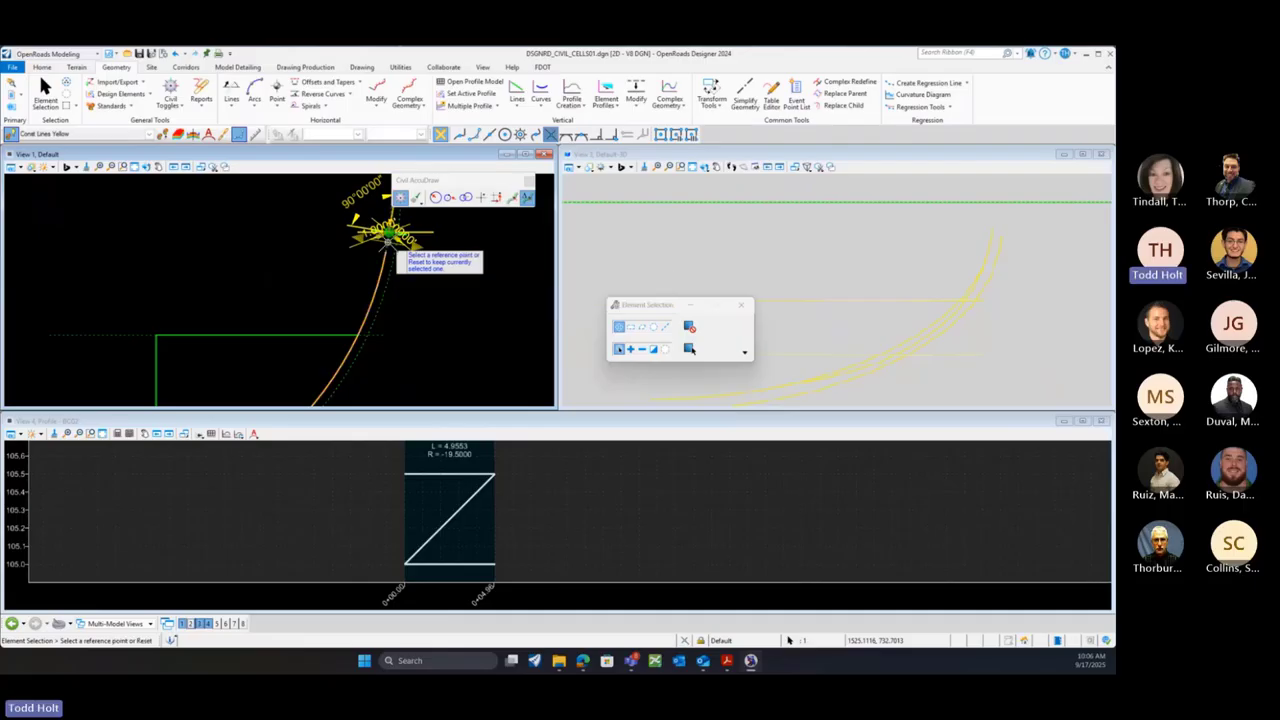
{"action": "left_click", "coordinate": [551, 137]}
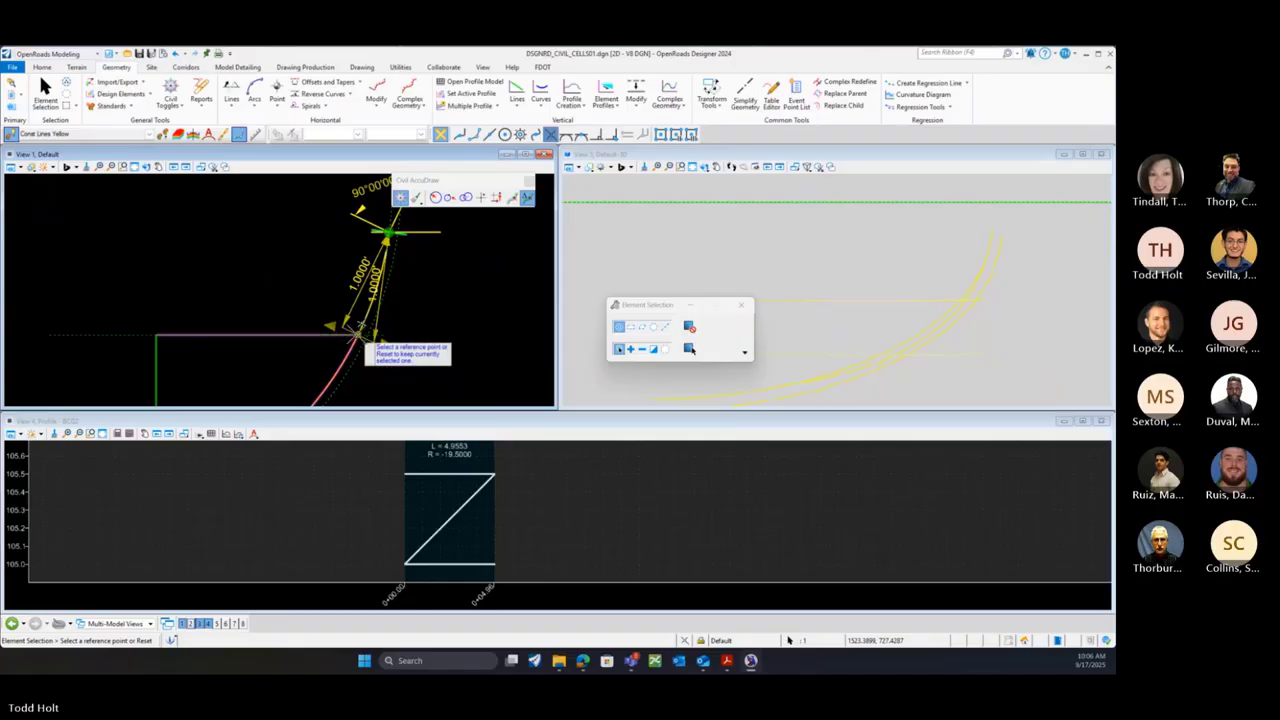
{"action": "middle_click", "coordinate": [127, 334]}
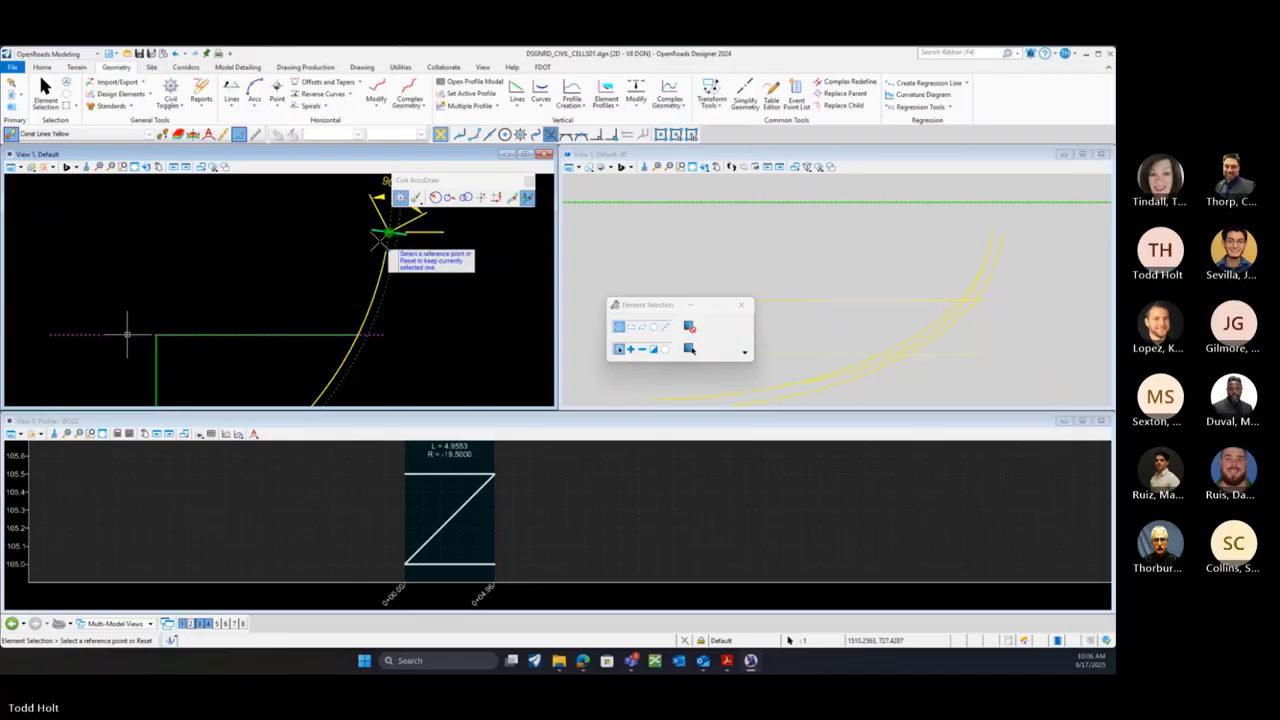
{"action": "middle_click", "coordinate": [359, 328]}
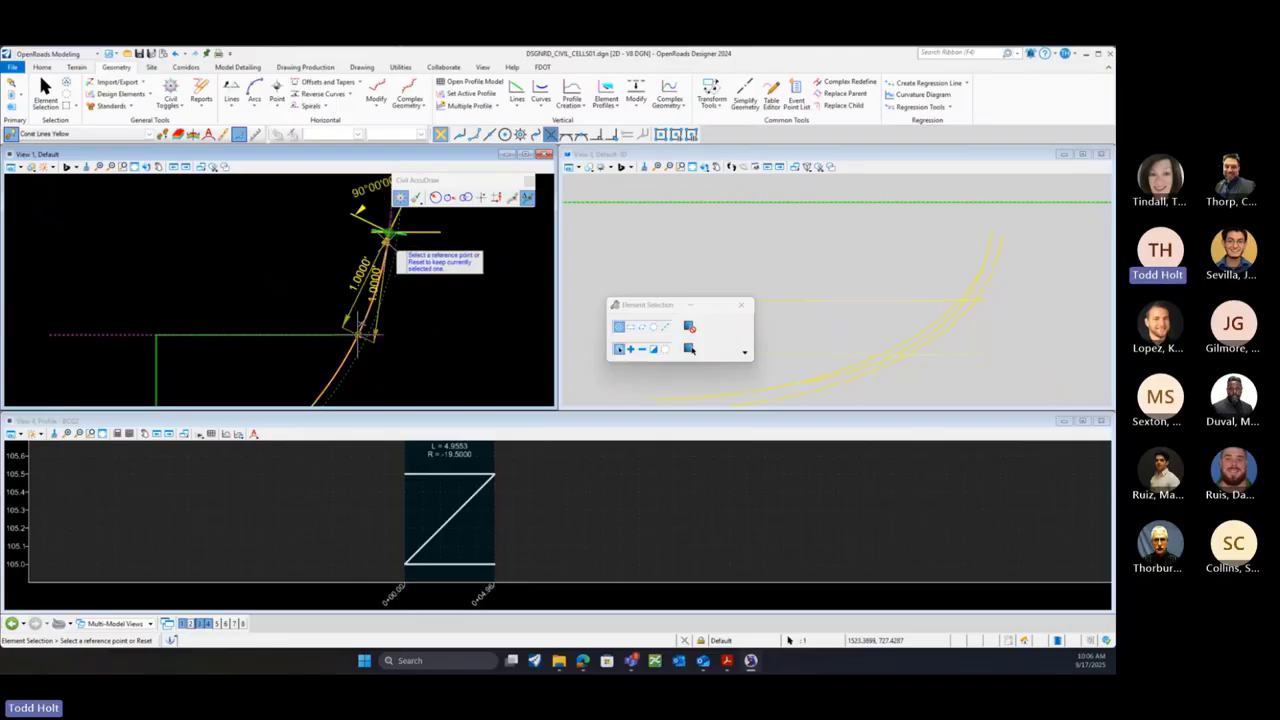
{"action": "left_click", "coordinate": [359, 328]}
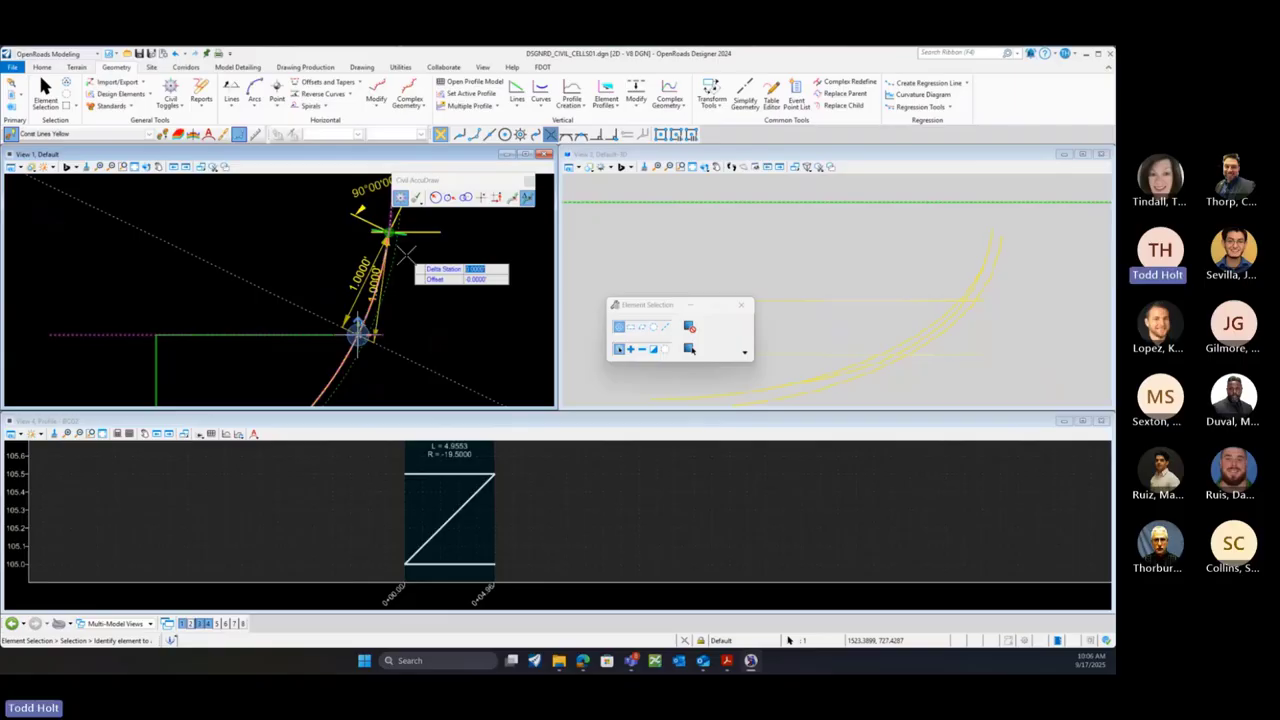
Place the upper perpendicular construction line at delta station 8 and offset 0 from the intersection along the arc
{"action": "type", "text": "0"}
{"action": "key", "text": "Tab"}
{"action": "type", "text": "0"}
{"action": "key", "text": "Tab"}
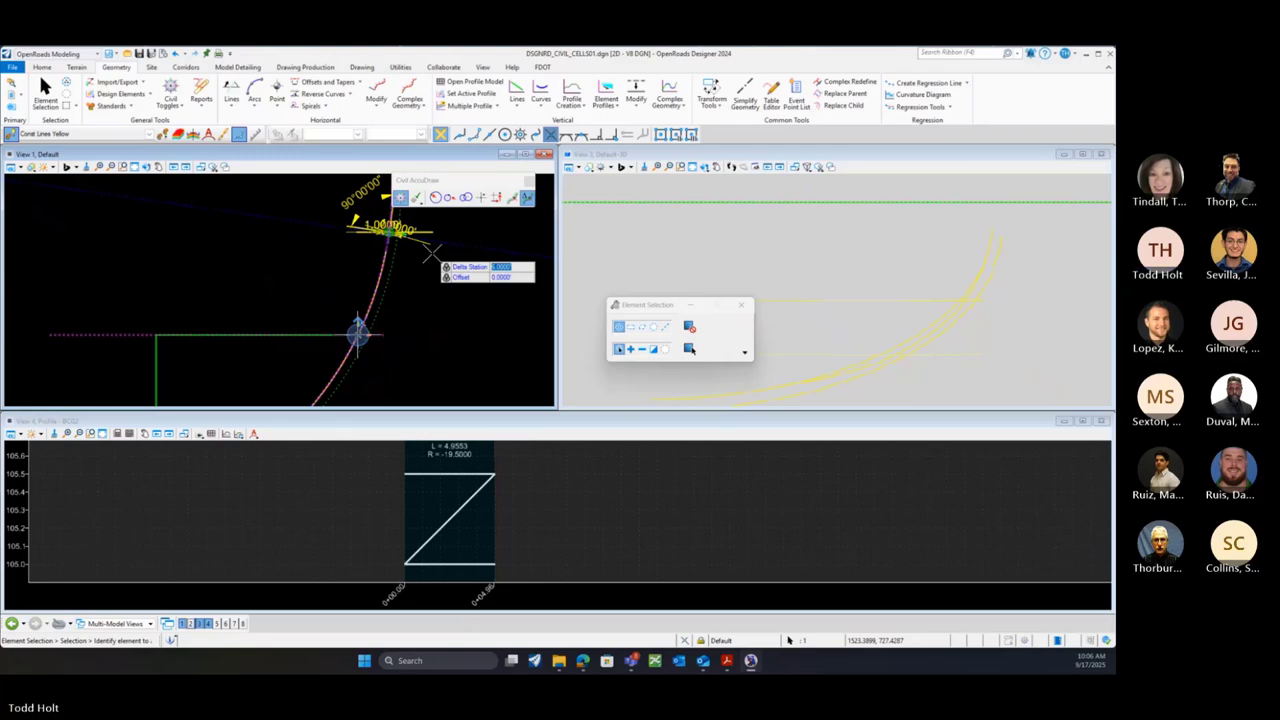
{"action": "type", "text": "0"}
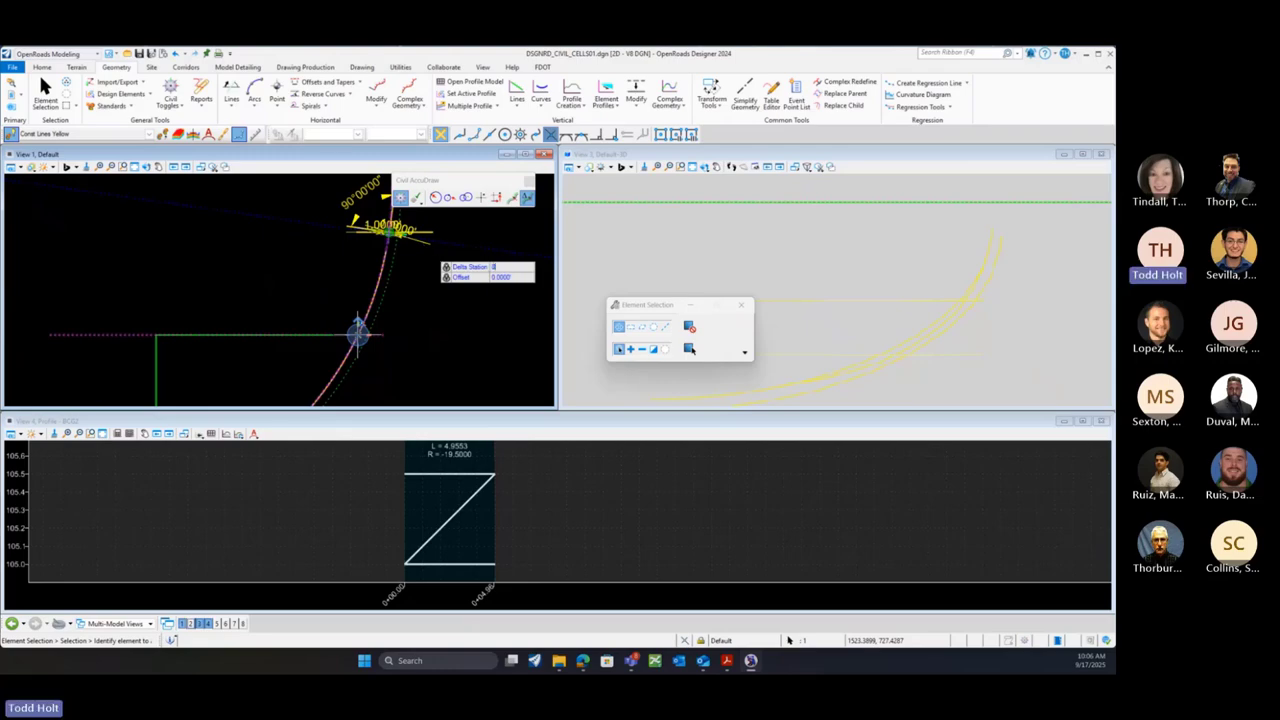
{"action": "key", "text": "Tab"}
{"action": "left_click", "coordinate": [445, 248]}
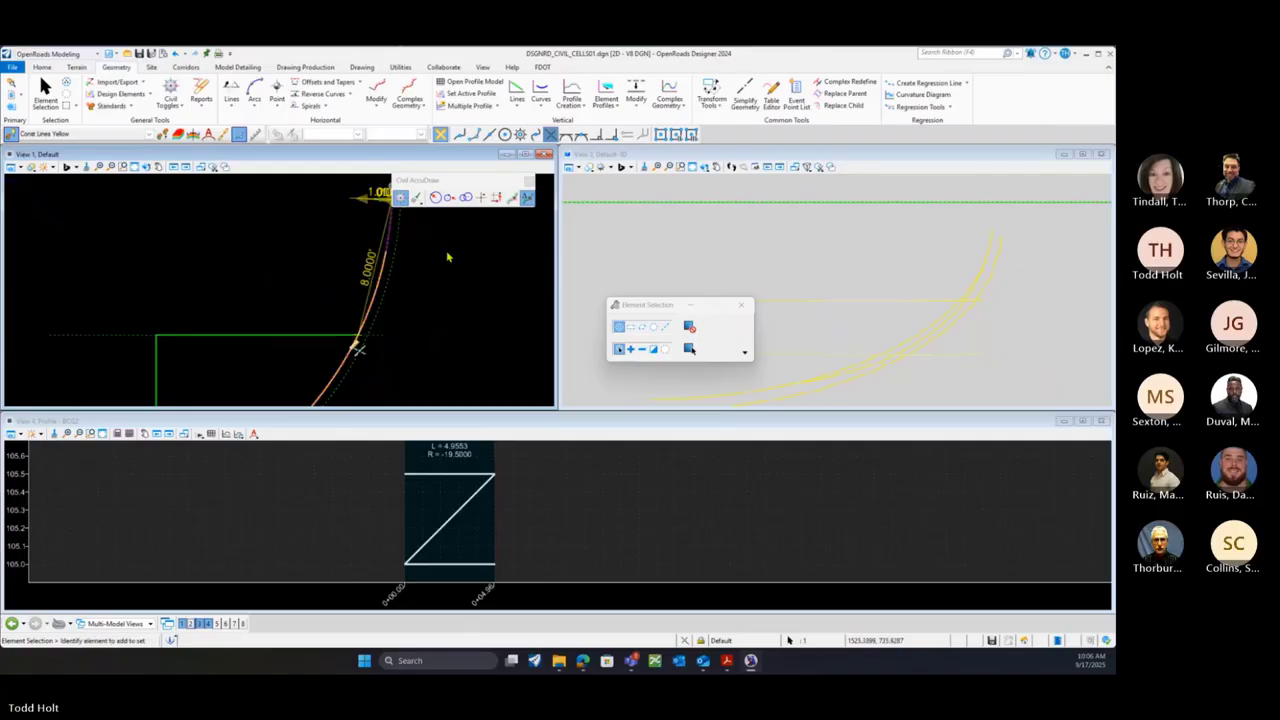
{"action": "left_click_drag", "start_coordinate": [441, 184], "coordinate": [581, 198]}
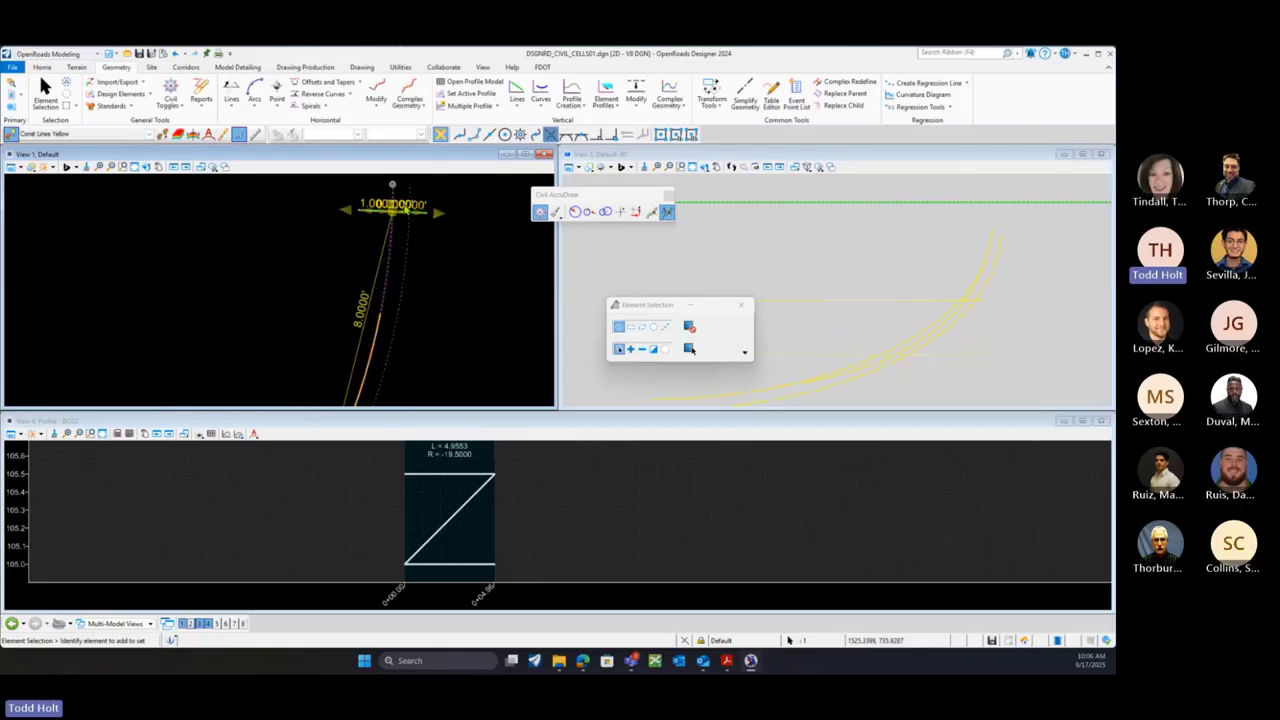
{"action": "scroll", "coordinate": [398, 213], "scroll_direction": "up", "scroll_amount": 2}
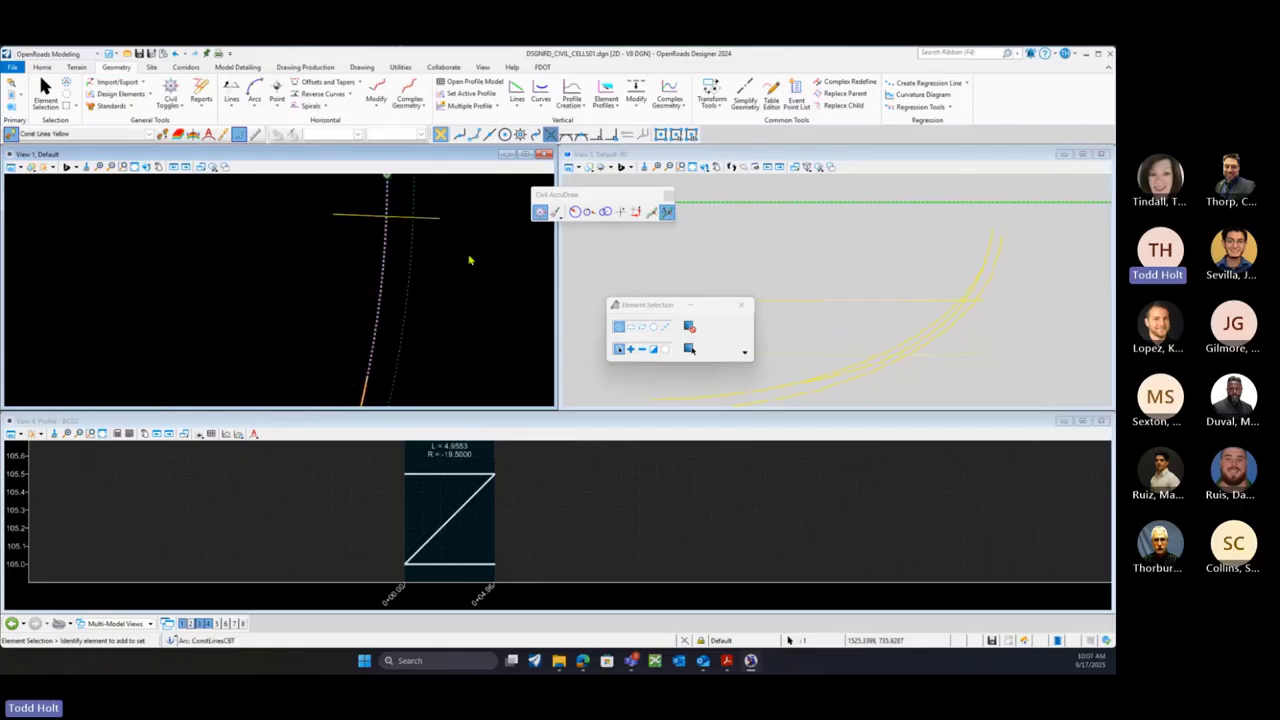
{"action": "scroll", "coordinate": [472, 258], "scroll_direction": "down", "scroll_amount": 2}
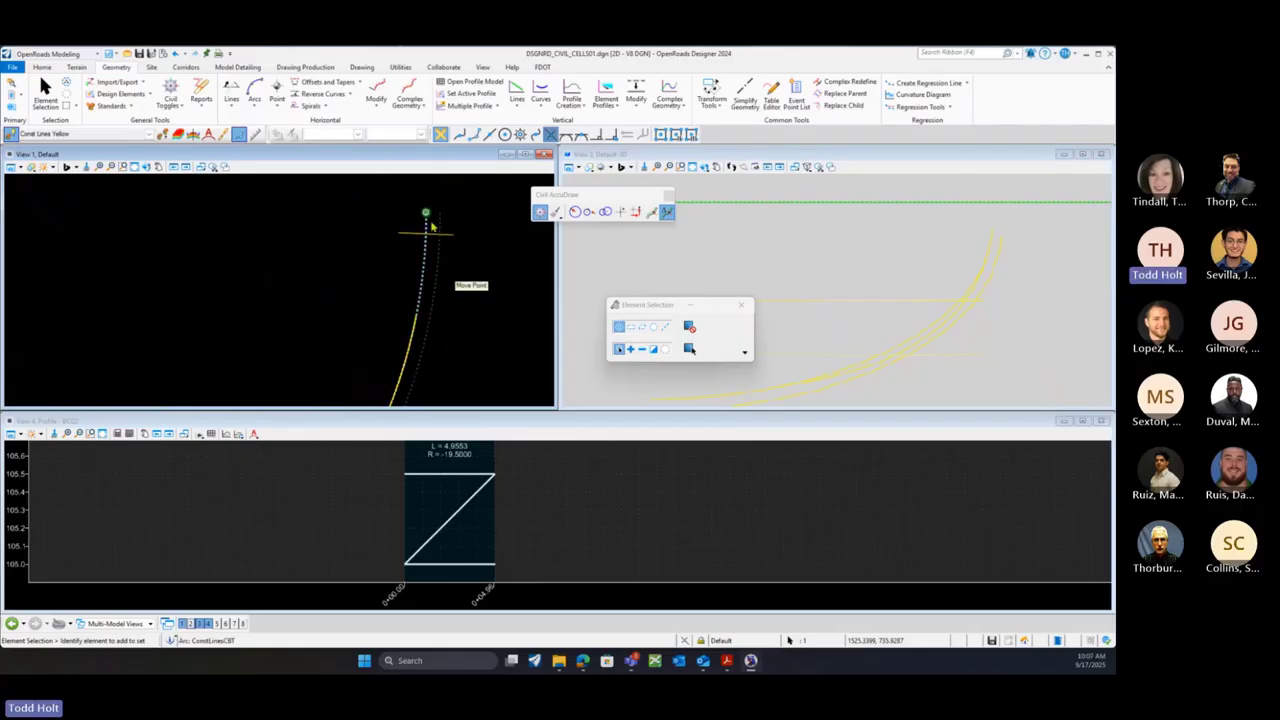
{"action": "left_click", "coordinate": [430, 219]}
{"action": "left_click", "coordinate": [377, 289]}
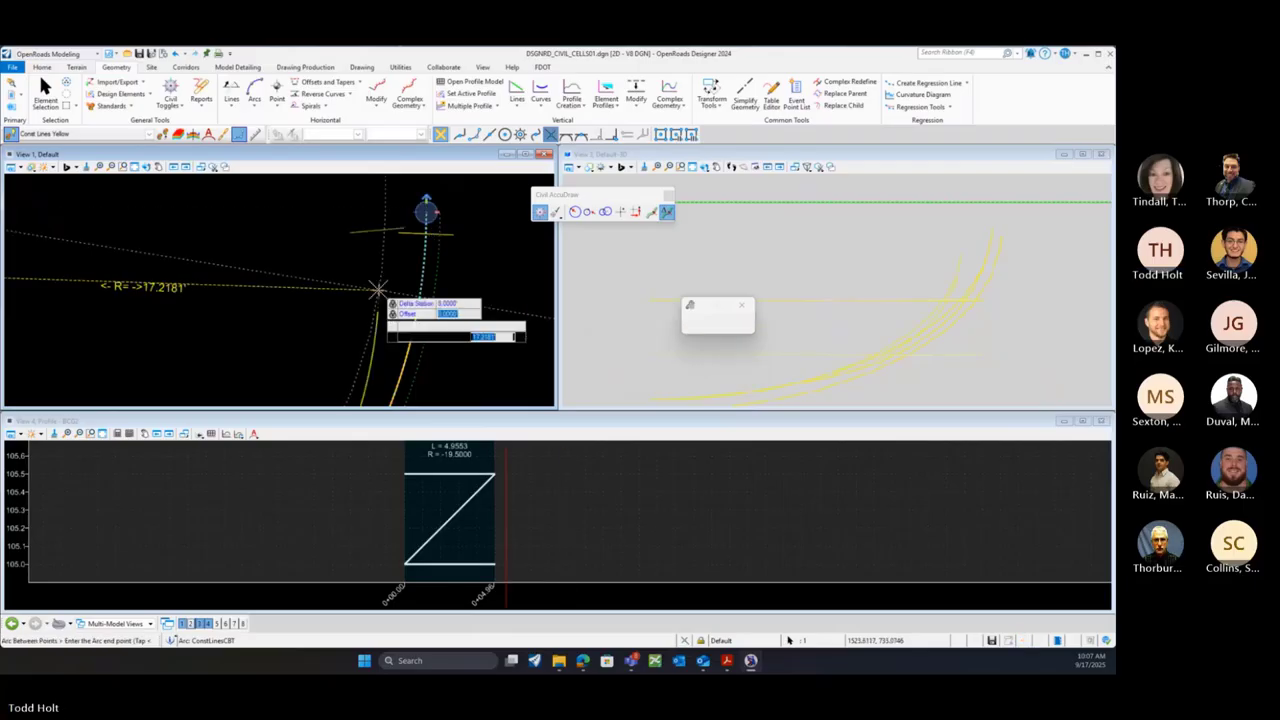
{"action": "key", "text": "Escape"}
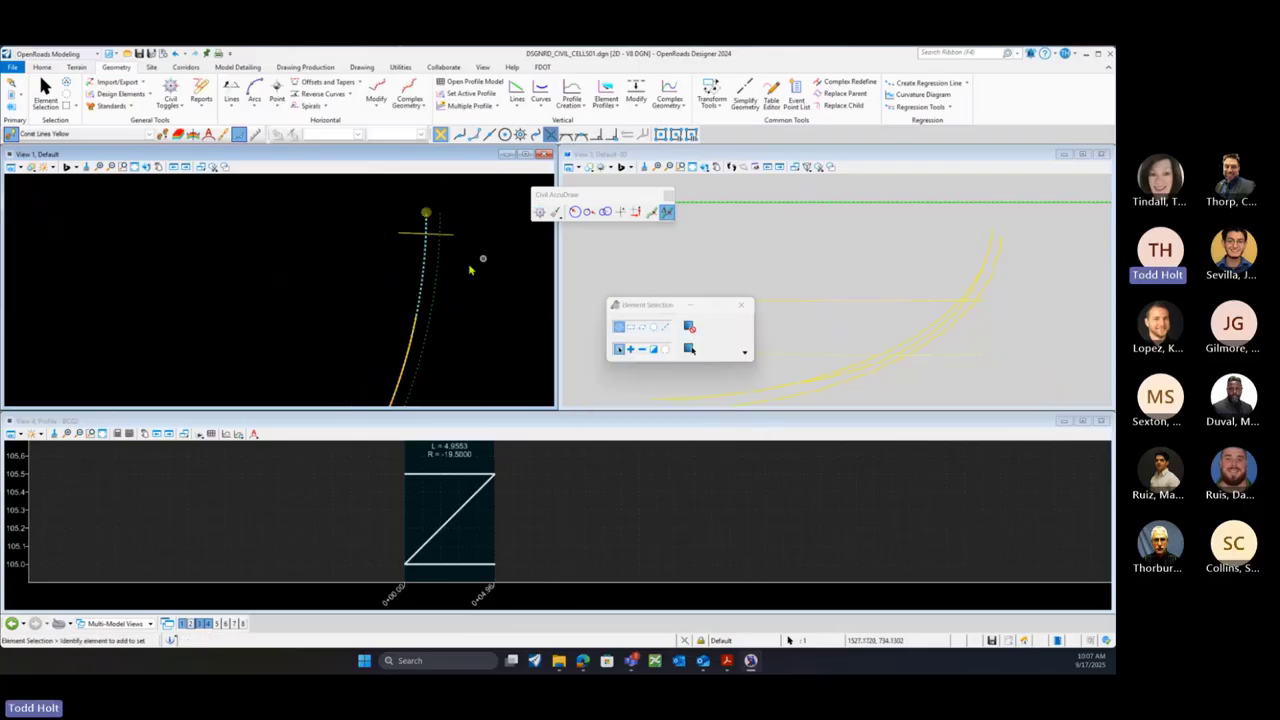
Set the upper perpendicular construction line's station distance along the curb back arc to 7 ft
{"action": "left_click", "coordinate": [449, 237]}
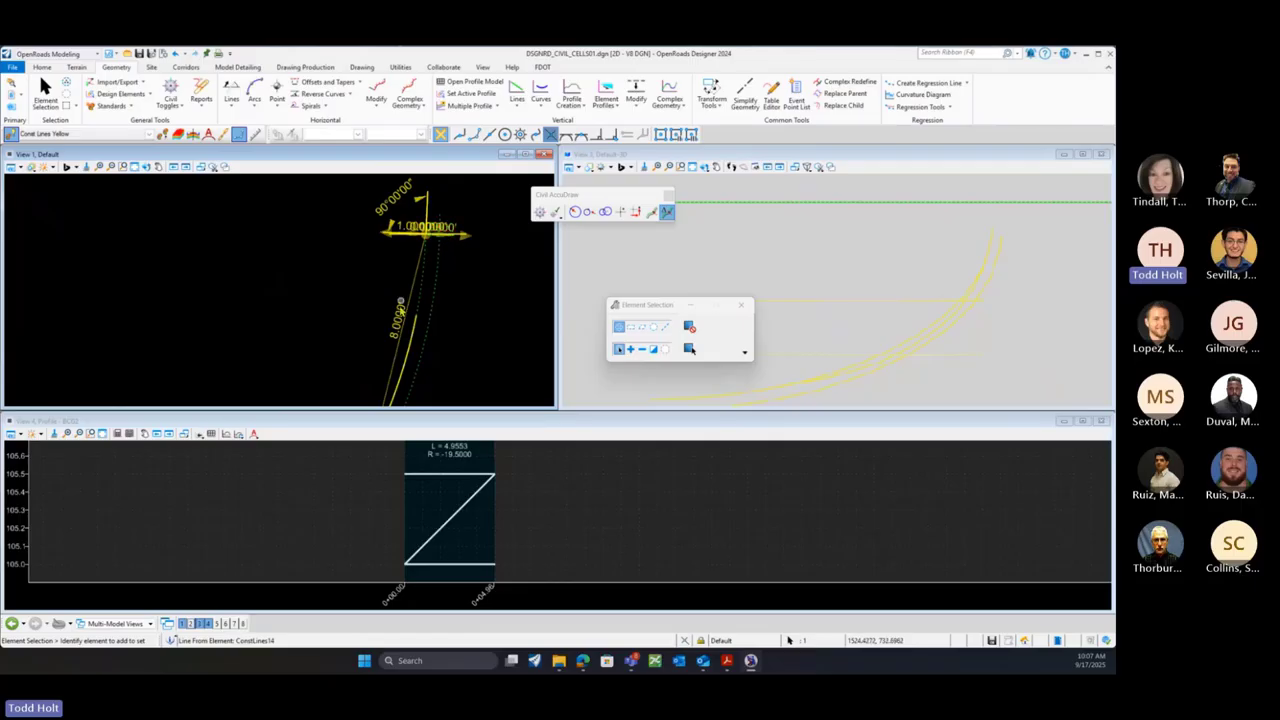
{"action": "left_click", "coordinate": [398, 318]}
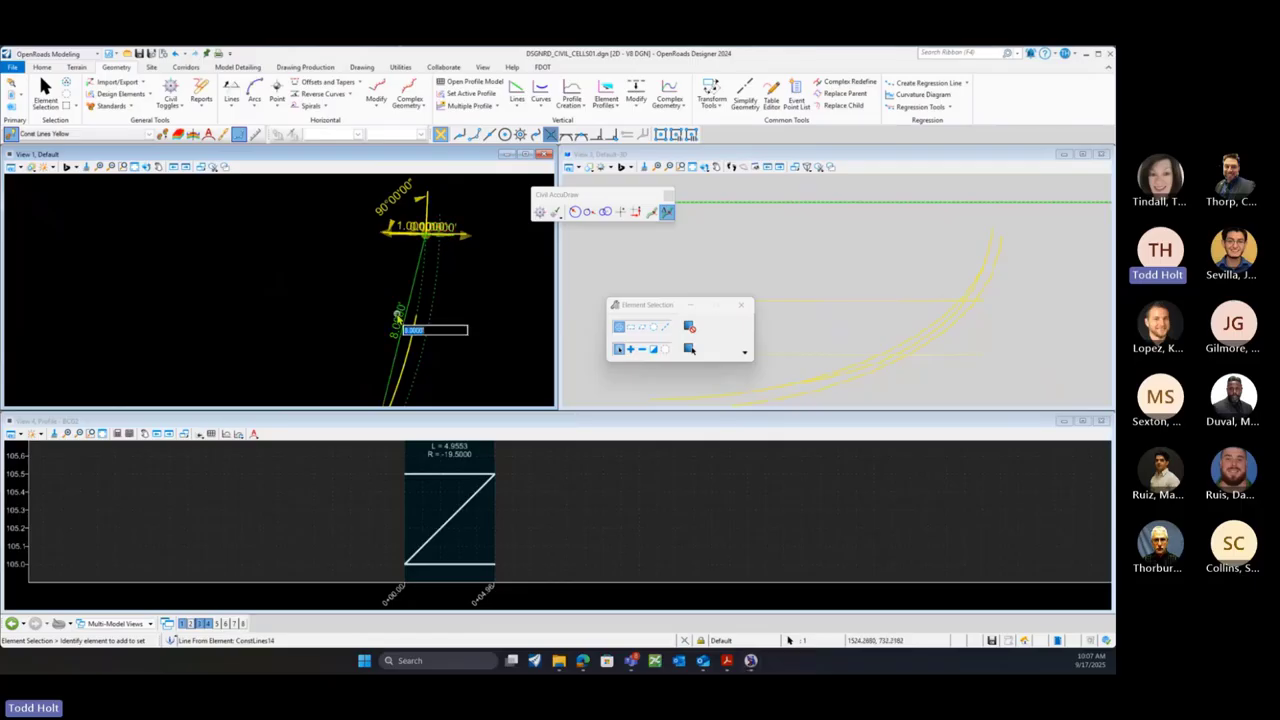
{"action": "type", "text": "7"}
{"action": "key", "text": "Return"}
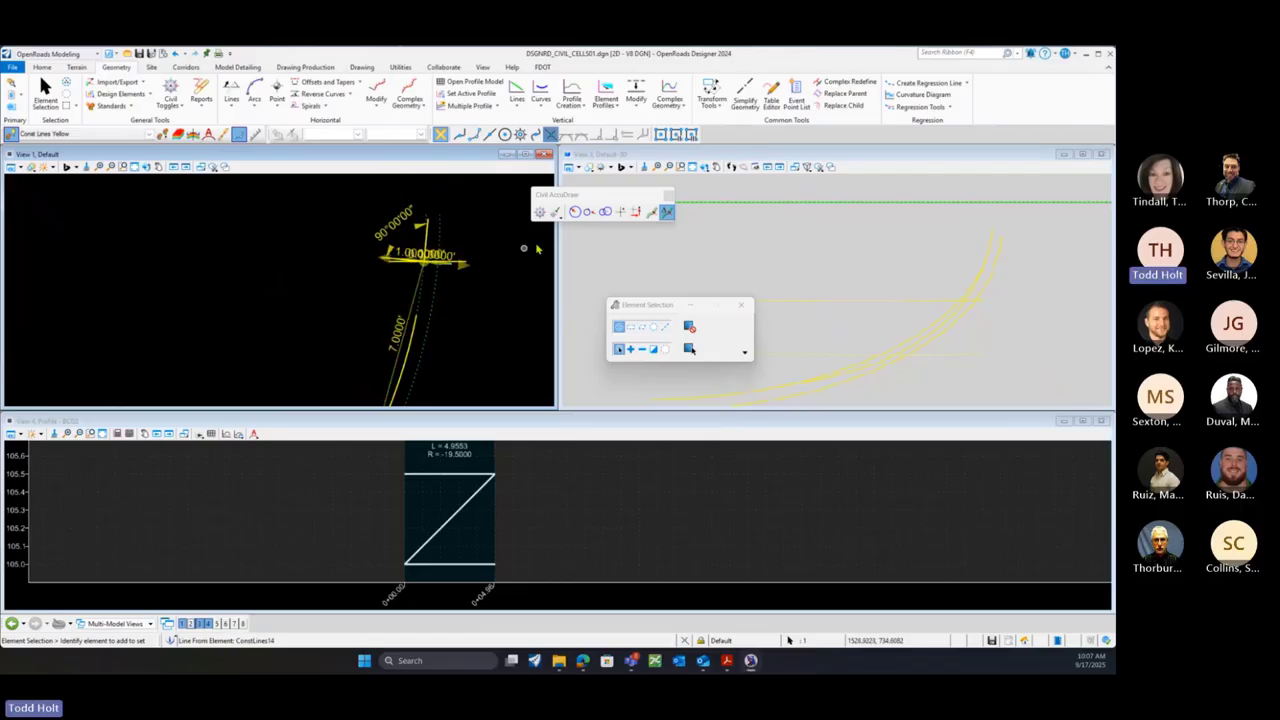
{"action": "left_click", "coordinate": [485, 287]}
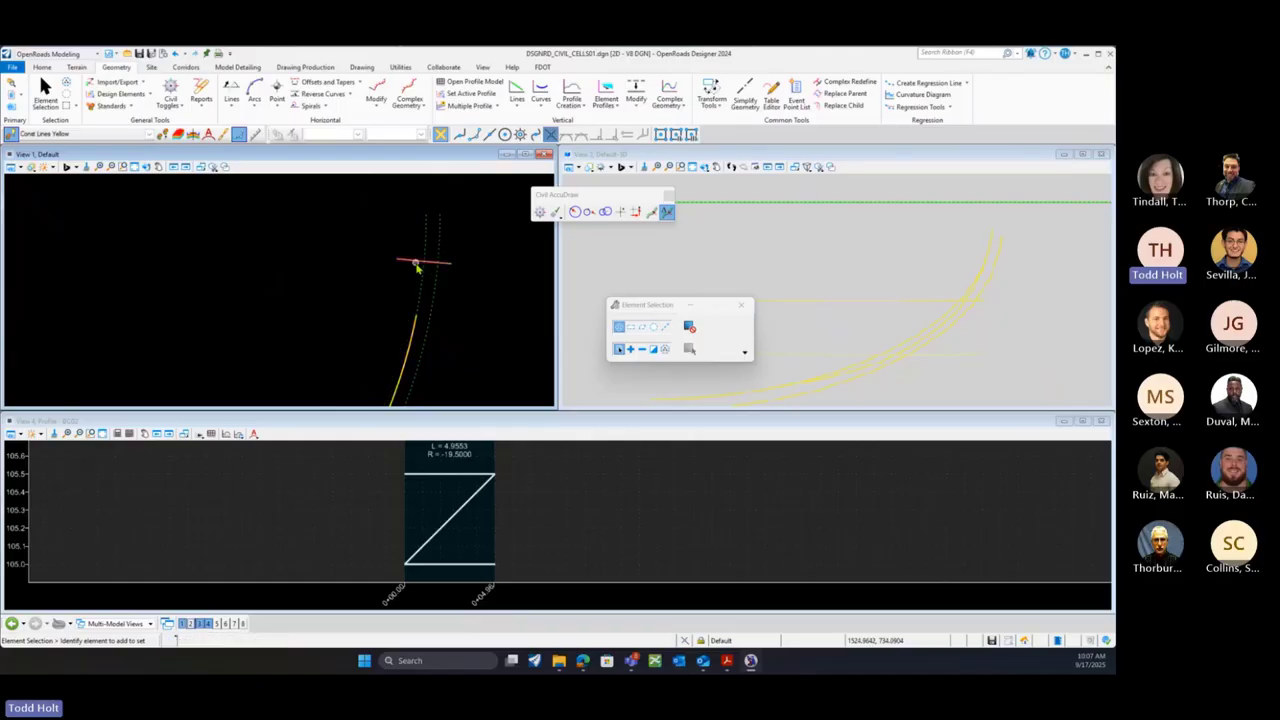
Extend the upper end of the yellow curb back segment so it snaps to the upper perpendicular construction line
{"action": "scroll", "coordinate": [417, 266], "scroll_direction": "down", "scroll_amount": 2}
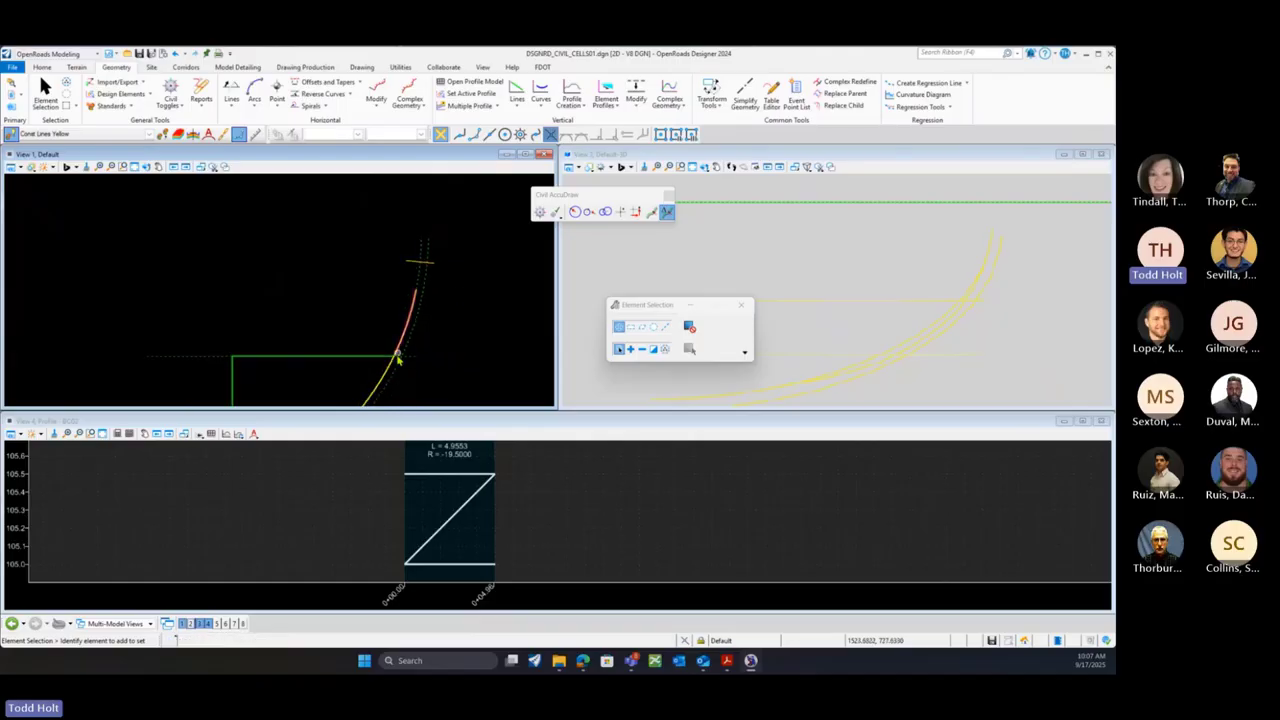
{"action": "left_click", "coordinate": [412, 290]}
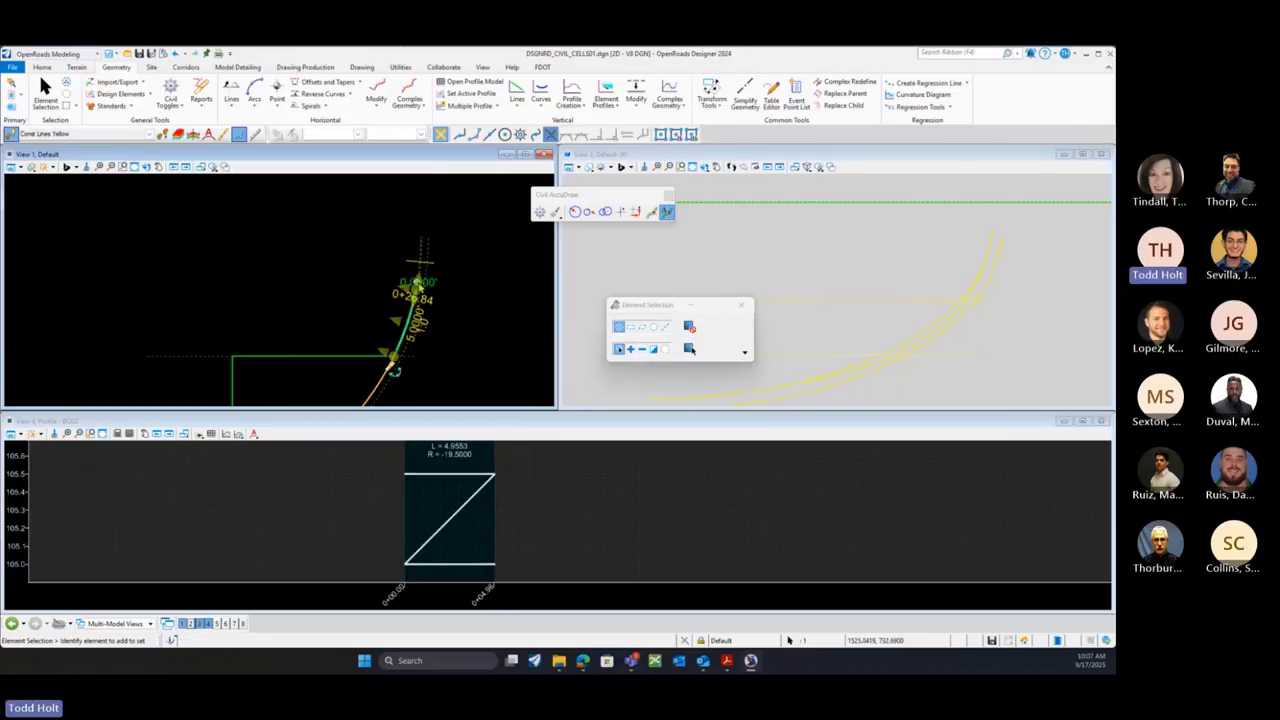
{"action": "scroll", "coordinate": [418, 284], "scroll_direction": "up", "scroll_amount": 3}
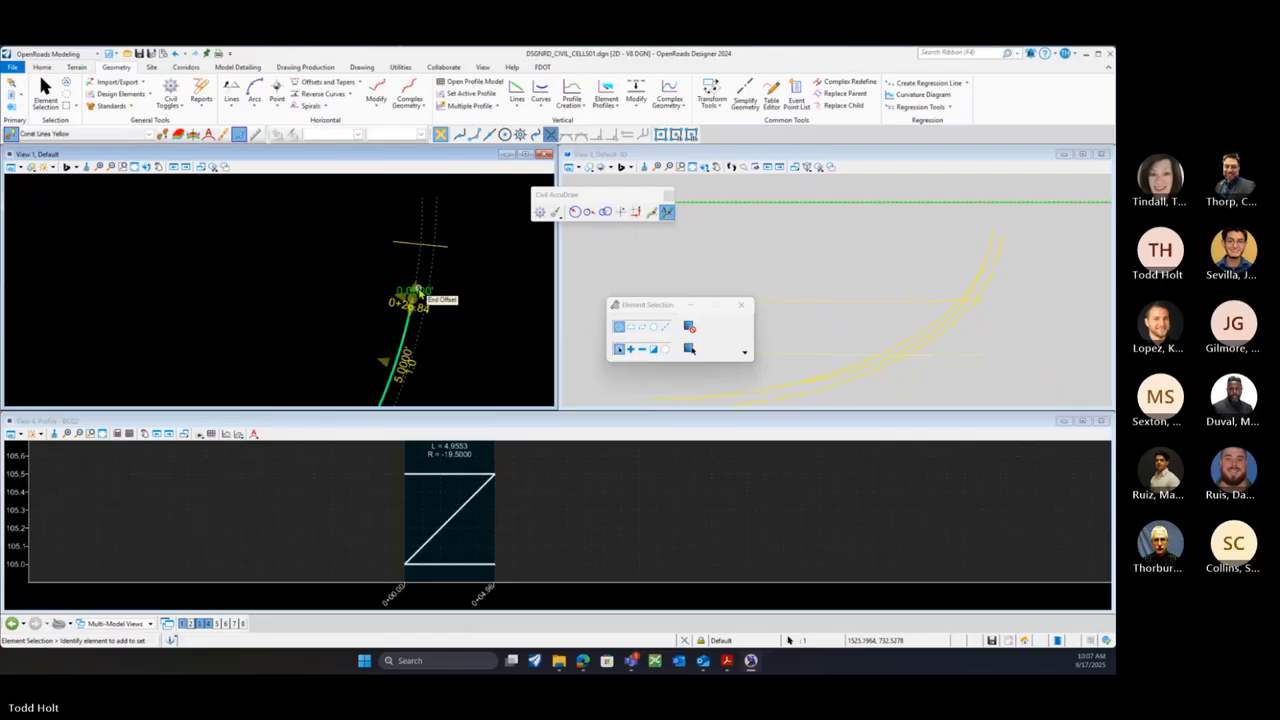
{"action": "scroll", "coordinate": [418, 290], "scroll_direction": "up", "scroll_amount": 1}
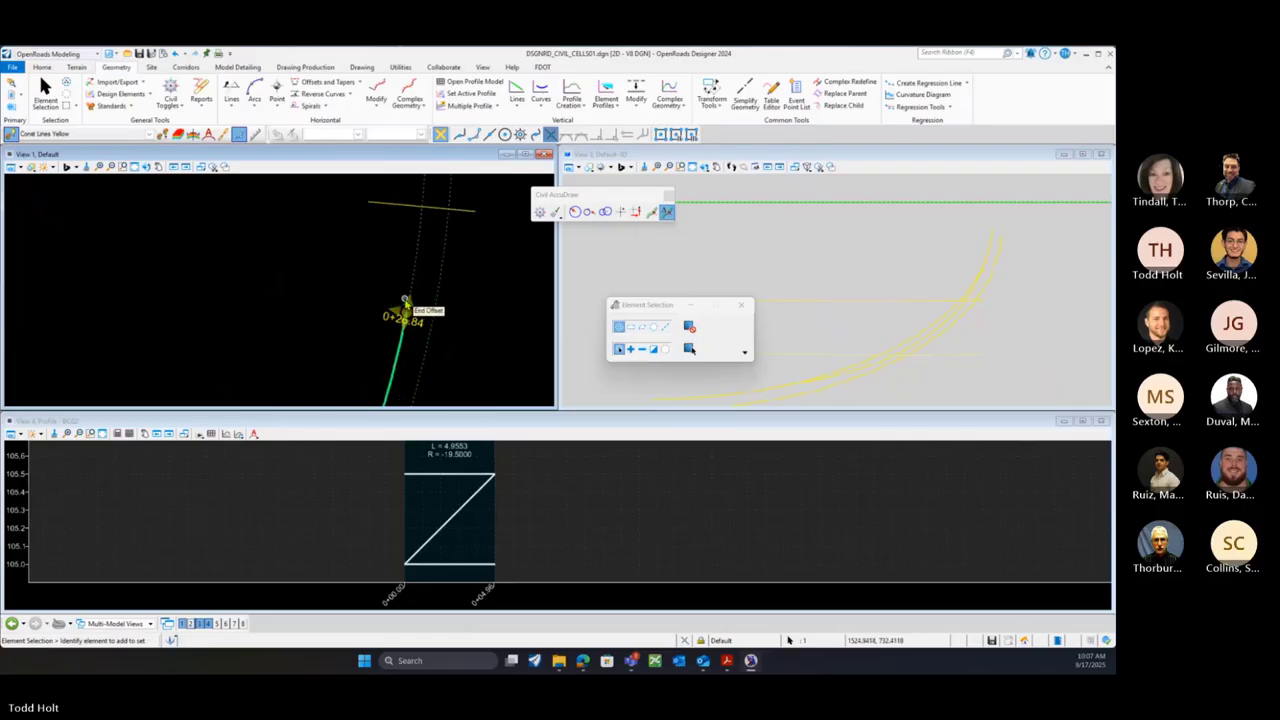
{"action": "left_click", "coordinate": [405, 301]}
{"action": "left_click", "coordinate": [409, 328]}
{"action": "left_click_drag", "start_coordinate": [406, 314], "coordinate": [421, 206]}
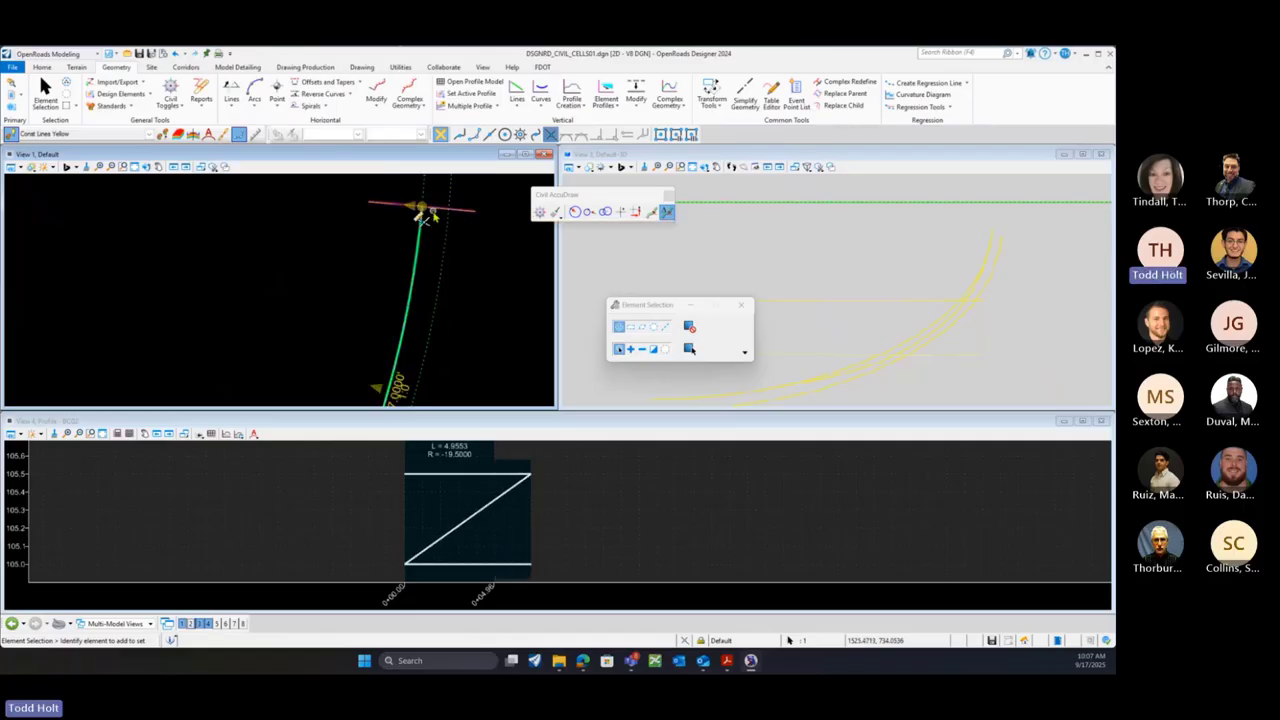
{"action": "scroll", "coordinate": [424, 214], "scroll_direction": "down", "scroll_amount": 1}
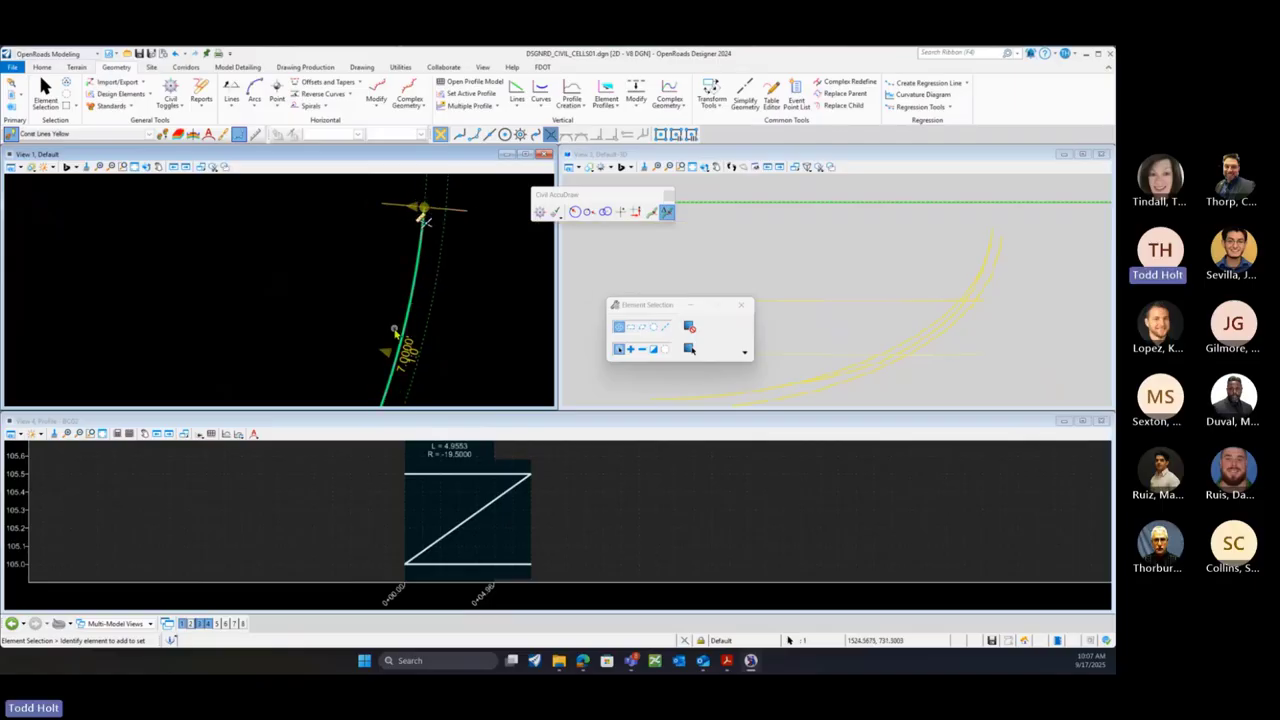
{"action": "scroll", "coordinate": [397, 328], "scroll_direction": "down", "scroll_amount": 2}
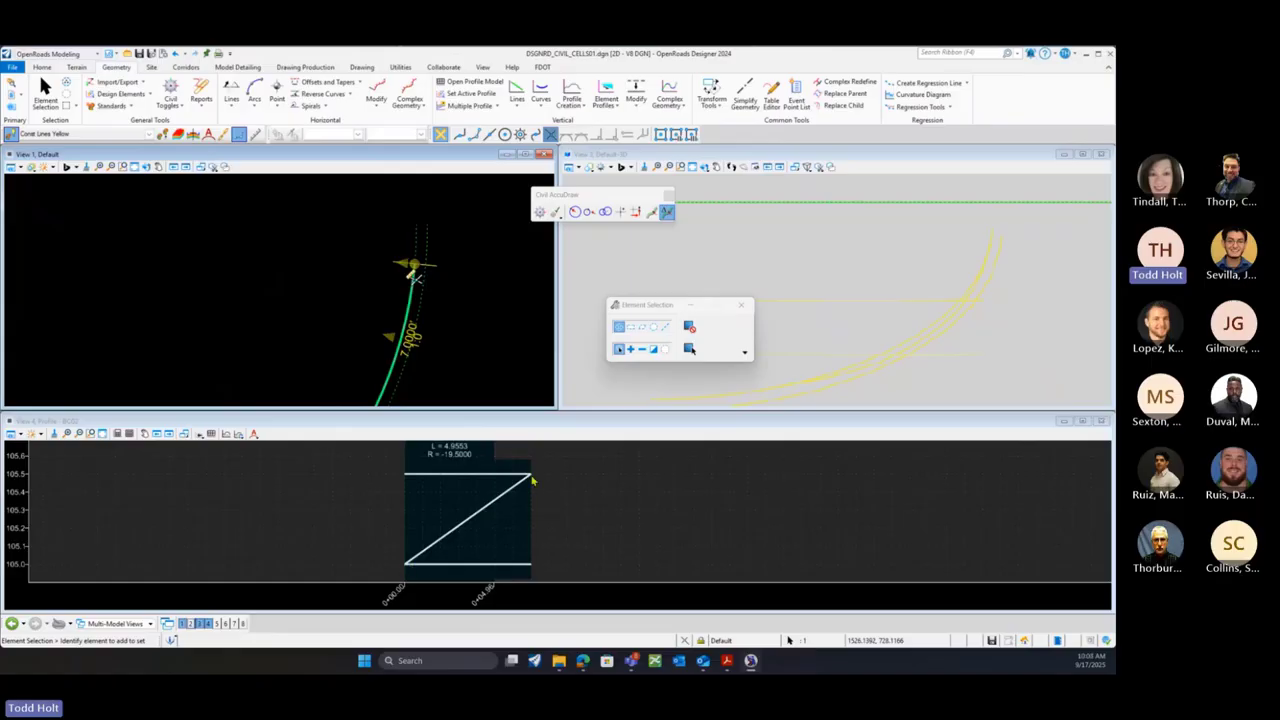
{"action": "scroll", "coordinate": [470, 284], "scroll_direction": "down", "scroll_amount": 2}
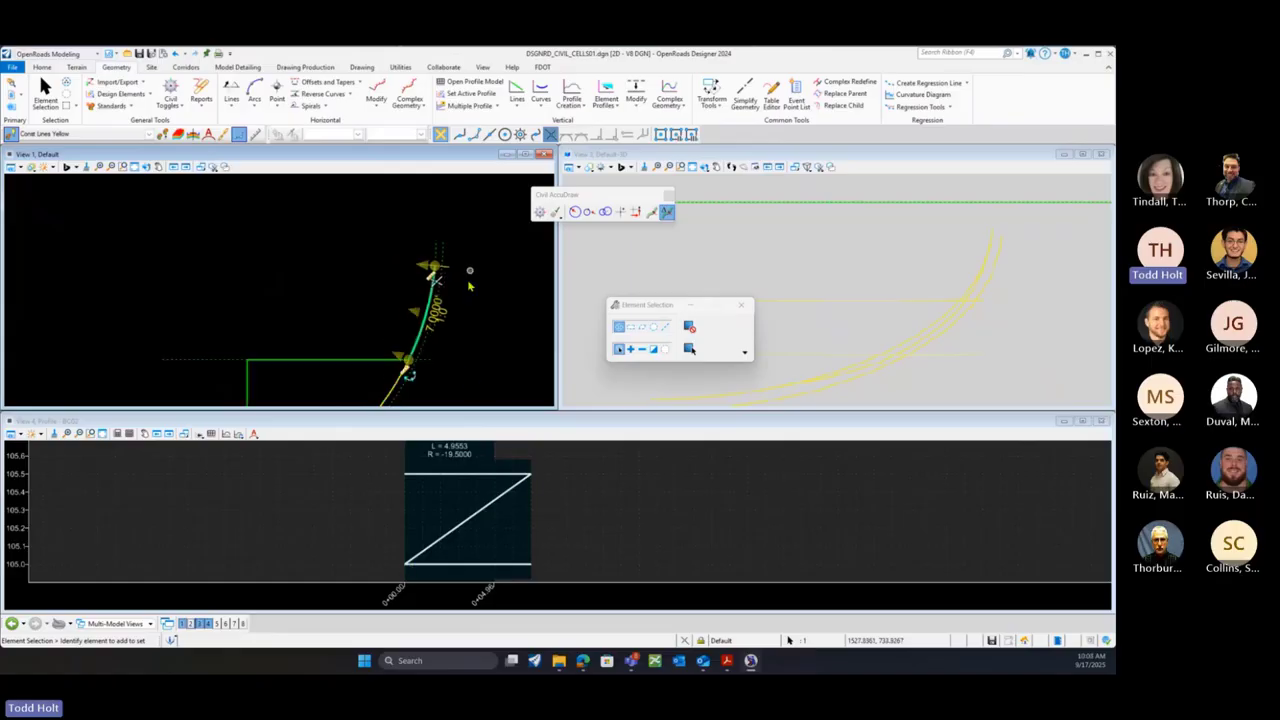
{"action": "left_click", "coordinate": [373, 324]}
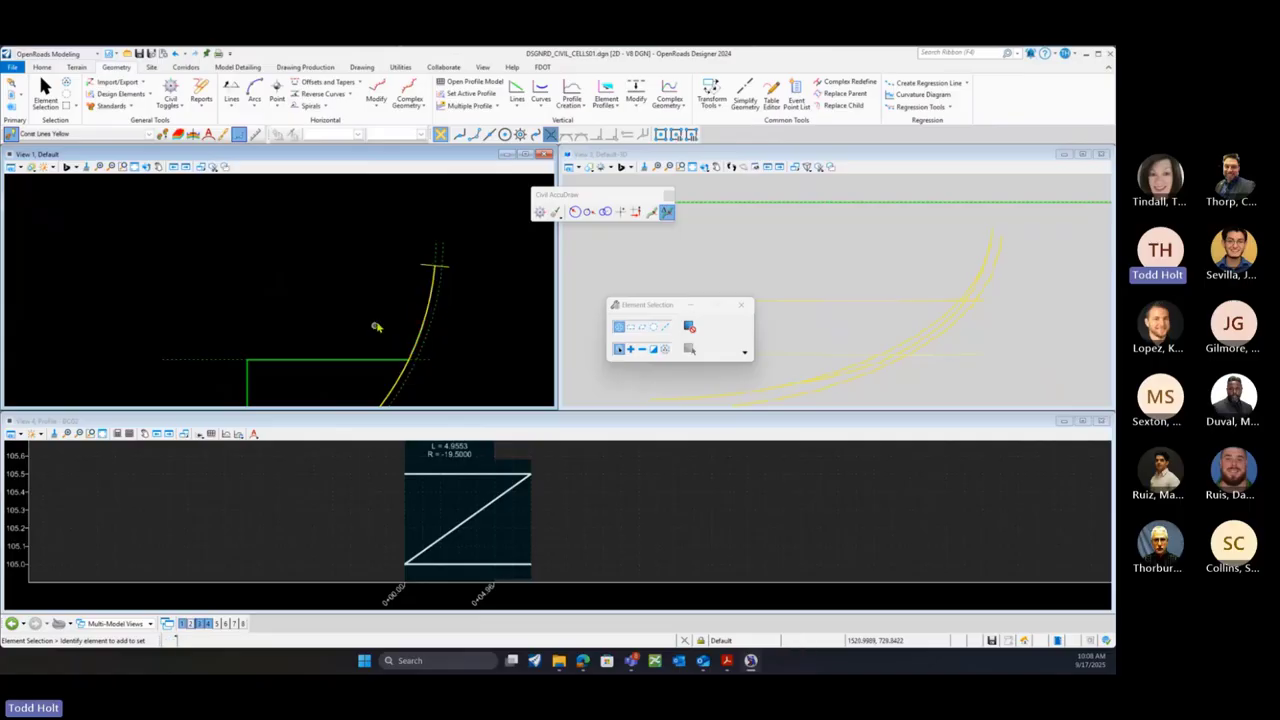
Test the snapped curb back by setting the upper perpendicular construction line's station distance to 5 ft
{"action": "left_click", "coordinate": [449, 273]}
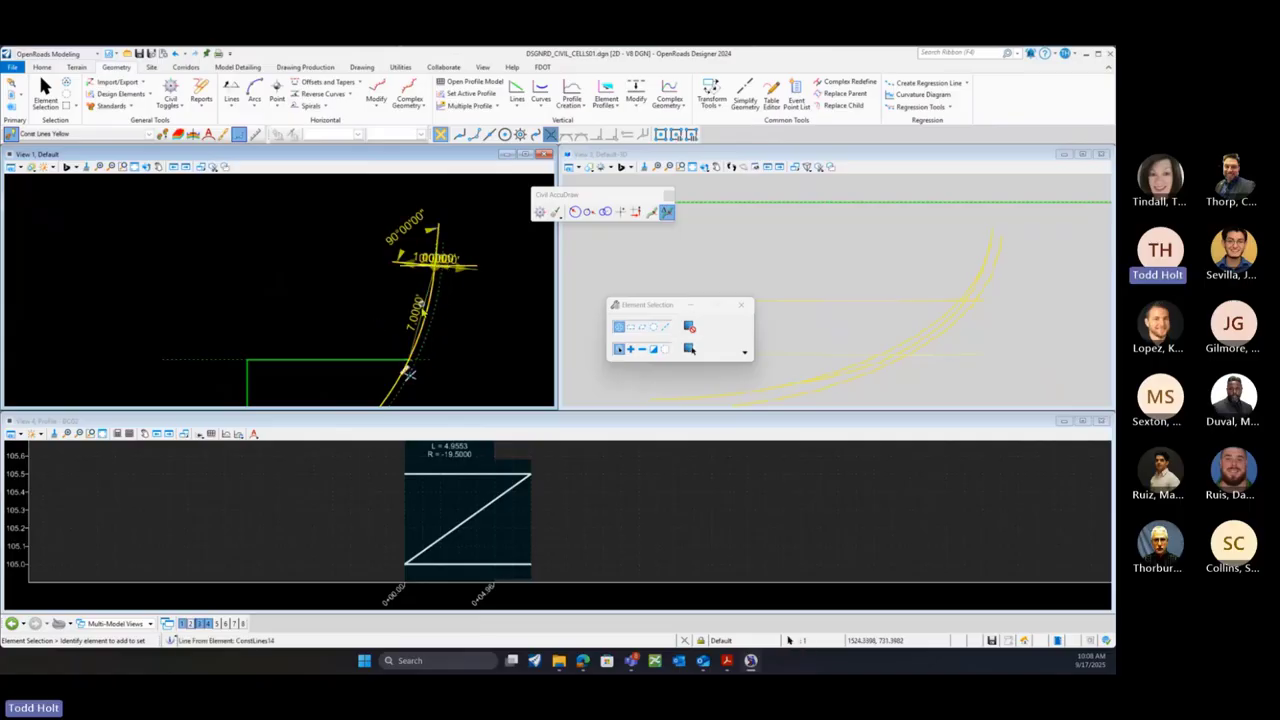
{"action": "left_click", "coordinate": [417, 316]}
{"action": "type", "text": "5"}
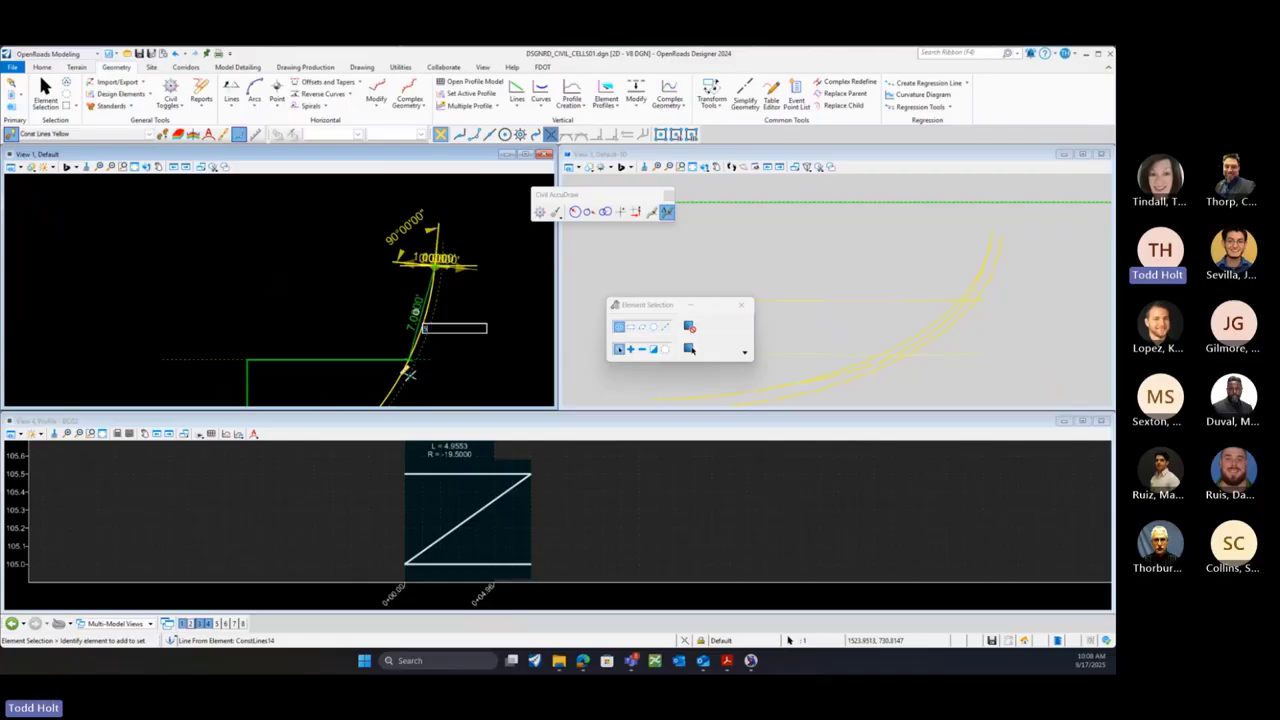
{"action": "key", "text": "Return"}
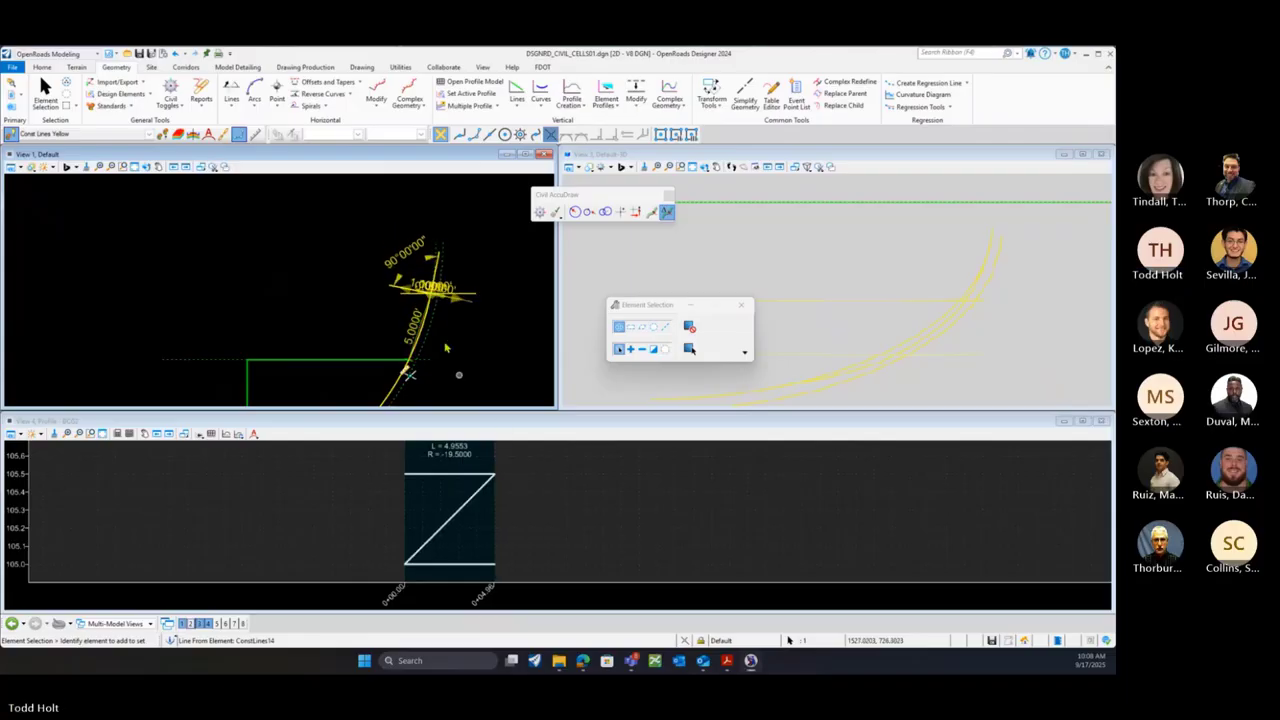
Set the upper perpendicular construction line's station distance to 6 ft
{"action": "left_click", "coordinate": [414, 326]}
{"action": "type", "text": "6"}
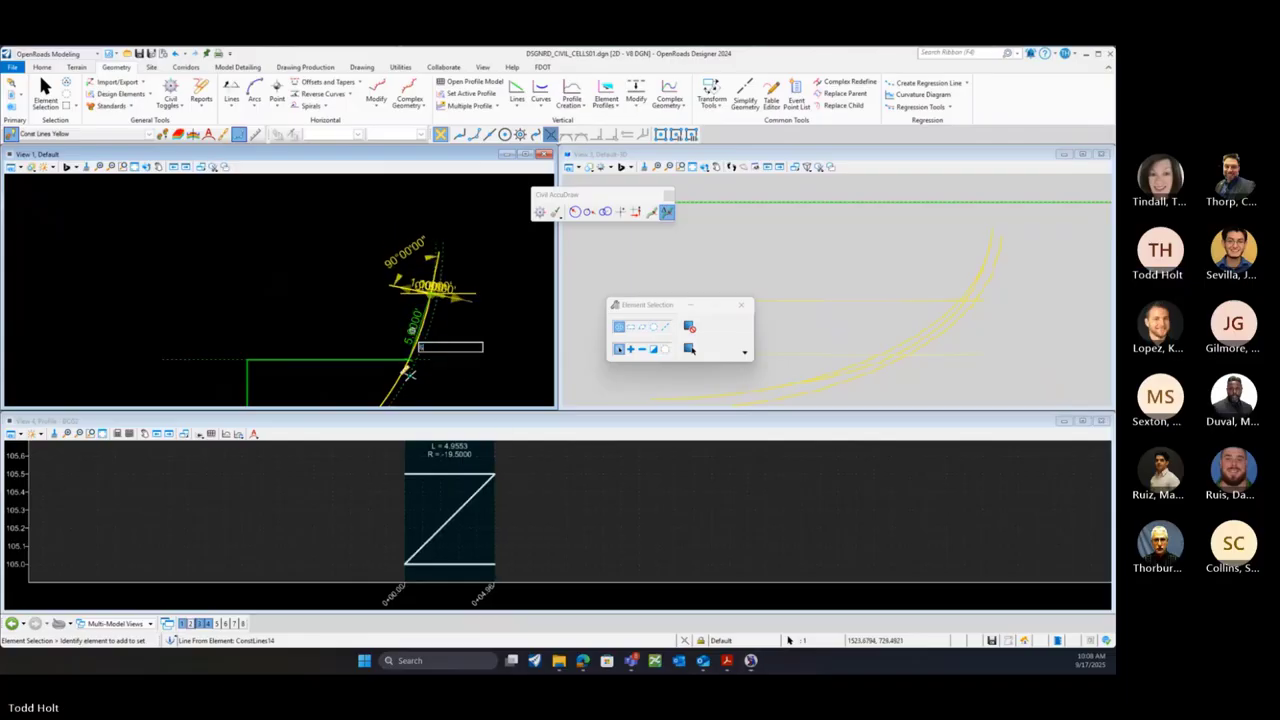
{"action": "key", "text": "Return"}
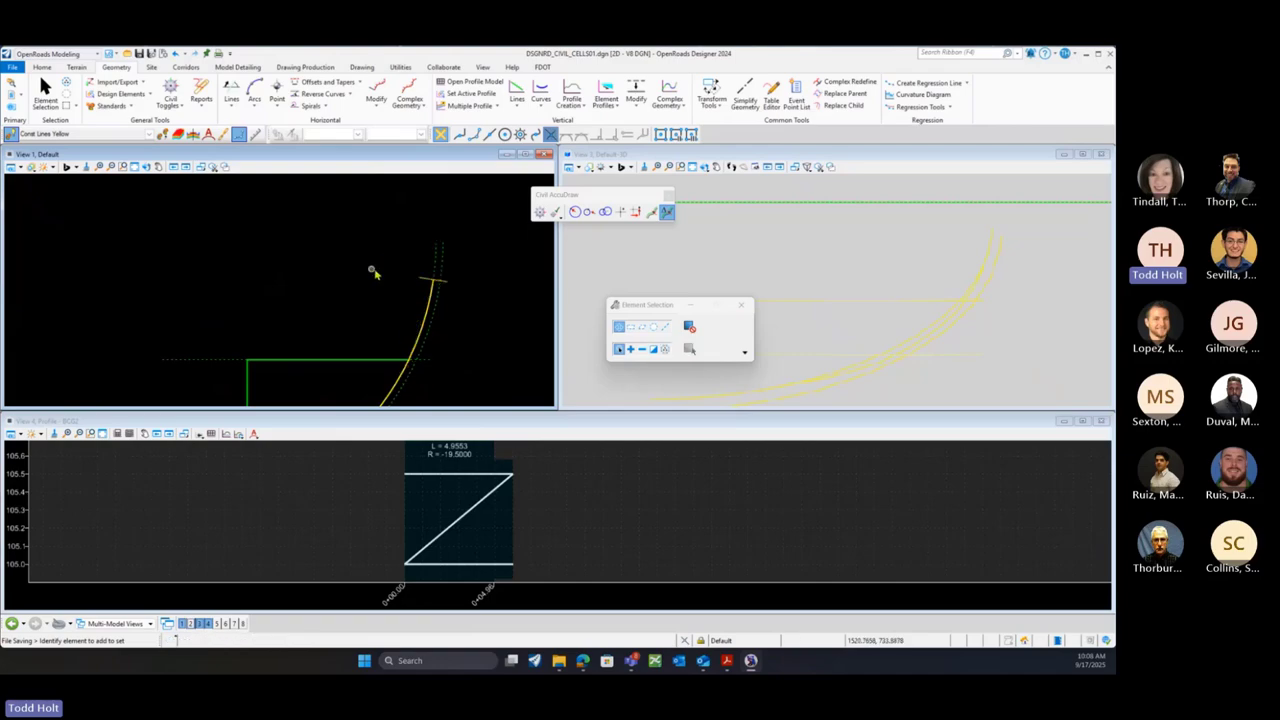
Reference the lower perpendicular construction line's point to the curb back arc with Civil AccuDraw, with the origin at the arc's intersection with the lower horizontal line
{"action": "scroll", "coordinate": [486, 238], "scroll_direction": "down", "scroll_amount": 2}
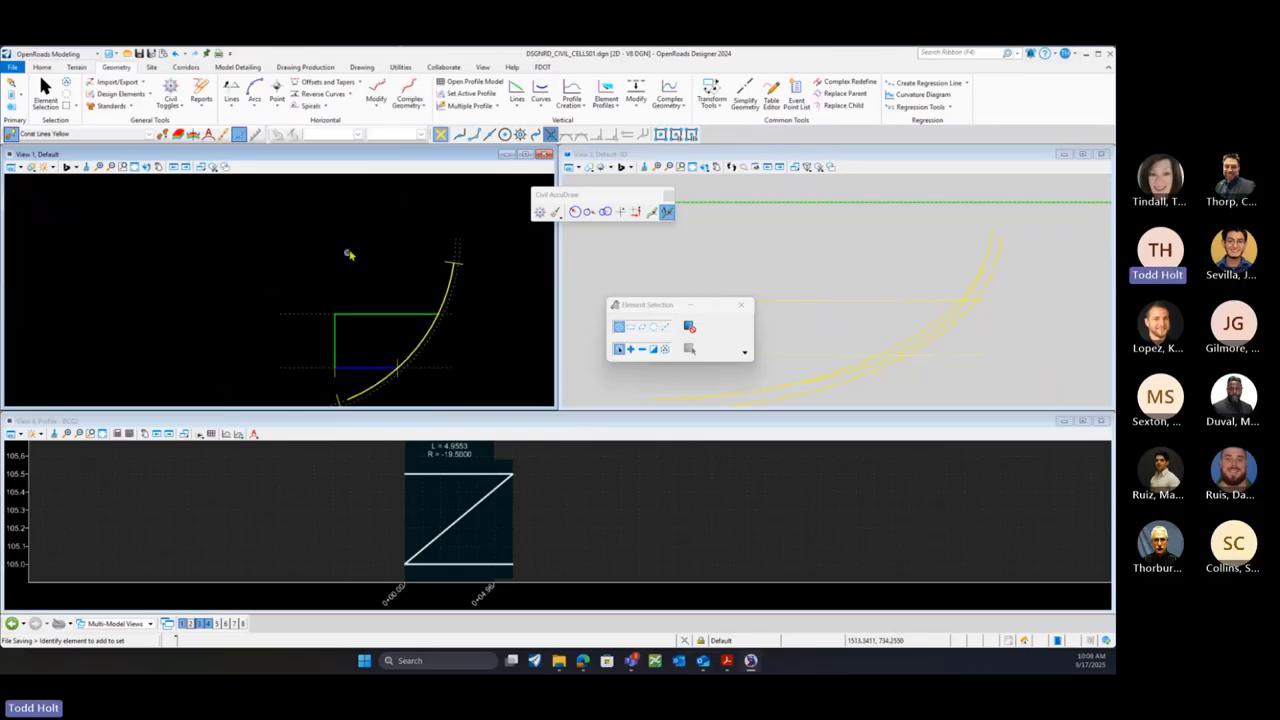
{"action": "scroll", "coordinate": [349, 252], "scroll_direction": "down", "scroll_amount": 3}
{"action": "scroll", "coordinate": [343, 328], "scroll_direction": "up", "scroll_amount": 3}
{"action": "scroll", "coordinate": [345, 332], "scroll_direction": "up", "scroll_amount": 1}
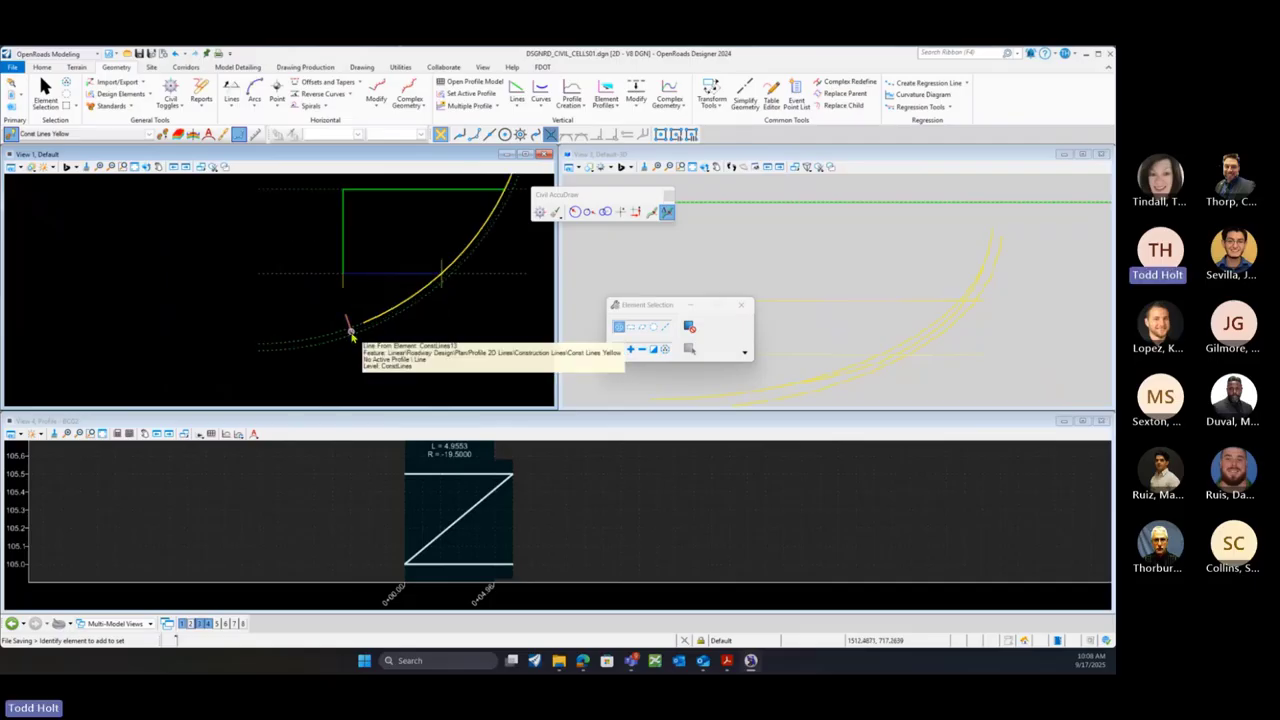
{"action": "left_click", "coordinate": [351, 332]}
{"action": "left_click", "coordinate": [432, 281], "text": "ctrl"}
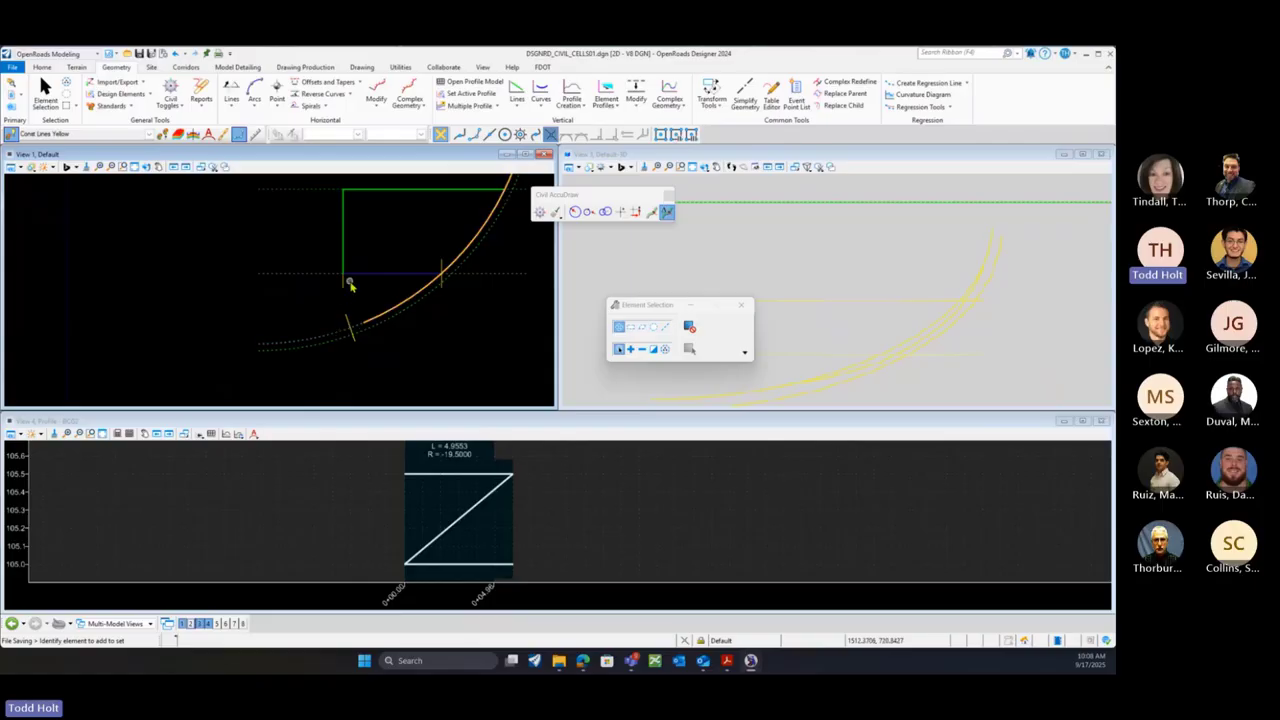
{"action": "left_click", "coordinate": [346, 322]}
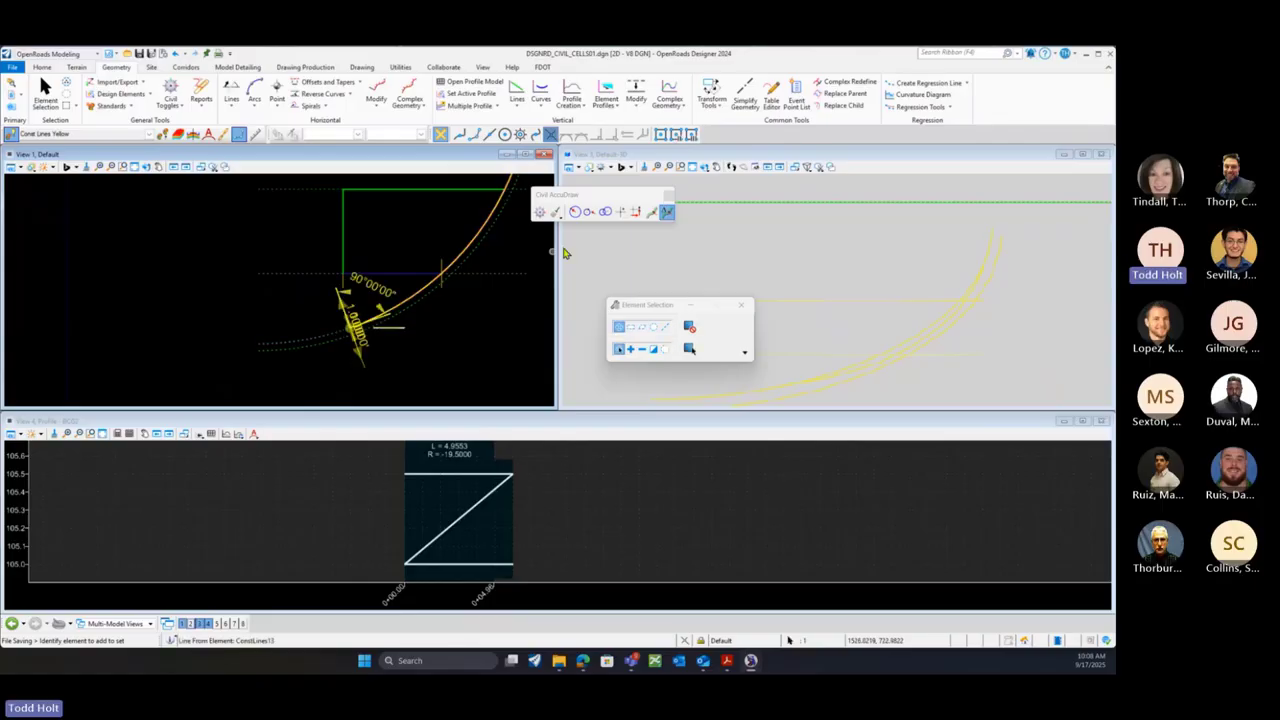
{"action": "left_click", "coordinate": [540, 214]}
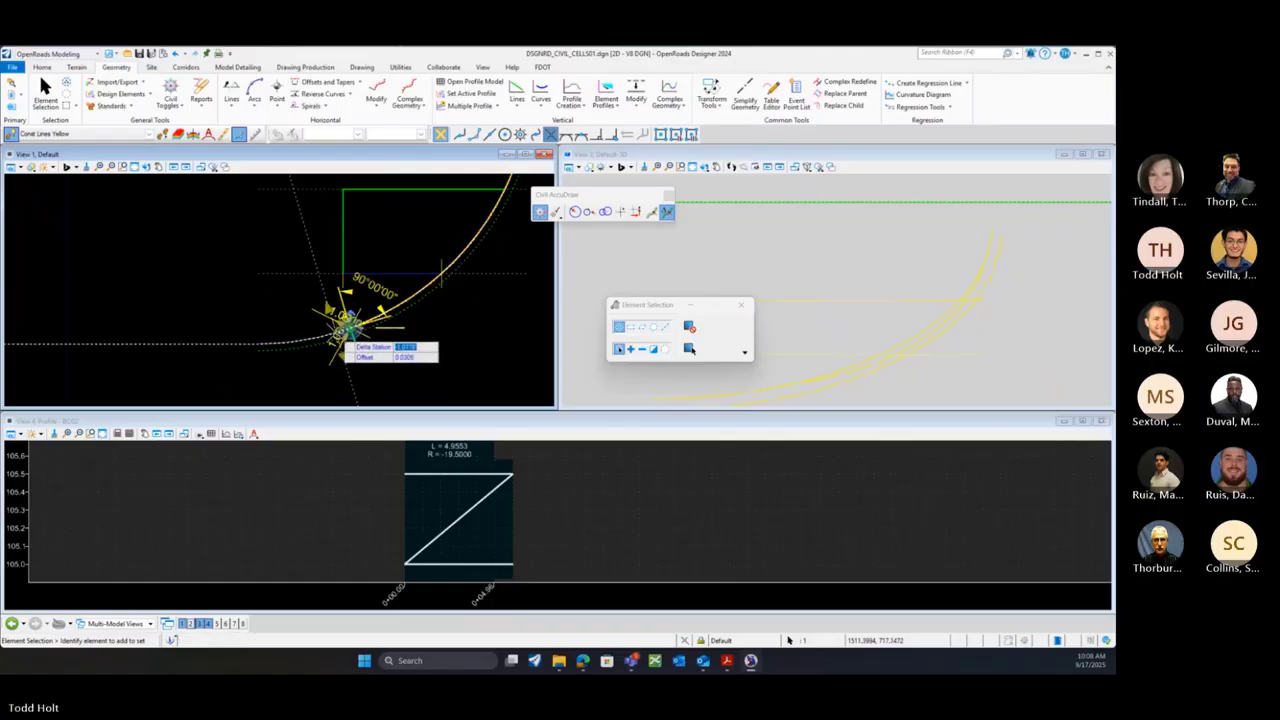
{"action": "key", "text": "o"}
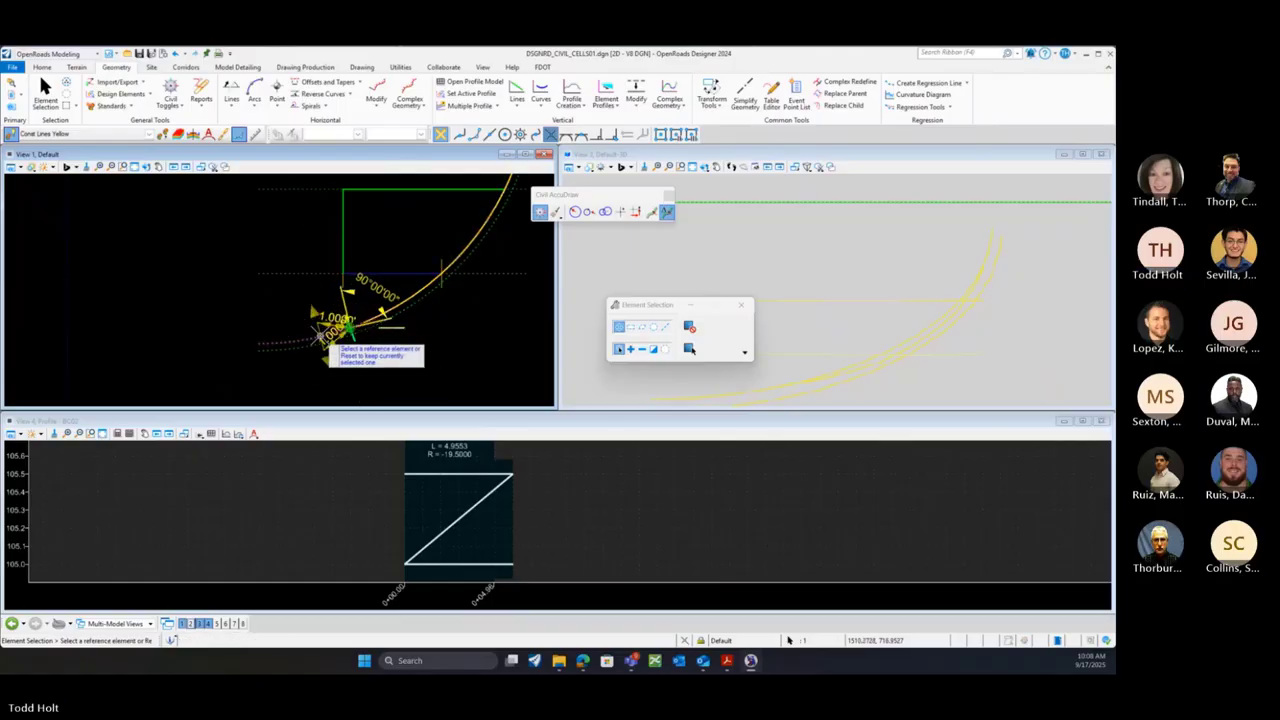
{"action": "left_click", "coordinate": [350, 320]}
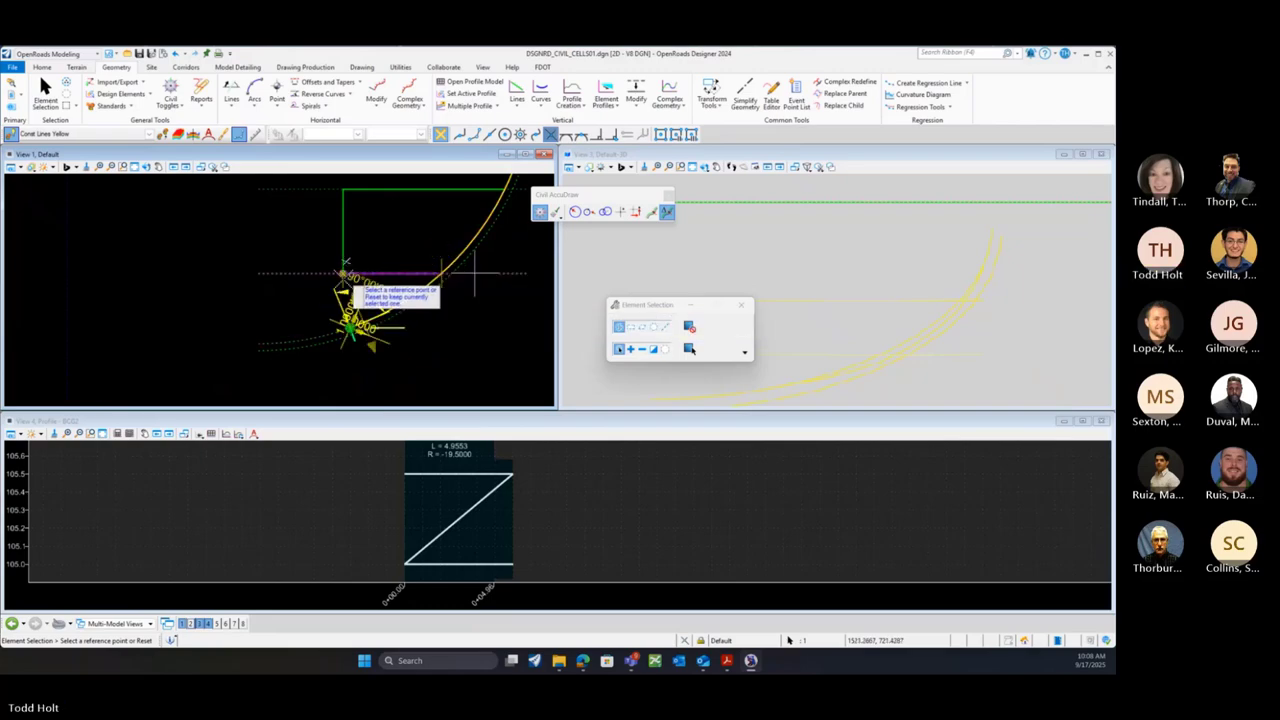
{"action": "left_click", "coordinate": [326, 332]}
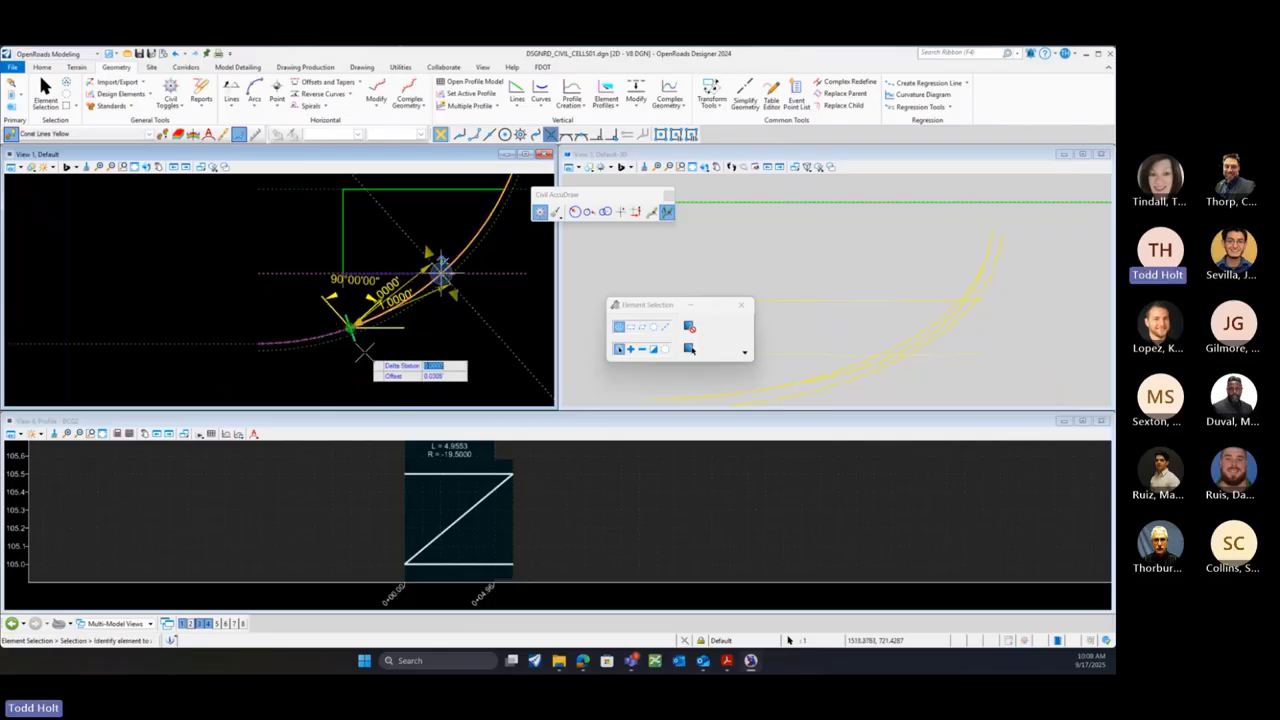
Place the lower perpendicular construction line at delta station -7 and offset 0 from the intersection along the arc
{"action": "type", "text": "0"}
{"action": "key", "text": "Return"}
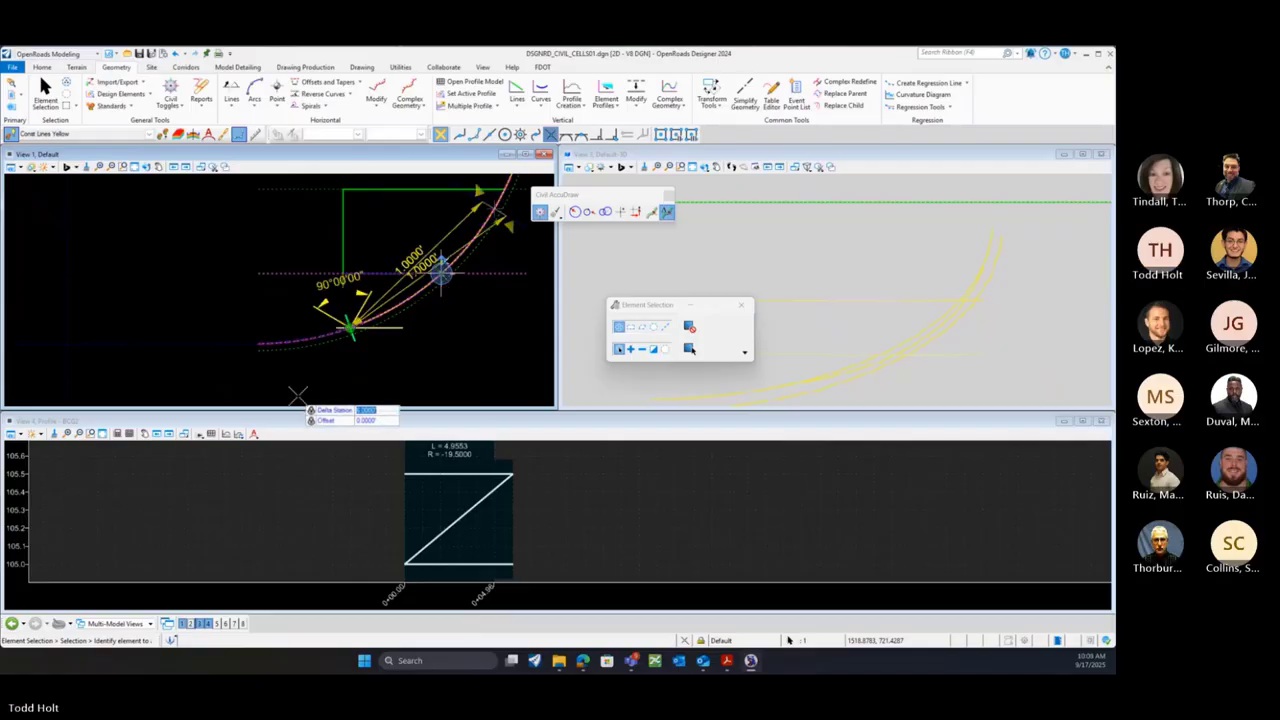
{"action": "type", "text": "-6"}
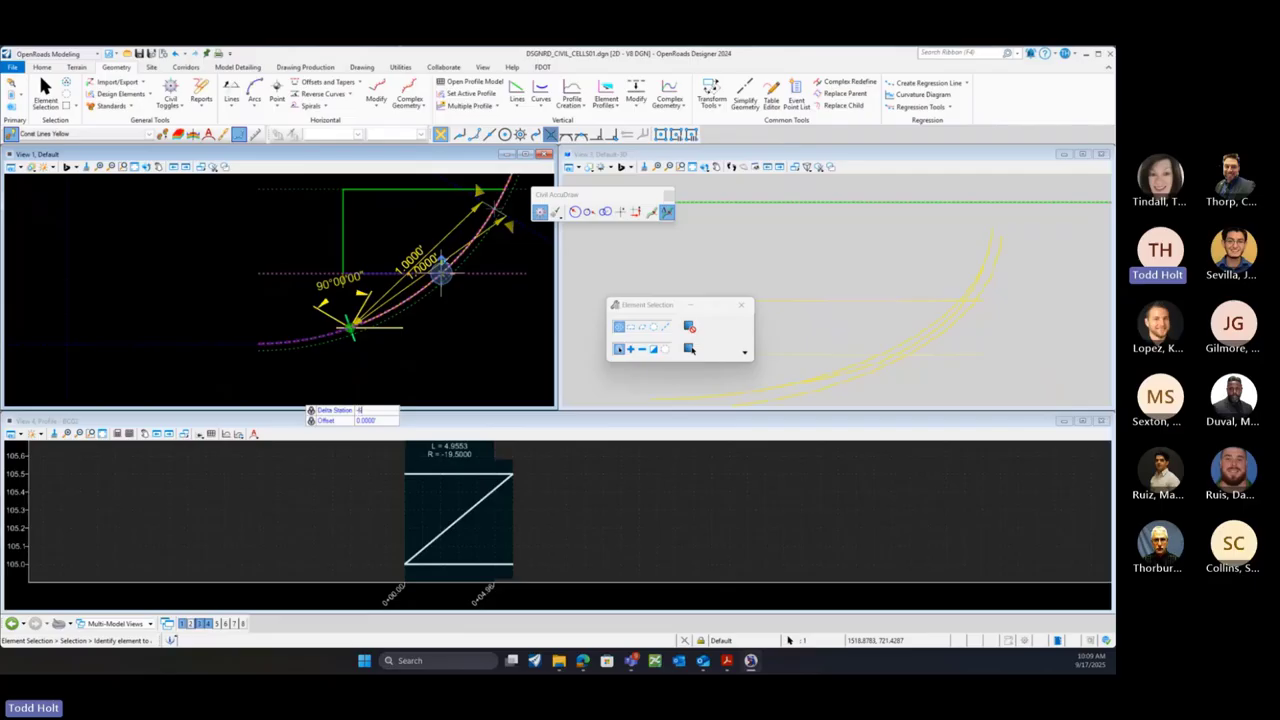
{"action": "key", "text": "Return"}
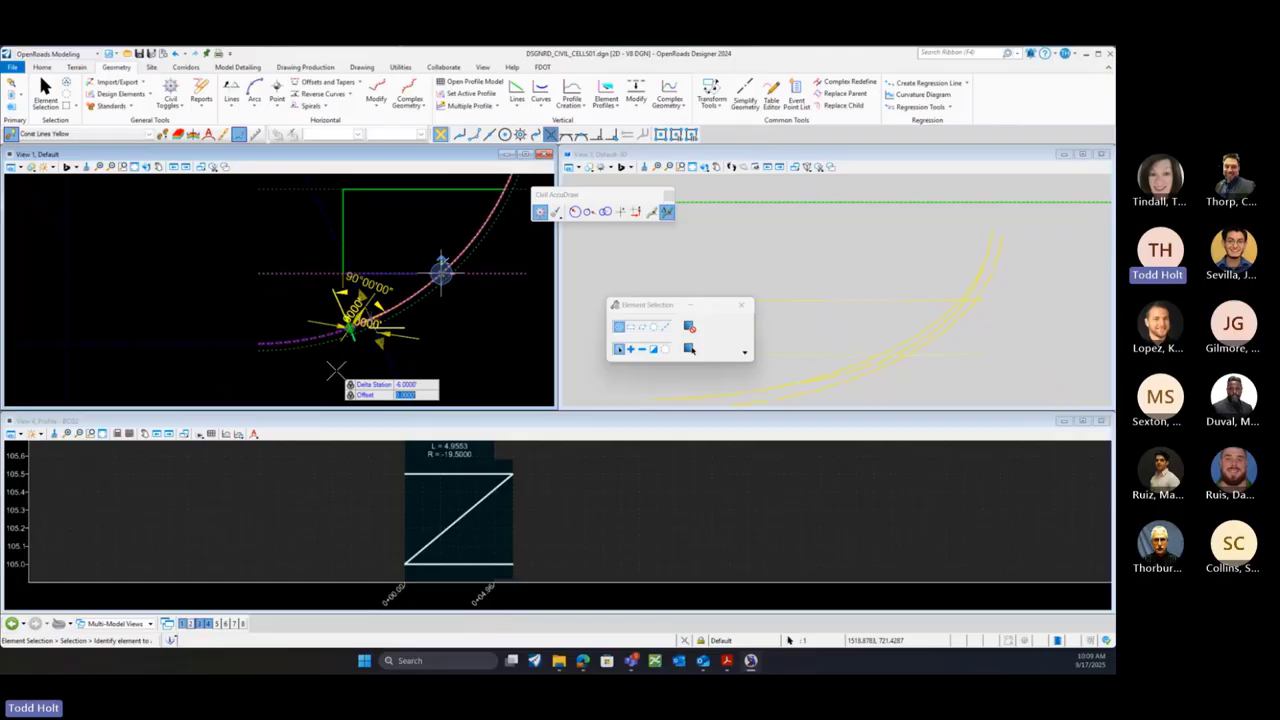
{"action": "key", "text": "Tab"}
{"action": "type", "text": "-7"}
{"action": "key", "text": "Tab"}
{"action": "left_click", "coordinate": [351, 397]}
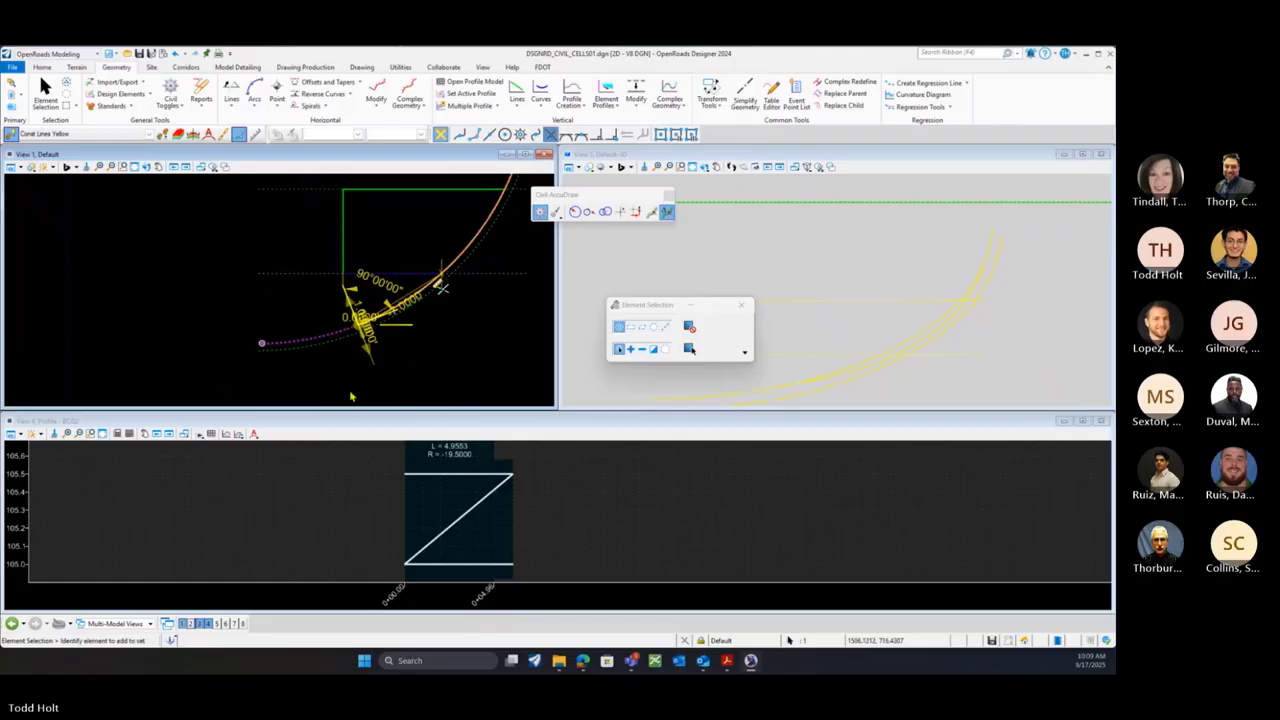
{"action": "scroll", "coordinate": [410, 362], "scroll_direction": "up", "scroll_amount": 1}
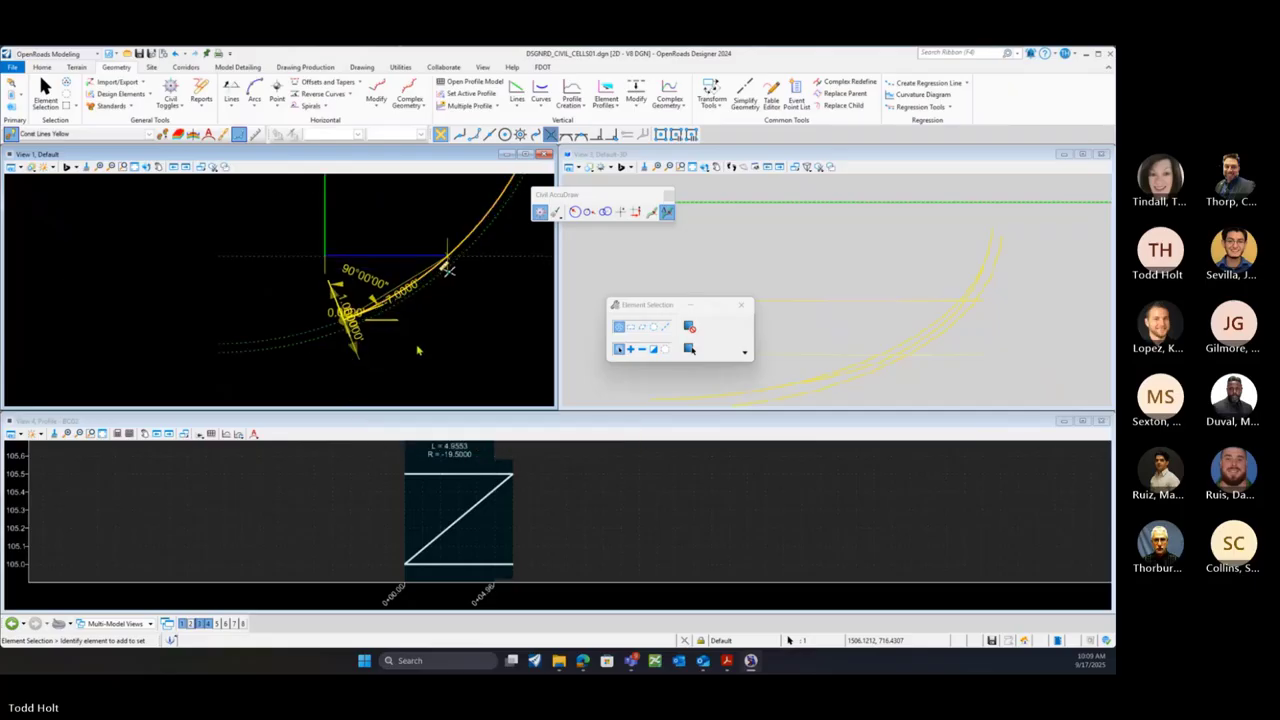
Snap the lower curb back arc's start station to the lower perpendicular construction line
{"action": "scroll", "coordinate": [418, 349], "scroll_direction": "up", "scroll_amount": 1}
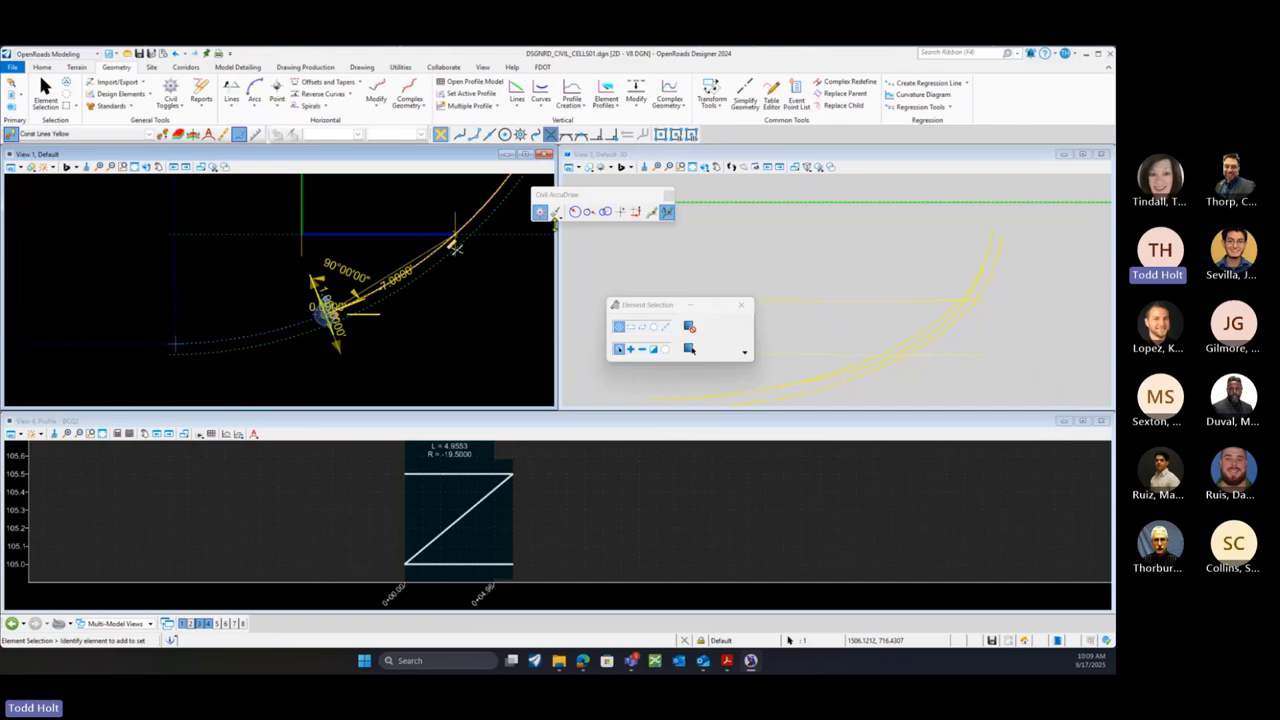
{"action": "left_click", "coordinate": [478, 310]}
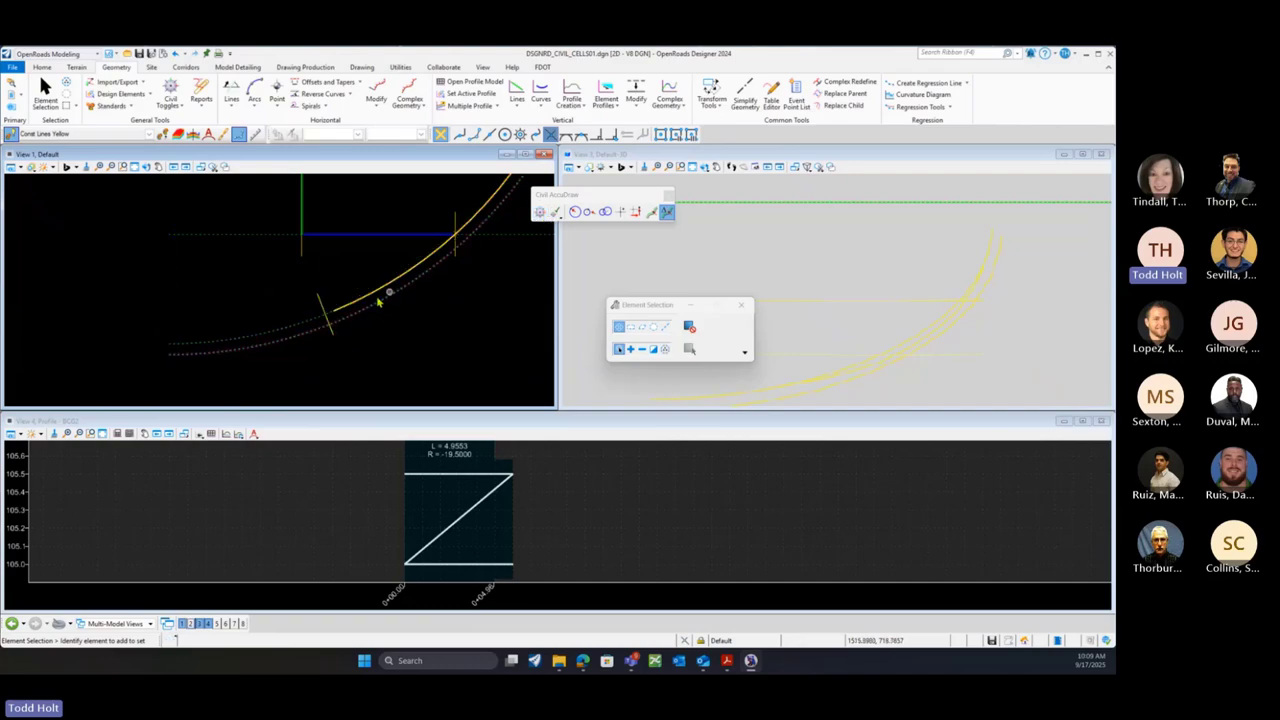
{"action": "scroll", "coordinate": [340, 311], "scroll_direction": "up", "scroll_amount": 1}
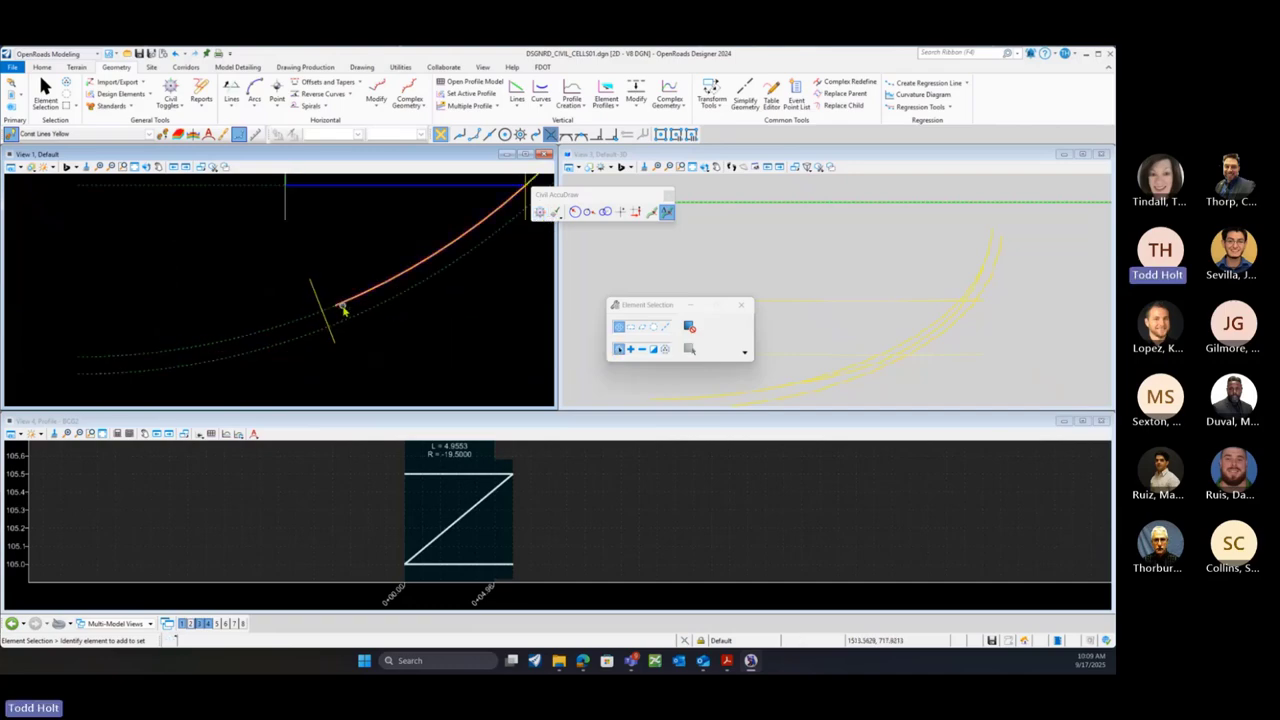
{"action": "left_click", "coordinate": [340, 310]}
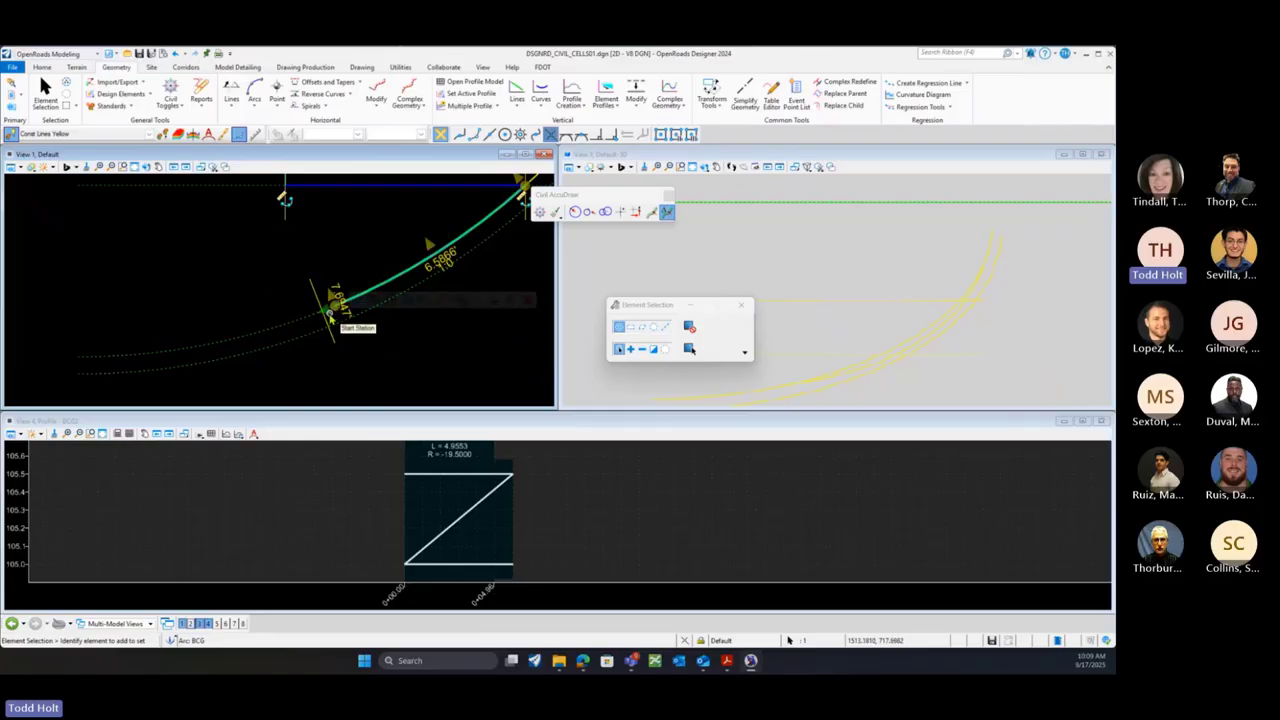
{"action": "left_click", "coordinate": [330, 314]}
{"action": "left_click", "coordinate": [320, 308]}
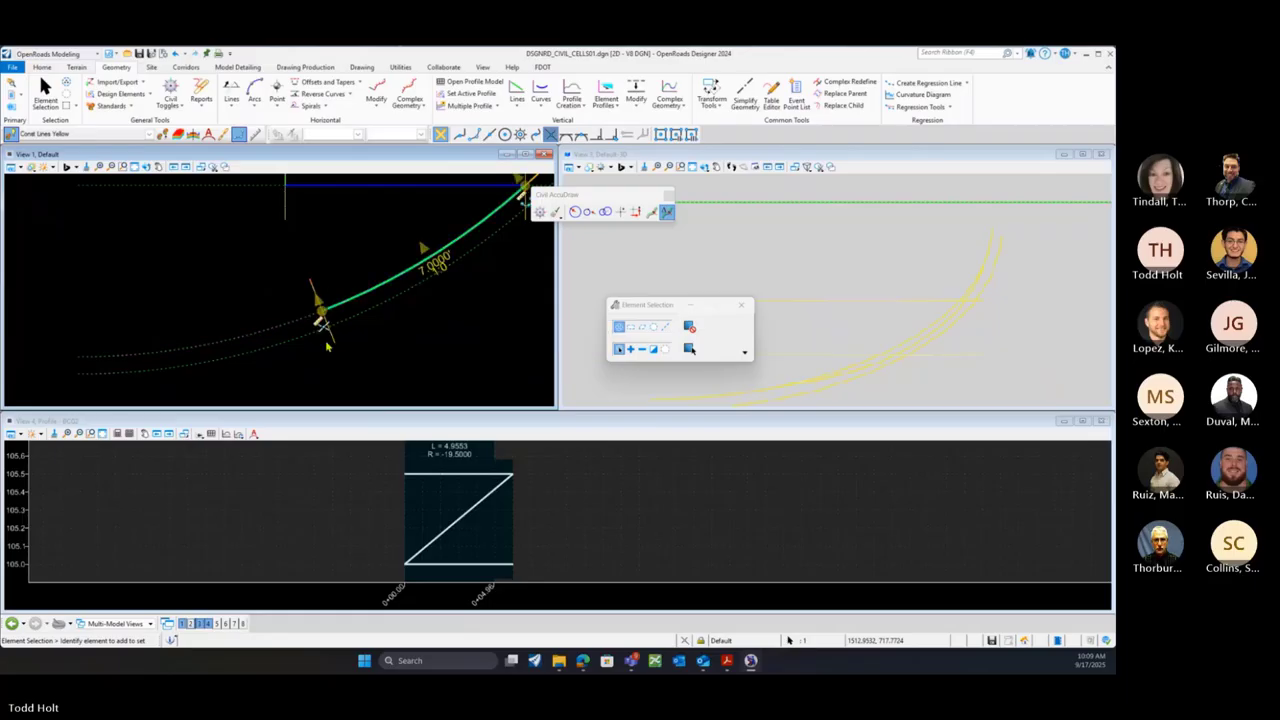
Test the snapped lower curb back by setting the lower perpendicular construction line's station distance to -8 ft
{"action": "scroll", "coordinate": [236, 362], "scroll_direction": "down", "scroll_amount": 3}
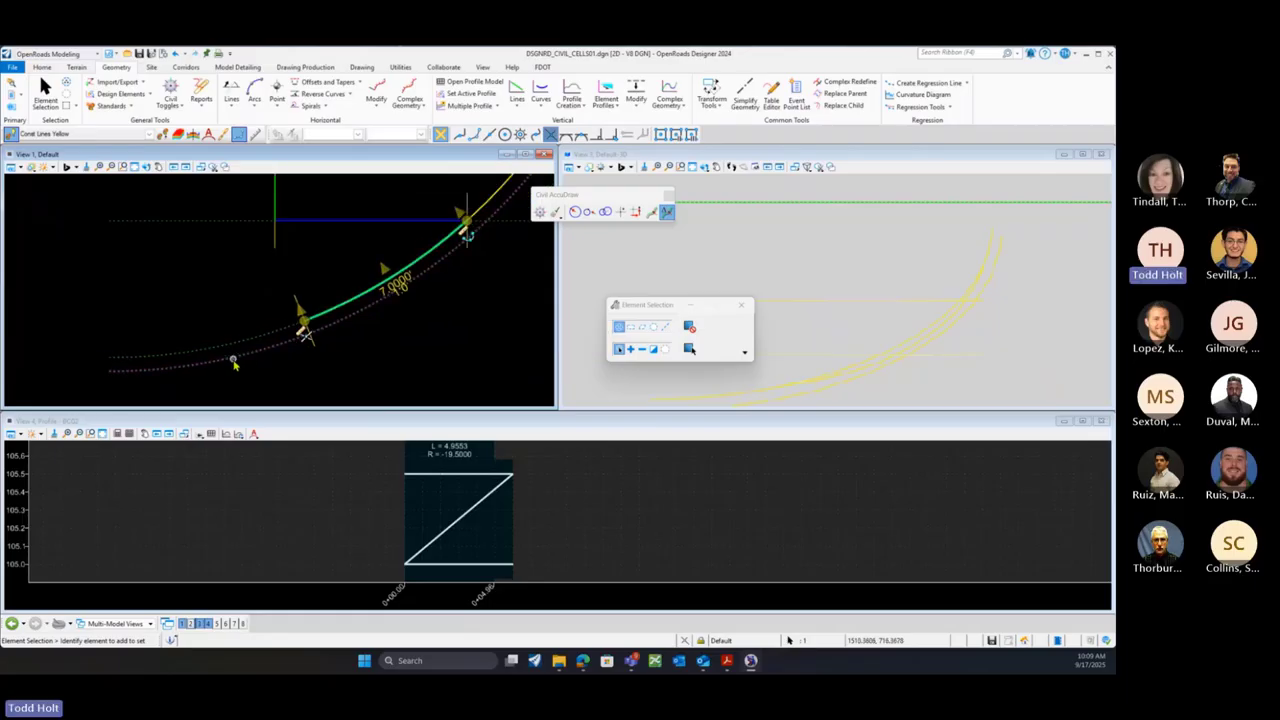
{"action": "left_click", "coordinate": [282, 347]}
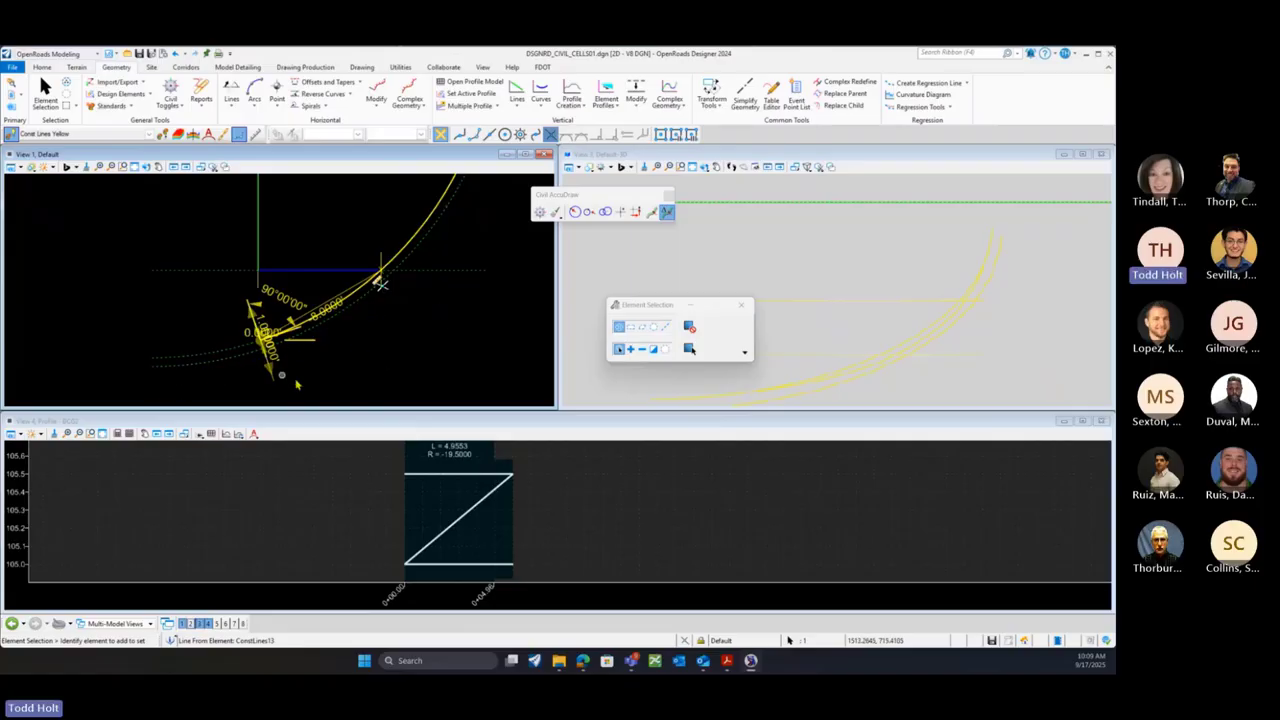
{"action": "left_click", "coordinate": [486, 362]}
{"action": "scroll", "coordinate": [226, 340], "scroll_direction": "down", "scroll_amount": 1}
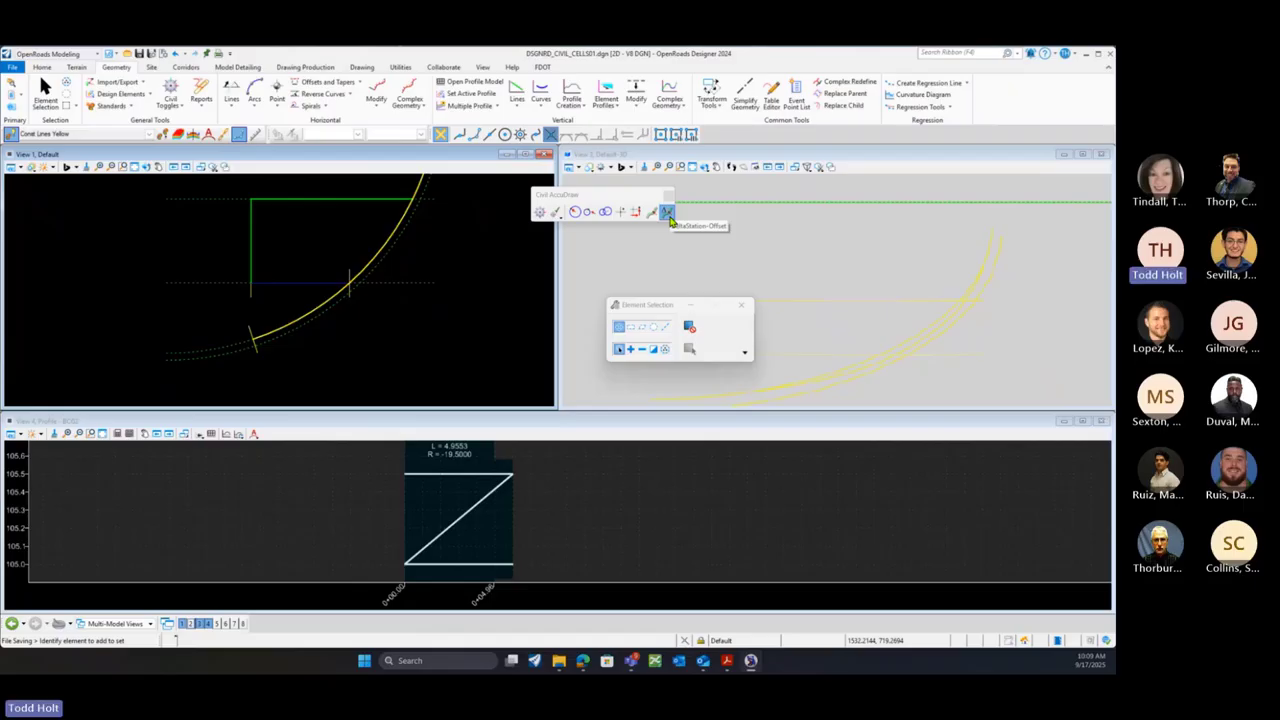
Close the Element Selection dialog and the Civil AccuDraw toolbar
{"action": "left_click", "coordinate": [741, 310]}
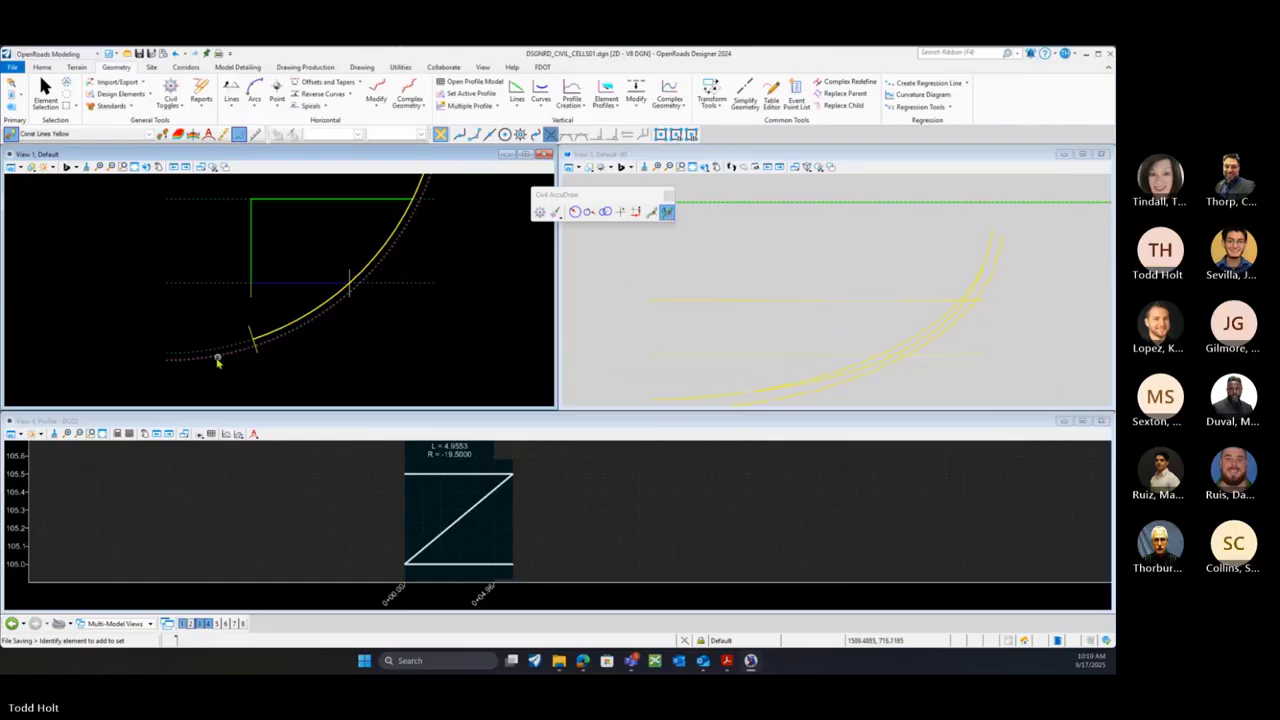
{"action": "scroll", "coordinate": [230, 379], "scroll_direction": "down", "scroll_amount": 1}
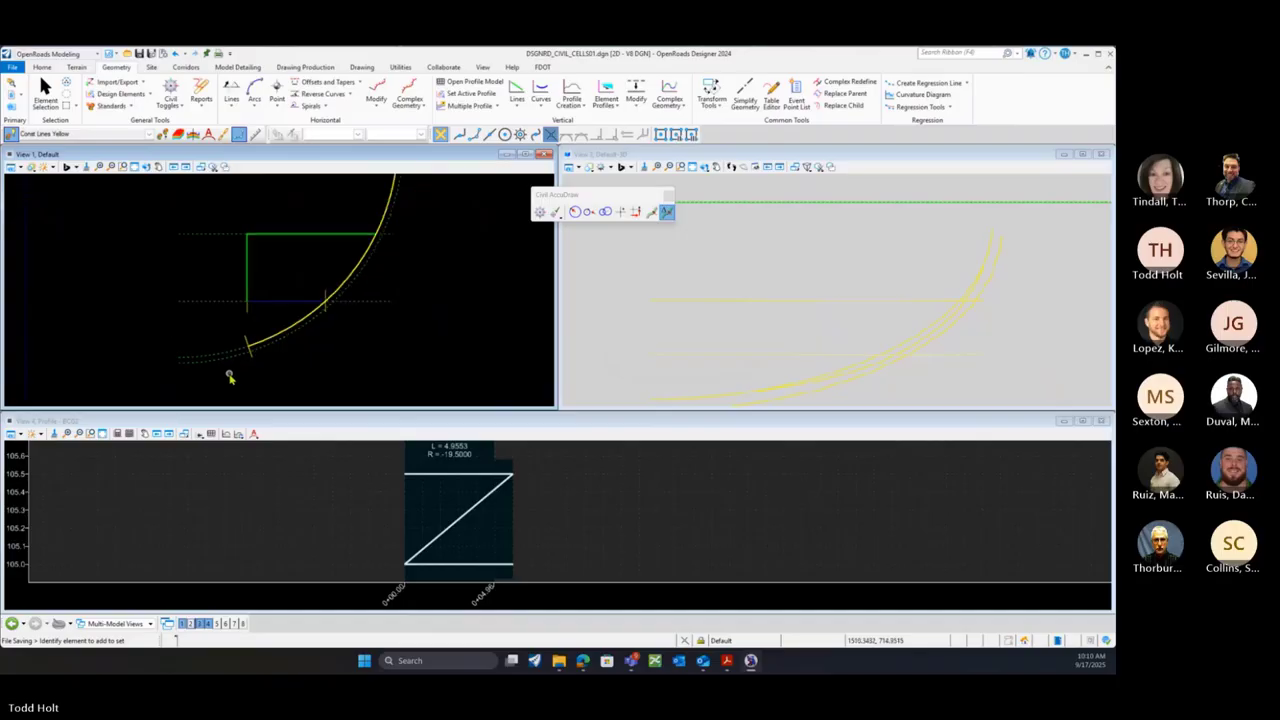
{"action": "left_click", "coordinate": [668, 195]}
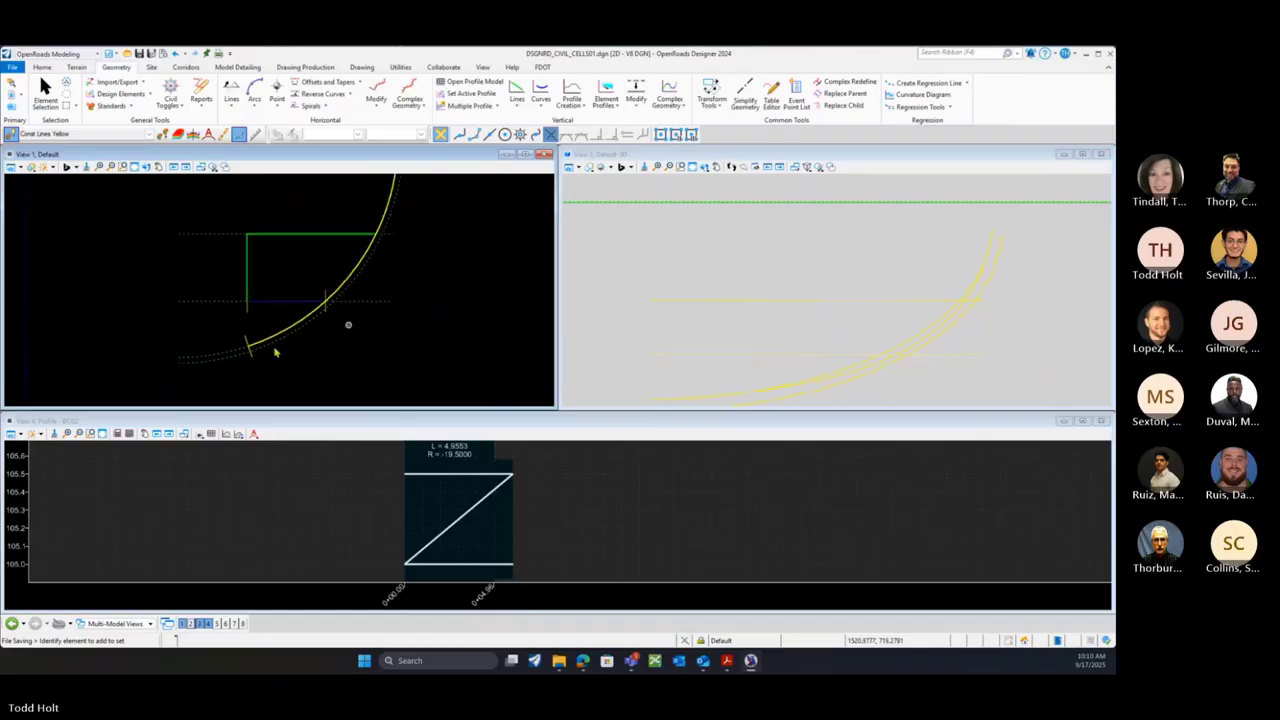
{"action": "scroll", "coordinate": [120, 400], "scroll_direction": "down", "scroll_amount": 1}
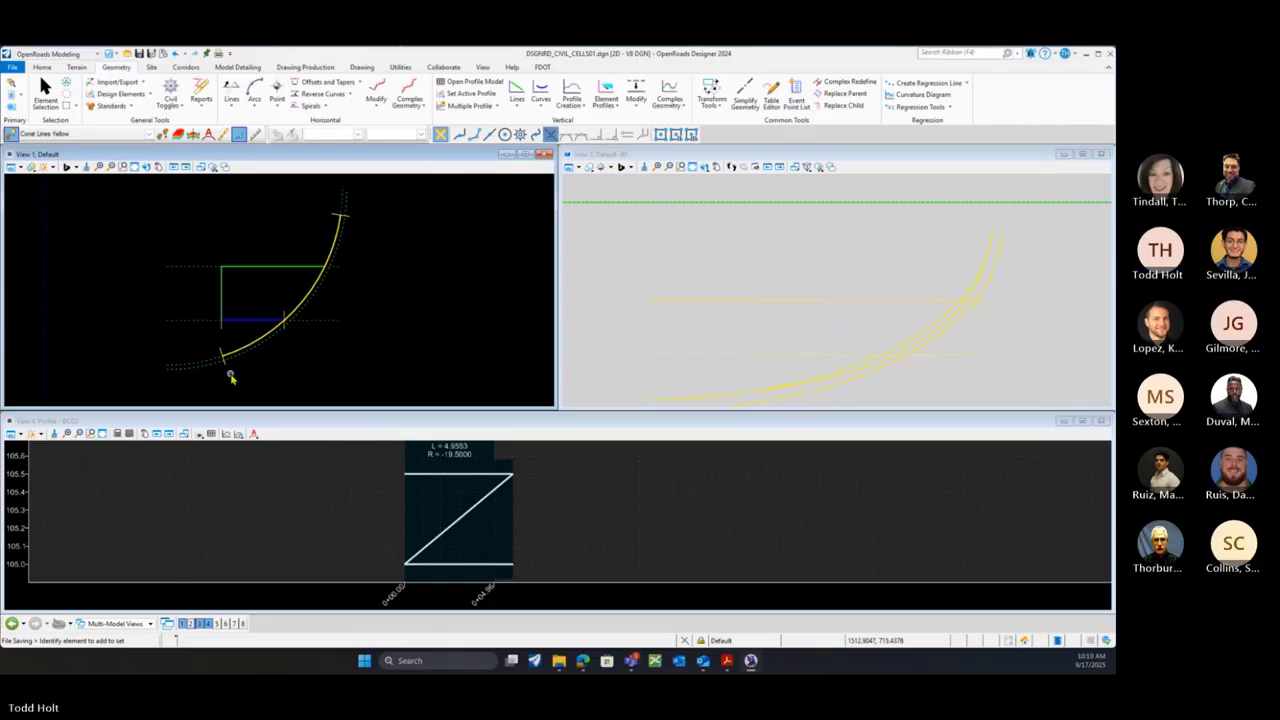
Set the lower perpendicular construction line's station distance to -4 ft
{"action": "scroll", "coordinate": [230, 376], "scroll_direction": "up", "scroll_amount": 1}
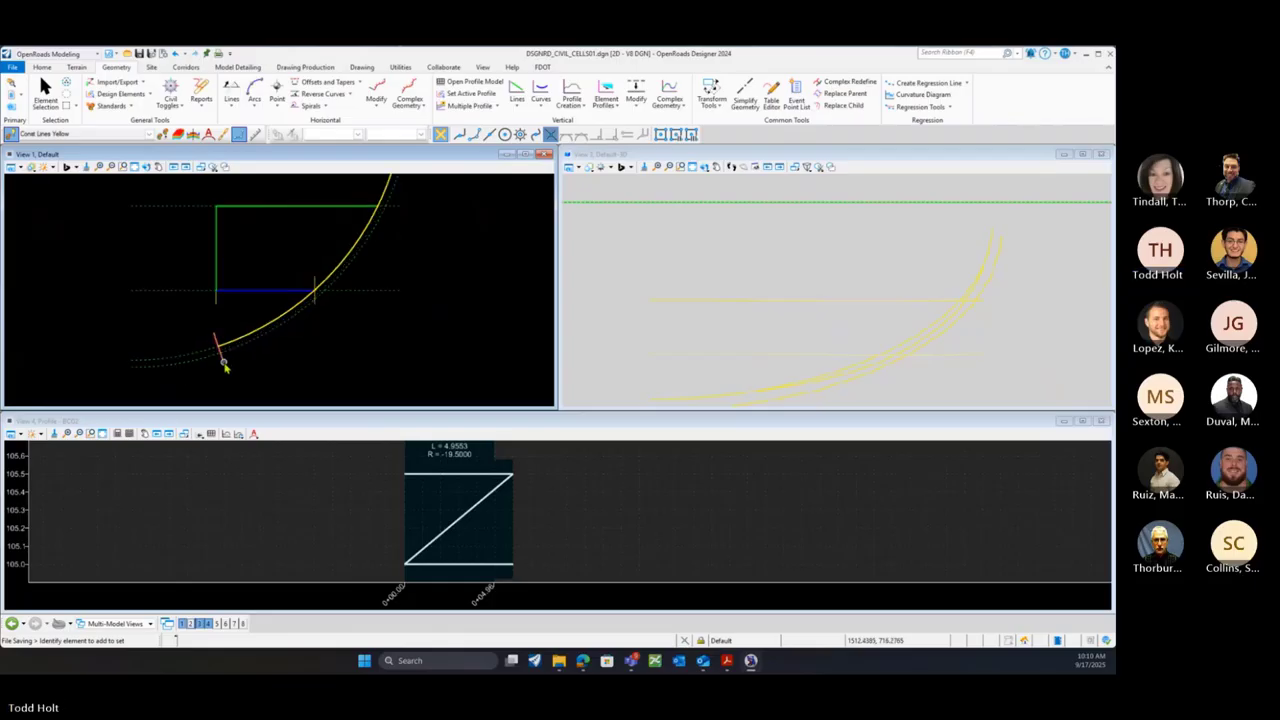
{"action": "left_click", "coordinate": [226, 364]}
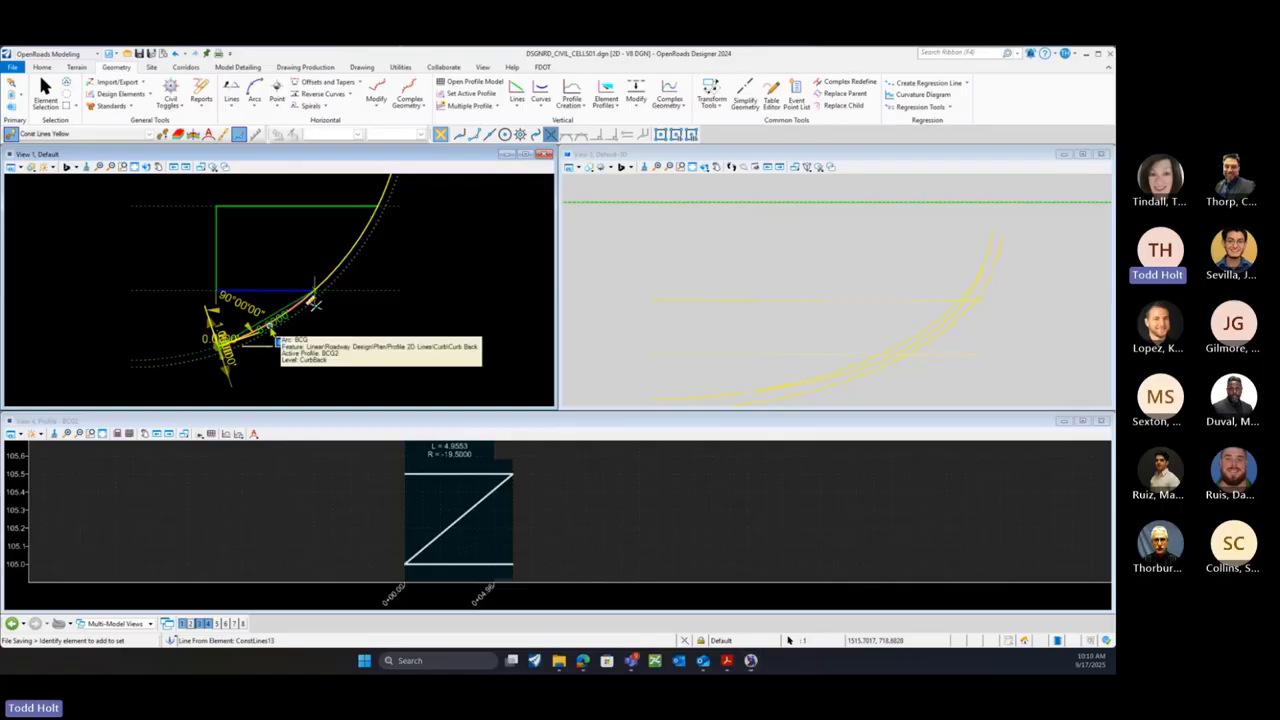
{"action": "key", "text": "Escape"}
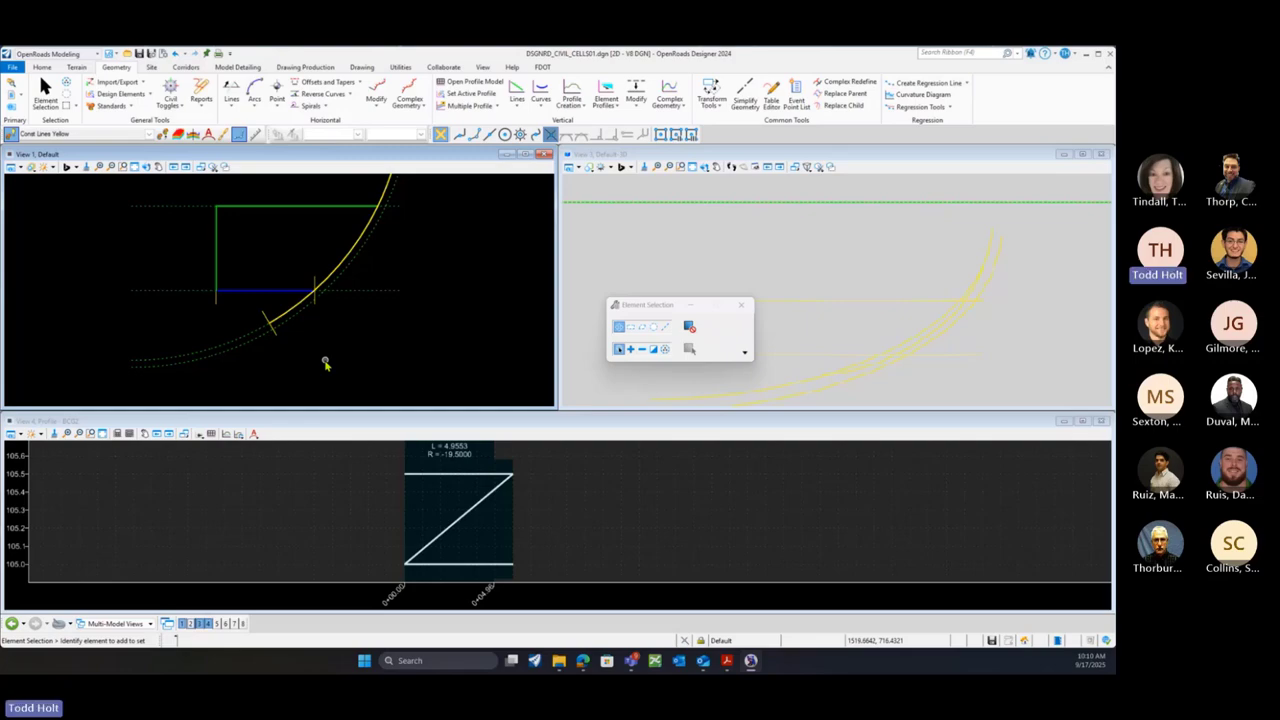
{"action": "scroll", "coordinate": [160, 347], "scroll_direction": "down", "scroll_amount": 1}
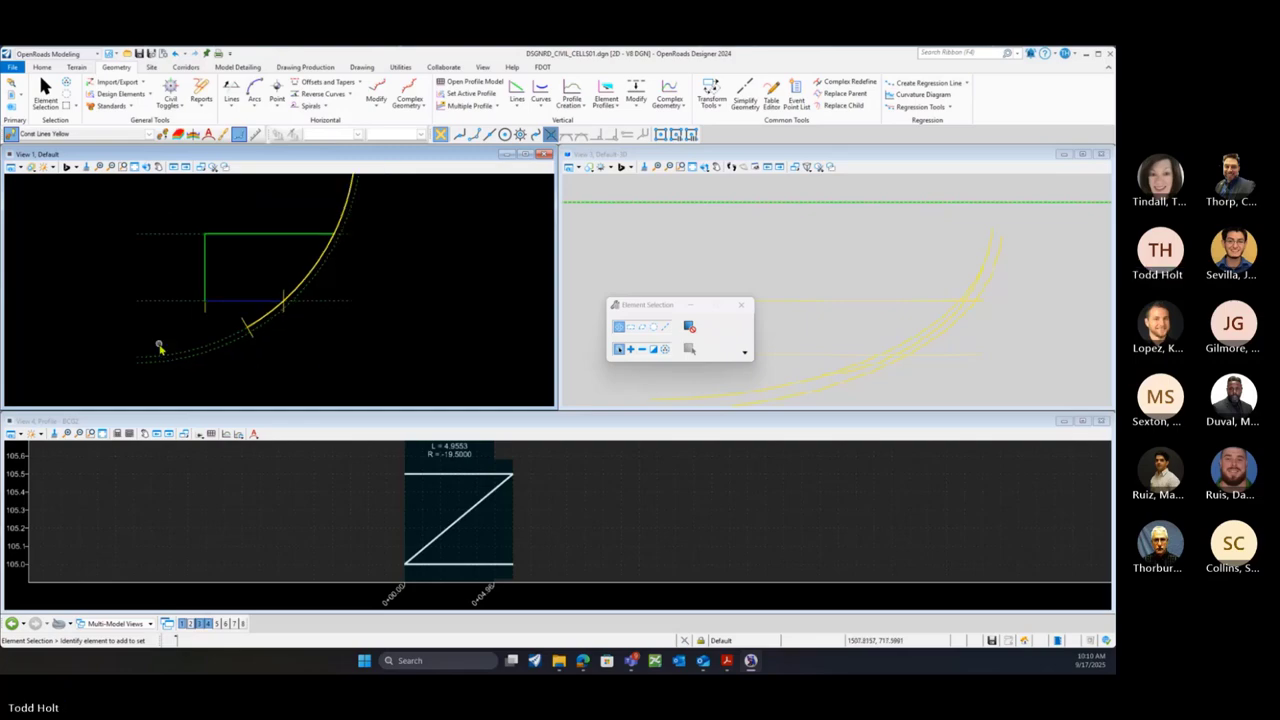
Close the Element Selection dialog and inspect the lower curb back arc's length and end snaps
{"action": "left_click", "coordinate": [741, 304]}
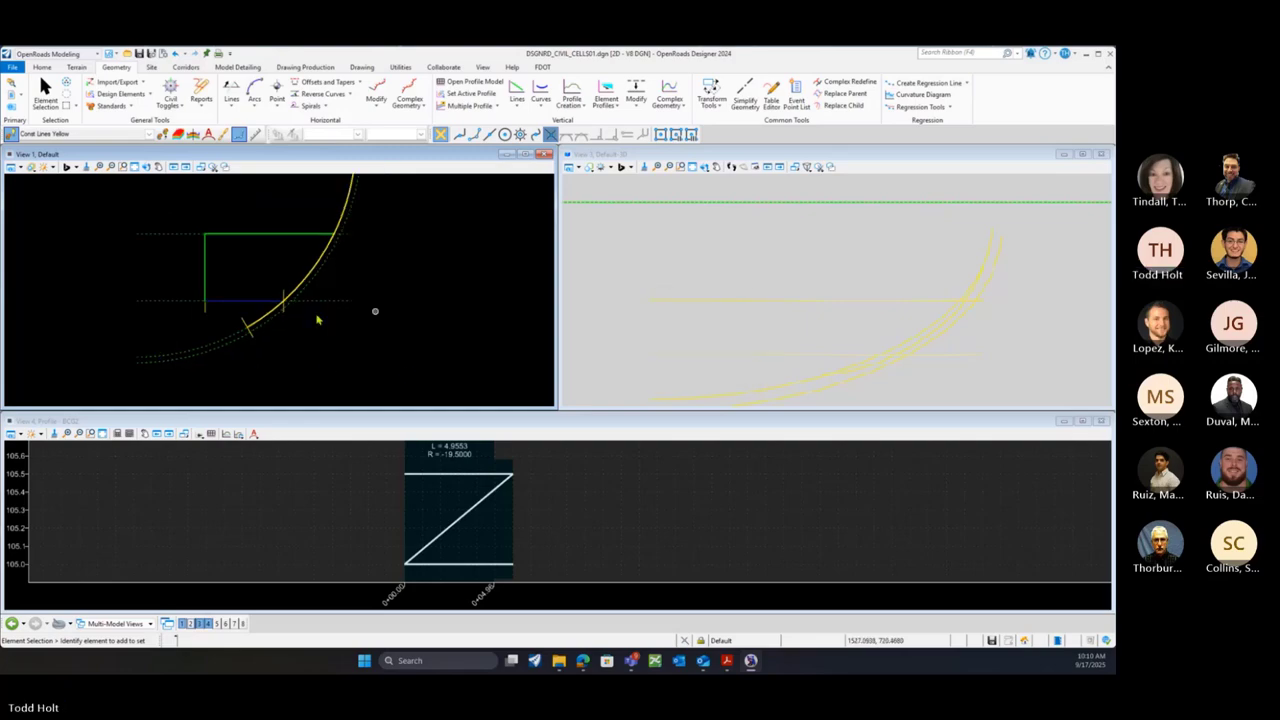
{"action": "scroll", "coordinate": [210, 333], "scroll_direction": "down", "scroll_amount": 1}
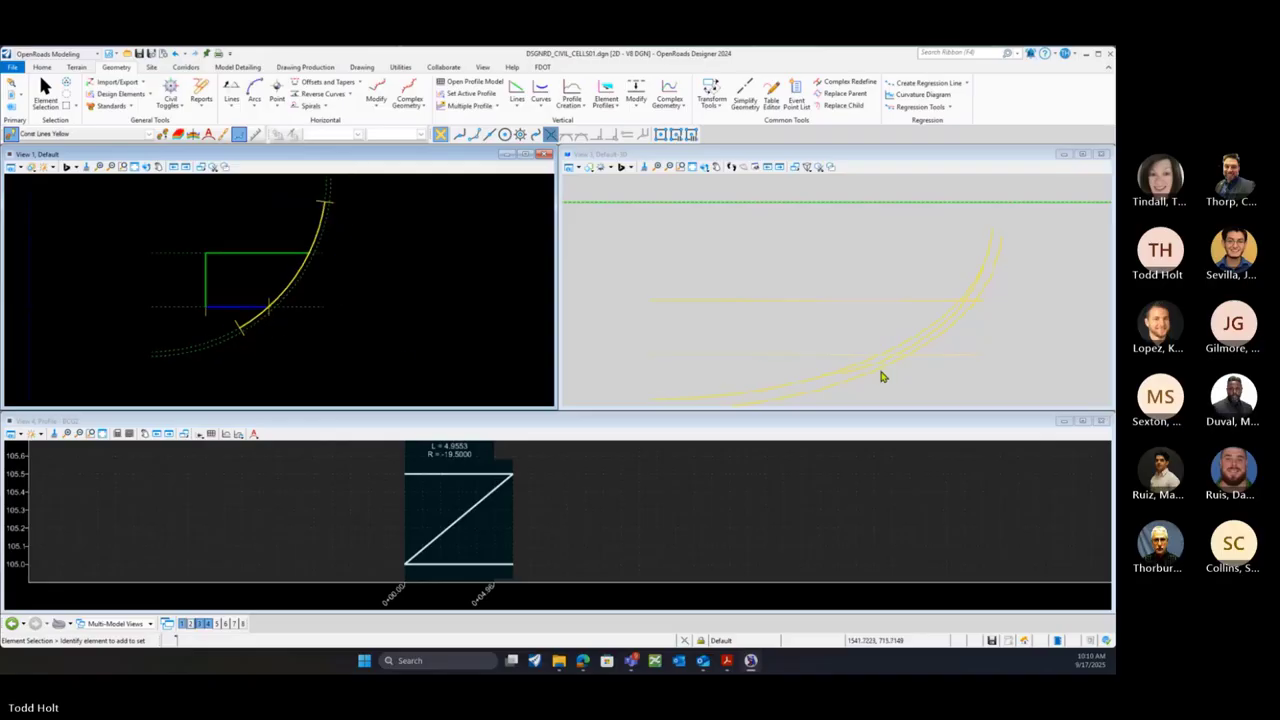
{"action": "left_click", "coordinate": [259, 316]}
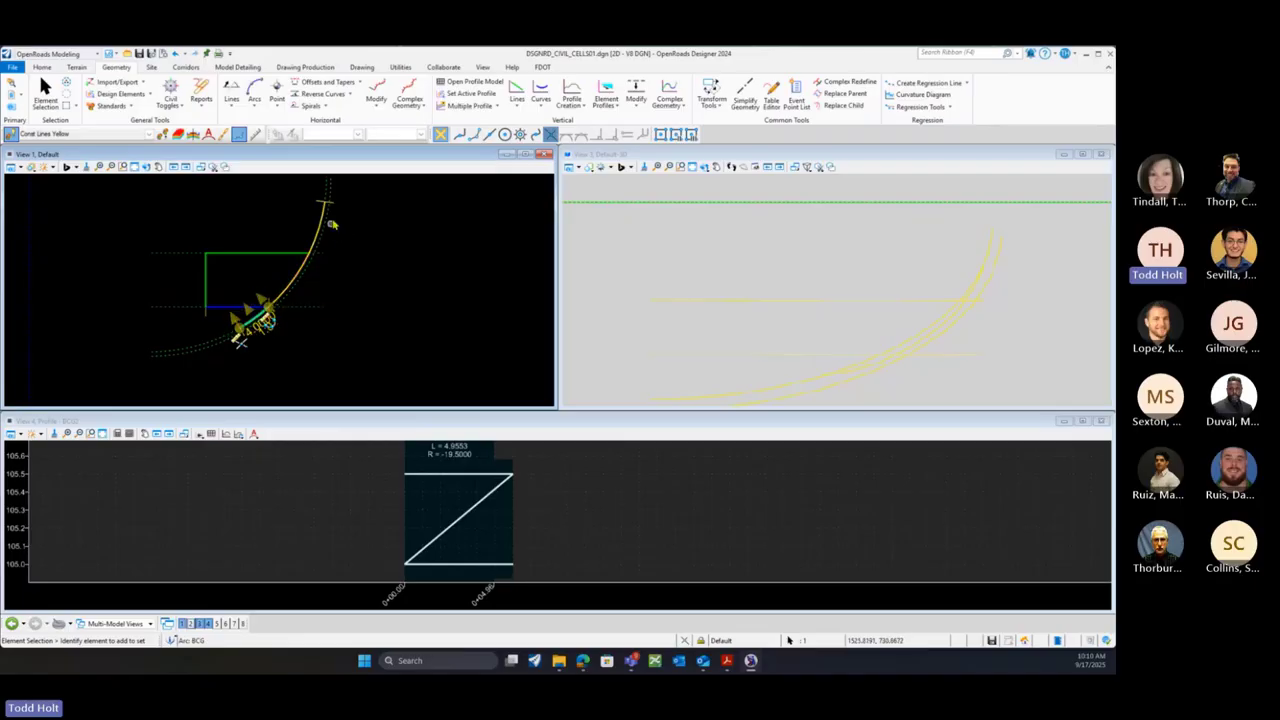
{"action": "left_click", "coordinate": [368, 280]}
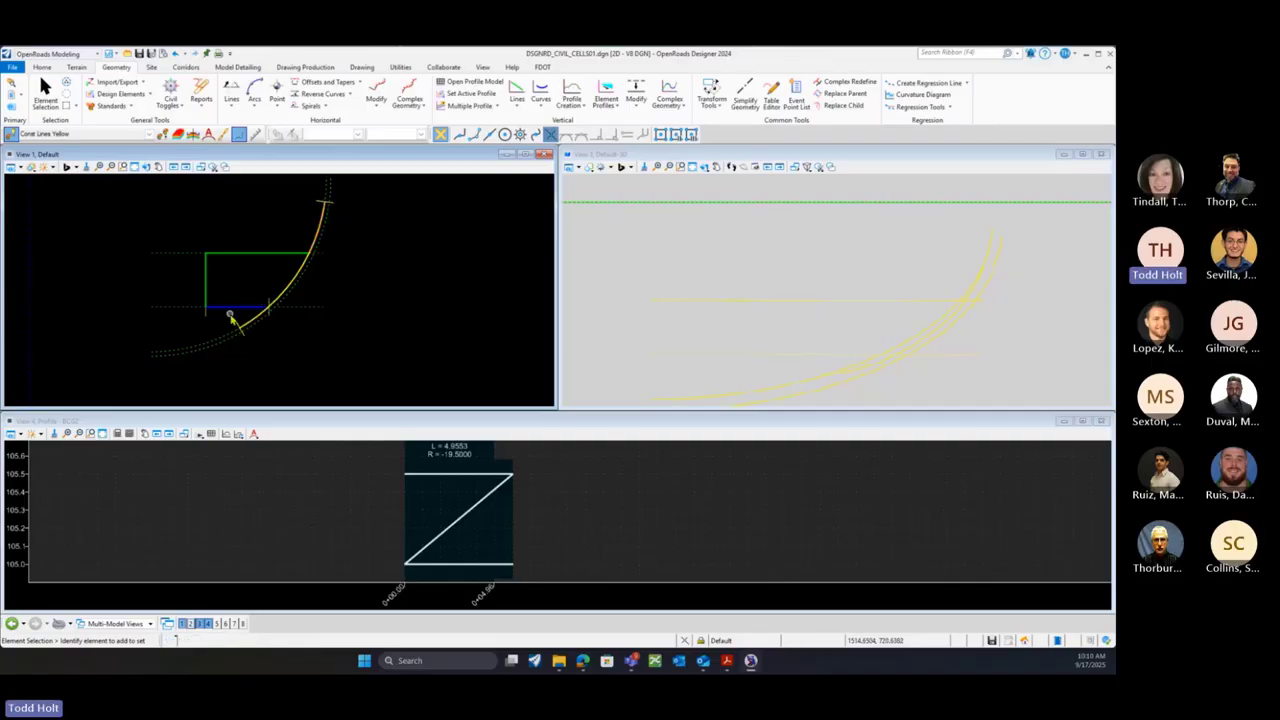
Save the design file with the adjusted curb back geometry
{"action": "scroll", "coordinate": [214, 318], "scroll_direction": "up", "scroll_amount": 2}
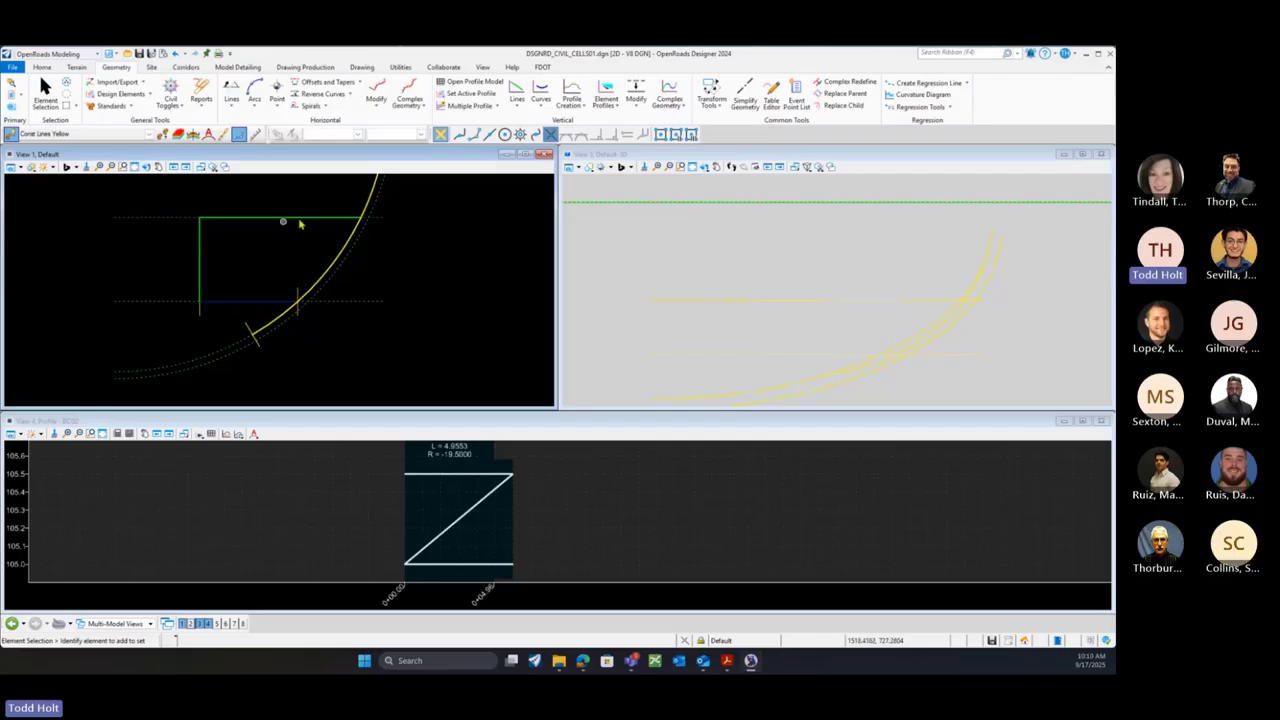
{"action": "scroll", "coordinate": [149, 312], "scroll_direction": "down", "scroll_amount": 1}
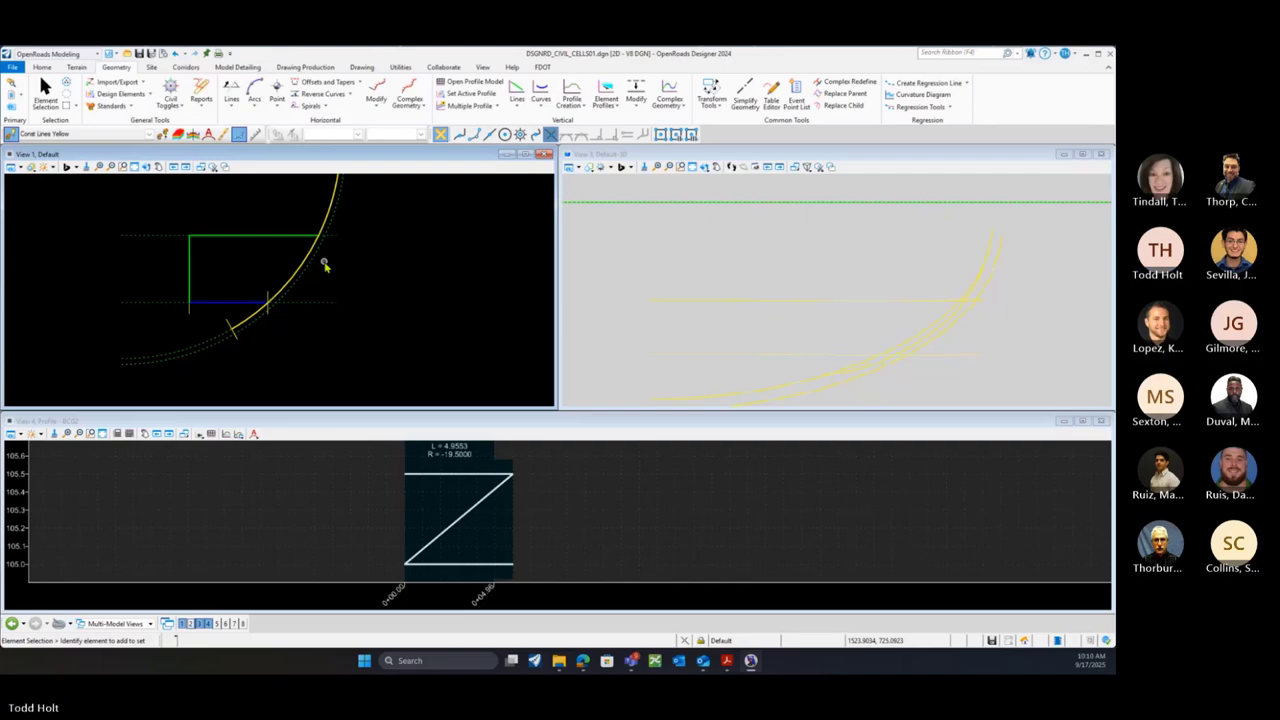
{"action": "key", "text": "ctrl+s"}
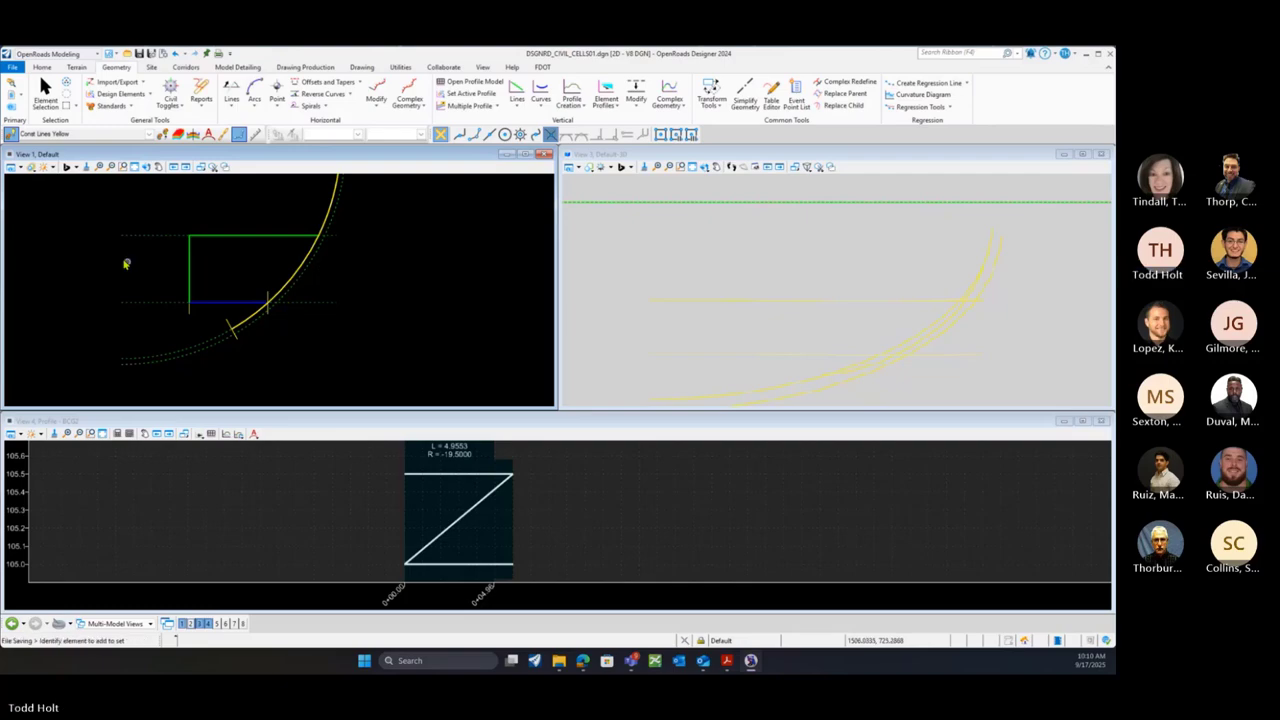
{"action": "scroll", "coordinate": [125, 265], "scroll_direction": "down", "scroll_amount": 1}
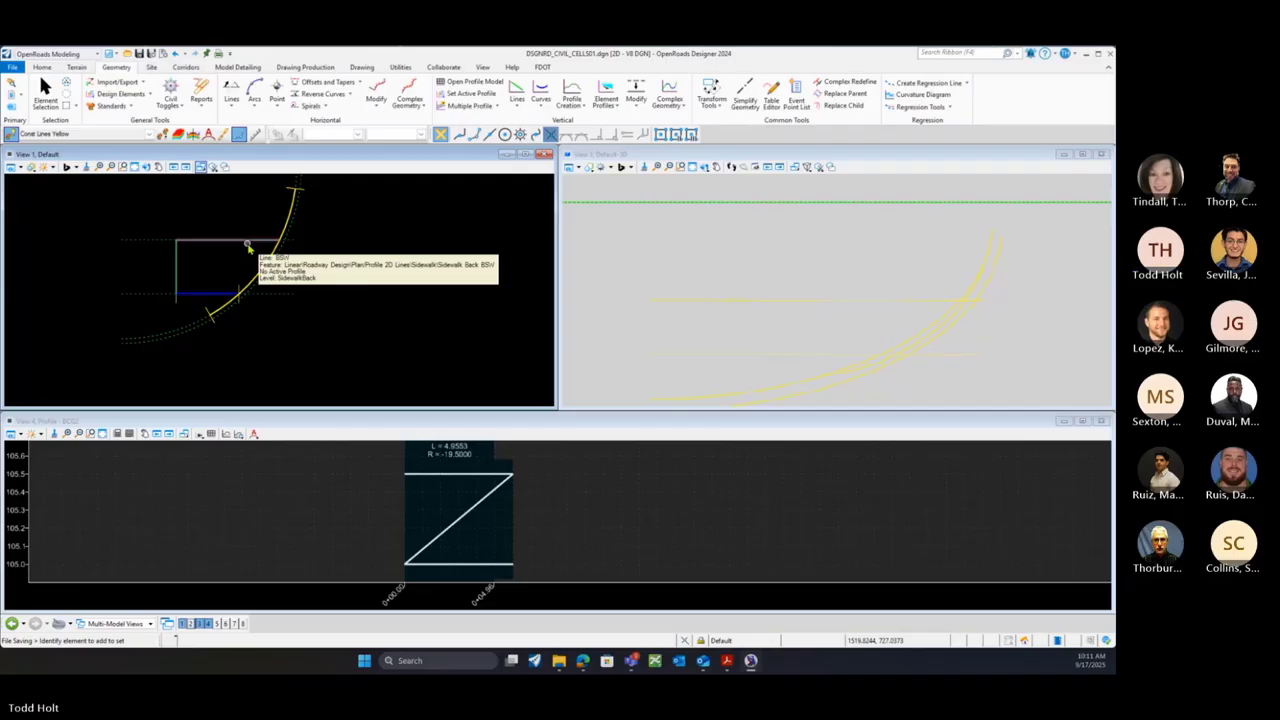
Make Sidewalk Front FSW the active feature definition by matching the existing blue horizontal sidewalk front line
{"action": "left_click", "coordinate": [150, 137]}
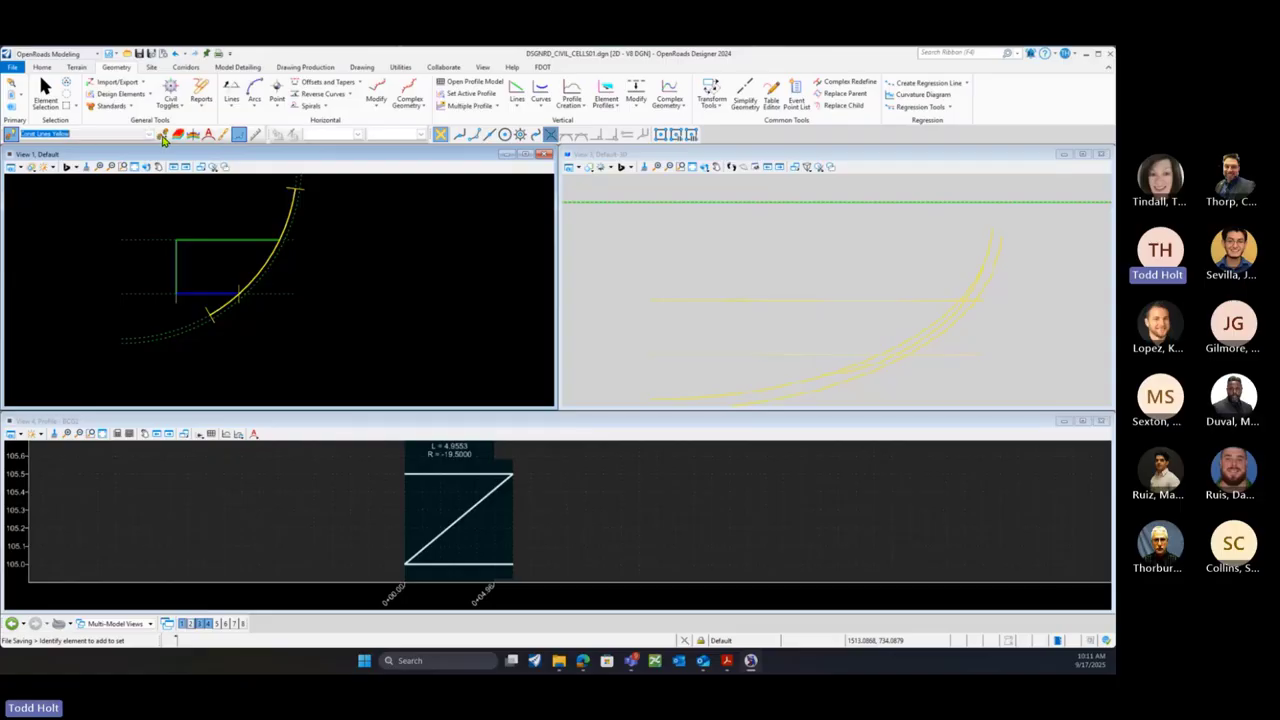
{"action": "left_click", "coordinate": [163, 137]}
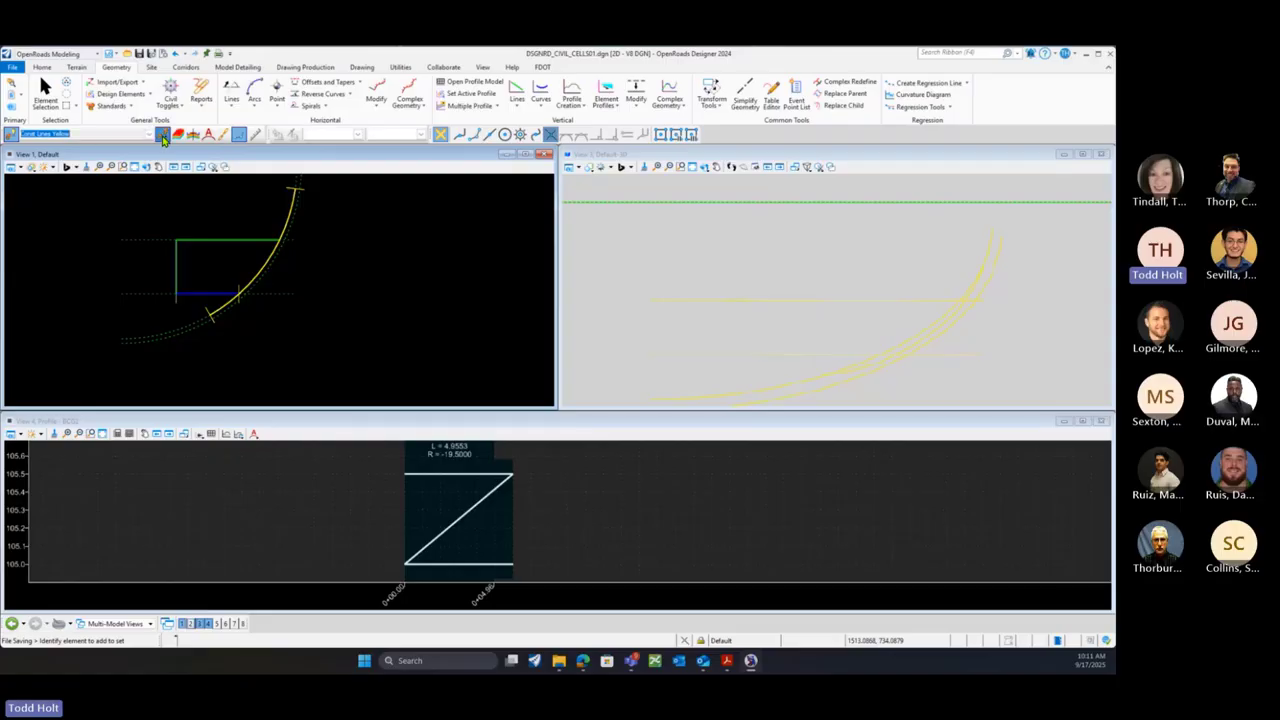
{"action": "left_click", "coordinate": [221, 290]}
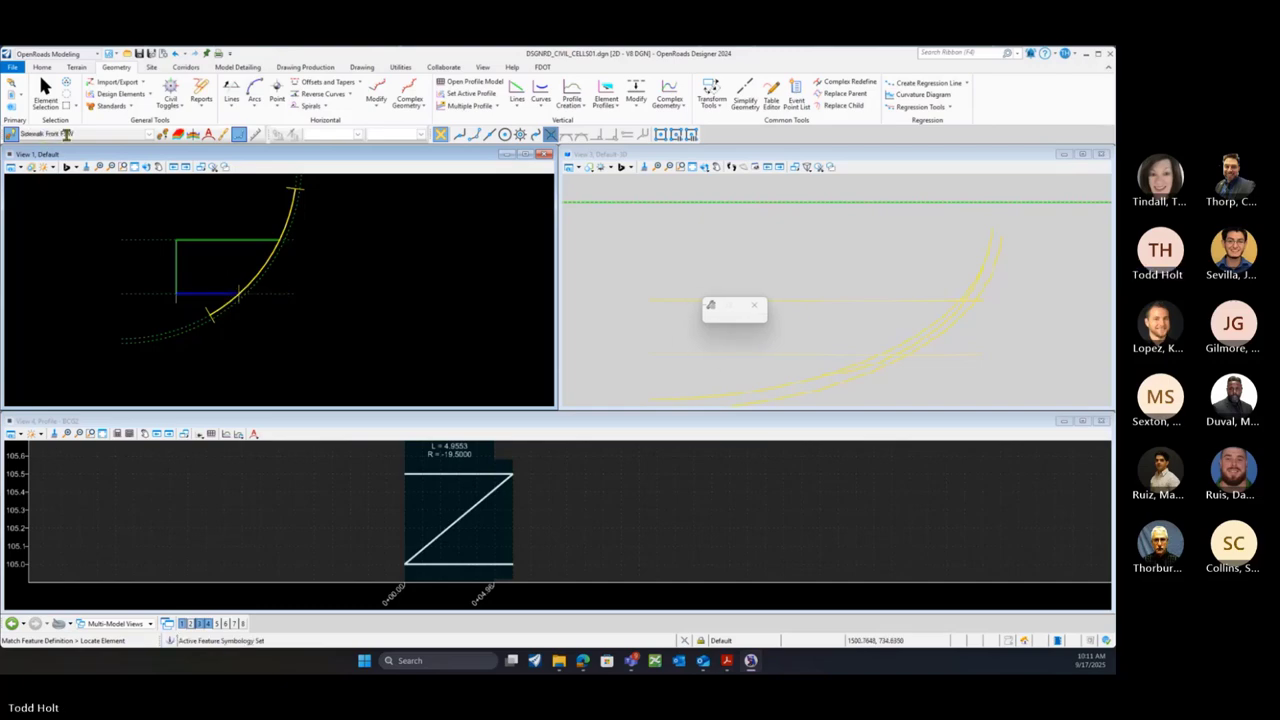
Draw a sidewalk front line from the lower sidewalk corner to the lower end of the curb back arc, using keypoint snaps
{"action": "left_click", "coordinate": [232, 108]}
{"action": "left_click", "coordinate": [253, 123]}
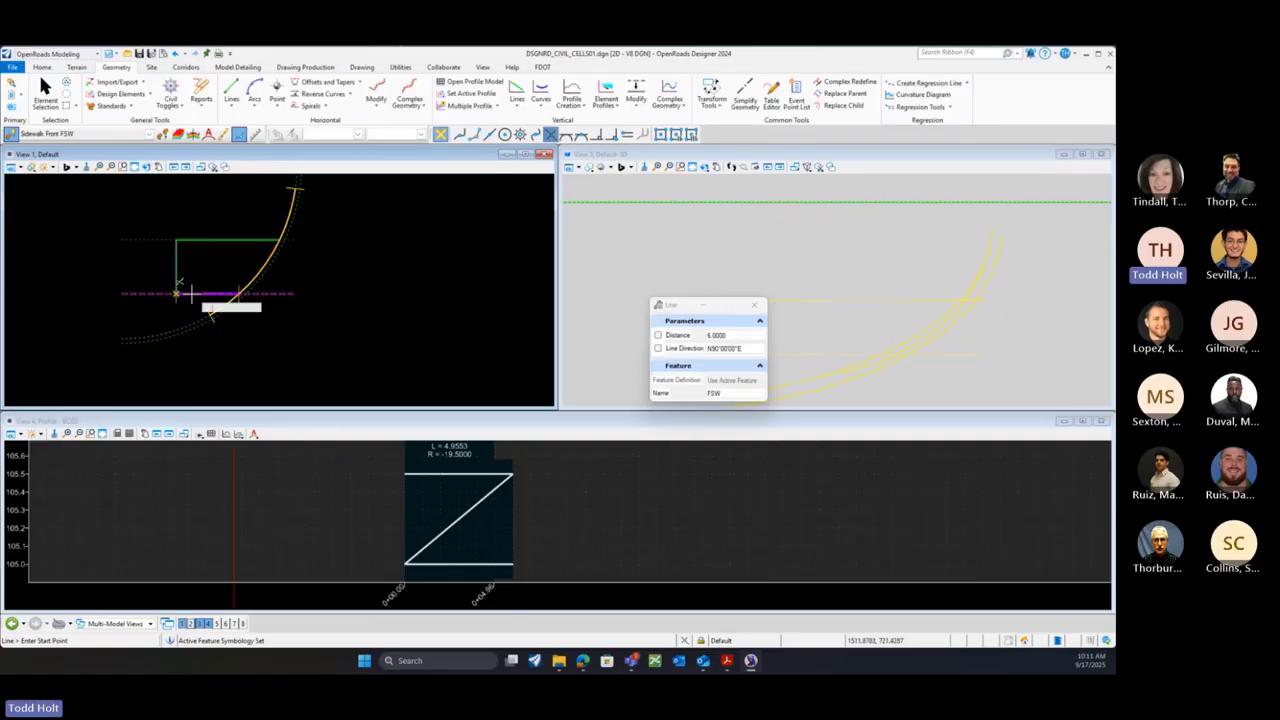
{"action": "scroll", "coordinate": [186, 294], "scroll_direction": "up", "scroll_amount": 2}
{"action": "left_click", "coordinate": [476, 136]}
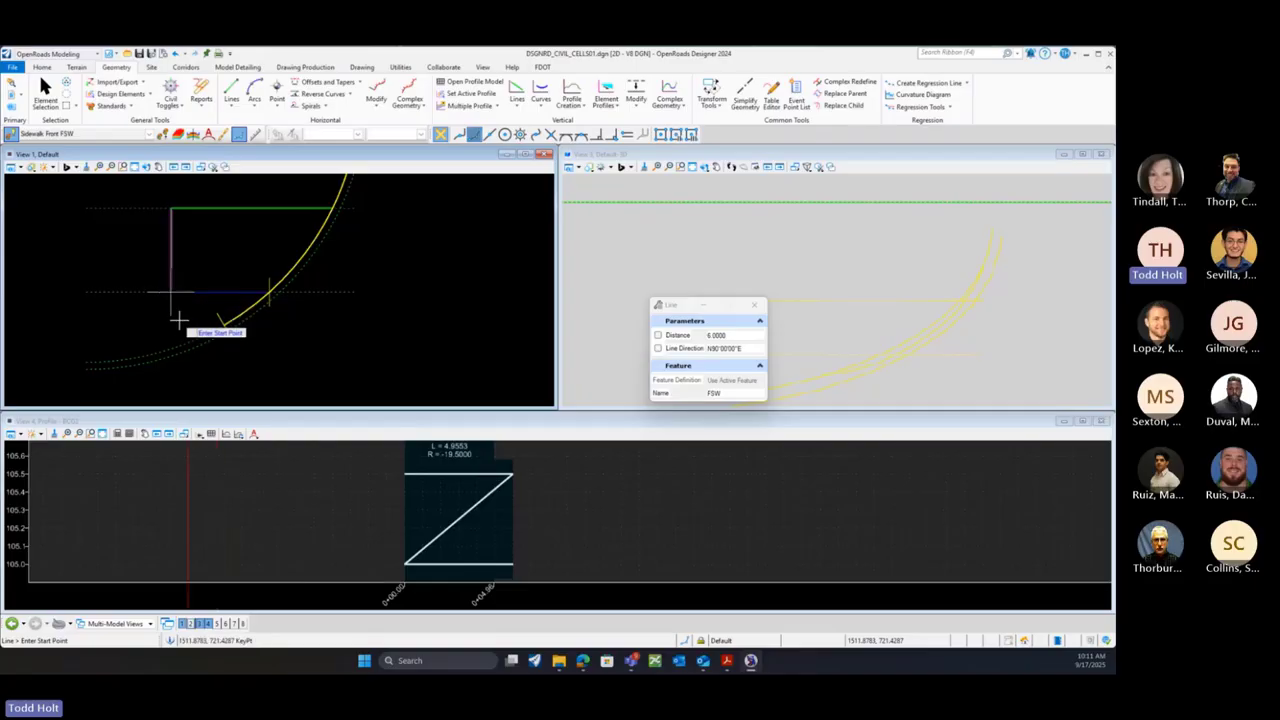
{"action": "scroll", "coordinate": [184, 318], "scroll_direction": "up", "scroll_amount": 2}
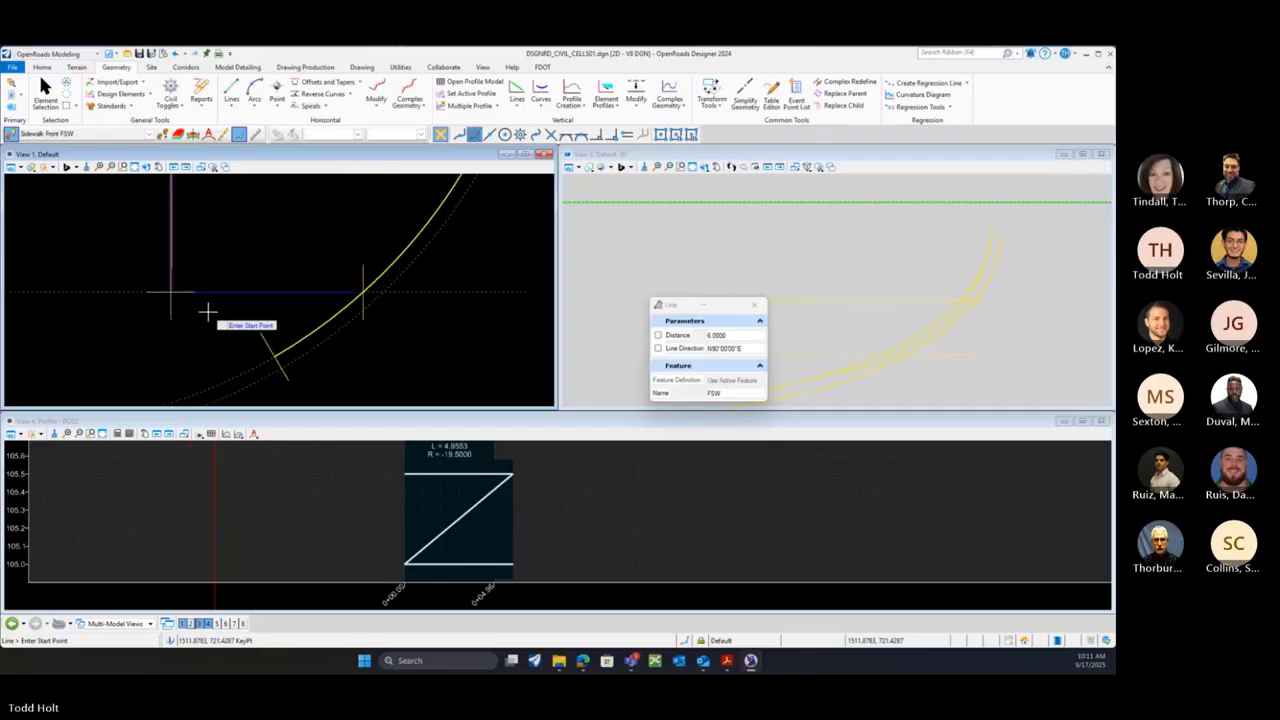
{"action": "left_click", "coordinate": [206, 310]}
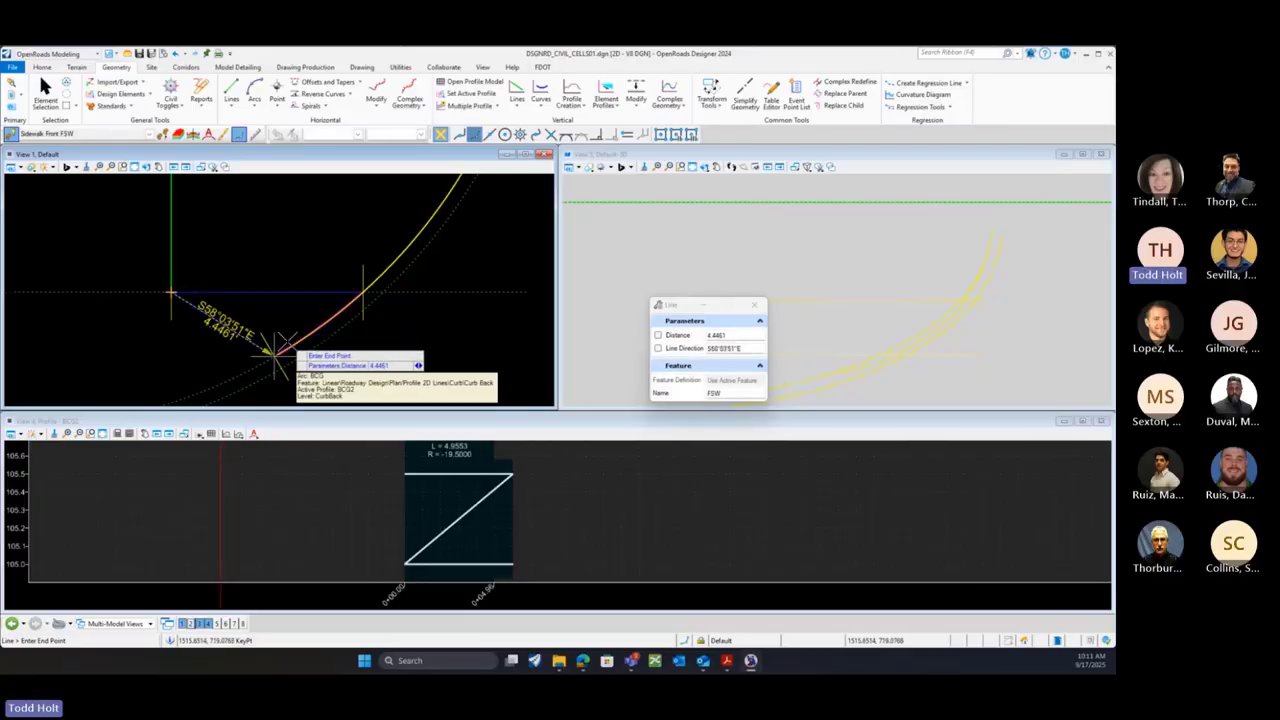
{"action": "left_click", "coordinate": [278, 347]}
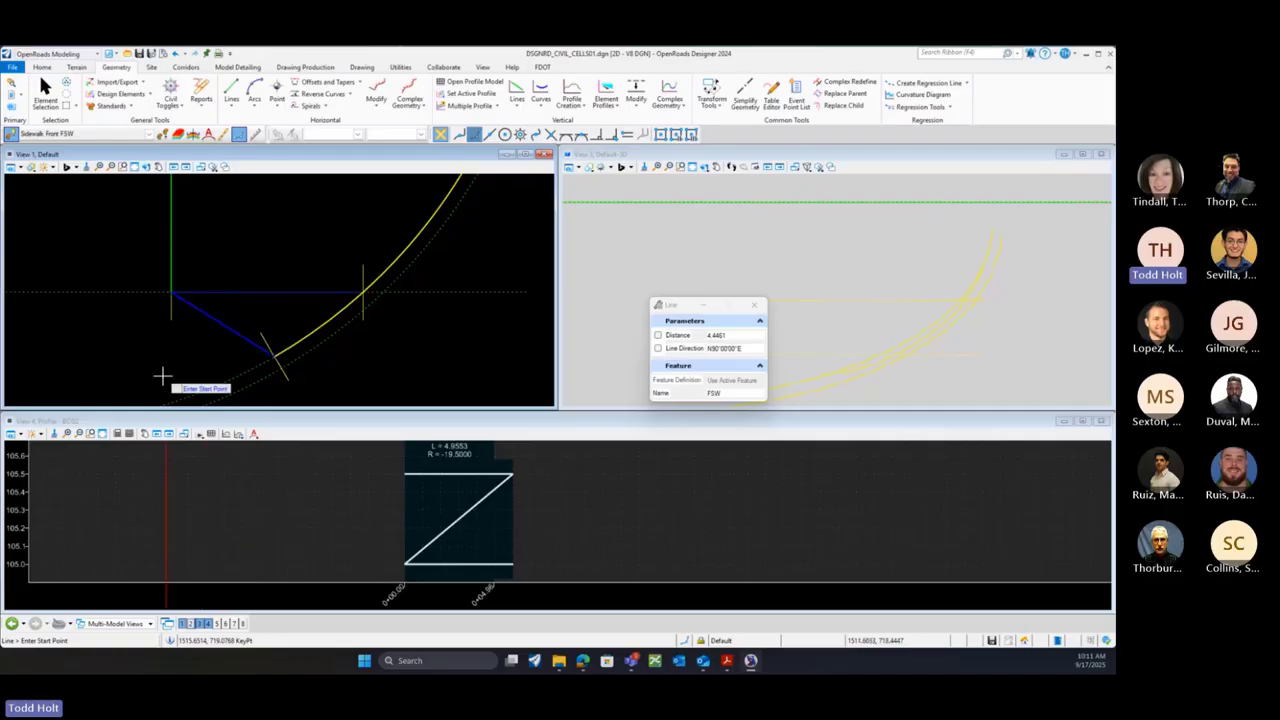
Make Sidewalk Back BSW the active feature definition by matching the existing upper horizontal sidewalk back line
{"action": "scroll", "coordinate": [162, 376], "scroll_direction": "down", "scroll_amount": 3}
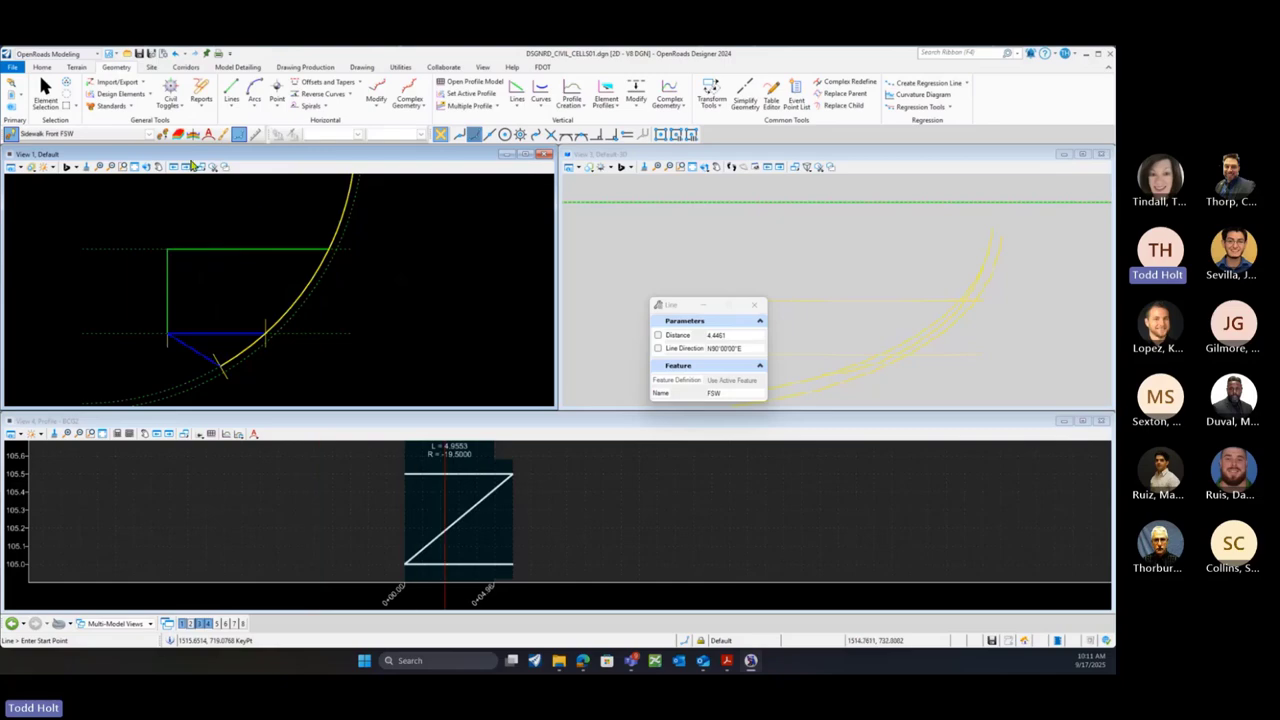
{"action": "left_click", "coordinate": [163, 134]}
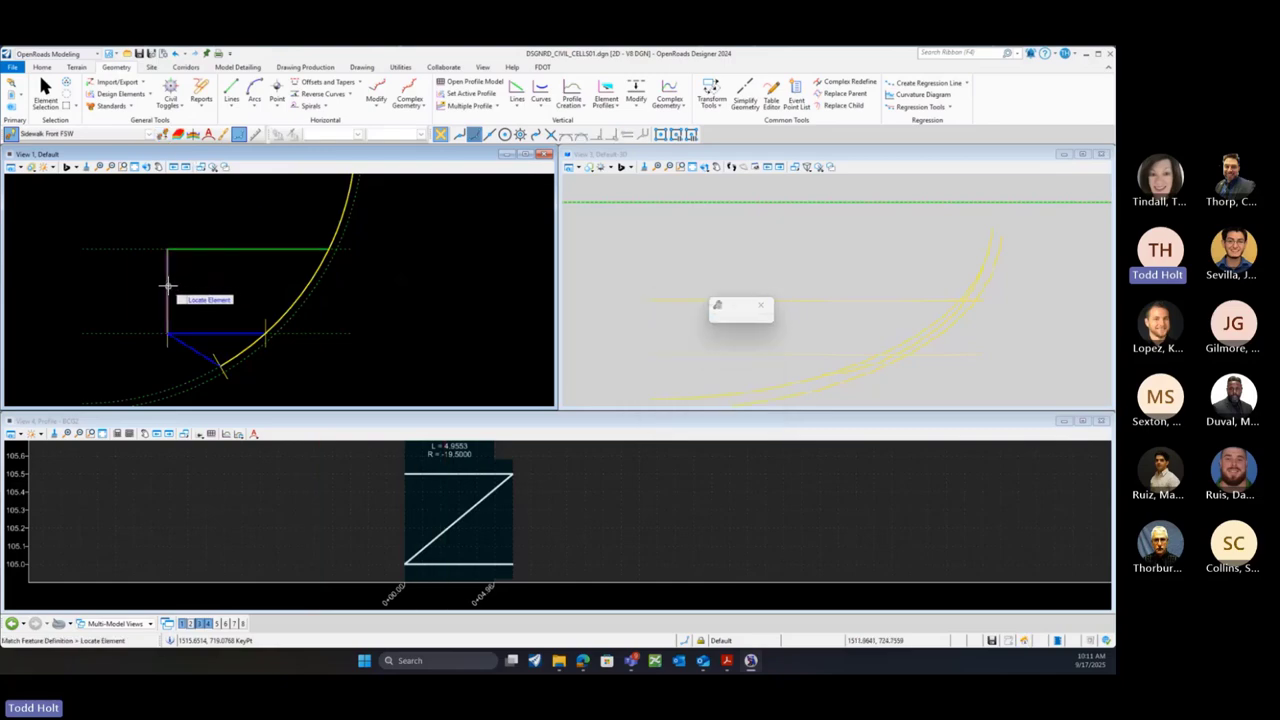
{"action": "left_click", "coordinate": [200, 254]}
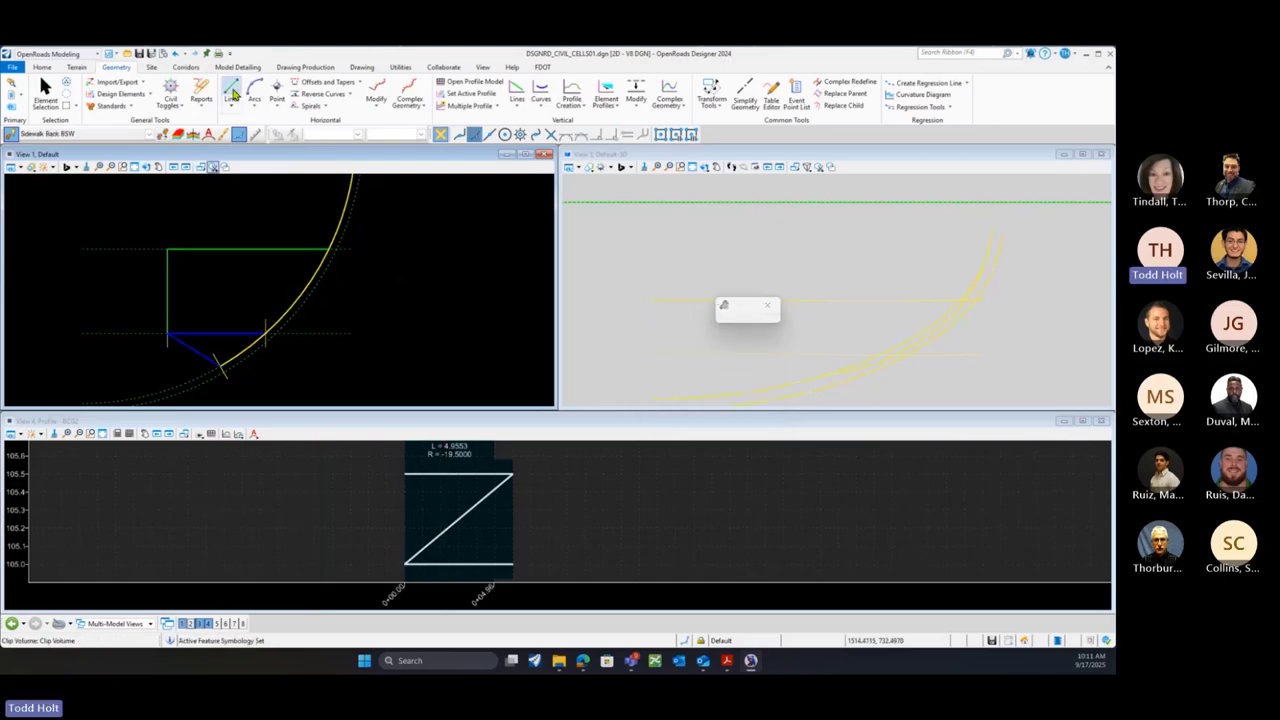
Draw a sidewalk back line from the upper sidewalk corner to the upper end of the curb back arc, using keypoint snaps
{"action": "left_click", "coordinate": [232, 92]}
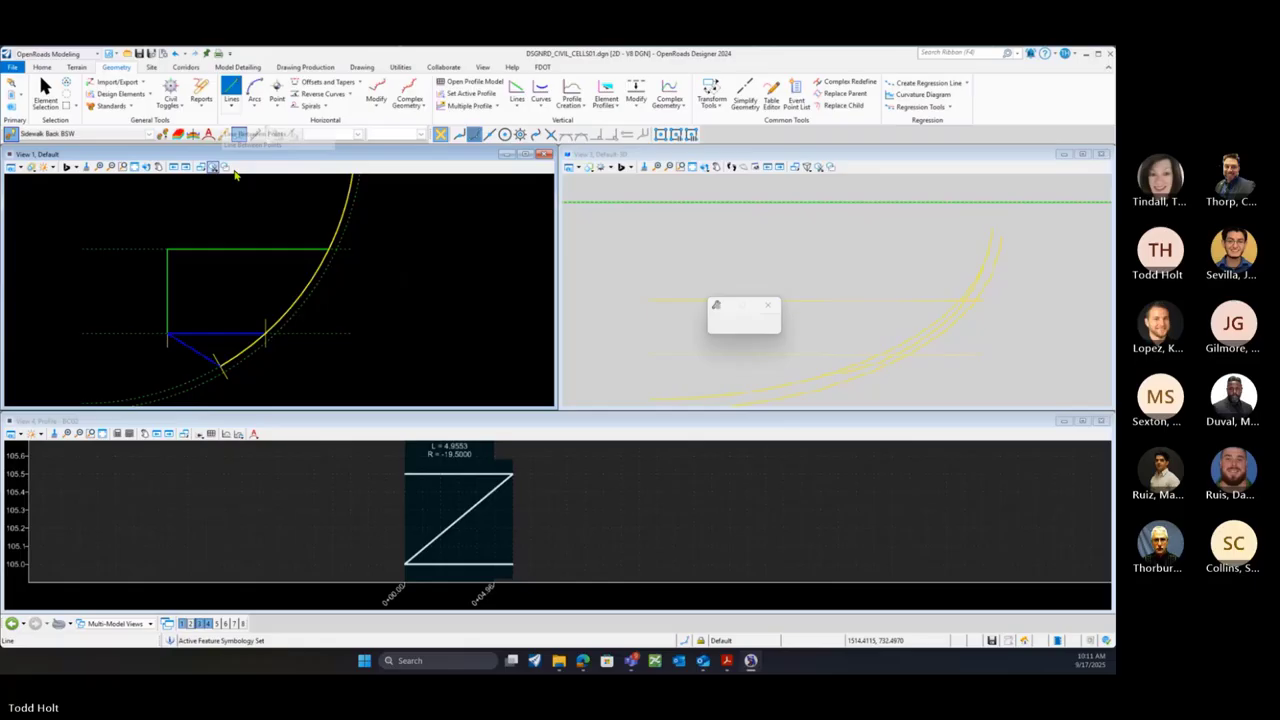
{"action": "left_click", "coordinate": [165, 256]}
{"action": "scroll", "coordinate": [180, 272], "scroll_direction": "down", "scroll_amount": 2}
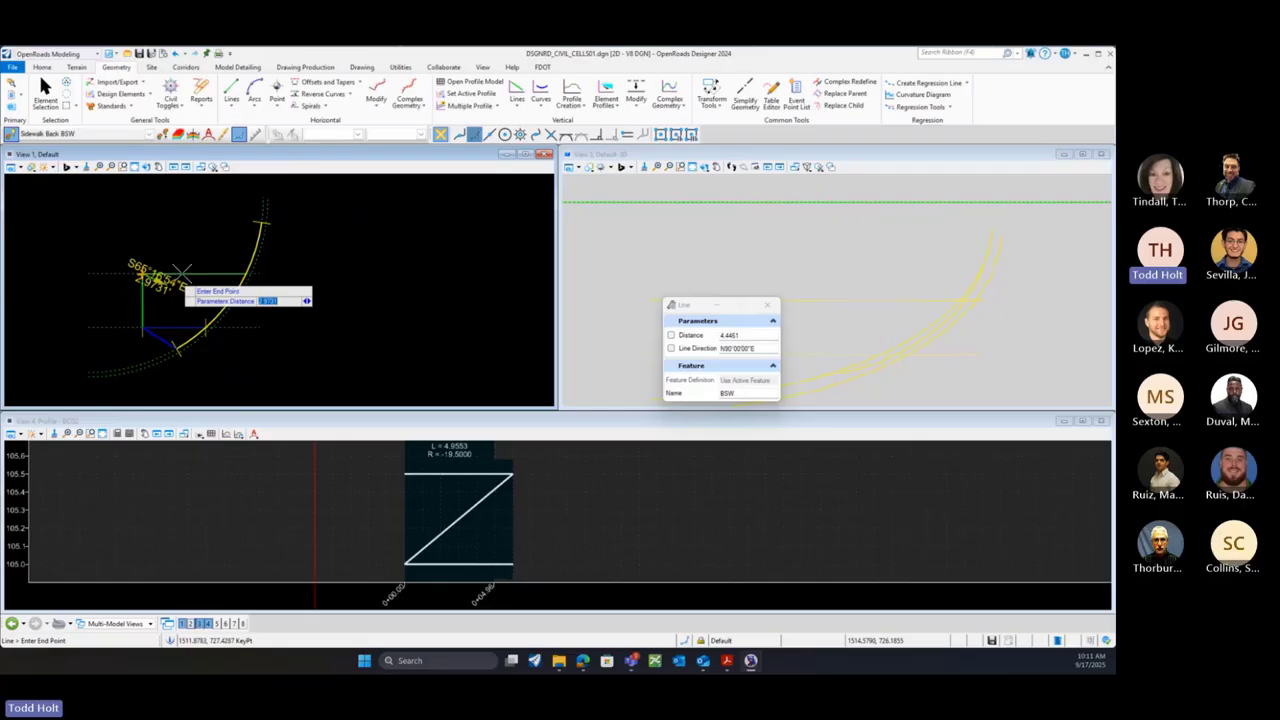
{"action": "left_click", "coordinate": [262, 224]}
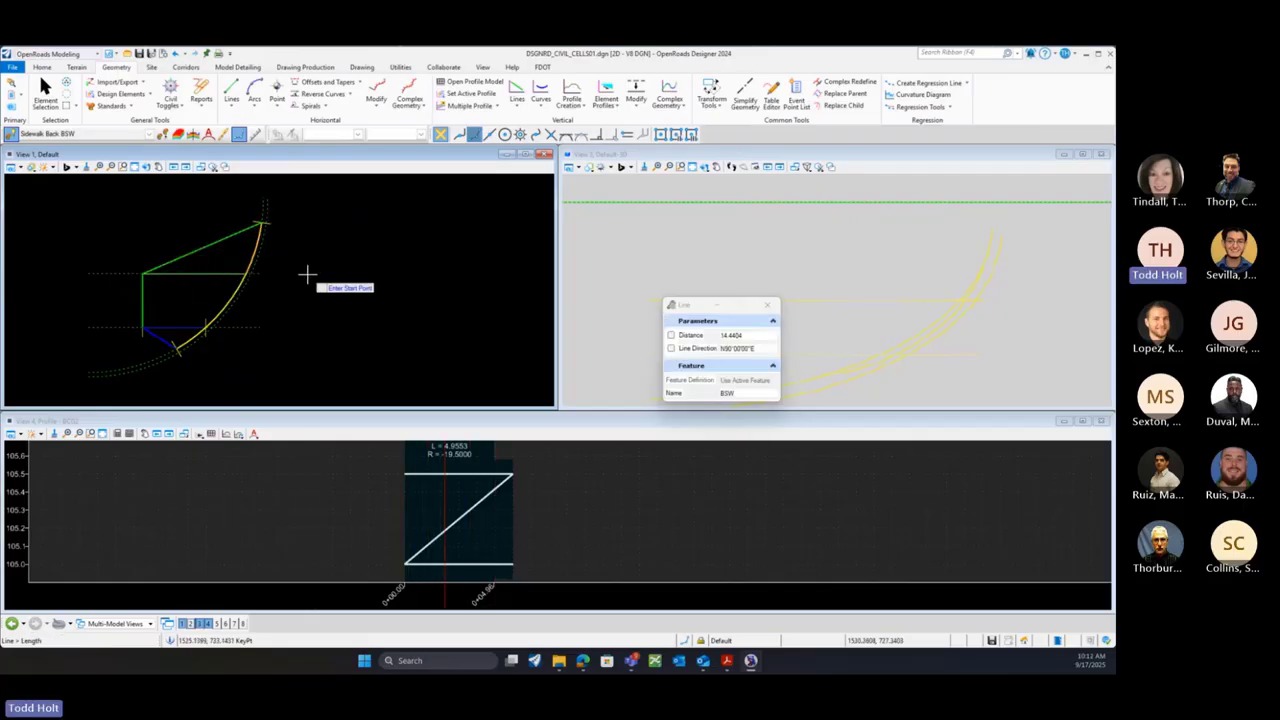
{"action": "left_click", "coordinate": [307, 274]}
{"action": "left_click", "coordinate": [143, 273]}
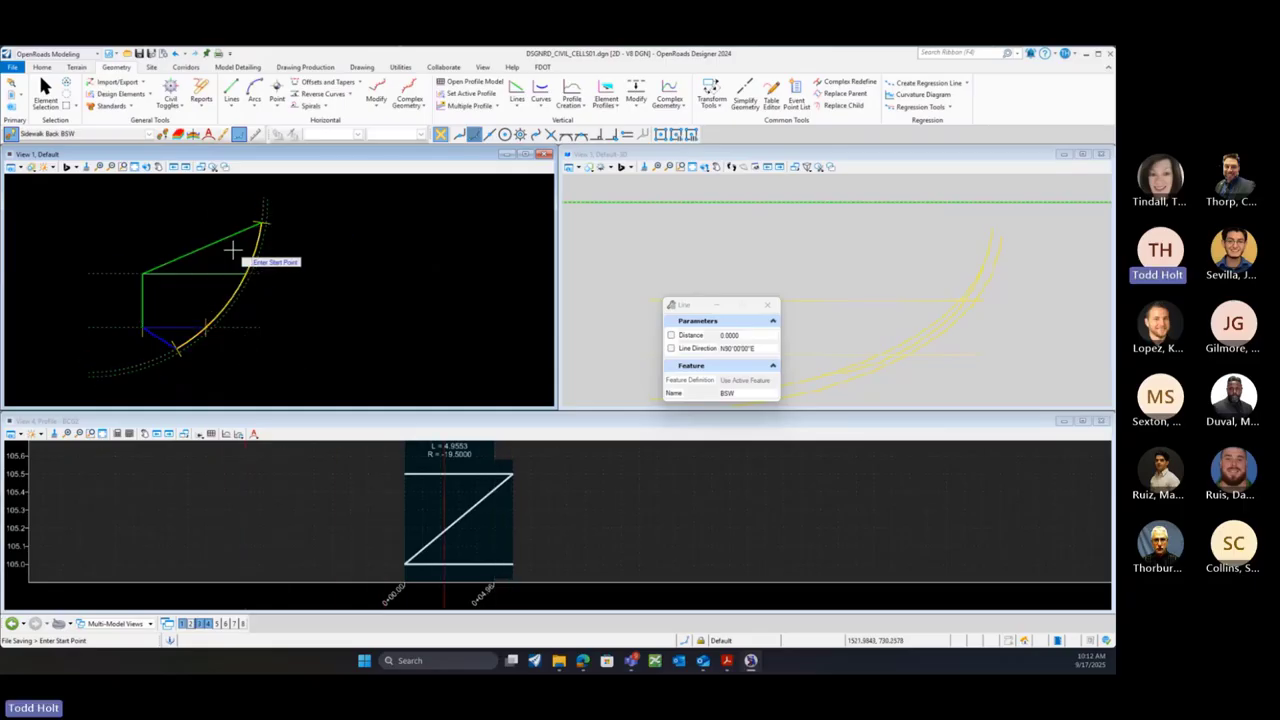
Move the vertical construction line through the sidewalk corners farther from the curb back by increasing its middle offset dimension
{"action": "left_click", "coordinate": [45, 92]}
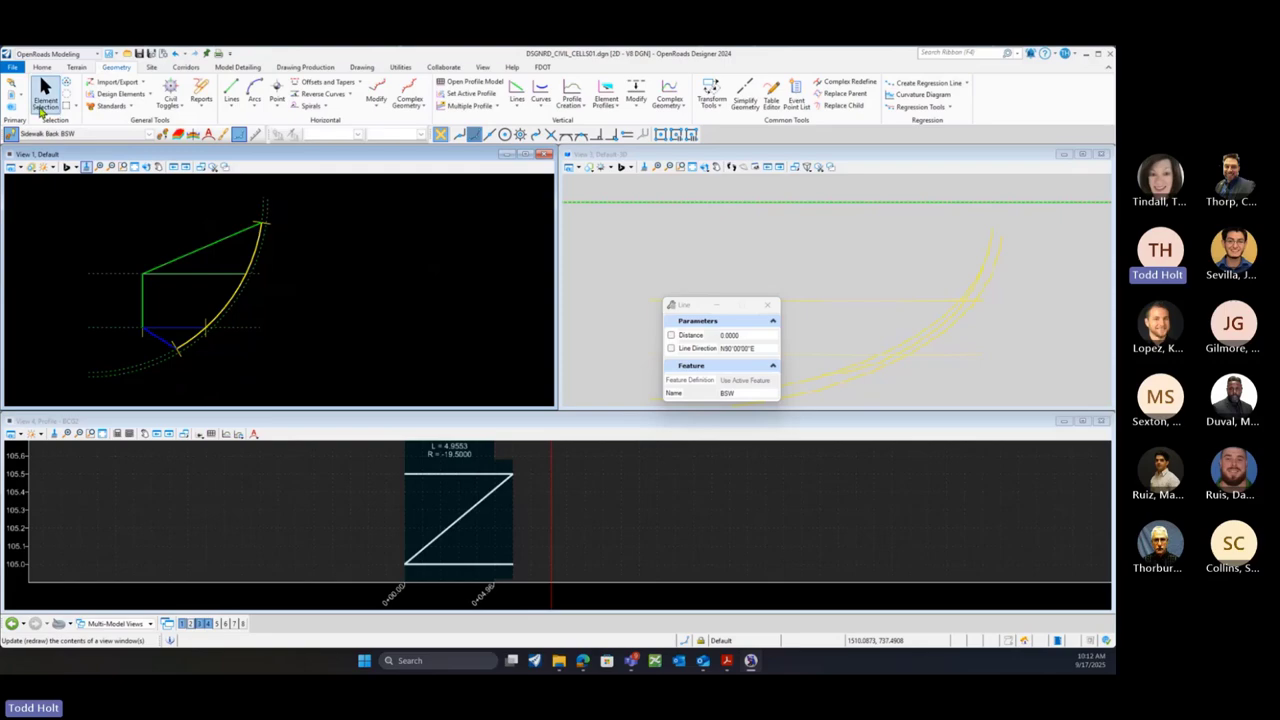
{"action": "left_click", "coordinate": [143, 344]}
{"action": "scroll", "coordinate": [143, 338], "scroll_direction": "up", "scroll_amount": 3}
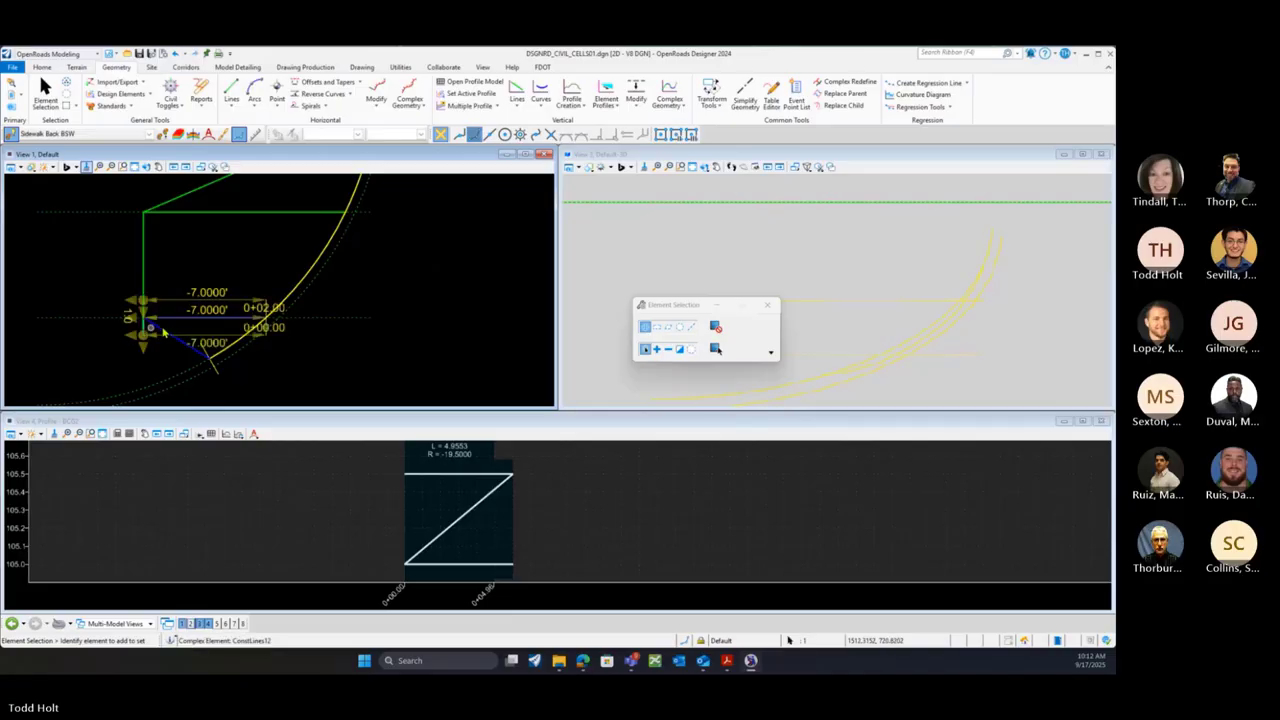
{"action": "left_click", "coordinate": [199, 311]}
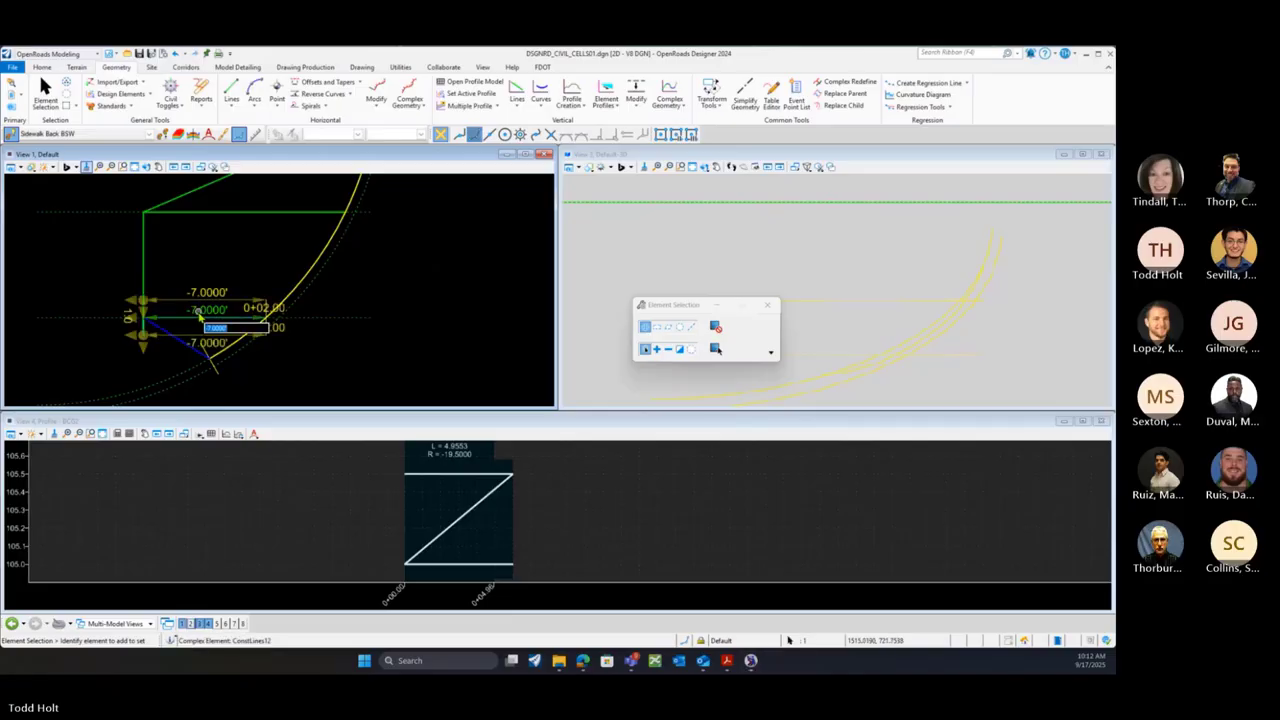
{"action": "type", "text": "-5"}
{"action": "key", "text": "Return"}
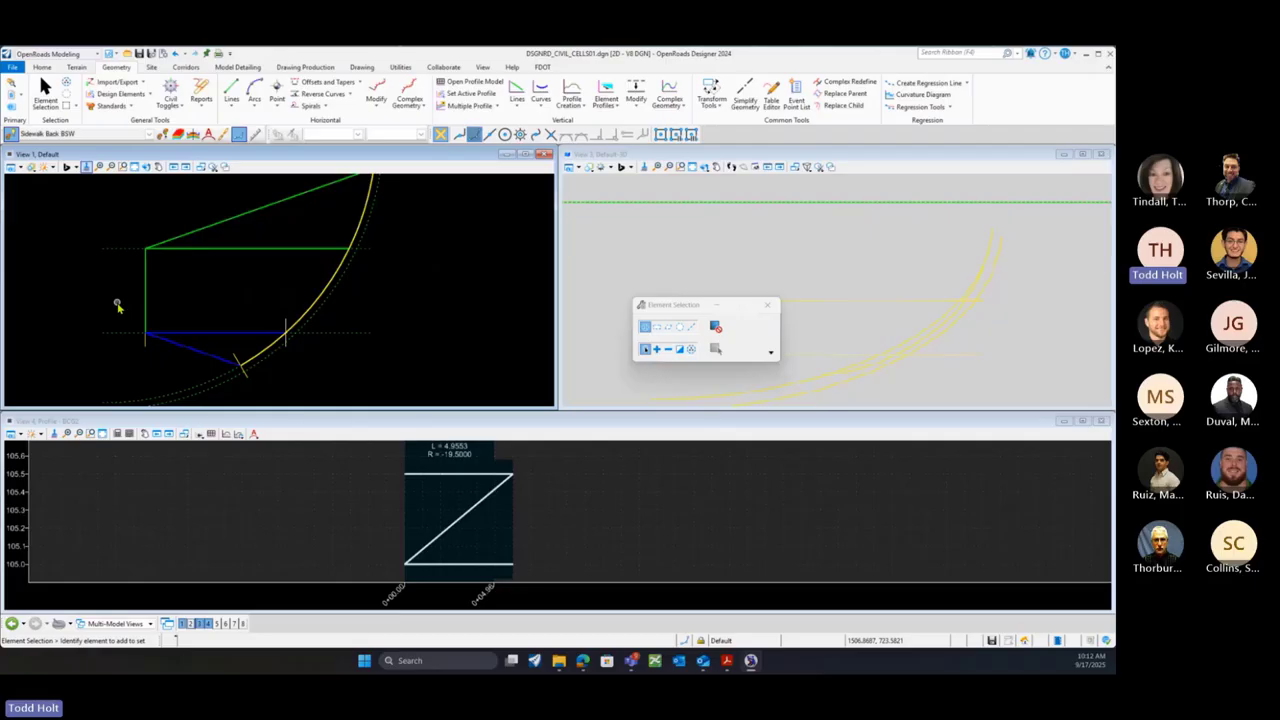
{"action": "scroll", "coordinate": [117, 303], "scroll_direction": "down", "scroll_amount": 1}
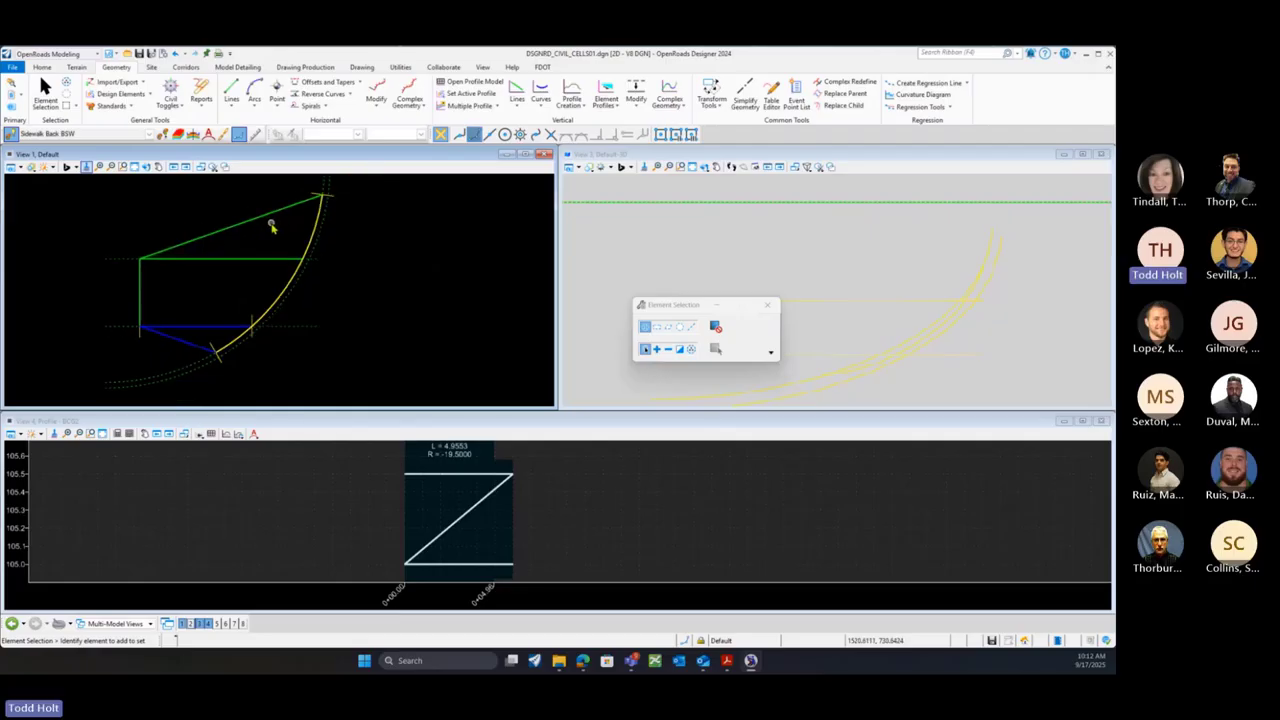
{"action": "left_click", "coordinate": [767, 305]}
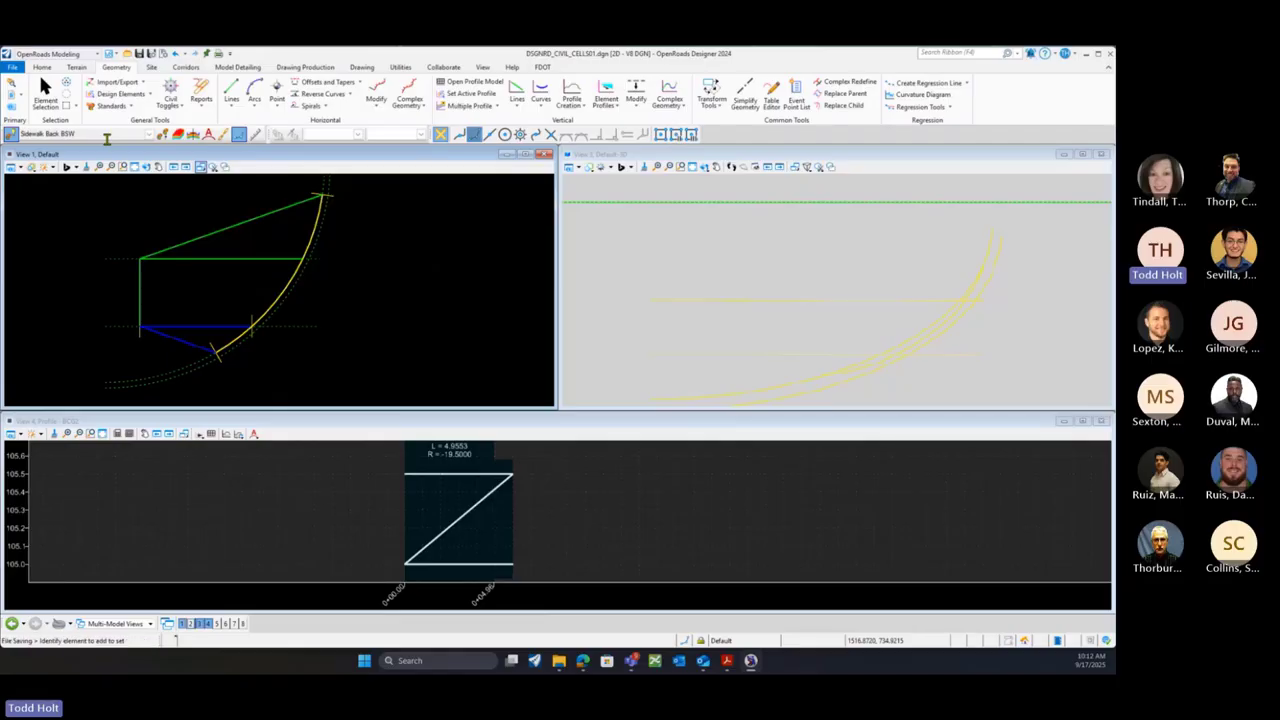
Match the Curb Back feature definition from the yellow arc and set up a Complex By Element named BCG_TemplateControl
{"action": "left_click", "coordinate": [163, 135]}
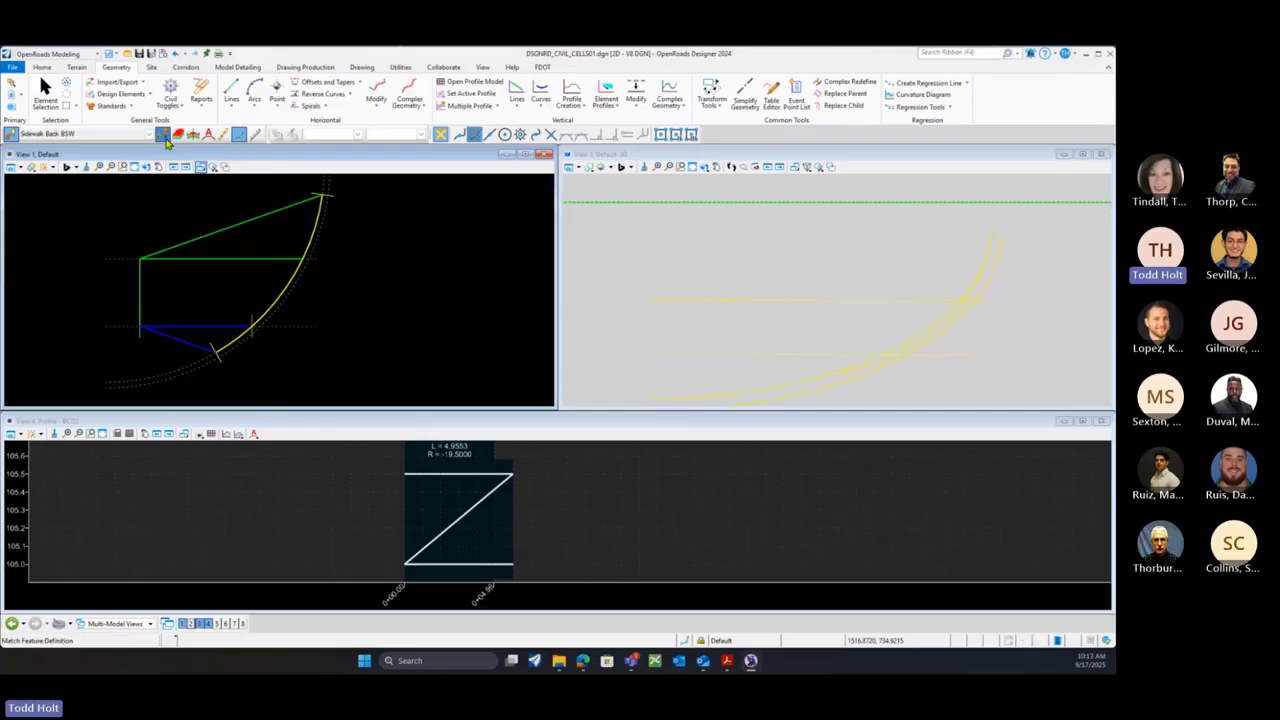
{"action": "left_click", "coordinate": [276, 299]}
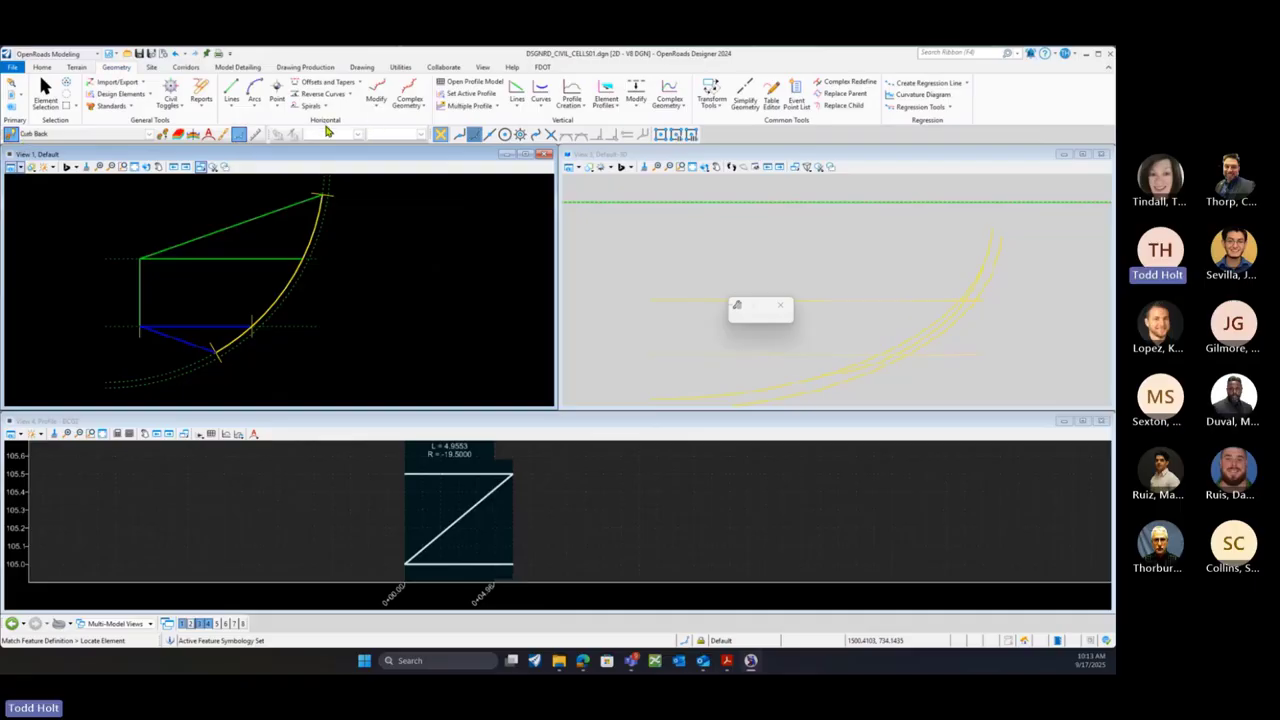
{"action": "left_click", "coordinate": [409, 102]}
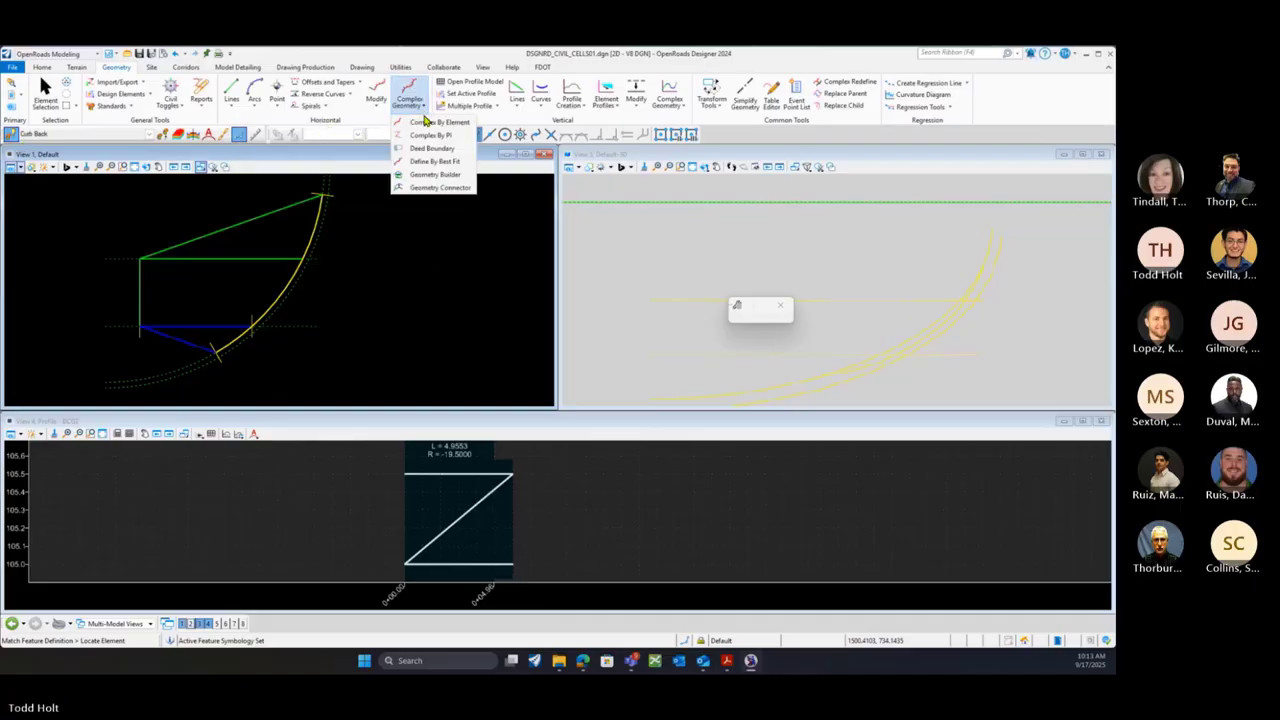
{"action": "left_click", "coordinate": [436, 122]}
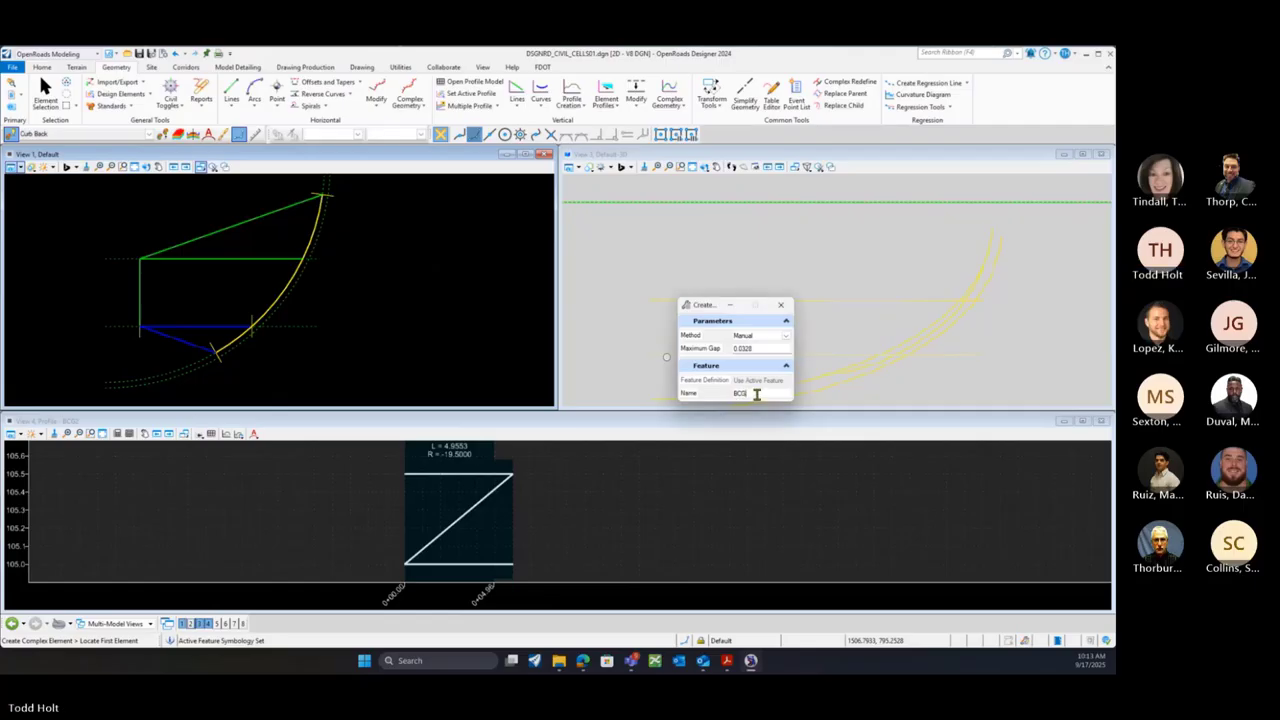
{"action": "type", "text": "_"}
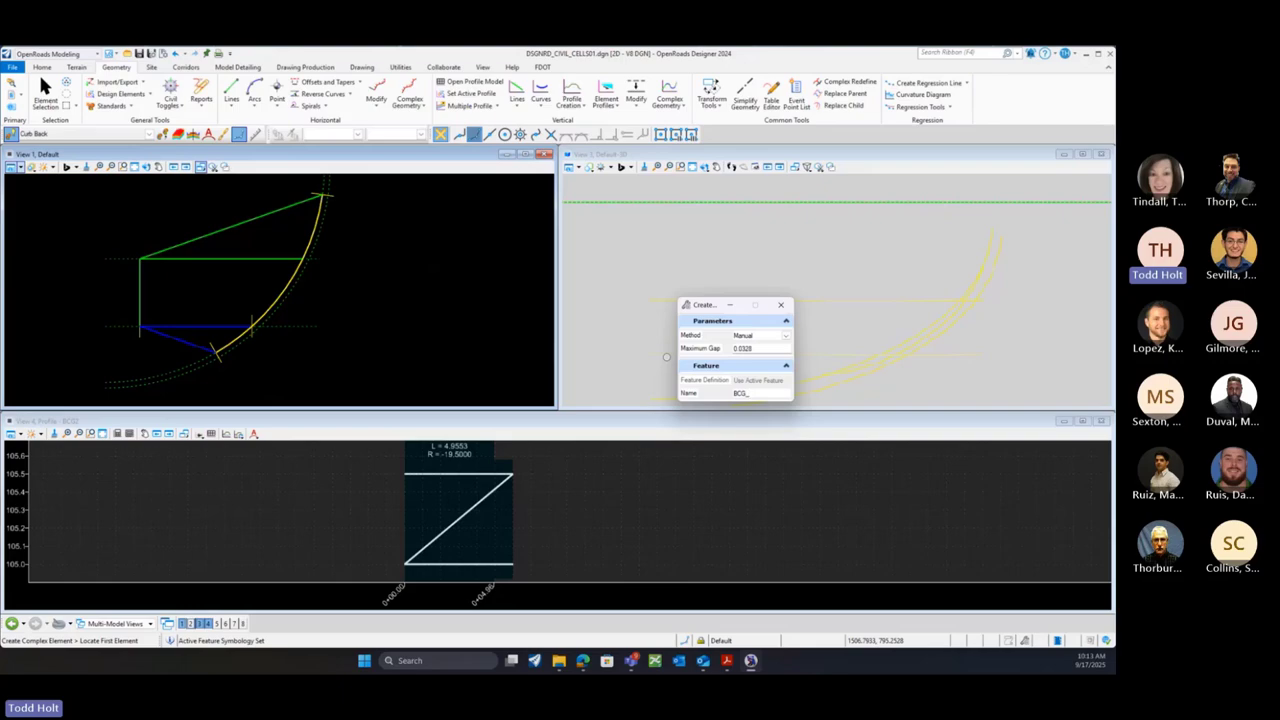
{"action": "type", "text": "T"}
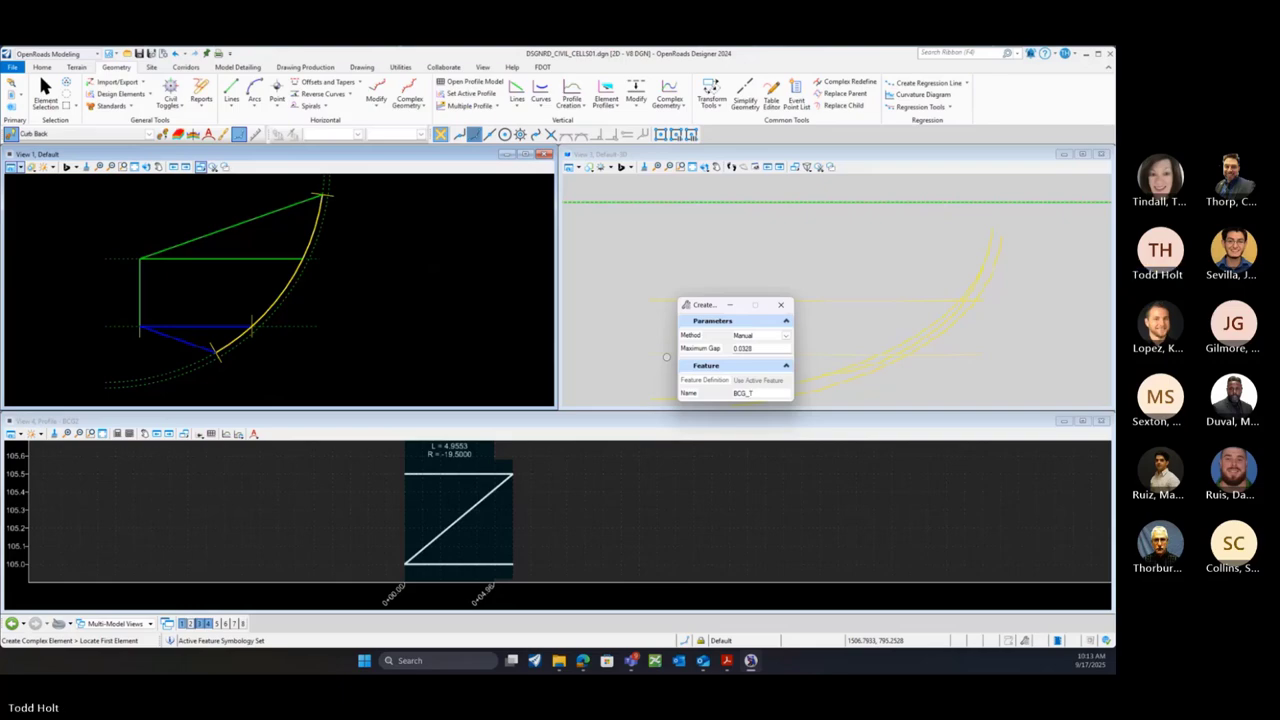
{"action": "type", "text": "empla"}
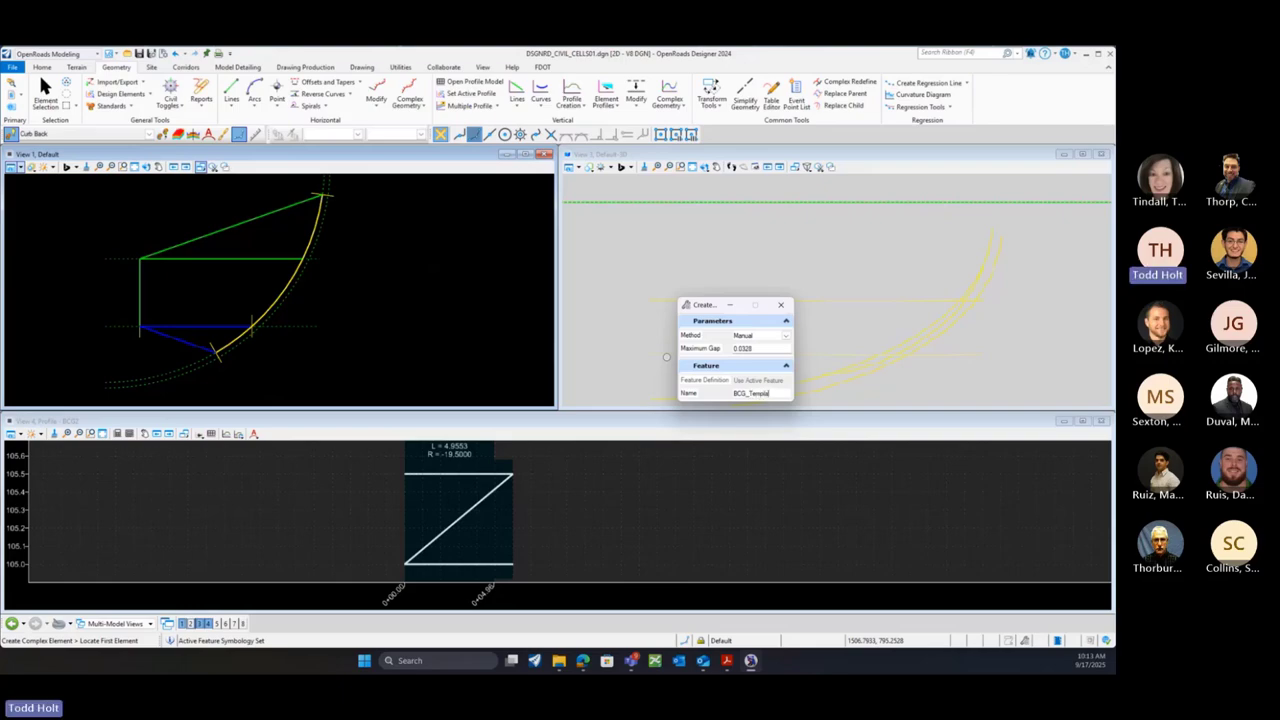
{"action": "type", "text": "teControl"}
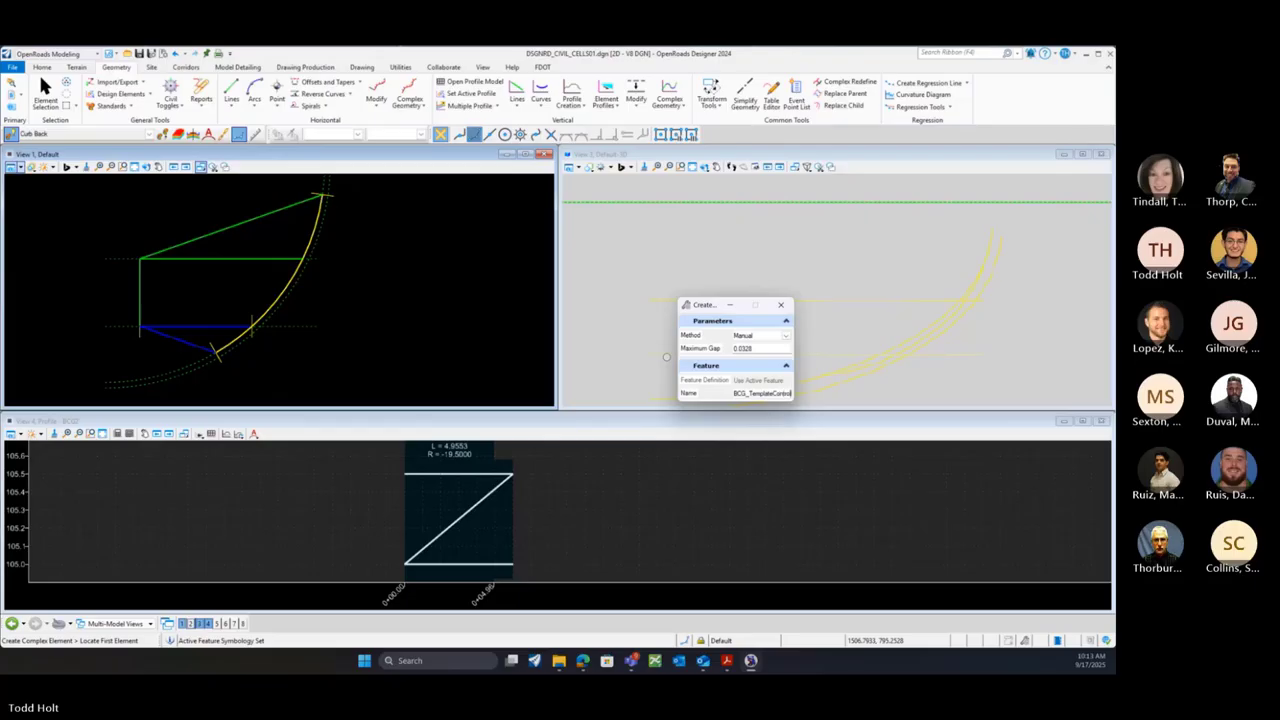
{"action": "key", "text": "Tab"}
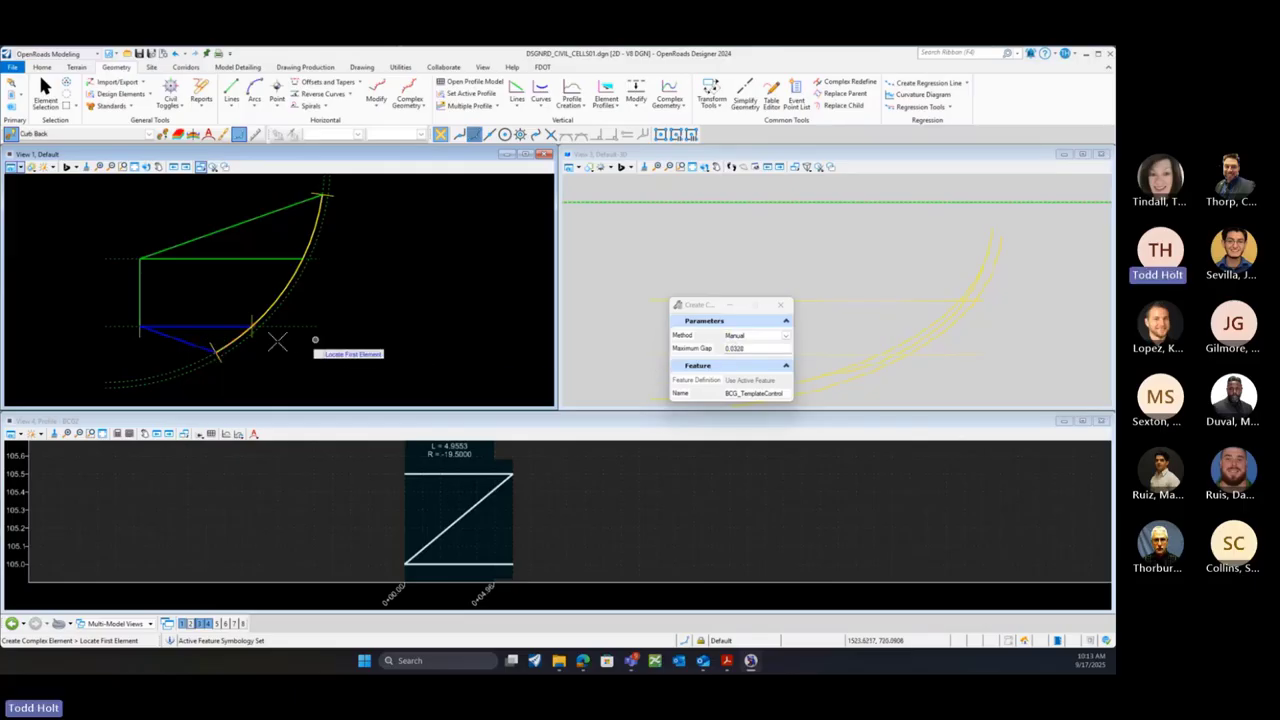
Join the three curb back arcs into one complex element, picking them in order from the lower end to the upper end
{"action": "left_click", "coordinate": [224, 347]}
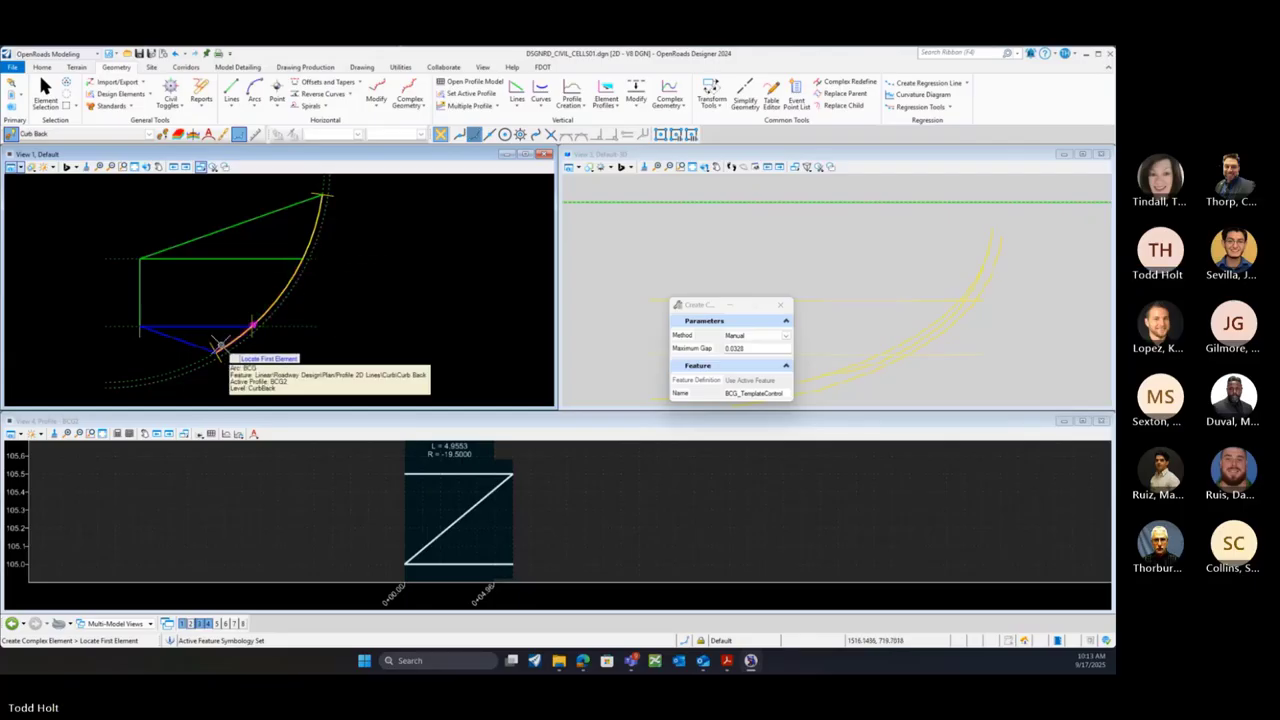
{"action": "left_click", "coordinate": [220, 347]}
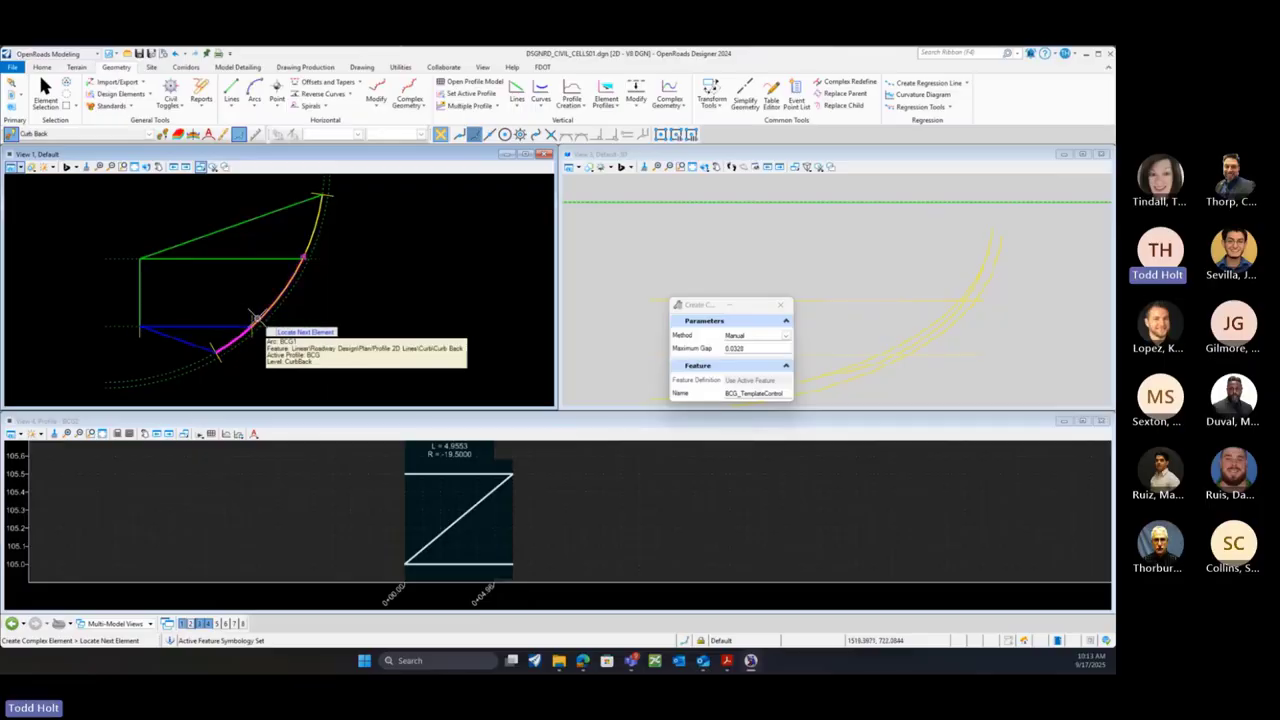
{"action": "left_click", "coordinate": [258, 322]}
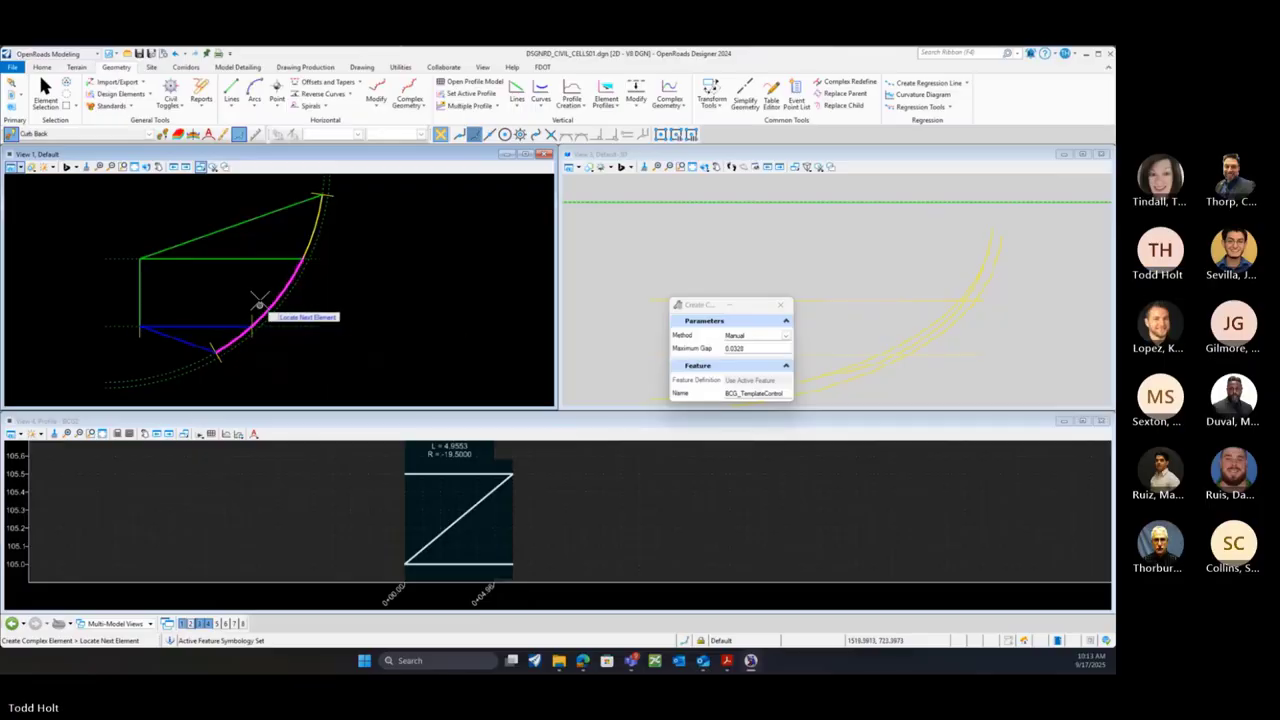
{"action": "left_click", "coordinate": [316, 218]}
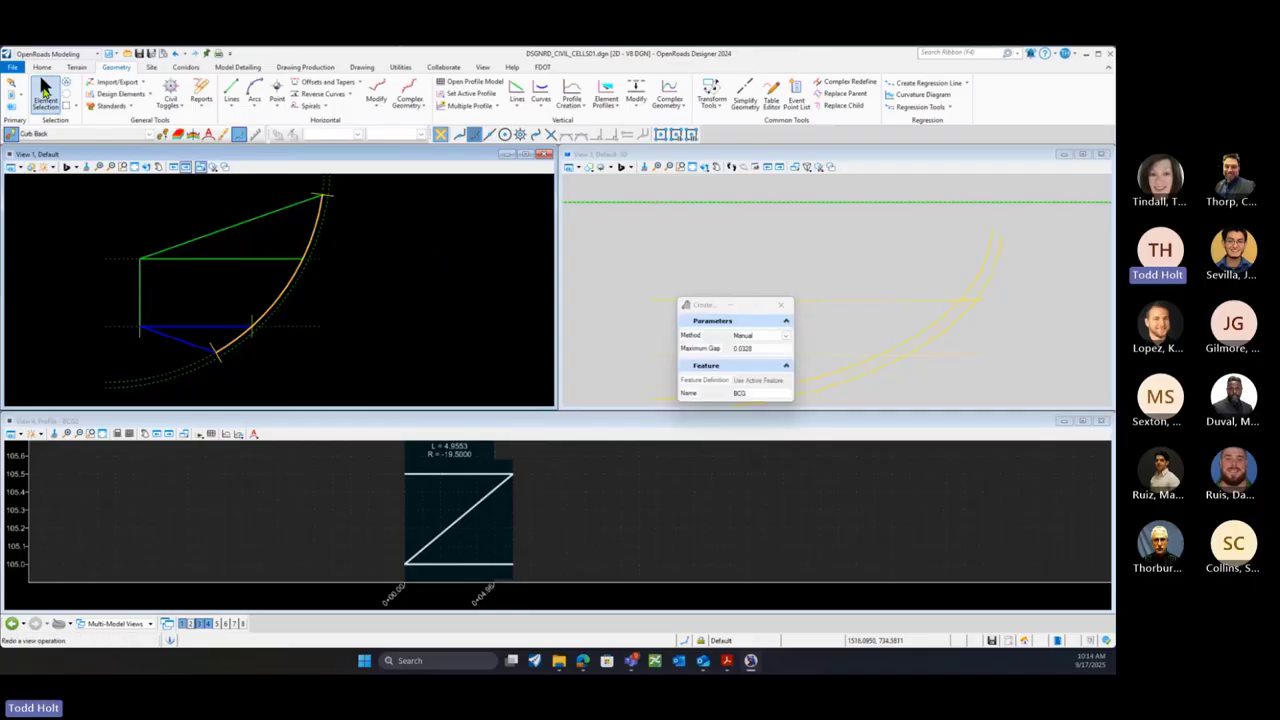
Open the profile model of the complex curb back BCG_TemplateControl in View 4
{"action": "left_click", "coordinate": [45, 88]}
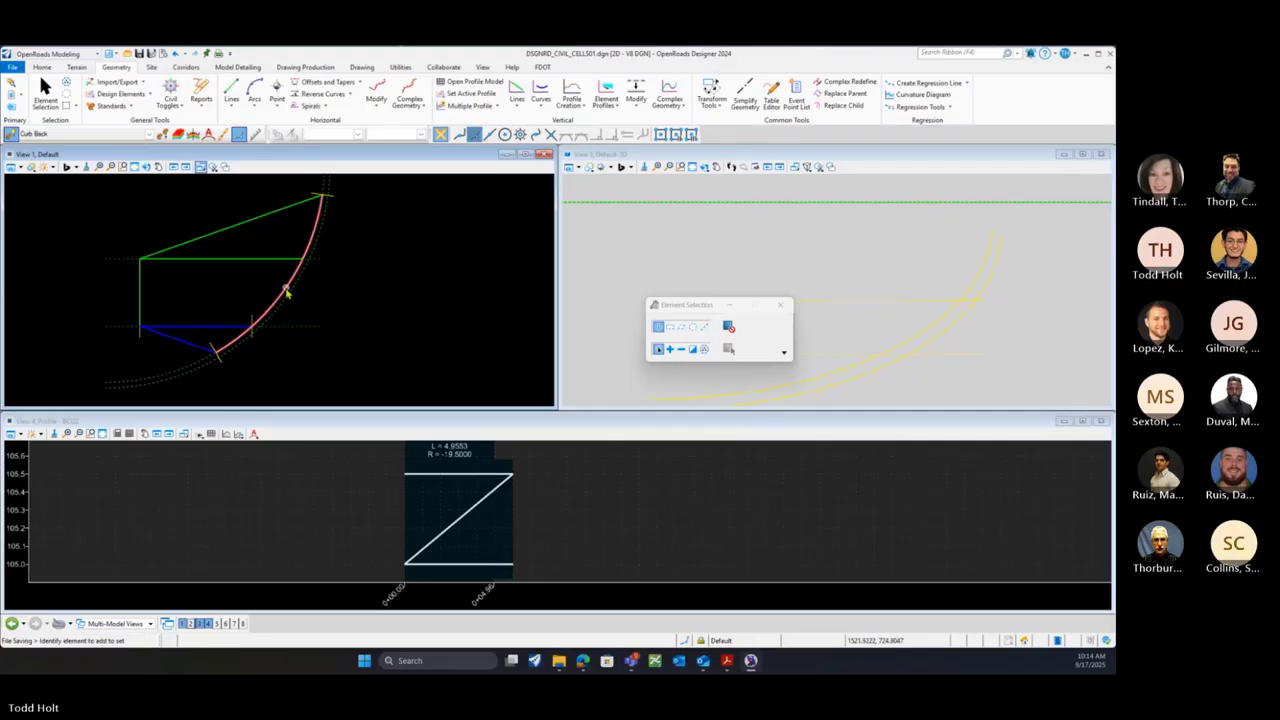
{"action": "left_click", "coordinate": [270, 313]}
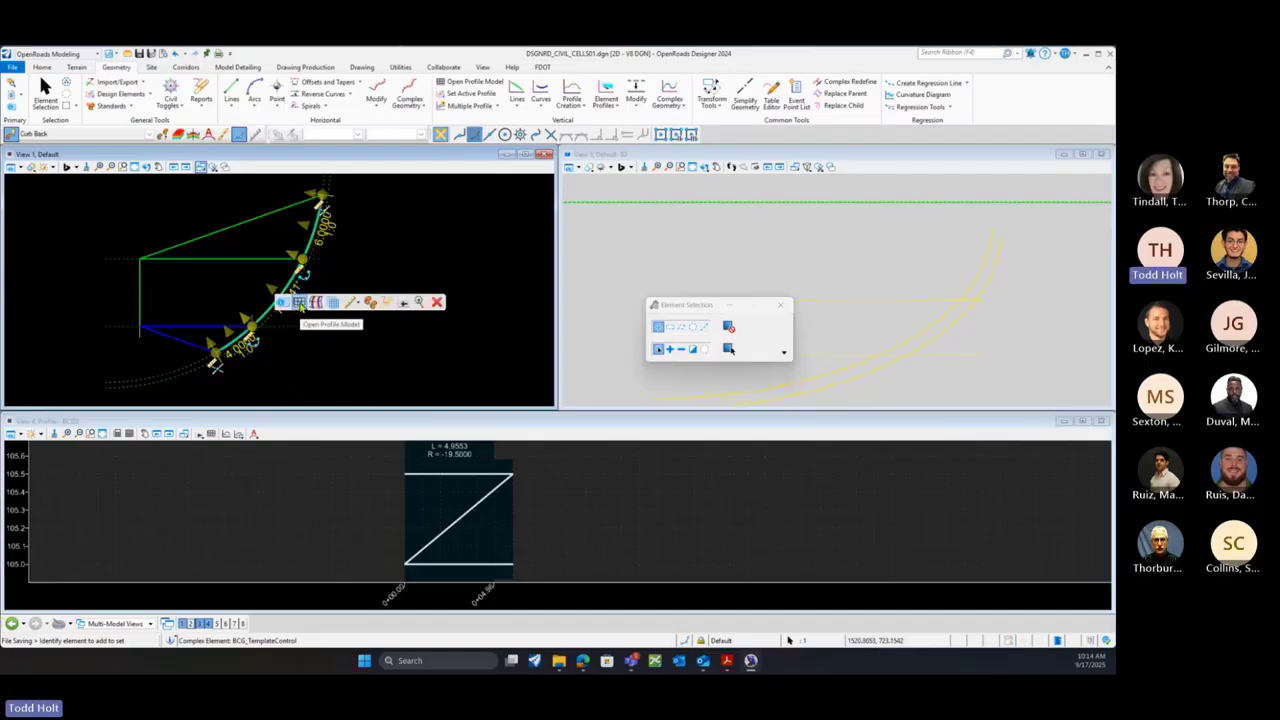
{"action": "left_click", "coordinate": [299, 302]}
{"action": "left_click", "coordinate": [512, 518]}
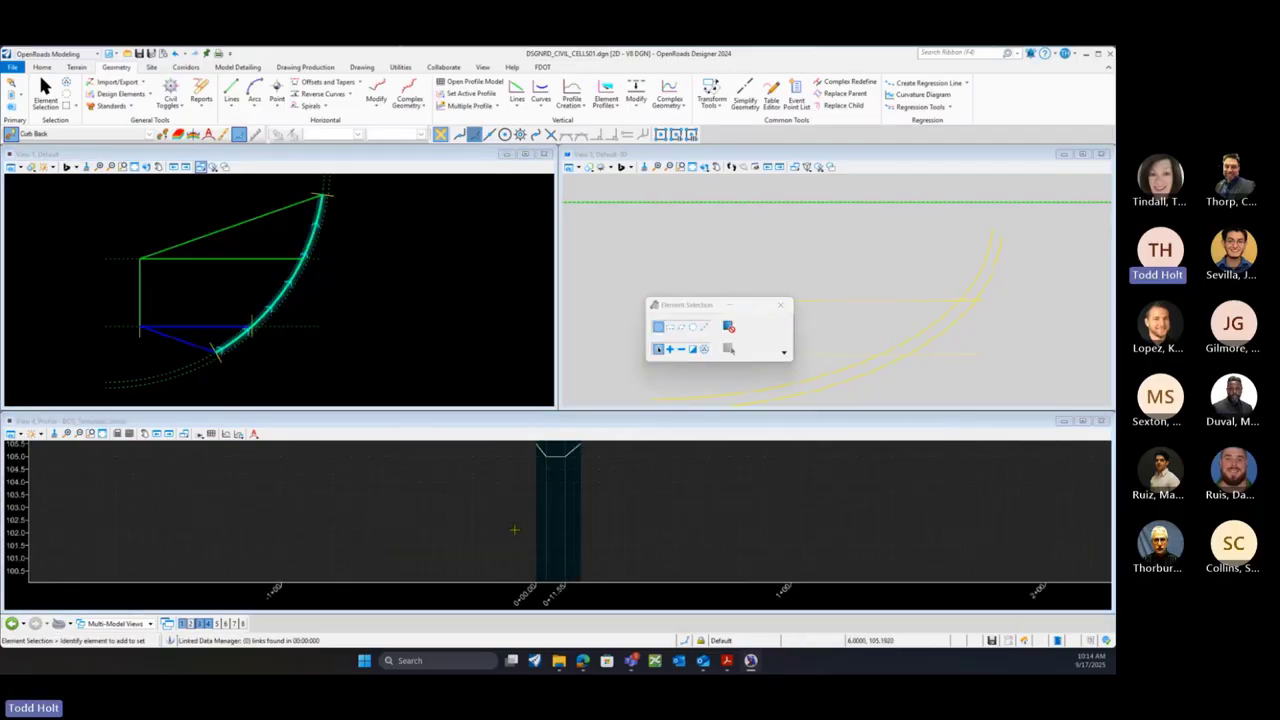
{"action": "scroll", "coordinate": [356, 542], "scroll_direction": "down", "scroll_amount": 1}
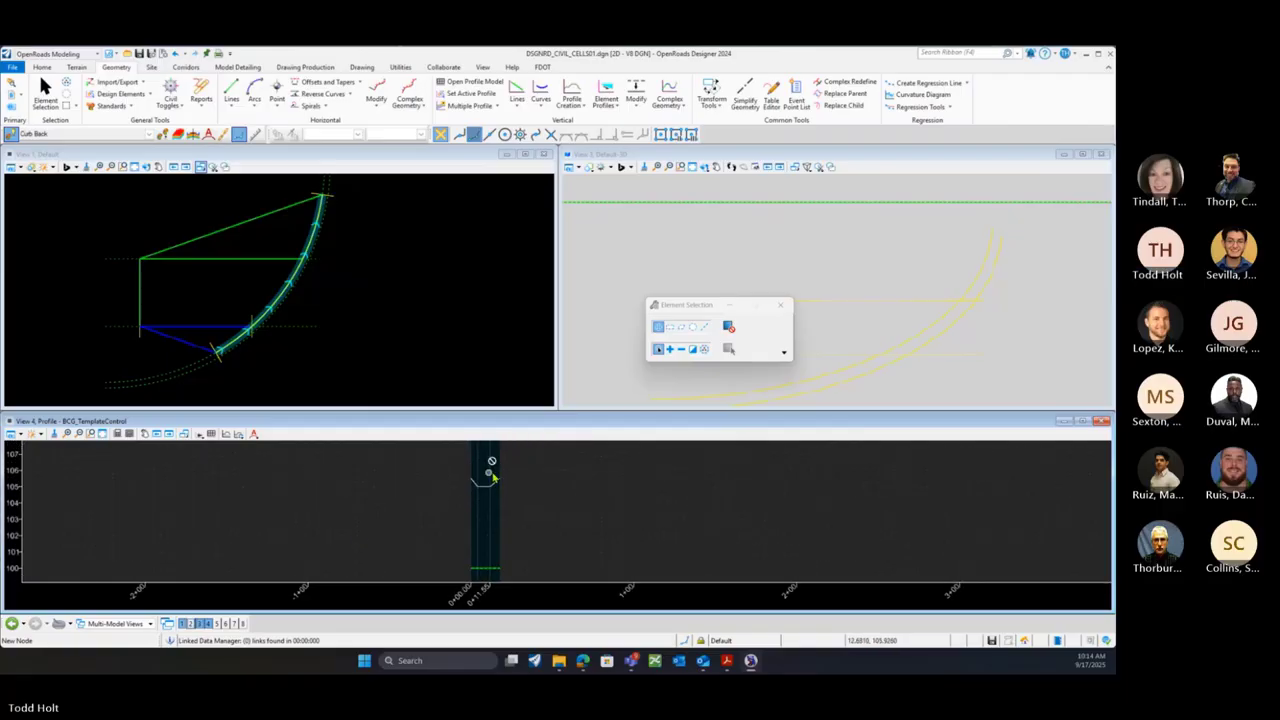
{"action": "scroll", "coordinate": [491, 472], "scroll_direction": "up", "scroll_amount": 2}
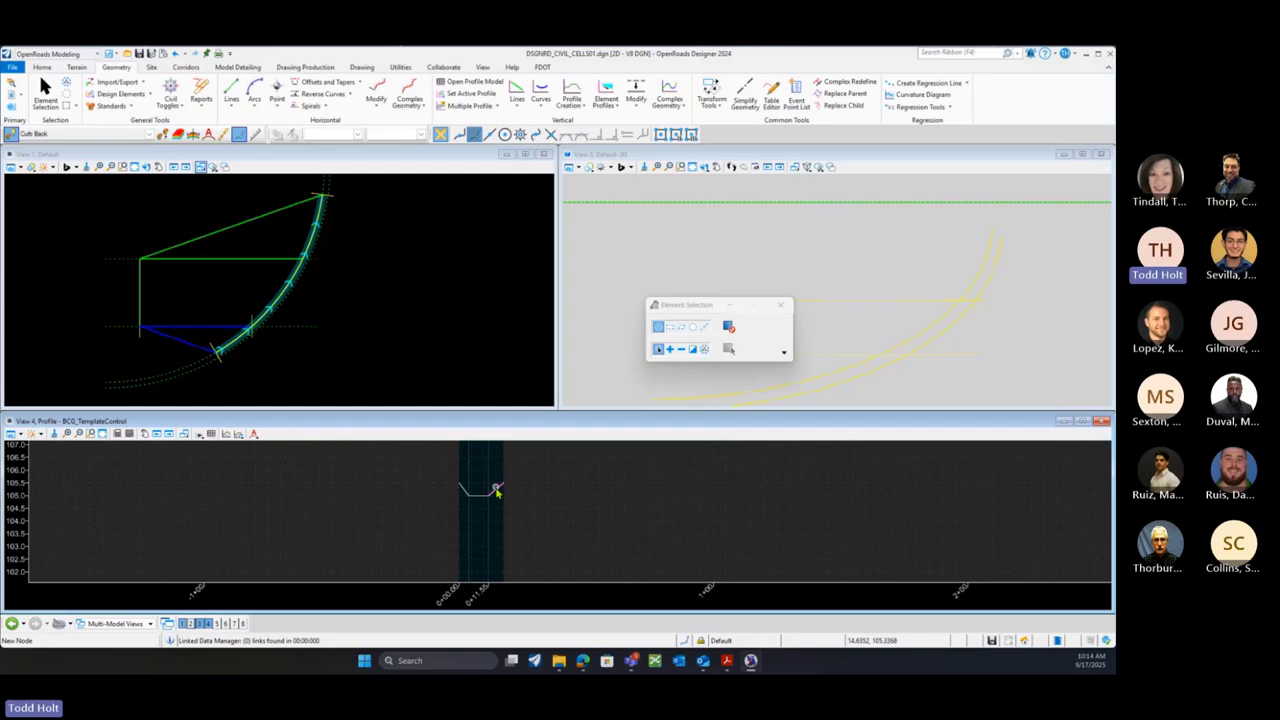
{"action": "scroll", "coordinate": [497, 490], "scroll_direction": "up", "scroll_amount": 2}
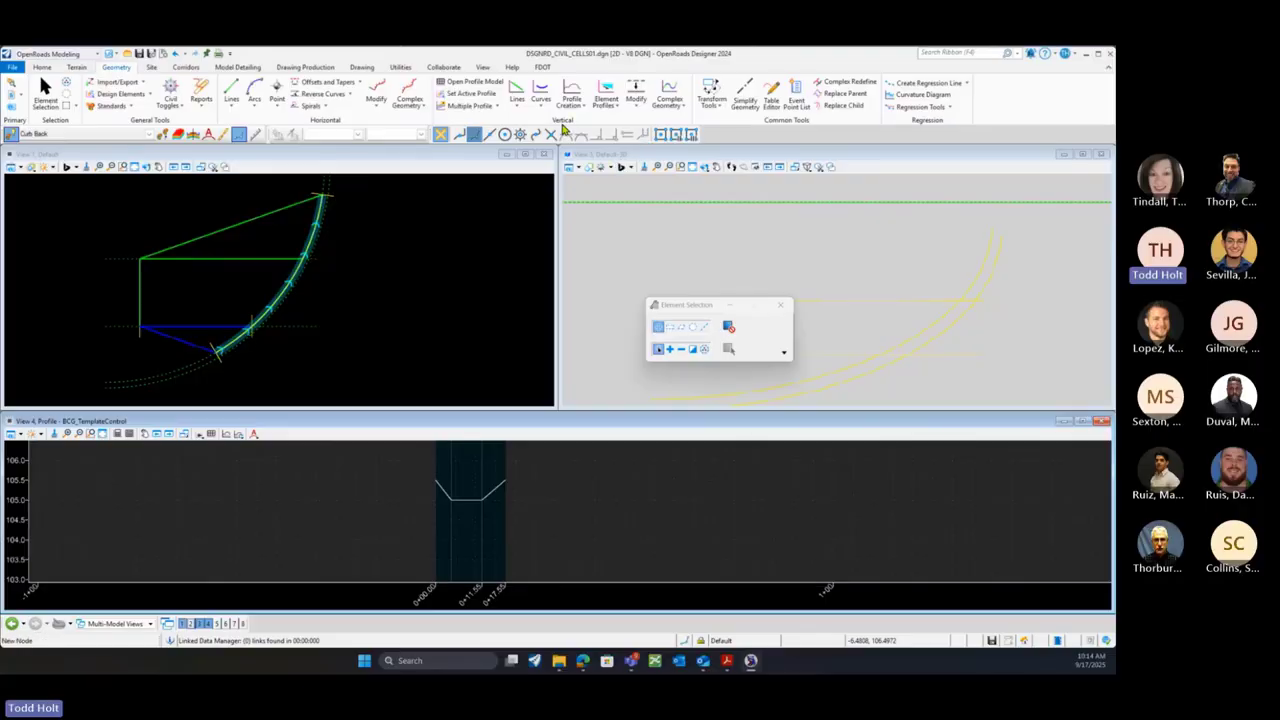
Create a complex profile by elements named BCG_PR, joining the three profile segments of the complex curb back in station order
{"action": "left_click", "coordinate": [683, 110]}
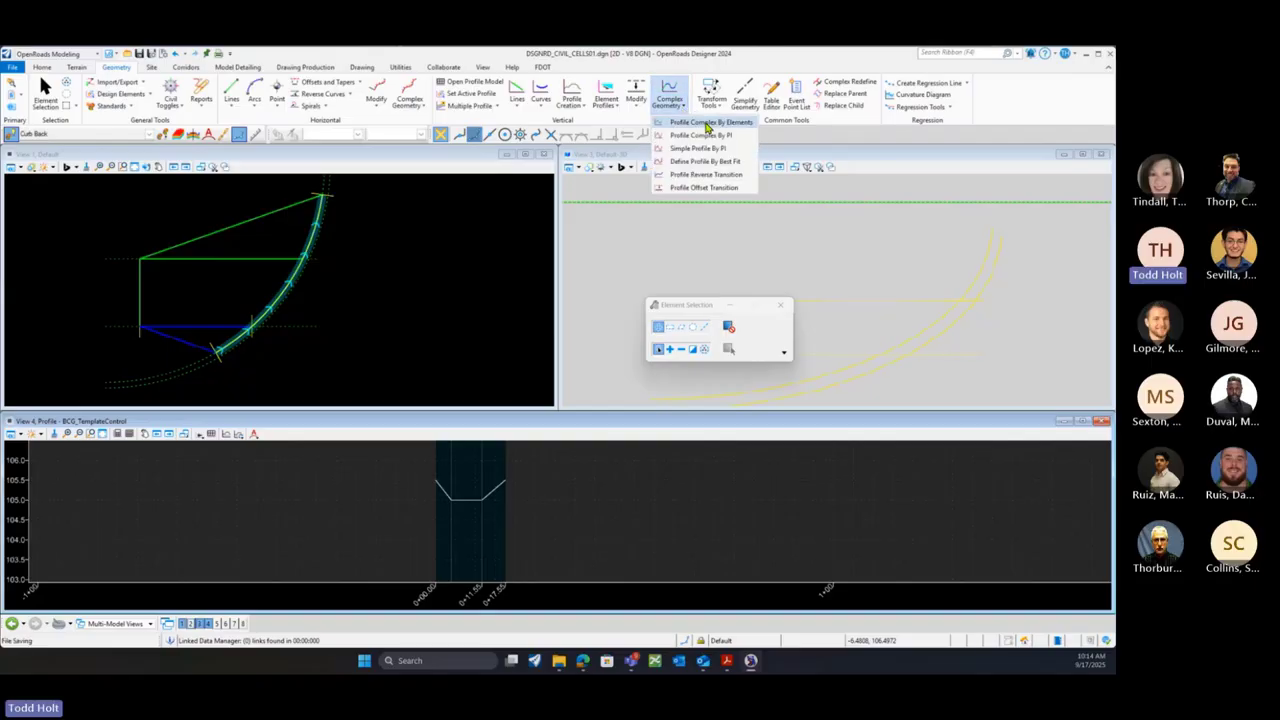
{"action": "left_click", "coordinate": [707, 123]}
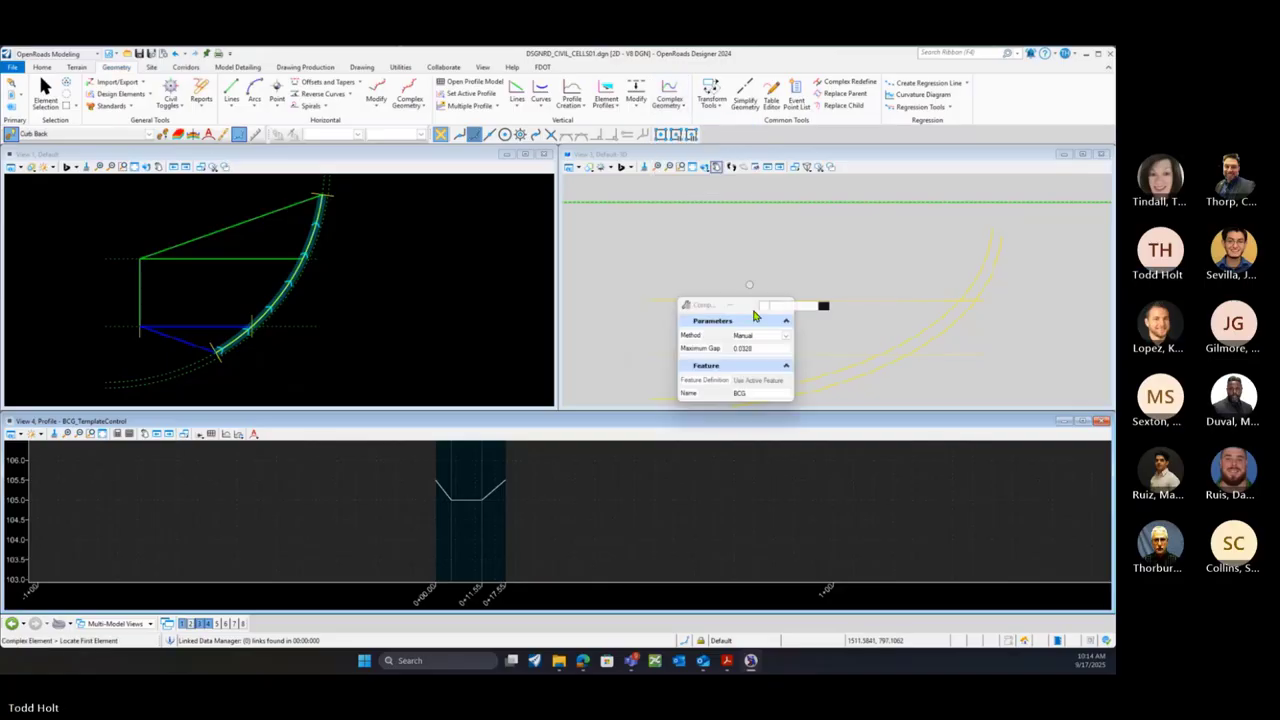
{"action": "left_click", "coordinate": [766, 394]}
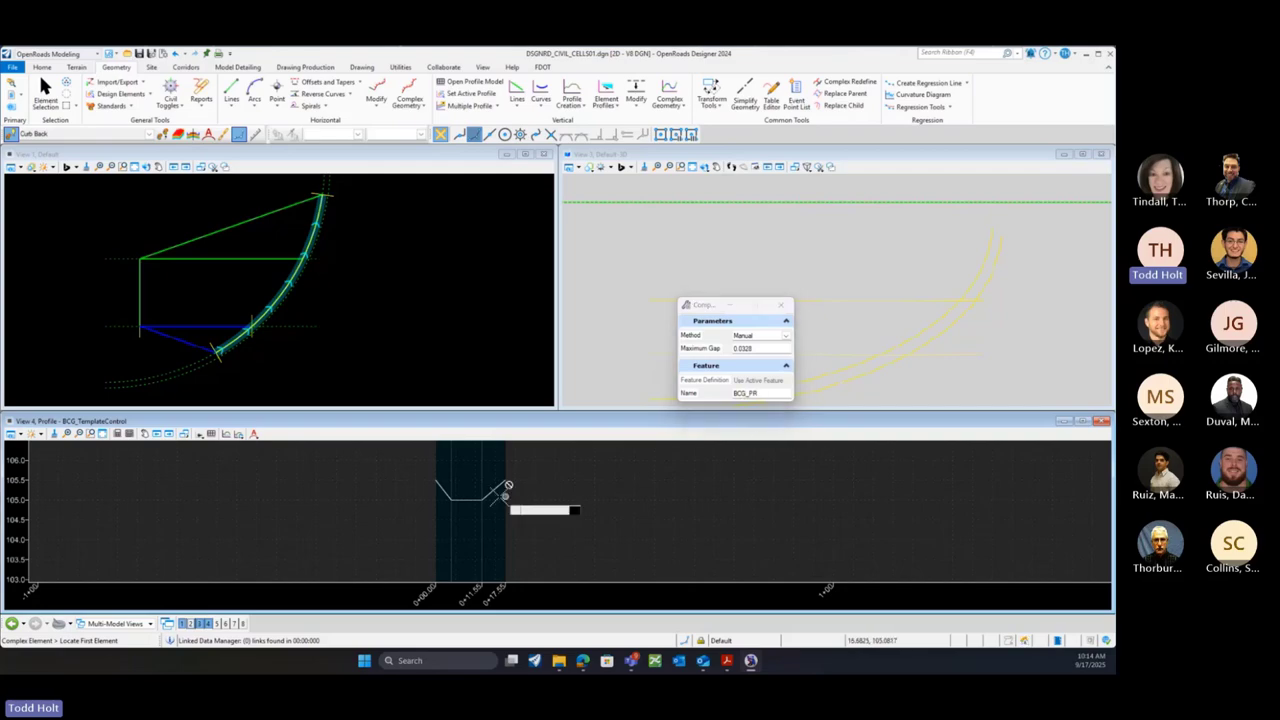
{"action": "left_click", "coordinate": [443, 487]}
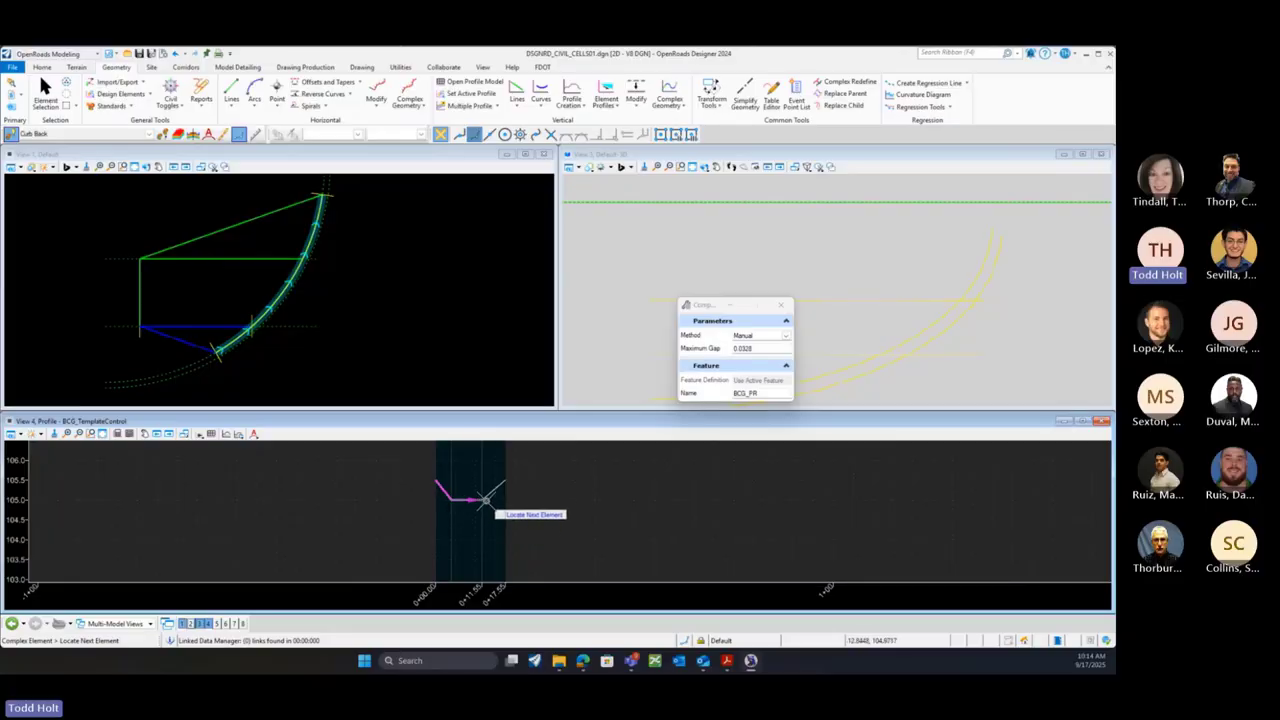
{"action": "left_click", "coordinate": [494, 516]}
{"action": "left_click", "coordinate": [490, 500]}
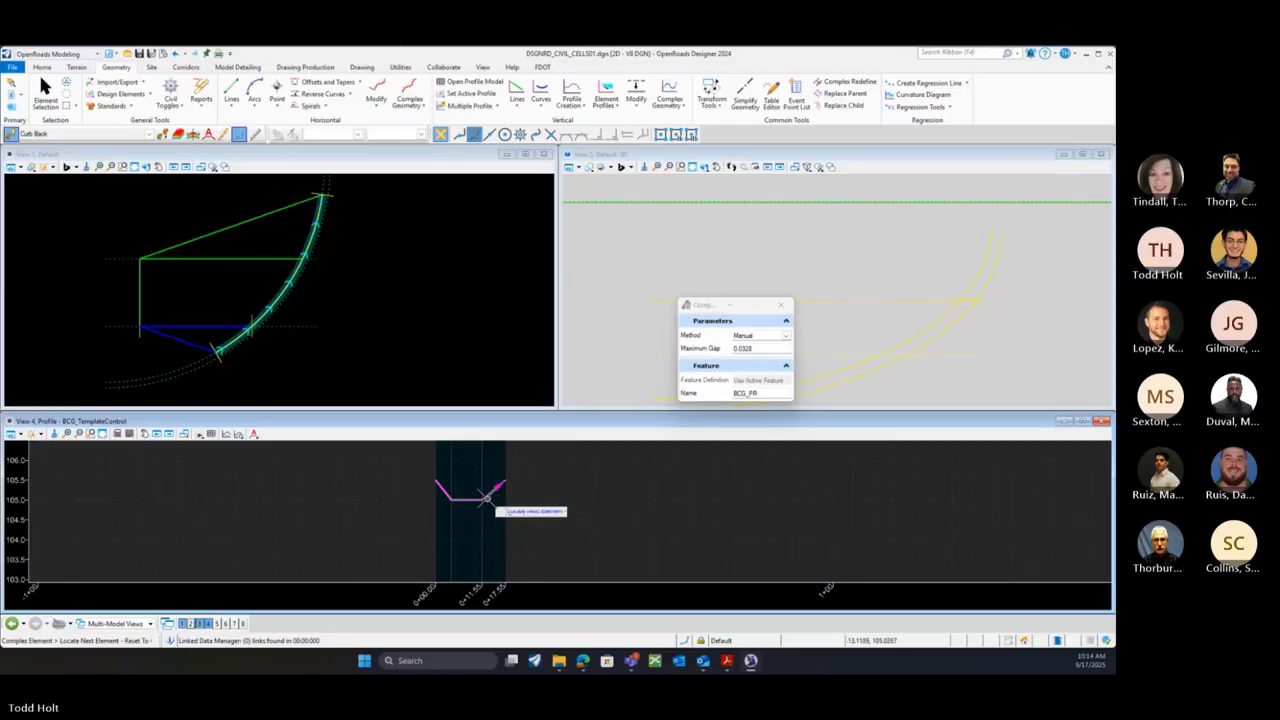
{"action": "left_click", "coordinate": [494, 511]}
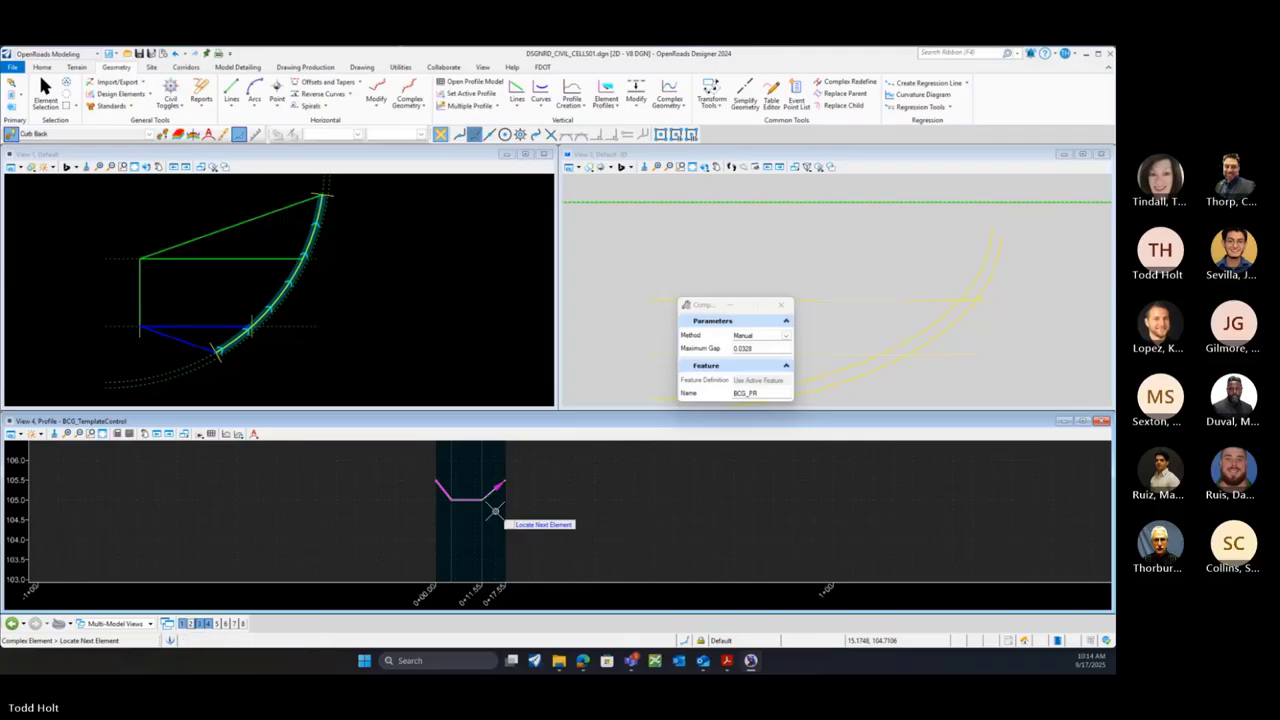
{"action": "scroll", "coordinate": [494, 511], "scroll_direction": "up", "scroll_amount": 3}
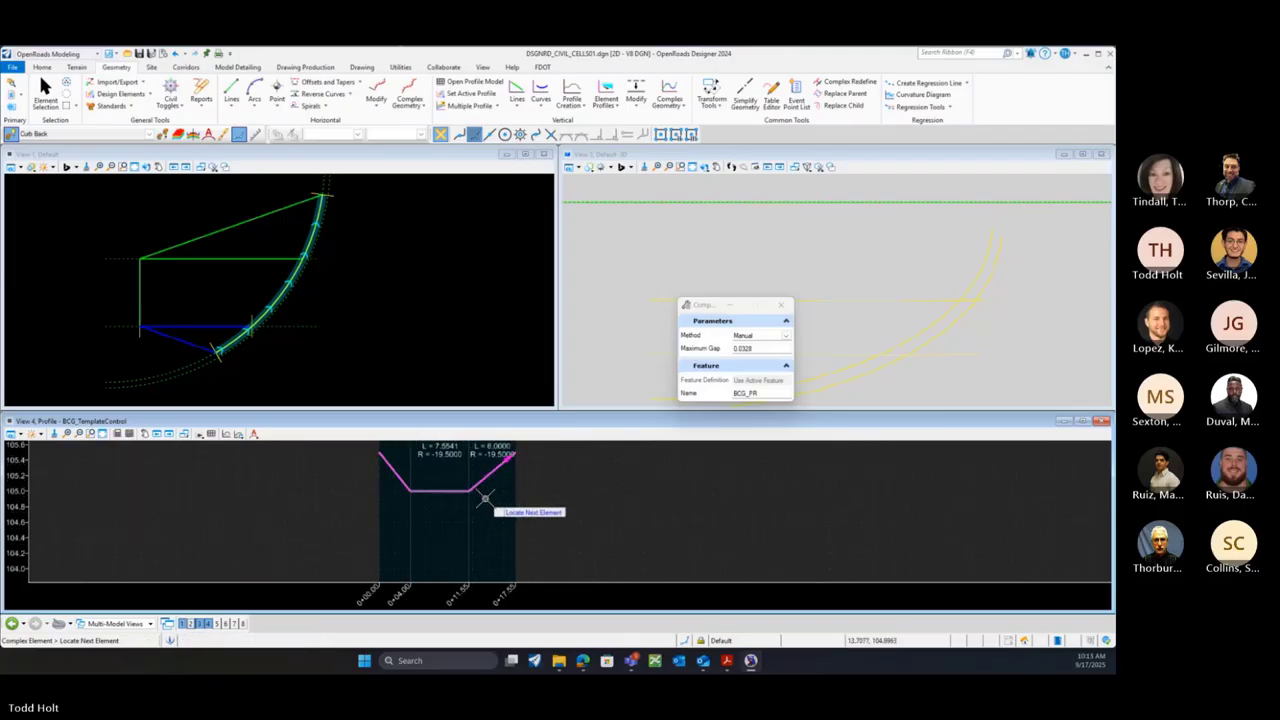
{"action": "right_click", "coordinate": [485, 498]}
{"action": "key", "text": "Escape"}
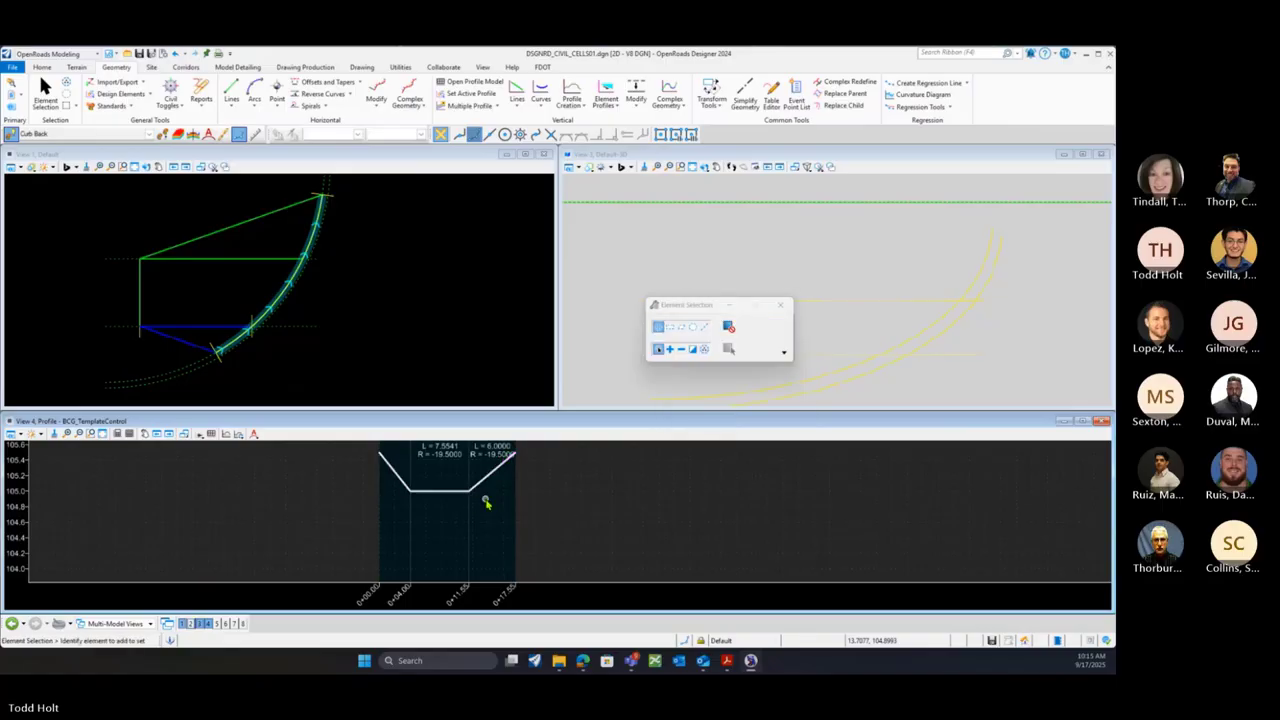
Set the complex profile BCG_PR as the active profile of BCG_TemplateControl and clear the selection
{"action": "left_click", "coordinate": [449, 497]}
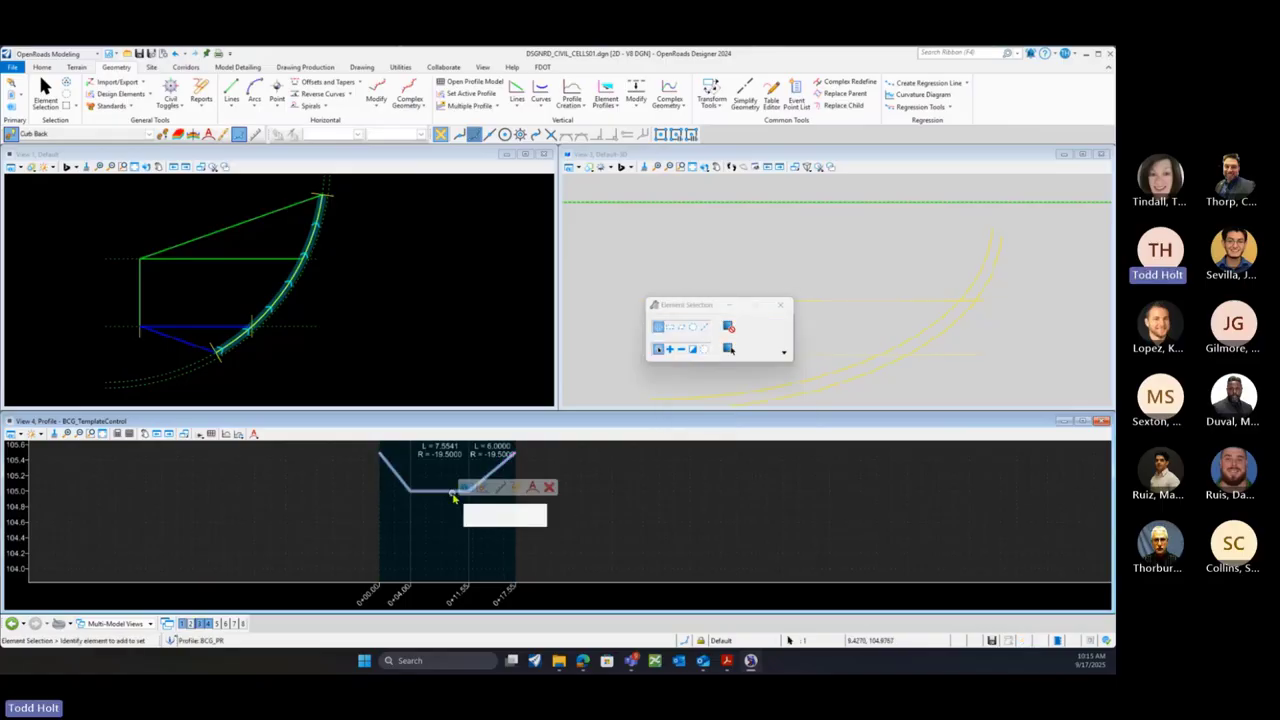
{"action": "left_click", "coordinate": [484, 489]}
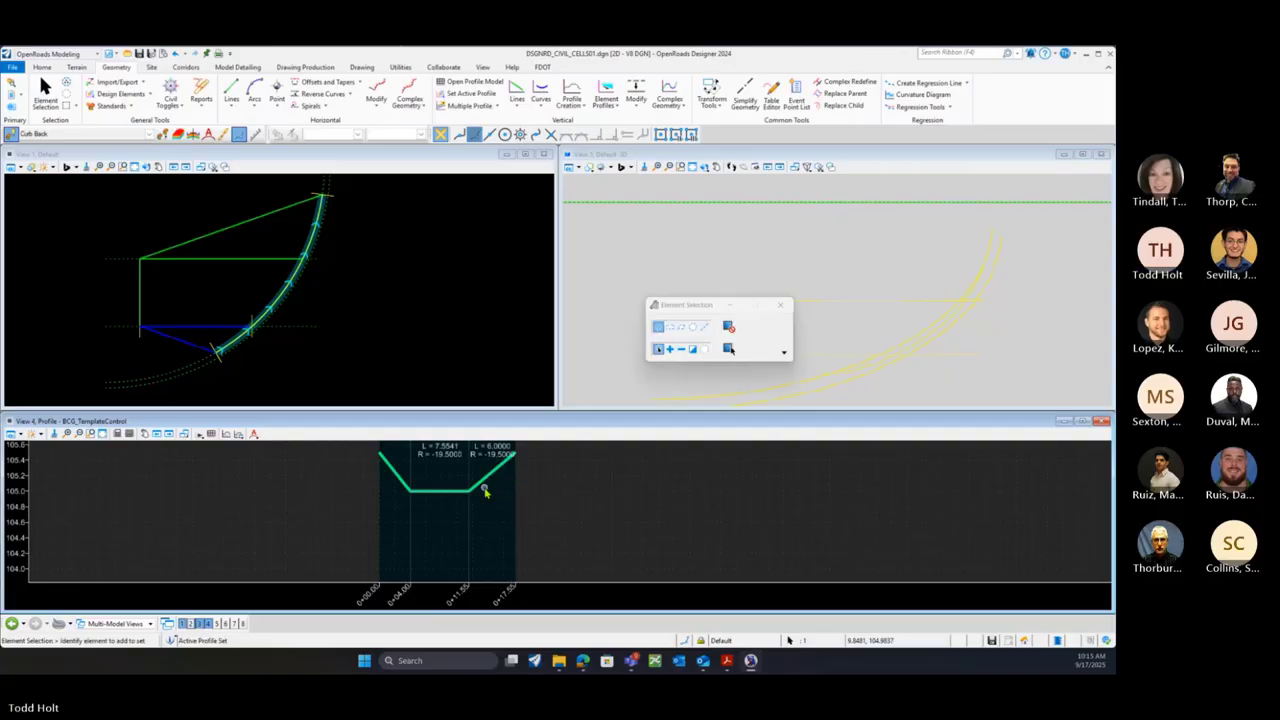
{"action": "left_click", "coordinate": [341, 314]}
{"action": "left_click", "coordinate": [781, 307]}
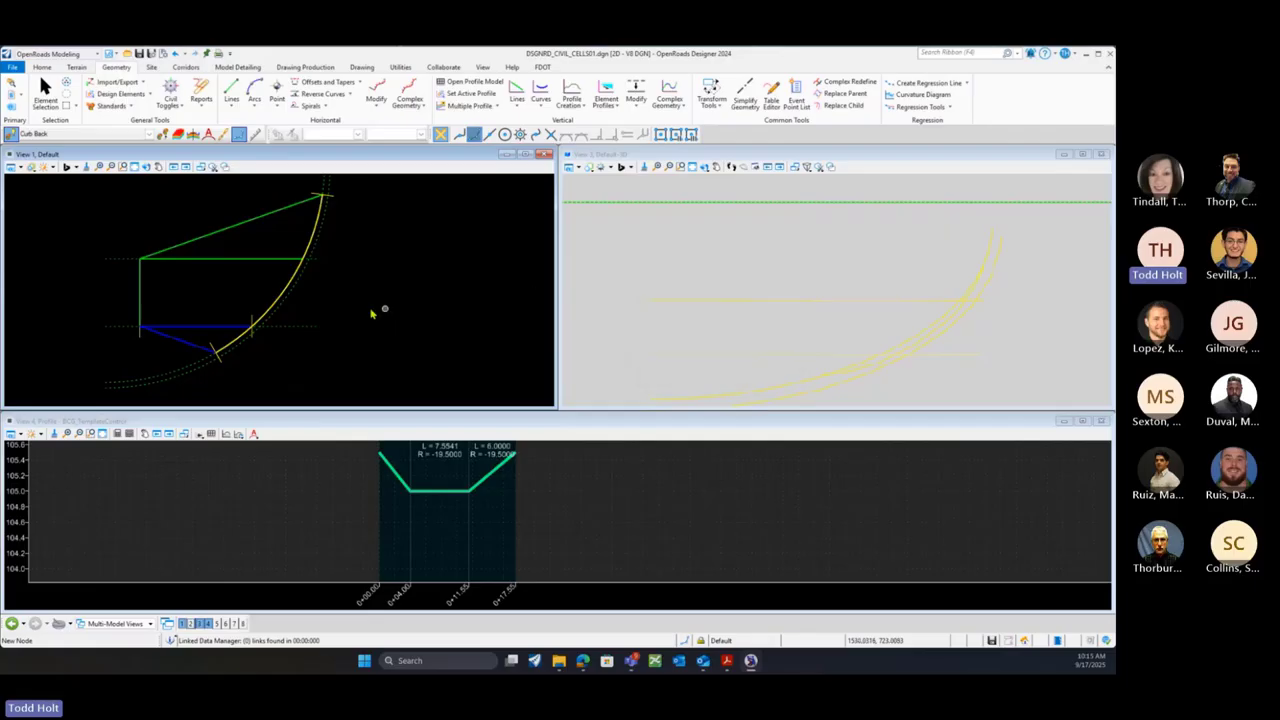
Set the linear stroking of the complex curb back BCG_TemplateControl to .5
{"action": "left_click", "coordinate": [269, 305]}
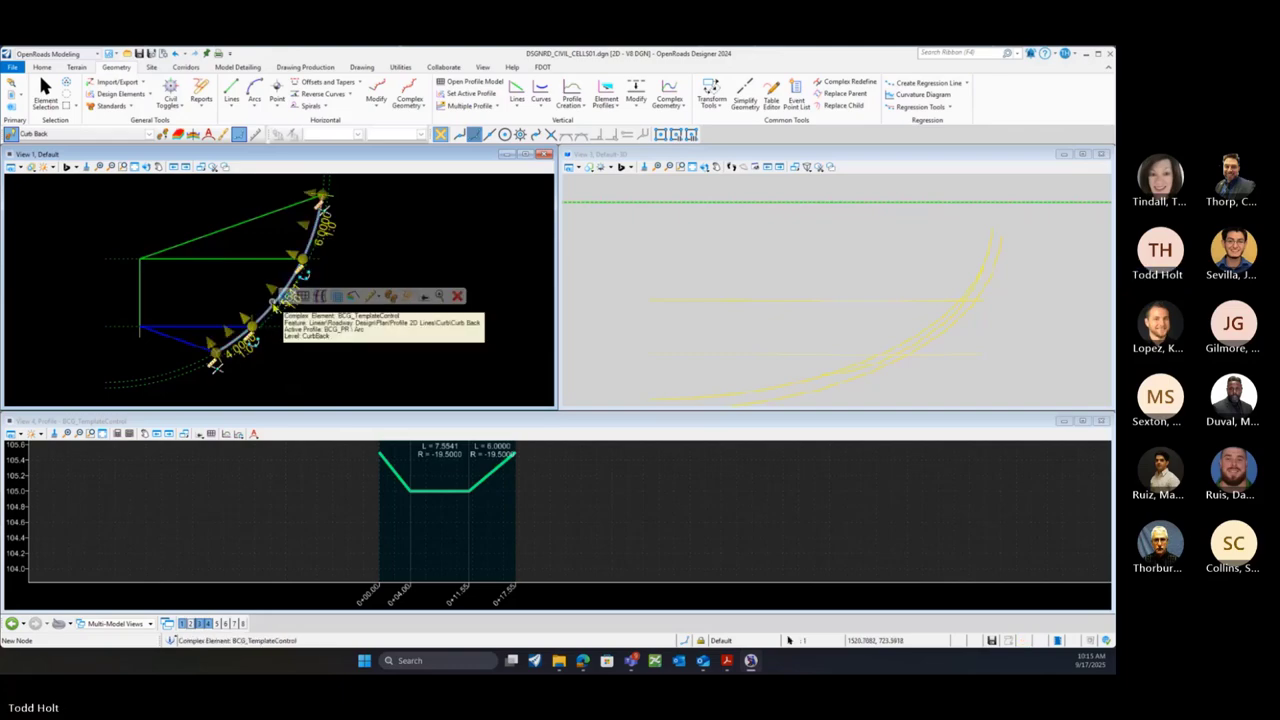
{"action": "left_click", "coordinate": [286, 297]}
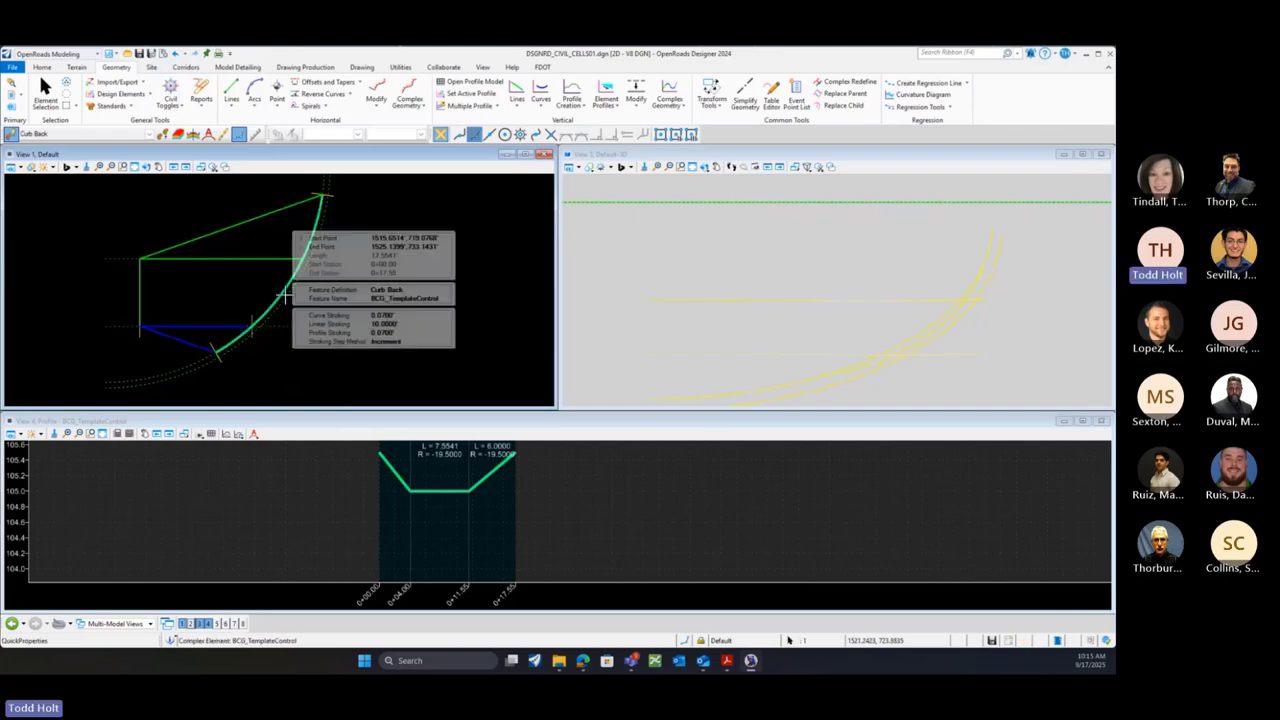
{"action": "left_click", "coordinate": [424, 329]}
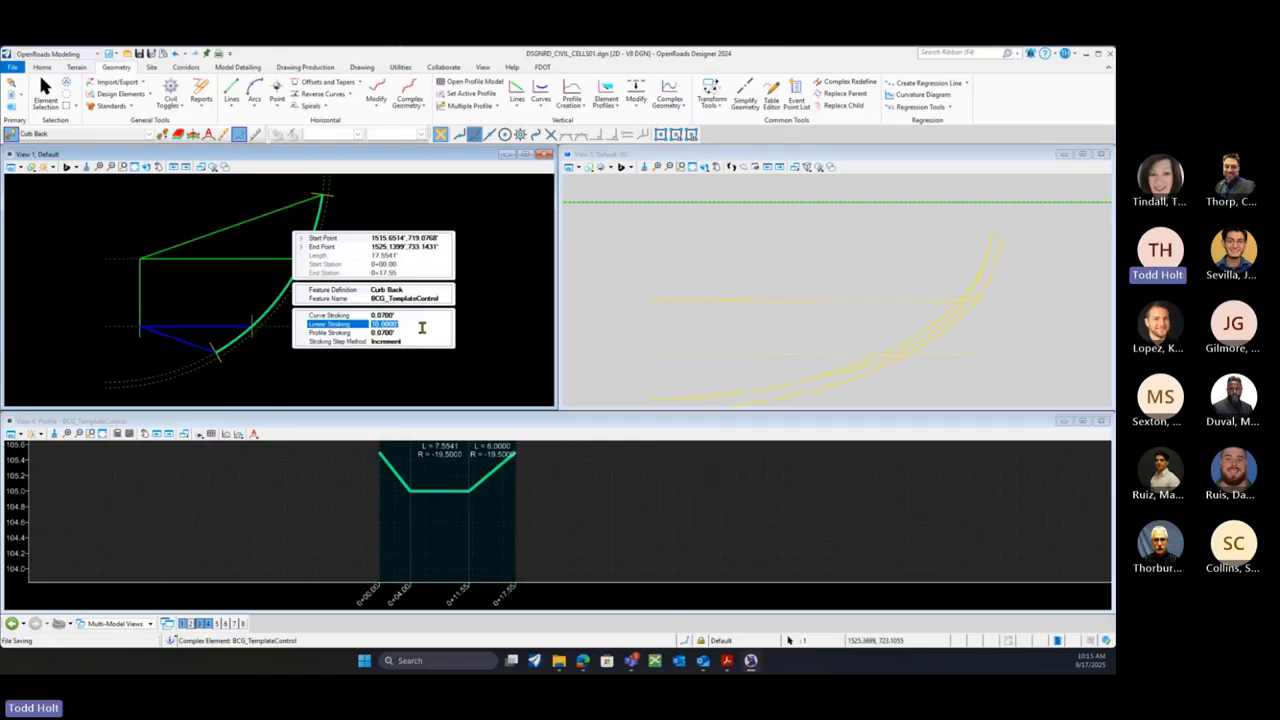
{"action": "type", "text": "1"}
{"action": "left_click", "coordinate": [419, 327]}
{"action": "type", "text": ".5"}
{"action": "key", "text": "Return"}
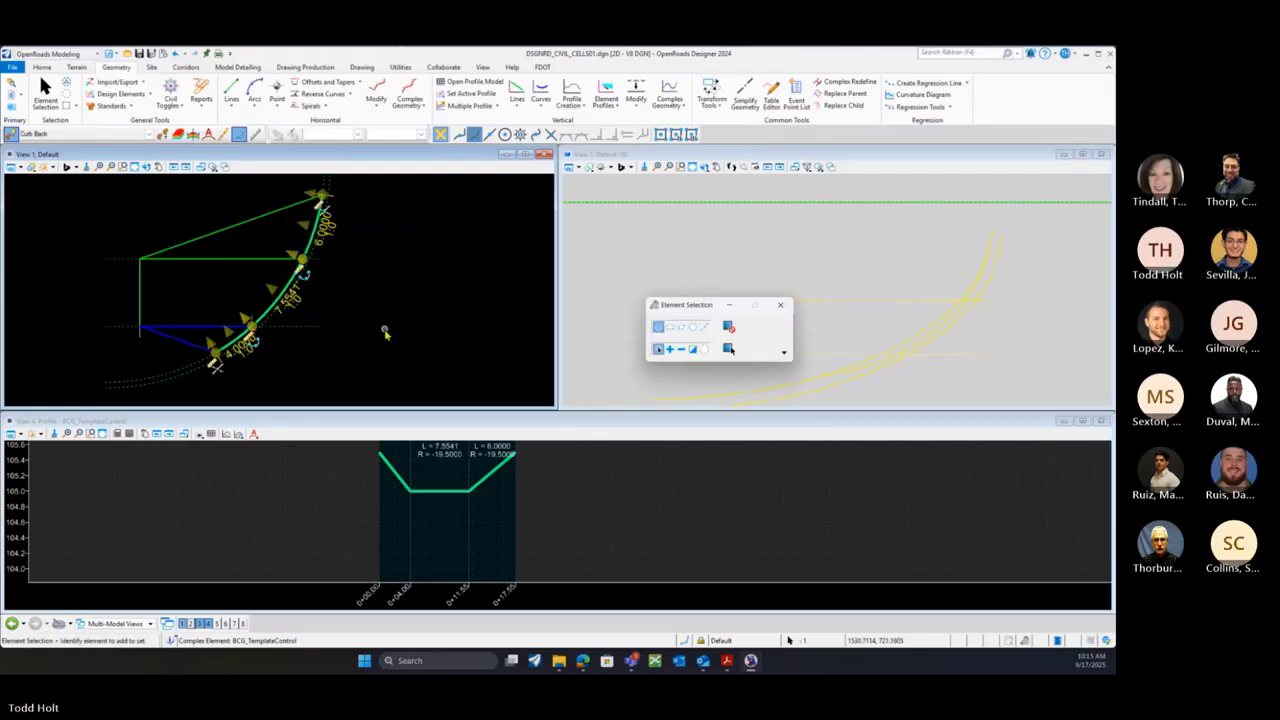
{"action": "left_click", "coordinate": [340, 357]}
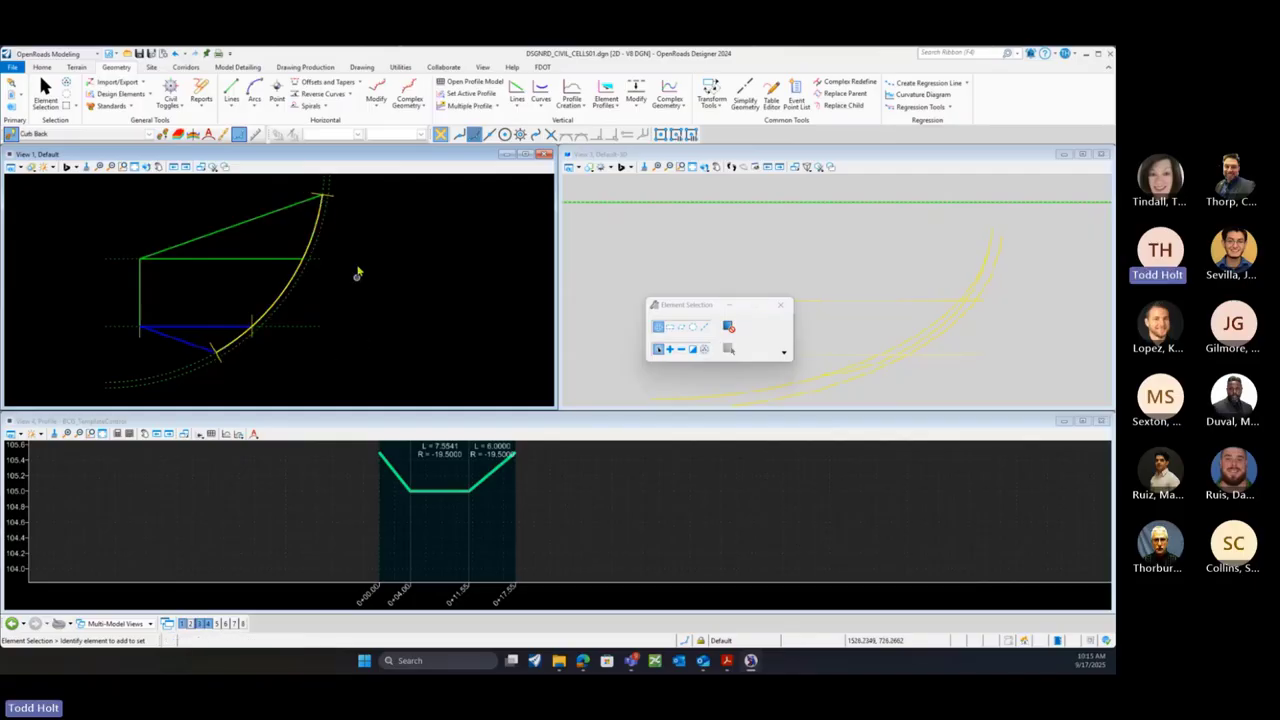
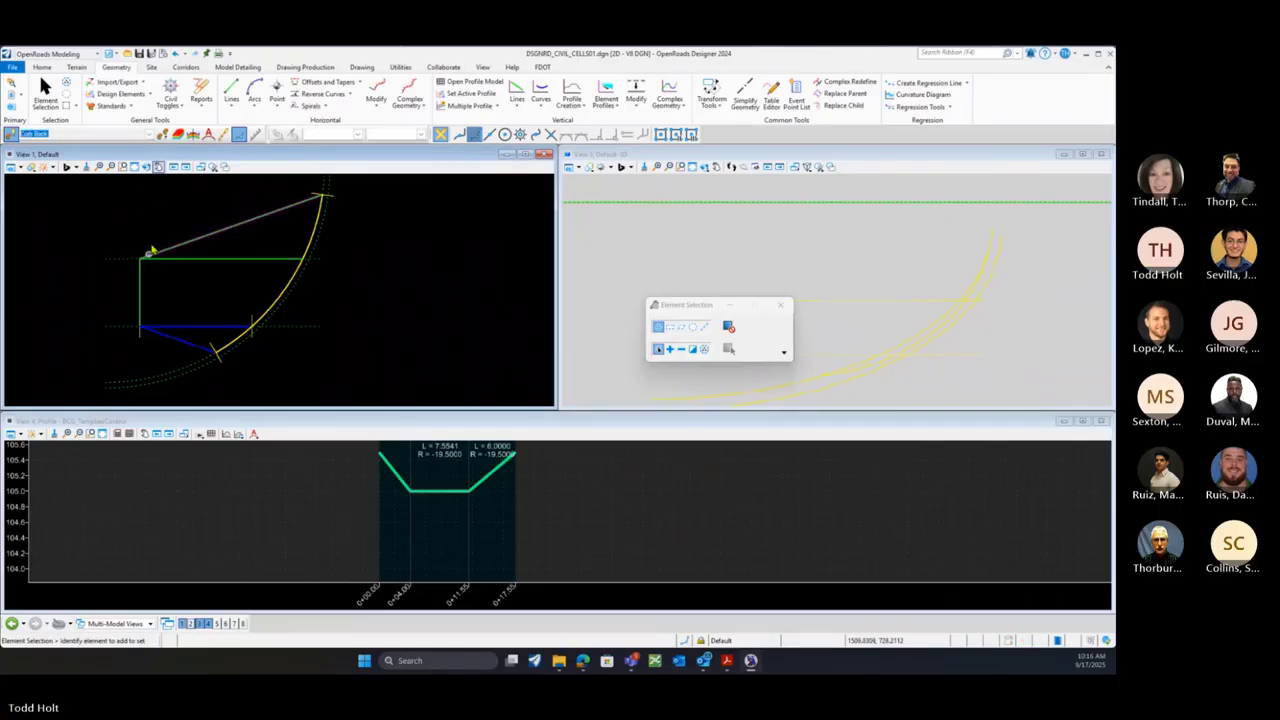
Match the Sidewalk Back BSW feature from the vertical sidewalk line and offset that whole line 10 ft to the curb back corner, without mirroring
{"action": "left_click", "coordinate": [164, 136]}
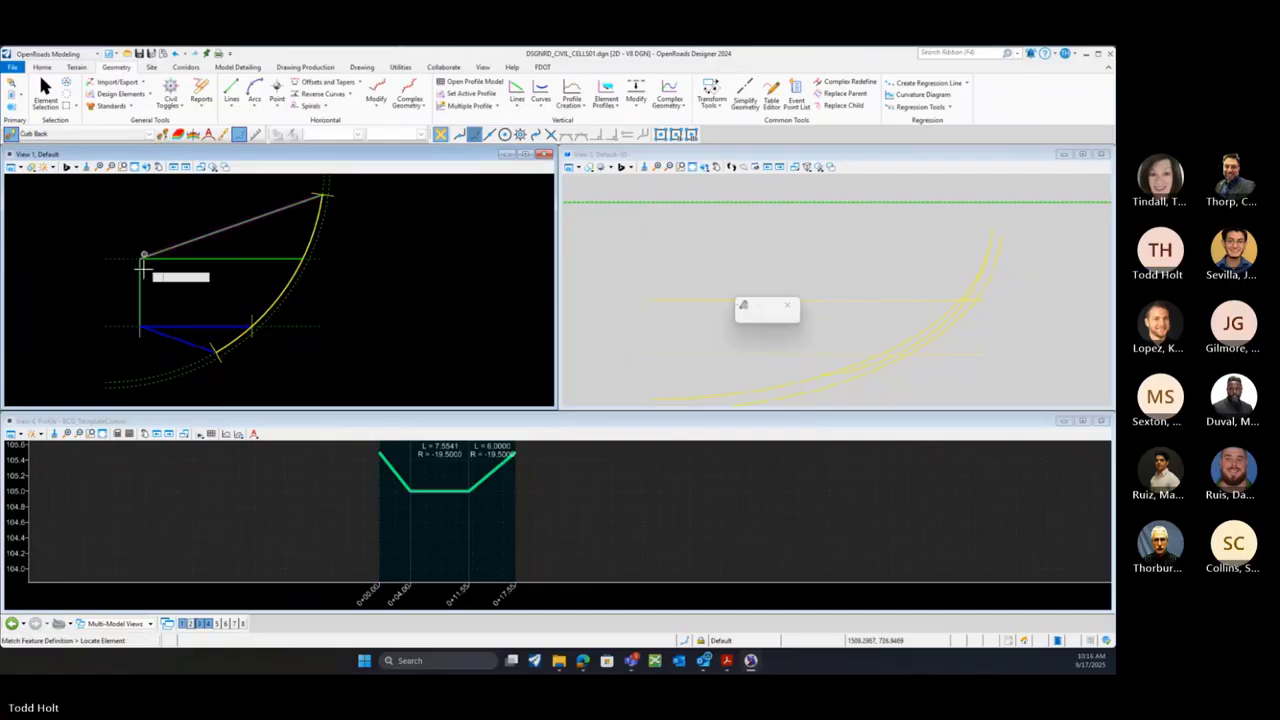
{"action": "left_click", "coordinate": [141, 290]}
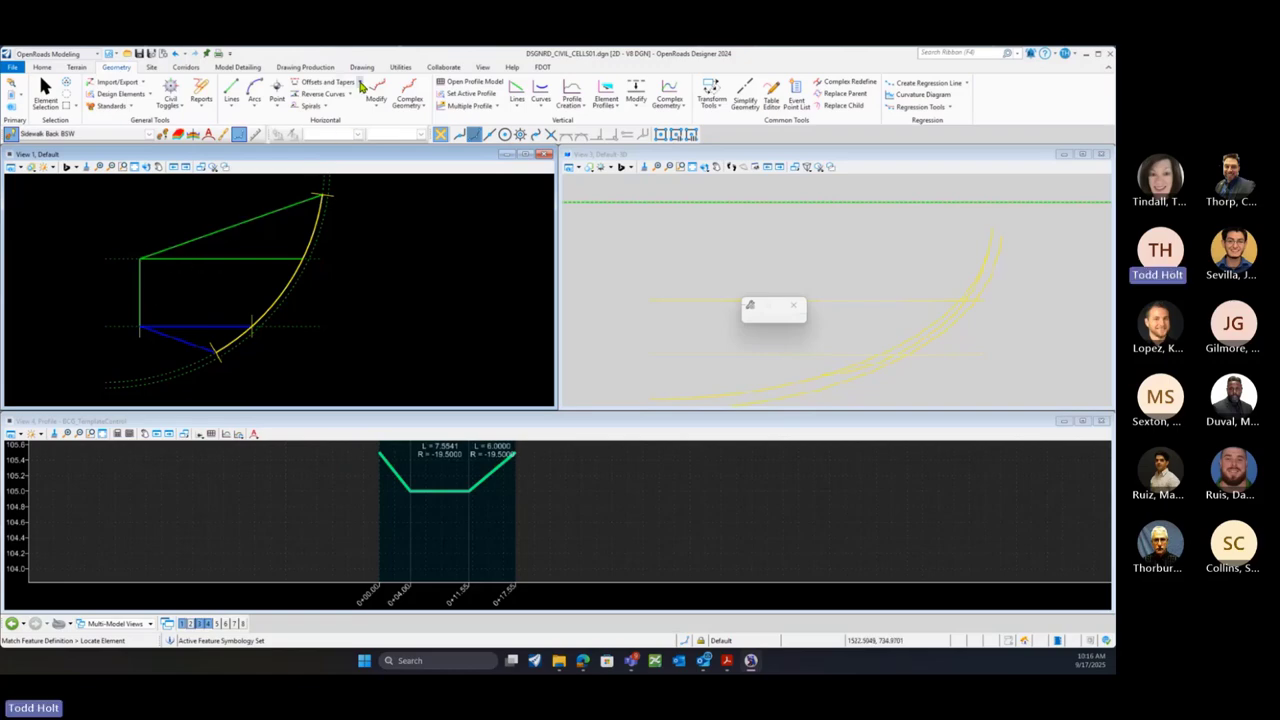
{"action": "left_click", "coordinate": [359, 82]}
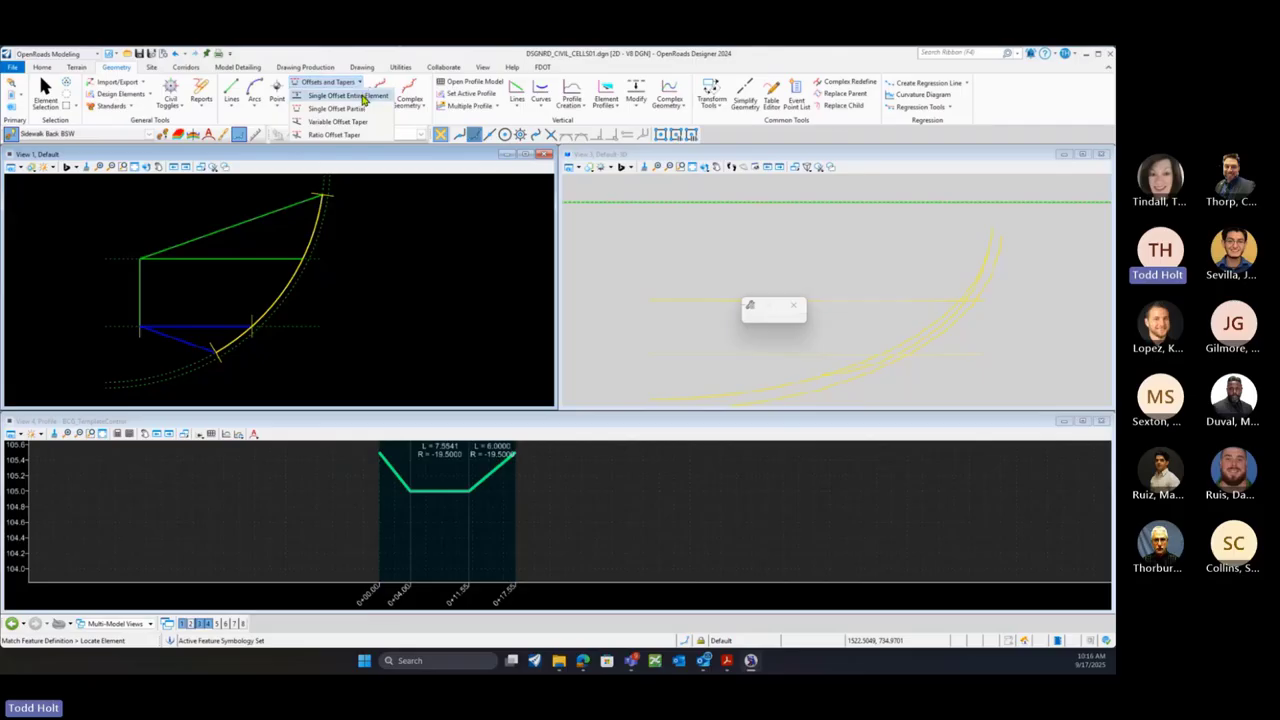
{"action": "left_click", "coordinate": [360, 96]}
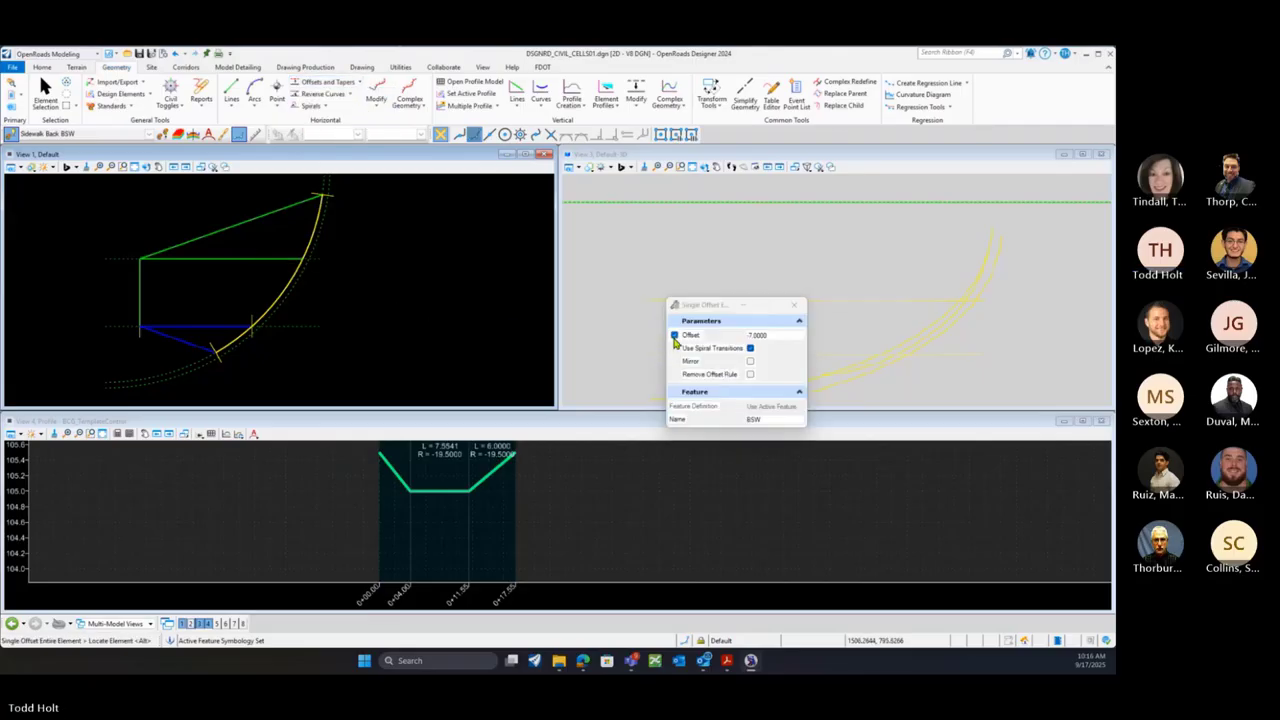
{"action": "left_click", "coordinate": [676, 336]}
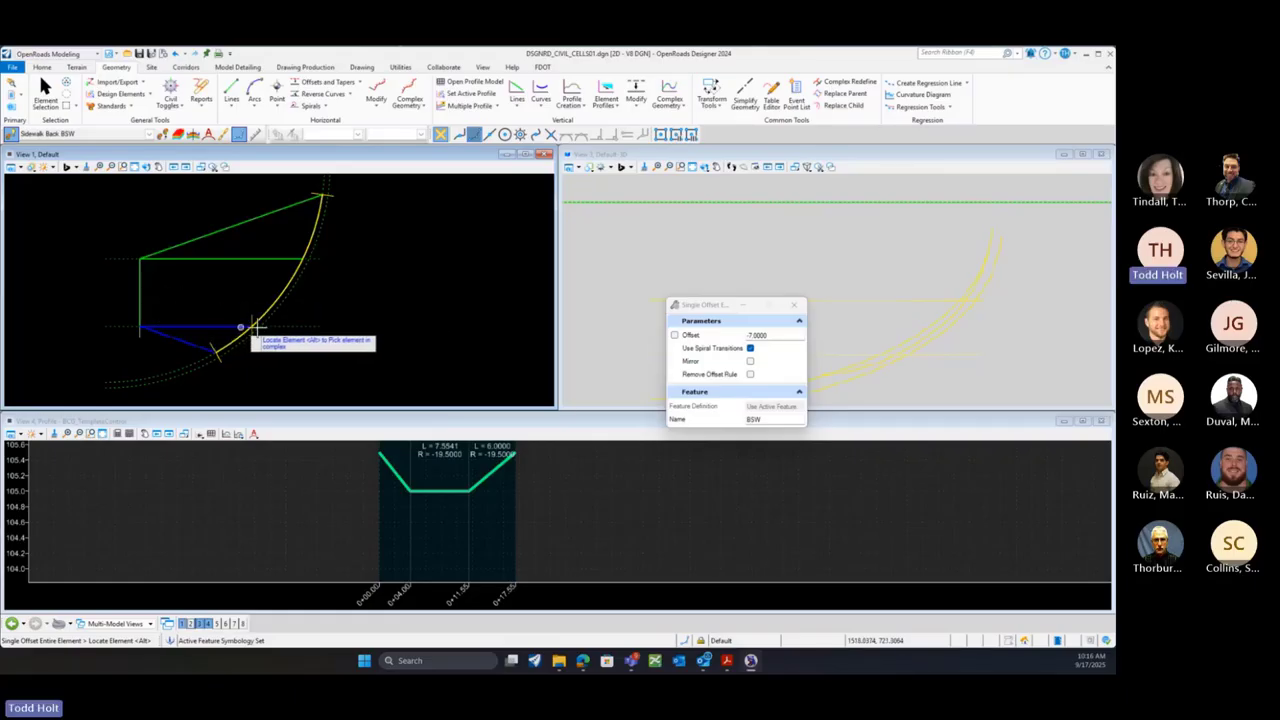
{"action": "left_click", "coordinate": [138, 293]}
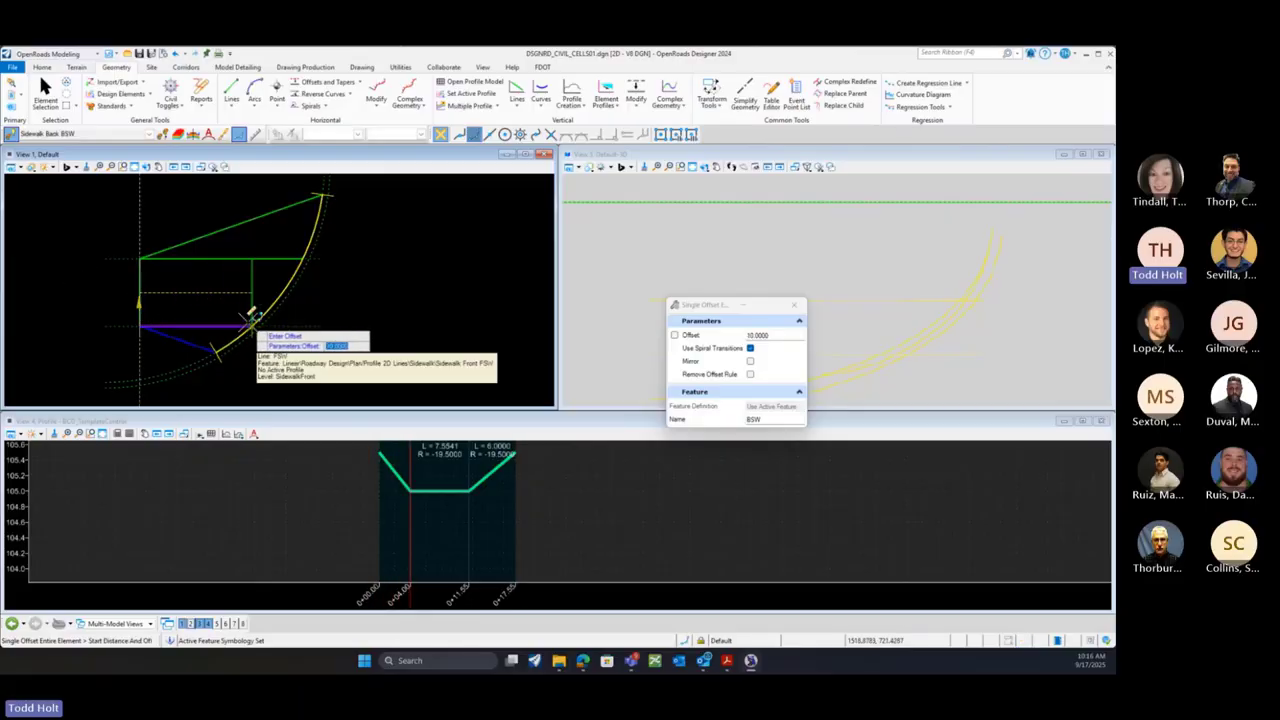
{"action": "left_click", "coordinate": [253, 318]}
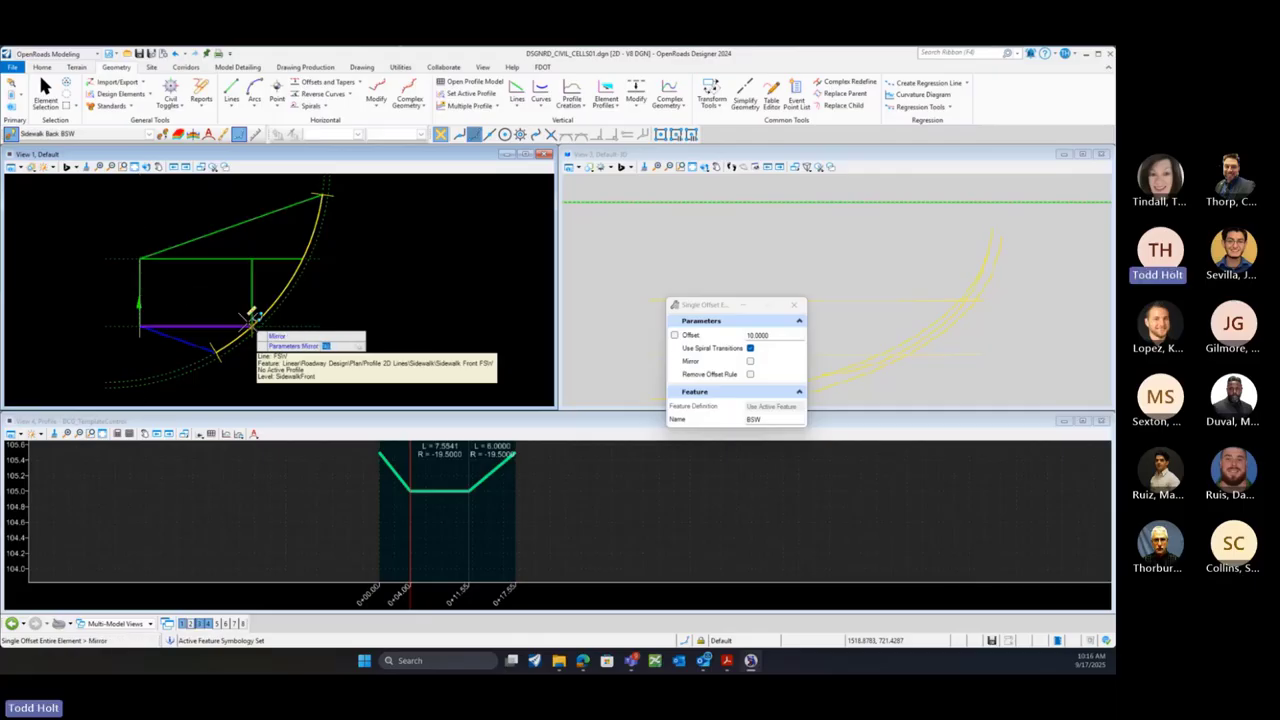
{"action": "left_click", "coordinate": [258, 314]}
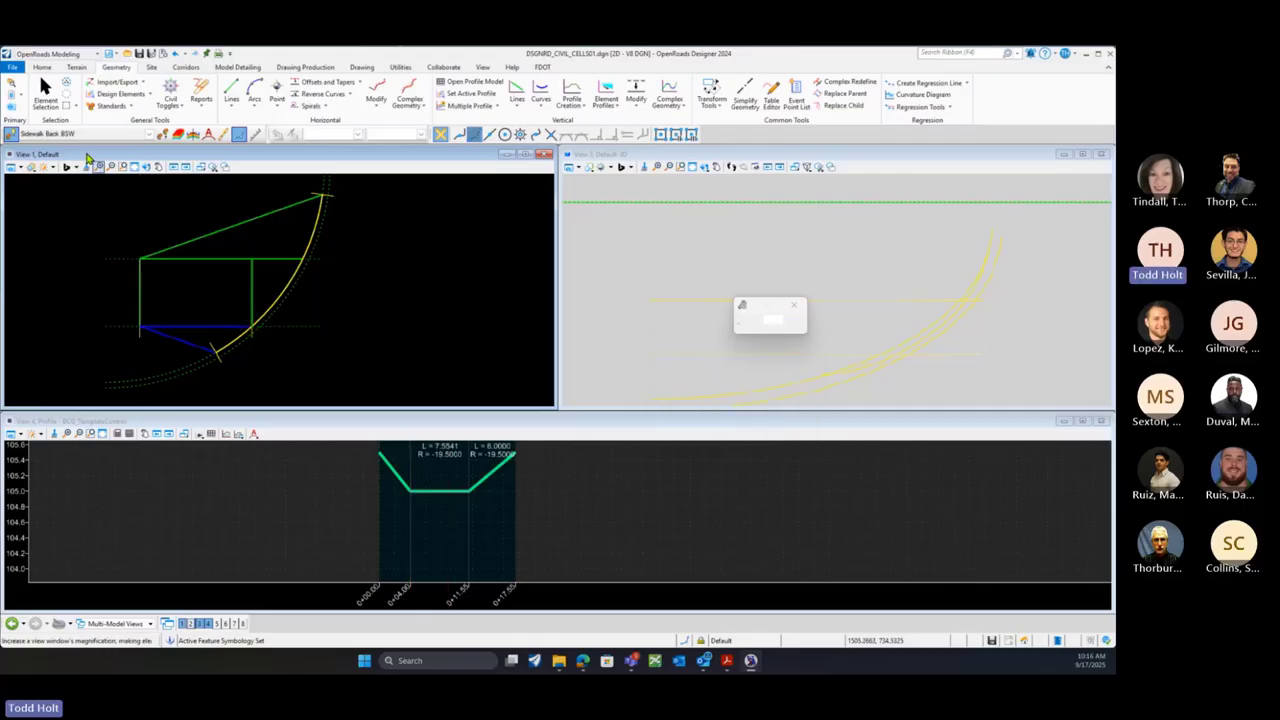
Set the middle offset dimension of the short vertical construction line at the sidewalk corner to -7 ft
{"action": "left_click", "coordinate": [47, 98]}
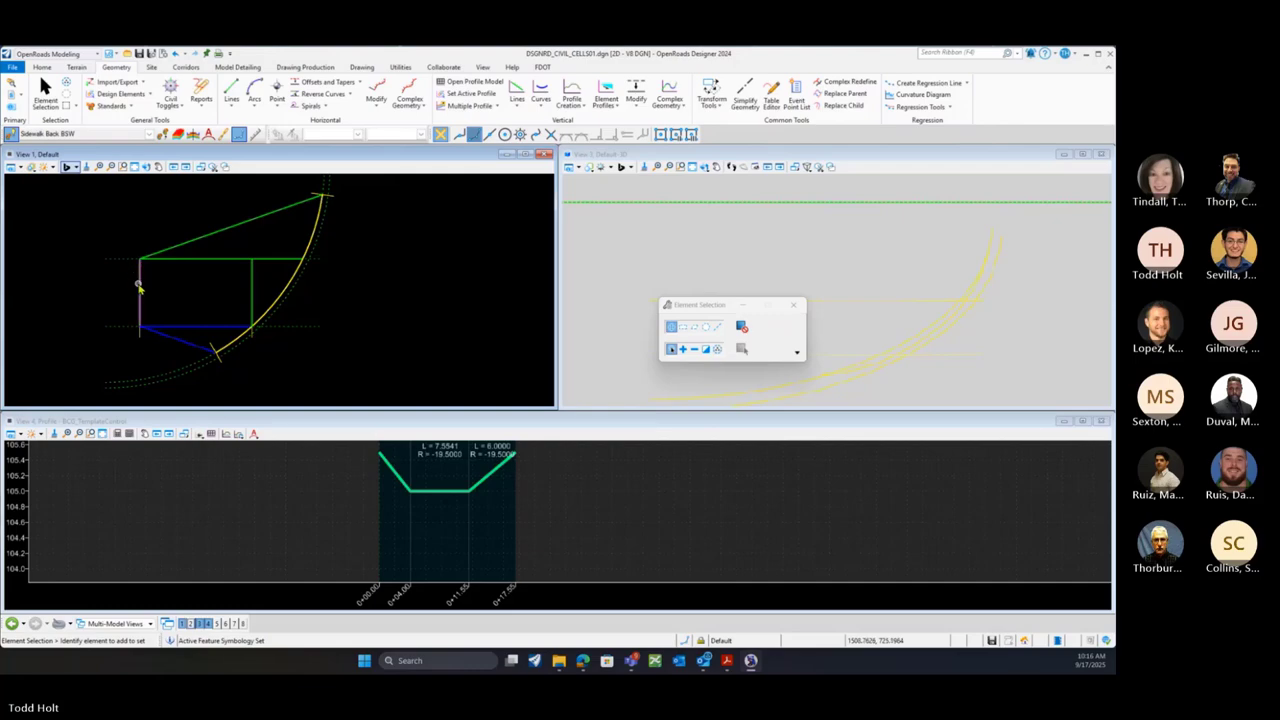
{"action": "left_click", "coordinate": [251, 290]}
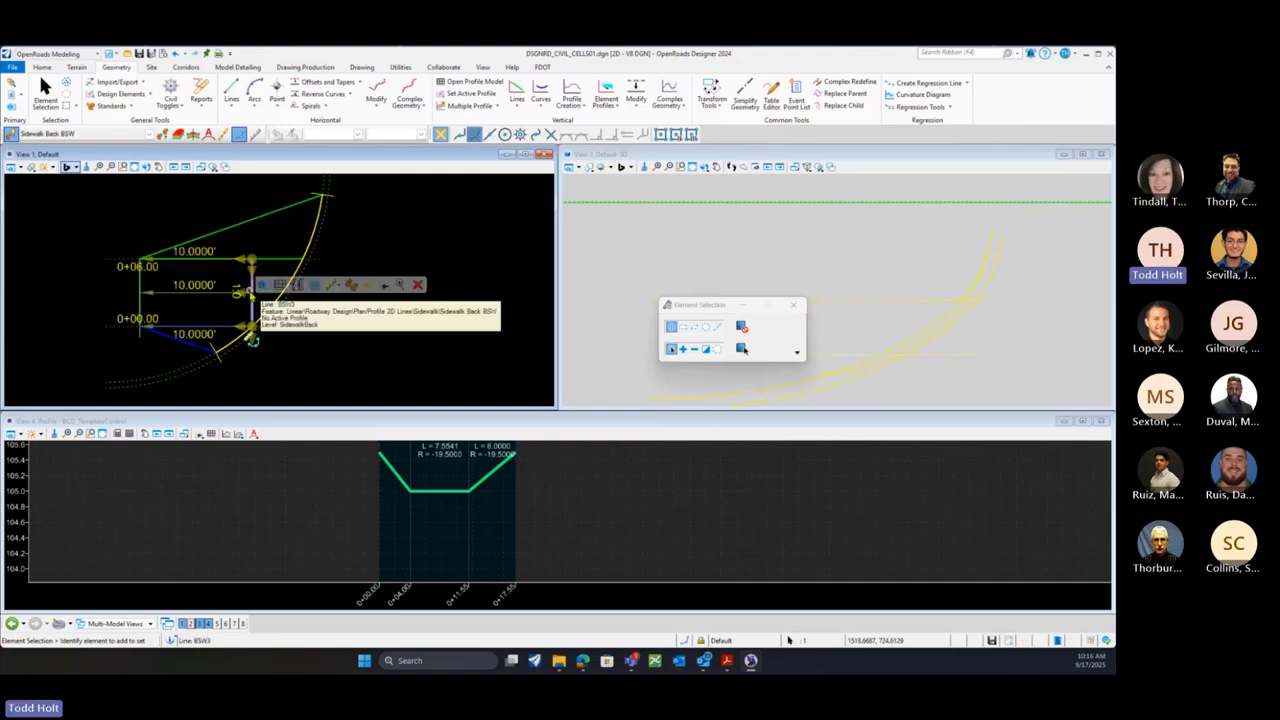
{"action": "left_click", "coordinate": [142, 332]}
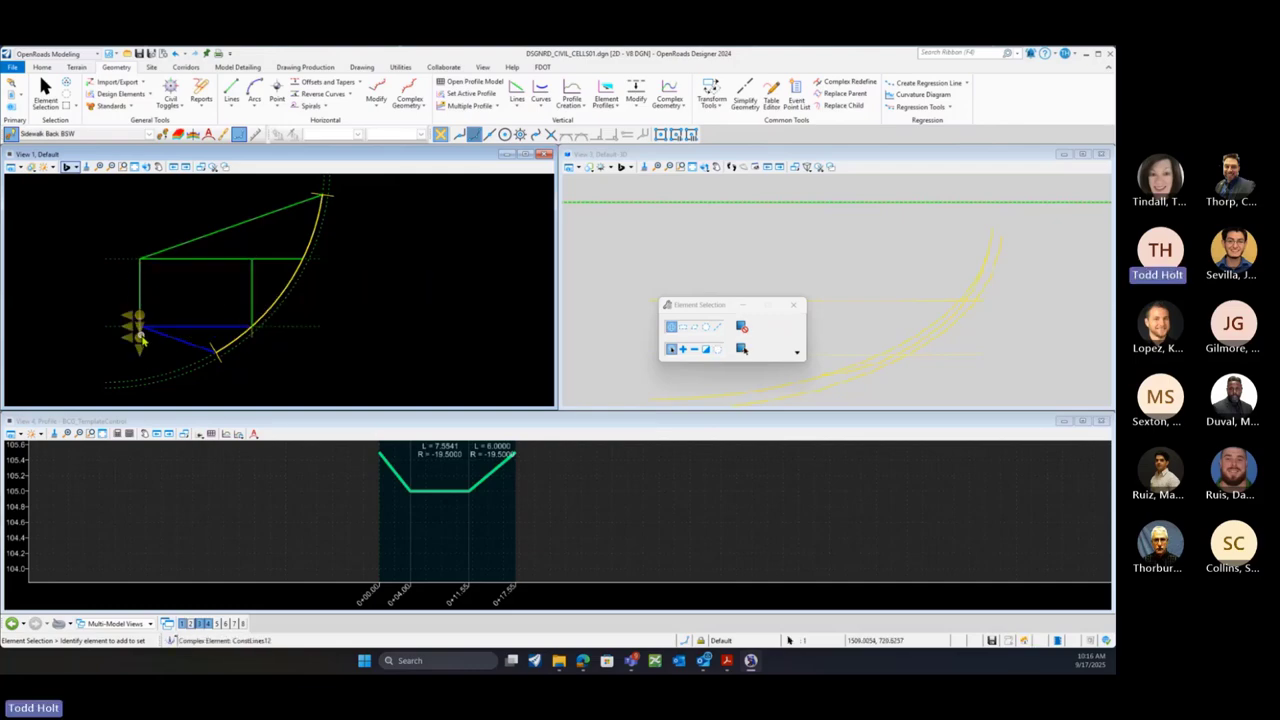
{"action": "scroll", "coordinate": [140, 336], "scroll_direction": "up", "scroll_amount": 2}
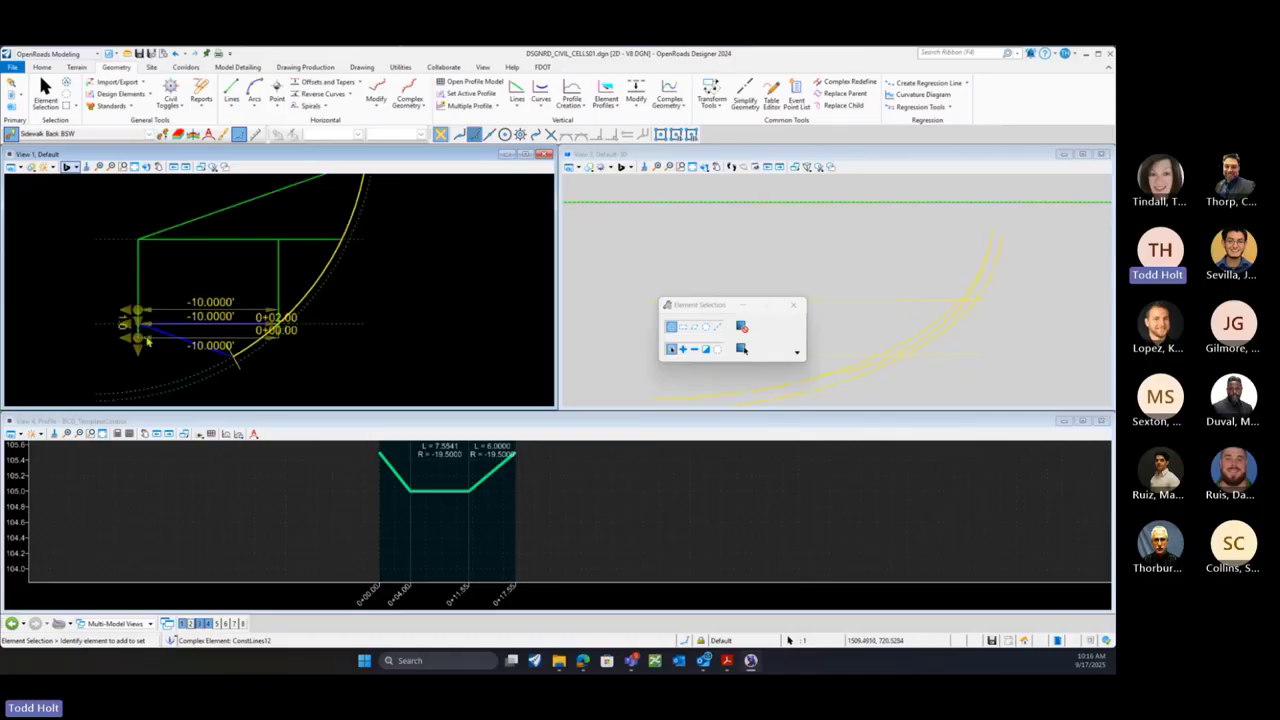
{"action": "left_click", "coordinate": [233, 319]}
{"action": "key", "text": "BackSpace"}
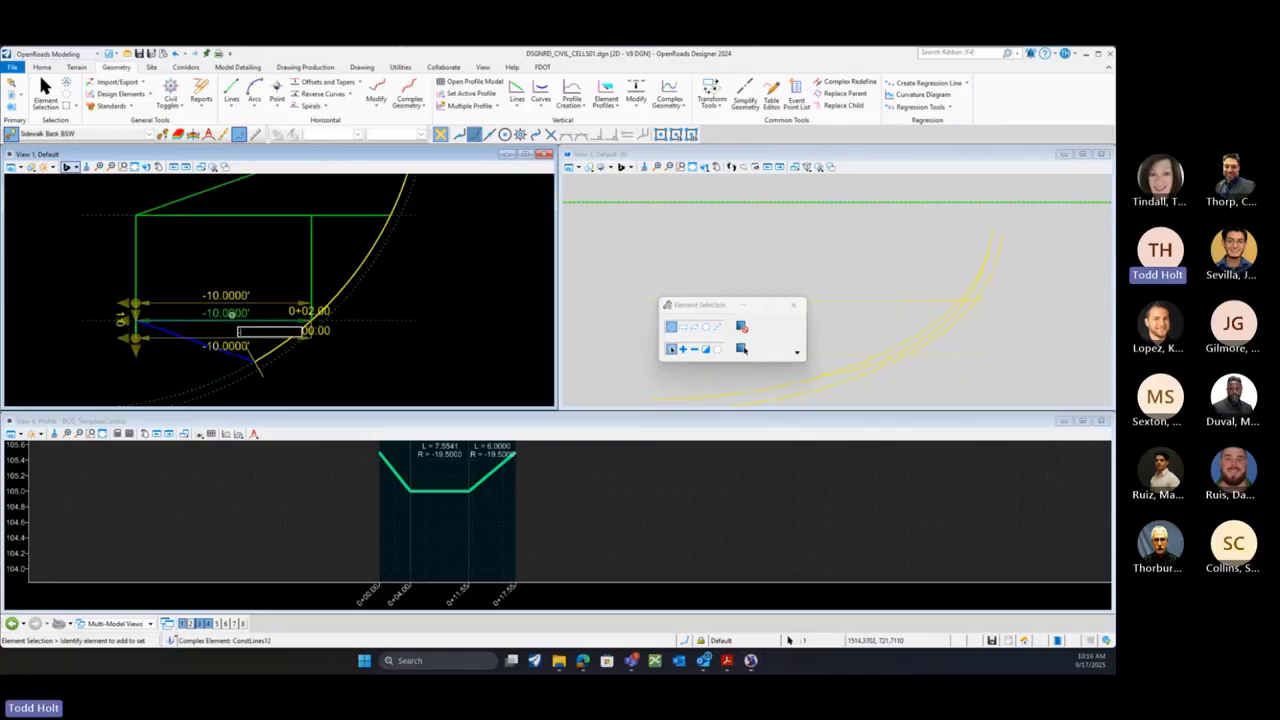
{"action": "type", "text": "-7"}
{"action": "key", "text": "Return"}
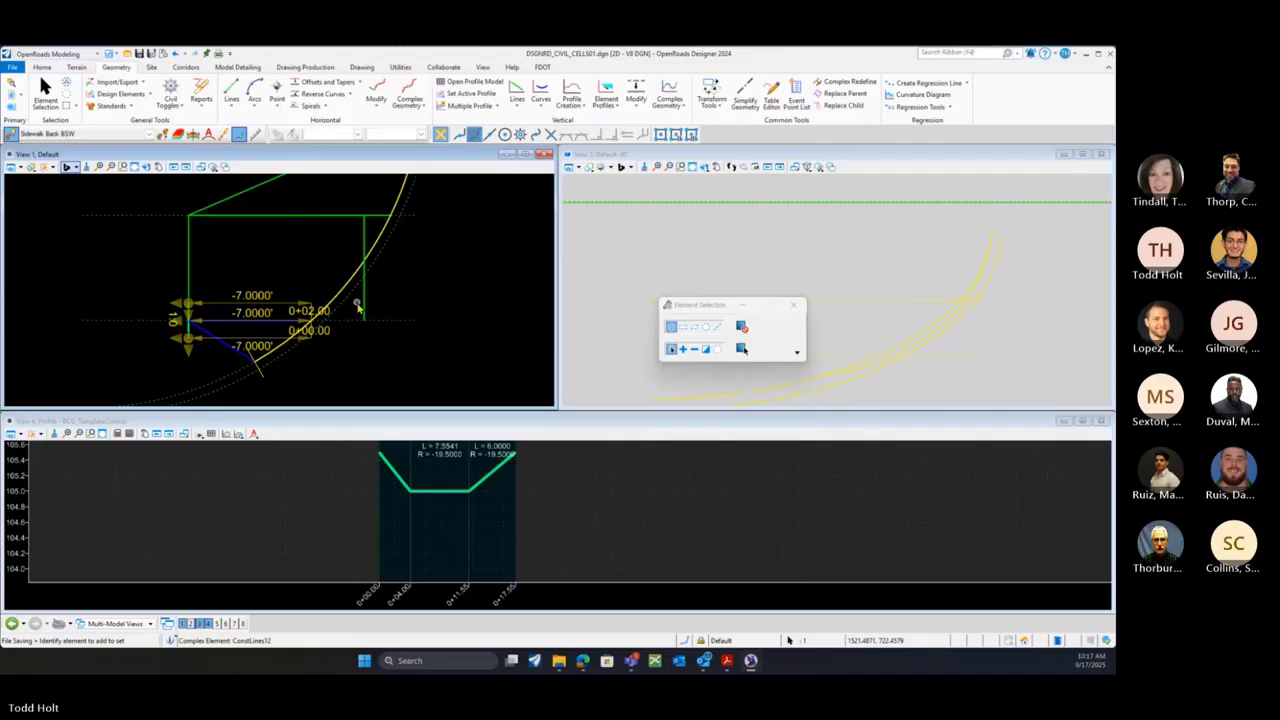
Return the vertical construction line's middle offset dimension to -10 ft
{"action": "left_click", "coordinate": [247, 313]}
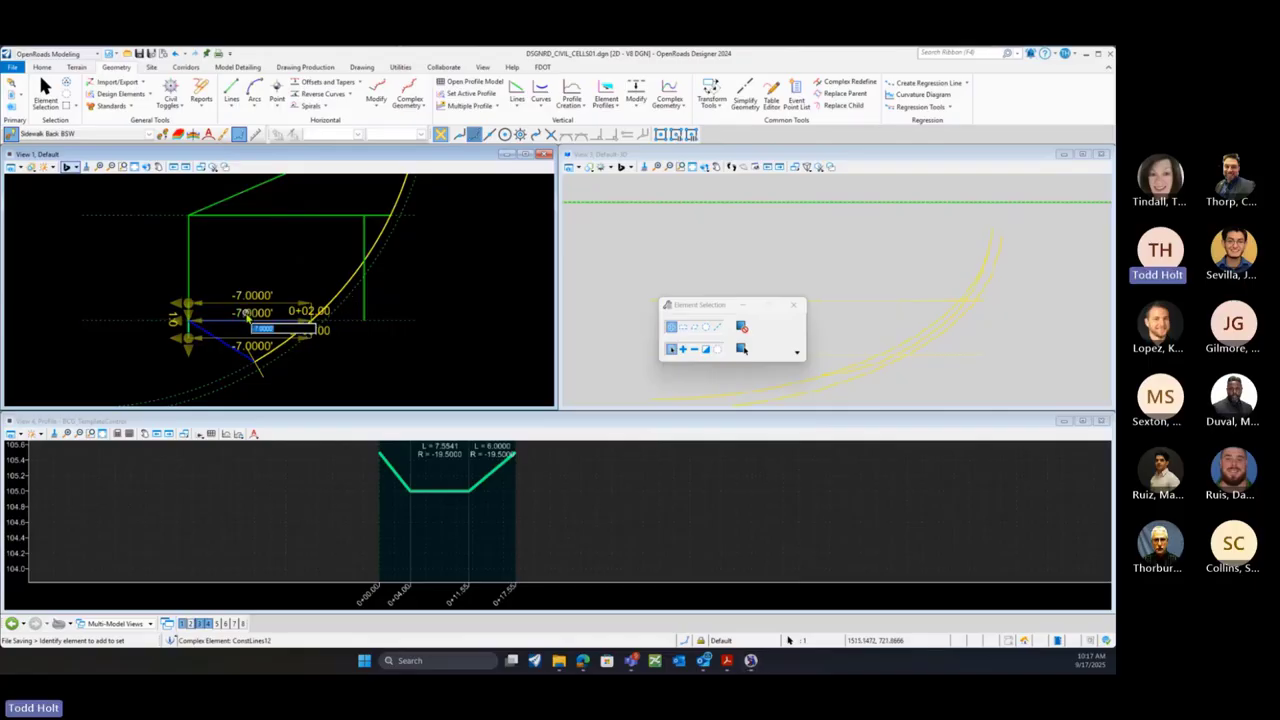
{"action": "key", "text": "BackSpace"}
{"action": "type", "text": "-10"}
{"action": "key", "text": "Return"}
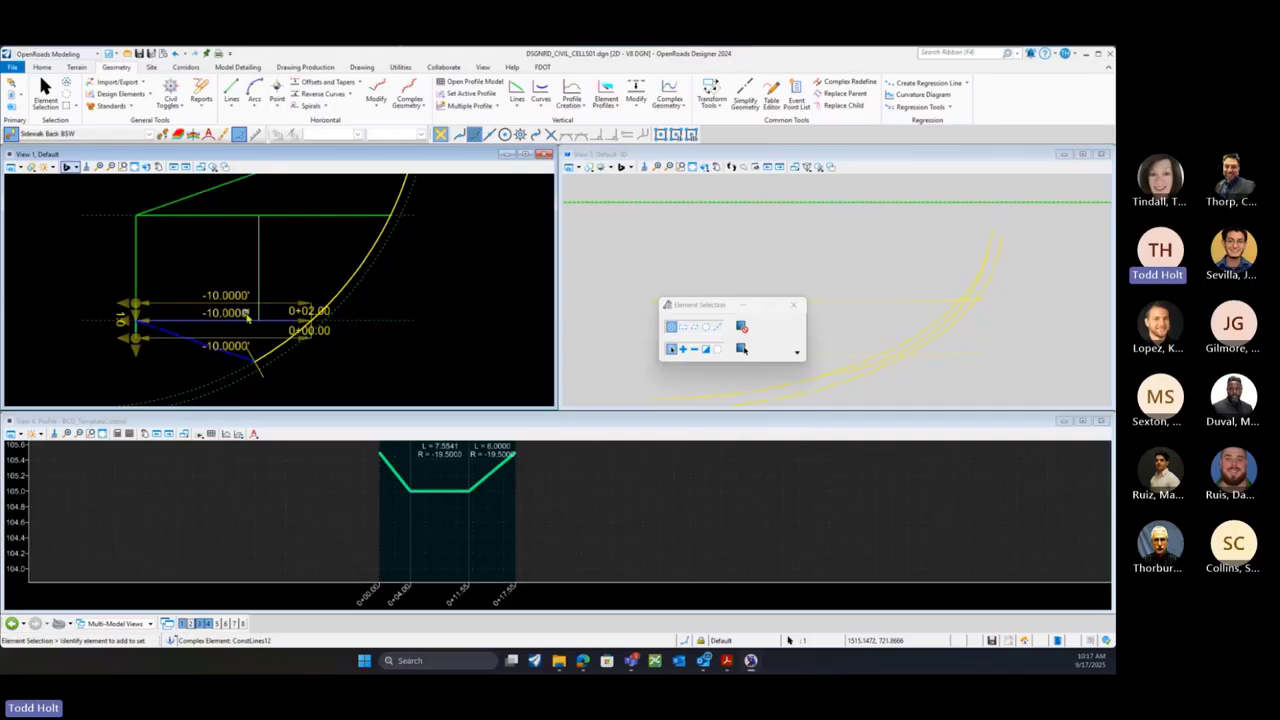
Delete the vertical sidewalk back line that was offset 10 ft from the outer vertical sidewalk line
{"action": "left_click", "coordinate": [243, 276]}
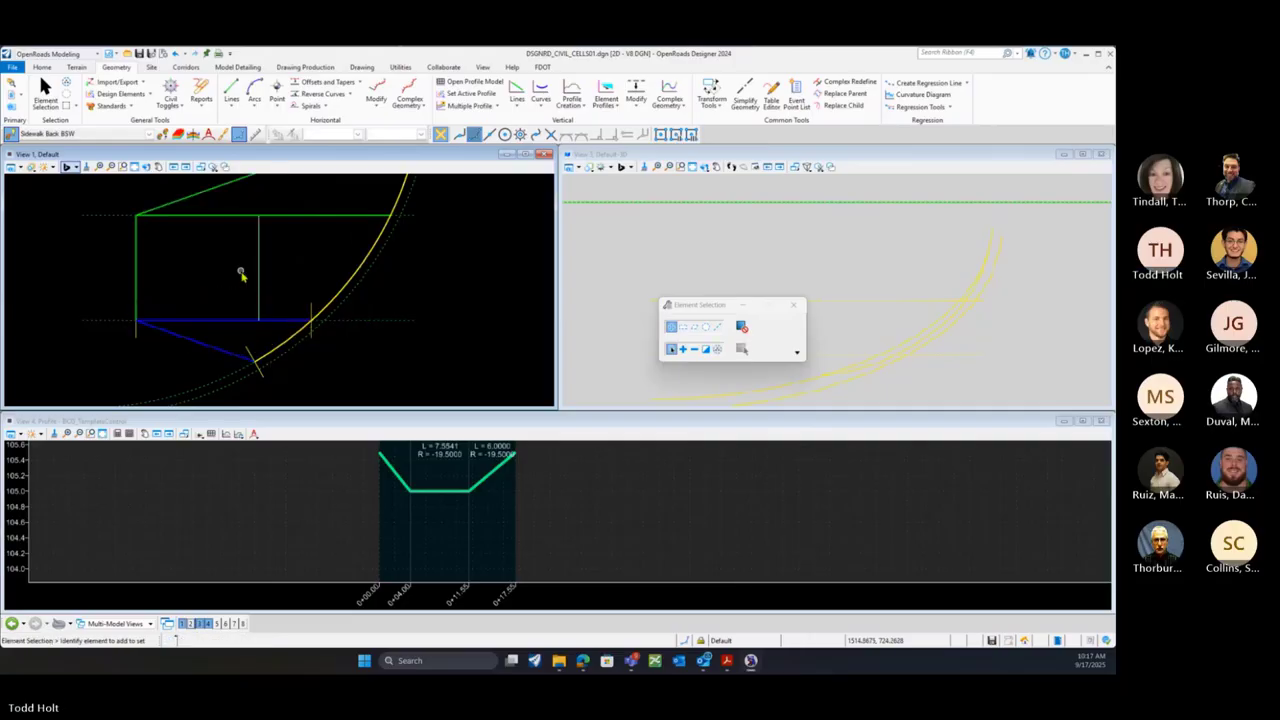
{"action": "left_click", "coordinate": [258, 276]}
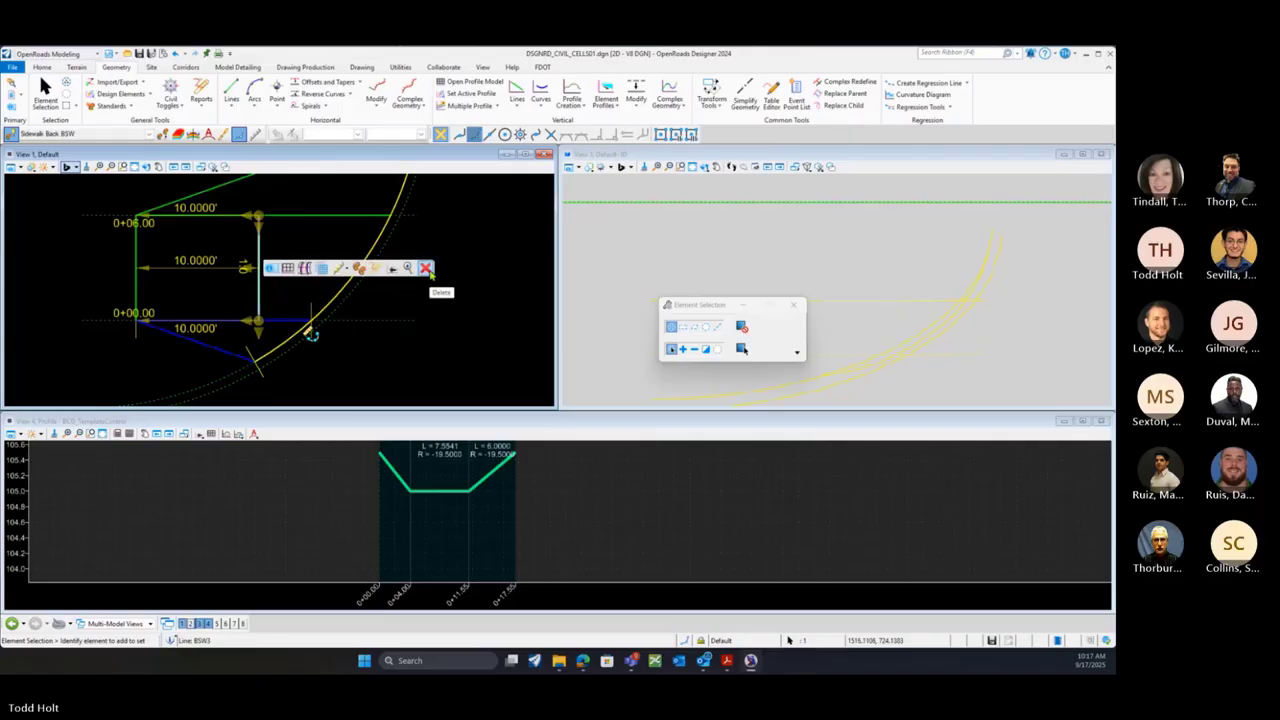
{"action": "left_click", "coordinate": [426, 268]}
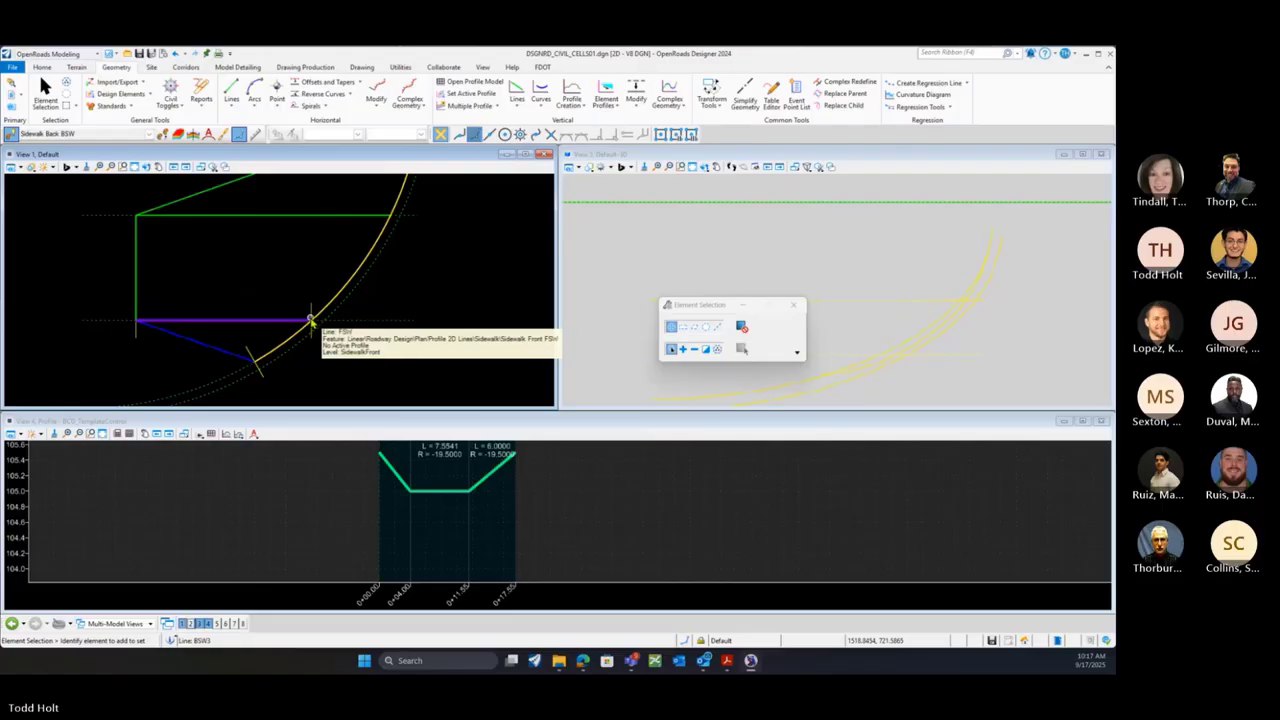
Draw a sidewalk back line from the curb end of the horizontal sidewalk front line, perpendicular to the horizontal sidewalk back line
{"action": "left_click", "coordinate": [232, 108]}
{"action": "mouse_move", "coordinate": [268, 163]}
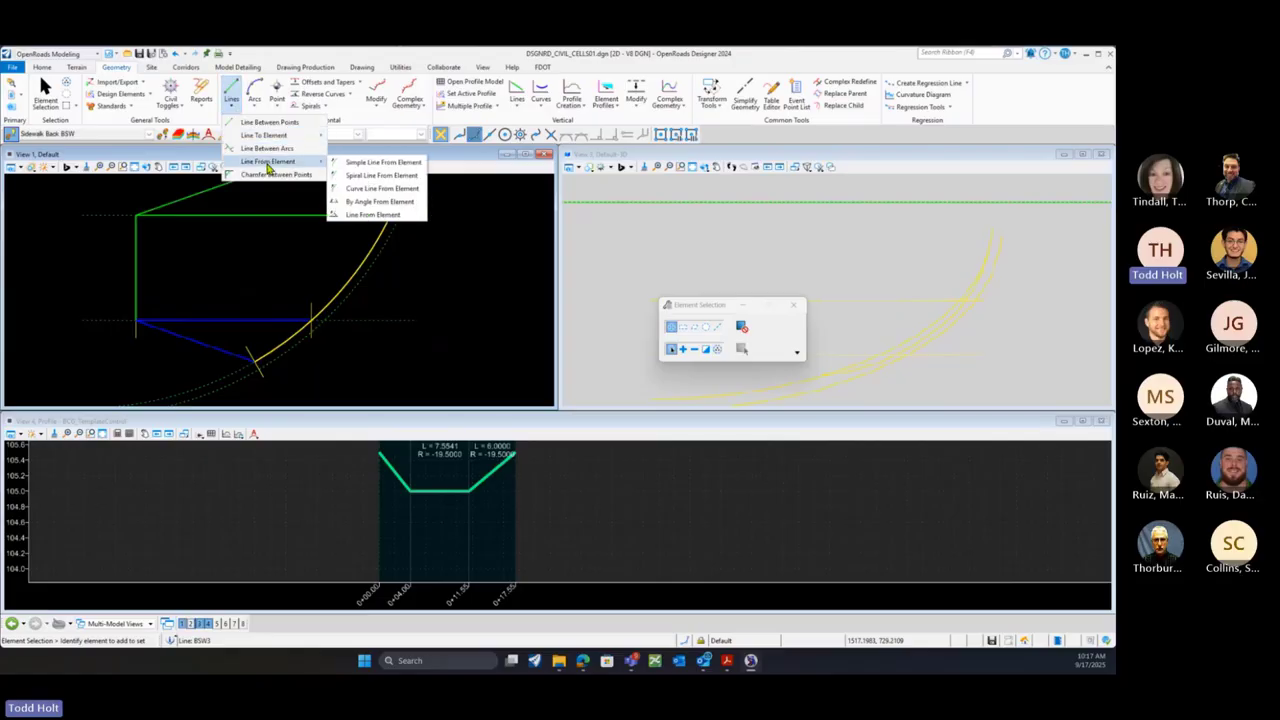
{"action": "left_click", "coordinate": [265, 122]}
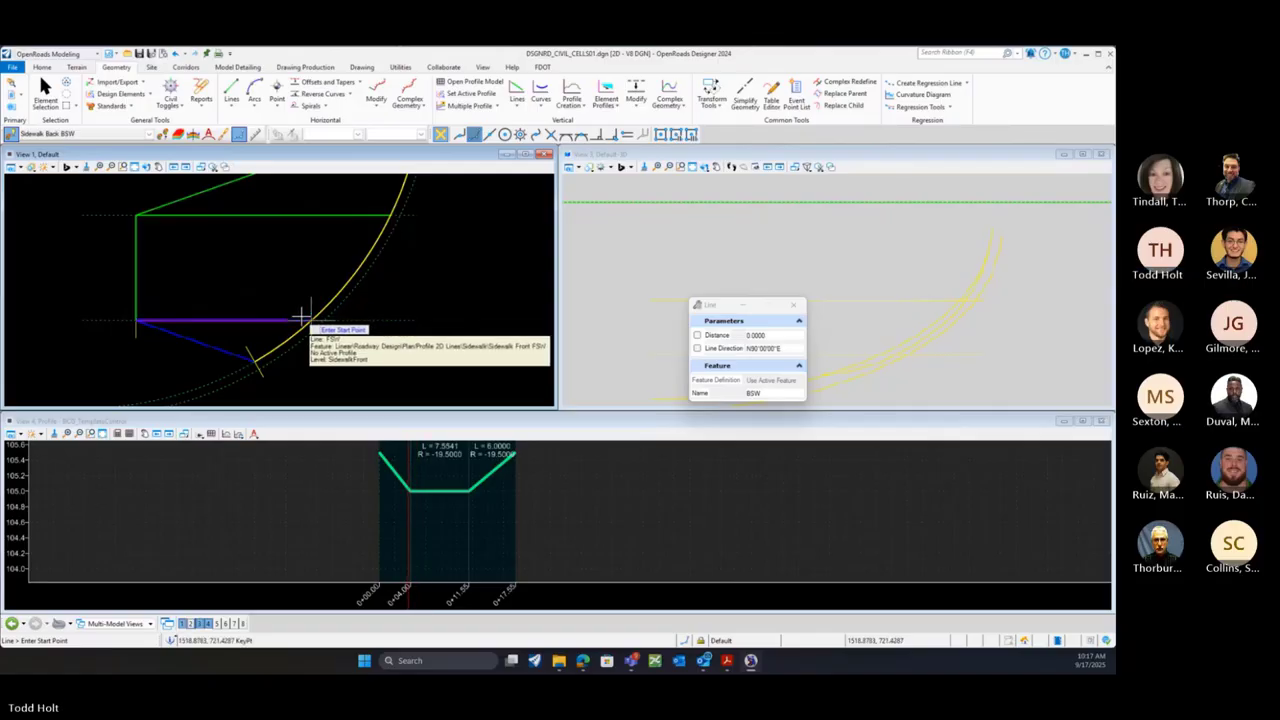
{"action": "left_click", "coordinate": [302, 319]}
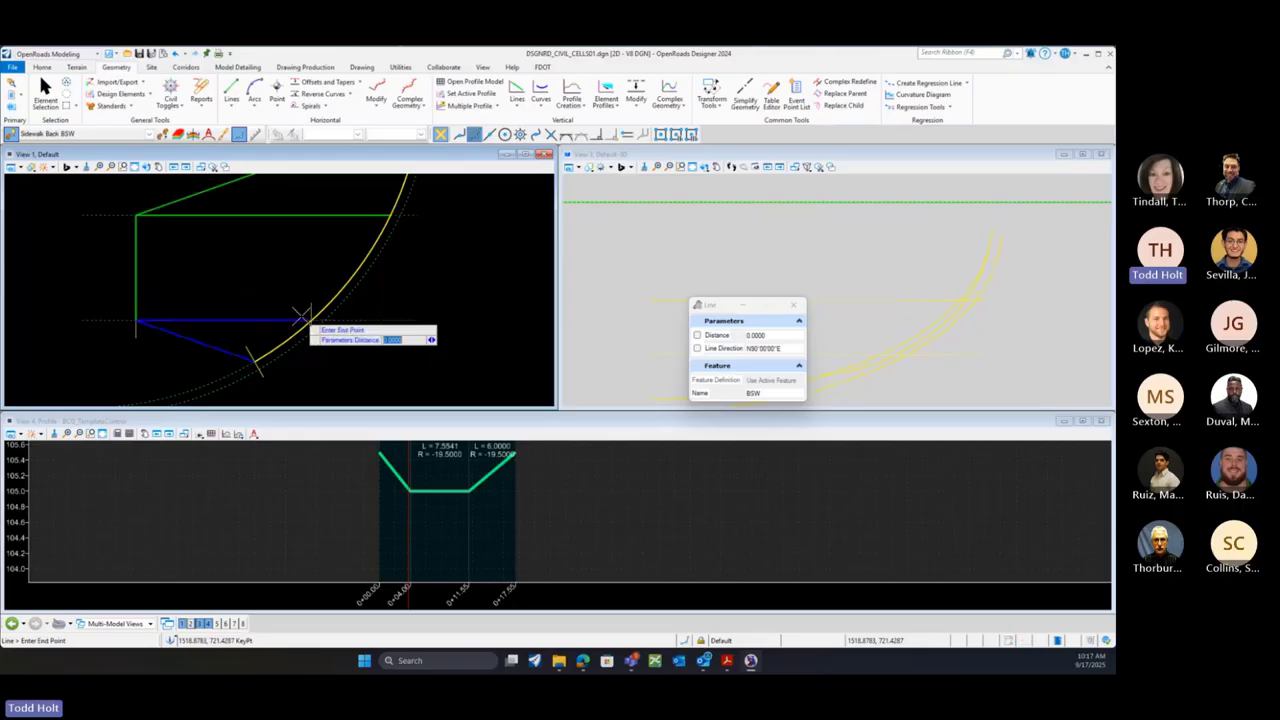
{"action": "left_click", "coordinate": [597, 135]}
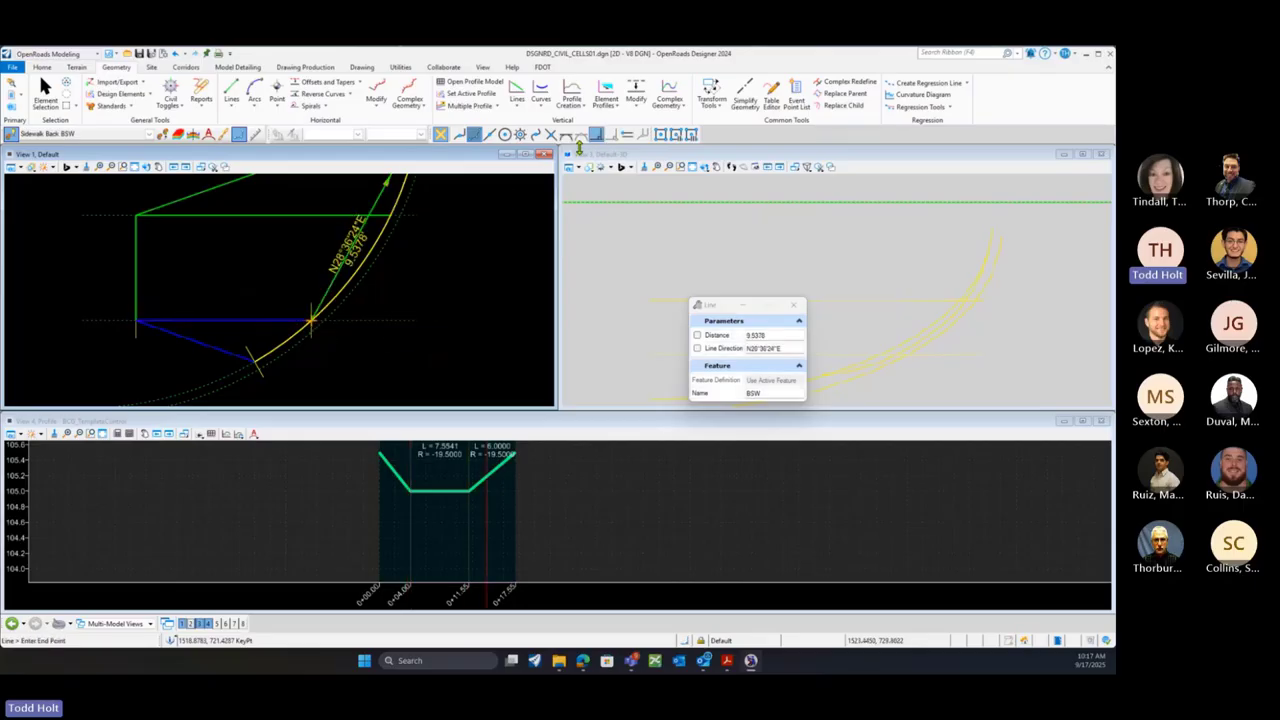
{"action": "left_click", "coordinate": [312, 212]}
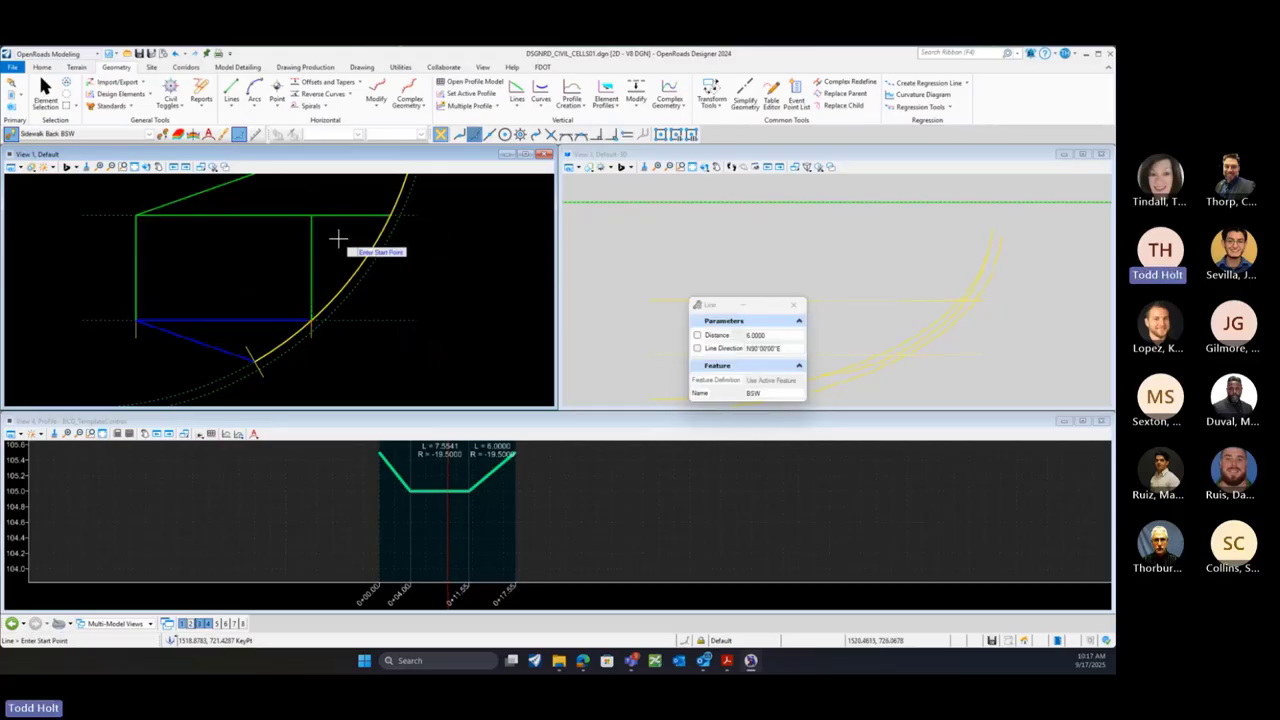
{"action": "left_click", "coordinate": [45, 94]}
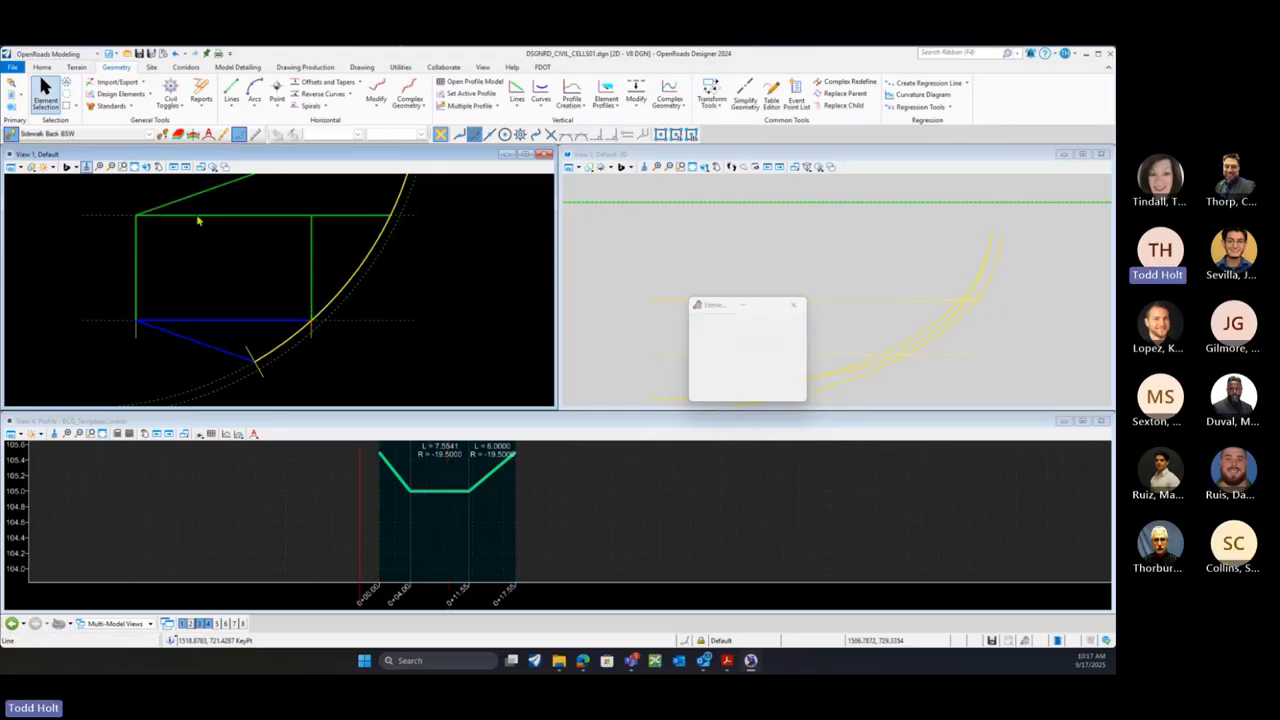
{"action": "left_click", "coordinate": [312, 263]}
{"action": "left_click", "coordinate": [228, 279]}
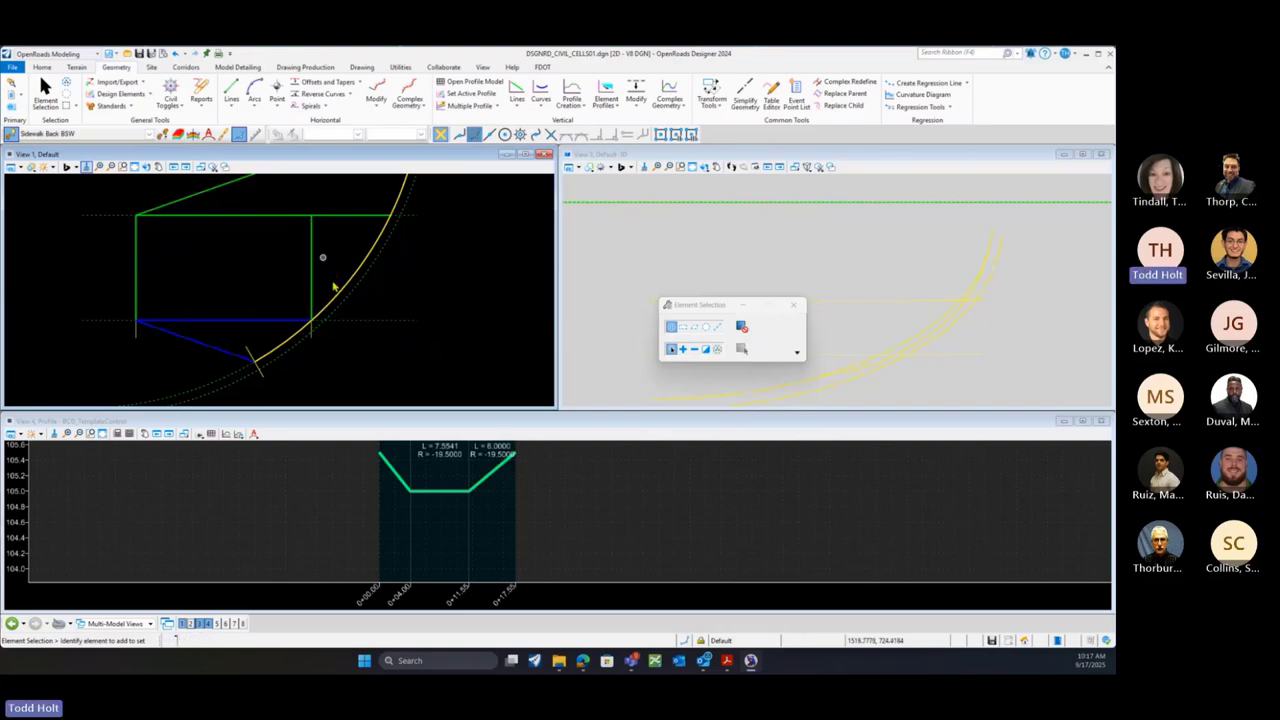
Offset the entire new vertical sidewalk line 2 ft inward, away from the curb, without mirroring
{"action": "mouse_move", "coordinate": [312, 323]}
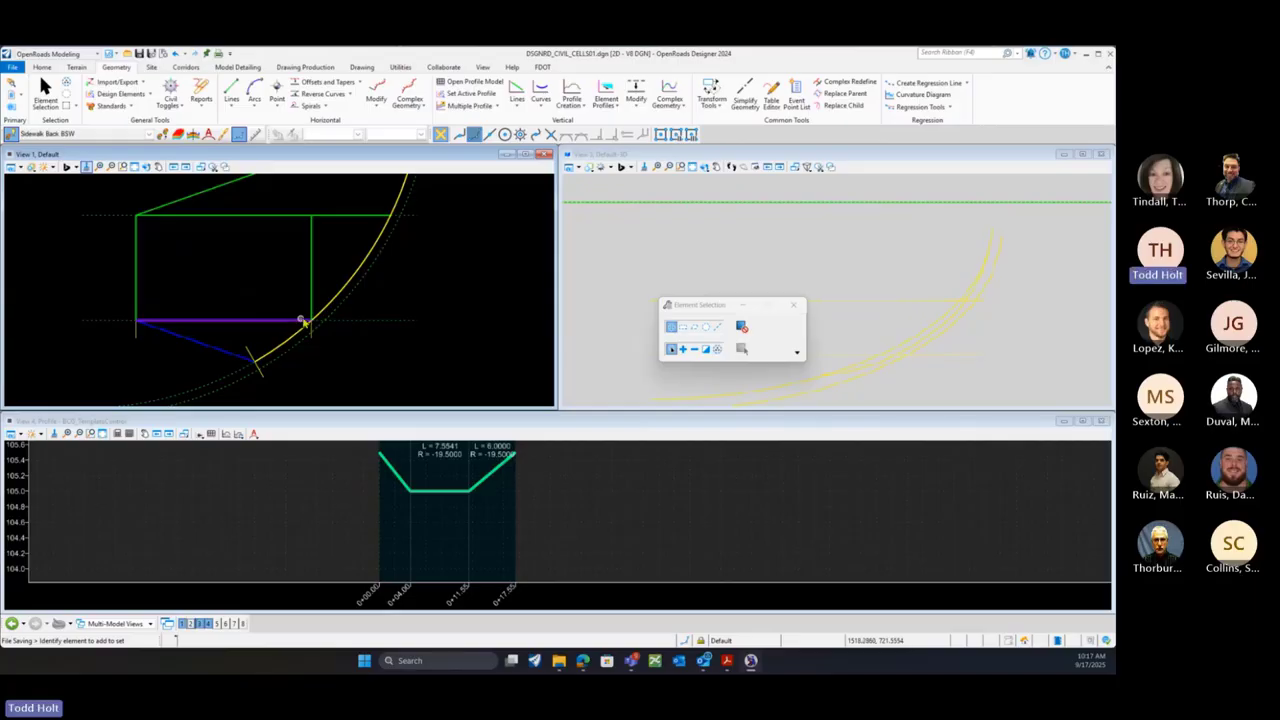
{"action": "left_click", "coordinate": [308, 317]}
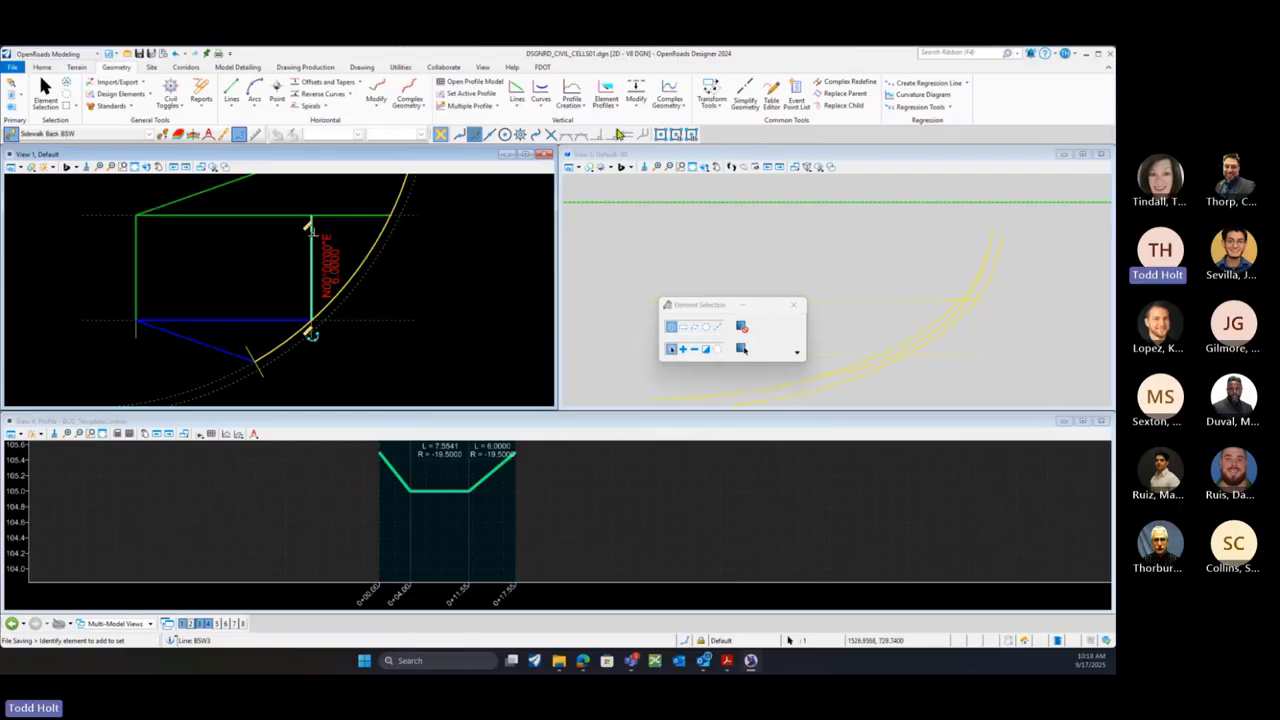
{"action": "left_click", "coordinate": [360, 88]}
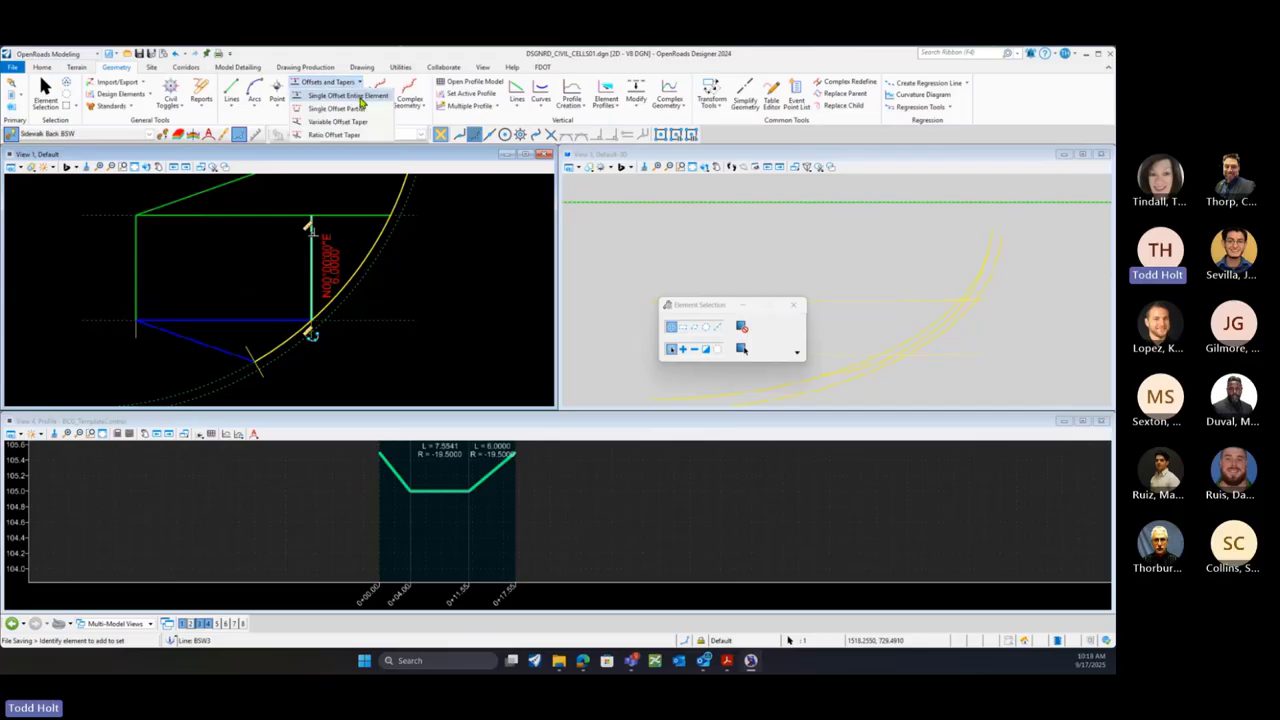
{"action": "left_click", "coordinate": [358, 96]}
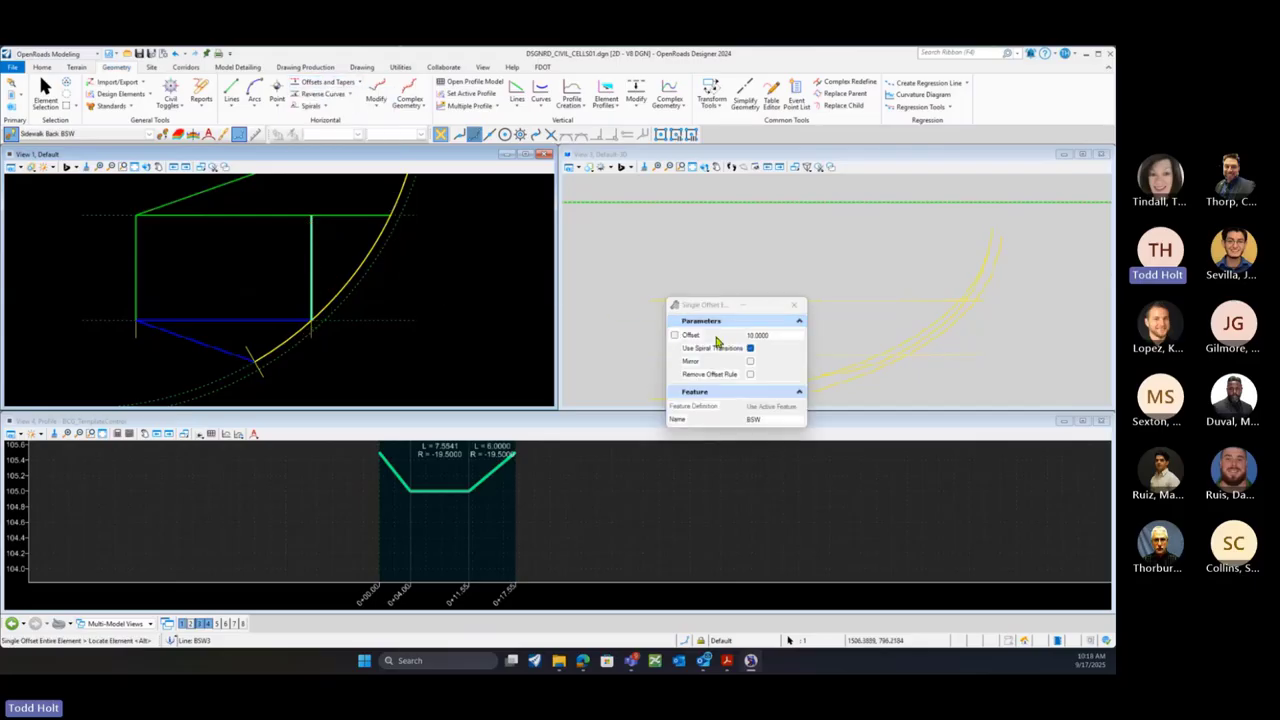
{"action": "type", "text": "2"}
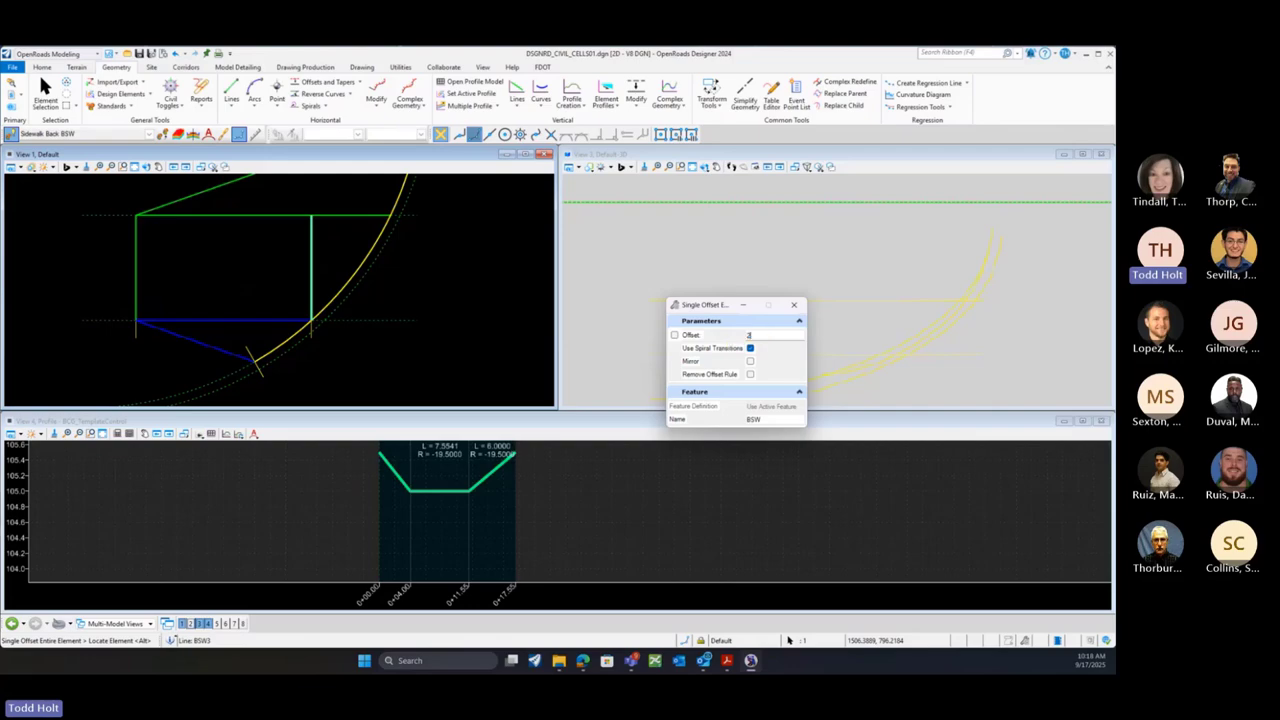
{"action": "left_click", "coordinate": [310, 275]}
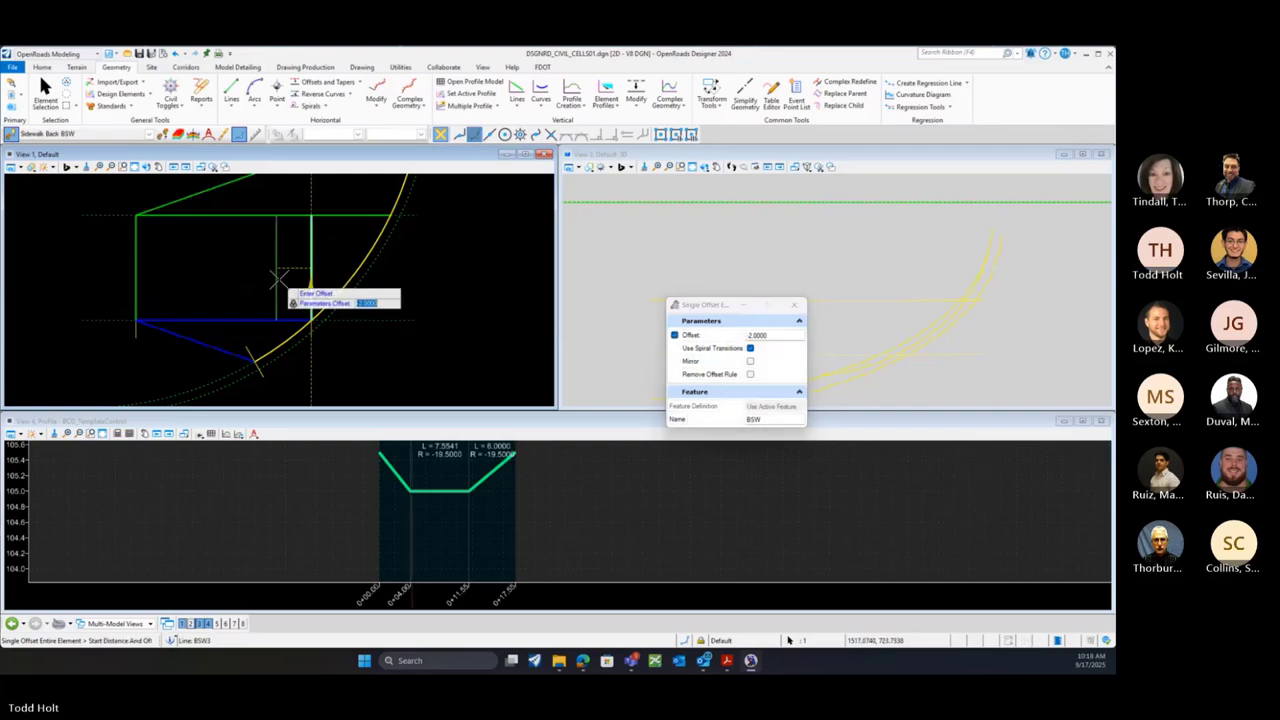
{"action": "left_click", "coordinate": [232, 282]}
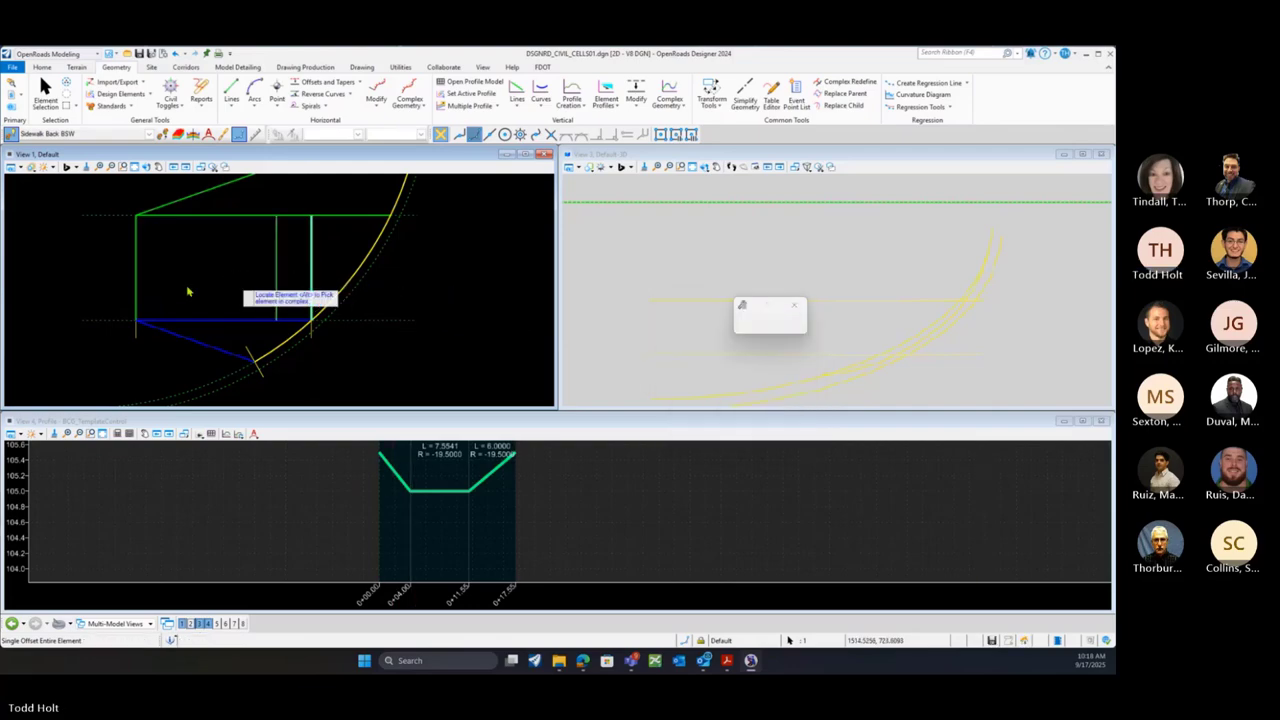
{"action": "key", "text": "Escape"}
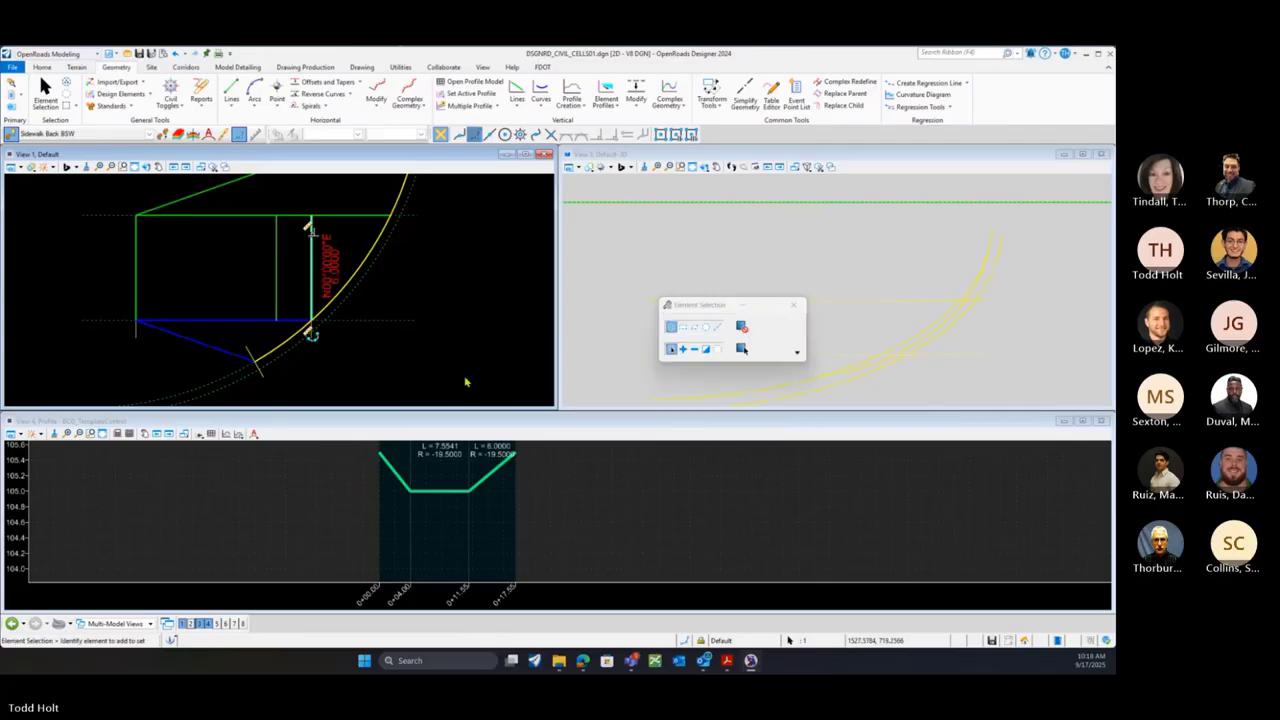
{"action": "left_click", "coordinate": [794, 304]}
{"action": "scroll", "coordinate": [942, 293], "scroll_direction": "down", "scroll_amount": 1}
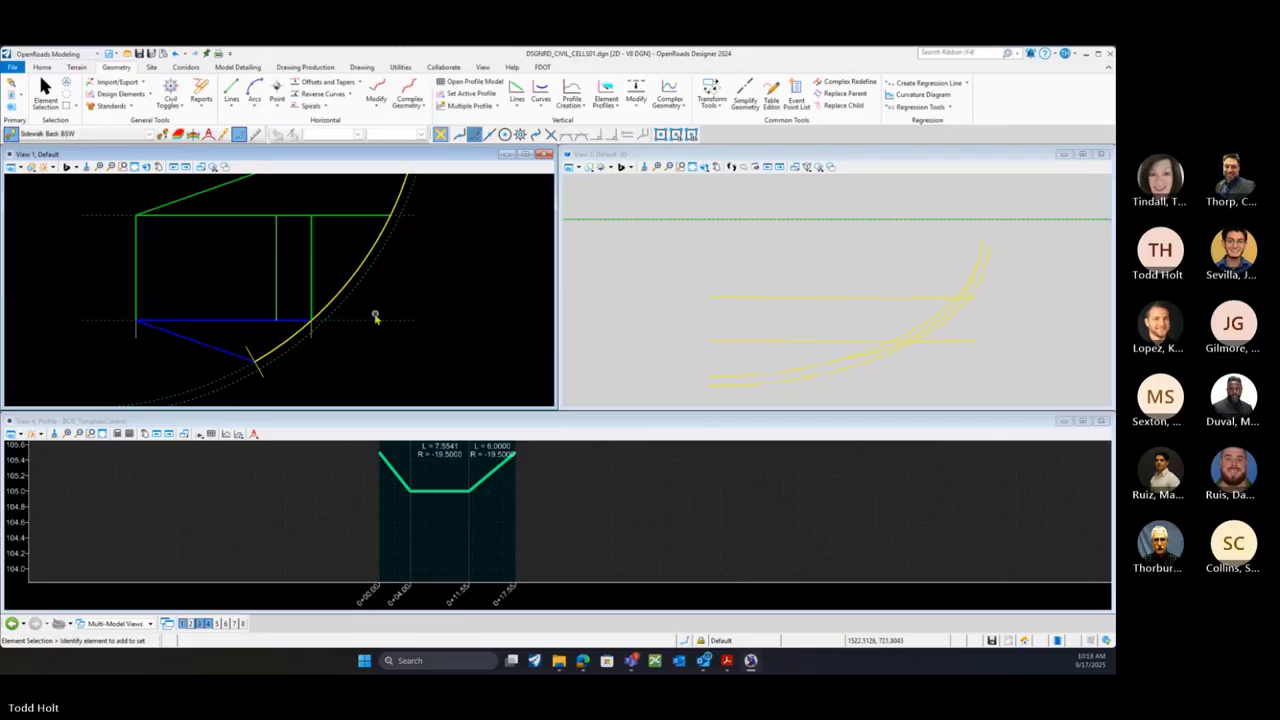
Flex the short vertical construction line's middle offset dimension to -7 ft and return it to -10 ft
{"action": "left_click", "coordinate": [137, 330]}
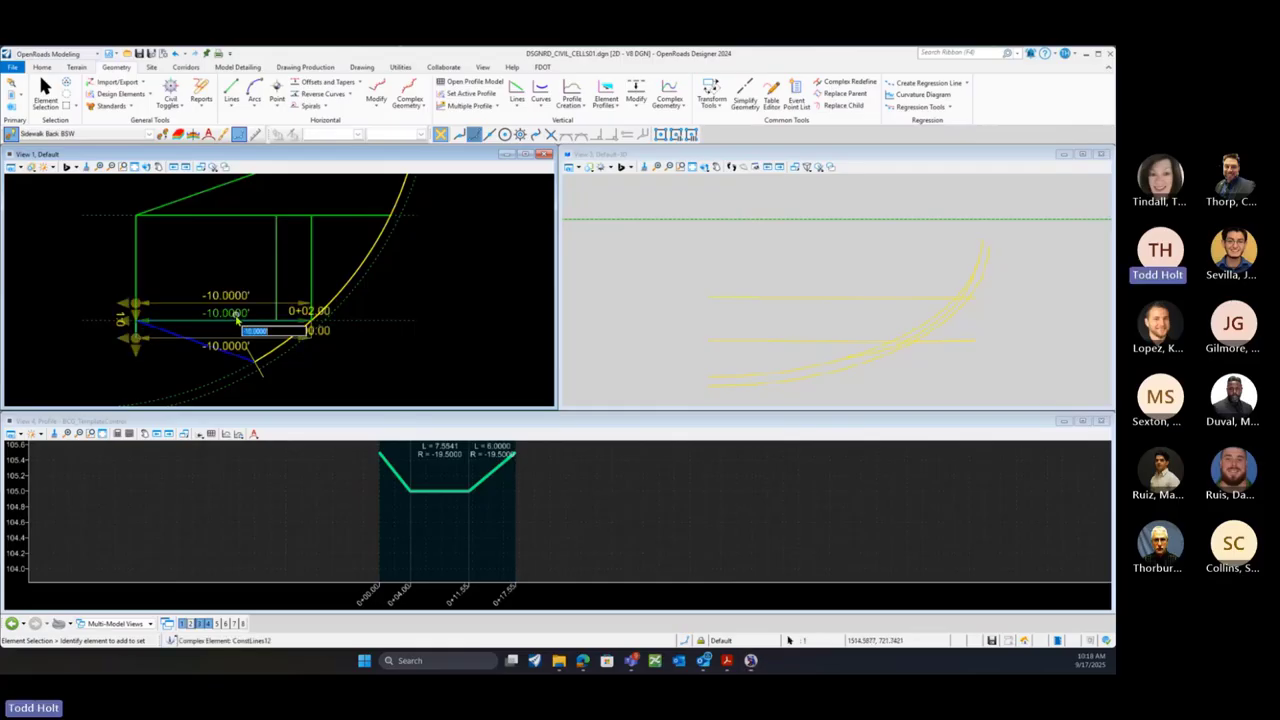
{"action": "type", "text": "-7"}
{"action": "key", "text": "Return"}
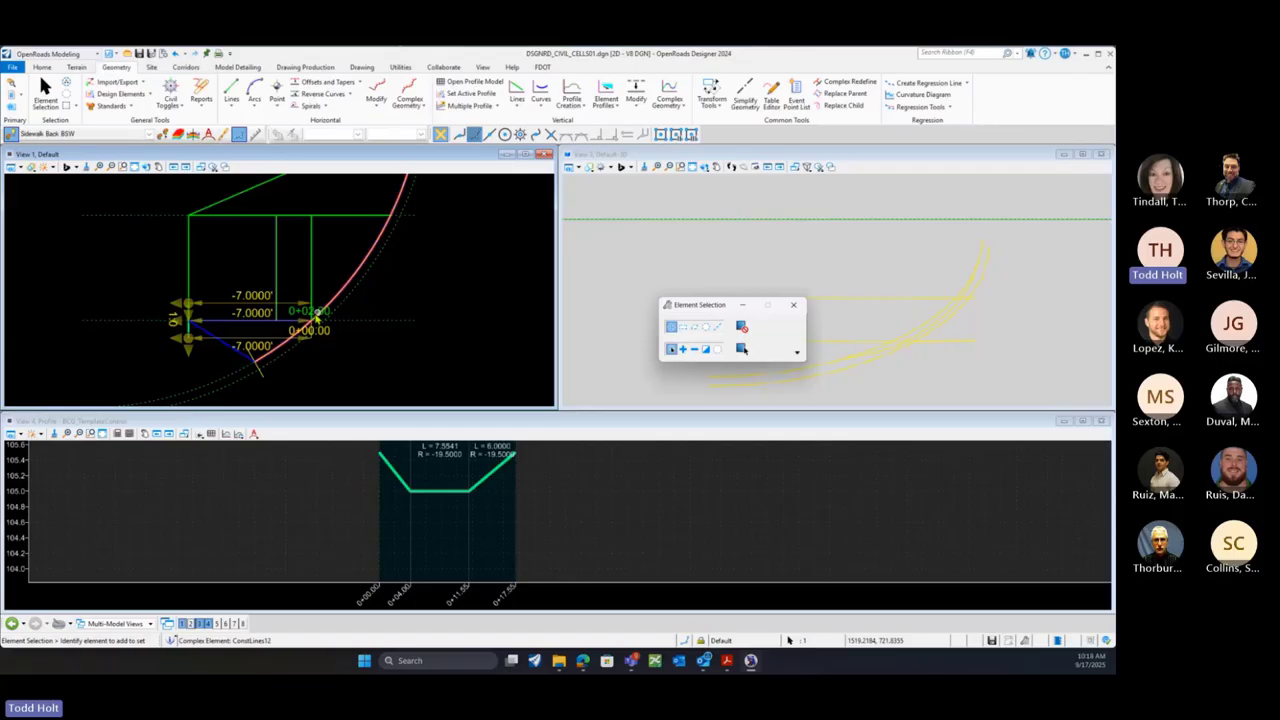
{"action": "left_click", "coordinate": [260, 316]}
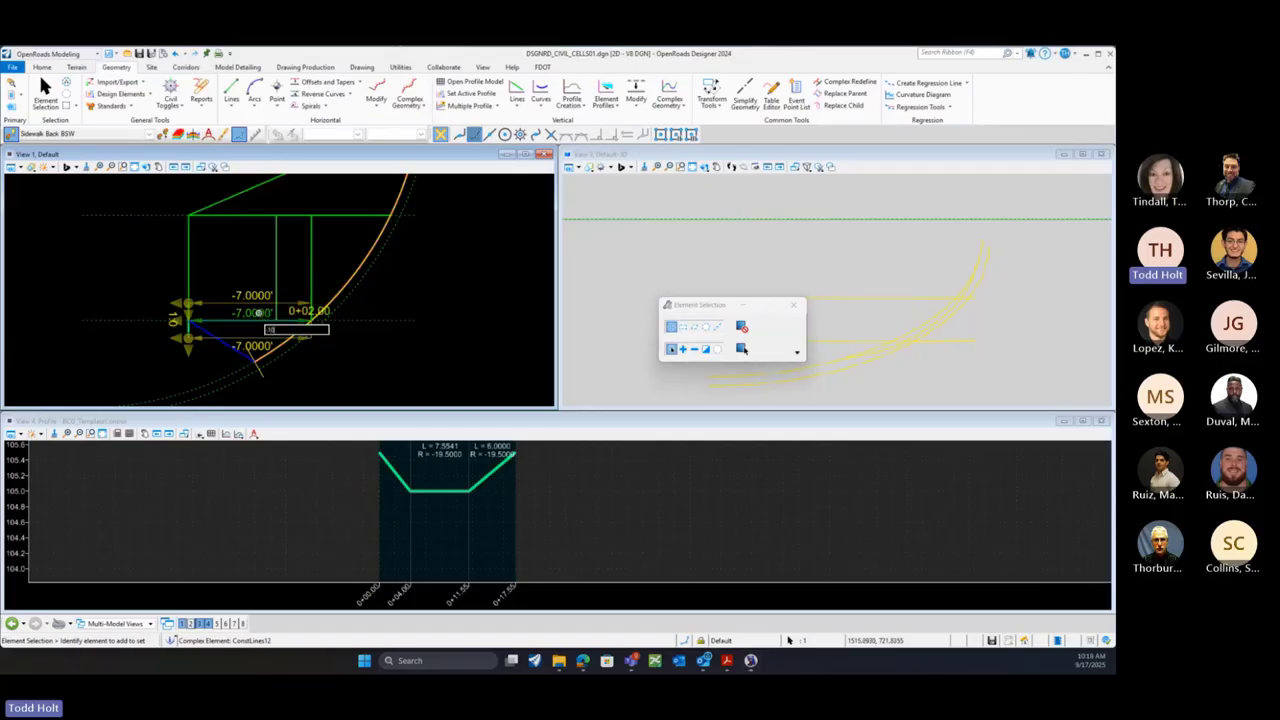
{"action": "type", "text": "-10"}
{"action": "key", "text": "Return"}
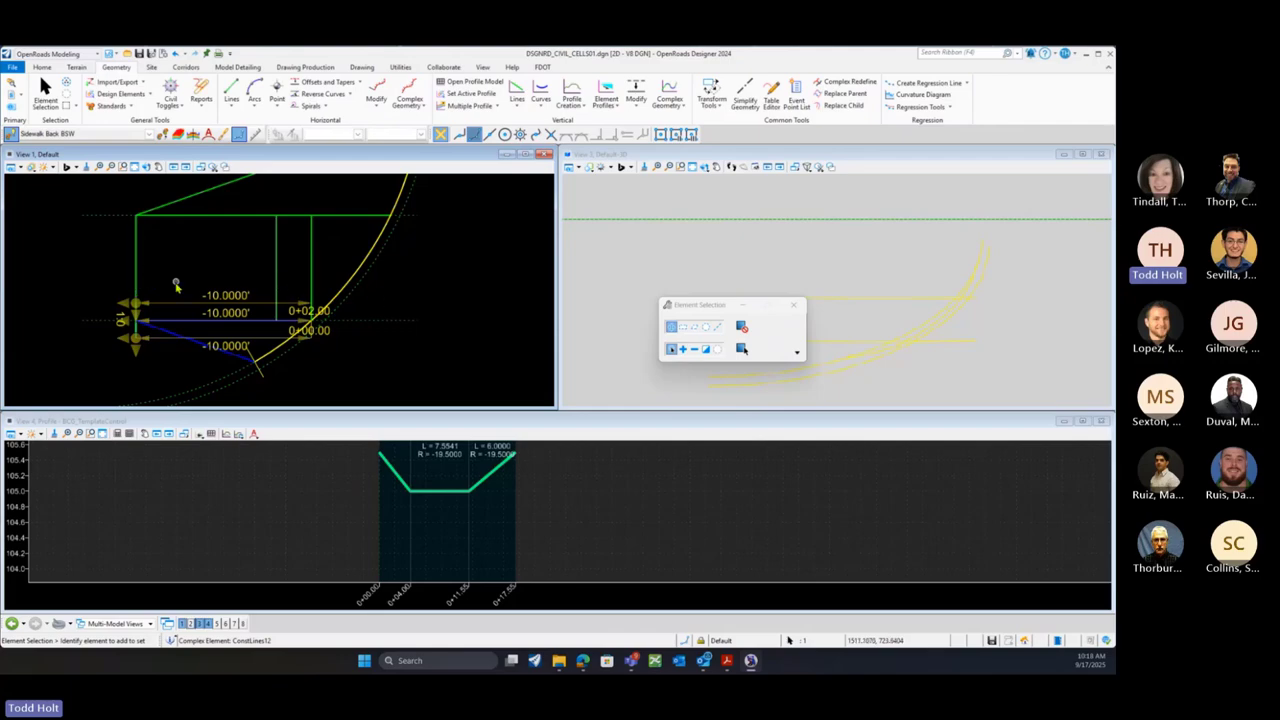
{"action": "scroll", "coordinate": [505, 327], "scroll_direction": "down", "scroll_amount": 1}
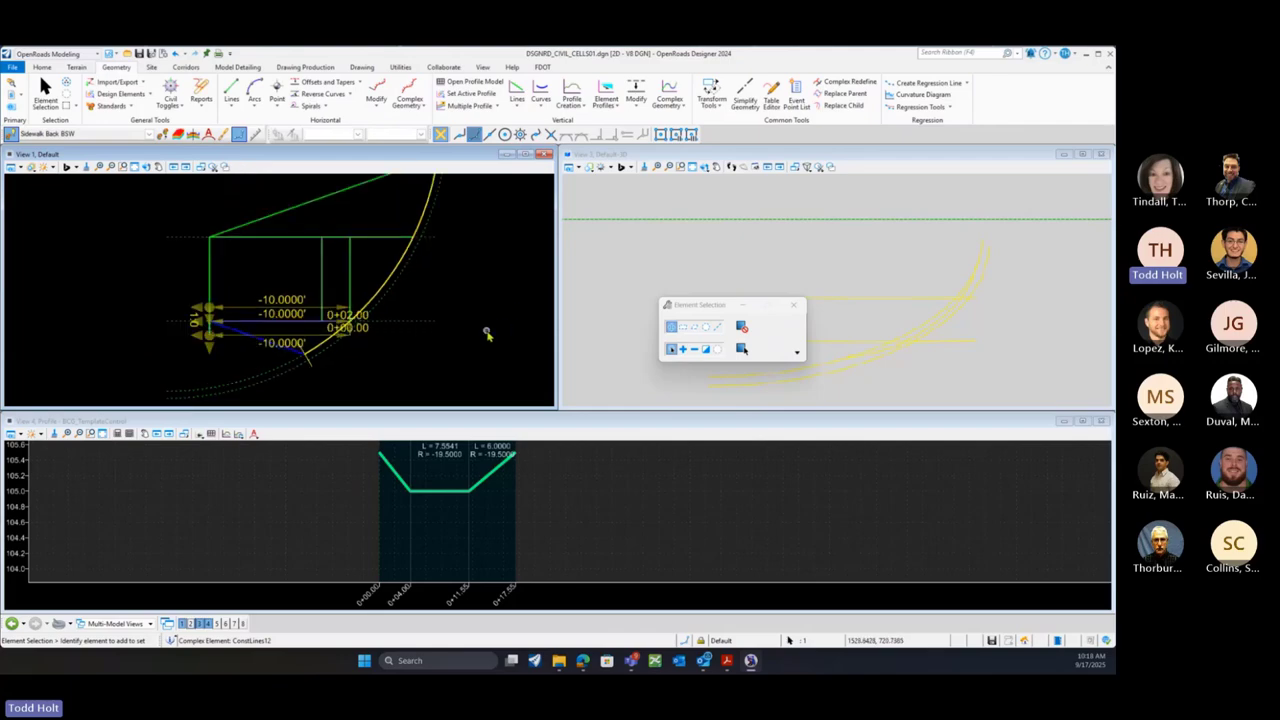
{"action": "left_click", "coordinate": [487, 334]}
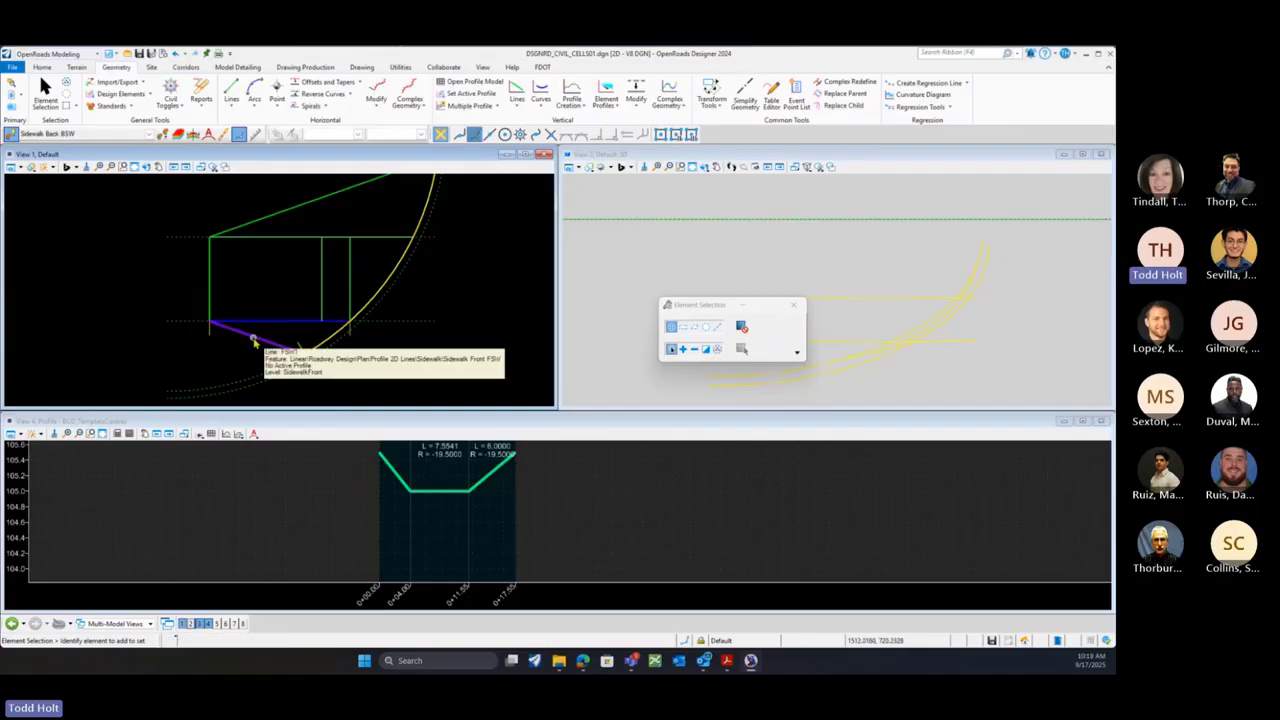
Open the profile model of the outer vertical sidewalk back line BSW1 in View 4
{"action": "scroll", "coordinate": [201, 362], "scroll_direction": "down", "scroll_amount": 1}
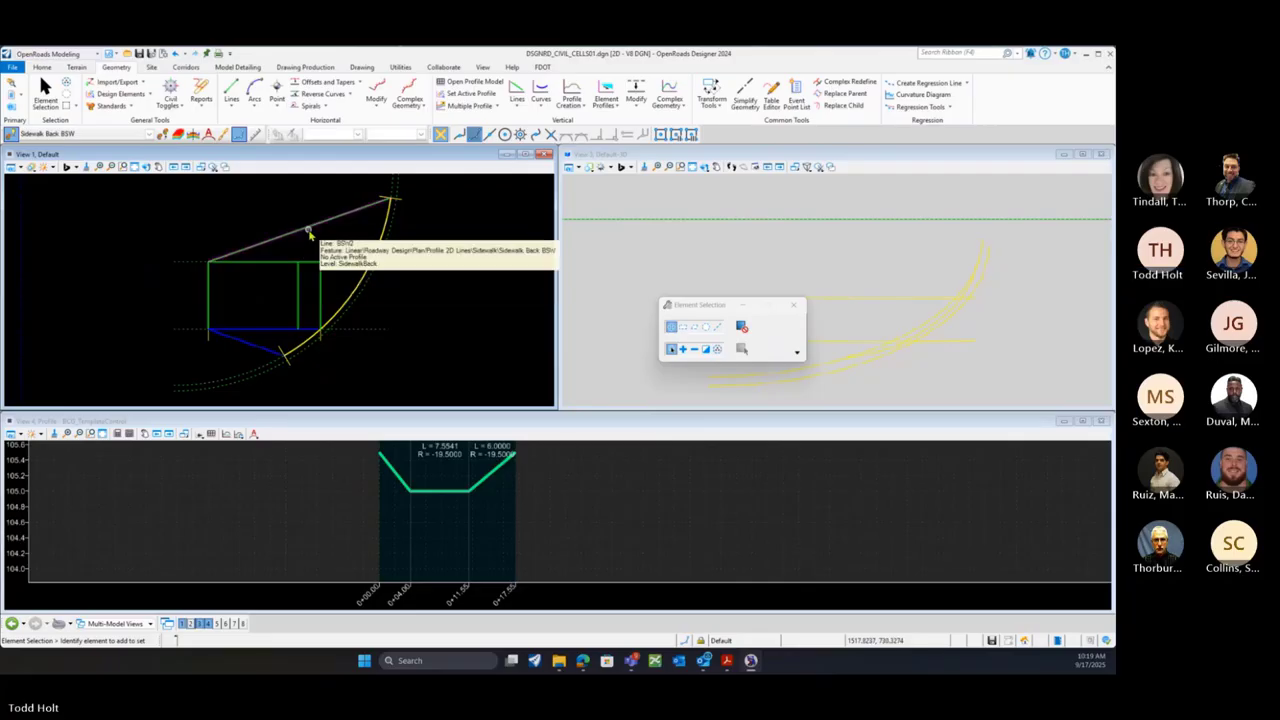
{"action": "left_click", "coordinate": [210, 305]}
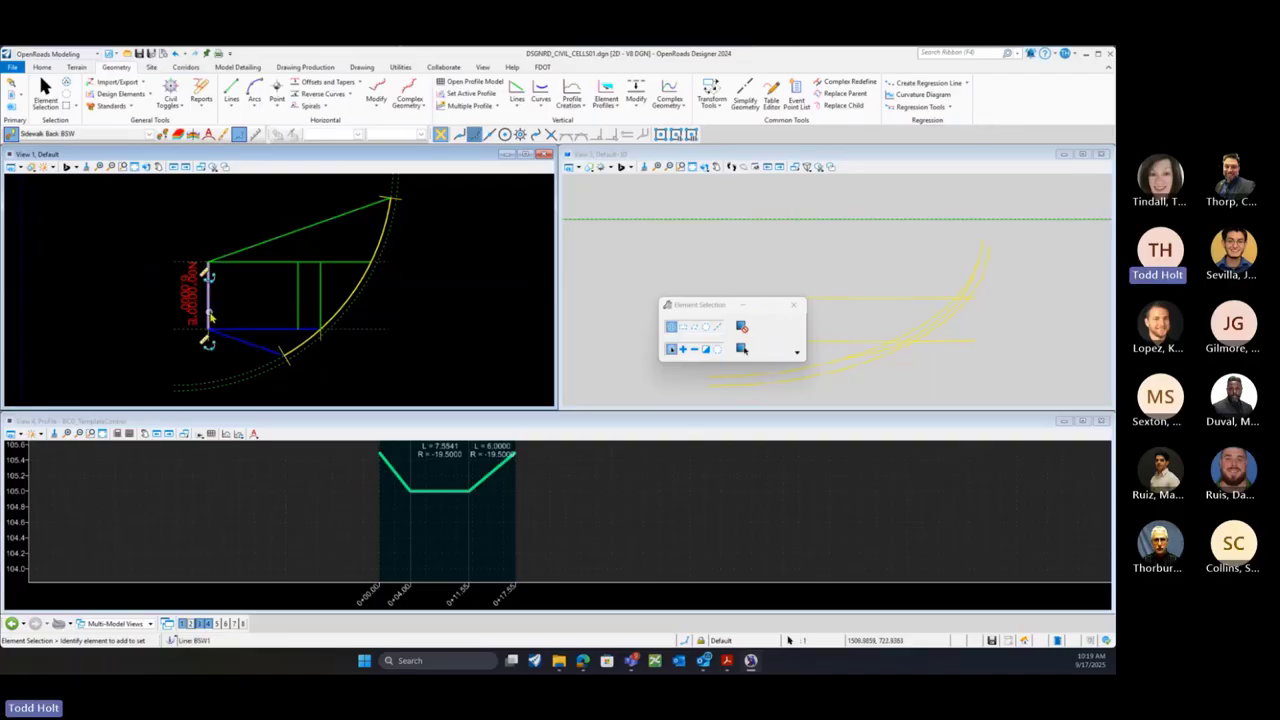
{"action": "mouse_move", "coordinate": [210, 318]}
{"action": "left_click", "coordinate": [246, 308]}
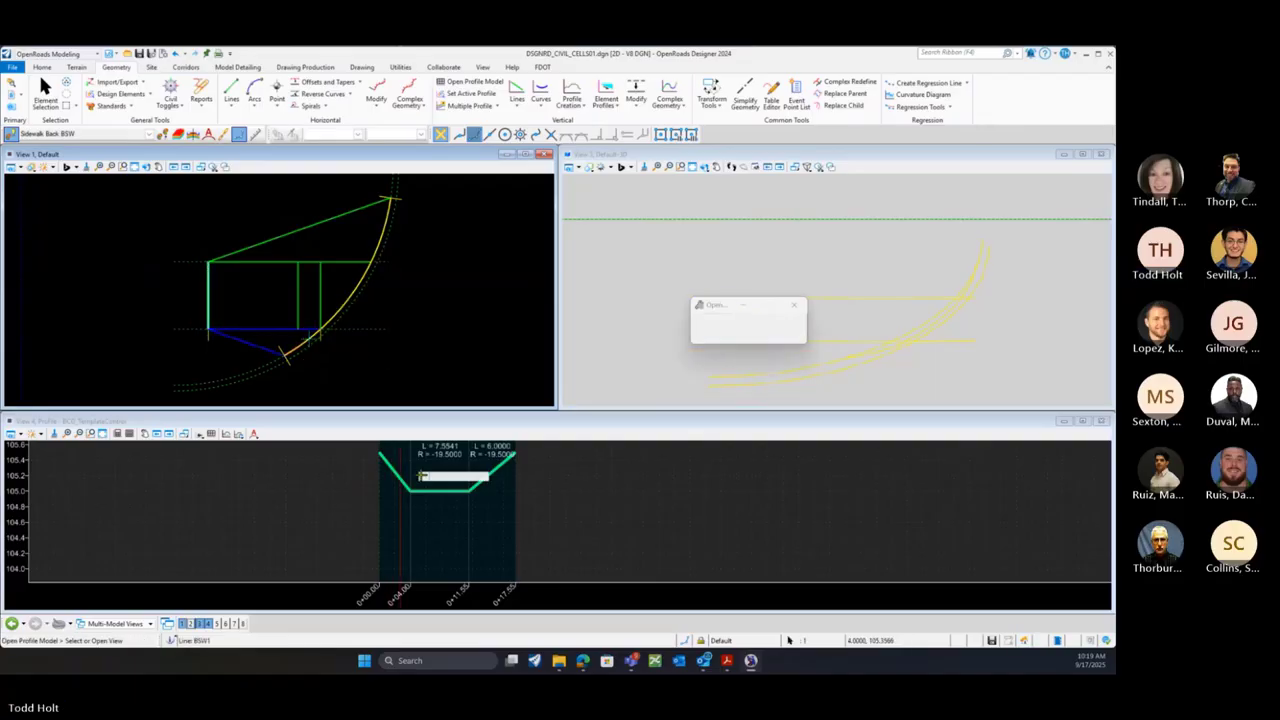
{"action": "left_click", "coordinate": [490, 518]}
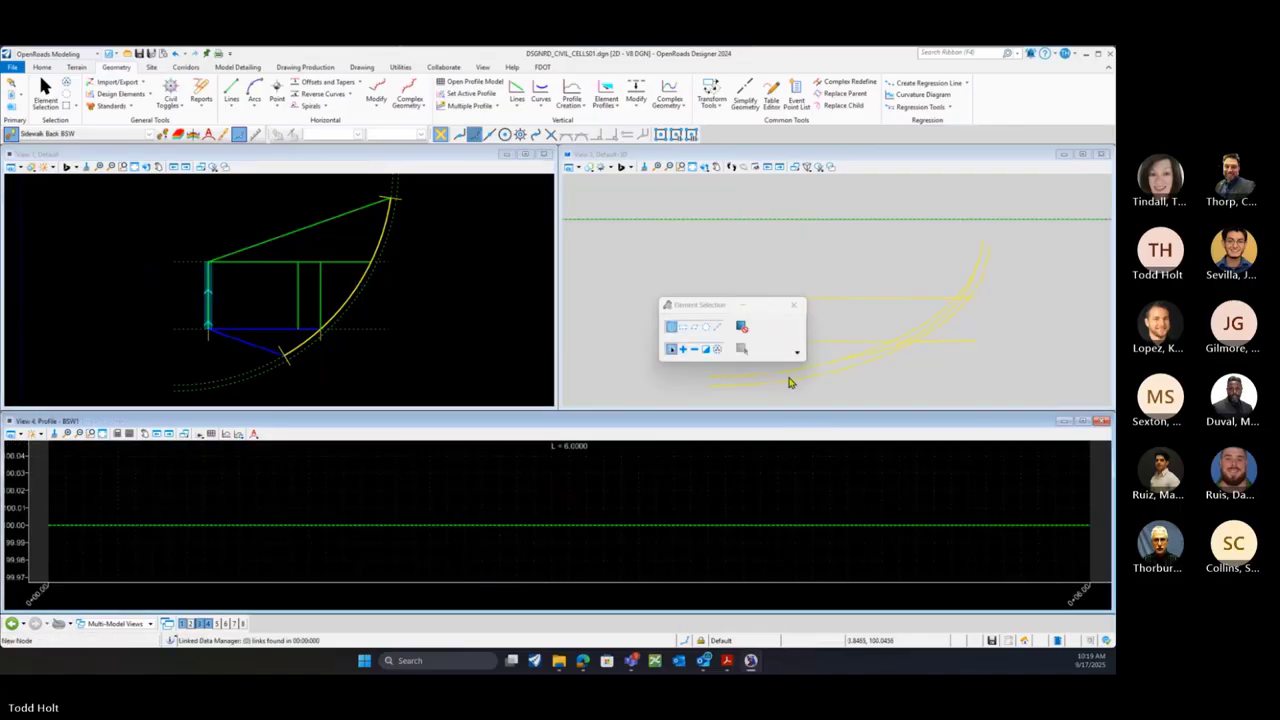
{"action": "left_click", "coordinate": [793, 304]}
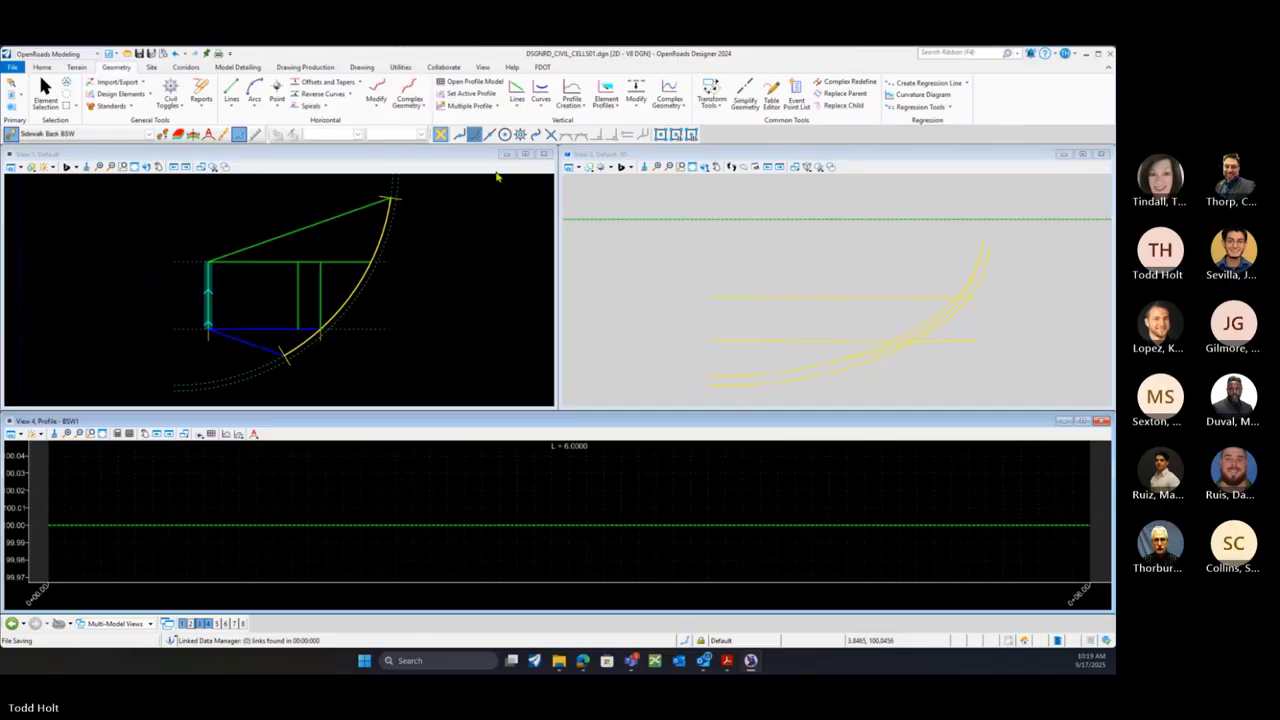
Start a Profile Intersection Point with the outer vertical sidewalk back line BSW1 as the element that shows the intersection
{"action": "left_click", "coordinate": [493, 106]}
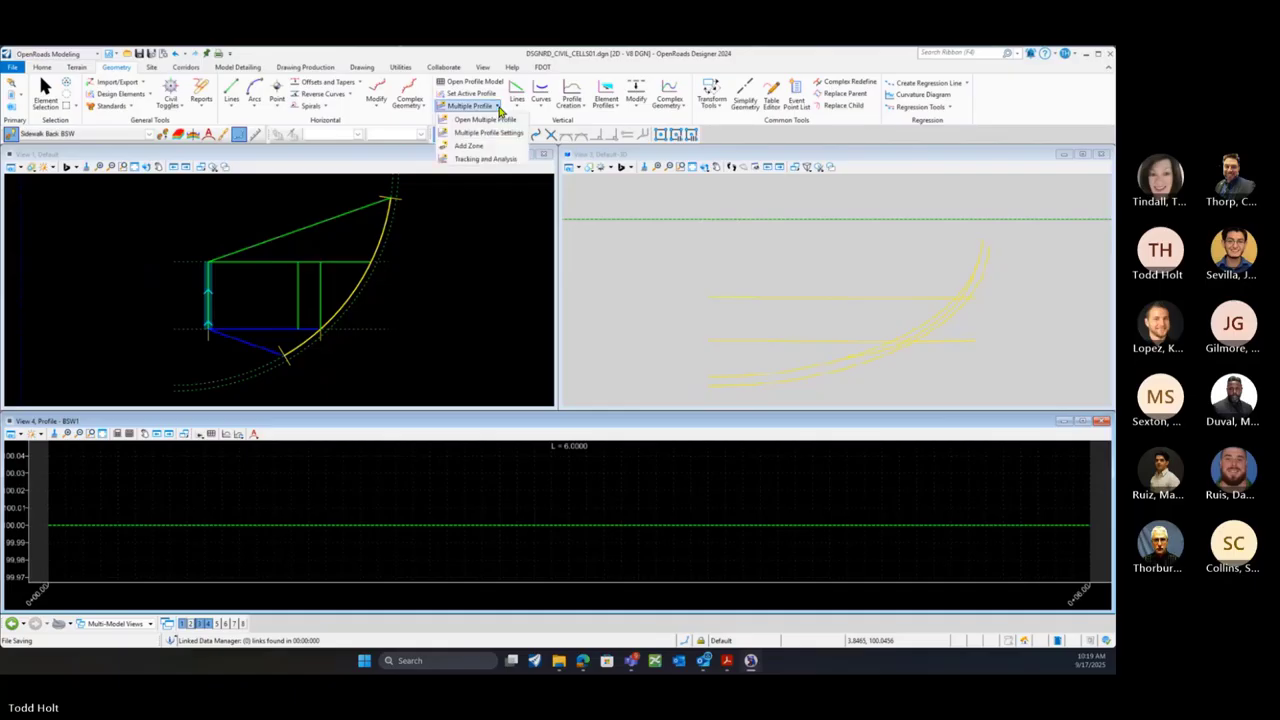
{"action": "left_click", "coordinate": [570, 110]}
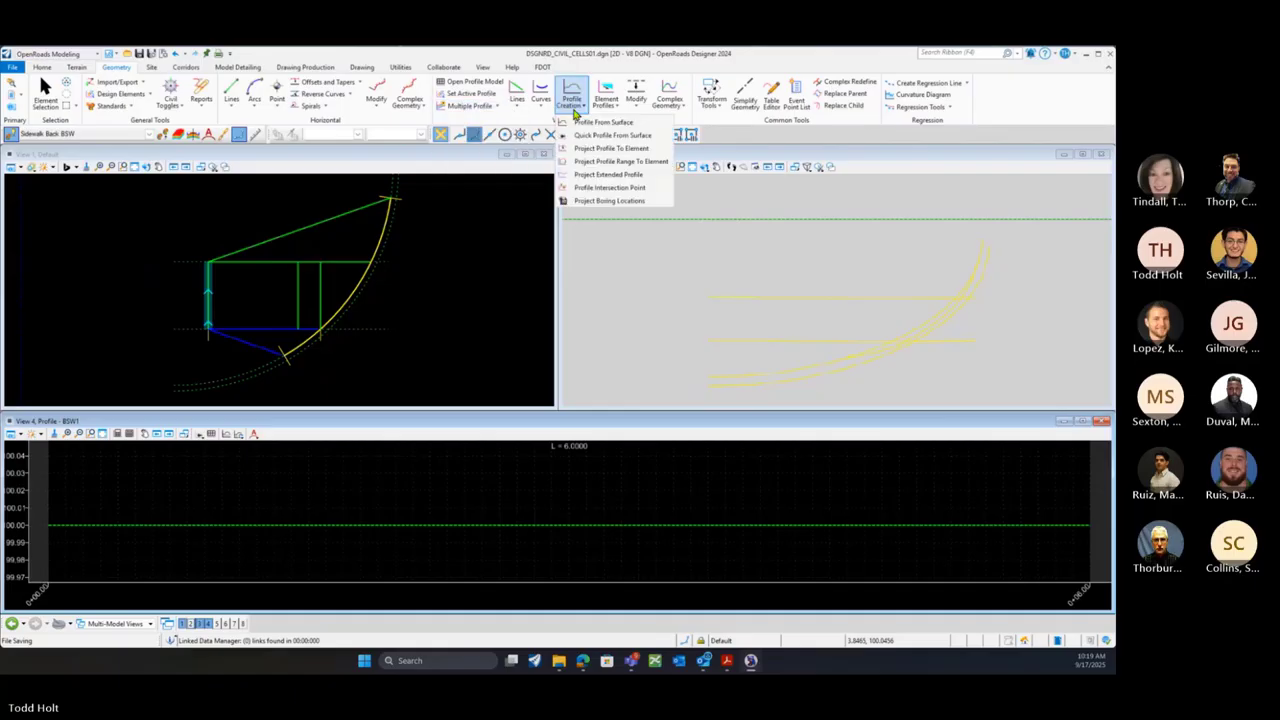
{"action": "left_click", "coordinate": [608, 188]}
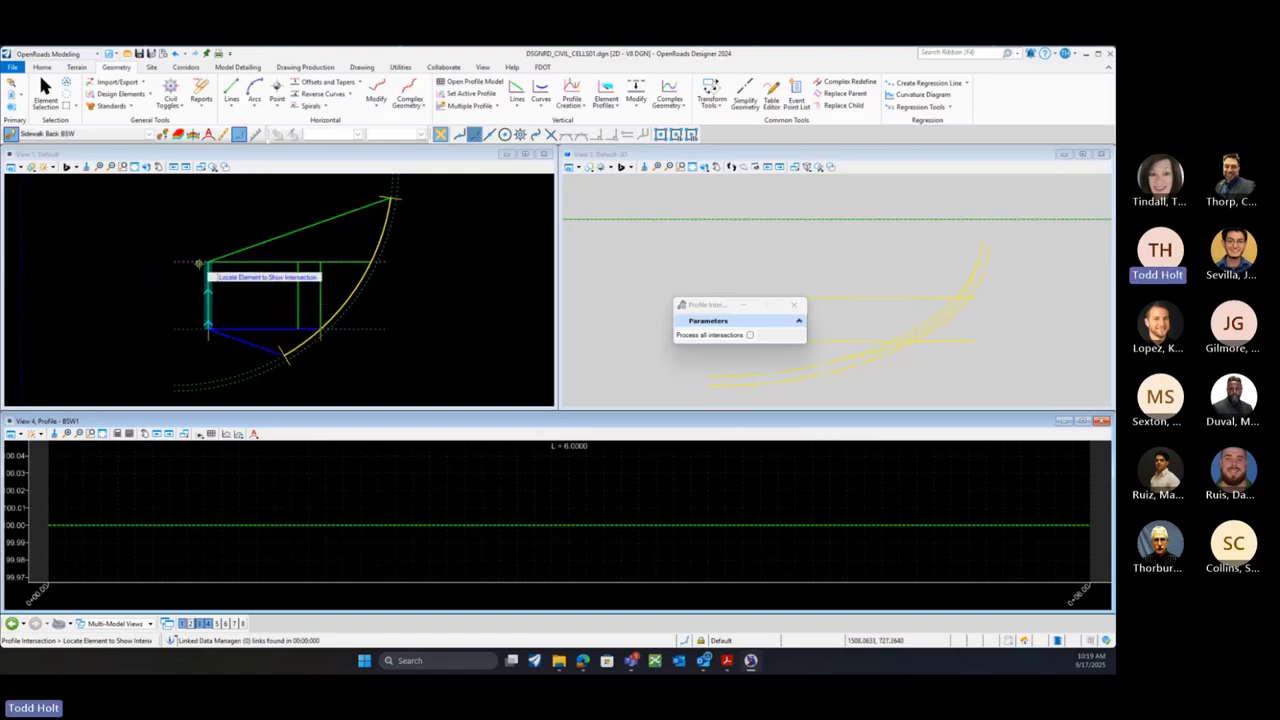
{"action": "left_click", "coordinate": [362, 272]}
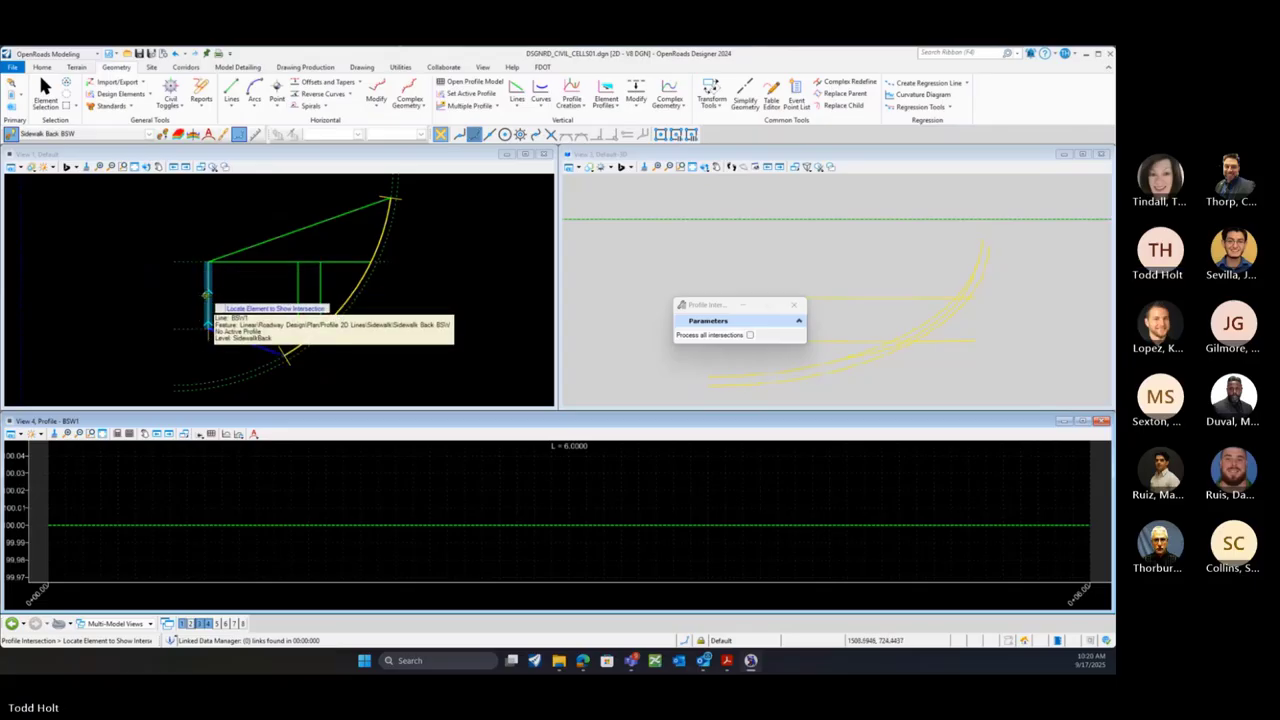
{"action": "left_click", "coordinate": [571, 100]}
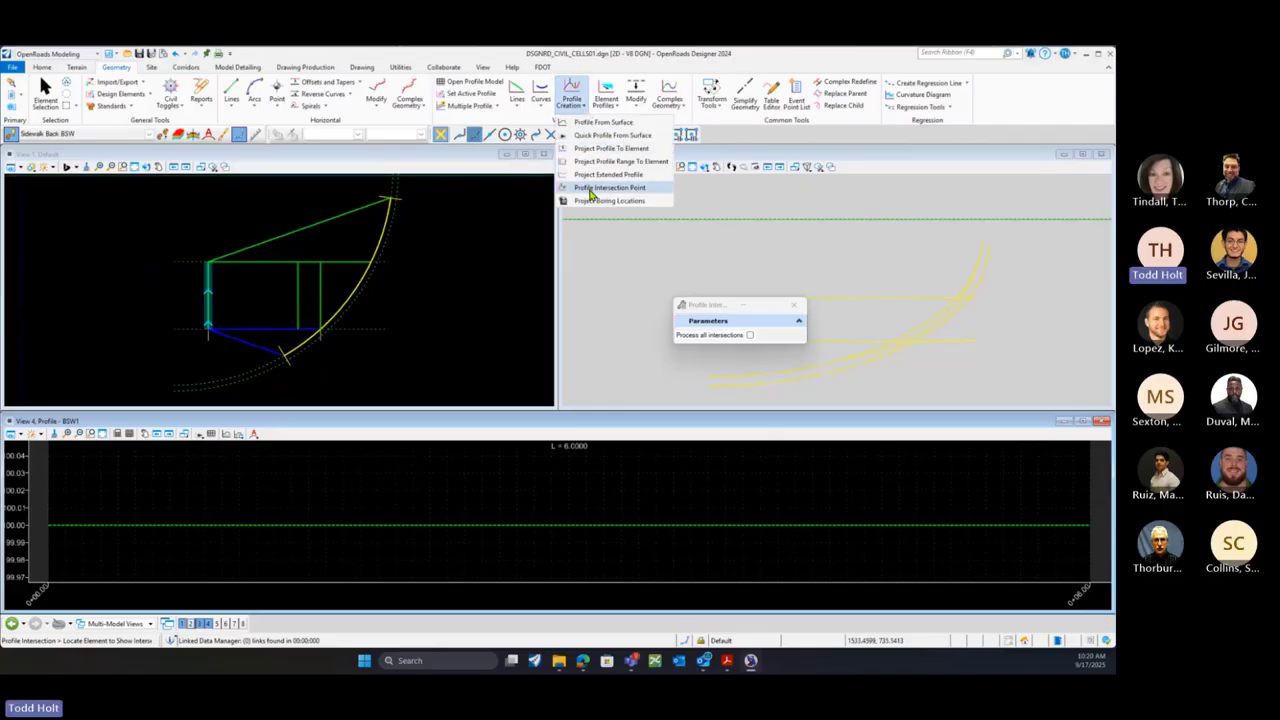
{"action": "left_click", "coordinate": [214, 311]}
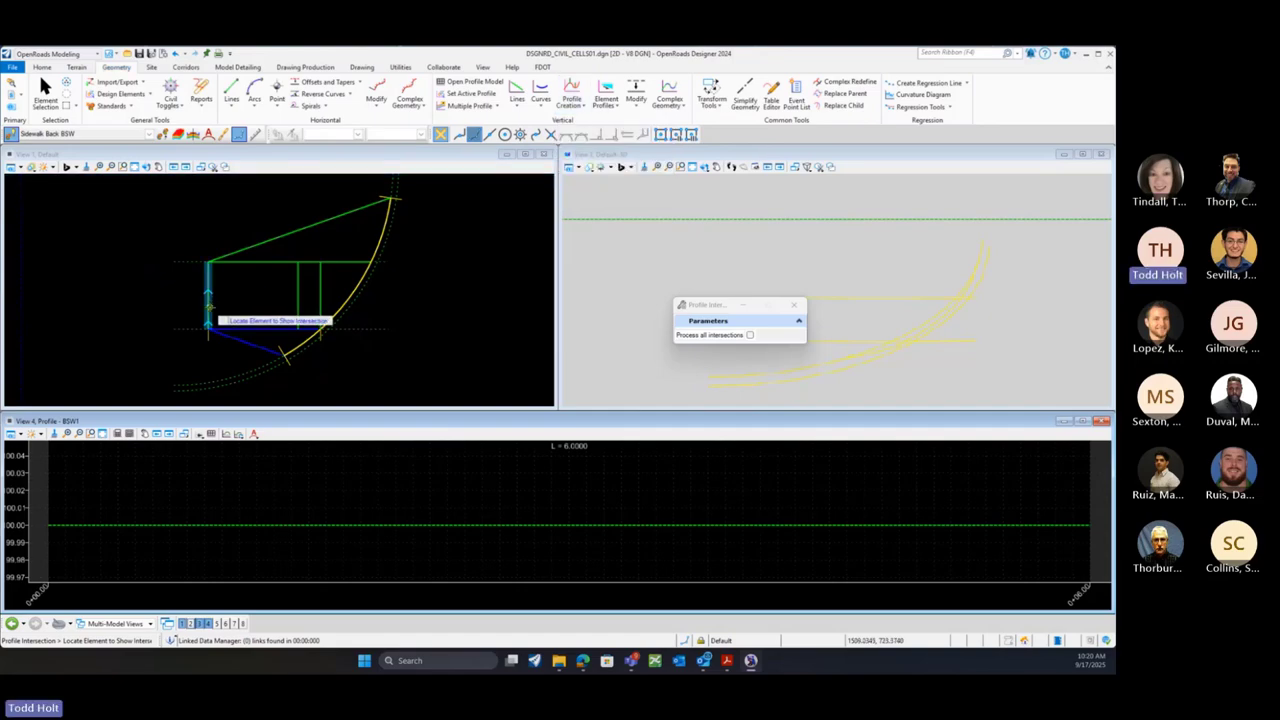
{"action": "left_click", "coordinate": [208, 318]}
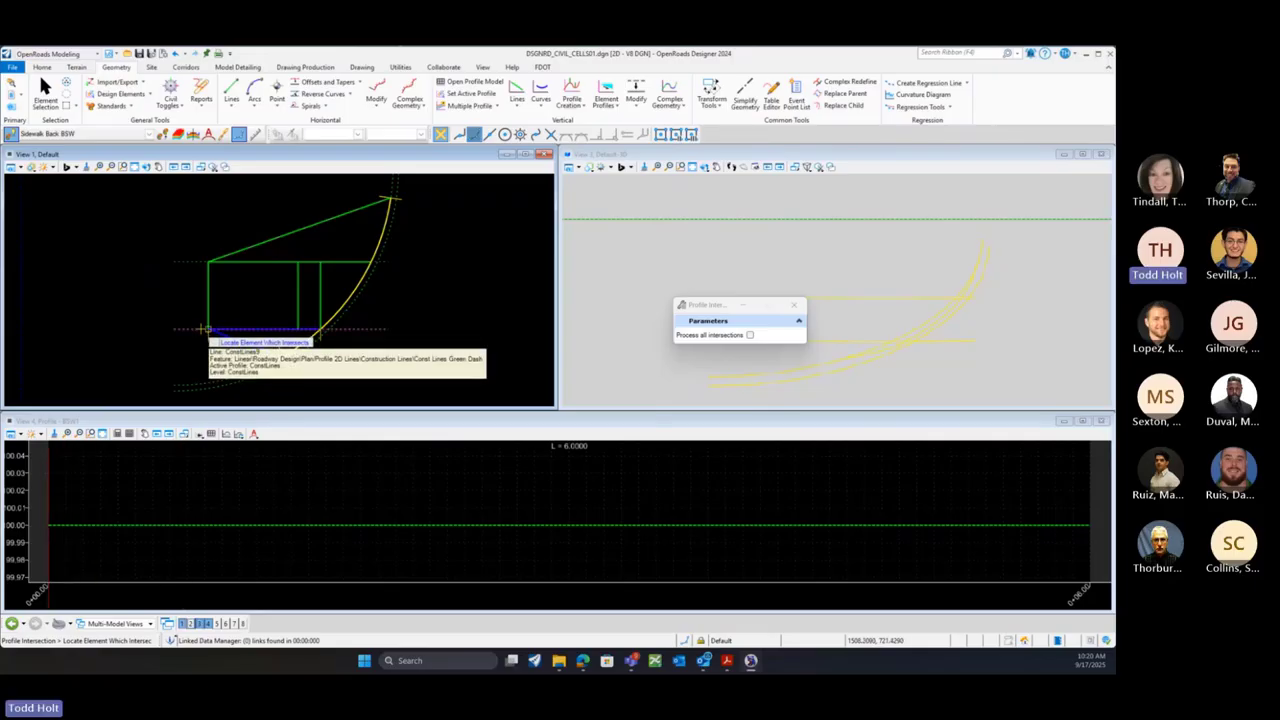
Add the lower horizontal construction line's intersection point to the profile of back-of-sidewalk line BSW1
{"action": "left_click", "coordinate": [205, 329]}
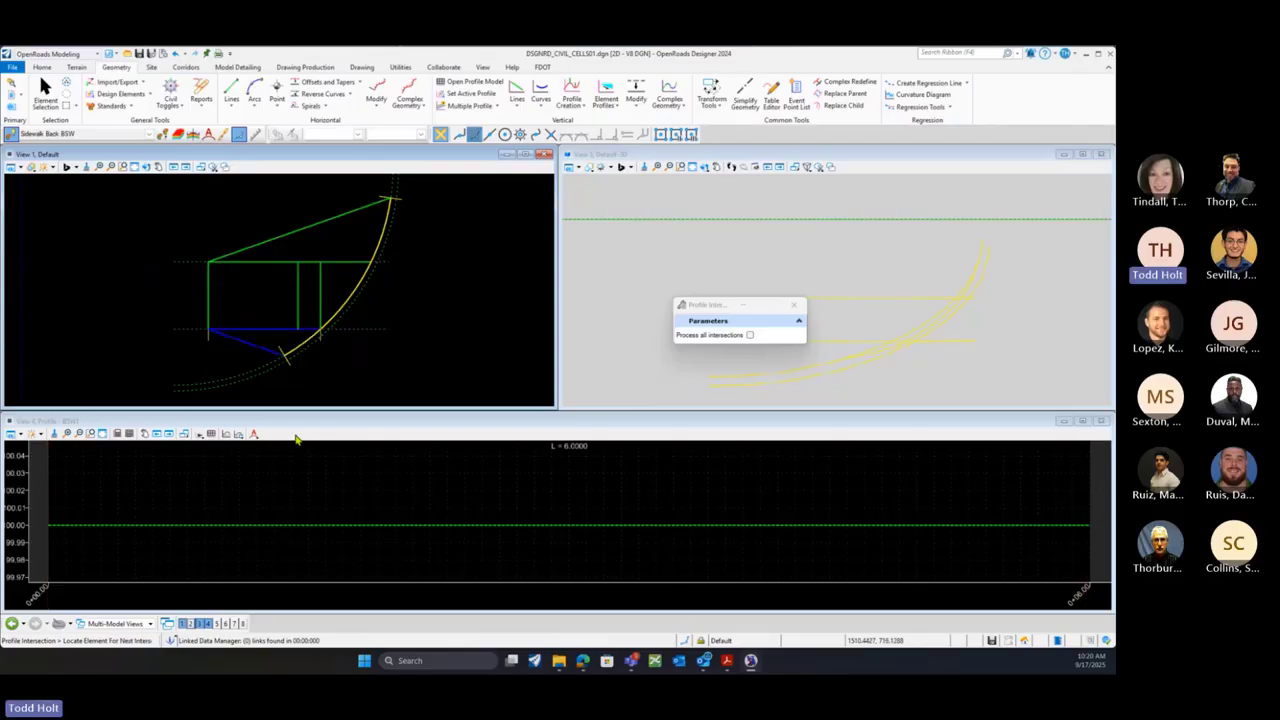
{"action": "scroll", "coordinate": [375, 494], "scroll_direction": "down", "scroll_amount": 2}
{"action": "scroll", "coordinate": [516, 497], "scroll_direction": "down", "scroll_amount": 2}
{"action": "scroll", "coordinate": [460, 522], "scroll_direction": "down", "scroll_amount": 5}
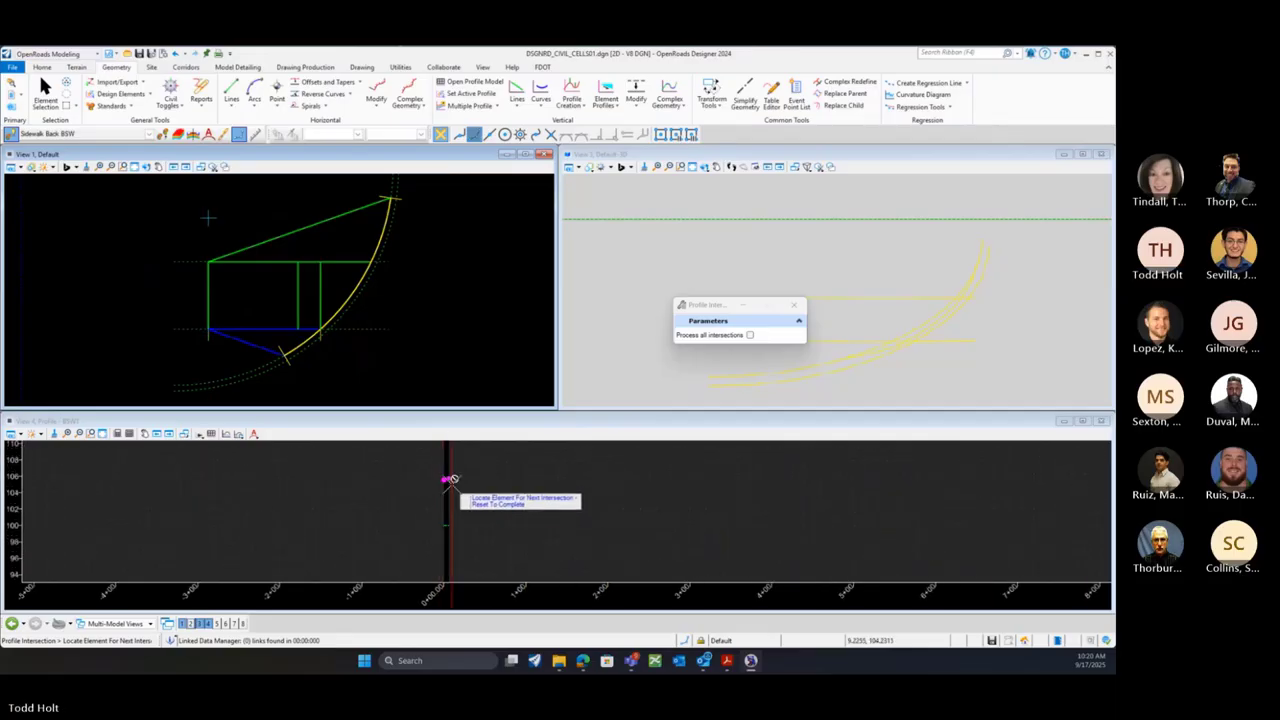
{"action": "scroll", "coordinate": [443, 490], "scroll_direction": "up", "scroll_amount": 4}
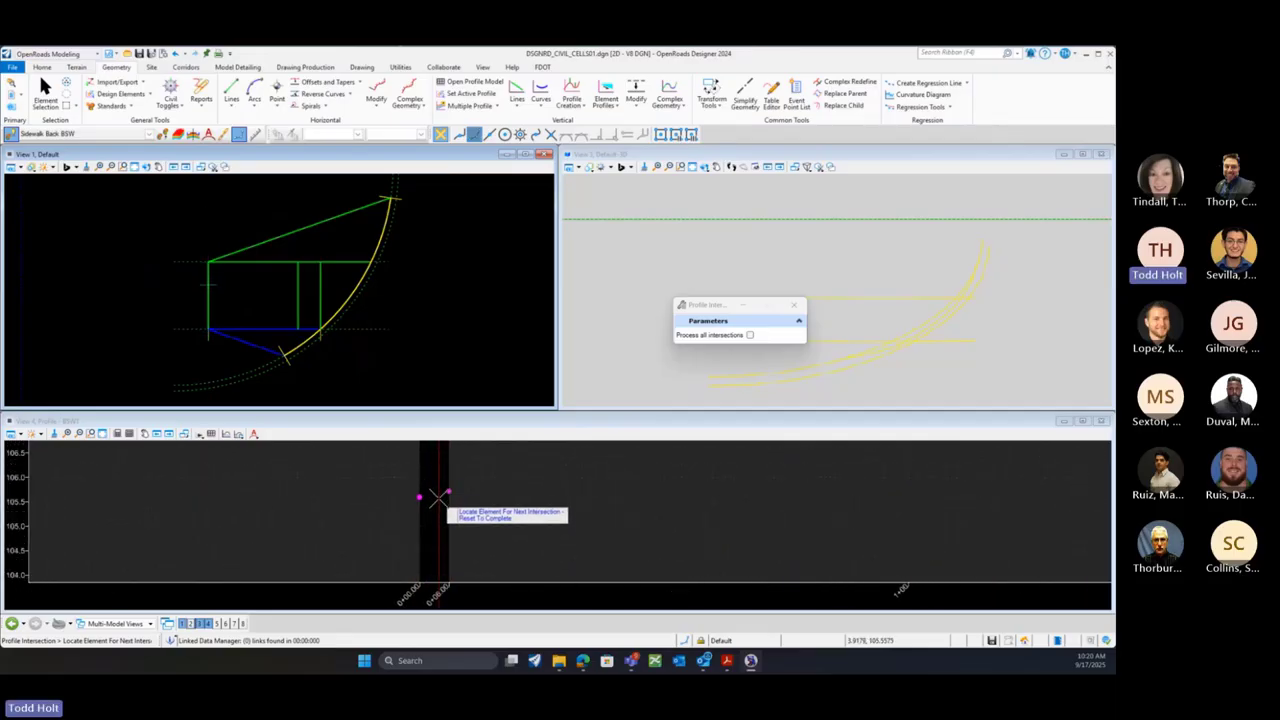
Using the Origin snap, draw a profile line between the two intersection points in the BSW1 profile, from station 0+00 to 0+06
{"action": "left_click", "coordinate": [519, 136]}
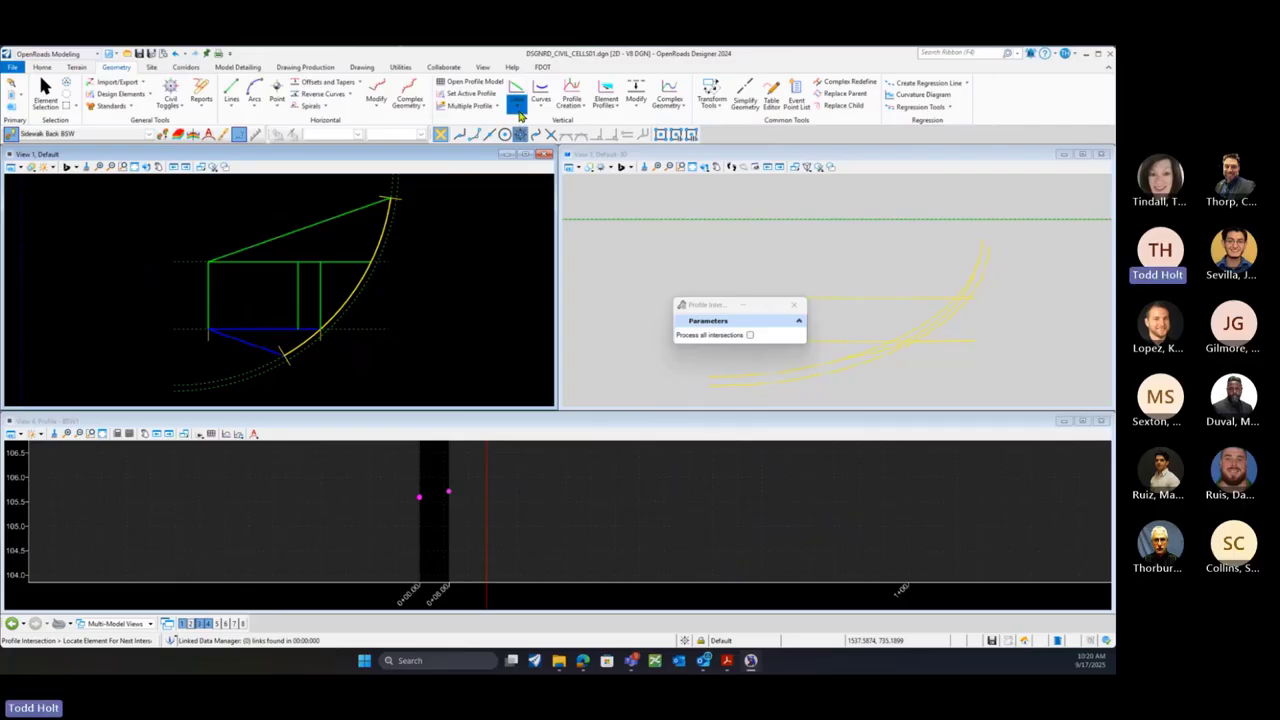
{"action": "left_click", "coordinate": [516, 98]}
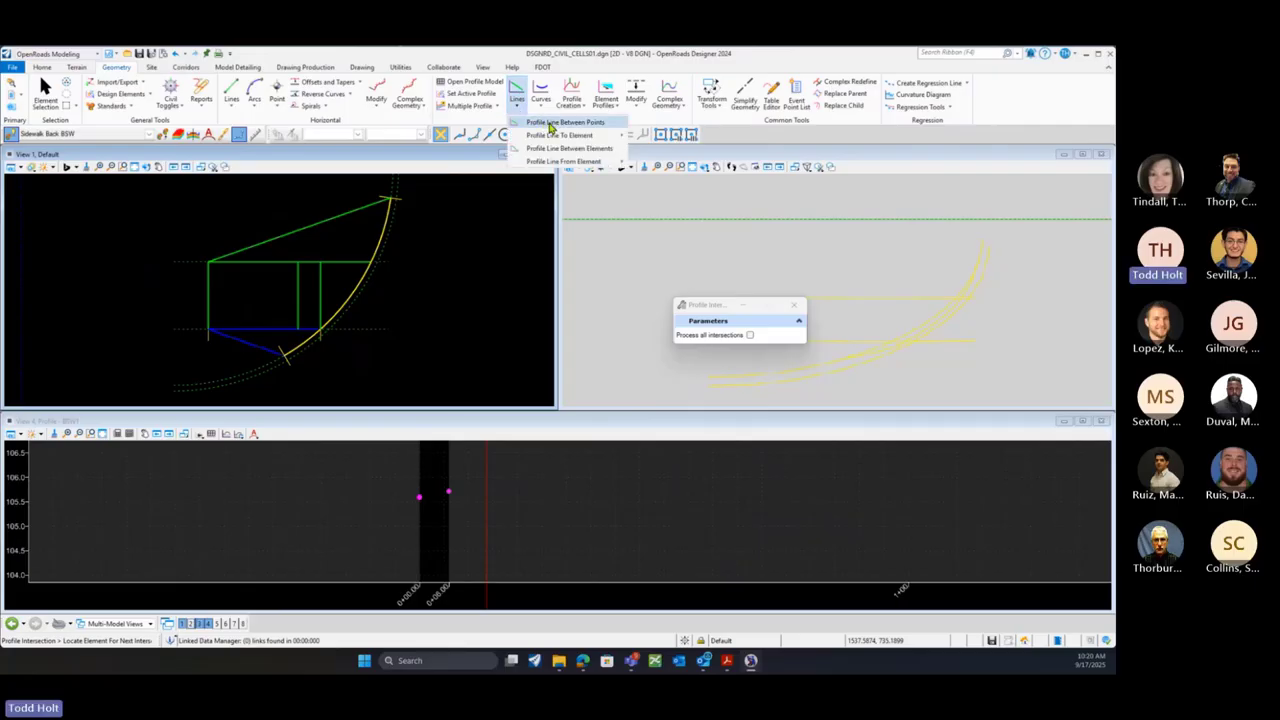
{"action": "left_click", "coordinate": [549, 124]}
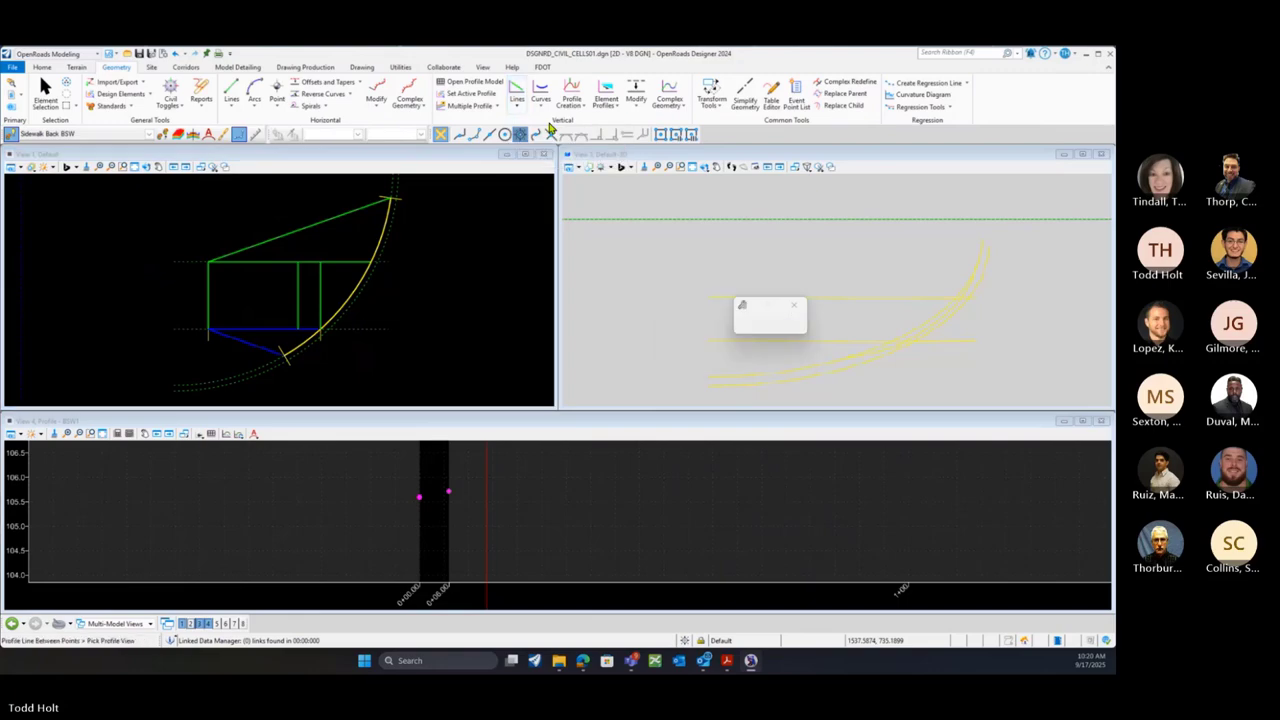
{"action": "left_click", "coordinate": [437, 492]}
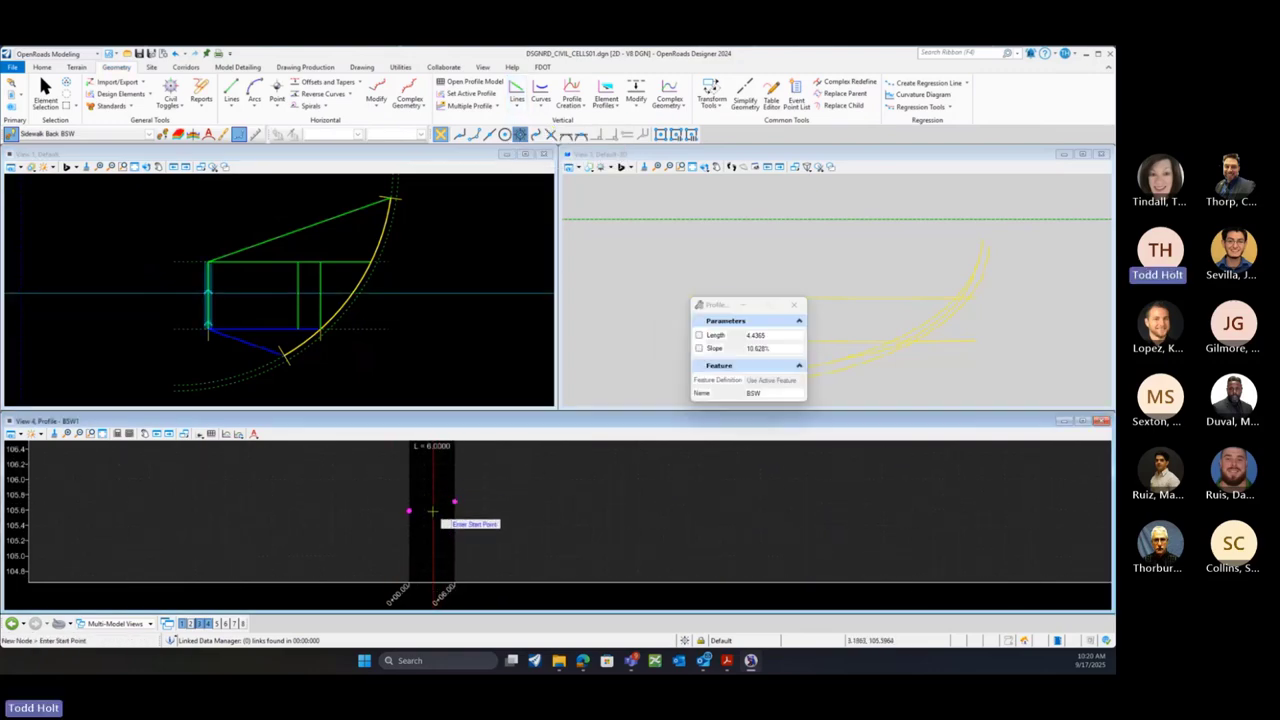
{"action": "scroll", "coordinate": [421, 515], "scroll_direction": "up", "scroll_amount": 3}
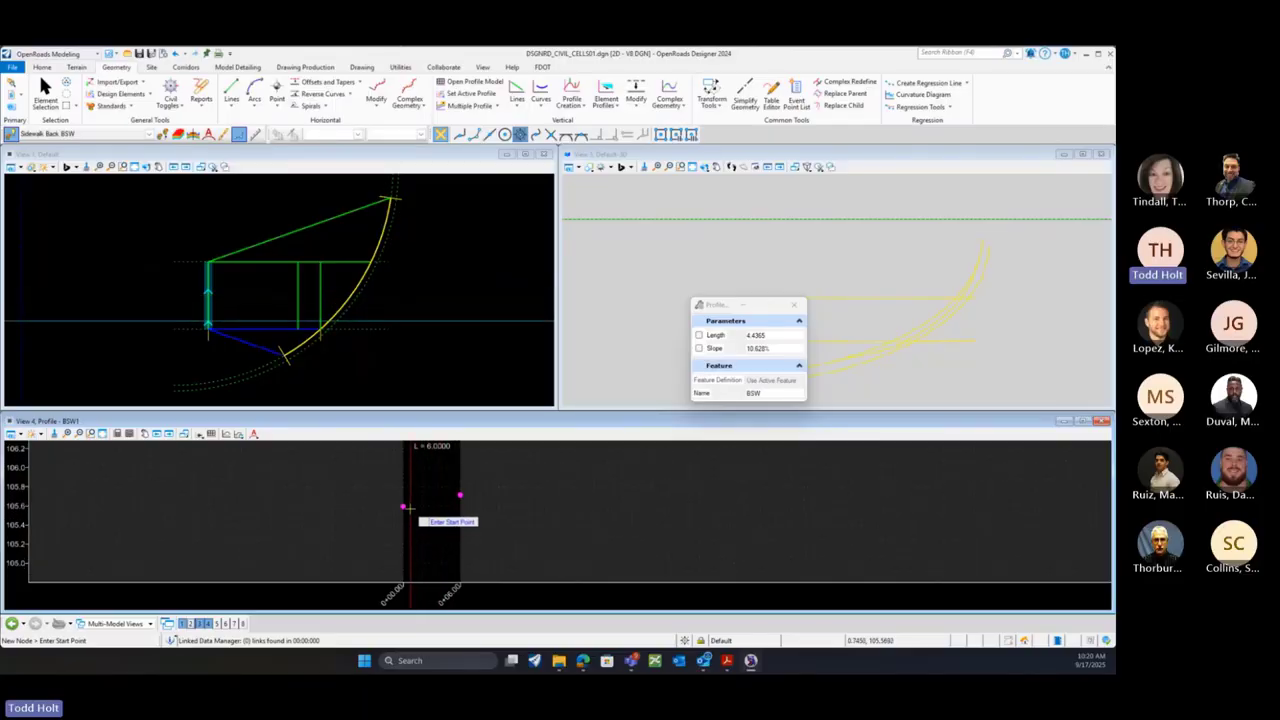
{"action": "mouse_move", "coordinate": [407, 496]}
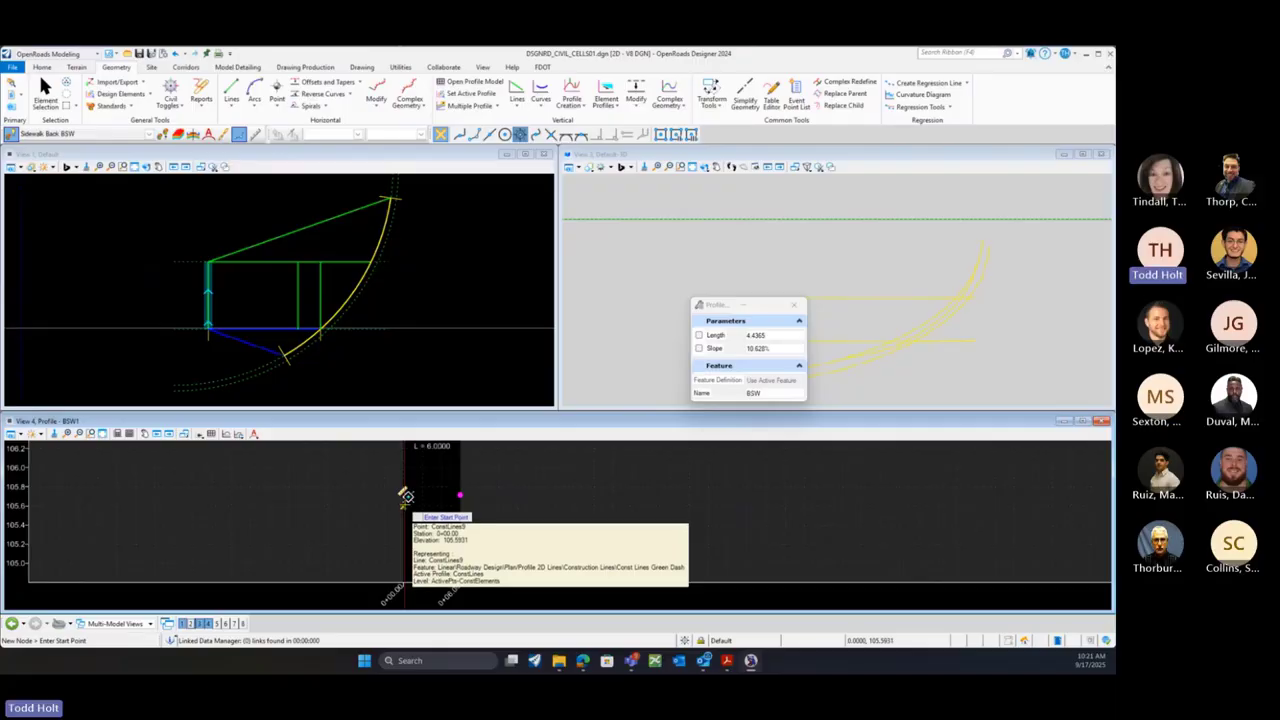
{"action": "scroll", "coordinate": [404, 517], "scroll_direction": "up", "scroll_amount": 2}
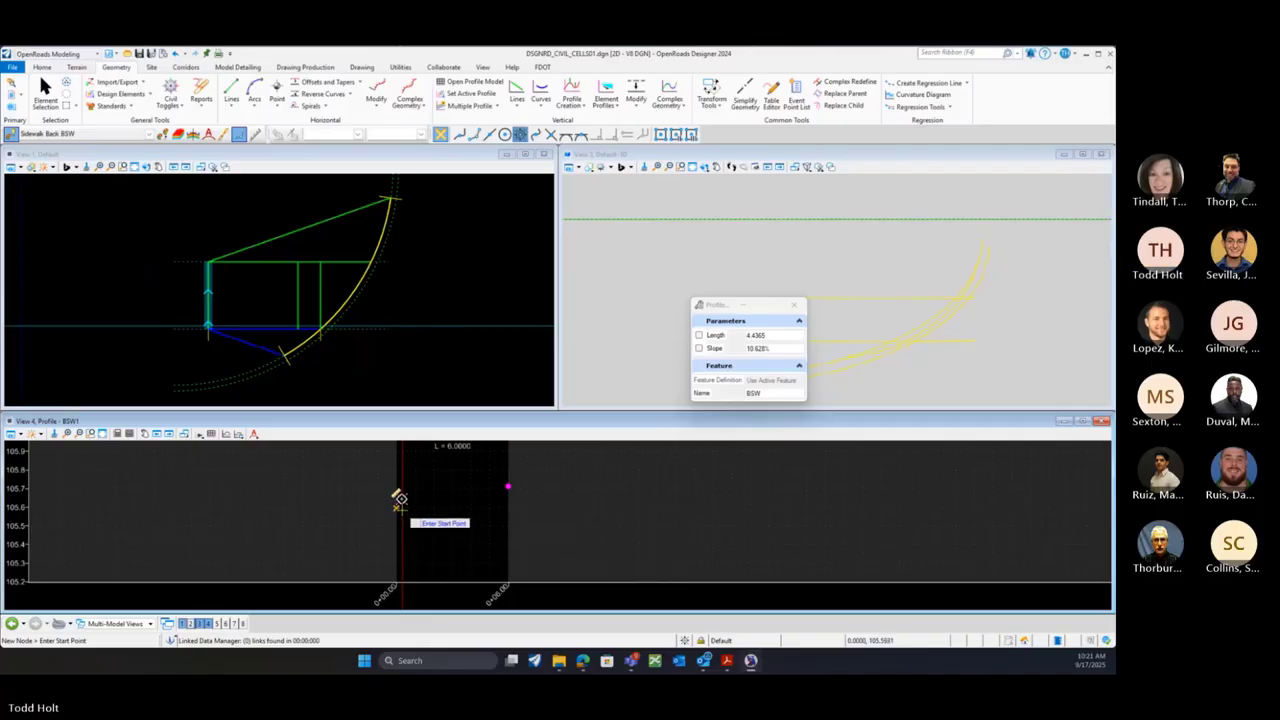
{"action": "scroll", "coordinate": [400, 510], "scroll_direction": "up", "scroll_amount": 2}
{"action": "scroll", "coordinate": [399, 510], "scroll_direction": "up", "scroll_amount": 1}
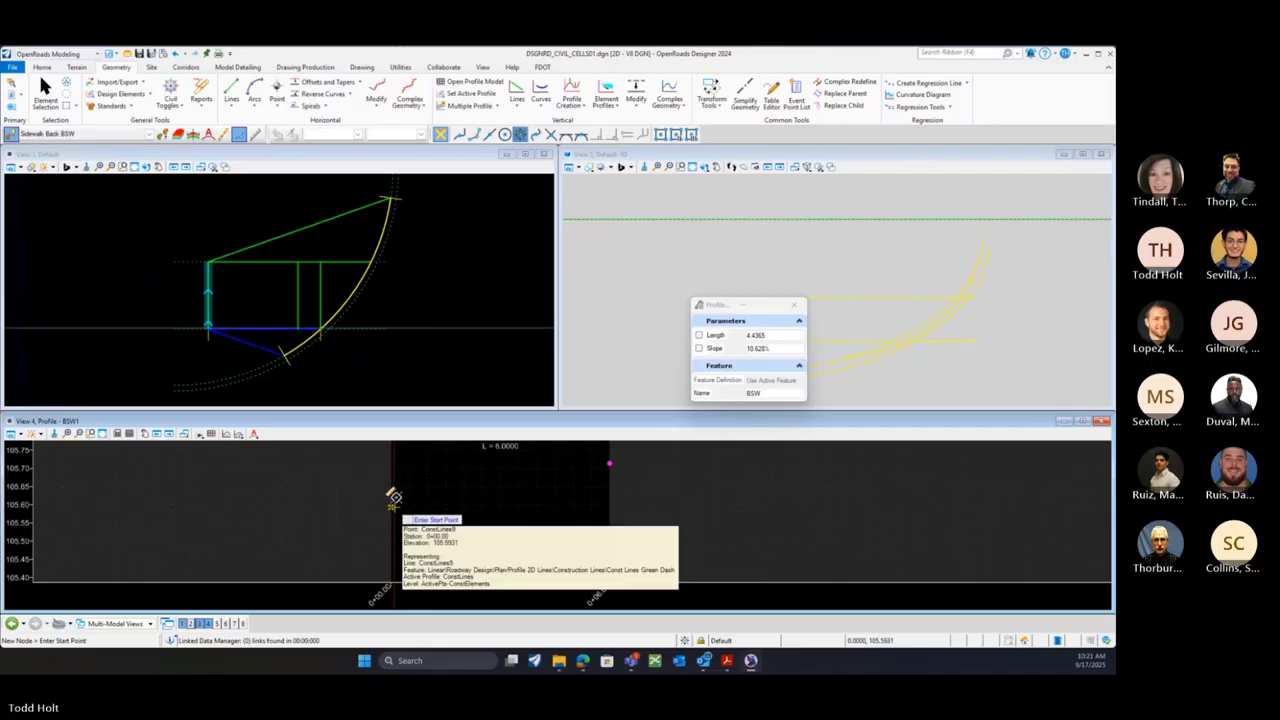
{"action": "left_click", "coordinate": [395, 497]}
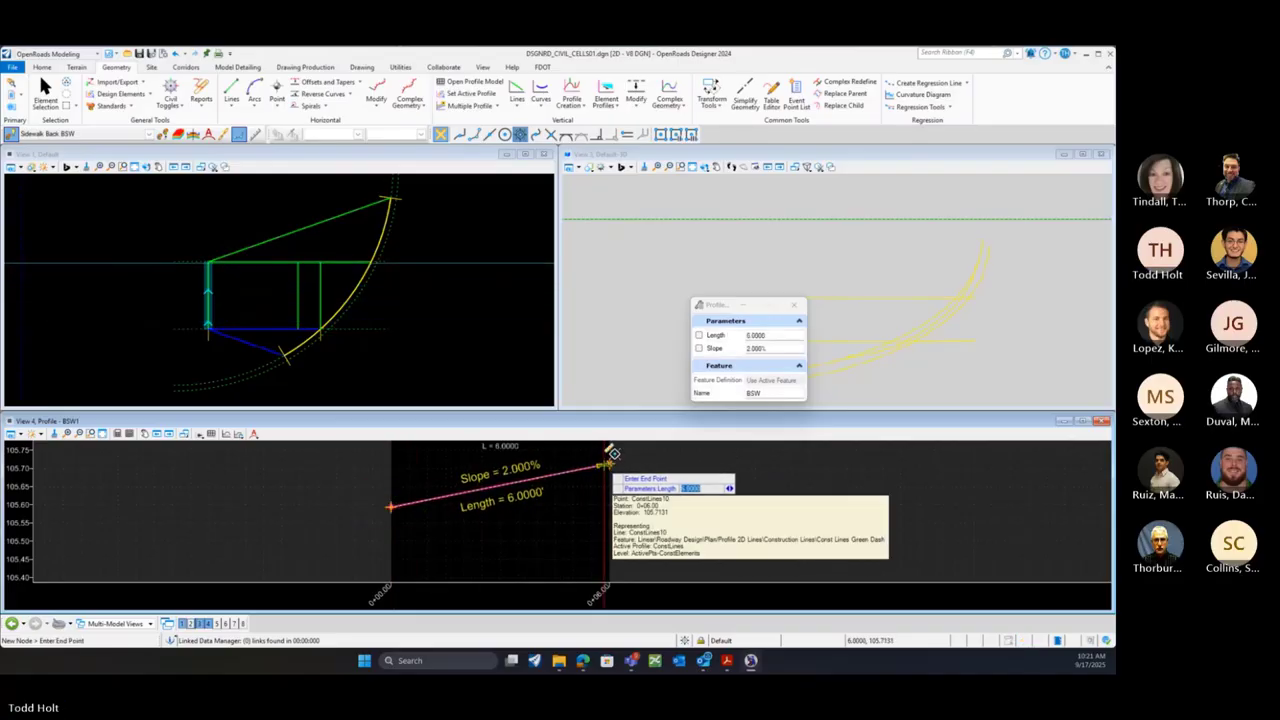
{"action": "left_click", "coordinate": [610, 462]}
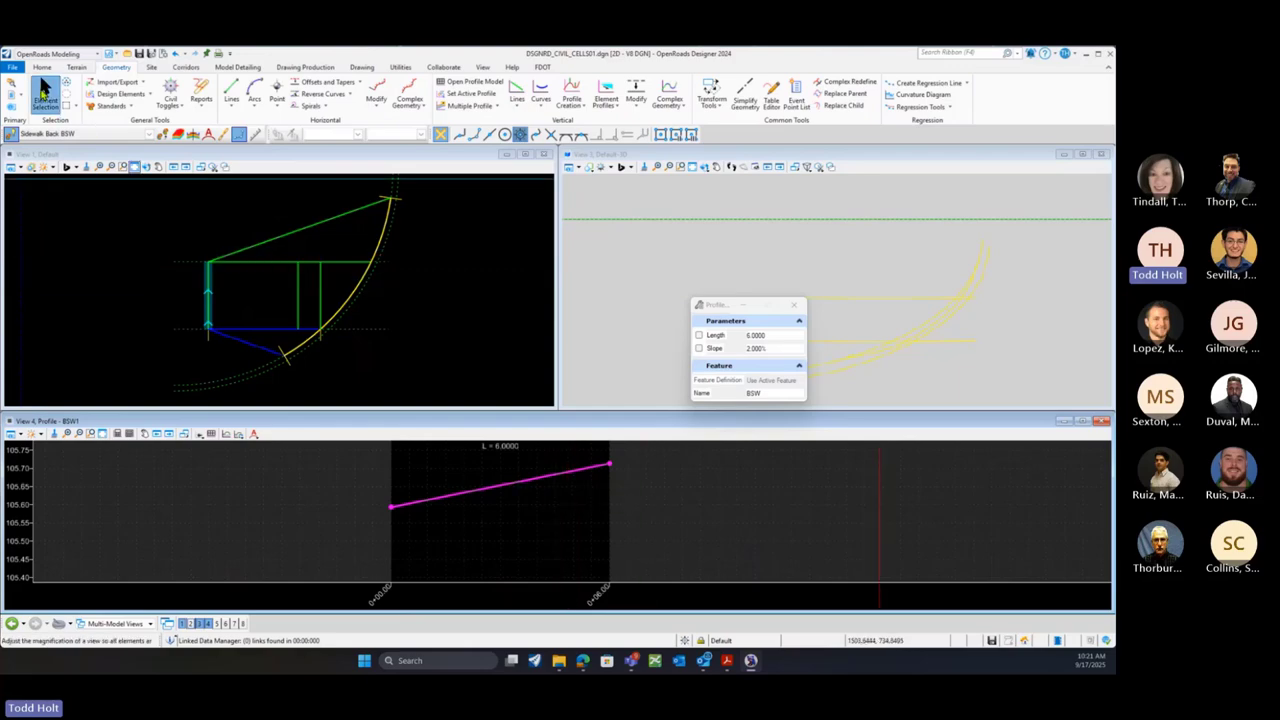
Set the new sloped line in the BSW1 profile as the active profile
{"action": "left_click", "coordinate": [45, 93]}
{"action": "left_click", "coordinate": [551, 477]}
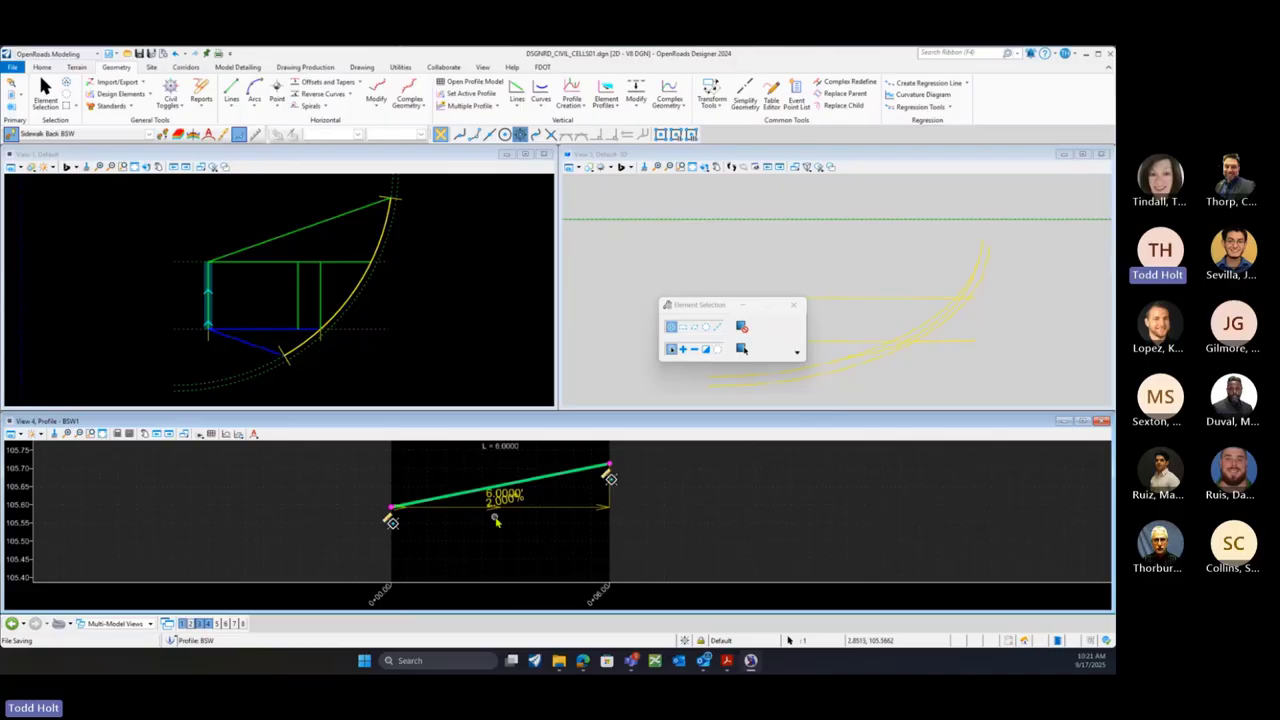
{"action": "left_click_drag", "start_coordinate": [709, 309], "coordinate": [831, 204]}
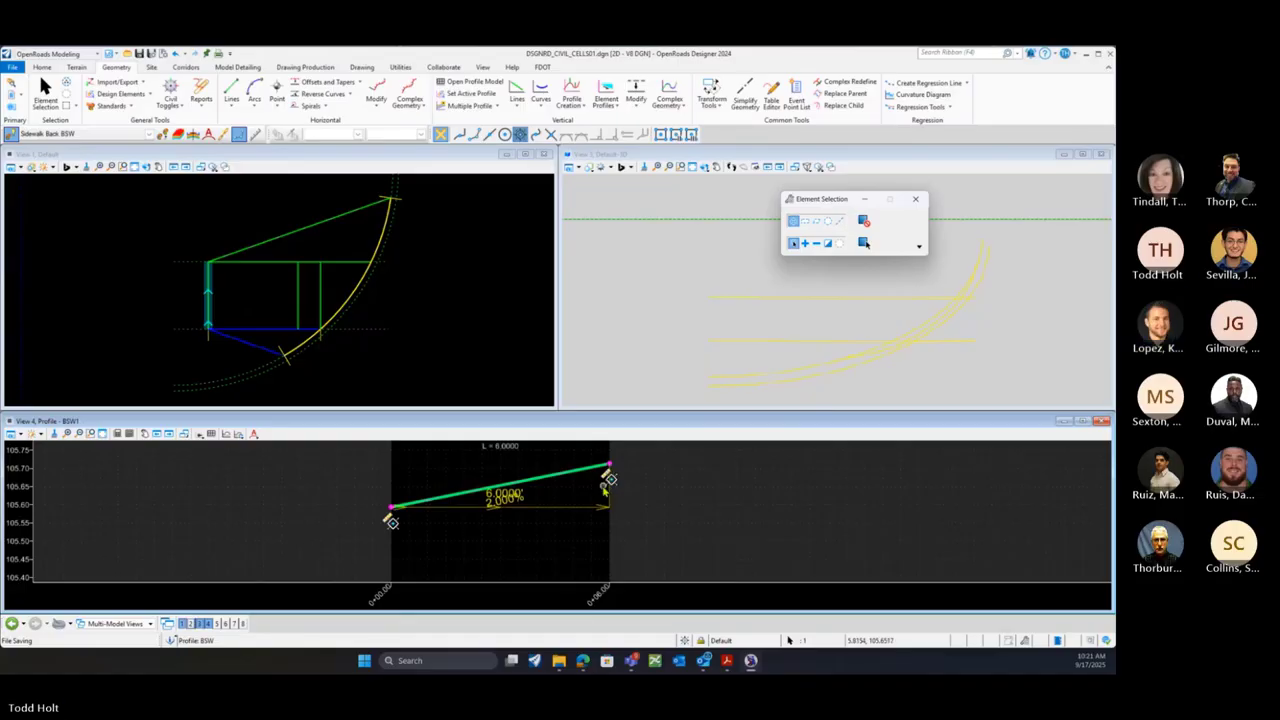
{"action": "mouse_move", "coordinate": [565, 477]}
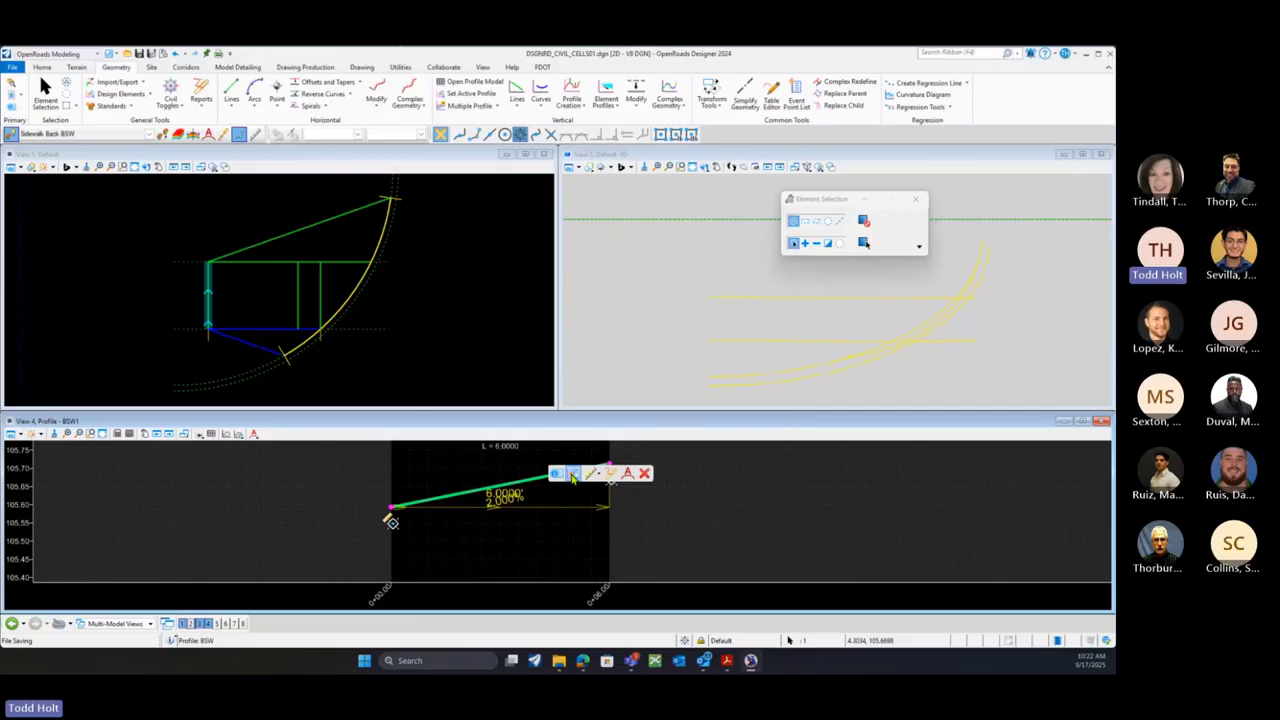
{"action": "left_click", "coordinate": [573, 476]}
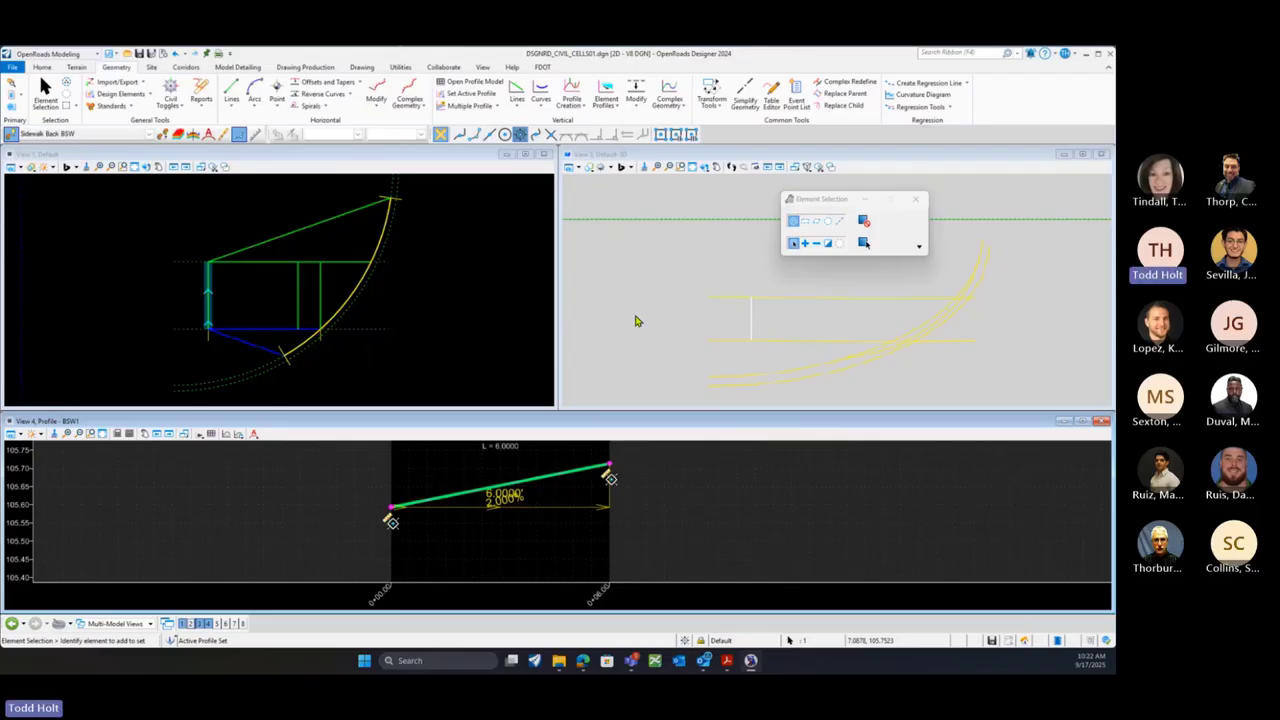
Open the profile model of the angled front-of-sidewalk line FSW1 in the profile view
{"action": "left_click", "coordinate": [239, 354]}
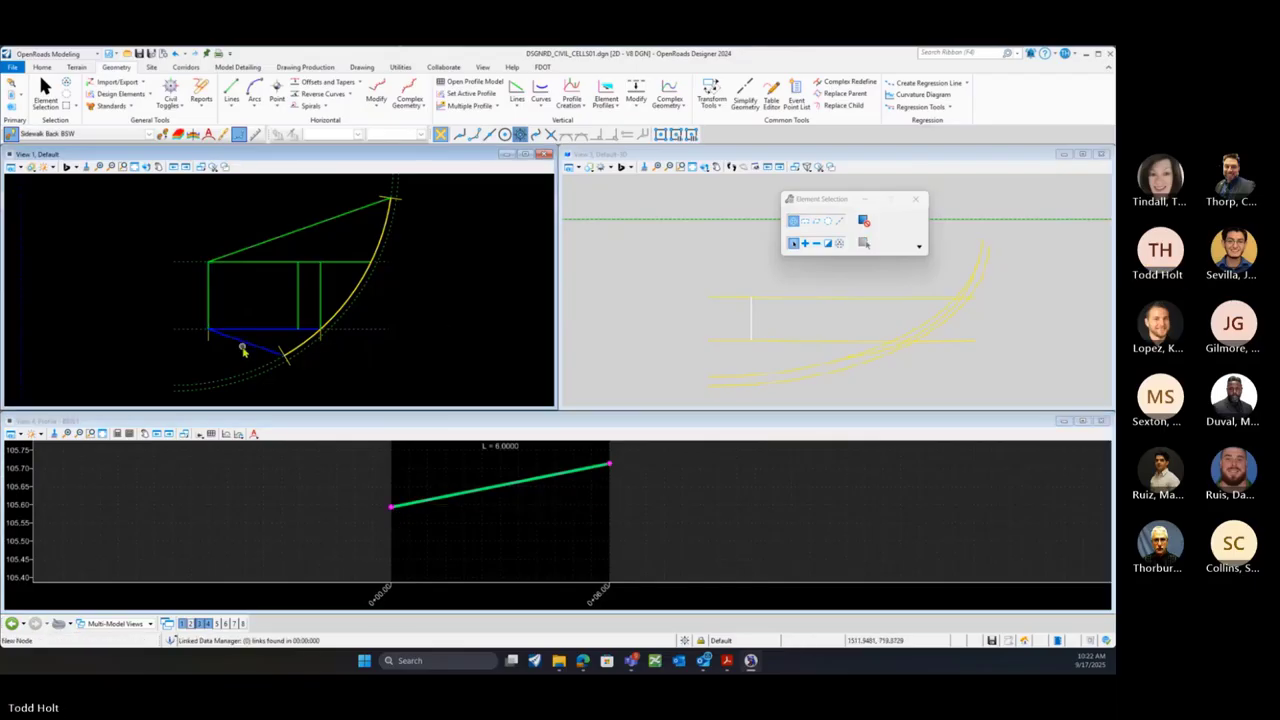
{"action": "left_click", "coordinate": [255, 350]}
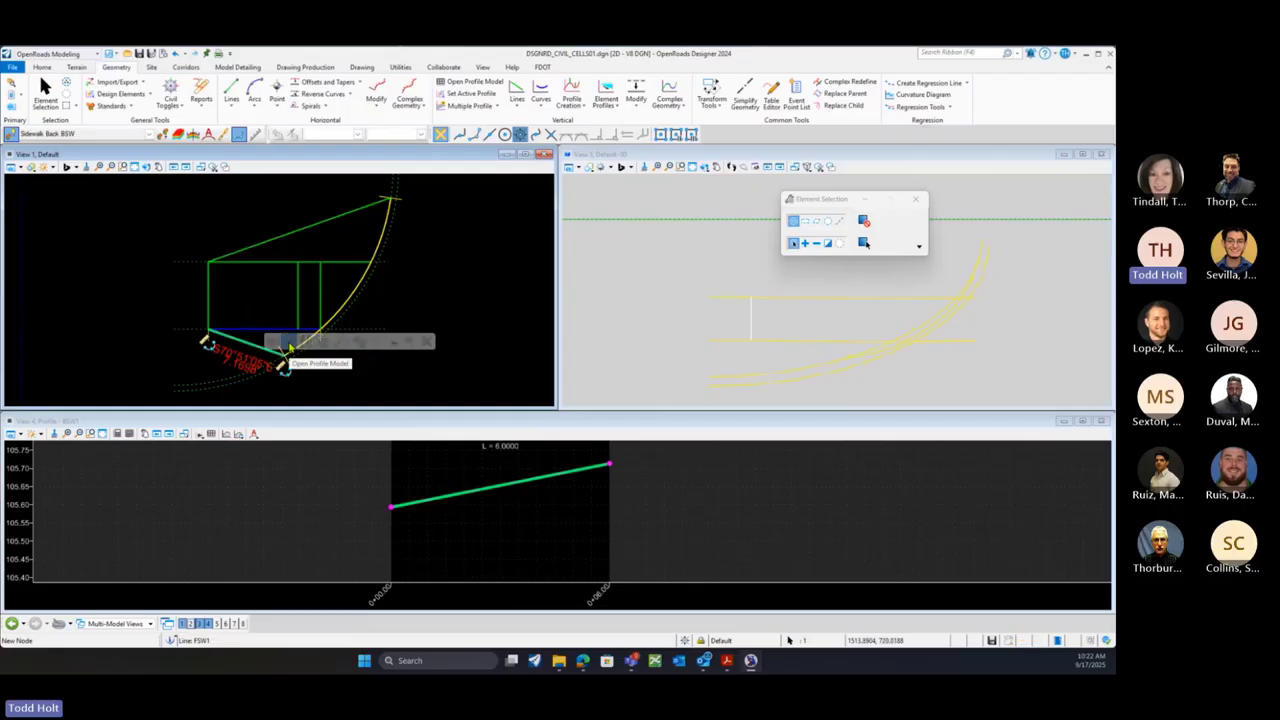
{"action": "left_click", "coordinate": [287, 347]}
{"action": "left_click", "coordinate": [520, 533]}
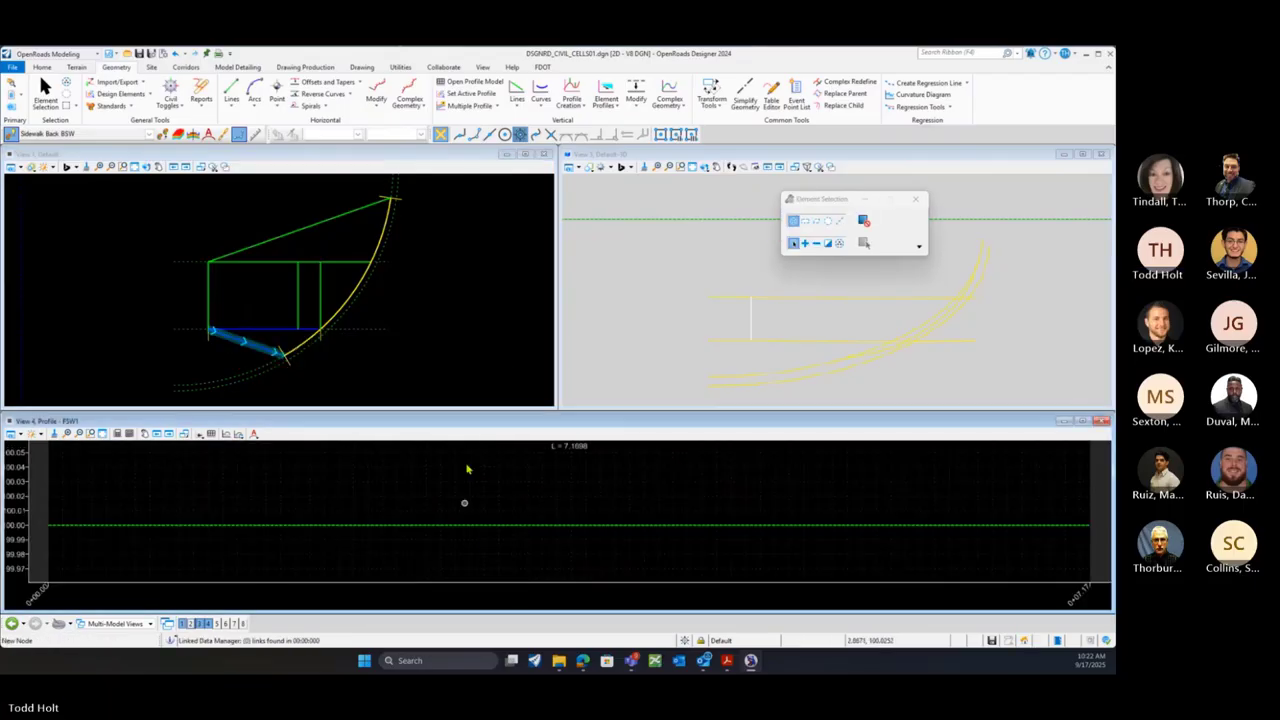
Create profile intersection points on FSW1 from the construction line at its start and the curve at its end
{"action": "left_click", "coordinate": [571, 98]}
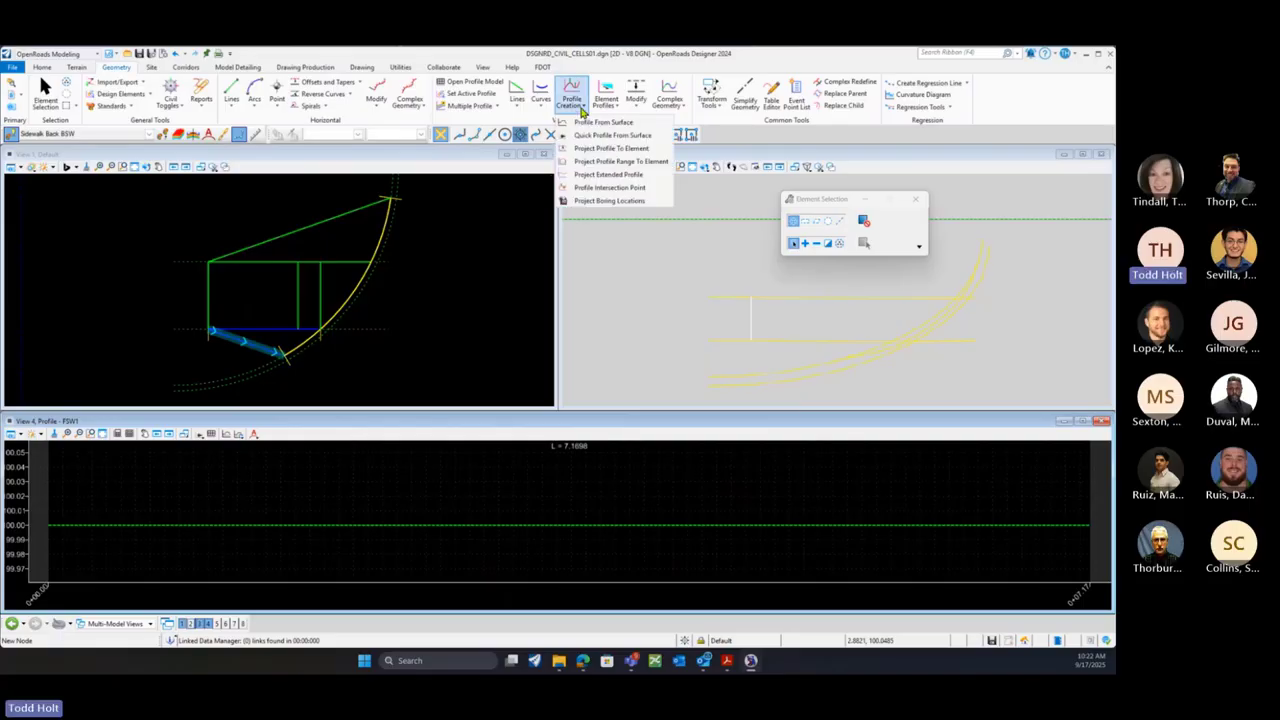
{"action": "left_click", "coordinate": [605, 187]}
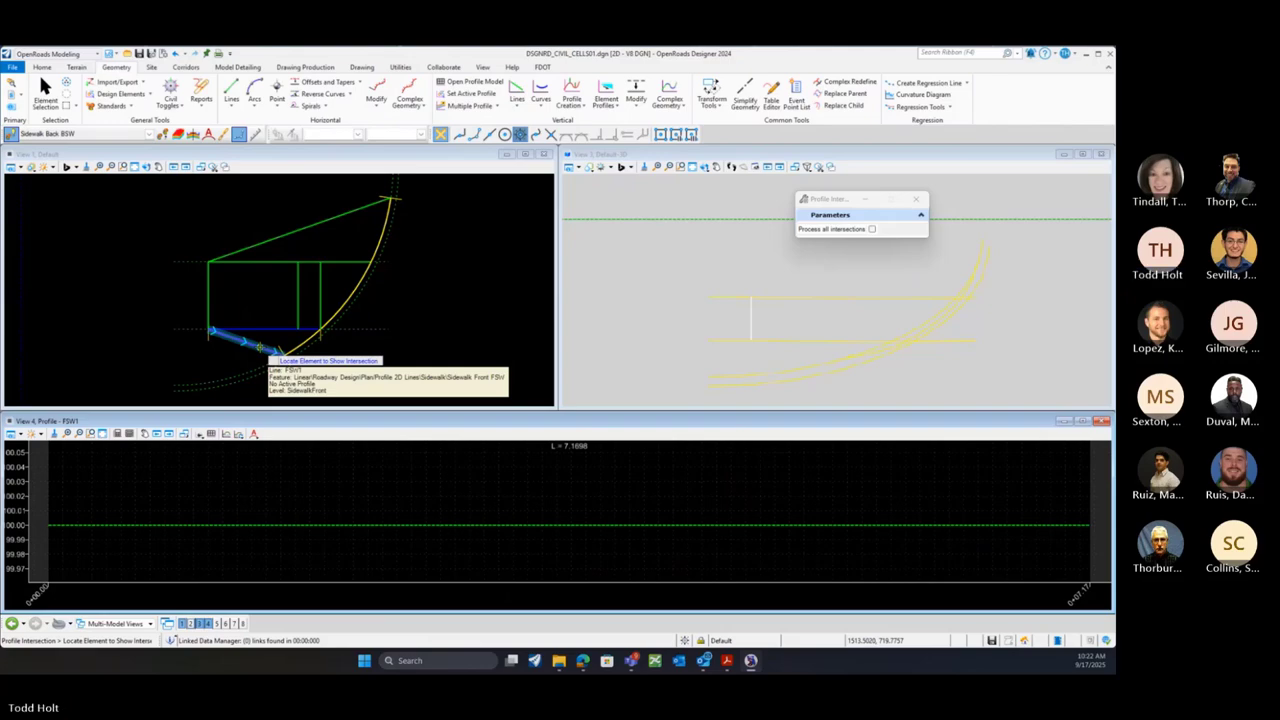
{"action": "left_click", "coordinate": [260, 344]}
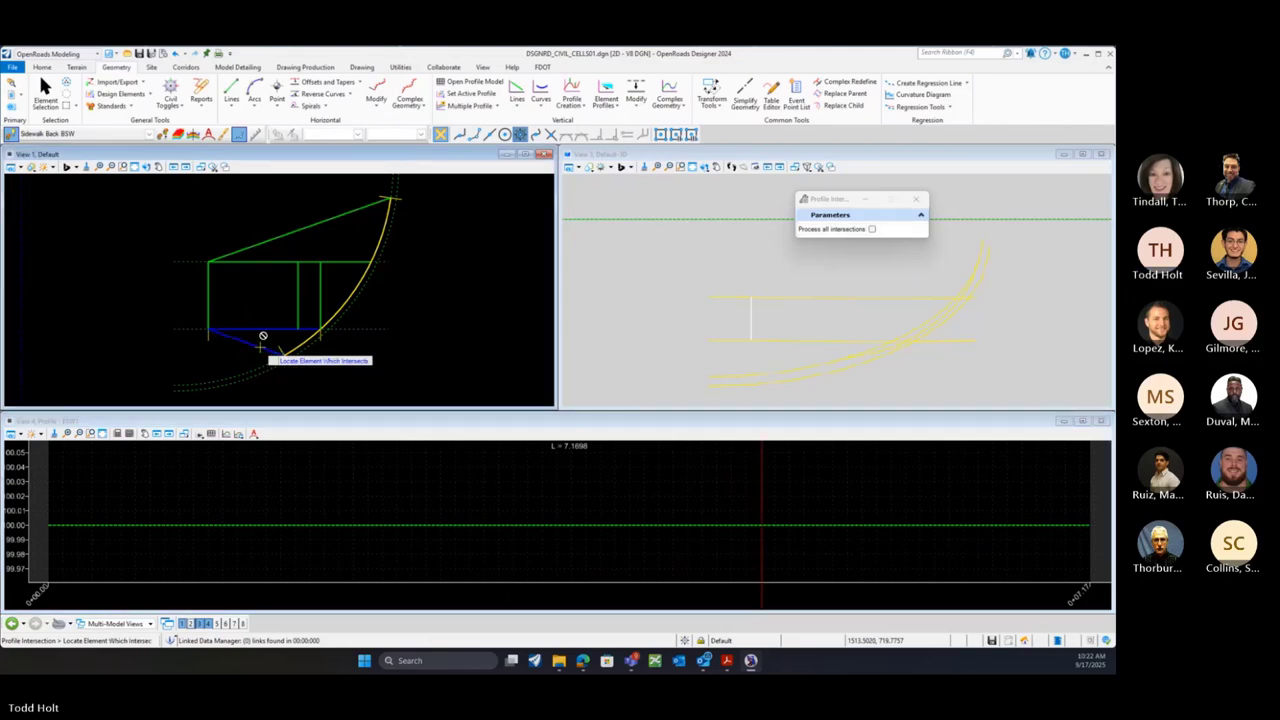
{"action": "left_click", "coordinate": [207, 329]}
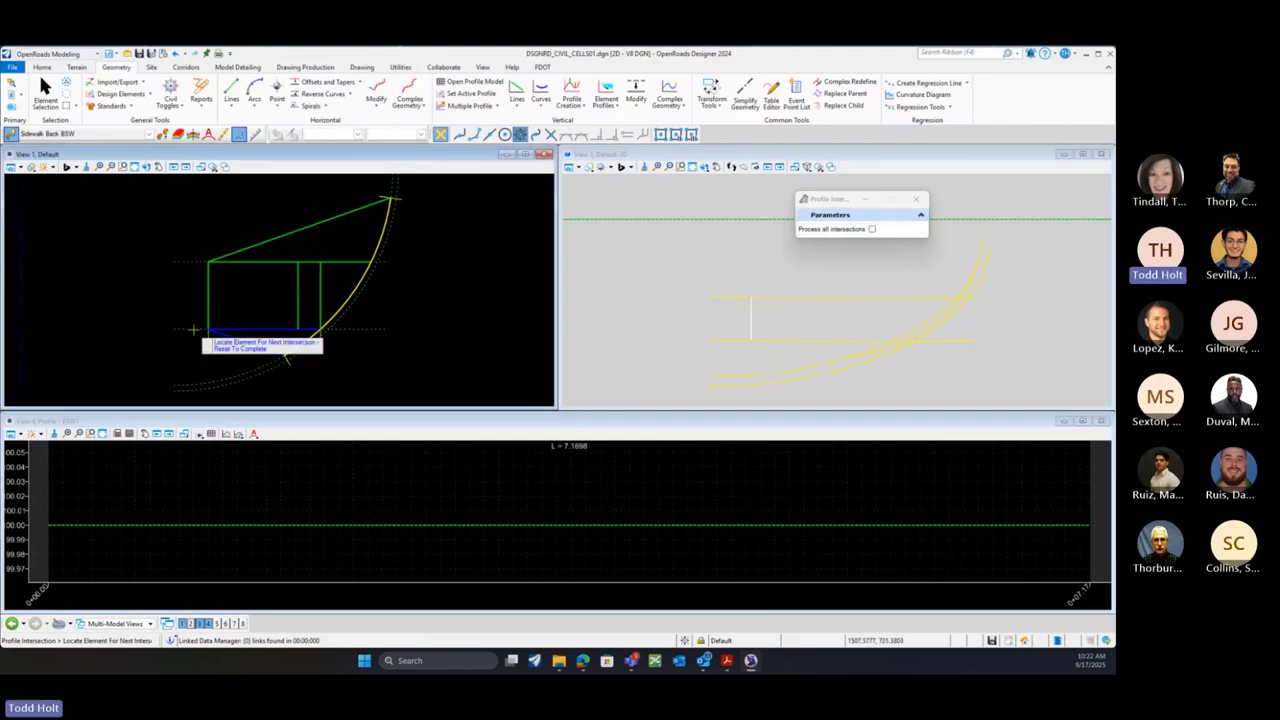
{"action": "left_click", "coordinate": [286, 355]}
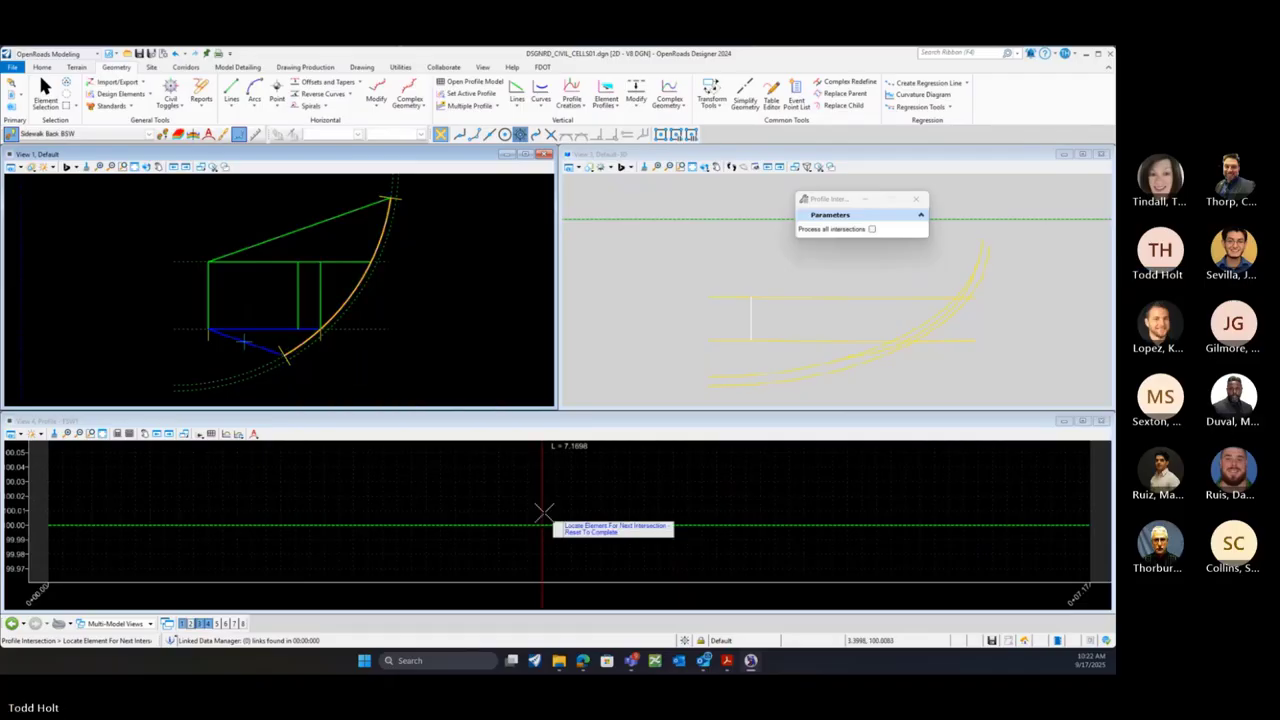
{"action": "scroll", "coordinate": [544, 512], "scroll_direction": "down", "scroll_amount": 2}
{"action": "scroll", "coordinate": [544, 512], "scroll_direction": "down", "scroll_amount": 4}
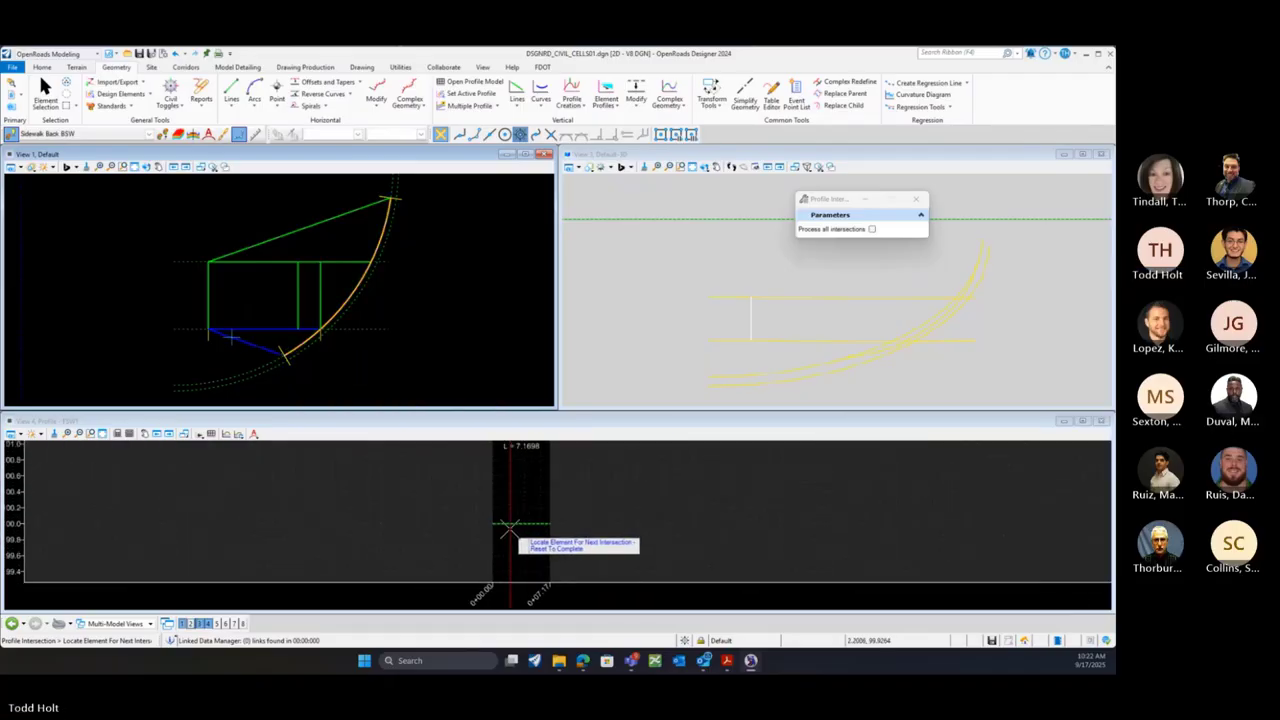
{"action": "scroll", "coordinate": [510, 527], "scroll_direction": "down", "scroll_amount": 6}
{"action": "scroll", "coordinate": [515, 481], "scroll_direction": "up", "scroll_amount": 7}
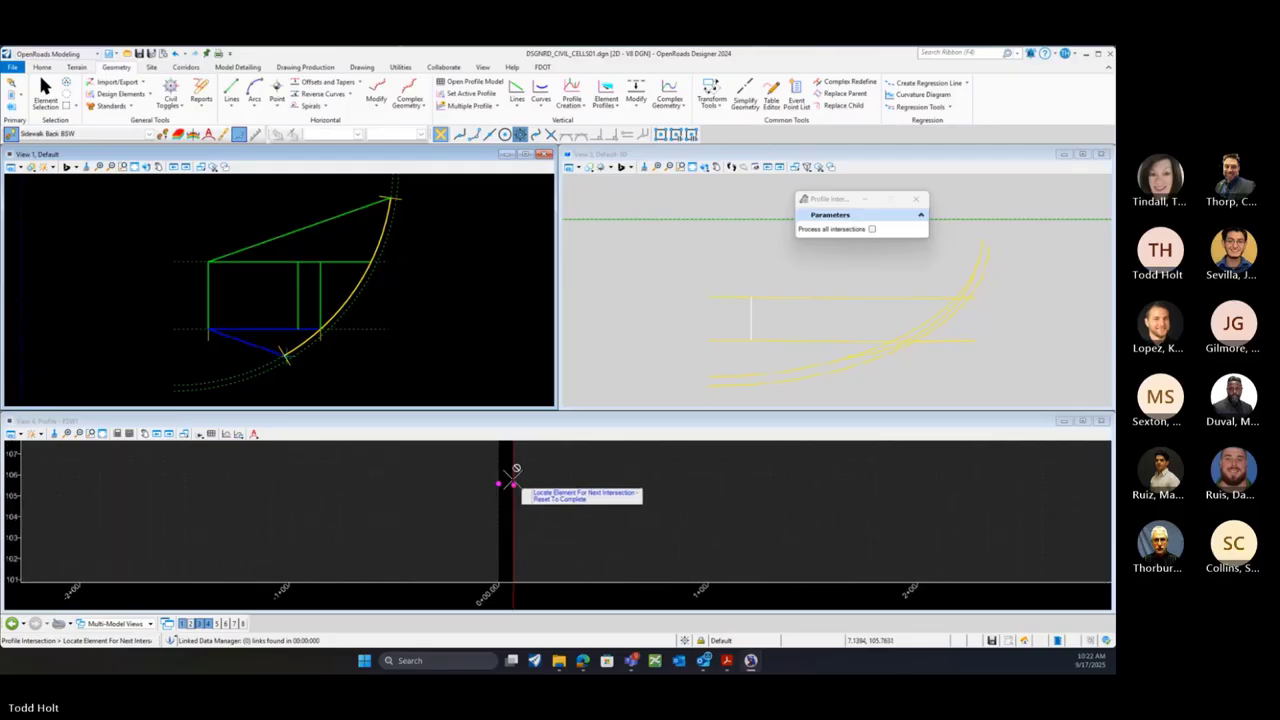
{"action": "right_click", "coordinate": [508, 484]}
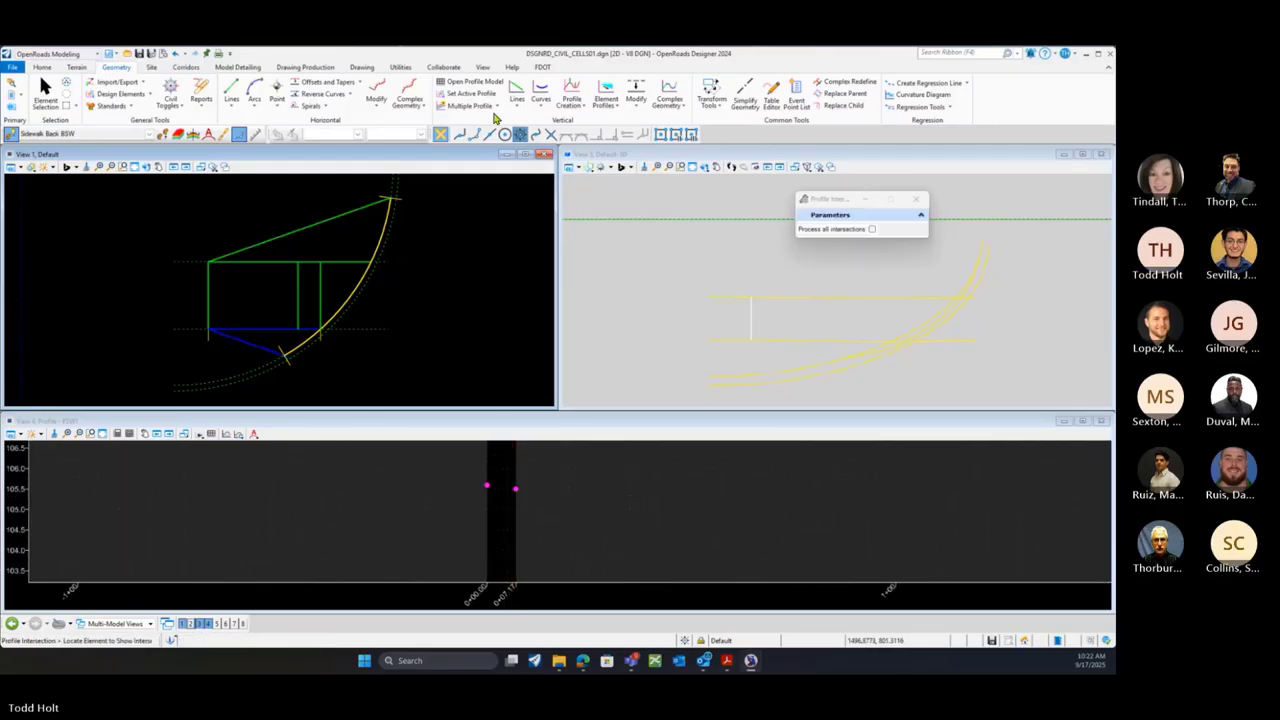
Draw a profile line between the two intersection points in the FSW1 profile and set it as the active profile
{"action": "left_click", "coordinate": [516, 90]}
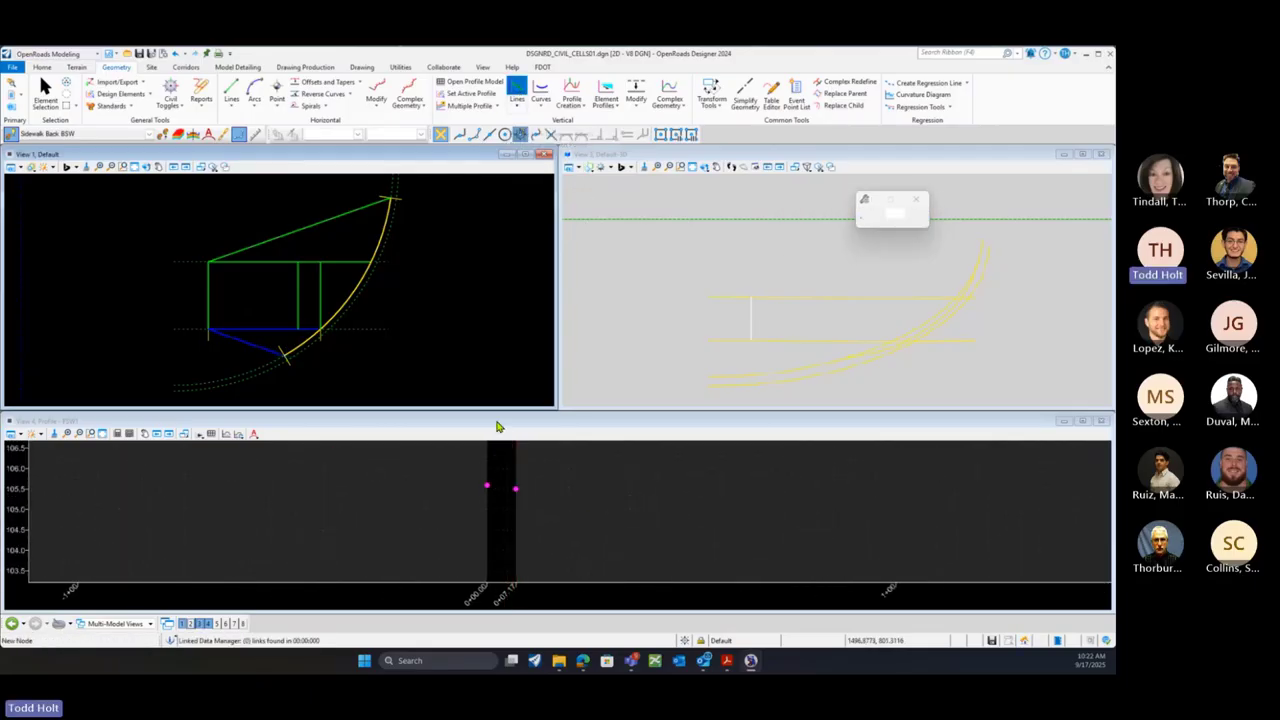
{"action": "scroll", "coordinate": [492, 484], "scroll_direction": "up", "scroll_amount": 2}
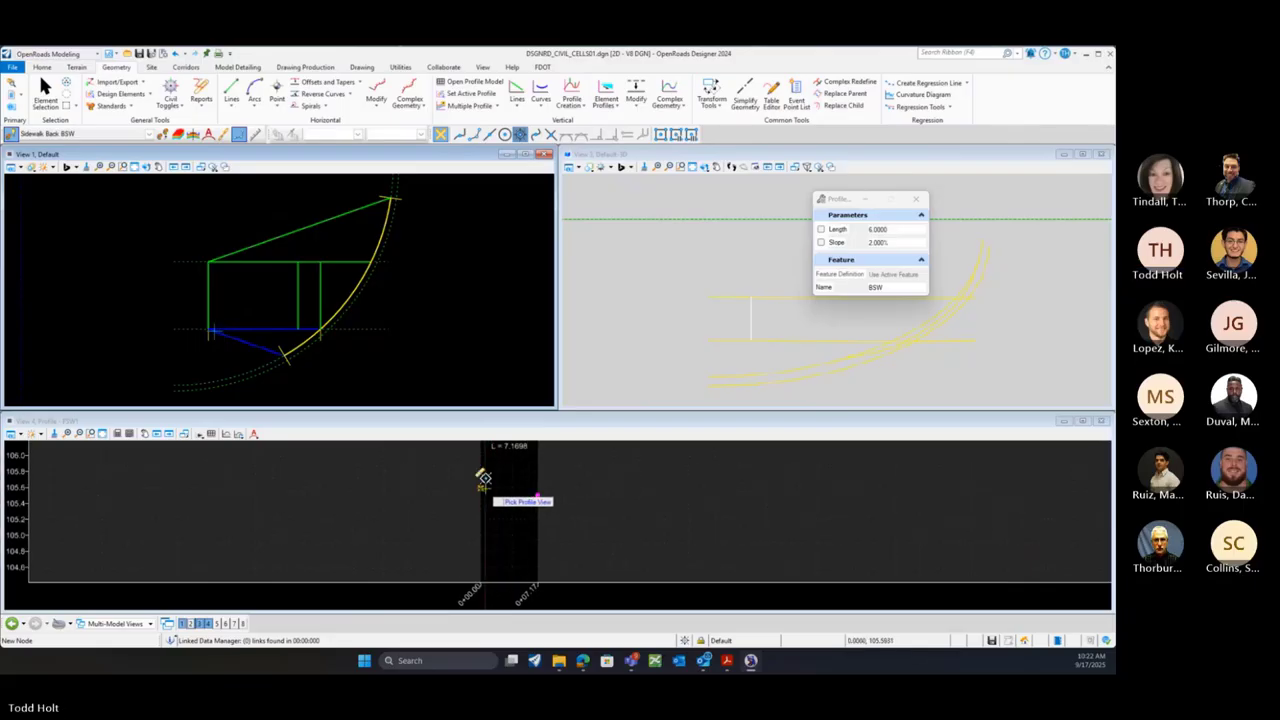
{"action": "left_click", "coordinate": [484, 479]}
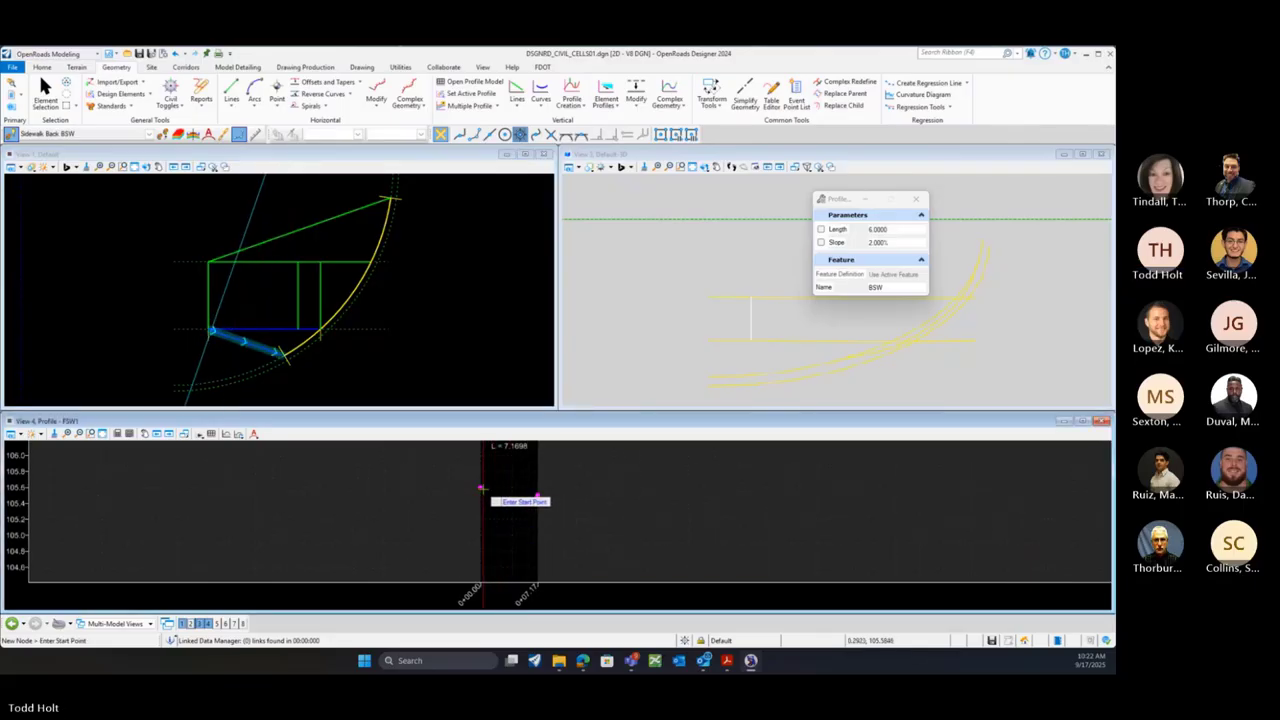
{"action": "left_click", "coordinate": [481, 487]}
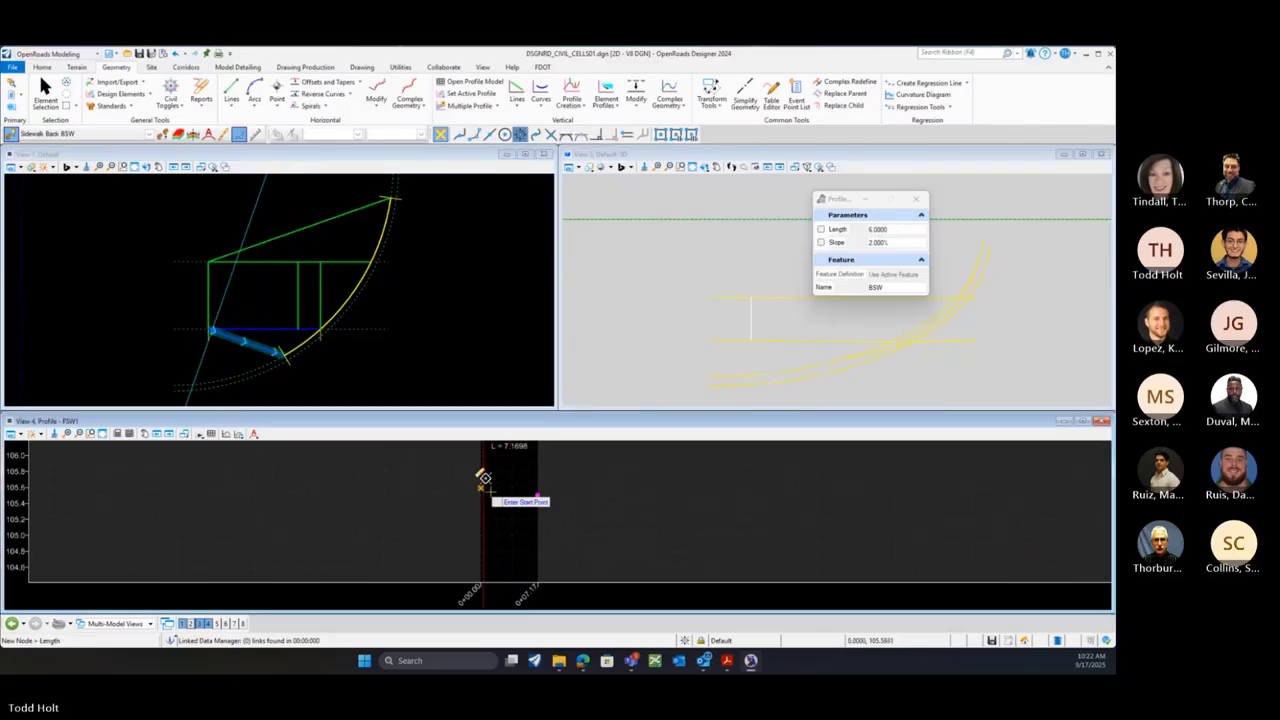
{"action": "left_click", "coordinate": [537, 495]}
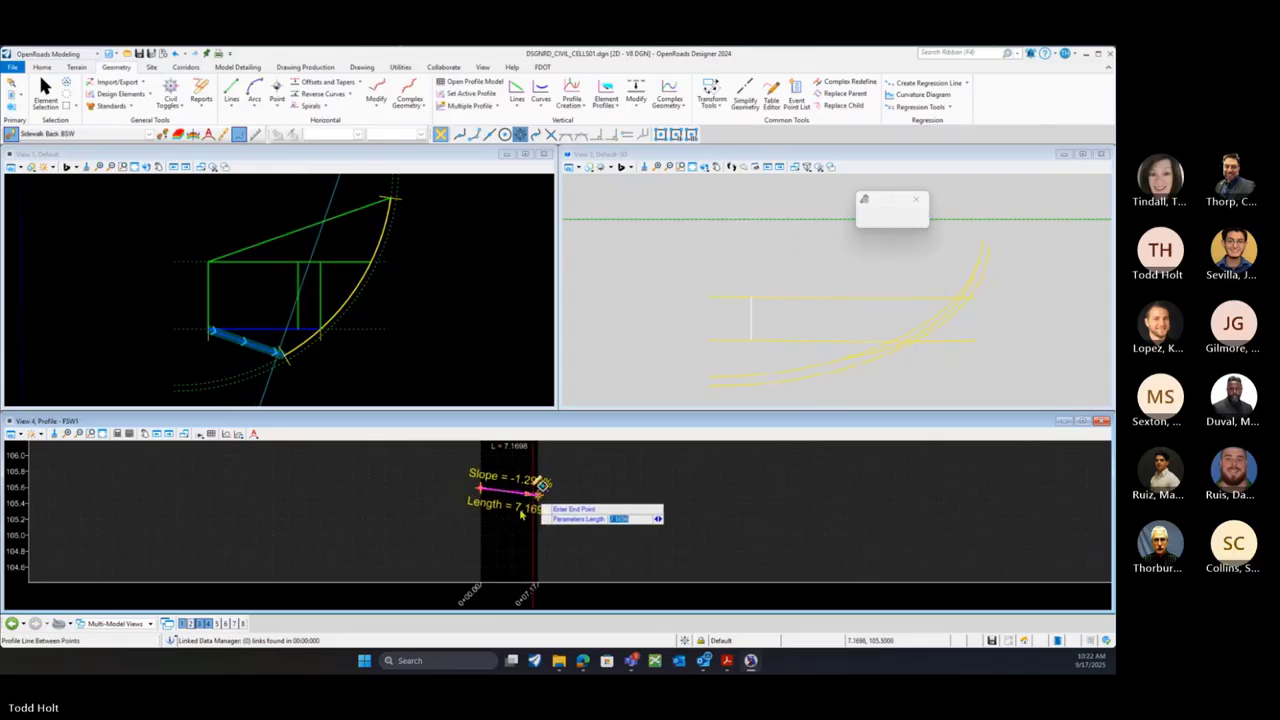
{"action": "left_click", "coordinate": [48, 93]}
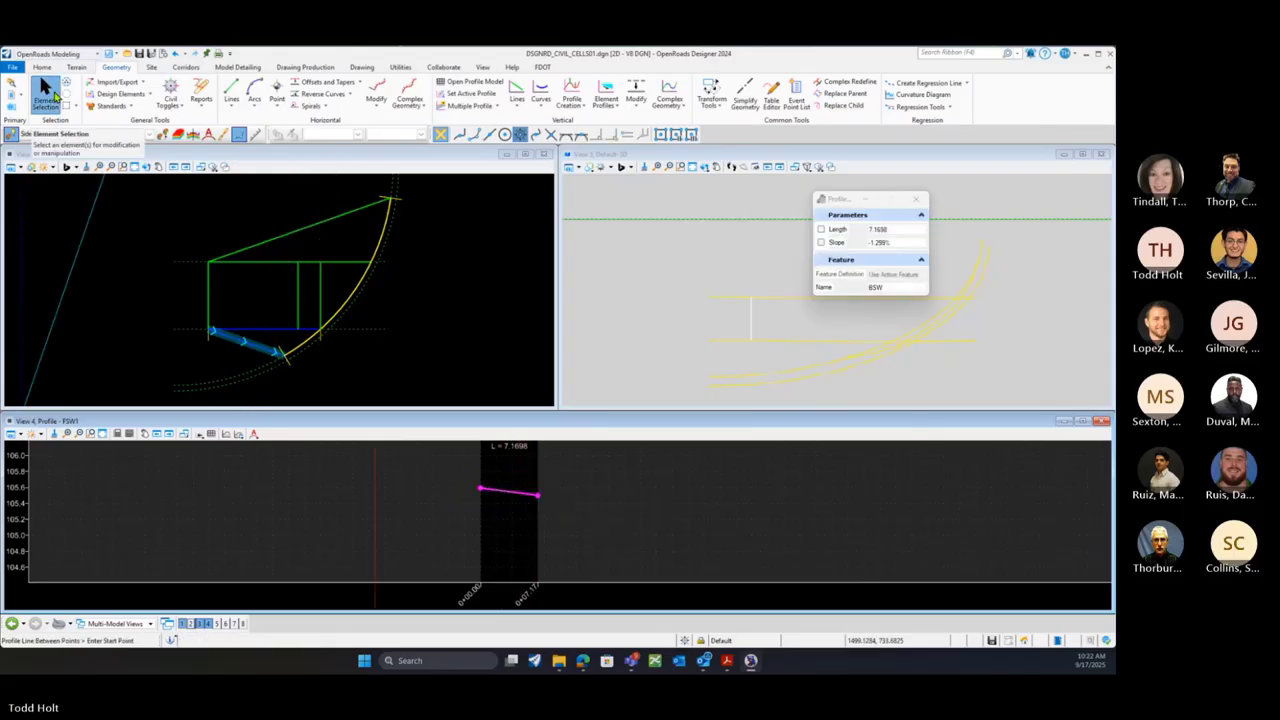
{"action": "left_click", "coordinate": [511, 494]}
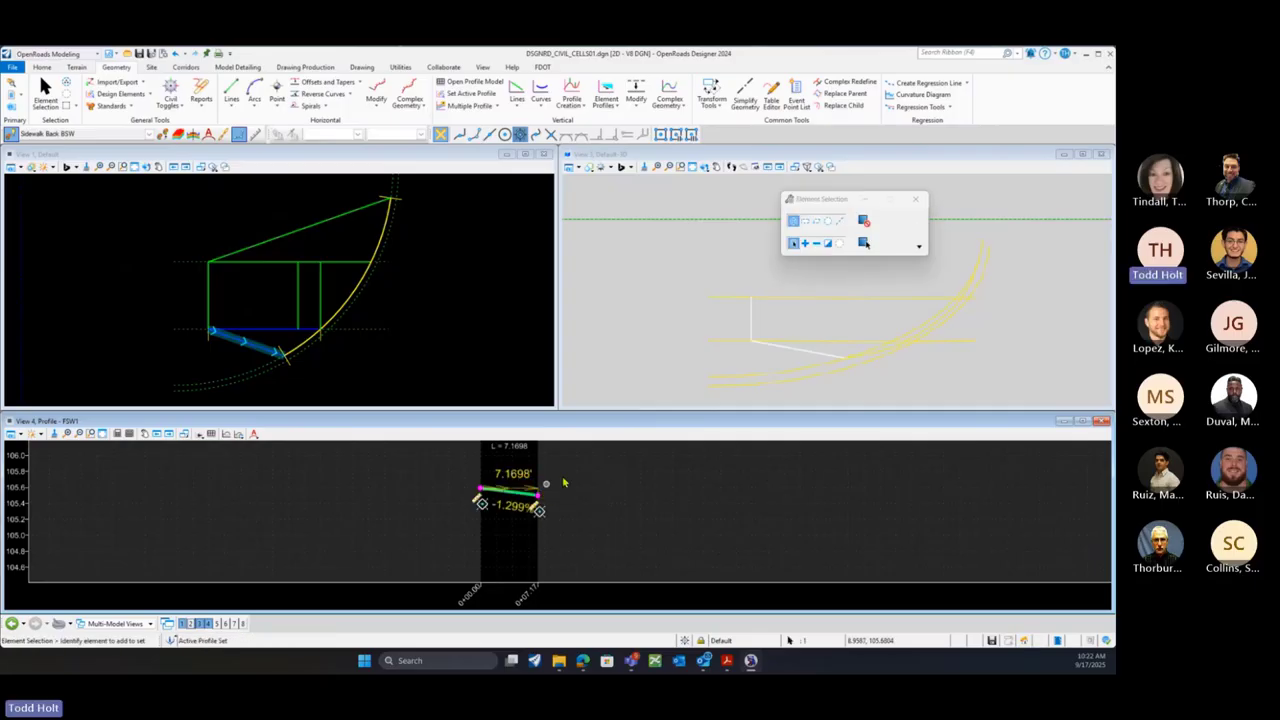
Open the profile model of the angled back-of-sidewalk line BSW2 in the profile view
{"action": "left_click", "coordinate": [242, 259]}
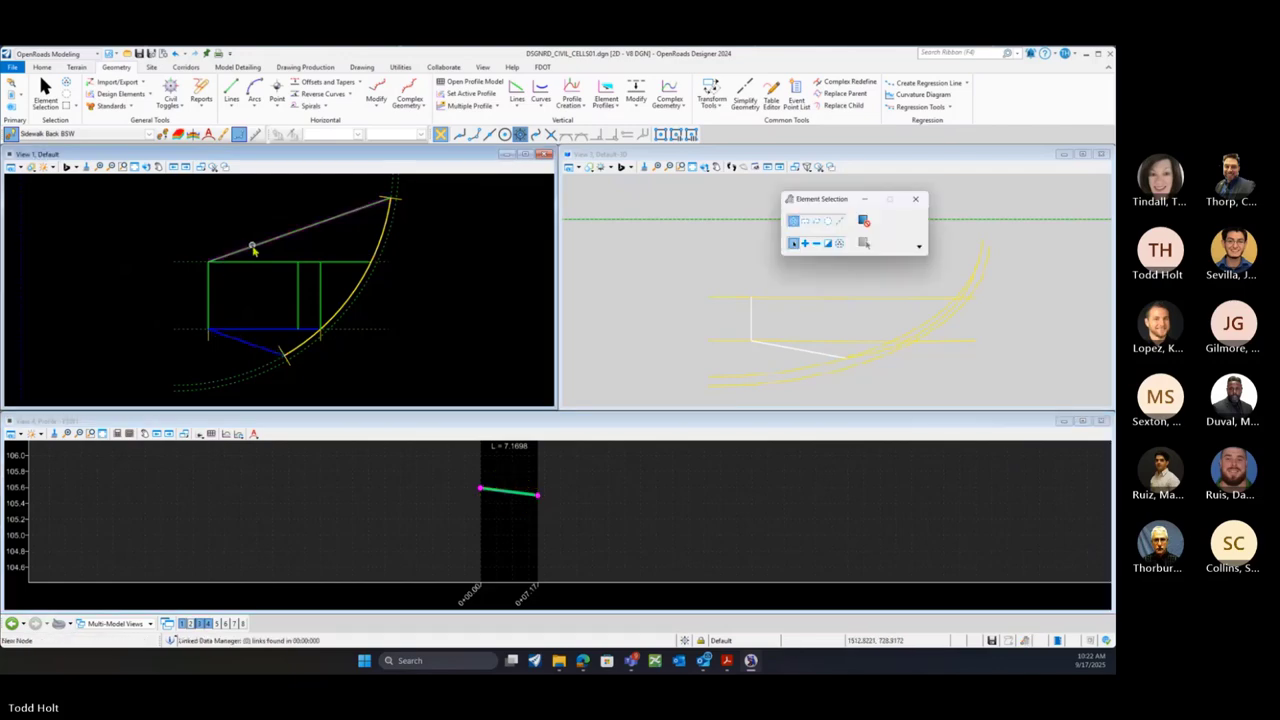
{"action": "left_click", "coordinate": [254, 249]}
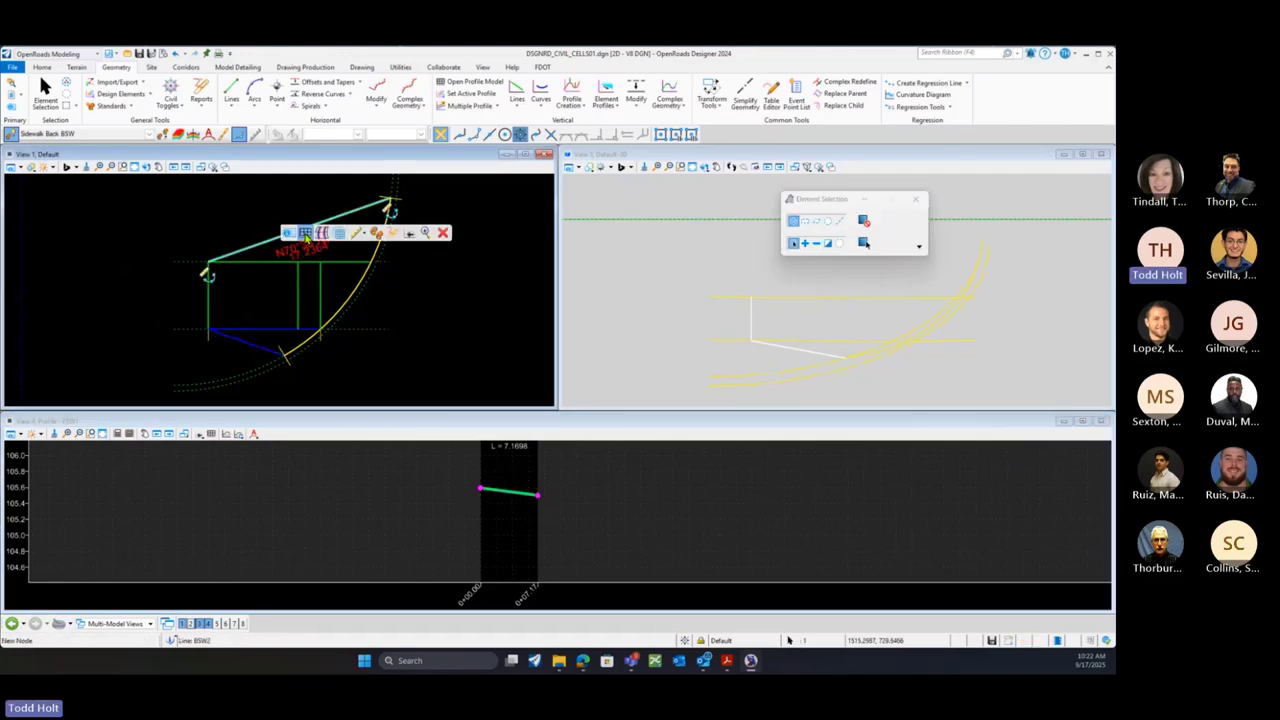
{"action": "left_click", "coordinate": [306, 234]}
{"action": "left_click", "coordinate": [493, 532]}
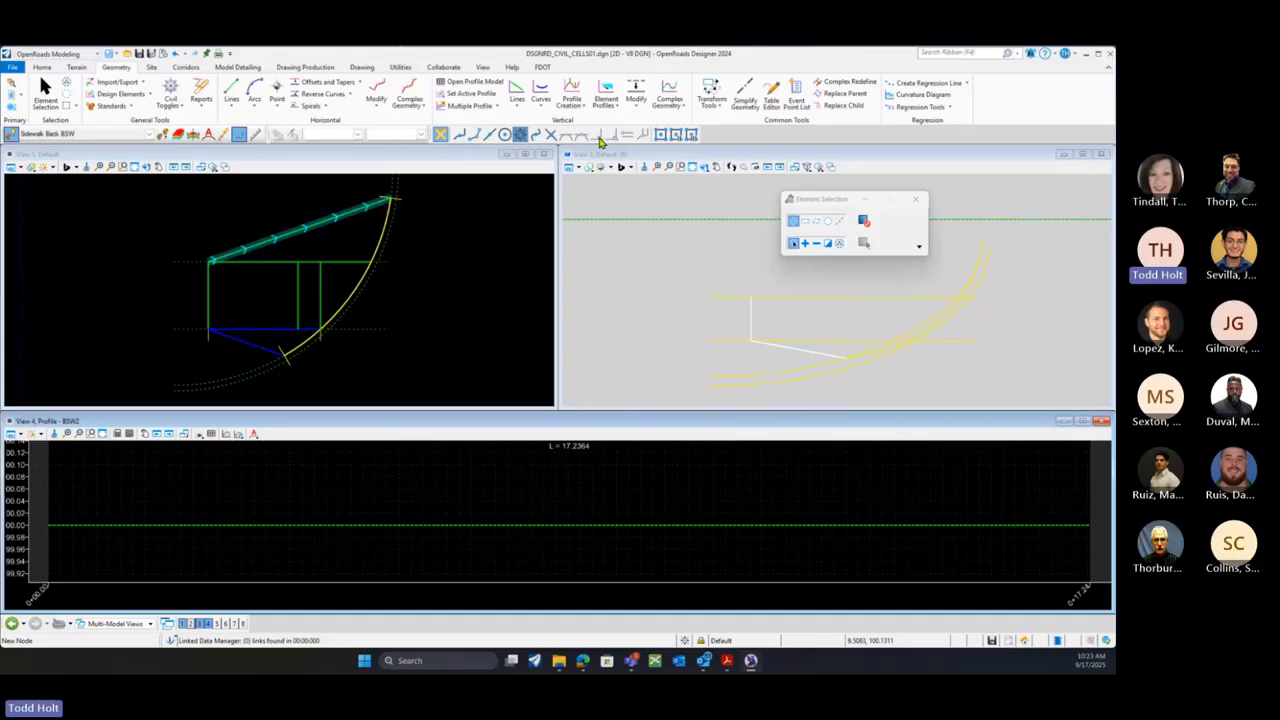
Create profile intersection points on BSW2 from the vertical line at its start and the curve at its end
{"action": "left_click", "coordinate": [571, 97]}
{"action": "left_click", "coordinate": [608, 188]}
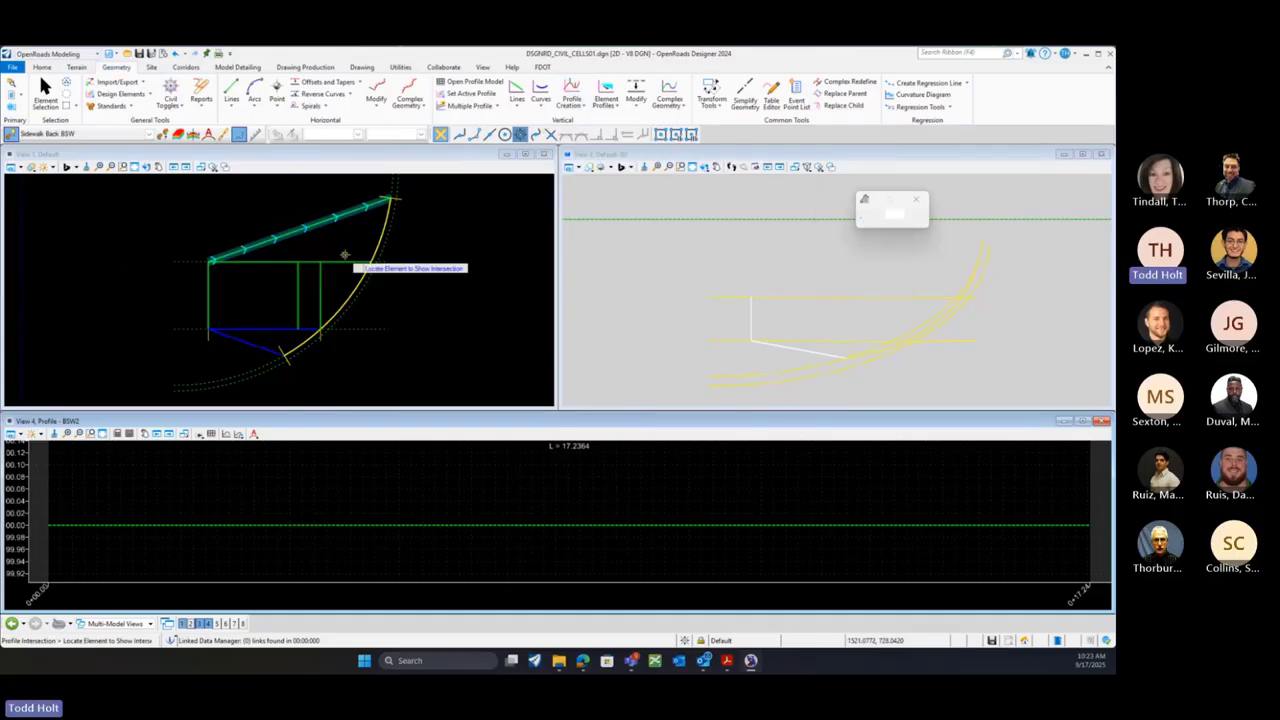
{"action": "left_click", "coordinate": [325, 222]}
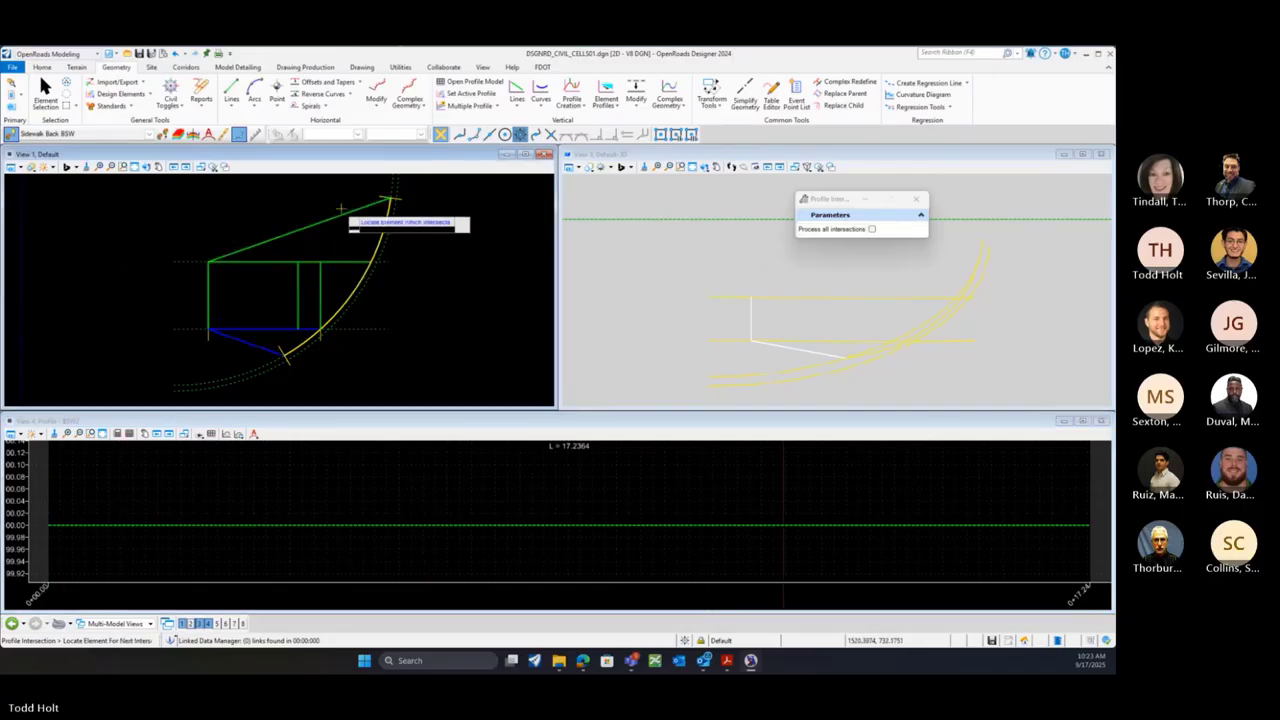
{"action": "left_click", "coordinate": [388, 203]}
{"action": "scroll", "coordinate": [530, 535], "scroll_direction": "down", "scroll_amount": 3}
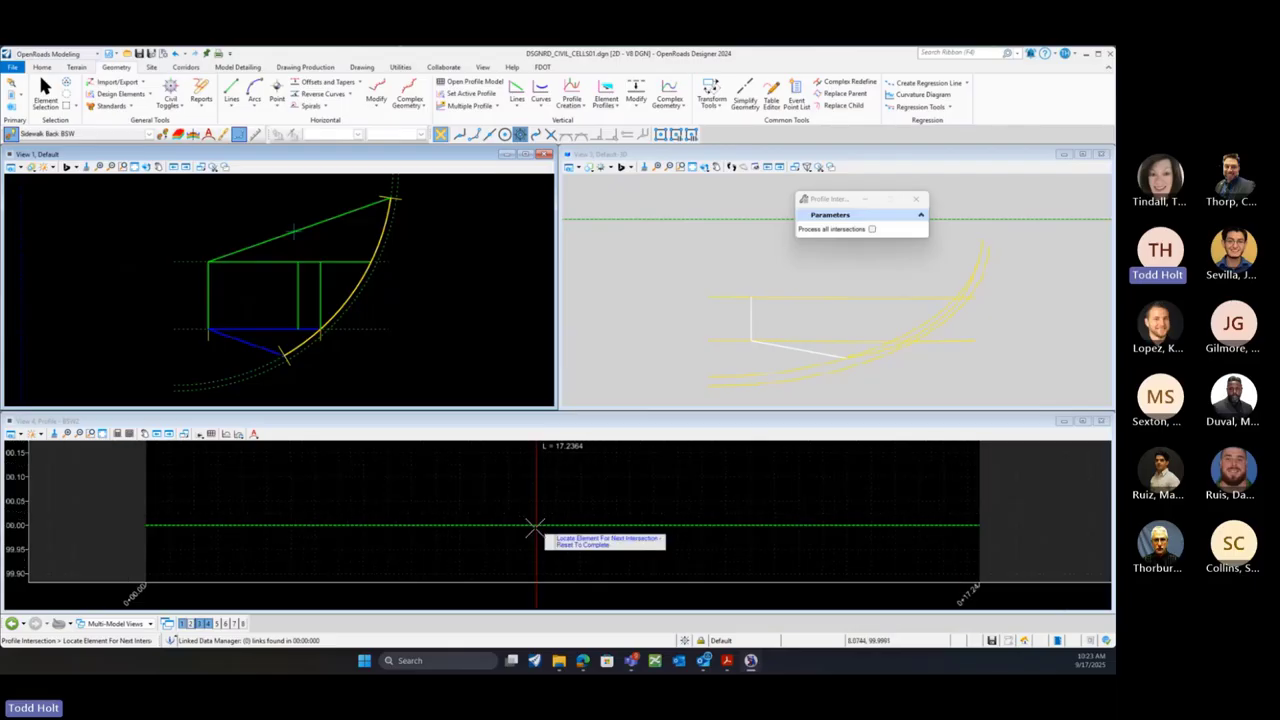
{"action": "scroll", "coordinate": [520, 530], "scroll_direction": "down", "scroll_amount": 4}
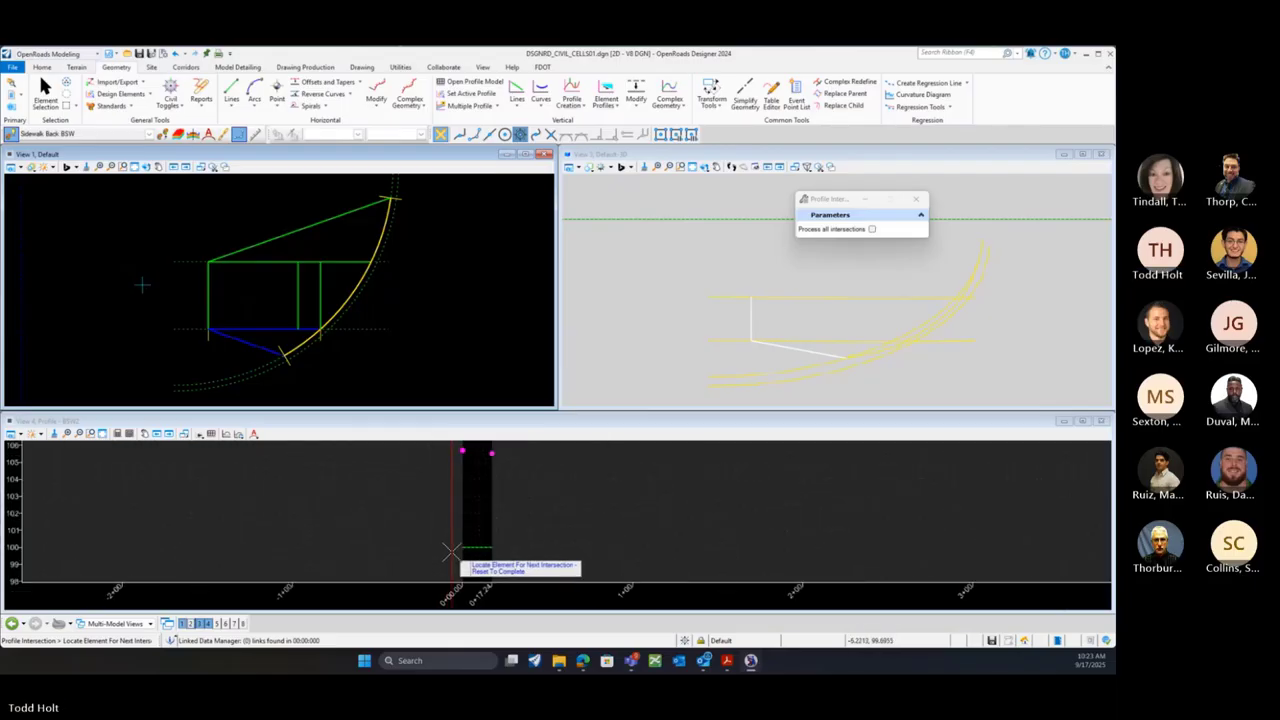
{"action": "scroll", "coordinate": [464, 500], "scroll_direction": "up", "scroll_amount": 4}
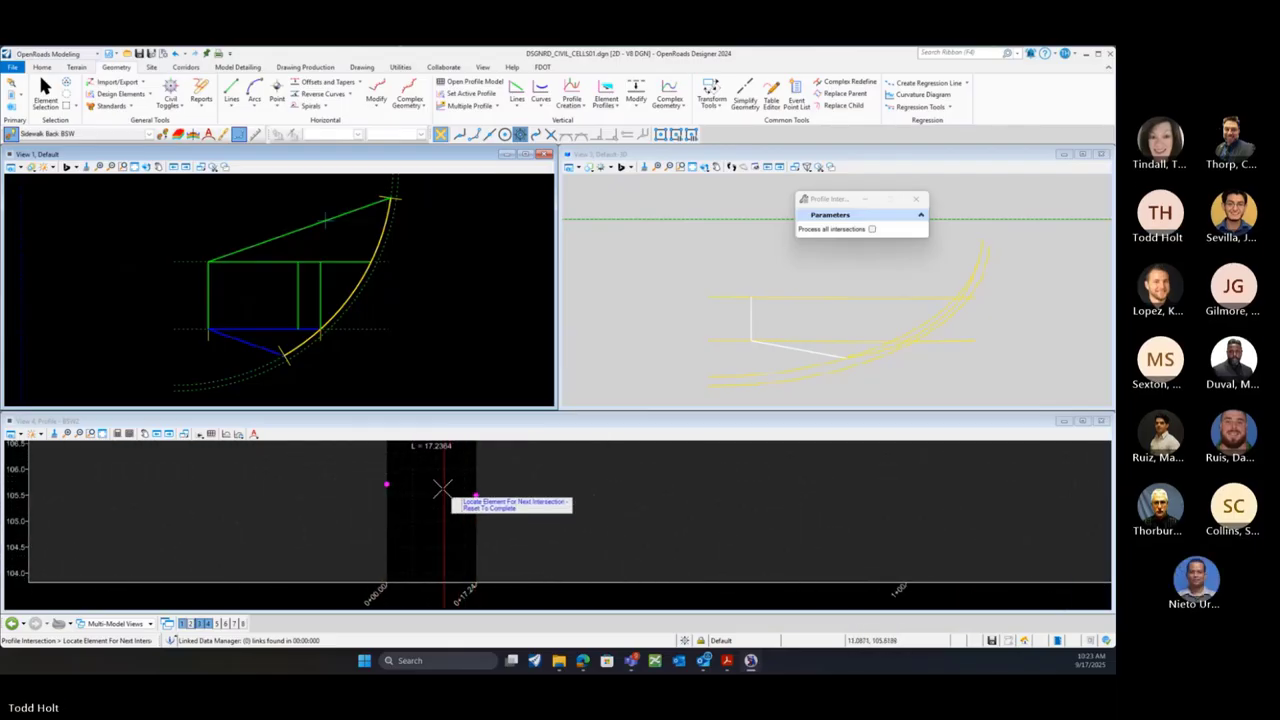
{"action": "right_click", "coordinate": [433, 483]}
Draw a profile line between the two intersection points in the BSW2 profile and set it as the active profile
{"action": "left_click", "coordinate": [516, 91]}
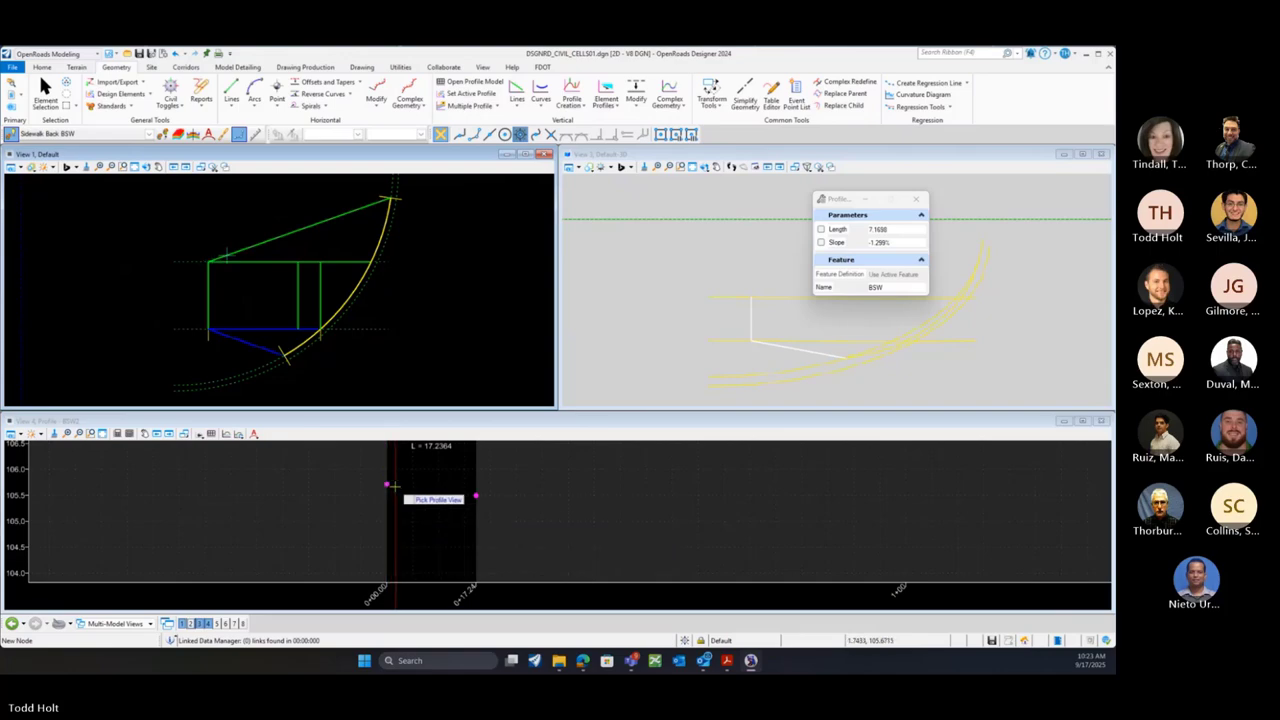
{"action": "left_click", "coordinate": [390, 474]}
{"action": "left_click", "coordinate": [390, 474]}
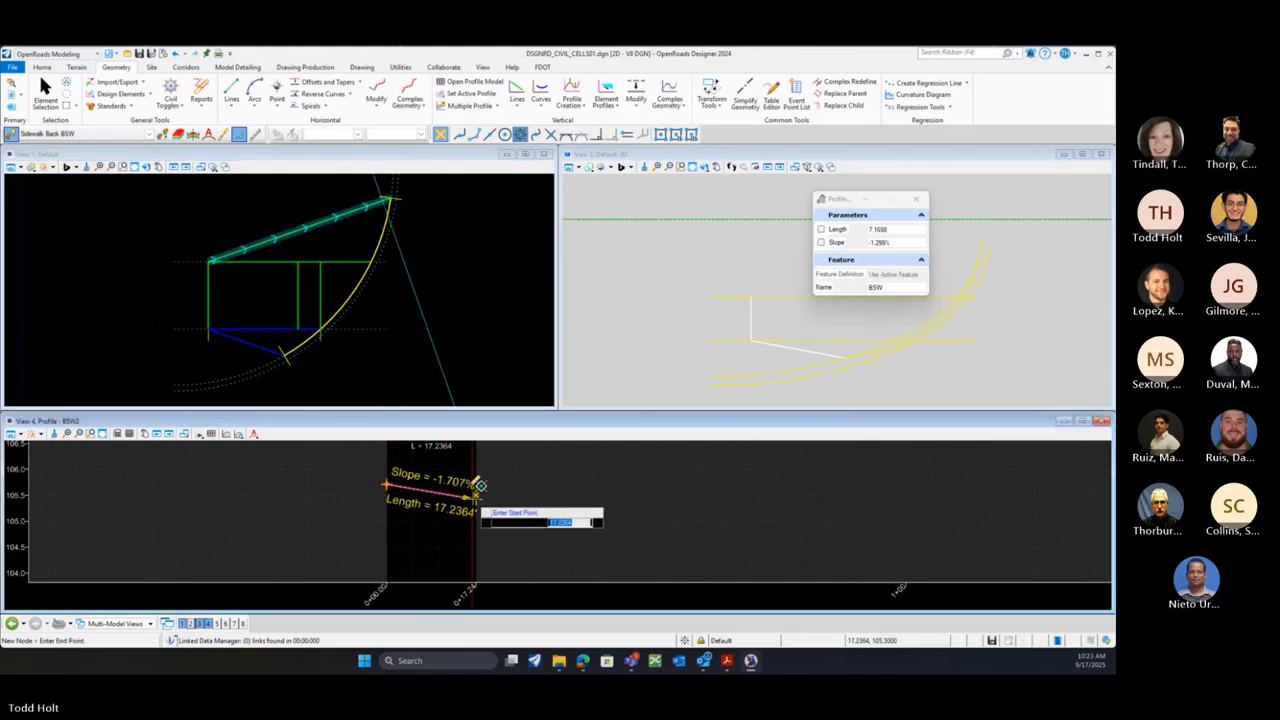
{"action": "left_click", "coordinate": [477, 491]}
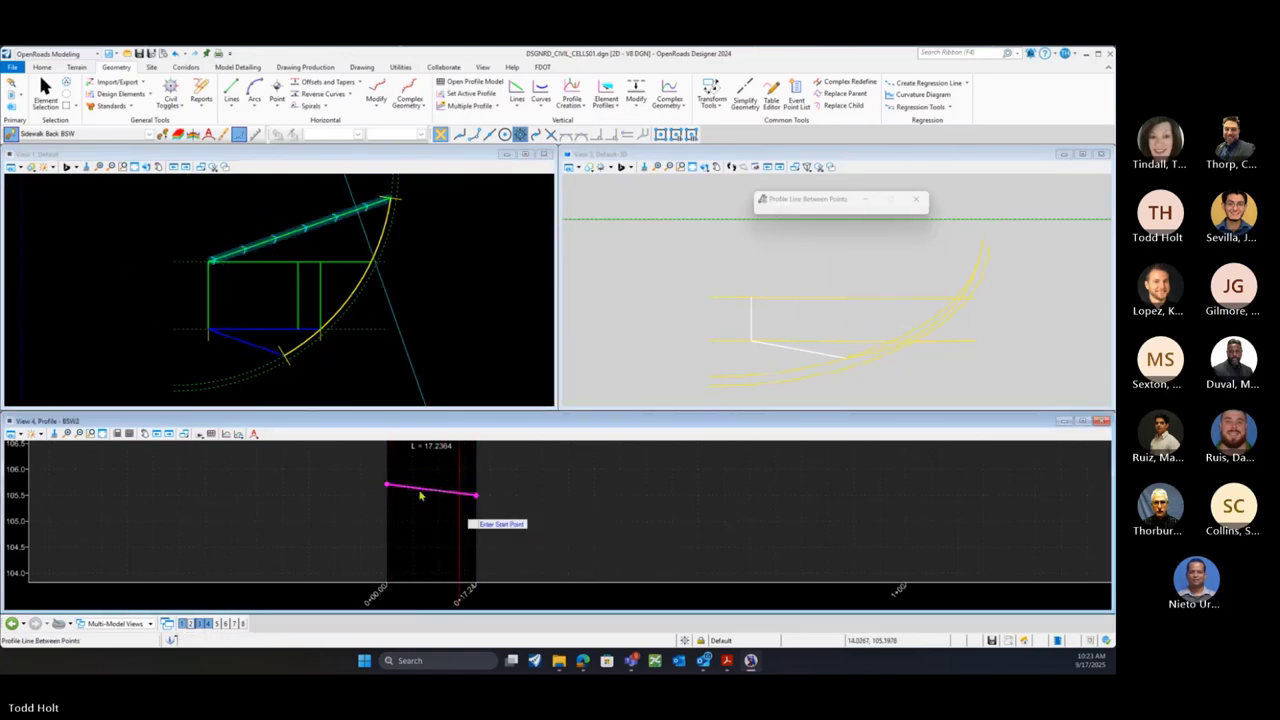
{"action": "left_click", "coordinate": [45, 90]}
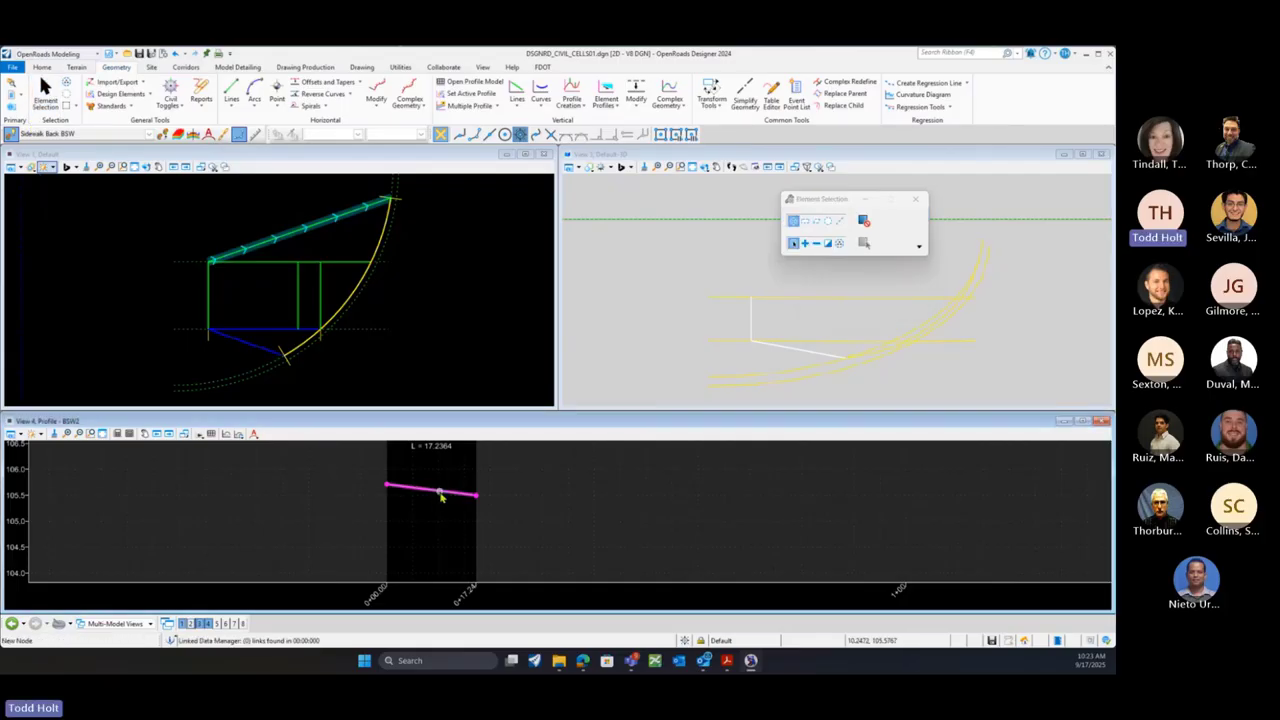
{"action": "left_click", "coordinate": [438, 492]}
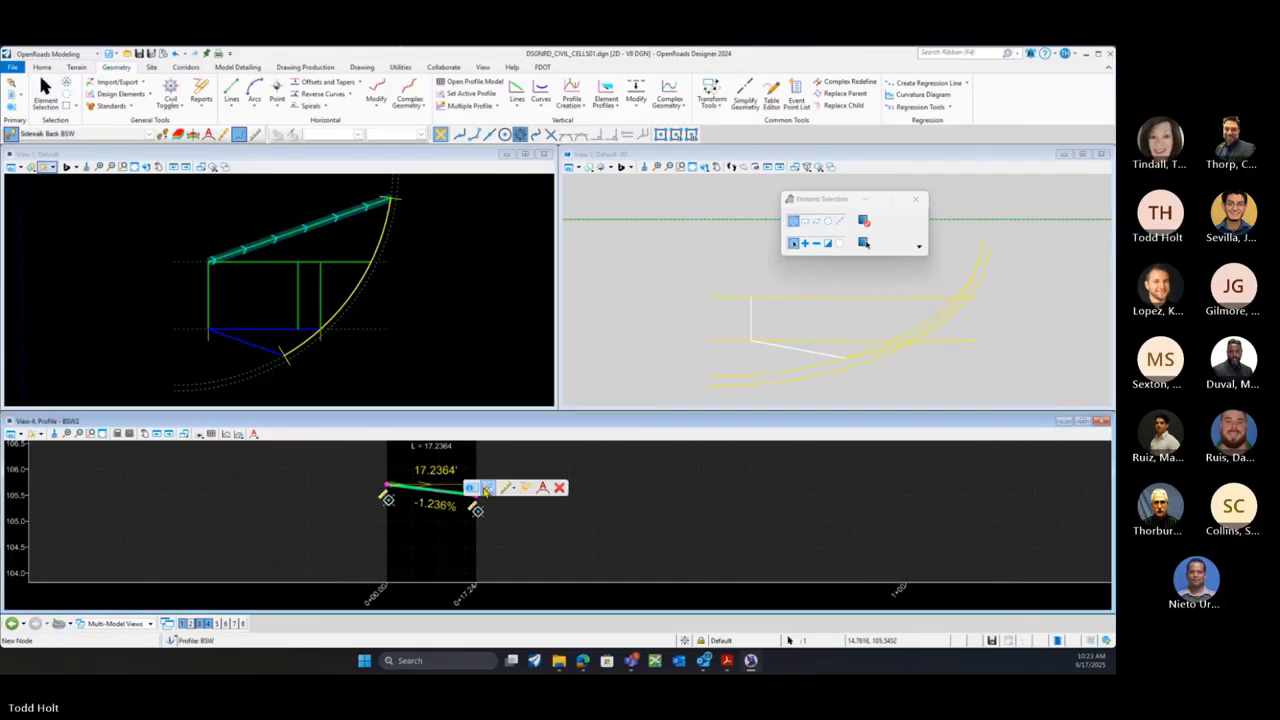
{"action": "left_click", "coordinate": [489, 492]}
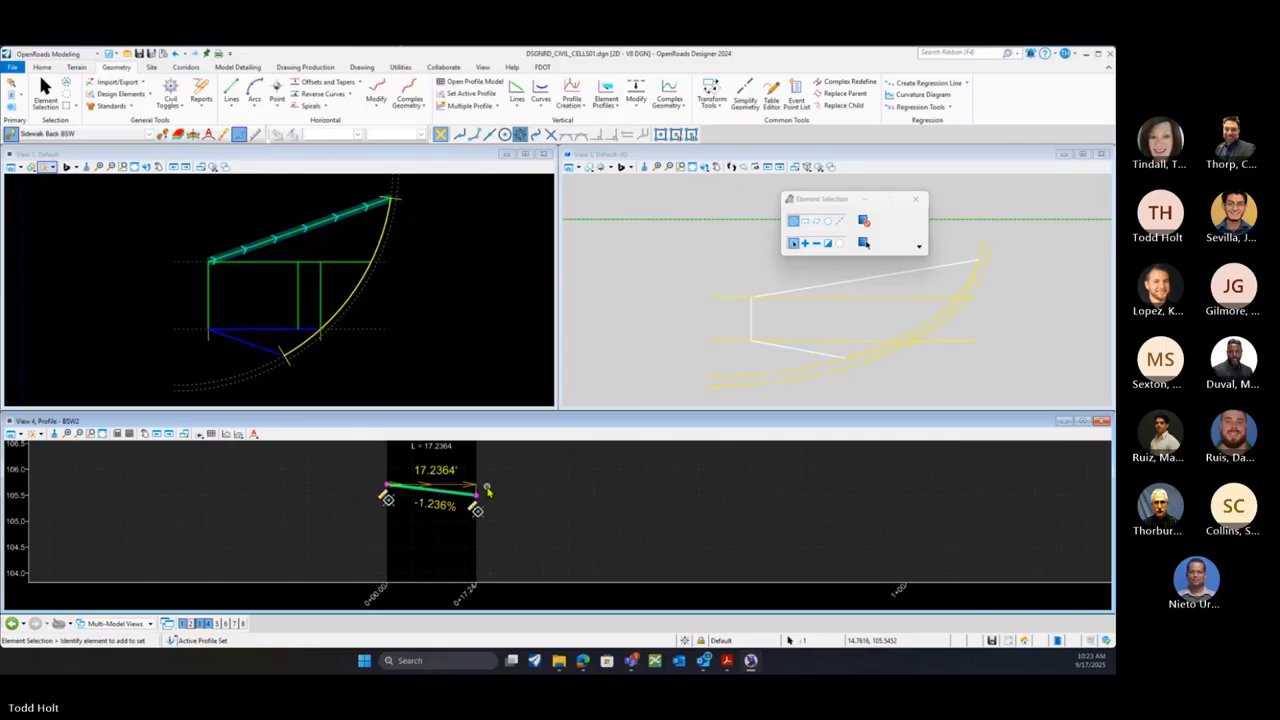
{"action": "left_click", "coordinate": [915, 199]}
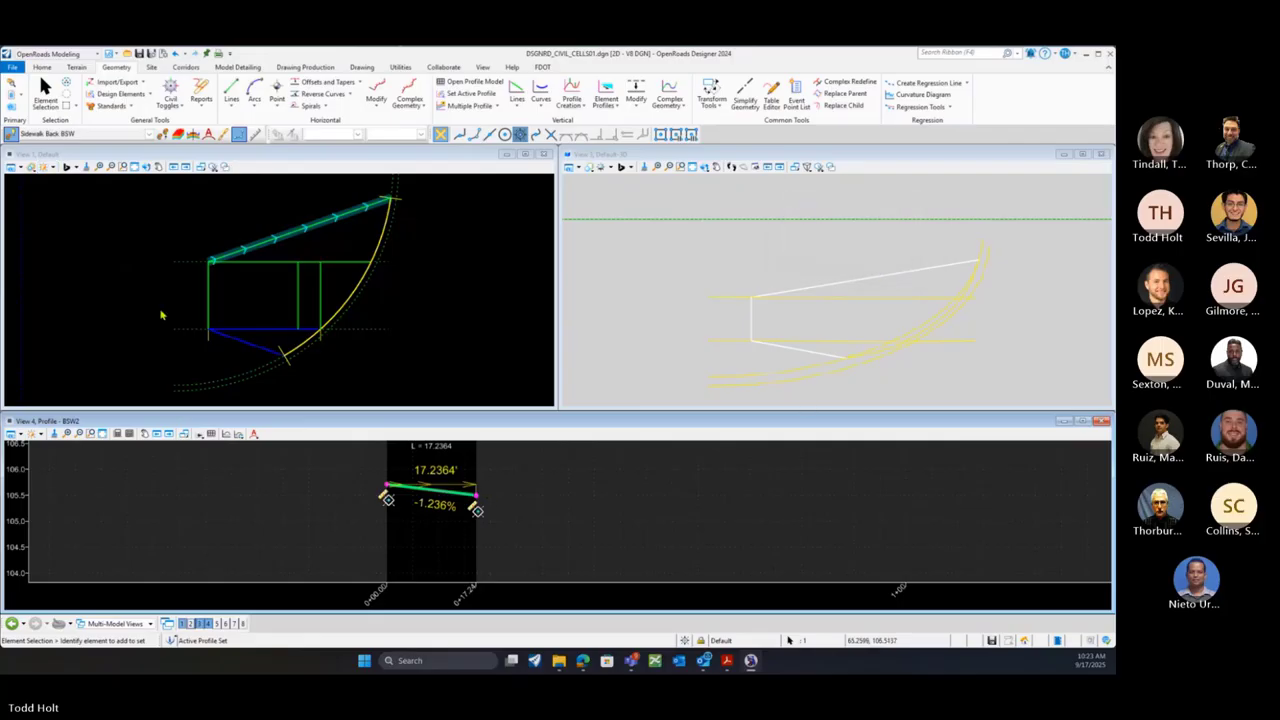
Open the profile model of the horizontal back-of-sidewalk line BSW in the profile view
{"action": "left_click", "coordinate": [282, 264]}
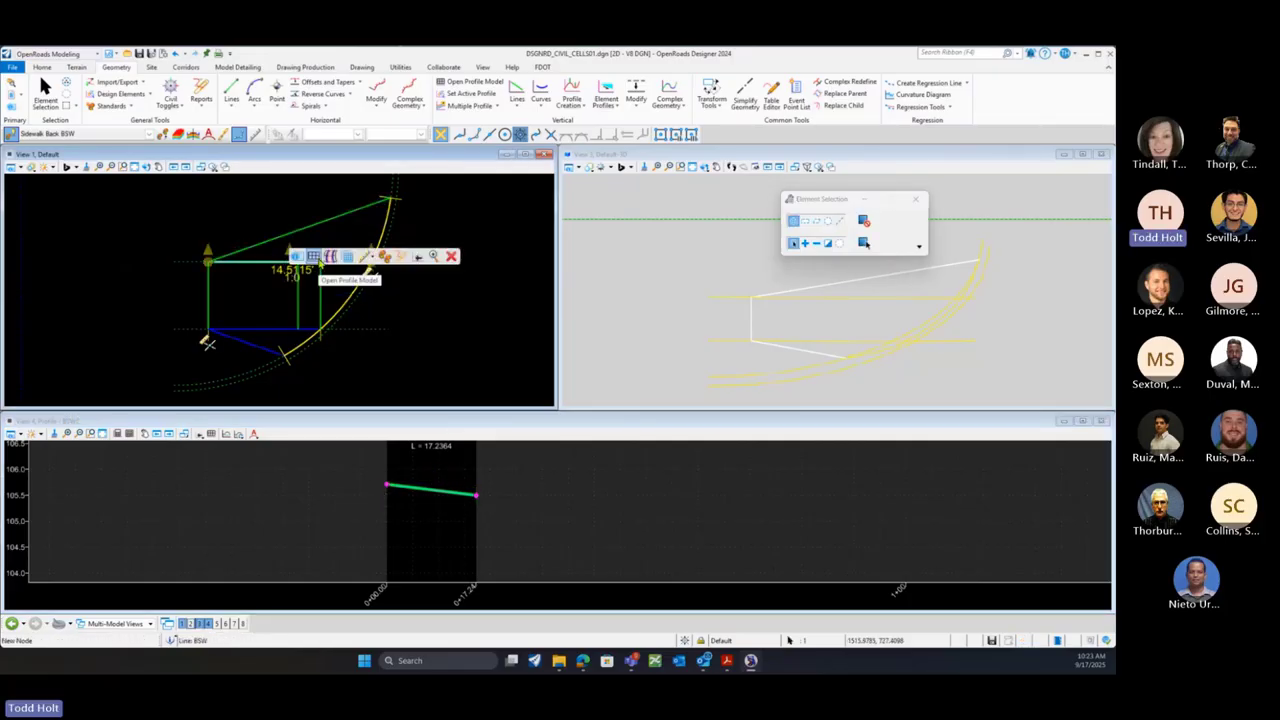
{"action": "left_click", "coordinate": [316, 257]}
{"action": "left_click", "coordinate": [434, 548]}
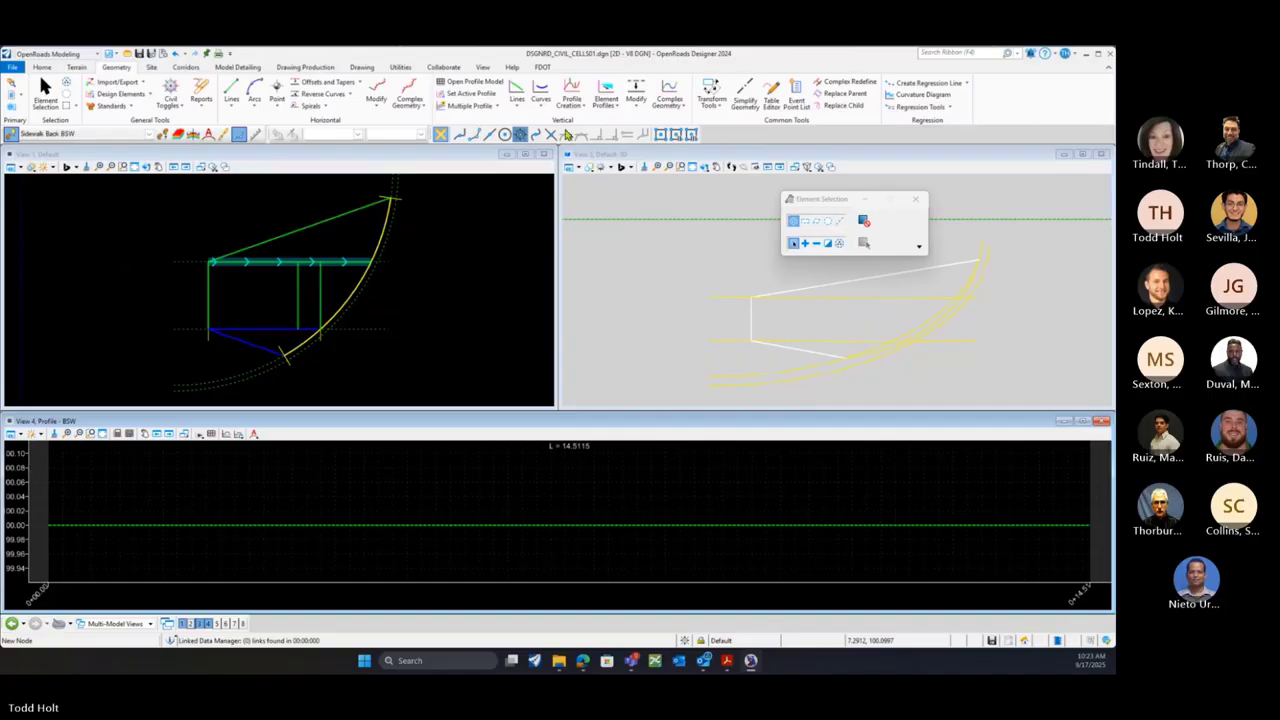
Create profile intersection points on BSW from the vertical line at its start and the curve at its end
{"action": "left_click", "coordinate": [571, 90]}
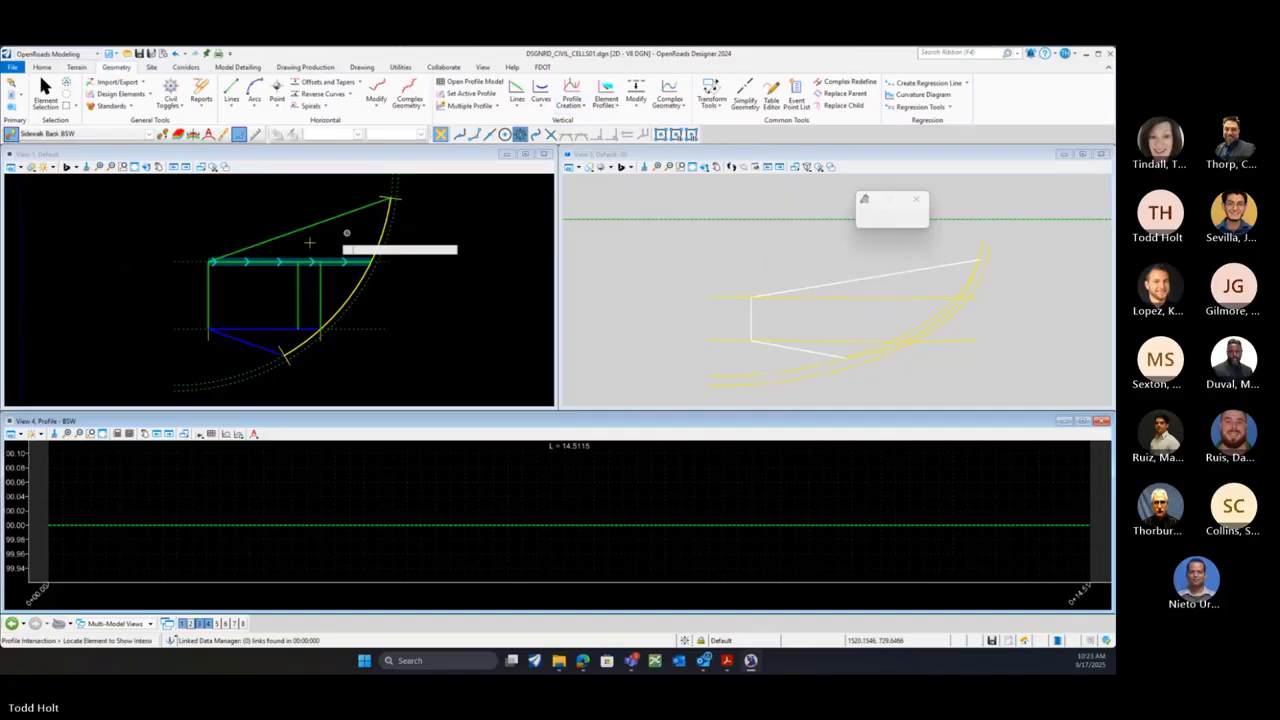
{"action": "left_click", "coordinate": [270, 261]}
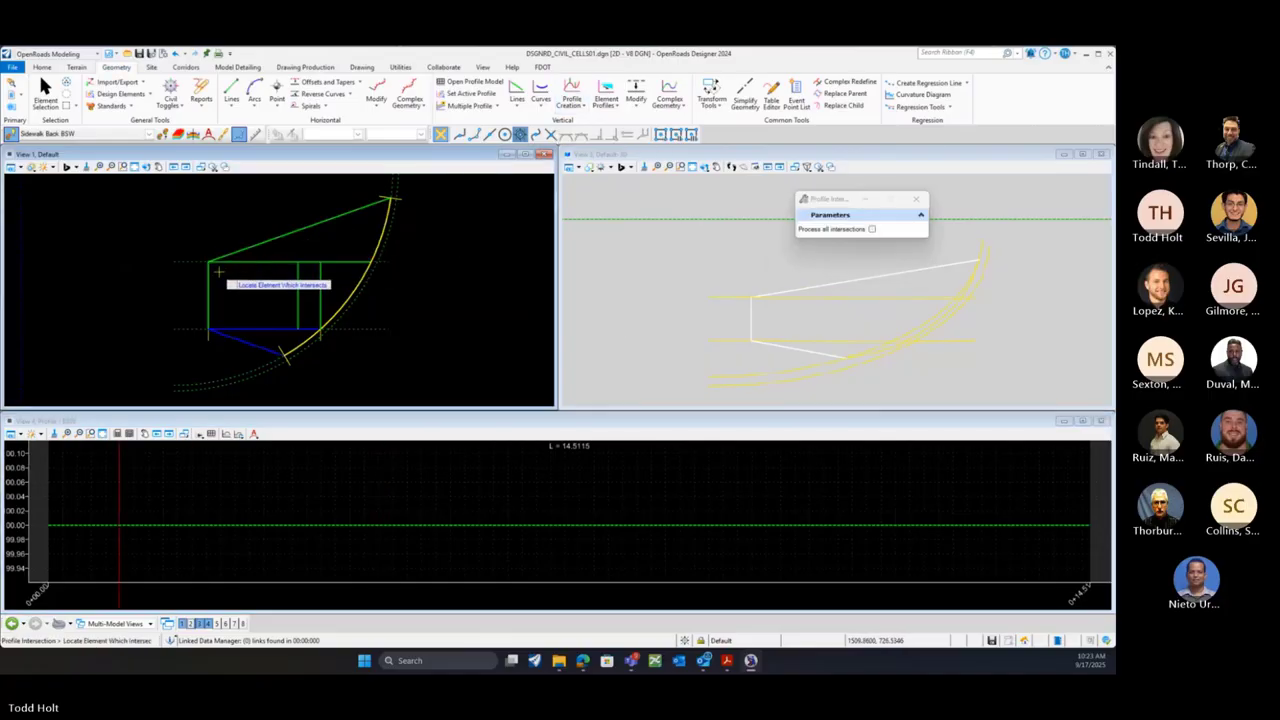
{"action": "left_click", "coordinate": [363, 267]}
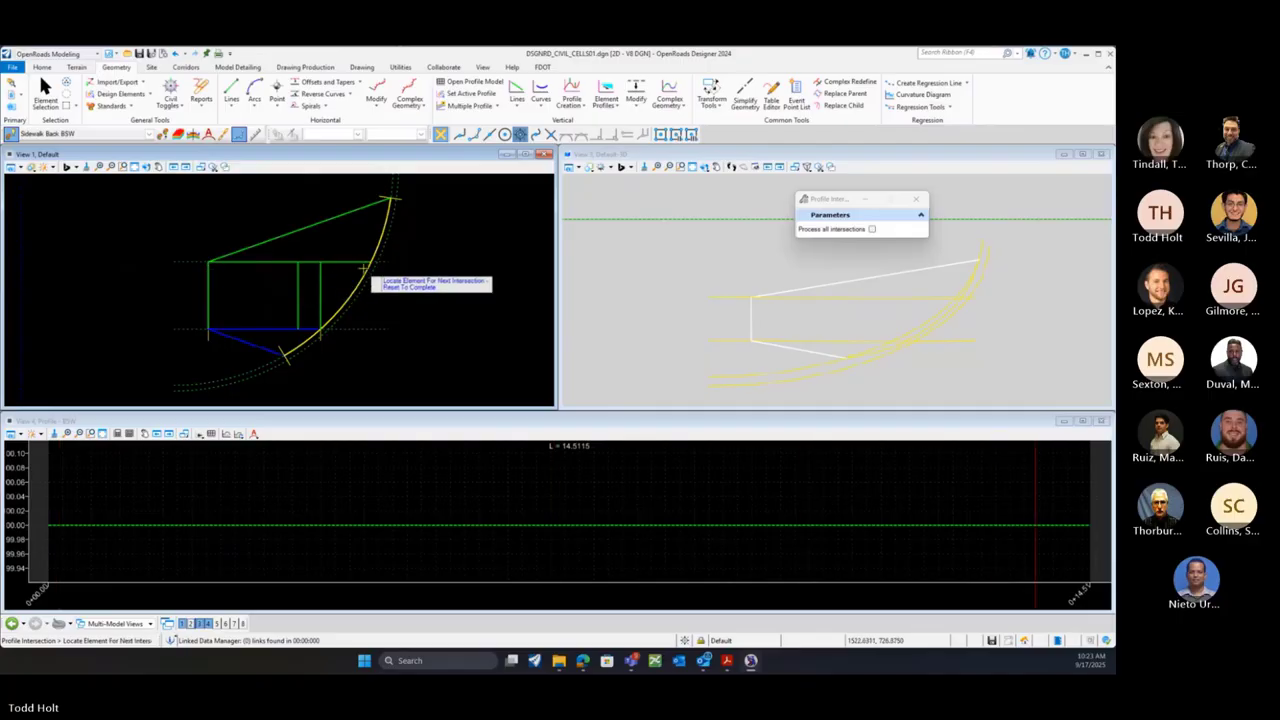
{"action": "scroll", "coordinate": [469, 514], "scroll_direction": "down", "scroll_amount": 1}
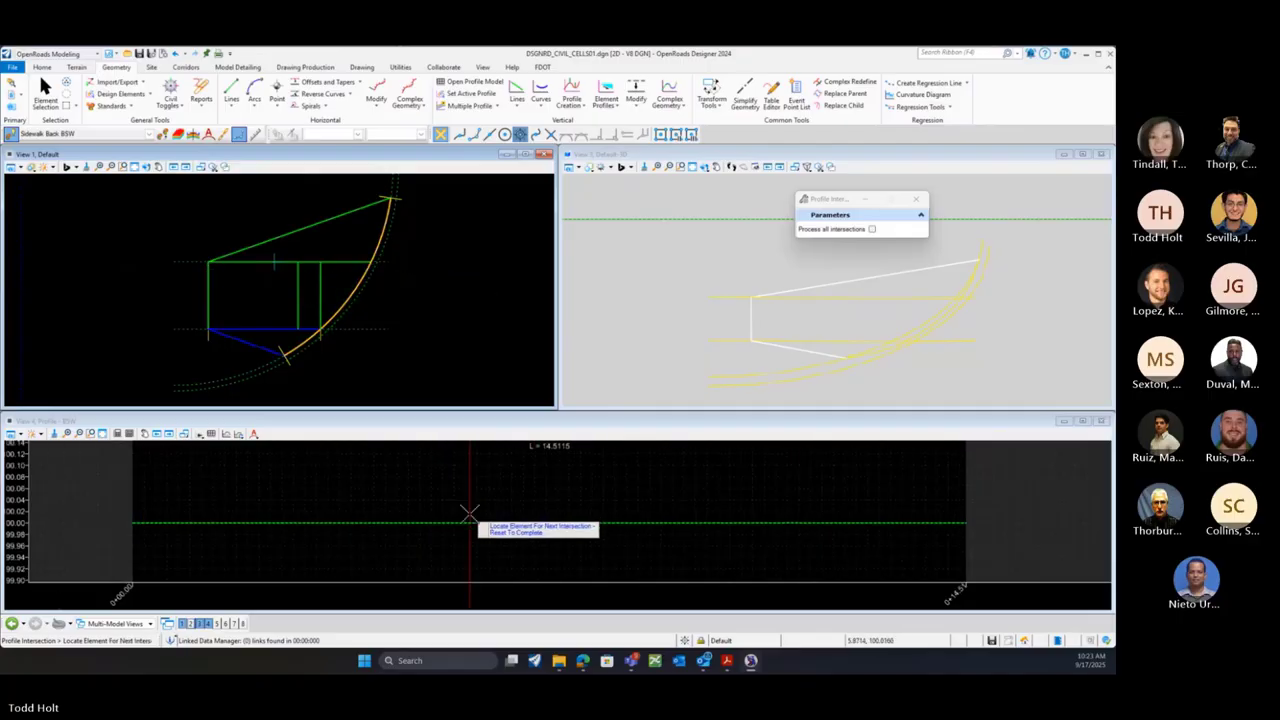
{"action": "scroll", "coordinate": [469, 514], "scroll_direction": "down", "scroll_amount": 8}
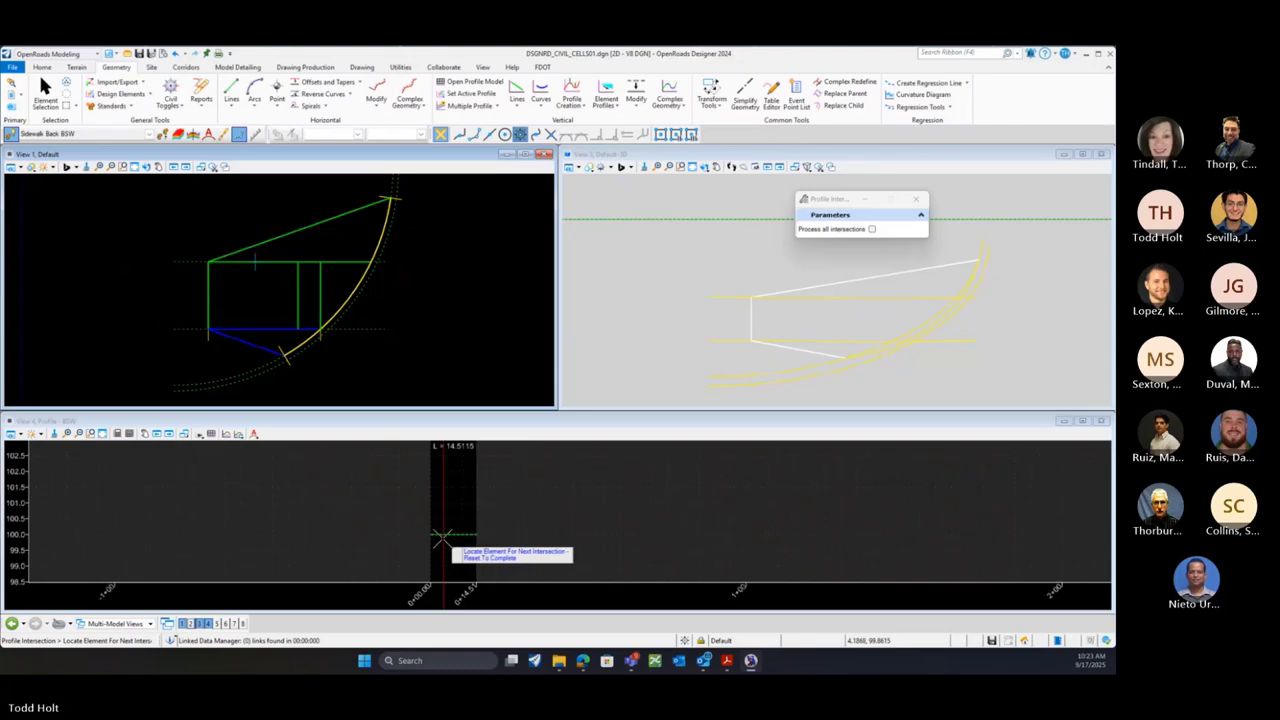
{"action": "scroll", "coordinate": [441, 537], "scroll_direction": "up", "scroll_amount": 4}
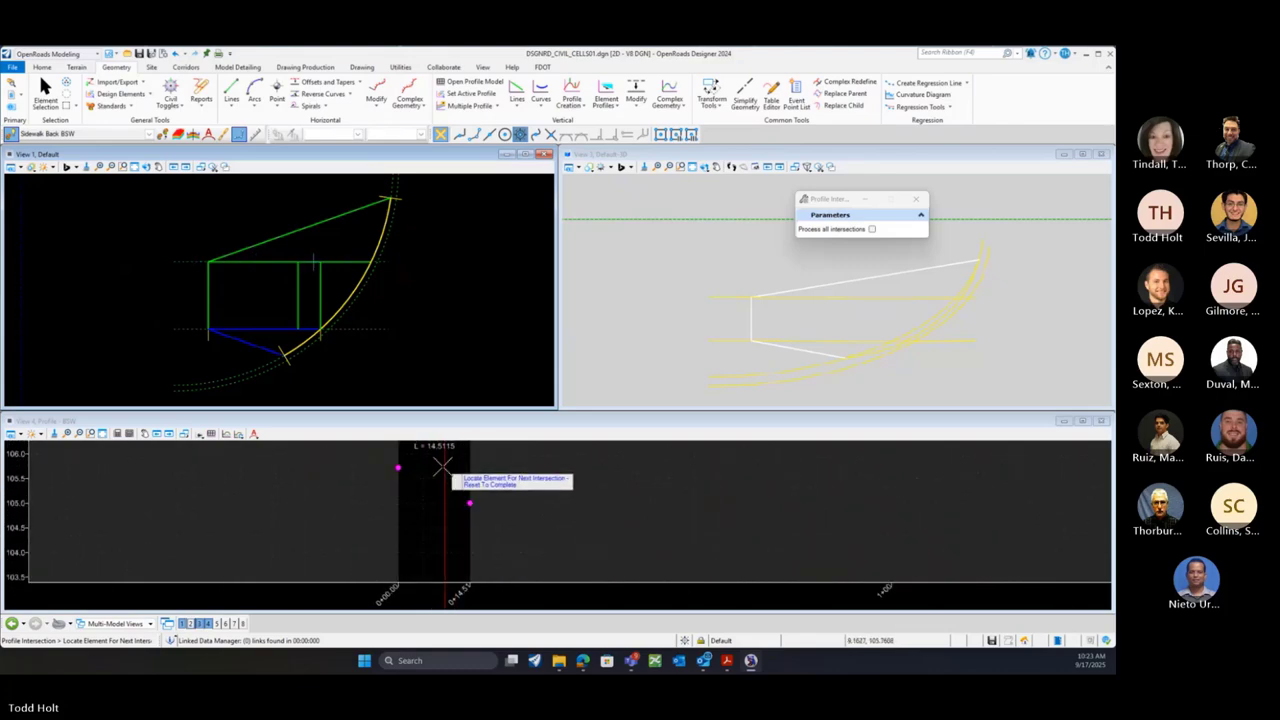
{"action": "right_click", "coordinate": [414, 493]}
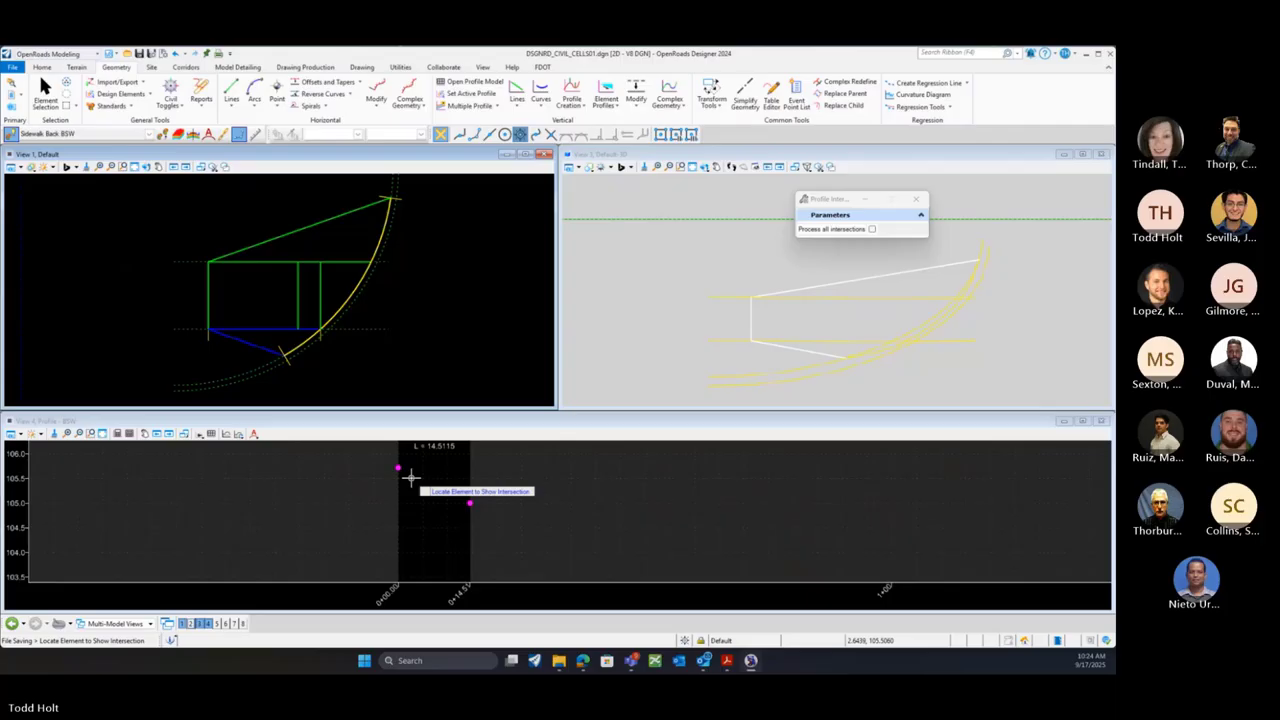
Draw a profile line between the two intersection points in the BSW profile and set it as the active profile
{"action": "left_click", "coordinate": [519, 90]}
{"action": "left_click", "coordinate": [430, 452]}
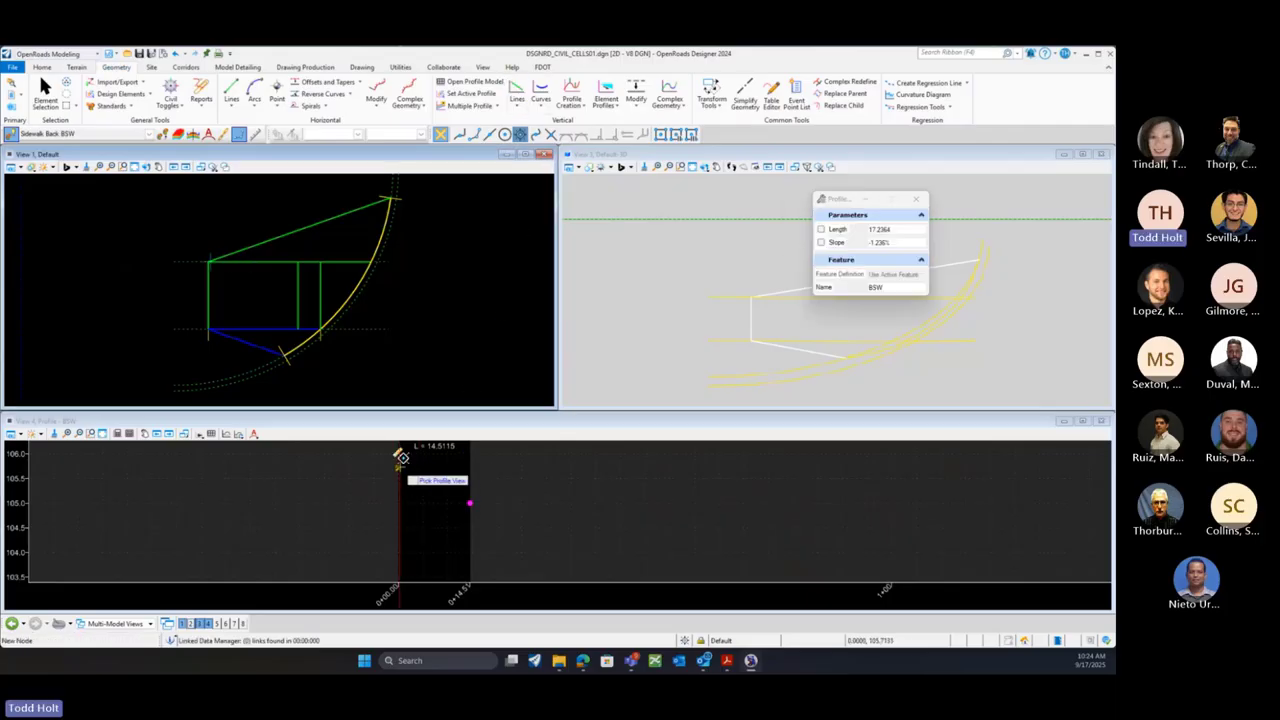
{"action": "left_click", "coordinate": [400, 458]}
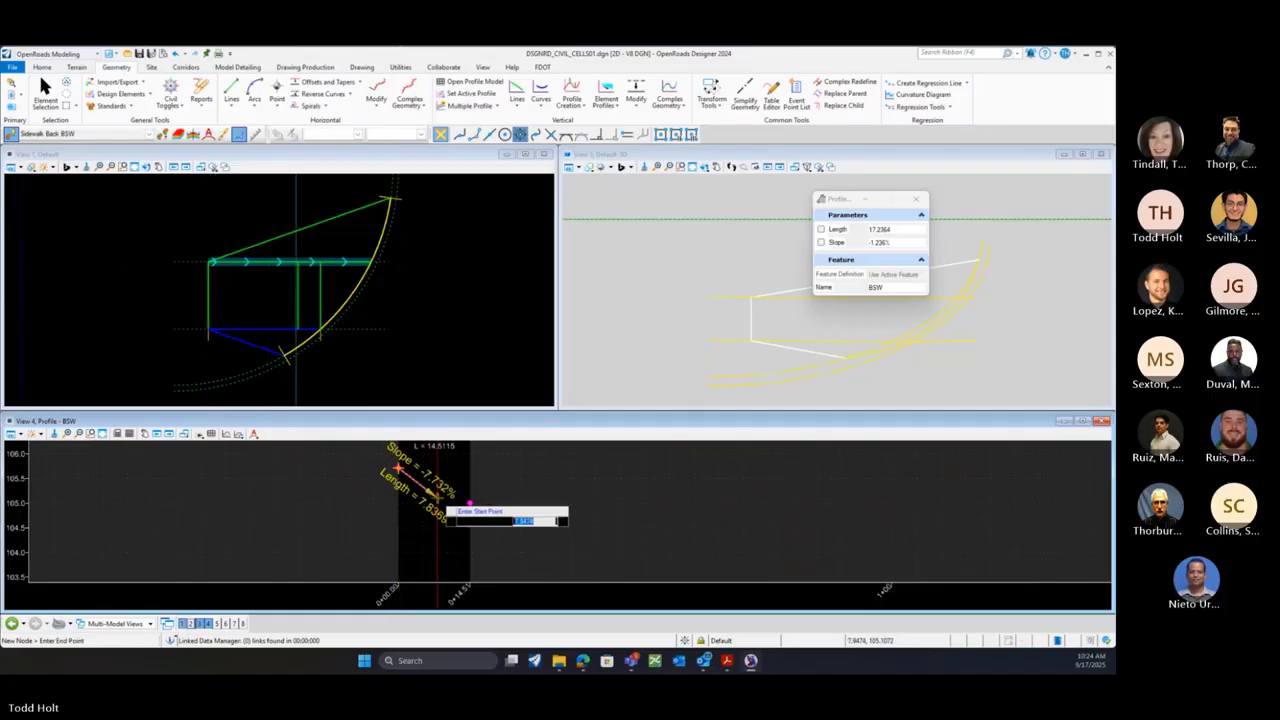
{"action": "left_click", "coordinate": [470, 501]}
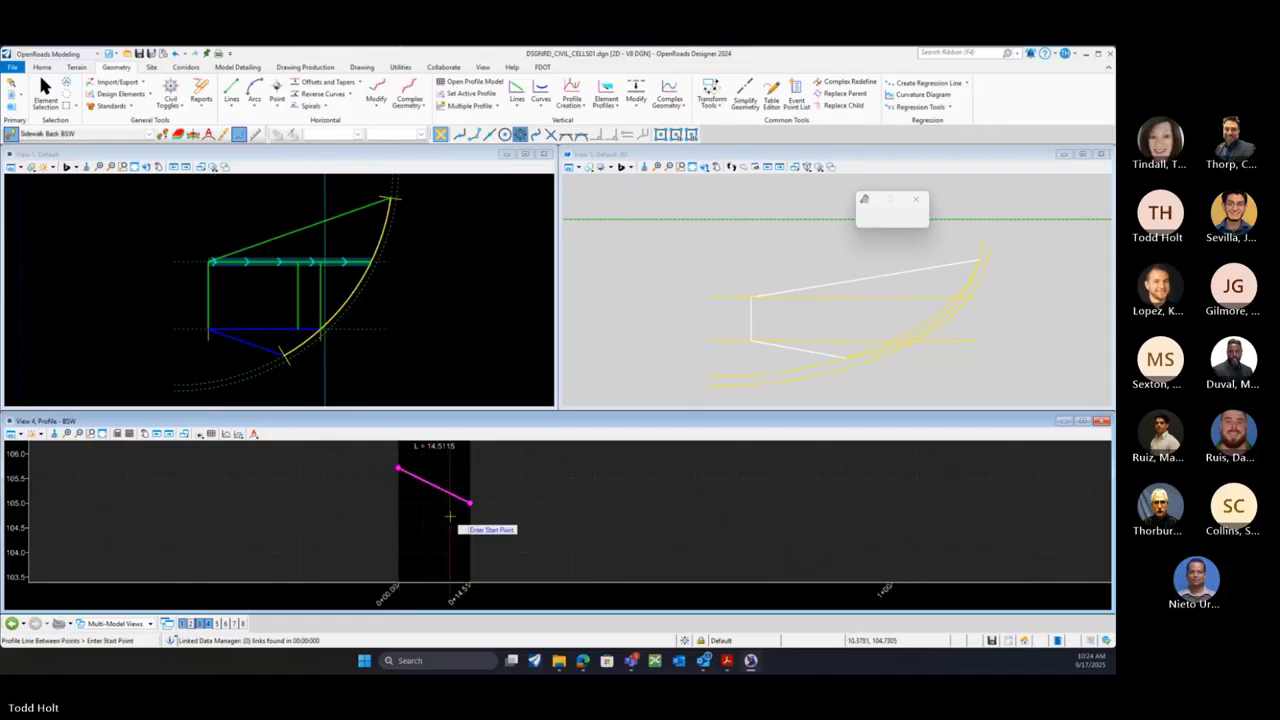
{"action": "left_click", "coordinate": [45, 92]}
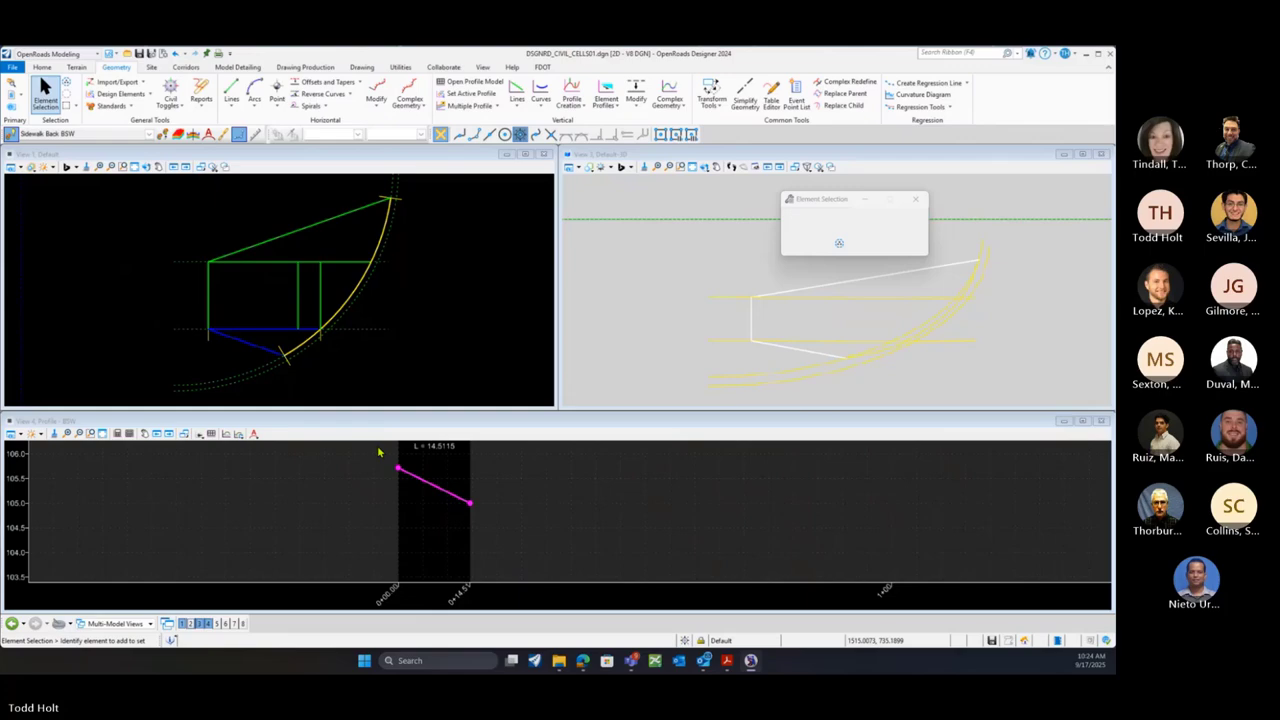
{"action": "left_click", "coordinate": [445, 490]}
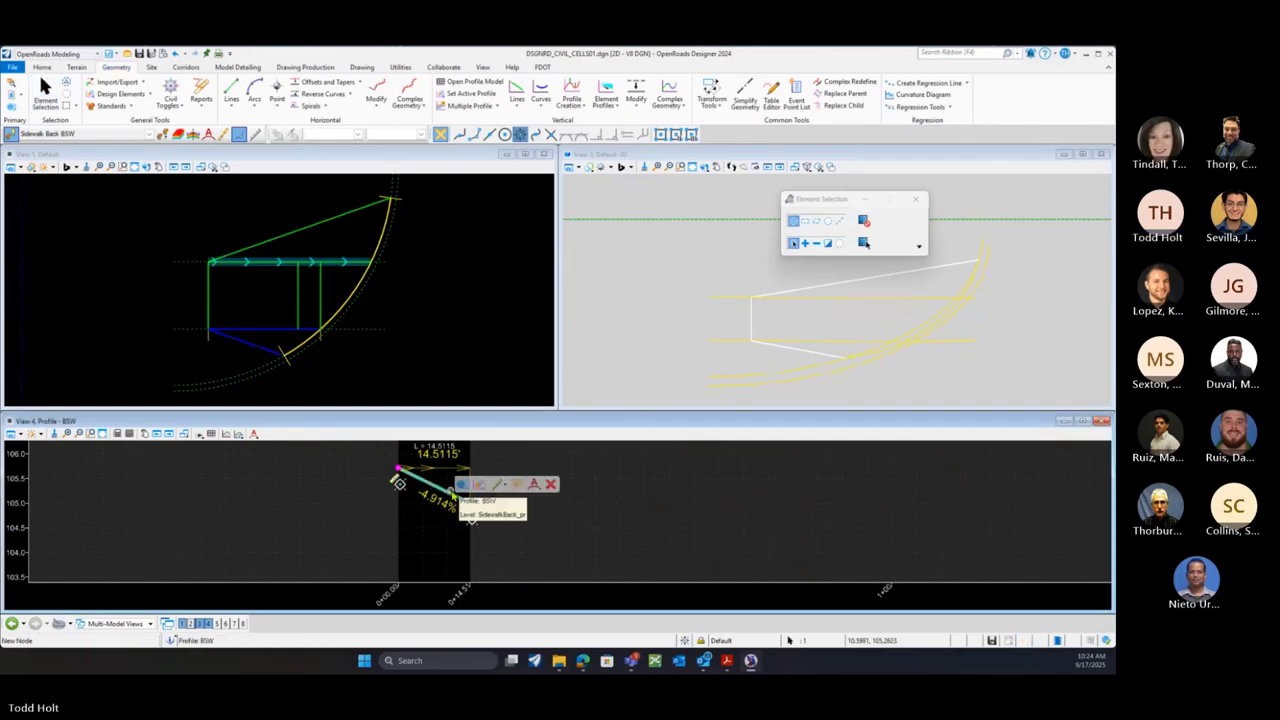
{"action": "left_click", "coordinate": [478, 485]}
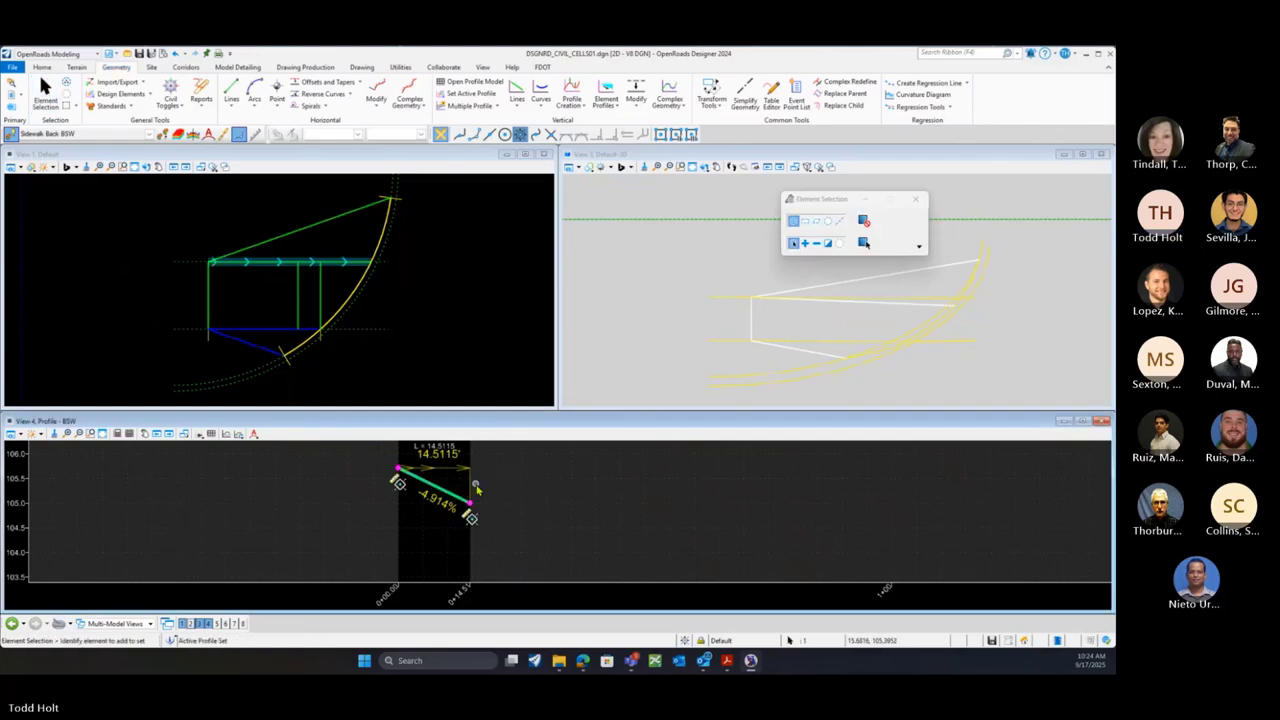
Open the profile model of the horizontal front-of-sidewalk line FSW in the profile view
{"action": "left_click", "coordinate": [279, 333]}
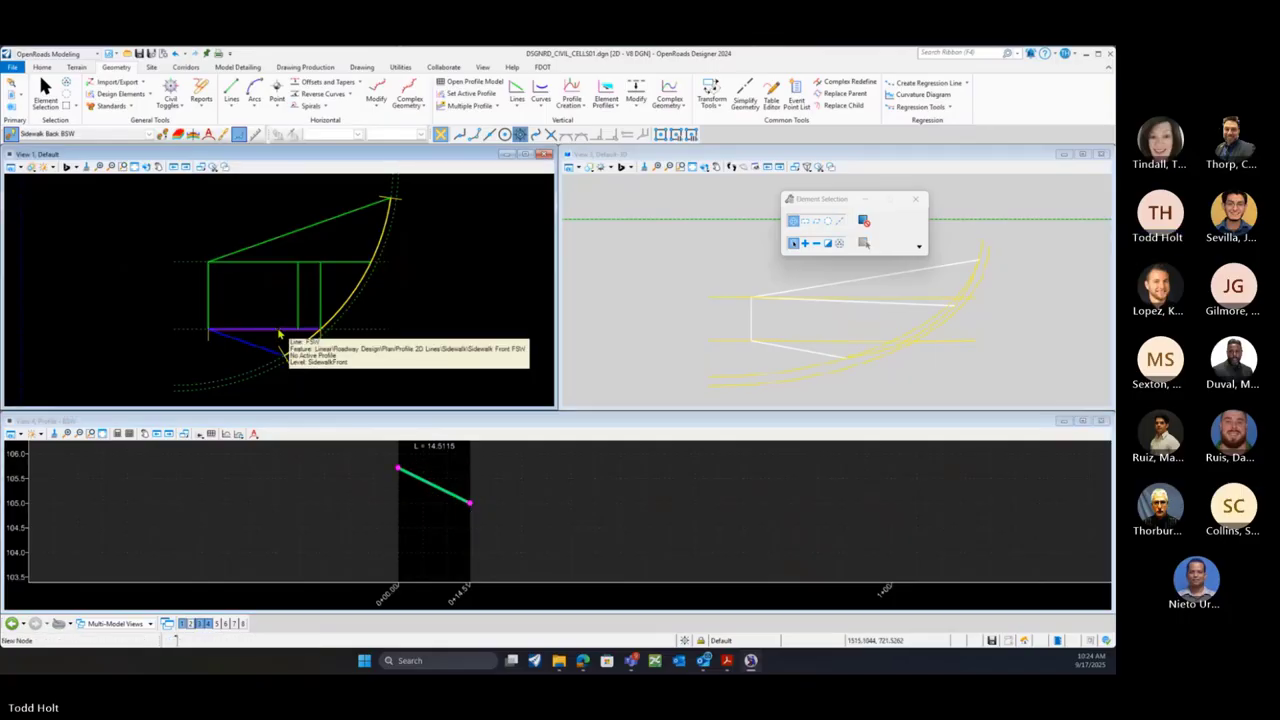
{"action": "left_click", "coordinate": [279, 333]}
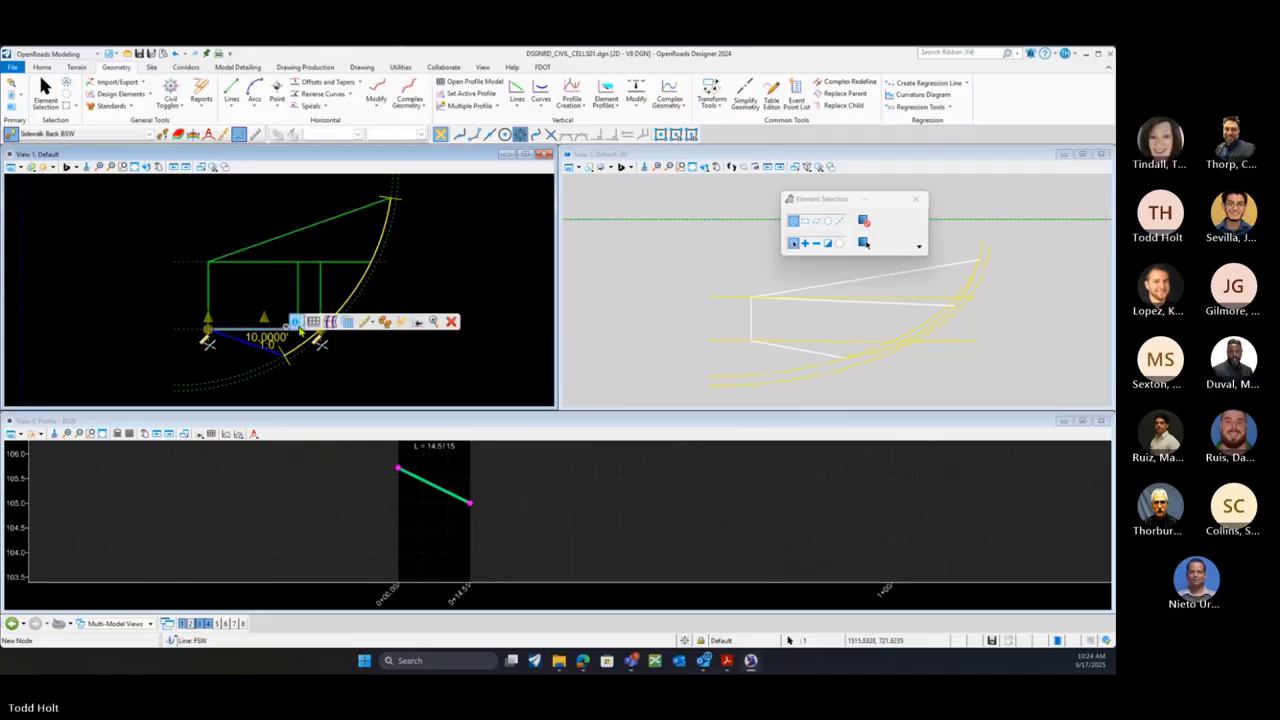
{"action": "left_click", "coordinate": [315, 323]}
{"action": "left_click", "coordinate": [547, 515]}
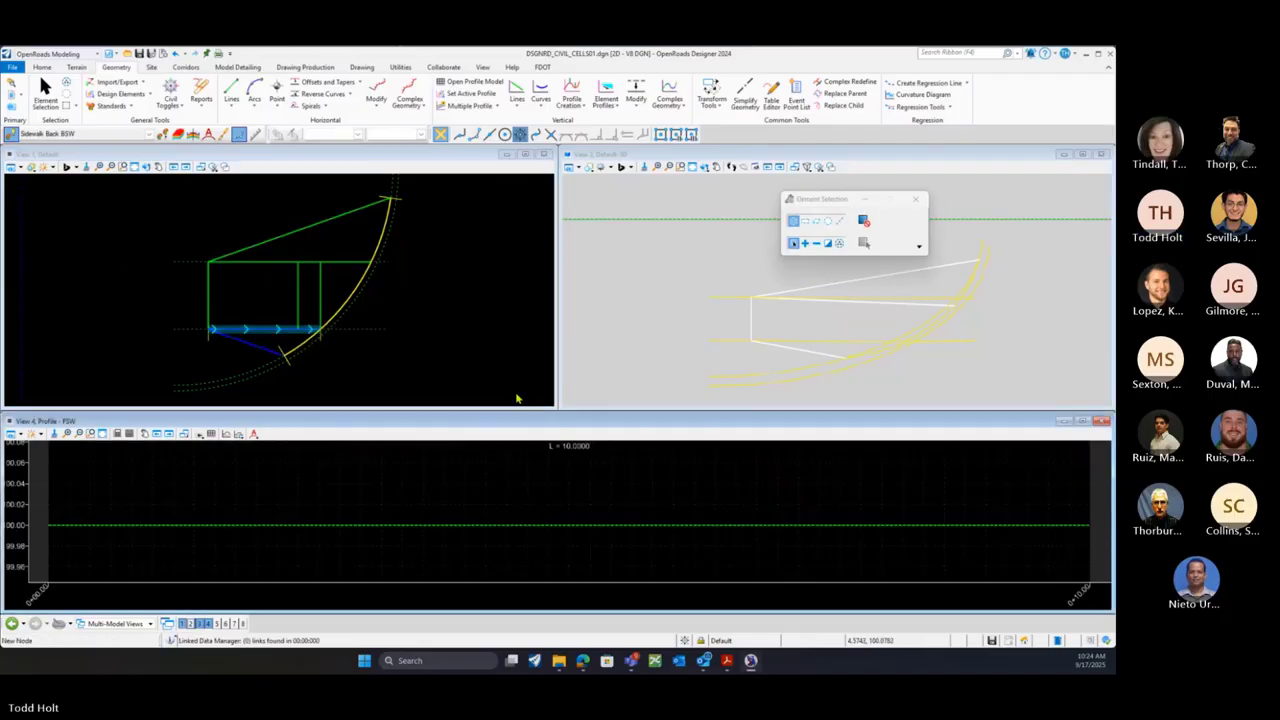
Create profile intersection points on FSW from the vertical line at its start and the curve at its end
{"action": "left_click", "coordinate": [573, 90]}
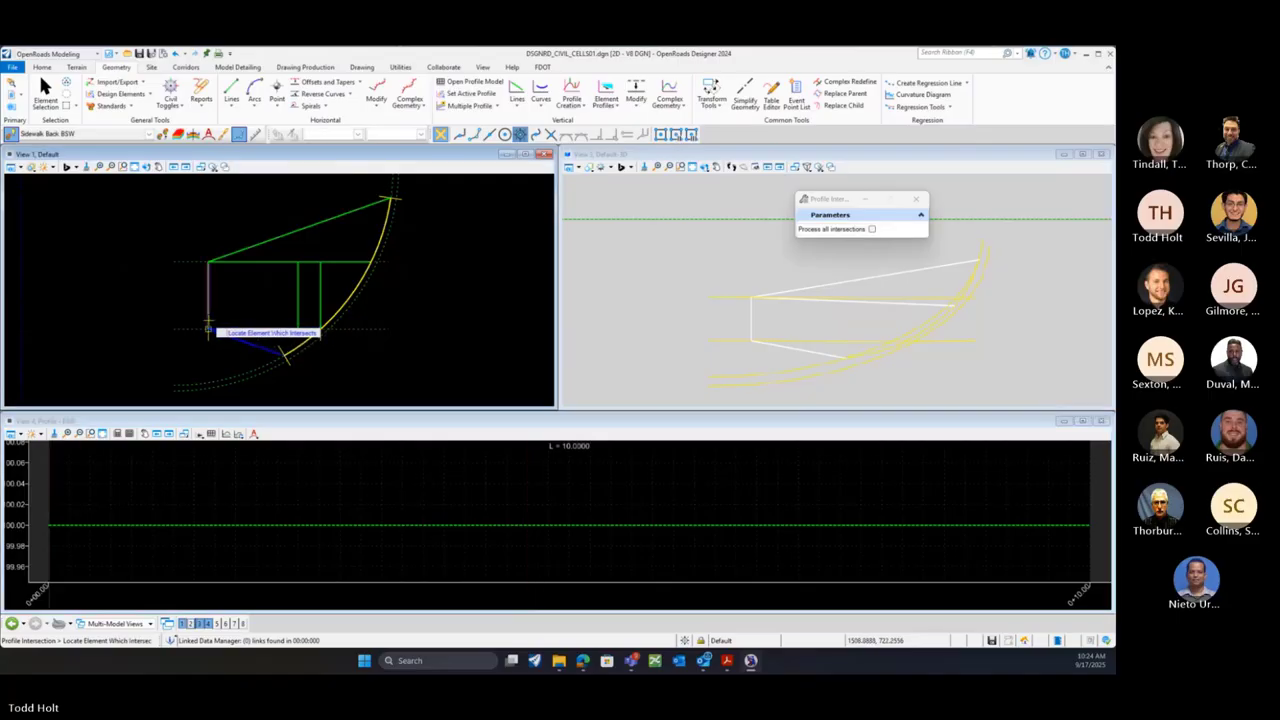
{"action": "left_click", "coordinate": [312, 322]}
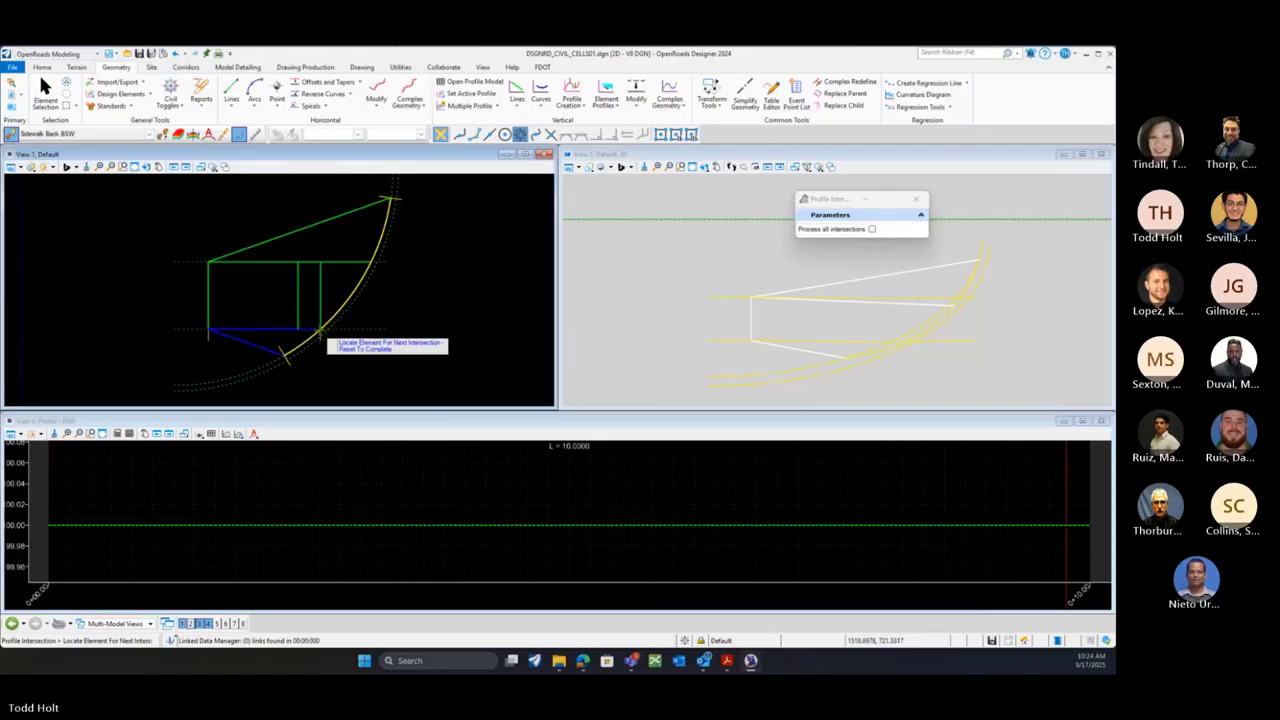
{"action": "left_click", "coordinate": [322, 331]}
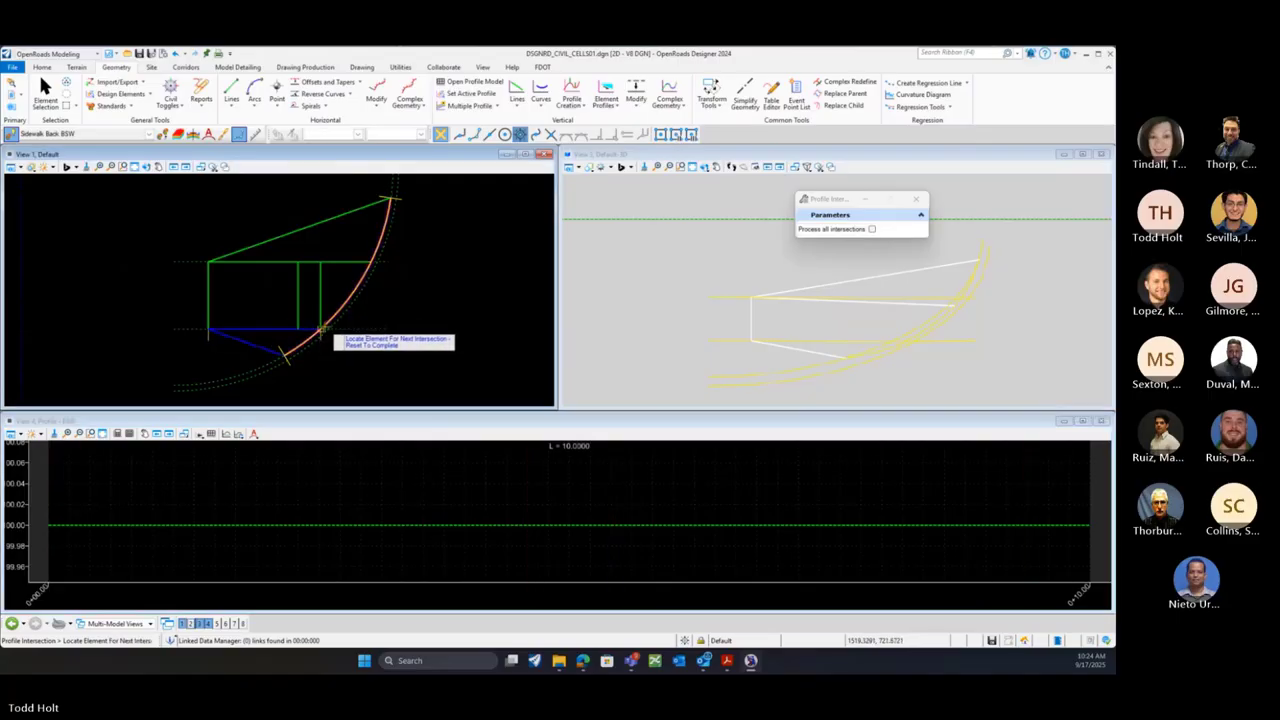
Draw a profile line between the two intersection points in the FSW profile and set it as the active profile
{"action": "left_click", "coordinate": [516, 88]}
{"action": "scroll", "coordinate": [496, 497], "scroll_direction": "down", "scroll_amount": 5}
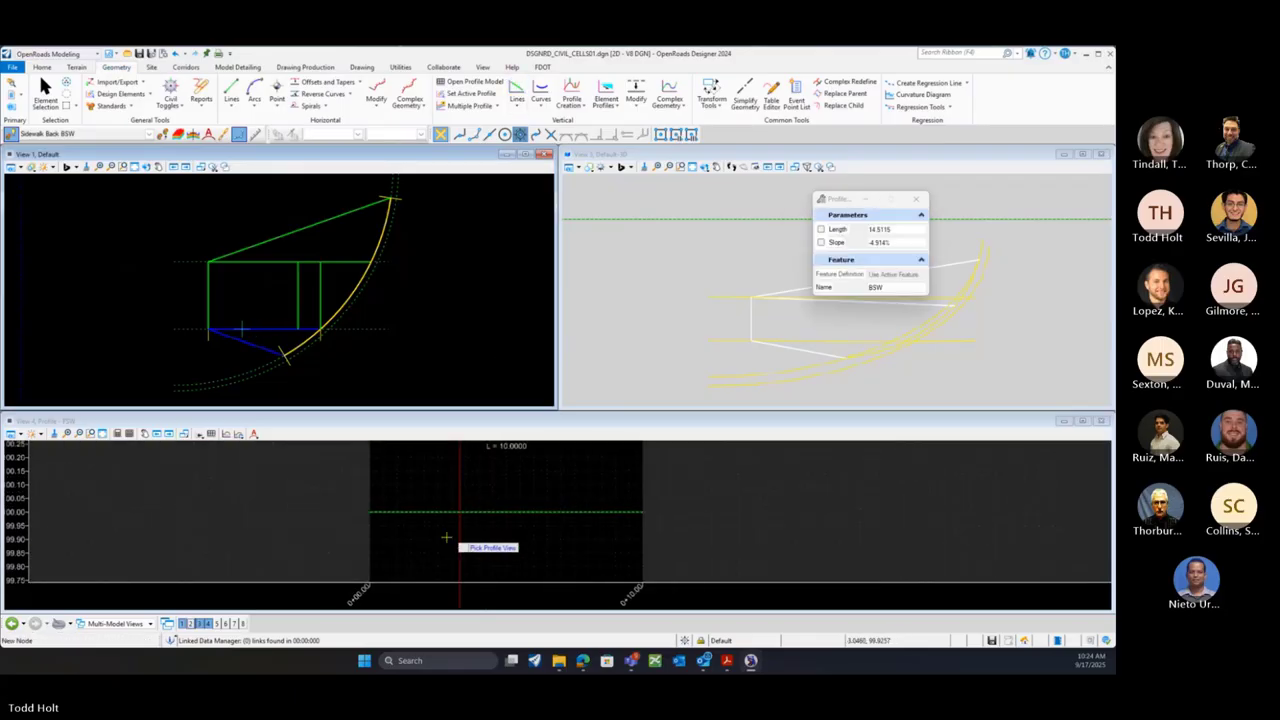
{"action": "scroll", "coordinate": [424, 540], "scroll_direction": "down", "scroll_amount": 1}
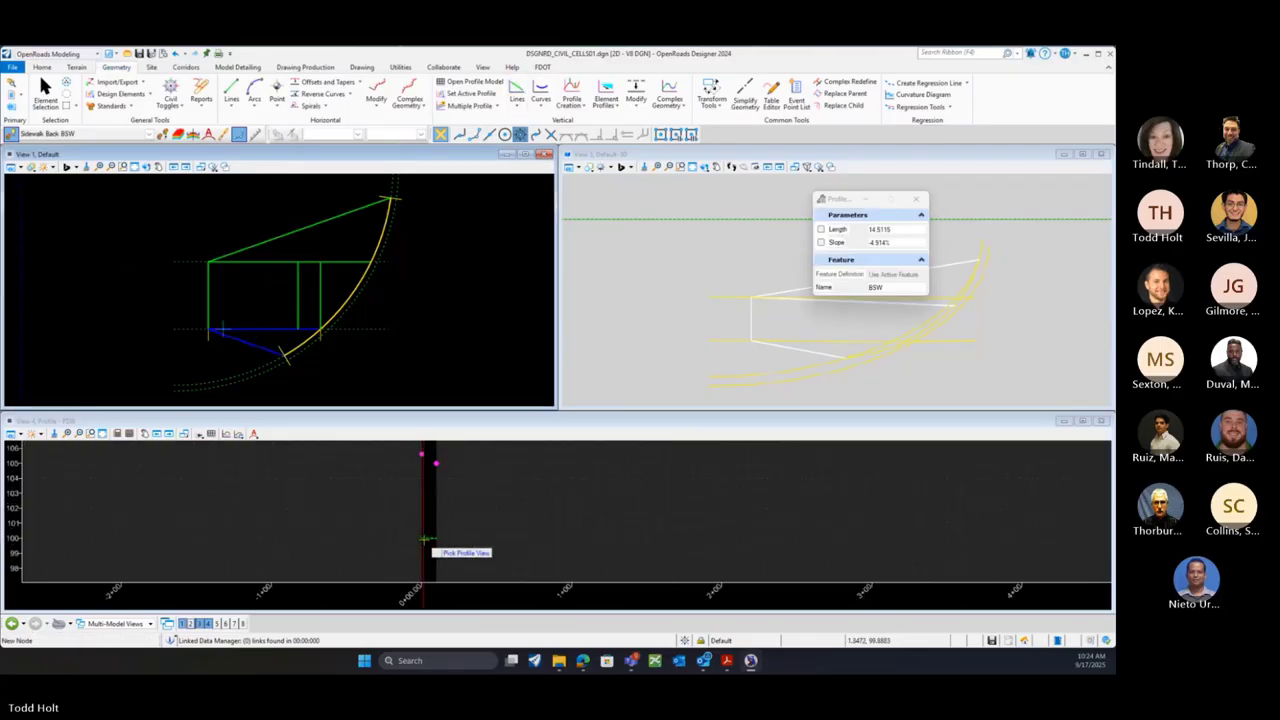
{"action": "scroll", "coordinate": [431, 470], "scroll_direction": "up", "scroll_amount": 2}
{"action": "left_click", "coordinate": [421, 471]}
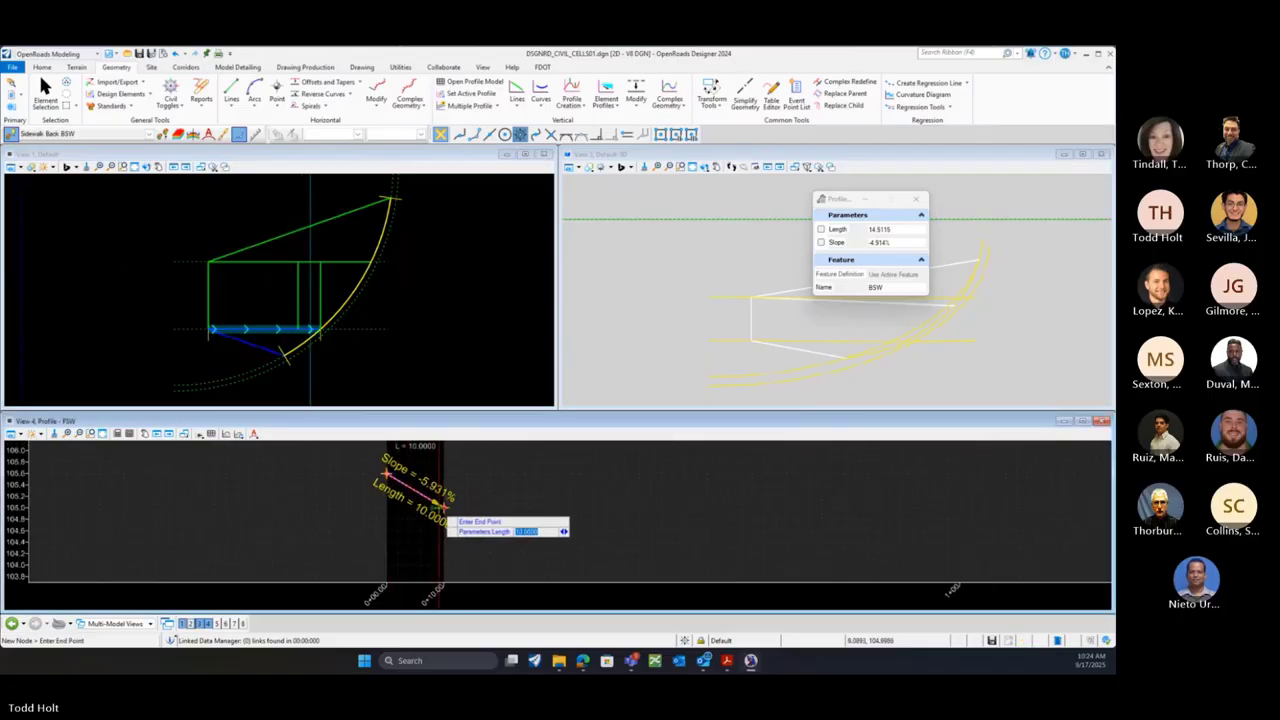
{"action": "left_click", "coordinate": [440, 508]}
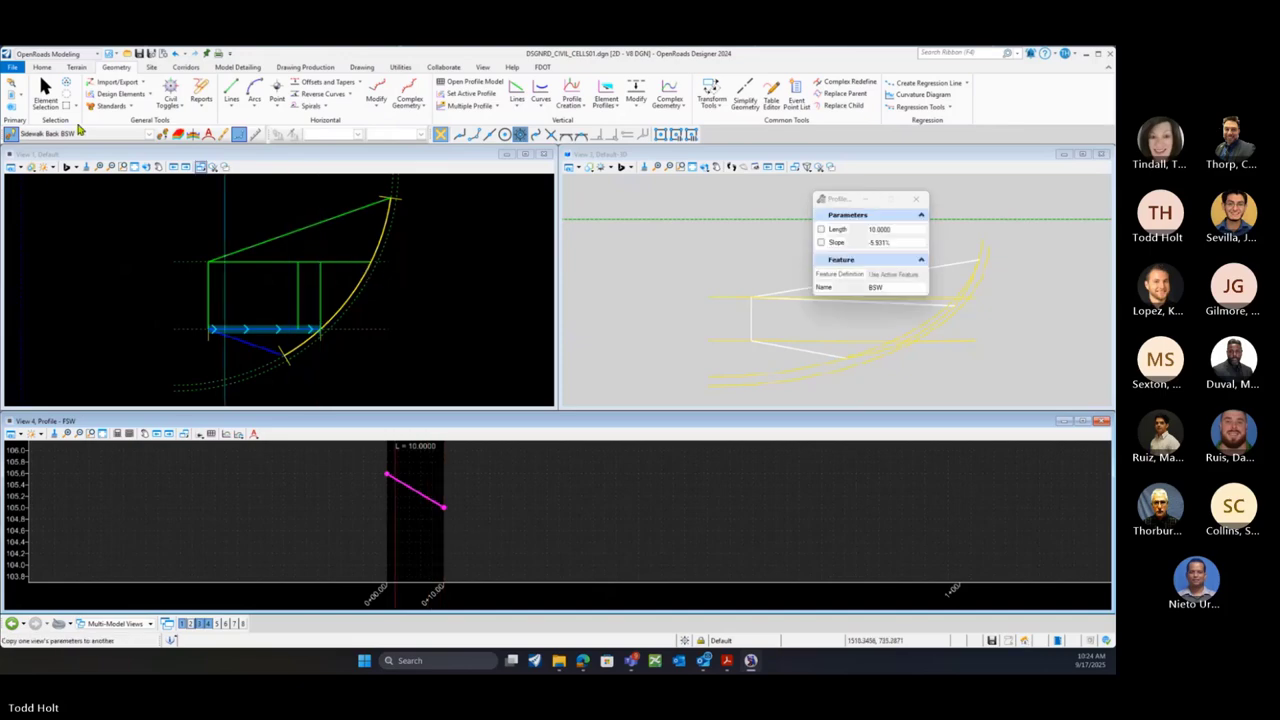
{"action": "left_click", "coordinate": [41, 95]}
{"action": "left_click", "coordinate": [418, 491]}
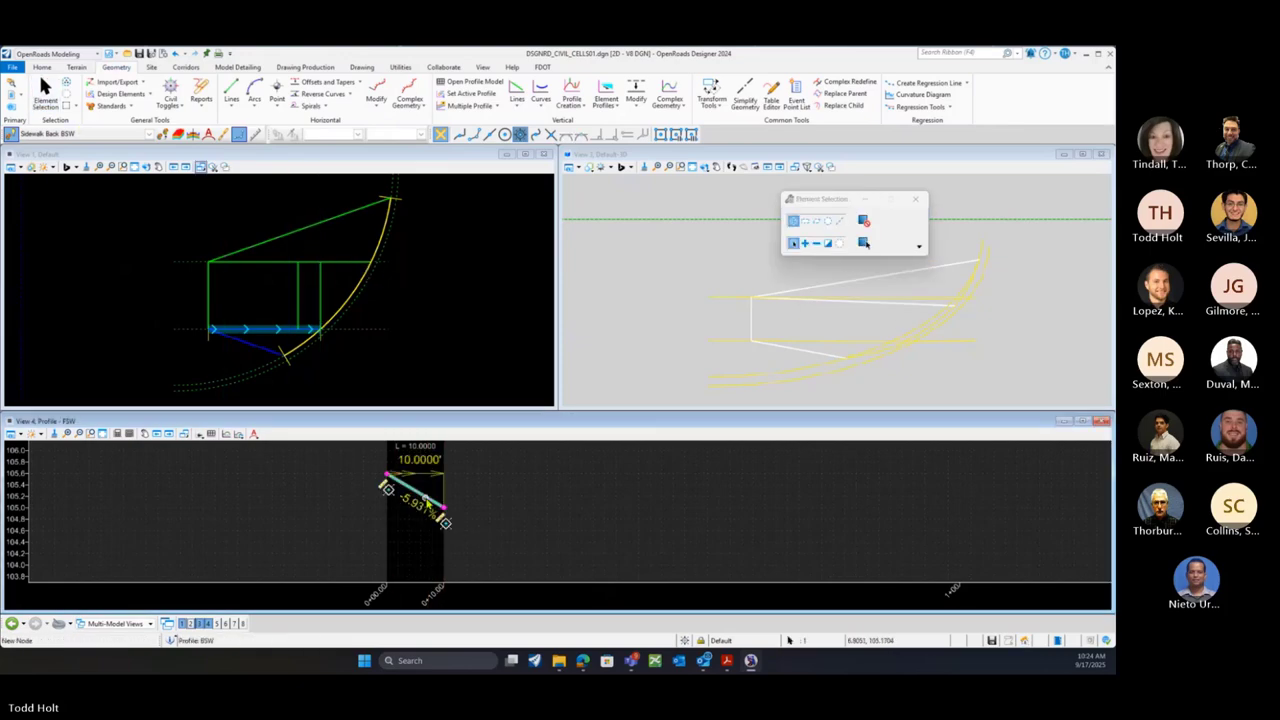
{"action": "left_click", "coordinate": [460, 492]}
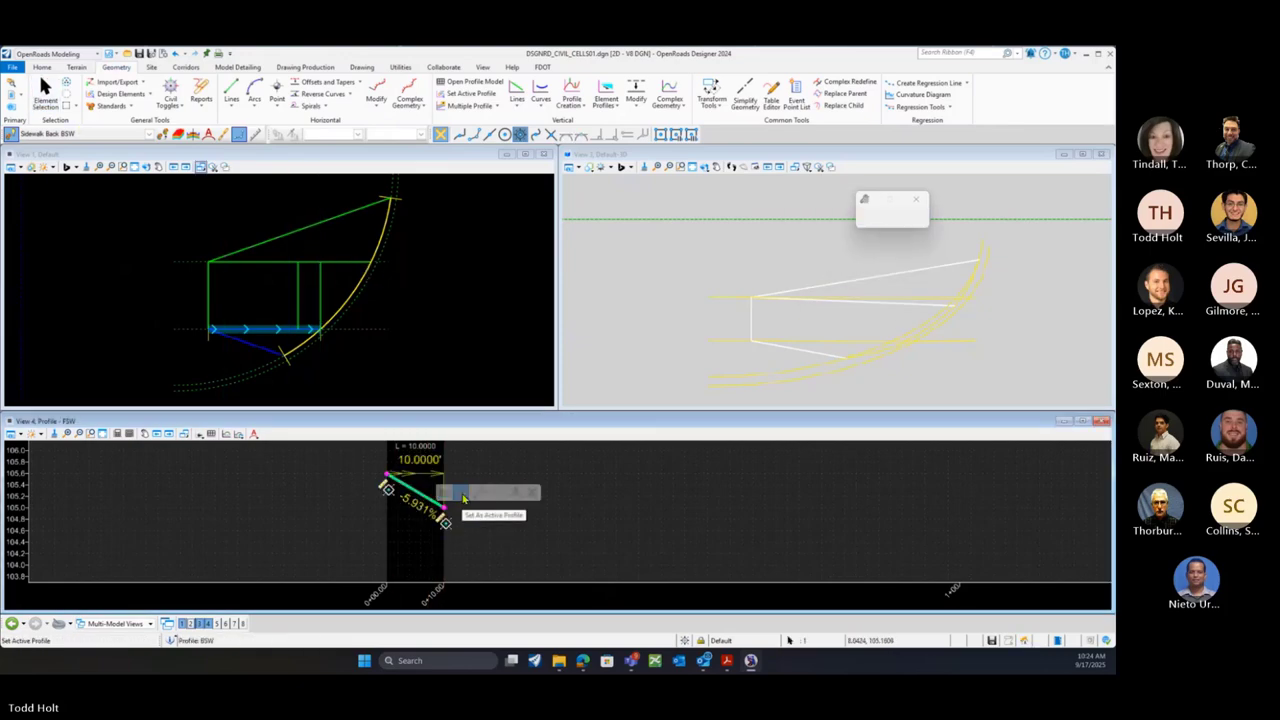
{"action": "left_click", "coordinate": [245, 306]}
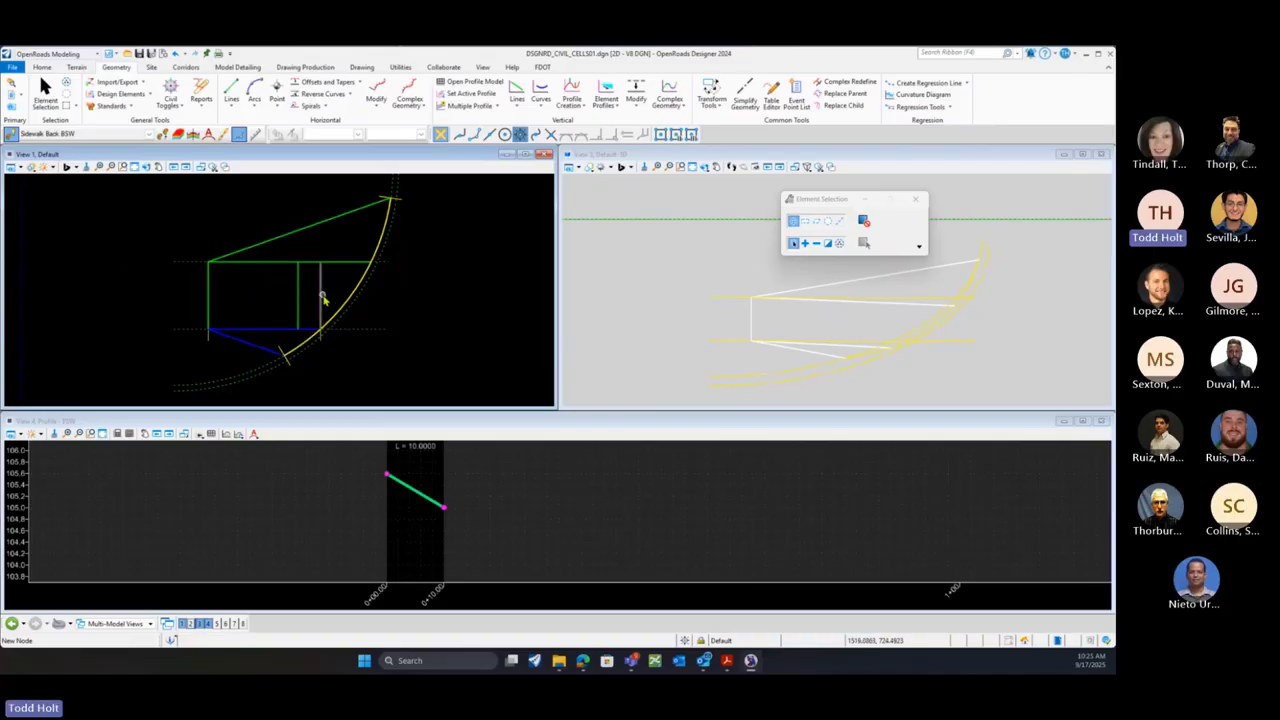
Profile the rightmost vertical sidewalk line by slope from the leftmost vertical line, using a 0.083% slope and zero vertical offset for all points
{"action": "mouse_move", "coordinate": [323, 297]}
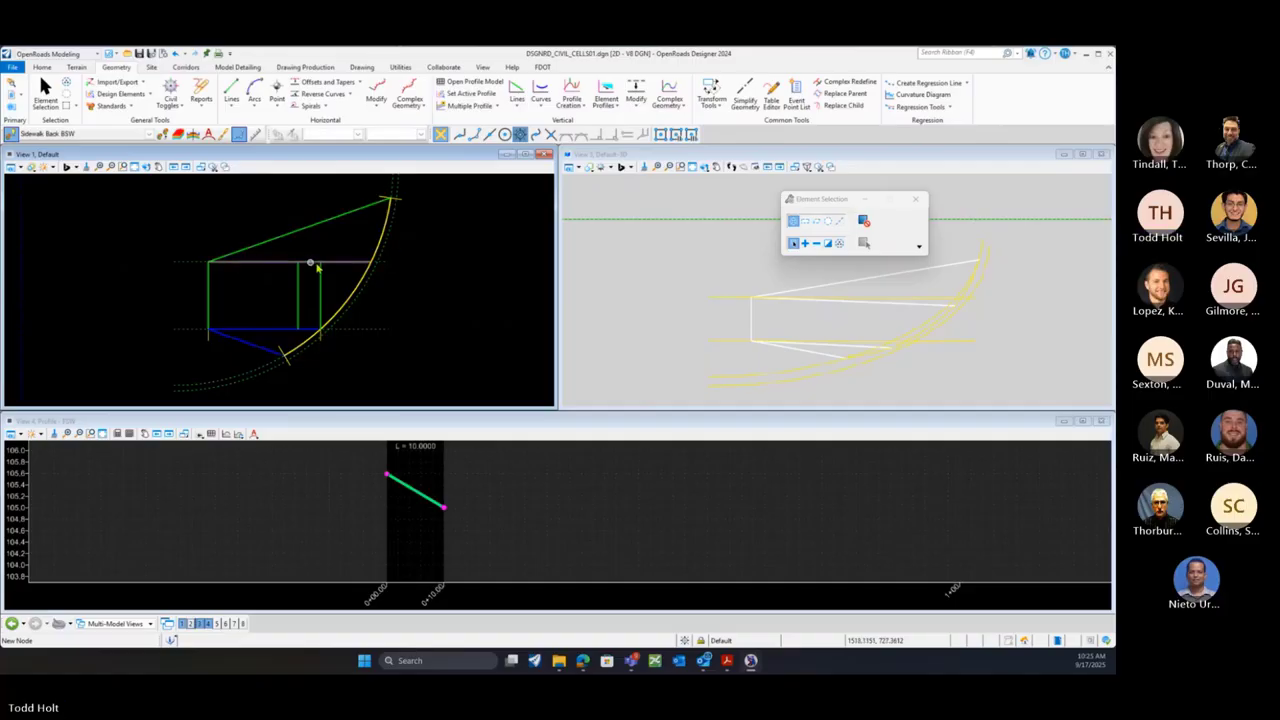
{"action": "mouse_move", "coordinate": [323, 267]}
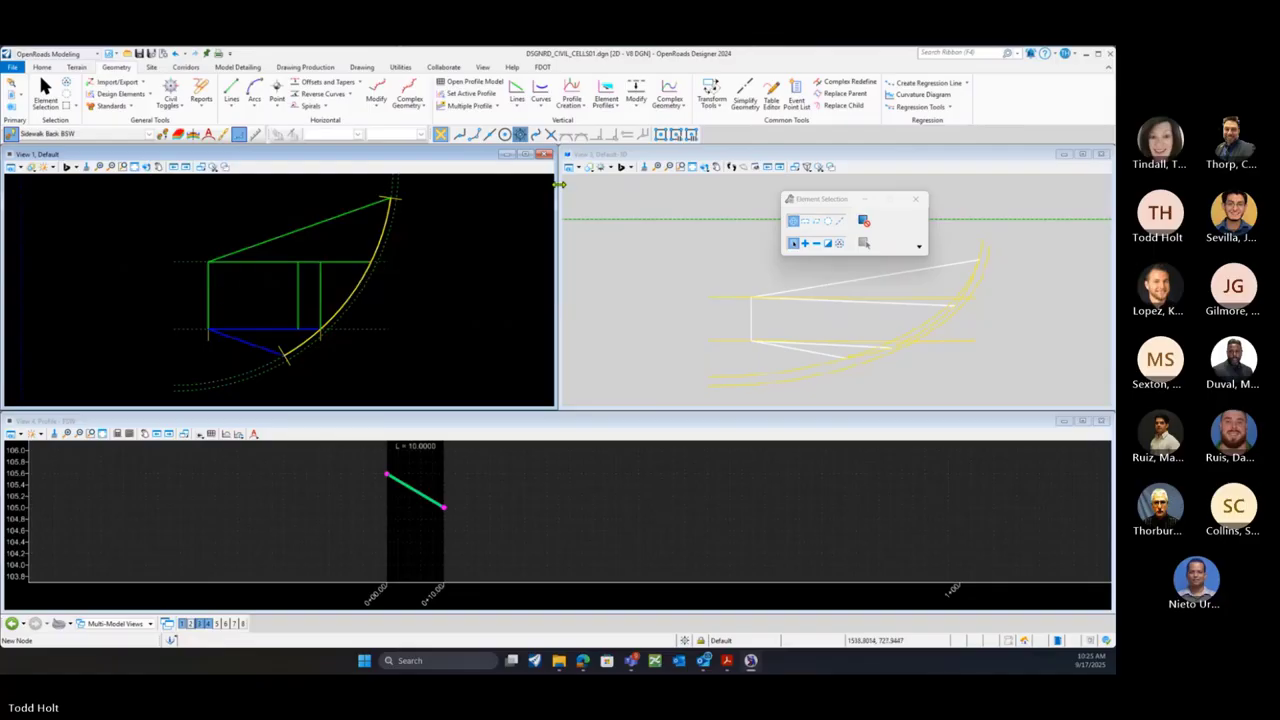
{"action": "left_click", "coordinate": [607, 104]}
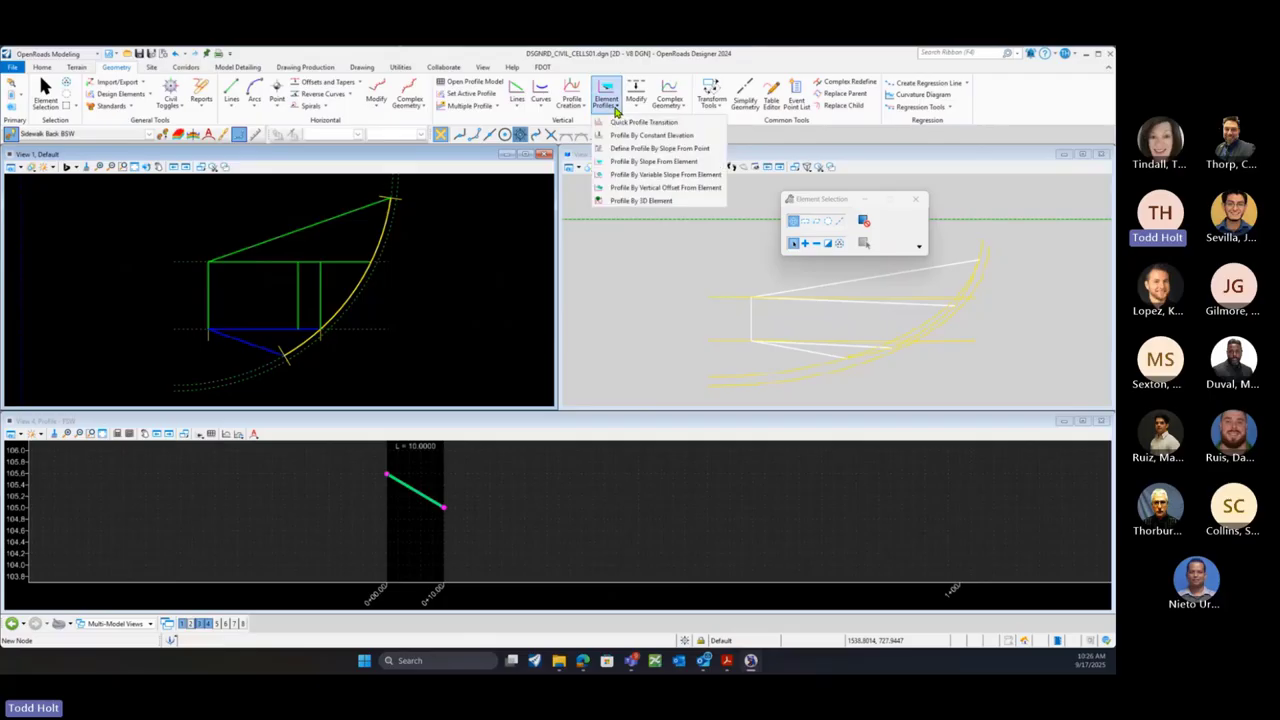
{"action": "left_click", "coordinate": [640, 163]}
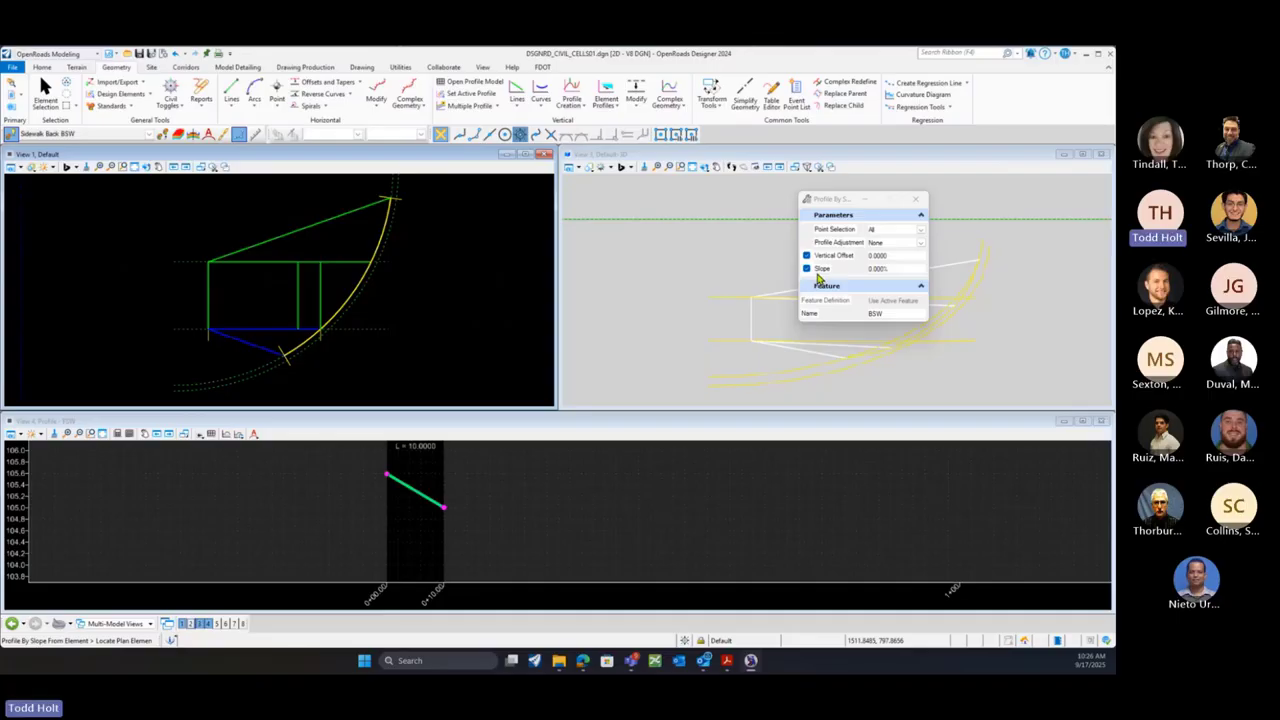
{"action": "double_click", "coordinate": [894, 271]}
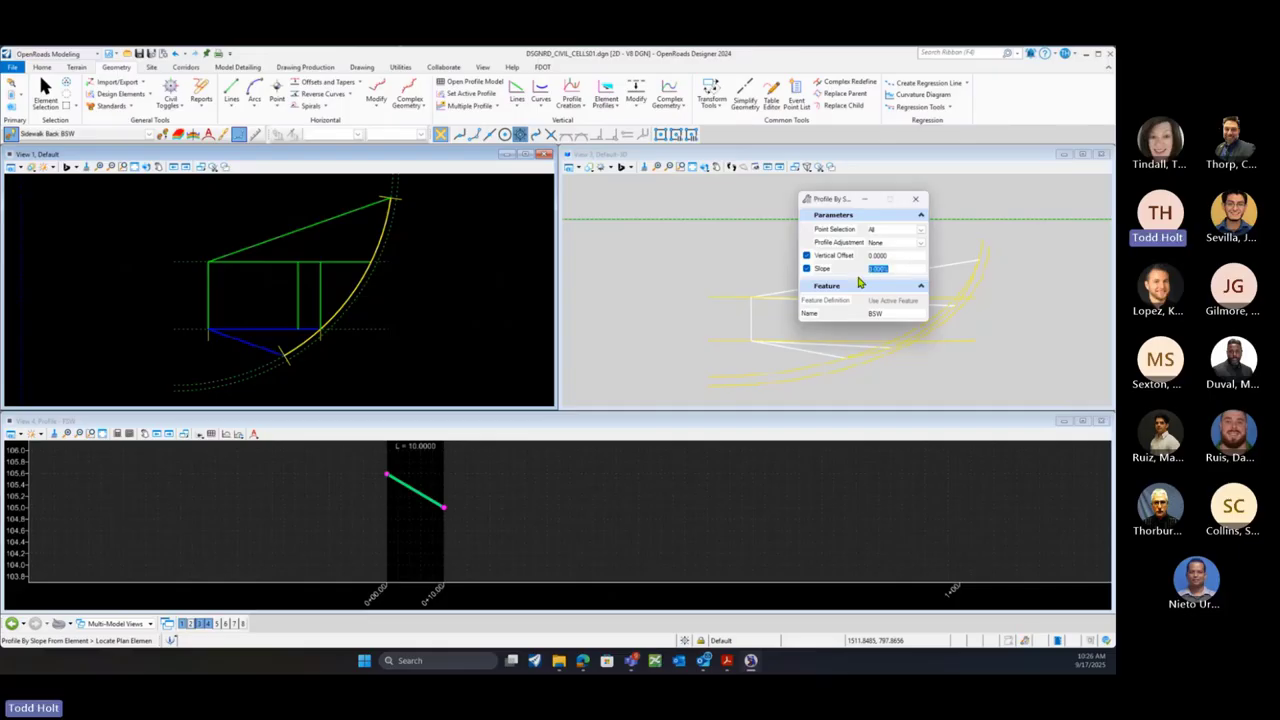
{"action": "type", "text": "0.083"}
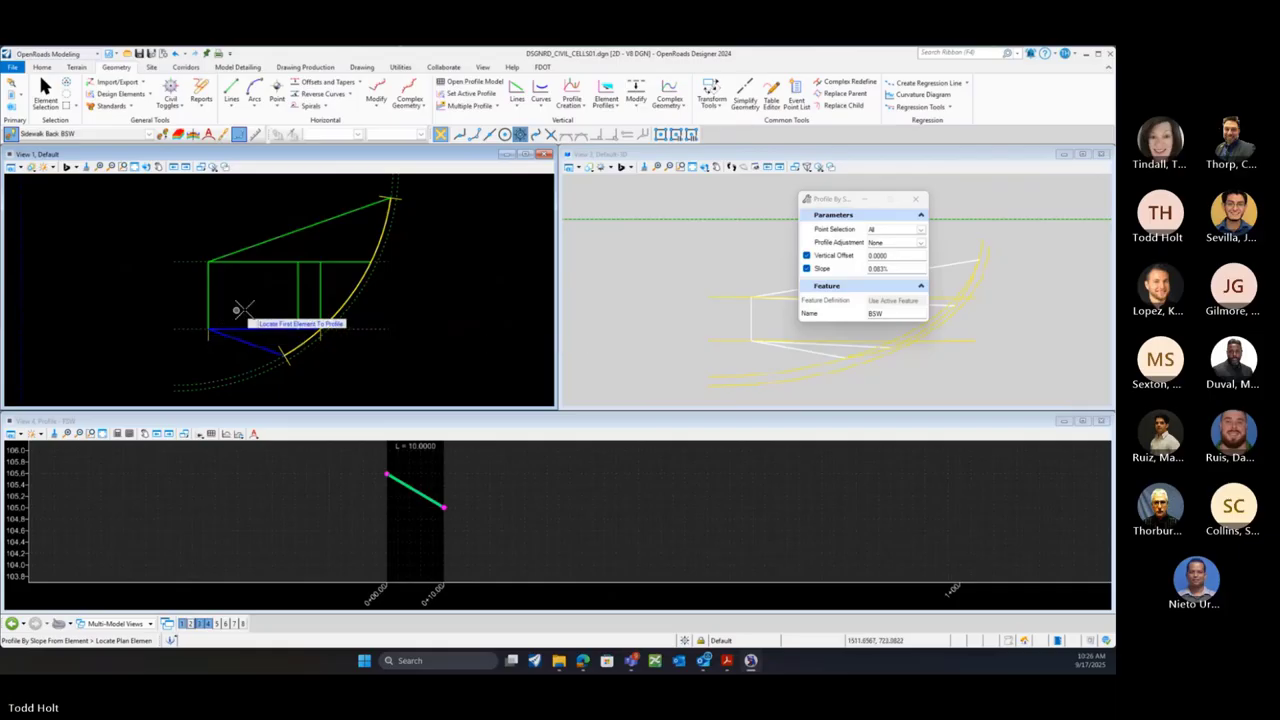
{"action": "left_click", "coordinate": [318, 298]}
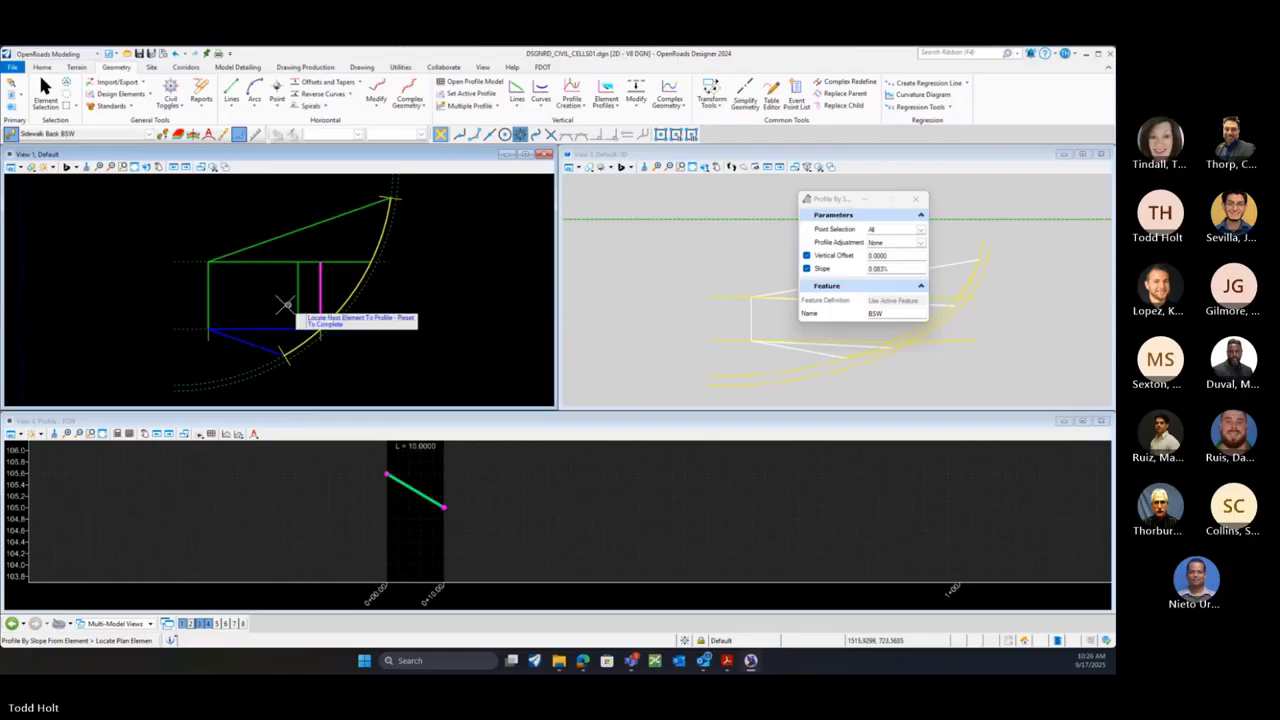
{"action": "right_click", "coordinate": [277, 304]}
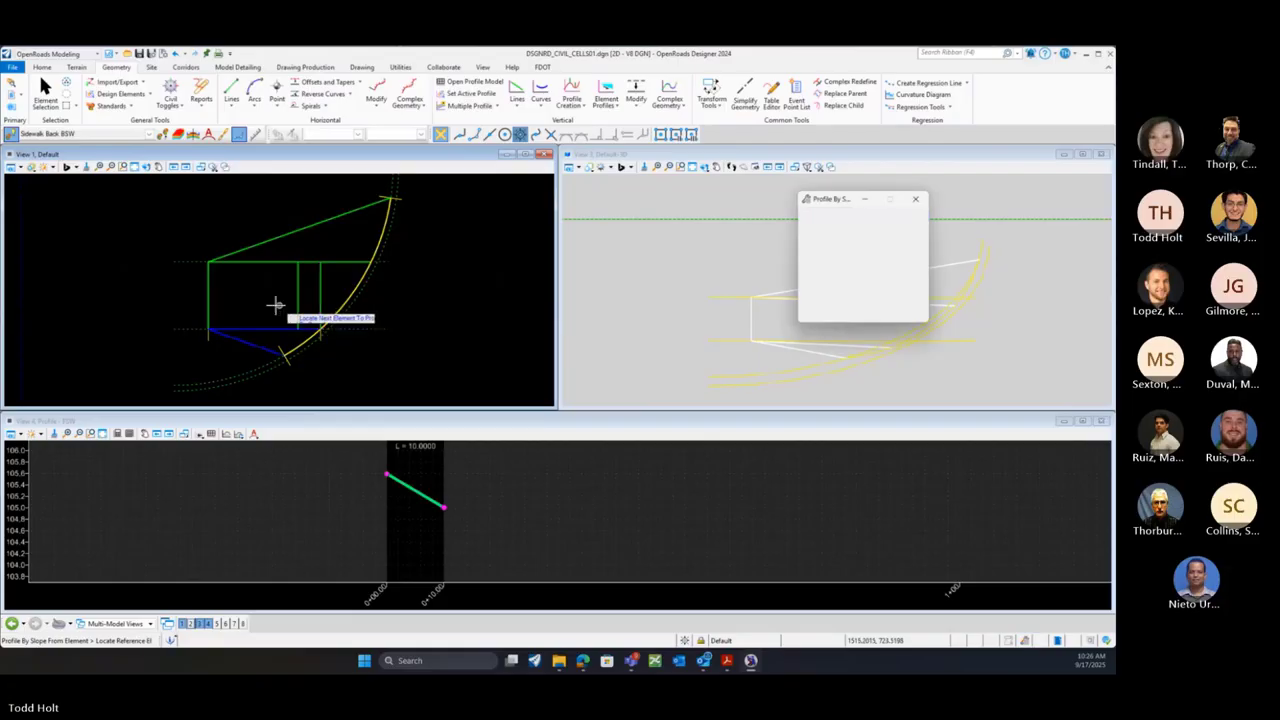
{"action": "left_click", "coordinate": [208, 298]}
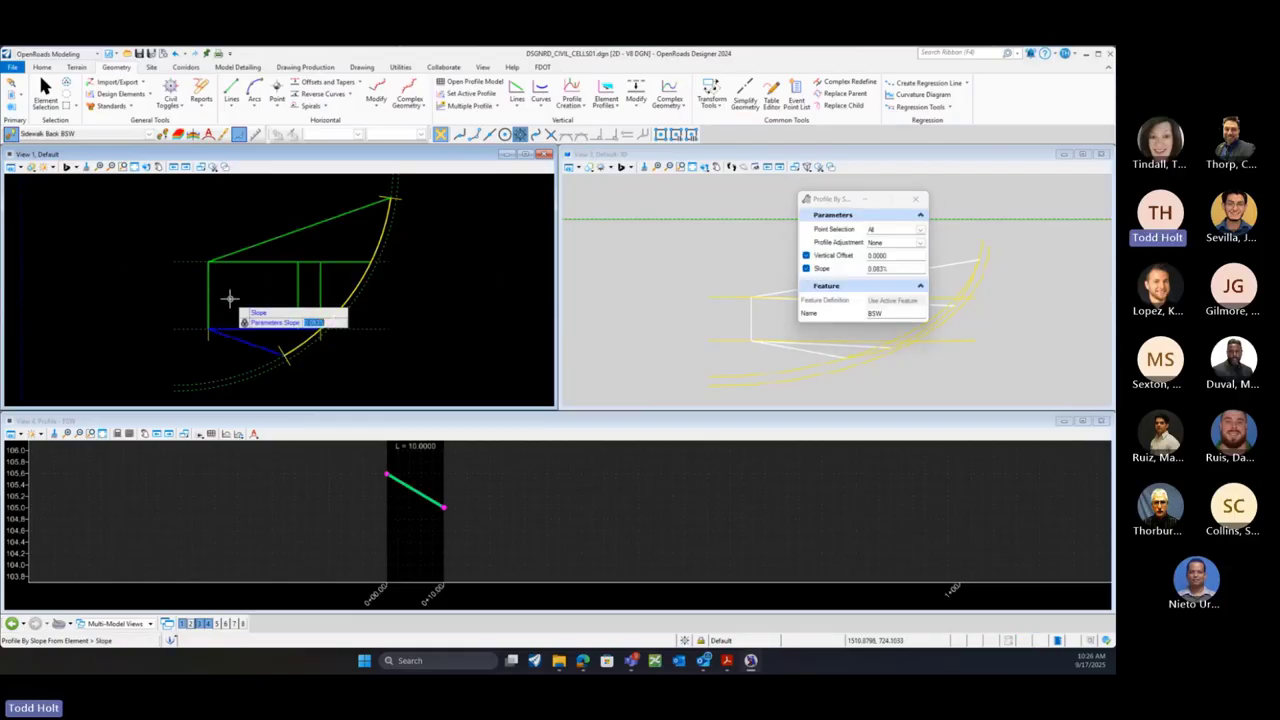
{"action": "left_click", "coordinate": [230, 299]}
{"action": "left_click", "coordinate": [230, 299]}
{"action": "left_click", "coordinate": [230, 299]}
{"action": "left_click", "coordinate": [230, 299]}
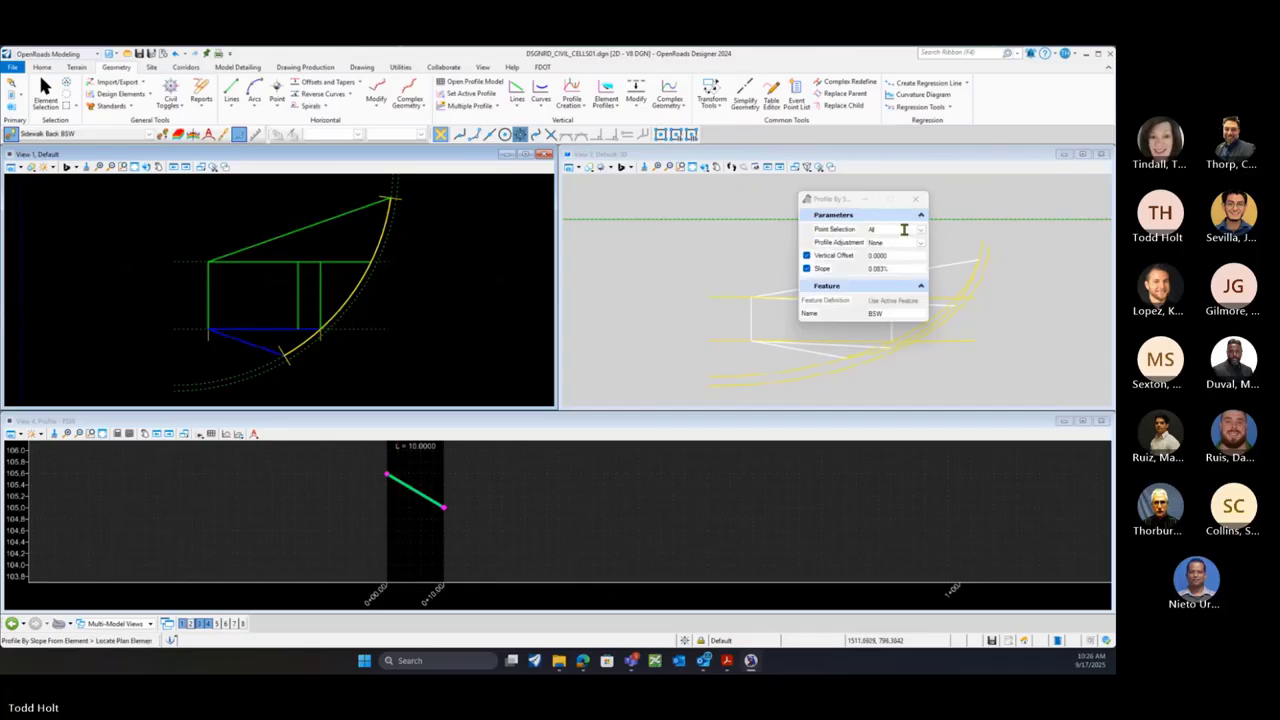
{"action": "left_click", "coordinate": [914, 199]}
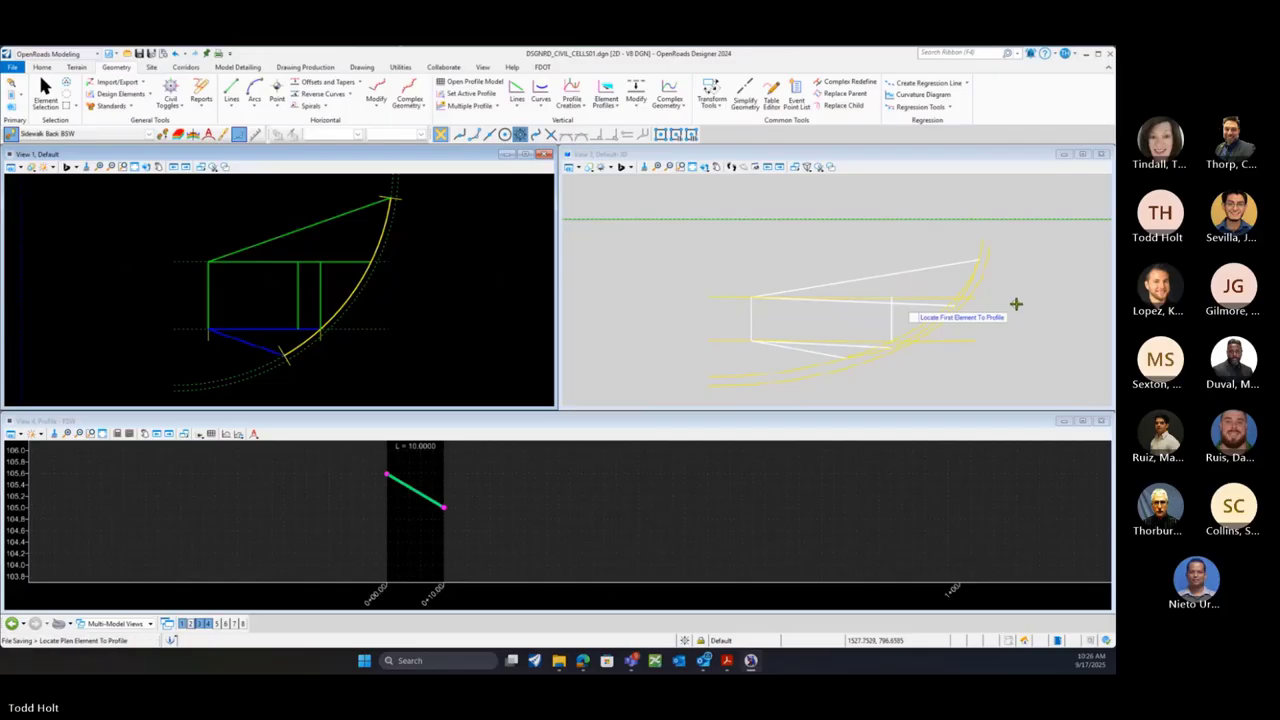
Set the profile slope of the rightmost vertical sidewalk line BSW3 to 8.33%
{"action": "left_click", "coordinate": [705, 167]}
{"action": "left_click", "coordinate": [805, 388]}
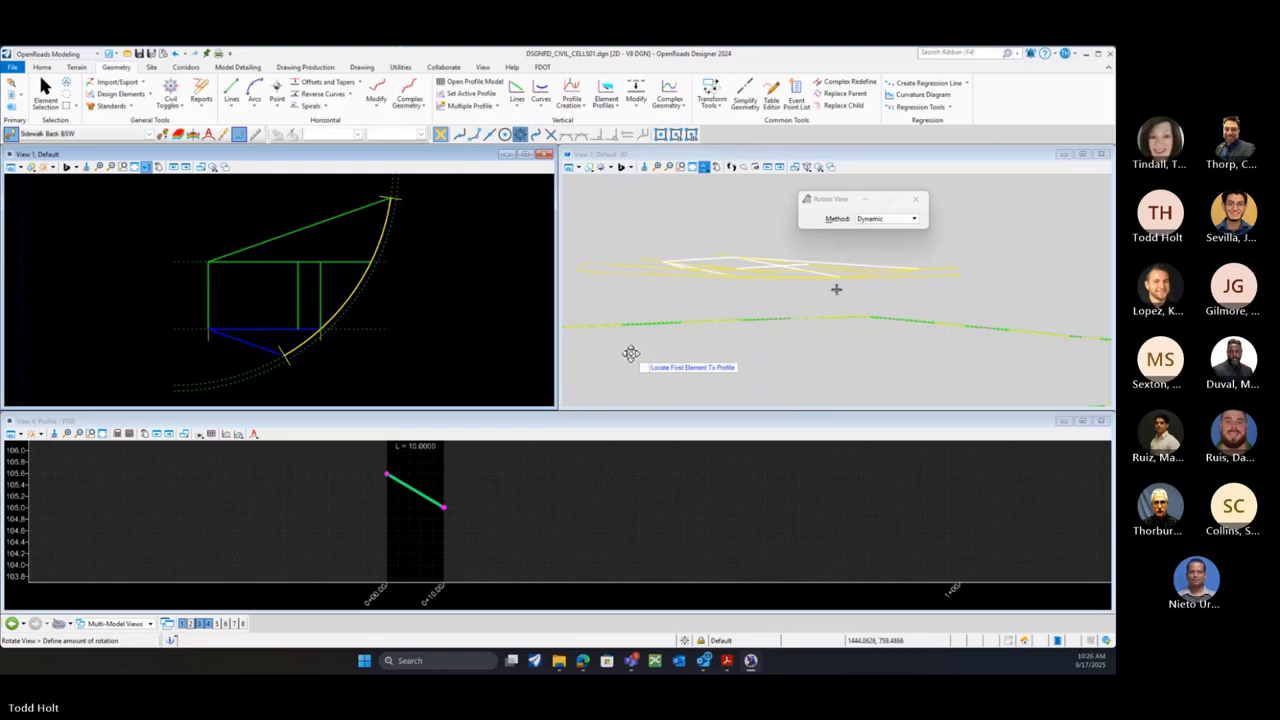
{"action": "left_click", "coordinate": [763, 382]}
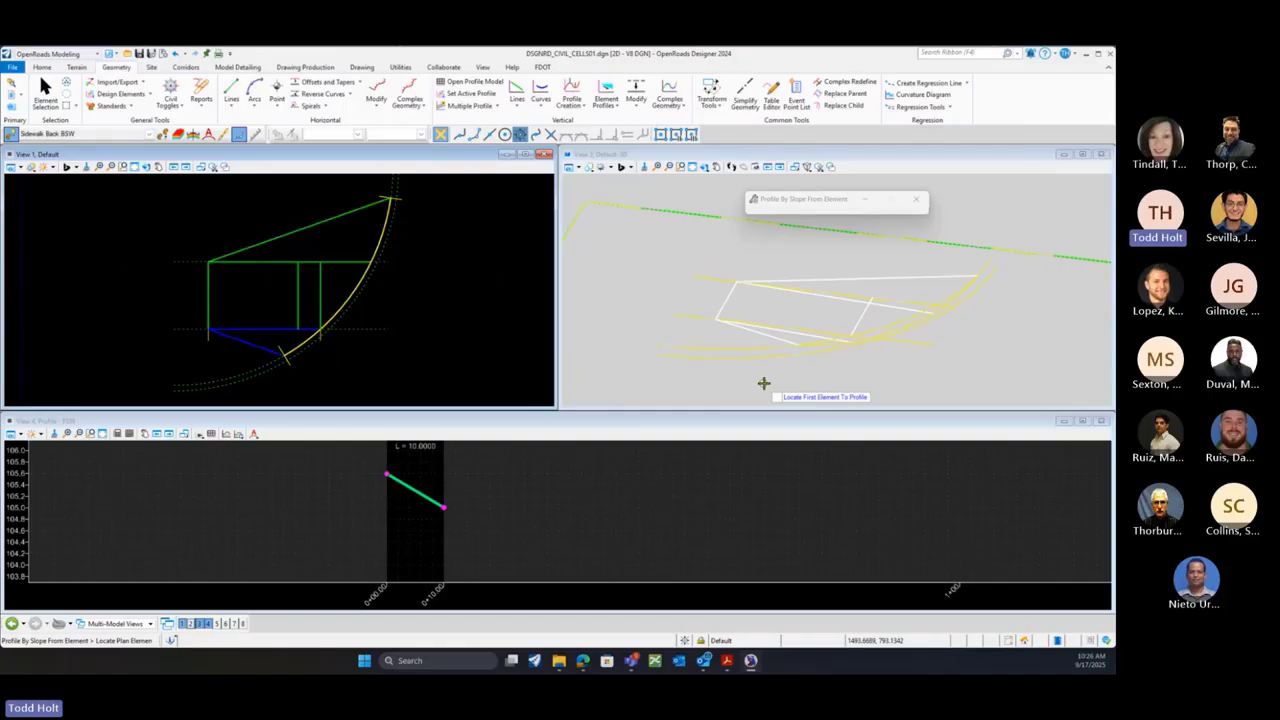
{"action": "left_click", "coordinate": [44, 92]}
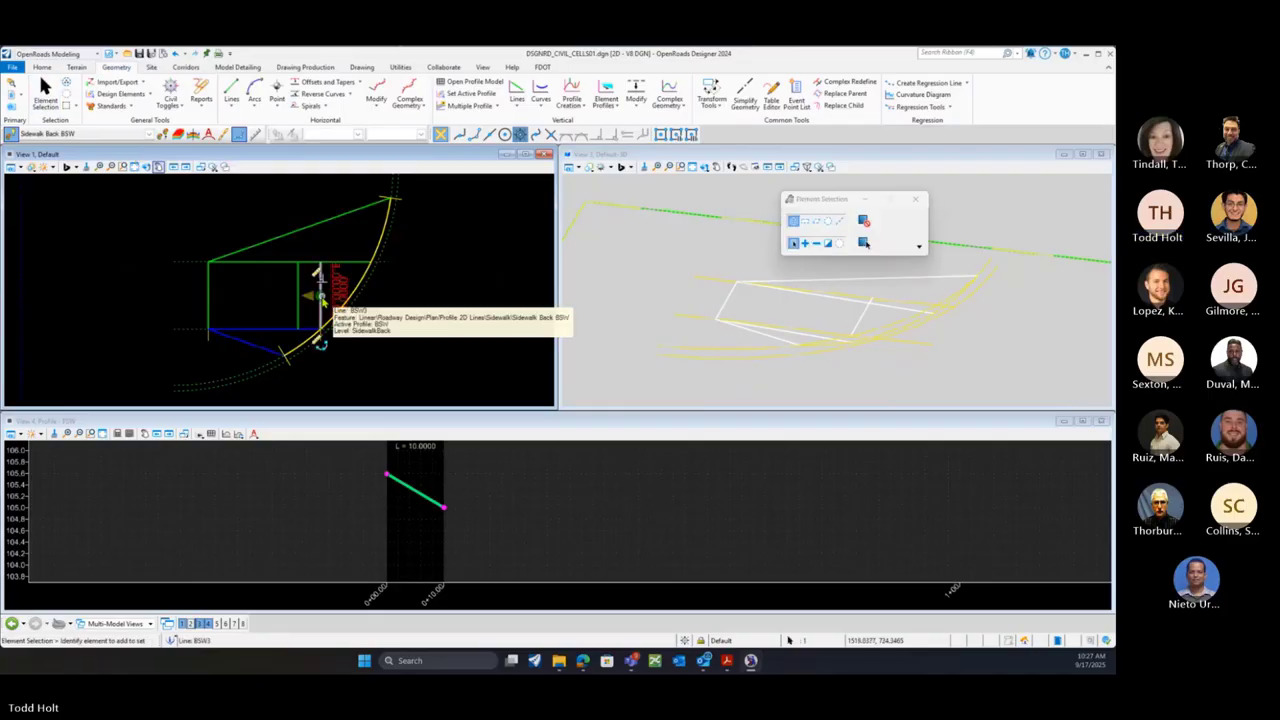
{"action": "left_click", "coordinate": [320, 300]}
{"action": "scroll", "coordinate": [318, 296], "scroll_direction": "up", "scroll_amount": 2}
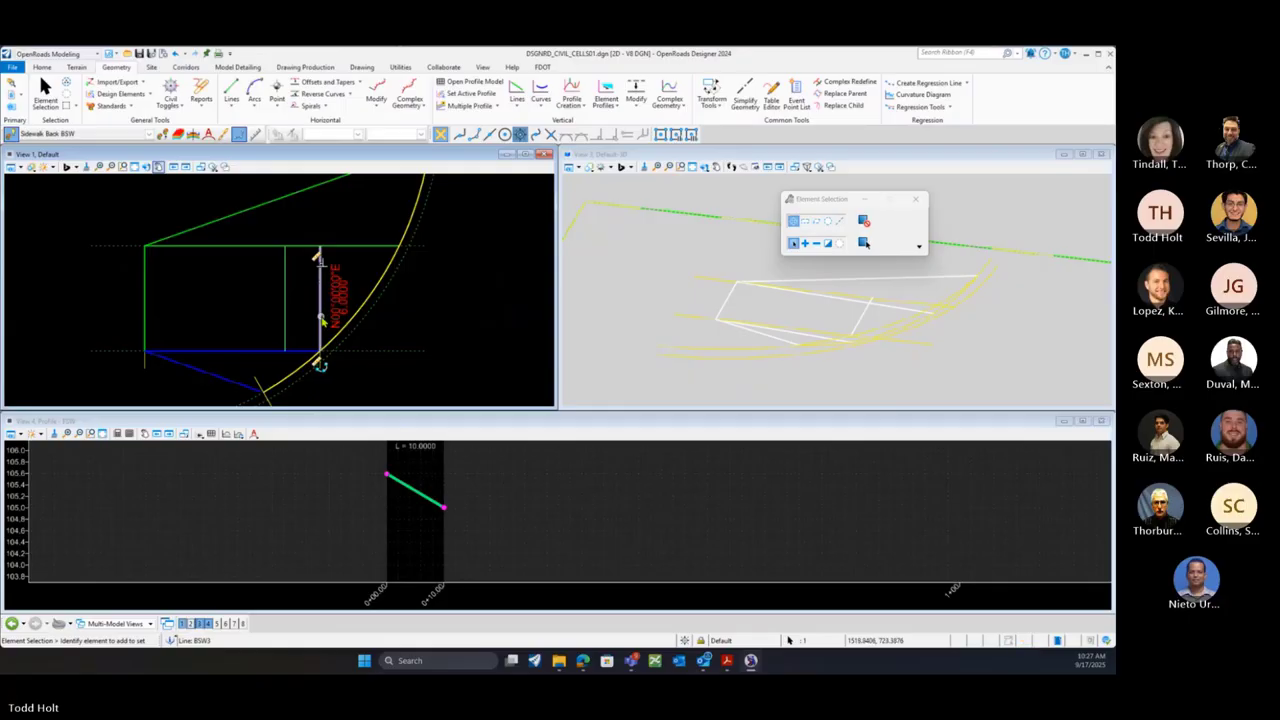
{"action": "left_click", "coordinate": [337, 313]}
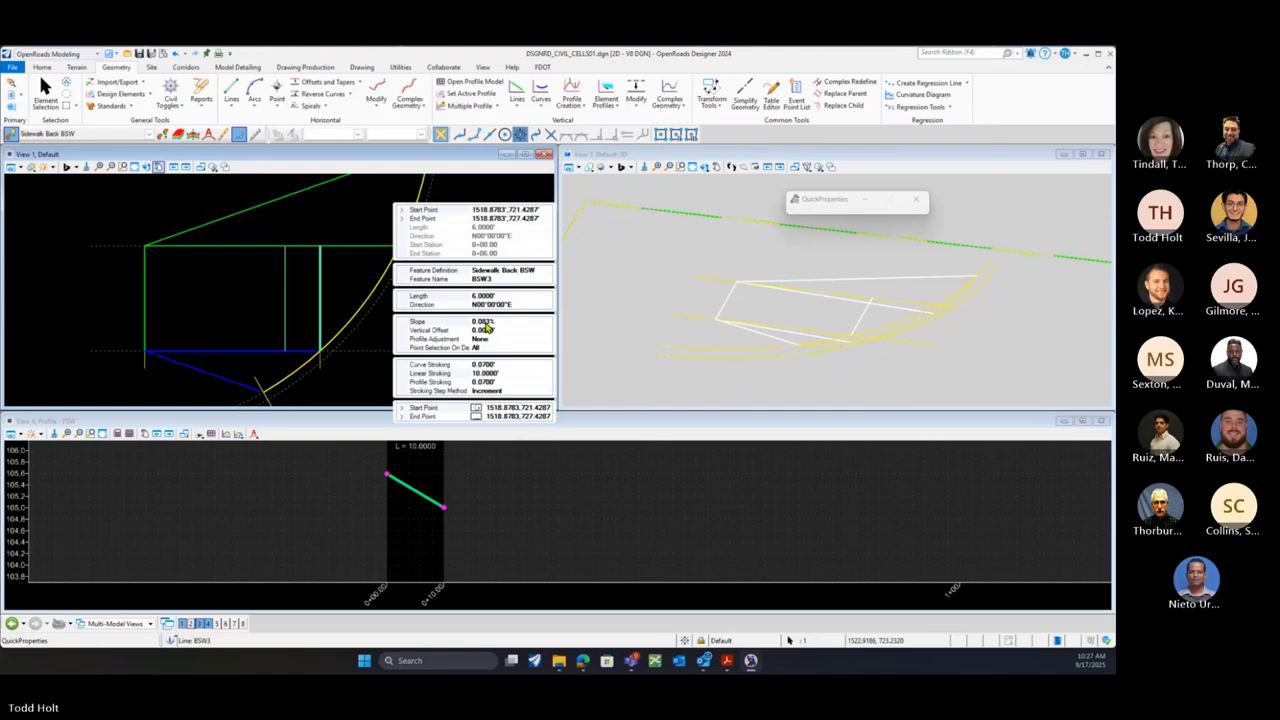
{"action": "left_click", "coordinate": [485, 322]}
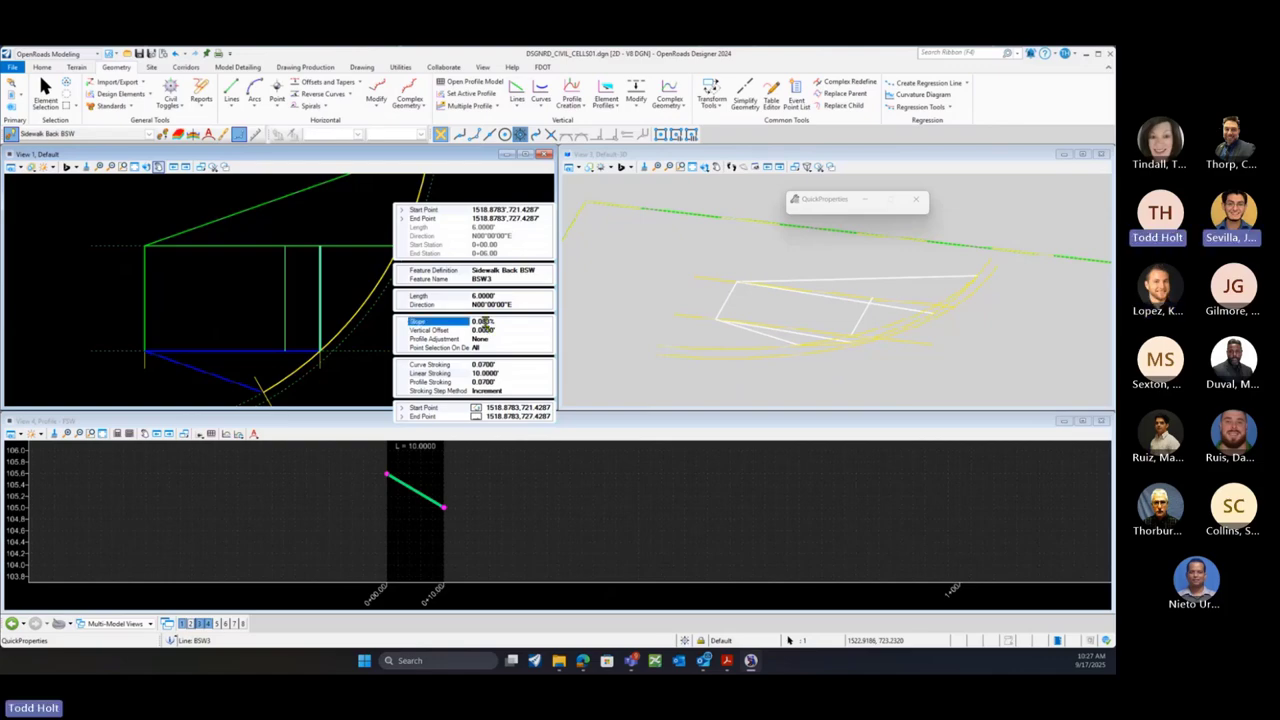
{"action": "type", "text": "8"}
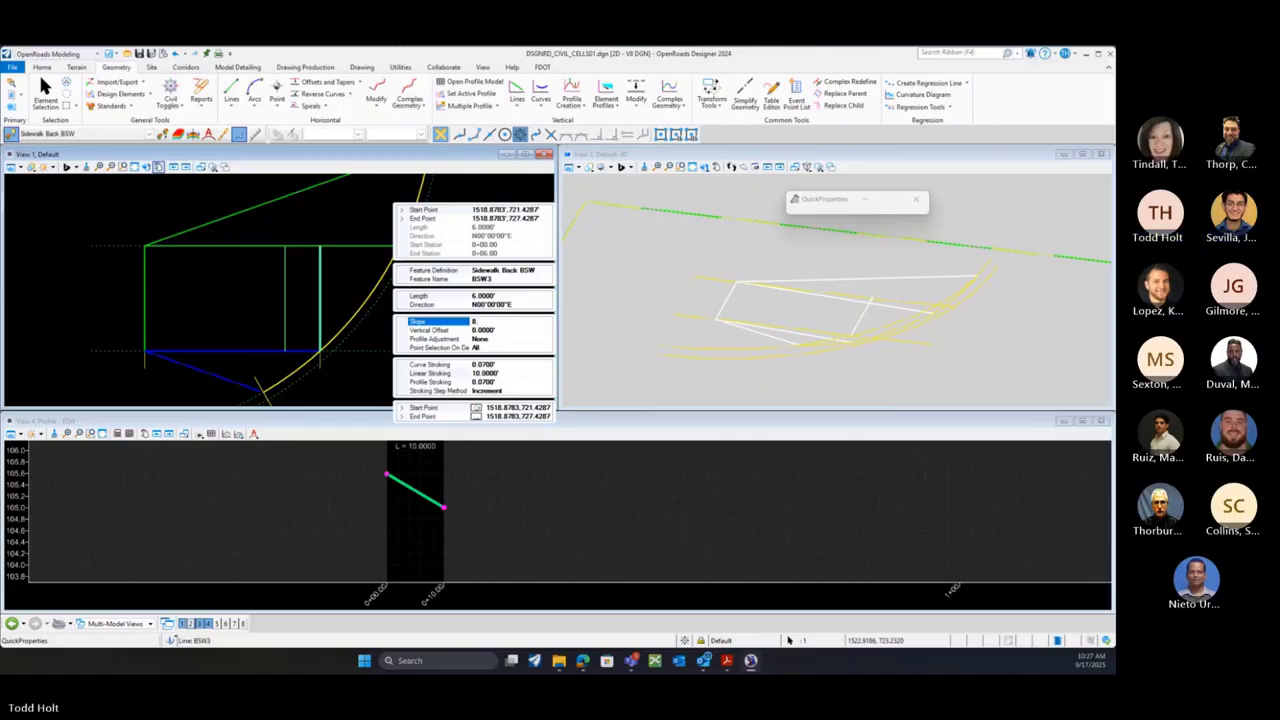
{"action": "type", "text": ".33"}
{"action": "key", "text": "Return"}
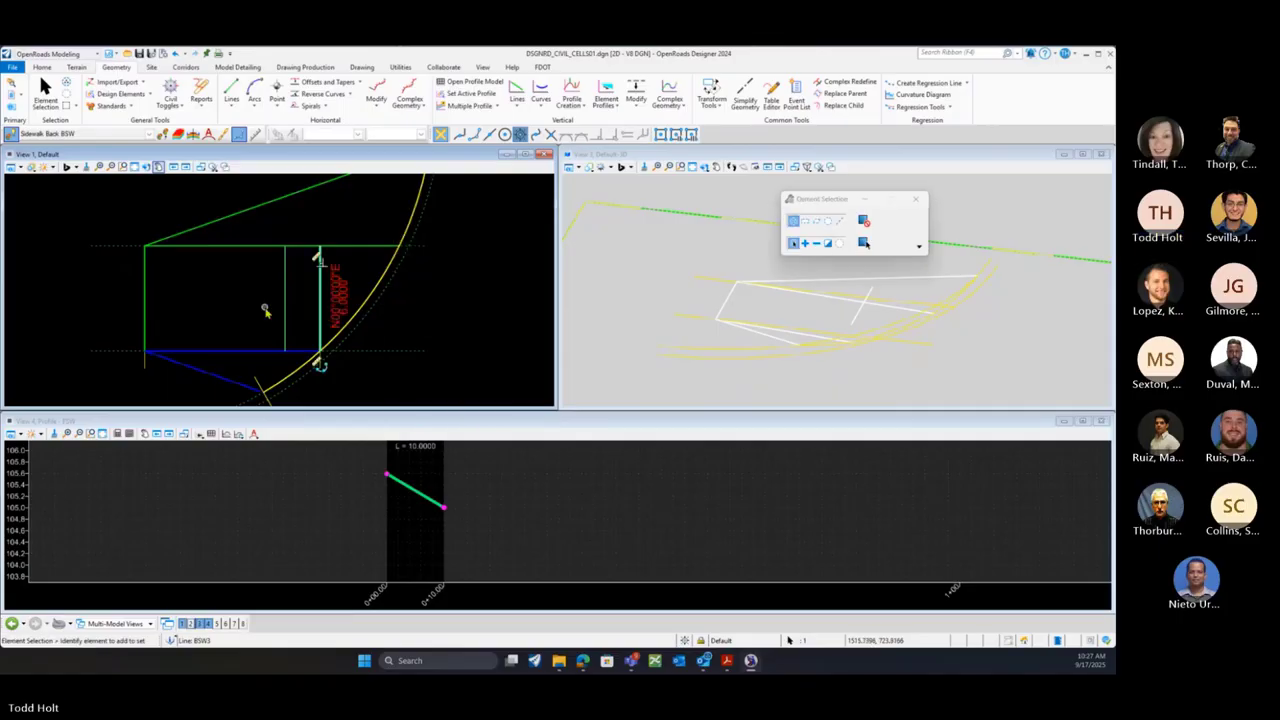
{"action": "key", "text": "Escape"}
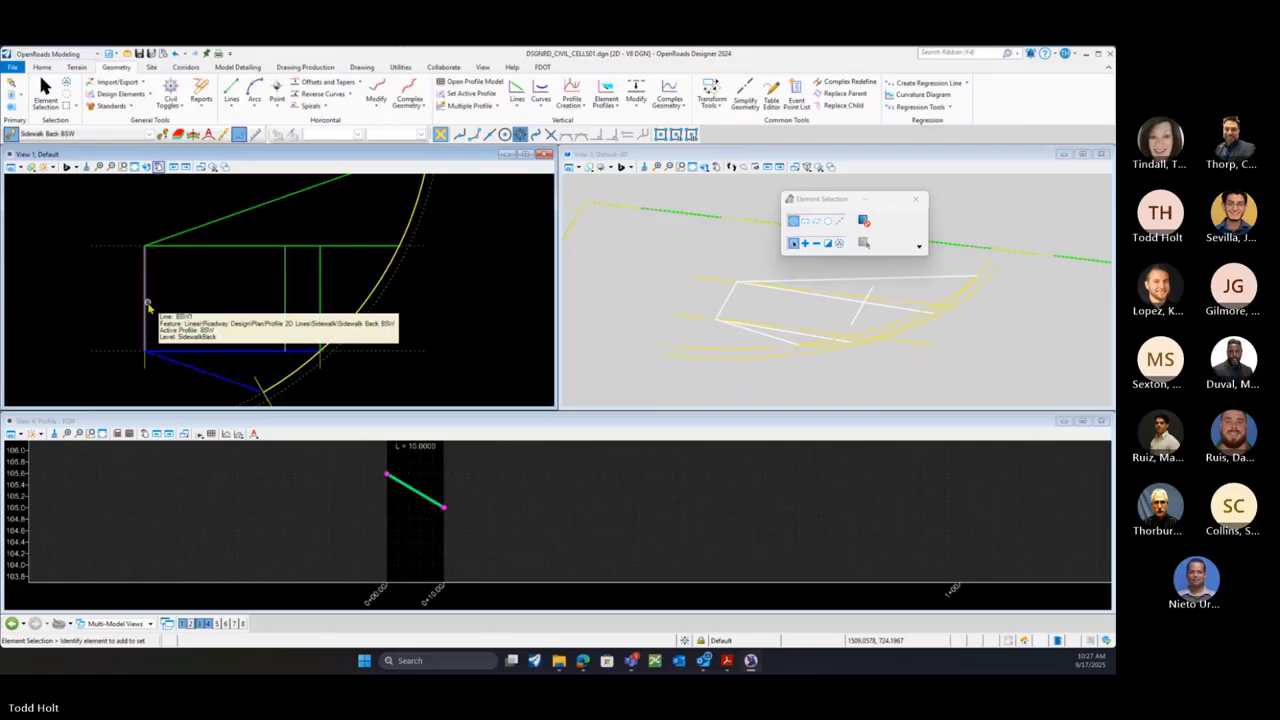
Profile the inner vertical sidewalk line BSW4 by slope from the leftmost vertical line, using an 8.33% slope and zero vertical offset for all points
{"action": "mouse_move", "coordinate": [283, 305]}
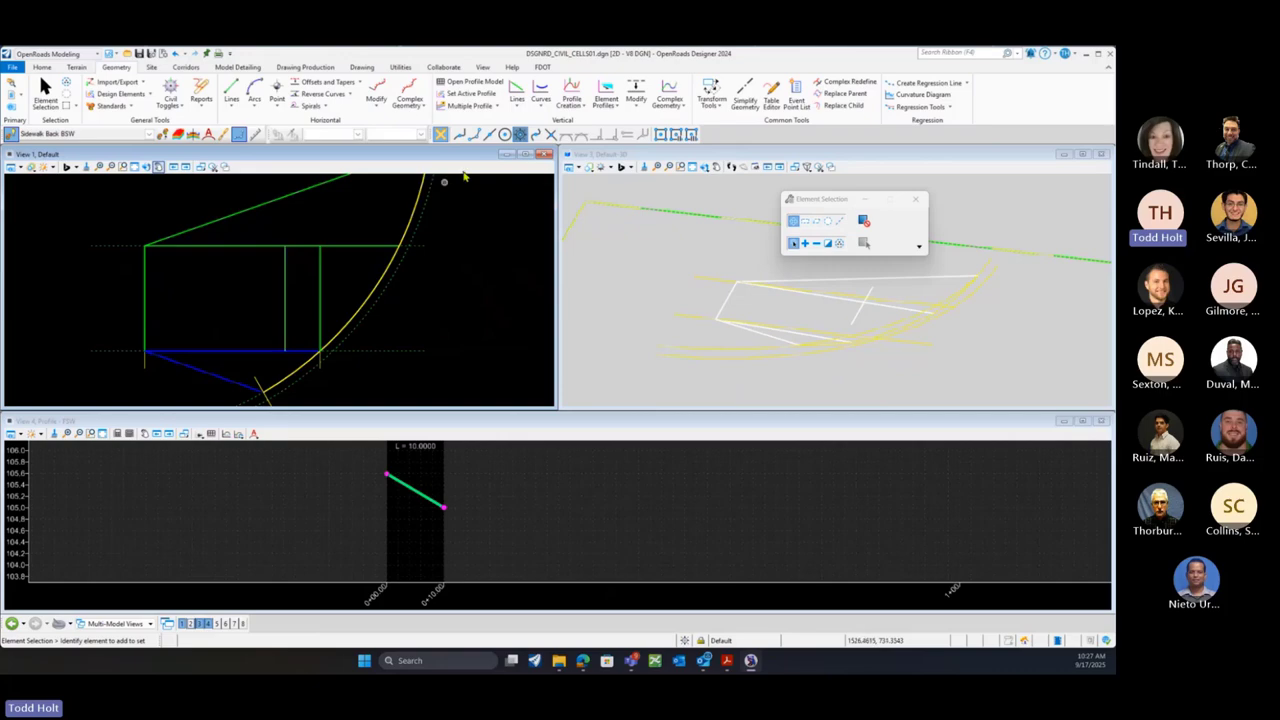
{"action": "left_click", "coordinate": [606, 88]}
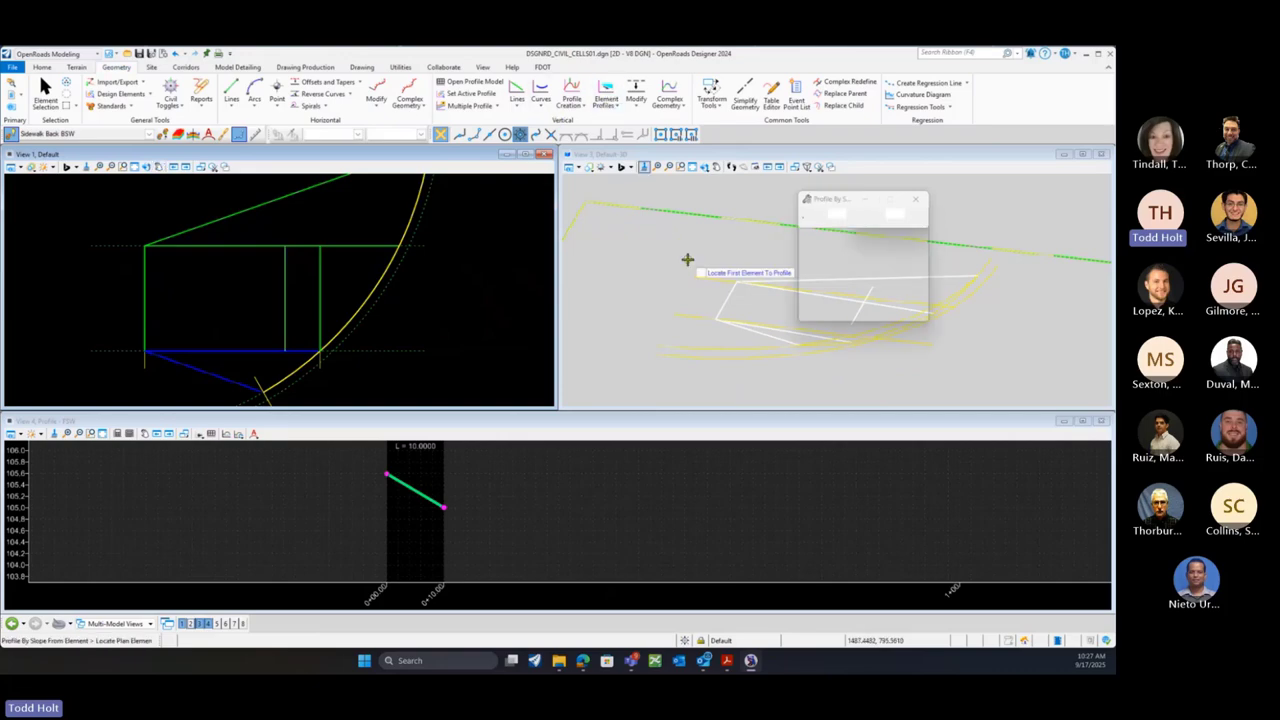
{"action": "left_click_drag", "start_coordinate": [894, 270], "coordinate": [843, 274]}
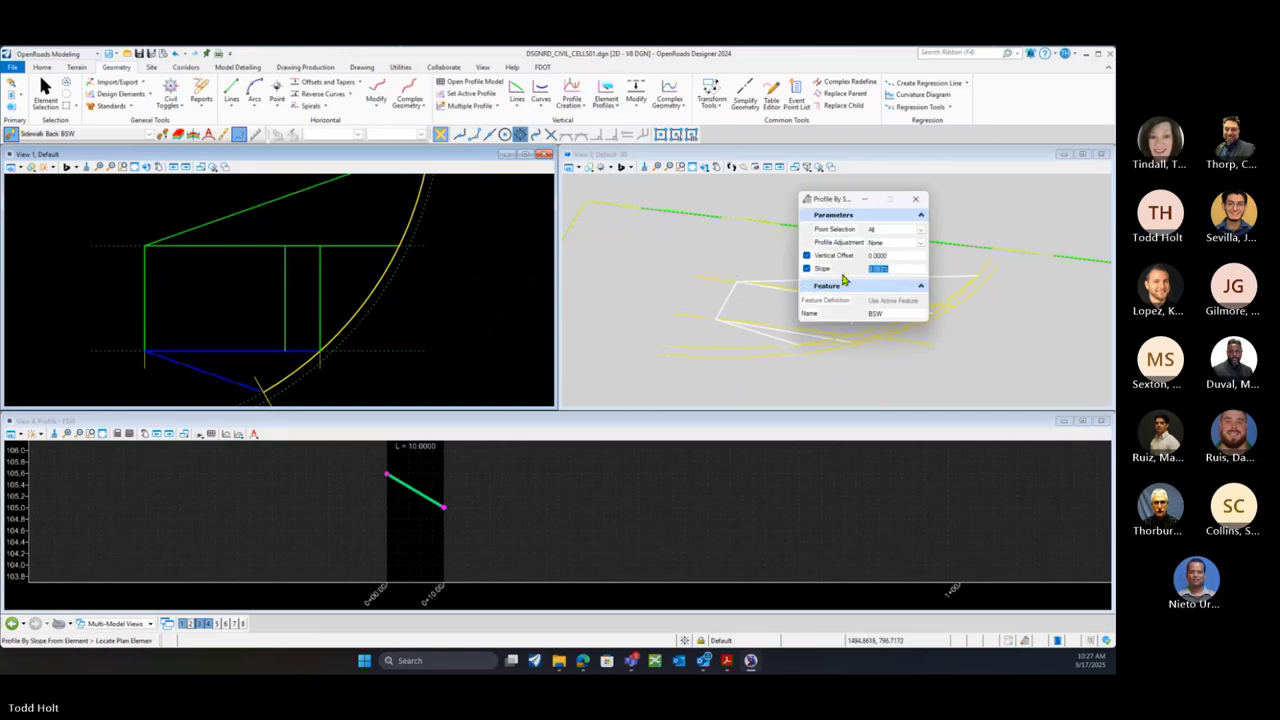
{"action": "type", "text": "8.33"}
{"action": "left_click", "coordinate": [286, 304]}
{"action": "right_click", "coordinate": [265, 308]}
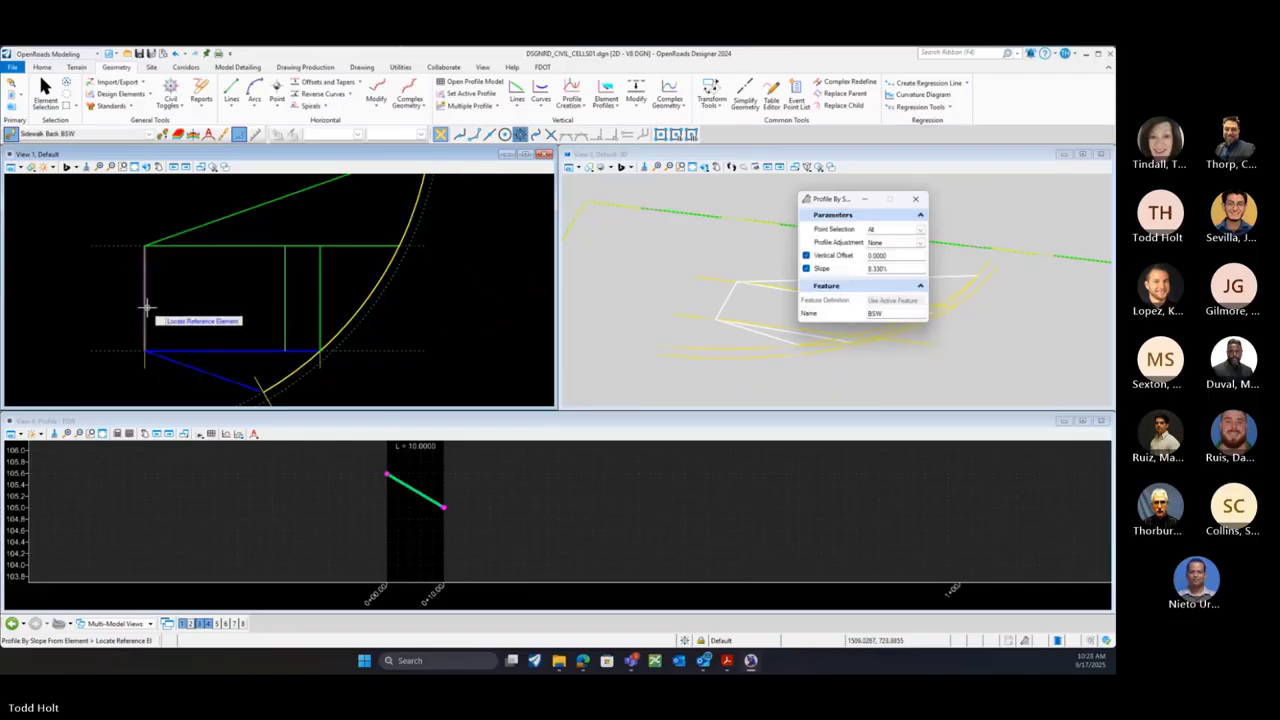
{"action": "left_click", "coordinate": [146, 306]}
{"action": "left_click", "coordinate": [176, 306]}
{"action": "left_click", "coordinate": [180, 306]}
{"action": "left_click", "coordinate": [180, 306]}
{"action": "left_click", "coordinate": [180, 306]}
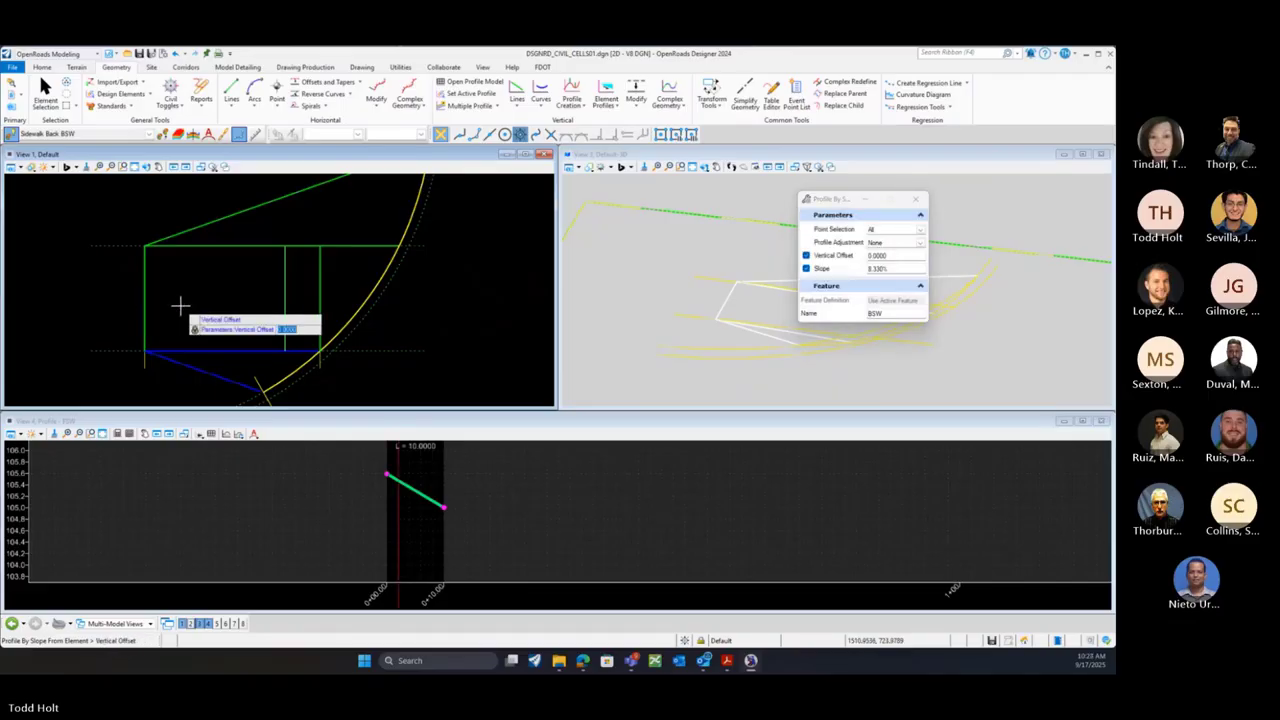
{"action": "left_click", "coordinate": [915, 199]}
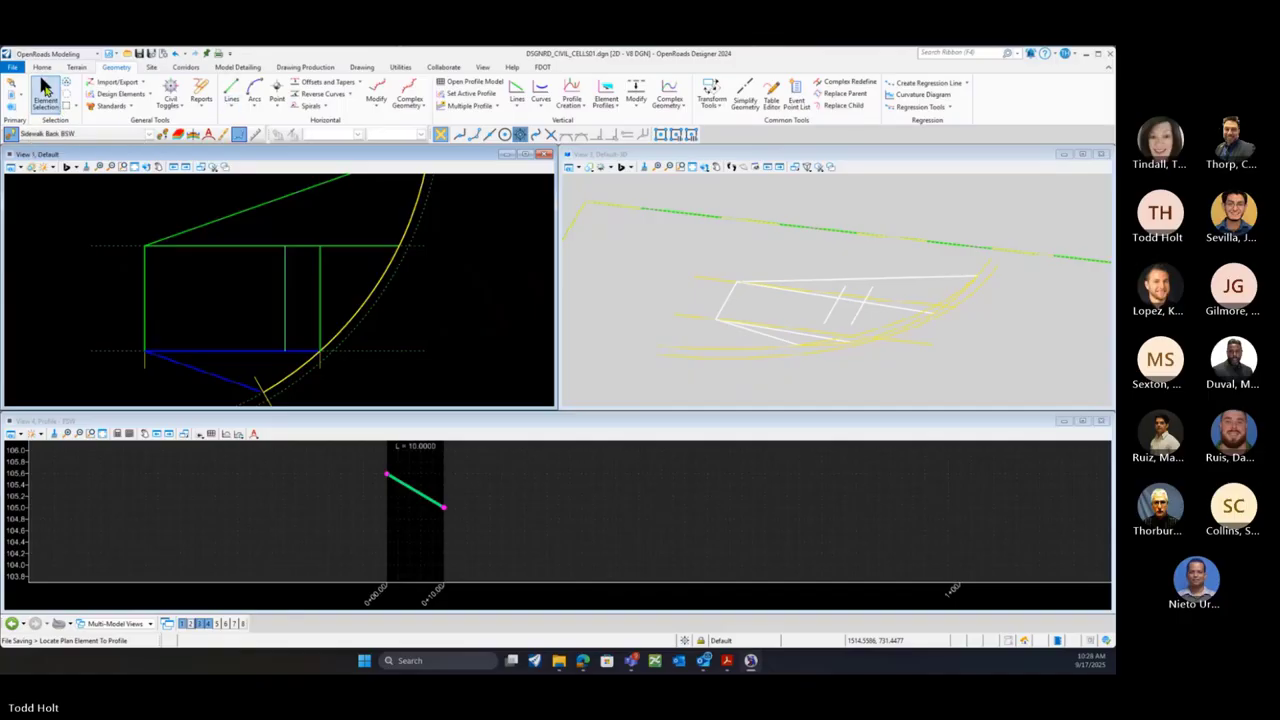
Open the profile model of the horizontal FSW line and frame its existing profile
{"action": "left_click", "coordinate": [45, 90]}
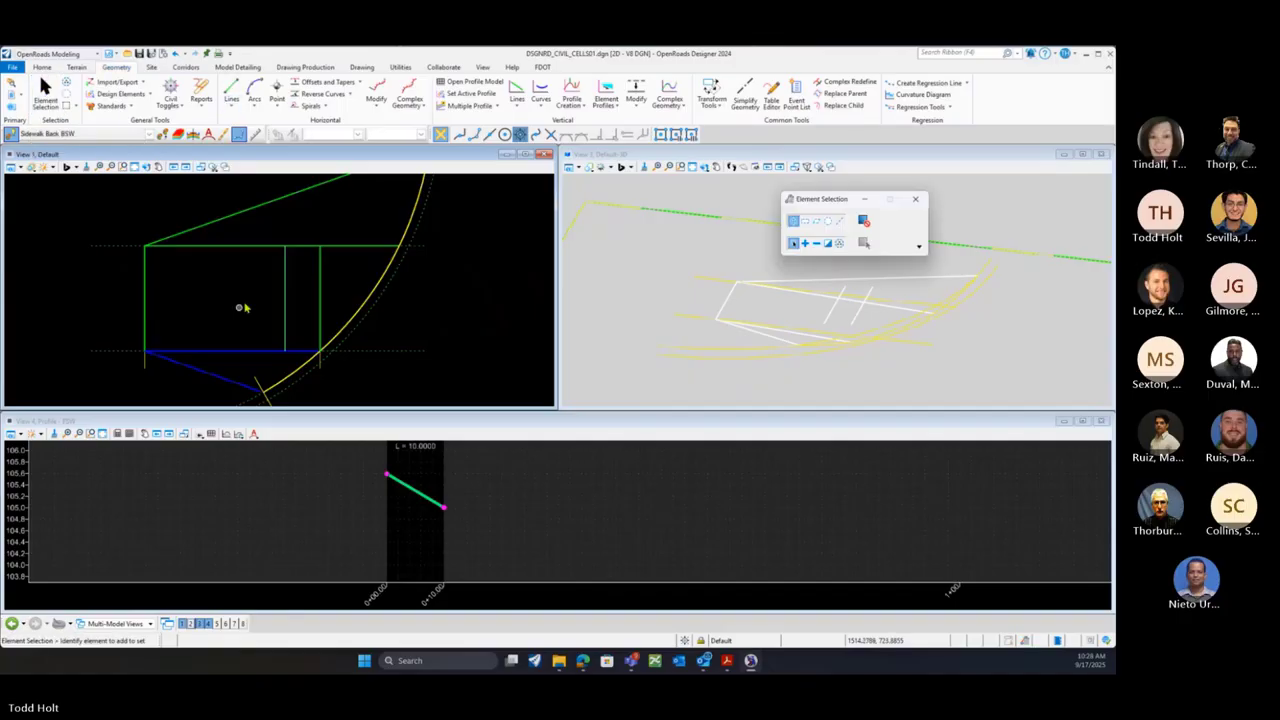
{"action": "left_click", "coordinate": [255, 354]}
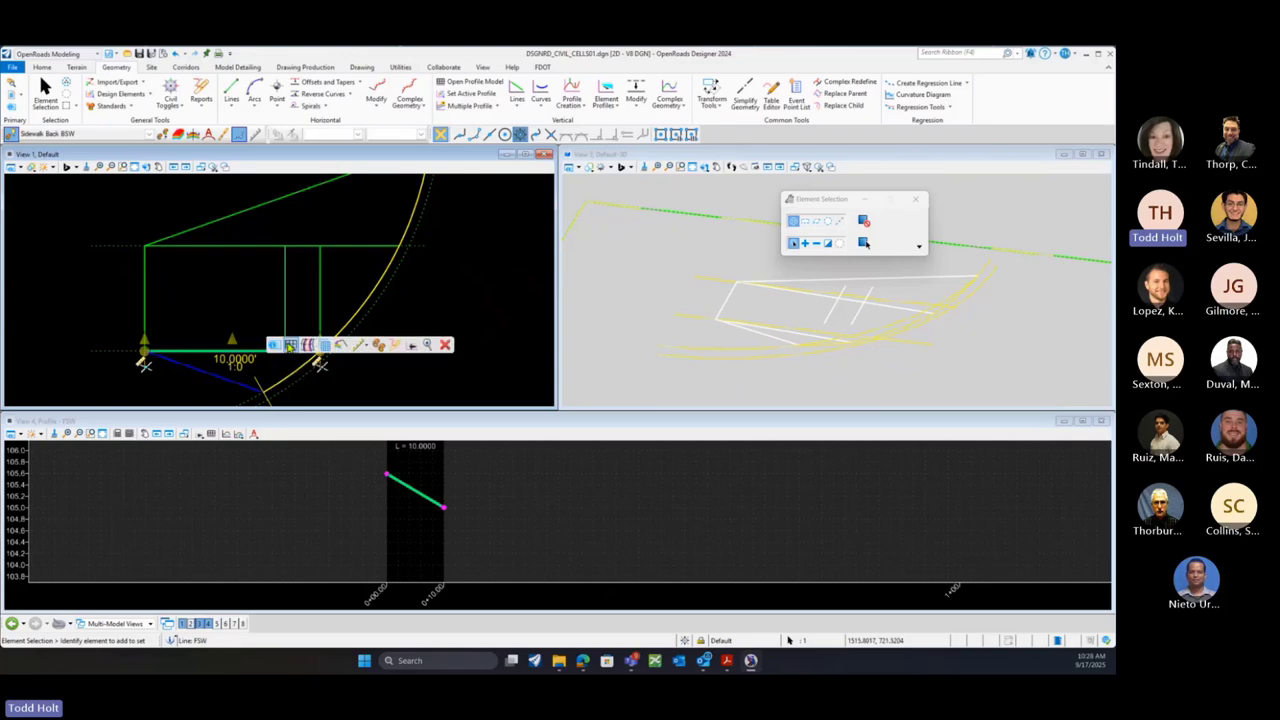
{"action": "left_click", "coordinate": [290, 347]}
{"action": "left_click", "coordinate": [527, 475]}
{"action": "scroll", "coordinate": [394, 531], "scroll_direction": "down", "scroll_amount": 2}
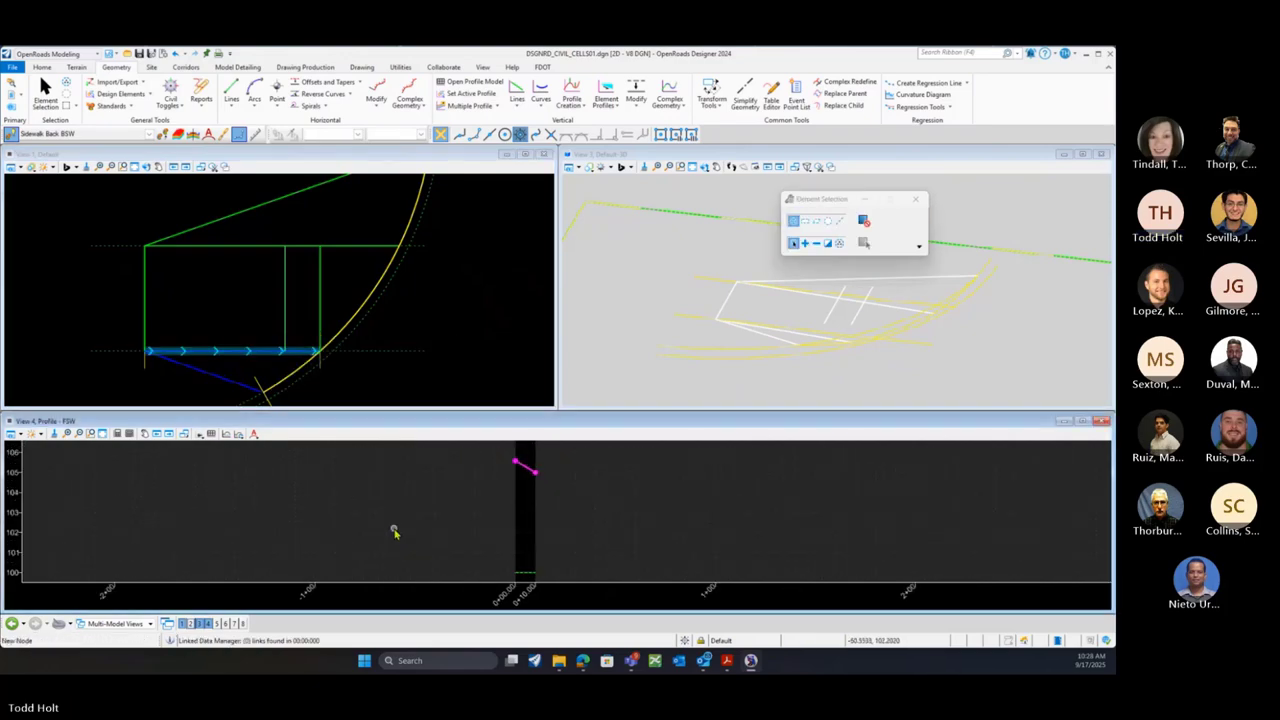
{"action": "scroll", "coordinate": [493, 476], "scroll_direction": "up", "scroll_amount": 3}
{"action": "scroll", "coordinate": [506, 481], "scroll_direction": "up", "scroll_amount": 1}
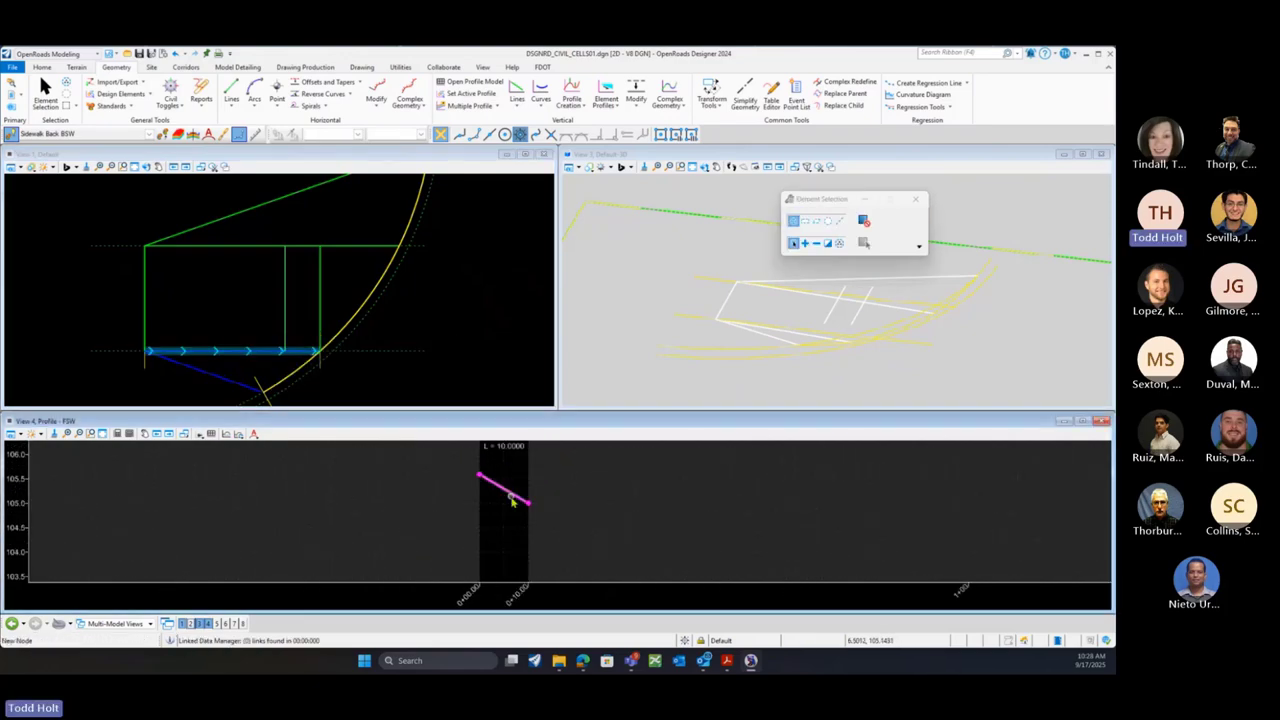
{"action": "left_click", "coordinate": [514, 498]}
{"action": "scroll", "coordinate": [514, 498], "scroll_direction": "up", "scroll_amount": 1}
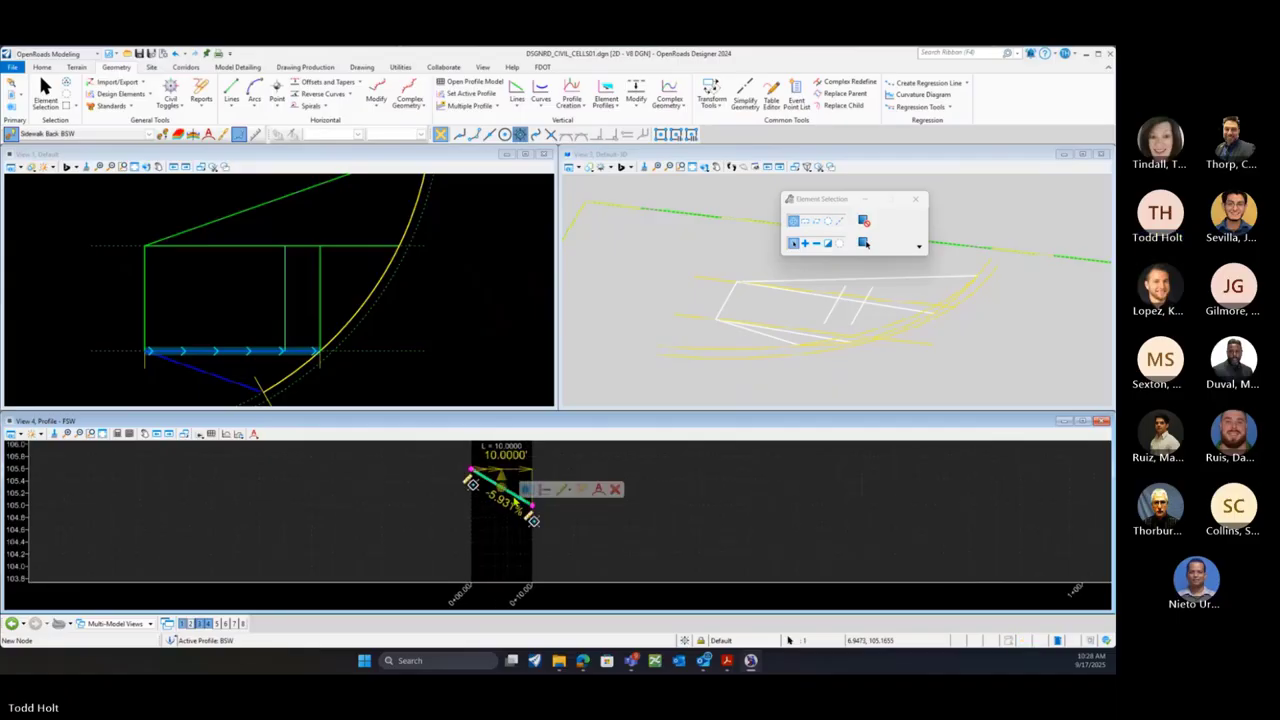
{"action": "left_click", "coordinate": [572, 100]}
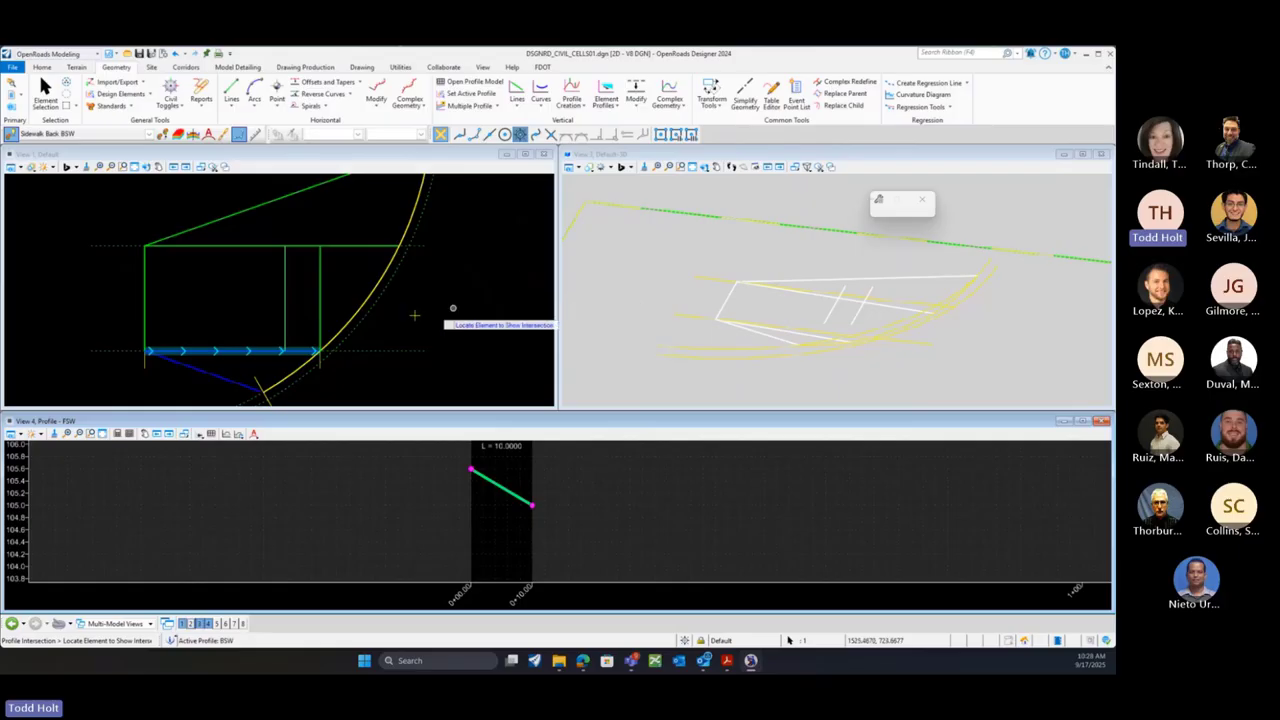
{"action": "left_click", "coordinate": [279, 342]}
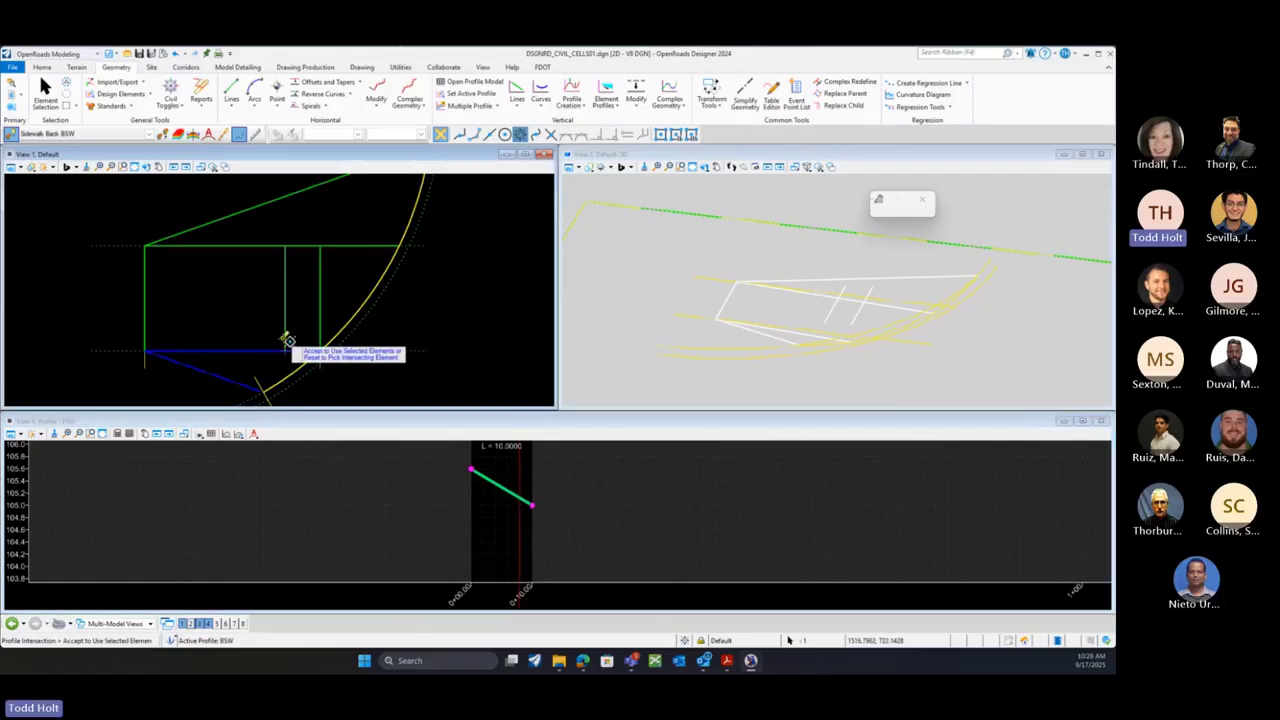
{"action": "left_click", "coordinate": [283, 342]}
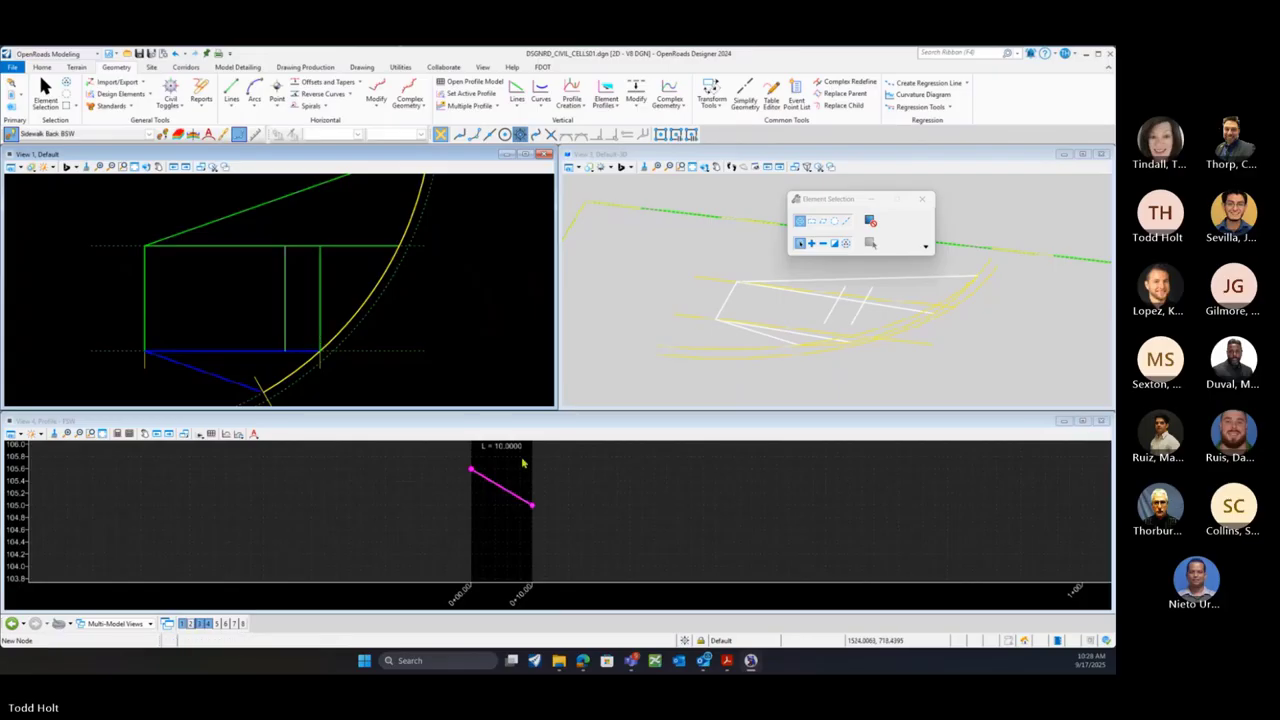
Create a profile intersection point on the FSW line where the inner vertical sidewalk line BSW4 crosses it
{"action": "scroll", "coordinate": [380, 551], "scroll_direction": "down", "scroll_amount": 4}
{"action": "scroll", "coordinate": [431, 535], "scroll_direction": "down", "scroll_amount": 1}
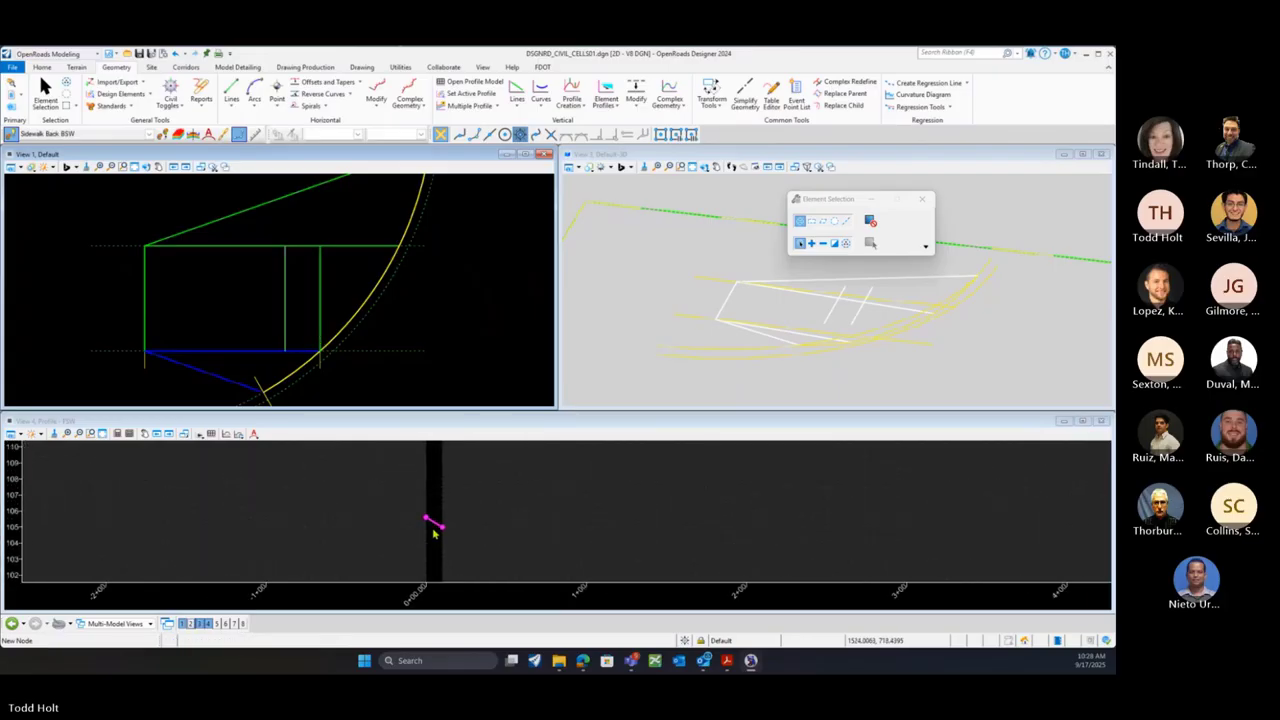
{"action": "scroll", "coordinate": [435, 535], "scroll_direction": "up", "scroll_amount": 4}
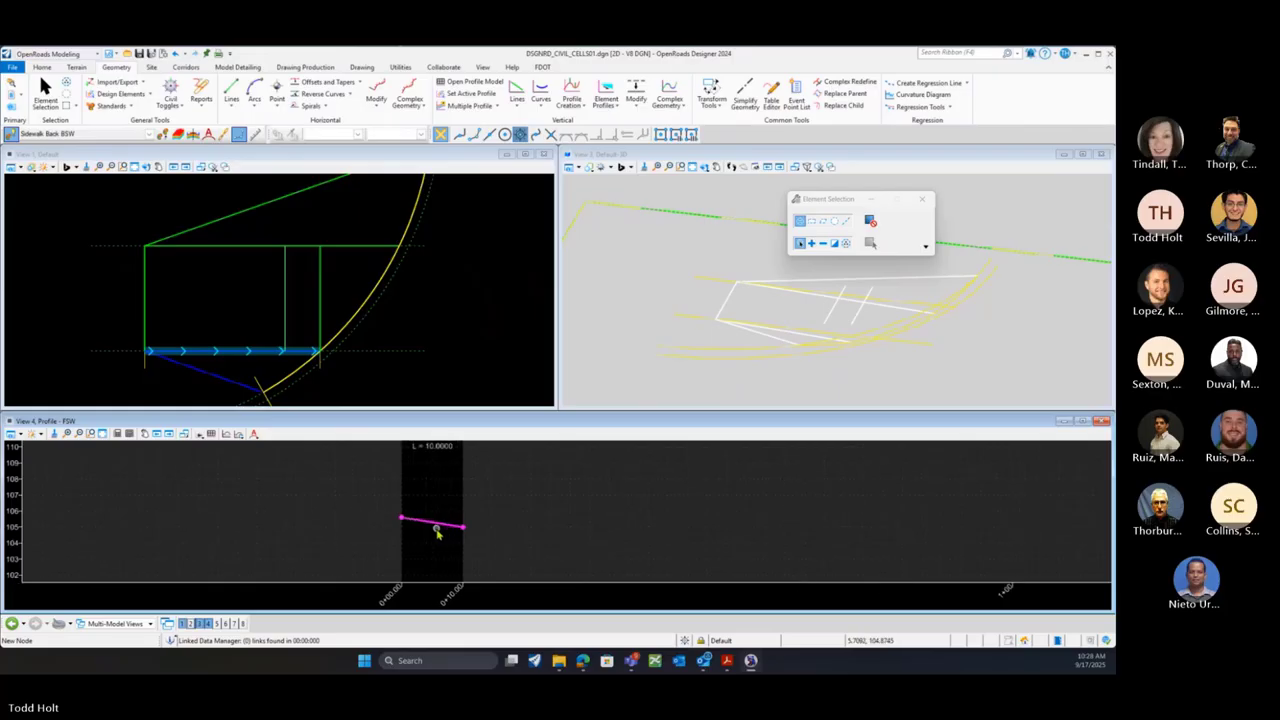
{"action": "scroll", "coordinate": [525, 506], "scroll_direction": "down", "scroll_amount": 4}
{"action": "scroll", "coordinate": [504, 530], "scroll_direction": "up", "scroll_amount": 3}
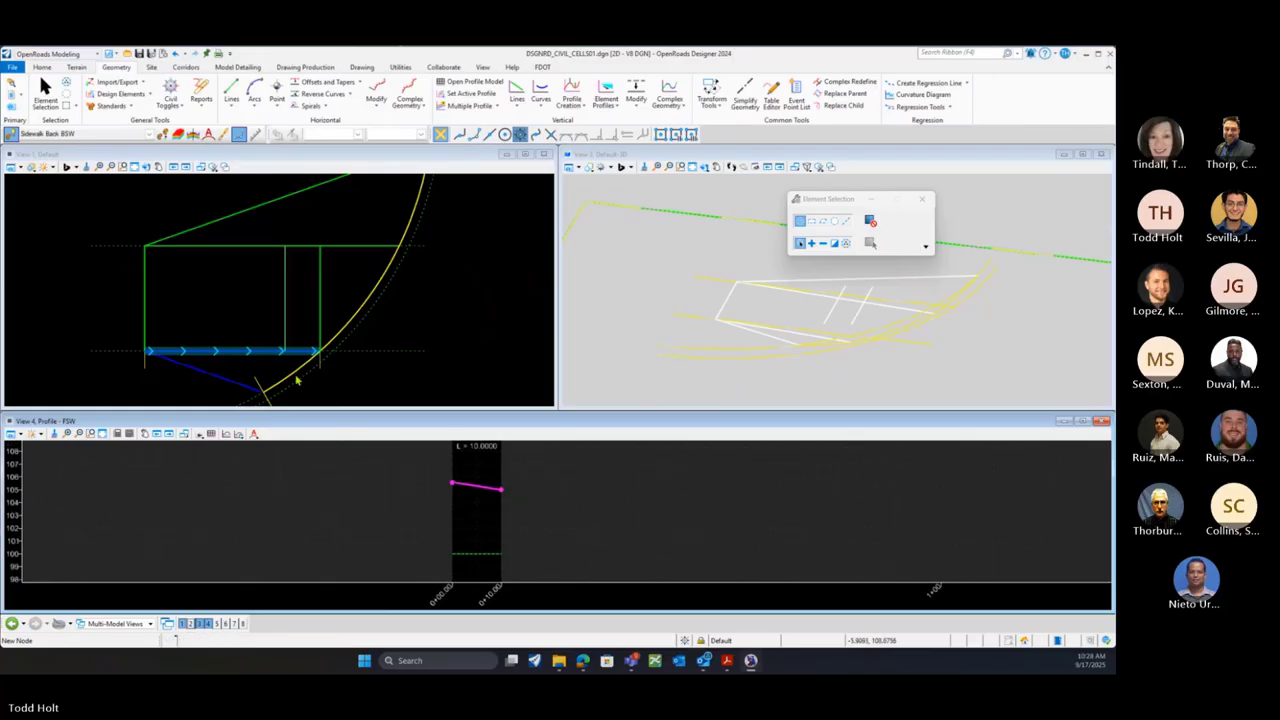
{"action": "left_click", "coordinate": [245, 328]}
{"action": "left_click", "coordinate": [572, 91]}
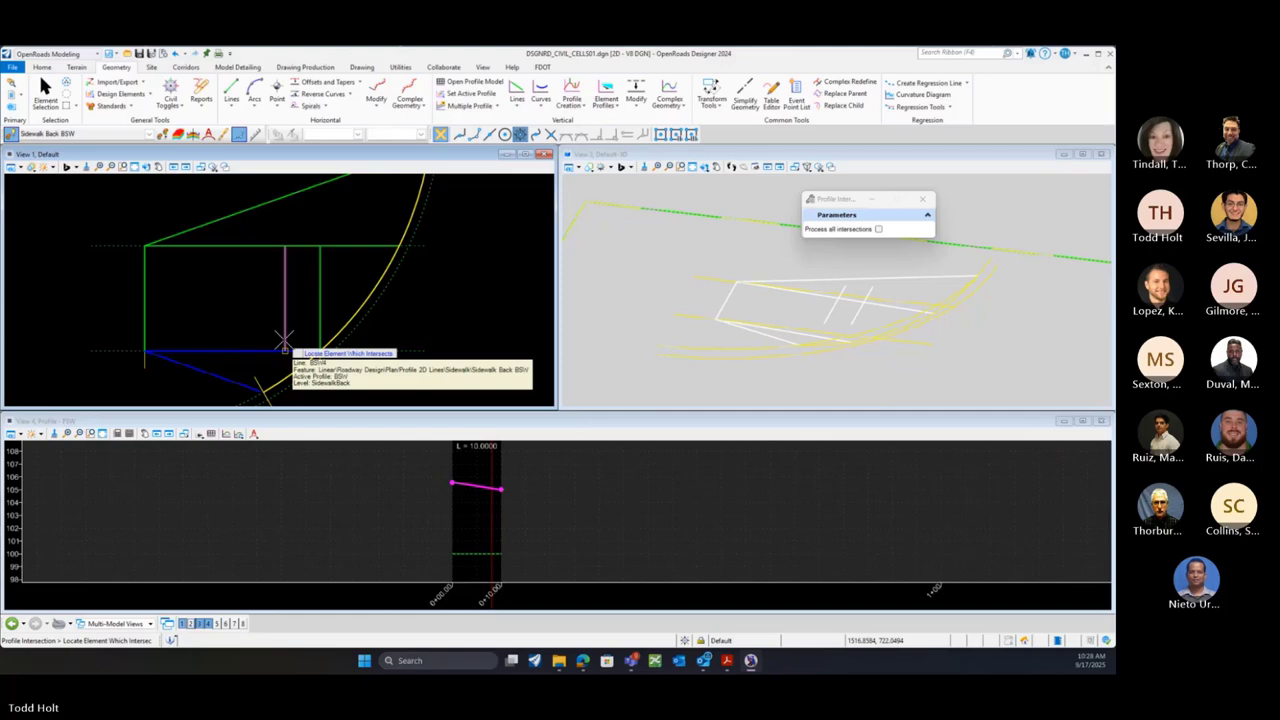
{"action": "left_click", "coordinate": [284, 342]}
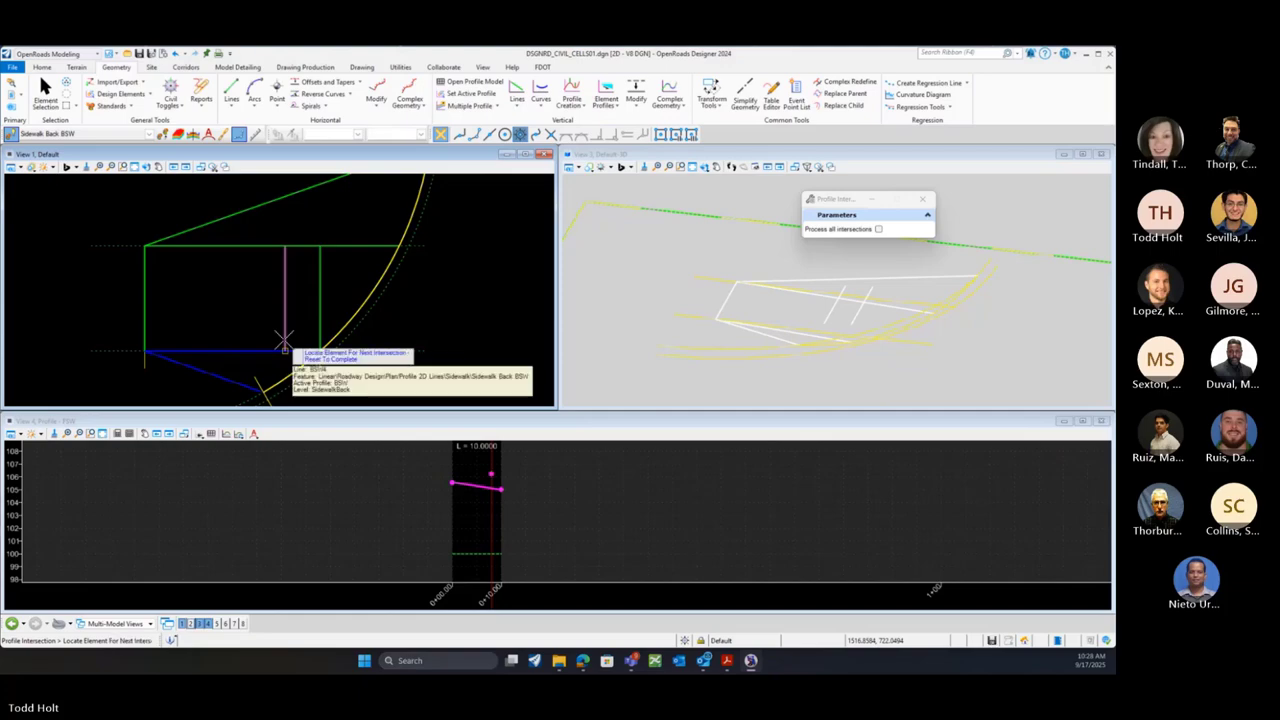
{"action": "scroll", "coordinate": [490, 462], "scroll_direction": "up", "scroll_amount": 1}
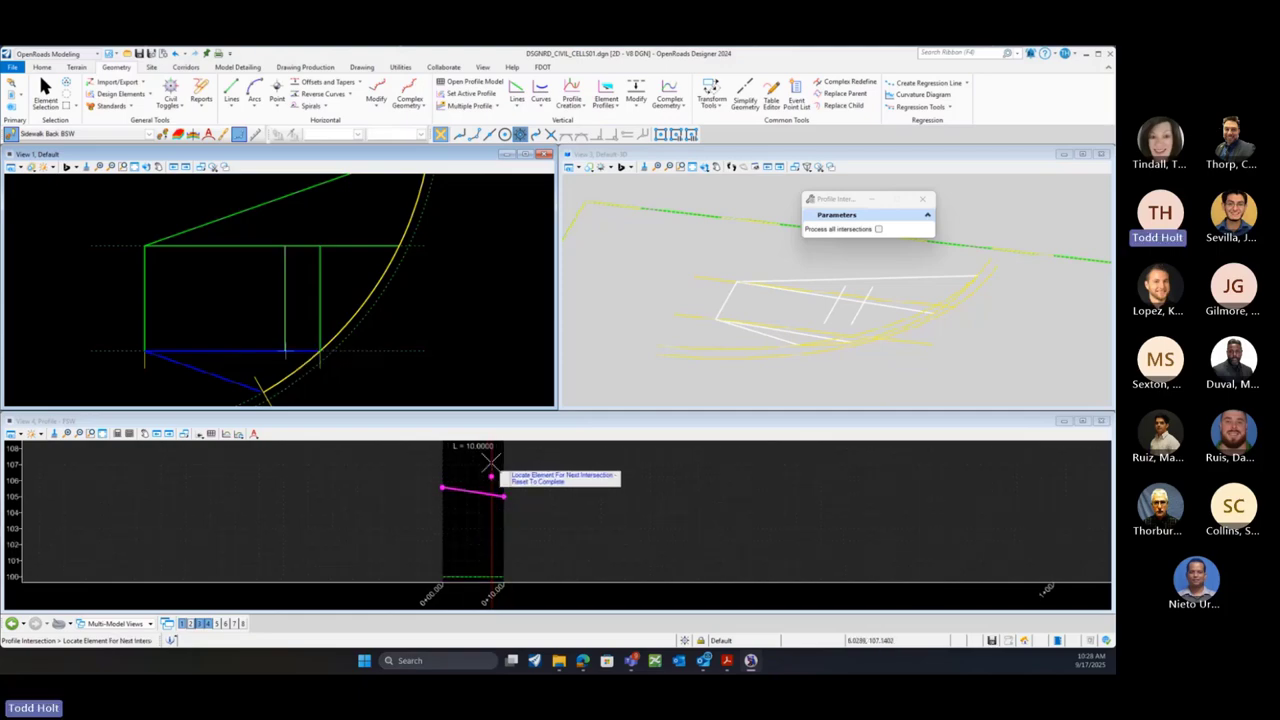
{"action": "scroll", "coordinate": [488, 468], "scroll_direction": "up", "scroll_amount": 3}
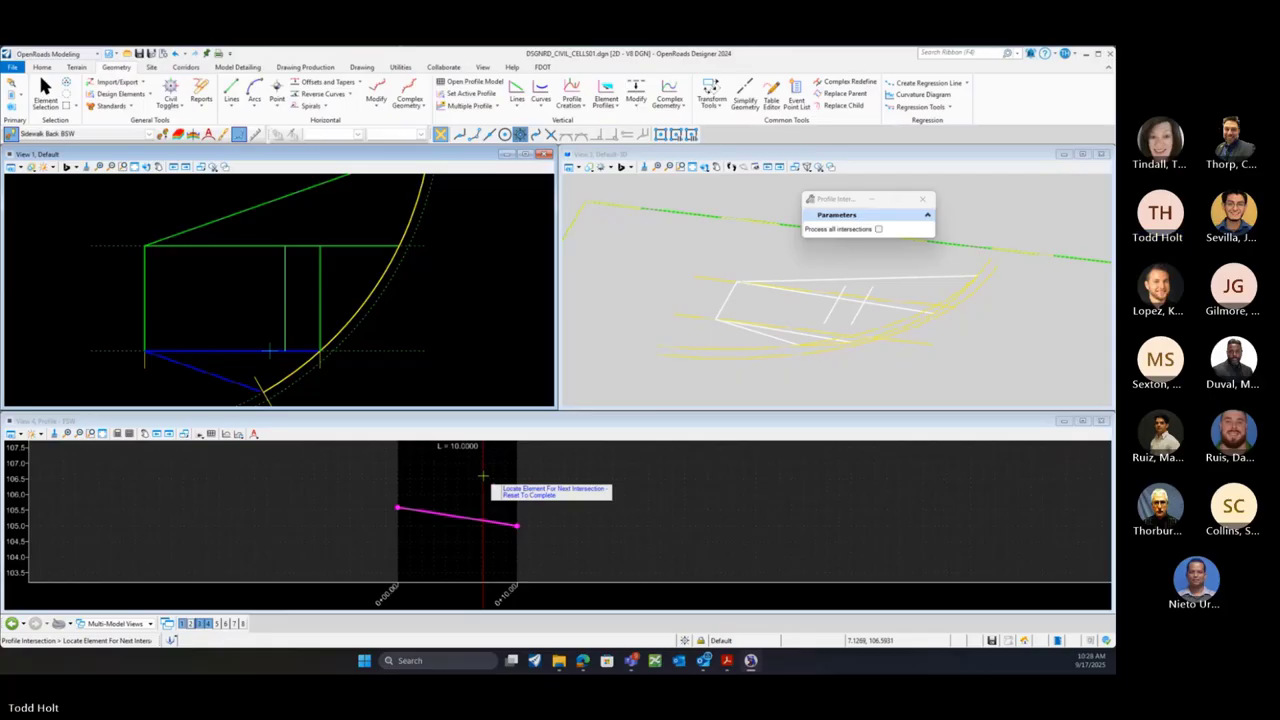
{"action": "left_click", "coordinate": [145, 336]}
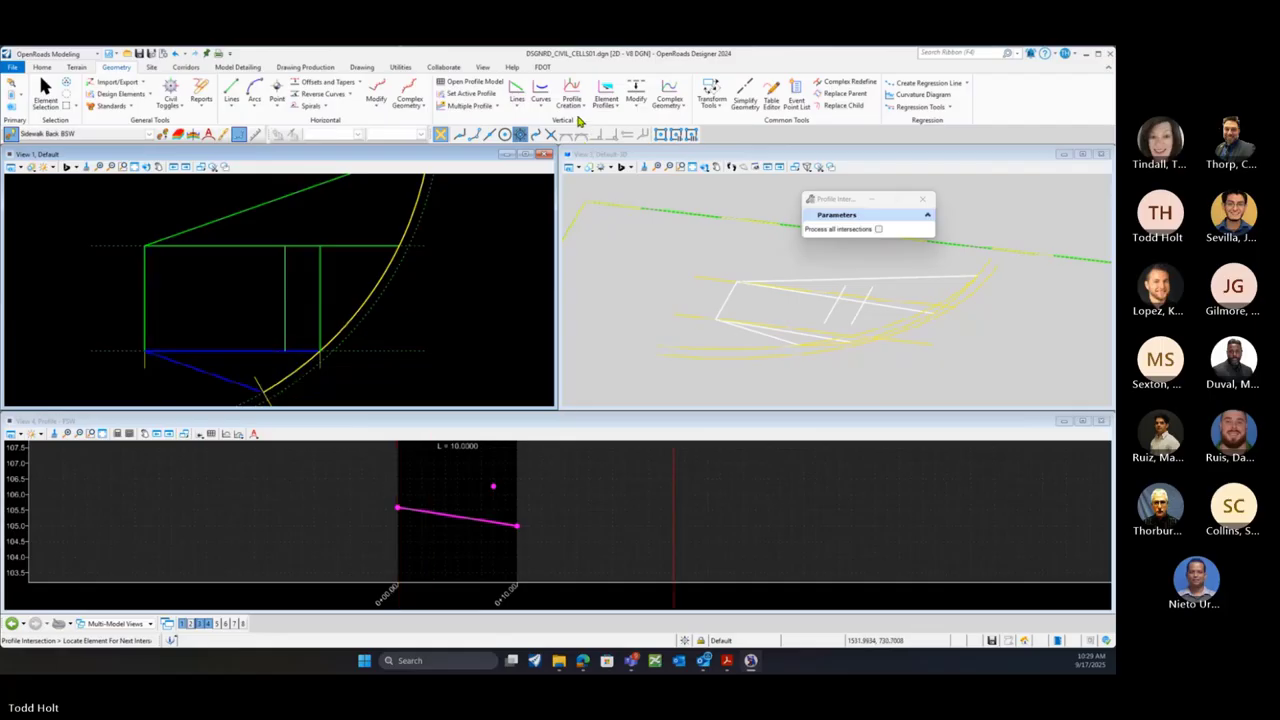
Draw a Profile Complex By PI through the start, BSW4 intersection and end points of the FSW profile, and set it as the active profile
{"action": "left_click", "coordinate": [670, 103]}
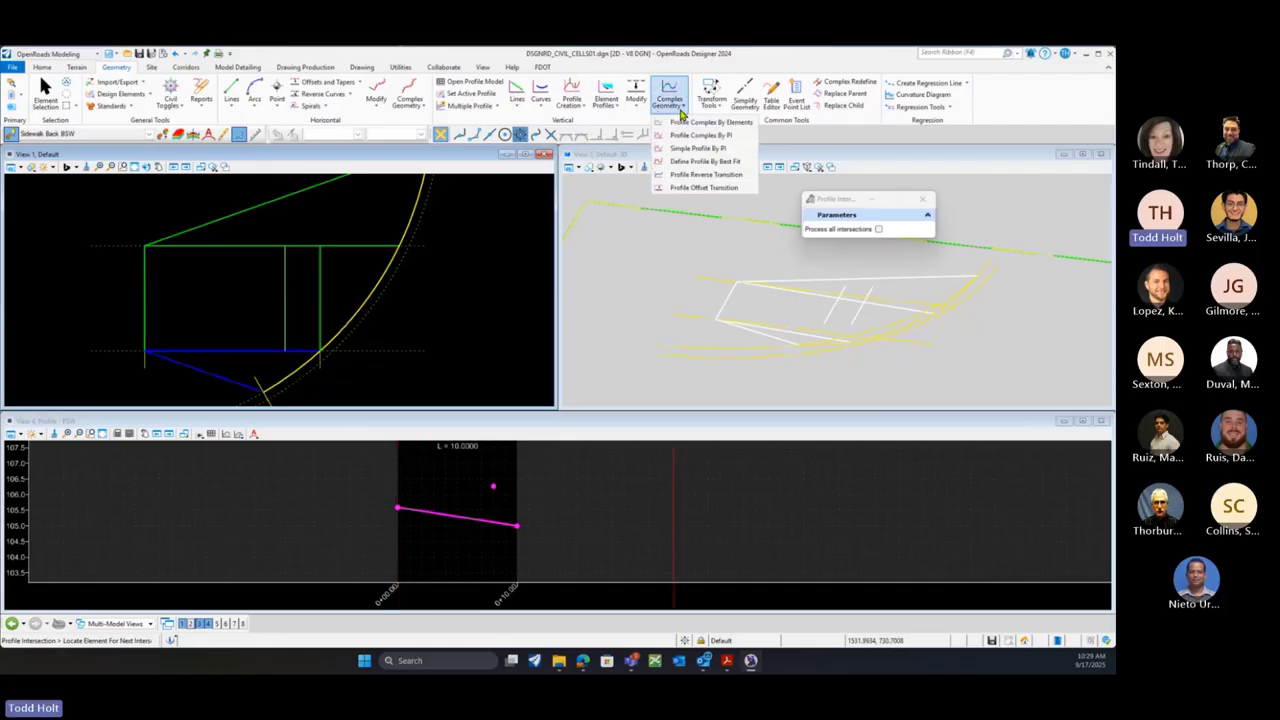
{"action": "left_click", "coordinate": [697, 136]}
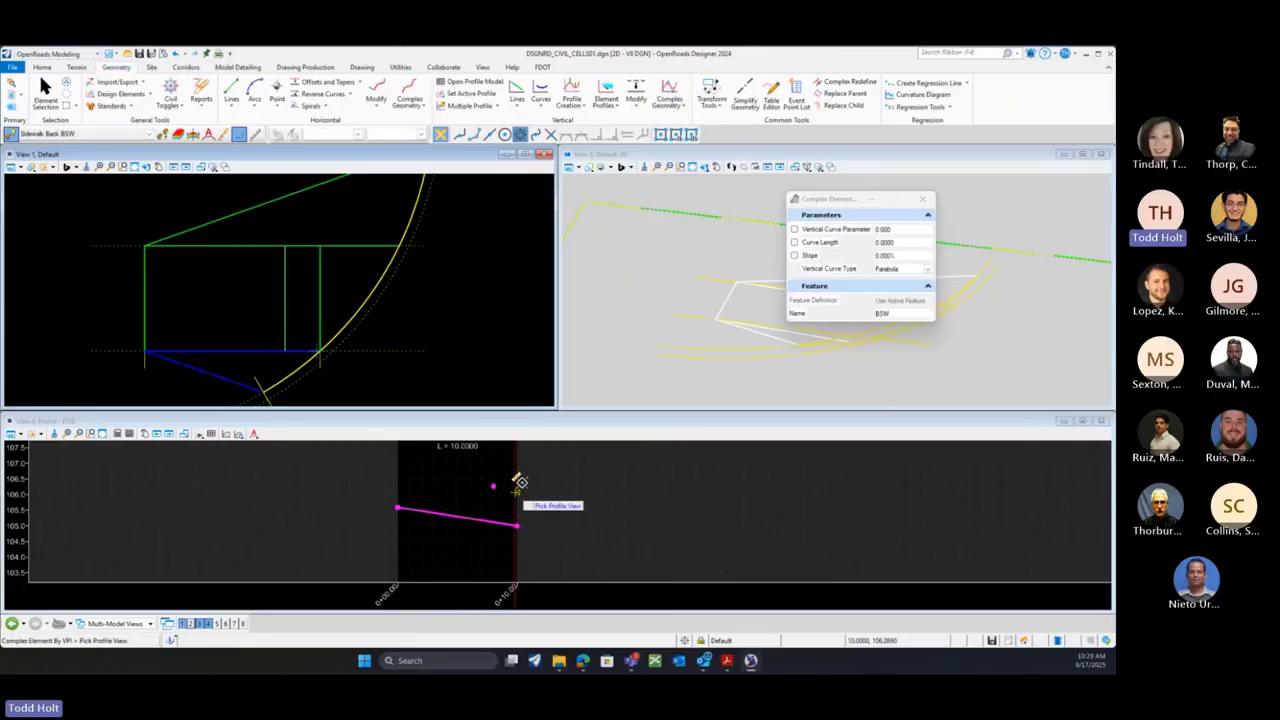
{"action": "left_click", "coordinate": [425, 497]}
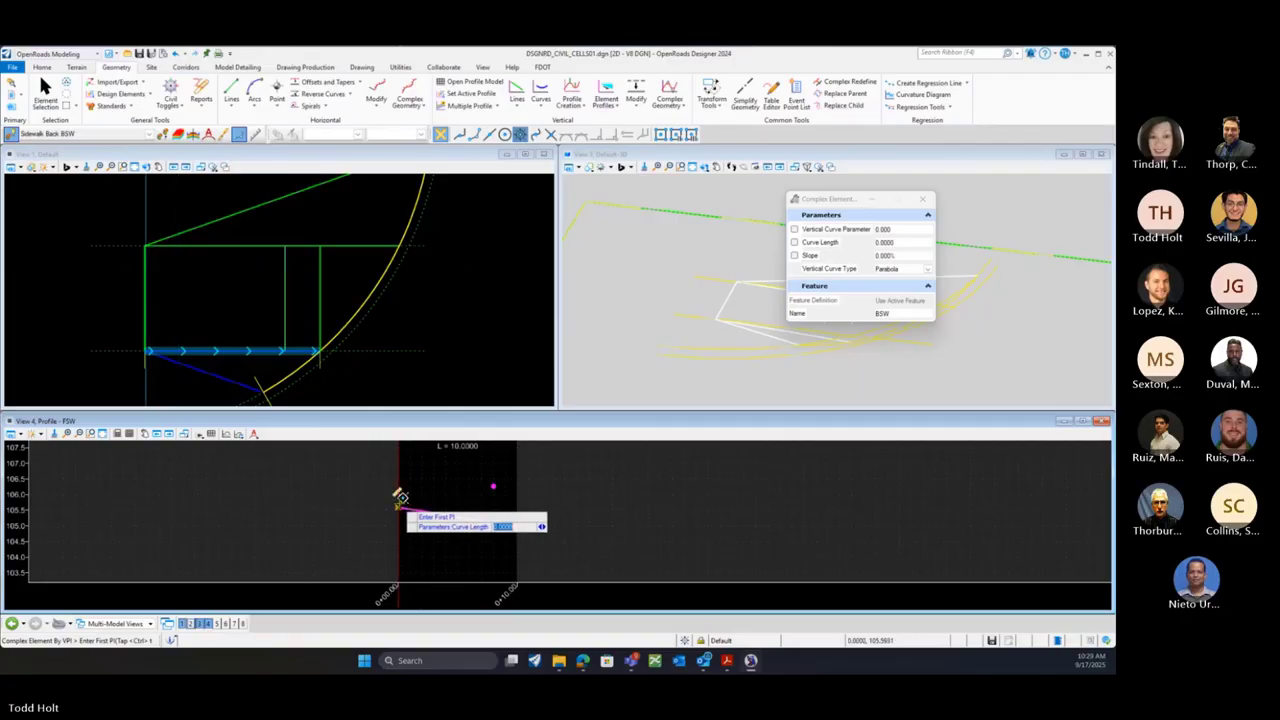
{"action": "left_click", "coordinate": [398, 507]}
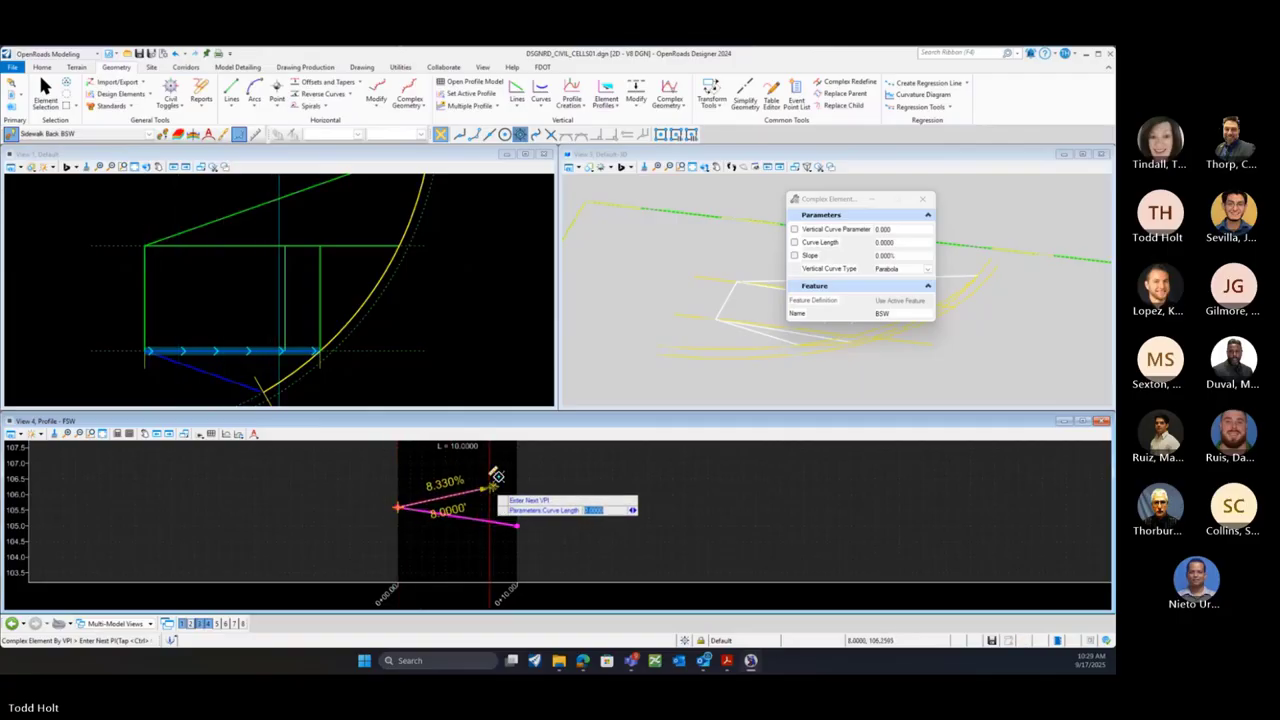
{"action": "left_click", "coordinate": [489, 488]}
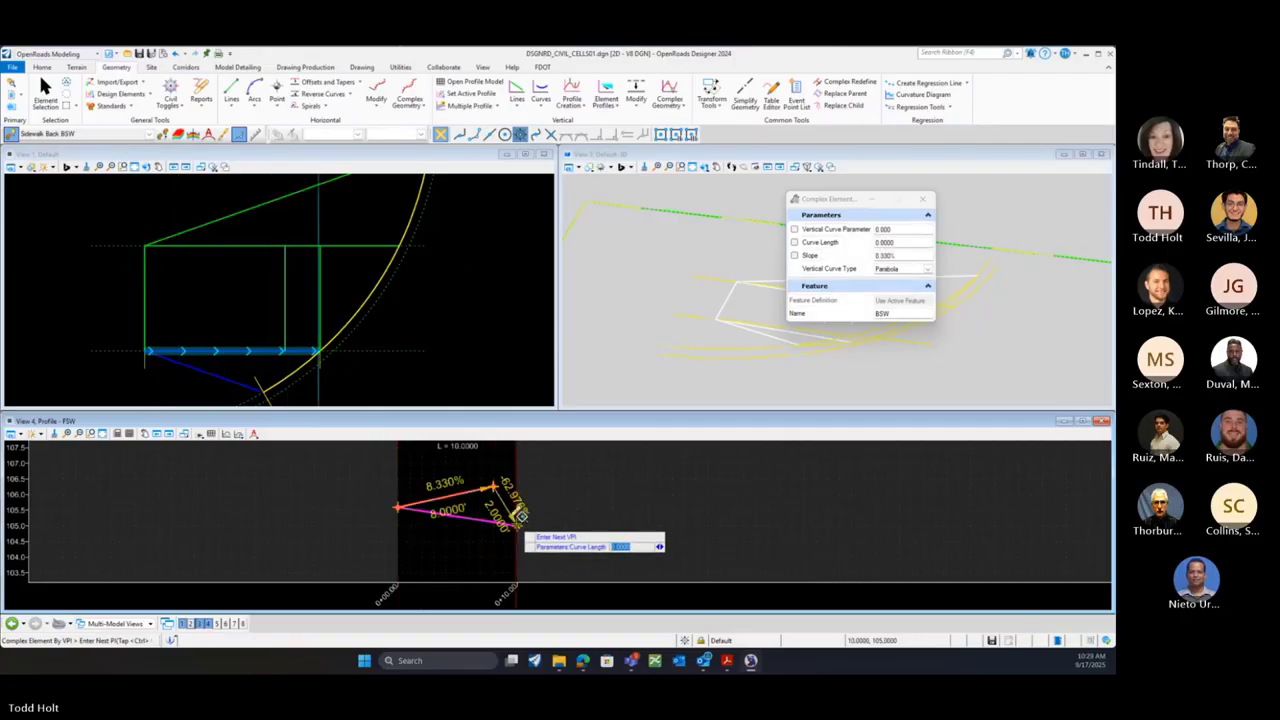
{"action": "left_click", "coordinate": [516, 523]}
{"action": "right_click", "coordinate": [488, 514]}
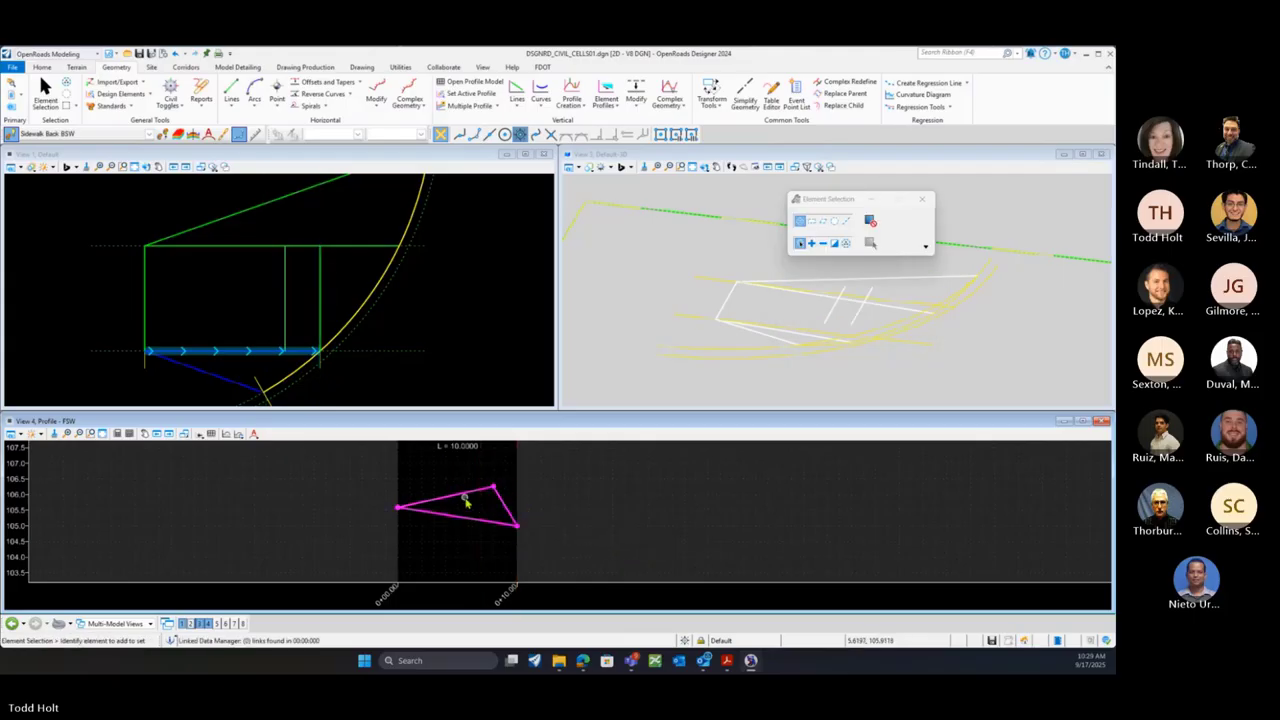
{"action": "left_click", "coordinate": [466, 500]}
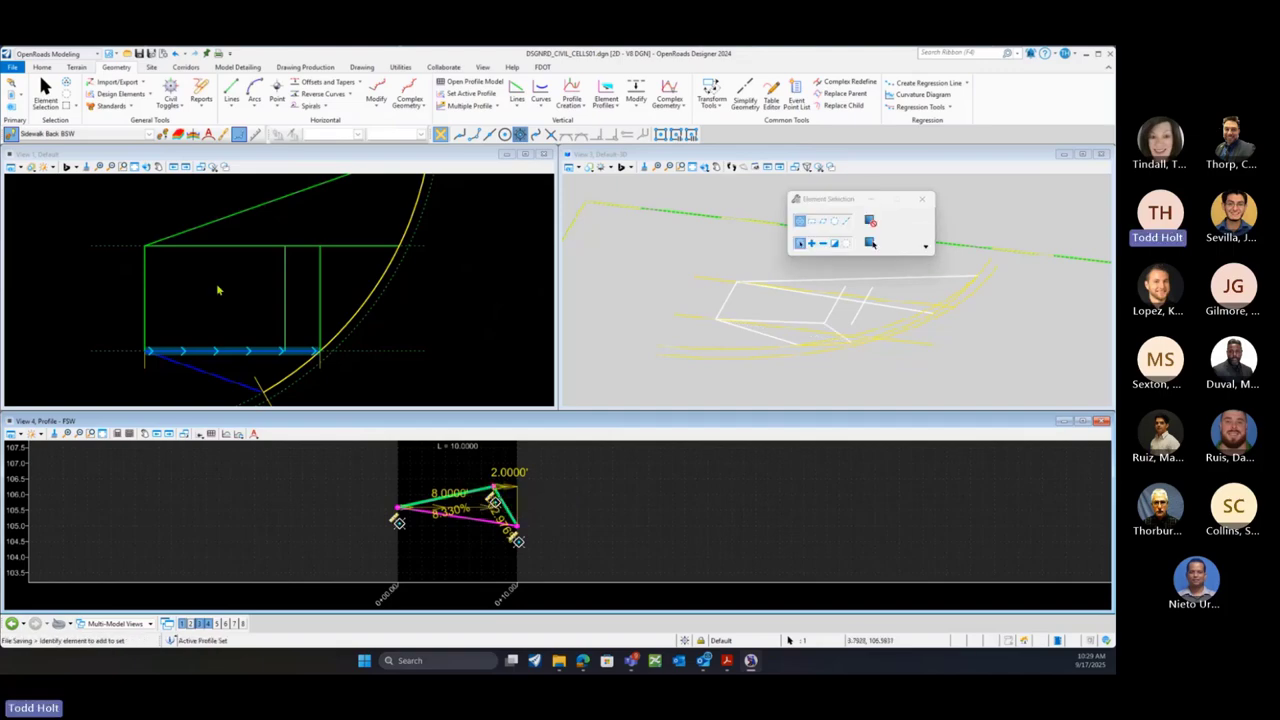
{"action": "left_click", "coordinate": [319, 314]}
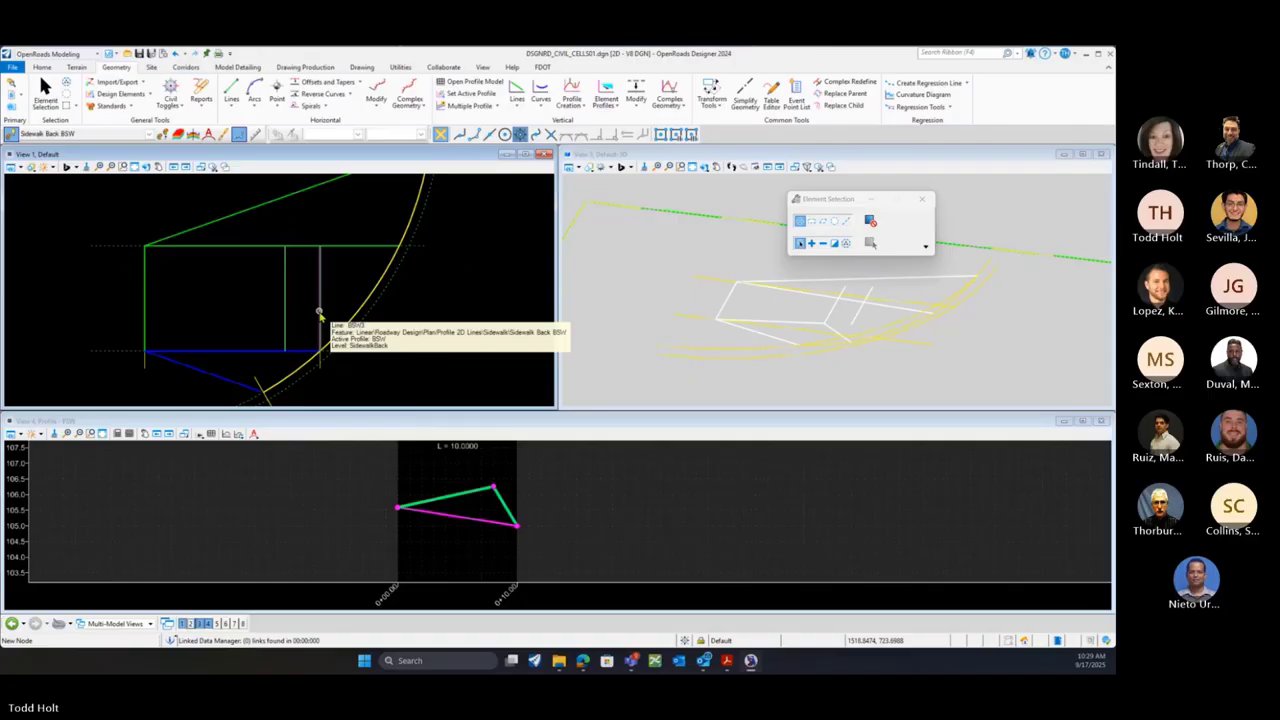
{"action": "left_click", "coordinate": [319, 314]}
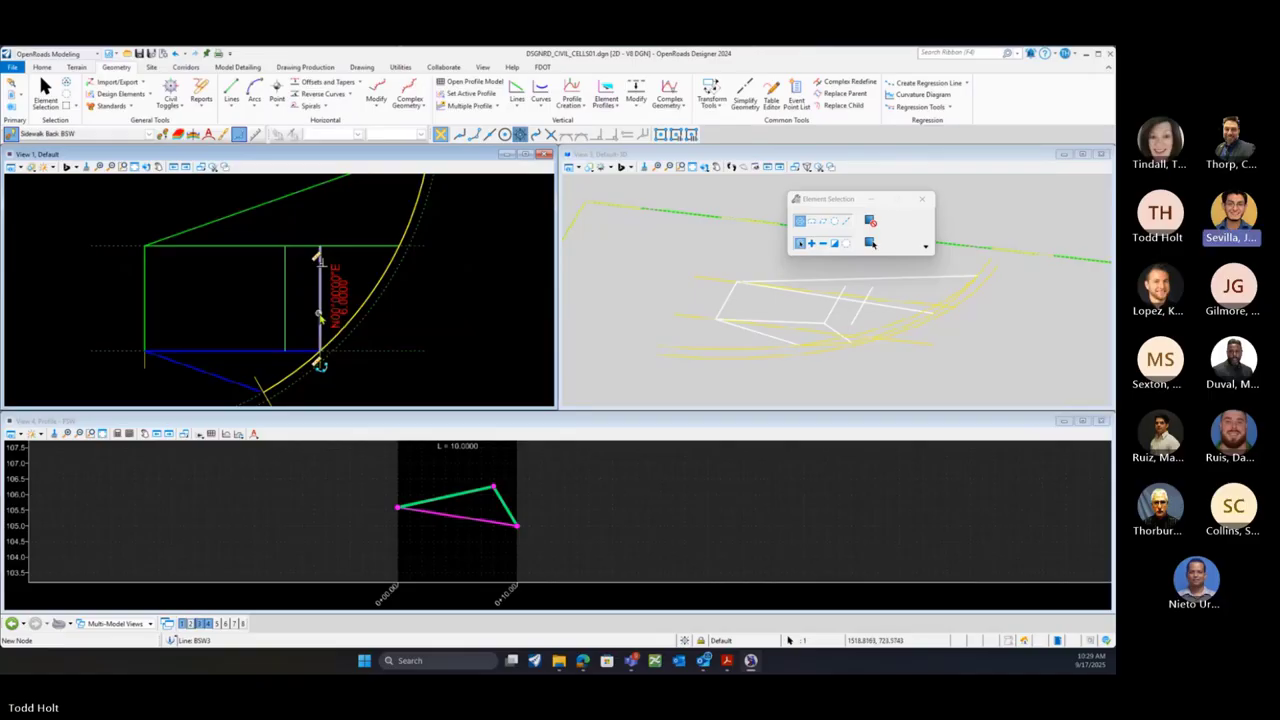
{"action": "mouse_move", "coordinate": [320, 316]}
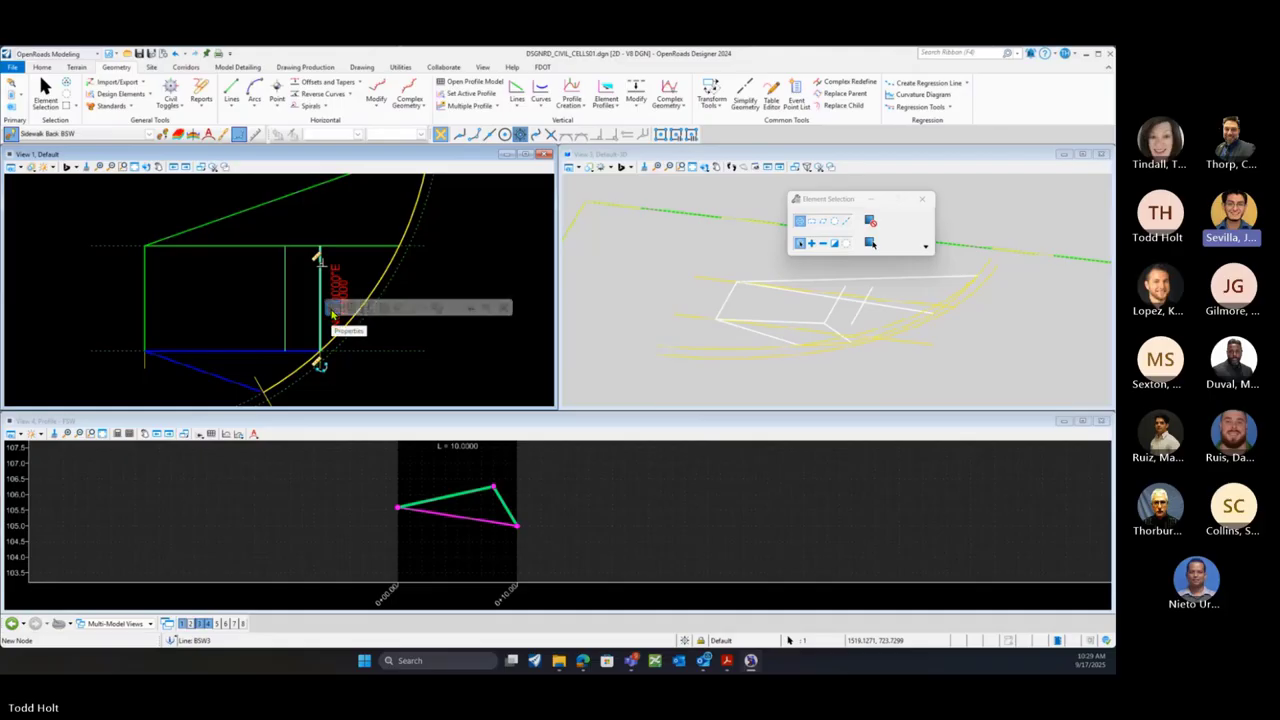
{"action": "left_click", "coordinate": [331, 308]}
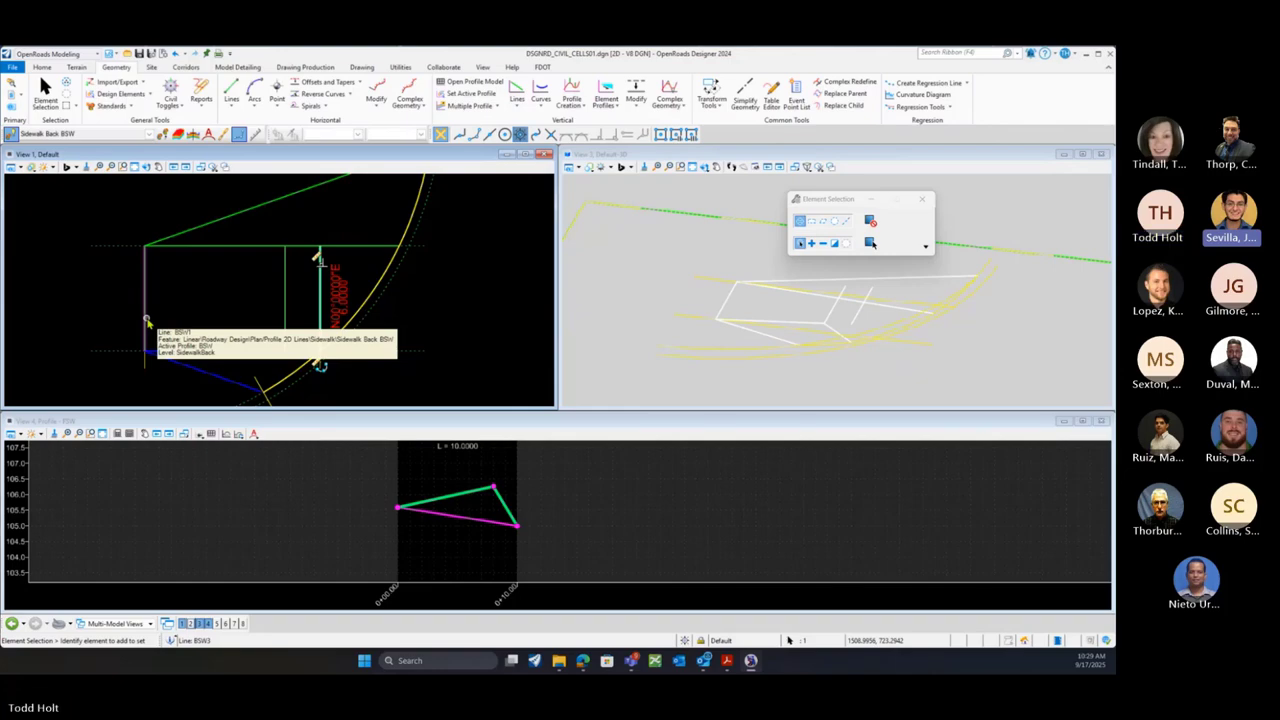
{"action": "left_click", "coordinate": [214, 292]}
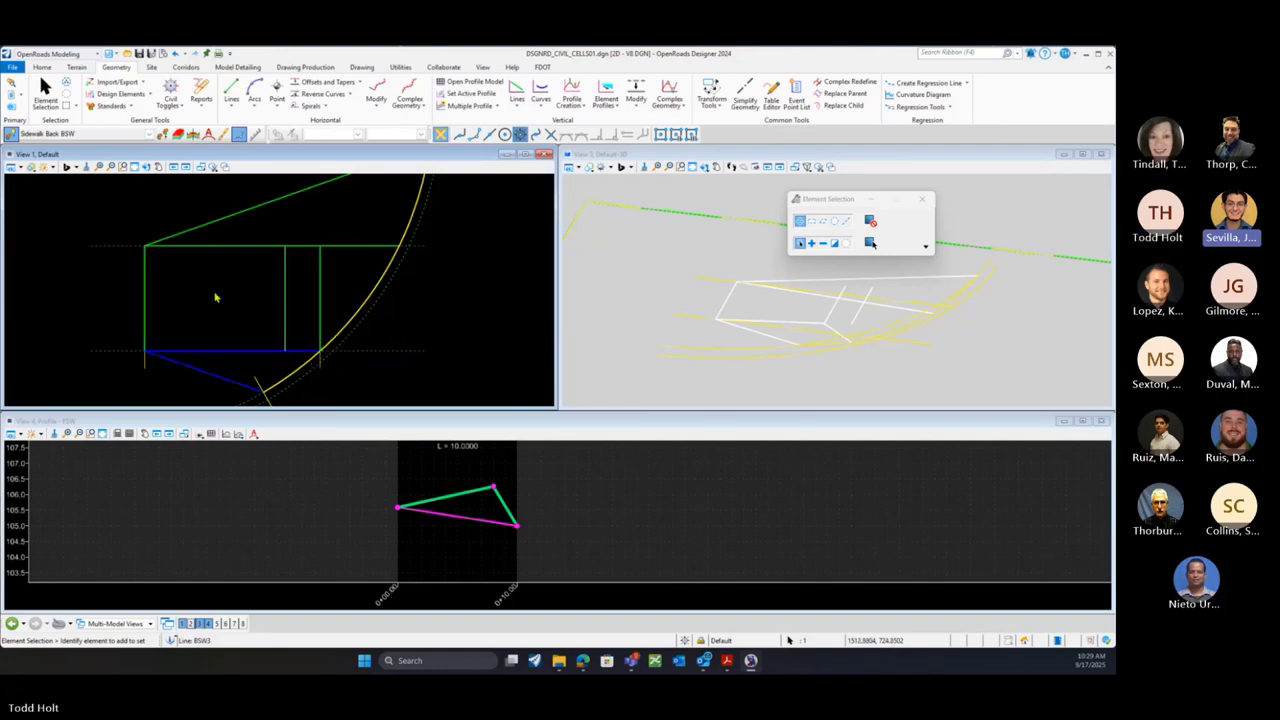
{"action": "scroll", "coordinate": [214, 292], "scroll_direction": "down", "scroll_amount": 1}
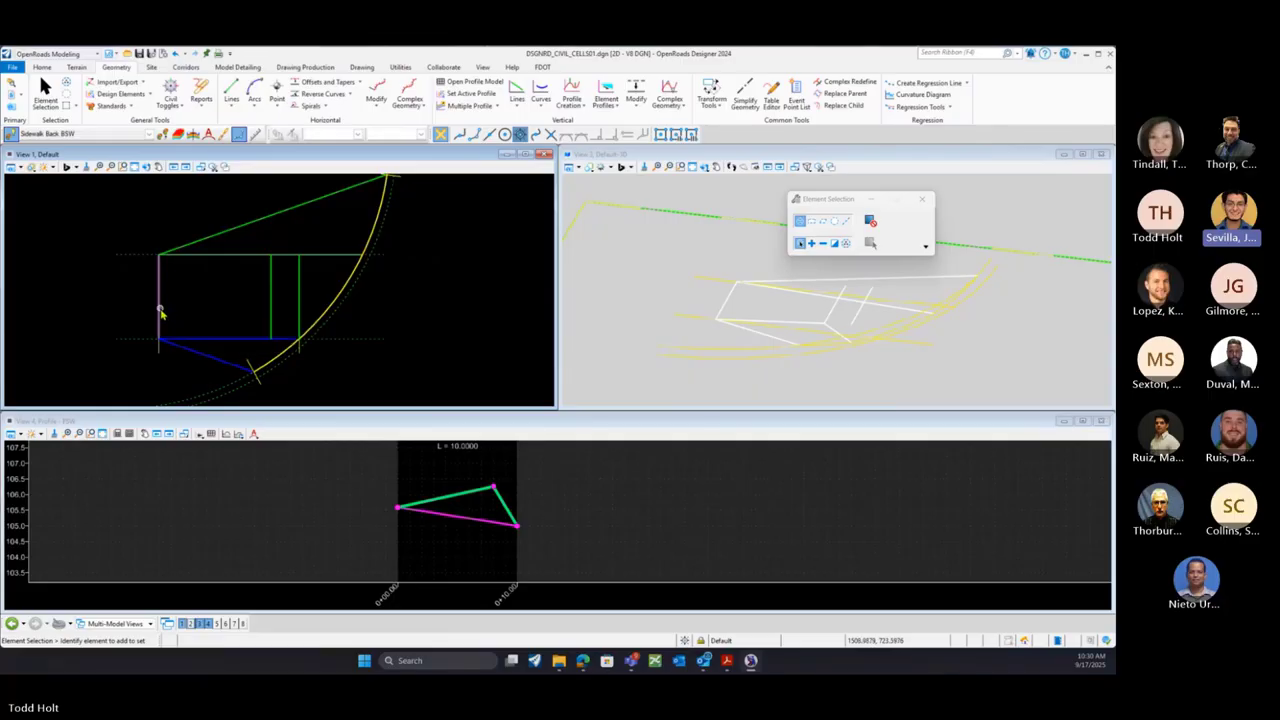
Check the slope and vertical offset in the properties of the inner vertical sidewalk lines BSW4 and BSW3
{"action": "mouse_move", "coordinate": [160, 312]}
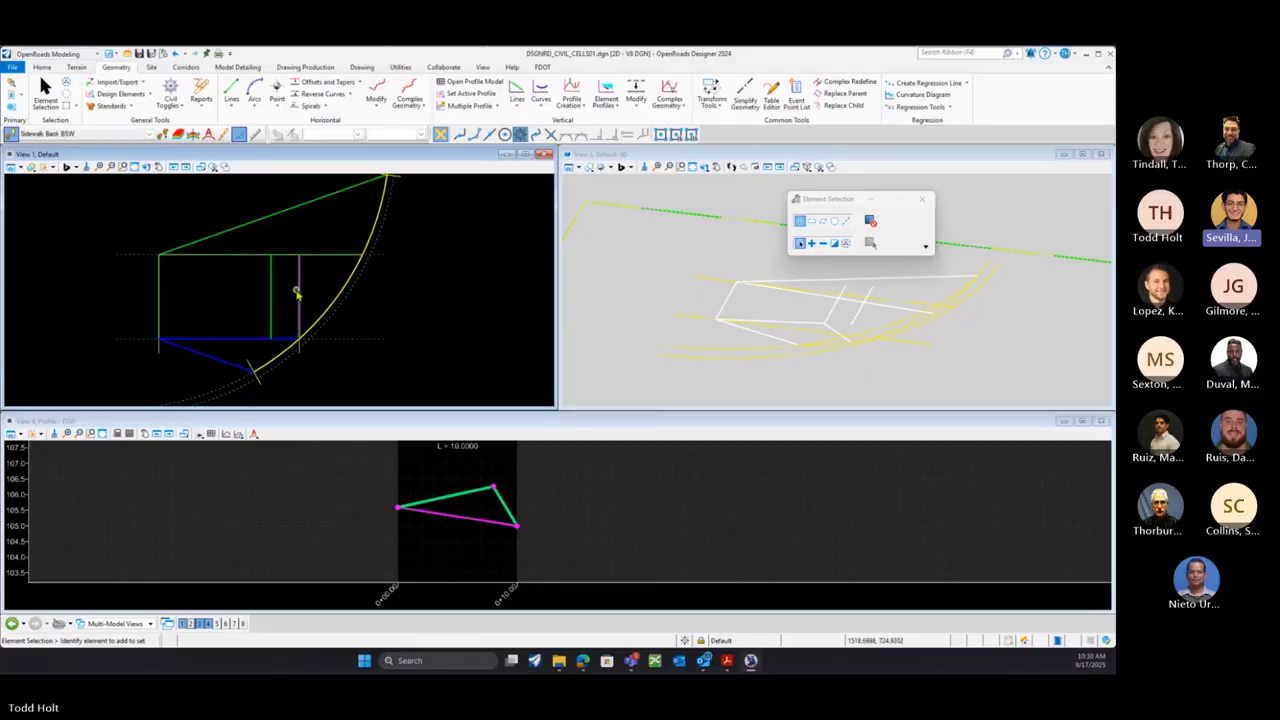
{"action": "left_click", "coordinate": [296, 291]}
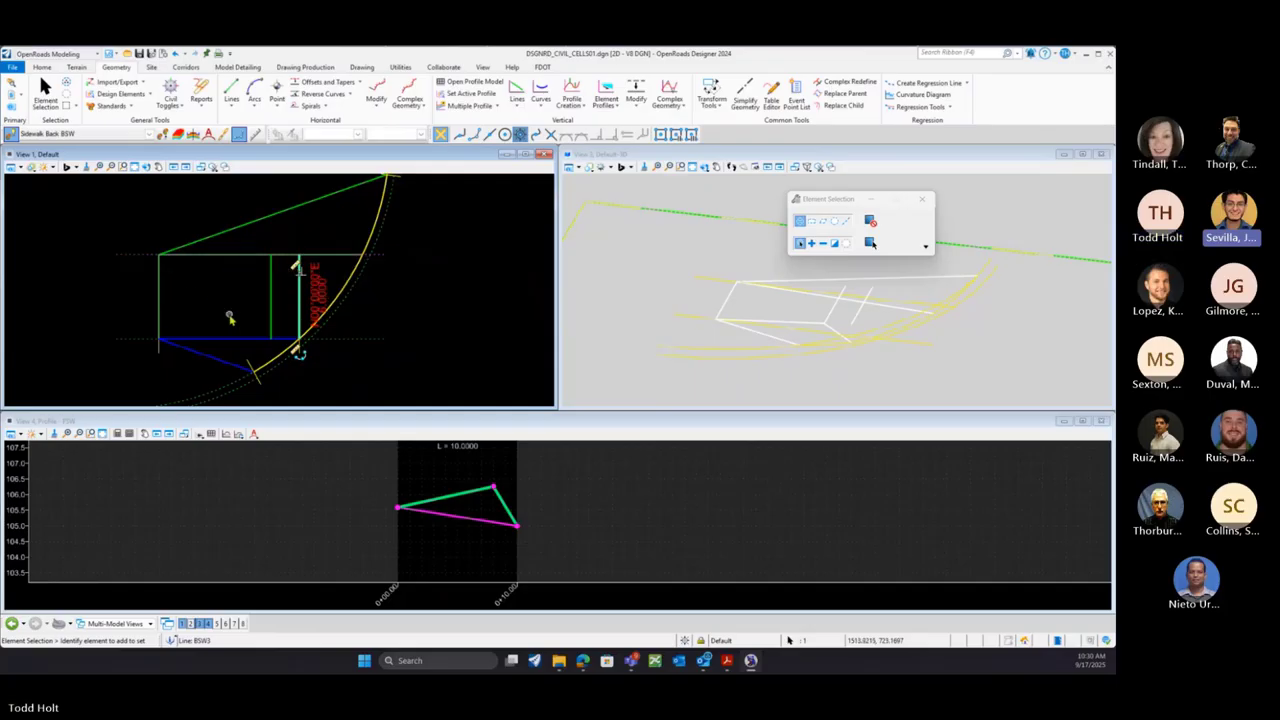
{"action": "left_click", "coordinate": [268, 310]}
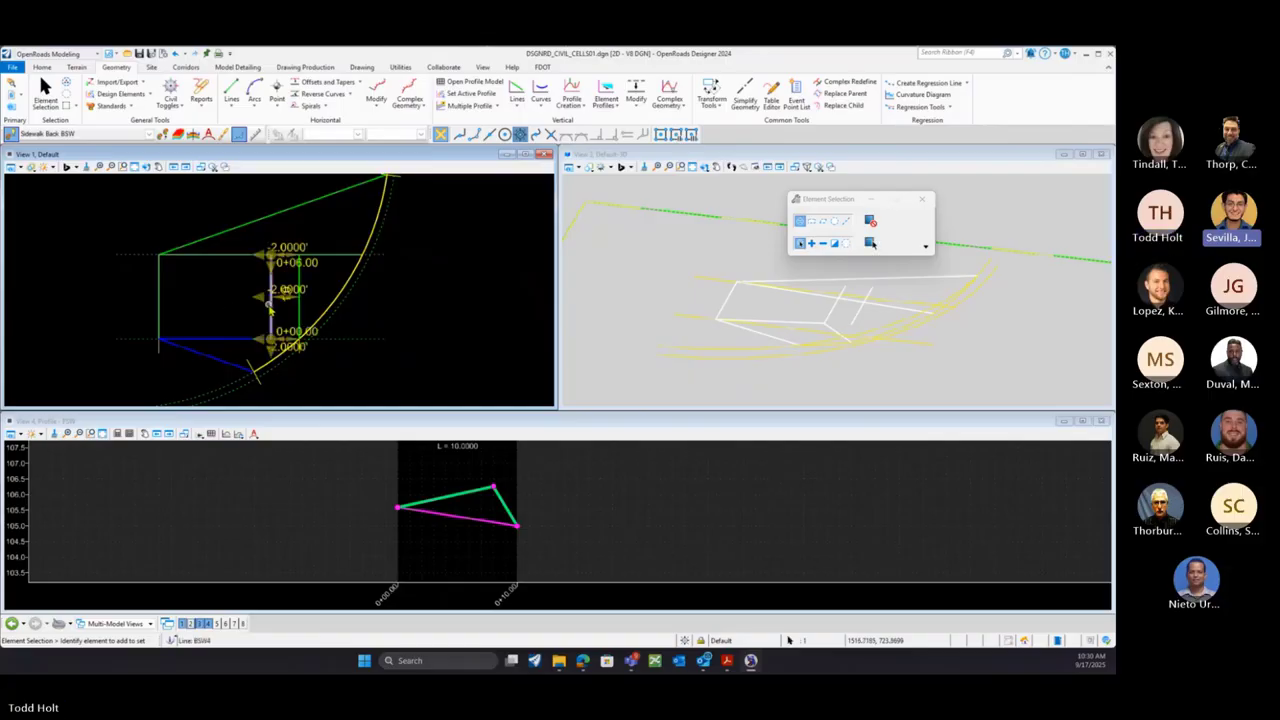
{"action": "mouse_move", "coordinate": [270, 311]}
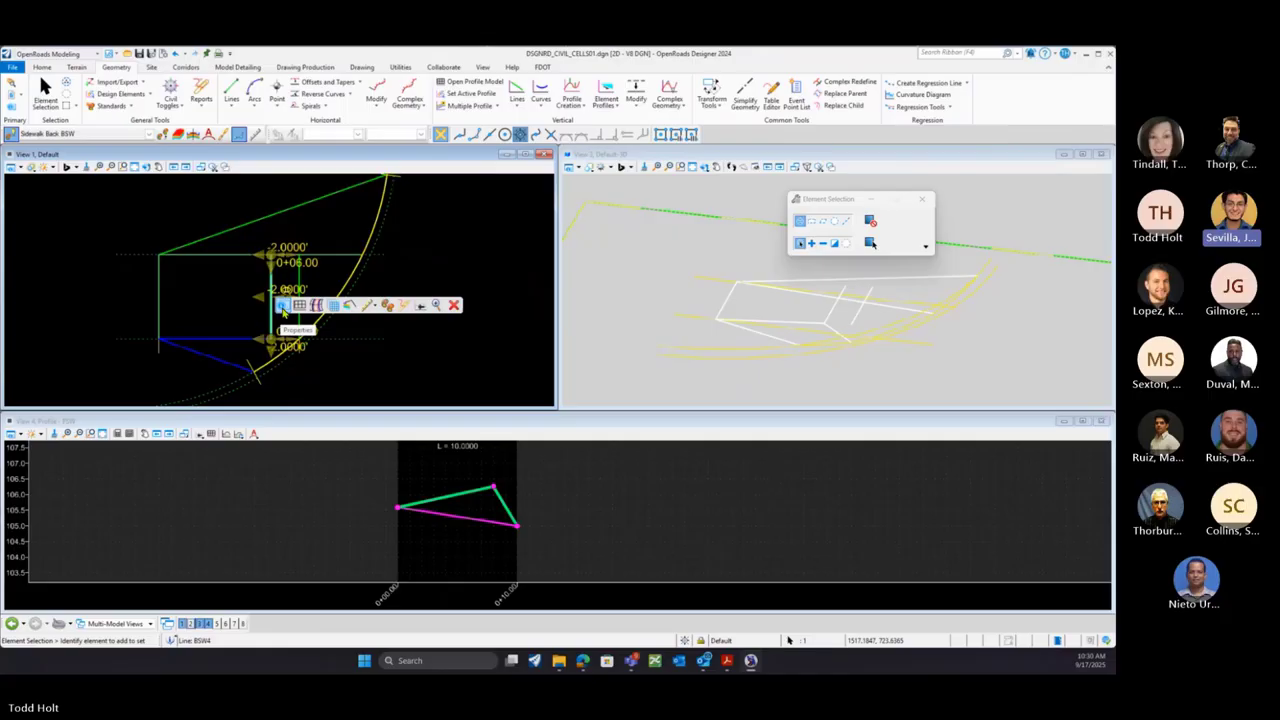
{"action": "left_click", "coordinate": [282, 306]}
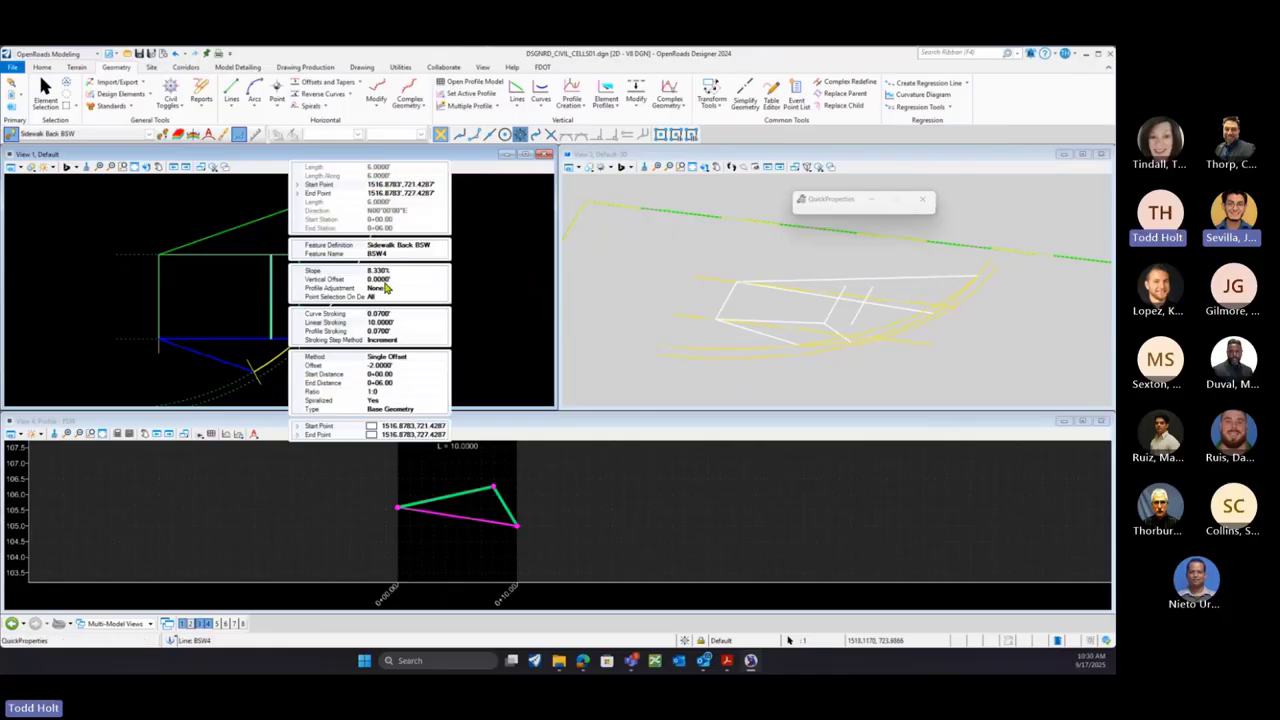
{"action": "left_click", "coordinate": [227, 309]}
{"action": "left_click", "coordinate": [298, 316]}
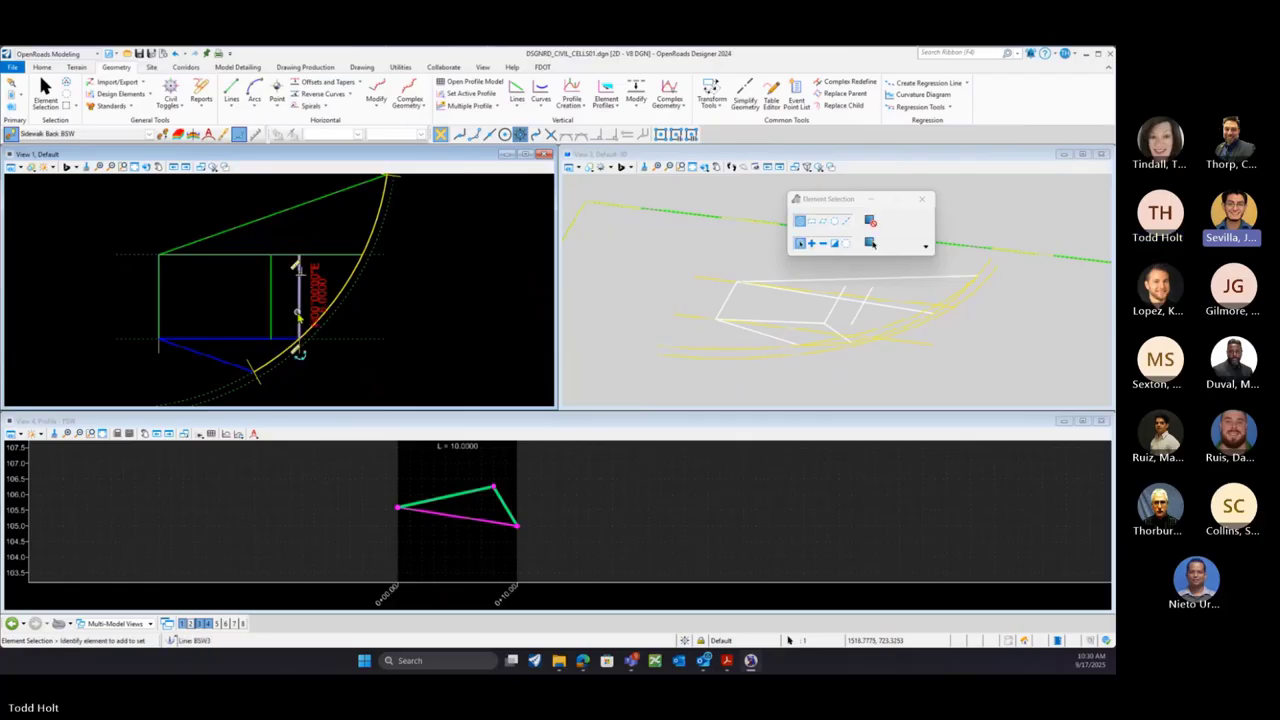
{"action": "left_click", "coordinate": [310, 308]}
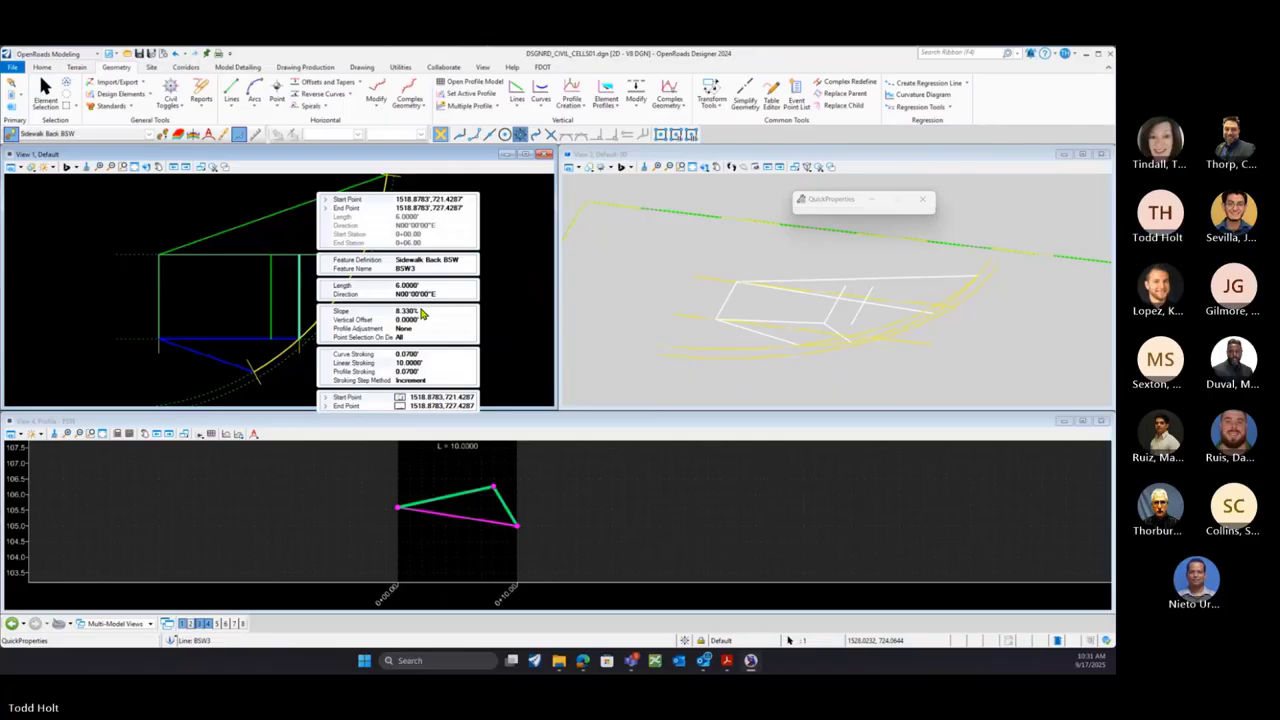
{"action": "left_click", "coordinate": [245, 305]}
Set the profile slope of the inner vertical sidewalk line BSW4 to -8.33%
{"action": "scroll", "coordinate": [198, 317], "scroll_direction": "down", "scroll_amount": 1}
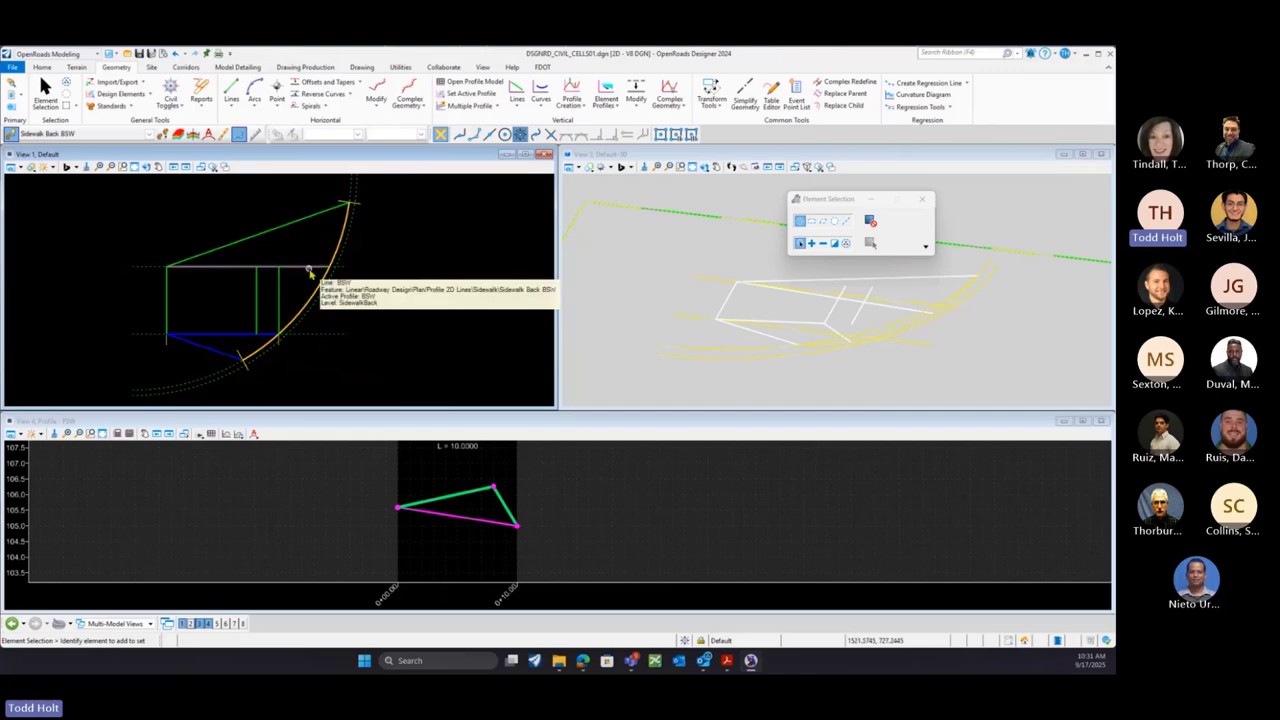
{"action": "left_click", "coordinate": [922, 205]}
{"action": "left_click", "coordinate": [704, 166]}
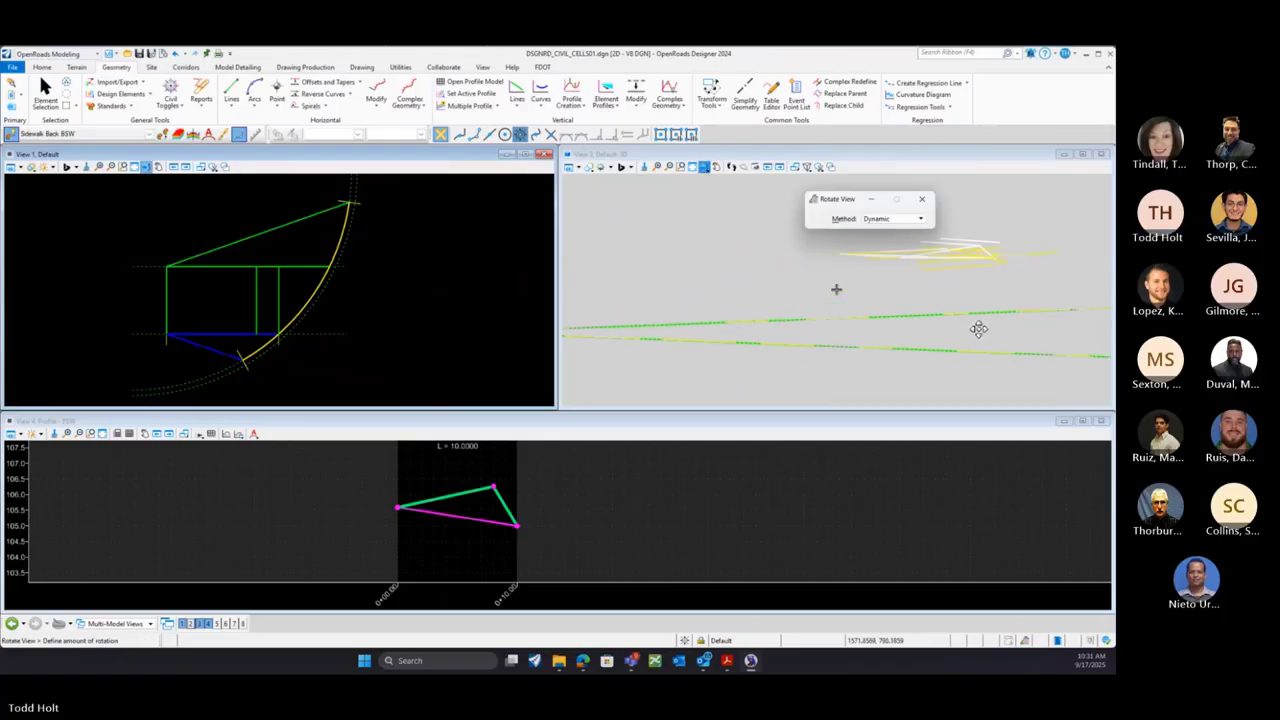
{"action": "left_click", "coordinate": [924, 340]}
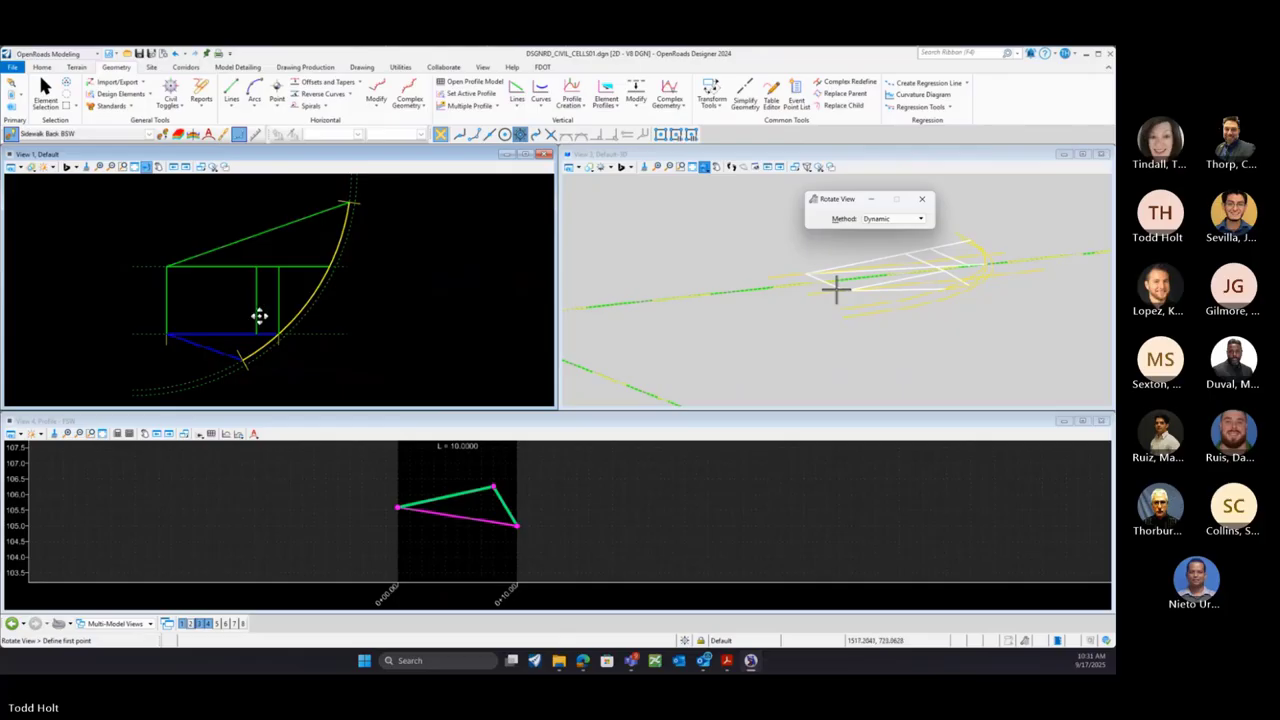
{"action": "key", "text": "Escape"}
{"action": "left_click", "coordinate": [262, 312]}
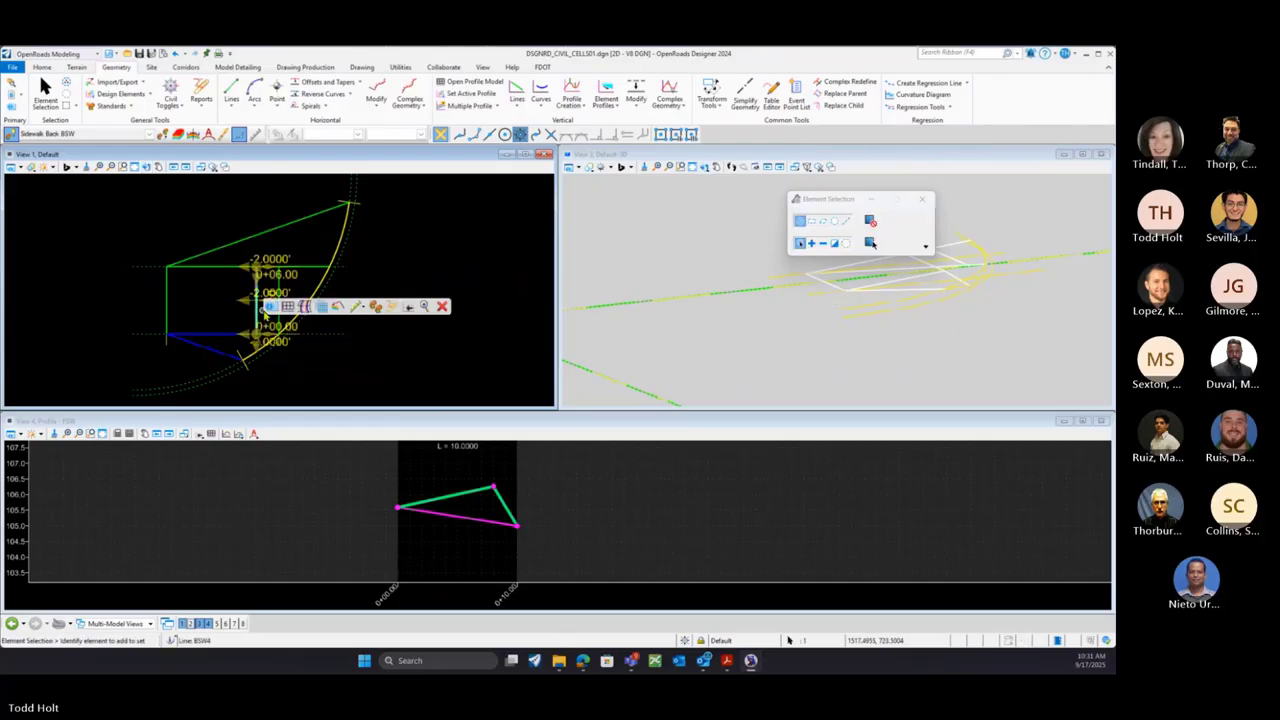
{"action": "left_click", "coordinate": [271, 308]}
{"action": "left_click", "coordinate": [354, 271]}
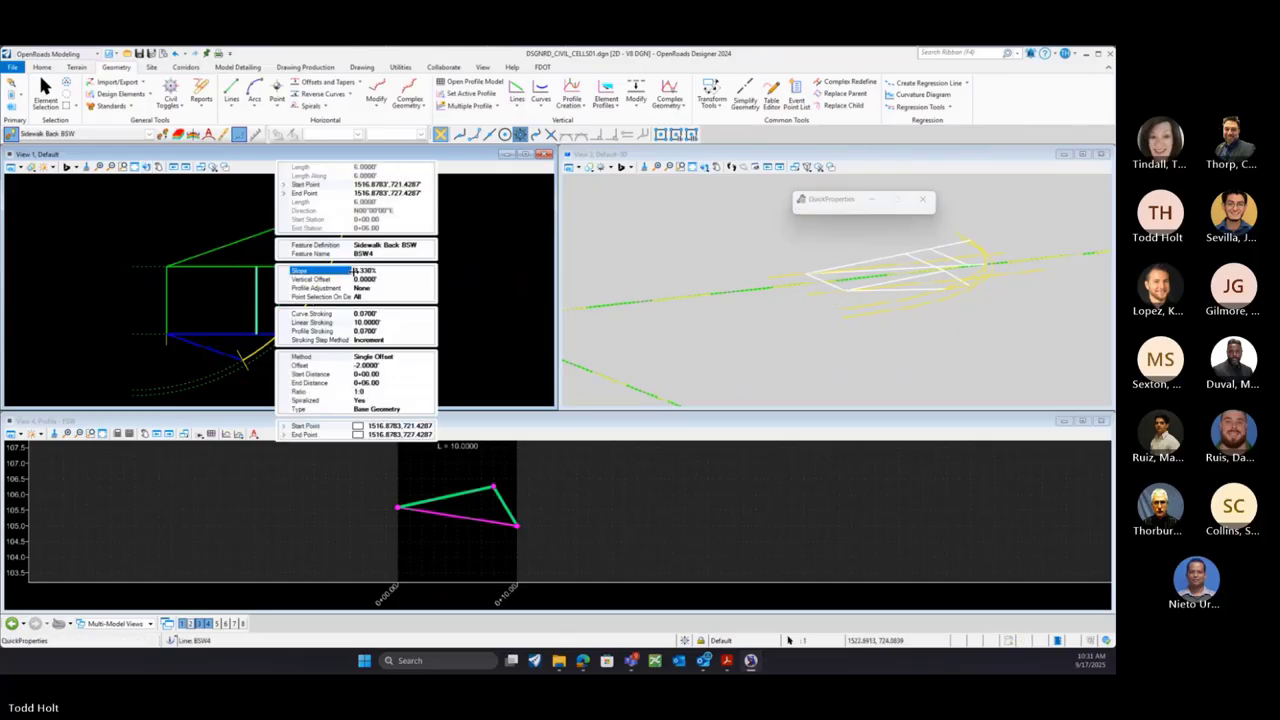
{"action": "type", "text": "-"}
{"action": "key", "text": "Return"}
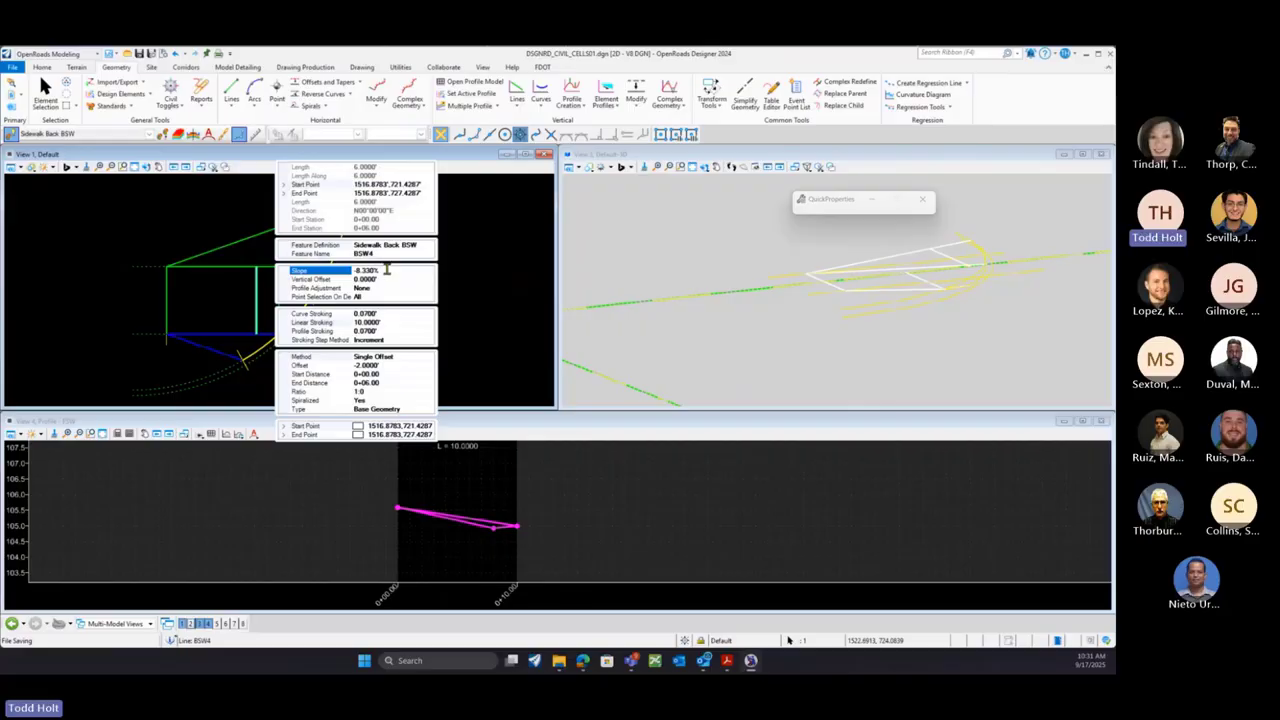
{"action": "left_click", "coordinate": [221, 302]}
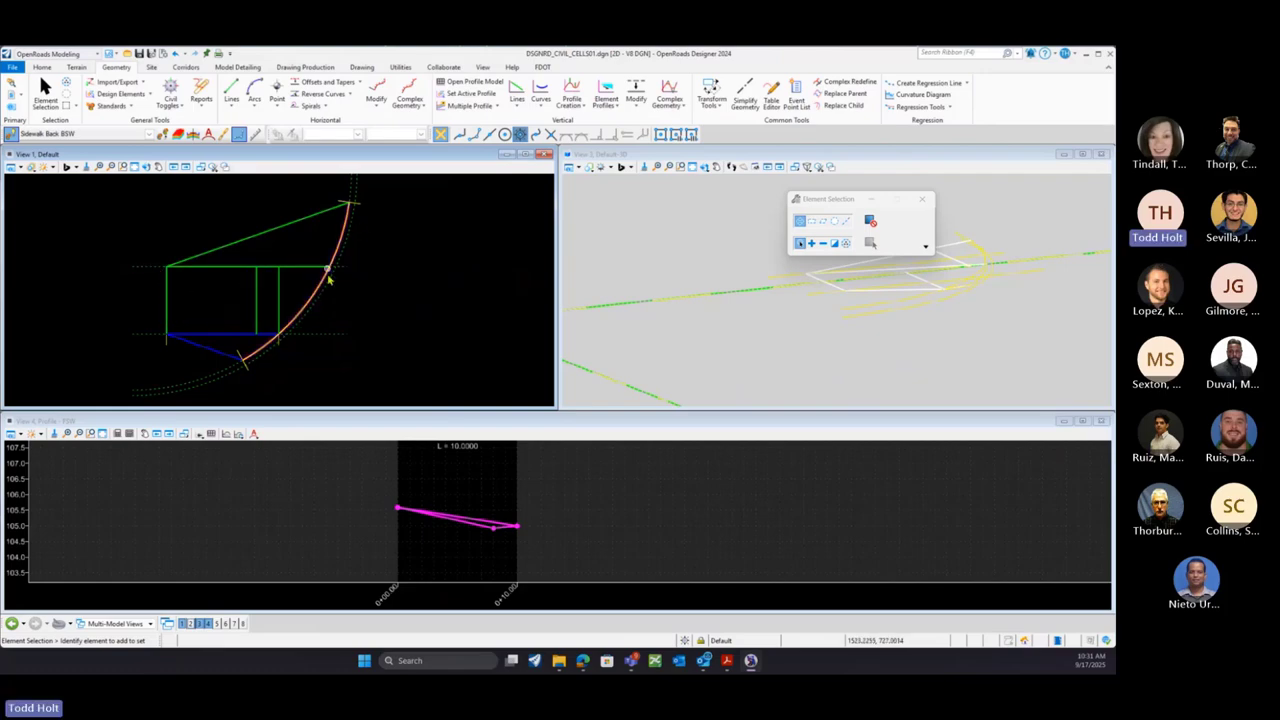
Set the profile slope of the vertical sidewalk line BSW3, nearest the curve, to -8.33%
{"action": "left_click", "coordinate": [259, 303]}
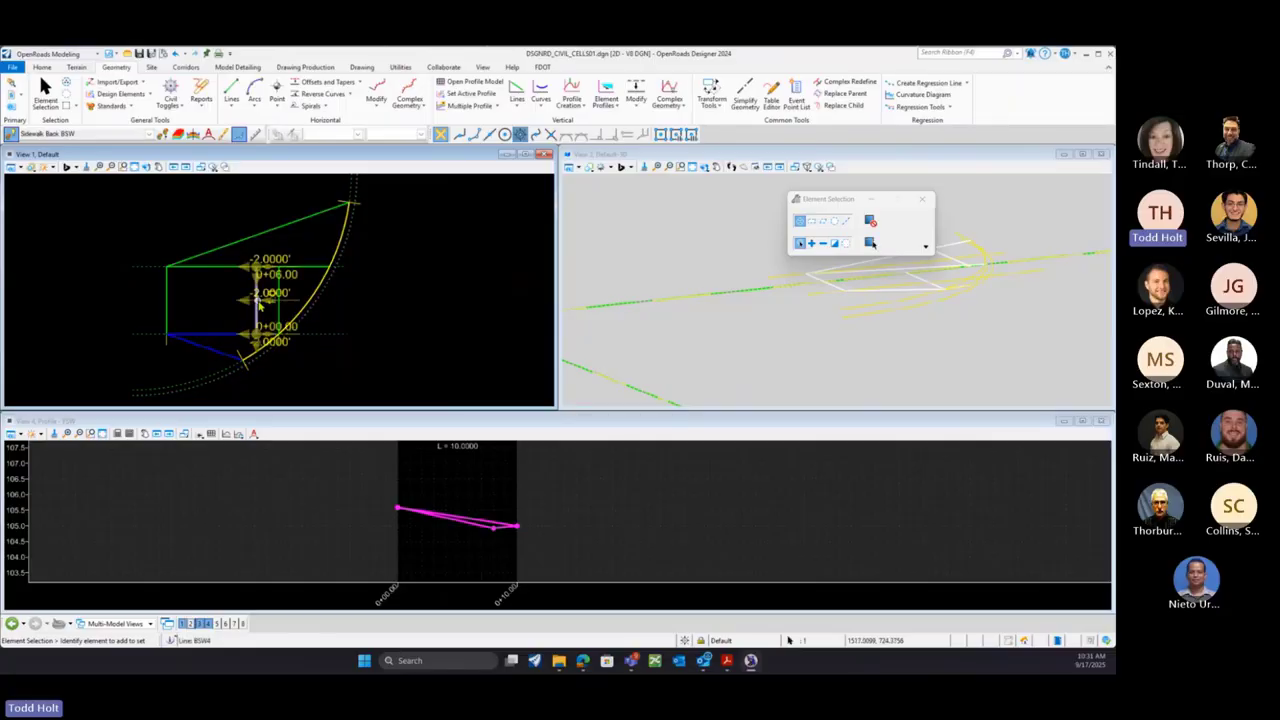
{"action": "mouse_move", "coordinate": [256, 311]}
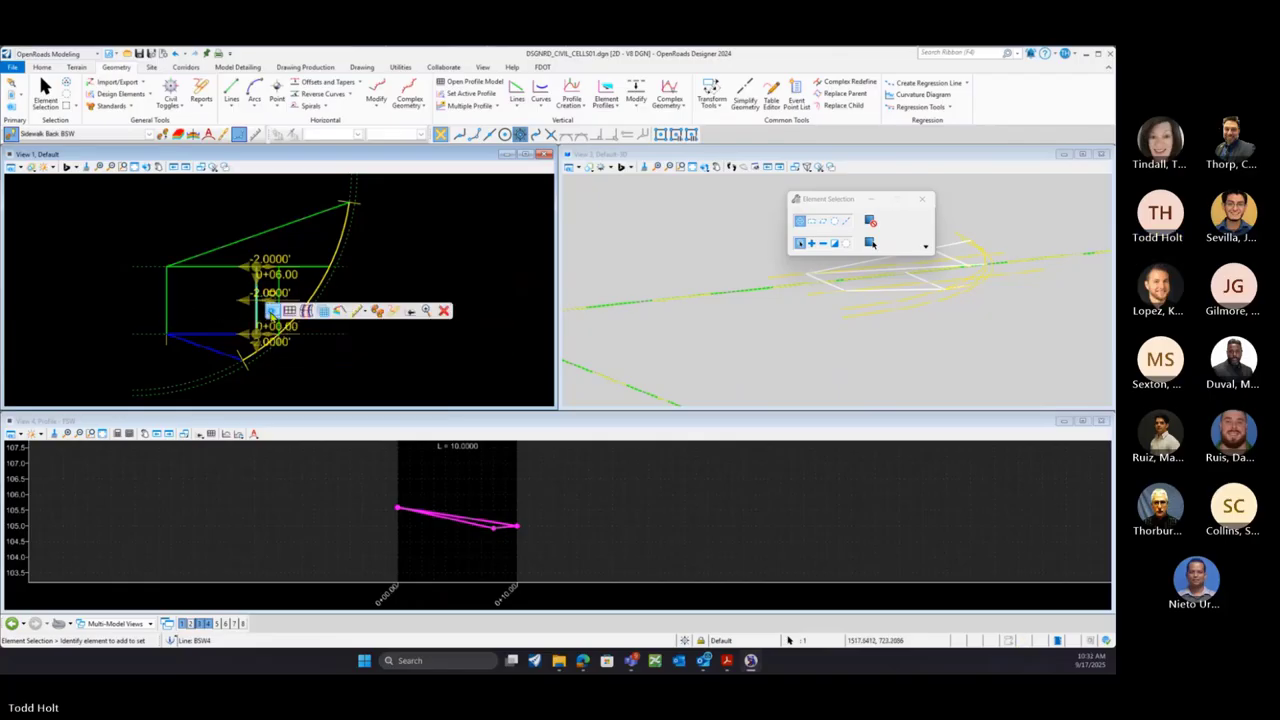
{"action": "left_click", "coordinate": [272, 312]}
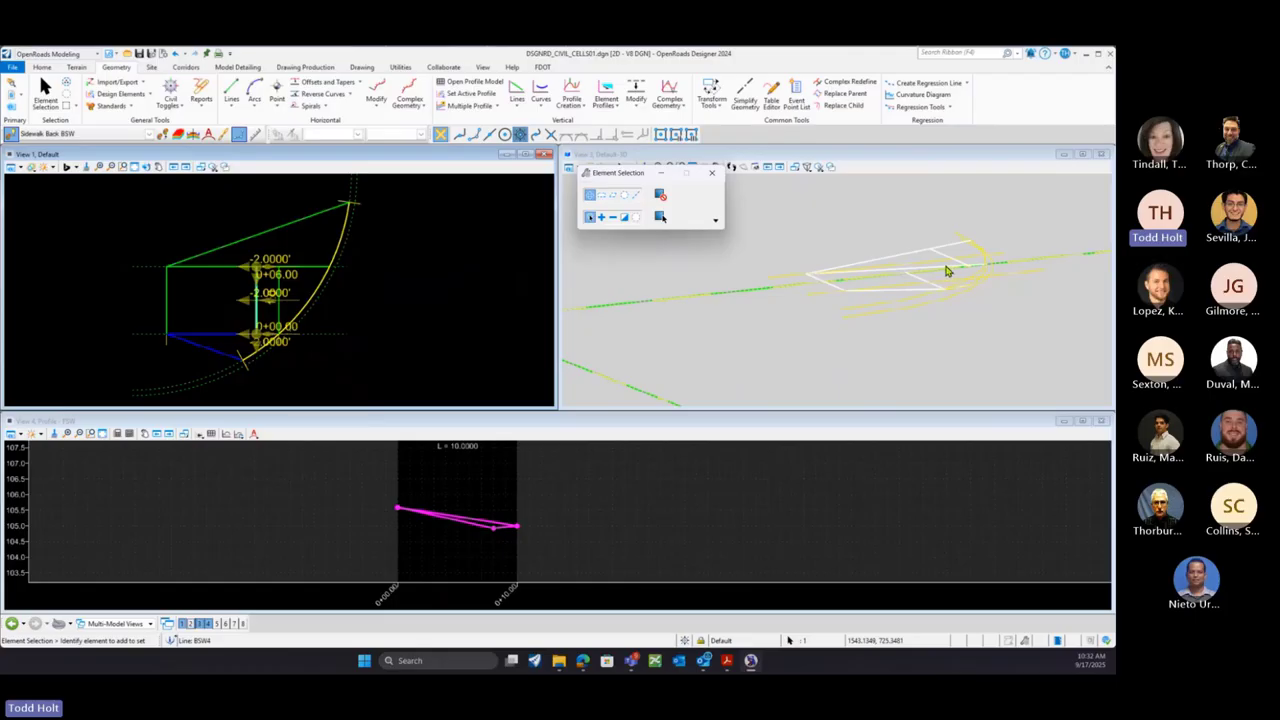
{"action": "left_click", "coordinate": [269, 312]}
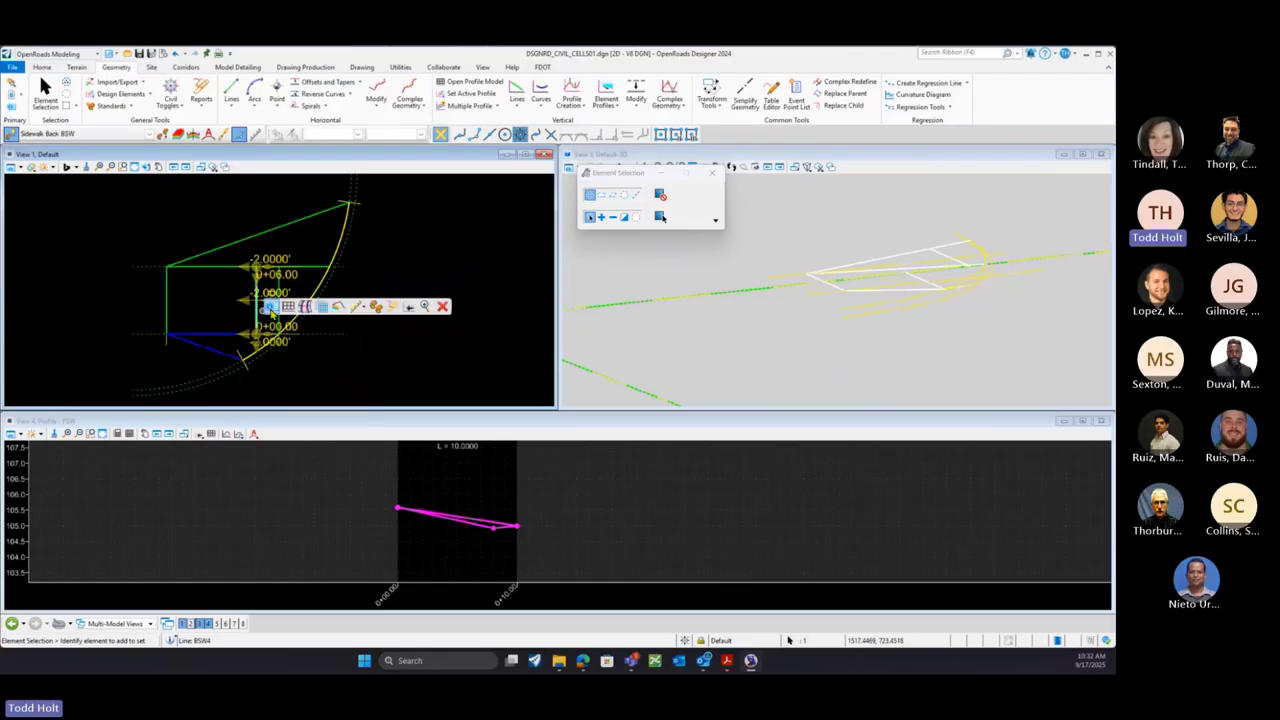
{"action": "mouse_move", "coordinate": [271, 308]}
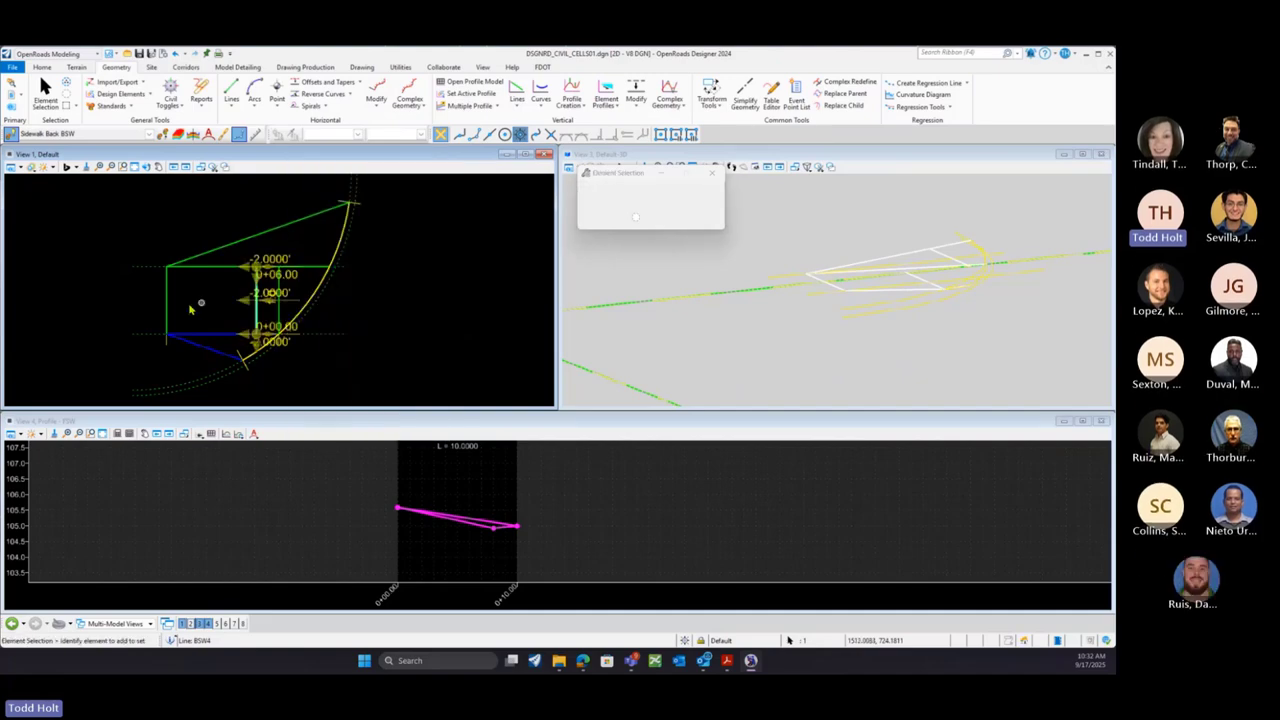
{"action": "left_click", "coordinate": [278, 284]}
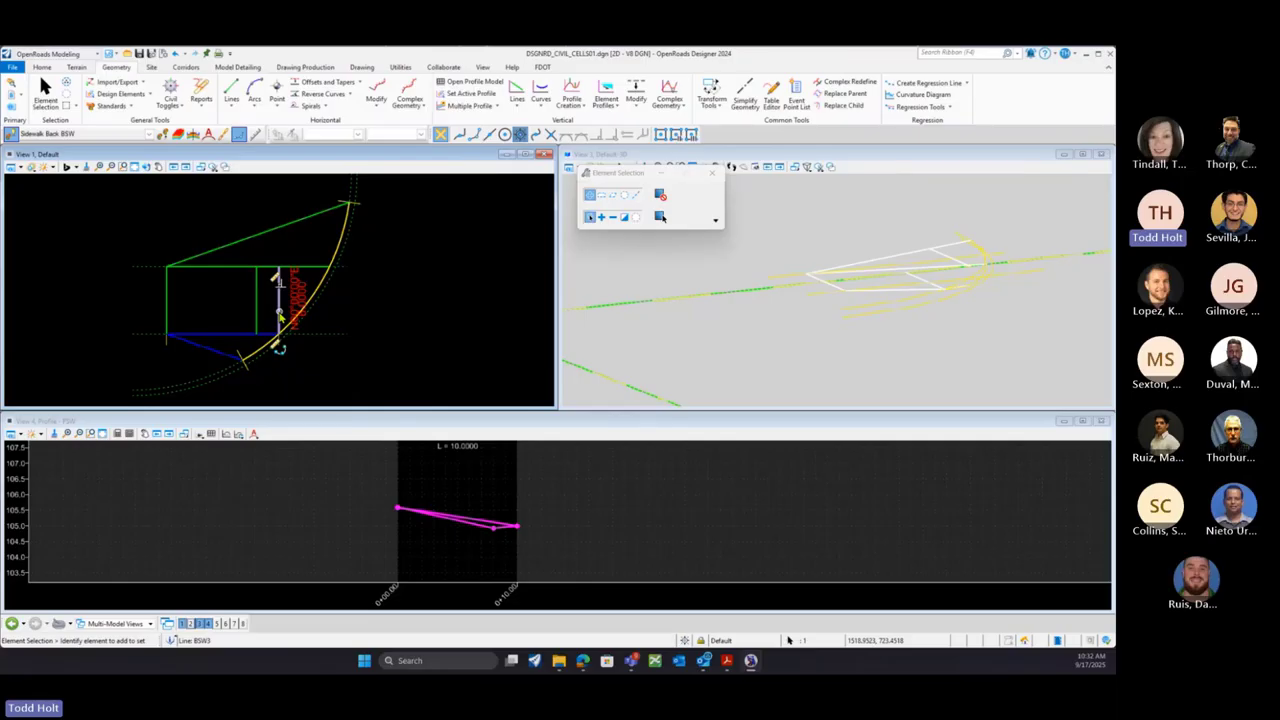
{"action": "mouse_move", "coordinate": [279, 316]}
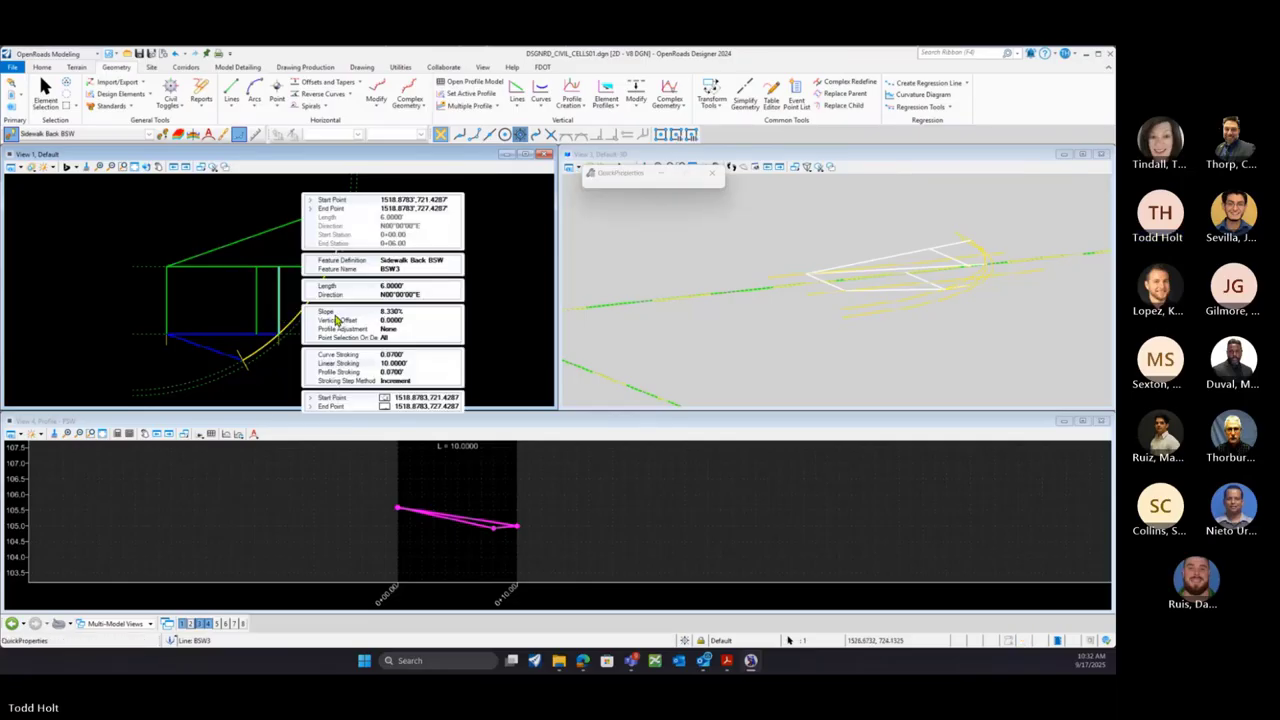
{"action": "left_click", "coordinate": [385, 313]}
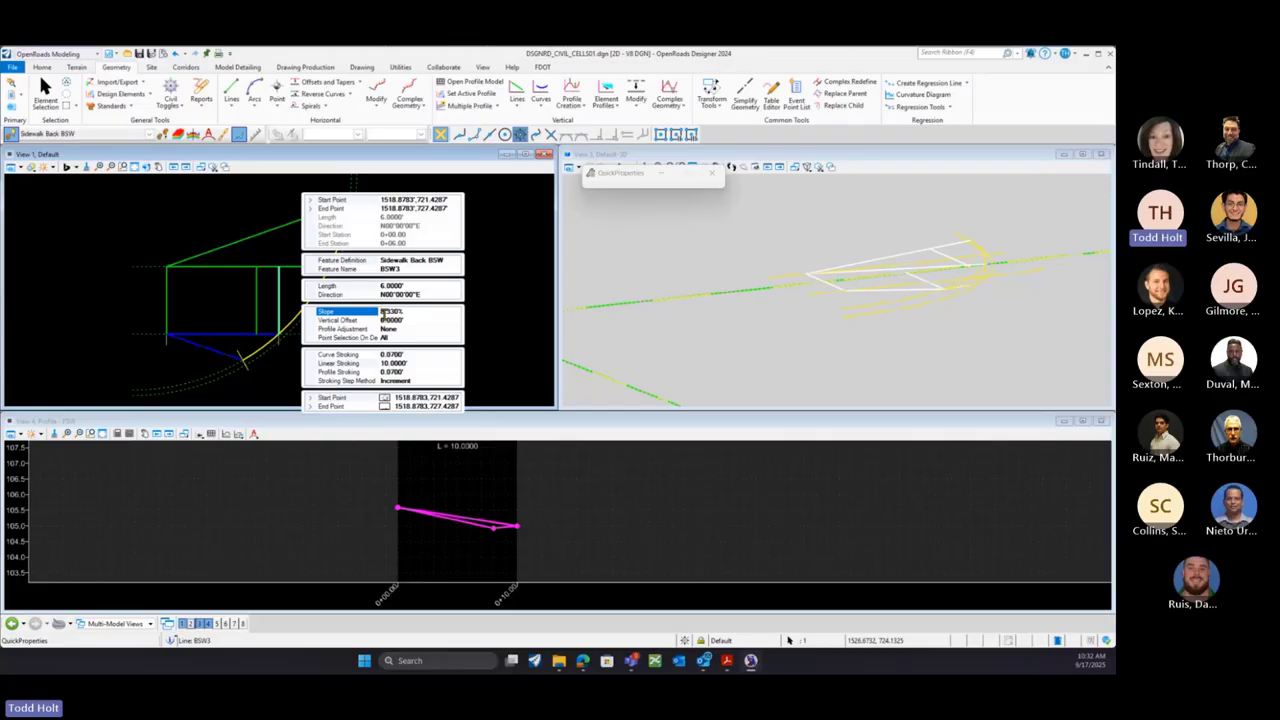
{"action": "type", "text": "-"}
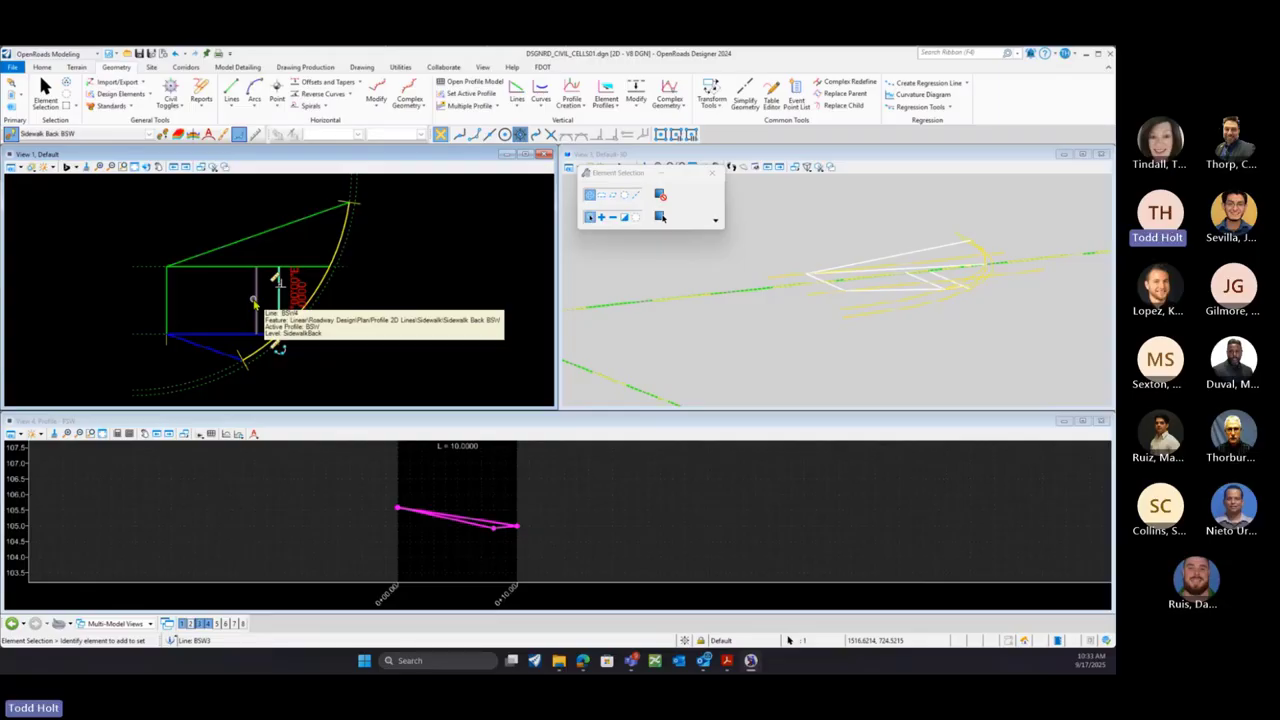
Recheck the BSW4 properties, then examine how the ramp lines meet in the 3D view and in the FSW profile
{"action": "left_click", "coordinate": [254, 302]}
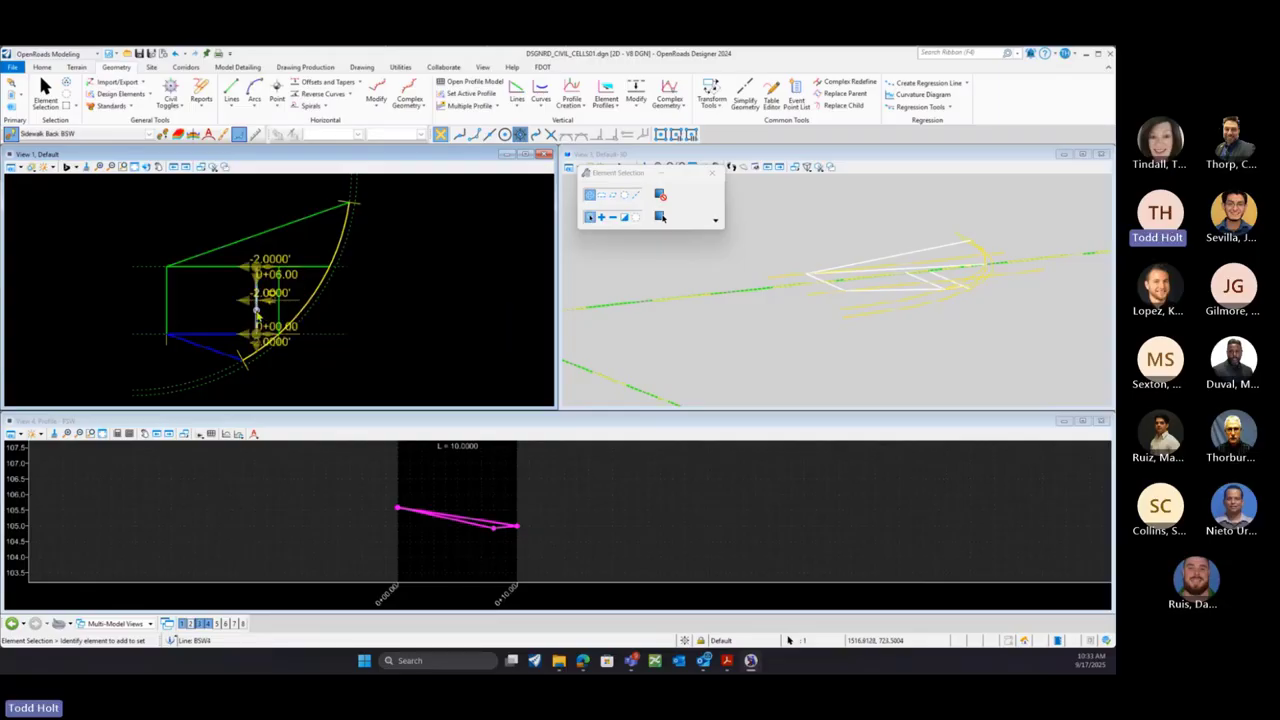
{"action": "left_click", "coordinate": [270, 305]}
{"action": "left_click", "coordinate": [231, 301]}
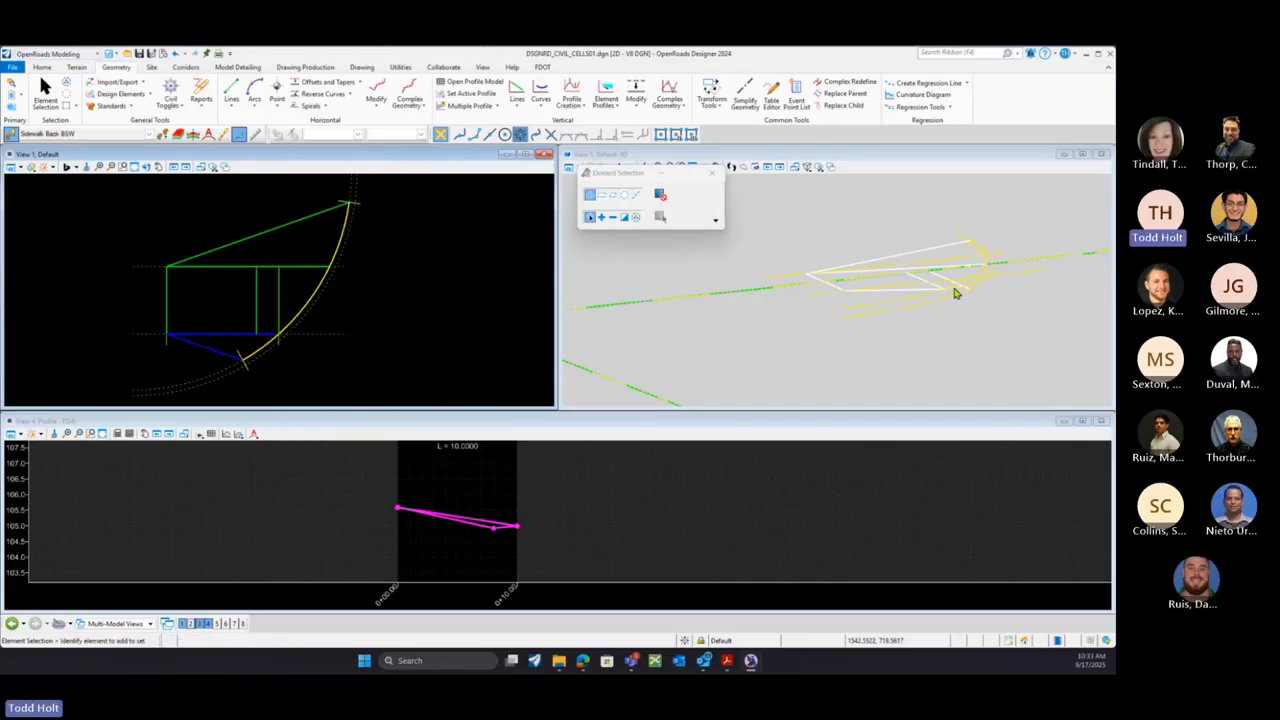
{"action": "middle_click_drag", "start_coordinate": [954, 289], "coordinate": [925, 300], "text": "shift"}
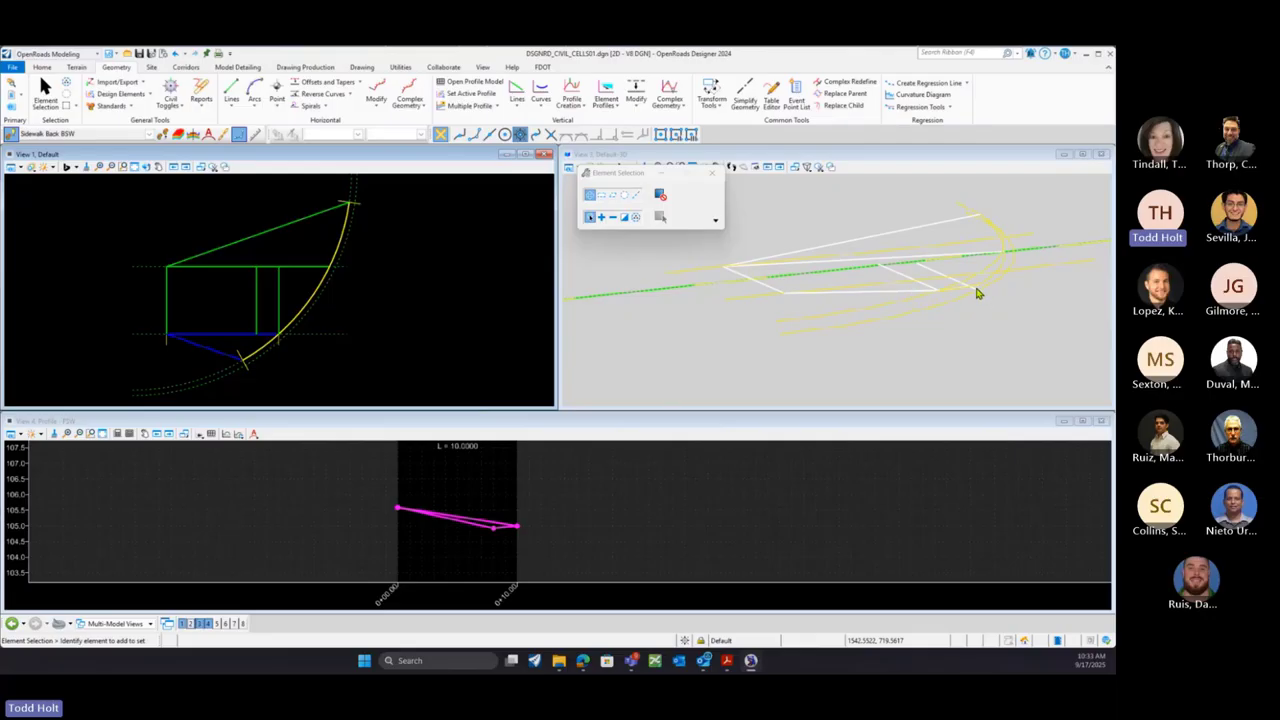
{"action": "scroll", "coordinate": [978, 293], "scroll_direction": "up", "scroll_amount": 3}
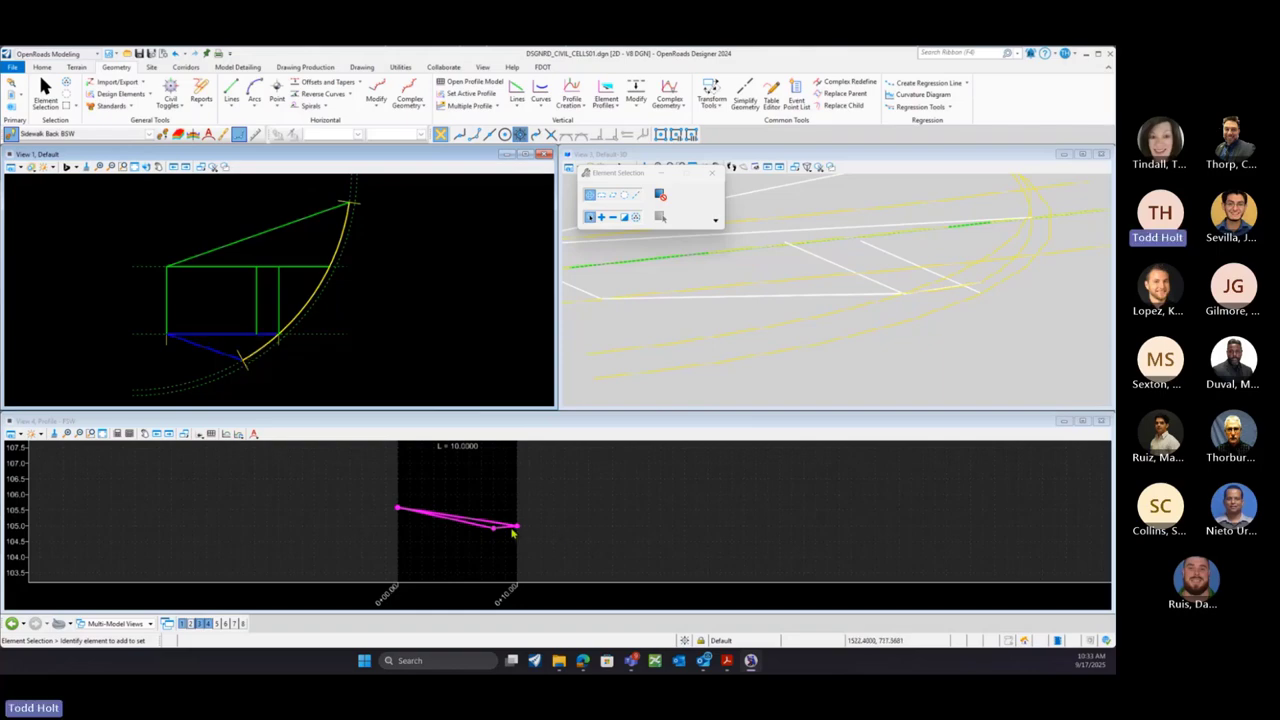
{"action": "scroll", "coordinate": [512, 533], "scroll_direction": "up", "scroll_amount": 2}
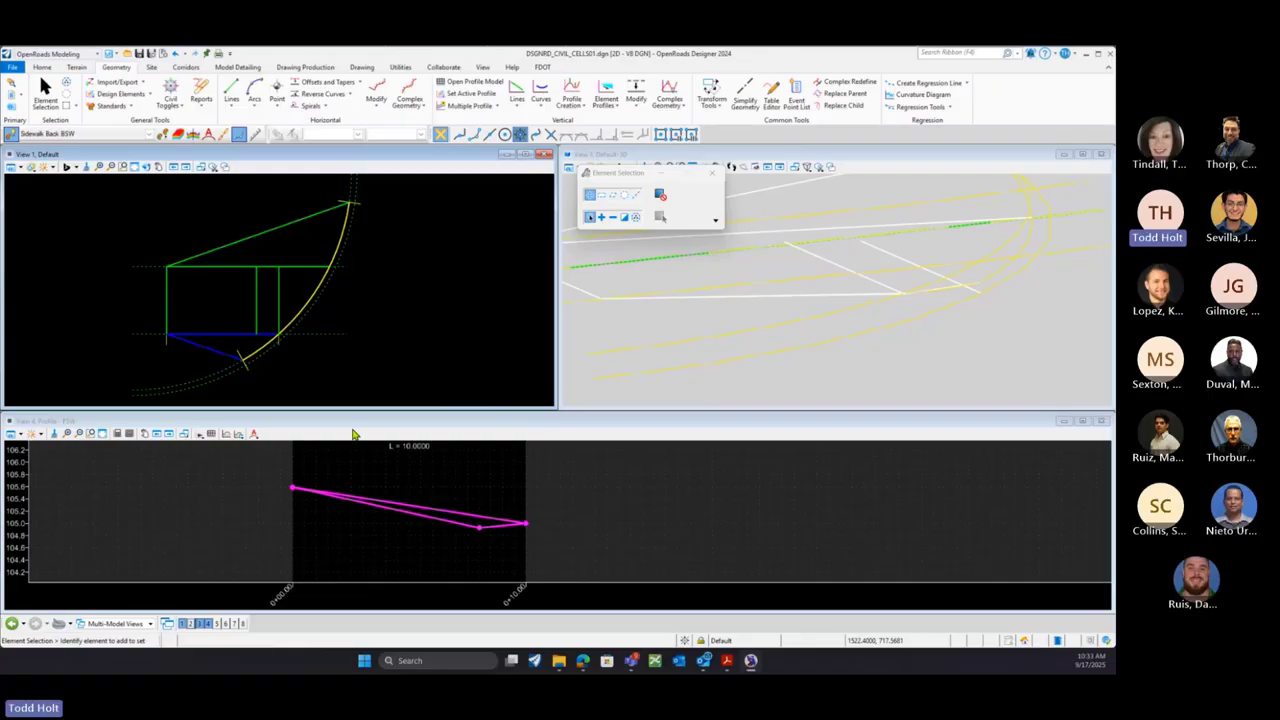
Open the profile model of the upper horizontal sidewalk line BSW in View 4
{"action": "left_click", "coordinate": [224, 273]}
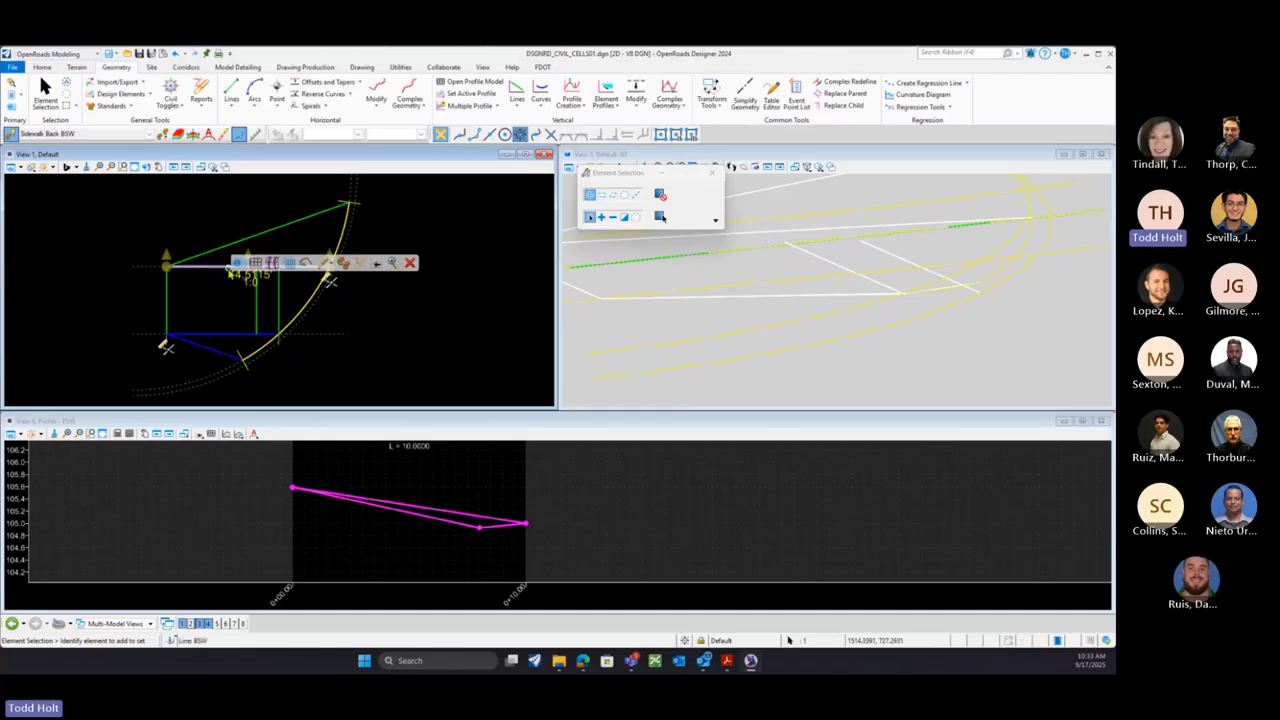
{"action": "left_click", "coordinate": [256, 263]}
{"action": "left_click", "coordinate": [484, 482]}
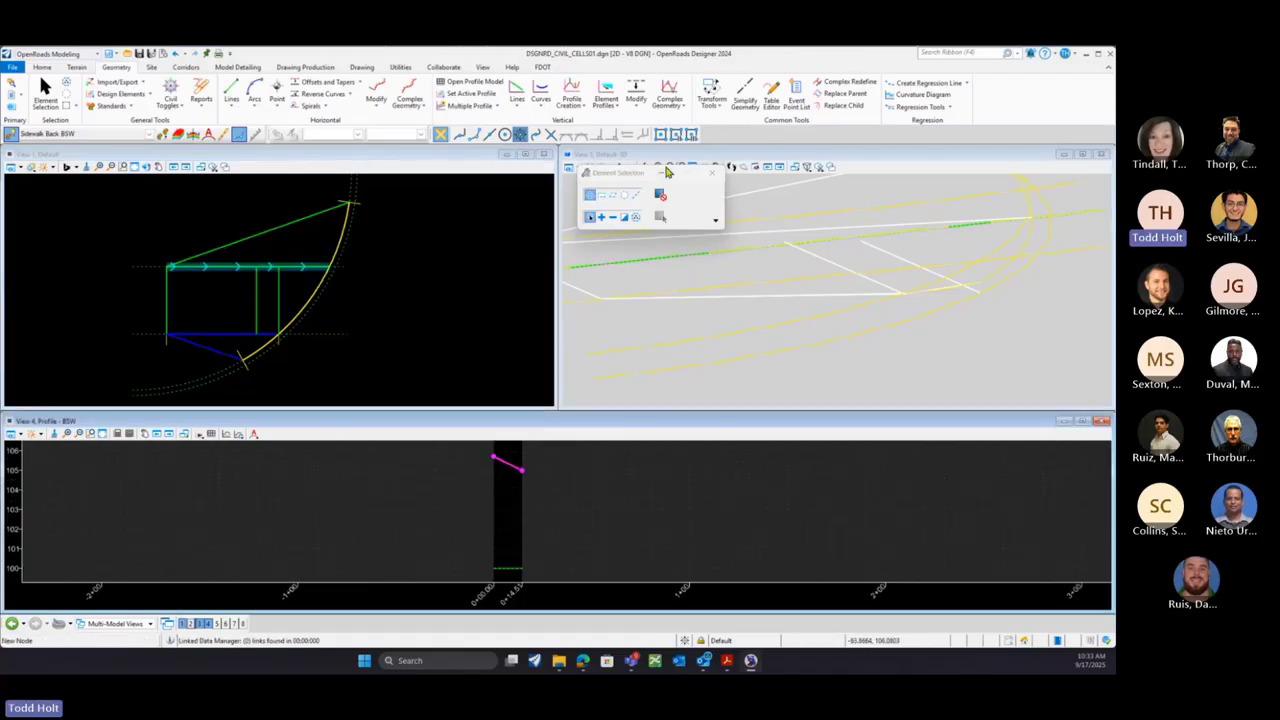
Create profile intersection points on the horizontal BSW line where the vertical lines BSW4 and BSW3 meet it
{"action": "left_click", "coordinate": [571, 88]}
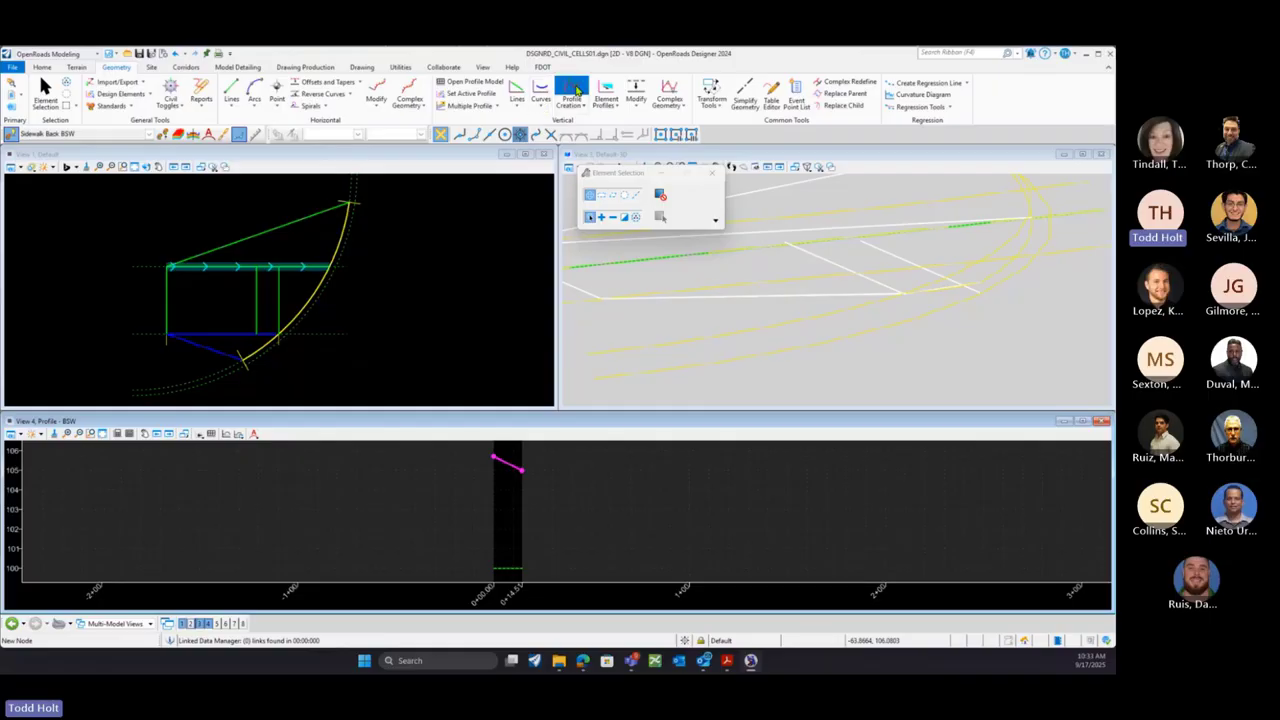
{"action": "left_click", "coordinate": [263, 266]}
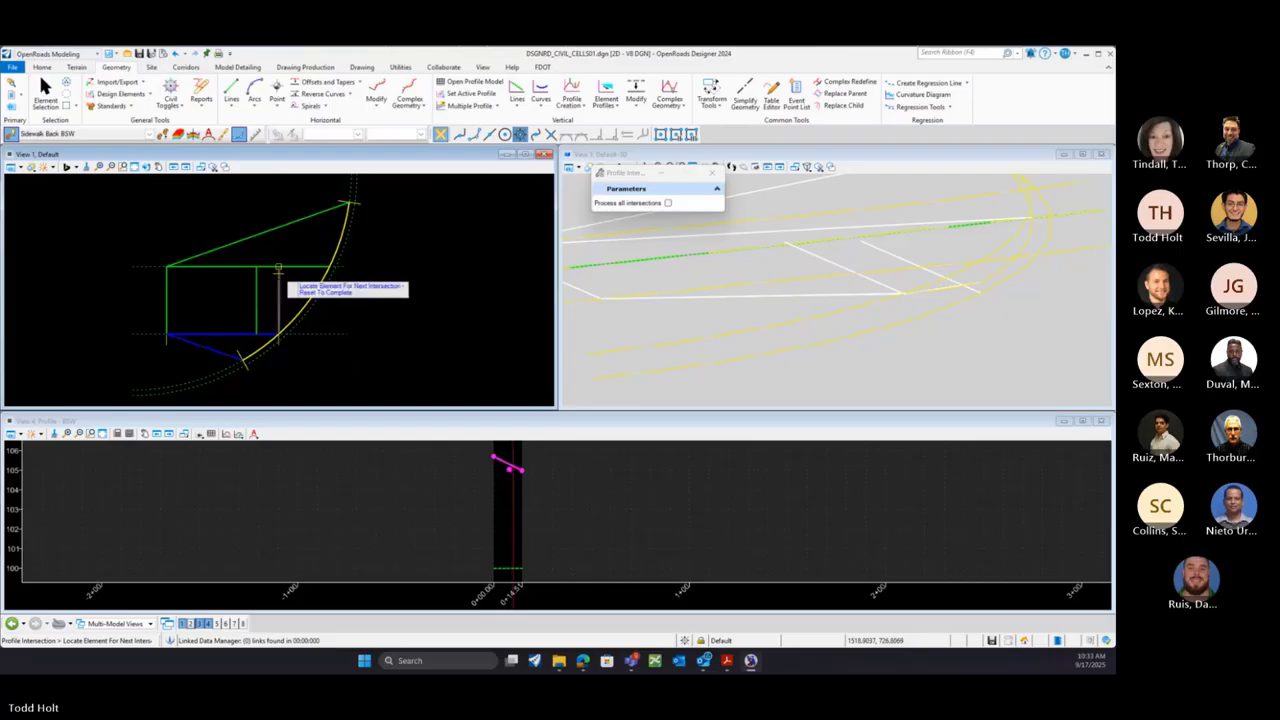
{"action": "left_click", "coordinate": [328, 266]}
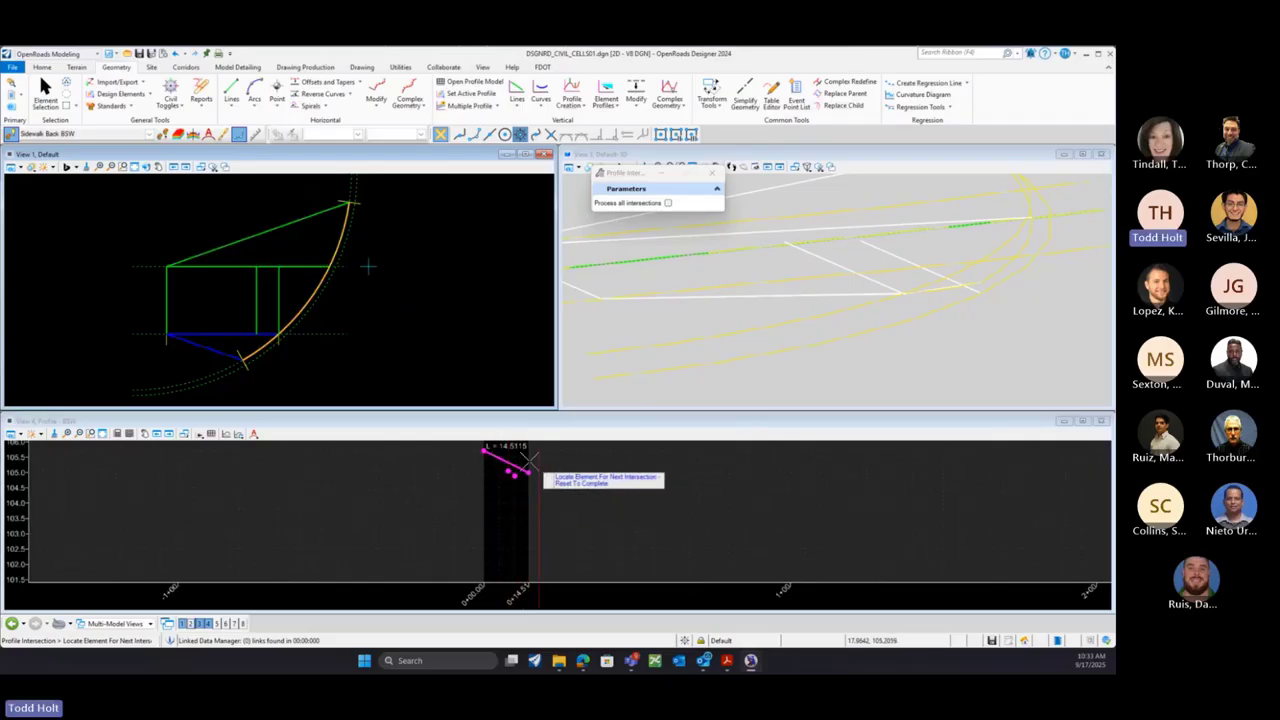
{"action": "scroll", "coordinate": [300, 514], "scroll_direction": "down", "scroll_amount": 1}
{"action": "scroll", "coordinate": [462, 478], "scroll_direction": "up", "scroll_amount": 1}
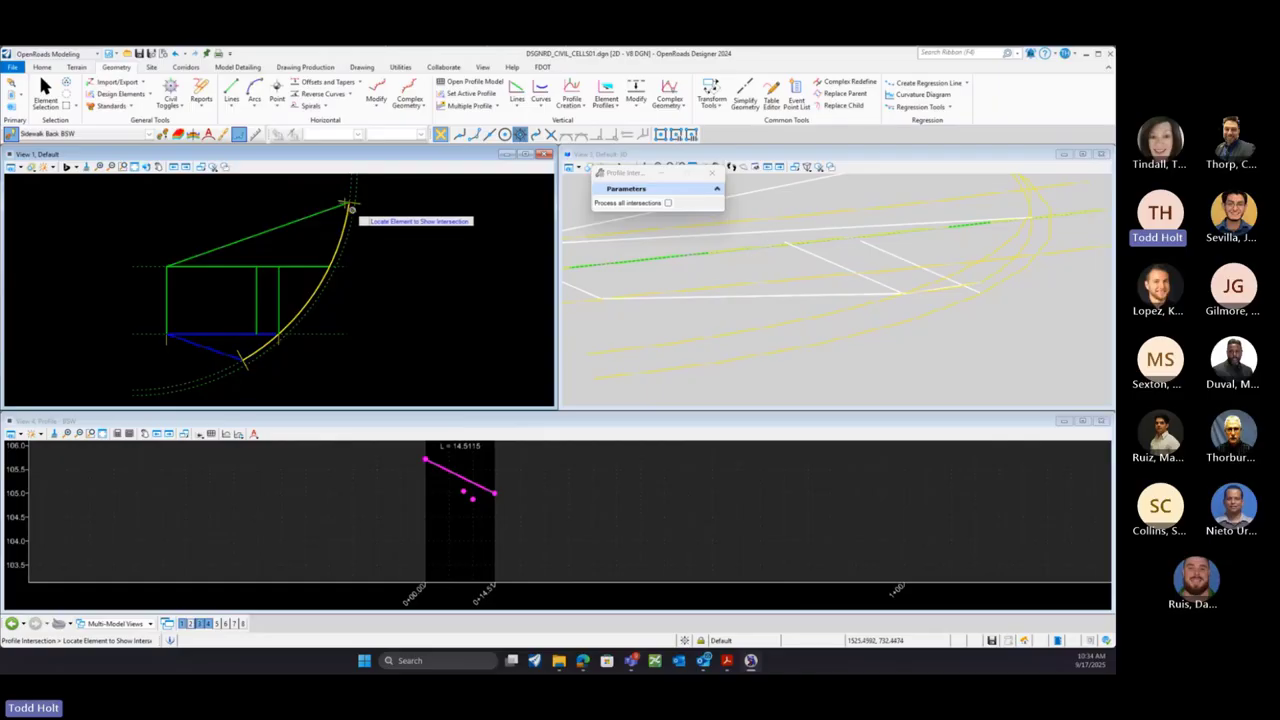
{"action": "left_click", "coordinate": [45, 90]}
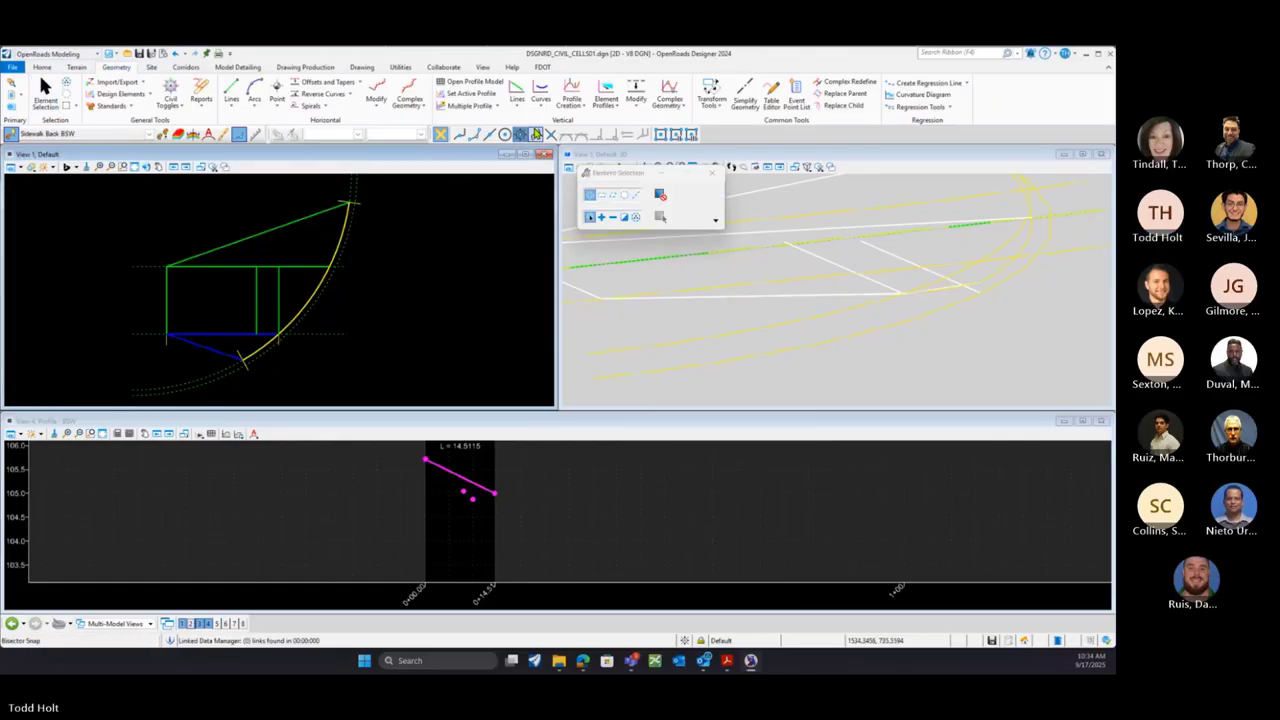
Draw a complex profile by PI for the horizontal BSW line from its start through both intersection points to its end, and set it active
{"action": "left_click", "coordinate": [682, 108]}
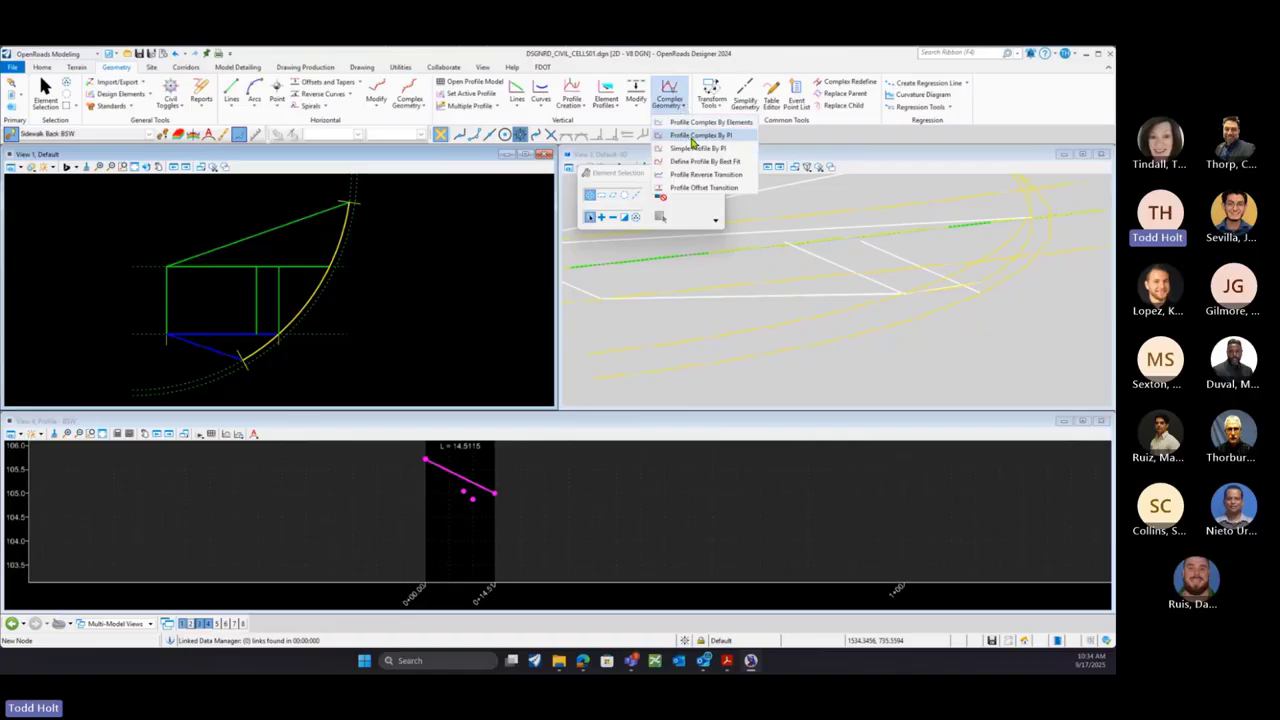
{"action": "left_click", "coordinate": [699, 136]}
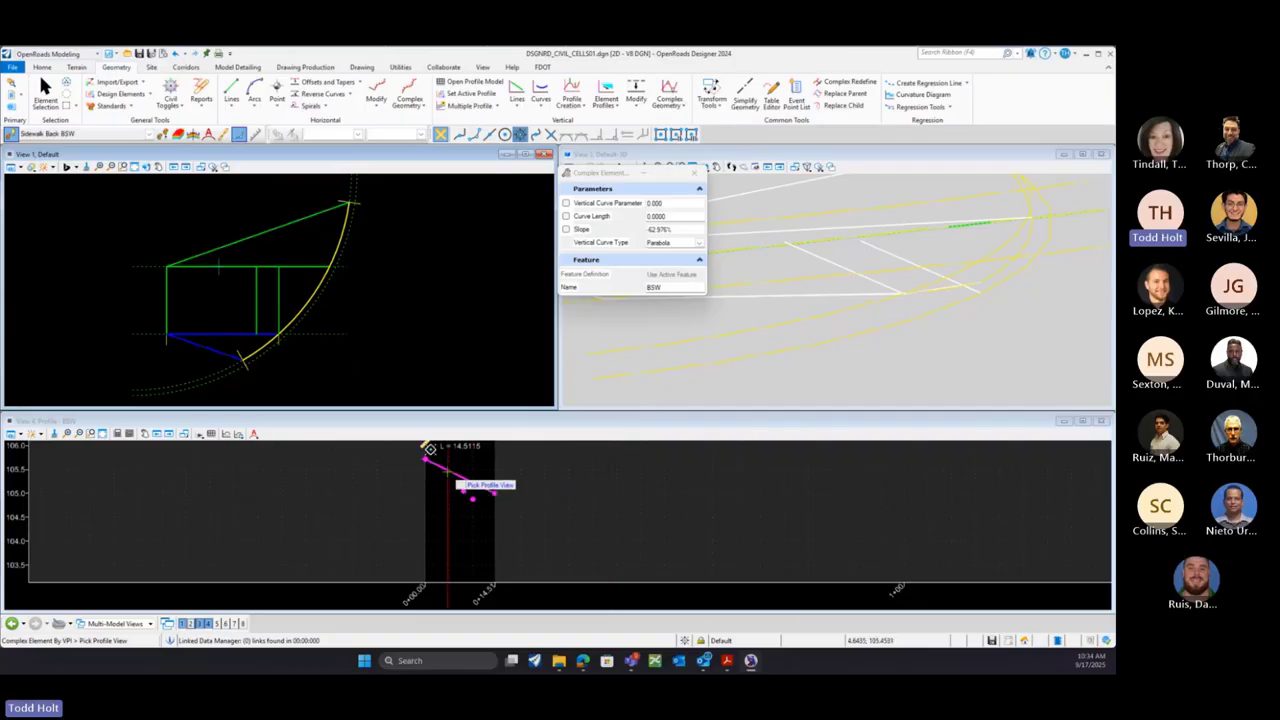
{"action": "scroll", "coordinate": [420, 455], "scroll_direction": "up", "scroll_amount": 2}
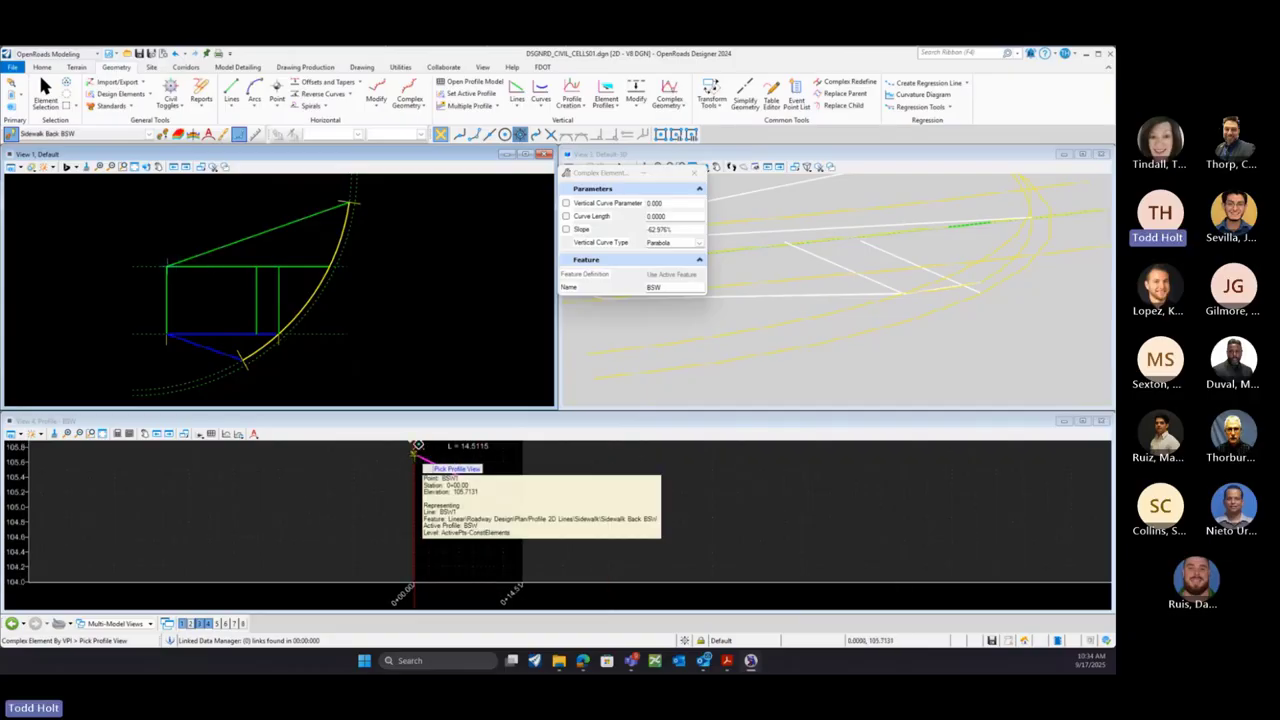
{"action": "left_click", "coordinate": [418, 452]}
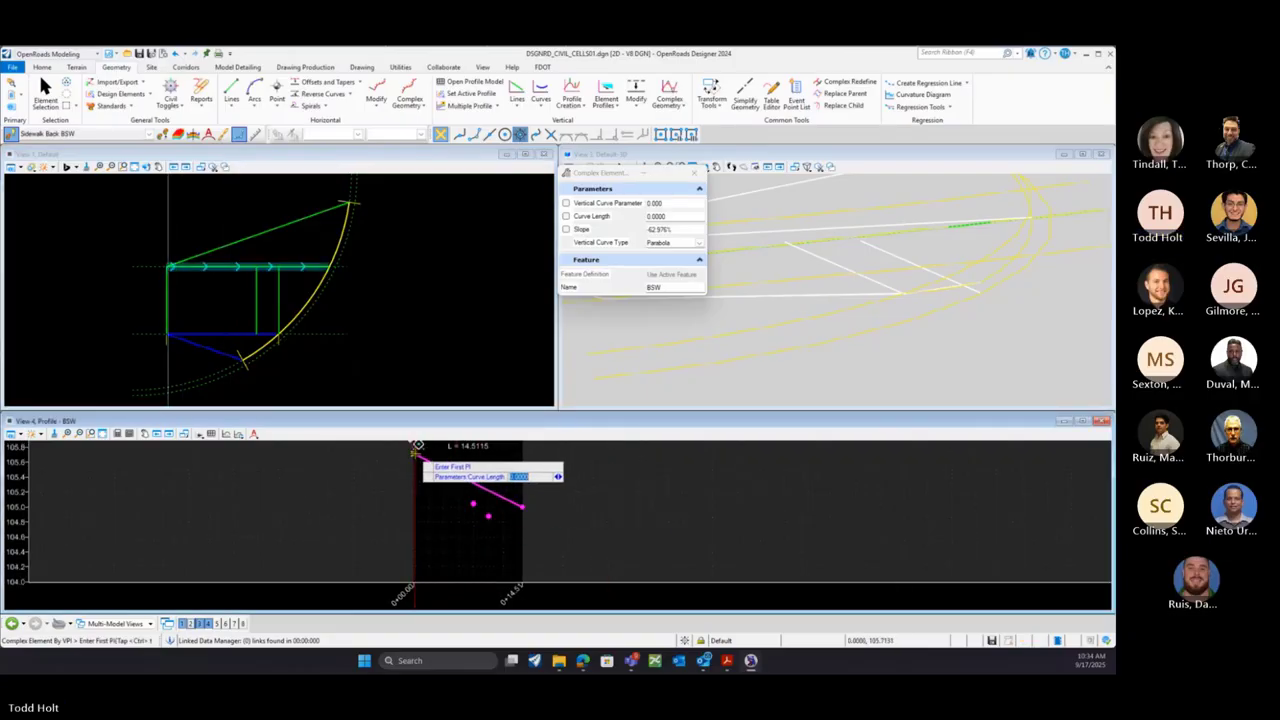
{"action": "left_click", "coordinate": [413, 455]}
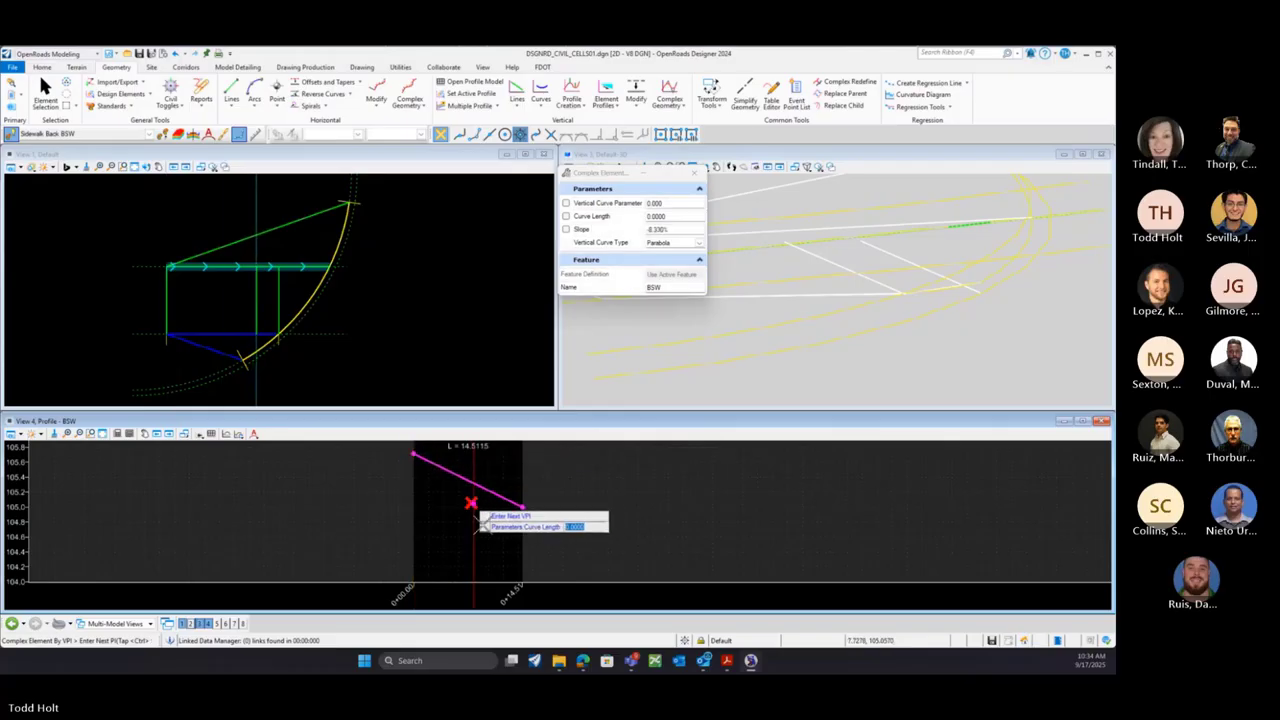
{"action": "left_click", "coordinate": [473, 504]}
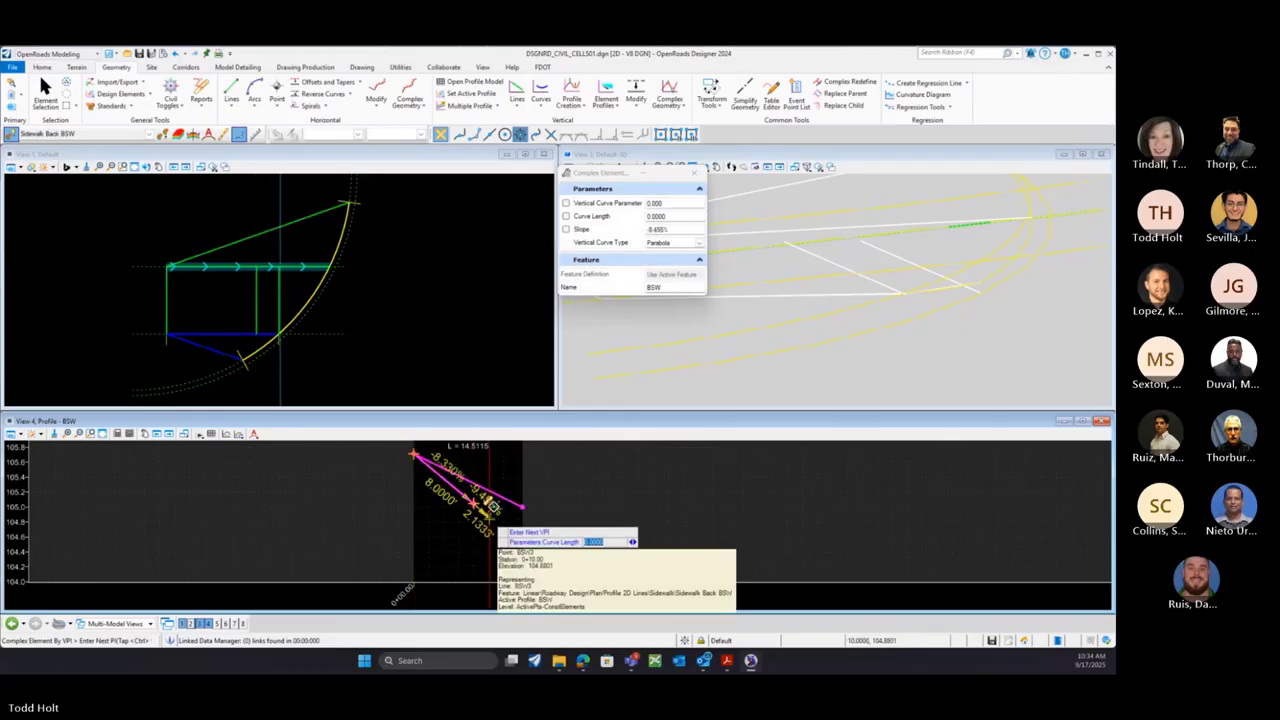
{"action": "left_click", "coordinate": [522, 507]}
{"action": "right_click", "coordinate": [520, 510]}
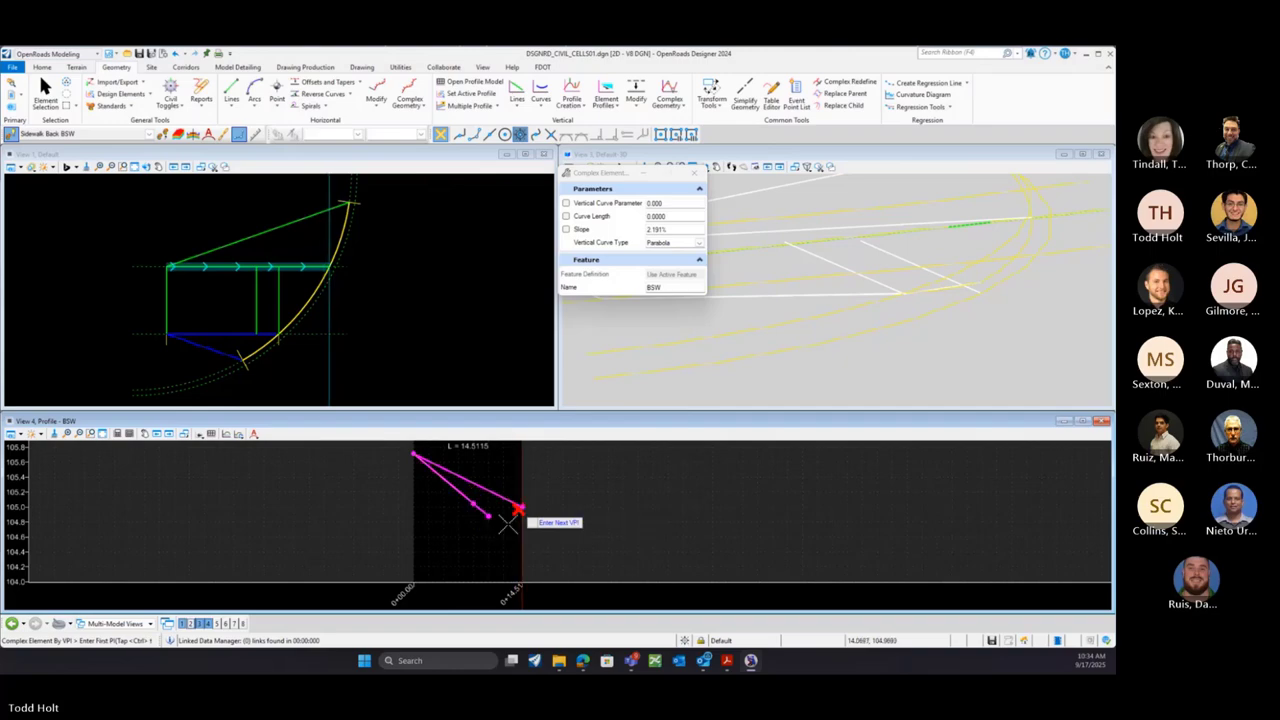
{"action": "right_click", "coordinate": [502, 525]}
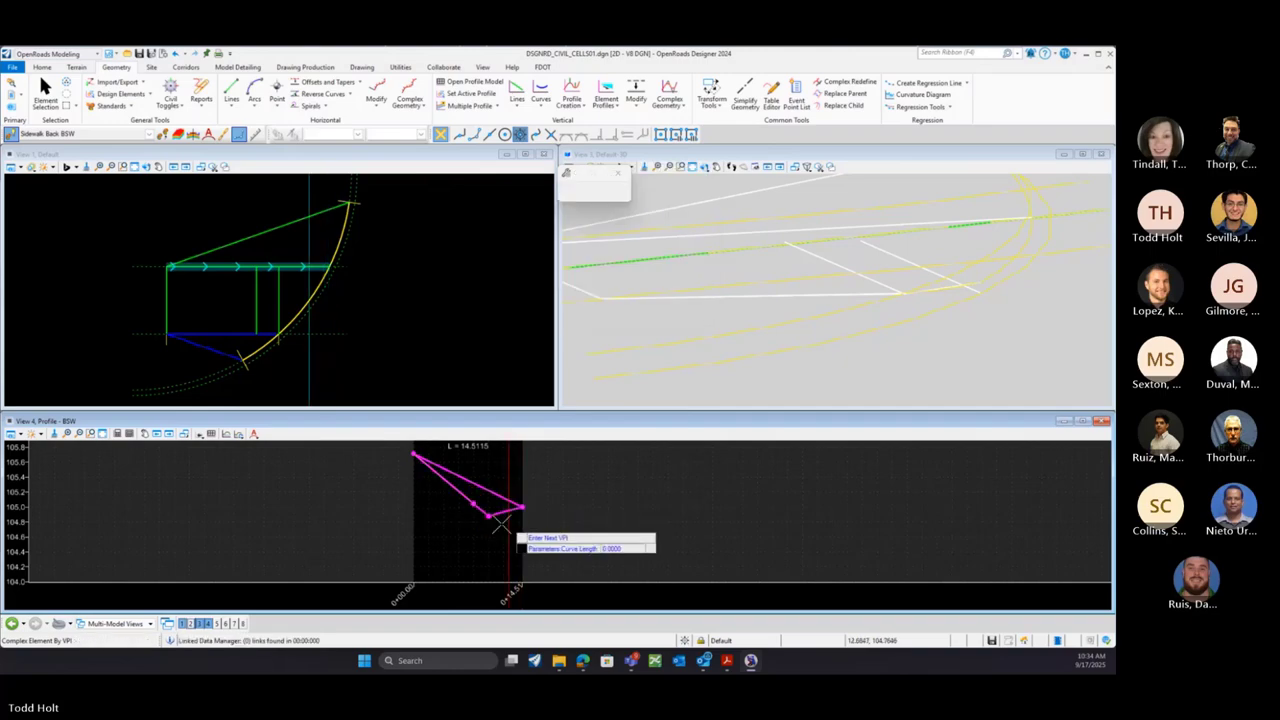
{"action": "left_click", "coordinate": [455, 500]}
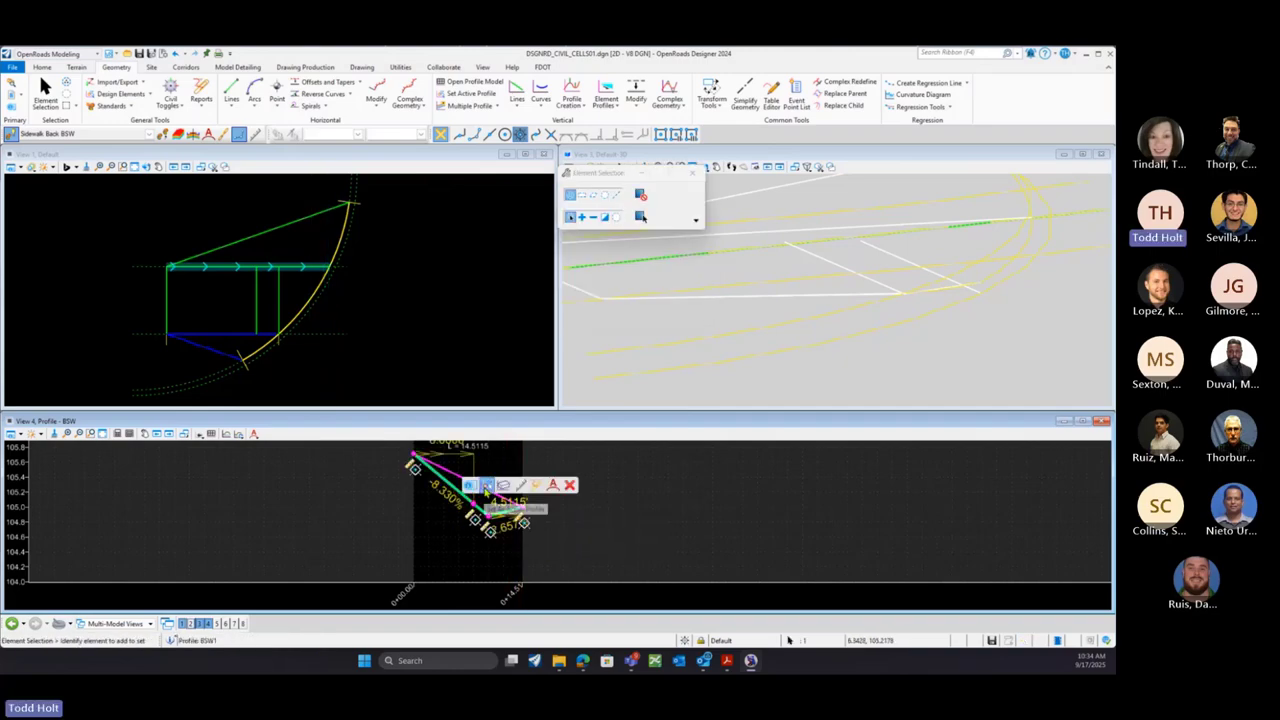
{"action": "left_click", "coordinate": [484, 485]}
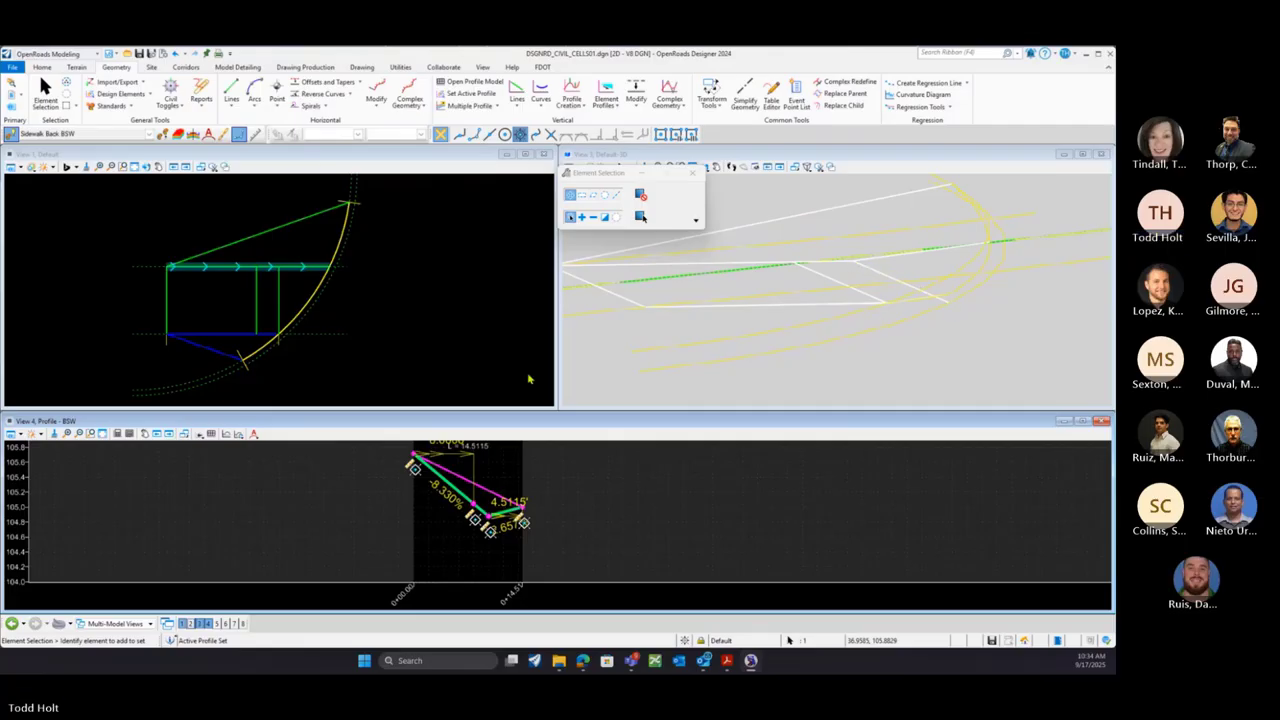
Open the profile model of the vertical sidewalk line BSW3, nearest the curve, in View 4
{"action": "left_click", "coordinate": [279, 312]}
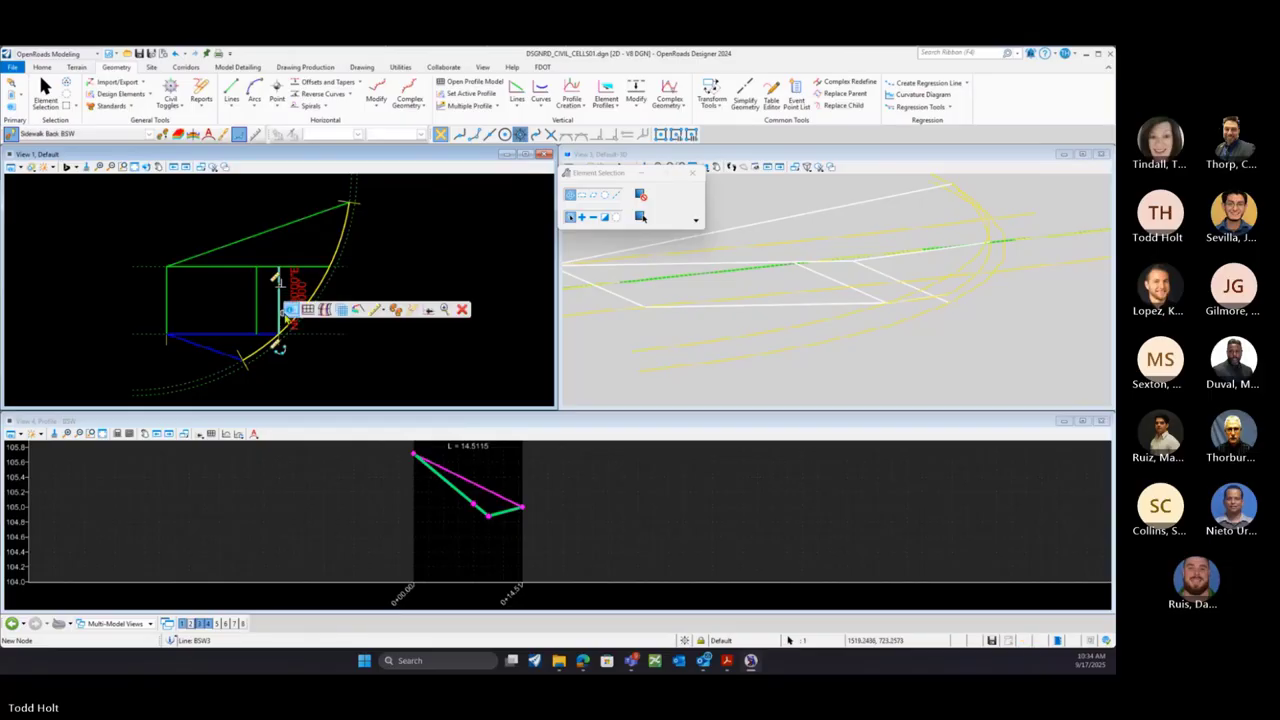
{"action": "left_click", "coordinate": [310, 313]}
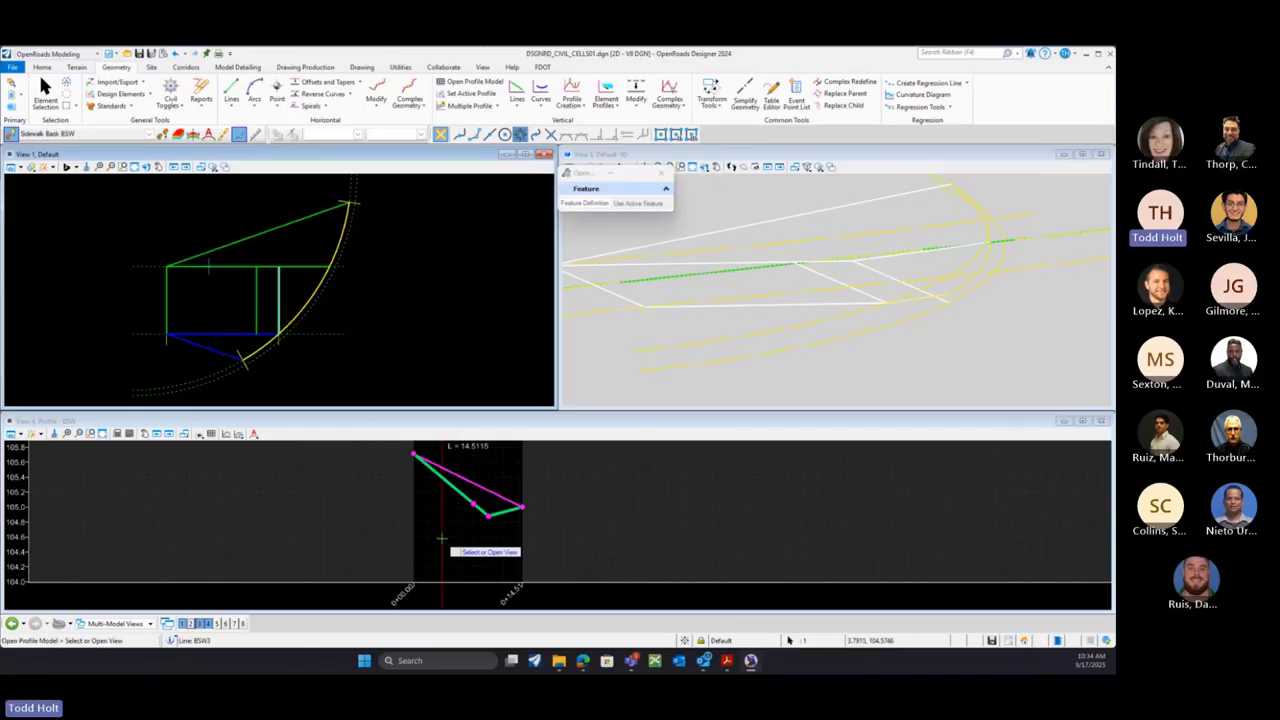
{"action": "left_click", "coordinate": [441, 537]}
{"action": "scroll", "coordinate": [522, 485], "scroll_direction": "up", "scroll_amount": 5}
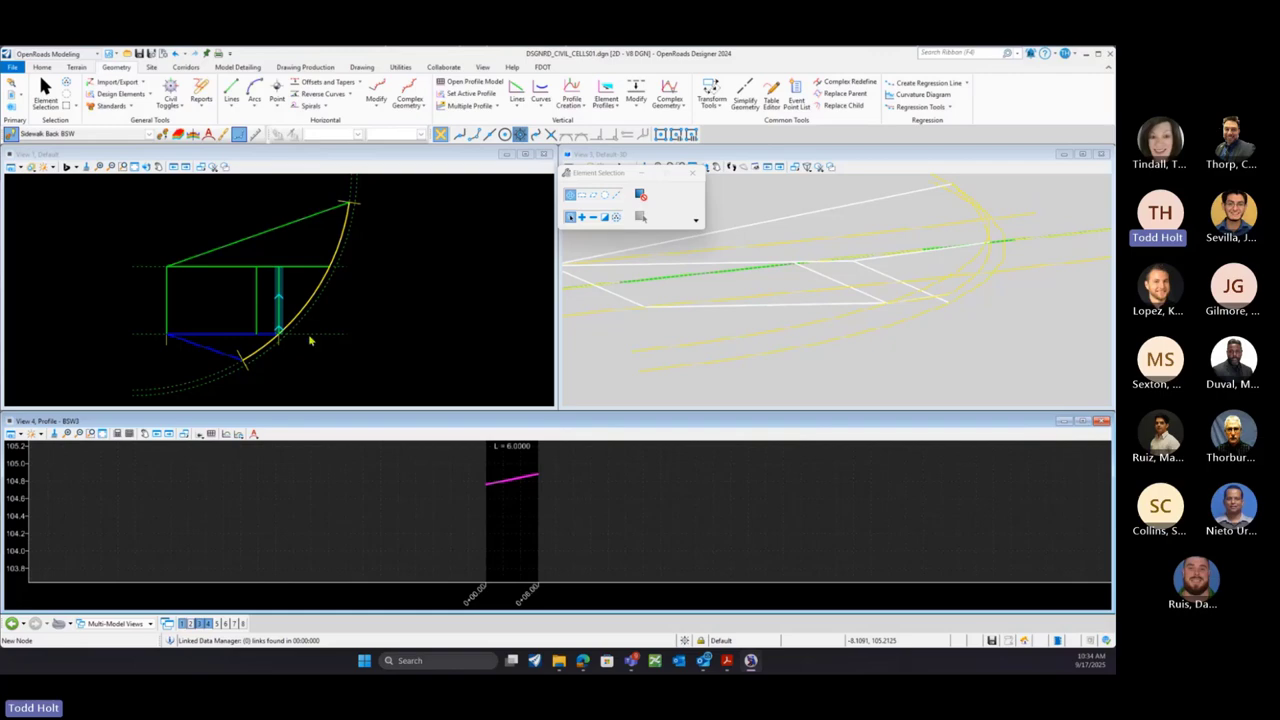
Create a profile intersection point on BSW3 where the lower front sidewalk line FSW meets it
{"action": "left_click", "coordinate": [573, 96]}
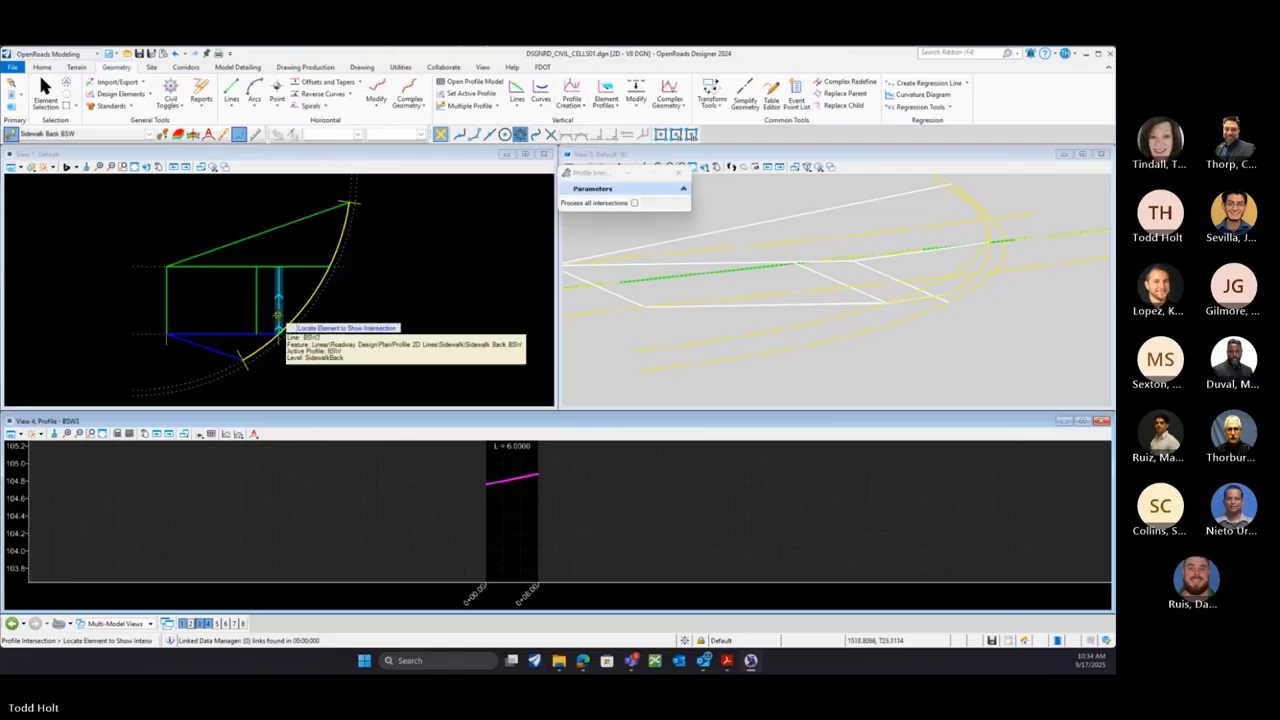
{"action": "left_click", "coordinate": [280, 322]}
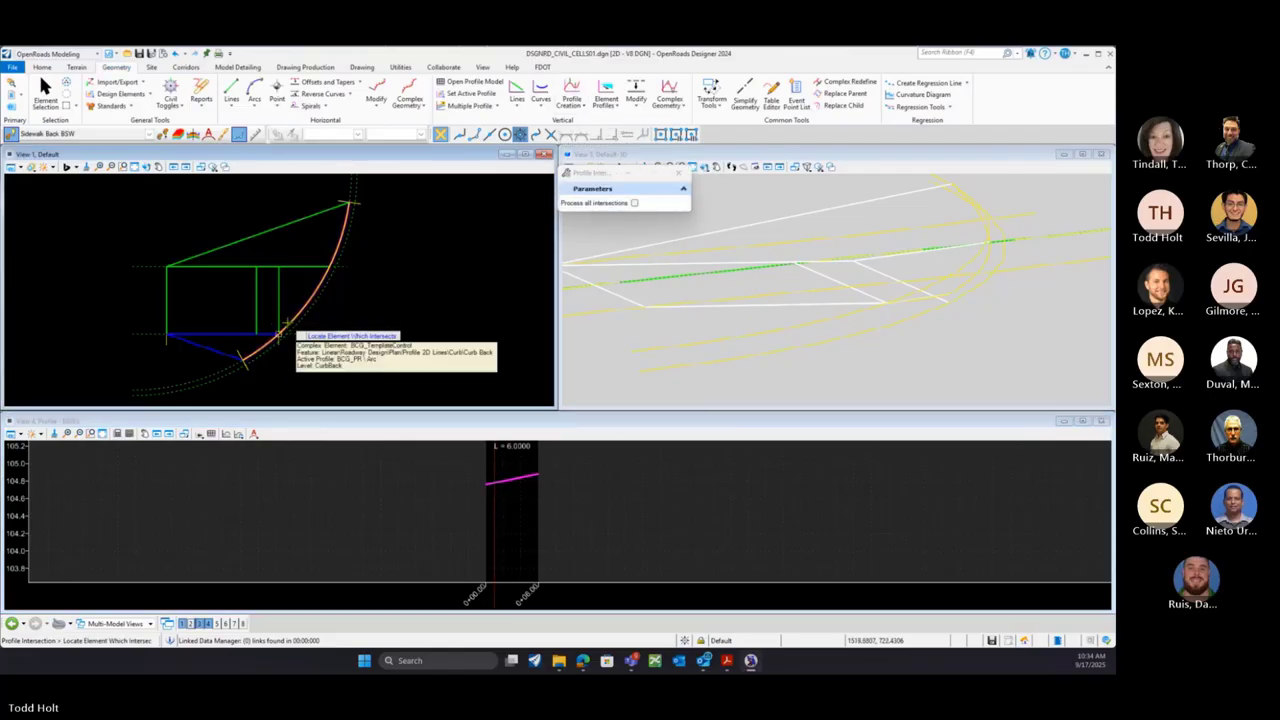
{"action": "left_click", "coordinate": [274, 332]}
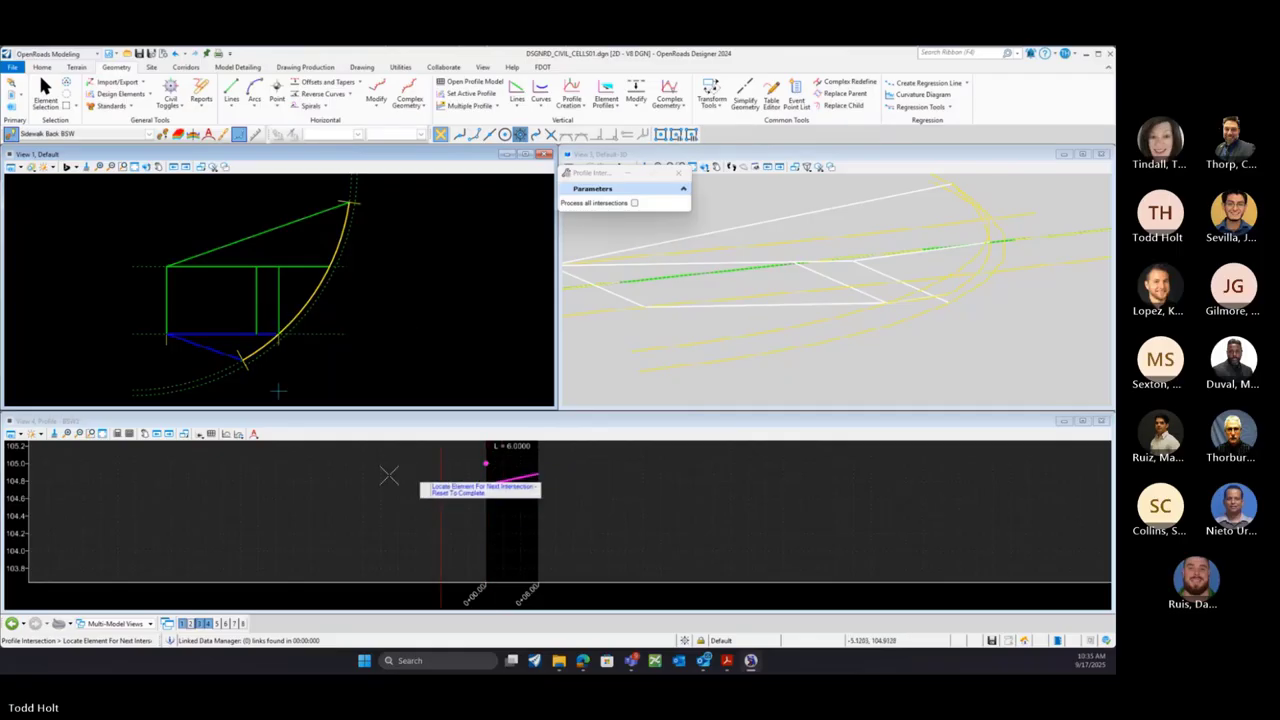
{"action": "scroll", "coordinate": [254, 502], "scroll_direction": "down", "scroll_amount": 1}
{"action": "scroll", "coordinate": [466, 462], "scroll_direction": "up", "scroll_amount": 2}
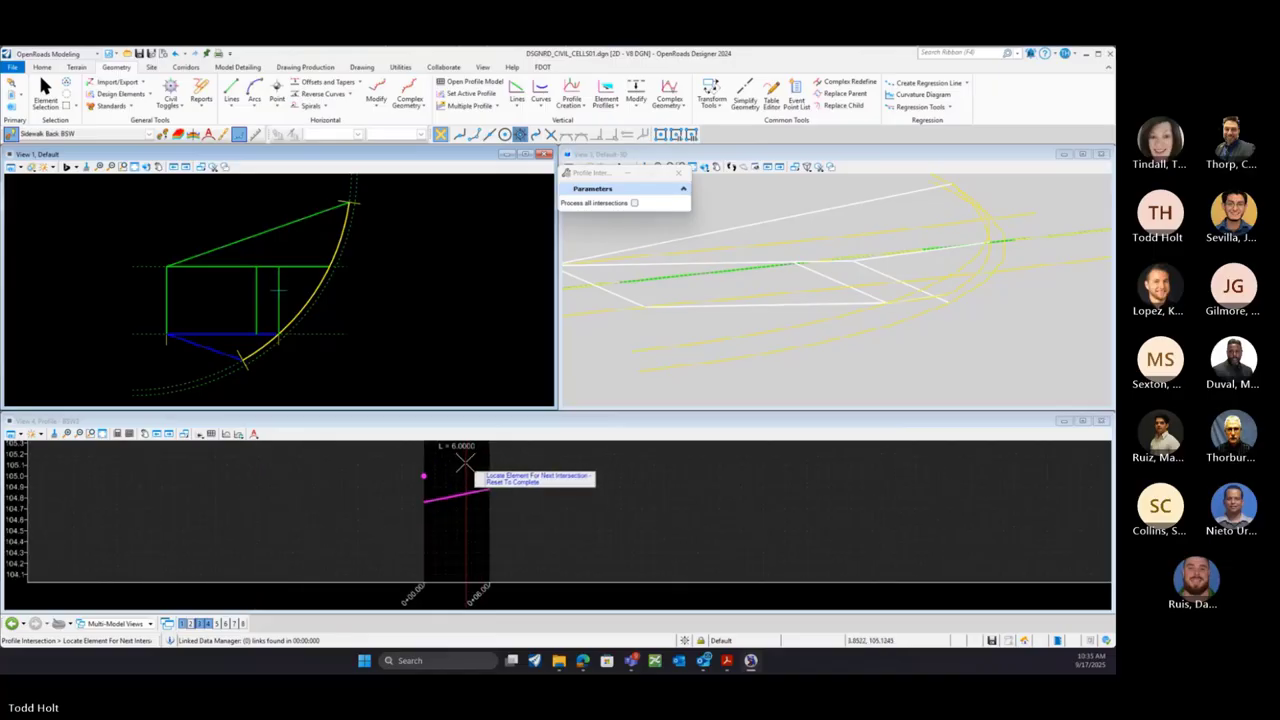
{"action": "right_click", "coordinate": [466, 462]}
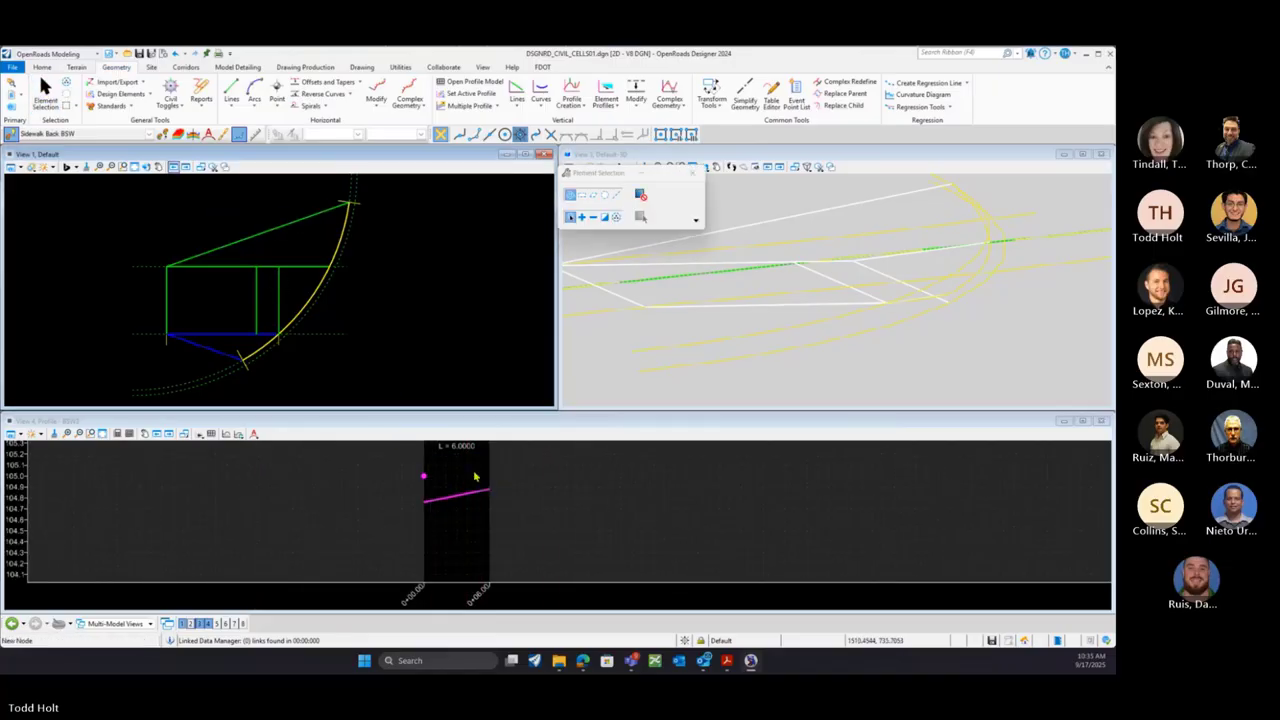
Draw a profile line for BSW3 from the FSW intersection point to the end of its existing profile, and set it active
{"action": "left_click", "coordinate": [457, 499]}
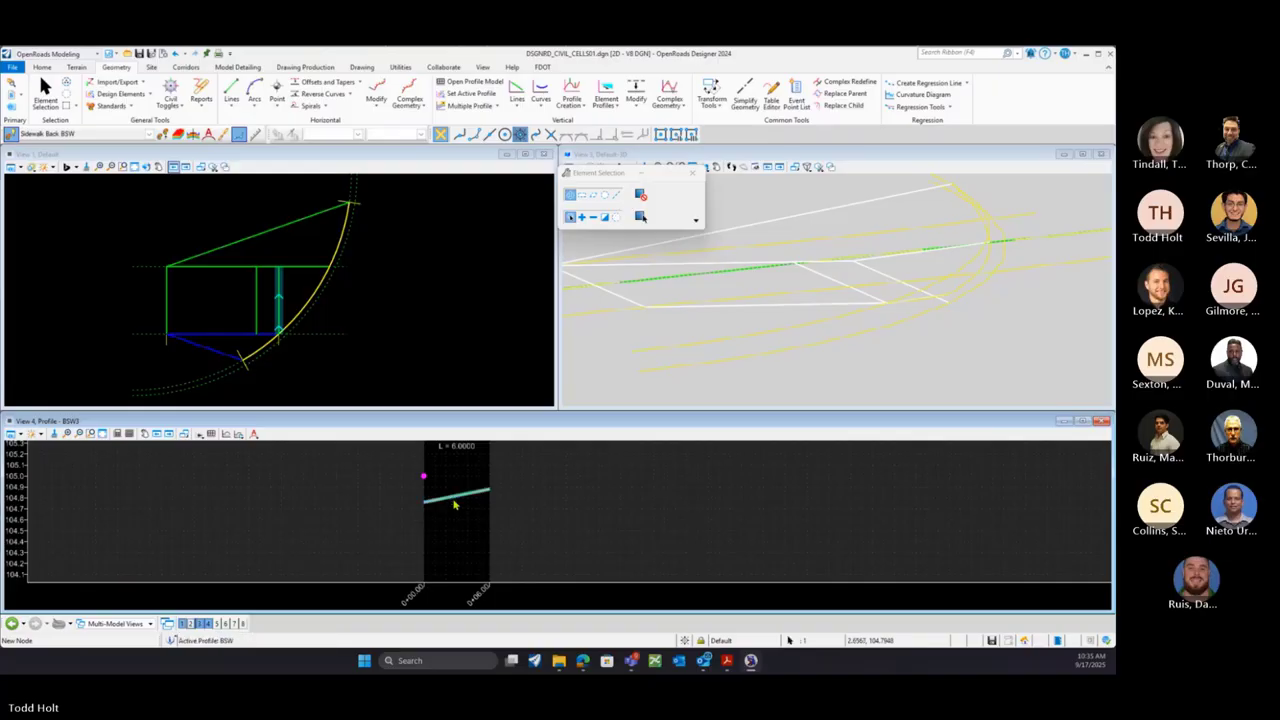
{"action": "mouse_move", "coordinate": [443, 499]}
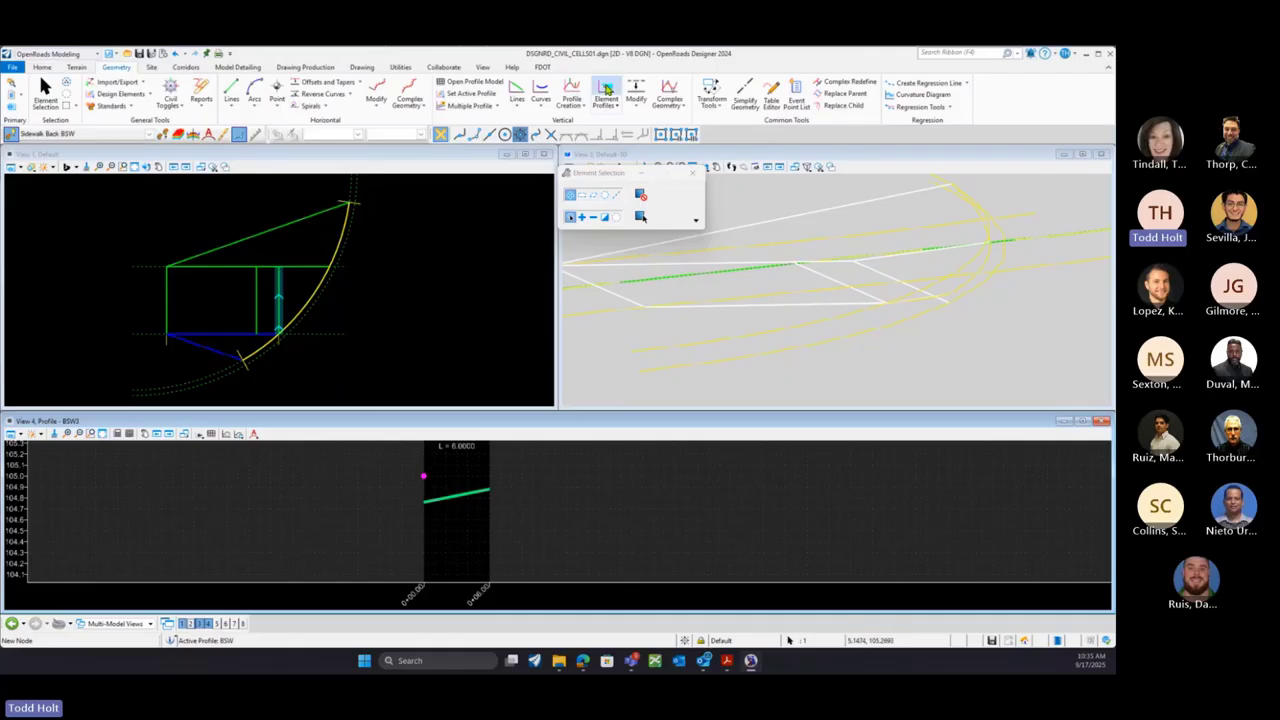
{"action": "left_click", "coordinate": [516, 92]}
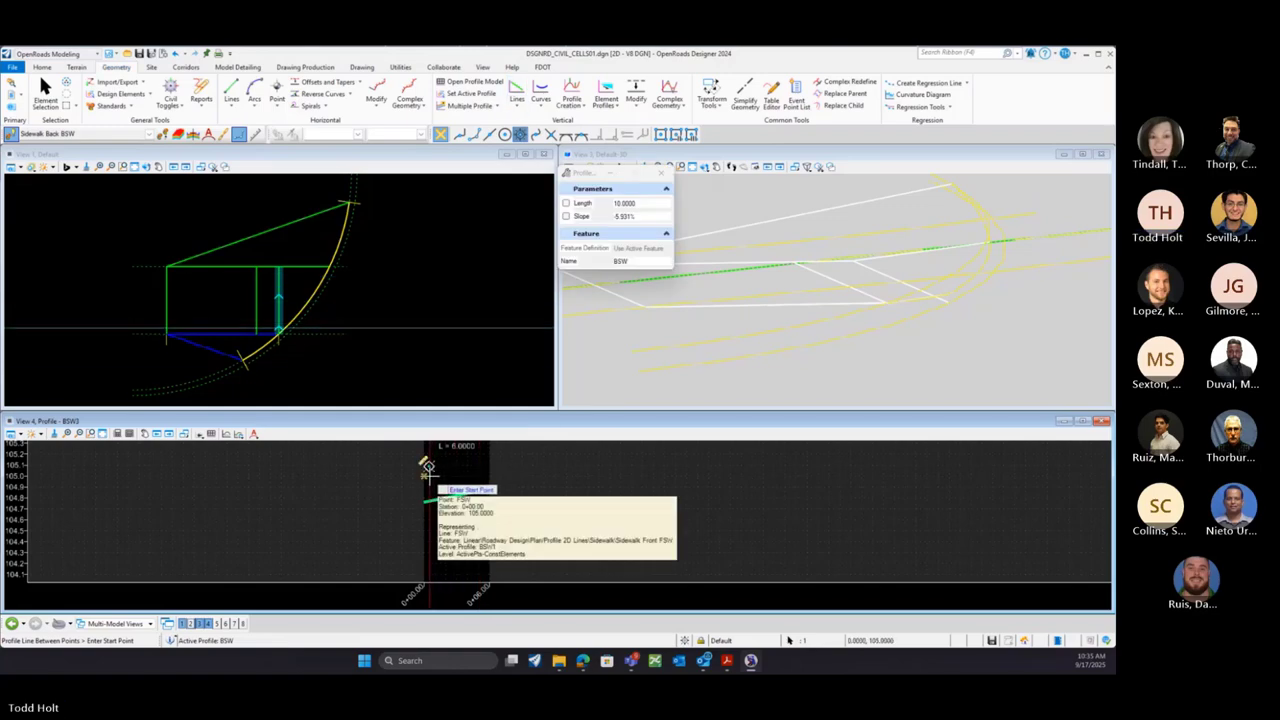
{"action": "left_click", "coordinate": [428, 476]}
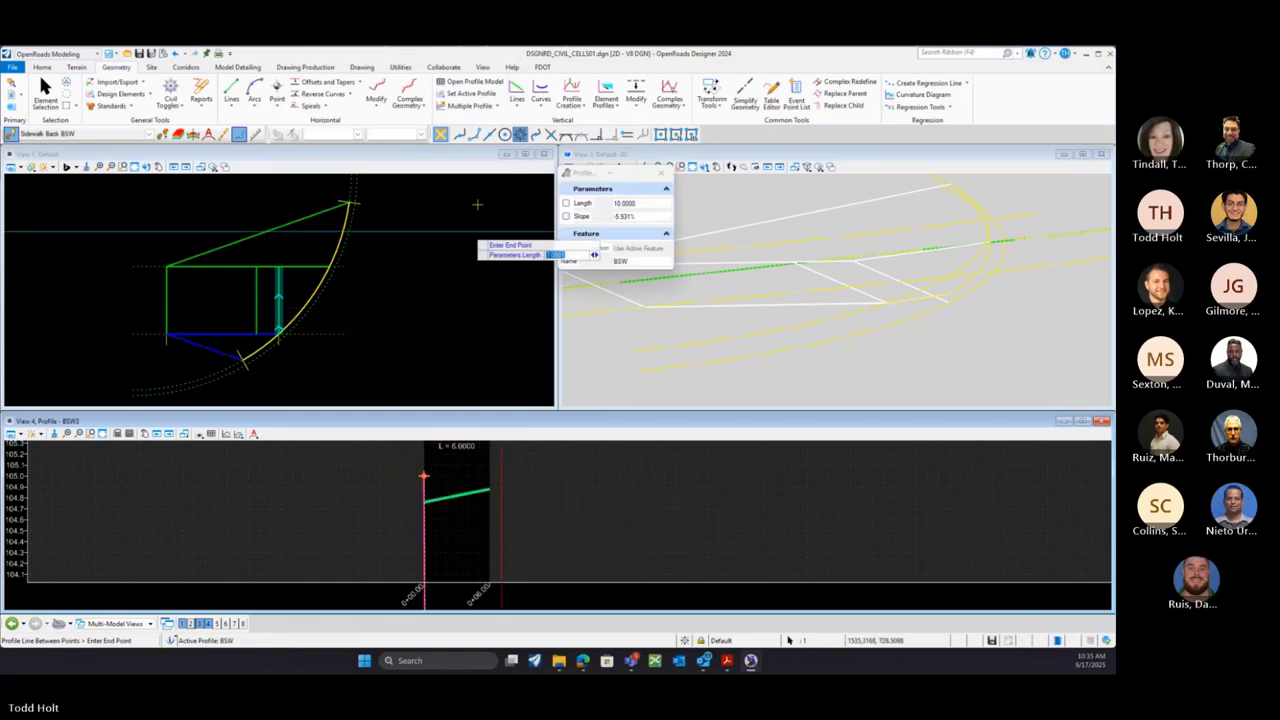
{"action": "left_click", "coordinate": [488, 134]}
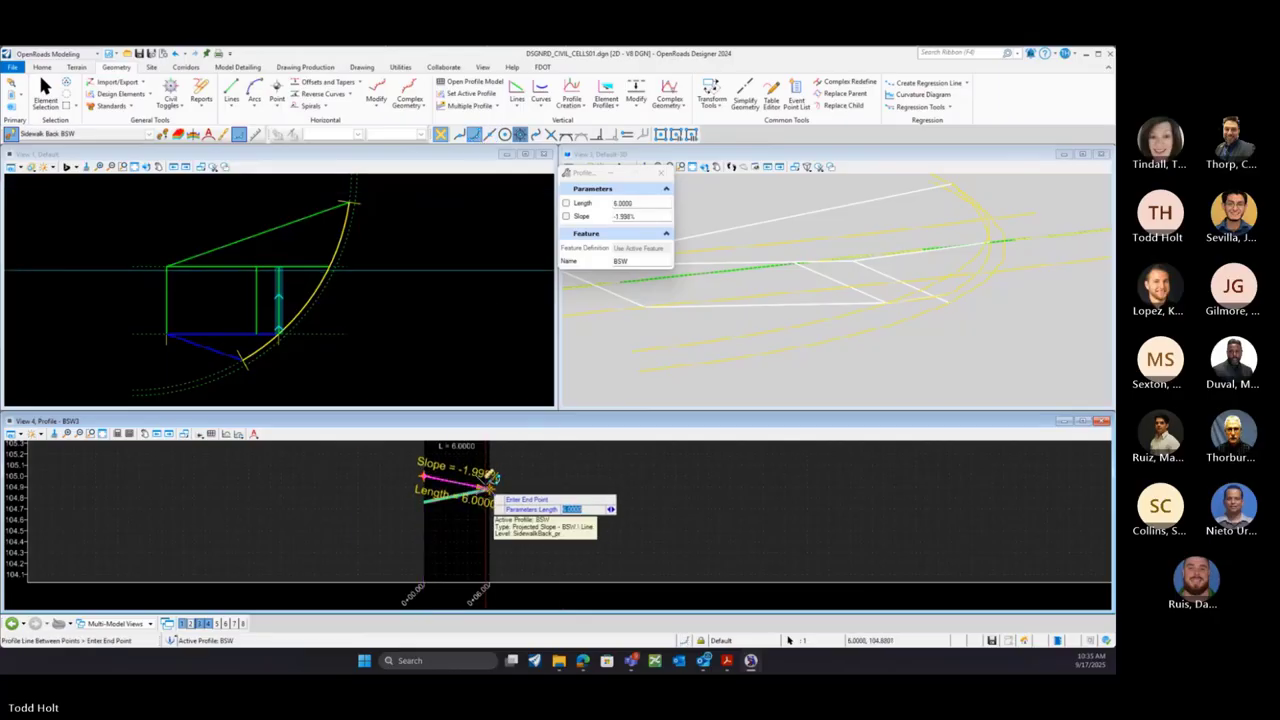
{"action": "left_click", "coordinate": [490, 482]}
{"action": "left_click", "coordinate": [52, 92]}
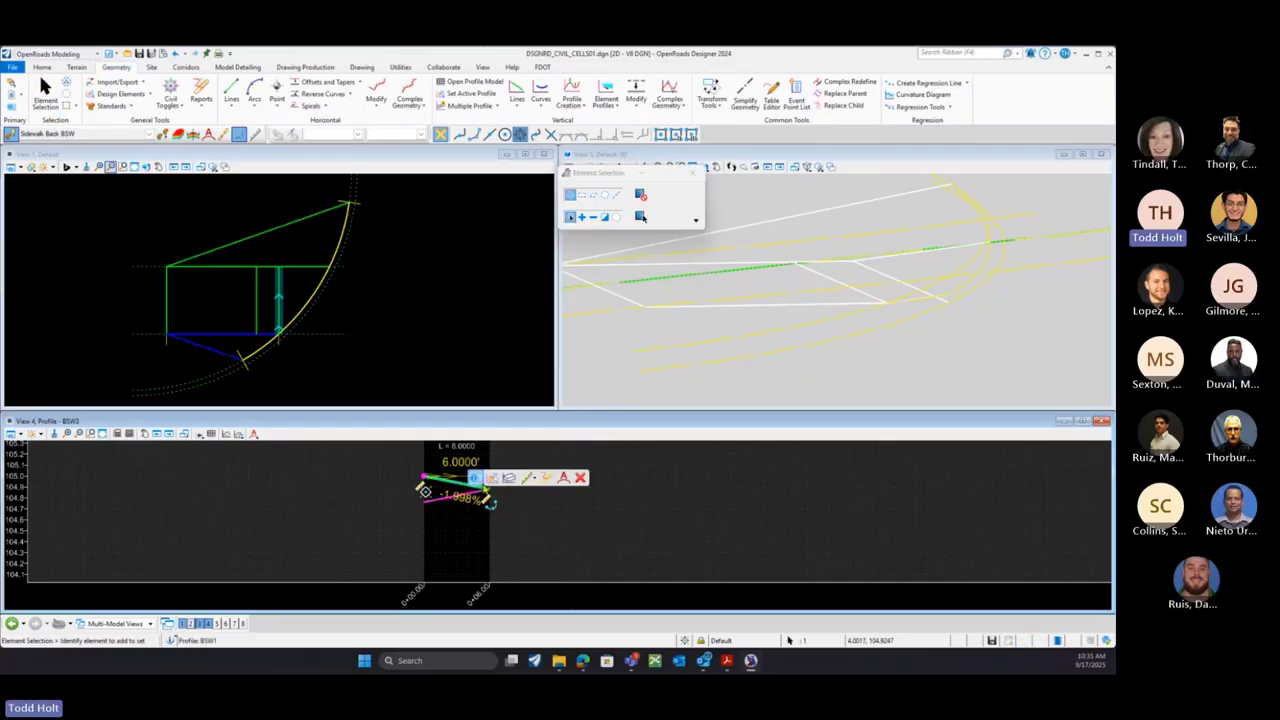
{"action": "left_click", "coordinate": [493, 479]}
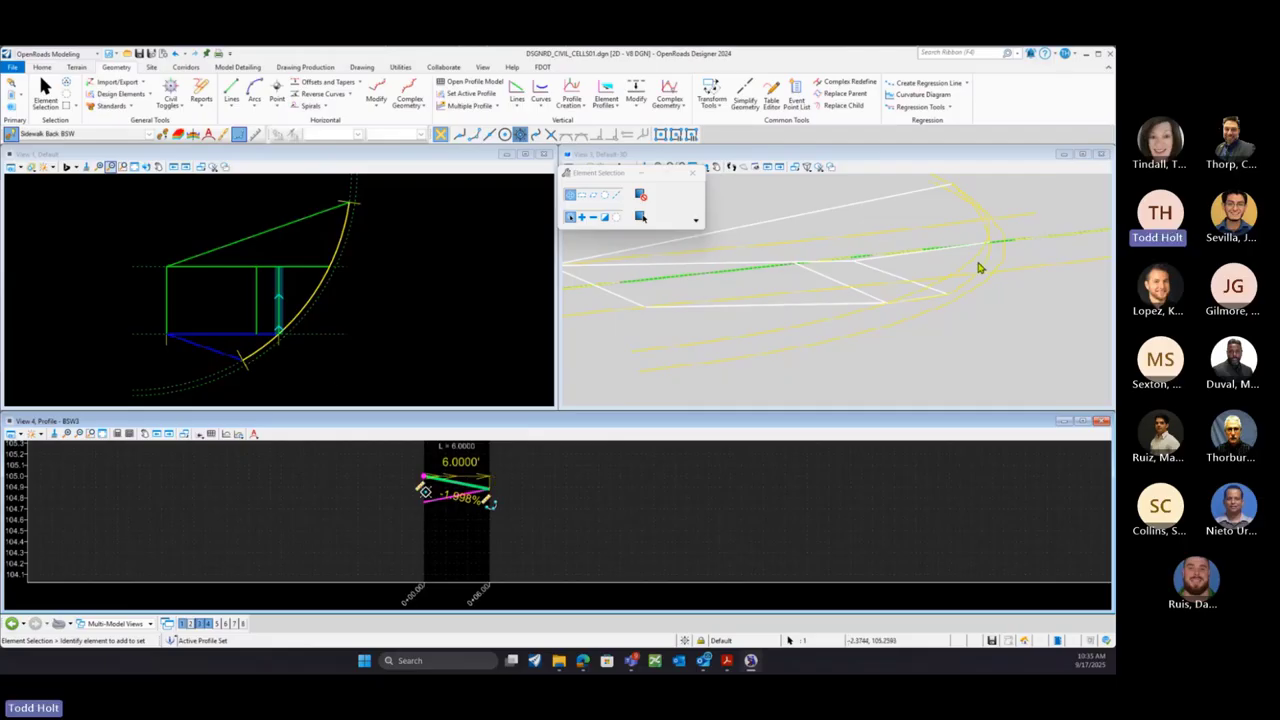
{"action": "left_click_drag", "start_coordinate": [618, 177], "coordinate": [755, 127]}
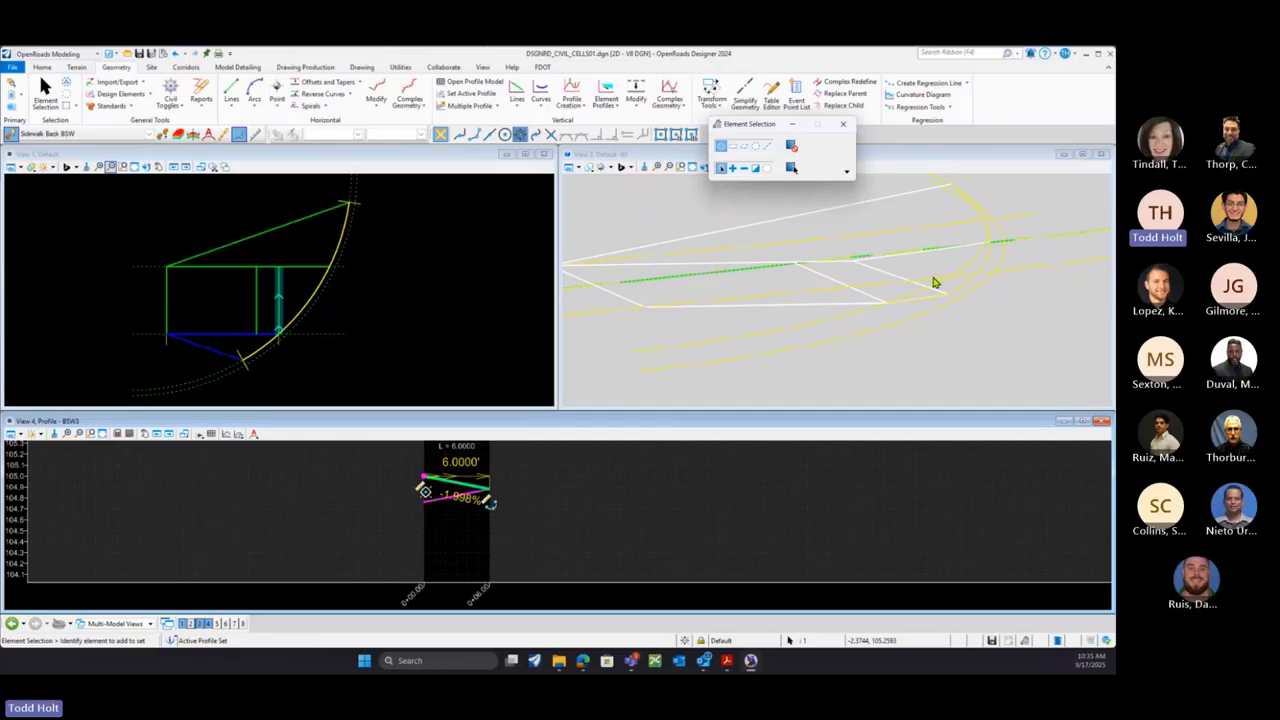
{"action": "left_click", "coordinate": [842, 124]}
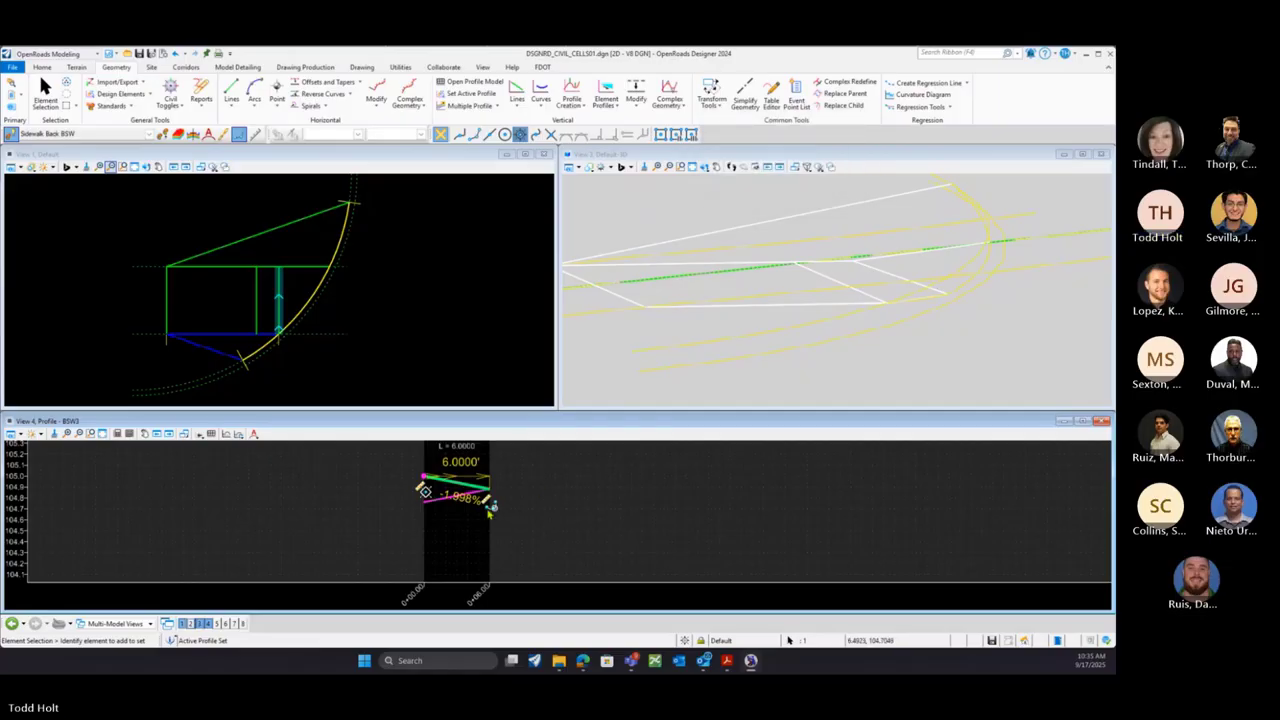
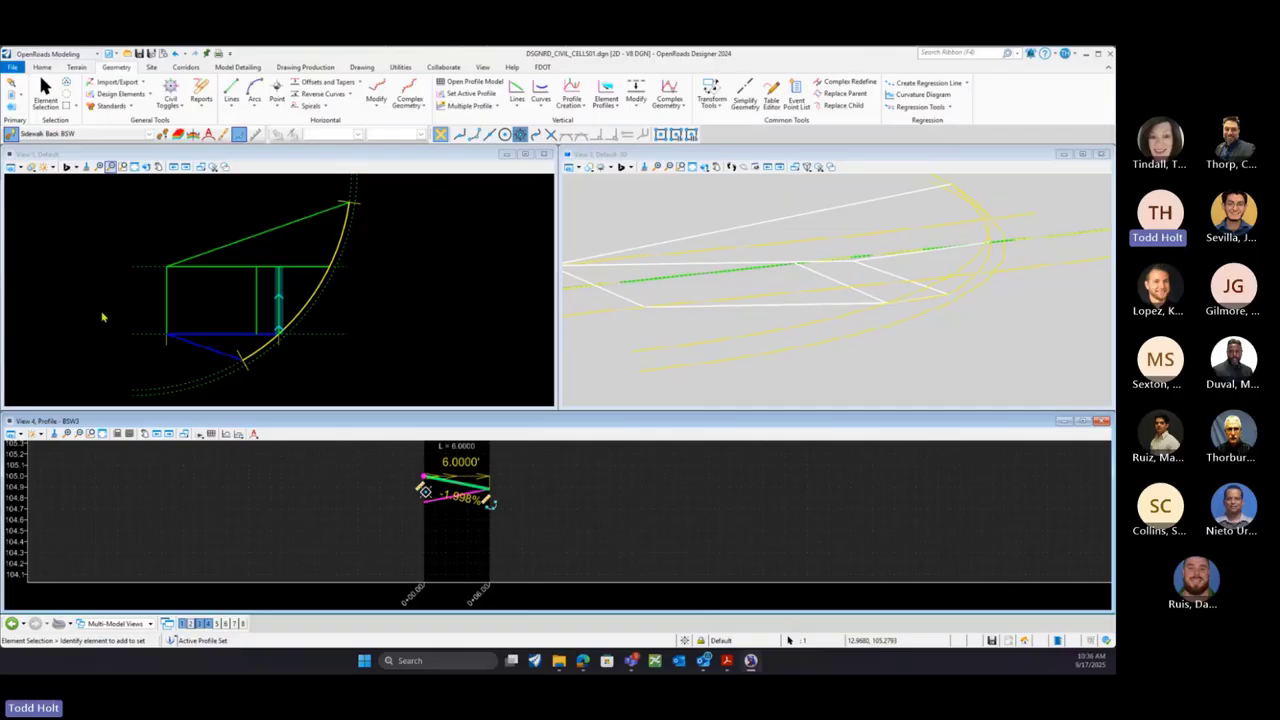
{"action": "scroll", "coordinate": [105, 314], "scroll_direction": "down", "scroll_amount": 1}
{"action": "left_click", "coordinate": [366, 321]}
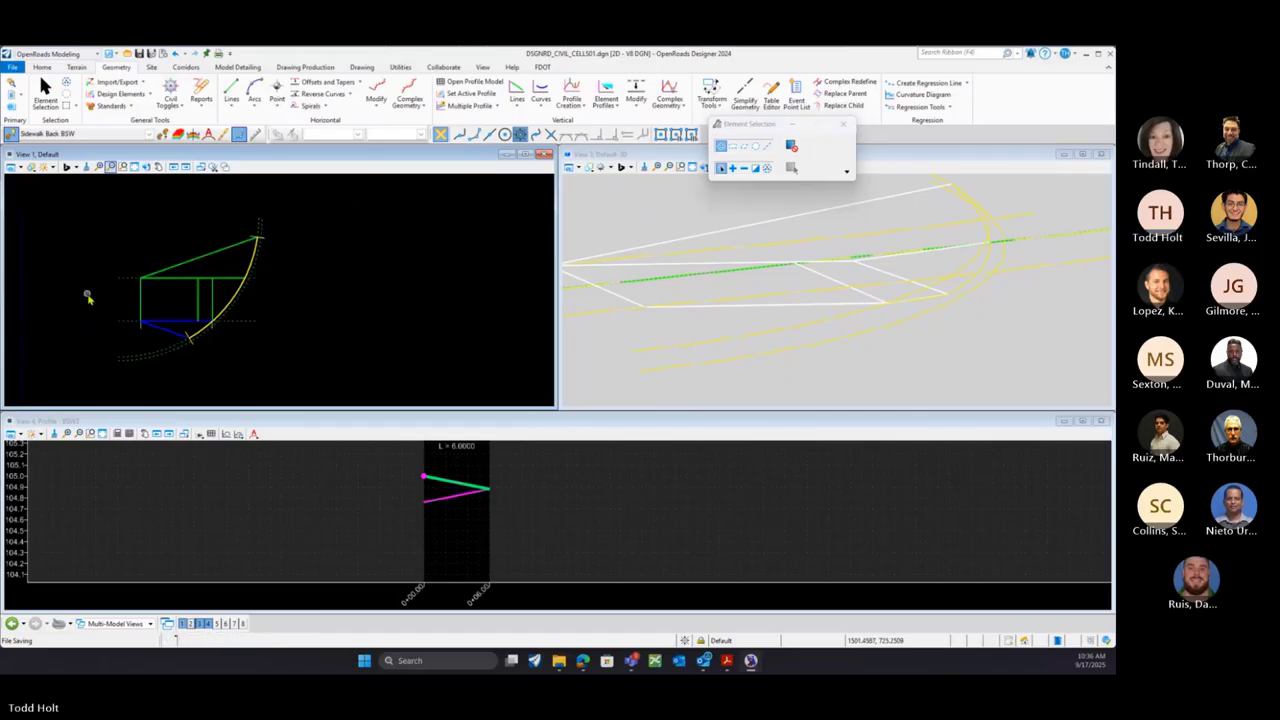
{"action": "scroll", "coordinate": [88, 296], "scroll_direction": "down", "scroll_amount": 1}
{"action": "scroll", "coordinate": [123, 287], "scroll_direction": "down", "scroll_amount": 1}
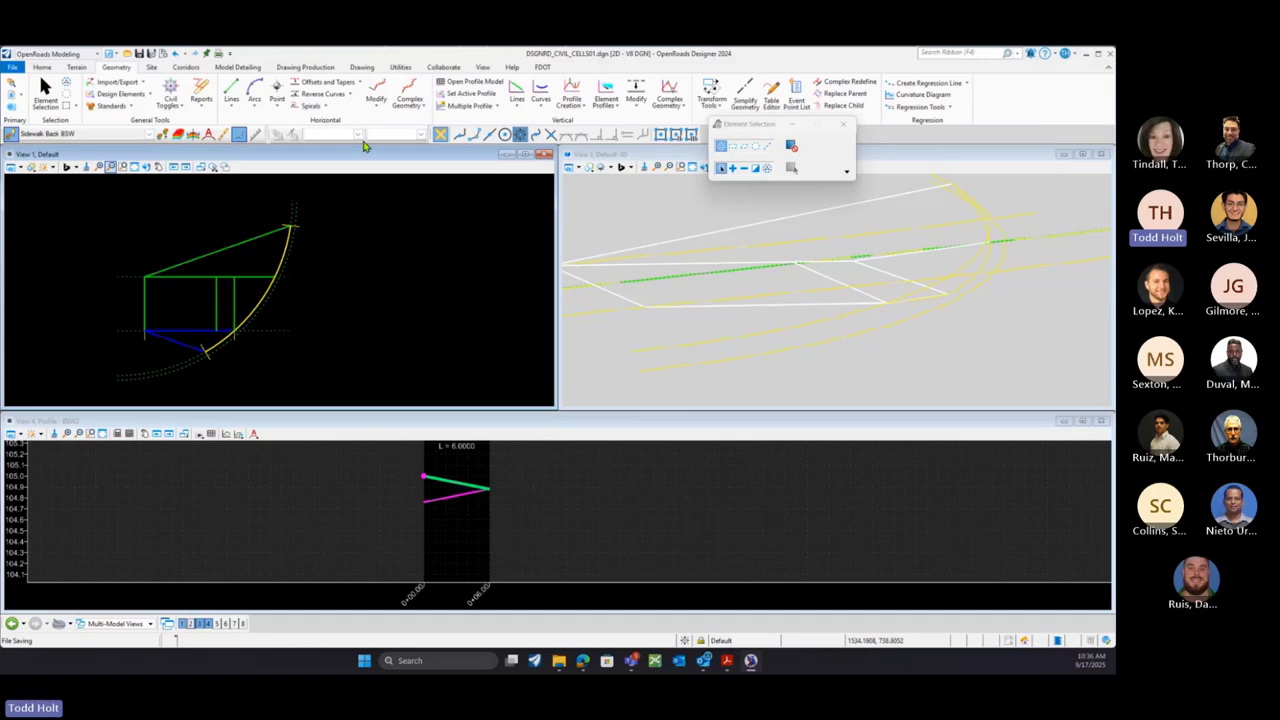
Try to create a civil cell using the two concentric construction arcs and both horizontal construction lines as references
{"action": "left_click", "coordinate": [238, 68]}
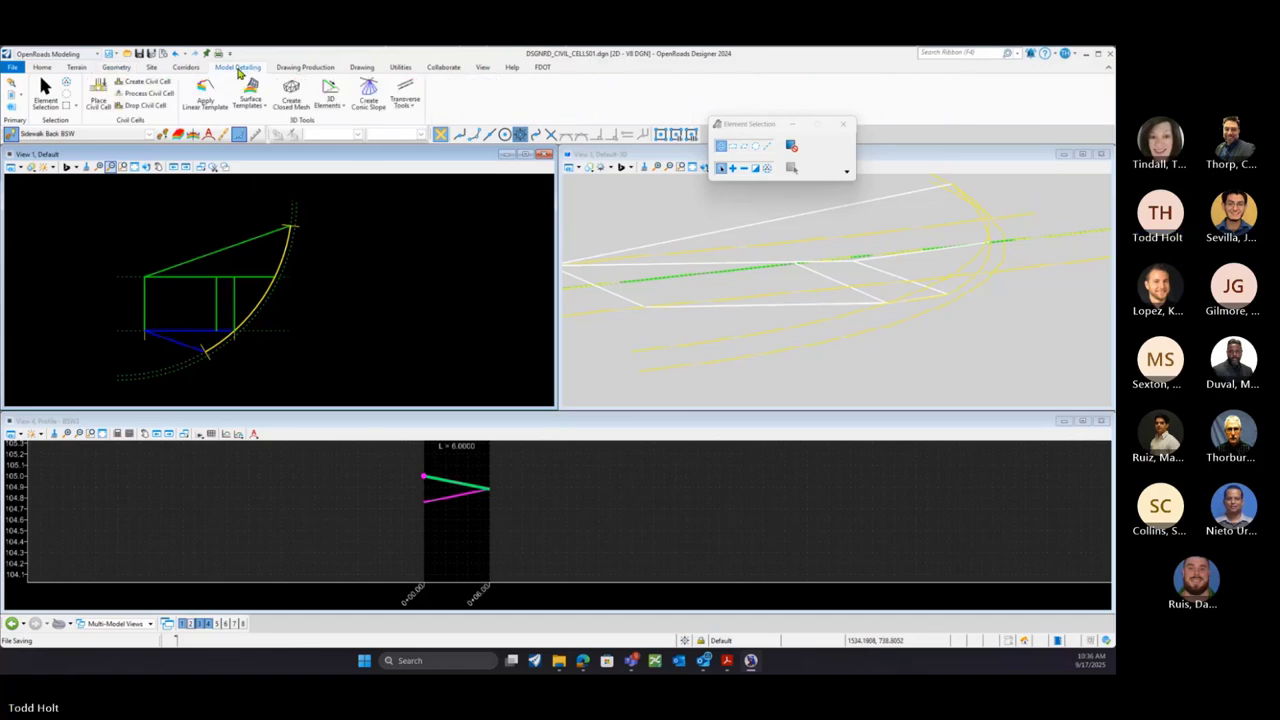
{"action": "left_click", "coordinate": [143, 81]}
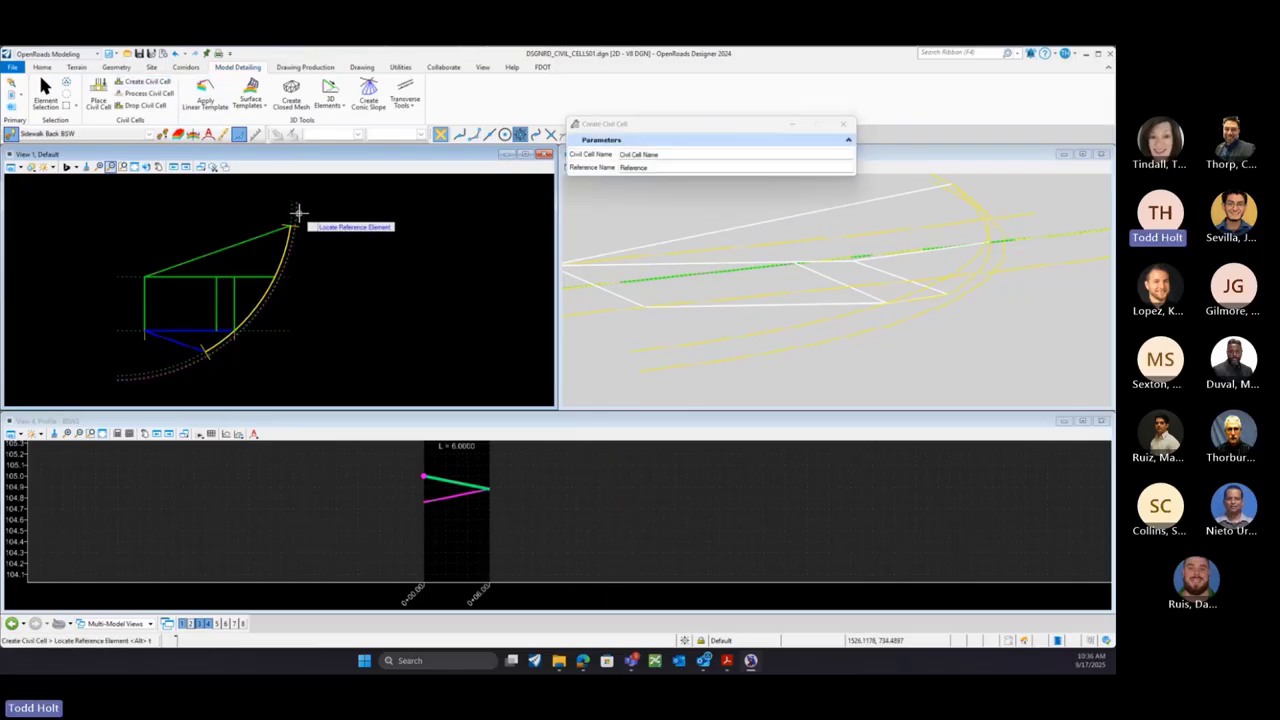
{"action": "left_click", "coordinate": [296, 210]}
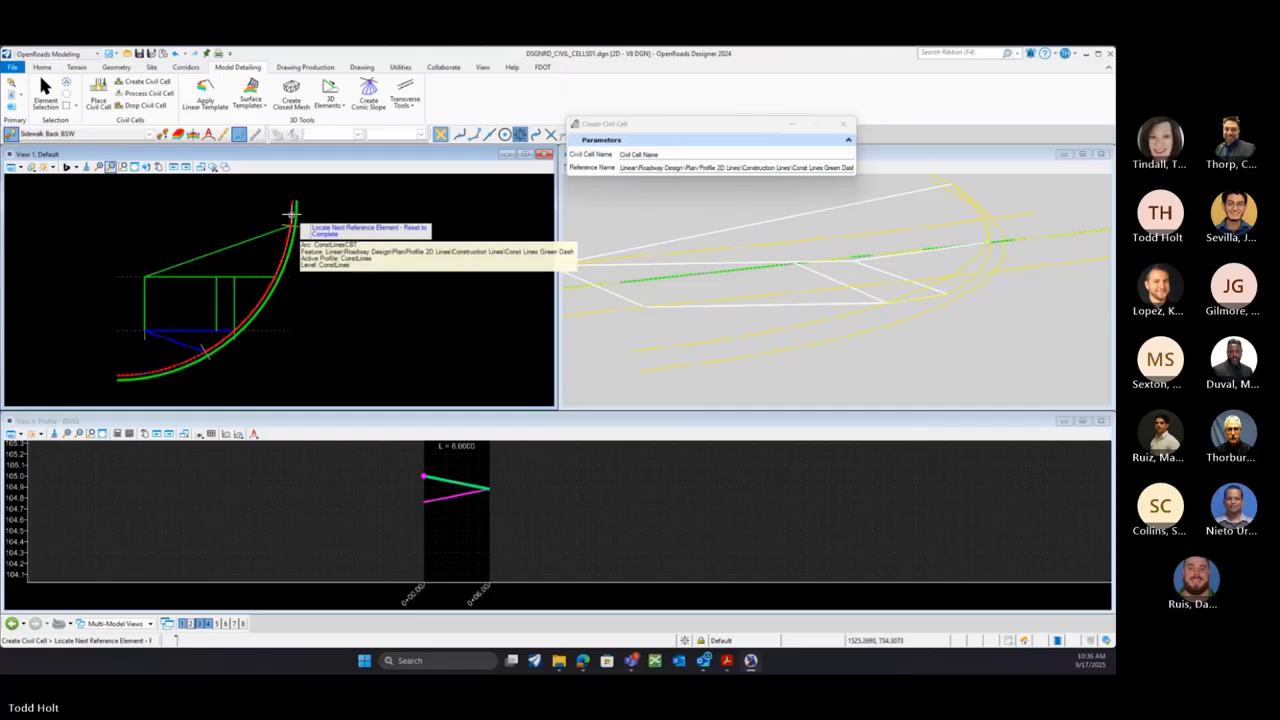
{"action": "left_click", "coordinate": [293, 212]}
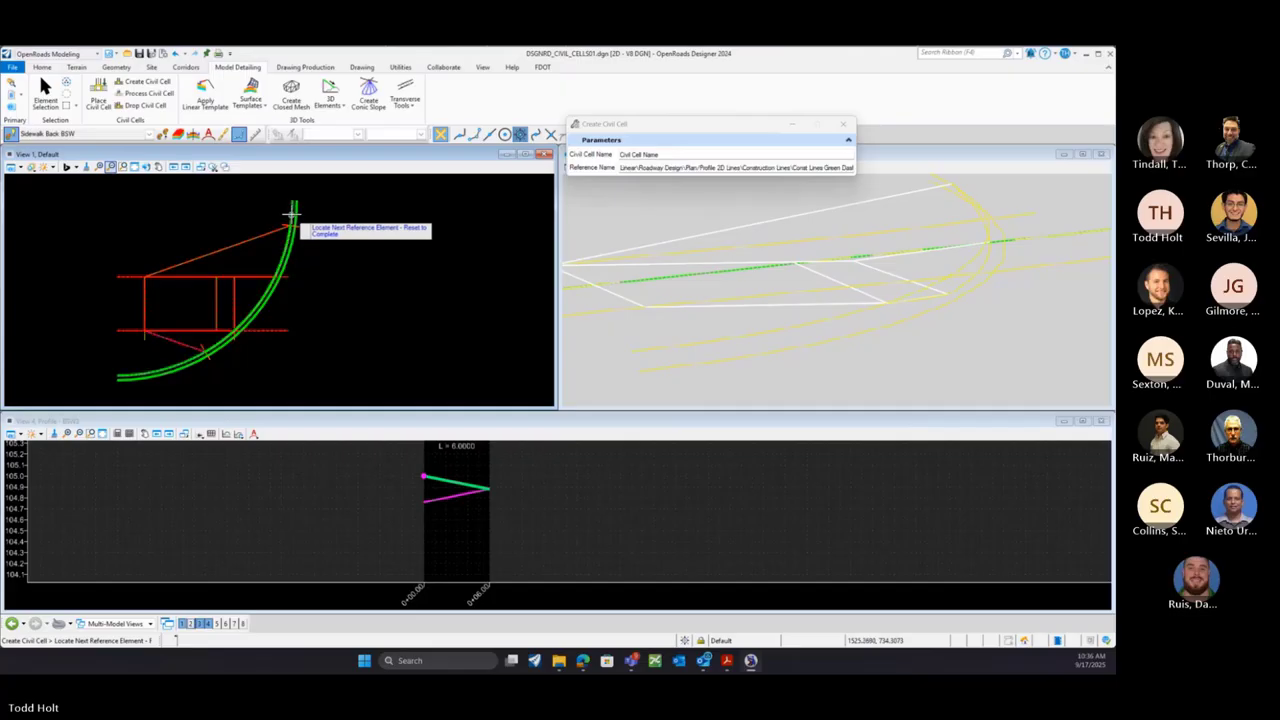
{"action": "left_click", "coordinate": [290, 331]}
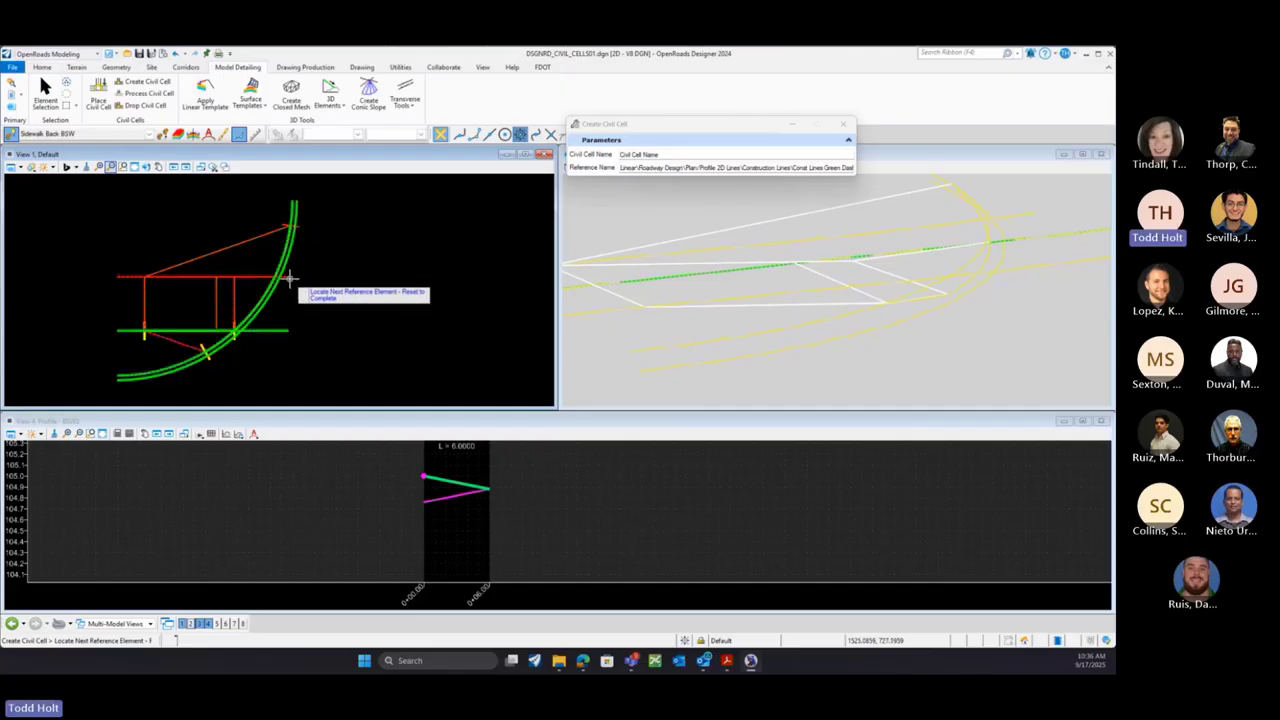
{"action": "left_click", "coordinate": [291, 279]}
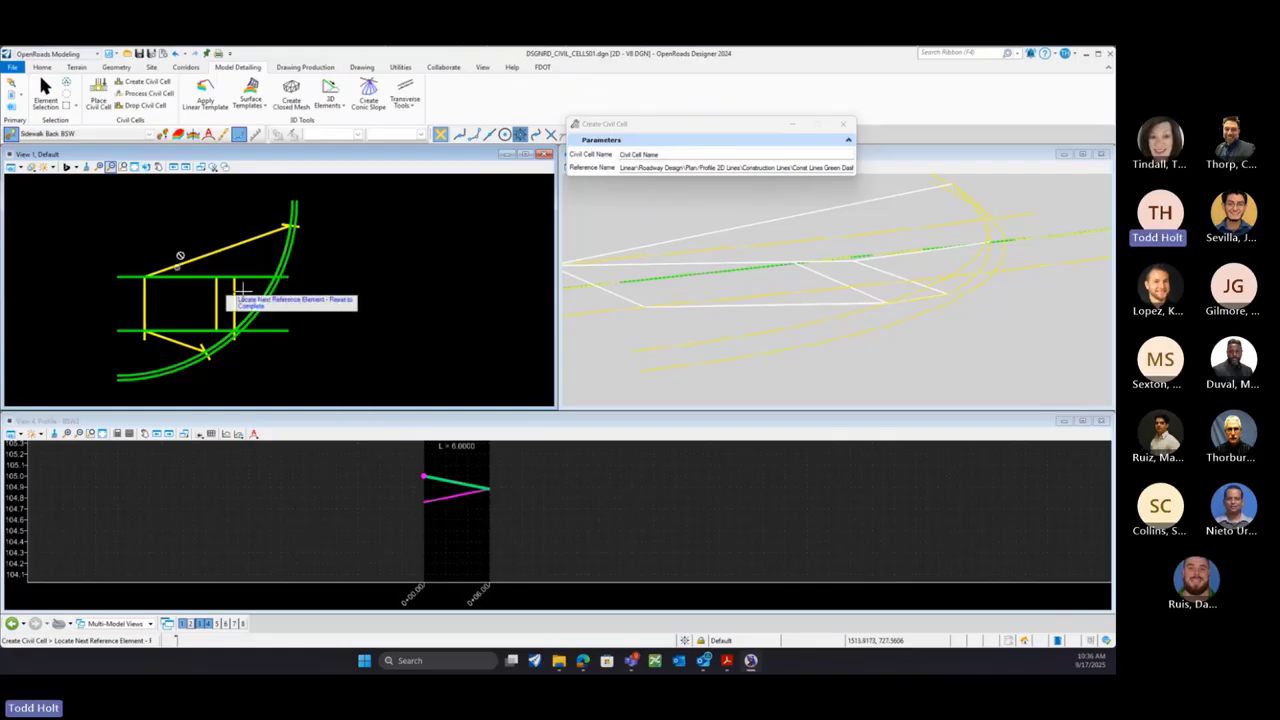
{"action": "right_click", "coordinate": [348, 291]}
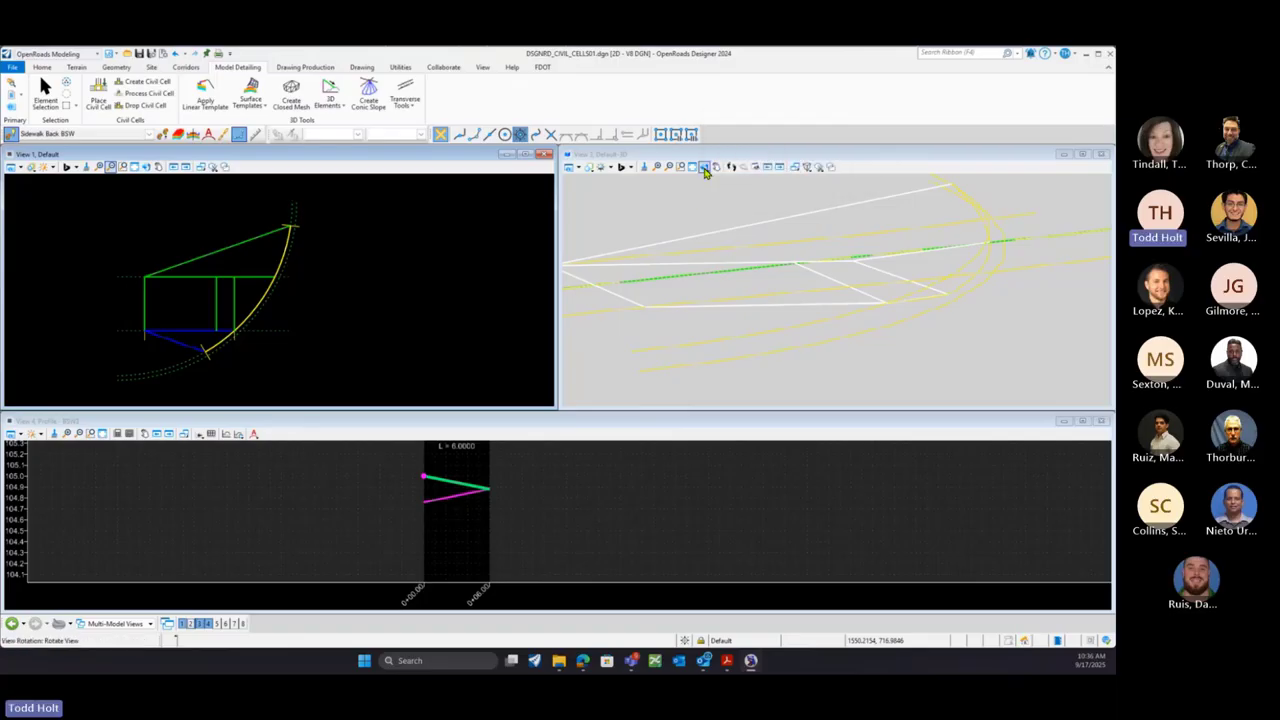
Set up a terrain model from elements with feature type Boundary, feature definition DtmProposed and name DTMPr_Sidewalk
{"action": "left_click", "coordinate": [705, 168]}
{"action": "left_click", "coordinate": [742, 194]}
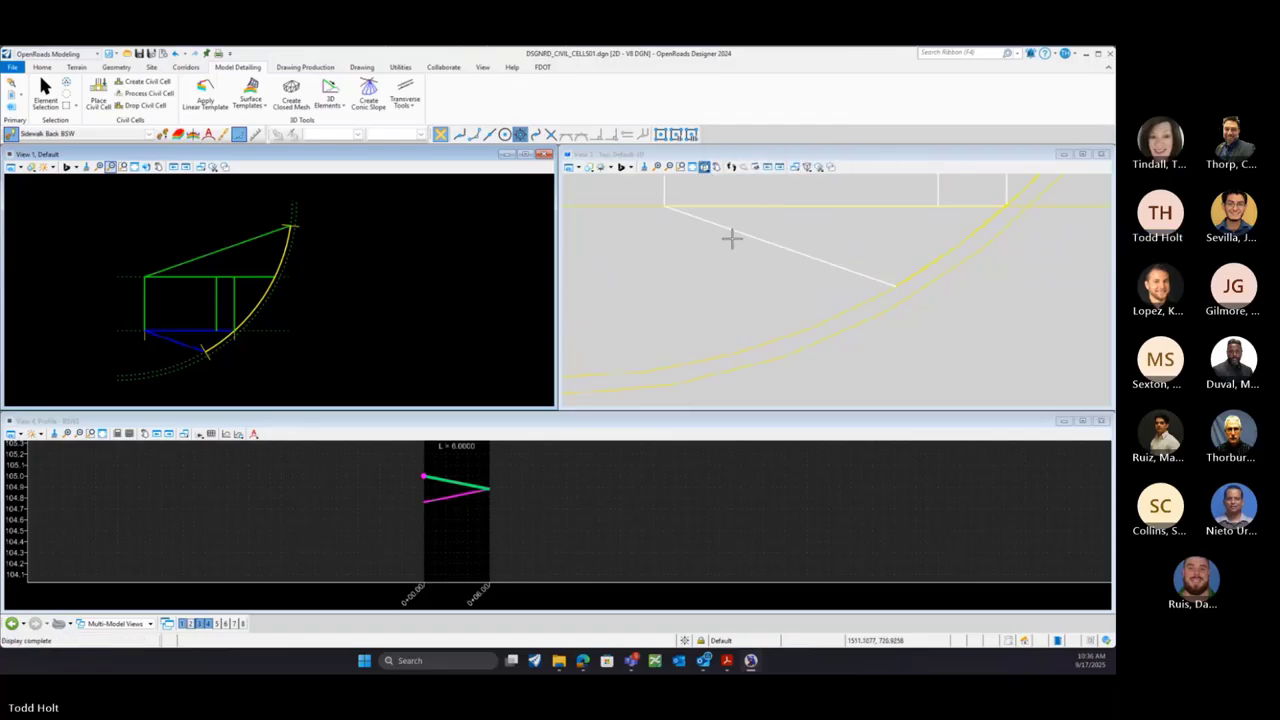
{"action": "scroll", "coordinate": [702, 270], "scroll_direction": "down", "scroll_amount": 5}
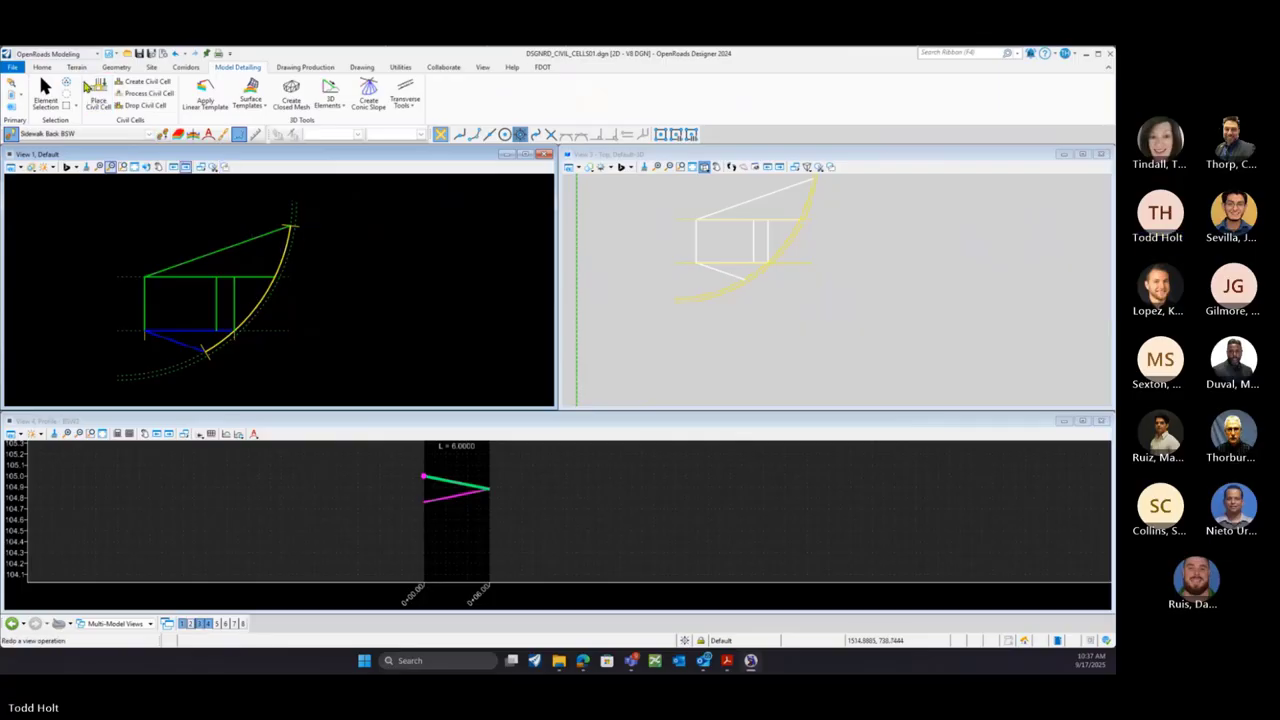
{"action": "left_click", "coordinate": [77, 67]}
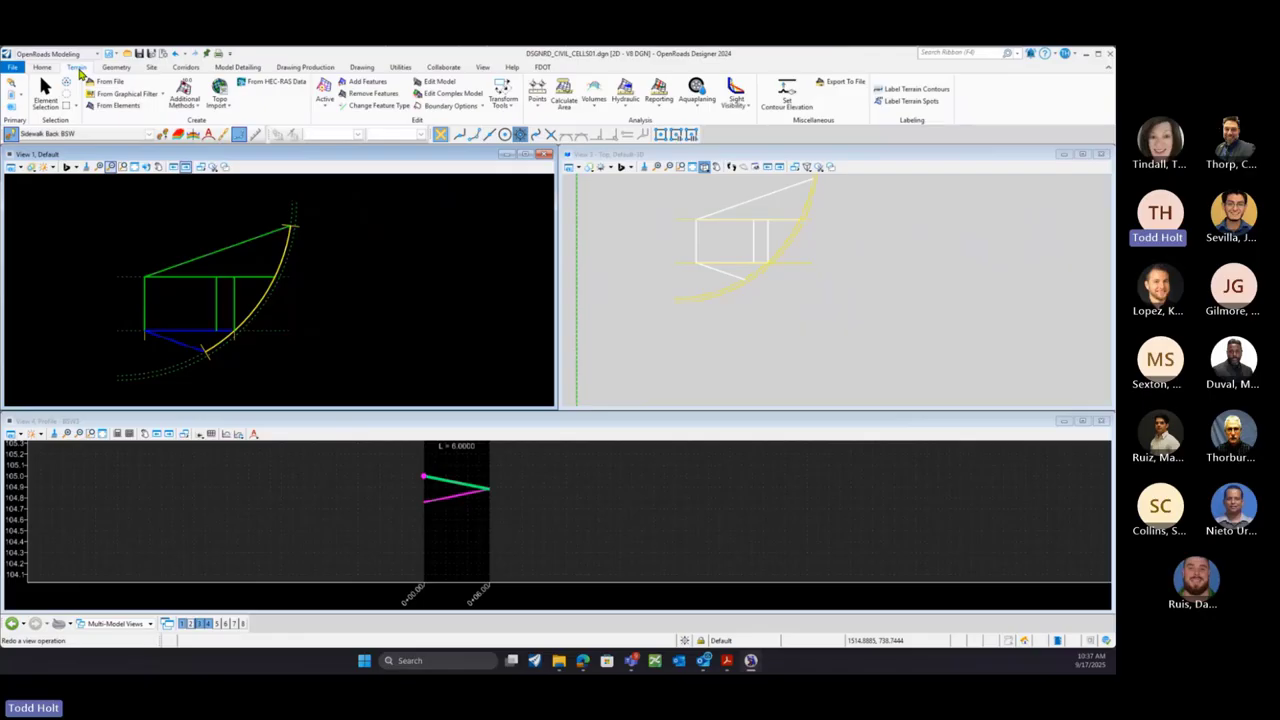
{"action": "left_click", "coordinate": [123, 110]}
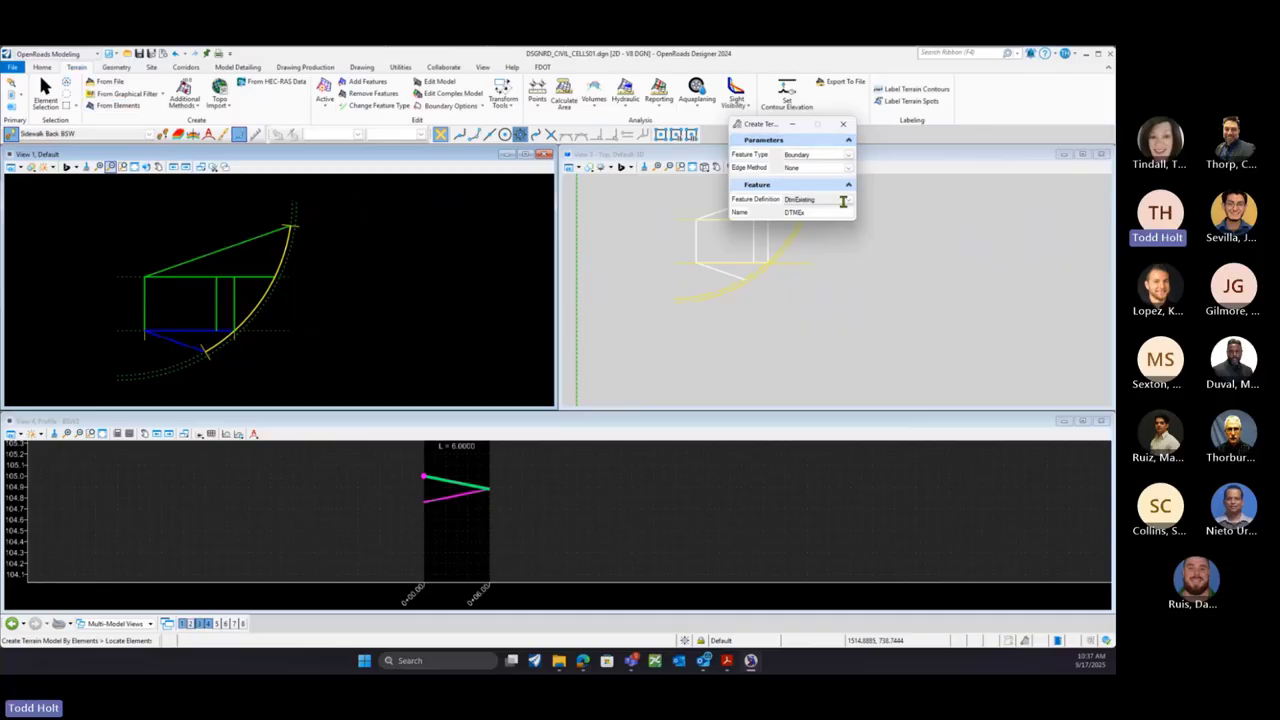
{"action": "left_click", "coordinate": [848, 200]}
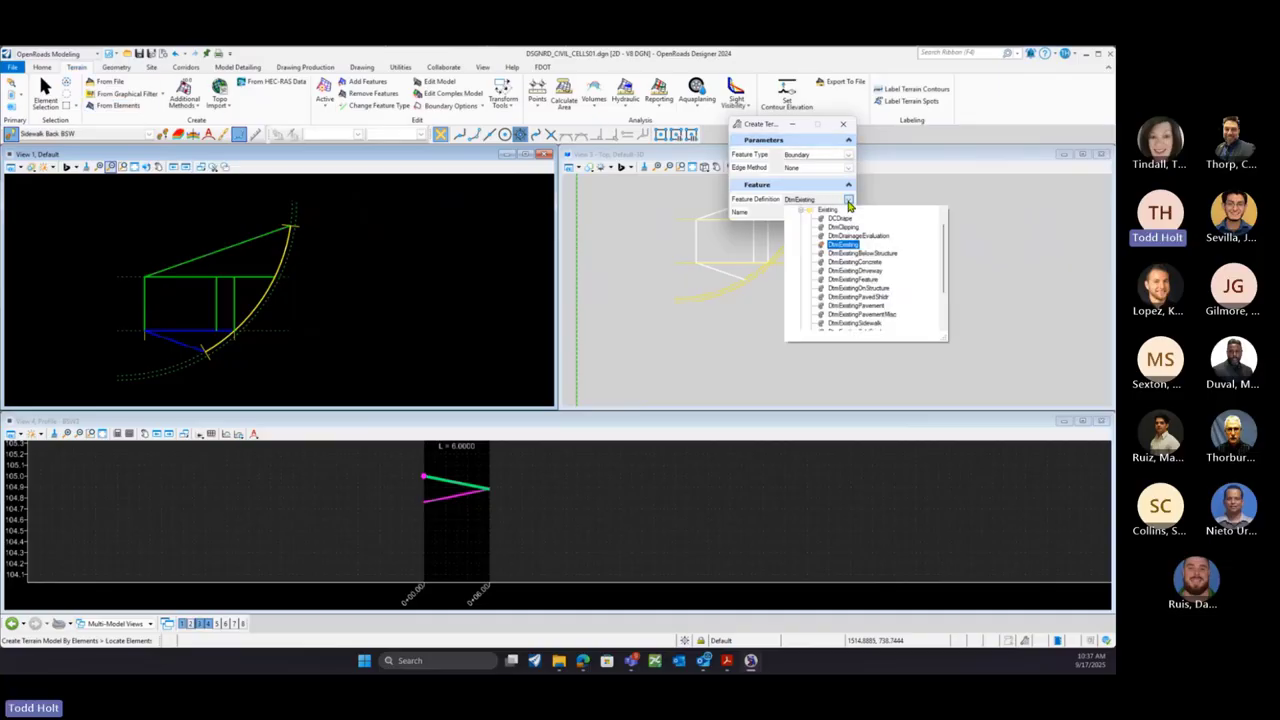
{"action": "left_click", "coordinate": [966, 297]}
{"action": "left_click", "coordinate": [848, 201]}
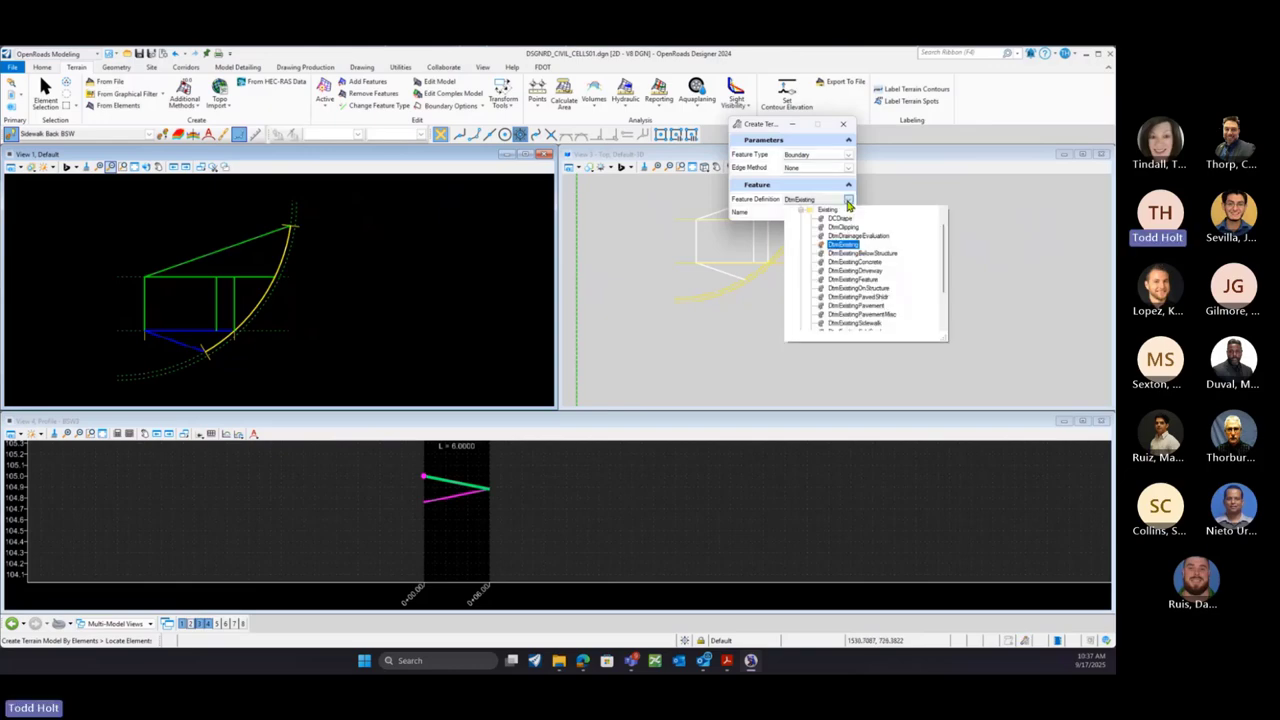
{"action": "scroll", "coordinate": [840, 240], "scroll_direction": "down", "scroll_amount": 3}
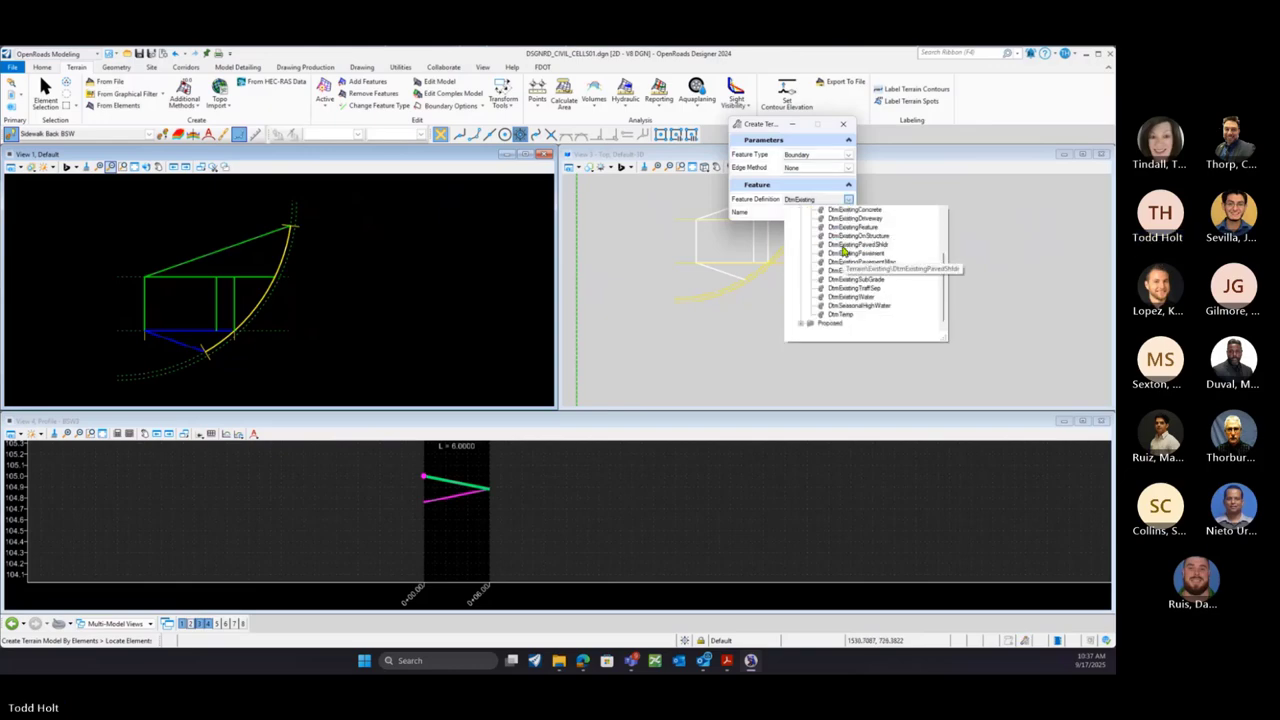
{"action": "left_click", "coordinate": [808, 323]}
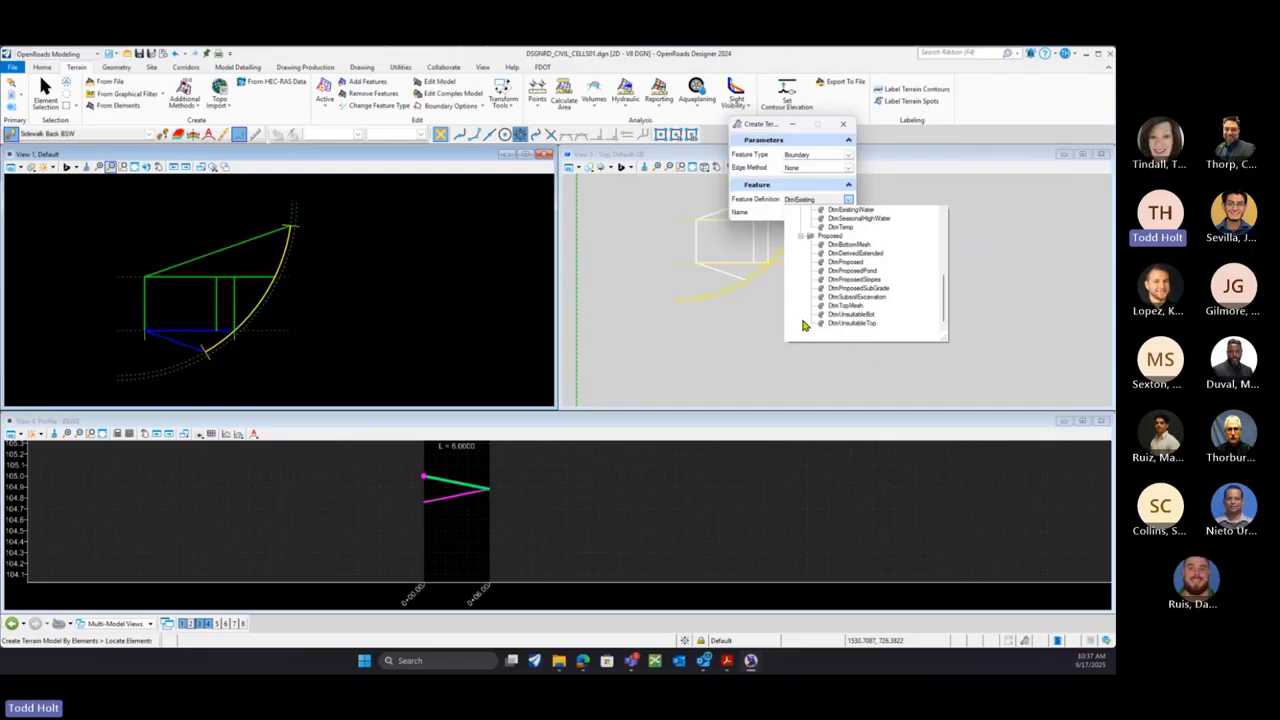
{"action": "left_click", "coordinate": [842, 266]}
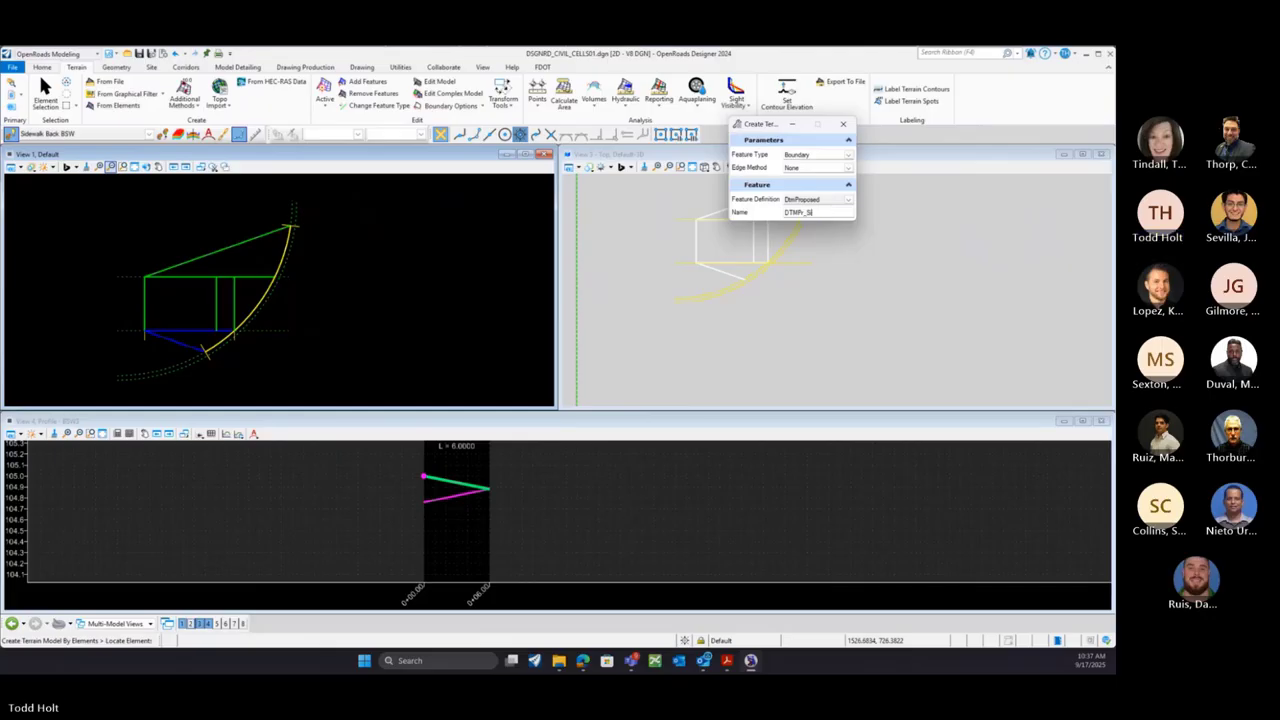
{"action": "type", "text": "k"}
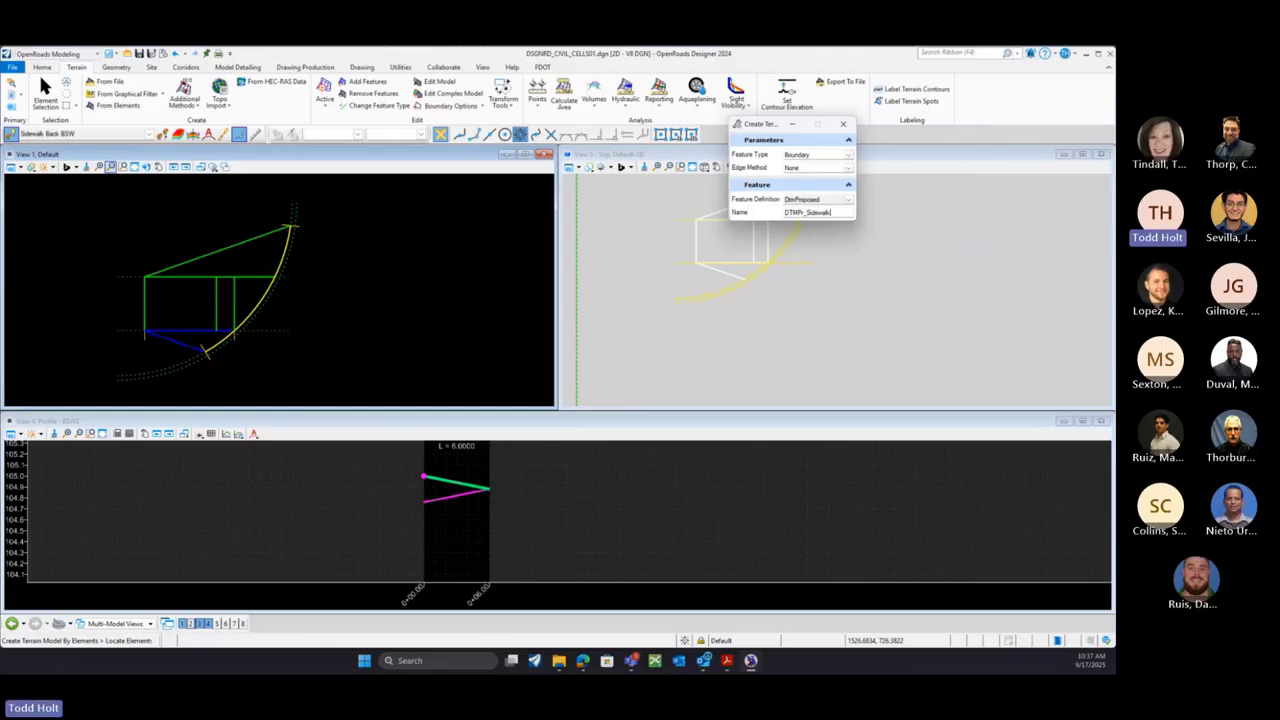
{"action": "key", "text": "Tab"}
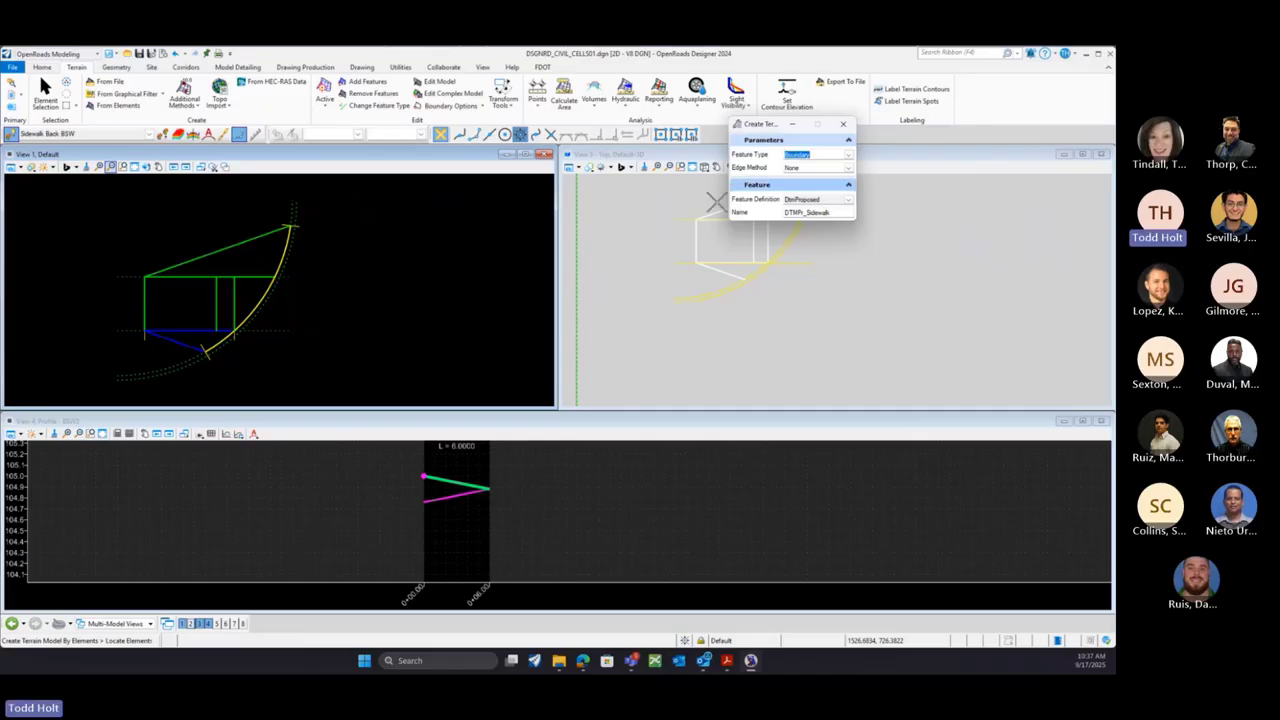
Create the terrain from the closed outer outline: both slanted sidewalk lines, the vertical line joining them and the curved curb line
{"action": "left_click", "coordinate": [185, 345]}
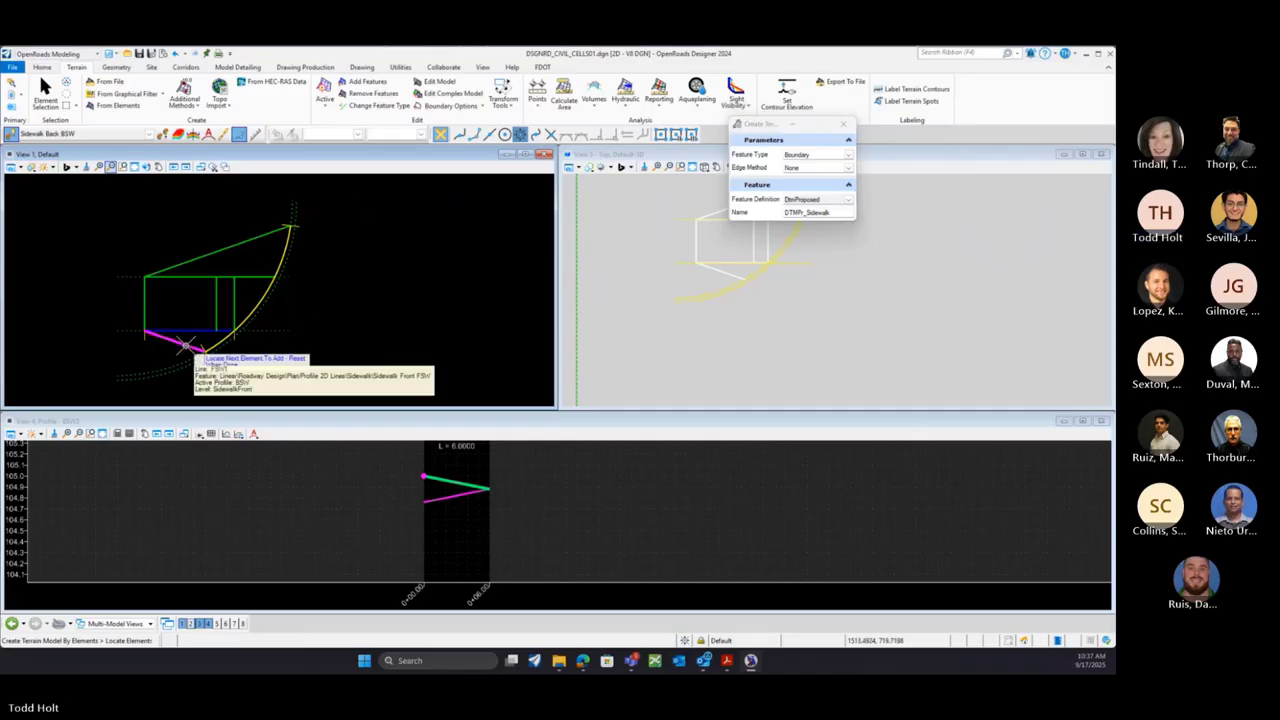
{"action": "left_click", "coordinate": [143, 316]}
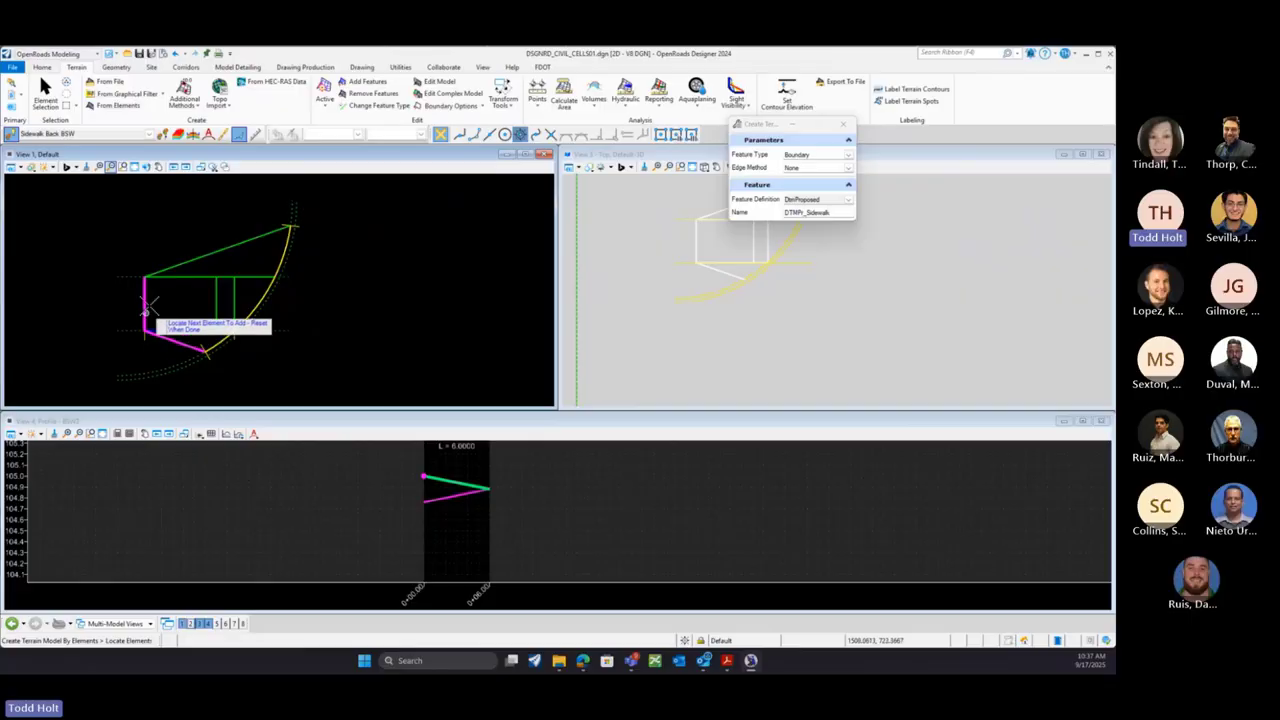
{"action": "left_click", "coordinate": [167, 268]}
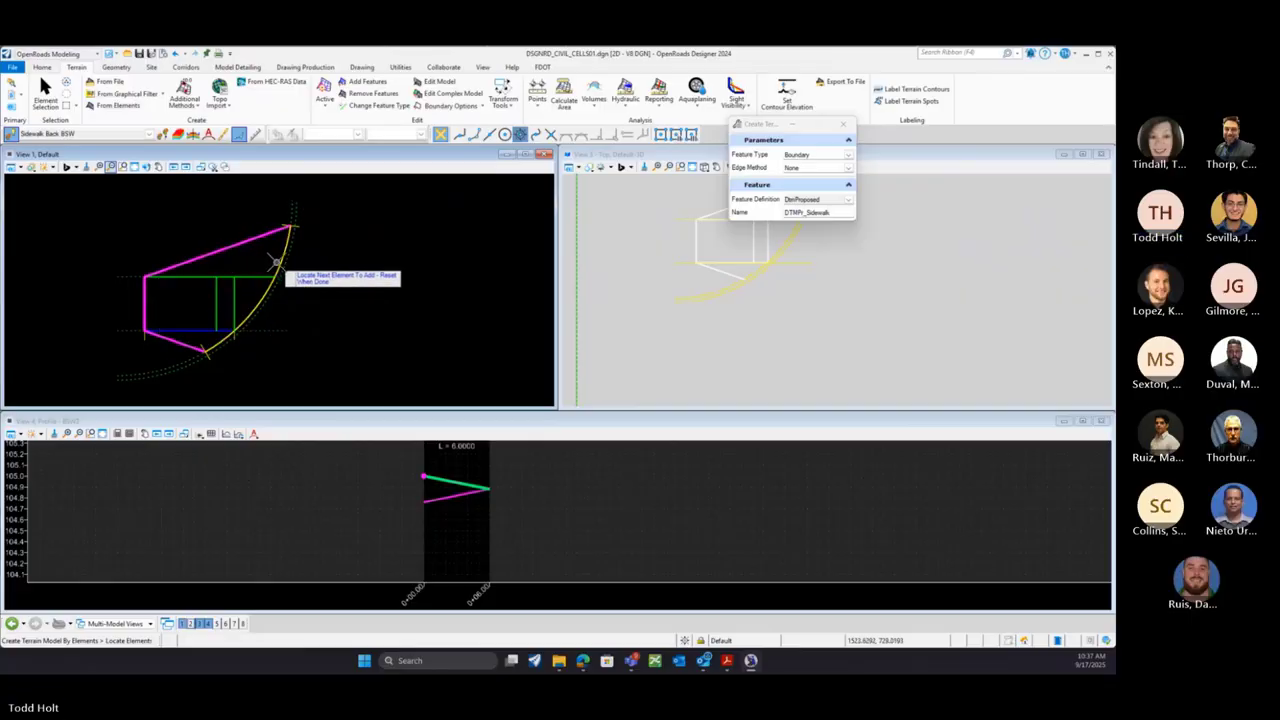
{"action": "left_click", "coordinate": [276, 263]}
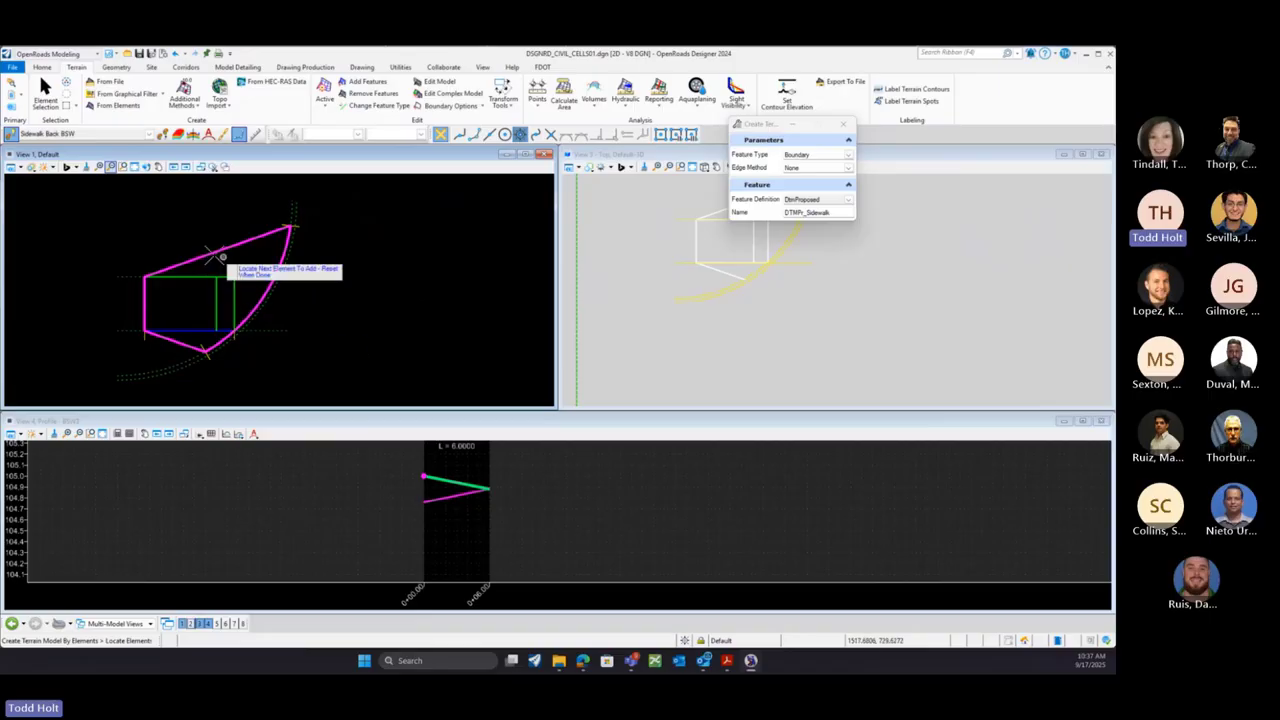
{"action": "right_click", "coordinate": [320, 320]}
{"action": "left_click", "coordinate": [321, 321]}
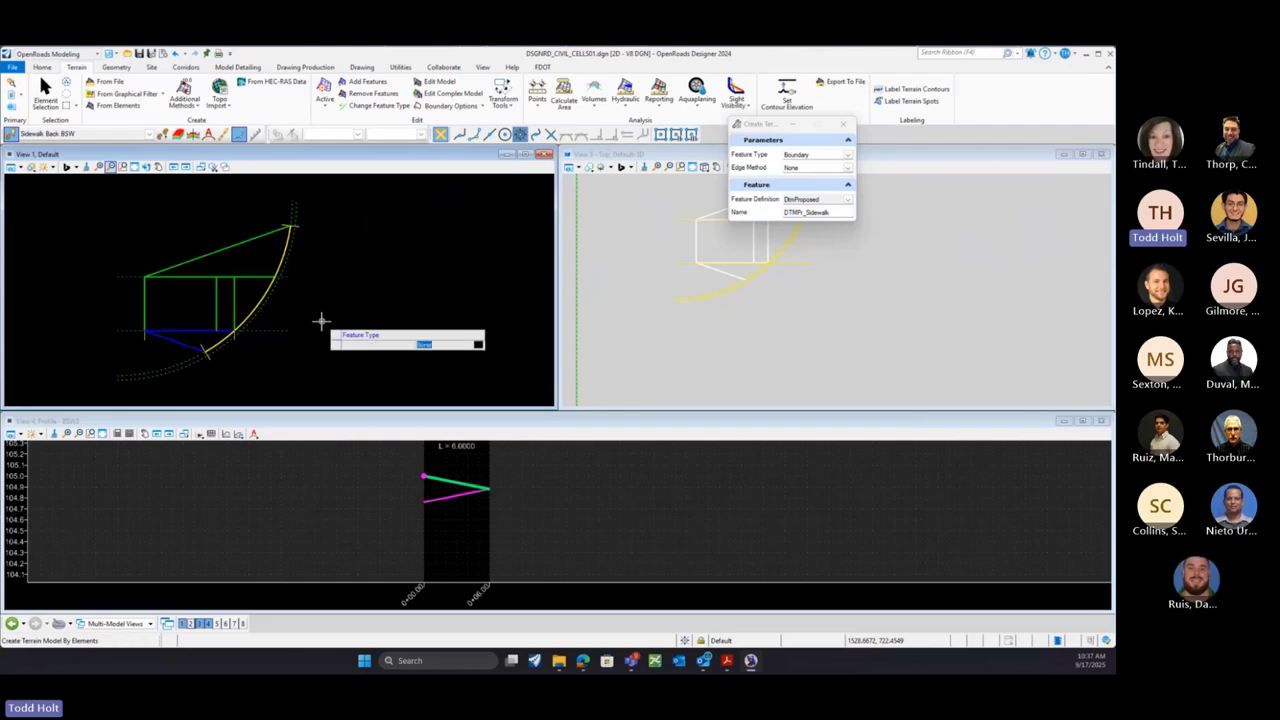
{"action": "left_click", "coordinate": [321, 321]}
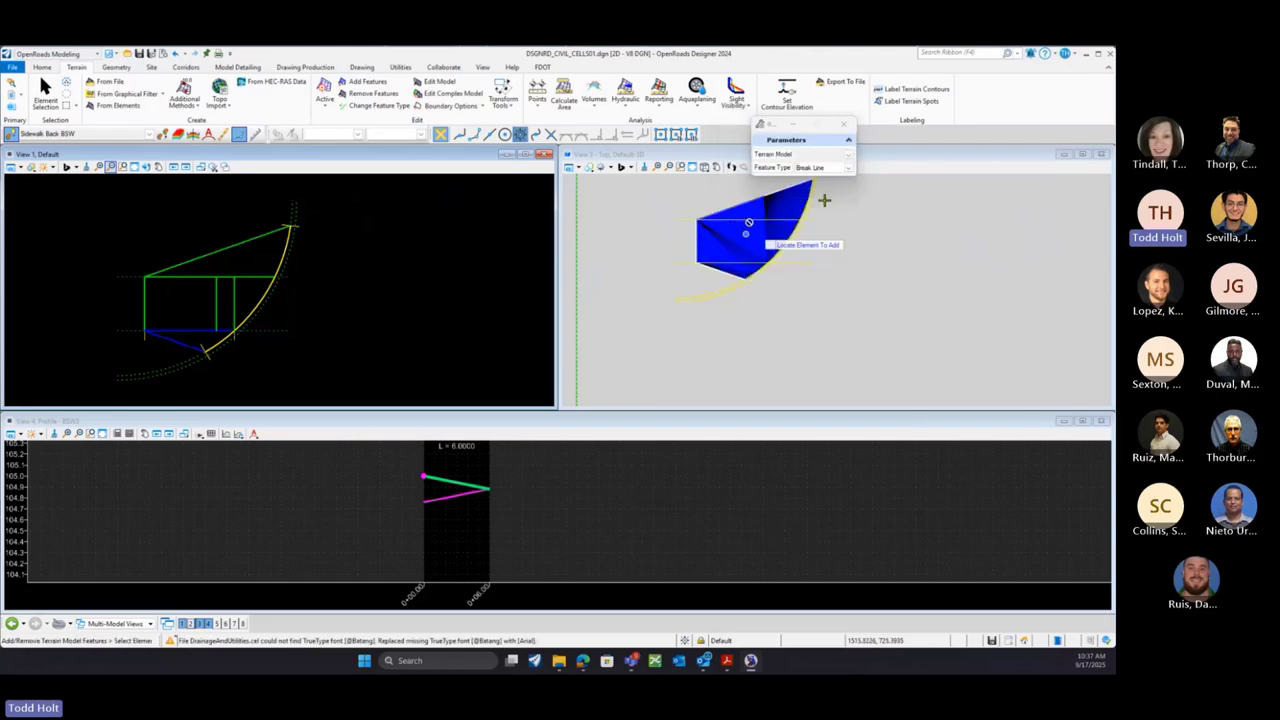
Add the horizontal BSW line, the two interior vertical lines and the lower FSW line to DTMPr_Sidewalk as break lines
{"action": "left_click", "coordinate": [848, 155]}
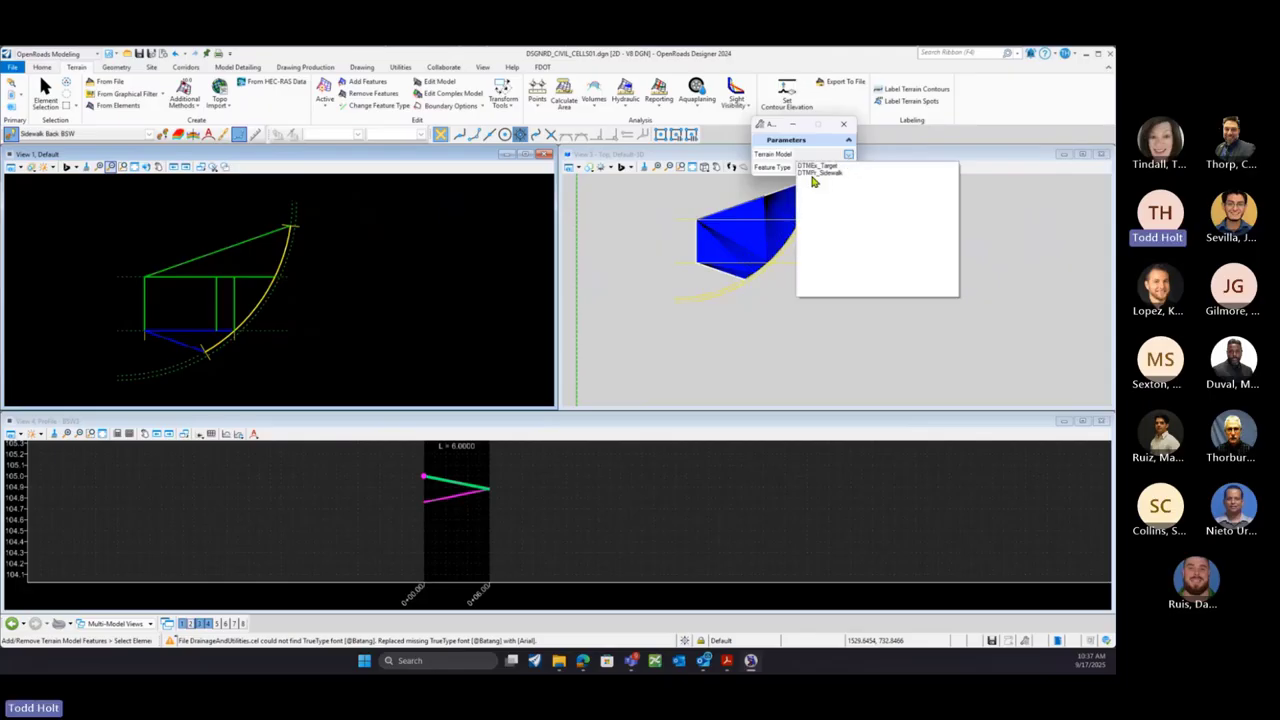
{"action": "left_click", "coordinate": [812, 174]}
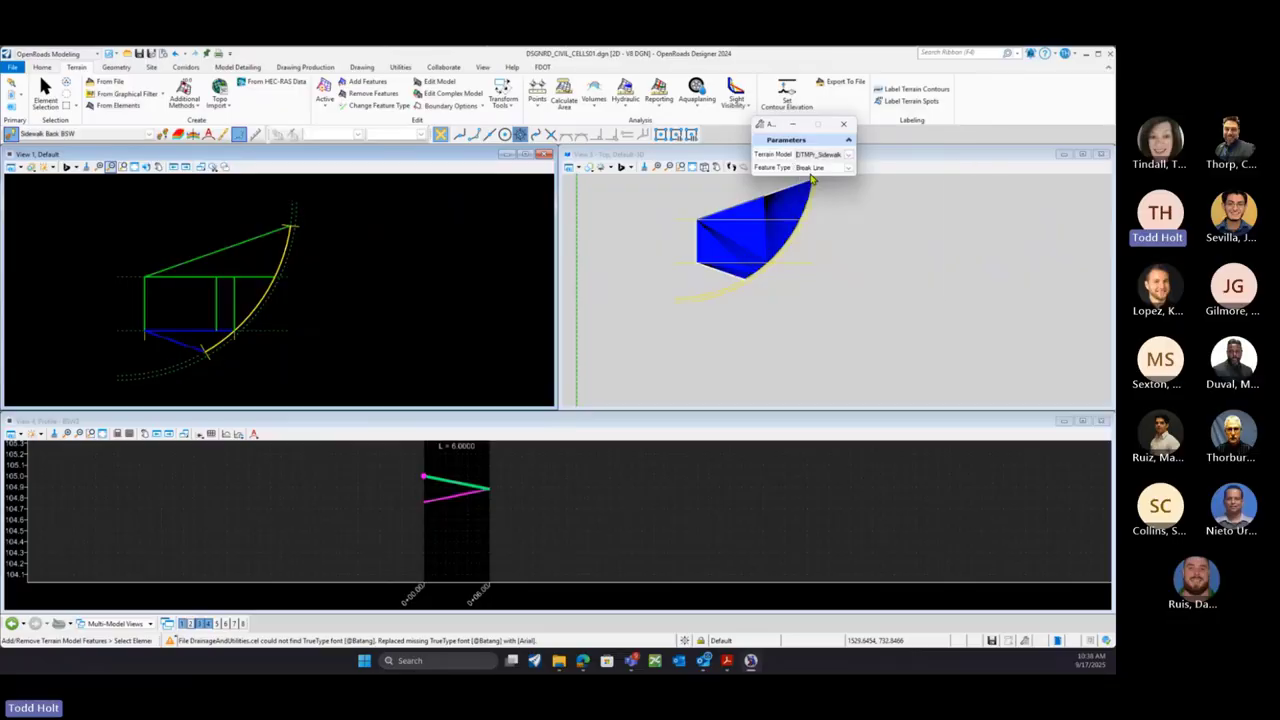
{"action": "scroll", "coordinate": [230, 271], "scroll_direction": "up", "scroll_amount": 2}
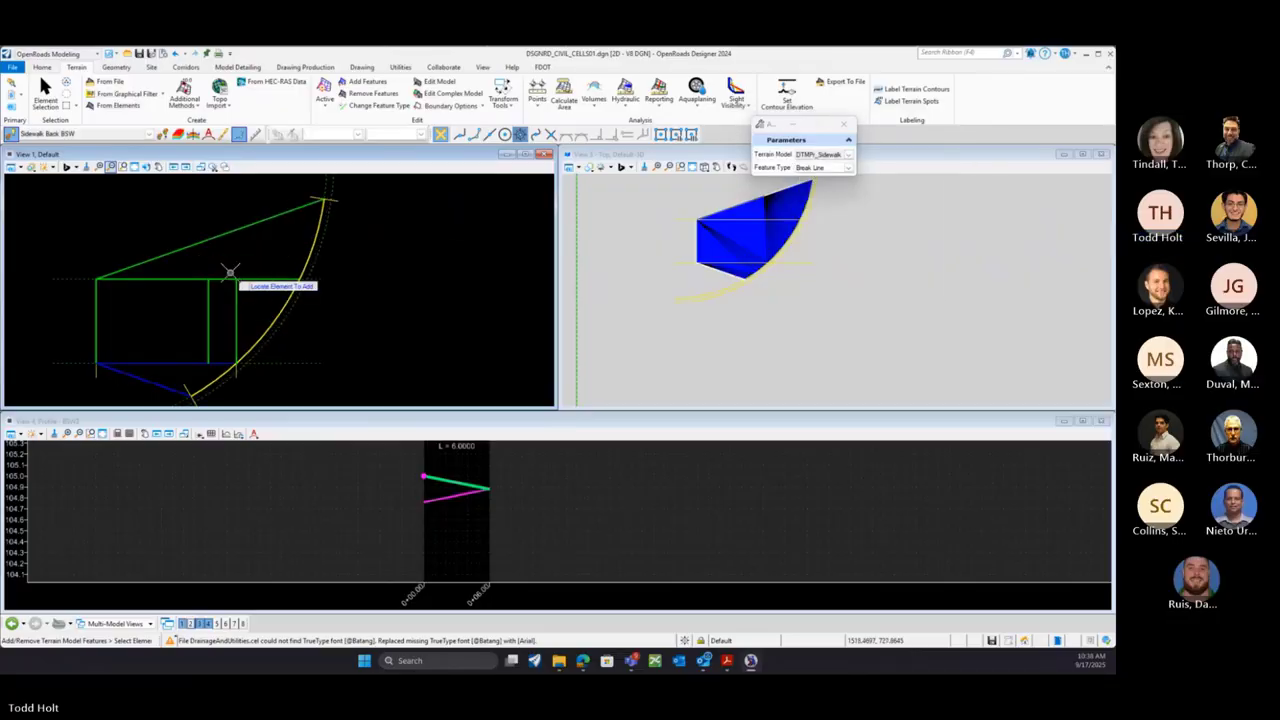
{"action": "left_click", "coordinate": [232, 283]}
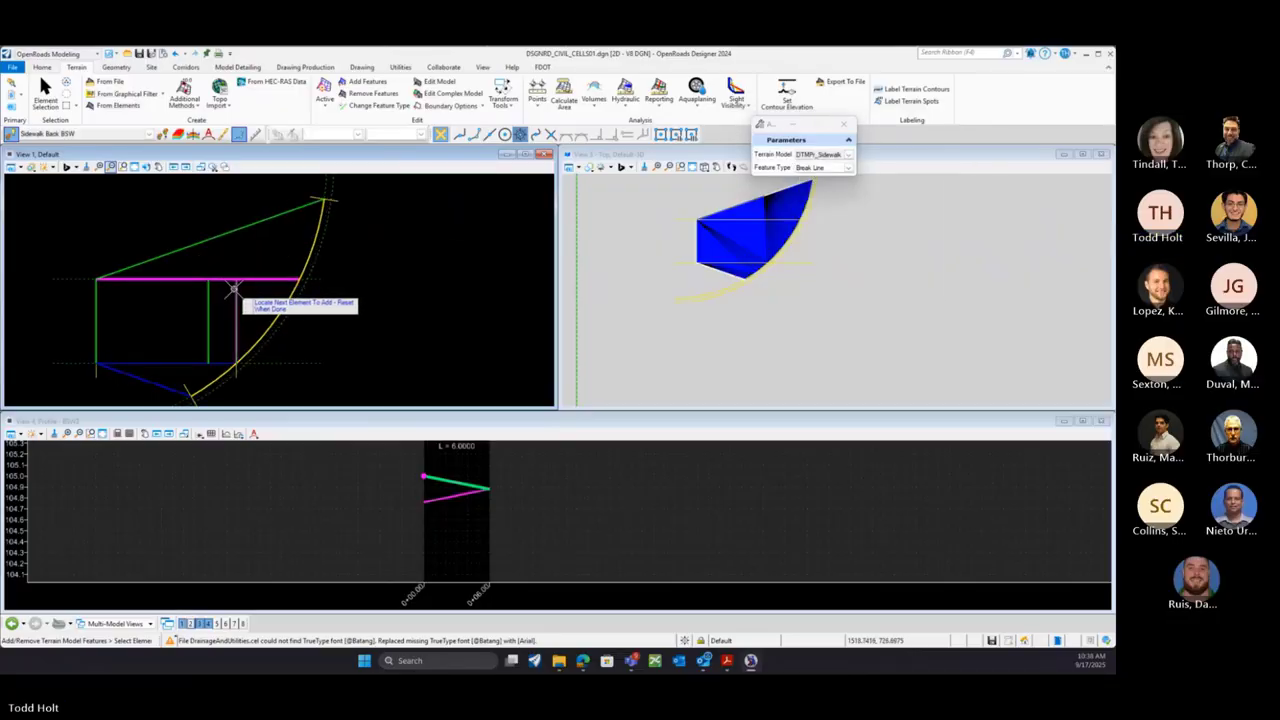
{"action": "left_click", "coordinate": [234, 292]}
{"action": "left_click", "coordinate": [209, 312]}
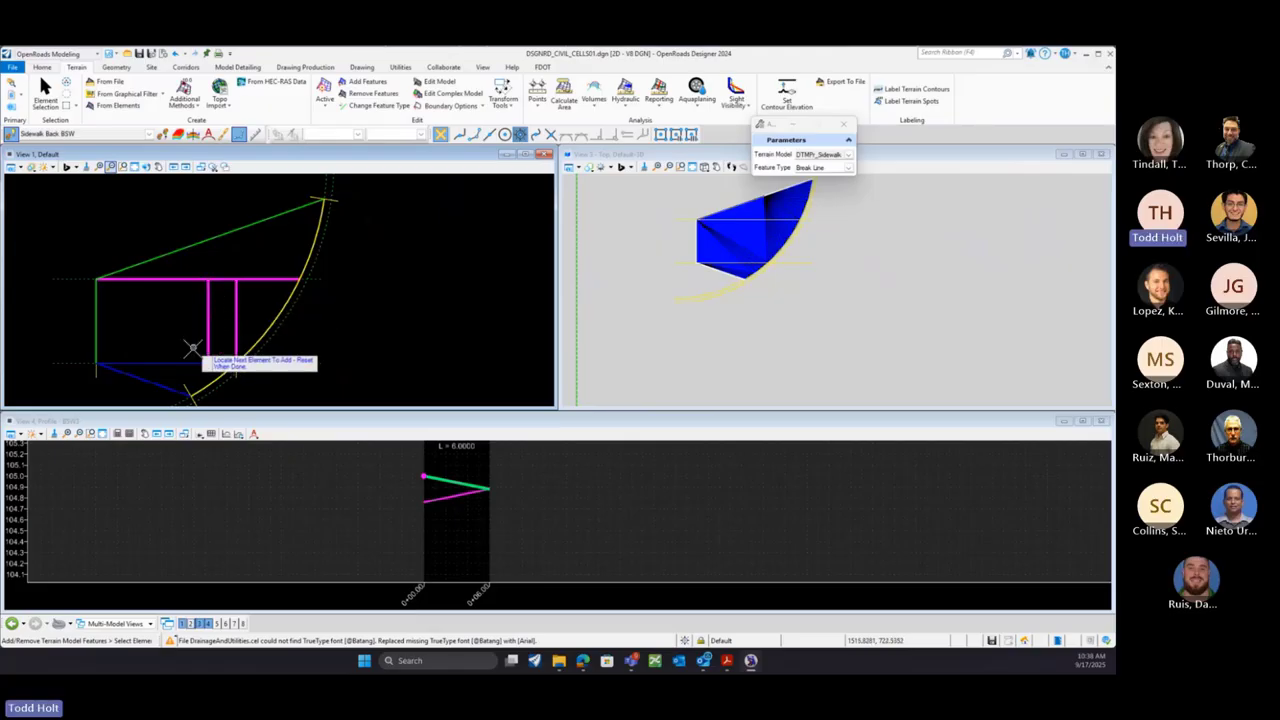
{"action": "left_click", "coordinate": [190, 361]}
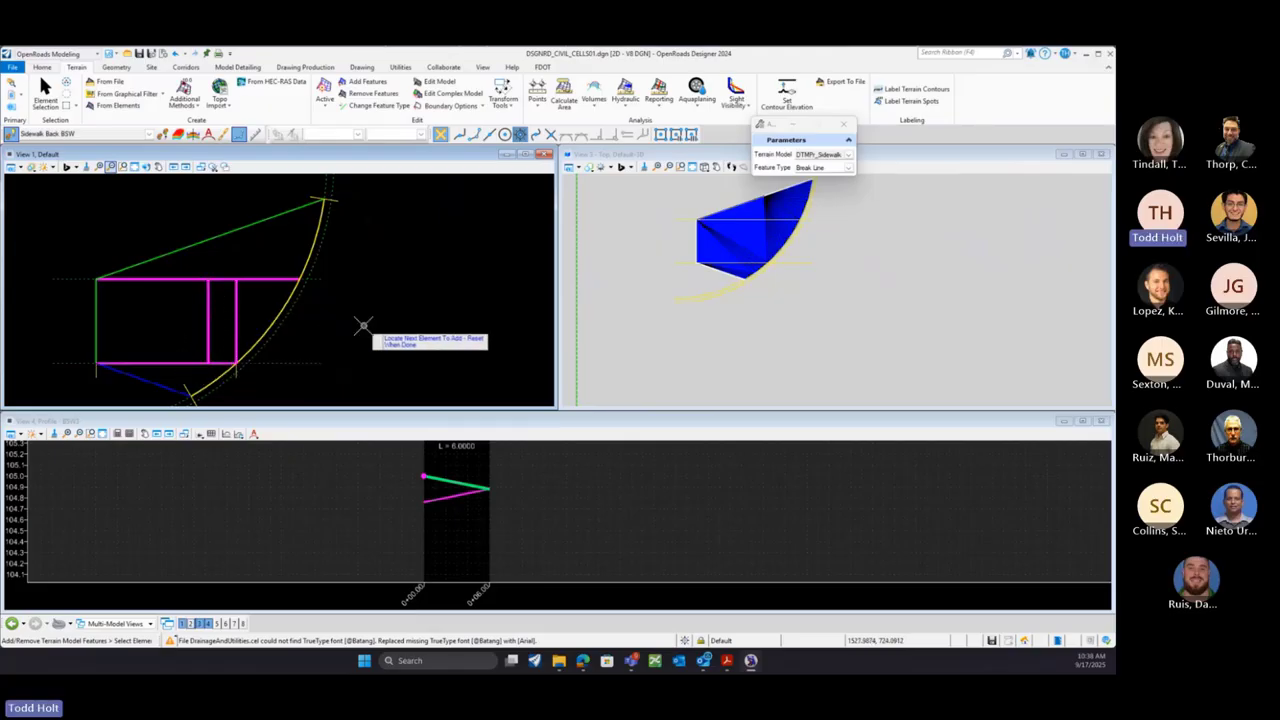
{"action": "right_click", "coordinate": [363, 325]}
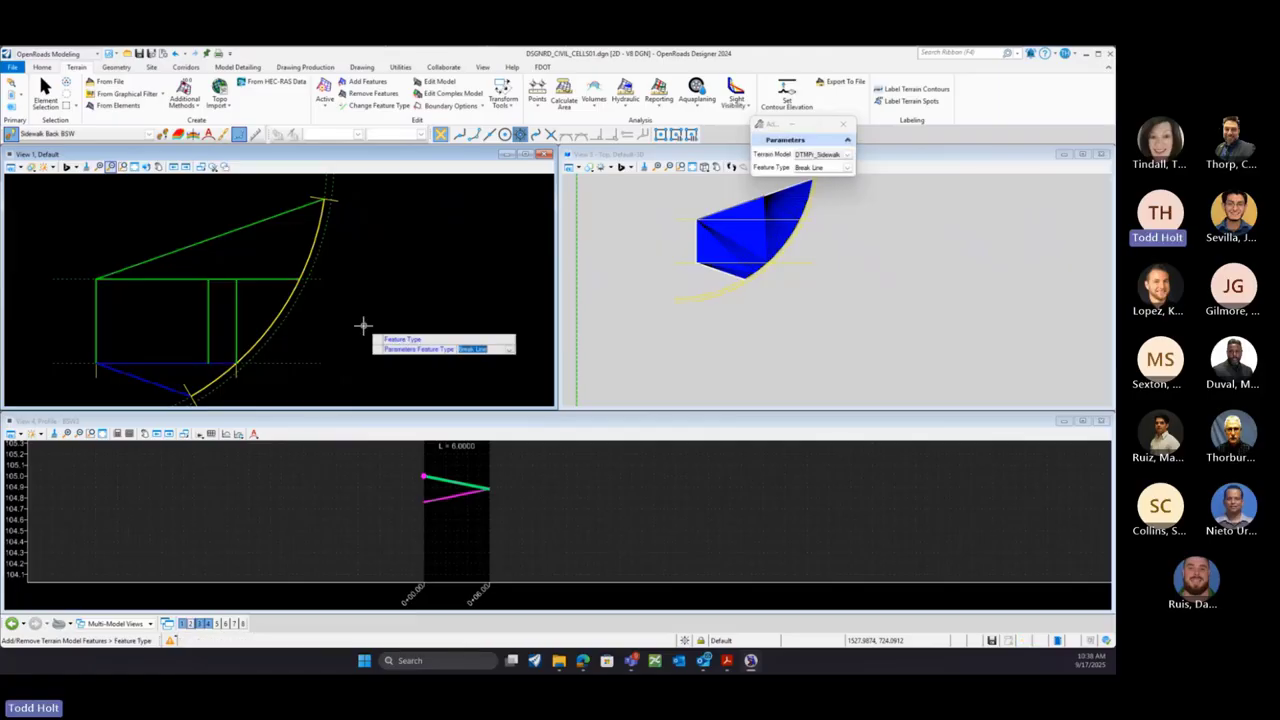
{"action": "left_click", "coordinate": [363, 325]}
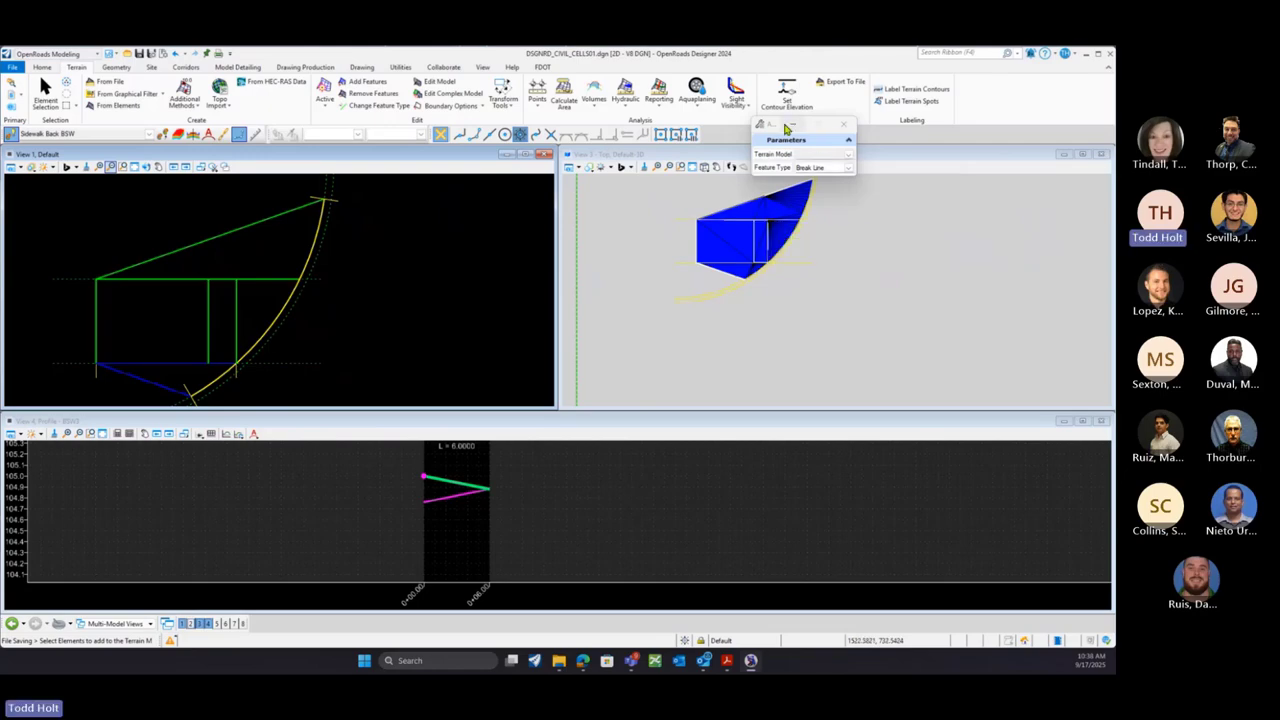
Examine the sidewalk terrain surface from a low oblique angle in the 3D view
{"action": "left_click_drag", "start_coordinate": [789, 126], "coordinate": [1036, 207]}
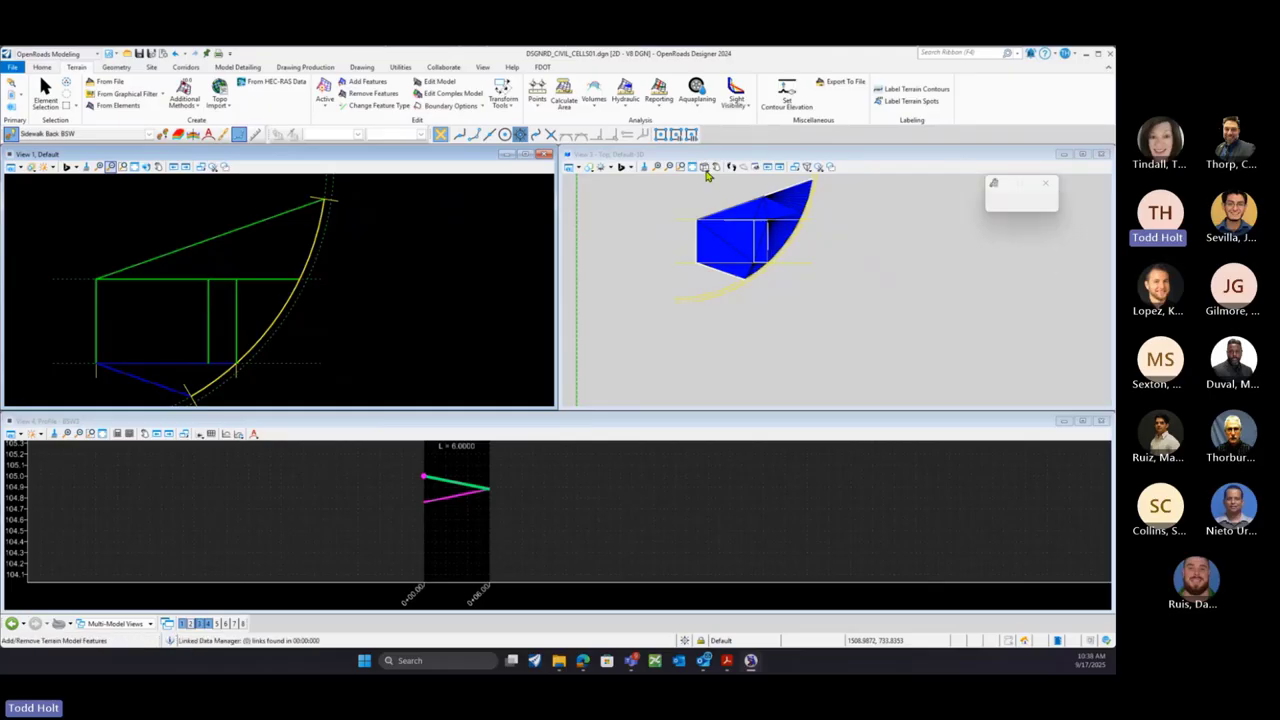
{"action": "left_click", "coordinate": [704, 168]}
{"action": "left_click", "coordinate": [735, 179]}
{"action": "left_click", "coordinate": [836, 289]}
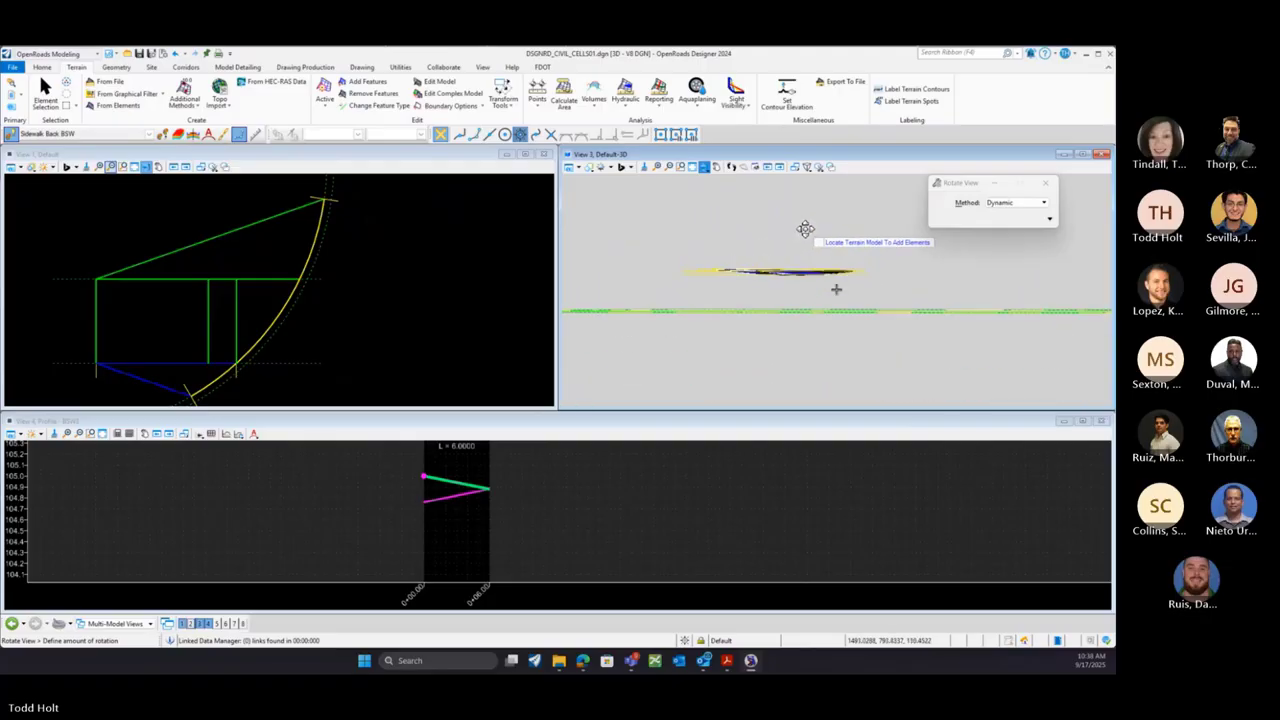
{"action": "left_click", "coordinate": [842, 276]}
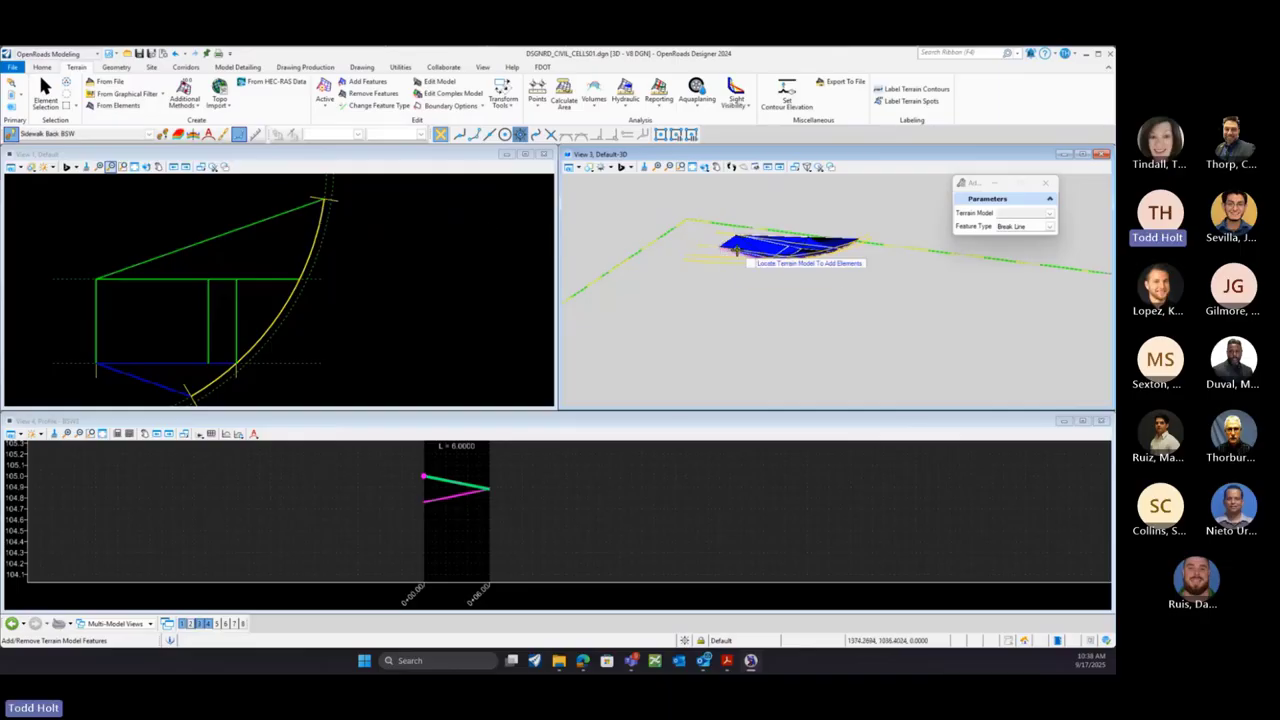
Apply the Sidewalk surface template from Surface Templates to the DTMPr_Sidewalk terrain, without an external clip boundary
{"action": "left_click", "coordinate": [1047, 185]}
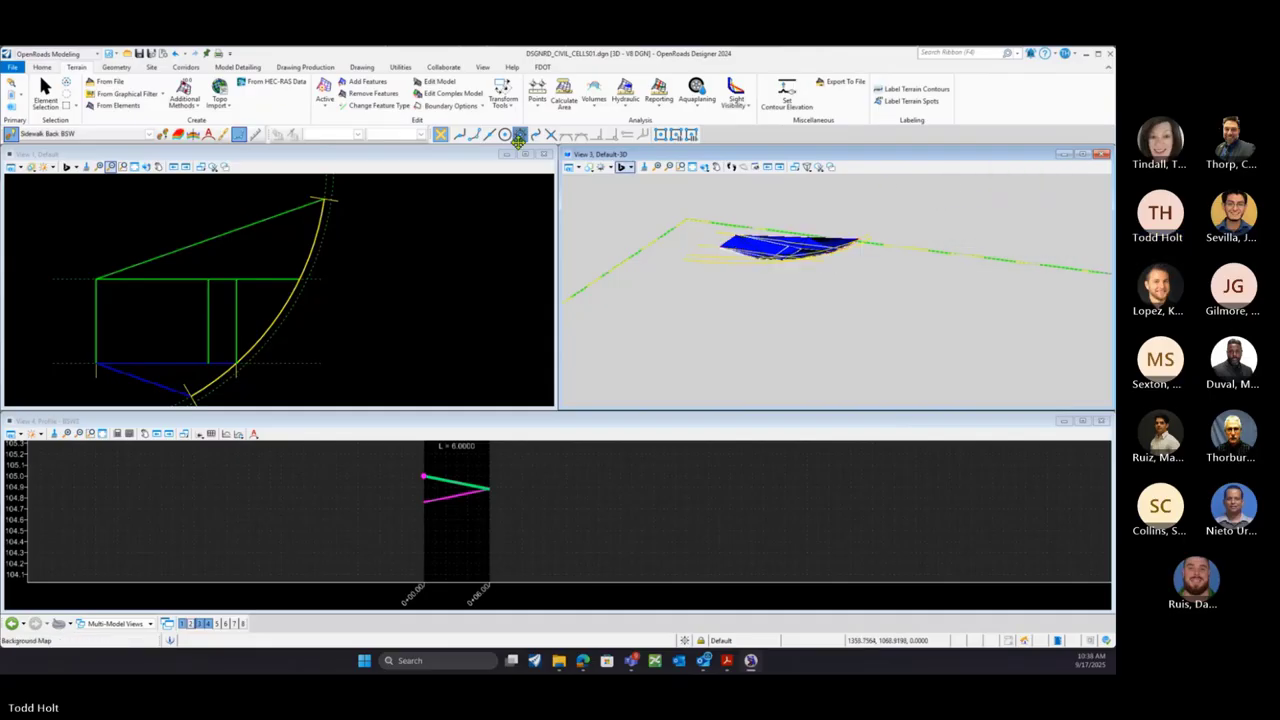
{"action": "left_click", "coordinate": [237, 68]}
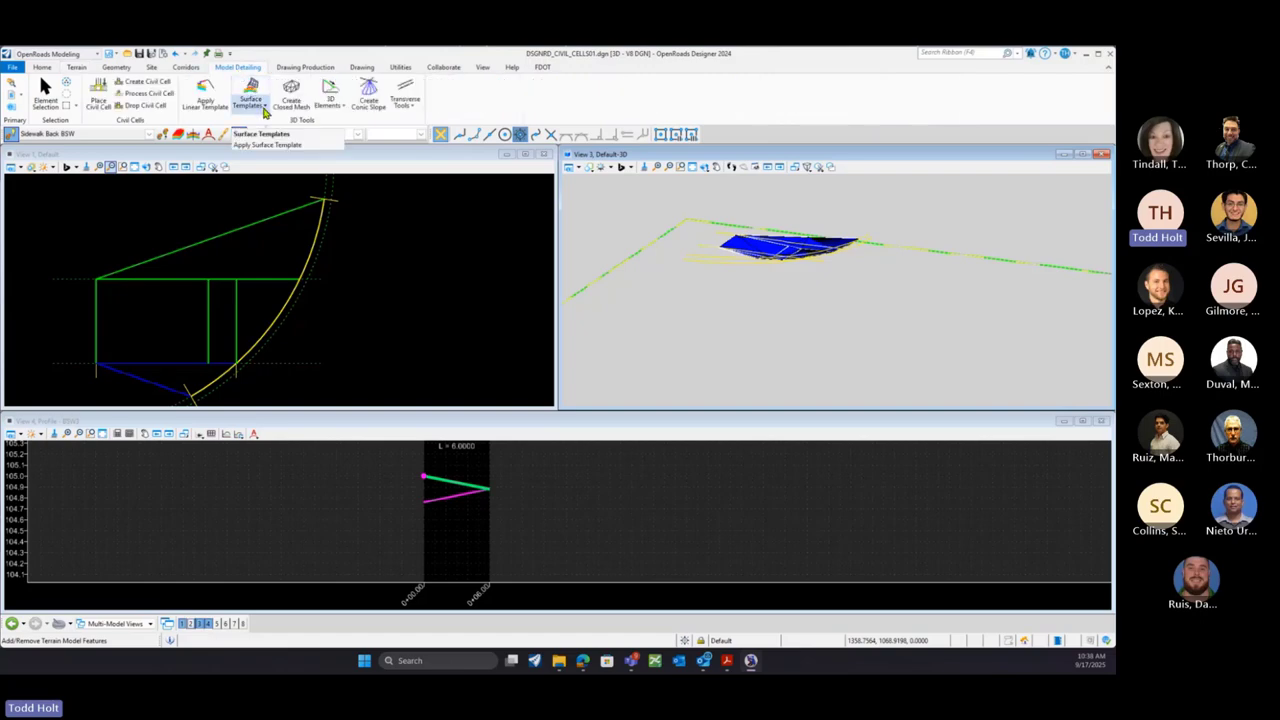
{"action": "left_click", "coordinate": [265, 110]}
{"action": "left_click", "coordinate": [273, 127]}
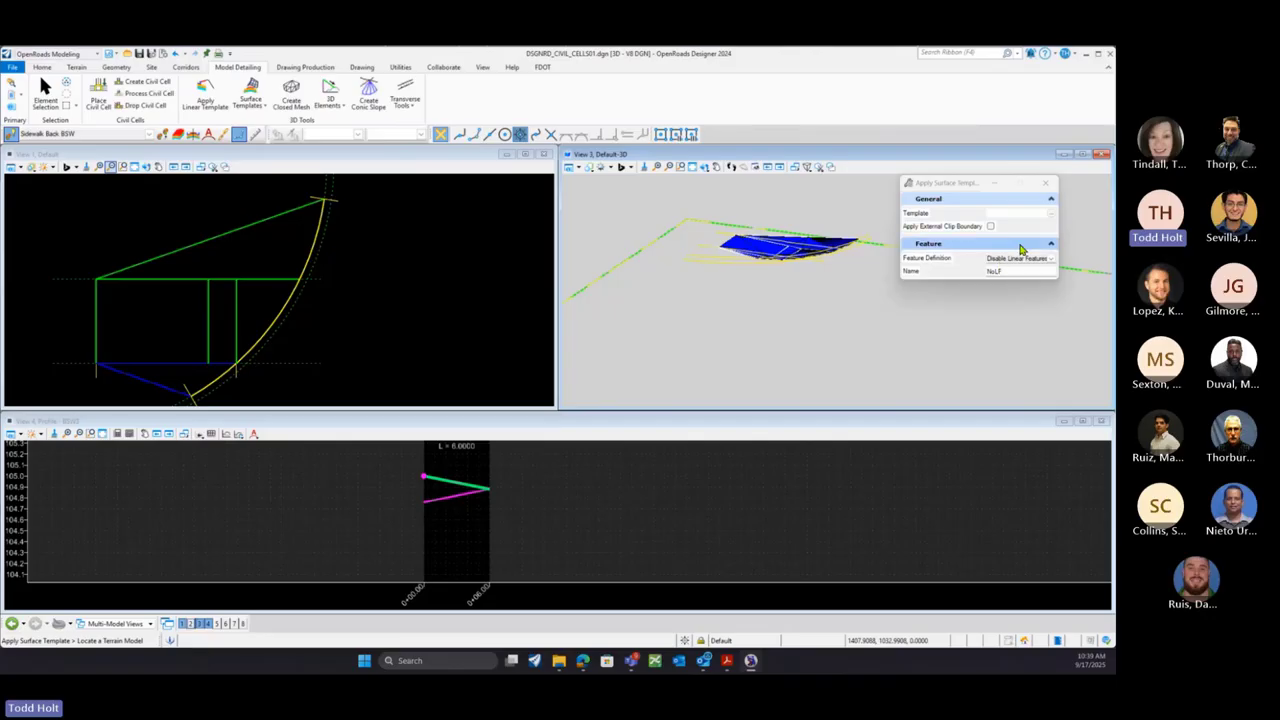
{"action": "left_click", "coordinate": [1051, 214]}
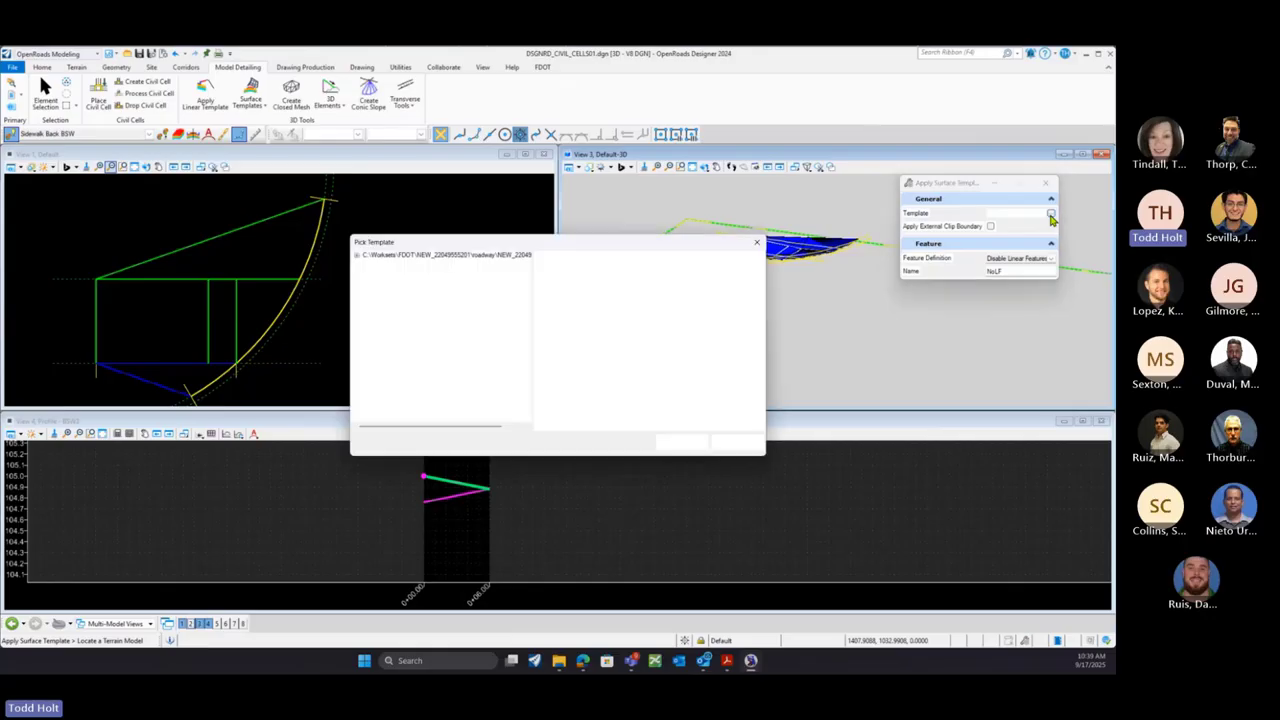
{"action": "left_click", "coordinate": [358, 257]}
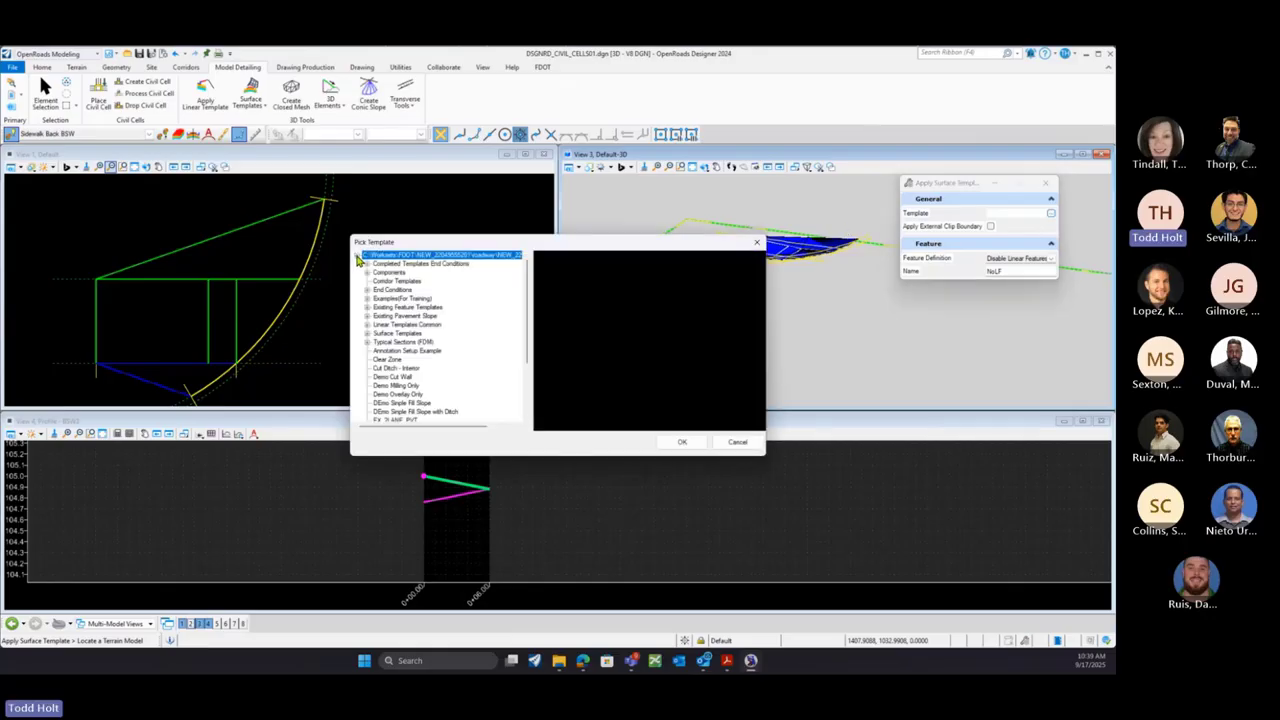
{"action": "left_click", "coordinate": [367, 333]}
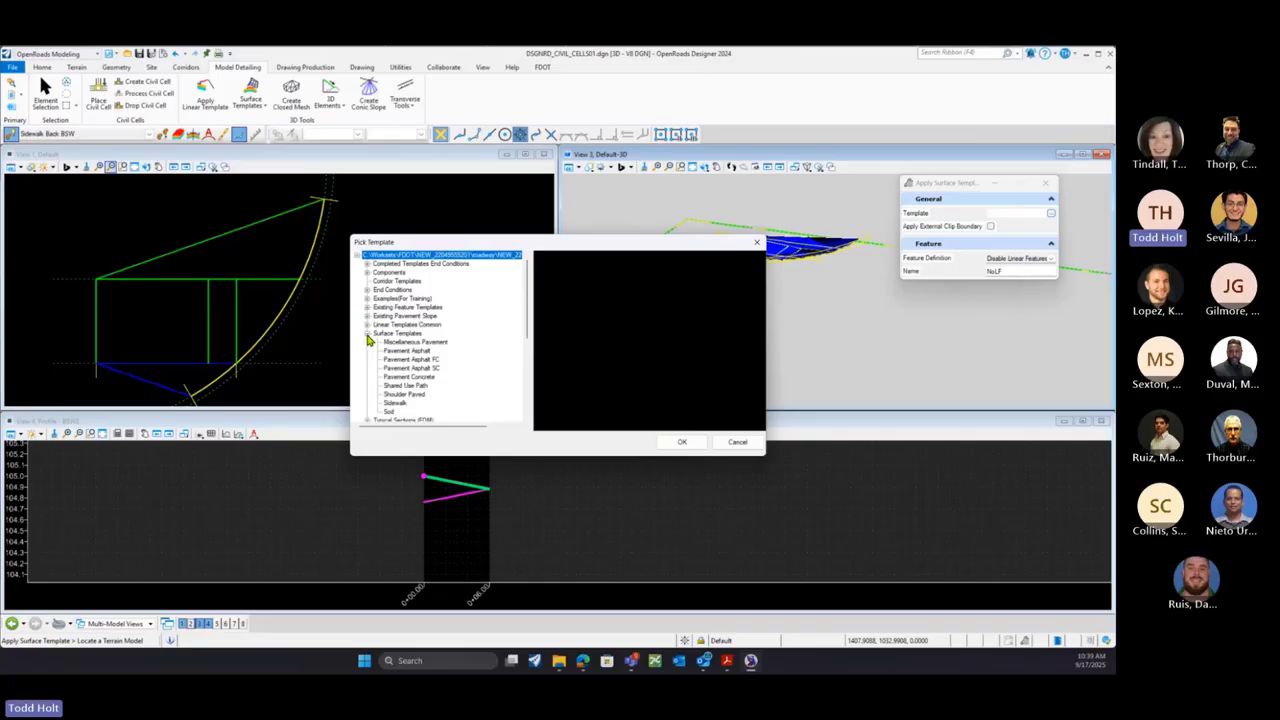
{"action": "left_click", "coordinate": [394, 404]}
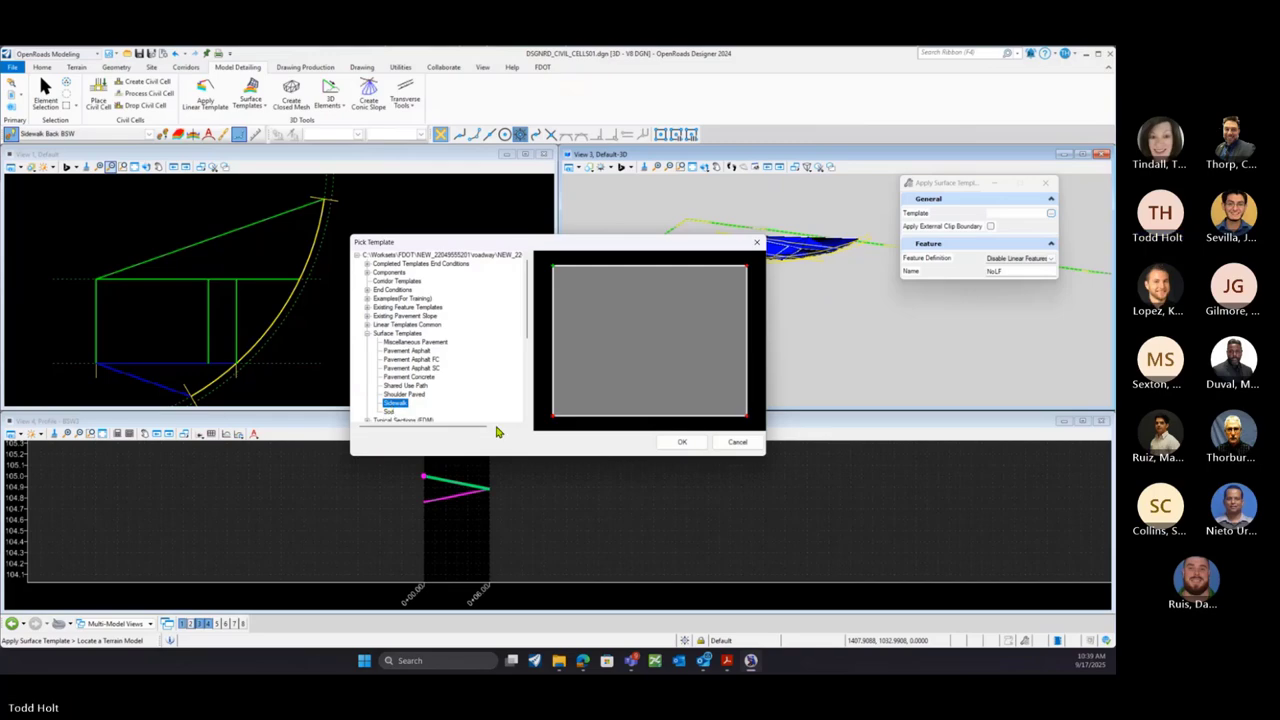
{"action": "left_click", "coordinate": [688, 446]}
{"action": "left_click", "coordinate": [758, 244]}
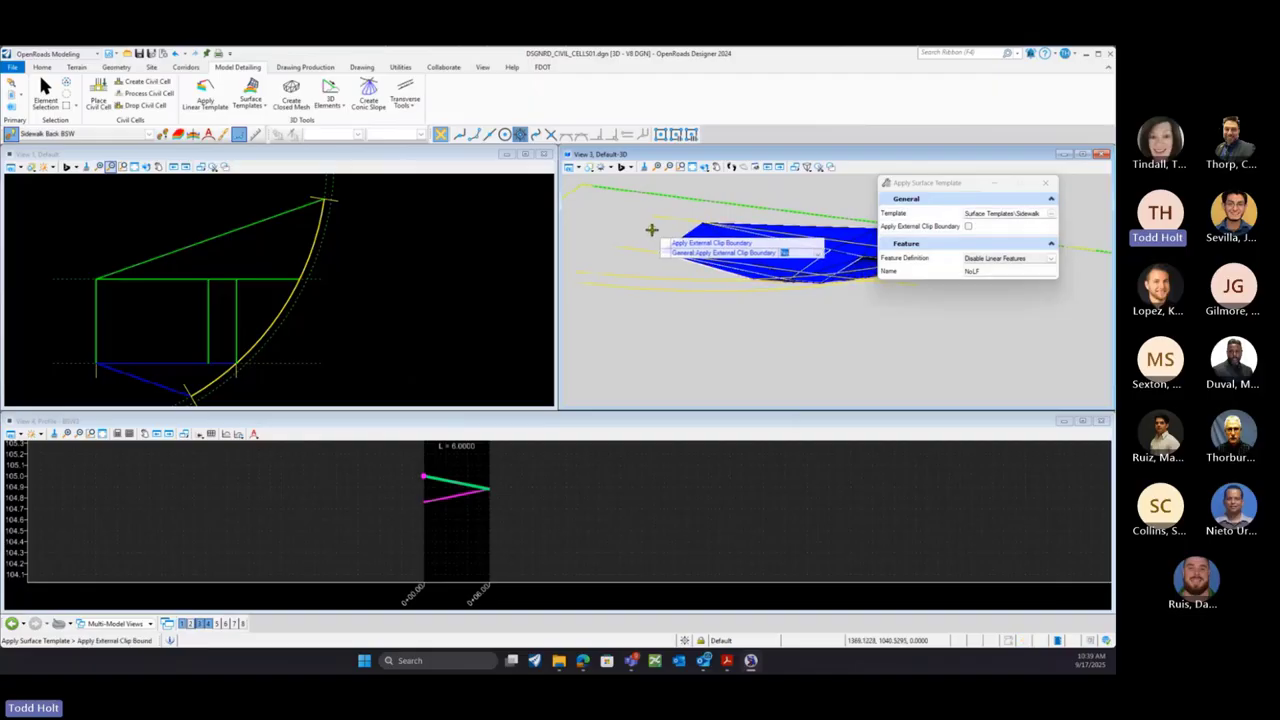
{"action": "left_click", "coordinate": [651, 230]}
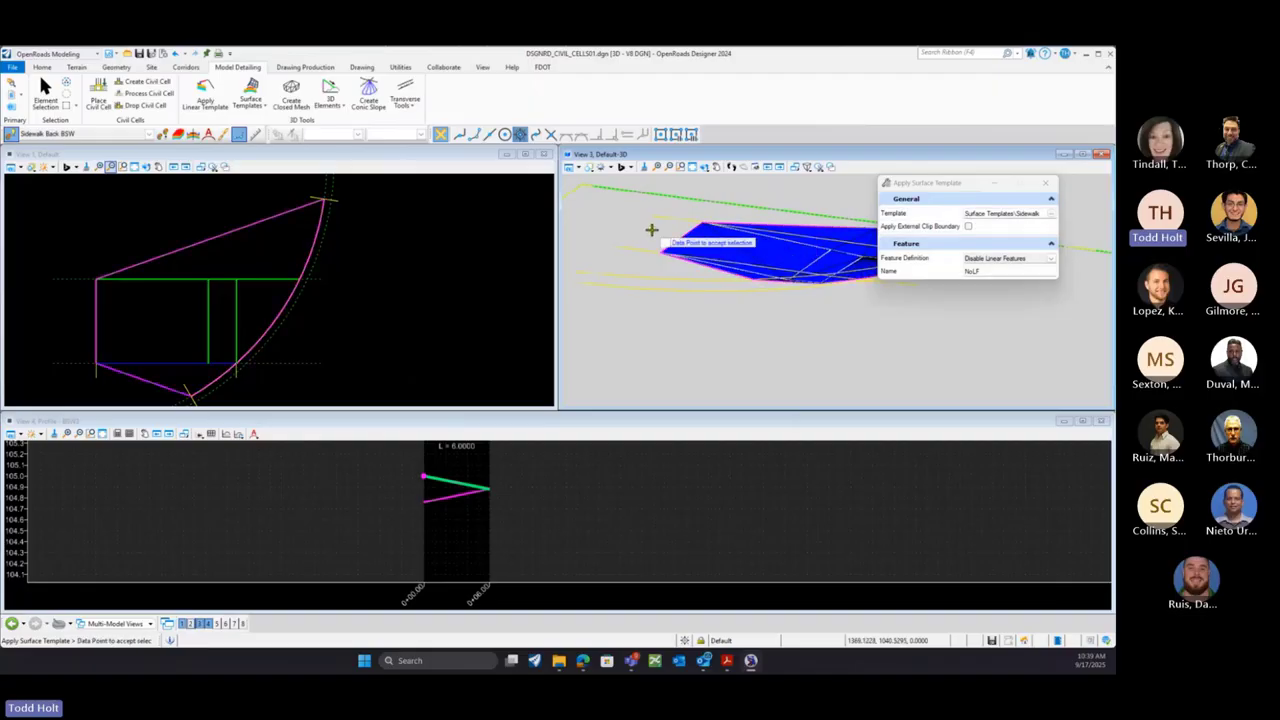
{"action": "left_click", "coordinate": [651, 230]}
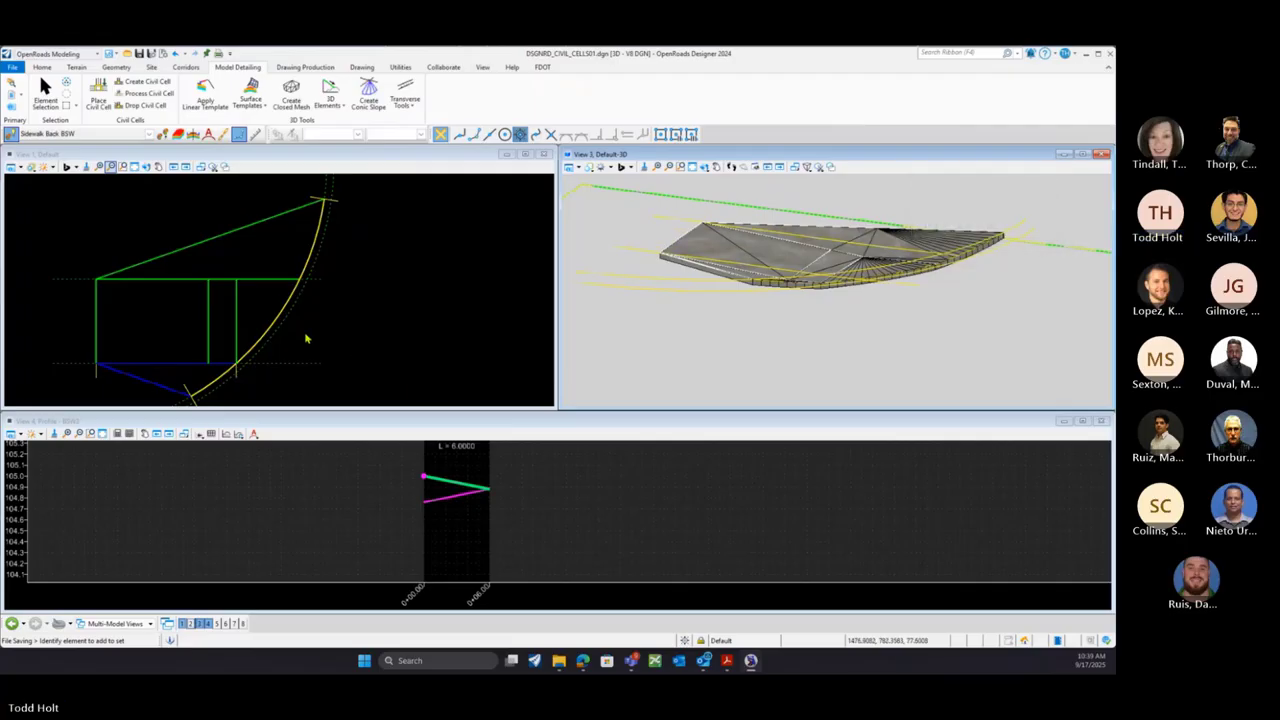
Preview the curb, lane, driveway and bus turnout options in Linear Templates Common for a suitable curb linear template
{"action": "left_click", "coordinate": [205, 95]}
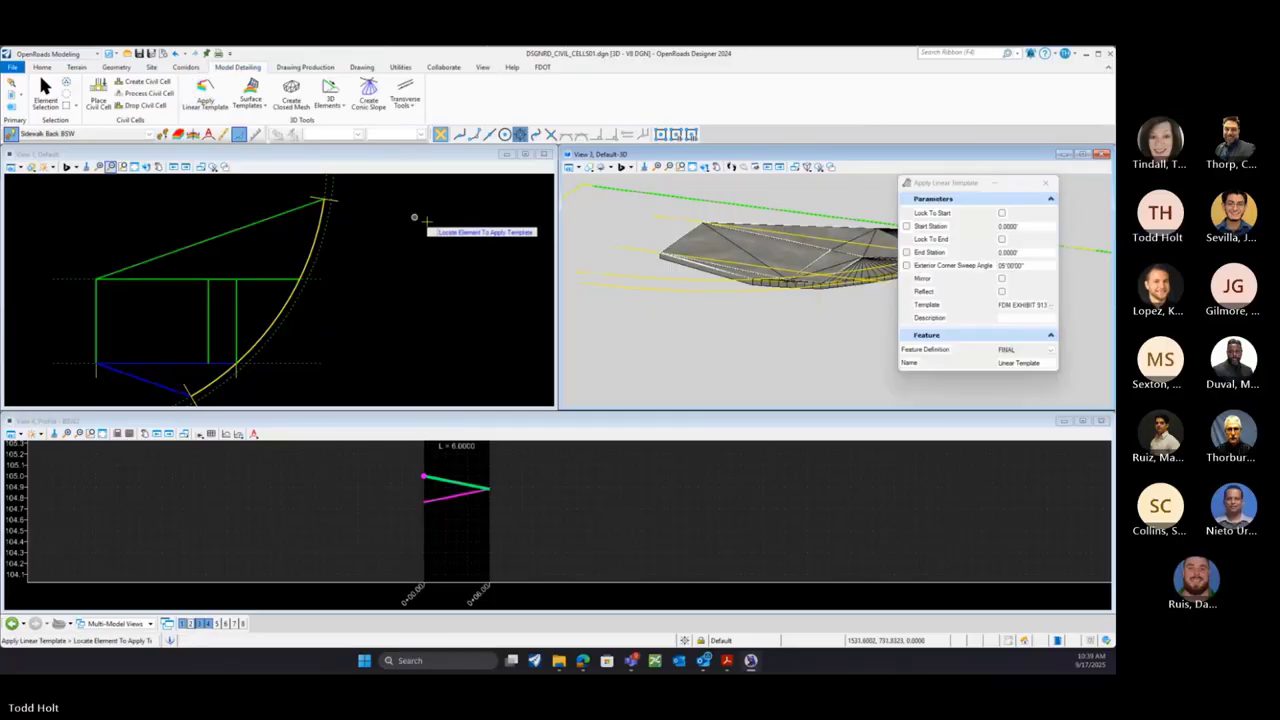
{"action": "left_click", "coordinate": [1051, 307]}
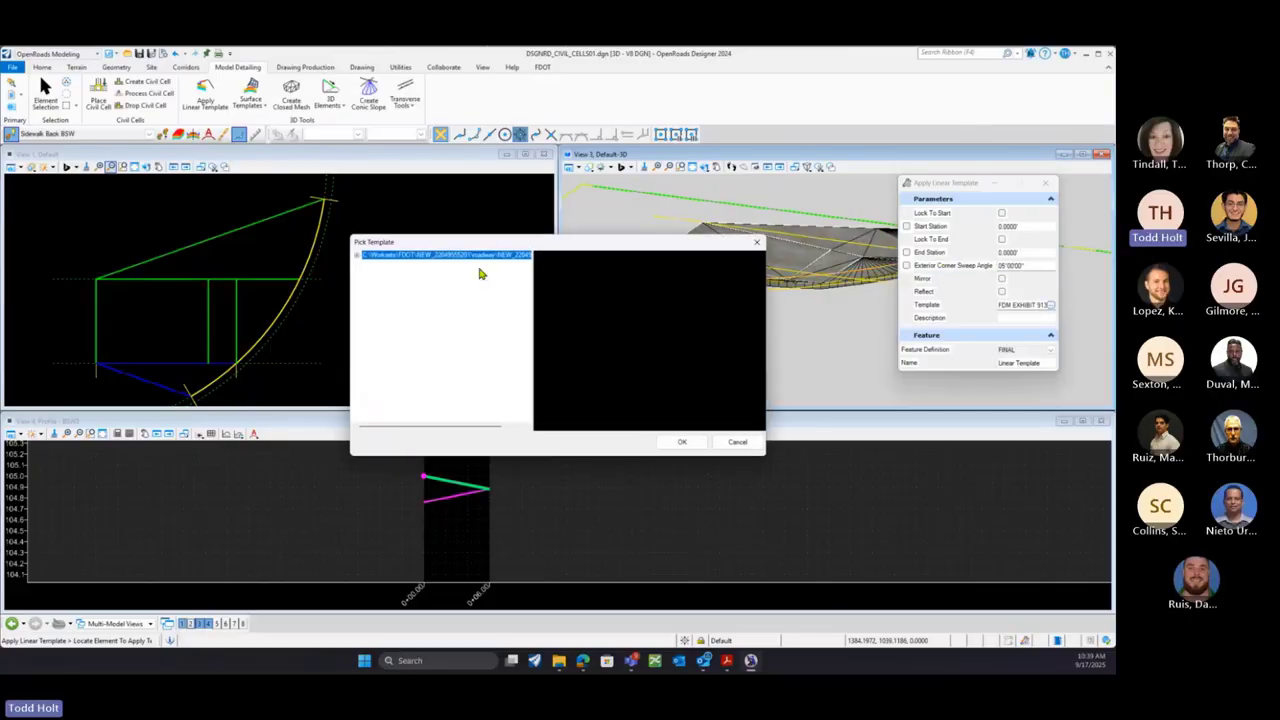
{"action": "left_click", "coordinate": [357, 256]}
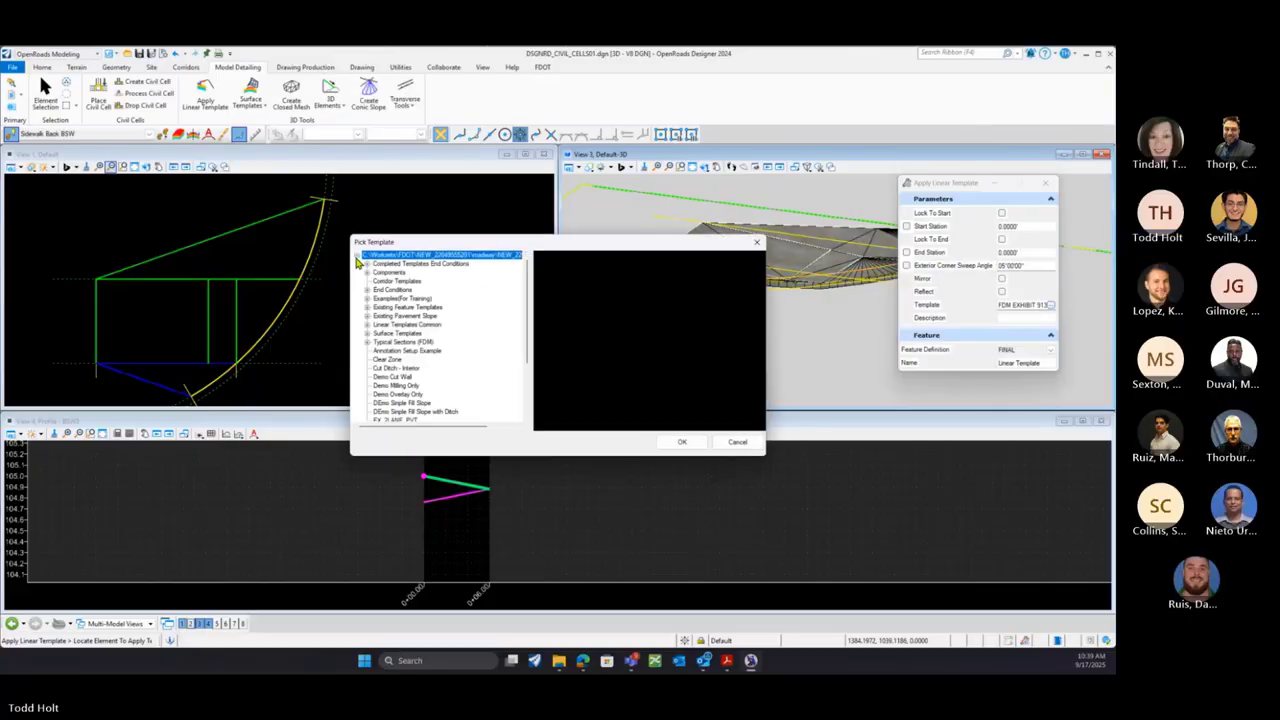
{"action": "left_click", "coordinate": [367, 325]}
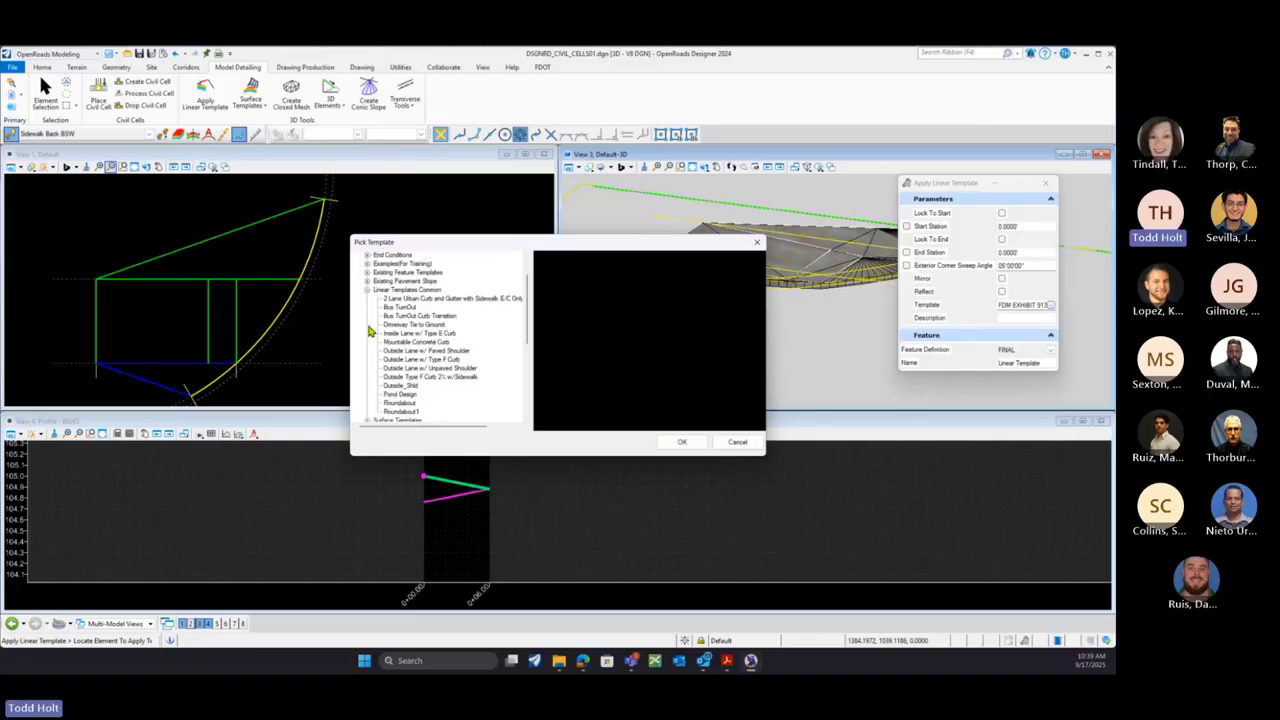
{"action": "left_click", "coordinate": [389, 338]}
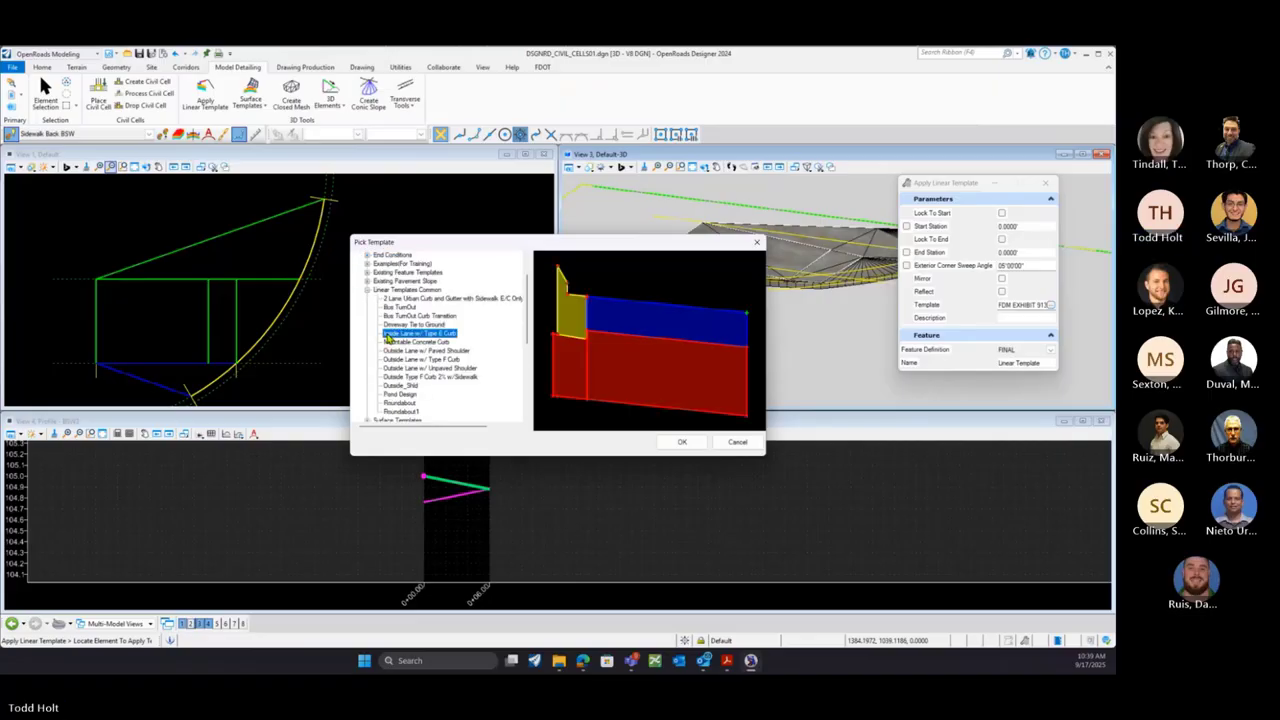
{"action": "left_click", "coordinate": [405, 343]}
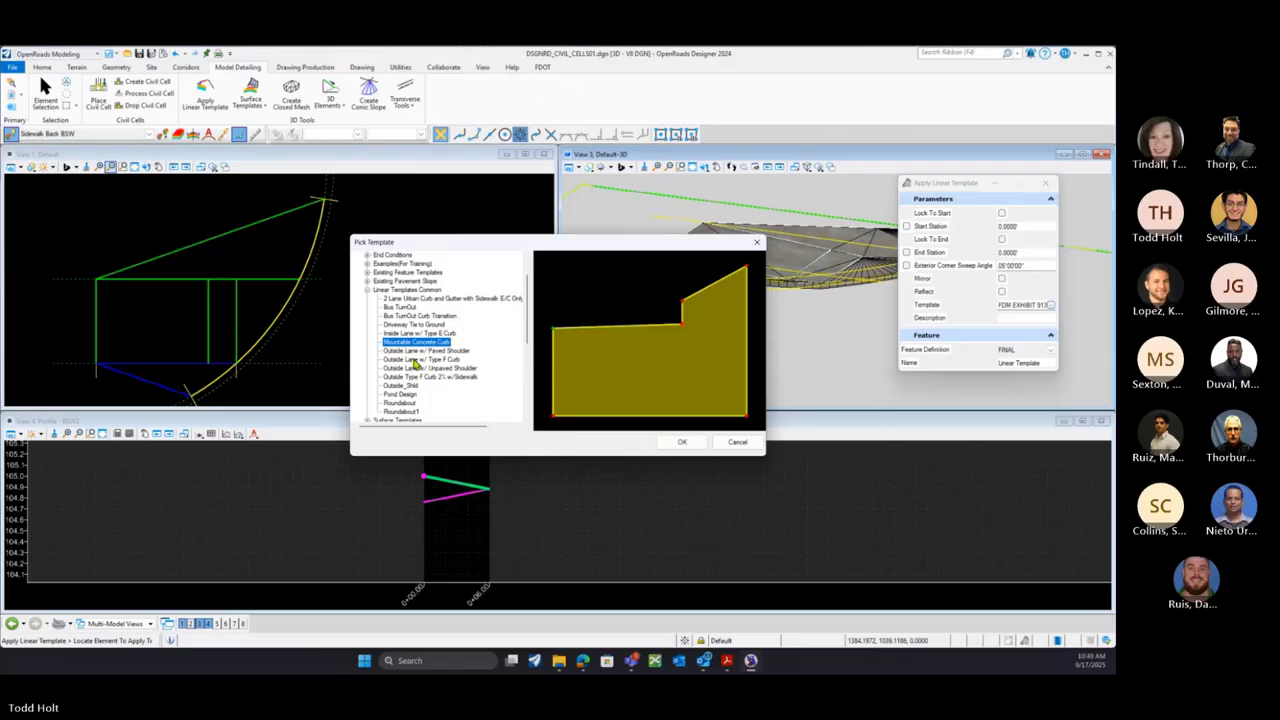
{"action": "left_click", "coordinate": [414, 359]}
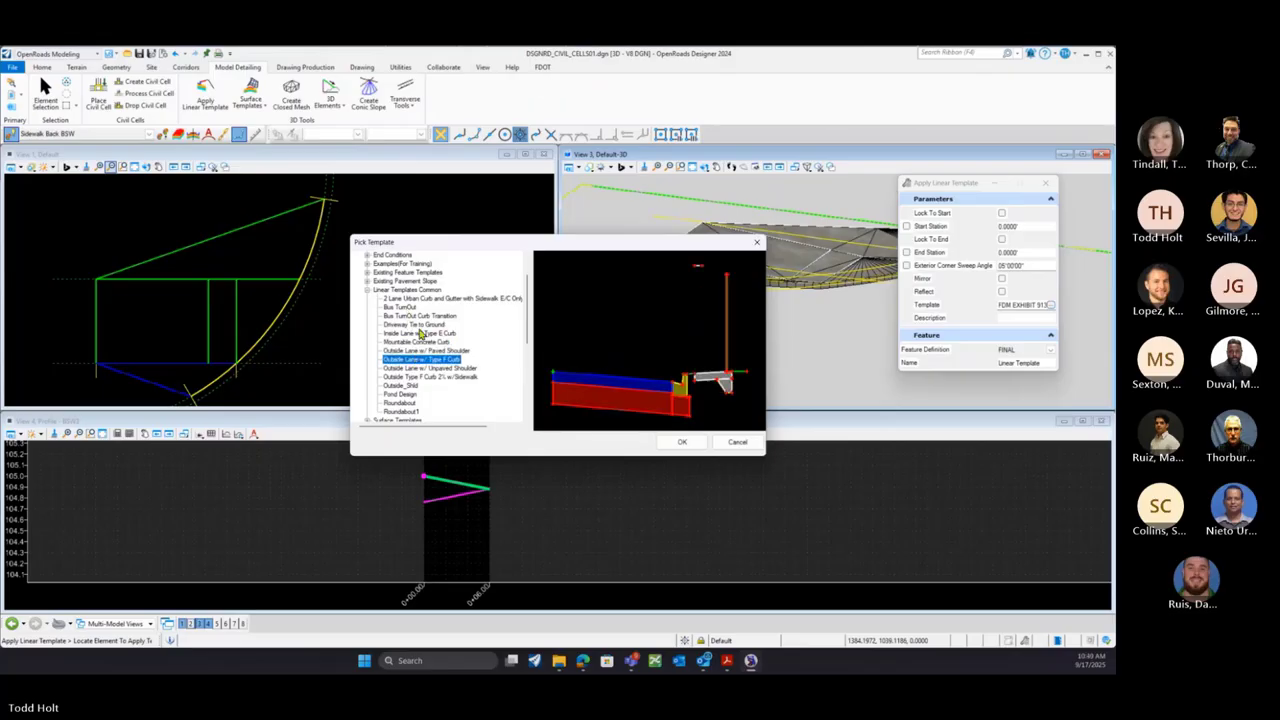
{"action": "left_click", "coordinate": [420, 378]}
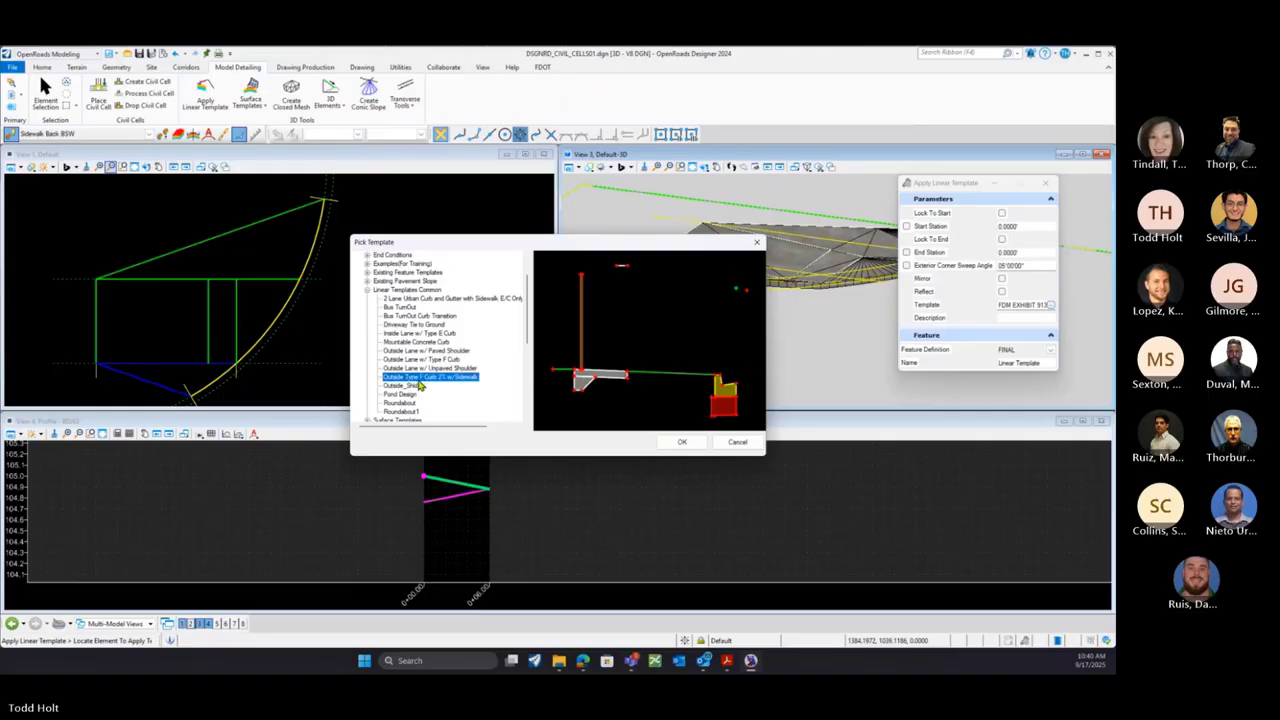
{"action": "left_click", "coordinate": [414, 360]}
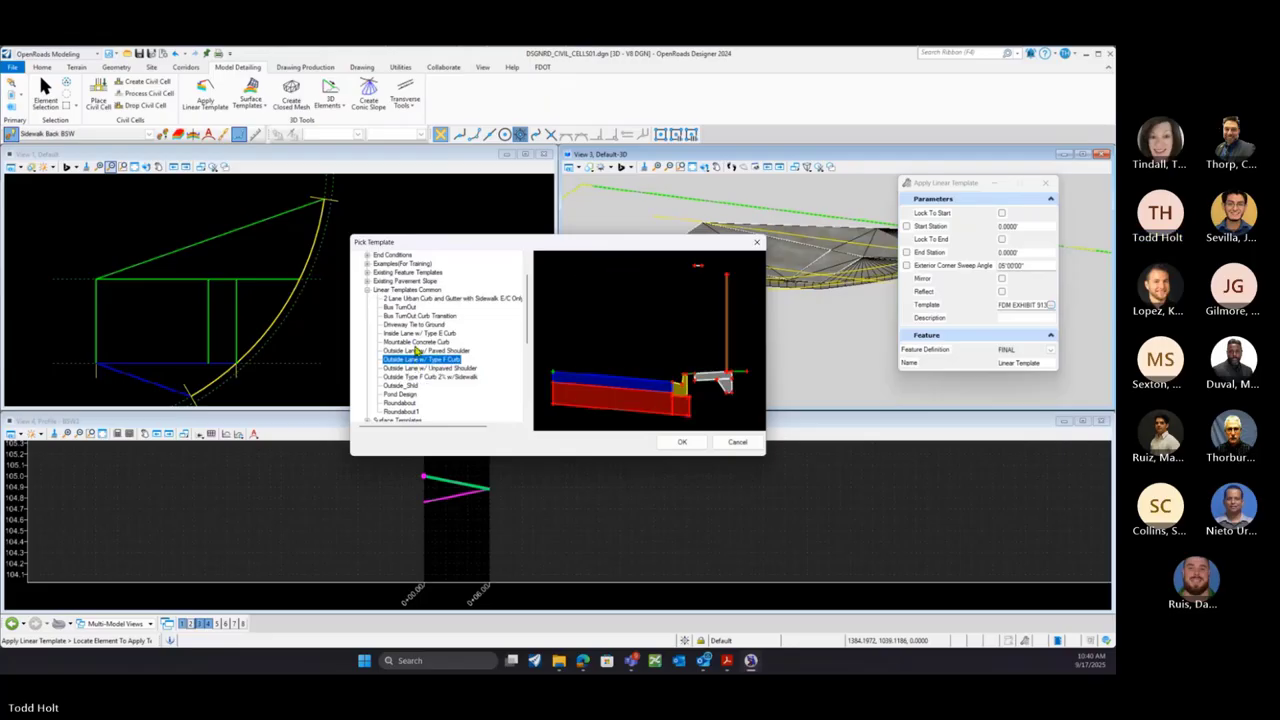
{"action": "left_click", "coordinate": [416, 344]}
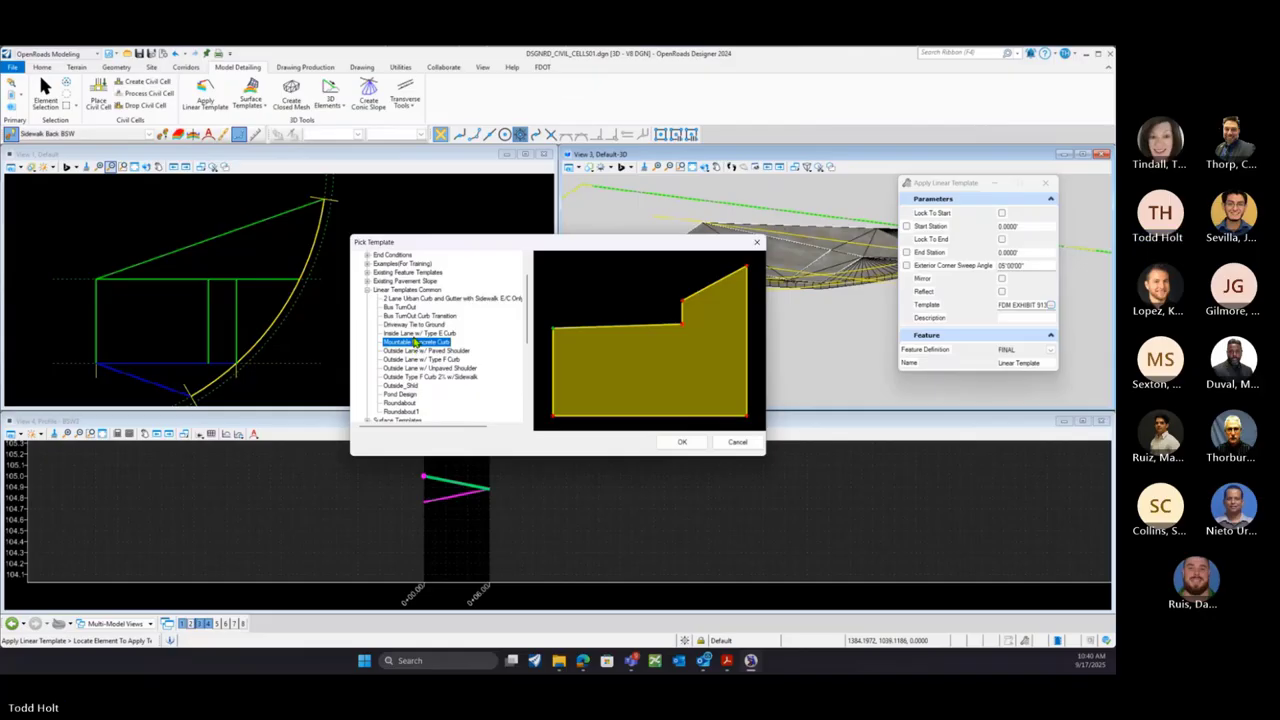
{"action": "left_click", "coordinate": [416, 334]}
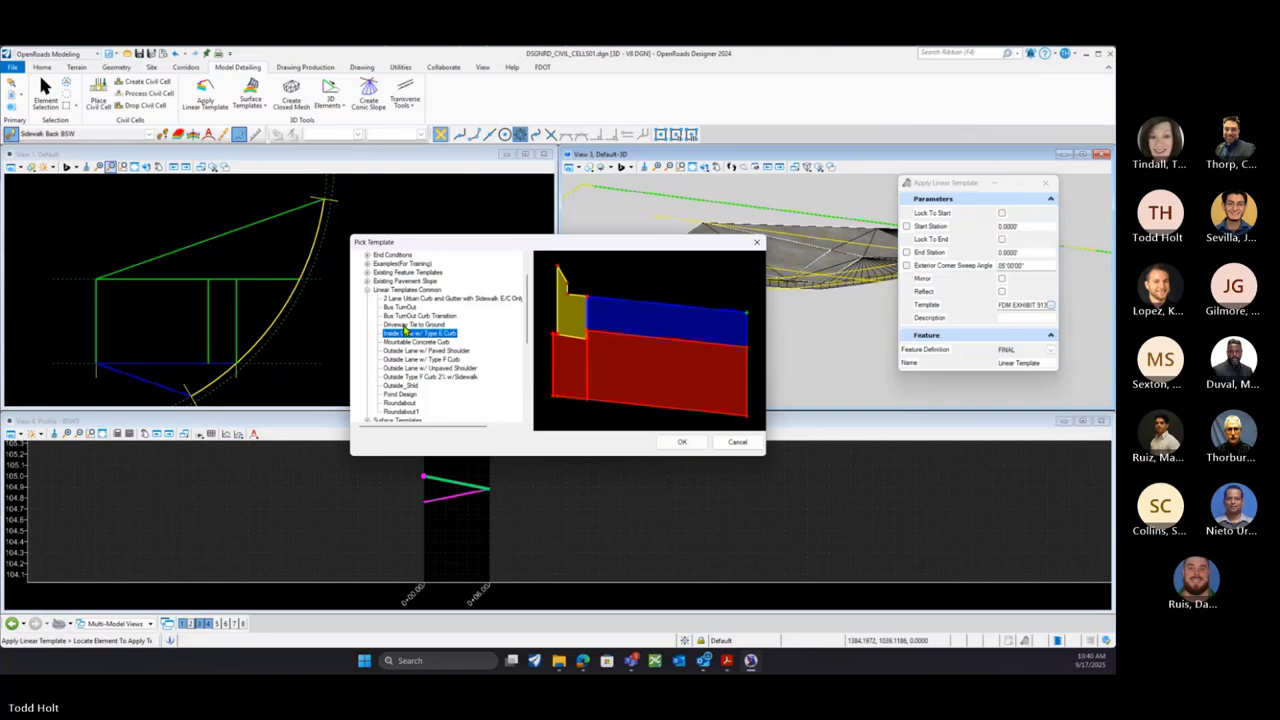
{"action": "scroll", "coordinate": [405, 330], "scroll_direction": "up", "scroll_amount": 1}
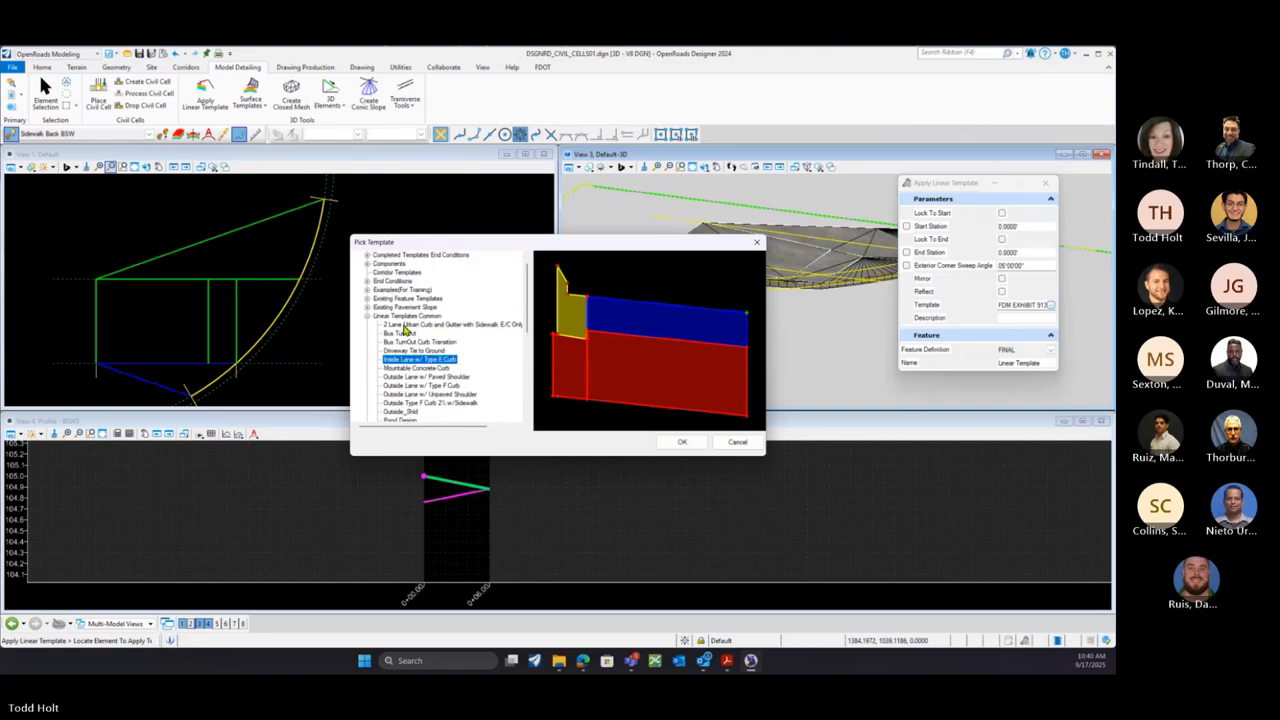
{"action": "left_click", "coordinate": [411, 351]}
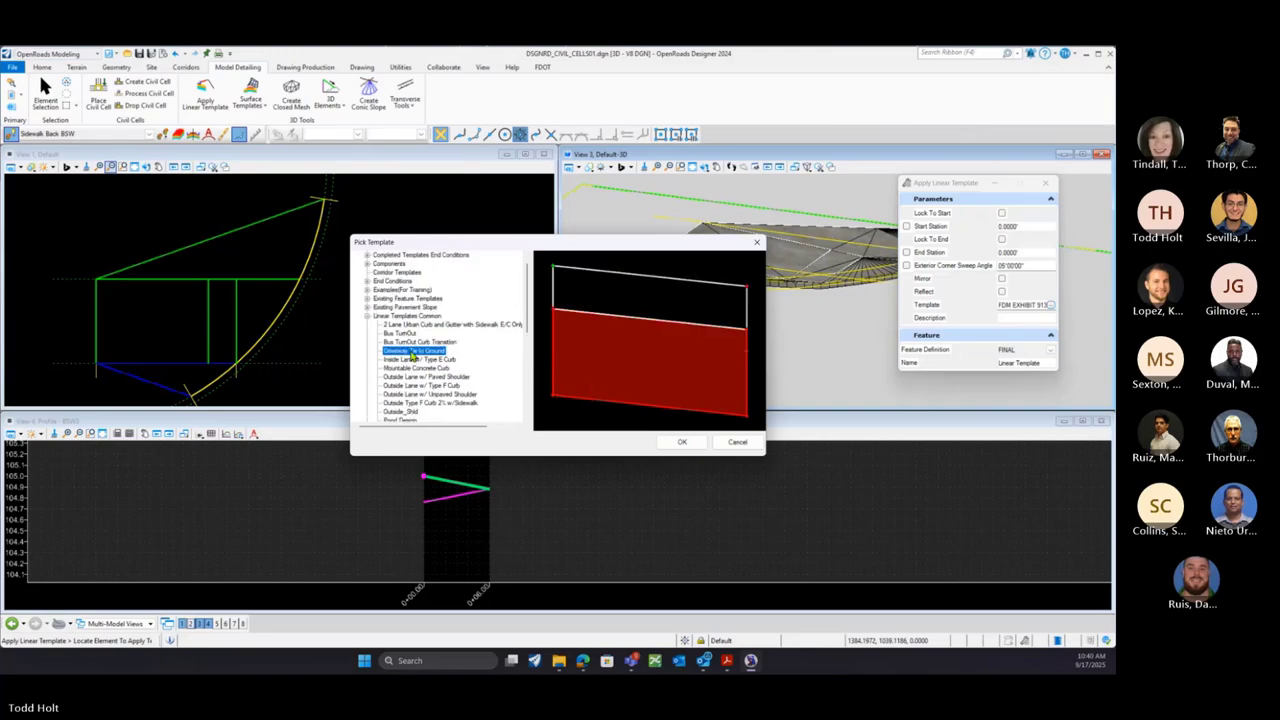
{"action": "left_click", "coordinate": [412, 342]}
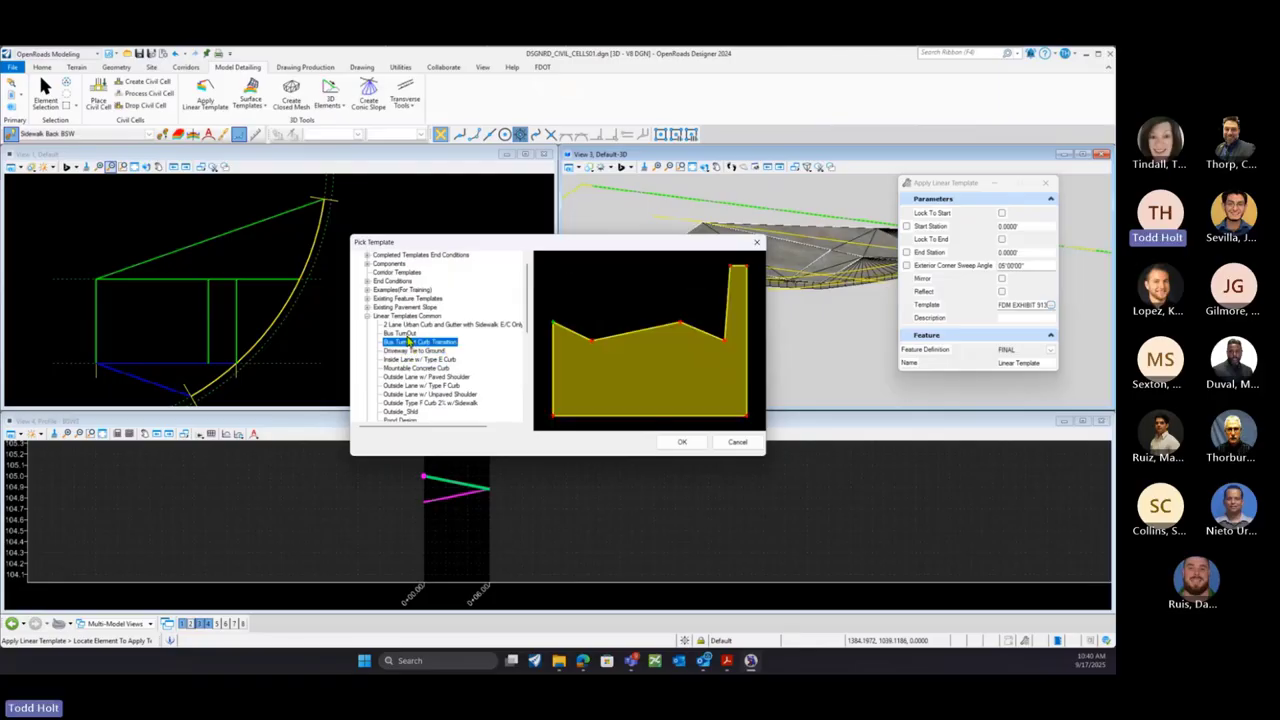
{"action": "left_click", "coordinate": [409, 334]}
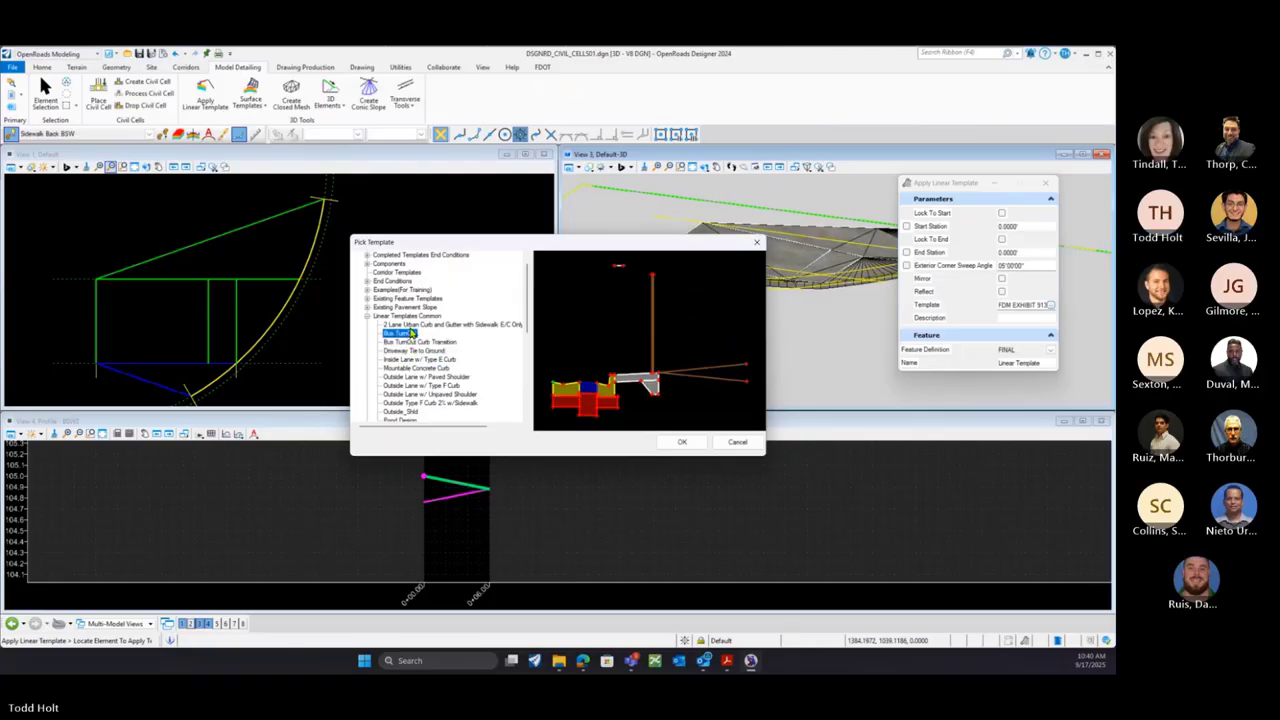
{"action": "left_click", "coordinate": [410, 325]}
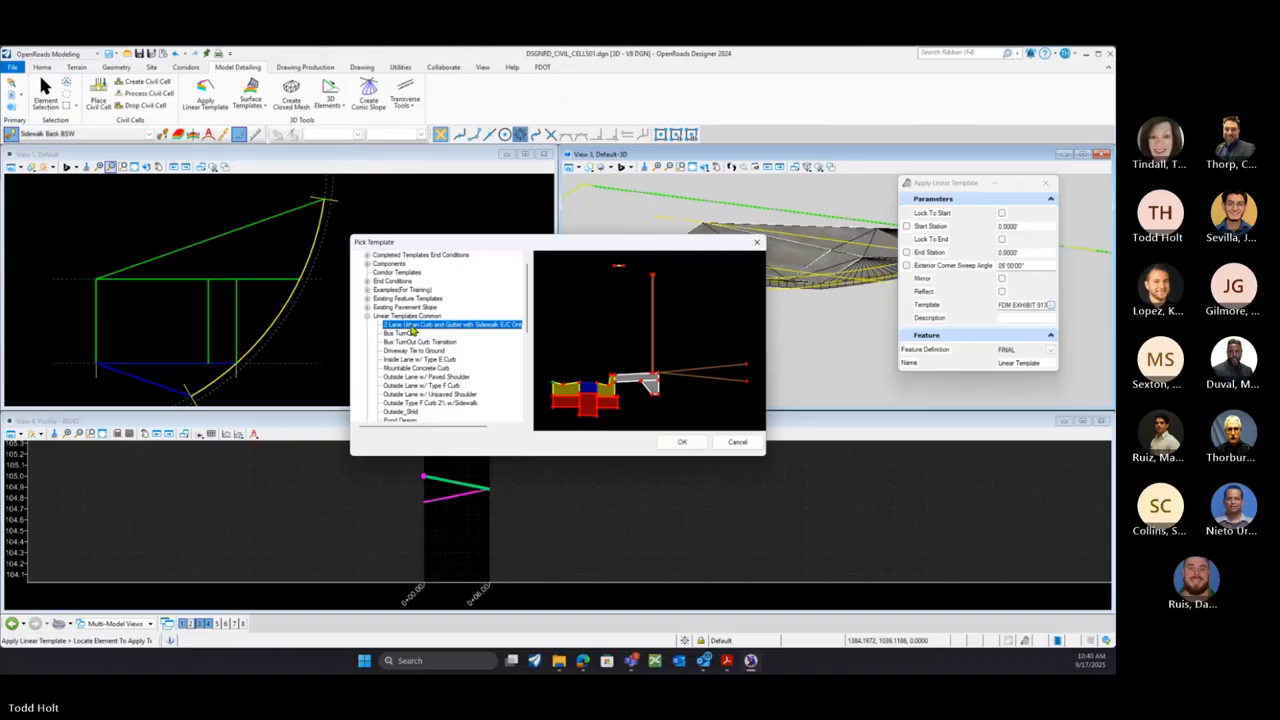
{"action": "left_click", "coordinate": [737, 442]}
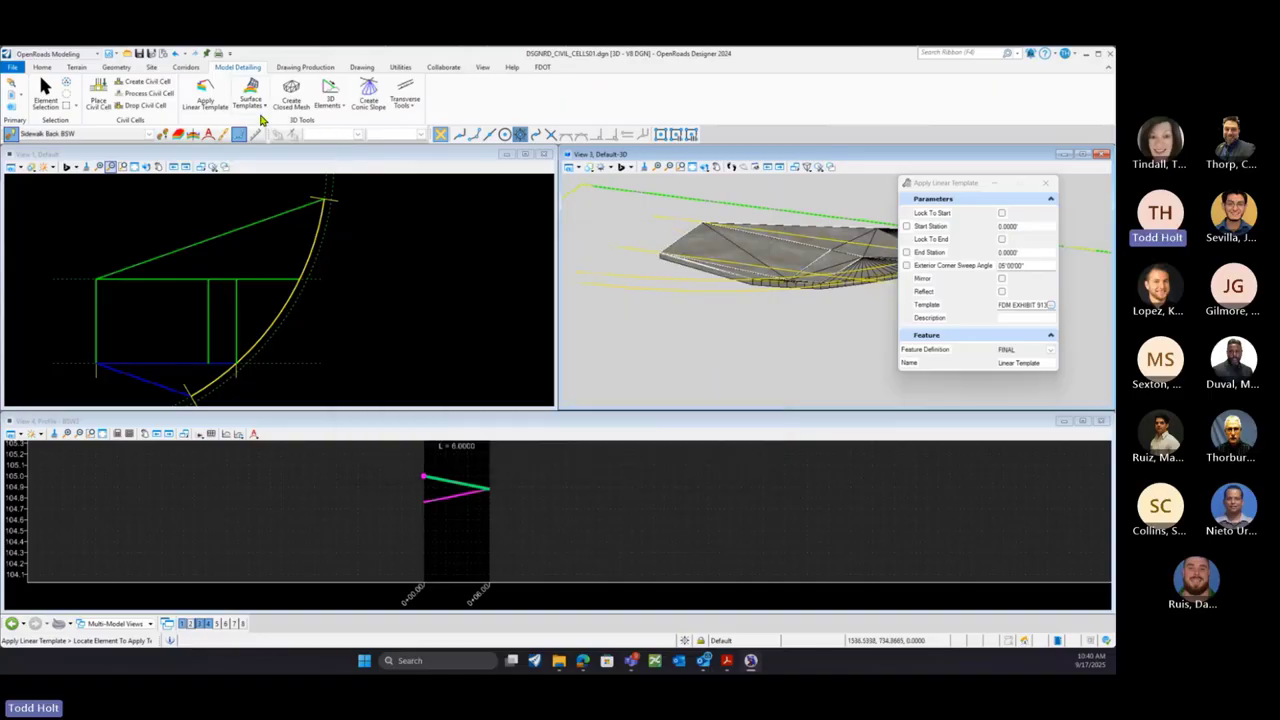
{"action": "left_click", "coordinate": [185, 68]}
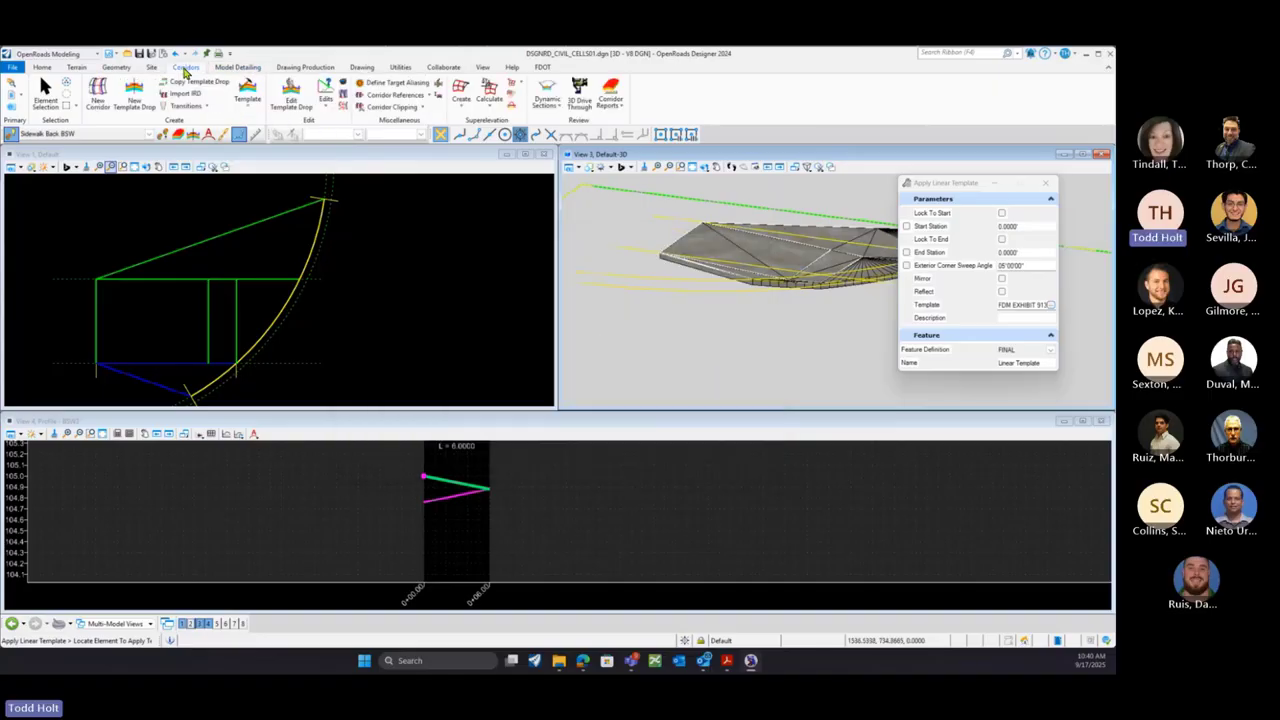
{"action": "left_click", "coordinate": [248, 104]}
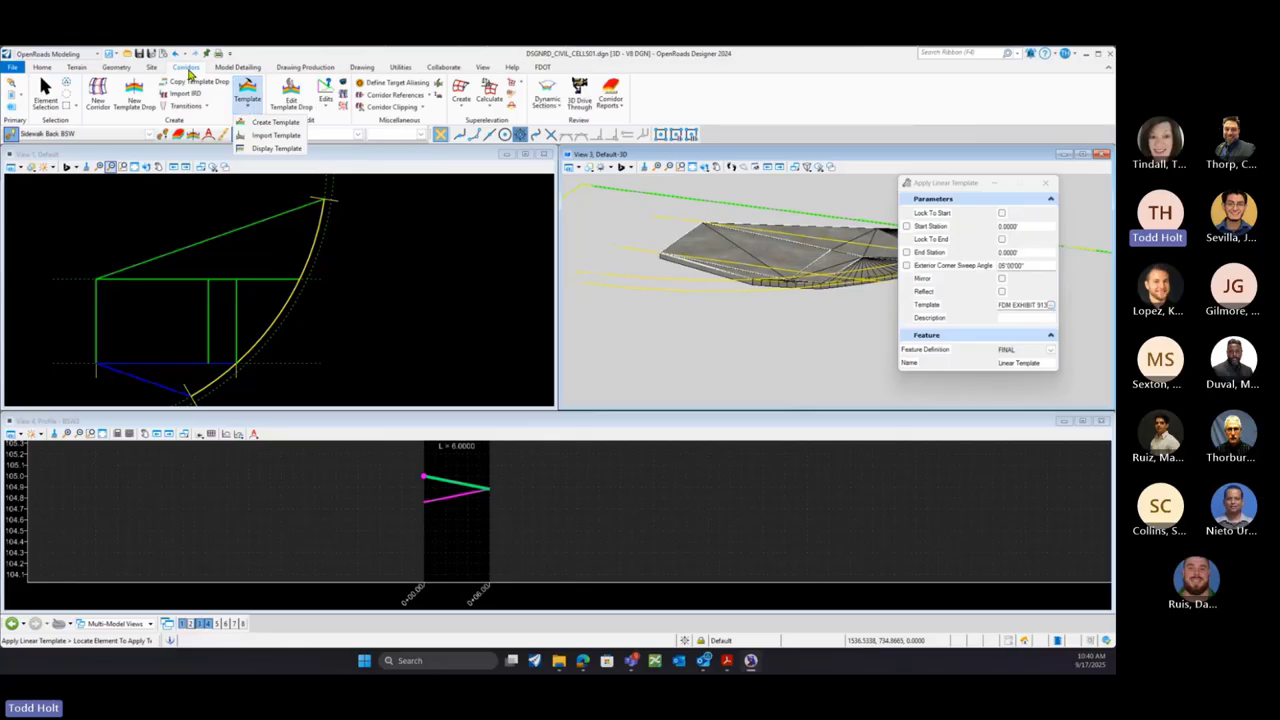
{"action": "left_click", "coordinate": [1046, 182]}
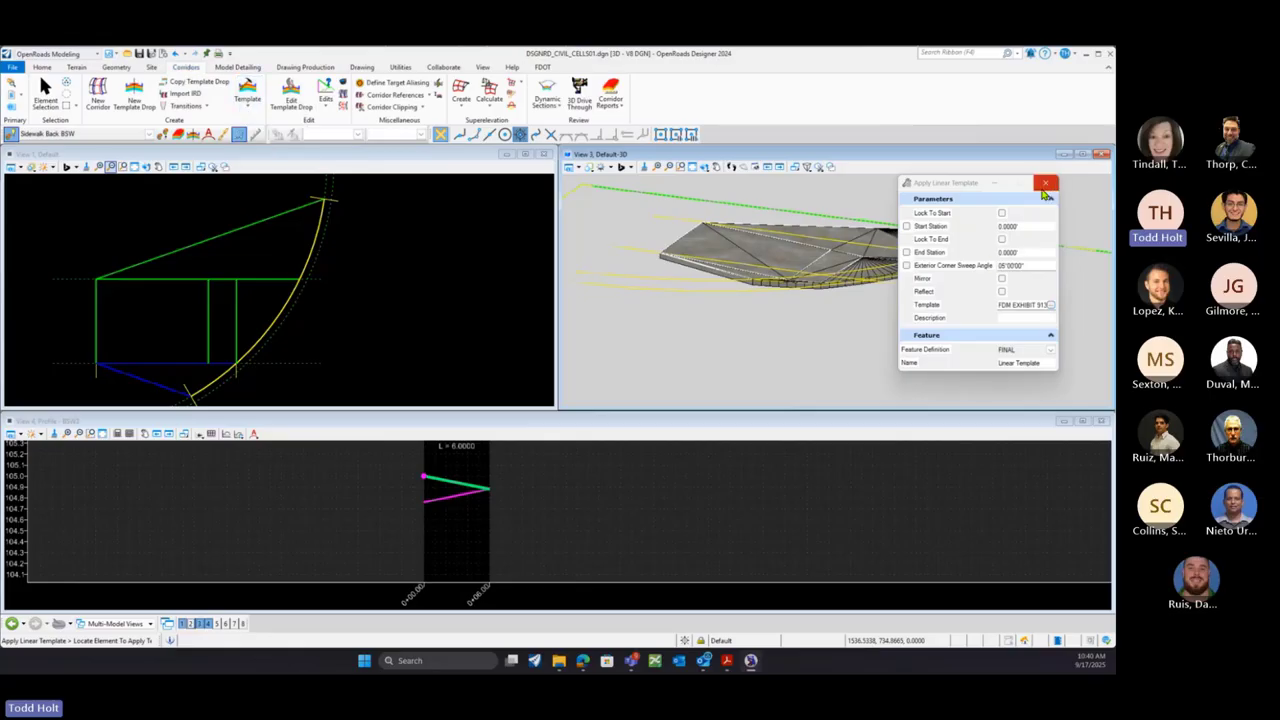
{"action": "left_click", "coordinate": [248, 109]}
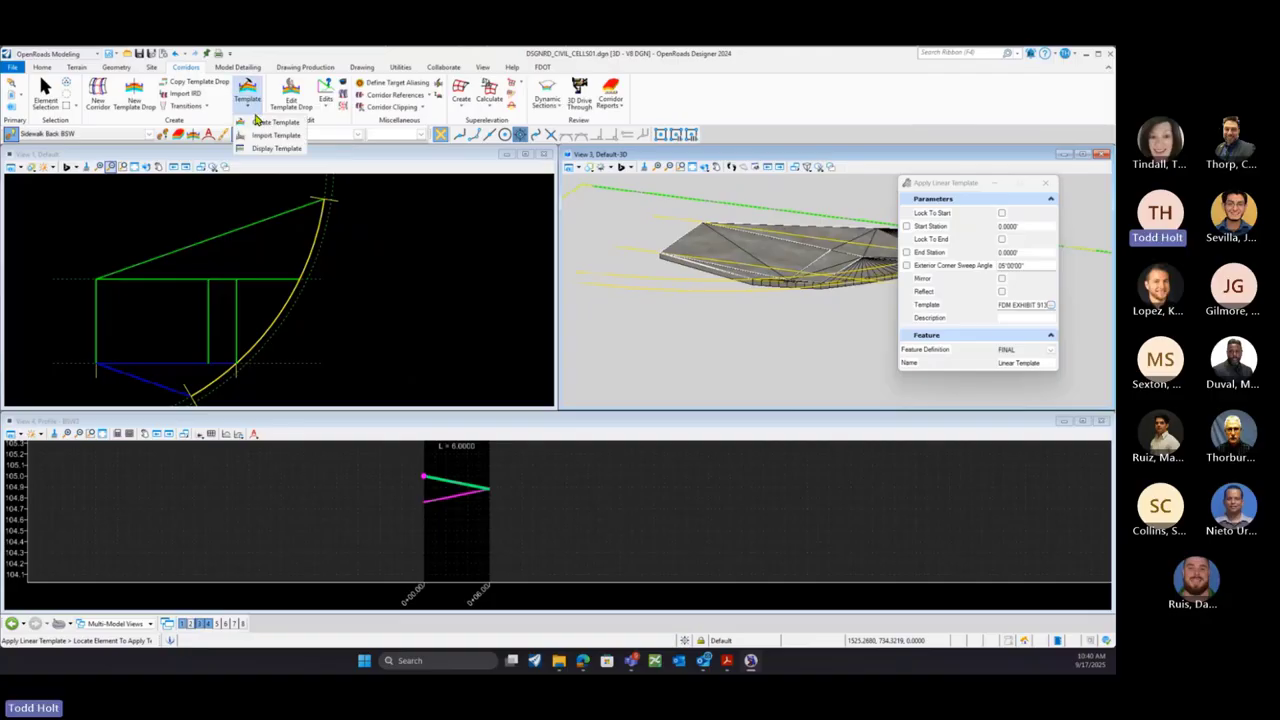
{"action": "left_click", "coordinate": [267, 126]}
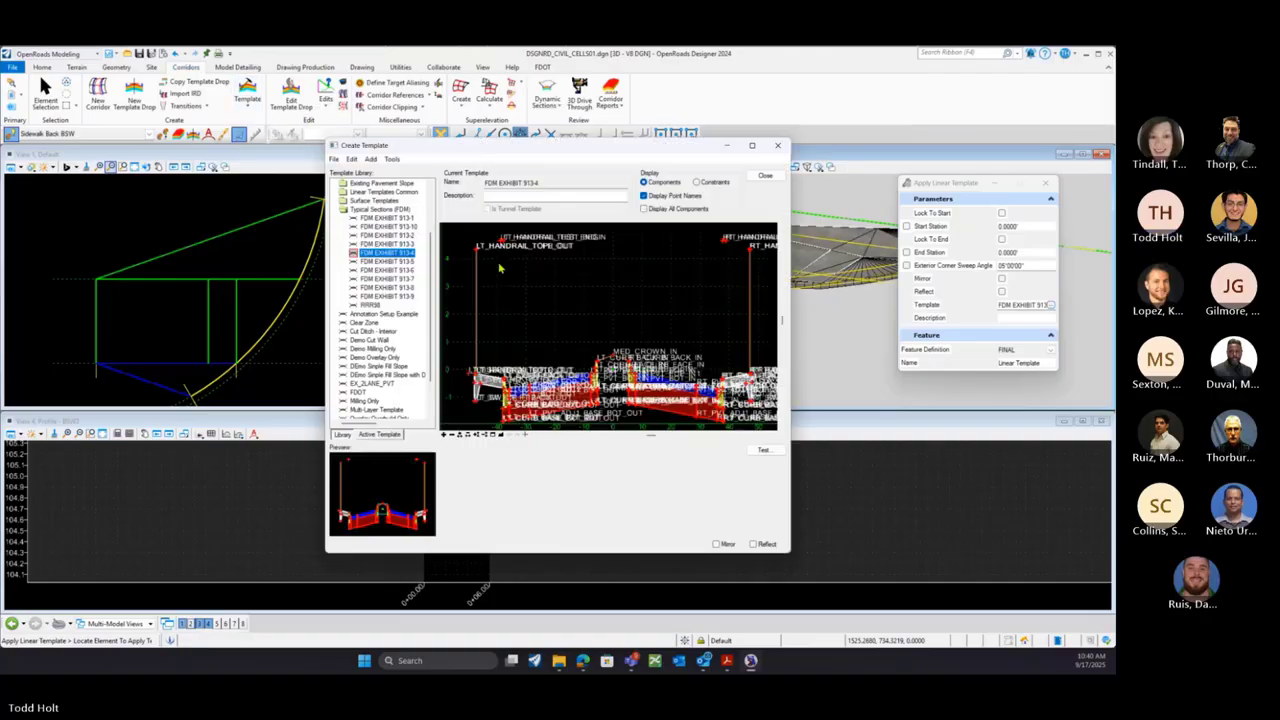
{"action": "left_click", "coordinate": [778, 146]}
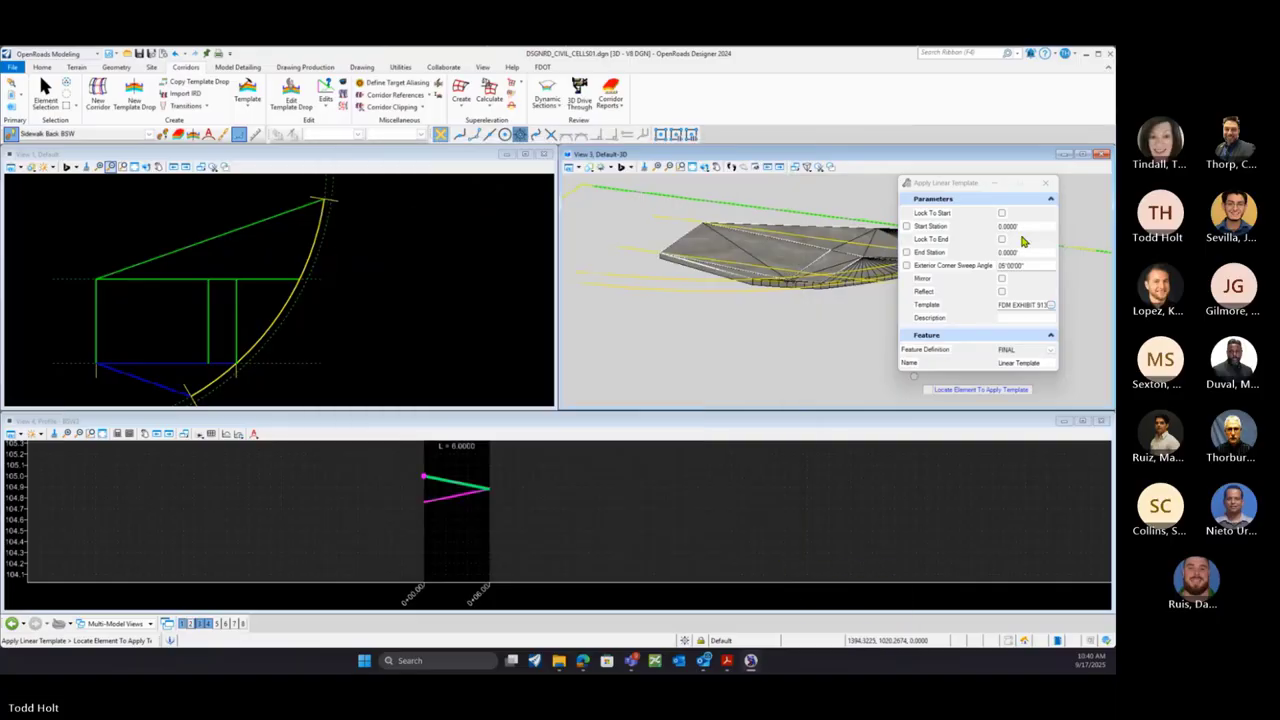
Cancel the linear template placement and open the Create Template editor, with its window enlarged
{"action": "left_click", "coordinate": [1045, 182]}
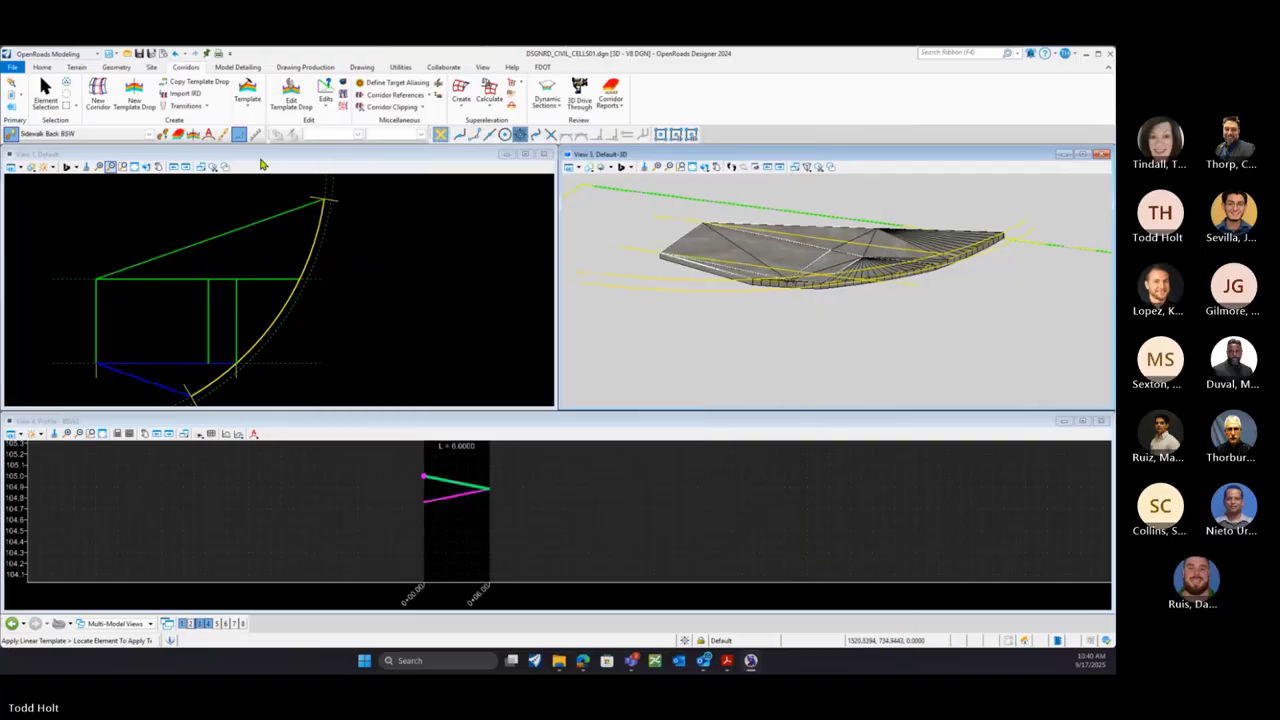
{"action": "left_click", "coordinate": [248, 105]}
{"action": "left_click", "coordinate": [258, 122]}
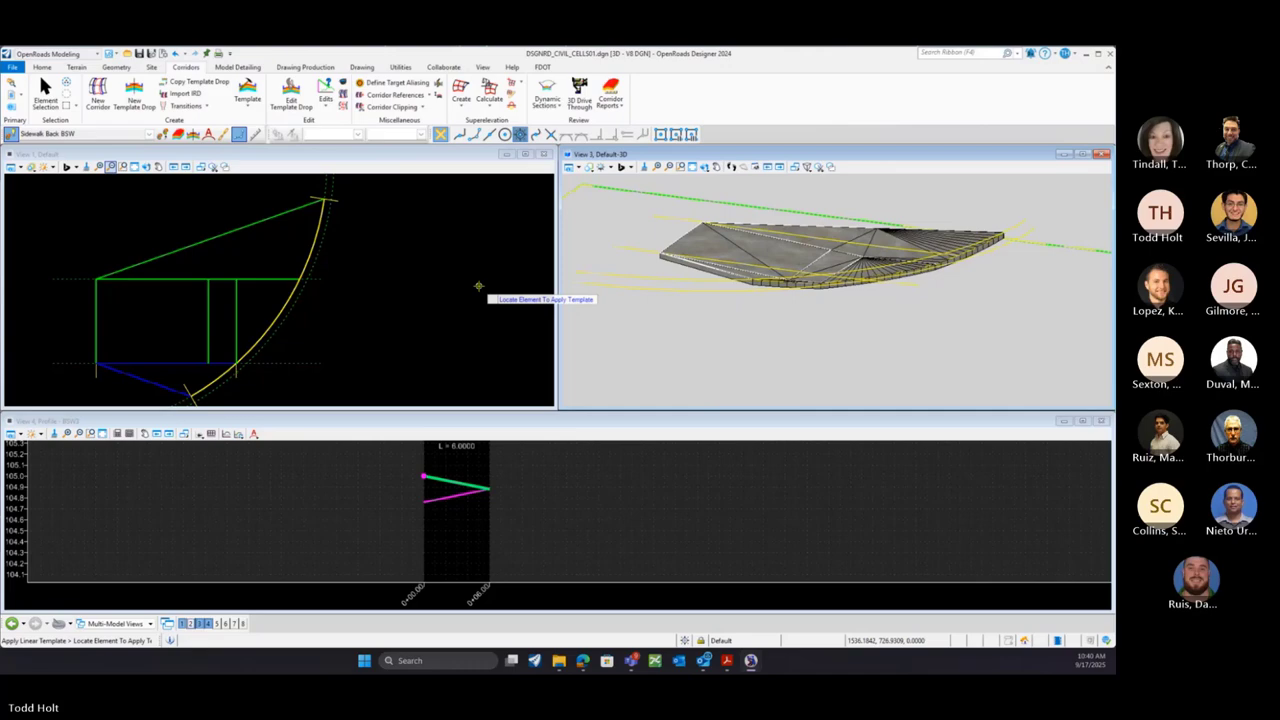
{"action": "mouse_move", "coordinate": [751, 662]}
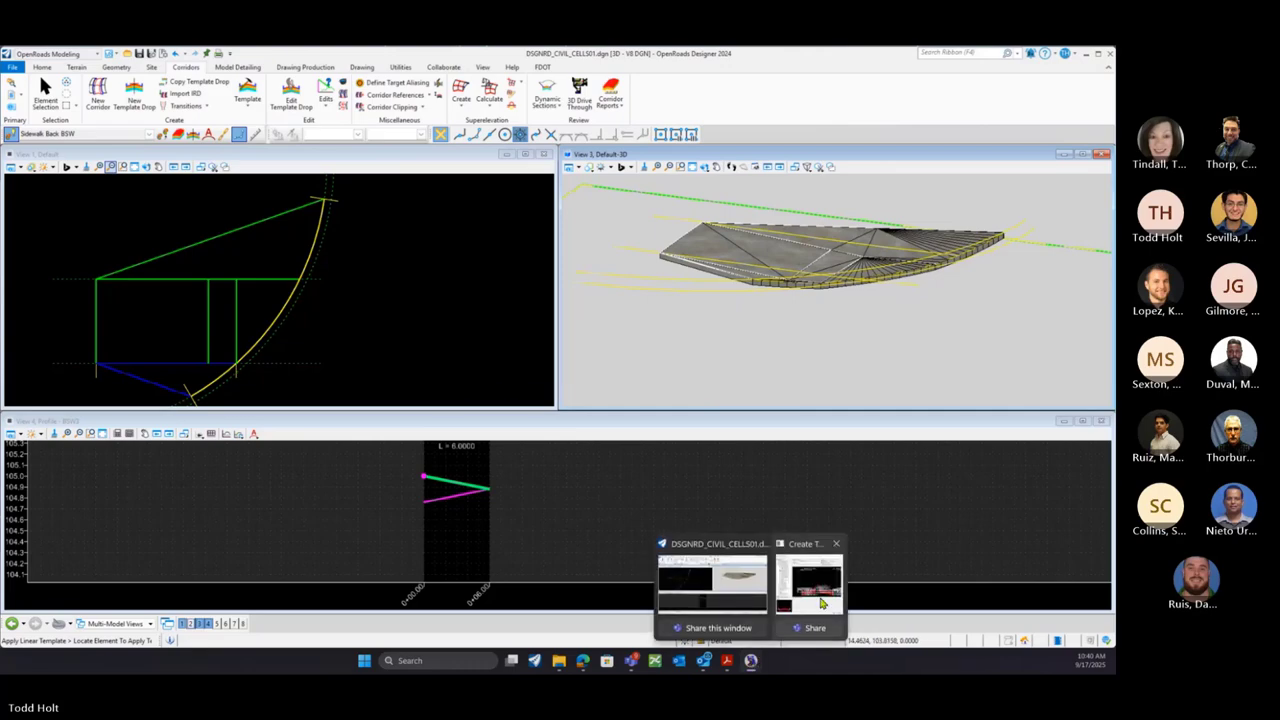
{"action": "left_click", "coordinate": [820, 603]}
{"action": "left_click_drag", "start_coordinate": [374, 147], "coordinate": [300, 156]}
{"action": "left_click_drag", "start_coordinate": [718, 560], "coordinate": [998, 572]}
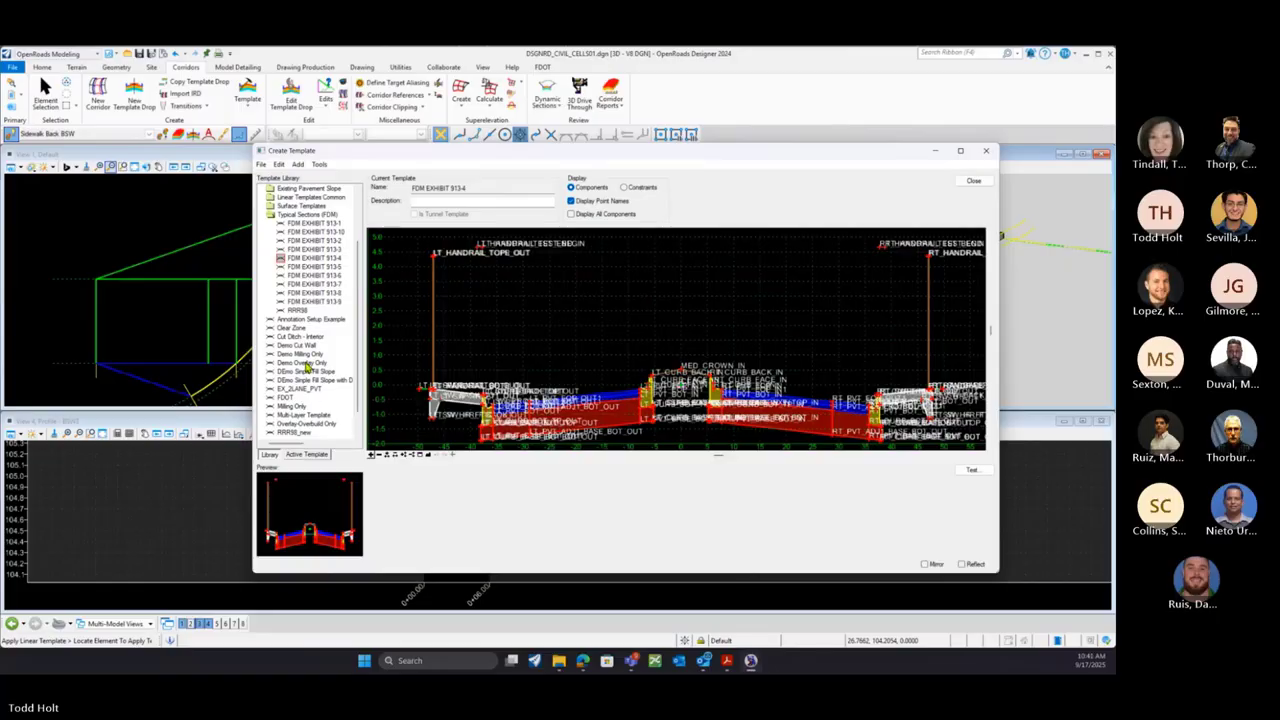
Inspect the Components folder of the project template library with the list widened, and collapse the Typical Sections (FDM) folder
{"action": "scroll", "coordinate": [307, 369], "scroll_direction": "up", "scroll_amount": 3}
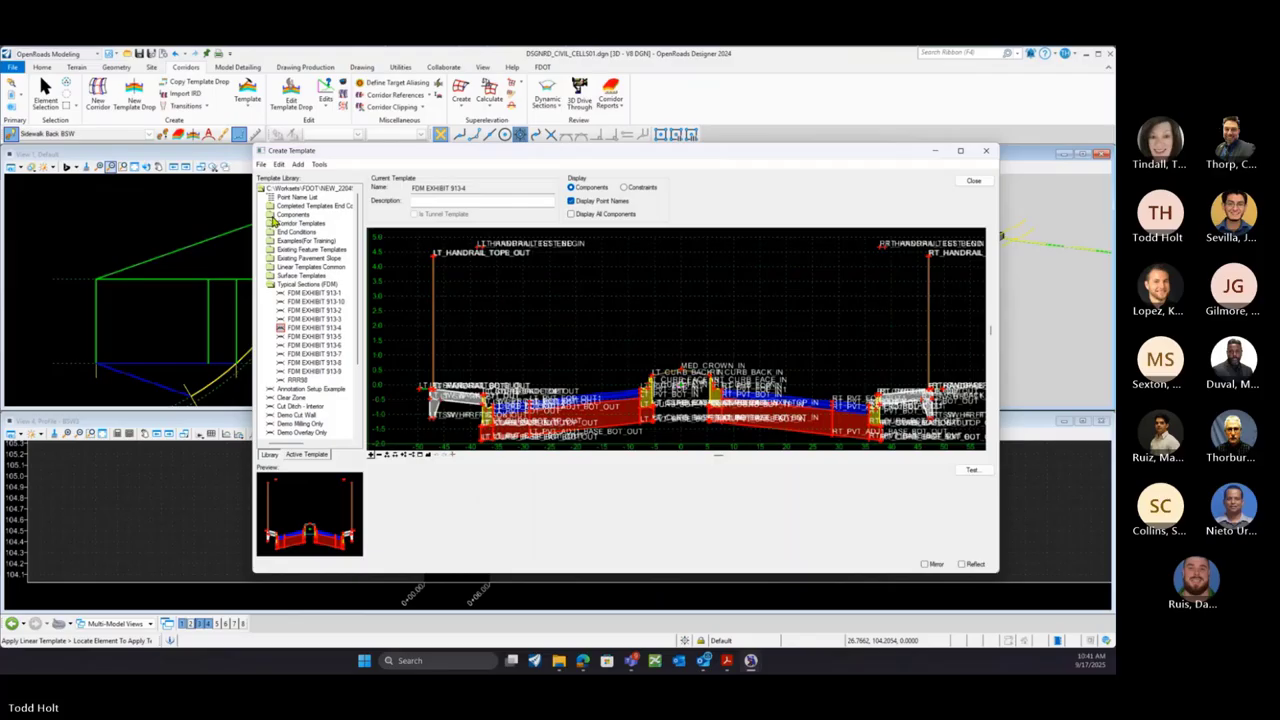
{"action": "double_click", "coordinate": [271, 216]}
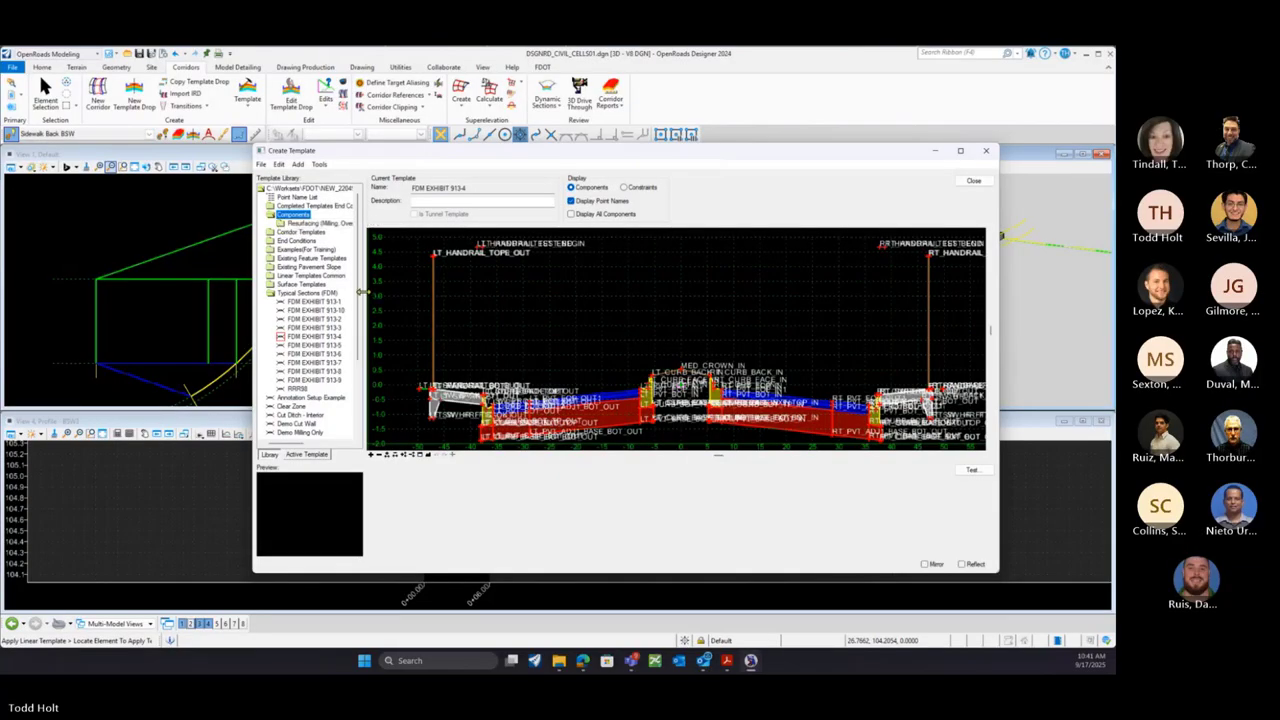
{"action": "left_click_drag", "start_coordinate": [362, 292], "coordinate": [490, 296]}
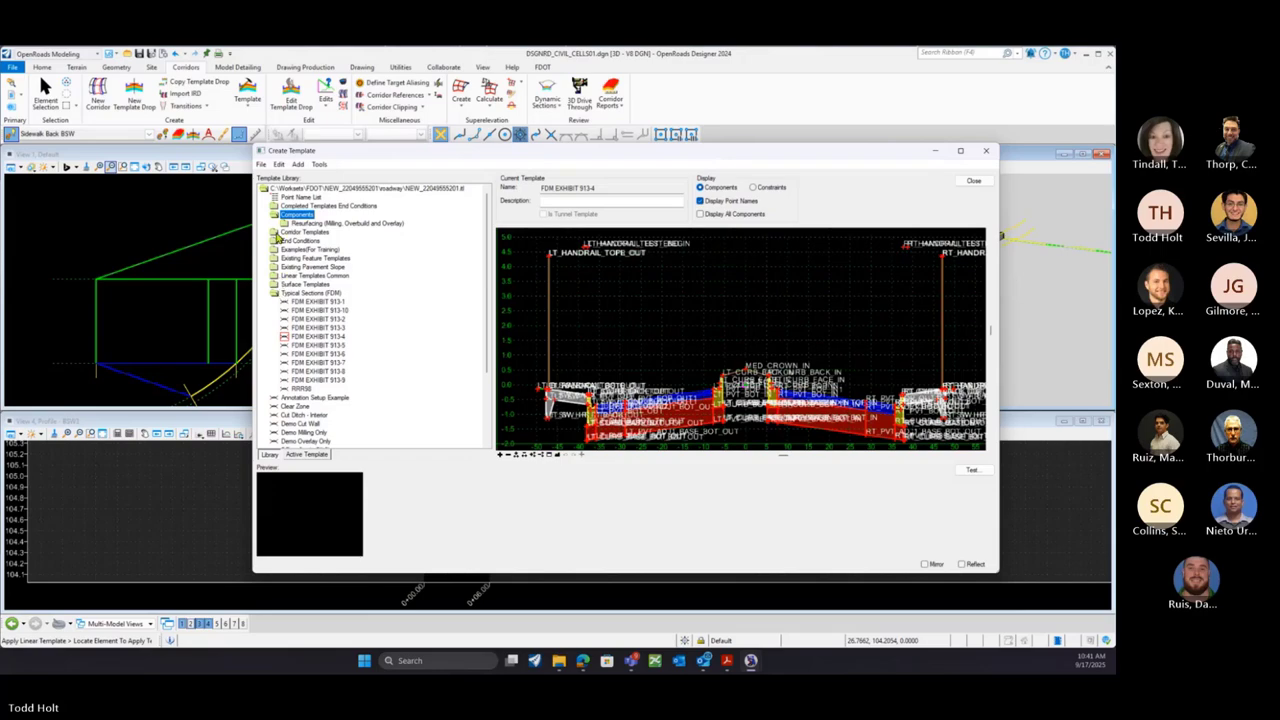
{"action": "double_click", "coordinate": [277, 295]}
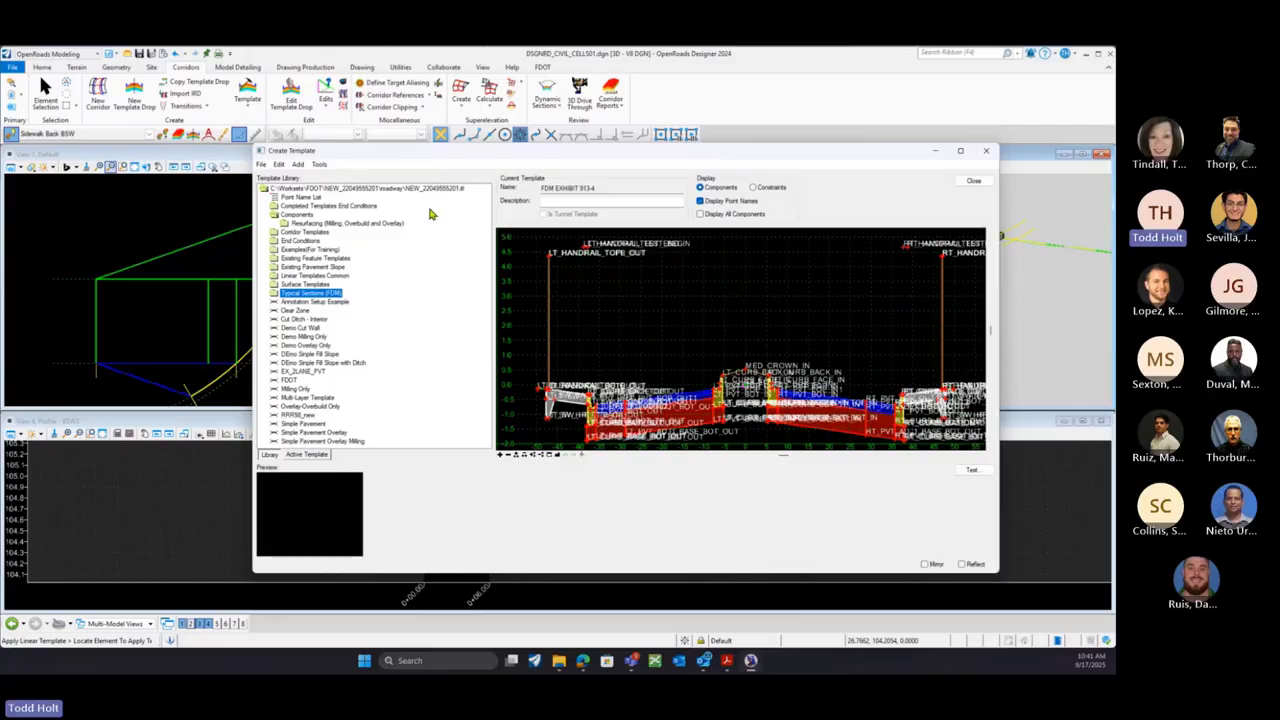
Load CIVIL FDOT ORD.itl from the FDOTConnect2024 Organization-Civil FDOT Template Library folder as the source library in the Template Library Organizer
{"action": "left_click", "coordinate": [320, 165]}
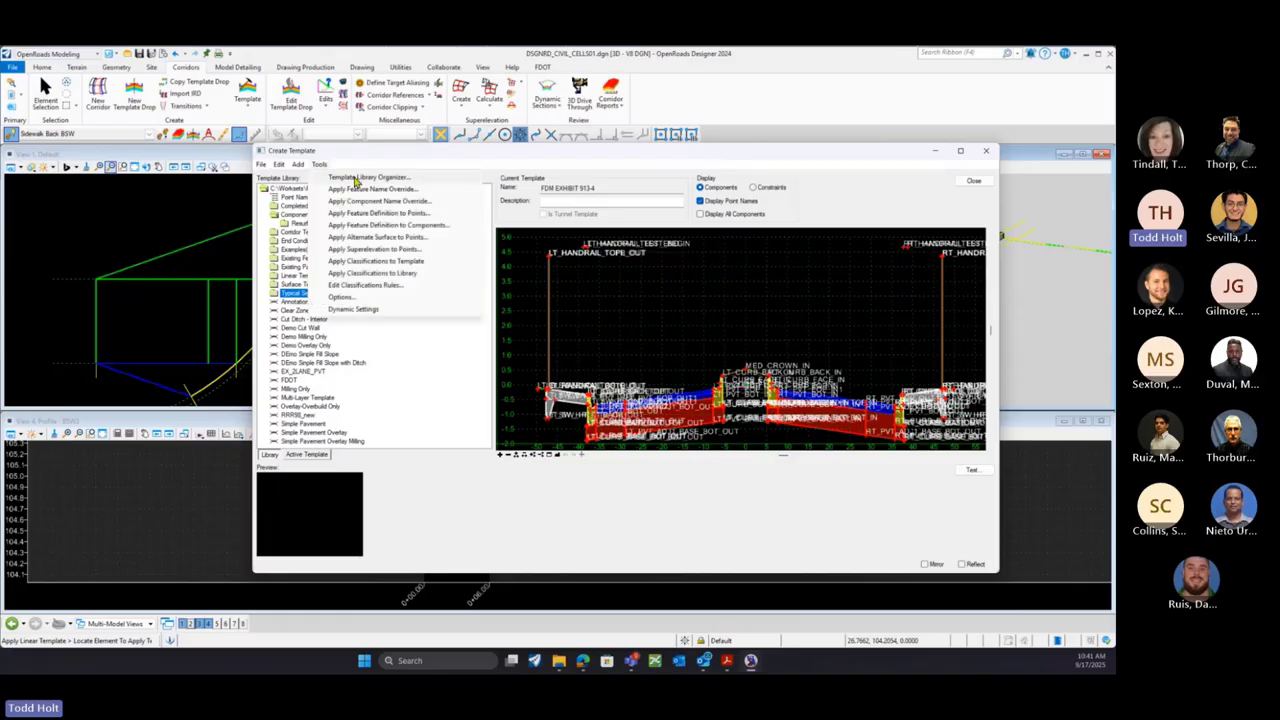
{"action": "left_click", "coordinate": [355, 178]}
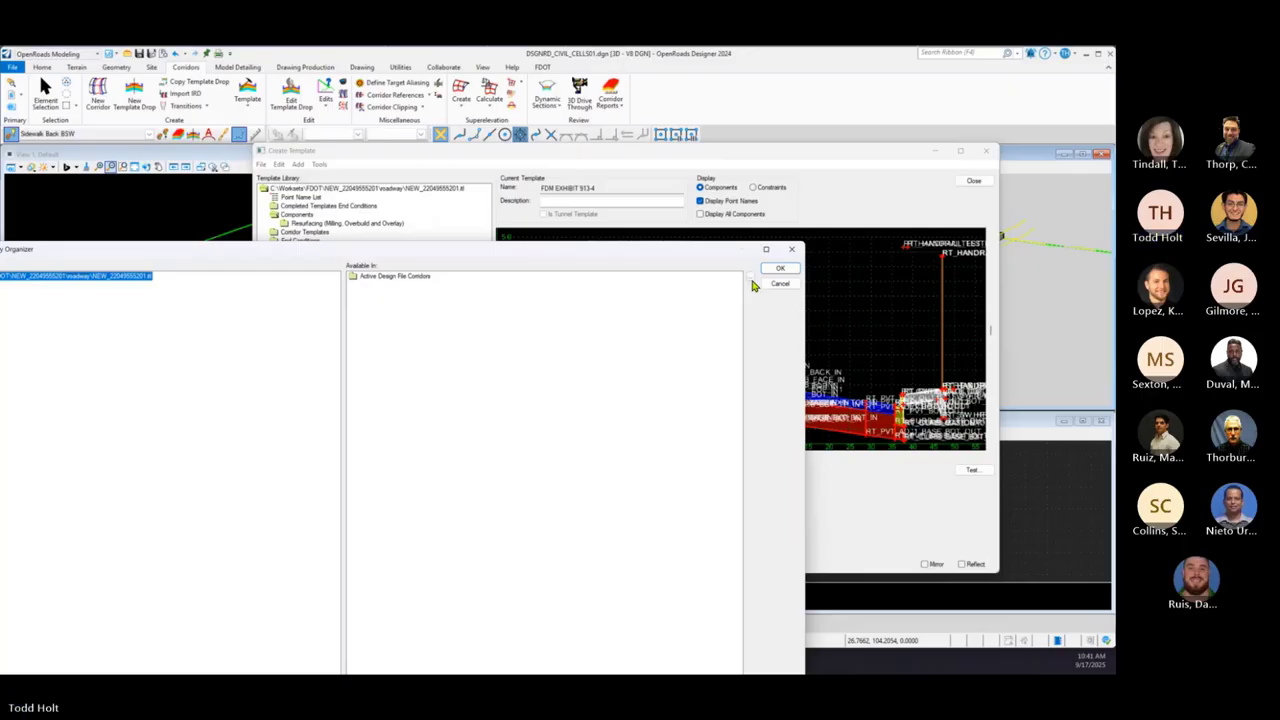
{"action": "left_click", "coordinate": [752, 280]}
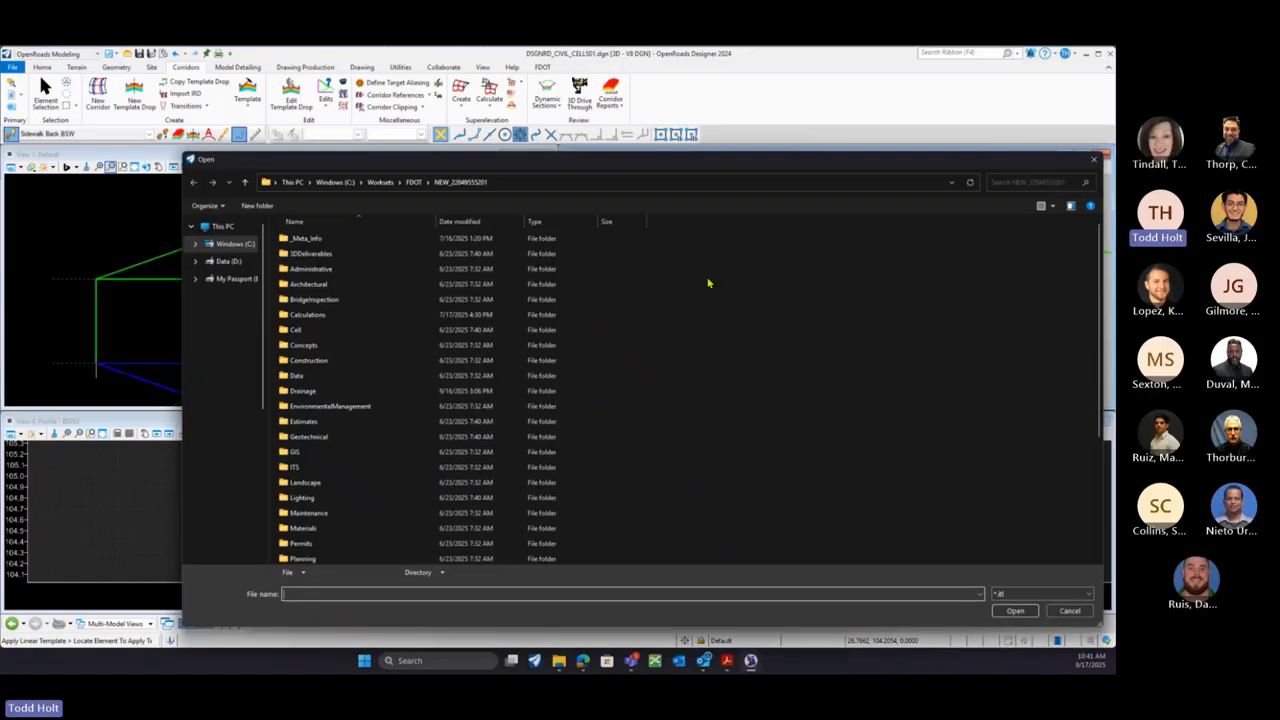
{"action": "left_click", "coordinate": [335, 182]}
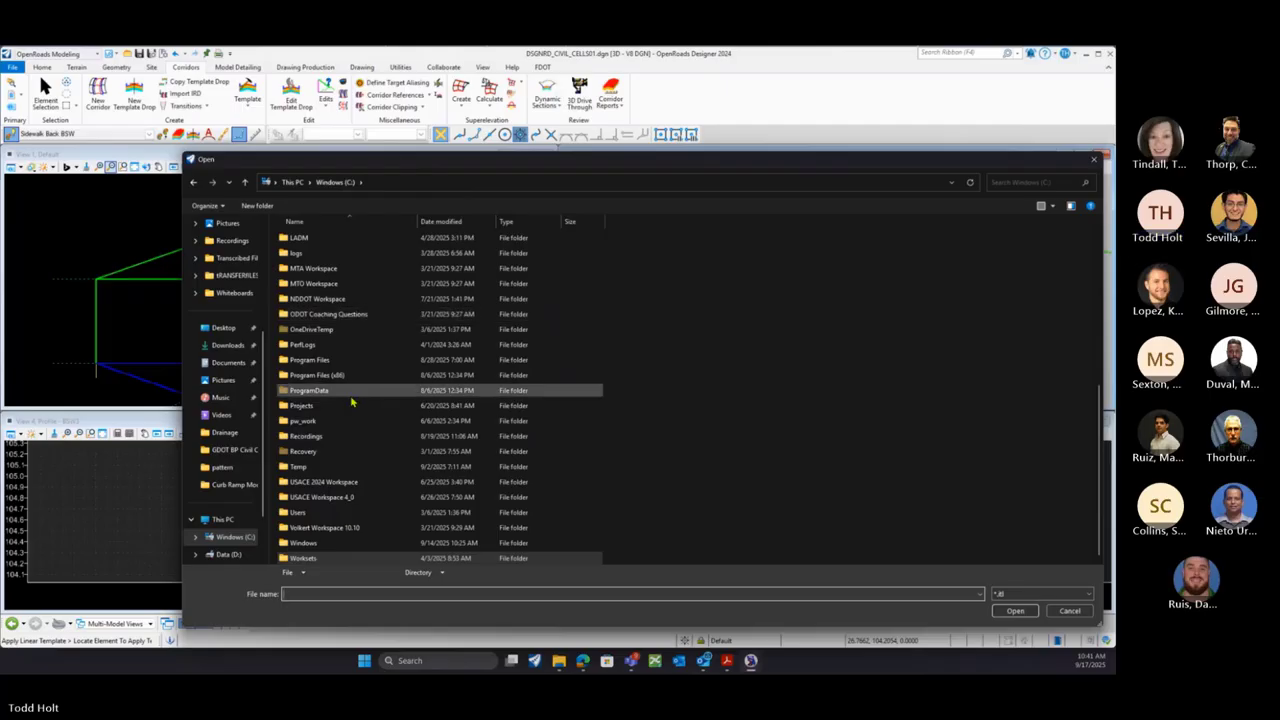
{"action": "scroll", "coordinate": [350, 398], "scroll_direction": "up", "scroll_amount": 6}
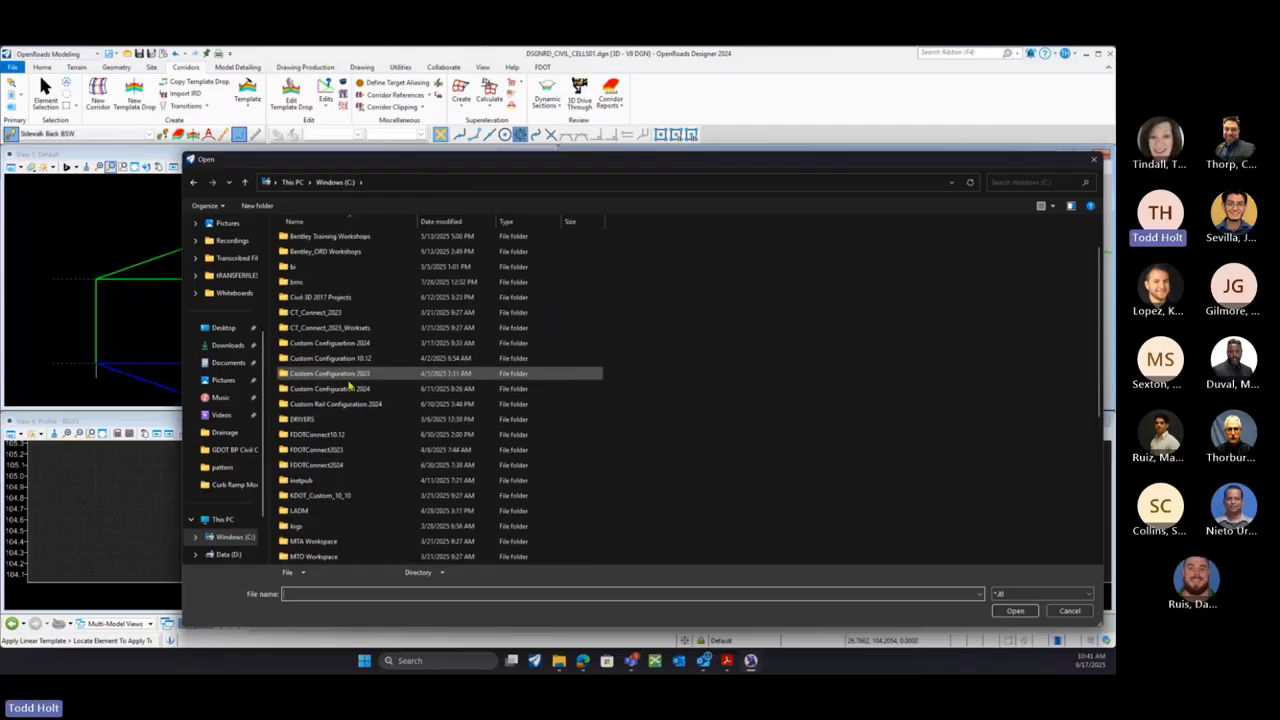
{"action": "double_click", "coordinate": [333, 466]}
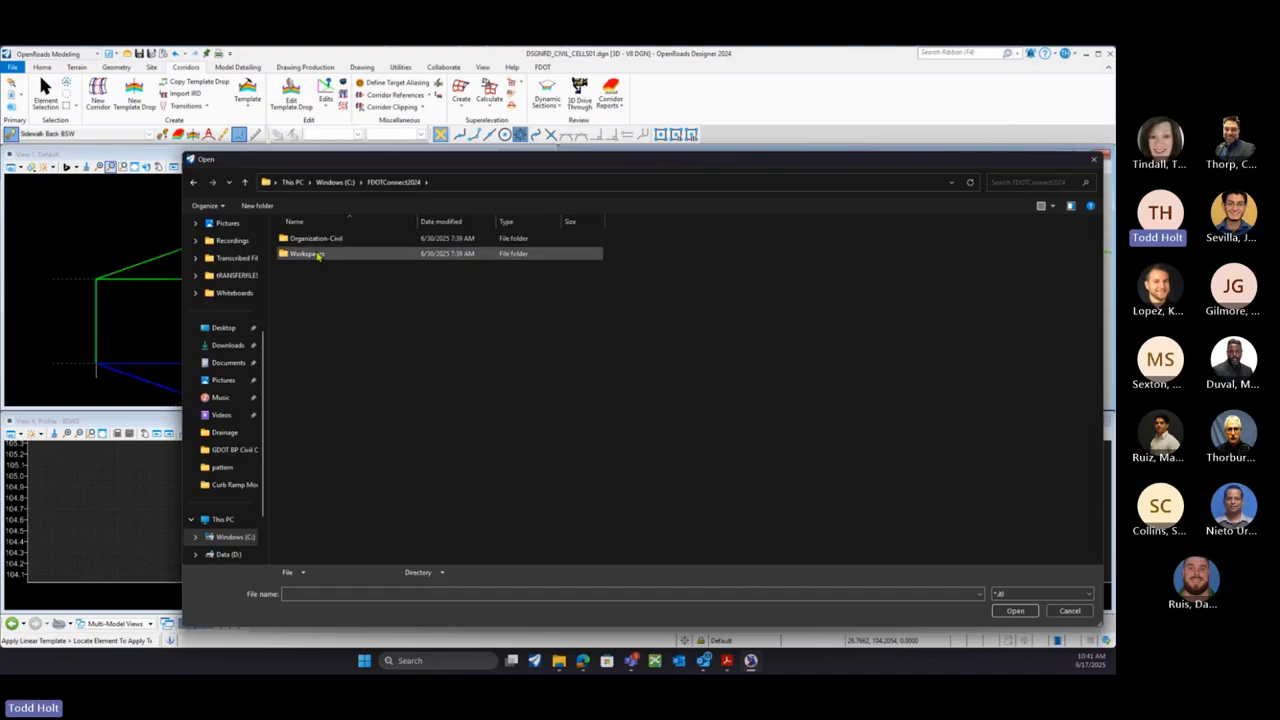
{"action": "double_click", "coordinate": [316, 239]}
{"action": "double_click", "coordinate": [316, 239]}
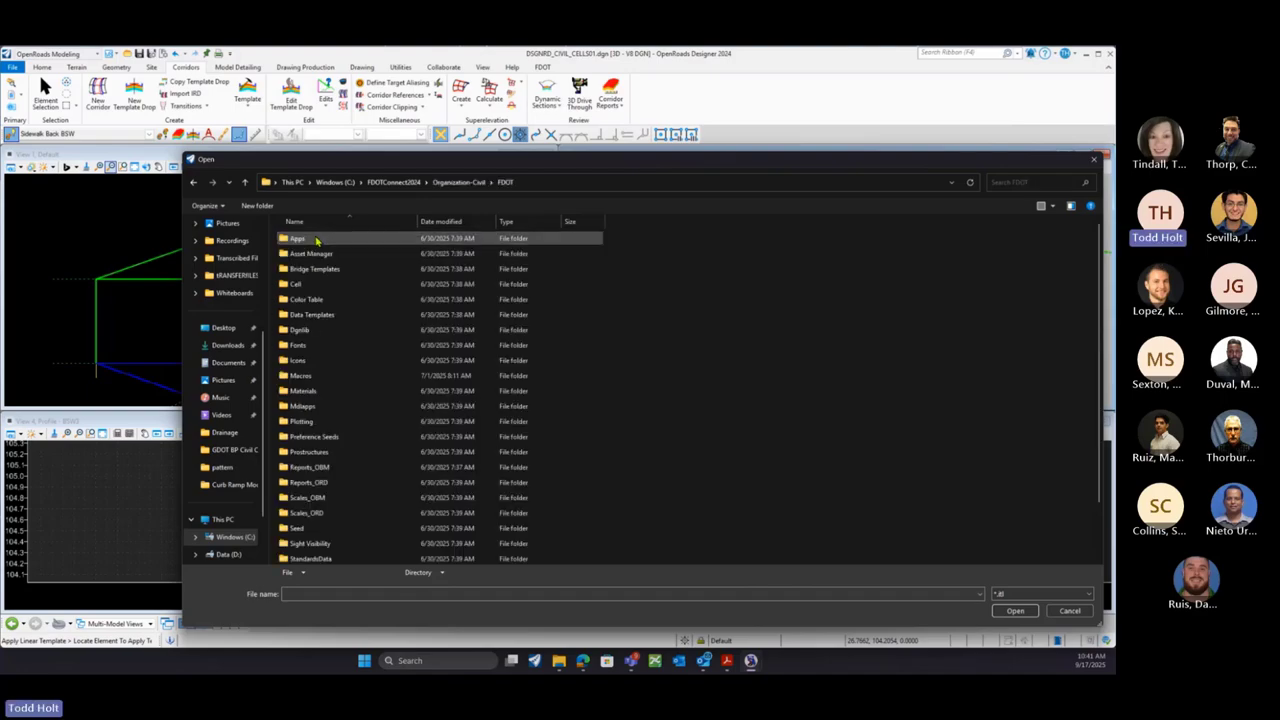
{"action": "scroll", "coordinate": [358, 425], "scroll_direction": "down", "scroll_amount": 2}
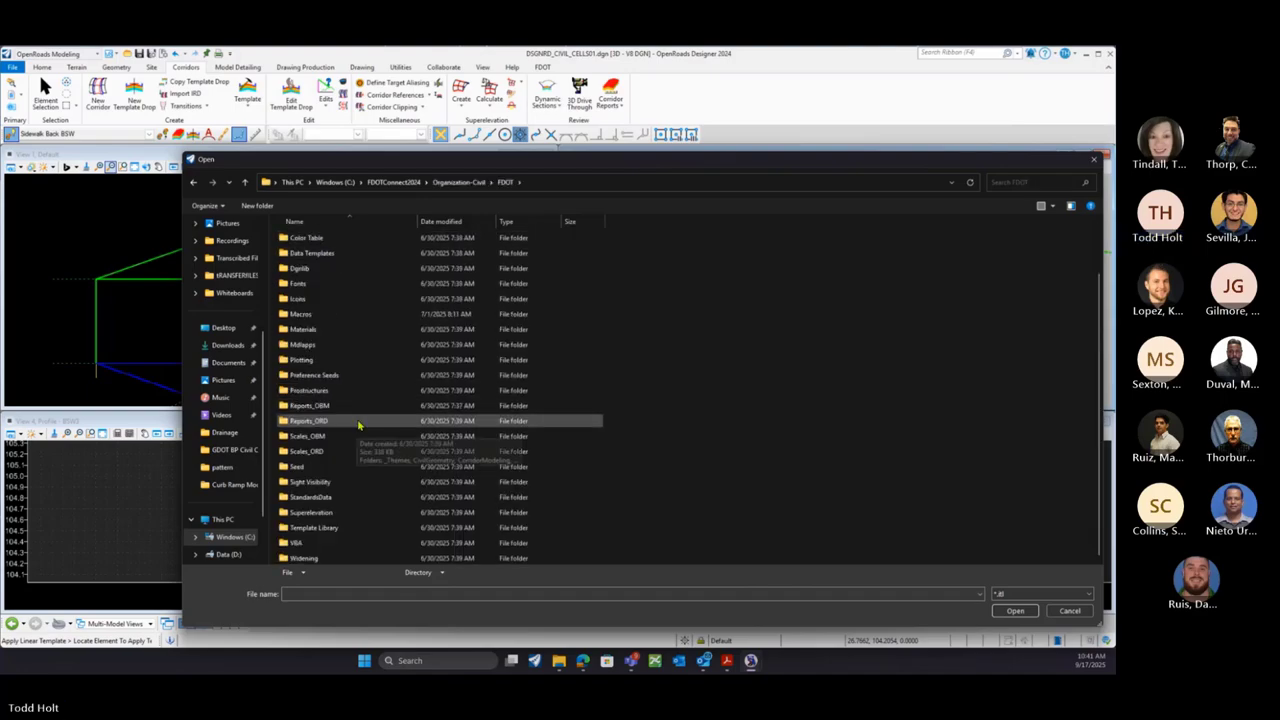
{"action": "double_click", "coordinate": [311, 528]}
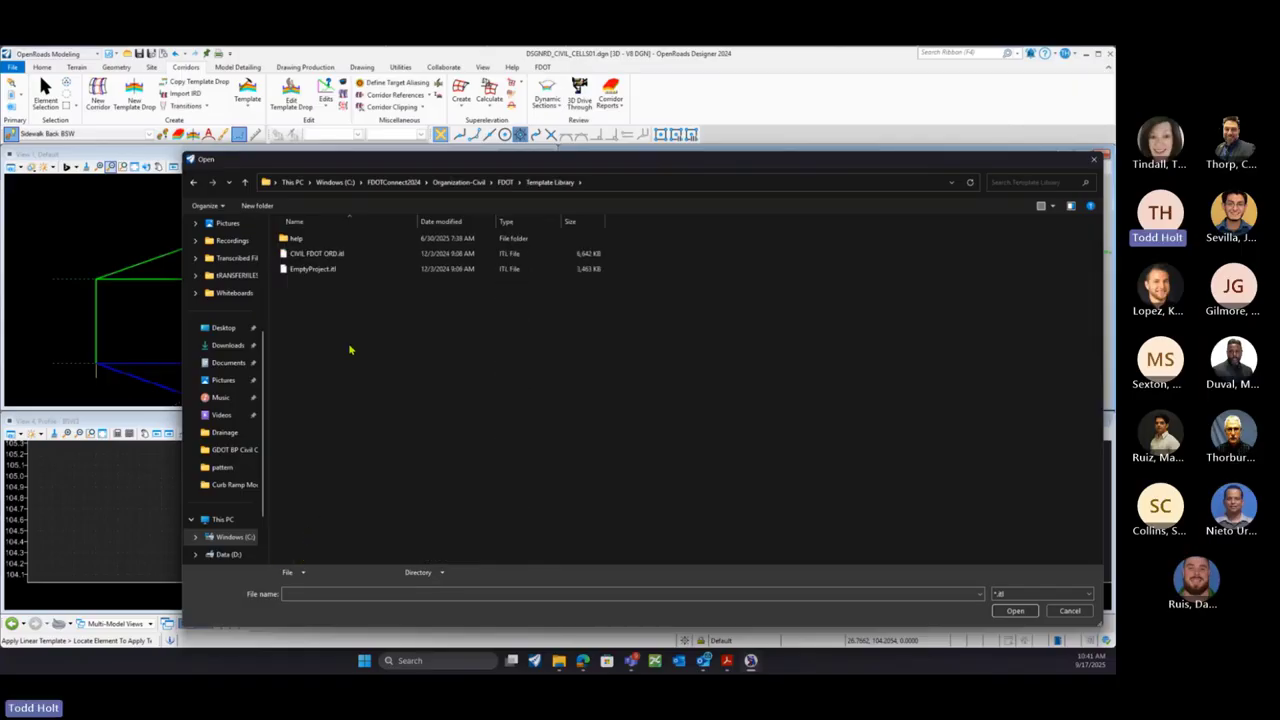
{"action": "left_click", "coordinate": [318, 254]}
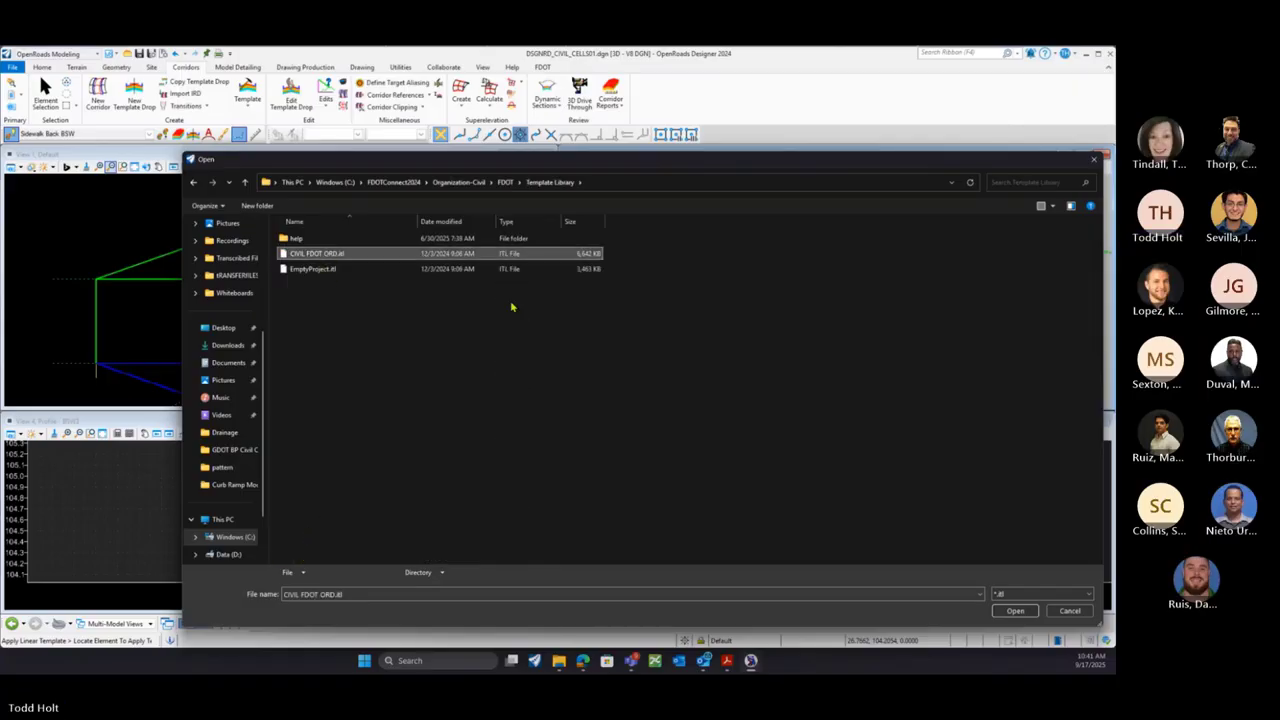
{"action": "left_click", "coordinate": [1014, 610]}
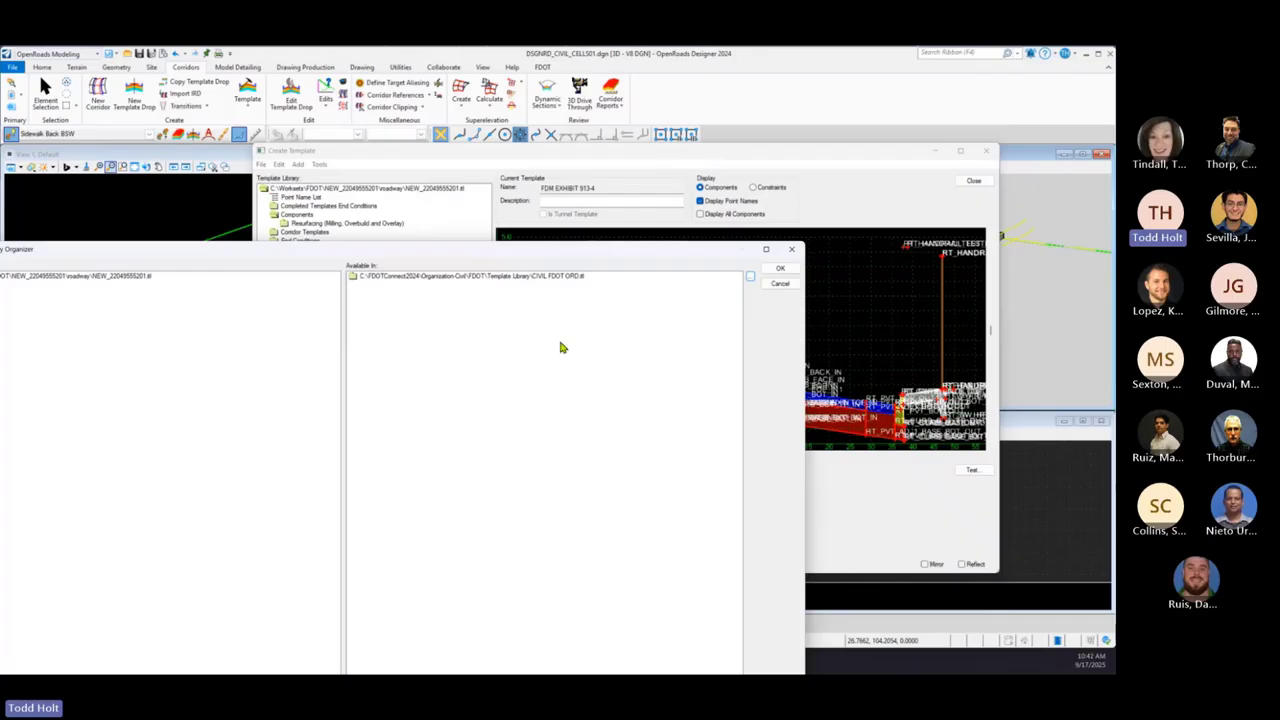
Copy Curb Type F from the FDOT library's Curb & Gutter components into the project template library root and save the library
{"action": "double_click", "coordinate": [353, 278]}
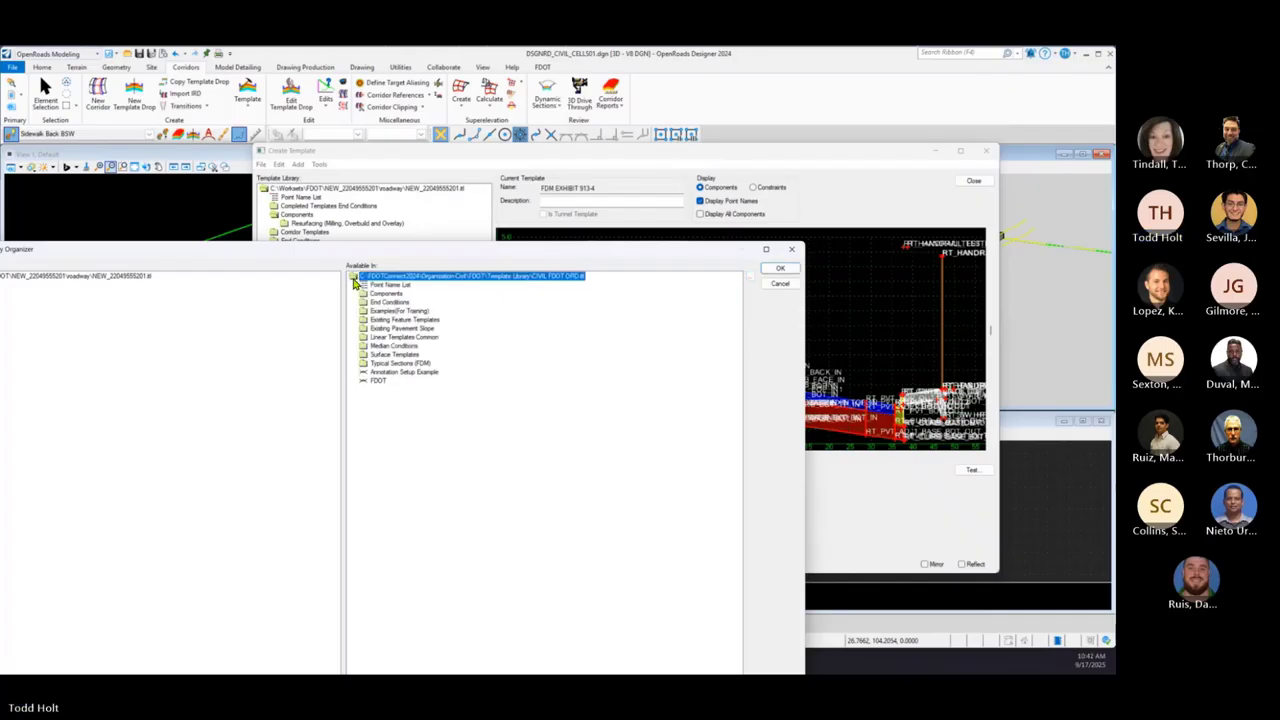
{"action": "double_click", "coordinate": [364, 294]}
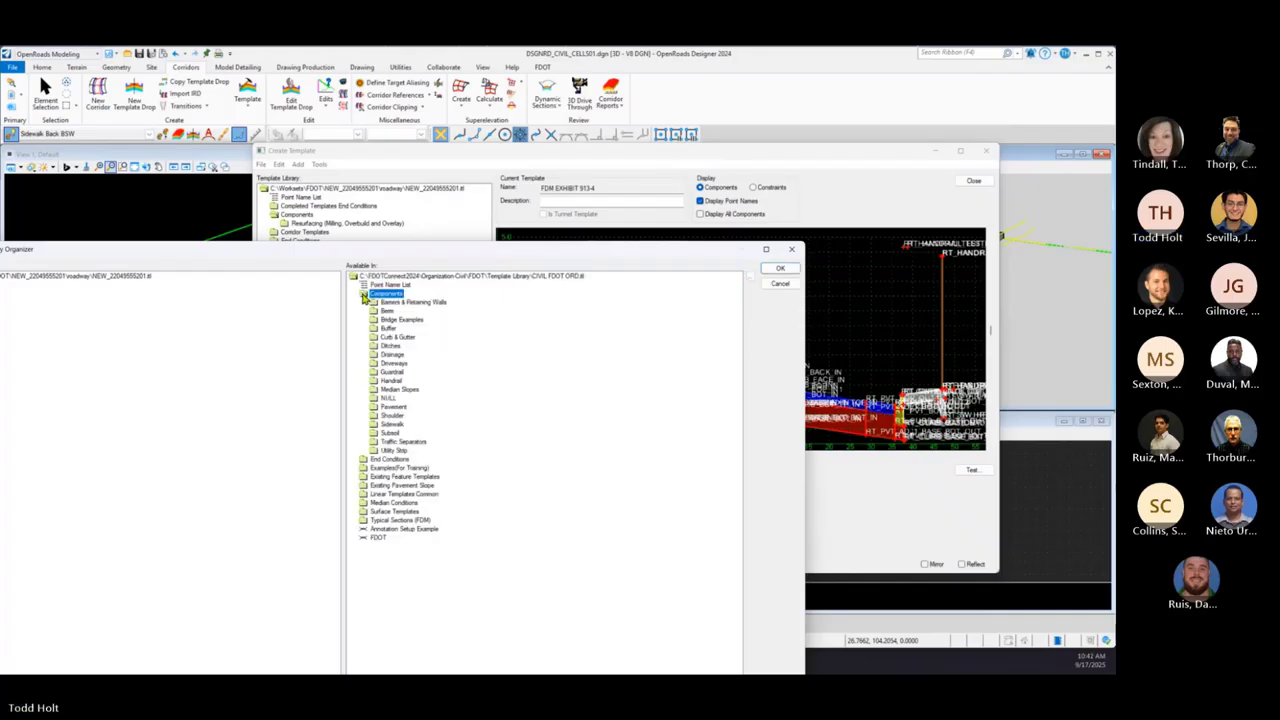
{"action": "double_click", "coordinate": [380, 339]}
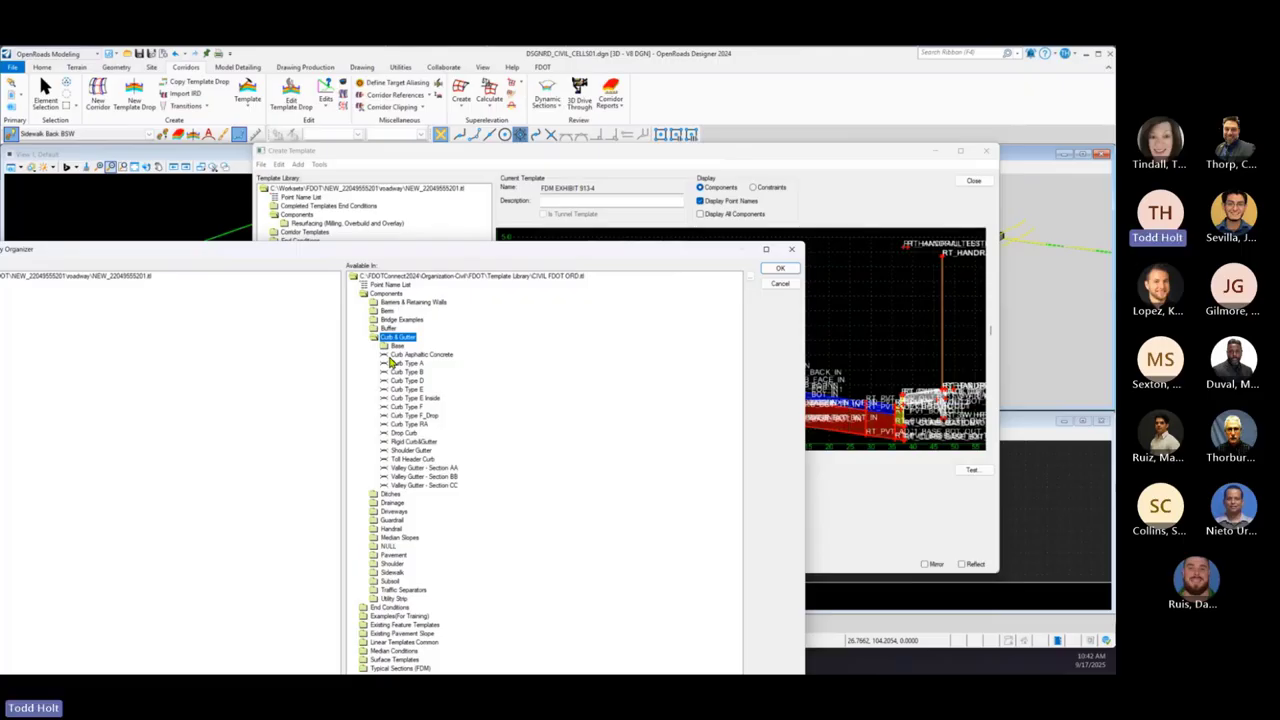
{"action": "left_click", "coordinate": [390, 408]}
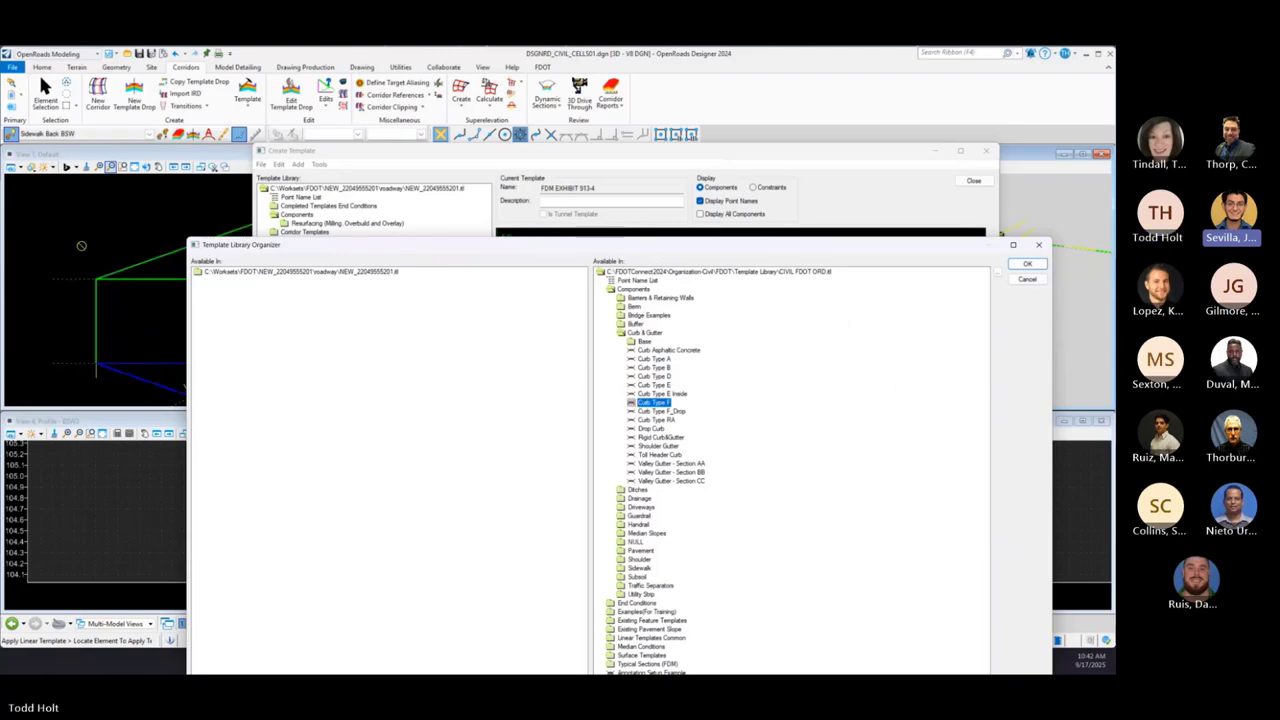
{"action": "left_click_drag", "start_coordinate": [81, 245], "coordinate": [195, 270]}
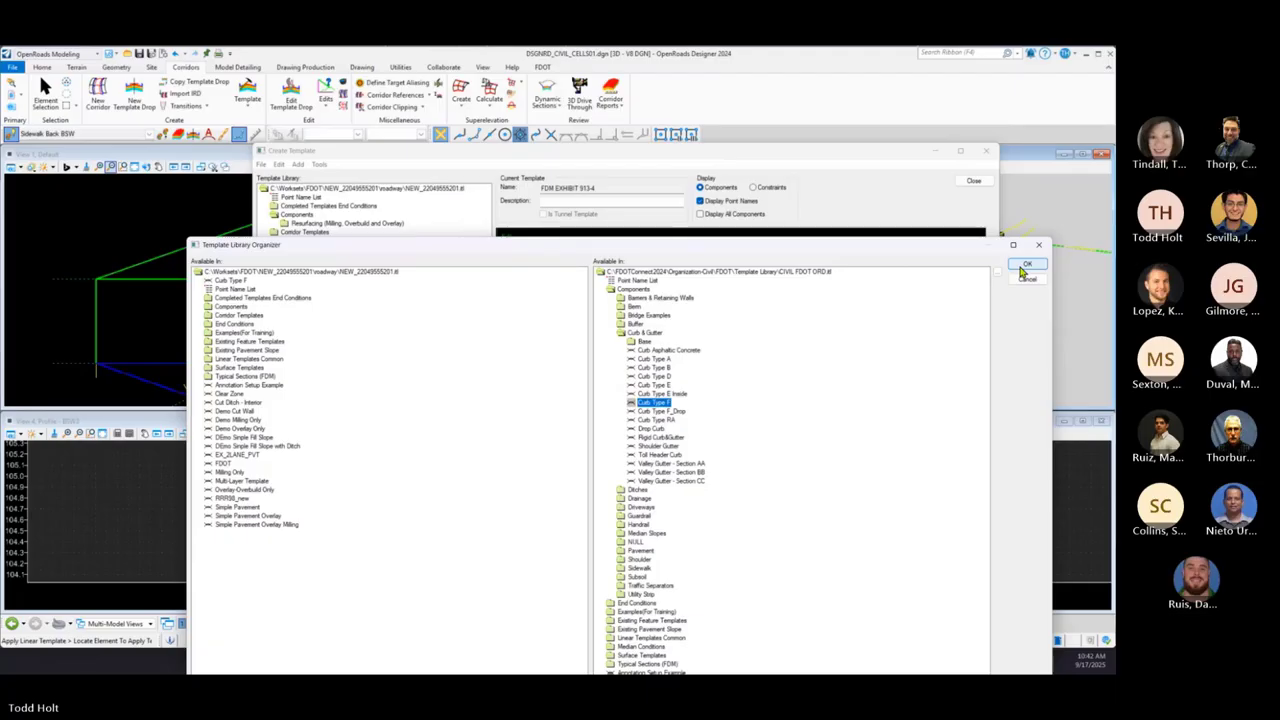
{"action": "left_click", "coordinate": [1034, 266]}
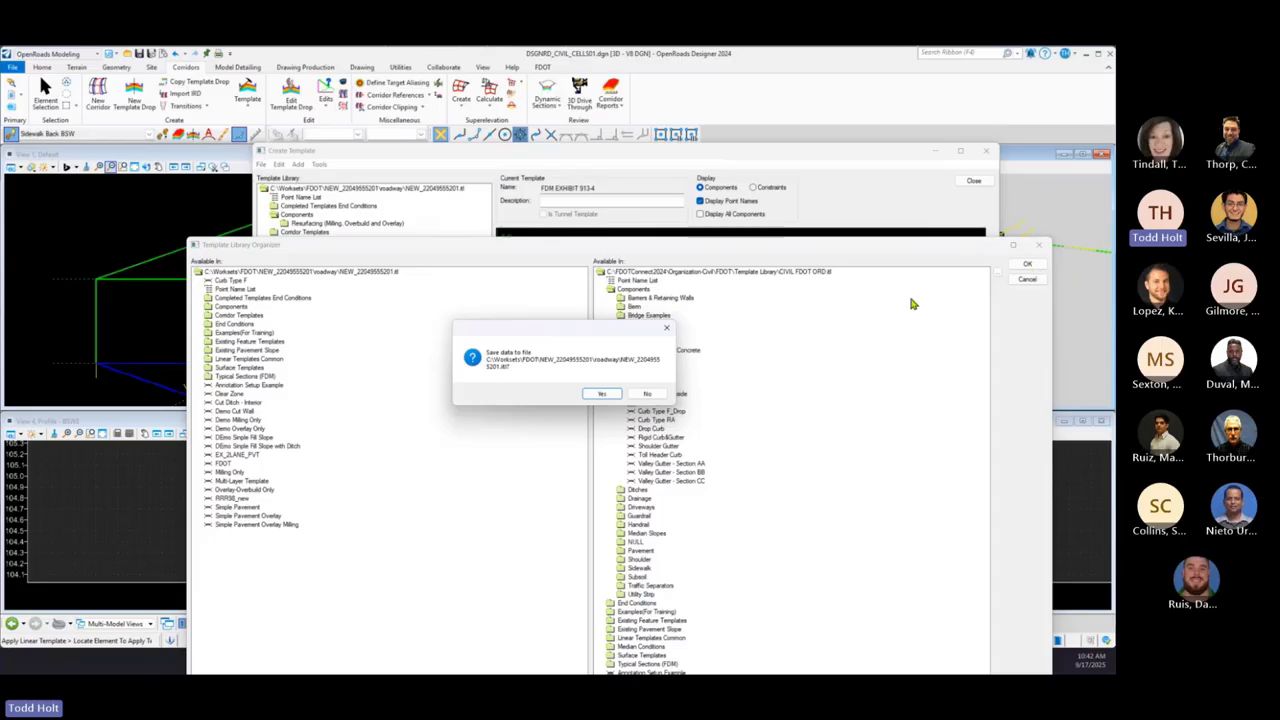
{"action": "left_click", "coordinate": [600, 395]}
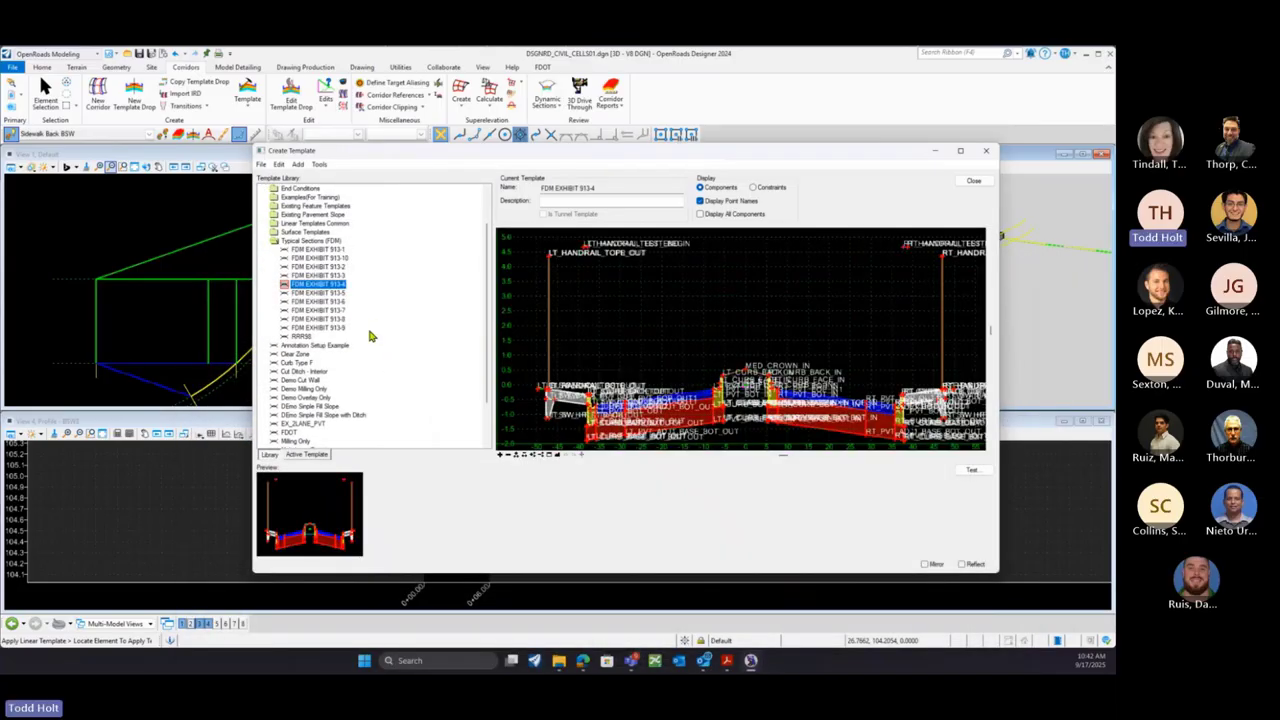
Open the Curb Type F template and move its template origin to the CURB_BACK_OUT point
{"action": "left_click", "coordinate": [294, 364]}
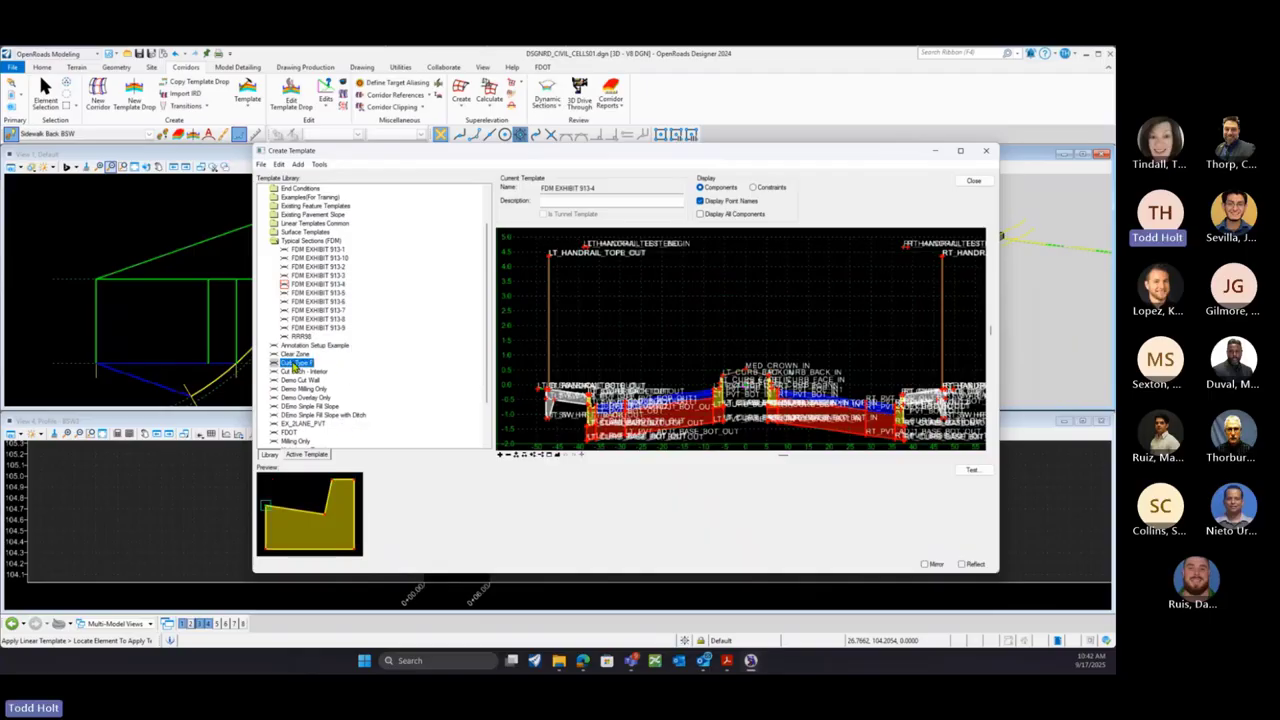
{"action": "double_click", "coordinate": [294, 365]}
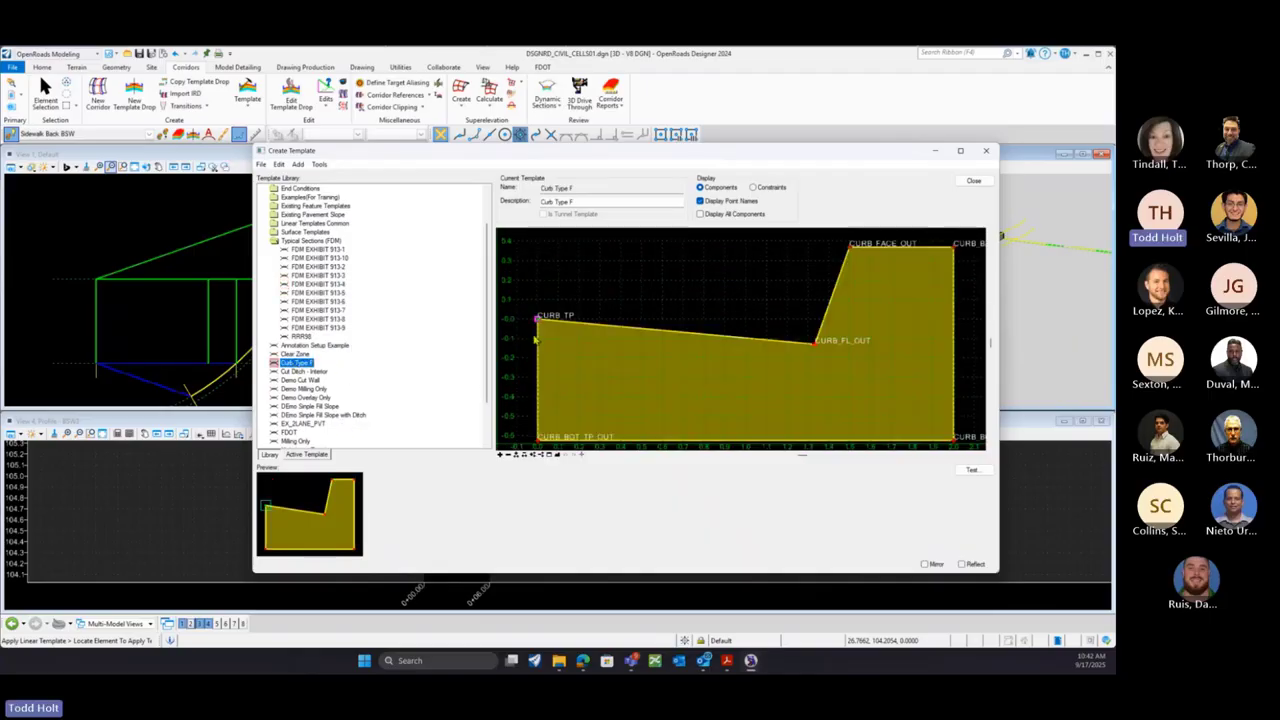
{"action": "mouse_move", "coordinate": [540, 324]}
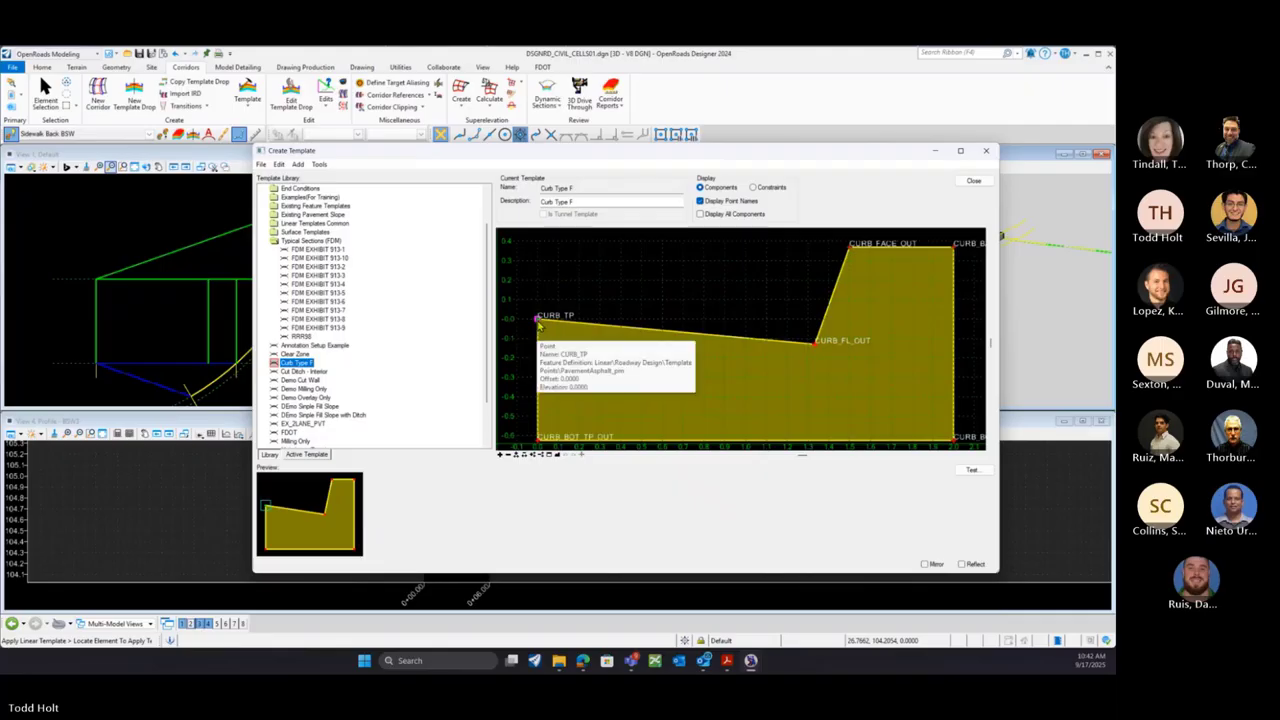
{"action": "scroll", "coordinate": [538, 323], "scroll_direction": "down", "scroll_amount": 1}
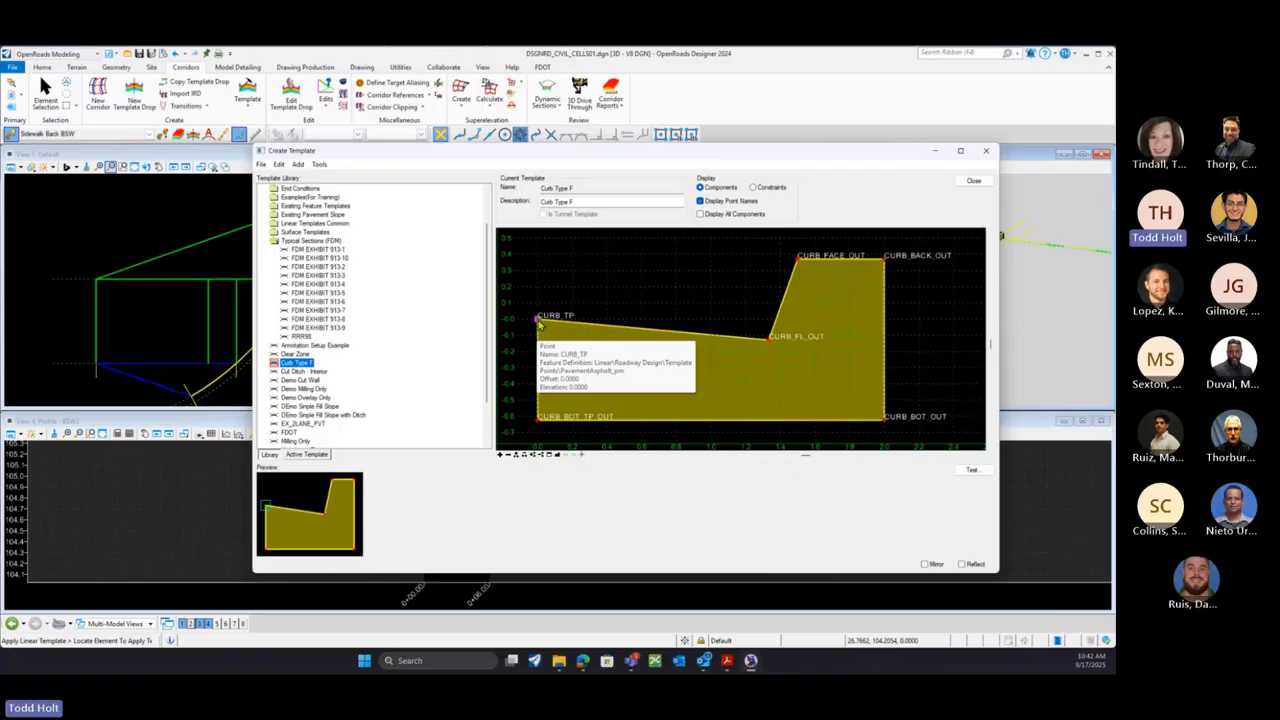
{"action": "right_click", "coordinate": [885, 265]}
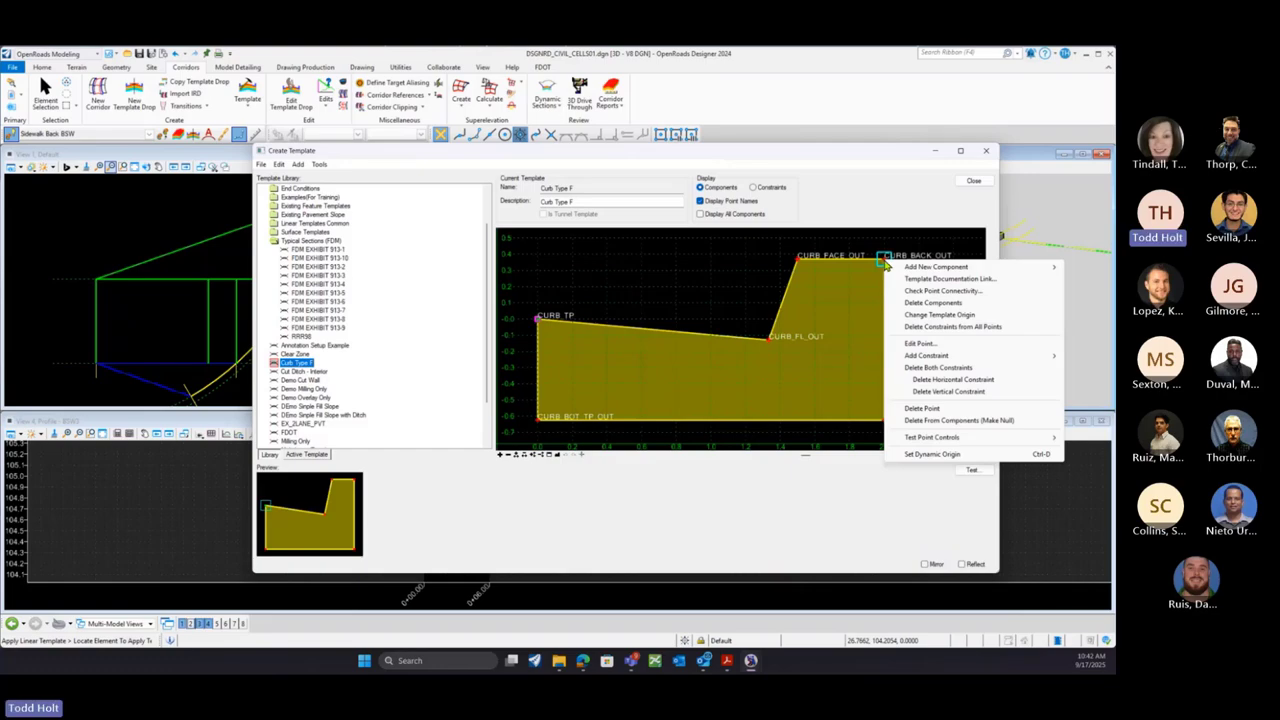
{"action": "left_click", "coordinate": [928, 315]}
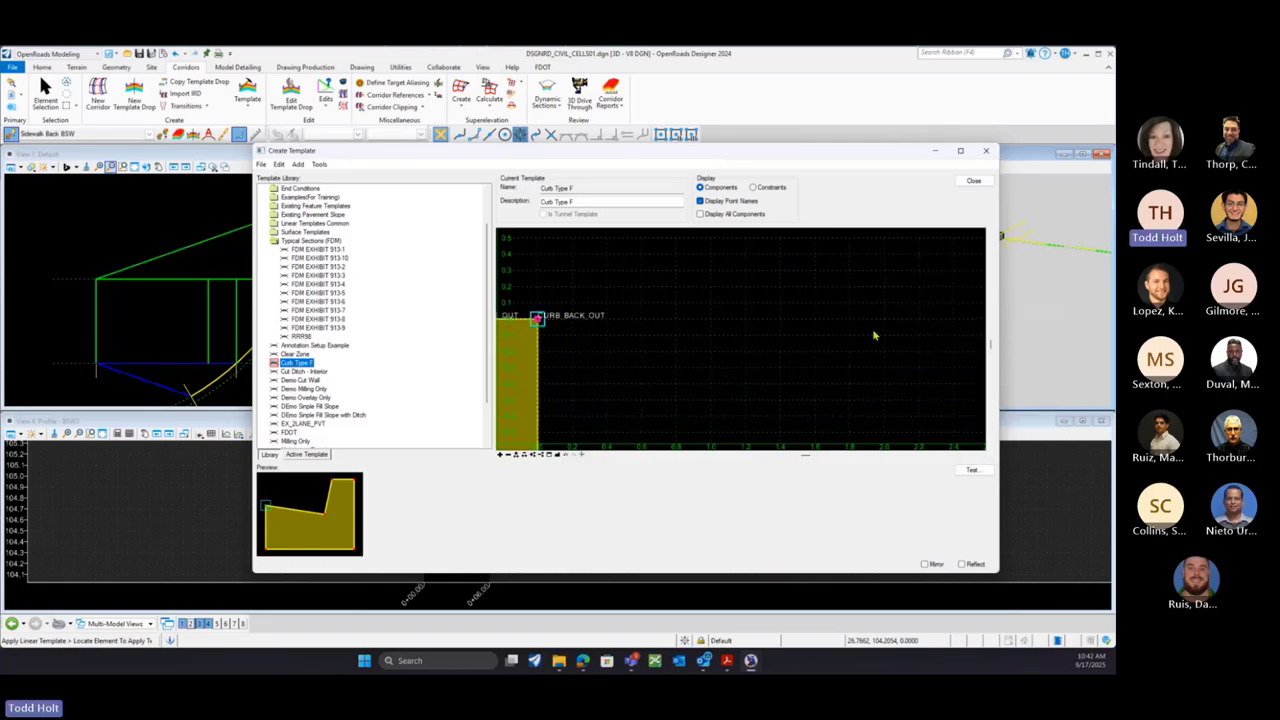
{"action": "scroll", "coordinate": [873, 336], "scroll_direction": "down", "scroll_amount": 2}
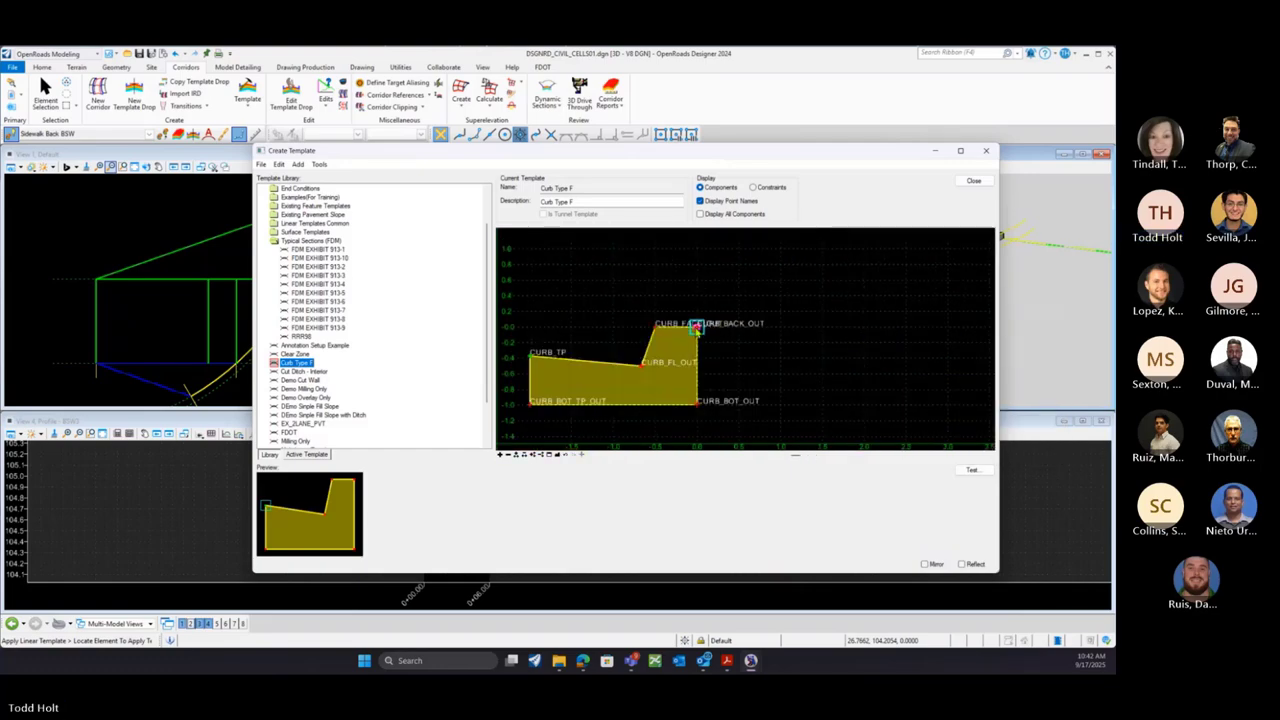
{"action": "mouse_move", "coordinate": [697, 330]}
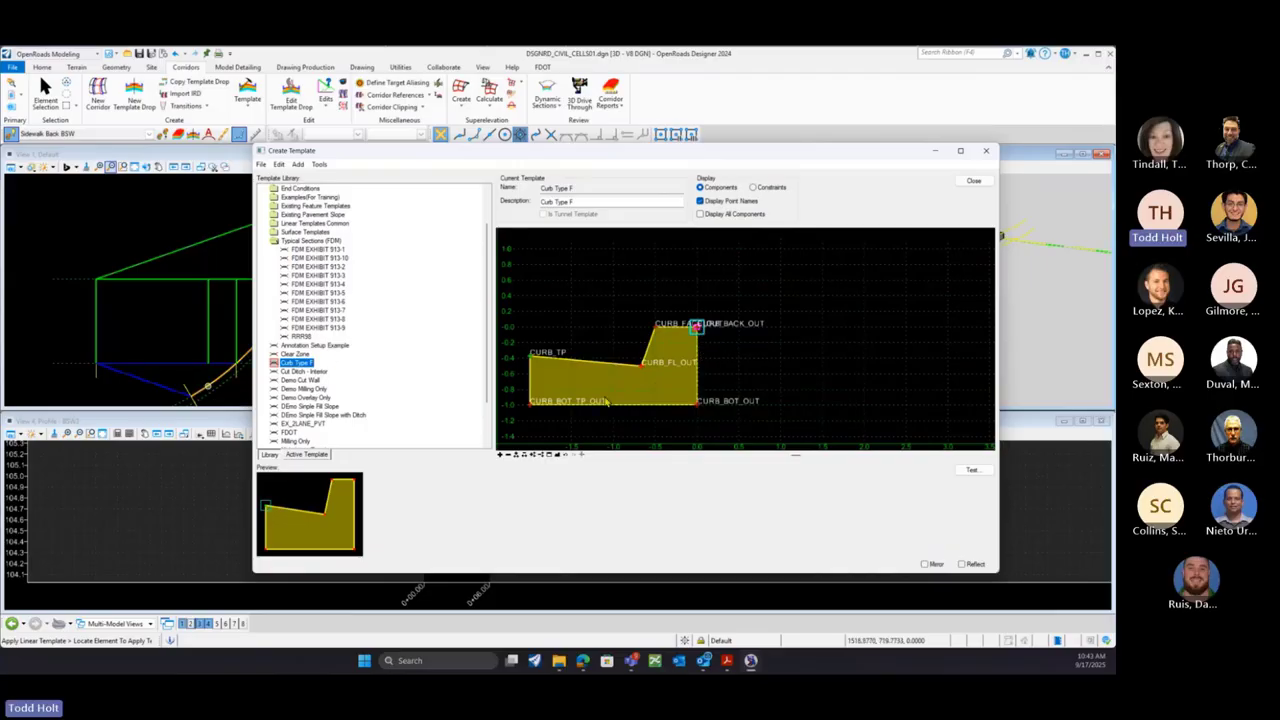
{"action": "mouse_move", "coordinate": [533, 362]}
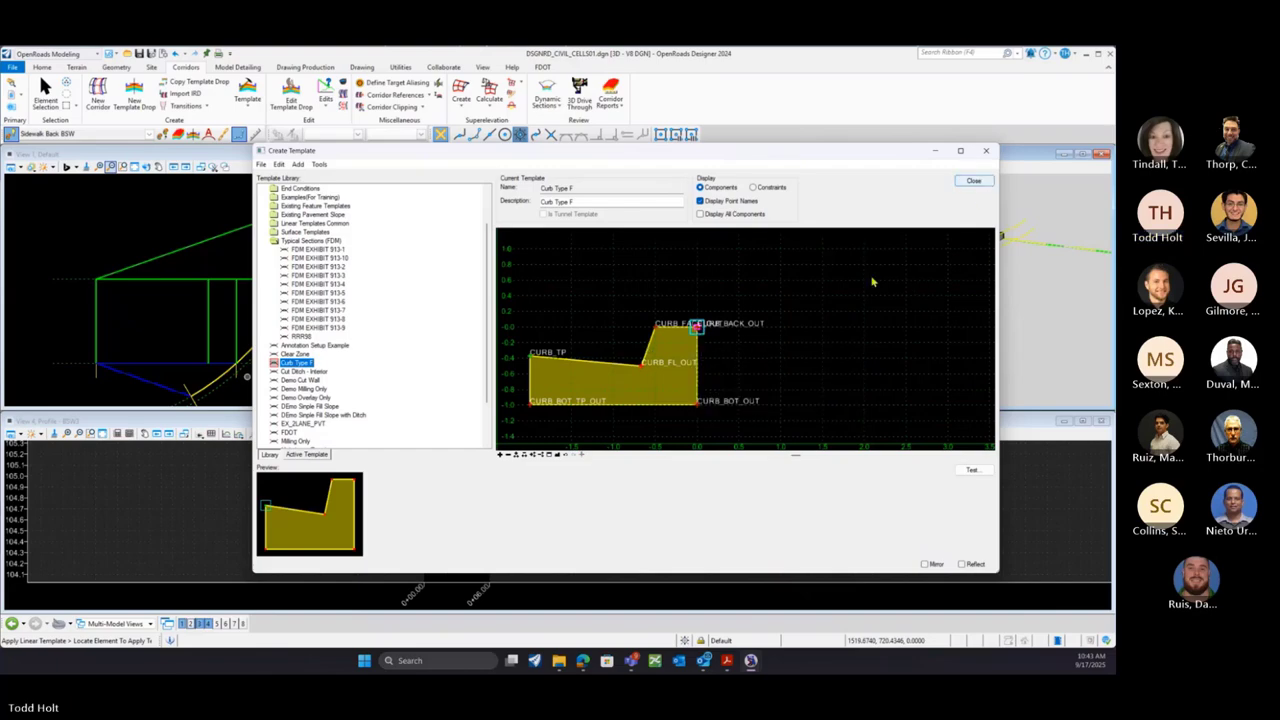
Save the changed Curb Type F template to the project template library and close the template editor
{"action": "right_click", "coordinate": [697, 329]}
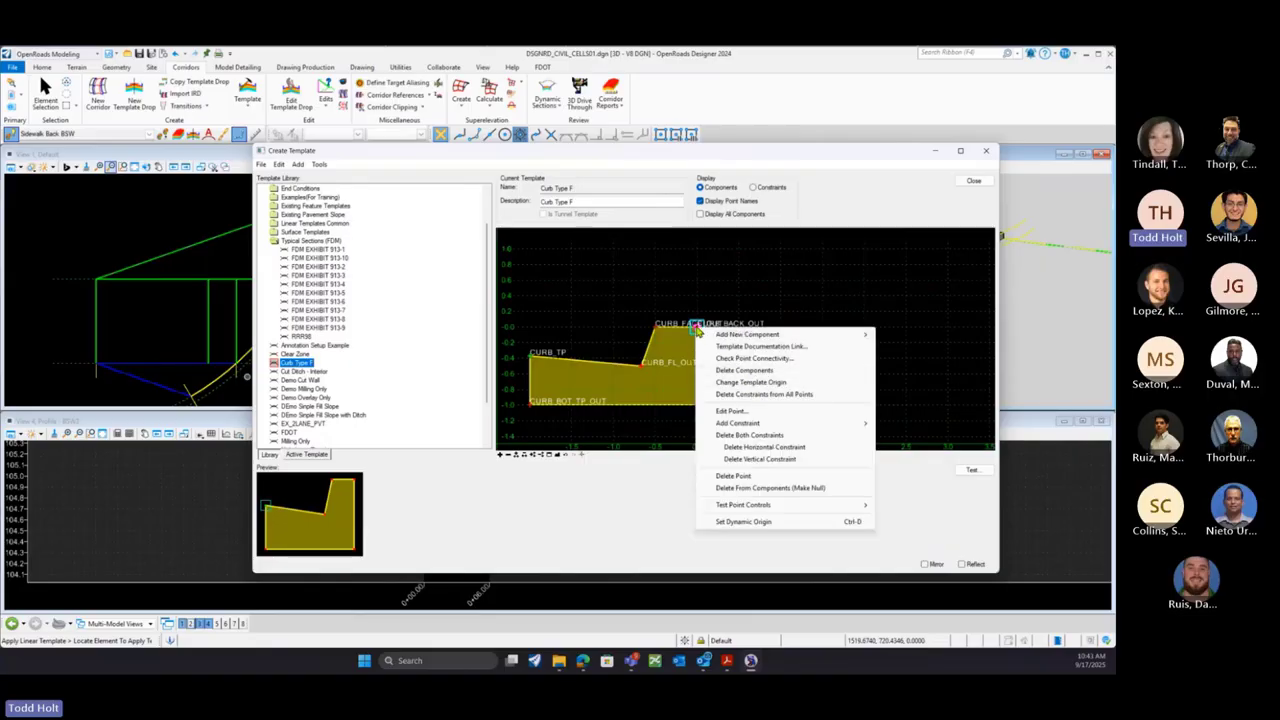
{"action": "left_click", "coordinate": [817, 315]}
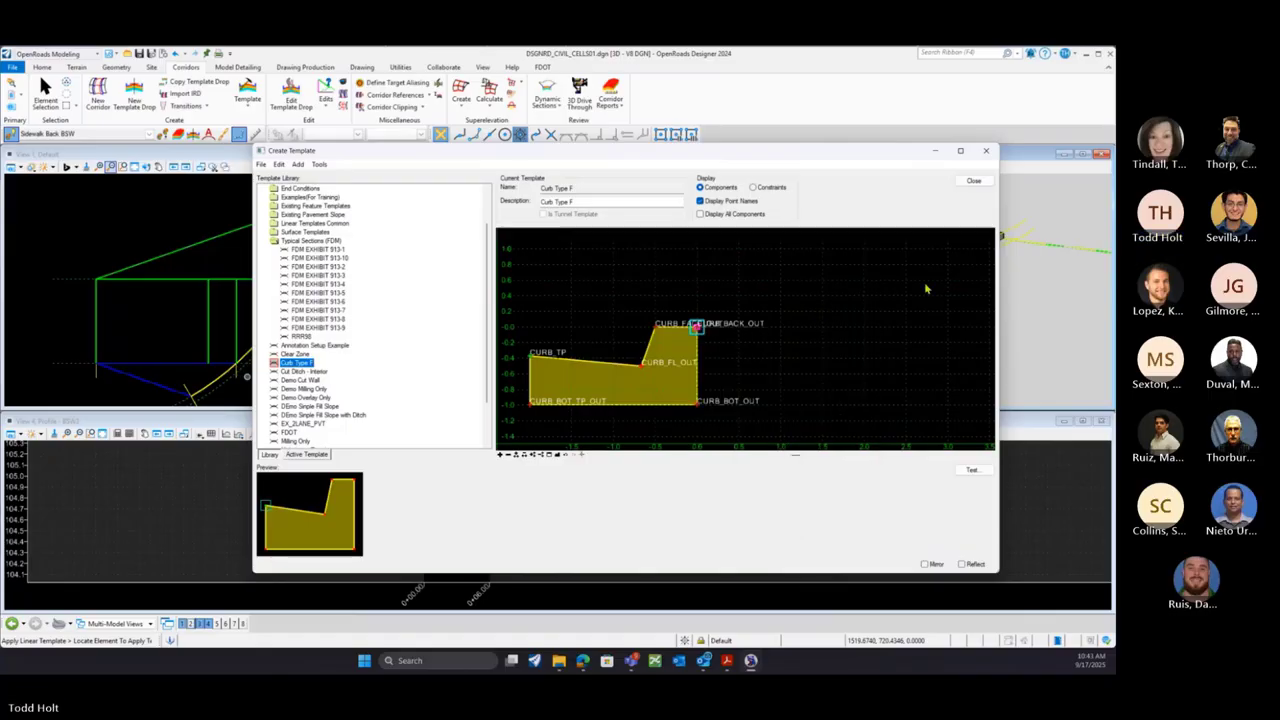
{"action": "left_click", "coordinate": [973, 181]}
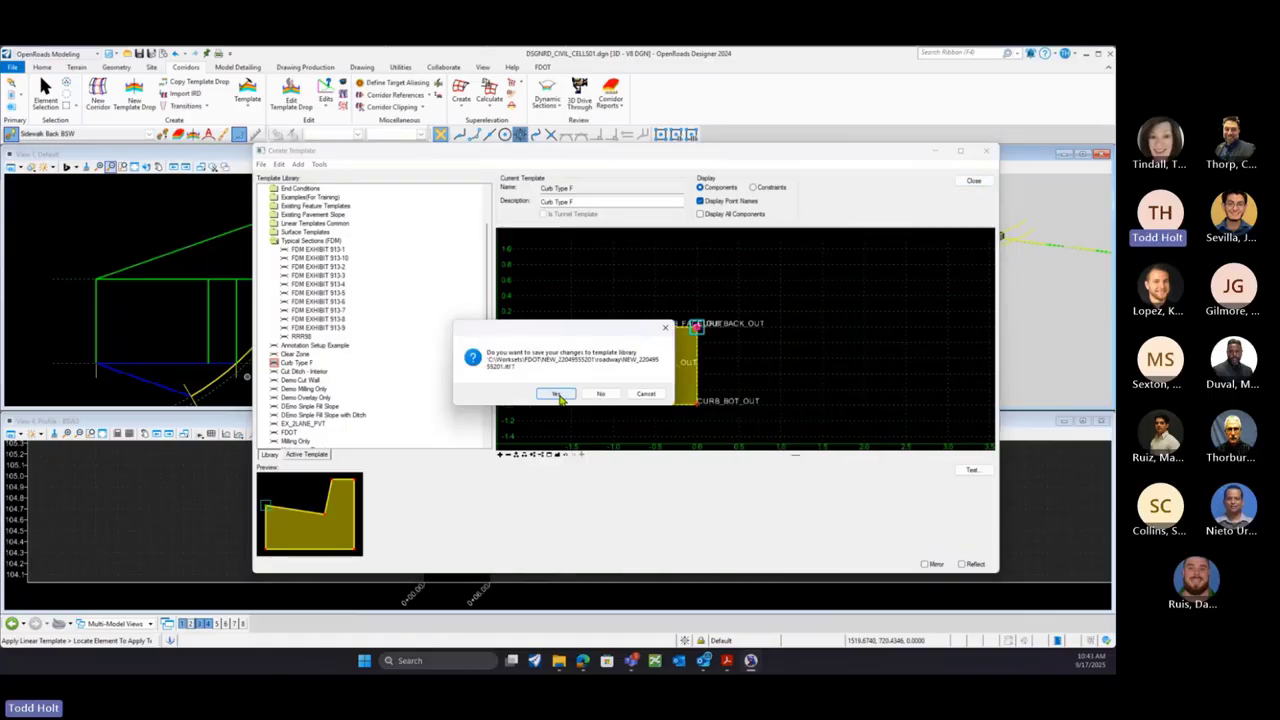
{"action": "left_click", "coordinate": [563, 396]}
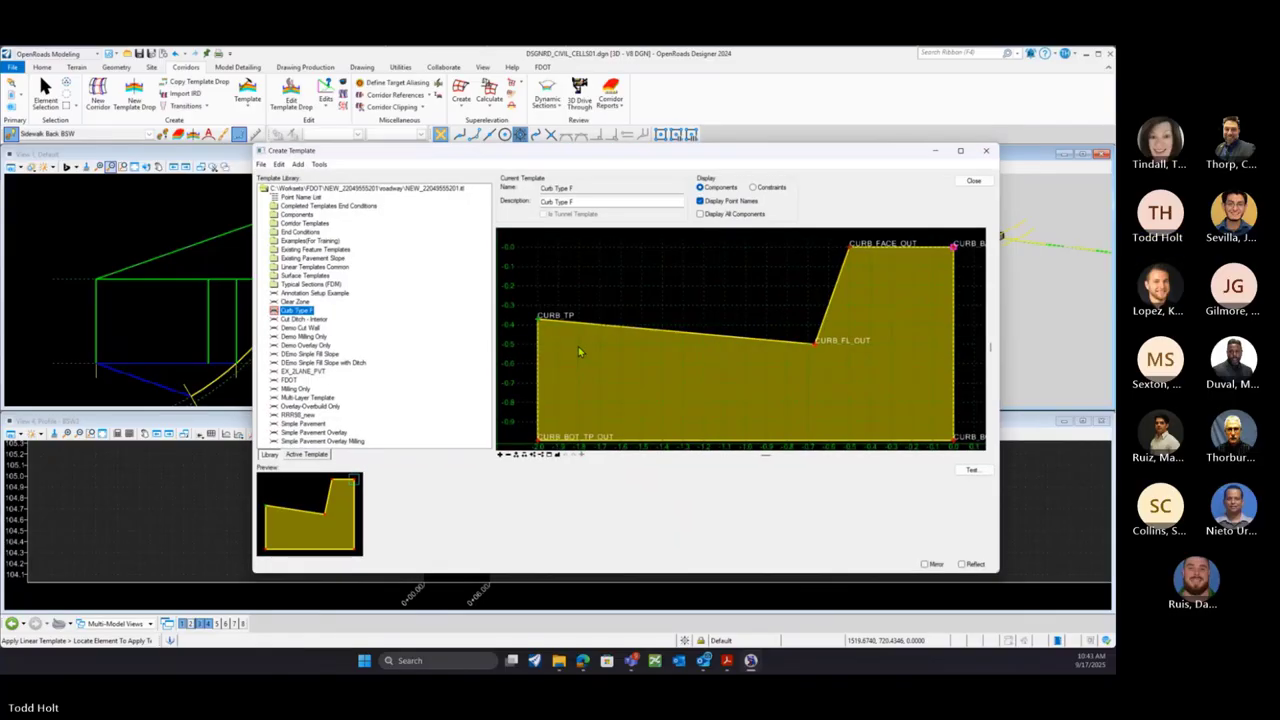
{"action": "left_click", "coordinate": [990, 185]}
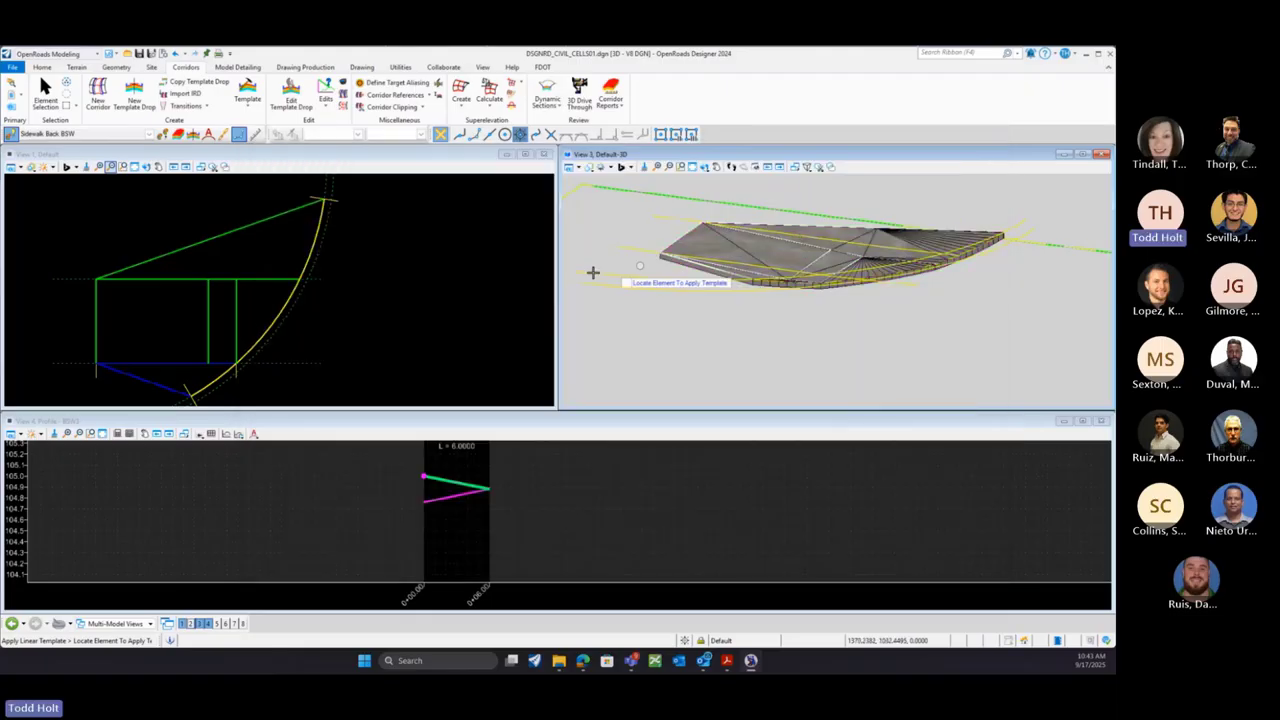
Apply the Curb Type F linear template along the curb-return arc from station 0+00.00 to 0+17.55, reflected to its outer side
{"action": "left_click", "coordinate": [238, 67]}
{"action": "left_click", "coordinate": [205, 94]}
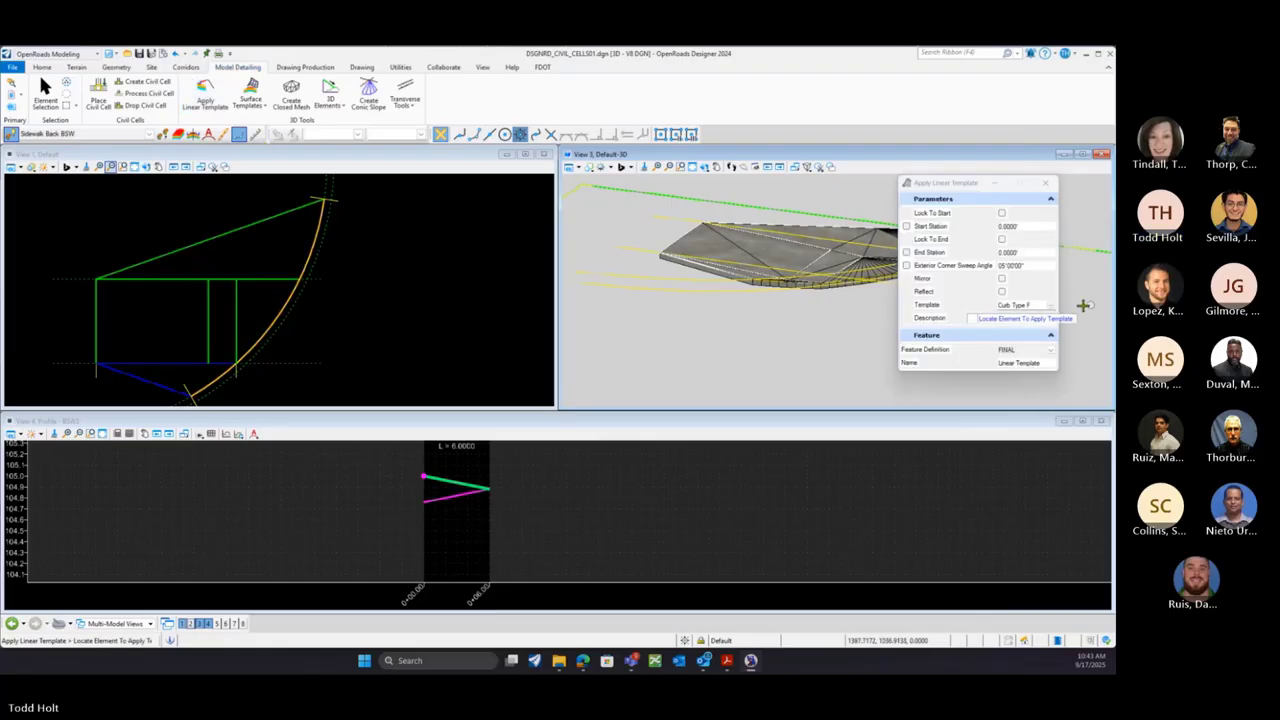
{"action": "left_click", "coordinate": [1050, 306]}
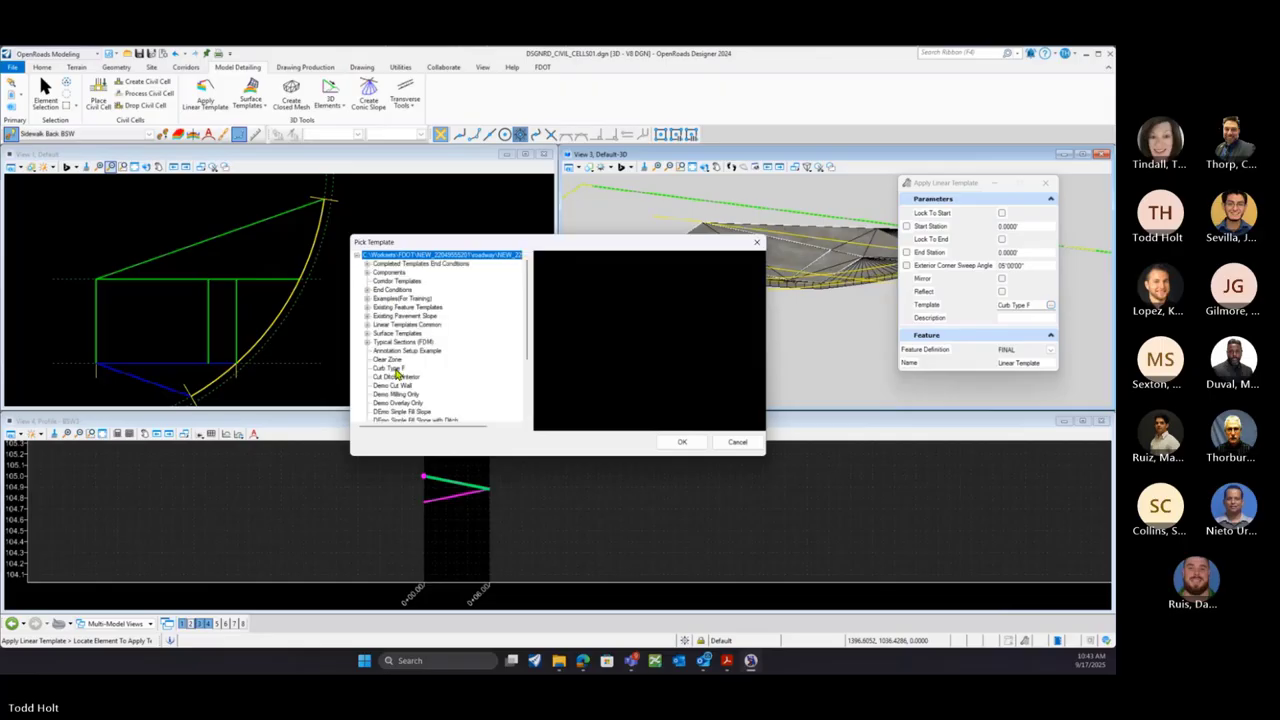
{"action": "left_click", "coordinate": [390, 369]}
{"action": "left_click", "coordinate": [682, 442]}
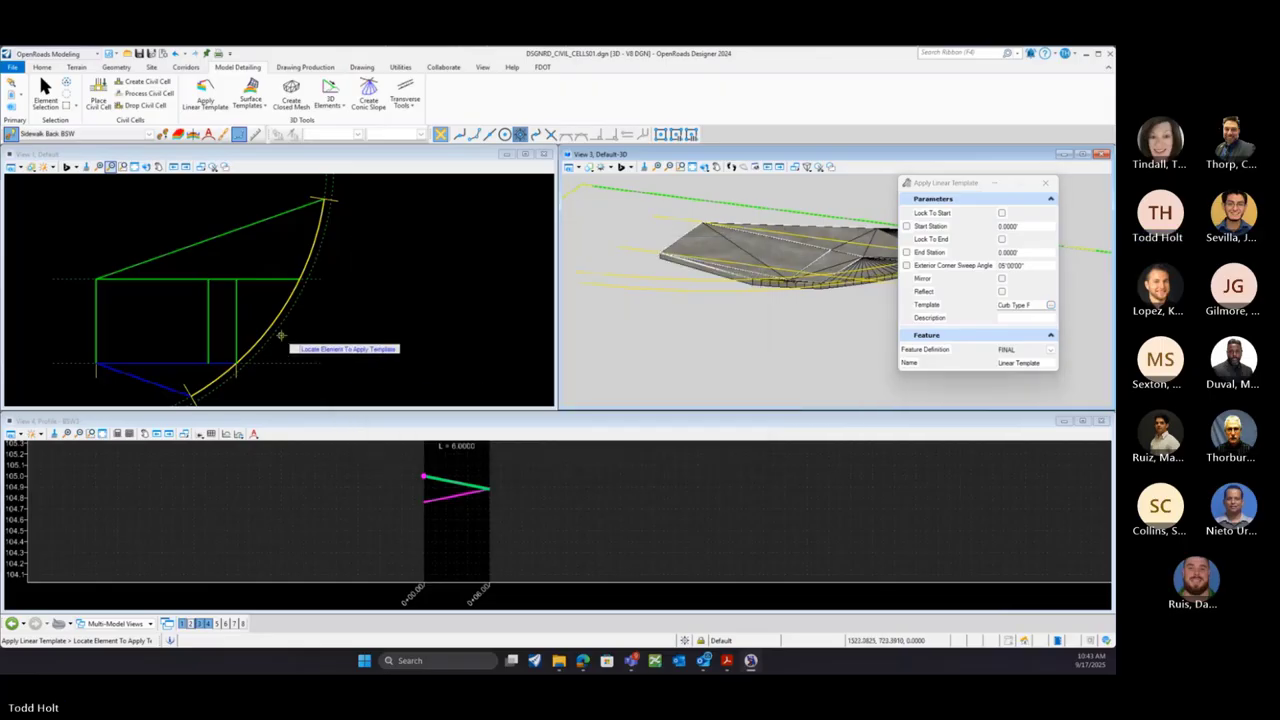
{"action": "left_click", "coordinate": [323, 330]}
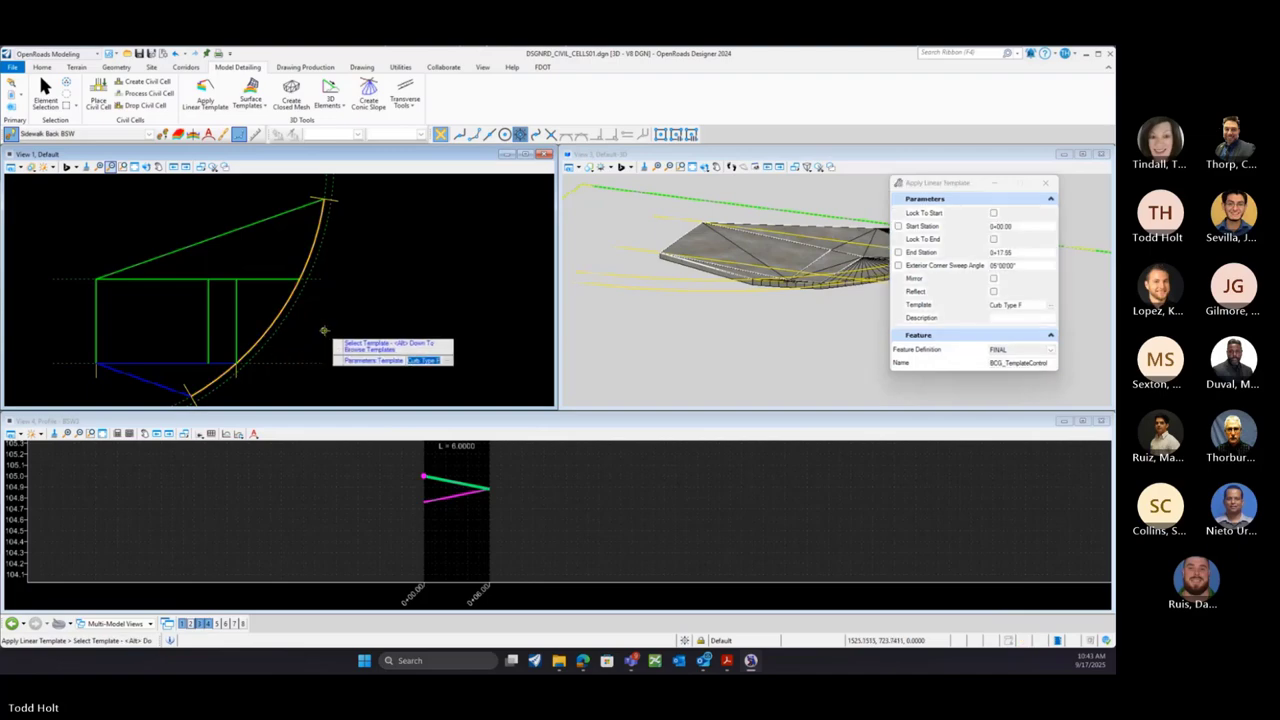
{"action": "left_click", "coordinate": [330, 325]}
{"action": "scroll", "coordinate": [357, 310], "scroll_direction": "down", "scroll_amount": 2}
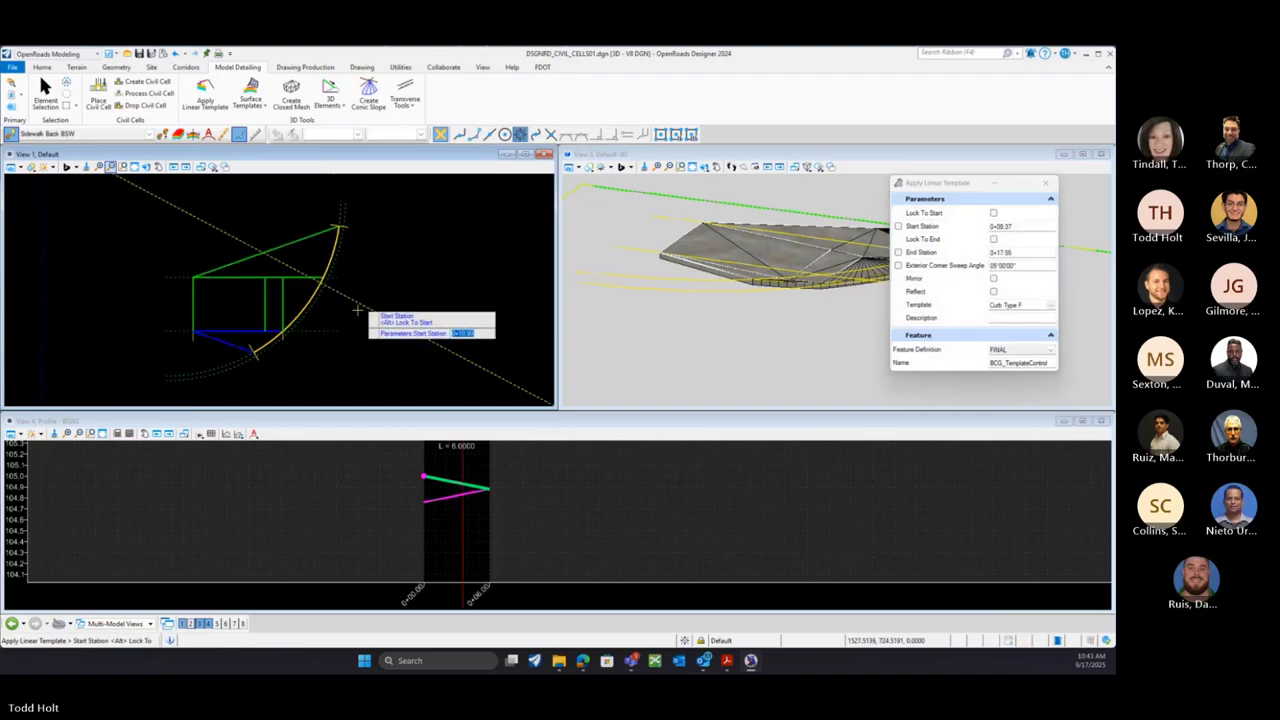
{"action": "left_click", "coordinate": [244, 376]}
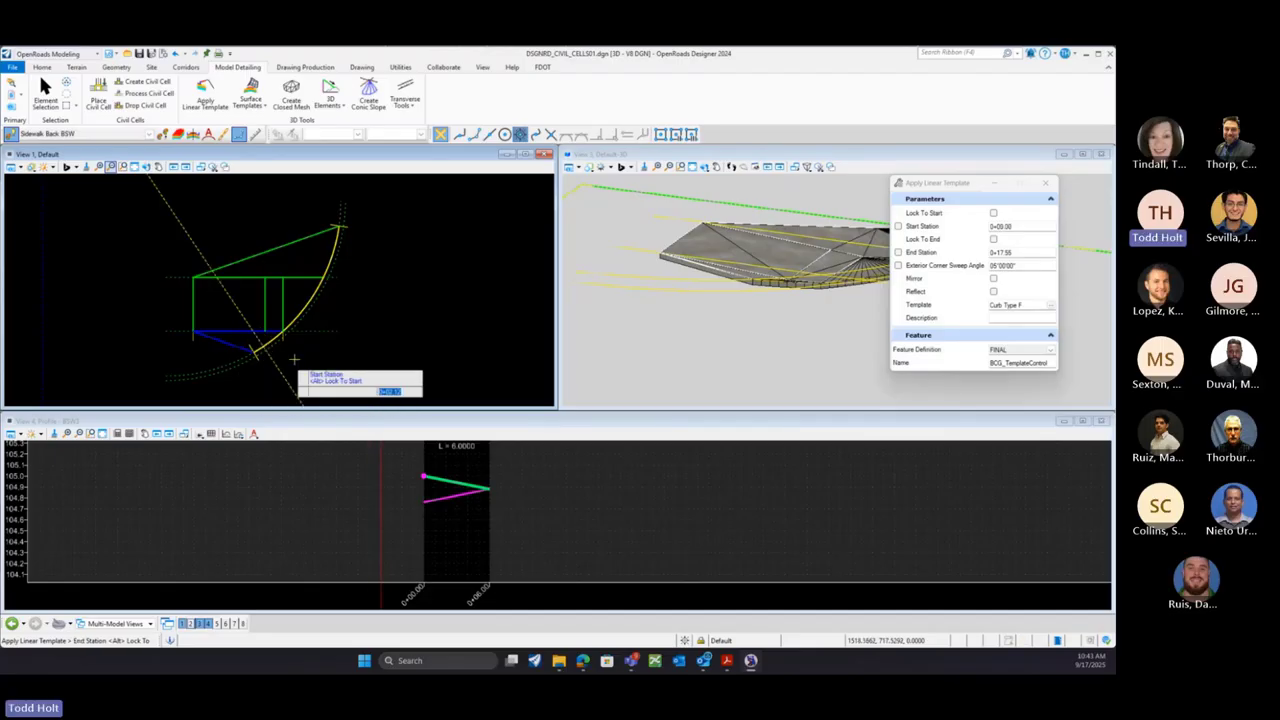
{"action": "left_click", "coordinate": [393, 230]}
{"action": "left_click", "coordinate": [343, 222]}
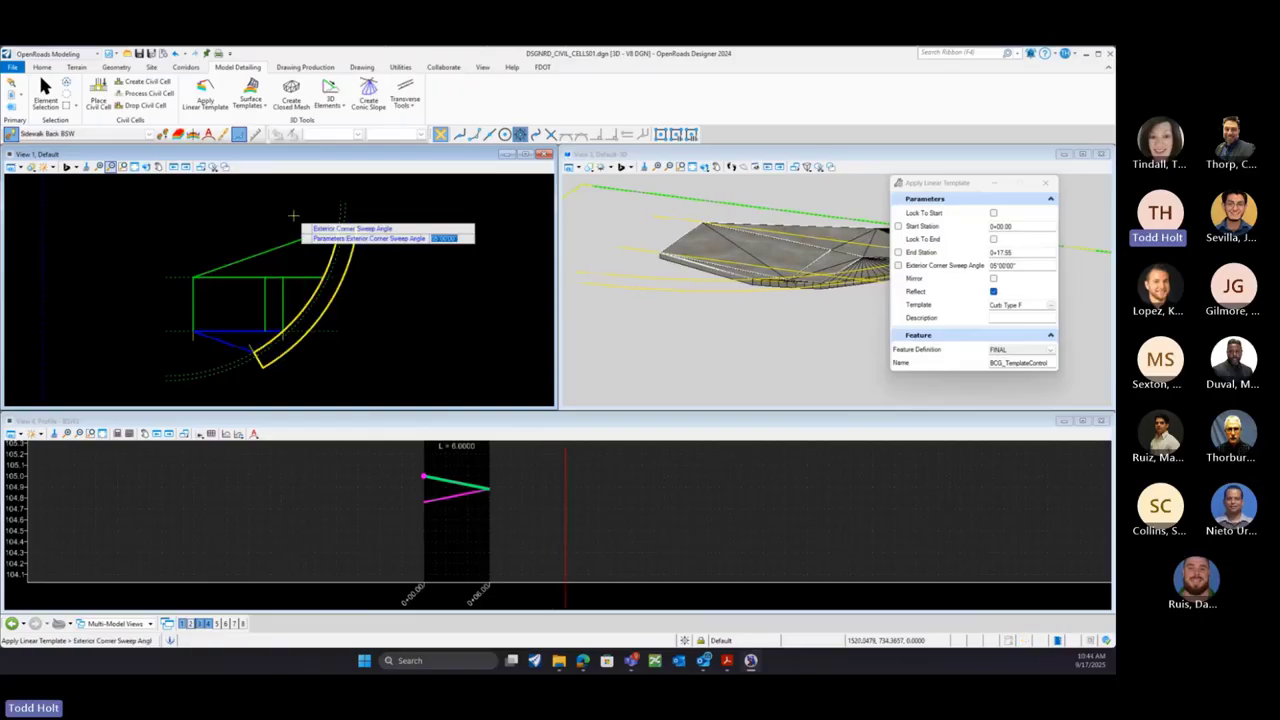
{"action": "left_click", "coordinate": [293, 215]}
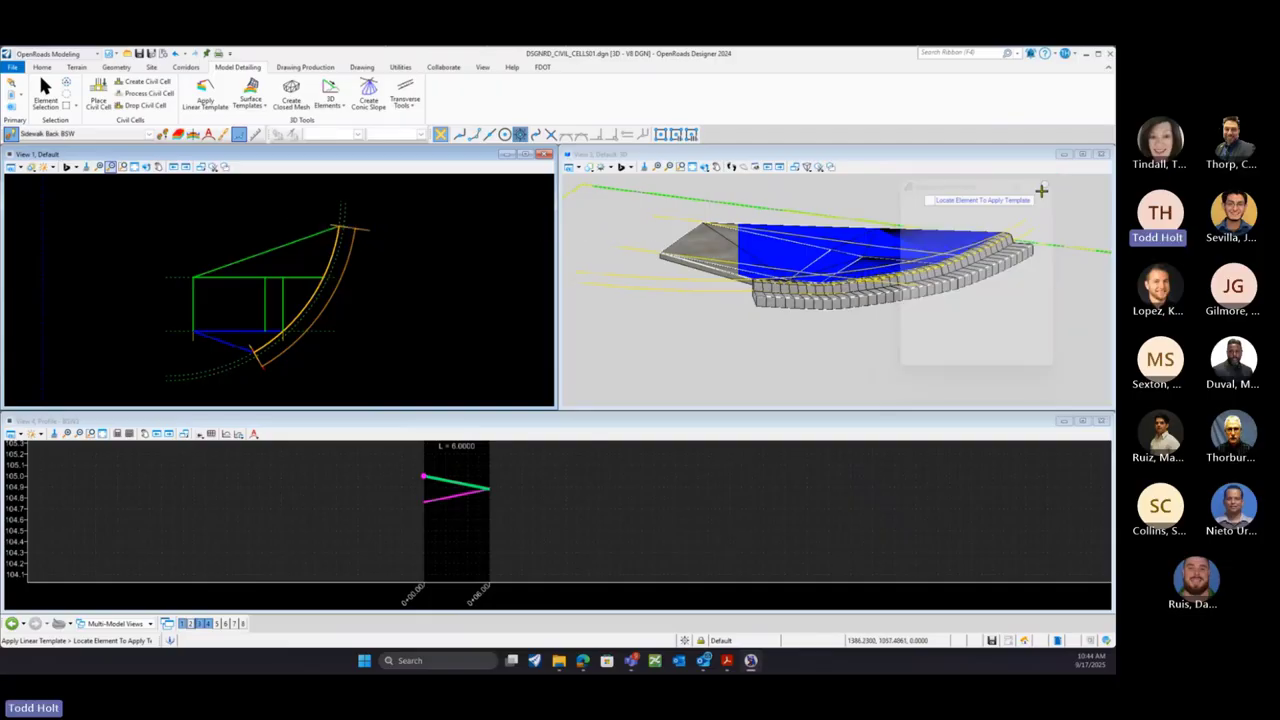
End the linear template command and examine the curb and sidewalk in the 3D view from a rotated viewpoint
{"action": "scroll", "coordinate": [727, 316], "scroll_direction": "down", "scroll_amount": 1}
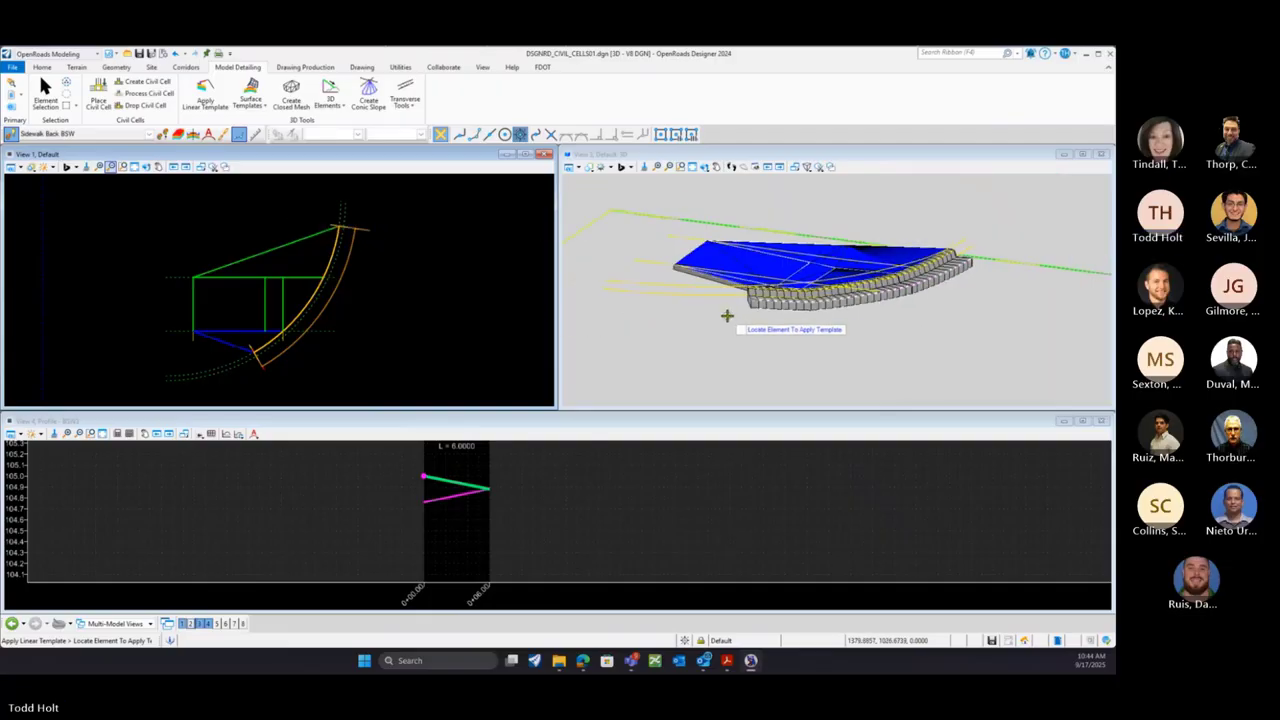
{"action": "scroll", "coordinate": [906, 277], "scroll_direction": "up", "scroll_amount": 2}
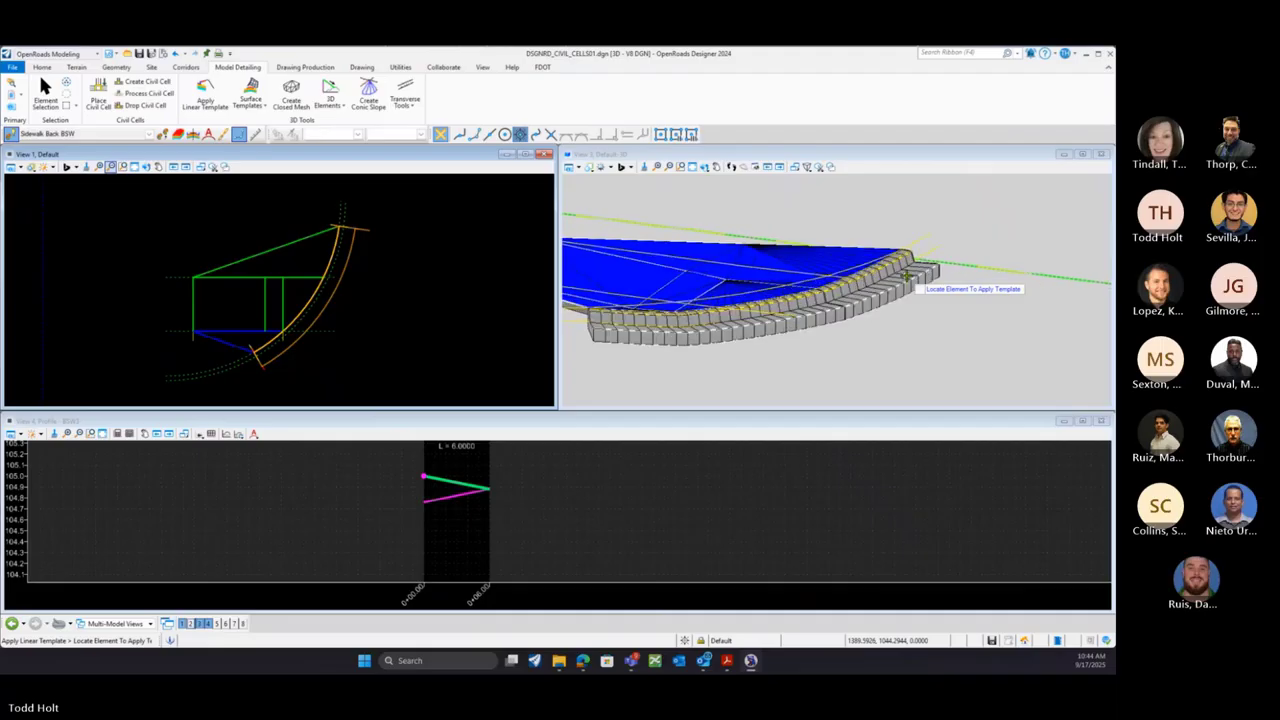
{"action": "scroll", "coordinate": [906, 276], "scroll_direction": "up", "scroll_amount": 1}
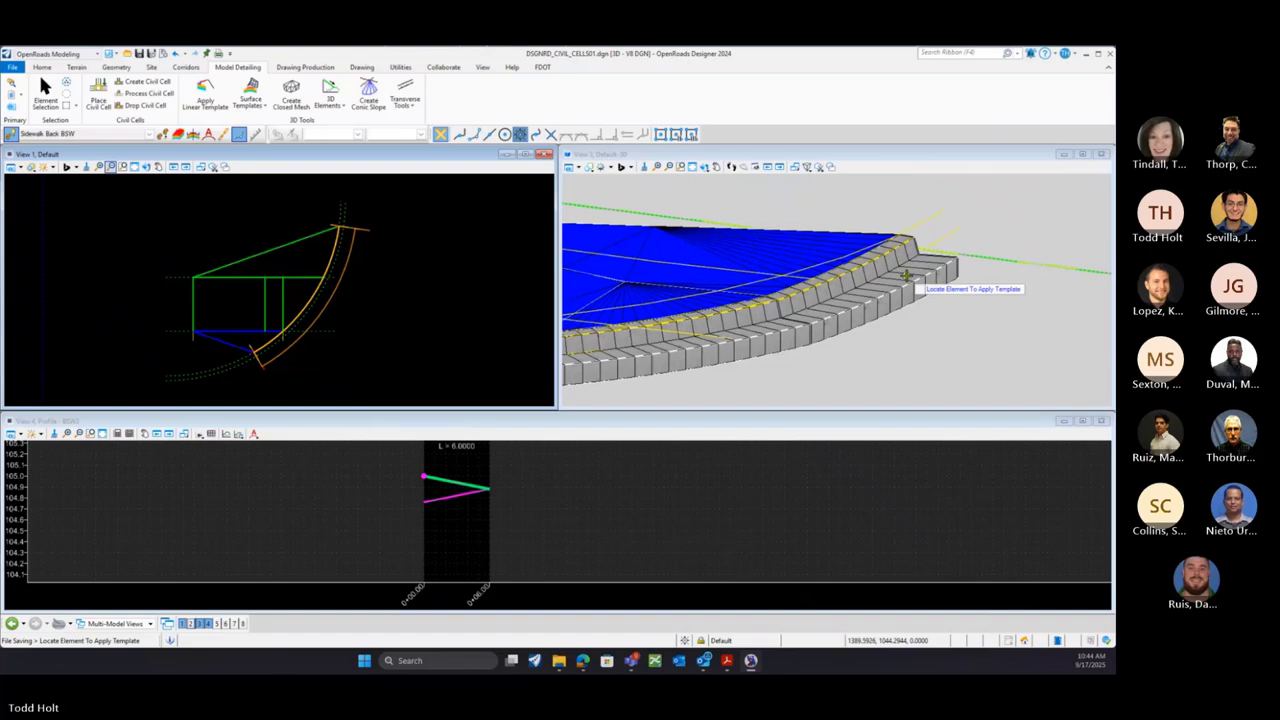
{"action": "scroll", "coordinate": [1010, 311], "scroll_direction": "down", "scroll_amount": 2}
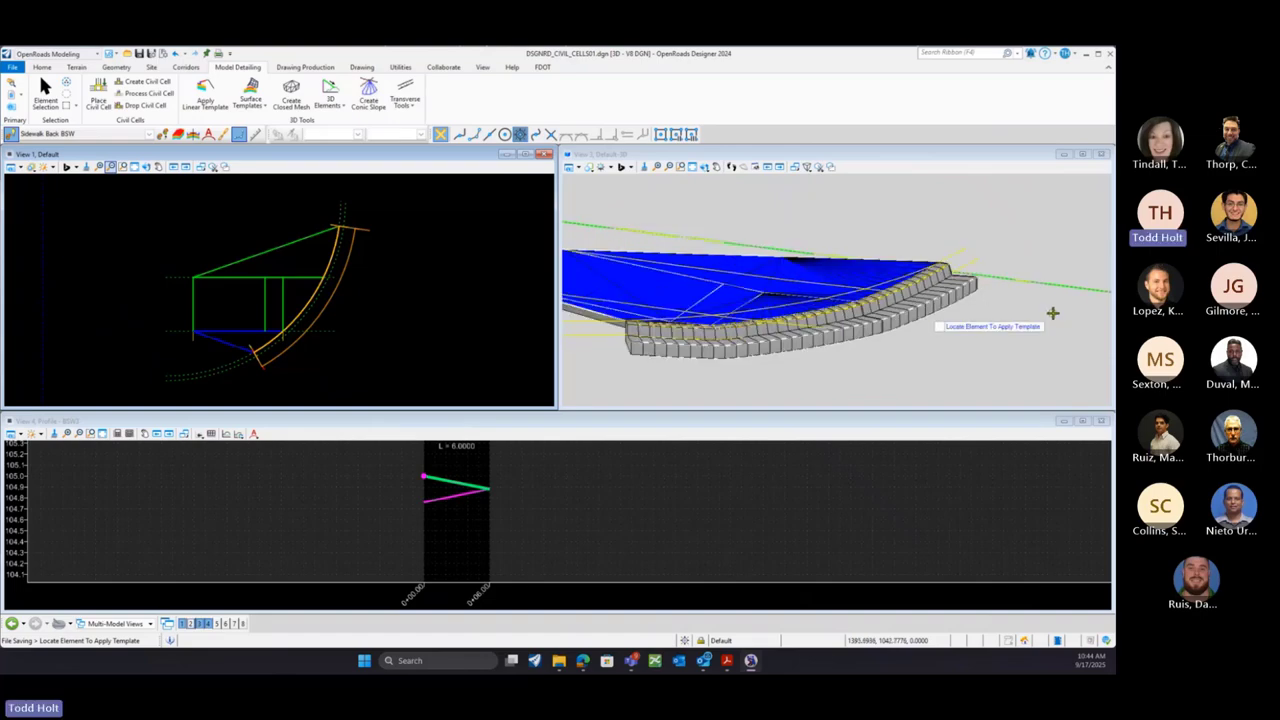
{"action": "right_click", "coordinate": [1050, 314]}
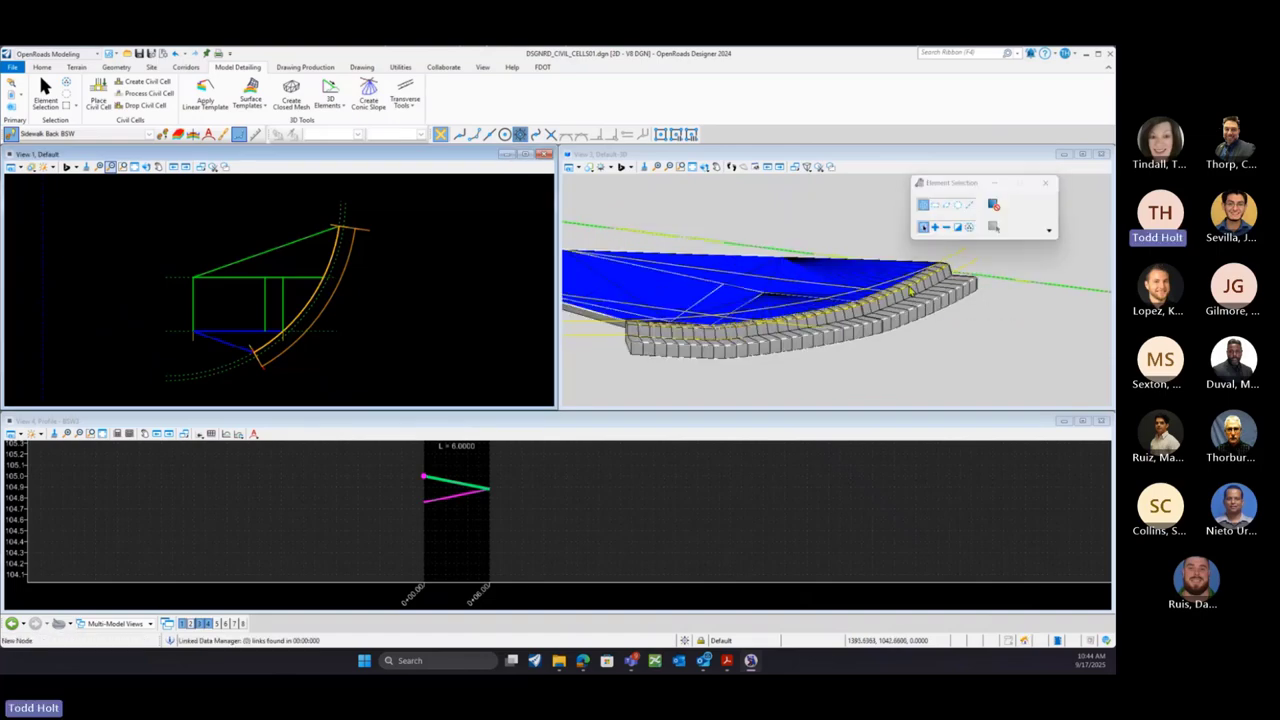
{"action": "left_click", "coordinate": [665, 155]}
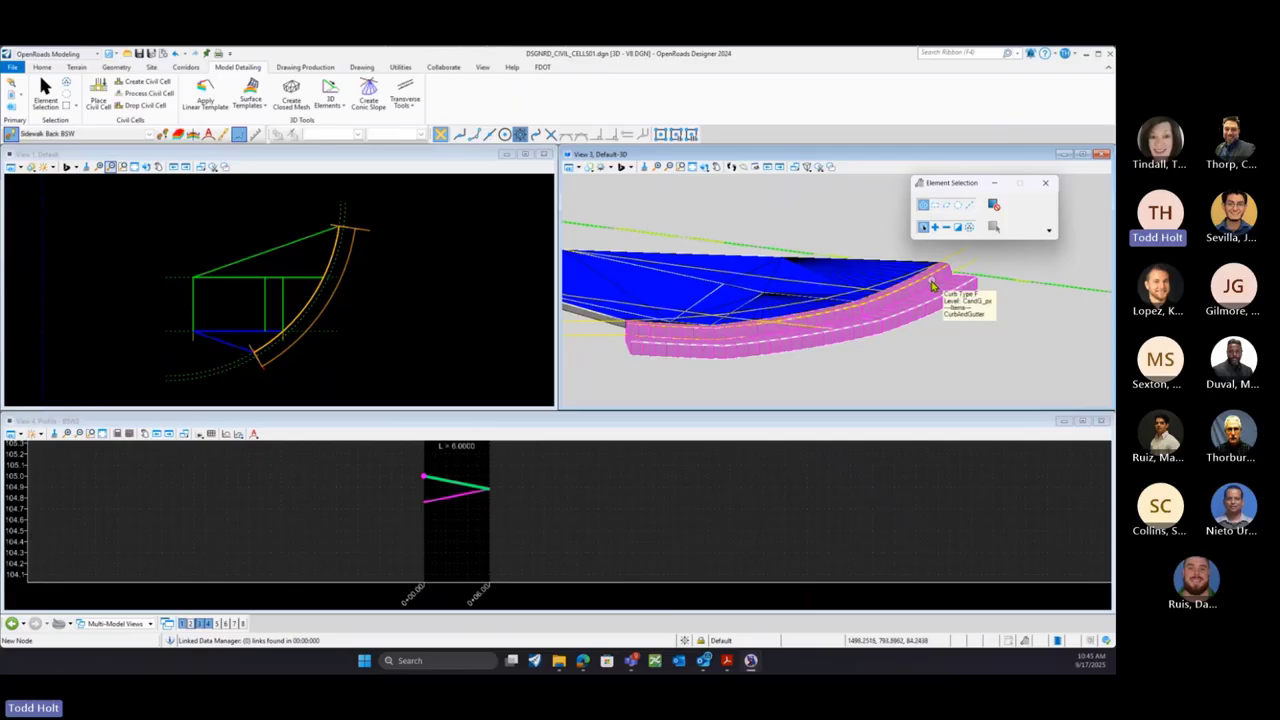
{"action": "mouse_move", "coordinate": [931, 286]}
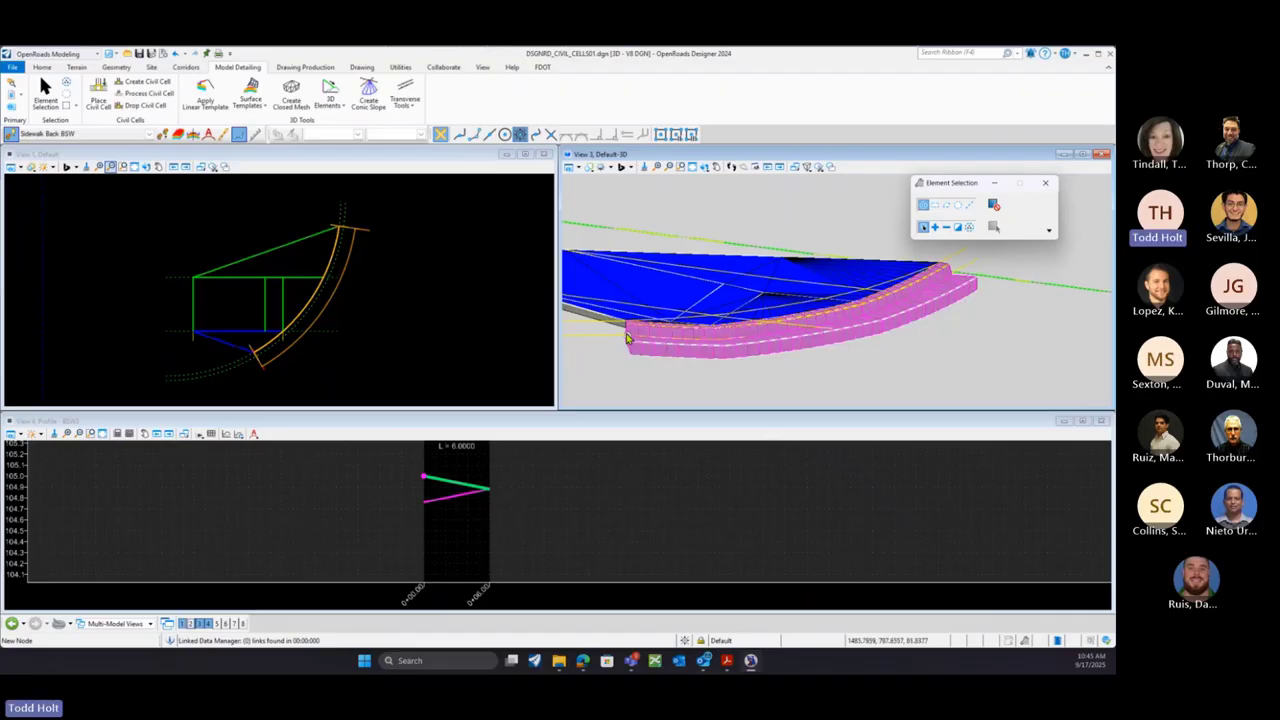
{"action": "left_click", "coordinate": [704, 166]}
{"action": "left_click", "coordinate": [717, 226]}
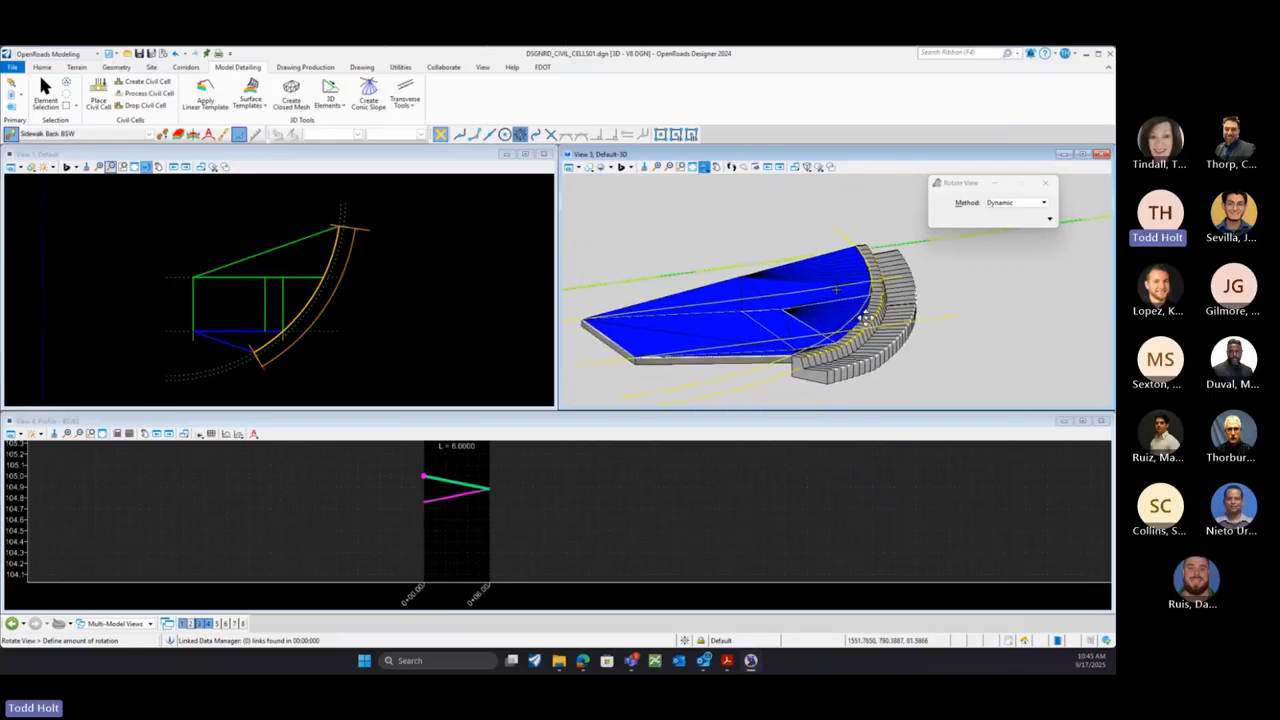
{"action": "left_click", "coordinate": [865, 318]}
{"action": "key", "text": "Escape"}
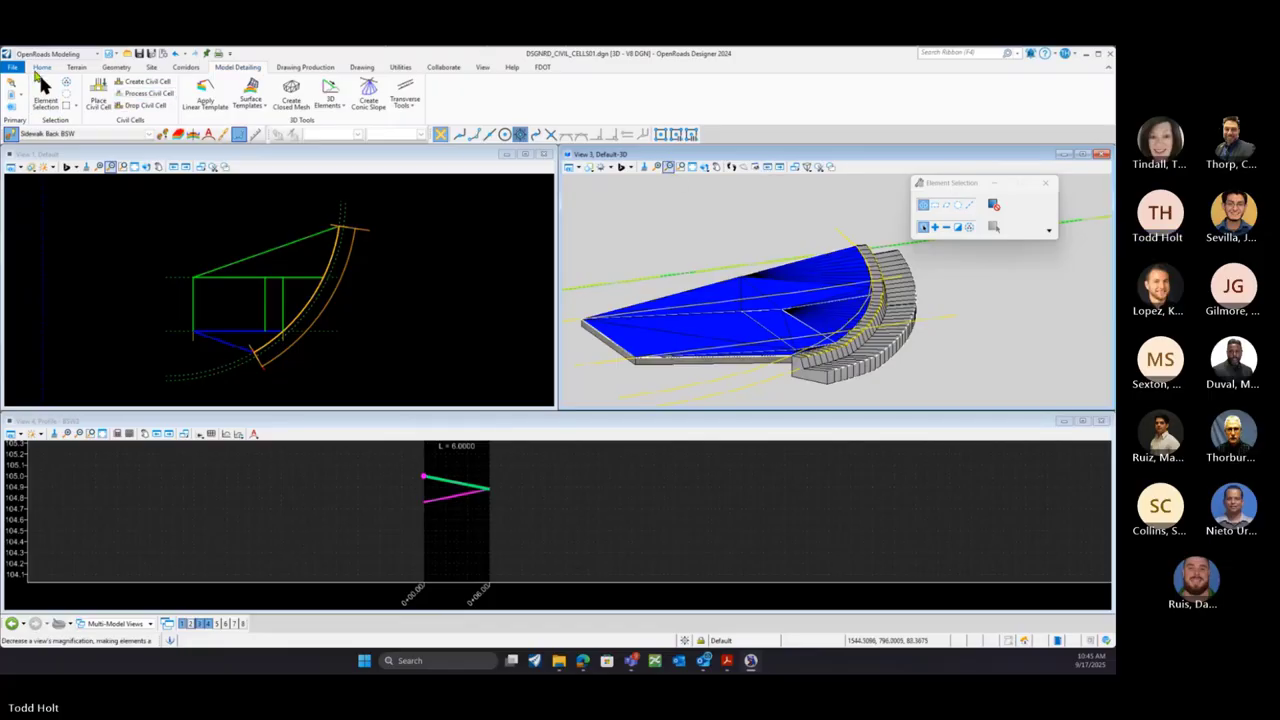
In the 3D view's level display, make Sidewalk_px the active level, turn off Default, and widen the level name column
{"action": "left_click", "coordinate": [42, 67]}
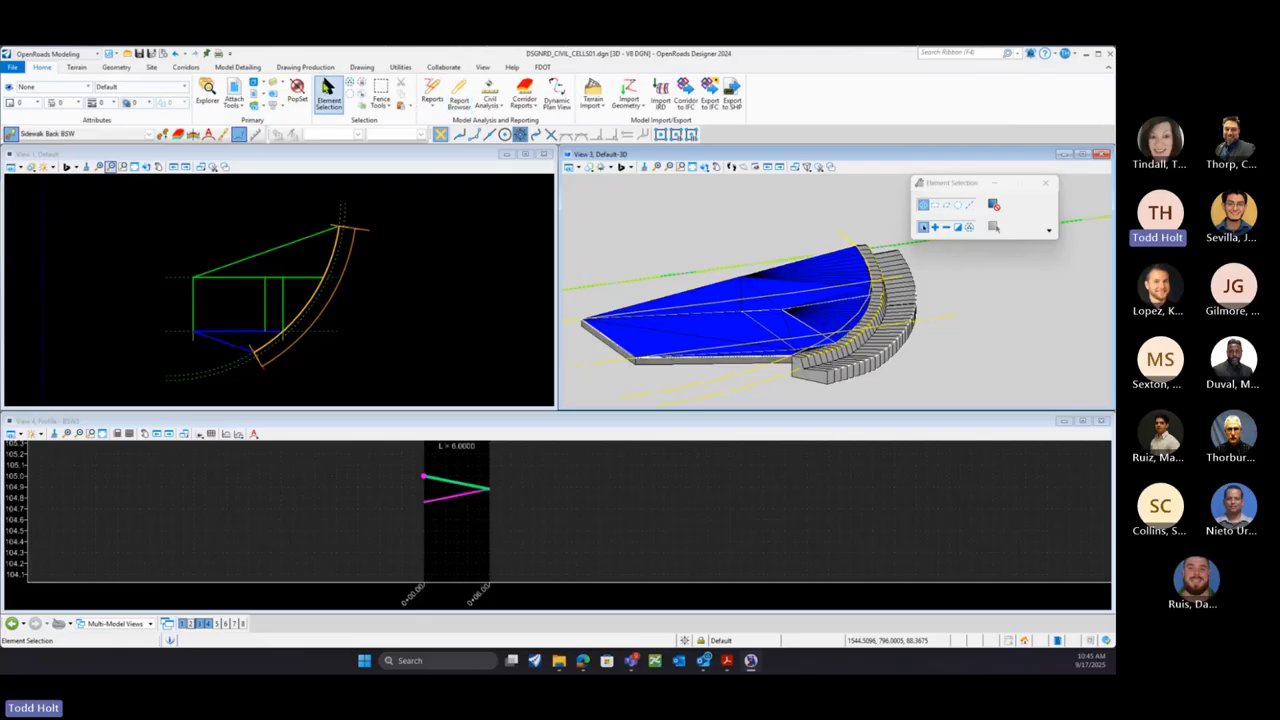
{"action": "left_click", "coordinate": [273, 88]}
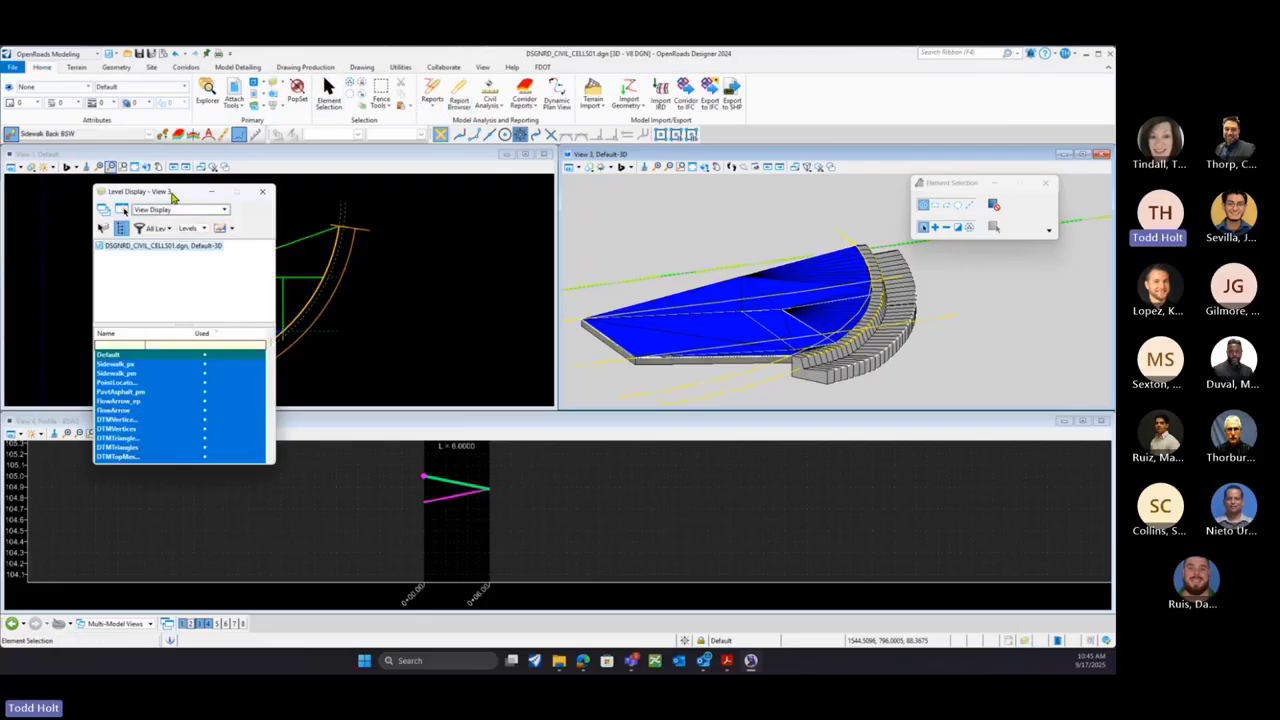
{"action": "left_click_drag", "start_coordinate": [166, 190], "coordinate": [451, 175]}
{"action": "left_click", "coordinate": [400, 345]}
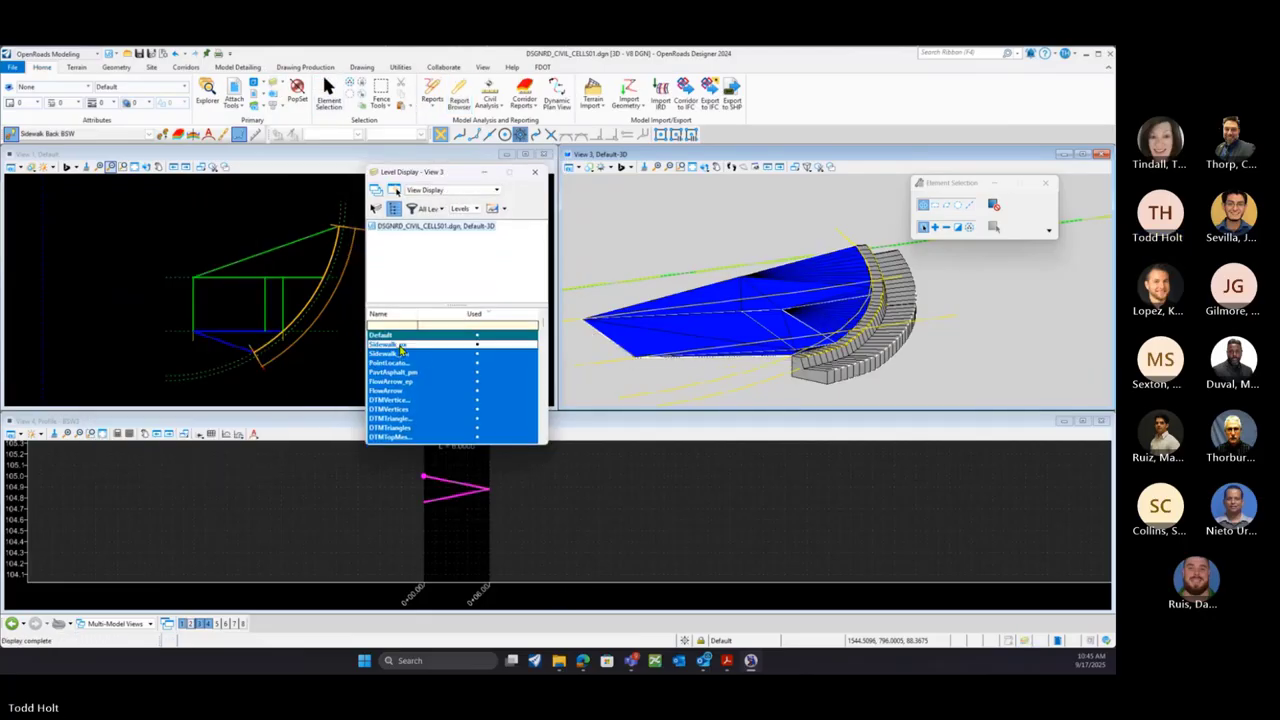
{"action": "double_click", "coordinate": [401, 347]}
{"action": "left_click", "coordinate": [398, 337]}
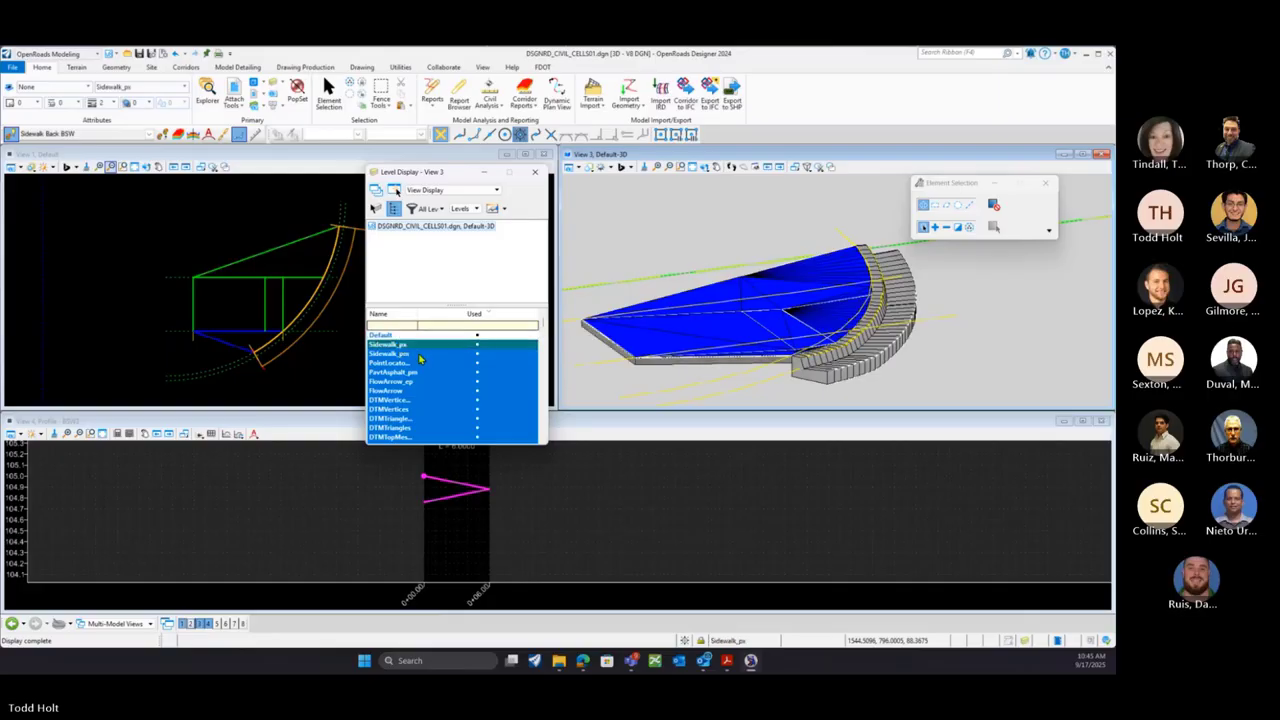
{"action": "left_click_drag", "start_coordinate": [418, 314], "coordinate": [497, 315]}
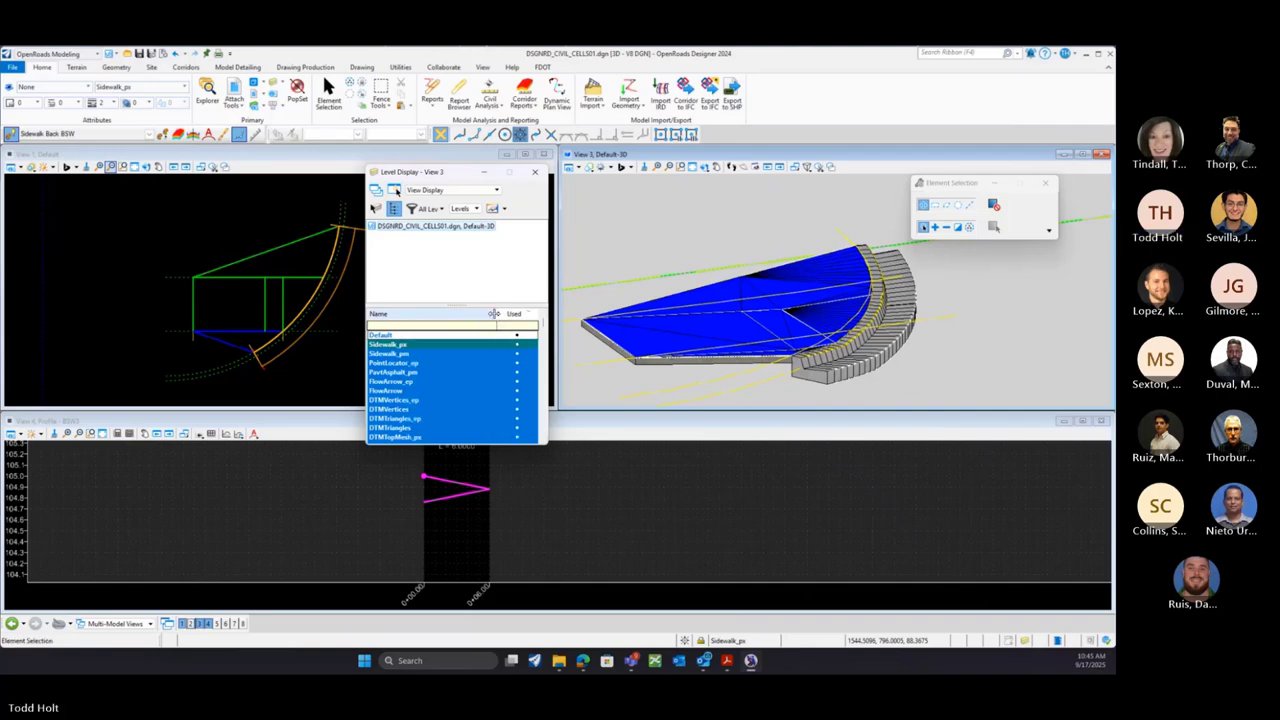
Turn off the DTMTopMesh_px, DTMSource_ep and DTM_px levels in the 3D view and close the level display
{"action": "mouse_move", "coordinate": [686, 345]}
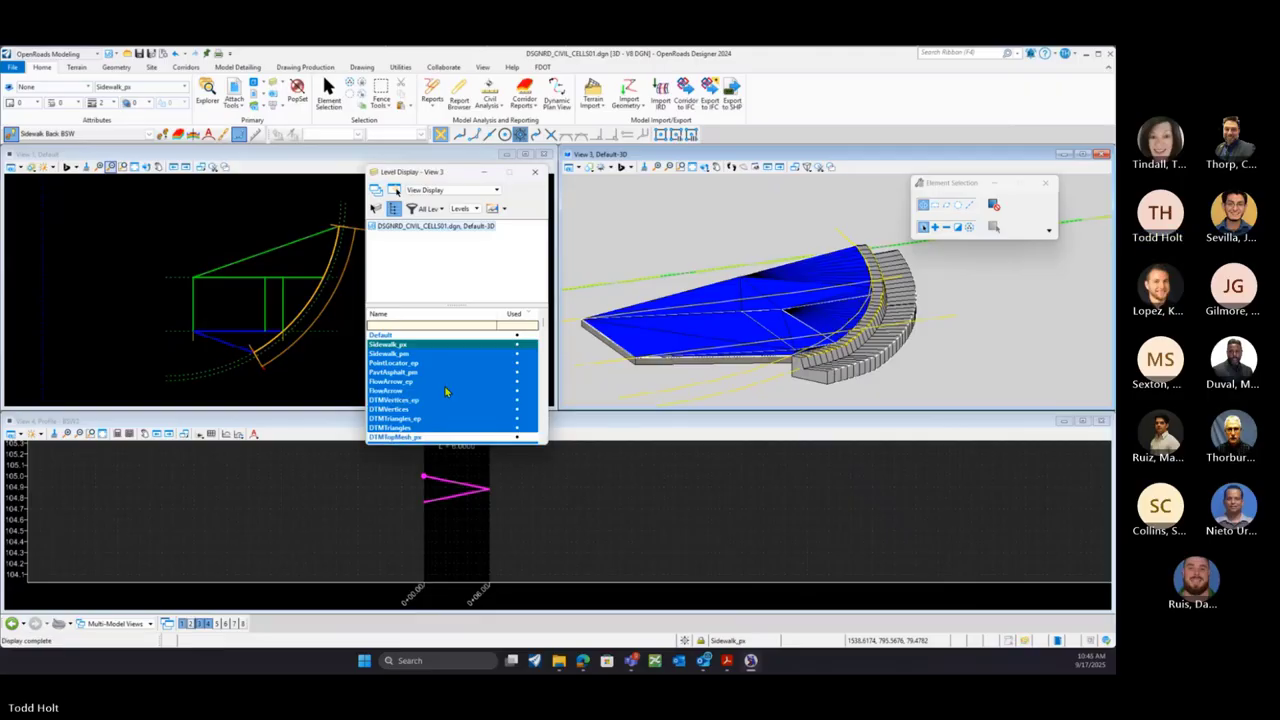
{"action": "scroll", "coordinate": [446, 392], "scroll_direction": "down", "scroll_amount": 1}
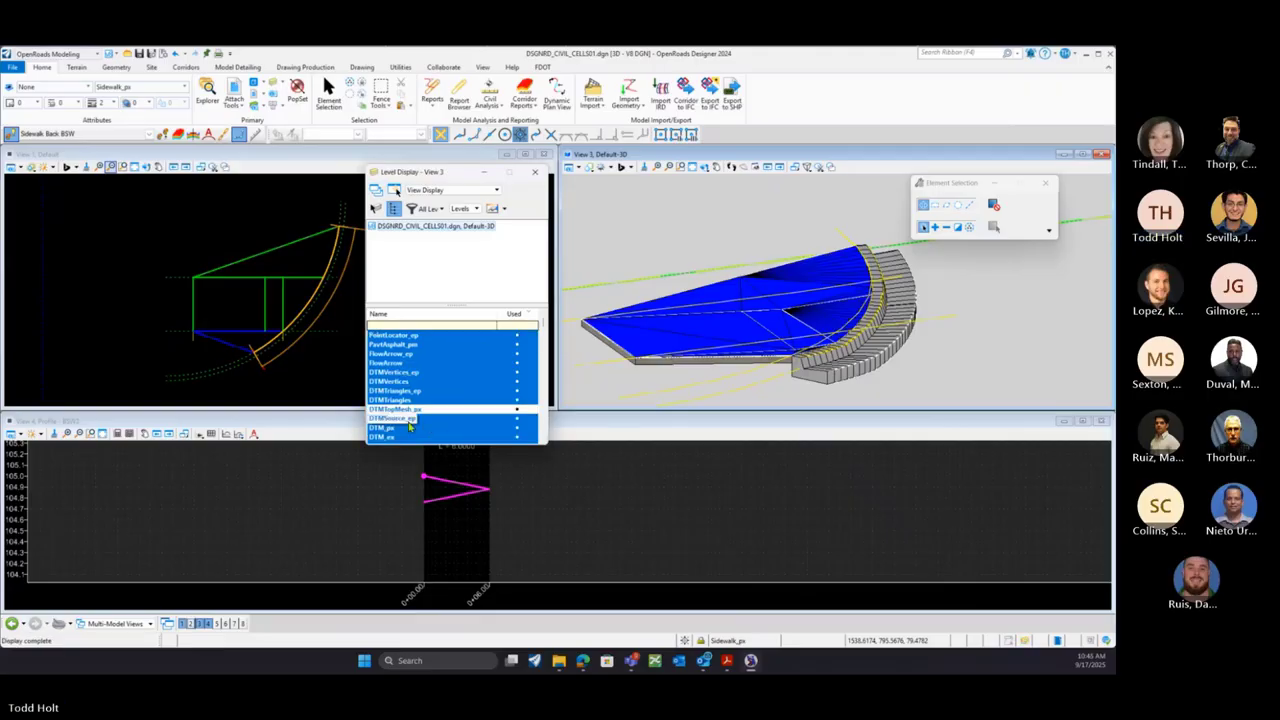
{"action": "left_click", "coordinate": [409, 427]}
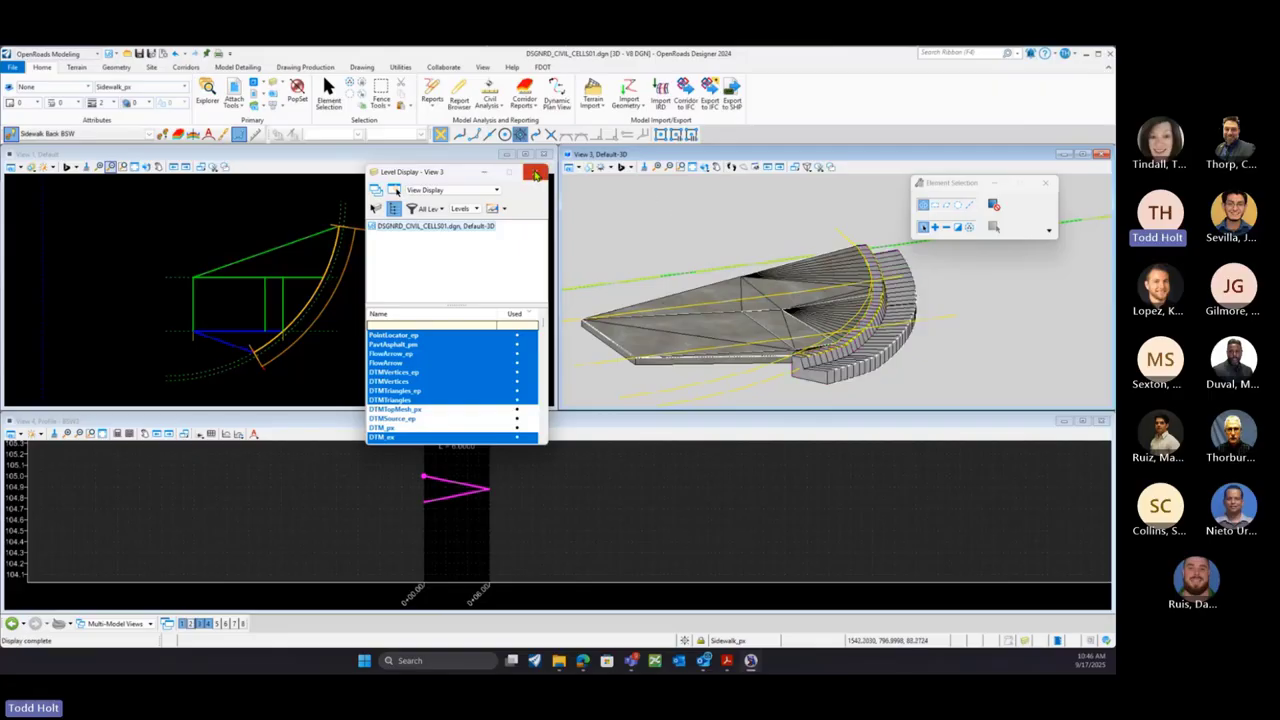
{"action": "left_click", "coordinate": [534, 172]}
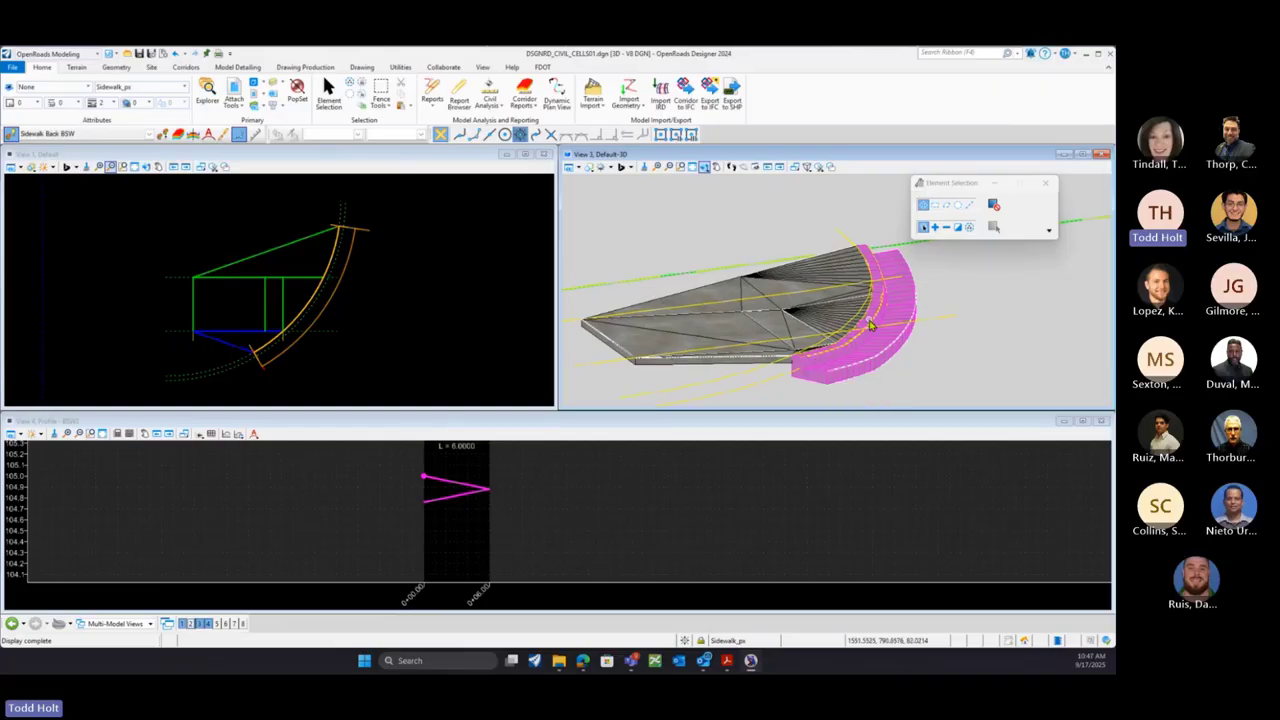
Select all the curb and sidewalk elements in the 3D view and detach all RoadwayQuantities item types, CurbAndGutter and SidewalkDetectableWarnings, from them
{"action": "scroll", "coordinate": [871, 318], "scroll_direction": "down", "scroll_amount": 2}
{"action": "left_click_drag", "start_coordinate": [670, 246], "coordinate": [940, 381]}
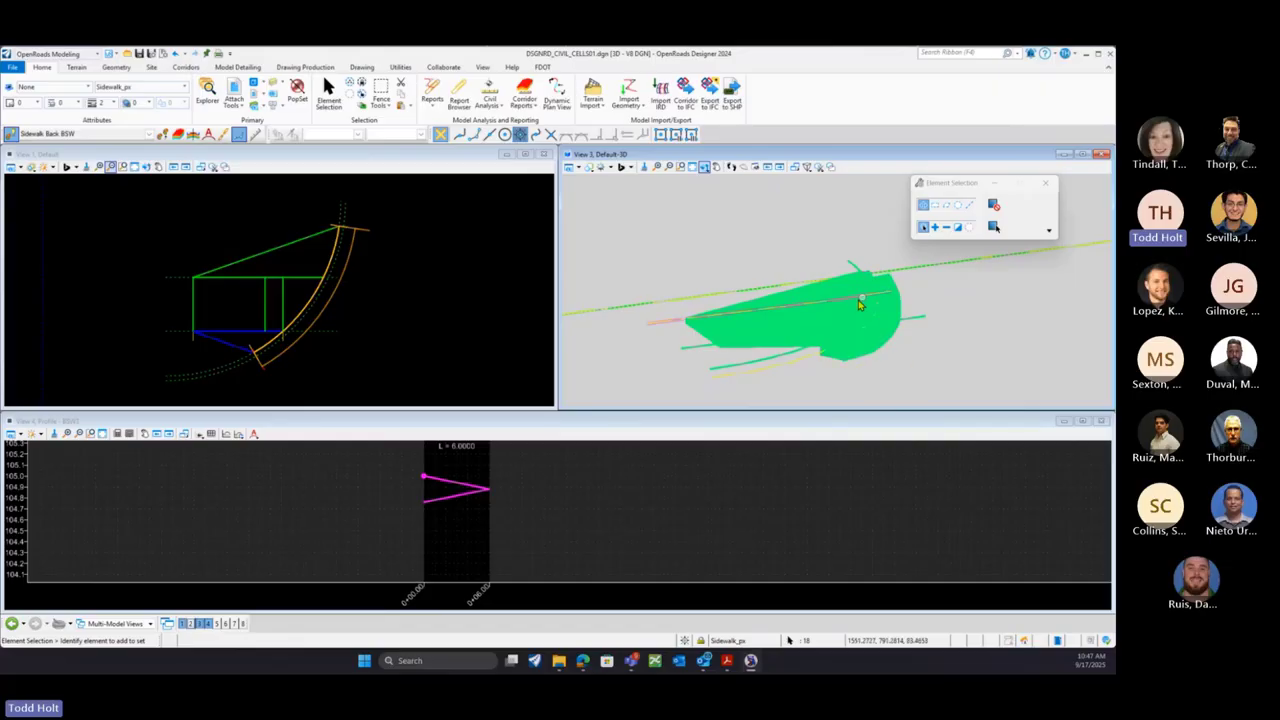
{"action": "left_click", "coordinate": [400, 67]}
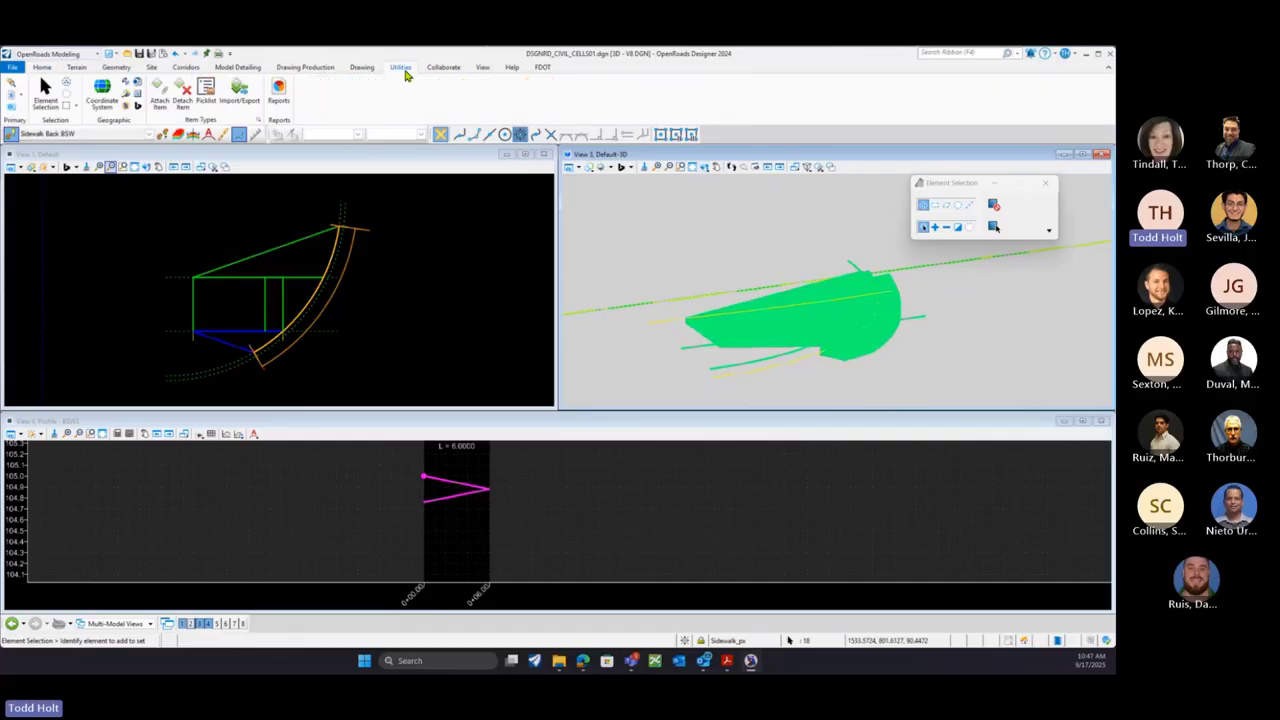
{"action": "left_click", "coordinate": [184, 104]}
{"action": "left_click_drag", "start_coordinate": [935, 183], "coordinate": [670, 175]}
{"action": "left_click", "coordinate": [785, 201]}
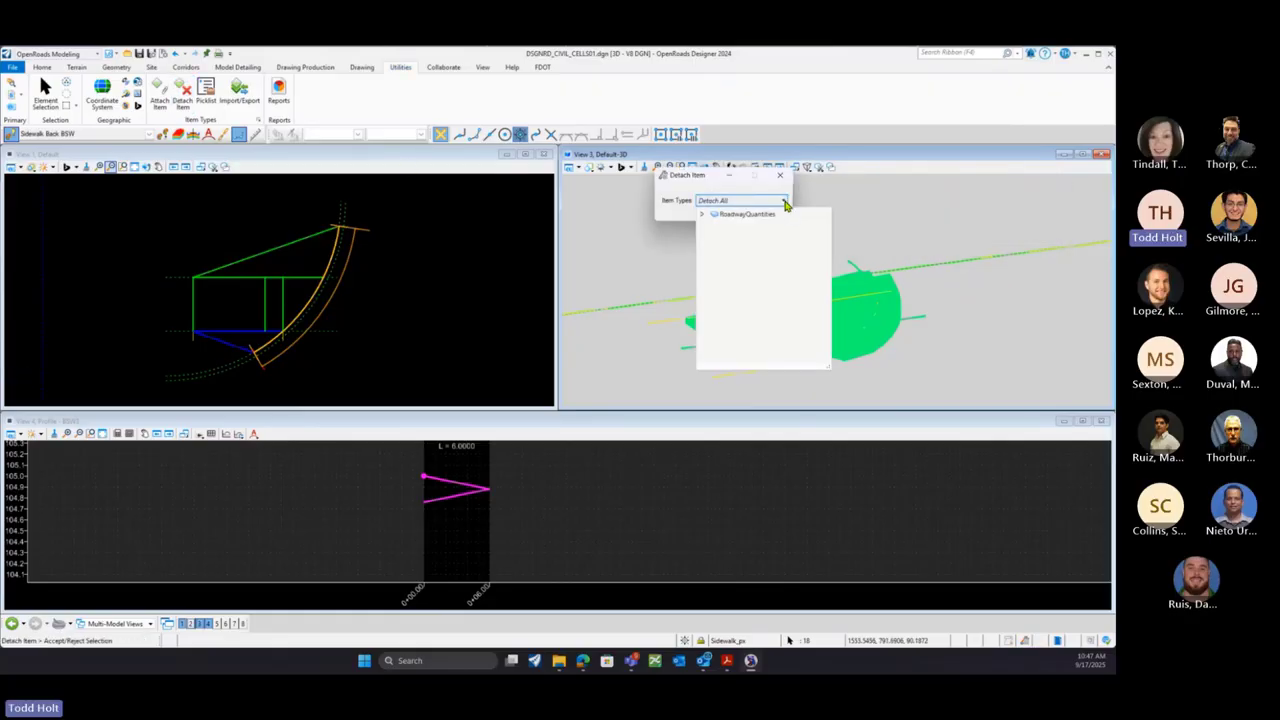
{"action": "left_click", "coordinate": [701, 214]}
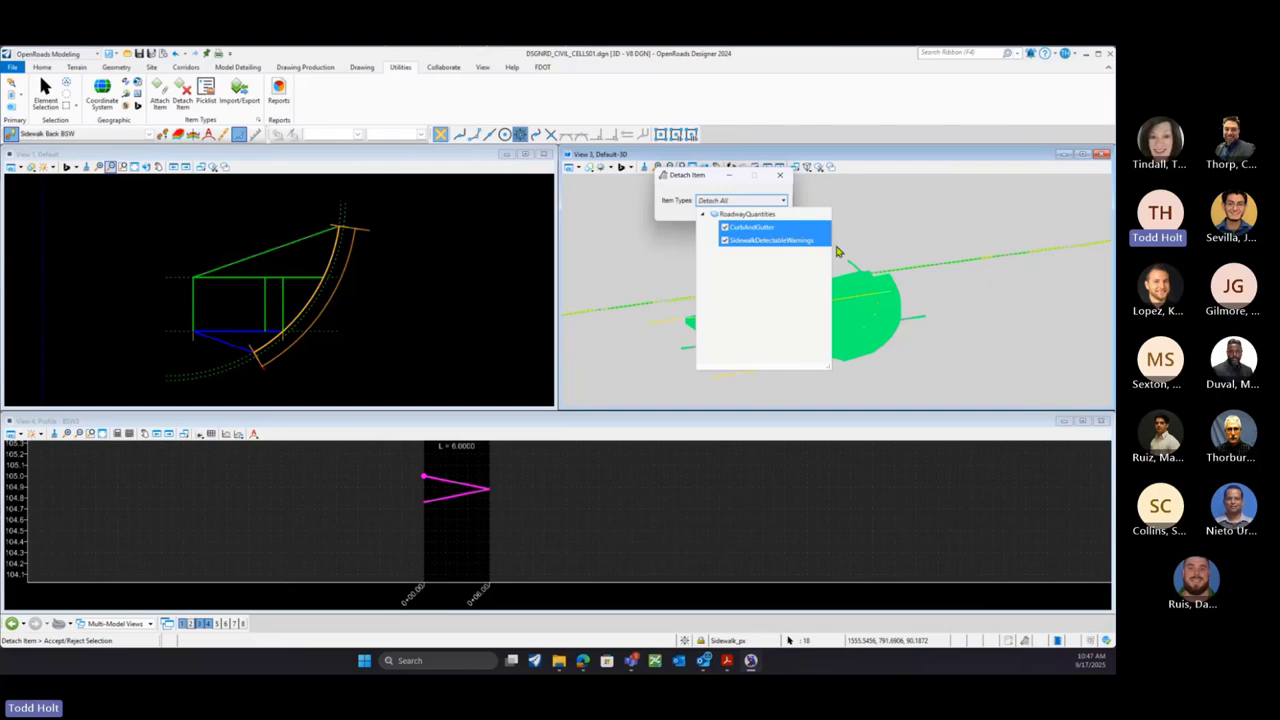
{"action": "left_click", "coordinate": [908, 227]}
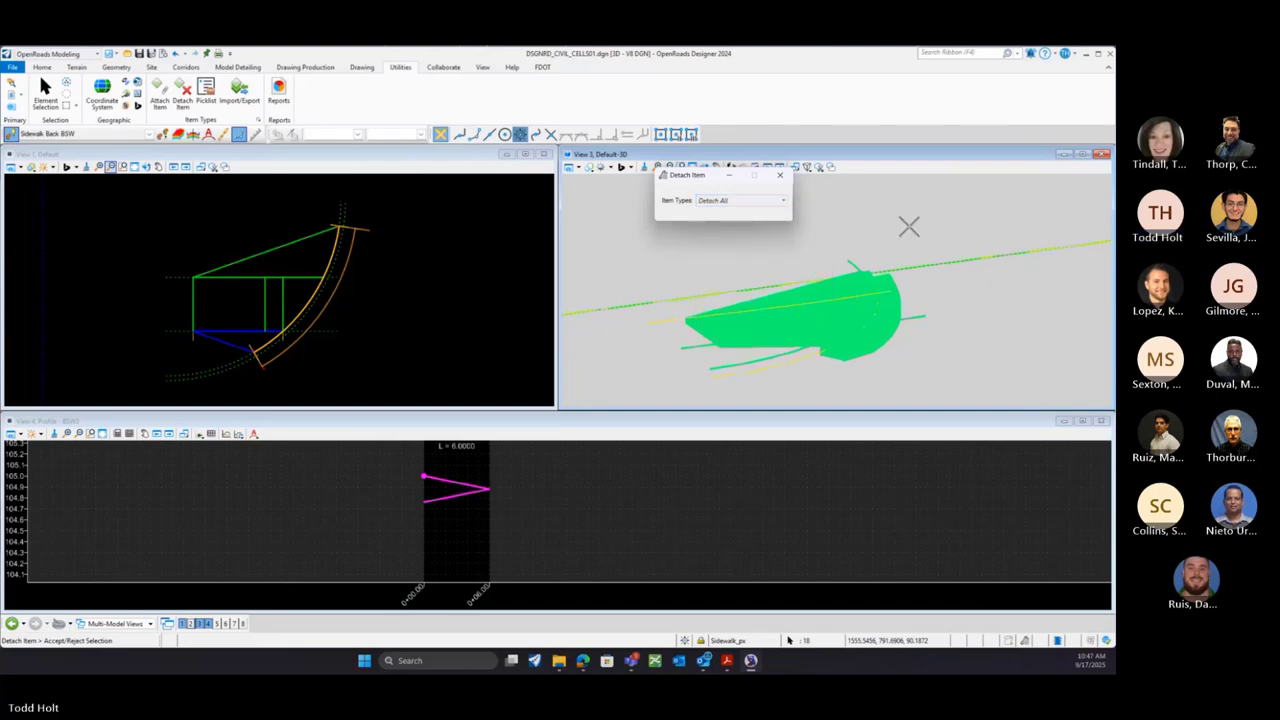
{"action": "left_click", "coordinate": [909, 229]}
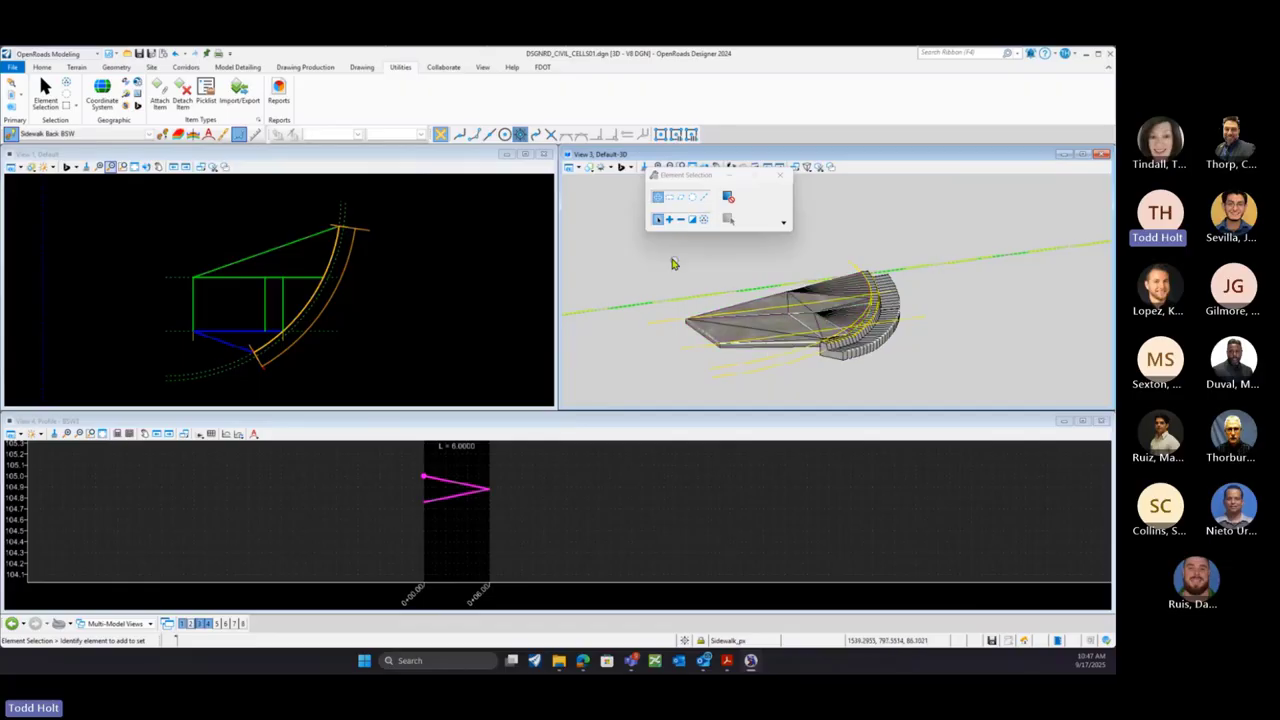
Reselect the 3D elements, check the Detach Item list for remaining item types, and inspect the curb and sidewalk in the 3D view
{"action": "left_click_drag", "start_coordinate": [671, 258], "coordinate": [920, 383]}
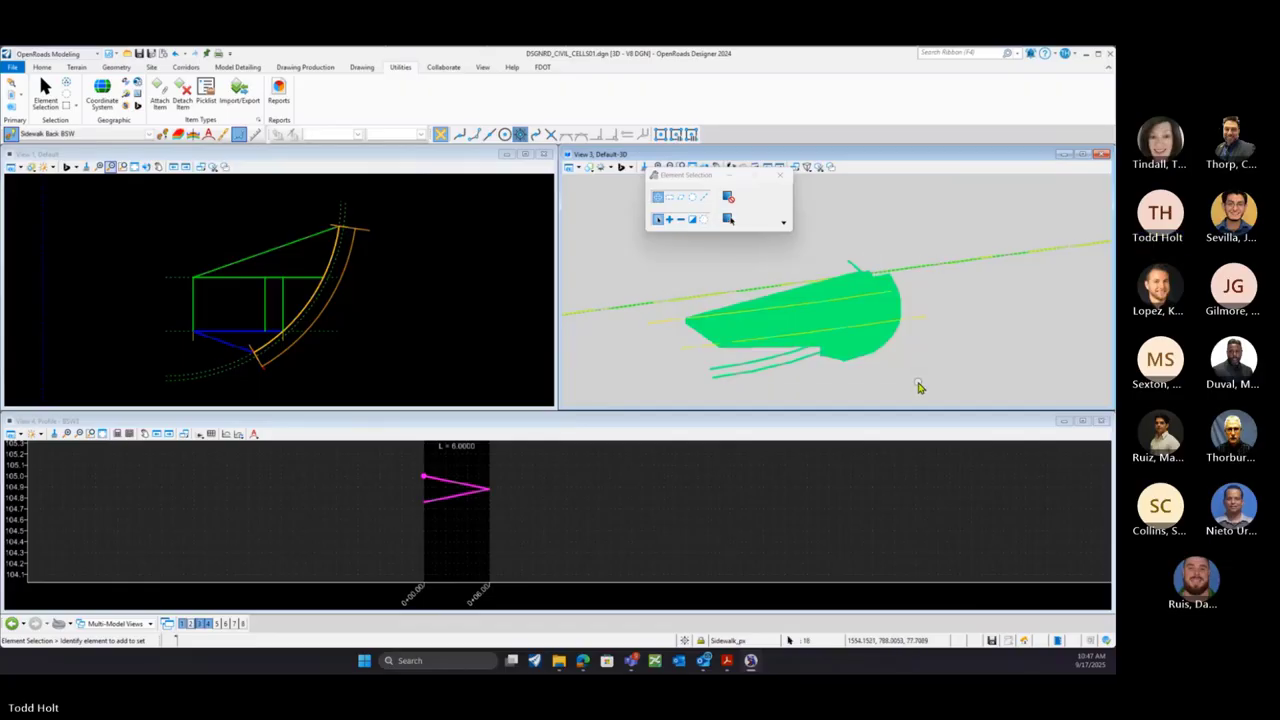
{"action": "left_click", "coordinate": [182, 92]}
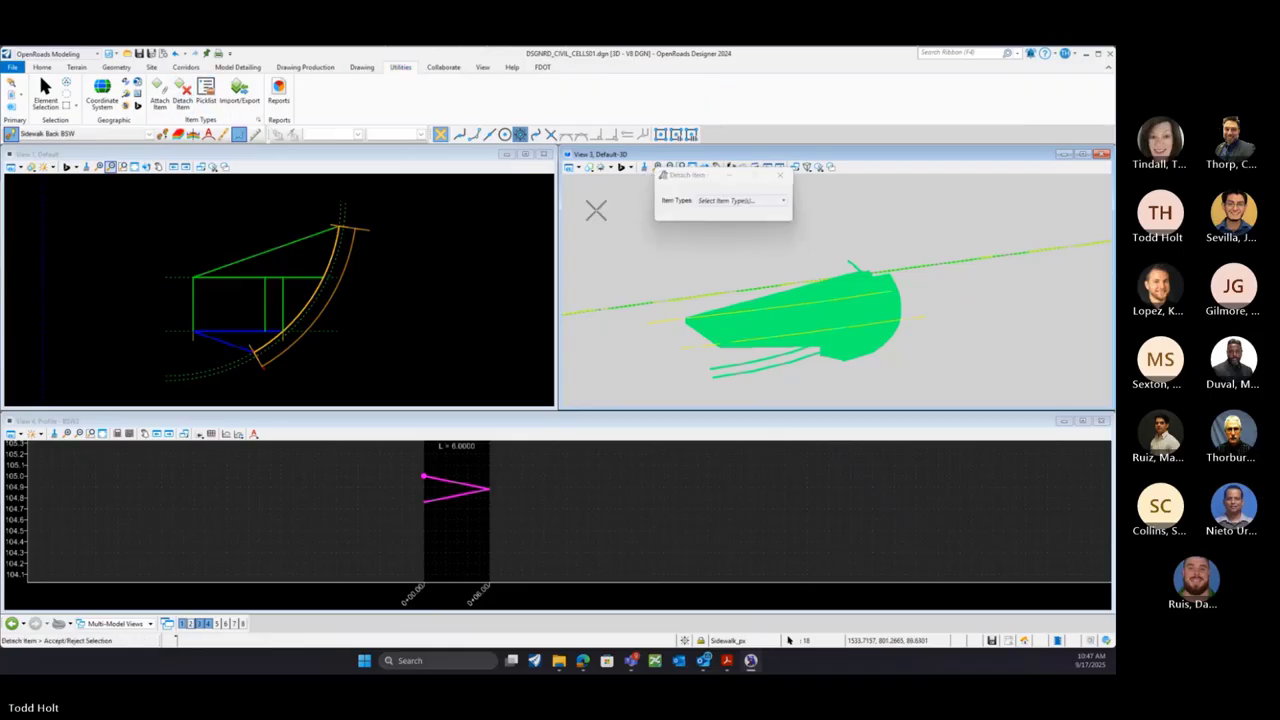
{"action": "left_click", "coordinate": [783, 201]}
{"action": "left_click", "coordinate": [860, 217]}
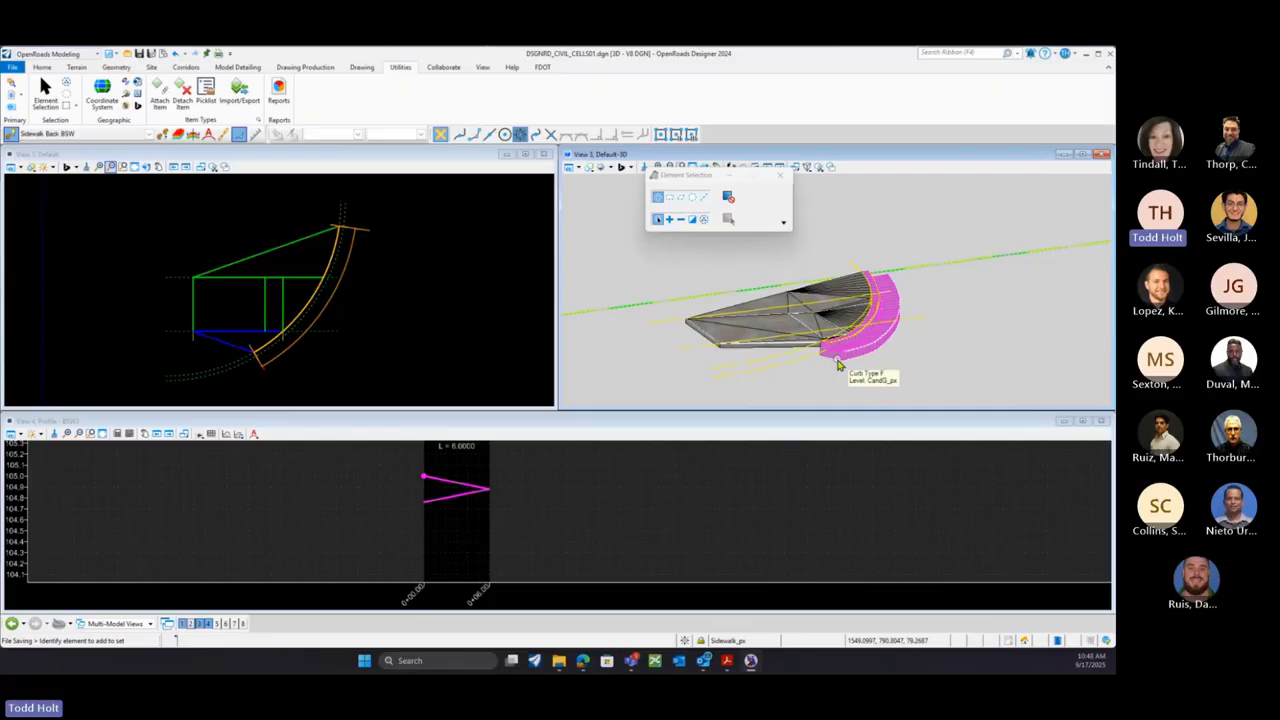
{"action": "left_click", "coordinate": [781, 176]}
{"action": "scroll", "coordinate": [843, 350], "scroll_direction": "up", "scroll_amount": 1}
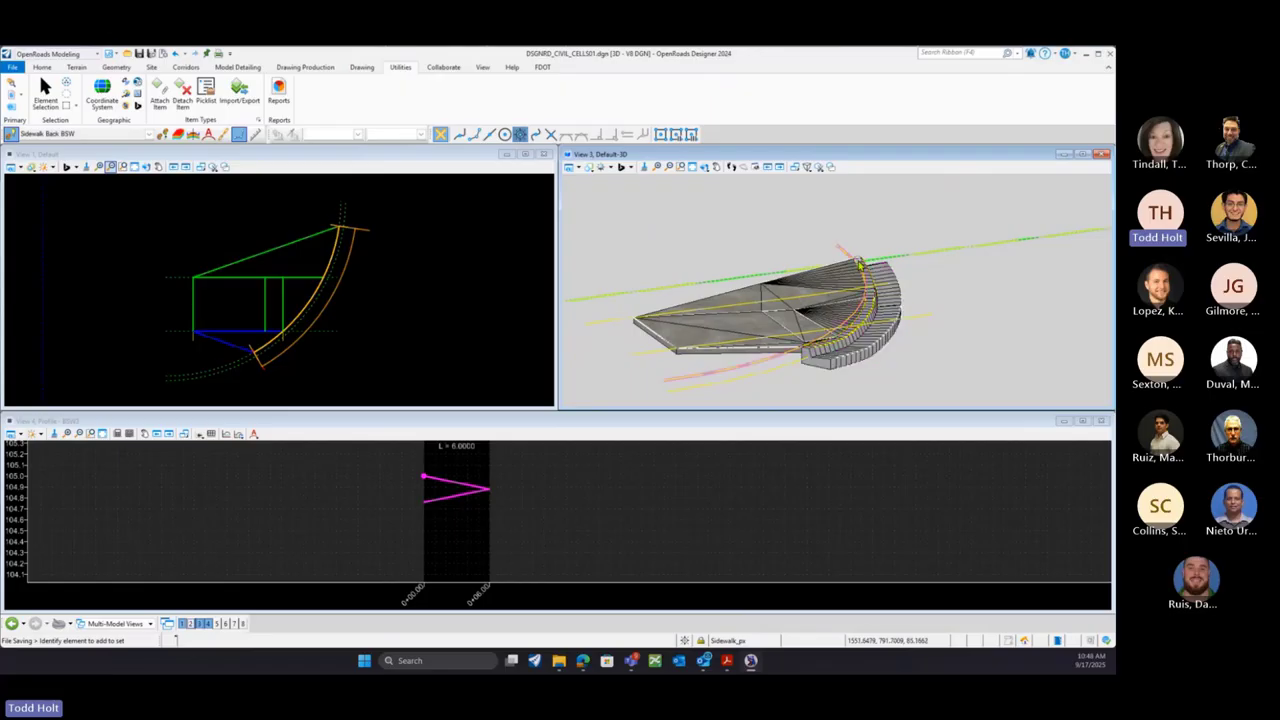
{"action": "mouse_move", "coordinate": [860, 265]}
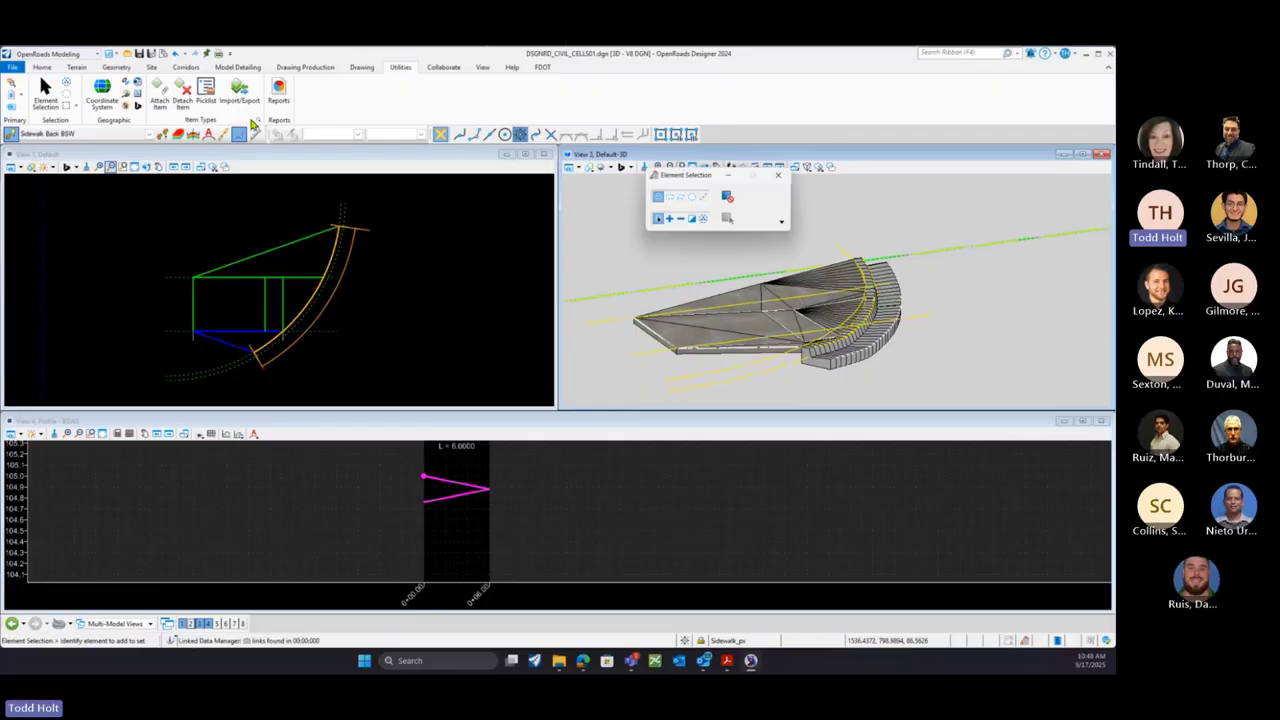
Start creating a civil cell and name it Demo CurbRamp
{"action": "left_click", "coordinate": [238, 67]}
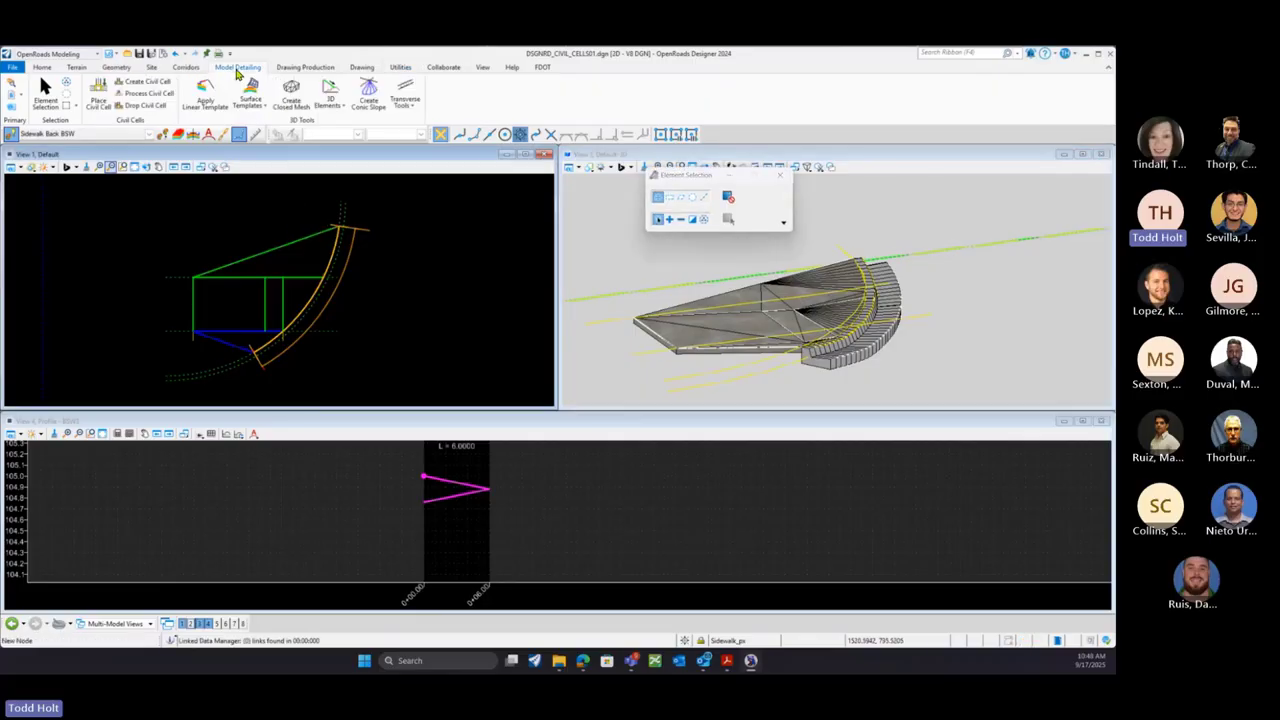
{"action": "left_click", "coordinate": [158, 85]}
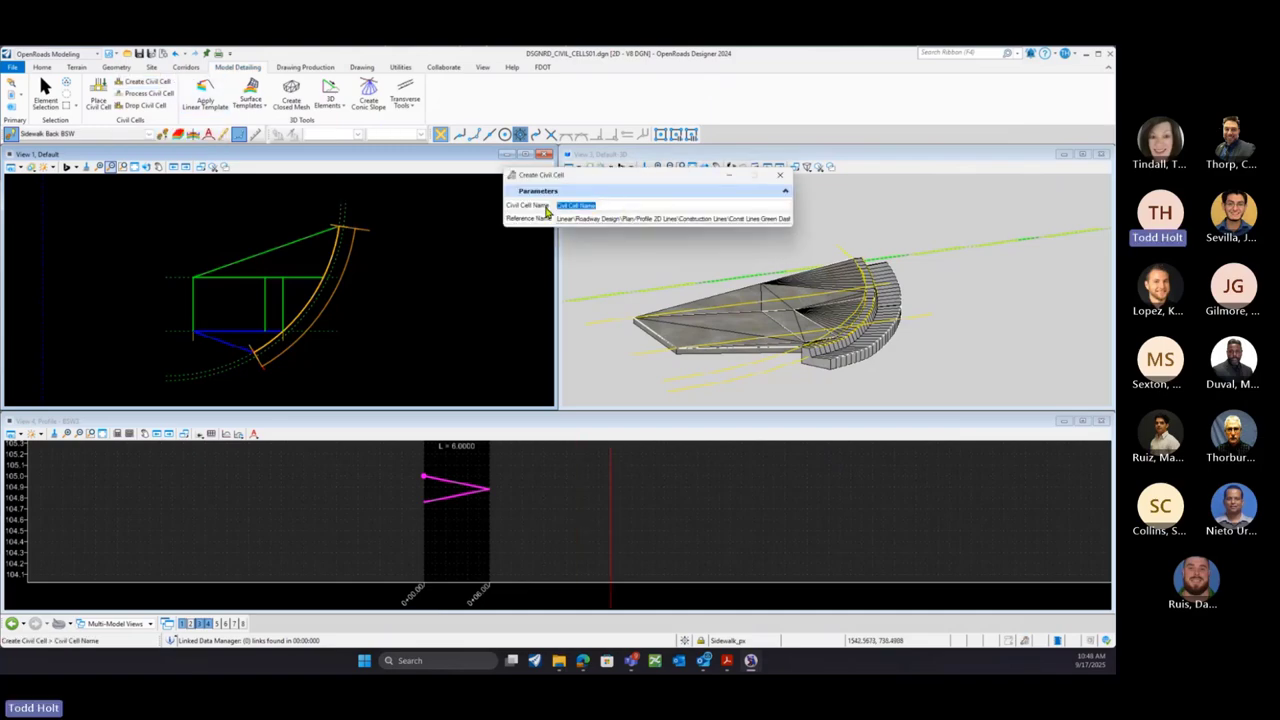
{"action": "type", "text": "Demo CurbRamp"}
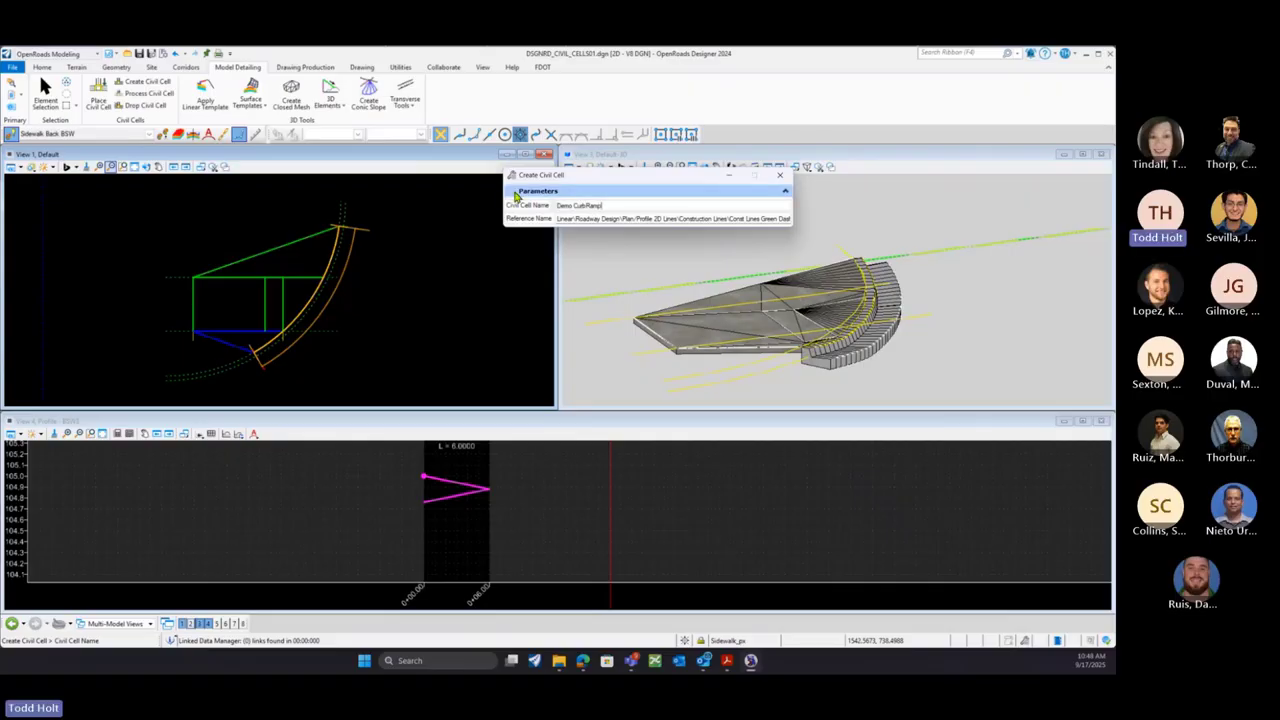
{"action": "key", "text": "Tab"}
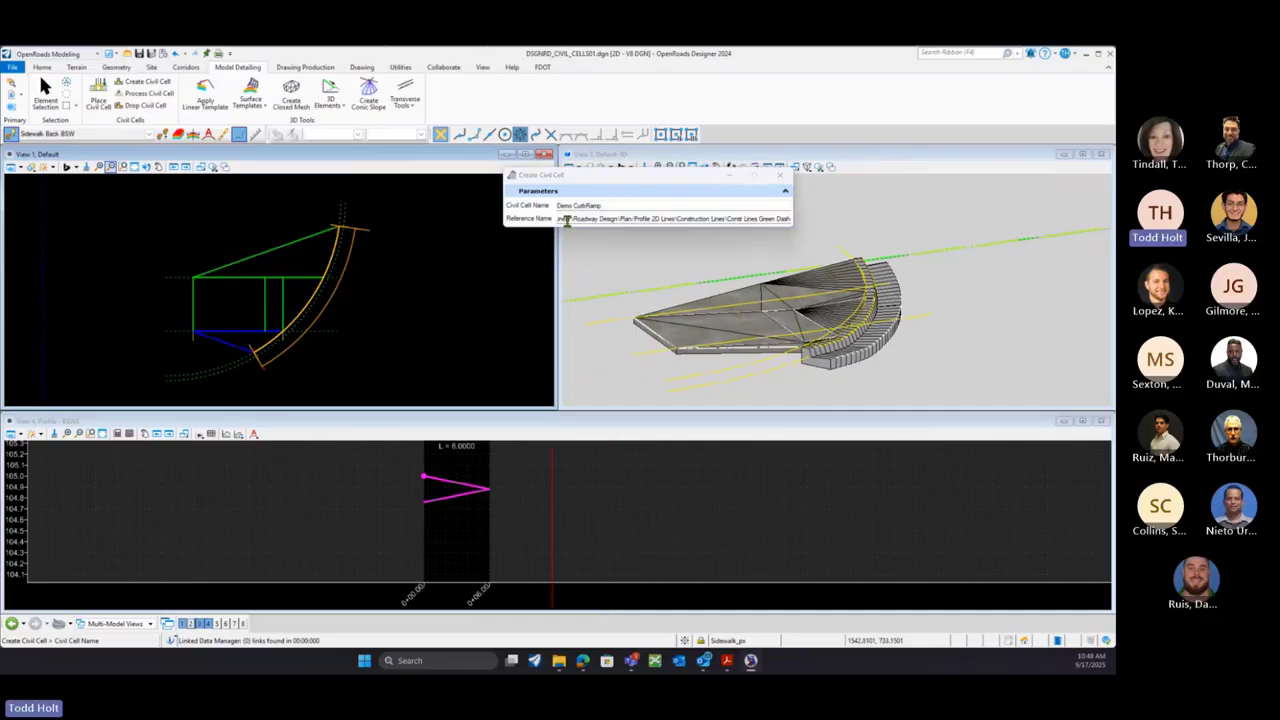
Name the first reference element Ref Curb Flowline (Profiled) and pick the outer curb-return arc in the plan view
{"action": "left_click", "coordinate": [442, 293]}
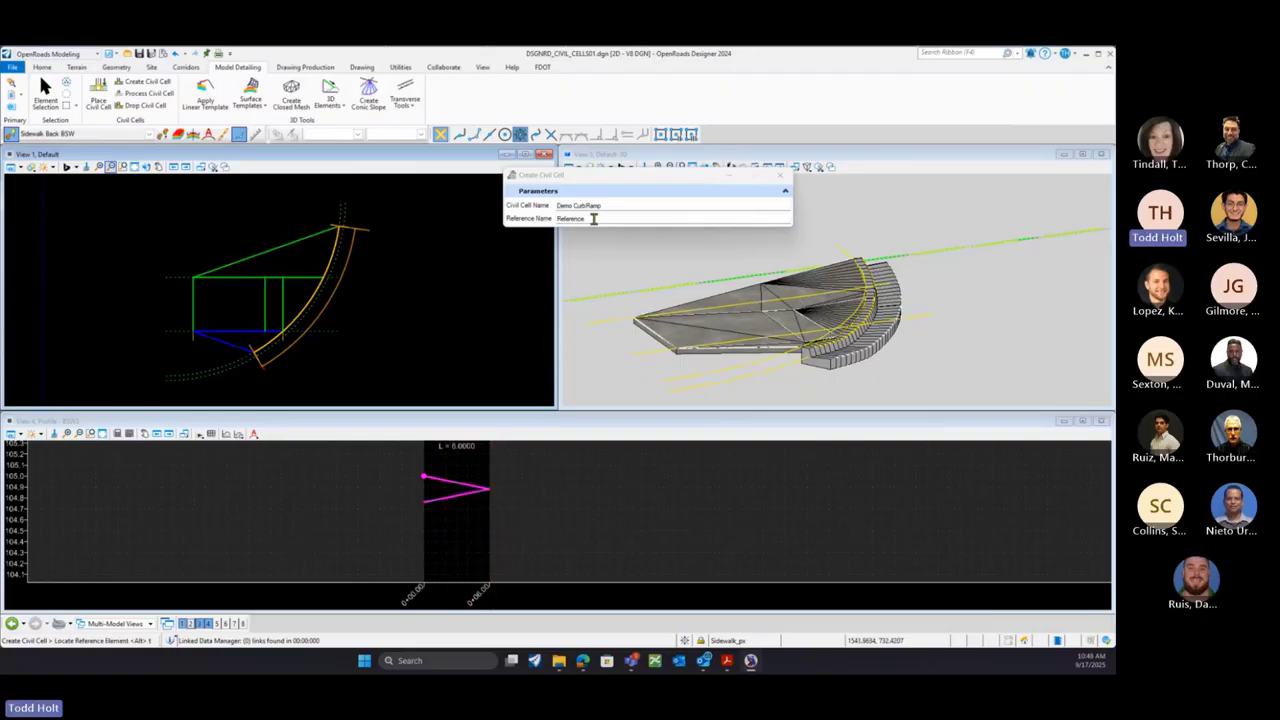
{"action": "left_click_drag", "start_coordinate": [592, 218], "coordinate": [545, 231]}
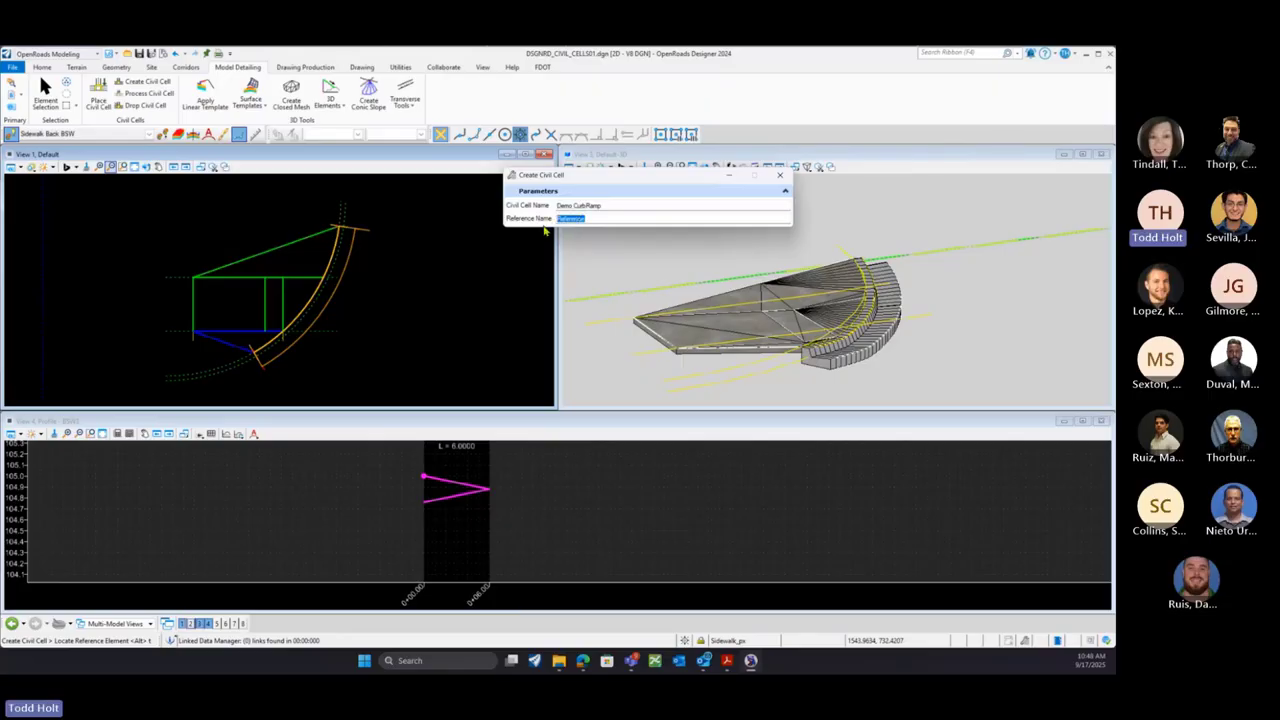
{"action": "type", "text": "Ref "}
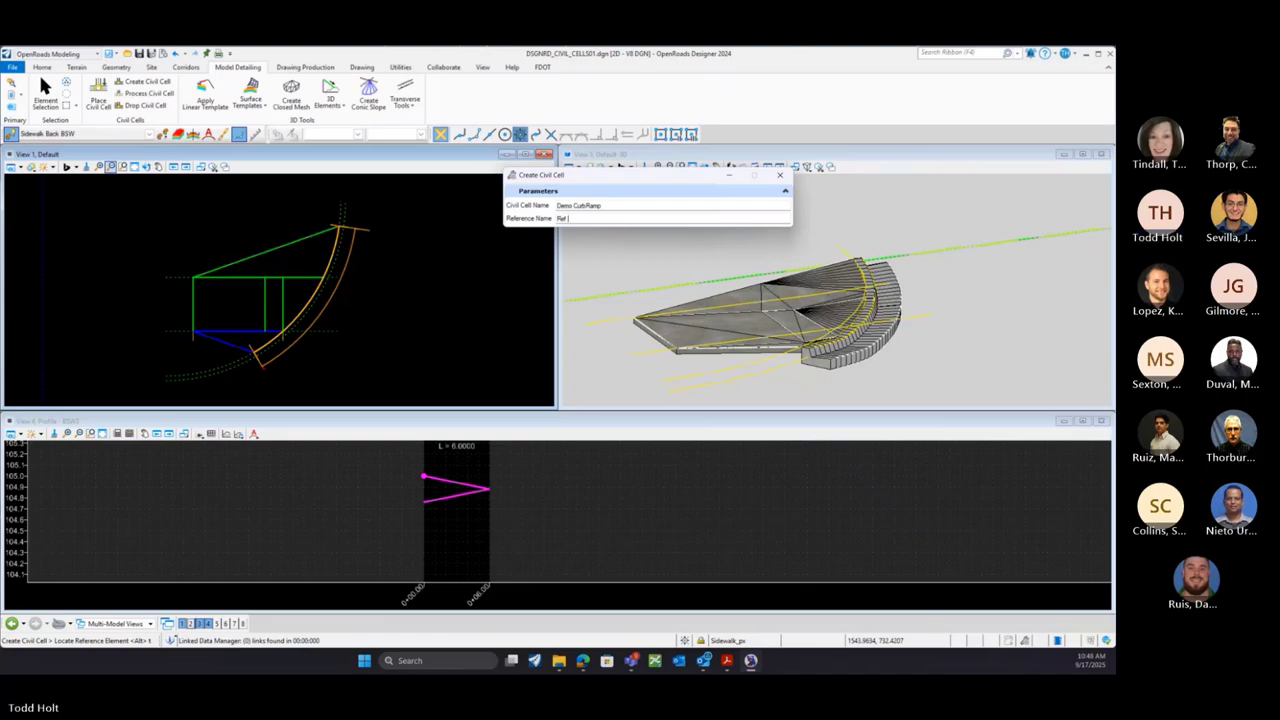
{"action": "type", "text": "Cu"}
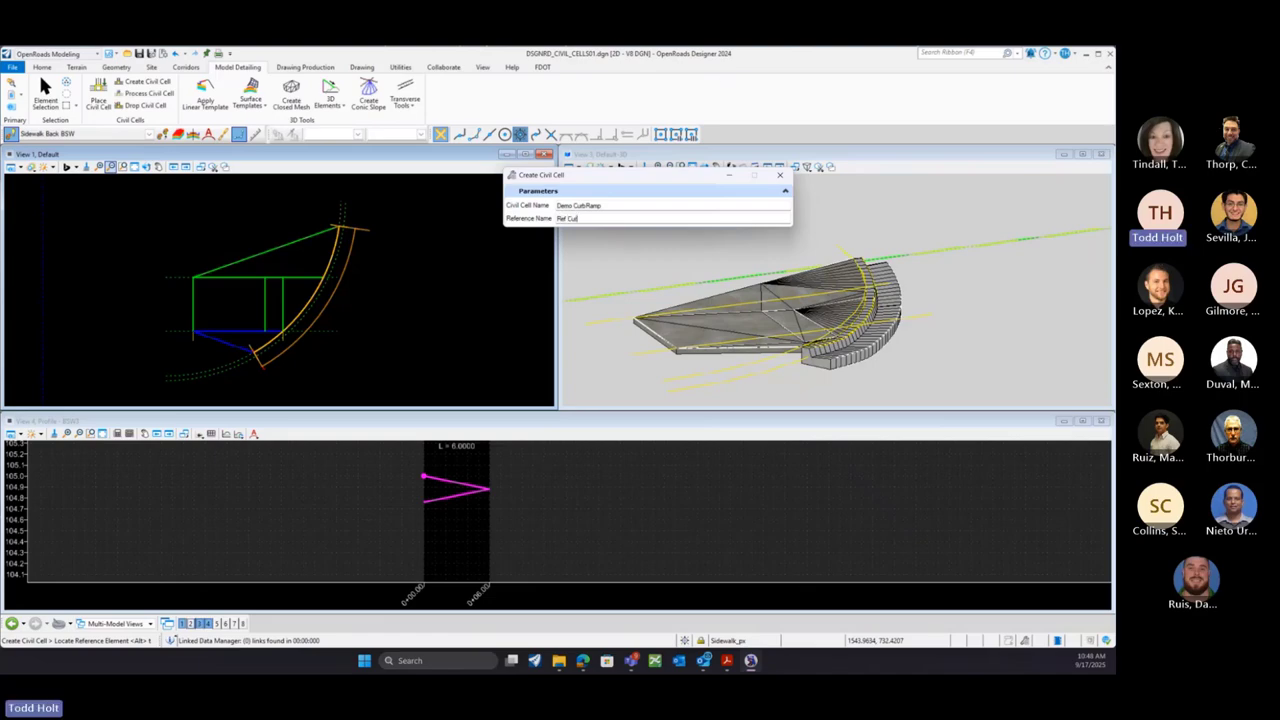
{"action": "type", "text": "rb F"}
{"action": "type", "text": "lowline"}
{"action": "type", "text": " (Prof"}
{"action": "type", "text": "iled)"}
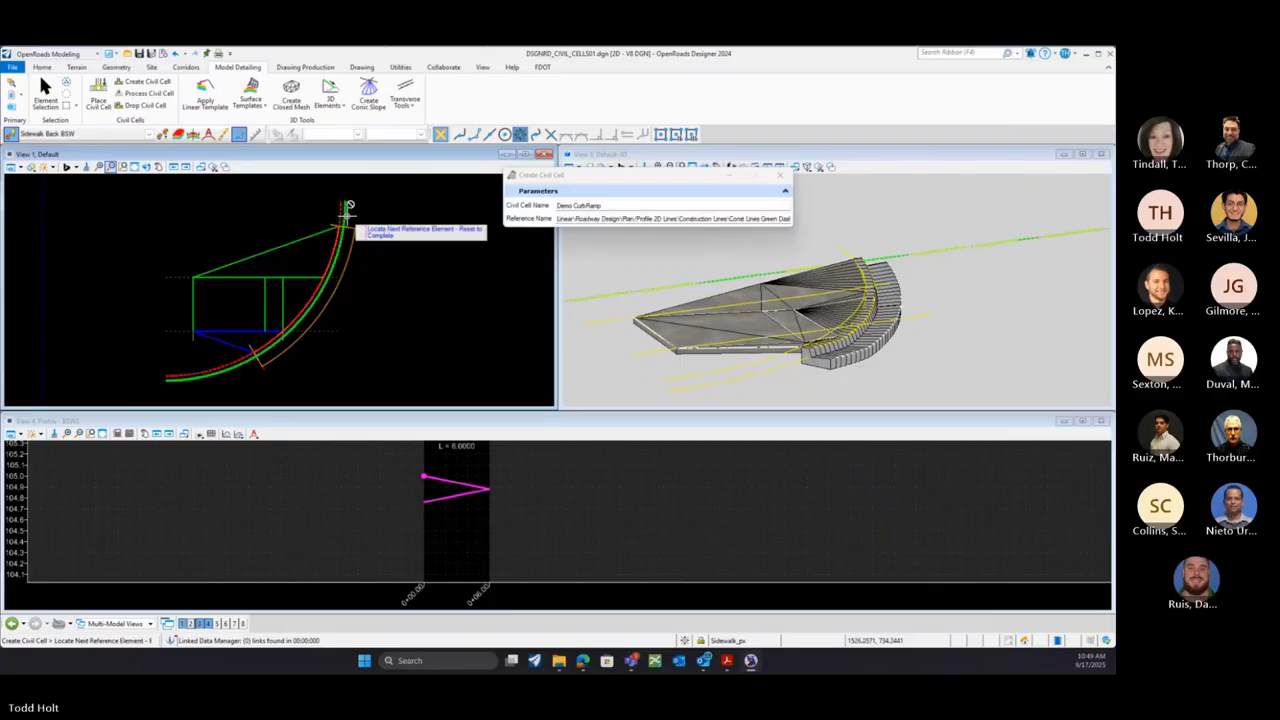
{"action": "left_click", "coordinate": [344, 212]}
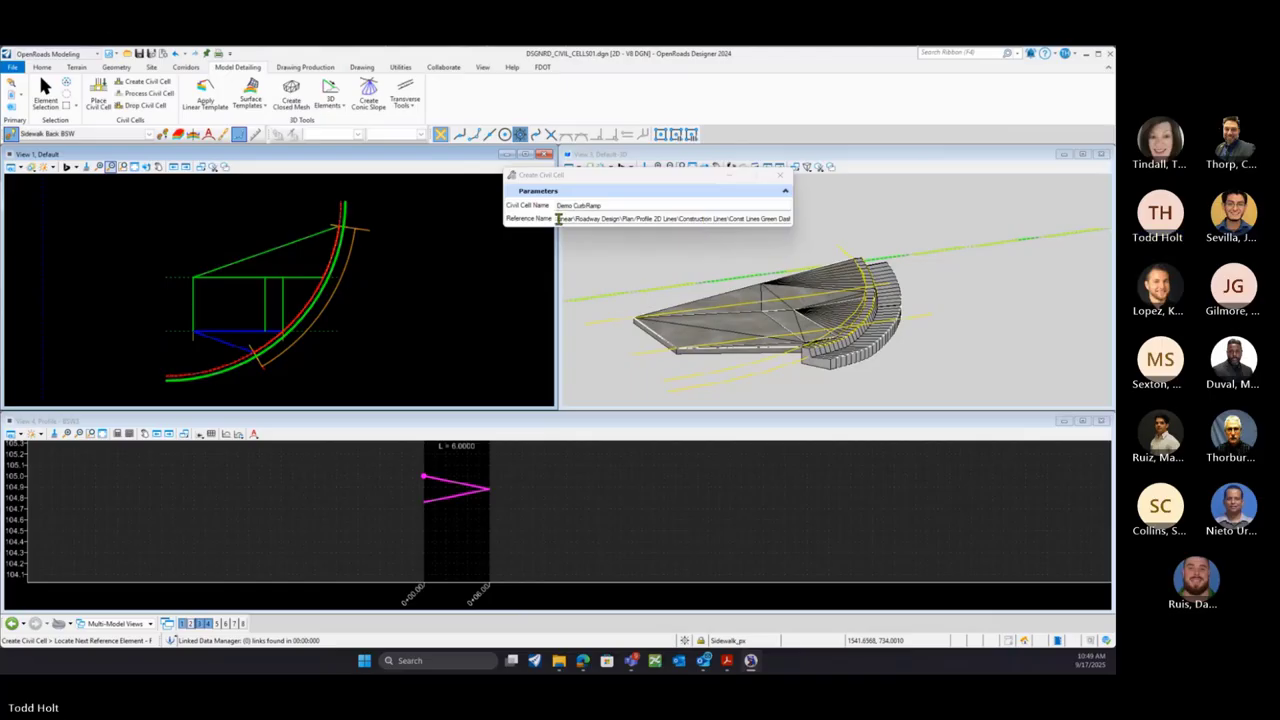
{"action": "left_click_drag", "start_coordinate": [558, 219], "coordinate": [795, 218]}
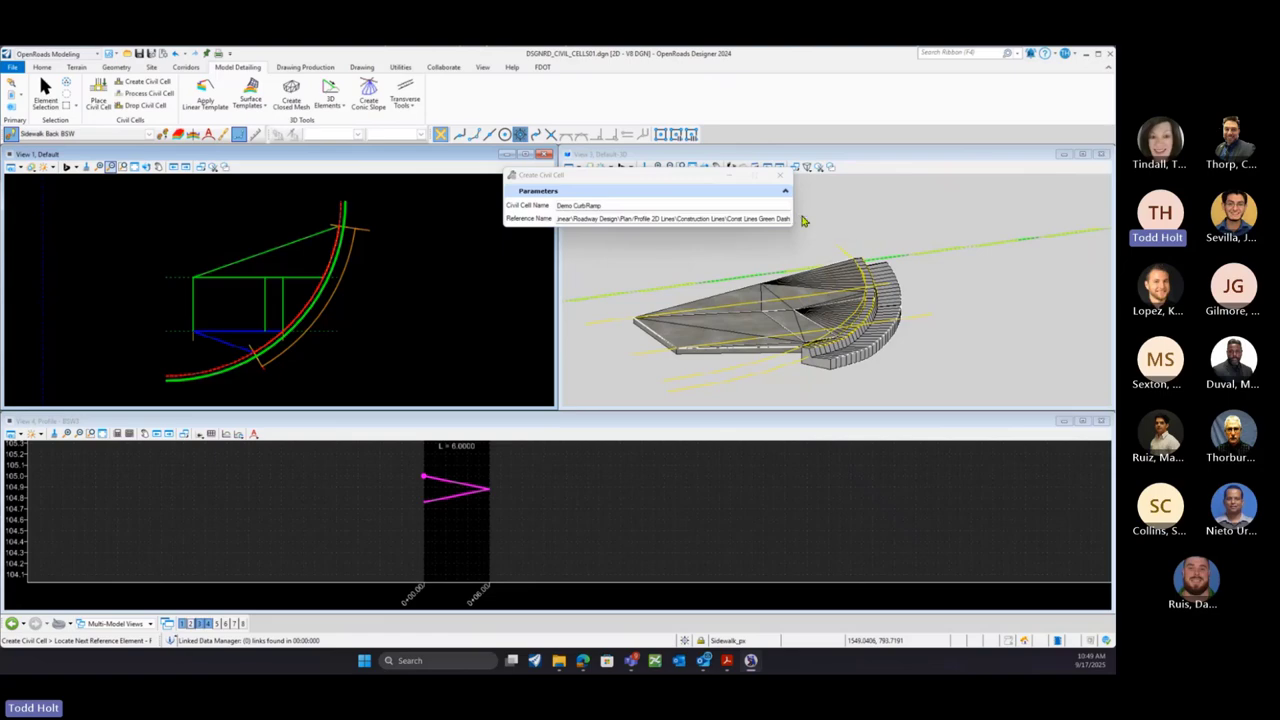
{"action": "key", "text": "f"}
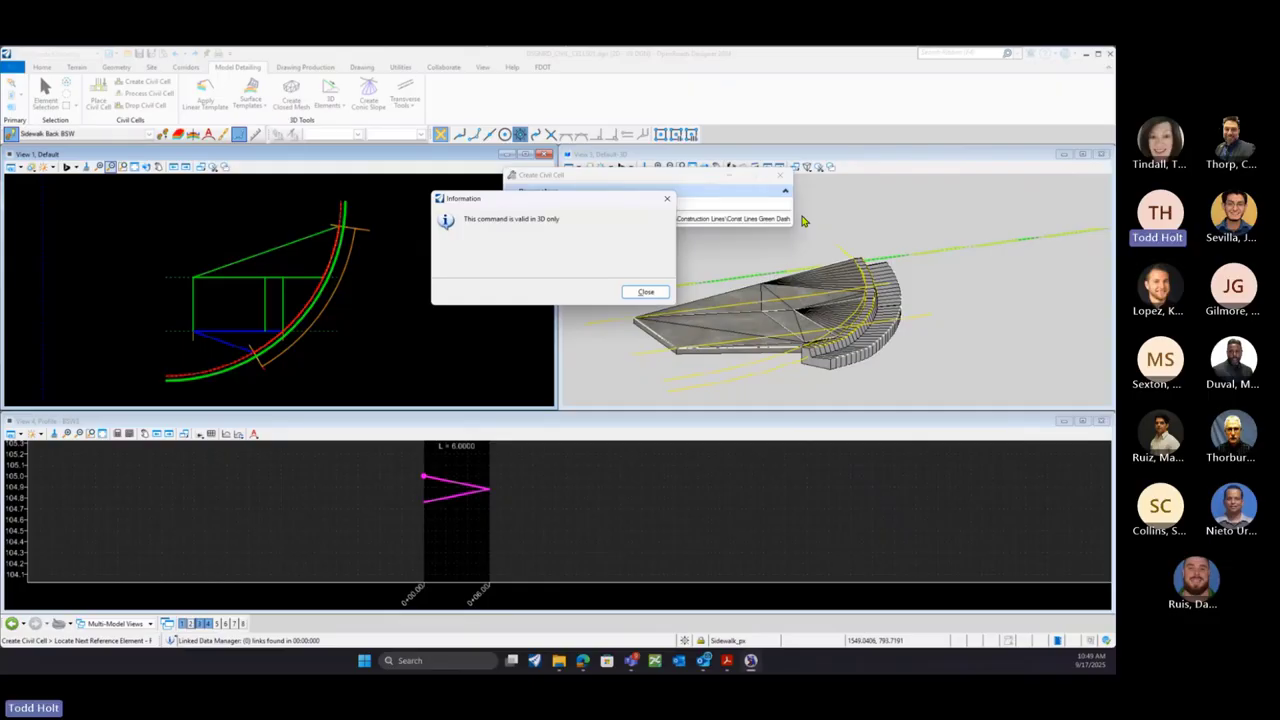
{"action": "left_click", "coordinate": [648, 291]}
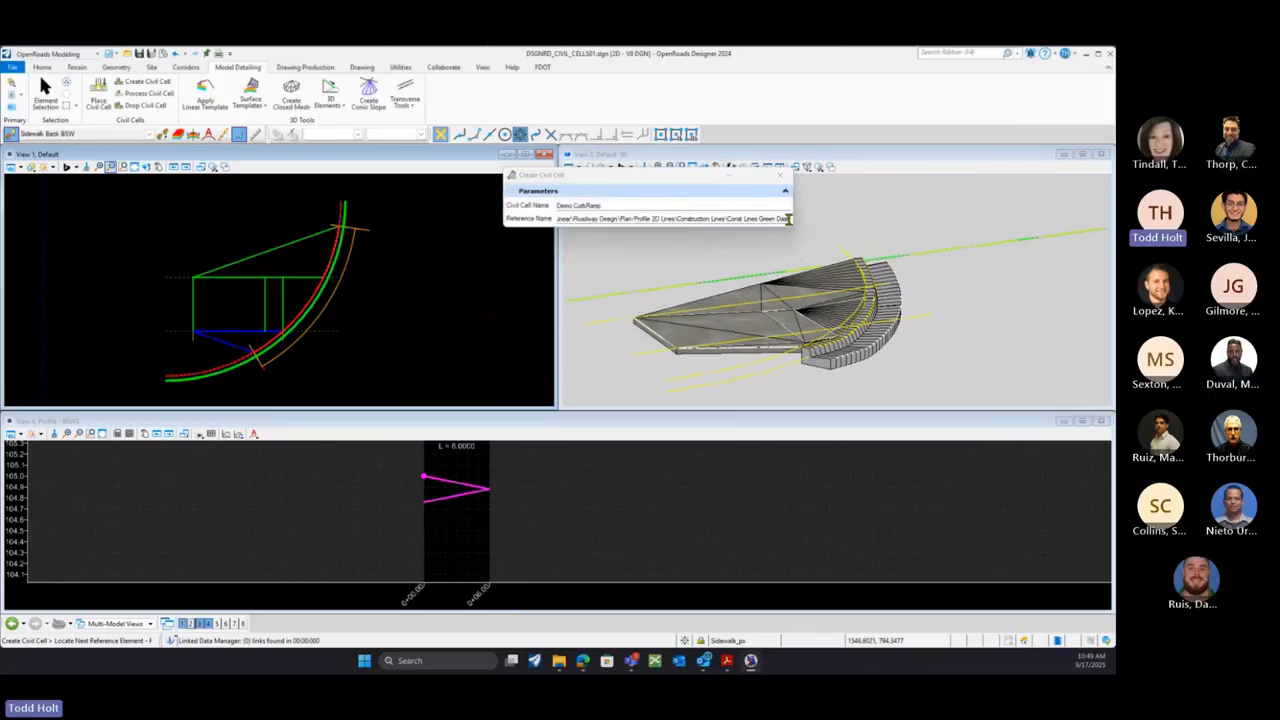
Name the second reference element Ref Curb Back Top (Profiled) and pick the inner curb-return arc in the plan view
{"action": "left_click_drag", "start_coordinate": [785, 219], "coordinate": [548, 224]}
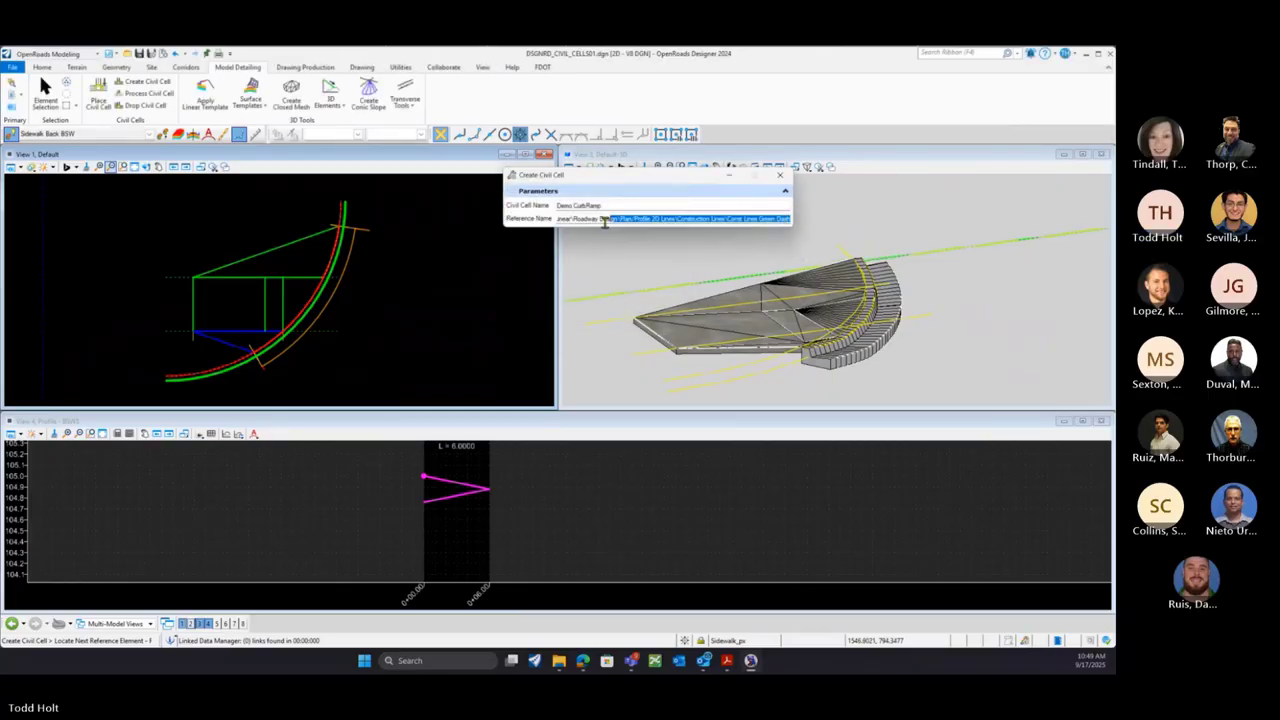
{"action": "key", "text": "Delete"}
{"action": "type", "text": "Re"}
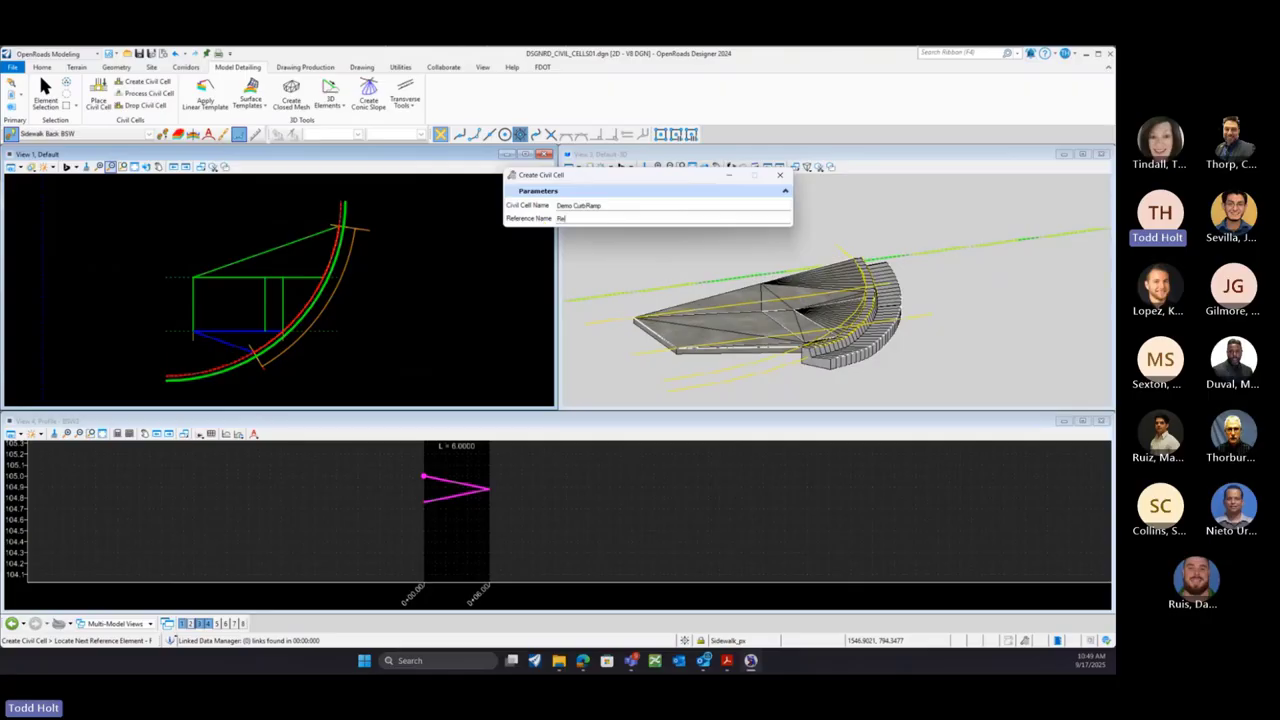
{"action": "type", "text": "f Cu"}
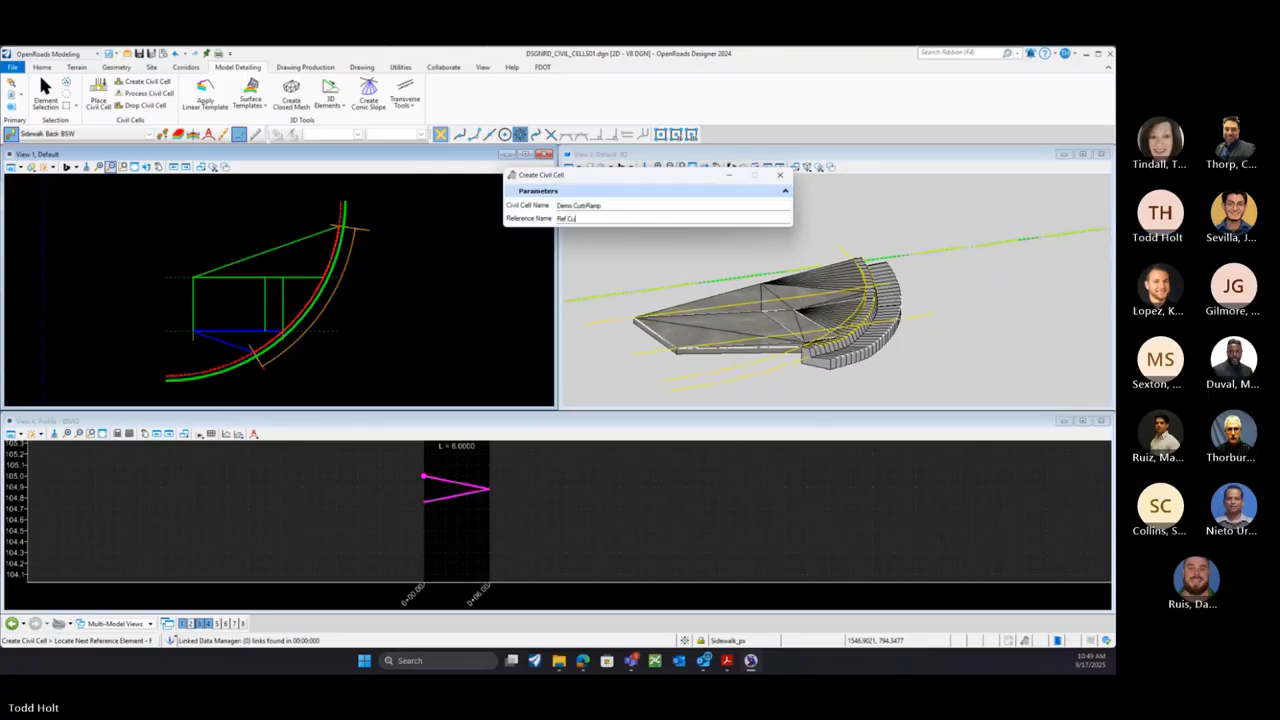
{"action": "type", "text": "rb Back T"}
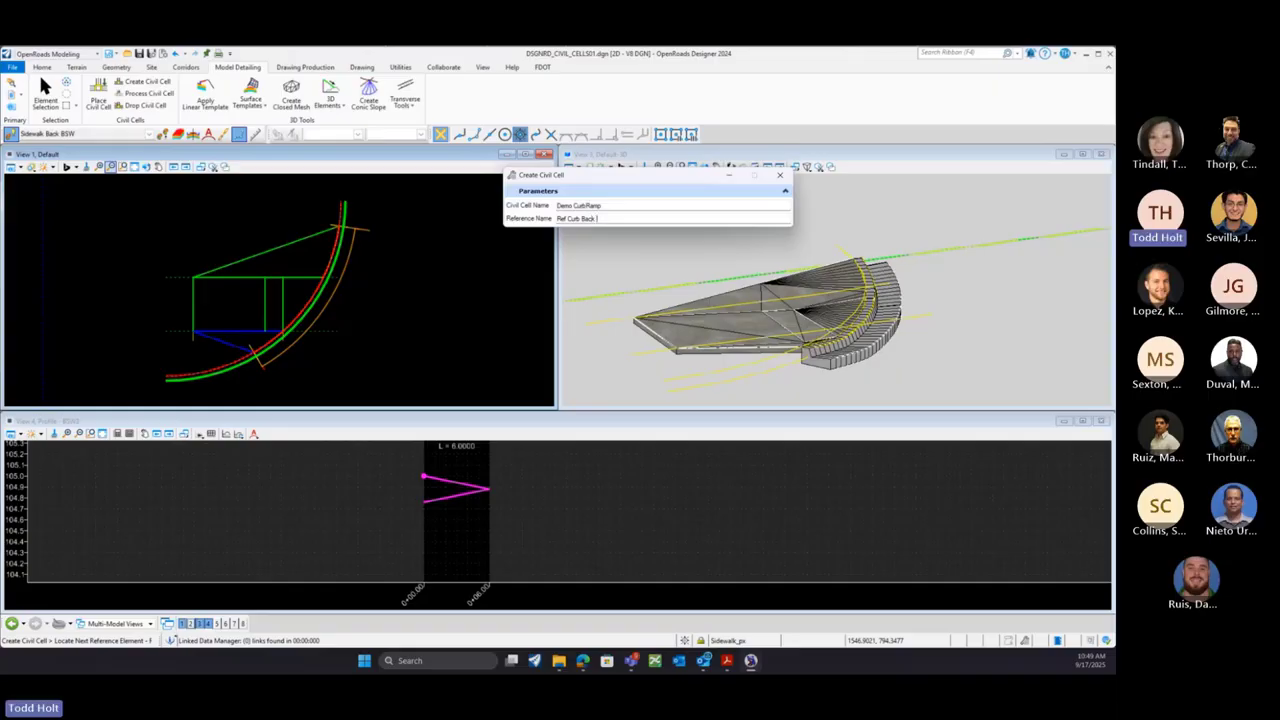
{"action": "type", "text": "op"}
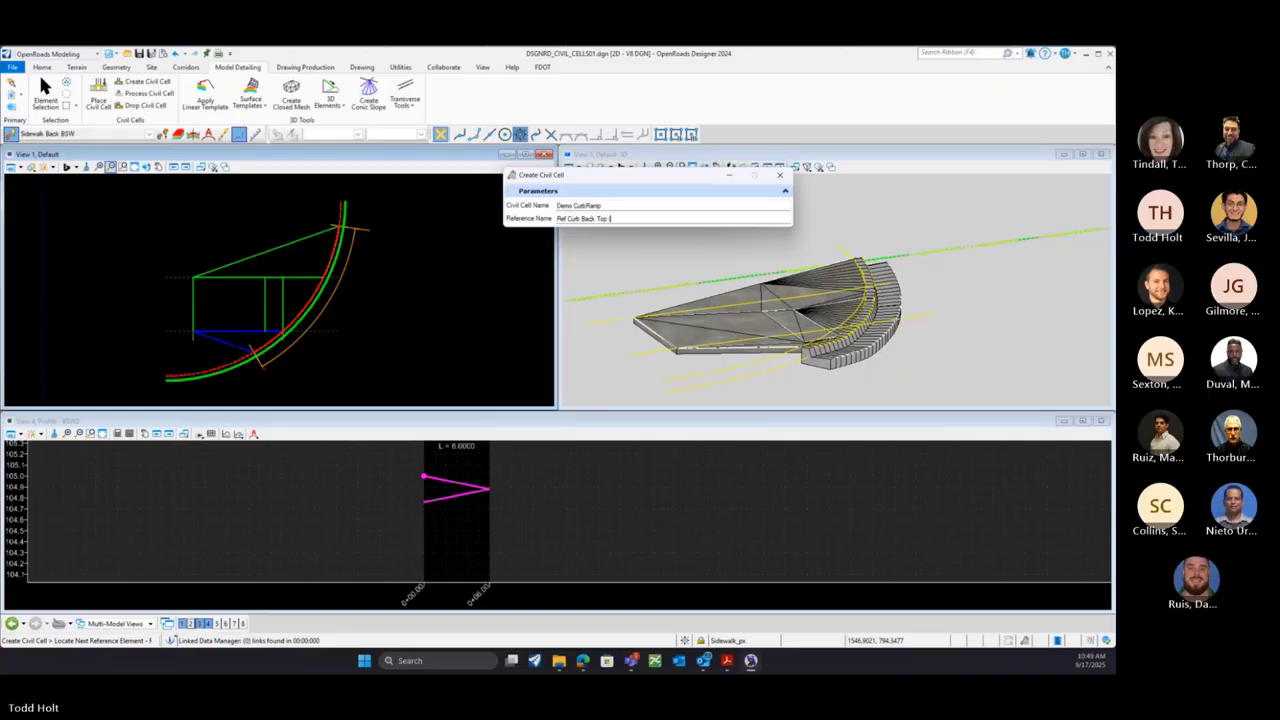
{"action": "type", "text": " (Profile)"}
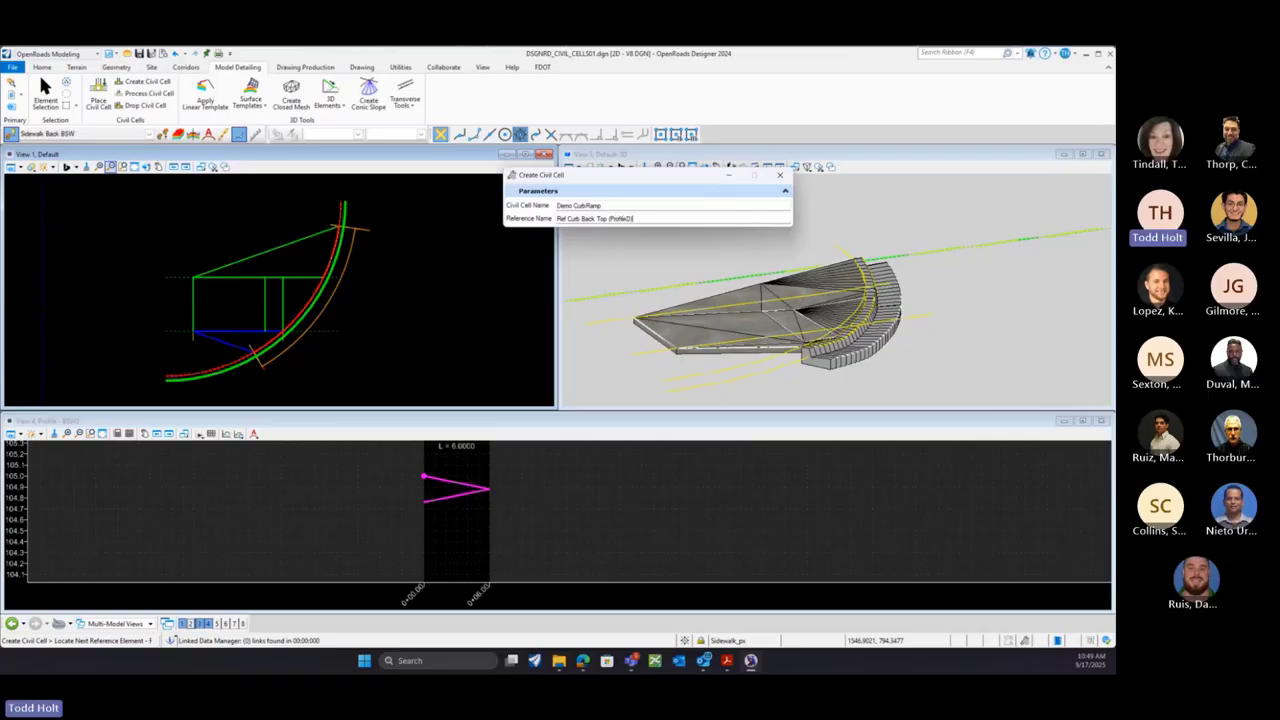
{"action": "key", "text": "BackSpace"}
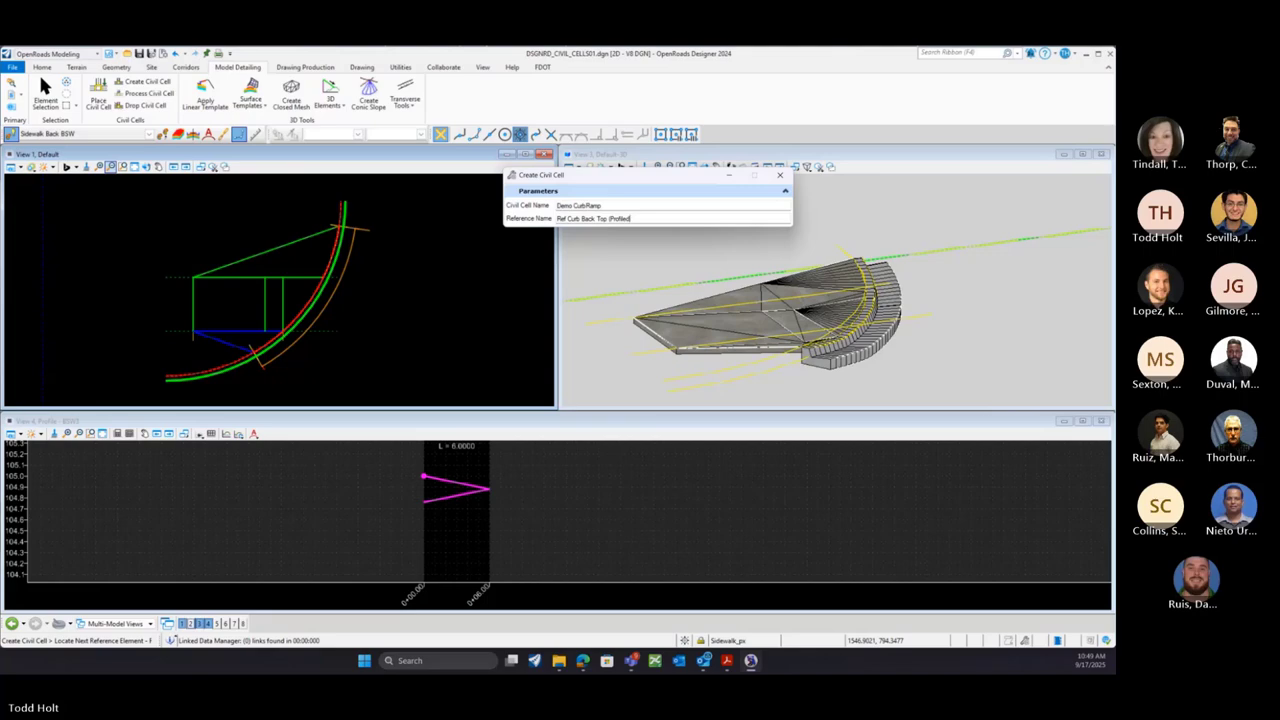
{"action": "key", "text": "shift+Tab"}
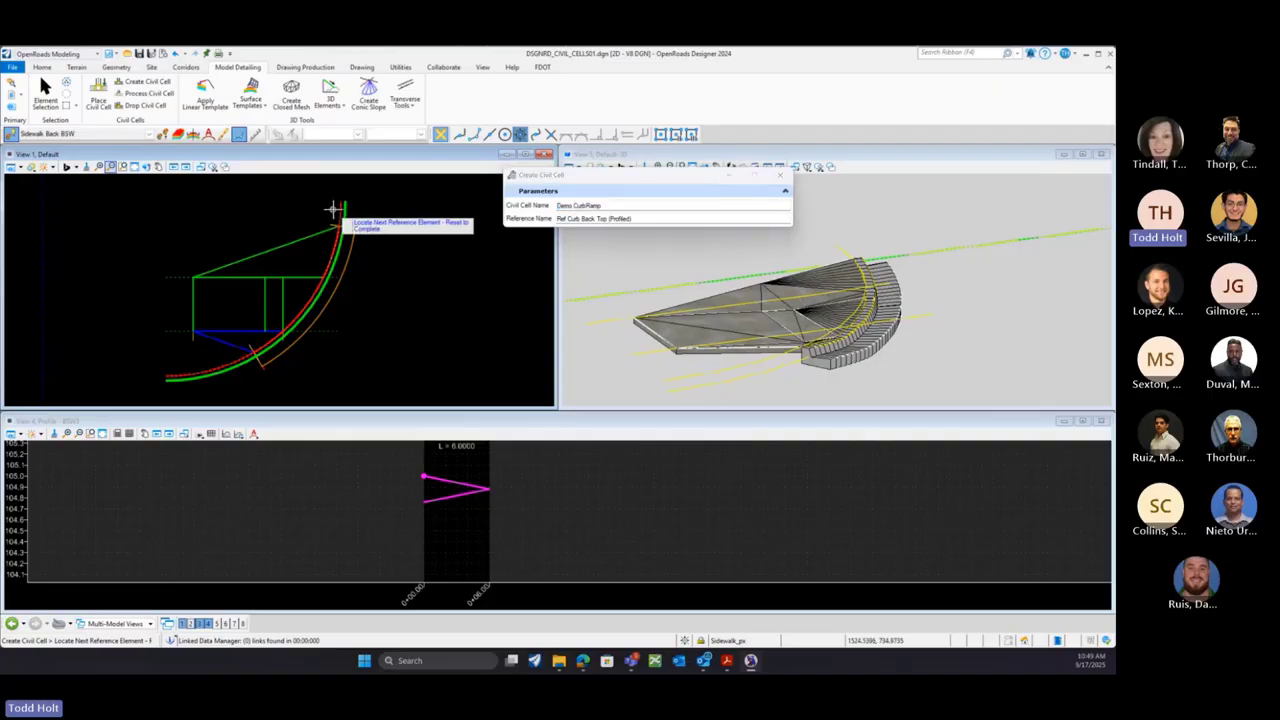
{"action": "left_click", "coordinate": [340, 210]}
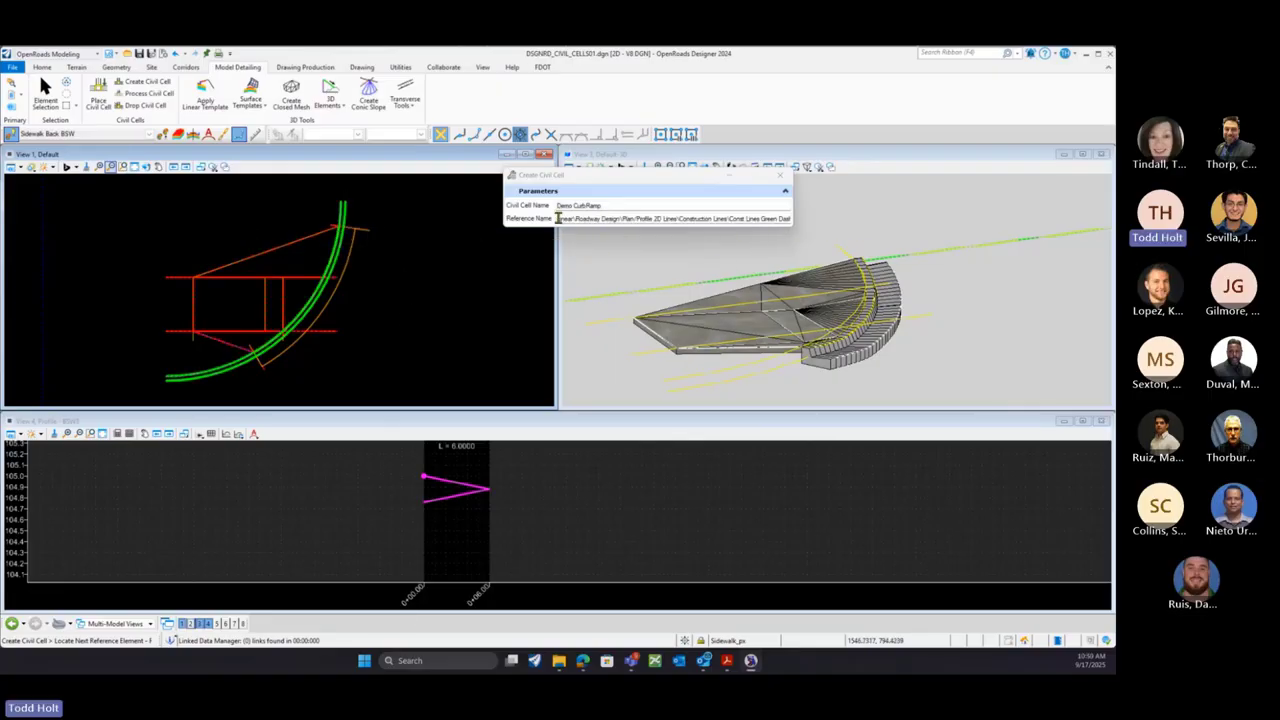
Name the third reference element Sidewalk Front (Profiled) and pick the lower horizontal sidewalk line in the plan view
{"action": "left_click_drag", "start_coordinate": [603, 220], "coordinate": [792, 220]}
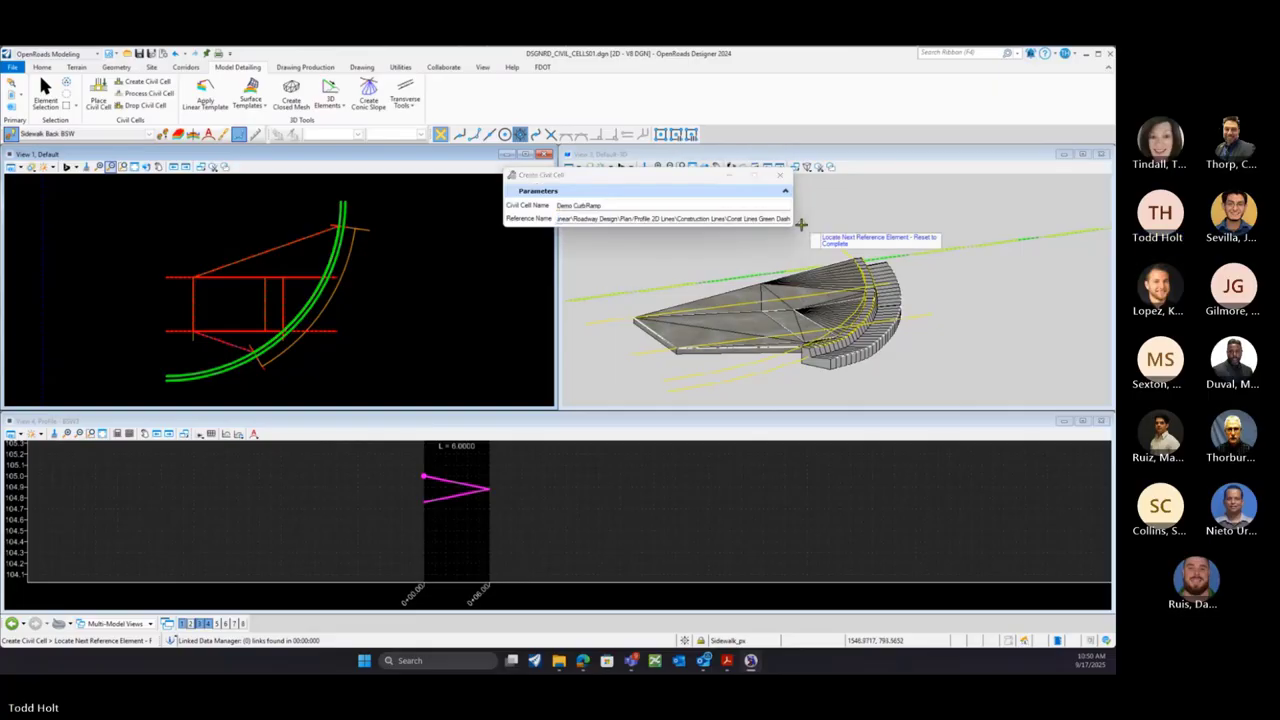
{"action": "left_click", "coordinate": [802, 228]}
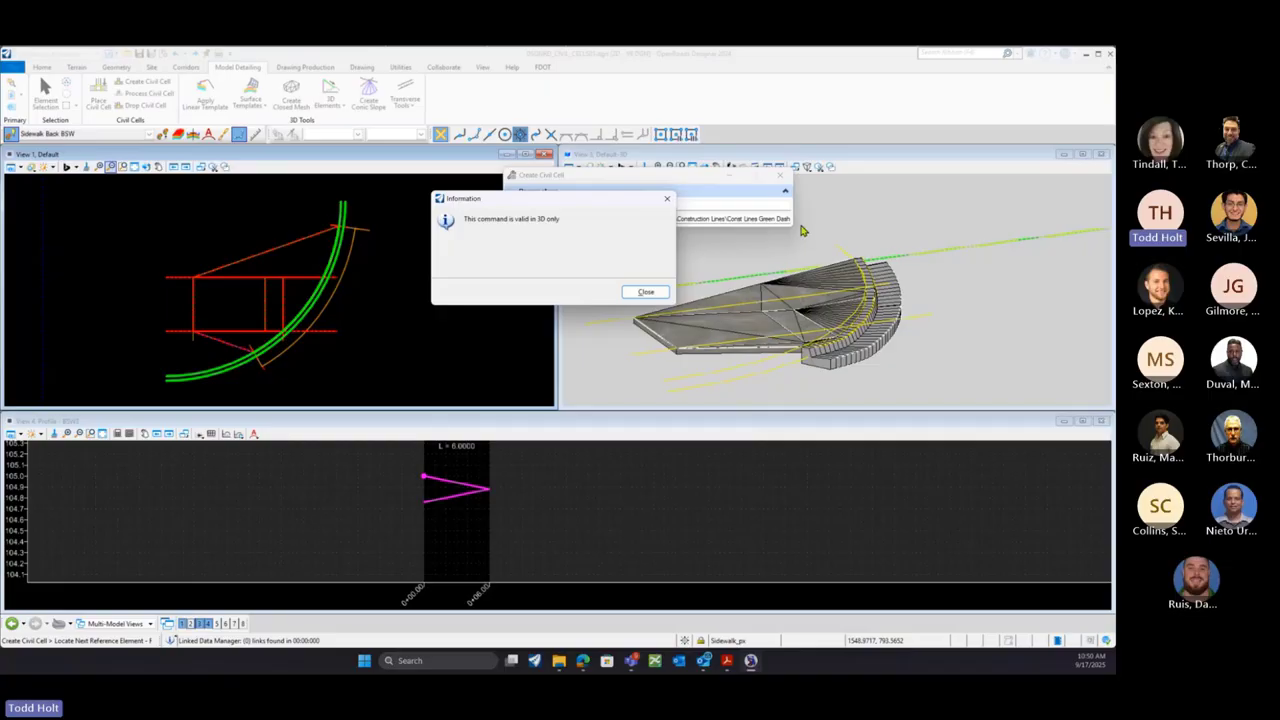
{"action": "left_click", "coordinate": [667, 198]}
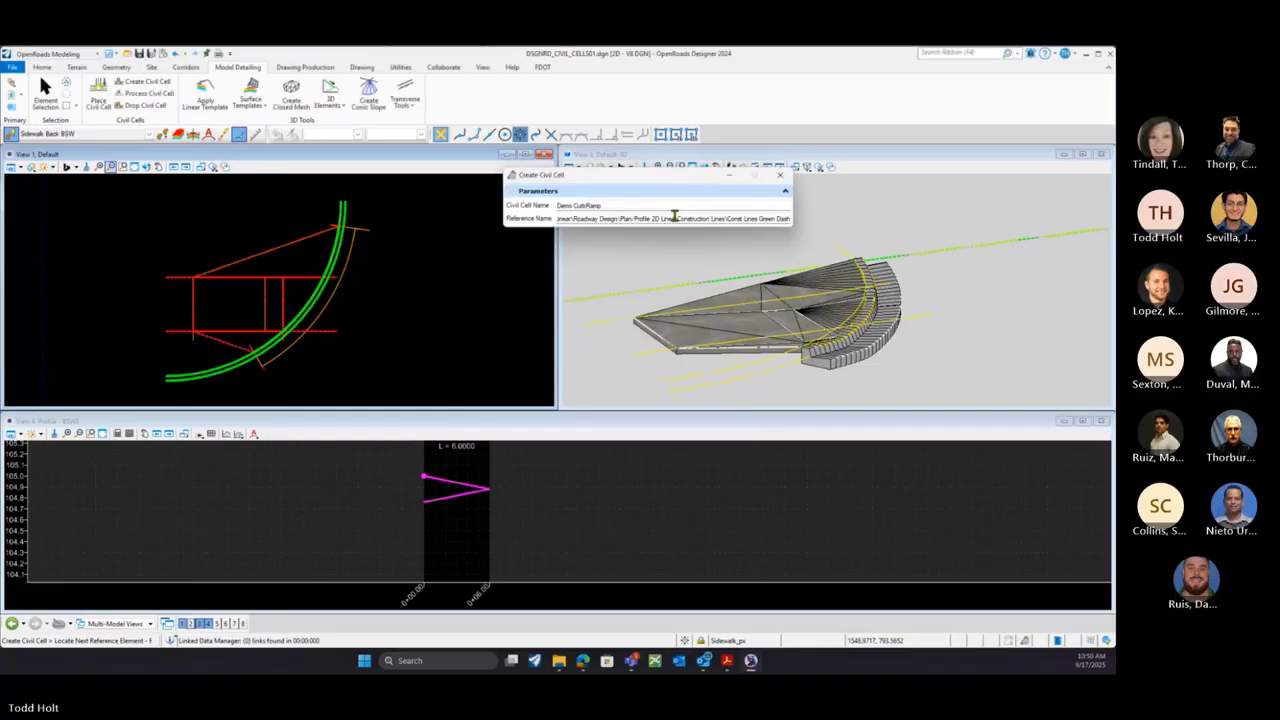
{"action": "key", "text": "BackSpace"}
{"action": "key", "text": "BackSpace"}
{"action": "key", "text": "BackSpace"}
{"action": "key", "text": "BackSpace"}
{"action": "key", "text": "BackSpace"}
{"action": "key", "text": "BackSpace"}
{"action": "key", "text": "BackSpace"}
{"action": "key", "text": "BackSpace"}
{"action": "key", "text": "BackSpace"}
{"action": "key", "text": "BackSpace"}
{"action": "key", "text": "BackSpace"}
{"action": "key", "text": "BackSpace"}
{"action": "key", "text": "BackSpace"}
{"action": "key", "text": "BackSpace"}
{"action": "key", "text": "BackSpace"}
{"action": "key", "text": "BackSpace"}
{"action": "key", "text": "BackSpace"}
{"action": "key", "text": "BackSpace"}
{"action": "key", "text": "BackSpace"}
{"action": "key", "text": "BackSpace"}
{"action": "key", "text": "BackSpace"}
{"action": "key", "text": "BackSpace"}
{"action": "key", "text": "BackSpace"}
{"action": "key", "text": "BackSpace"}
{"action": "key", "text": "BackSpace"}
{"action": "key", "text": "BackSpace"}
{"action": "key", "text": "BackSpace"}
{"action": "key", "text": "BackSpace"}
{"action": "key", "text": "BackSpace"}
{"action": "key", "text": "BackSpace"}
{"action": "key", "text": "BackSpace"}
{"action": "key", "text": "BackSpace"}
{"action": "key", "text": "BackSpace"}
{"action": "key", "text": "BackSpace"}
{"action": "key", "text": "BackSpace"}
{"action": "key", "text": "BackSpace"}
{"action": "key", "text": "BackSpace"}
{"action": "key", "text": "BackSpace"}
{"action": "key", "text": "BackSpace"}
{"action": "key", "text": "BackSpace"}
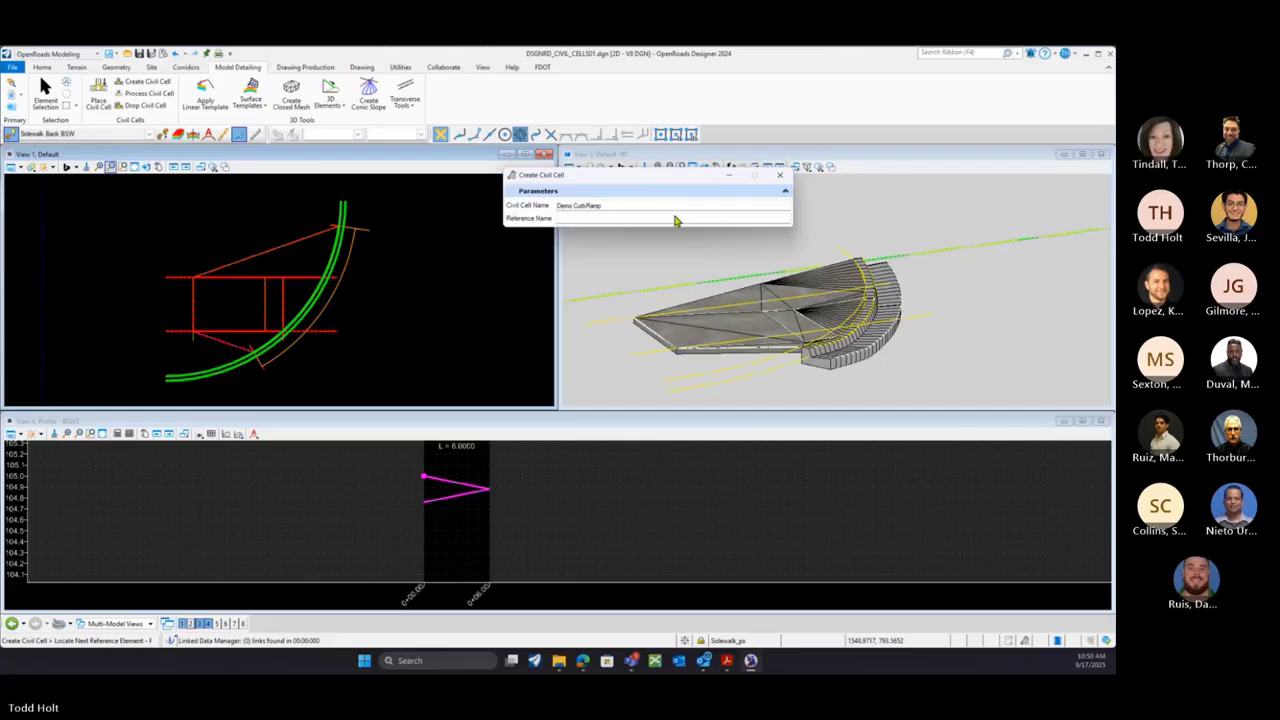
{"action": "type", "text": "Sidewalk"}
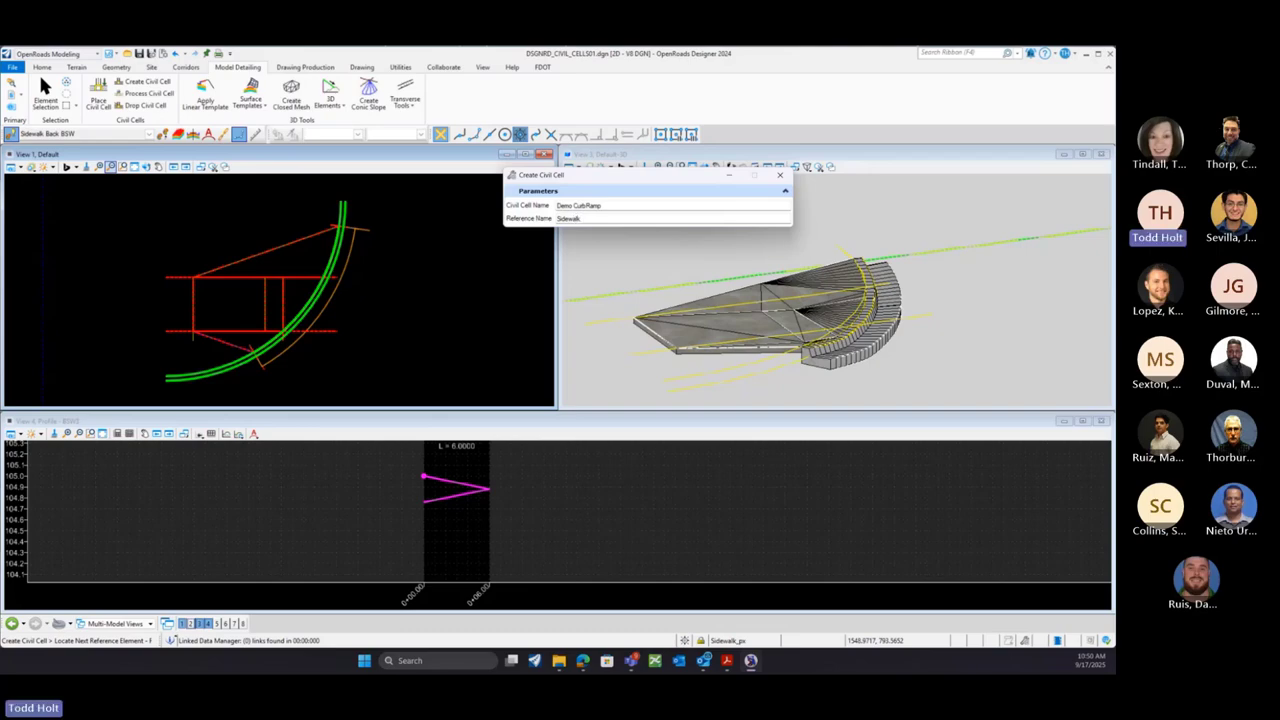
{"action": "type", "text": " Front (Profiled)"}
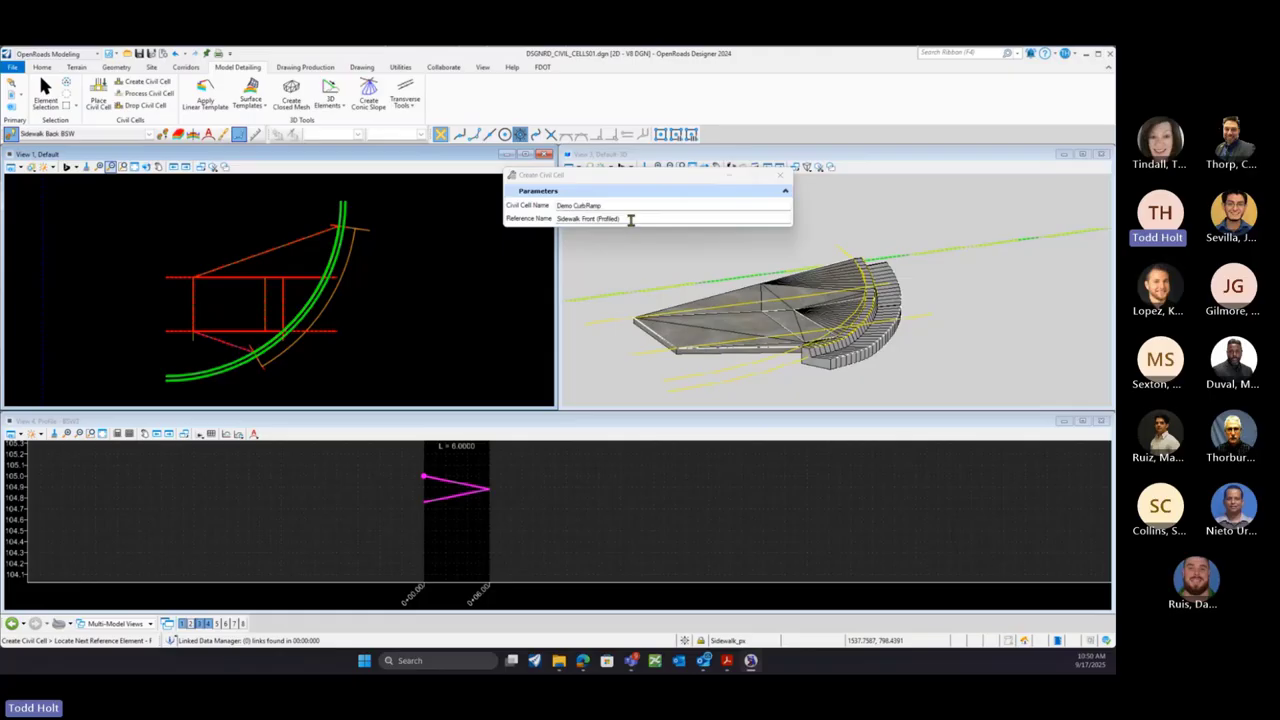
{"action": "left_click", "coordinate": [631, 219]}
{"action": "key", "text": "Tab"}
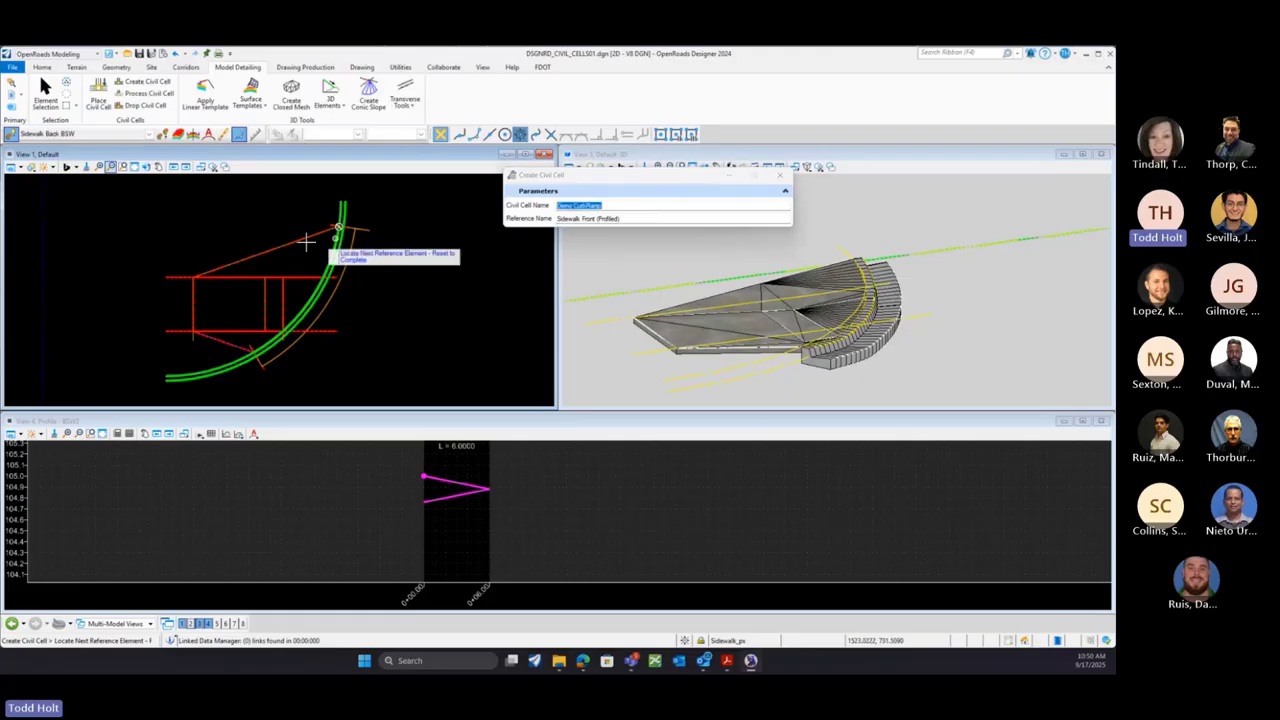
{"action": "left_click", "coordinate": [173, 332]}
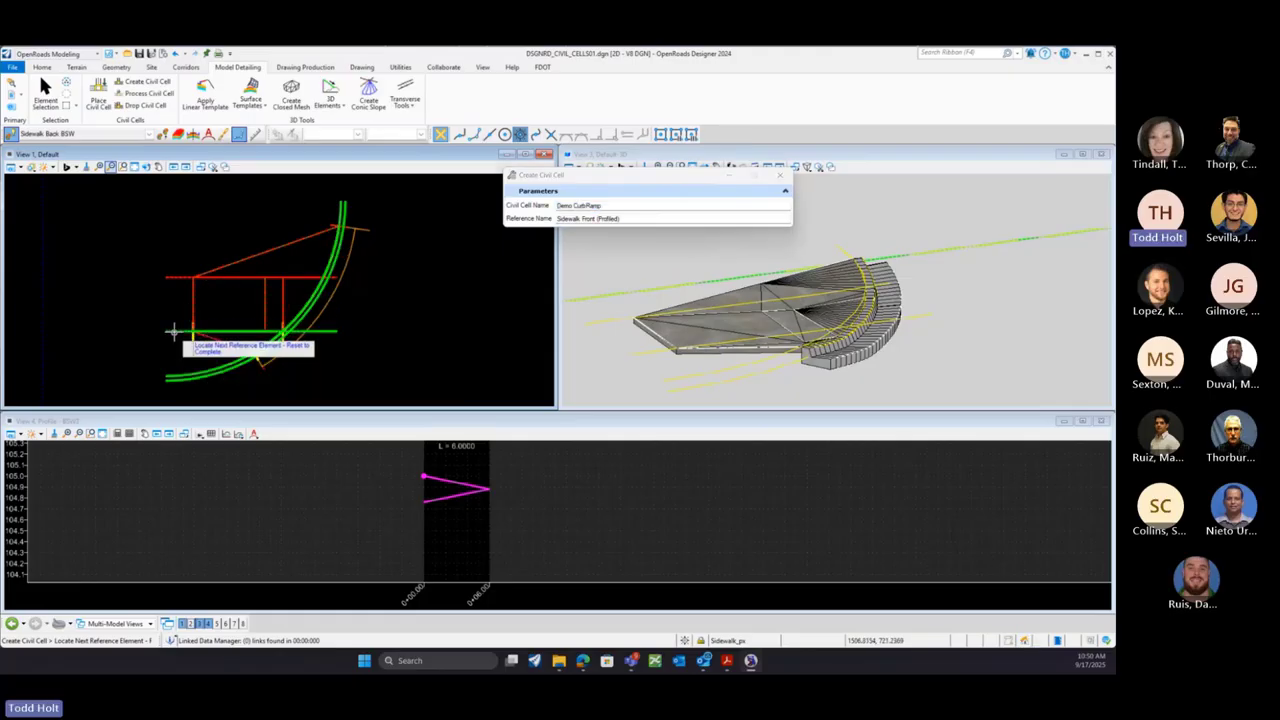
{"action": "left_click", "coordinate": [173, 332]}
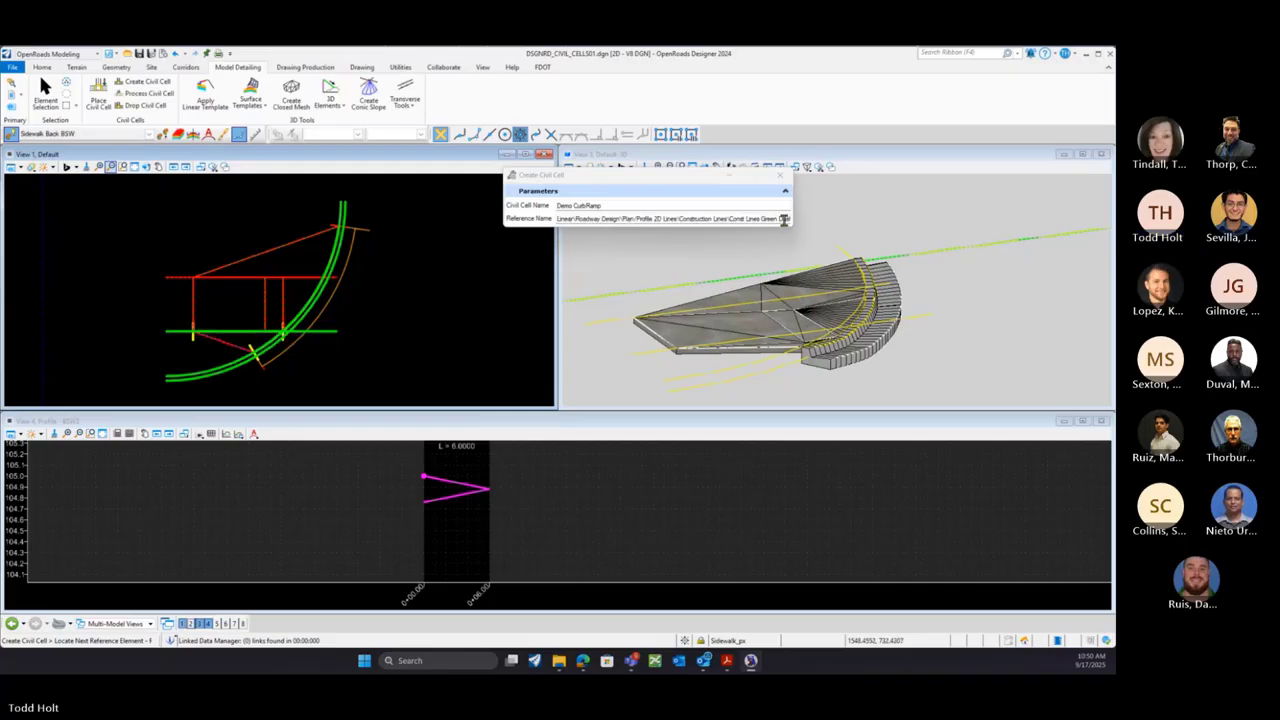
Name the fourth reference element of the civil cell Sidewalk Back (Profiled)
{"action": "left_click_drag", "start_coordinate": [795, 218], "coordinate": [540, 222]}
{"action": "type", "text": "In"}
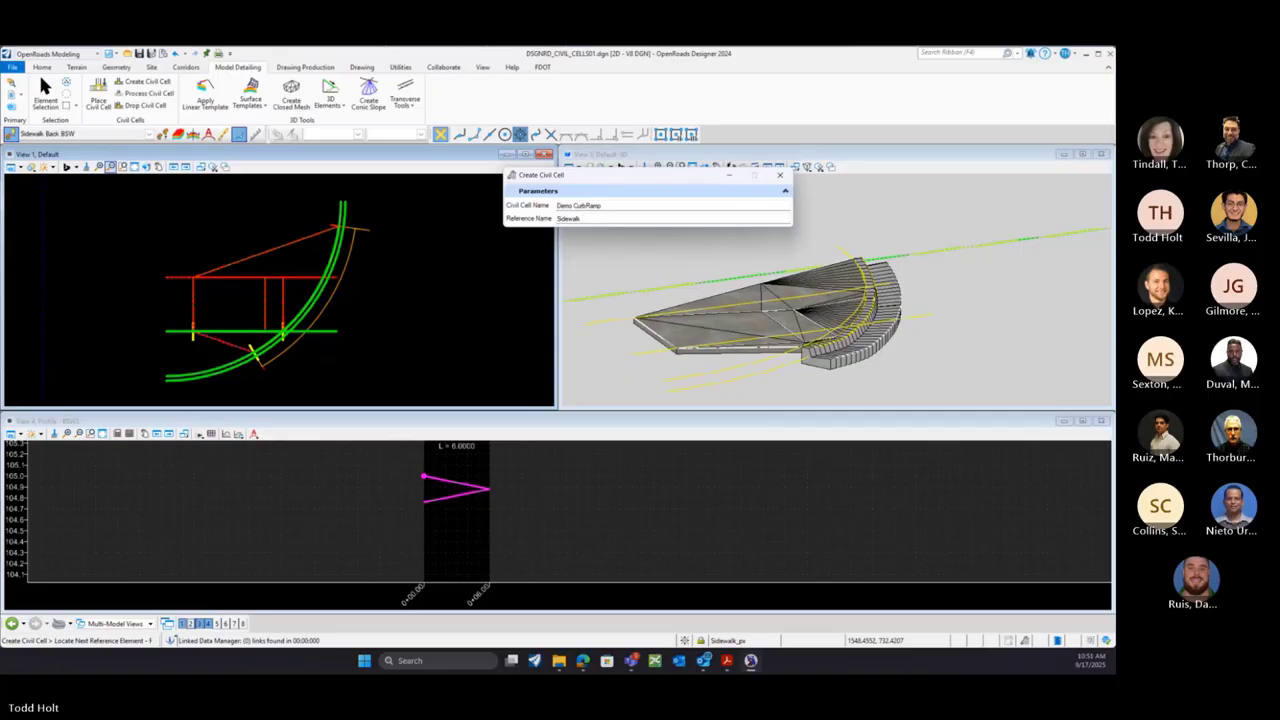
{"action": "type", "text": "Back (Profiled"}
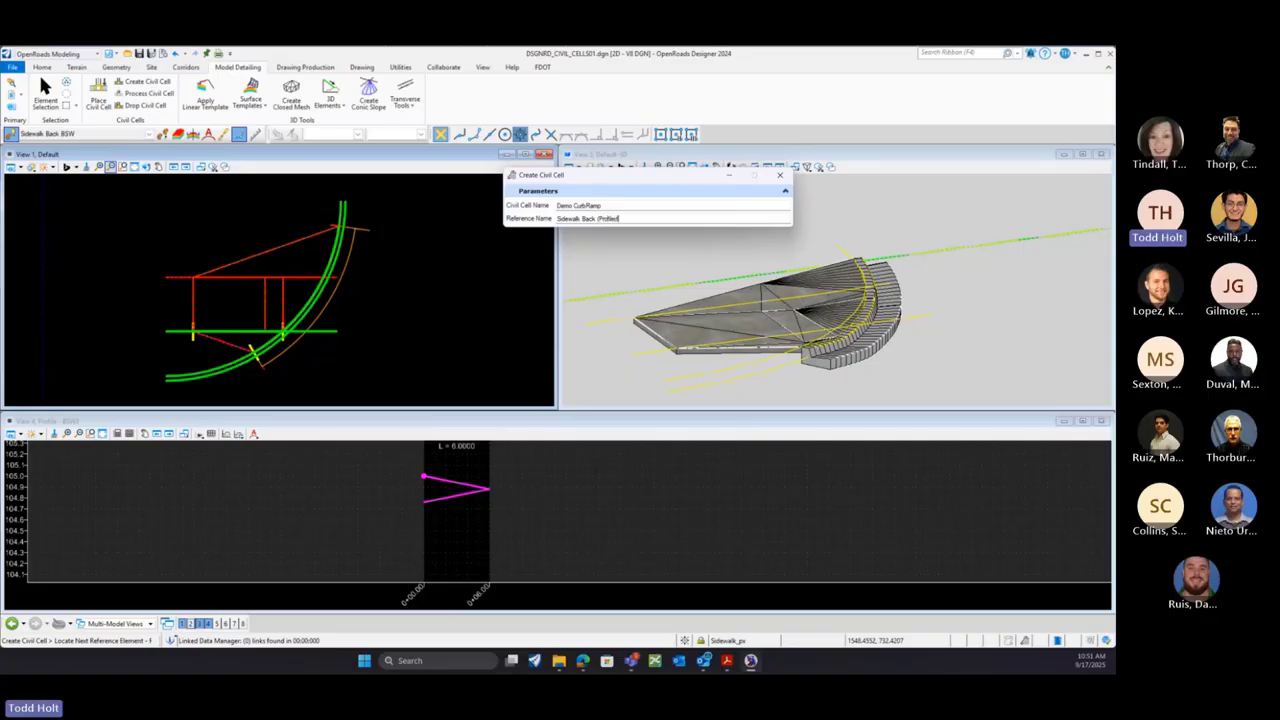
Finish creating the Demo CurbRamp civil cell with the back sidewalk line as its Sidewalk Back (Profiled) reference and no optional references
{"action": "key", "text": "Tab"}
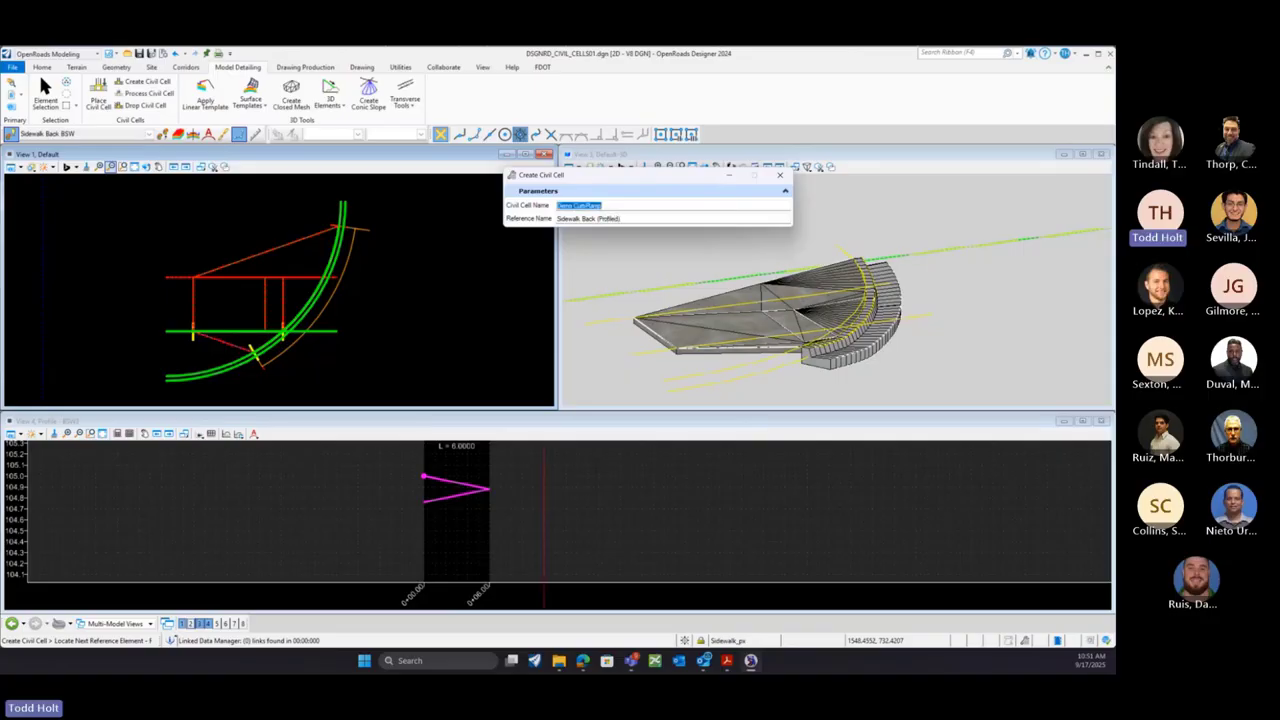
{"action": "left_click", "coordinate": [175, 278]}
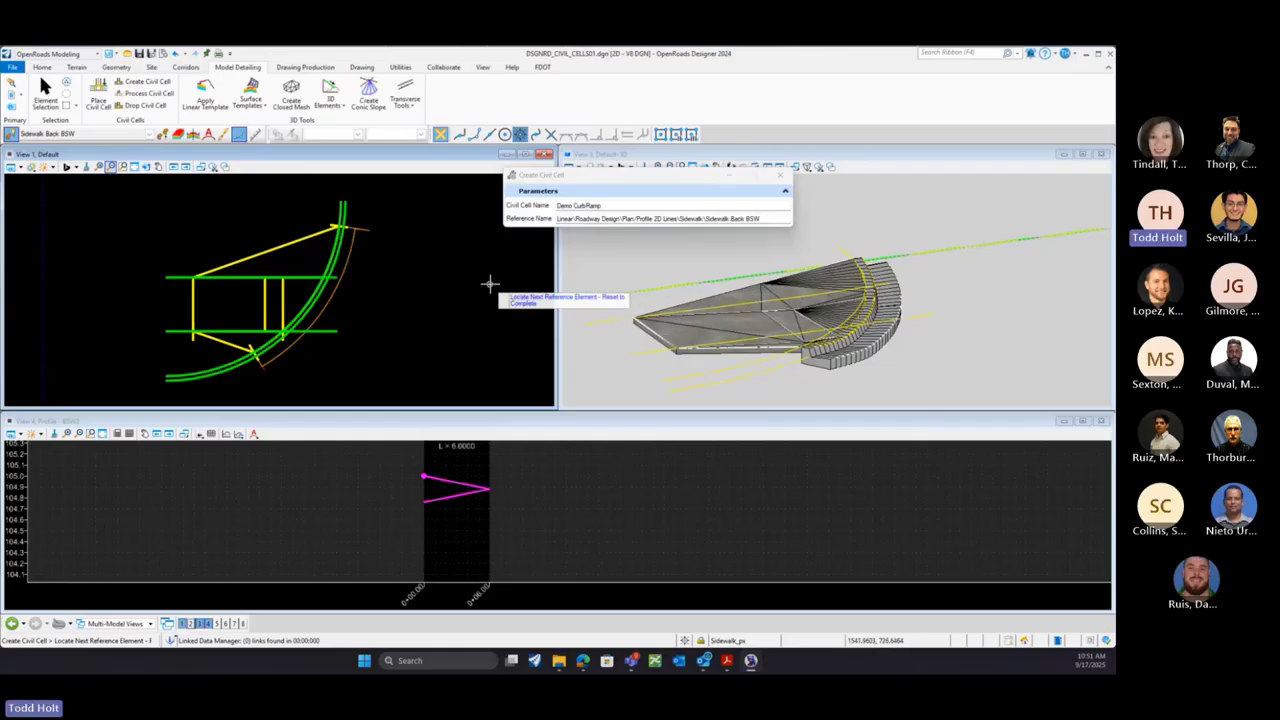
{"action": "right_click", "coordinate": [367, 321]}
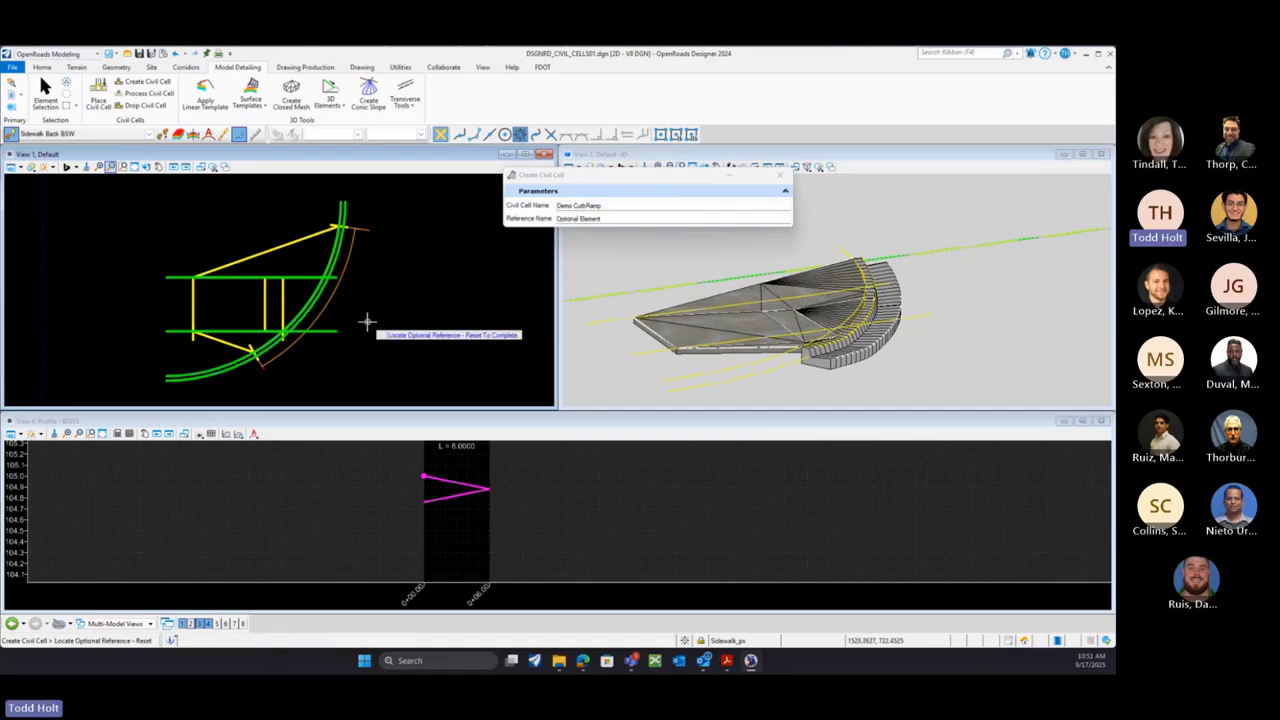
{"action": "right_click", "coordinate": [367, 321]}
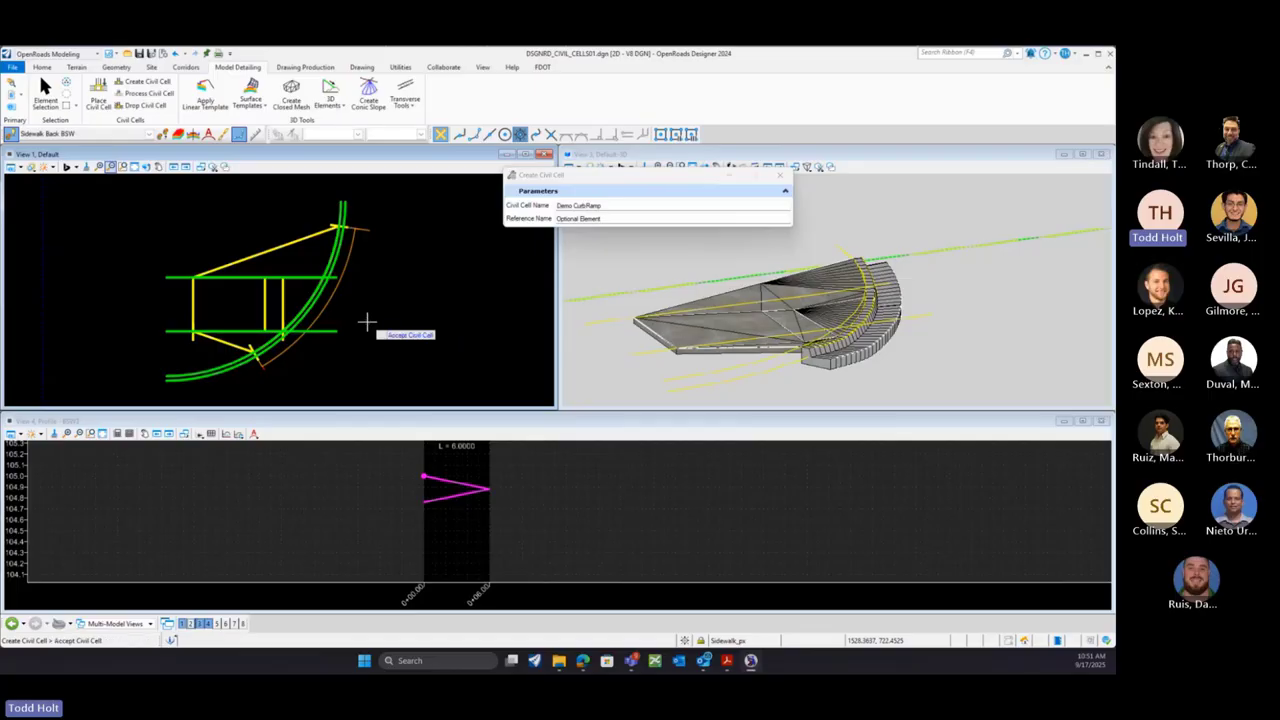
{"action": "left_click", "coordinate": [367, 321]}
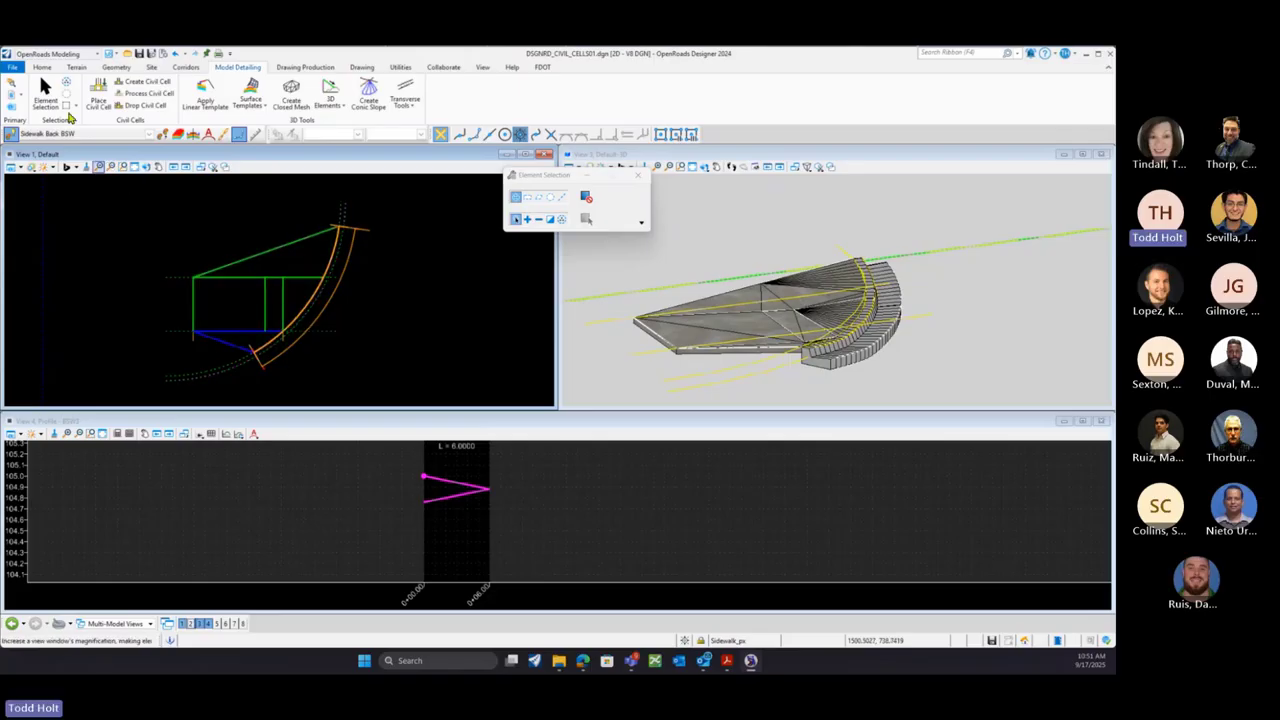
Open the Explorer's OpenRoads Model tree and select the Demo CurbRamp civil cell, keeping the plan geometry unobstructed
{"action": "left_click", "coordinate": [13, 86]}
{"action": "left_click", "coordinate": [14, 86]}
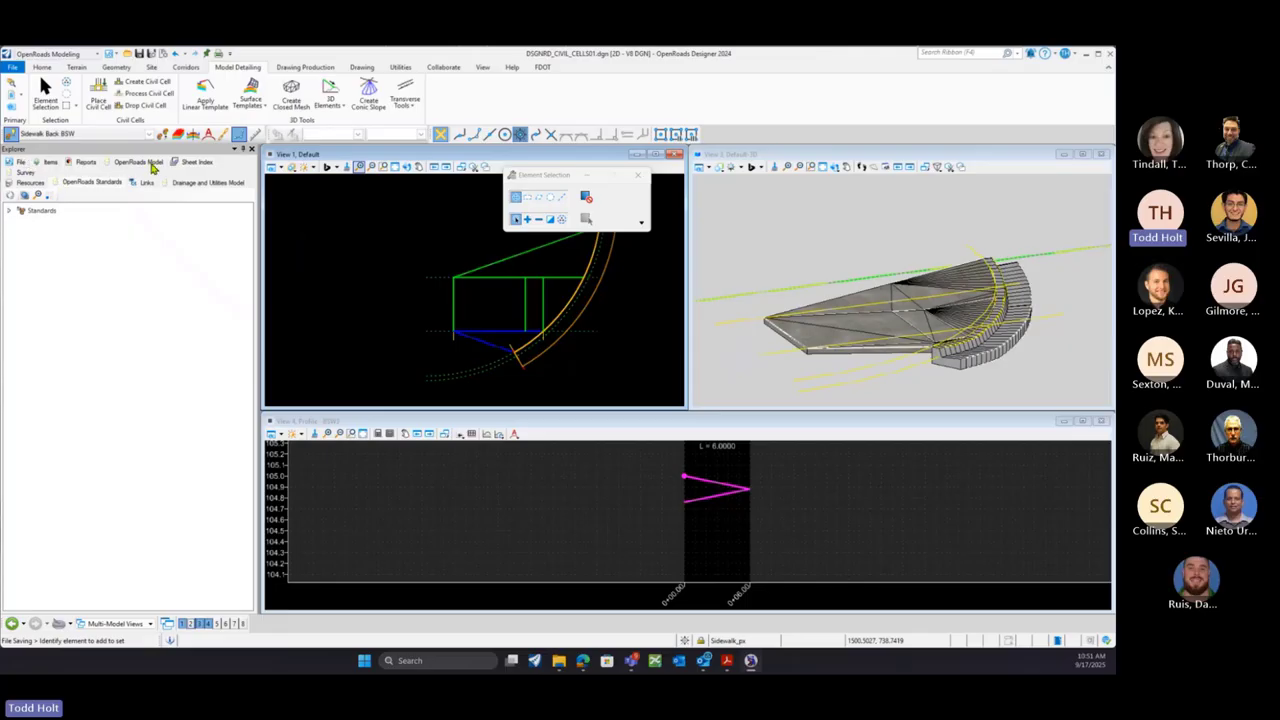
{"action": "left_click", "coordinate": [150, 163]}
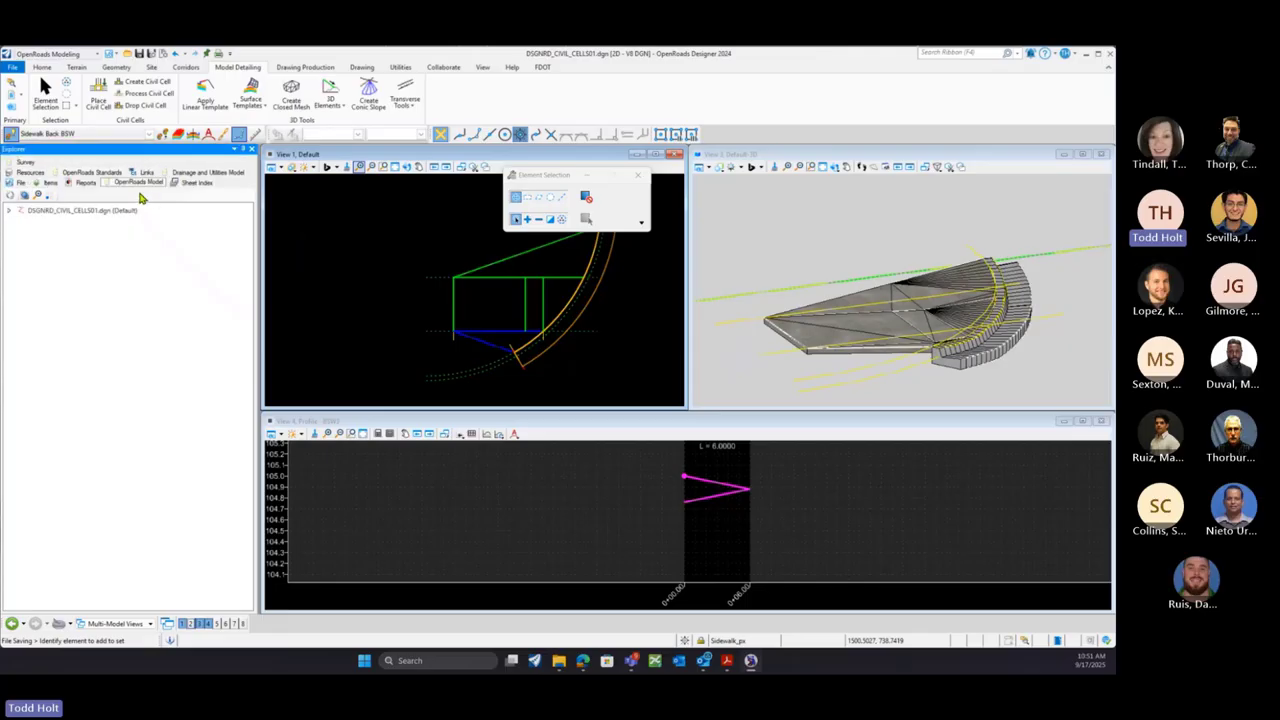
{"action": "left_click", "coordinate": [9, 212]}
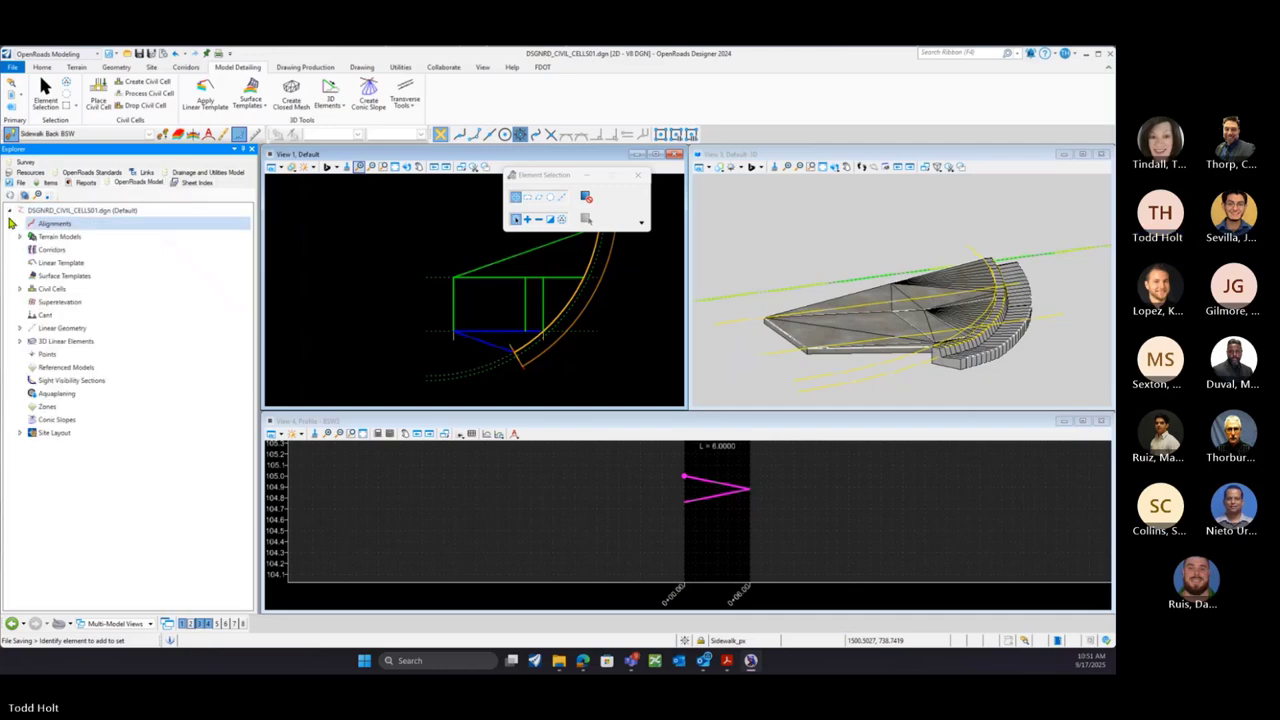
{"action": "left_click", "coordinate": [19, 288]}
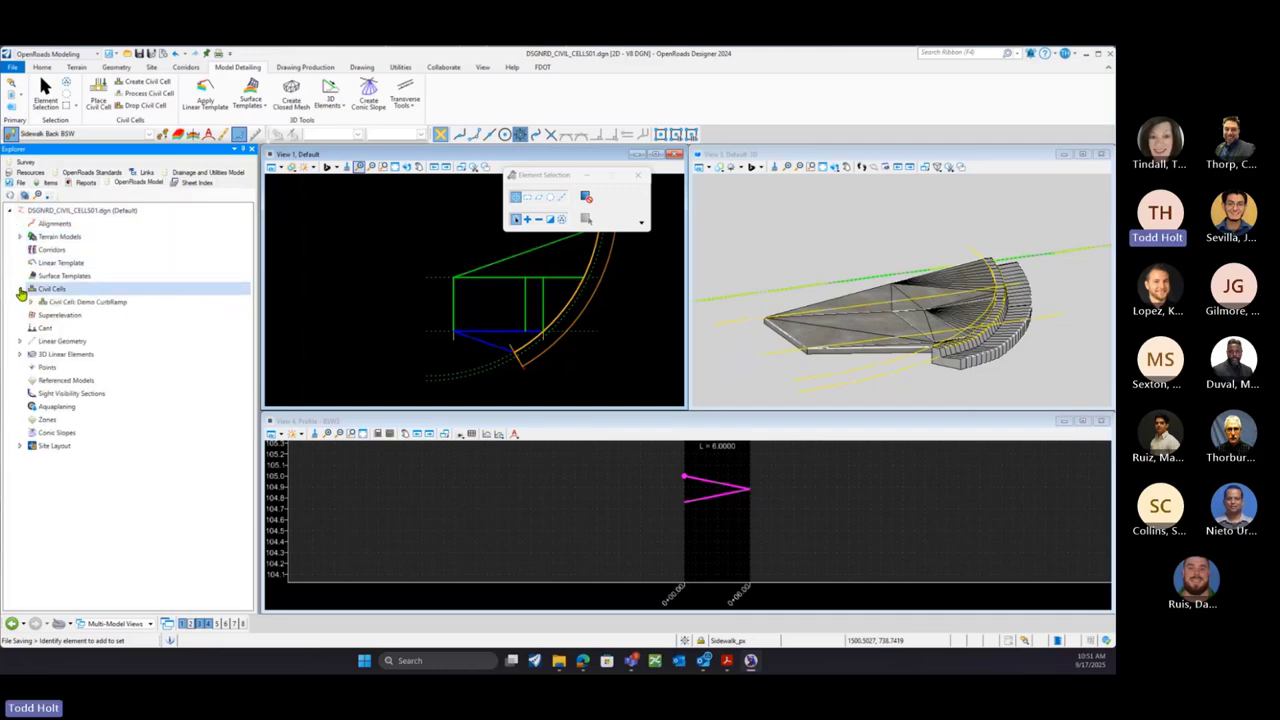
{"action": "left_click", "coordinate": [83, 305]}
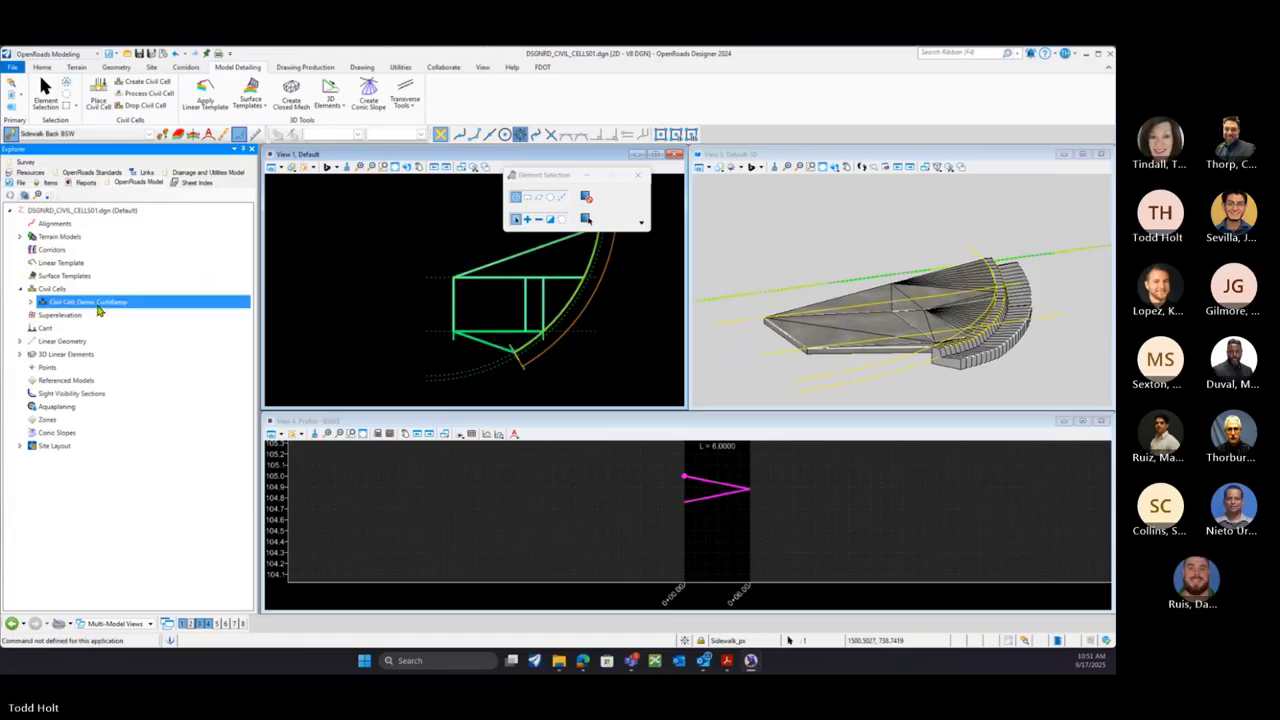
{"action": "left_click_drag", "start_coordinate": [551, 180], "coordinate": [704, 145]}
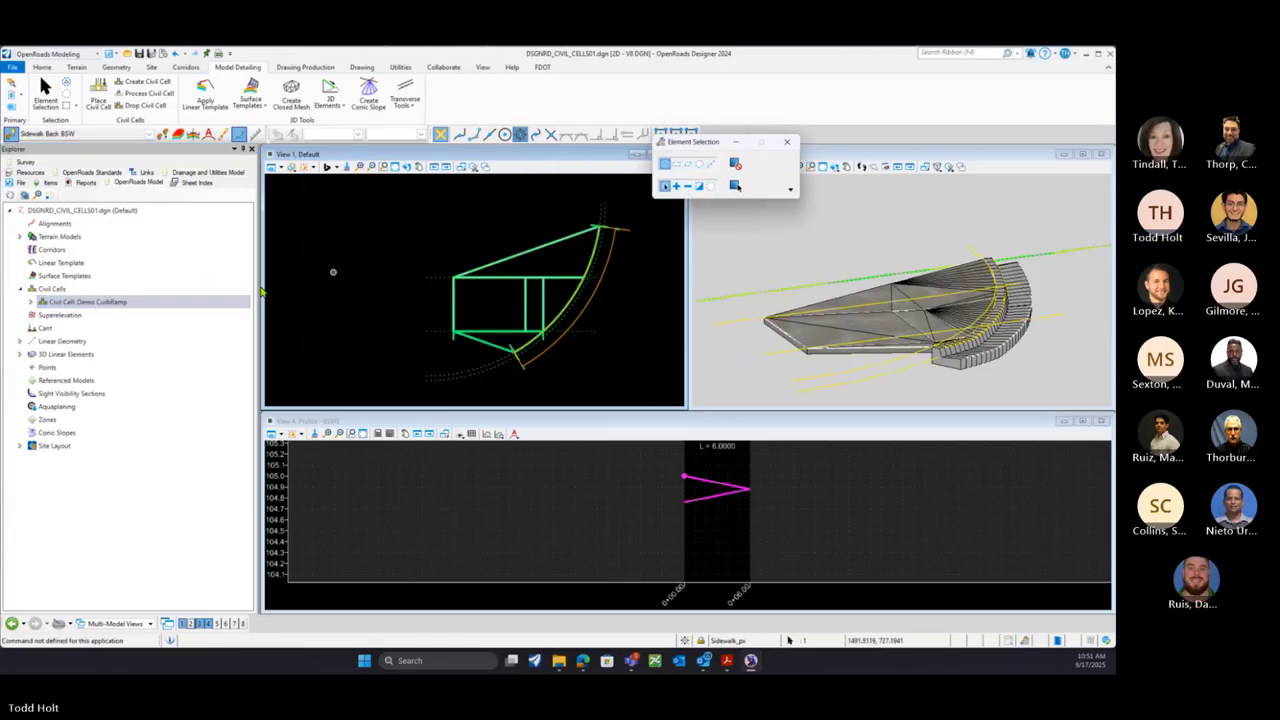
Examine the Demo CurbRamp civil cell's references, highlighting the arc of the Ref Curb Flowline (Profiled) component in plan
{"action": "left_click", "coordinate": [31, 304]}
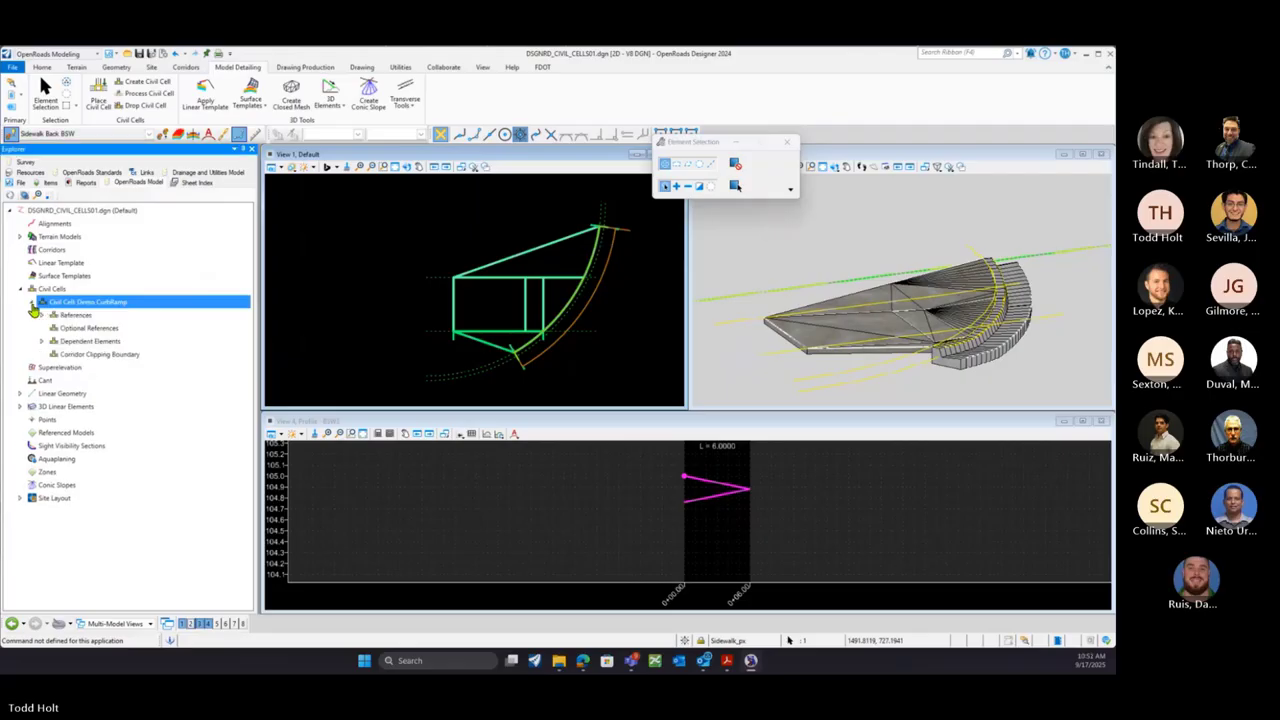
{"action": "left_click", "coordinate": [31, 302]}
{"action": "left_click", "coordinate": [41, 316]}
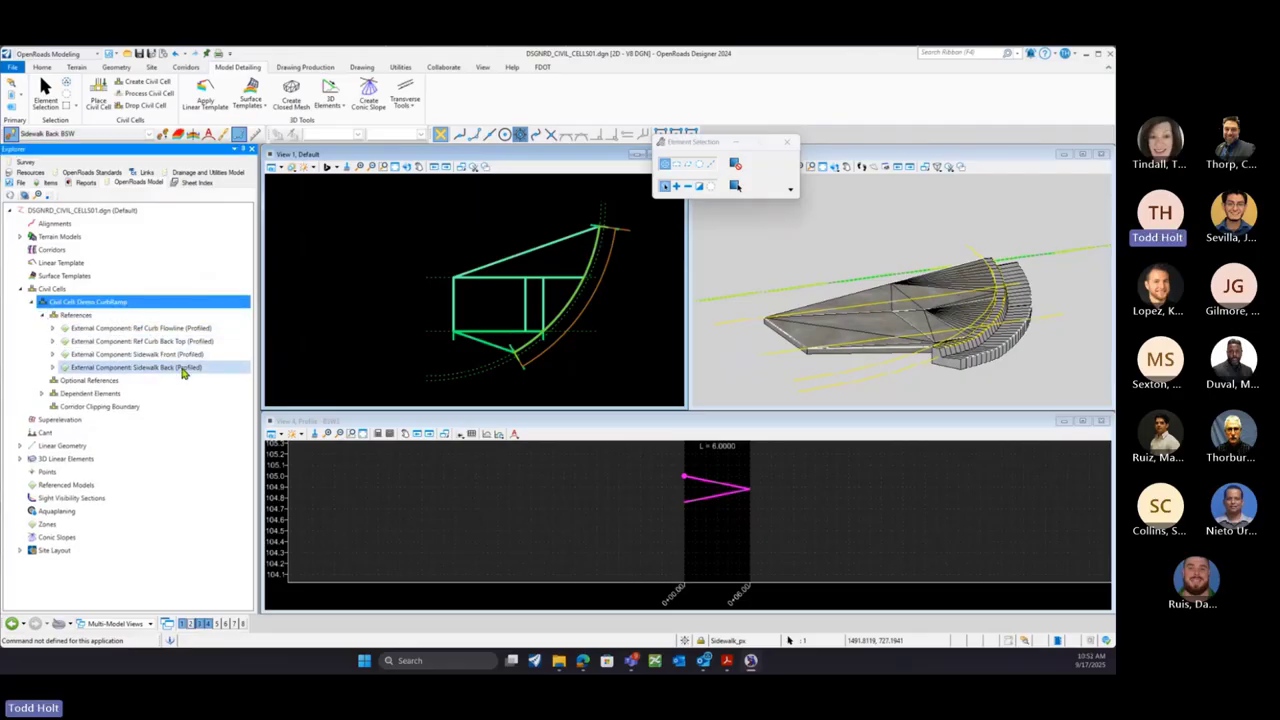
{"action": "left_click", "coordinate": [162, 330]}
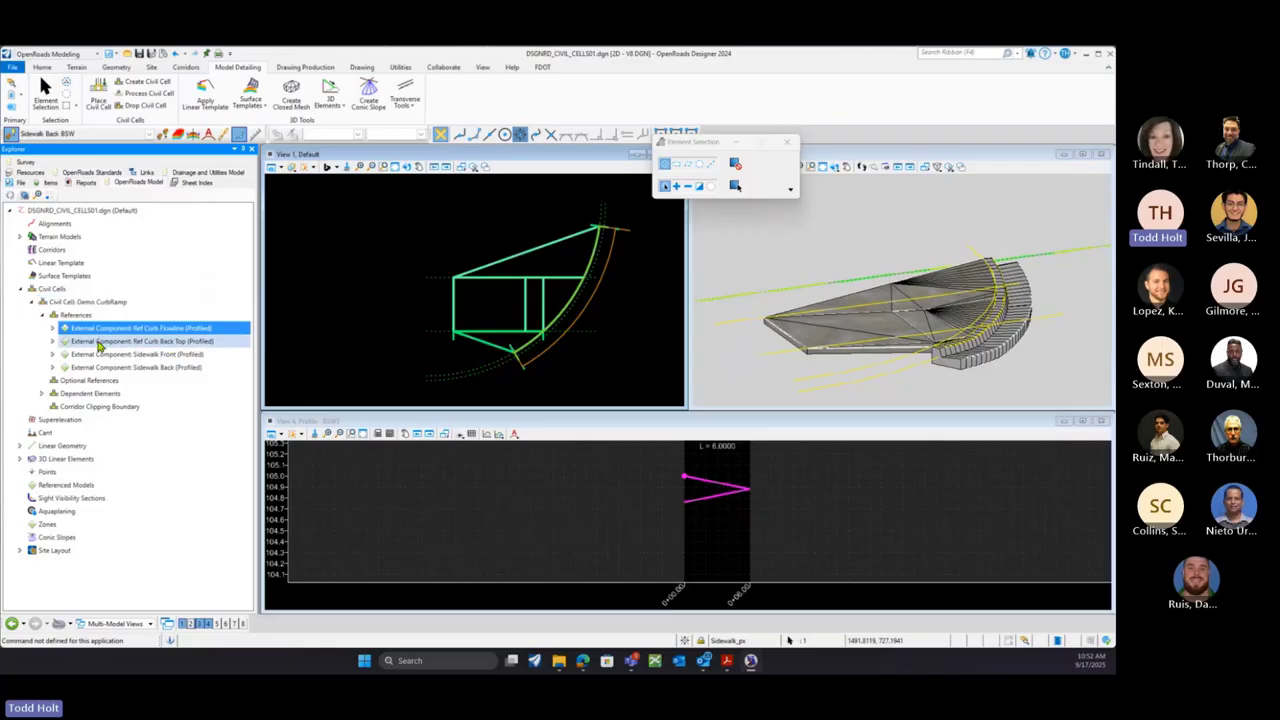
{"action": "left_click", "coordinate": [54, 336]}
{"action": "left_click", "coordinate": [64, 341]}
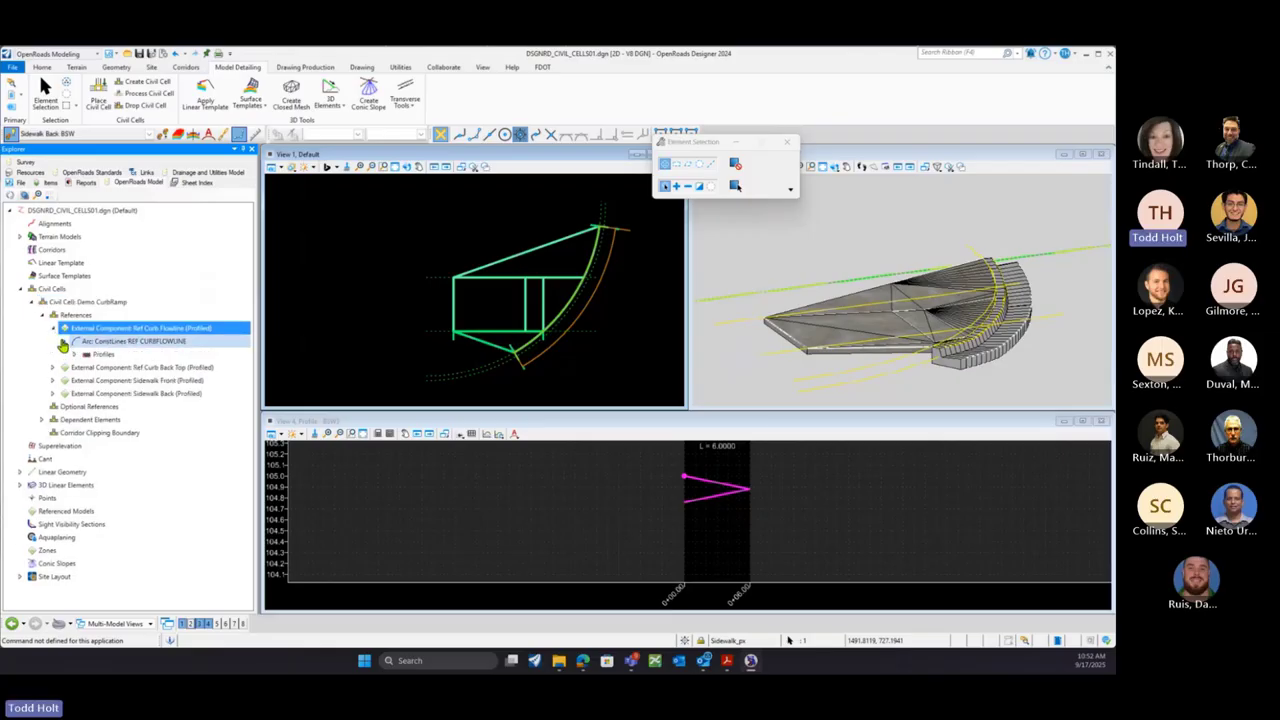
{"action": "left_click", "coordinate": [103, 343]}
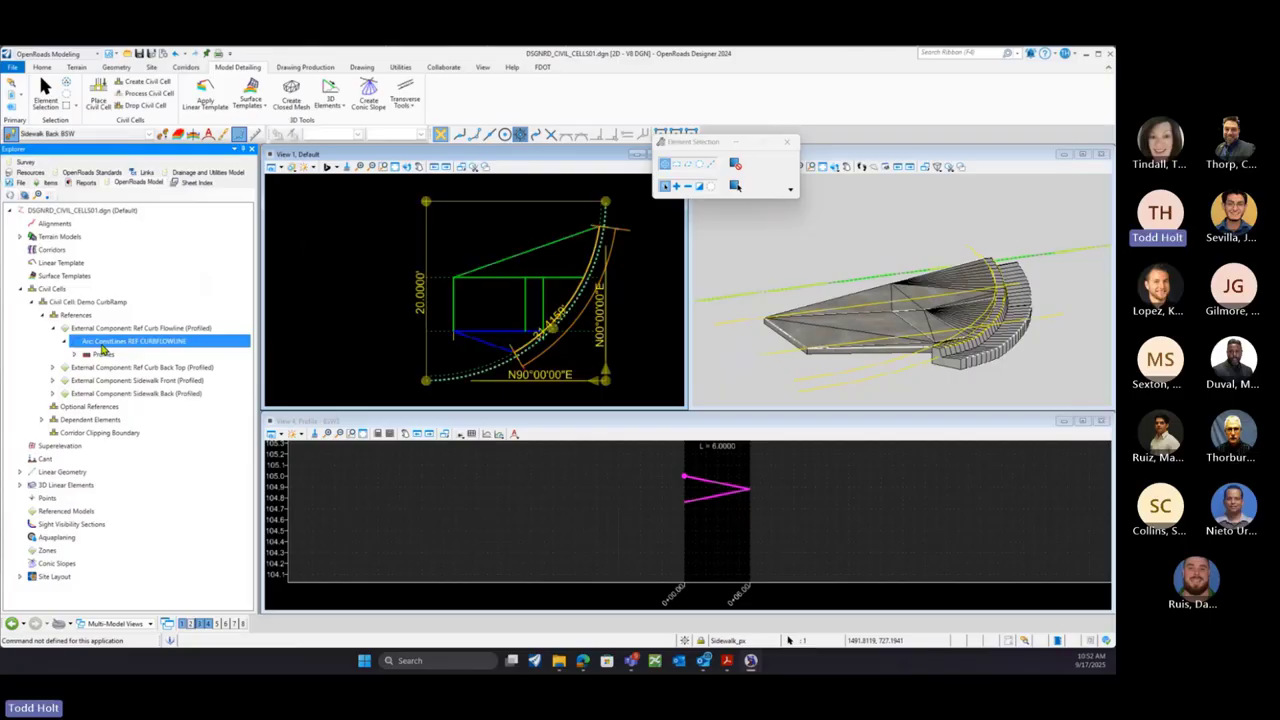
{"action": "left_click", "coordinate": [54, 329]}
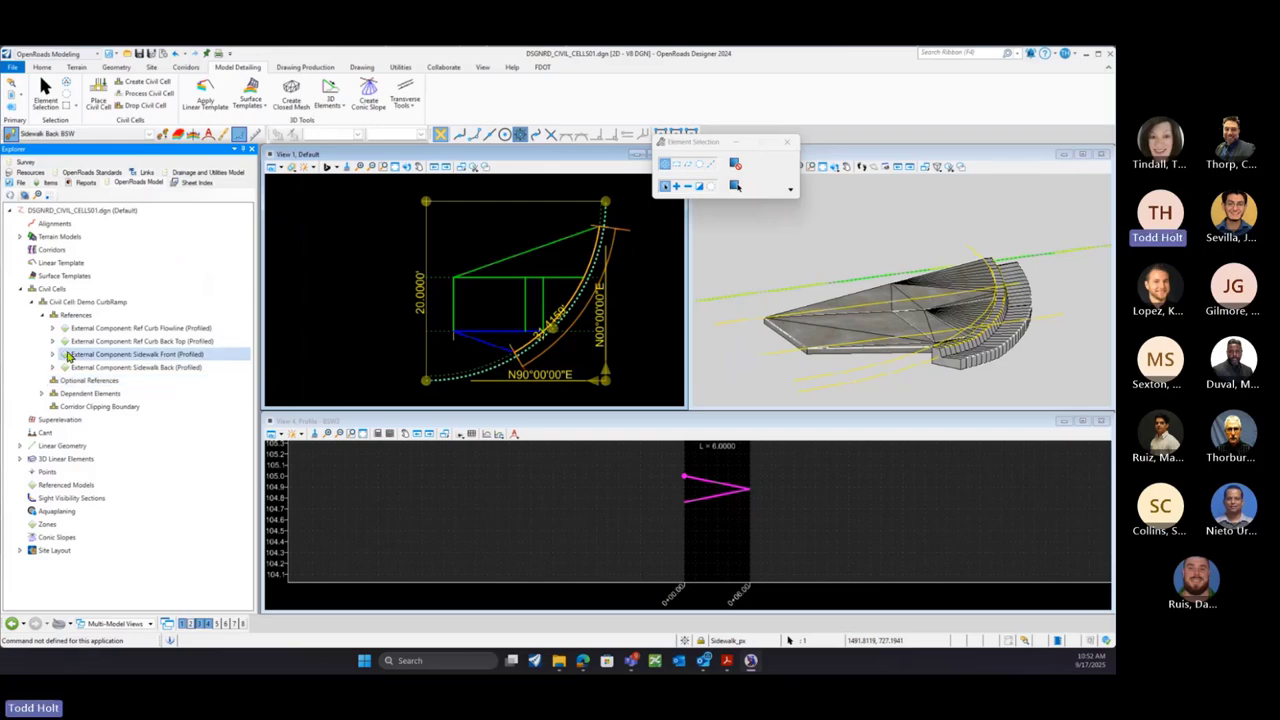
{"action": "left_click", "coordinate": [42, 316]}
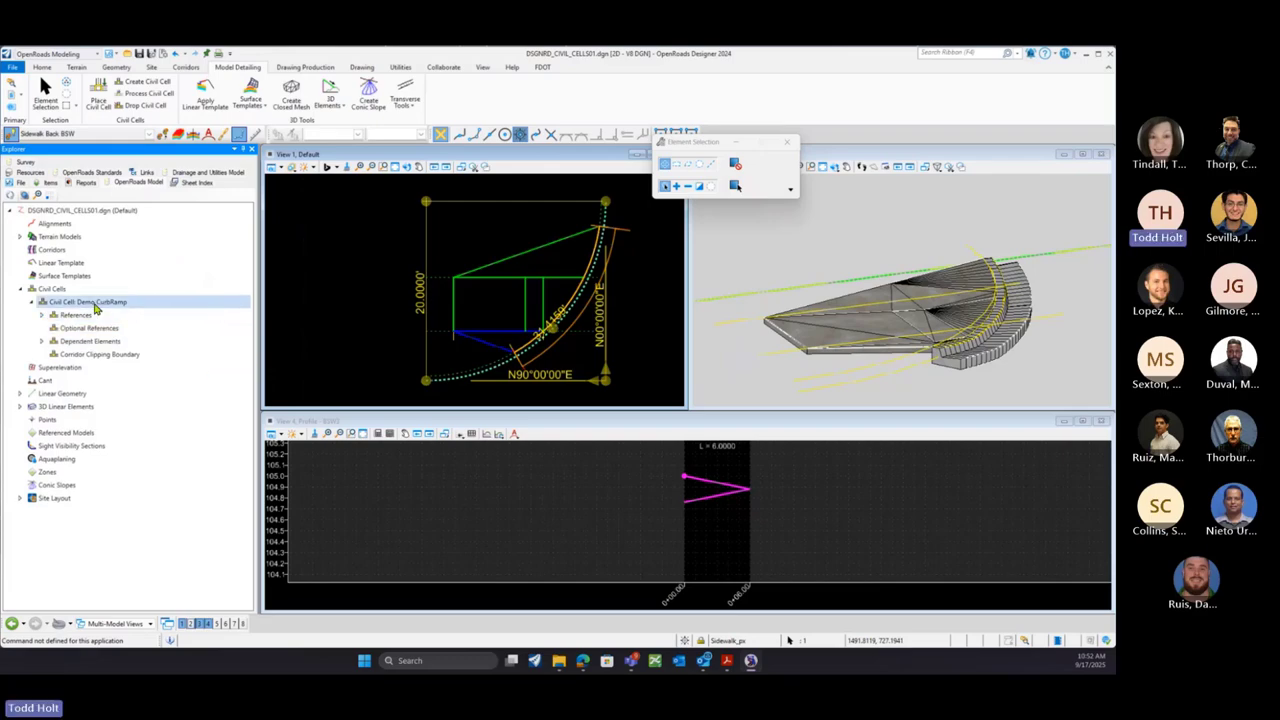
Inspect the Demo CurbRamp civil cell's properties, including its name and placement validity in the General Category, and its available commands
{"action": "left_click", "coordinate": [95, 305]}
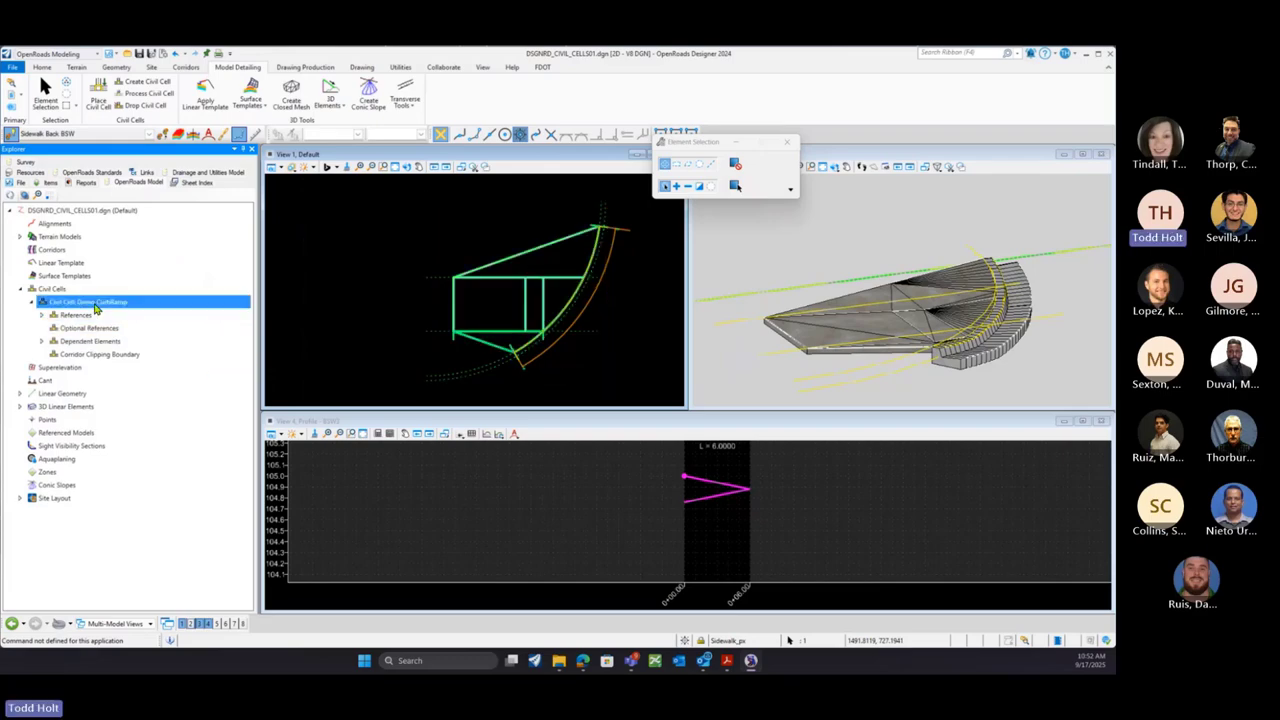
{"action": "right_click", "coordinate": [95, 309]}
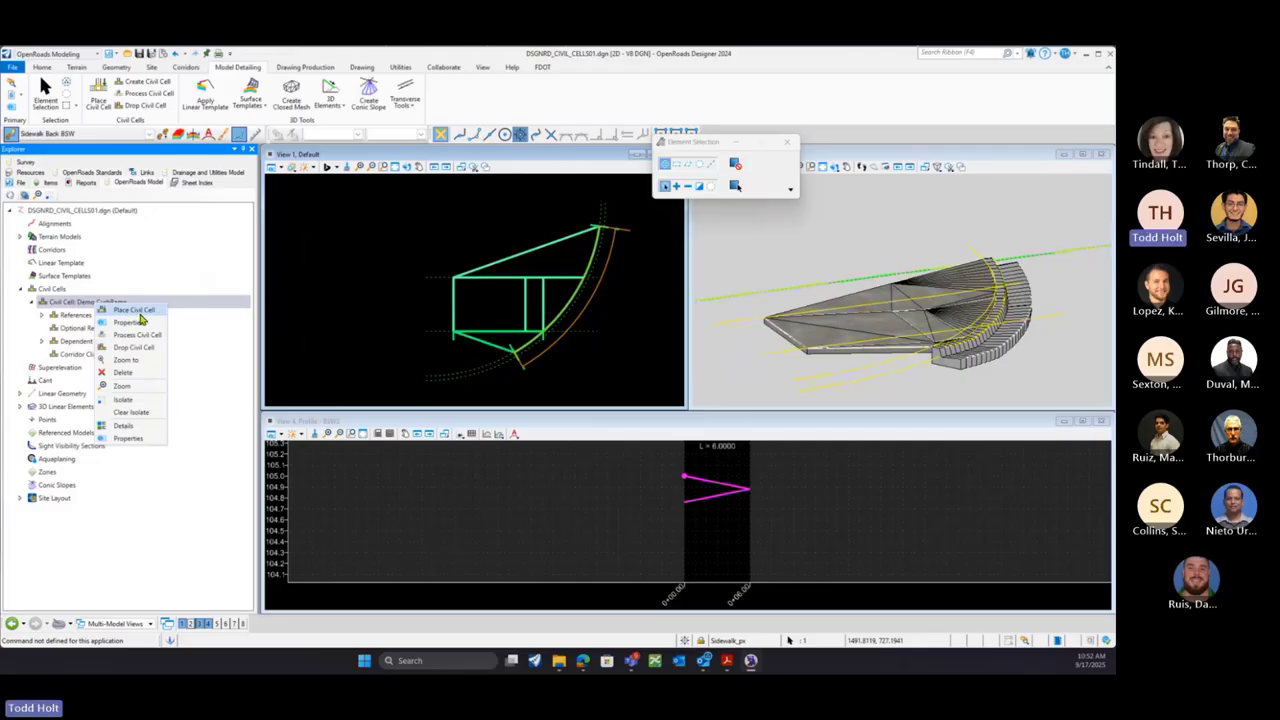
{"action": "left_click", "coordinate": [133, 439]}
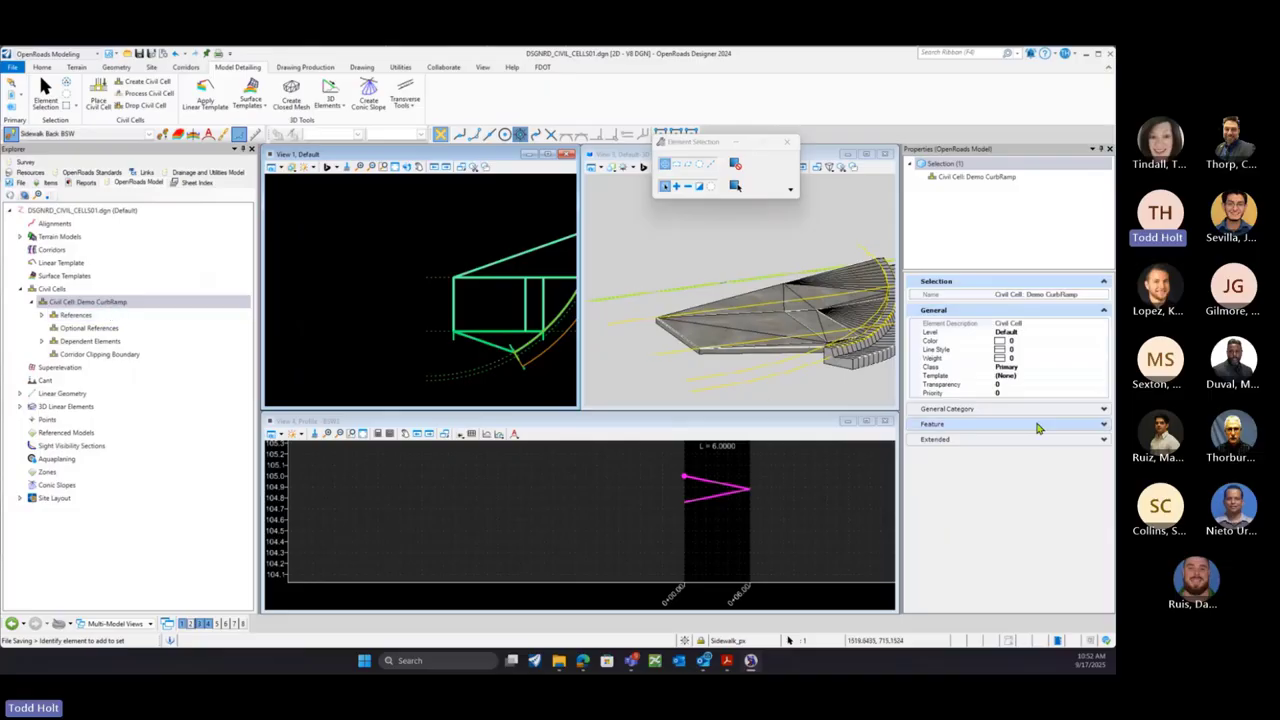
{"action": "left_click", "coordinate": [1104, 412]}
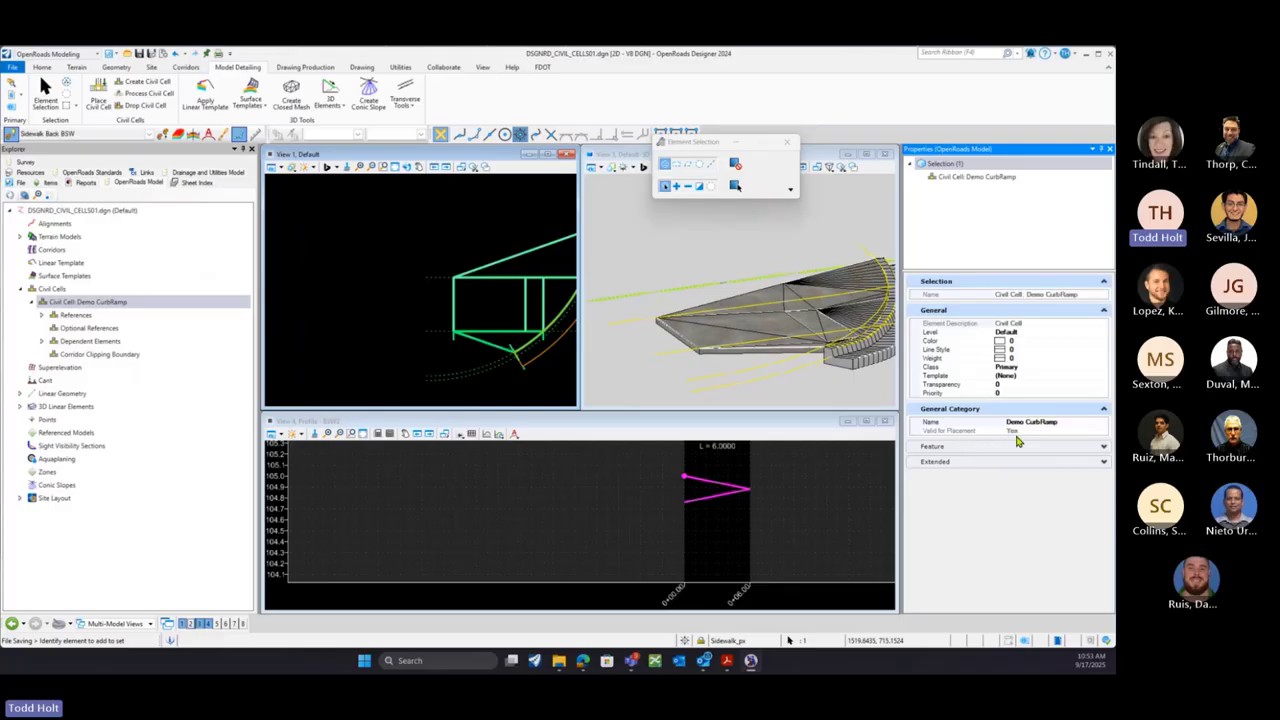
{"action": "right_click", "coordinate": [112, 306]}
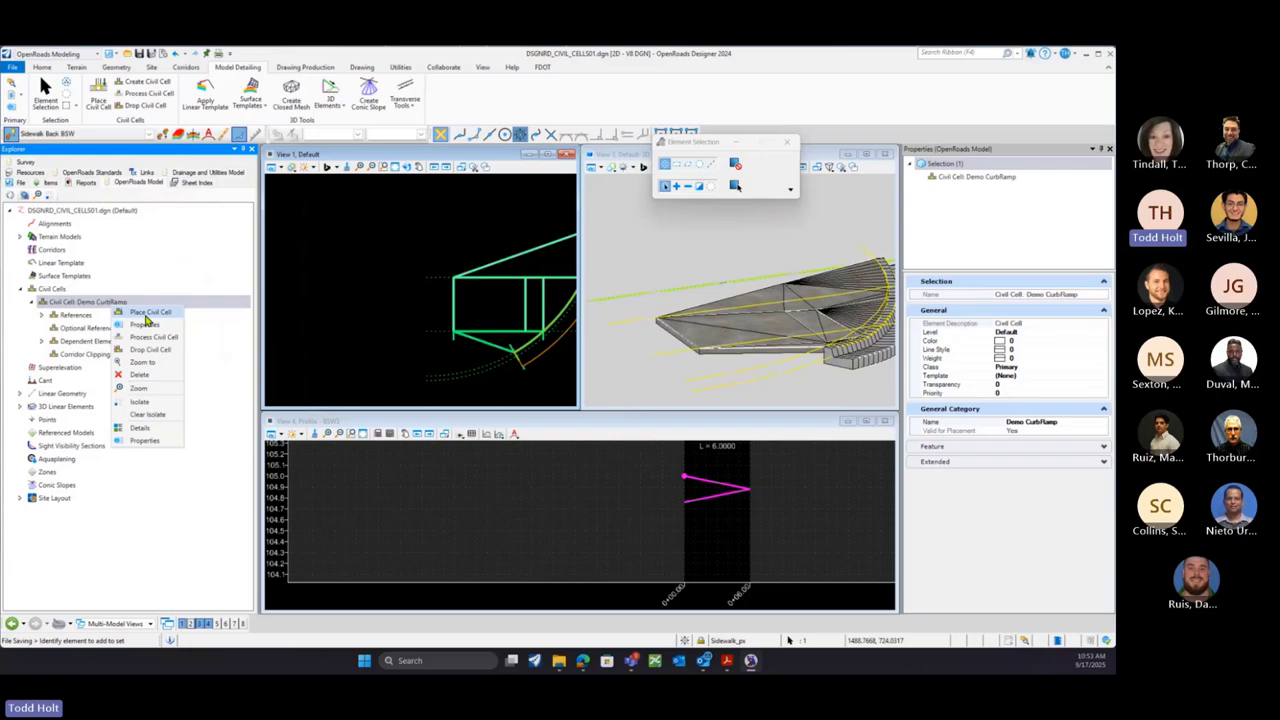
Add the DTMPr_Sidewalk terrain model from the civil cell's dependent elements as a corridor clipping boundary
{"action": "left_click", "coordinate": [88, 342]}
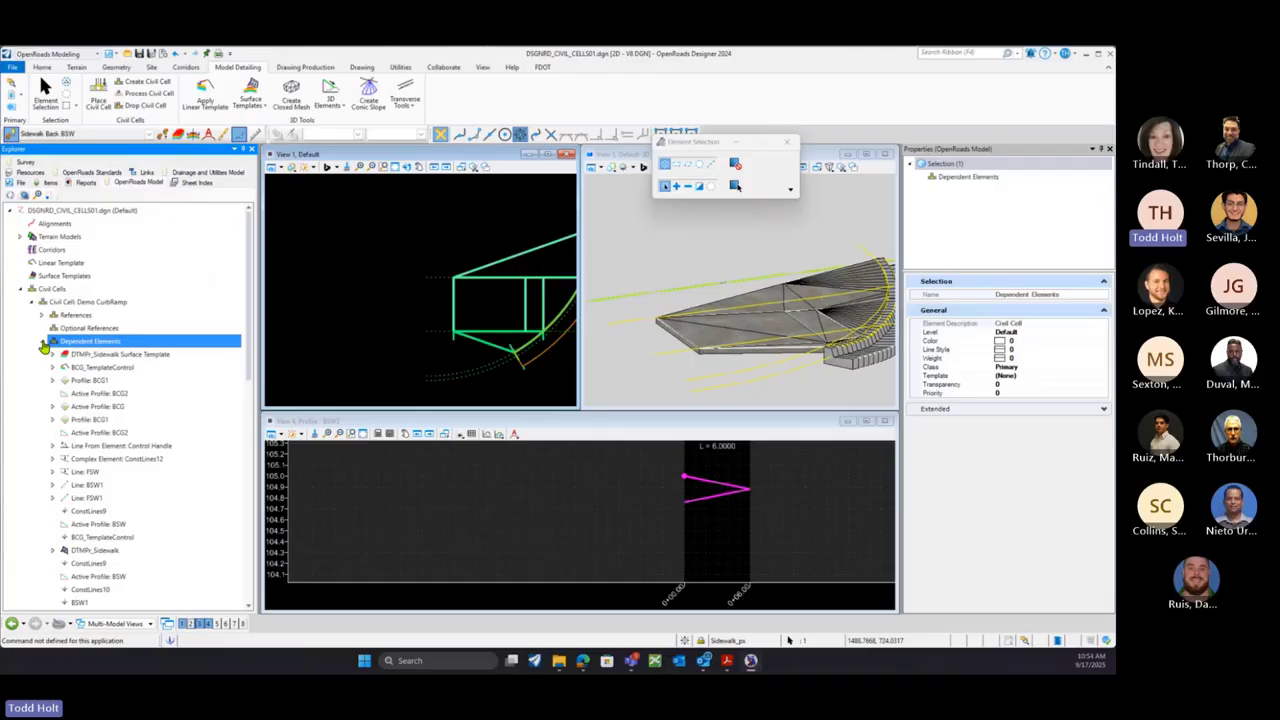
{"action": "scroll", "coordinate": [55, 348], "scroll_direction": "down", "scroll_amount": 1}
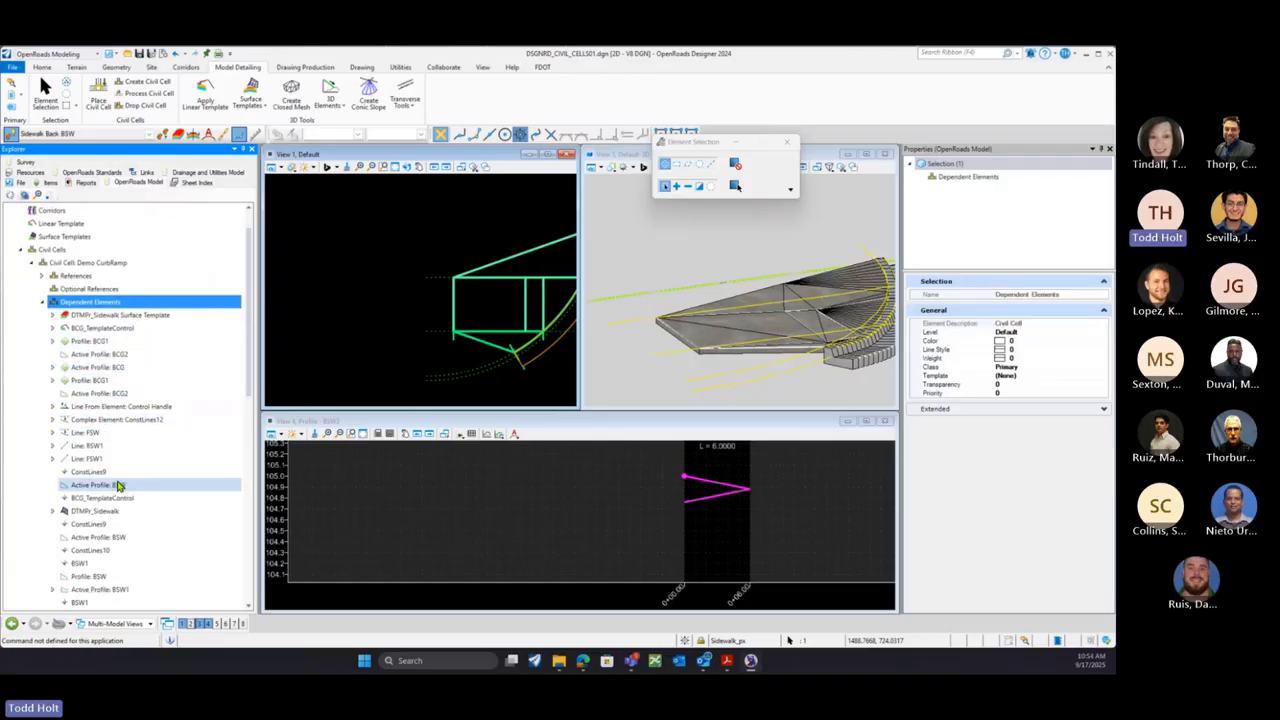
{"action": "scroll", "coordinate": [103, 514], "scroll_direction": "down", "scroll_amount": 1}
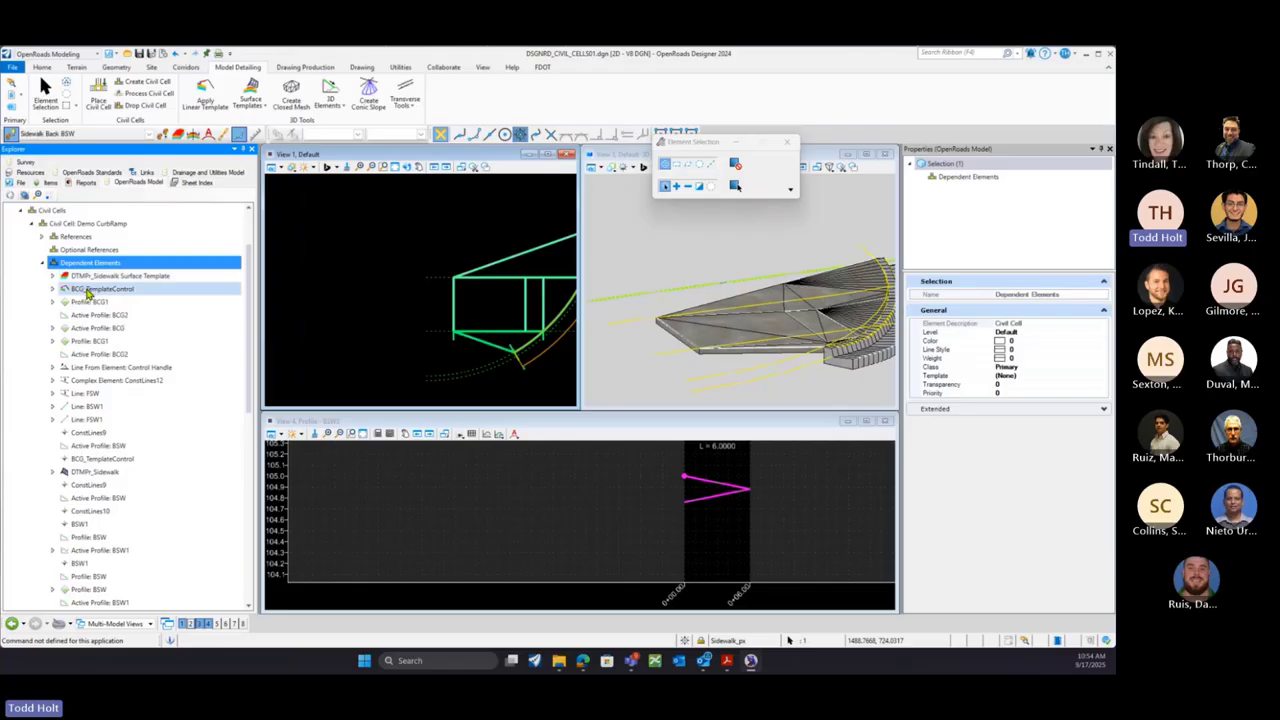
{"action": "scroll", "coordinate": [110, 488], "scroll_direction": "down", "scroll_amount": 1}
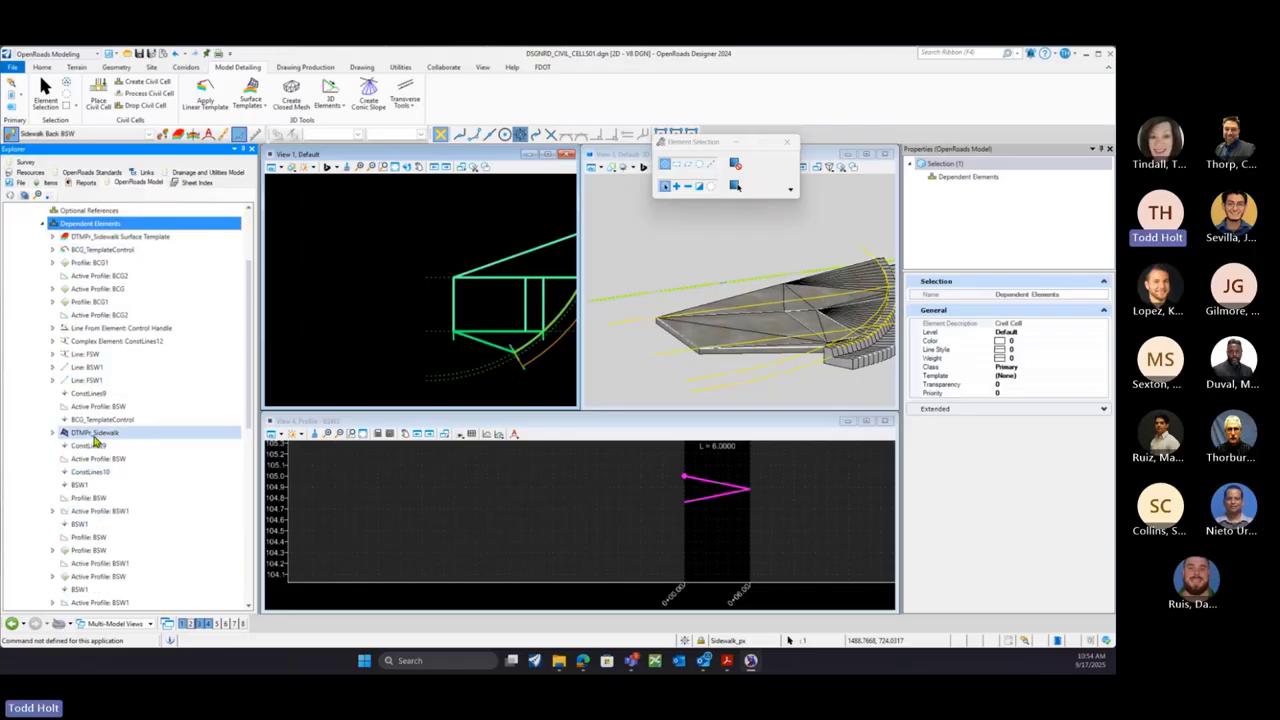
{"action": "left_click", "coordinate": [96, 440]}
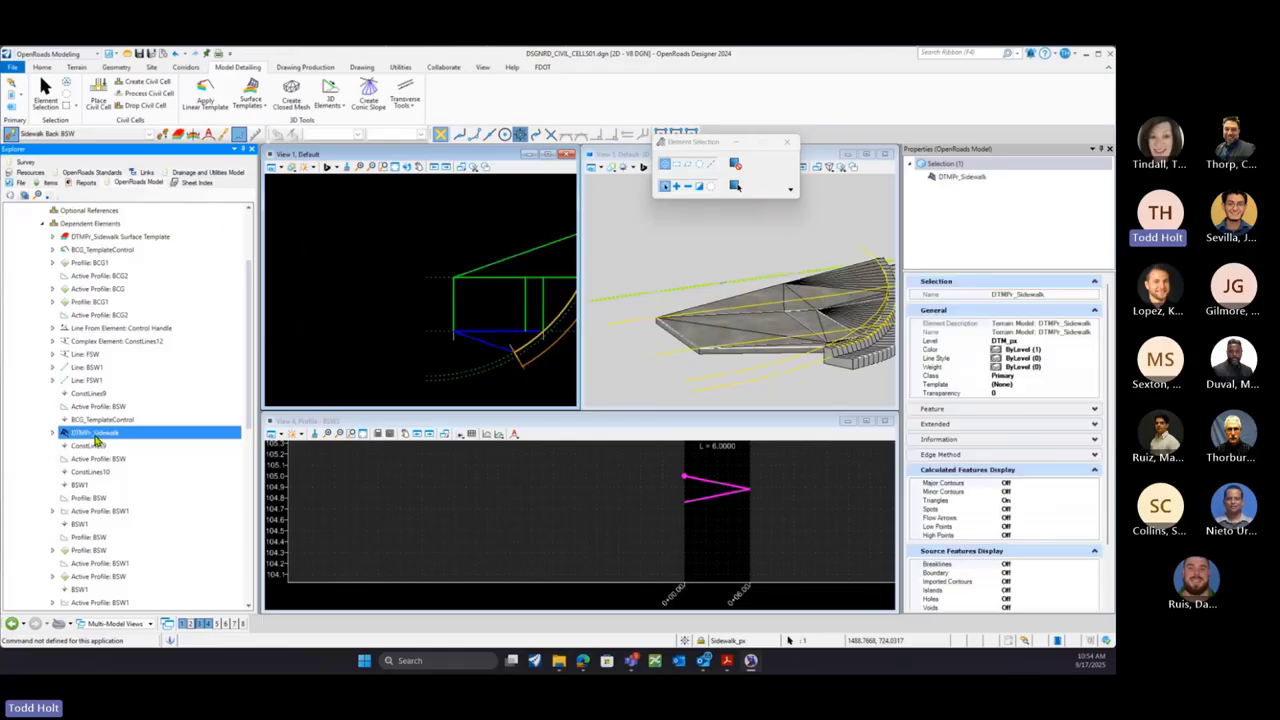
{"action": "right_click", "coordinate": [96, 440]}
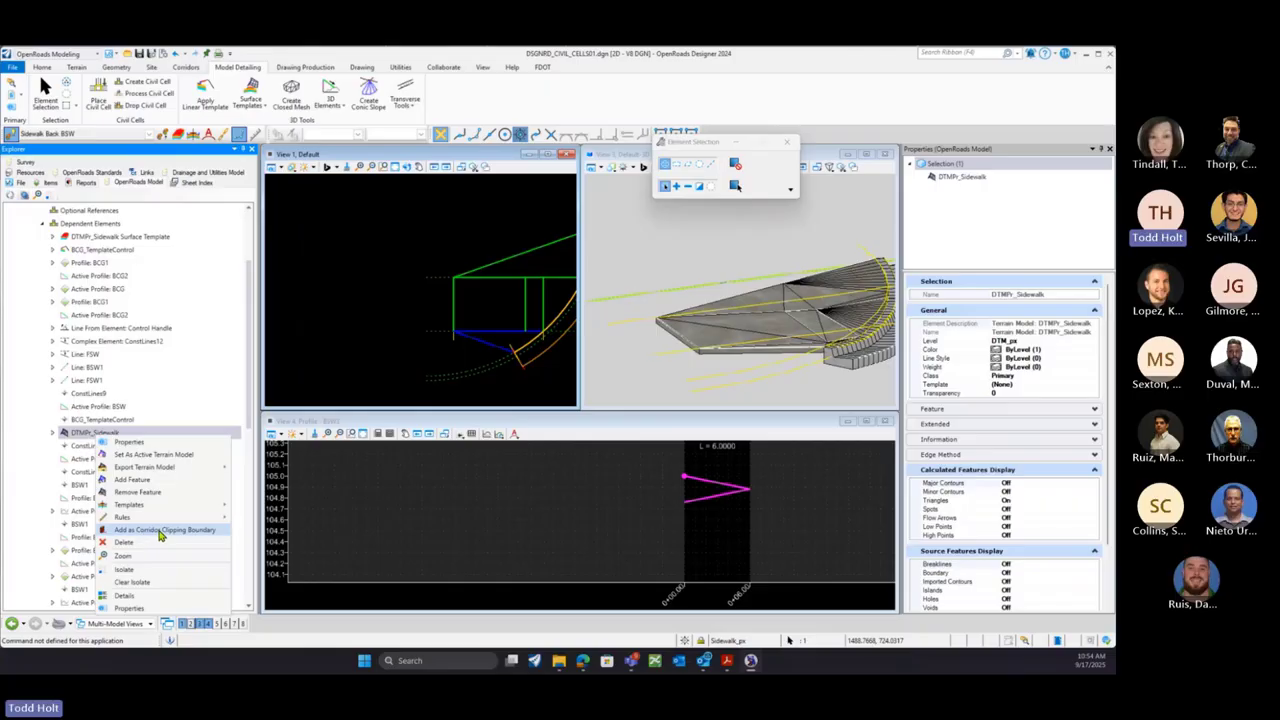
{"action": "left_click", "coordinate": [159, 531]}
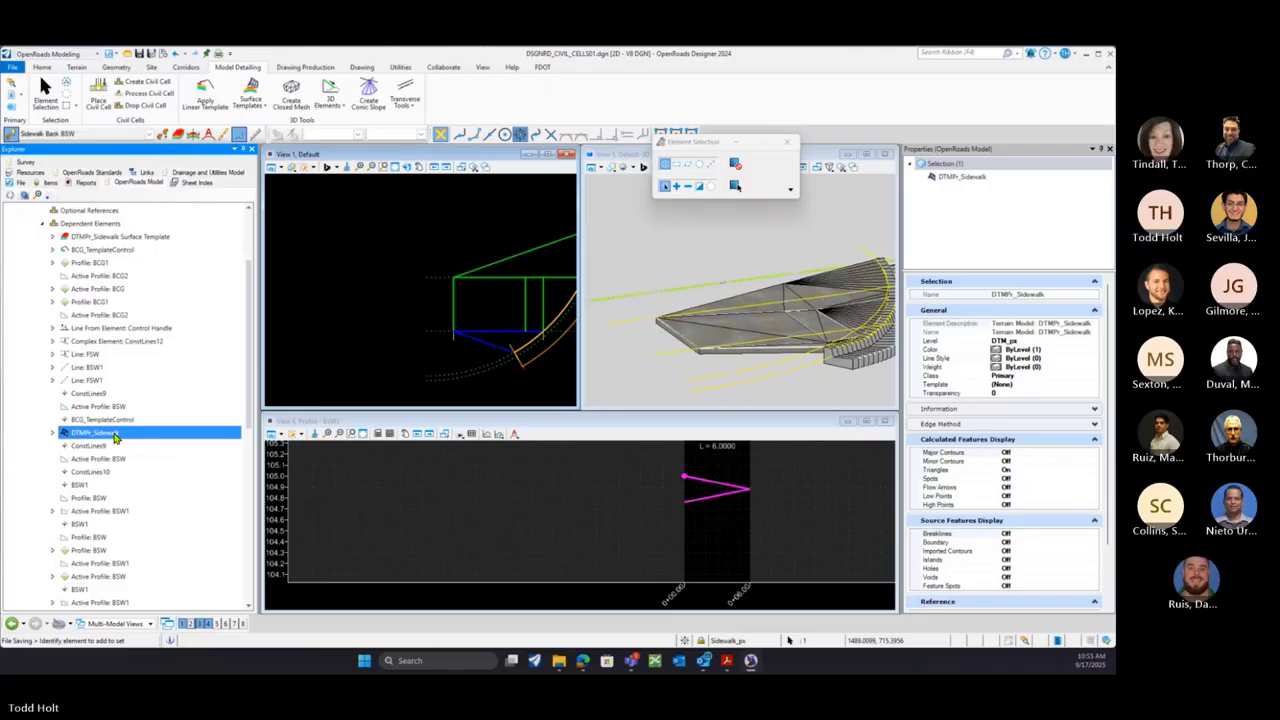
Clear the selection, recheck the Demo CurbRamp references, and collapse the civil cell's entry in the model tree
{"action": "left_click", "coordinate": [351, 337]}
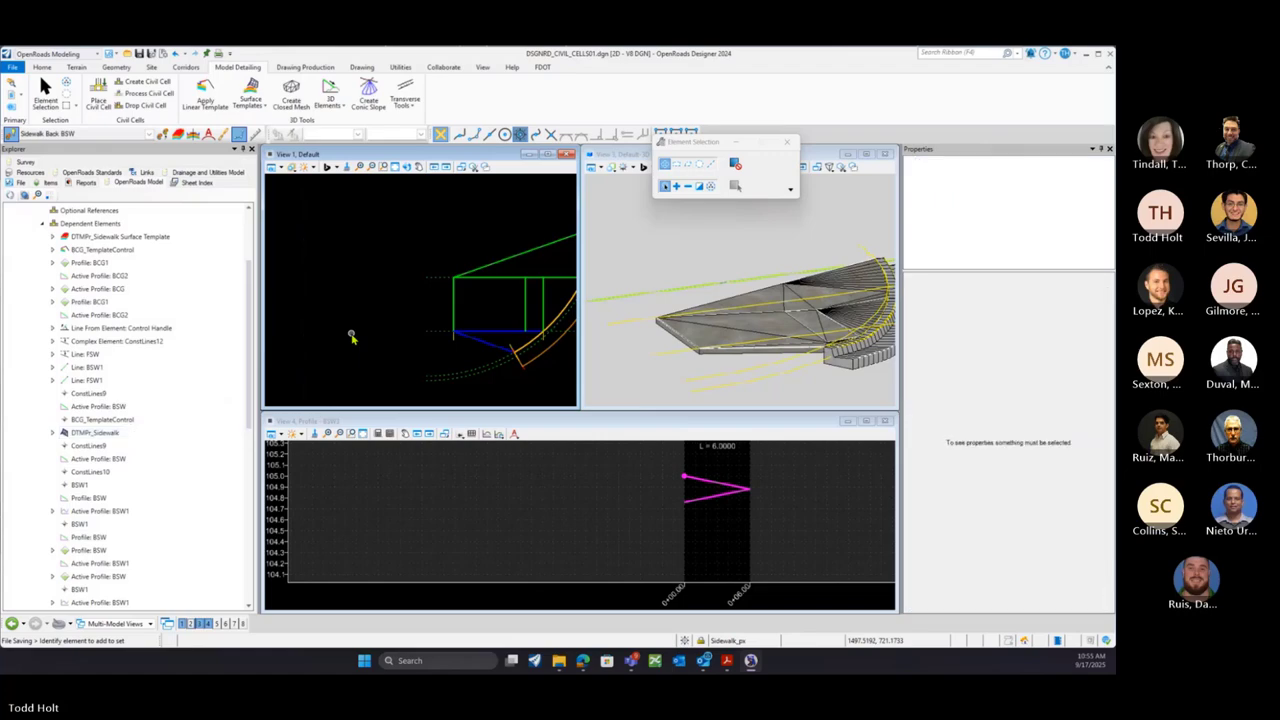
{"action": "left_click", "coordinate": [46, 228]}
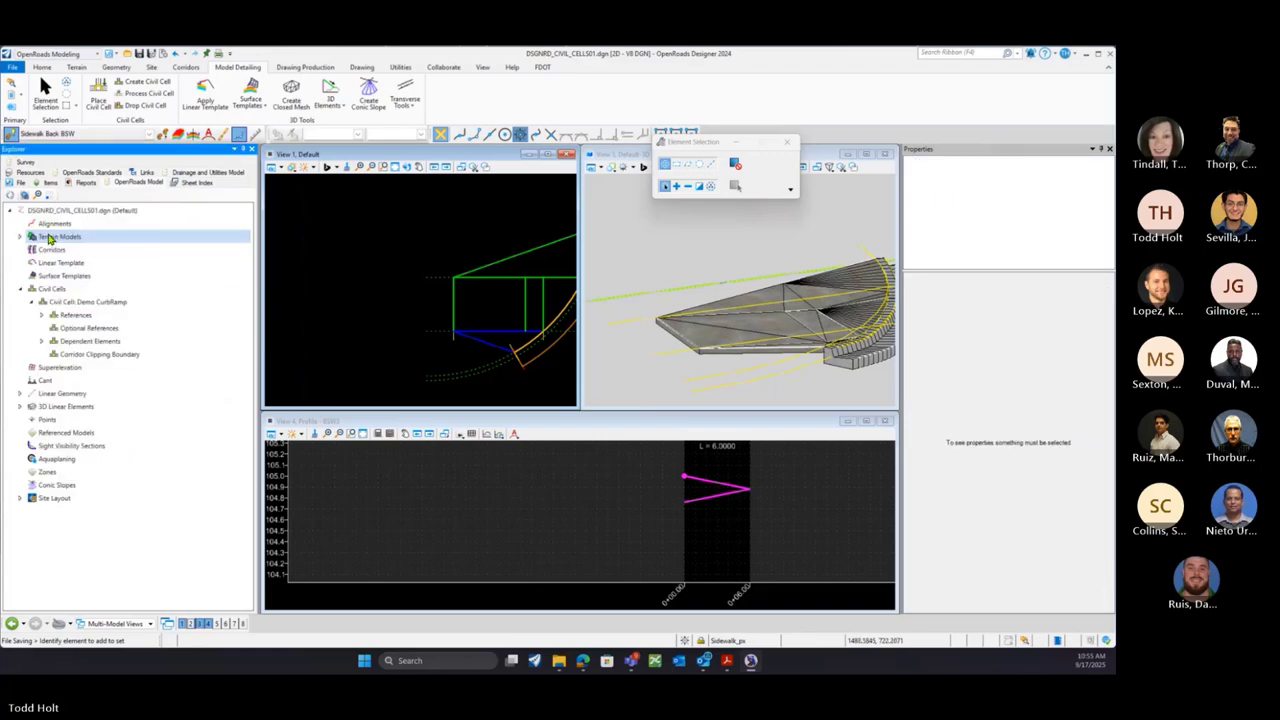
{"action": "left_click", "coordinate": [46, 316]}
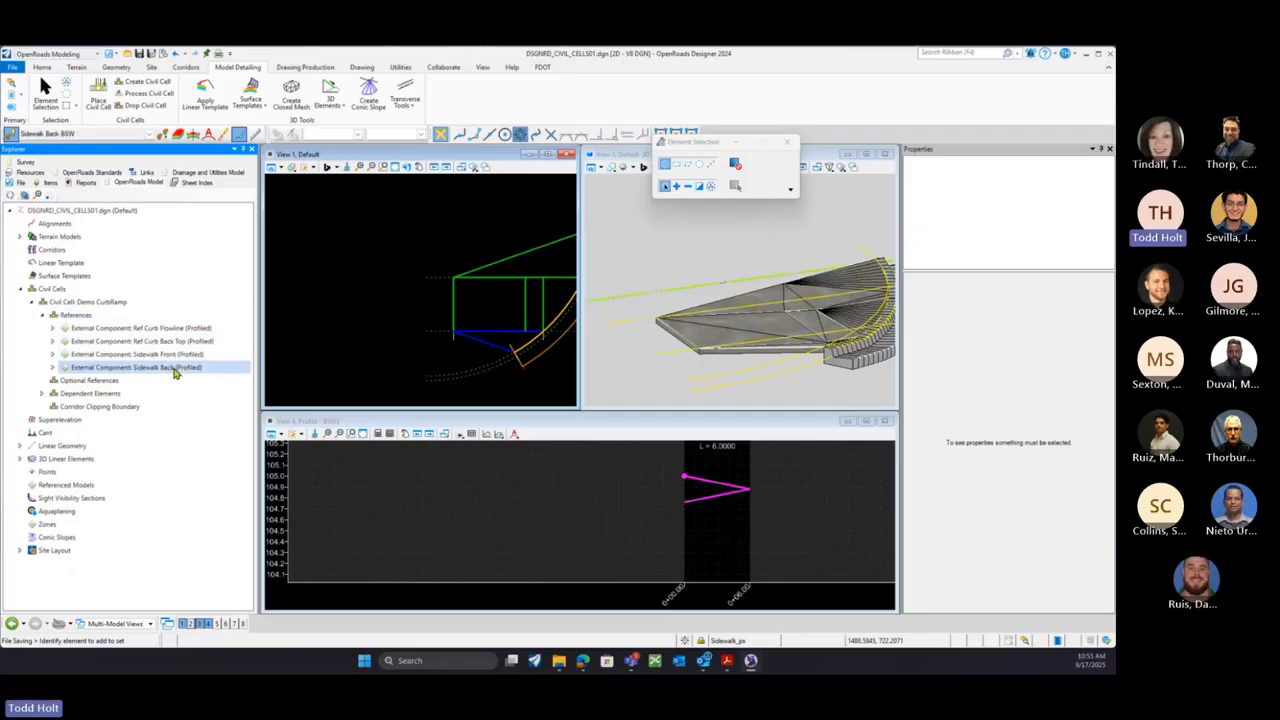
{"action": "left_click", "coordinate": [41, 316]}
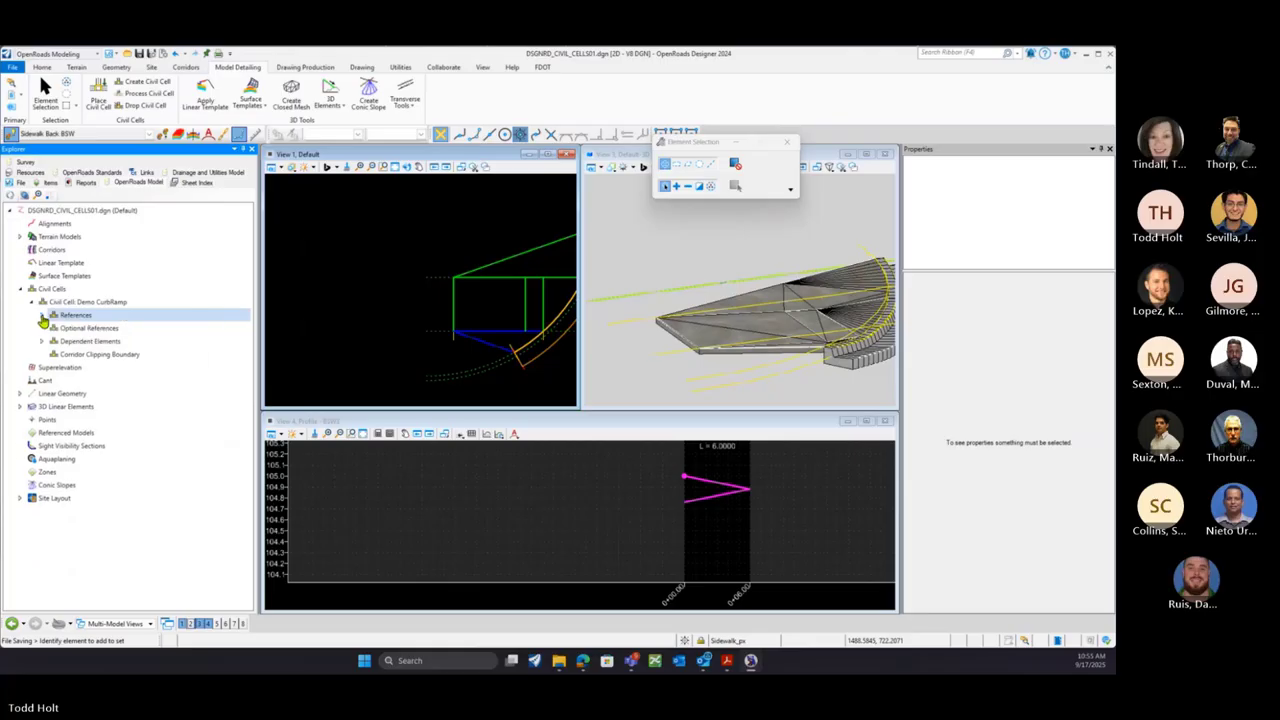
{"action": "left_click", "coordinate": [32, 303]}
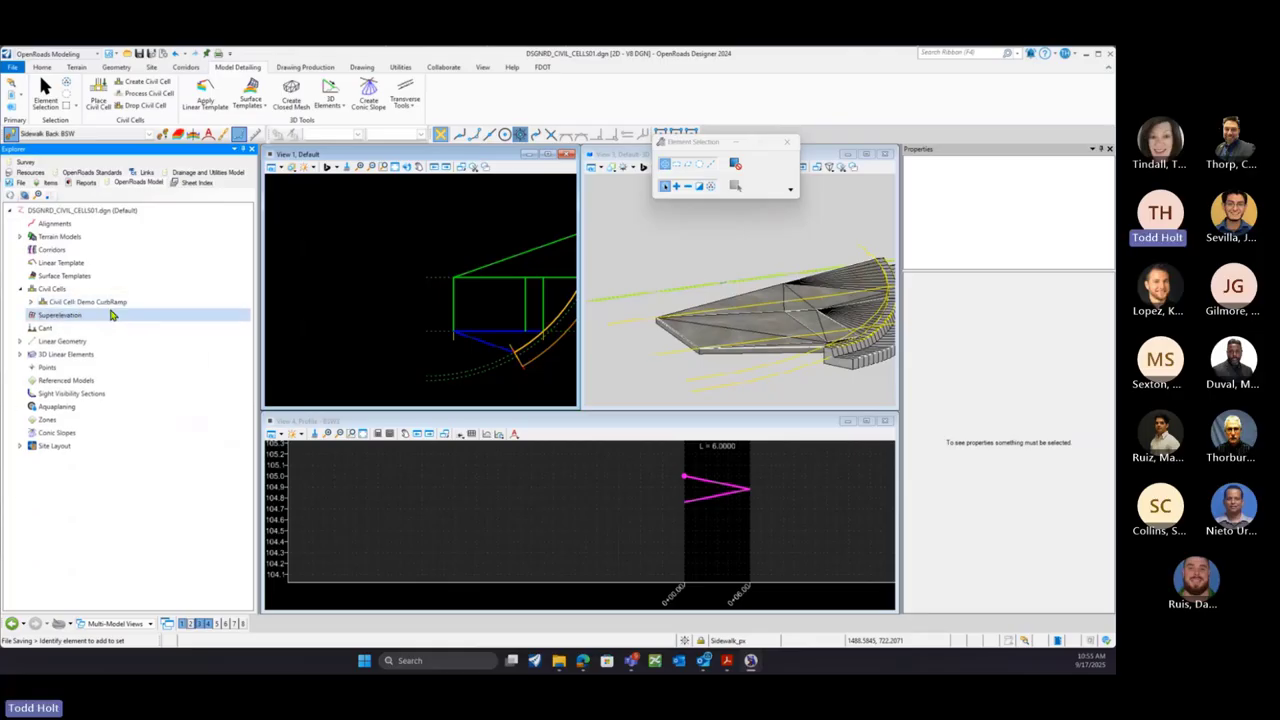
{"action": "scroll", "coordinate": [355, 283], "scroll_direction": "down", "scroll_amount": 2}
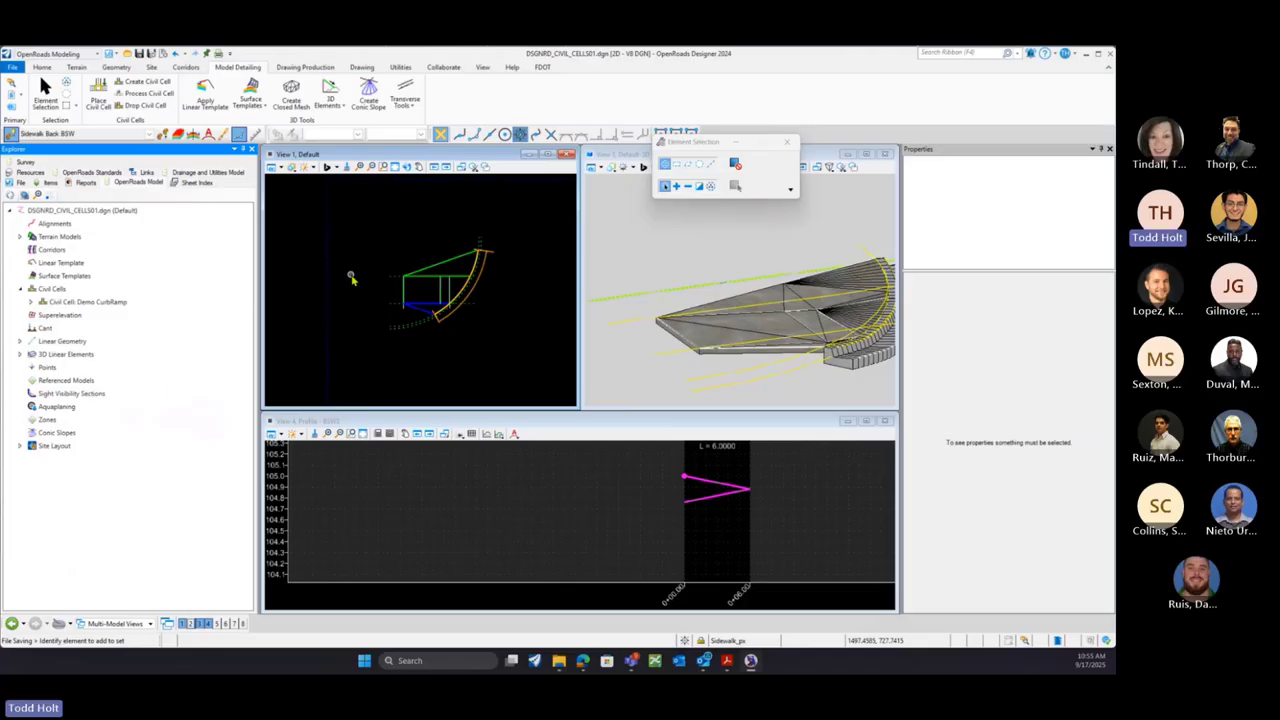
{"action": "scroll", "coordinate": [348, 279], "scroll_direction": "down", "scroll_amount": 1}
{"action": "scroll", "coordinate": [347, 279], "scroll_direction": "down", "scroll_amount": 1}
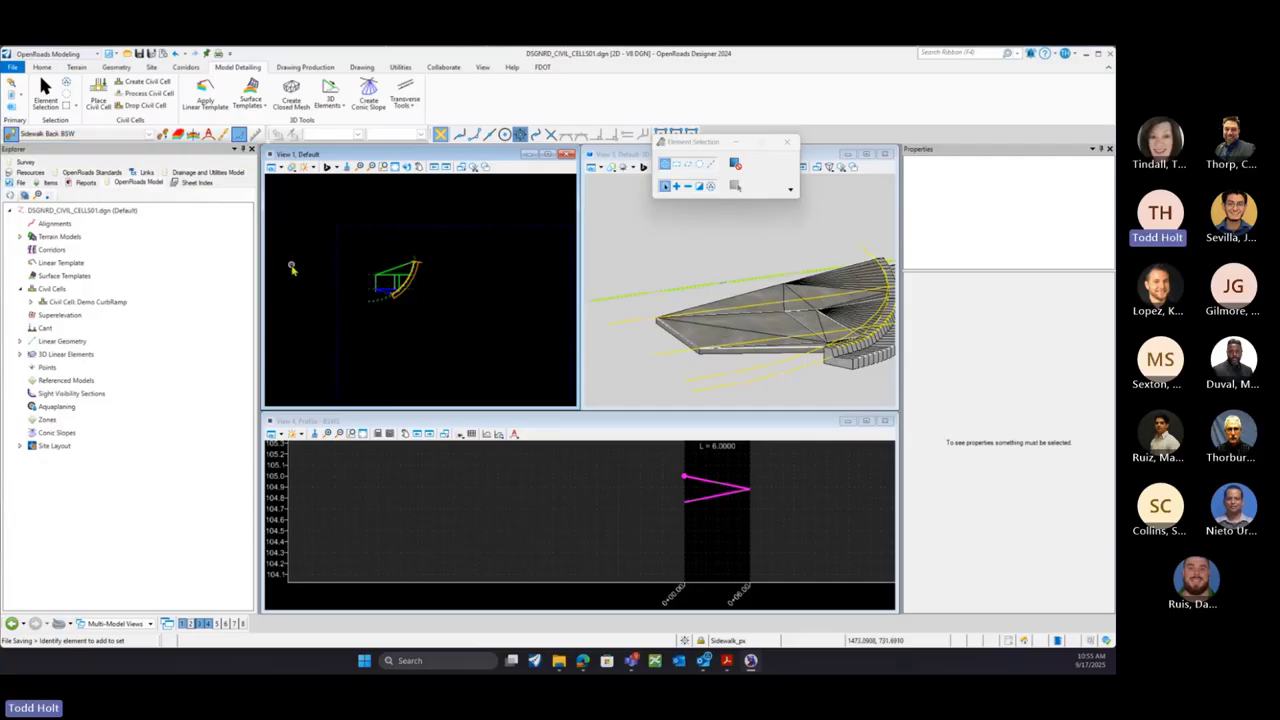
{"action": "scroll", "coordinate": [411, 278], "scroll_direction": "up", "scroll_amount": 2}
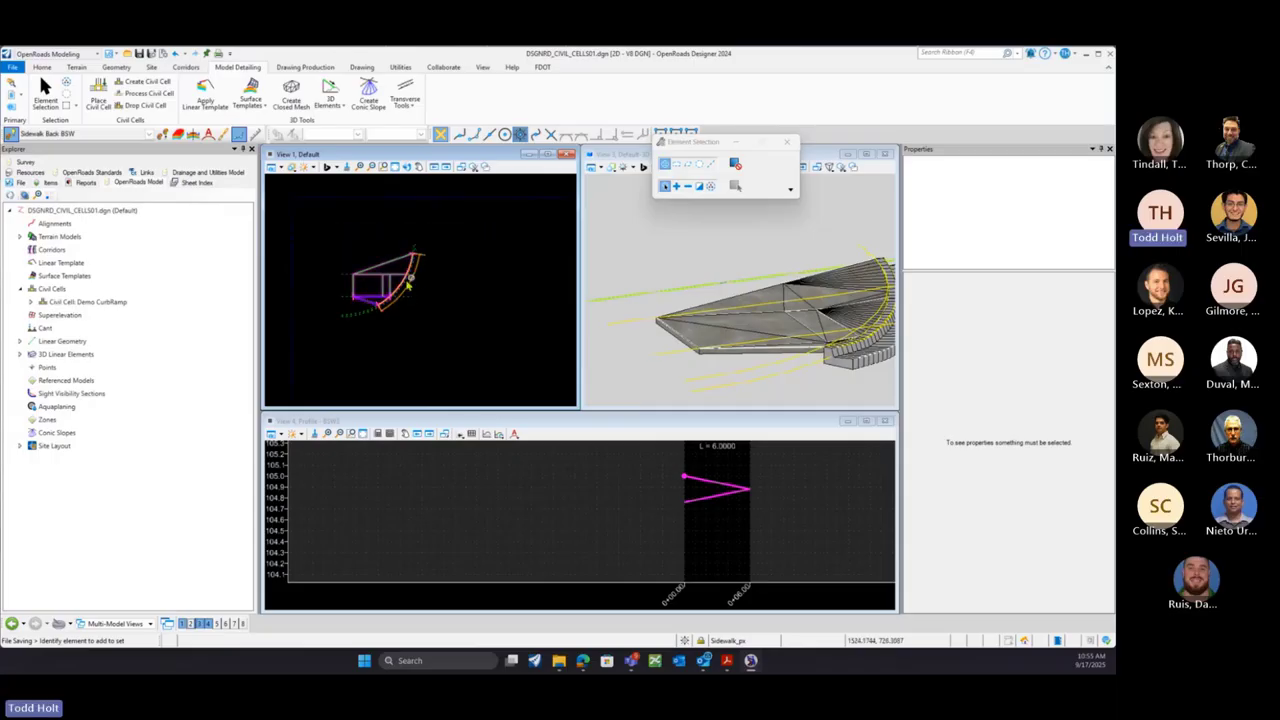
{"action": "scroll", "coordinate": [398, 298], "scroll_direction": "up", "scroll_amount": 2}
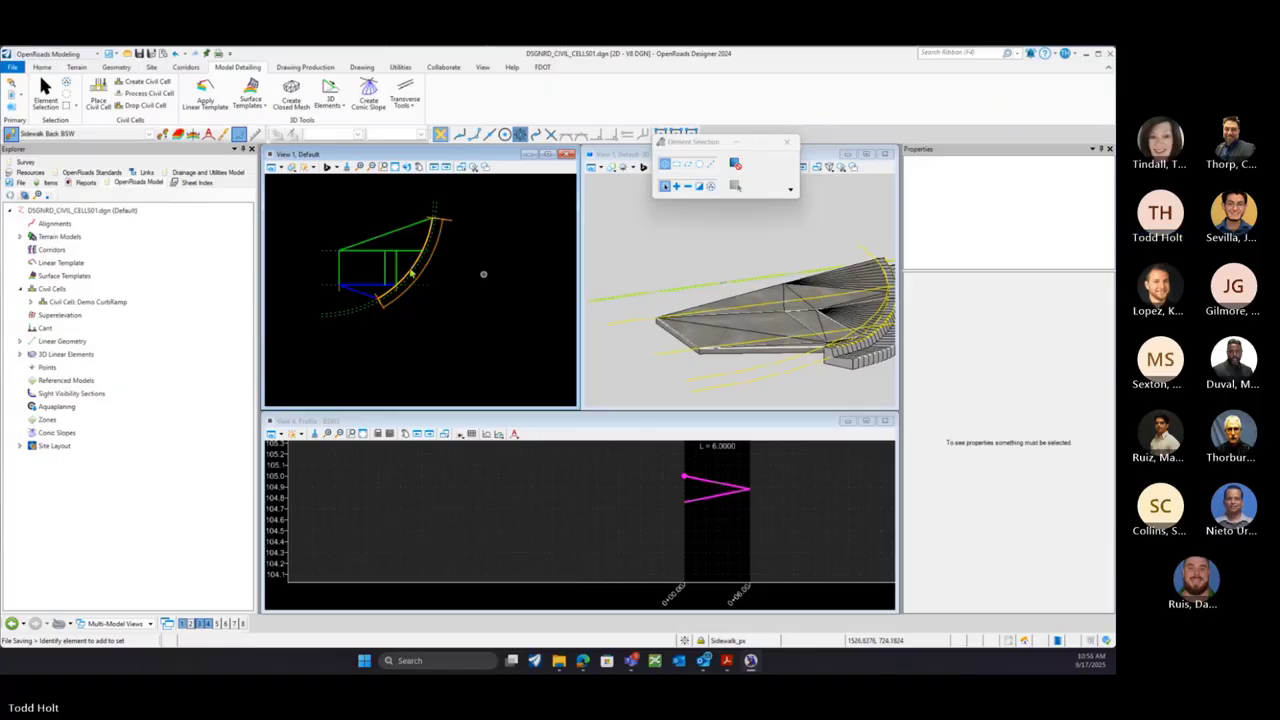
{"action": "scroll", "coordinate": [350, 274], "scroll_direction": "down", "scroll_amount": 2}
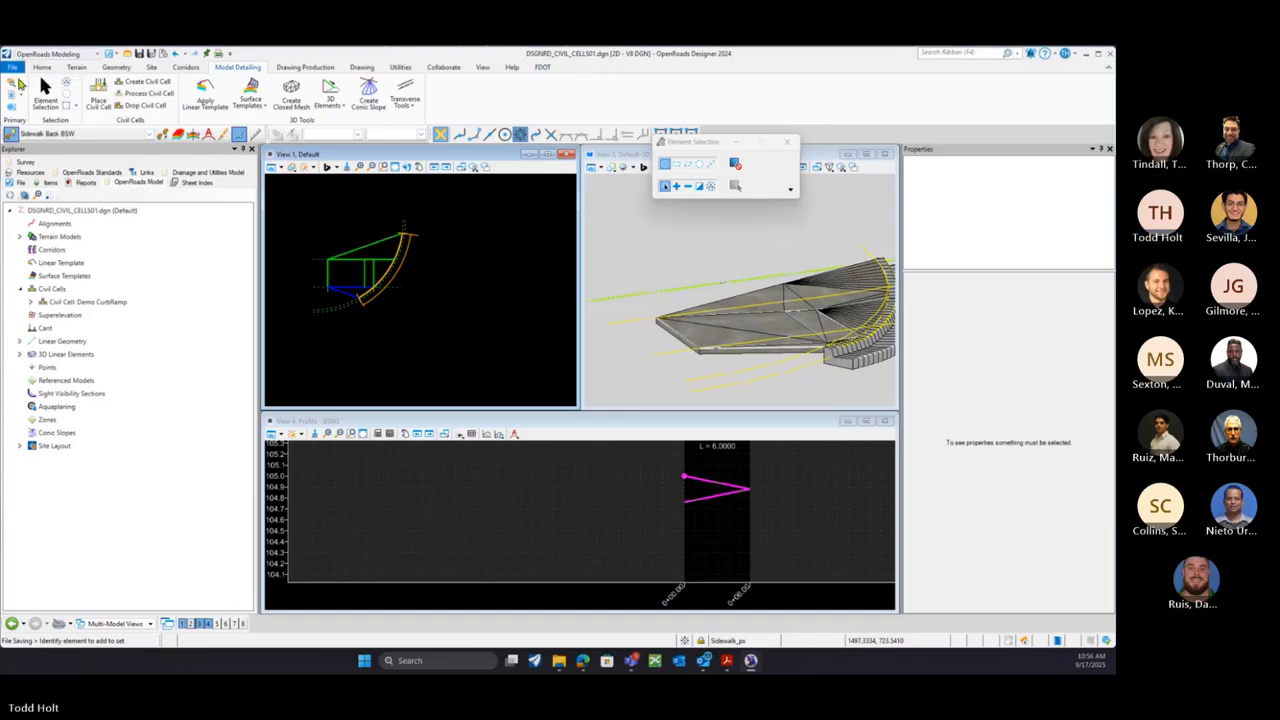
Open the design file MODLRDMainline61.dgn from the workset's Roadway folder
{"action": "left_click", "coordinate": [12, 67]}
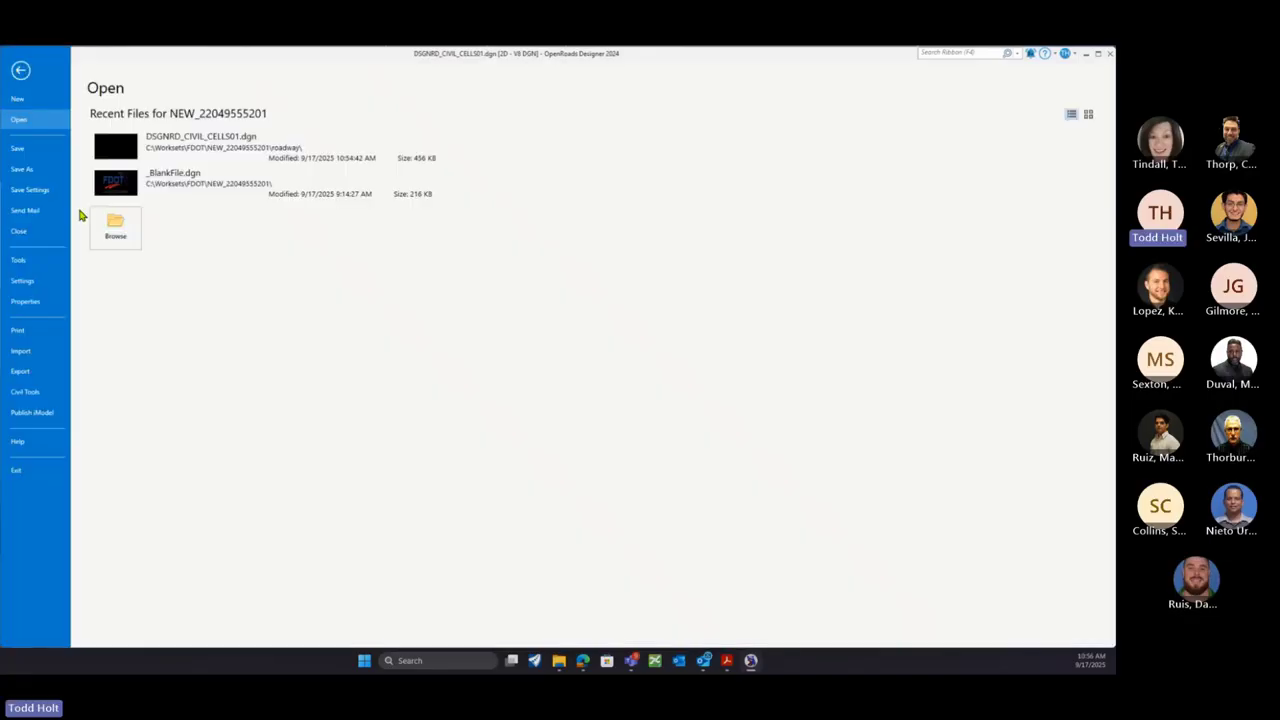
{"action": "left_click", "coordinate": [115, 230]}
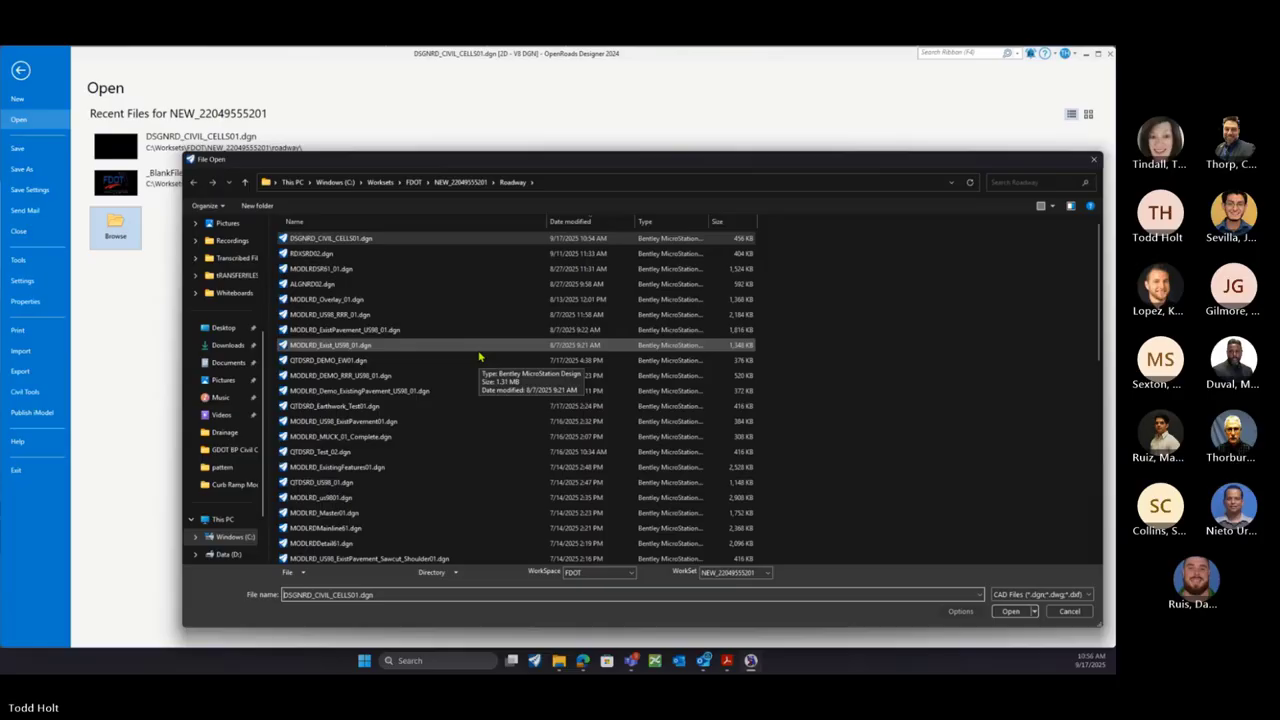
{"action": "scroll", "coordinate": [479, 356], "scroll_direction": "down", "scroll_amount": 1}
{"action": "scroll", "coordinate": [479, 356], "scroll_direction": "down", "scroll_amount": 1}
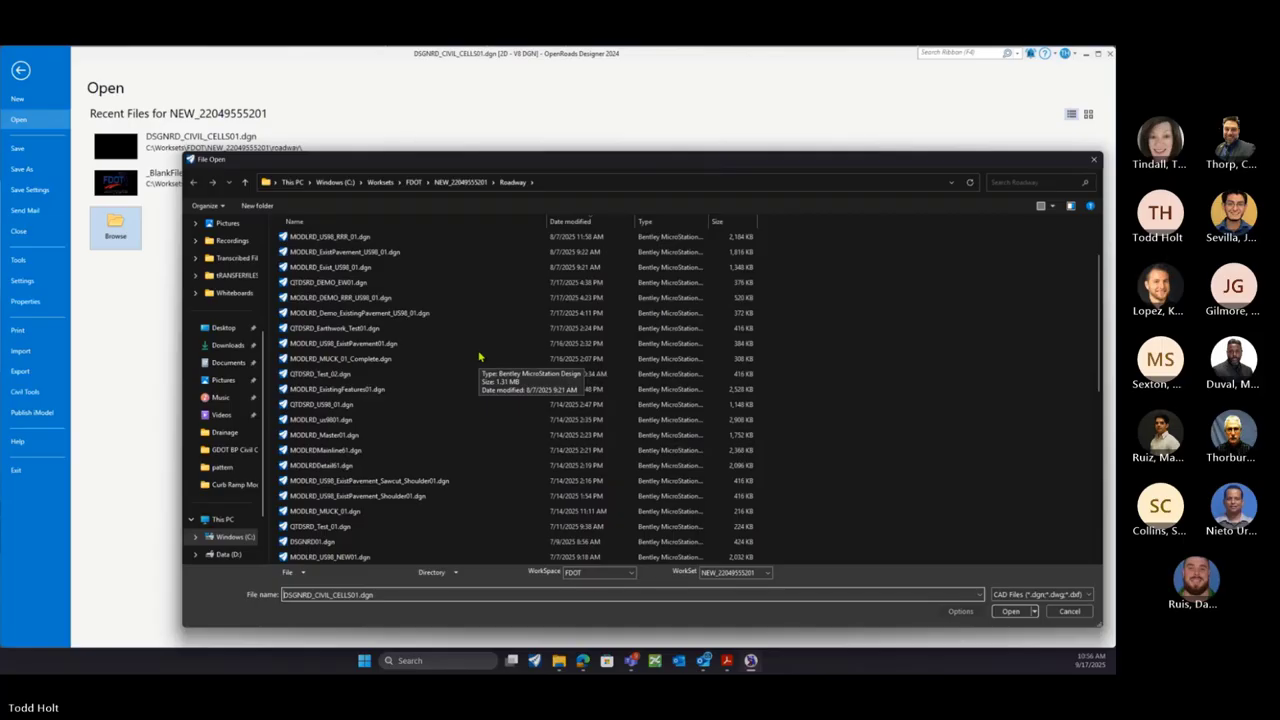
{"action": "scroll", "coordinate": [479, 356], "scroll_direction": "down", "scroll_amount": 1}
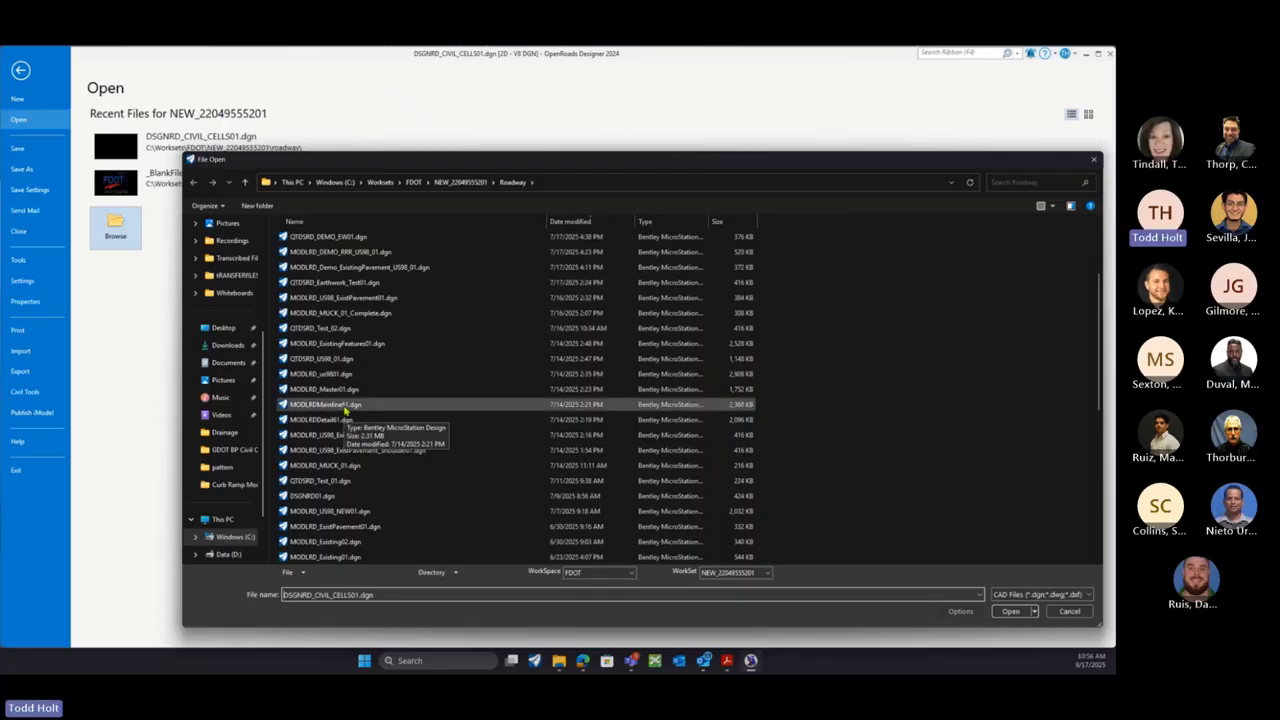
{"action": "left_click", "coordinate": [345, 405]}
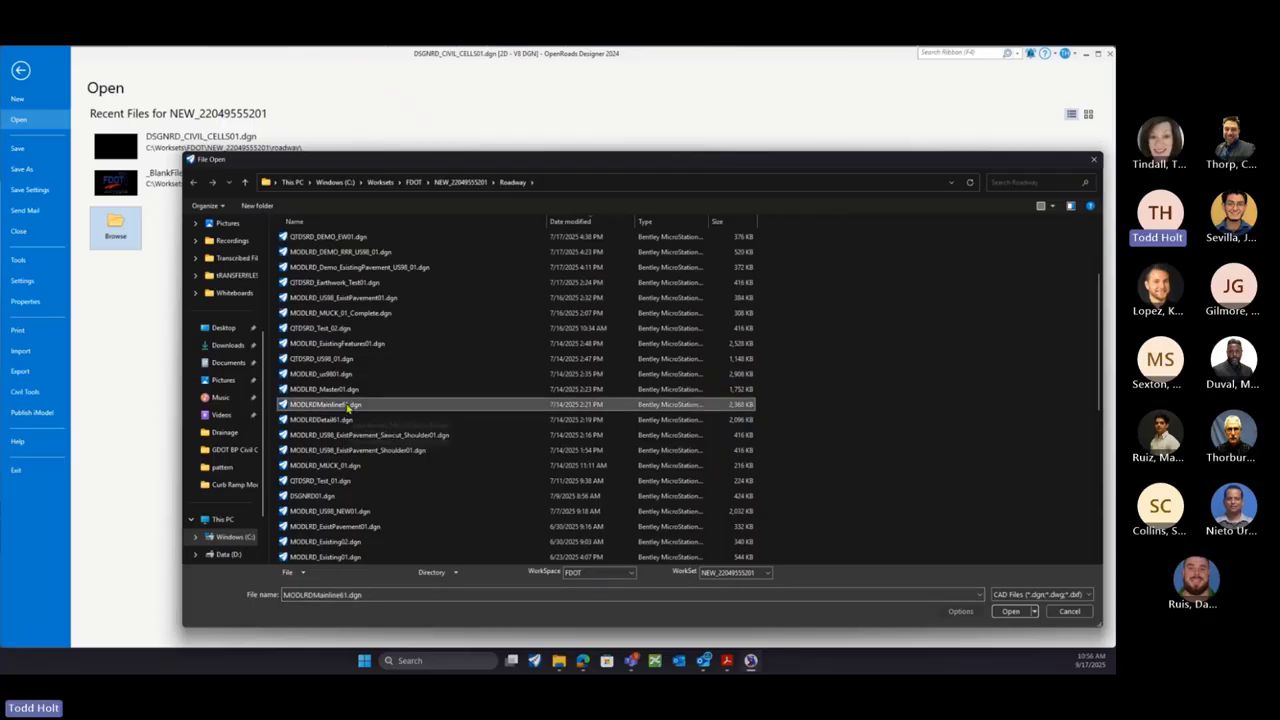
{"action": "left_click", "coordinate": [1012, 612]}
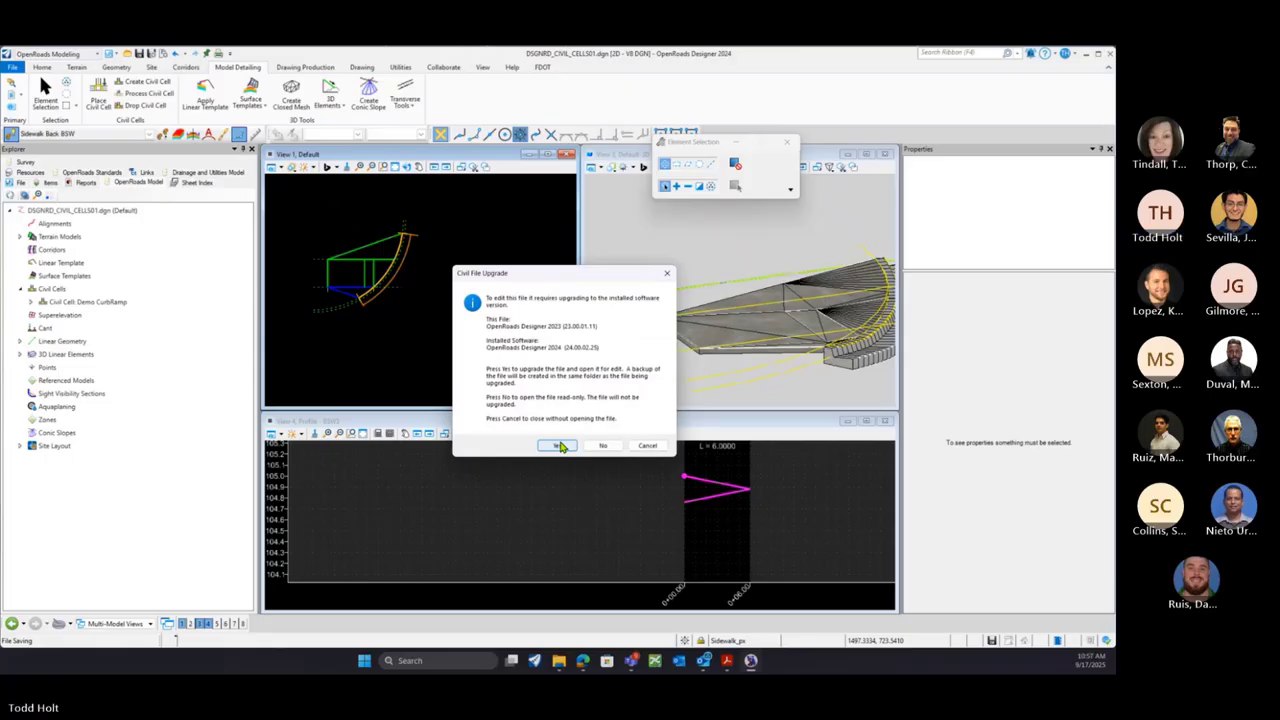
Upgrade the mainline file to the installed software version for editing and allow its database to be compacted
{"action": "left_click", "coordinate": [560, 446]}
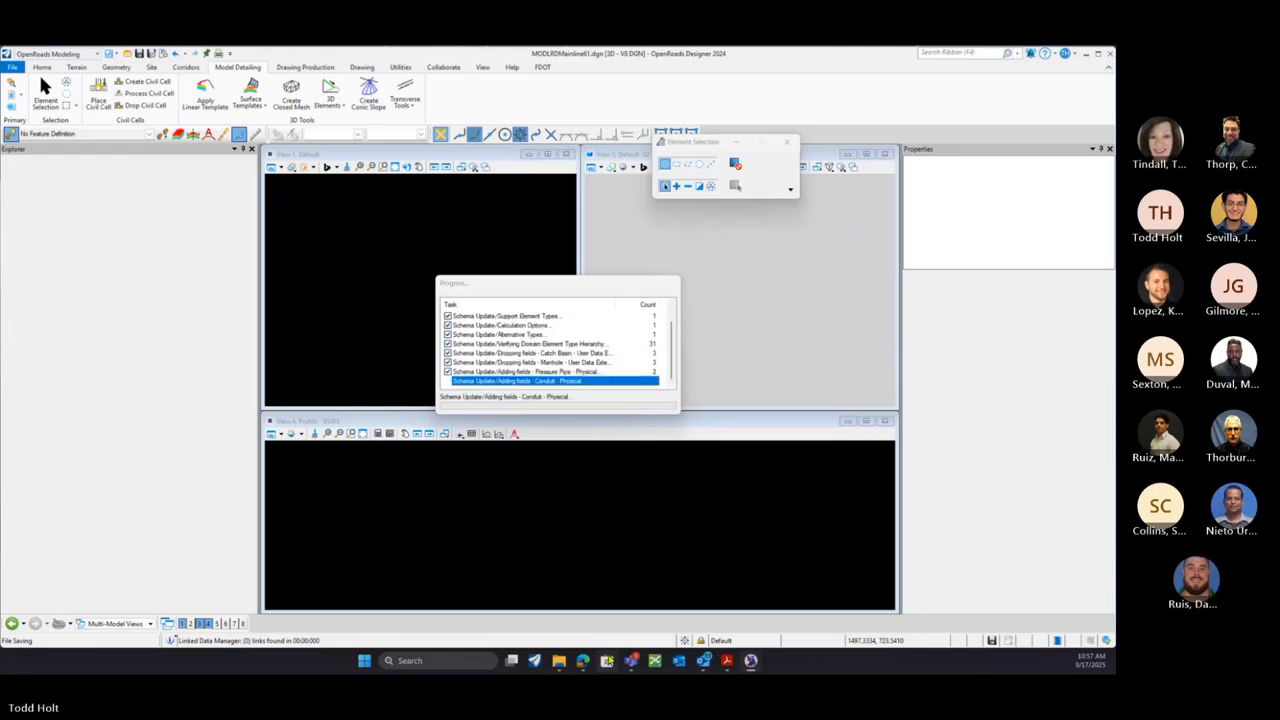
{"action": "mouse_move", "coordinate": [561, 666]}
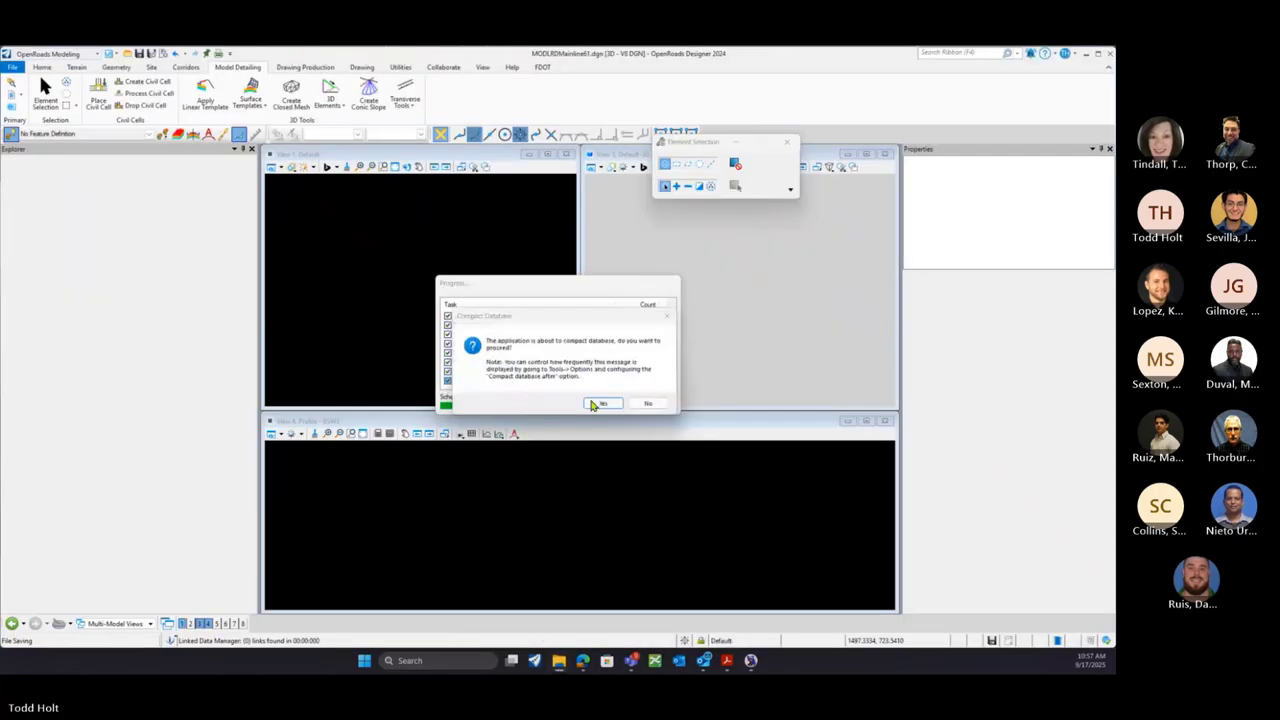
{"action": "left_click", "coordinate": [602, 404]}
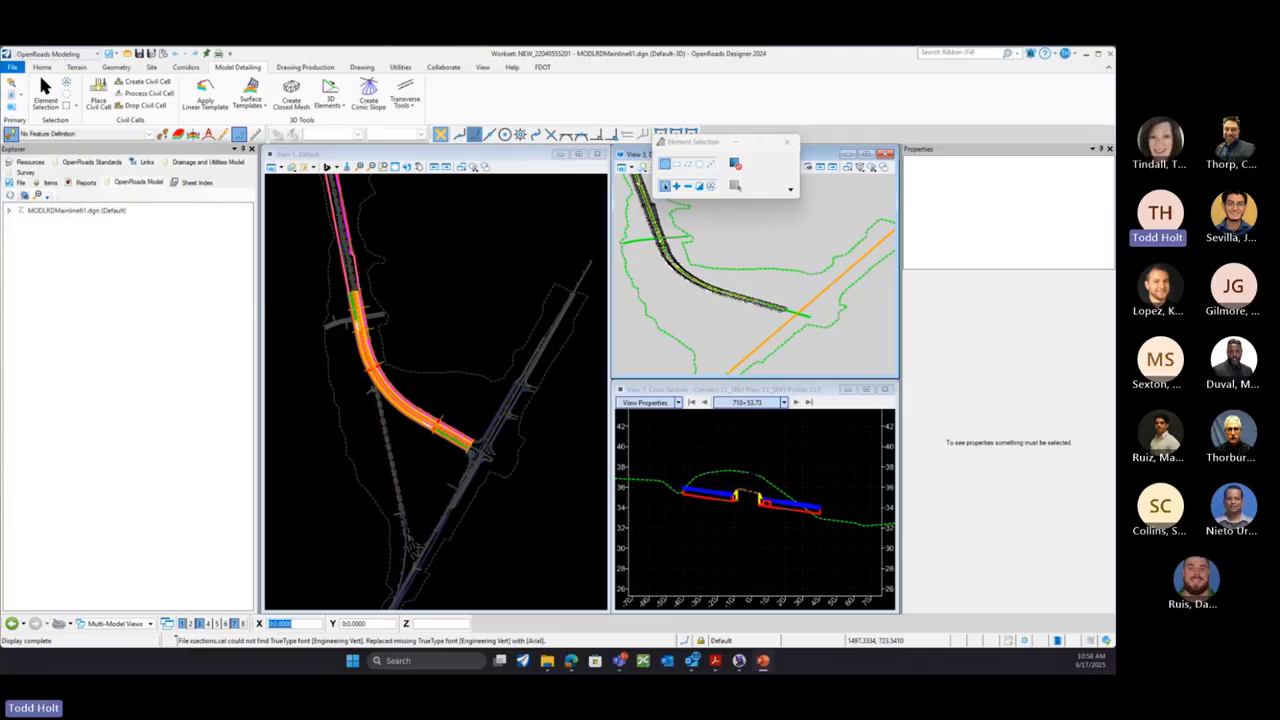
Switch to the ADA ramps presentation in PowerPoint and bring up the Lessons Learned slide
{"action": "left_click_drag", "start_coordinate": [1115, 254], "coordinate": [568, 262]}
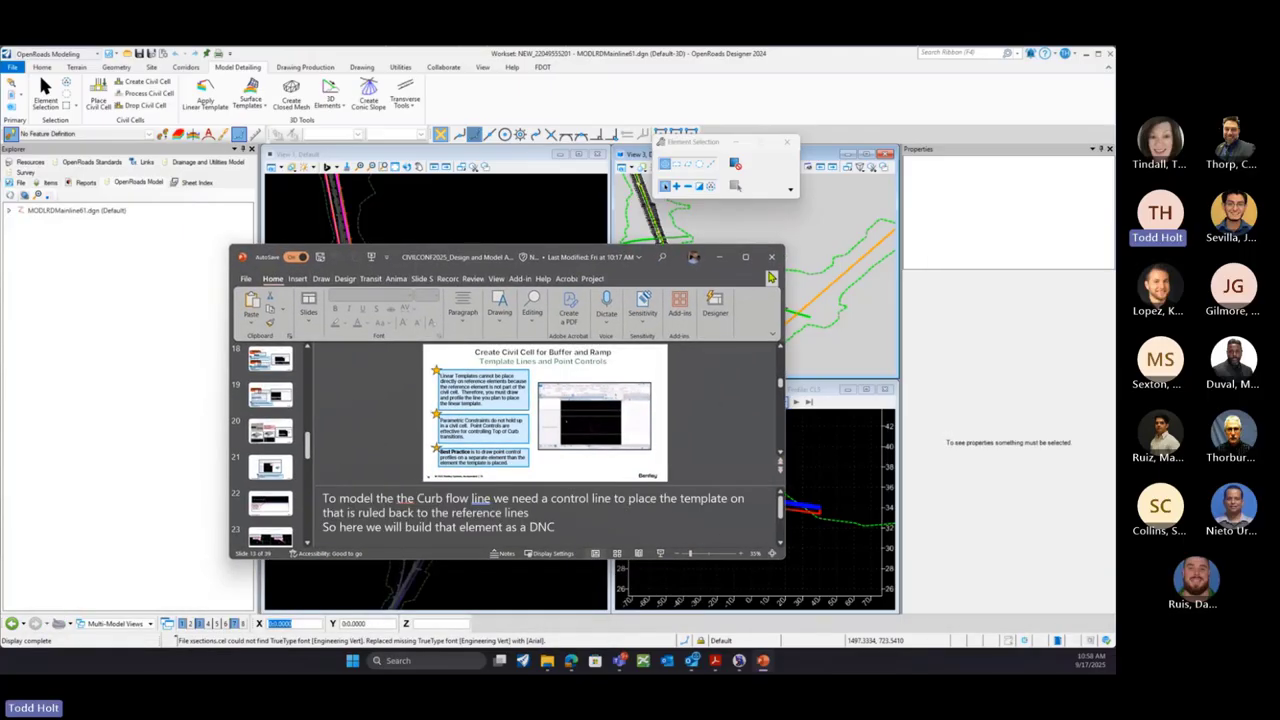
{"action": "left_click", "coordinate": [745, 257]}
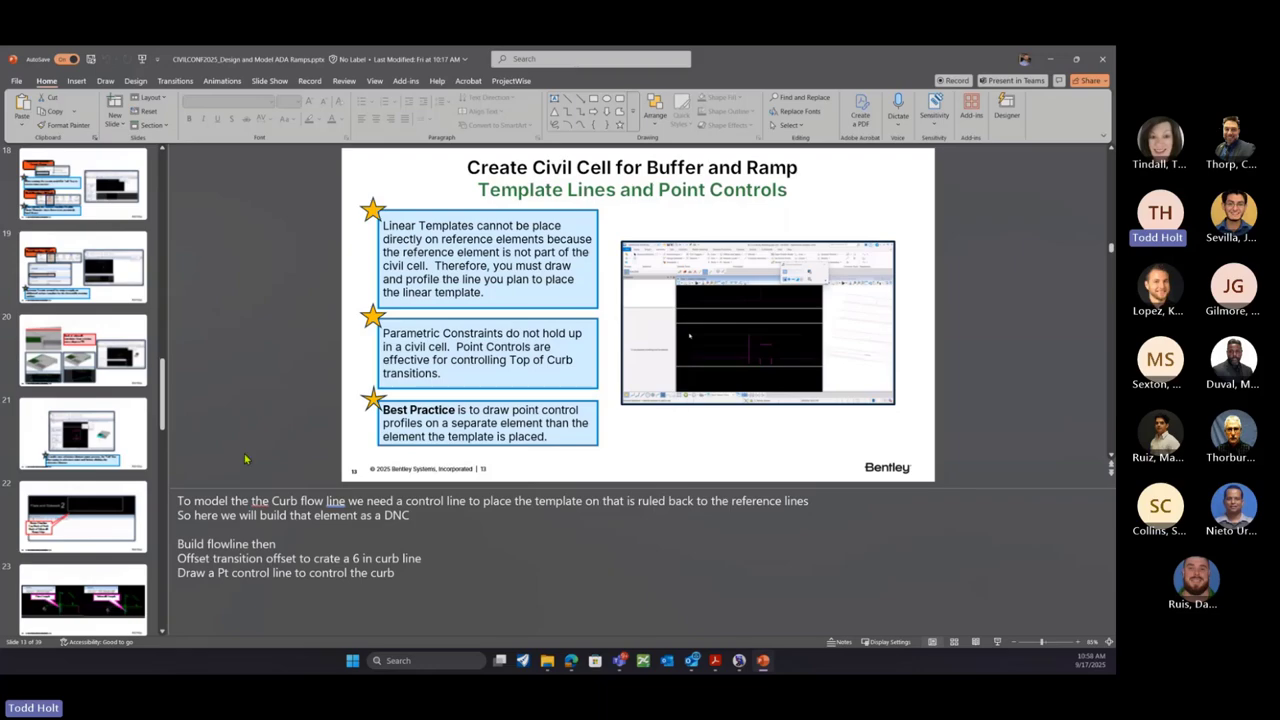
{"action": "scroll", "coordinate": [81, 440], "scroll_direction": "down", "scroll_amount": 3}
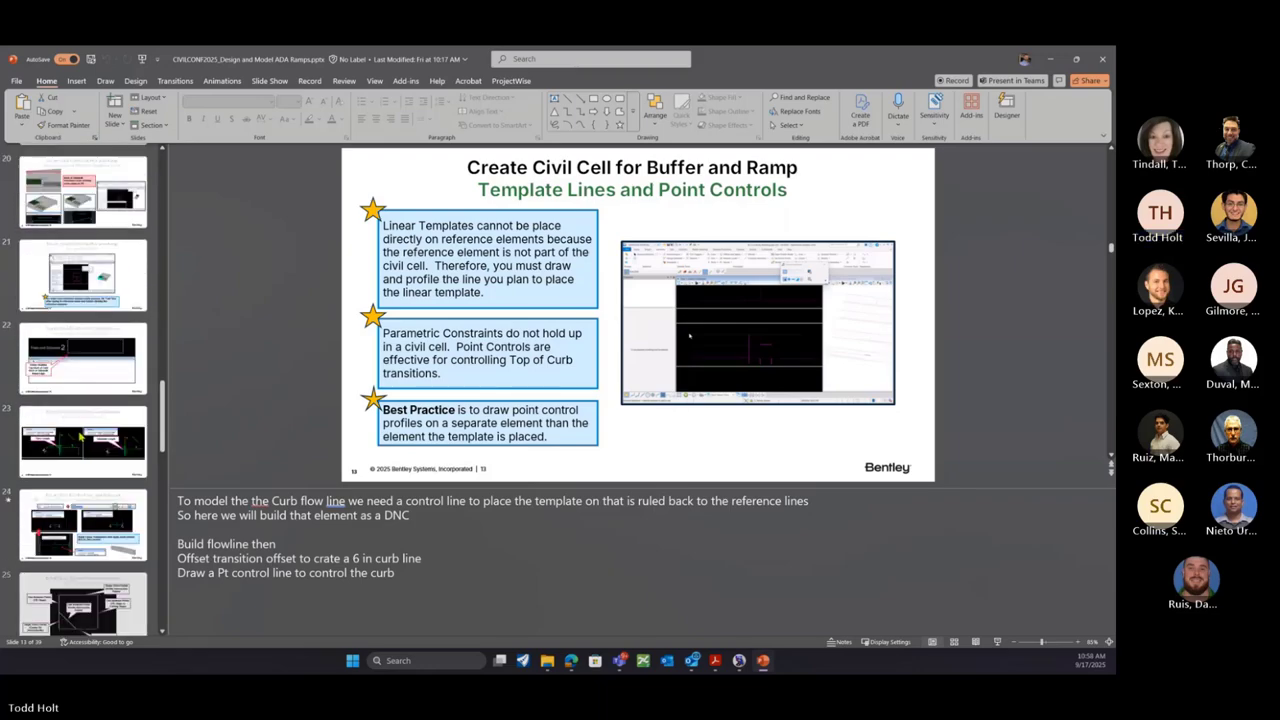
{"action": "scroll", "coordinate": [80, 436], "scroll_direction": "down", "scroll_amount": 10}
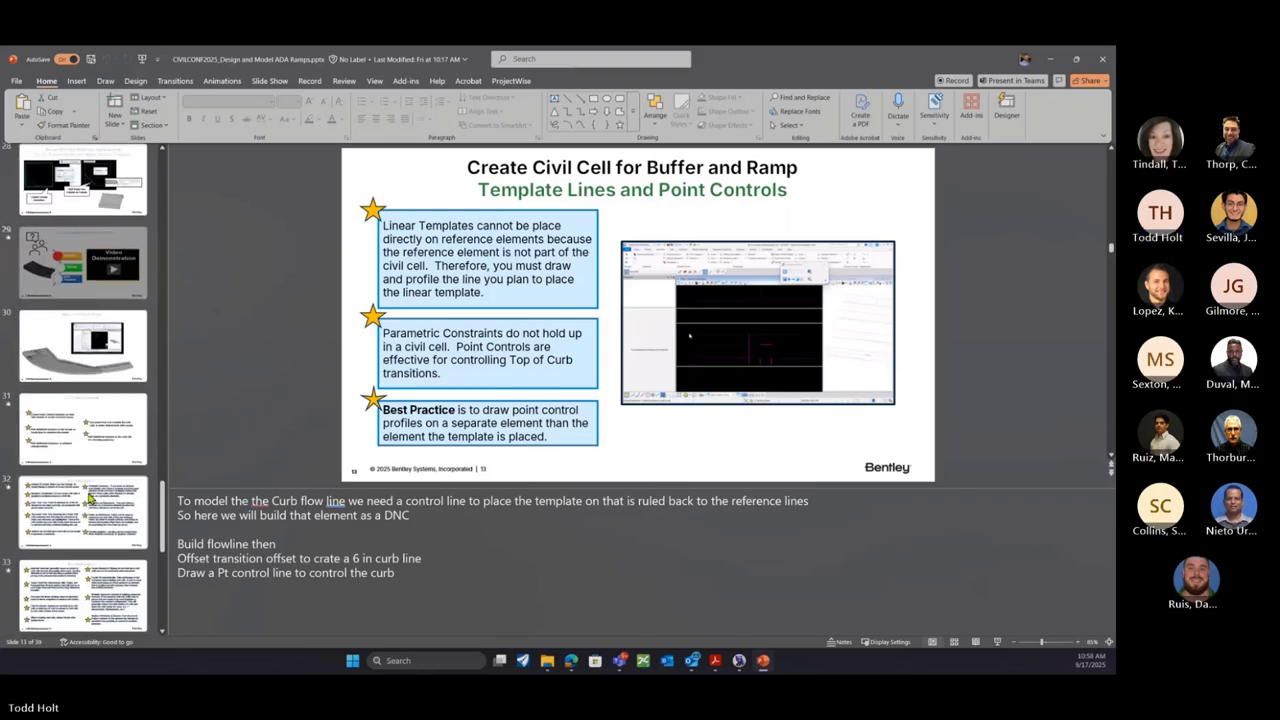
{"action": "left_click", "coordinate": [91, 441]}
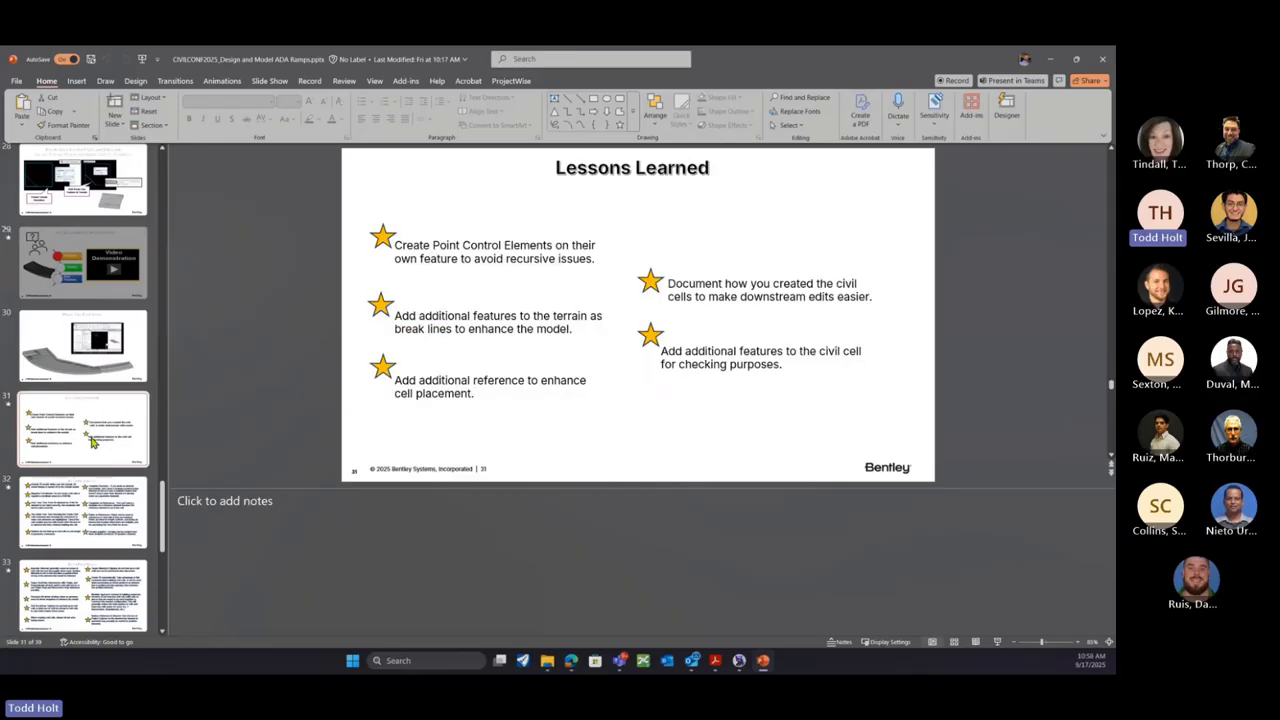
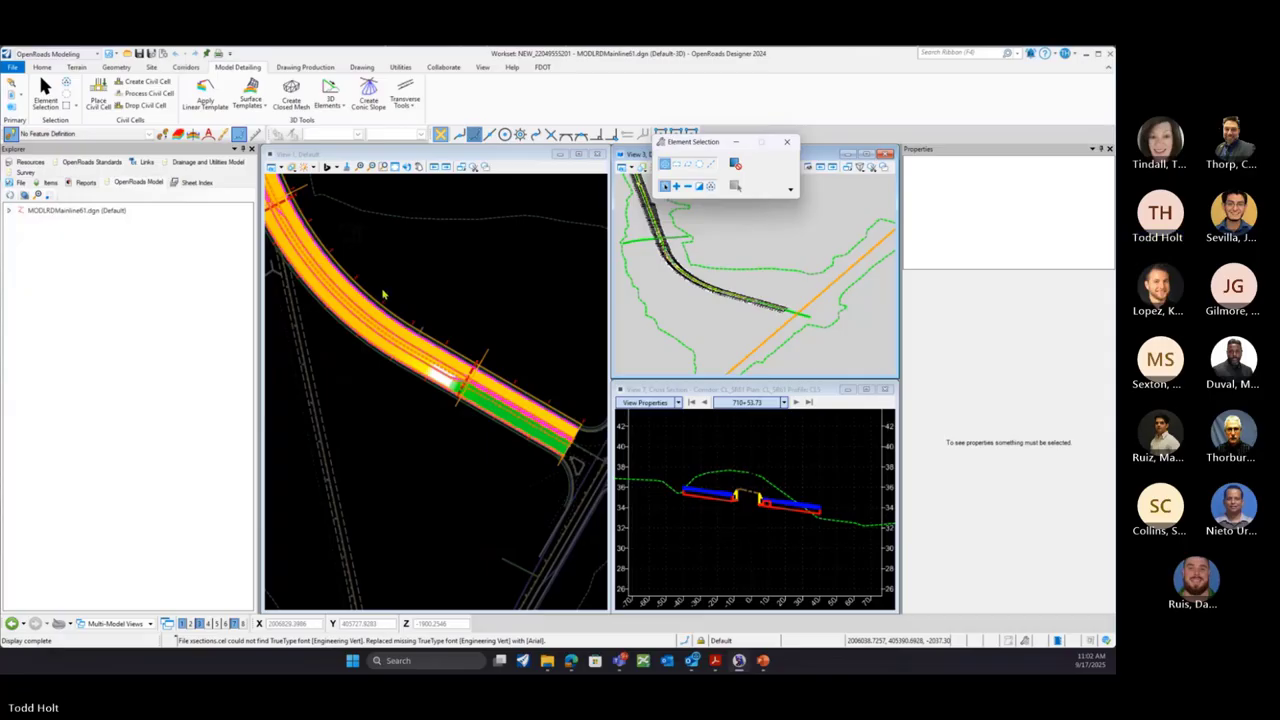
Return to the PowerPoint presentation, review the Best Practices slide, and close the presentation
{"action": "left_click", "coordinate": [762, 661]}
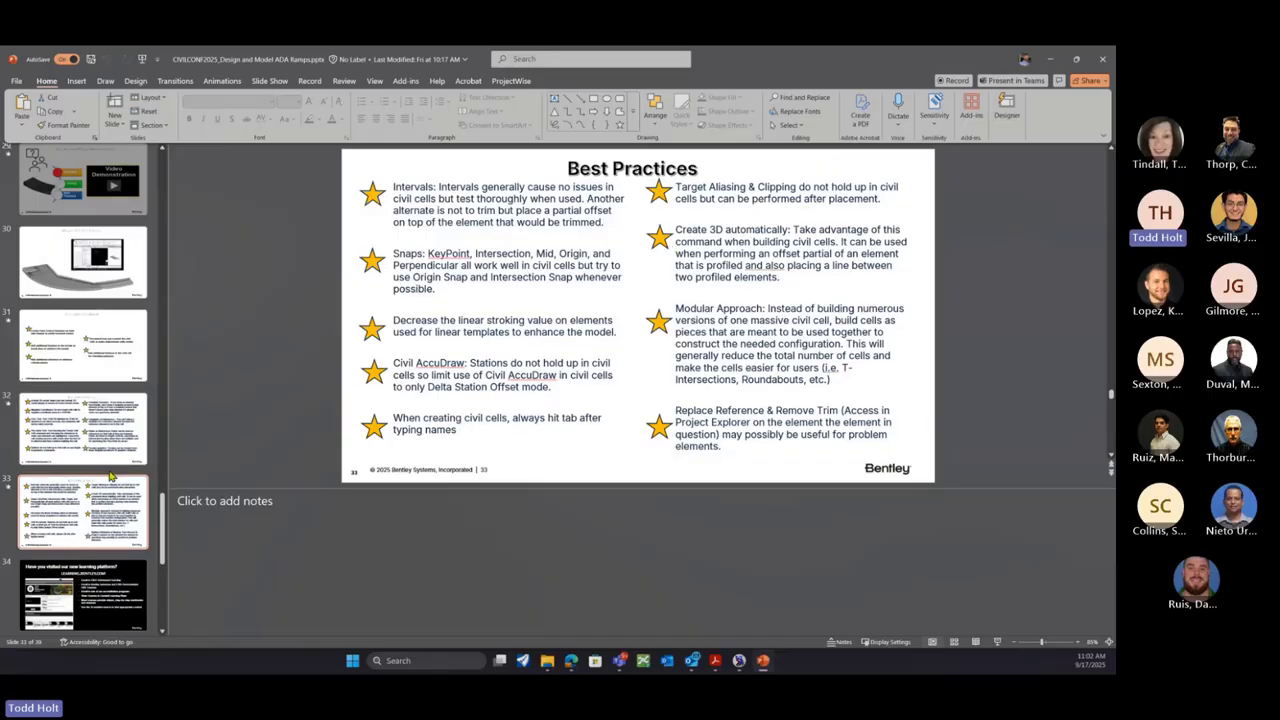
{"action": "scroll", "coordinate": [112, 476], "scroll_direction": "down", "scroll_amount": 1}
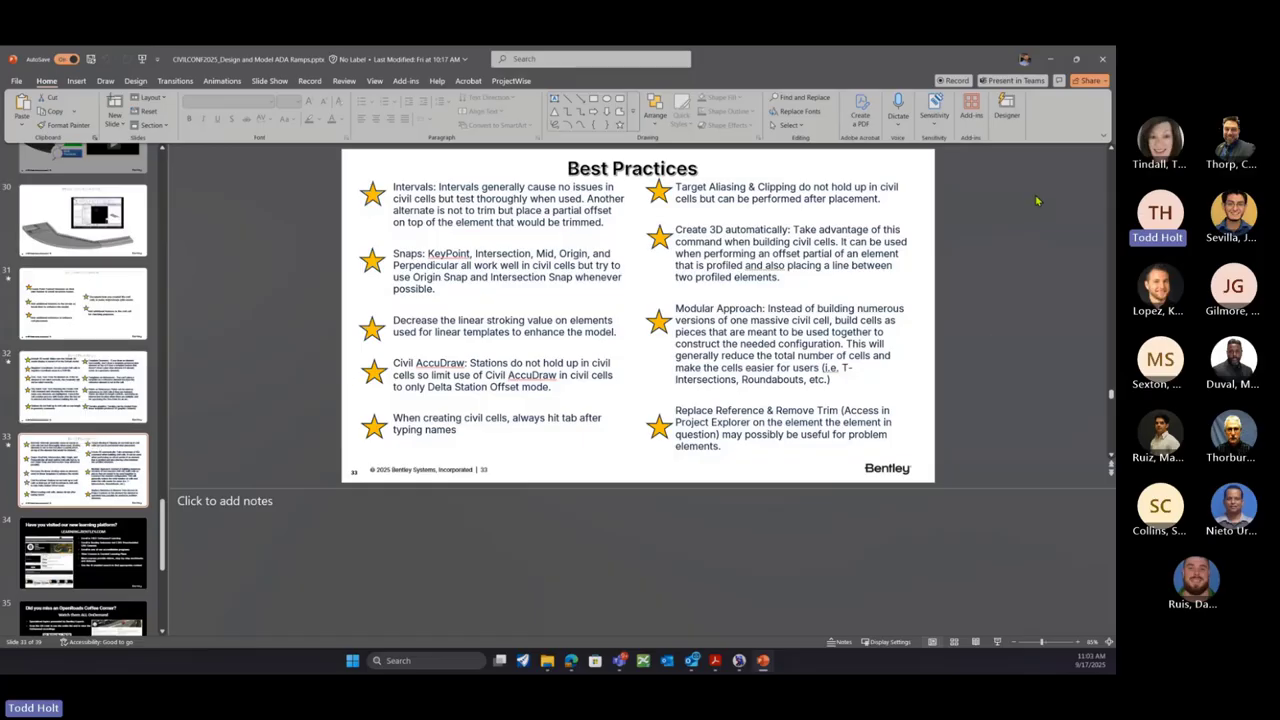
{"action": "left_click", "coordinate": [1103, 62]}
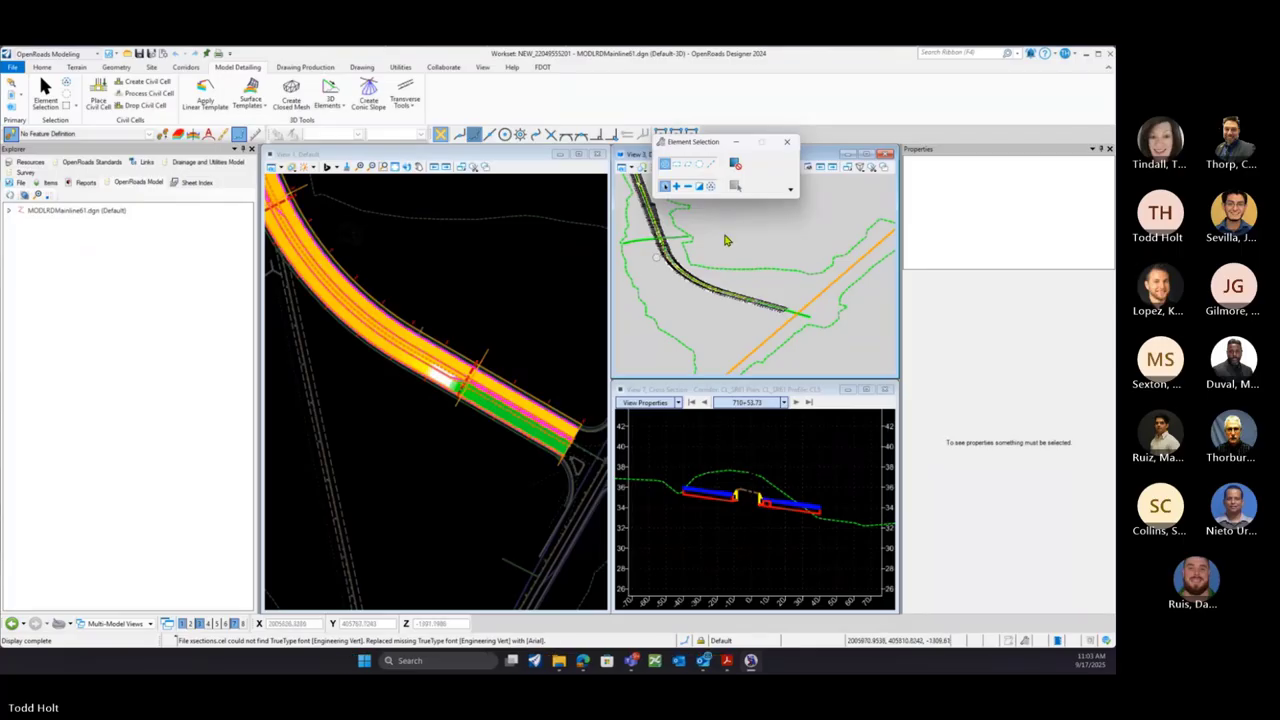
Turn off the display of the ALGNRD01.dgn SUPERELEVATION reference in the plan view of the mainline model
{"action": "left_click", "coordinate": [787, 141]}
{"action": "scroll", "coordinate": [376, 393], "scroll_direction": "down", "scroll_amount": 2}
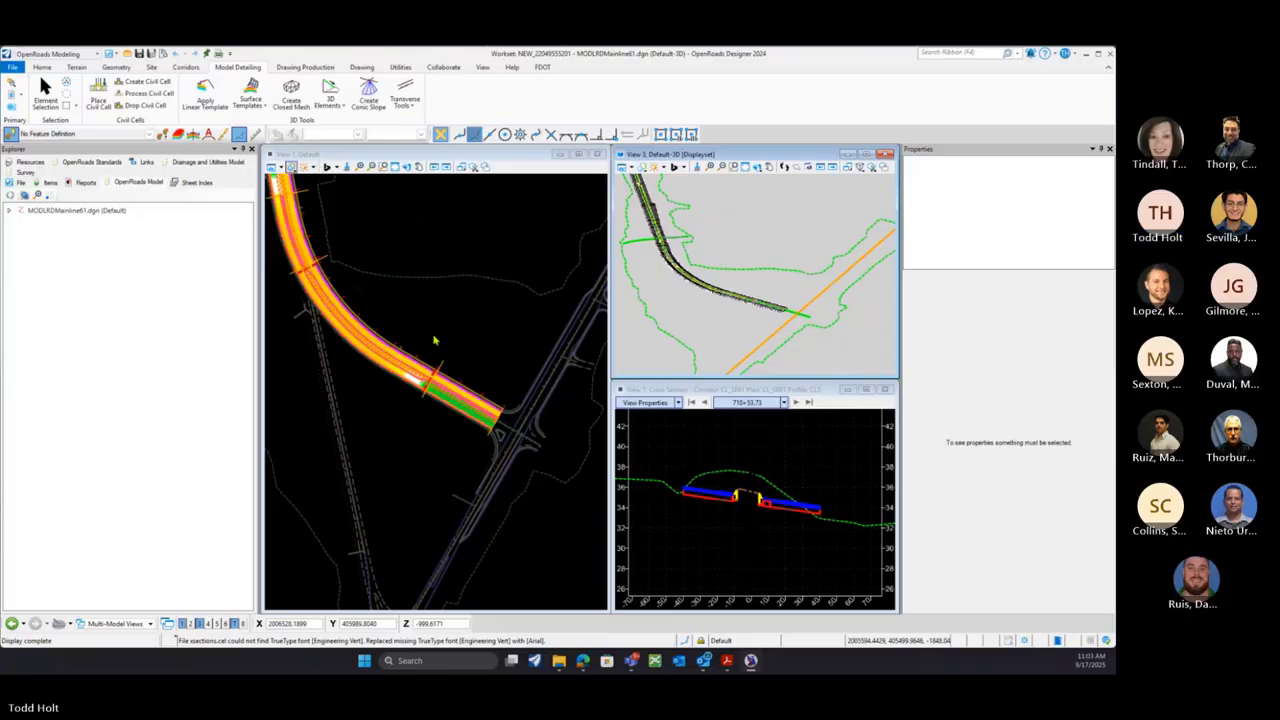
{"action": "left_click", "coordinate": [349, 189]}
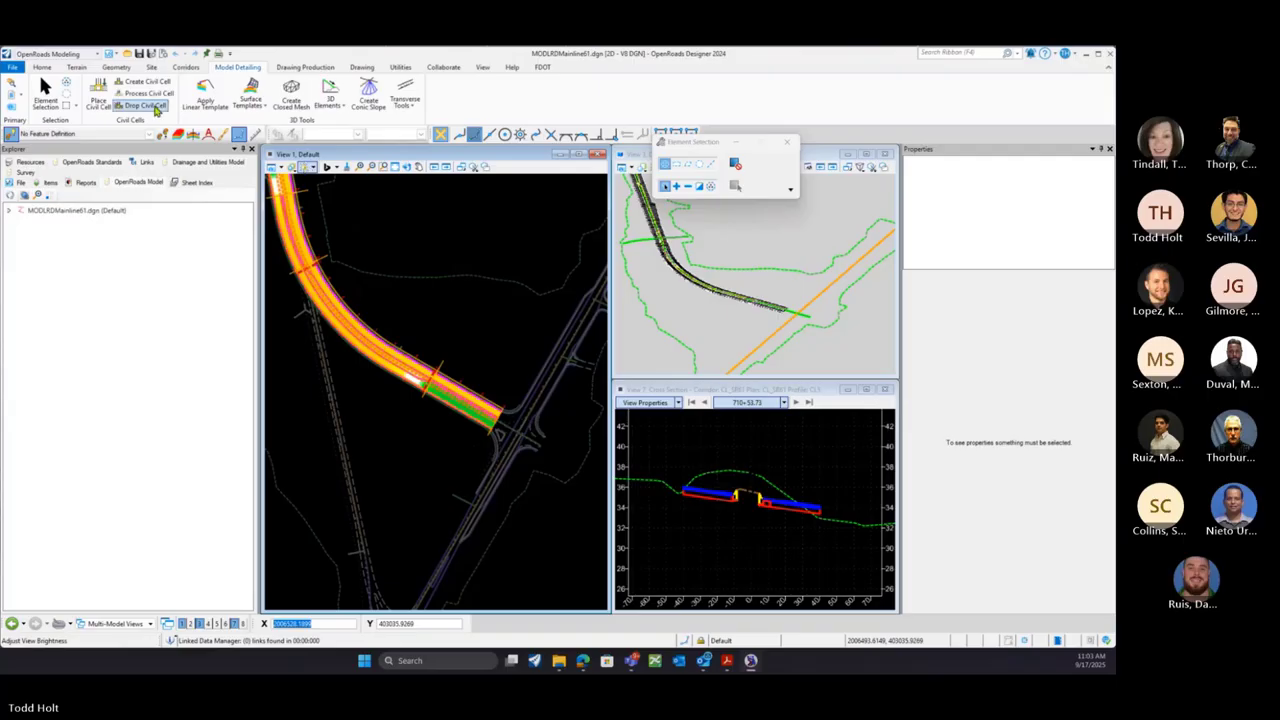
{"action": "left_click", "coordinate": [42, 67]}
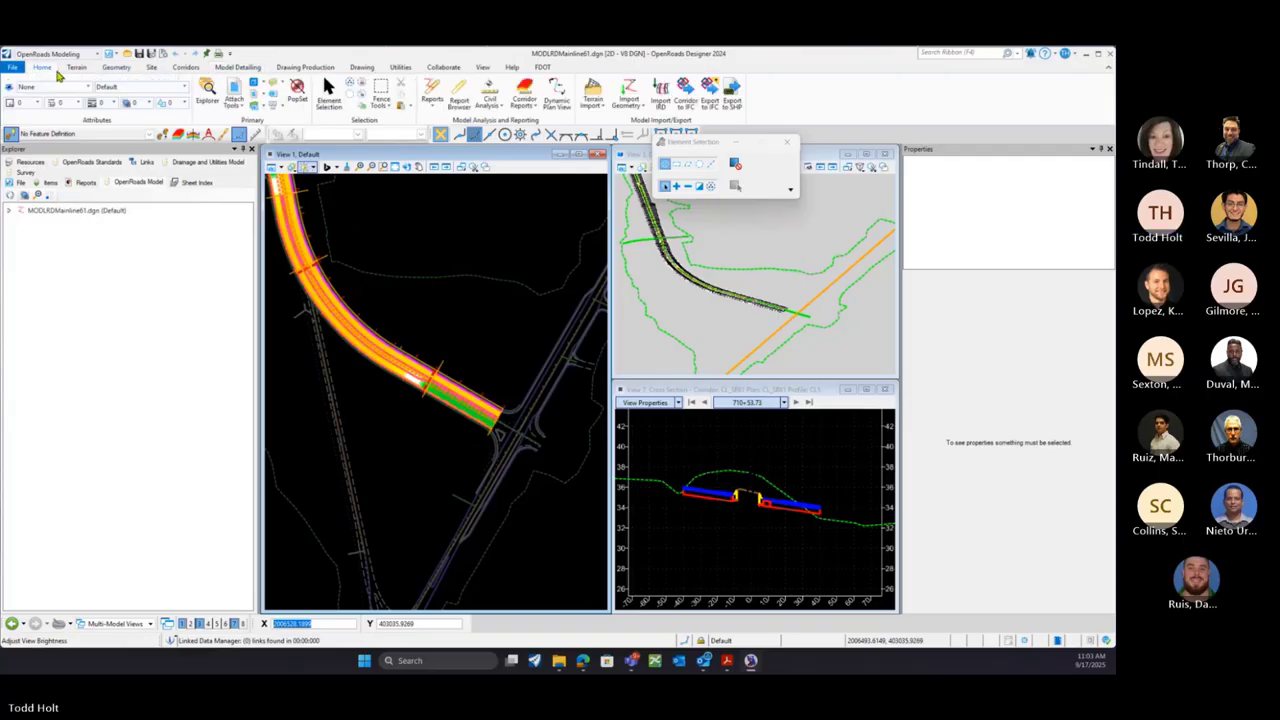
{"action": "left_click", "coordinate": [233, 90]}
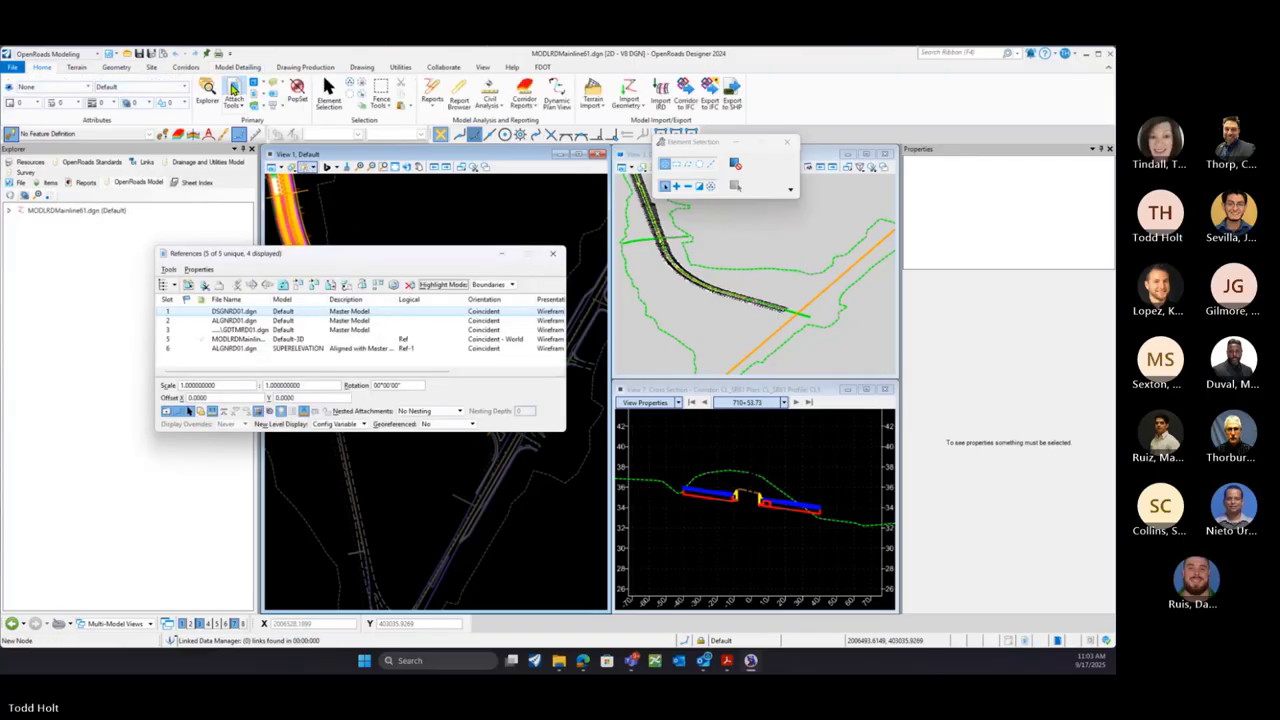
{"action": "left_click", "coordinate": [225, 348]}
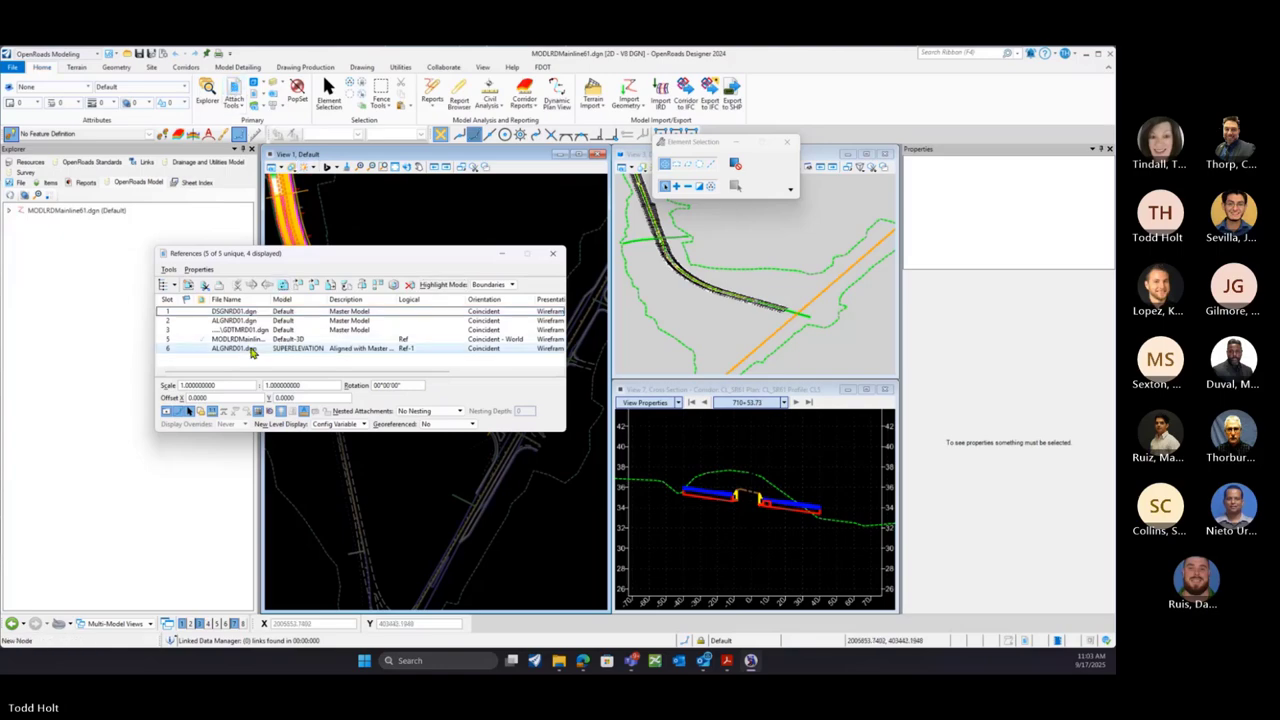
{"action": "left_click", "coordinate": [170, 412]}
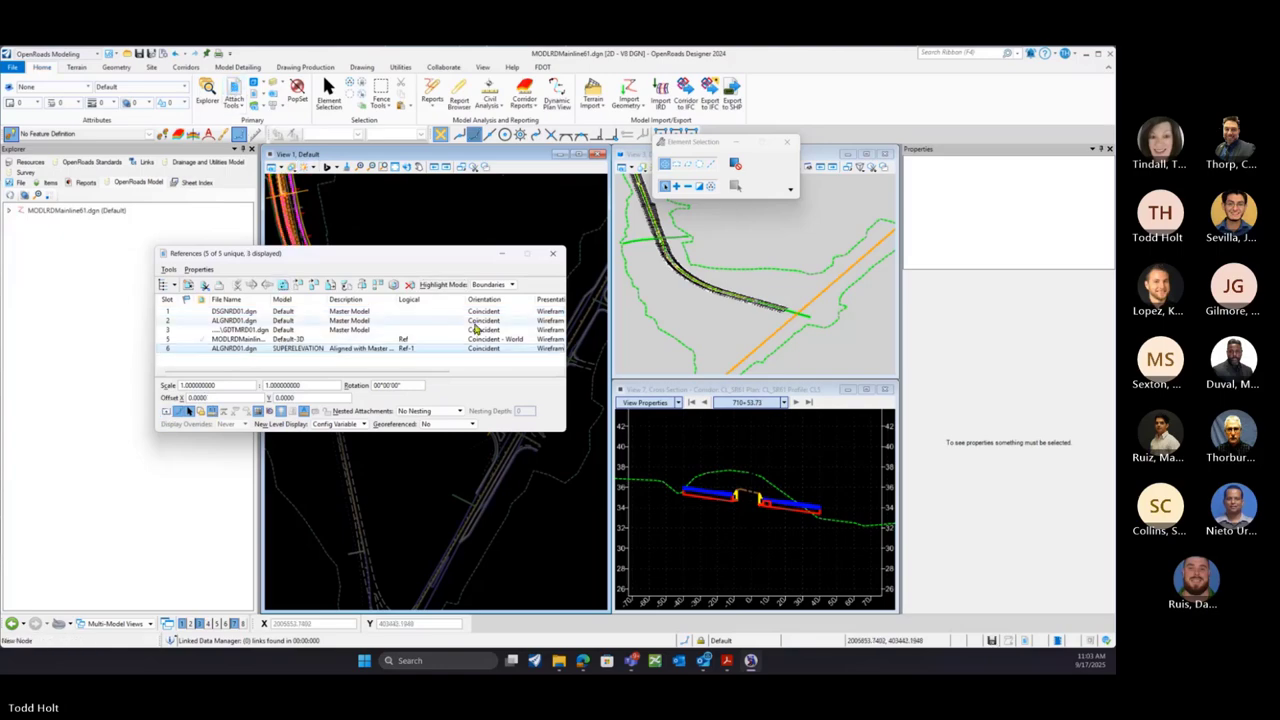
{"action": "left_click", "coordinate": [552, 253]}
{"action": "scroll", "coordinate": [753, 305], "scroll_direction": "up", "scroll_amount": 3}
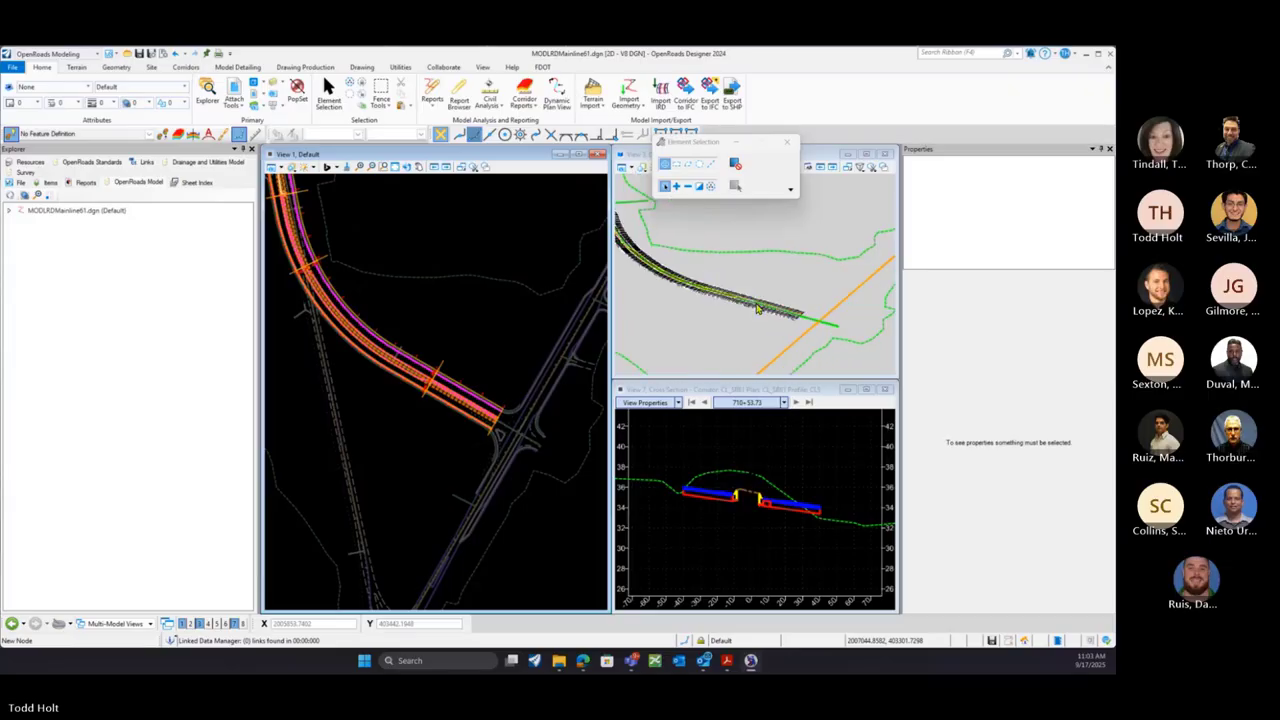
{"action": "scroll", "coordinate": [445, 400], "scroll_direction": "up", "scroll_amount": 3}
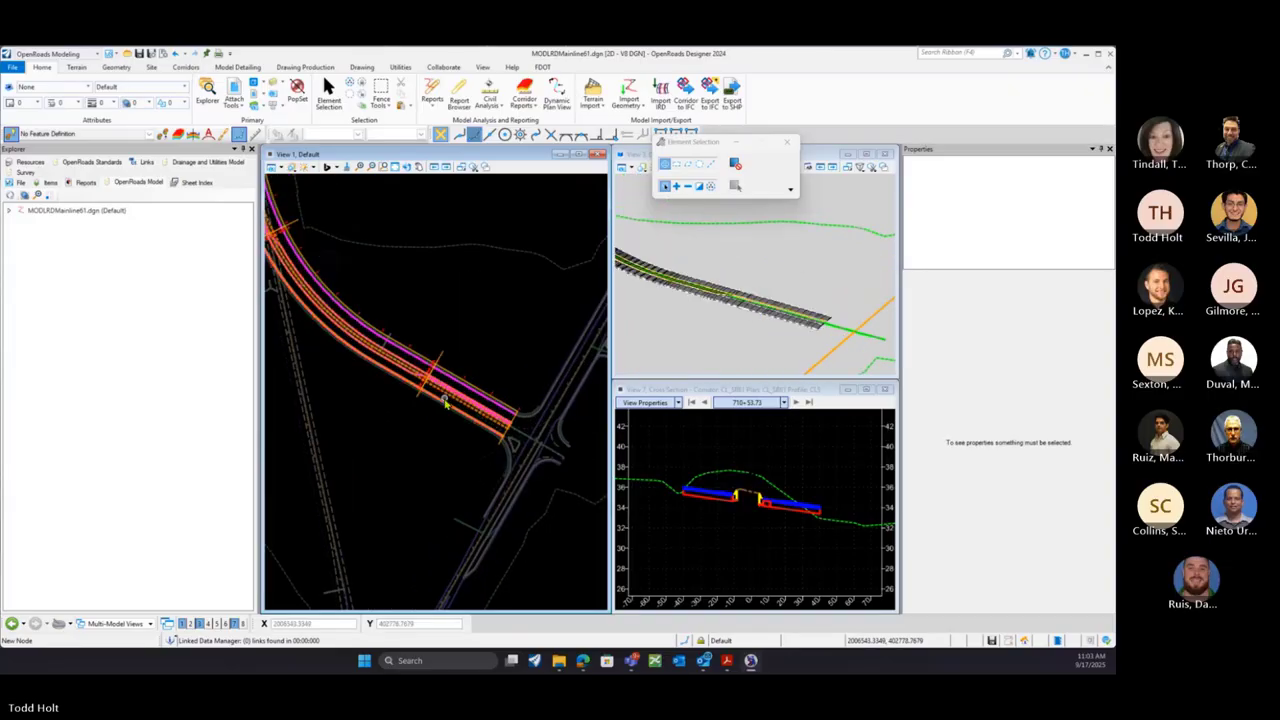
{"action": "scroll", "coordinate": [557, 417], "scroll_direction": "down", "scroll_amount": 2}
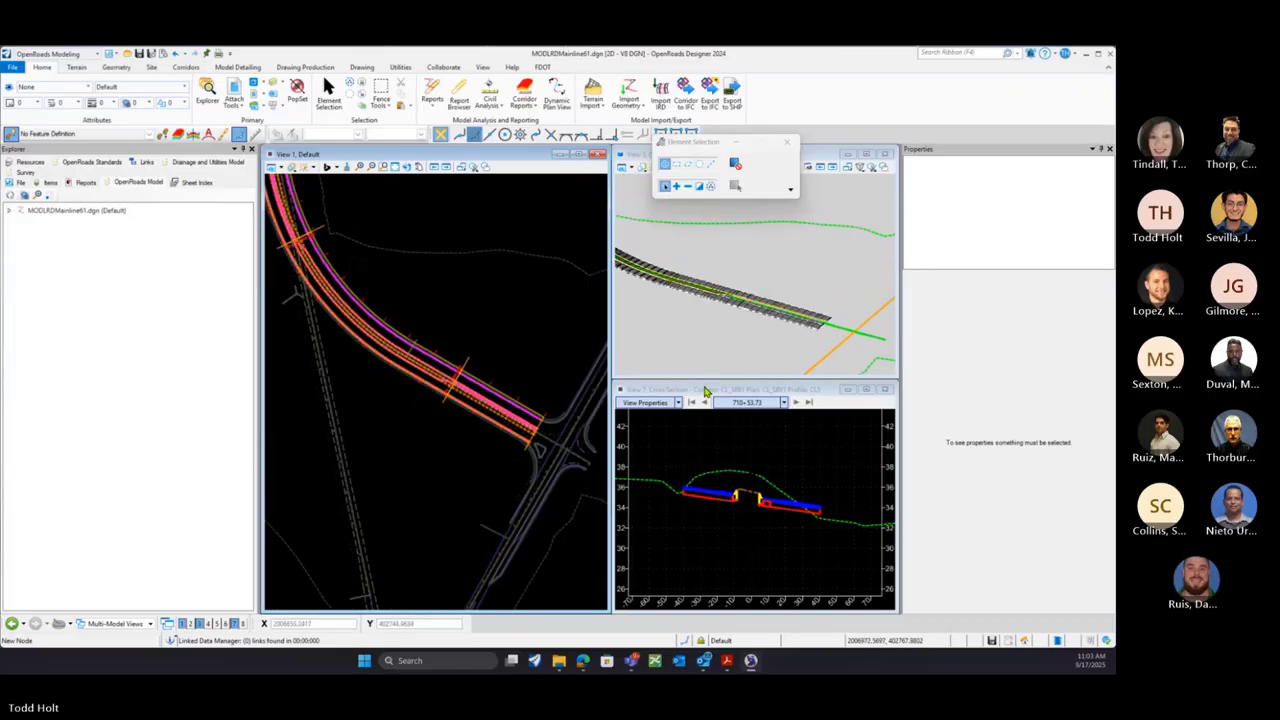
{"action": "scroll", "coordinate": [525, 420], "scroll_direction": "down", "scroll_amount": 1}
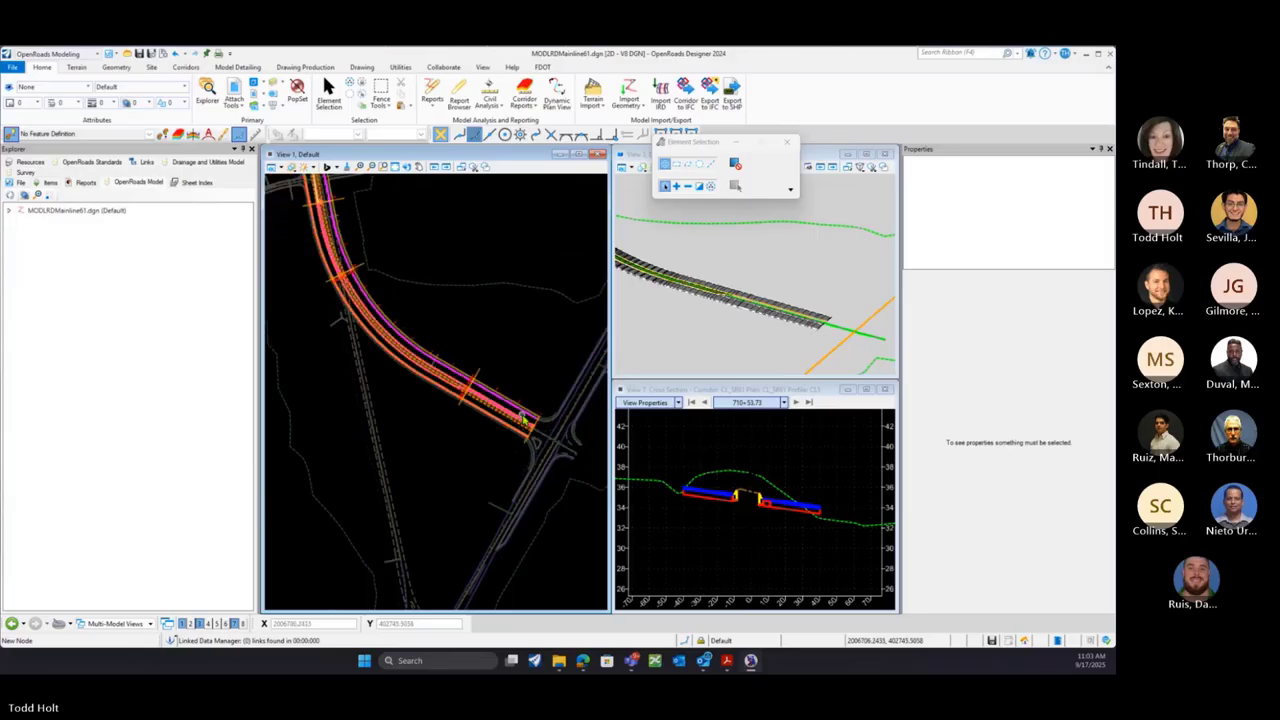
{"action": "scroll", "coordinate": [436, 376], "scroll_direction": "up", "scroll_amount": 2}
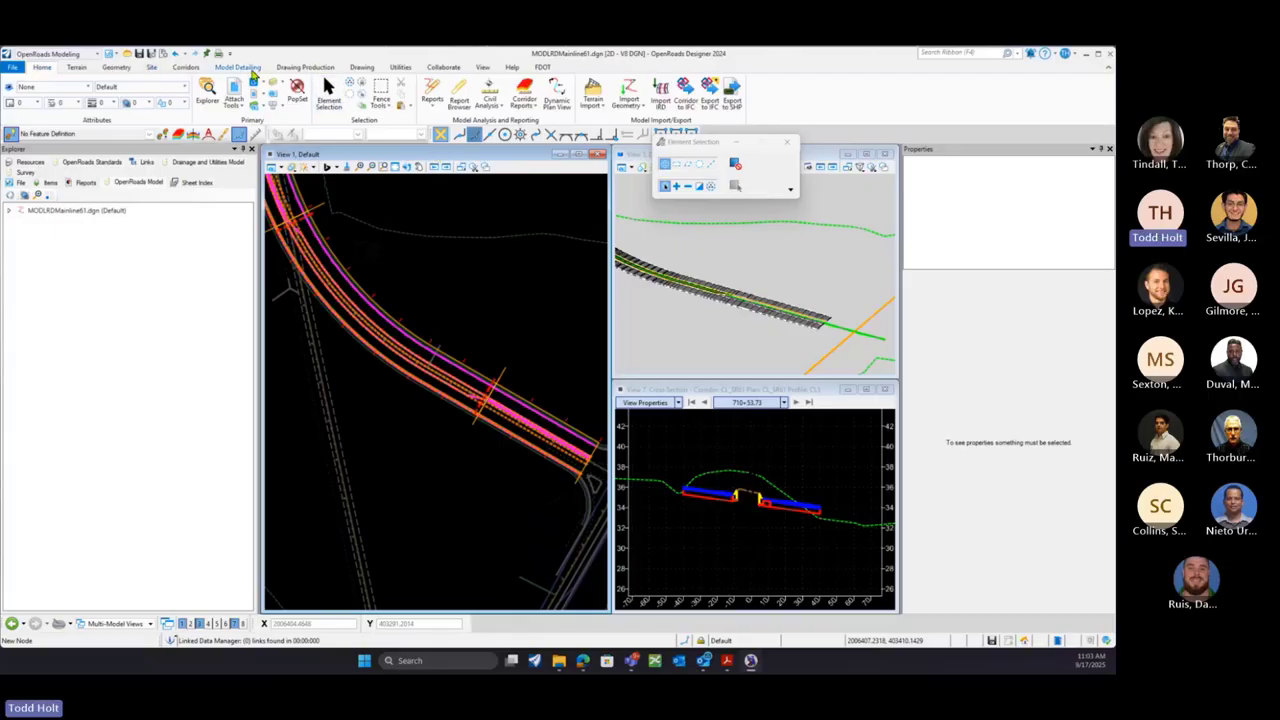
Start Place Civil Cell and preview the Urban Driveway and traffic separator nose cells in the FDOT 3D urban driveway and intersection detail libraries
{"action": "left_click", "coordinate": [246, 68]}
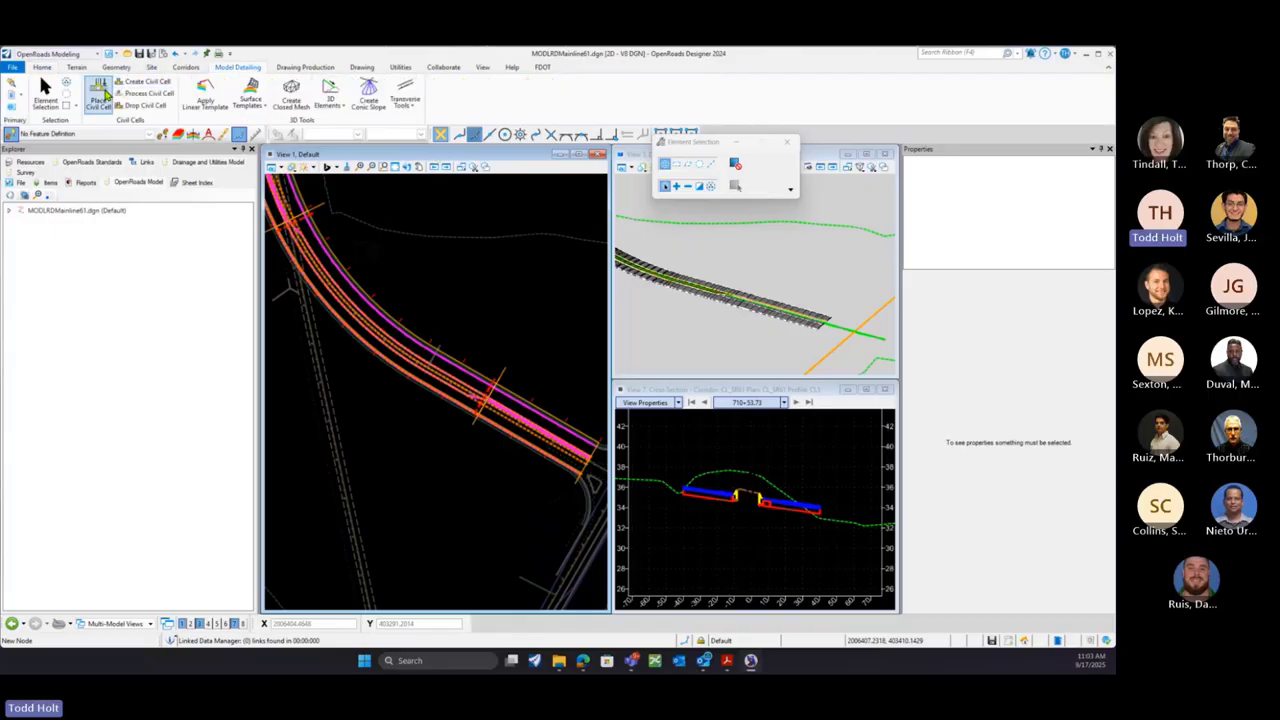
{"action": "left_click", "coordinate": [101, 94]}
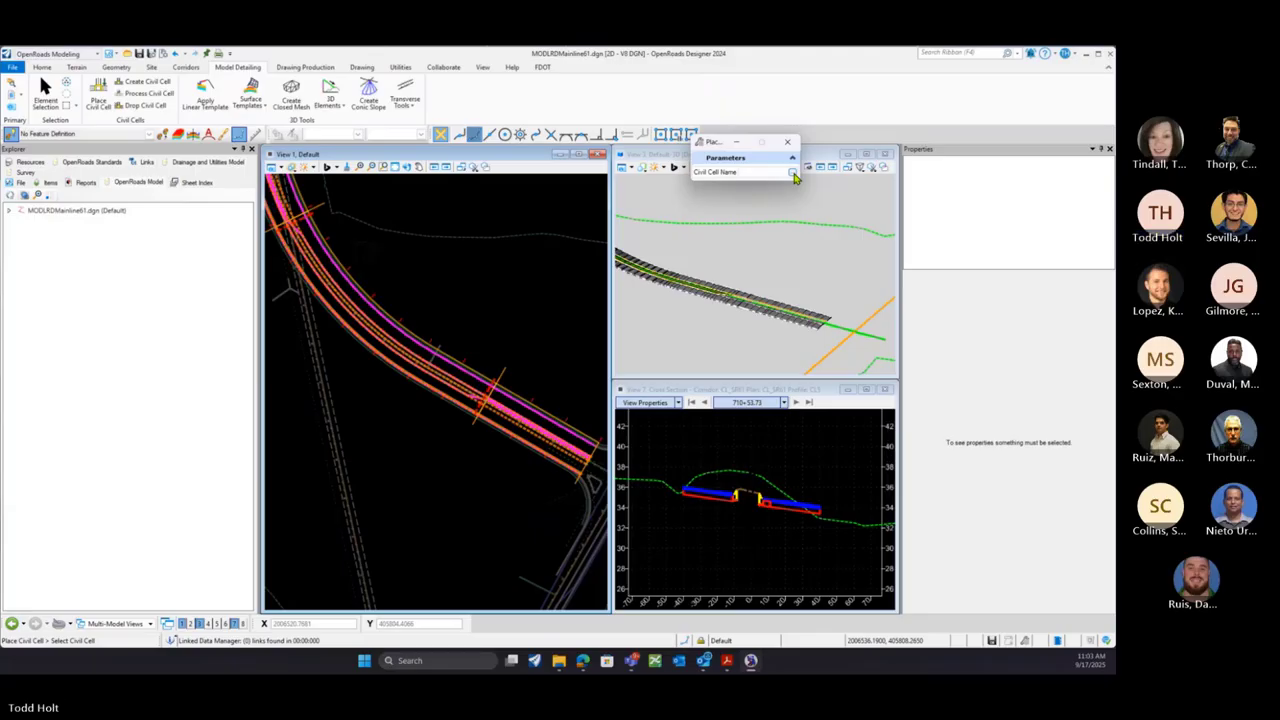
{"action": "left_click", "coordinate": [792, 174]}
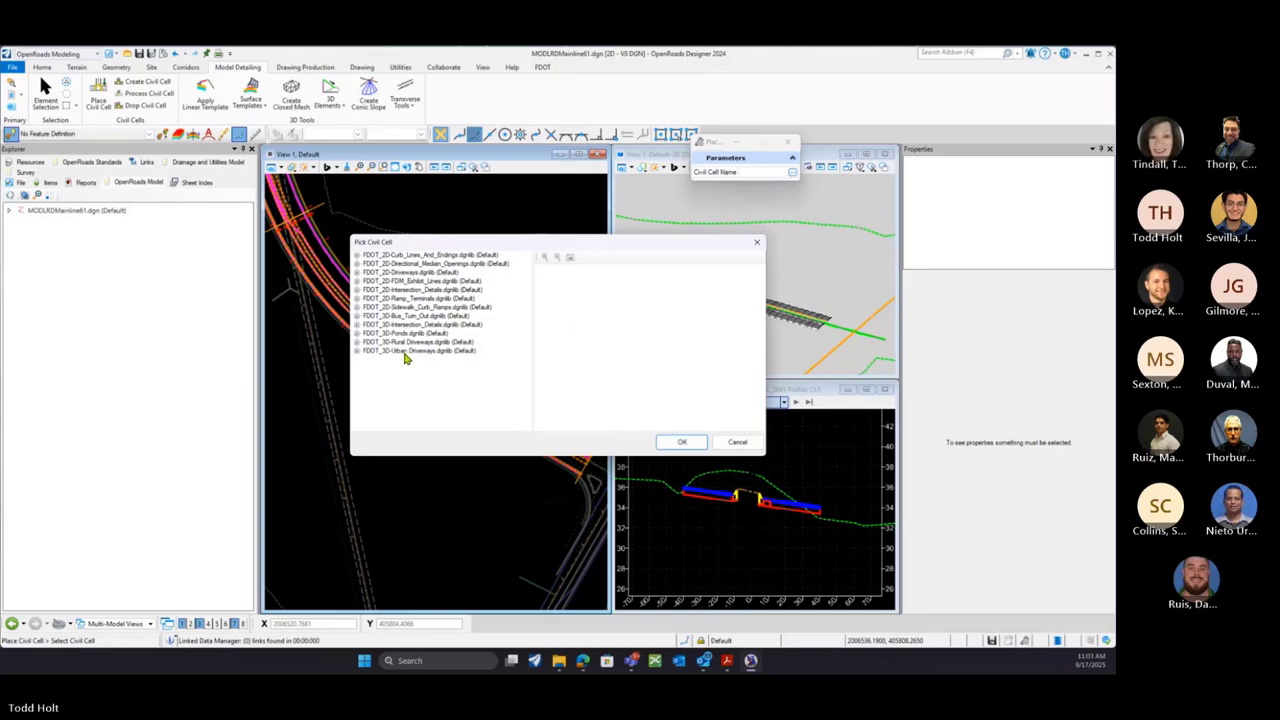
{"action": "left_click", "coordinate": [357, 351]}
{"action": "left_click", "coordinate": [388, 360]}
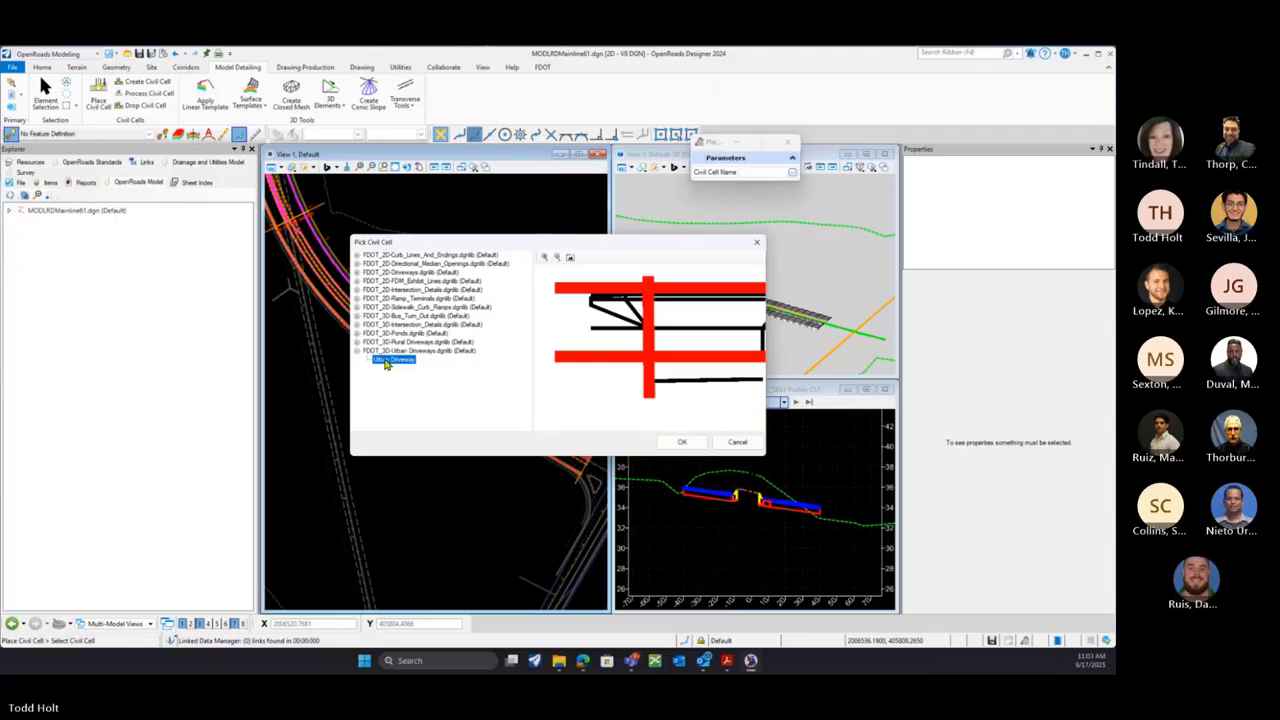
{"action": "left_click", "coordinate": [357, 351]}
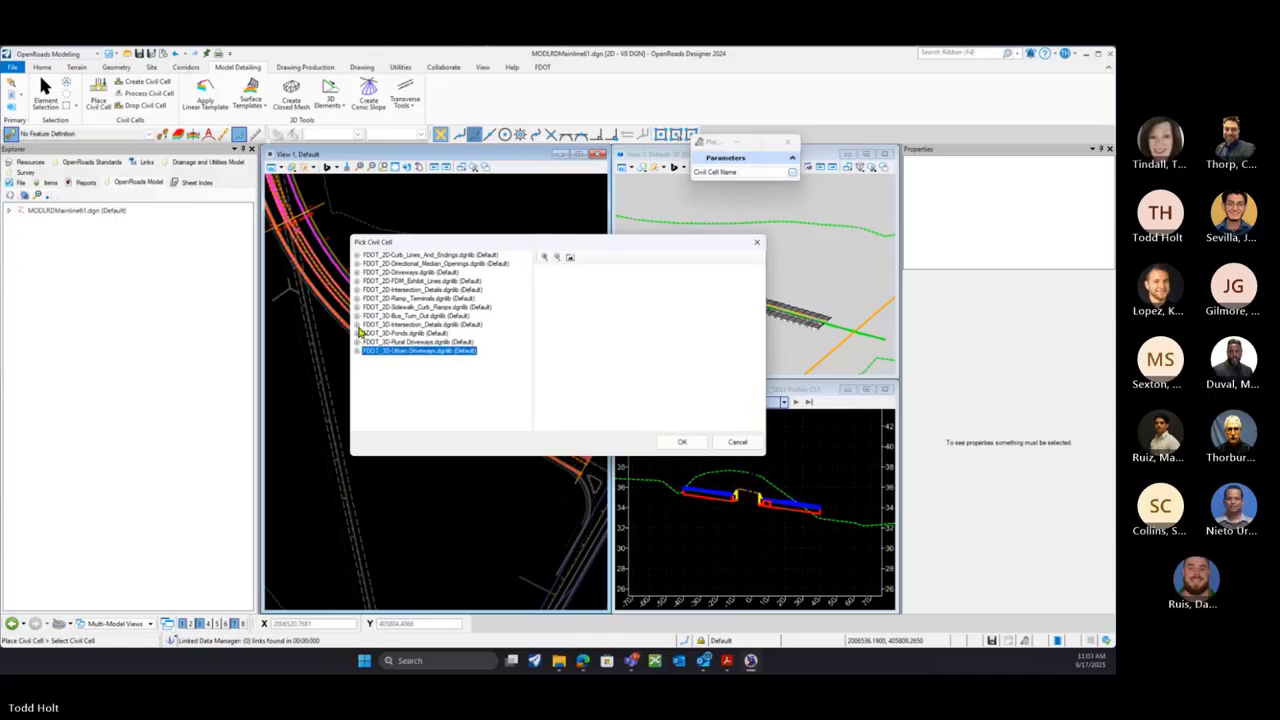
{"action": "left_click", "coordinate": [357, 325]}
{"action": "left_click", "coordinate": [382, 334]}
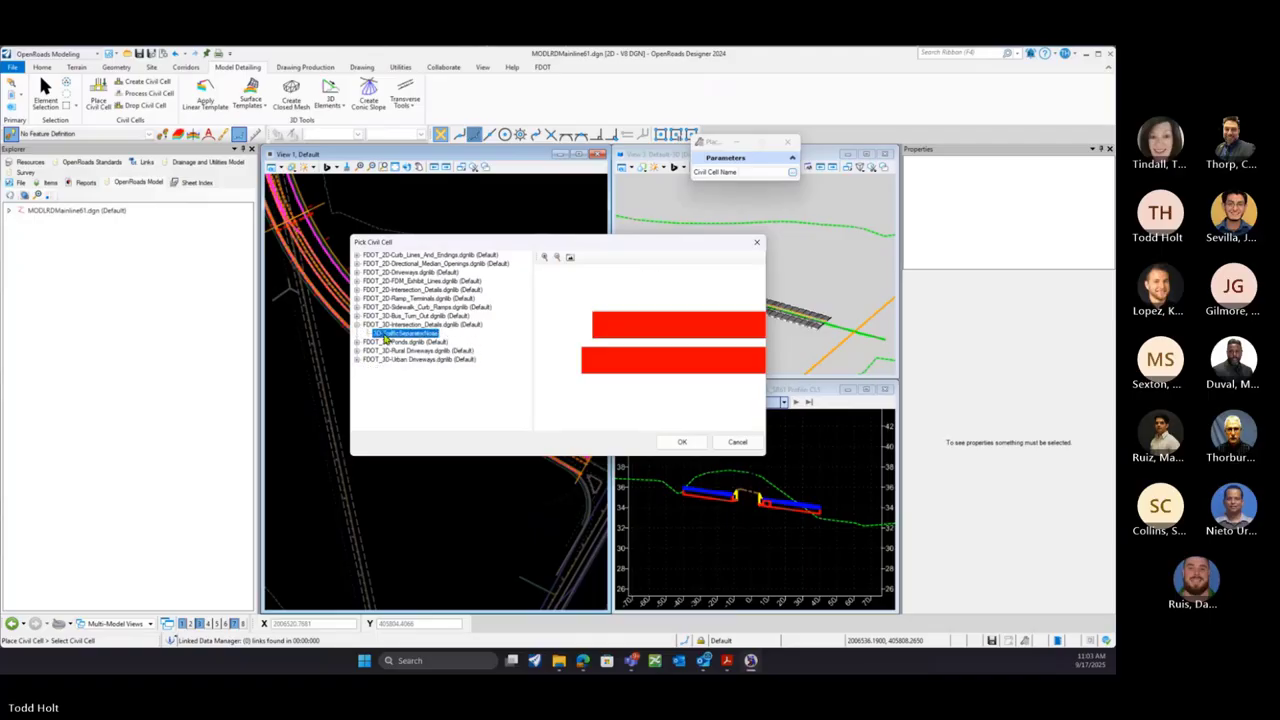
{"action": "left_click", "coordinate": [357, 325]}
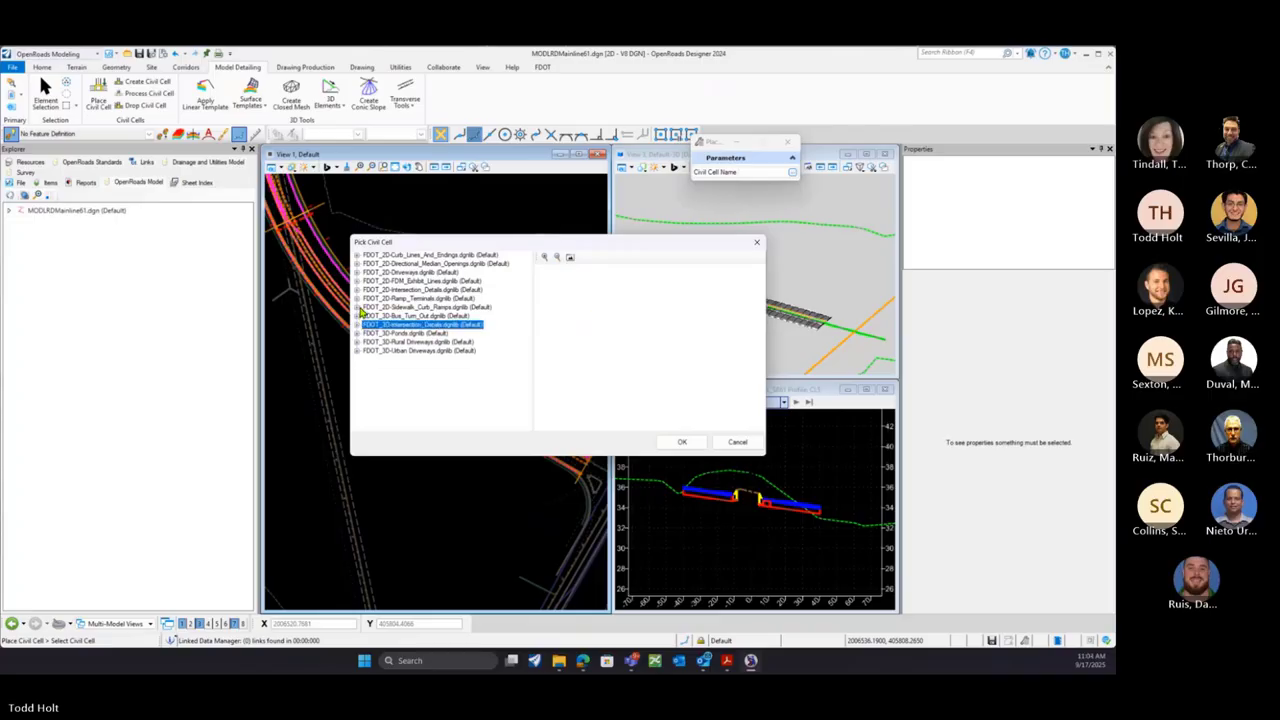
Preview the Rural Side Road Turnout, Left Turn Lane w/ Curb Median and Right Turn Lane cells in the FDOT 2D intersection details library
{"action": "left_click", "coordinate": [358, 290]}
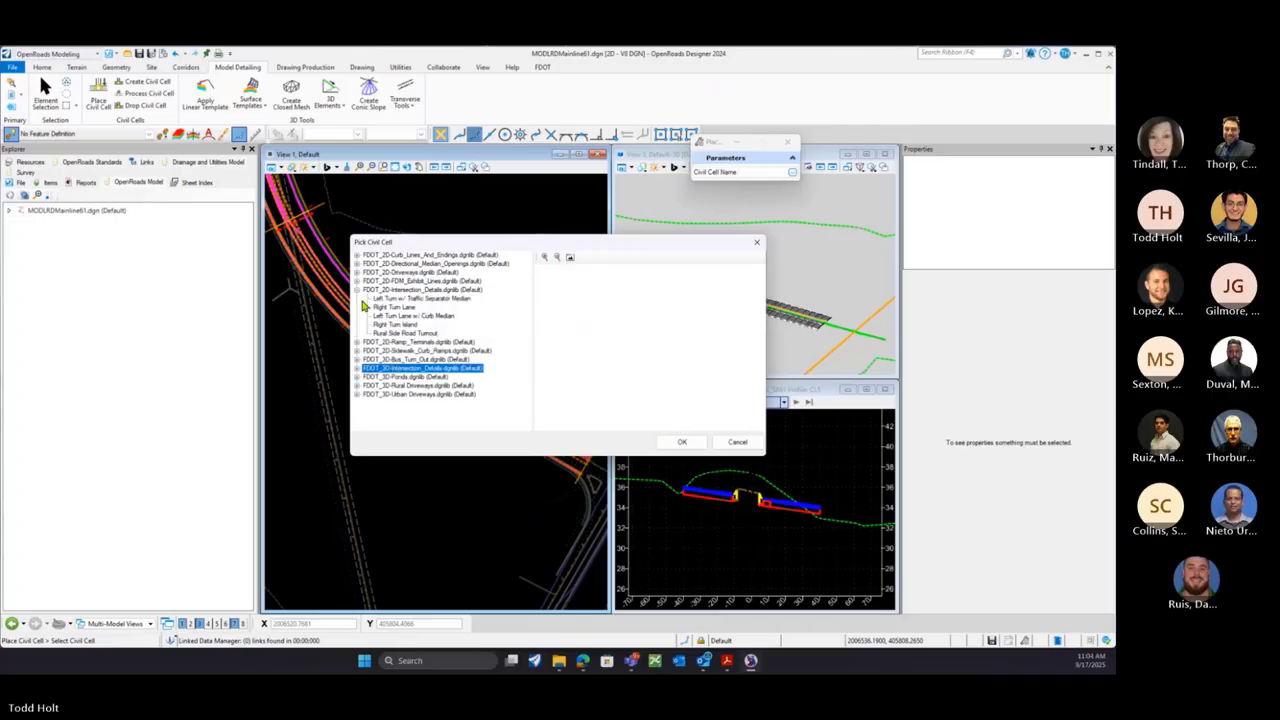
{"action": "left_click", "coordinate": [400, 333]}
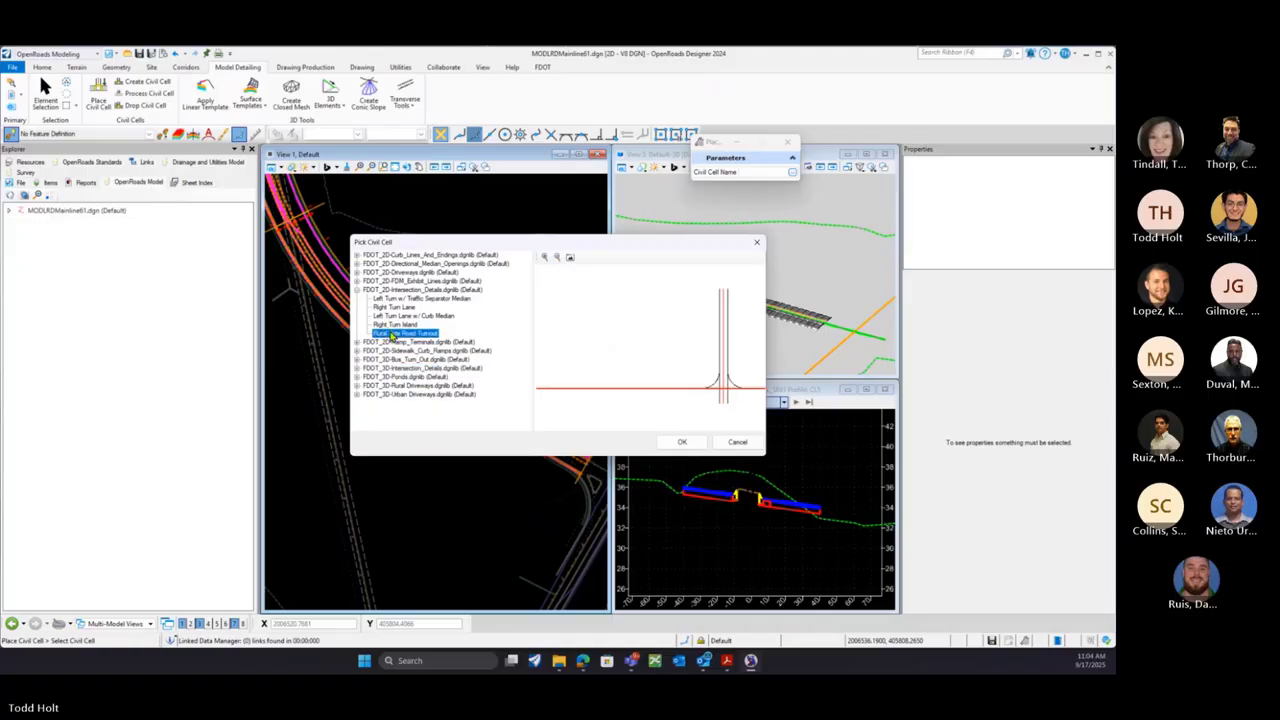
{"action": "left_click", "coordinate": [397, 316]}
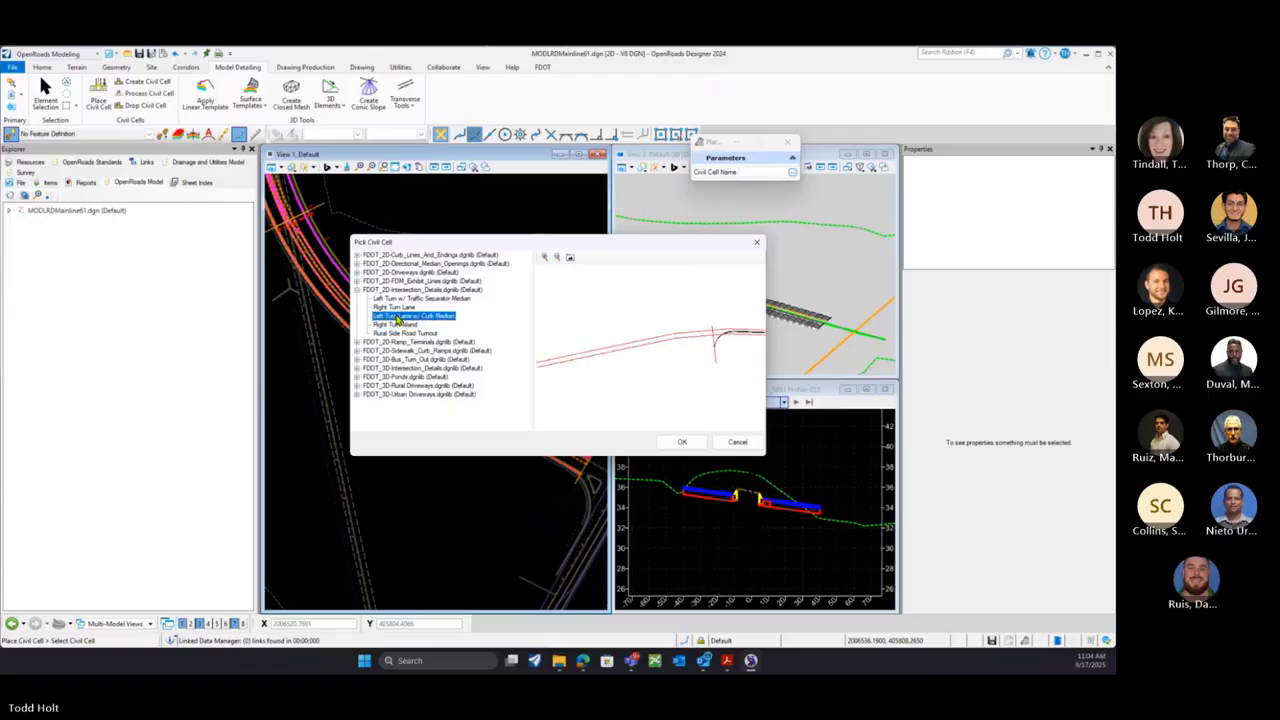
{"action": "left_click", "coordinate": [401, 307]}
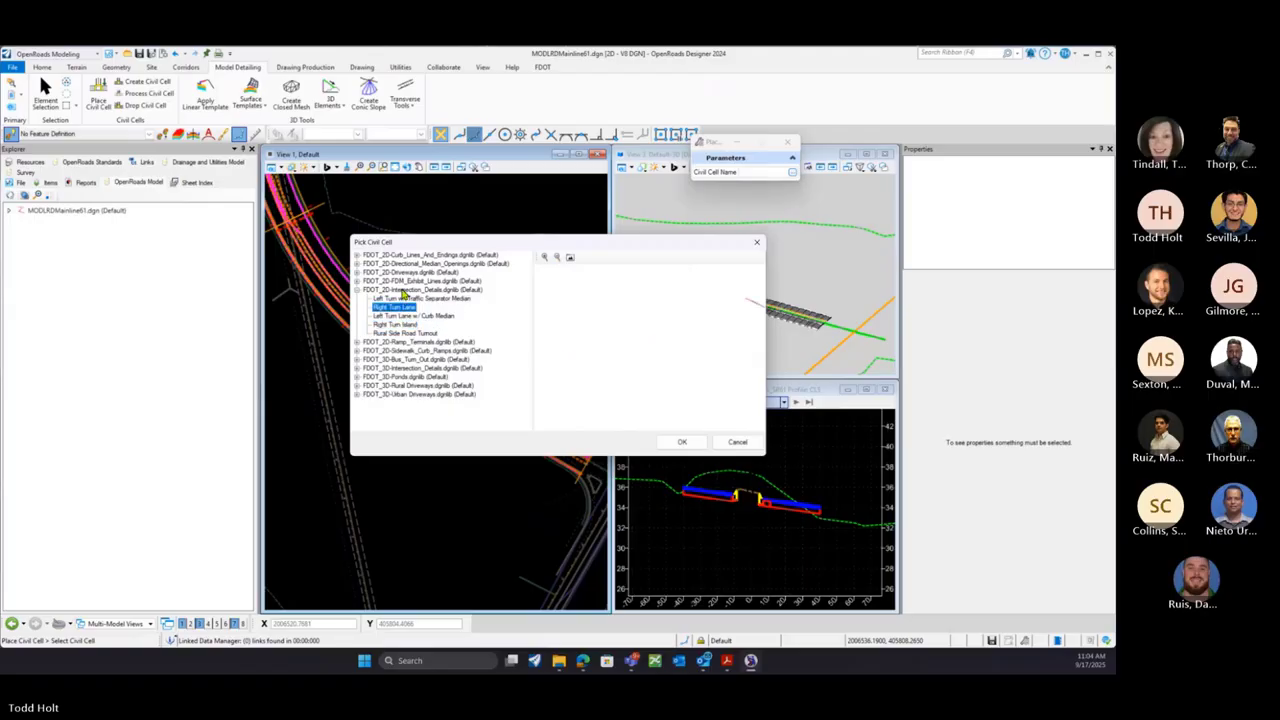
Browse the FDOT 2D driveway and directional median opening cells, previewing Urban Driveway and Rural Turnout, and leave the picker without choosing a cell
{"action": "left_click", "coordinate": [357, 273]}
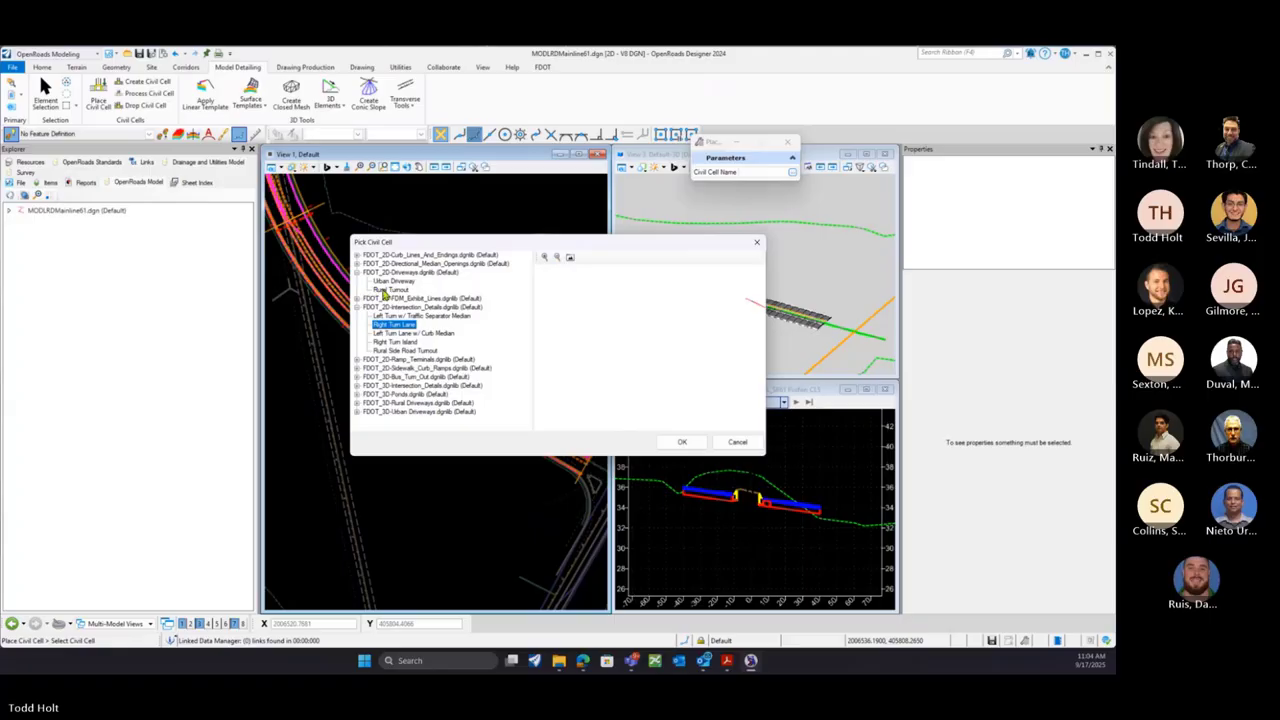
{"action": "left_click", "coordinate": [390, 282]}
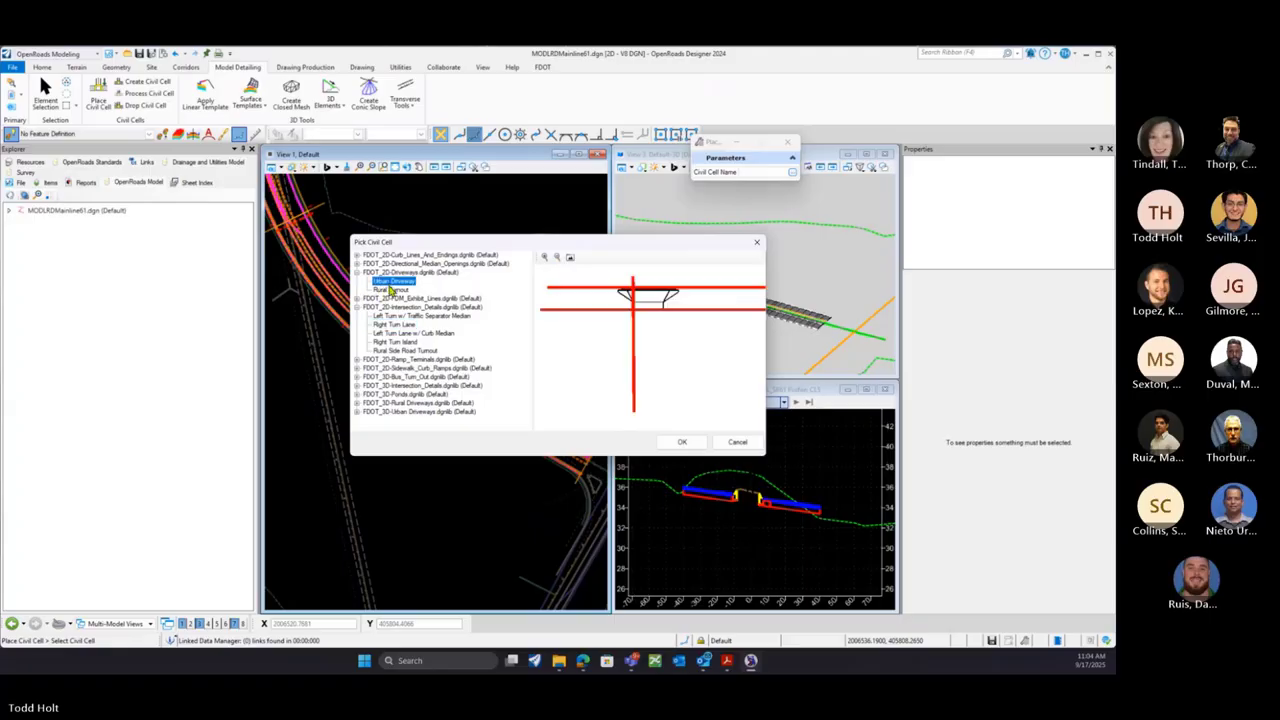
{"action": "left_click", "coordinate": [391, 290]}
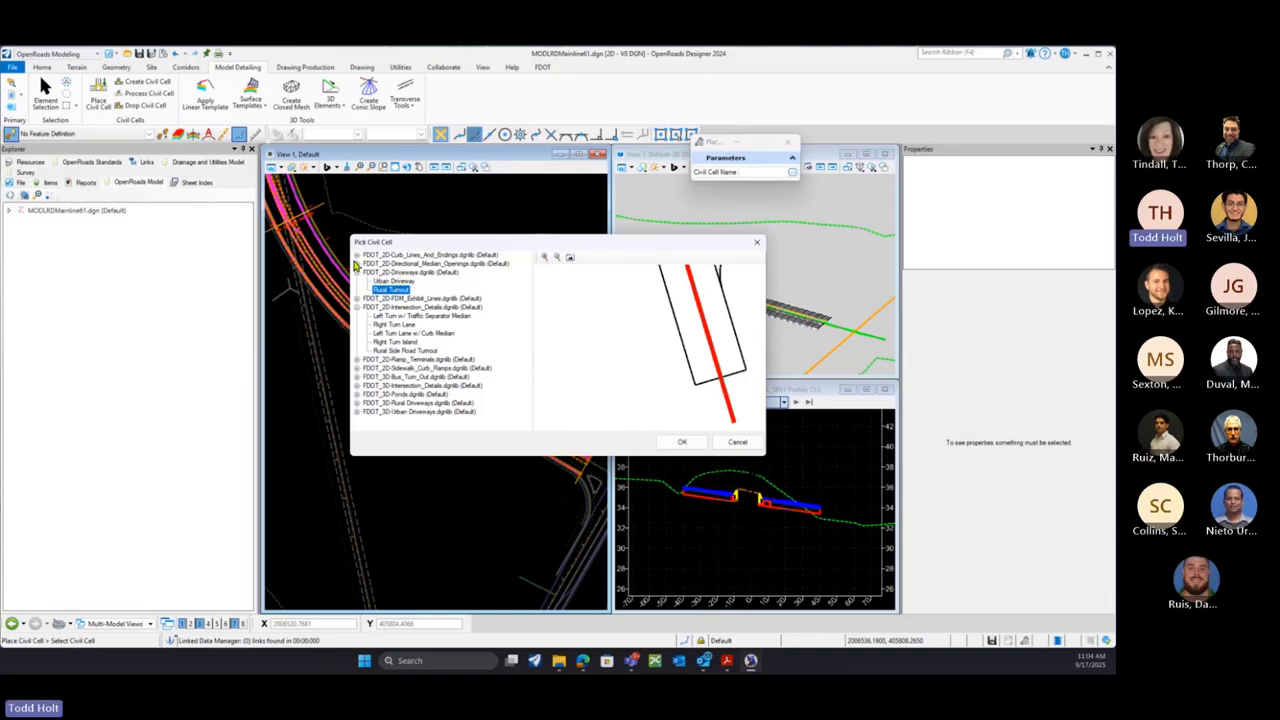
{"action": "left_click", "coordinate": [357, 263]}
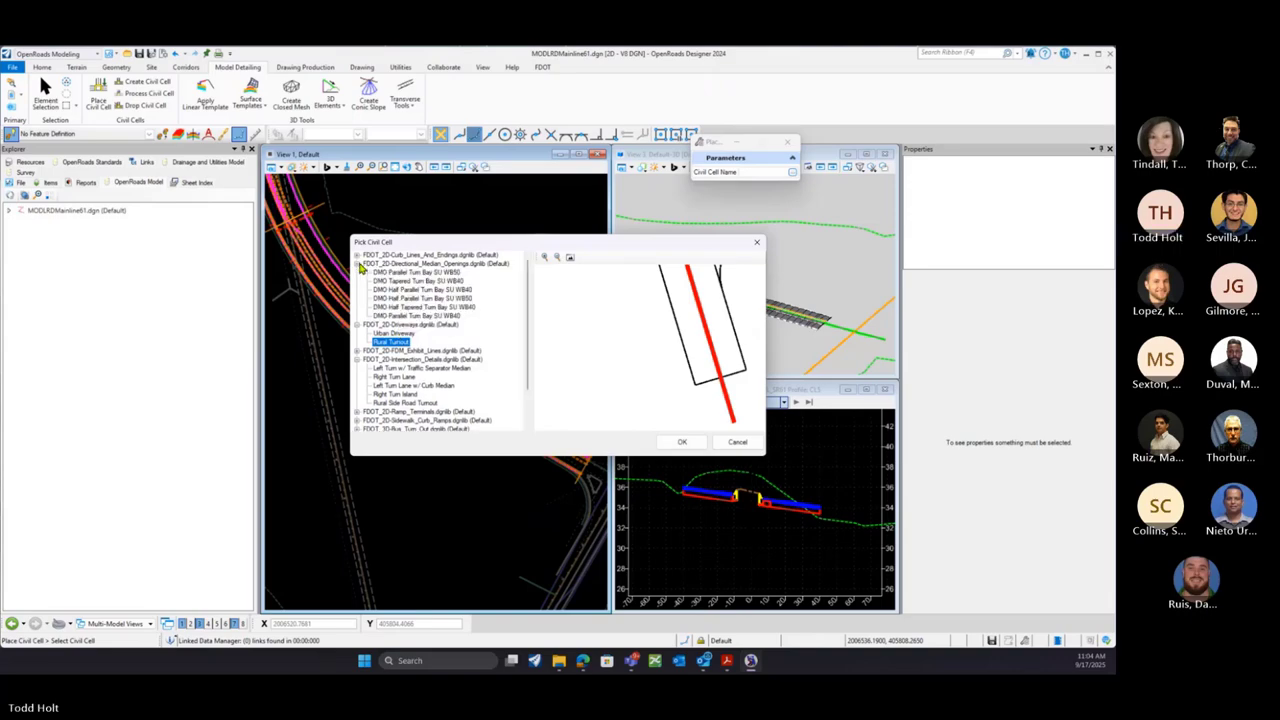
{"action": "left_click", "coordinate": [358, 264]}
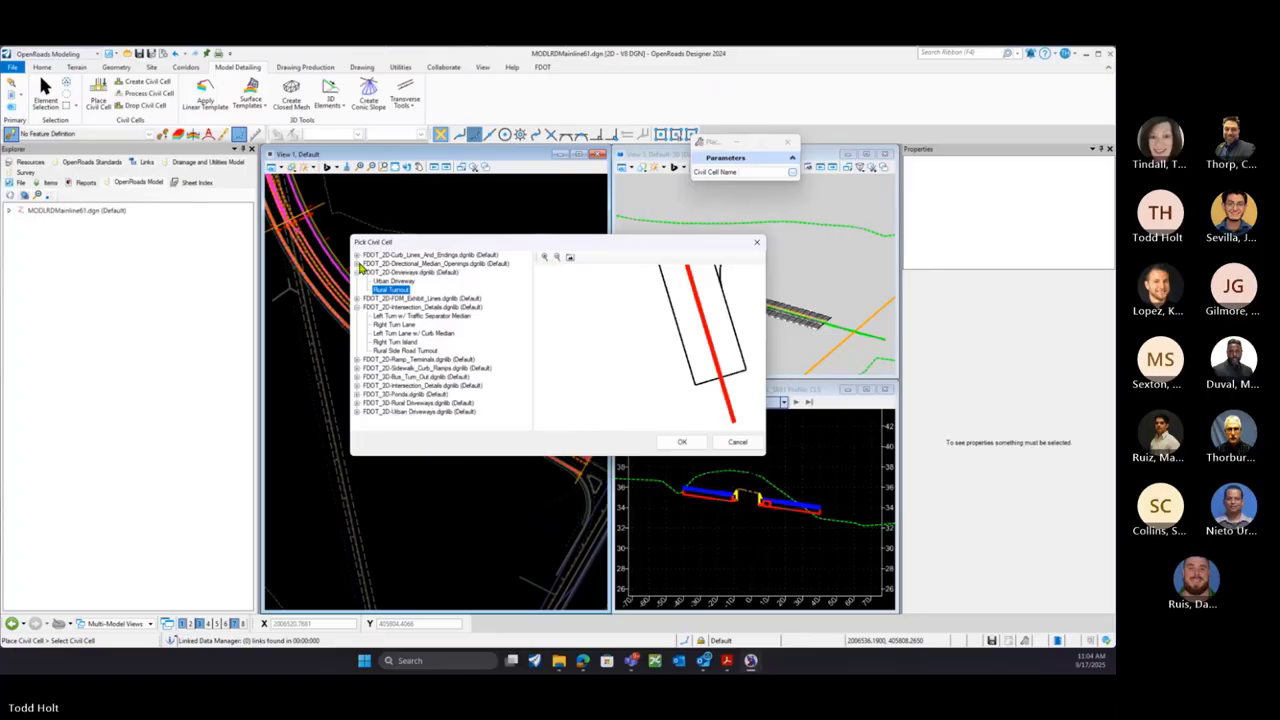
{"action": "left_click", "coordinate": [357, 272]}
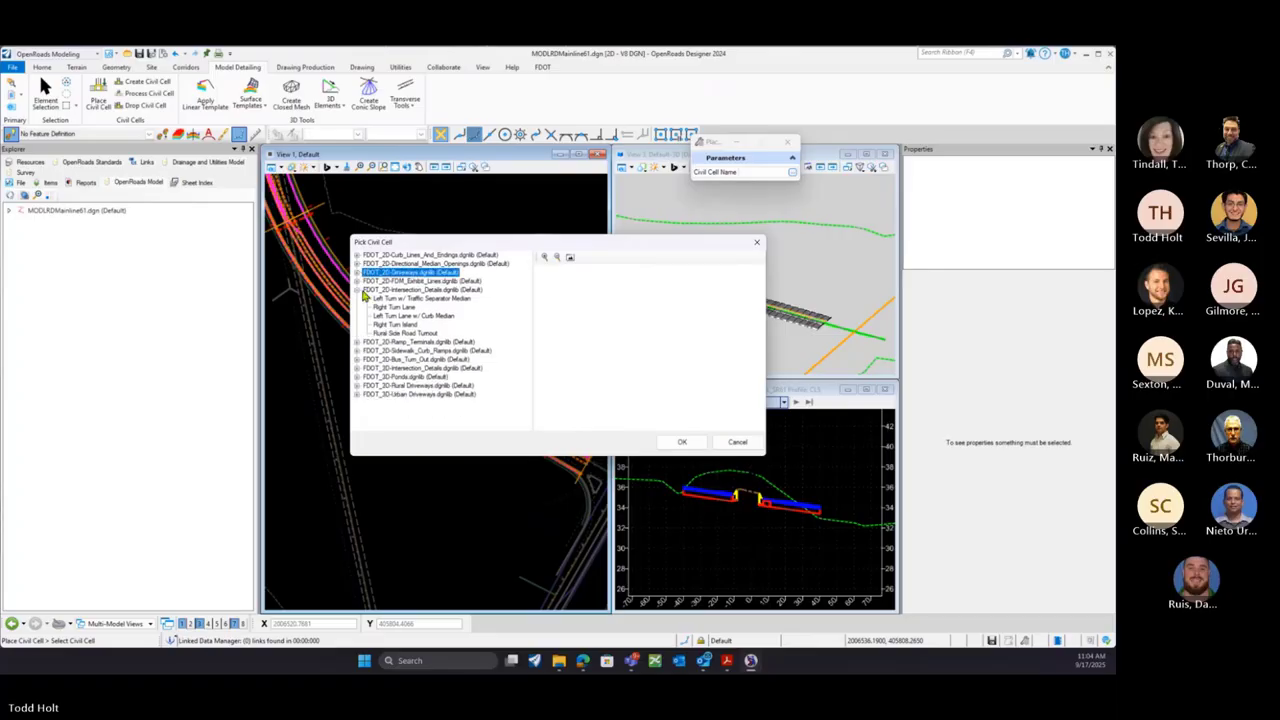
{"action": "left_click", "coordinate": [358, 290]}
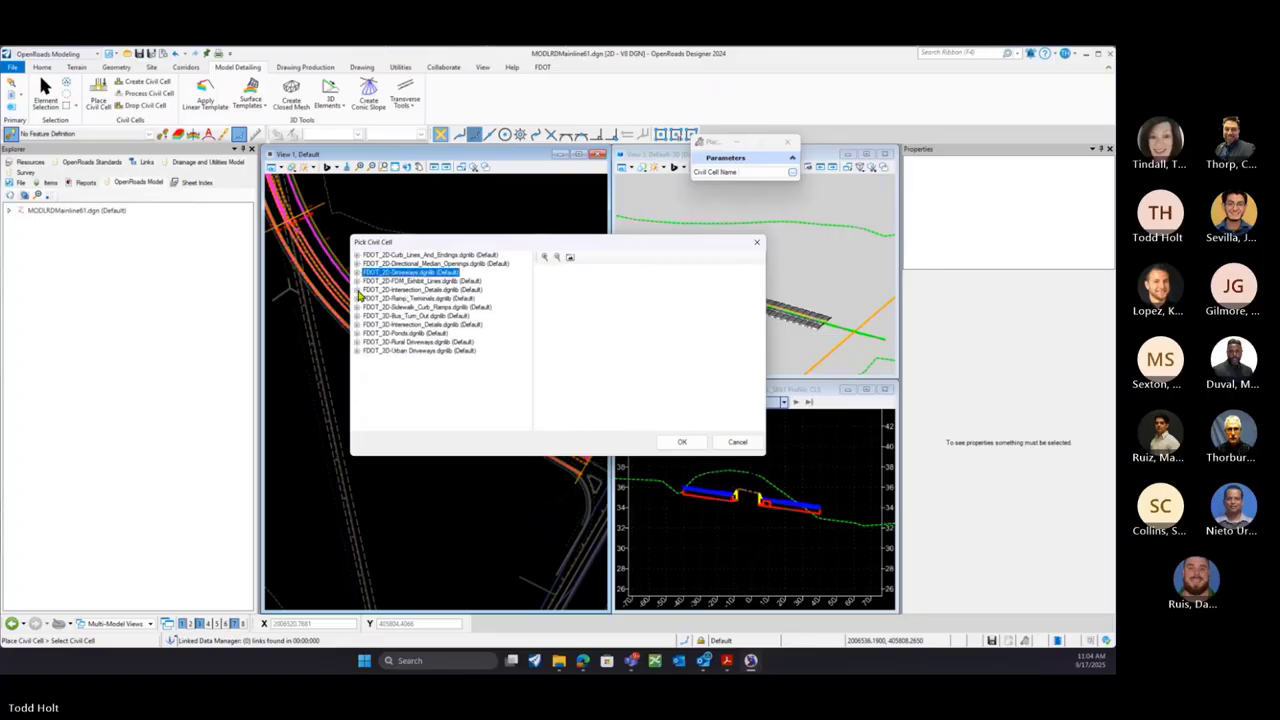
{"action": "left_click", "coordinate": [740, 443]}
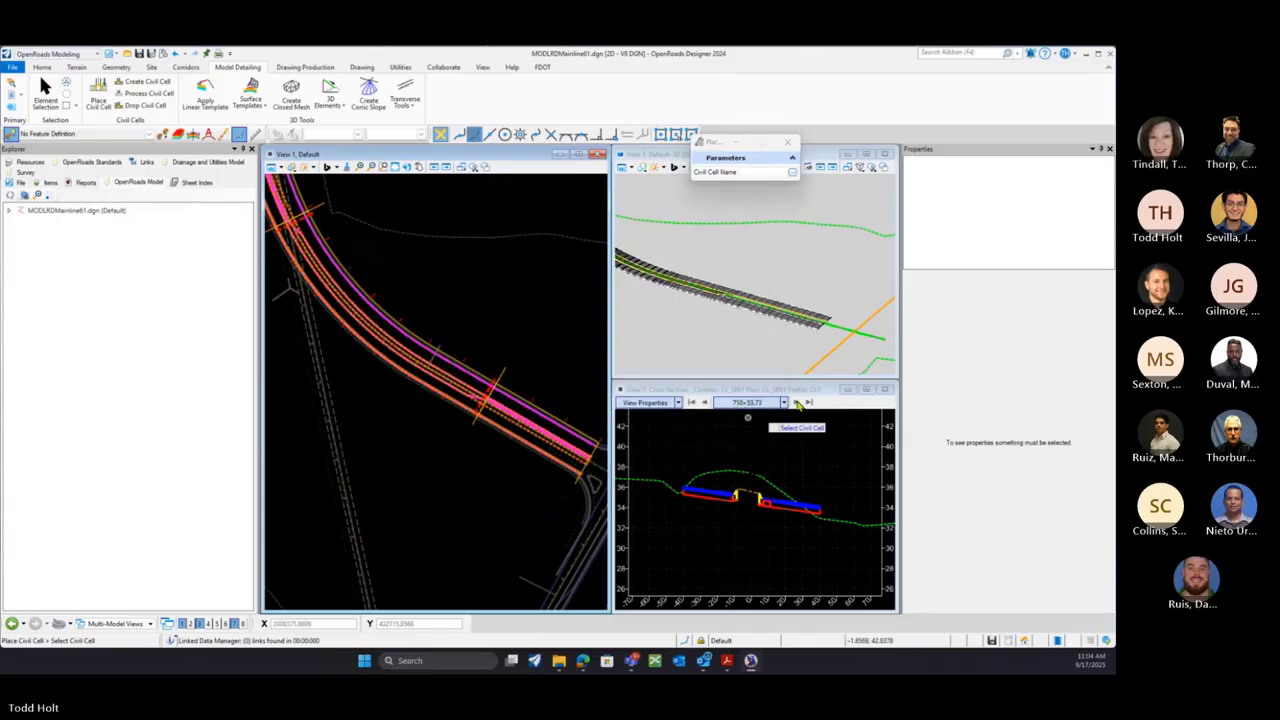
Open the recent file DSGNRD_CIVIL_CELLS01.dgn in place of the mainline model
{"action": "scroll", "coordinate": [823, 318], "scroll_direction": "up", "scroll_amount": 3}
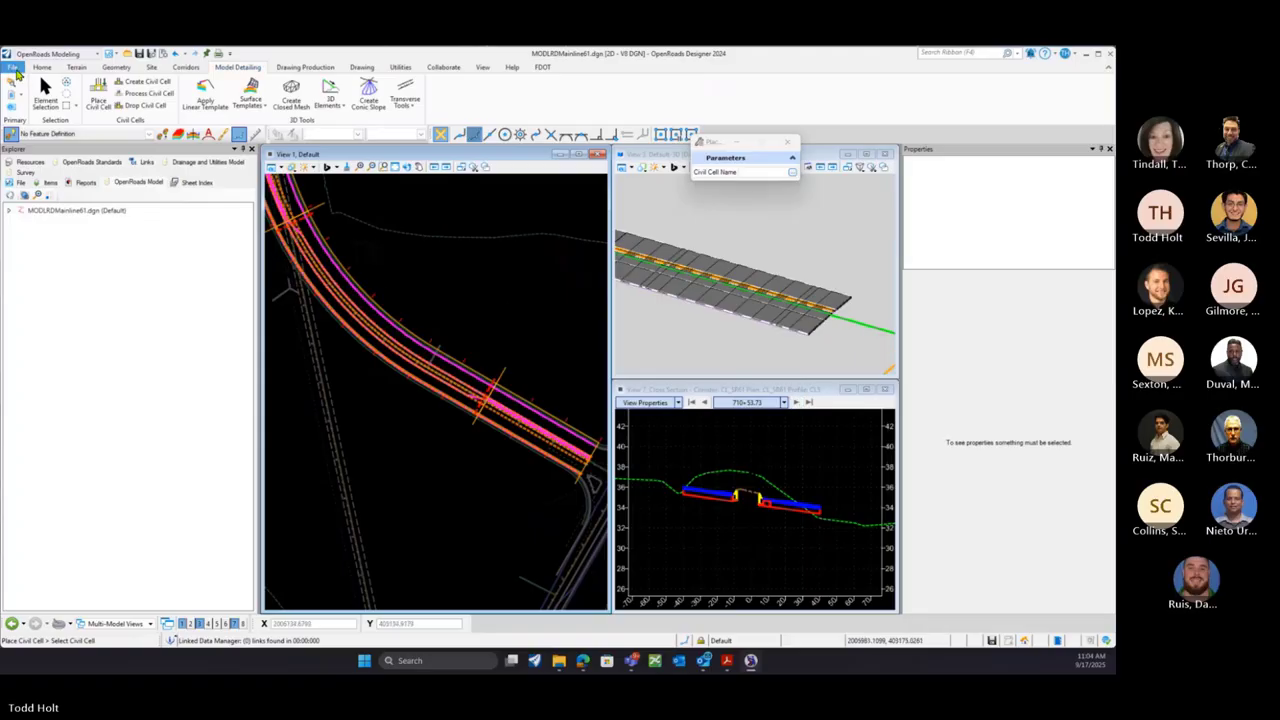
{"action": "left_click", "coordinate": [14, 68]}
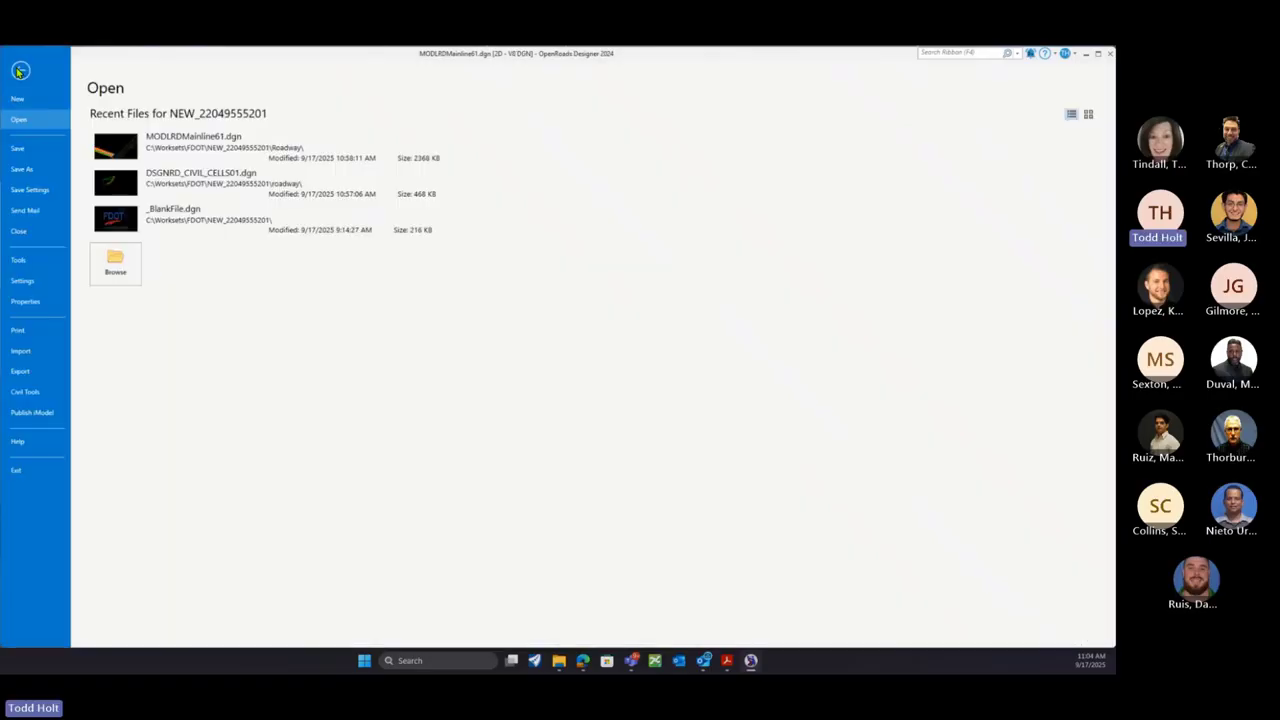
{"action": "left_click", "coordinate": [237, 184]}
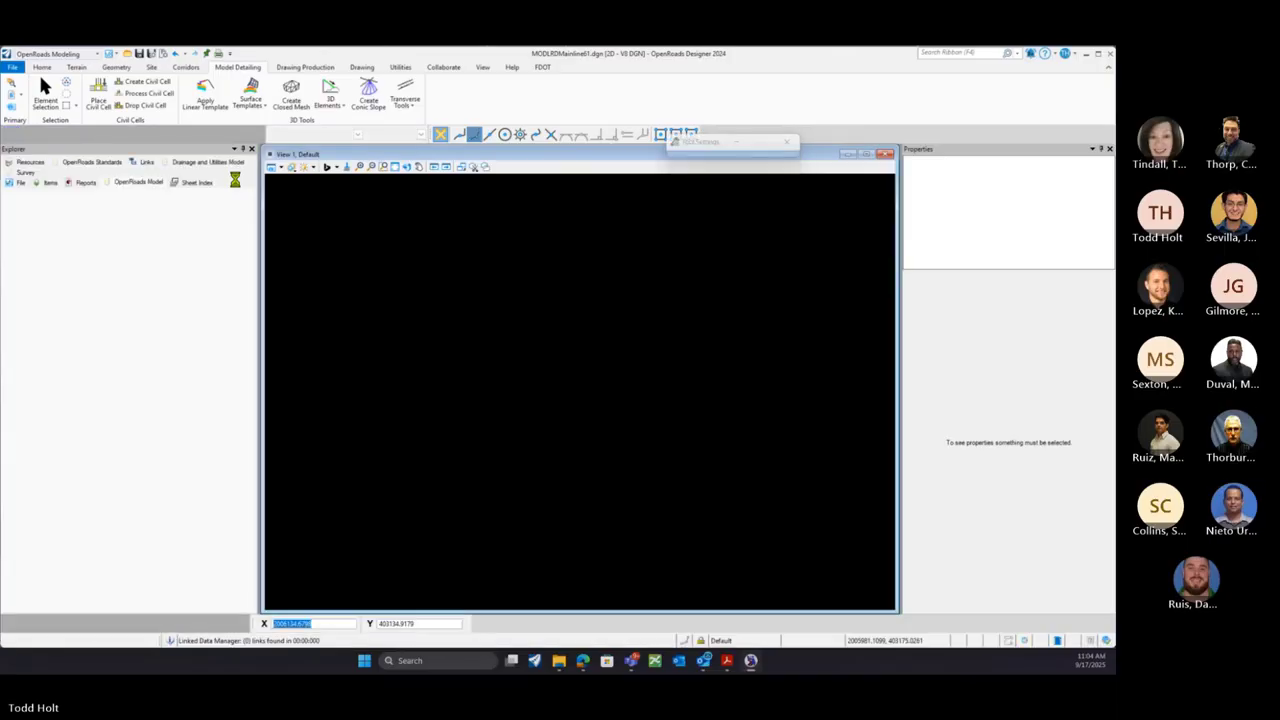
{"action": "left_click", "coordinate": [793, 146]}
Set the active feature definition to the Centerline alignment feature for drawing horizontal lines
{"action": "scroll", "coordinate": [437, 335], "scroll_direction": "down", "scroll_amount": 1}
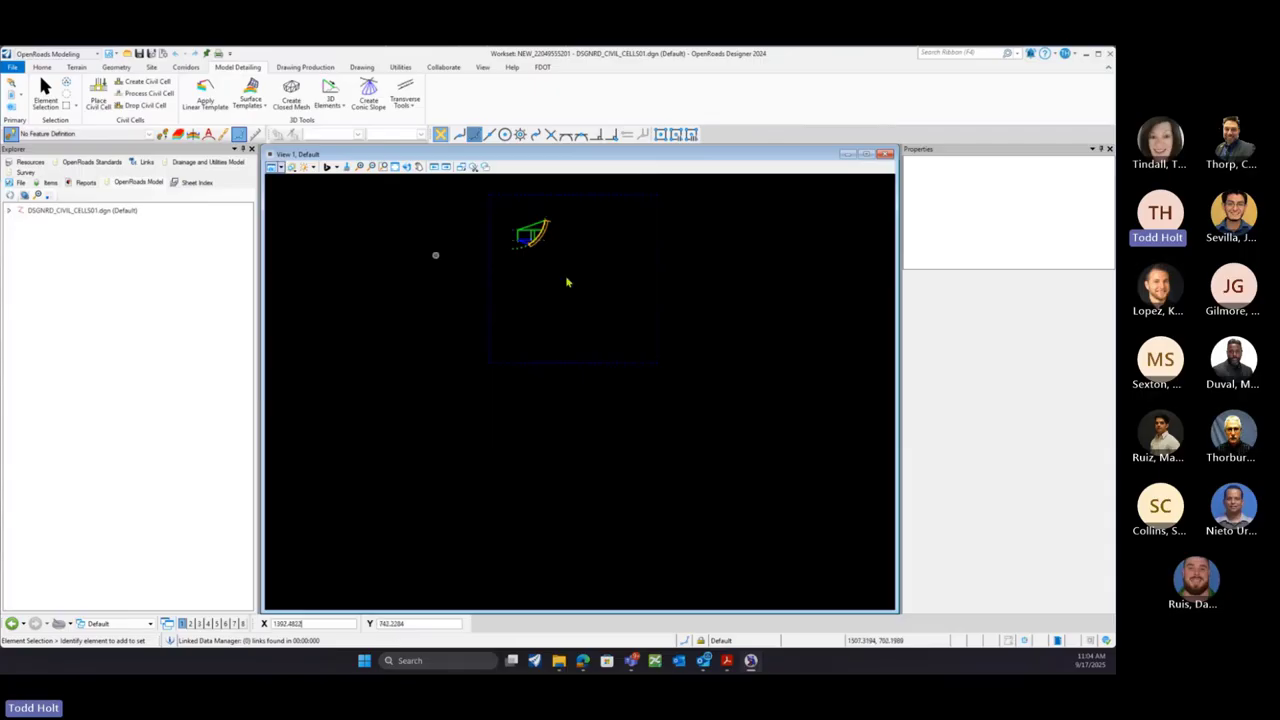
{"action": "scroll", "coordinate": [597, 214], "scroll_direction": "up", "scroll_amount": 1}
{"action": "left_click", "coordinate": [383, 166]}
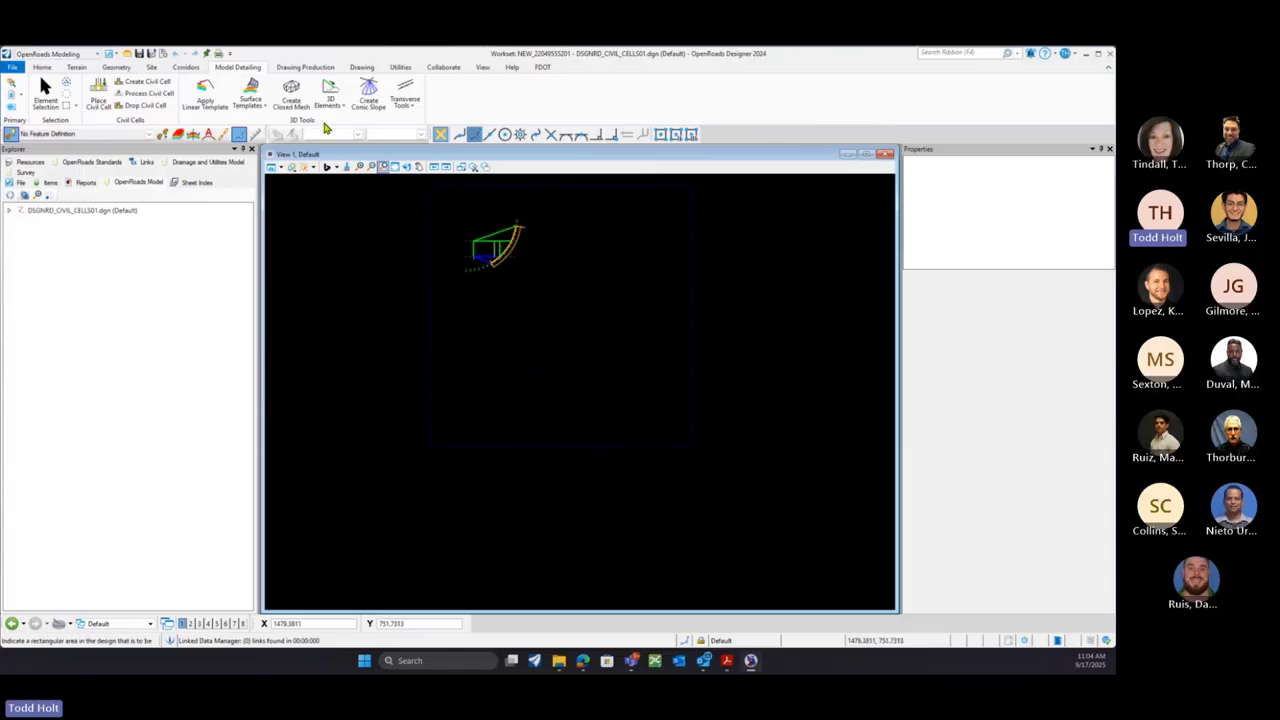
{"action": "left_click", "coordinate": [117, 67]}
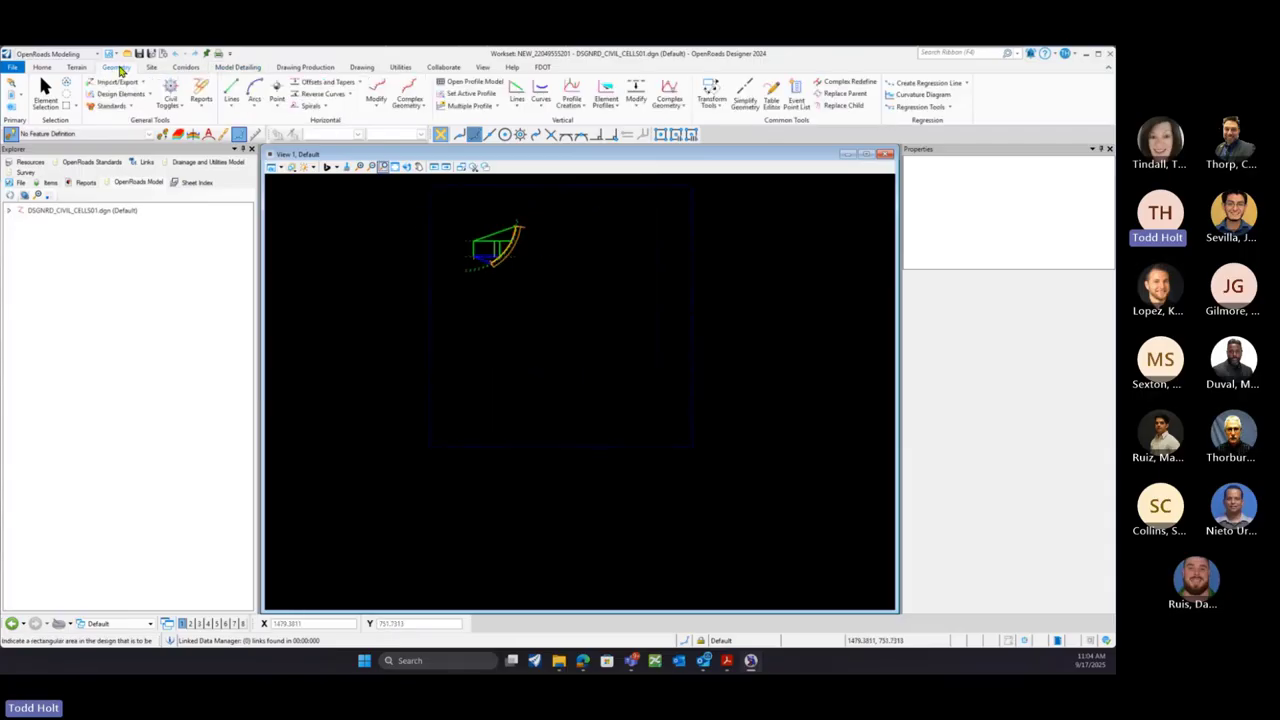
{"action": "left_click", "coordinate": [232, 90]}
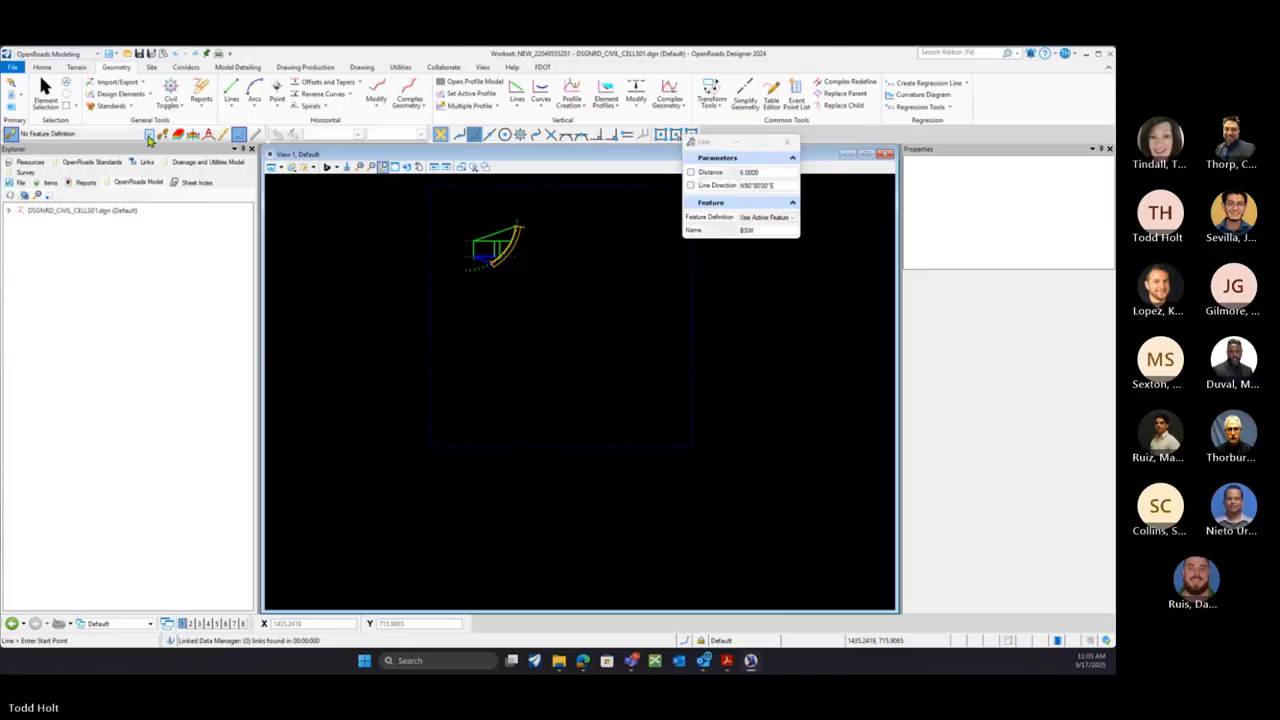
{"action": "left_click", "coordinate": [149, 136]}
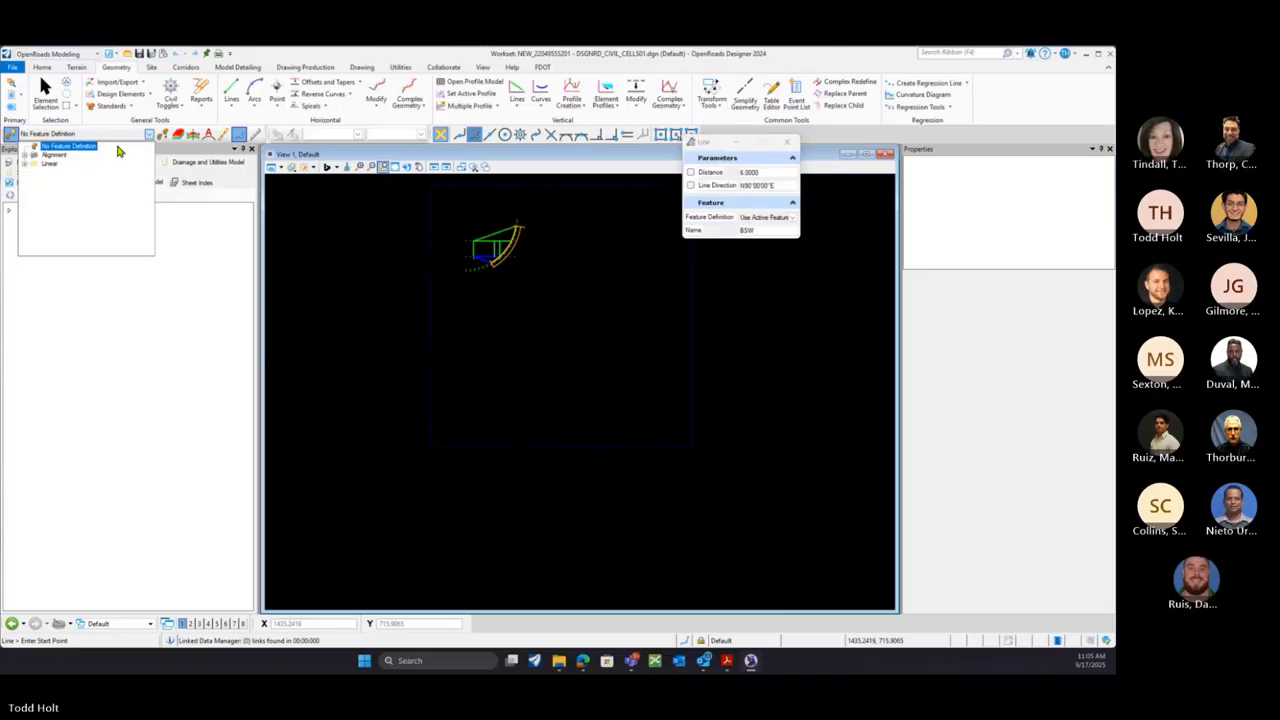
{"action": "left_click", "coordinate": [33, 155]}
{"action": "left_click", "coordinate": [57, 173]}
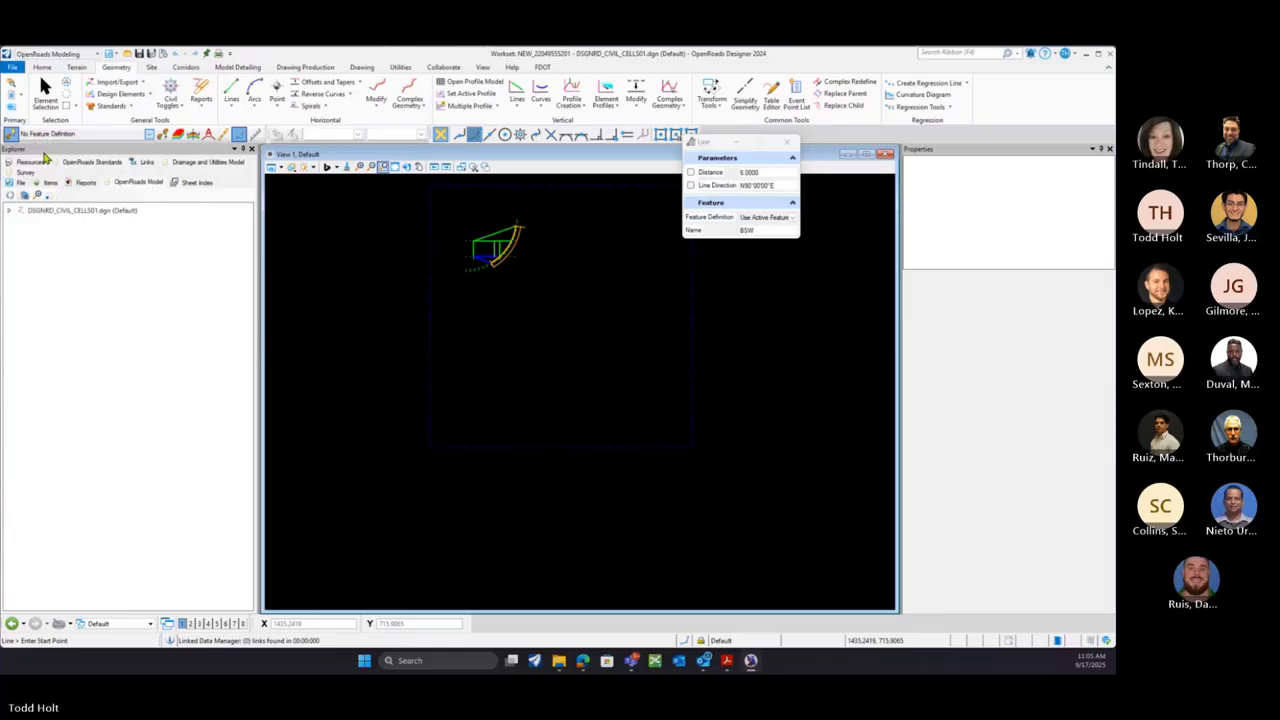
Draw a horizontal centerline about 88.3 ft long below the existing geometry and a vertical one about 38.5 ft long crossing it near its middle
{"action": "left_click", "coordinate": [231, 88]}
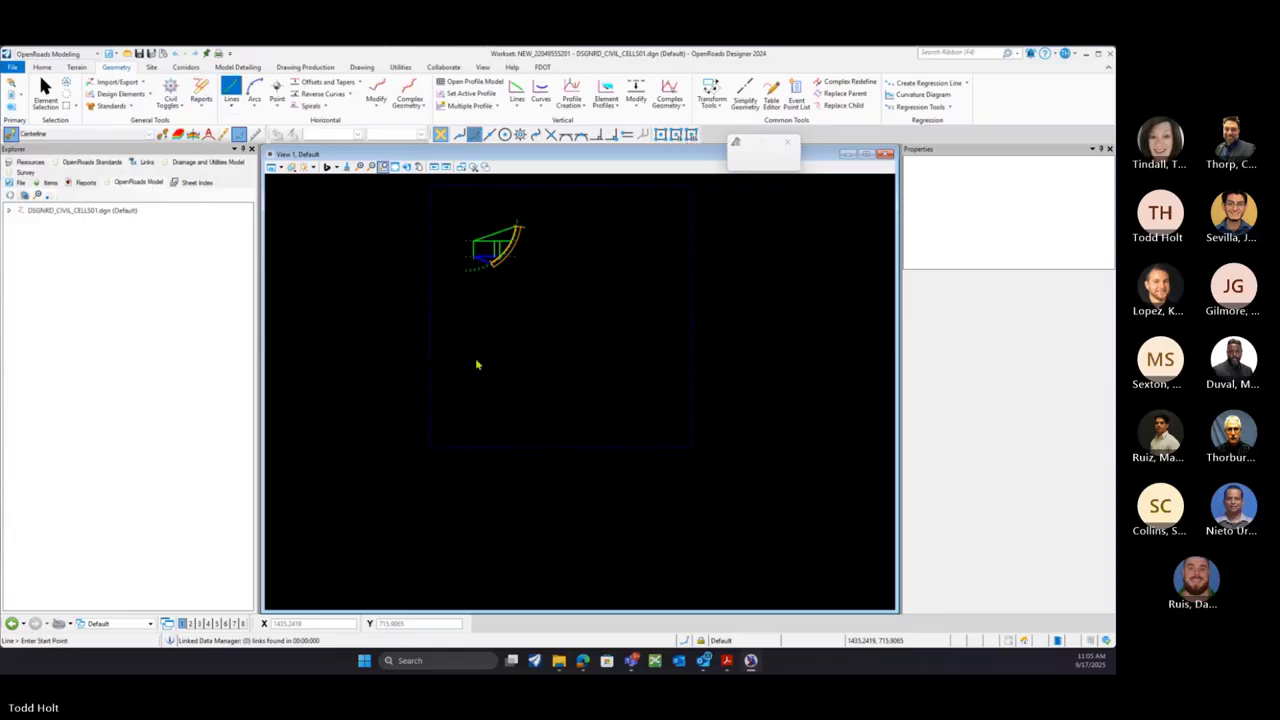
{"action": "left_click", "coordinate": [449, 376]}
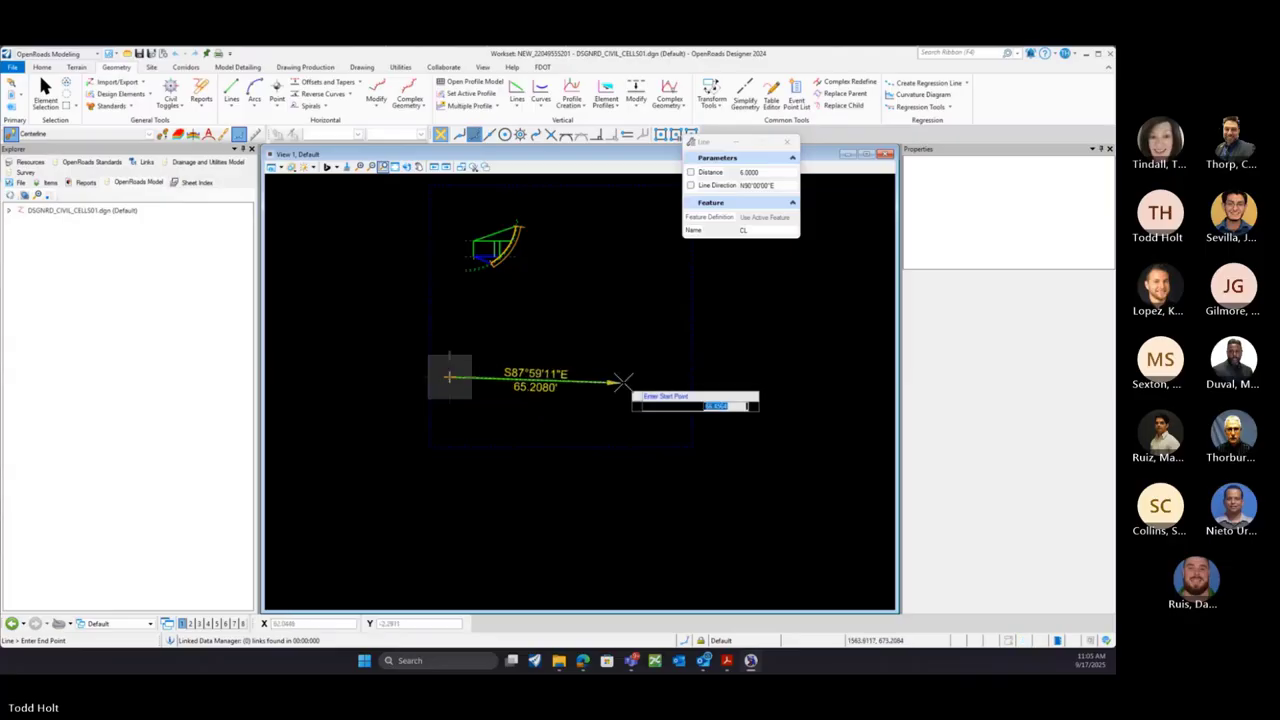
{"action": "left_click", "coordinate": [680, 376]}
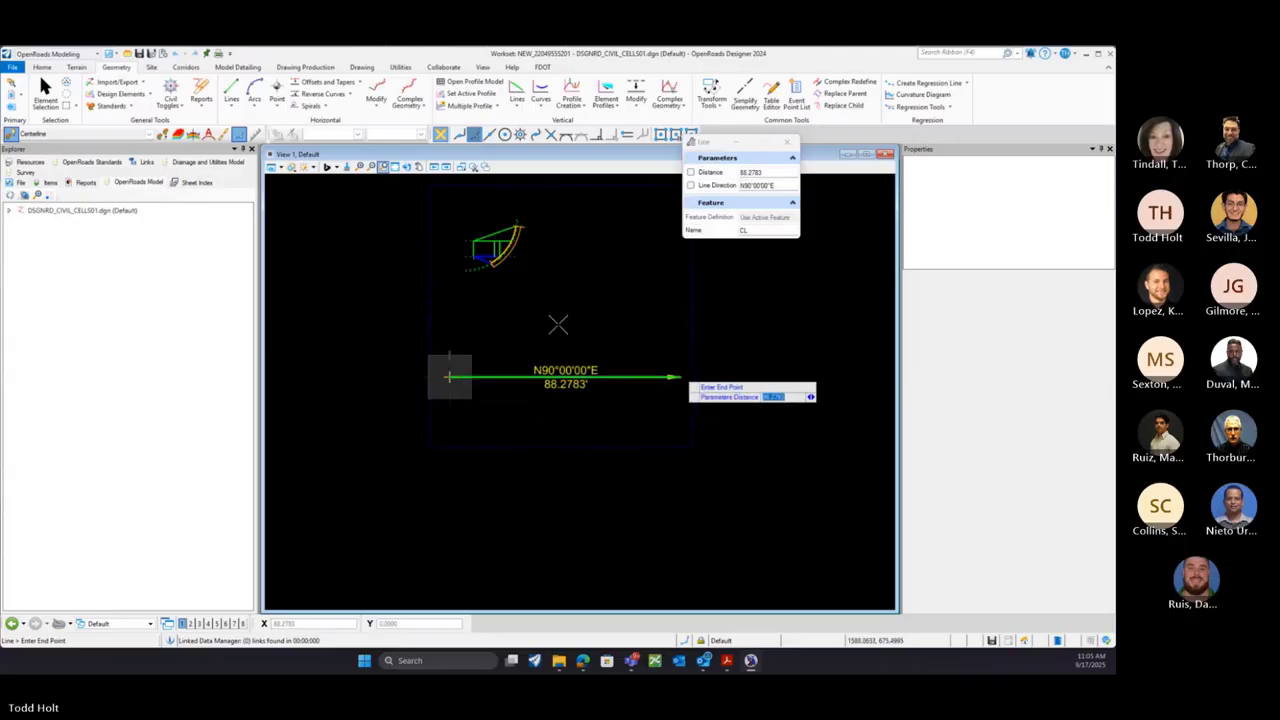
{"action": "left_click", "coordinate": [559, 300]}
{"action": "left_click", "coordinate": [562, 402]}
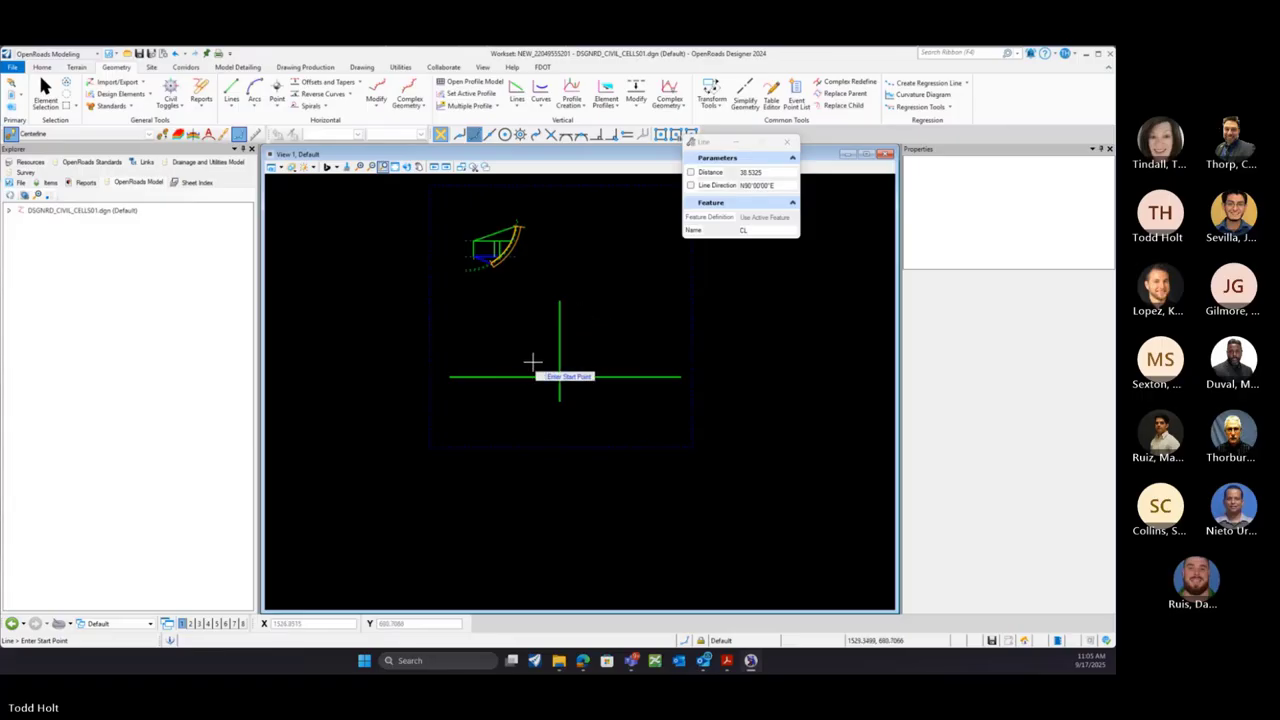
Assign a constant elevation profile of 115 to both crossing centerlines
{"action": "scroll", "coordinate": [580, 366], "scroll_direction": "up", "scroll_amount": 1}
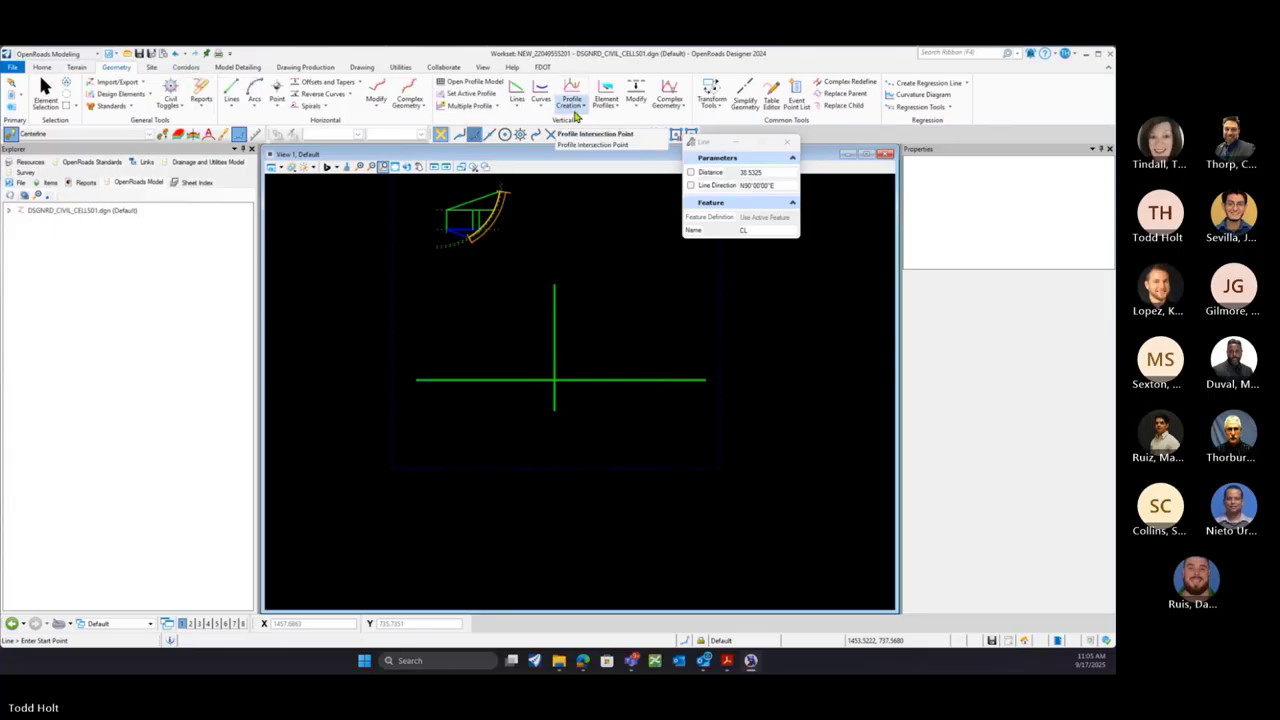
{"action": "left_click", "coordinate": [607, 112]}
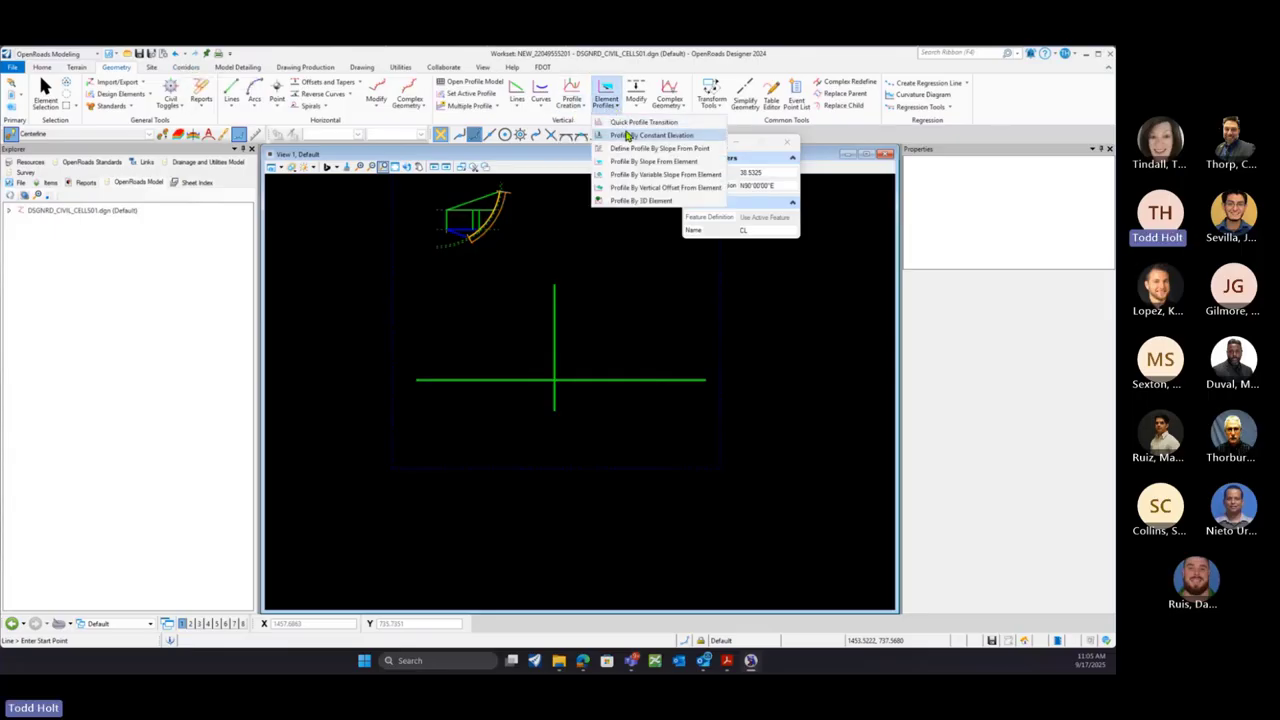
{"action": "left_click", "coordinate": [635, 138]}
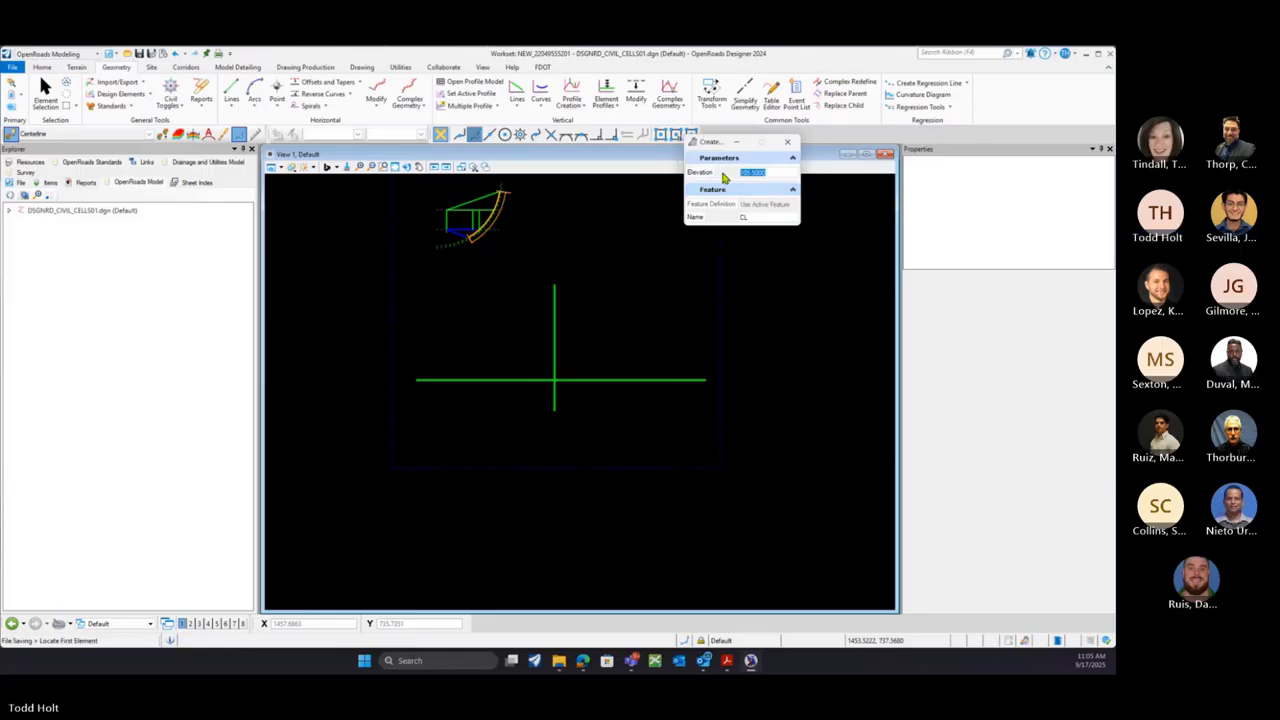
{"action": "type", "text": "115"}
{"action": "key", "text": "Return"}
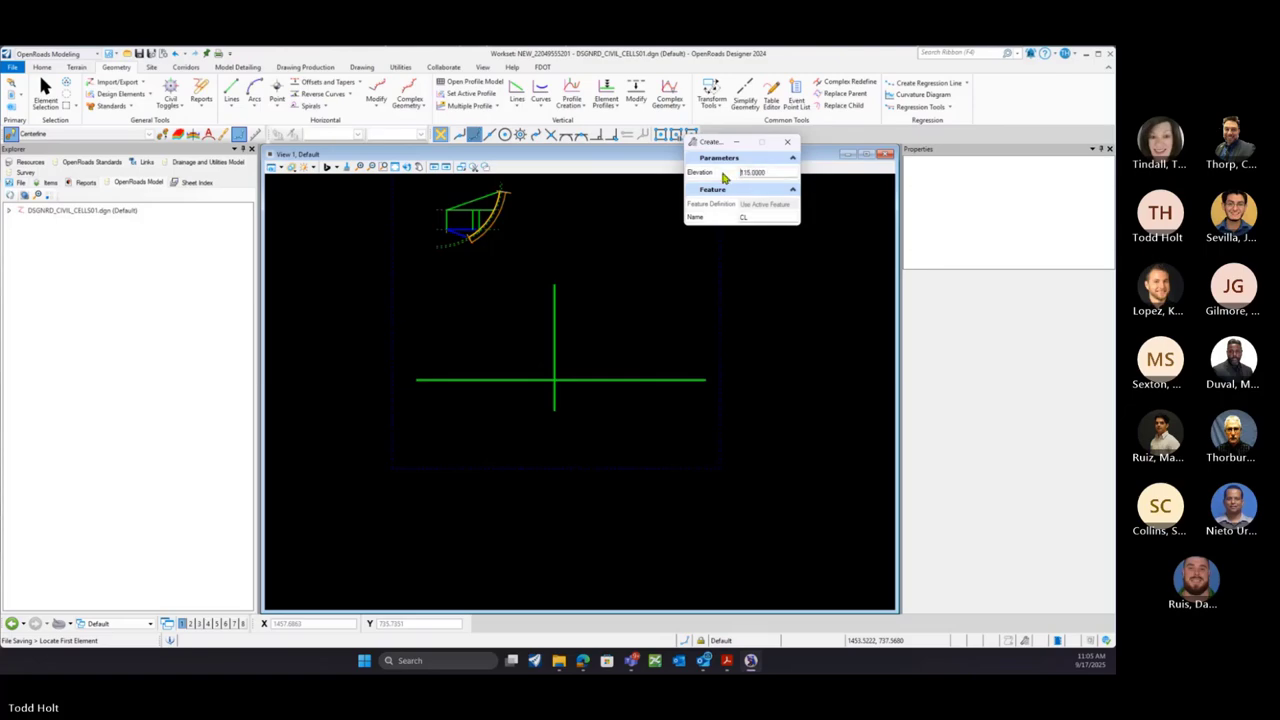
{"action": "left_click", "coordinate": [555, 369]}
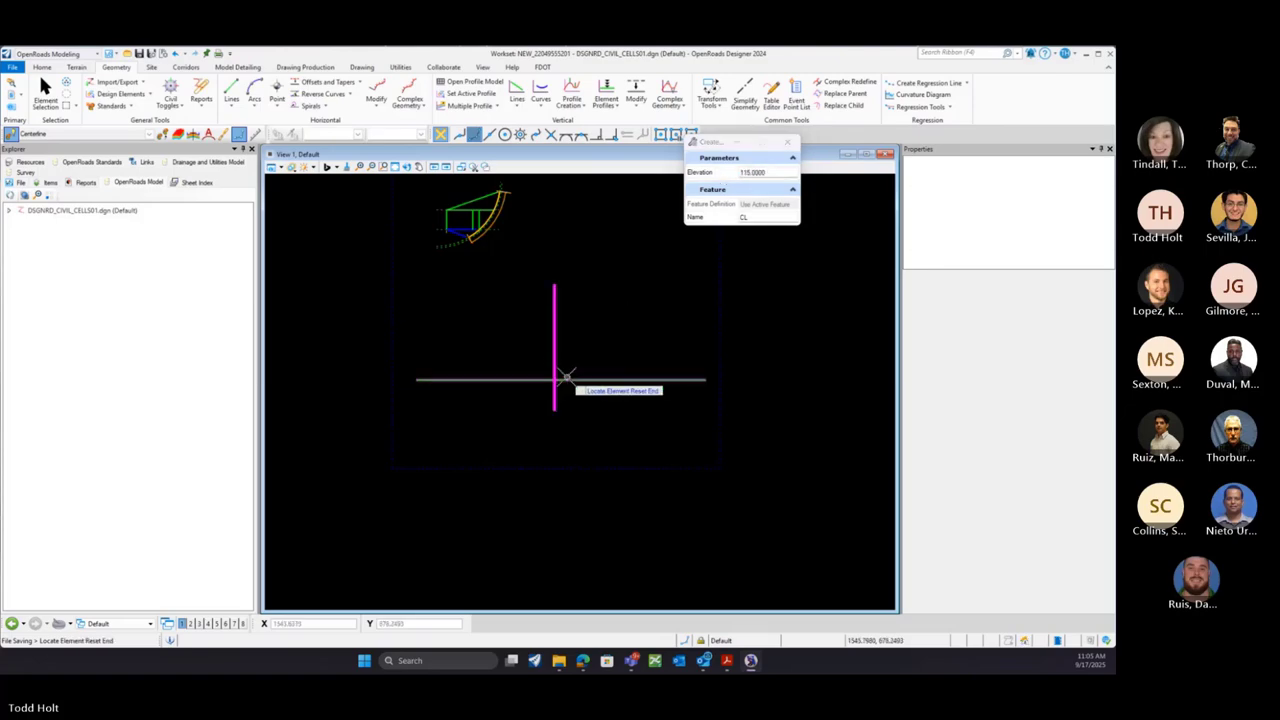
{"action": "left_click", "coordinate": [567, 379]}
{"action": "right_click", "coordinate": [596, 361]}
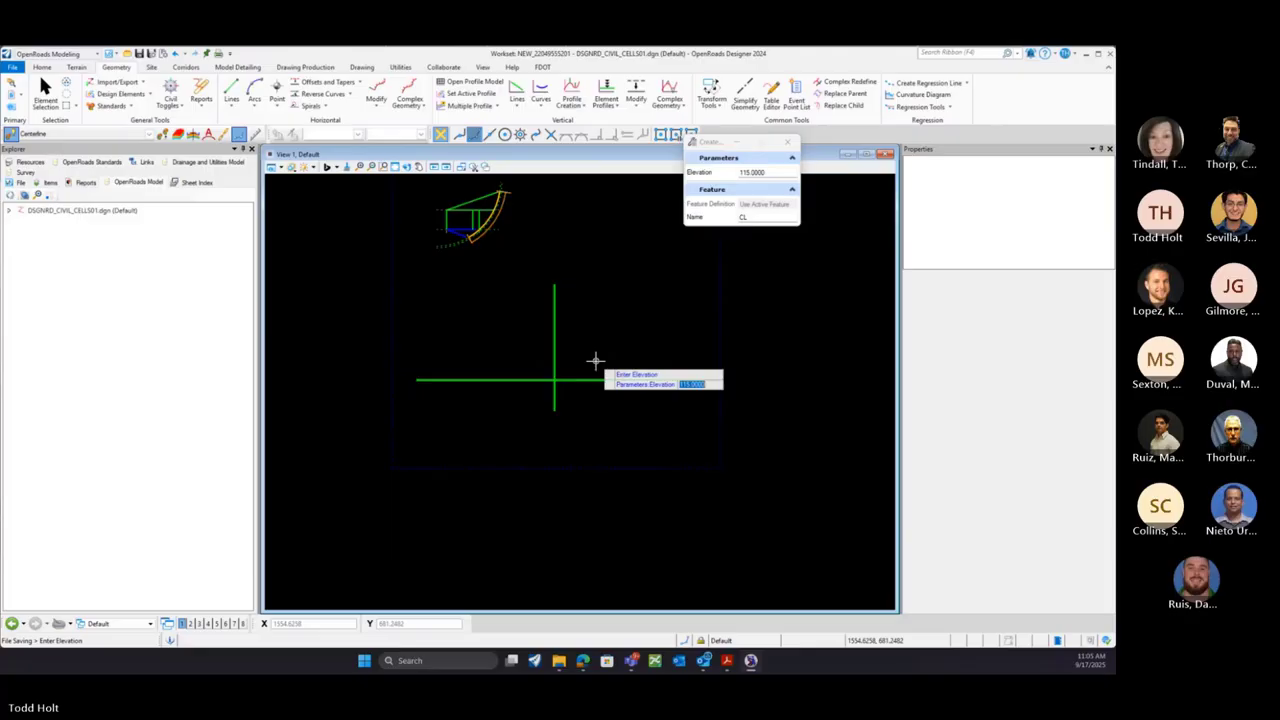
Switch the display to two views showing the plan and the 3D model
{"action": "right_click", "coordinate": [501, 341]}
{"action": "mouse_move", "coordinate": [558, 72]}
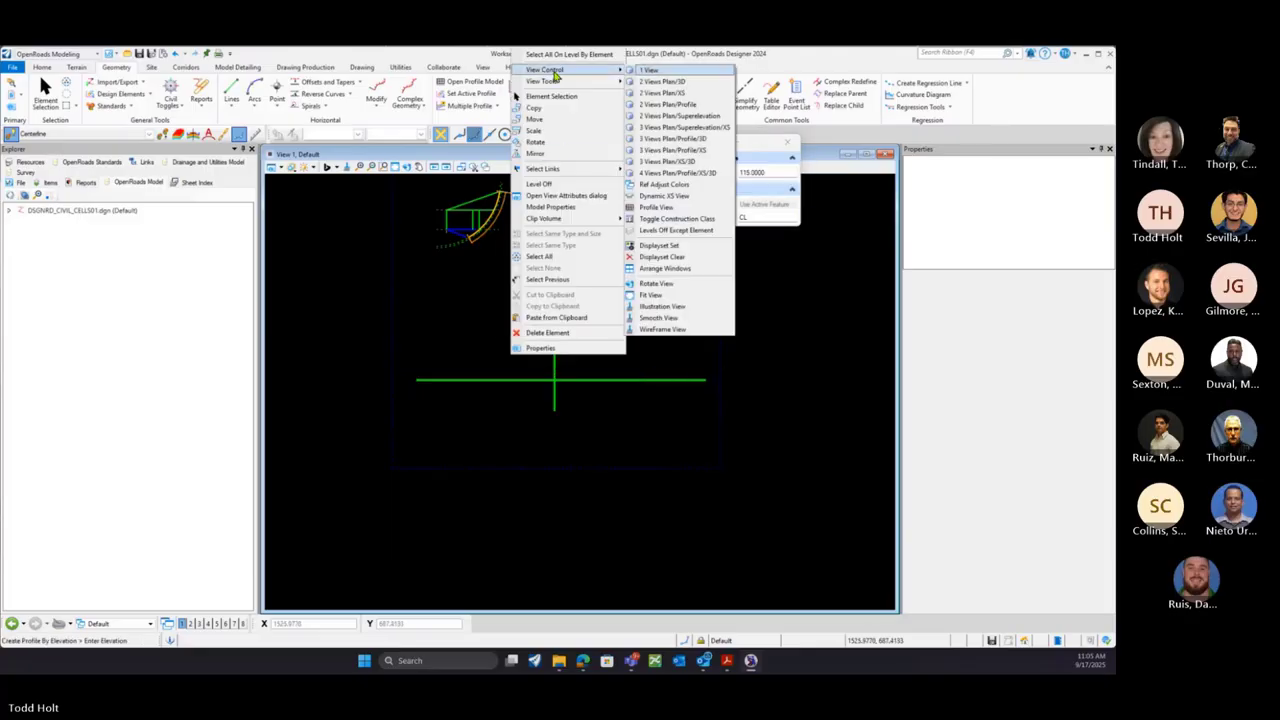
{"action": "left_click", "coordinate": [662, 81]}
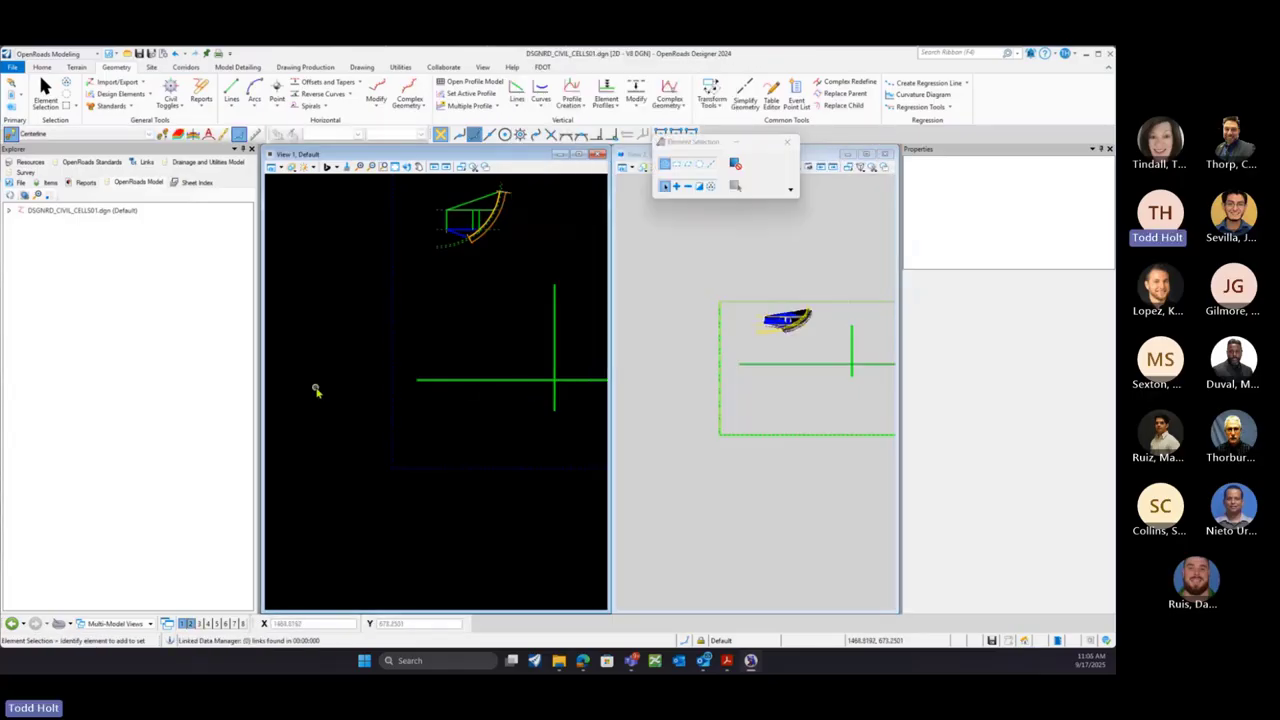
{"action": "scroll", "coordinate": [316, 391], "scroll_direction": "down", "scroll_amount": 1}
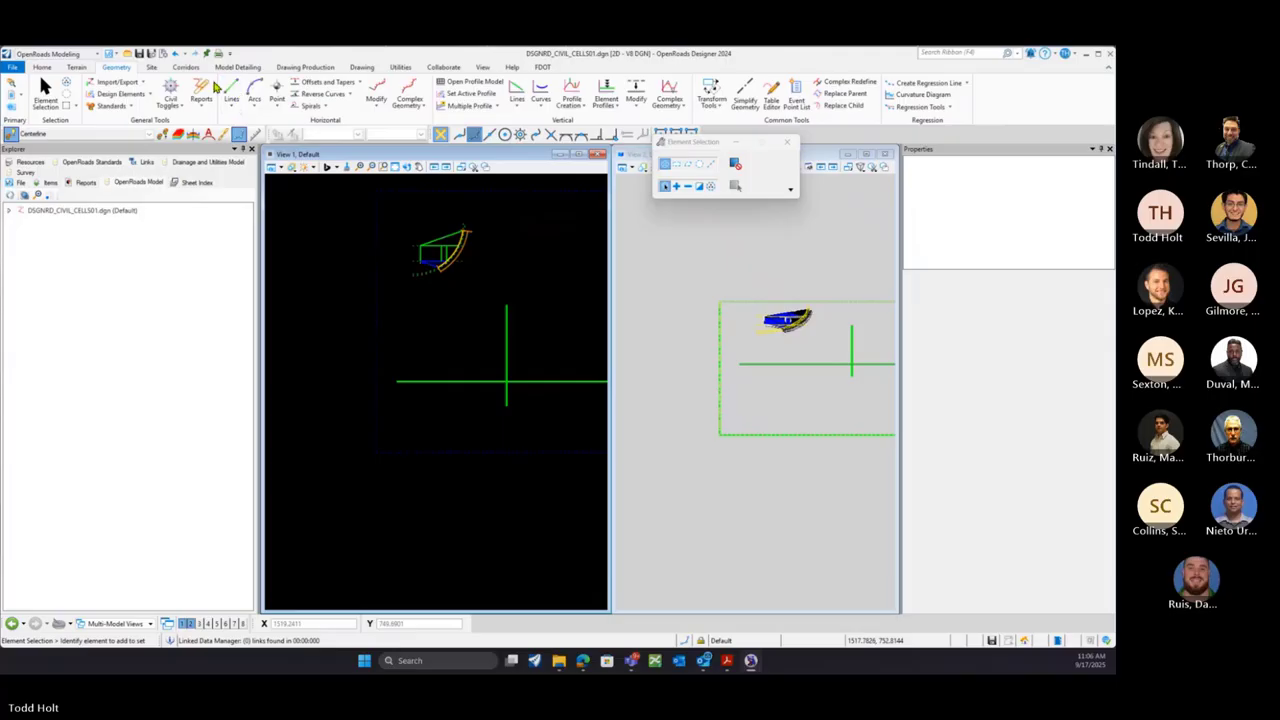
Open the Create Template editor and expand the Typical Sections (FDM) folder in the template library
{"action": "left_click", "coordinate": [186, 67]}
{"action": "left_click", "coordinate": [248, 106]}
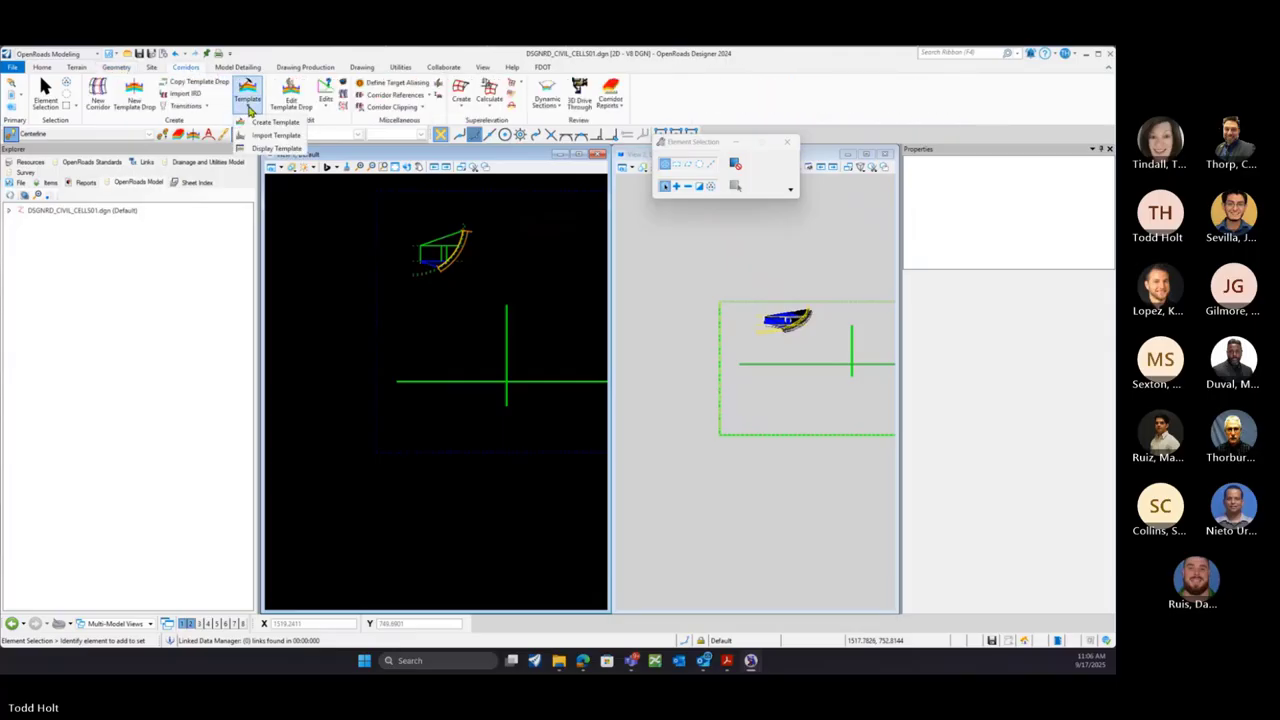
{"action": "left_click", "coordinate": [282, 125]}
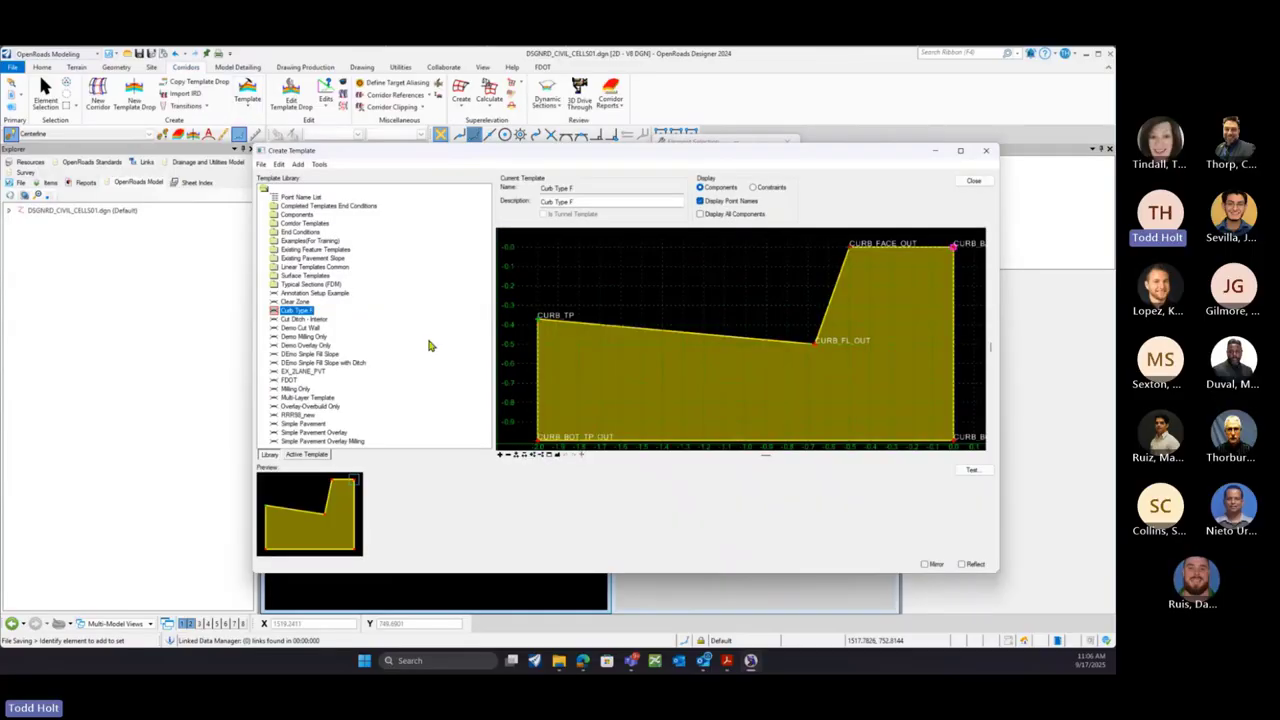
{"action": "double_click", "coordinate": [276, 285]}
Preview the FDM EXHIBIT typical section templates 913-10 and 913-2 through 913-7 to compare their layouts
{"action": "left_click", "coordinate": [322, 301]}
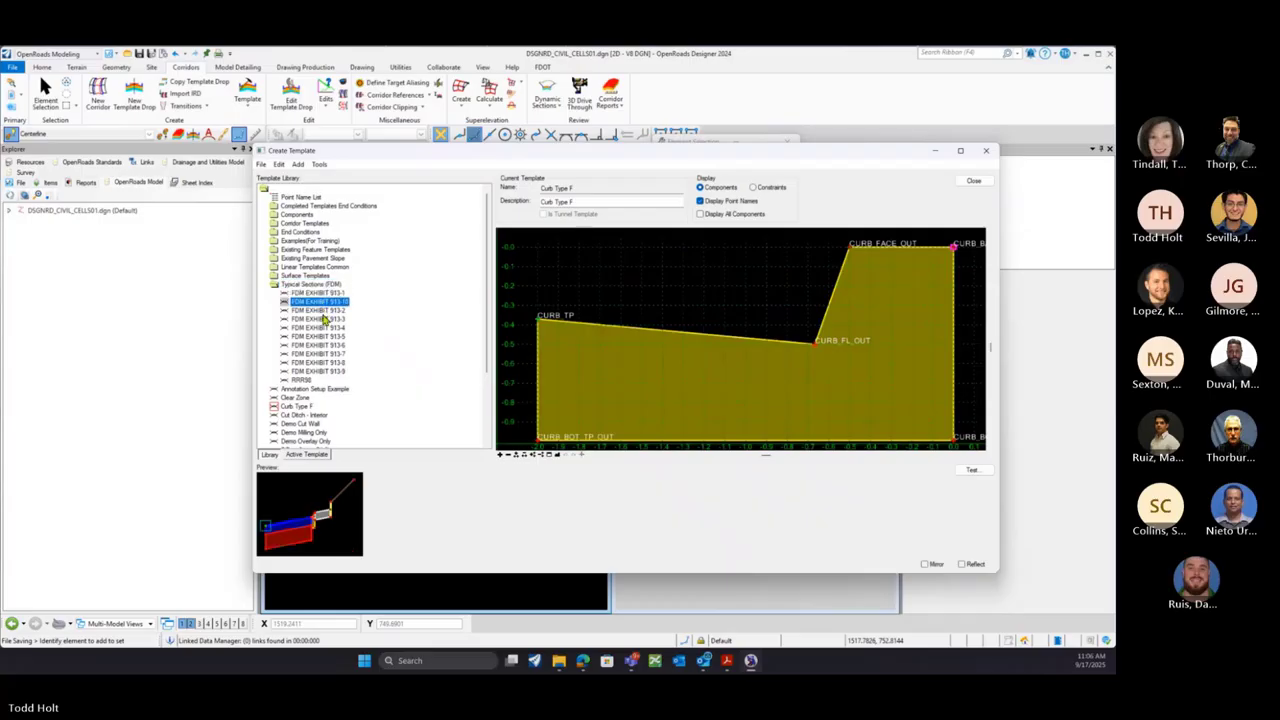
{"action": "left_click", "coordinate": [325, 311]}
{"action": "left_click", "coordinate": [326, 319]}
{"action": "left_click", "coordinate": [328, 327]}
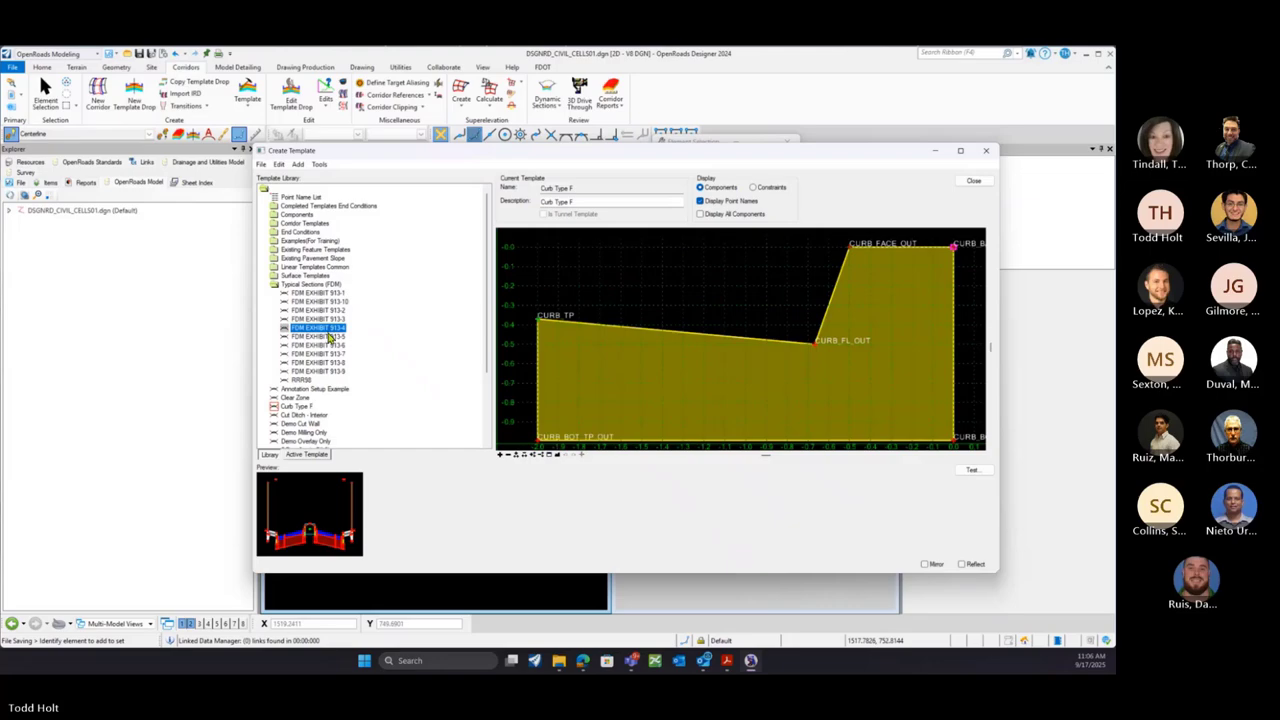
{"action": "left_click", "coordinate": [330, 337]}
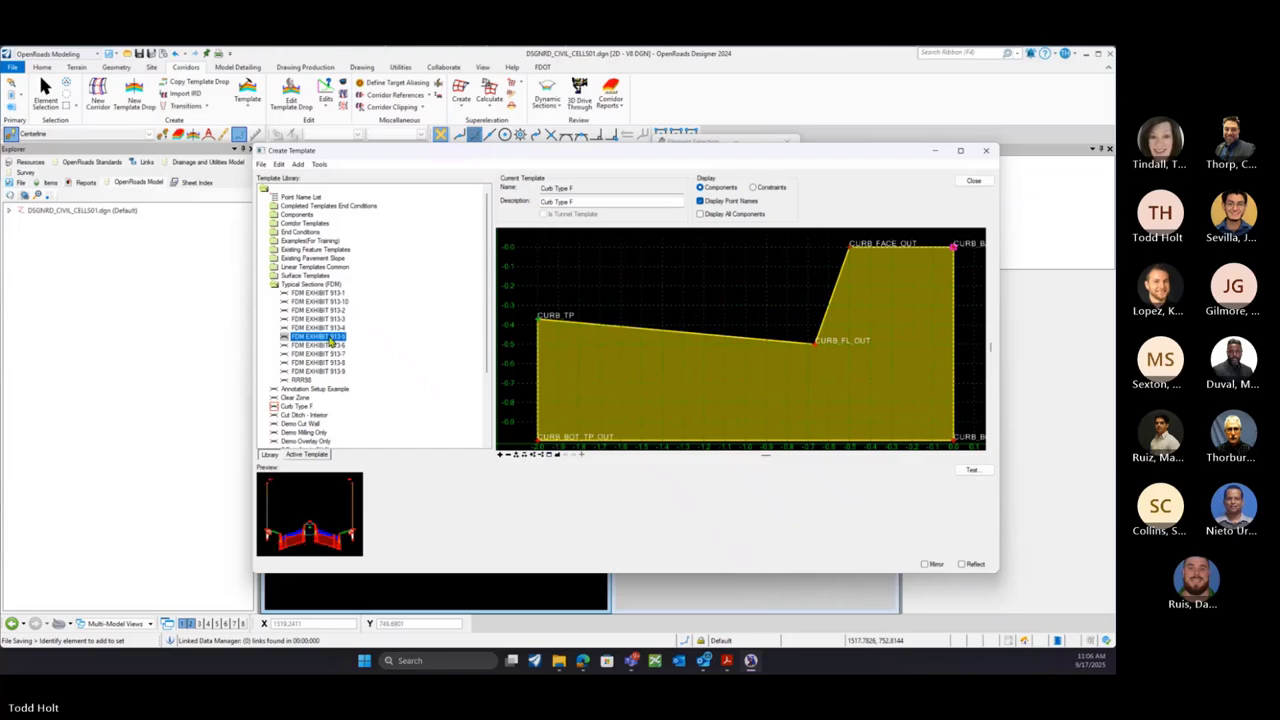
{"action": "left_click", "coordinate": [333, 346]}
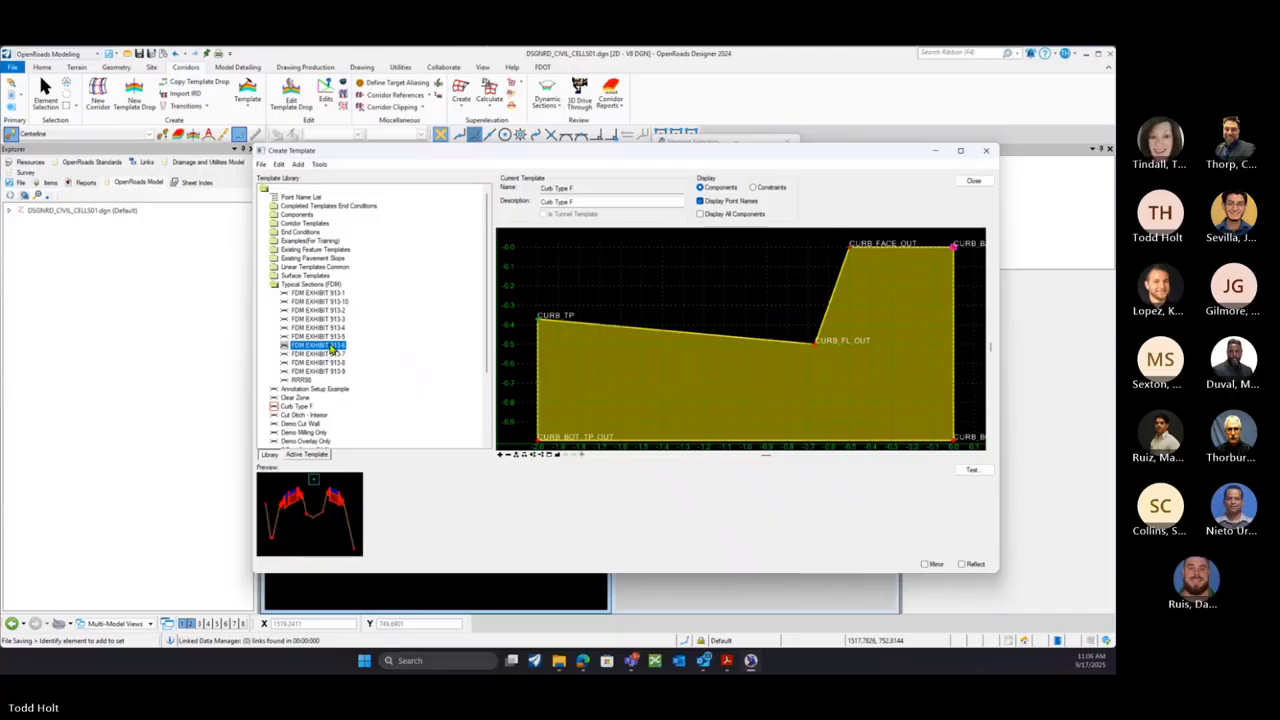
{"action": "left_click", "coordinate": [332, 330]}
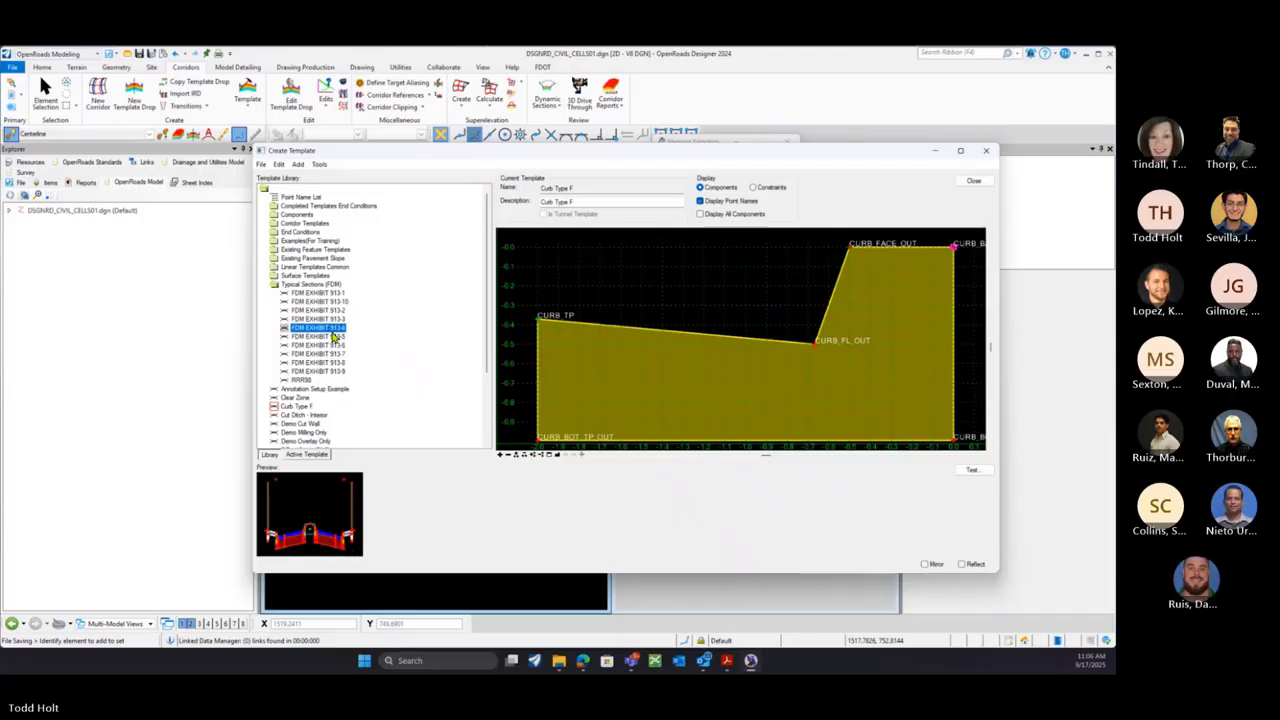
{"action": "left_click", "coordinate": [335, 354]}
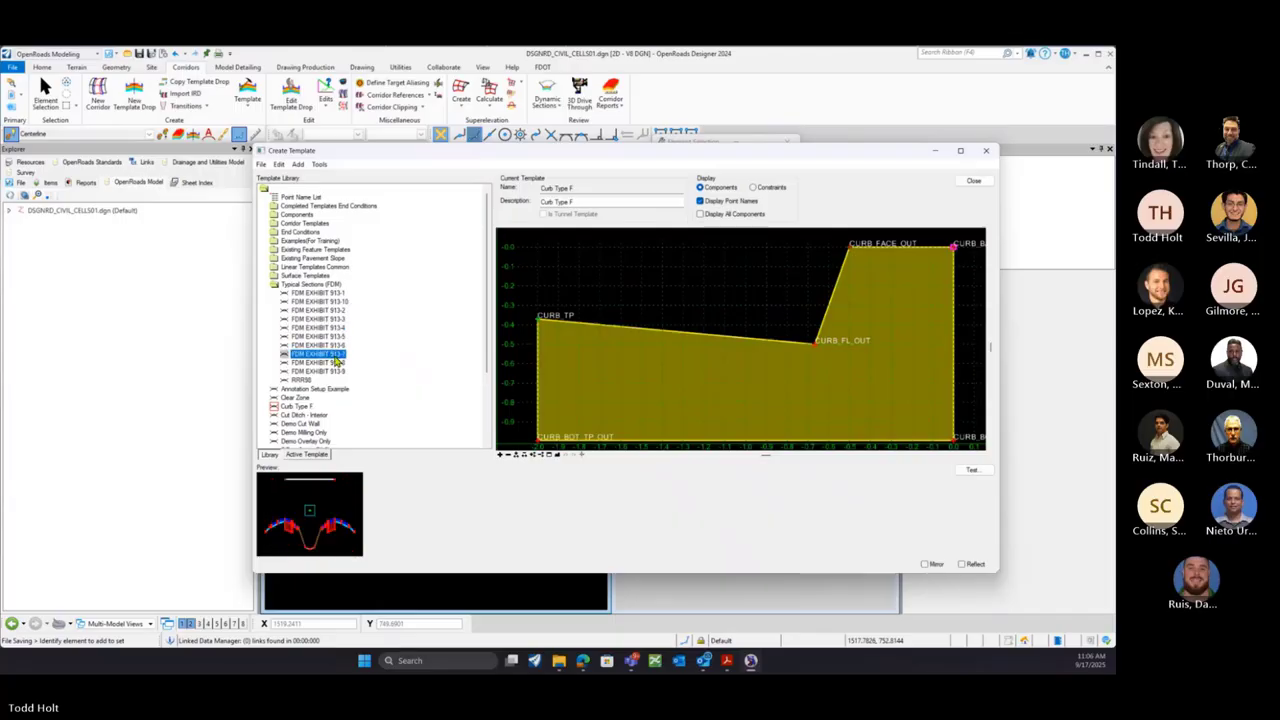
{"action": "left_click", "coordinate": [337, 346]}
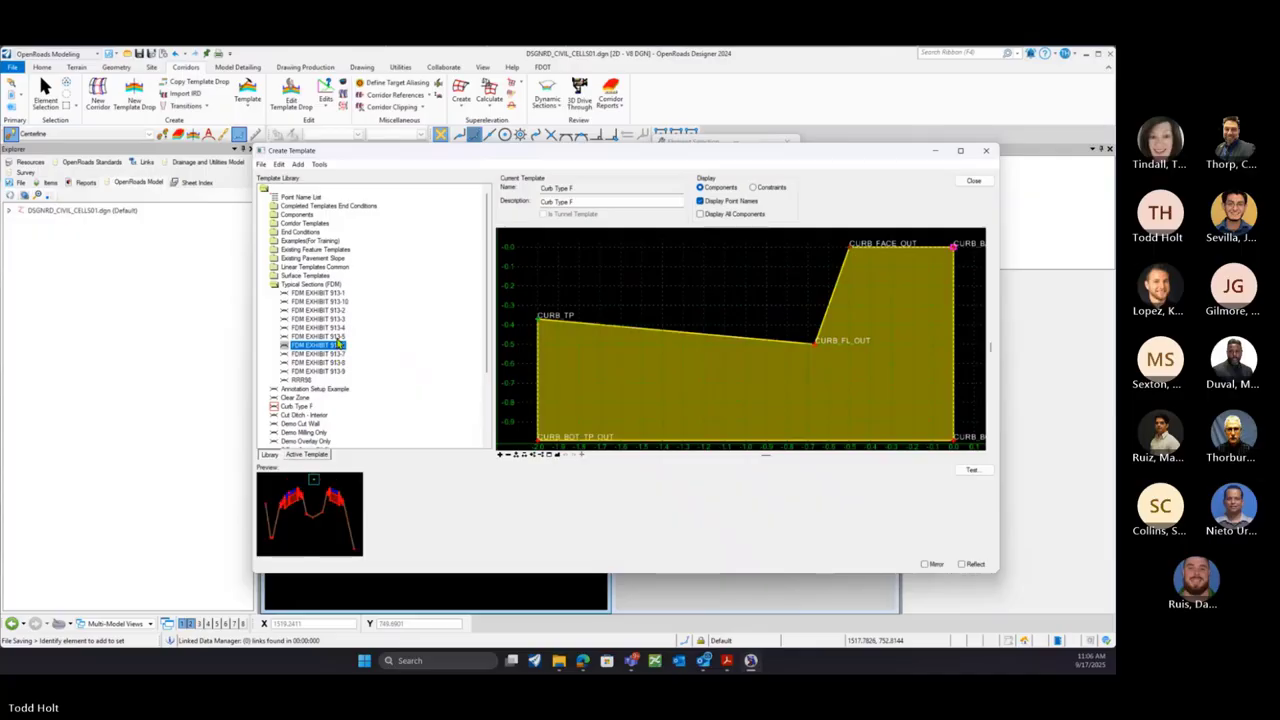
{"action": "left_click", "coordinate": [340, 338]}
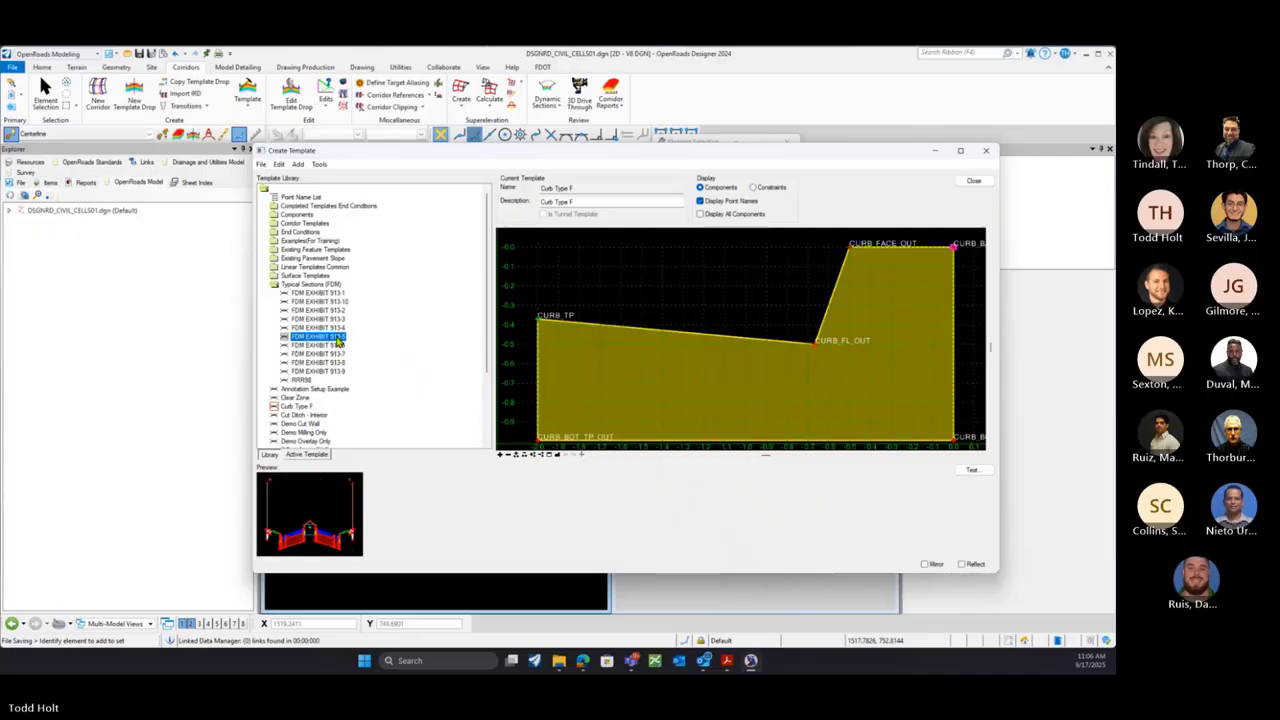
Open the FDM EXHIBIT 913-5 template and examine the point properties and constraints of LT_SW_FRONT_TOP_OUT
{"action": "double_click", "coordinate": [318, 337]}
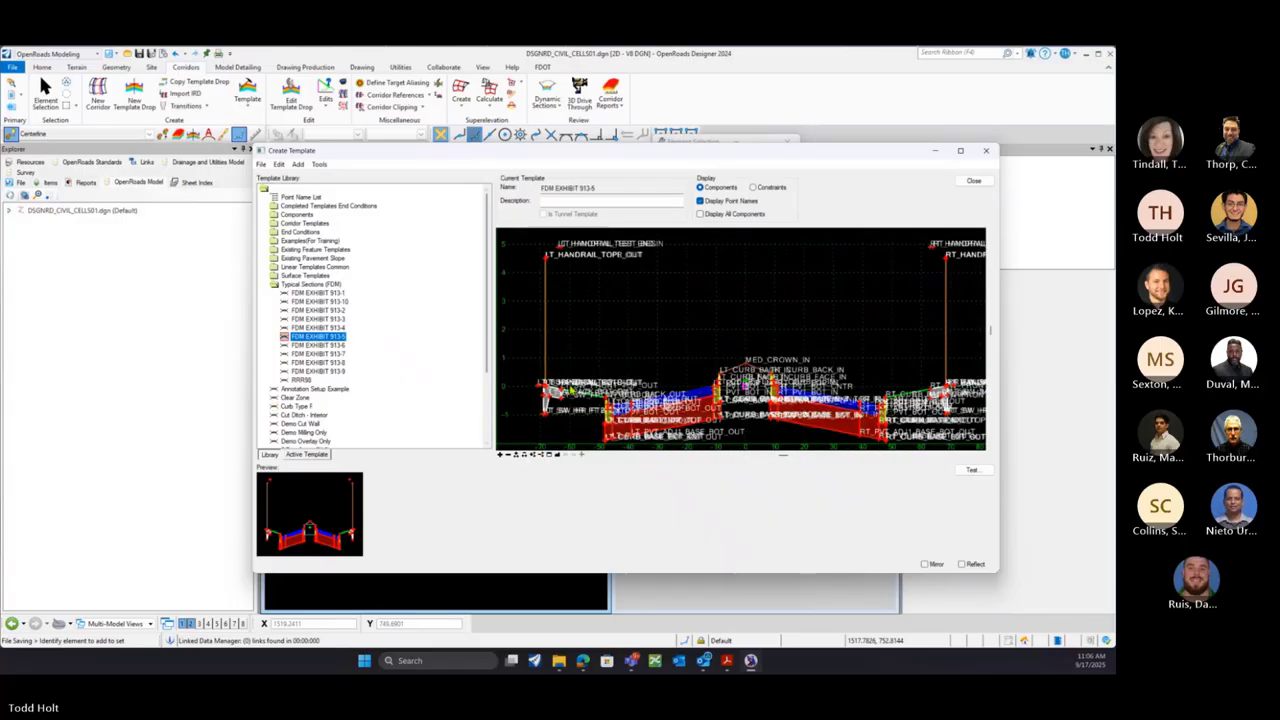
{"action": "scroll", "coordinate": [570, 398], "scroll_direction": "up", "scroll_amount": 4}
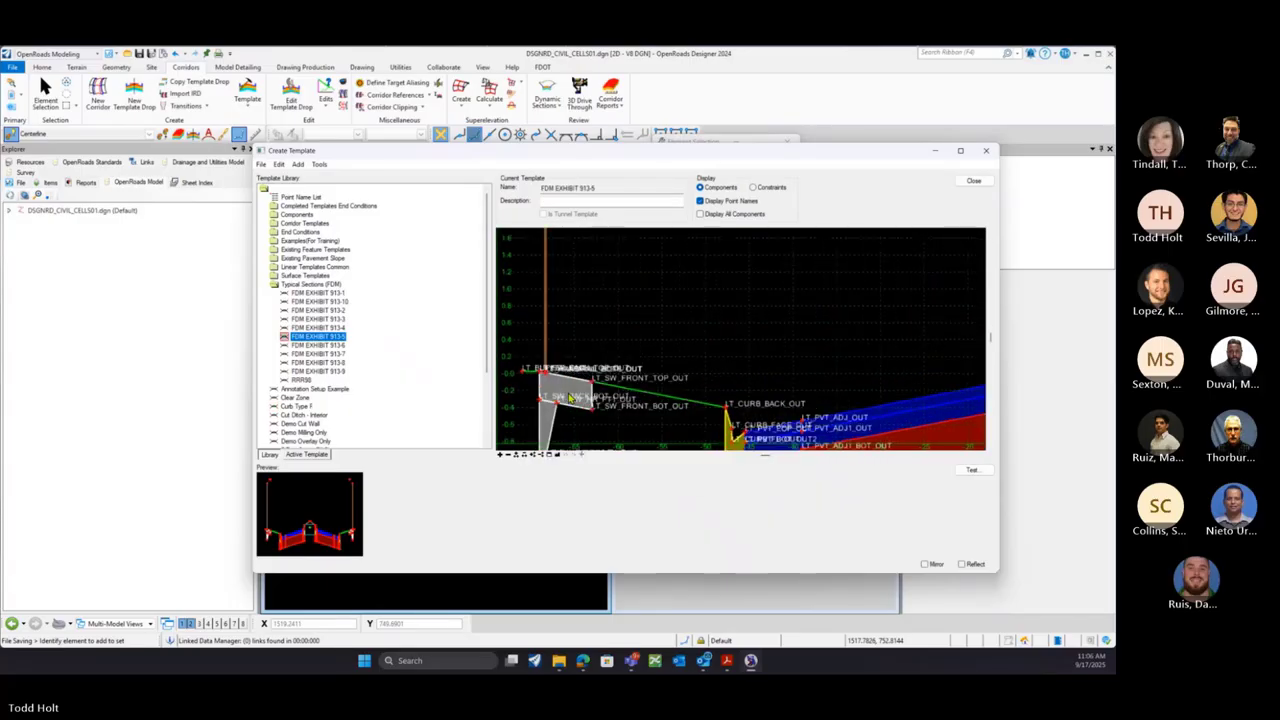
{"action": "scroll", "coordinate": [570, 398], "scroll_direction": "up", "scroll_amount": 2}
{"action": "mouse_move", "coordinate": [612, 378]}
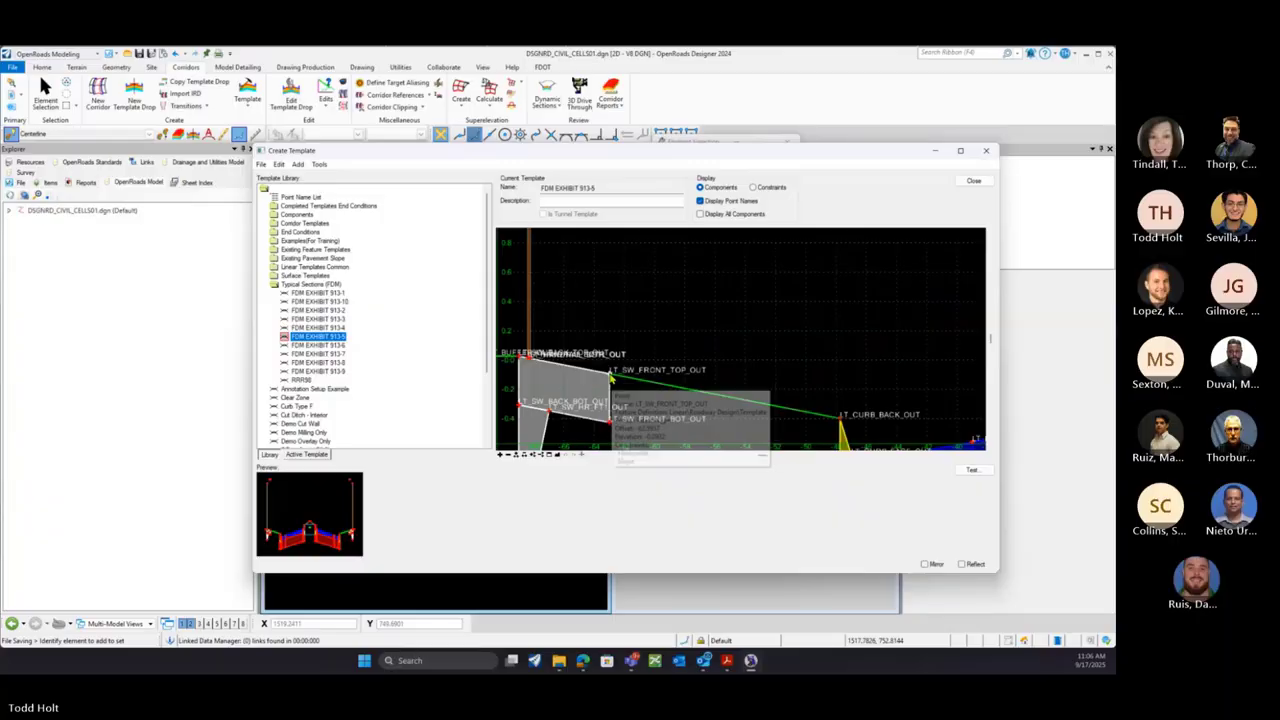
{"action": "double_click", "coordinate": [611, 377]}
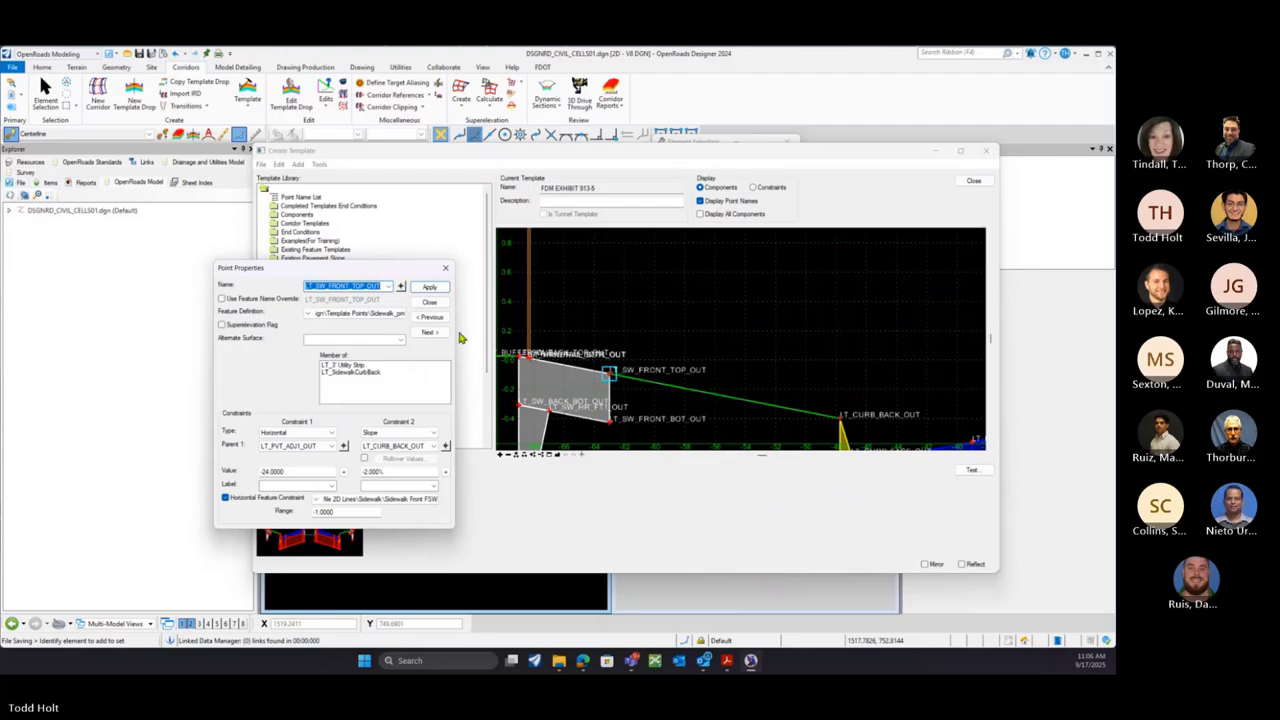
{"action": "left_click", "coordinate": [429, 302]}
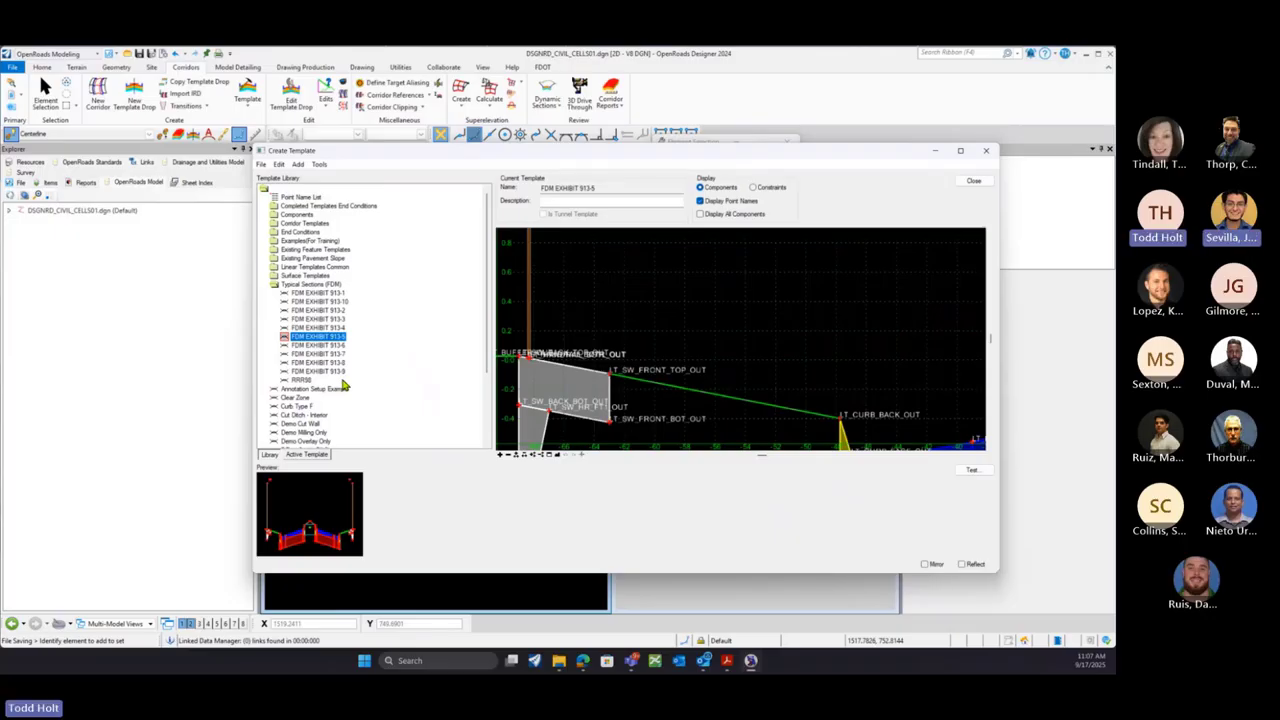
Preview FDM EXHIBIT templates 913-10, 913-2 and 913-5 through 913-8 to compare their typical section layouts
{"action": "left_click", "coordinate": [338, 302]}
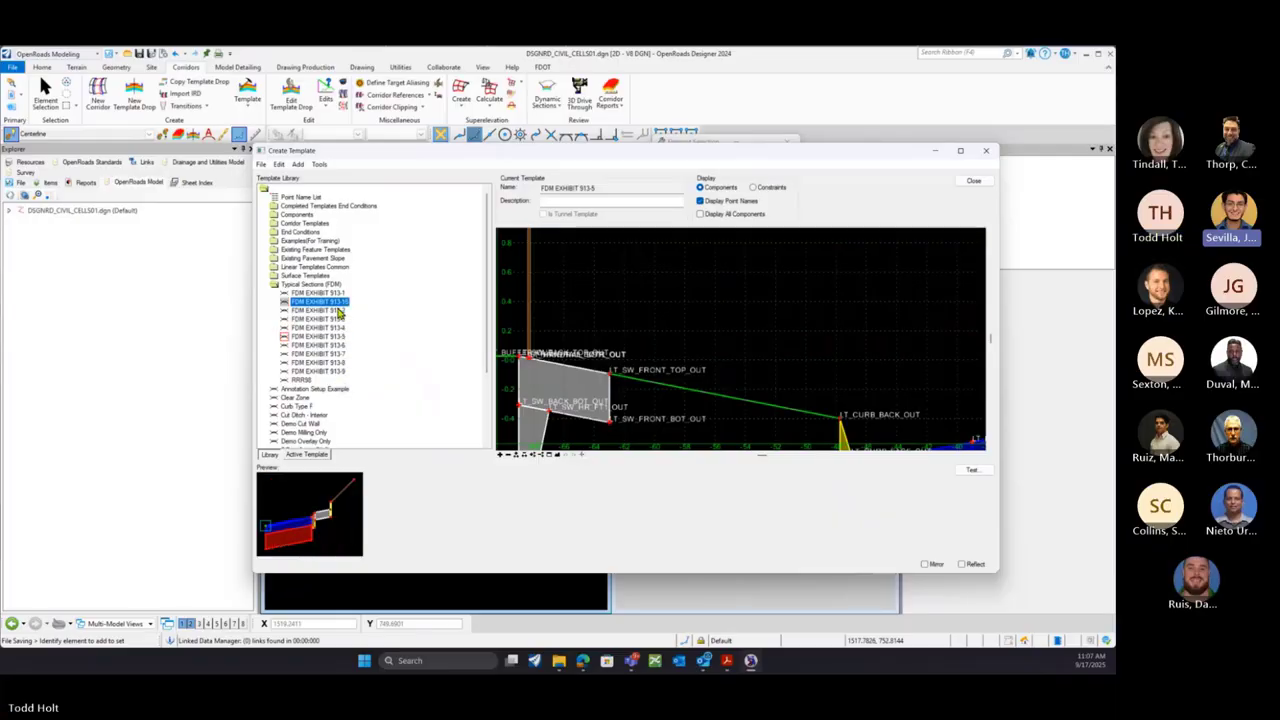
{"action": "left_click", "coordinate": [338, 311]}
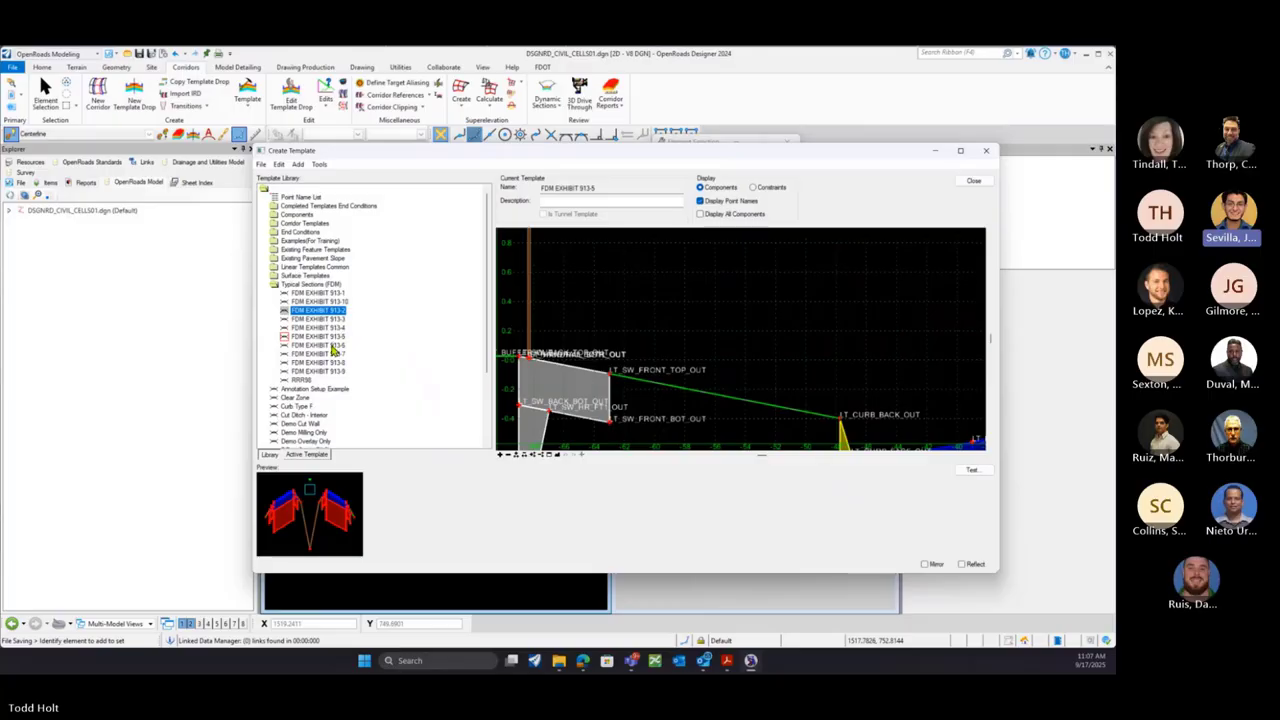
{"action": "left_click", "coordinate": [329, 338]}
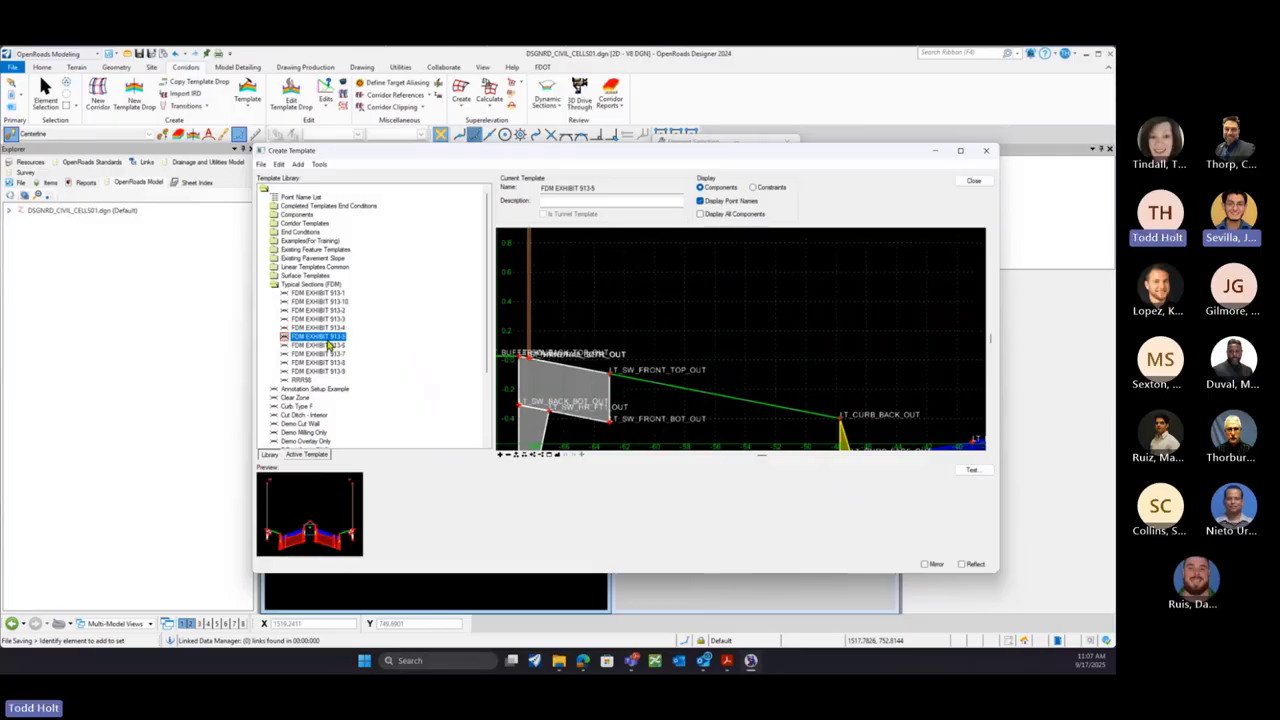
{"action": "left_click", "coordinate": [329, 345]}
{"action": "left_click", "coordinate": [322, 338]}
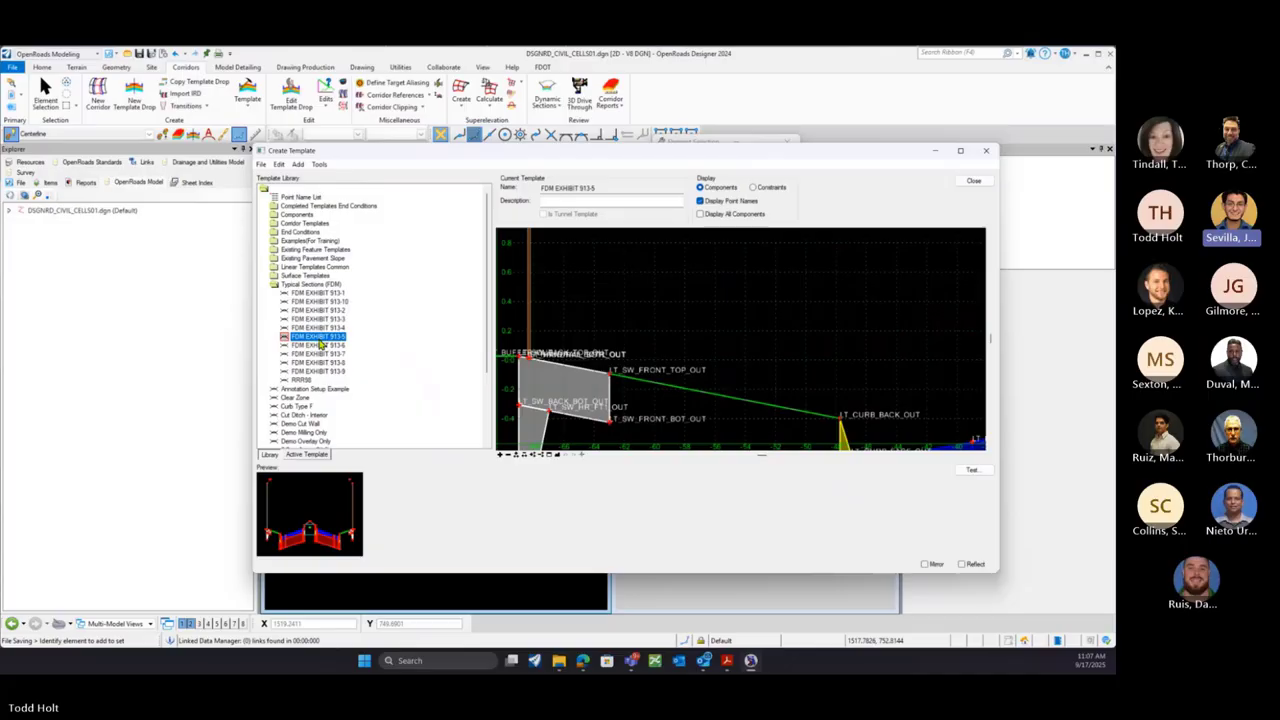
{"action": "left_click", "coordinate": [322, 345]}
{"action": "left_click", "coordinate": [323, 354]}
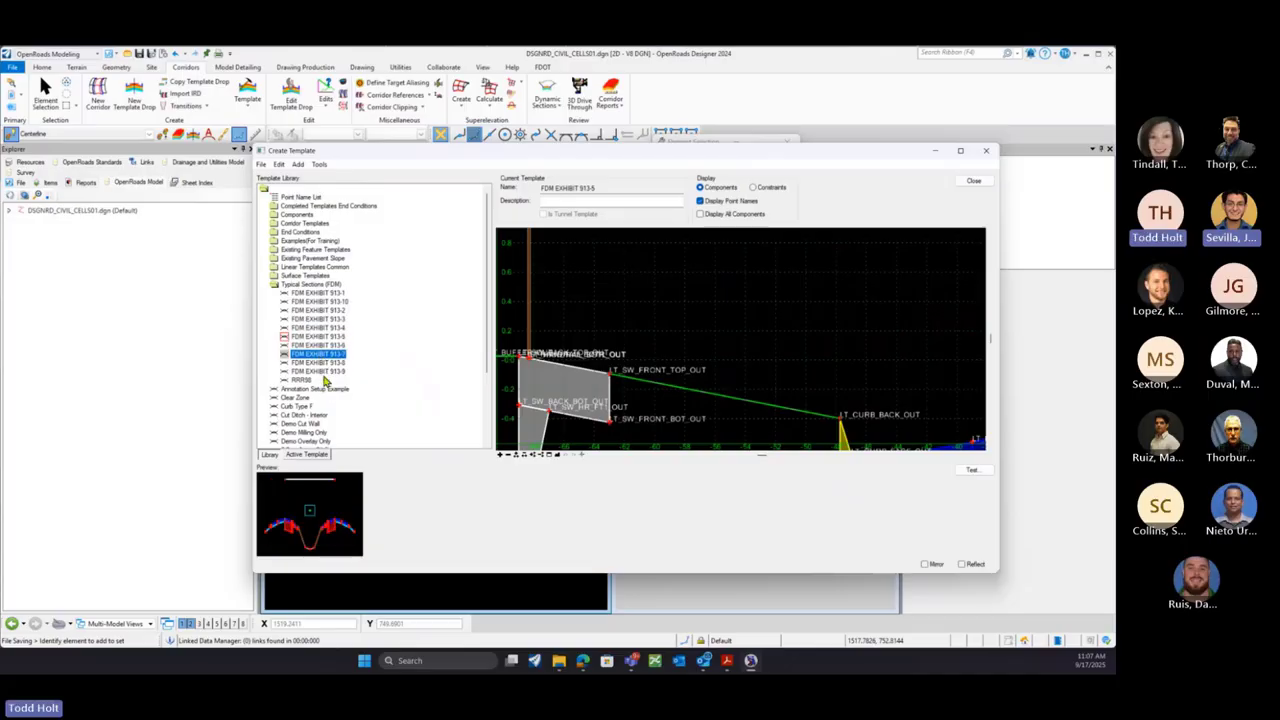
{"action": "left_click", "coordinate": [326, 362]}
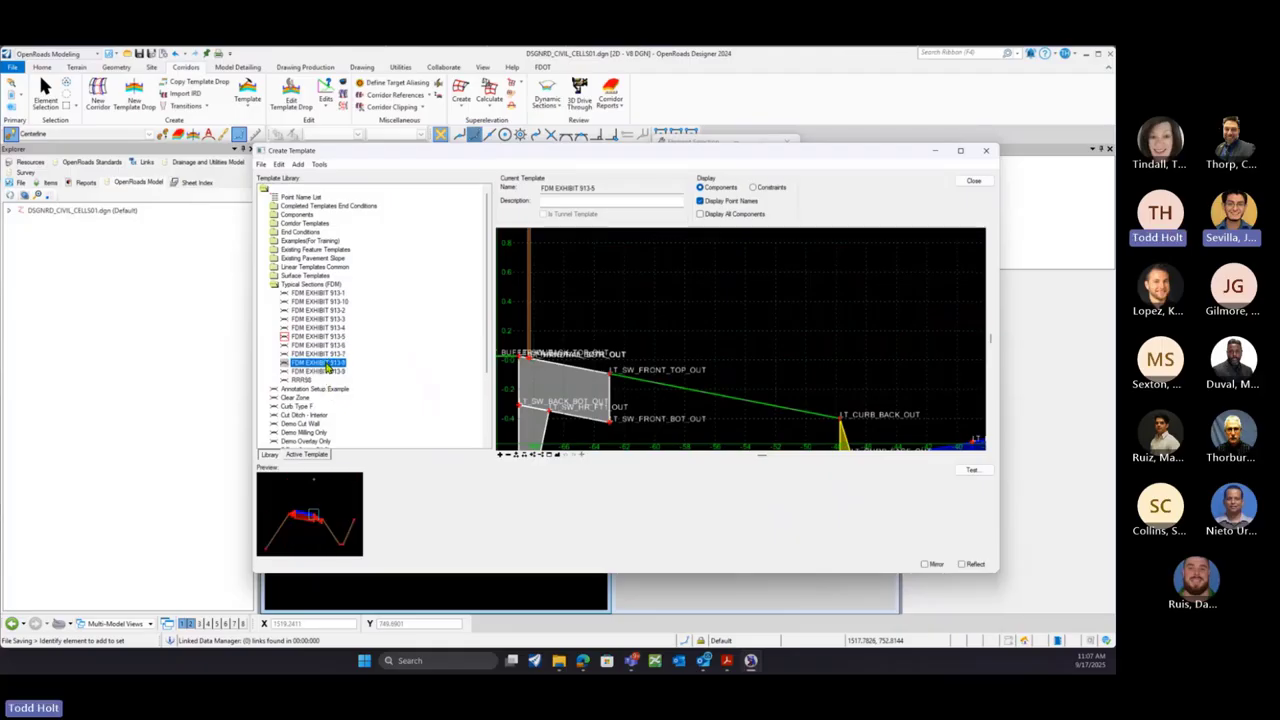
{"action": "left_click", "coordinate": [326, 353]}
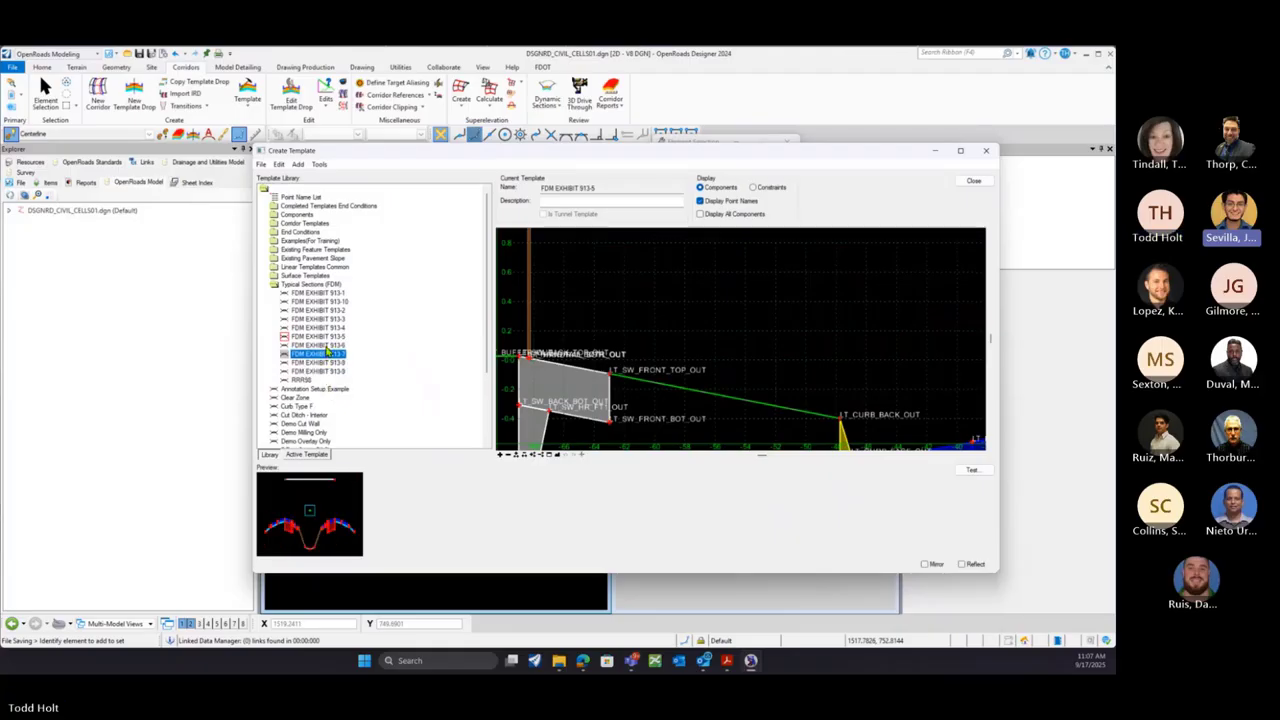
Expand the training example folders, preview the variable-median divided arterial templates, and close the template editor with FDM EXHIBIT 913-5 selected
{"action": "double_click", "coordinate": [276, 242]}
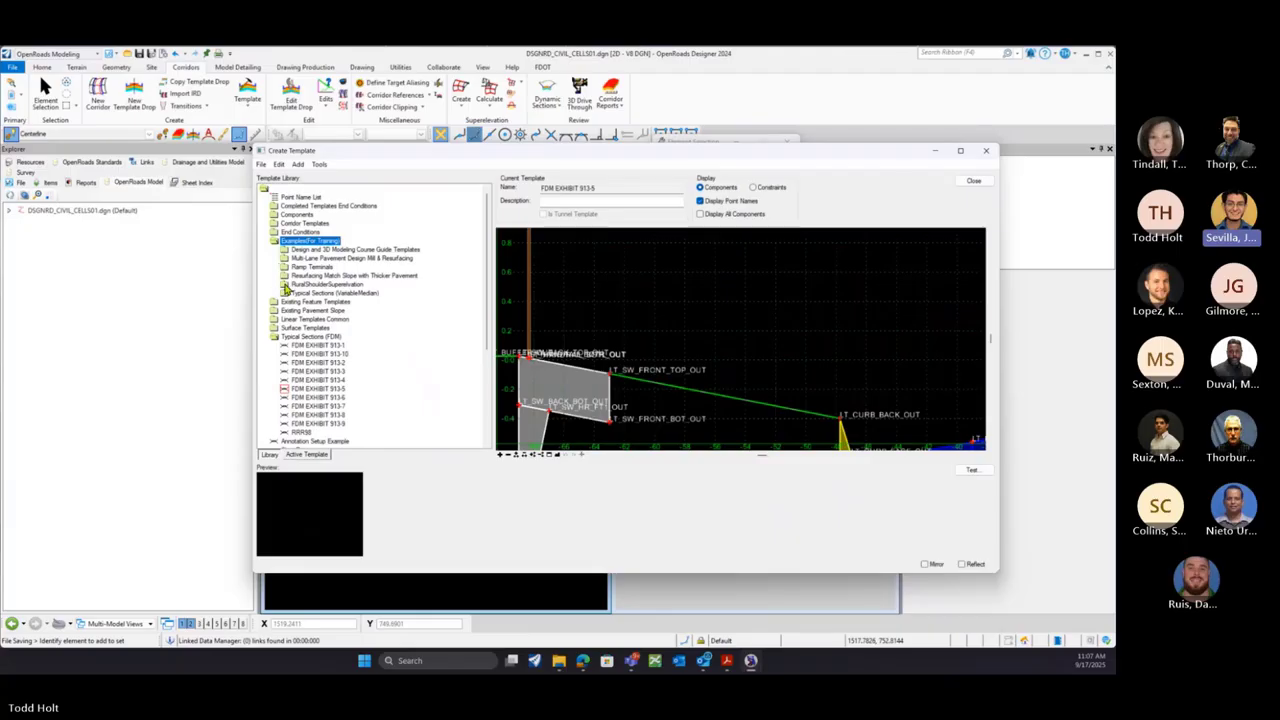
{"action": "double_click", "coordinate": [287, 250]}
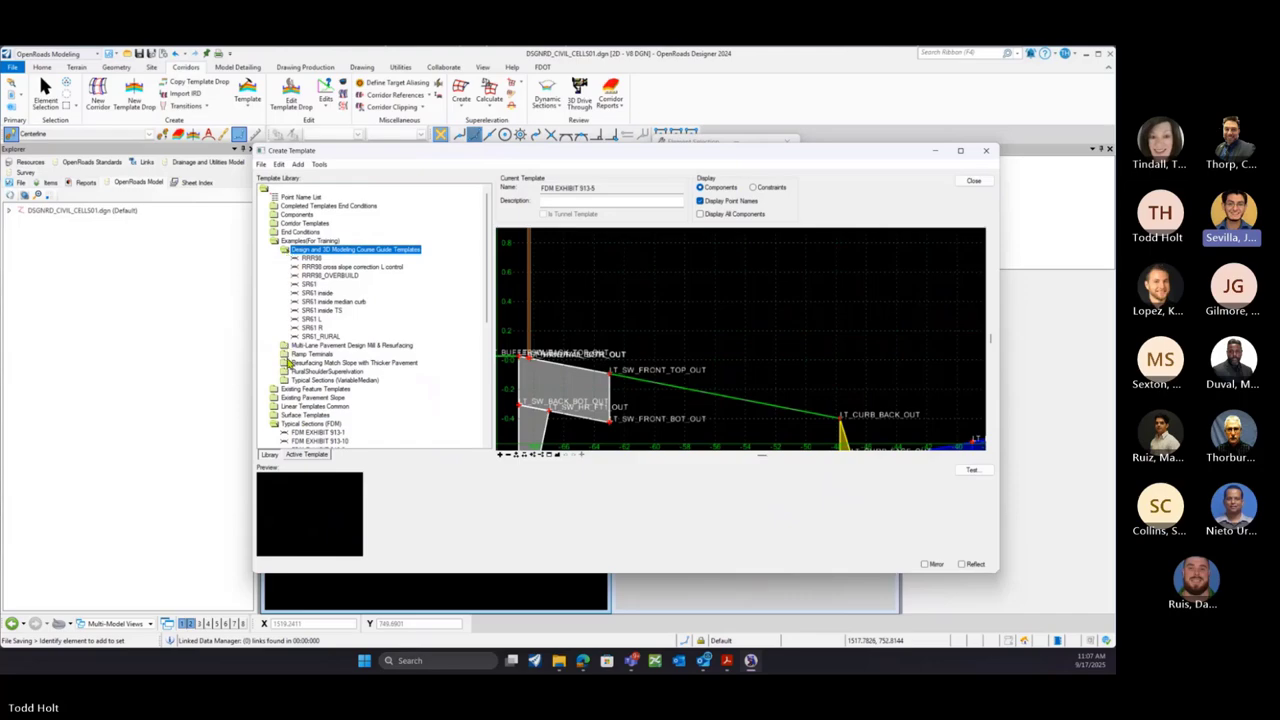
{"action": "double_click", "coordinate": [289, 381]}
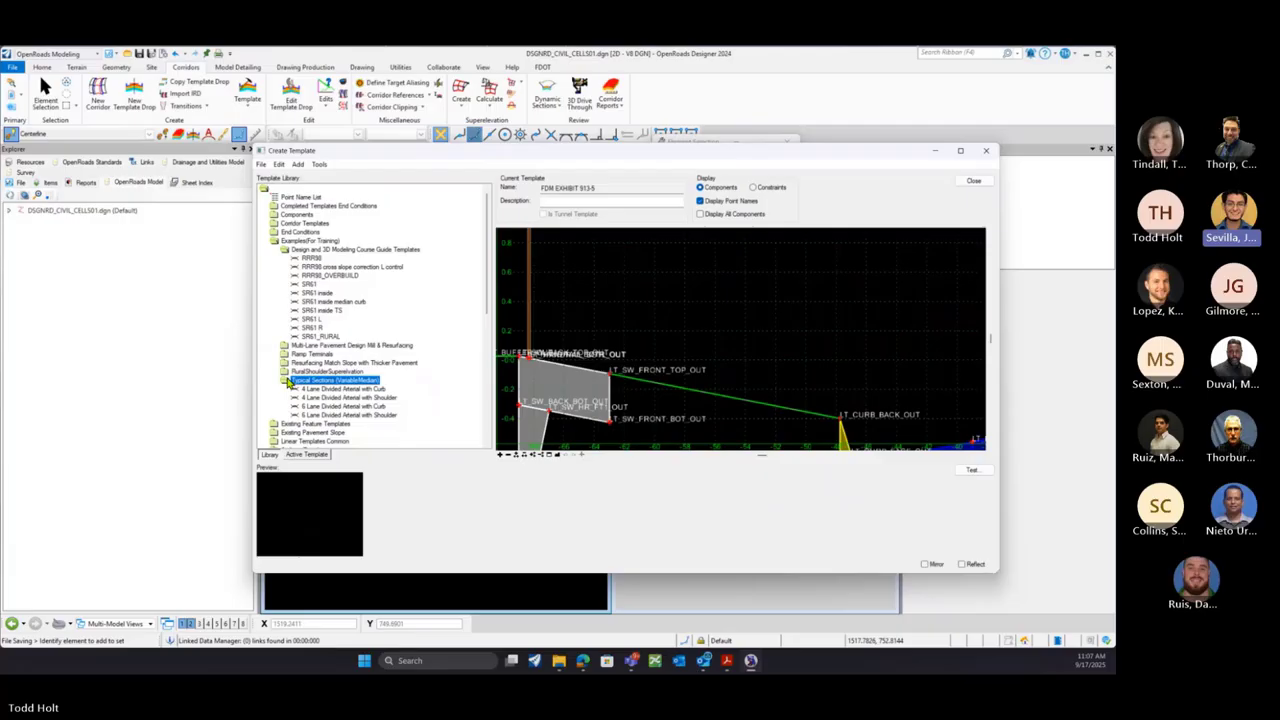
{"action": "left_click", "coordinate": [300, 389]}
{"action": "left_click", "coordinate": [306, 398]}
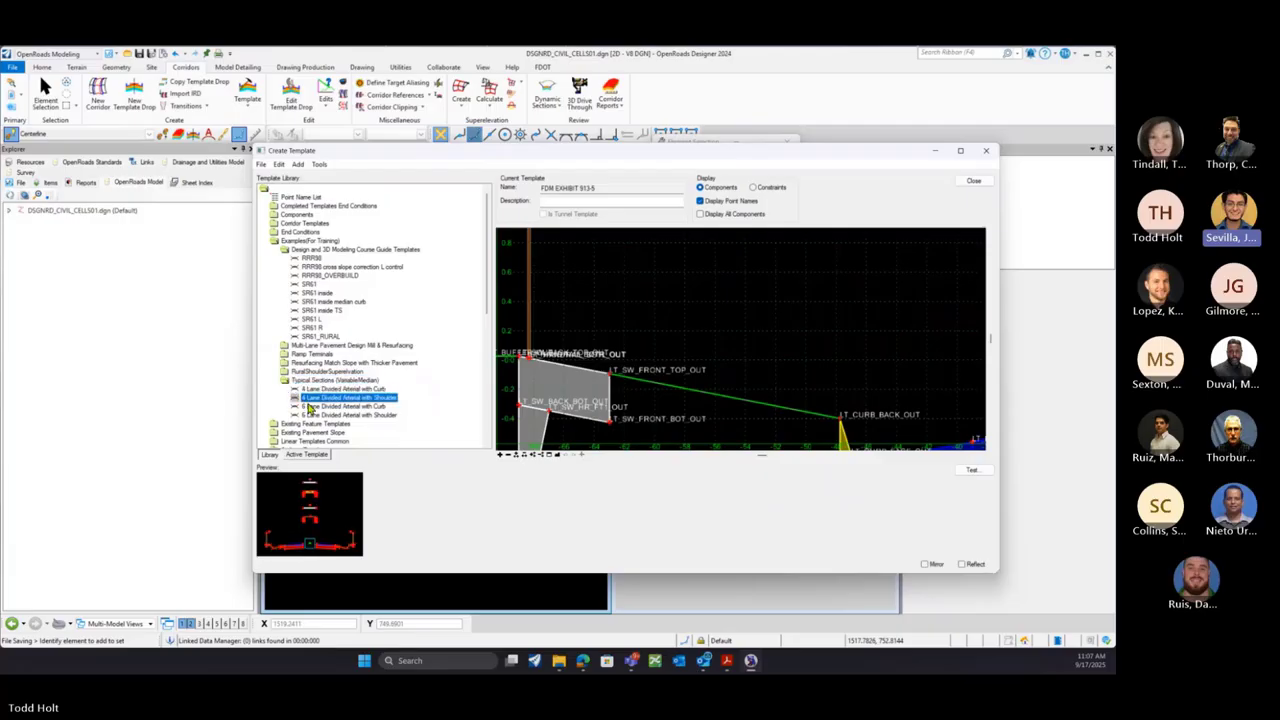
{"action": "left_click", "coordinate": [312, 406]}
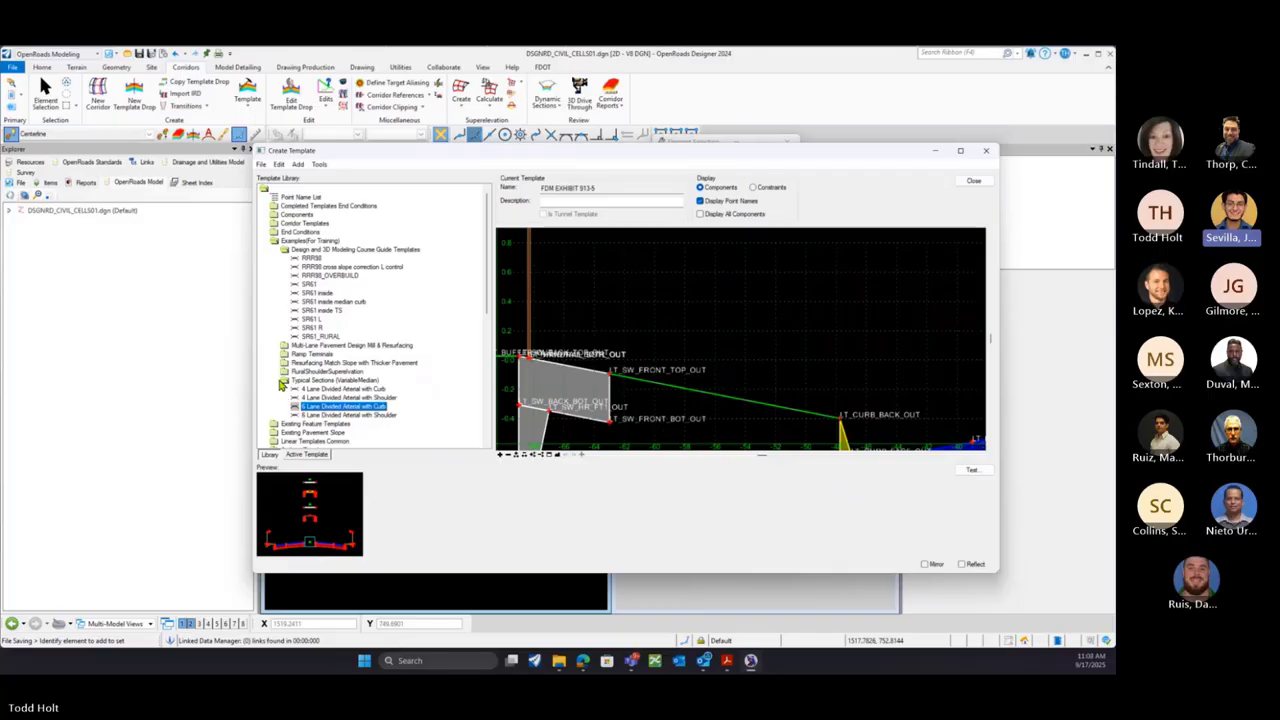
{"action": "left_click", "coordinate": [286, 384]}
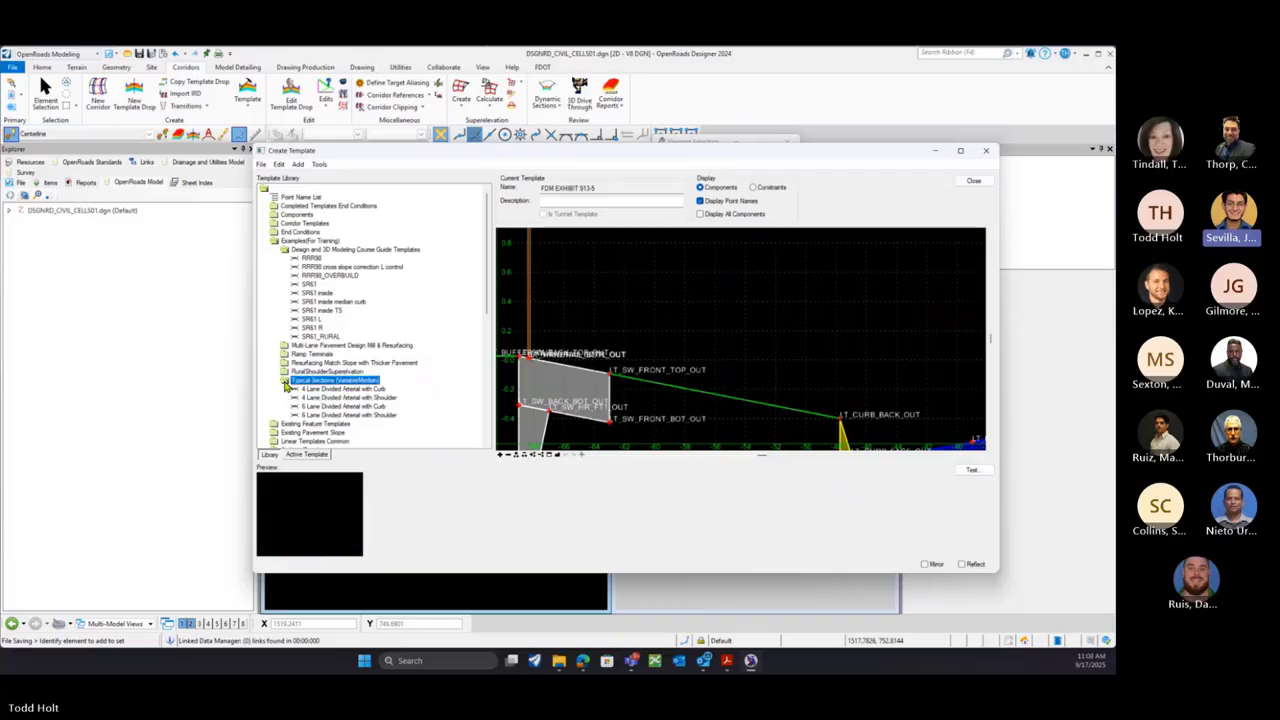
{"action": "scroll", "coordinate": [300, 400], "scroll_direction": "down", "scroll_amount": 3}
{"action": "left_click", "coordinate": [318, 432]}
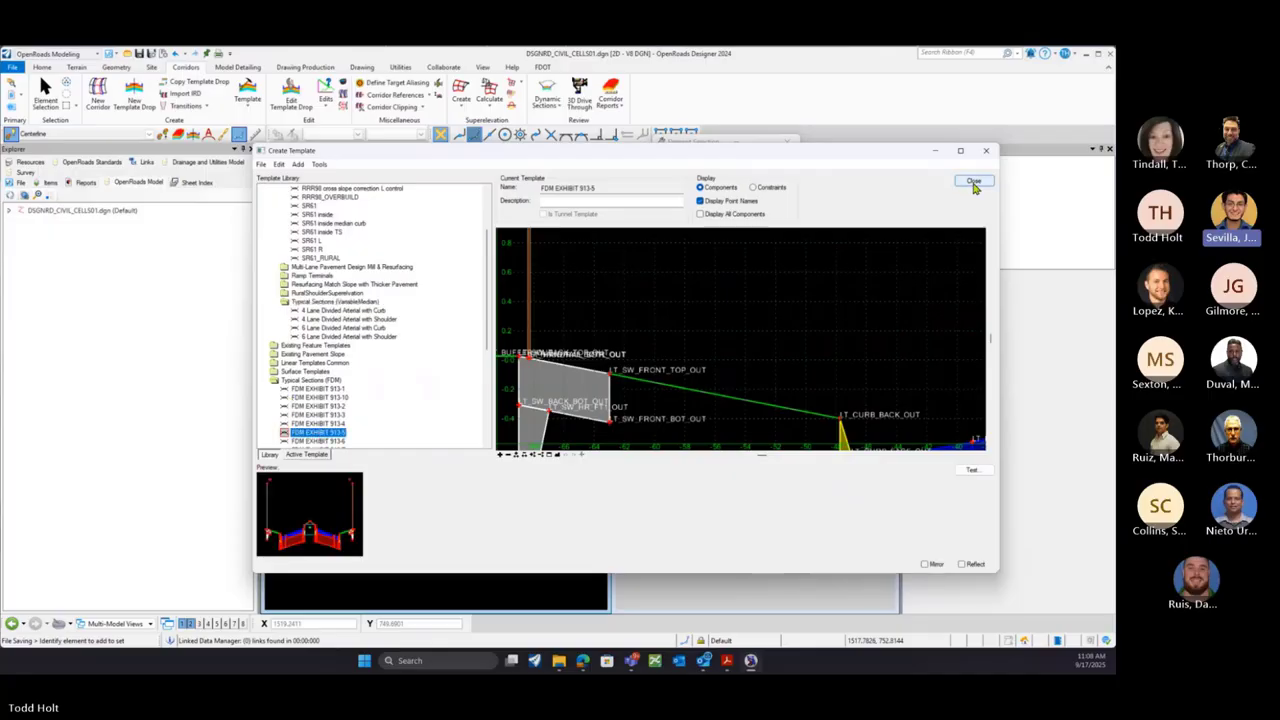
{"action": "left_click", "coordinate": [974, 186]}
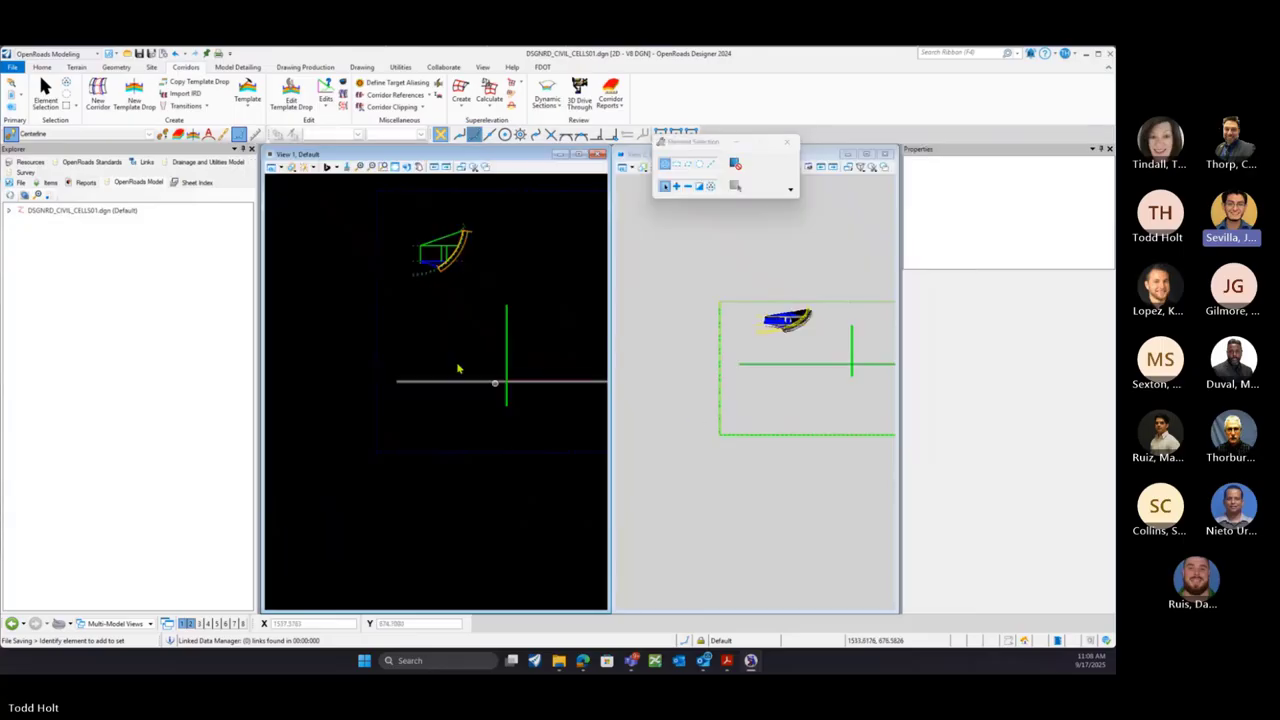
Create a corridor along the horizontal centerline using its active profile and the 3 FINAL feature definition
{"action": "left_click", "coordinate": [97, 95]}
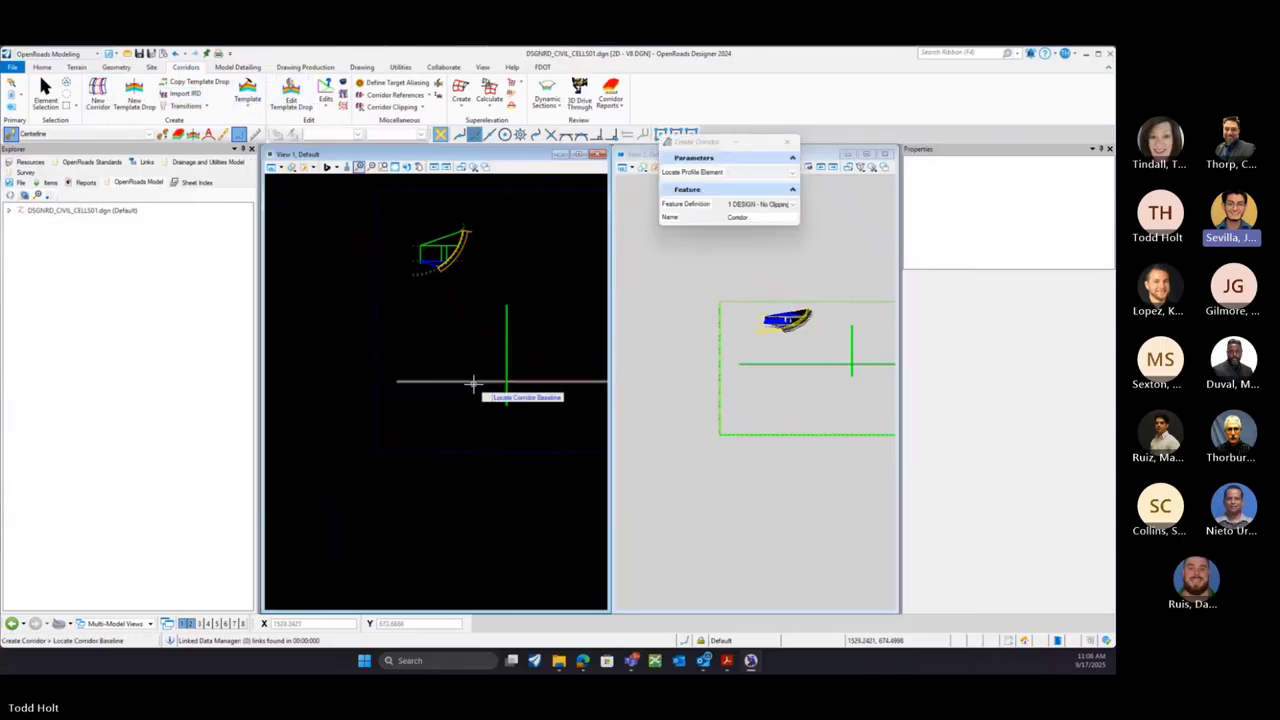
{"action": "left_click", "coordinate": [792, 204]}
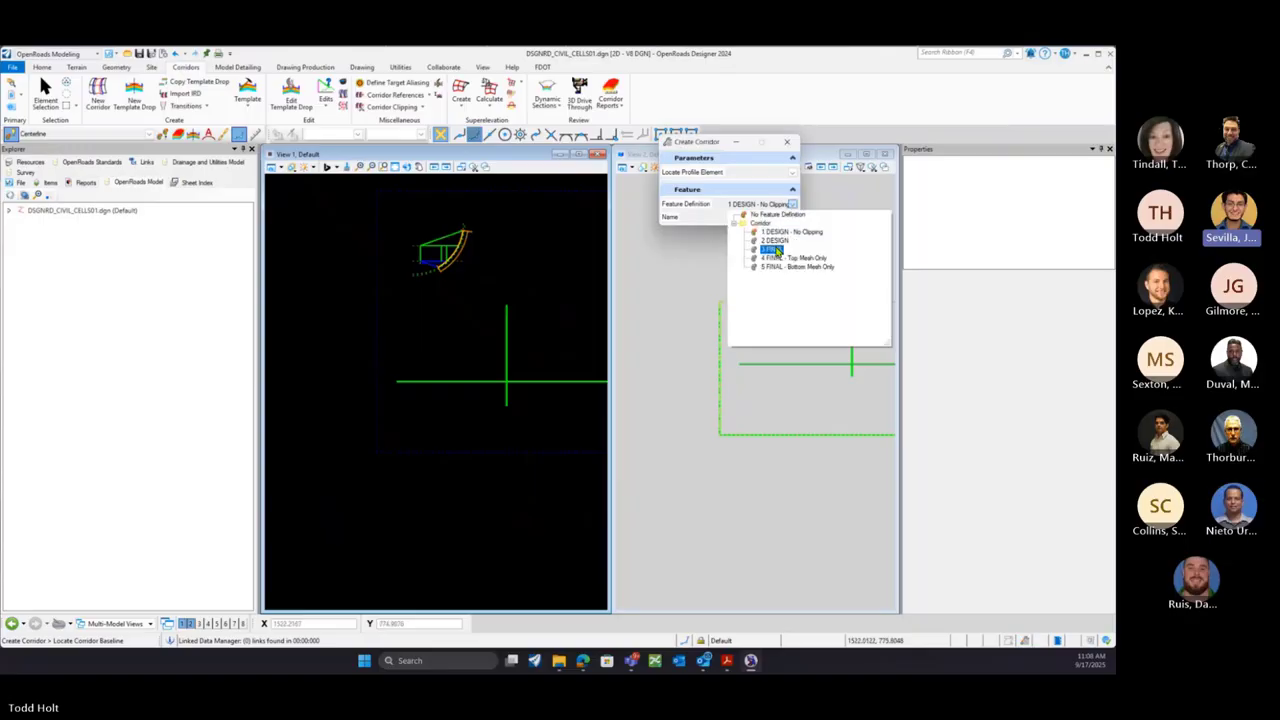
{"action": "left_click", "coordinate": [776, 248]}
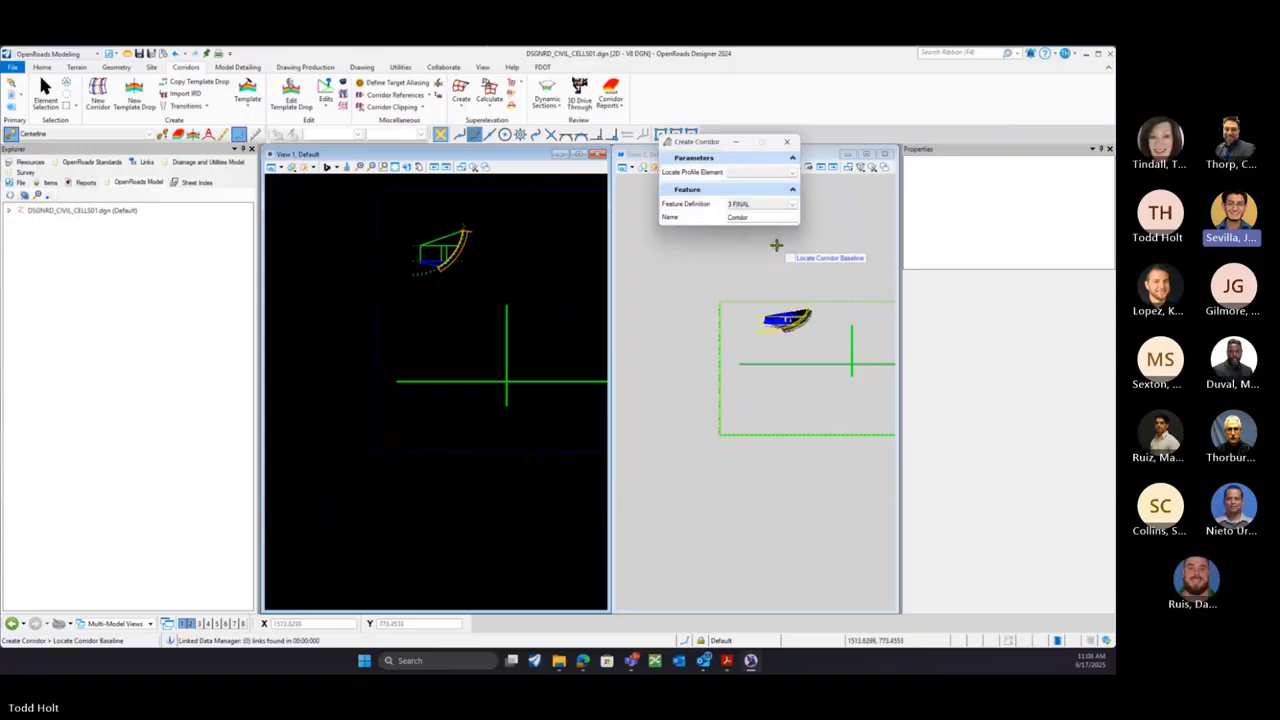
{"action": "left_click", "coordinate": [472, 379]}
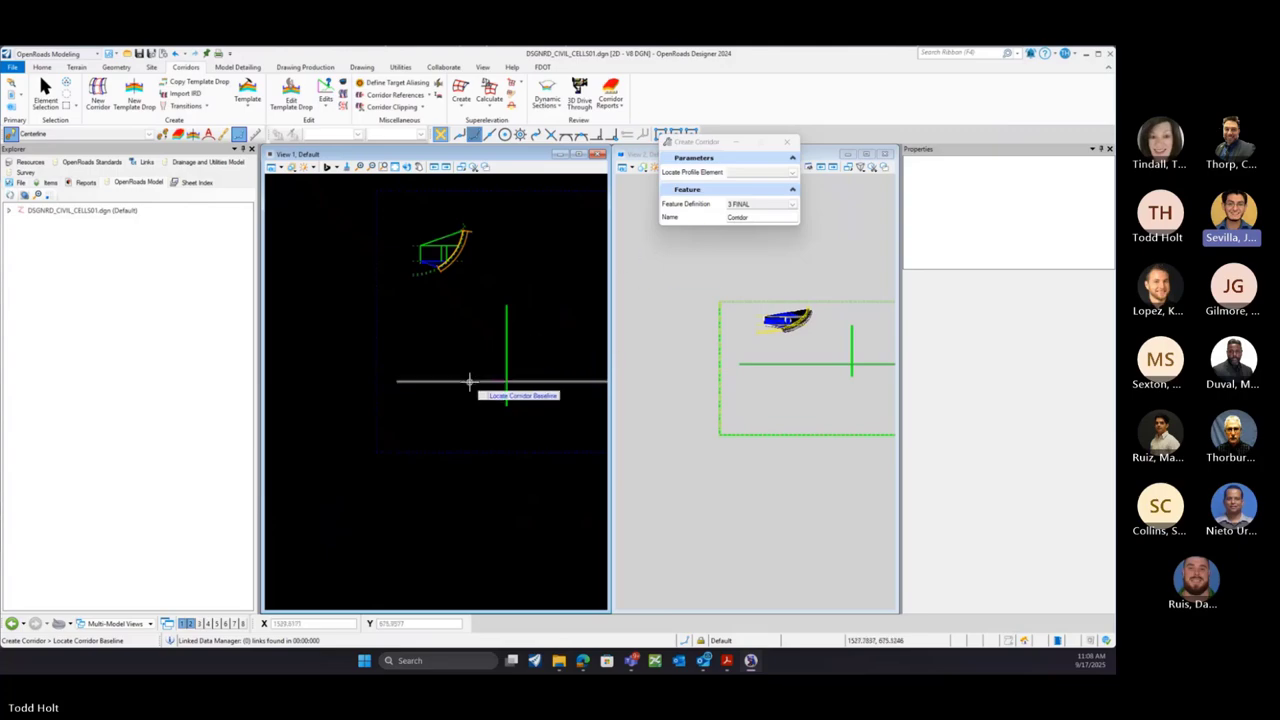
{"action": "right_click", "coordinate": [474, 371]}
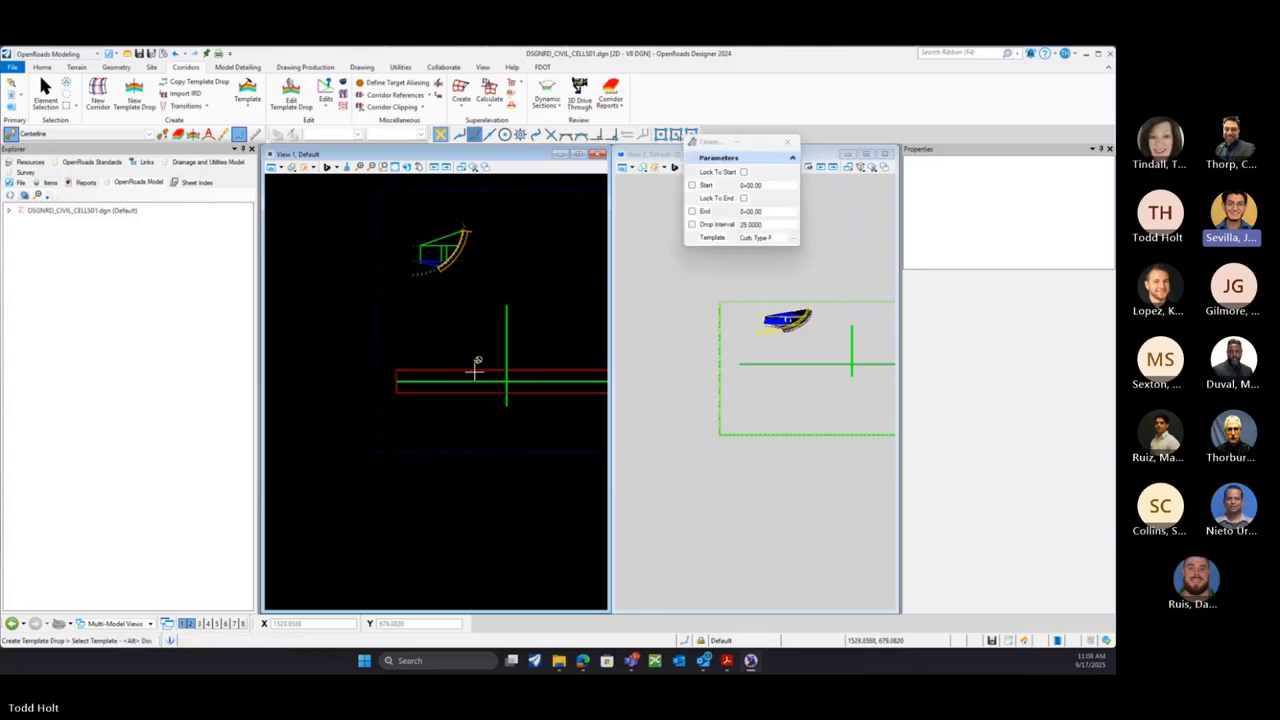
Choose FDM EXHIBIT 913-5 from the Typical Sections (FDM) folder as the template for the corridor's template drop
{"action": "left_click", "coordinate": [792, 238]}
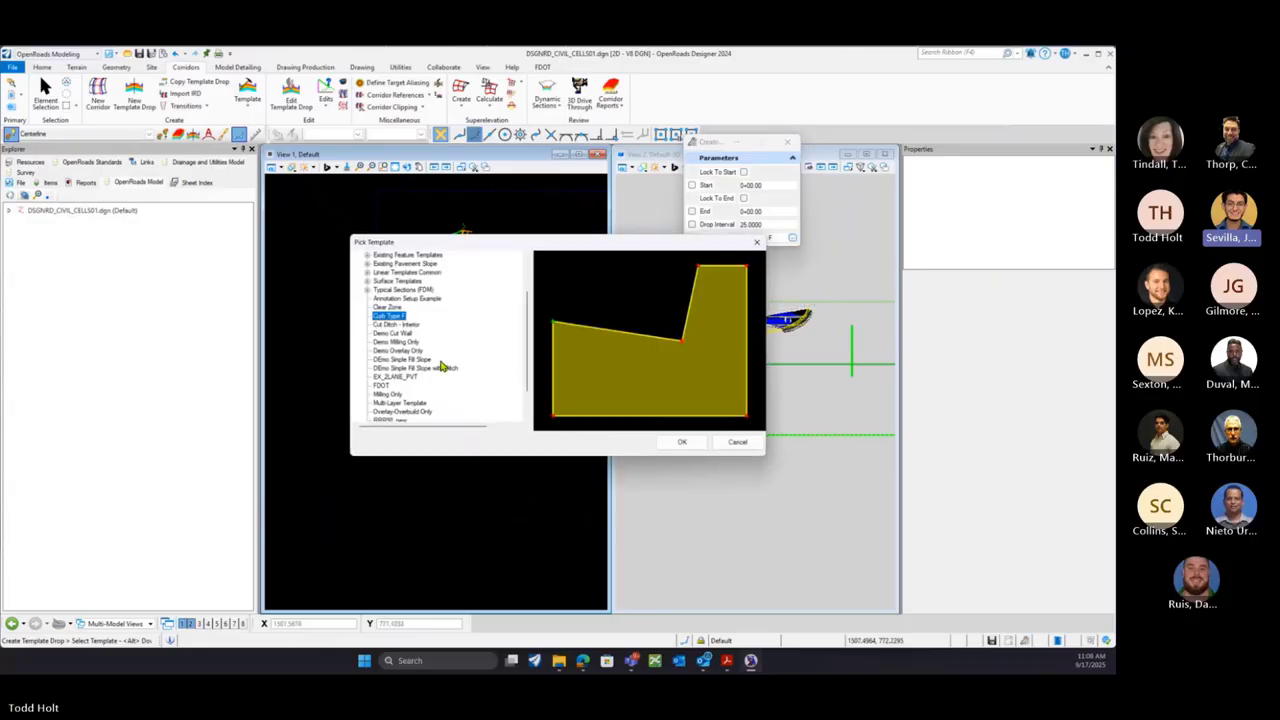
{"action": "scroll", "coordinate": [456, 352], "scroll_direction": "down", "scroll_amount": 1}
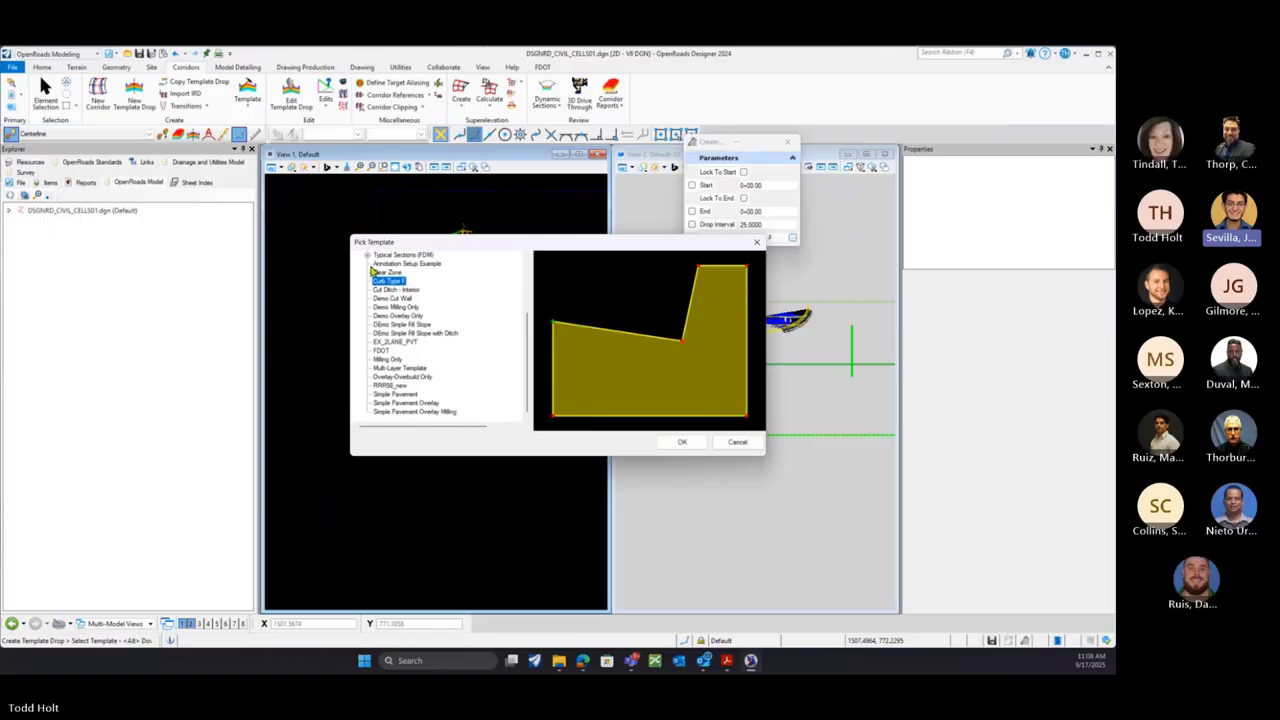
{"action": "left_click", "coordinate": [368, 264]}
{"action": "left_click", "coordinate": [408, 307]}
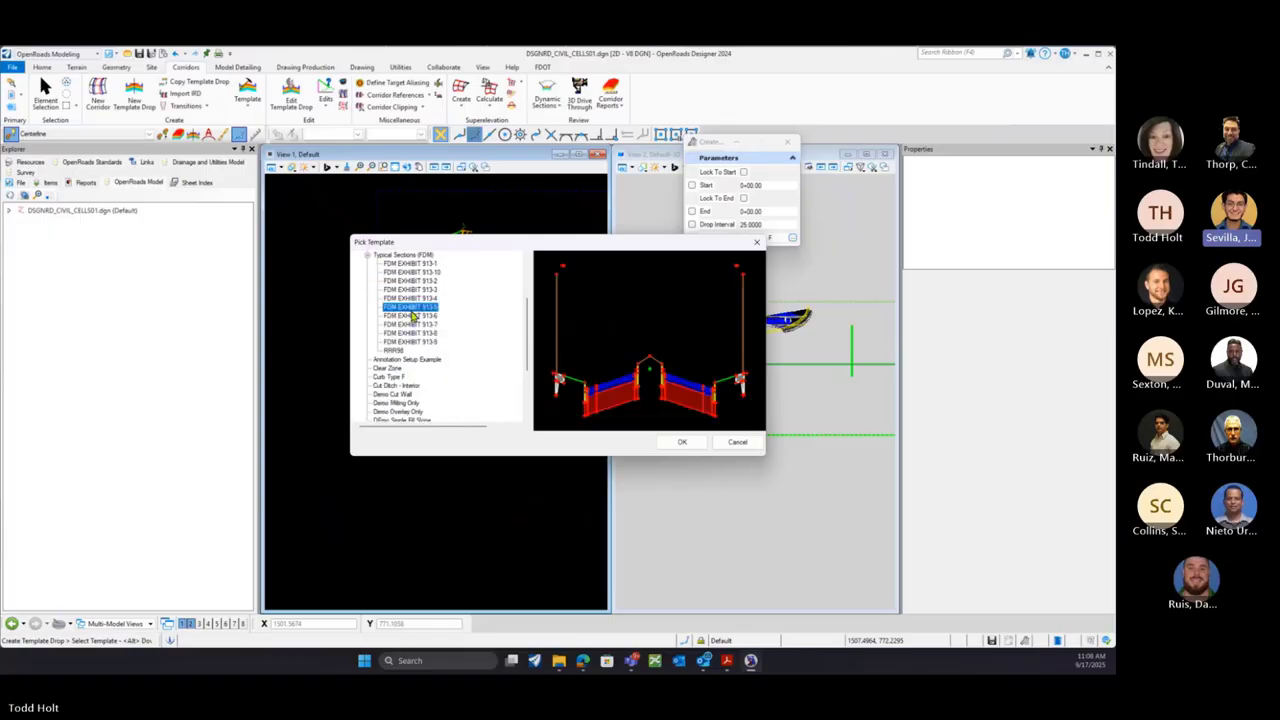
{"action": "left_click", "coordinate": [414, 316]}
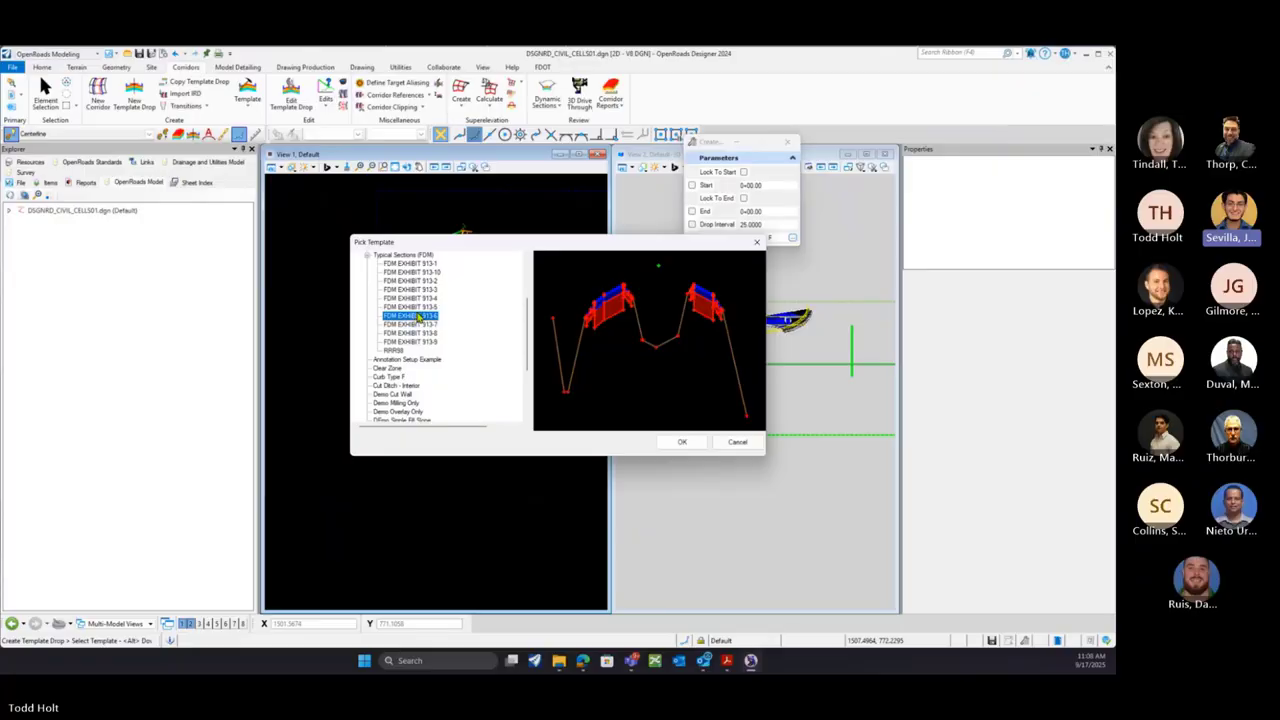
{"action": "left_click", "coordinate": [414, 307]}
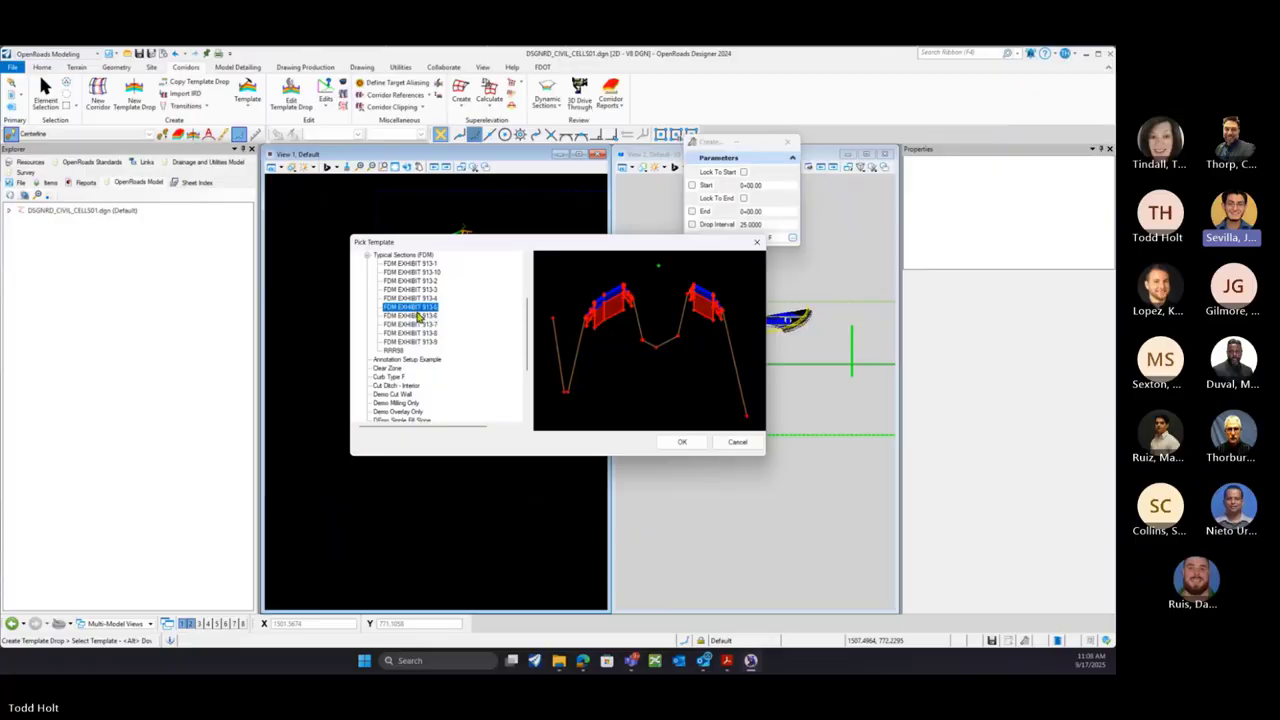
{"action": "left_click", "coordinate": [683, 444]}
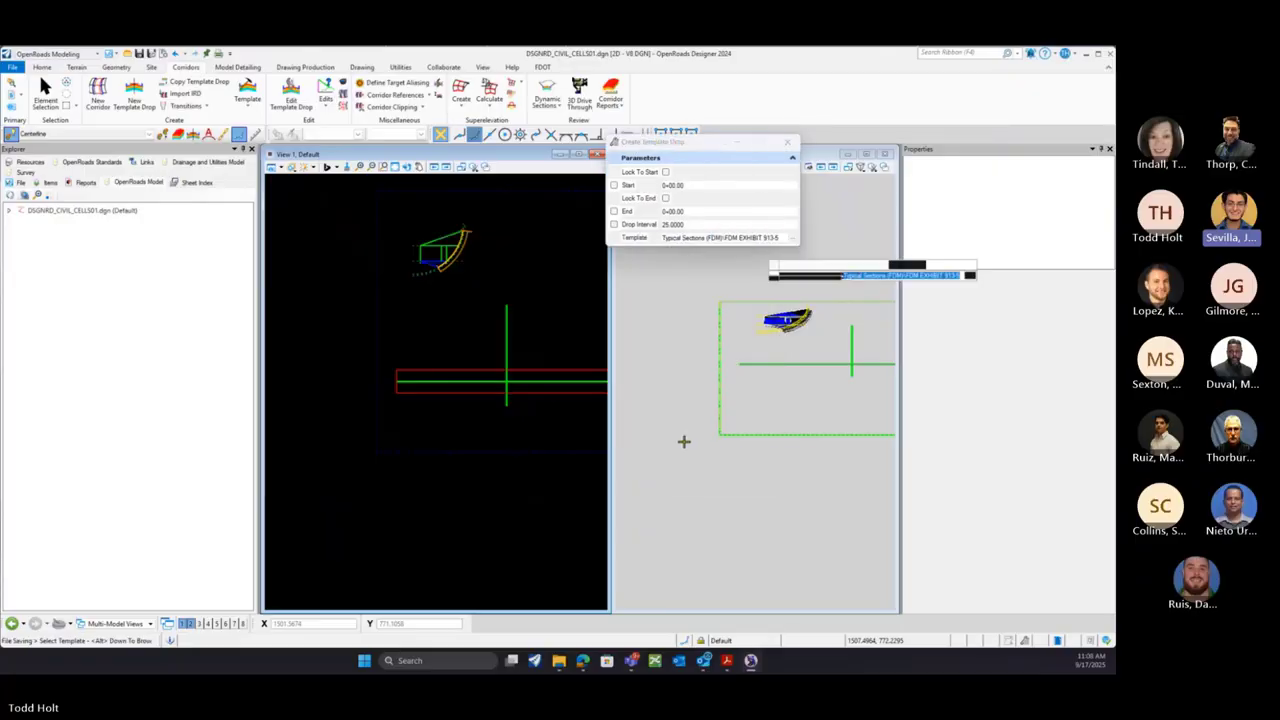
Place the template drop along the whole corridor from station 0+00.00 to 0+88.28 at a 25-foot drop interval
{"action": "left_click", "coordinate": [471, 415]}
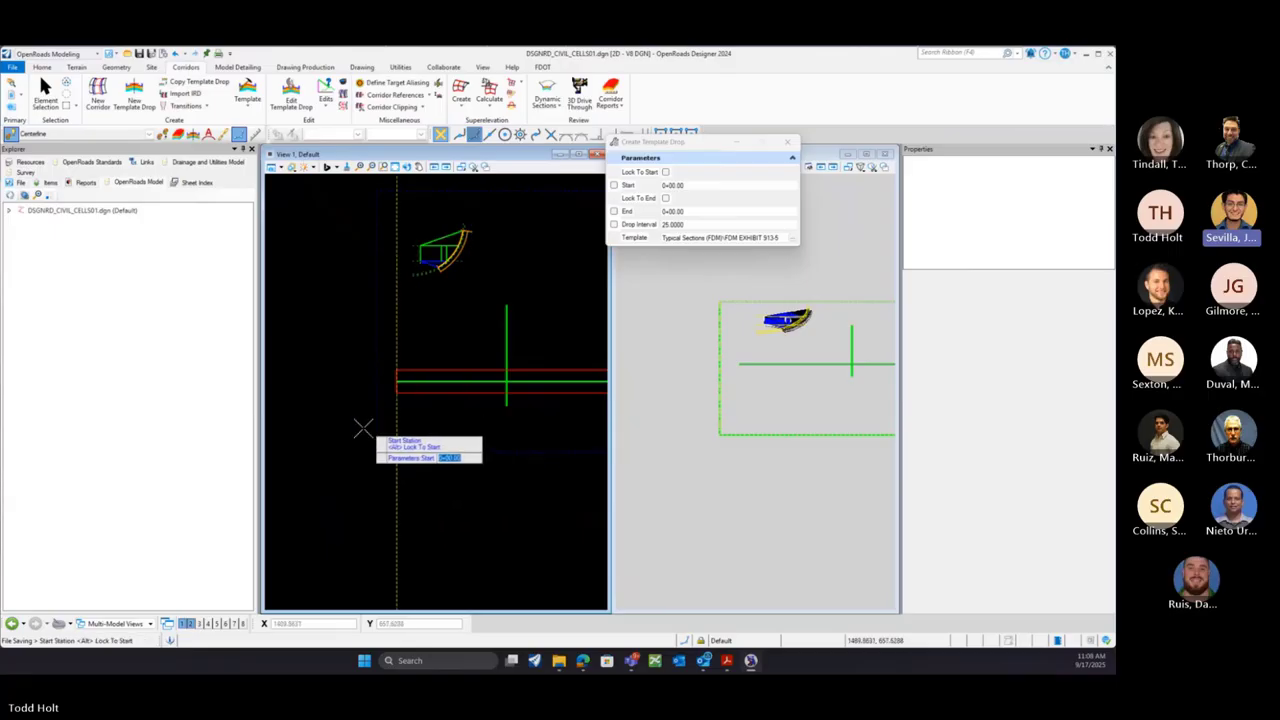
{"action": "scroll", "coordinate": [340, 452], "scroll_direction": "down", "scroll_amount": 2}
{"action": "left_click", "coordinate": [542, 488]}
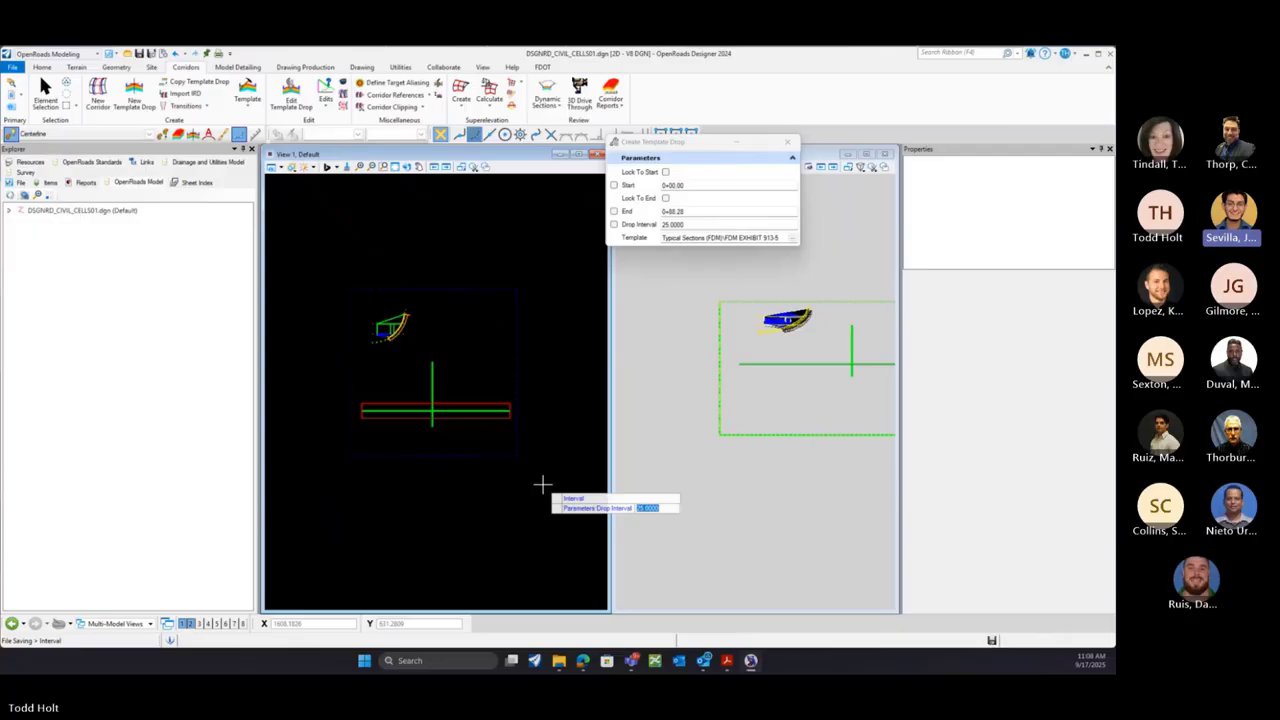
{"action": "left_click", "coordinate": [542, 485]}
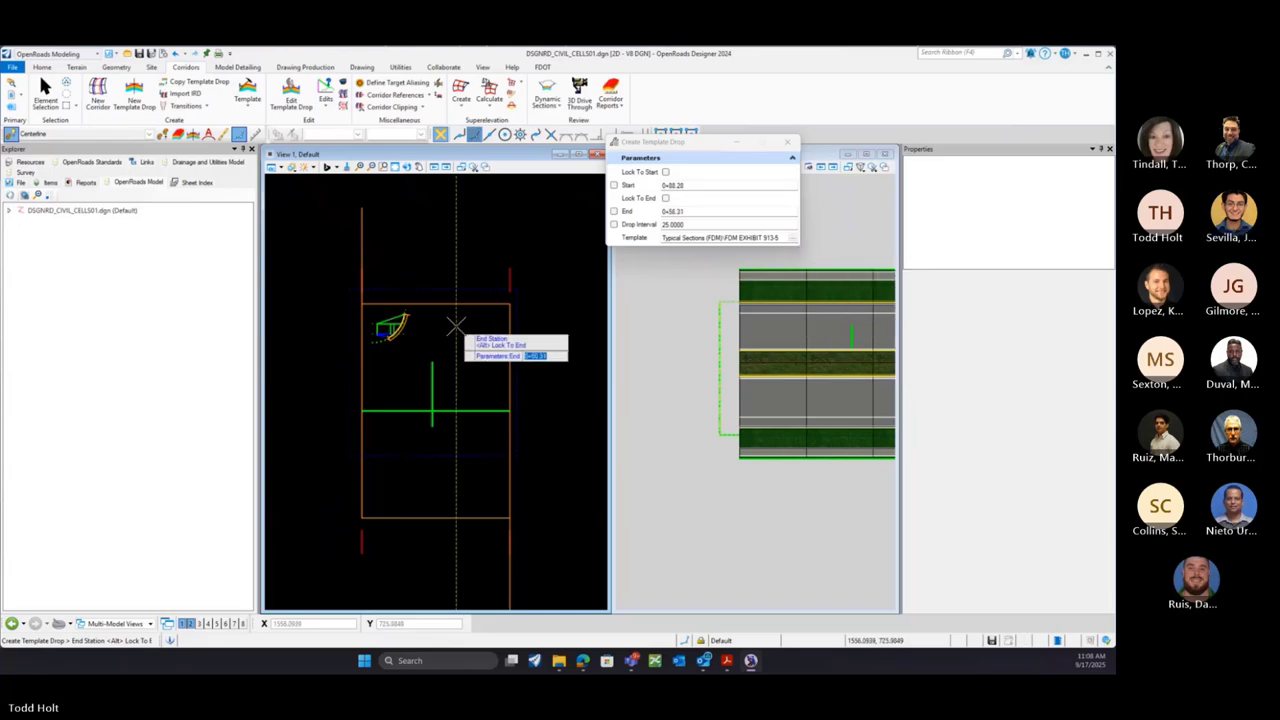
{"action": "key", "text": "Escape"}
Set the interval of the corridor's template drop to 10 feet
{"action": "left_click", "coordinate": [363, 241]}
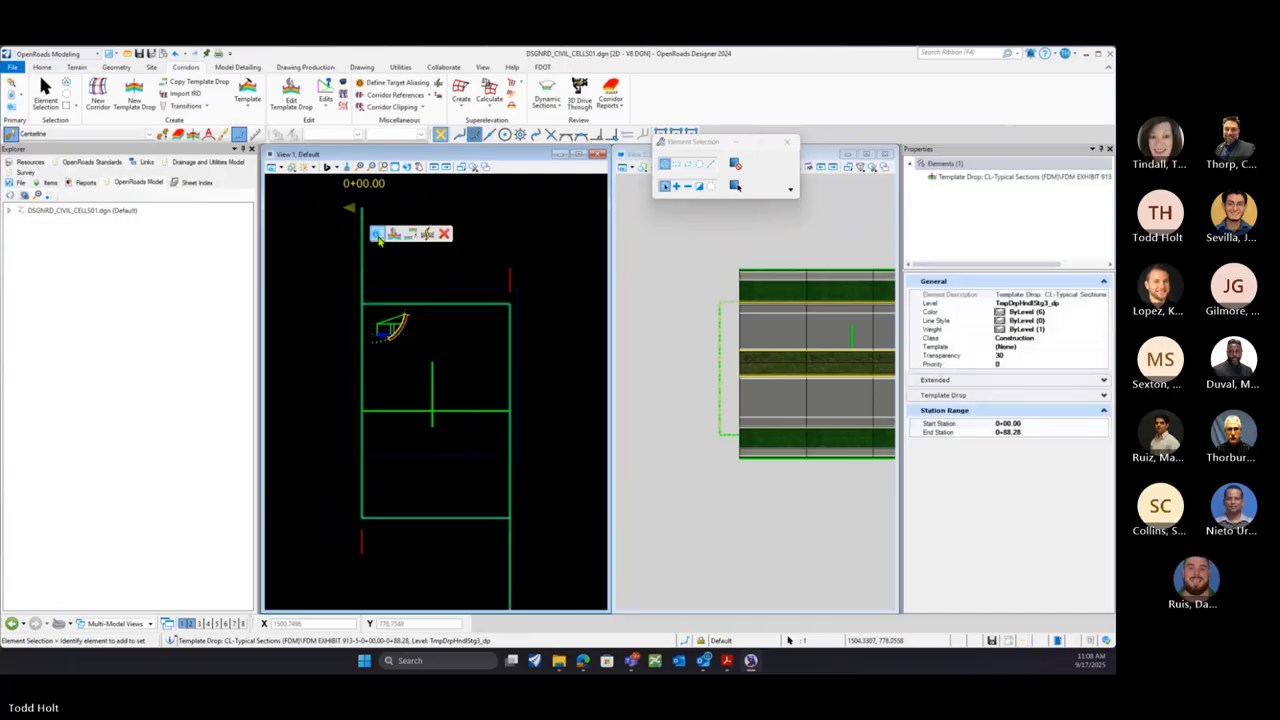
{"action": "left_click", "coordinate": [378, 234]}
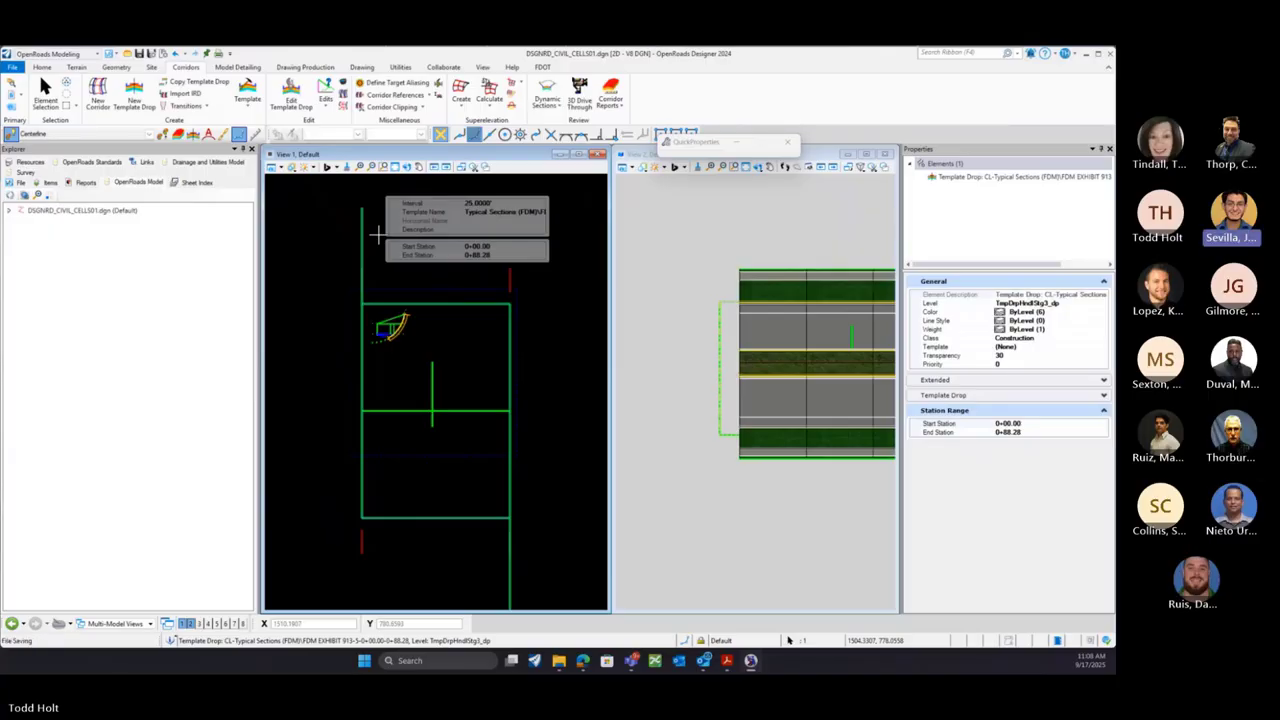
{"action": "left_click", "coordinate": [533, 205]}
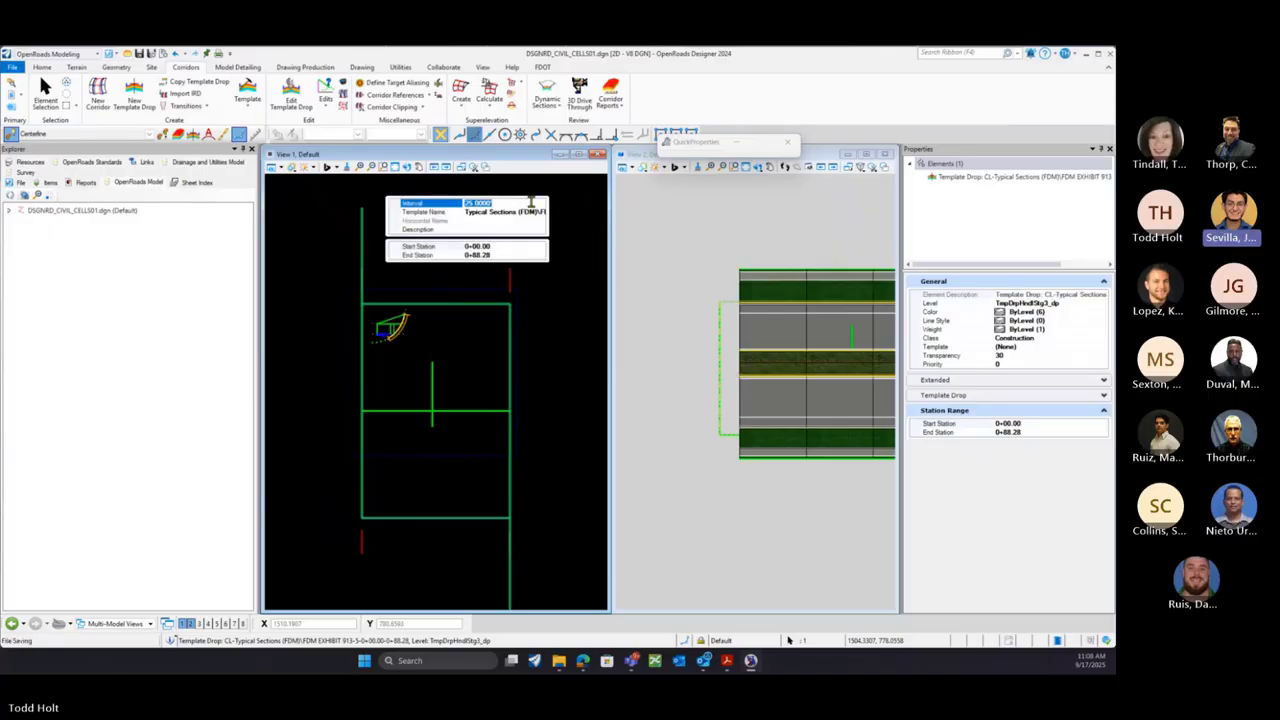
{"action": "type", "text": "10"}
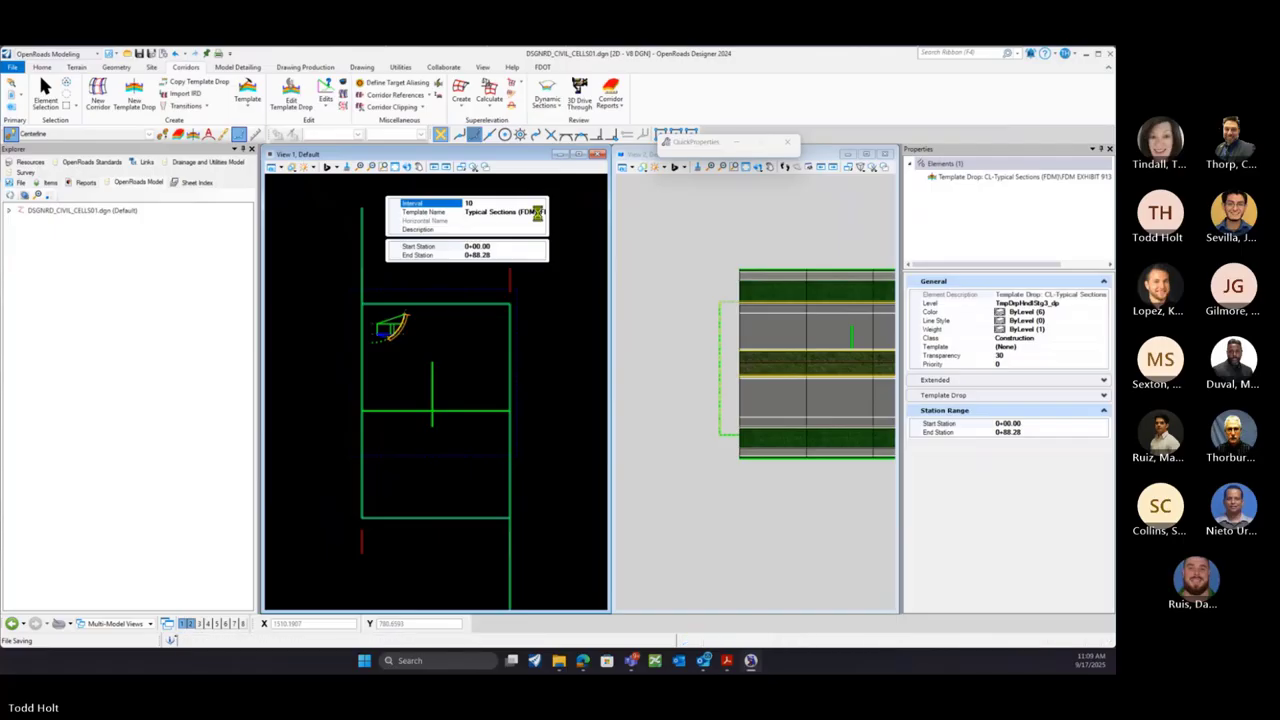
{"action": "left_click", "coordinate": [540, 212]}
{"action": "left_click", "coordinate": [542, 215]}
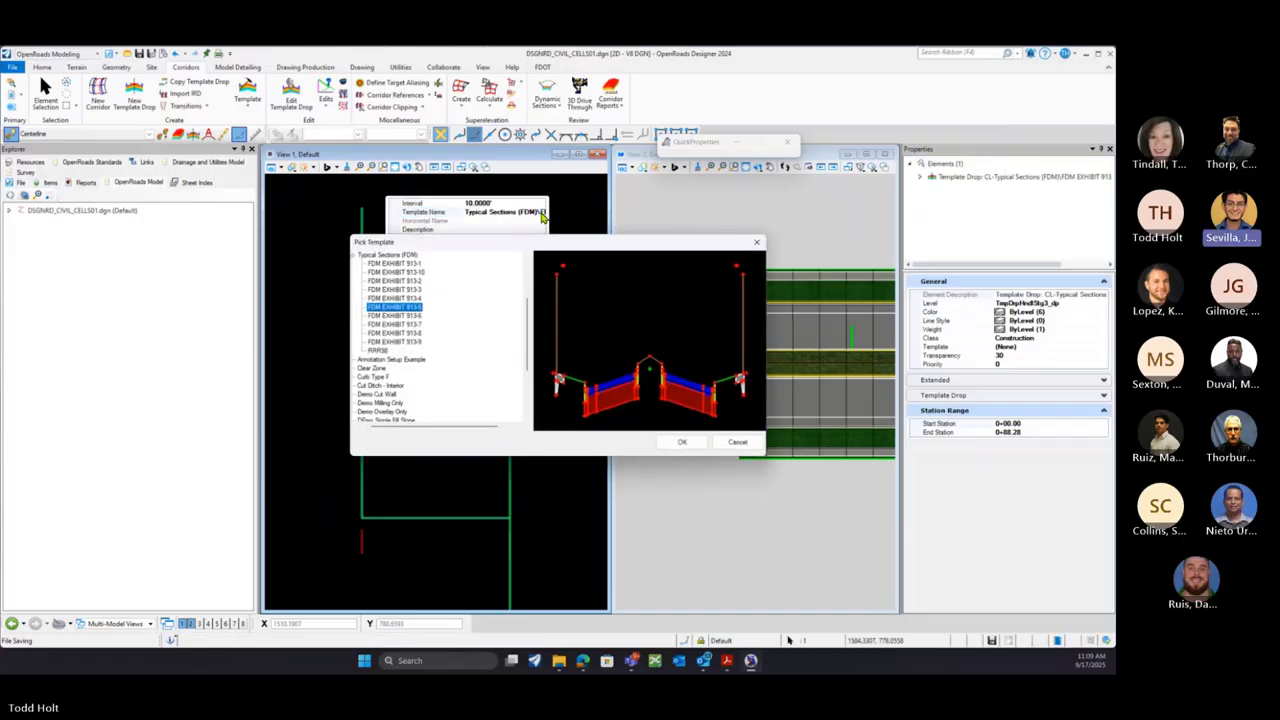
{"action": "scroll", "coordinate": [463, 365], "scroll_direction": "down", "scroll_amount": 1}
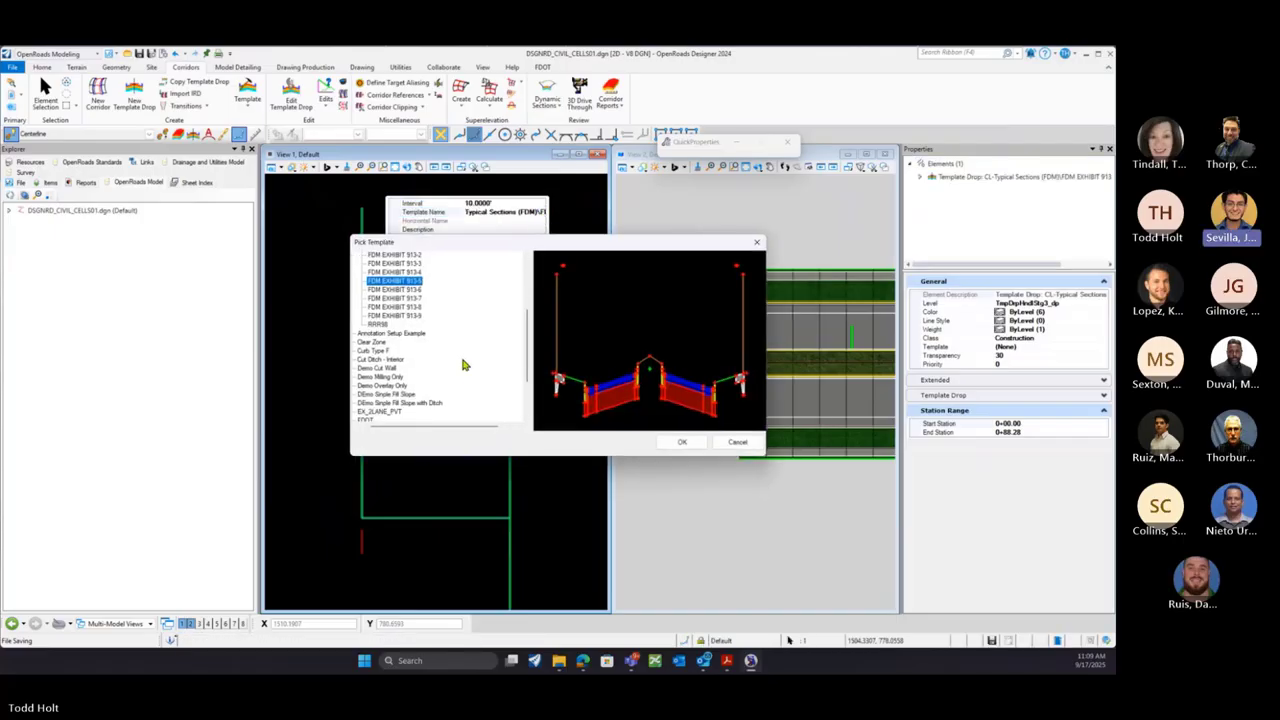
{"action": "scroll", "coordinate": [463, 365], "scroll_direction": "down", "scroll_amount": 1}
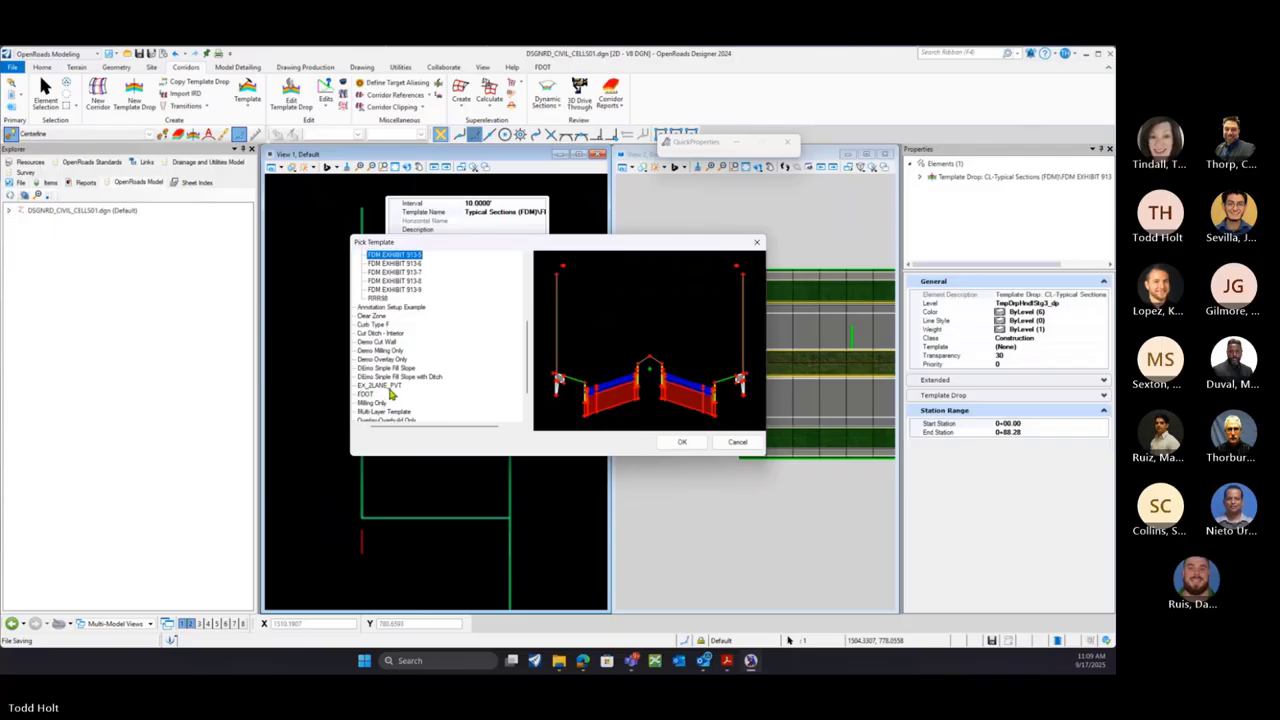
{"action": "scroll", "coordinate": [421, 379], "scroll_direction": "down", "scroll_amount": 2}
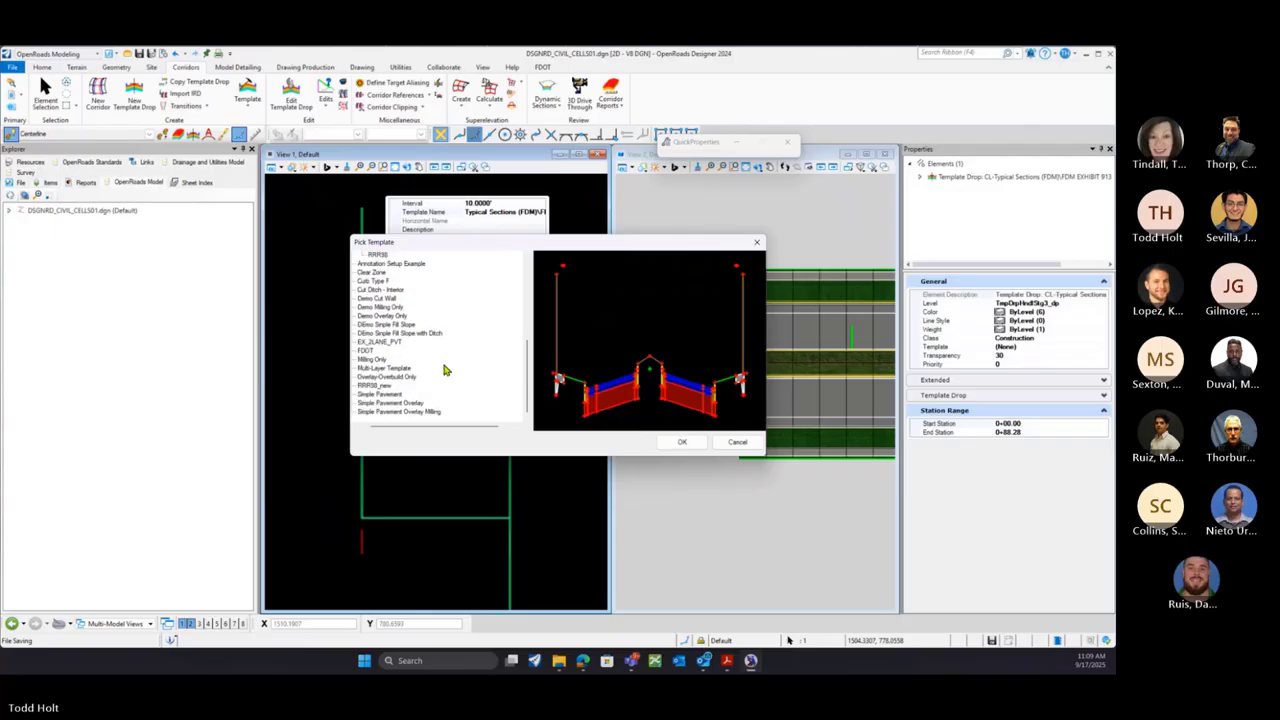
{"action": "left_click", "coordinate": [397, 396]}
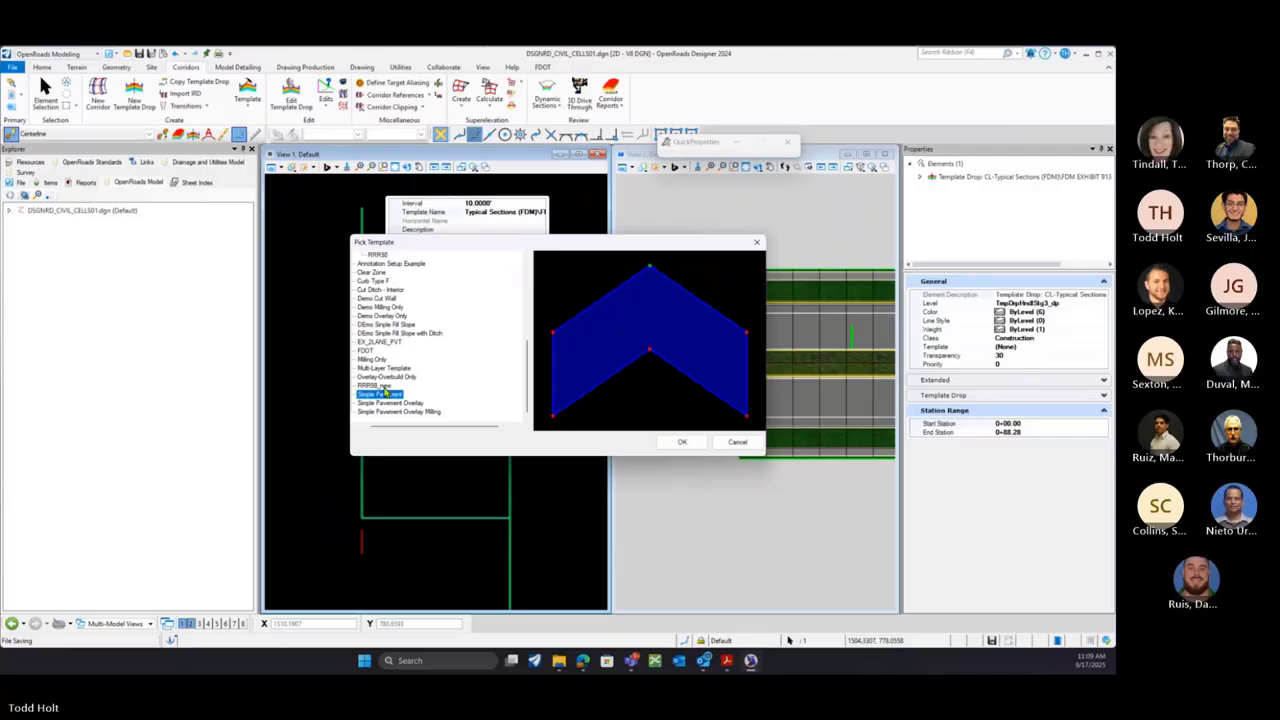
{"action": "left_click", "coordinate": [384, 385]}
{"action": "left_click", "coordinate": [384, 376]}
{"action": "left_click", "coordinate": [382, 368]}
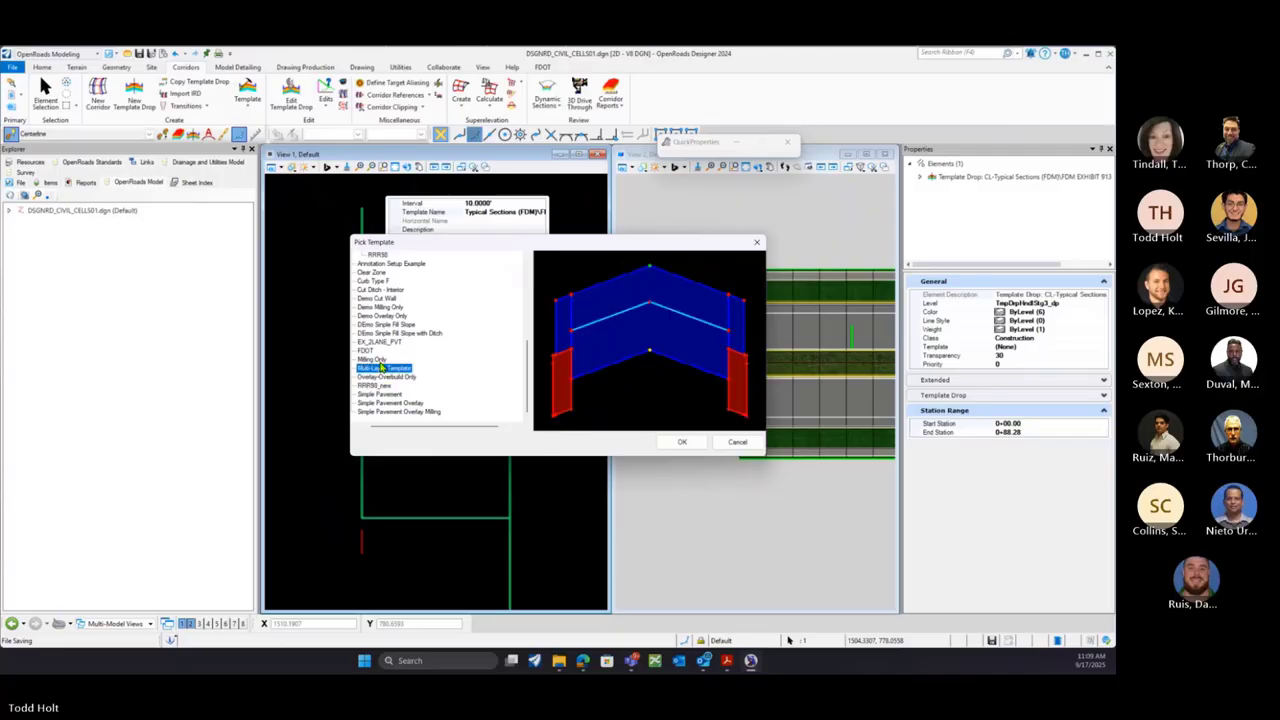
{"action": "left_click", "coordinate": [373, 359]}
{"action": "left_click", "coordinate": [738, 442]}
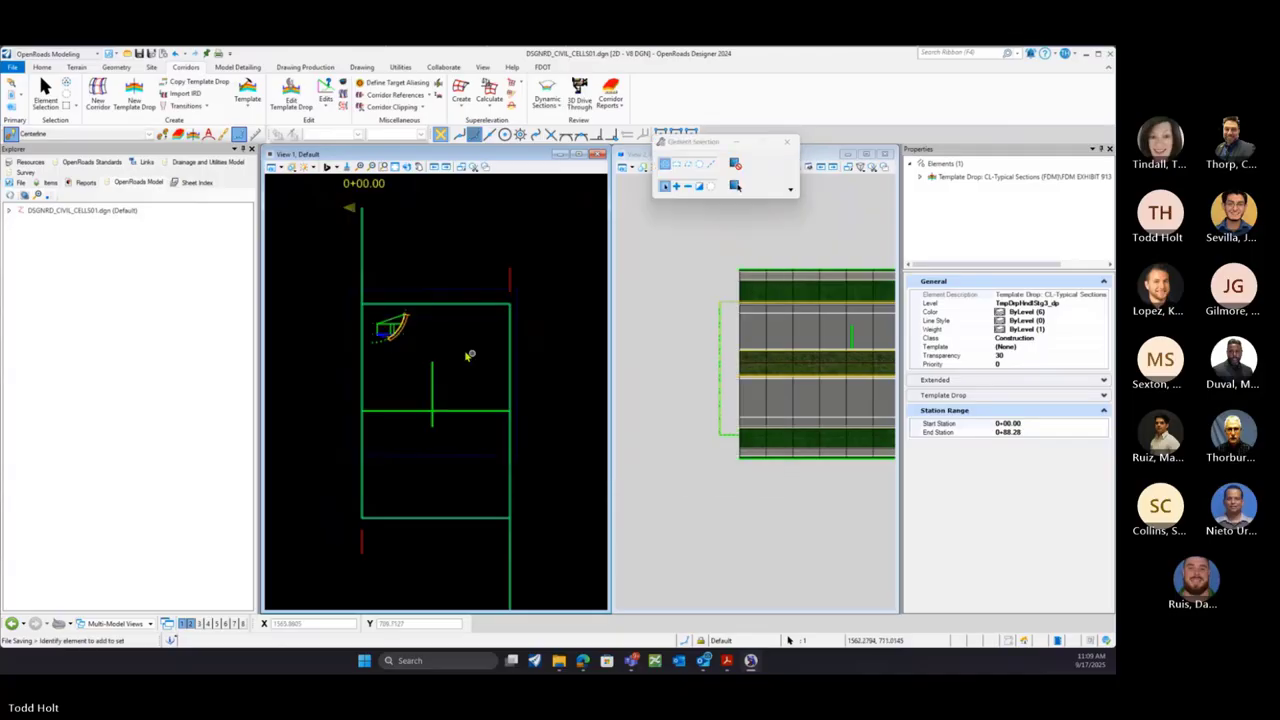
Open the template library and preview the example templates in the Design and 3D Modeling Course Guide Templates training folder
{"action": "left_click", "coordinate": [435, 255]}
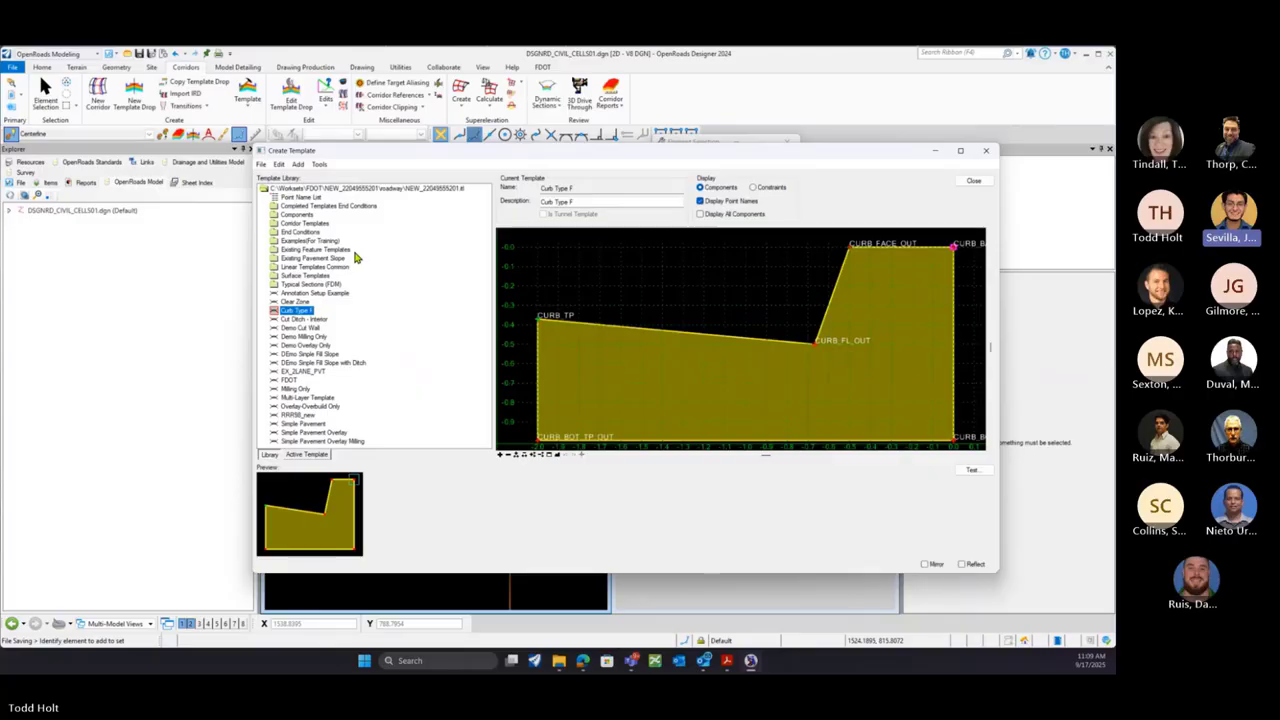
{"action": "double_click", "coordinate": [276, 215]}
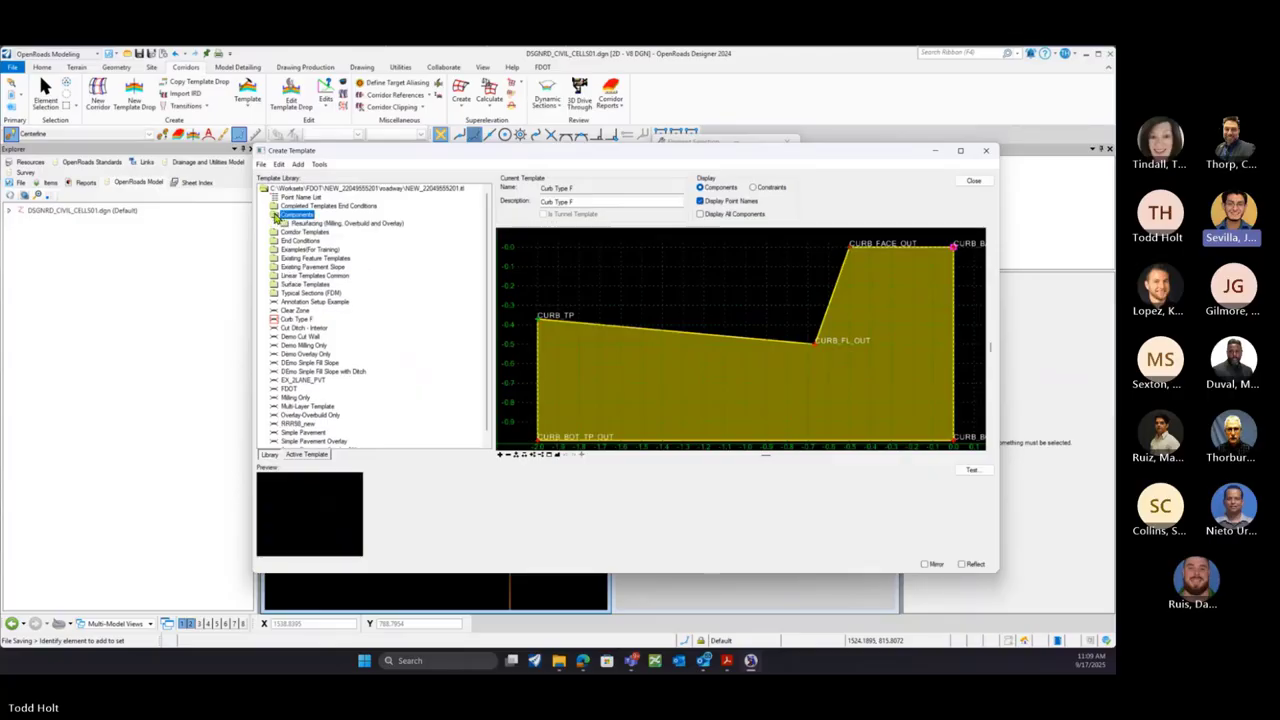
{"action": "double_click", "coordinate": [276, 216]}
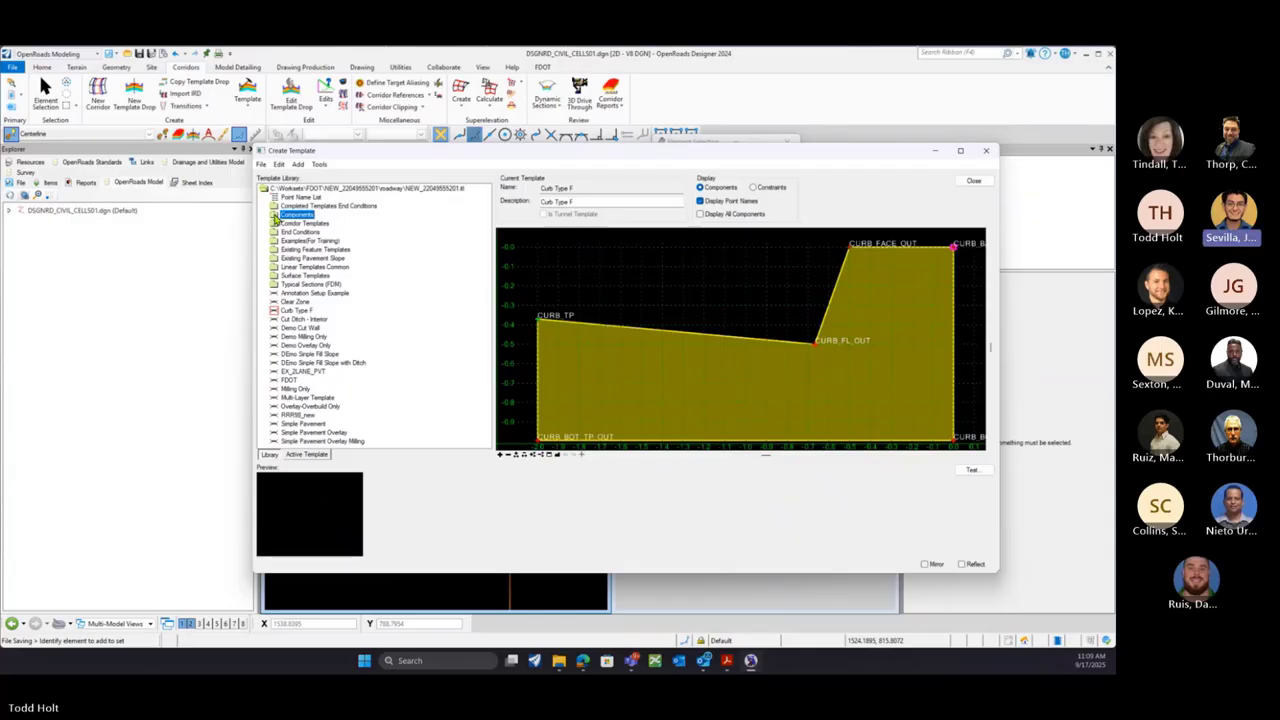
{"action": "double_click", "coordinate": [275, 243]}
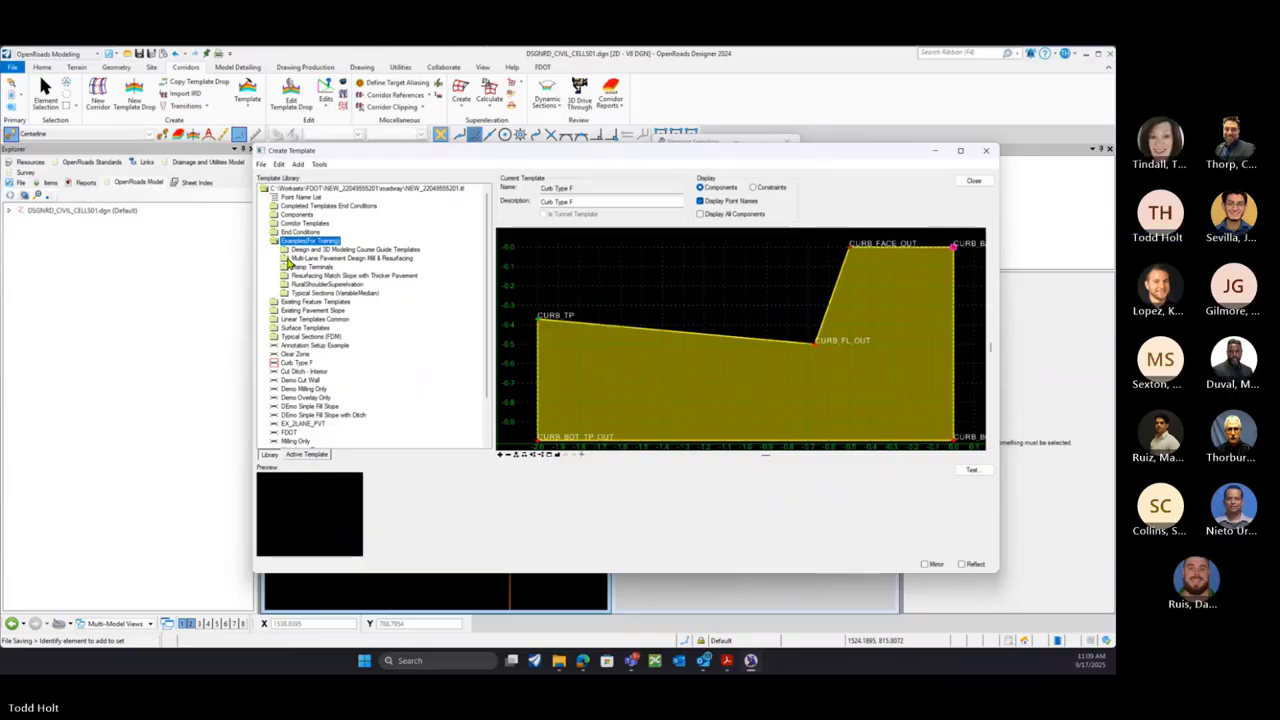
{"action": "double_click", "coordinate": [287, 251]}
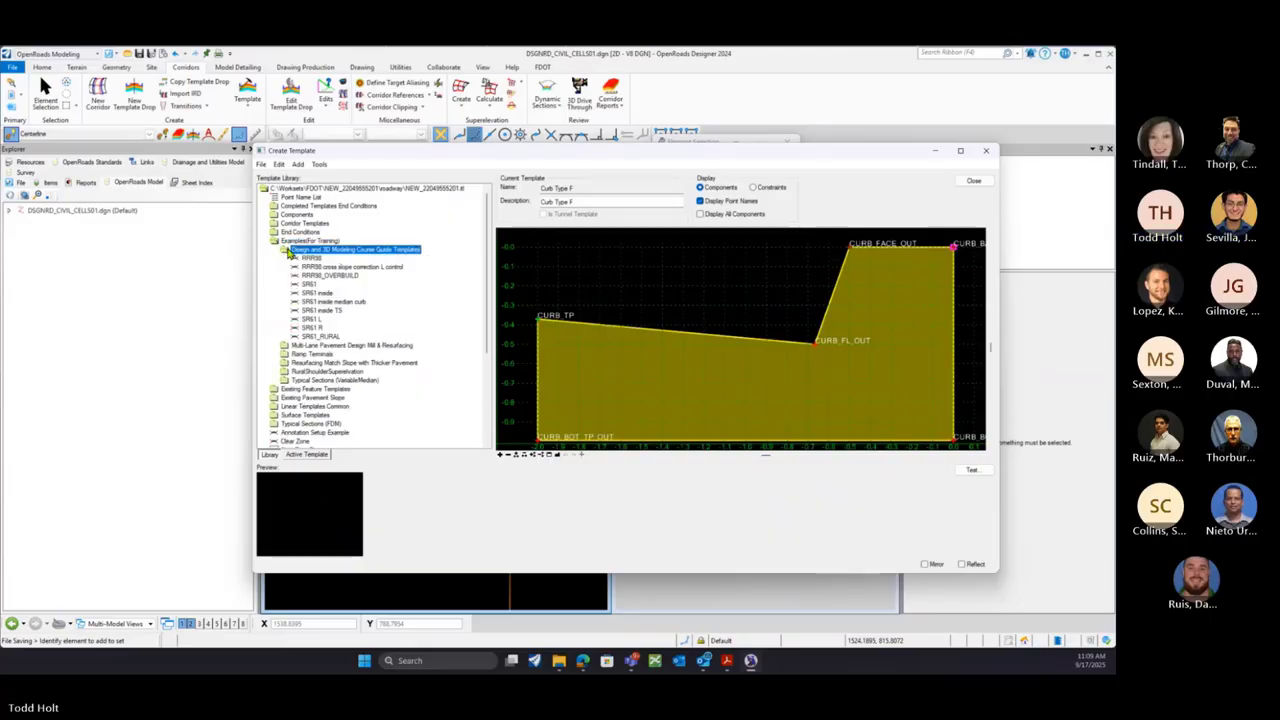
{"action": "left_click", "coordinate": [309, 259]}
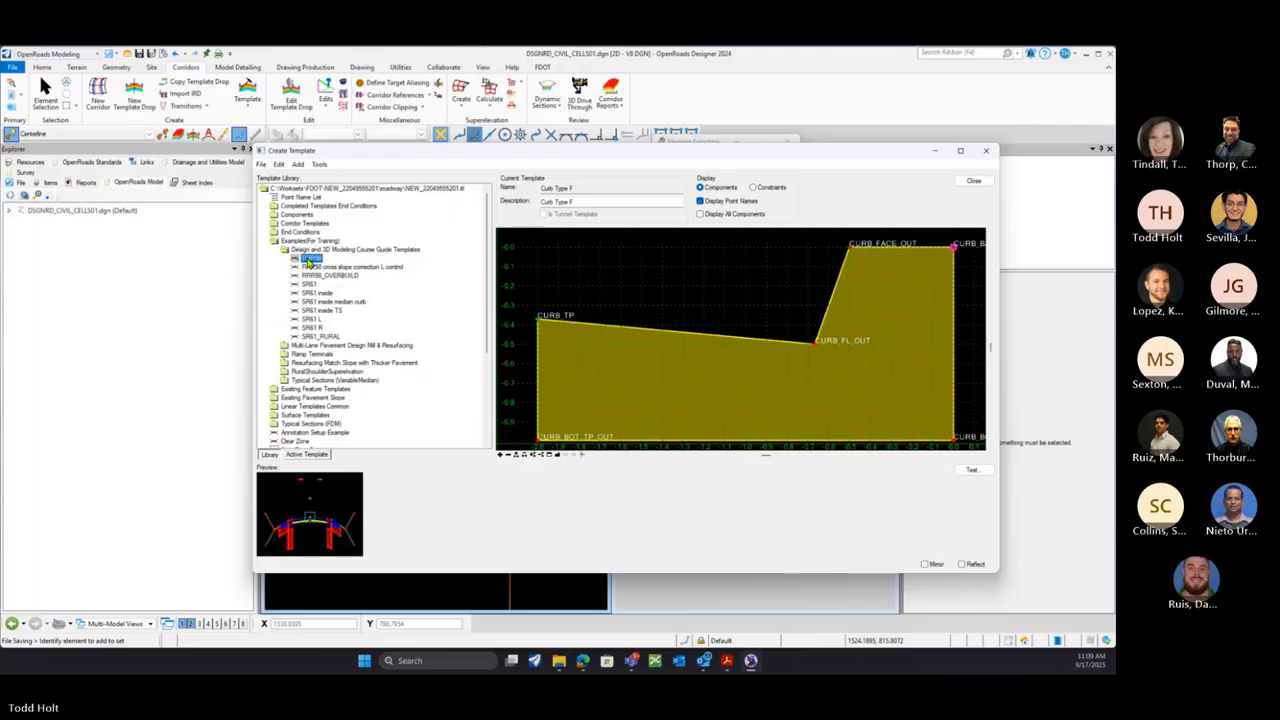
{"action": "left_click", "coordinate": [310, 267]}
{"action": "left_click", "coordinate": [314, 277]}
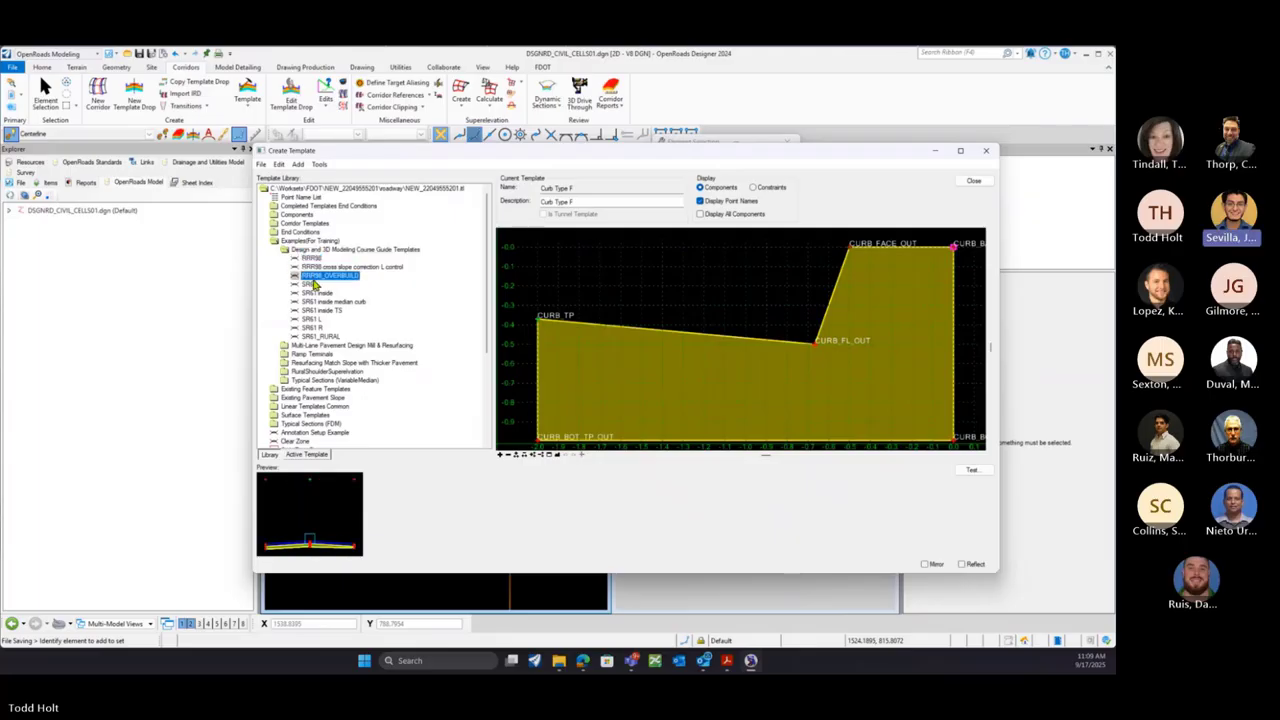
{"action": "left_click", "coordinate": [309, 286]}
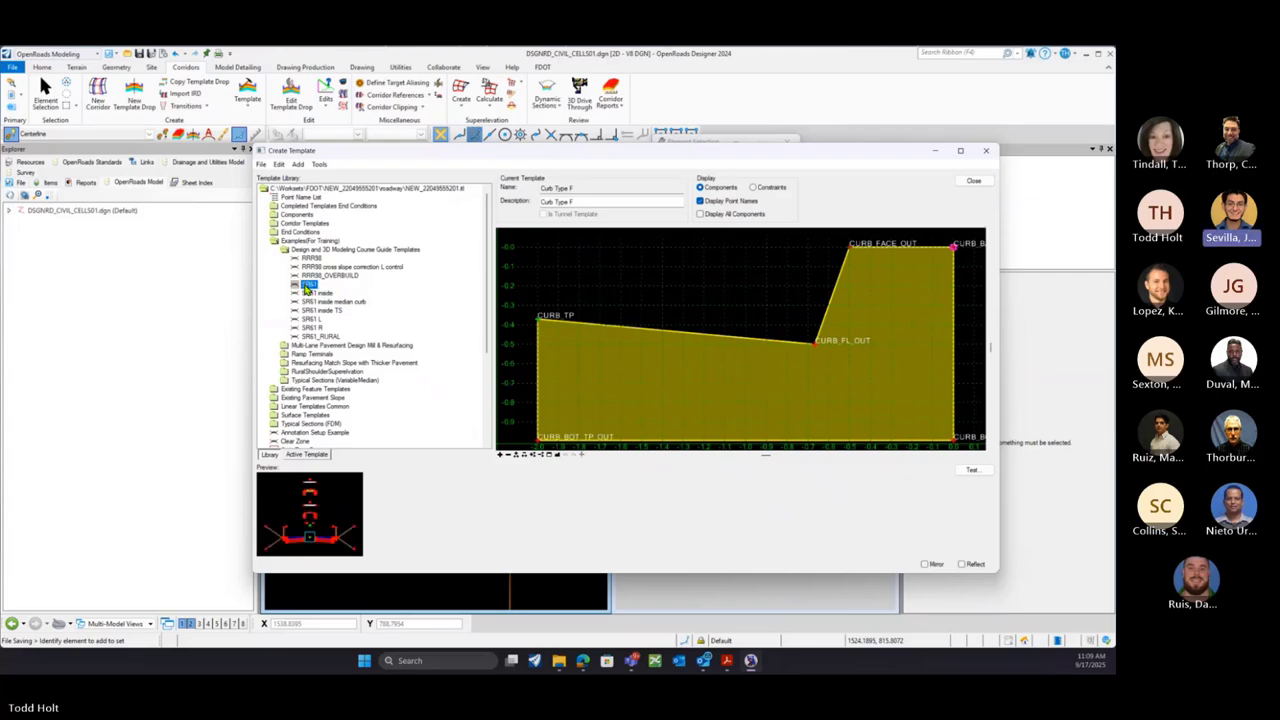
Copy the SR61_RURAL template from the training examples into the root folder of the template library
{"action": "left_click", "coordinate": [317, 337]}
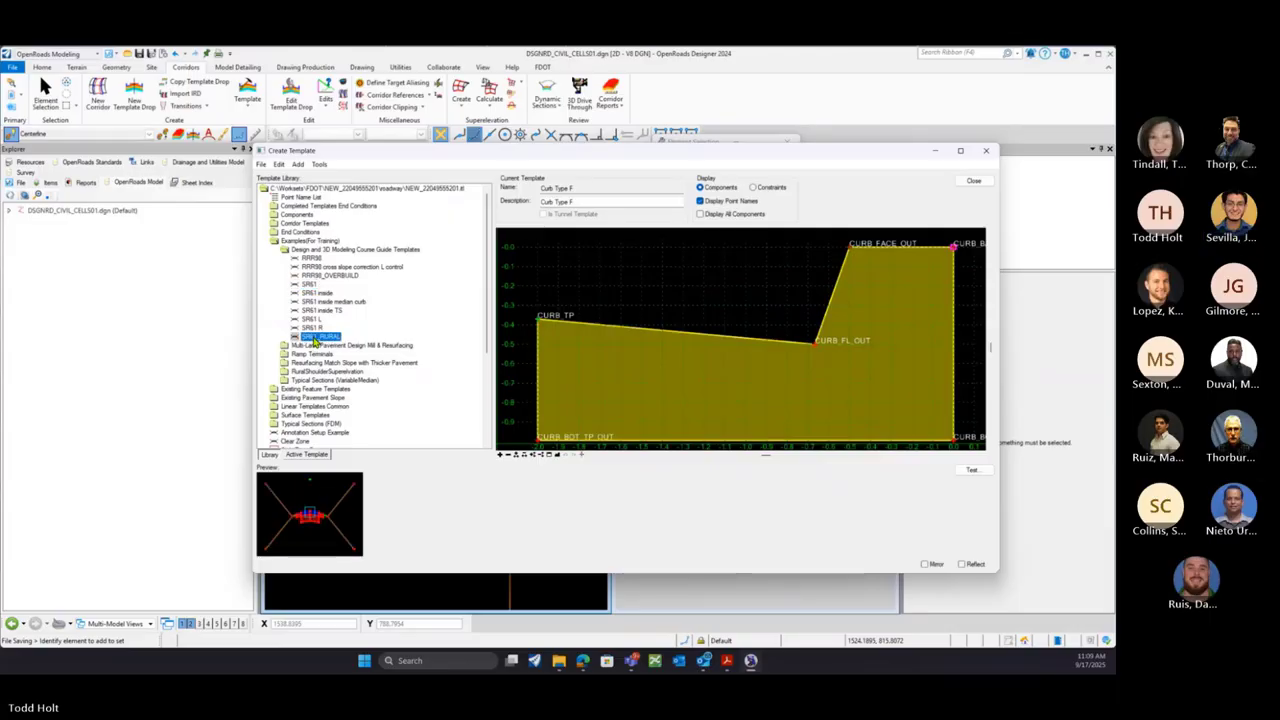
{"action": "right_click", "coordinate": [315, 340]}
{"action": "left_click", "coordinate": [342, 373]}
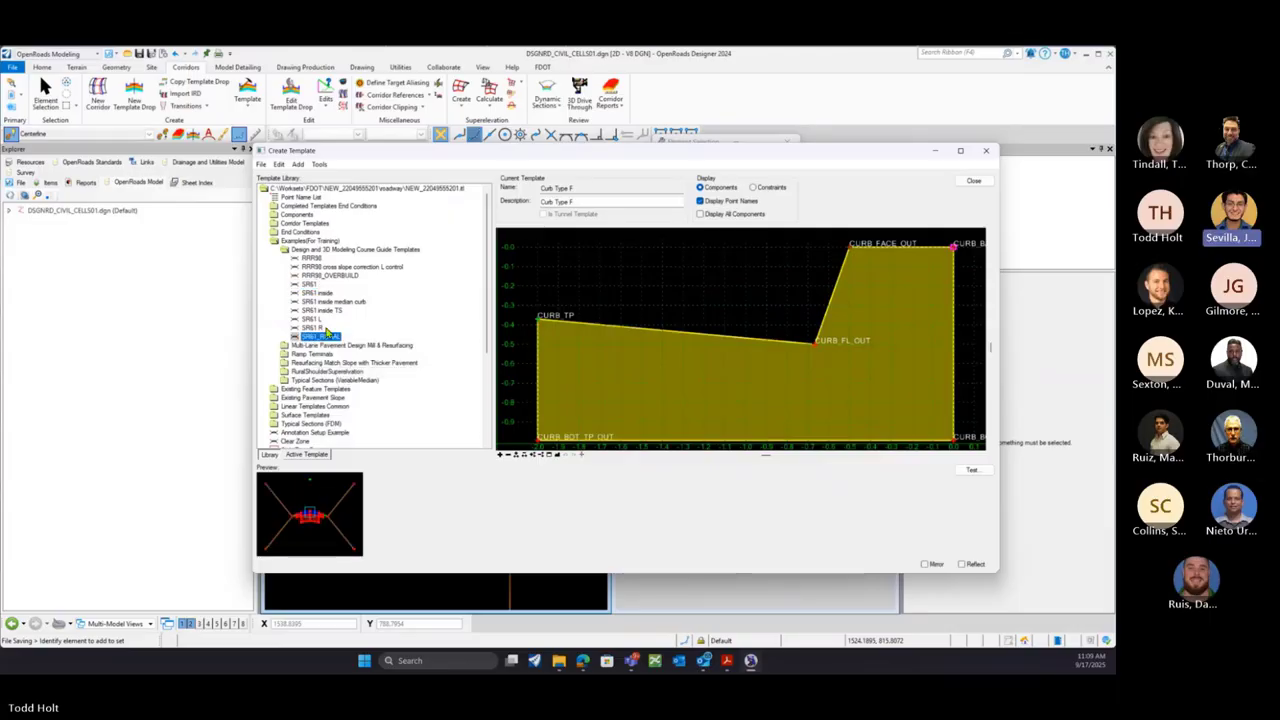
{"action": "scroll", "coordinate": [362, 294], "scroll_direction": "down", "scroll_amount": 4}
{"action": "scroll", "coordinate": [362, 294], "scroll_direction": "up", "scroll_amount": 4}
{"action": "left_click", "coordinate": [320, 190]}
{"action": "right_click", "coordinate": [320, 190]}
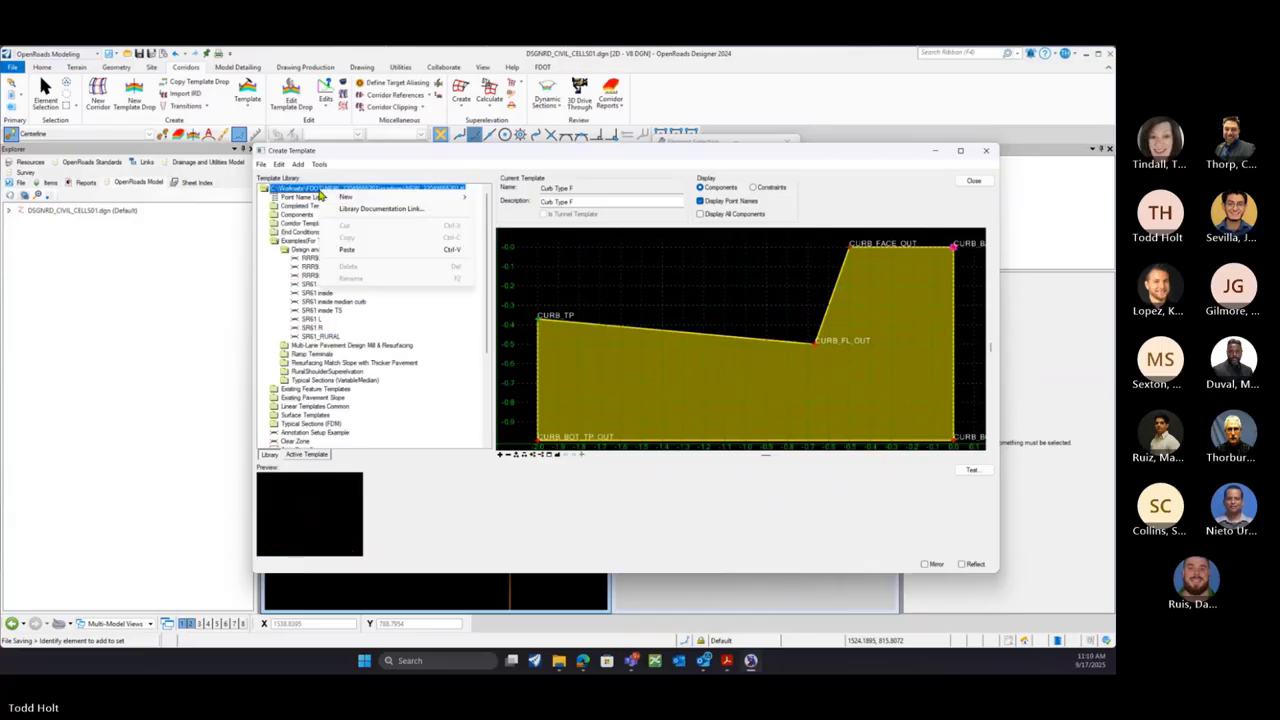
{"action": "left_click", "coordinate": [347, 249]}
{"action": "scroll", "coordinate": [290, 340], "scroll_direction": "down", "scroll_amount": 4}
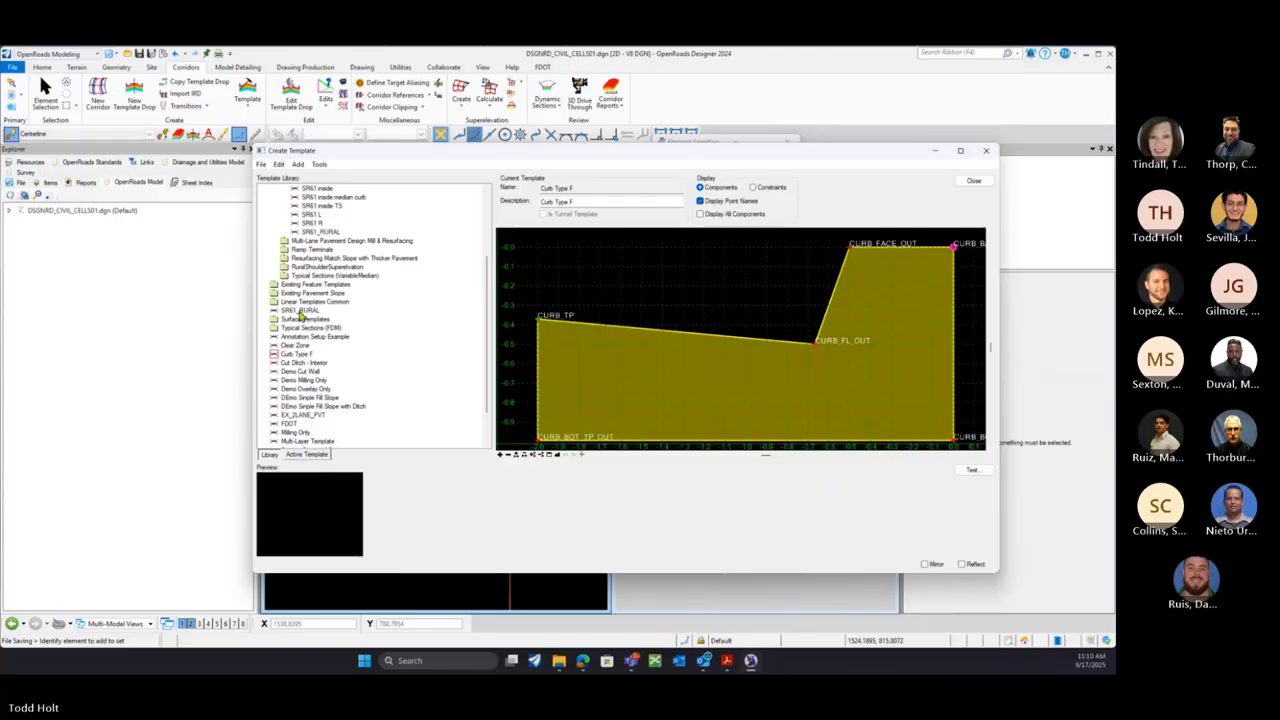
Make the copied SR61_RURAL template in the library root active and rename it SR61_Urban
{"action": "left_click", "coordinate": [300, 312]}
{"action": "double_click", "coordinate": [300, 312]}
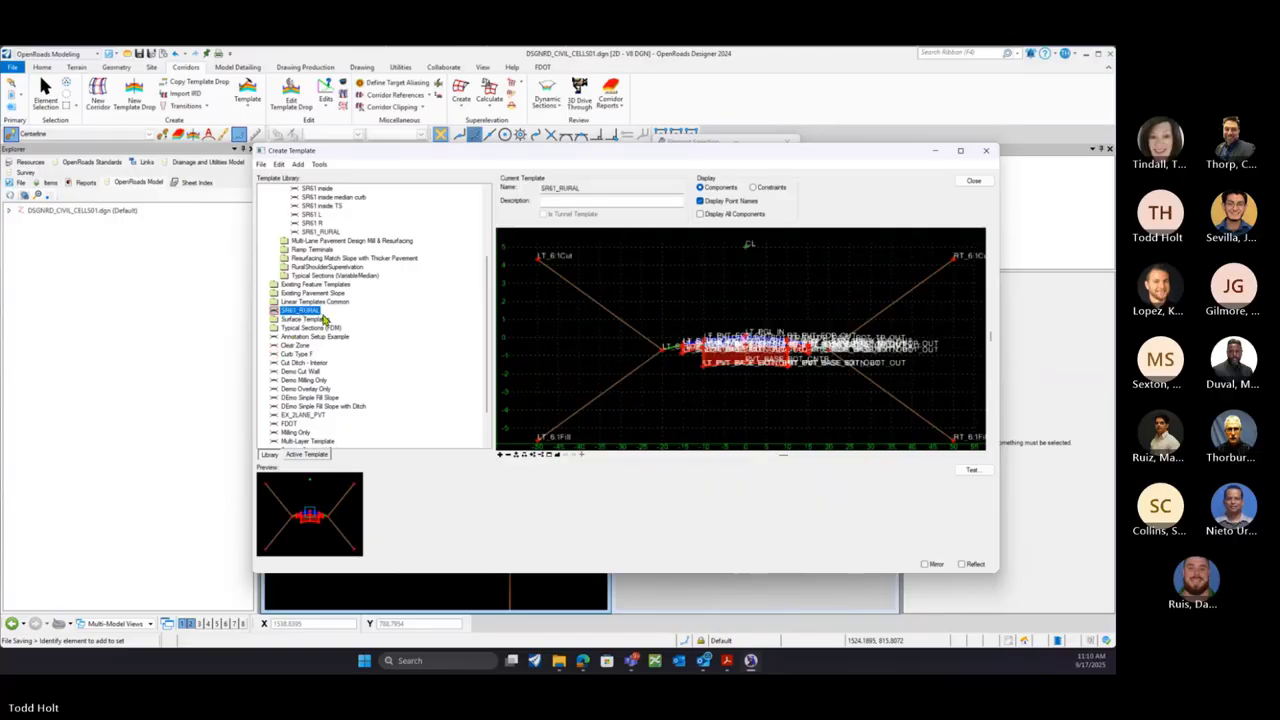
{"action": "right_click", "coordinate": [308, 313]}
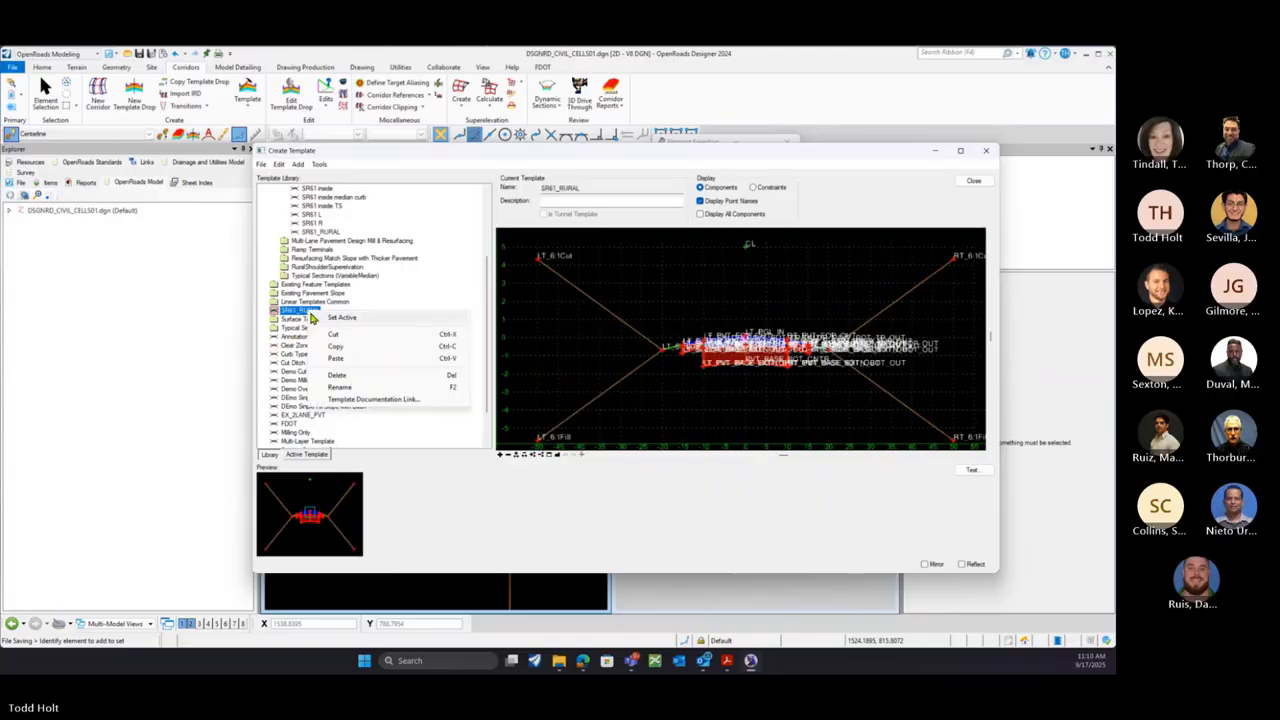
{"action": "left_click", "coordinate": [345, 378]}
{"action": "key", "text": "Right"}
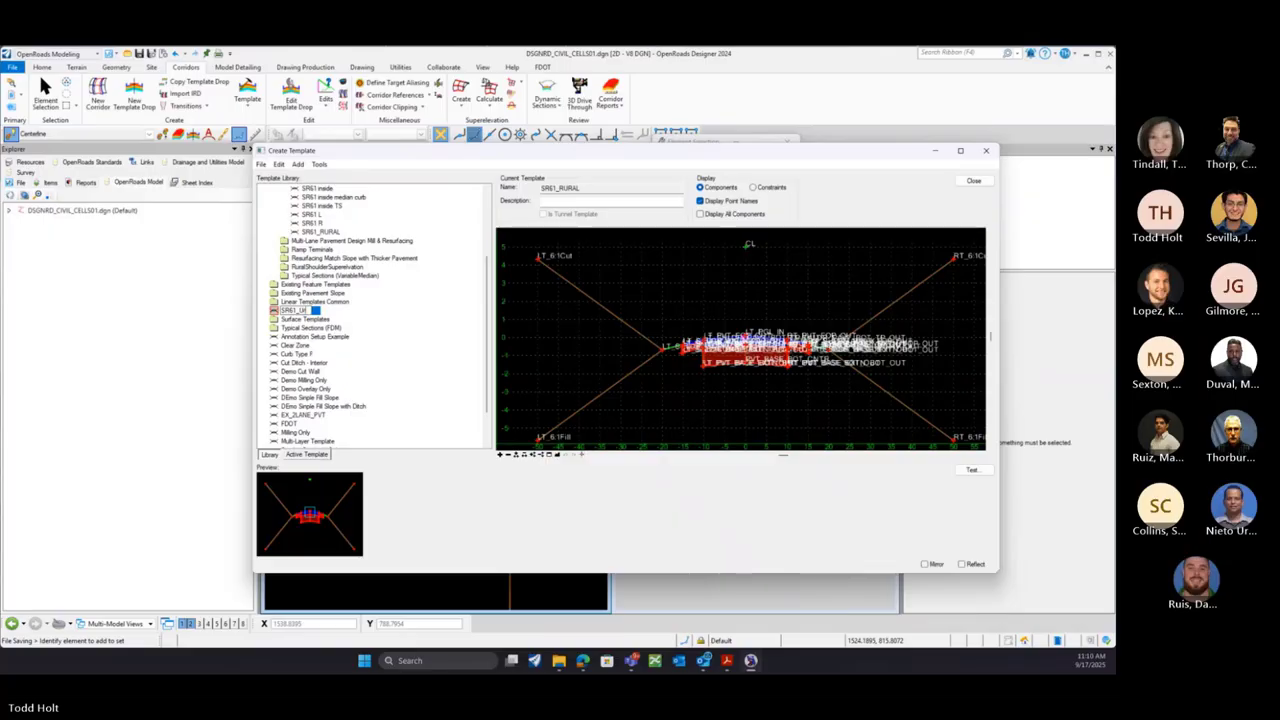
{"action": "type", "text": "ban"}
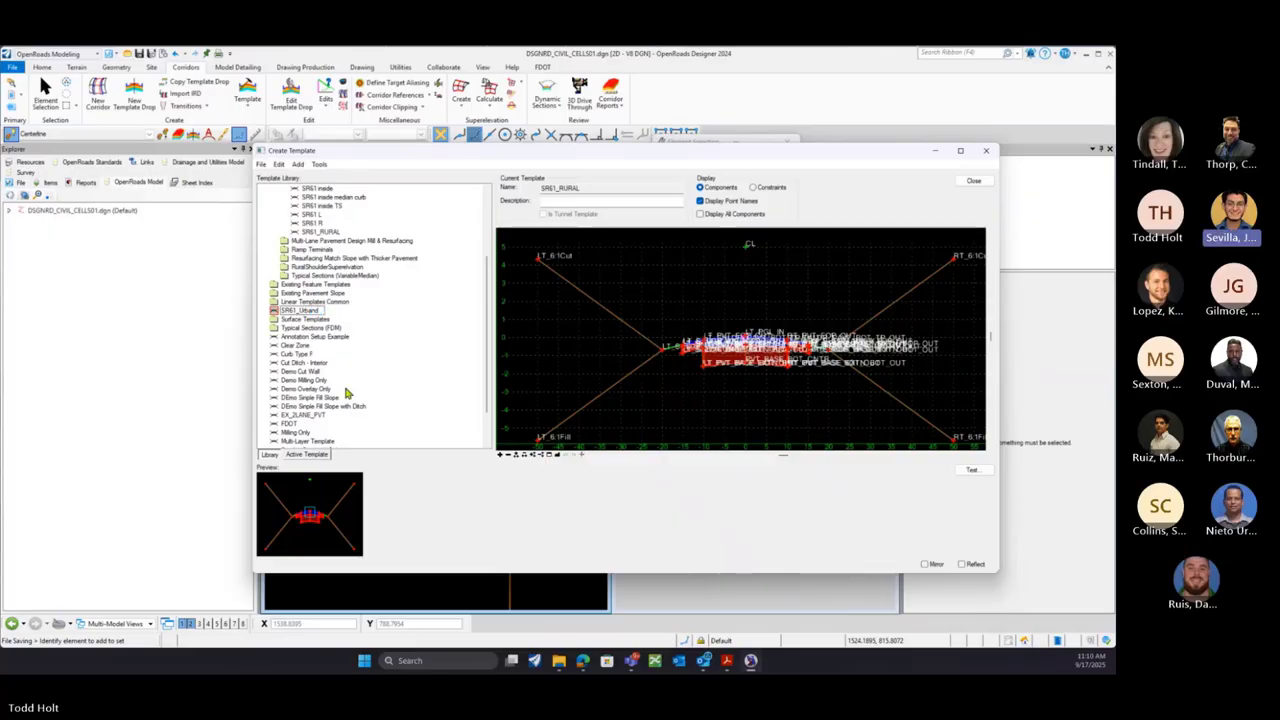
{"action": "key", "text": "Return"}
Delete the left shoulder and left cut and fill slope components outside the edge of pavement in the SR61_Urban template
{"action": "scroll", "coordinate": [683, 346], "scroll_direction": "up", "scroll_amount": 3}
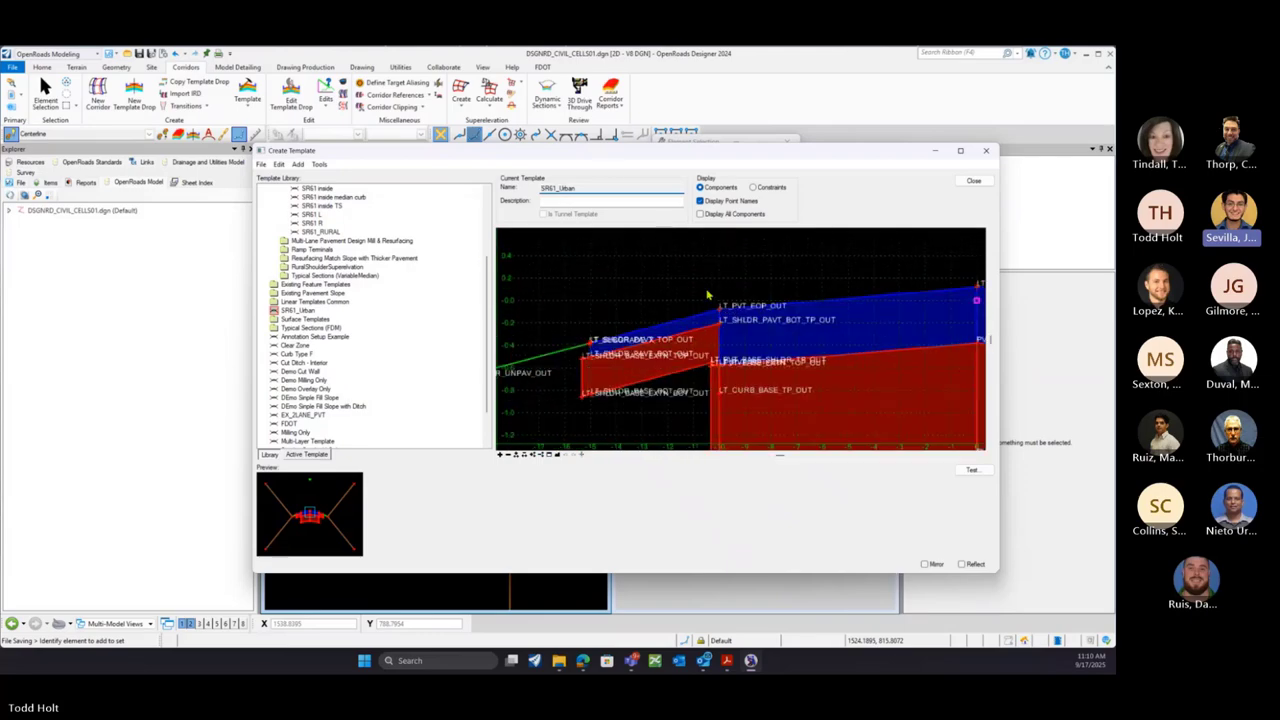
{"action": "scroll", "coordinate": [724, 299], "scroll_direction": "down", "scroll_amount": 2}
{"action": "scroll", "coordinate": [630, 335], "scroll_direction": "up", "scroll_amount": 2}
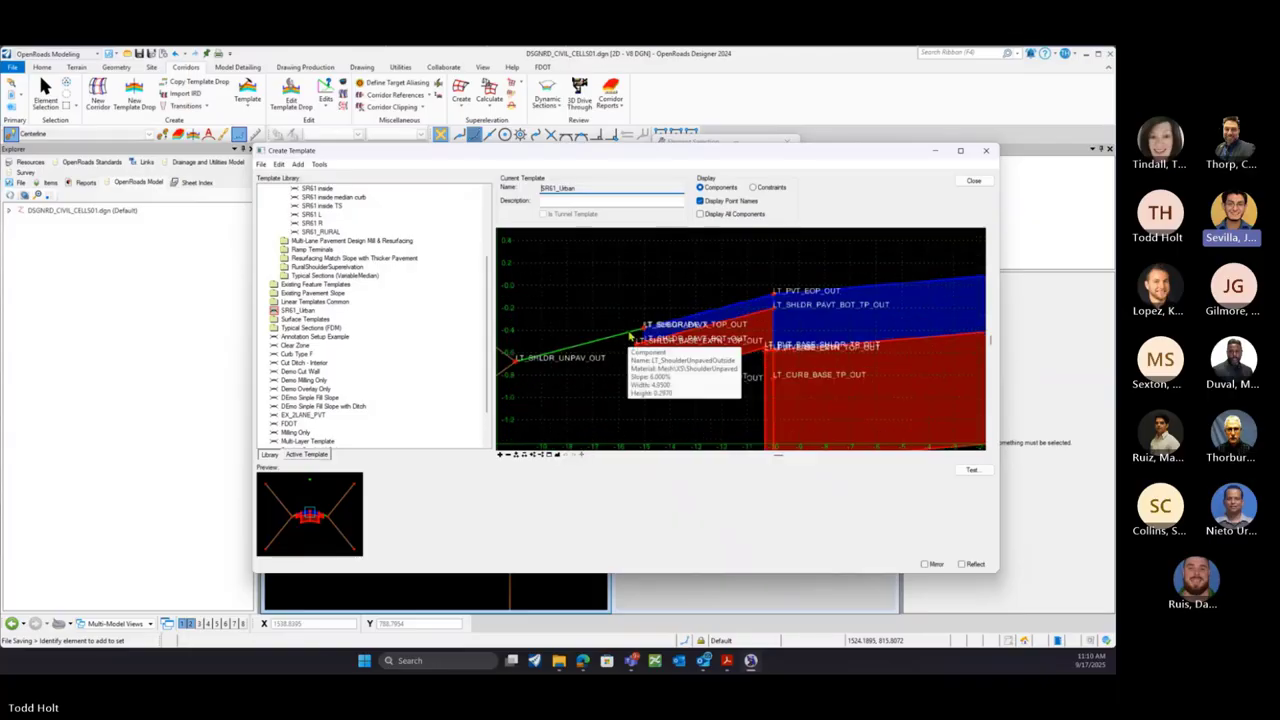
{"action": "scroll", "coordinate": [721, 289], "scroll_direction": "down", "scroll_amount": 2}
{"action": "right_click", "coordinate": [719, 279]}
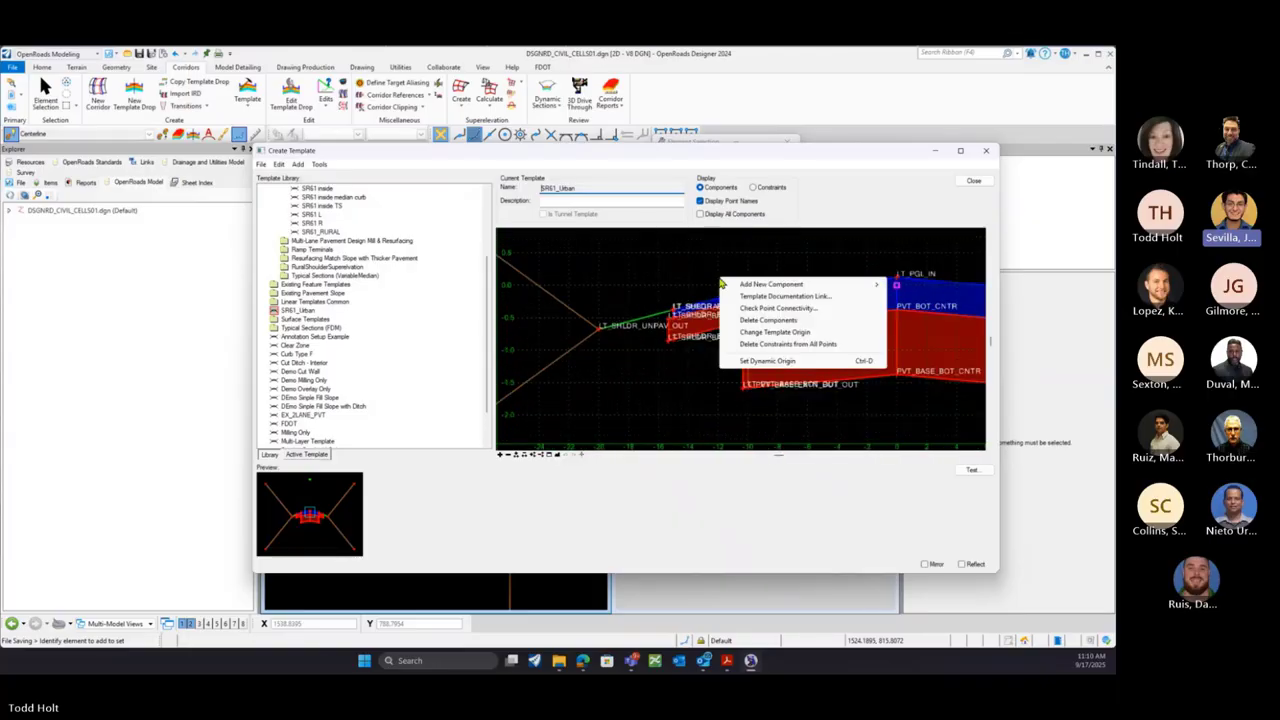
{"action": "left_click", "coordinate": [771, 321]}
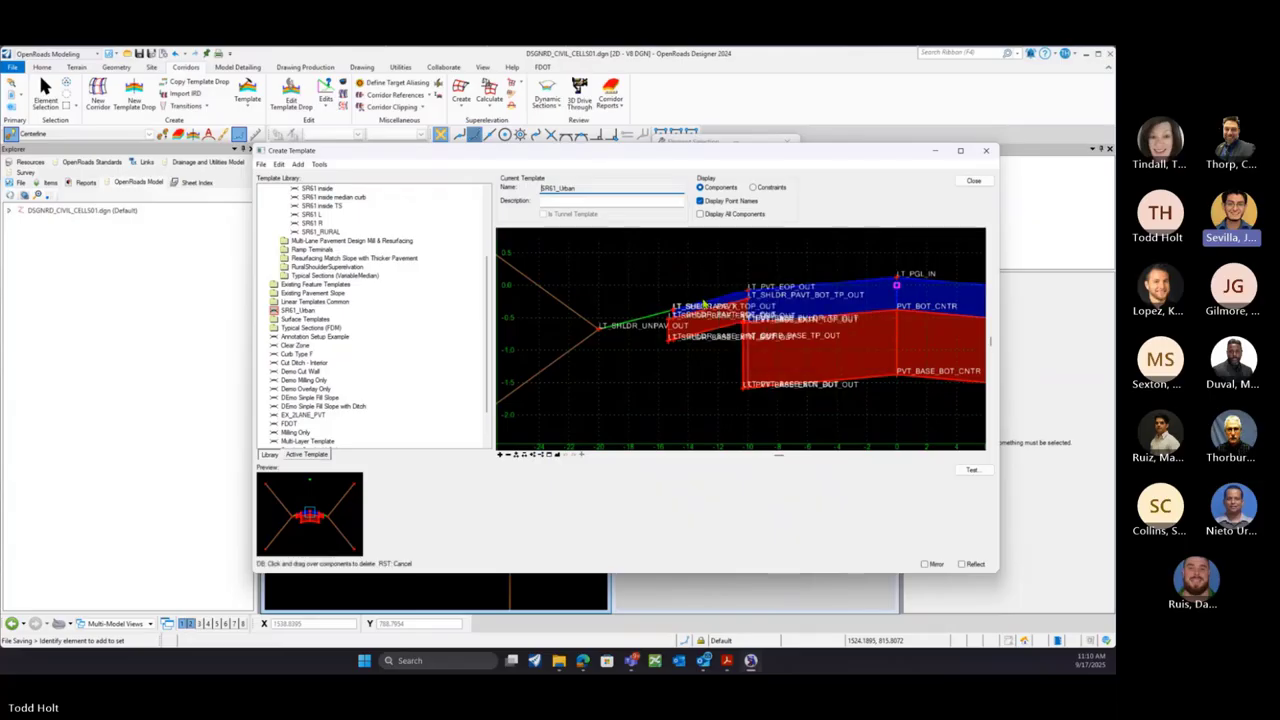
{"action": "mouse_move", "coordinate": [704, 298]}
{"action": "left_mouse_down"}
{"action": "mouse_move", "coordinate": [645, 340]}
{"action": "mouse_move", "coordinate": [563, 353]}
{"action": "mouse_move", "coordinate": [573, 374]}
{"action": "left_mouse_up"}
{"action": "scroll", "coordinate": [565, 369], "scroll_direction": "down", "scroll_amount": 3}
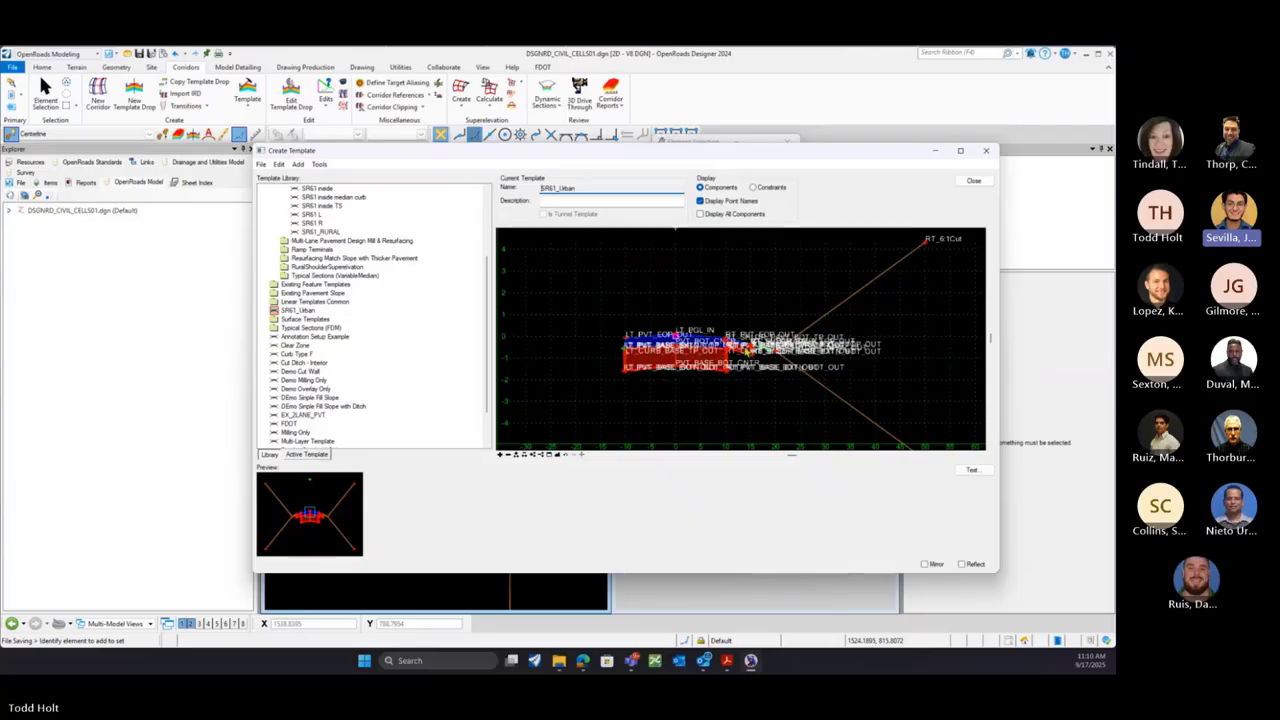
{"action": "scroll", "coordinate": [747, 352], "scroll_direction": "up", "scroll_amount": 2}
{"action": "scroll", "coordinate": [724, 337], "scroll_direction": "down", "scroll_amount": 3}
{"action": "scroll", "coordinate": [661, 337], "scroll_direction": "up", "scroll_amount": 1}
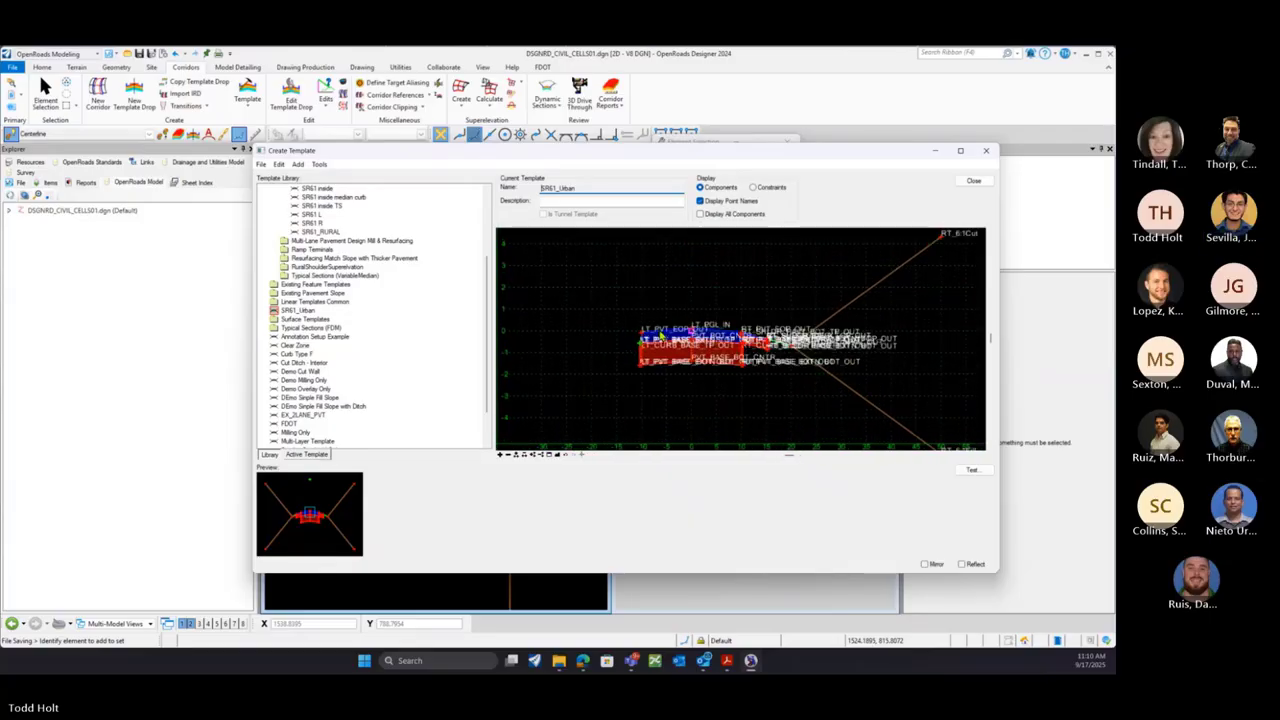
{"action": "scroll", "coordinate": [661, 337], "scroll_direction": "up", "scroll_amount": 2}
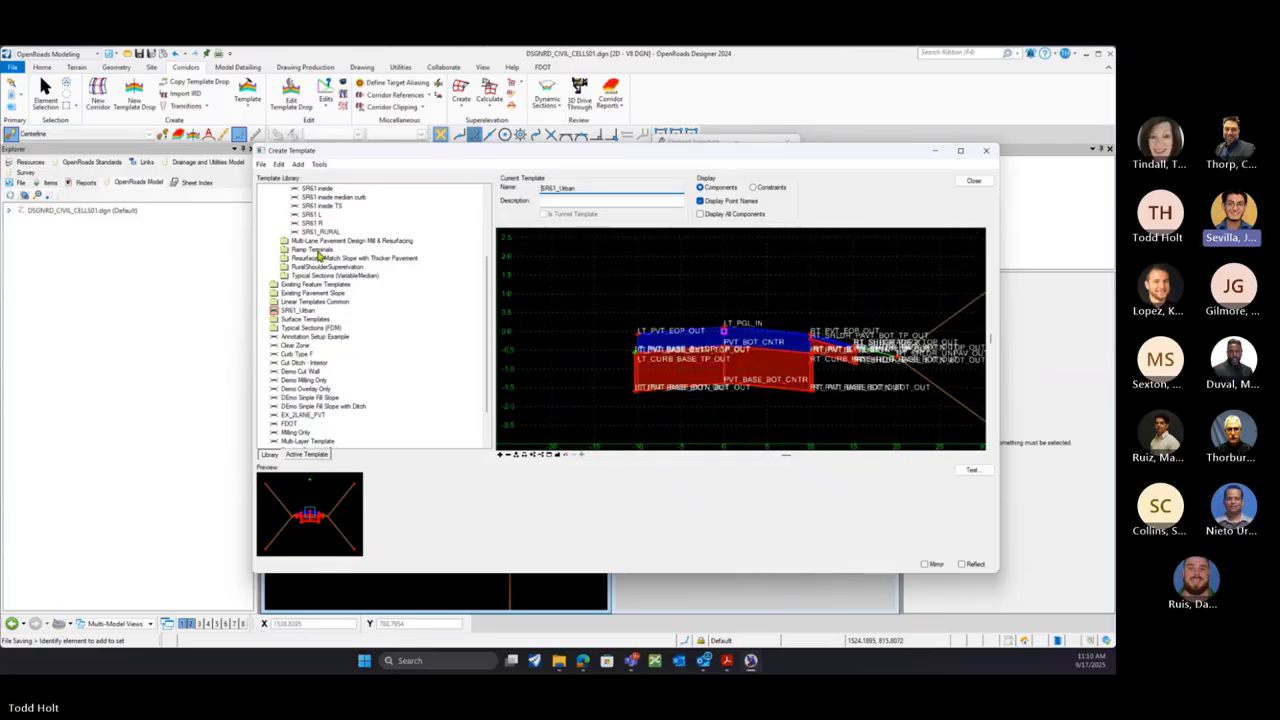
Load CIVIL FDOT ORD.itl from C:\FDOTConnect2024\Organization-Civil\FDOT\Template Library as the source library in the Template Library Organizer
{"action": "scroll", "coordinate": [318, 256], "scroll_direction": "up", "scroll_amount": 4}
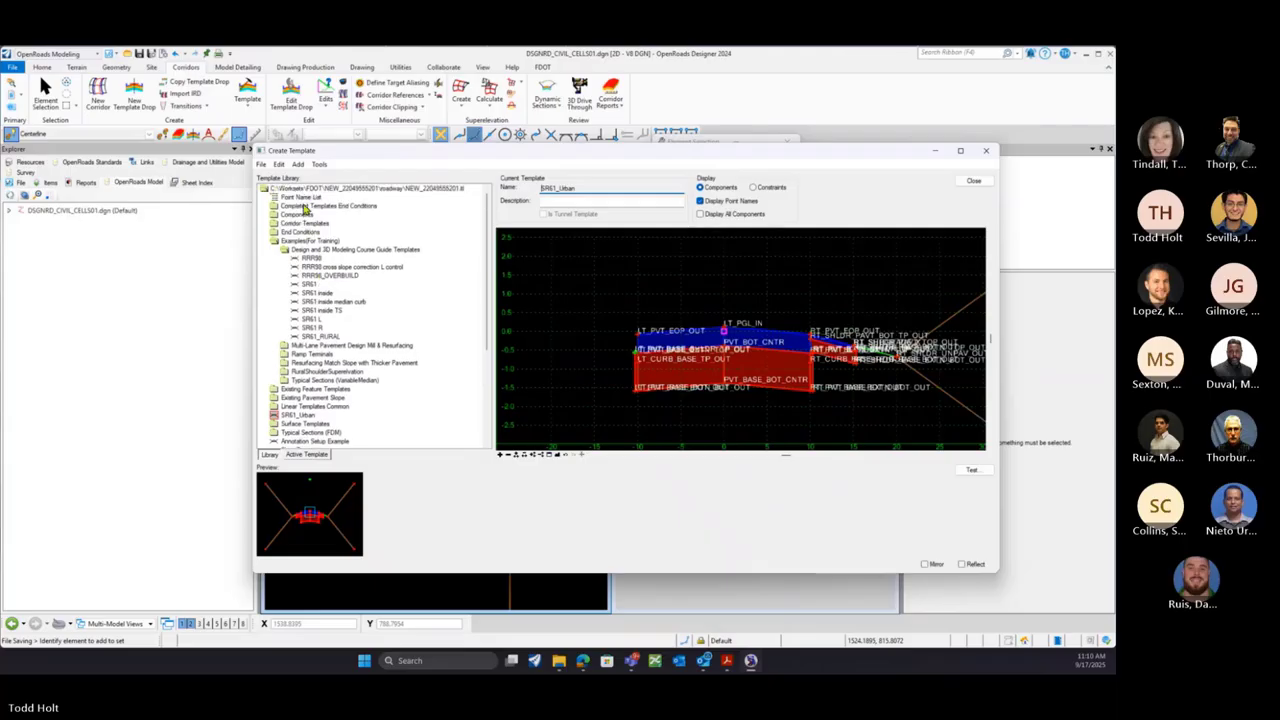
{"action": "left_click", "coordinate": [319, 167]}
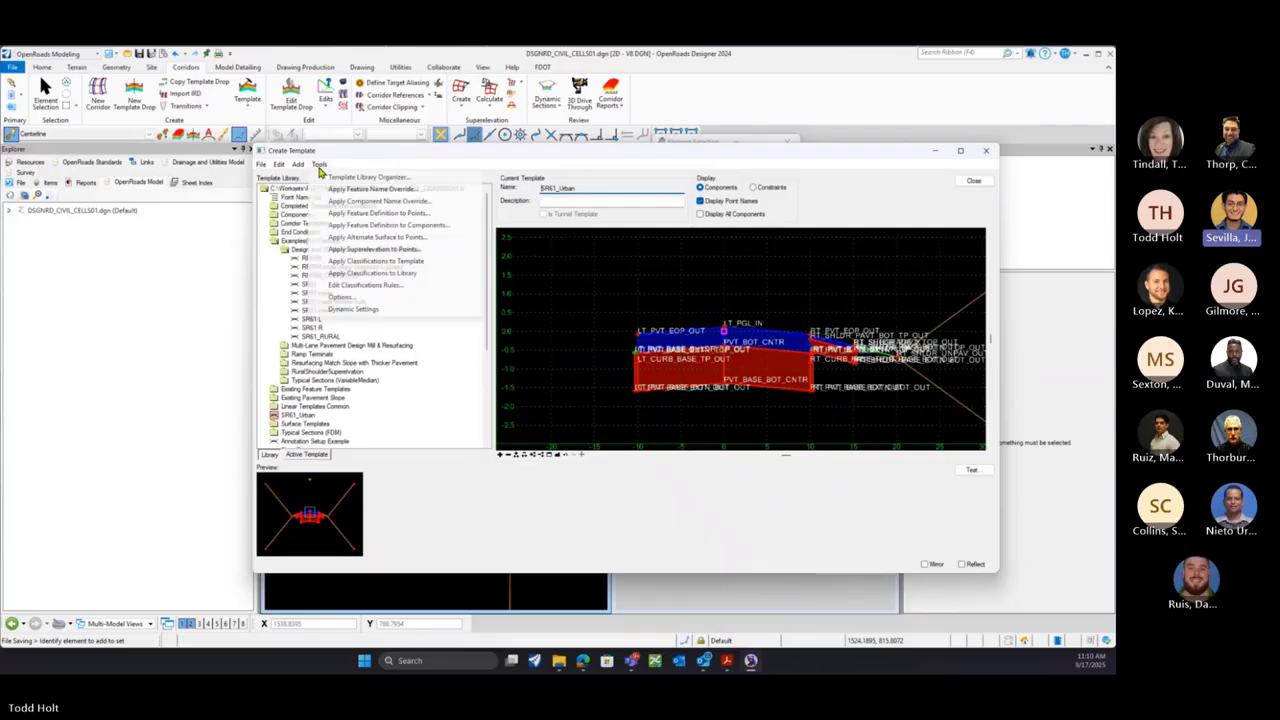
{"action": "left_click", "coordinate": [345, 177]}
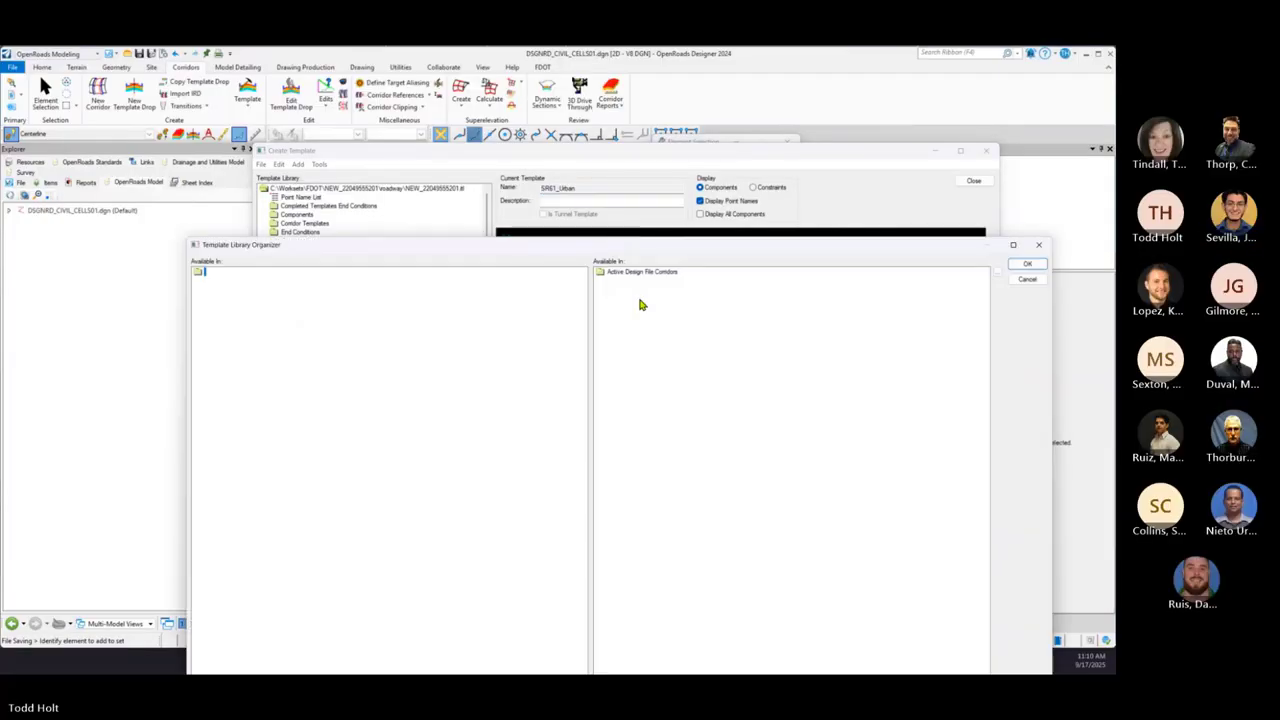
{"action": "left_click", "coordinate": [996, 275]}
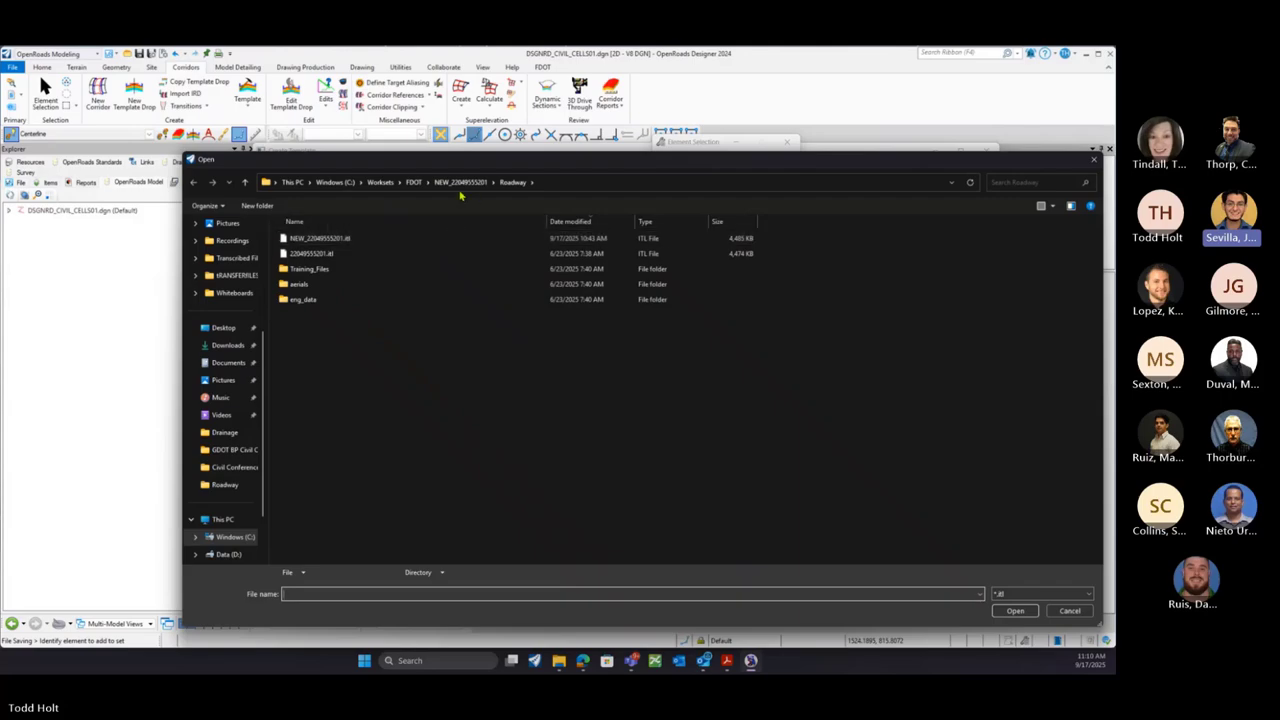
{"action": "left_click", "coordinate": [335, 182]}
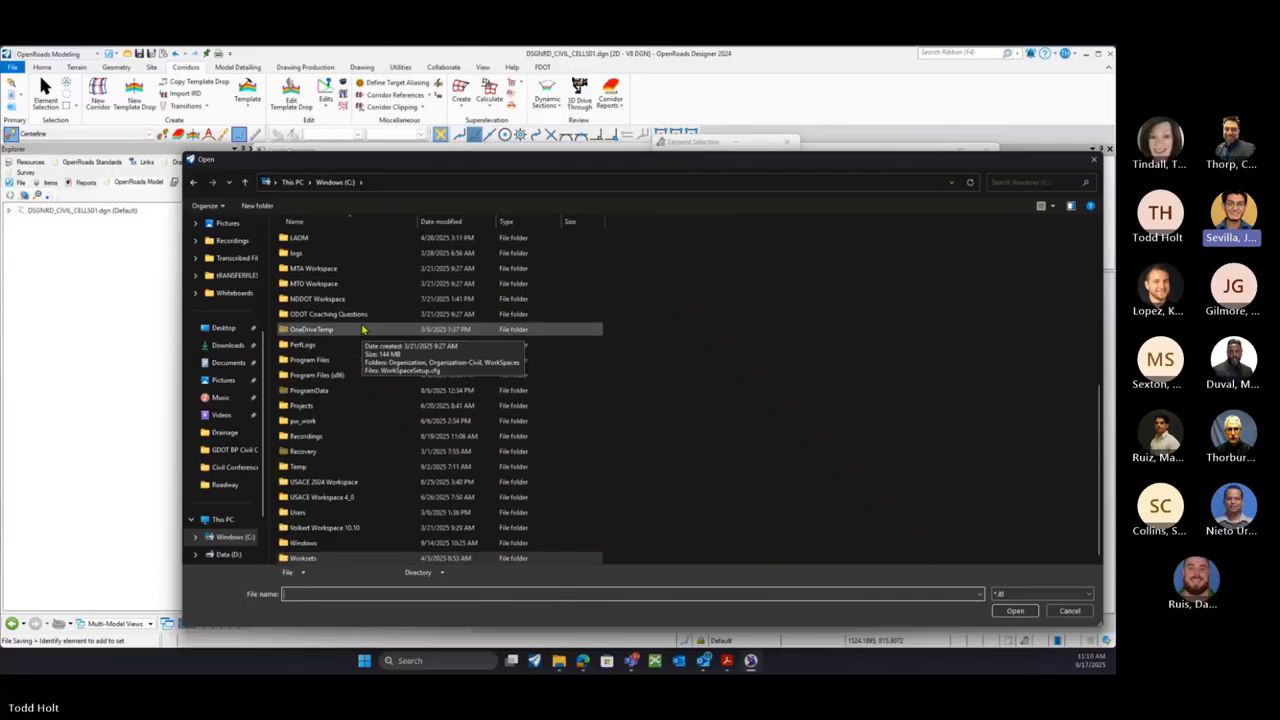
{"action": "scroll", "coordinate": [363, 329], "scroll_direction": "up", "scroll_amount": 4}
{"action": "scroll", "coordinate": [363, 329], "scroll_direction": "up", "scroll_amount": 2}
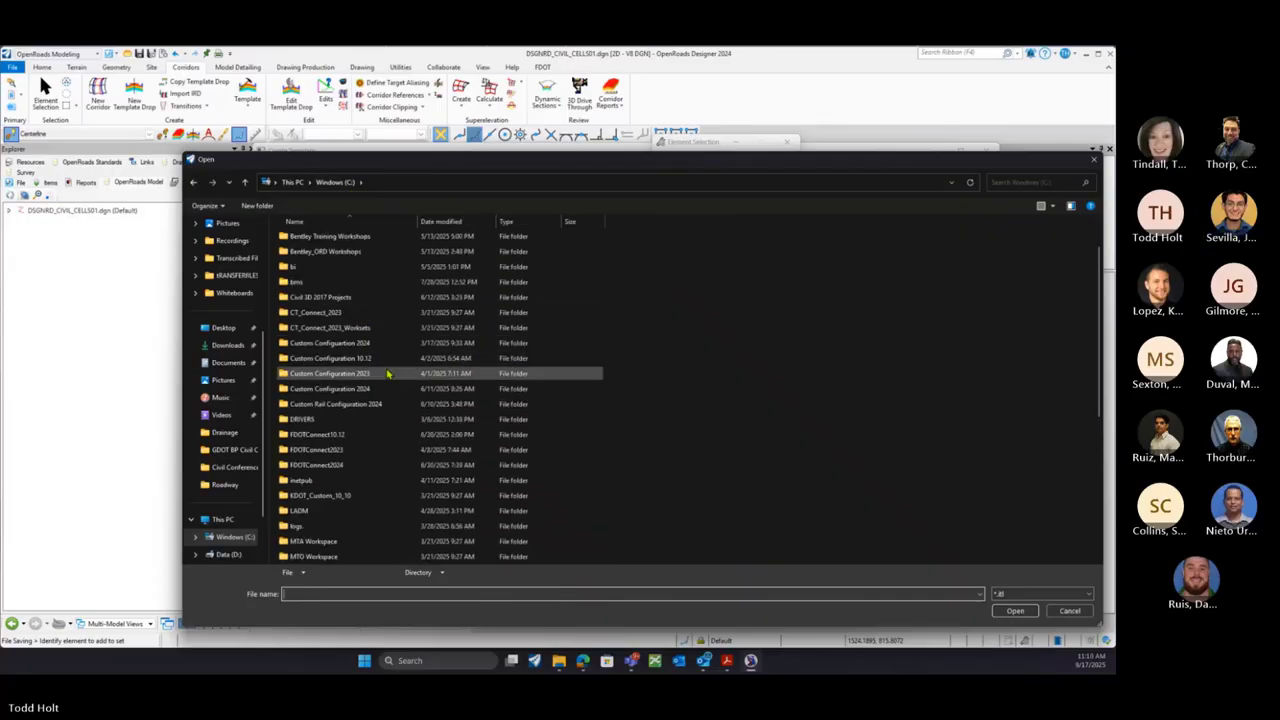
{"action": "double_click", "coordinate": [315, 466]}
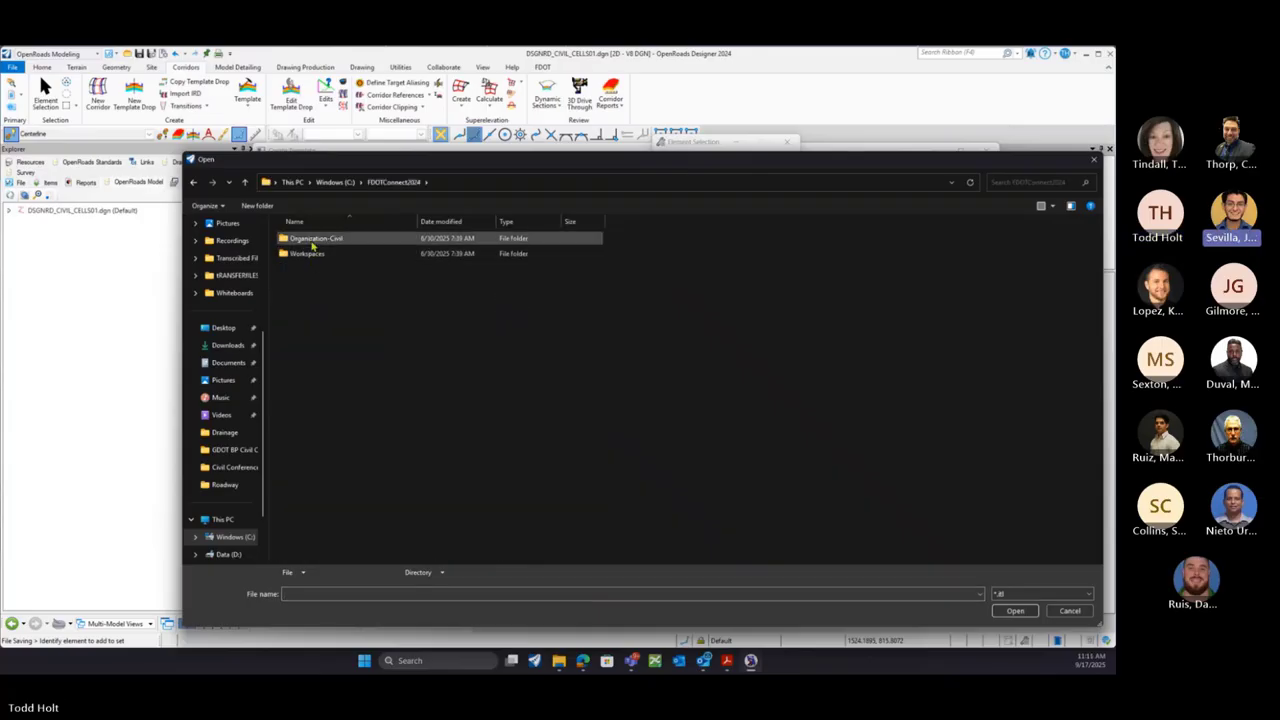
{"action": "double_click", "coordinate": [310, 240]}
{"action": "double_click", "coordinate": [312, 243]}
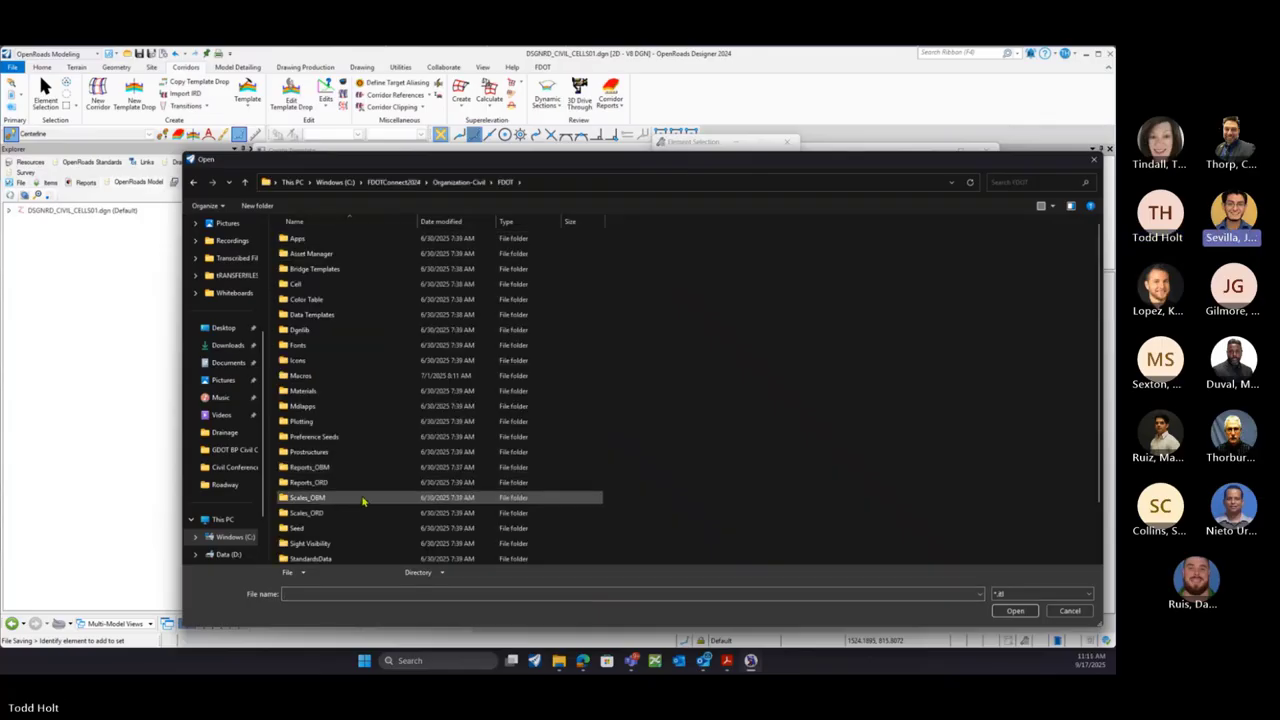
{"action": "double_click", "coordinate": [336, 530]}
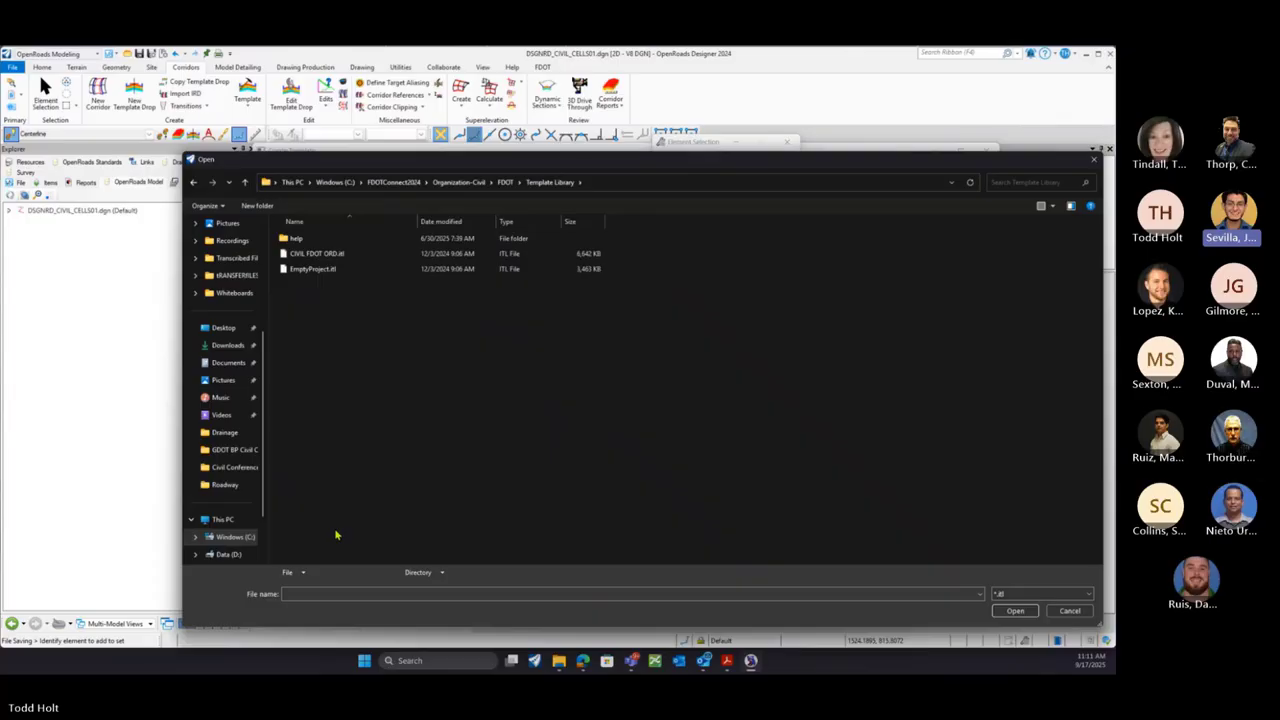
{"action": "left_click", "coordinate": [322, 257]}
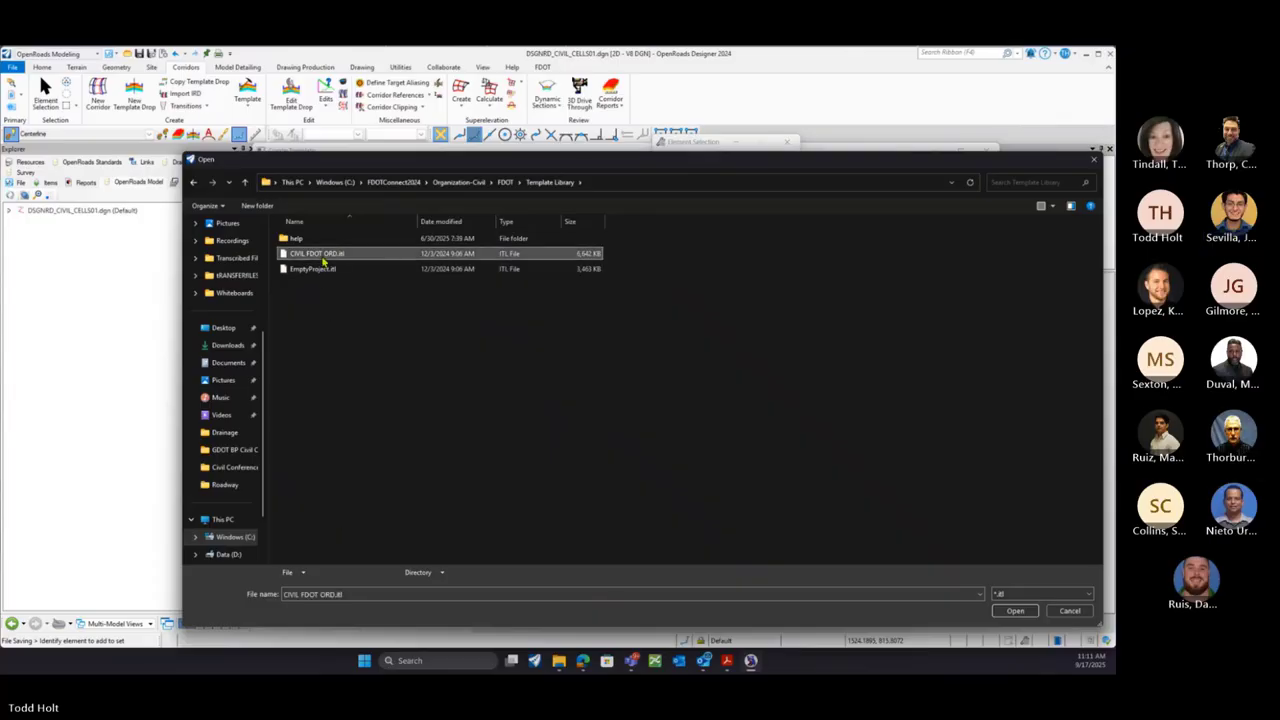
{"action": "left_click", "coordinate": [1013, 610]}
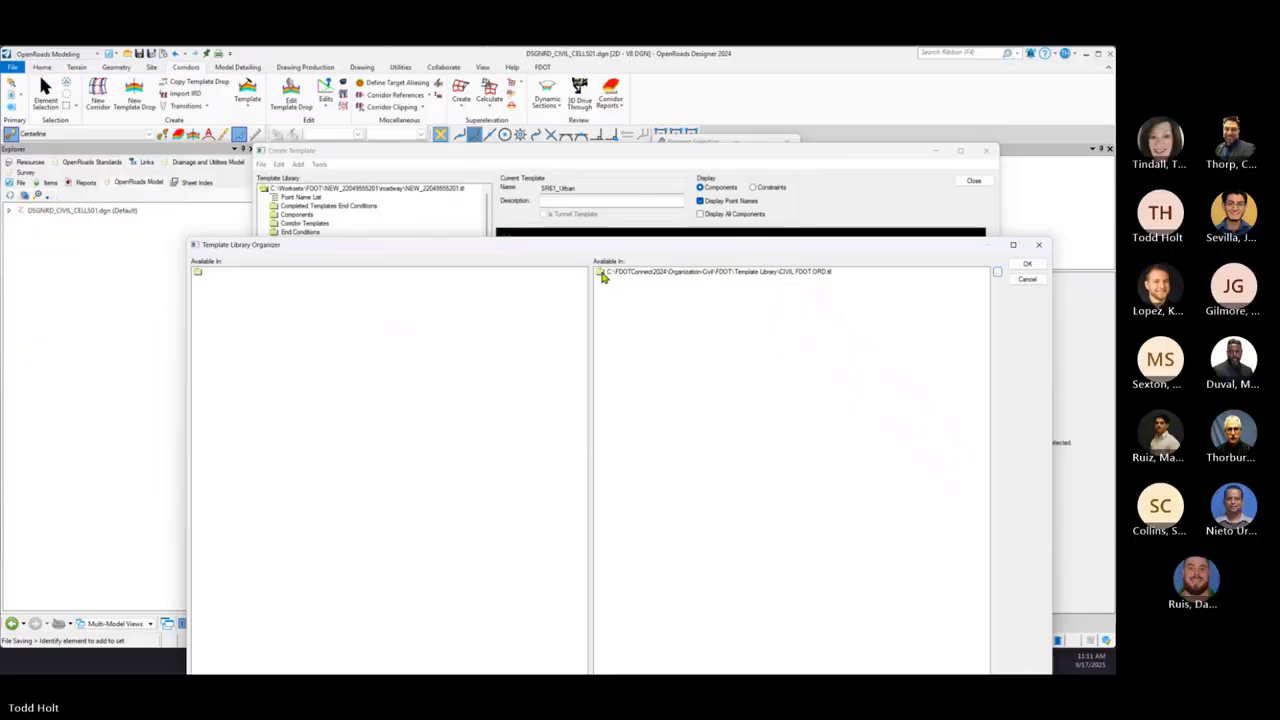
Copy the Components folder from the CIVIL FDOT ORD library into the root of the project template library
{"action": "double_click", "coordinate": [602, 274]}
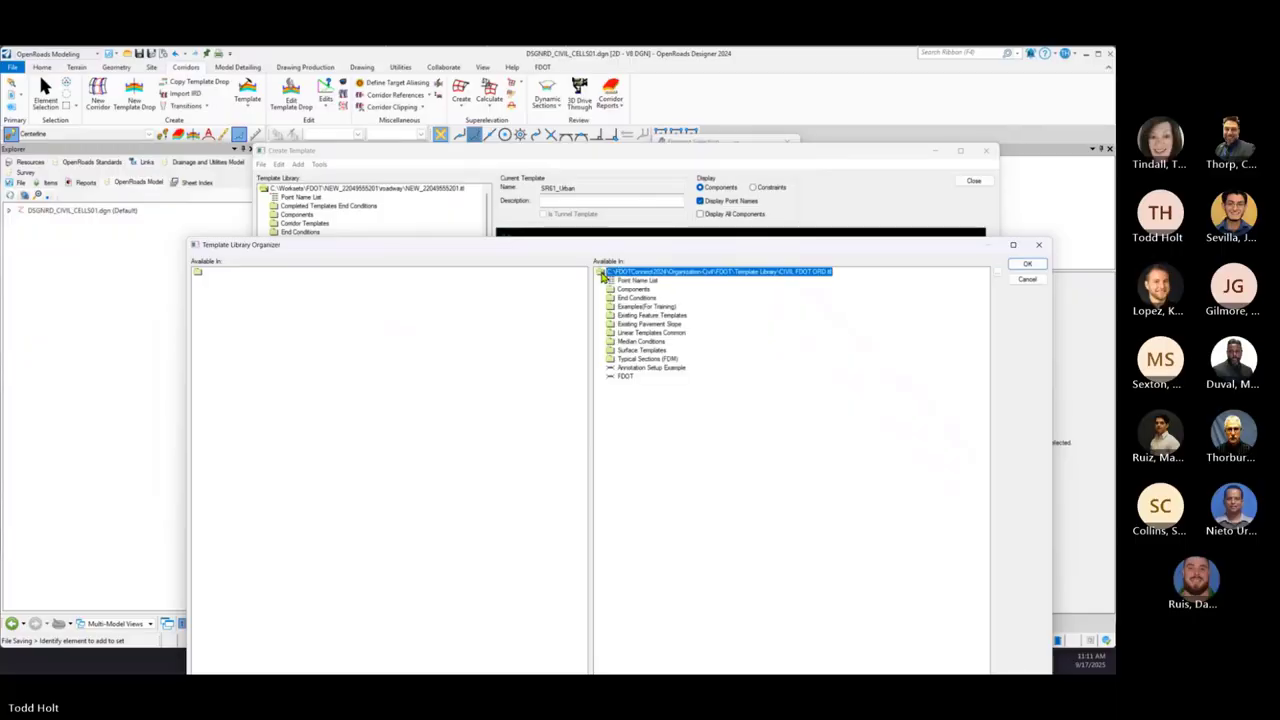
{"action": "double_click", "coordinate": [612, 290]}
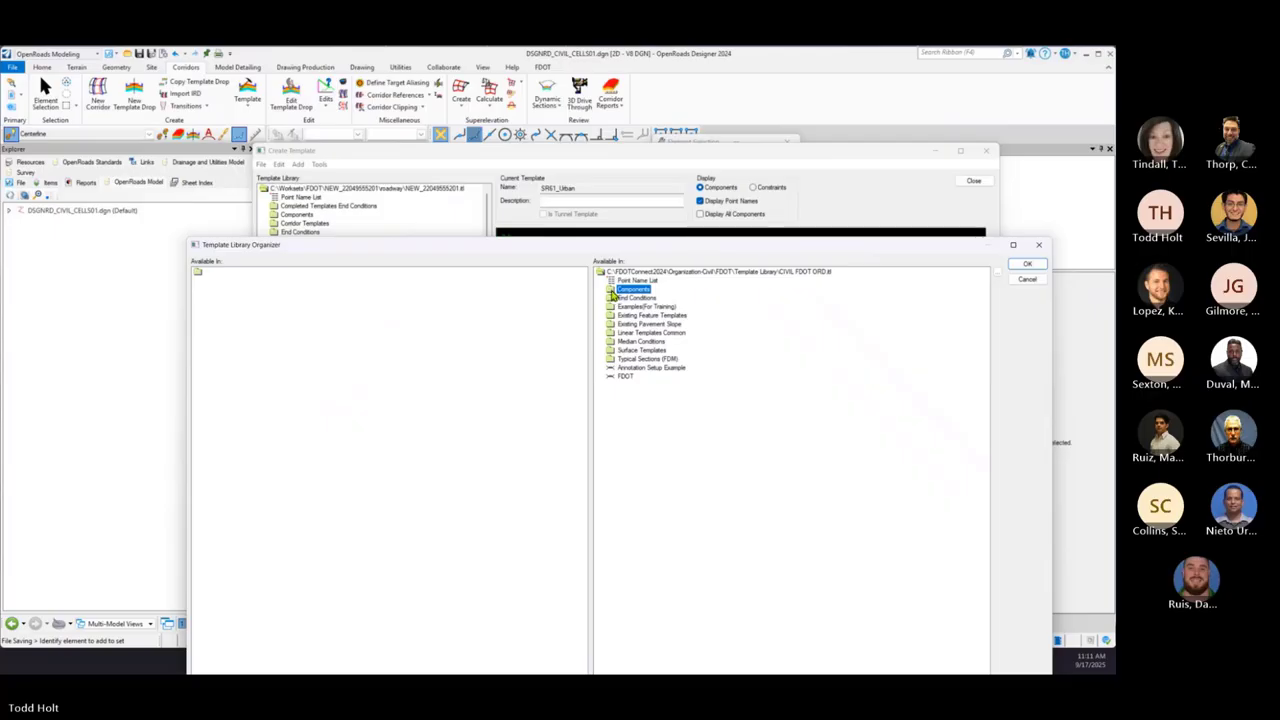
{"action": "double_click", "coordinate": [199, 273]}
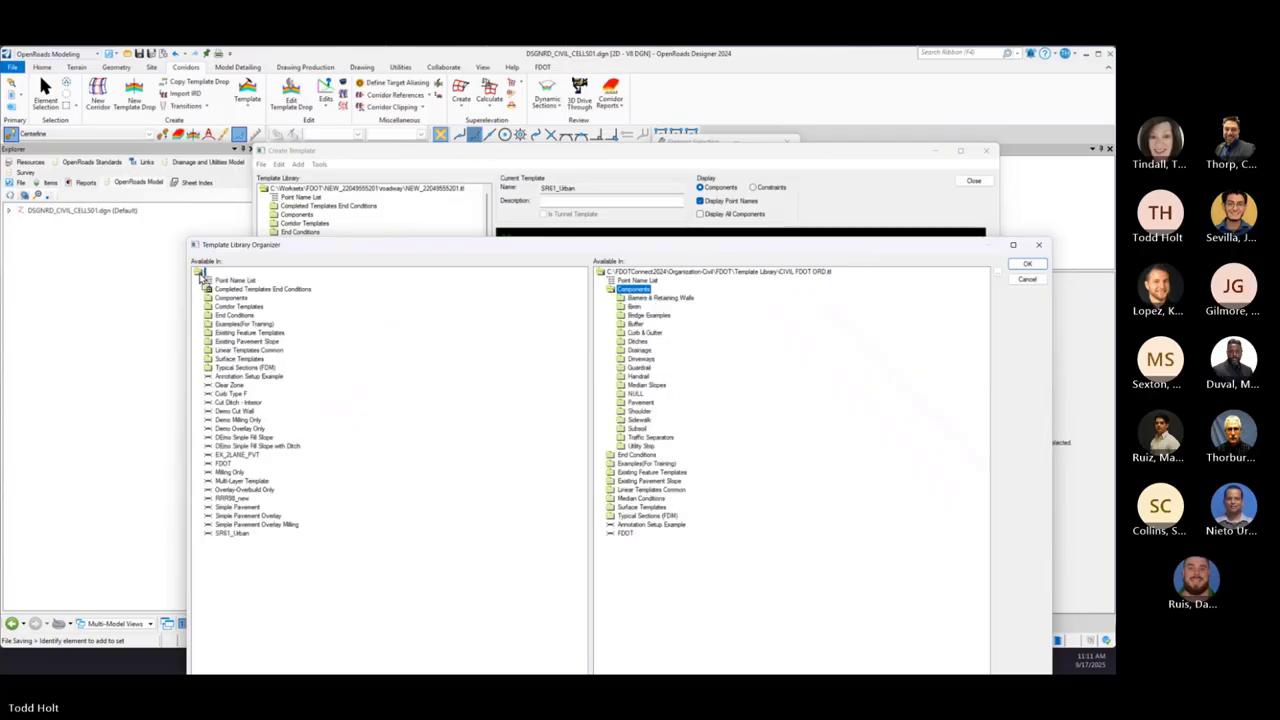
{"action": "left_click_drag", "start_coordinate": [199, 278], "coordinate": [199, 278]}
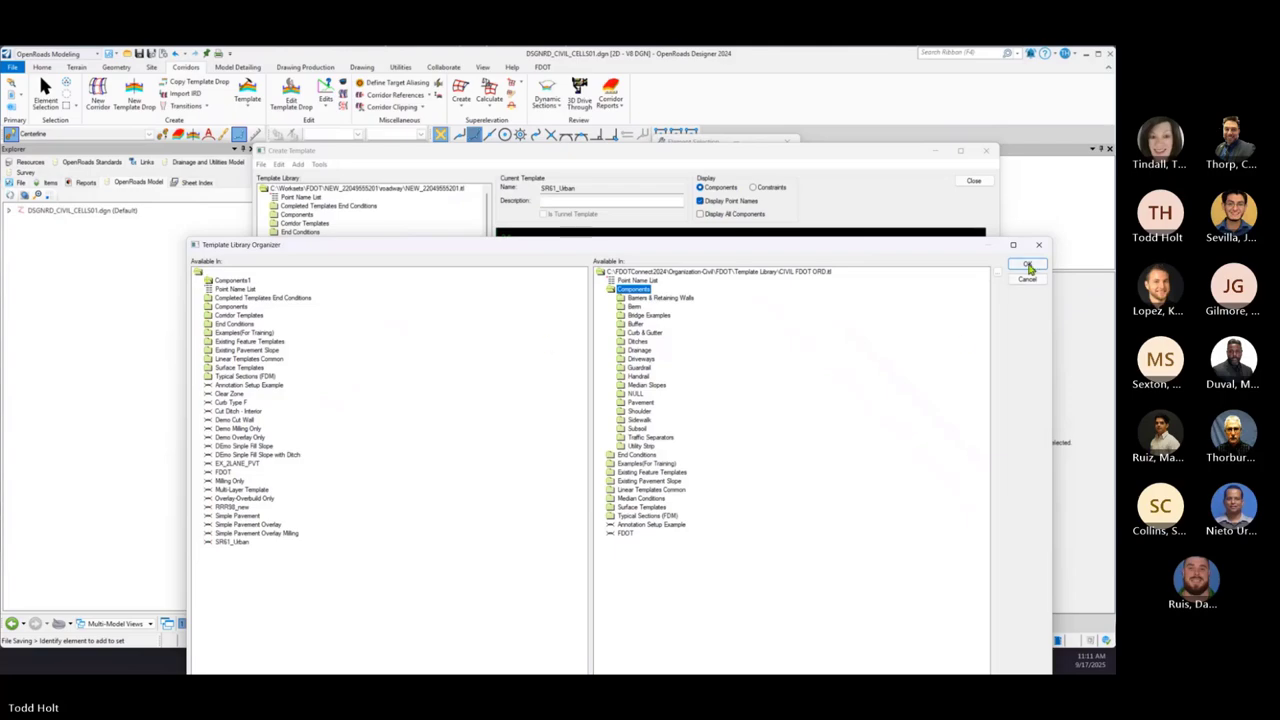
{"action": "left_click", "coordinate": [1029, 268]}
Create a new empty template in the root folder of the project template library
{"action": "left_click", "coordinate": [597, 396]}
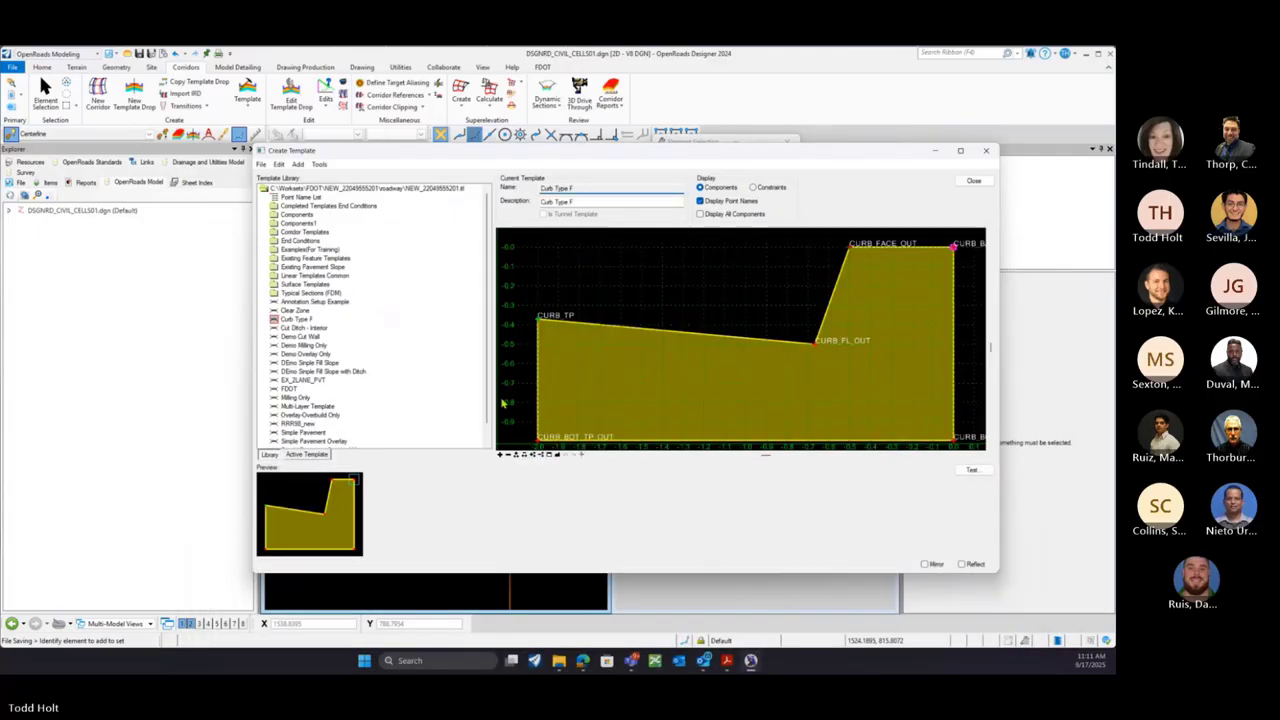
{"action": "scroll", "coordinate": [491, 425], "scroll_direction": "down", "scroll_amount": 1}
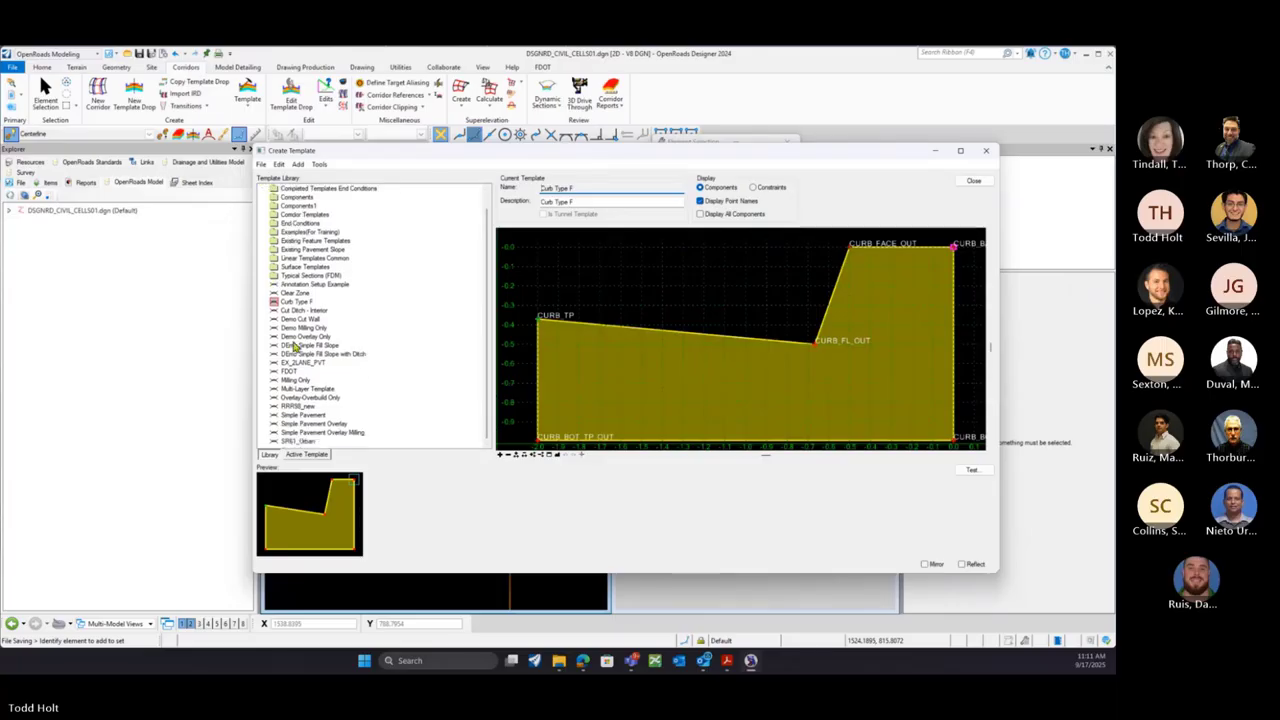
{"action": "scroll", "coordinate": [283, 290], "scroll_direction": "up", "scroll_amount": 1}
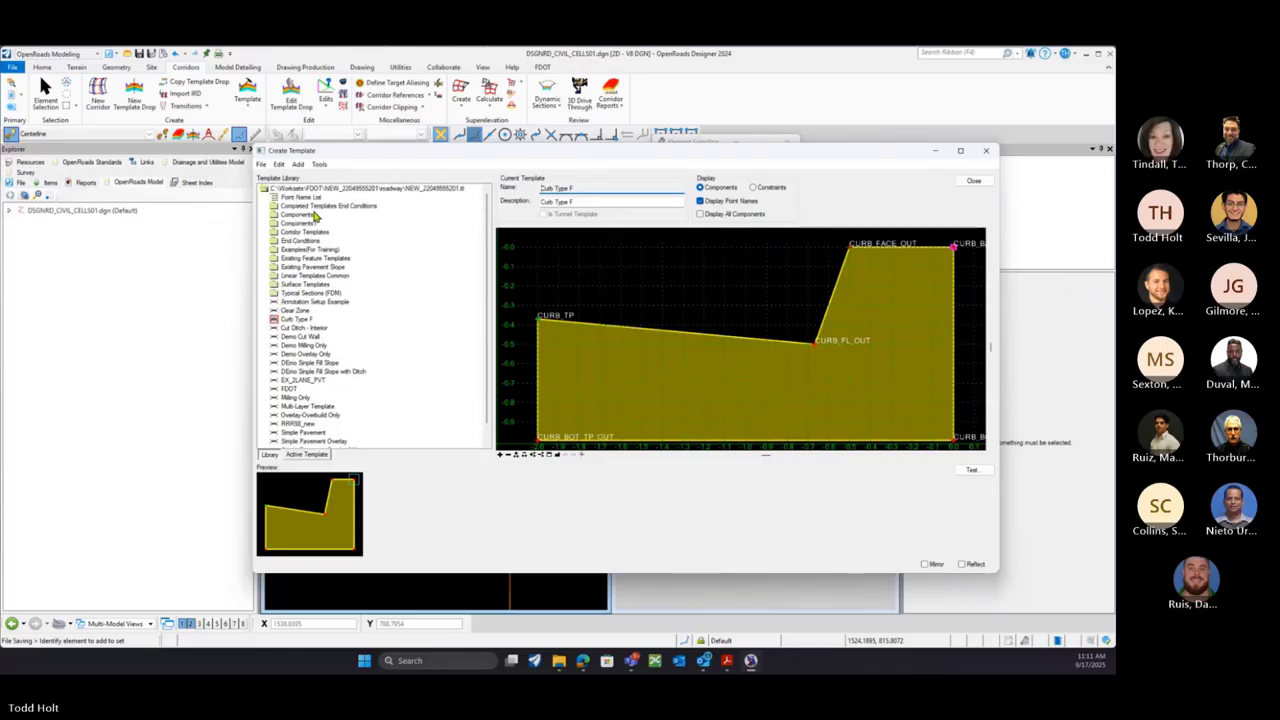
{"action": "left_click", "coordinate": [320, 189]}
{"action": "right_click", "coordinate": [320, 189]}
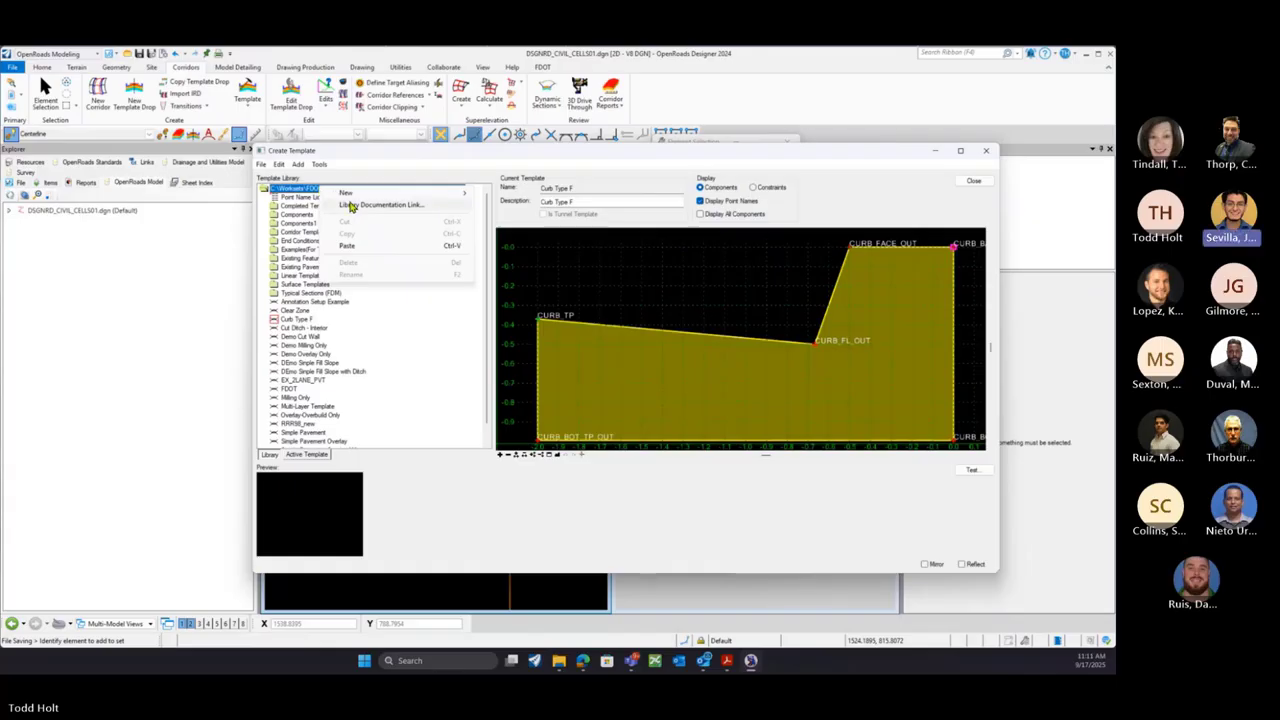
{"action": "mouse_move", "coordinate": [420, 192]}
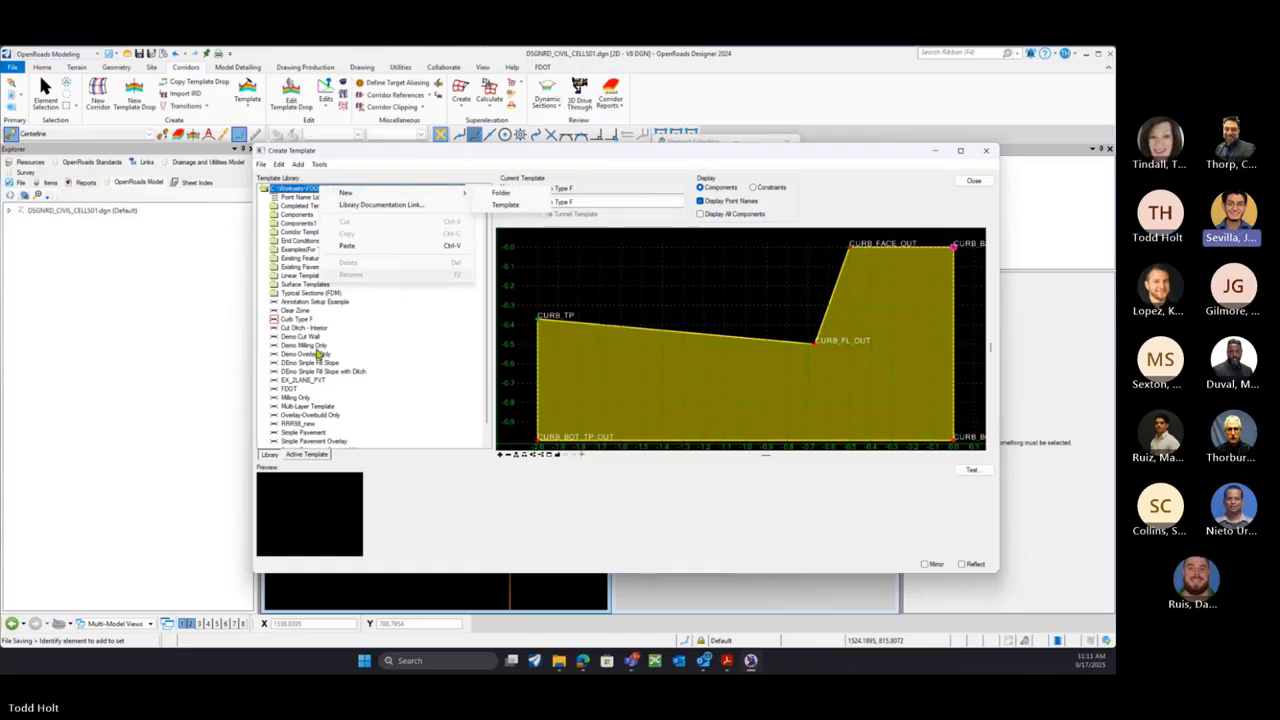
{"action": "mouse_move", "coordinate": [465, 193]}
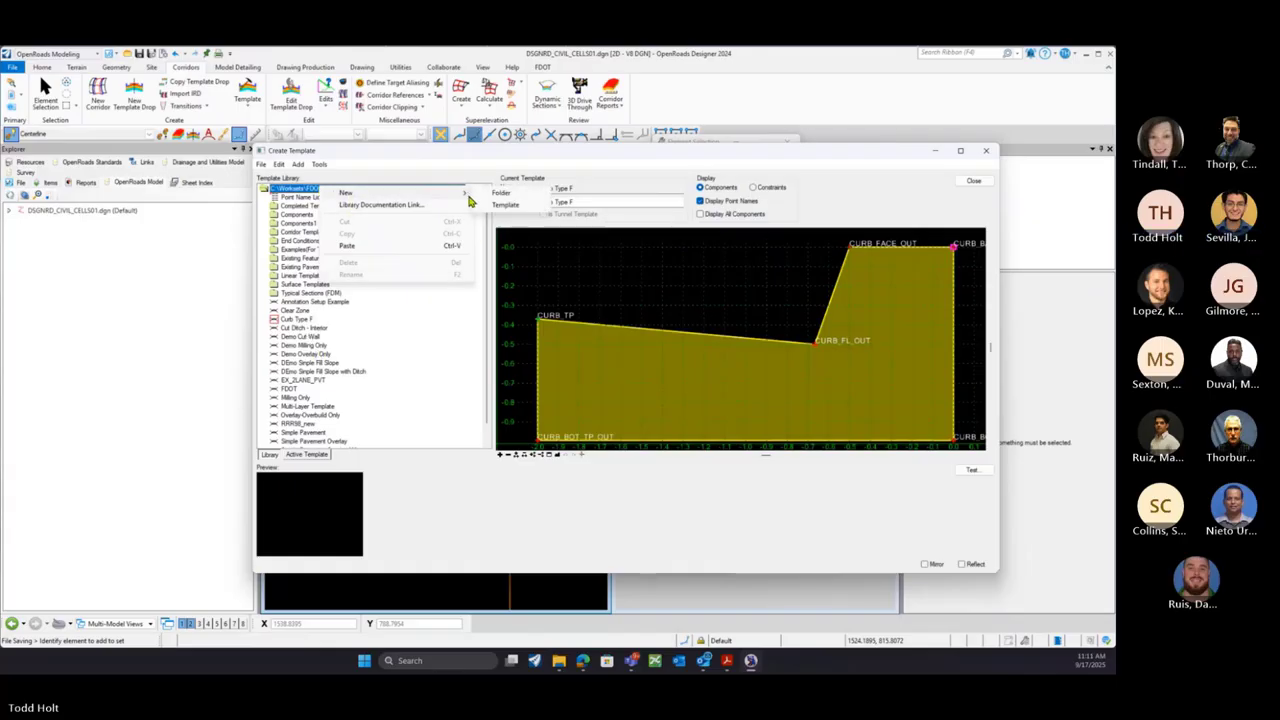
{"action": "left_click", "coordinate": [500, 208]}
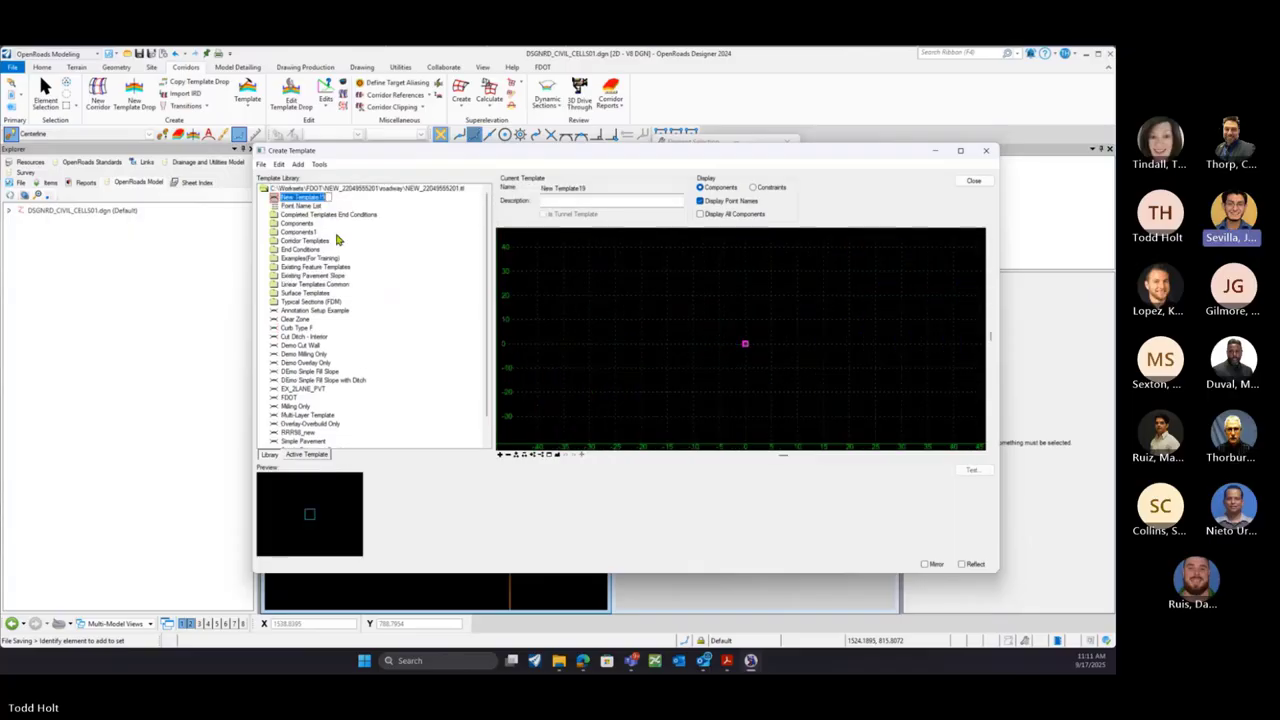
Insert the Travel Lane component from the Components1 Pavement folder, mirrored on both sides of the new template's origin
{"action": "left_click", "coordinate": [275, 233]}
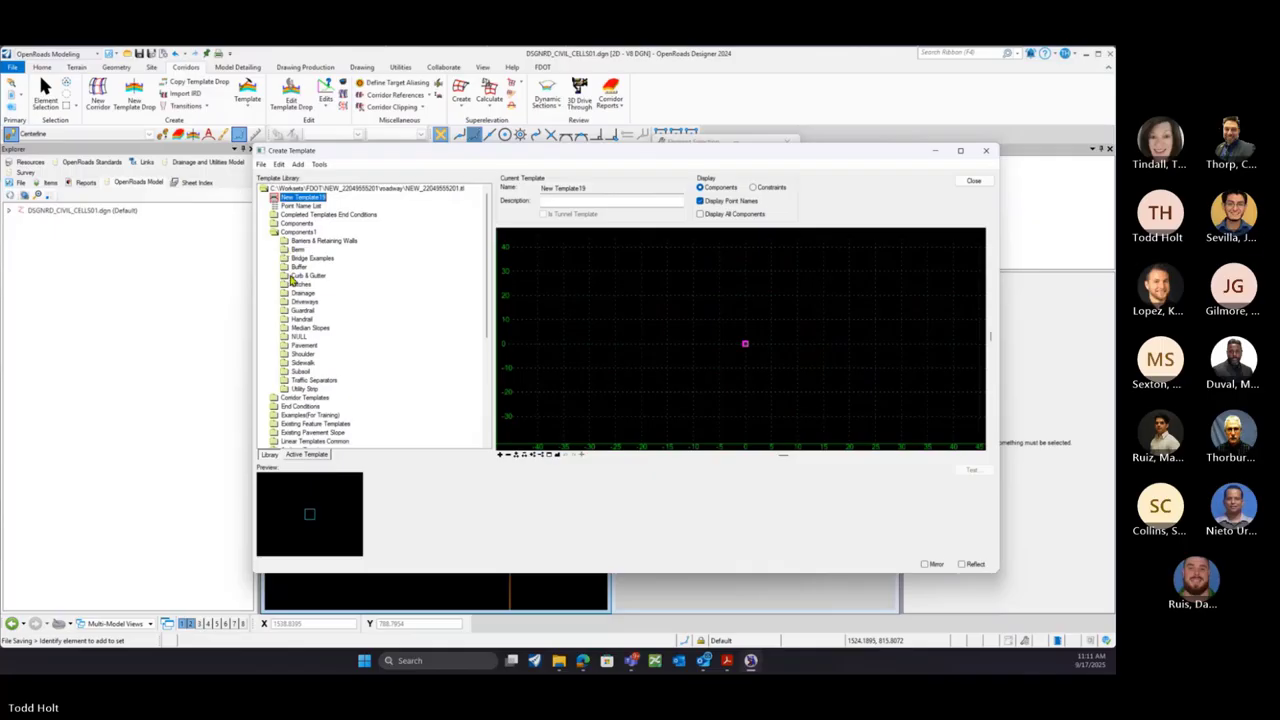
{"action": "double_click", "coordinate": [289, 345]}
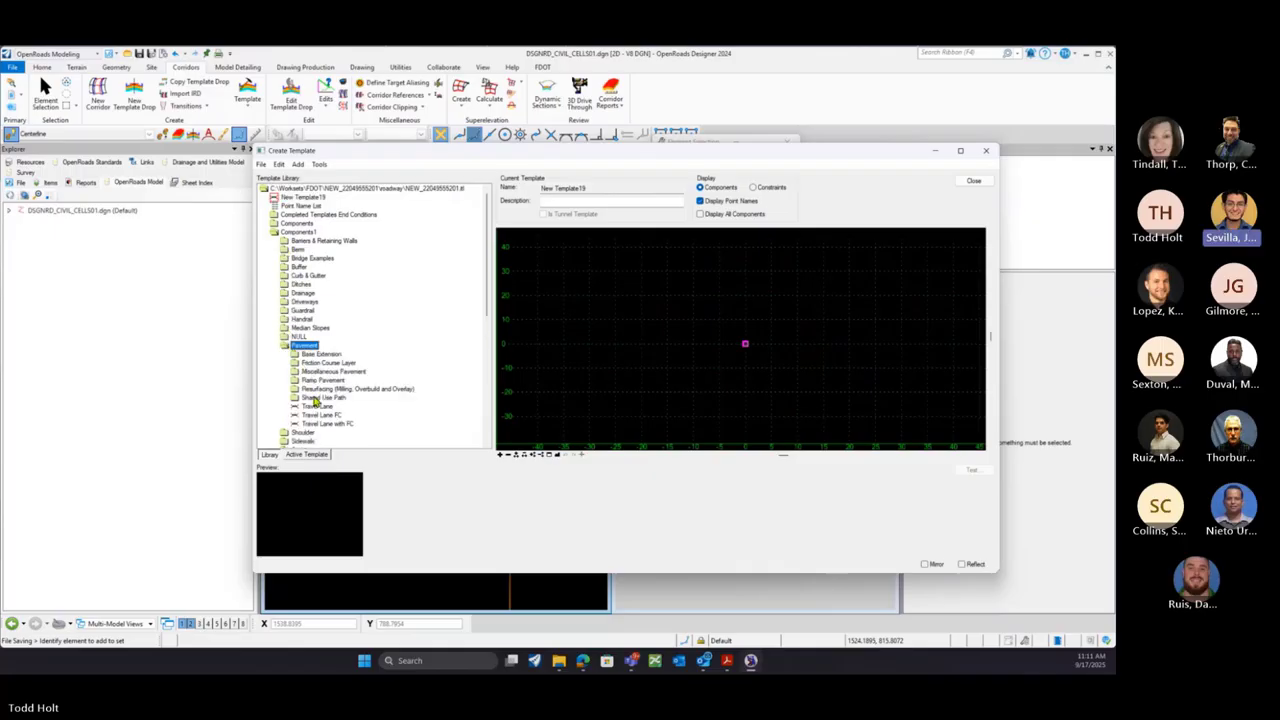
{"action": "left_click", "coordinate": [316, 407]}
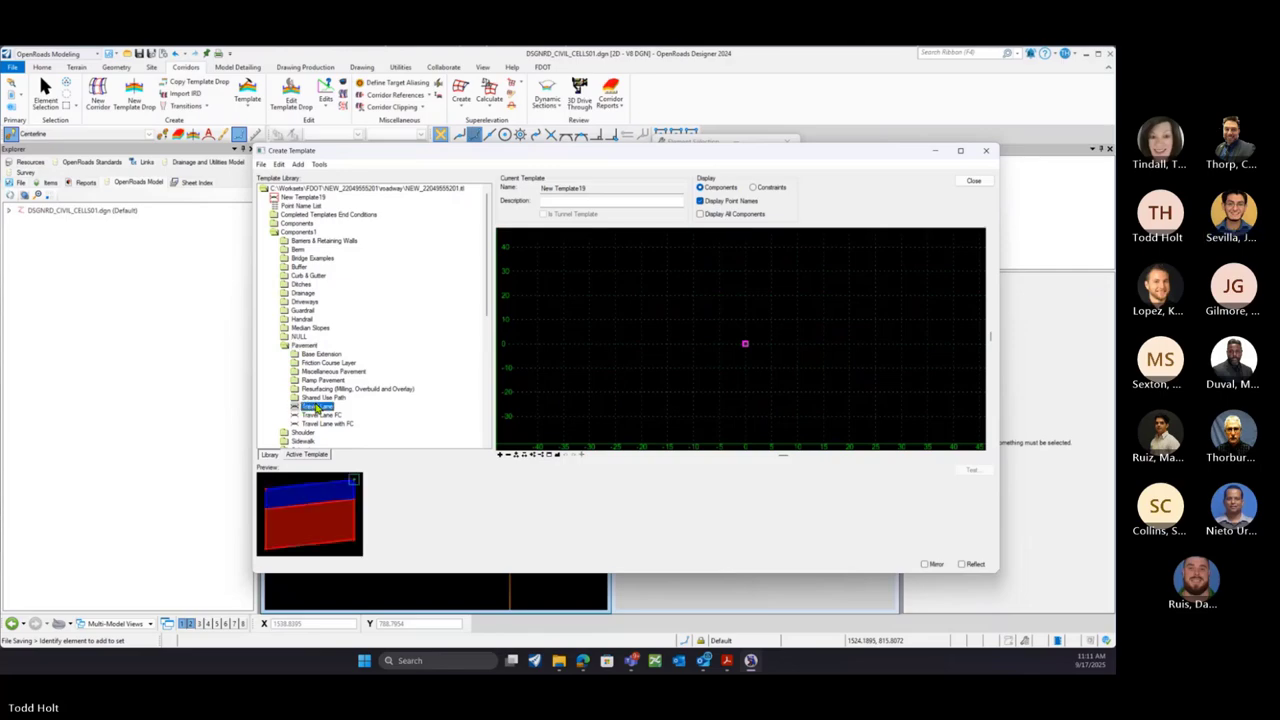
{"action": "left_click_drag", "start_coordinate": [334, 507], "coordinate": [617, 383]}
{"action": "right_click", "coordinate": [617, 383]}
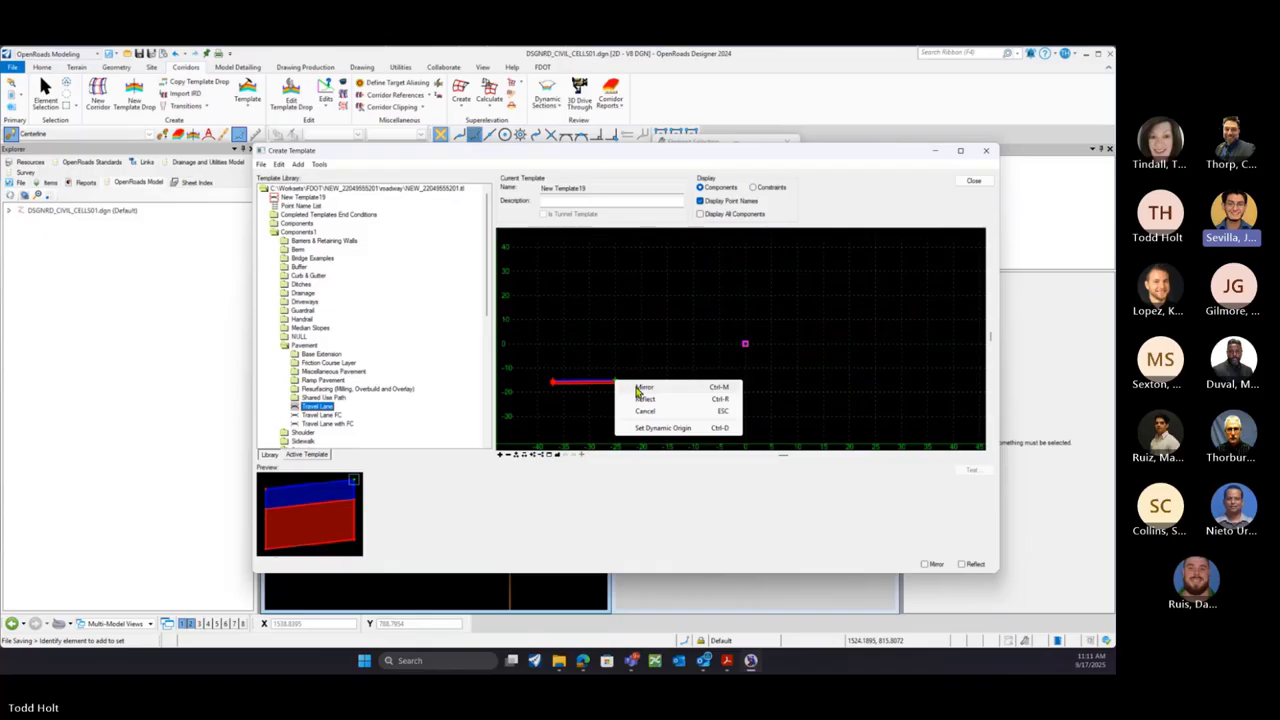
{"action": "left_click", "coordinate": [641, 388]}
{"action": "left_click", "coordinate": [746, 351]}
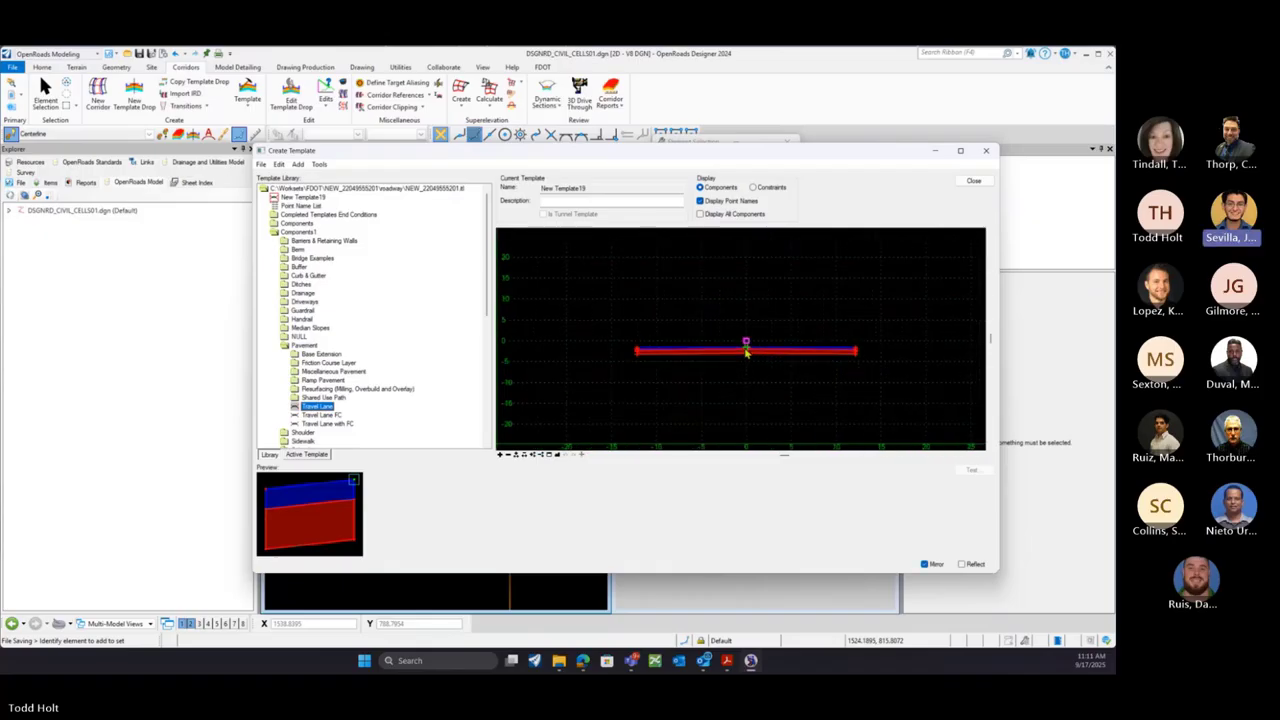
{"action": "scroll", "coordinate": [748, 344], "scroll_direction": "up", "scroll_amount": 3}
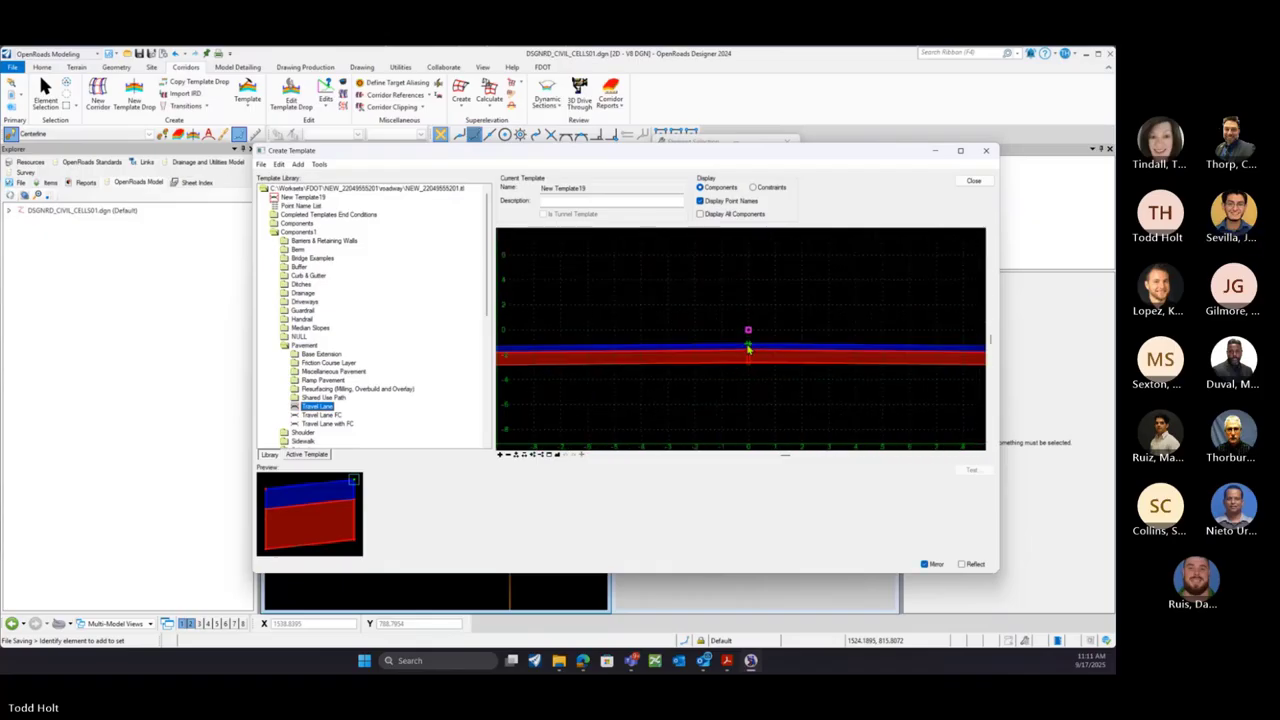
{"action": "left_click", "coordinate": [583, 455]}
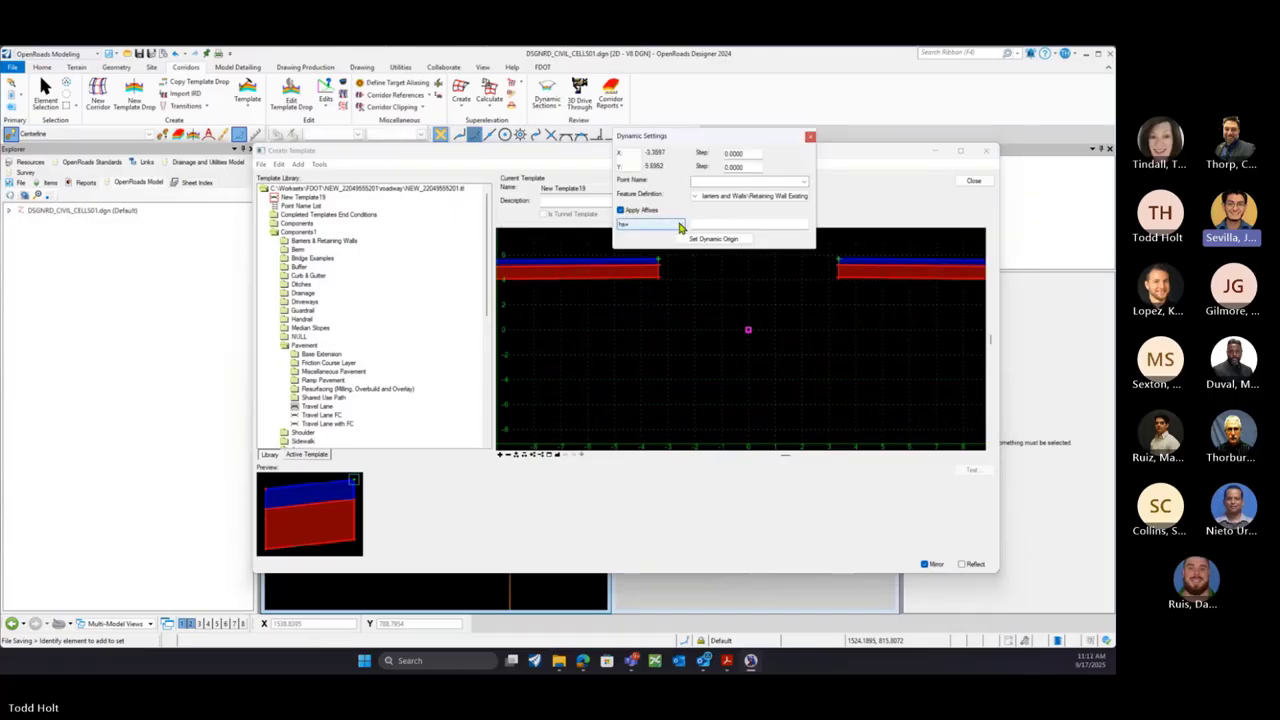
{"action": "left_click", "coordinate": [679, 227]}
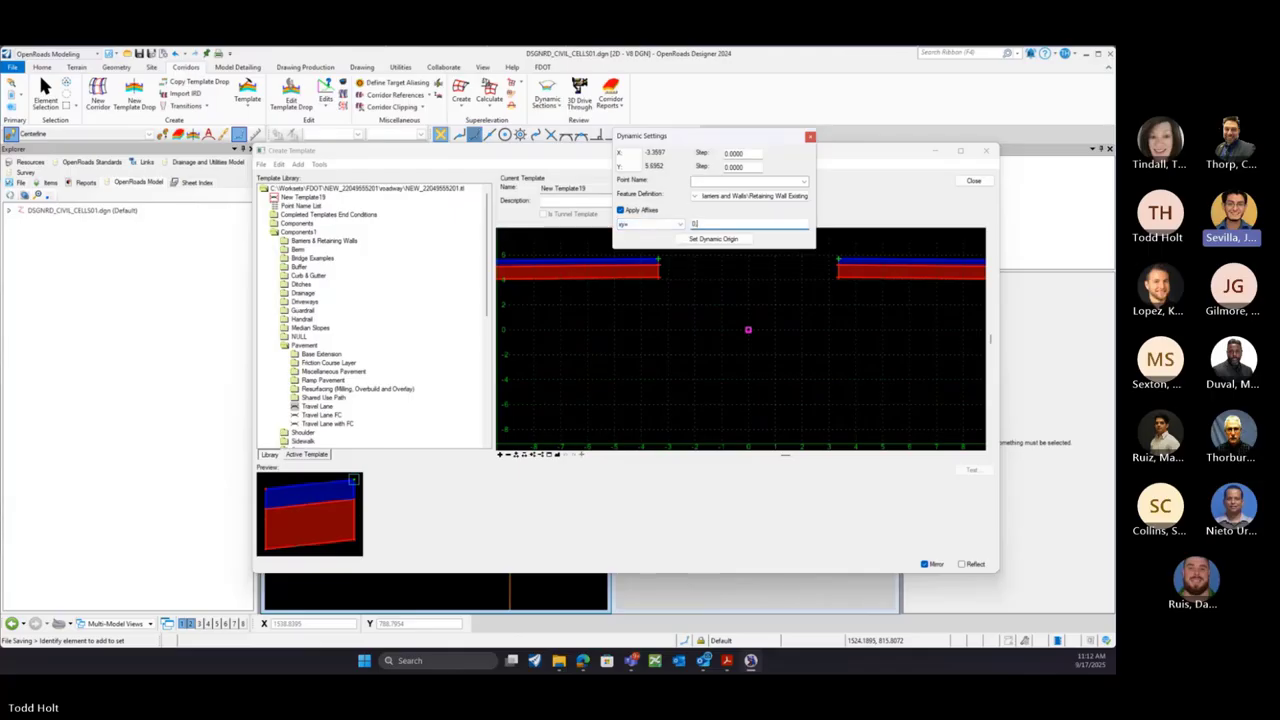
{"action": "key", "text": "Return"}
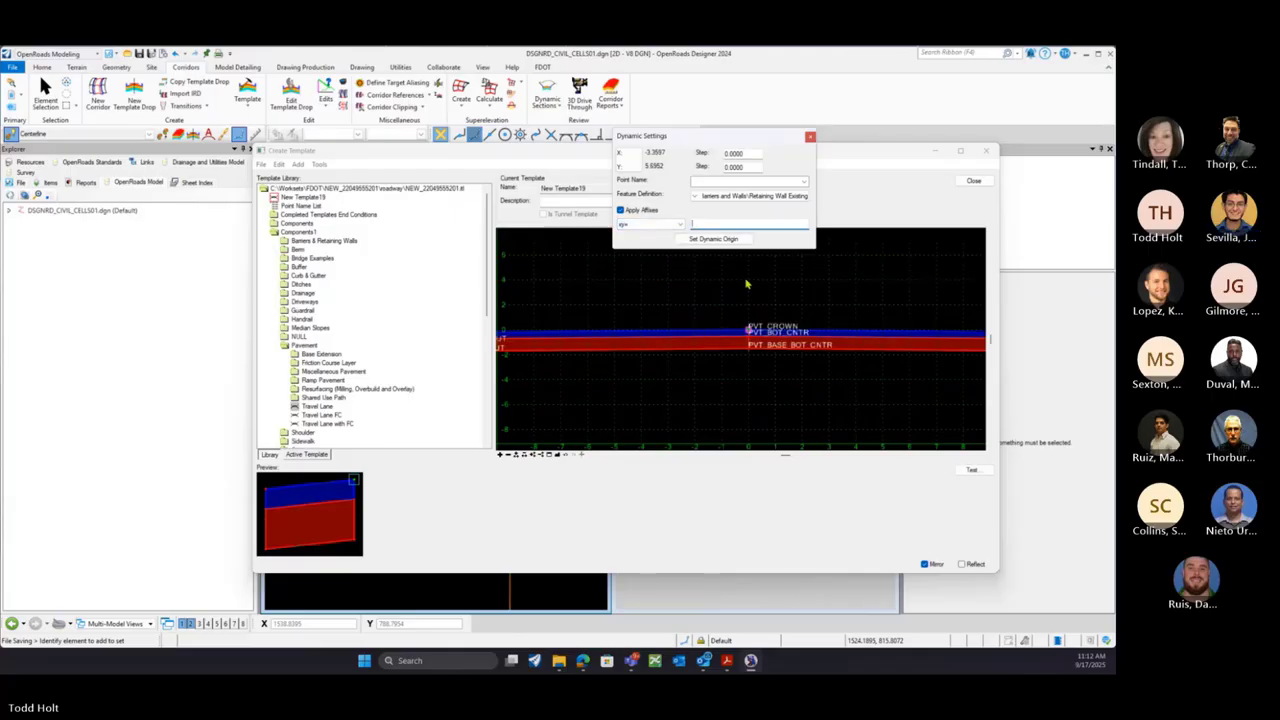
Attach the Curb Type F component from the Curb & Gutter folder to the outside edge of pavement with mirroring on
{"action": "scroll", "coordinate": [745, 284], "scroll_direction": "down", "scroll_amount": 3}
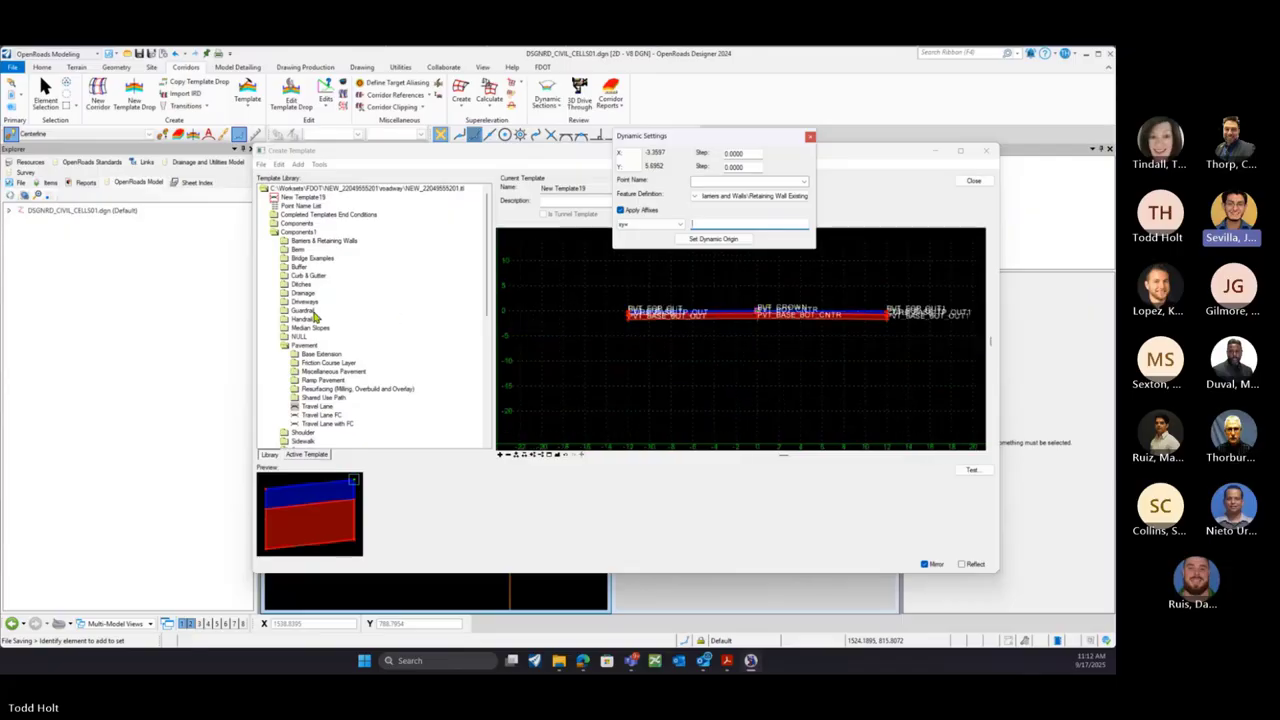
{"action": "double_click", "coordinate": [288, 277]}
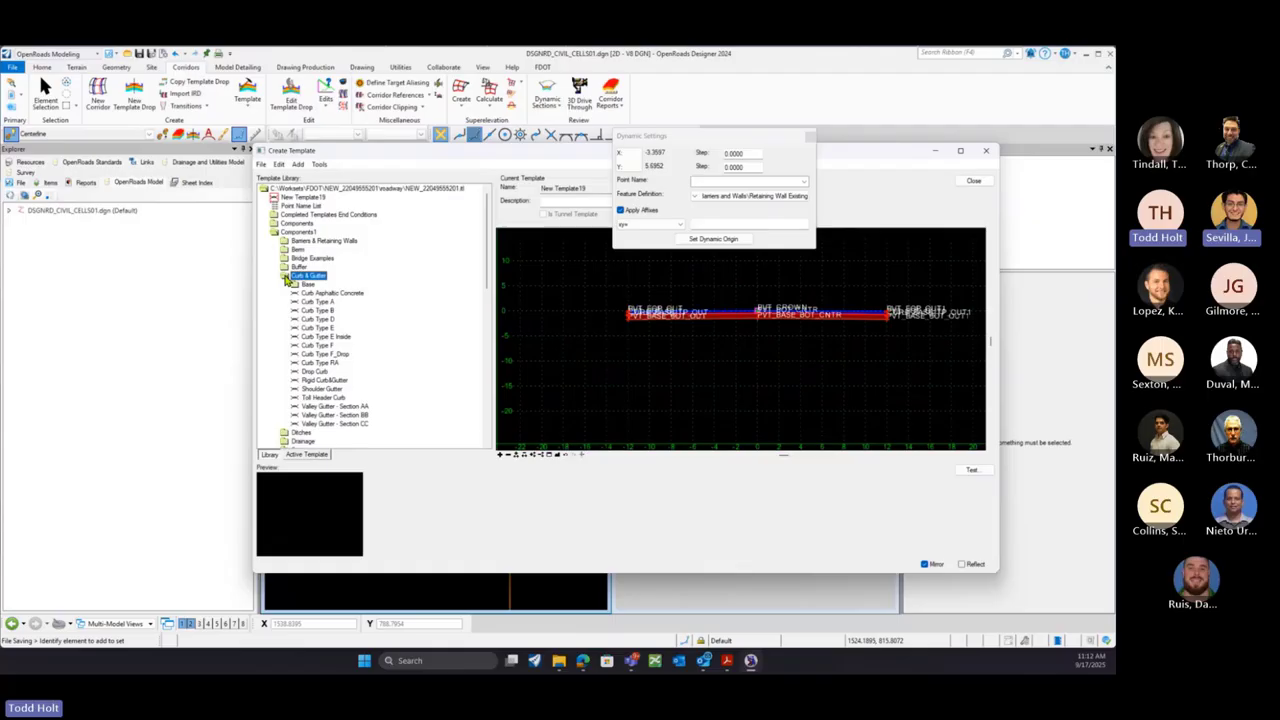
{"action": "left_click", "coordinate": [300, 345]}
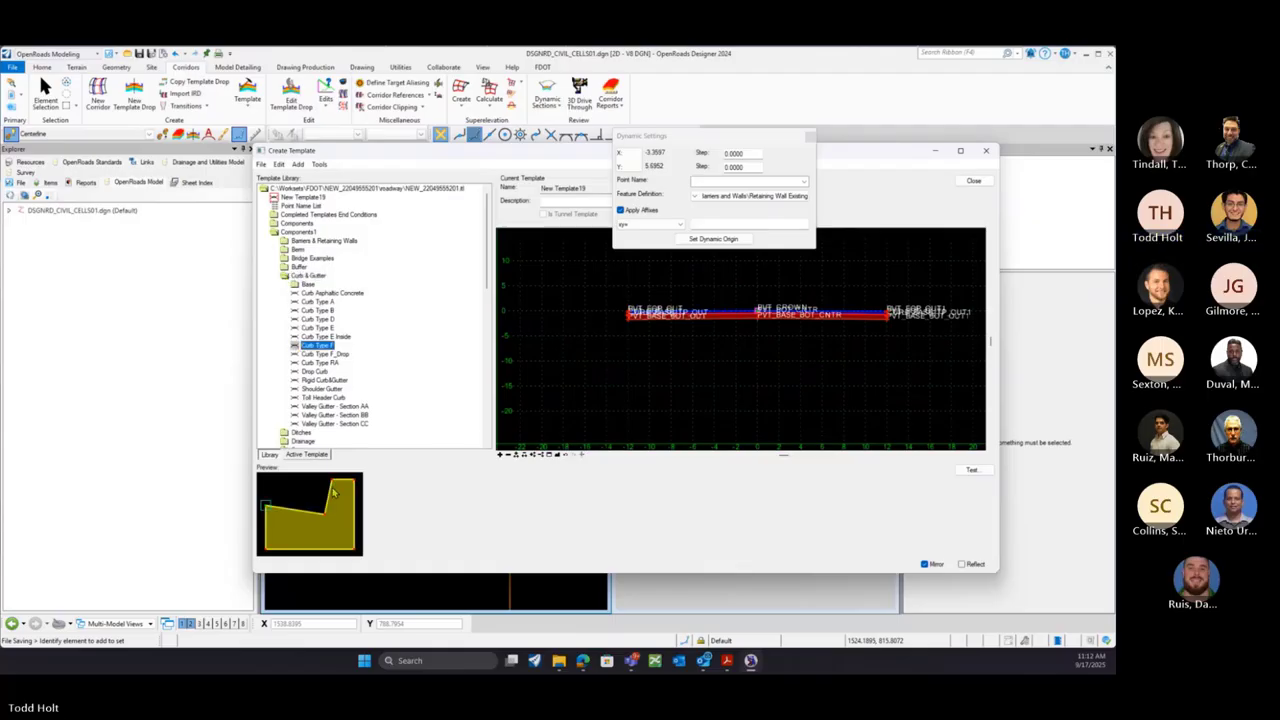
{"action": "left_click_drag", "start_coordinate": [305, 508], "coordinate": [892, 336]}
{"action": "scroll", "coordinate": [888, 314], "scroll_direction": "up", "scroll_amount": 2}
{"action": "scroll", "coordinate": [888, 314], "scroll_direction": "up", "scroll_amount": 3}
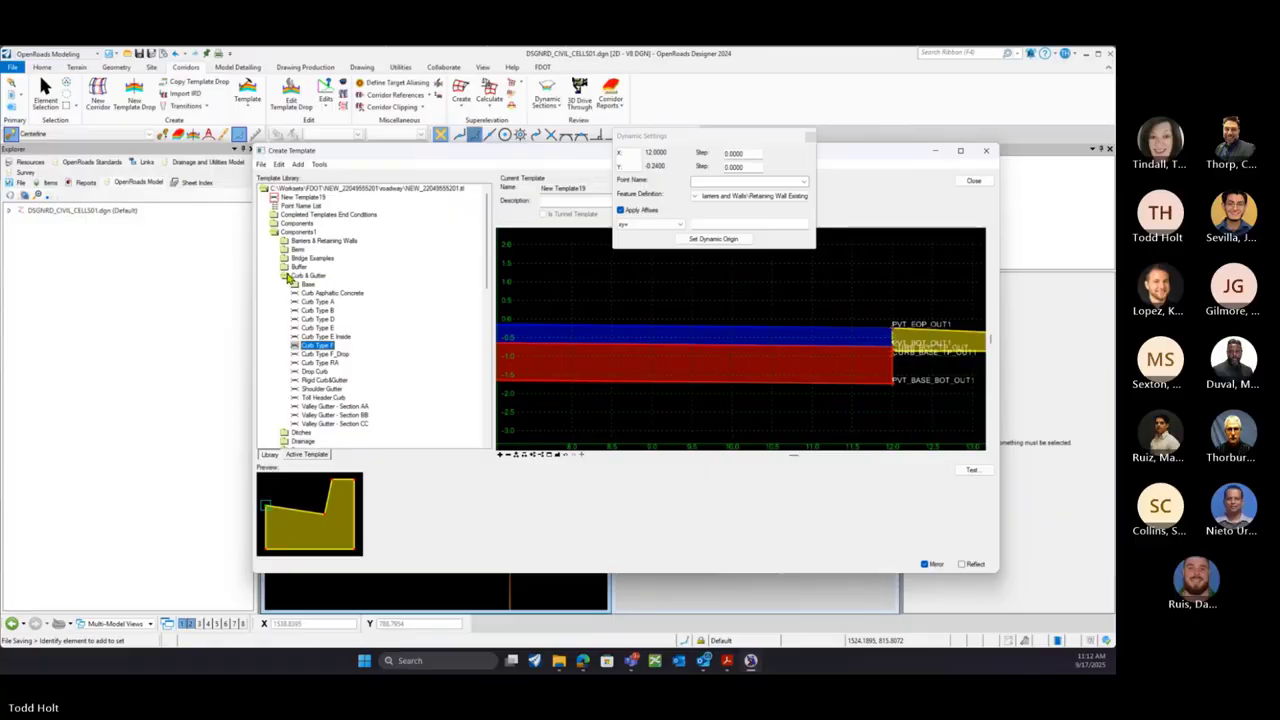
Attach the Sidewalk Left component from the Components1 Sidewalk folder to the back of the left curb, with mirroring off
{"action": "double_click", "coordinate": [292, 268]}
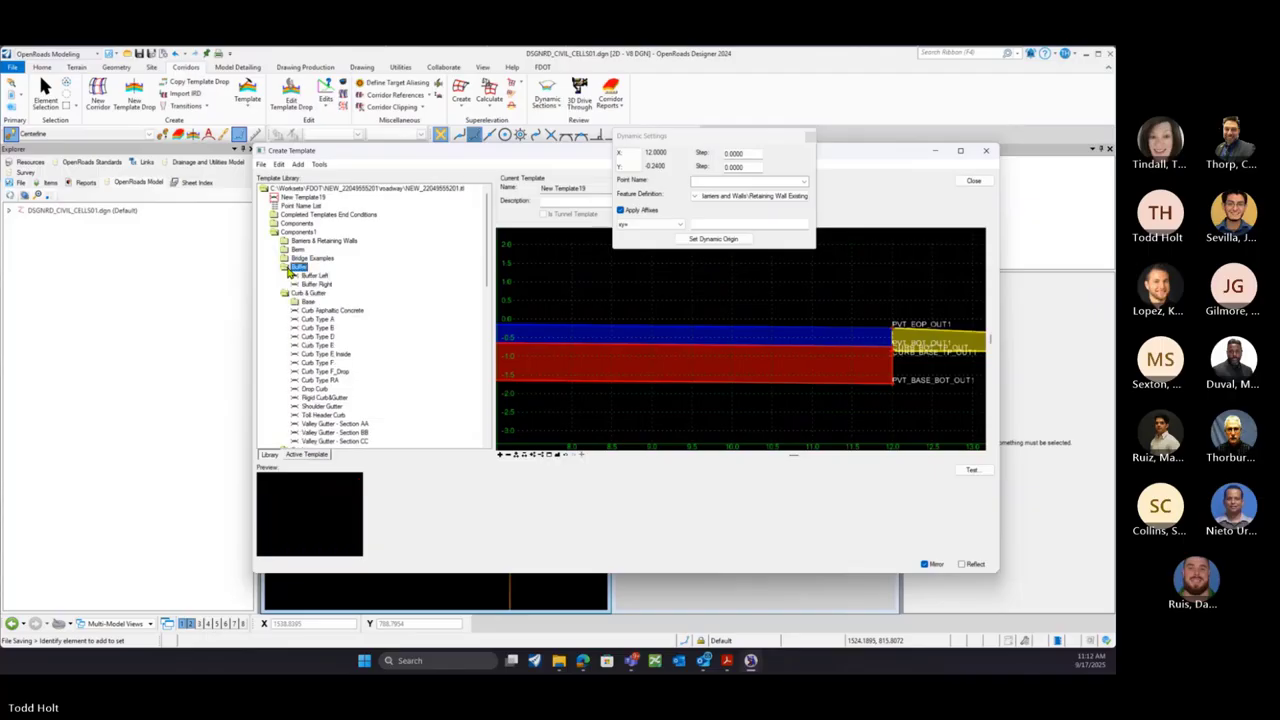
{"action": "left_click", "coordinate": [287, 268]}
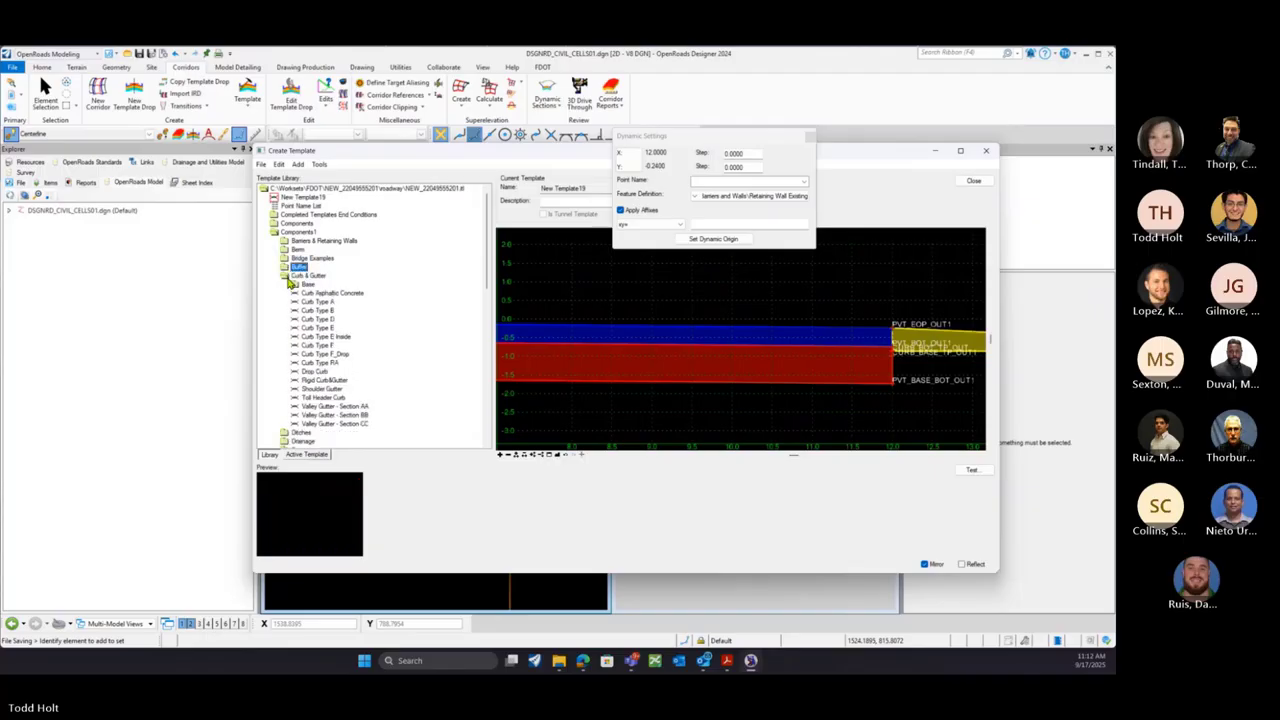
{"action": "left_click", "coordinate": [288, 278]}
{"action": "left_click", "coordinate": [287, 346]}
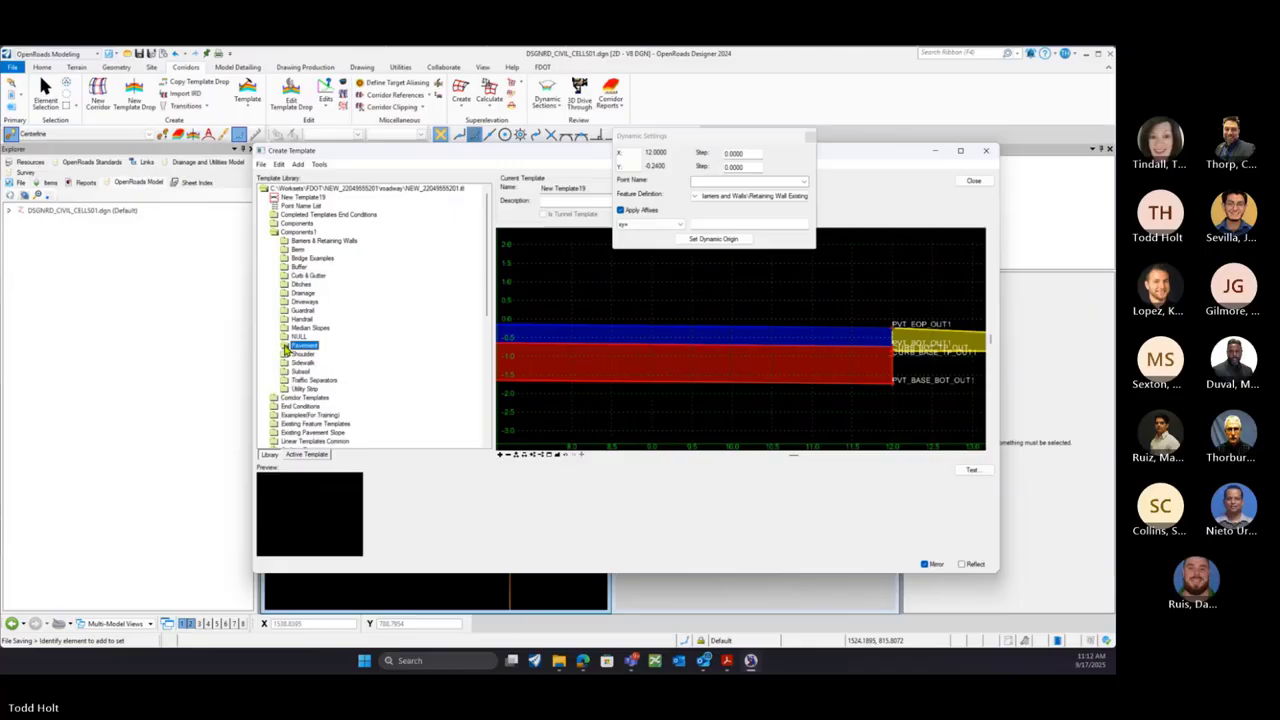
{"action": "double_click", "coordinate": [288, 364]}
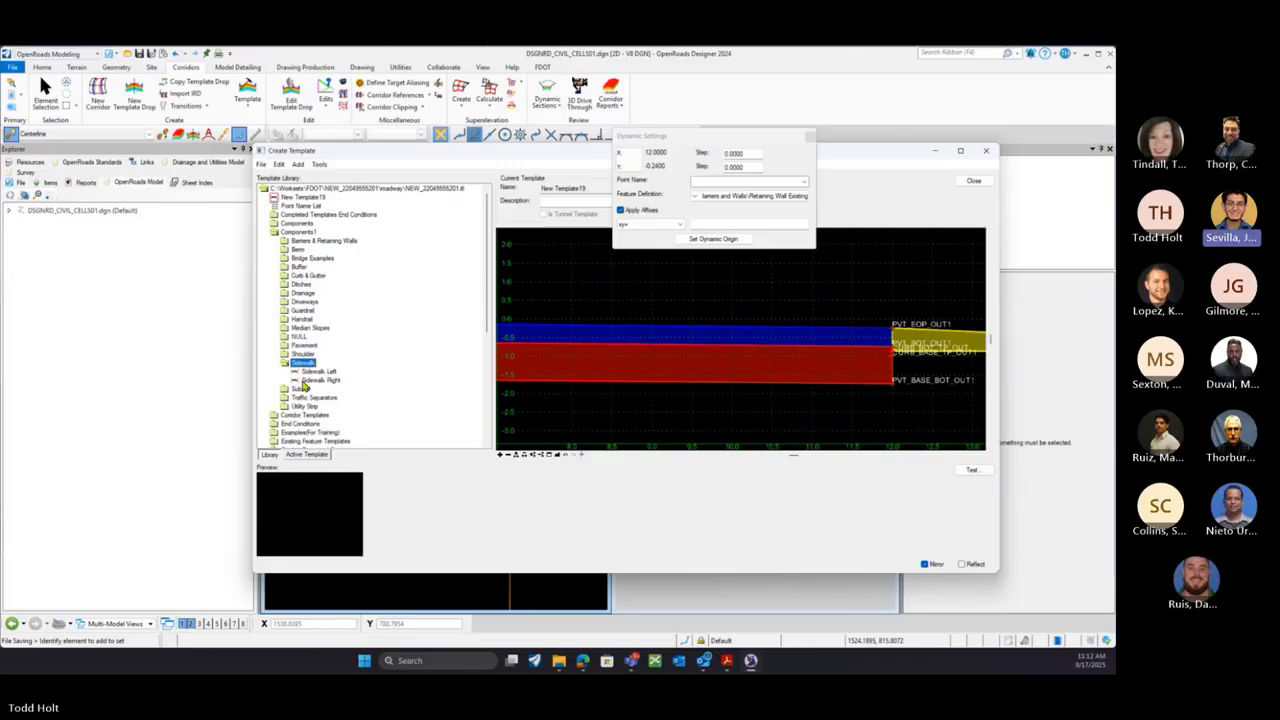
{"action": "left_click", "coordinate": [311, 381]}
{"action": "key", "text": "Up"}
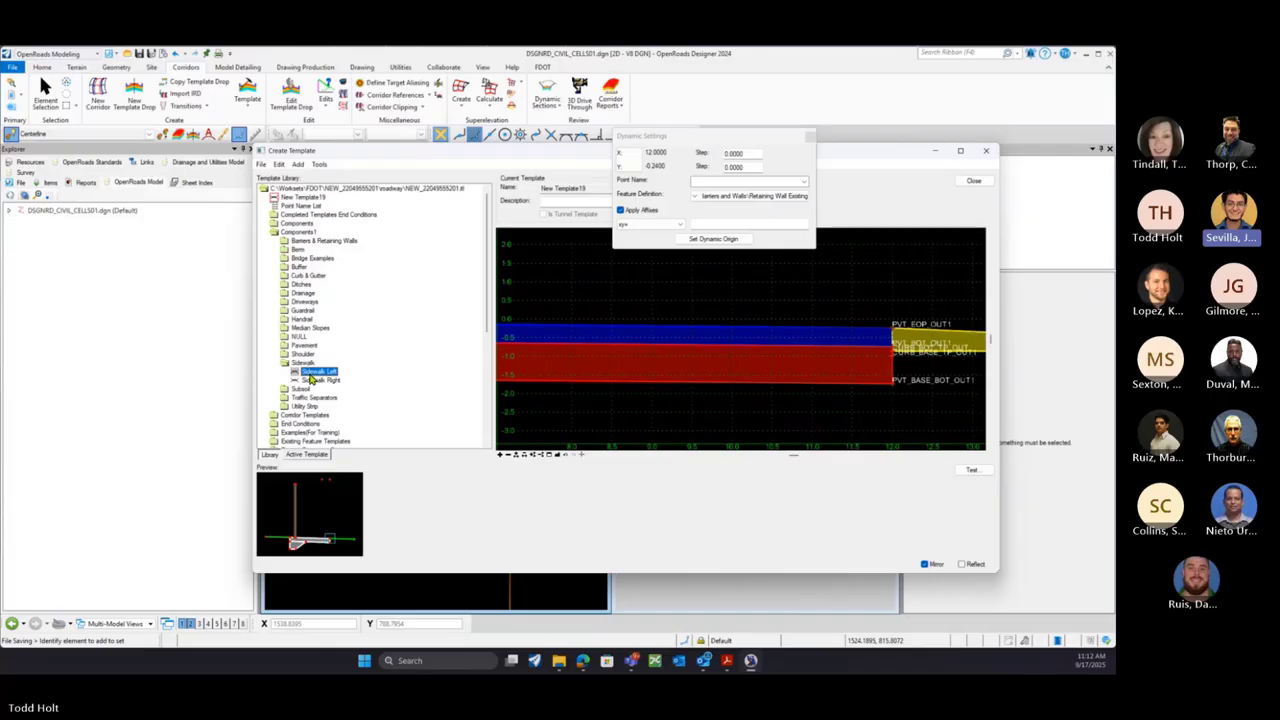
{"action": "left_click", "coordinate": [925, 564]}
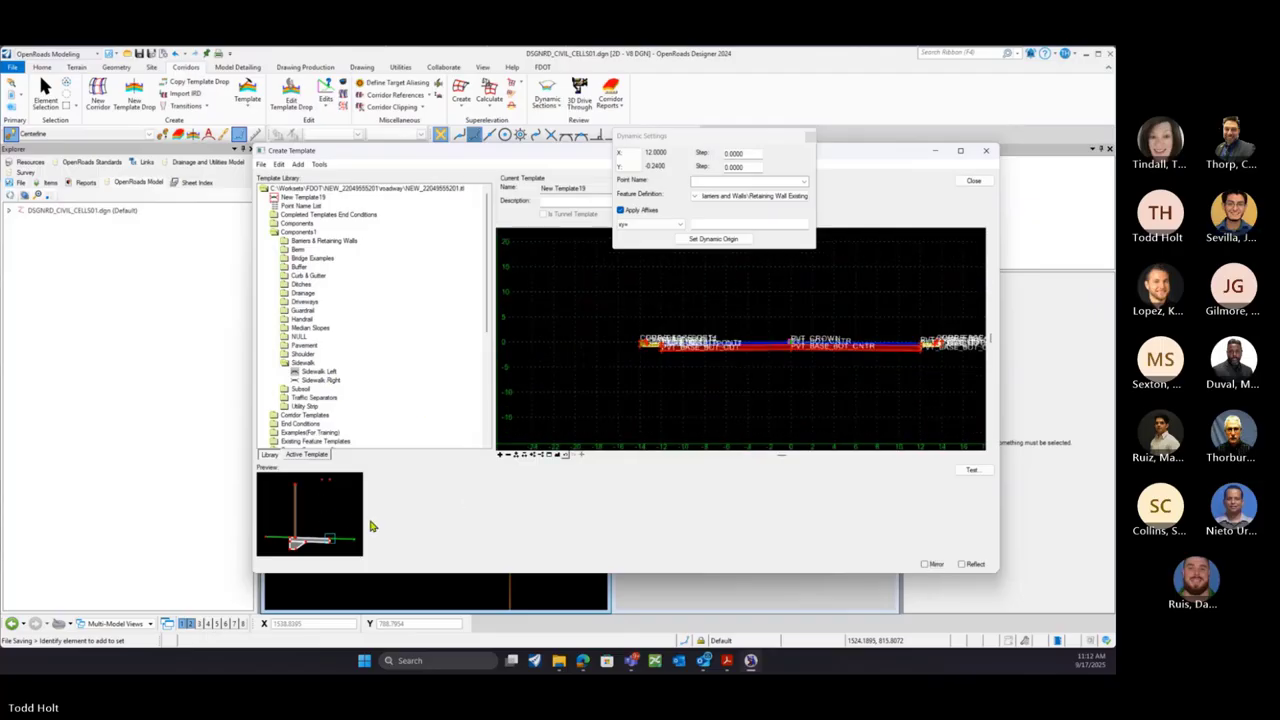
{"action": "left_click_drag", "start_coordinate": [370, 525], "coordinate": [341, 519]}
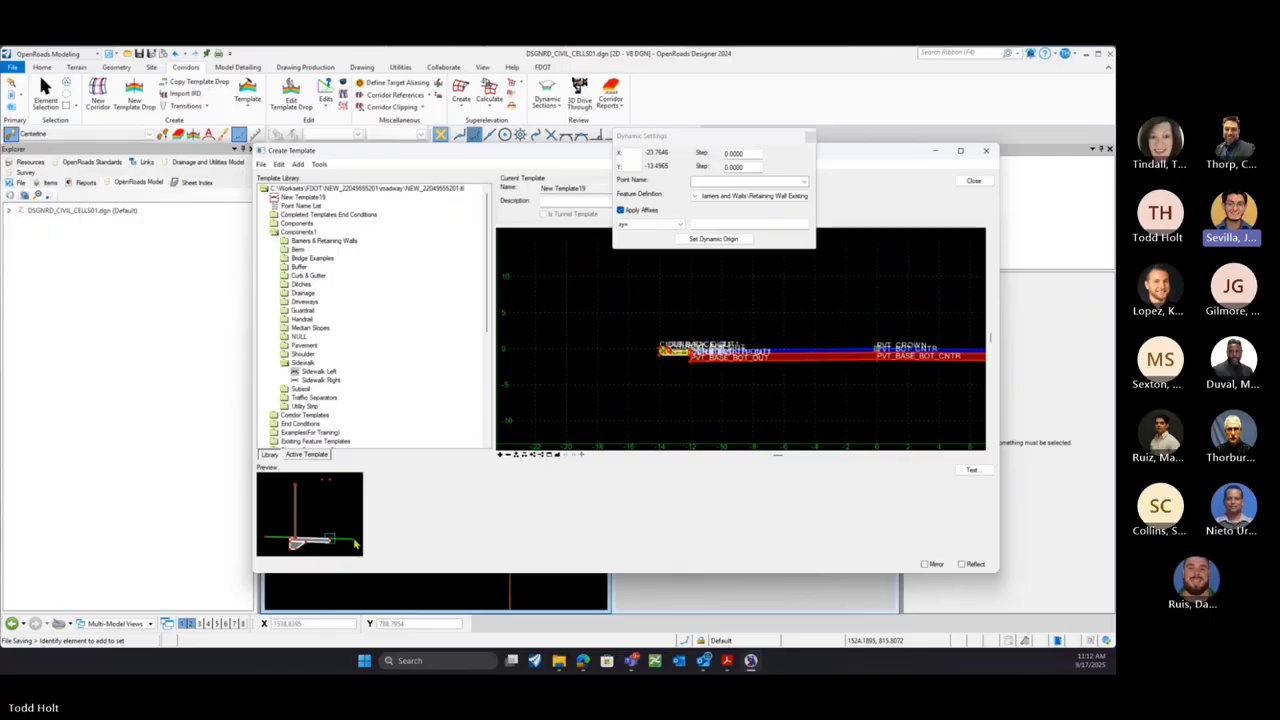
{"action": "left_click_drag", "start_coordinate": [350, 530], "coordinate": [664, 362]}
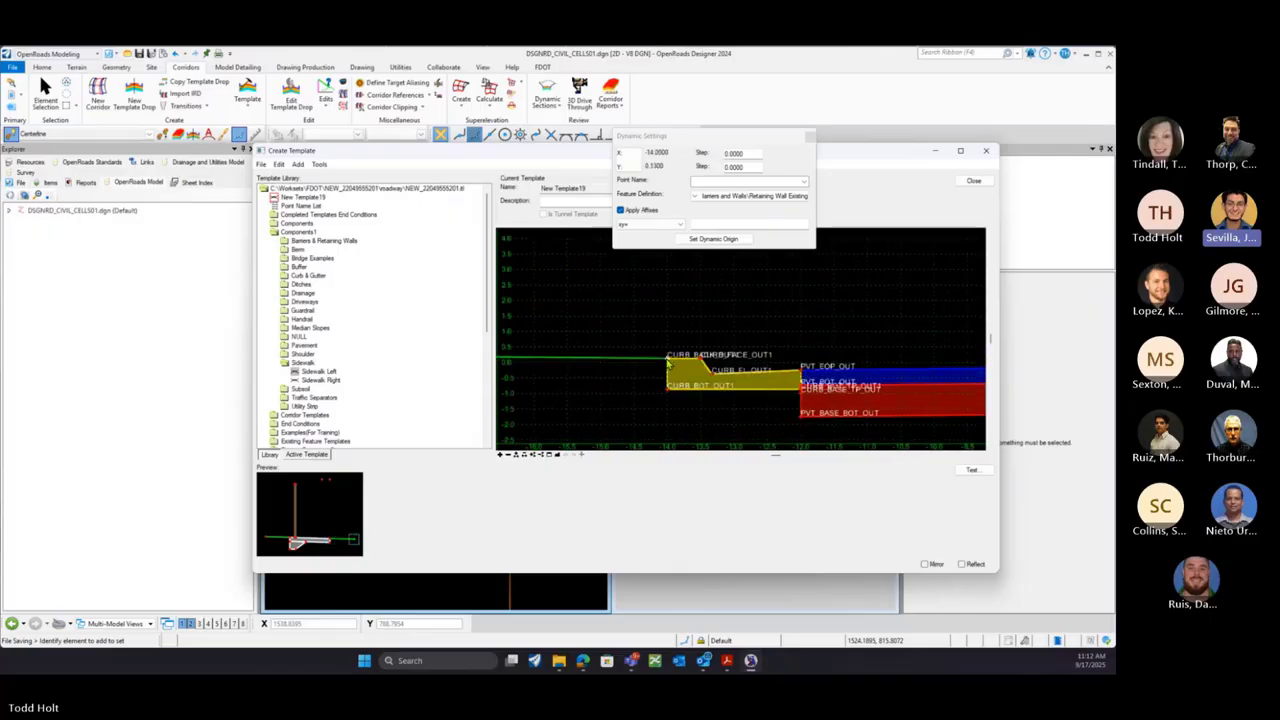
Attach the Sidewalk Right component to the back of the right curb, using the outer end of its buffer line as the insertion point
{"action": "left_click", "coordinate": [320, 380]}
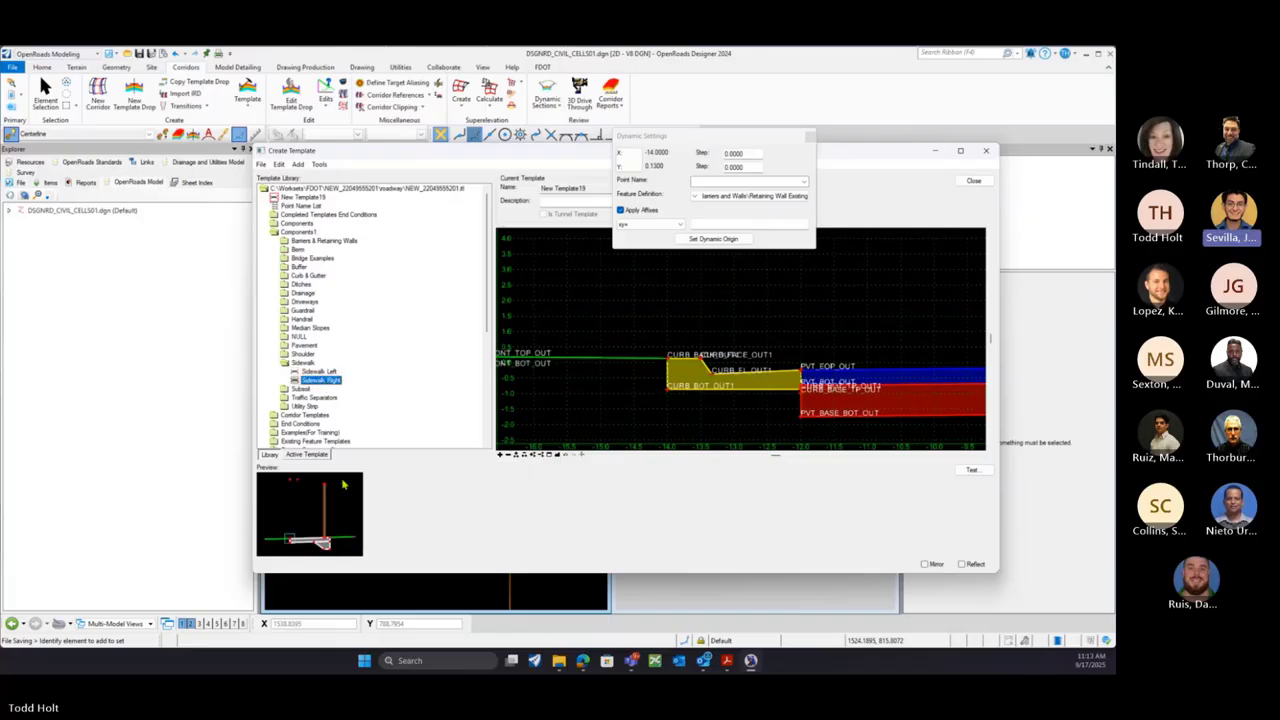
{"action": "left_click", "coordinate": [266, 542]}
{"action": "left_click_drag", "start_coordinate": [286, 526], "coordinate": [555, 434]}
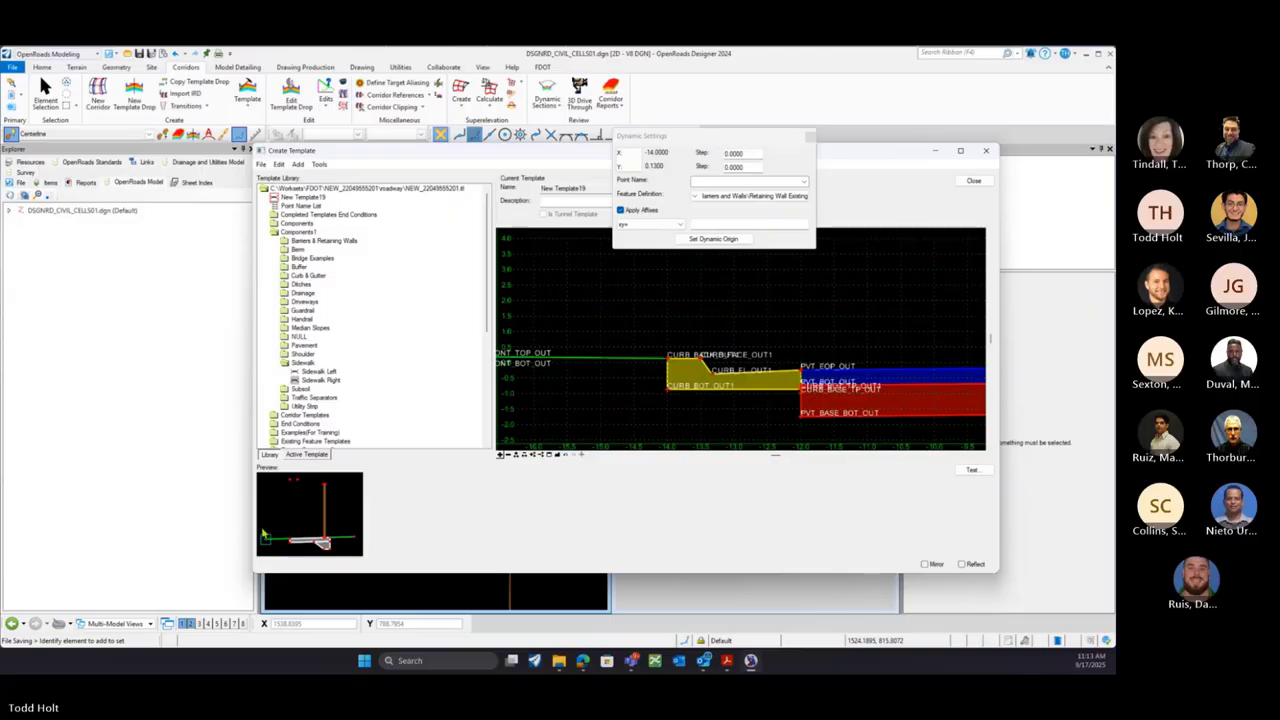
{"action": "left_click_drag", "start_coordinate": [265, 538], "coordinate": [842, 323]}
{"action": "scroll", "coordinate": [638, 345], "scroll_direction": "down", "scroll_amount": 5}
{"action": "scroll", "coordinate": [810, 335], "scroll_direction": "up", "scroll_amount": 8}
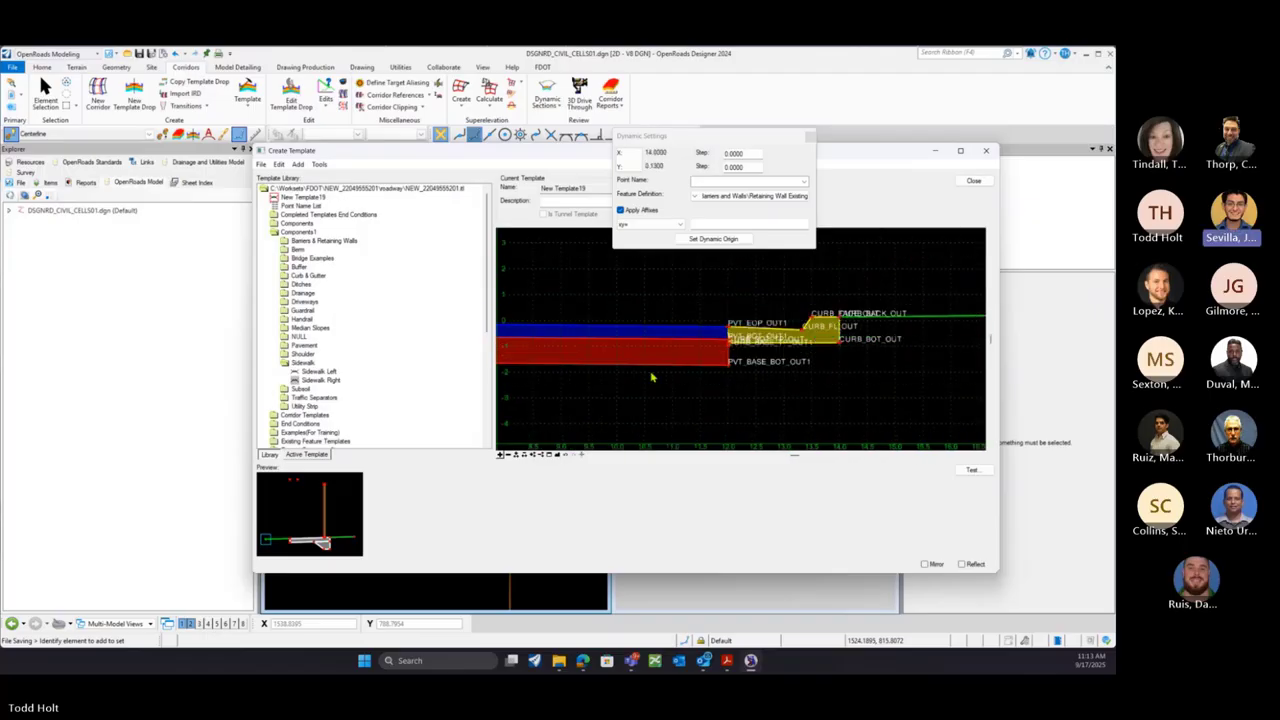
Attach the Cut & Fill end condition to the outer buffer point beyond the right sidewalk, mirrored to the opposite side
{"action": "double_click", "coordinate": [279, 424]}
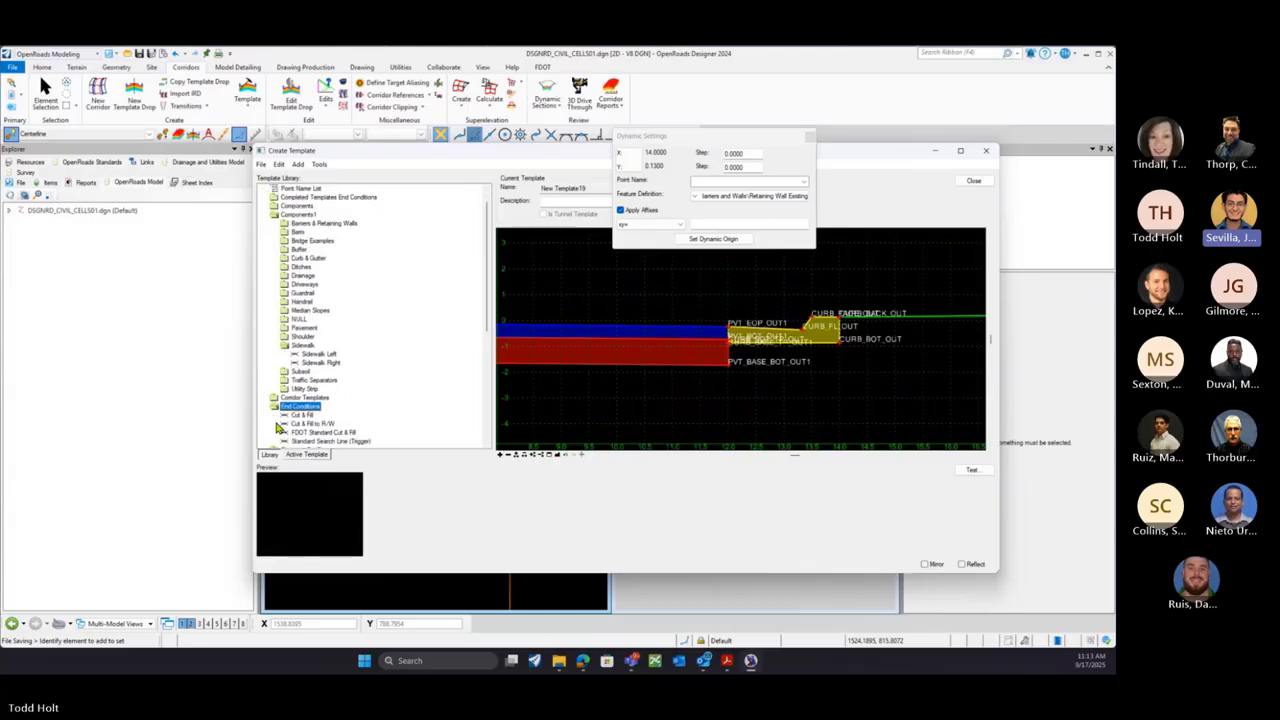
{"action": "left_click", "coordinate": [288, 416]}
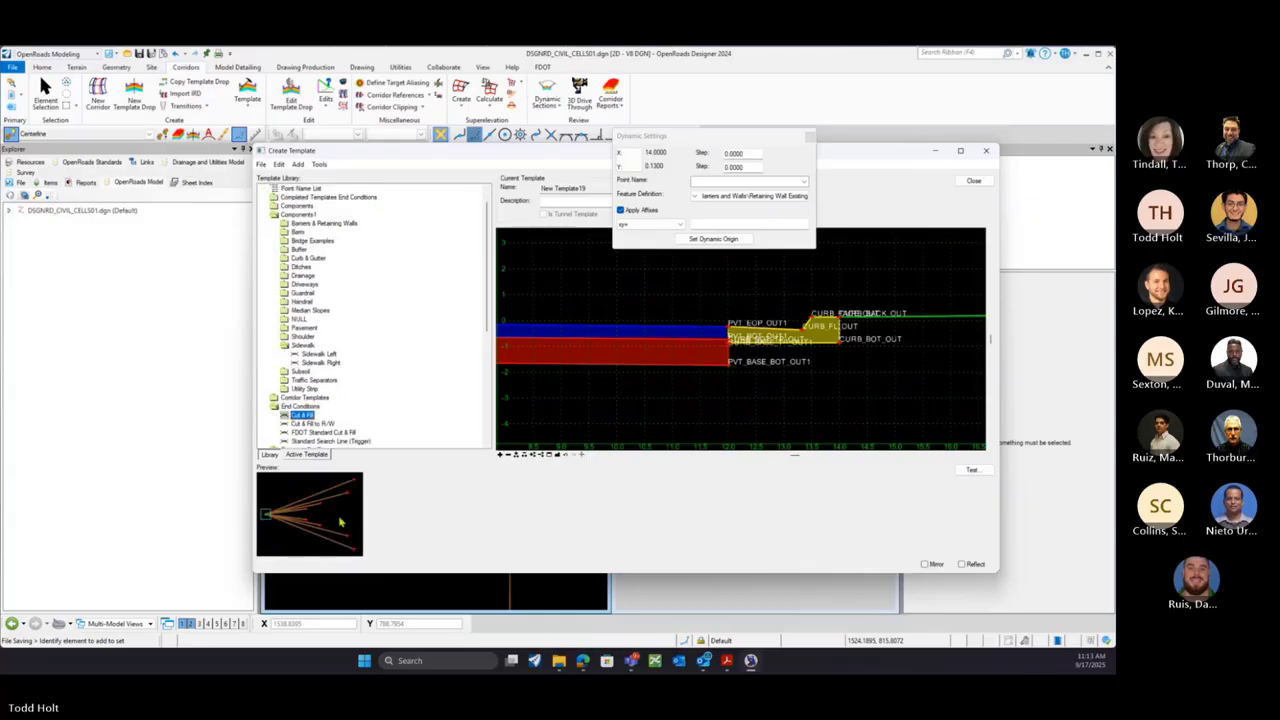
{"action": "left_click_drag", "start_coordinate": [343, 522], "coordinate": [660, 402]}
{"action": "right_click", "coordinate": [660, 402]}
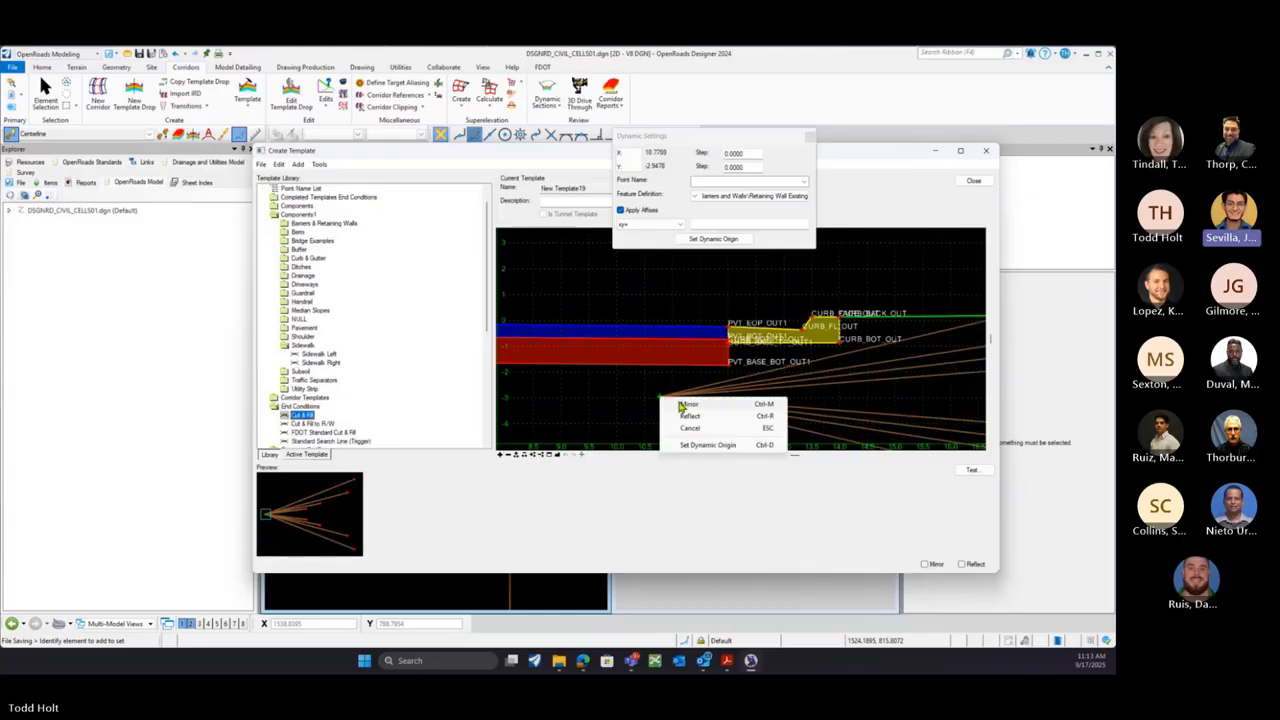
{"action": "left_click", "coordinate": [689, 404]}
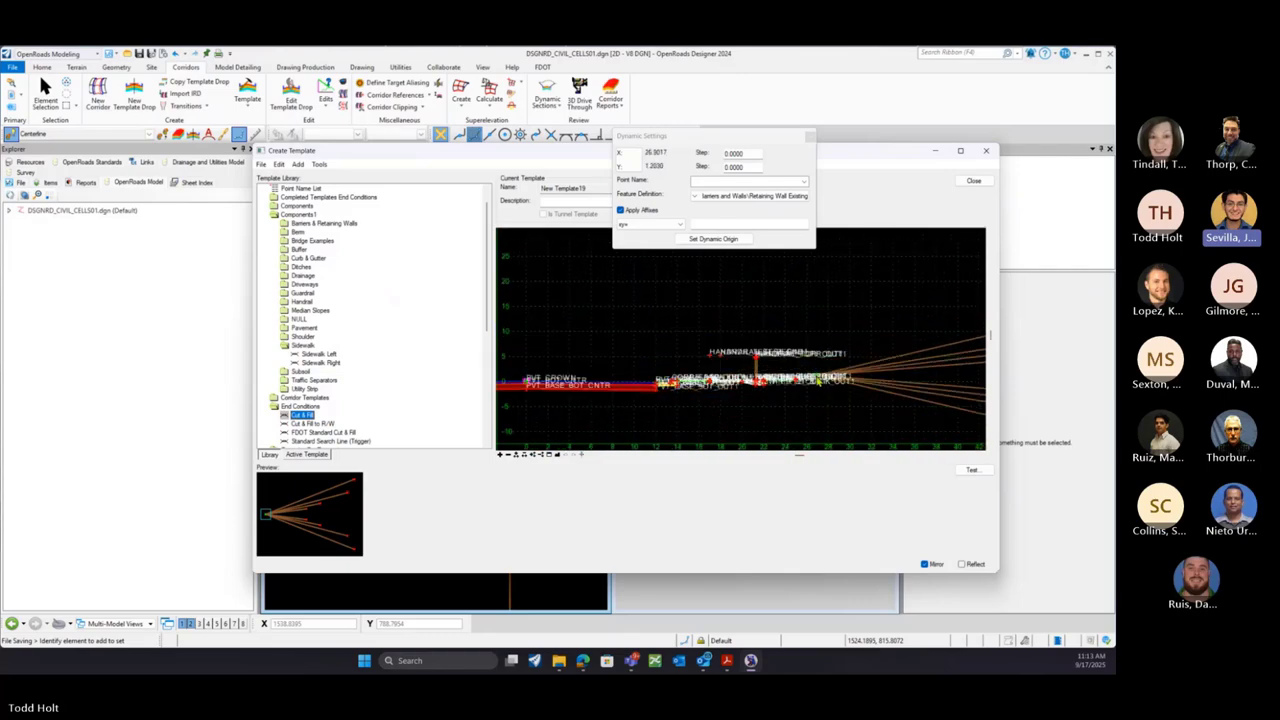
{"action": "scroll", "coordinate": [808, 388], "scroll_direction": "up", "scroll_amount": 8}
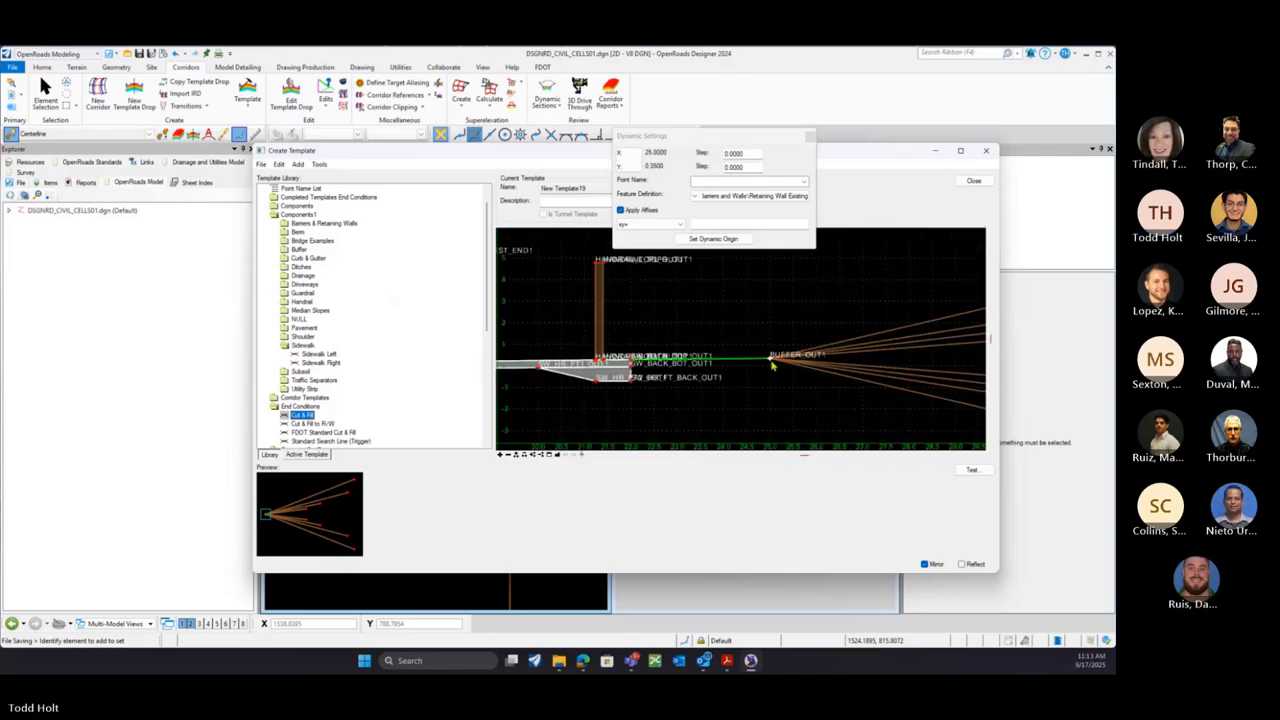
{"action": "left_click", "coordinate": [773, 400]}
{"action": "scroll", "coordinate": [800, 392], "scroll_direction": "down", "scroll_amount": 6}
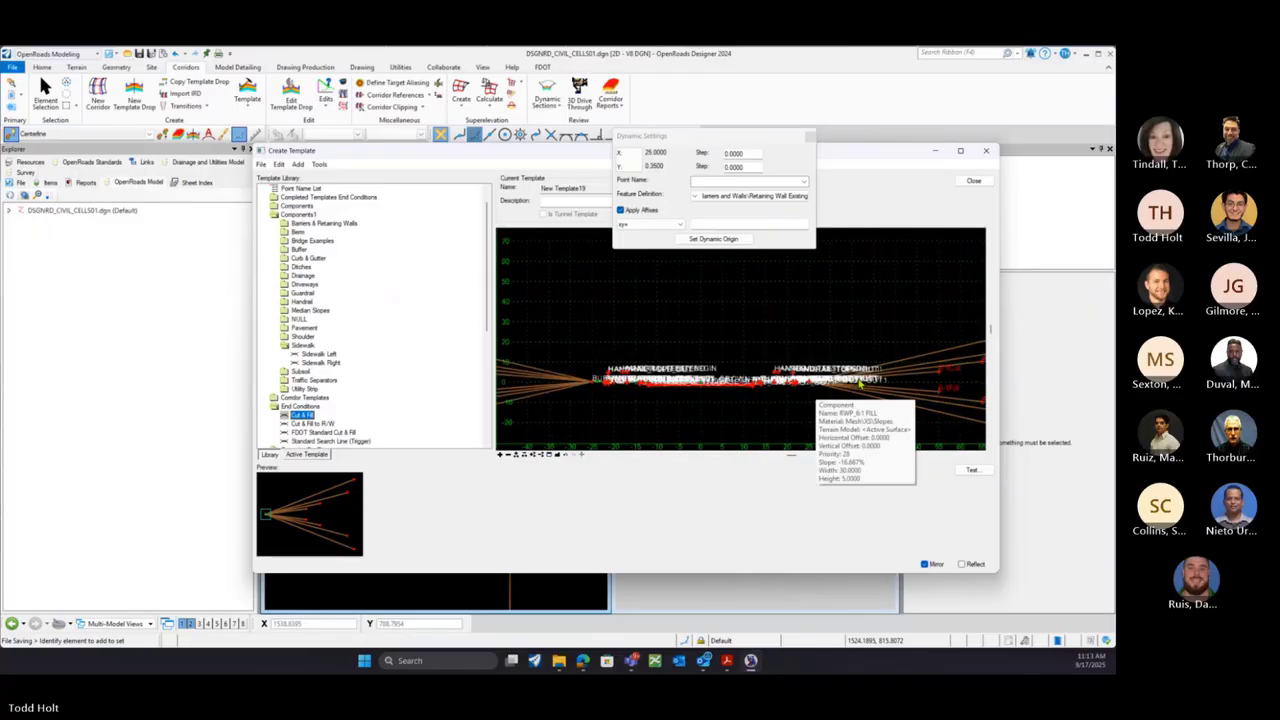
Save the template library and close the template editor
{"action": "left_click", "coordinate": [278, 164]}
{"action": "mouse_move", "coordinate": [262, 166]}
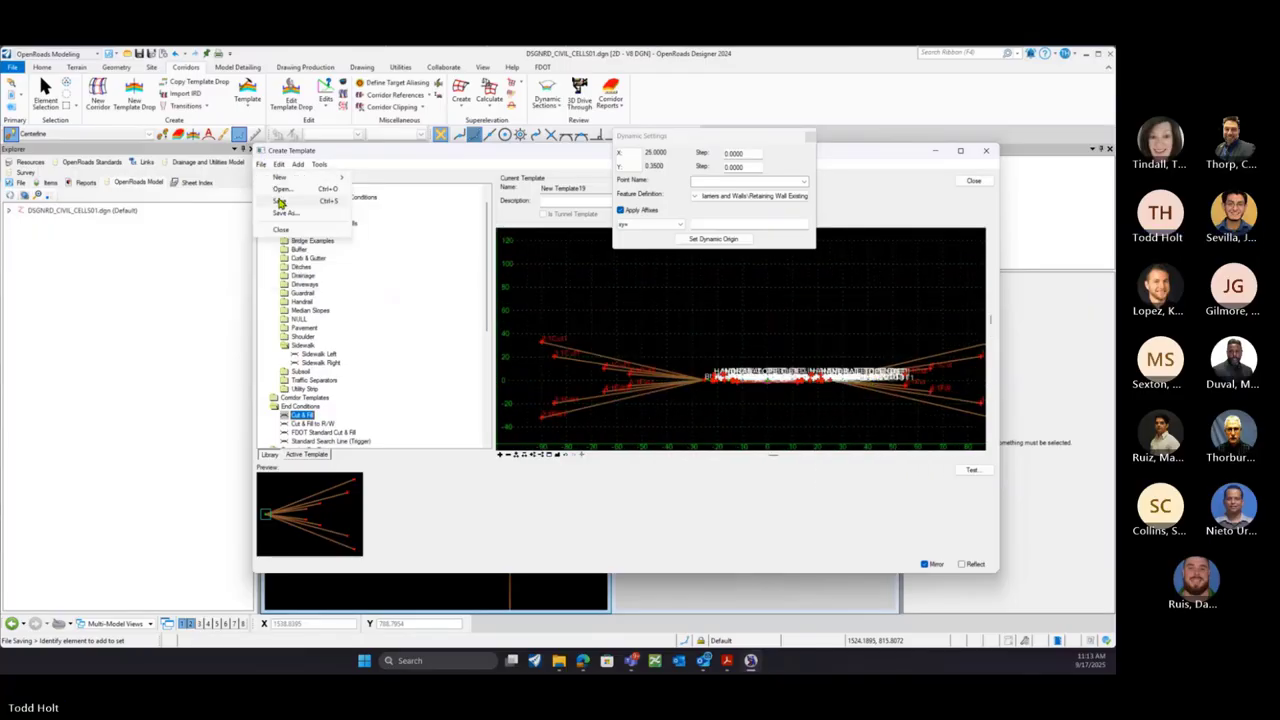
{"action": "left_click", "coordinate": [281, 202]}
{"action": "left_click", "coordinate": [976, 181]}
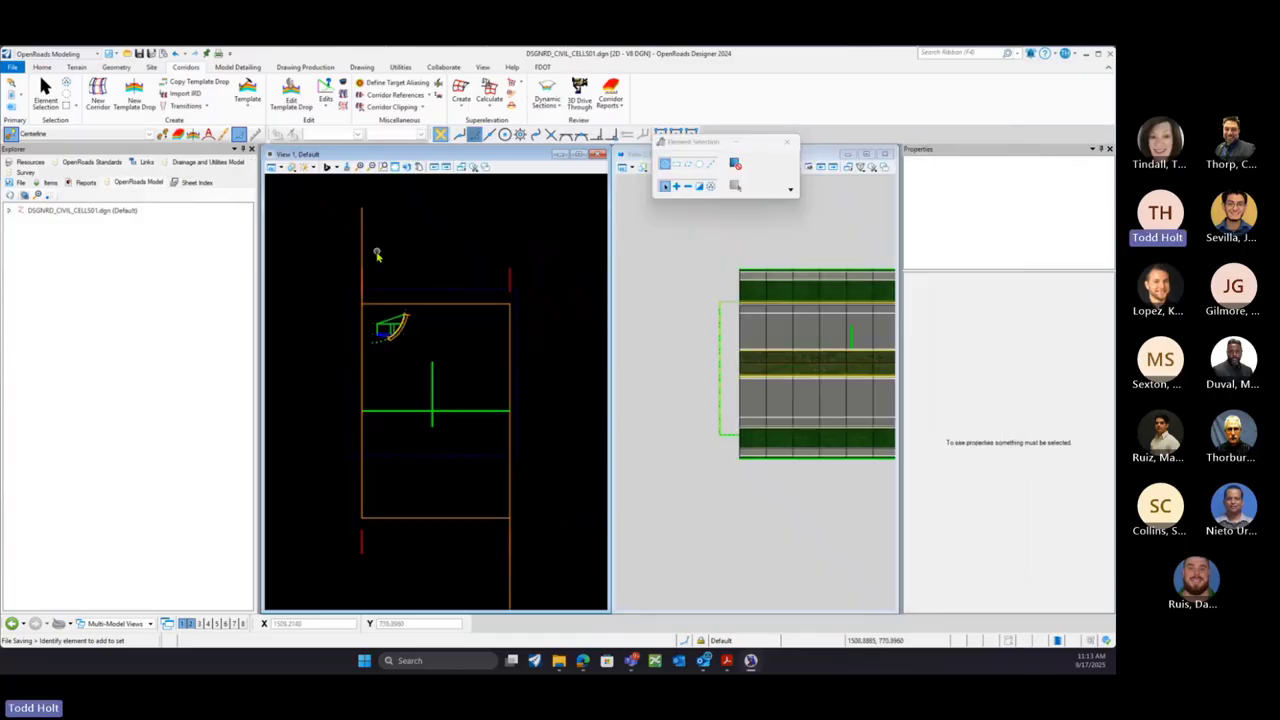
Replace the template assigned to the corridor's existing template drop with New Template19
{"action": "left_click", "coordinate": [361, 247]}
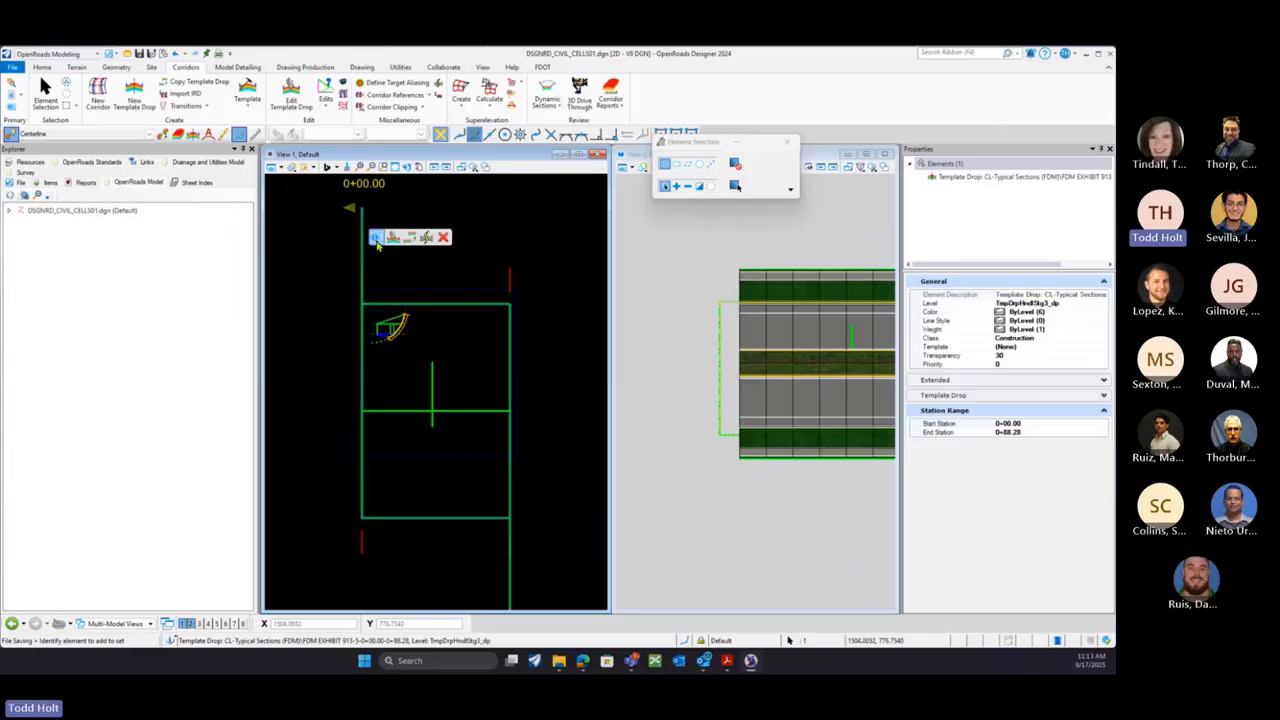
{"action": "left_click", "coordinate": [376, 240]}
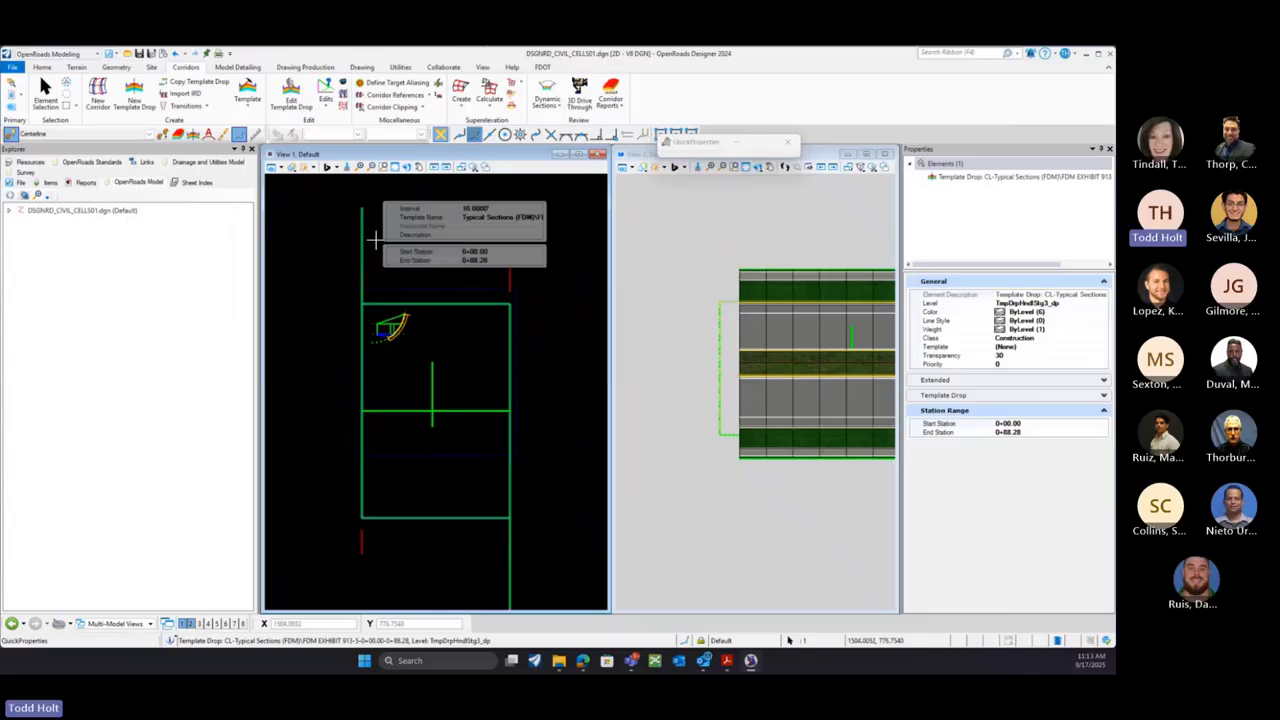
{"action": "left_click", "coordinate": [540, 224]}
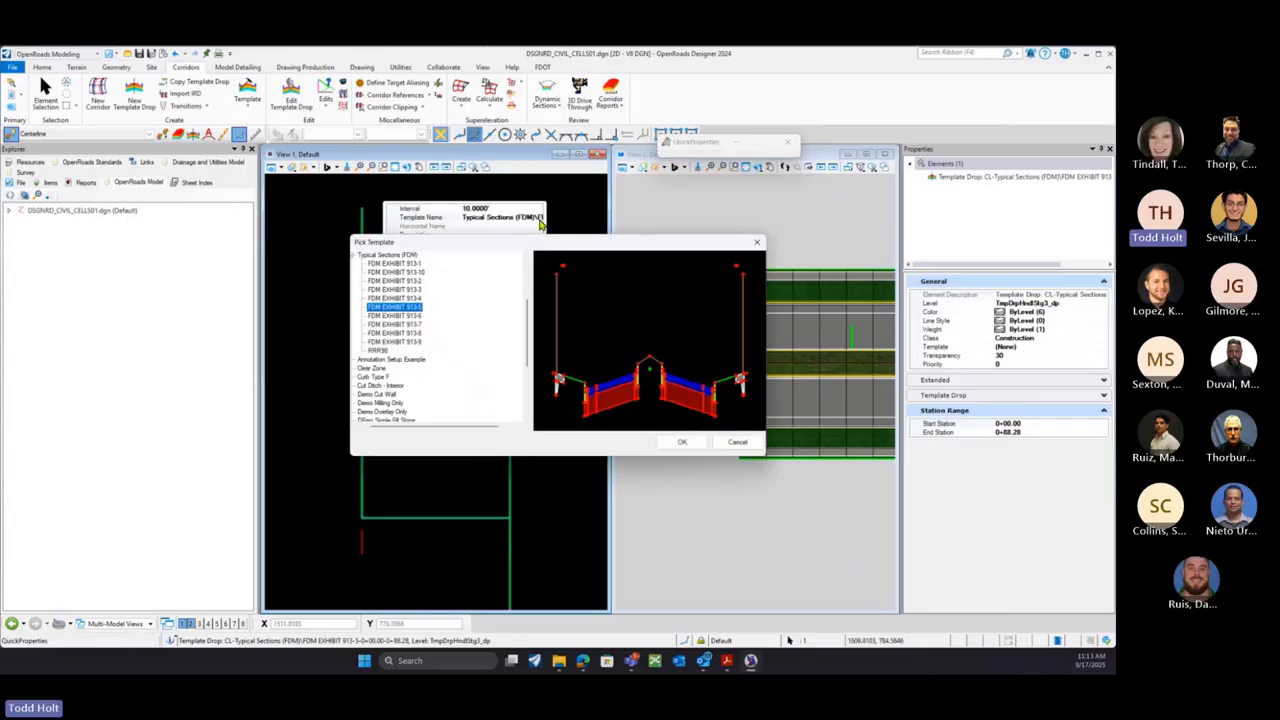
{"action": "left_click_drag", "start_coordinate": [531, 309], "coordinate": [530, 366]}
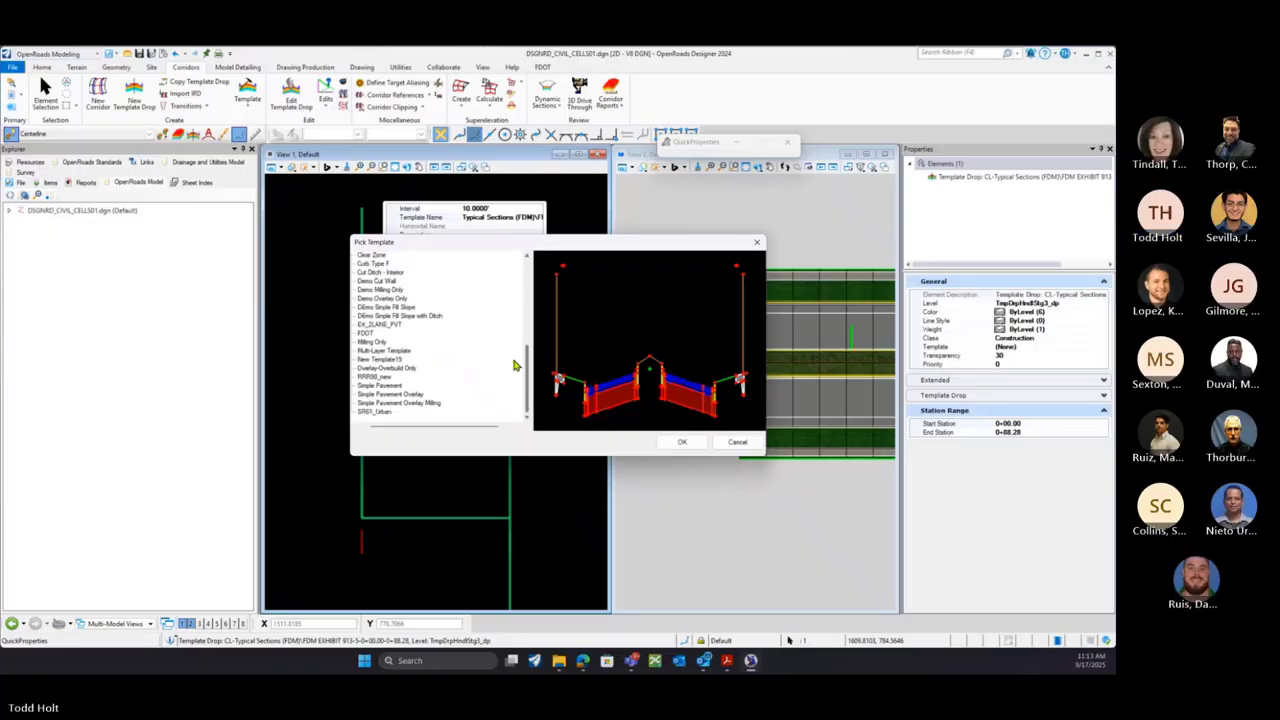
{"action": "left_click", "coordinate": [393, 361]}
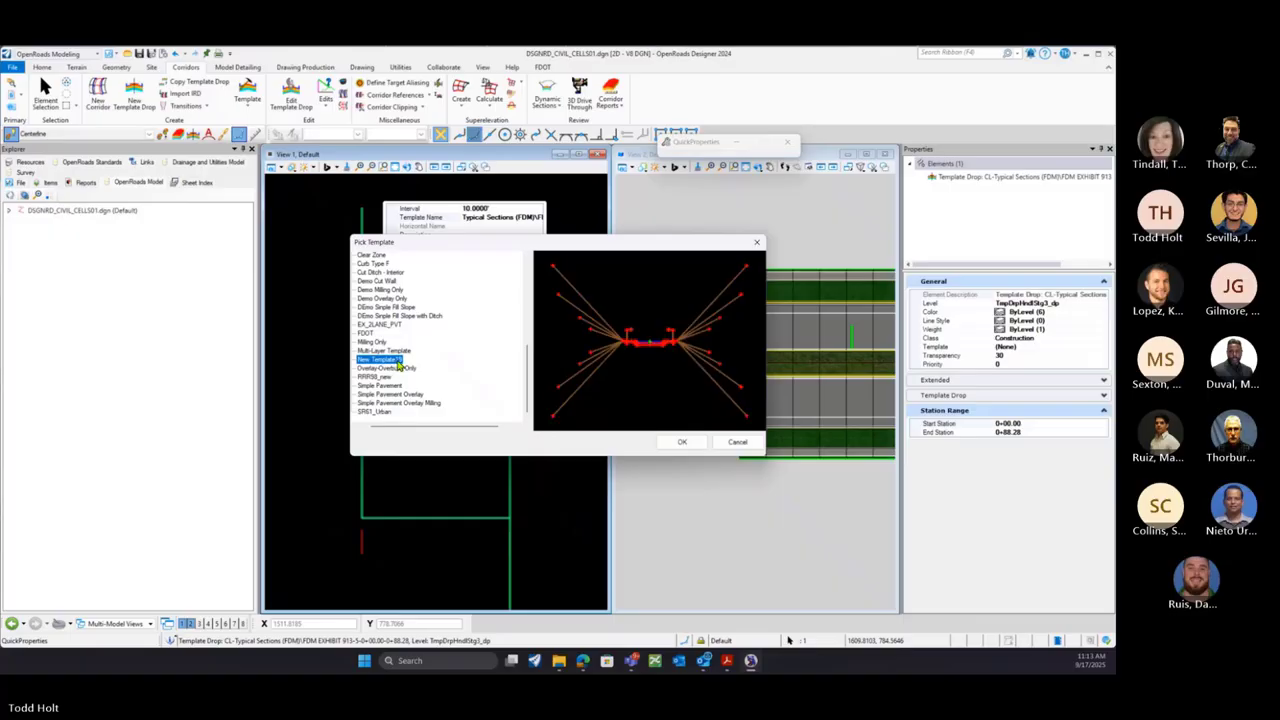
{"action": "left_click", "coordinate": [680, 442]}
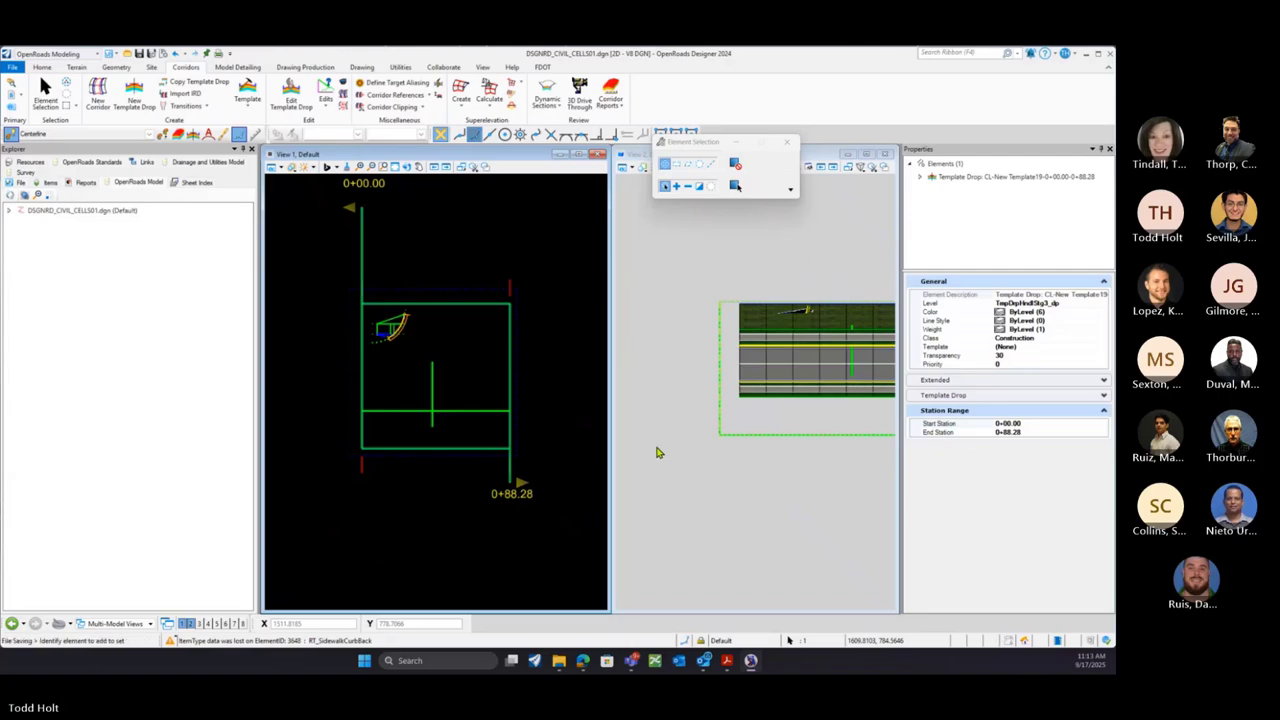
Set the offset distance of the upper construction line from the lower one to 10000
{"action": "scroll", "coordinate": [351, 479], "scroll_direction": "down", "scroll_amount": 1}
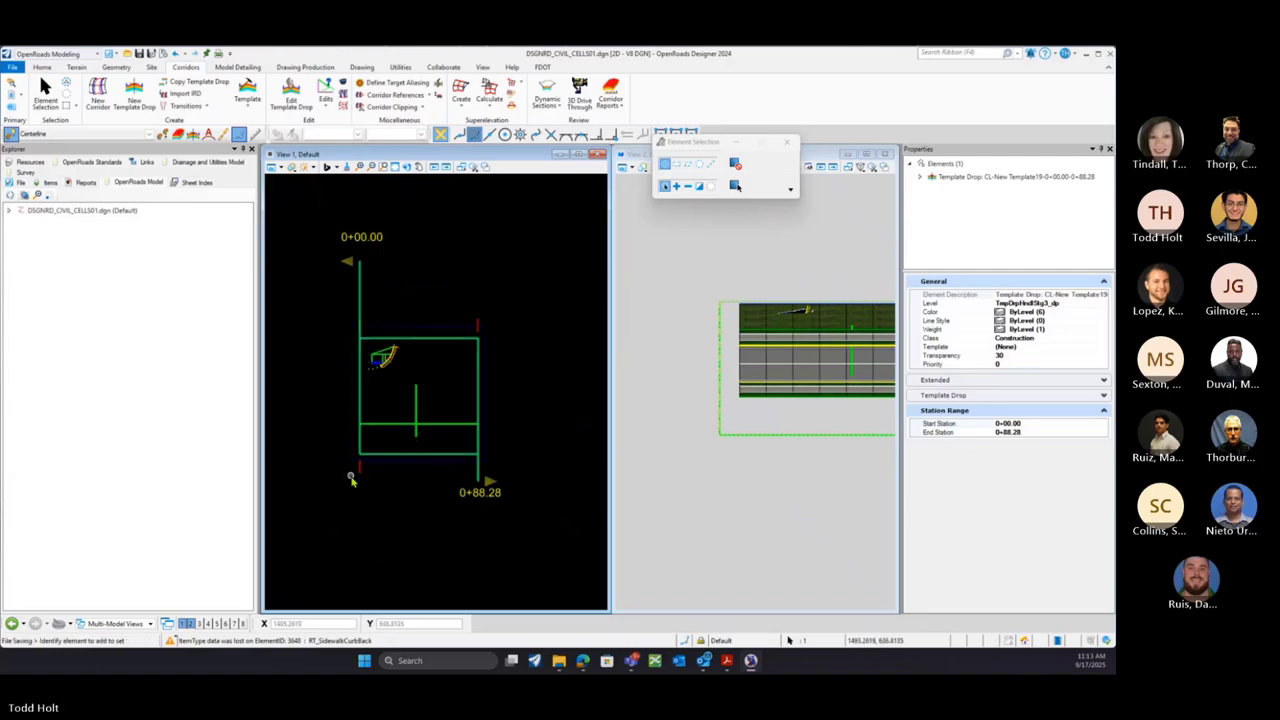
{"action": "scroll", "coordinate": [351, 479], "scroll_direction": "down", "scroll_amount": 1}
{"action": "scroll", "coordinate": [474, 408], "scroll_direction": "up", "scroll_amount": 1}
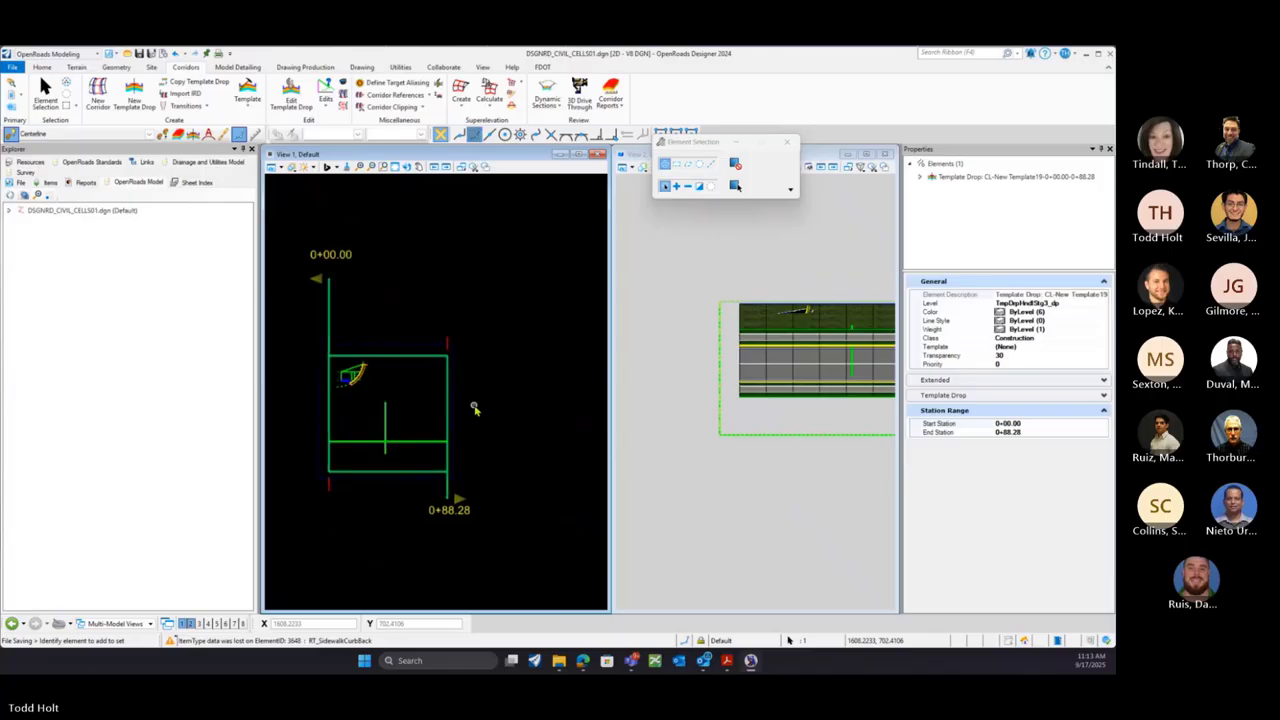
{"action": "left_click", "coordinate": [415, 346]}
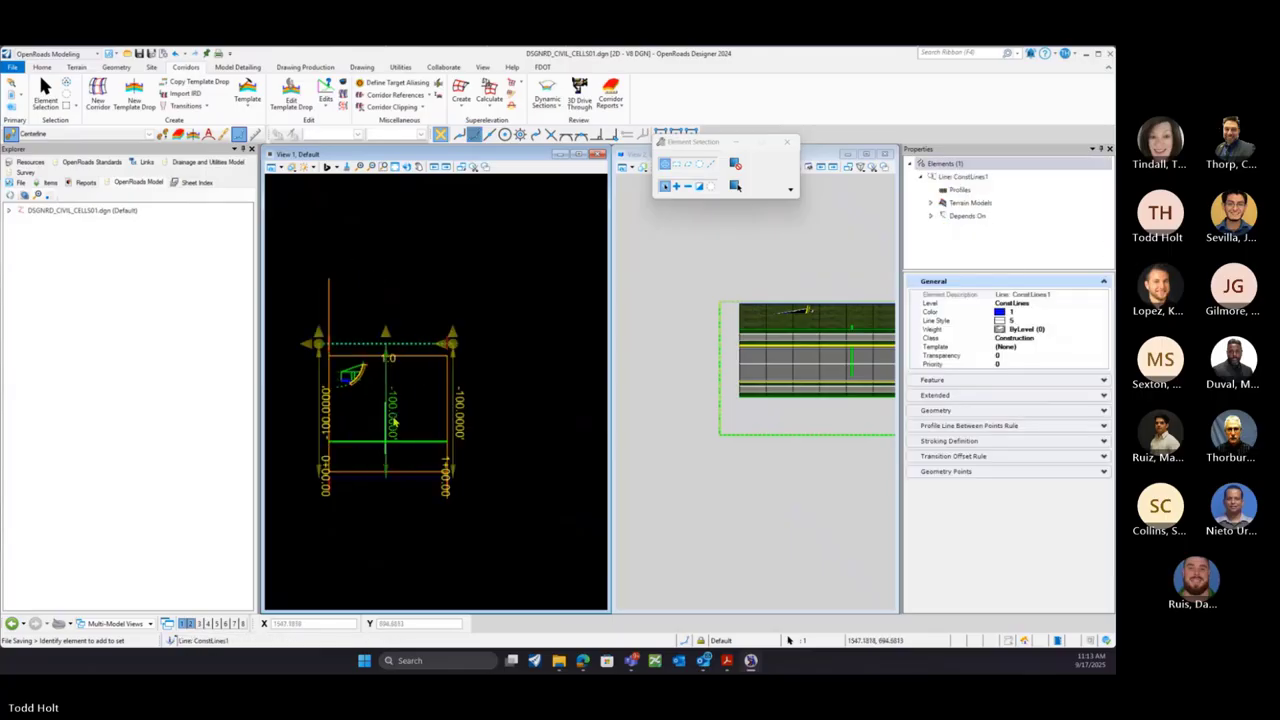
{"action": "left_click", "coordinate": [393, 418]}
{"action": "type", "text": "1."}
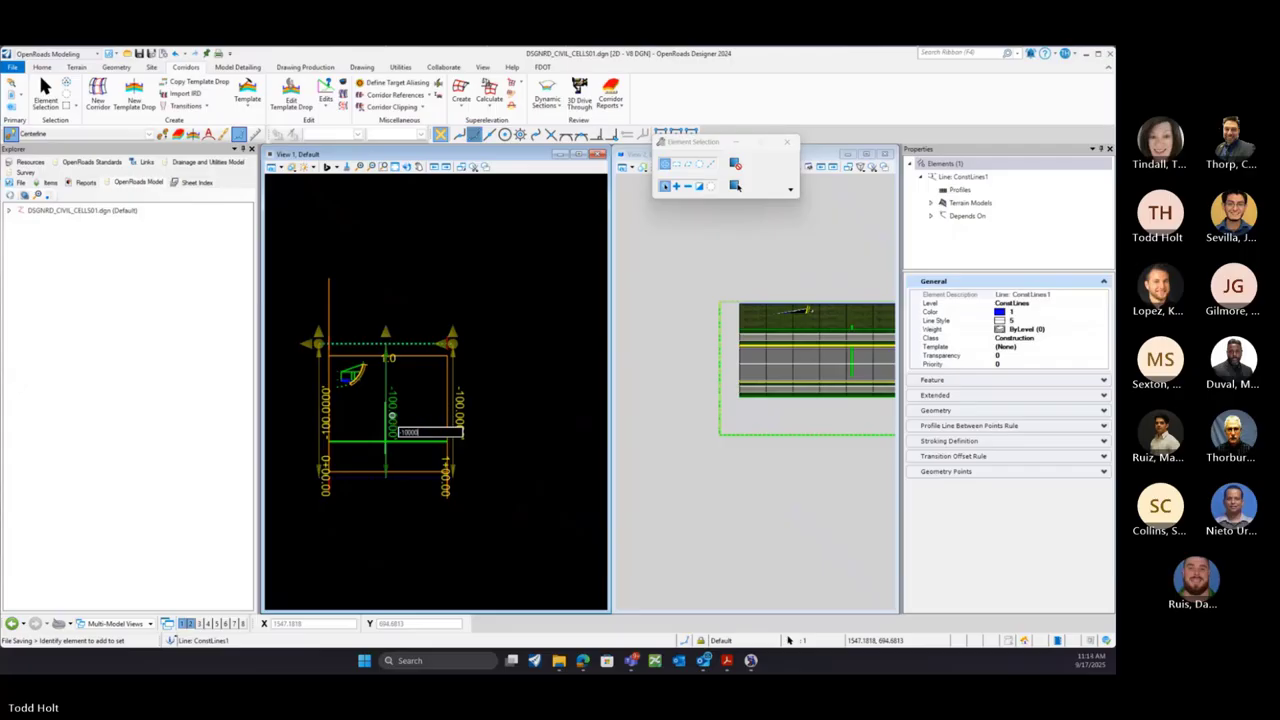
{"action": "type", "text": "0000"}
{"action": "key", "text": "Return"}
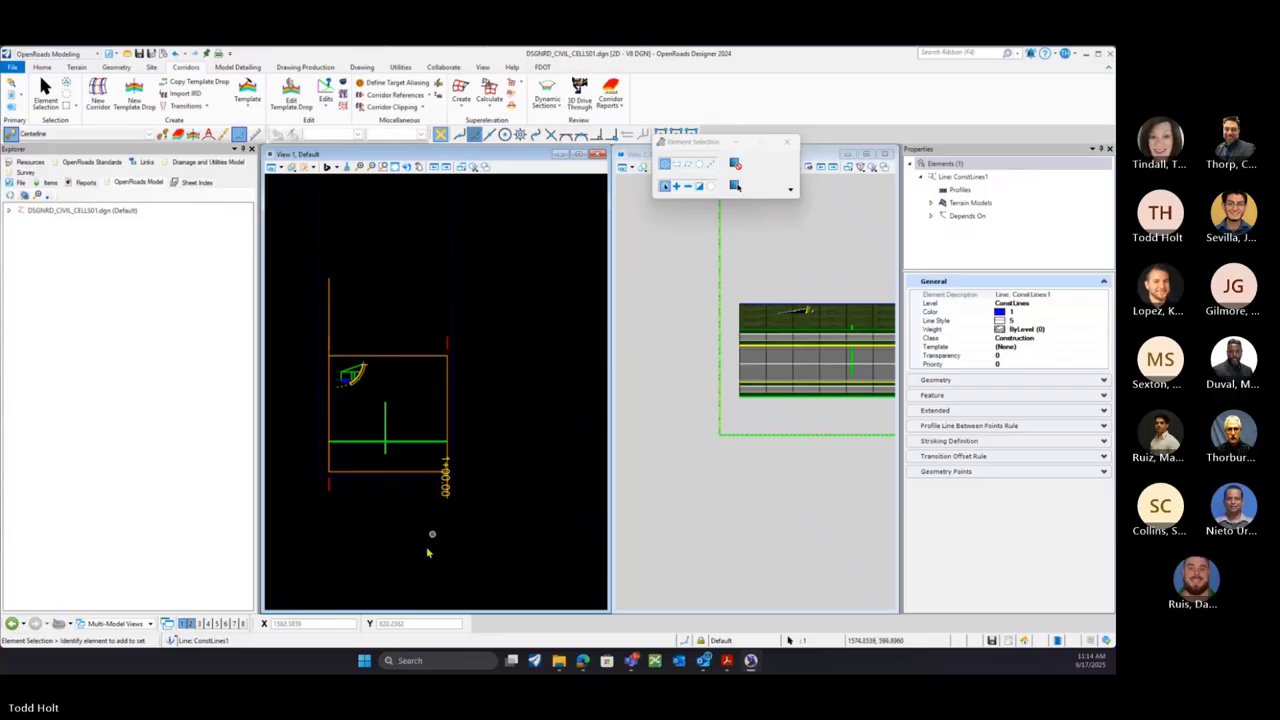
Set the length of the lower horizontal construction line to 1000
{"action": "left_click", "coordinate": [394, 491]}
{"action": "left_click", "coordinate": [399, 478]}
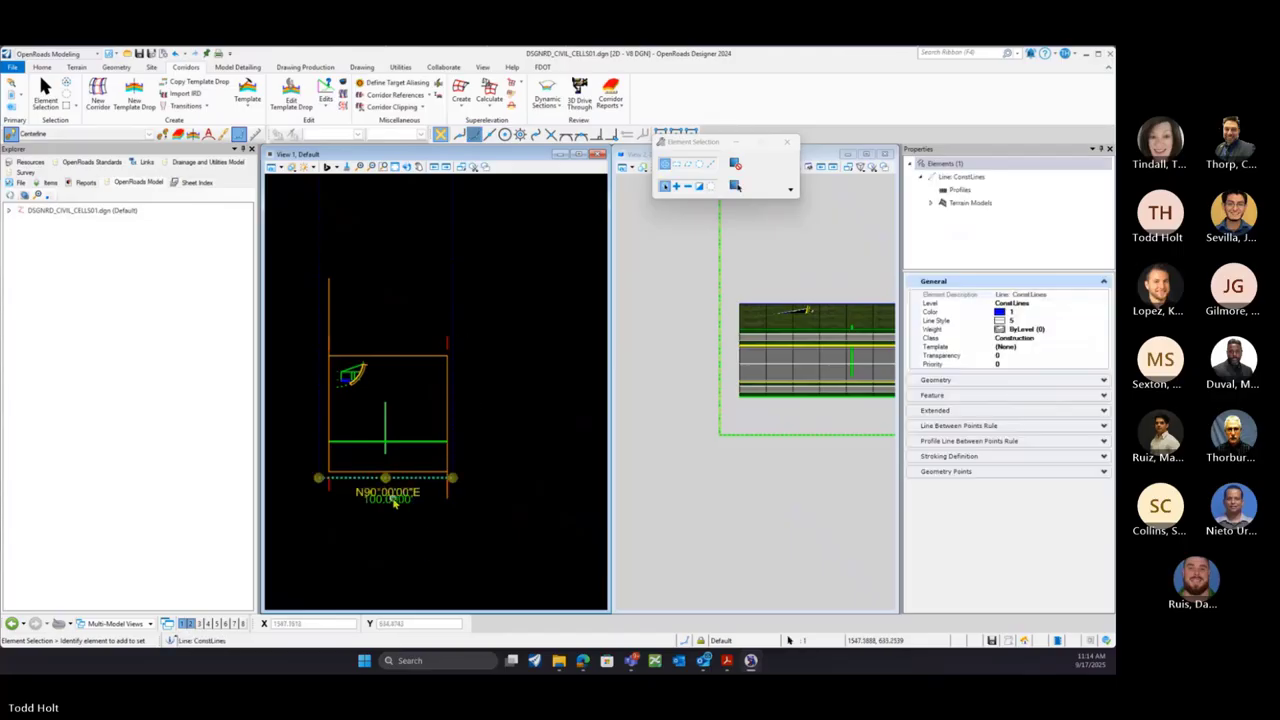
{"action": "left_click", "coordinate": [394, 499]}
{"action": "type", "text": "1000"}
{"action": "key", "text": "Return"}
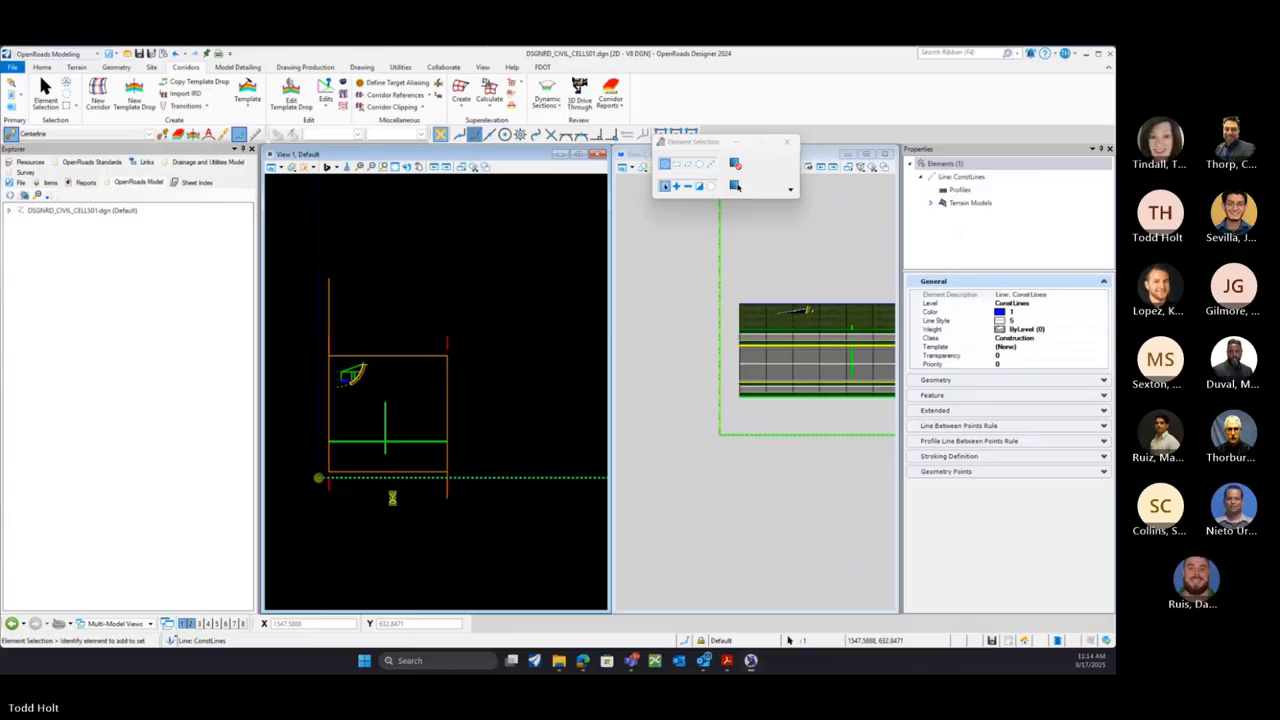
Extend the corridor centerline's east end and shift its west end eastward, making the line about 159 ft long
{"action": "scroll", "coordinate": [429, 426], "scroll_direction": "down", "scroll_amount": 1}
{"action": "left_click", "coordinate": [411, 441]}
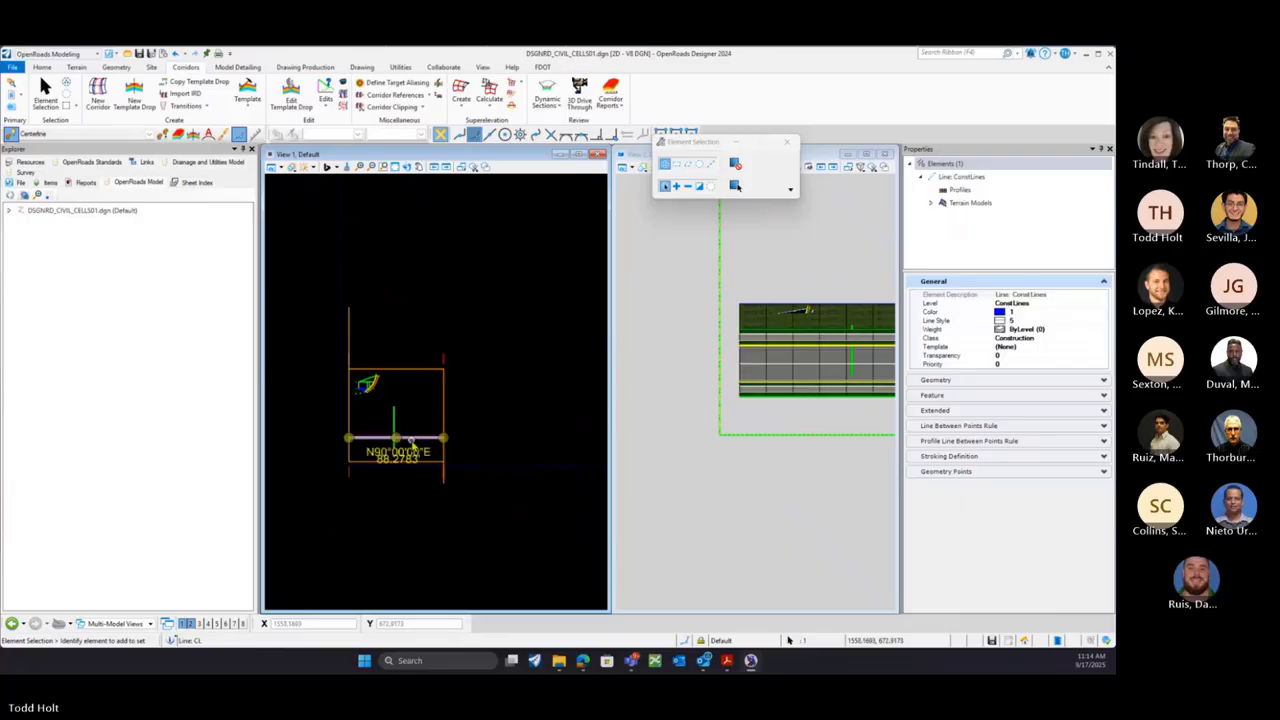
{"action": "left_click", "coordinate": [455, 438]}
{"action": "left_click_drag", "start_coordinate": [466, 440], "coordinate": [579, 438]}
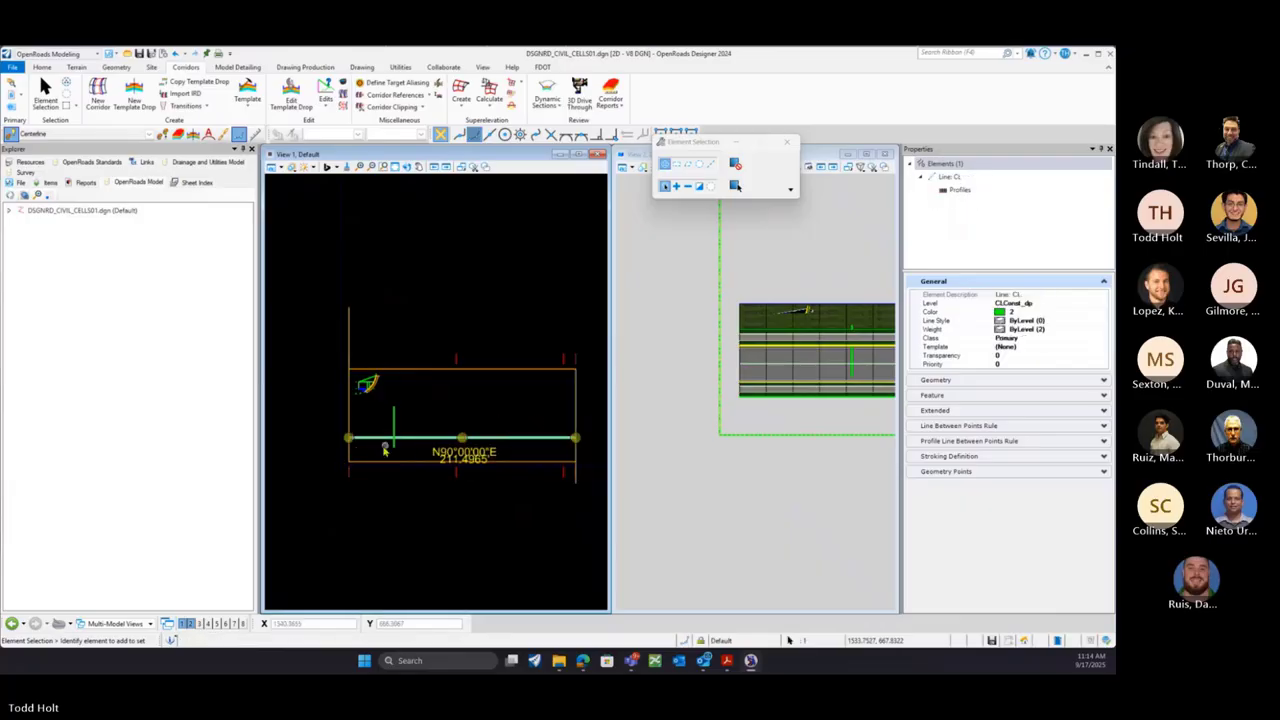
{"action": "left_click_drag", "start_coordinate": [343, 440], "coordinate": [405, 440]}
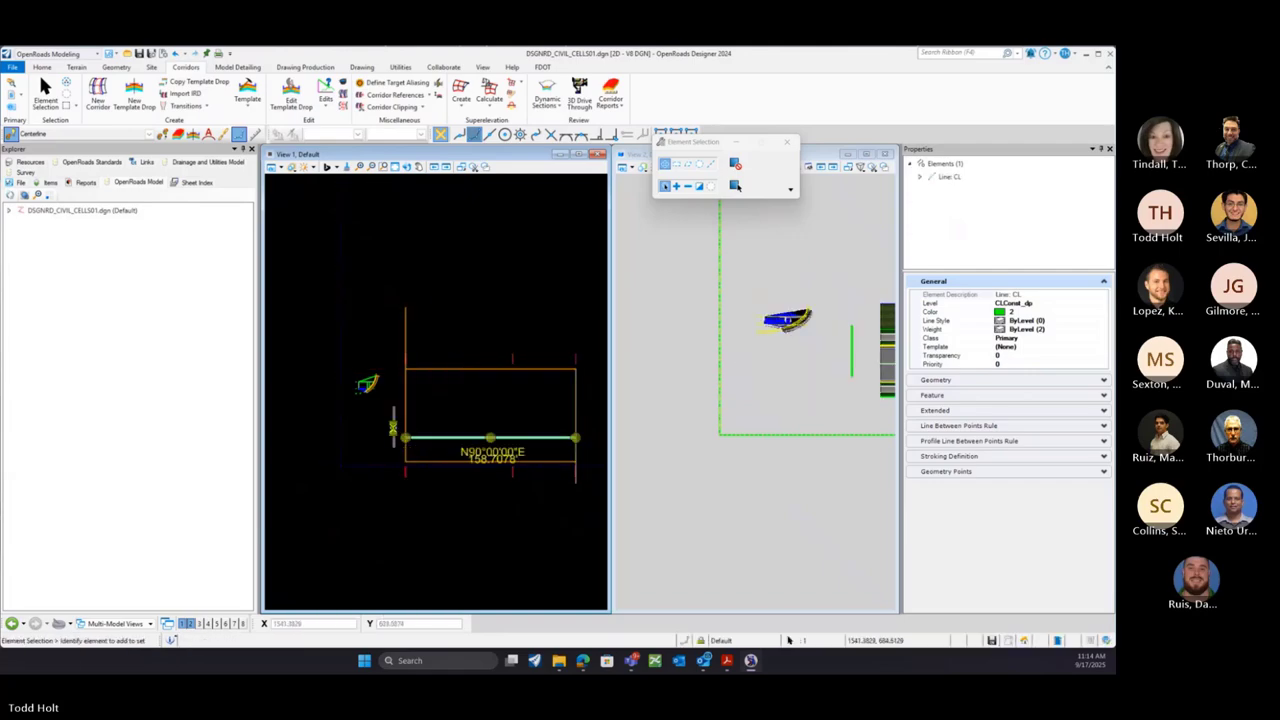
Move the short vertical centerline onto the middle of the horizontal centerline and extend its north end, making it about 218 ft long
{"action": "left_click", "coordinate": [395, 428]}
{"action": "left_click_drag", "start_coordinate": [395, 428], "coordinate": [497, 273]}
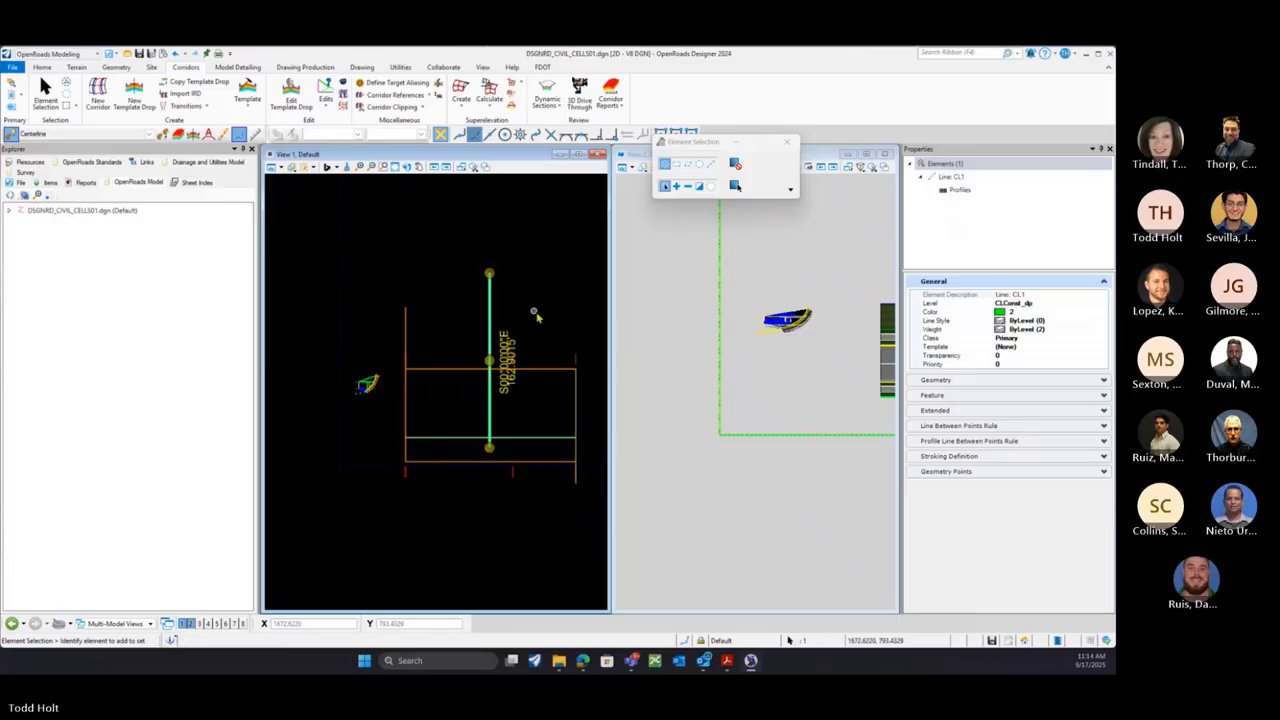
{"action": "scroll", "coordinate": [680, 354], "scroll_direction": "down", "scroll_amount": 3}
{"action": "scroll", "coordinate": [669, 358], "scroll_direction": "down", "scroll_amount": 2}
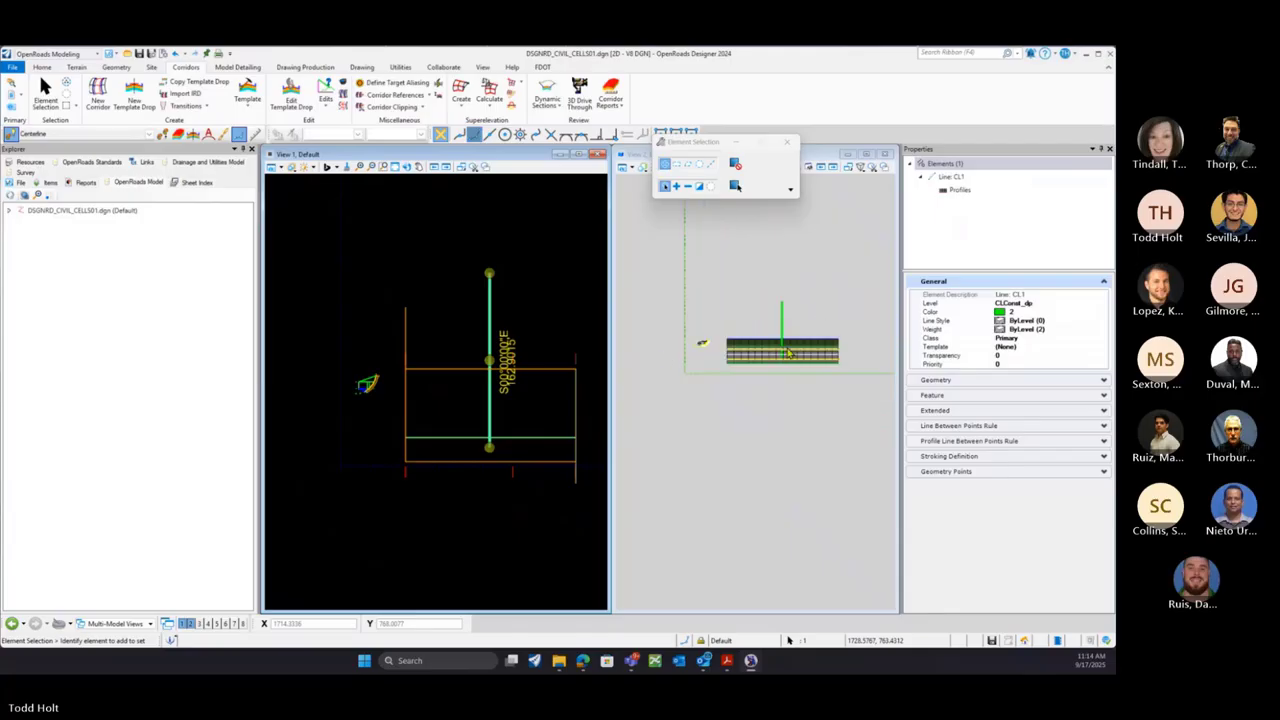
{"action": "scroll", "coordinate": [789, 353], "scroll_direction": "up", "scroll_amount": 2}
{"action": "scroll", "coordinate": [770, 361], "scroll_direction": "up", "scroll_amount": 2}
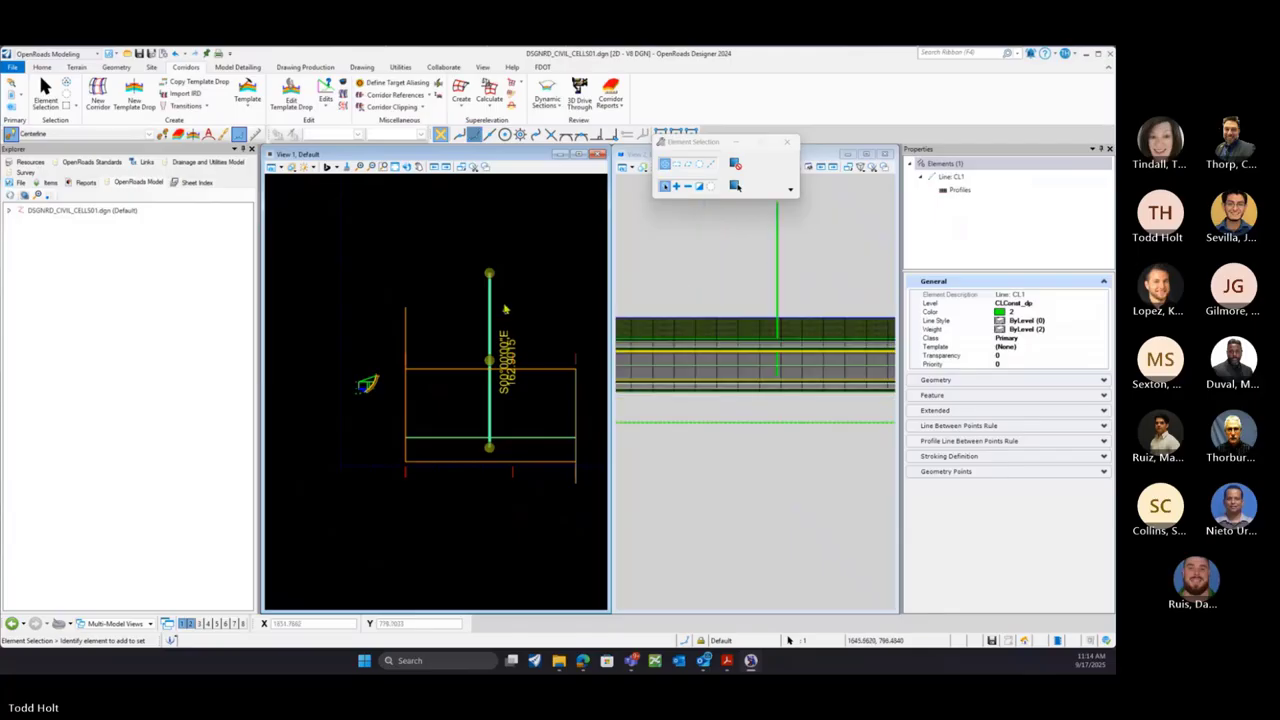
{"action": "left_click_drag", "start_coordinate": [489, 272], "coordinate": [489, 214]}
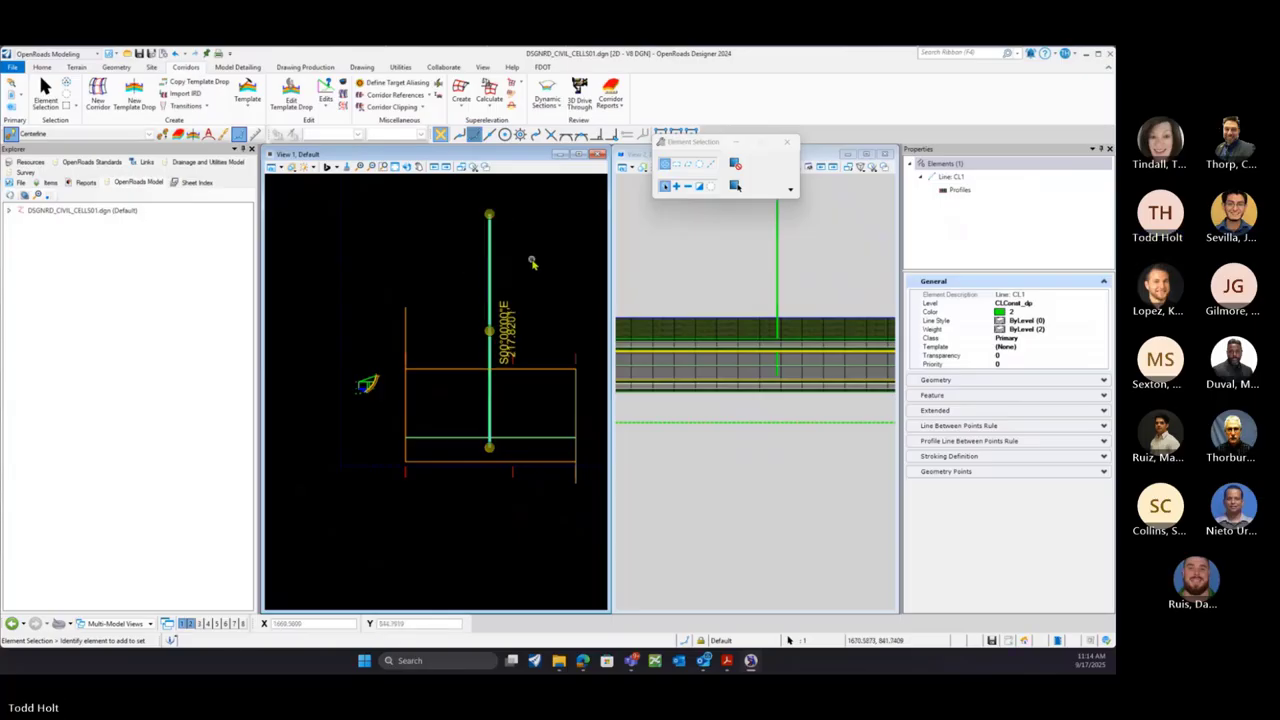
{"action": "left_click", "coordinate": [534, 263]}
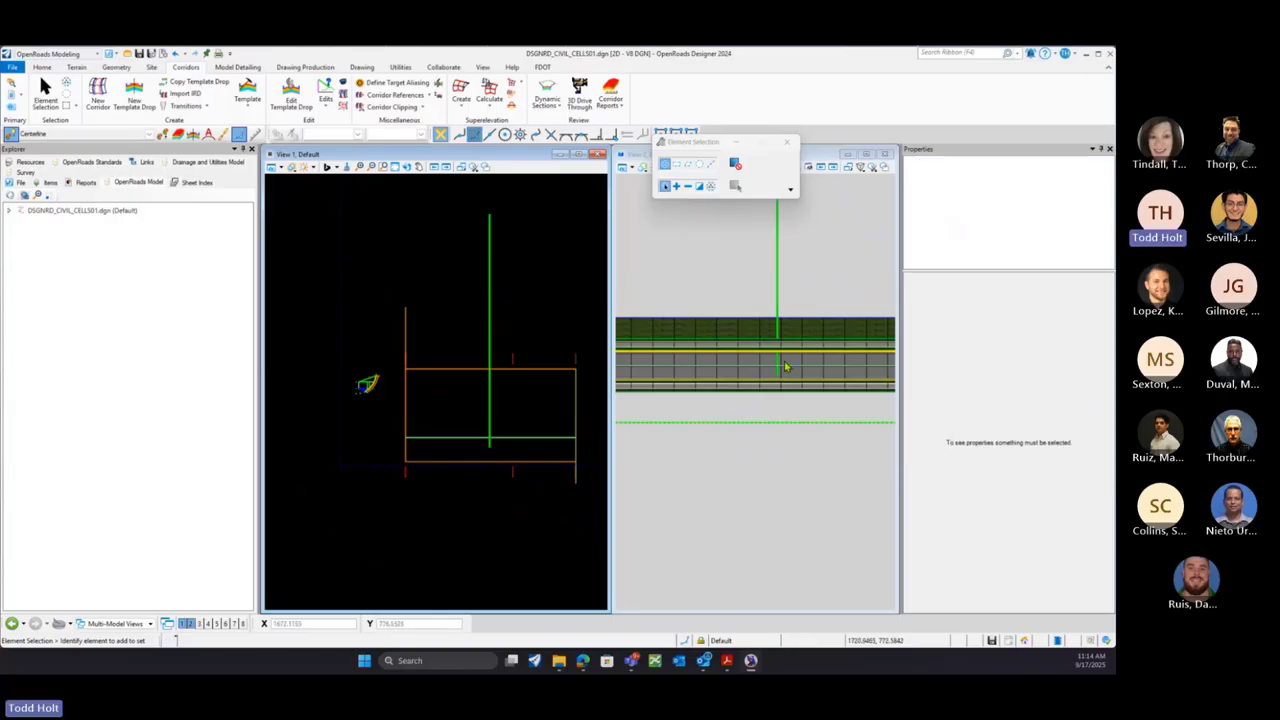
Create a corridor named CL1 along the vertical centerline with feature definition 3 FINAL, using its active profile
{"action": "scroll", "coordinate": [787, 348], "scroll_direction": "up", "scroll_amount": 1}
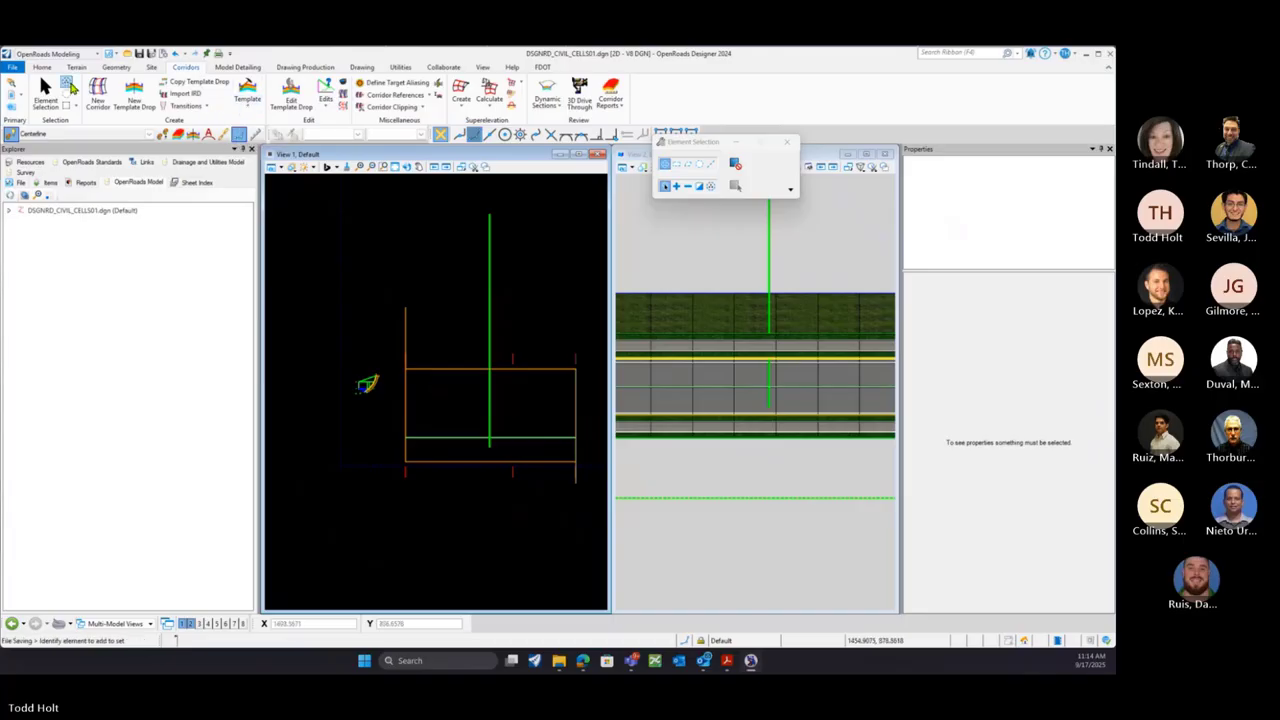
{"action": "left_click", "coordinate": [98, 92]}
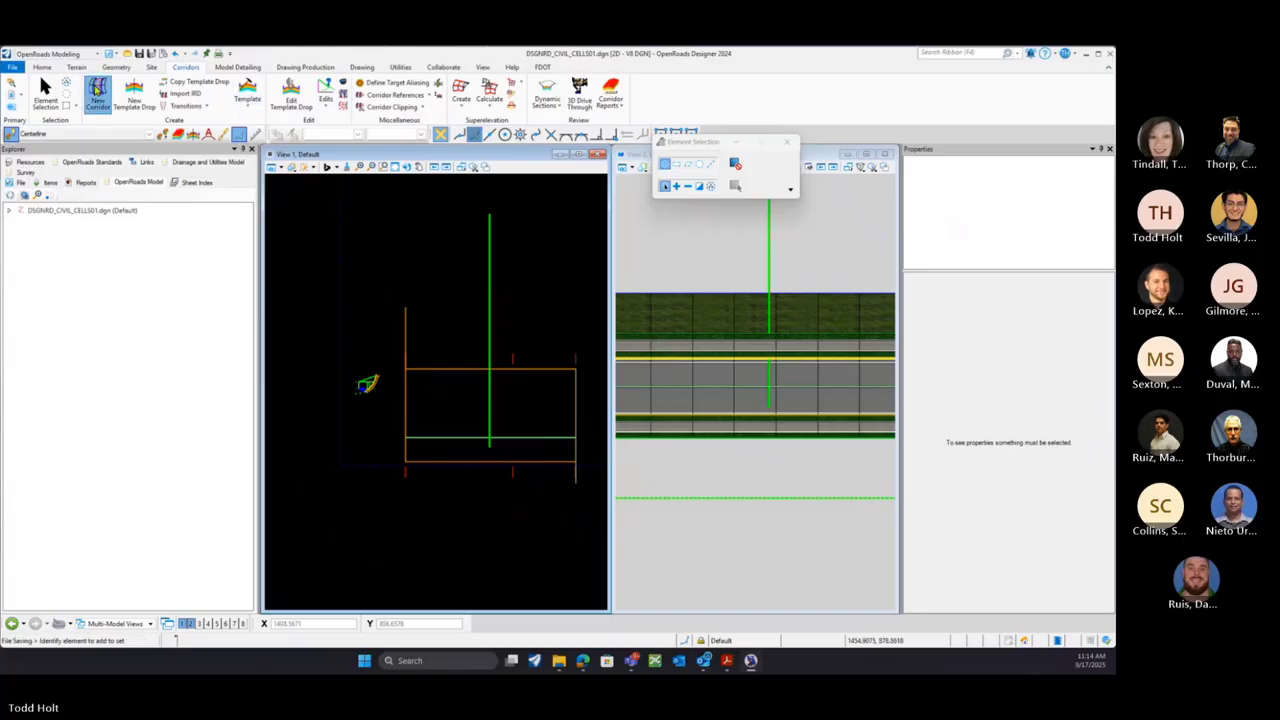
{"action": "left_click", "coordinate": [490, 306]}
{"action": "right_click", "coordinate": [511, 309]}
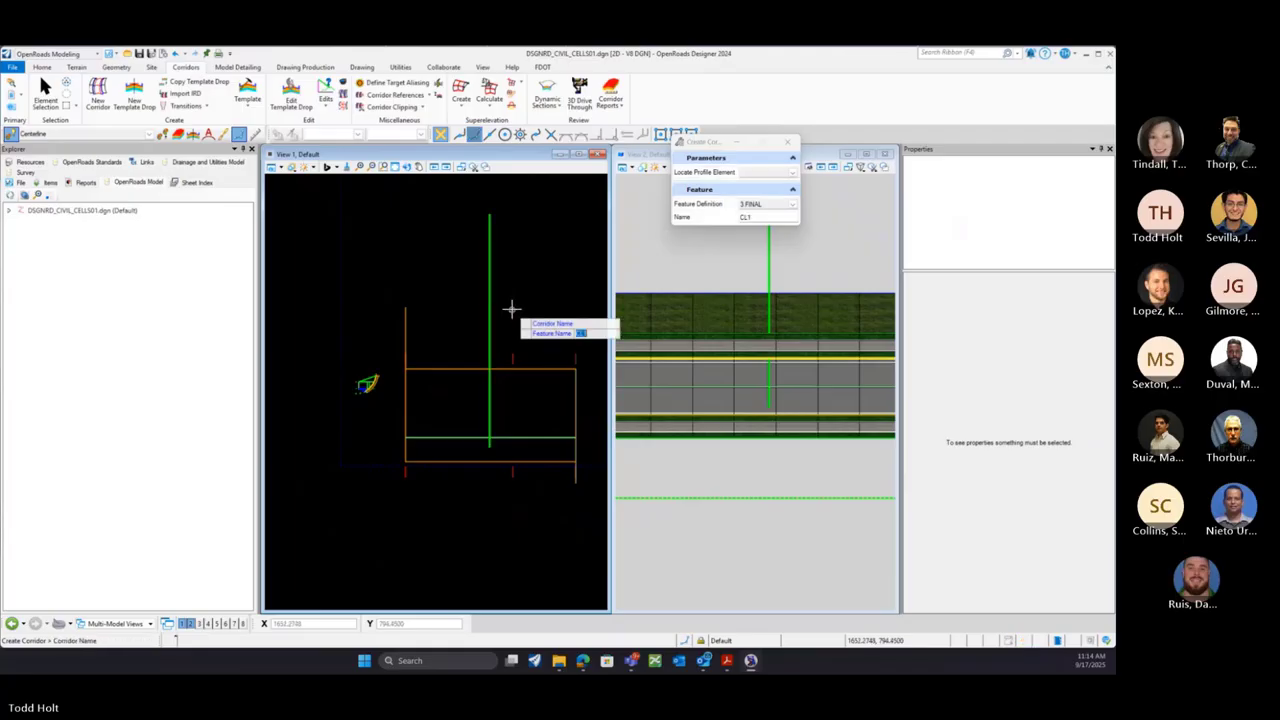
{"action": "left_click", "coordinate": [511, 309]}
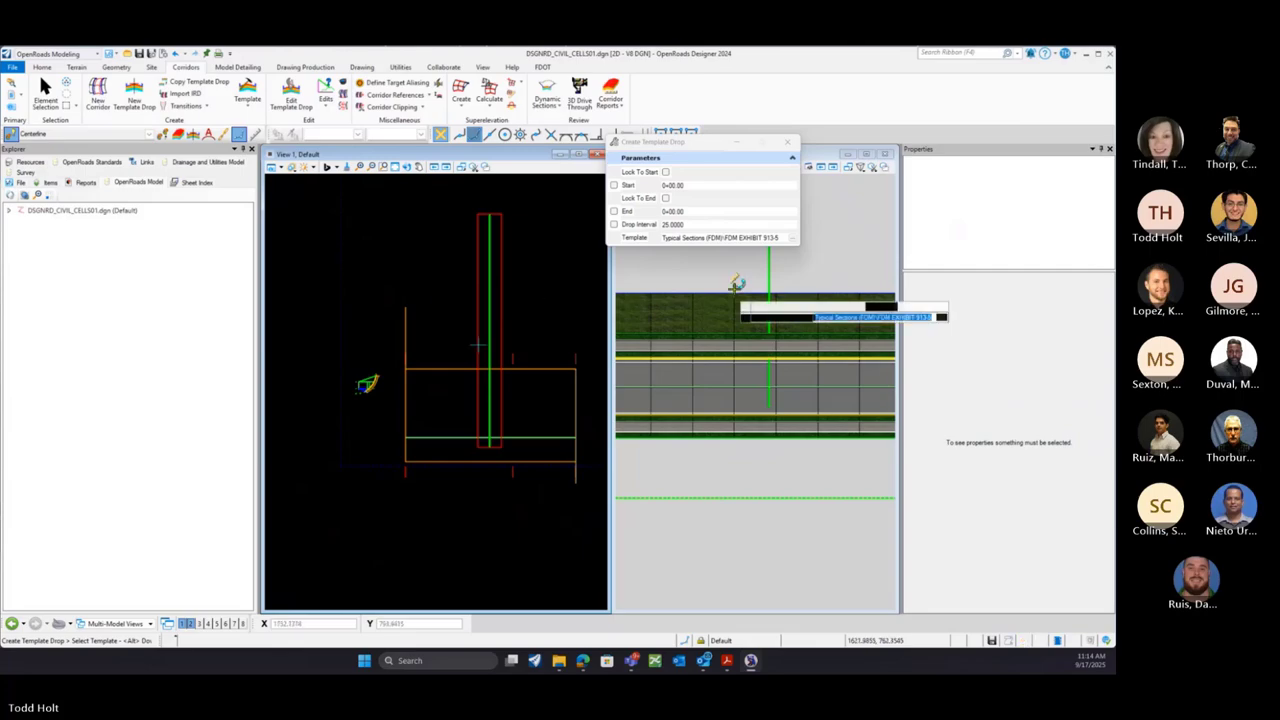
Set the new template drop's interval to 10 and choose New Template19 as its template
{"action": "left_click_drag", "start_coordinate": [700, 226], "coordinate": [622, 231]}
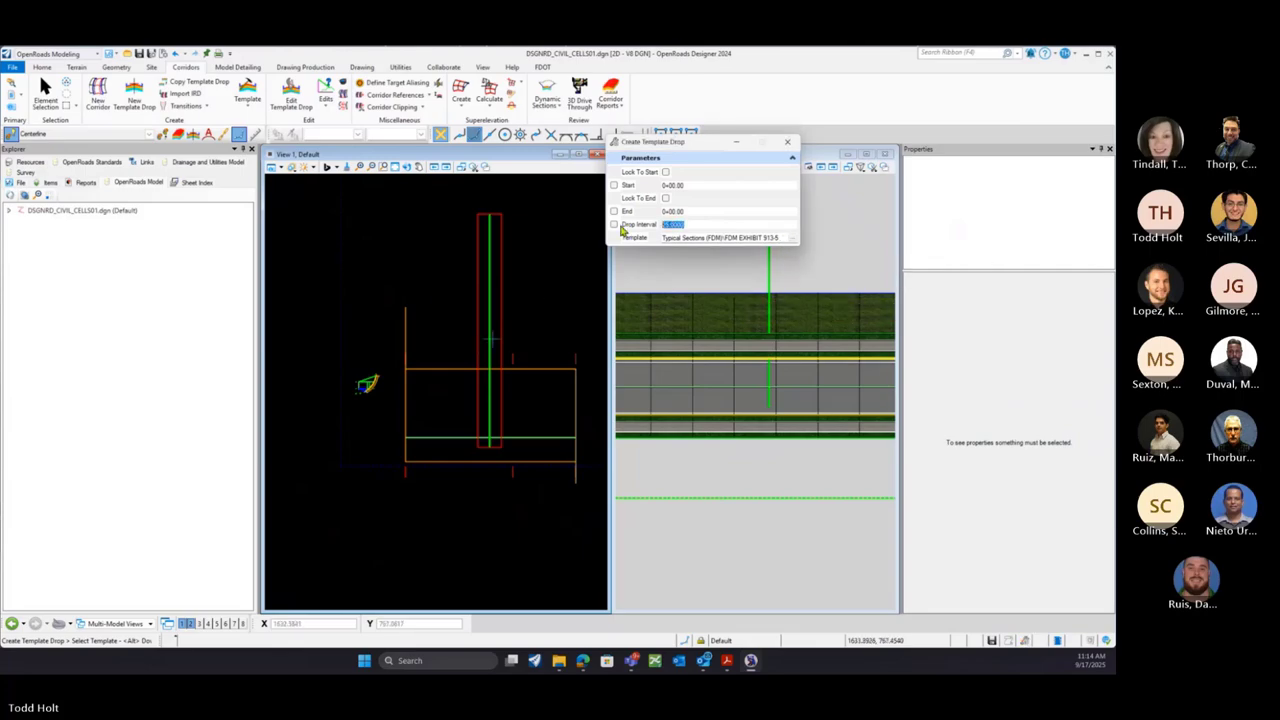
{"action": "type", "text": "10"}
{"action": "key", "text": "Return"}
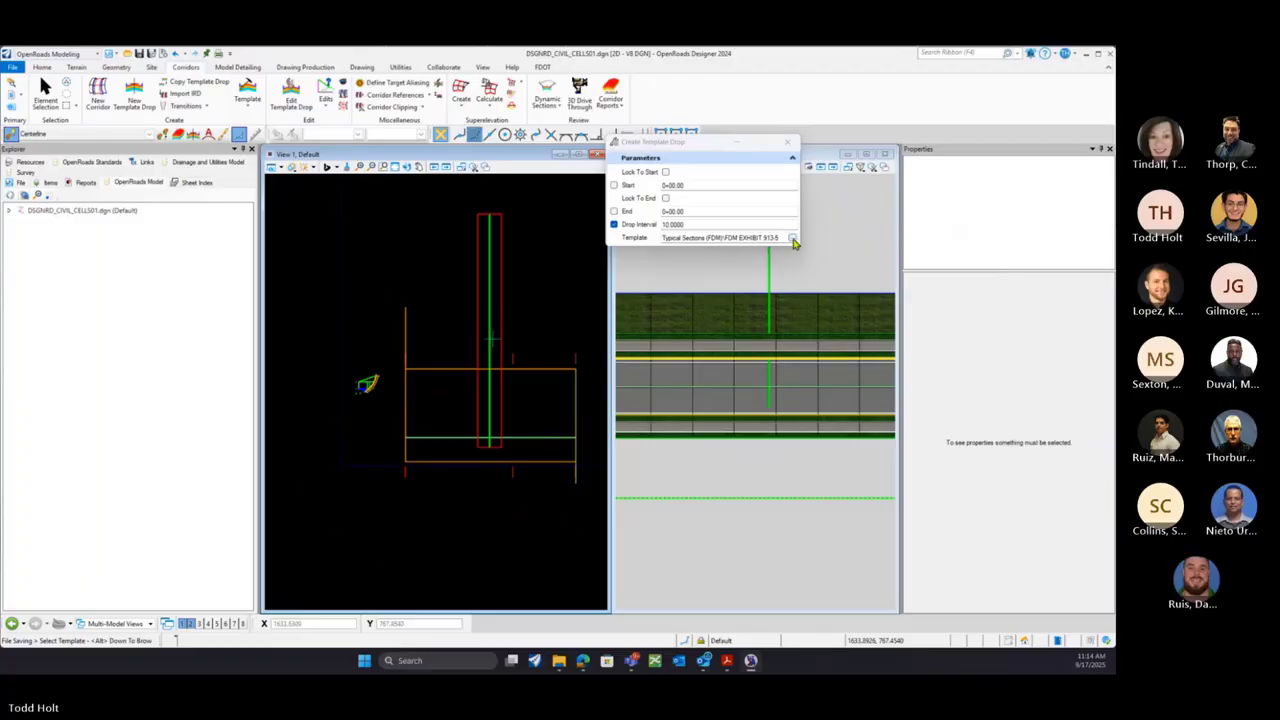
{"action": "left_click", "coordinate": [792, 239]}
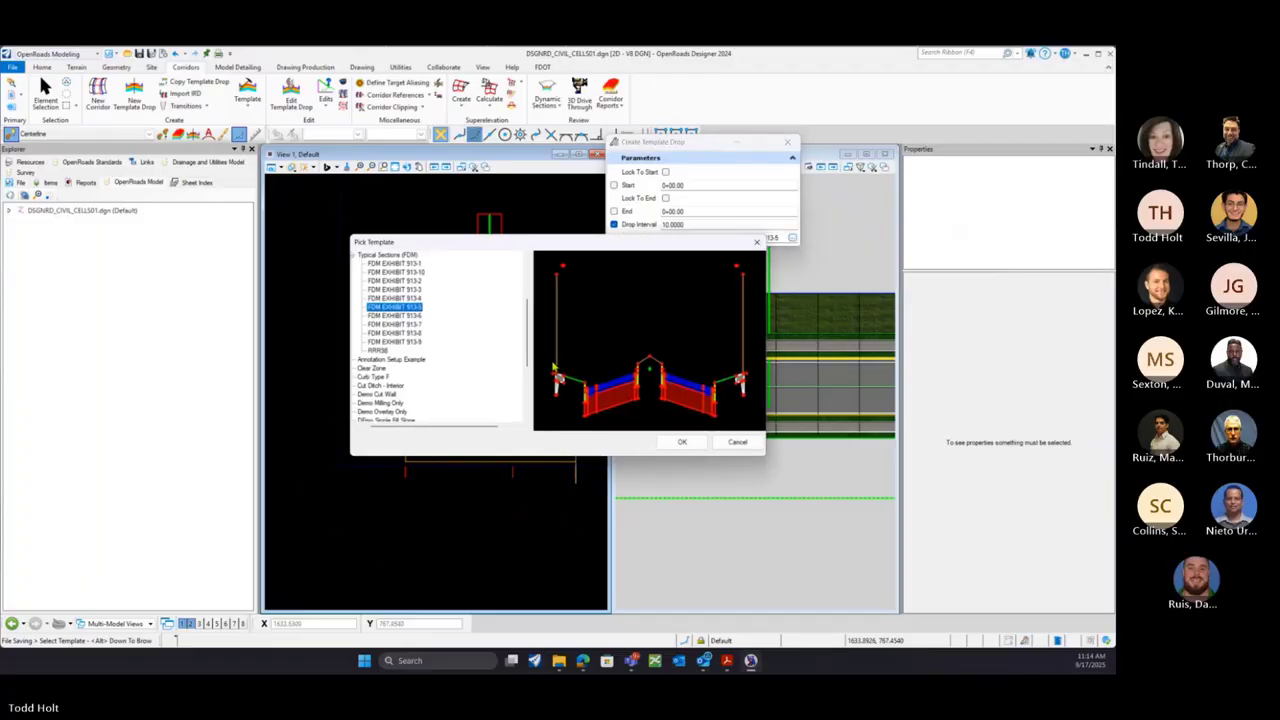
{"action": "scroll", "coordinate": [428, 384], "scroll_direction": "down", "scroll_amount": 4}
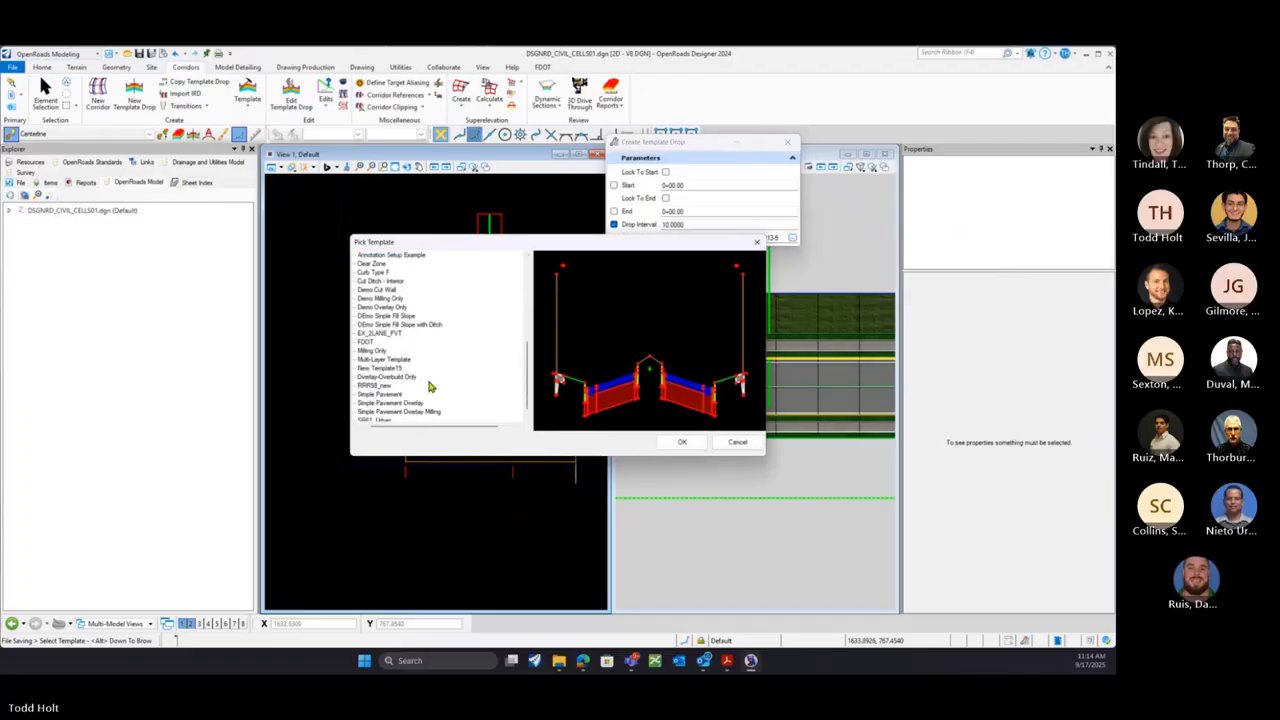
{"action": "left_click", "coordinate": [377, 369]}
{"action": "left_click", "coordinate": [682, 442]}
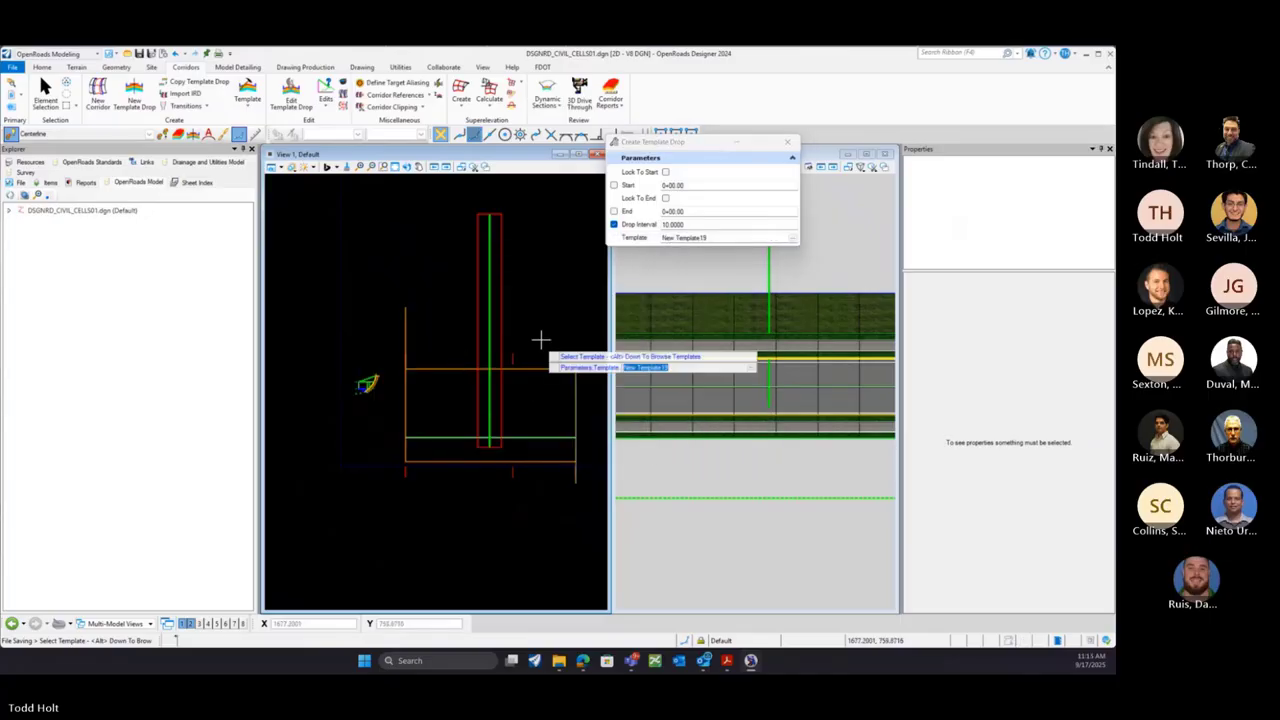
Place the template drop on the vertical corridor from station 1+17.46 to 2+17.82 and finish the command
{"action": "left_click", "coordinate": [544, 329]}
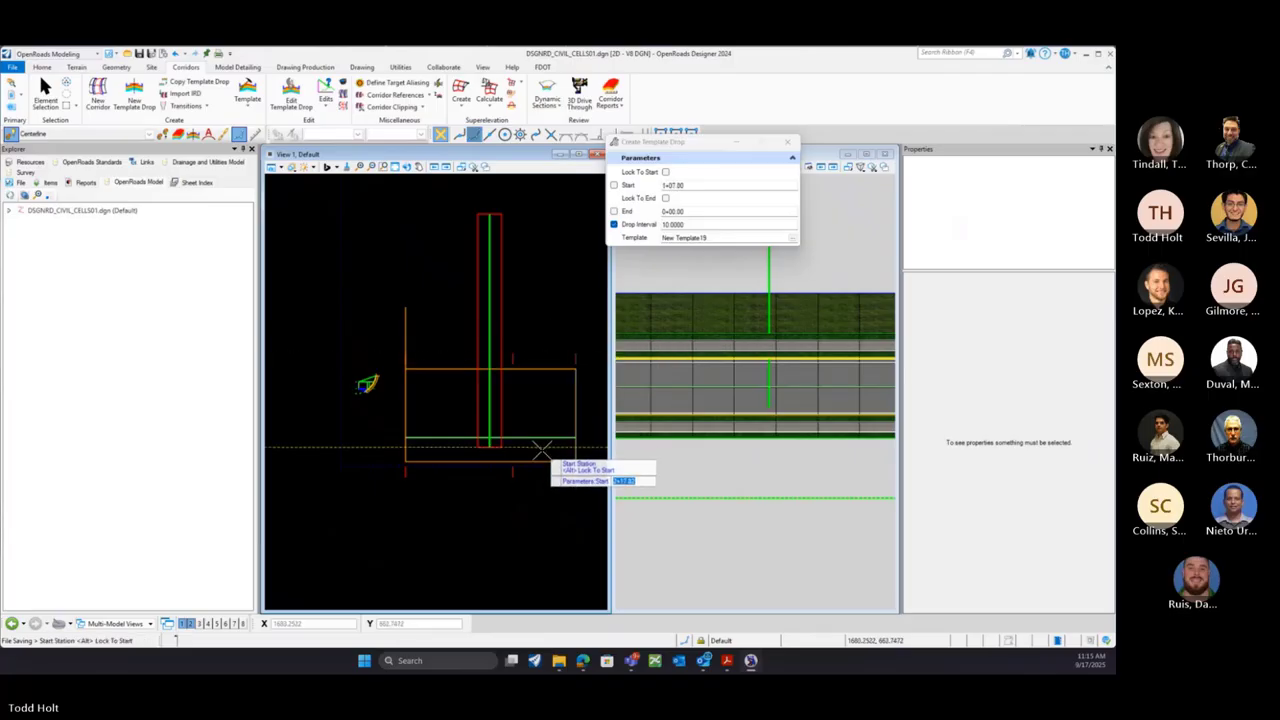
{"action": "left_click", "coordinate": [535, 337]}
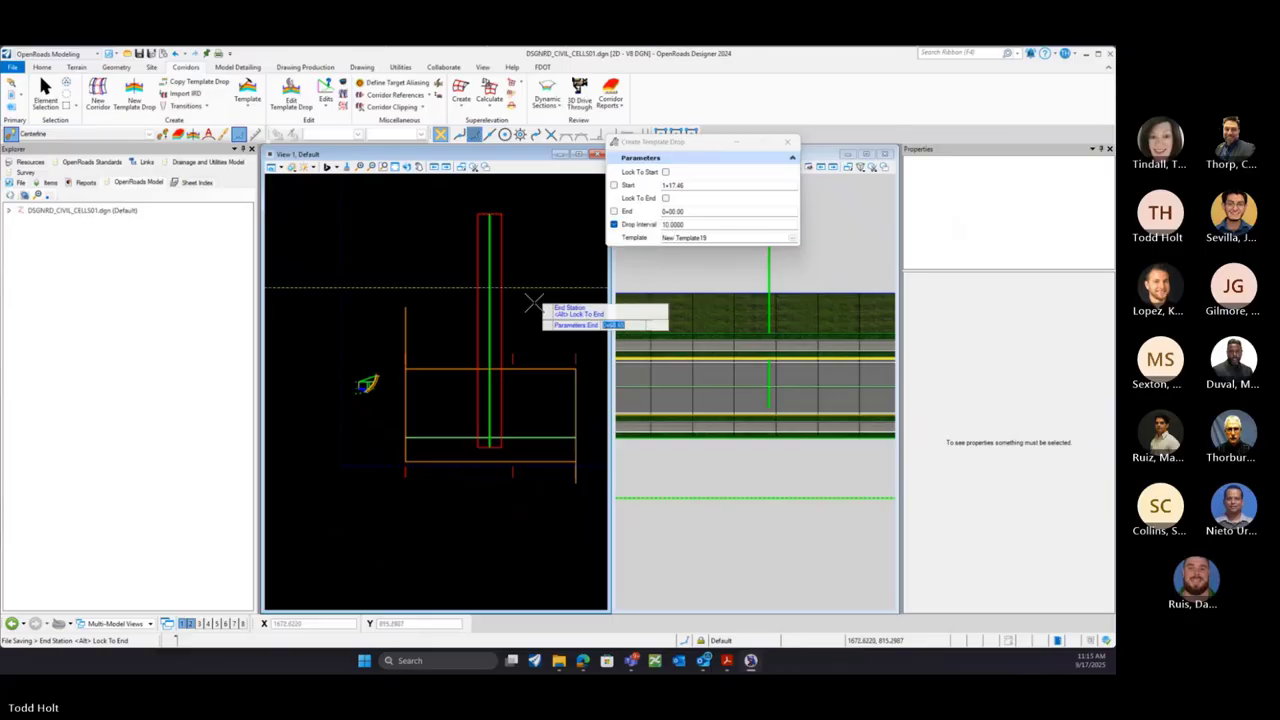
{"action": "left_click", "coordinate": [551, 446]}
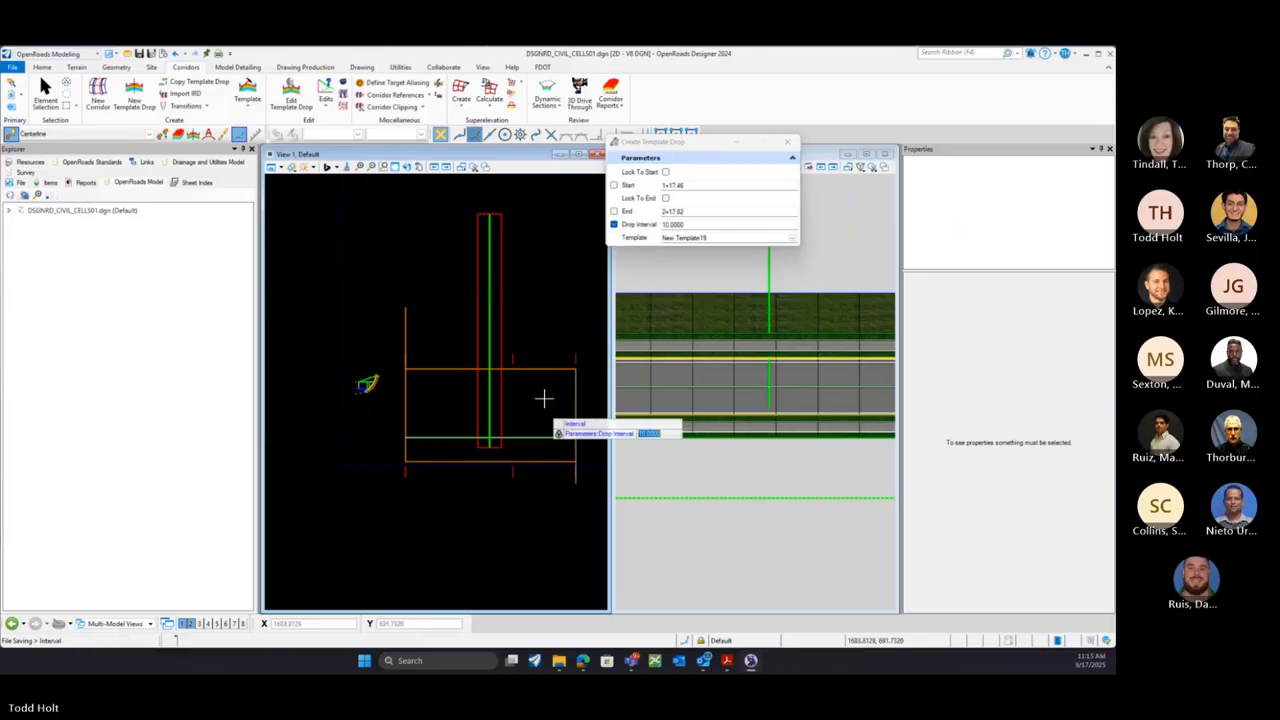
{"action": "left_click", "coordinate": [540, 328]}
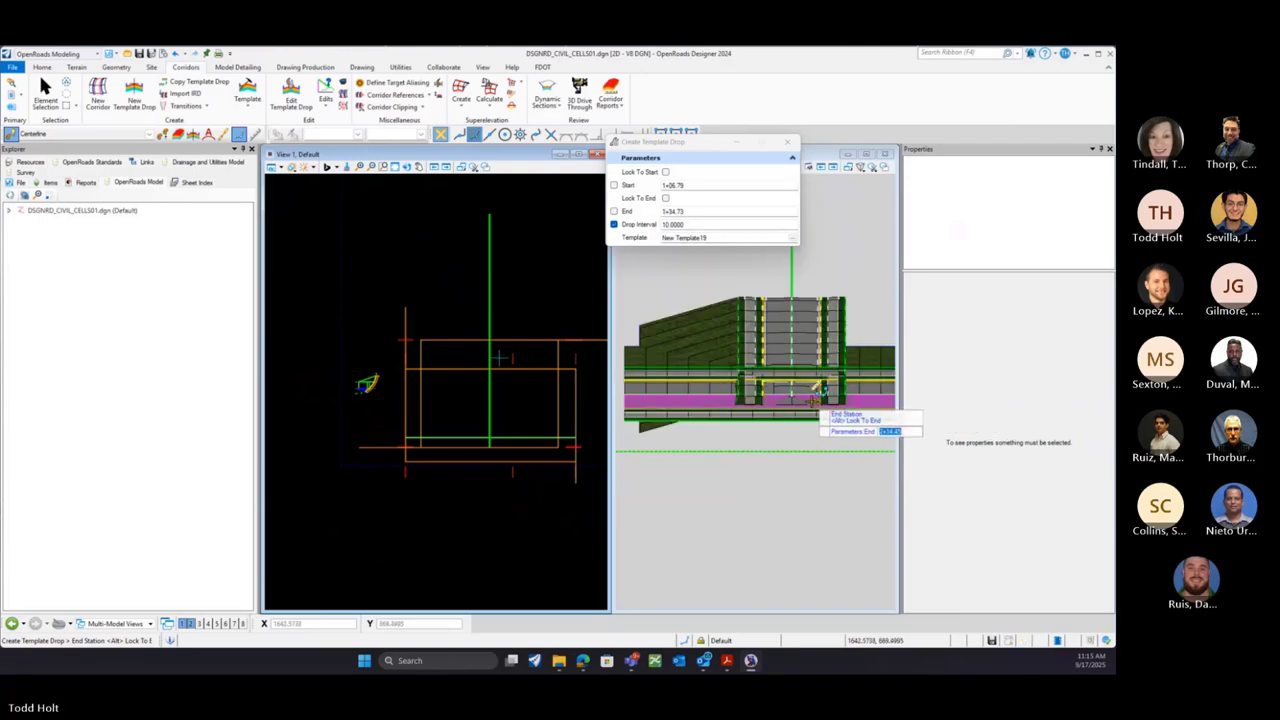
{"action": "scroll", "coordinate": [812, 400], "scroll_direction": "down", "scroll_amount": 2}
{"action": "right_click", "coordinate": [545, 312]}
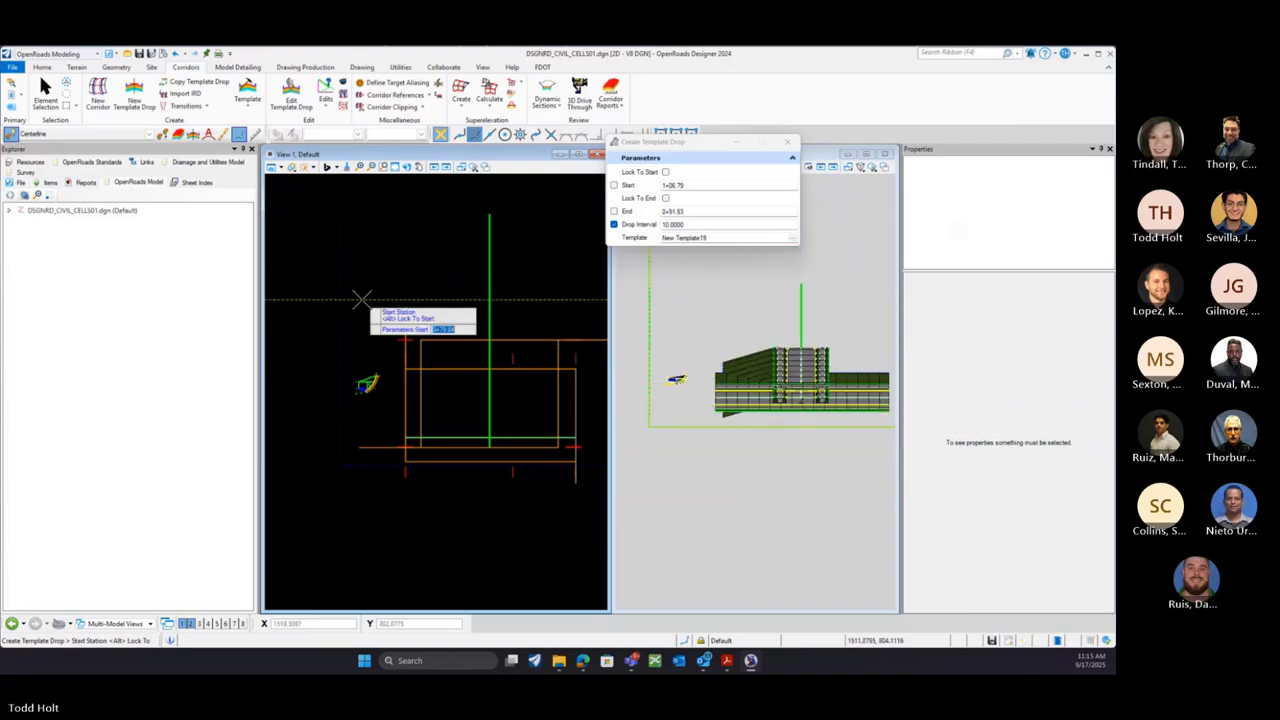
{"action": "scroll", "coordinate": [361, 297], "scroll_direction": "down", "scroll_amount": 1}
{"action": "key", "text": "Escape"}
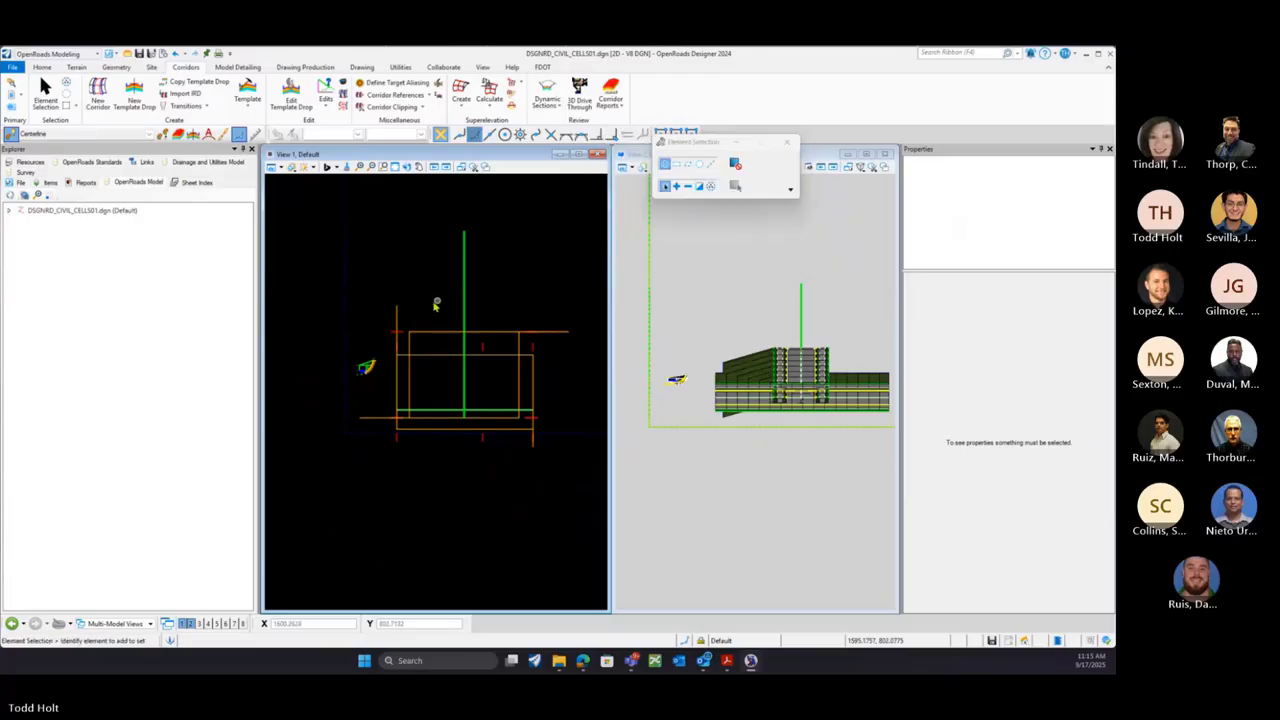
Adjust the vertical corridor's template drop to start at station 0+00.00 and end at 1+24.30, short of the horizontal corridor
{"action": "scroll", "coordinate": [435, 304], "scroll_direction": "down", "scroll_amount": 1}
{"action": "mouse_move", "coordinate": [459, 314]}
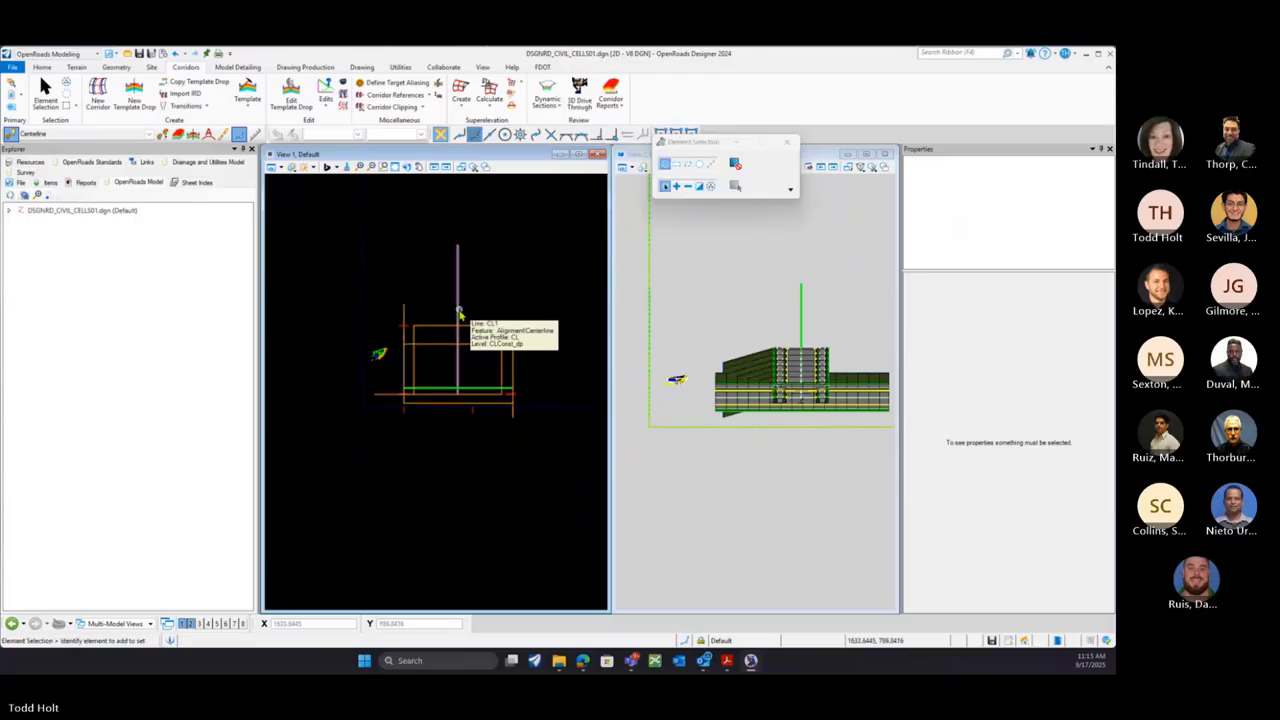
{"action": "left_click", "coordinate": [537, 325]}
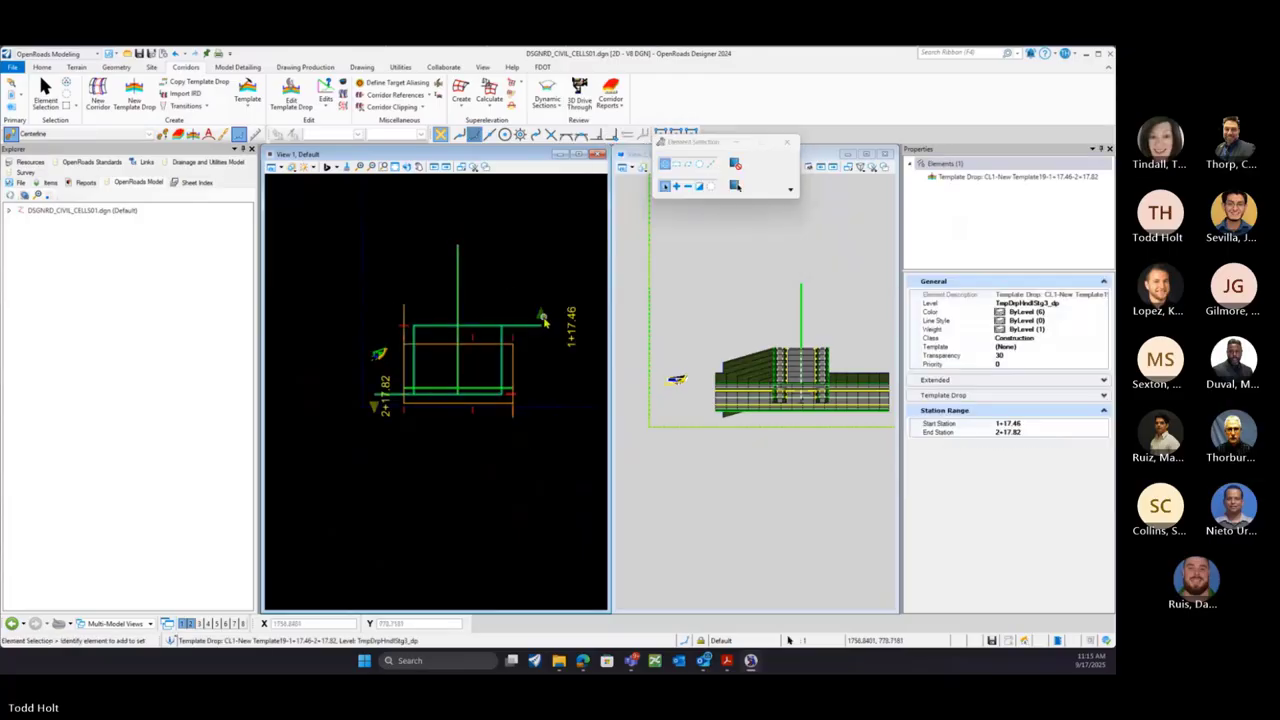
{"action": "left_click", "coordinate": [525, 240]}
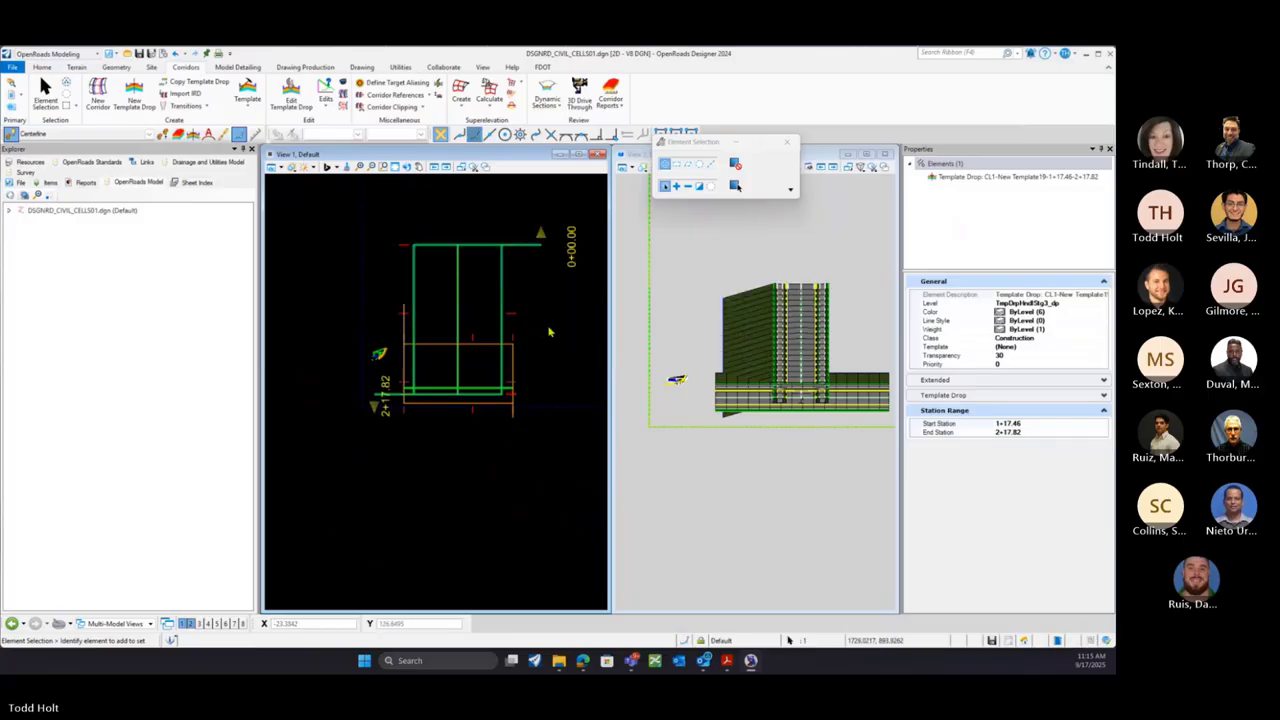
{"action": "left_click", "coordinate": [375, 407]}
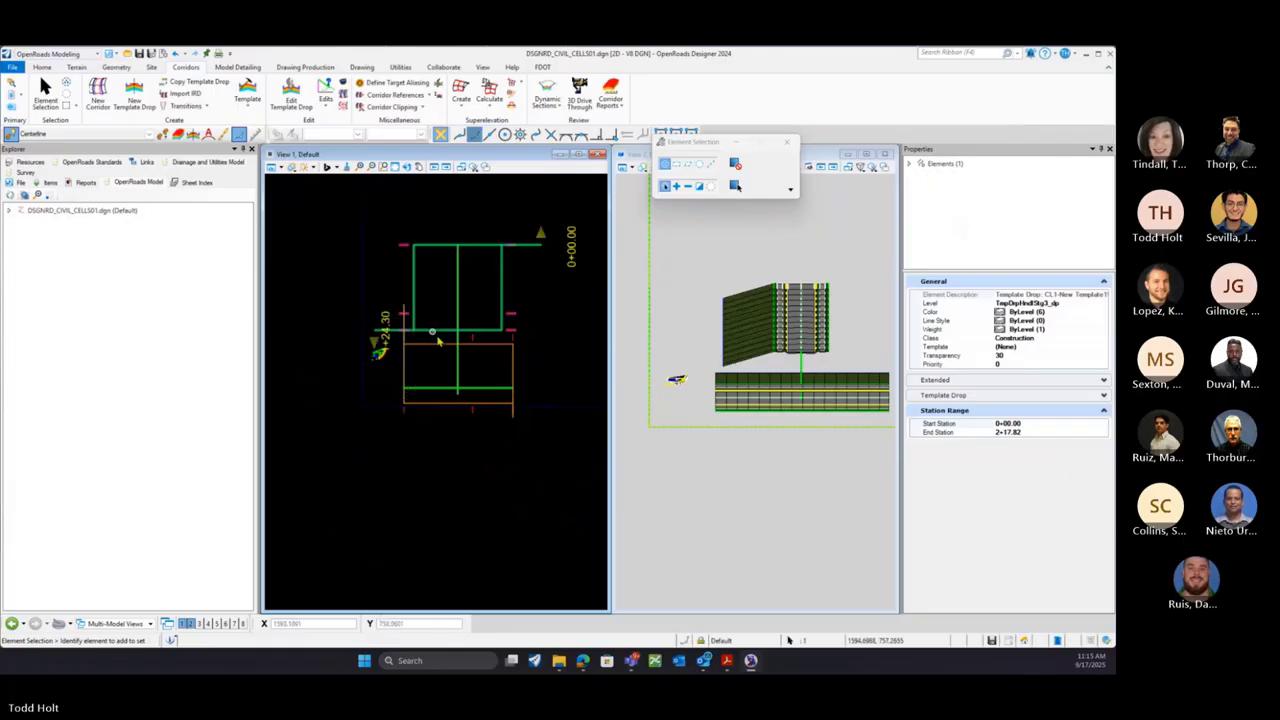
{"action": "left_click", "coordinate": [377, 350]}
{"action": "scroll", "coordinate": [805, 365], "scroll_direction": "up", "scroll_amount": 3}
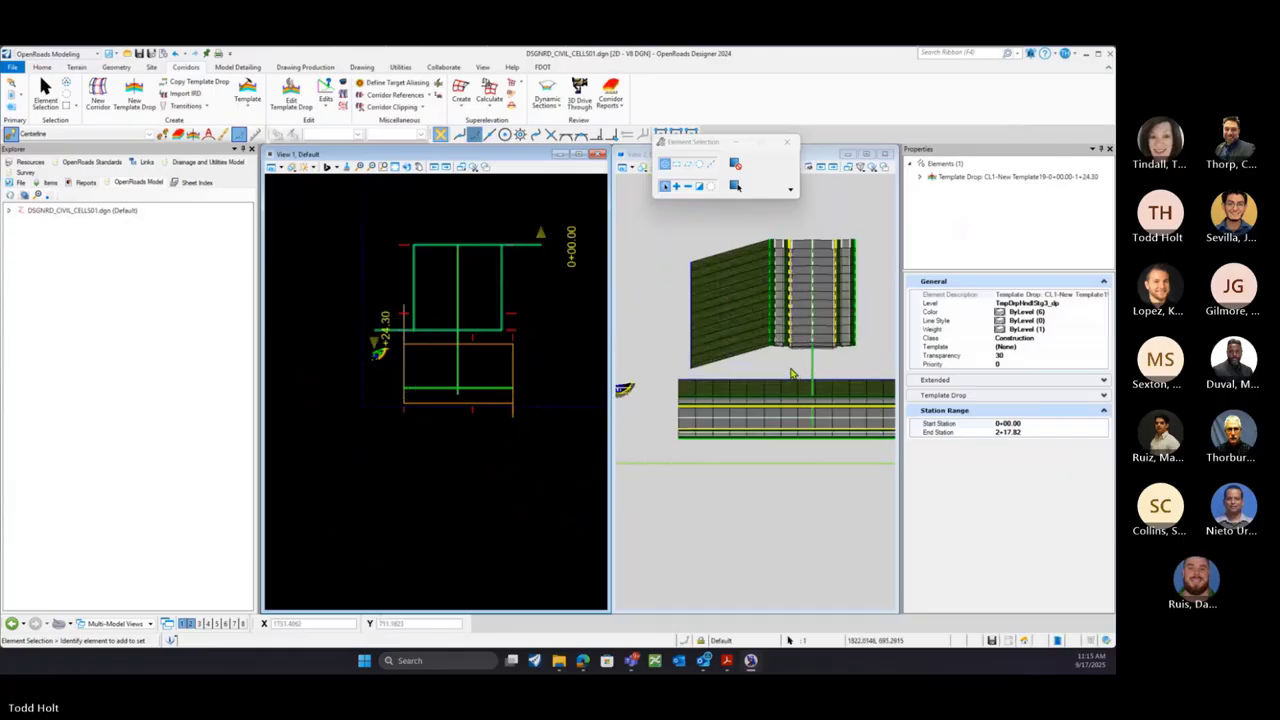
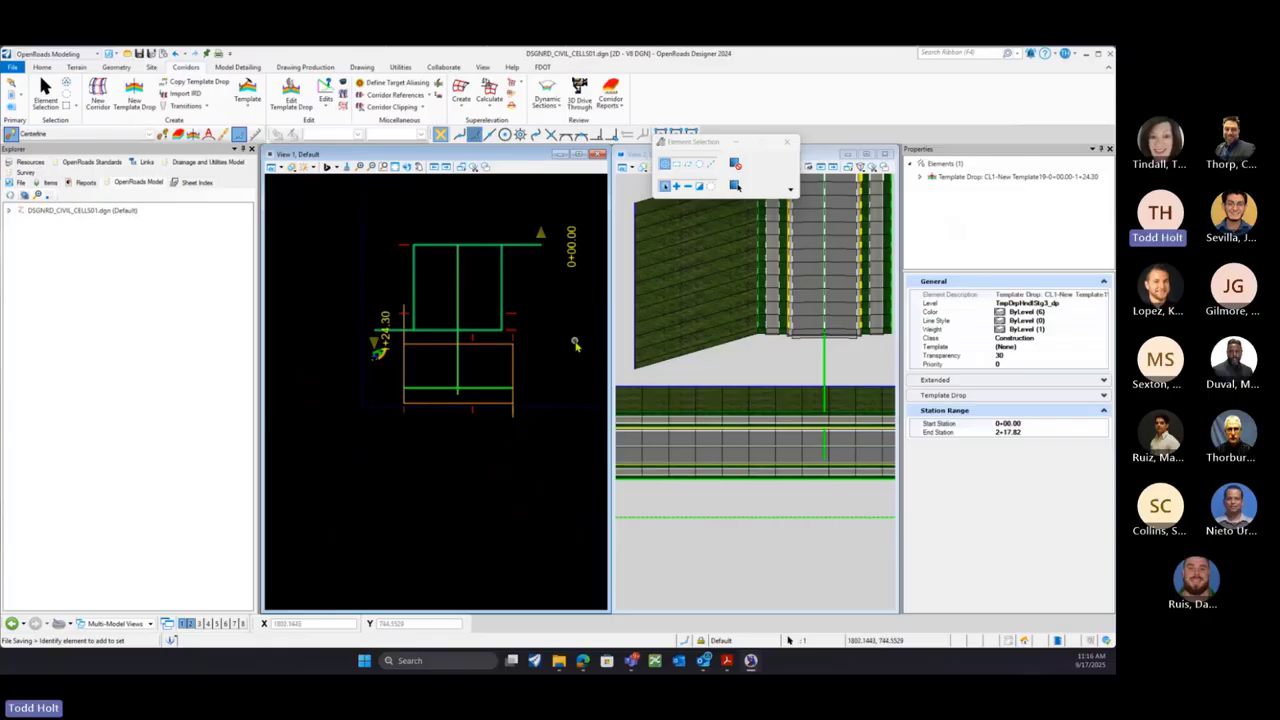
Set up an Arc Between Points using Center\Radius placement, with the radius and the 90° sweep angle locked
{"action": "scroll", "coordinate": [300, 338], "scroll_direction": "down", "scroll_amount": 1}
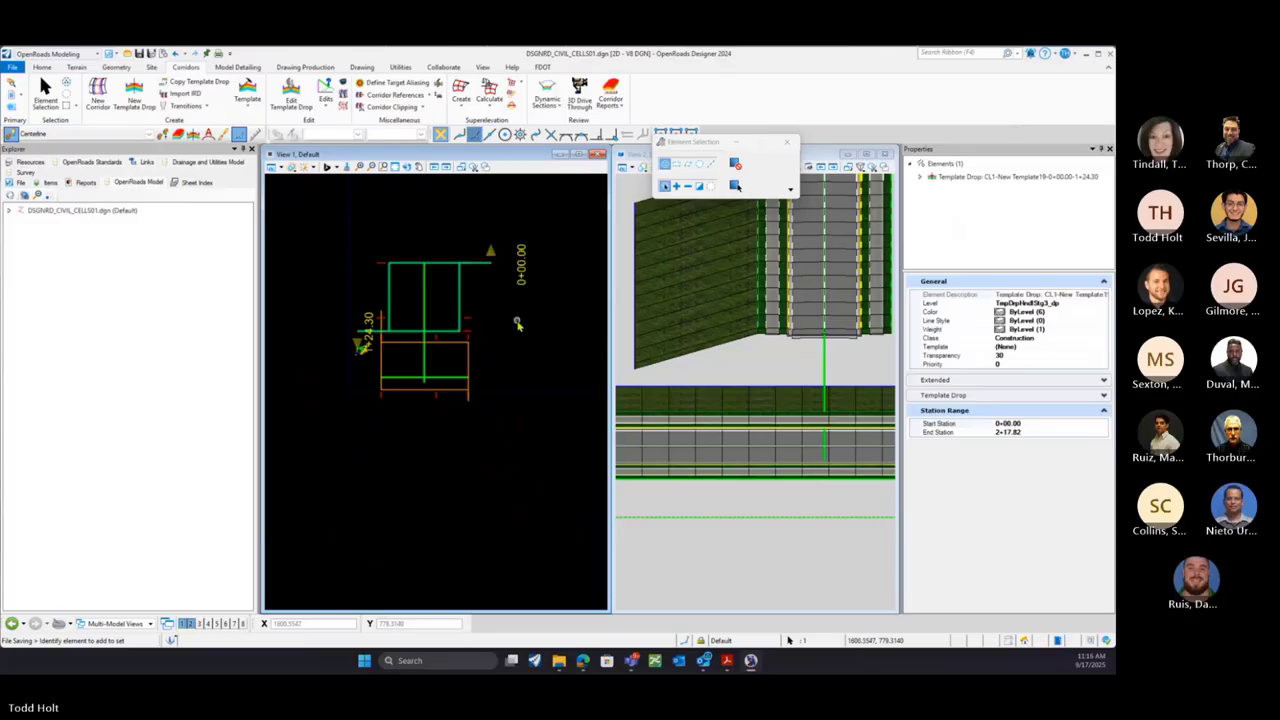
{"action": "scroll", "coordinate": [517, 323], "scroll_direction": "down", "scroll_amount": 1}
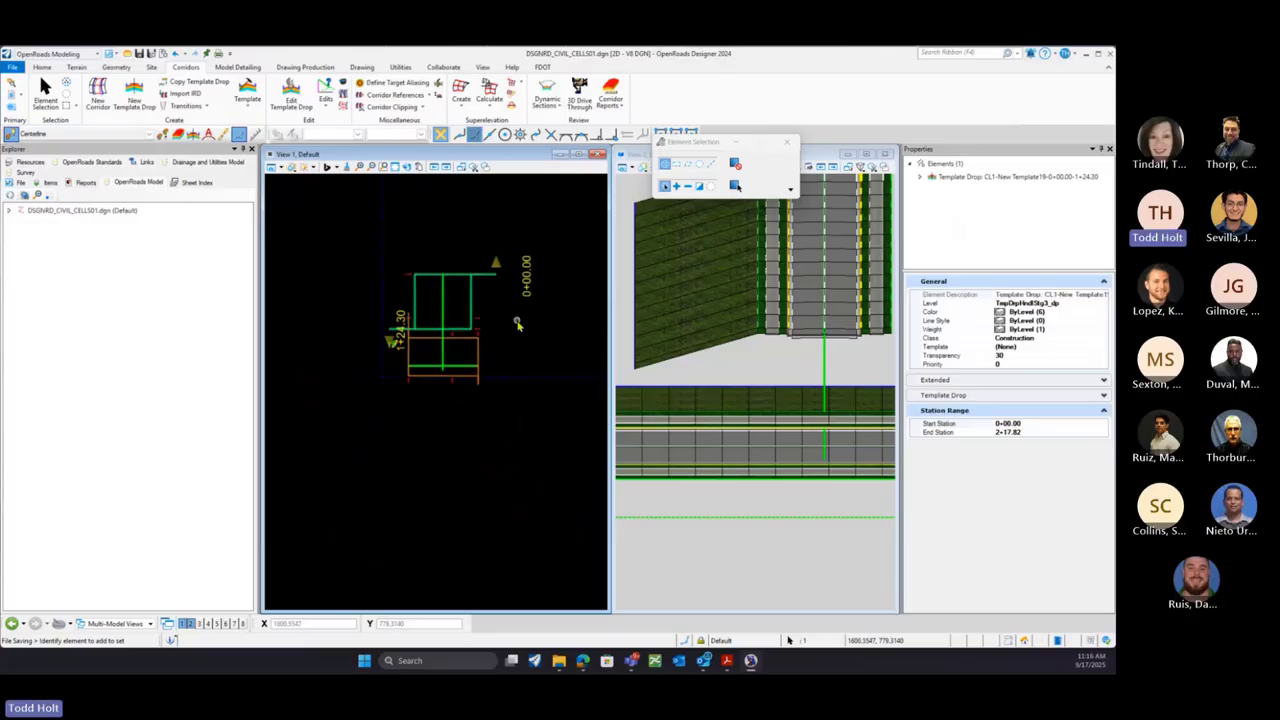
{"action": "left_click", "coordinate": [517, 323]}
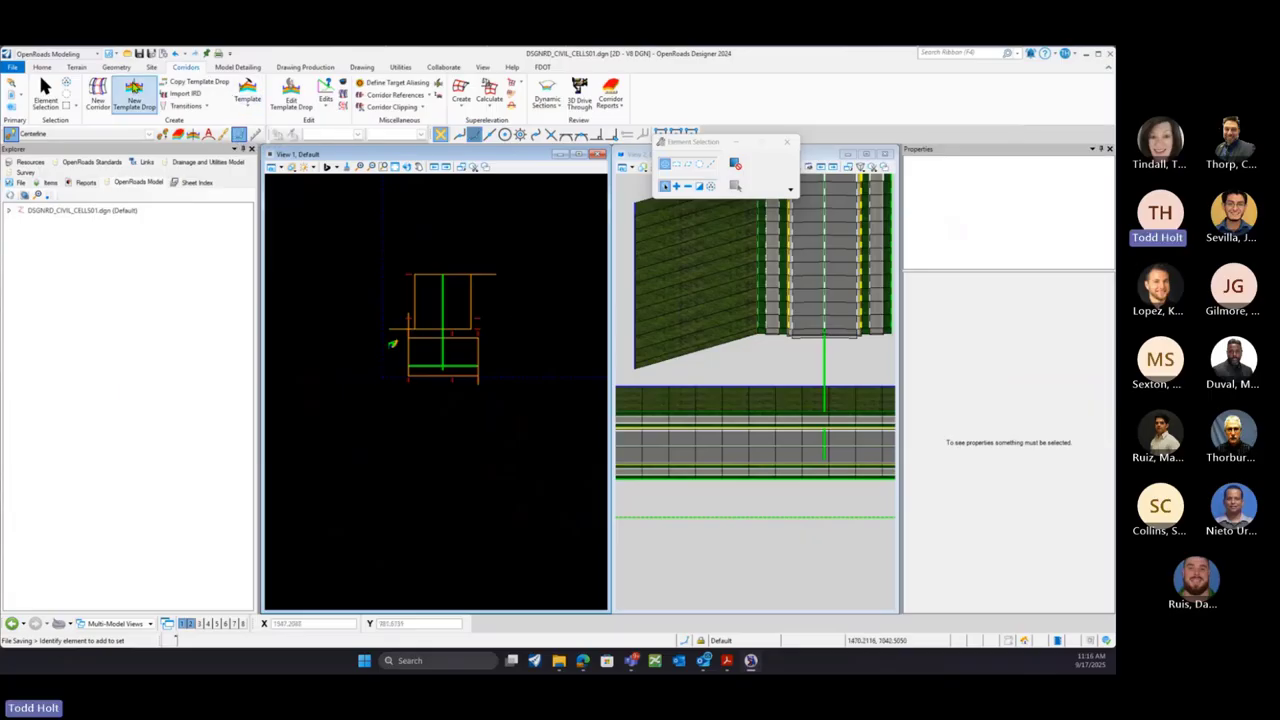
{"action": "left_click", "coordinate": [116, 67]}
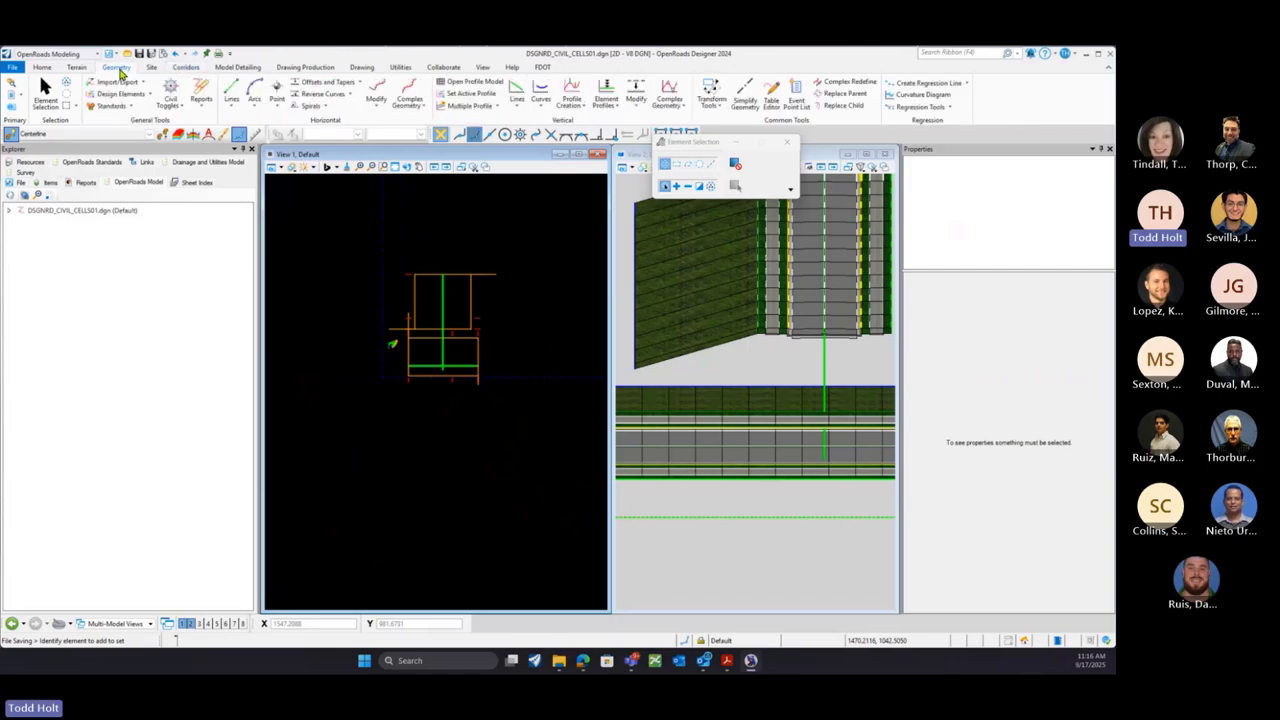
{"action": "left_click", "coordinate": [254, 104]}
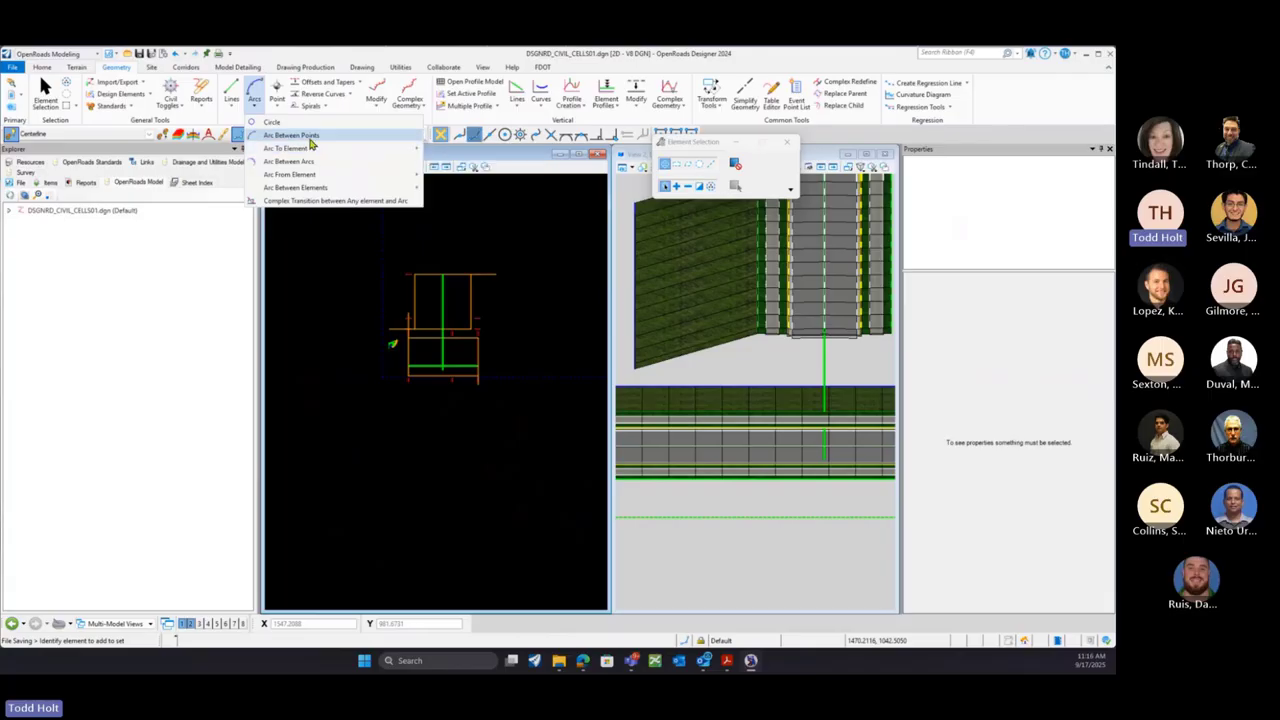
{"action": "left_click", "coordinate": [293, 137]}
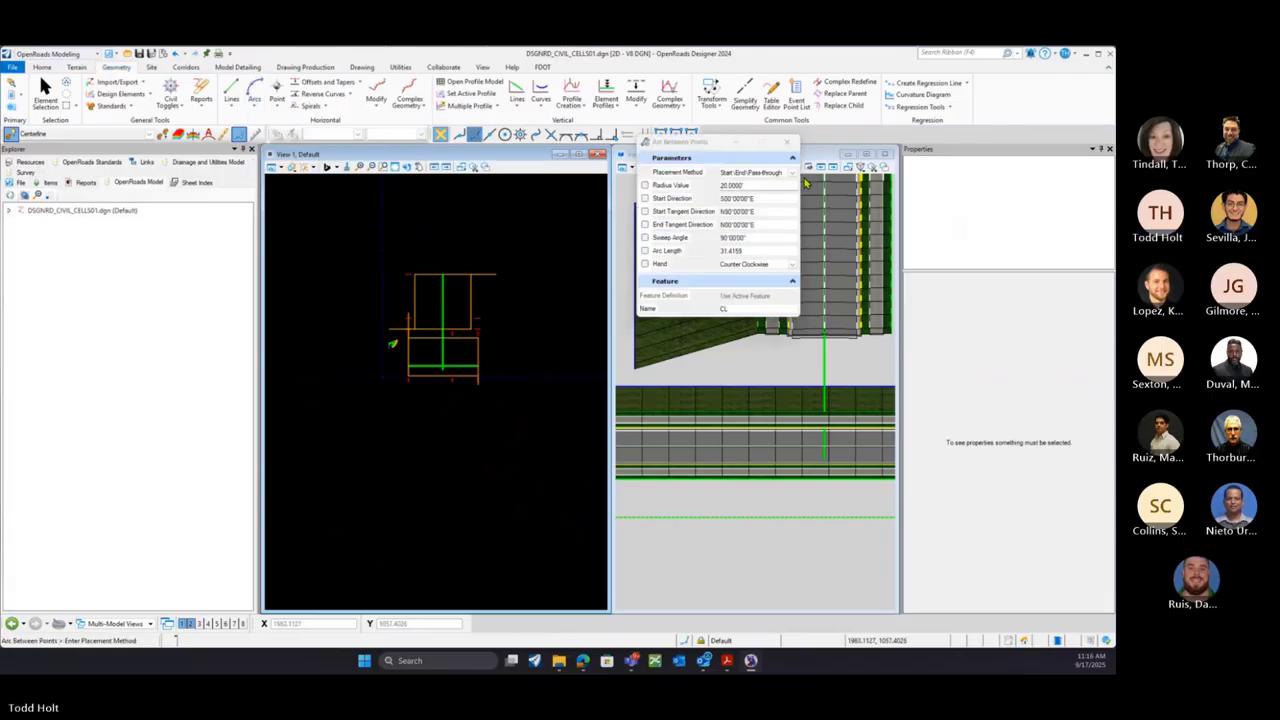
{"action": "left_click", "coordinate": [792, 172]}
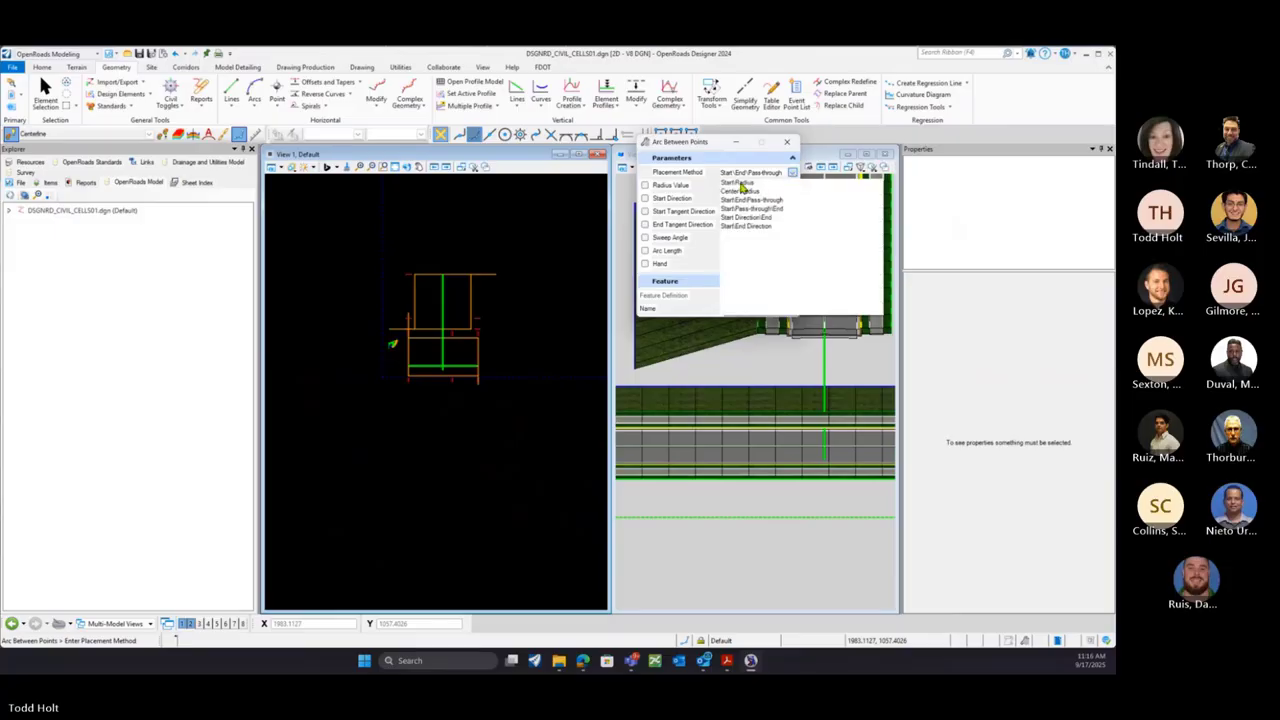
{"action": "left_click", "coordinate": [741, 184]}
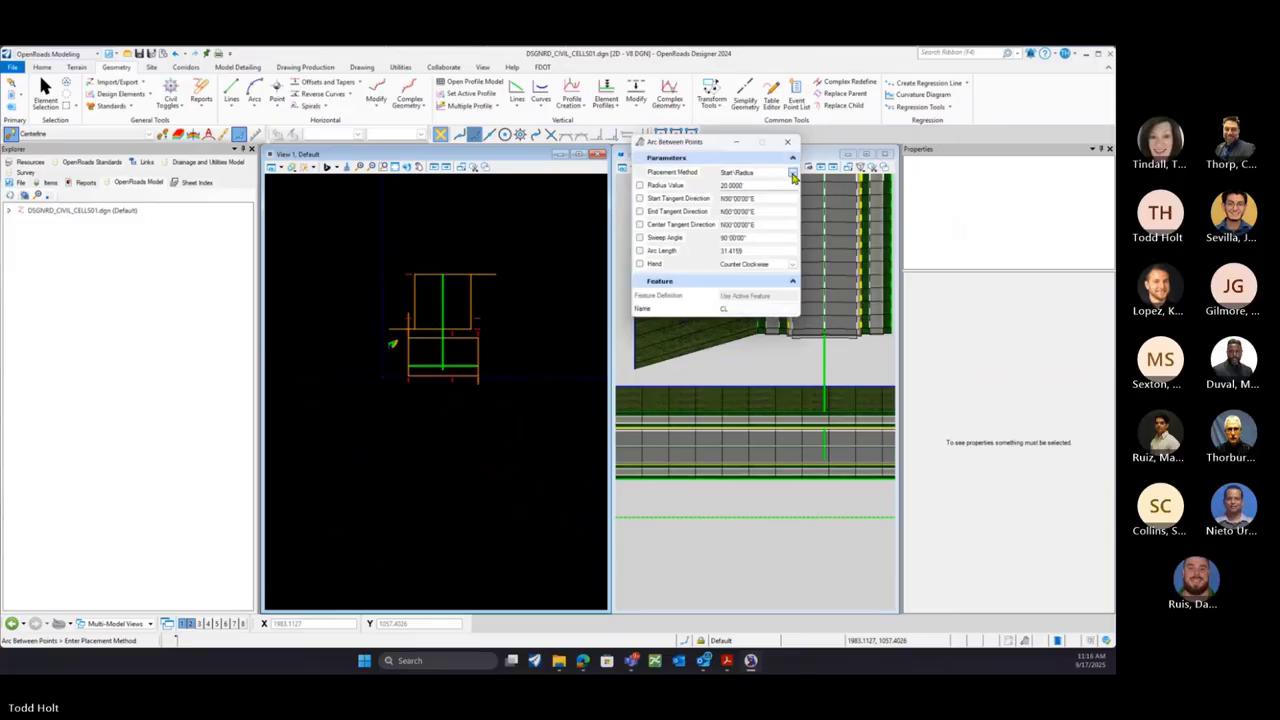
{"action": "left_click", "coordinate": [792, 174]}
{"action": "left_click", "coordinate": [757, 196]}
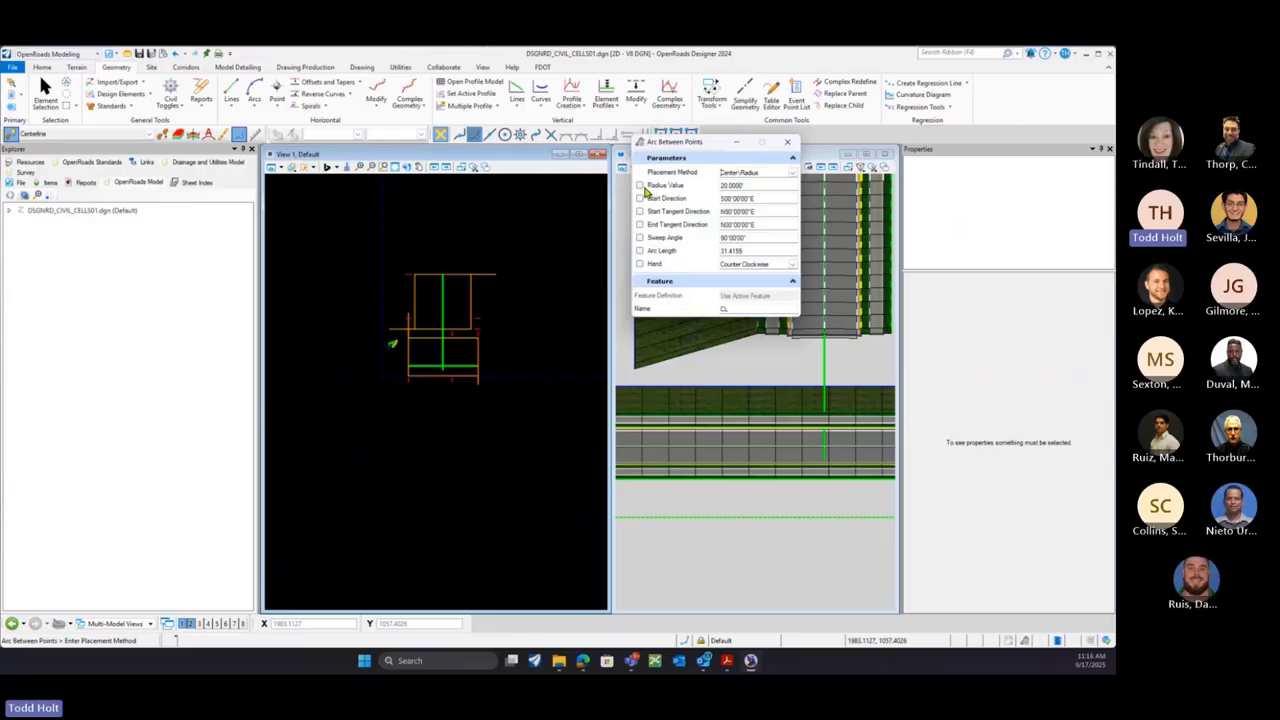
{"action": "left_click", "coordinate": [640, 186]}
{"action": "left_click", "coordinate": [640, 237]}
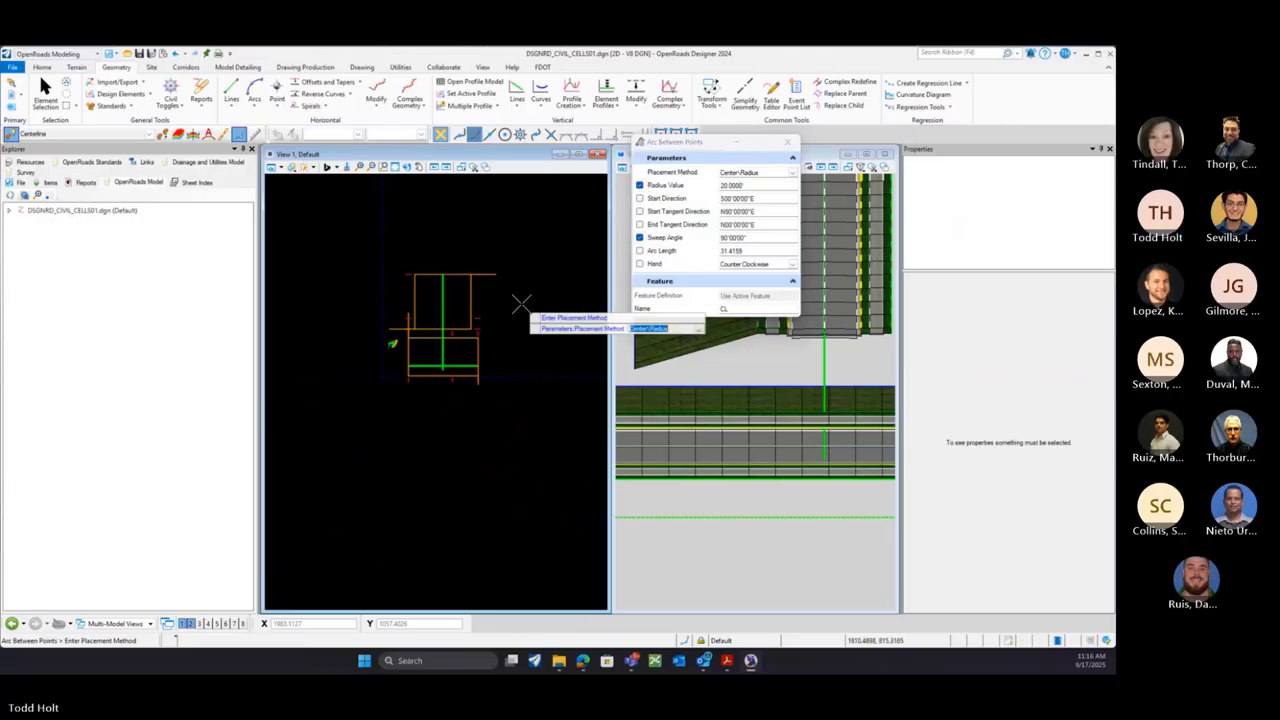
Draw a counter-clockwise 90° arc with a 35-foot radius in the empty area east of the corridors
{"action": "left_click", "coordinate": [521, 303]}
{"action": "left_click", "coordinate": [521, 303]}
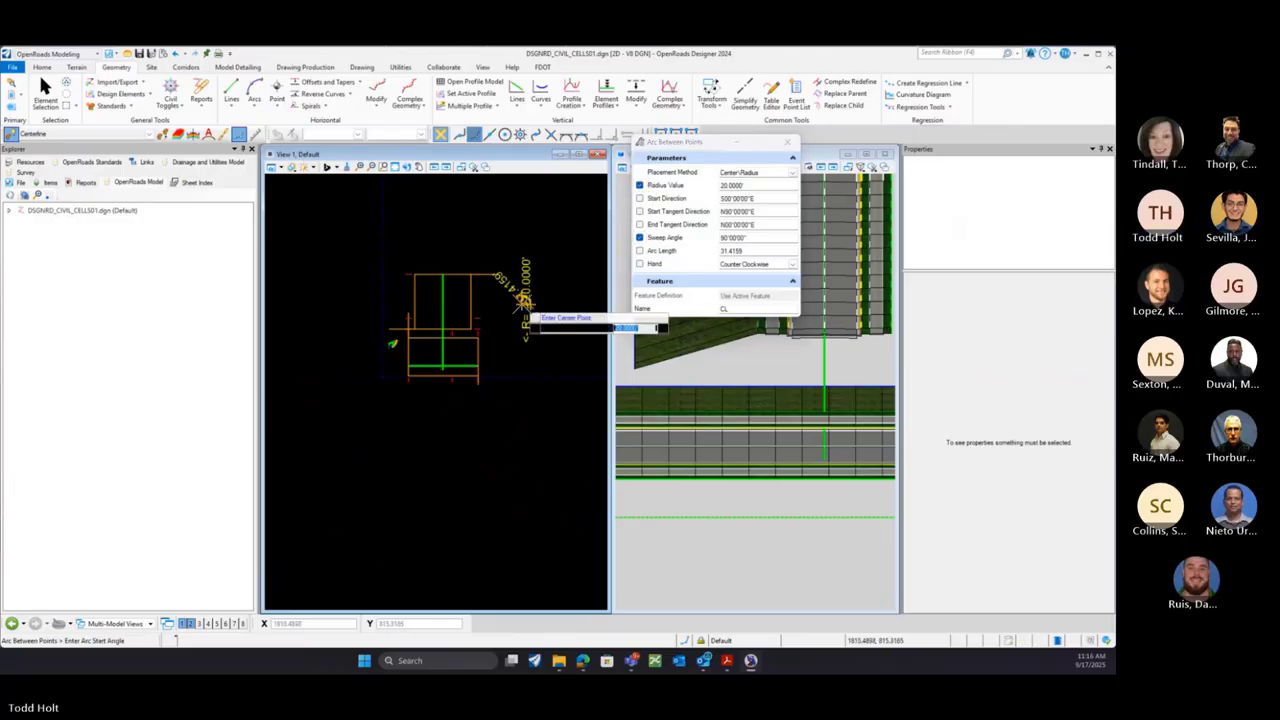
{"action": "scroll", "coordinate": [519, 305], "scroll_direction": "up", "scroll_amount": 2}
{"action": "scroll", "coordinate": [519, 305], "scroll_direction": "up", "scroll_amount": 2}
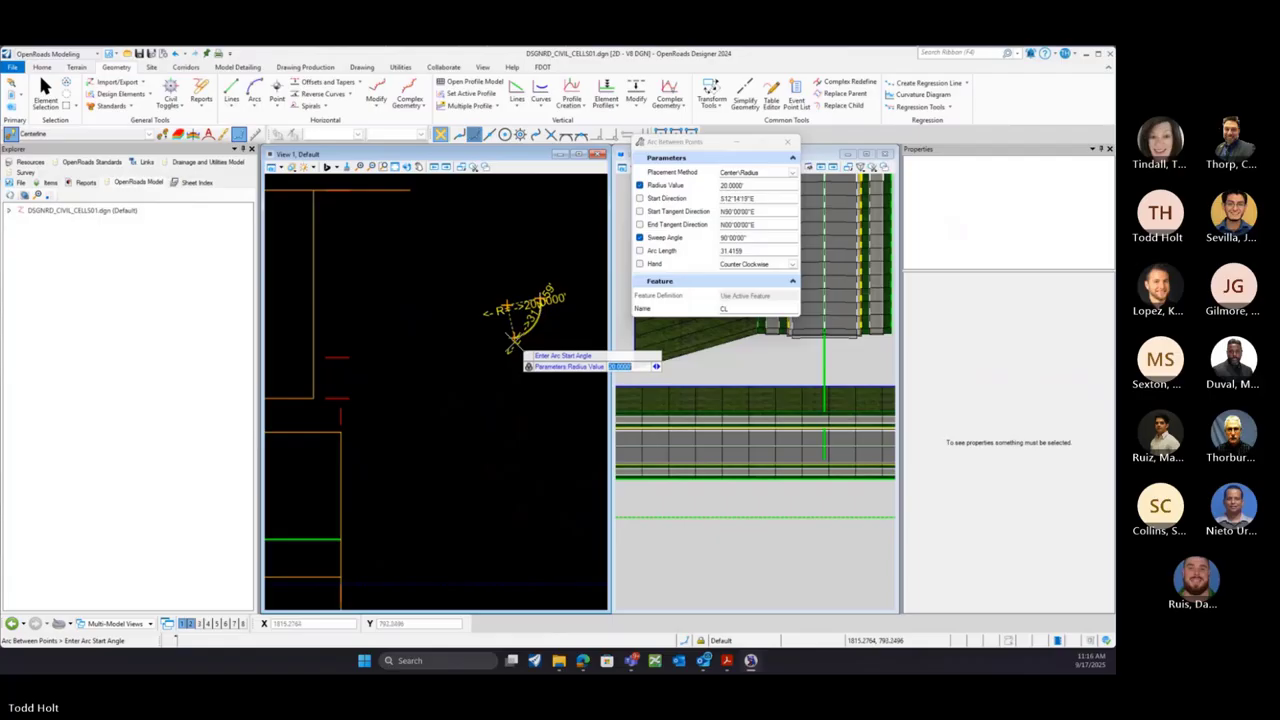
{"action": "type", "text": "35"}
{"action": "key", "text": "Return"}
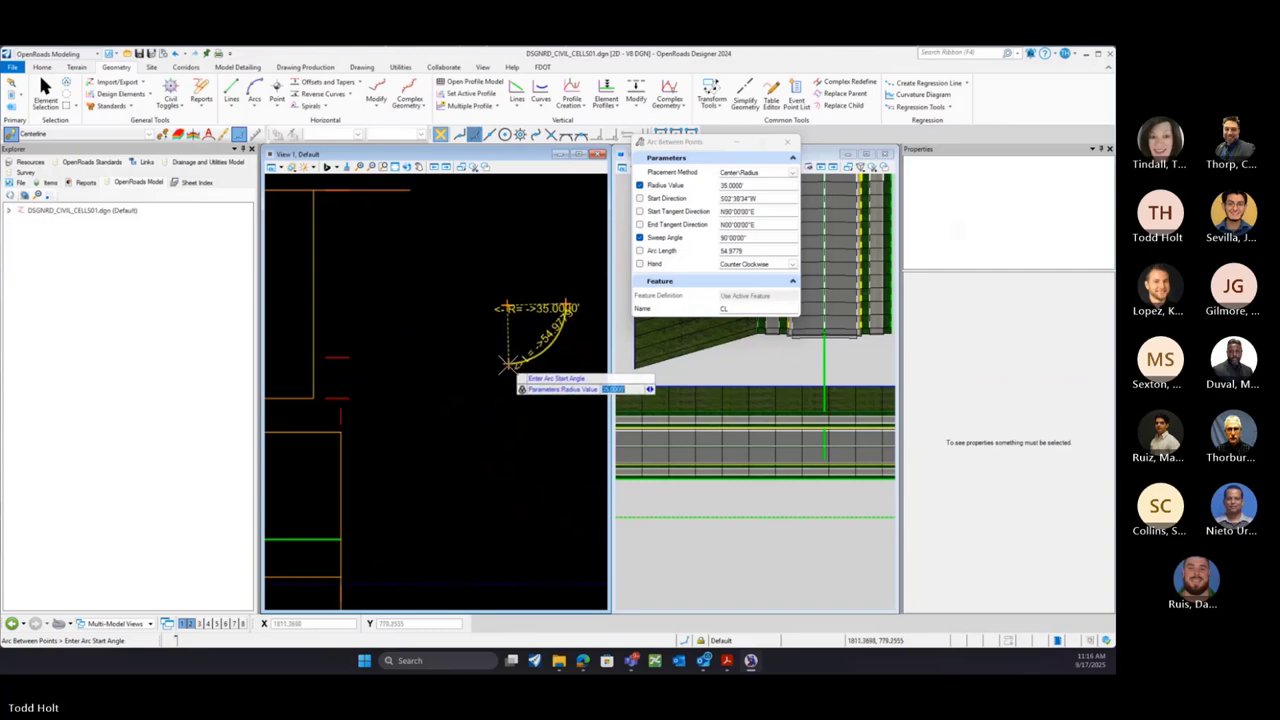
{"action": "left_click", "coordinate": [507, 364]}
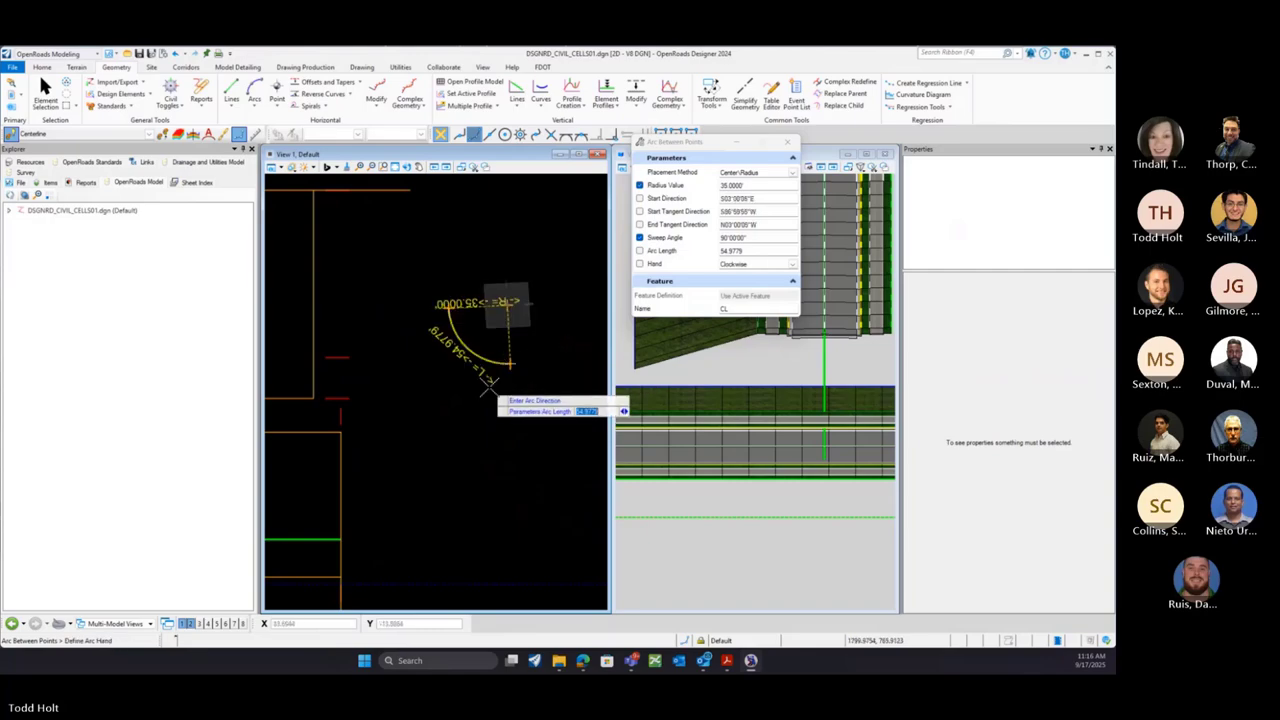
{"action": "left_click", "coordinate": [548, 398]}
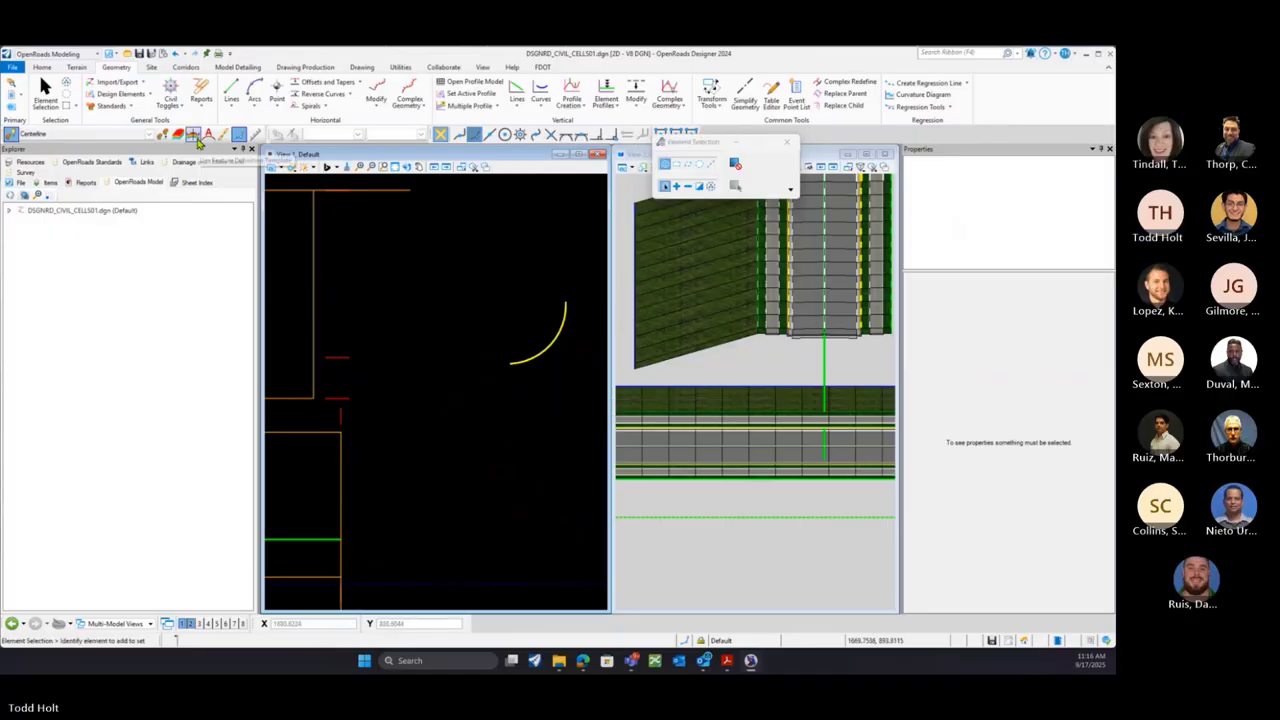
Duplicate New Template19 in the template library and open the copy for editing
{"action": "left_click", "coordinate": [43, 68]}
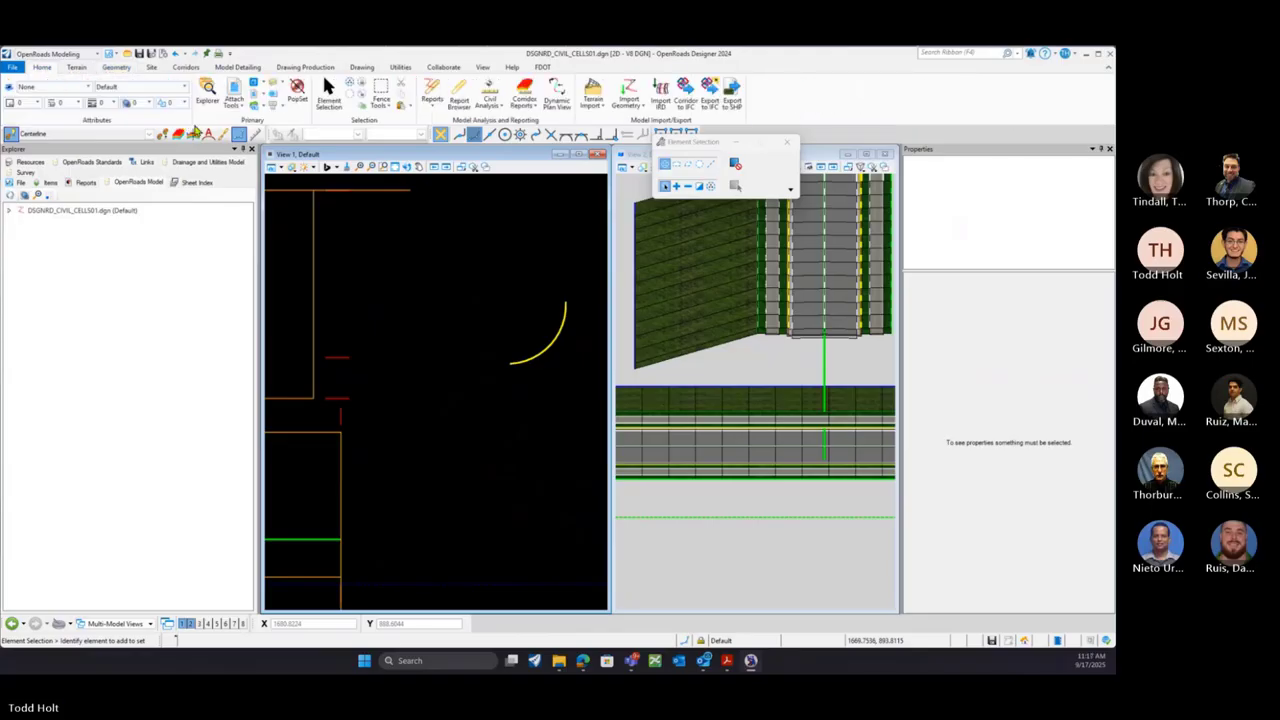
{"action": "left_click", "coordinate": [184, 68]}
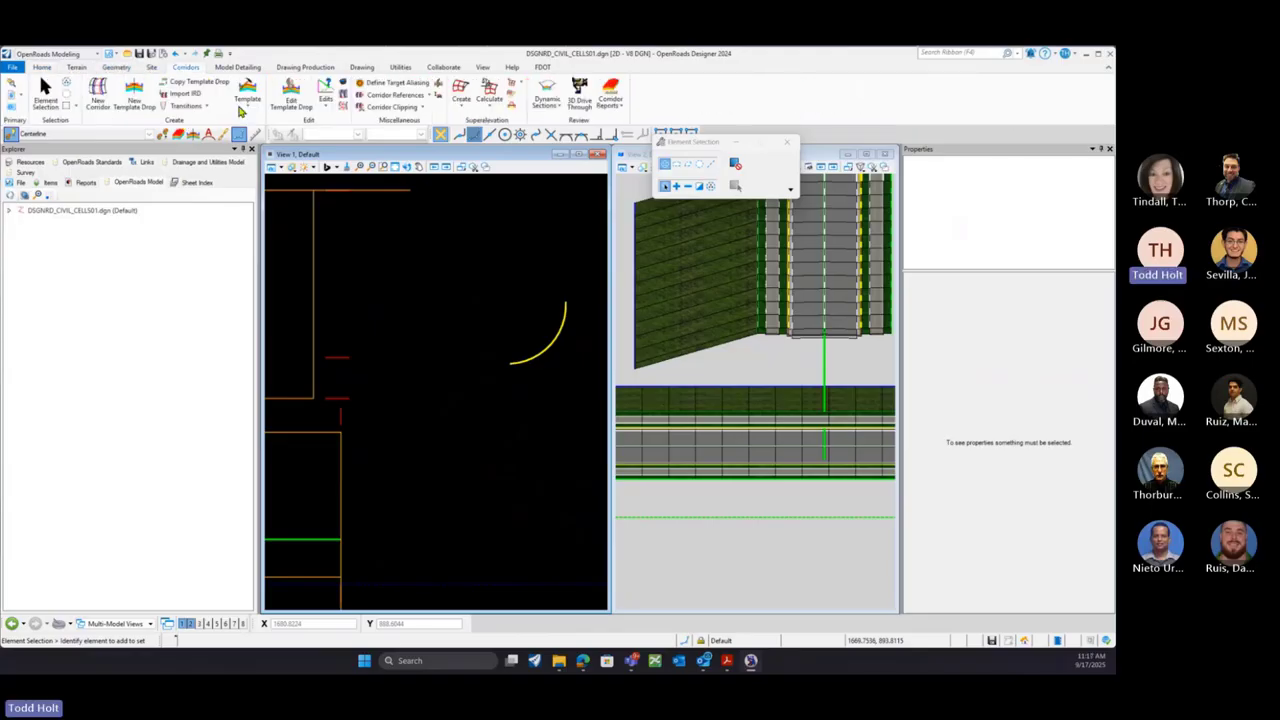
{"action": "left_click", "coordinate": [247, 106]}
{"action": "left_click", "coordinate": [272, 123]}
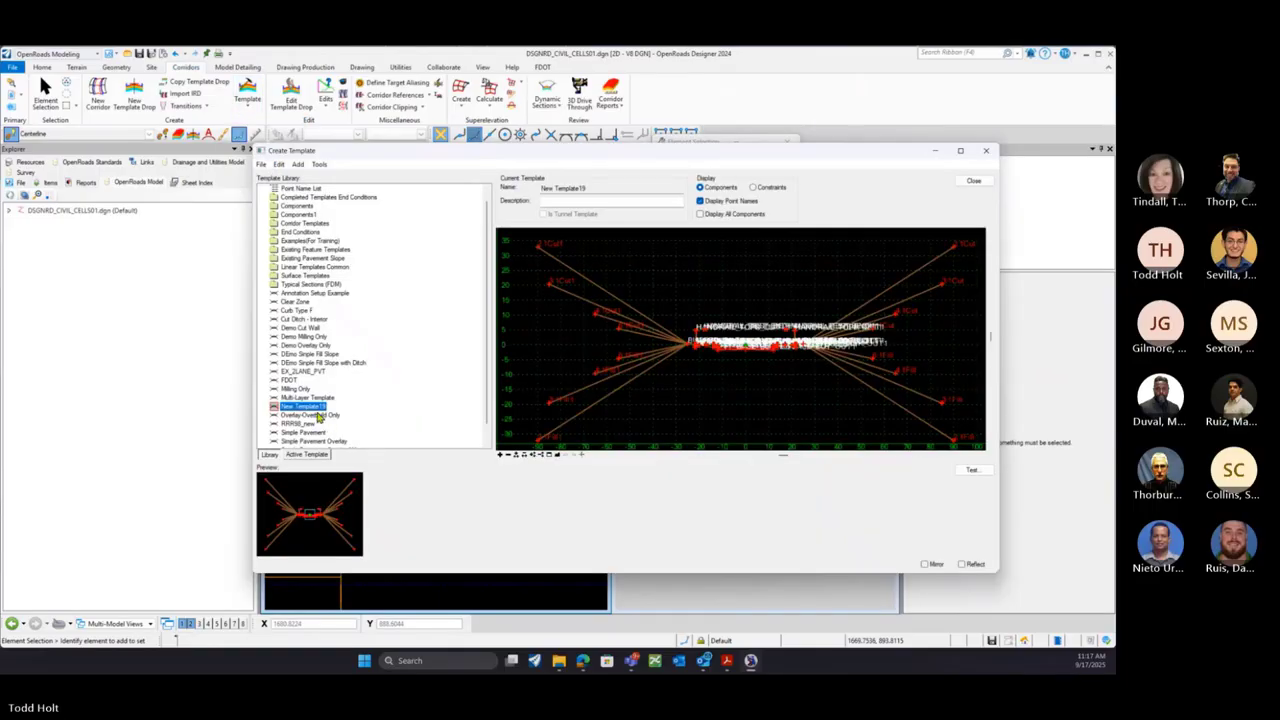
{"action": "right_click", "coordinate": [317, 410]}
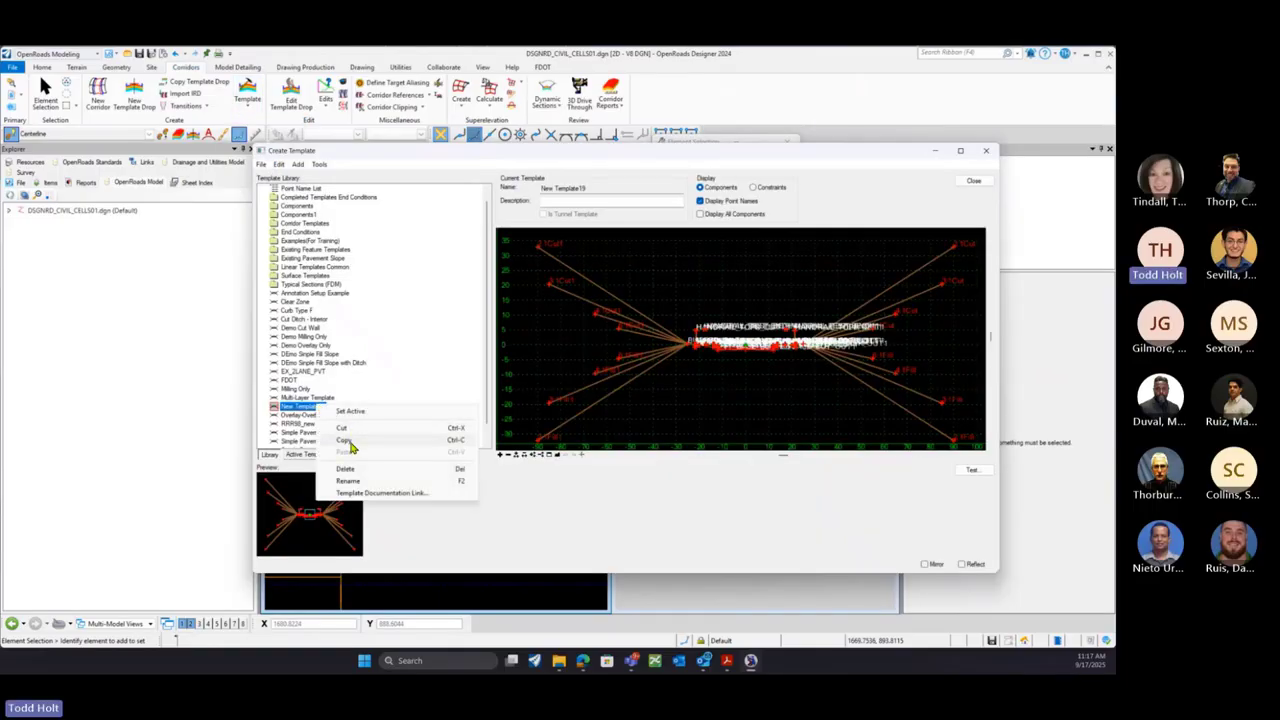
{"action": "left_click", "coordinate": [343, 441]}
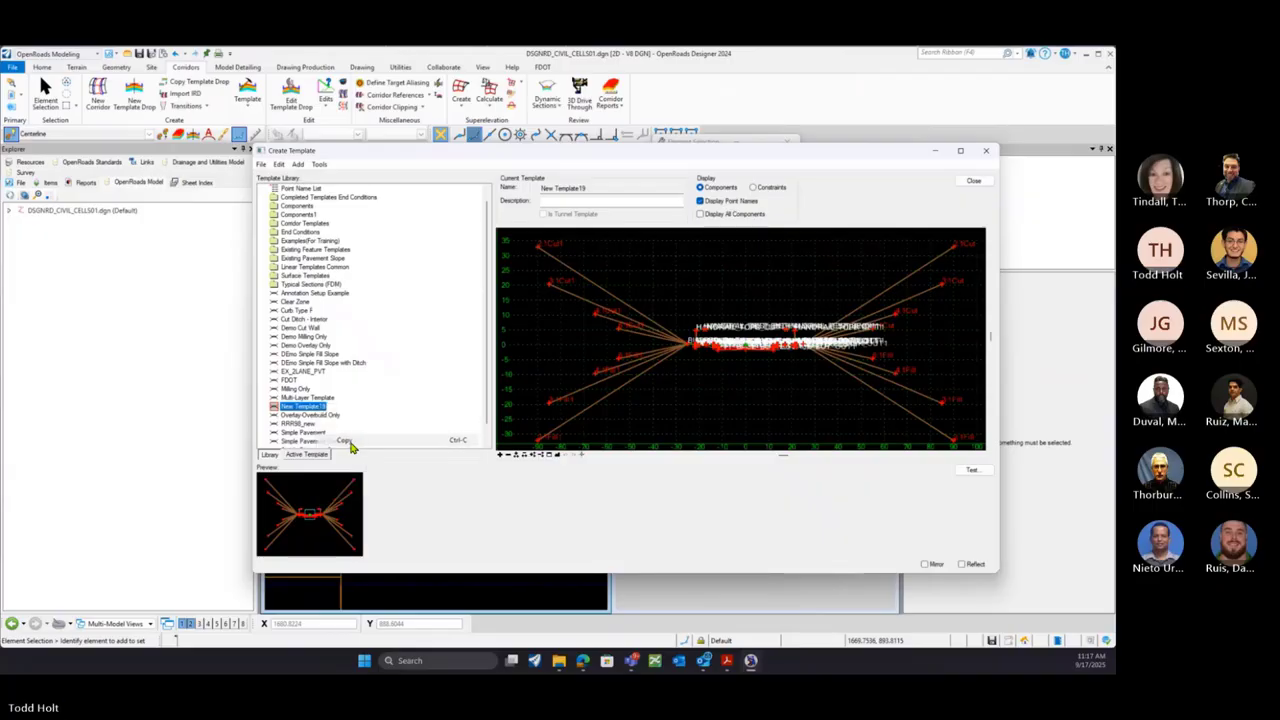
{"action": "right_click", "coordinate": [316, 407]}
{"action": "left_click", "coordinate": [343, 457]}
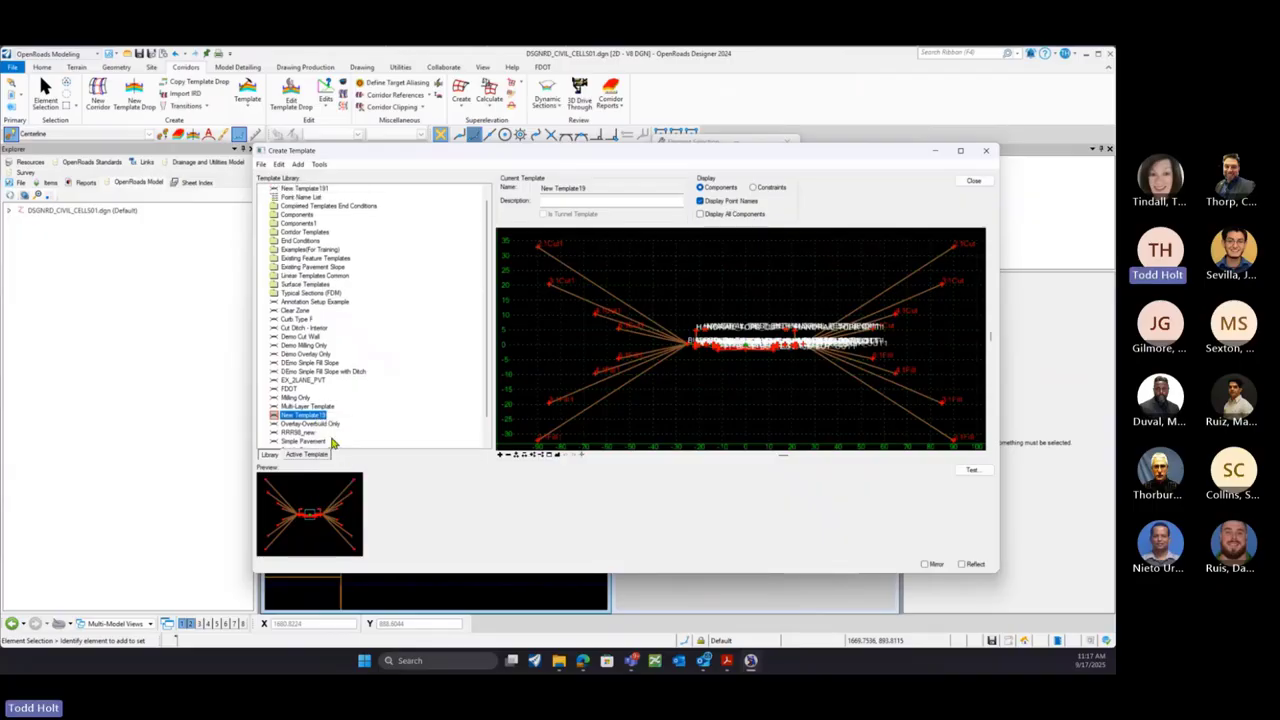
{"action": "left_click", "coordinate": [318, 189]}
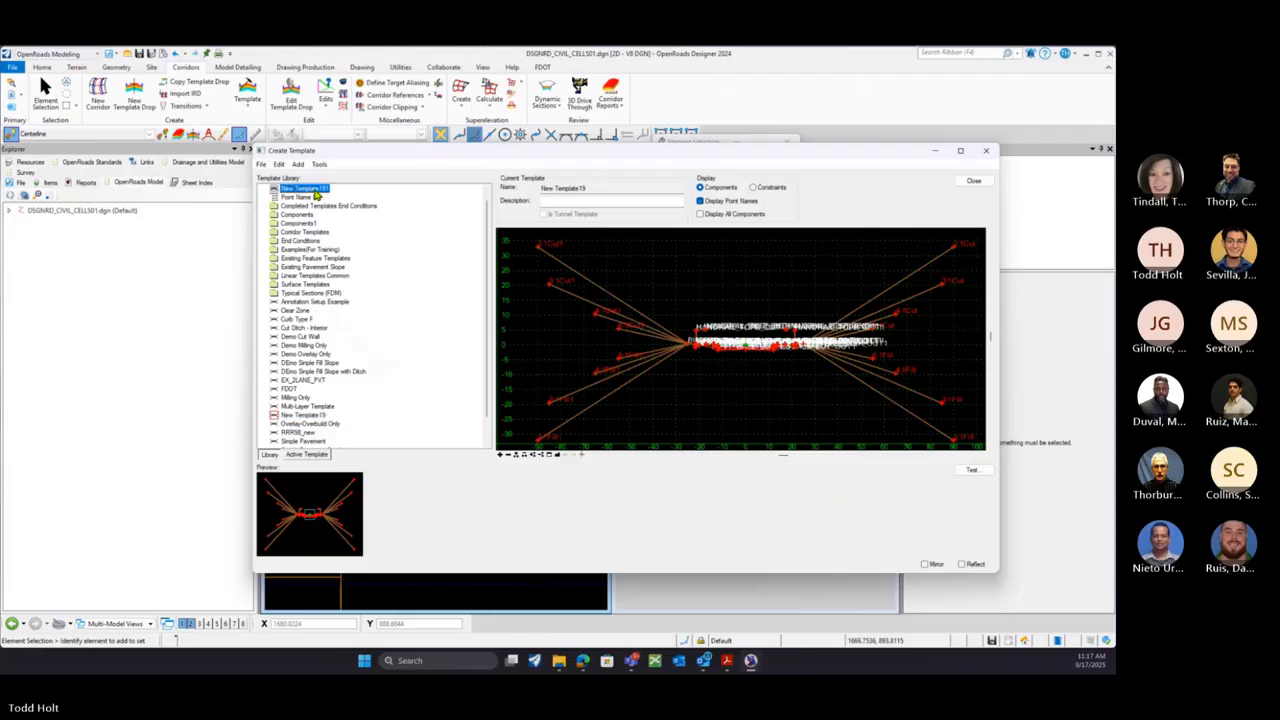
Delete all components right of the pavement crown from the copied template, including pavement, curb, sidewalk, handrail and end conditions
{"action": "scroll", "coordinate": [758, 347], "scroll_direction": "up", "scroll_amount": 2}
{"action": "right_click", "coordinate": [757, 327]}
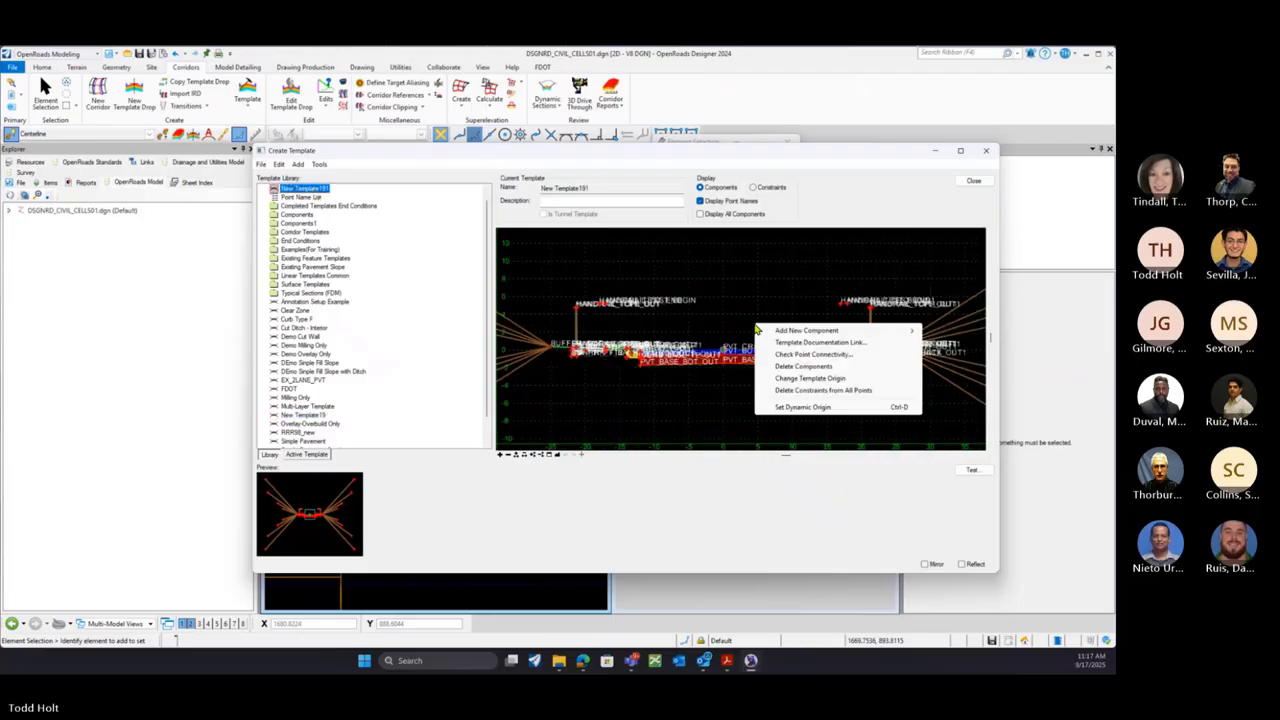
{"action": "left_click", "coordinate": [805, 366]}
{"action": "mouse_move", "coordinate": [771, 338]}
{"action": "left_mouse_down"}
{"action": "mouse_move", "coordinate": [840, 362]}
{"action": "mouse_move", "coordinate": [884, 326]}
{"action": "mouse_move", "coordinate": [913, 379]}
{"action": "left_mouse_up"}
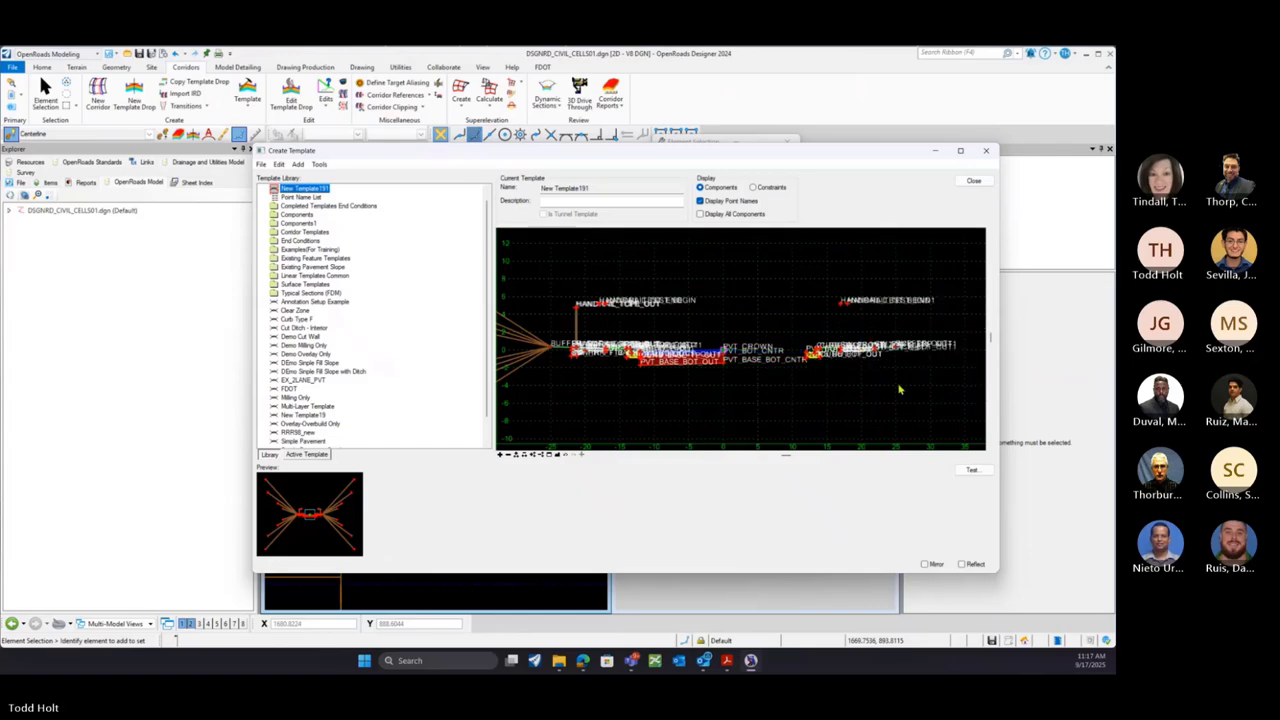
{"action": "right_click", "coordinate": [819, 361]}
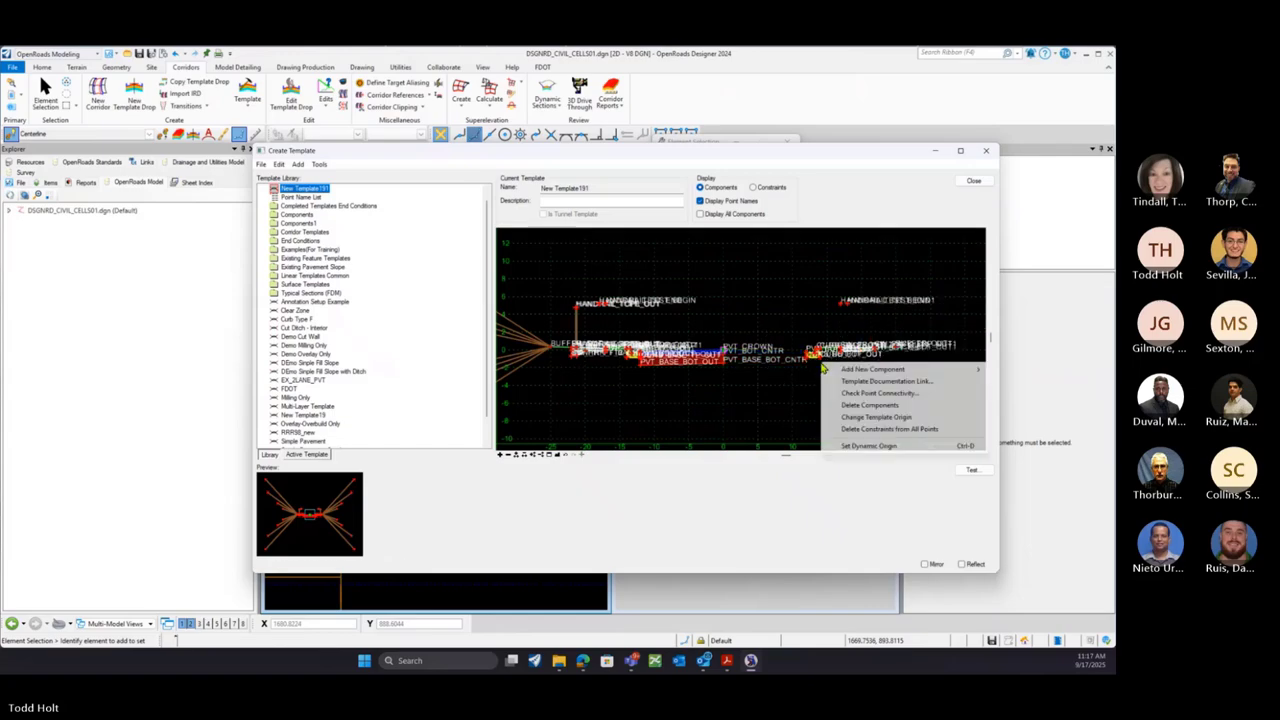
{"action": "left_click", "coordinate": [866, 404]}
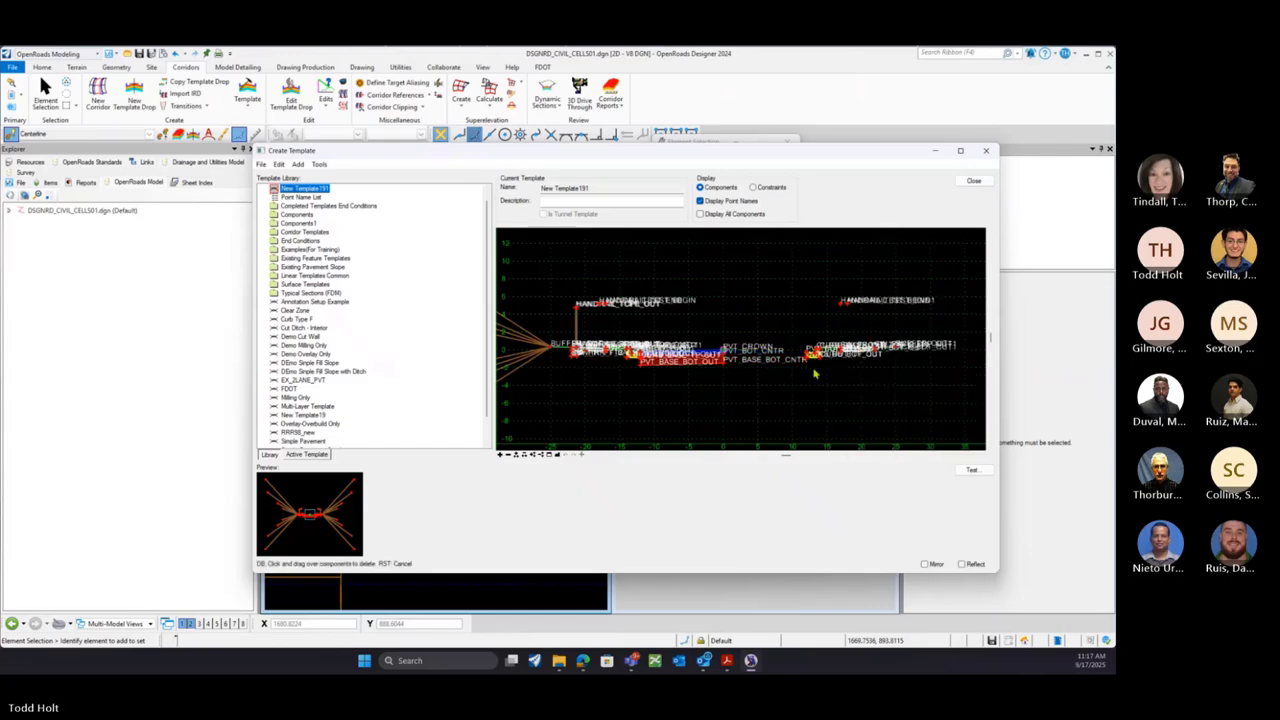
{"action": "right_click", "coordinate": [842, 318]}
{"action": "left_click", "coordinate": [877, 360]}
{"action": "left_click_drag", "start_coordinate": [857, 340], "coordinate": [856, 362]}
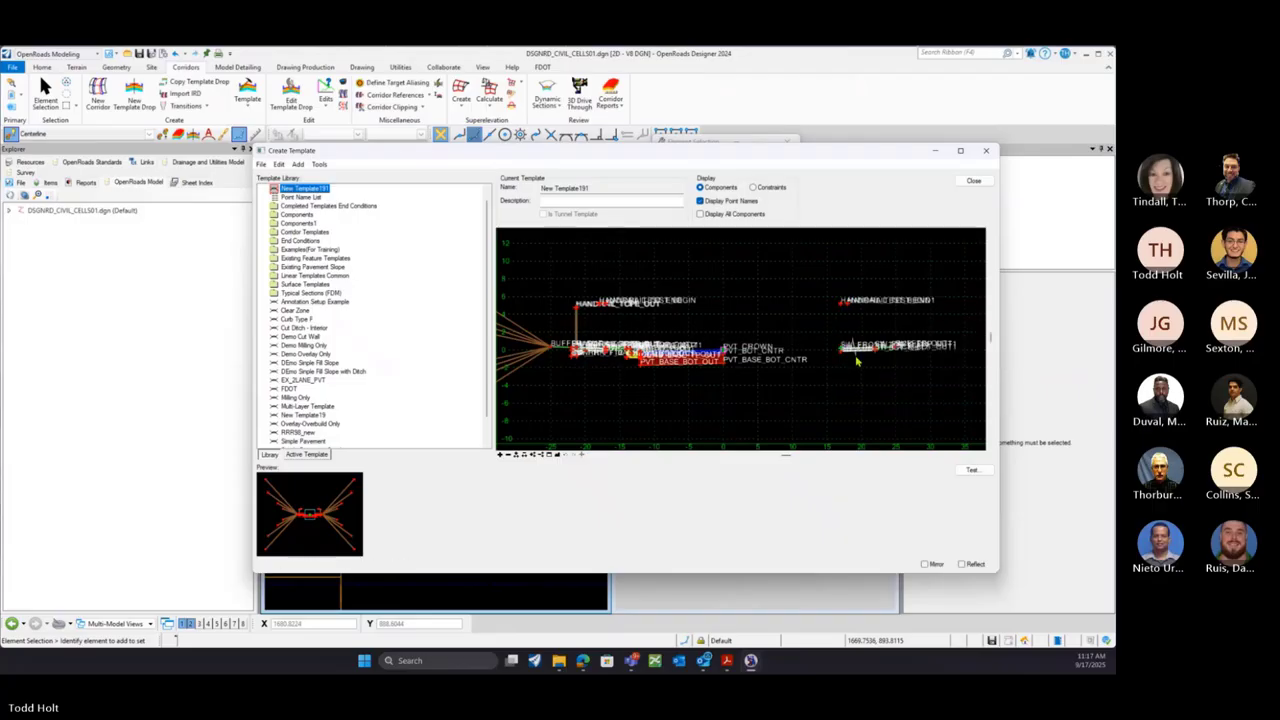
Save the template library with the half-section template and close the template editor
{"action": "scroll", "coordinate": [717, 354], "scroll_direction": "down", "scroll_amount": 1}
{"action": "scroll", "coordinate": [718, 355], "scroll_direction": "down", "scroll_amount": 1}
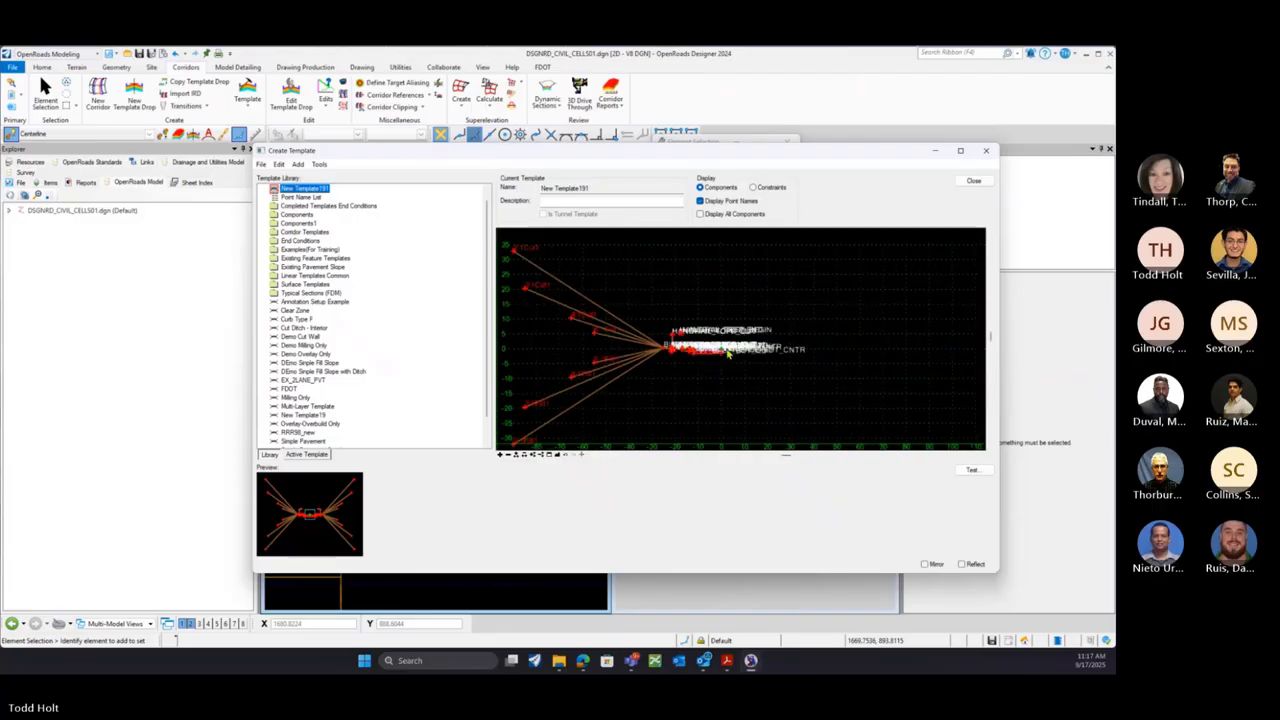
{"action": "scroll", "coordinate": [728, 355], "scroll_direction": "up", "scroll_amount": 3}
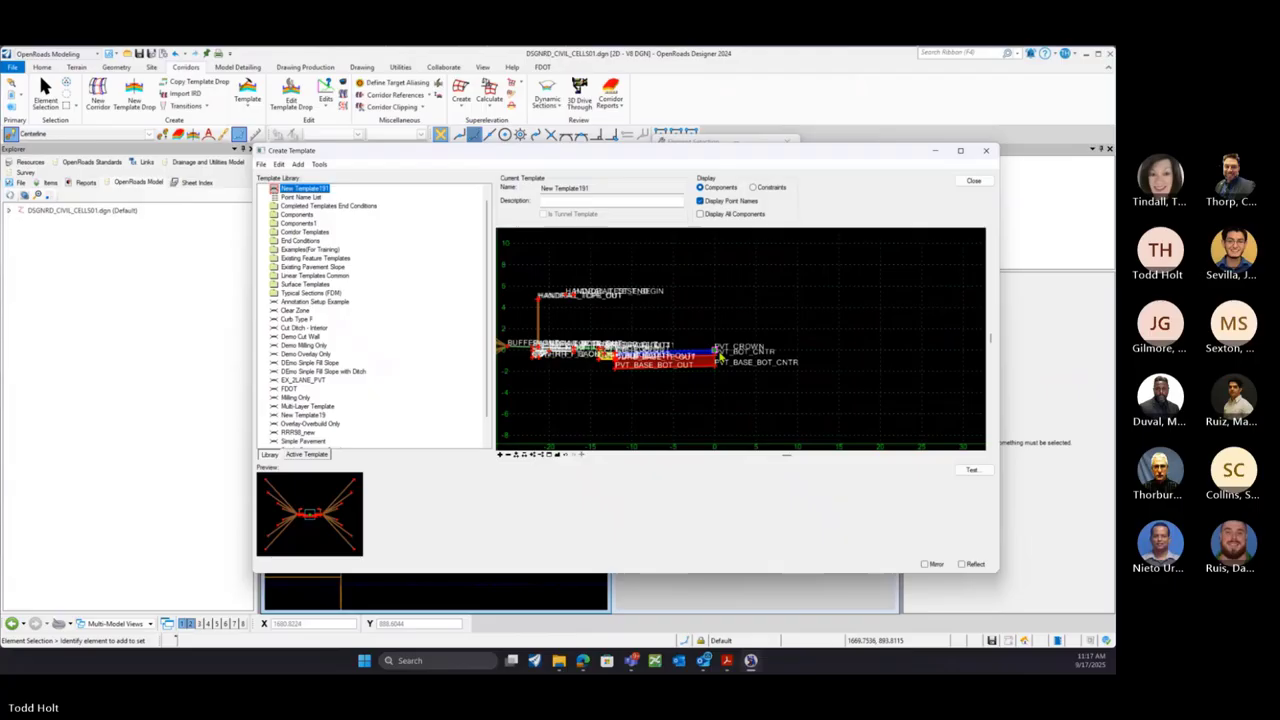
{"action": "left_click", "coordinate": [261, 164]}
{"action": "left_click", "coordinate": [280, 203]}
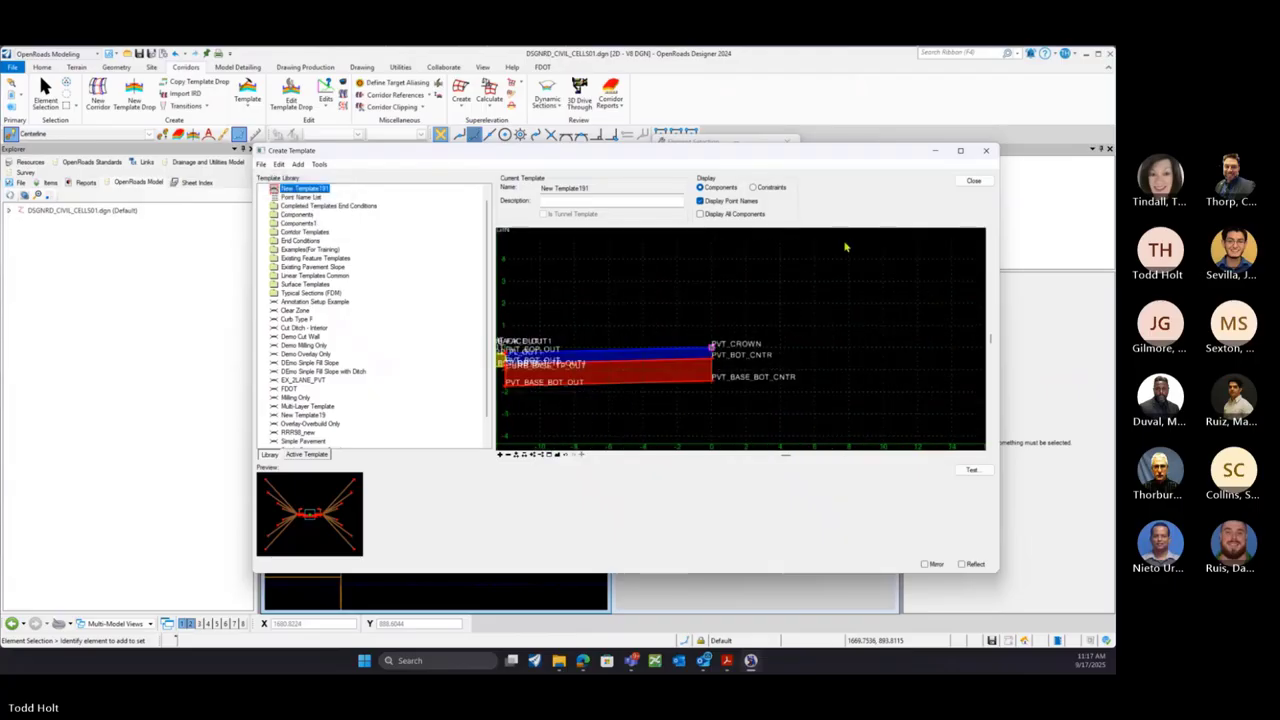
{"action": "left_click", "coordinate": [972, 181]}
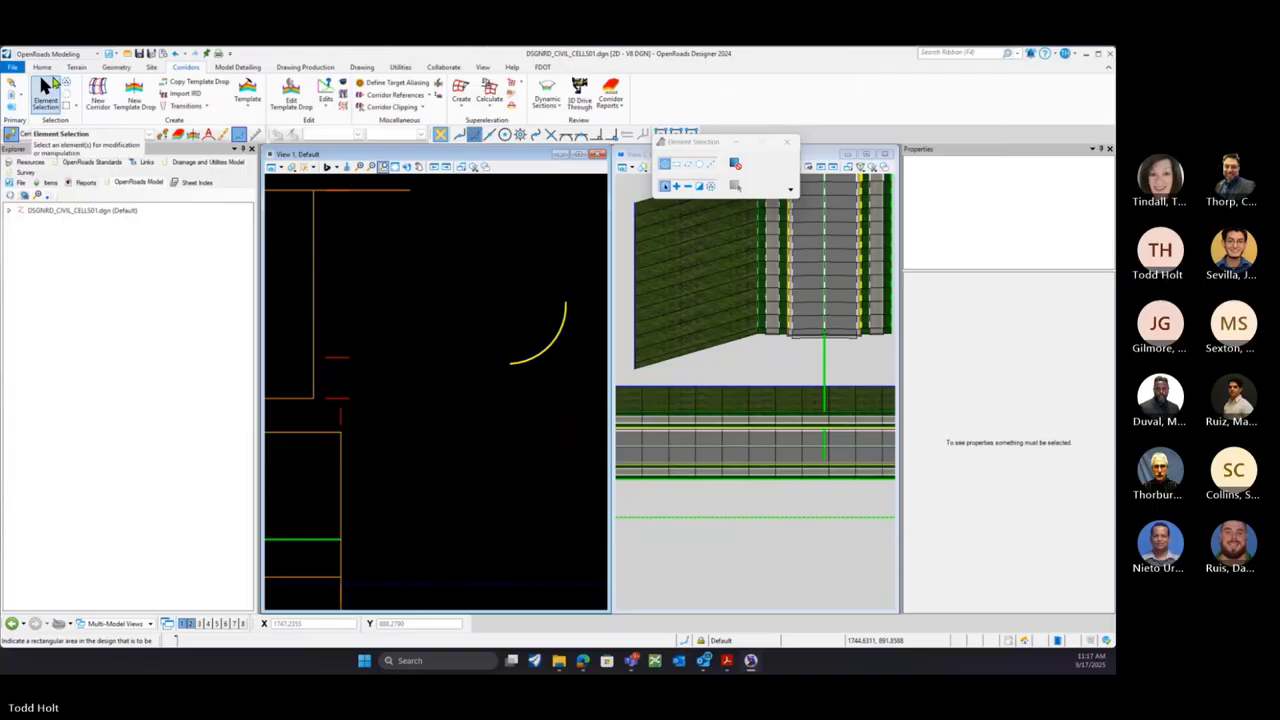
Create a constant-elevation profile at 115 for the new arc
{"action": "left_click", "coordinate": [116, 66]}
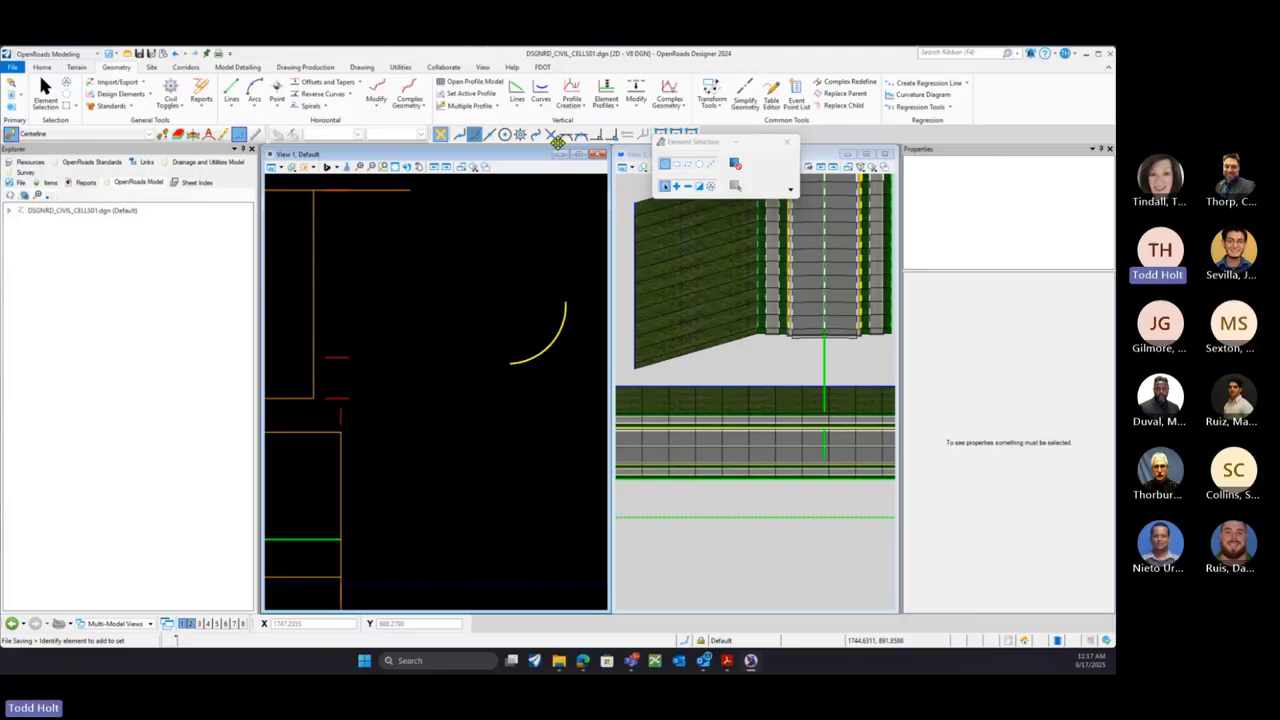
{"action": "left_click", "coordinate": [606, 90]}
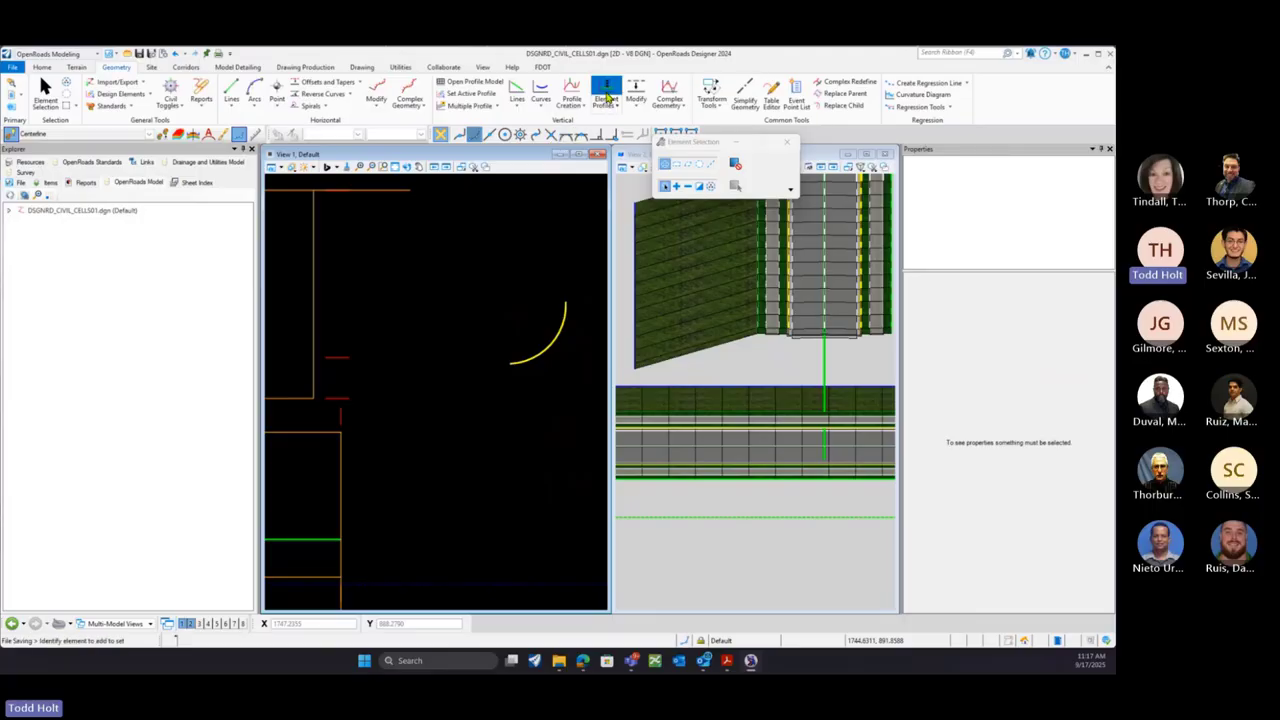
{"action": "left_click", "coordinate": [566, 333]}
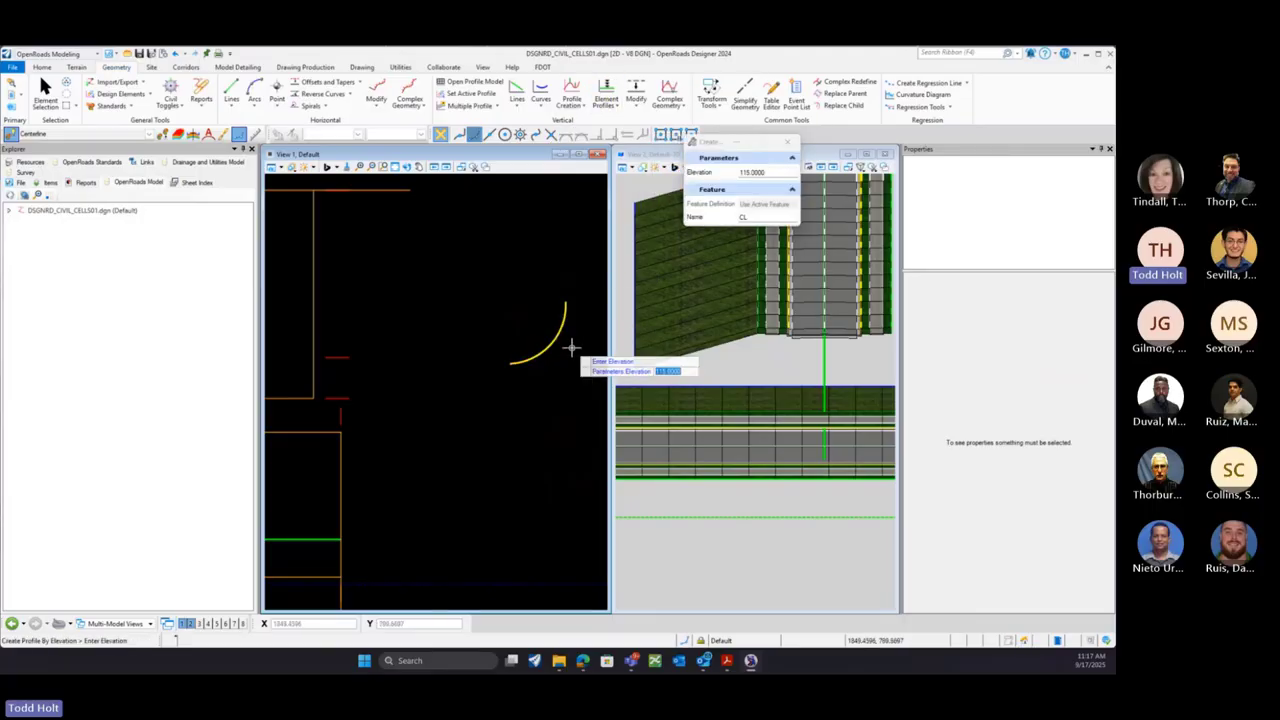
{"action": "left_click", "coordinate": [570, 348]}
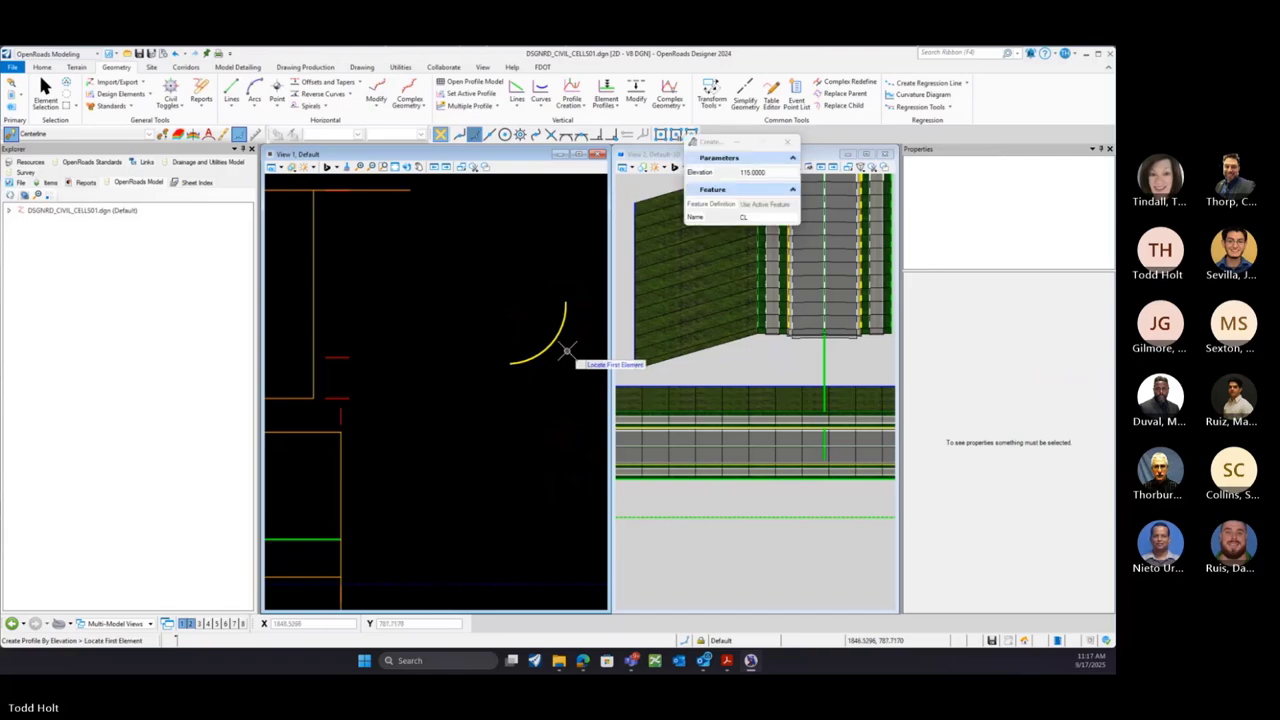
Create a new corridor along the curb-return arc using its active profile
{"action": "key", "text": "Escape"}
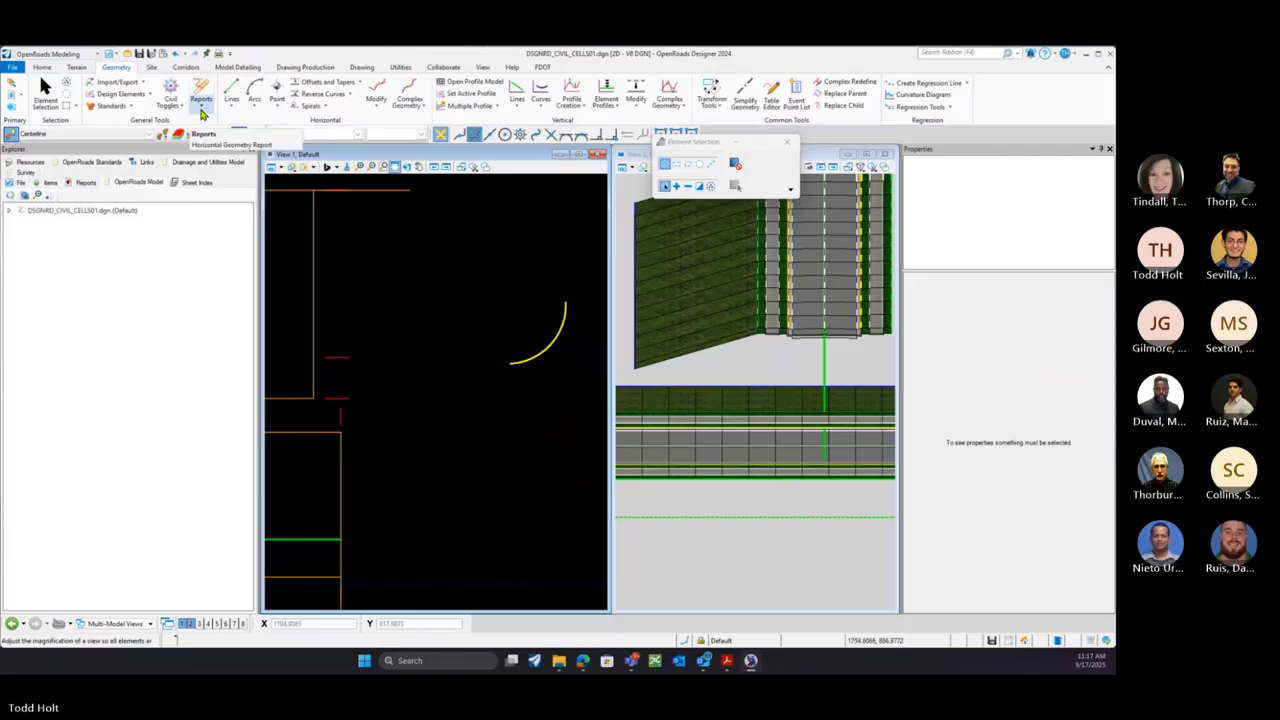
{"action": "left_click", "coordinate": [186, 67]}
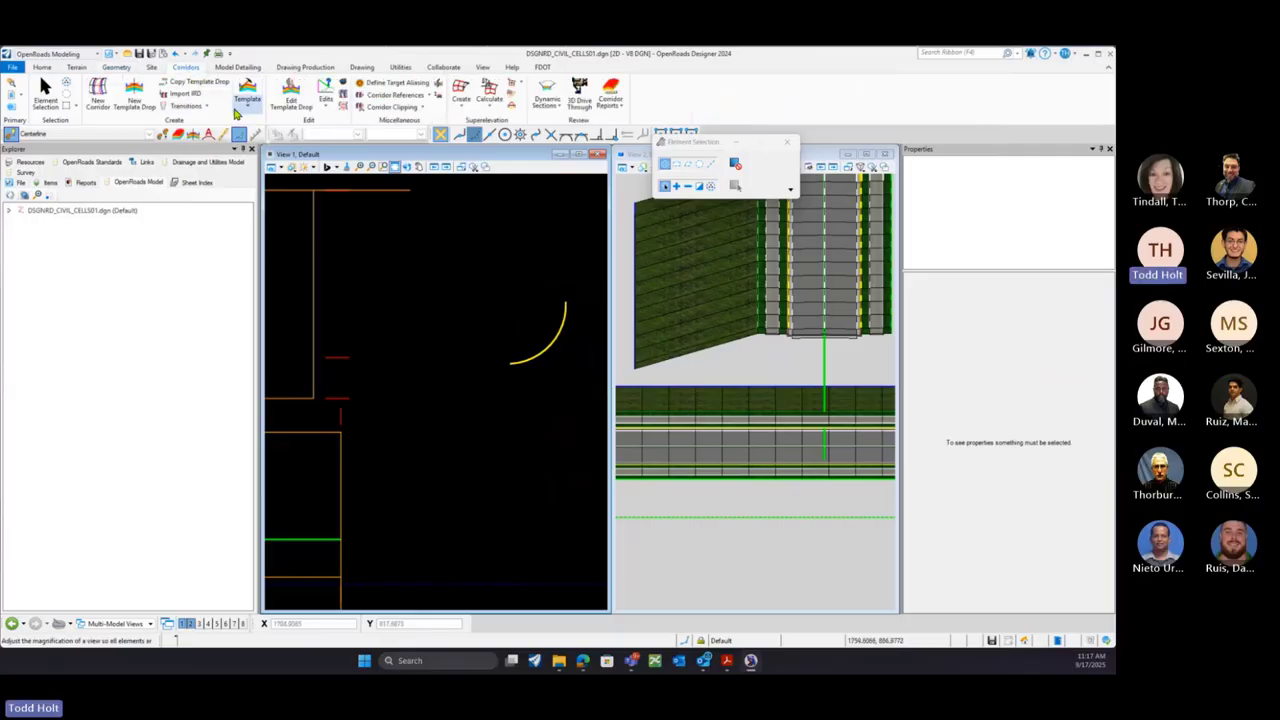
{"action": "left_click", "coordinate": [97, 92]}
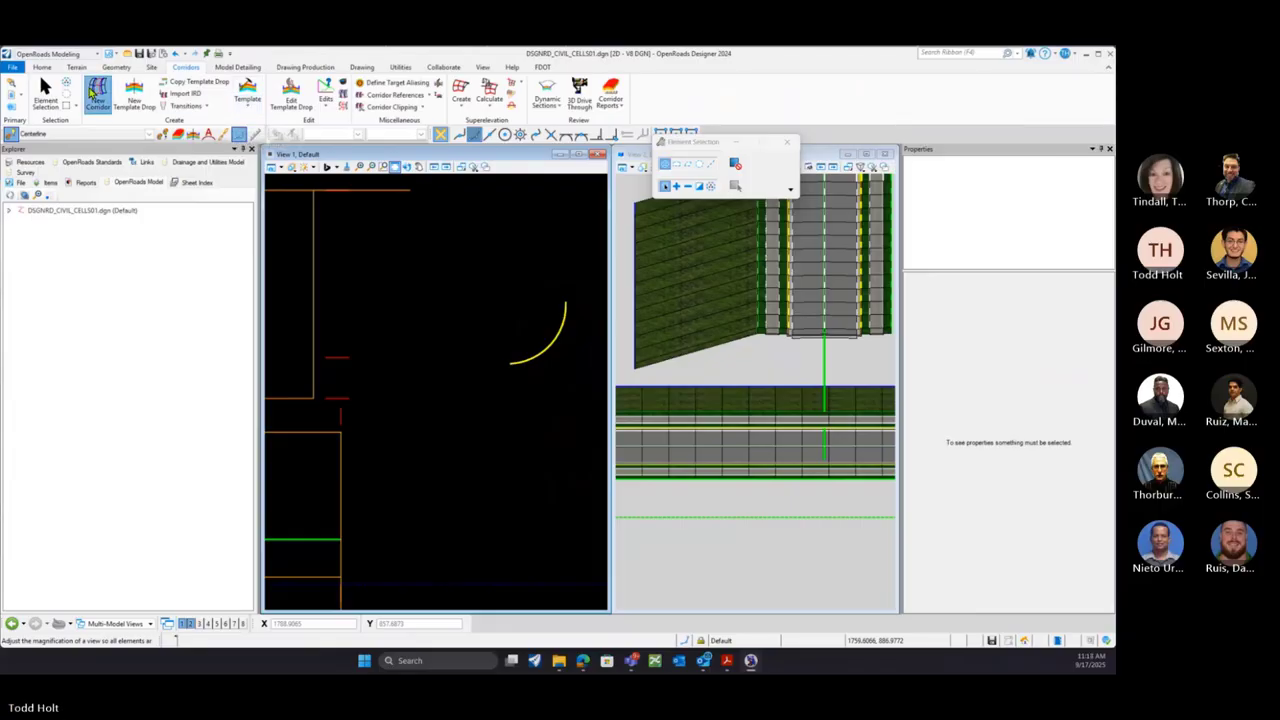
{"action": "left_click", "coordinate": [541, 355]}
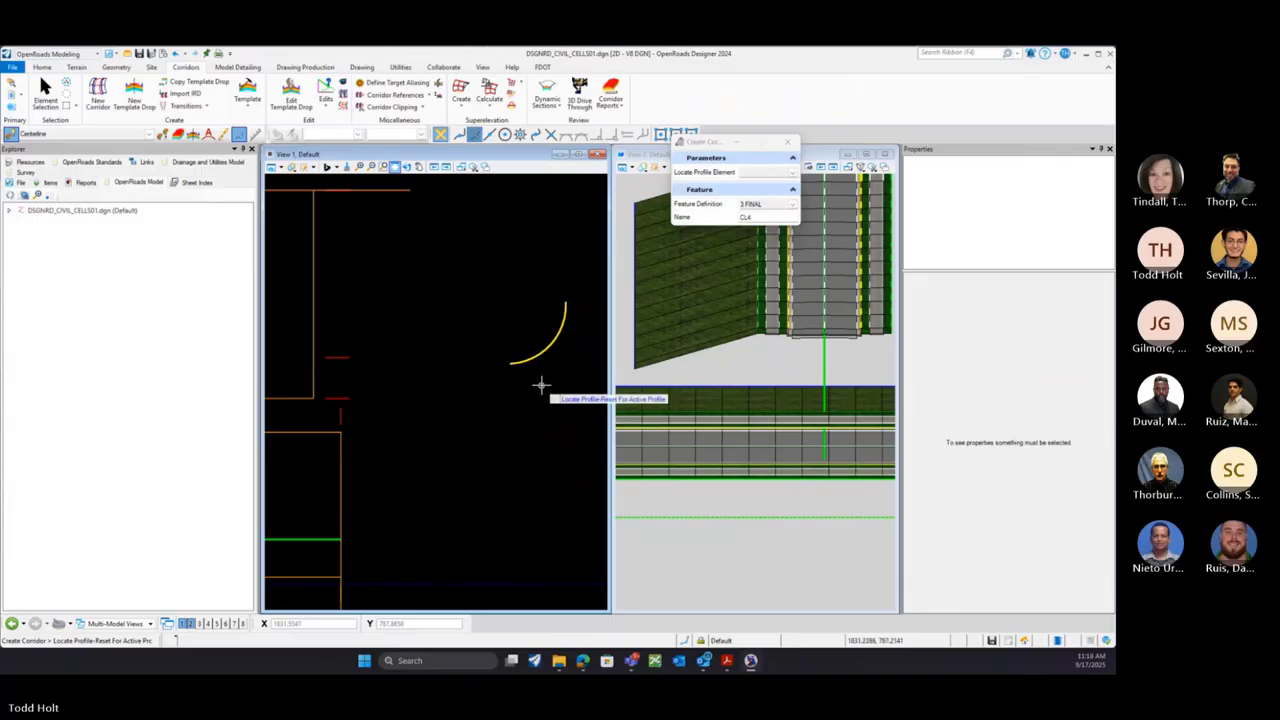
{"action": "right_click", "coordinate": [541, 385]}
{"action": "left_click", "coordinate": [541, 385]}
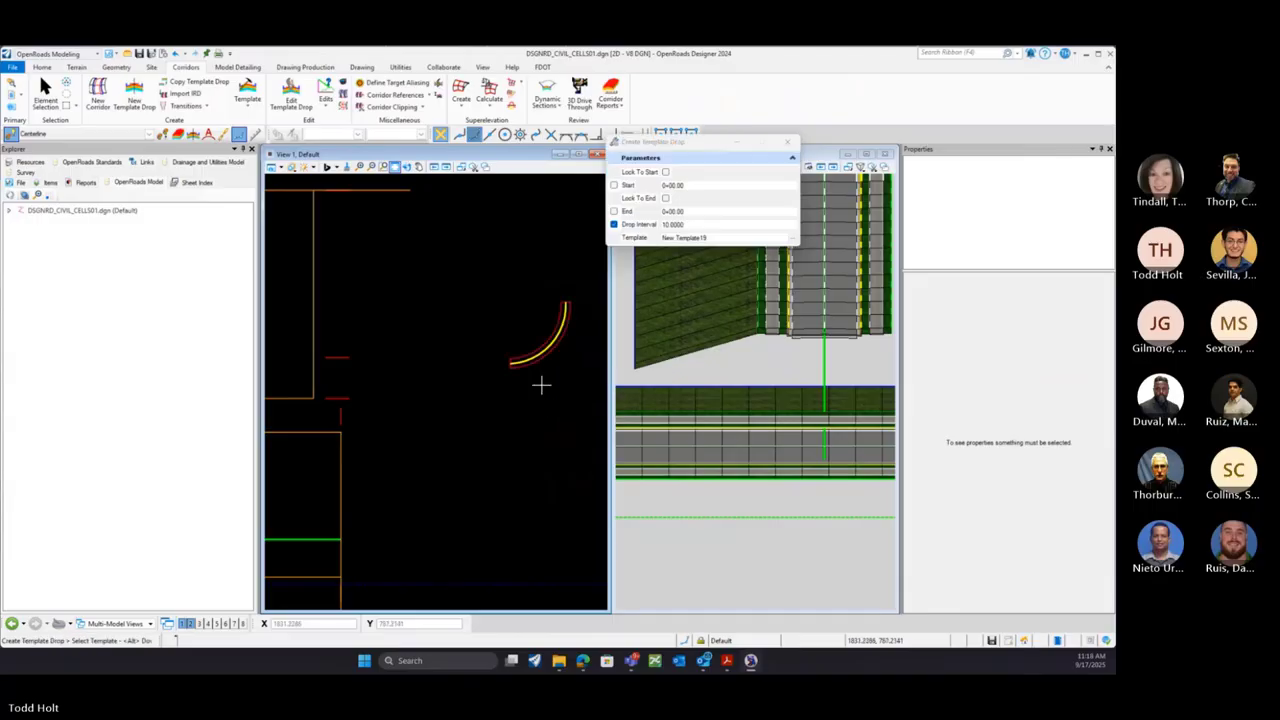
Apply New Template191 to the arc corridor from station 0+11.17 to the arc's end at a 10-foot drop interval
{"action": "left_click", "coordinate": [792, 238]}
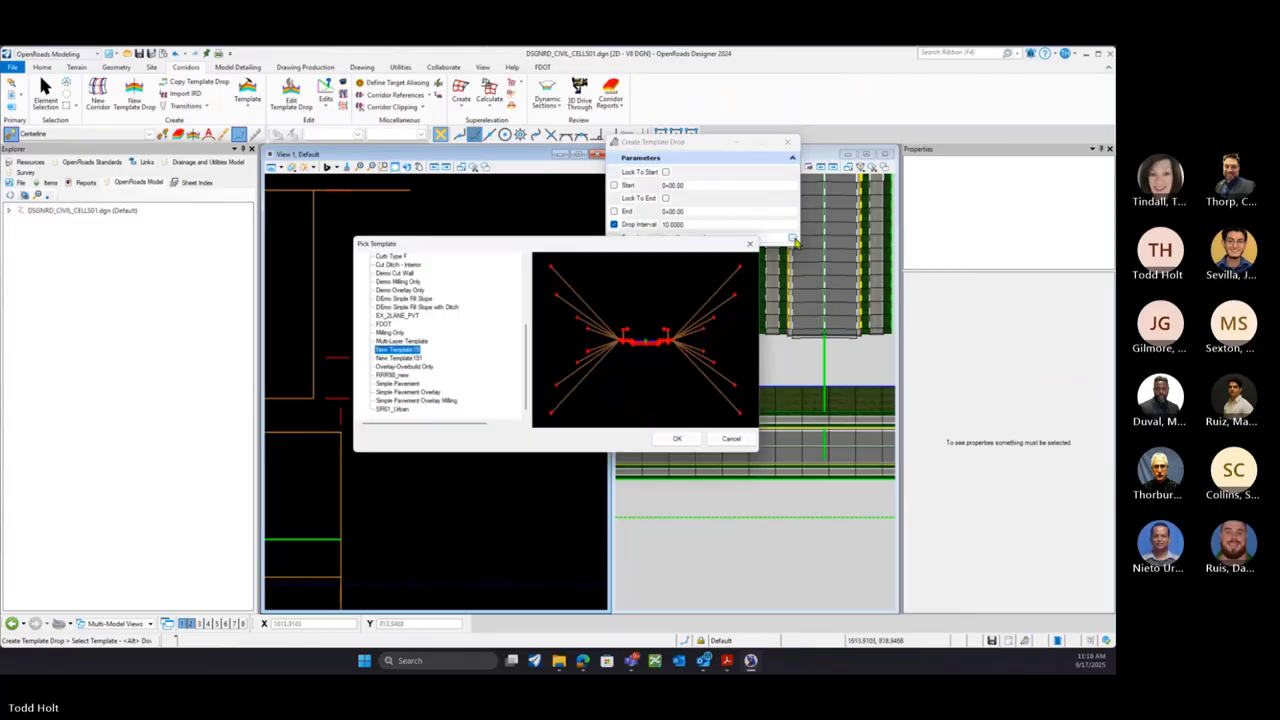
{"action": "left_click", "coordinate": [398, 359]}
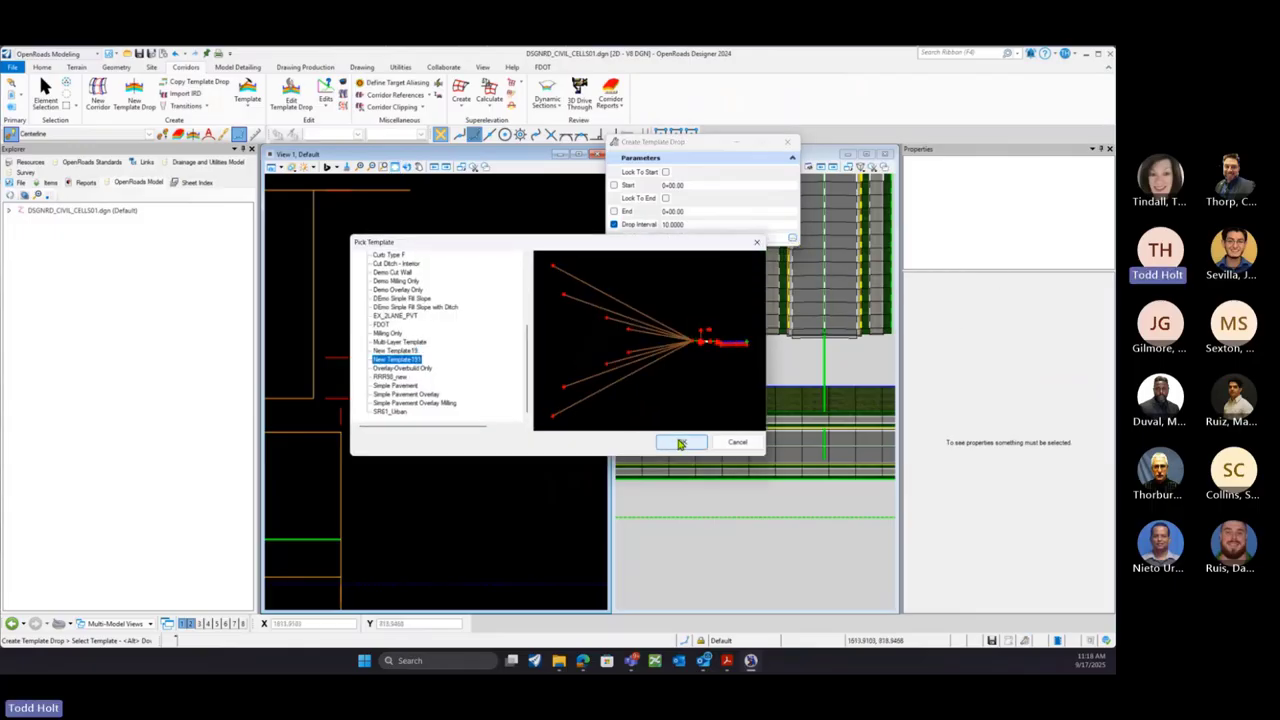
{"action": "left_click", "coordinate": [680, 442]}
{"action": "left_click", "coordinate": [547, 410]}
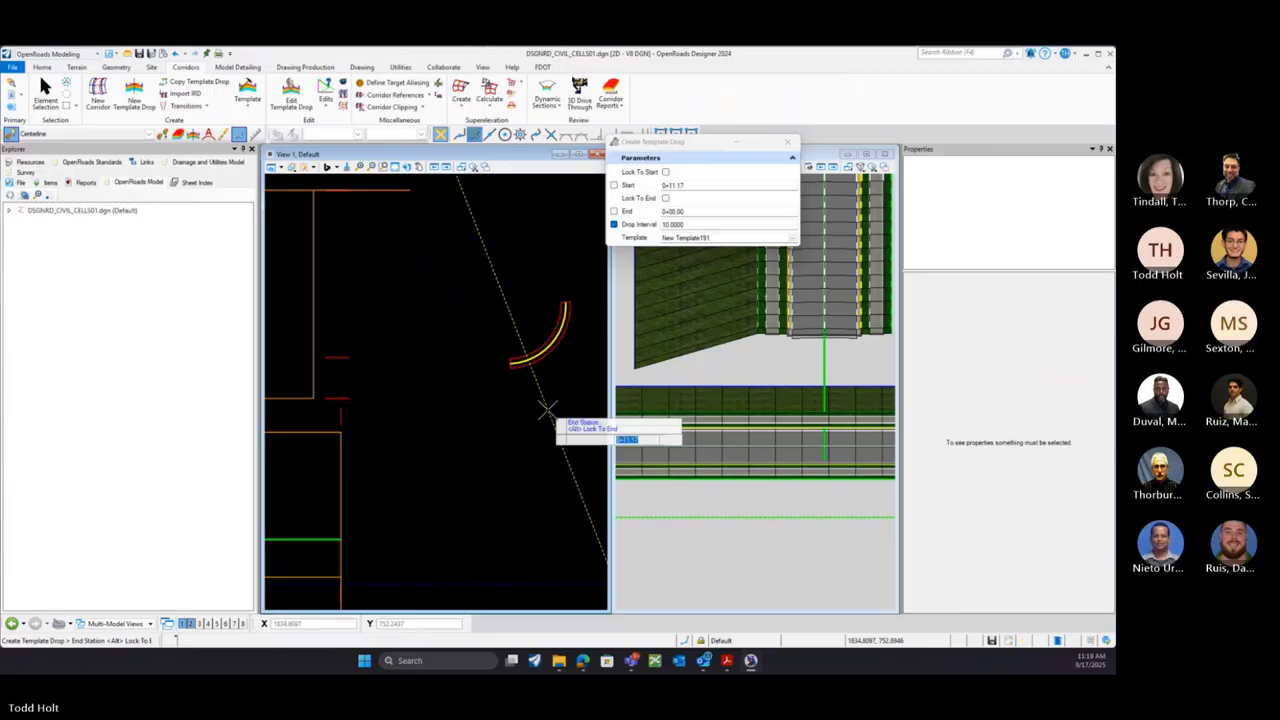
{"action": "left_click", "coordinate": [488, 416]}
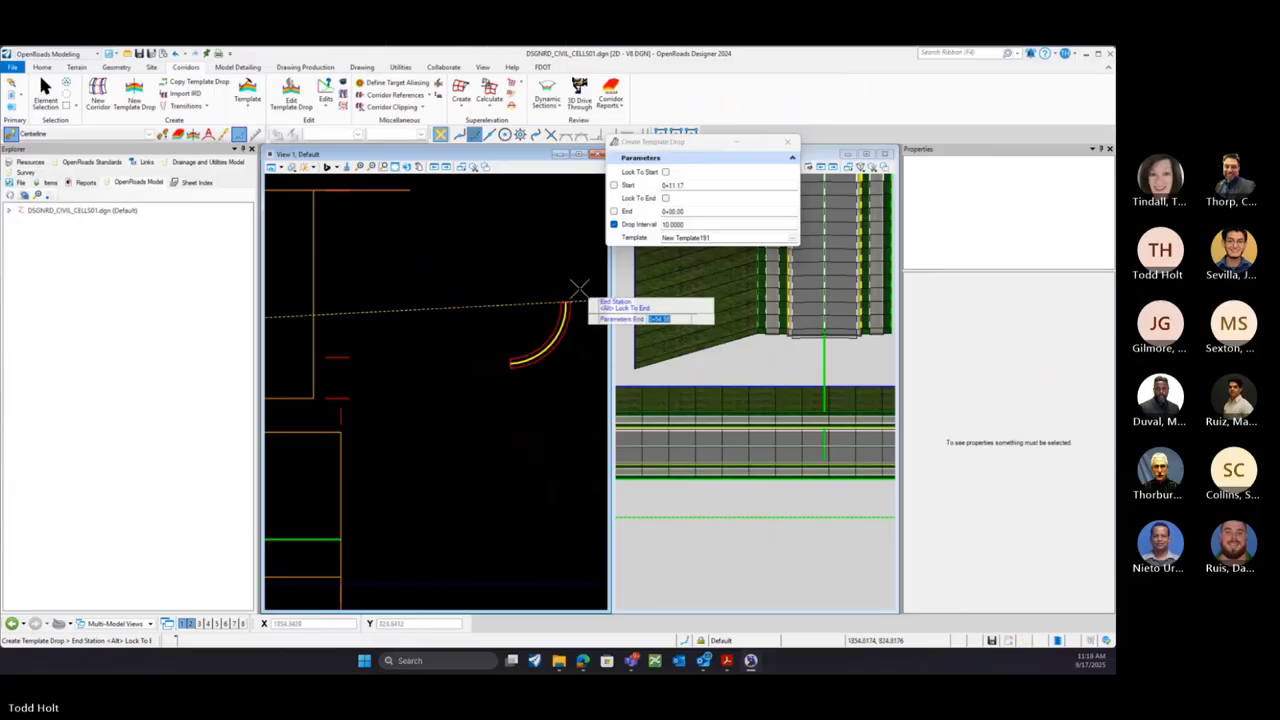
{"action": "left_click", "coordinate": [517, 271]}
{"action": "left_click", "coordinate": [517, 271]}
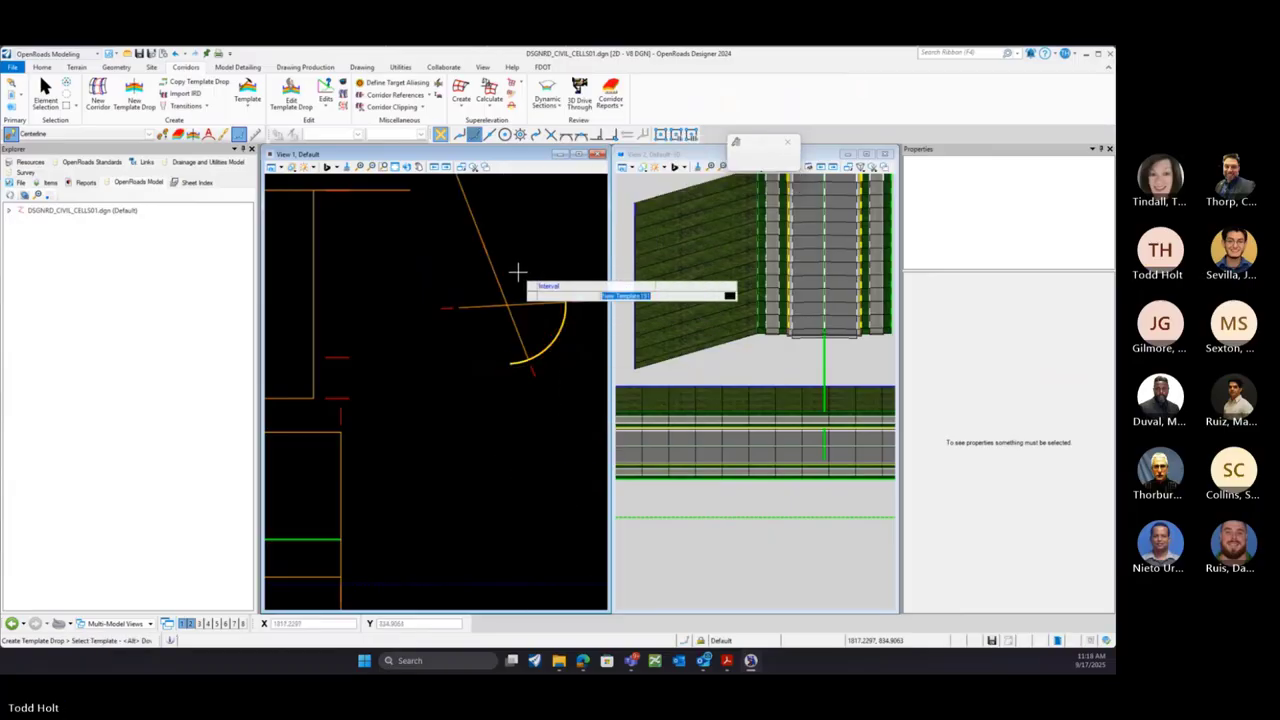
{"action": "scroll", "coordinate": [740, 428], "scroll_direction": "down", "scroll_amount": 5}
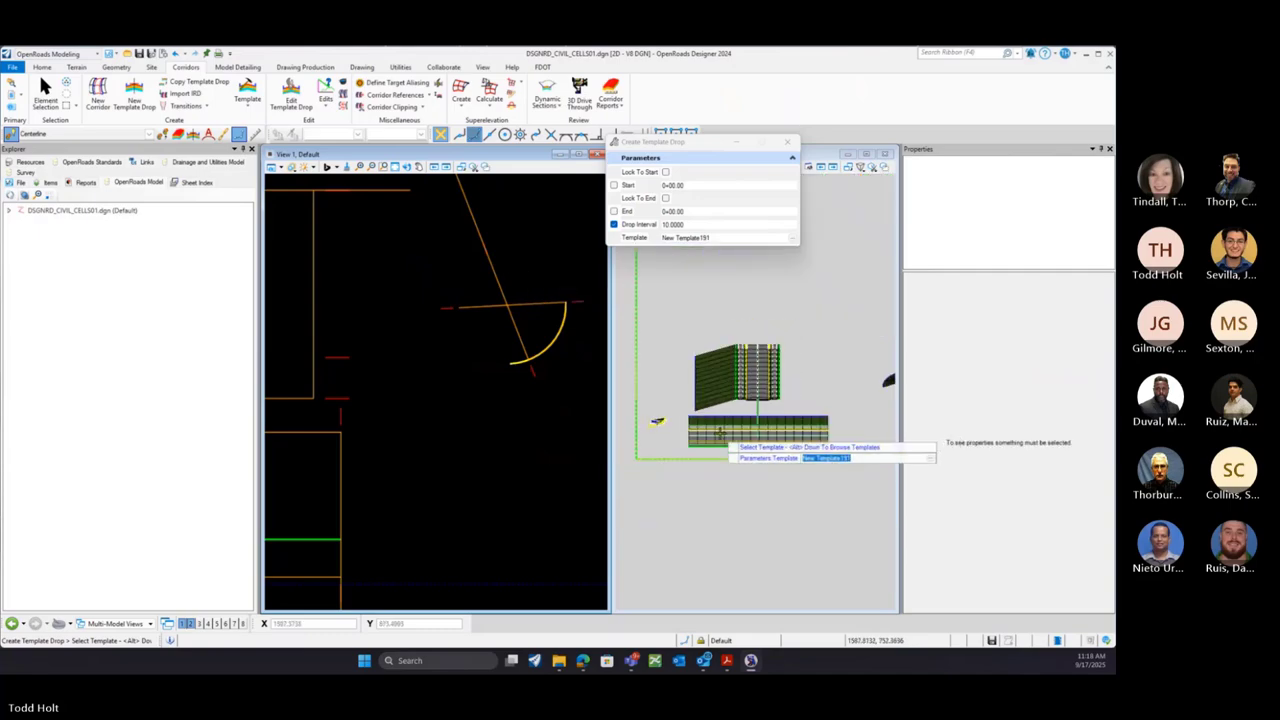
{"action": "middle_click_drag", "start_coordinate": [850, 420], "coordinate": [858, 397], "text": "shift"}
{"action": "key", "text": "Escape"}
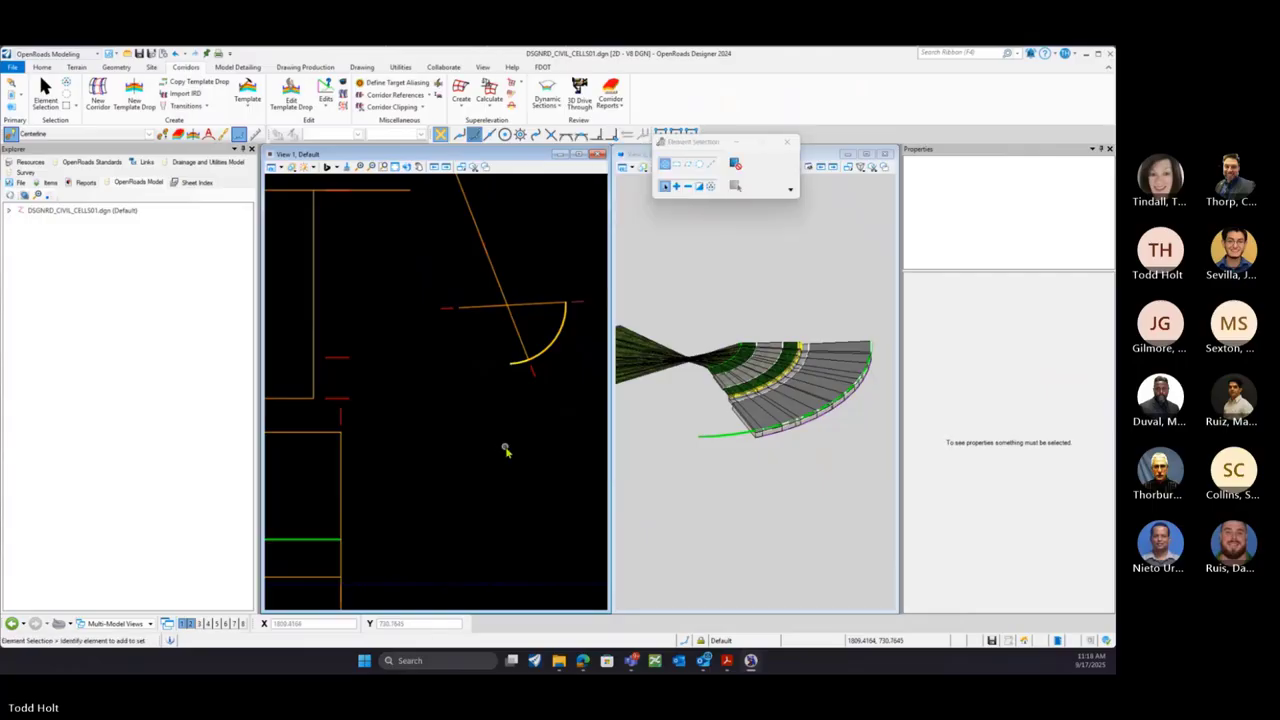
Set the curb-return arc's profile elevation to 107
{"action": "scroll", "coordinate": [506, 436], "scroll_direction": "down", "scroll_amount": 3}
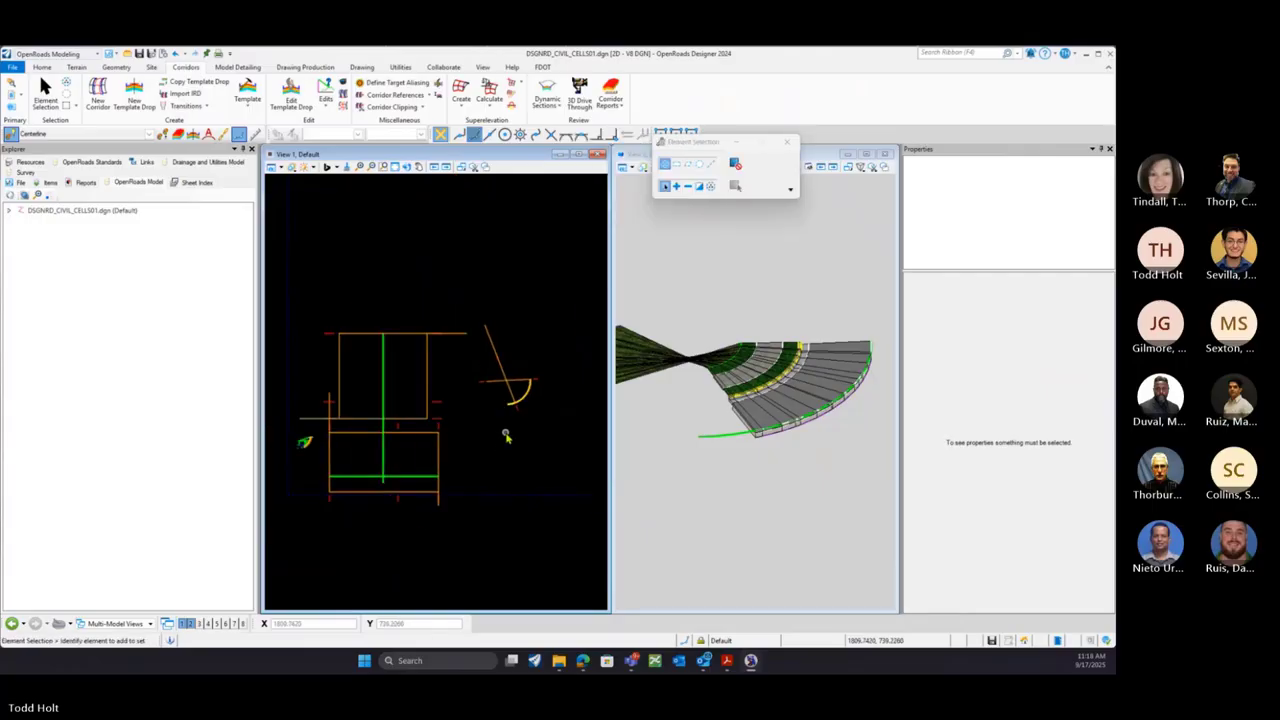
{"action": "scroll", "coordinate": [517, 423], "scroll_direction": "up", "scroll_amount": 2}
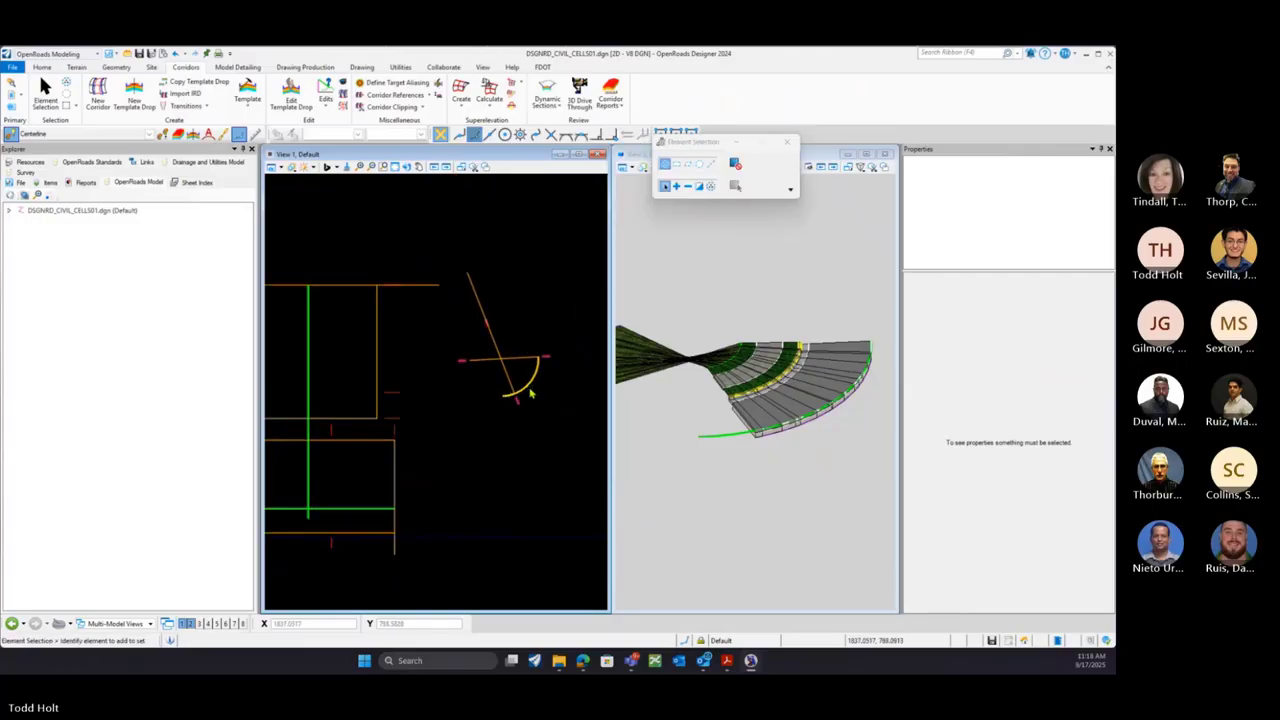
{"action": "left_click", "coordinate": [531, 394]}
{"action": "scroll", "coordinate": [538, 388], "scroll_direction": "up", "scroll_amount": 2}
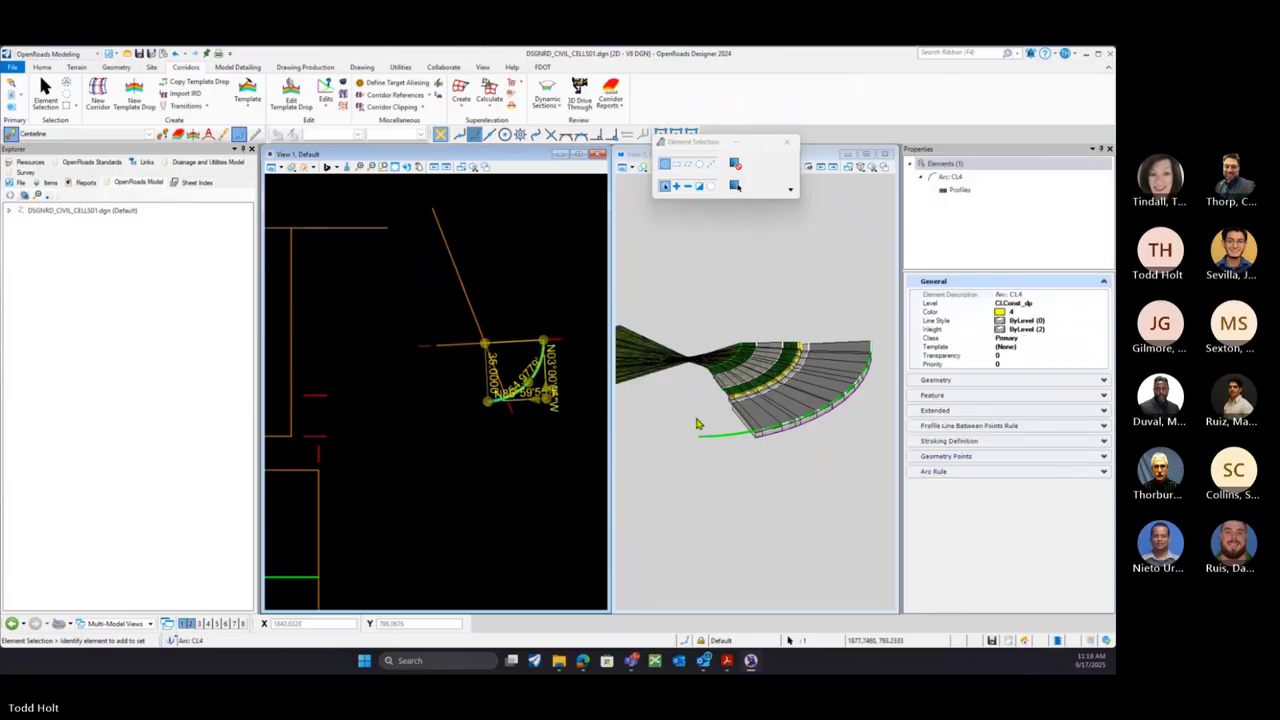
{"action": "scroll", "coordinate": [537, 405], "scroll_direction": "up", "scroll_amount": 2}
{"action": "left_click", "coordinate": [486, 420]}
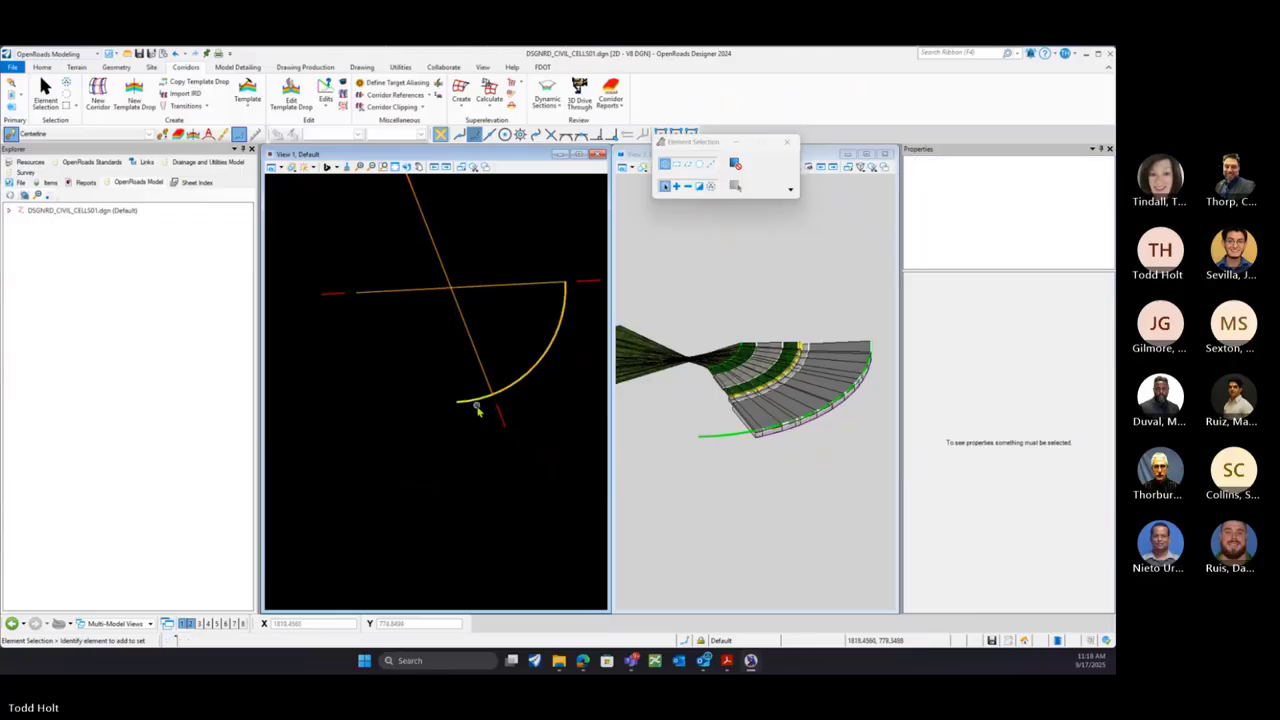
{"action": "left_click", "coordinate": [477, 405]}
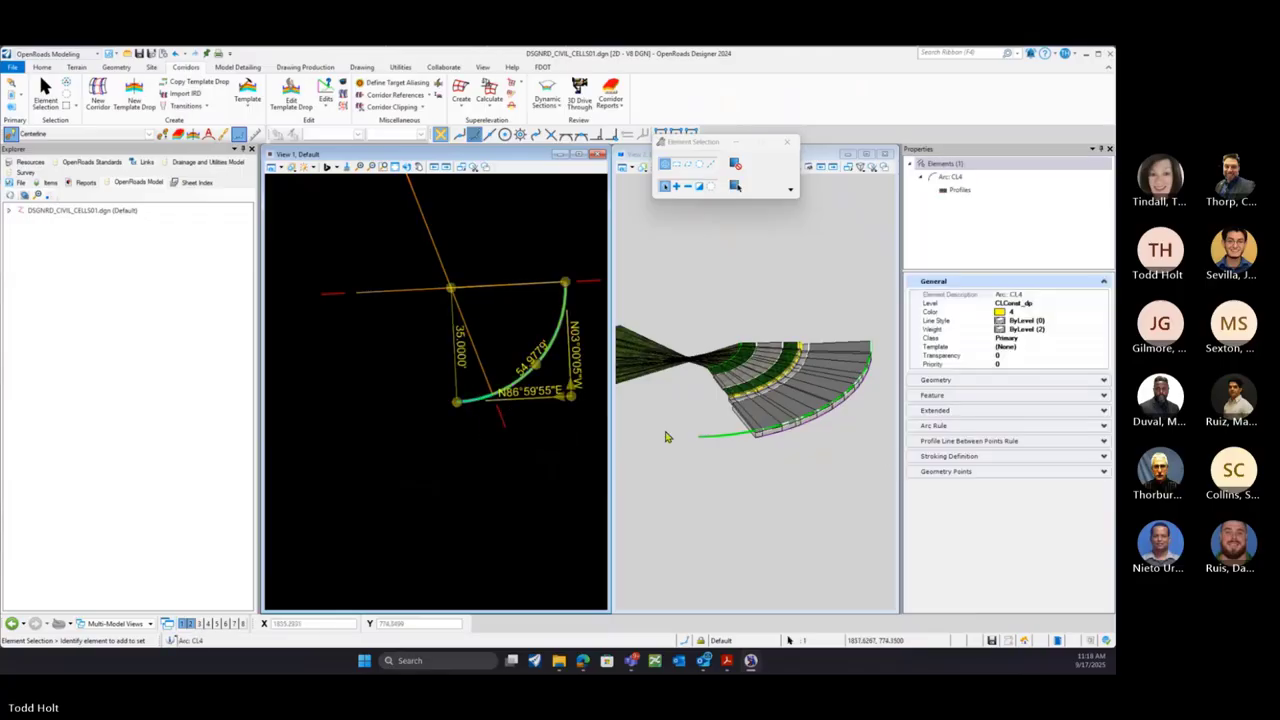
{"action": "left_click", "coordinate": [1013, 441]}
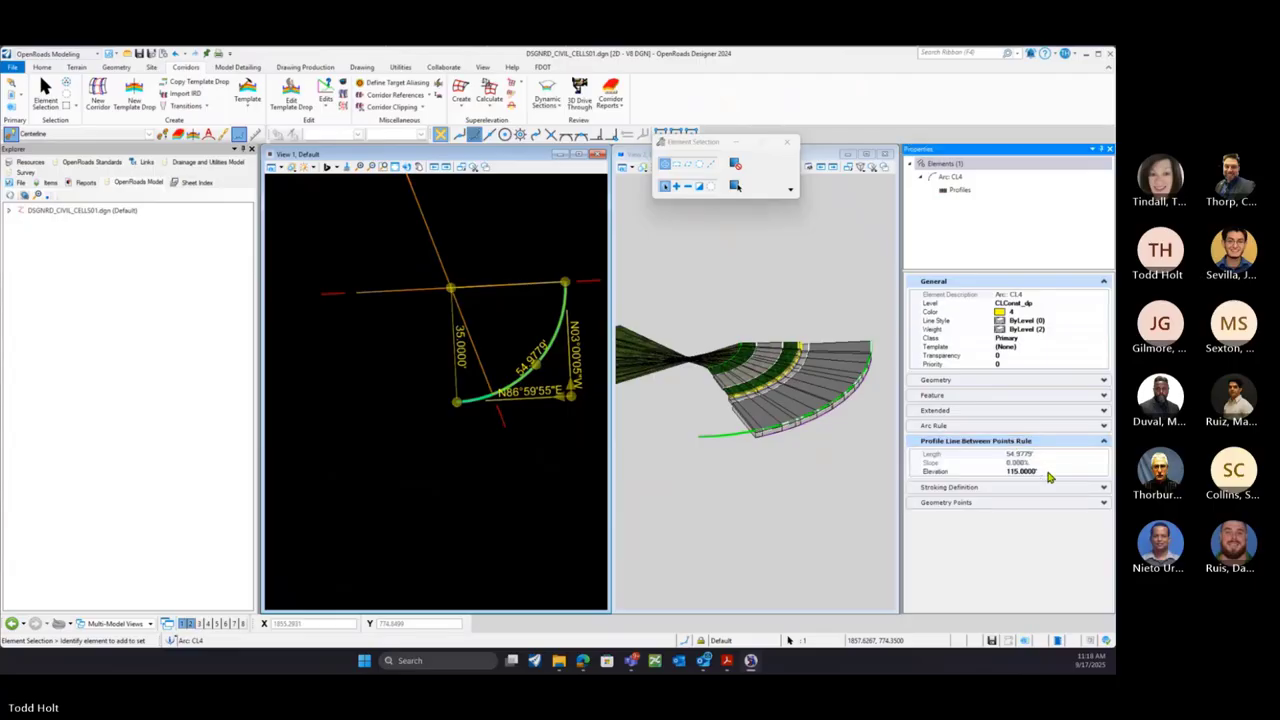
{"action": "left_click", "coordinate": [1047, 472]}
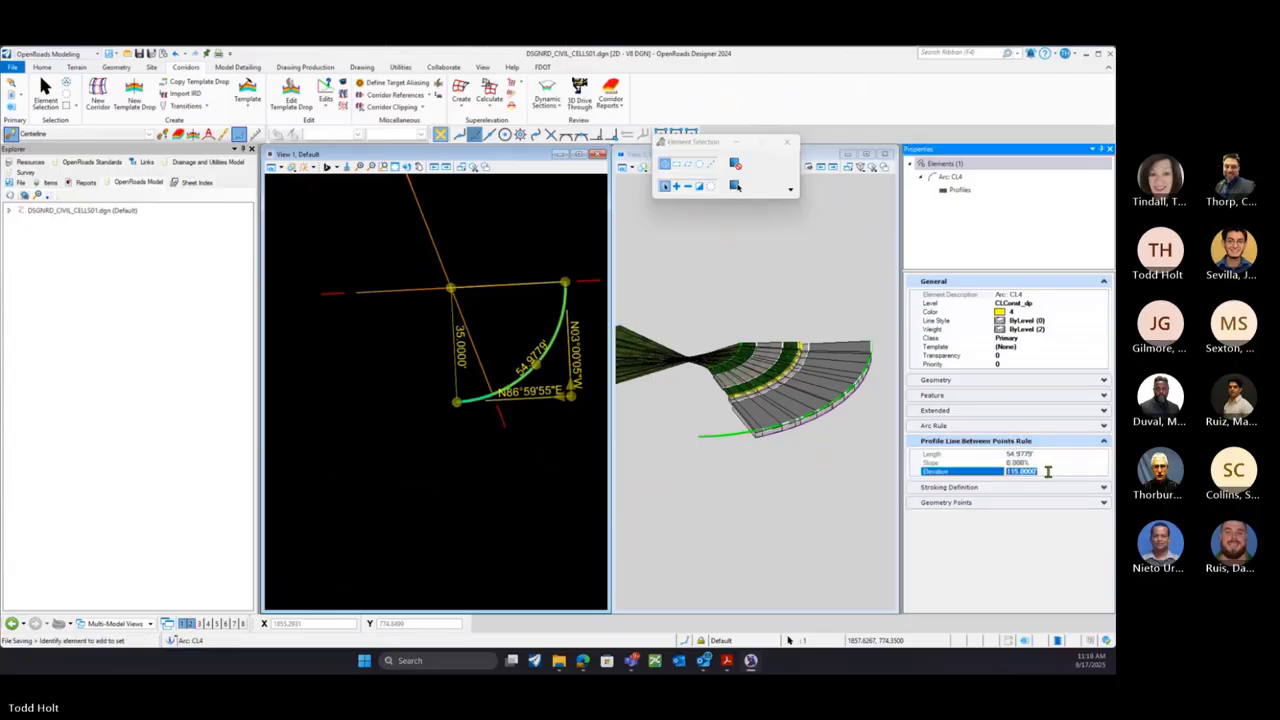
{"action": "type", "text": "107"}
{"action": "key", "text": "Return"}
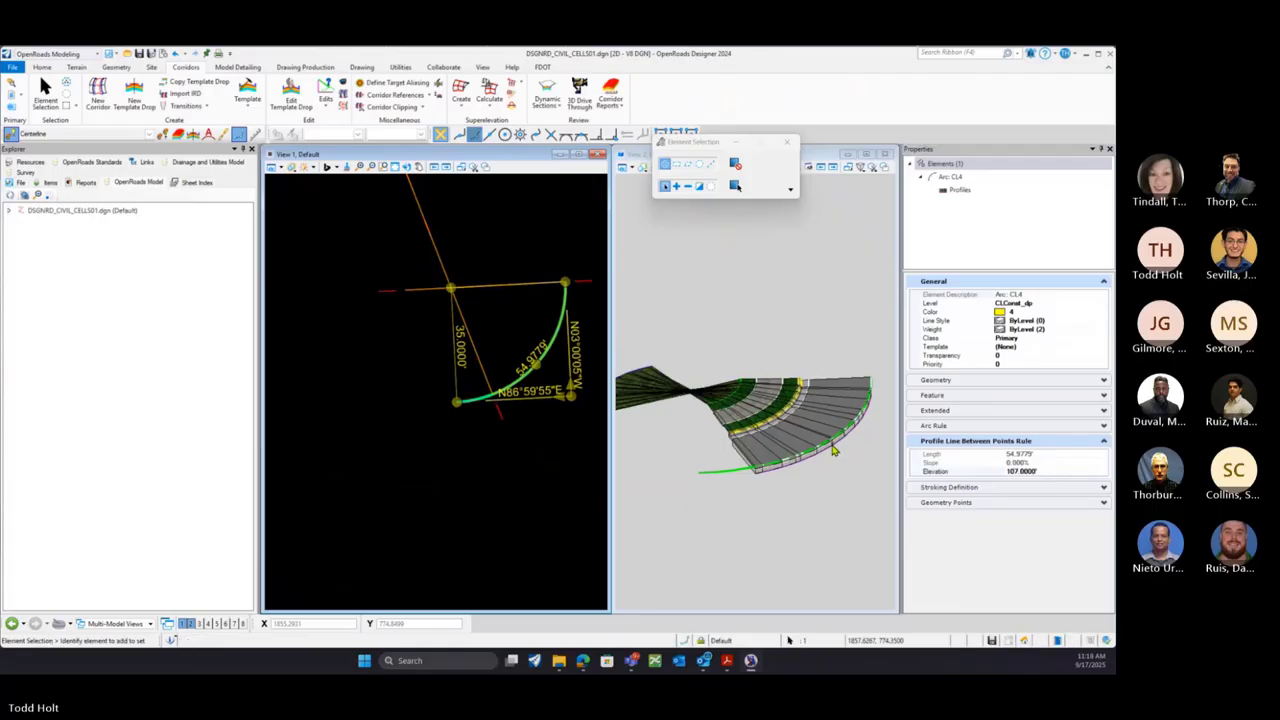
Extend the arc corridor's template drop back to start station 0+00.00 so it covers the whole arc
{"action": "left_click", "coordinate": [428, 417]}
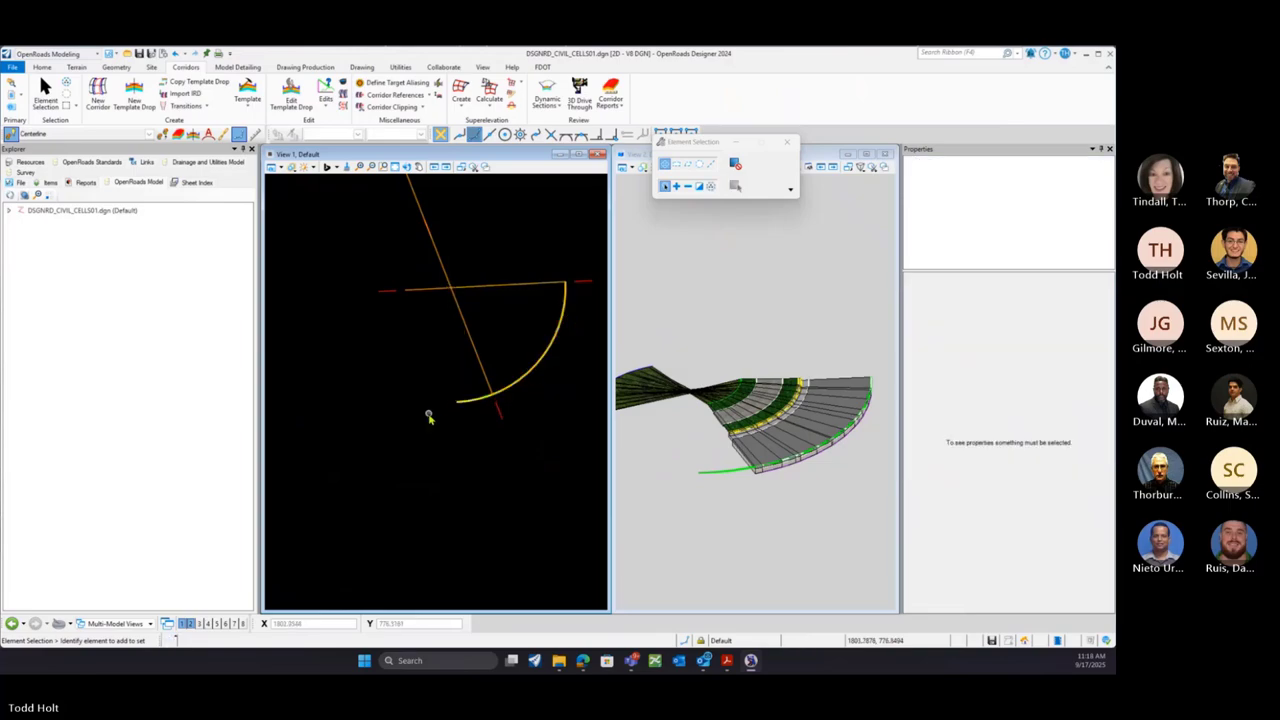
{"action": "left_click", "coordinate": [460, 318]}
{"action": "scroll", "coordinate": [390, 400], "scroll_direction": "down", "scroll_amount": 2}
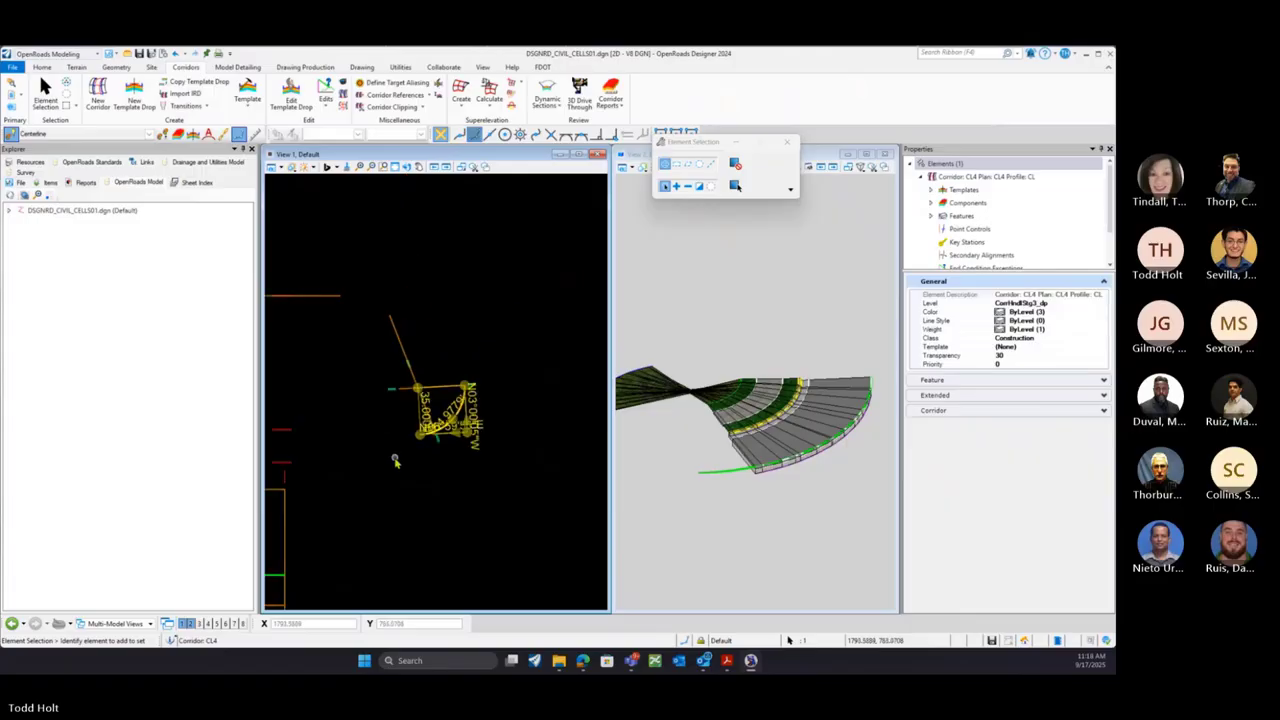
{"action": "left_click", "coordinate": [392, 332]}
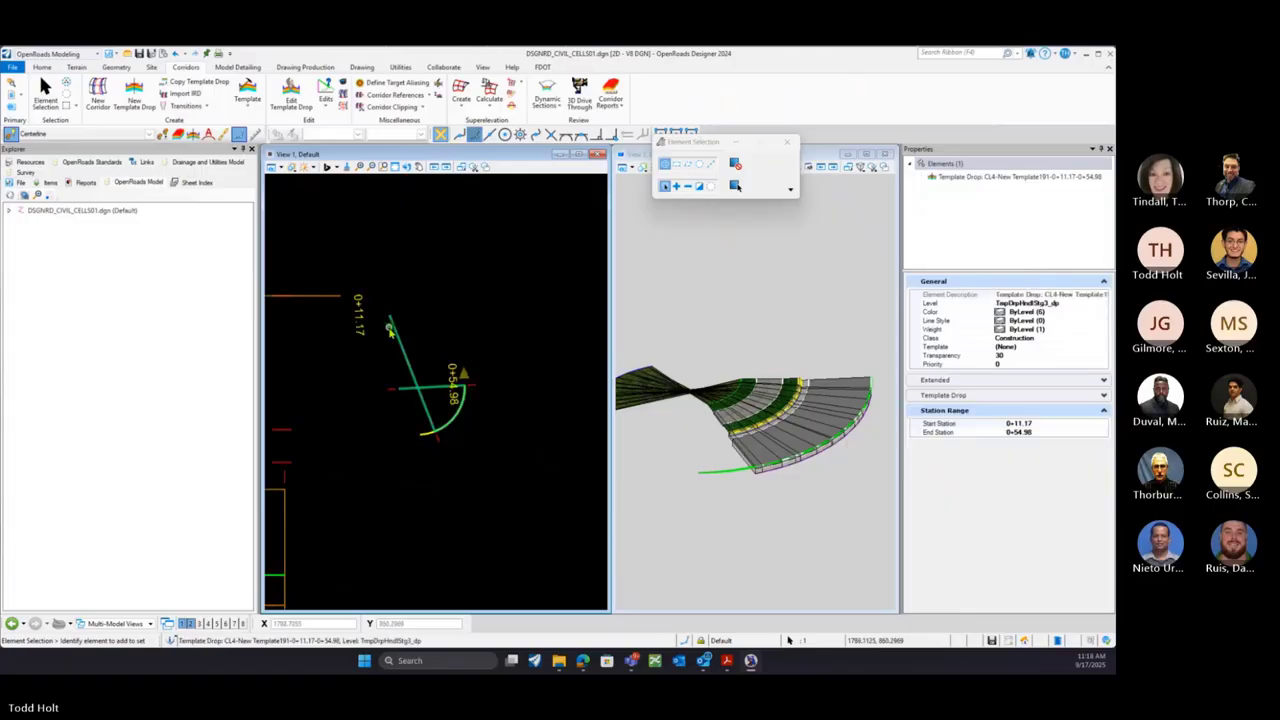
{"action": "left_click", "coordinate": [392, 332]}
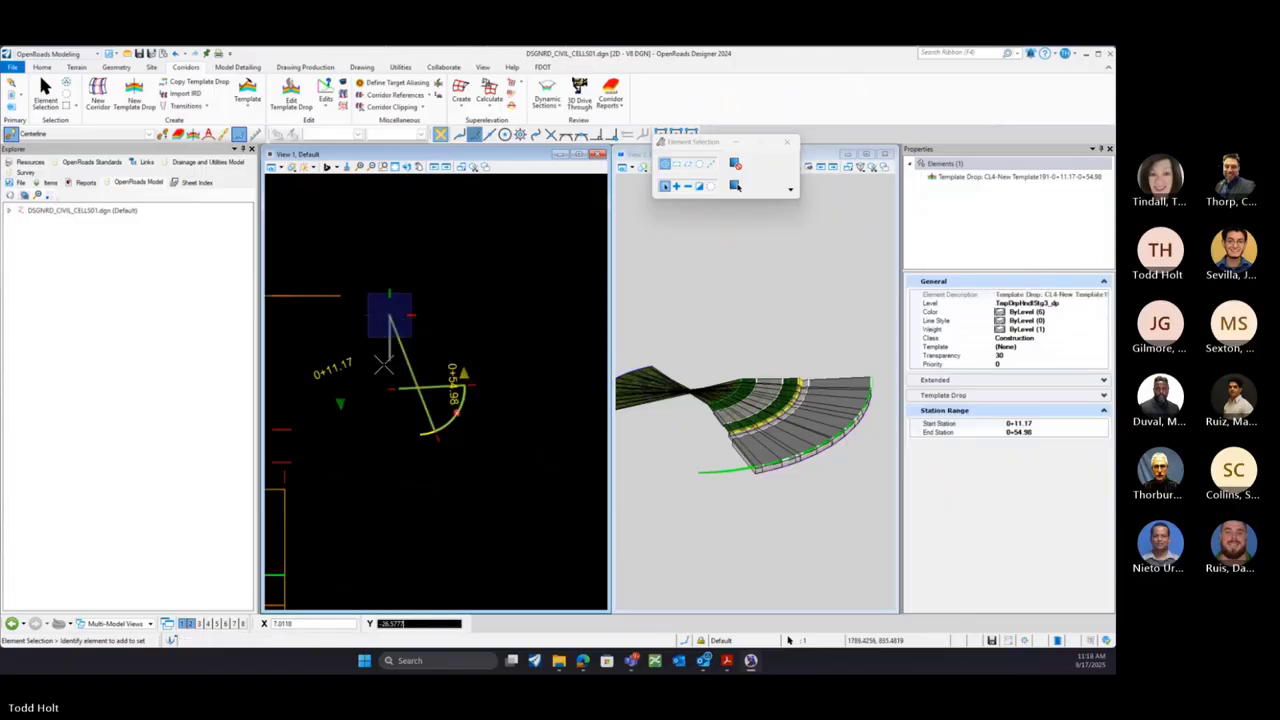
{"action": "left_click", "coordinate": [409, 474]}
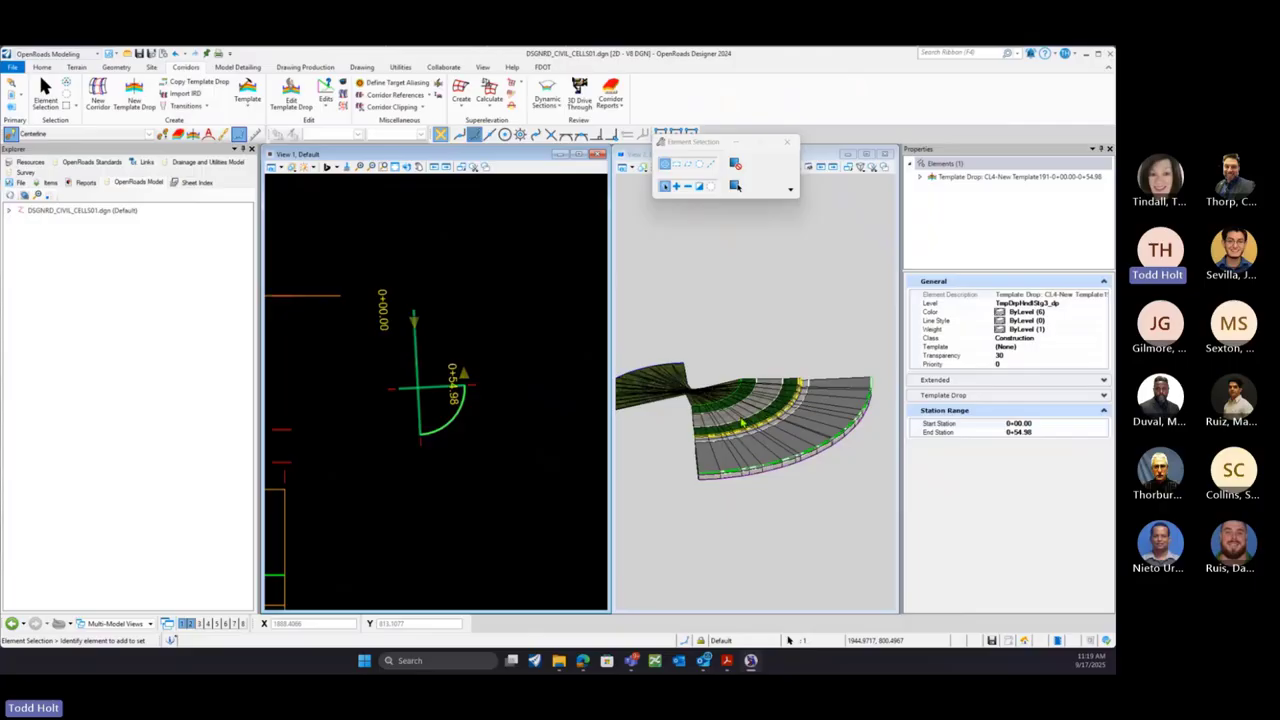
{"action": "scroll", "coordinate": [742, 424], "scroll_direction": "up", "scroll_amount": 3}
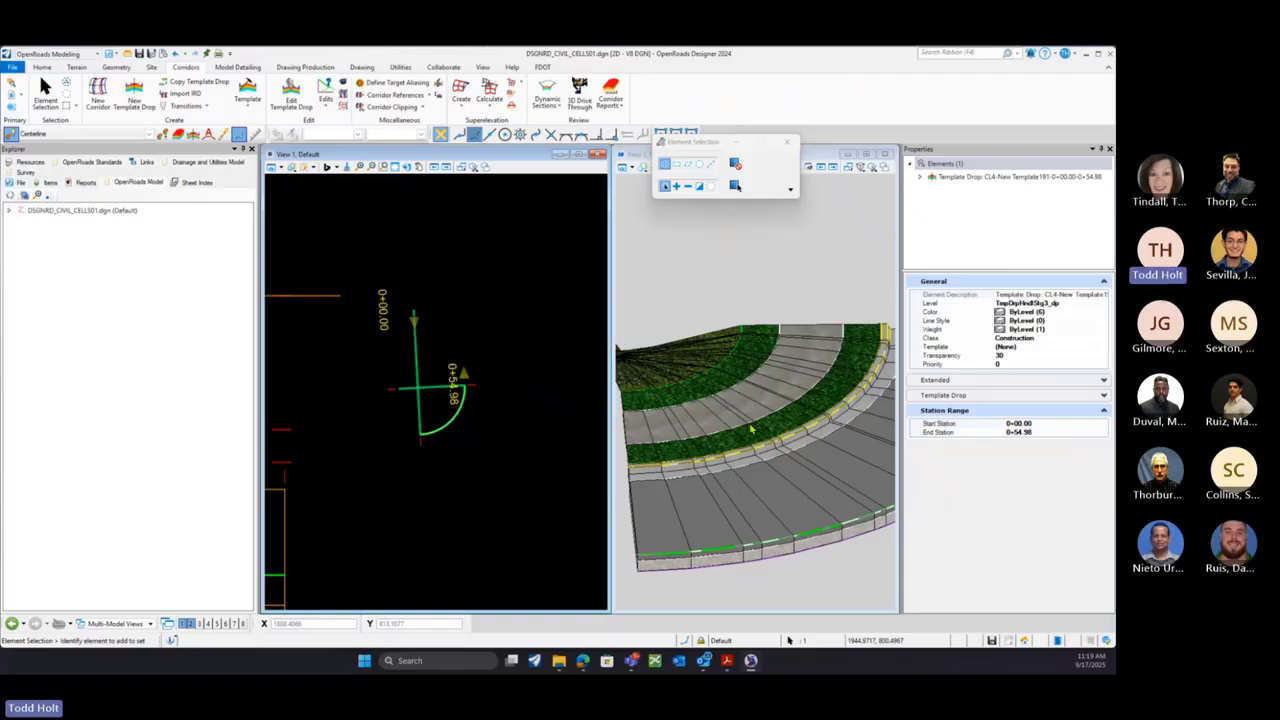
Locate the Demo CurbRamp civil cell in the model's Civil Cells and check its available actions
{"action": "left_click", "coordinate": [9, 211]}
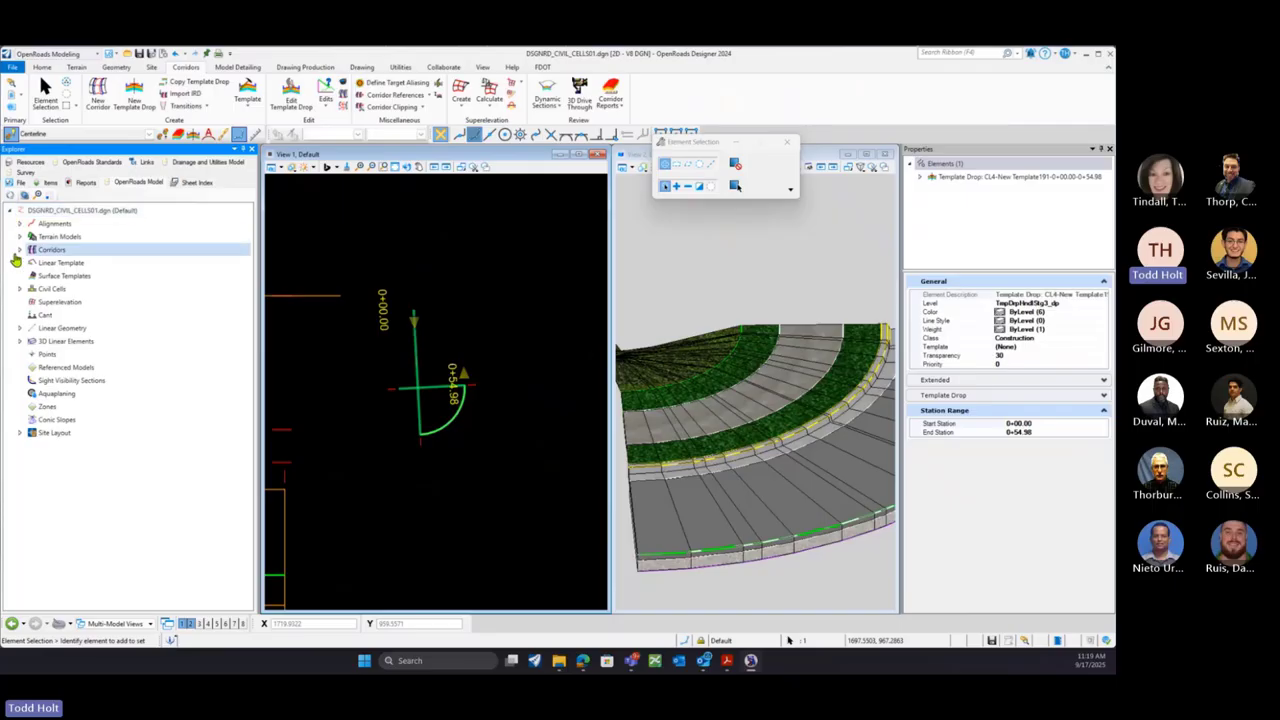
{"action": "left_click", "coordinate": [18, 289]}
{"action": "left_click", "coordinate": [108, 302]}
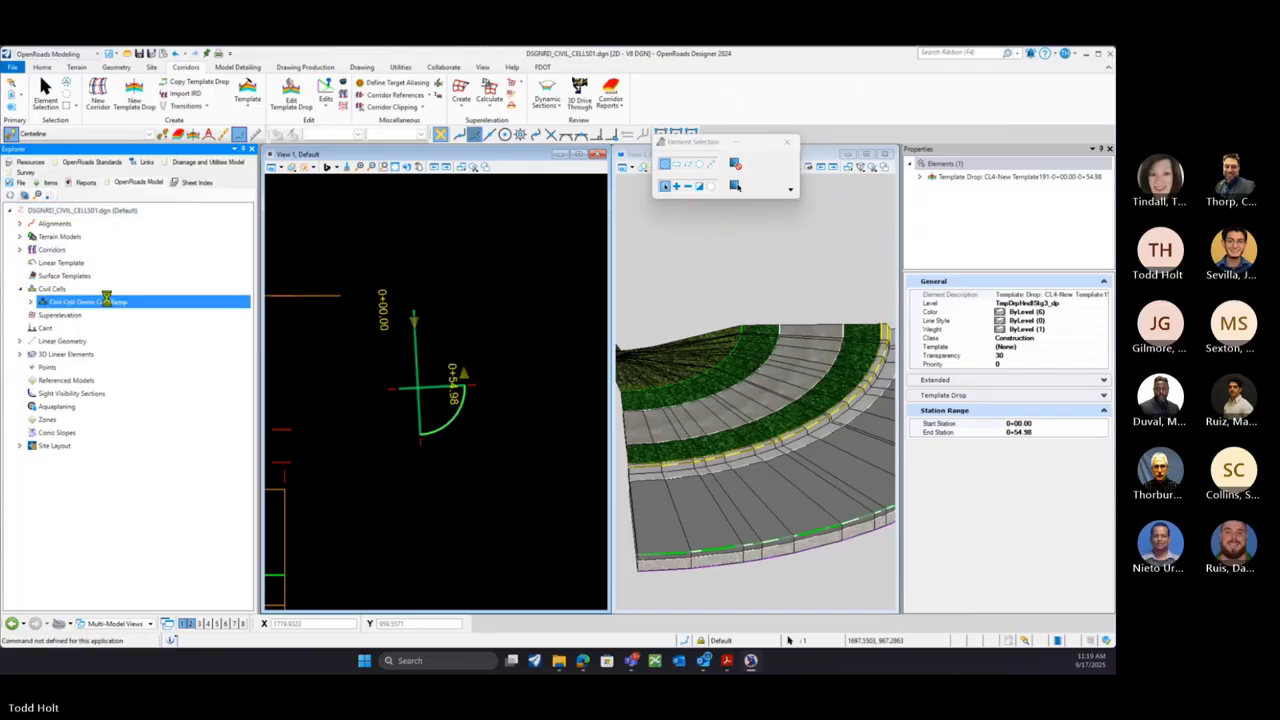
{"action": "right_click", "coordinate": [110, 302]}
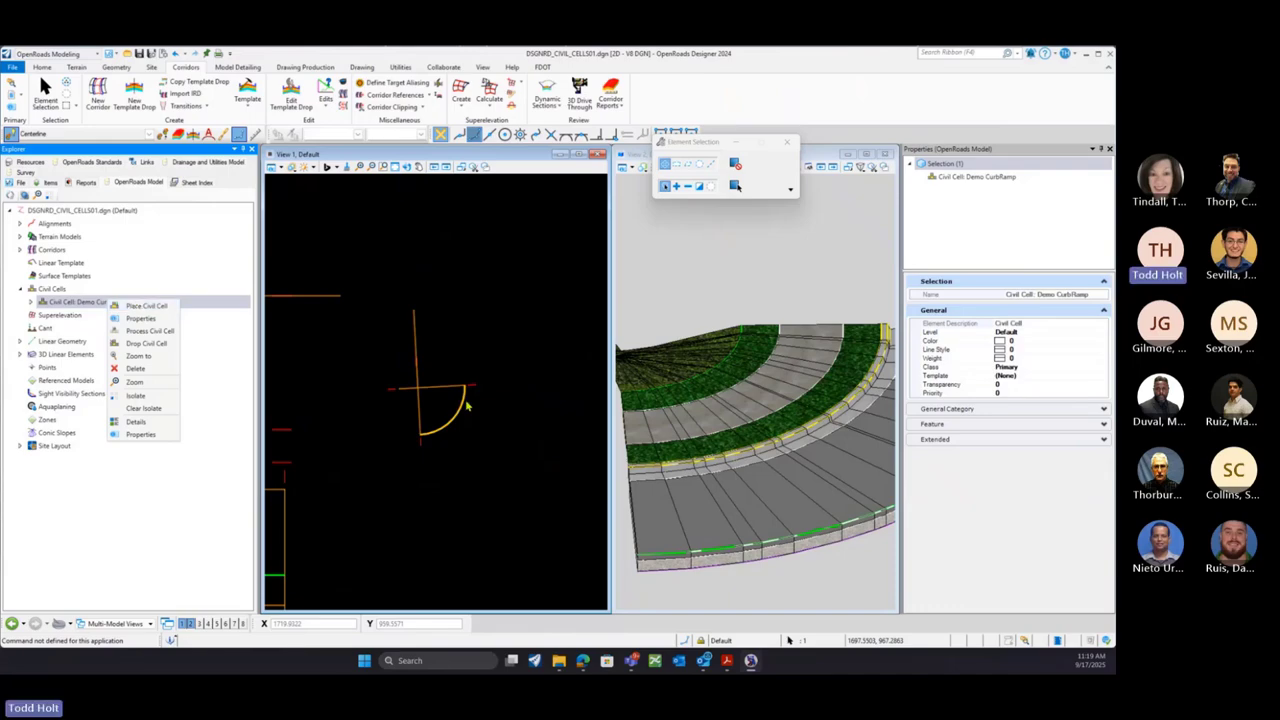
{"action": "left_click", "coordinate": [412, 319]}
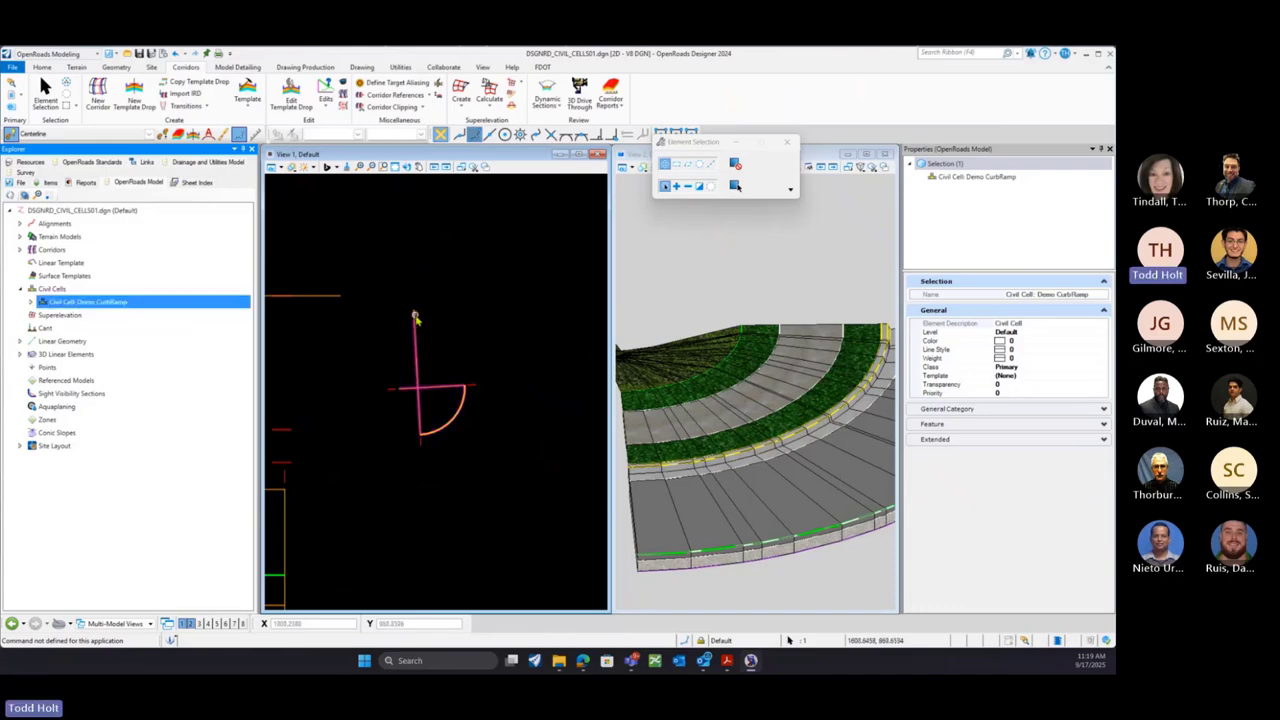
{"action": "left_click", "coordinate": [430, 303]}
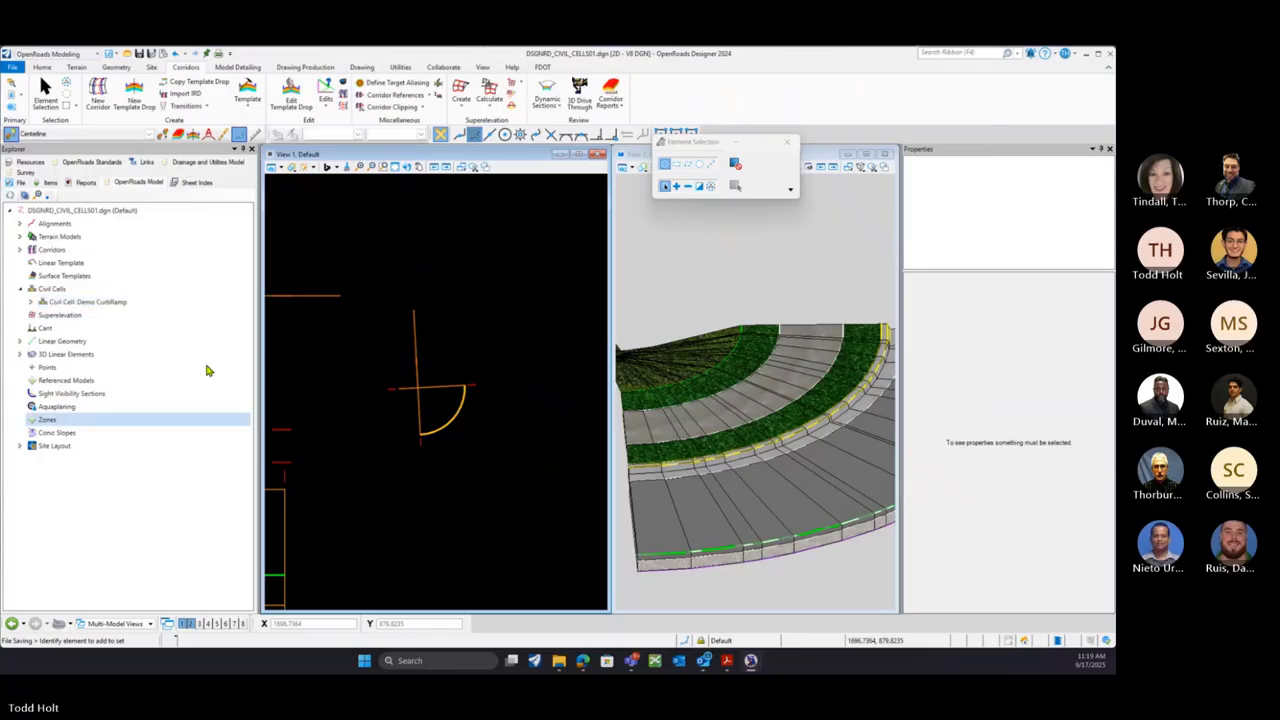
Enable template geometry creation for the CurbFlowLine_pm linear feature definition in the active file's OpenRoads standards
{"action": "left_click", "coordinate": [117, 165]}
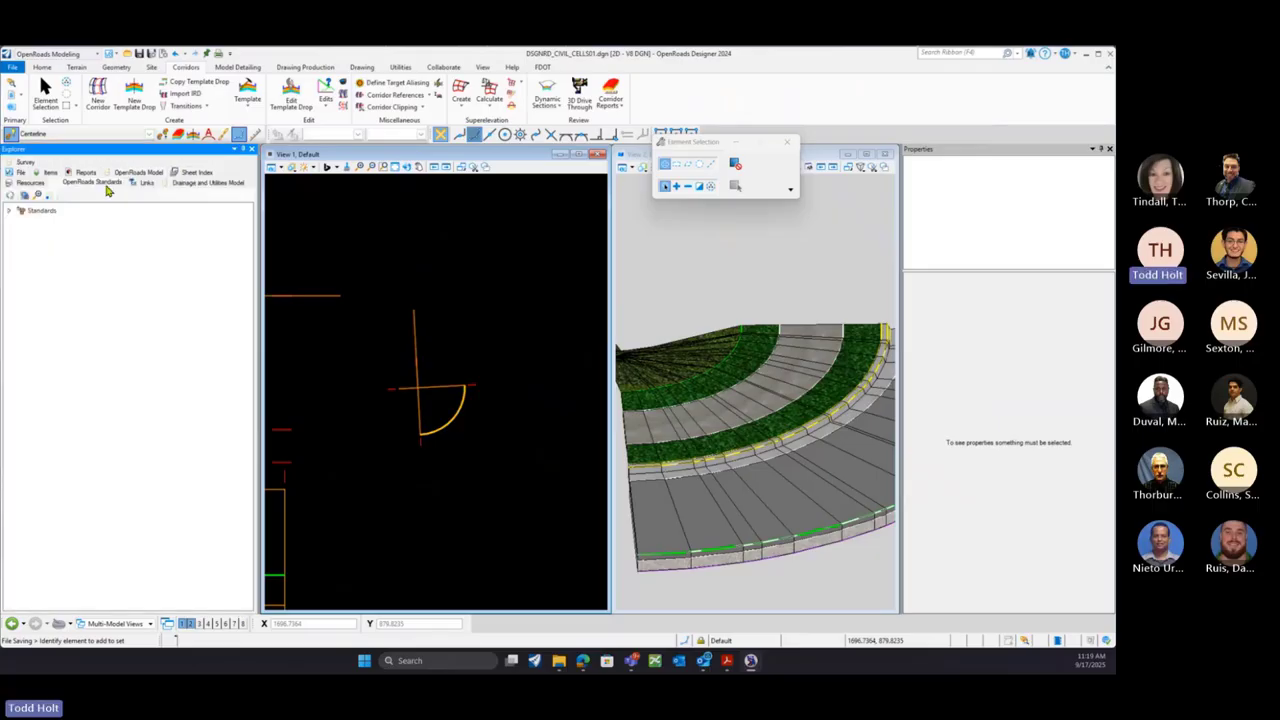
{"action": "left_click", "coordinate": [10, 211]}
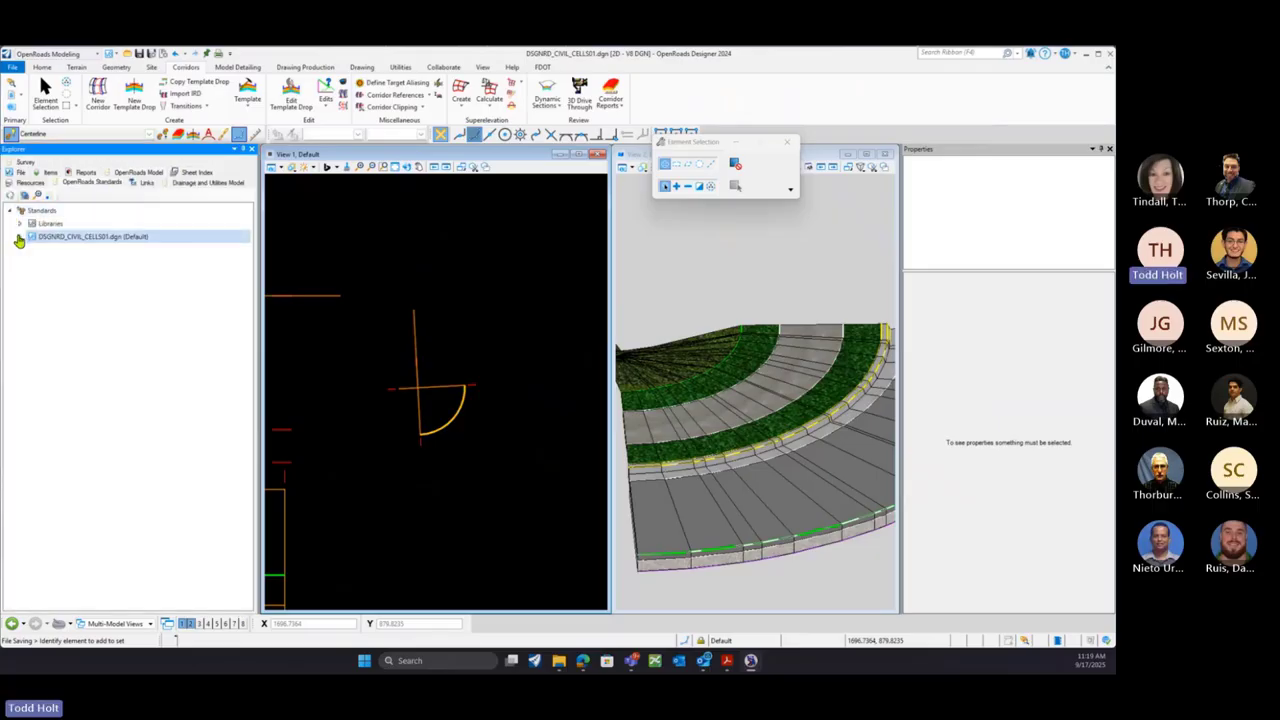
{"action": "left_click", "coordinate": [19, 237]}
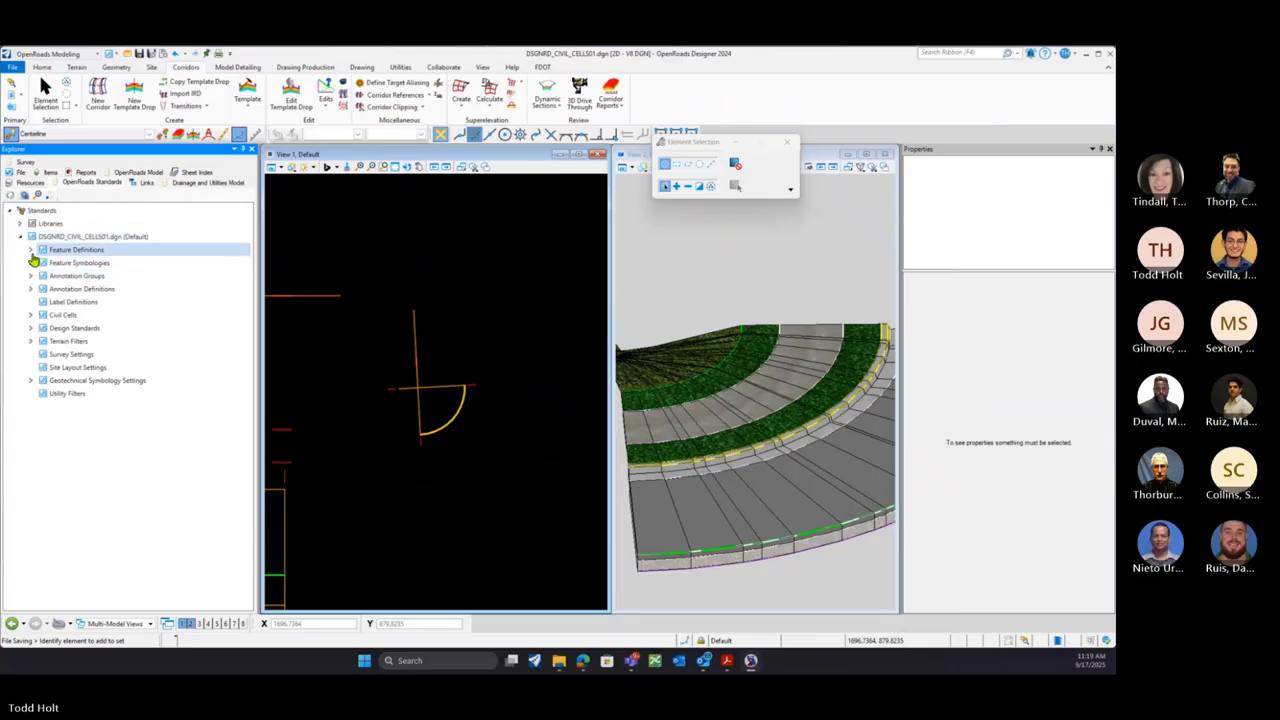
{"action": "left_click", "coordinate": [31, 250]}
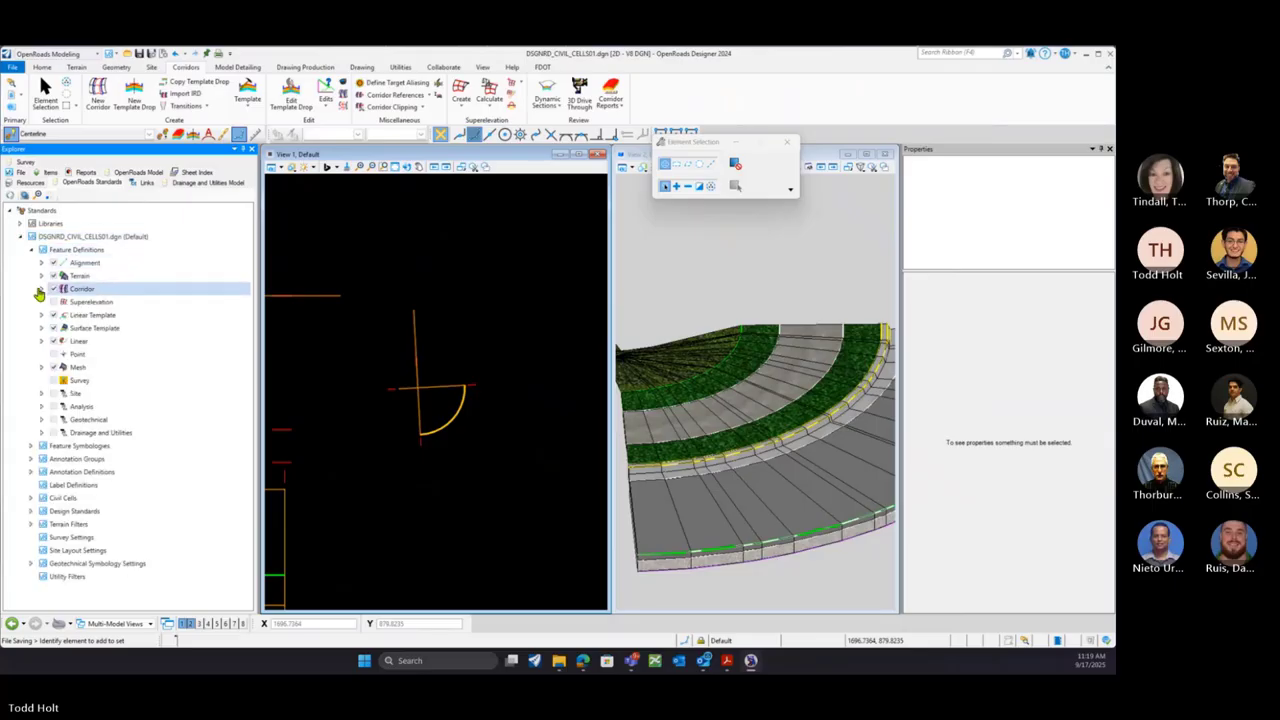
{"action": "left_click", "coordinate": [41, 341]}
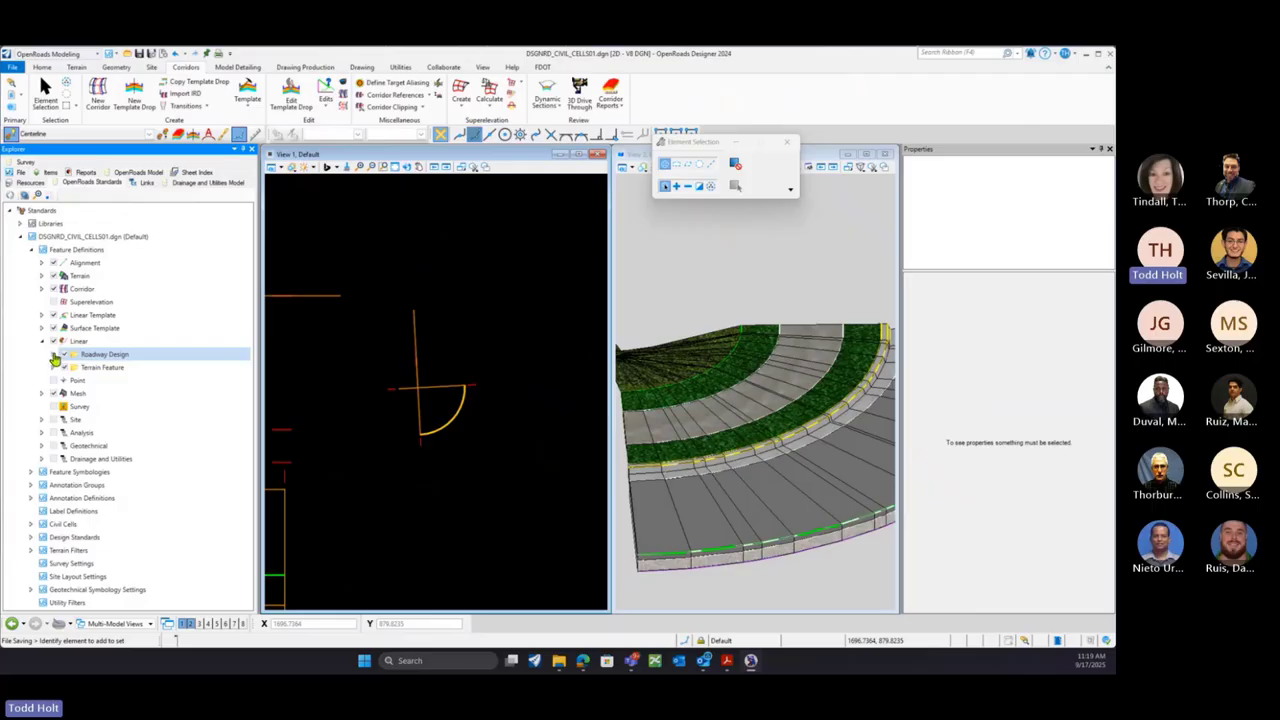
{"action": "left_click", "coordinate": [53, 354]}
{"action": "left_click", "coordinate": [63, 380]}
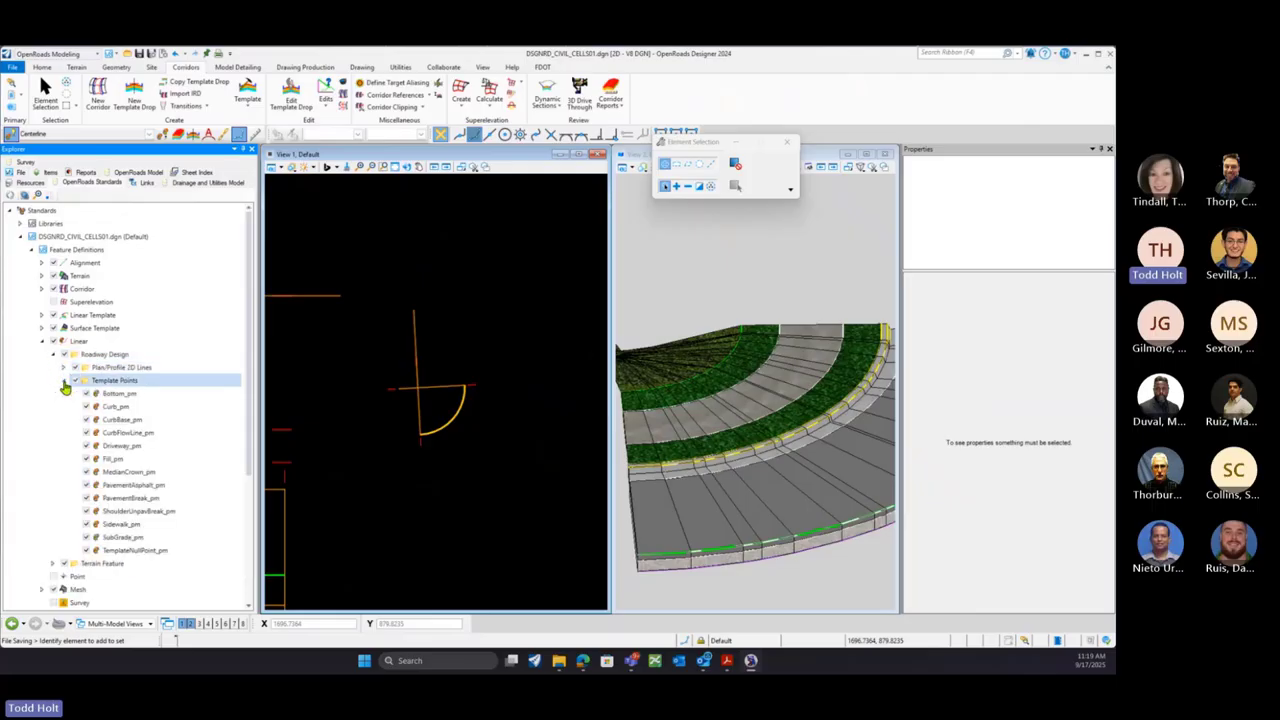
{"action": "left_click", "coordinate": [128, 433]}
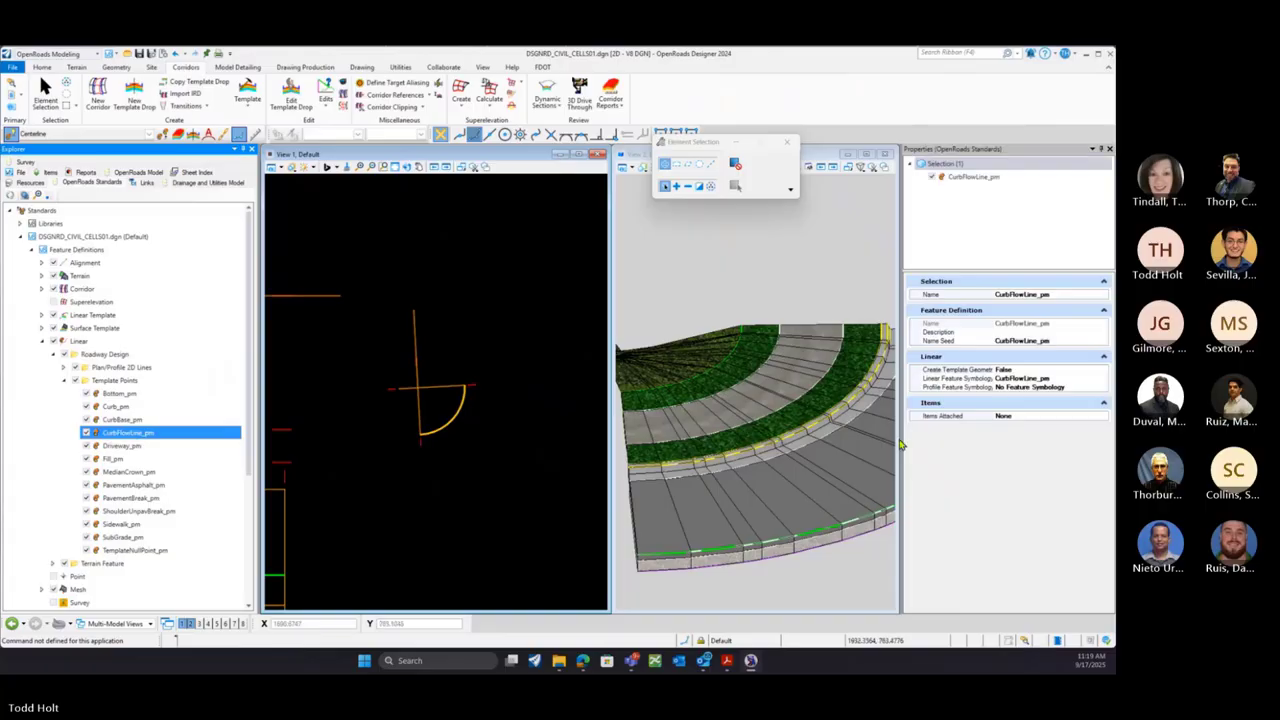
{"action": "left_click", "coordinate": [1100, 370]}
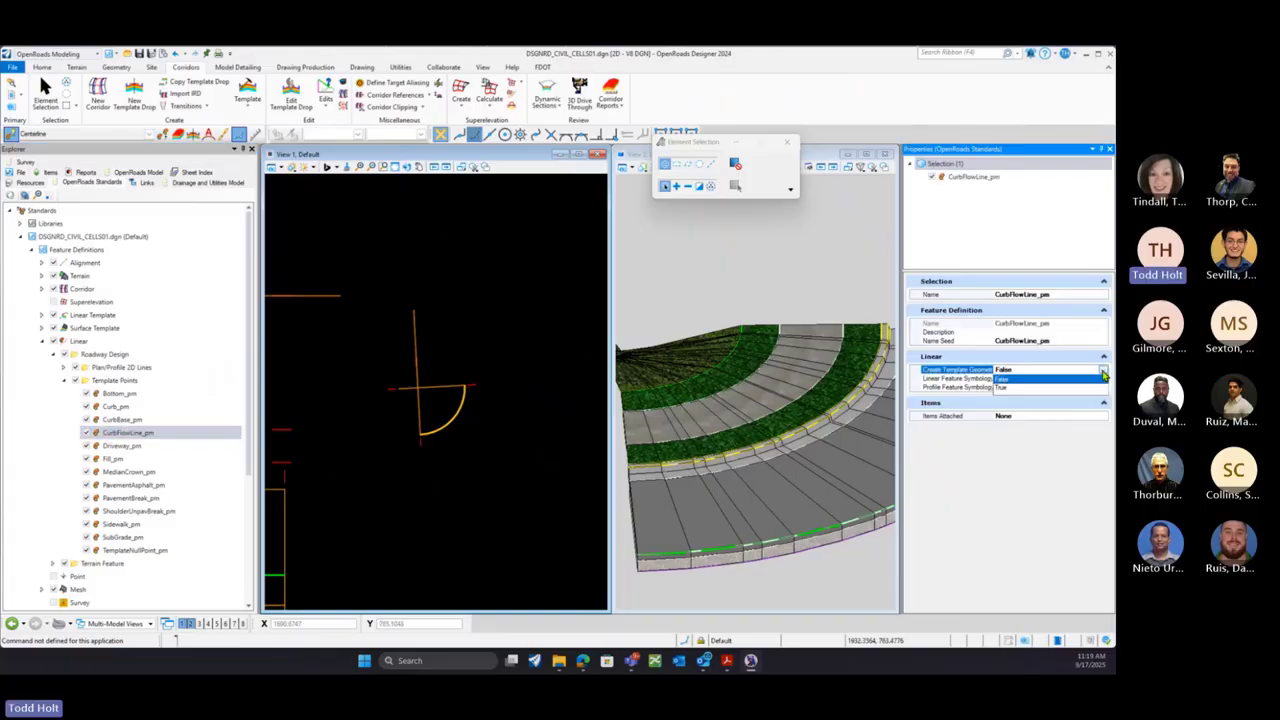
{"action": "left_click", "coordinate": [1005, 388]}
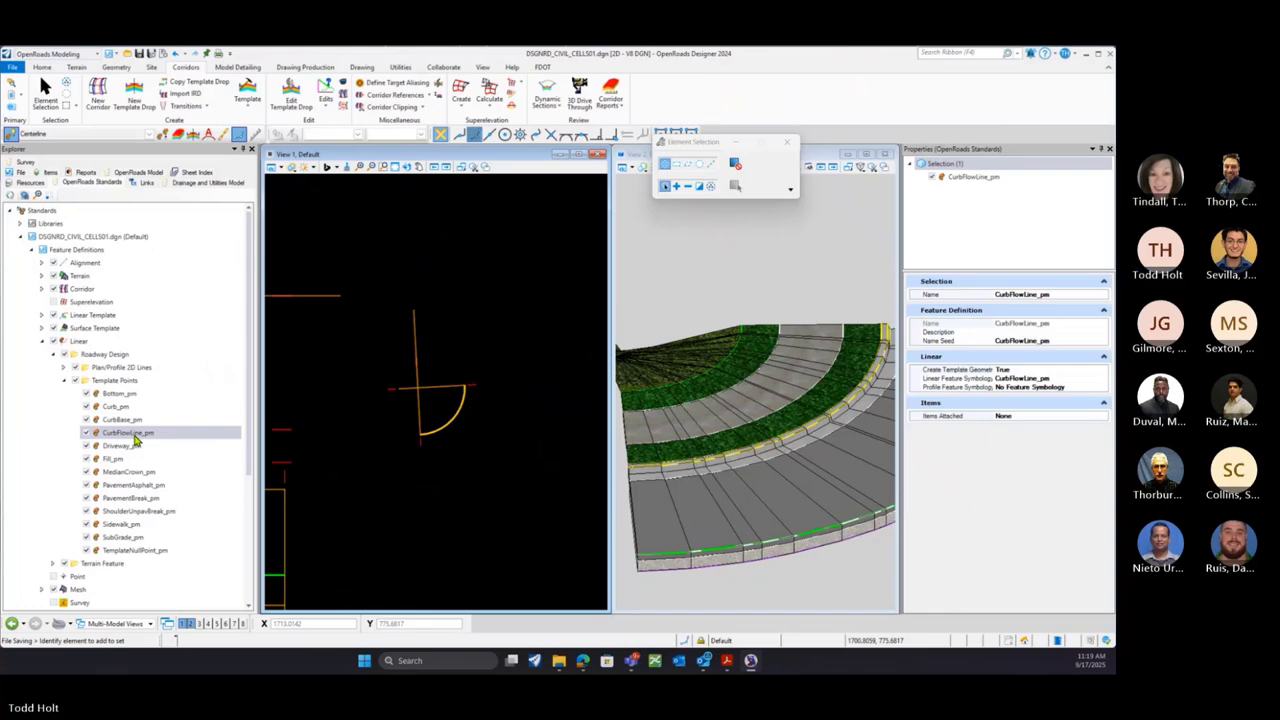
Set Create Template Geometry to True for the Sidewalk_pm and Curb_pm template point feature definitions
{"action": "left_click", "coordinate": [127, 527]}
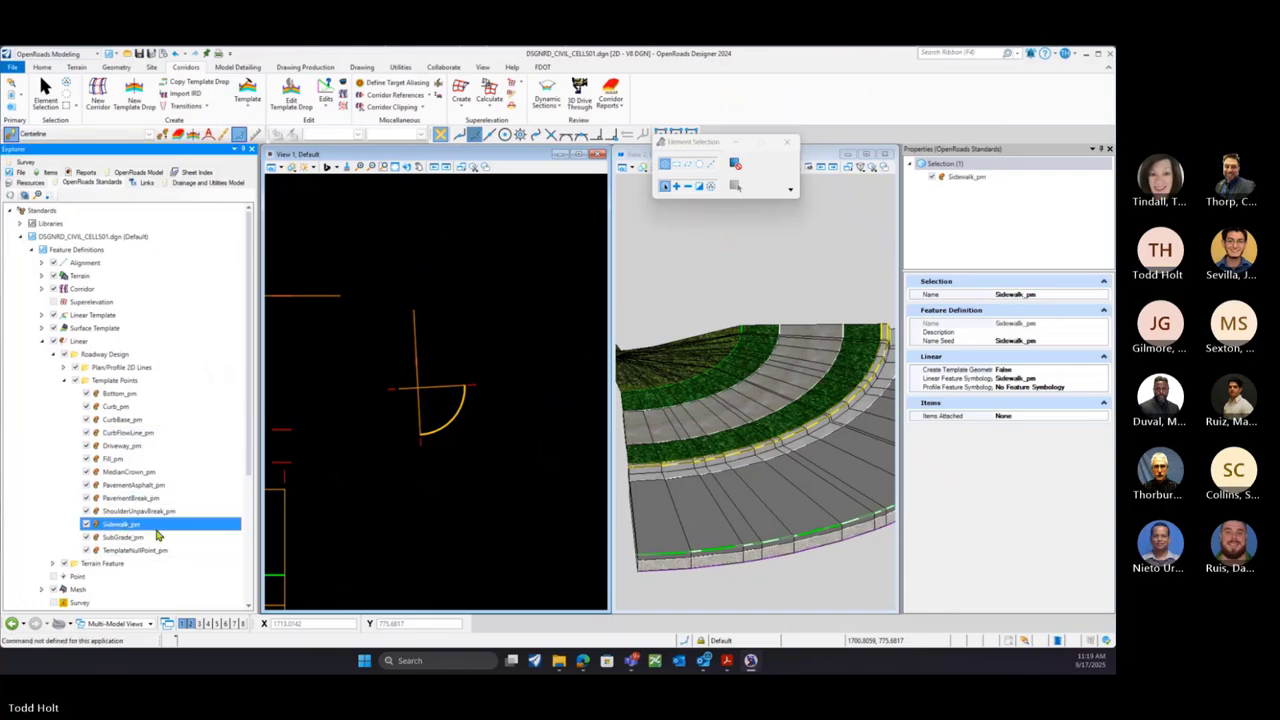
{"action": "left_click", "coordinate": [1100, 370]}
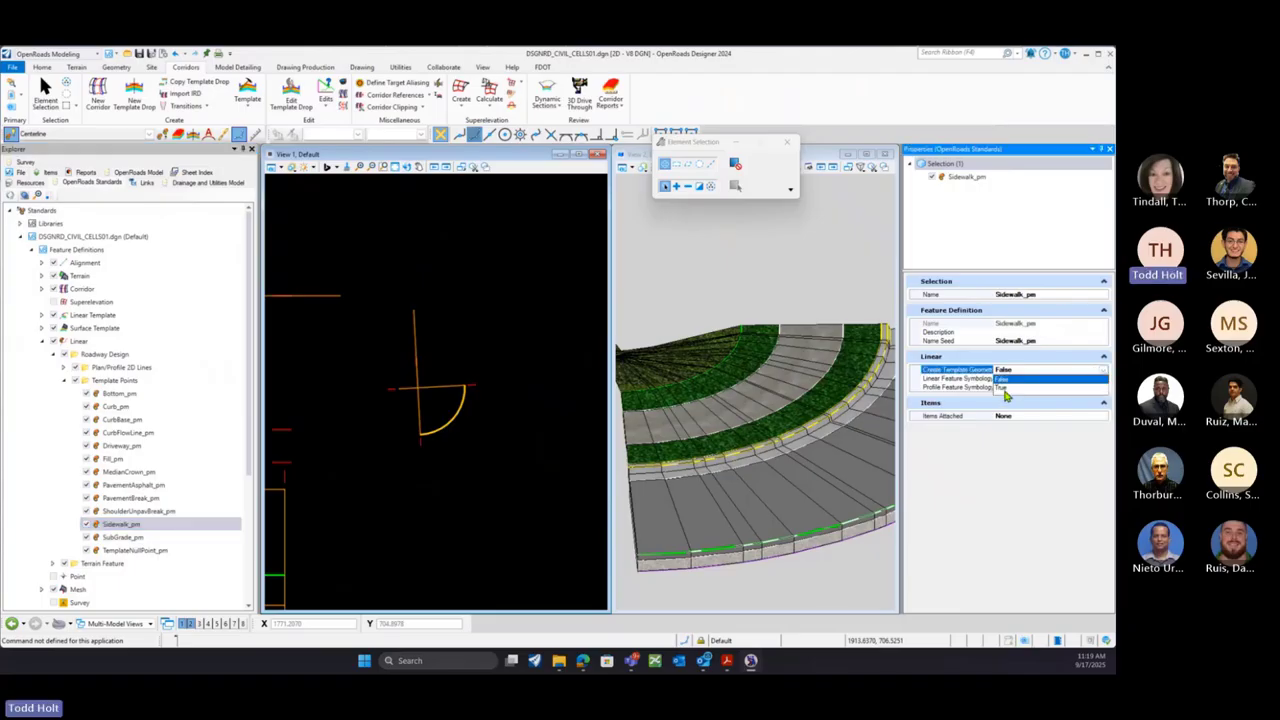
{"action": "left_click", "coordinate": [1003, 389]}
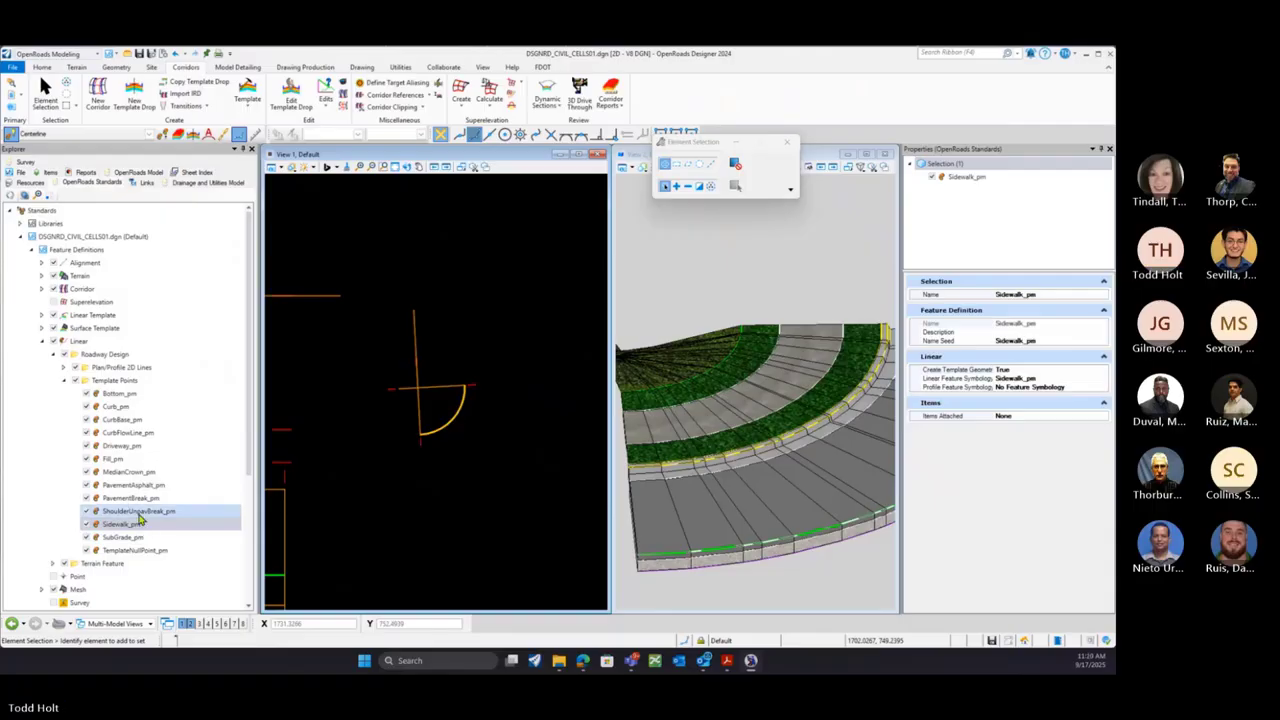
{"action": "left_click", "coordinate": [116, 407]}
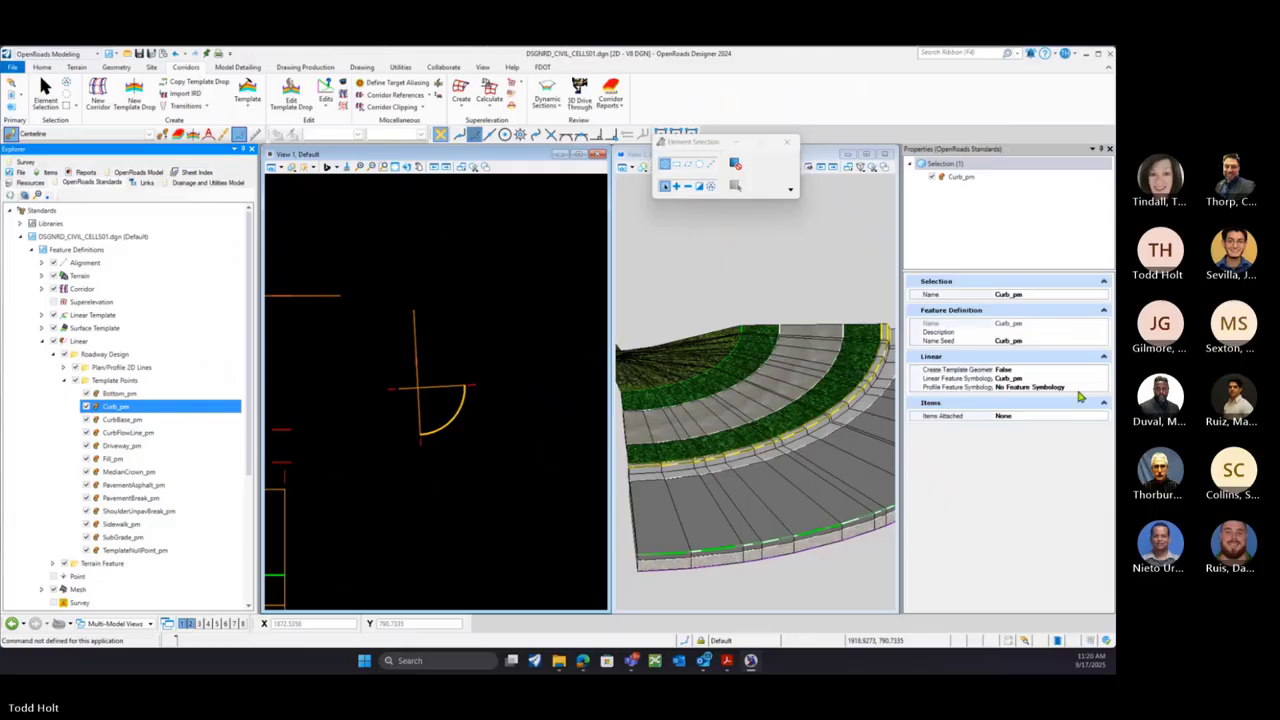
{"action": "left_click", "coordinate": [1104, 371]}
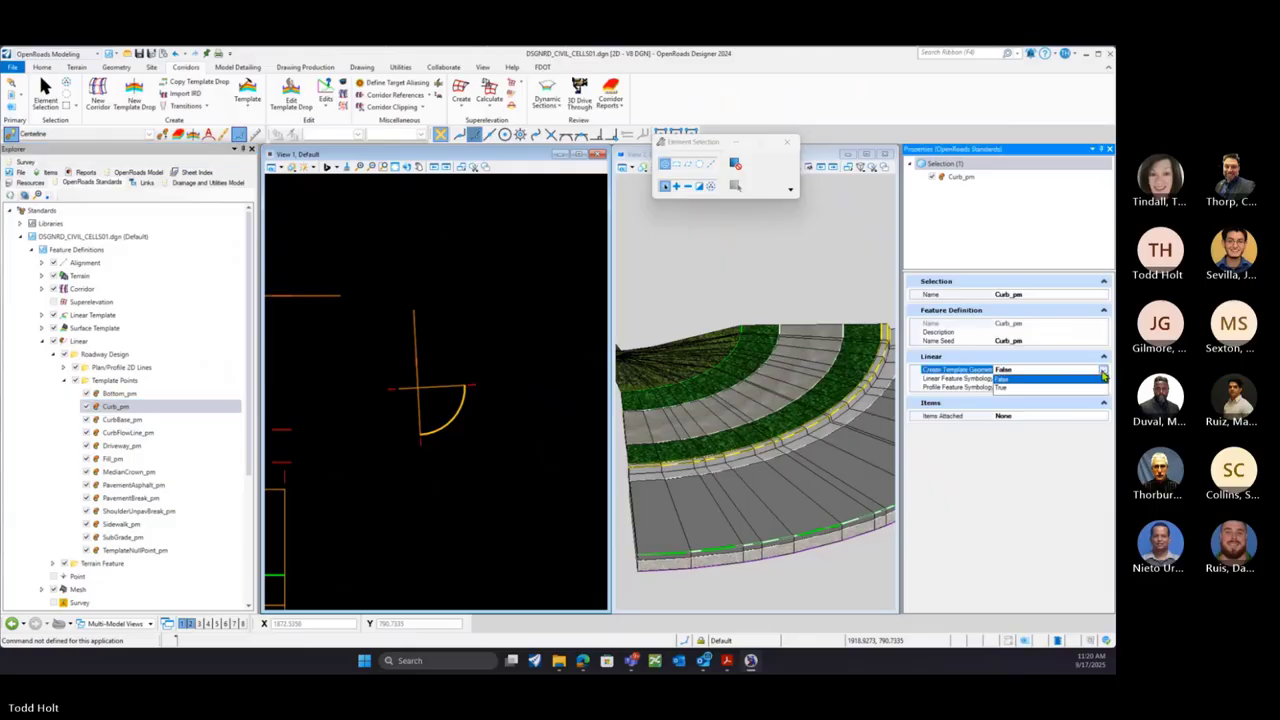
{"action": "left_click", "coordinate": [1005, 386]}
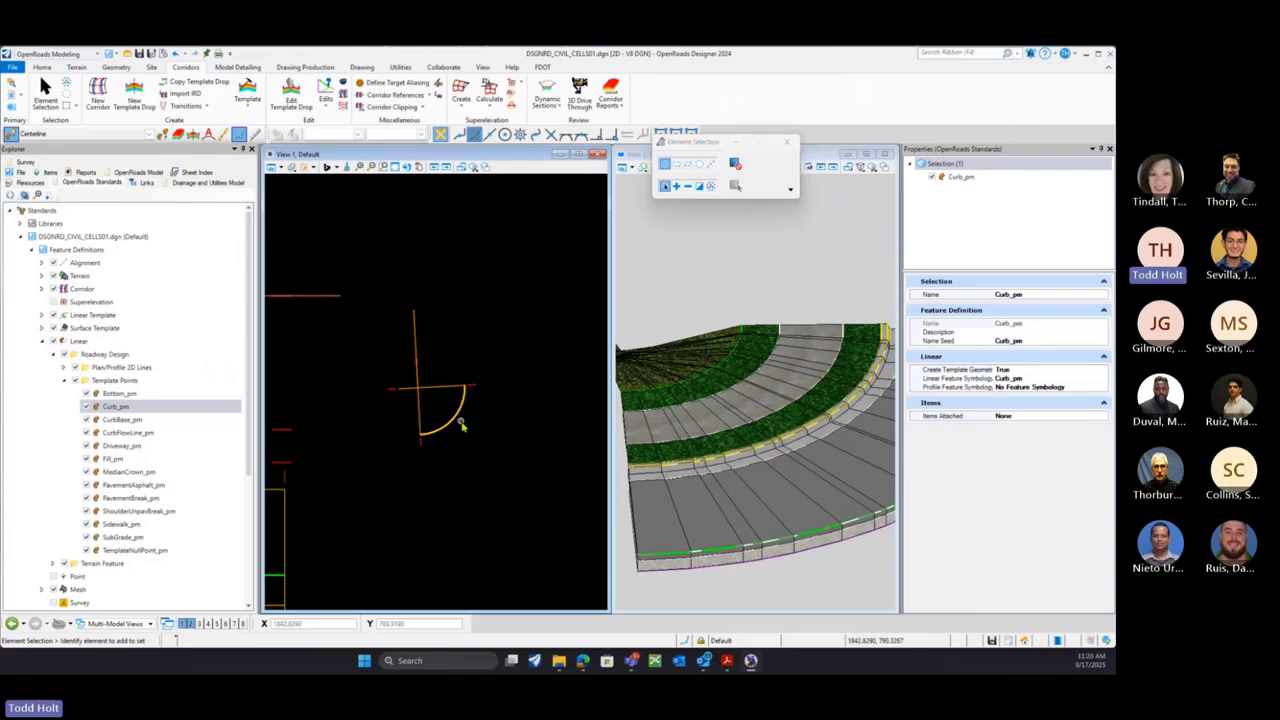
Process the curb-return arc corridor to generate its curb and sidewalk lines in plan, and inspect them
{"action": "left_click", "coordinate": [346, 104]}
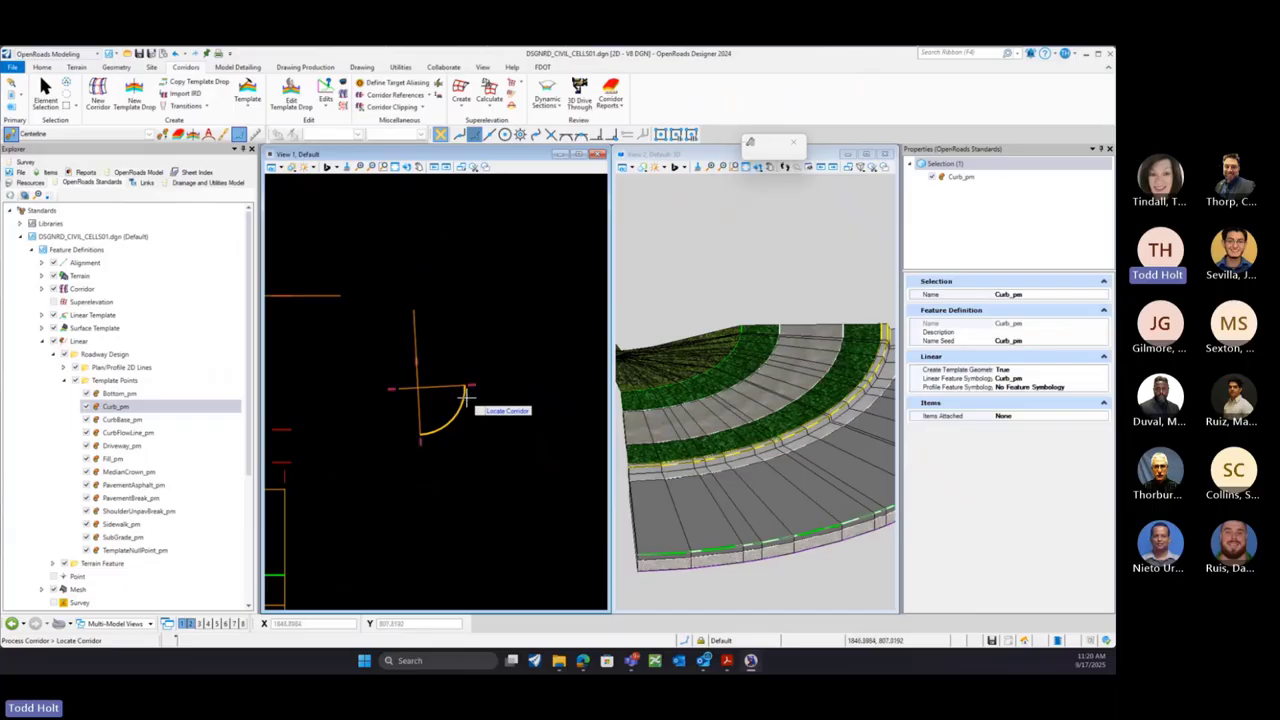
{"action": "left_click", "coordinate": [466, 398]}
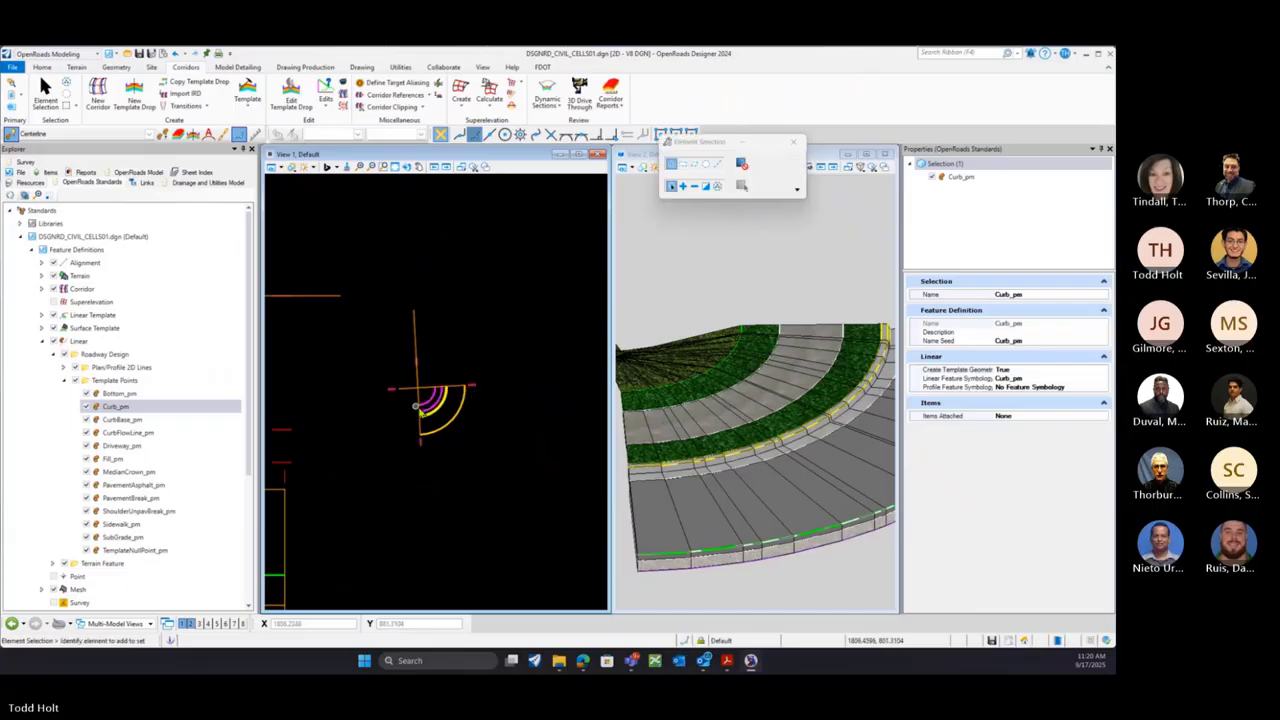
{"action": "scroll", "coordinate": [416, 405], "scroll_direction": "up", "scroll_amount": 5}
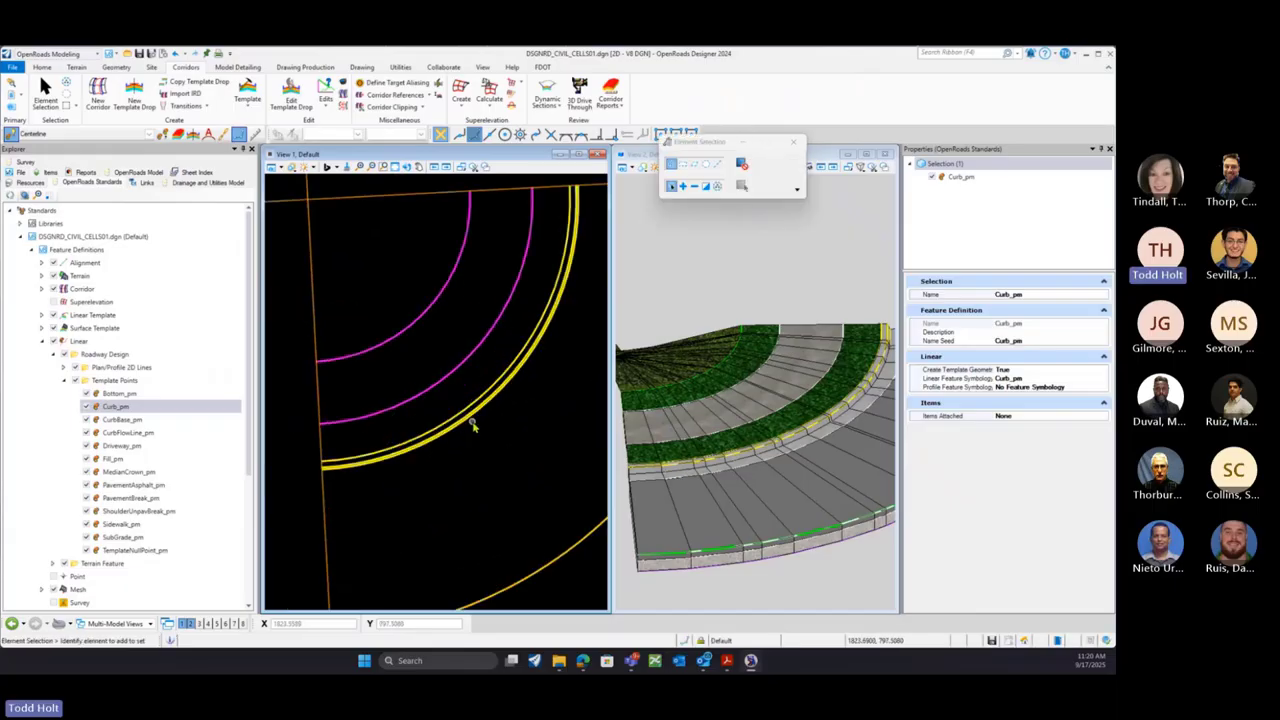
{"action": "scroll", "coordinate": [474, 425], "scroll_direction": "up", "scroll_amount": 2}
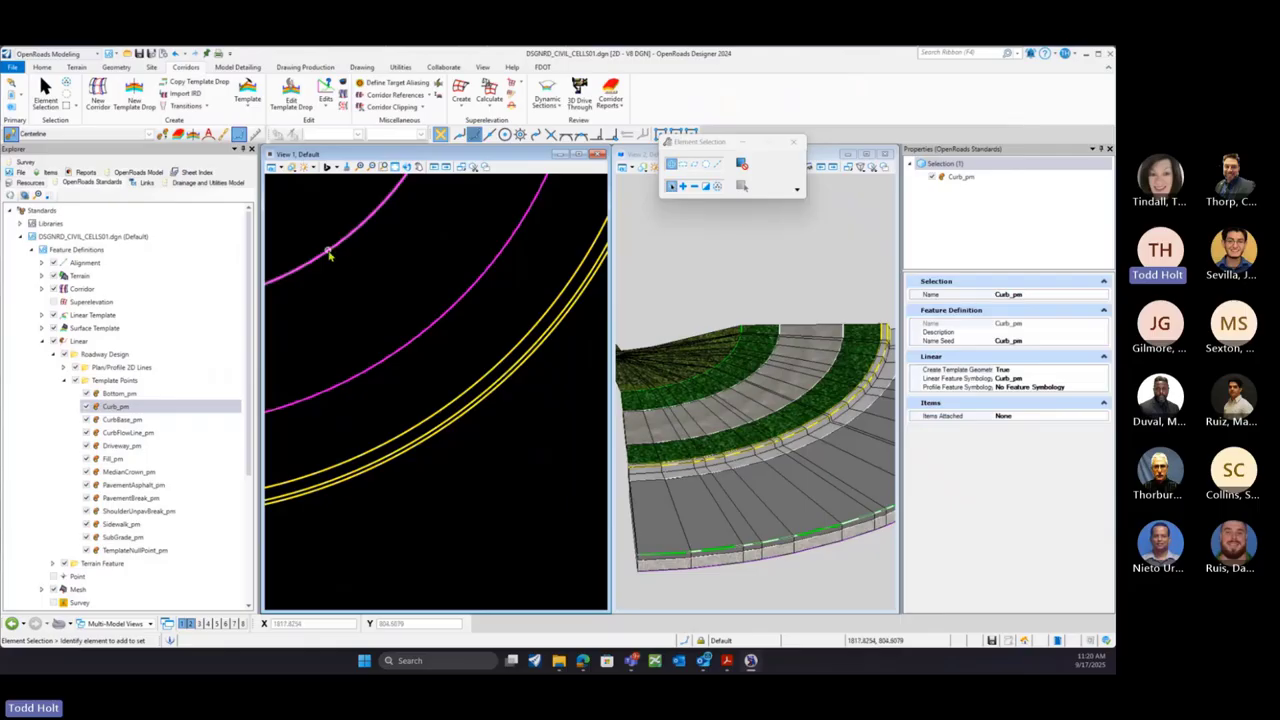
{"action": "scroll", "coordinate": [412, 385], "scroll_direction": "down", "scroll_amount": 3}
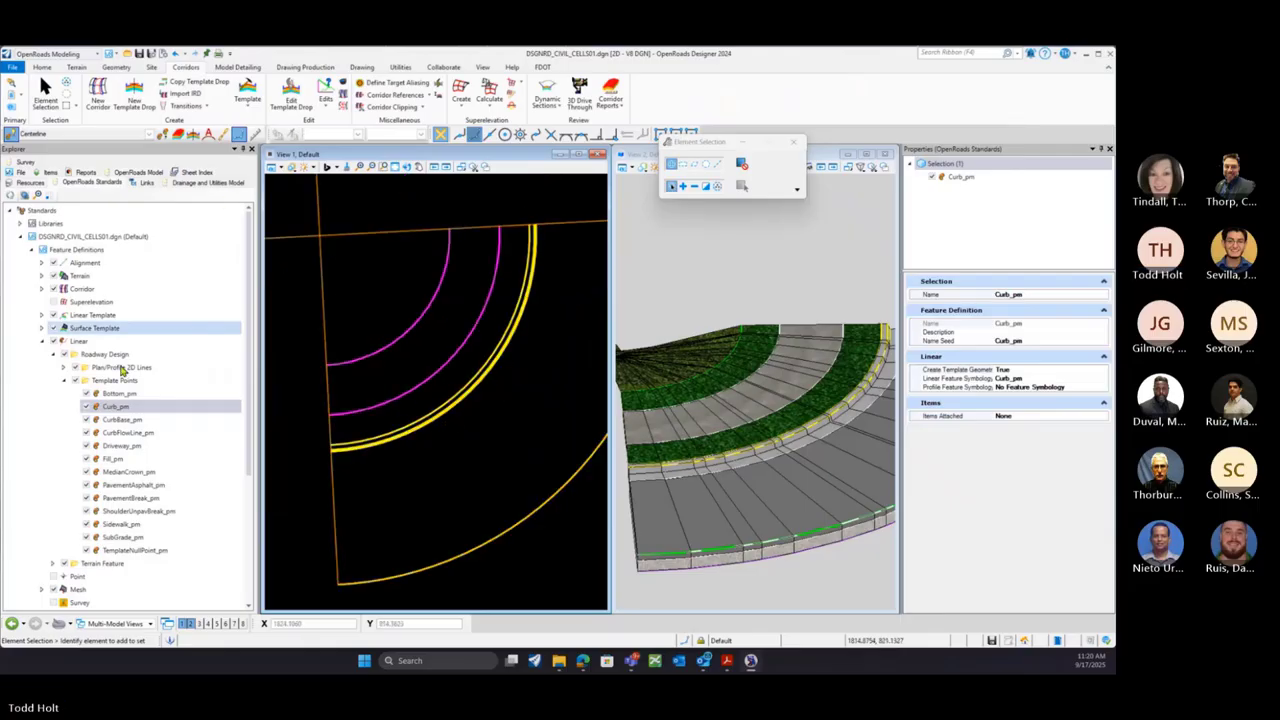
Place the Demo CurbRamp civil cell from the model, assigning the arc corridor's curb flowline and top back-of-curb line as the first two references
{"action": "left_click", "coordinate": [139, 173]}
{"action": "left_click", "coordinate": [88, 302]}
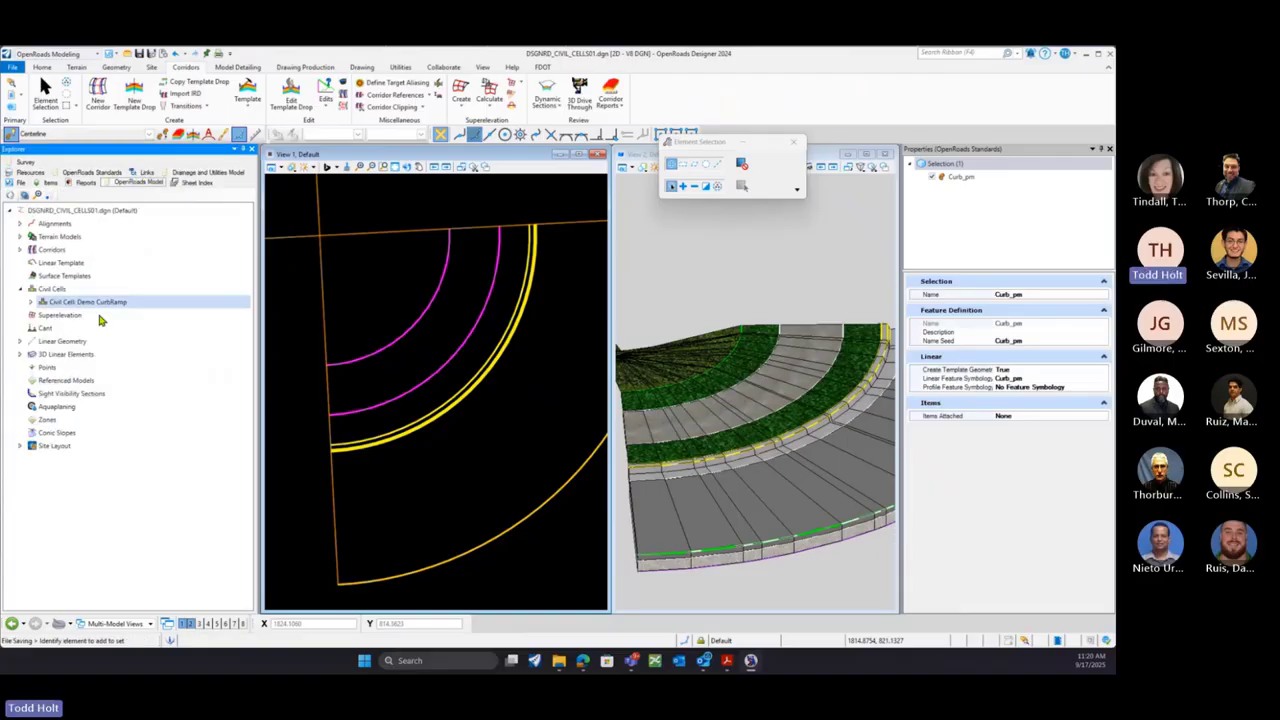
{"action": "right_click", "coordinate": [68, 310]}
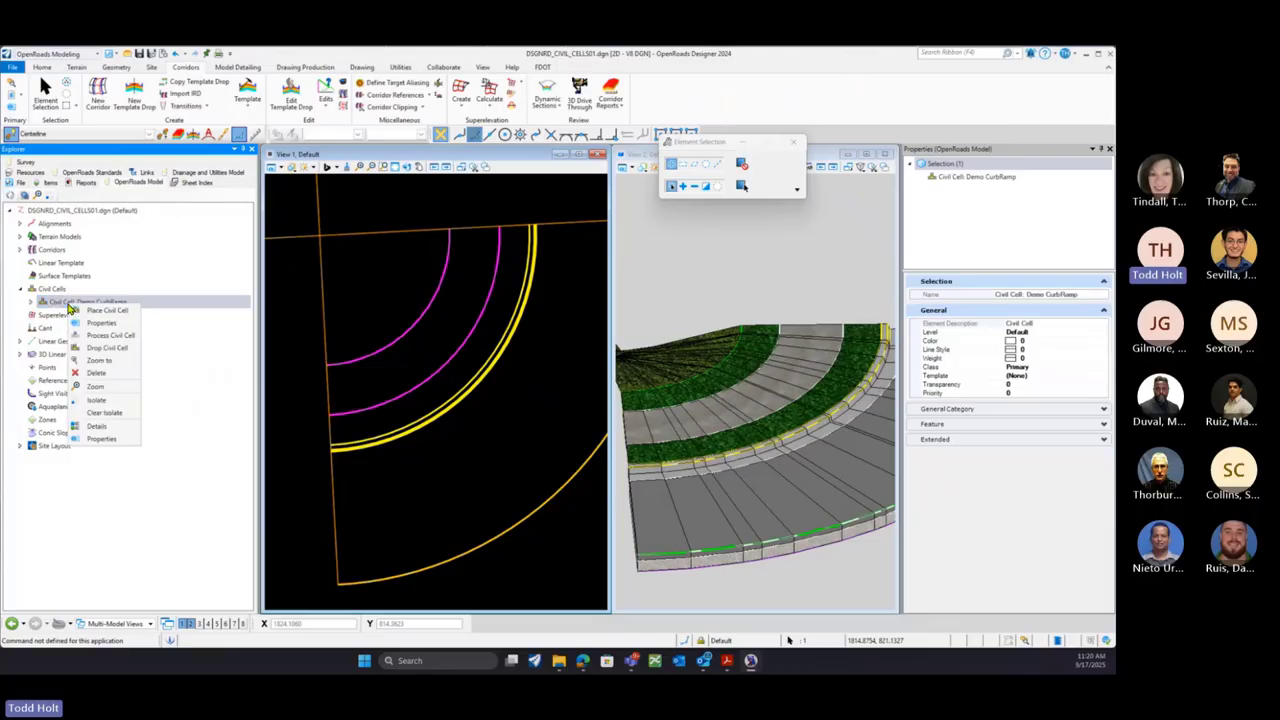
{"action": "left_click", "coordinate": [98, 308]}
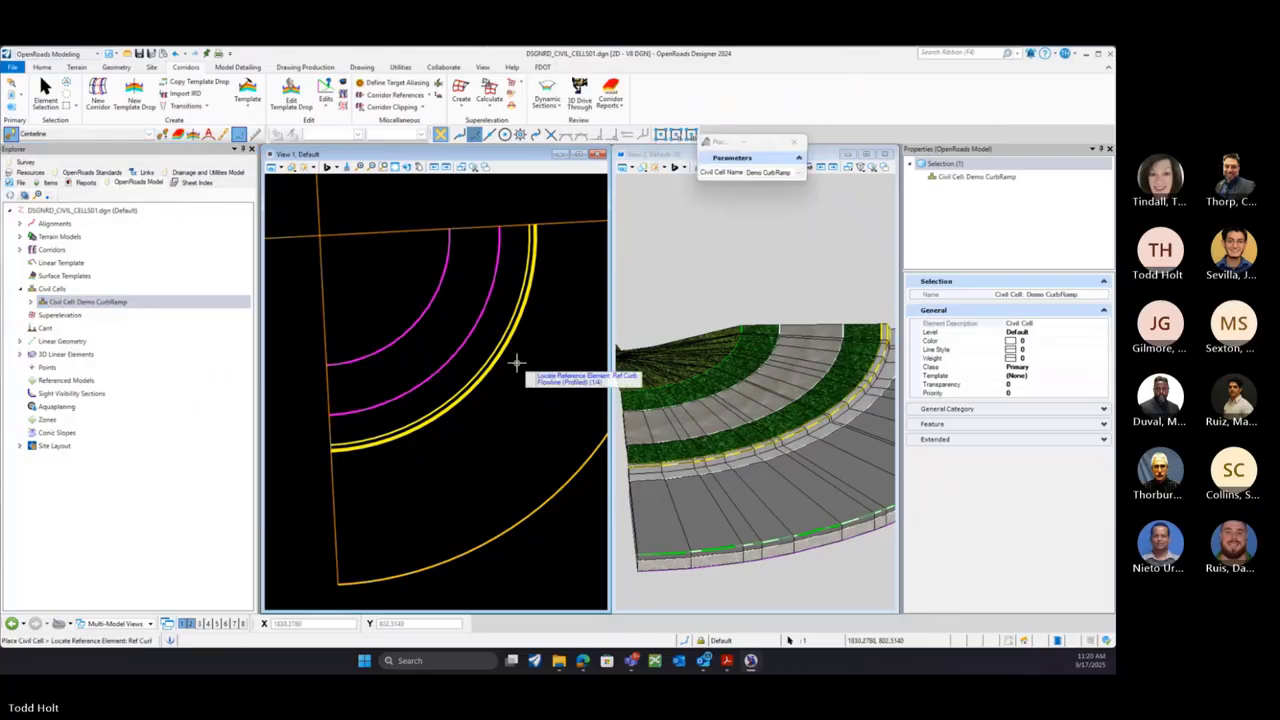
{"action": "scroll", "coordinate": [515, 363], "scroll_direction": "up", "scroll_amount": 1}
{"action": "scroll", "coordinate": [495, 375], "scroll_direction": "up", "scroll_amount": 1}
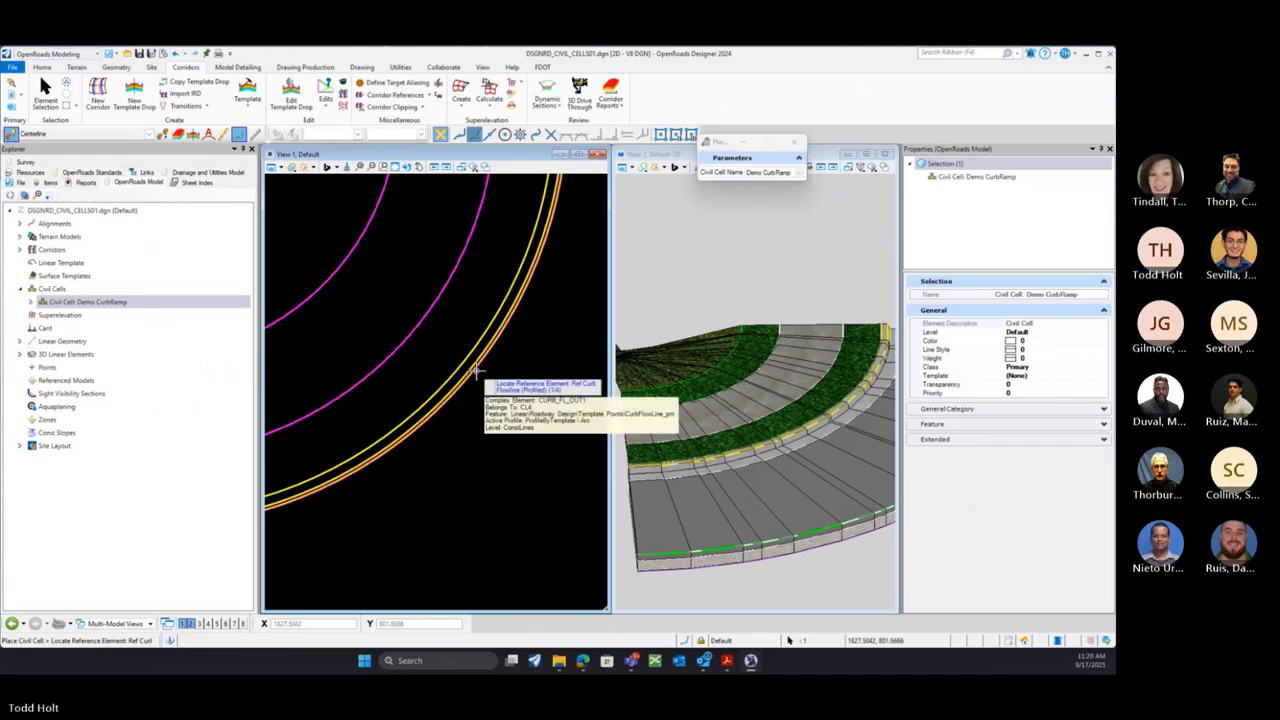
{"action": "left_click", "coordinate": [476, 371]}
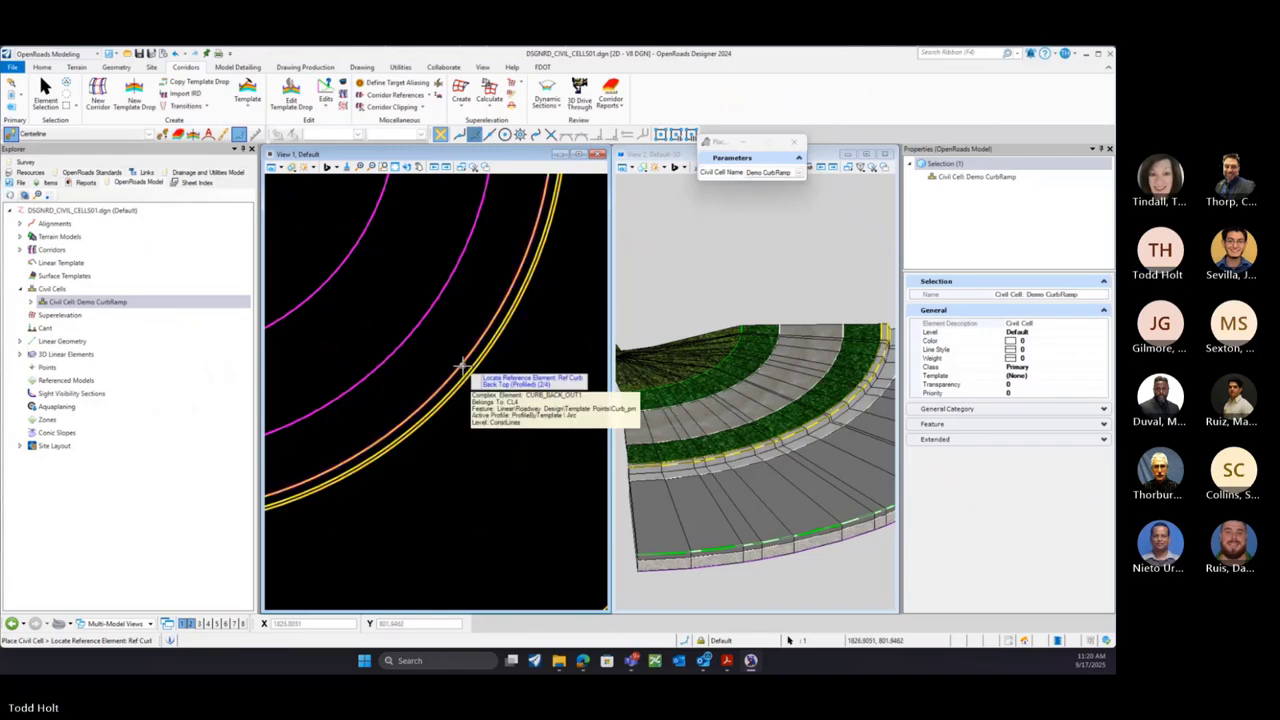
{"action": "left_click", "coordinate": [463, 365]}
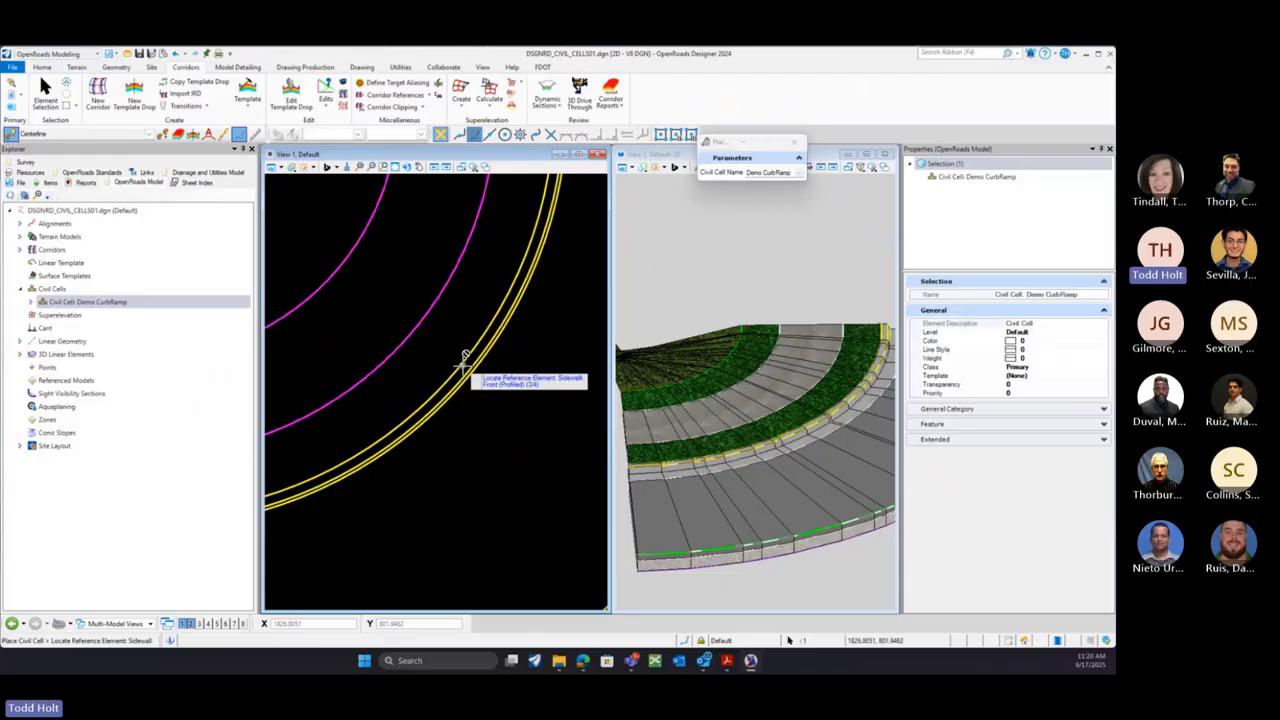
Try to place the Demo CurbRamp civil cell with the two magenta sidewalk arcs as its sidewalk front and back references
{"action": "left_click", "coordinate": [390, 361]}
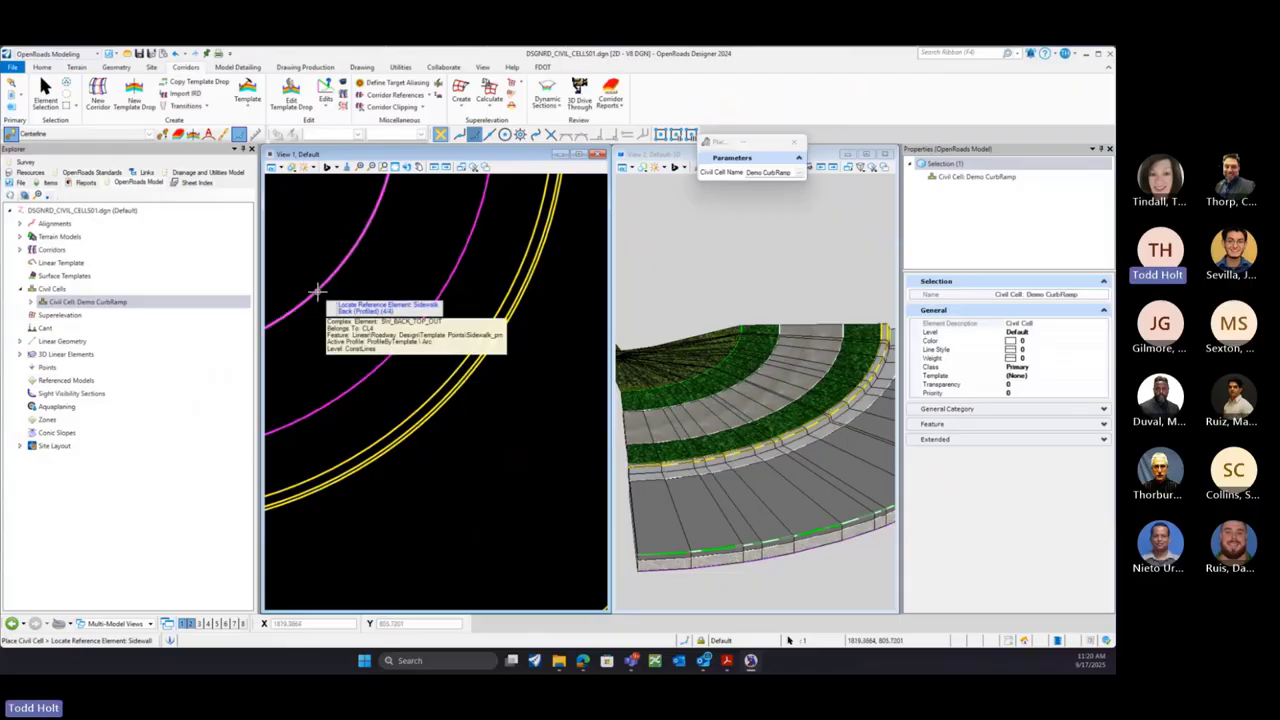
{"action": "left_click", "coordinate": [319, 292]}
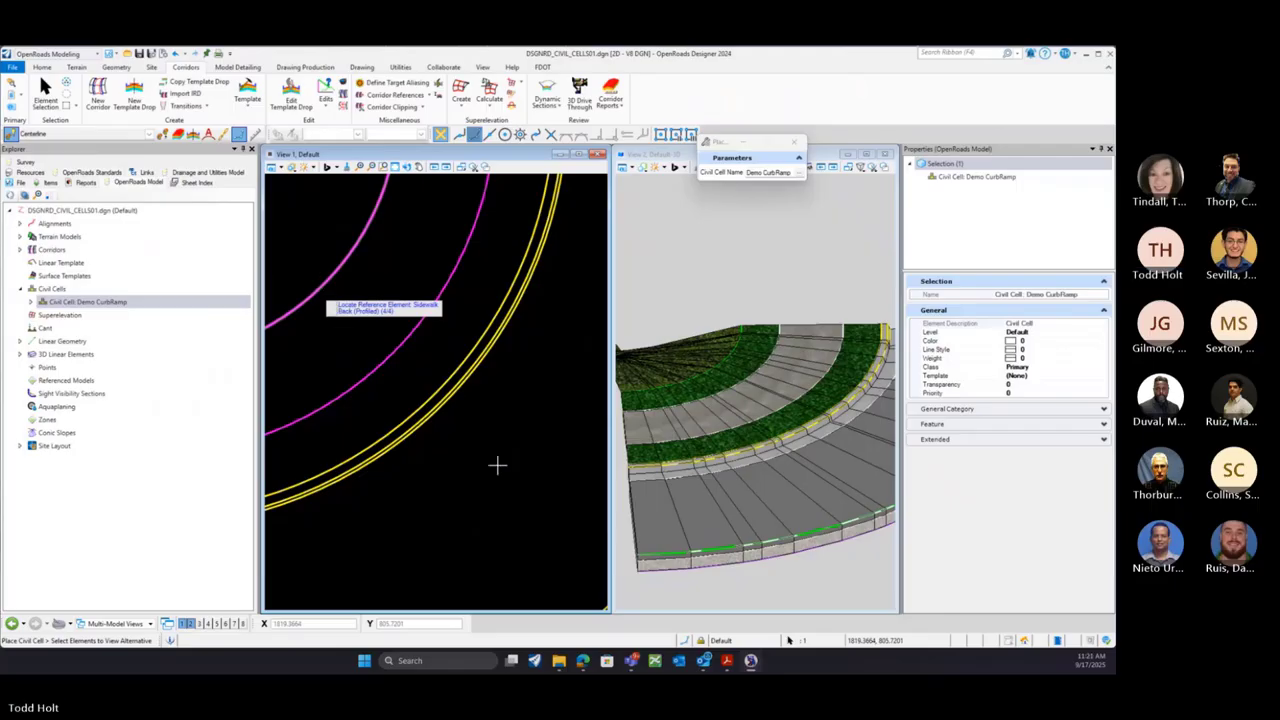
{"action": "scroll", "coordinate": [499, 472], "scroll_direction": "down", "scroll_amount": 3}
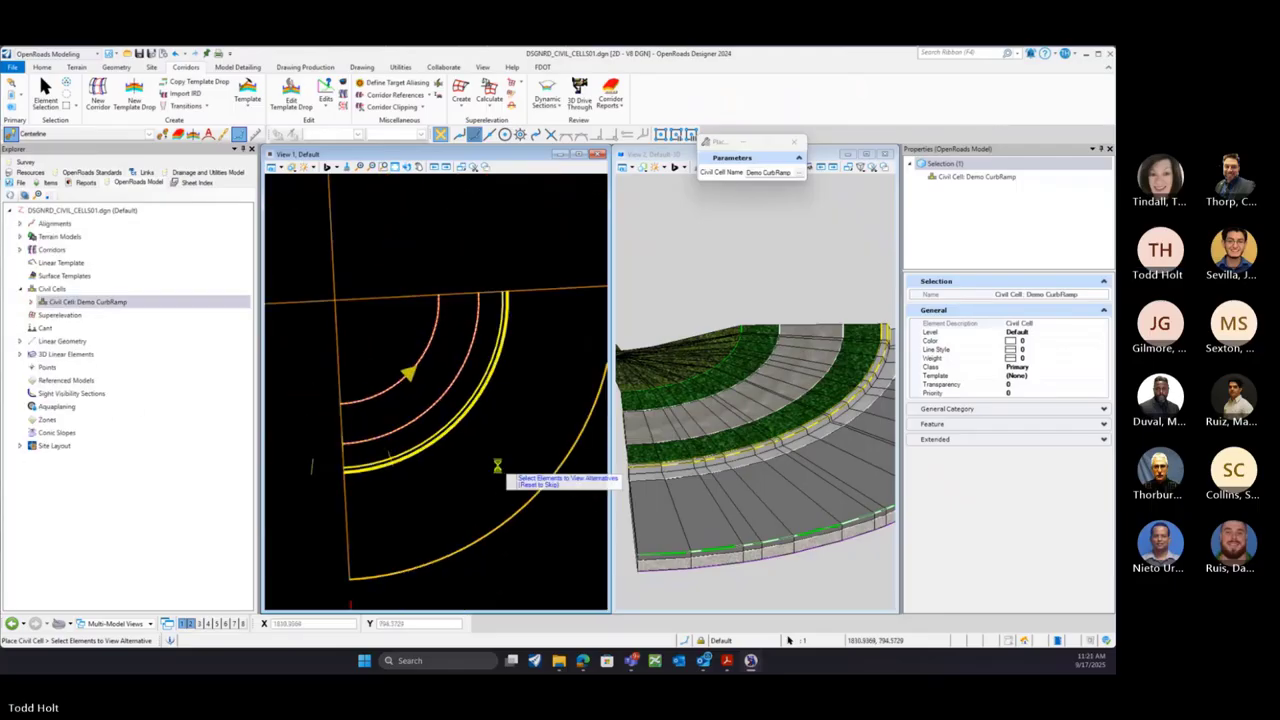
{"action": "scroll", "coordinate": [490, 466], "scroll_direction": "up", "scroll_amount": 1}
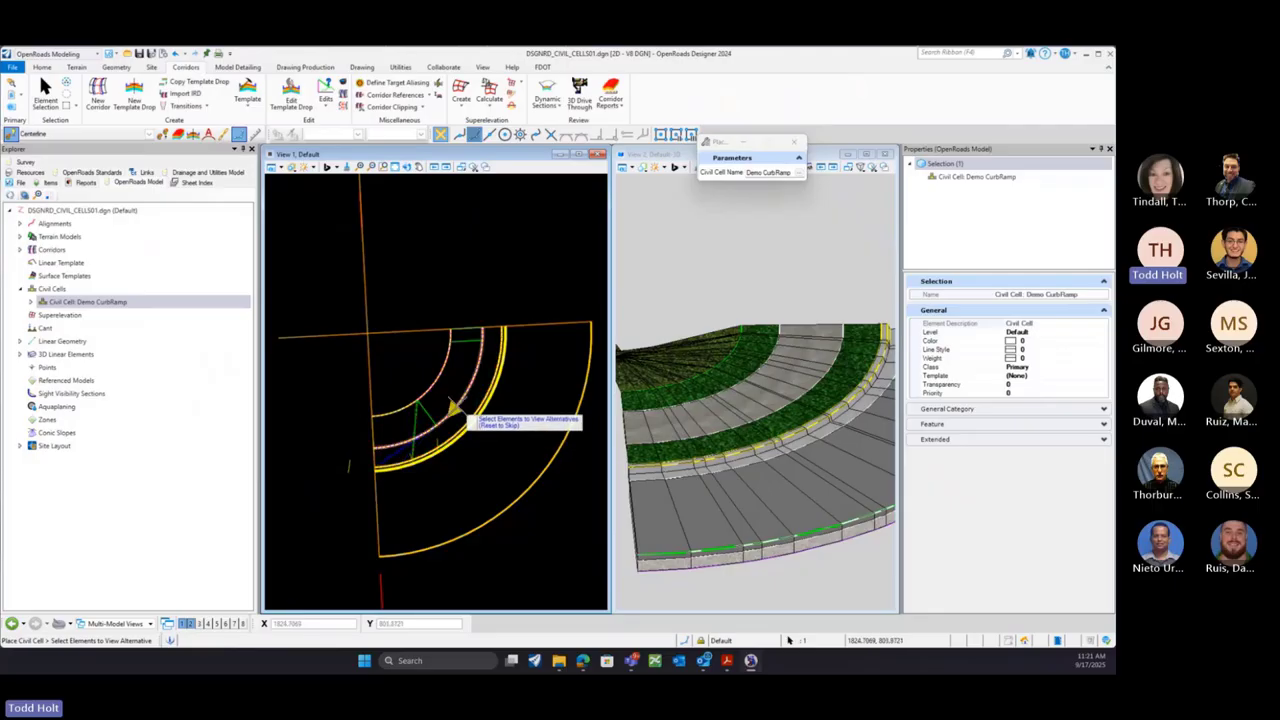
{"action": "mouse_move", "coordinate": [452, 405]}
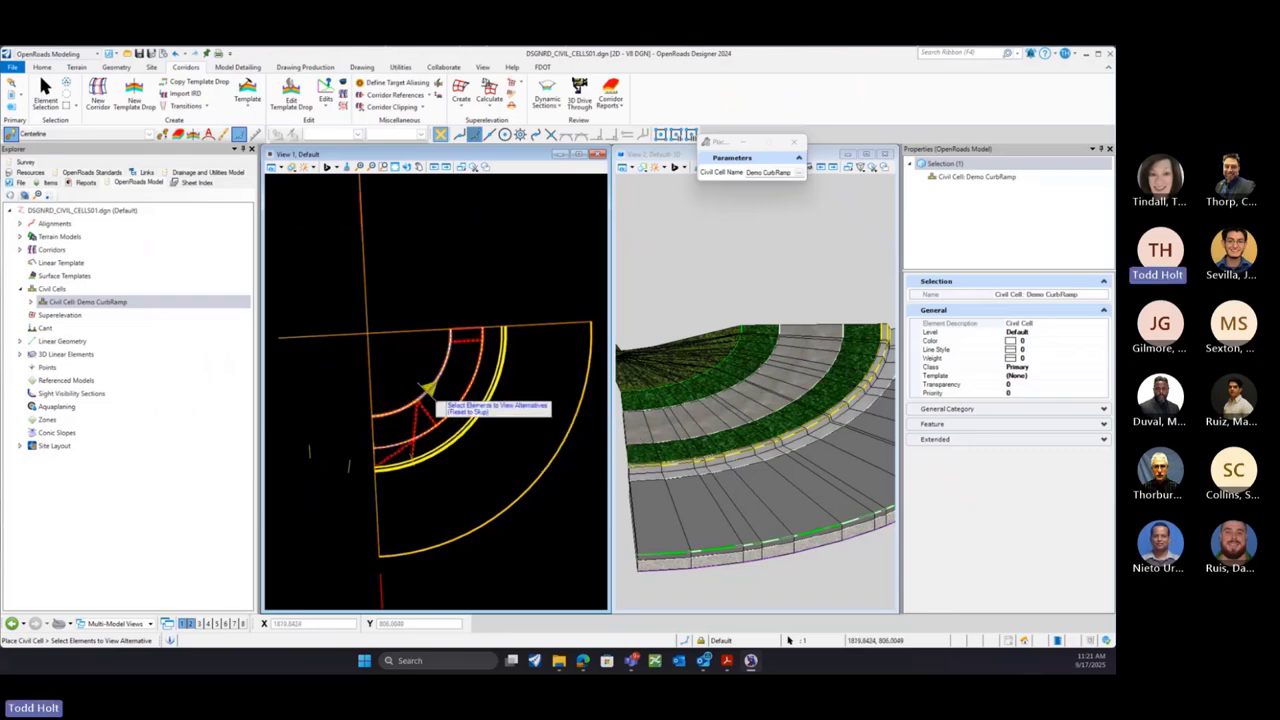
{"action": "mouse_move", "coordinate": [425, 387]}
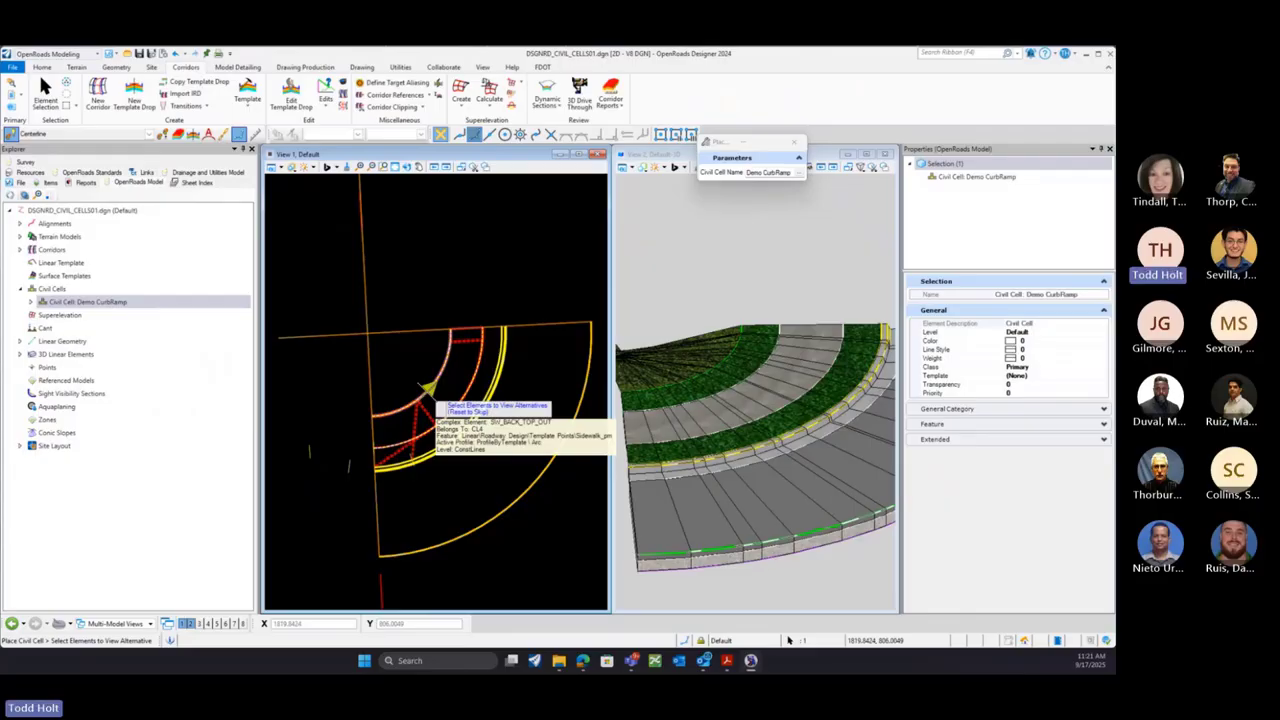
{"action": "right_click", "coordinate": [425, 387]}
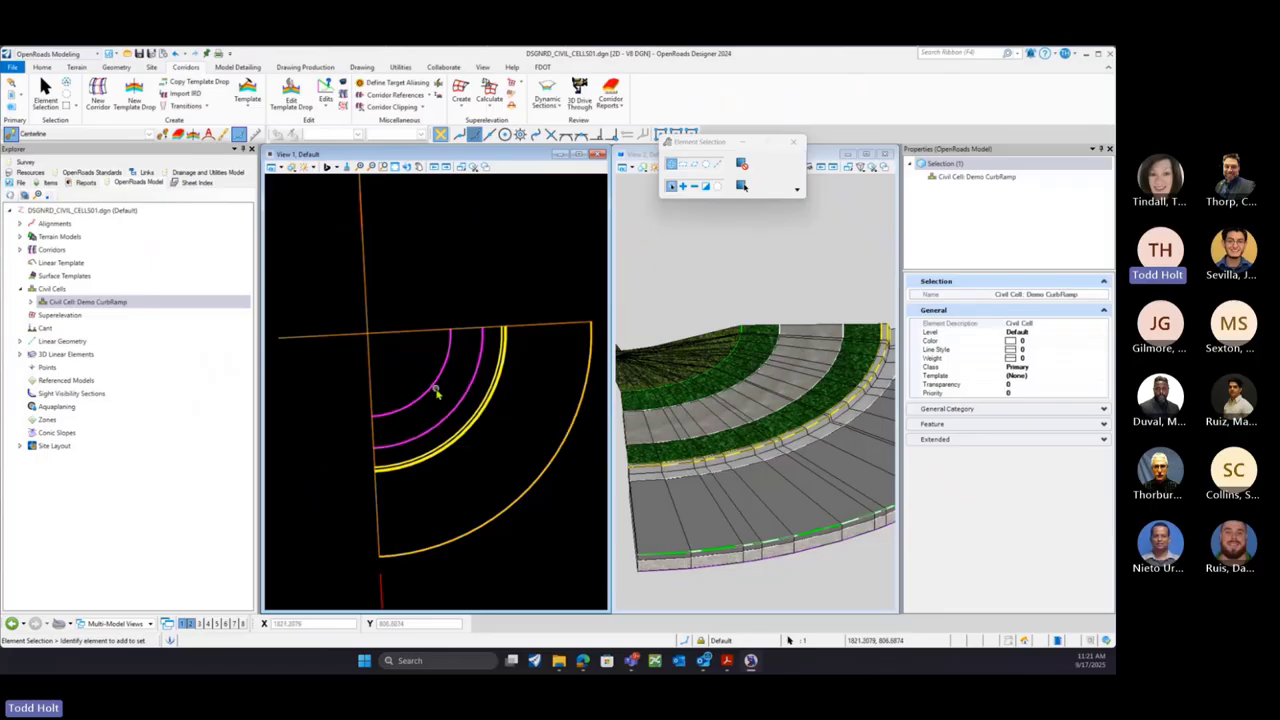
Examine the original curb ramp geometry and compare it with the sidewalk and curb arcs at the curved corner
{"action": "scroll", "coordinate": [506, 389], "scroll_direction": "down", "scroll_amount": 6}
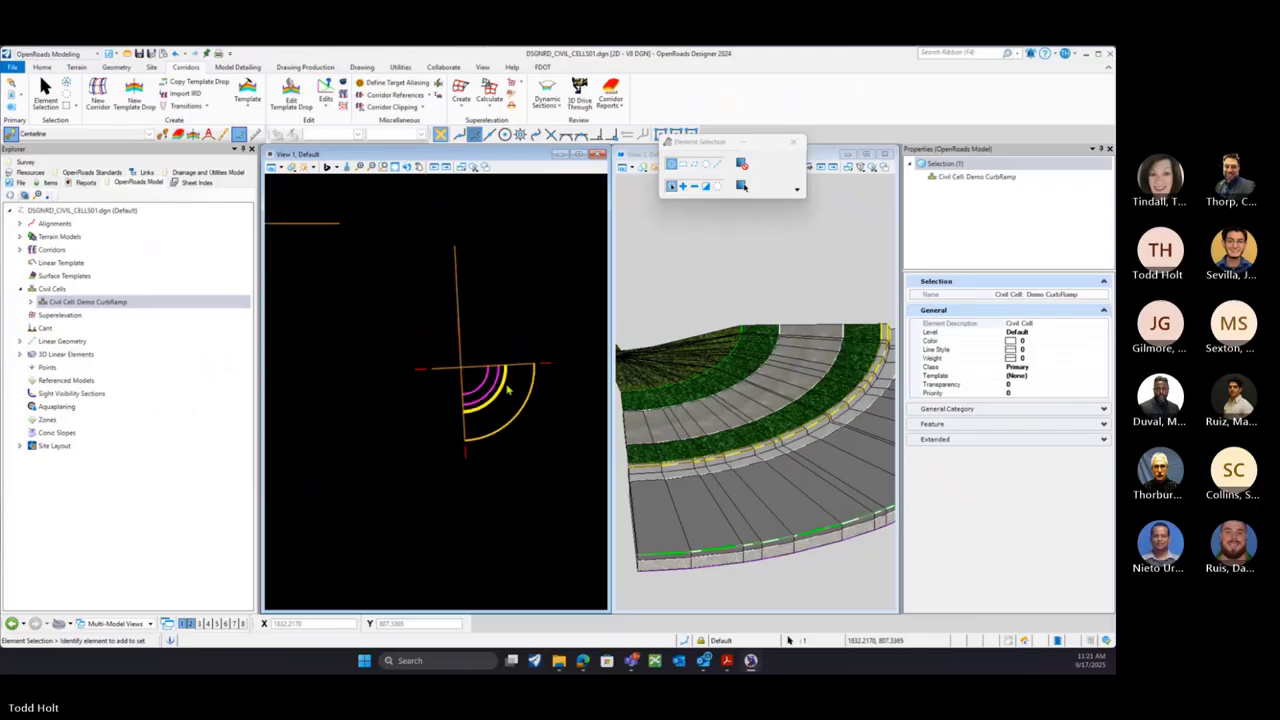
{"action": "scroll", "coordinate": [507, 390], "scroll_direction": "down", "scroll_amount": 4}
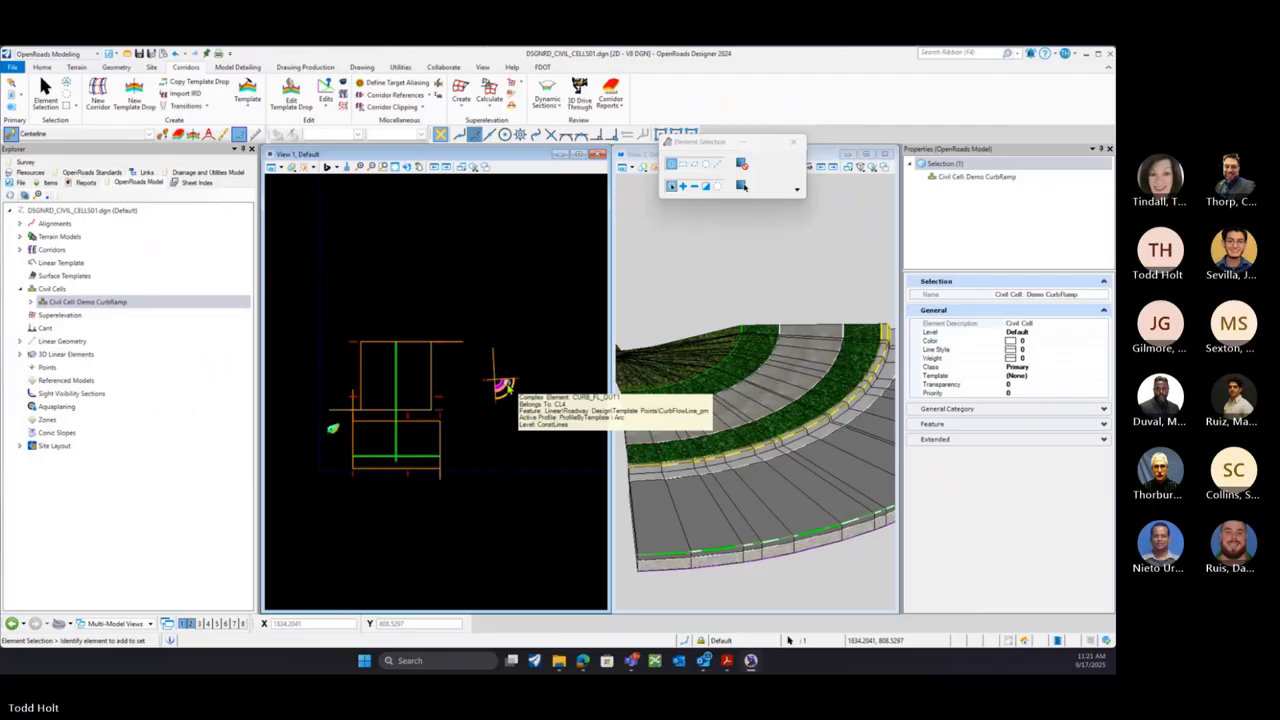
{"action": "scroll", "coordinate": [335, 428], "scroll_direction": "up", "scroll_amount": 4}
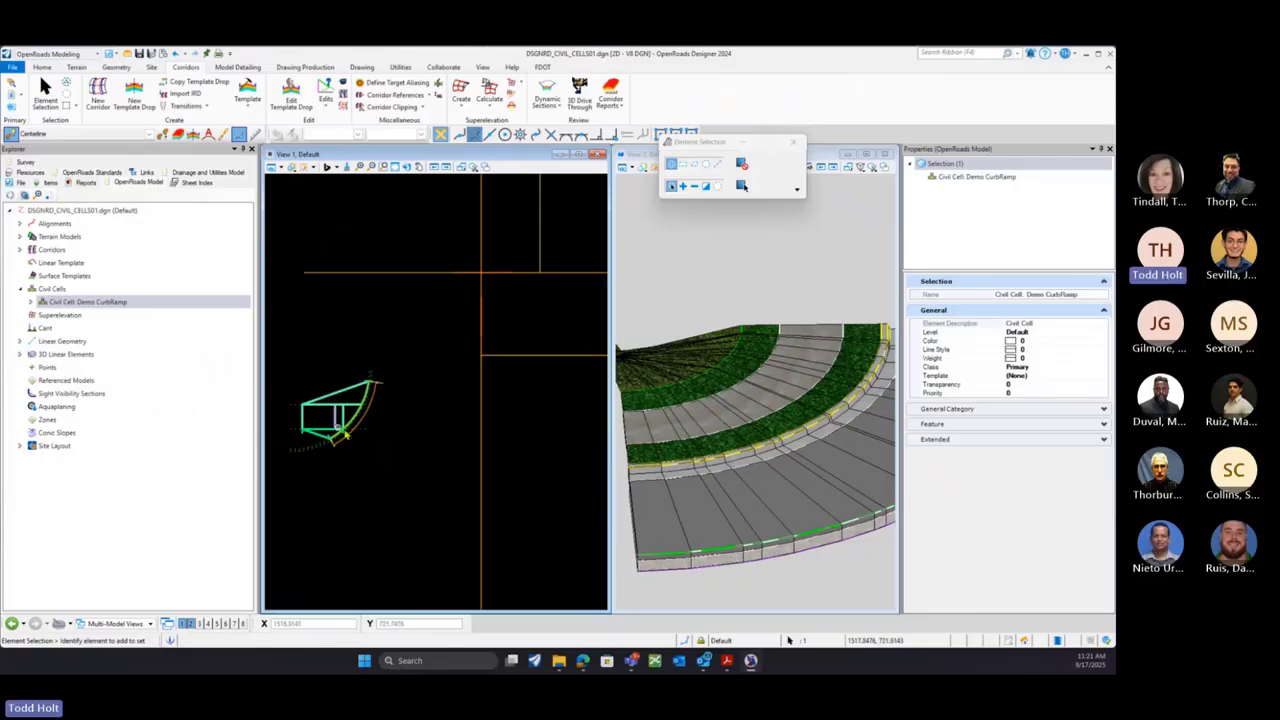
{"action": "mouse_move", "coordinate": [351, 434]}
{"action": "scroll", "coordinate": [351, 432], "scroll_direction": "down", "scroll_amount": 4}
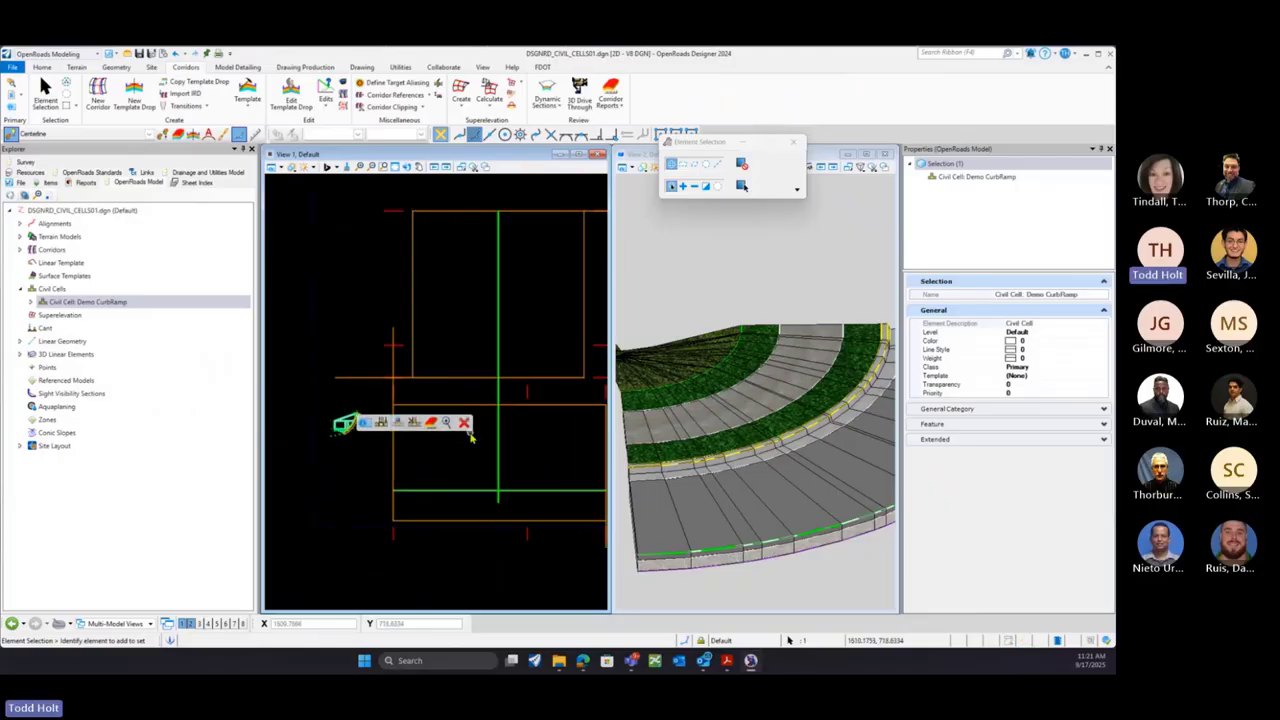
{"action": "scroll", "coordinate": [352, 382], "scroll_direction": "down", "scroll_amount": 3}
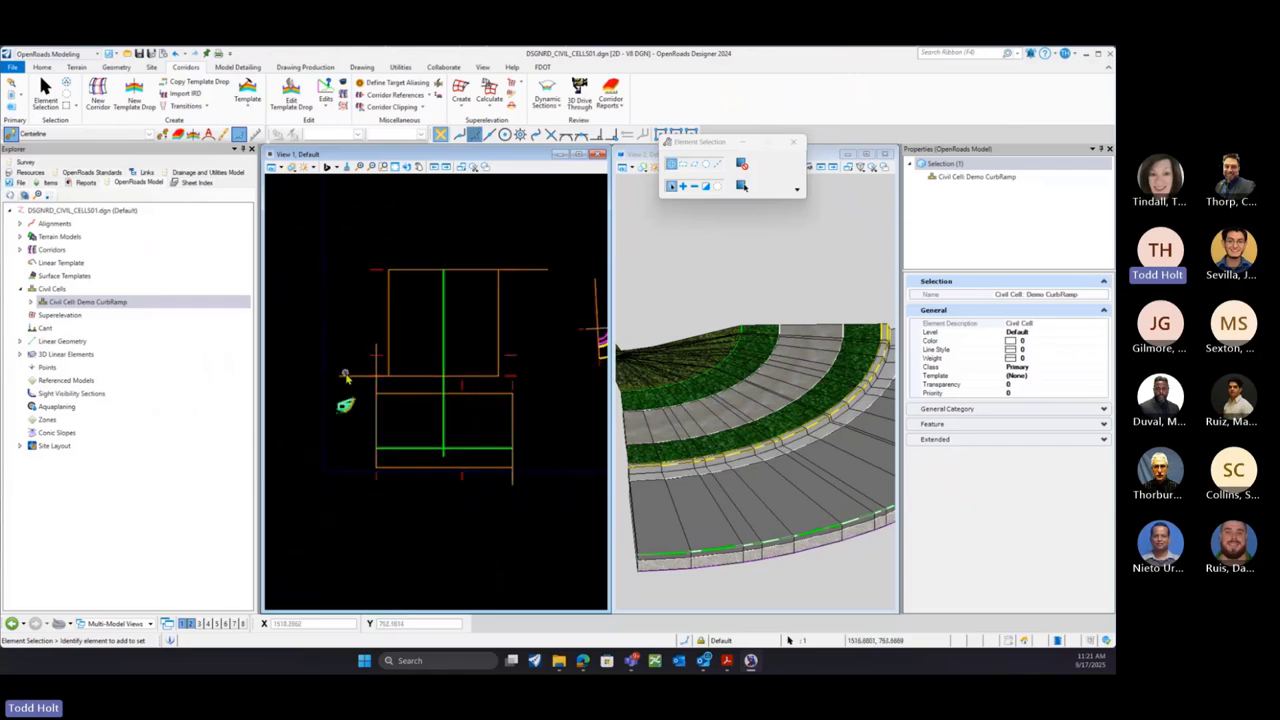
{"action": "scroll", "coordinate": [555, 356], "scroll_direction": "up", "scroll_amount": 5}
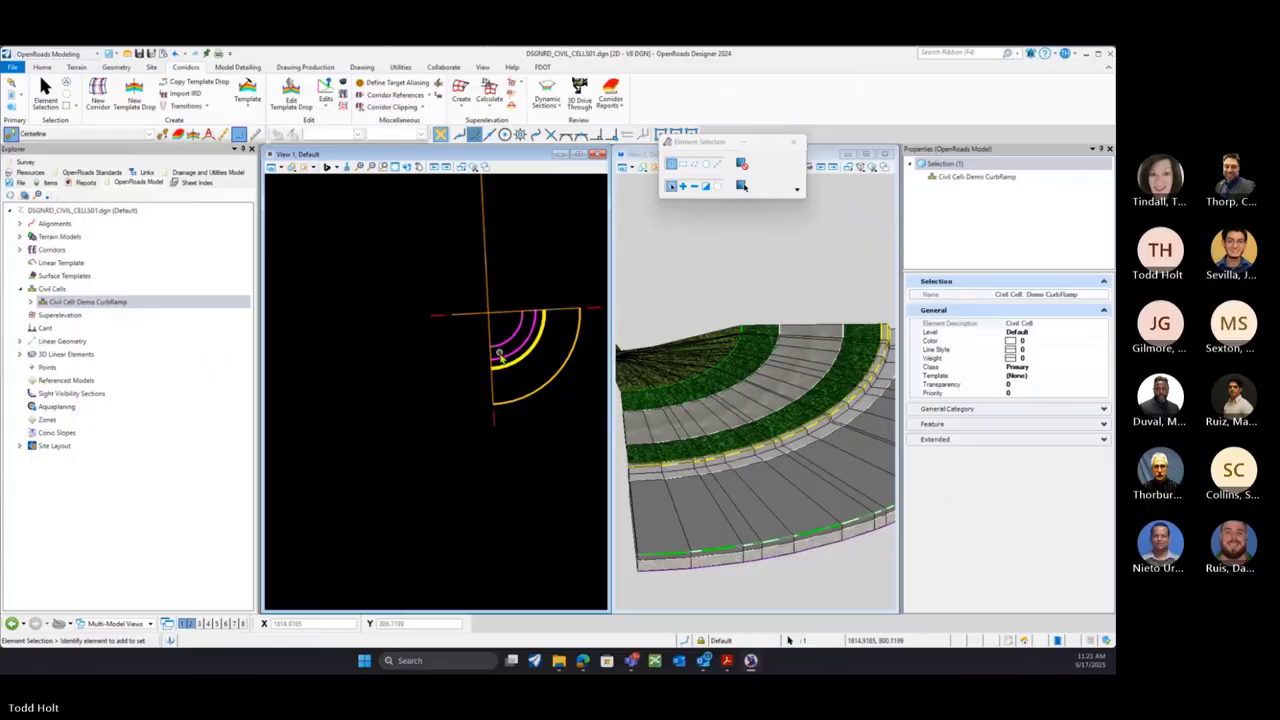
{"action": "scroll", "coordinate": [500, 355], "scroll_direction": "up", "scroll_amount": 2}
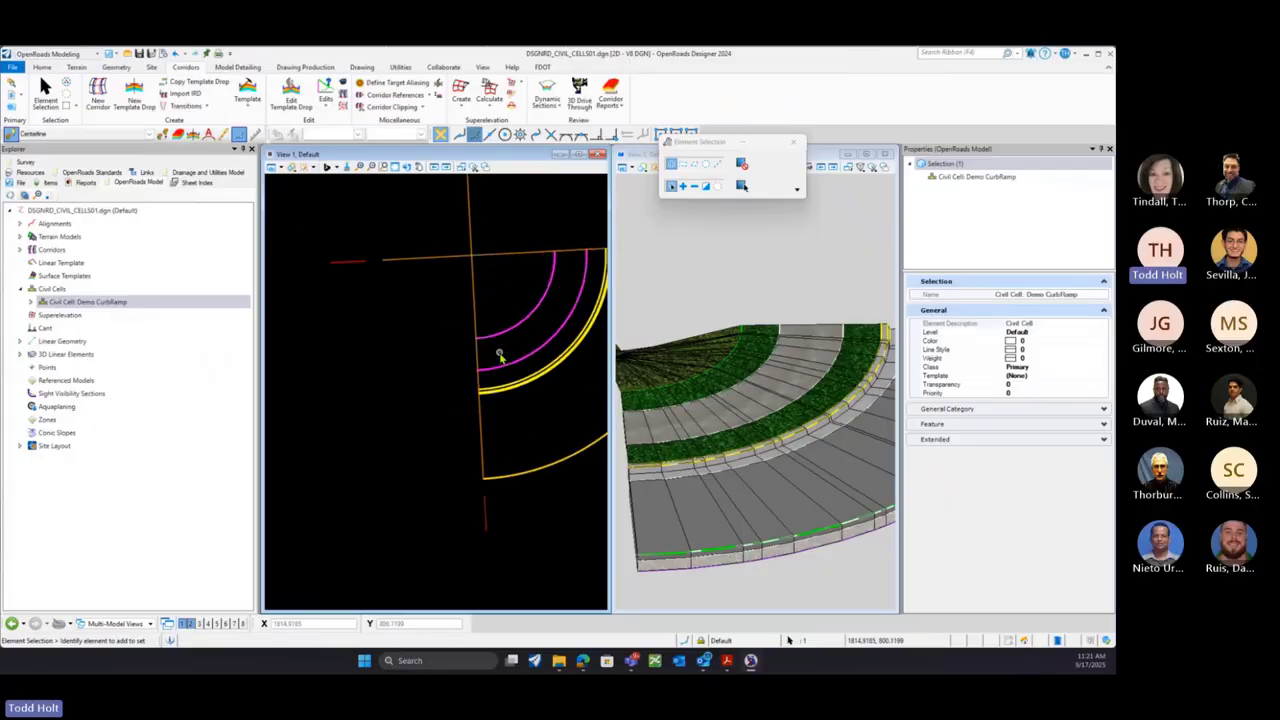
{"action": "scroll", "coordinate": [500, 355], "scroll_direction": "down", "scroll_amount": 2}
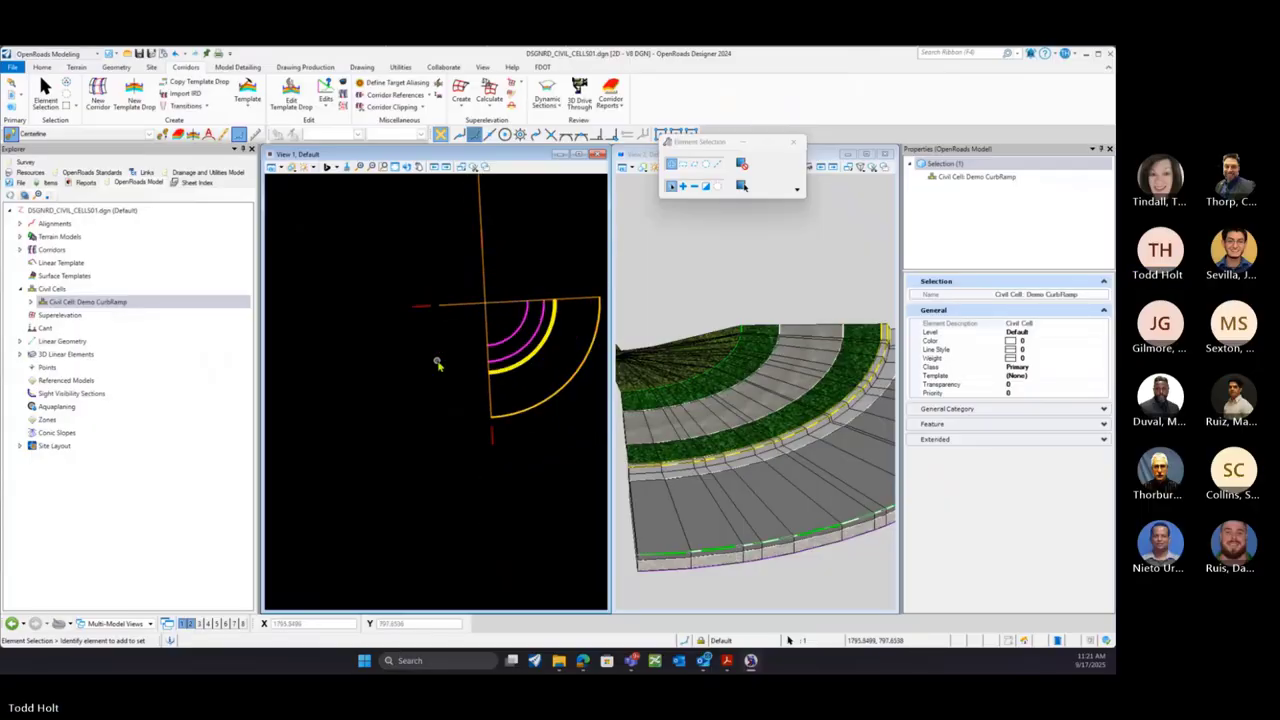
{"action": "scroll", "coordinate": [566, 348], "scroll_direction": "up", "scroll_amount": 2}
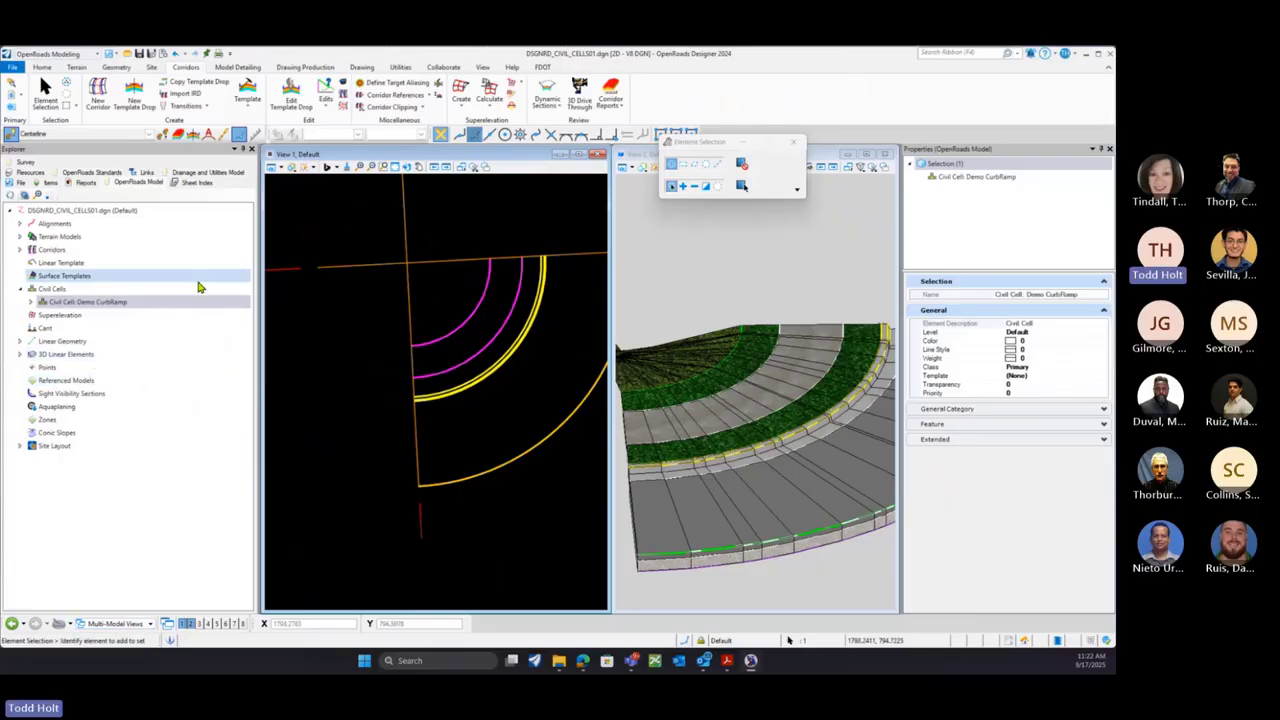
Draw two lines from the lower ends of the magenta sidewalk arcs across the curb, about 22.4 and 19.8 long
{"action": "left_click", "coordinate": [140, 223]}
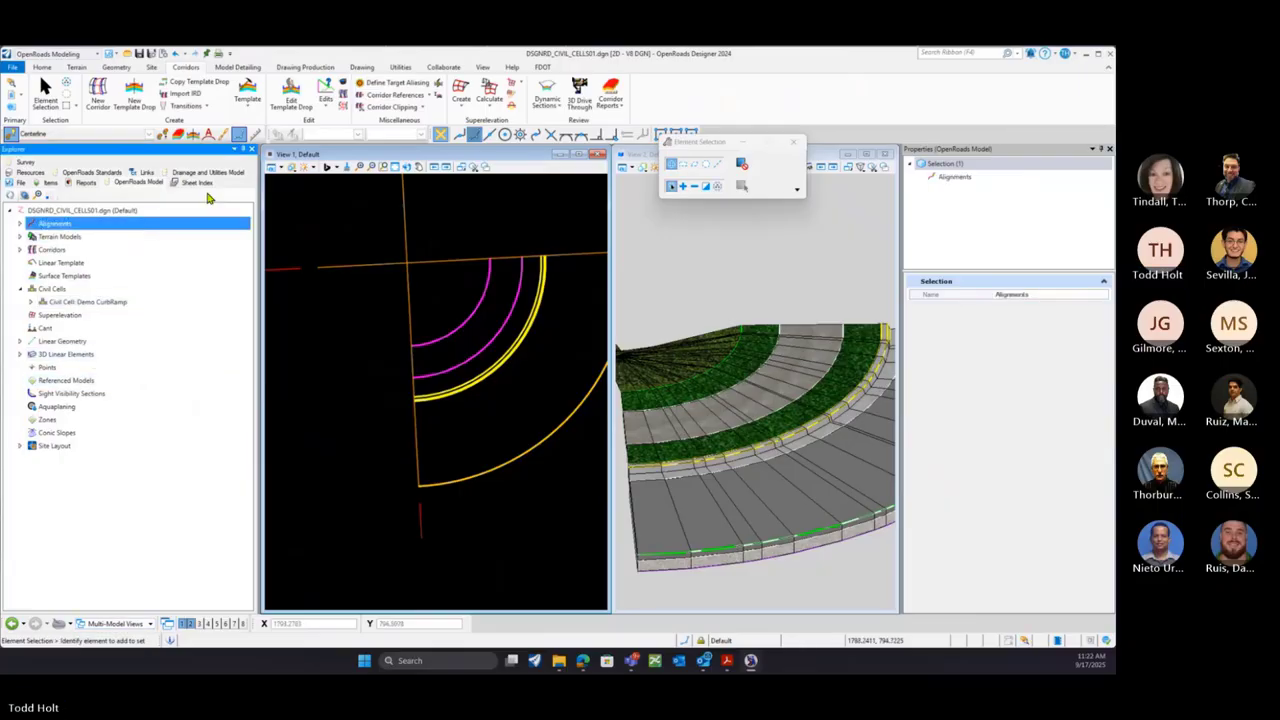
{"action": "left_click", "coordinate": [116, 68]}
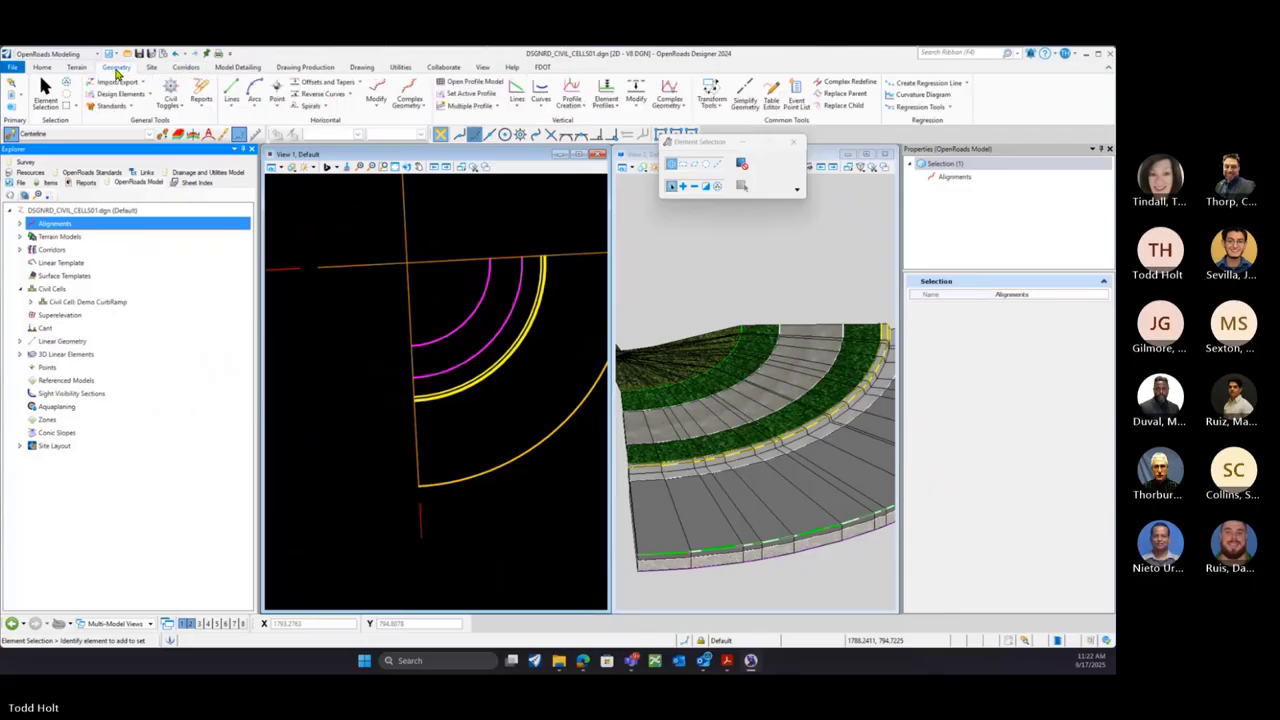
{"action": "left_click", "coordinate": [233, 92]}
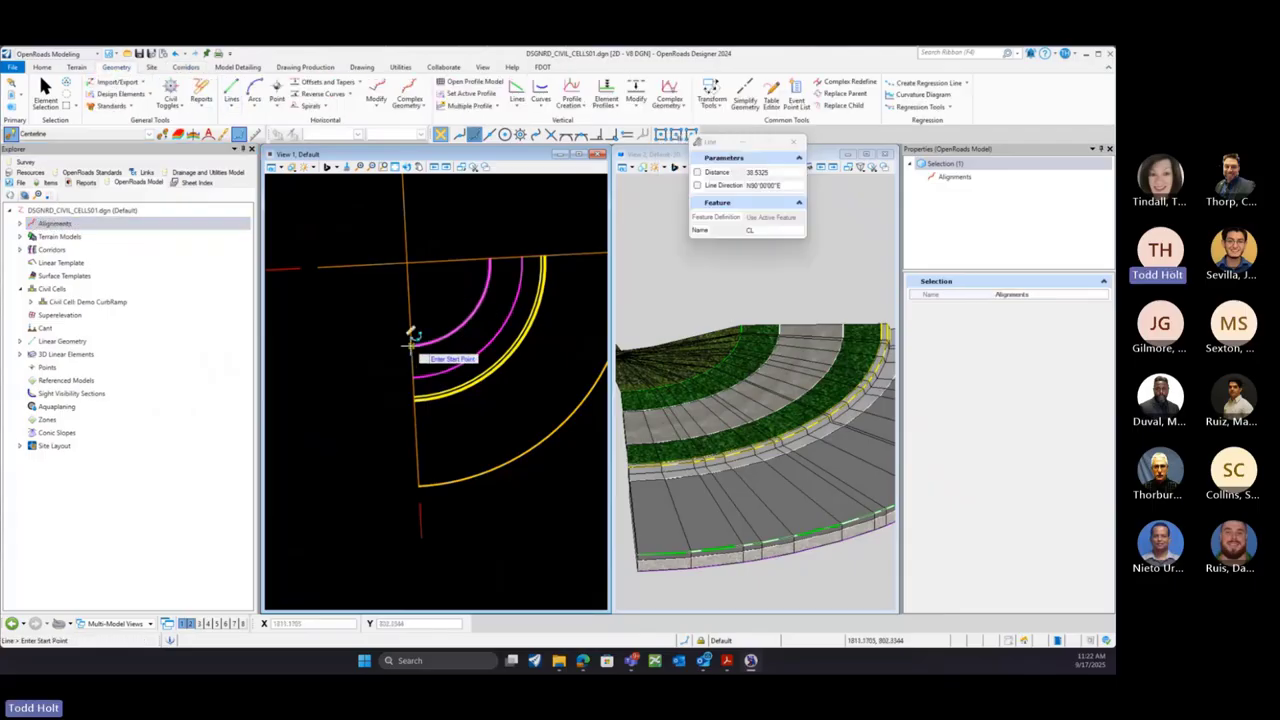
{"action": "left_click", "coordinate": [410, 340]}
{"action": "scroll", "coordinate": [390, 380], "scroll_direction": "down", "scroll_amount": 1}
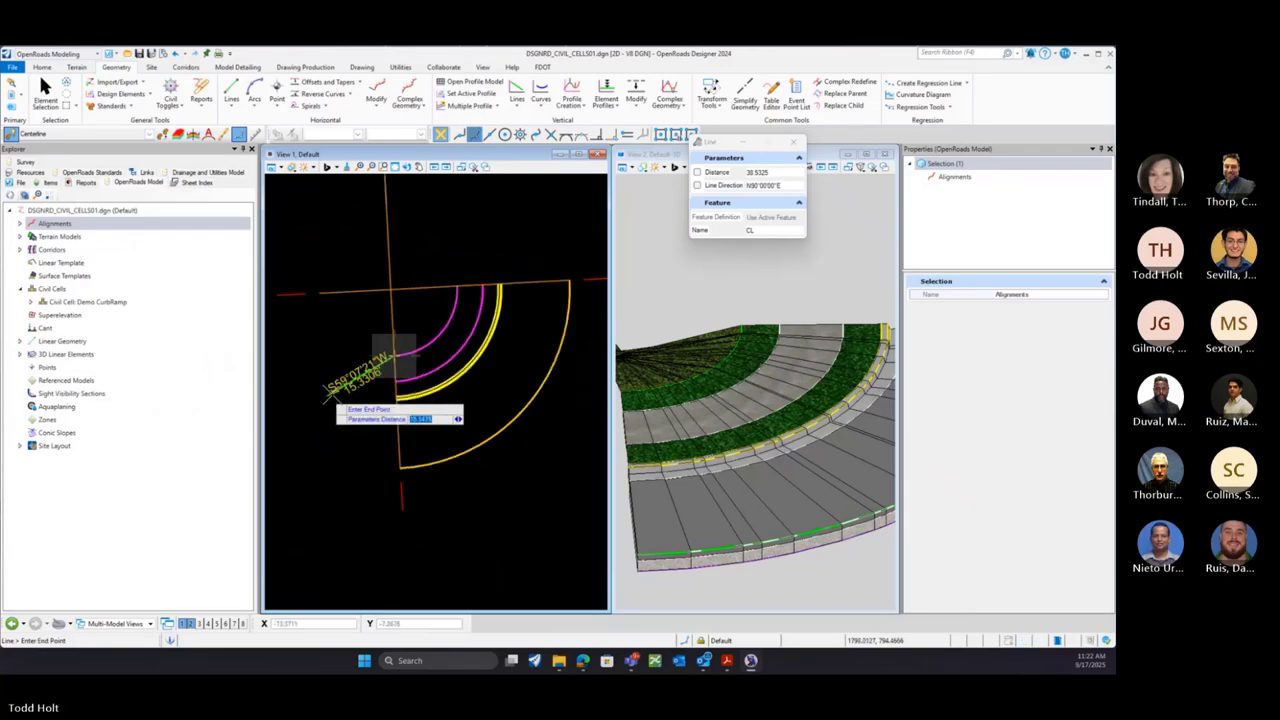
{"action": "left_click", "coordinate": [505, 343]}
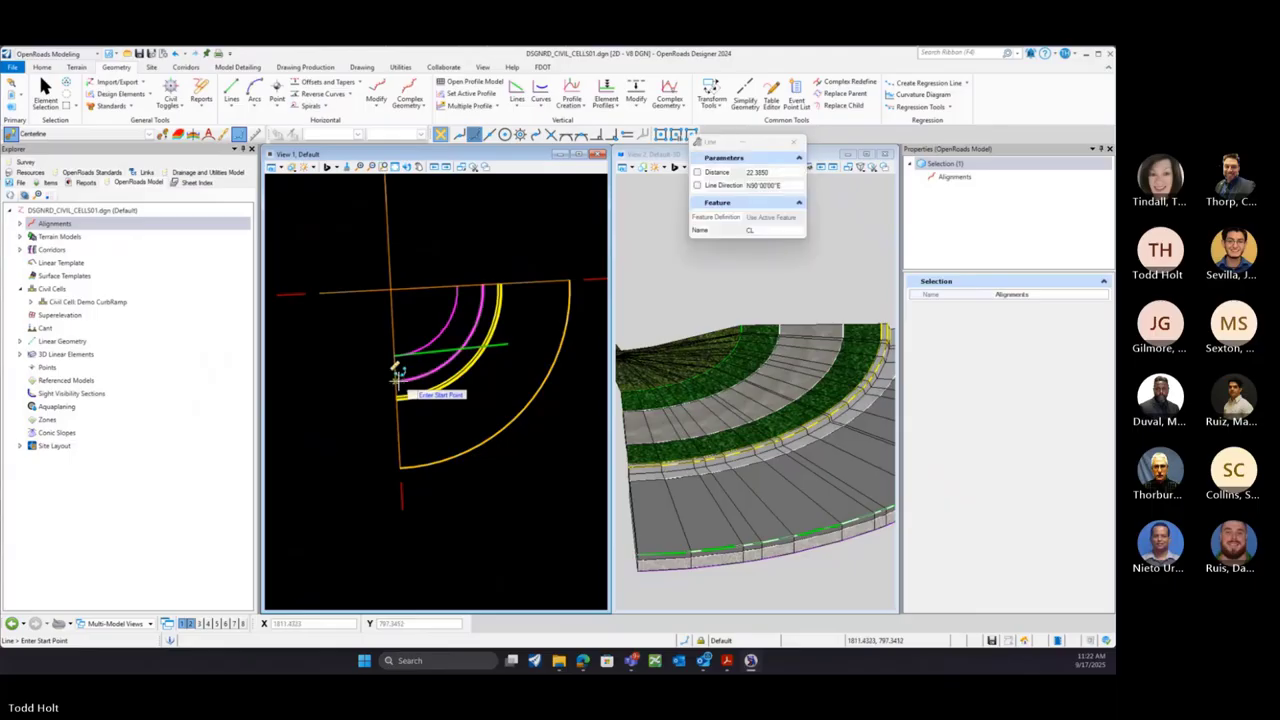
{"action": "left_click", "coordinate": [490, 372]}
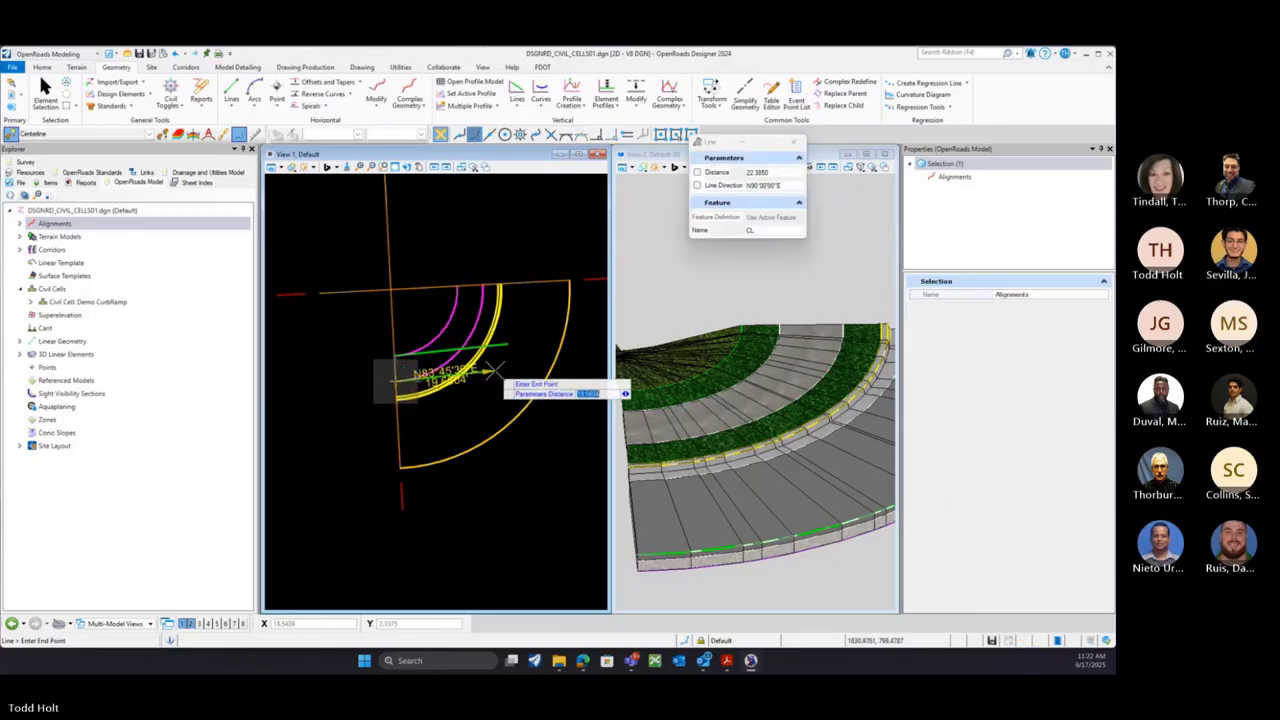
{"action": "left_click", "coordinate": [495, 370]}
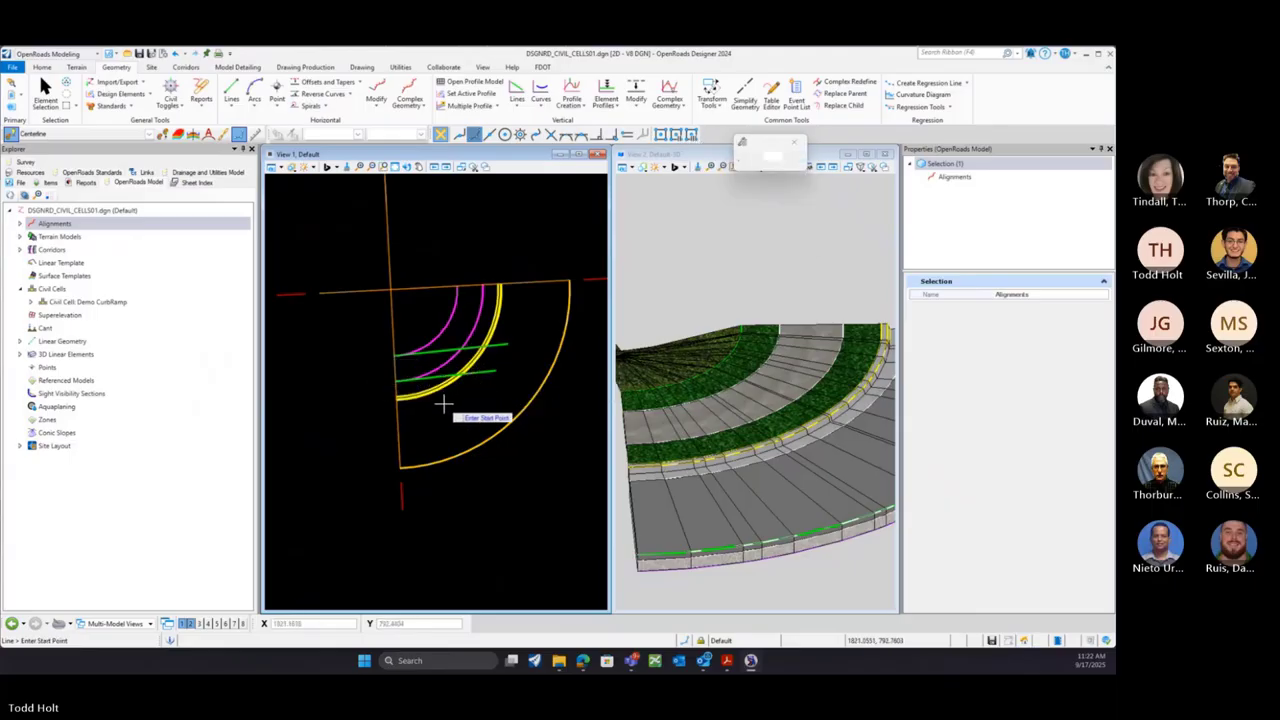
Extend the start points of both green lines beyond the orange radial line, making the upper line about 31.4 long
{"action": "scroll", "coordinate": [443, 402], "scroll_direction": "up", "scroll_amount": 1}
{"action": "scroll", "coordinate": [443, 402], "scroll_direction": "up", "scroll_amount": 1}
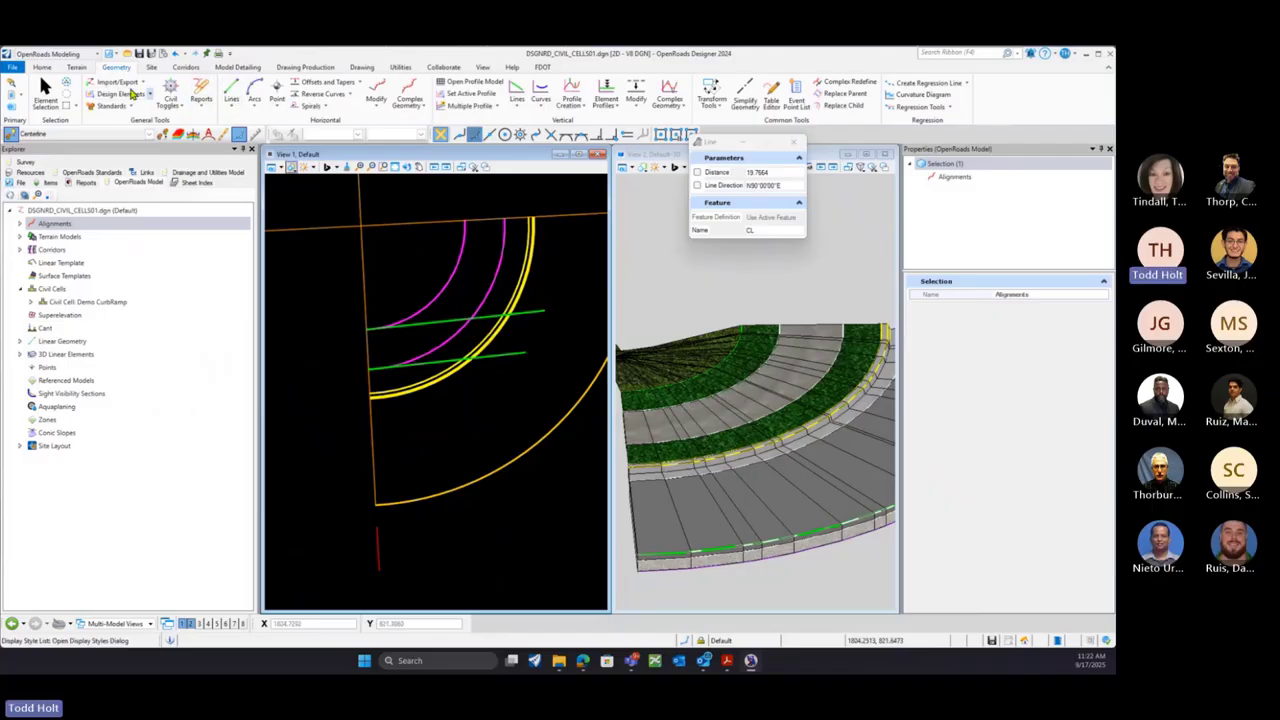
{"action": "left_click", "coordinate": [45, 90]}
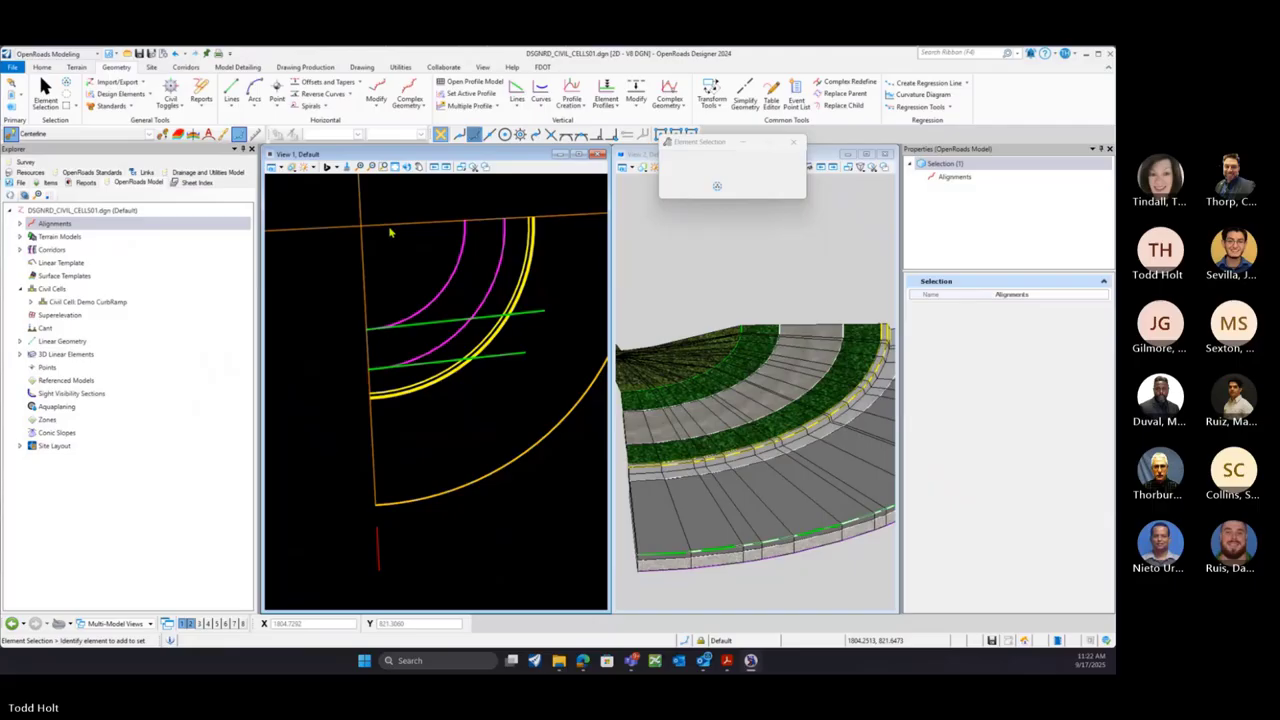
{"action": "left_click", "coordinate": [441, 326]}
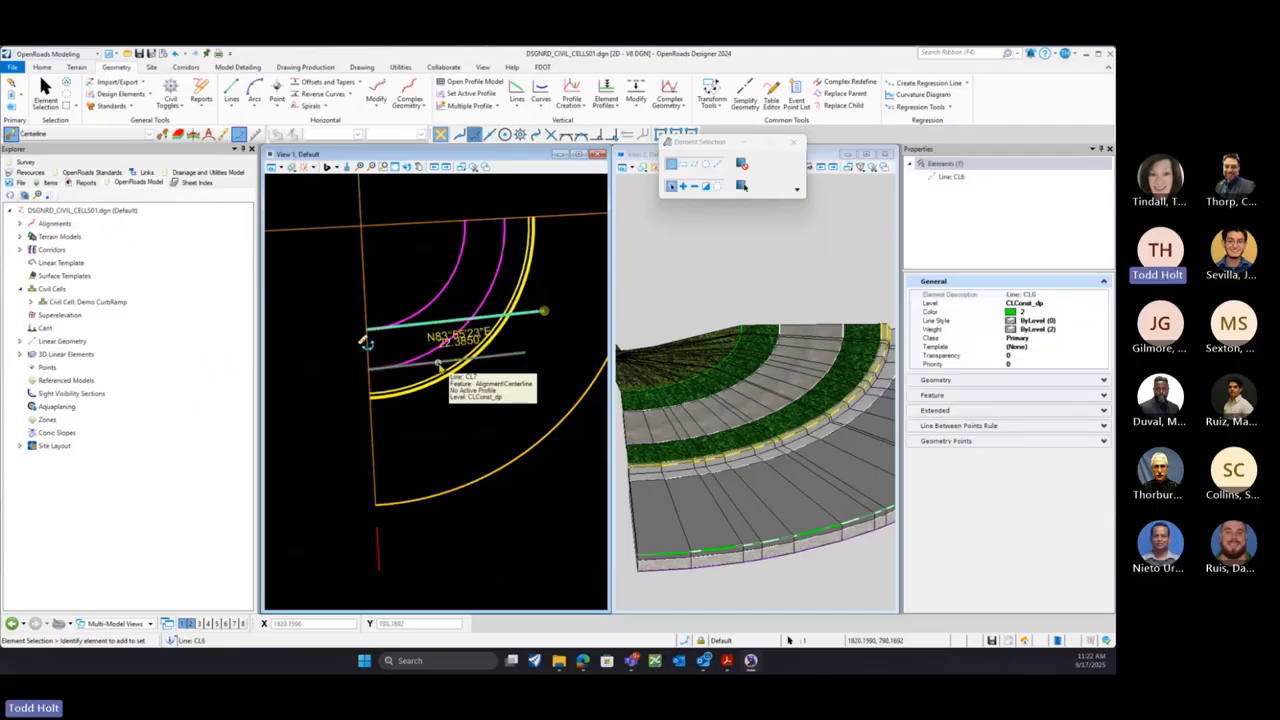
{"action": "left_click", "coordinate": [492, 362], "text": "ctrl"}
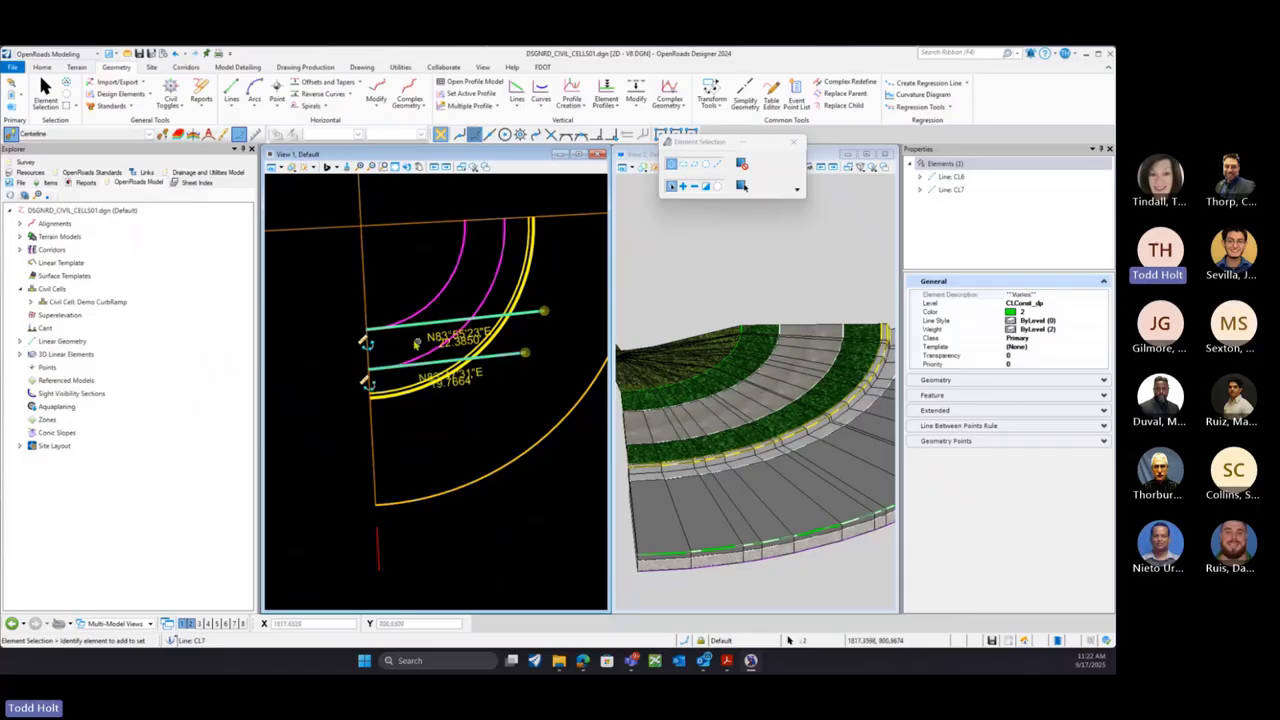
{"action": "left_click_drag", "start_coordinate": [360, 335], "coordinate": [294, 337]}
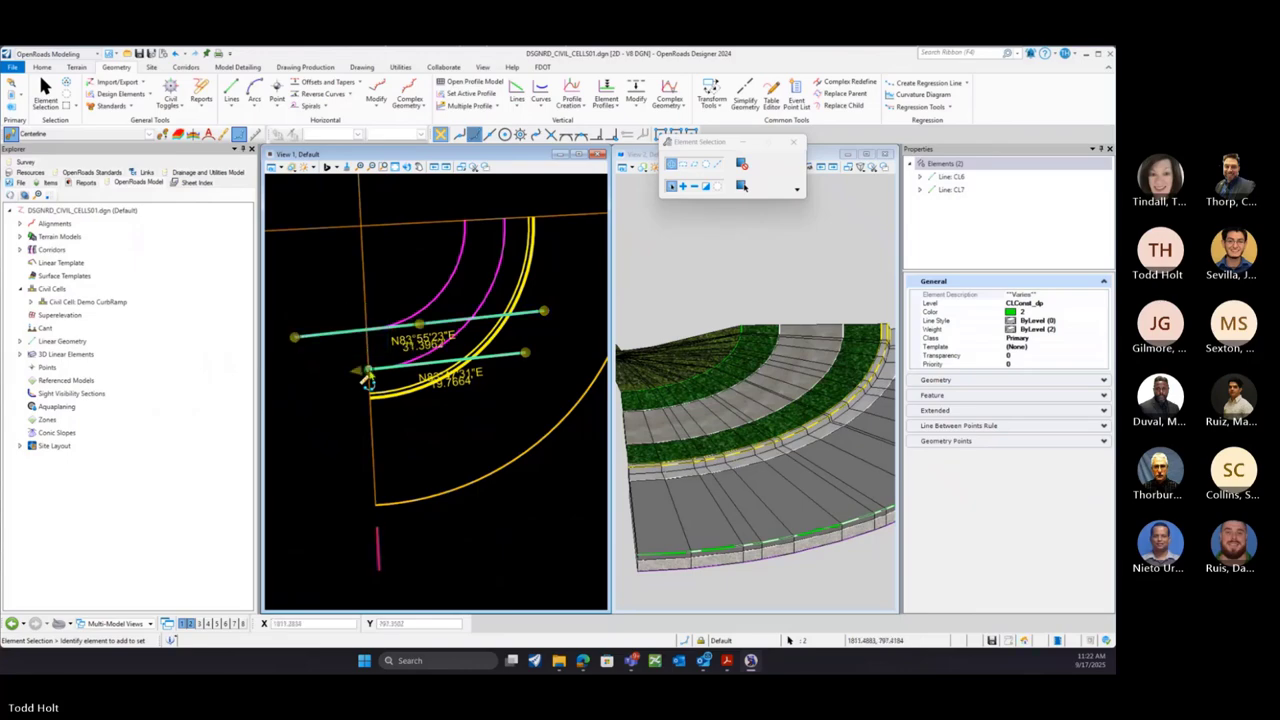
{"action": "left_click_drag", "start_coordinate": [364, 372], "coordinate": [303, 376]}
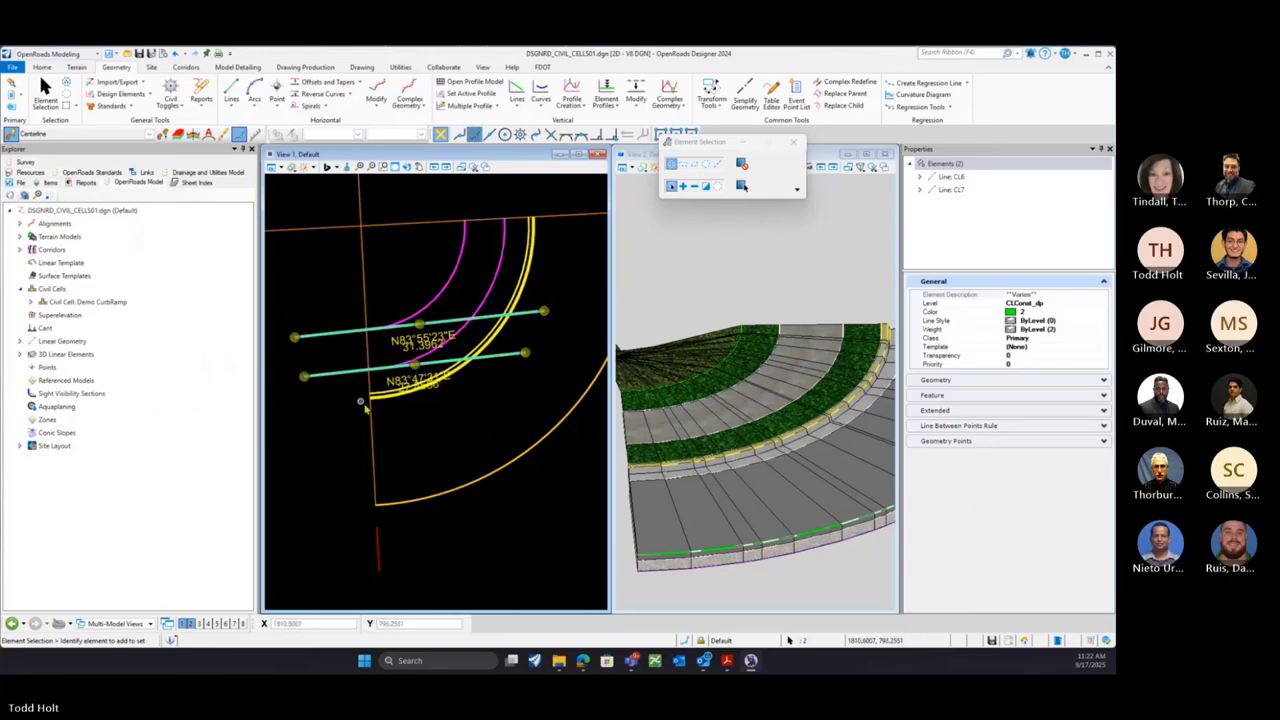
{"action": "key", "text": "Escape"}
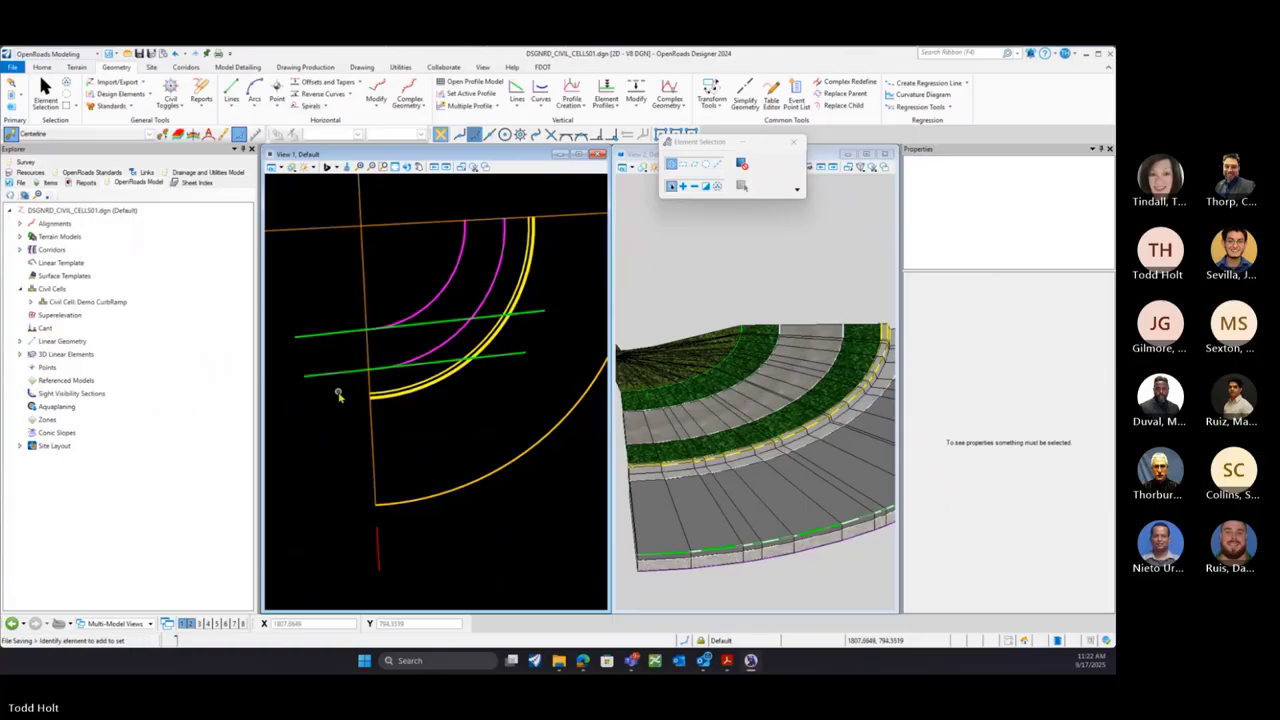
Profile the lower green line by slope from the back-of-curb arc, with a 0.0000 vertical offset and 2.000% slope
{"action": "mouse_move", "coordinate": [400, 391]}
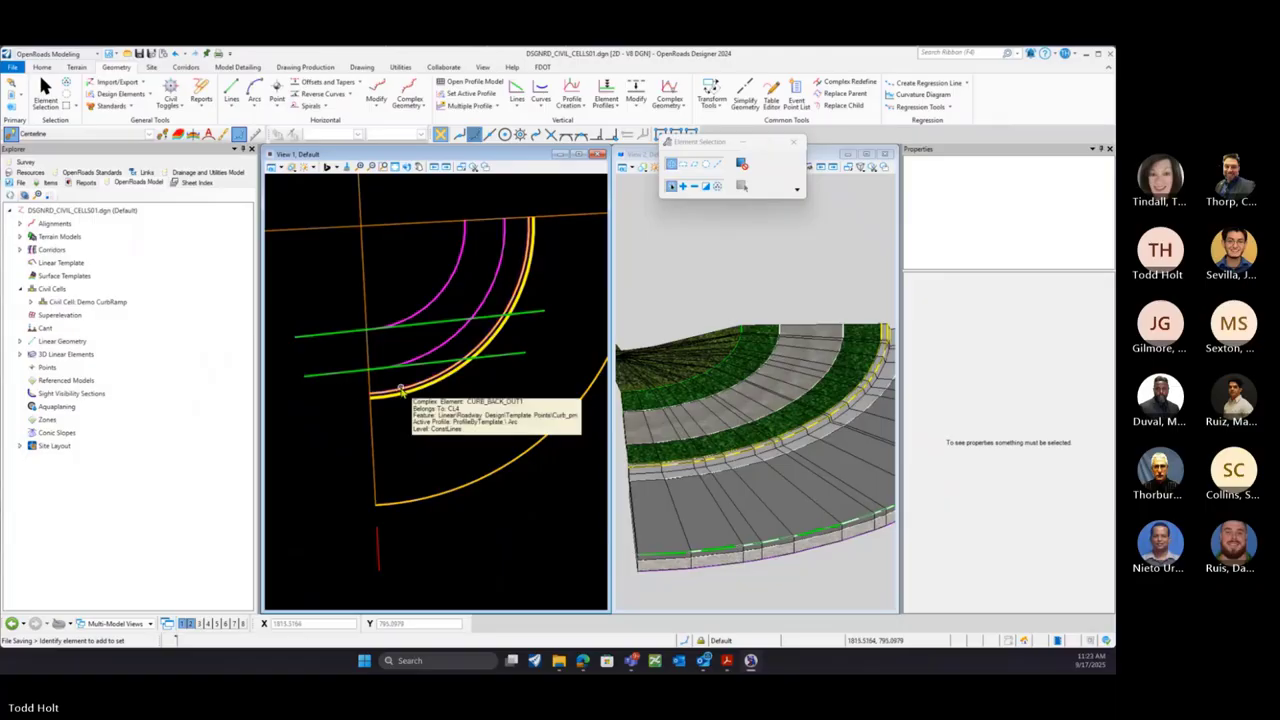
{"action": "left_click", "coordinate": [616, 106]}
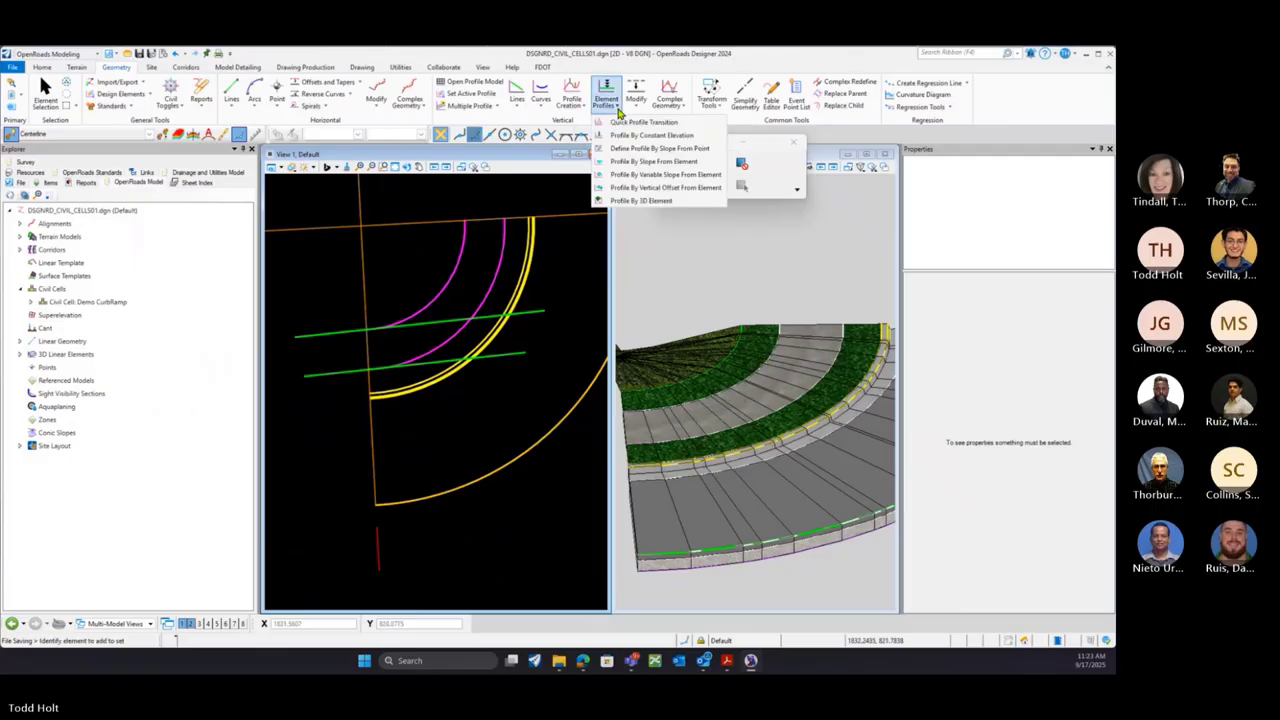
{"action": "left_click", "coordinate": [632, 162]}
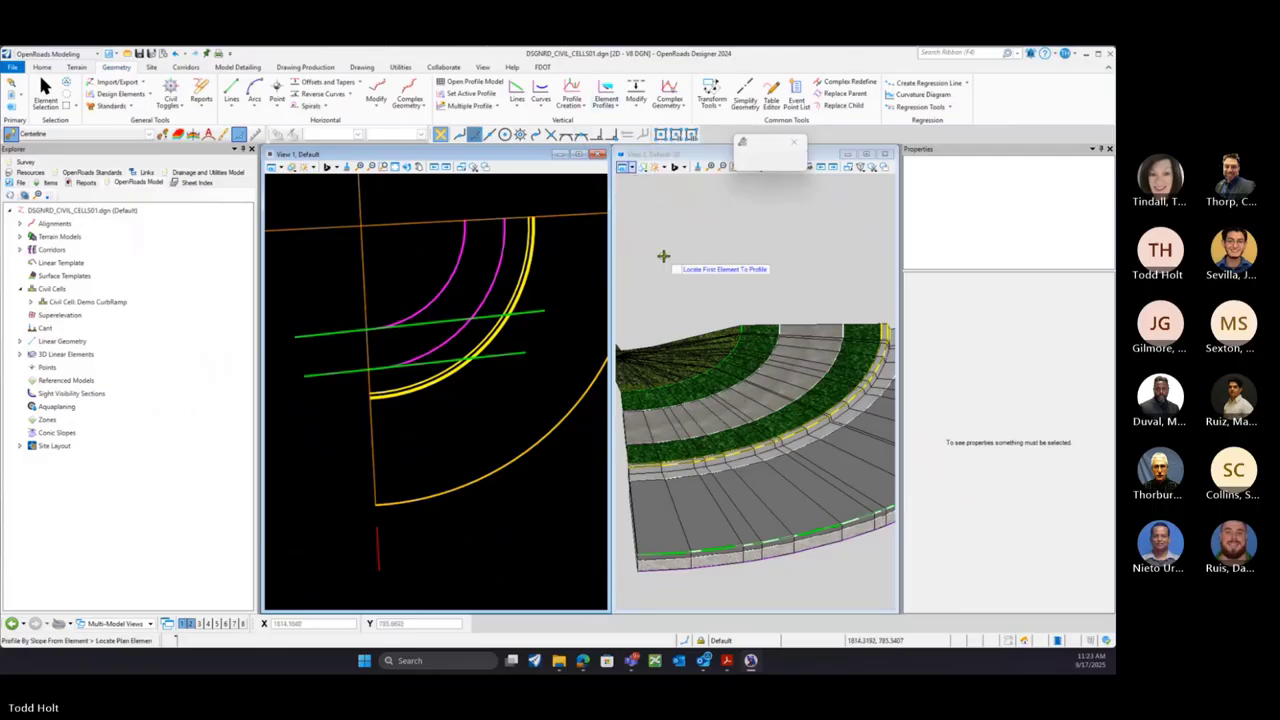
{"action": "left_click", "coordinate": [771, 212]}
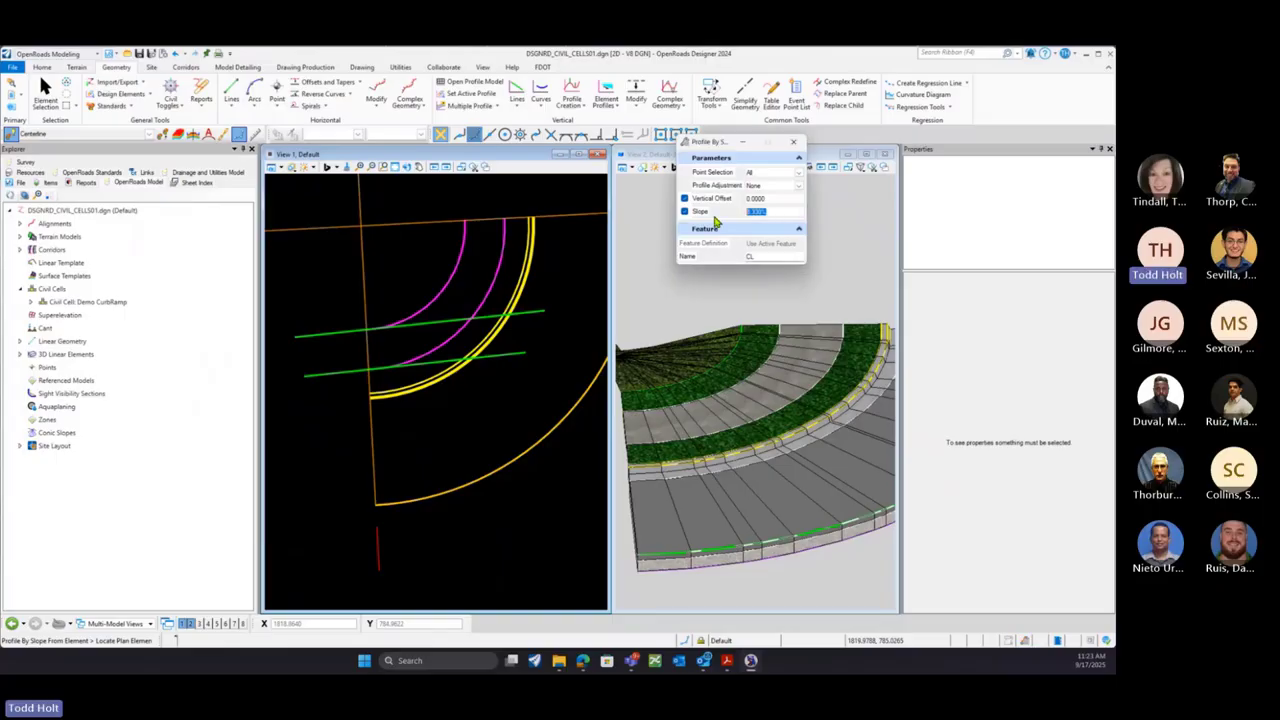
{"action": "left_click", "coordinate": [422, 365]}
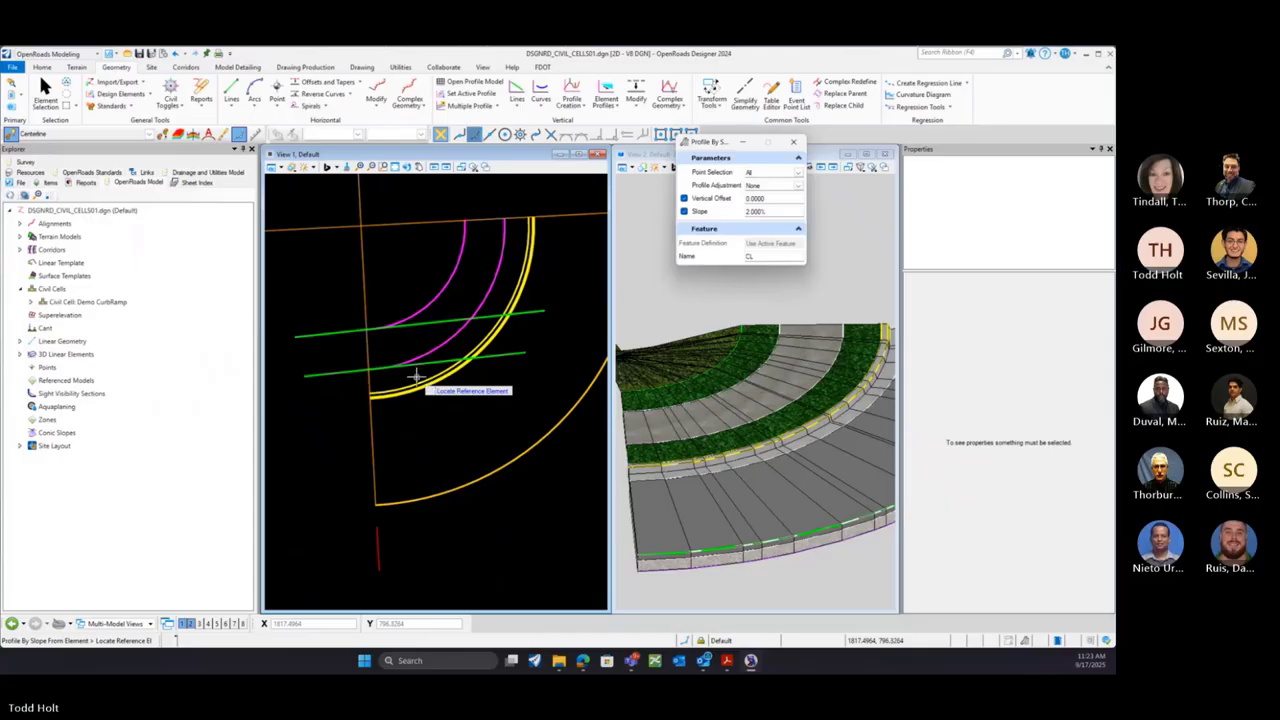
{"action": "left_click", "coordinate": [416, 376]}
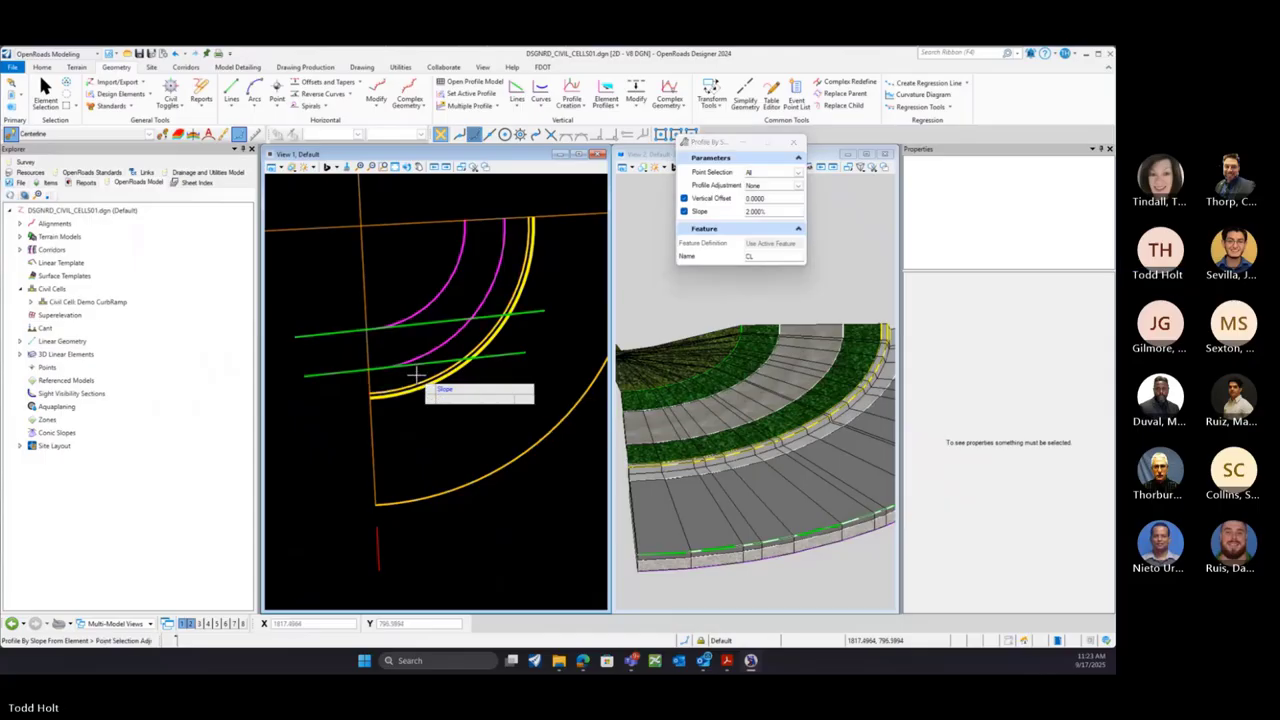
{"action": "left_click", "coordinate": [417, 374]}
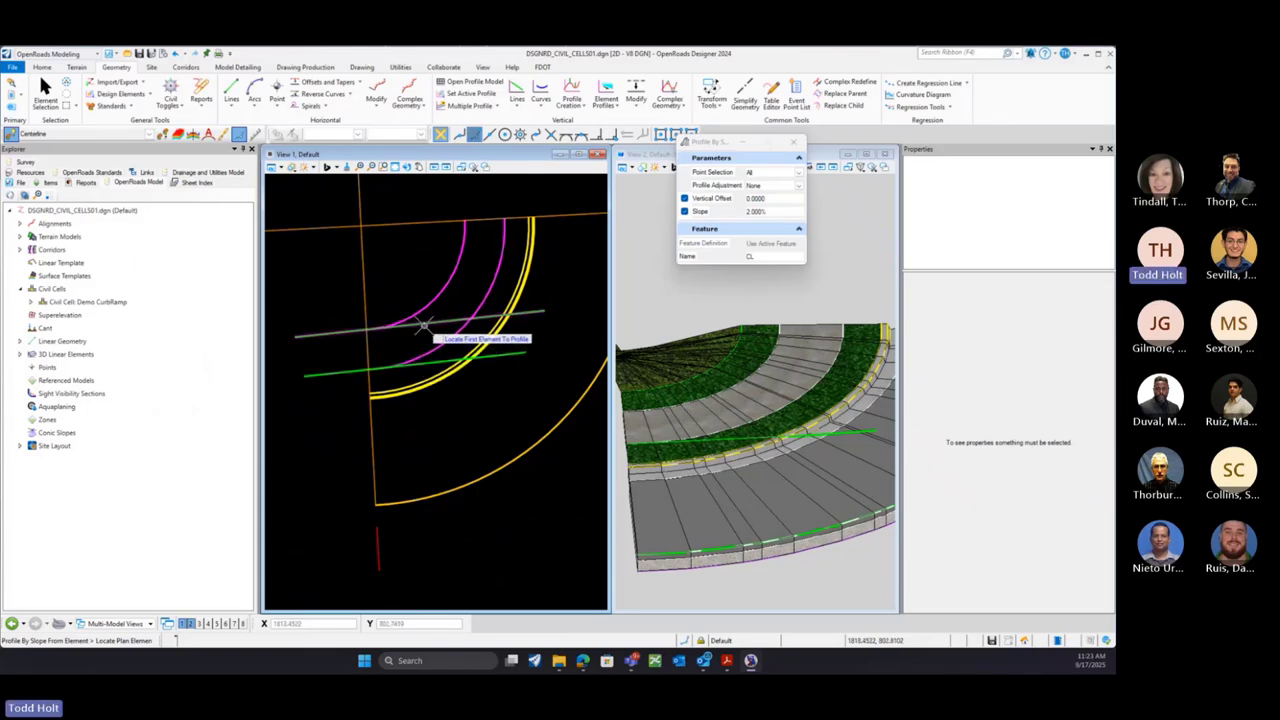
Profile the upper green line at a 2.000% slope from the lower green line
{"action": "left_click", "coordinate": [419, 339]}
{"action": "right_click", "coordinate": [419, 339]}
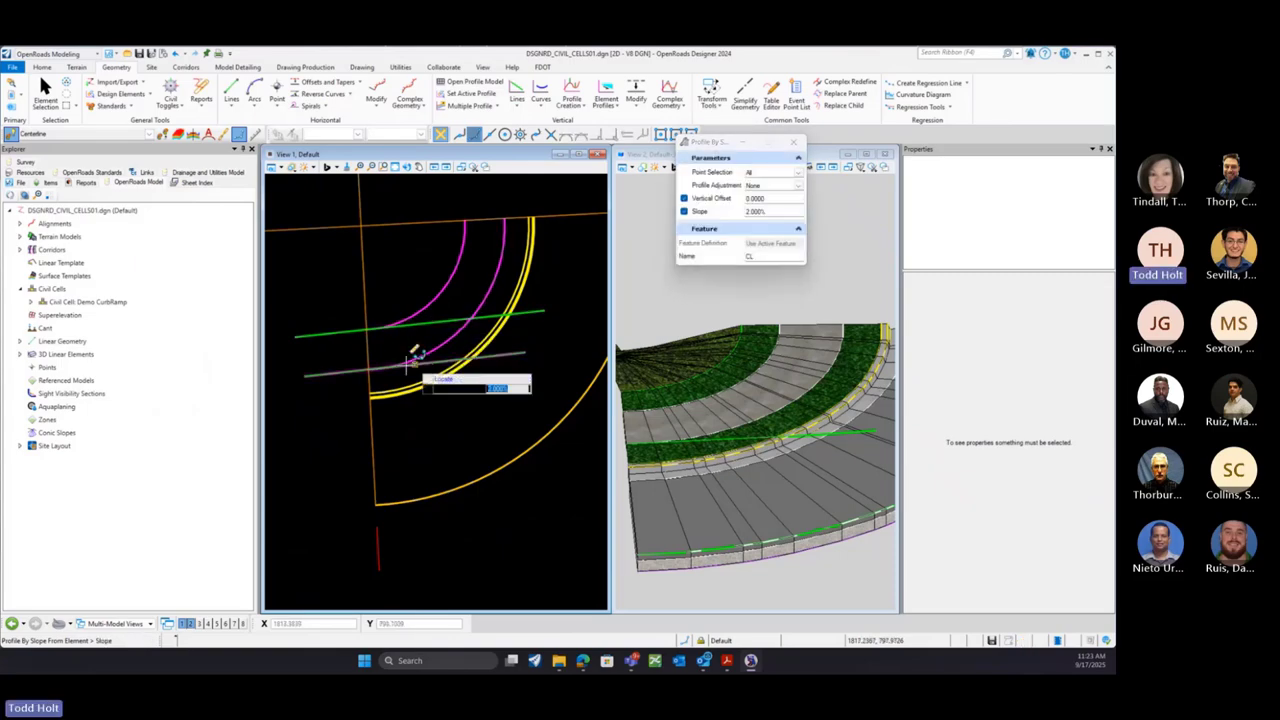
{"action": "left_click", "coordinate": [334, 350]}
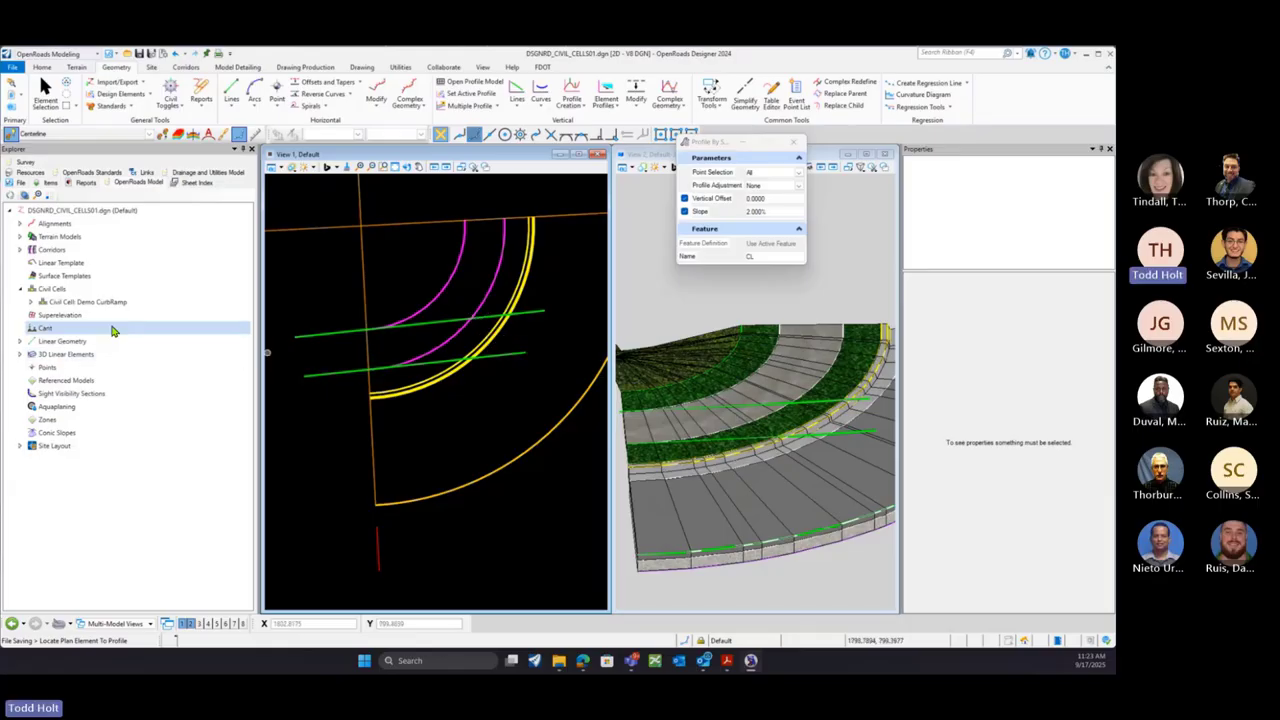
Set the Demo CurbRamp civil cell's references to the curb arcs, with the lower and upper green lines as sidewalk front and back
{"action": "left_click", "coordinate": [87, 303]}
{"action": "right_click", "coordinate": [87, 304]}
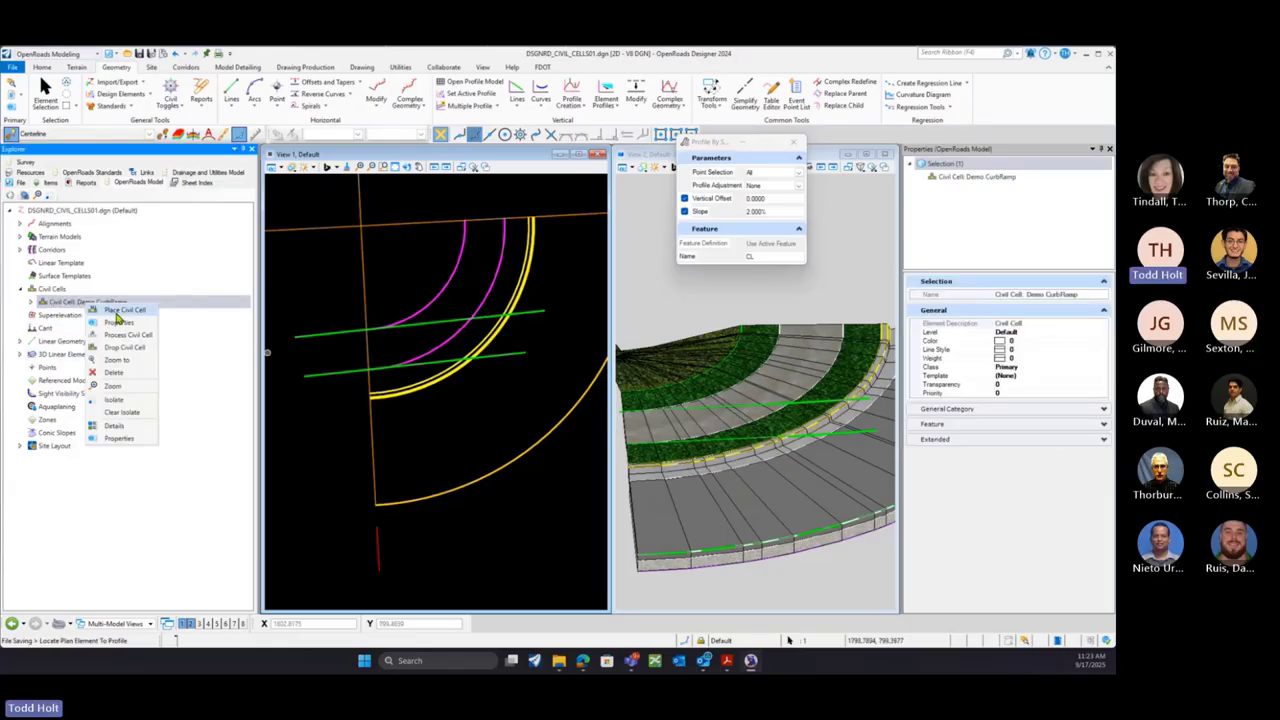
{"action": "left_click", "coordinate": [118, 310]}
{"action": "scroll", "coordinate": [450, 370], "scroll_direction": "up", "scroll_amount": 1}
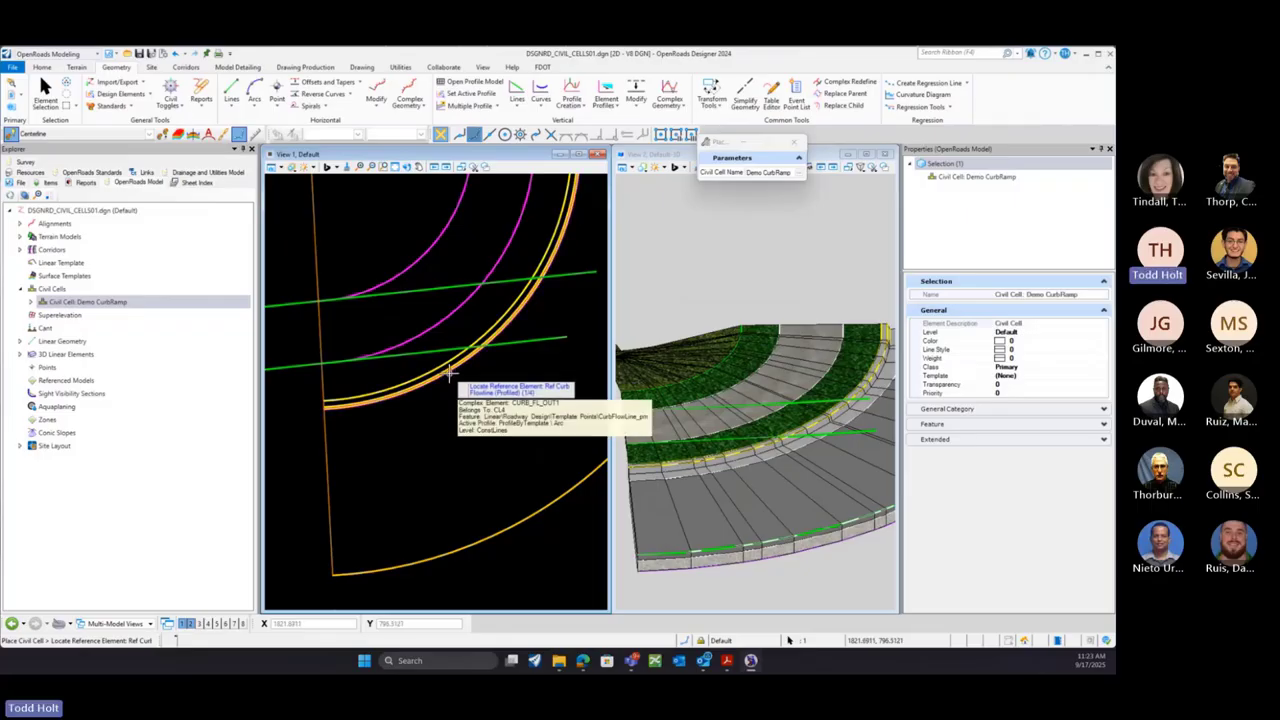
{"action": "left_click", "coordinate": [401, 354]}
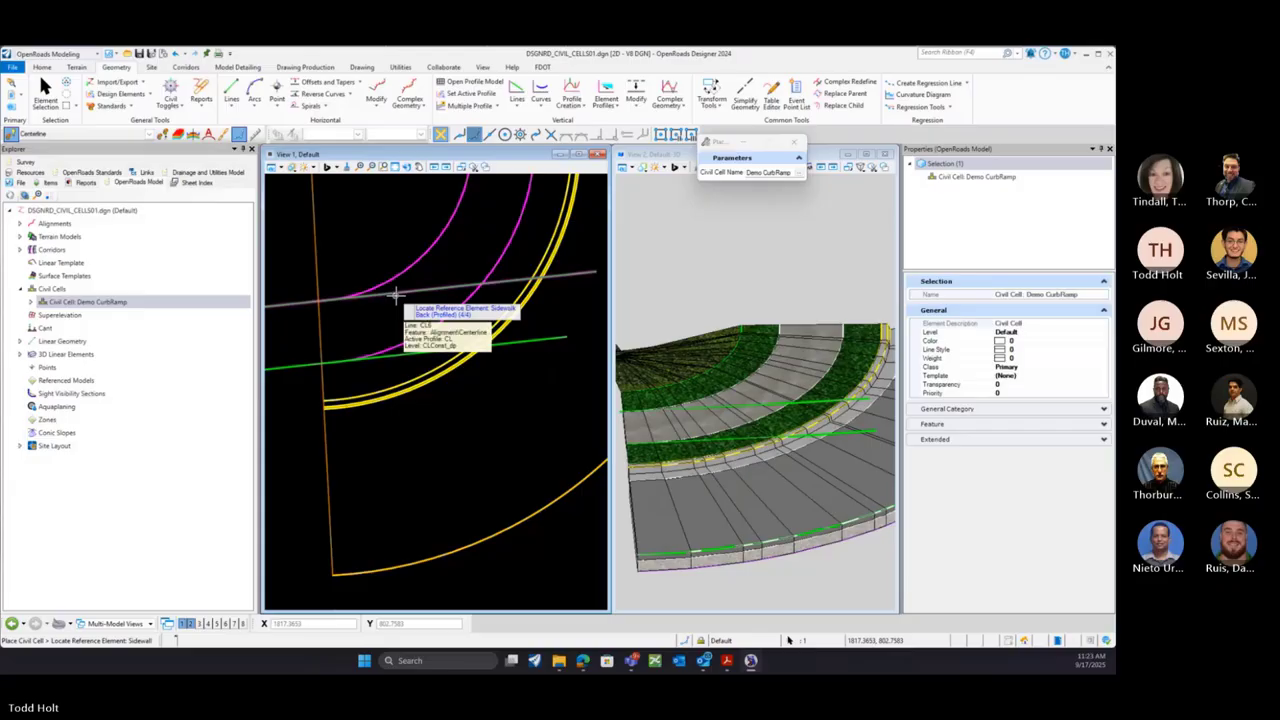
{"action": "left_click", "coordinate": [396, 297]}
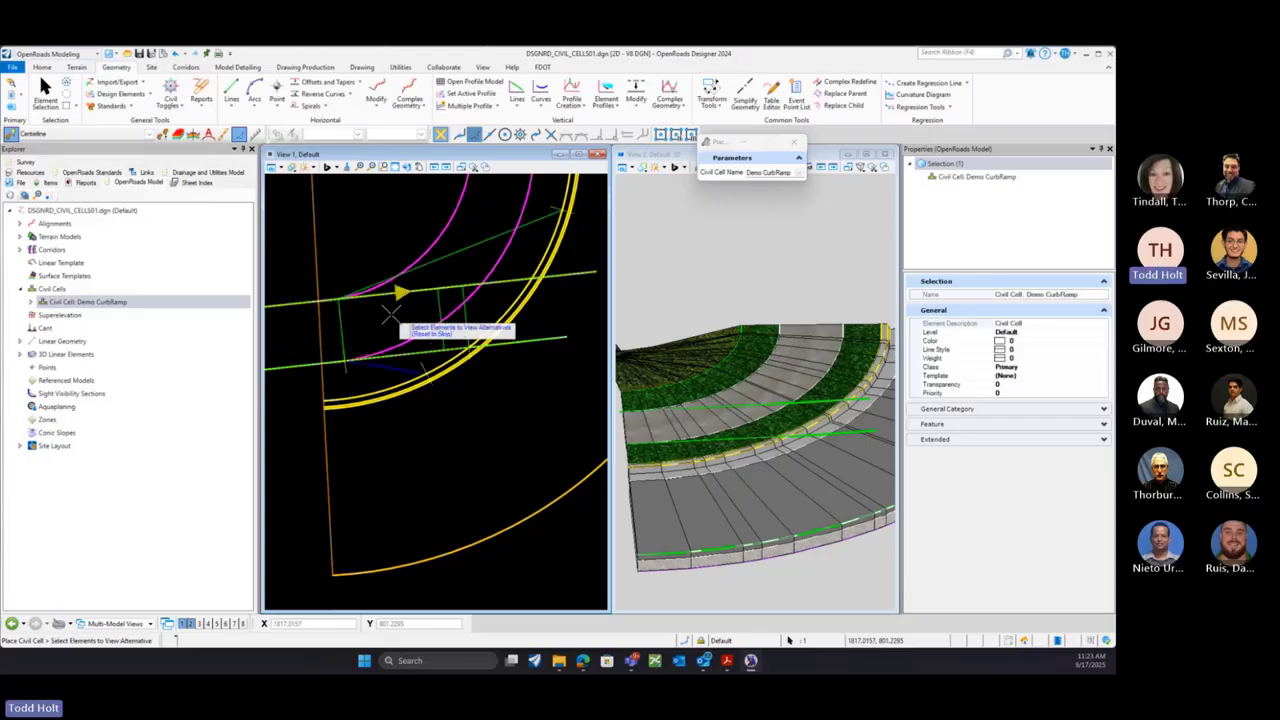
Finish the alternatives and corridor clipping selections and accept the Demo CurbRamp civil cell placement
{"action": "scroll", "coordinate": [505, 385], "scroll_direction": "down", "scroll_amount": 1}
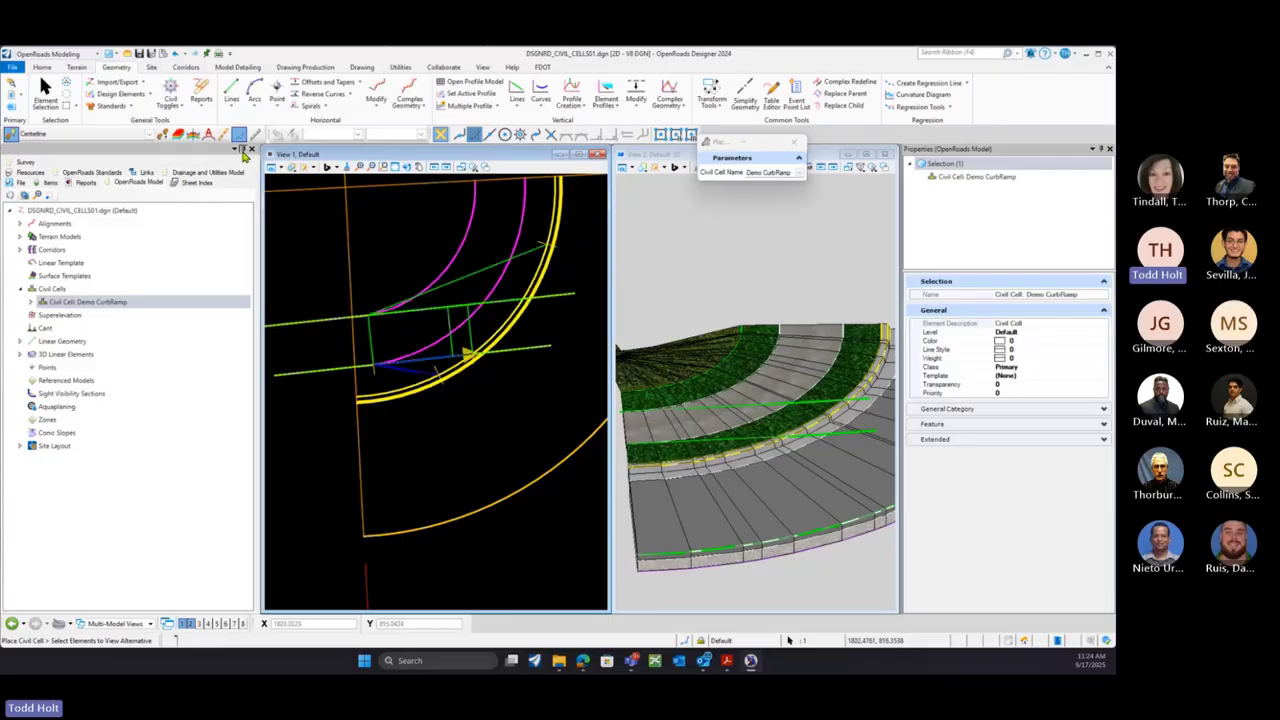
{"action": "left_click", "coordinate": [243, 150]}
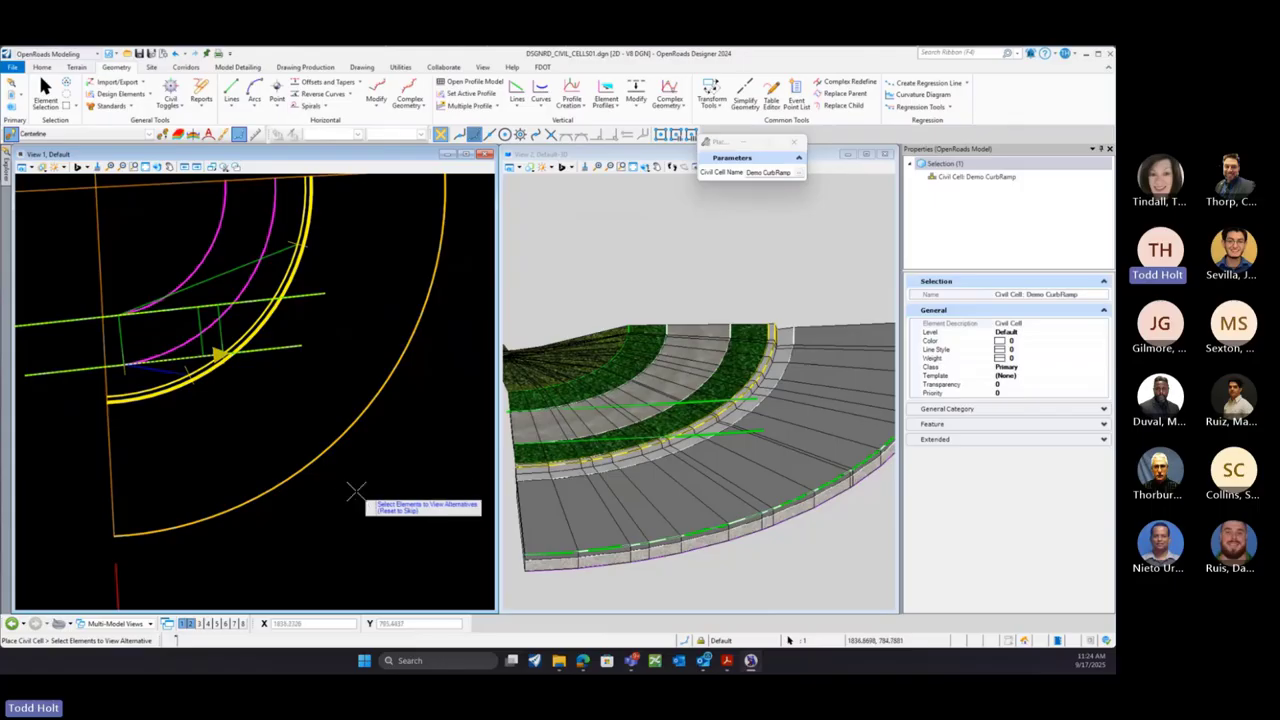
{"action": "scroll", "coordinate": [356, 491], "scroll_direction": "down", "scroll_amount": 2}
{"action": "right_click", "coordinate": [241, 328]}
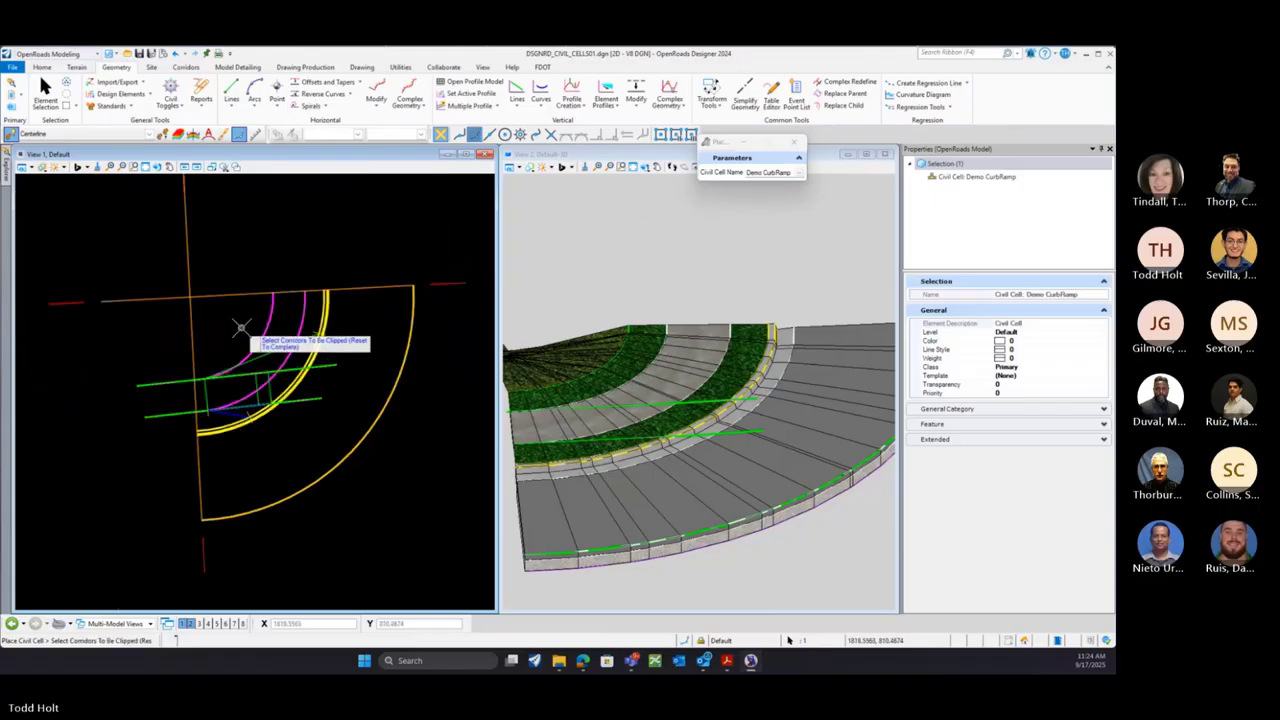
{"action": "right_click", "coordinate": [438, 323]}
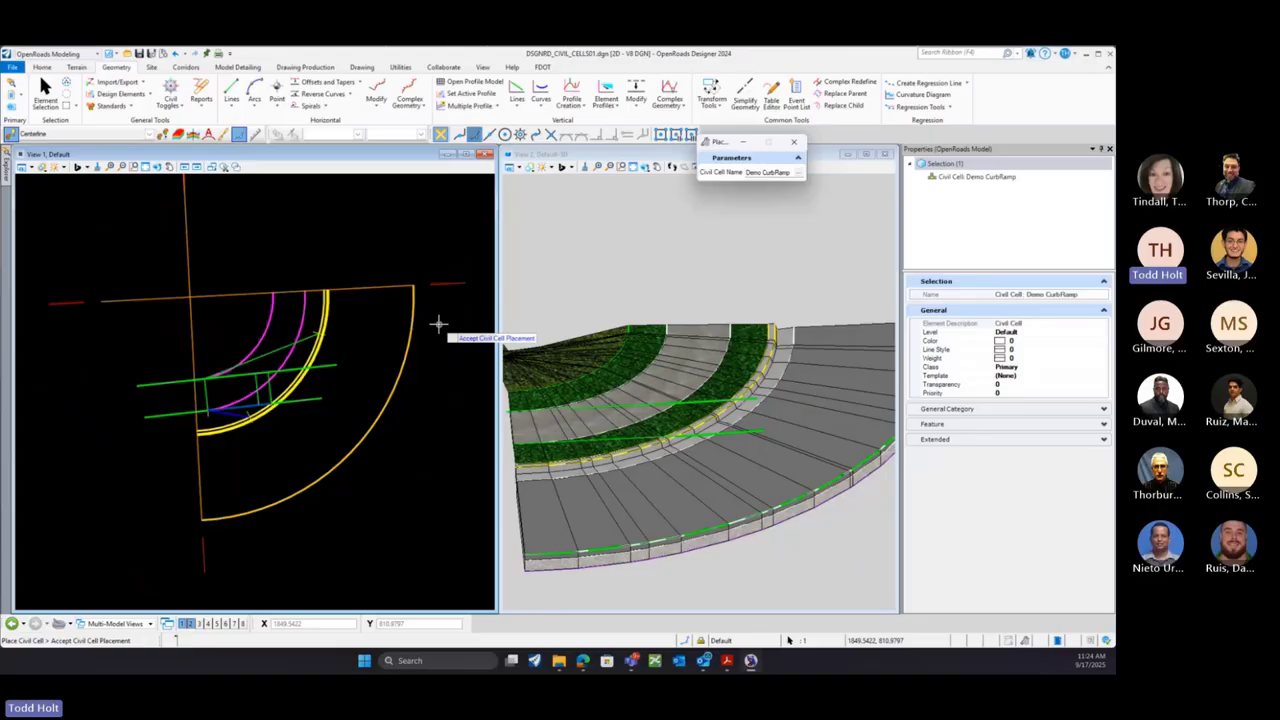
{"action": "left_click", "coordinate": [438, 324]}
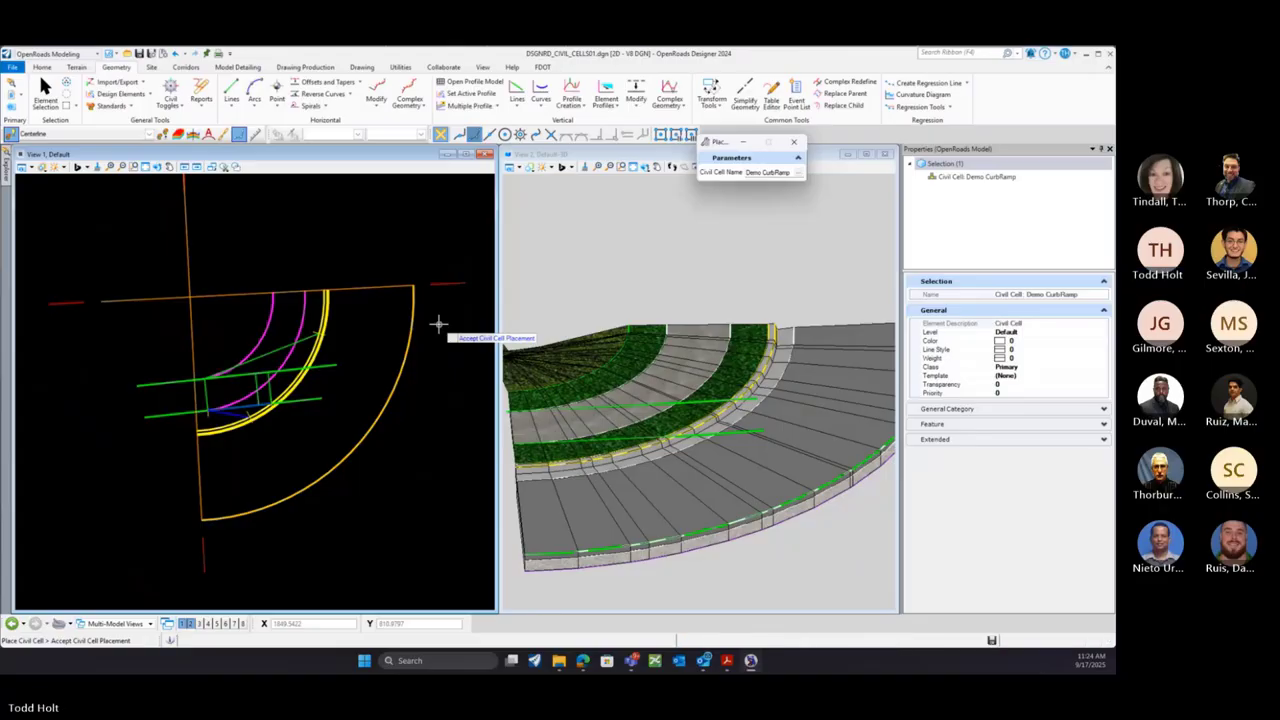
{"action": "left_click", "coordinate": [438, 324]}
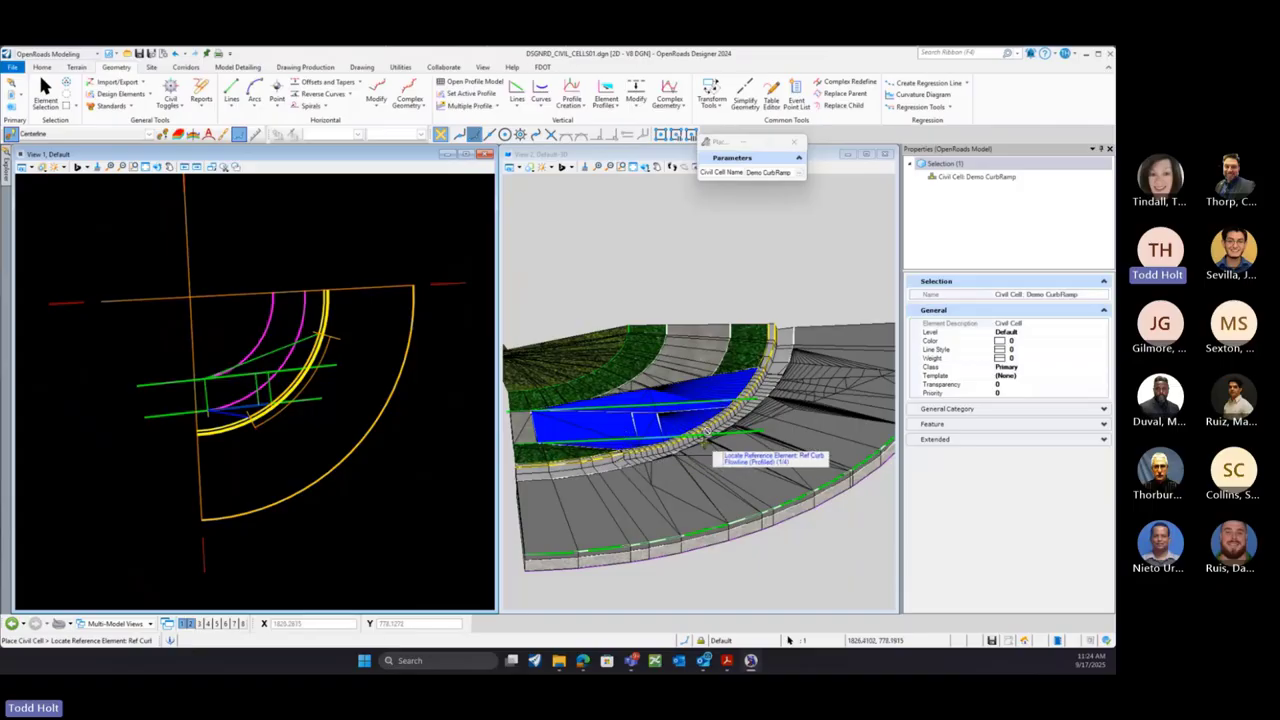
Examine in the 3D view how the placed curb ramp meets the curb, grass strip and sidewalk
{"action": "scroll", "coordinate": [770, 362], "scroll_direction": "up", "scroll_amount": 3}
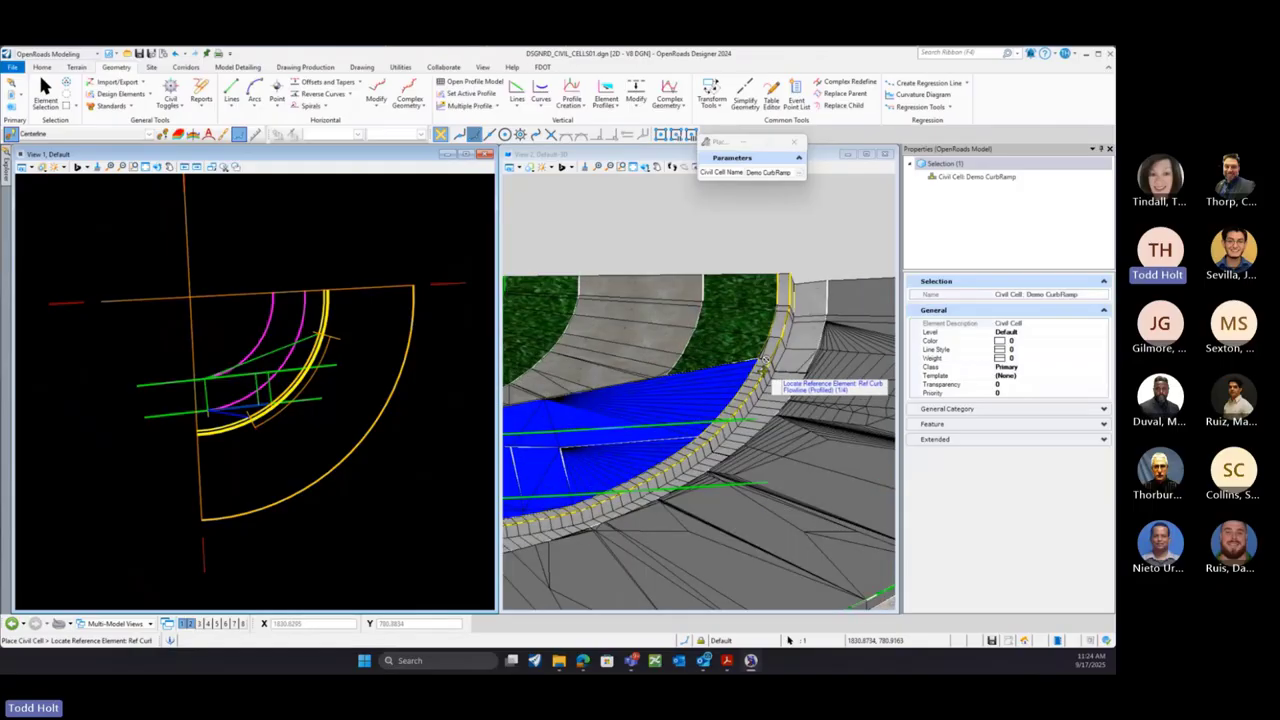
{"action": "scroll", "coordinate": [765, 368], "scroll_direction": "up", "scroll_amount": 2}
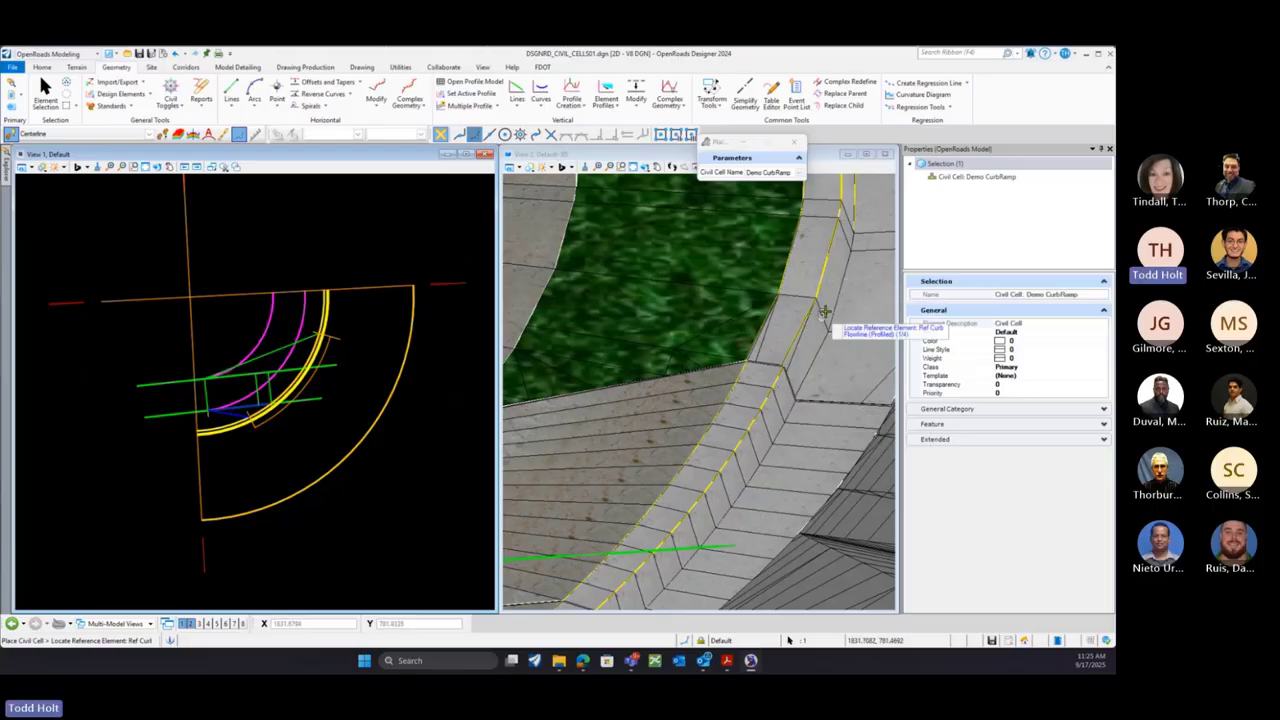
{"action": "scroll", "coordinate": [723, 345], "scroll_direction": "down", "scroll_amount": 5}
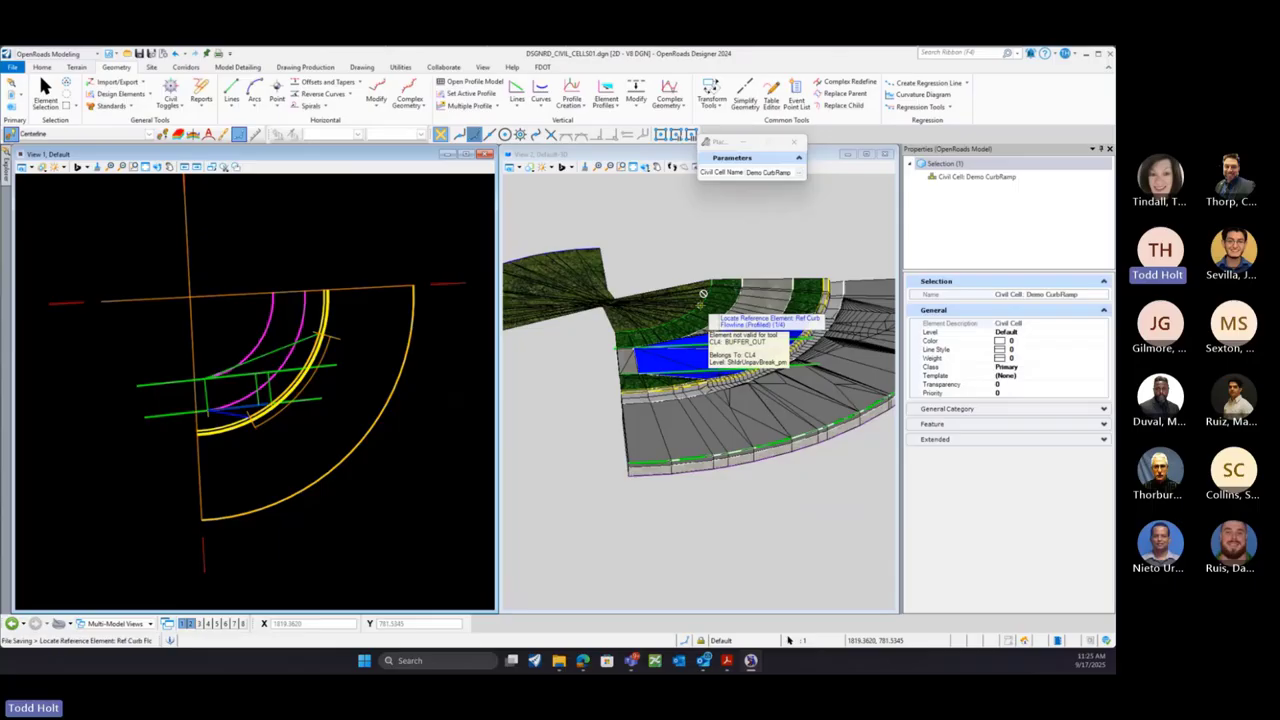
{"action": "left_click", "coordinate": [617, 154]}
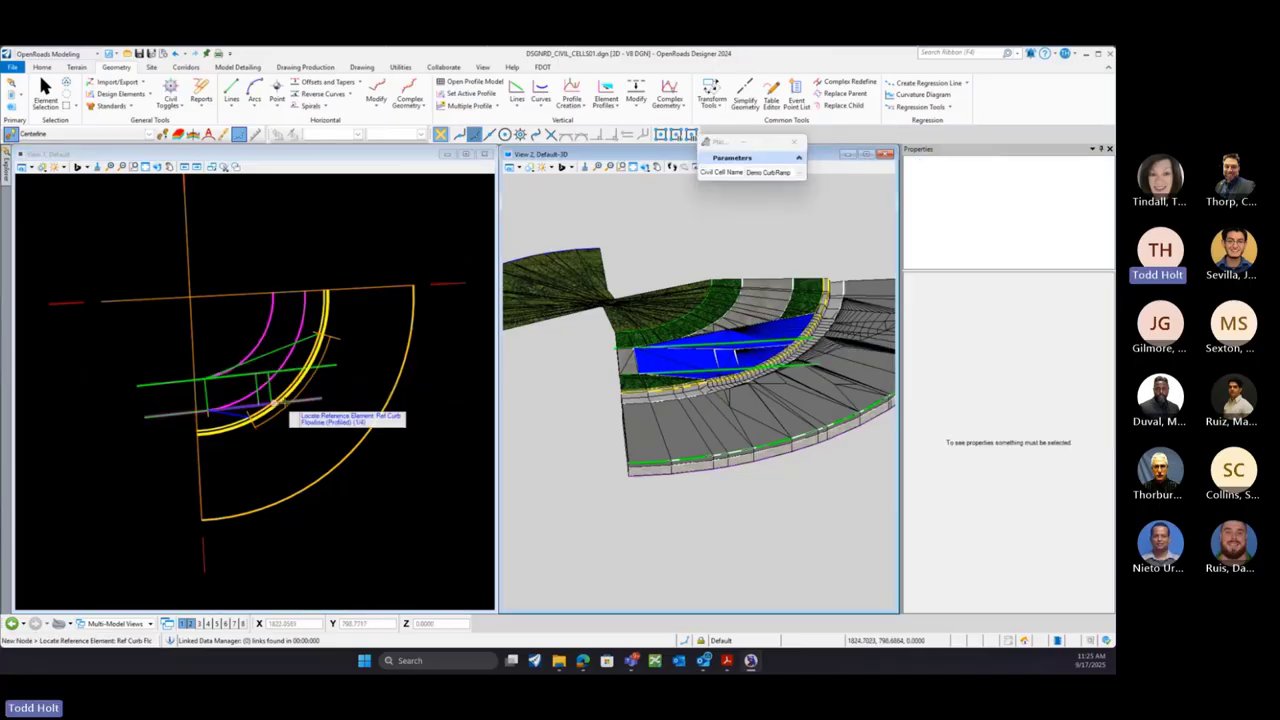
Swing the upper green line's start point up and back to test the ramp, leaving the line about 32.2 long
{"action": "left_click", "coordinate": [43, 88]}
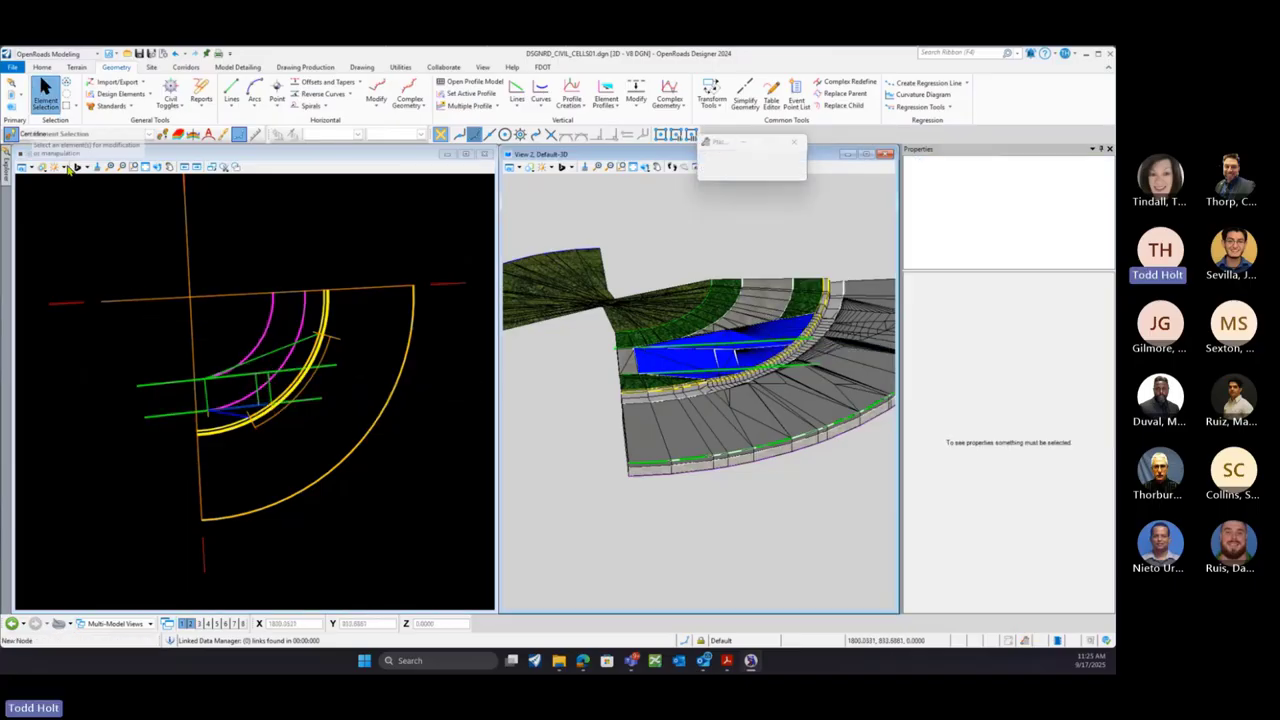
{"action": "left_click", "coordinate": [146, 389]}
{"action": "left_click", "coordinate": [141, 389]}
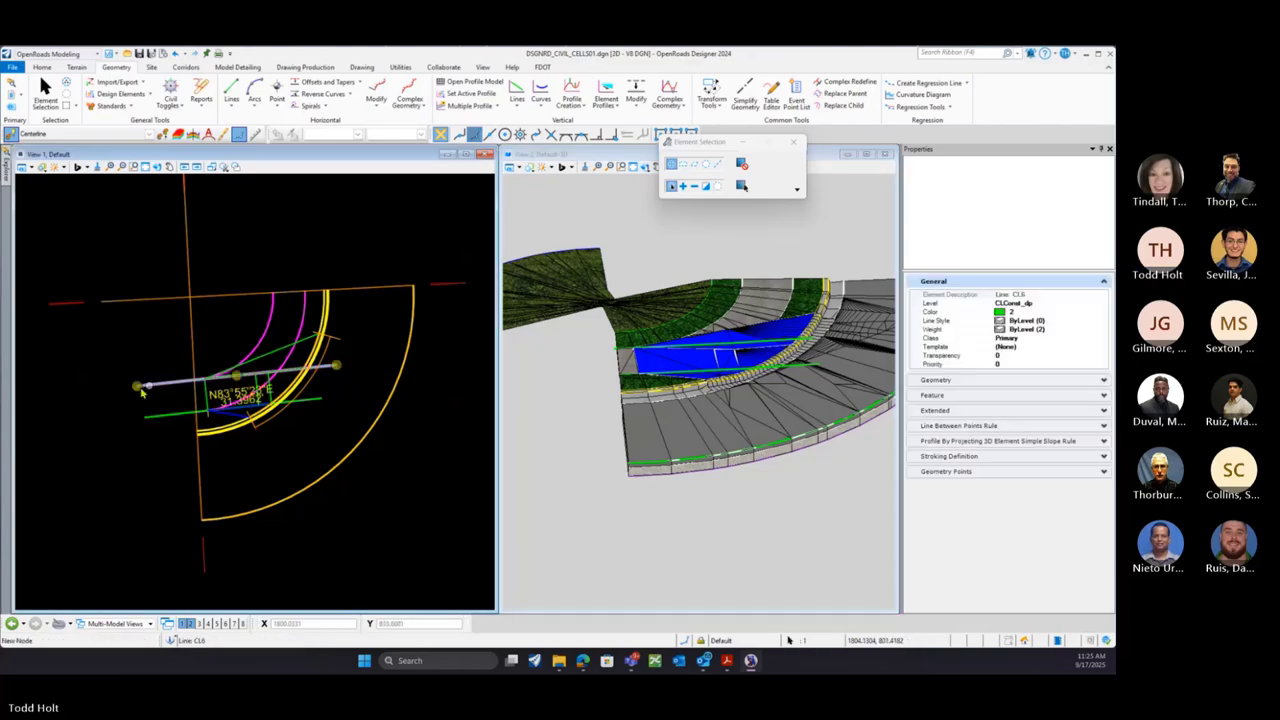
{"action": "left_click", "coordinate": [139, 391]}
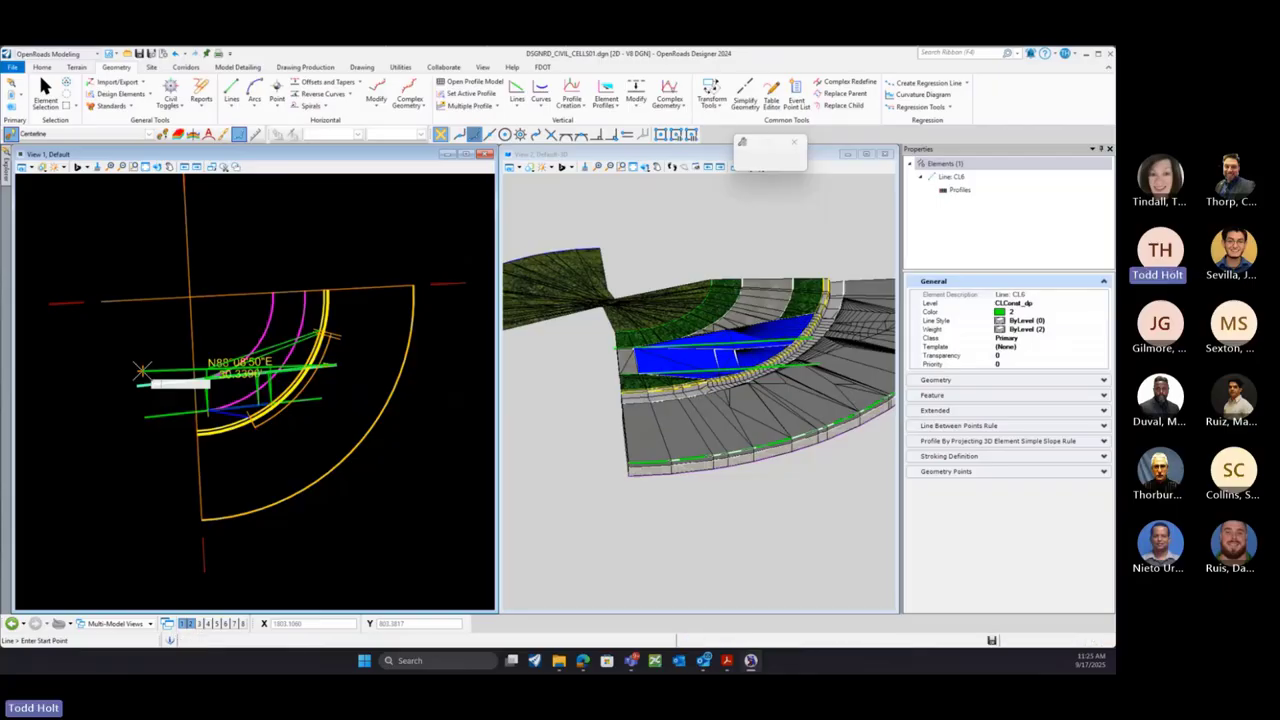
{"action": "key", "text": "Escape"}
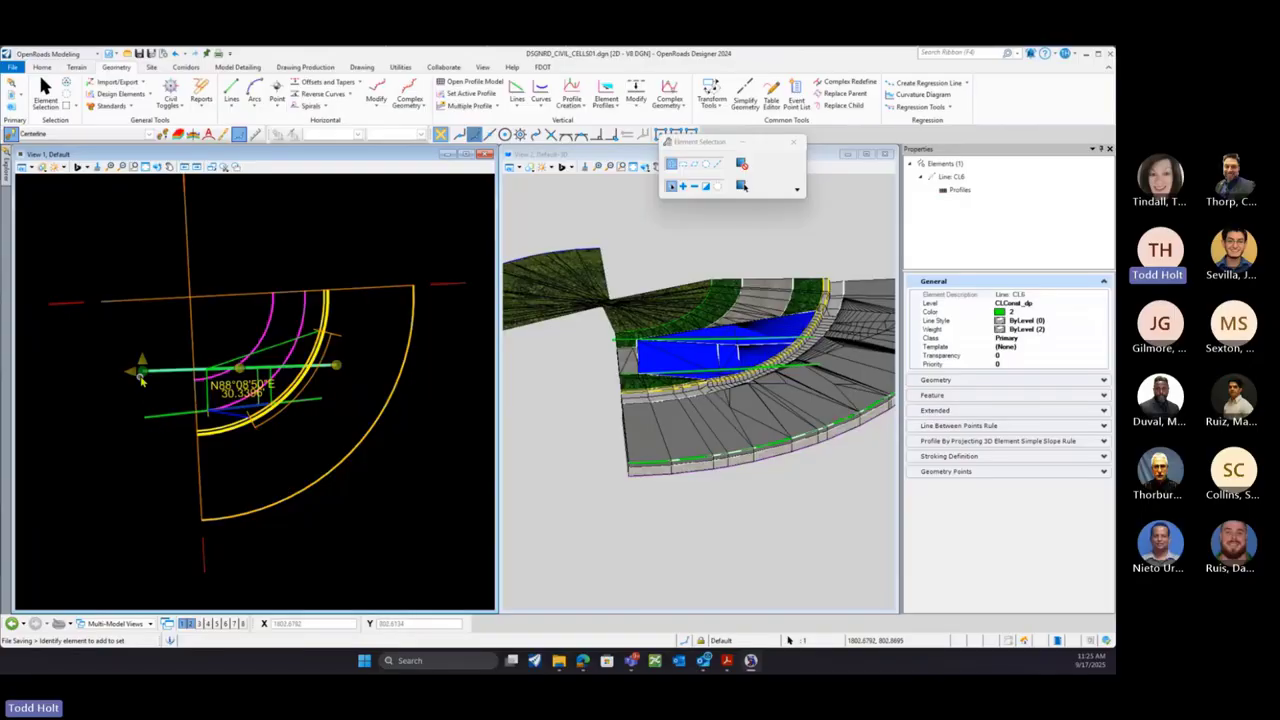
{"action": "left_click", "coordinate": [141, 377]}
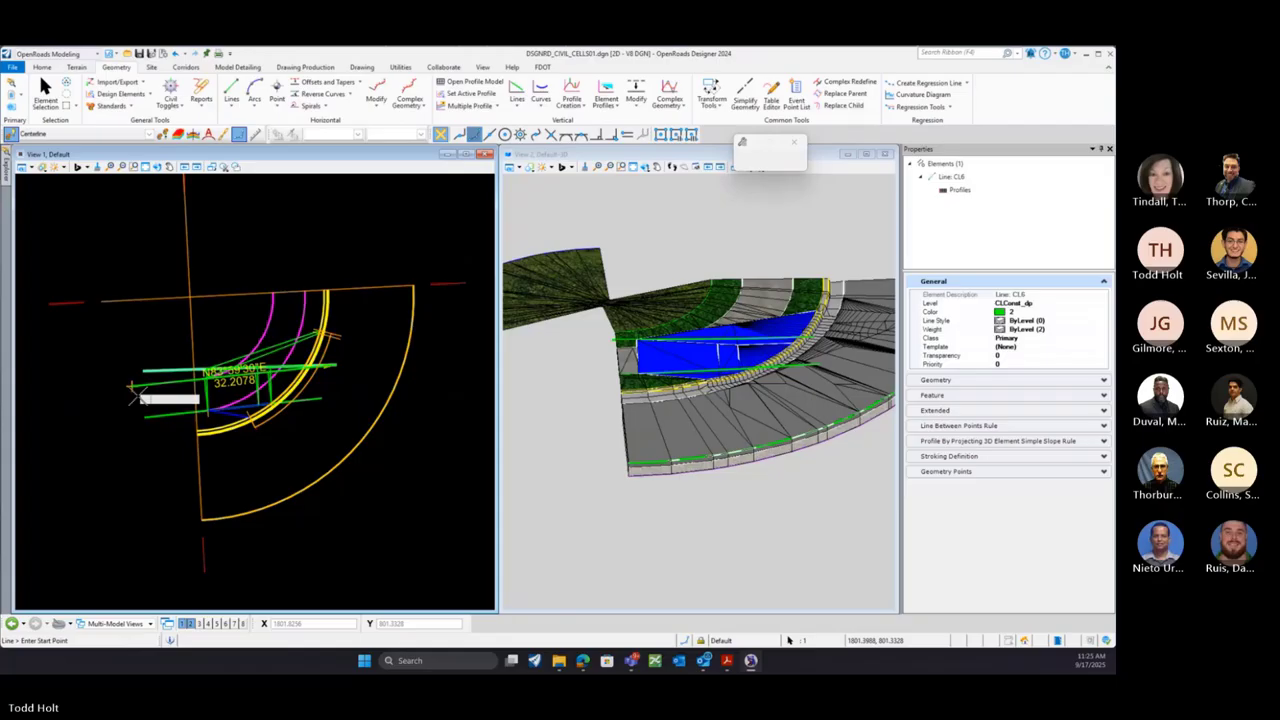
{"action": "left_click", "coordinate": [138, 398]}
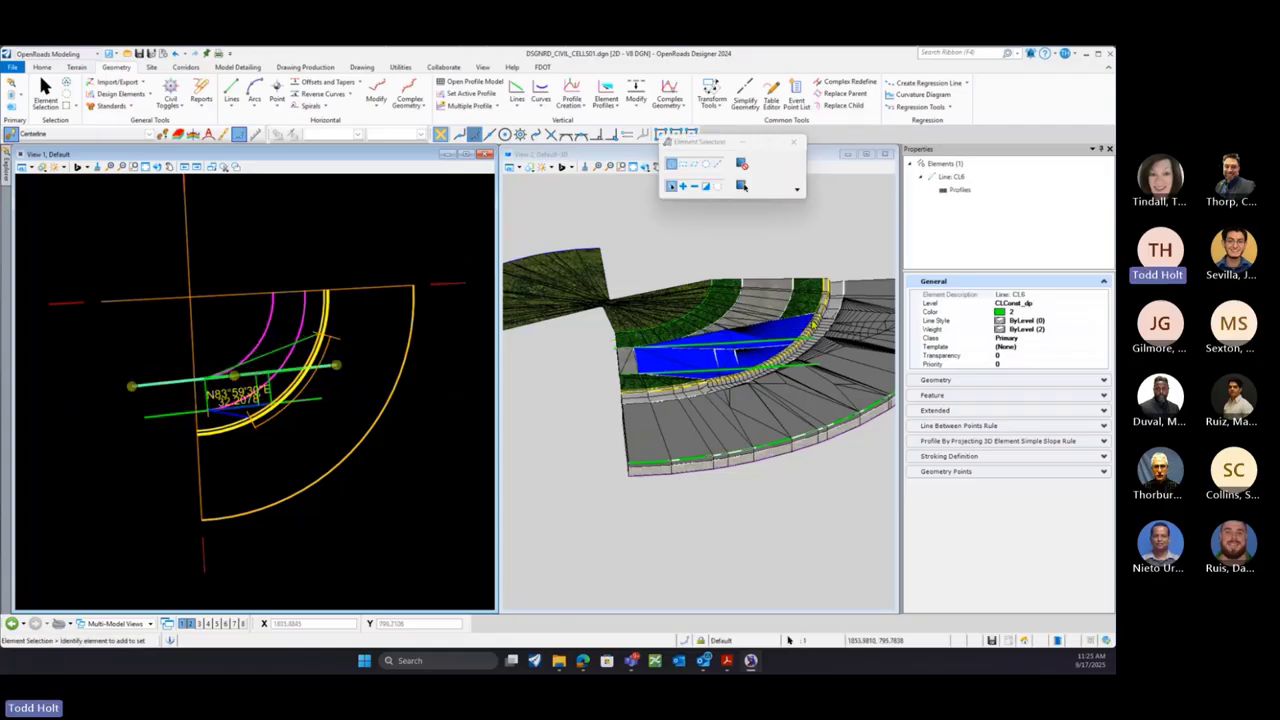
Turn off the DTM_ex and DTM_px levels in the 3D view
{"action": "left_click", "coordinate": [624, 188]}
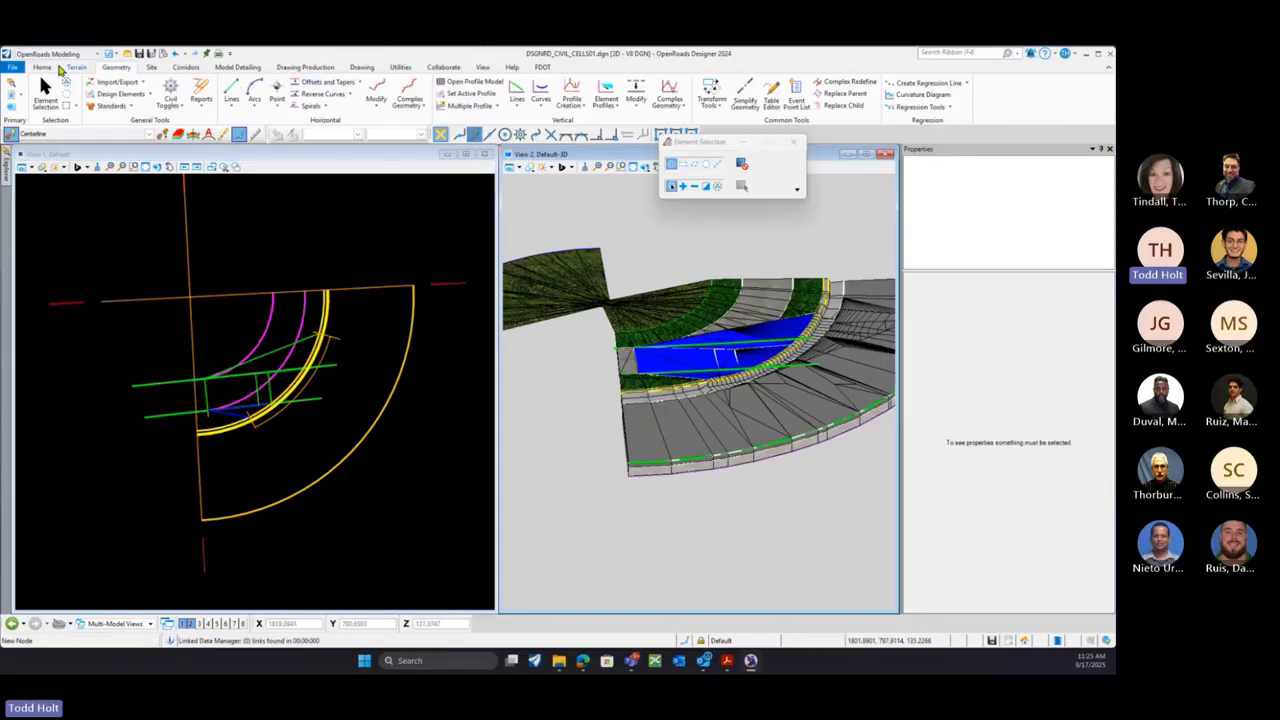
{"action": "left_click", "coordinate": [42, 67]}
{"action": "left_click", "coordinate": [266, 87]}
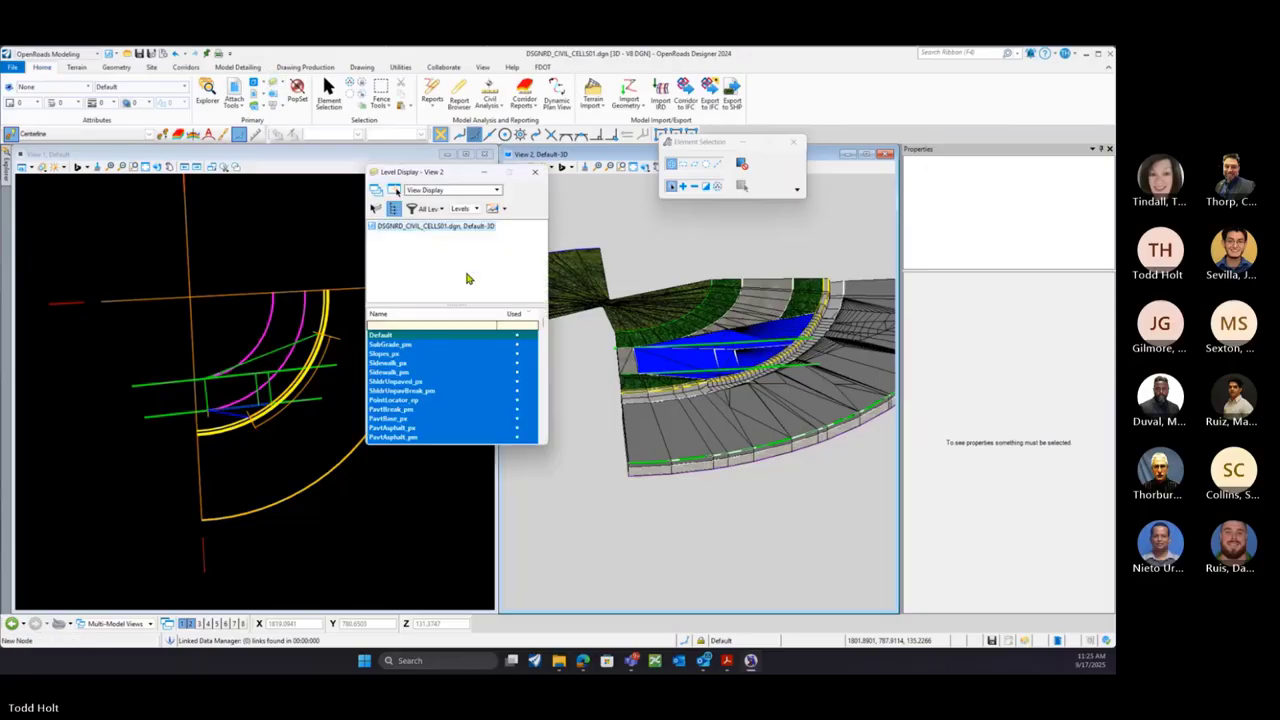
{"action": "scroll", "coordinate": [418, 430], "scroll_direction": "down", "scroll_amount": 2}
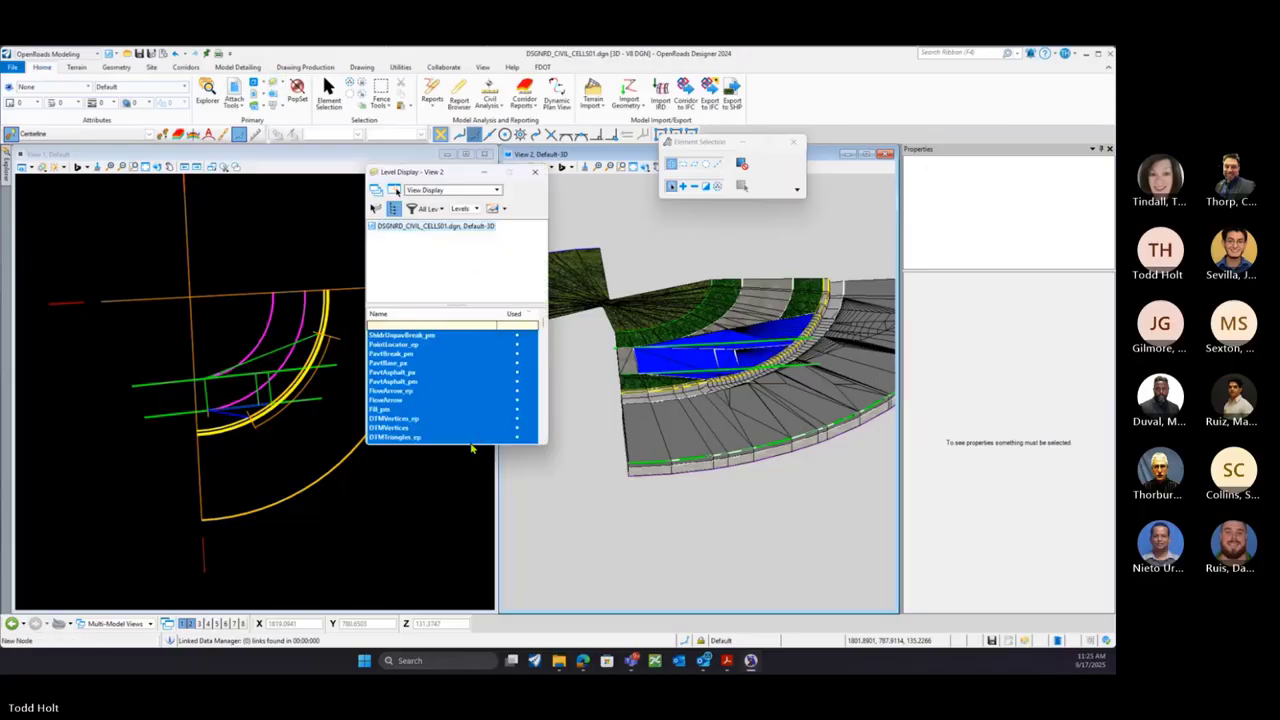
{"action": "left_click_drag", "start_coordinate": [546, 443], "coordinate": [741, 578]}
{"action": "left_click", "coordinate": [393, 483]}
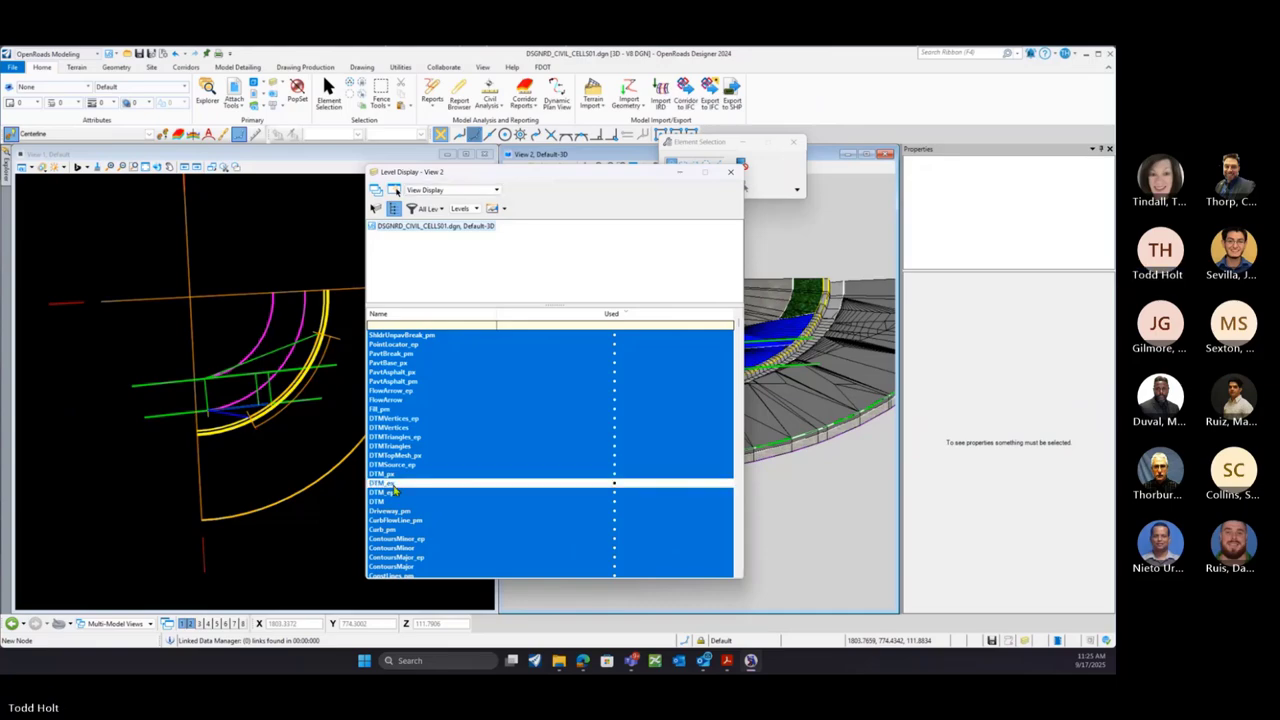
{"action": "left_click", "coordinate": [391, 474]}
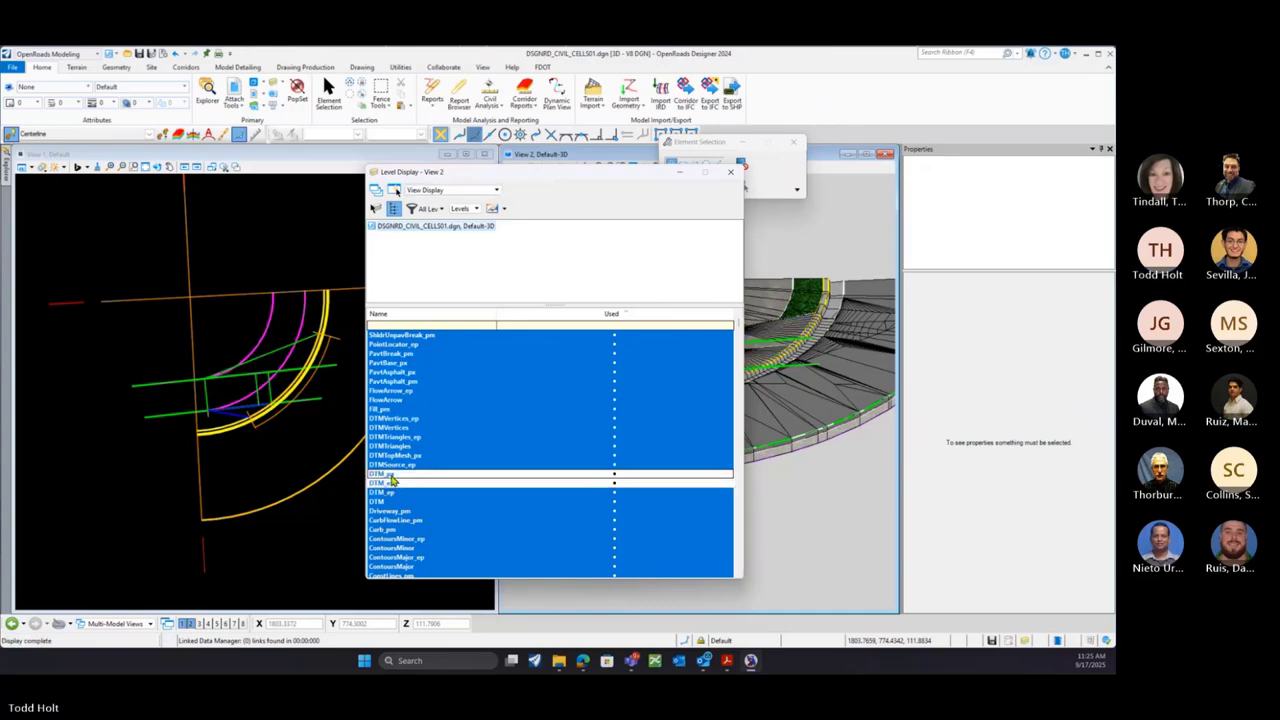
{"action": "left_click", "coordinate": [730, 175]}
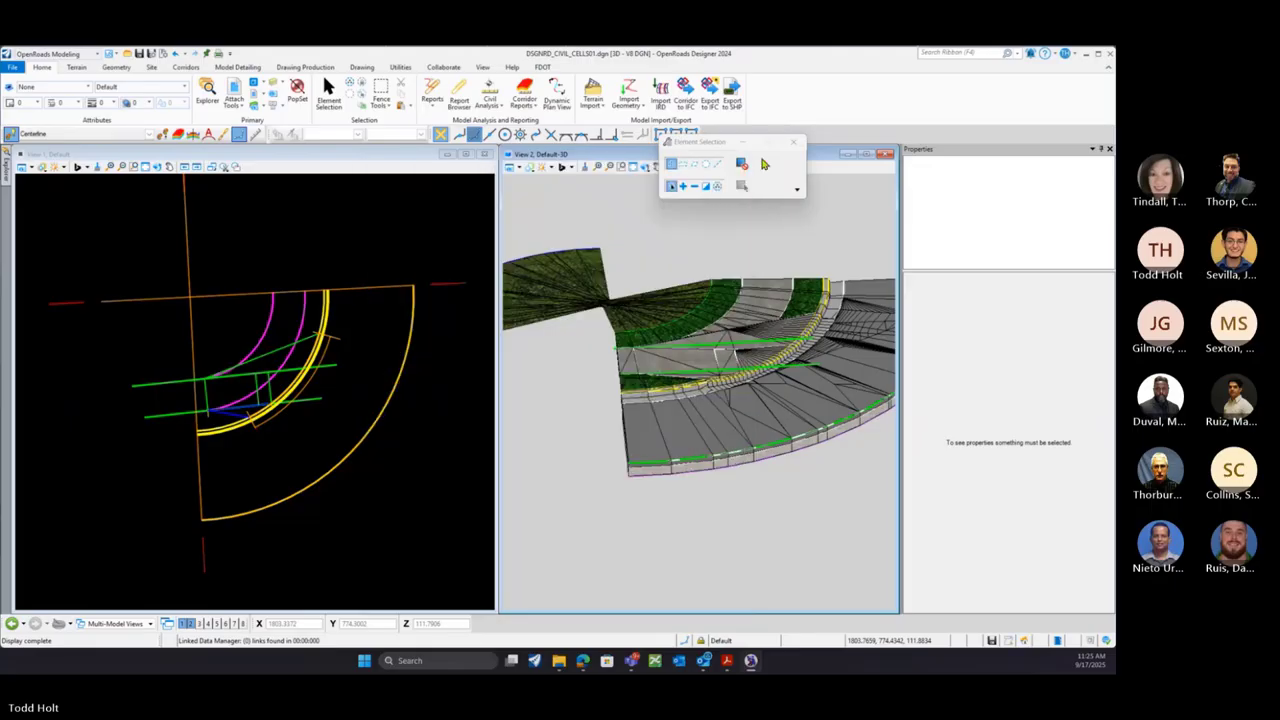
Set the 3D view to Top and examine the mesh where the grass strip, ramp and curb meet
{"action": "left_click", "coordinate": [793, 141]}
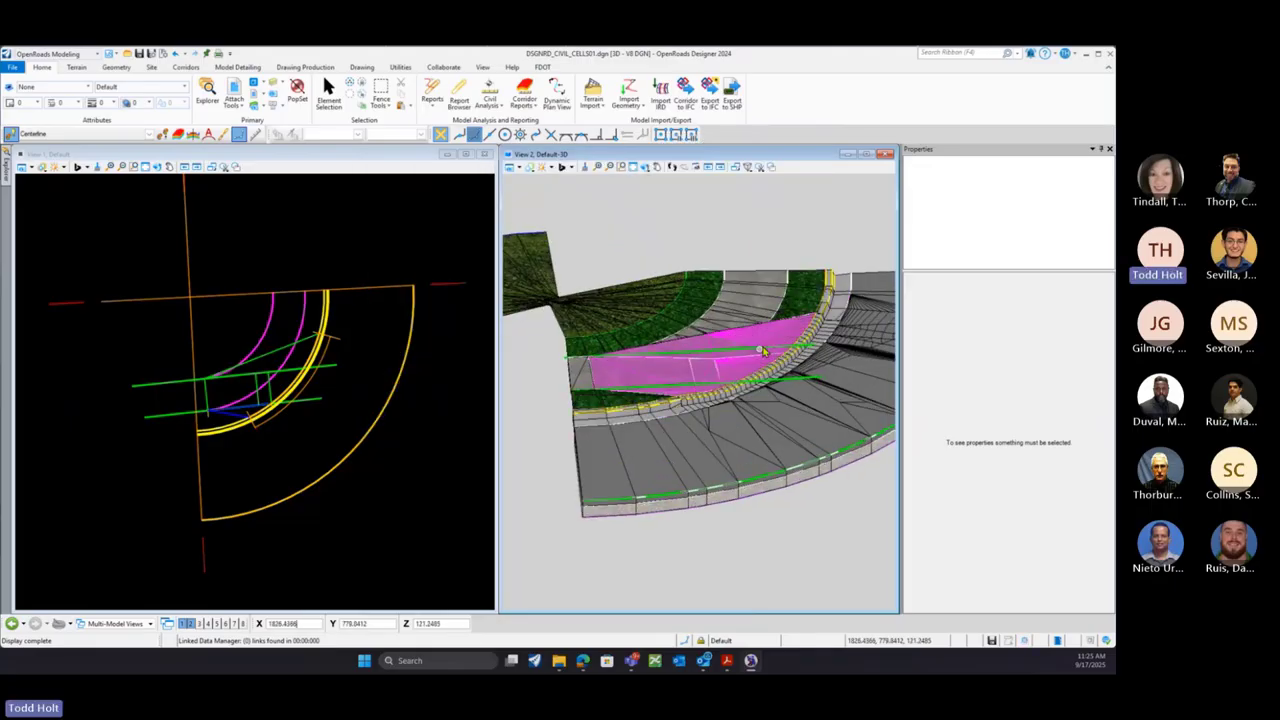
{"action": "left_click", "coordinate": [366, 366]}
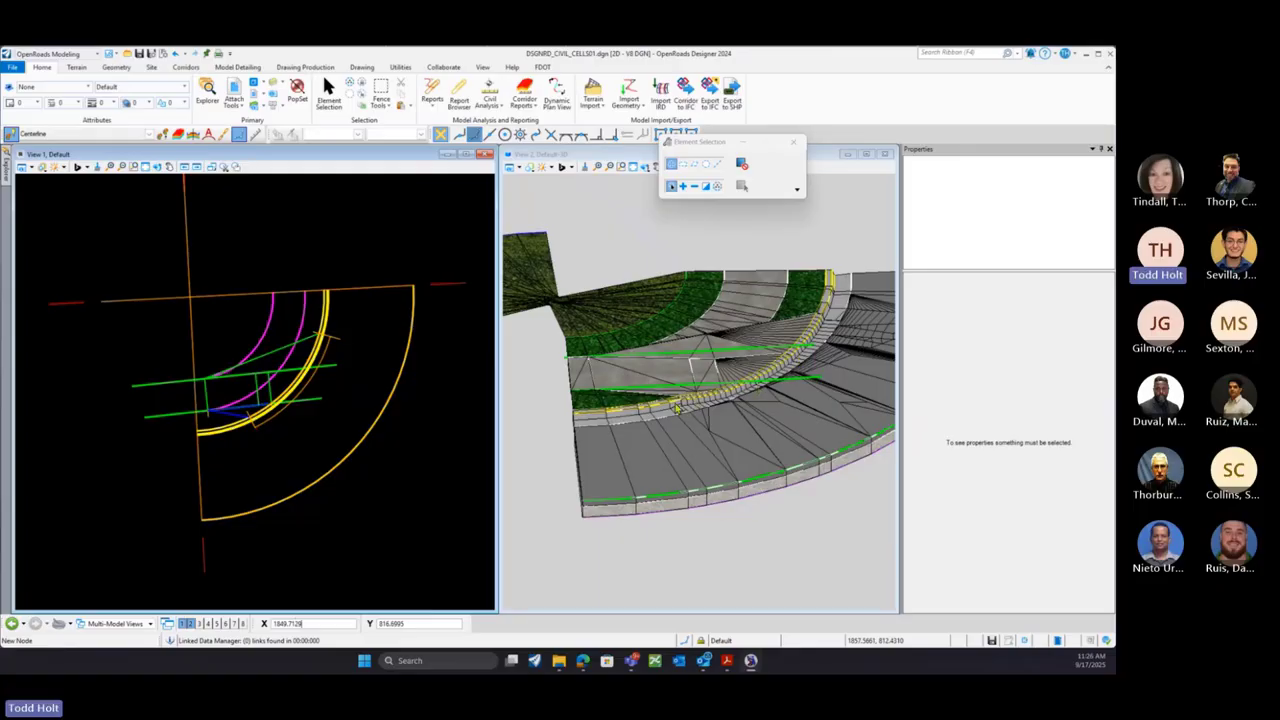
{"action": "left_click", "coordinate": [793, 141]}
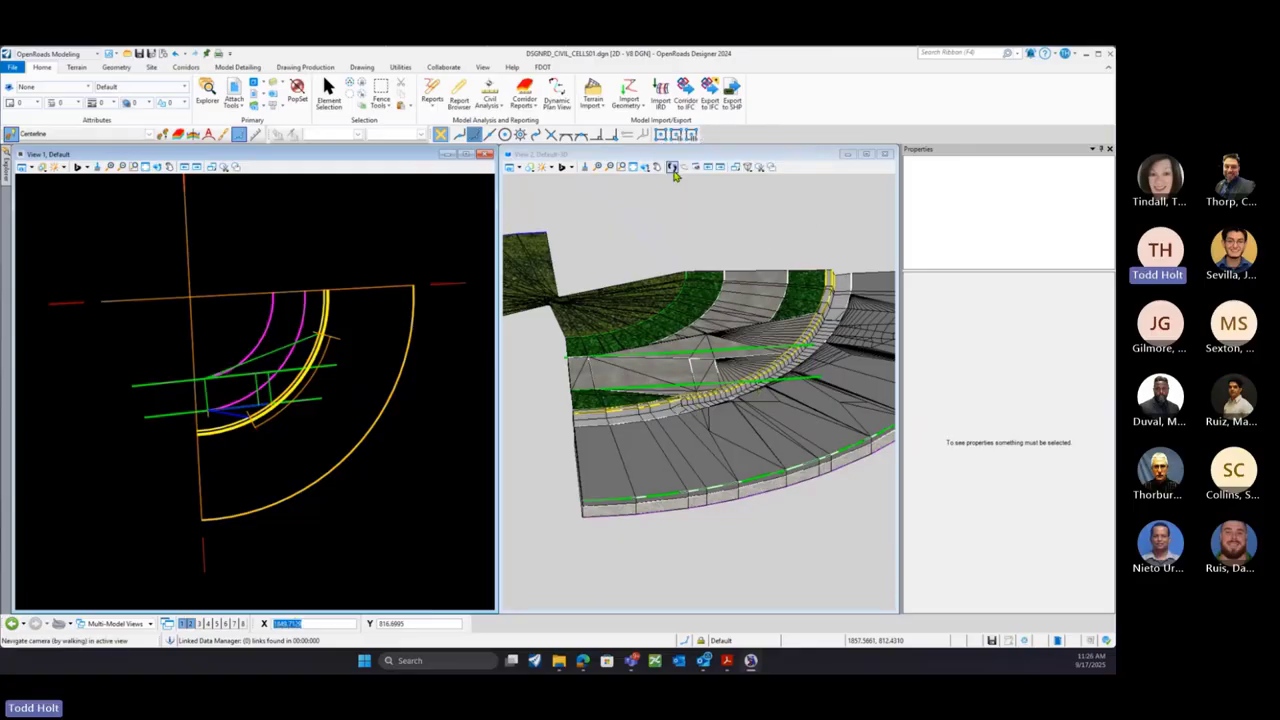
{"action": "left_click", "coordinate": [647, 167]}
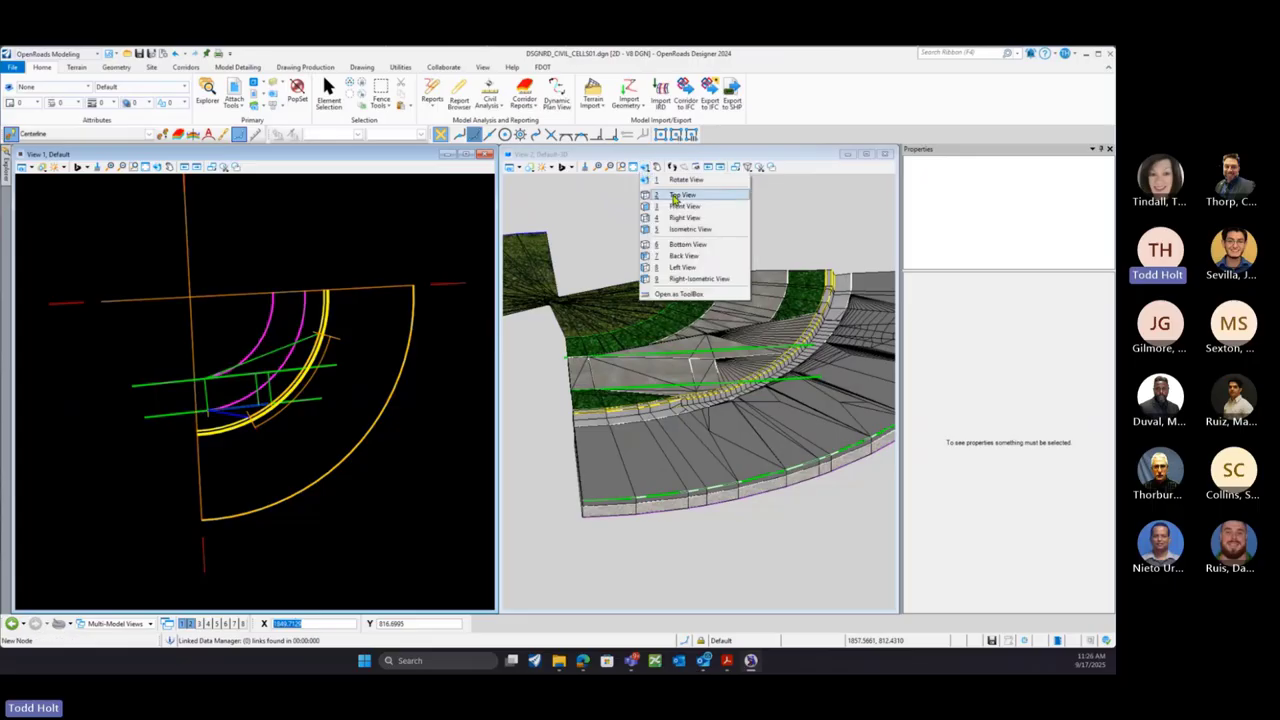
{"action": "left_click", "coordinate": [676, 196]}
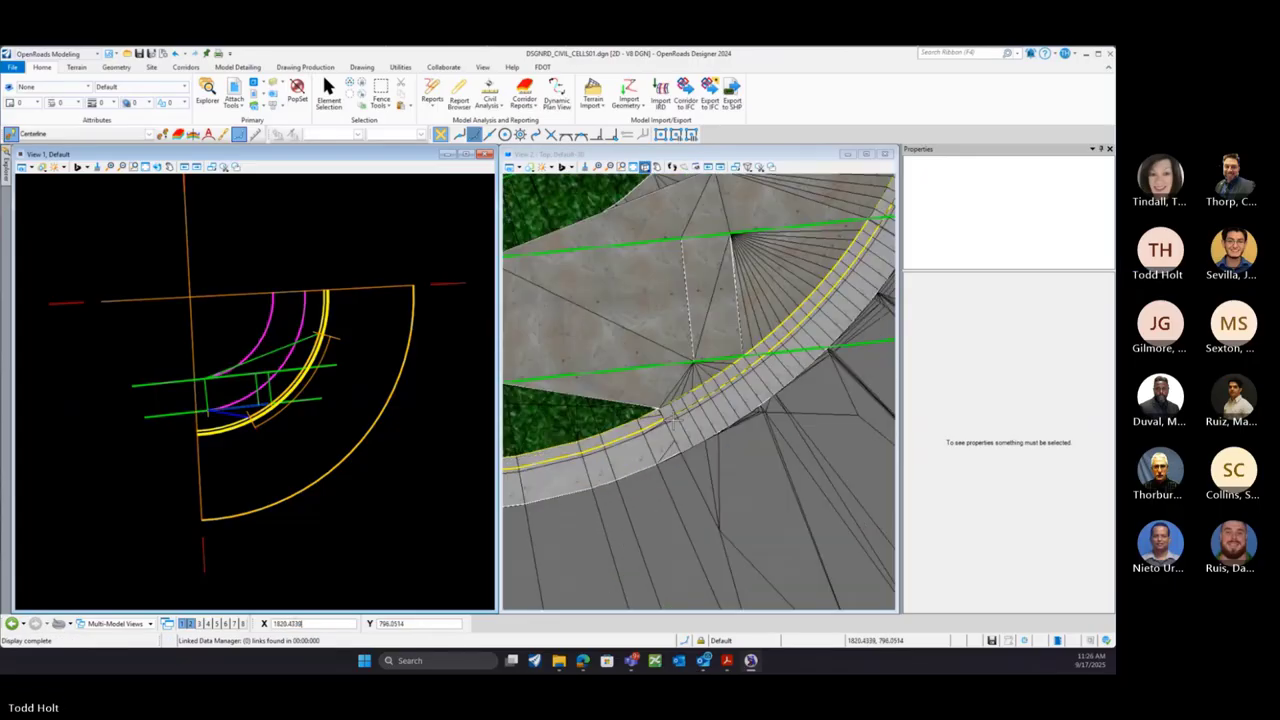
{"action": "scroll", "coordinate": [672, 422], "scroll_direction": "up", "scroll_amount": 3}
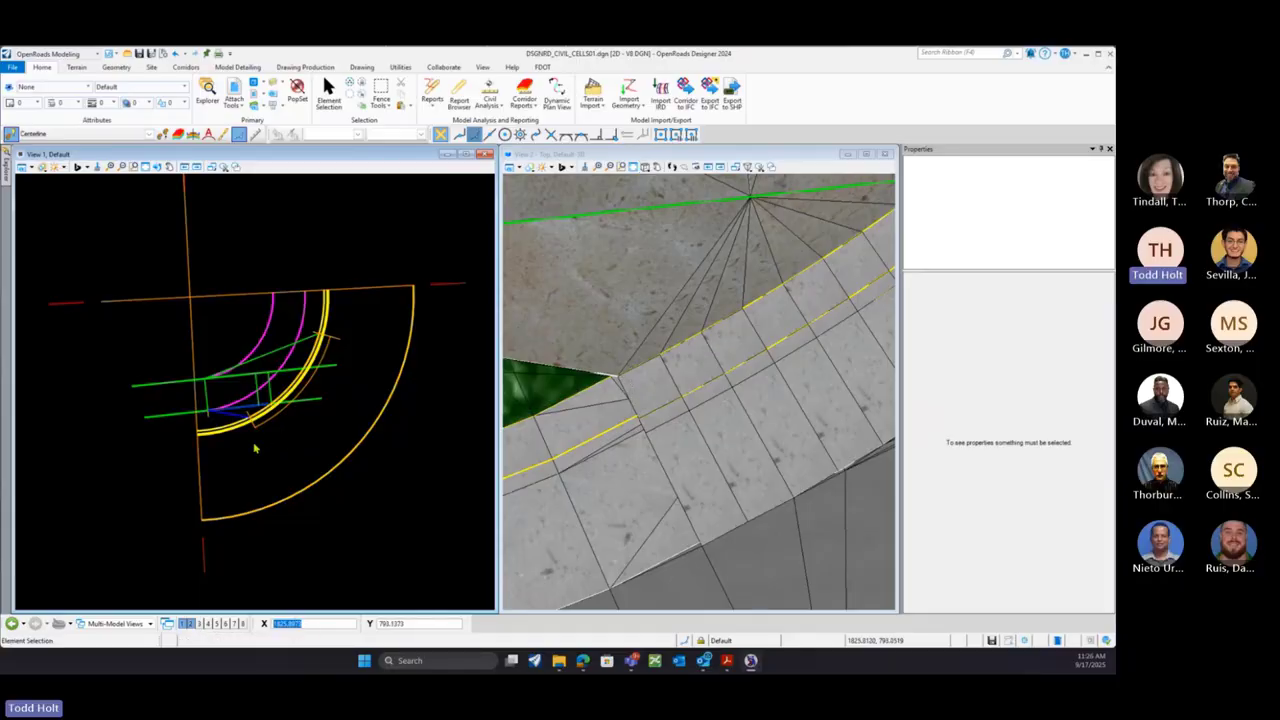
{"action": "scroll", "coordinate": [255, 449], "scroll_direction": "up", "scroll_amount": 3}
Set the Linear Stroking of the outermost arc in the plan view to 1 foot
{"action": "scroll", "coordinate": [252, 450], "scroll_direction": "down", "scroll_amount": 4}
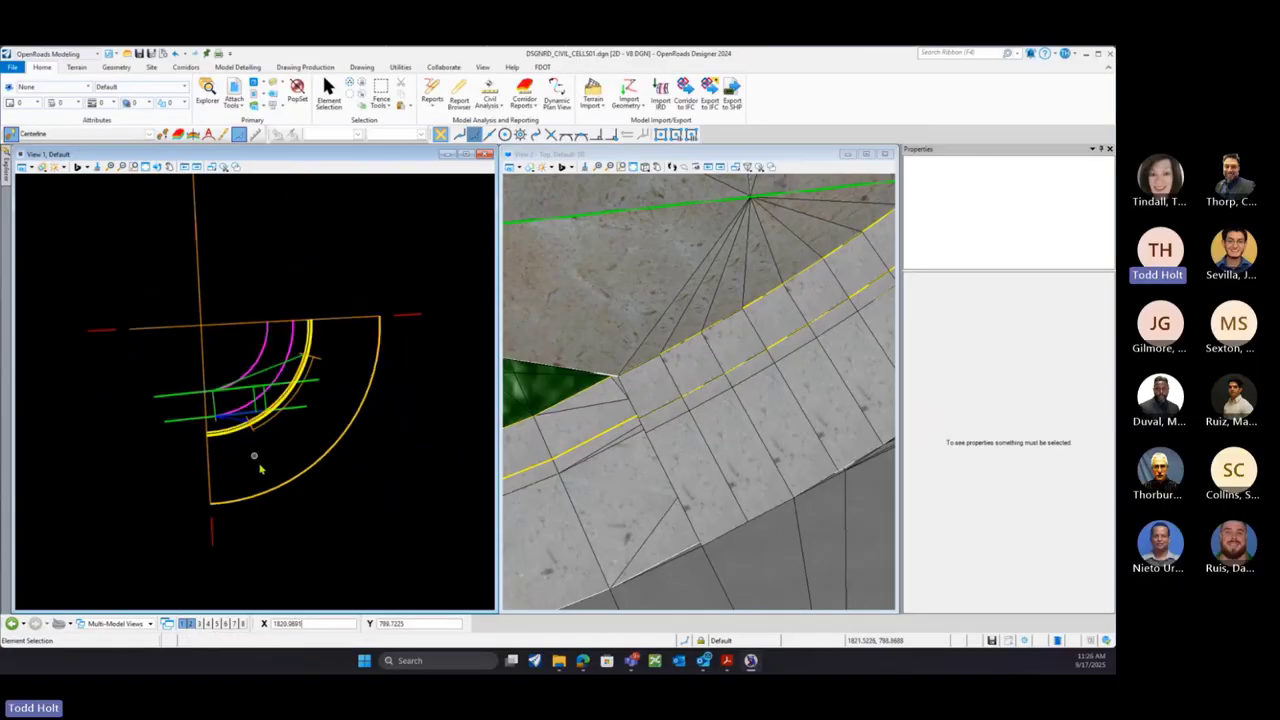
{"action": "left_click", "coordinate": [310, 470]}
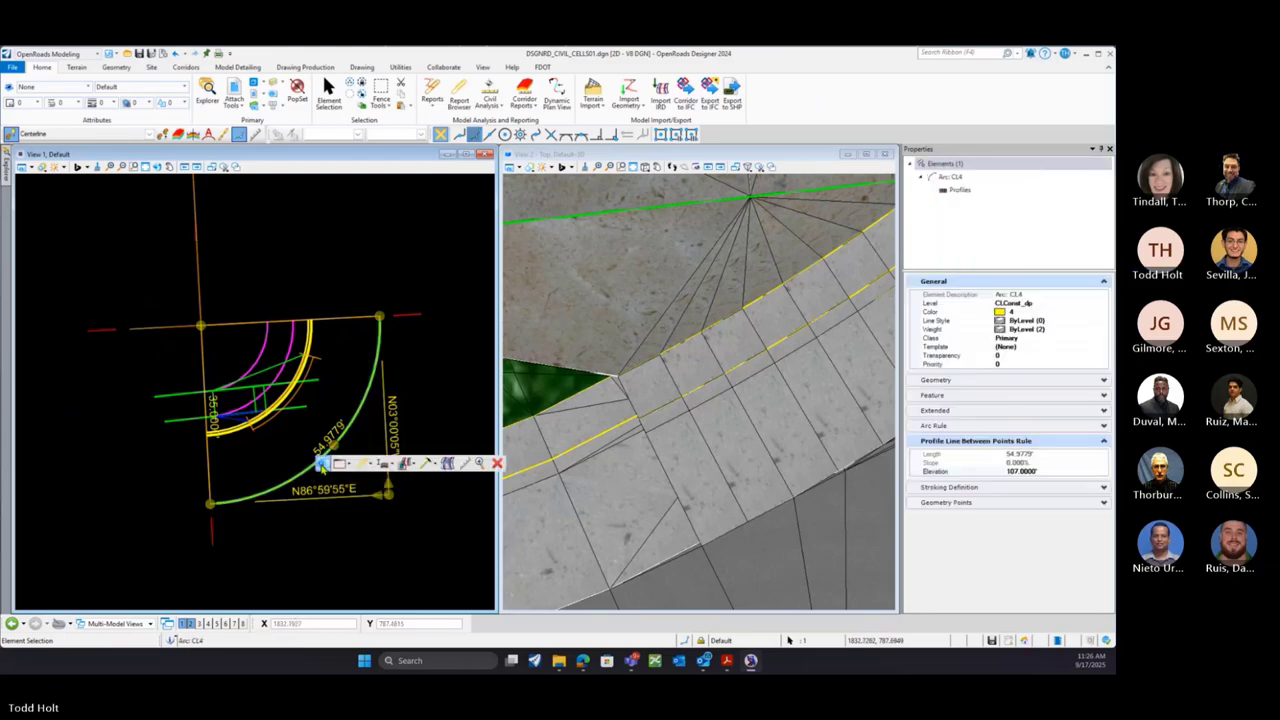
{"action": "left_click", "coordinate": [323, 466]}
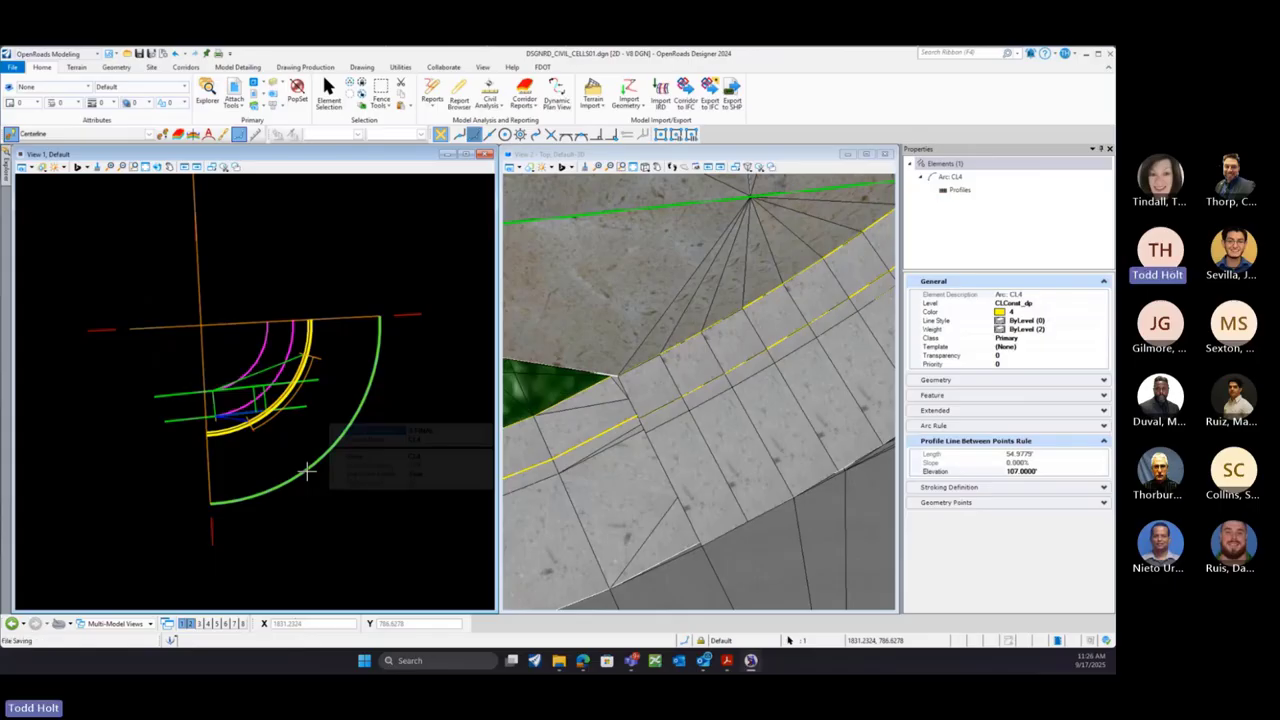
{"action": "left_click", "coordinate": [307, 470]}
{"action": "left_click", "coordinate": [1005, 488]}
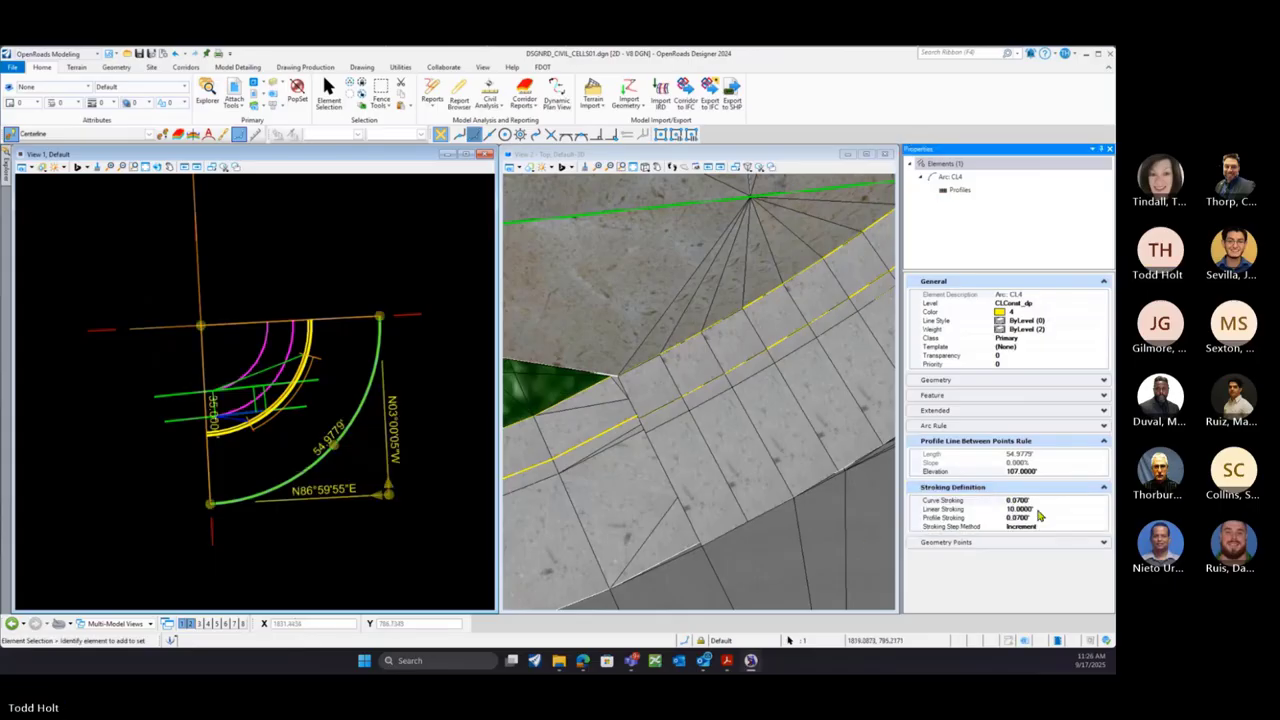
{"action": "left_click", "coordinate": [1038, 510]}
{"action": "type", "text": "1"}
{"action": "key", "text": "Return"}
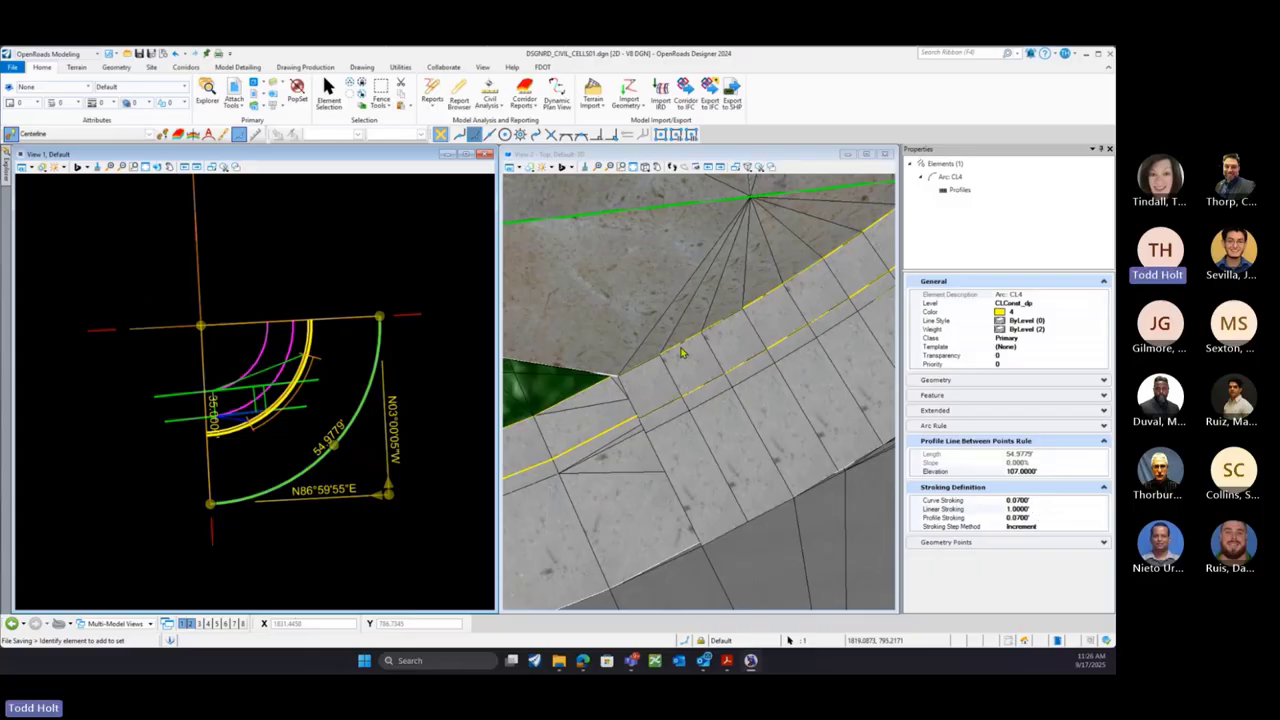
Rotate the 3D model dynamically and examine the pavement triangulation between the outer arc and the curb
{"action": "scroll", "coordinate": [656, 393], "scroll_direction": "down", "scroll_amount": 3}
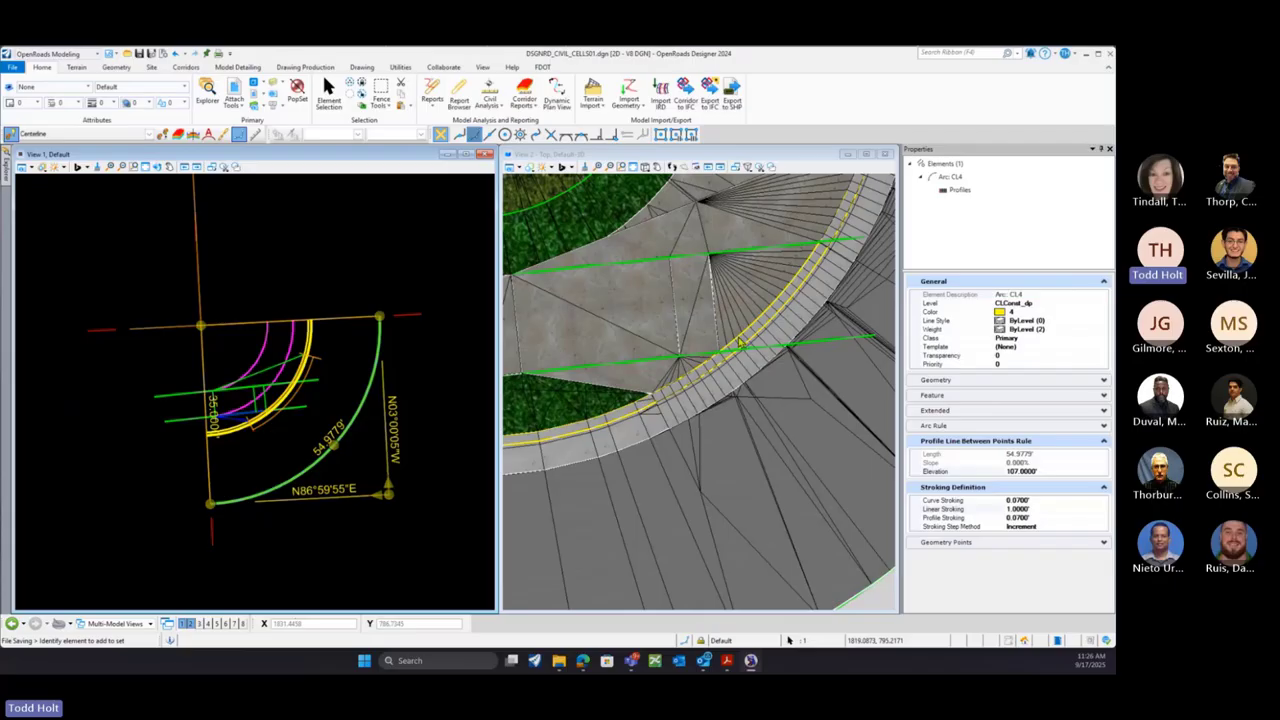
{"action": "scroll", "coordinate": [727, 393], "scroll_direction": "down", "scroll_amount": 2}
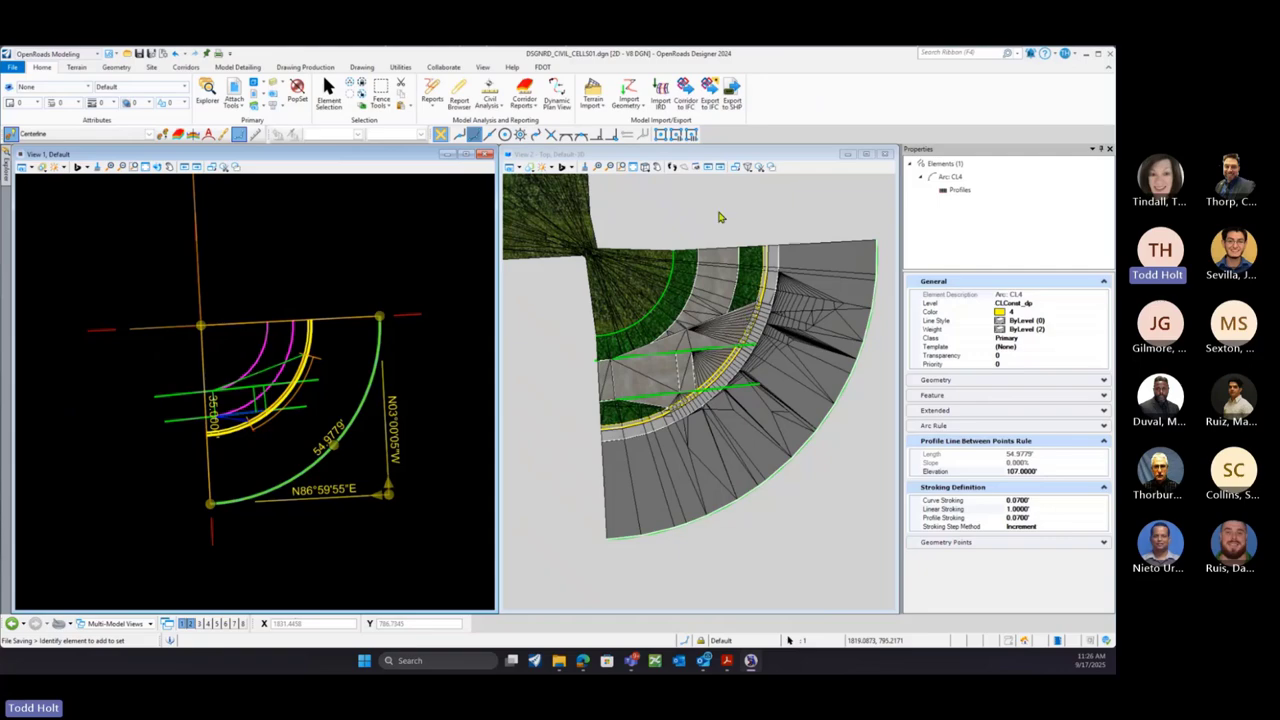
{"action": "left_click", "coordinate": [645, 167]}
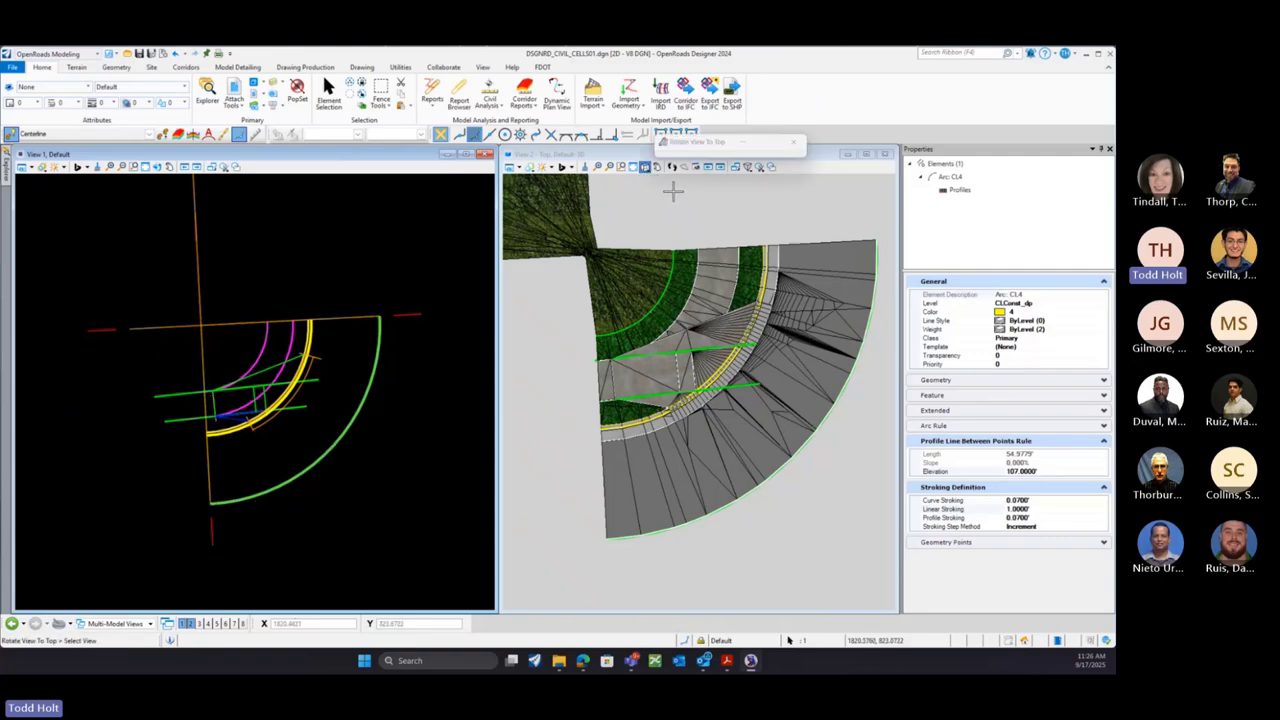
{"action": "left_click", "coordinate": [647, 168]}
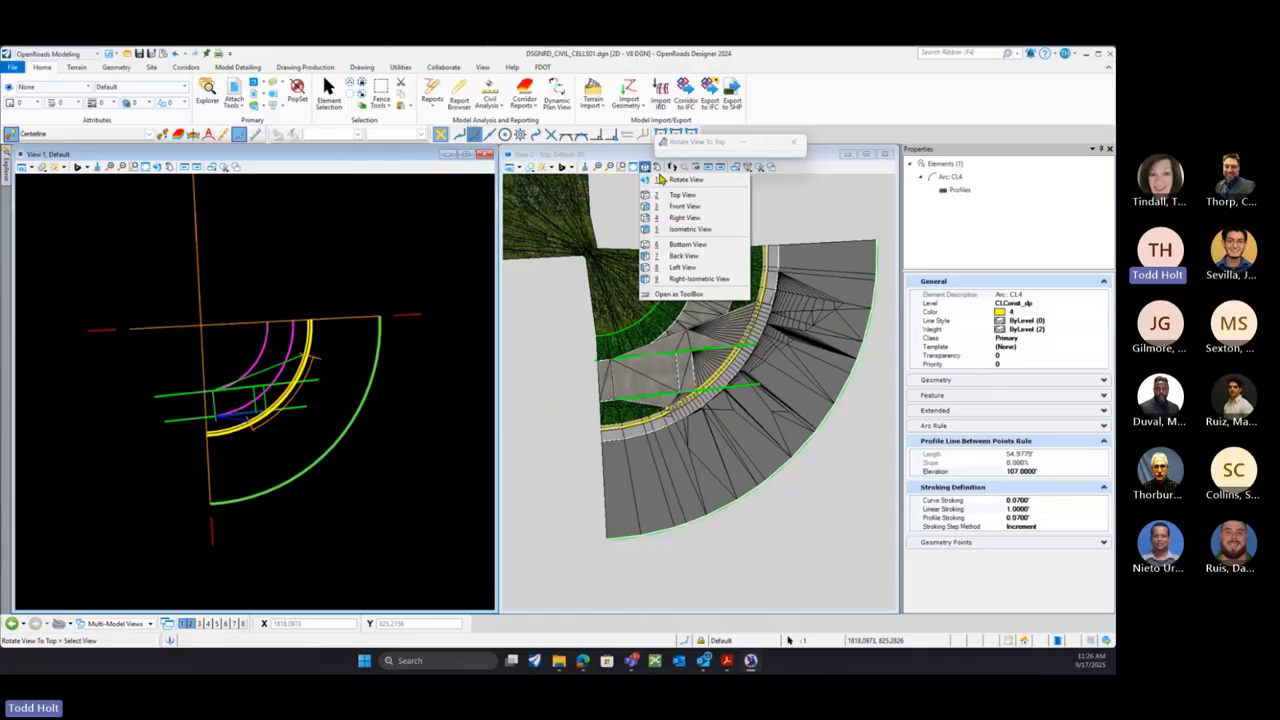
{"action": "left_click", "coordinate": [684, 179]}
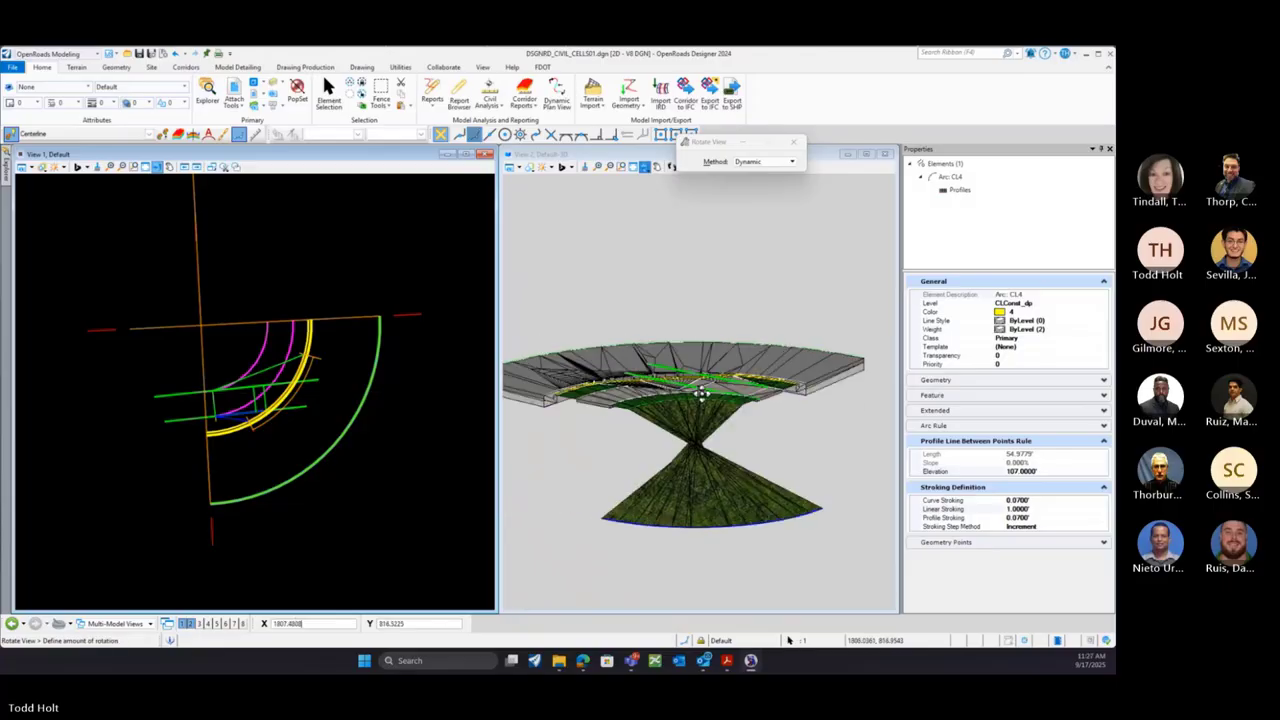
{"action": "left_click", "coordinate": [728, 400]}
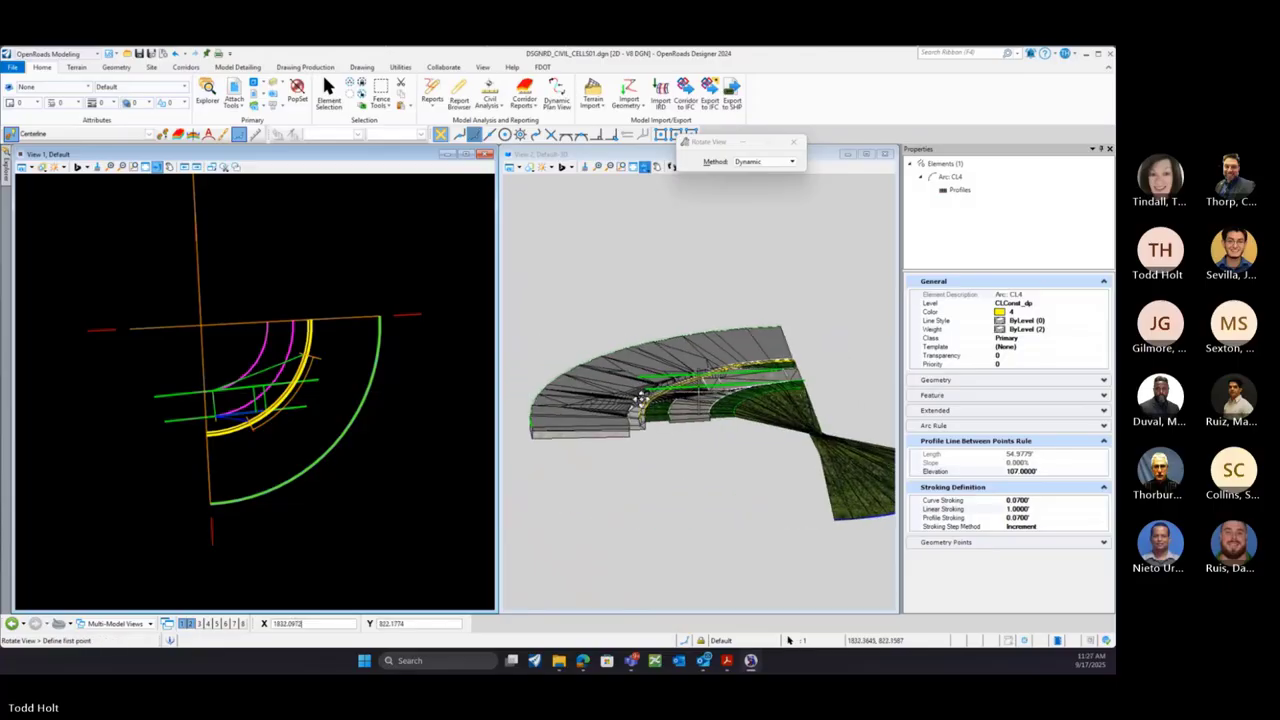
{"action": "left_click", "coordinate": [640, 398]}
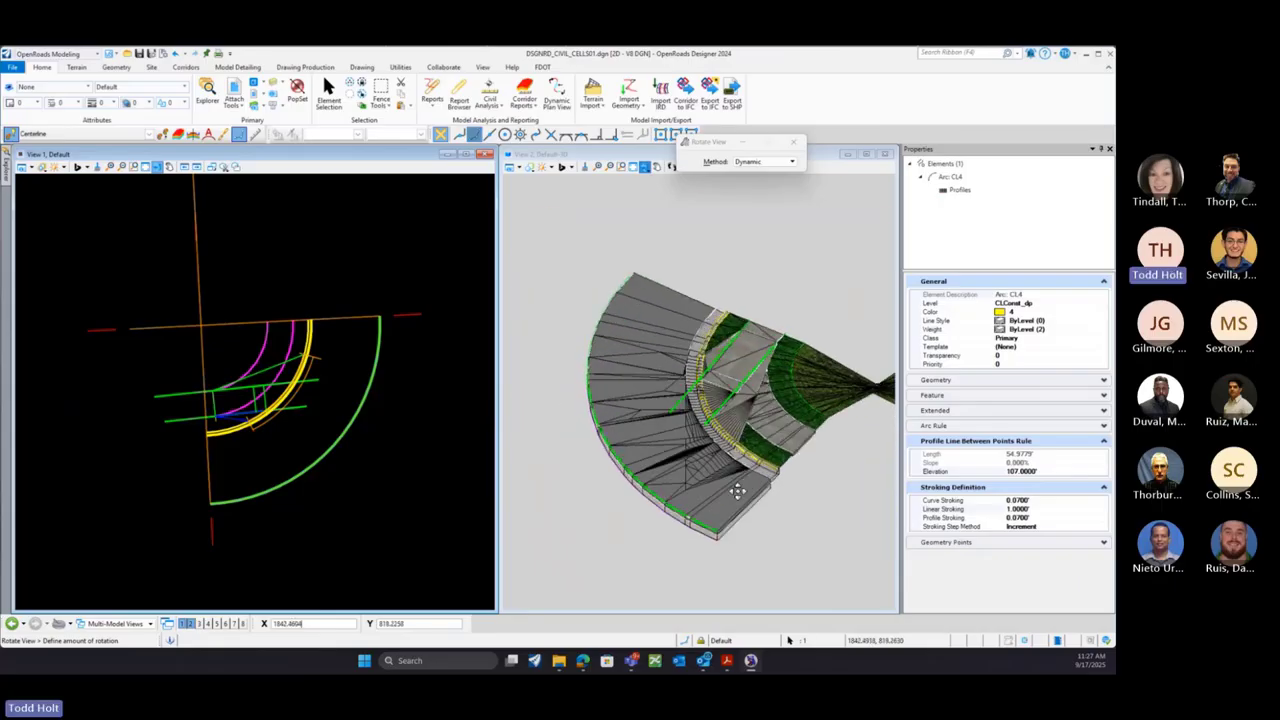
{"action": "left_click", "coordinate": [730, 468]}
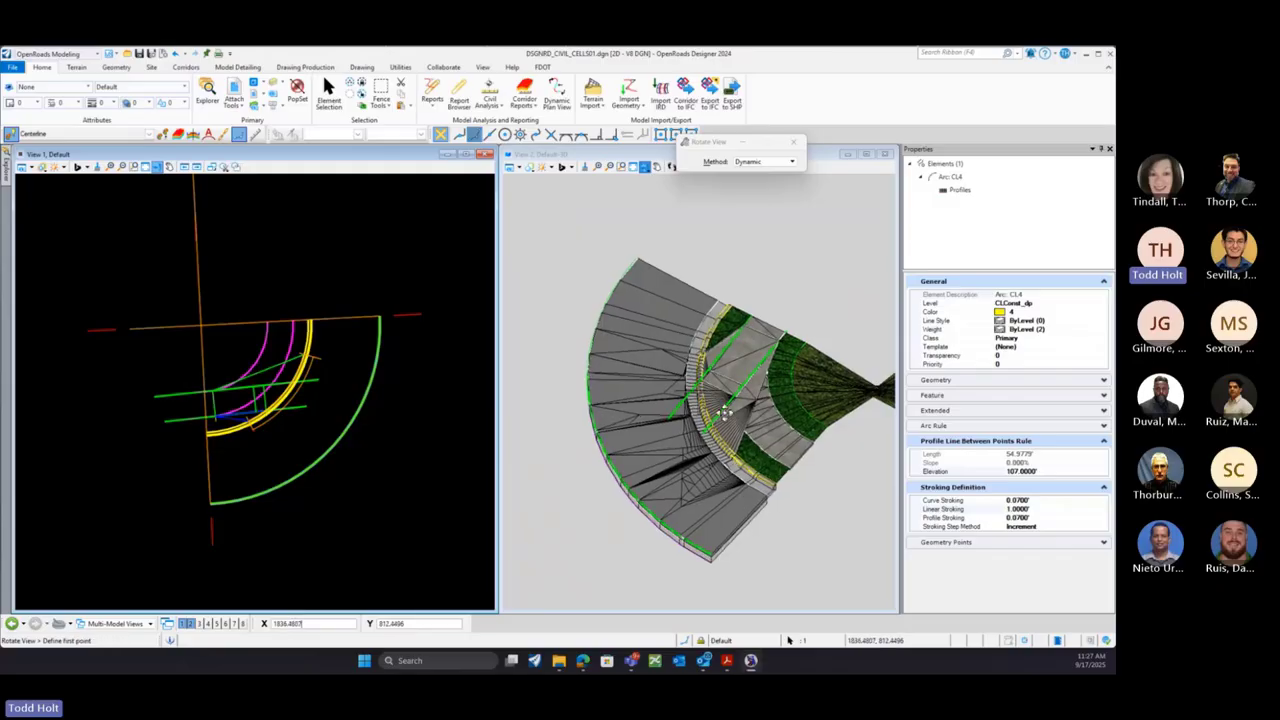
{"action": "scroll", "coordinate": [710, 438], "scroll_direction": "up", "scroll_amount": 4}
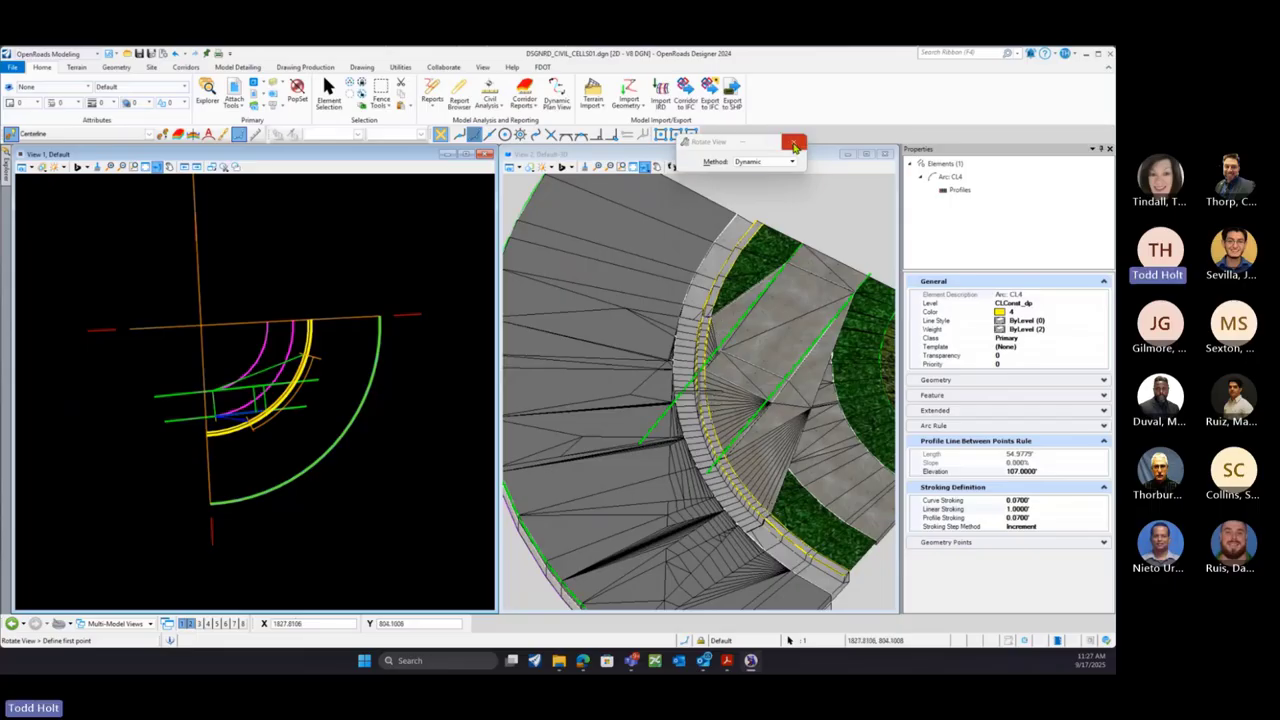
Examine the gutter and curb along the ramp at close range from a low 3D angle
{"action": "right_click", "coordinate": [687, 338]}
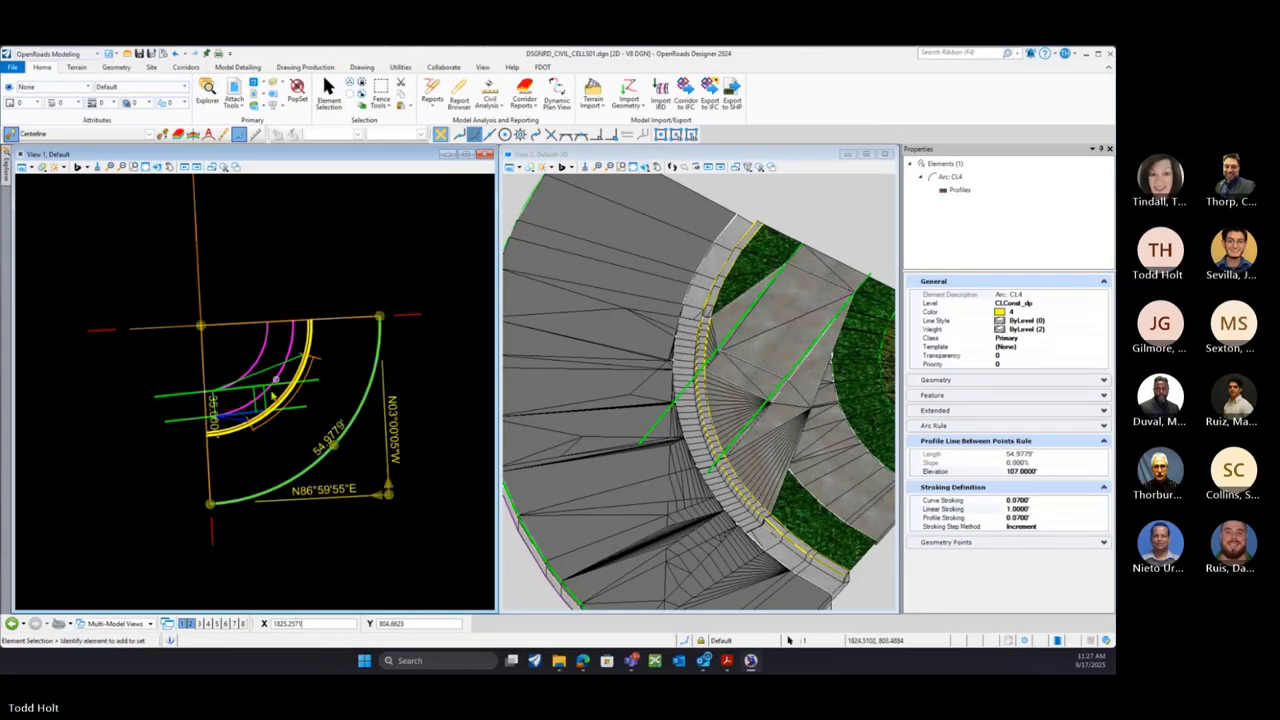
{"action": "scroll", "coordinate": [274, 408], "scroll_direction": "down", "scroll_amount": 1}
{"action": "scroll", "coordinate": [272, 410], "scroll_direction": "up", "scroll_amount": 1}
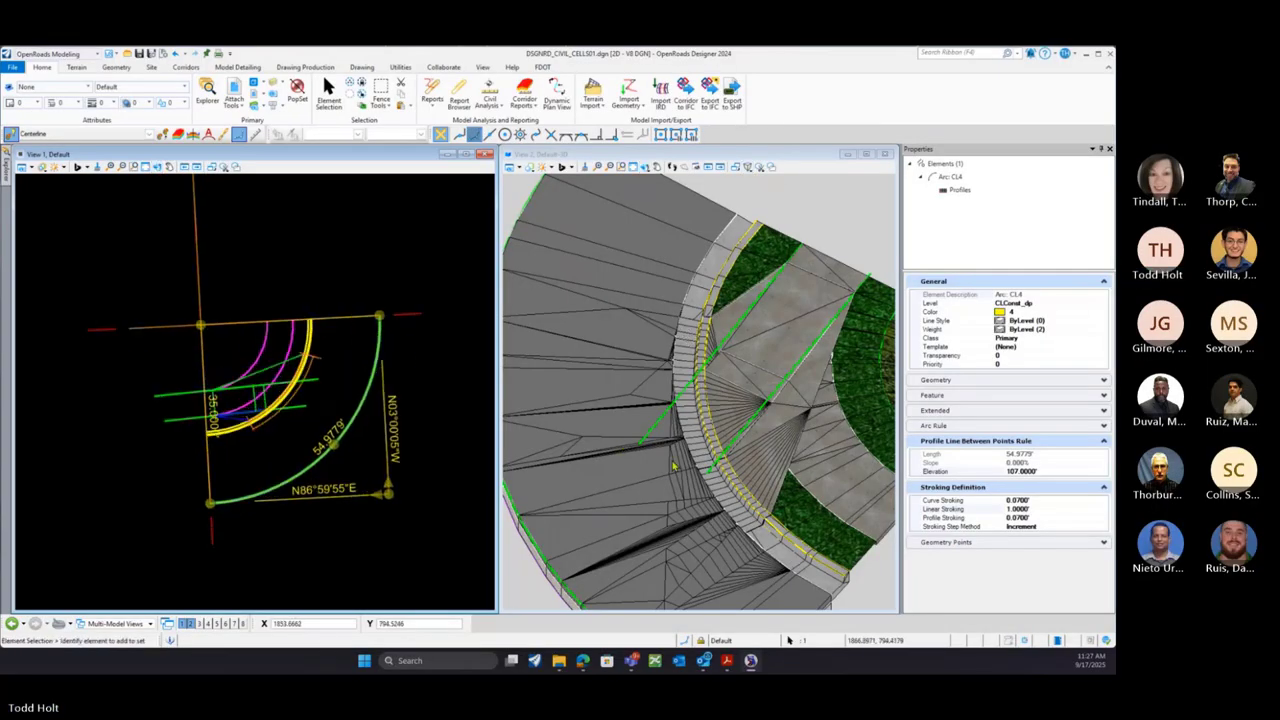
{"action": "scroll", "coordinate": [731, 487], "scroll_direction": "up", "scroll_amount": 2}
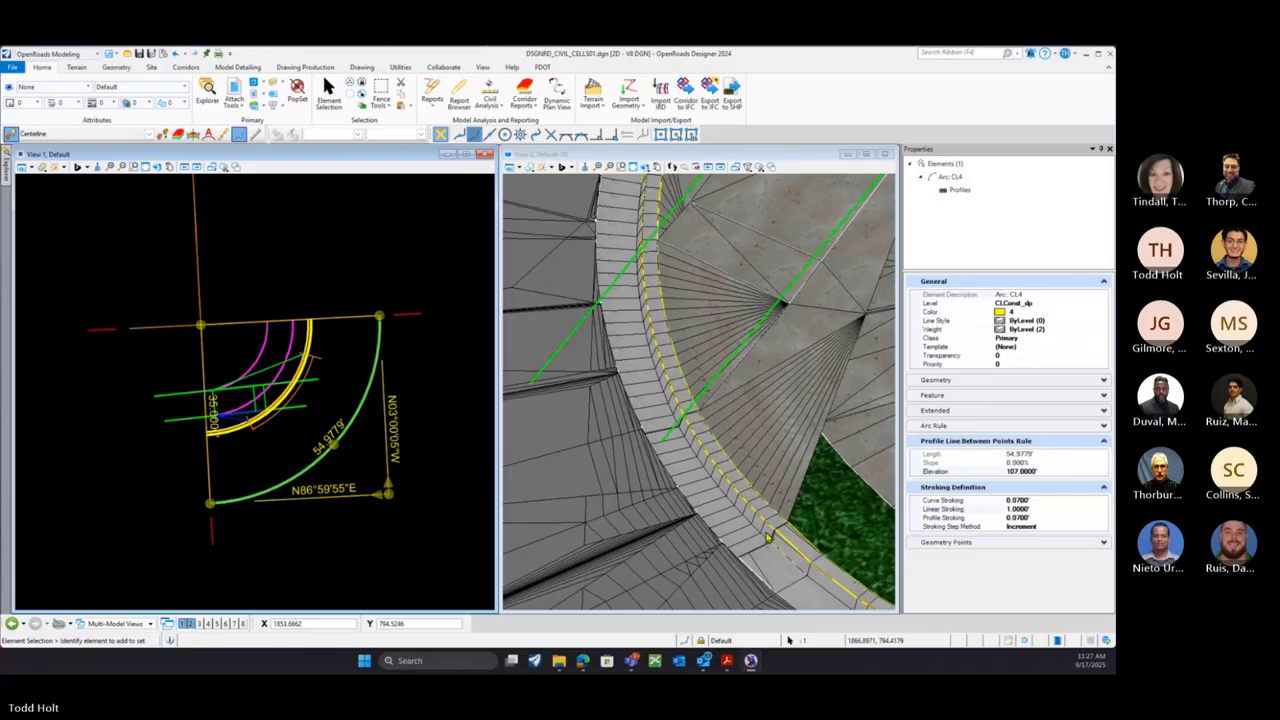
{"action": "left_click", "coordinate": [644, 168]}
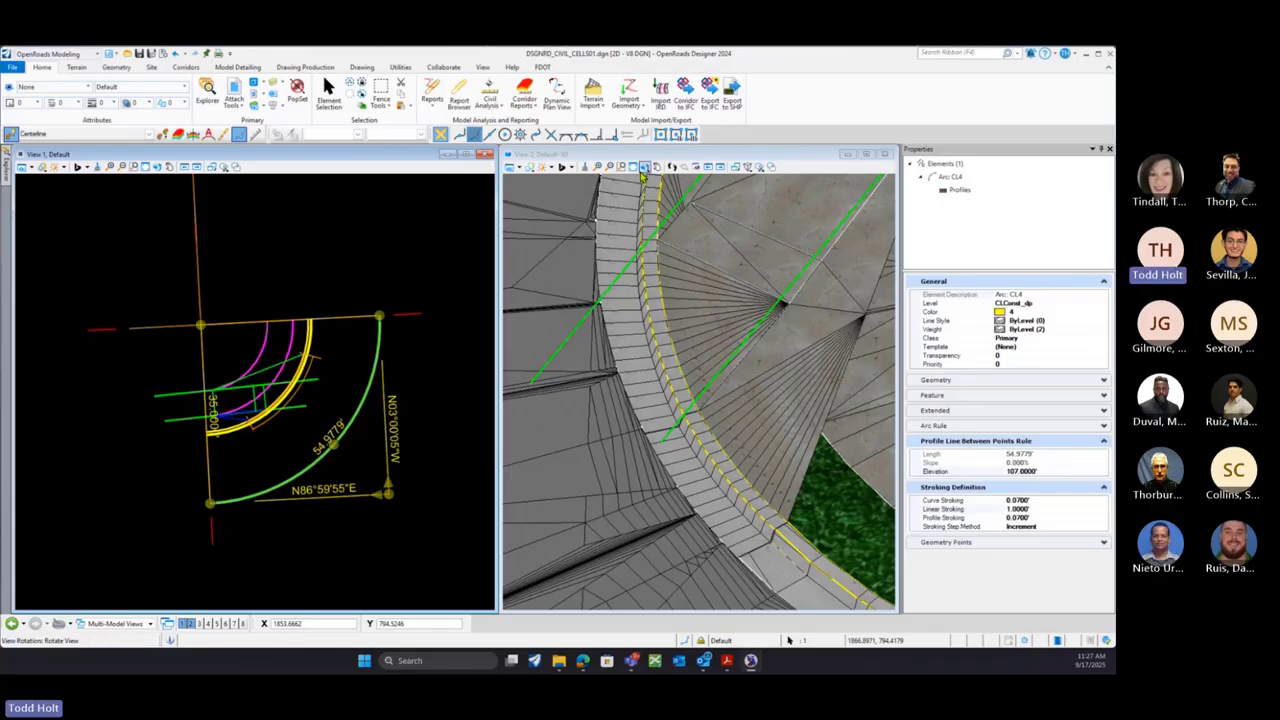
{"action": "left_click", "coordinate": [686, 551]}
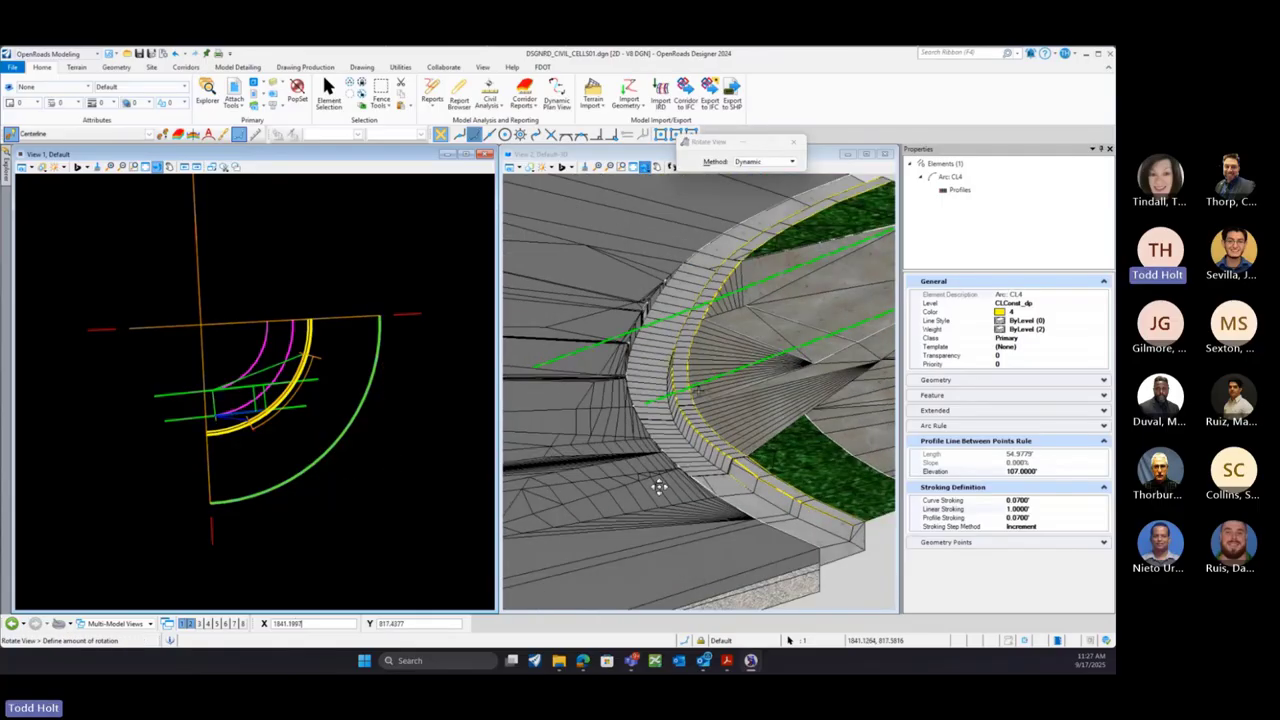
{"action": "left_click", "coordinate": [559, 481]}
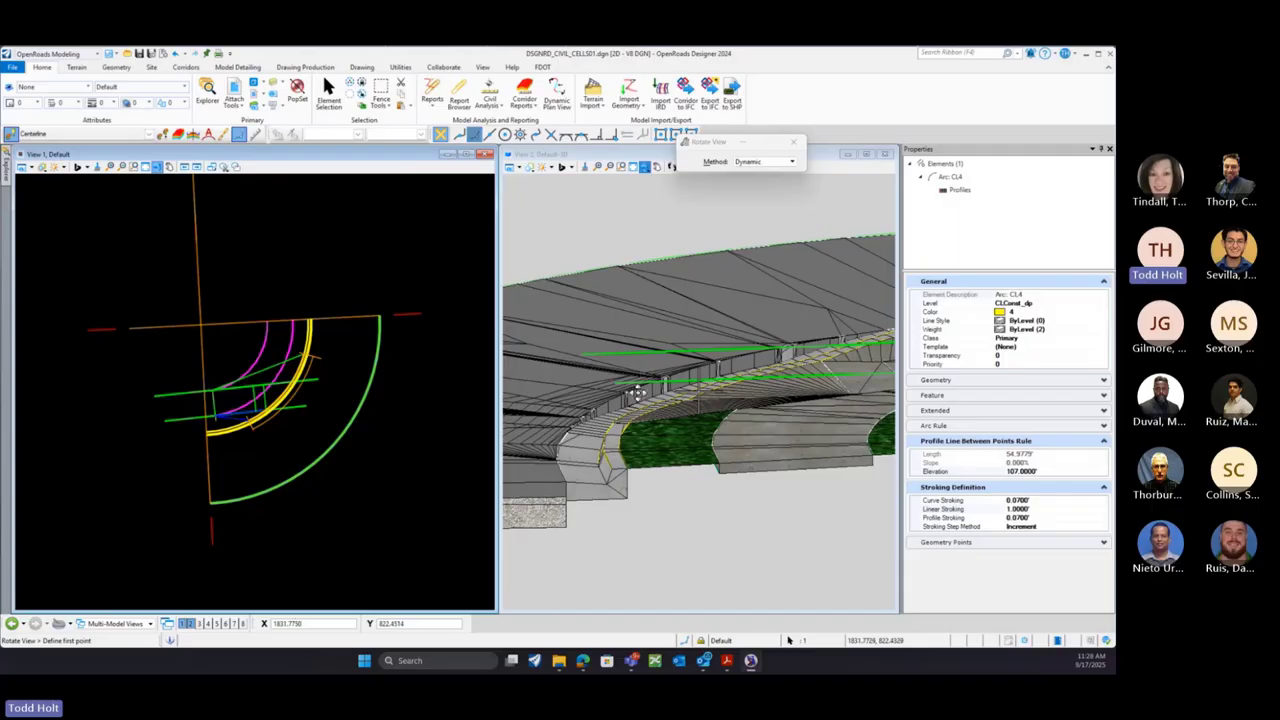
Locate the separate curb ramp geometry in the plan view and examine its curb arcs and their lower end
{"action": "right_click", "coordinate": [411, 448]}
{"action": "right_click", "coordinate": [411, 448]}
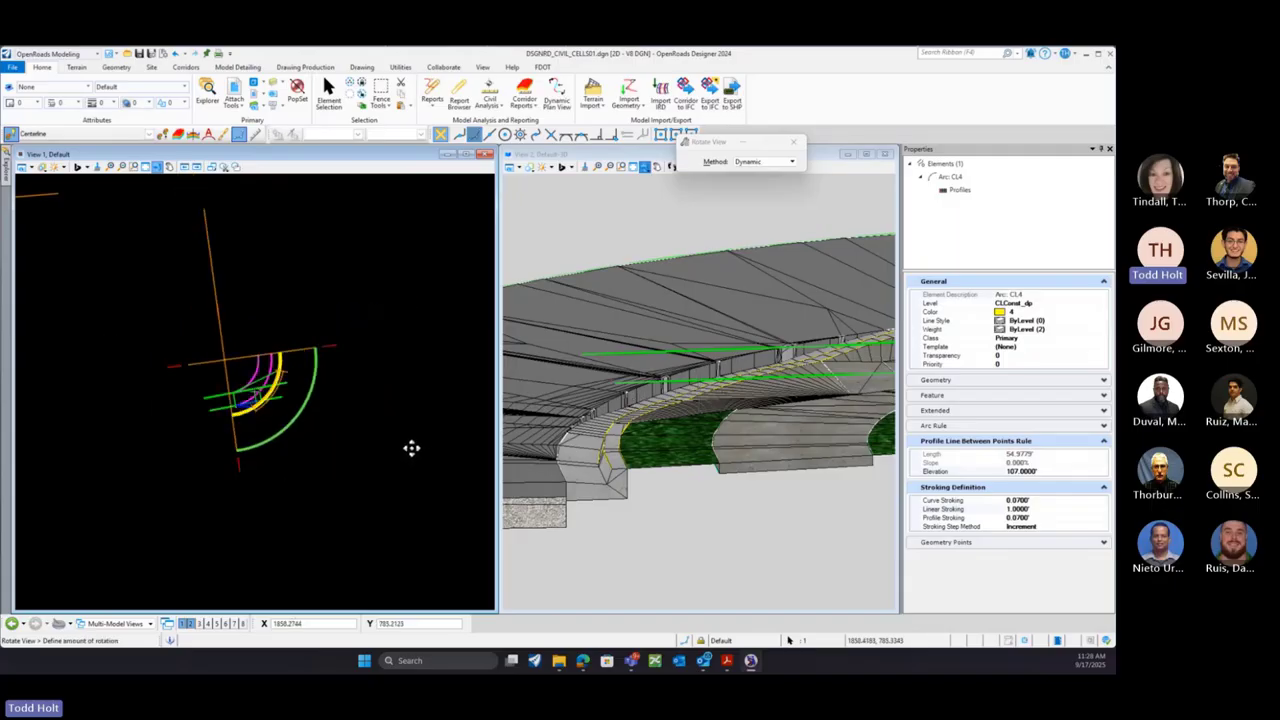
{"action": "right_click", "coordinate": [411, 448]}
{"action": "right_click", "coordinate": [411, 448]}
{"action": "scroll", "coordinate": [388, 462], "scroll_direction": "down", "scroll_amount": 7}
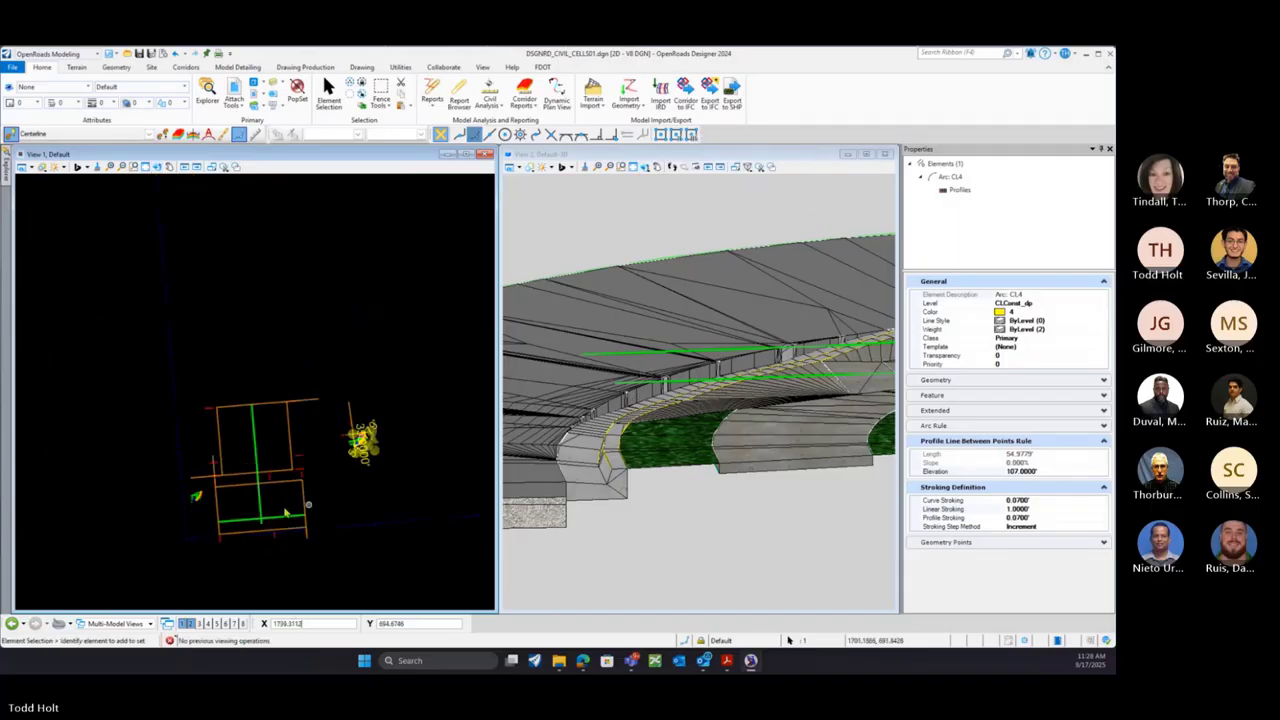
{"action": "scroll", "coordinate": [202, 503], "scroll_direction": "up", "scroll_amount": 4}
{"action": "scroll", "coordinate": [204, 500], "scroll_direction": "up", "scroll_amount": 6}
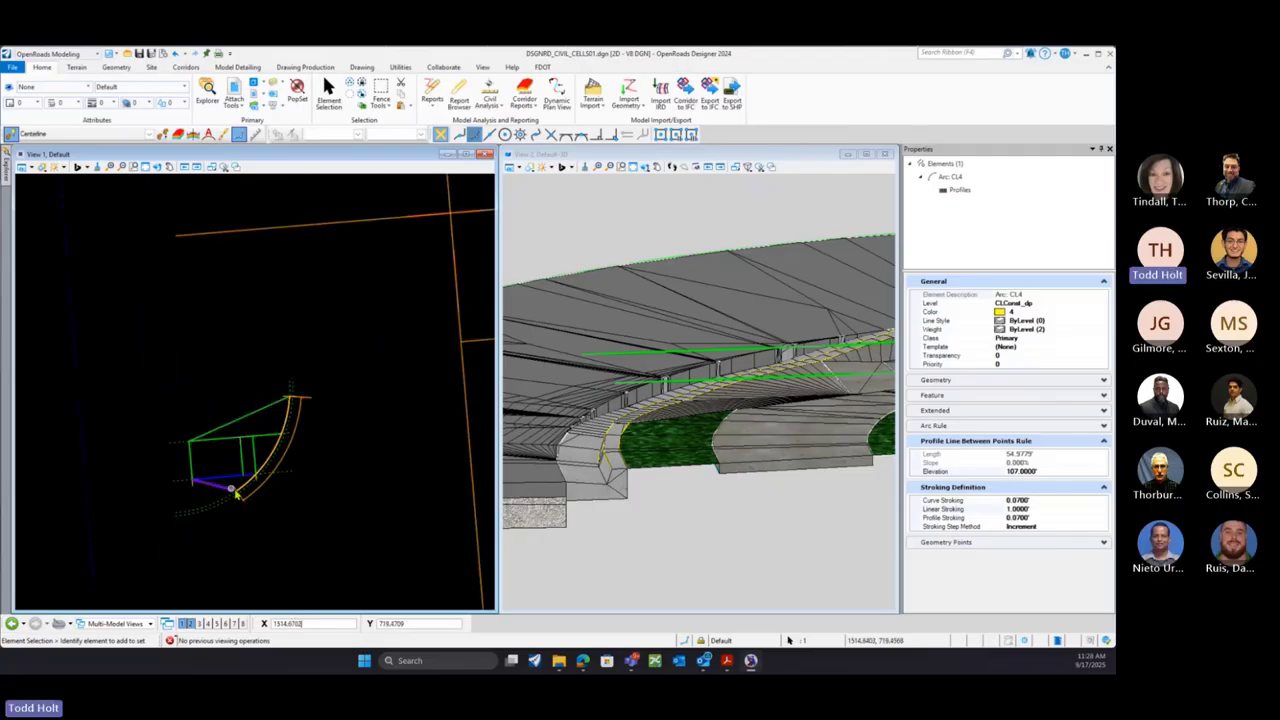
{"action": "scroll", "coordinate": [262, 490], "scroll_direction": "up", "scroll_amount": 1}
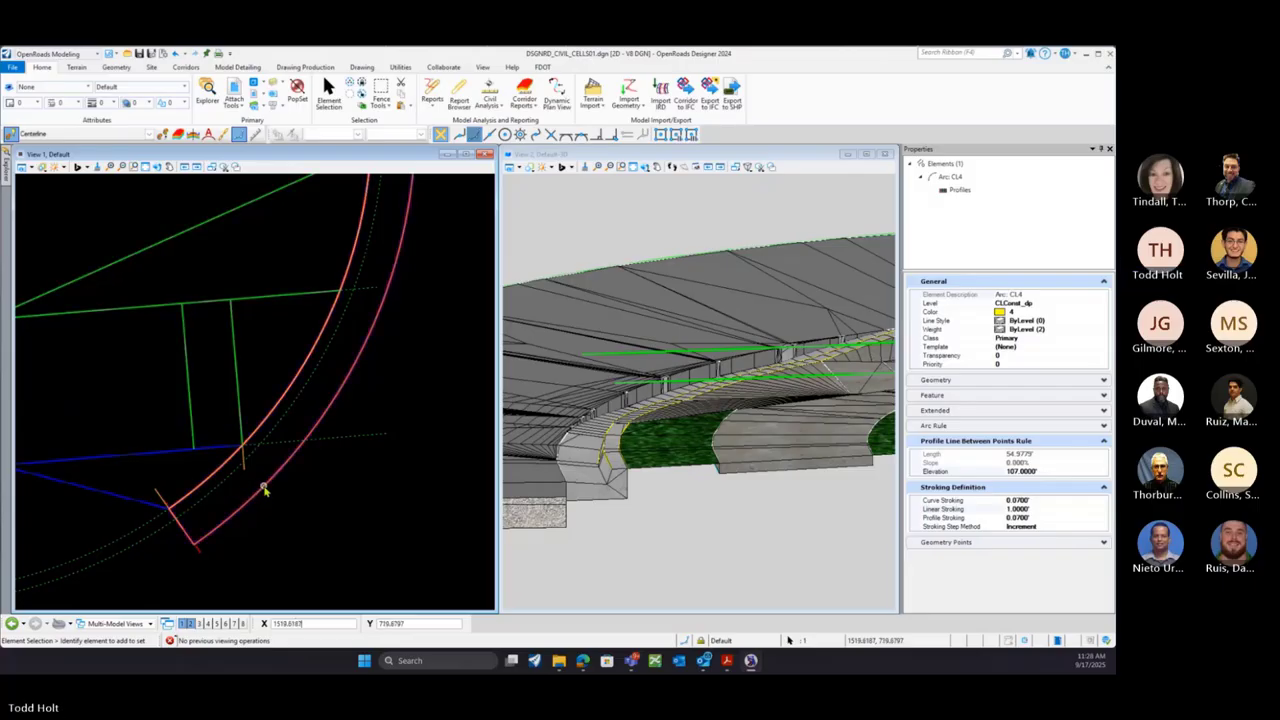
Find the separate curb ramp in the 3D model, rotate it dynamically and examine its curb and gutter at close range
{"action": "scroll", "coordinate": [840, 450], "scroll_direction": "down", "scroll_amount": 8}
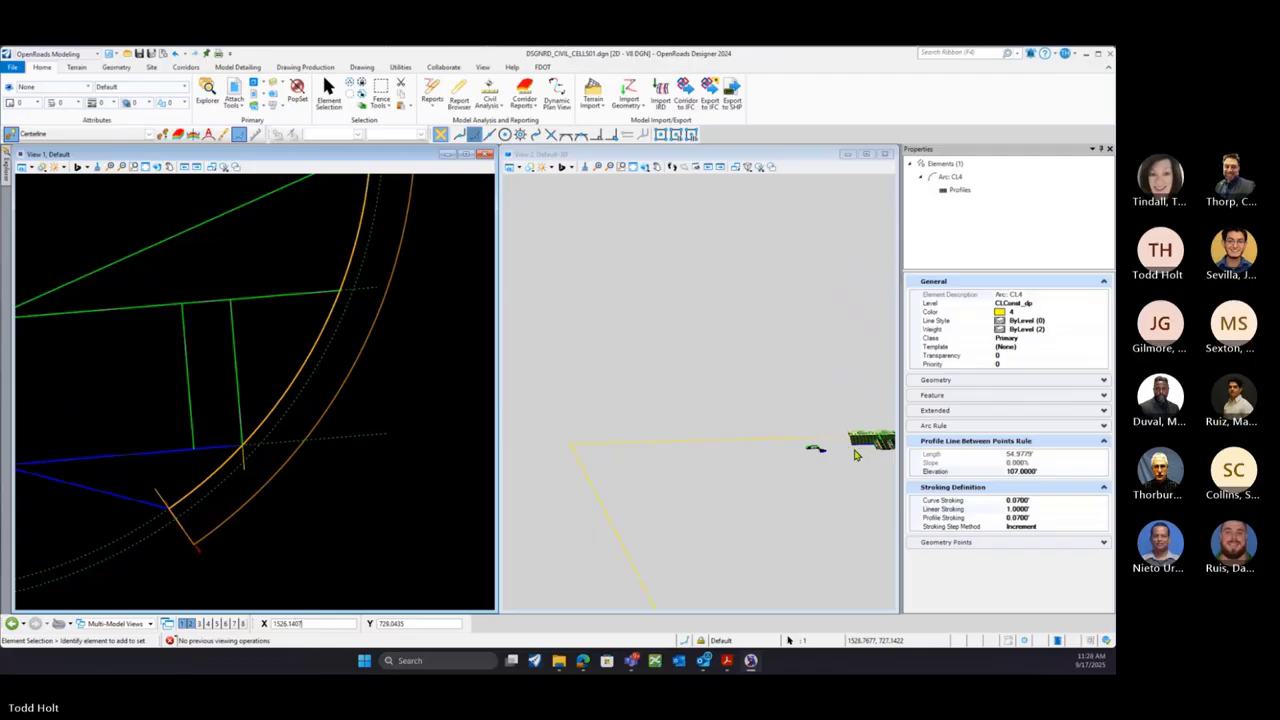
{"action": "scroll", "coordinate": [856, 455], "scroll_direction": "up", "scroll_amount": 4}
{"action": "scroll", "coordinate": [781, 455], "scroll_direction": "up", "scroll_amount": 2}
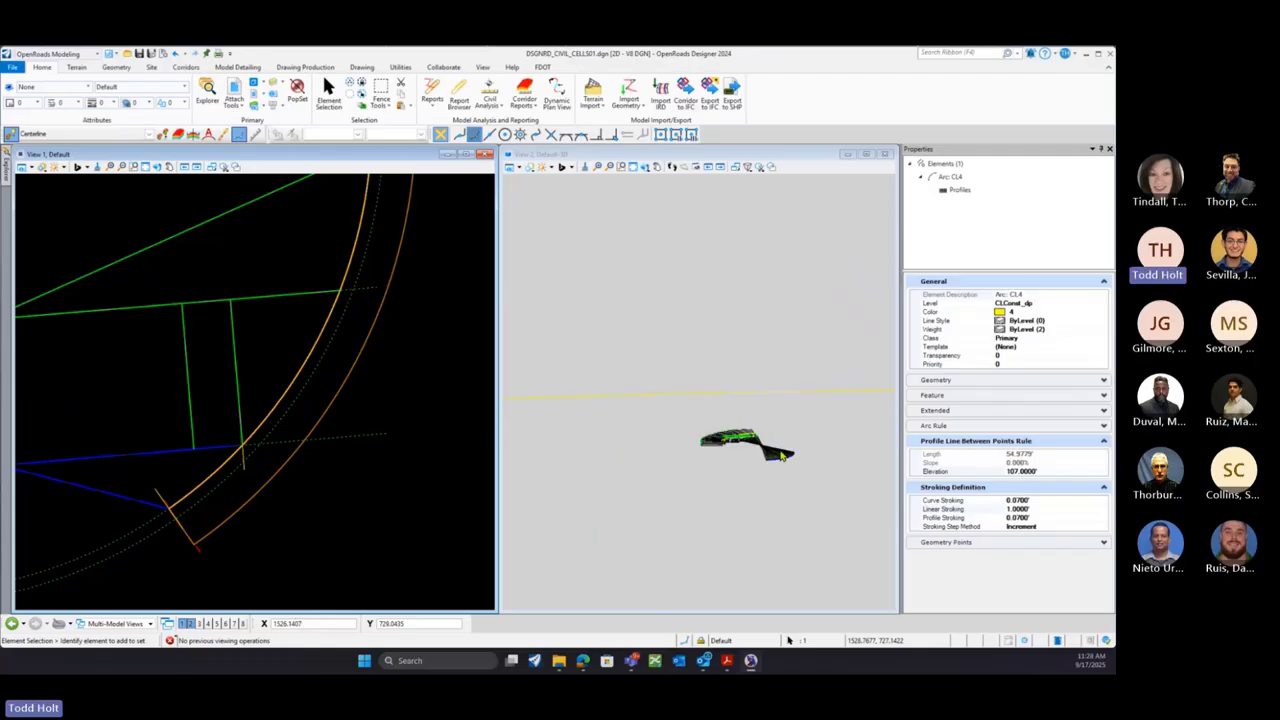
{"action": "scroll", "coordinate": [832, 452], "scroll_direction": "down", "scroll_amount": 2}
{"action": "scroll", "coordinate": [666, 388], "scroll_direction": "down", "scroll_amount": 2}
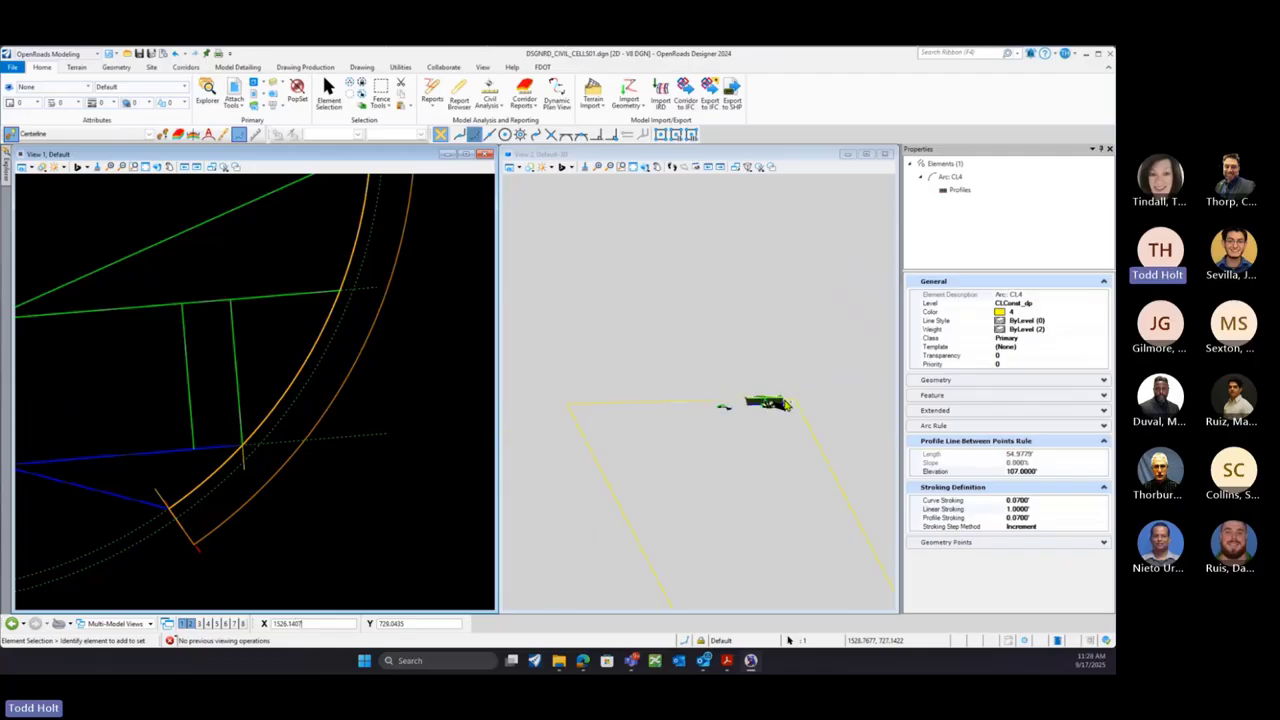
{"action": "scroll", "coordinate": [802, 410], "scroll_direction": "up", "scroll_amount": 9}
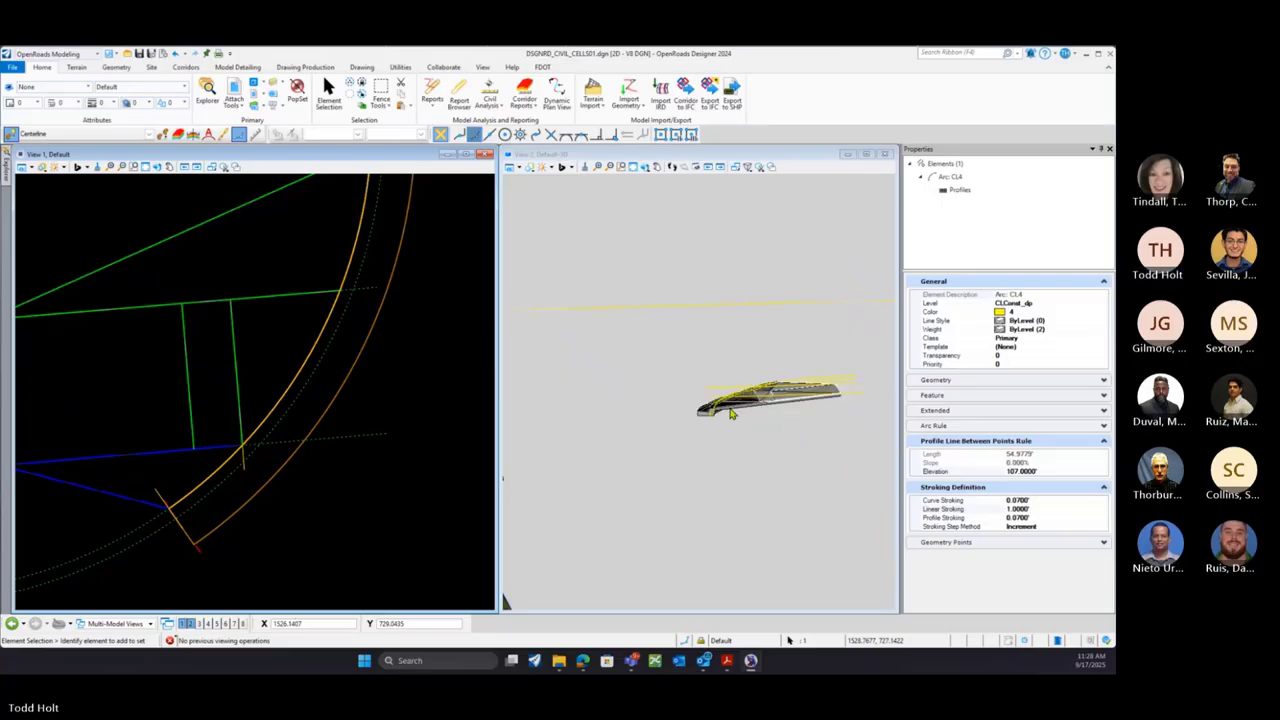
{"action": "scroll", "coordinate": [731, 413], "scroll_direction": "up", "scroll_amount": 4}
{"action": "left_click", "coordinate": [645, 168]}
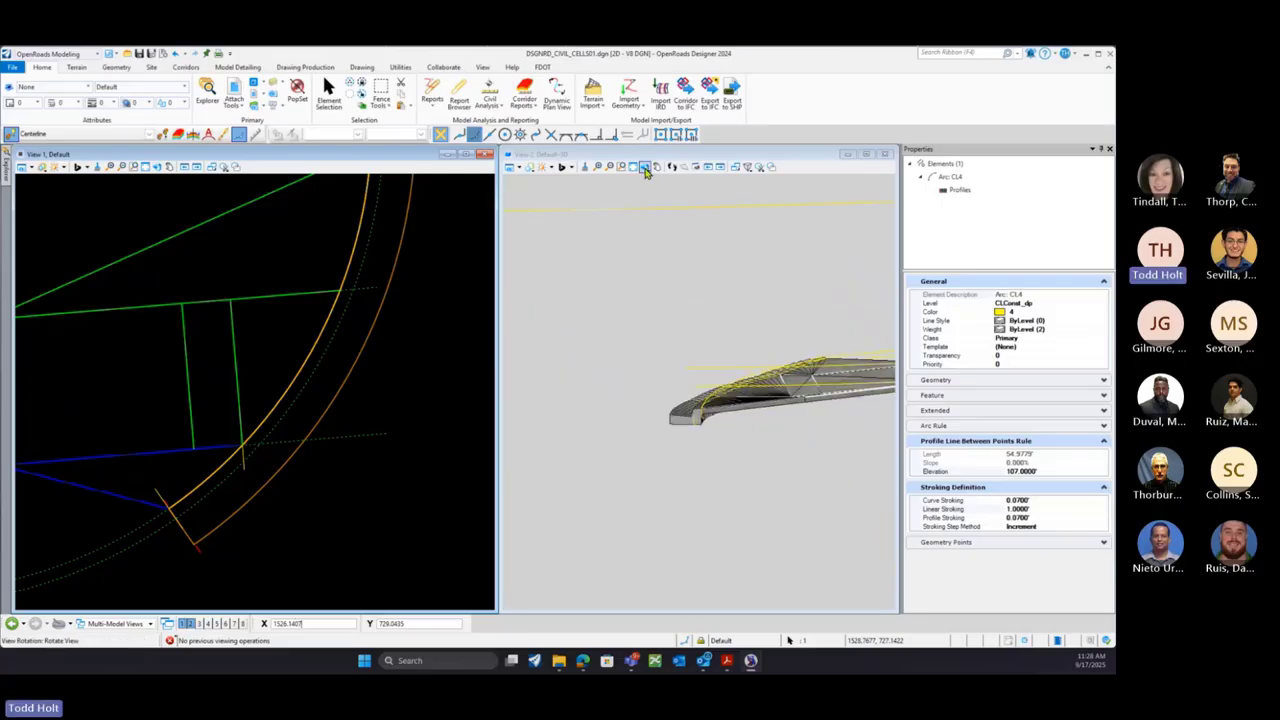
{"action": "left_click", "coordinate": [645, 168]}
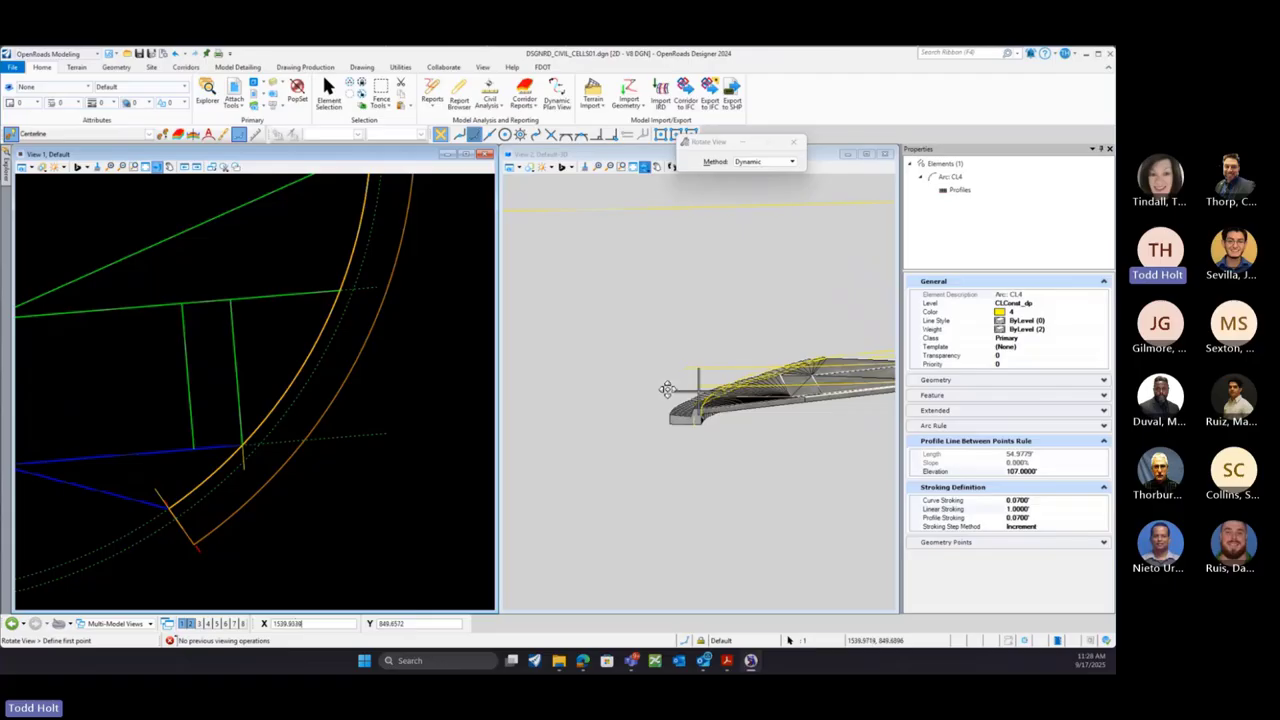
{"action": "left_click", "coordinate": [698, 390]}
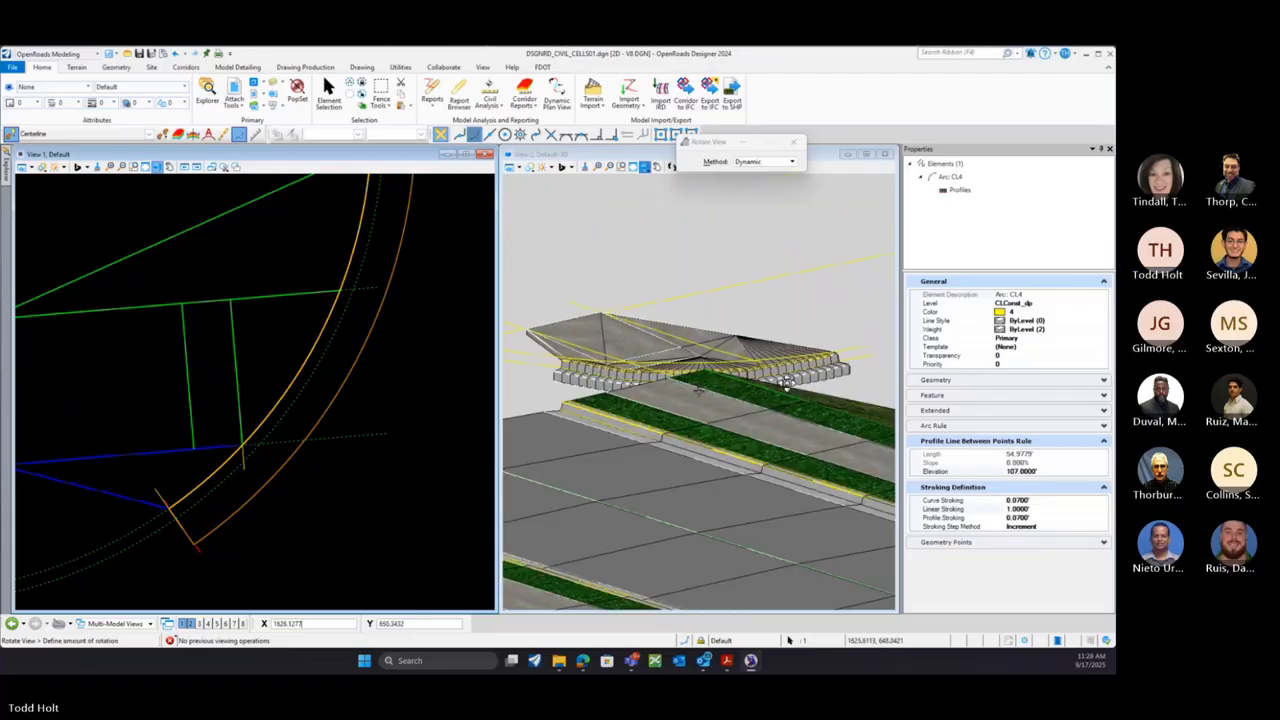
{"action": "left_click", "coordinate": [643, 383]}
{"action": "scroll", "coordinate": [577, 363], "scroll_direction": "up", "scroll_amount": 4}
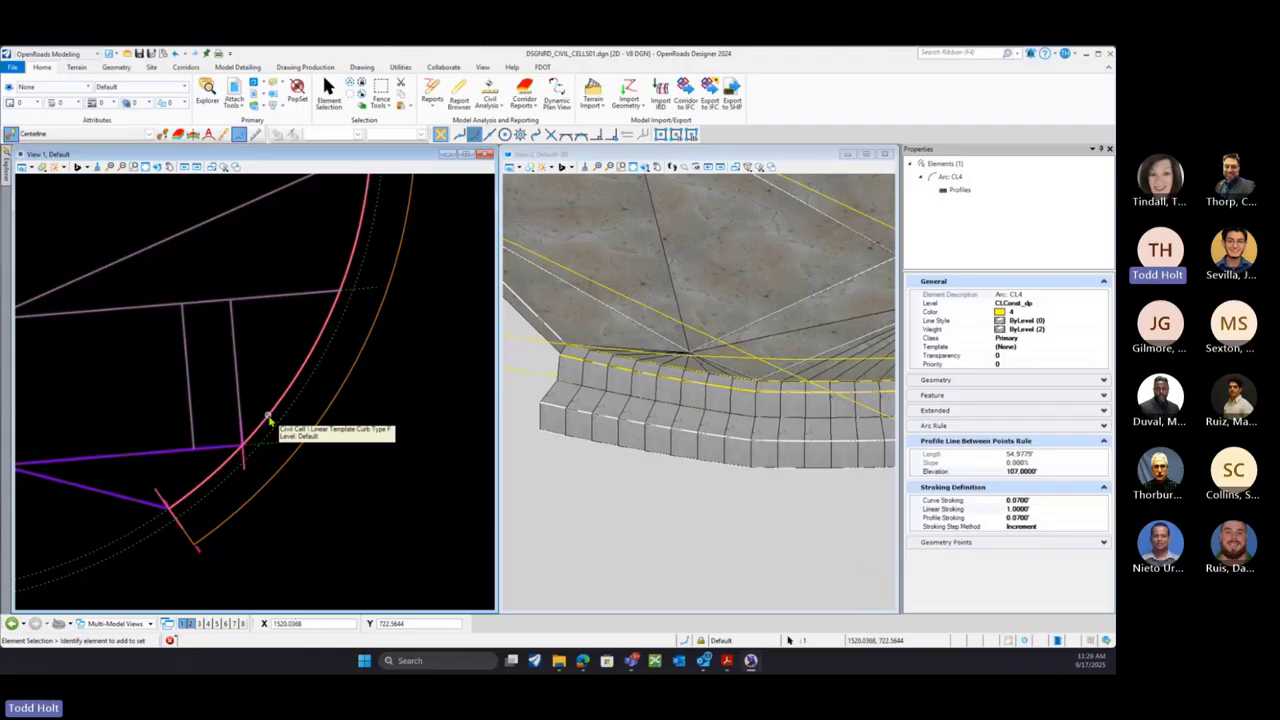
Drop the Demo CurbRamp civil cell so that its elements can be edited individually
{"action": "middle_click_drag", "start_coordinate": [351, 486], "coordinate": [262, 547], "text": "shift"}
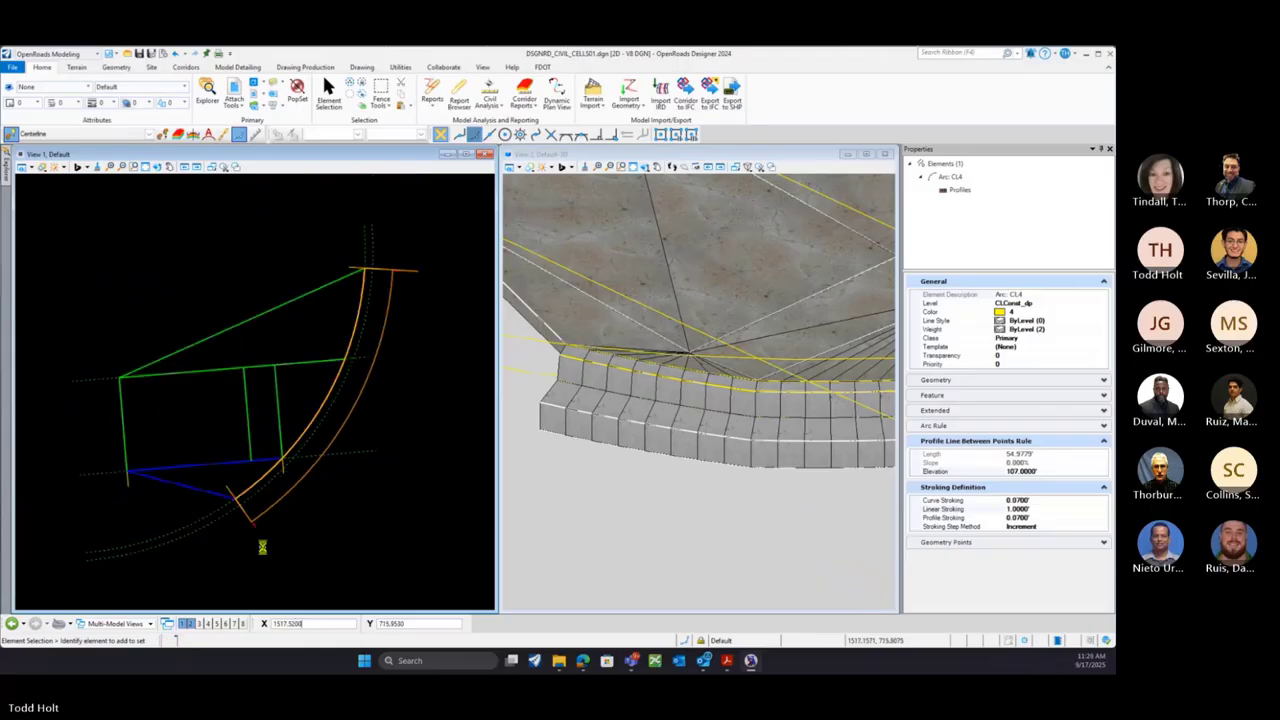
{"action": "left_click", "coordinate": [262, 547]}
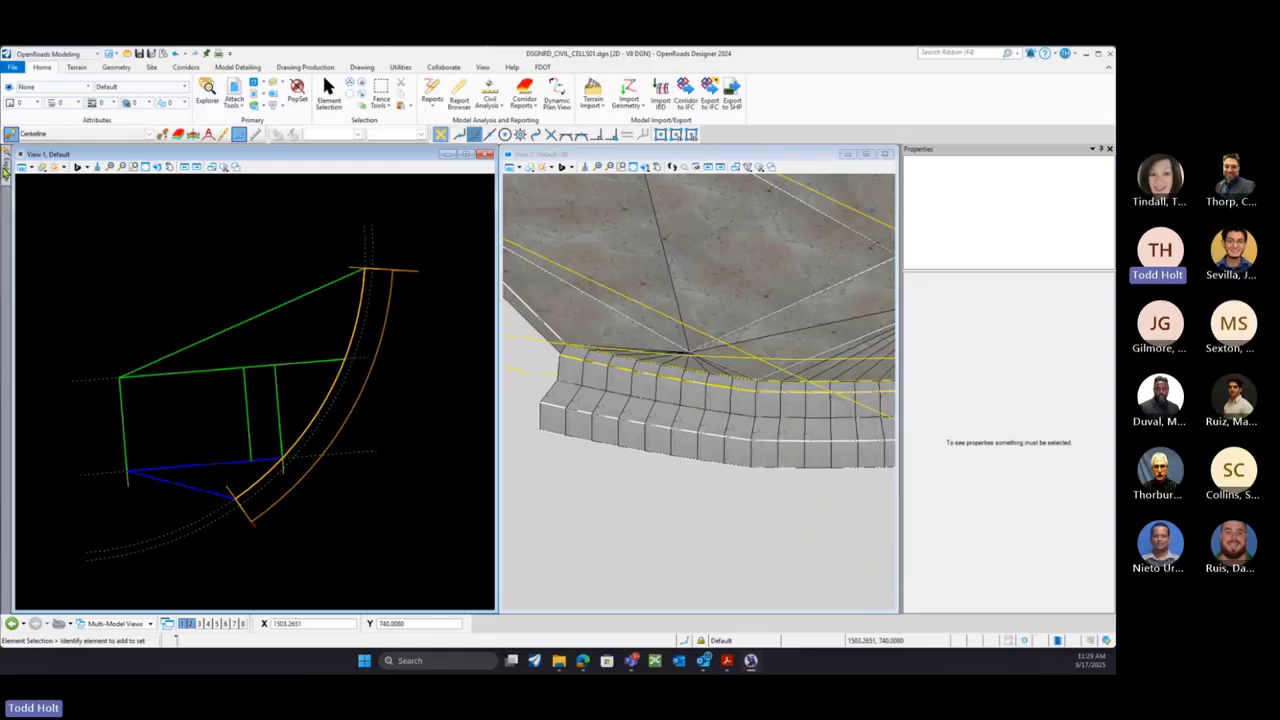
{"action": "mouse_move", "coordinate": [6, 170]}
{"action": "left_click", "coordinate": [94, 301]}
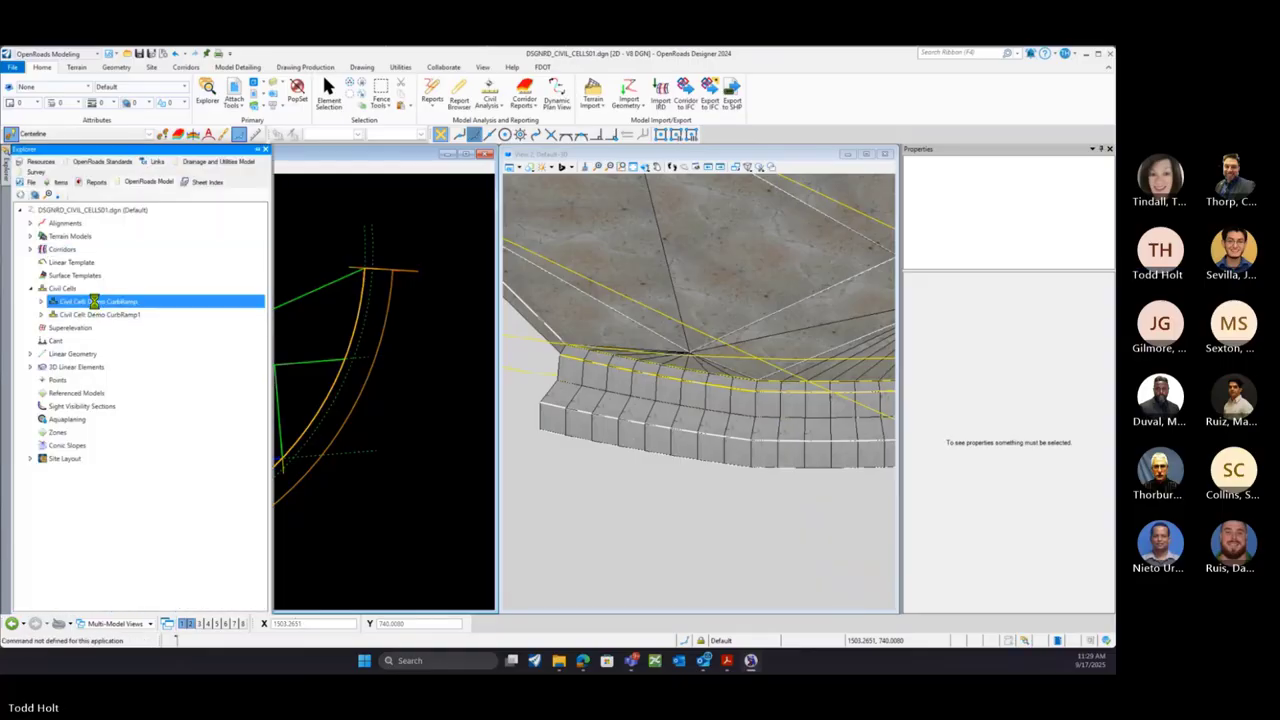
{"action": "right_click", "coordinate": [96, 304]}
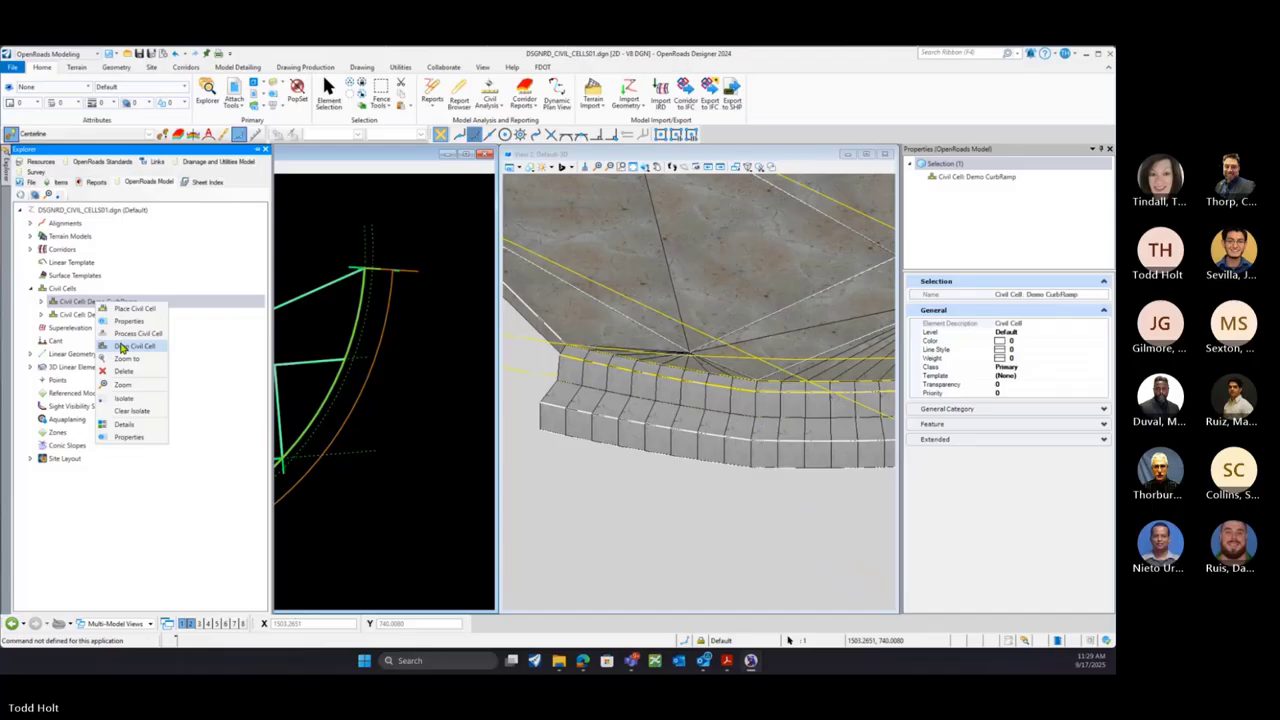
{"action": "left_click", "coordinate": [121, 347]}
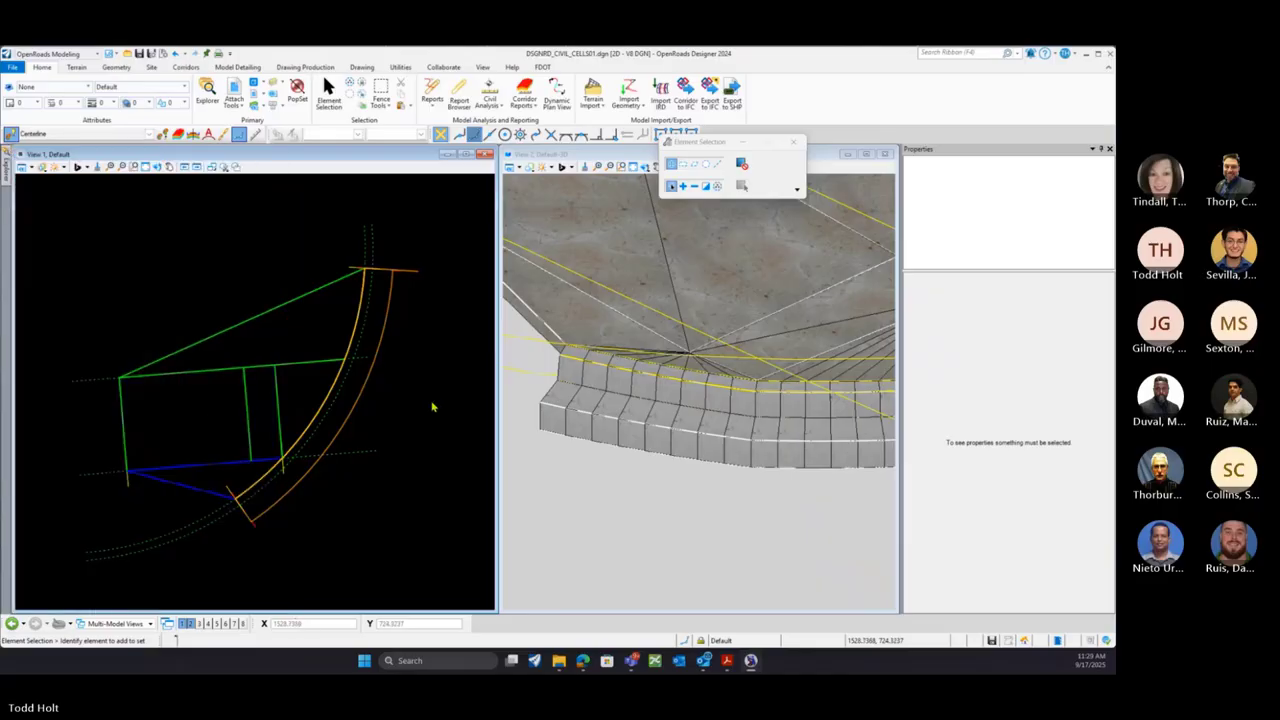
Delete the Curb Type F linear template from the separate curb ramp
{"action": "left_click", "coordinate": [257, 532]}
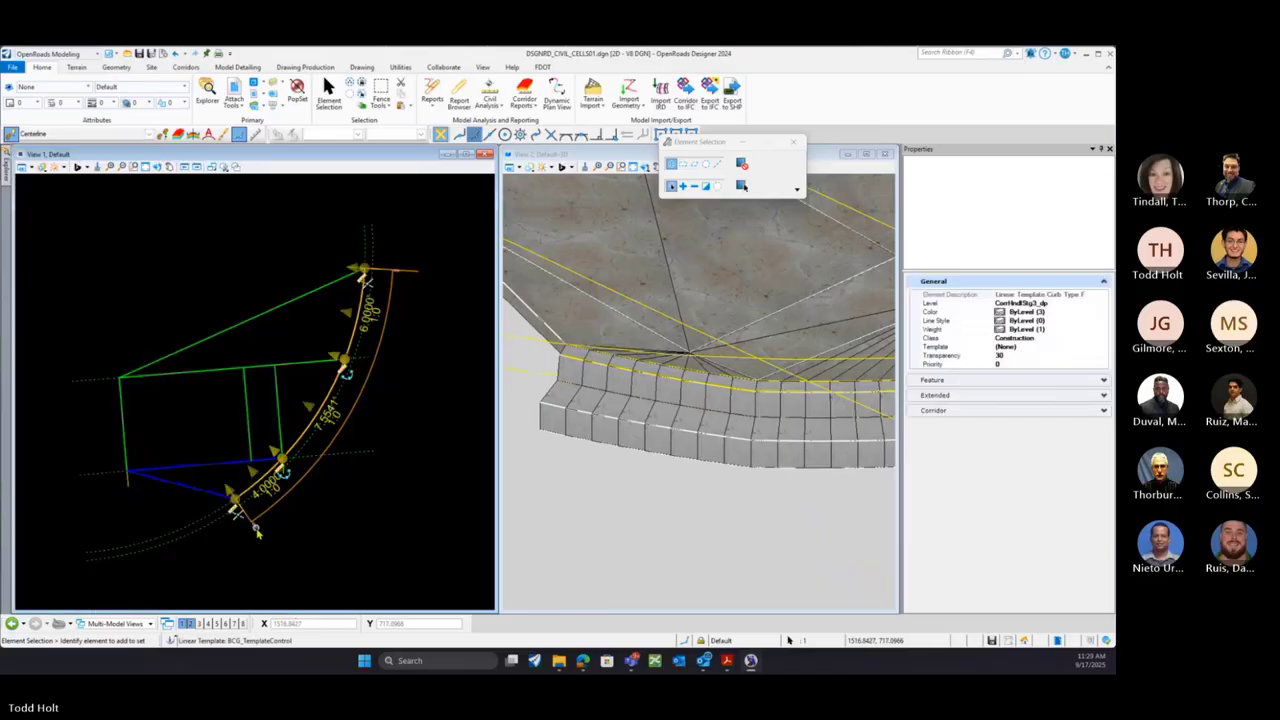
{"action": "mouse_move", "coordinate": [258, 532]}
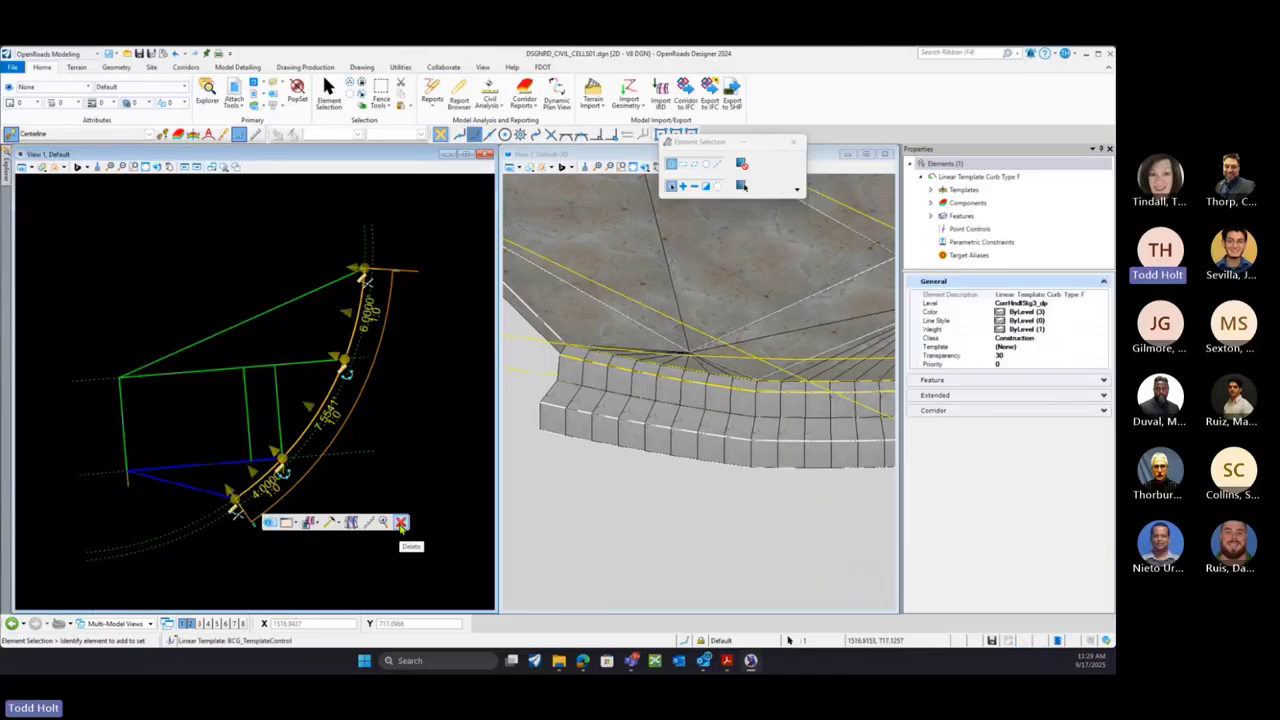
{"action": "left_click", "coordinate": [401, 522]}
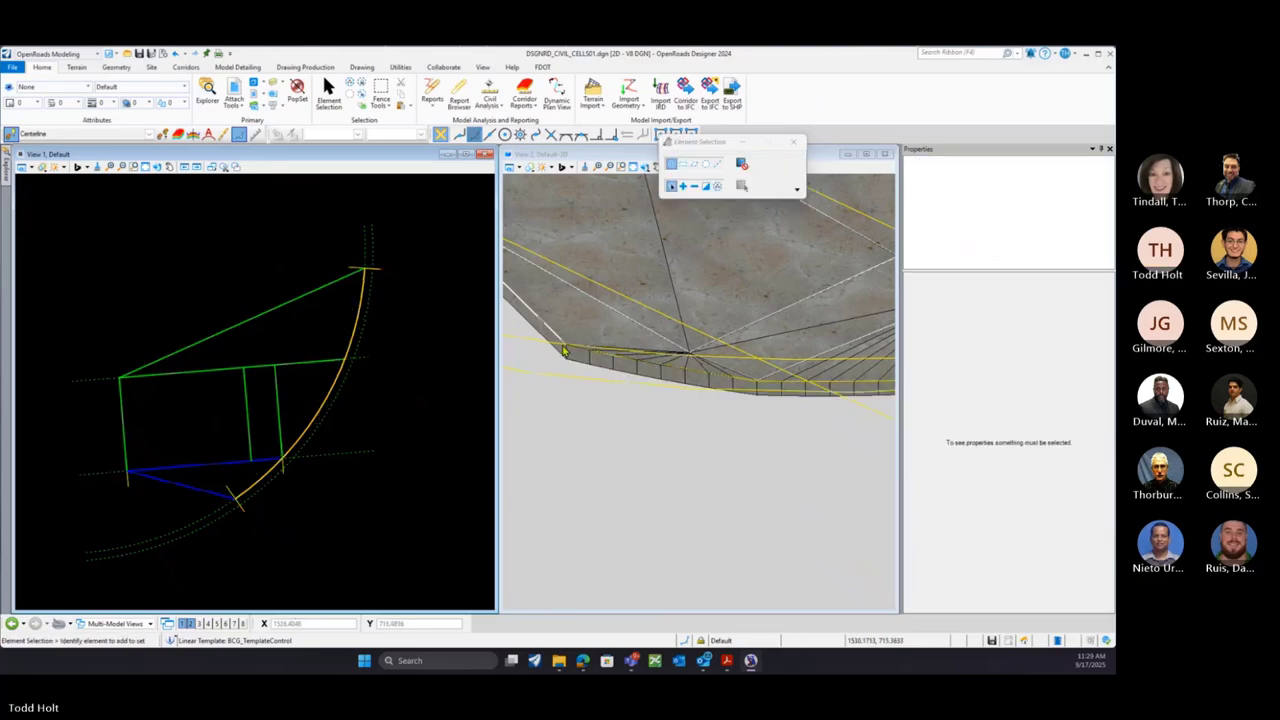
{"action": "scroll", "coordinate": [564, 350], "scroll_direction": "down", "scroll_amount": 2}
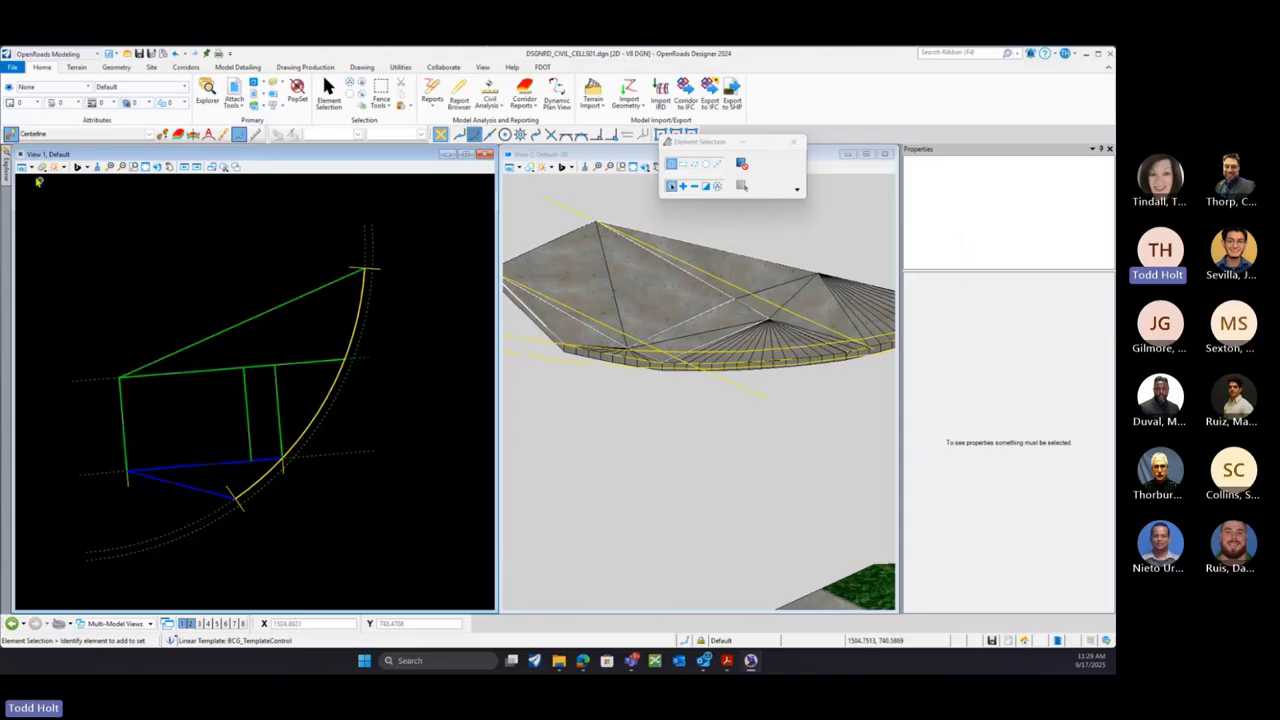
Create a partial single offset 2 feet inside the ramp's back-of-curb arc, running from its lower end to its upper end
{"action": "left_click", "coordinate": [148, 137]}
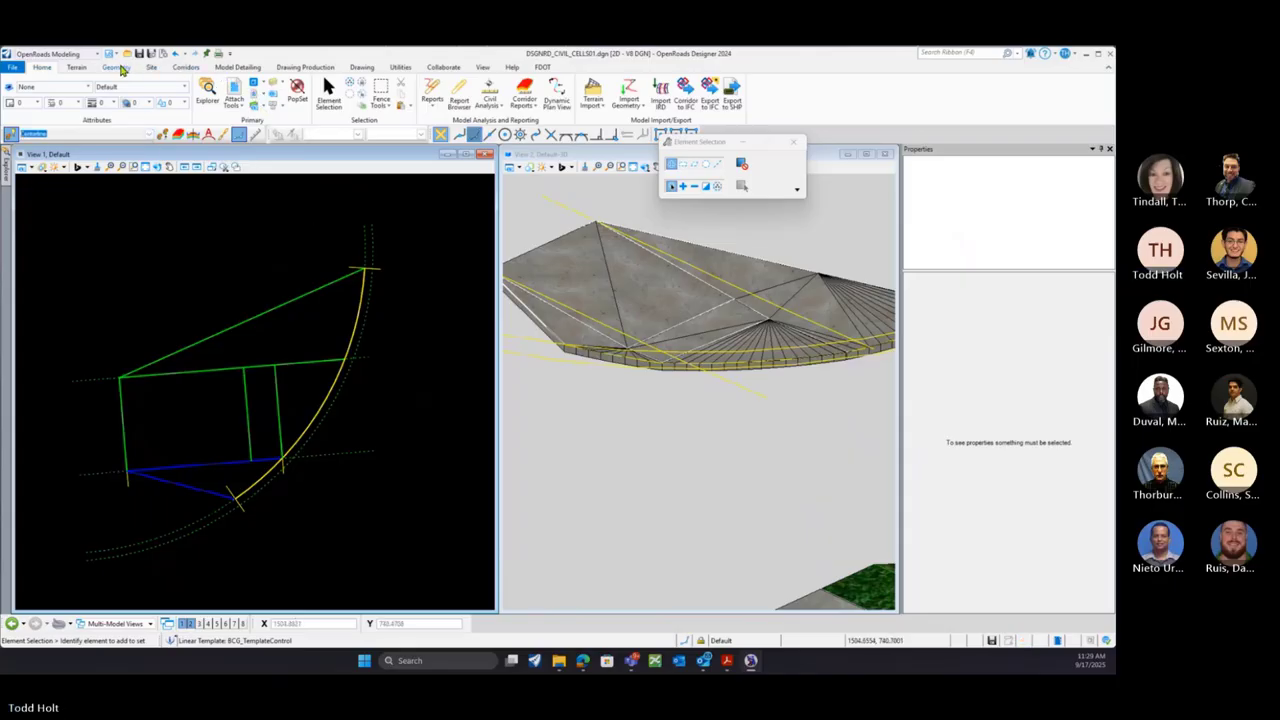
{"action": "left_click", "coordinate": [116, 67]}
{"action": "left_click", "coordinate": [359, 82]}
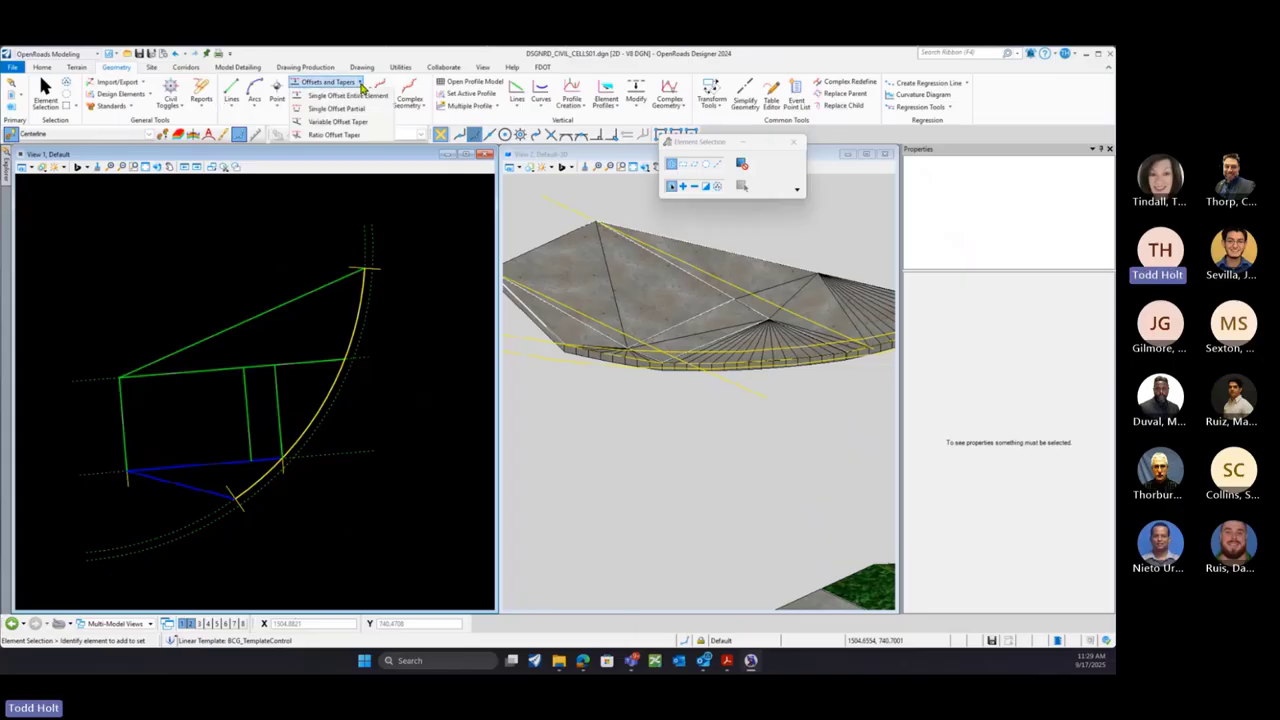
{"action": "left_click", "coordinate": [350, 109]}
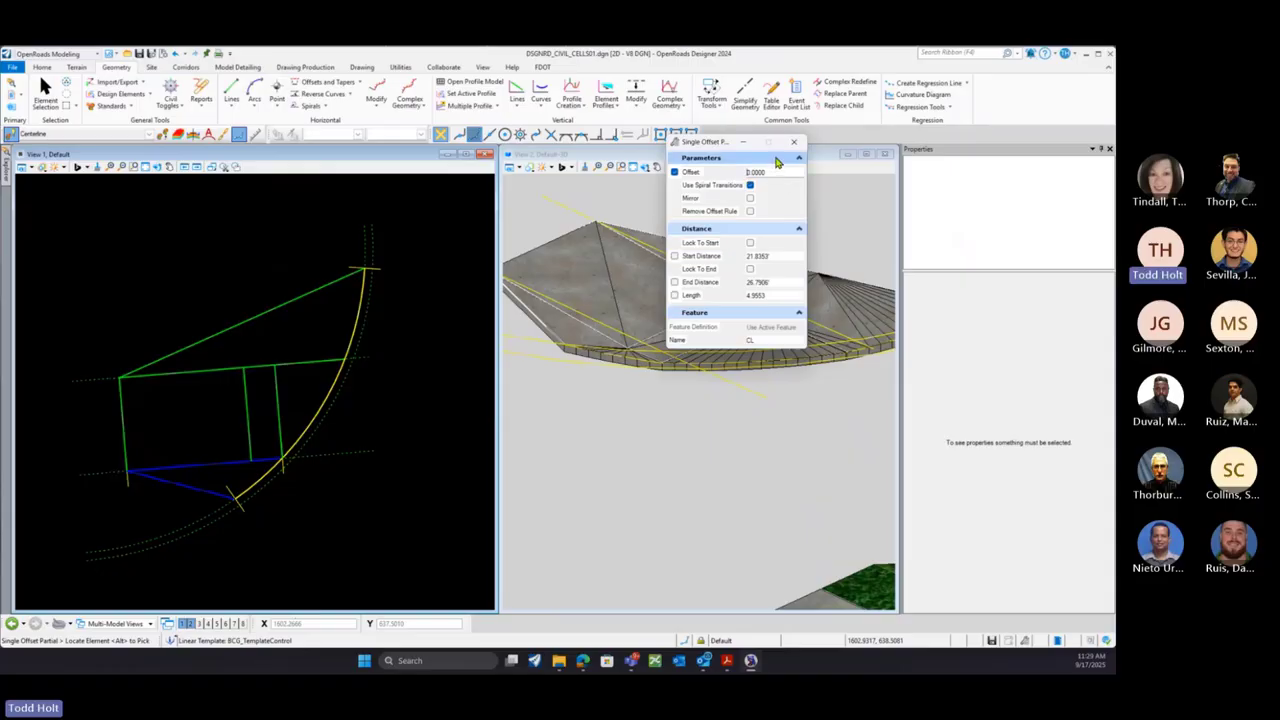
{"action": "left_click_drag", "start_coordinate": [768, 172], "coordinate": [712, 170]}
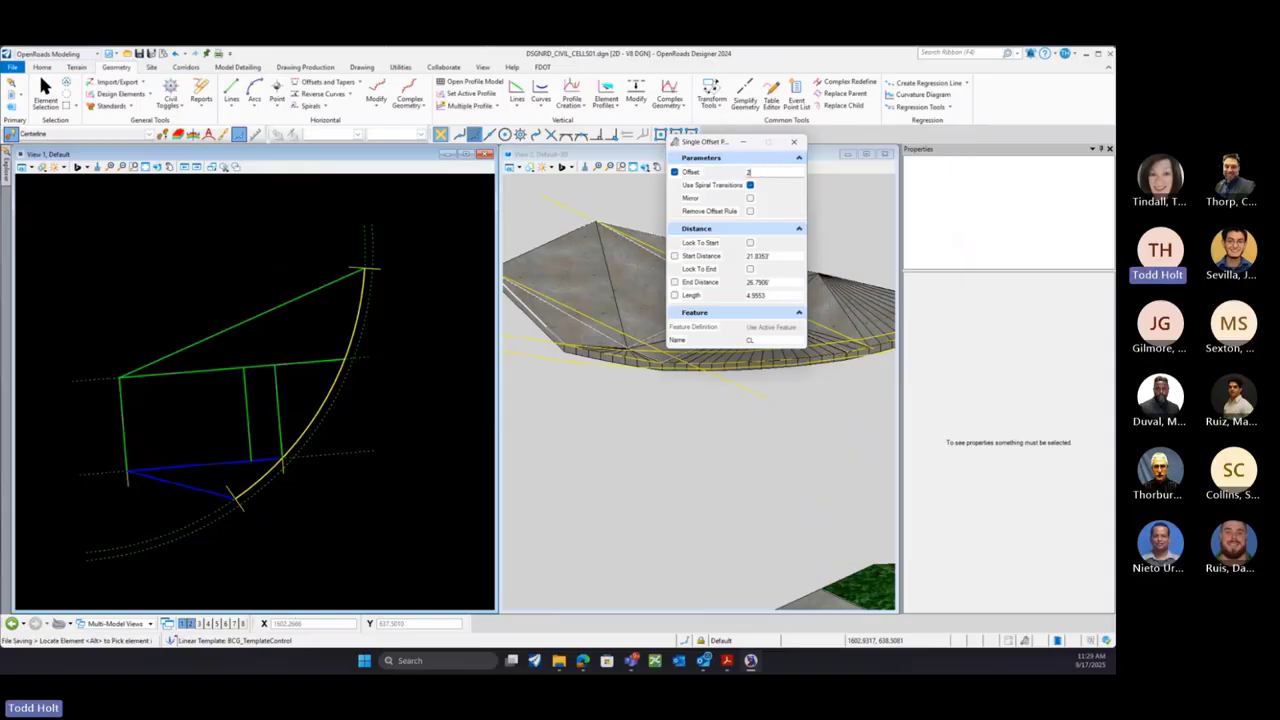
{"action": "type", "text": "2"}
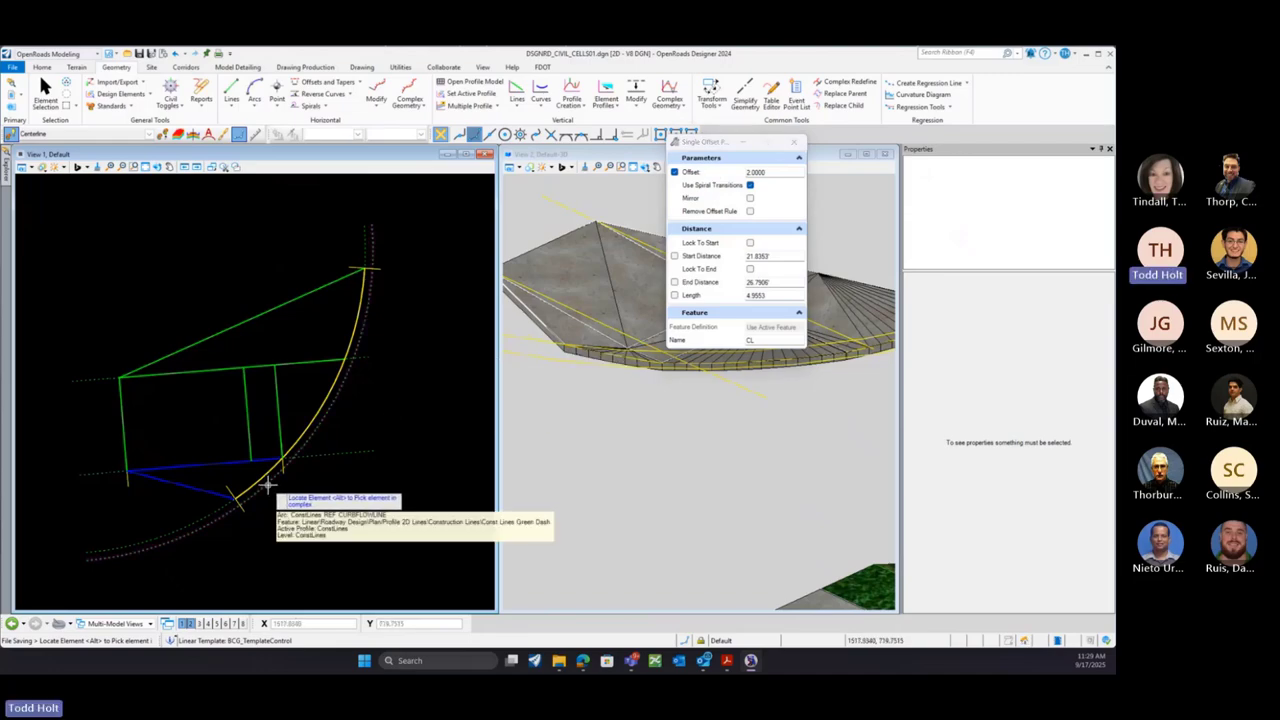
{"action": "left_click", "coordinate": [268, 485]}
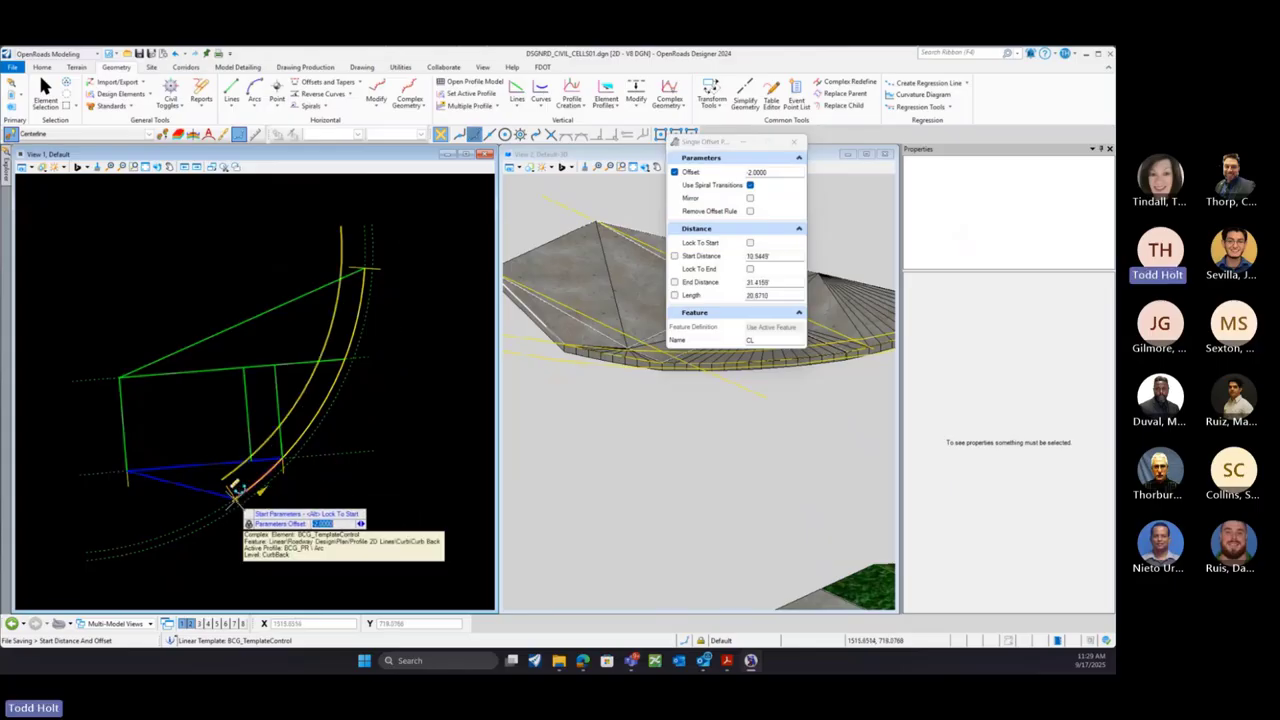
{"action": "left_click", "coordinate": [236, 493]}
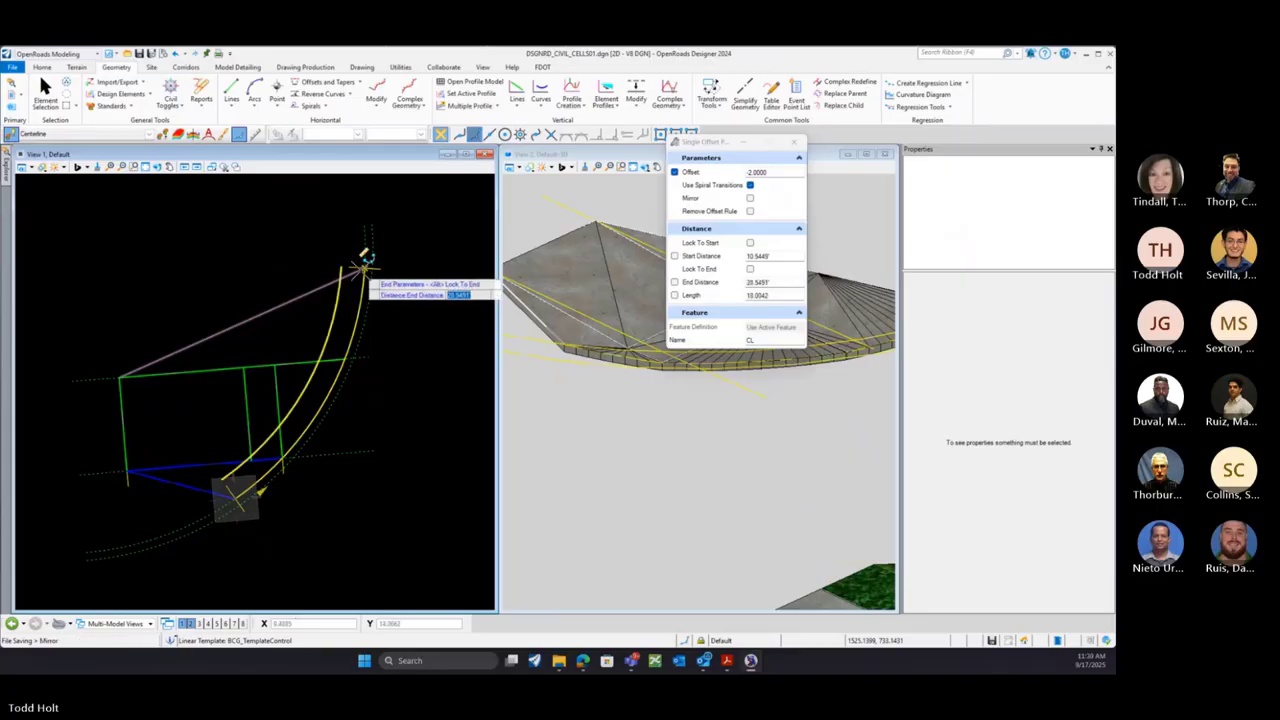
{"action": "left_click", "coordinate": [365, 268]}
{"action": "left_click", "coordinate": [365, 265]}
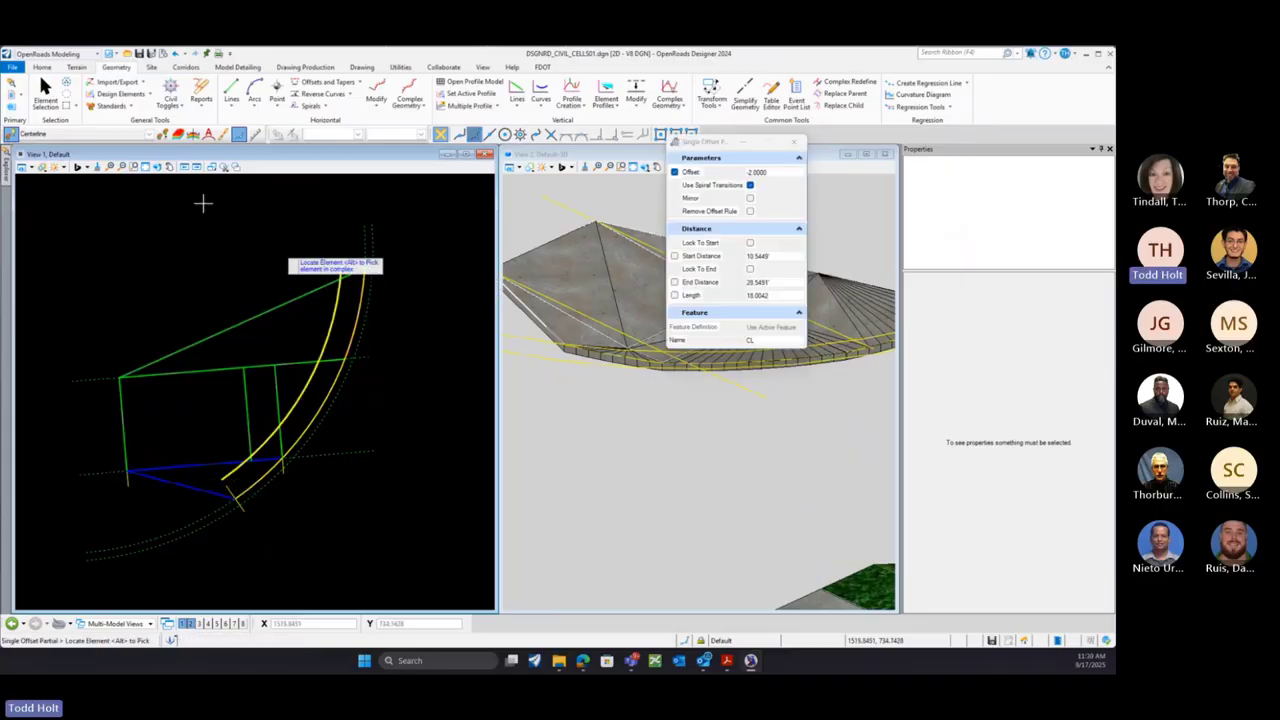
Set the offset of the new arc to positive 2 feet, placing it outside the back-of-curb arc
{"action": "left_click", "coordinate": [45, 88]}
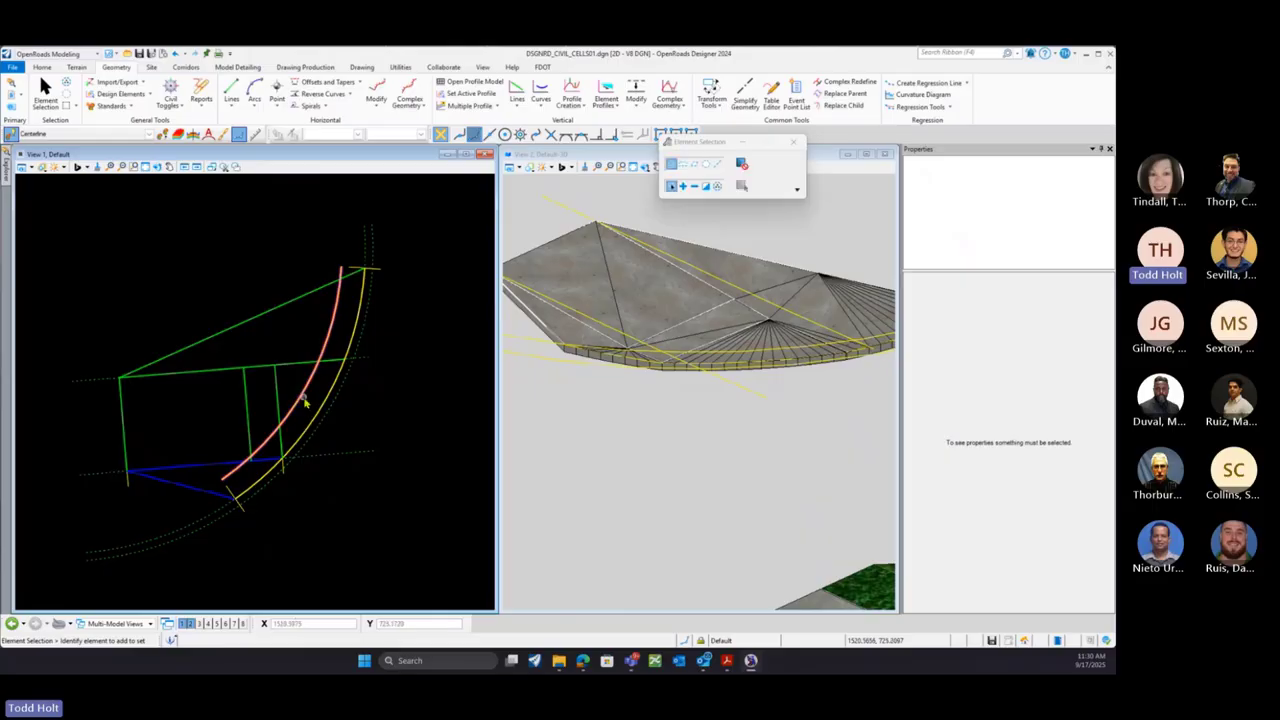
{"action": "left_click", "coordinate": [306, 400]}
{"action": "left_click", "coordinate": [321, 390]}
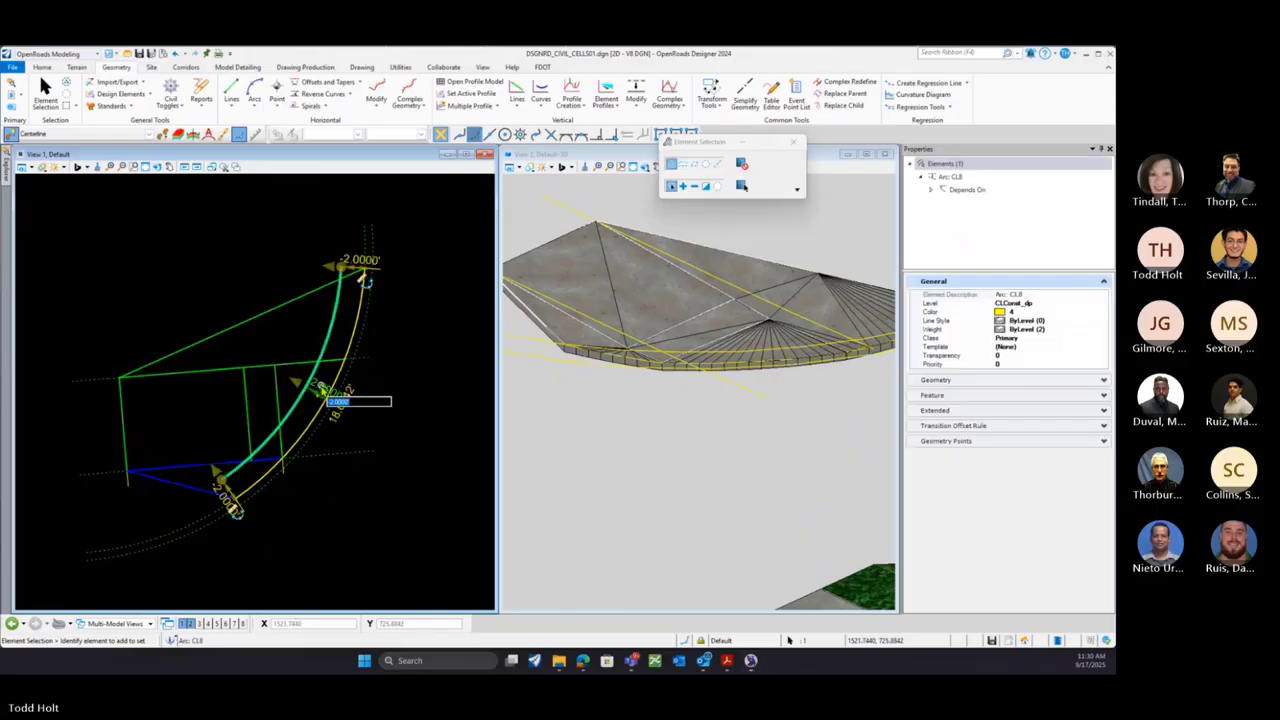
{"action": "type", "text": "2"}
{"action": "key", "text": "Return"}
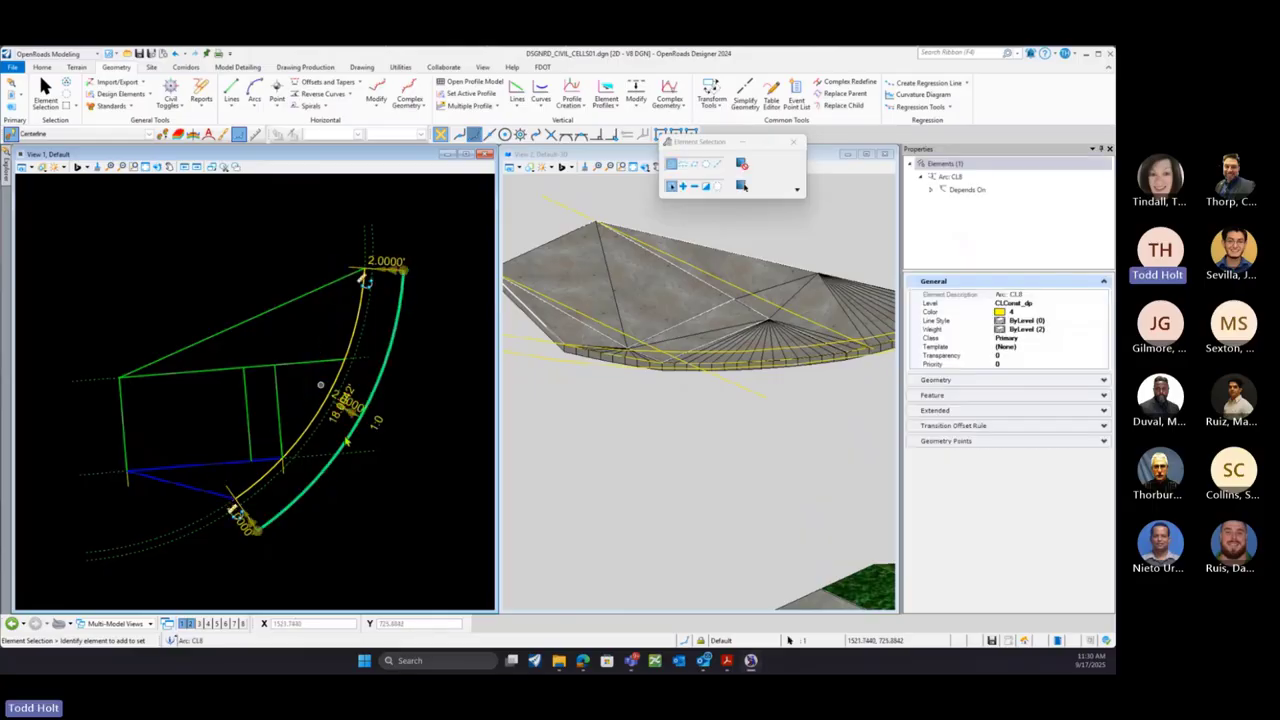
{"action": "left_click", "coordinate": [385, 495]}
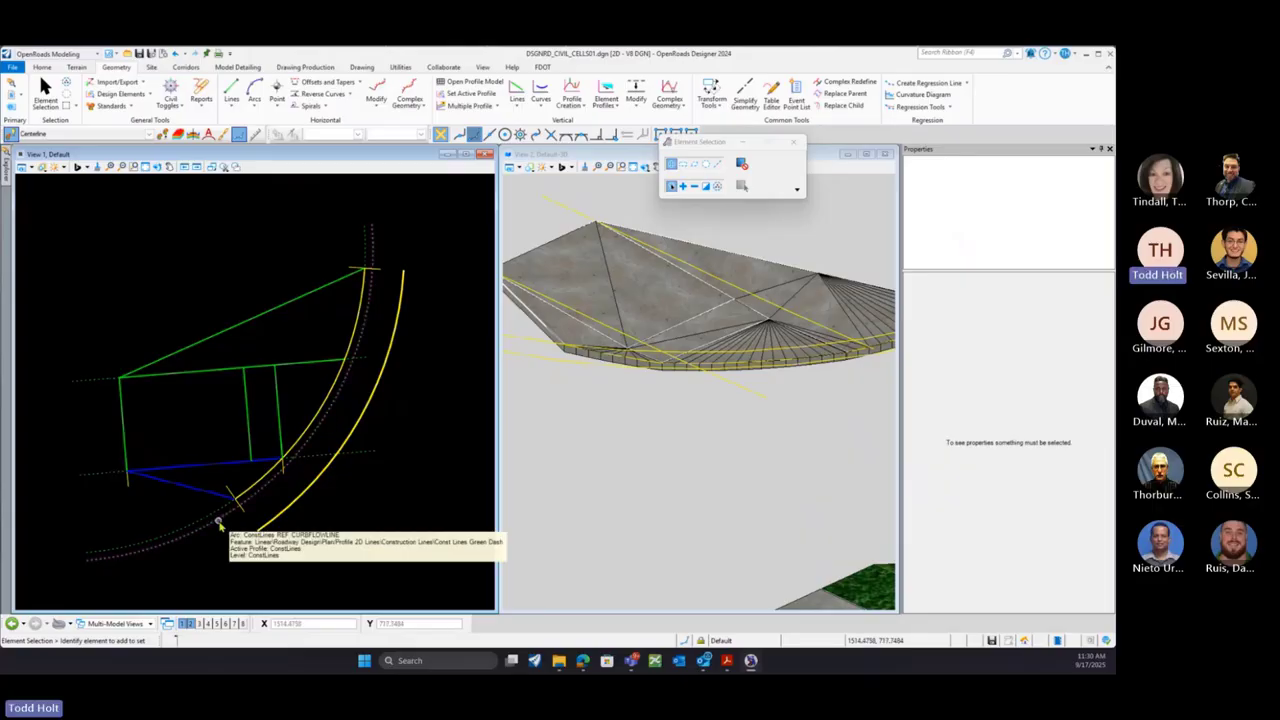
Change the origin of the Curb Type F template to the CURB_TP point in the template library
{"action": "left_click", "coordinate": [218, 523]}
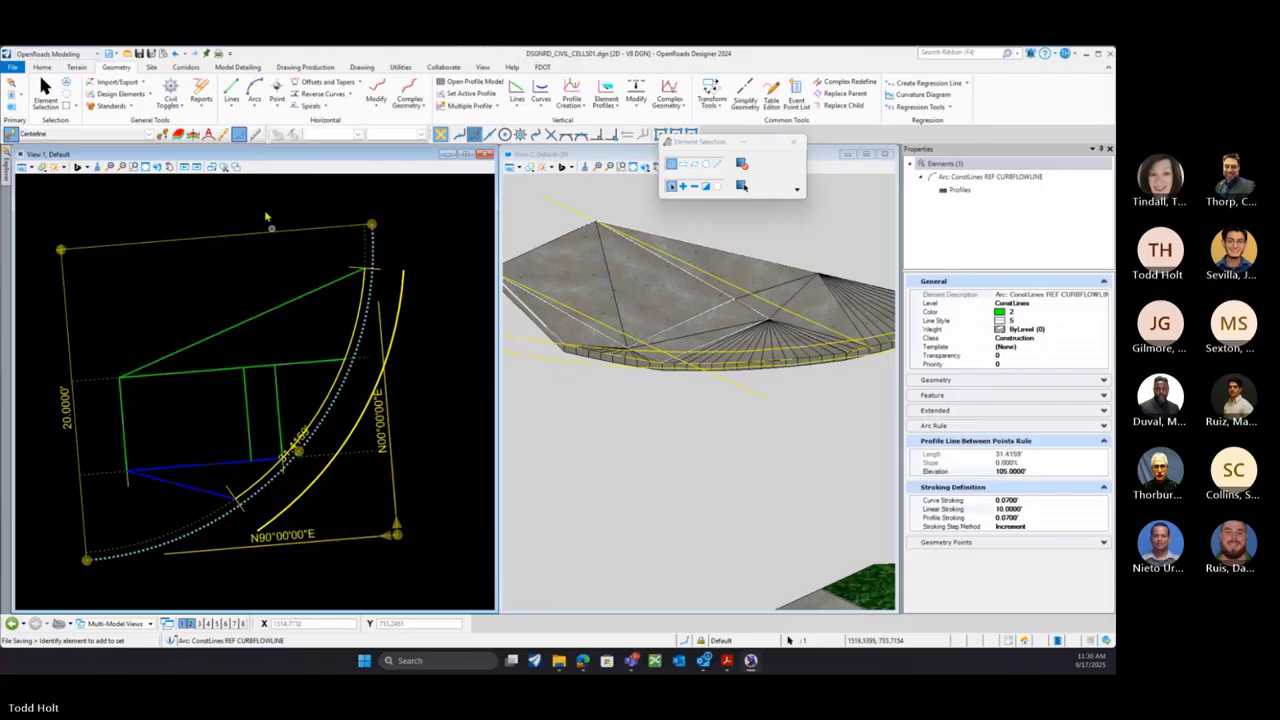
{"action": "left_click", "coordinate": [185, 69]}
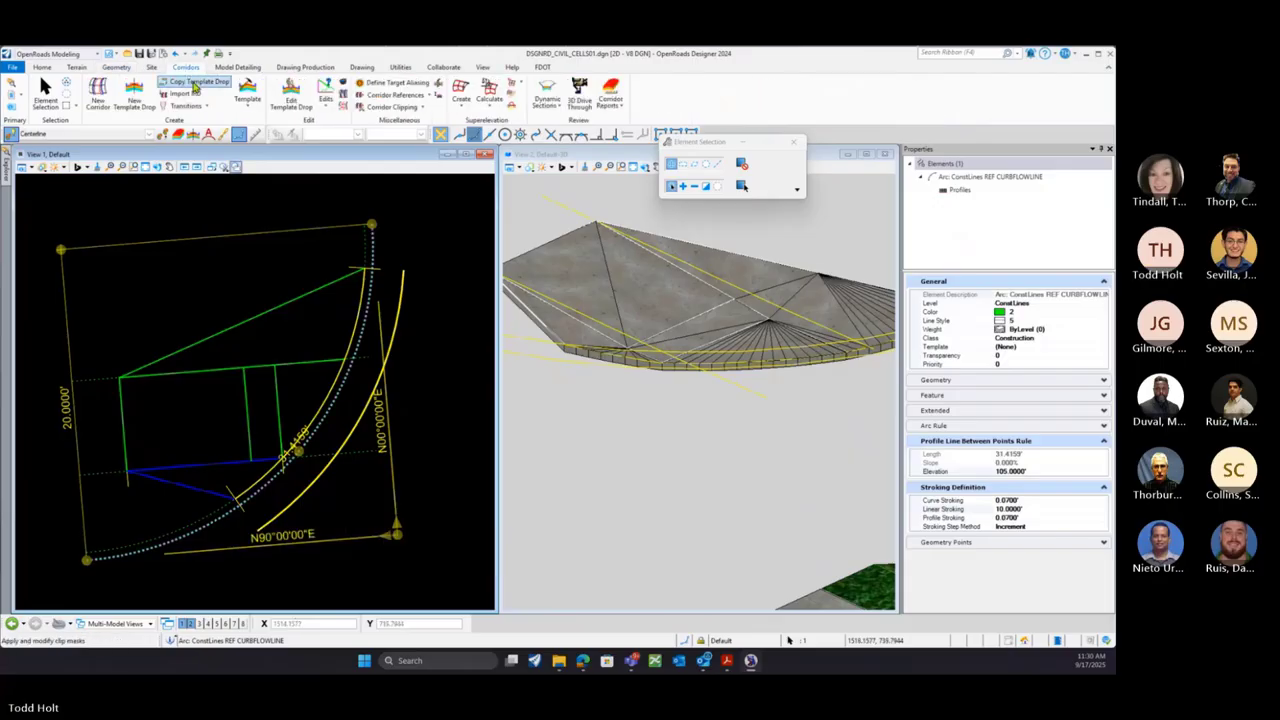
{"action": "left_click", "coordinate": [247, 98]}
{"action": "left_click", "coordinate": [263, 123]}
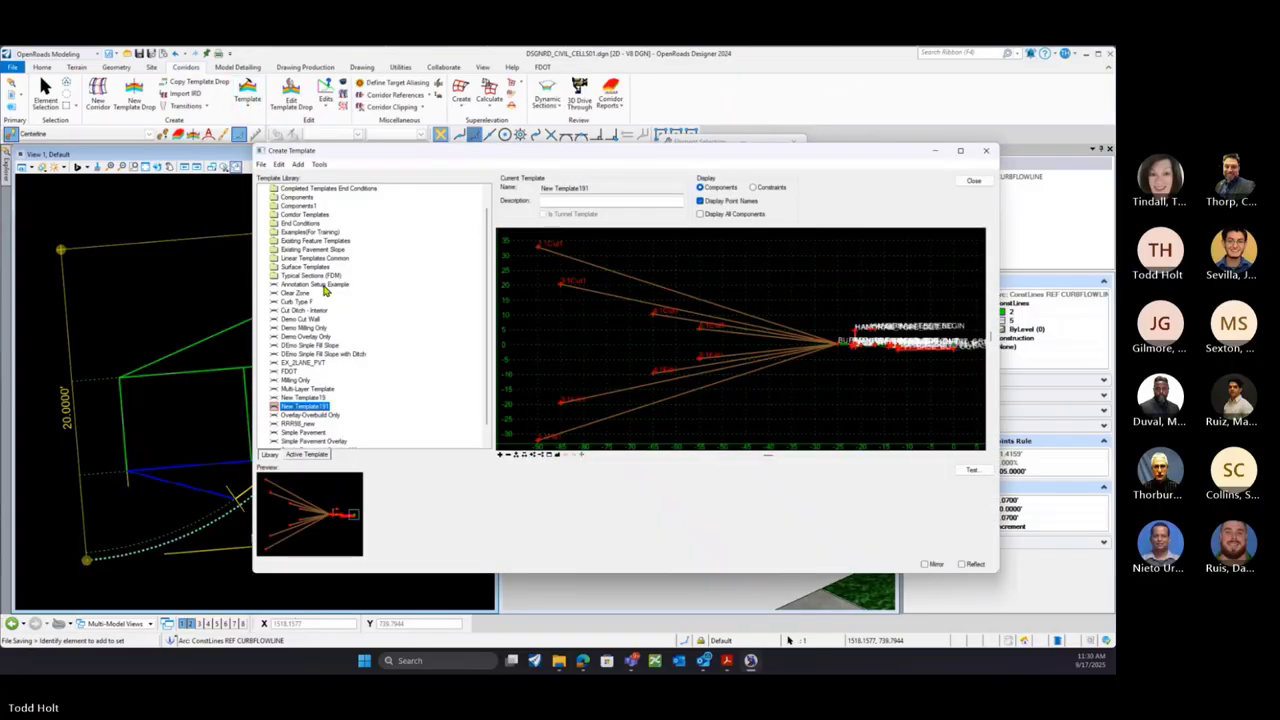
{"action": "left_click", "coordinate": [298, 302]}
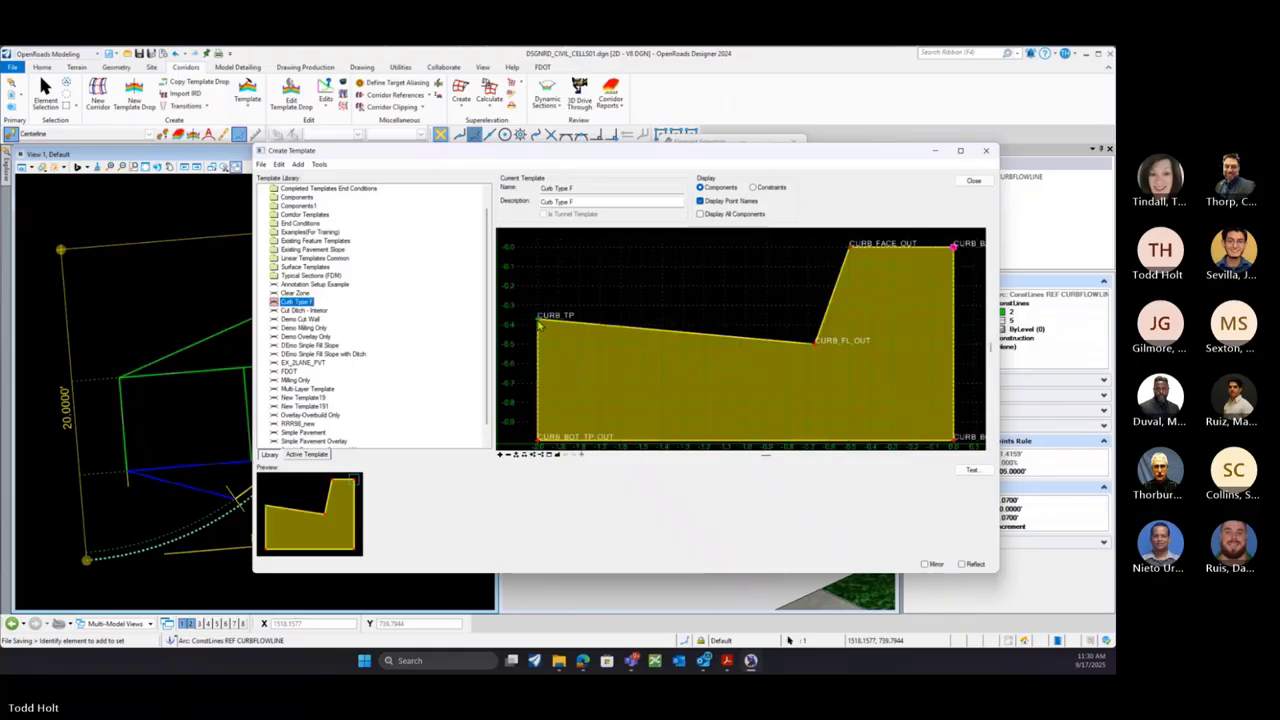
{"action": "right_click", "coordinate": [539, 324]}
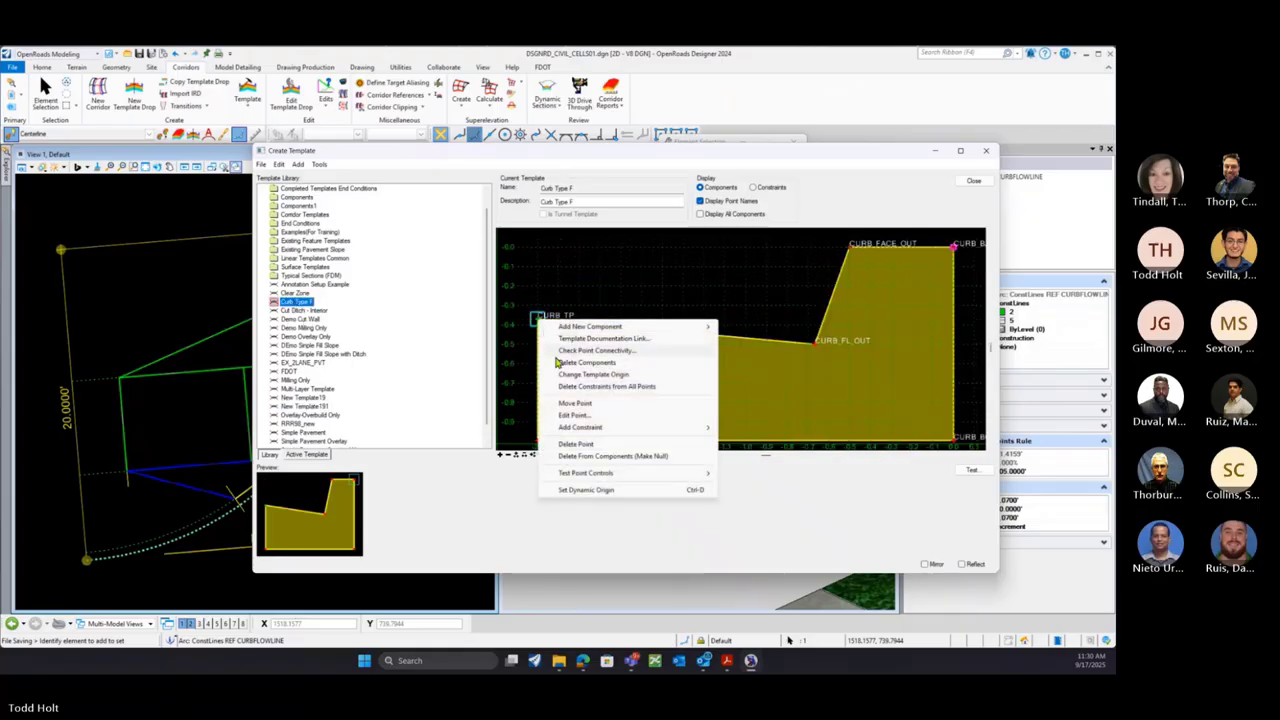
{"action": "left_click", "coordinate": [641, 375]}
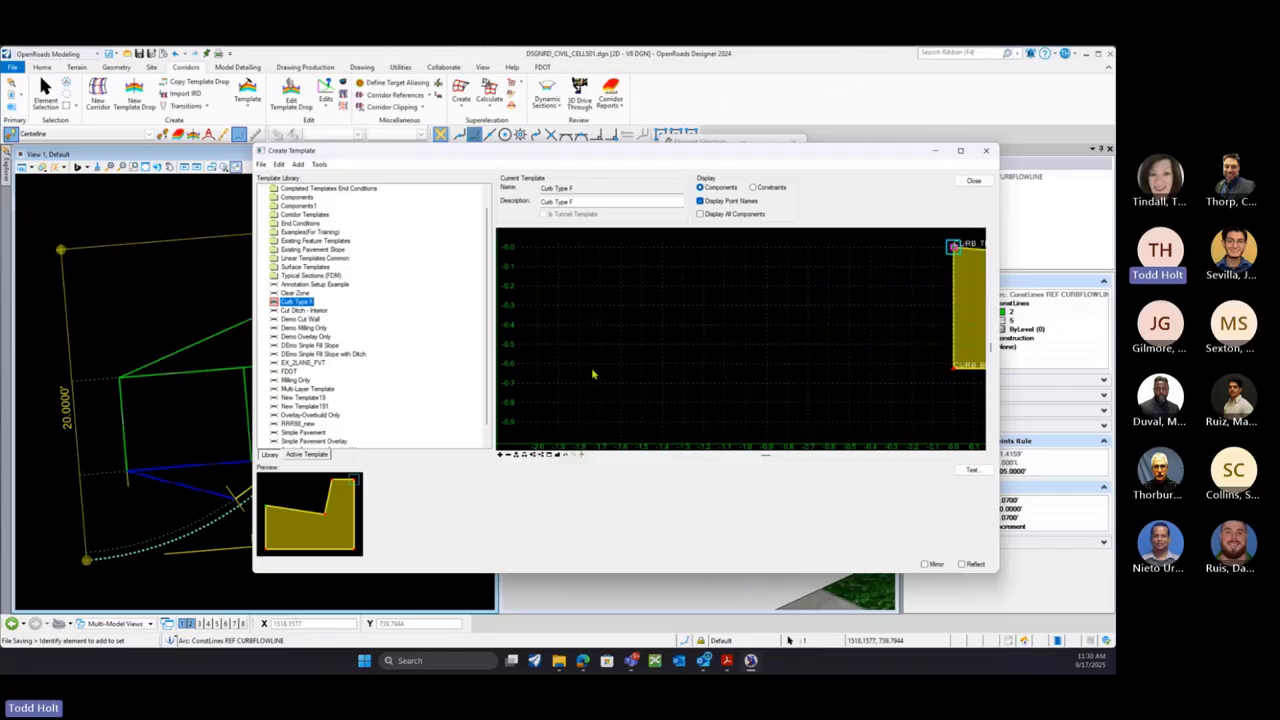
Check the constraints of the CURB_FL_OUT point in the Curb Type F template, save the template library changes and close the template editor
{"action": "scroll", "coordinate": [593, 374], "scroll_direction": "down", "scroll_amount": 3}
{"action": "mouse_move", "coordinate": [957, 315]}
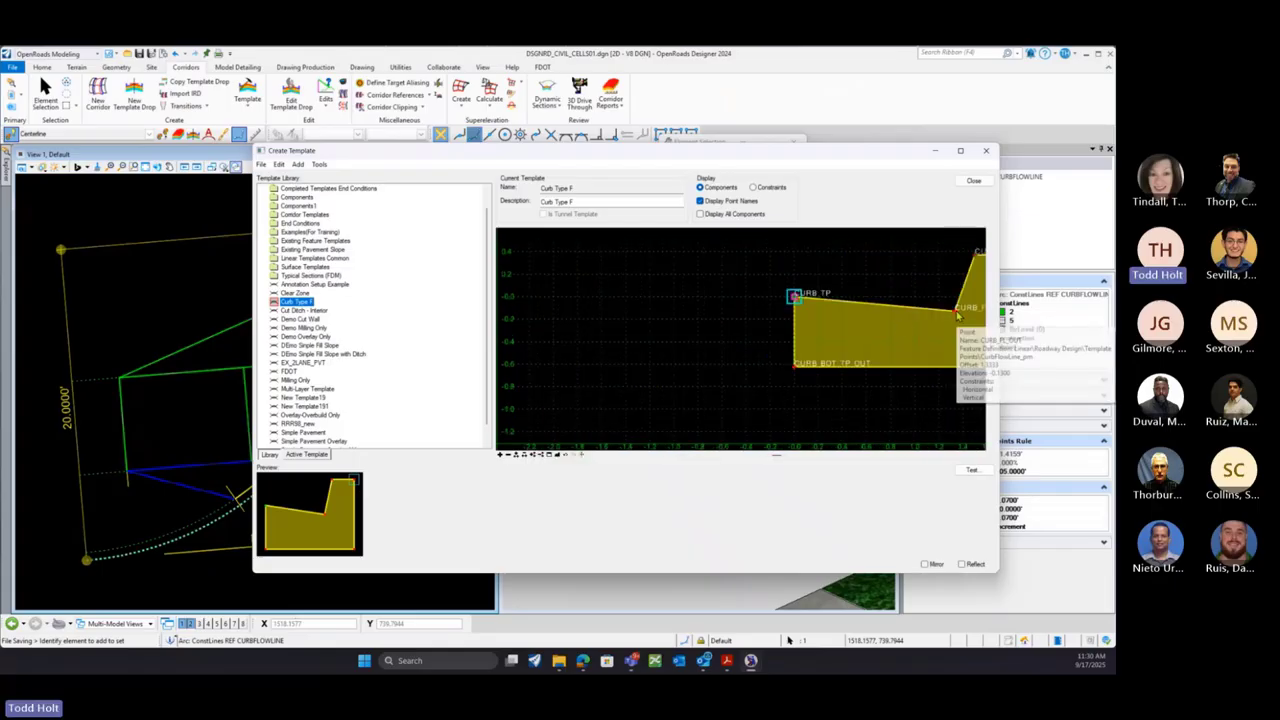
{"action": "double_click", "coordinate": [957, 315]}
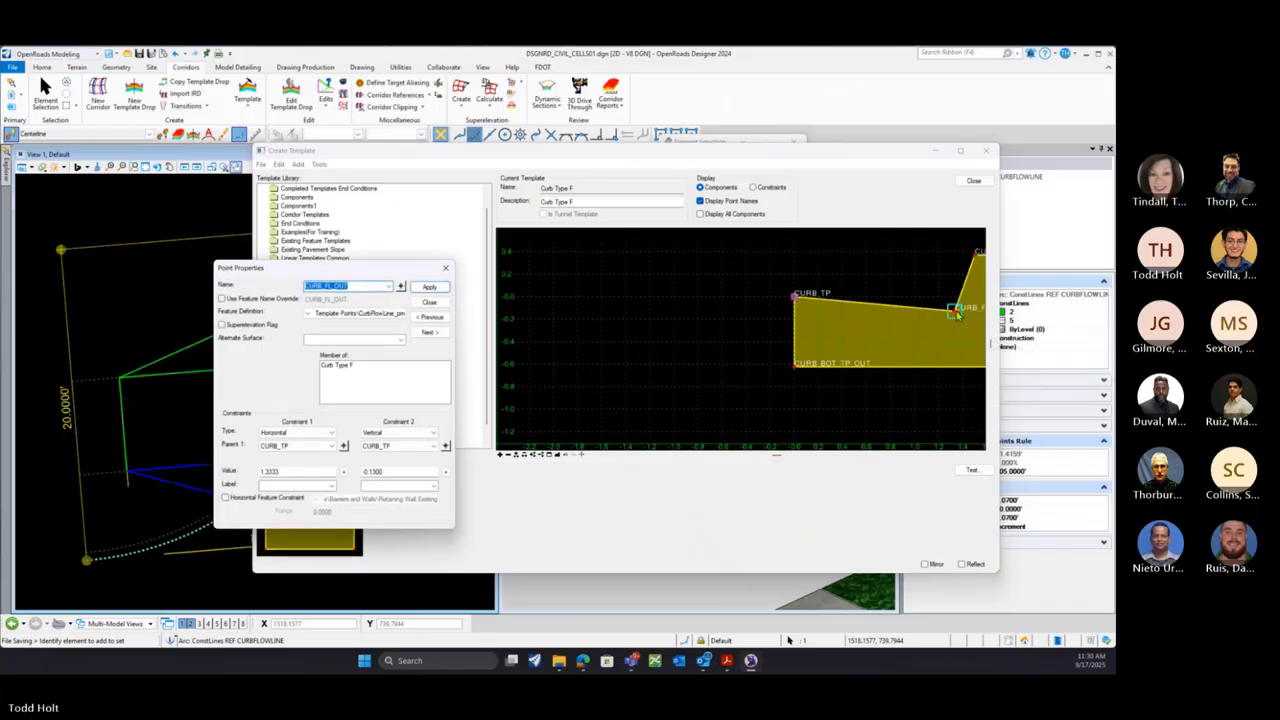
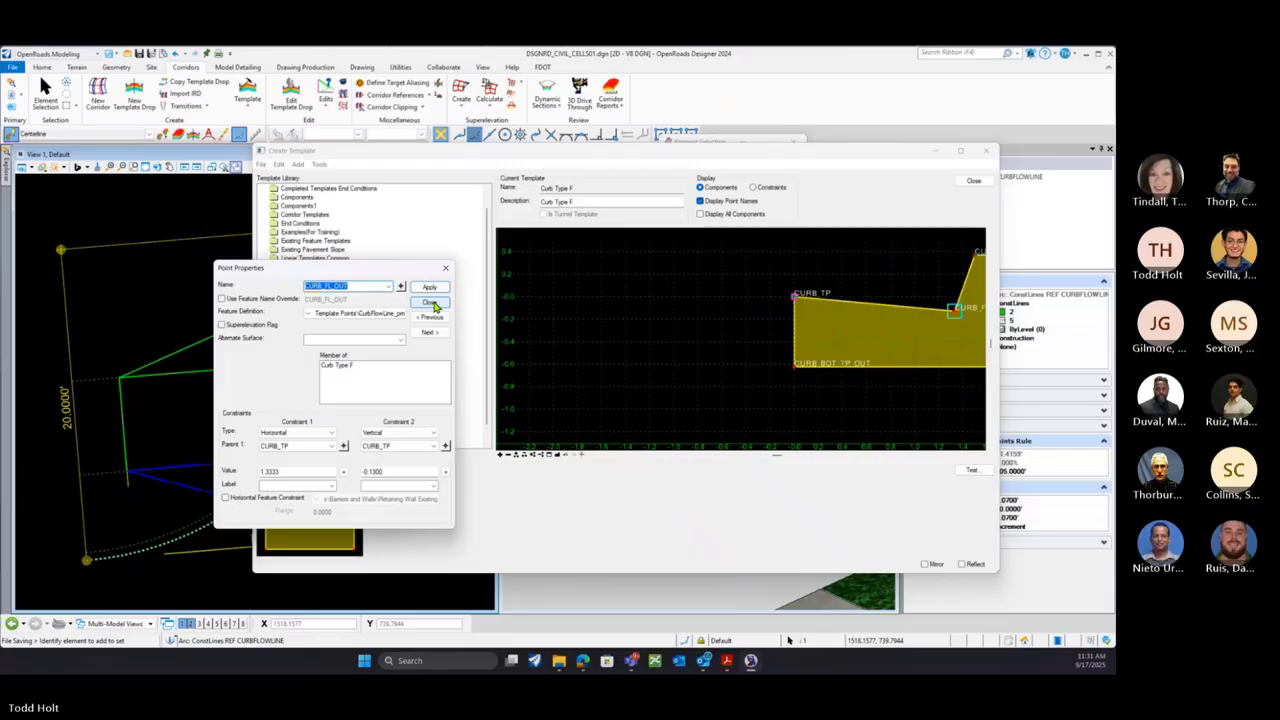
{"action": "left_click", "coordinate": [430, 303]}
{"action": "left_click", "coordinate": [973, 180]}
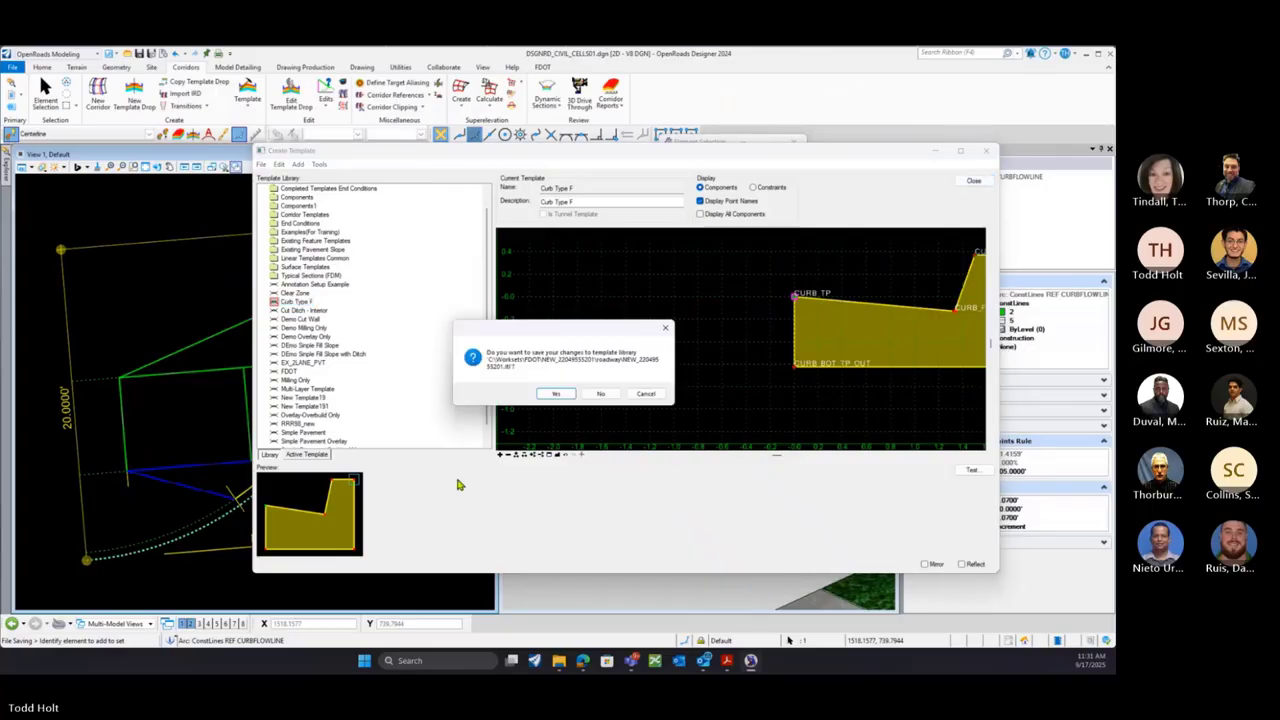
{"action": "left_click", "coordinate": [566, 394]}
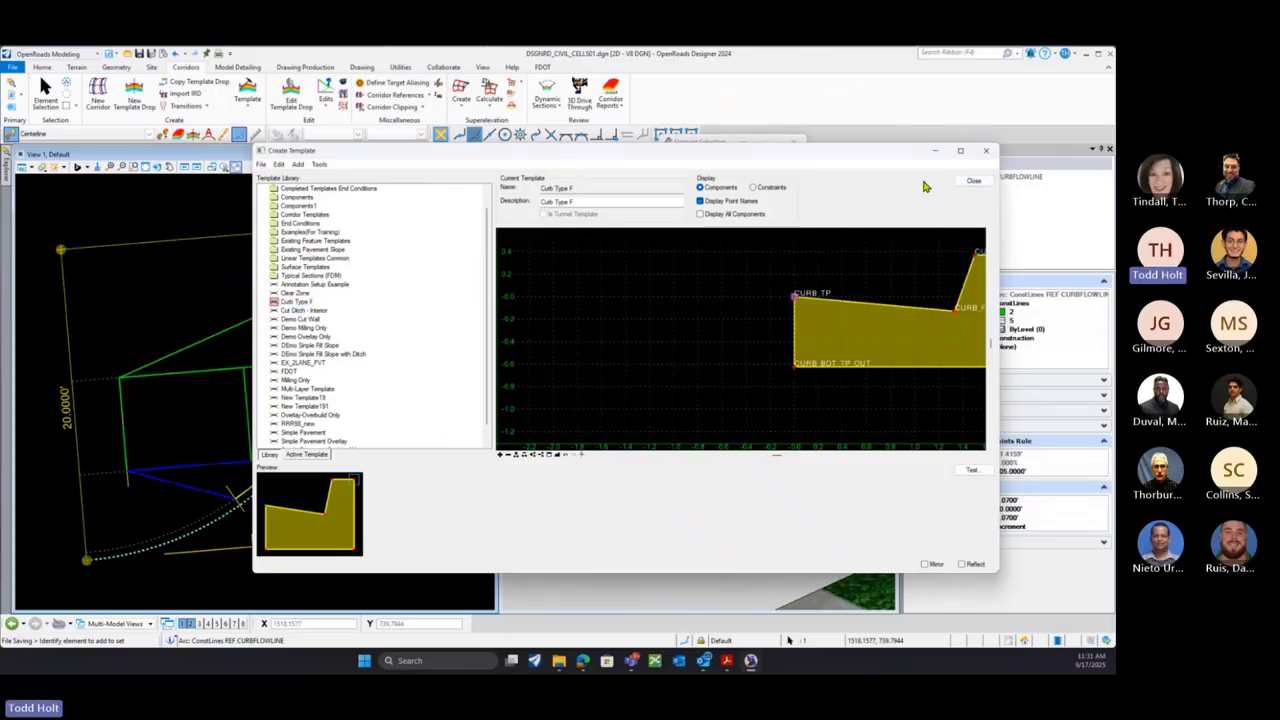
{"action": "left_click", "coordinate": [973, 180]}
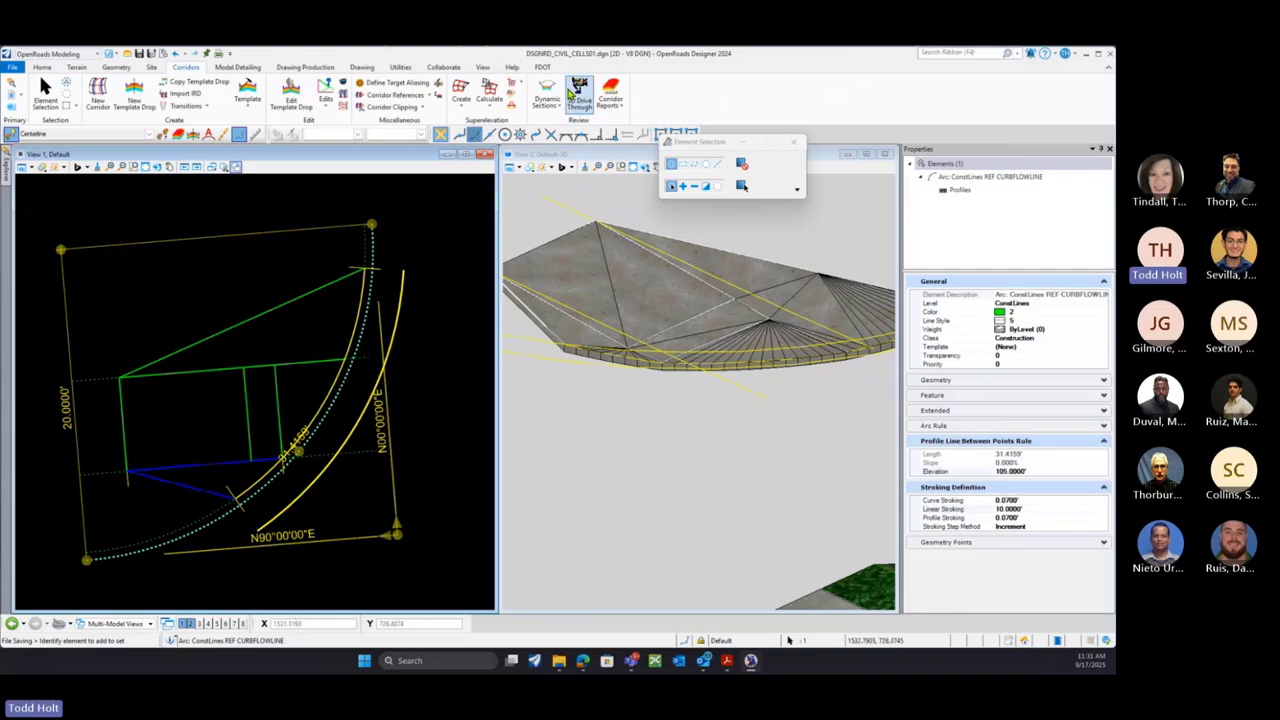
Identify the dotted reference curb flowline arc in the plan view and clear the selection
{"action": "left_click", "coordinate": [211, 542]}
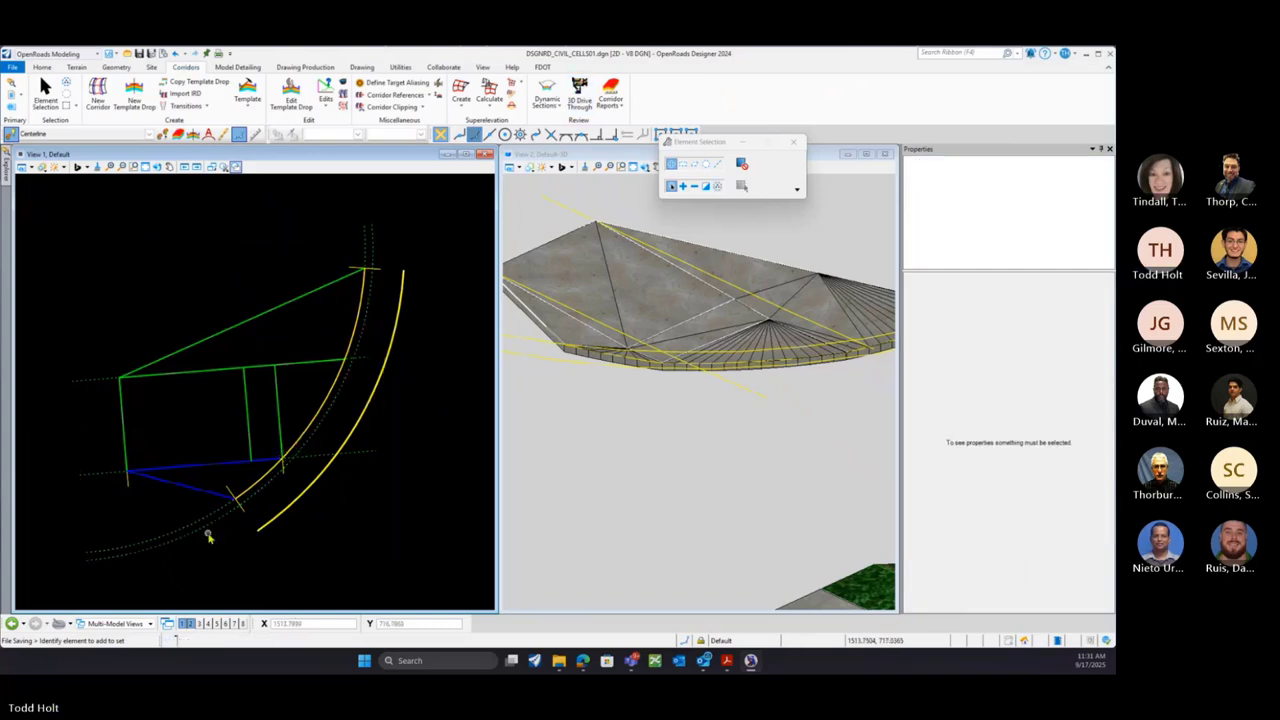
{"action": "left_click", "coordinate": [208, 527]}
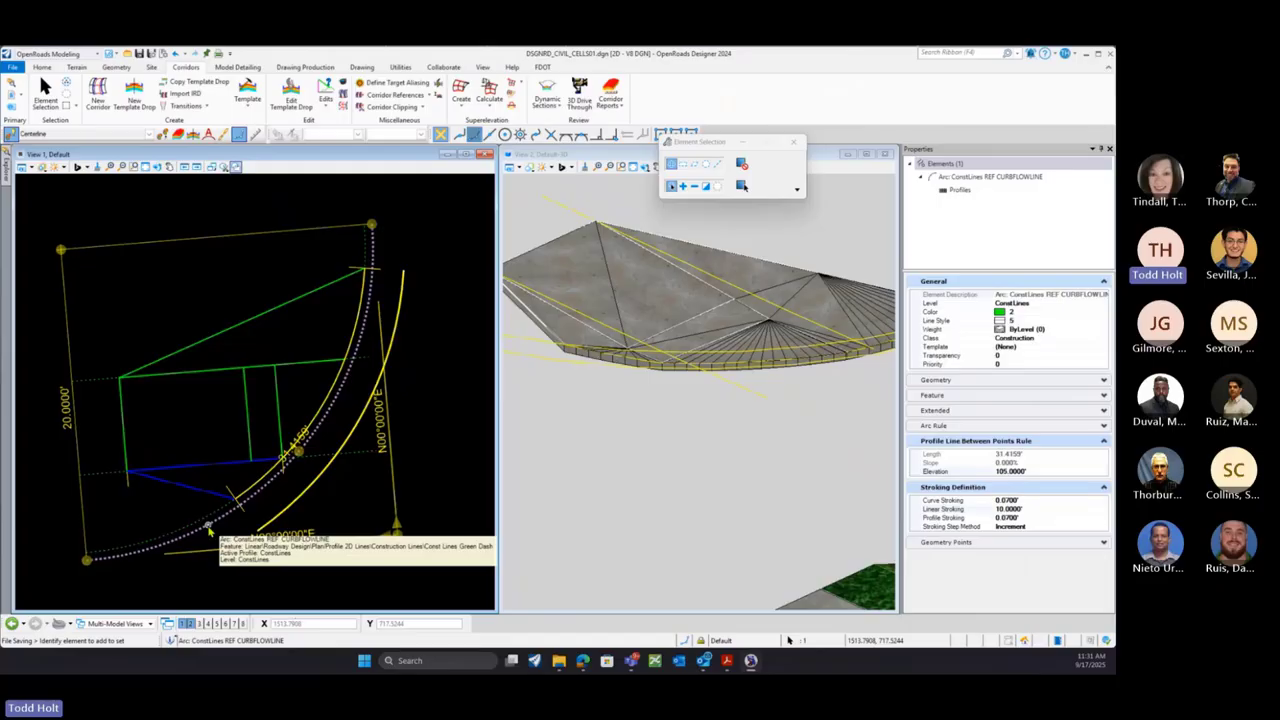
{"action": "left_click", "coordinate": [471, 283]}
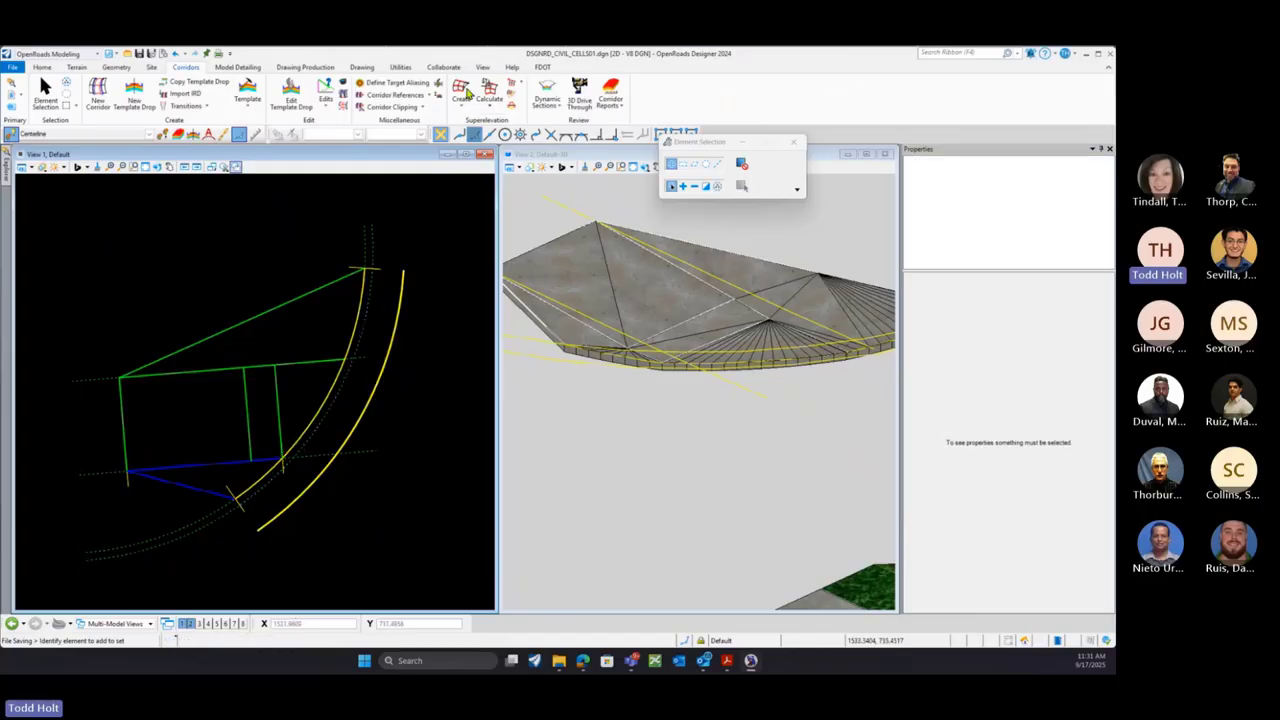
Create a Profile By Slope From Element on the outer offset arc, referencing the curb flowline arc with 0% slope and 0.13 vertical offset
{"action": "left_click", "coordinate": [115, 68]}
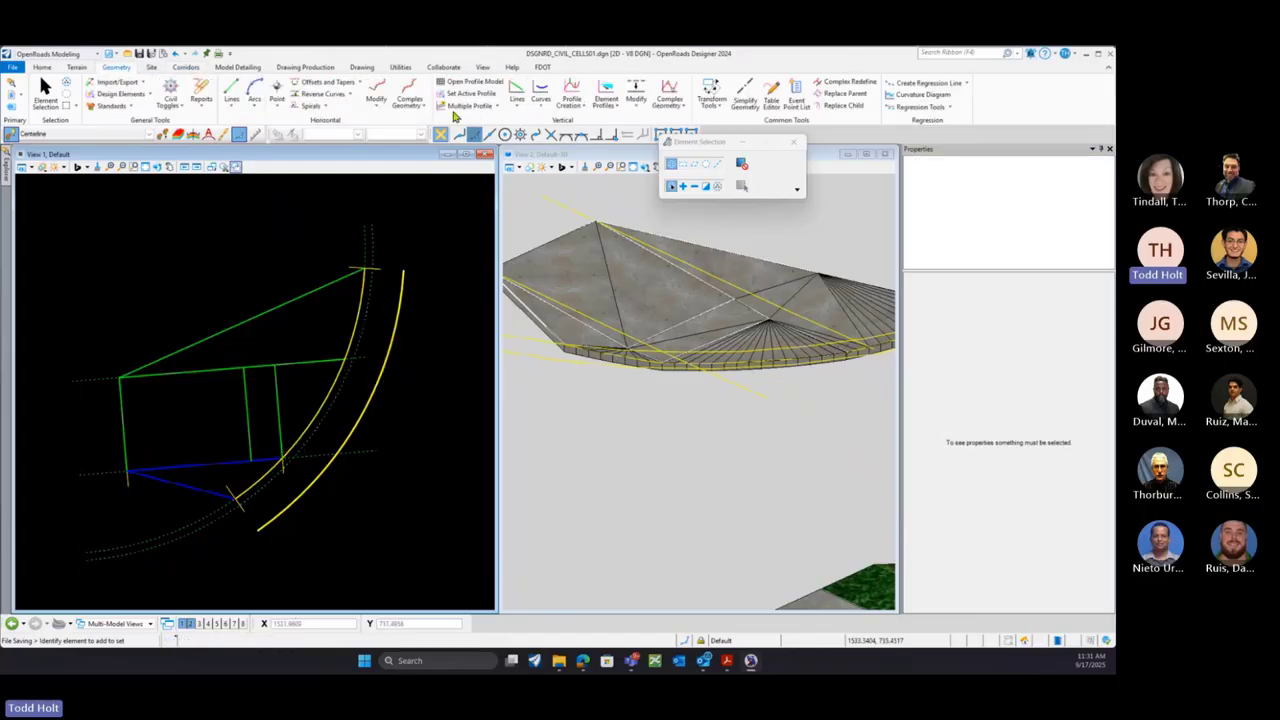
{"action": "left_click", "coordinate": [607, 104]}
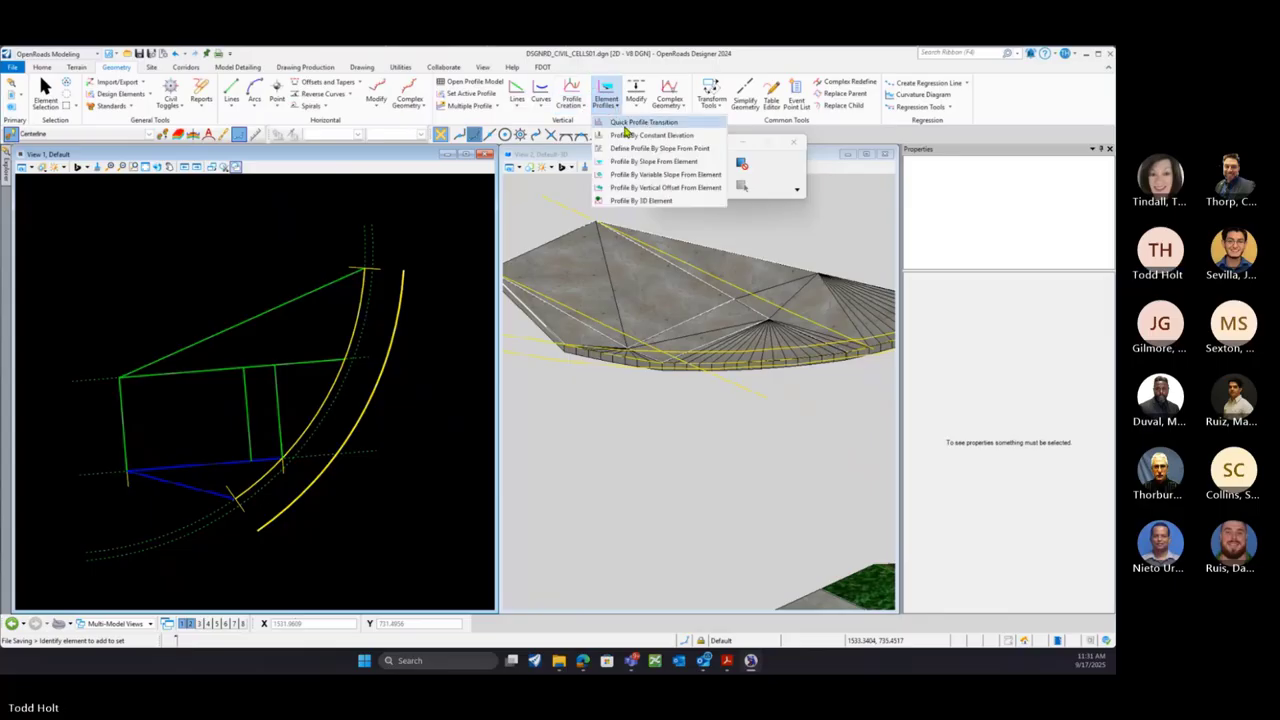
{"action": "left_click", "coordinate": [627, 136]}
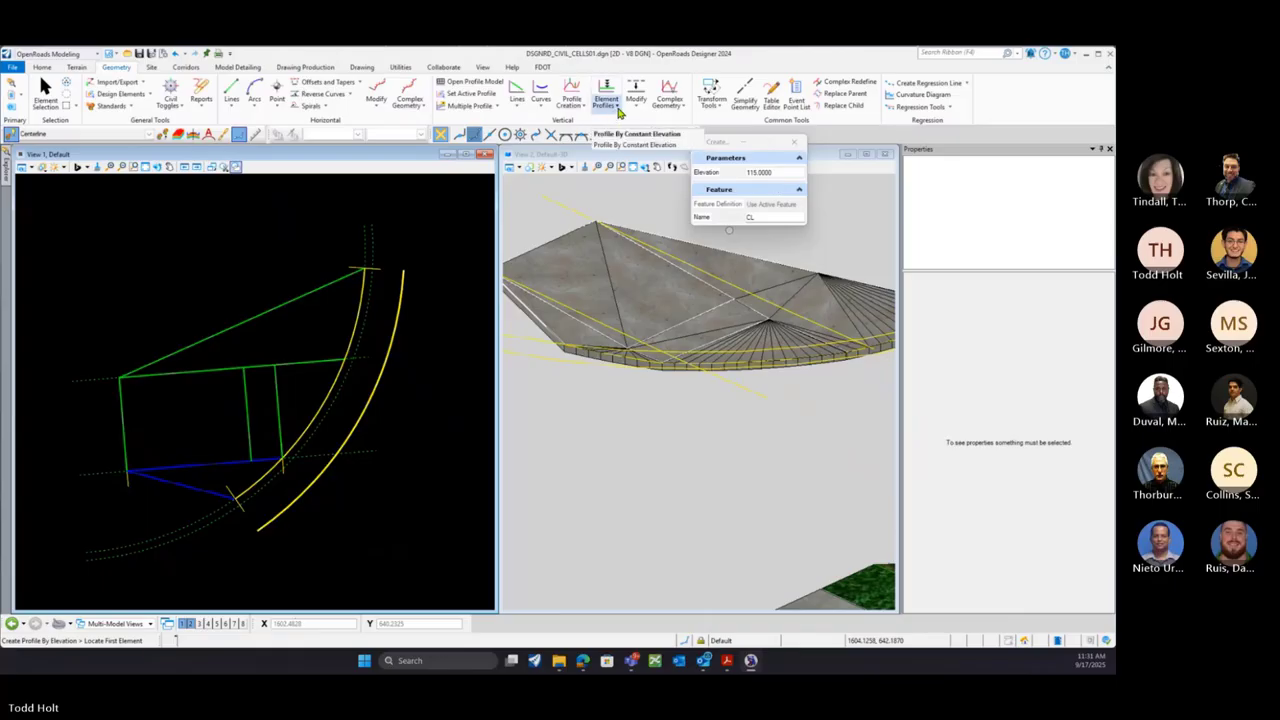
{"action": "left_click", "coordinate": [619, 113]}
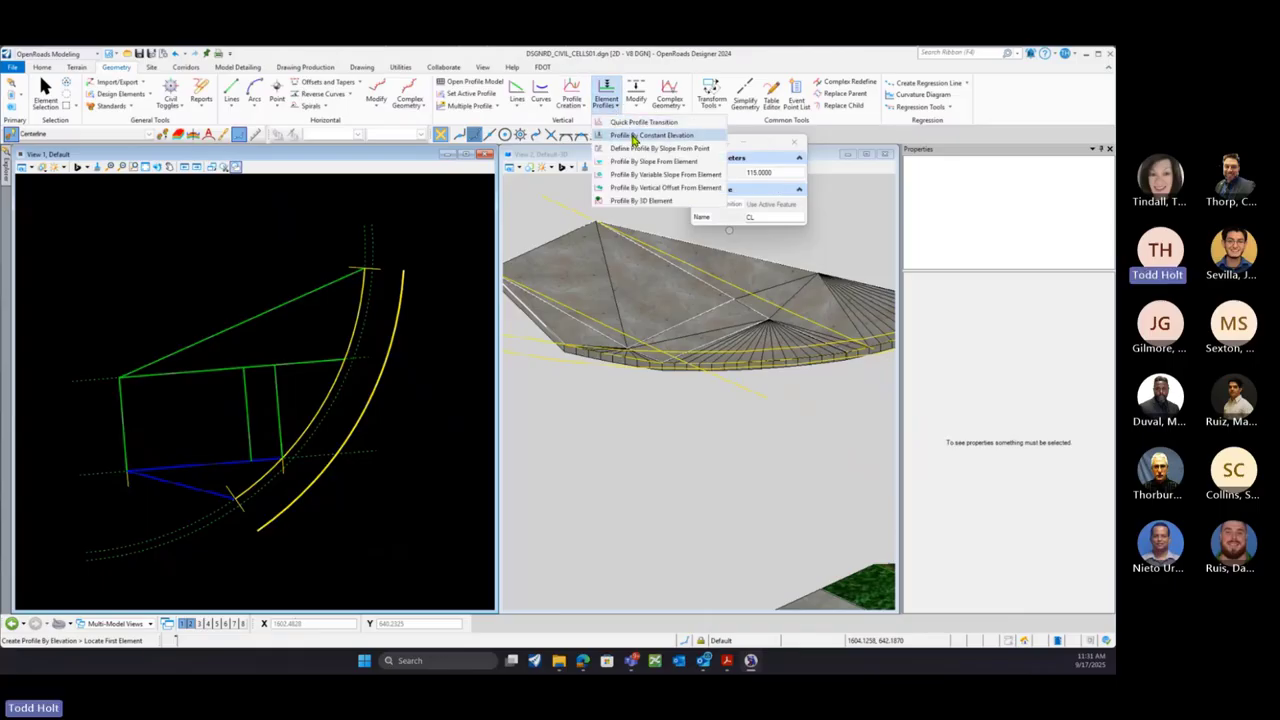
{"action": "left_click", "coordinate": [636, 164]}
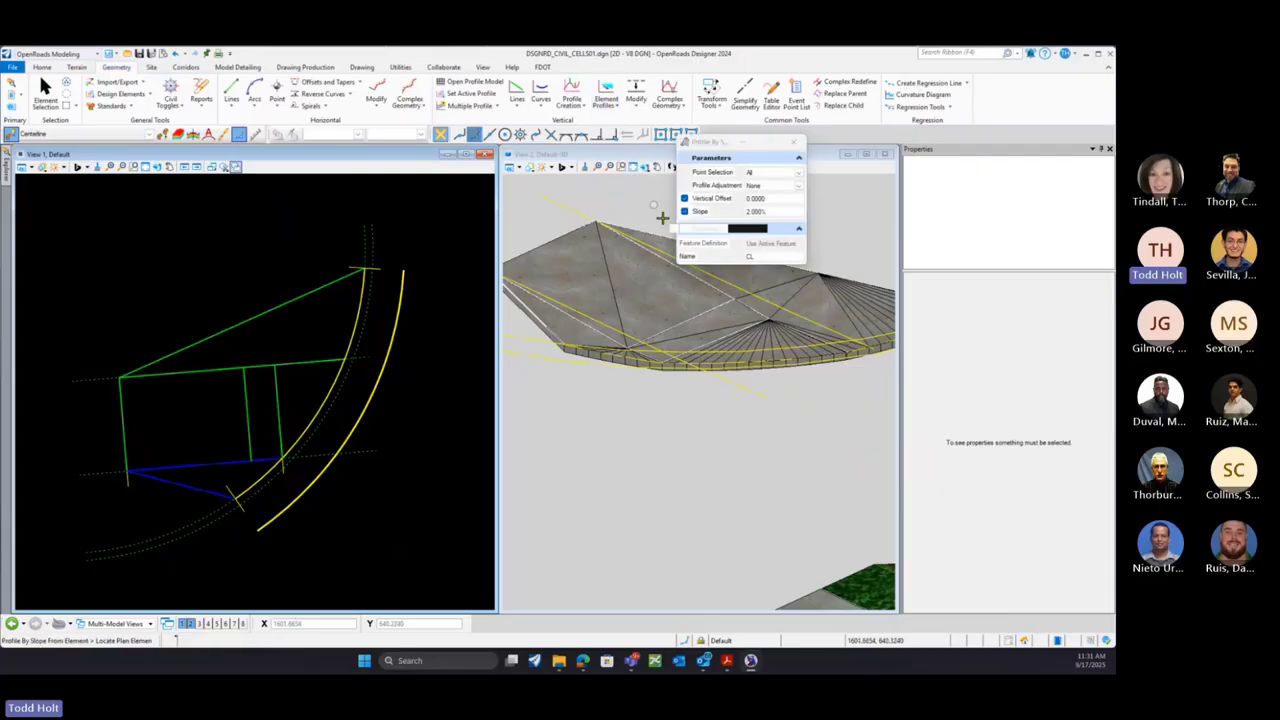
{"action": "left_click", "coordinate": [752, 212]}
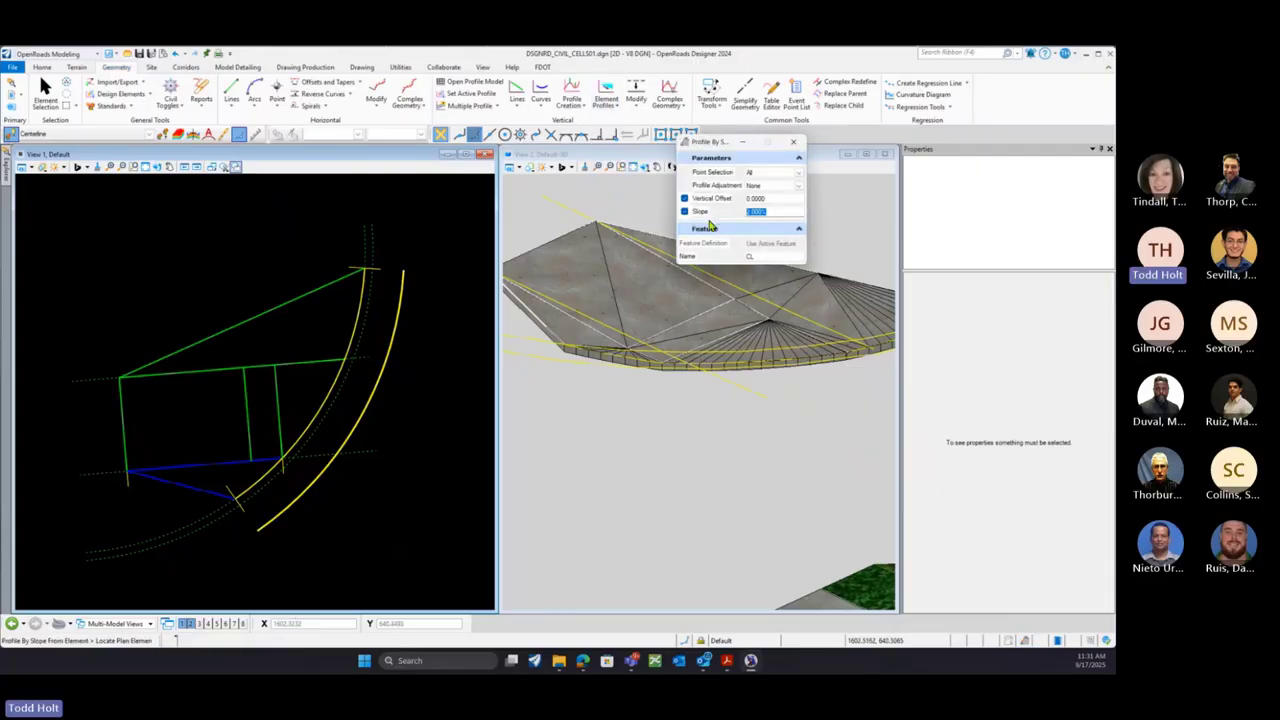
{"action": "left_click_drag", "start_coordinate": [775, 199], "coordinate": [729, 201]}
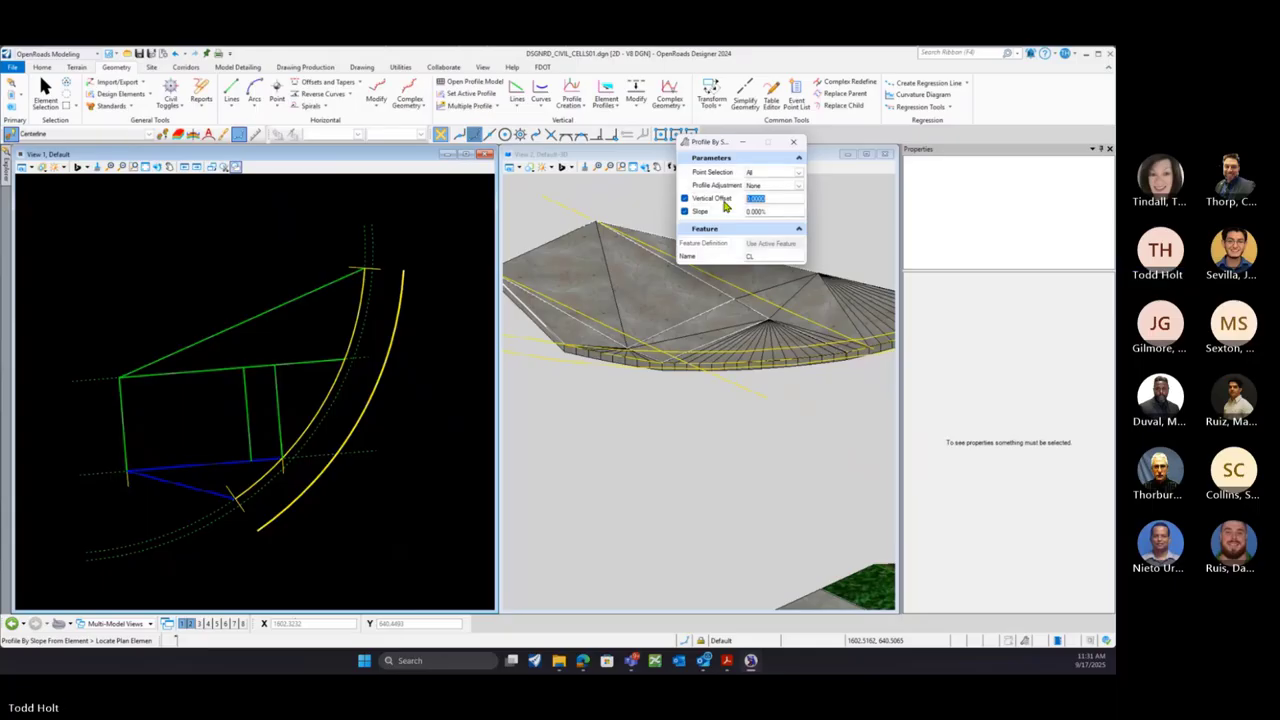
{"action": "type", "text": ".13"}
{"action": "key", "text": "Return"}
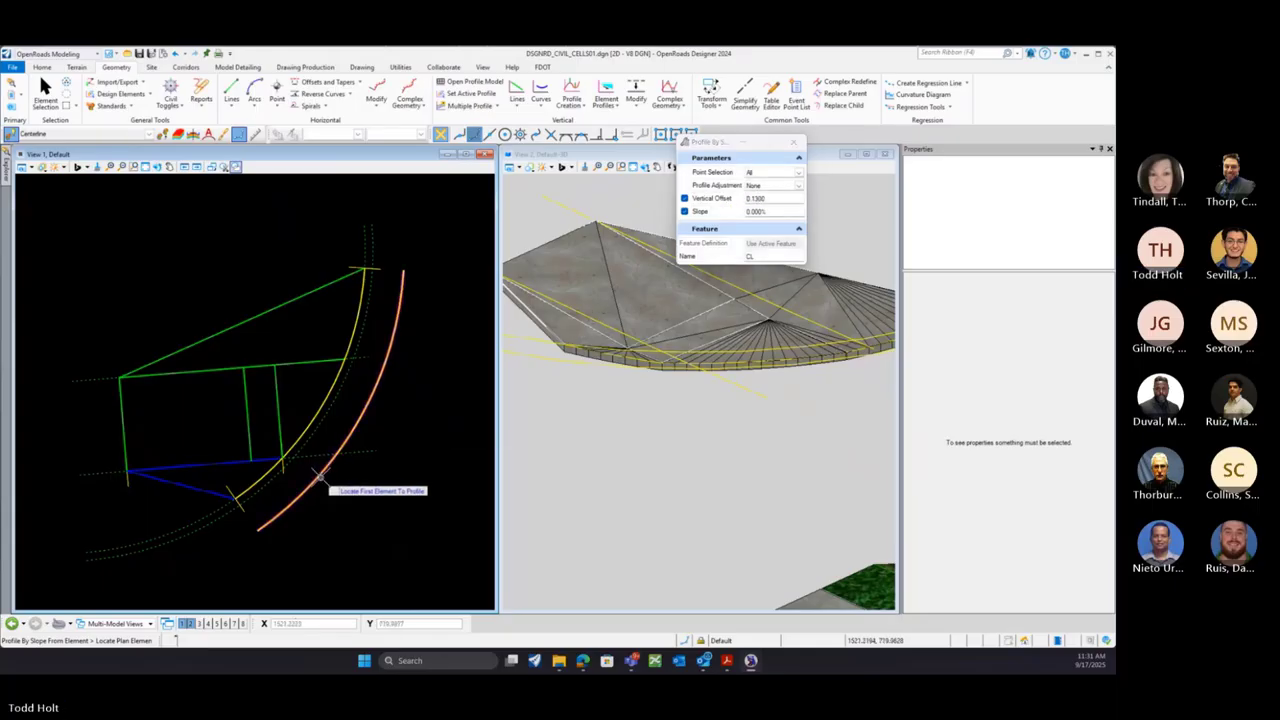
{"action": "left_click", "coordinate": [330, 484]}
{"action": "right_click", "coordinate": [333, 490]}
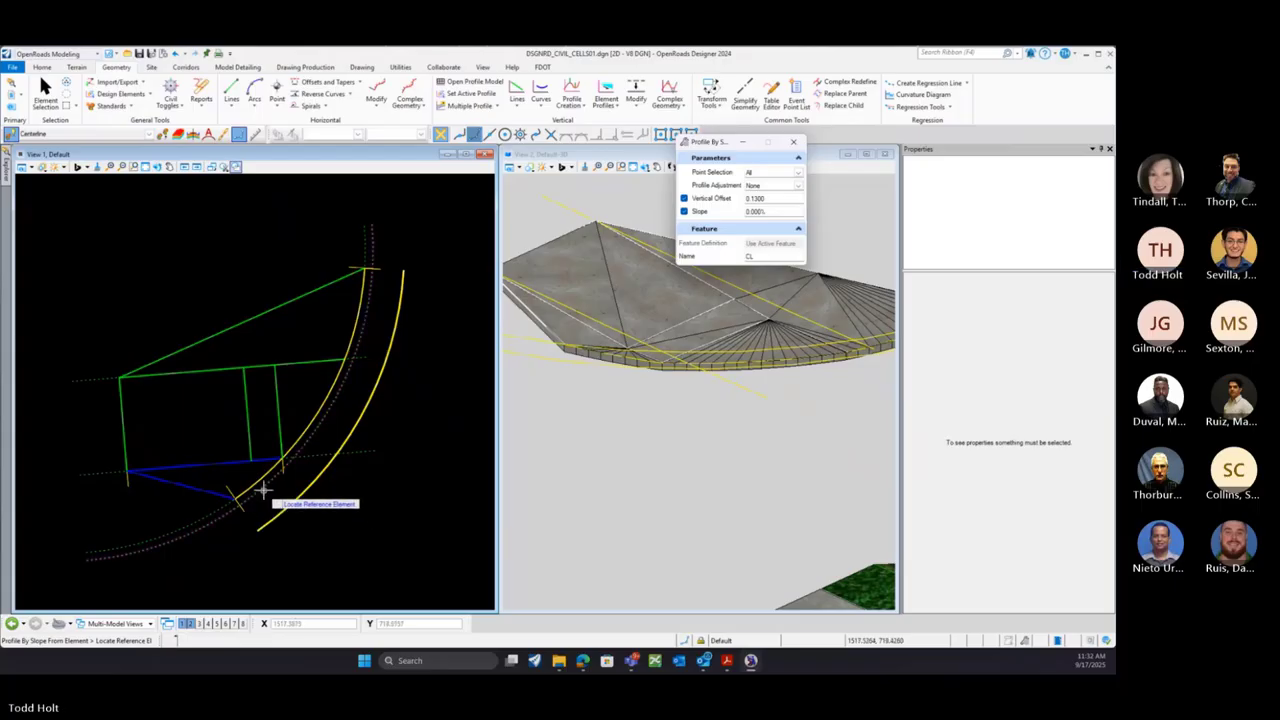
{"action": "left_click", "coordinate": [270, 498]}
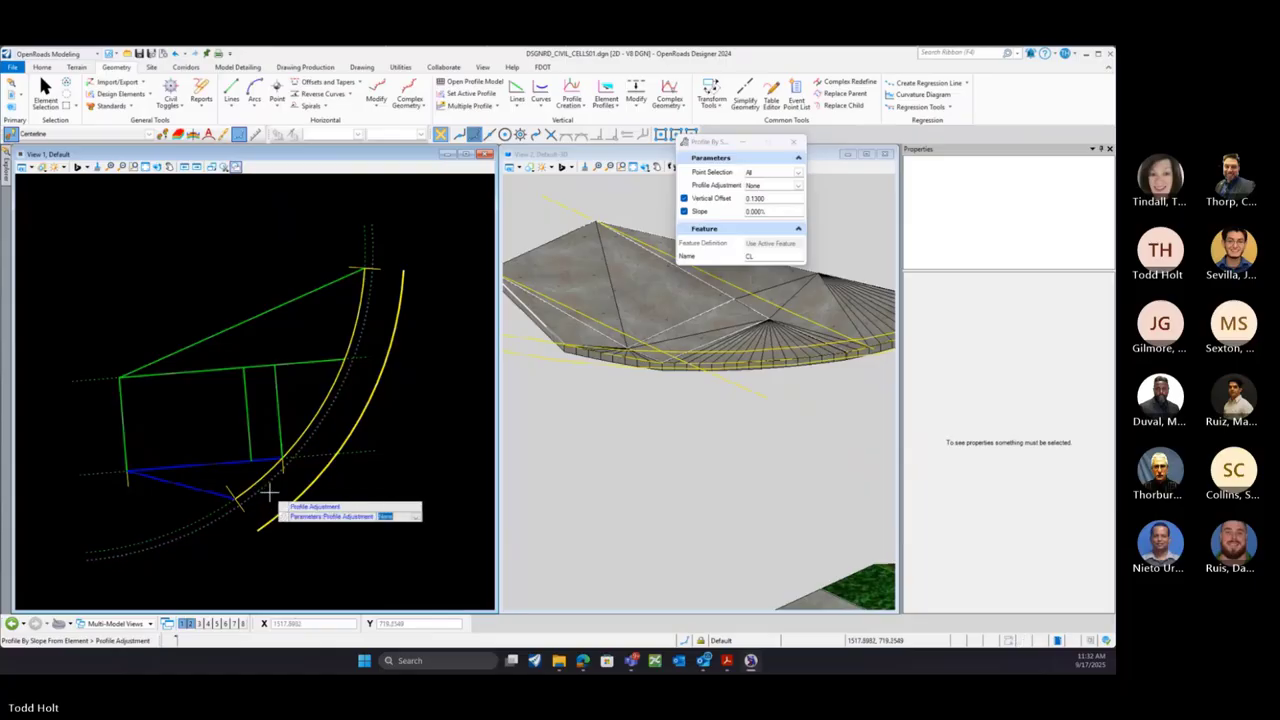
{"action": "left_click", "coordinate": [269, 493]}
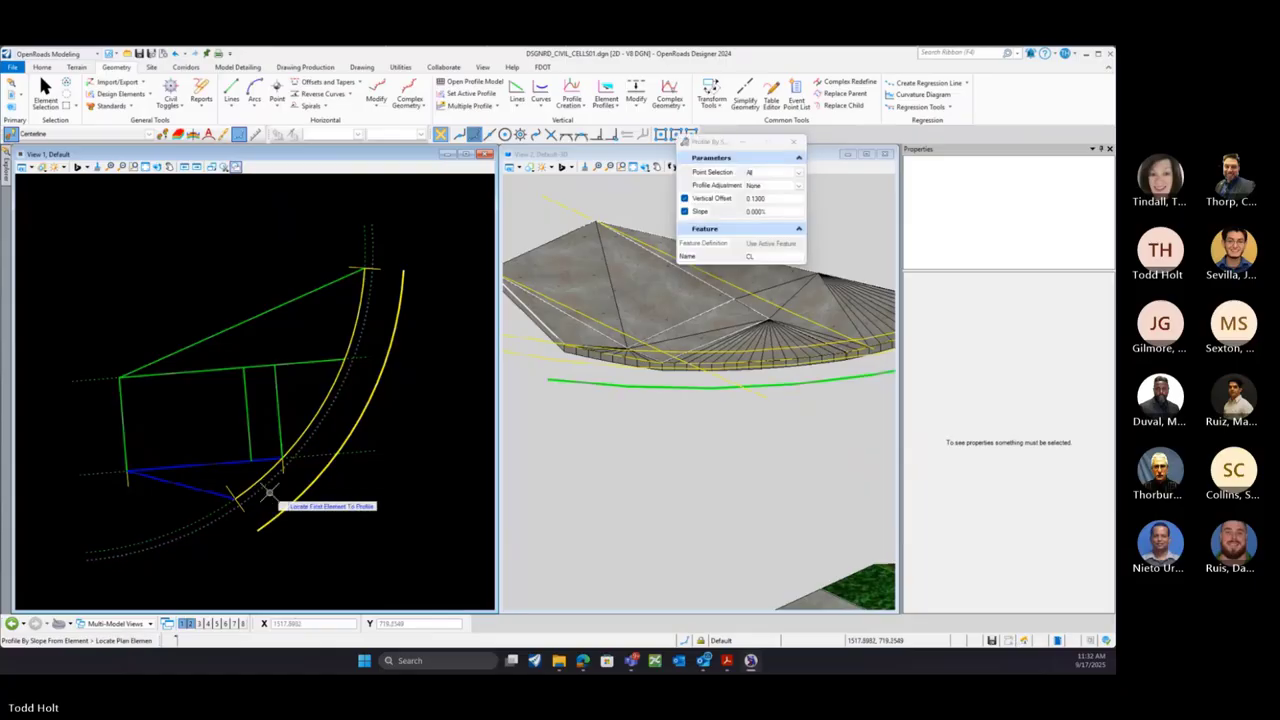
{"action": "right_click", "coordinate": [270, 493]}
Set the outer offset arc's linear stroking to 1 foot
{"action": "left_click", "coordinate": [297, 500]}
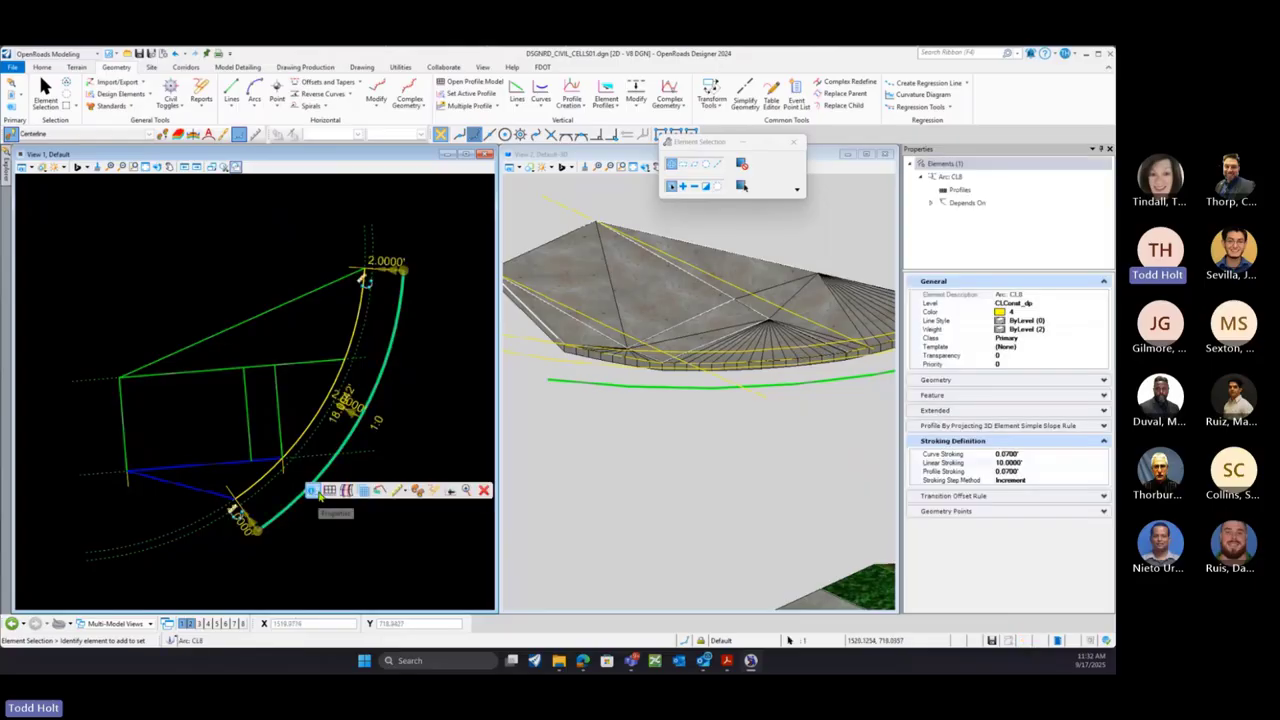
{"action": "left_click", "coordinate": [325, 514]}
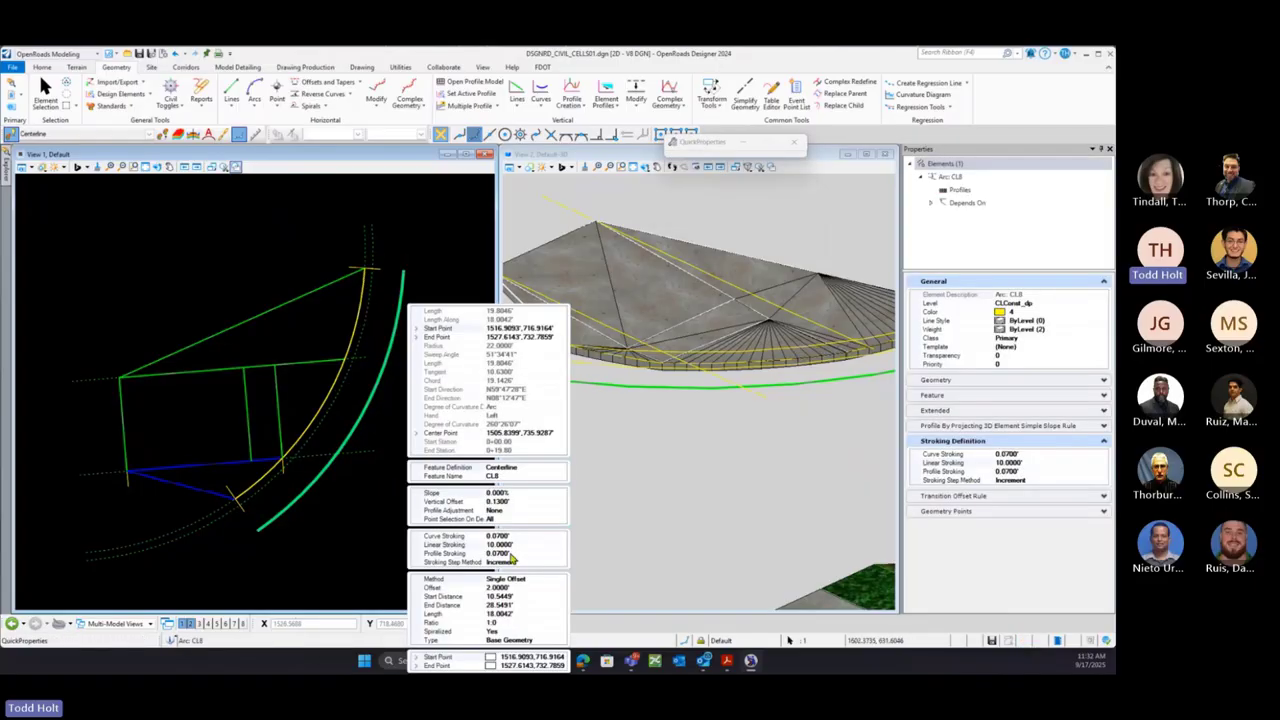
{"action": "left_click", "coordinate": [505, 545]}
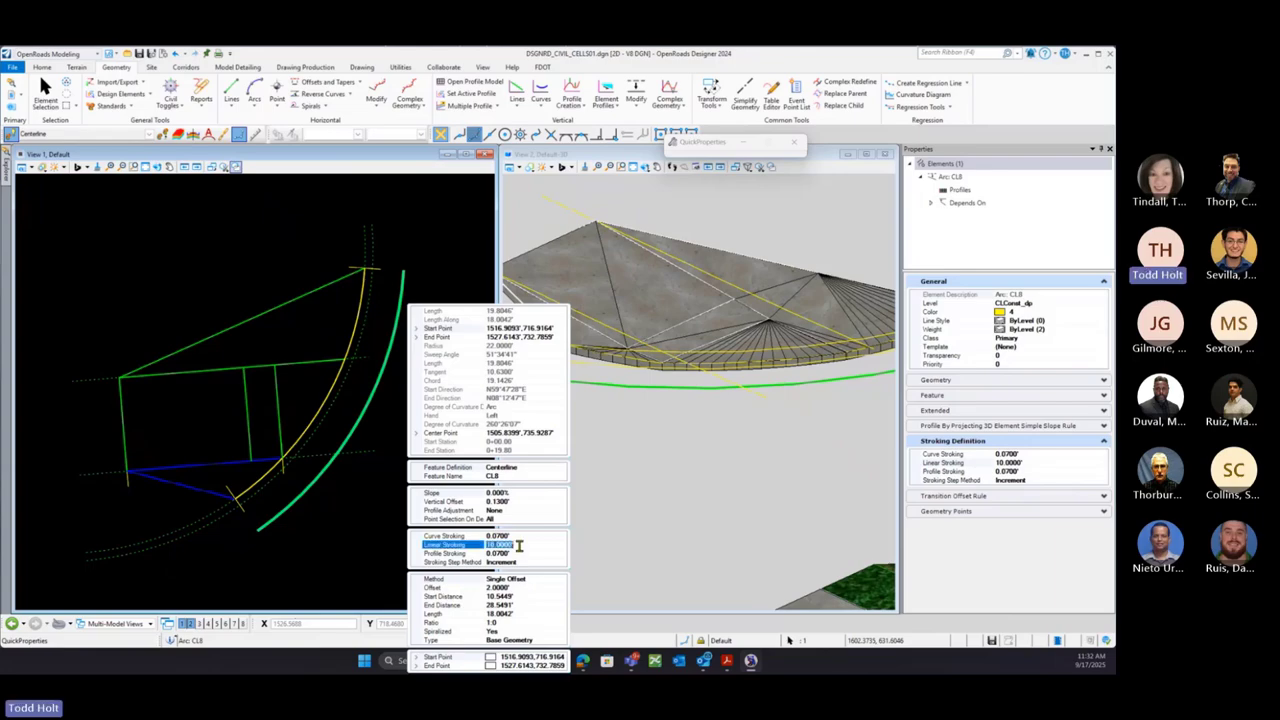
{"action": "type", "text": "1"}
{"action": "key", "text": "Return"}
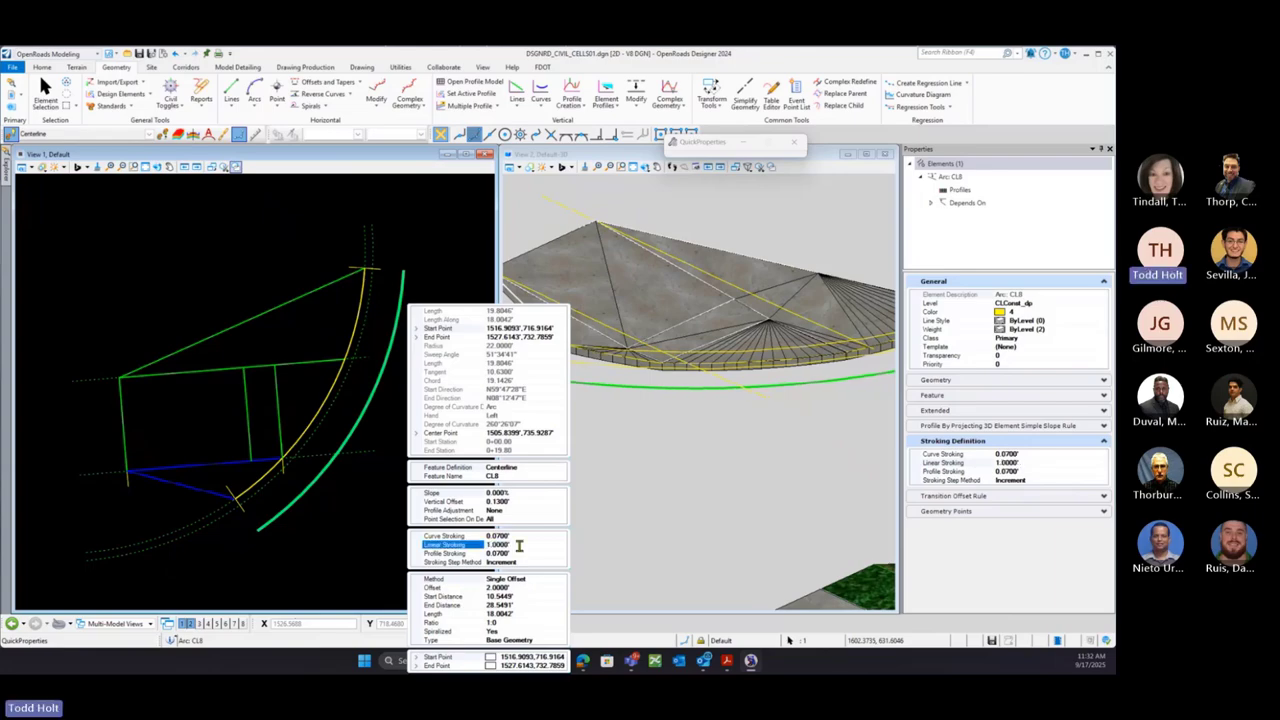
{"action": "left_click", "coordinate": [368, 541]}
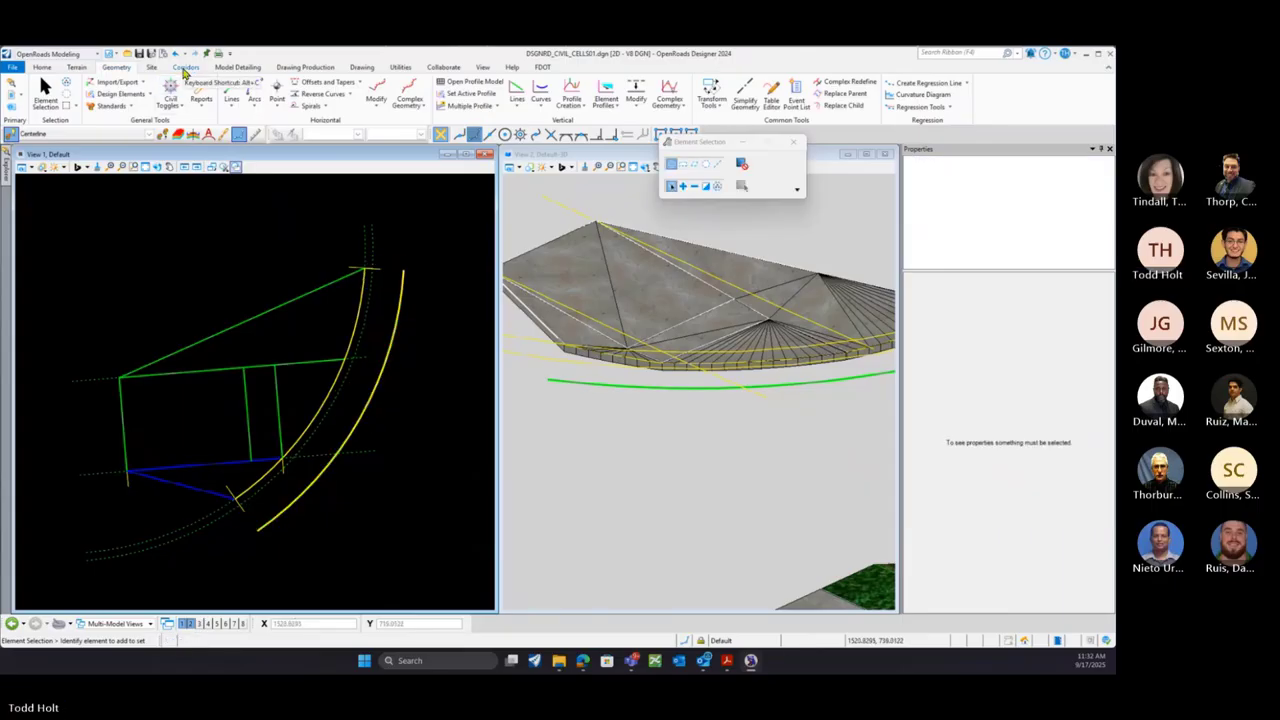
Apply the Curb Type F linear template along the outer offset arc from its lower end to its upper end, reflected toward the ramp
{"action": "left_click", "coordinate": [237, 67]}
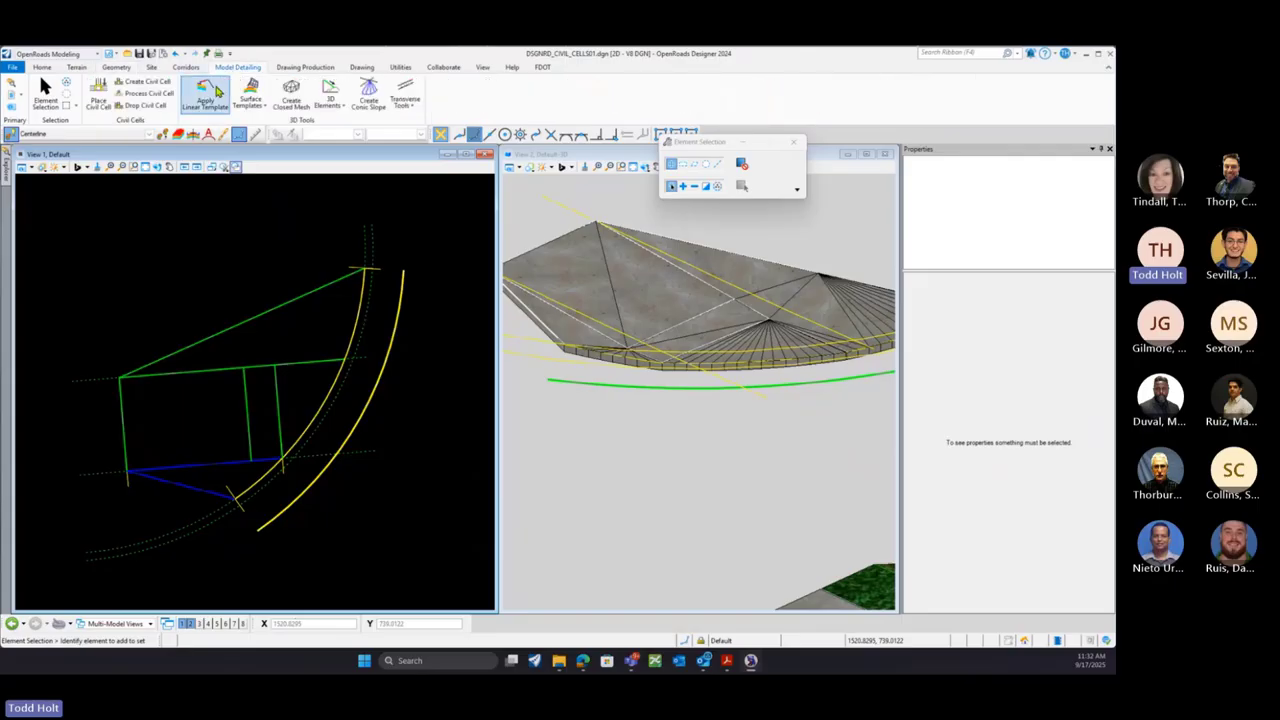
{"action": "left_click", "coordinate": [214, 92]}
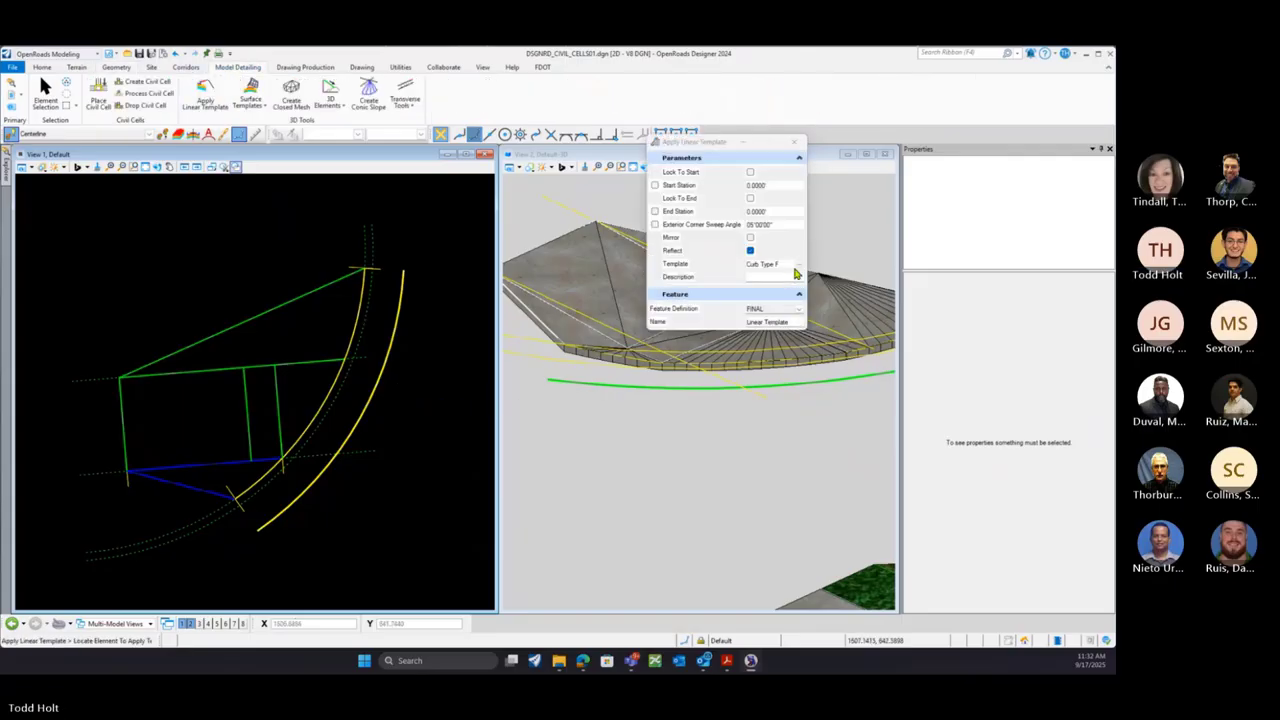
{"action": "left_click", "coordinate": [799, 265]}
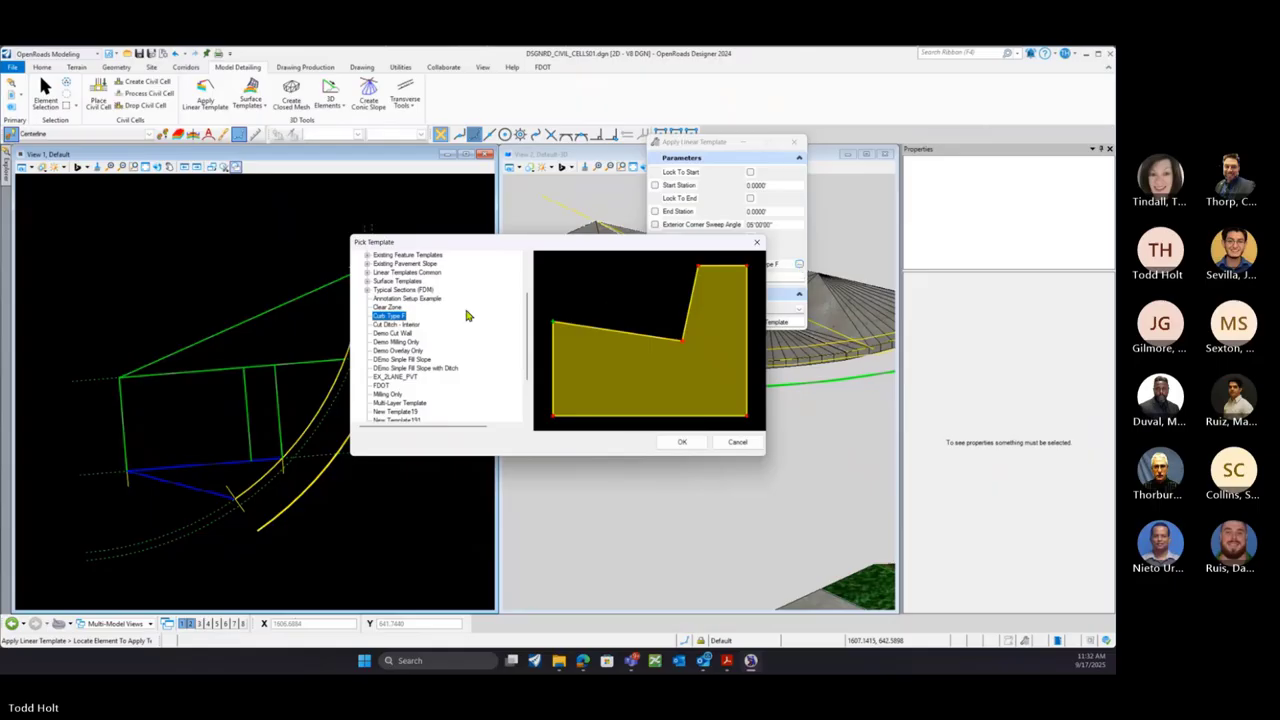
{"action": "left_click", "coordinate": [680, 442]}
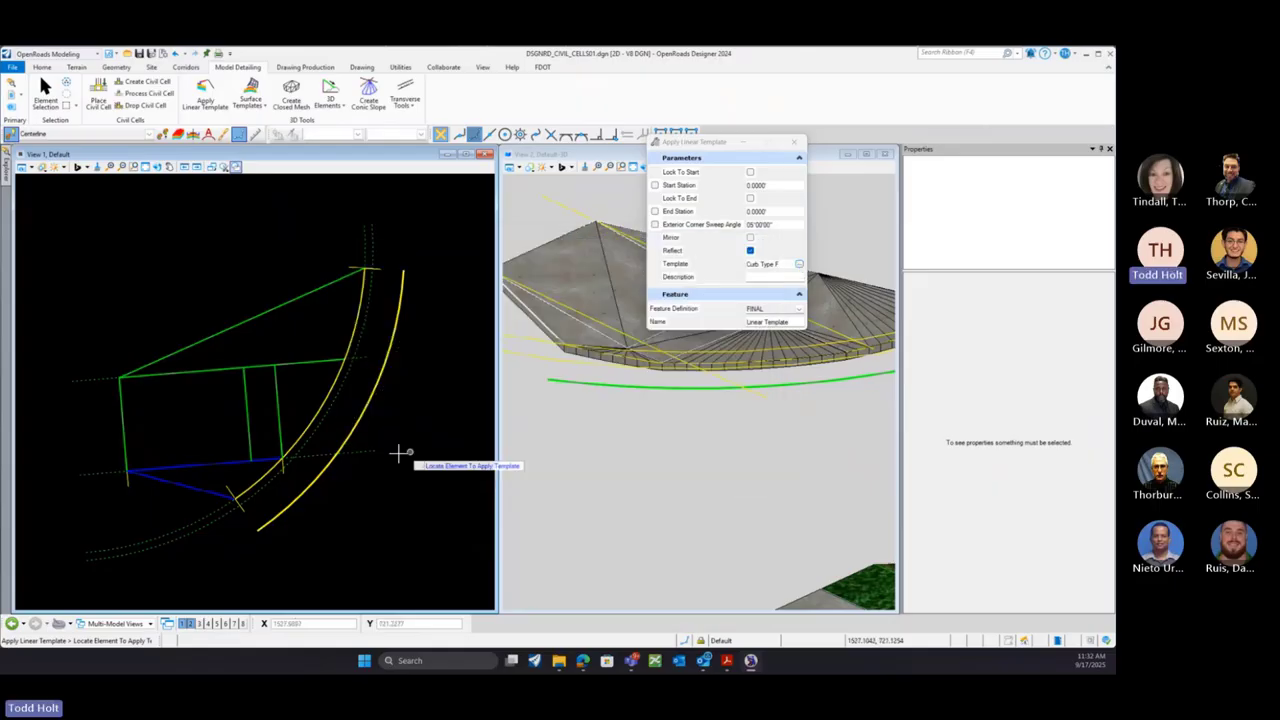
{"action": "left_click", "coordinate": [350, 437]}
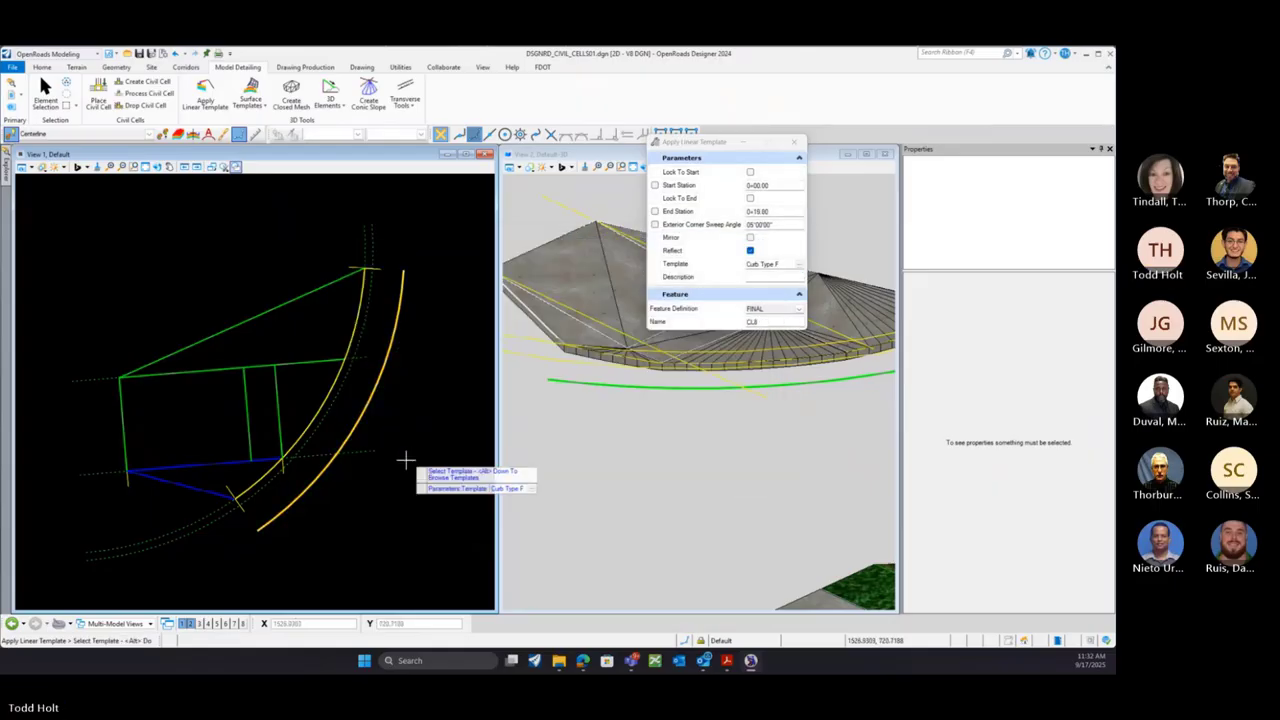
{"action": "left_click", "coordinate": [406, 460]}
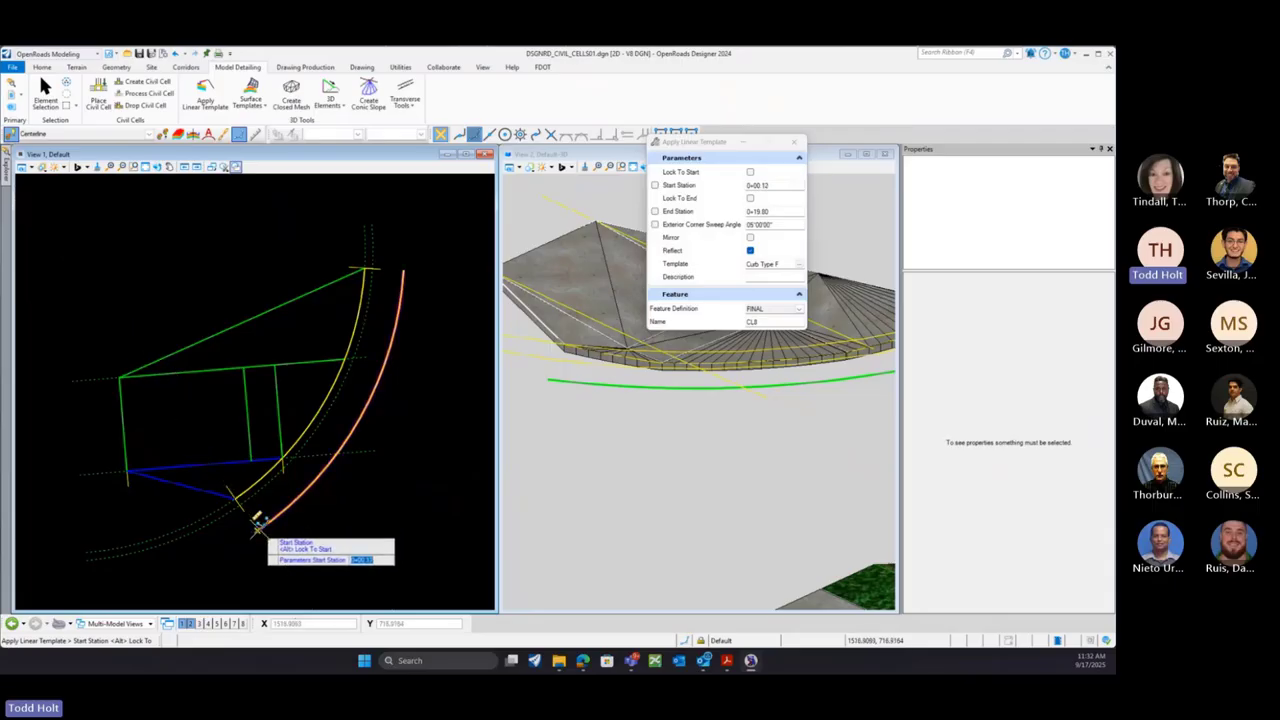
{"action": "left_click", "coordinate": [258, 522]}
{"action": "left_click", "coordinate": [408, 268]}
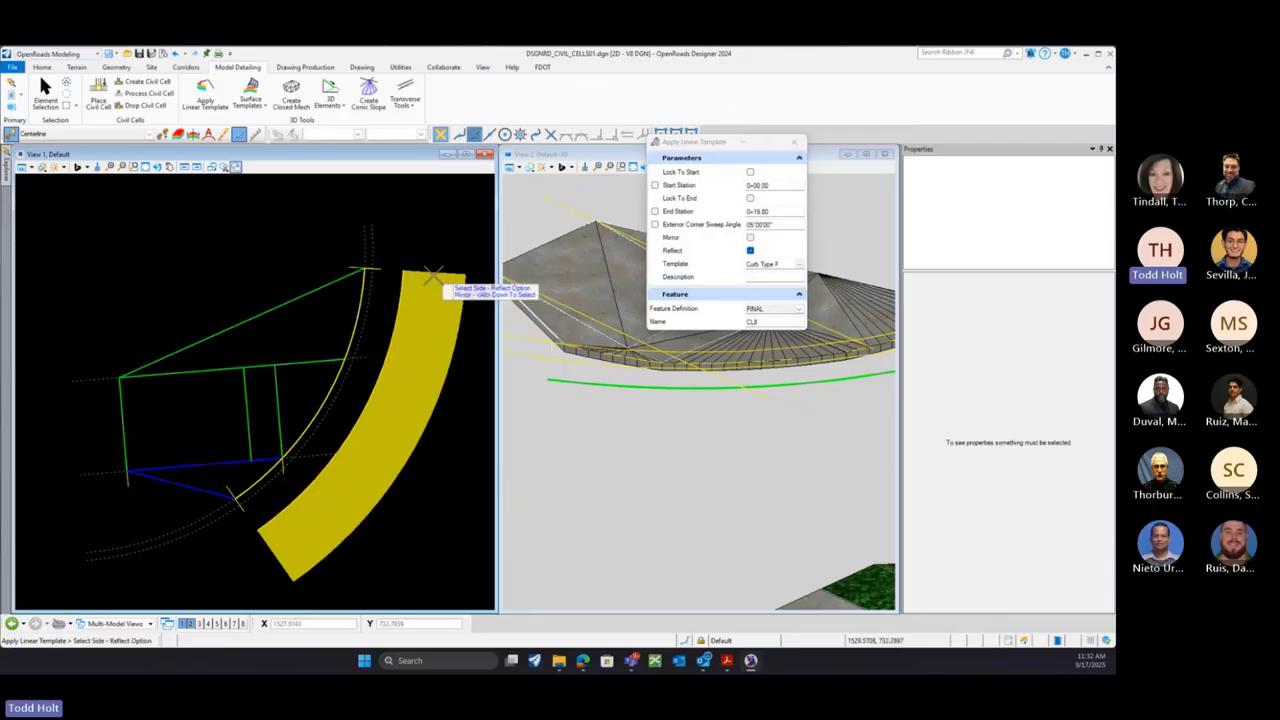
{"action": "left_click", "coordinate": [297, 236]}
{"action": "left_click", "coordinate": [297, 236]}
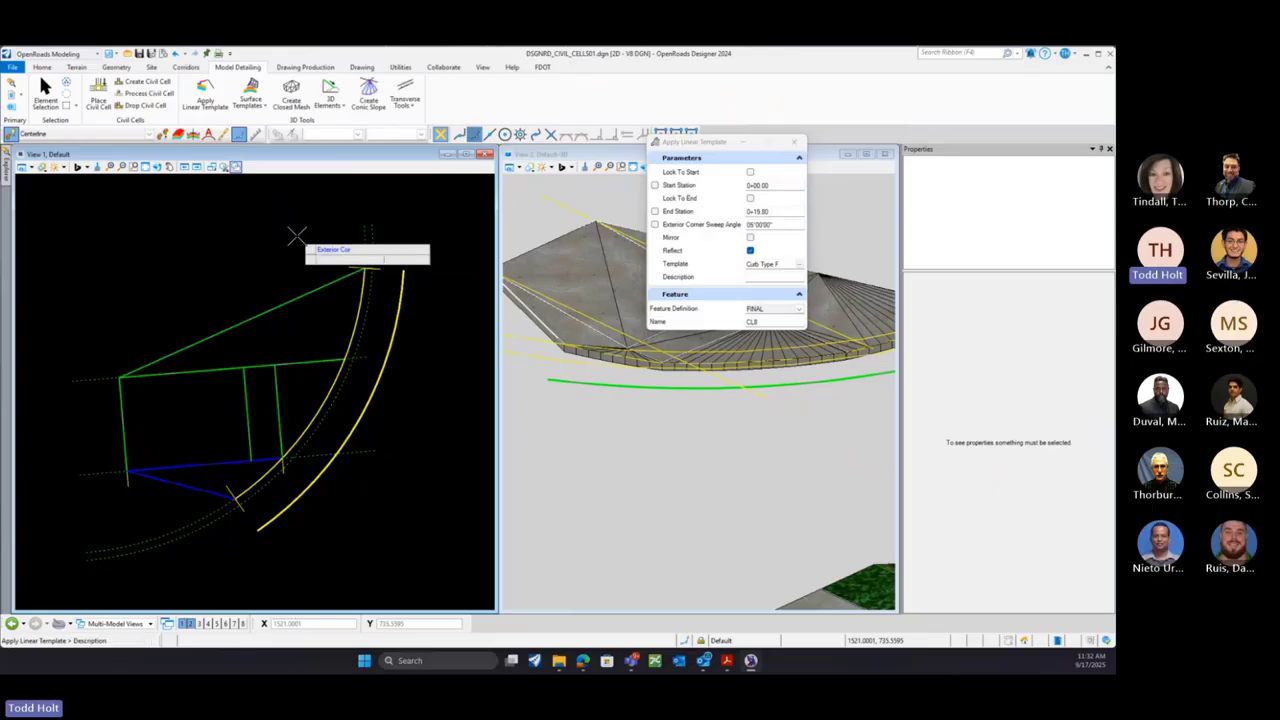
{"action": "left_click", "coordinate": [297, 236]}
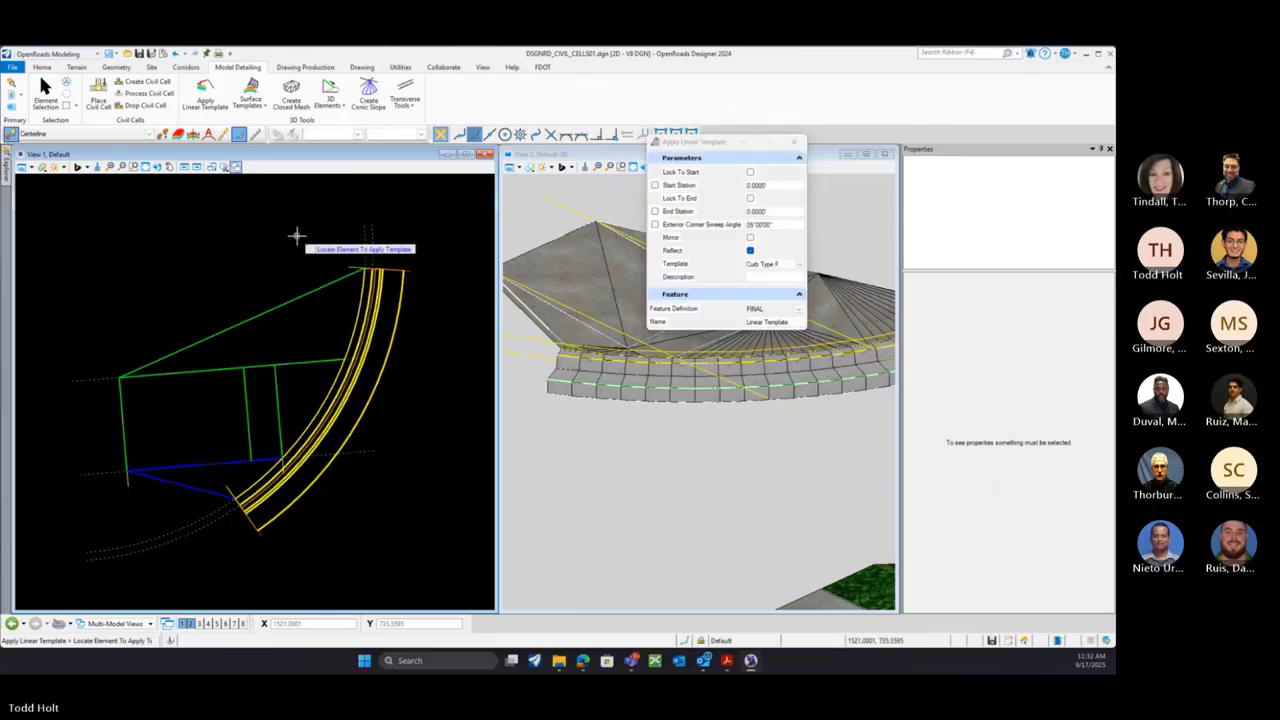
{"action": "left_click", "coordinate": [797, 148]}
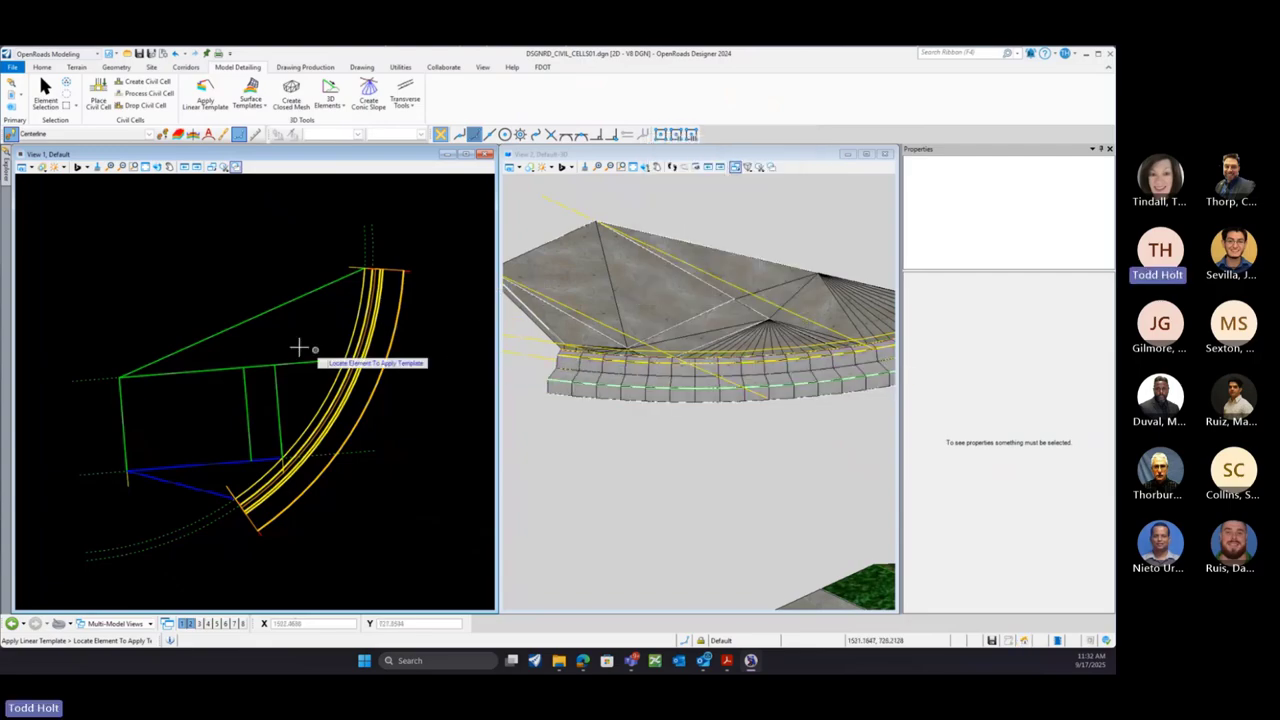
{"action": "right_click", "coordinate": [208, 279]}
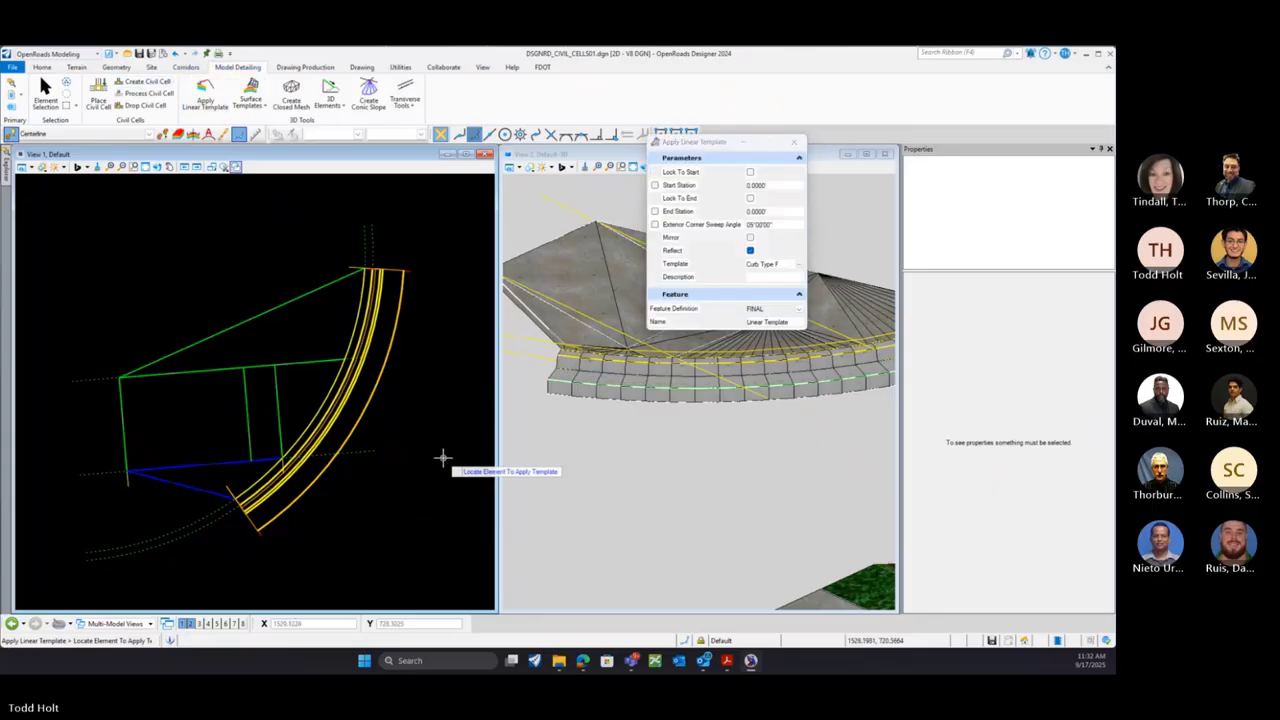
{"action": "scroll", "coordinate": [439, 462], "scroll_direction": "up", "scroll_amount": 1}
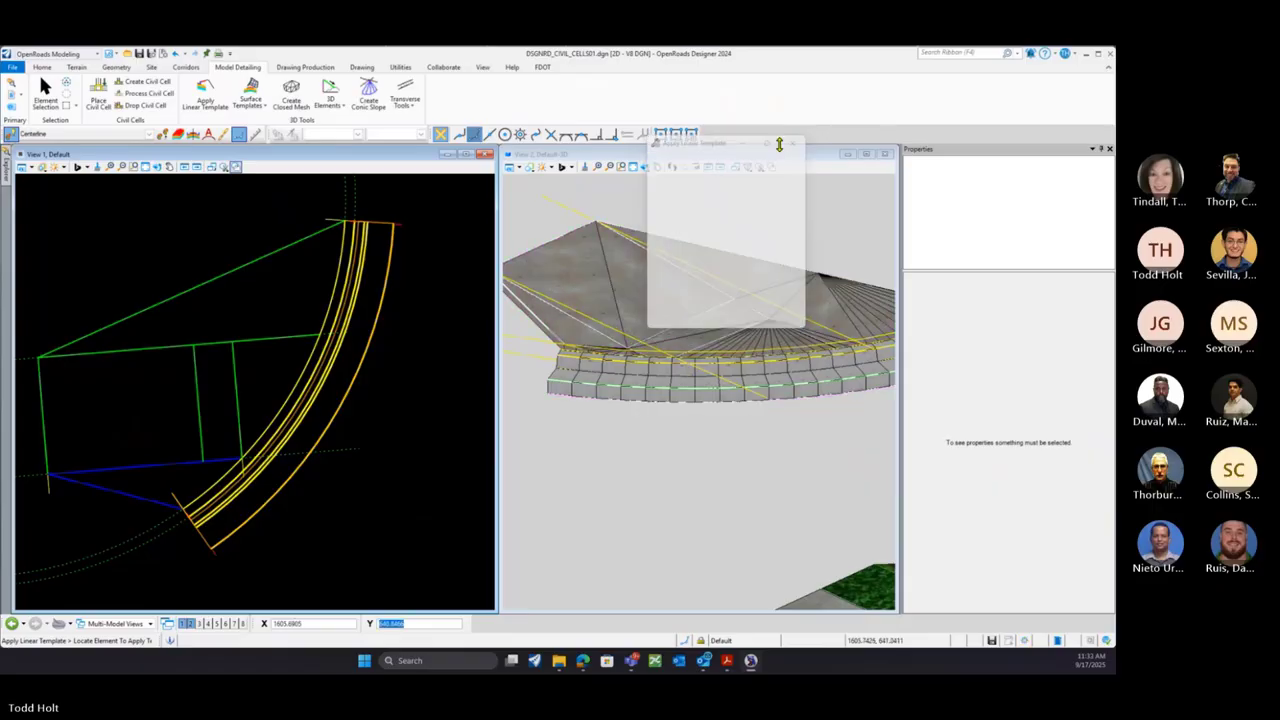
{"action": "left_click", "coordinate": [186, 67]}
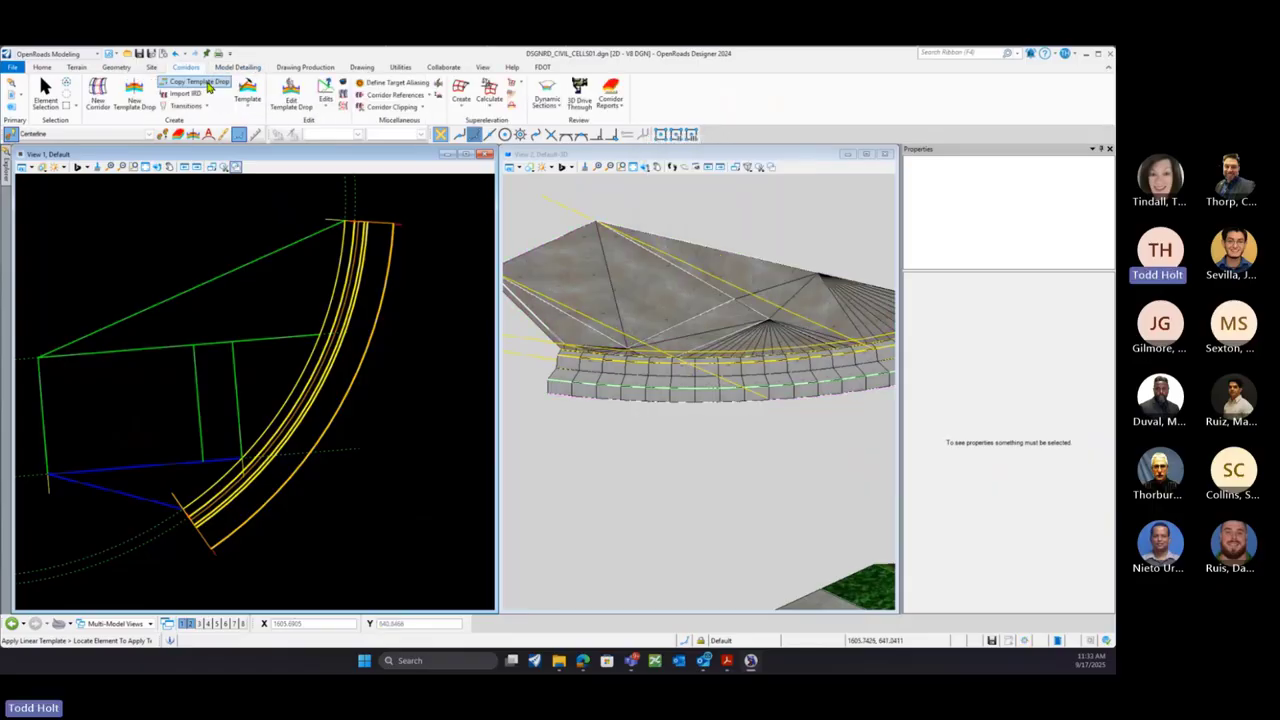
{"action": "left_click", "coordinate": [326, 97]}
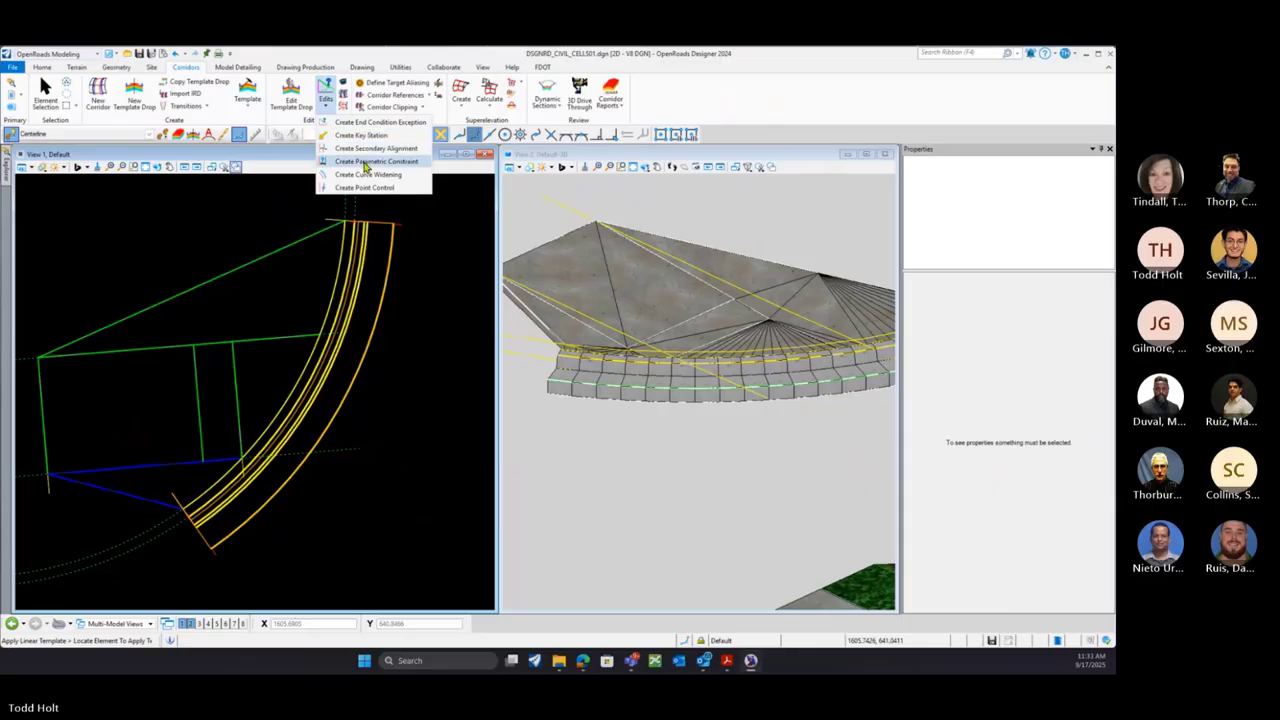
{"action": "left_click", "coordinate": [366, 188]}
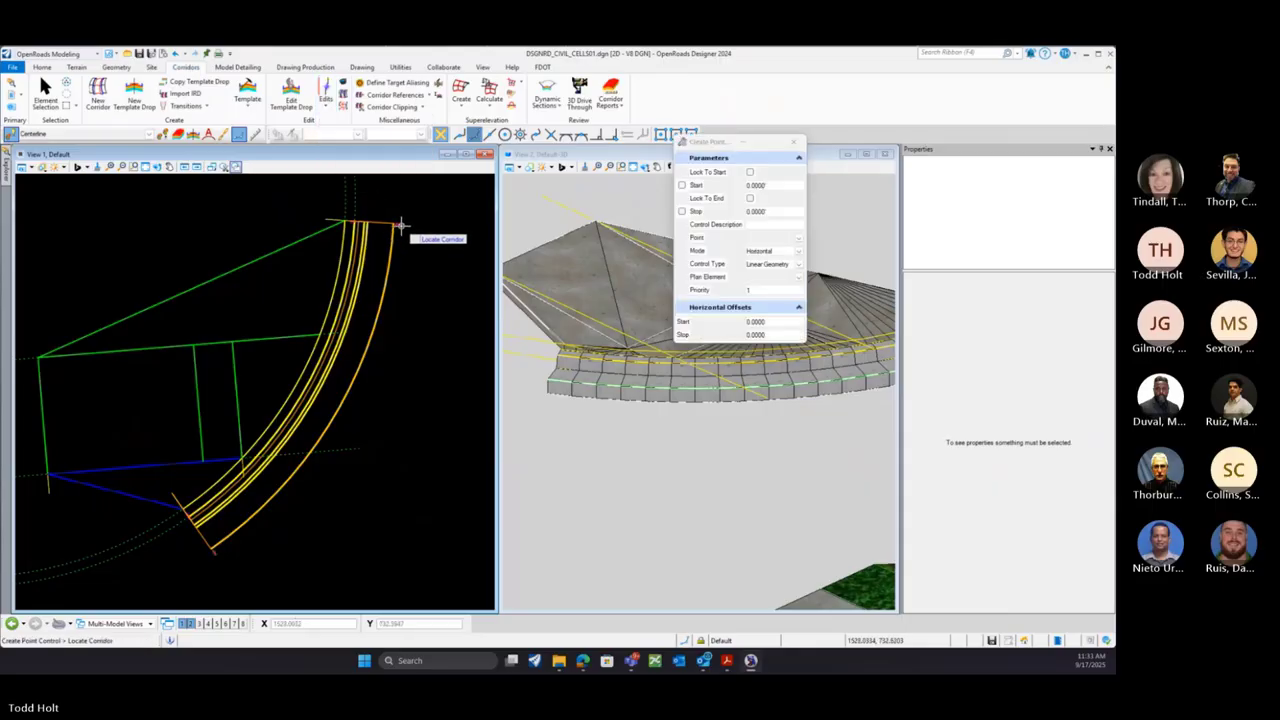
{"action": "left_click", "coordinate": [400, 232]}
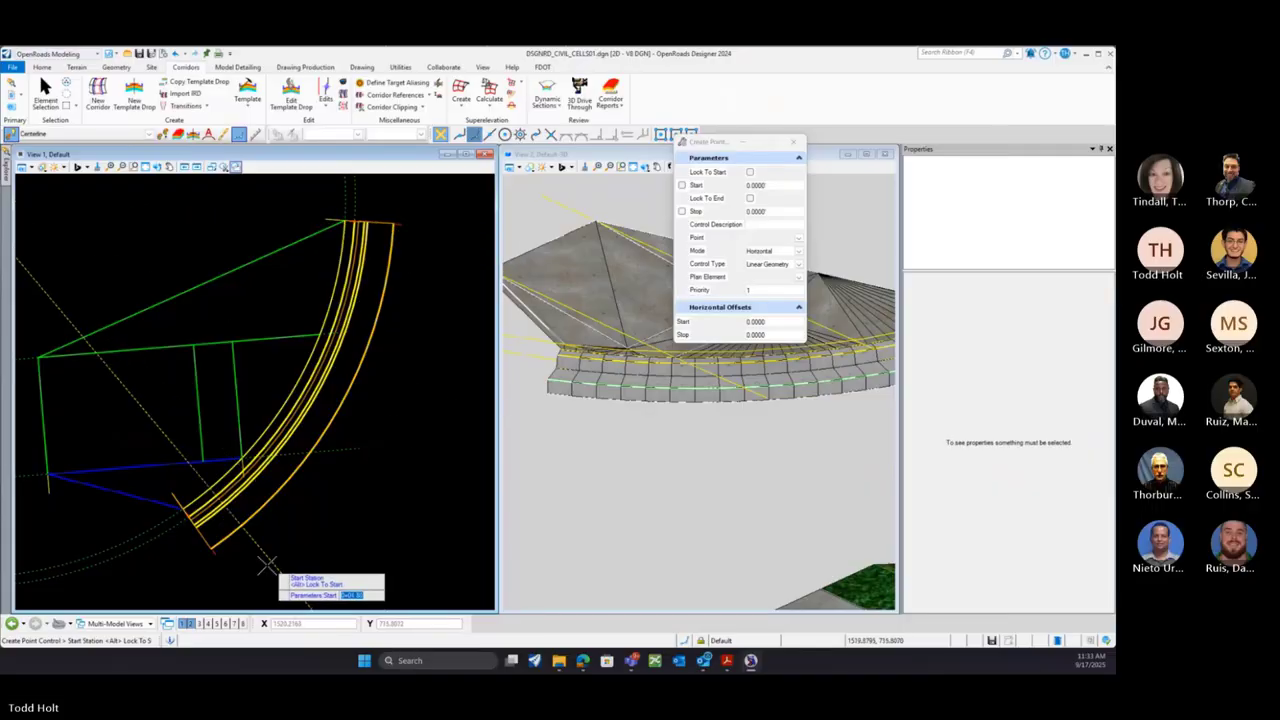
{"action": "left_click", "coordinate": [212, 540]}
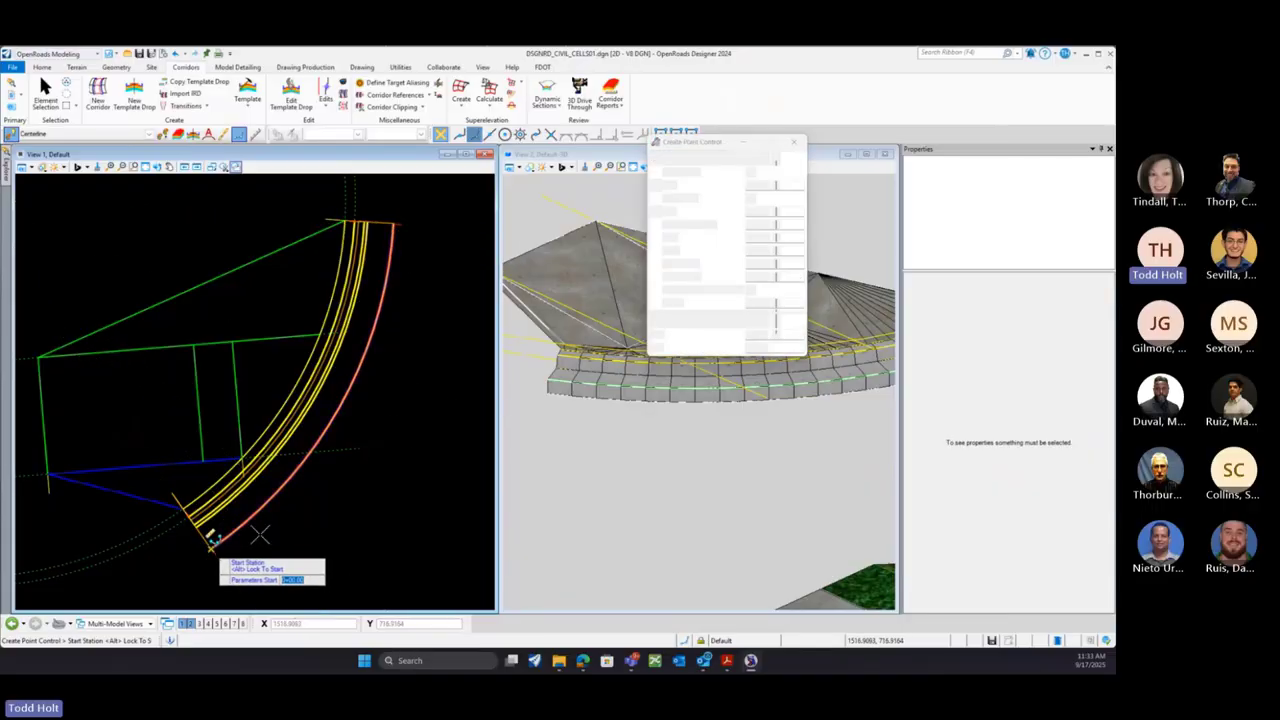
{"action": "left_click", "coordinate": [394, 222]}
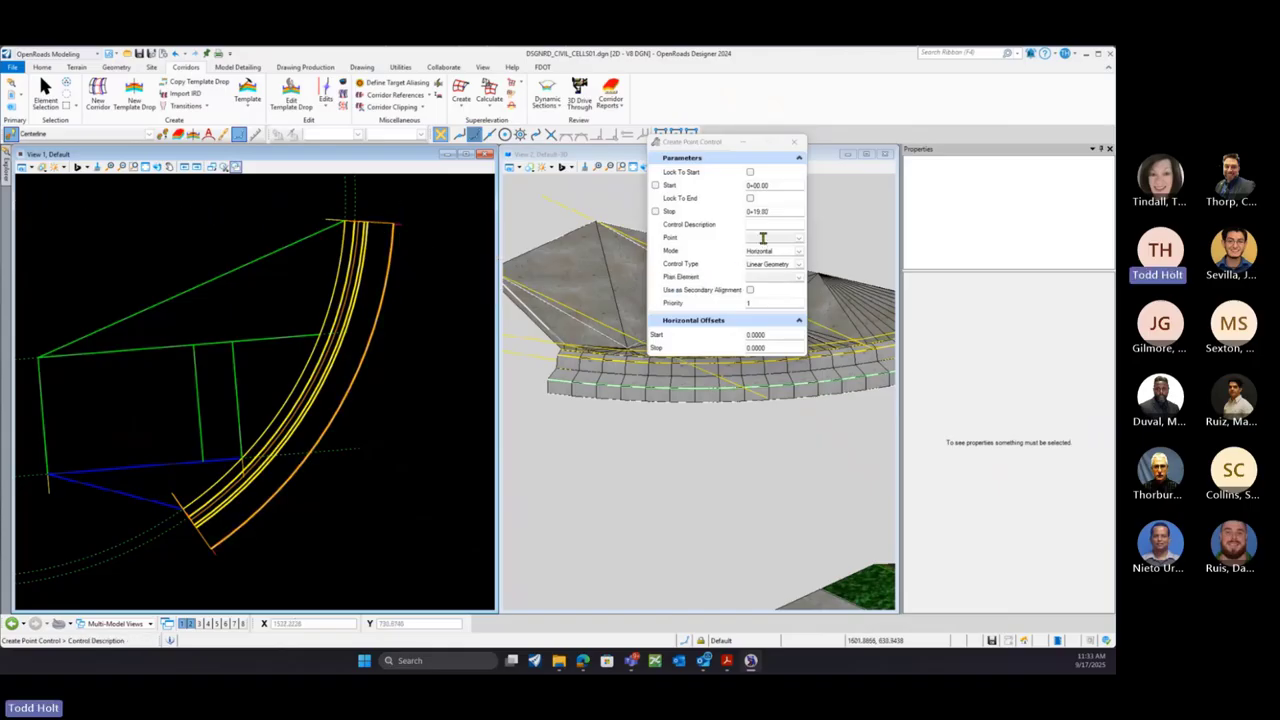
{"action": "left_click", "coordinate": [799, 240]}
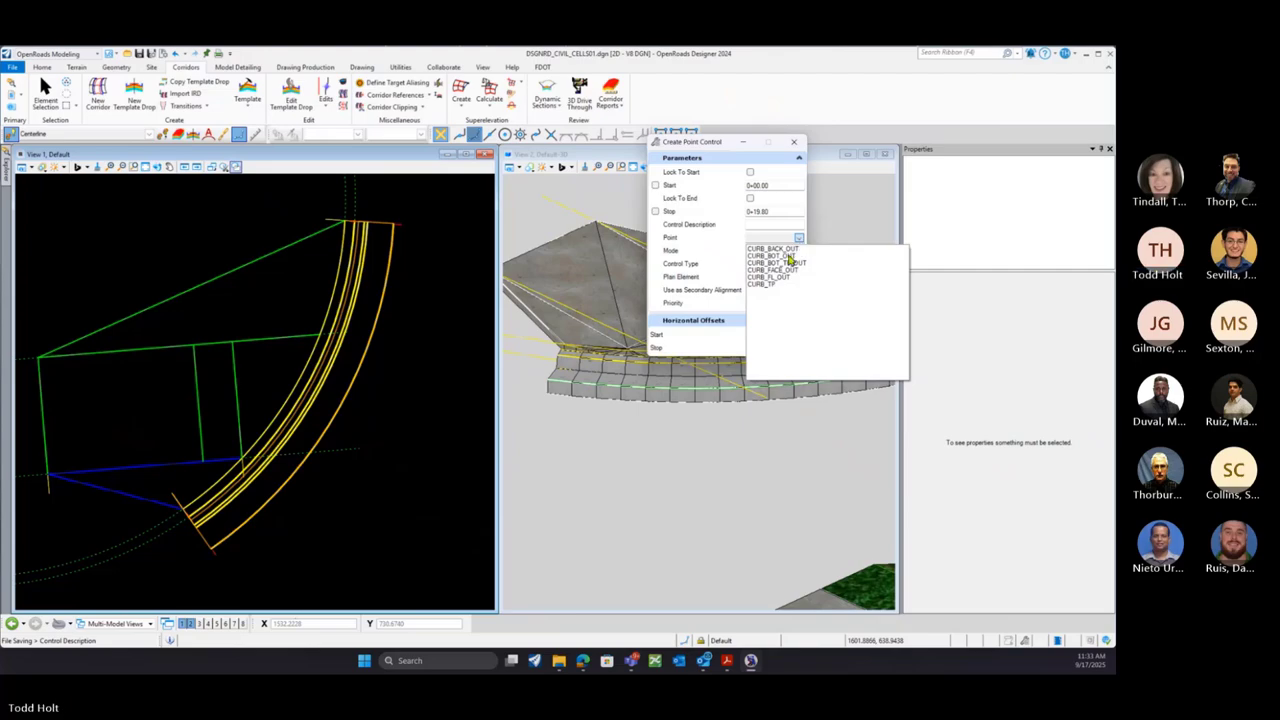
{"action": "left_click", "coordinate": [775, 249]}
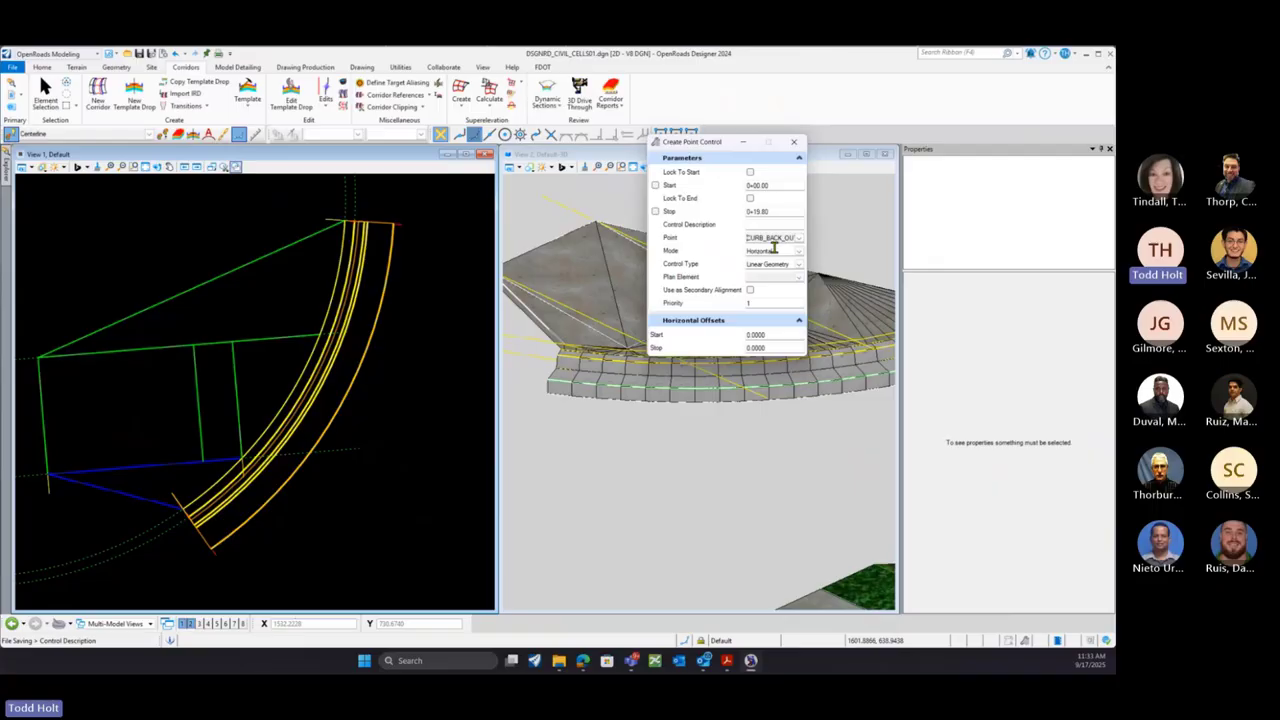
{"action": "left_click", "coordinate": [799, 252]}
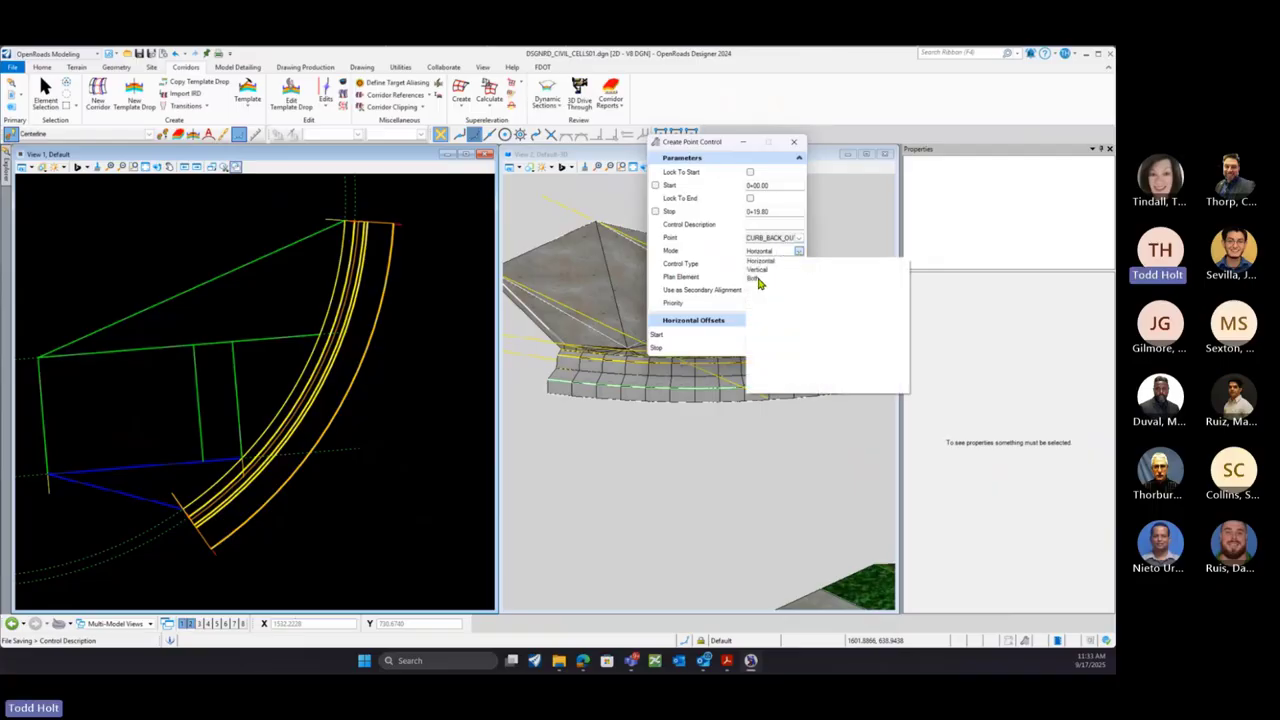
{"action": "left_click", "coordinate": [758, 269]}
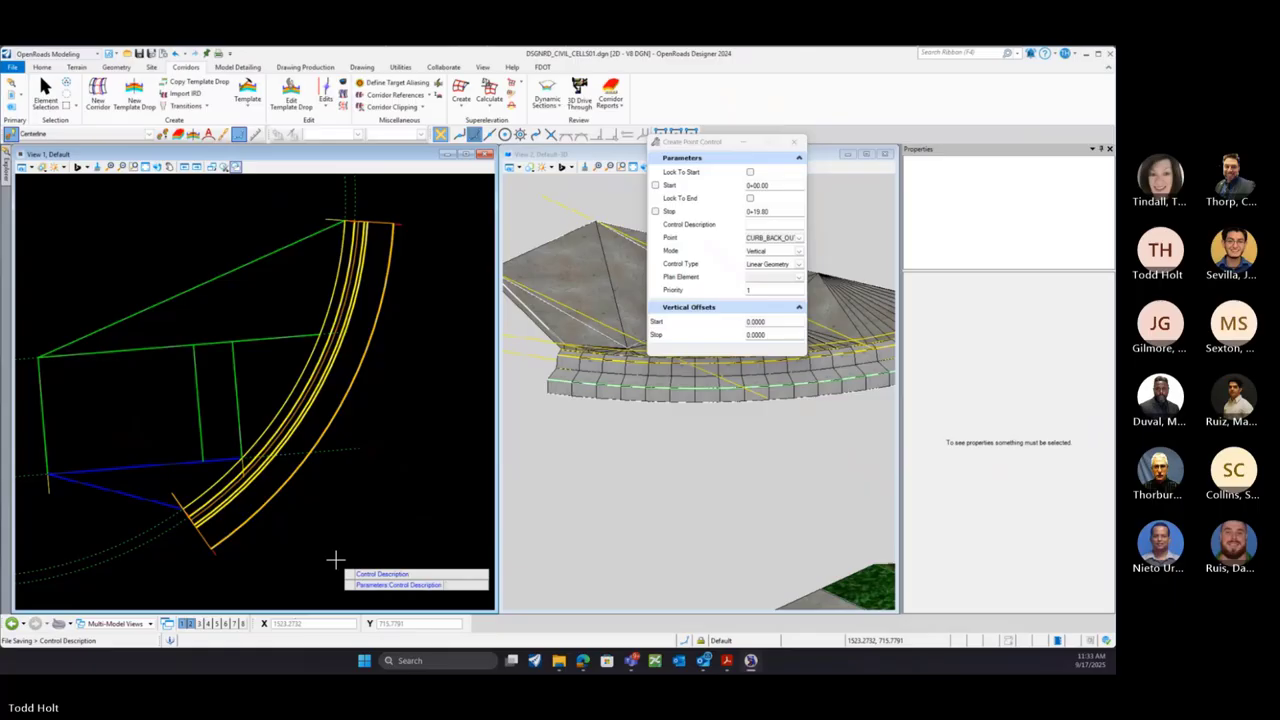
{"action": "key", "text": "Escape"}
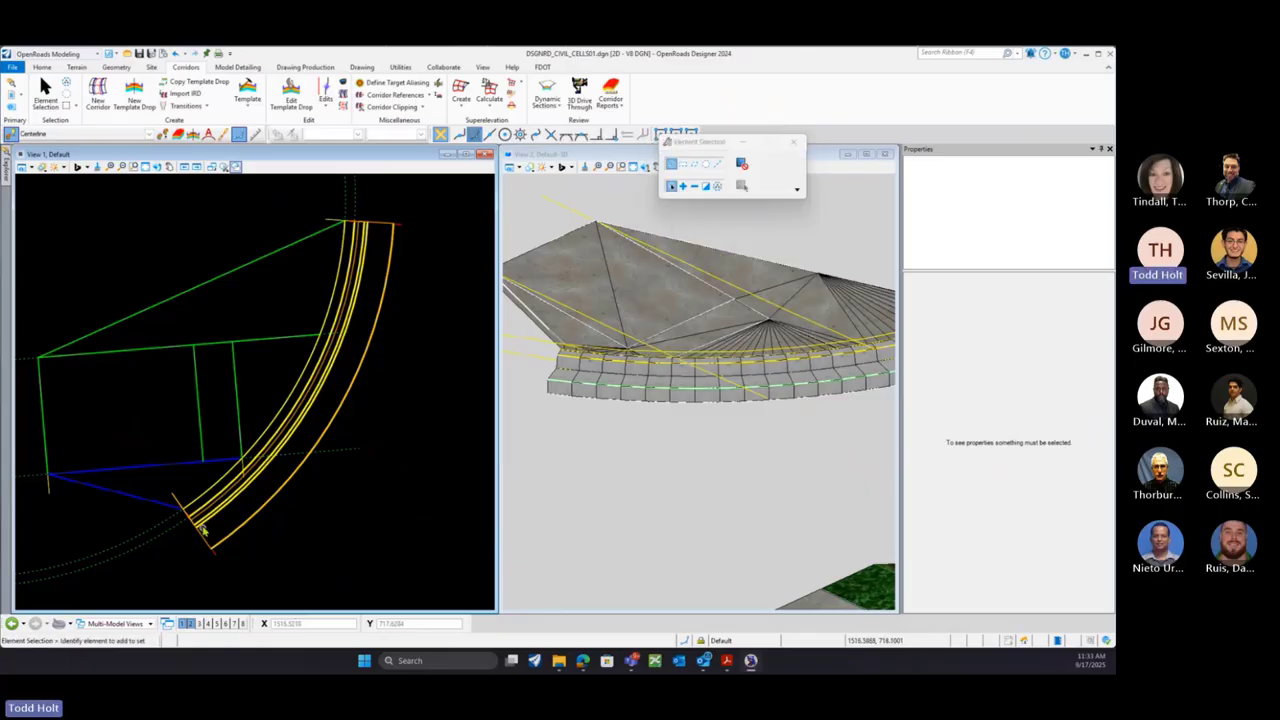
Open the profile of the curb back line BCG_TemplateControl in View 4
{"action": "scroll", "coordinate": [205, 502], "scroll_direction": "up", "scroll_amount": 2}
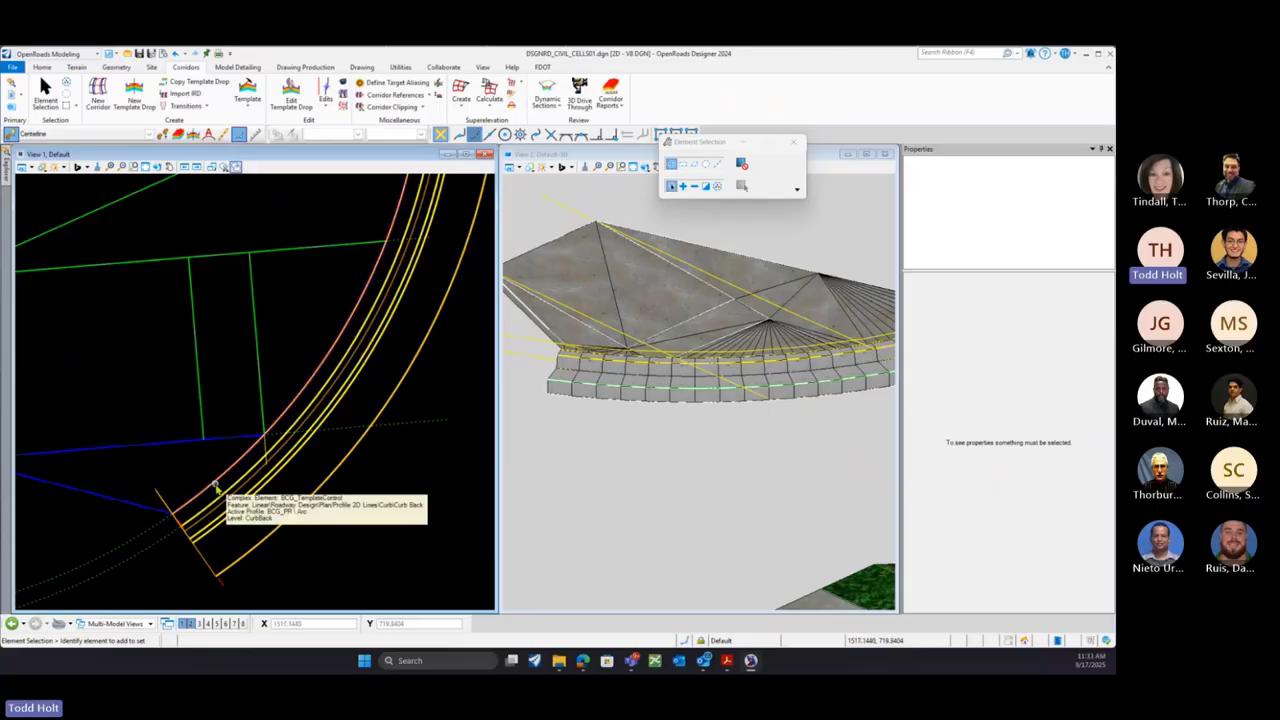
{"action": "left_click", "coordinate": [215, 488]}
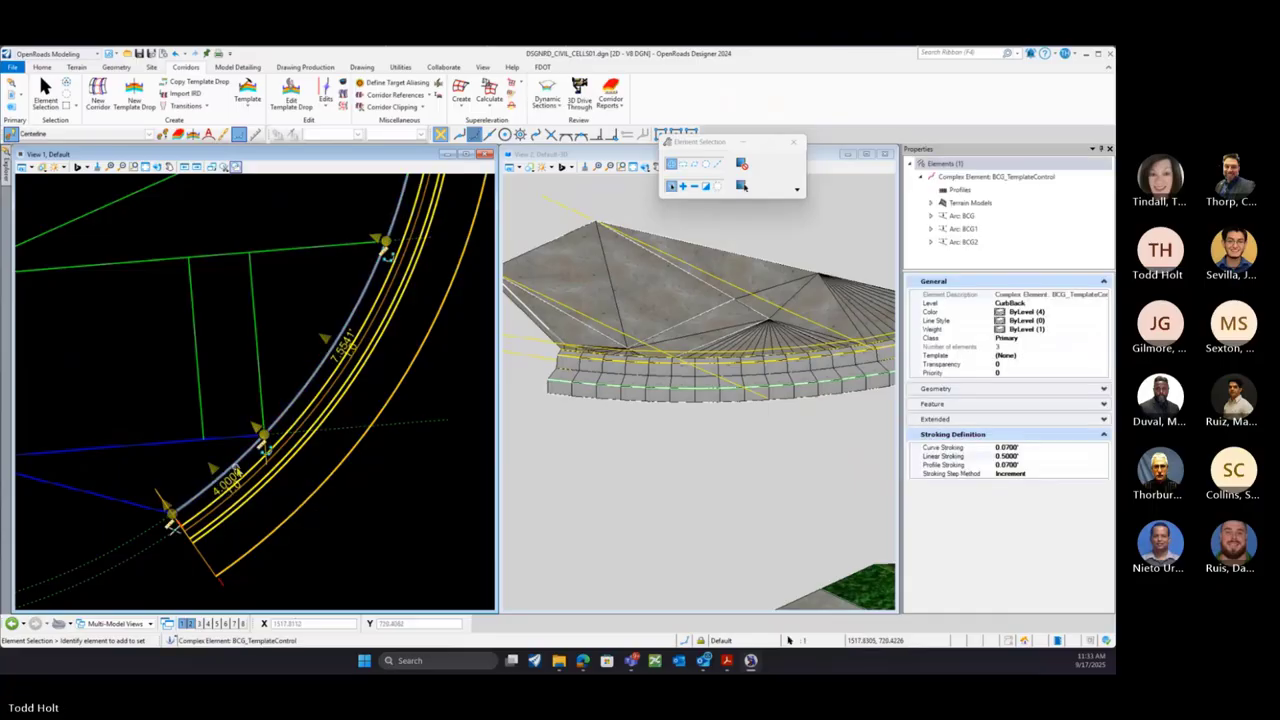
{"action": "left_click", "coordinate": [271, 456]}
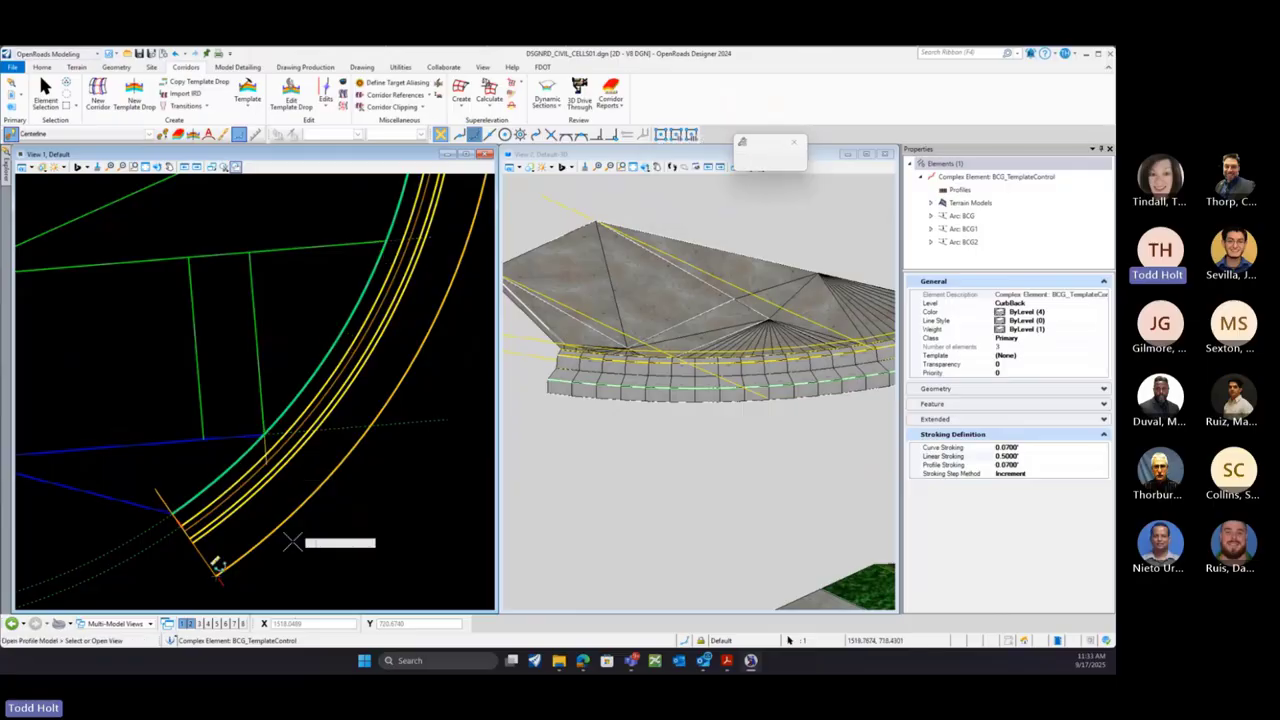
{"action": "left_click", "coordinate": [208, 624]}
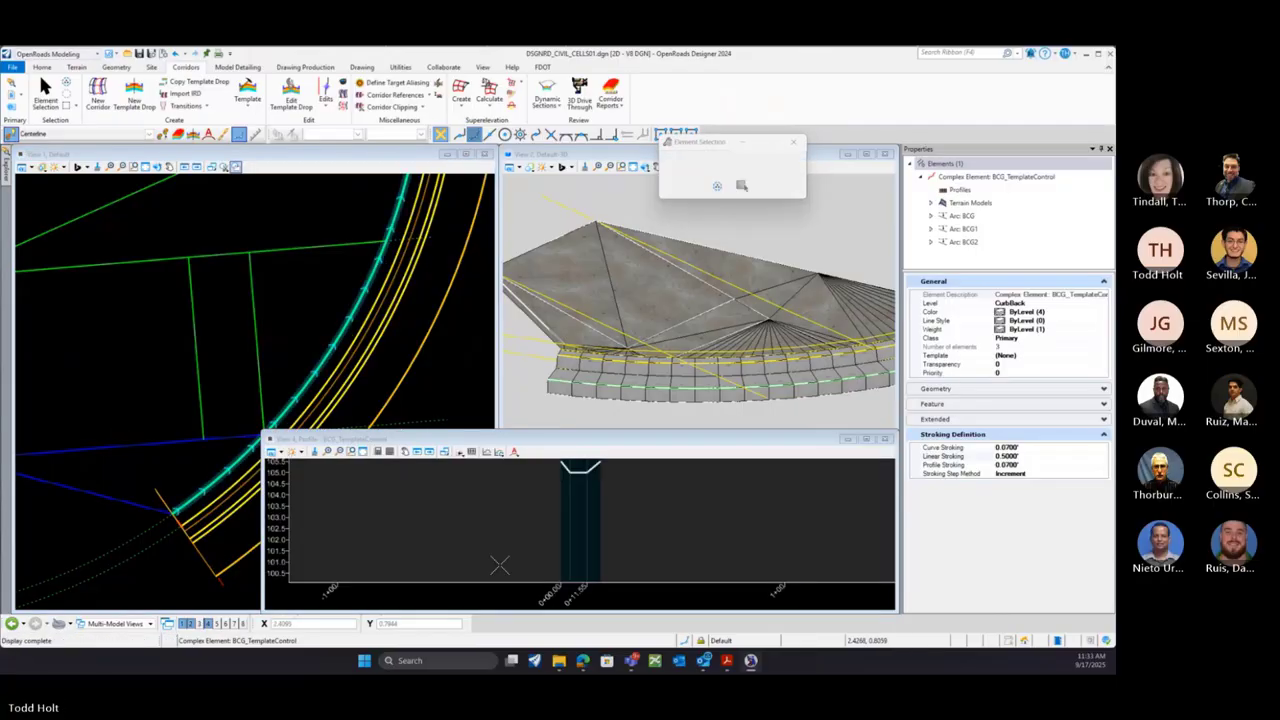
{"action": "scroll", "coordinate": [396, 533], "scroll_direction": "down", "scroll_amount": 1}
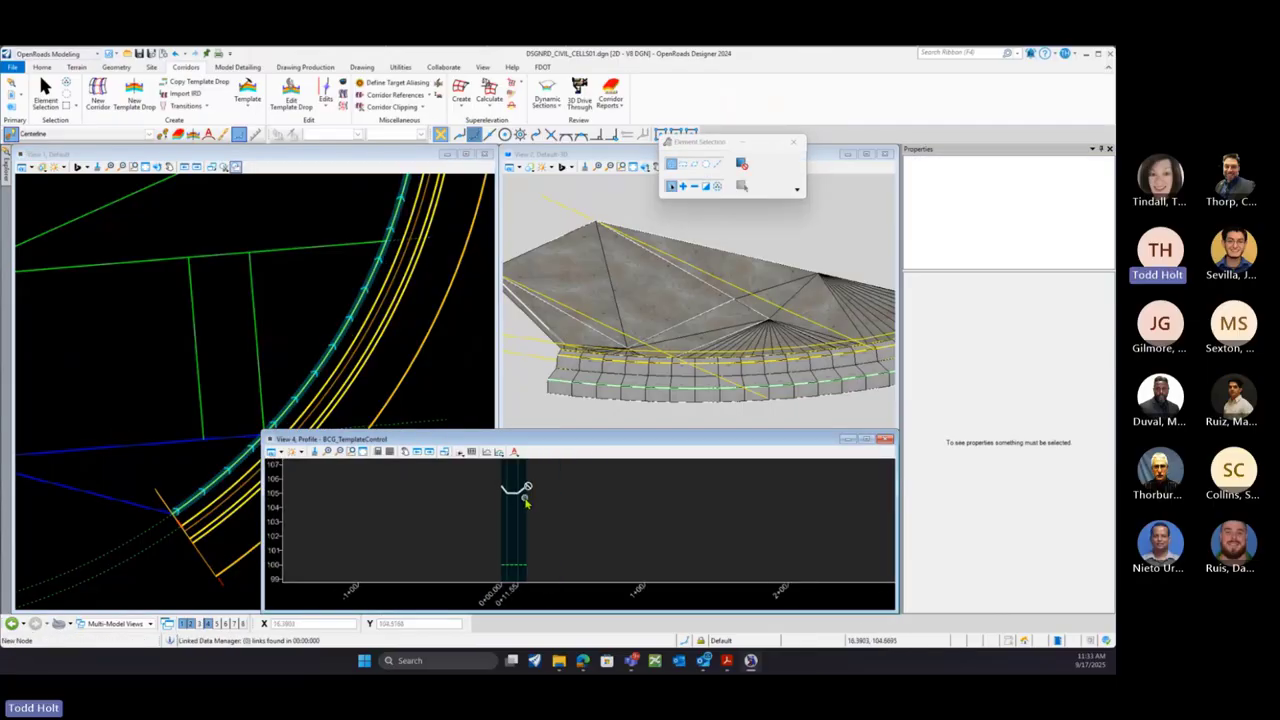
{"action": "scroll", "coordinate": [525, 489], "scroll_direction": "up", "scroll_amount": 2}
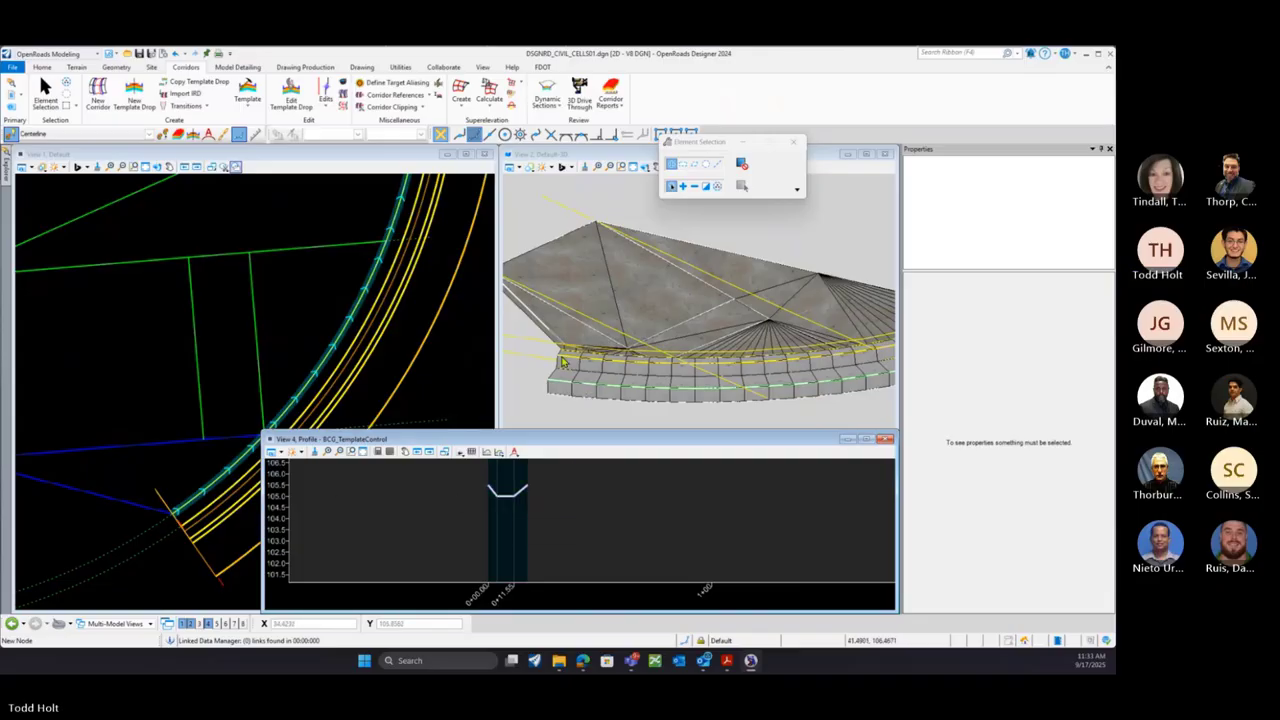
{"action": "scroll", "coordinate": [566, 358], "scroll_direction": "up", "scroll_amount": 2}
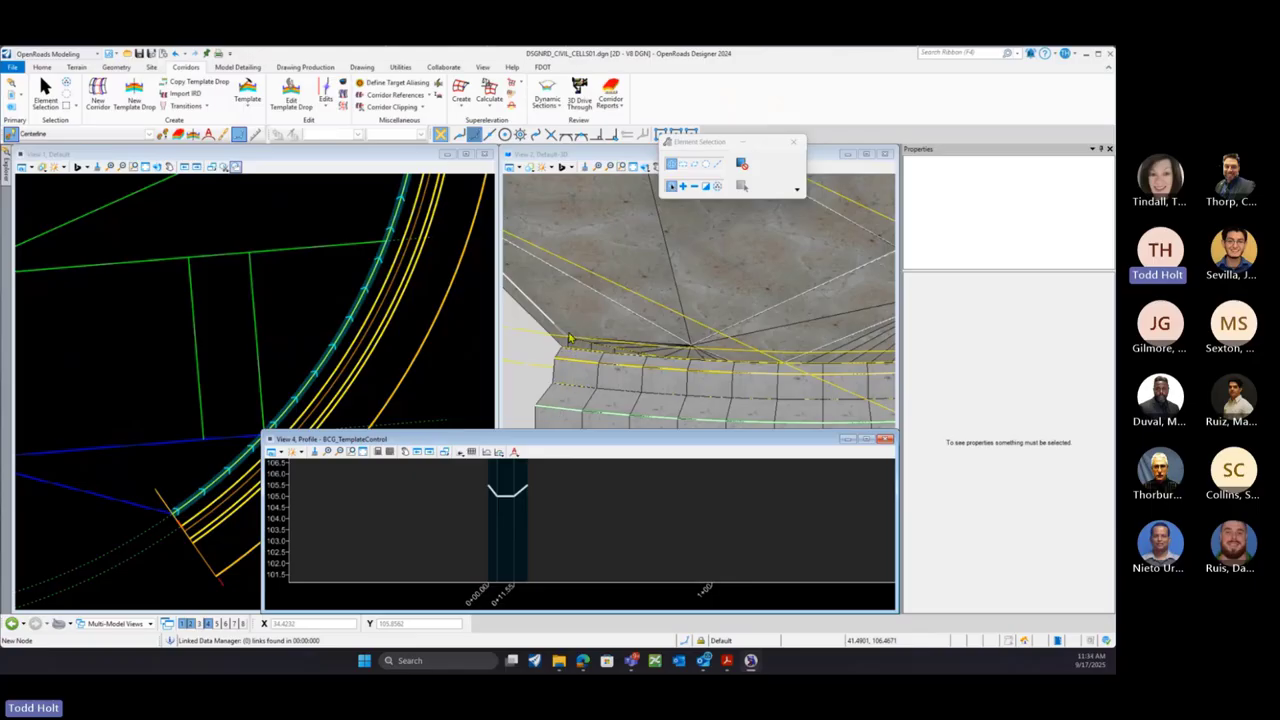
Start a point control on the curb's linear template, spanning from its lower end at 0+00.00 to its upper end at 0+19.80
{"action": "left_click", "coordinate": [326, 100]}
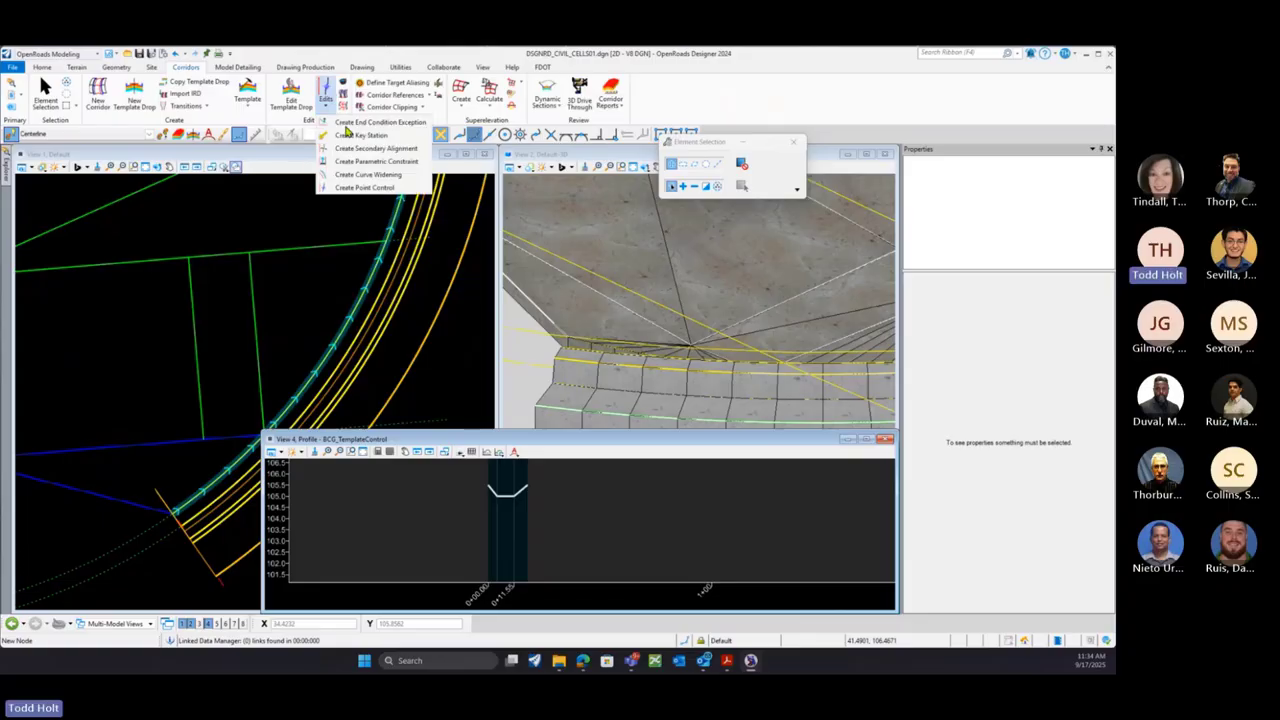
{"action": "left_click", "coordinate": [366, 188]}
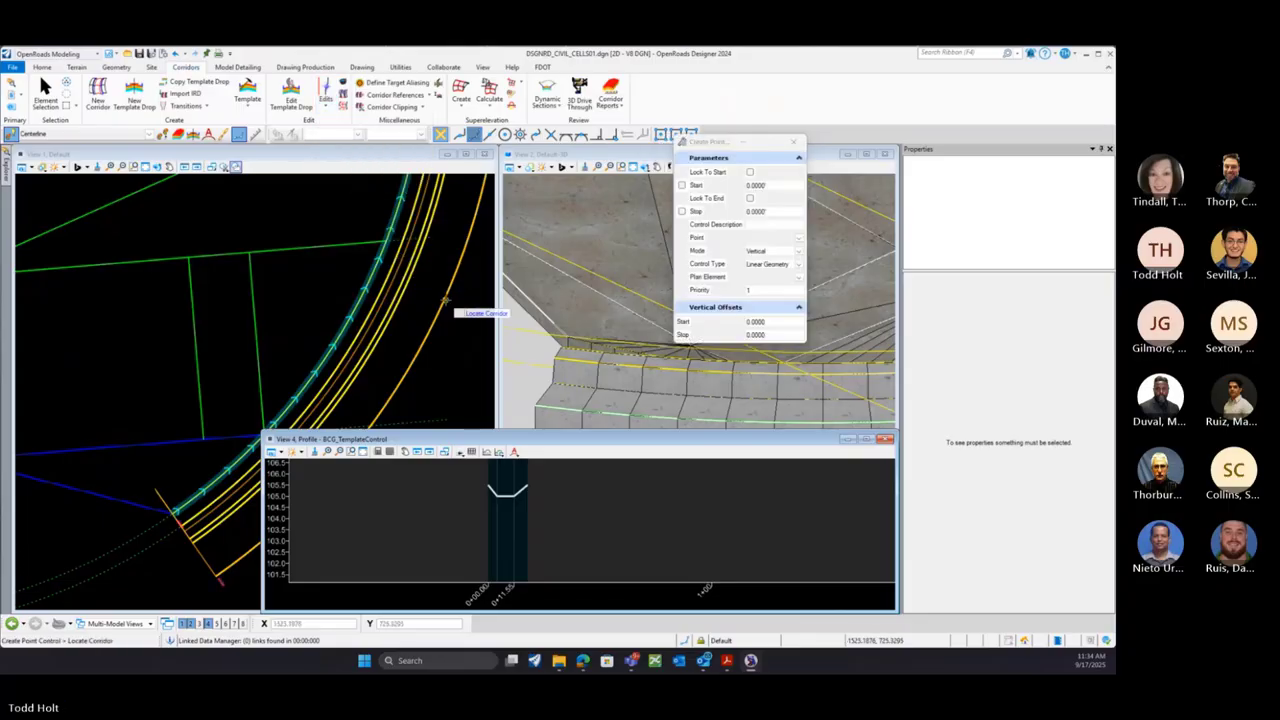
{"action": "left_click", "coordinate": [172, 490]}
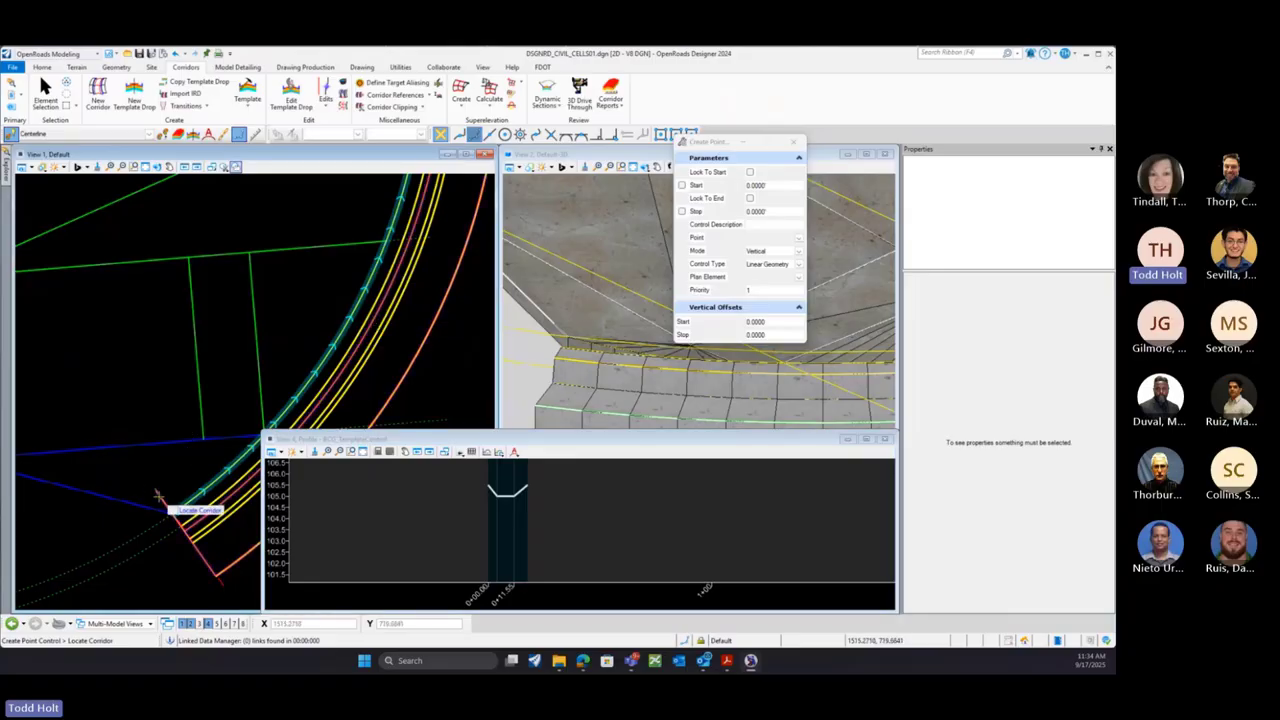
{"action": "scroll", "coordinate": [170, 454], "scroll_direction": "down", "scroll_amount": 4}
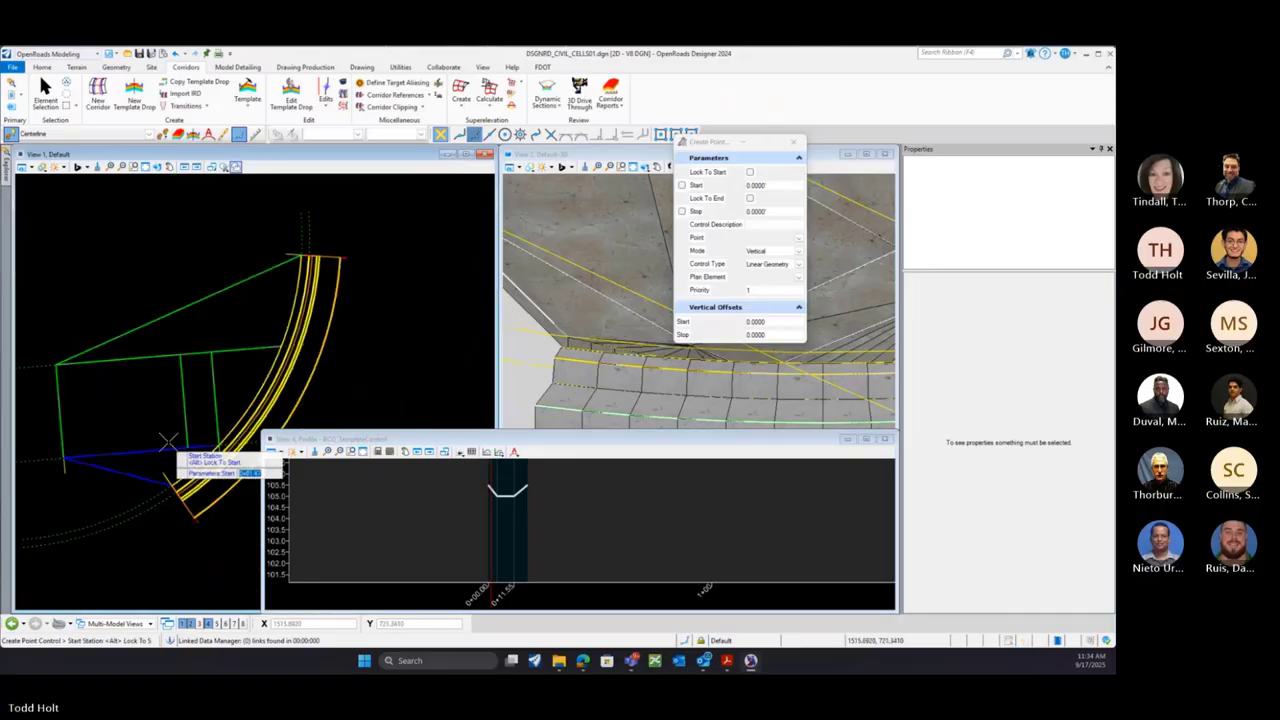
{"action": "left_click", "coordinate": [194, 522]}
{"action": "left_click", "coordinate": [338, 305]}
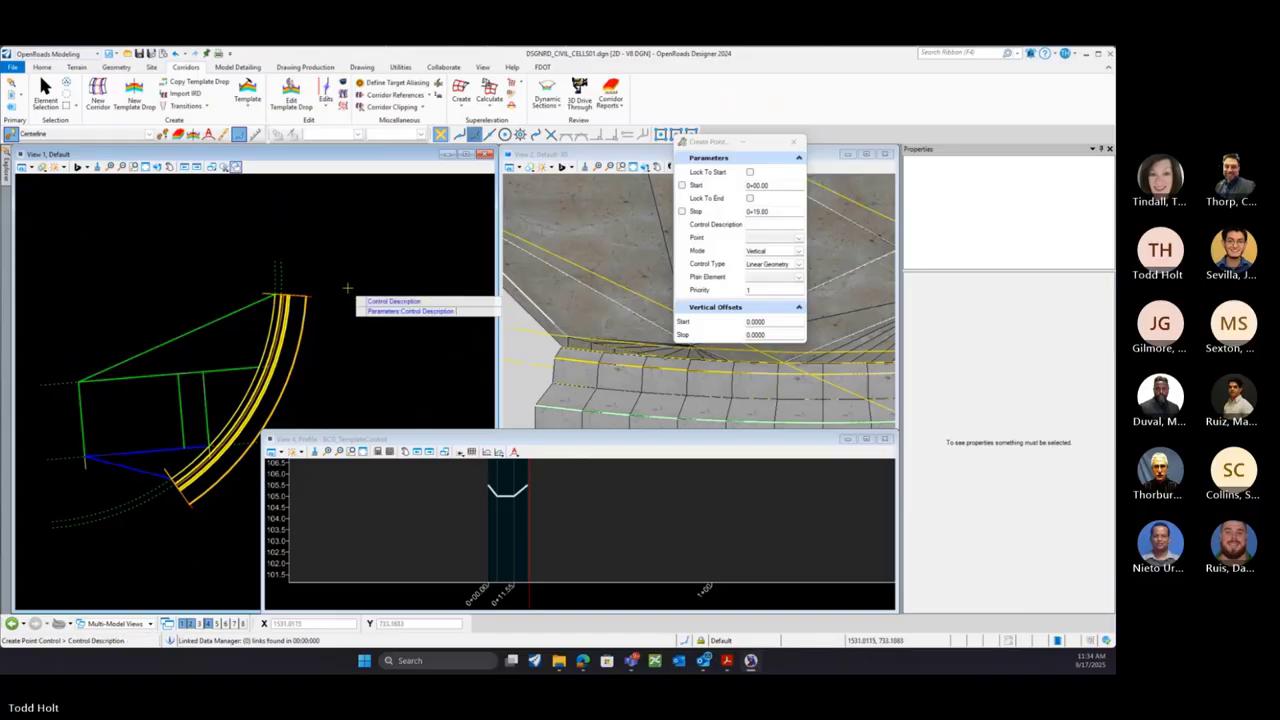
Describe the point control as CBT PTCONTROL and have it control the CURB_BACK_OUT point in Vertical mode
{"action": "type", "text": "CBT PTCONTR"}
{"action": "key", "text": "Caps_Lock"}
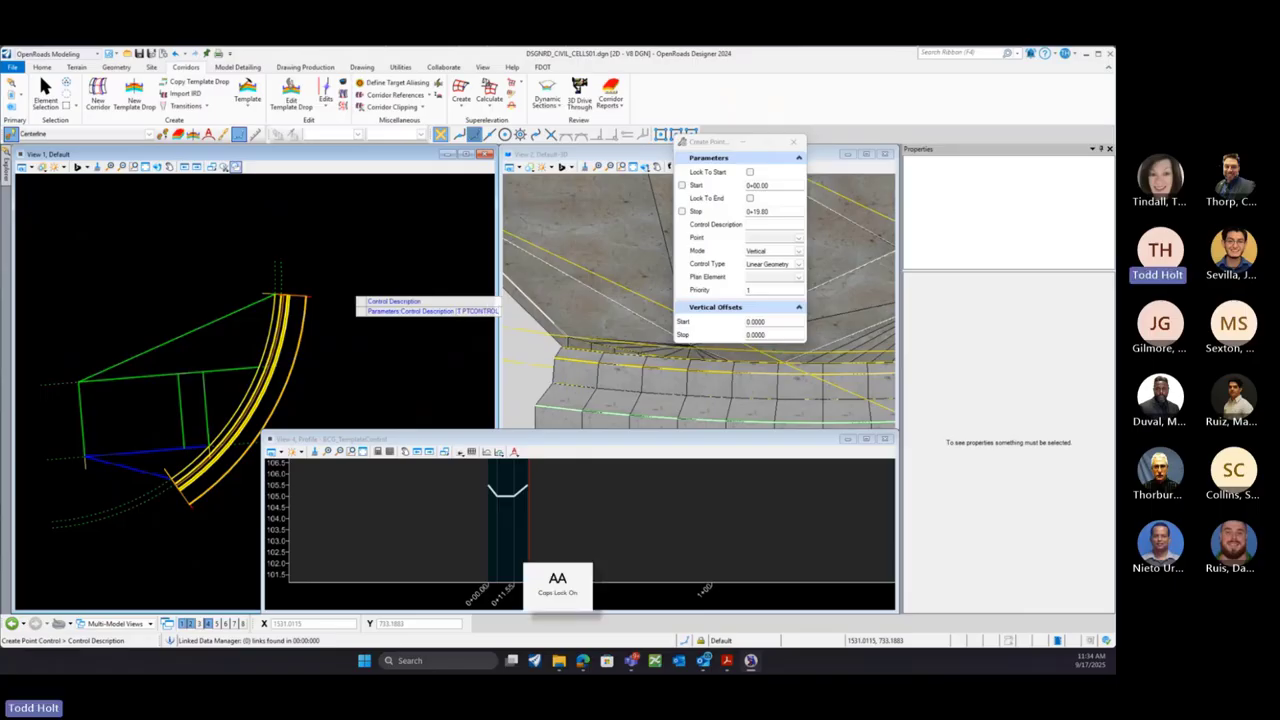
{"action": "key", "text": "Return"}
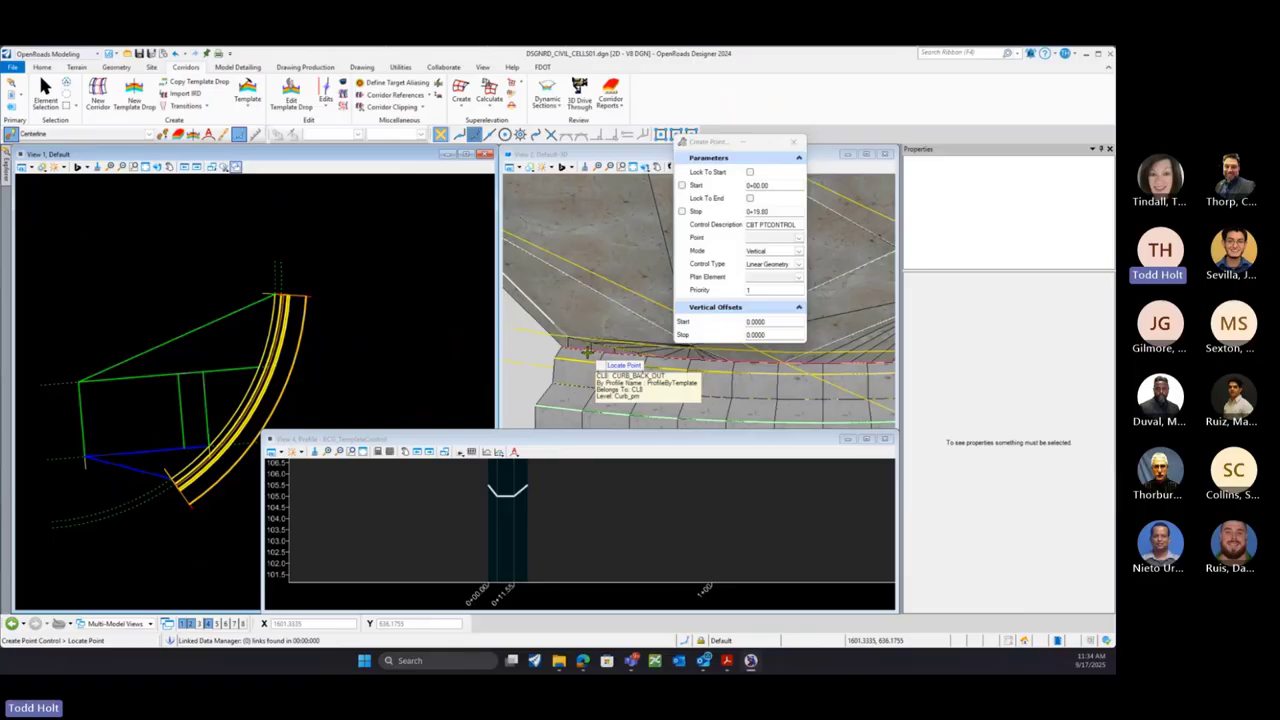
{"action": "left_click", "coordinate": [798, 238]}
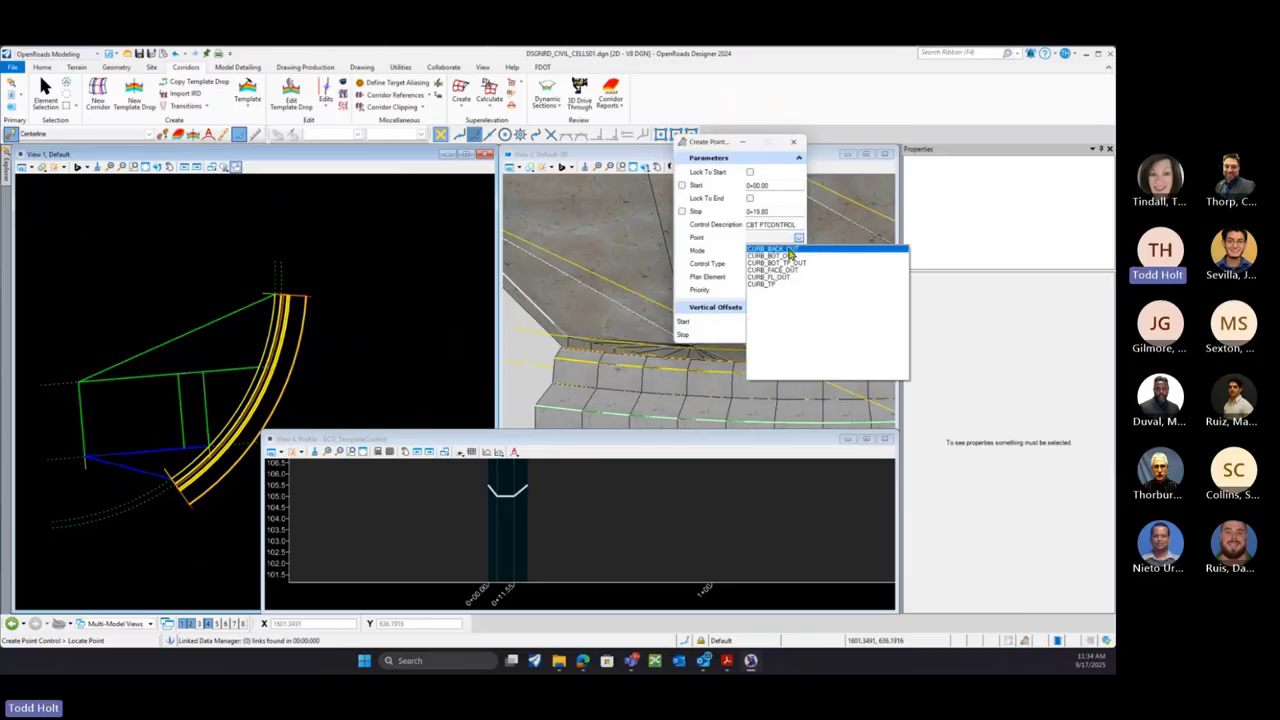
{"action": "left_click", "coordinate": [789, 249]}
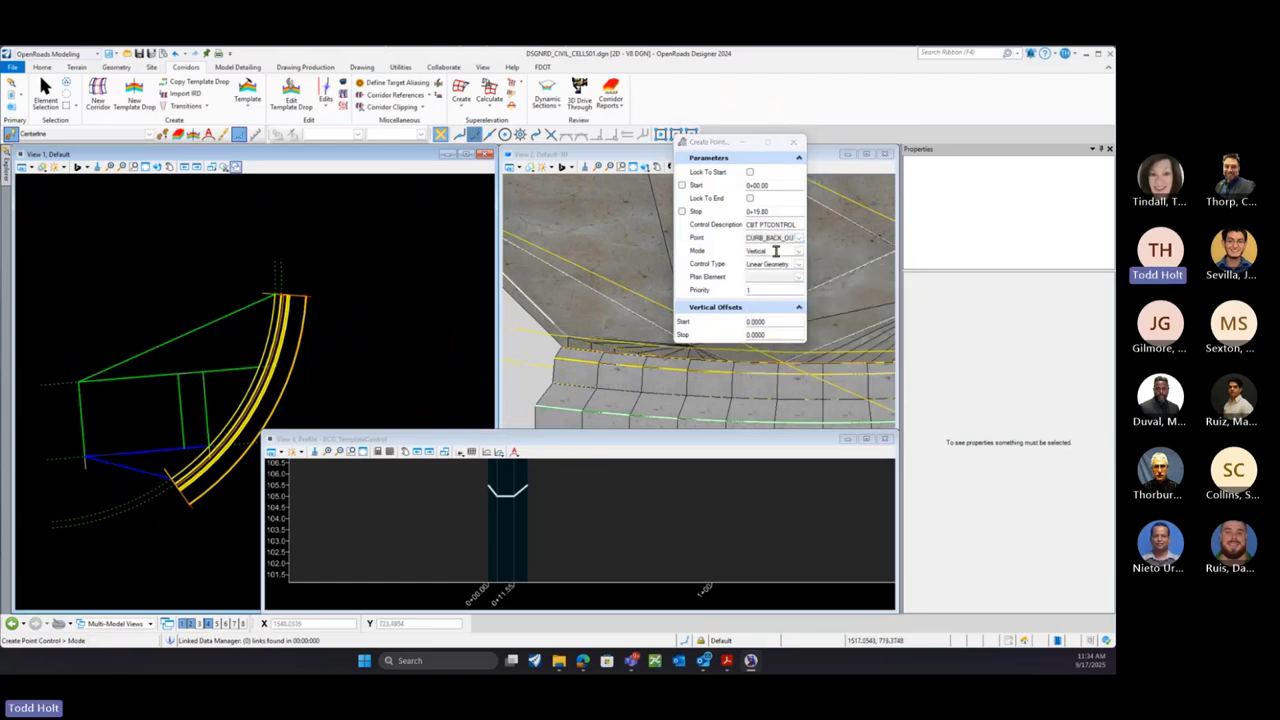
{"action": "left_click", "coordinate": [442, 326]}
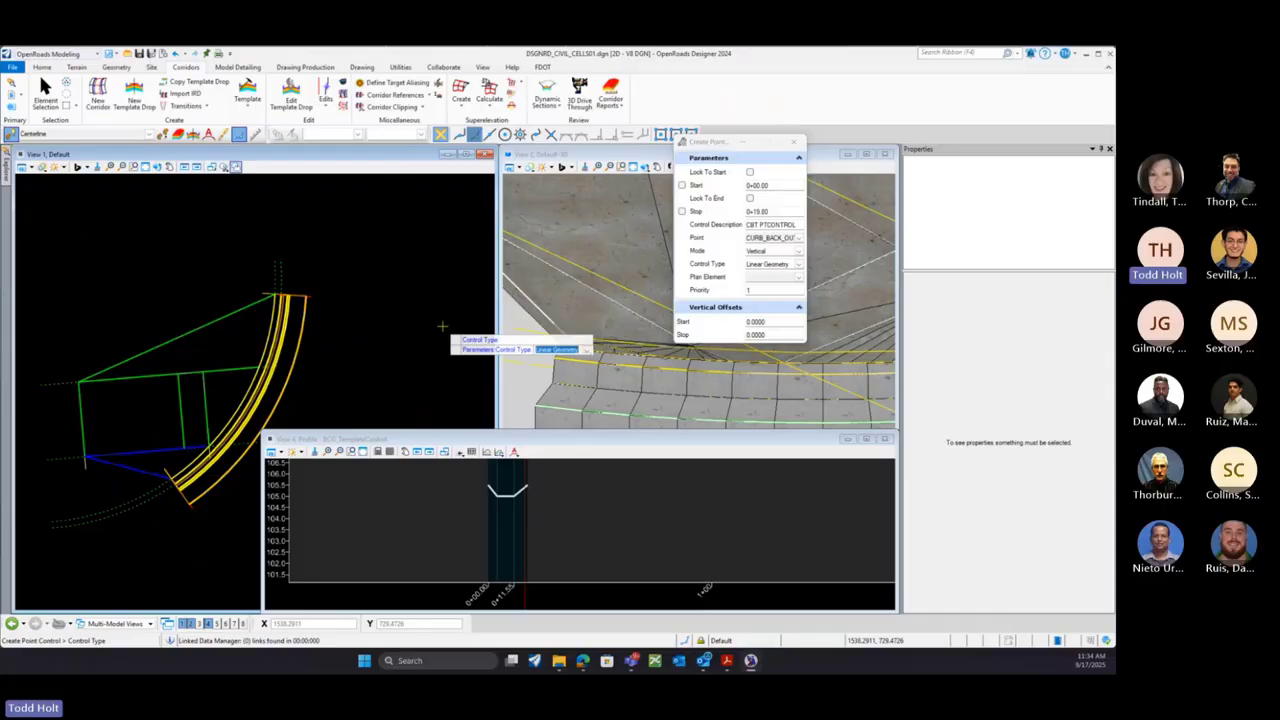
Control the point by Linear Geometry using the curb back line's active profile, with priority 1 and 0 start and stop vertical offsets
{"action": "left_click", "coordinate": [505, 490]}
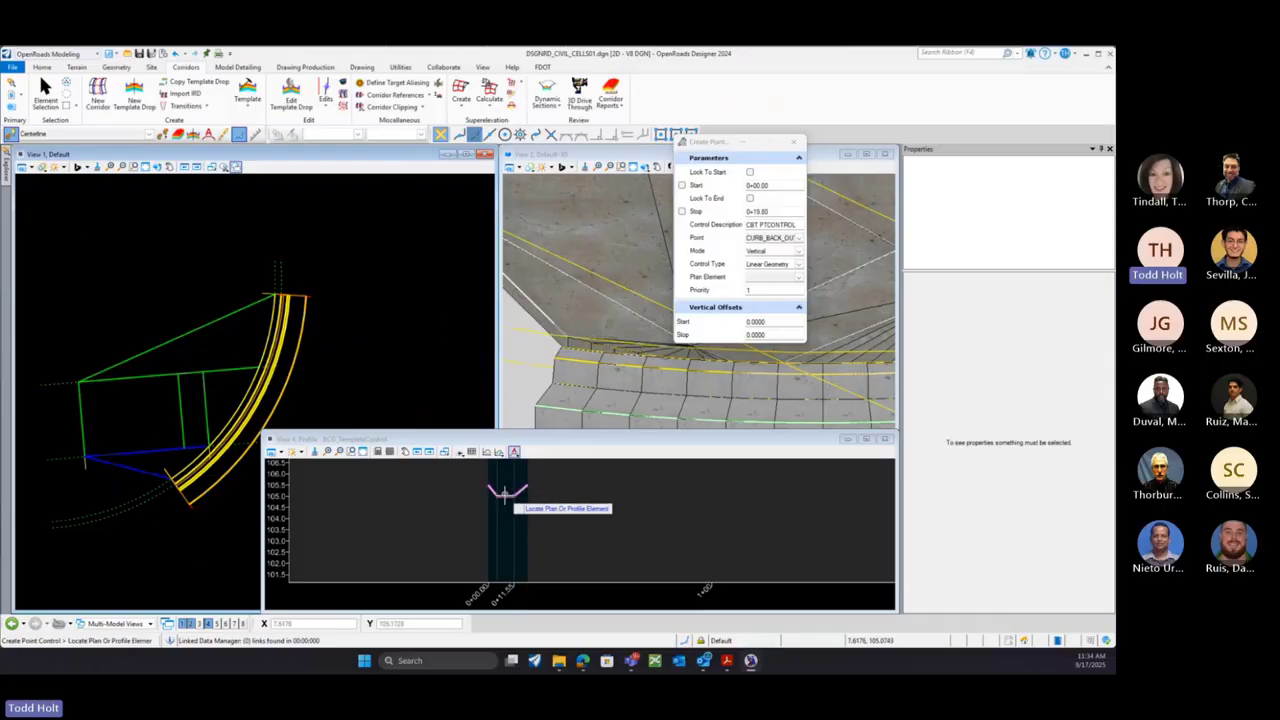
{"action": "left_click", "coordinate": [505, 490]}
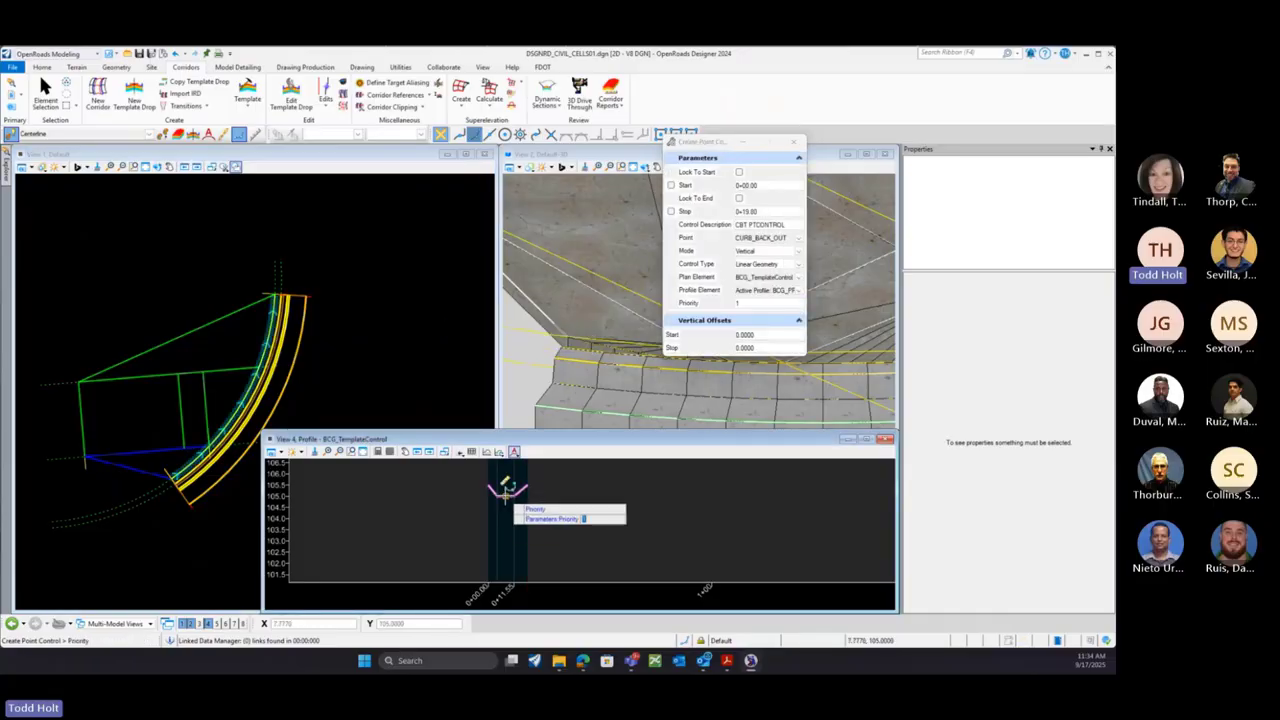
{"action": "left_click", "coordinate": [470, 416]}
{"action": "left_click", "coordinate": [468, 408]}
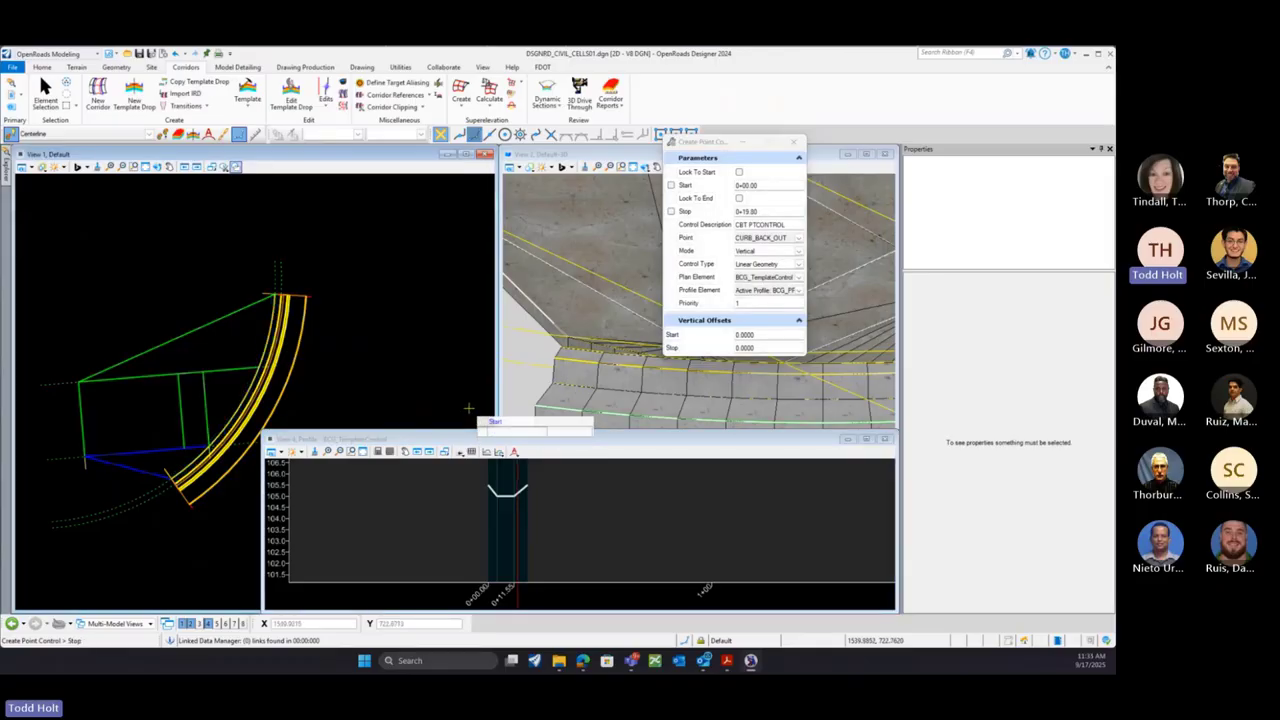
{"action": "left_click", "coordinate": [456, 405]}
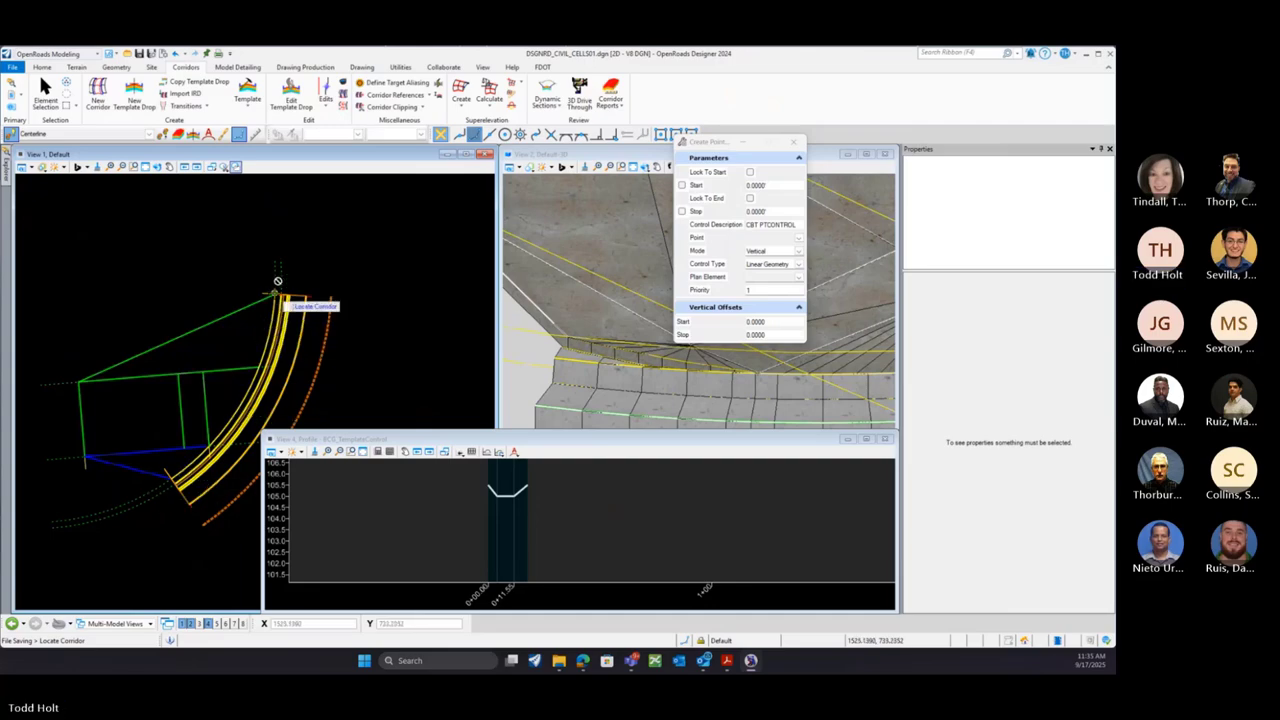
{"action": "scroll", "coordinate": [280, 307], "scroll_direction": "up", "scroll_amount": 2}
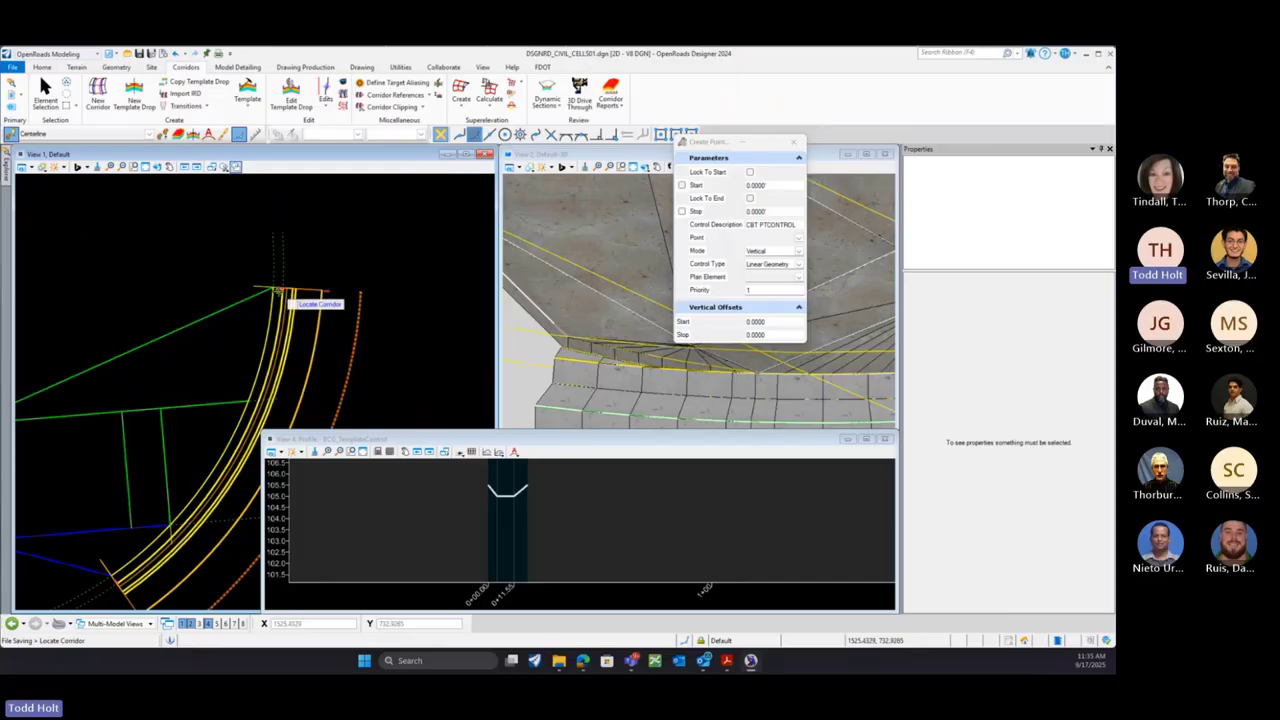
Set the offset dimension of the curb's Curb Type F linear template to 1.333 ft
{"action": "left_click", "coordinate": [794, 141]}
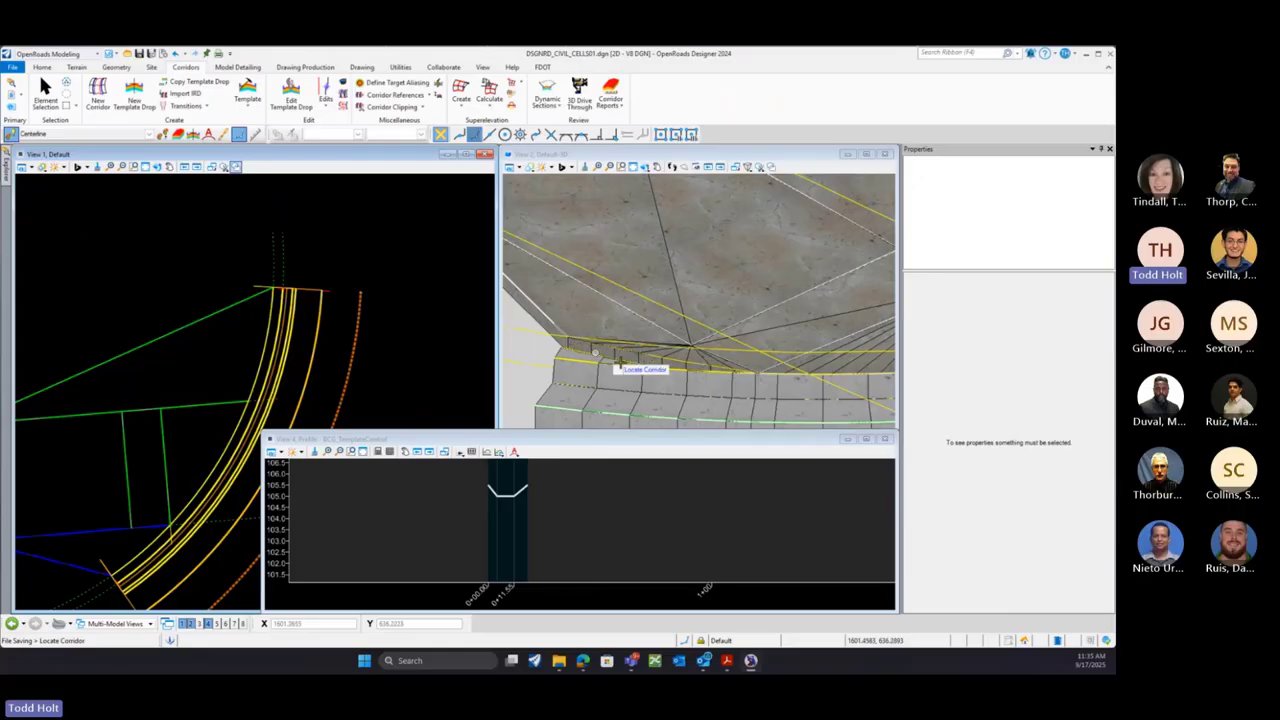
{"action": "left_click", "coordinate": [645, 167]}
{"action": "left_click", "coordinate": [634, 381]}
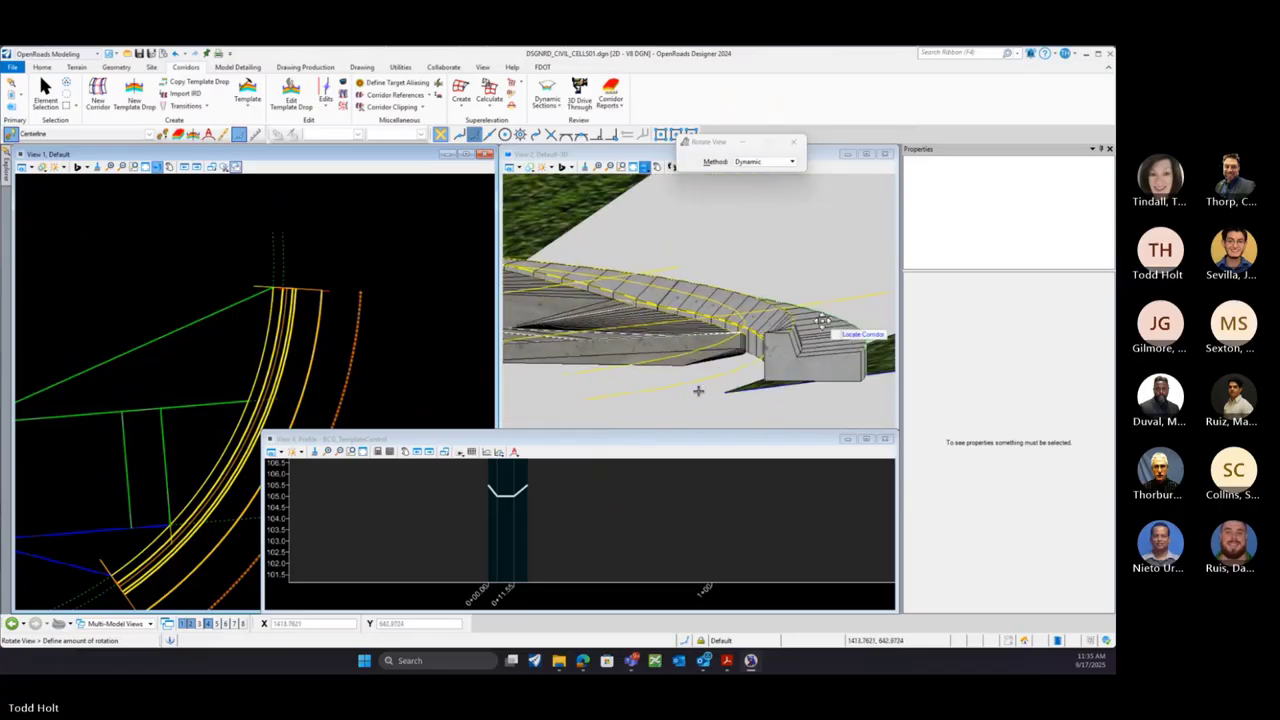
{"action": "left_click", "coordinate": [696, 389]}
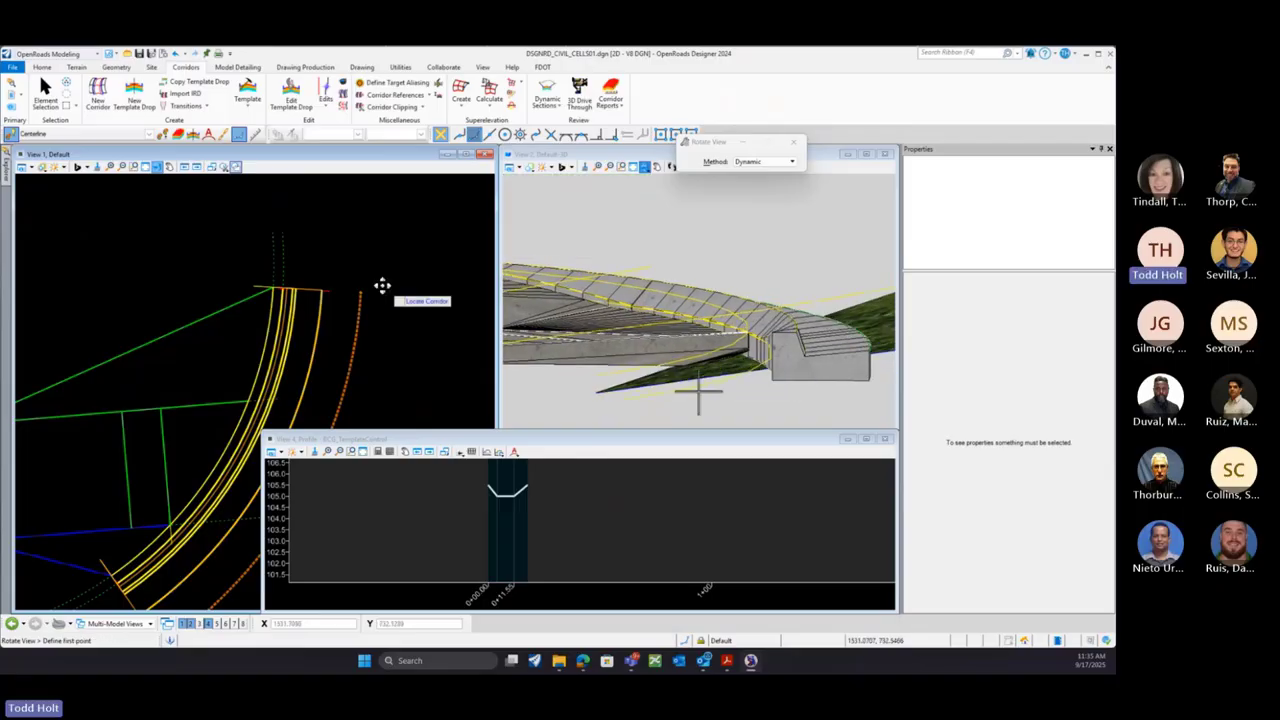
{"action": "scroll", "coordinate": [303, 263], "scroll_direction": "down", "scroll_amount": 1}
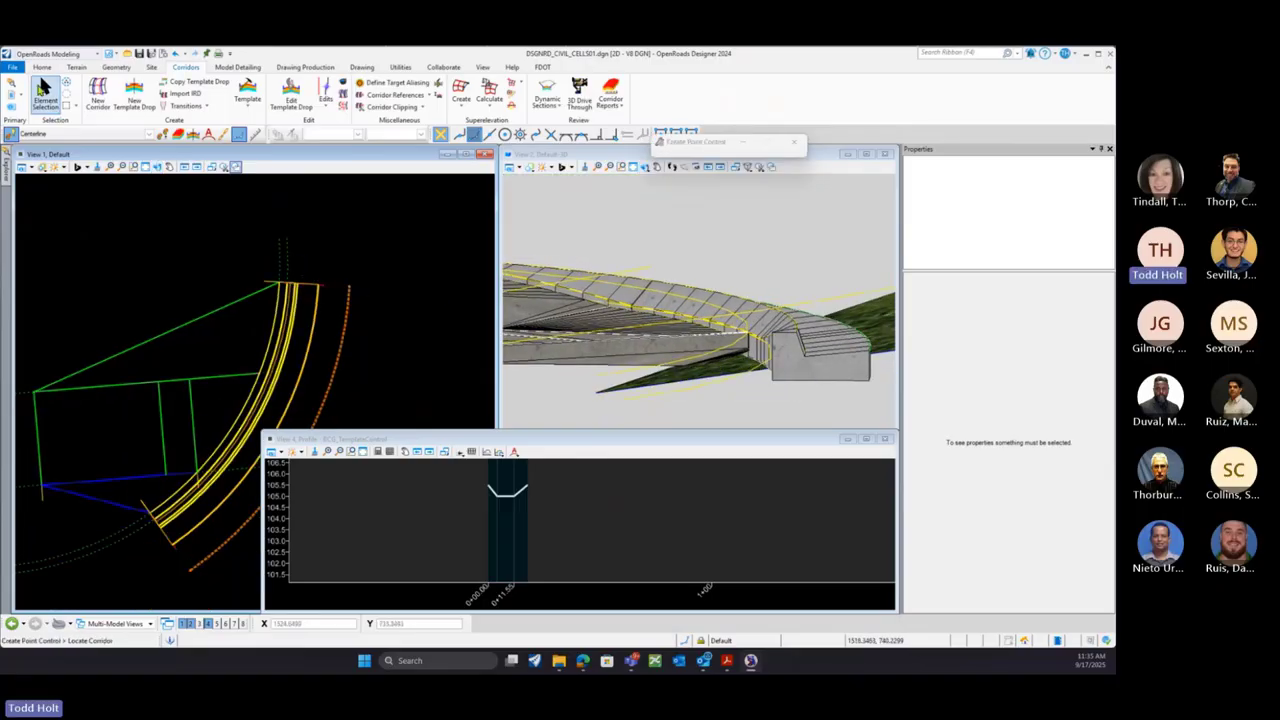
{"action": "left_click", "coordinate": [42, 90]}
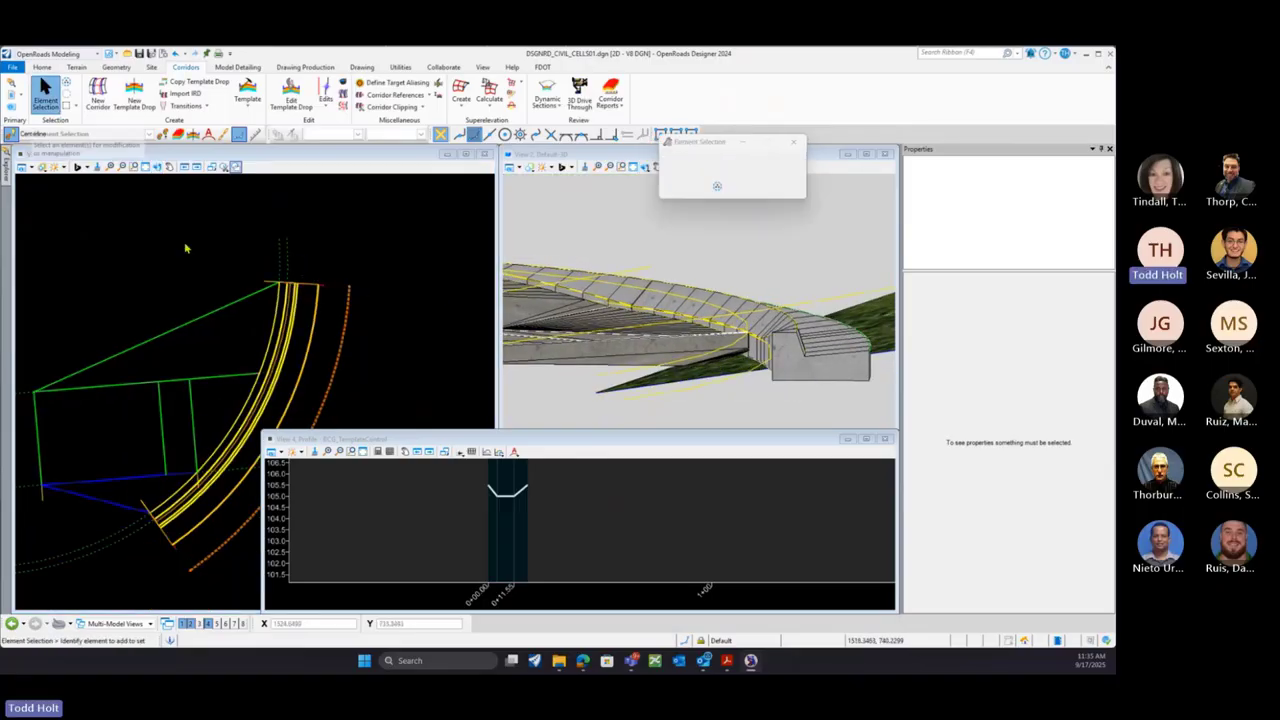
{"action": "left_click", "coordinate": [309, 352]}
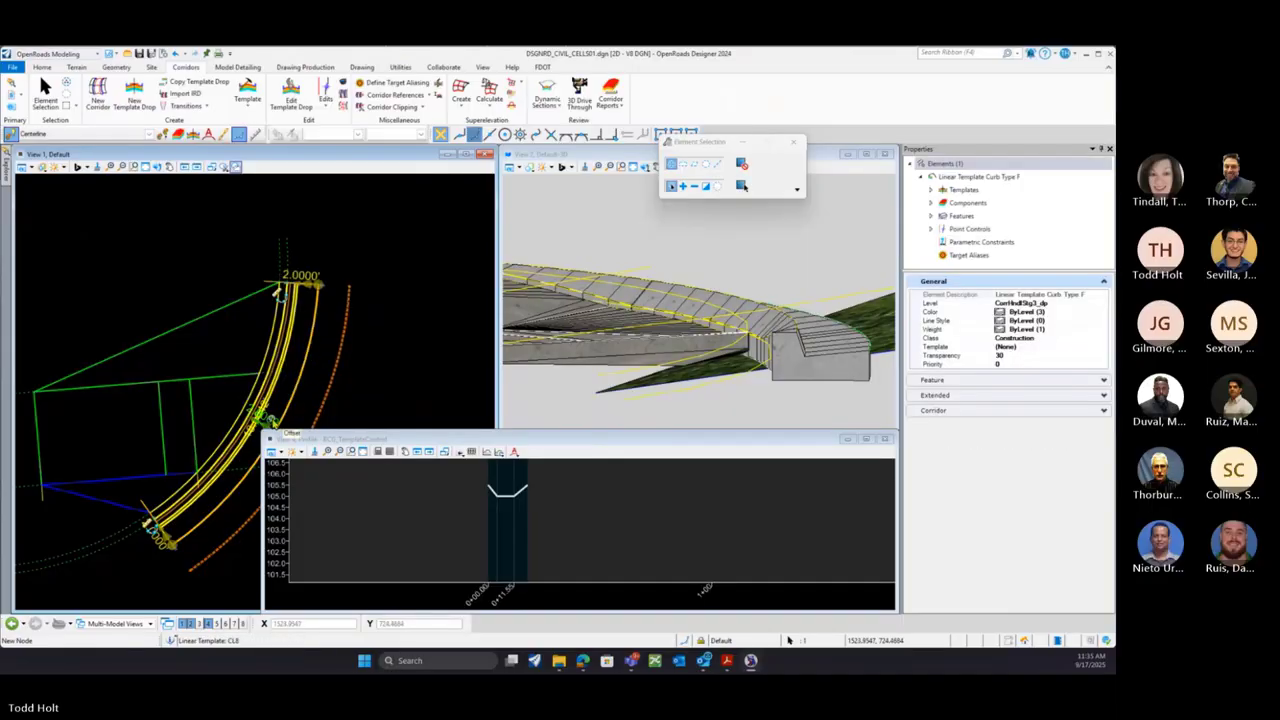
{"action": "left_click", "coordinate": [272, 420]}
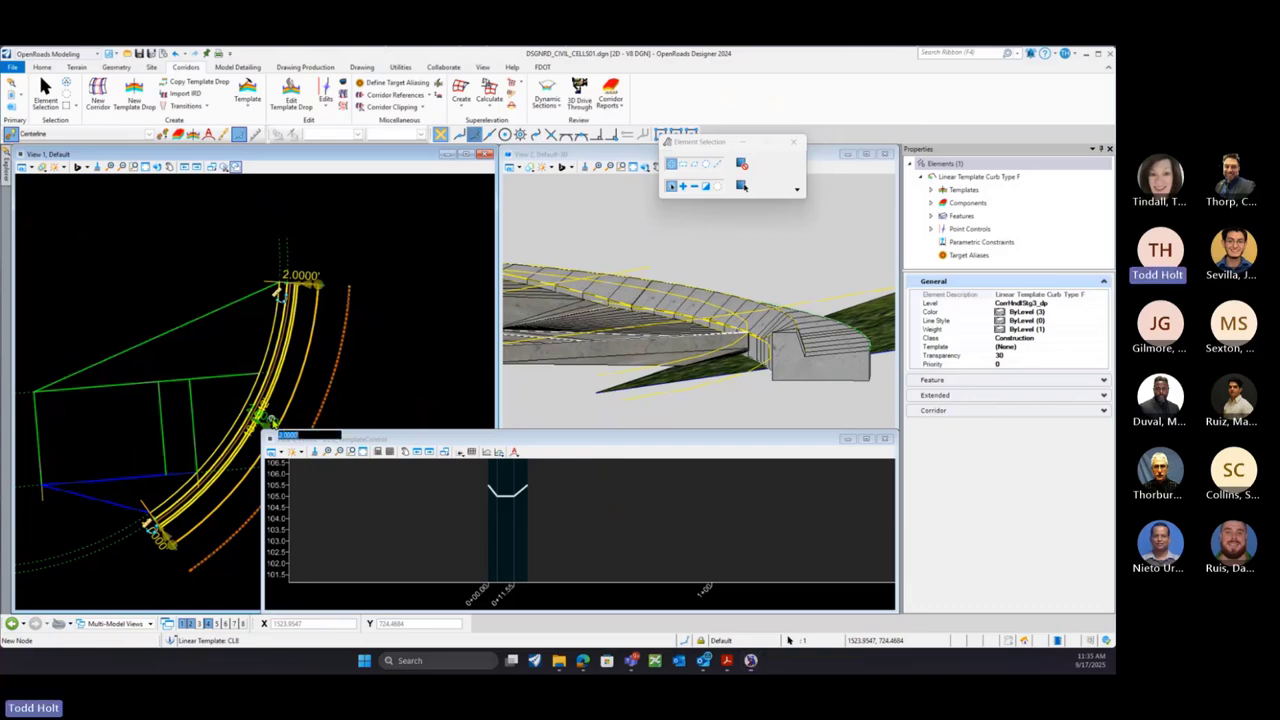
{"action": "type", "text": "1.333"}
{"action": "key", "text": "Return"}
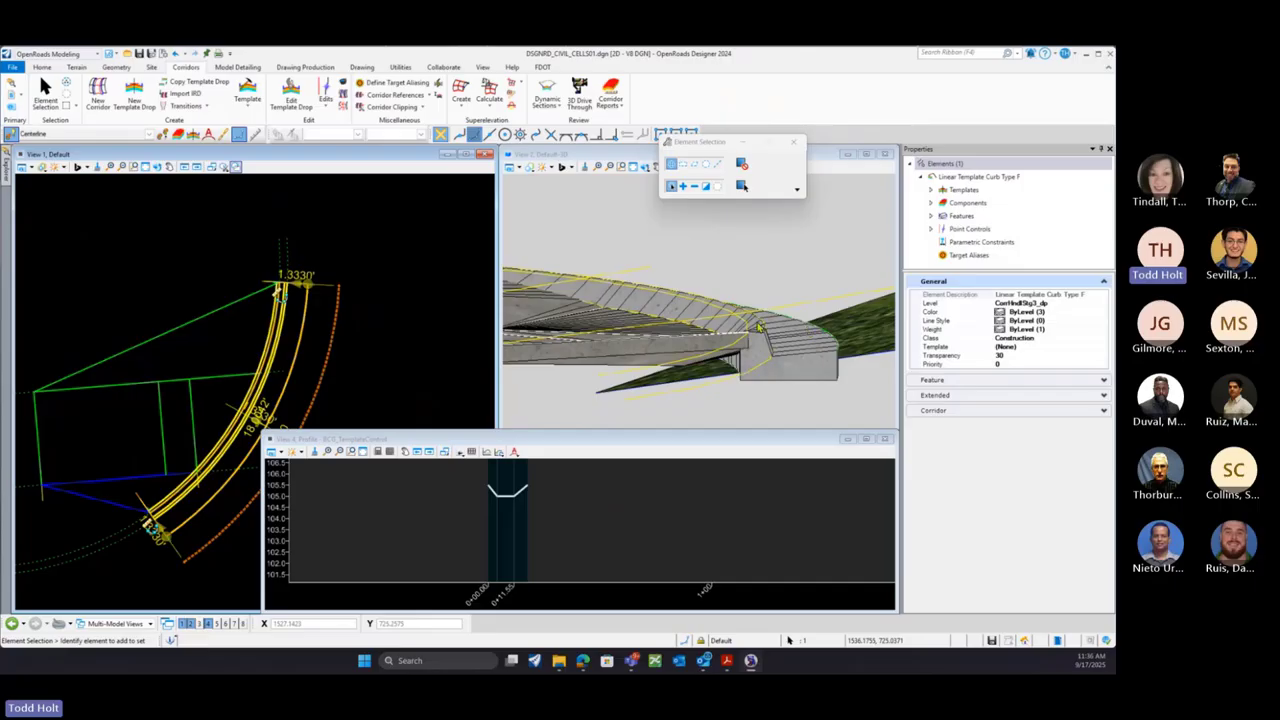
{"action": "scroll", "coordinate": [762, 327], "scroll_direction": "up", "scroll_amount": 5}
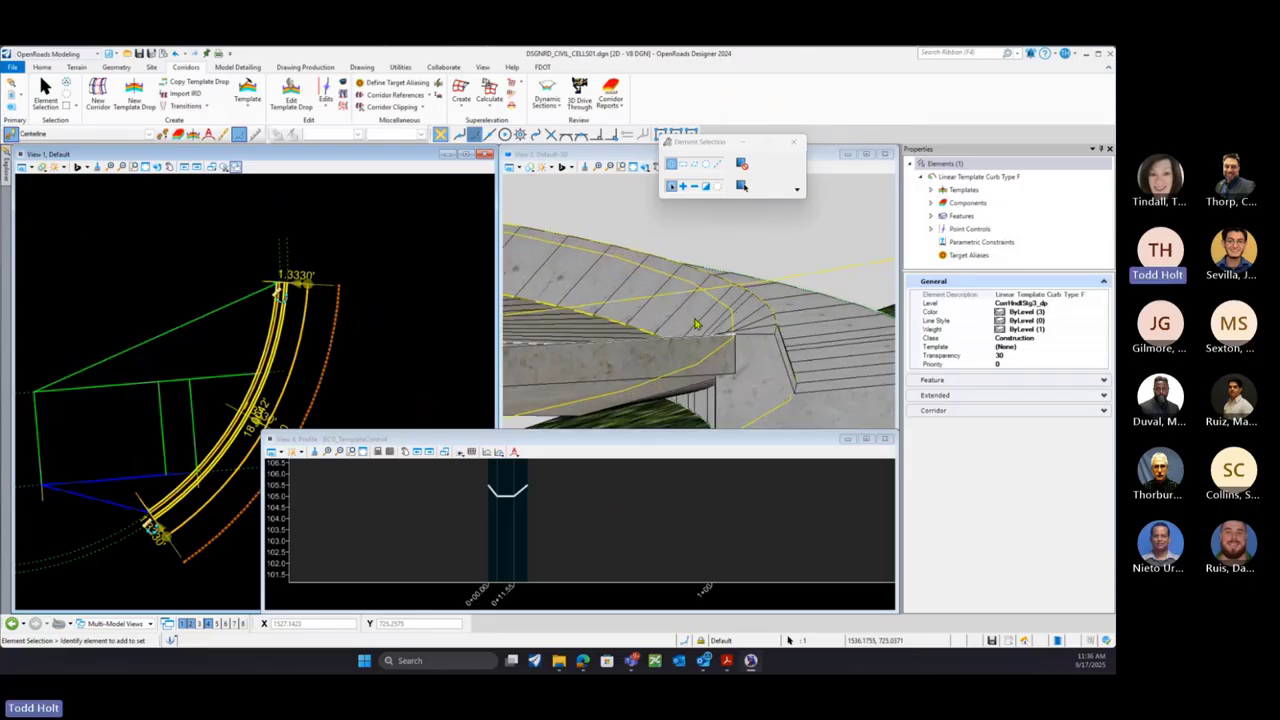
{"action": "left_click", "coordinate": [391, 243]}
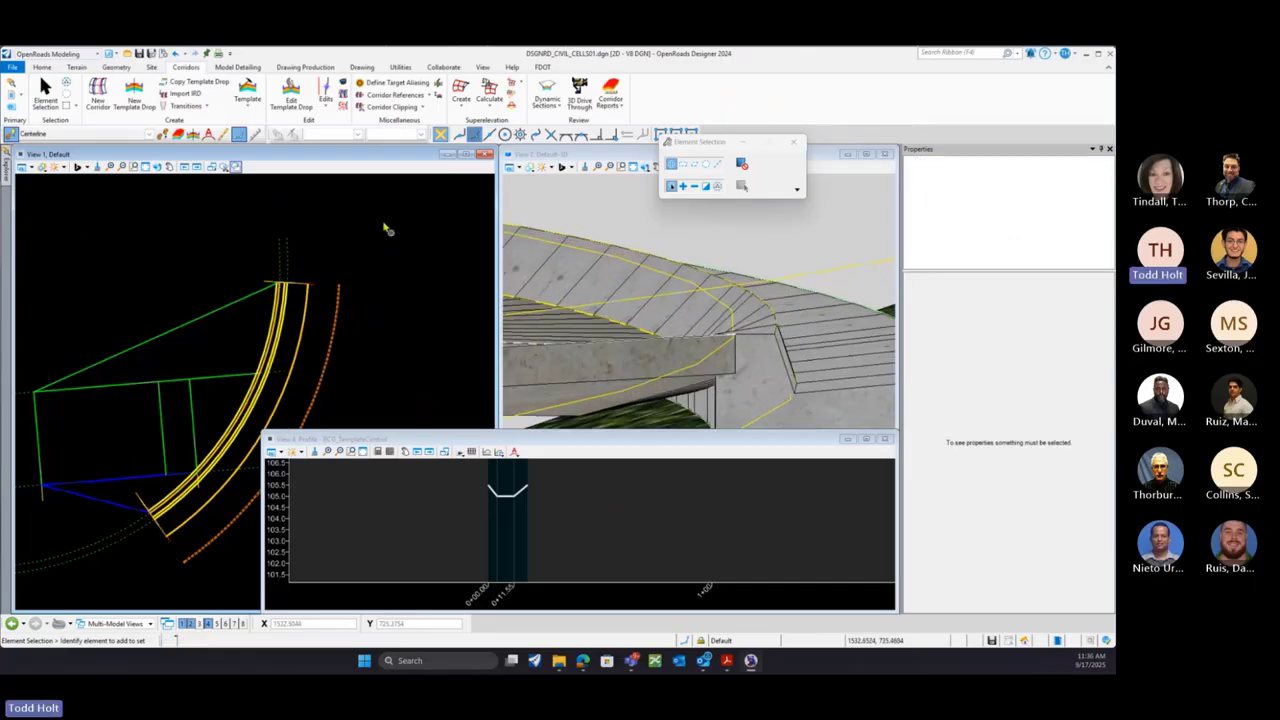
Open the Curb Type F template for editing and inspect its CURB_BACK_OUT and CURB_FACE_OUT points
{"action": "left_click", "coordinate": [247, 104]}
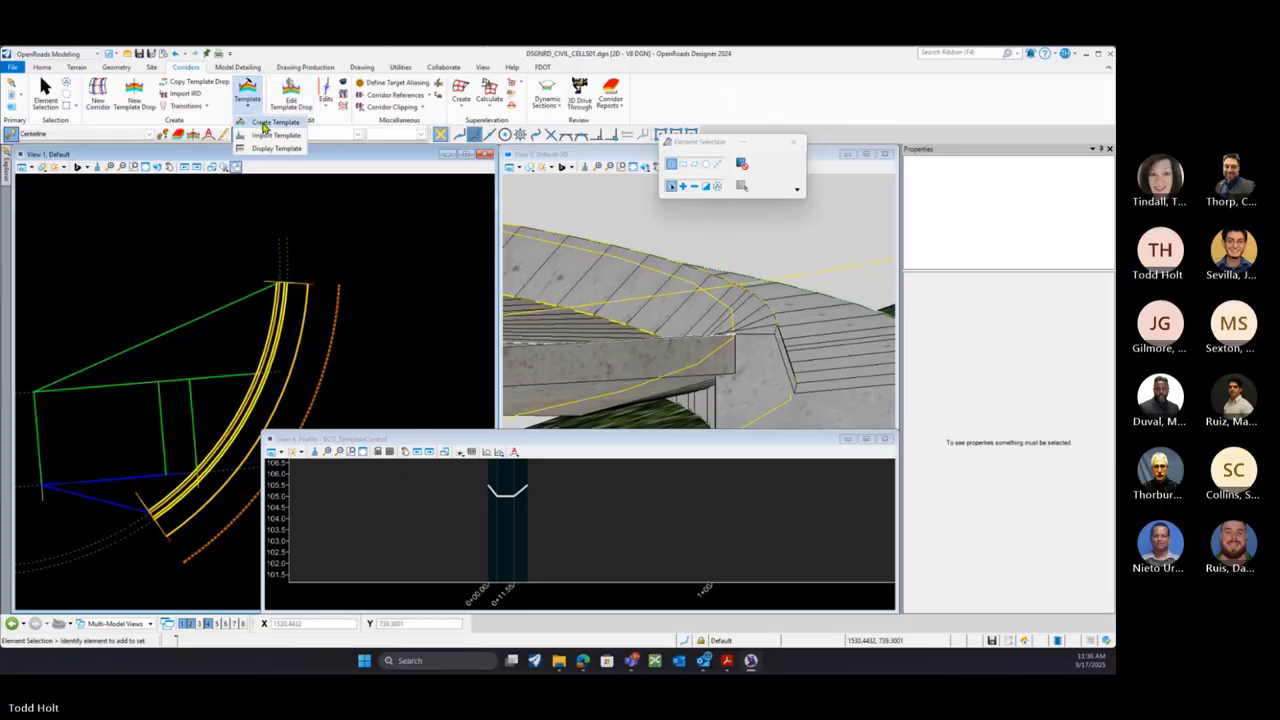
{"action": "left_click", "coordinate": [264, 123]}
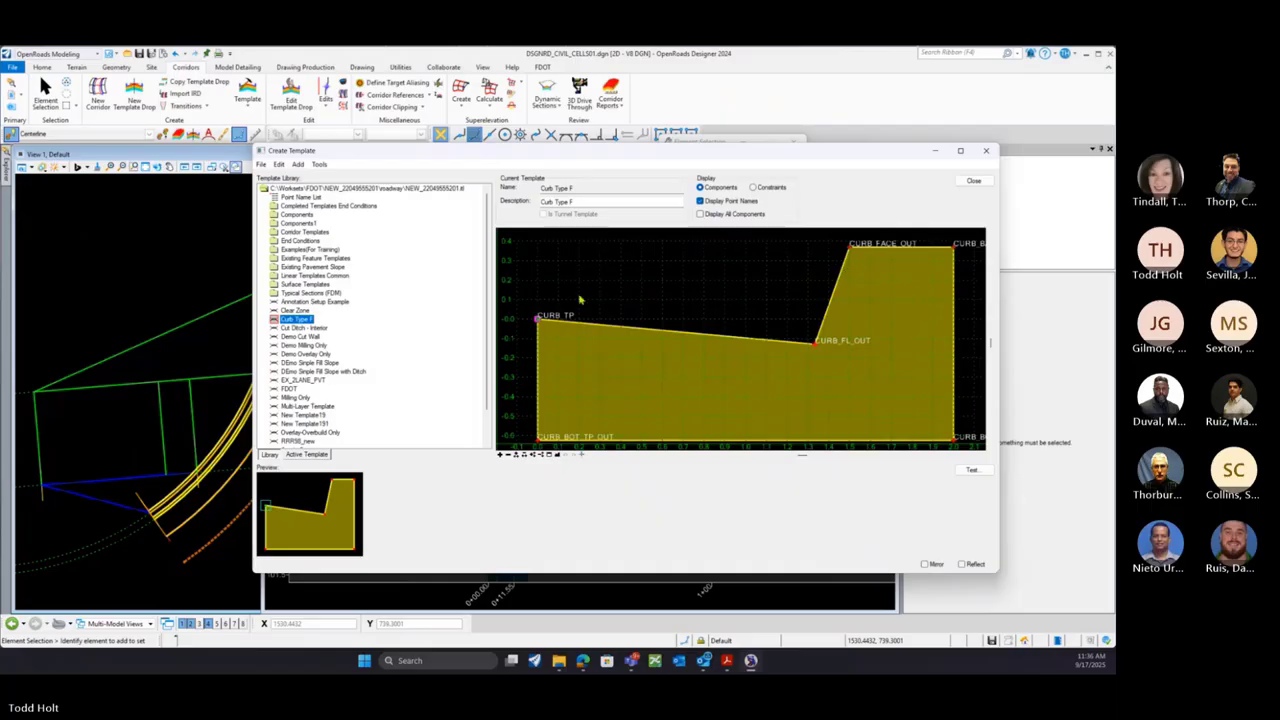
{"action": "scroll", "coordinate": [528, 320], "scroll_direction": "down", "scroll_amount": 1}
{"action": "mouse_move", "coordinate": [883, 262]}
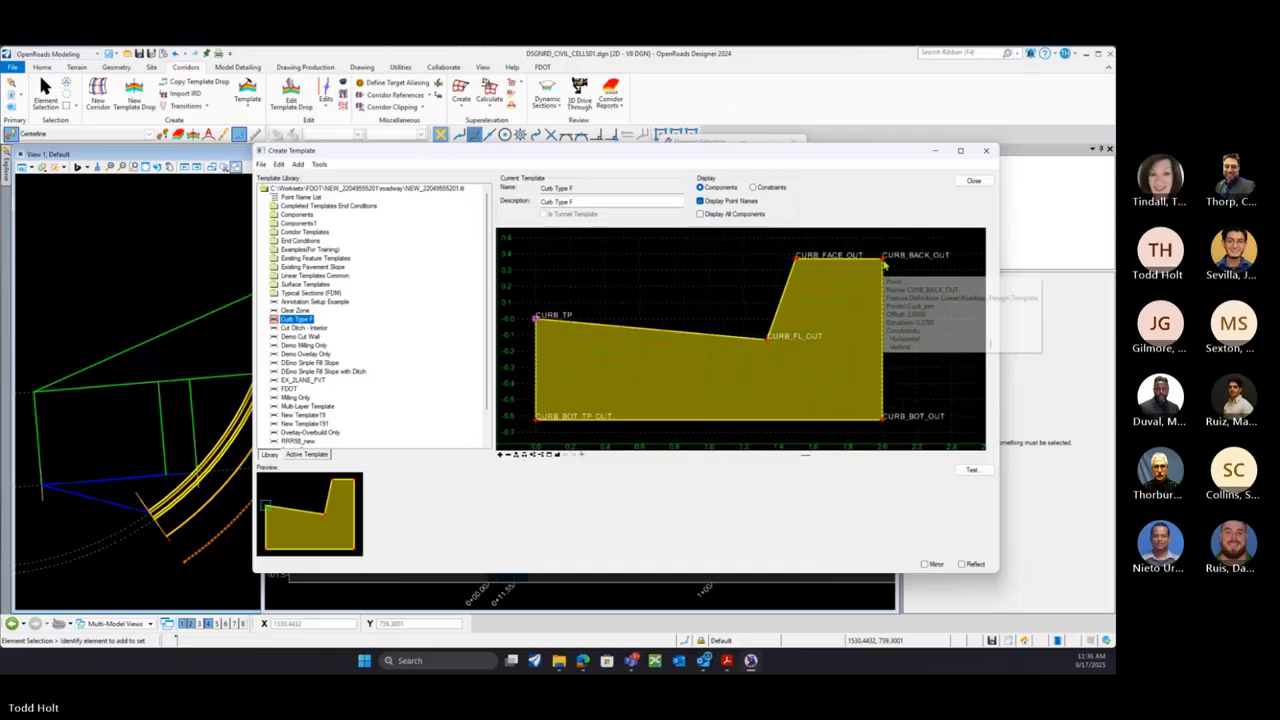
{"action": "mouse_move", "coordinate": [797, 262]}
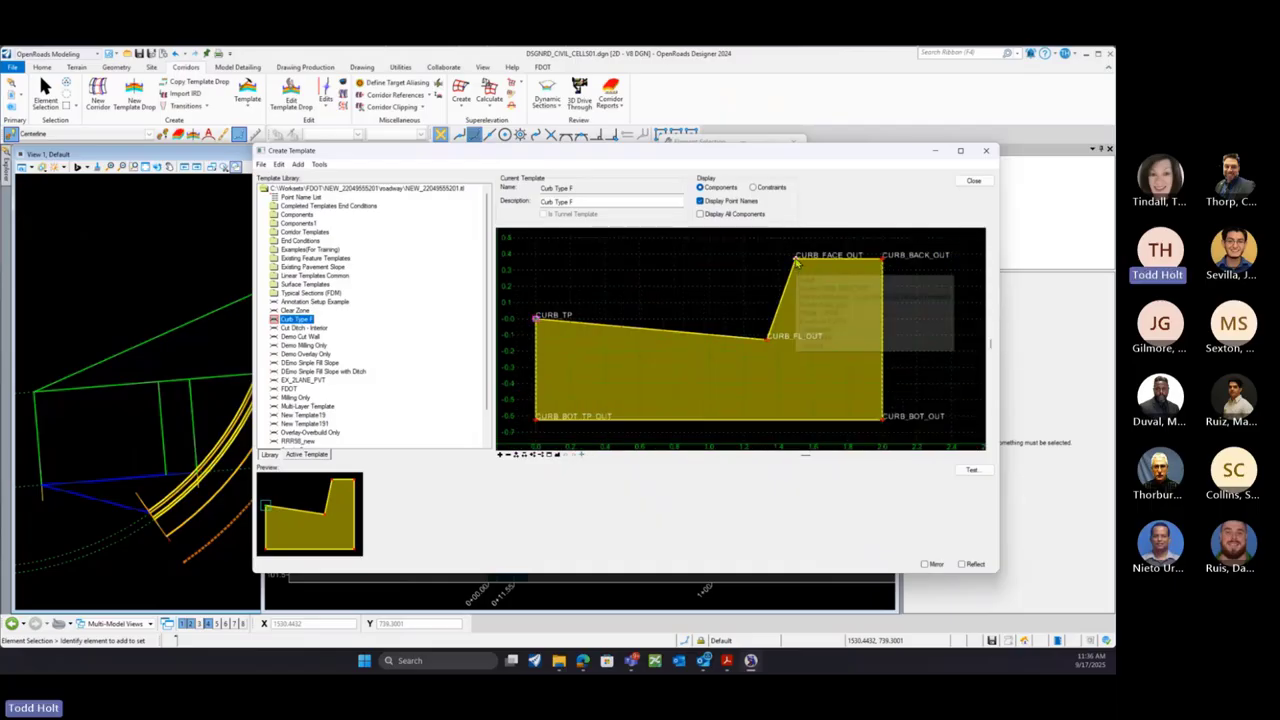
Try to make CURB_BACK_OUT the parent of the CURB_FACE_OUT point's vertical constraint
{"action": "double_click", "coordinate": [797, 262]}
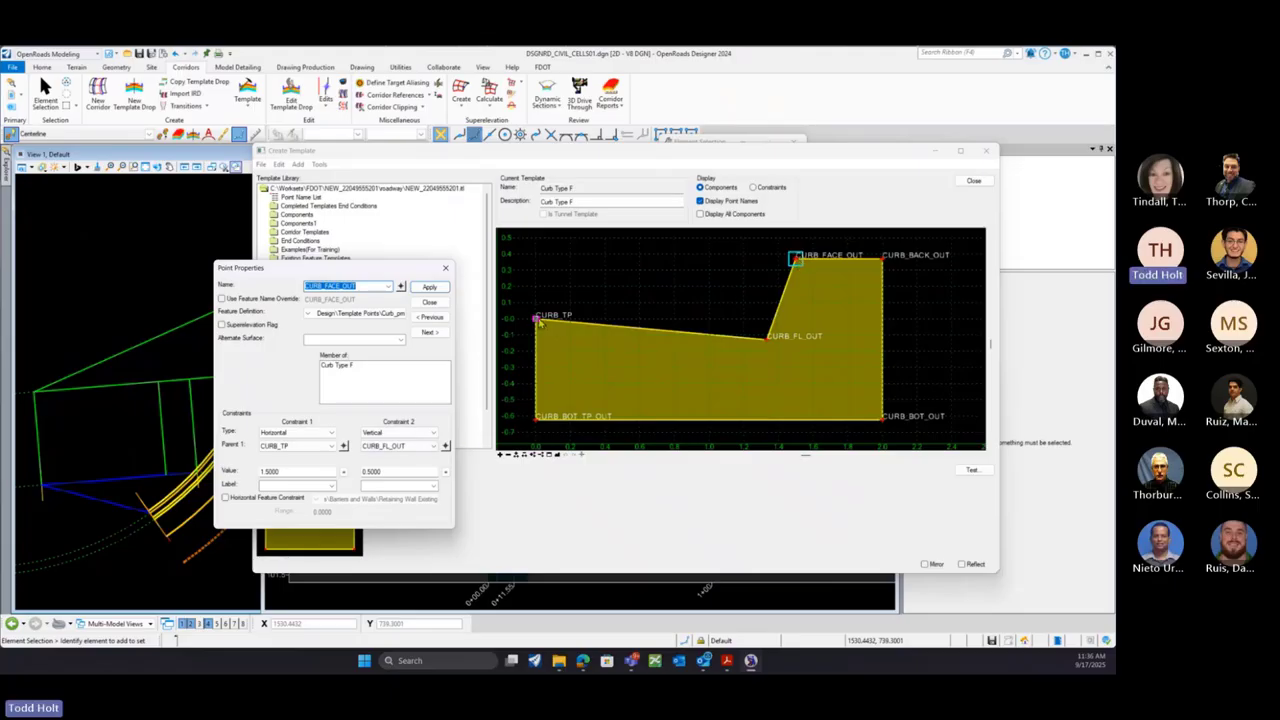
{"action": "left_click", "coordinate": [445, 449]}
{"action": "left_click", "coordinate": [882, 260]}
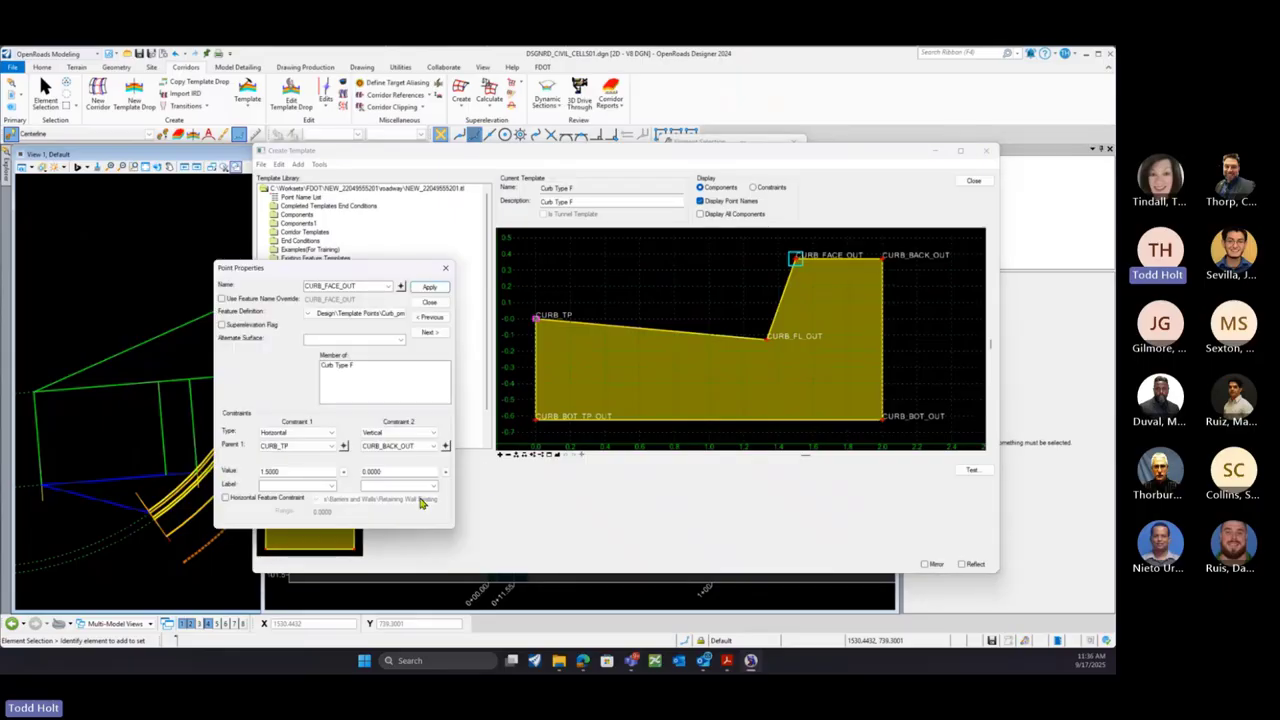
{"action": "left_click", "coordinate": [438, 288]}
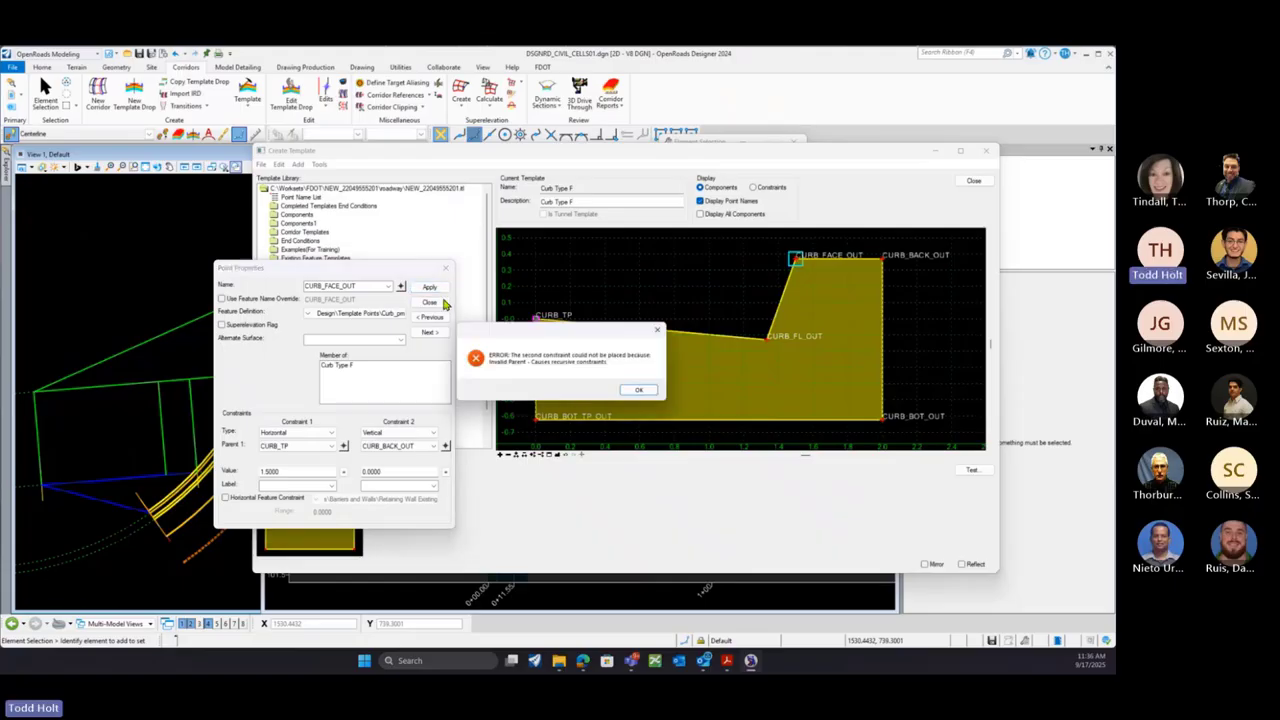
{"action": "left_click", "coordinate": [638, 390]}
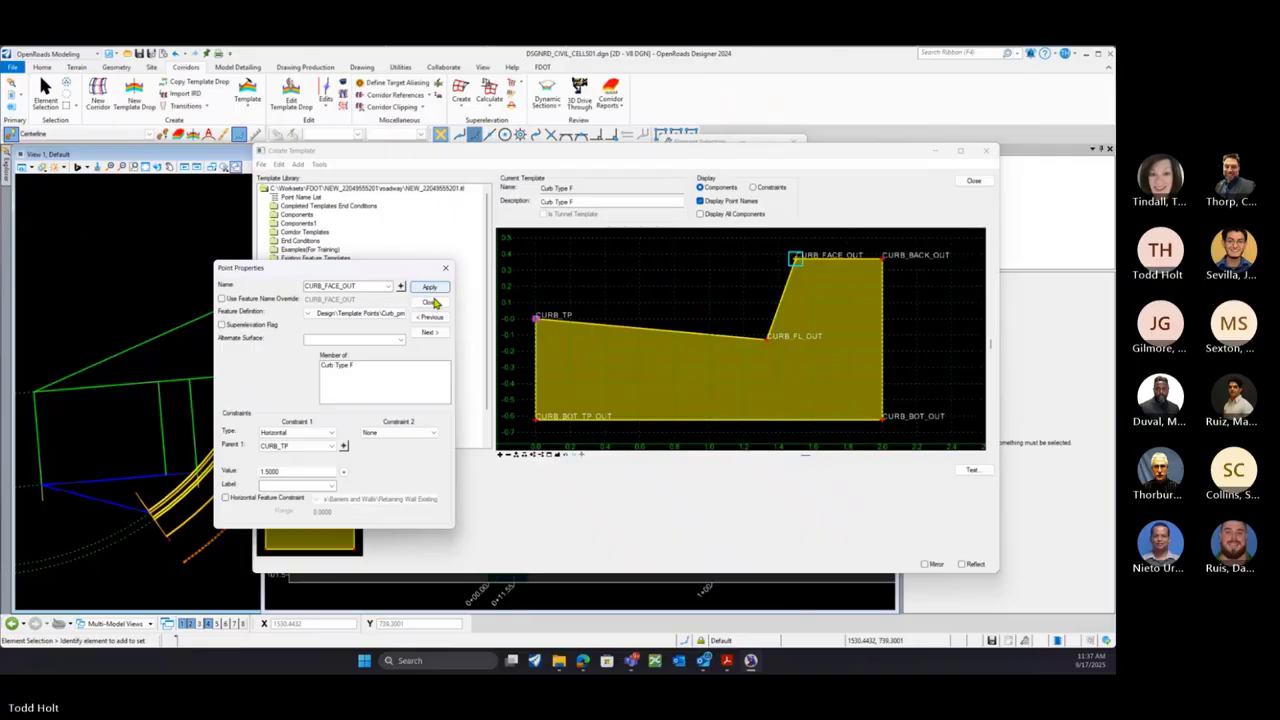
Retry giving CURB_FACE_OUT a second constraint of type Vertical with CURB_BACK_OUT as parent, and close its point properties
{"action": "left_click", "coordinate": [434, 437]}
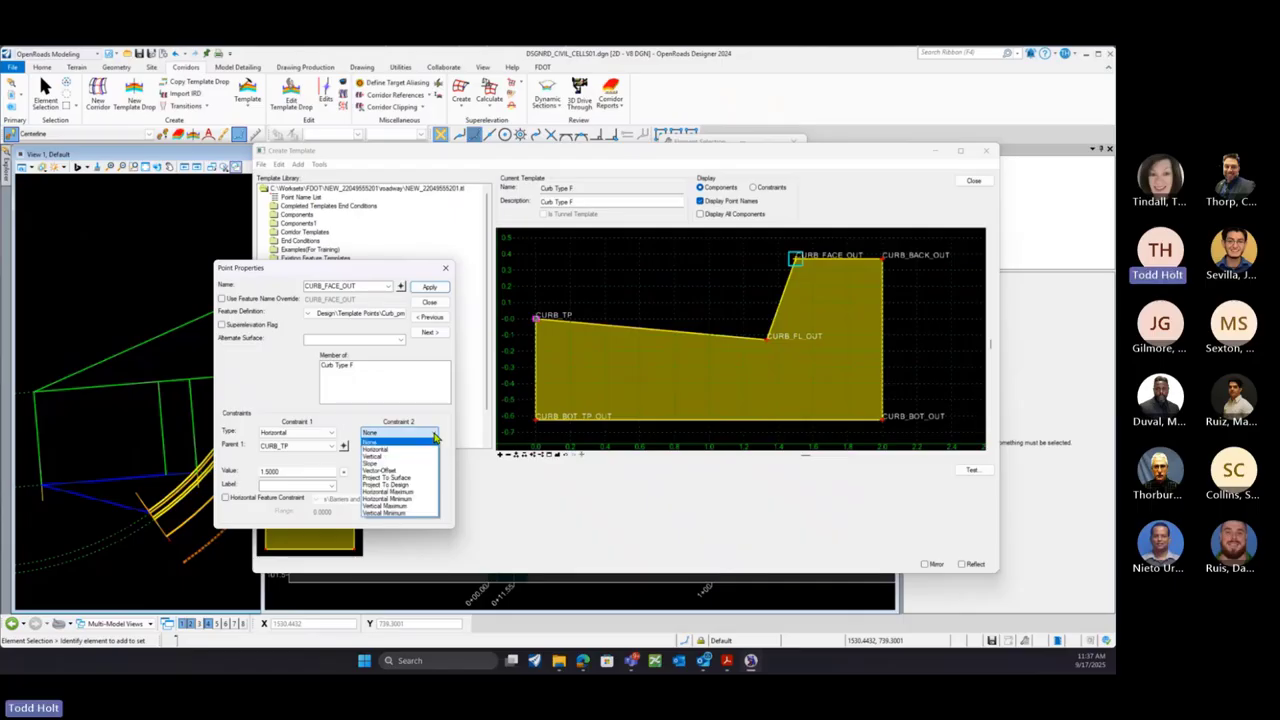
{"action": "left_click", "coordinate": [387, 458]}
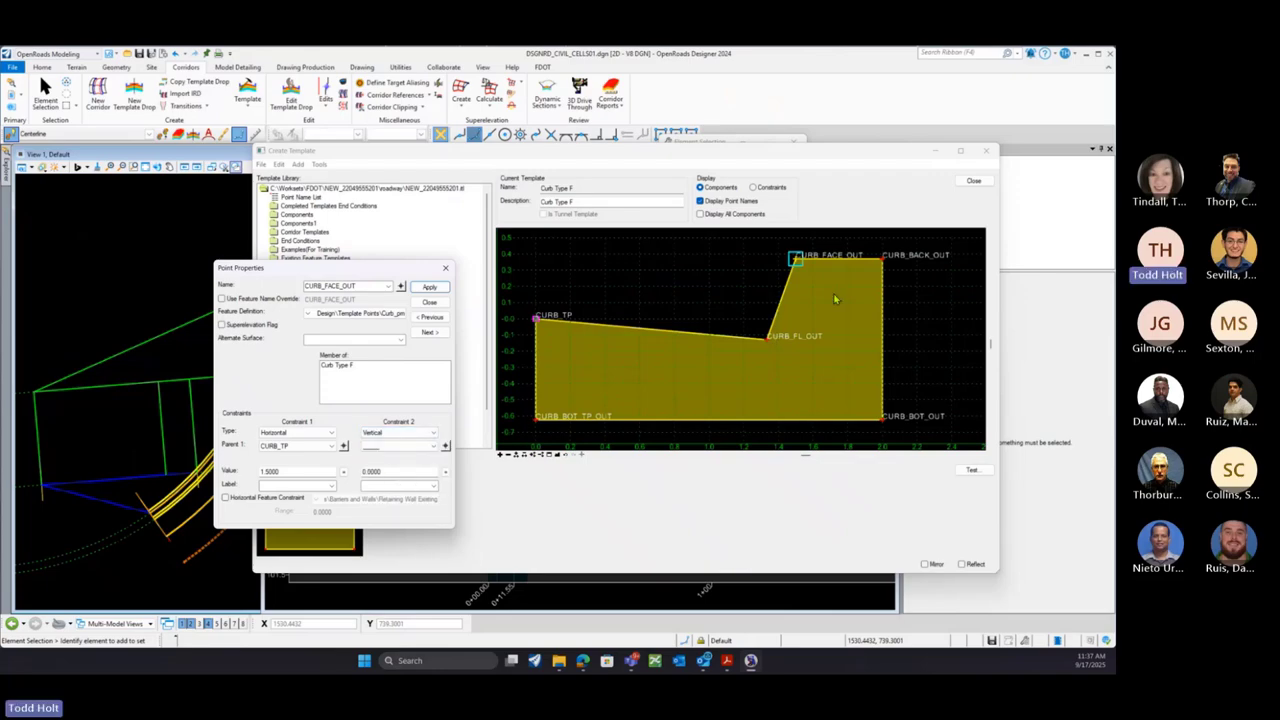
{"action": "left_click", "coordinate": [447, 447]}
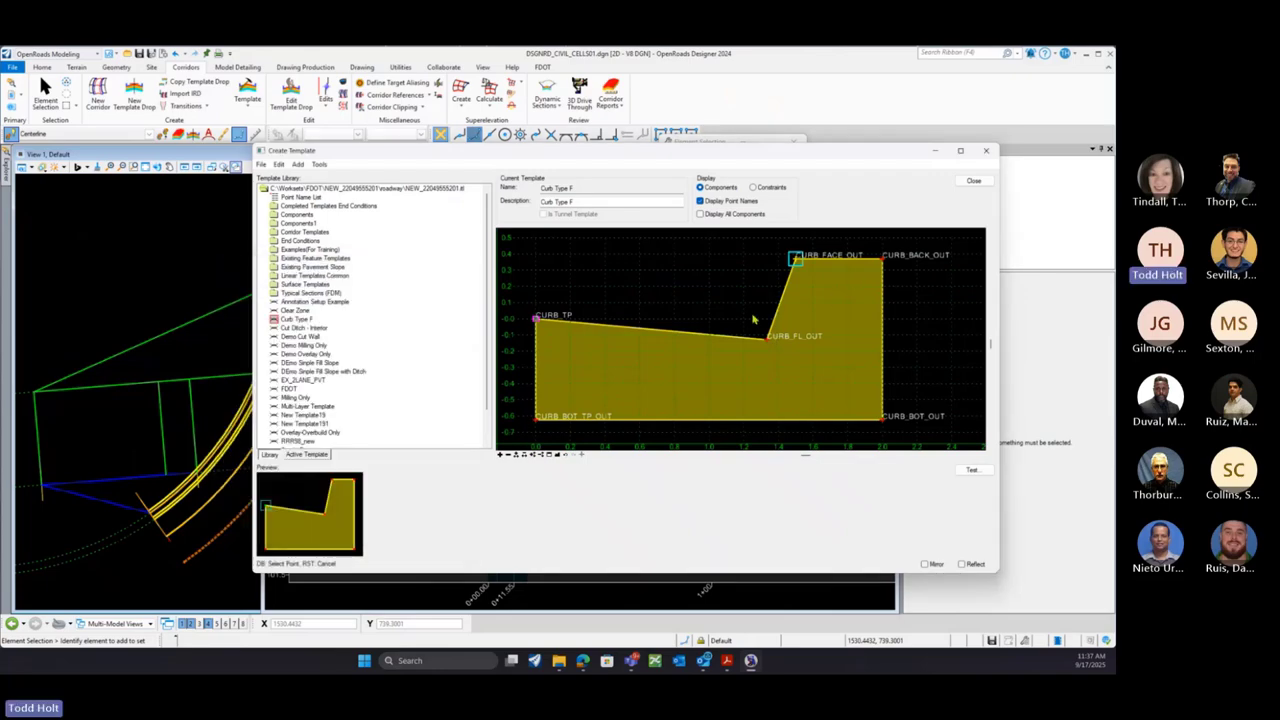
{"action": "left_click", "coordinate": [882, 260]}
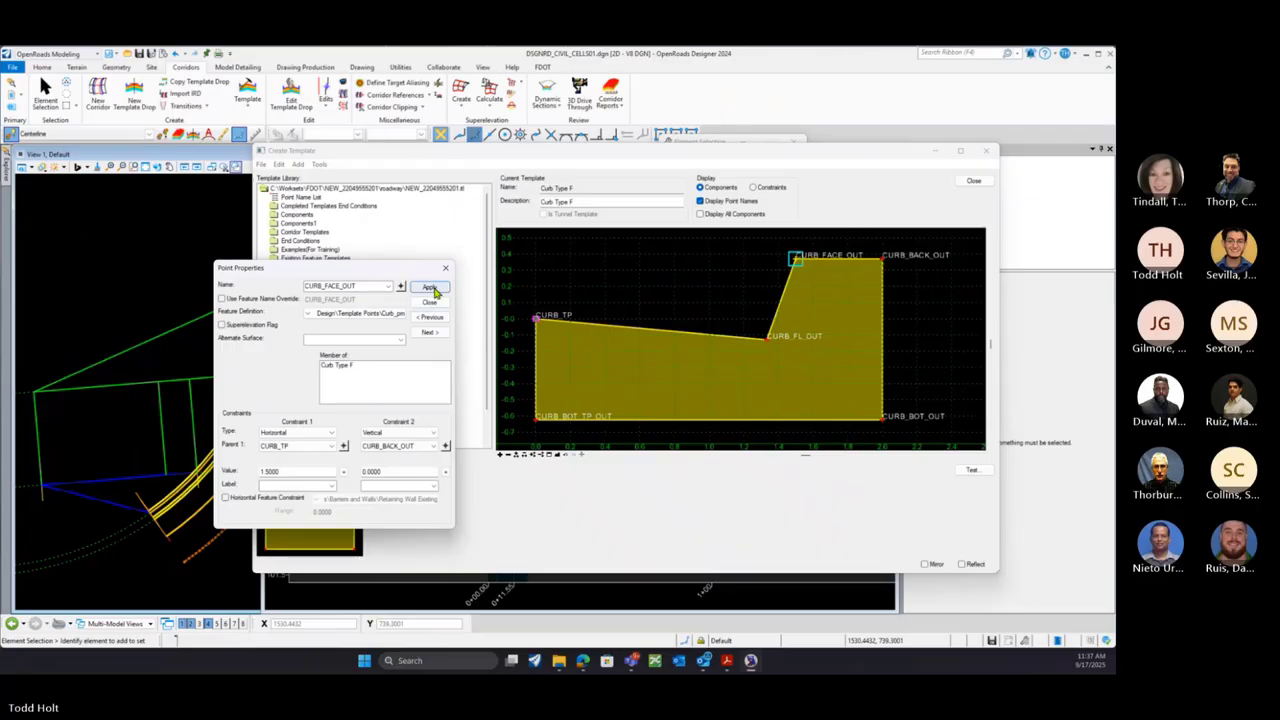
{"action": "left_click", "coordinate": [431, 288]}
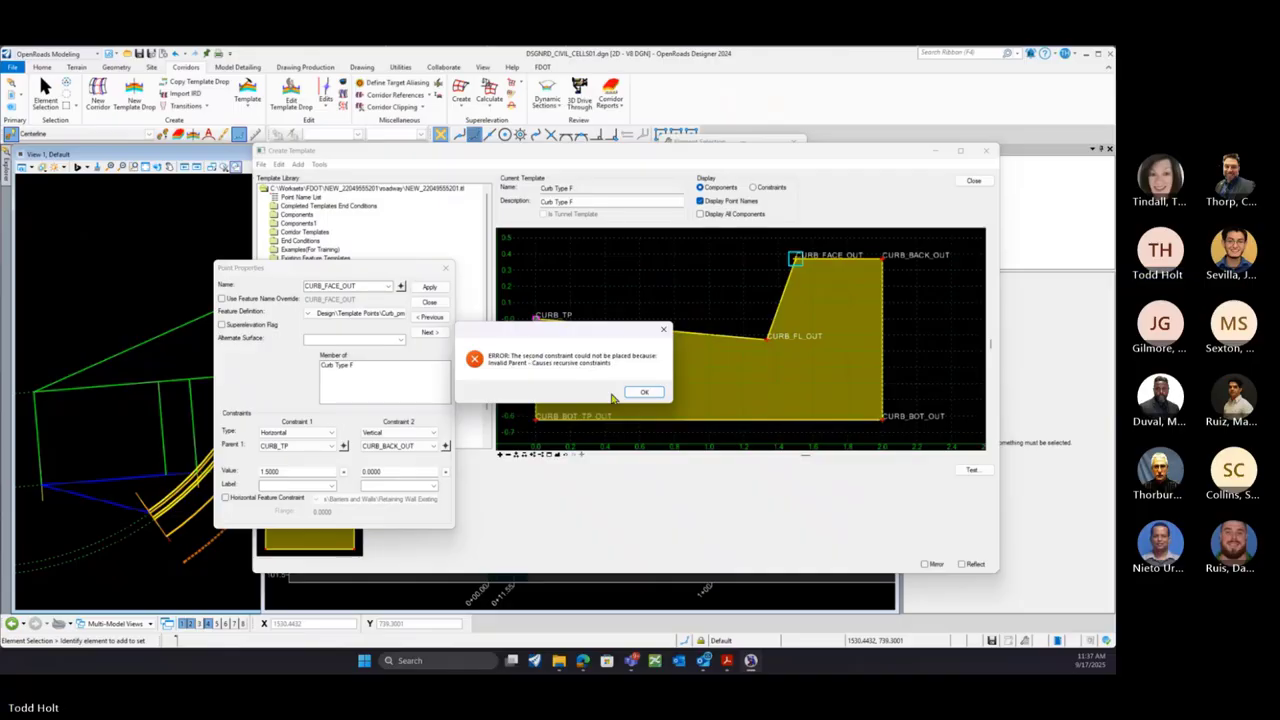
{"action": "key", "text": "Return"}
{"action": "left_click", "coordinate": [429, 303]}
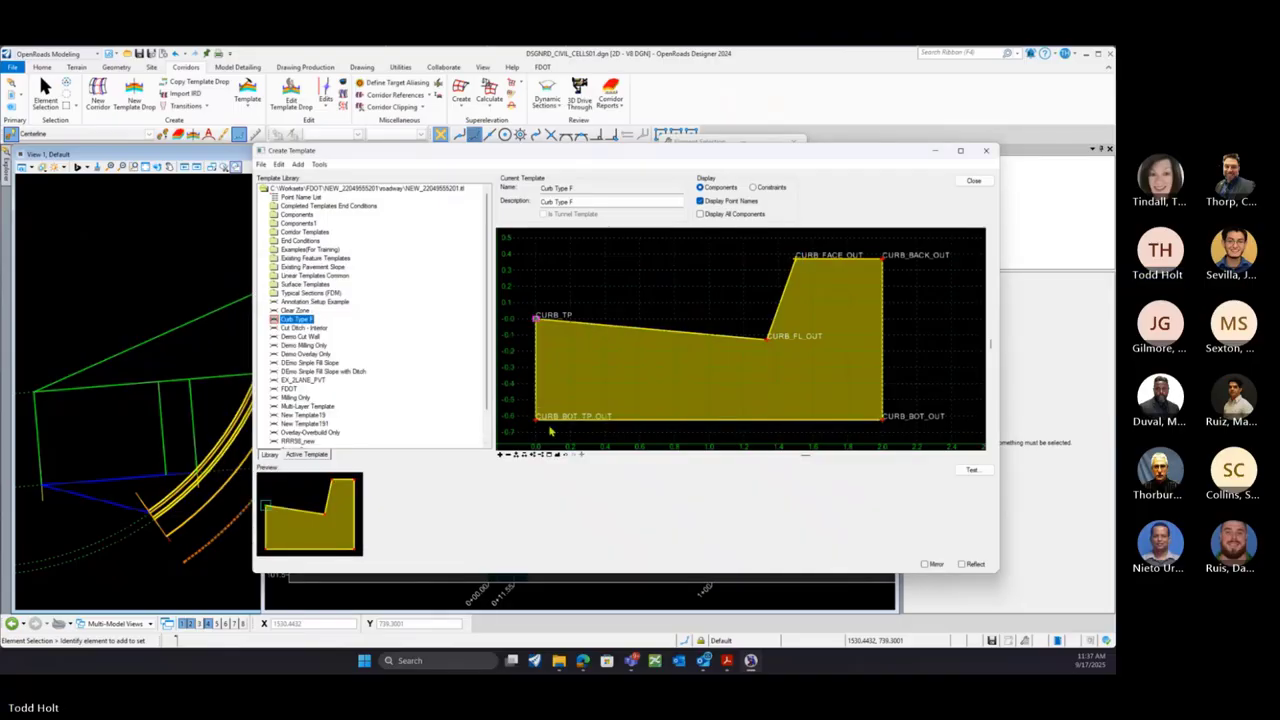
Try to make CURB_BOT_OUT the parent of the CURB_BACK_OUT point's vertical constraint, and close its point properties
{"action": "right_click", "coordinate": [883, 262]}
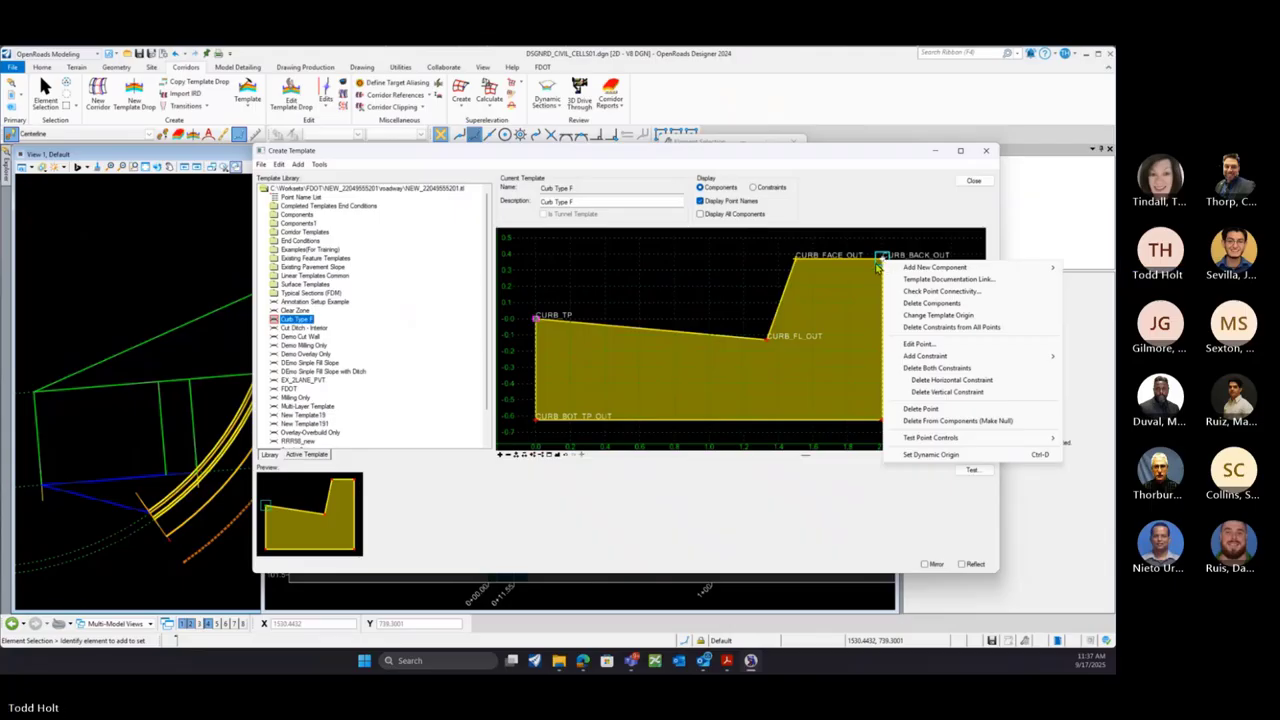
{"action": "left_click", "coordinate": [800, 282]}
{"action": "mouse_move", "coordinate": [884, 262]}
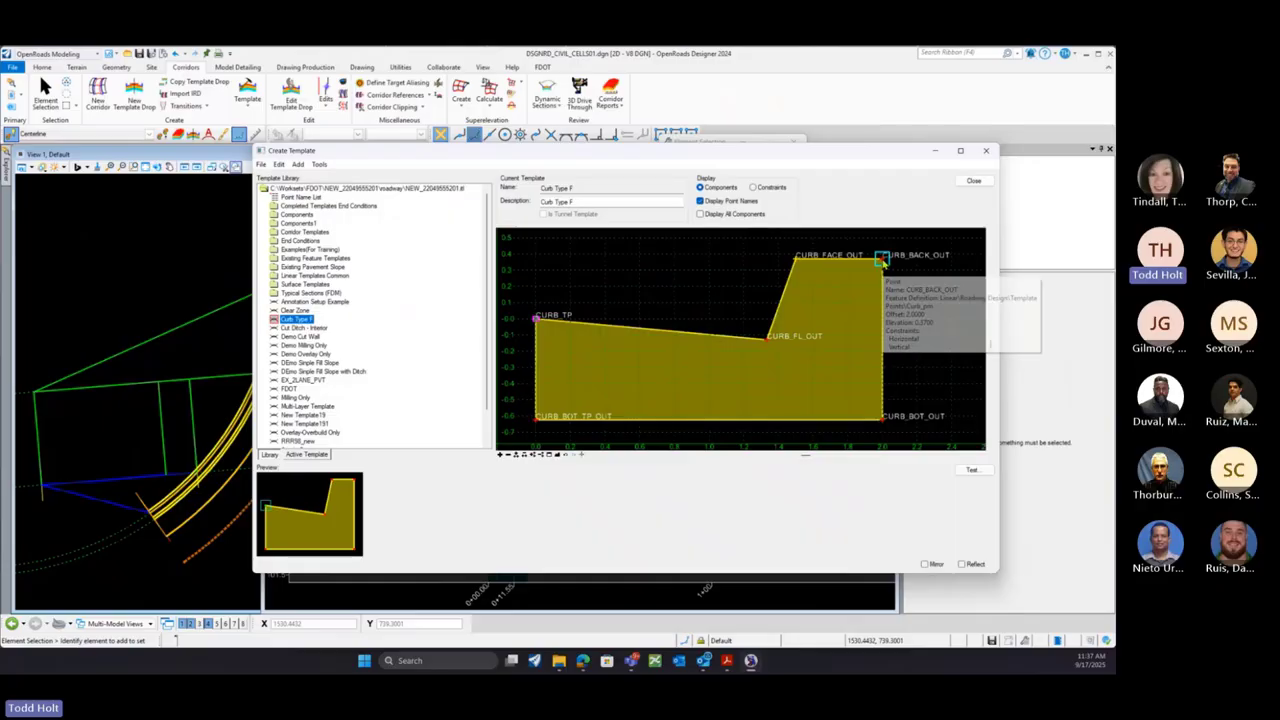
{"action": "double_click", "coordinate": [882, 259]}
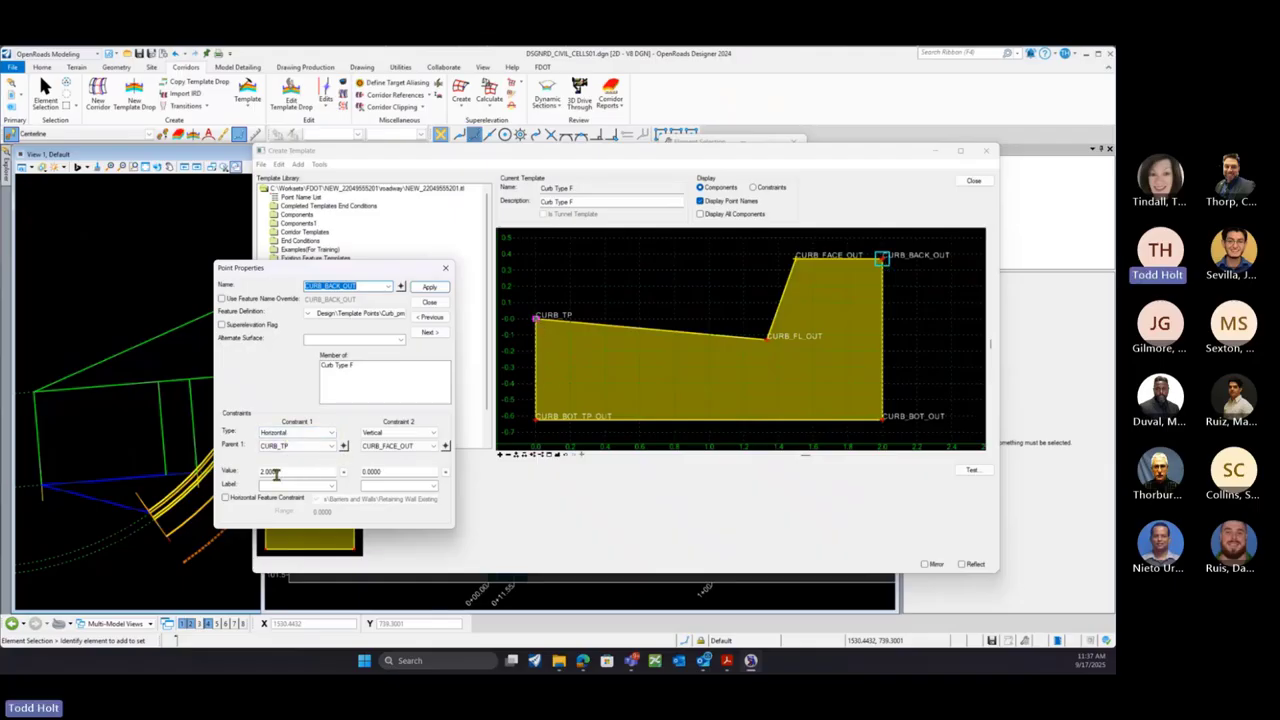
{"action": "left_click", "coordinate": [445, 446]}
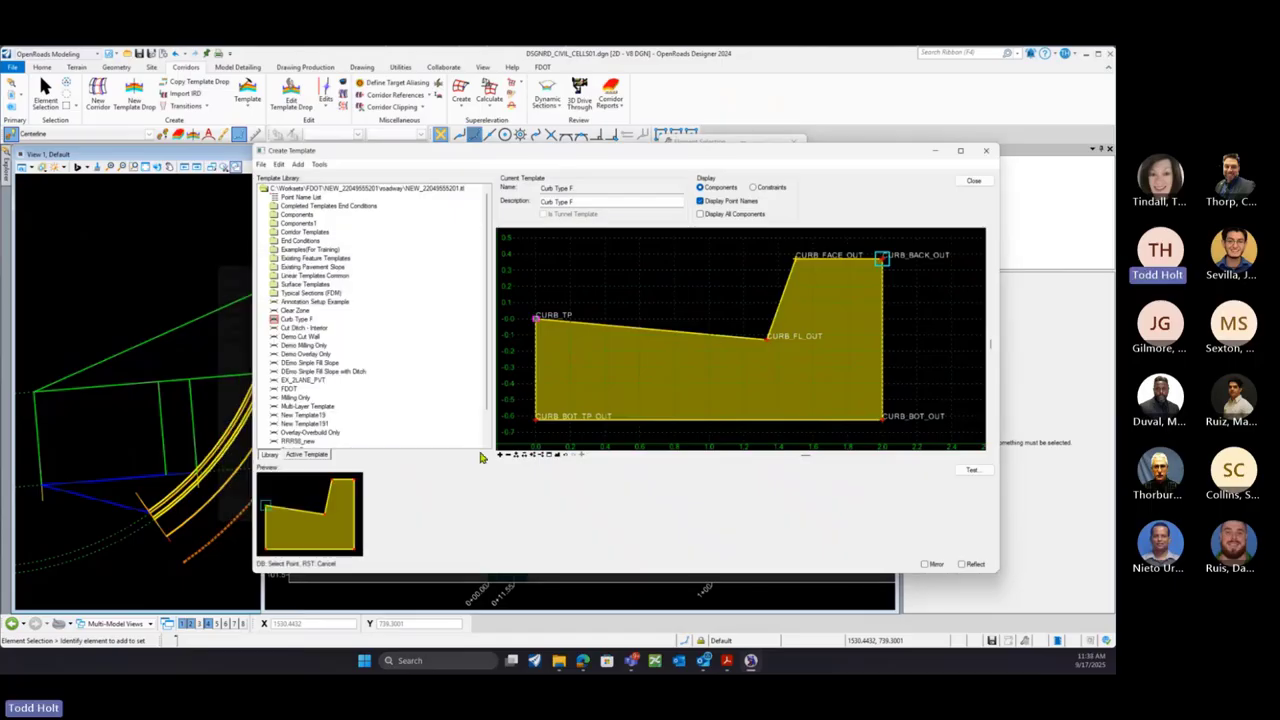
{"action": "left_click", "coordinate": [883, 422]}
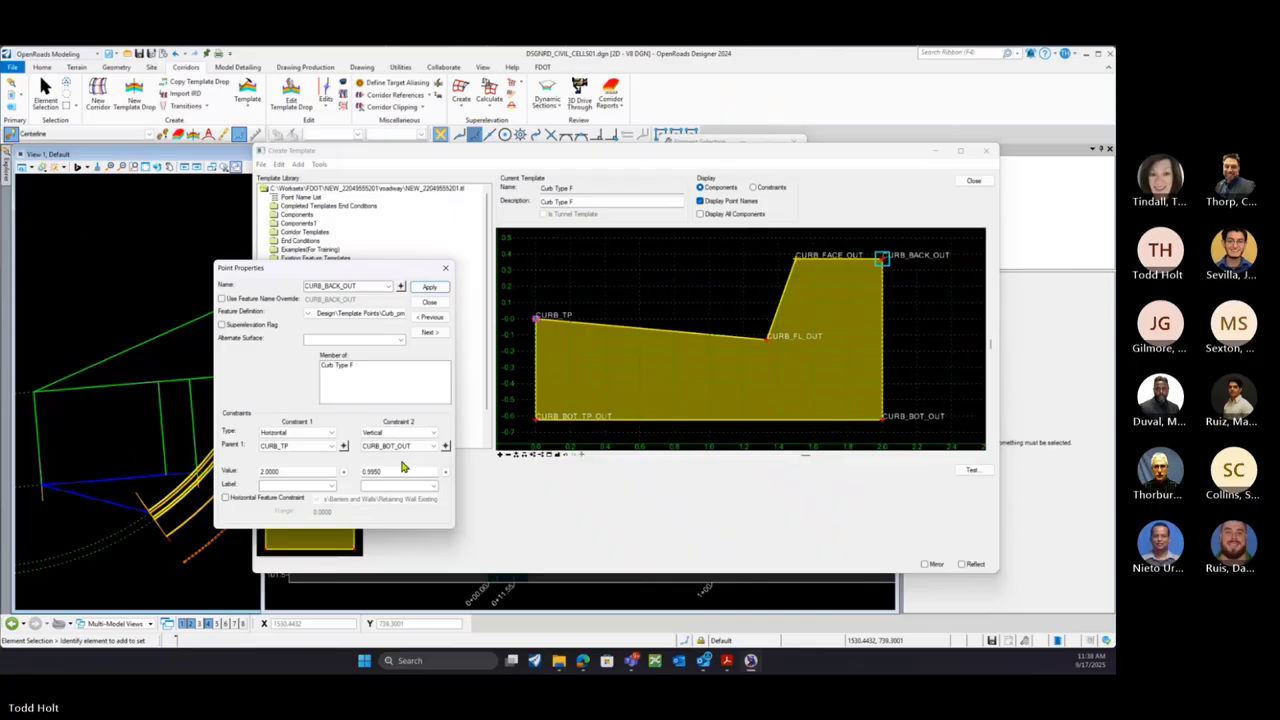
{"action": "left_click", "coordinate": [428, 288]}
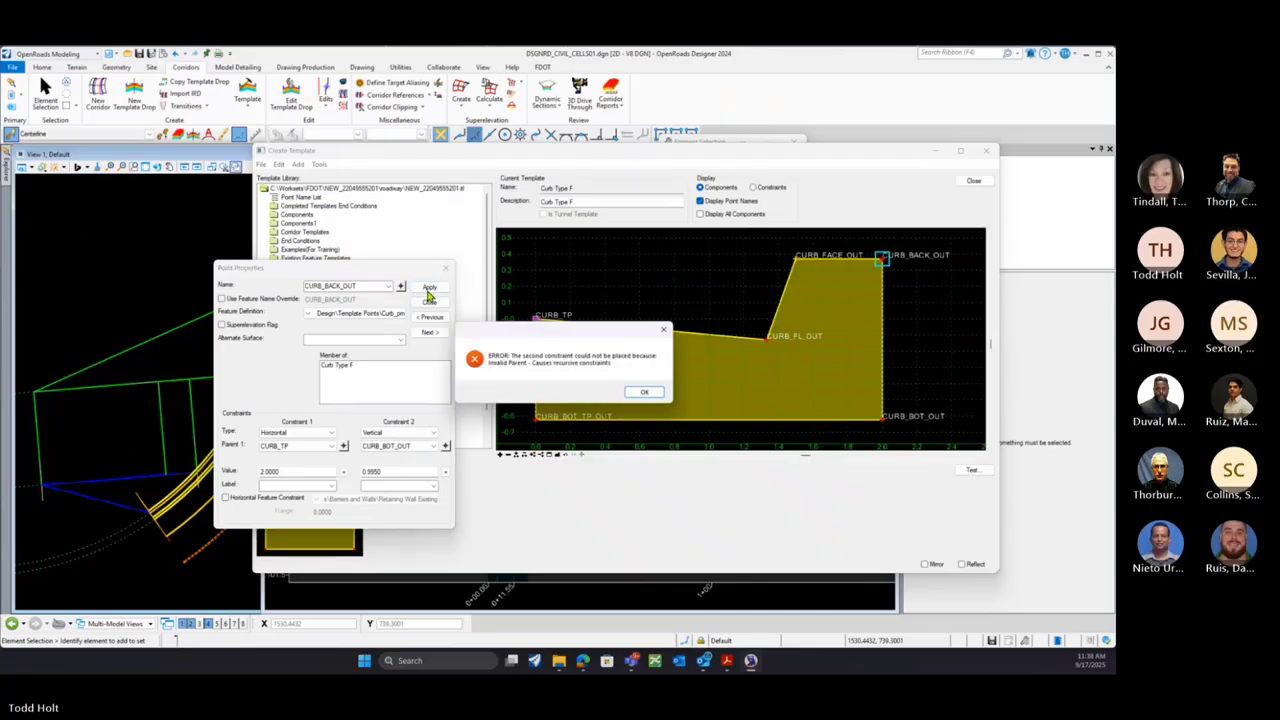
{"action": "left_click", "coordinate": [648, 392]}
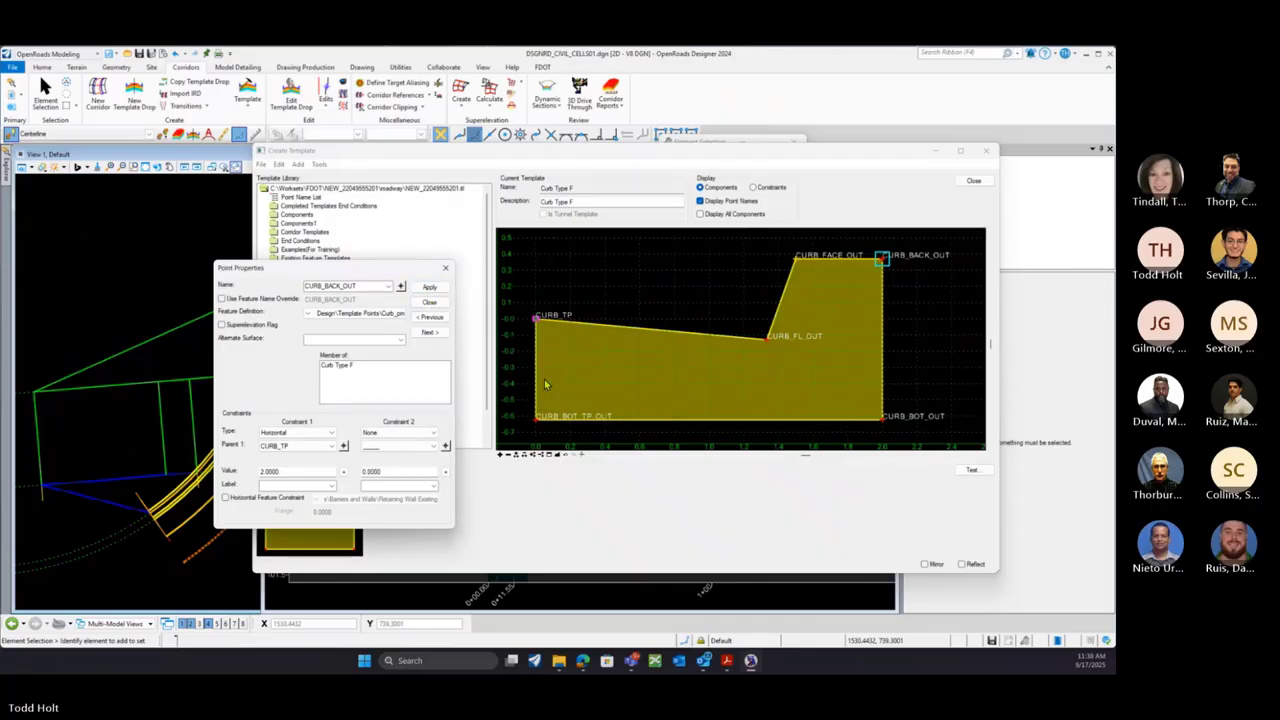
{"action": "left_click", "coordinate": [440, 302]}
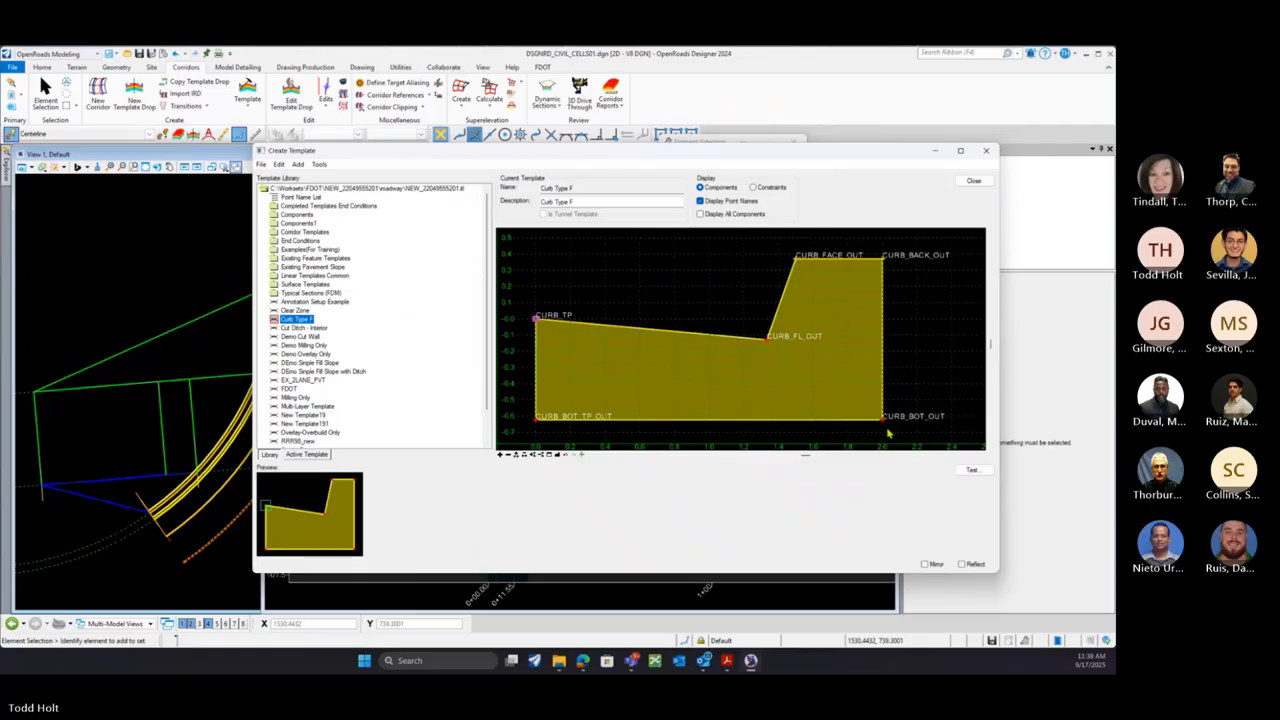
Delete the remaining horizontal constraints from the CURB_FACE_OUT and CURB_BACK_OUT points
{"action": "mouse_move", "coordinate": [883, 427]}
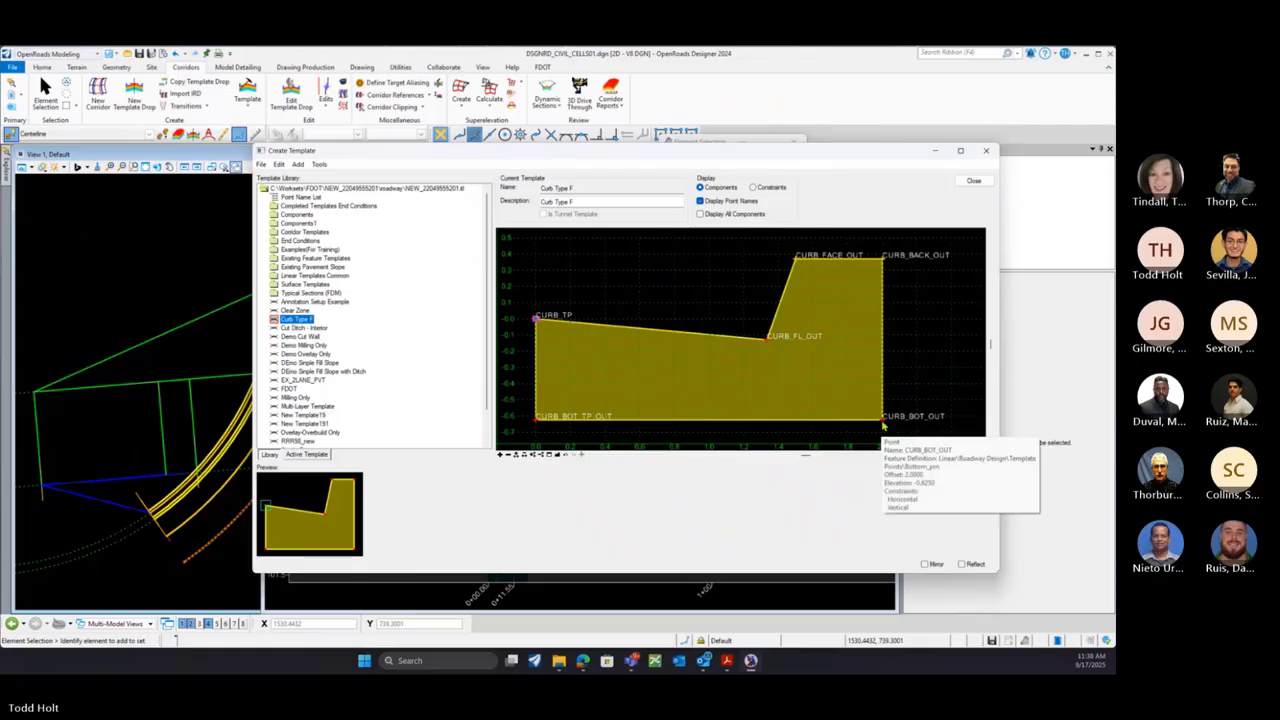
{"action": "mouse_move", "coordinate": [771, 340]}
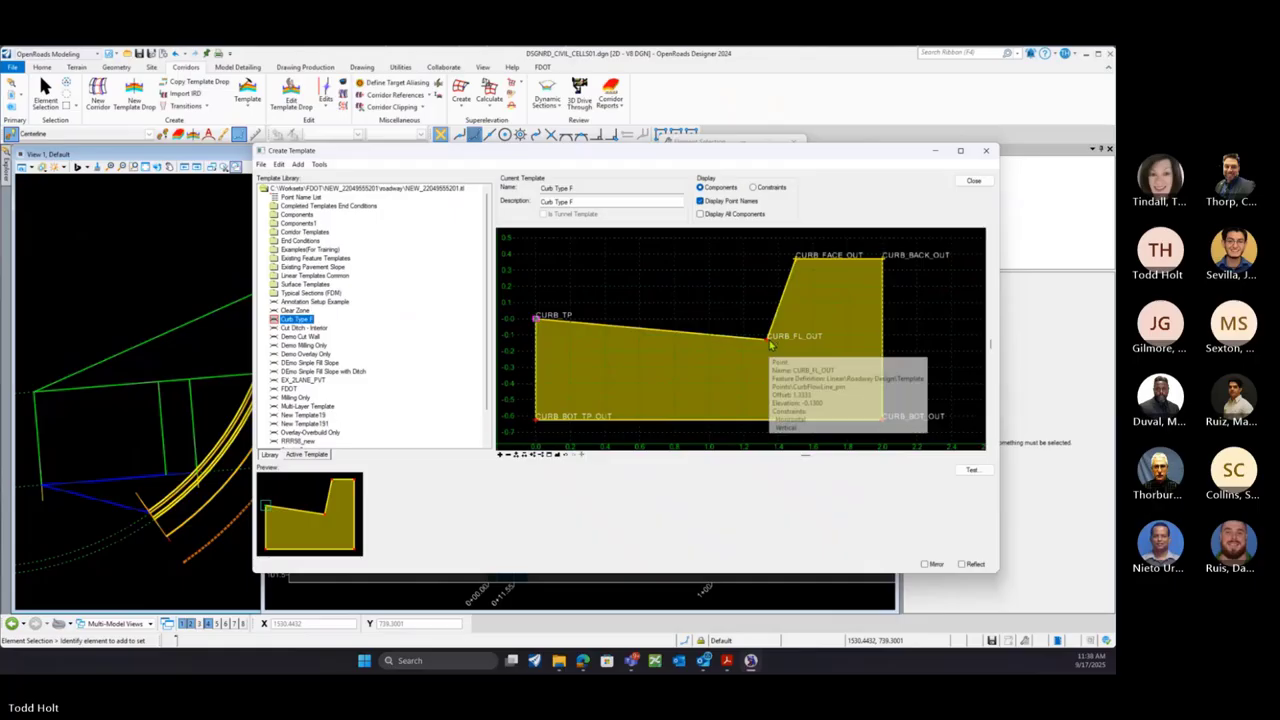
{"action": "right_click", "coordinate": [797, 259]}
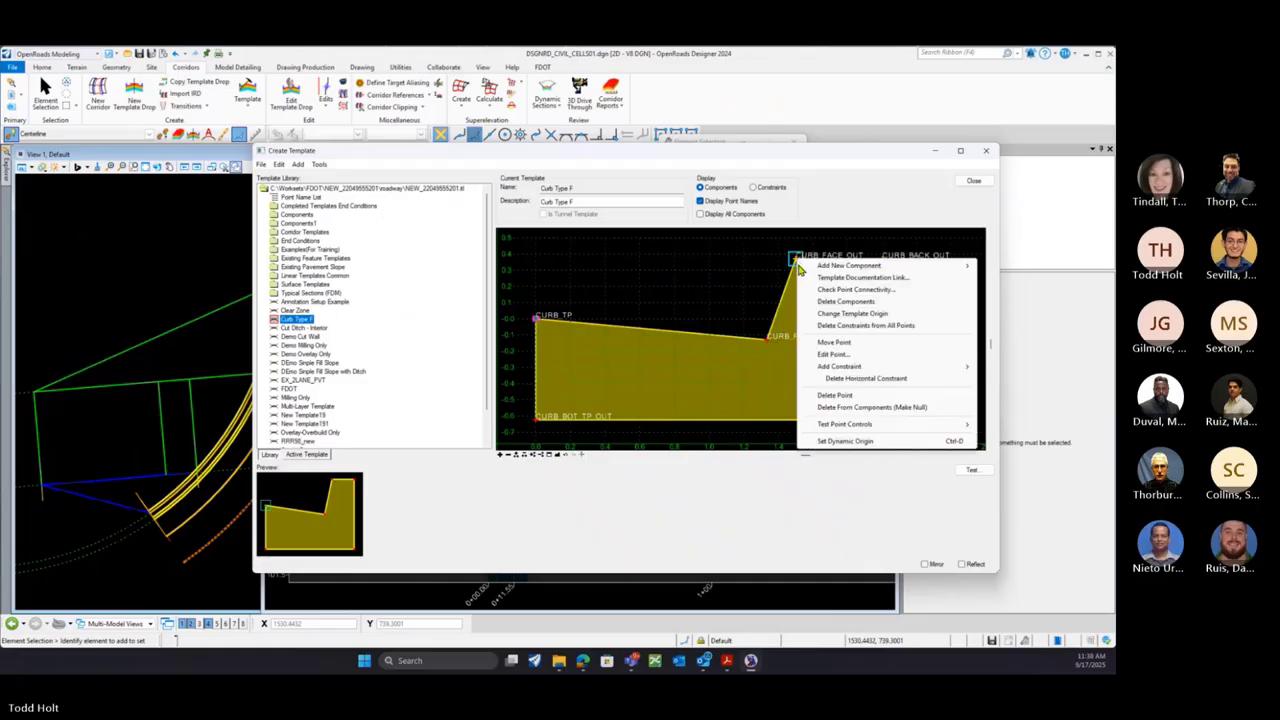
{"action": "left_click", "coordinate": [849, 381]}
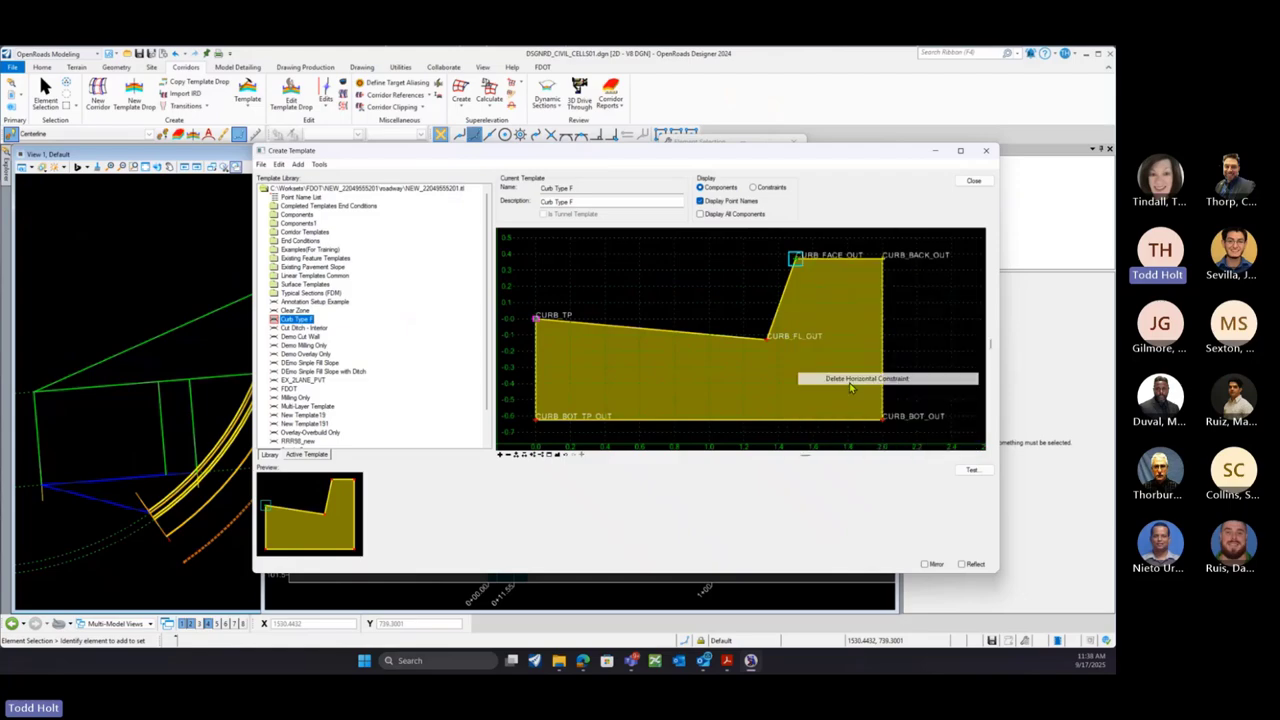
{"action": "right_click", "coordinate": [884, 265]}
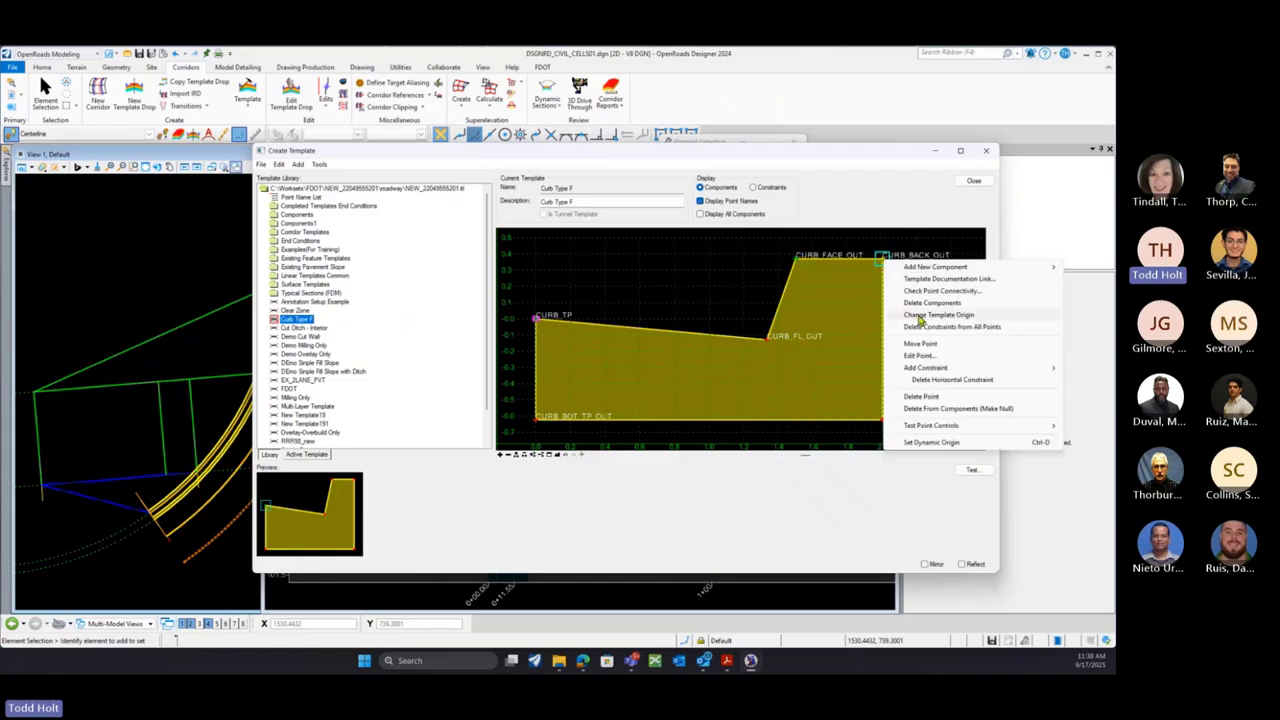
{"action": "left_click", "coordinate": [927, 381]}
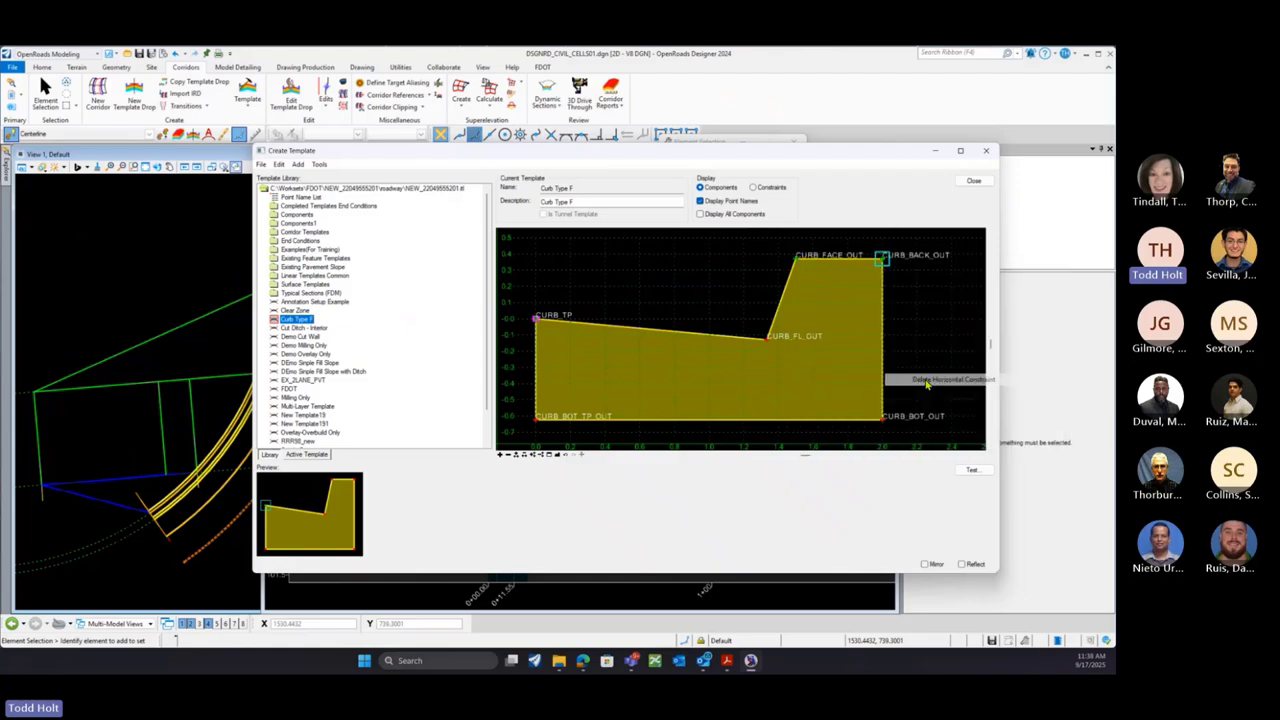
Delete both constraints from each of the CURB_BOT_OUT, CURB_BOT_TP_OUT and CURB_FL_OUT points
{"action": "right_click", "coordinate": [880, 418]}
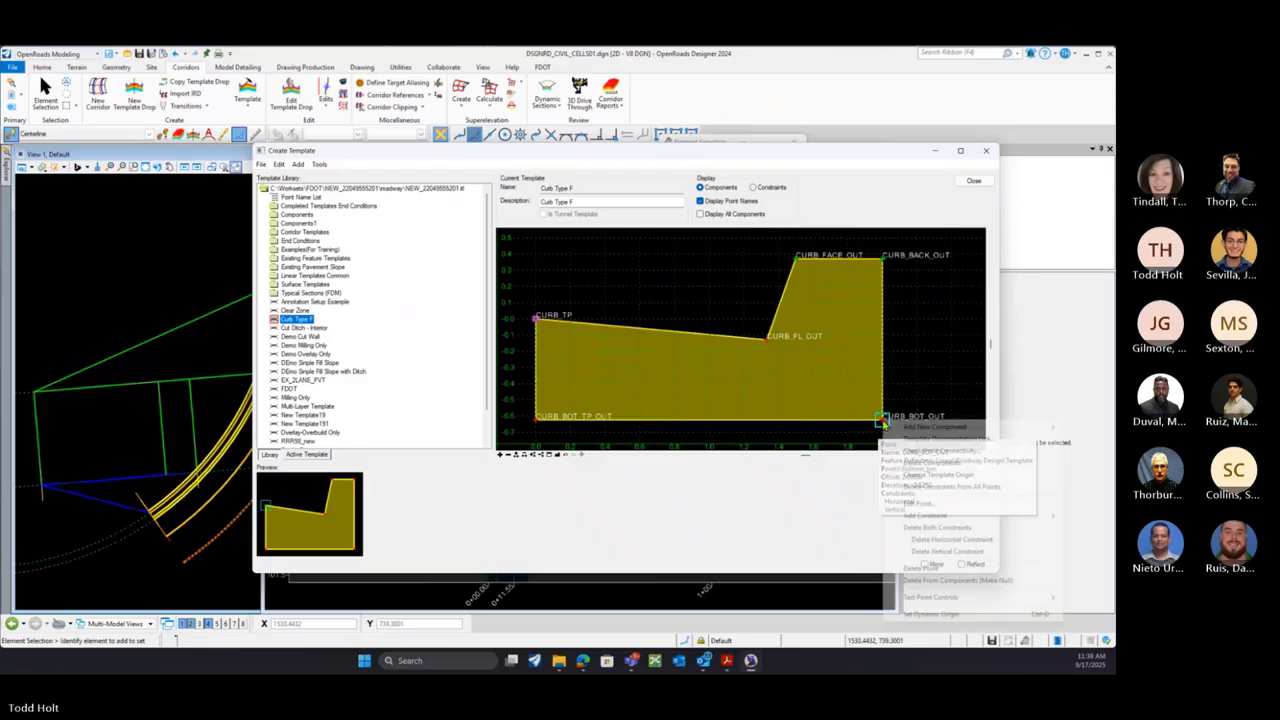
{"action": "left_click", "coordinate": [924, 529]}
{"action": "right_click", "coordinate": [537, 419]}
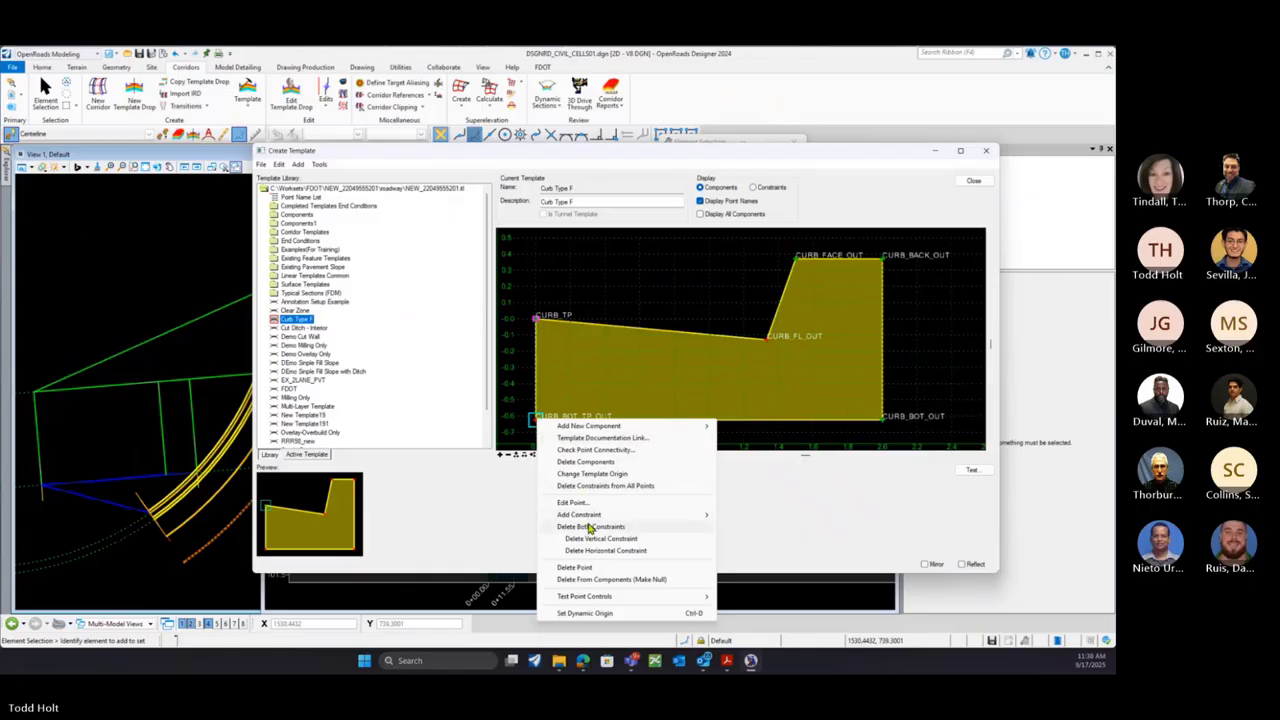
{"action": "left_click", "coordinate": [591, 527]}
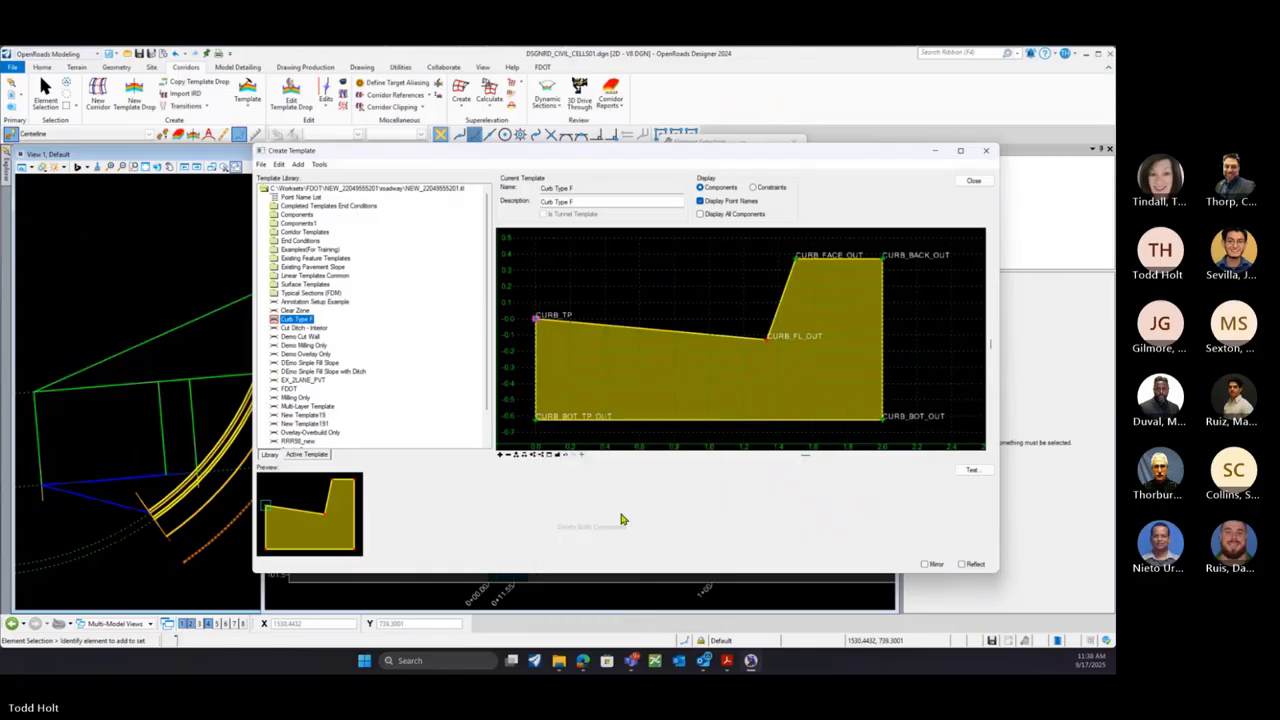
{"action": "right_click", "coordinate": [767, 341]}
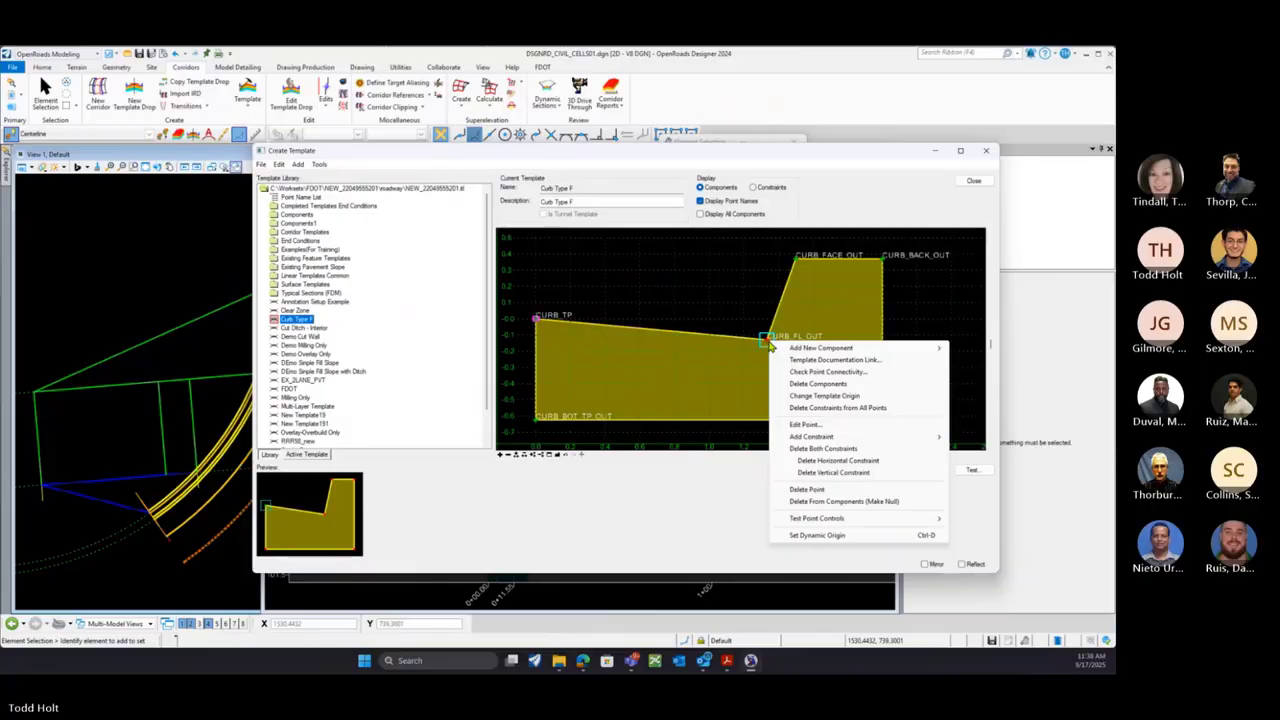
{"action": "left_click", "coordinate": [814, 449]}
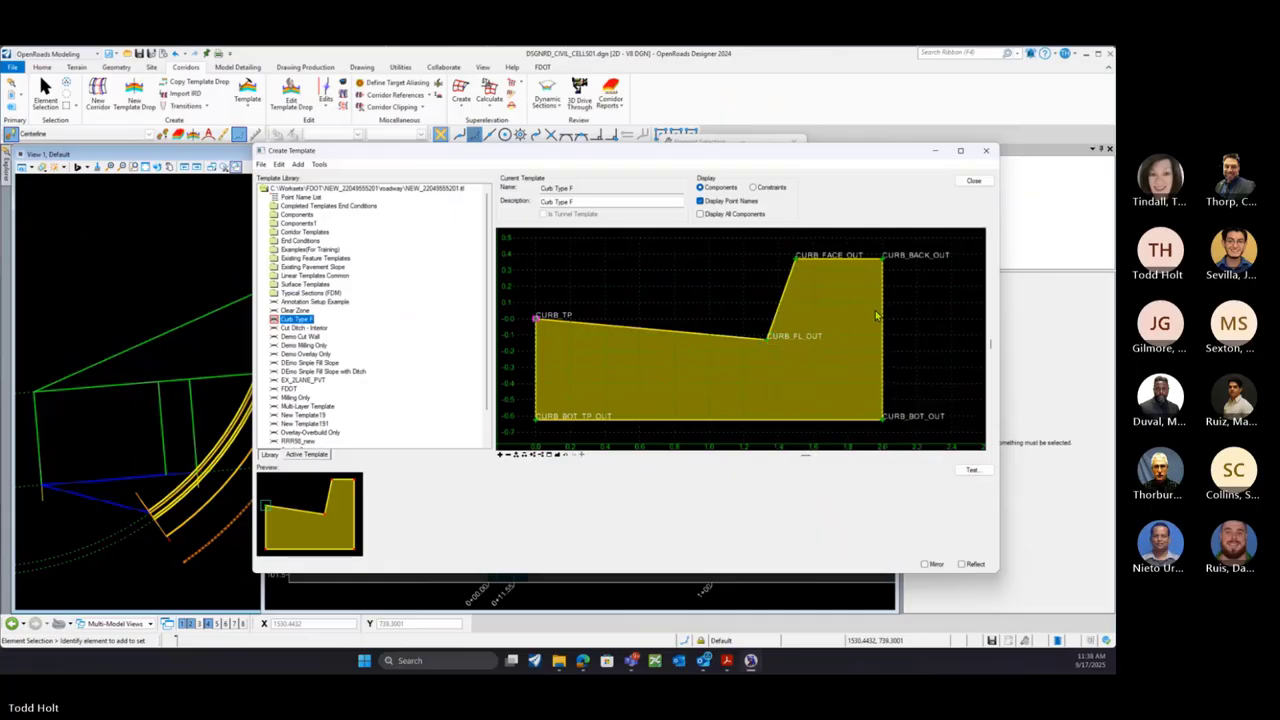
{"action": "mouse_move", "coordinate": [880, 308]}
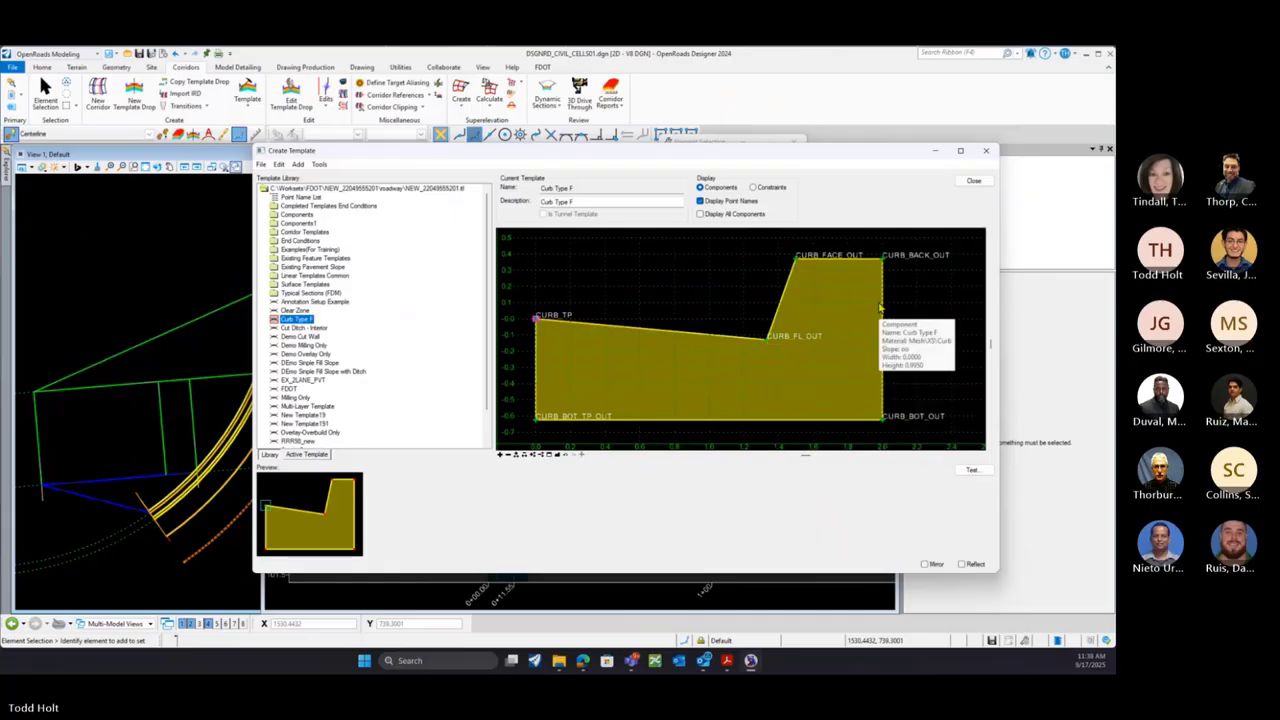
Add a full constraint to the CURB_BOT_TP_OUT point with CURB_TP as parent, keeping the proposed offsets
{"action": "right_click", "coordinate": [537, 425]}
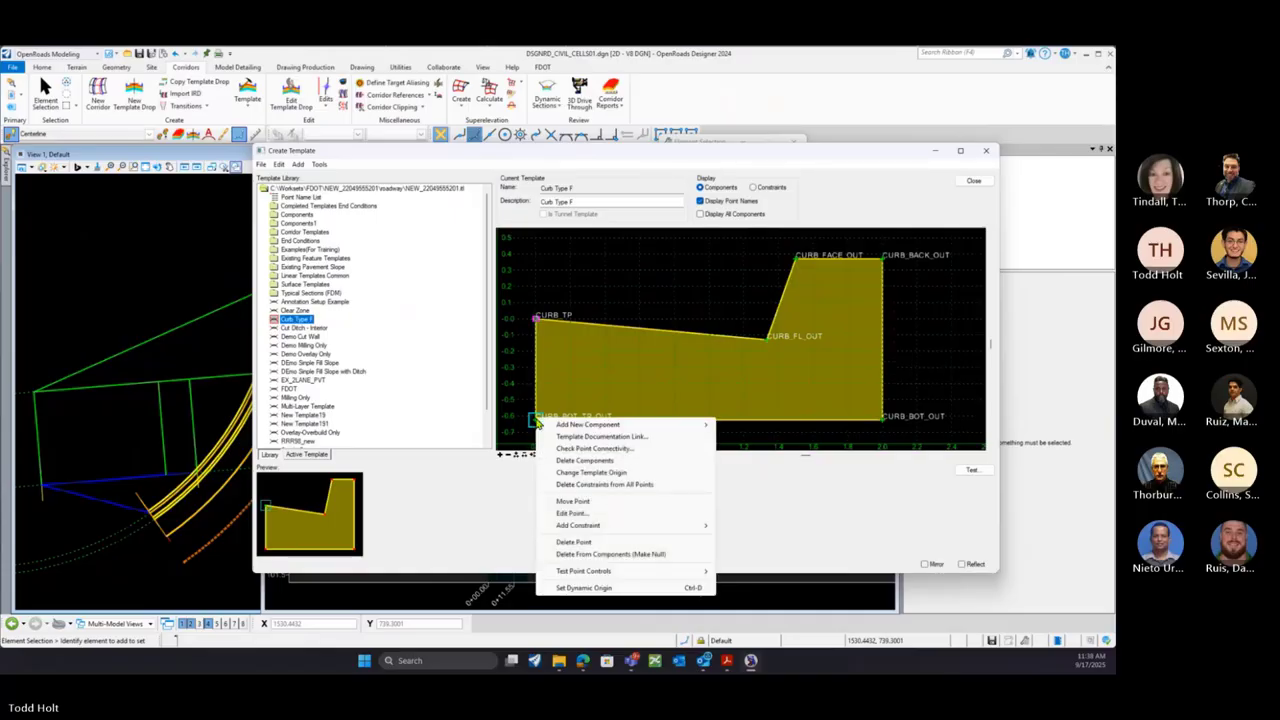
{"action": "mouse_move", "coordinate": [582, 527]}
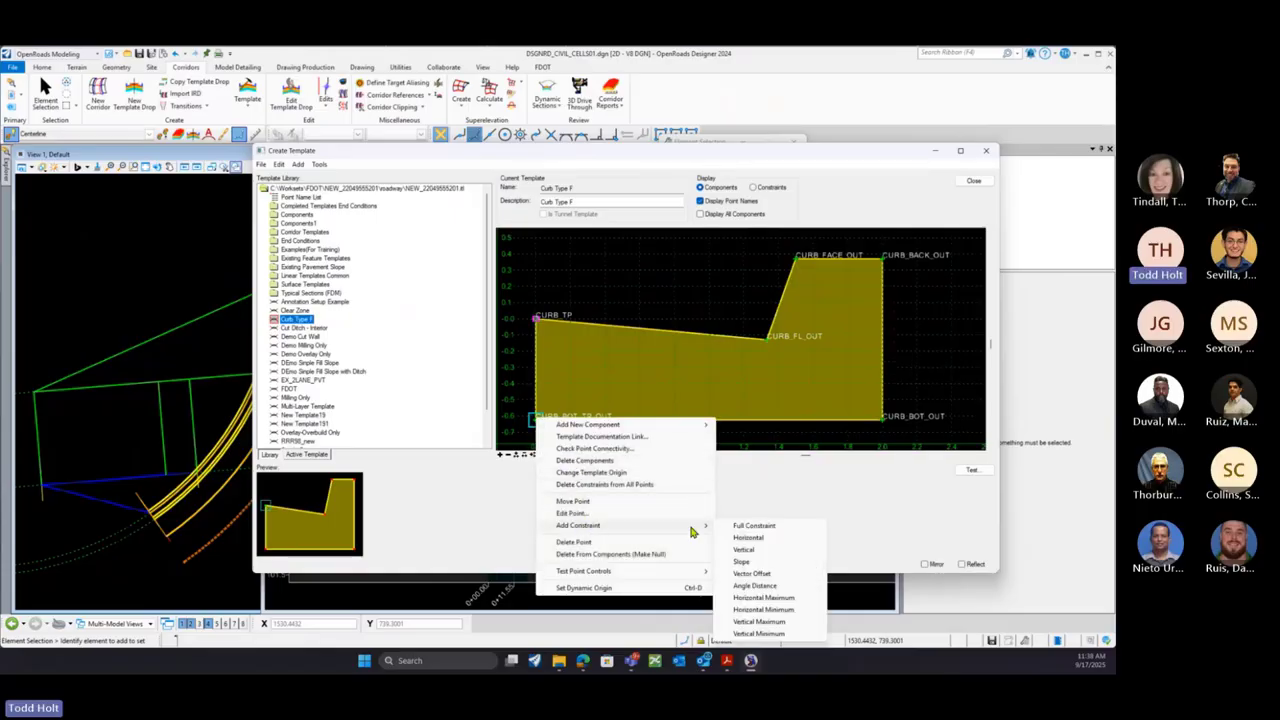
{"action": "left_click", "coordinate": [752, 525]}
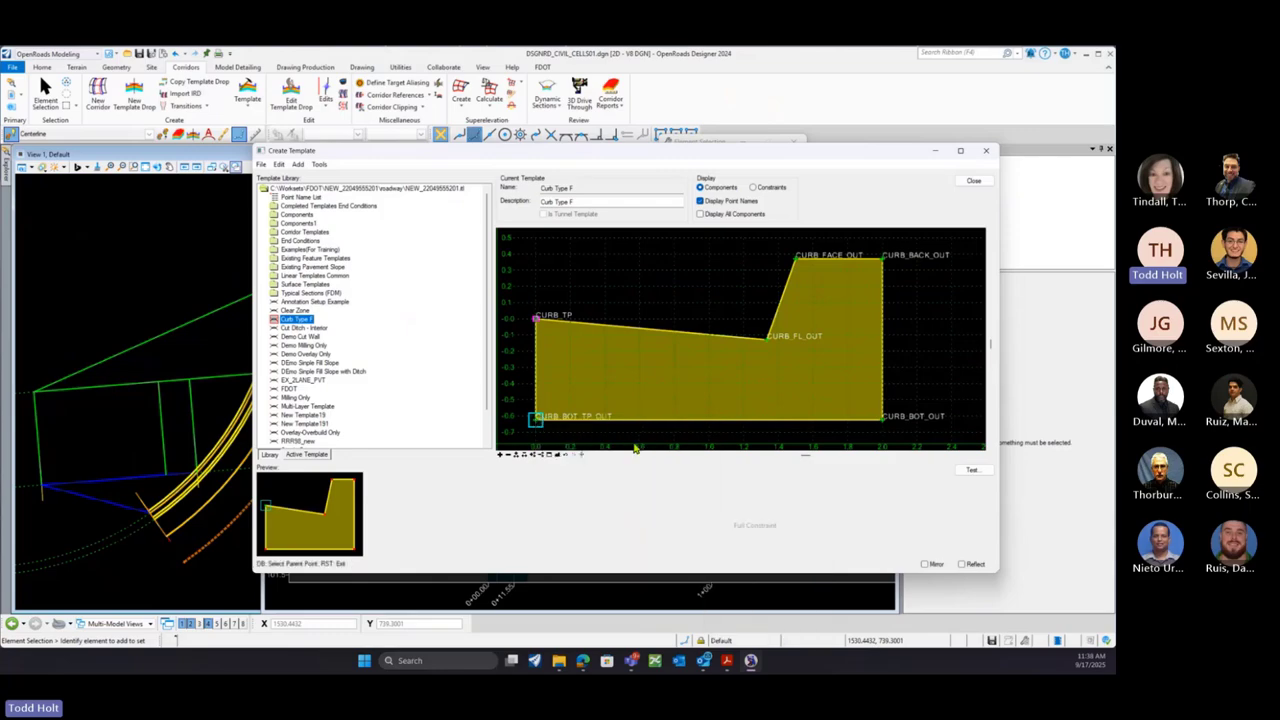
{"action": "left_click", "coordinate": [536, 320]}
{"action": "left_click", "coordinate": [537, 323]}
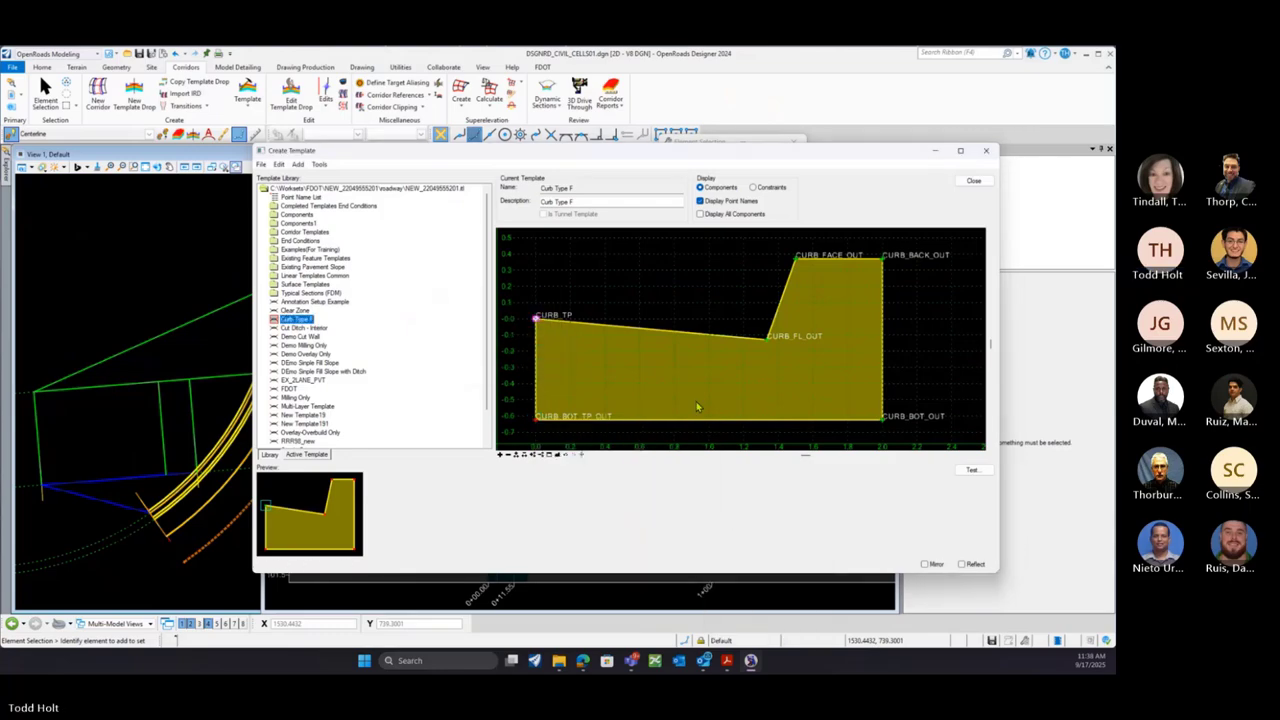
Add a full constraint to the CURB_BOT_OUT point with CURB_BOT_TP_OUT as parent, keeping the proposed offsets
{"action": "right_click", "coordinate": [883, 424]}
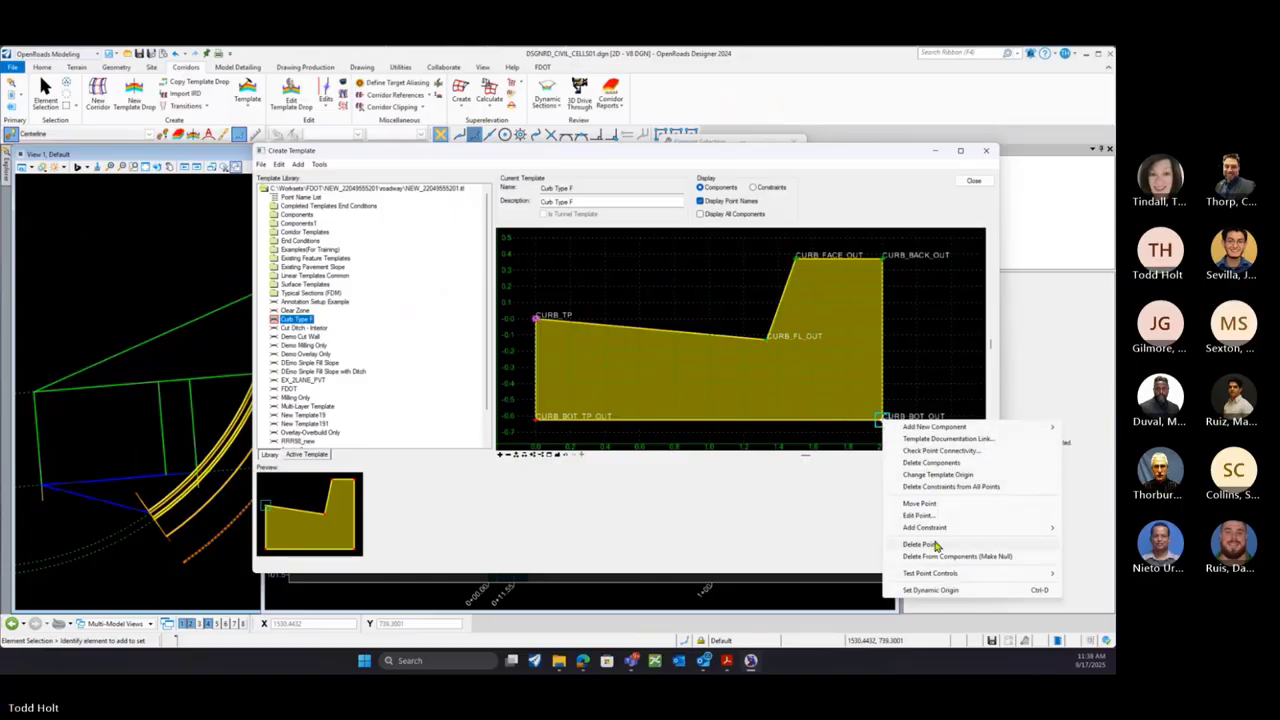
{"action": "mouse_move", "coordinate": [935, 527]}
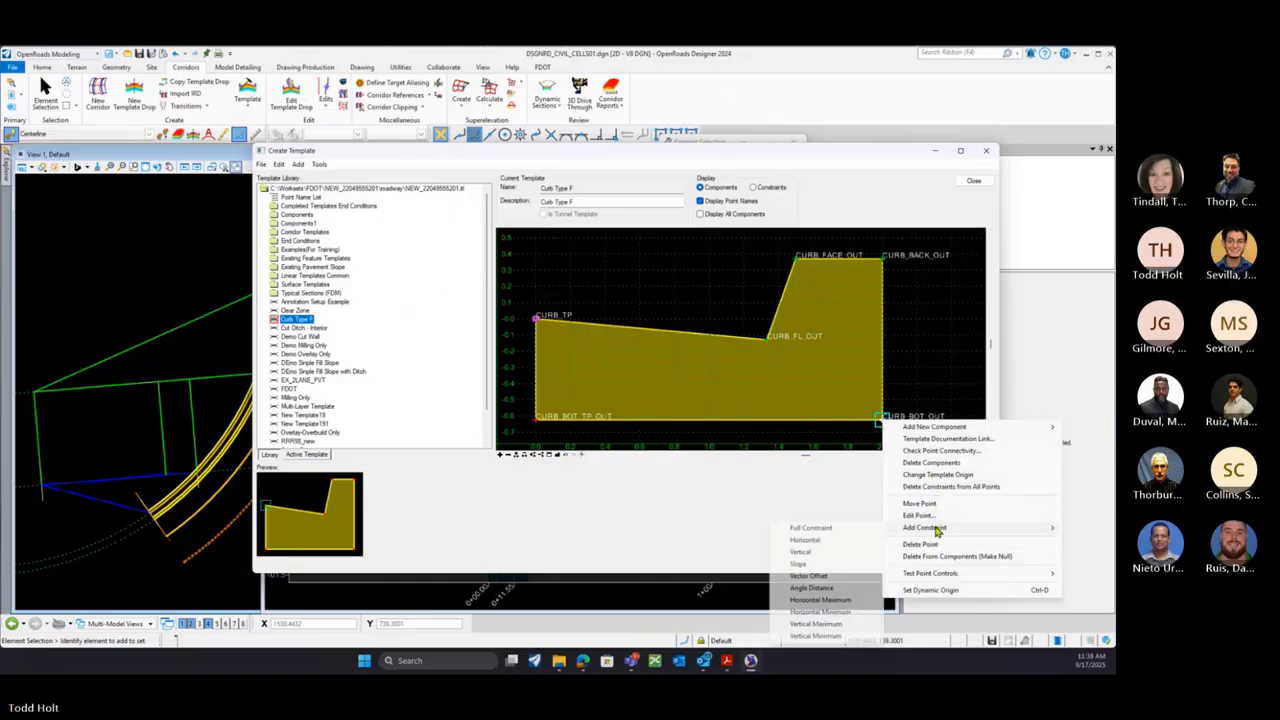
{"action": "left_click", "coordinate": [812, 528]}
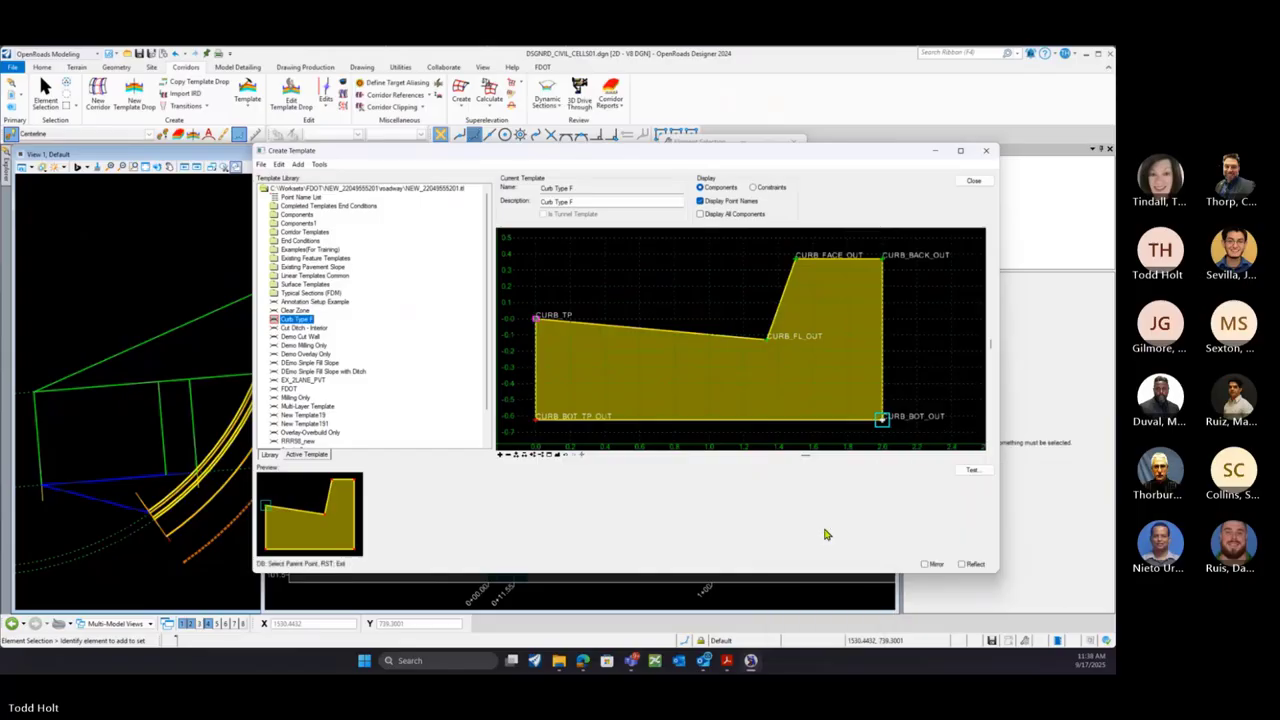
{"action": "left_click", "coordinate": [538, 425]}
{"action": "left_click", "coordinate": [536, 423]}
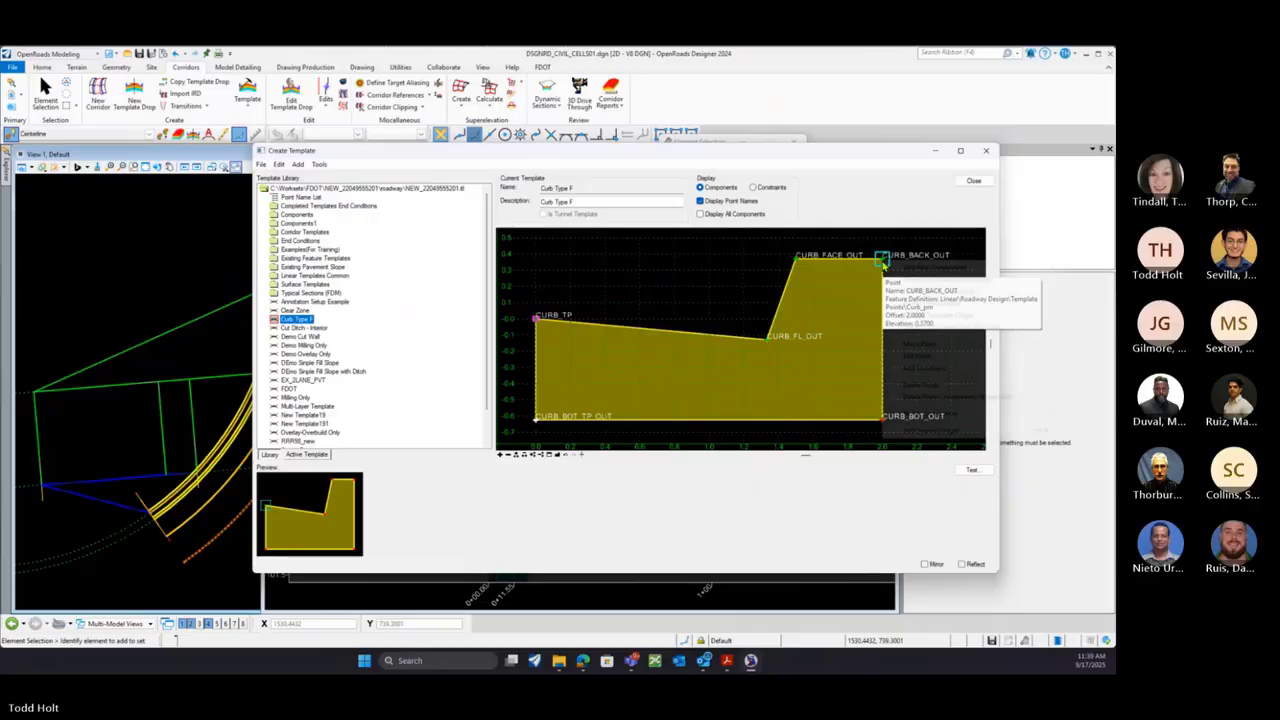
Fully constrain CURB_BACK_OUT to parent CURB_BOT_OUT with a horizontal offset of 0.0000 and a vertical offset of 0.9950
{"action": "right_click", "coordinate": [883, 262]}
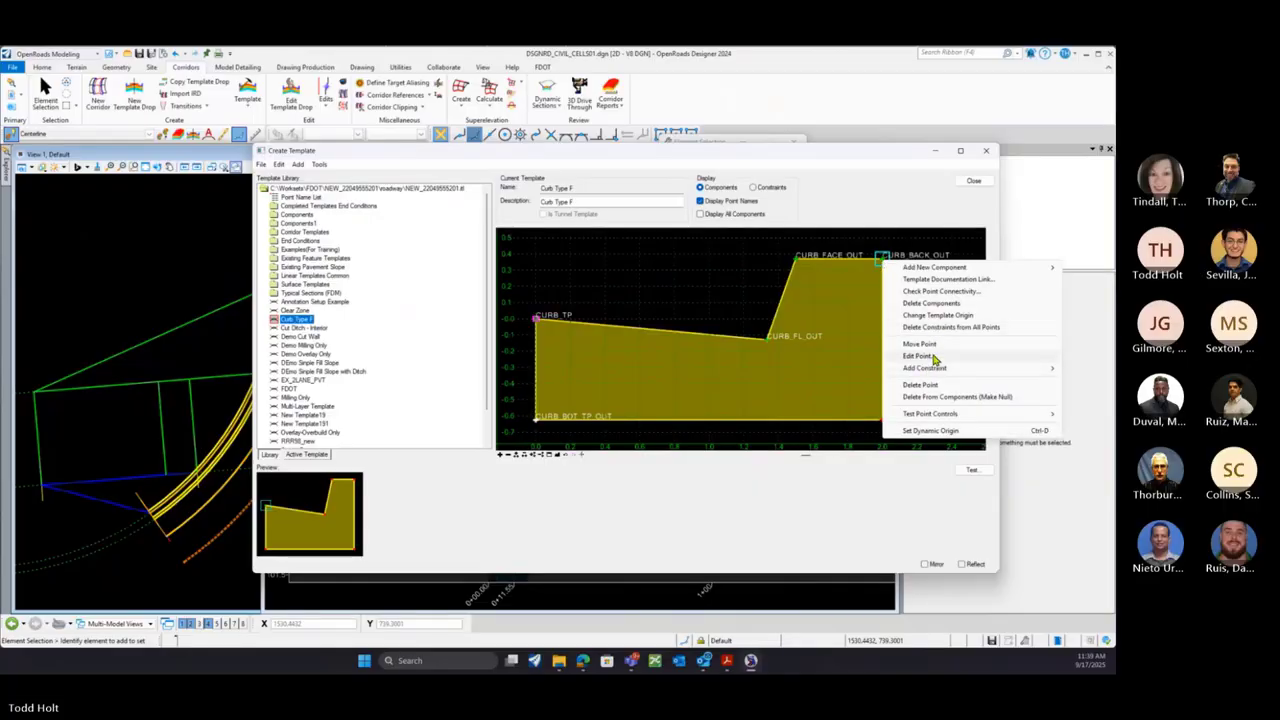
{"action": "mouse_move", "coordinate": [934, 369]}
{"action": "left_click", "coordinate": [831, 370]}
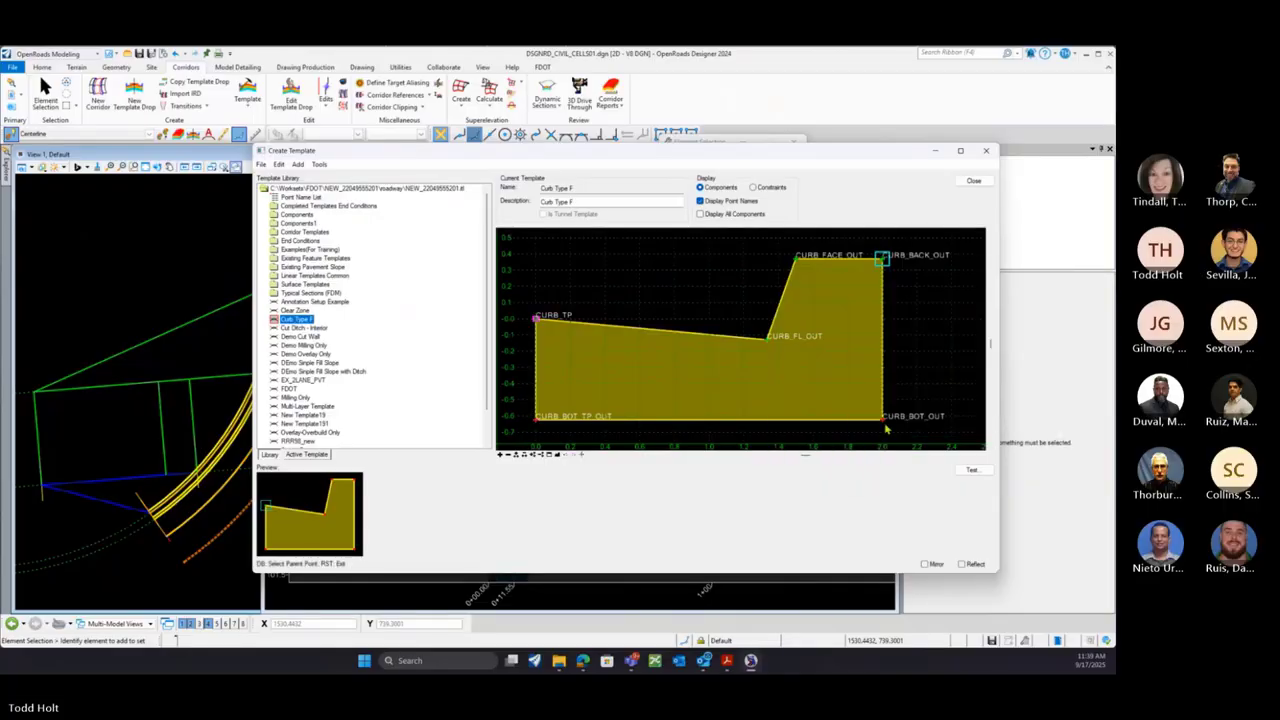
{"action": "left_click", "coordinate": [885, 426]}
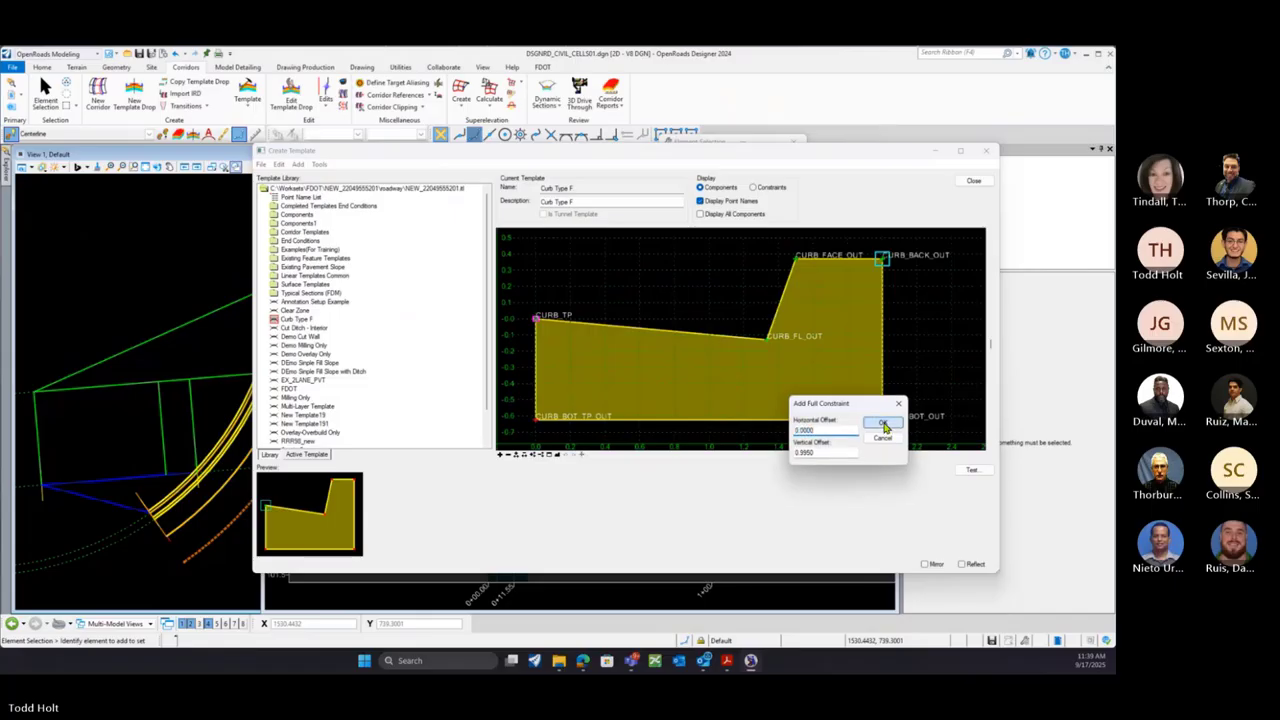
{"action": "left_click", "coordinate": [884, 425]}
Fully constrain CURB_FACE_OUT to parent CURB_BACK_OUT with a horizontal offset of -0.5000 and a vertical offset of 0.0000
{"action": "mouse_move", "coordinate": [798, 265]}
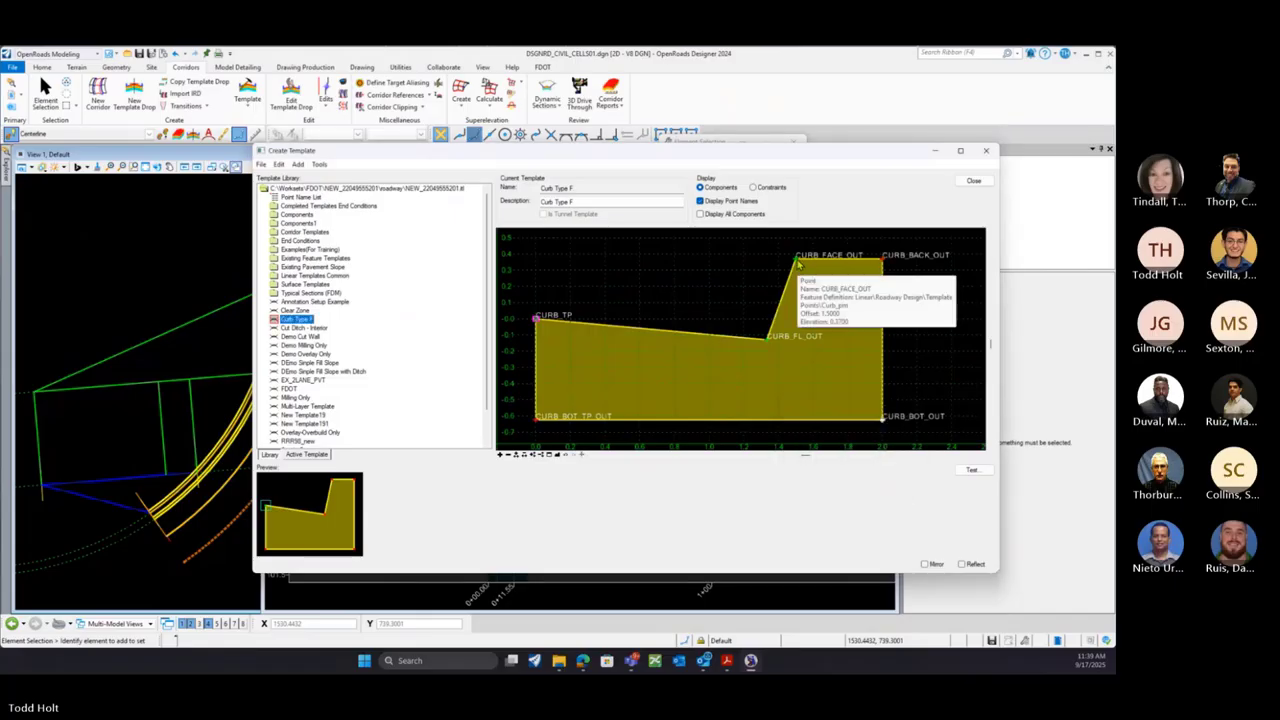
{"action": "right_click", "coordinate": [798, 262]}
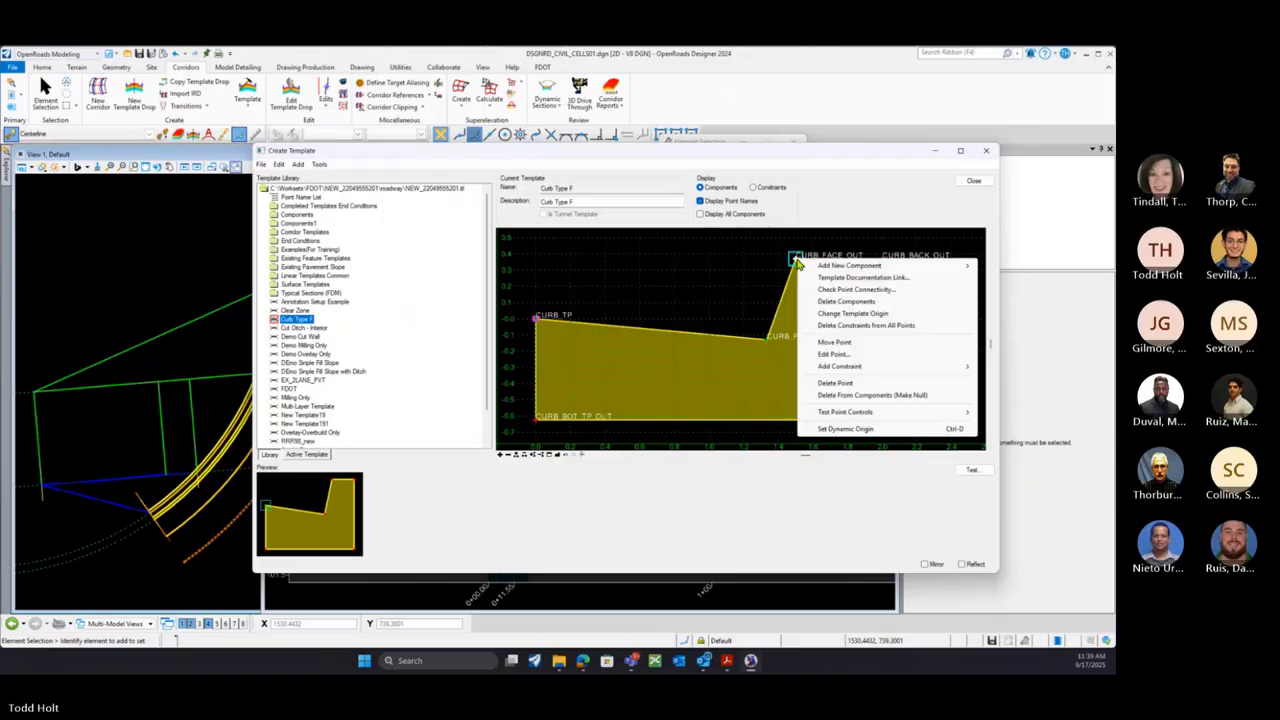
{"action": "mouse_move", "coordinate": [858, 368]}
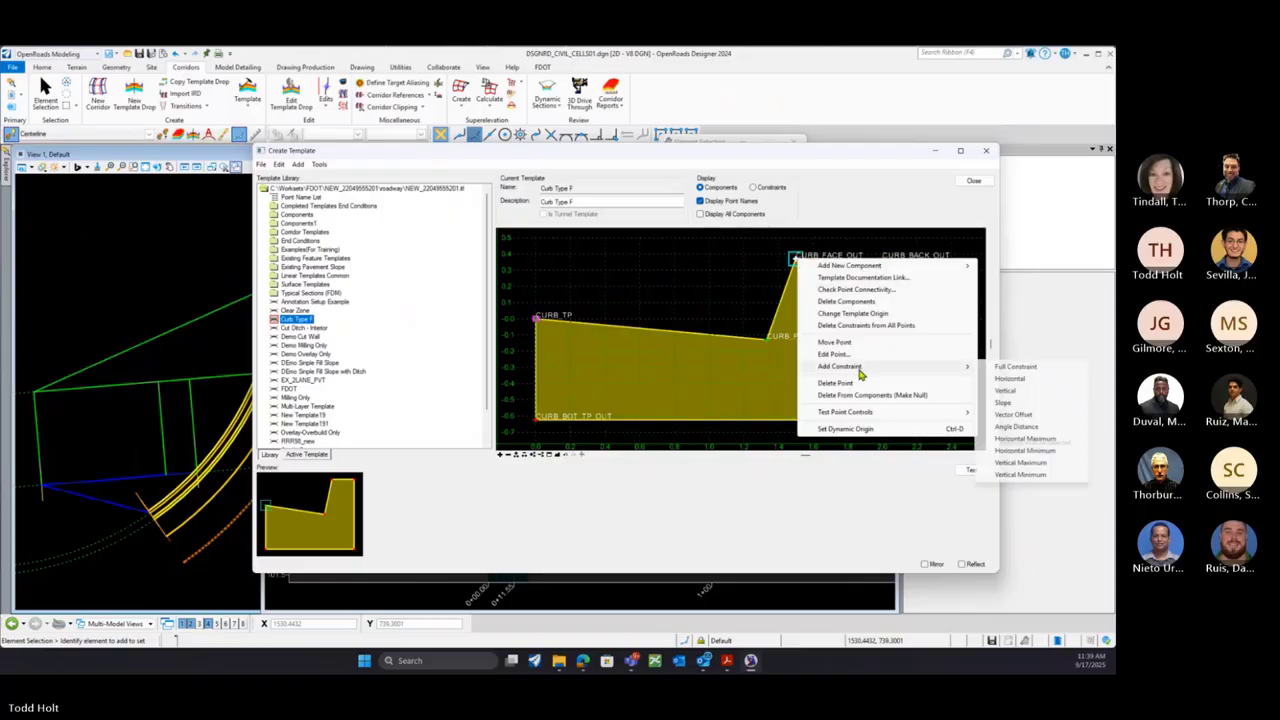
{"action": "left_click", "coordinate": [1006, 367]}
{"action": "left_click", "coordinate": [884, 262]}
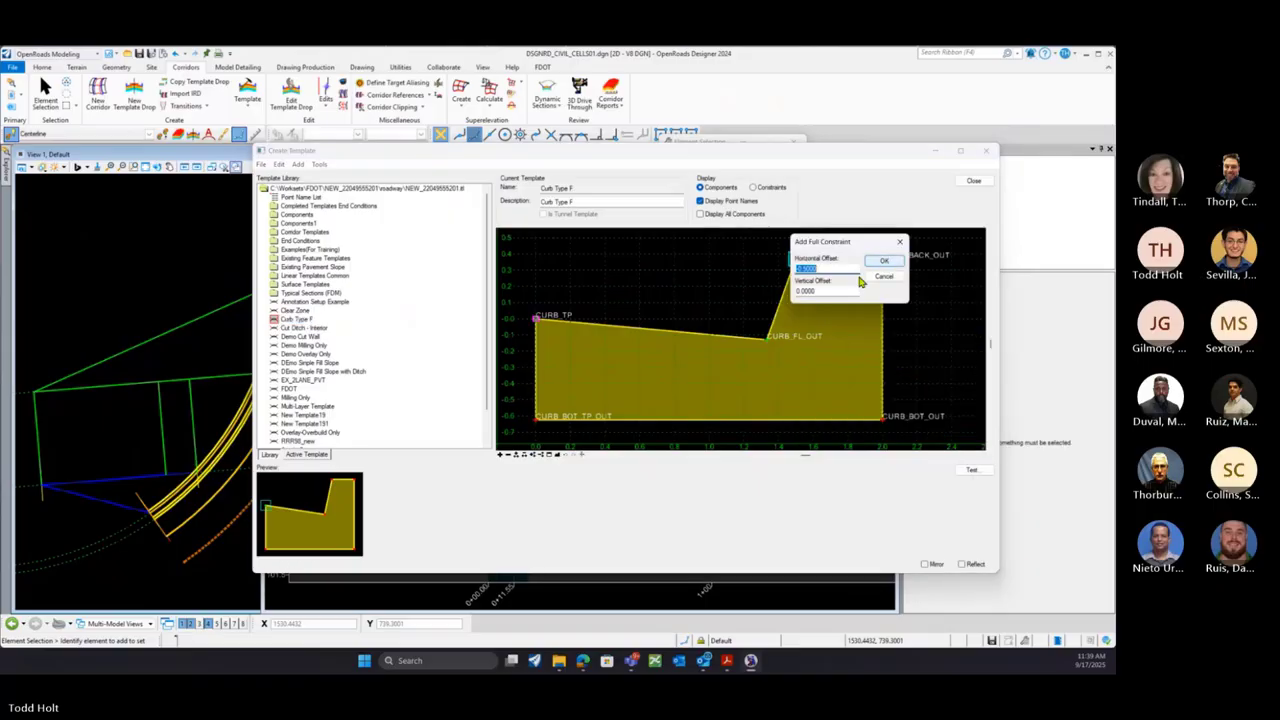
{"action": "left_click", "coordinate": [878, 262]}
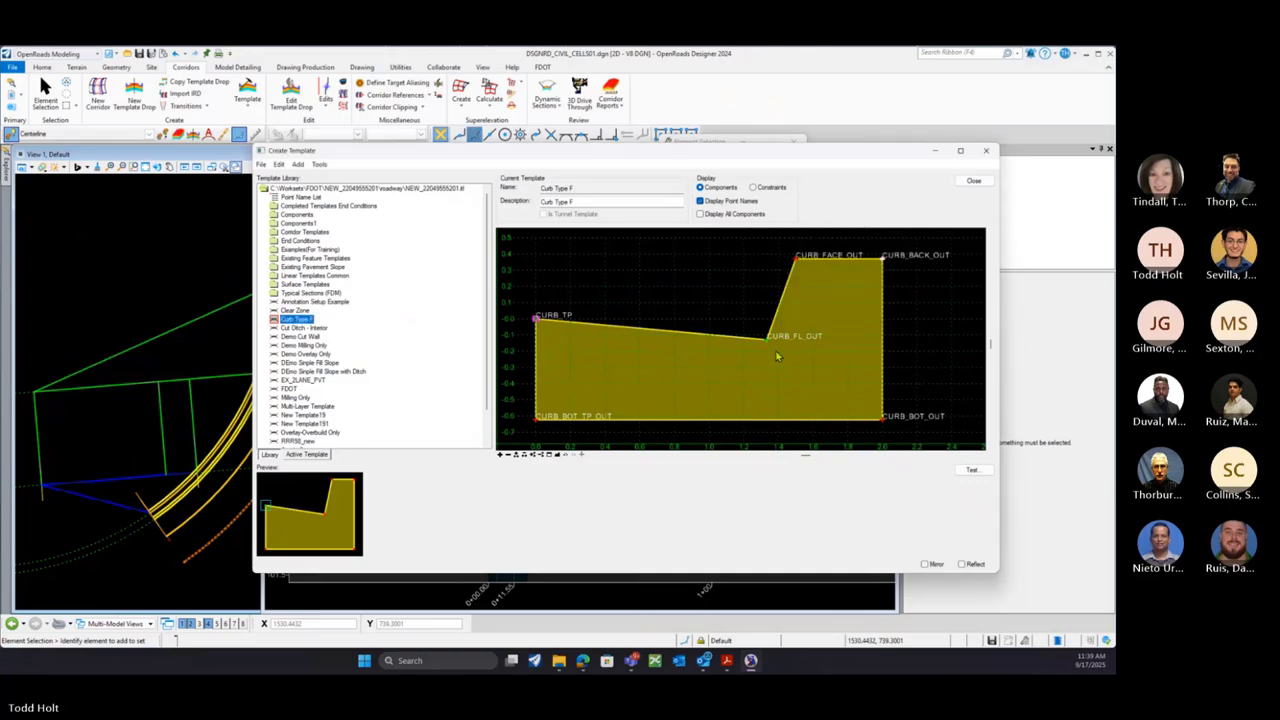
Fully constrain CURB_FL_OUT to parent CURB_TP with horizontal offset 1.3333 and vertical offset -0.1300, and save the template library
{"action": "mouse_move", "coordinate": [769, 344]}
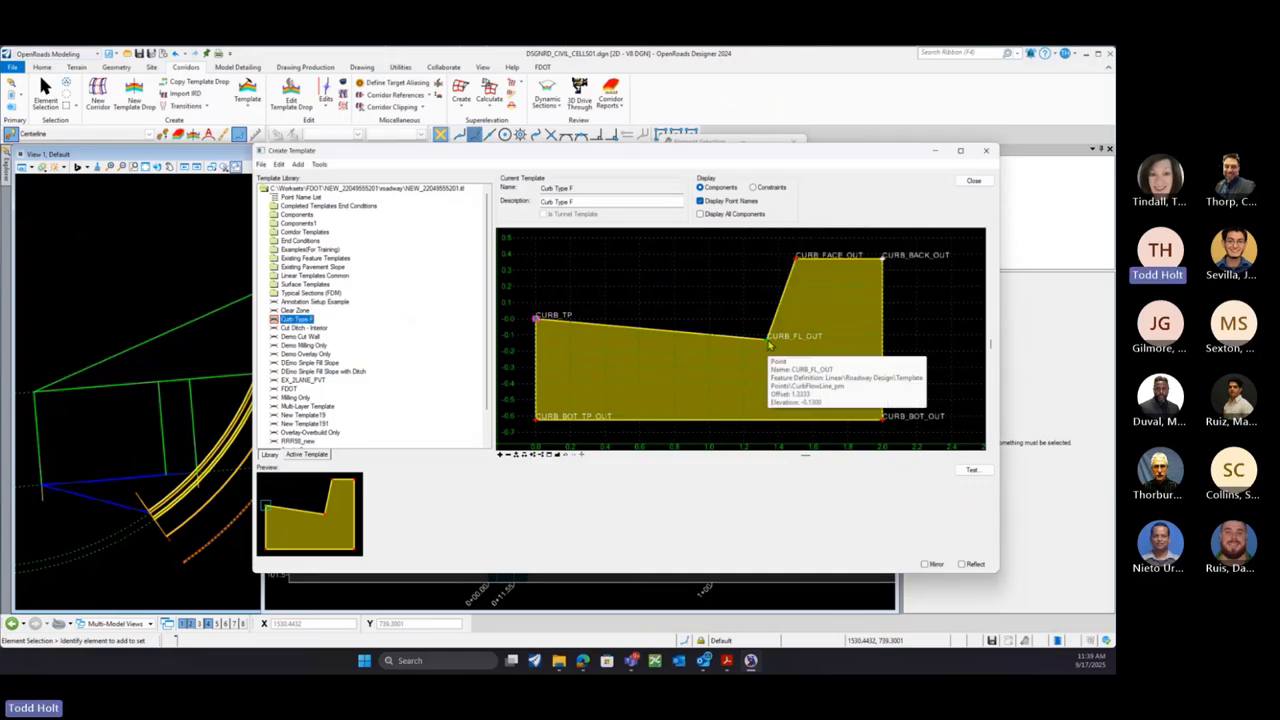
{"action": "right_click", "coordinate": [769, 344]}
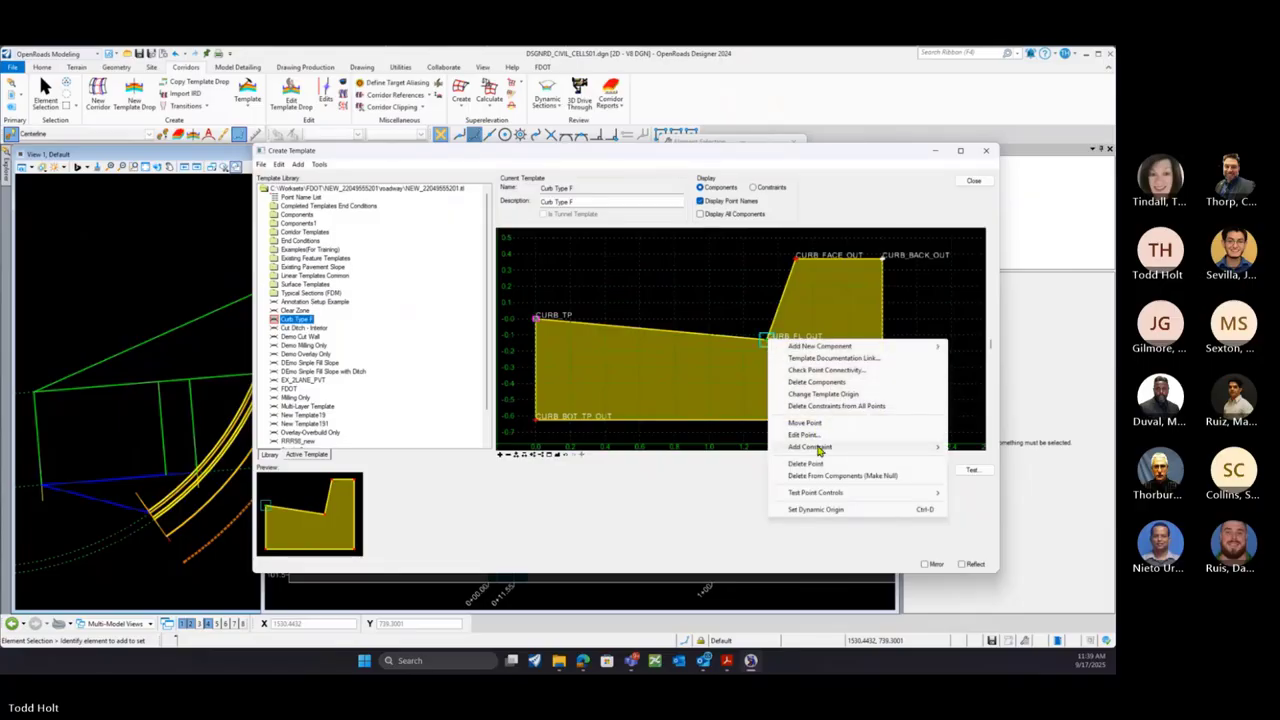
{"action": "mouse_move", "coordinate": [820, 448]}
{"action": "left_click", "coordinate": [962, 449]}
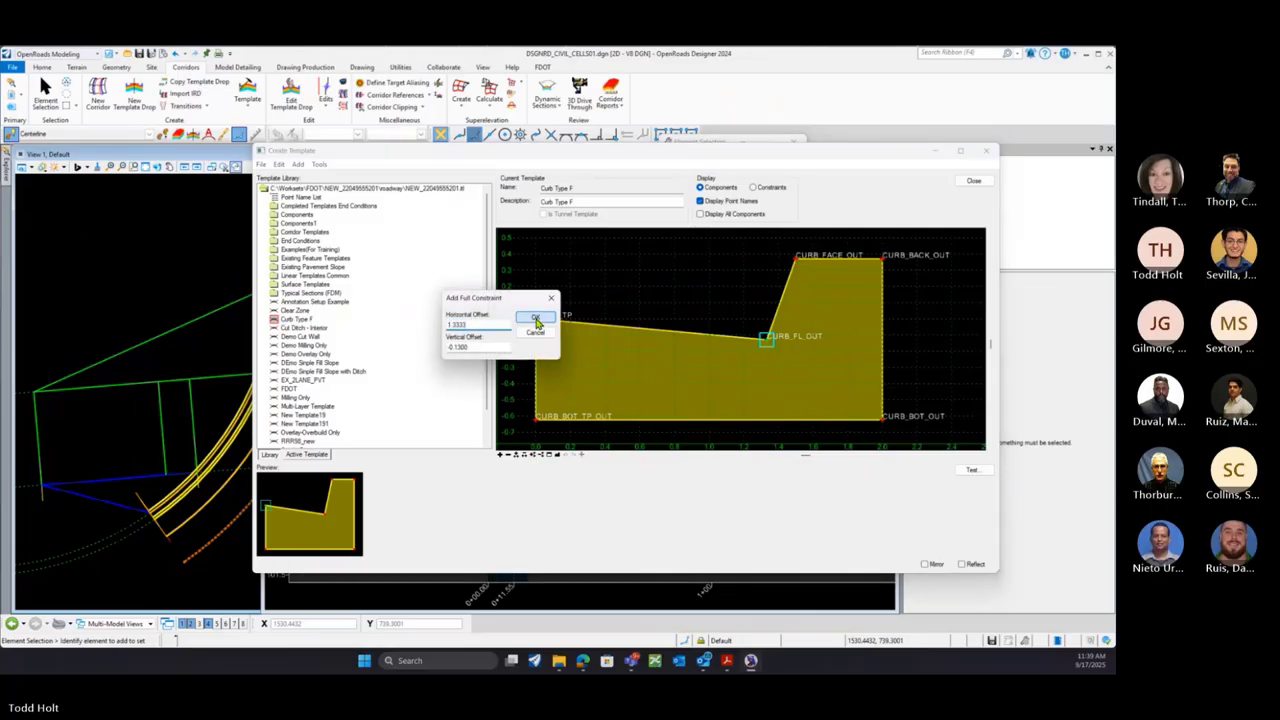
{"action": "left_click", "coordinate": [536, 320]}
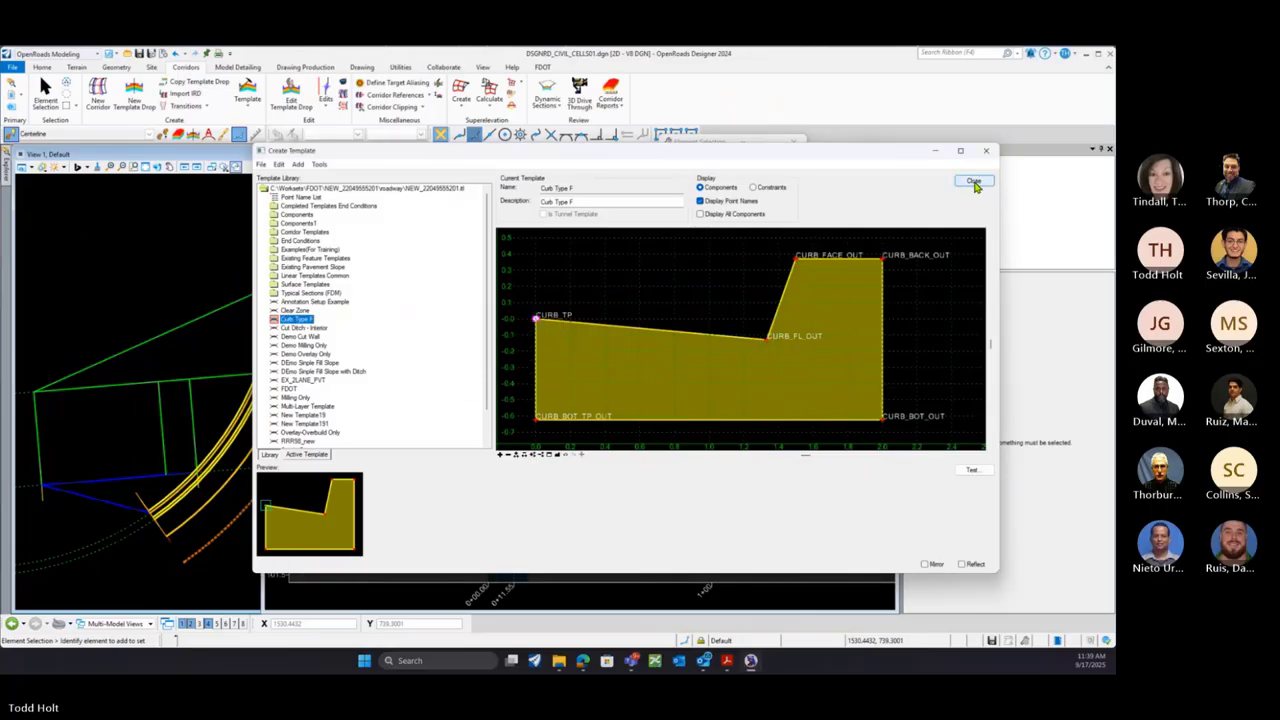
{"action": "left_click", "coordinate": [260, 166]}
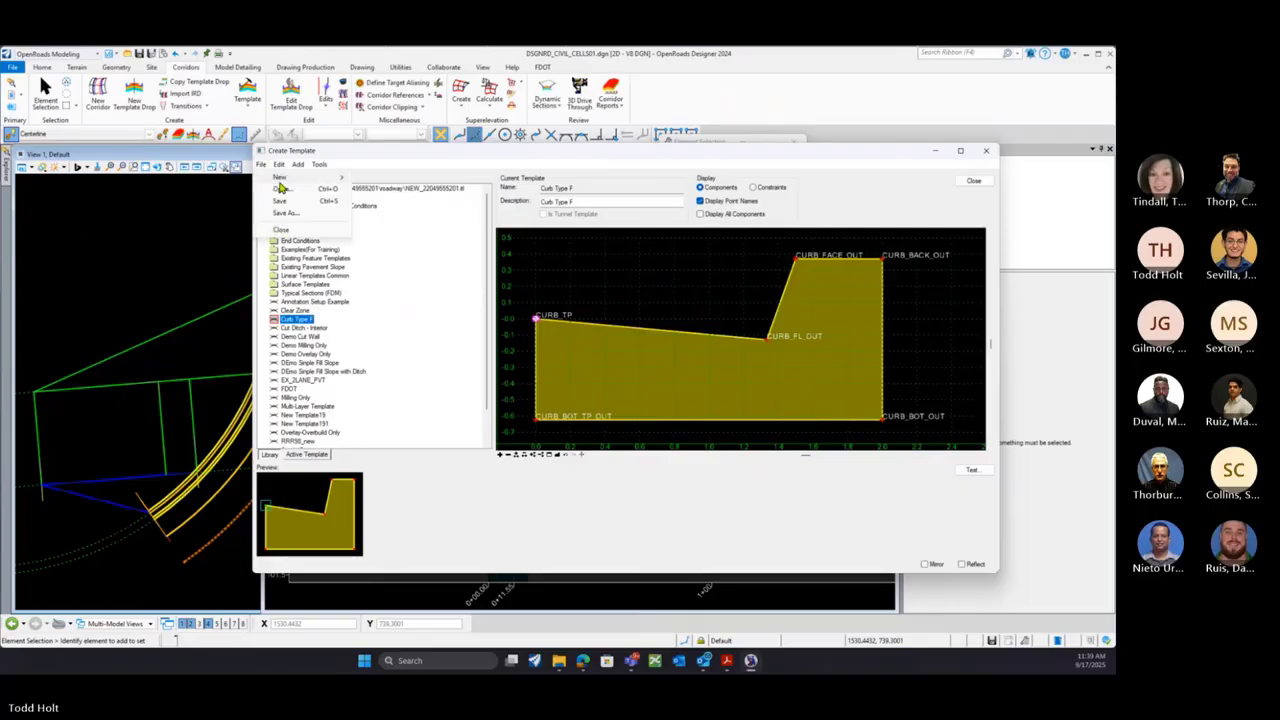
{"action": "left_click", "coordinate": [284, 204]}
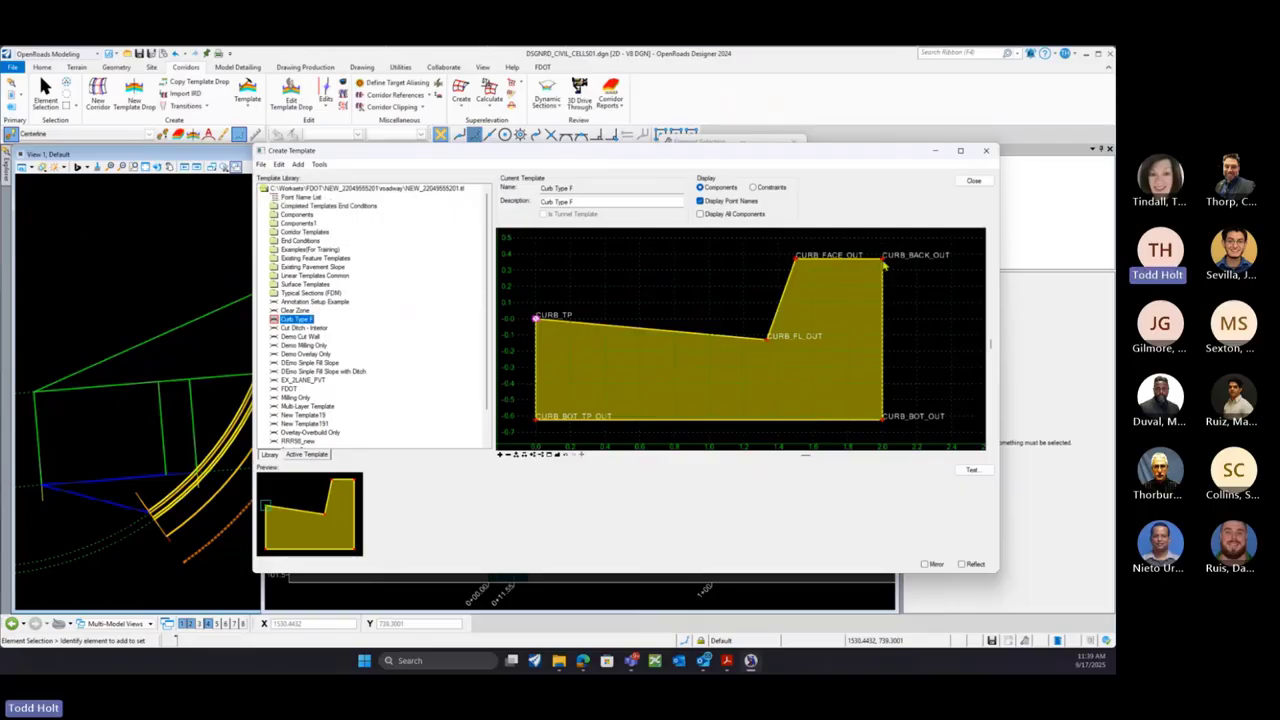
Test the point controls of the CURB_BACK_OUT point and review its constraints in the point properties
{"action": "right_click", "coordinate": [882, 260]}
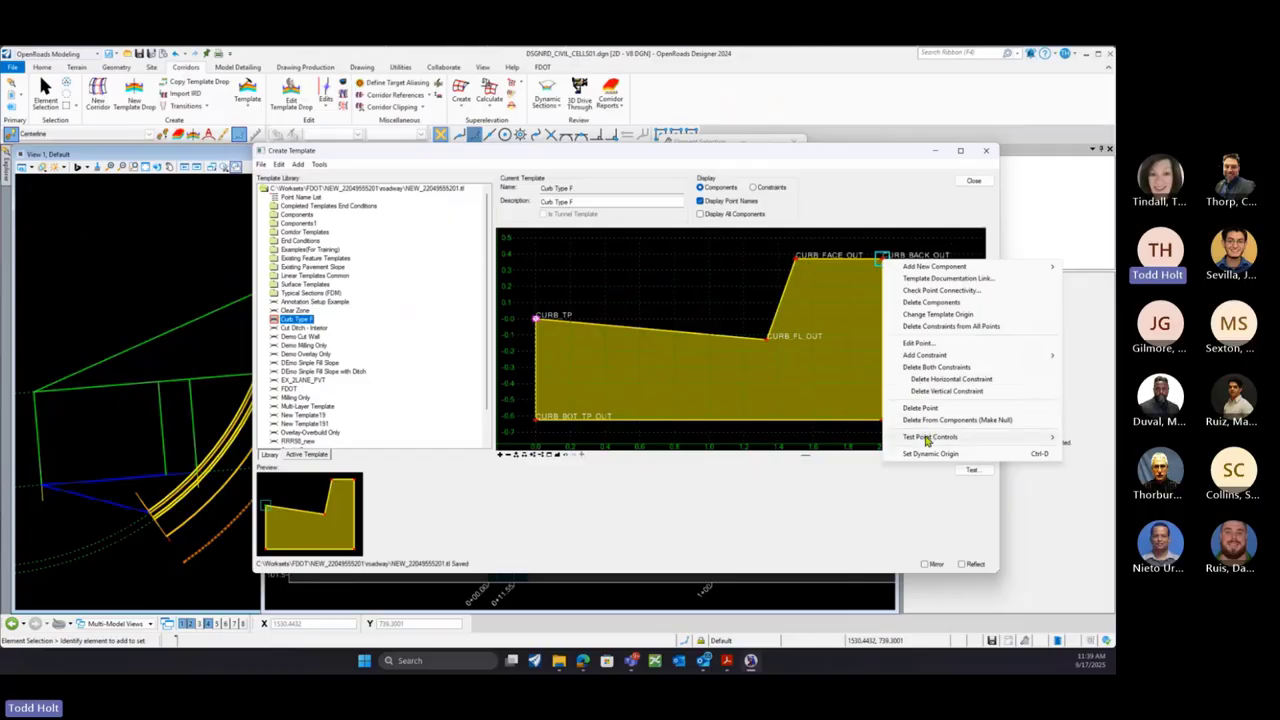
{"action": "mouse_move", "coordinate": [919, 440]}
{"action": "left_click", "coordinate": [779, 437]}
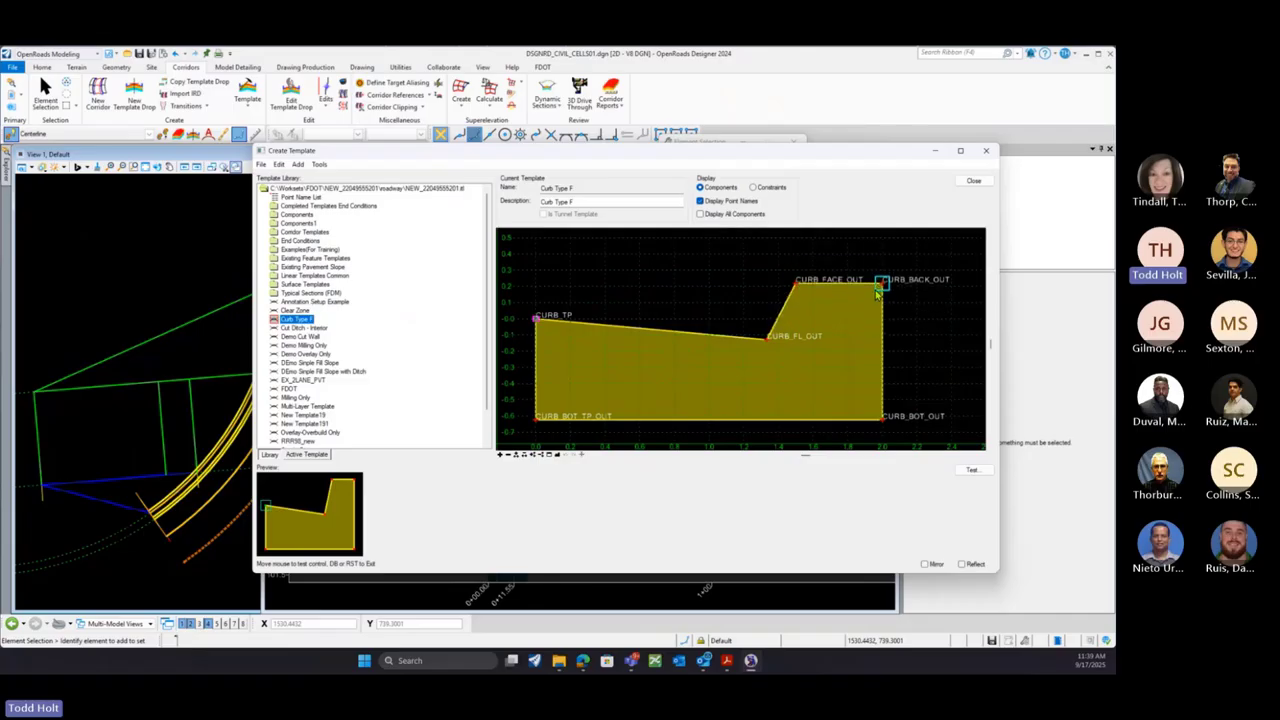
{"action": "mouse_move", "coordinate": [884, 263]}
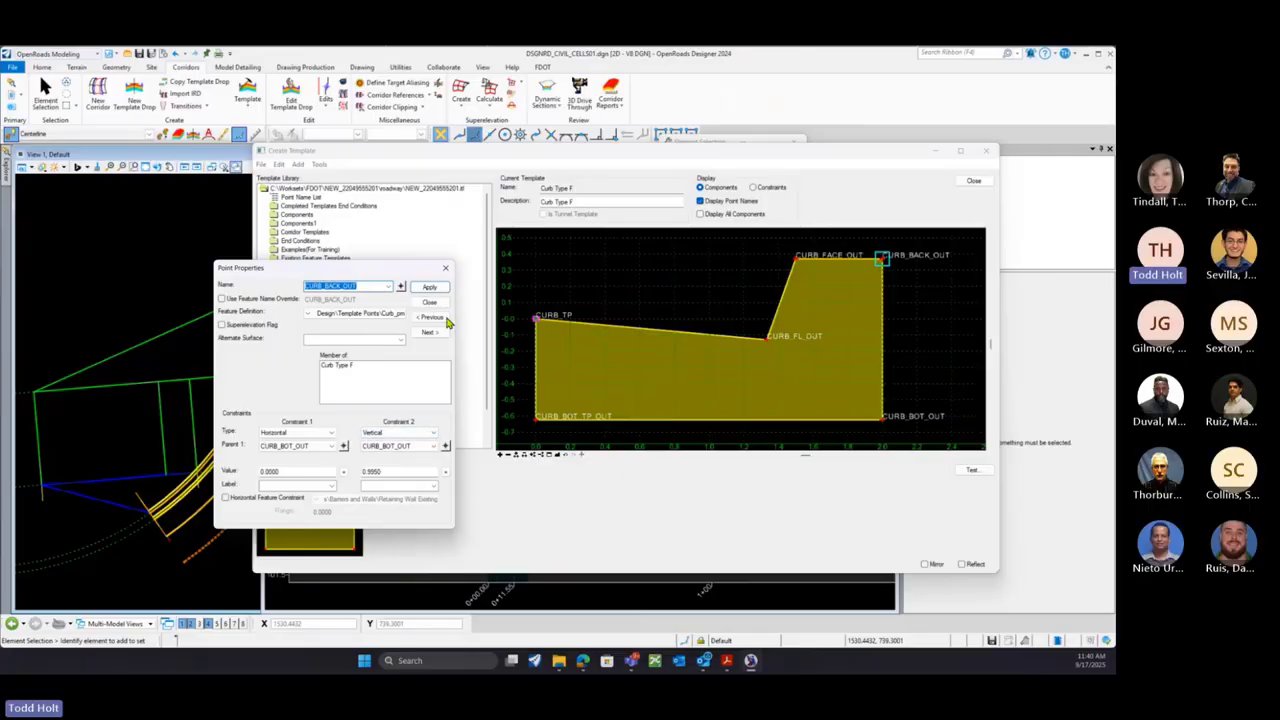
{"action": "left_click", "coordinate": [429, 302]}
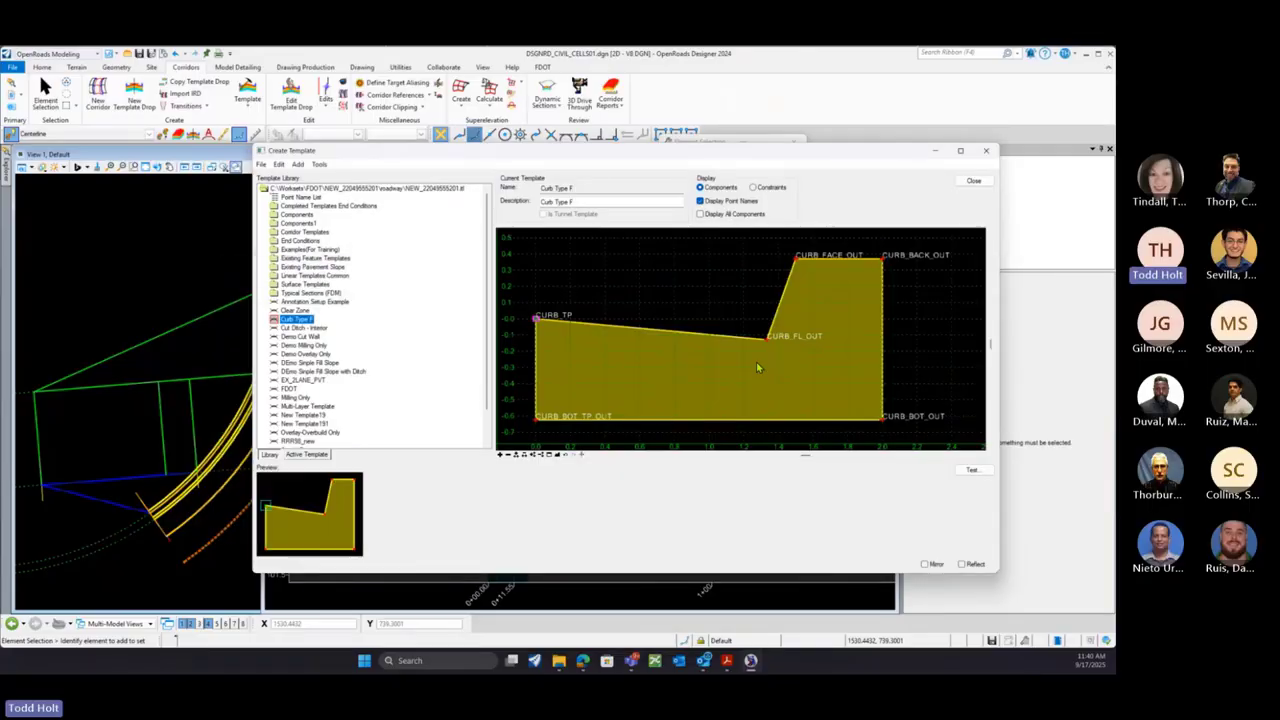
Close the template editor and synchronize the curb corridor with the edited Curb Type F template
{"action": "left_click", "coordinate": [969, 183]}
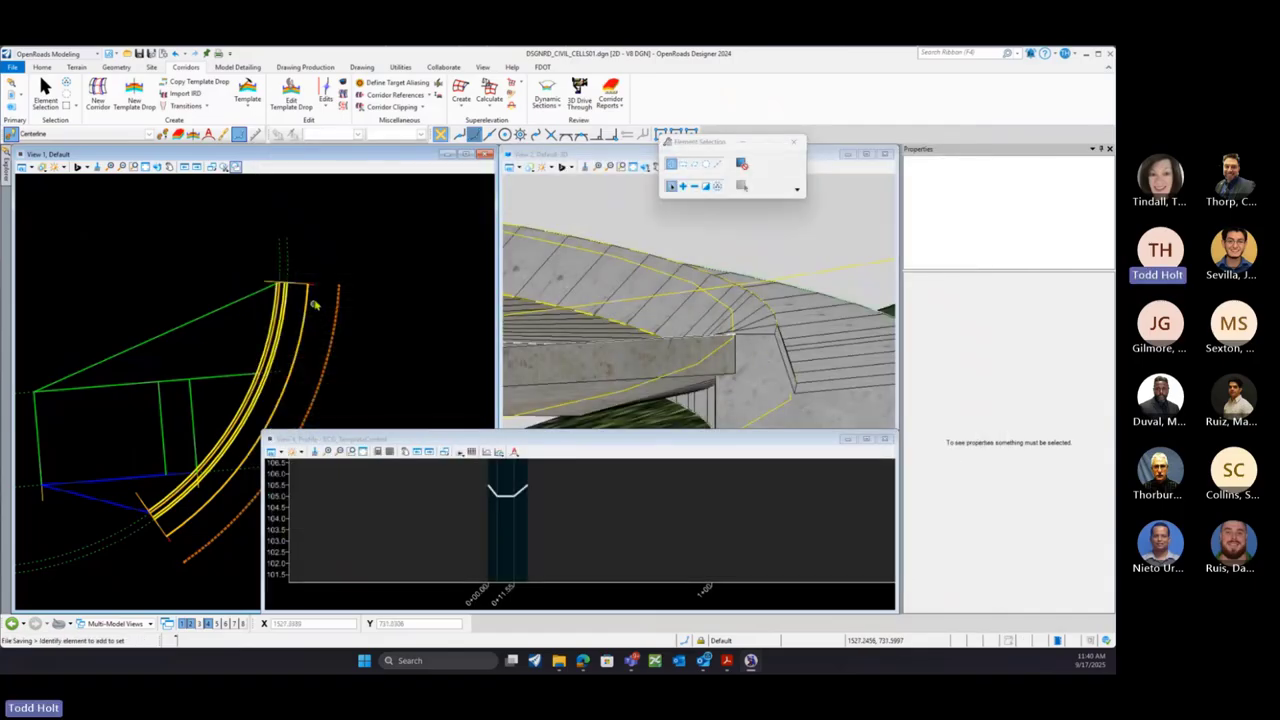
{"action": "left_click", "coordinate": [439, 84]}
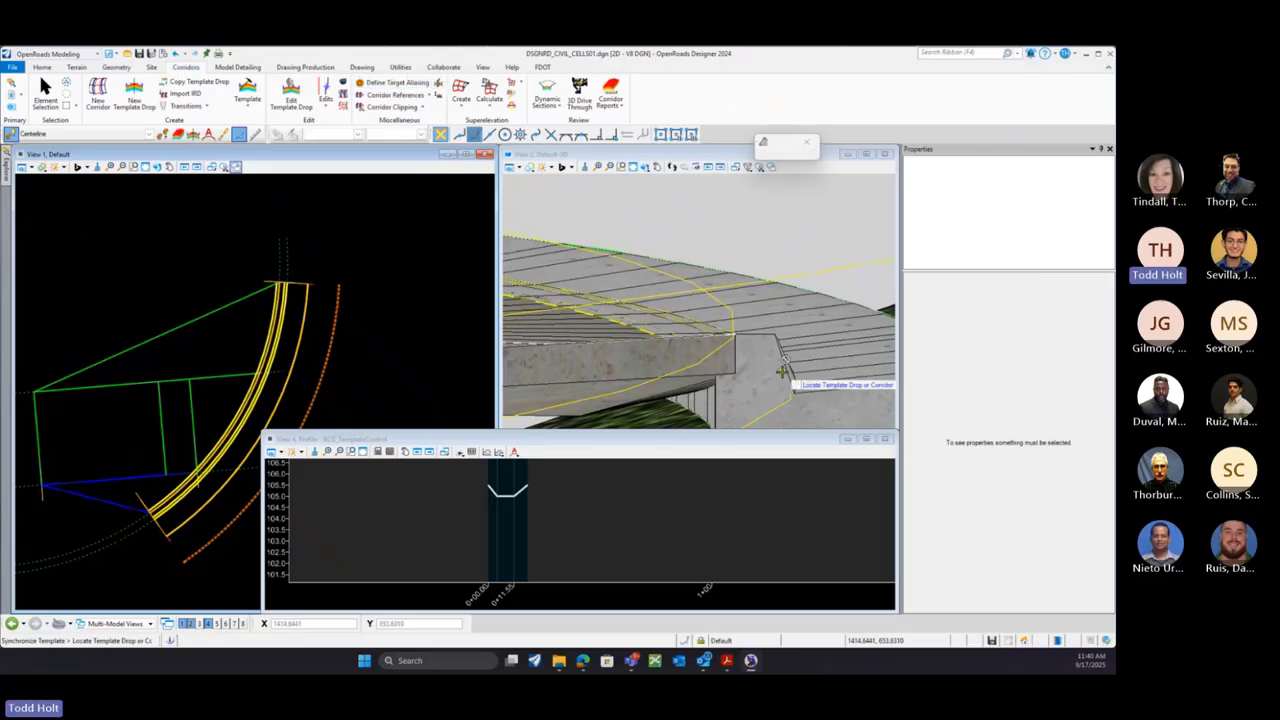
{"action": "scroll", "coordinate": [783, 372], "scroll_direction": "down", "scroll_amount": 2}
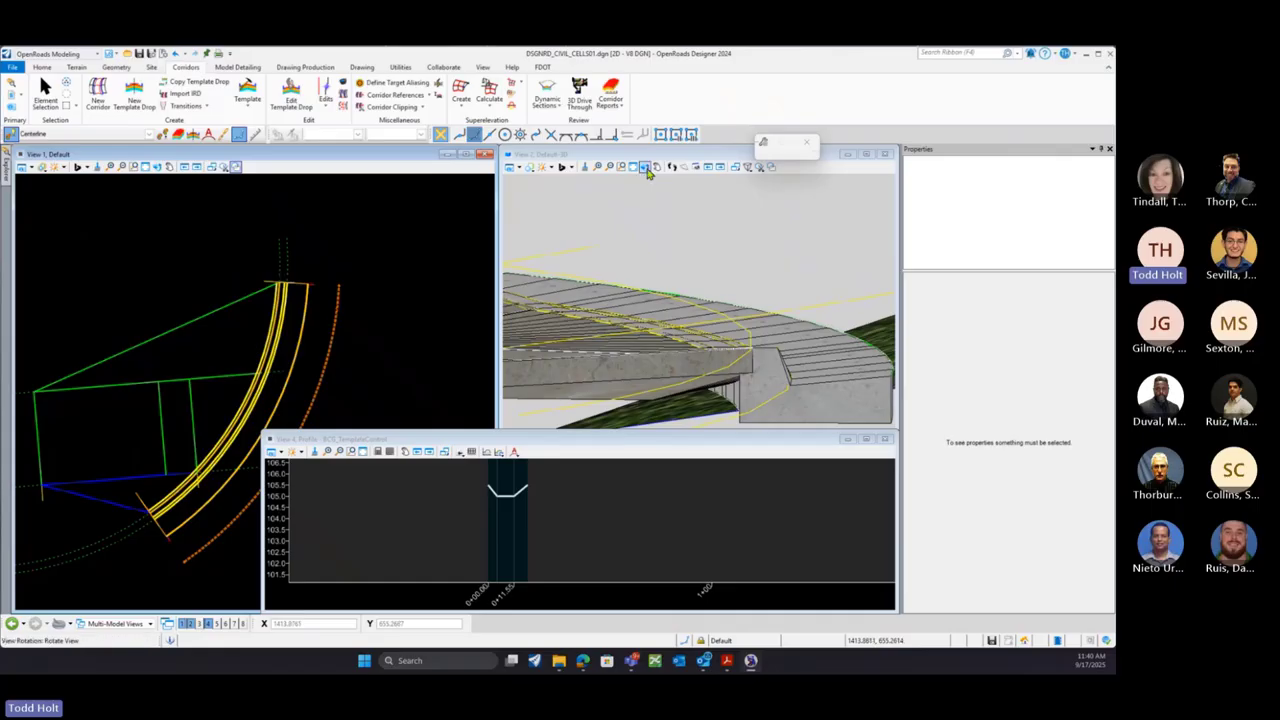
Examine the curb and ramp model in the 3D view from several angles
{"action": "left_click", "coordinate": [644, 166]}
{"action": "left_click", "coordinate": [736, 288]}
{"action": "left_click", "coordinate": [668, 322]}
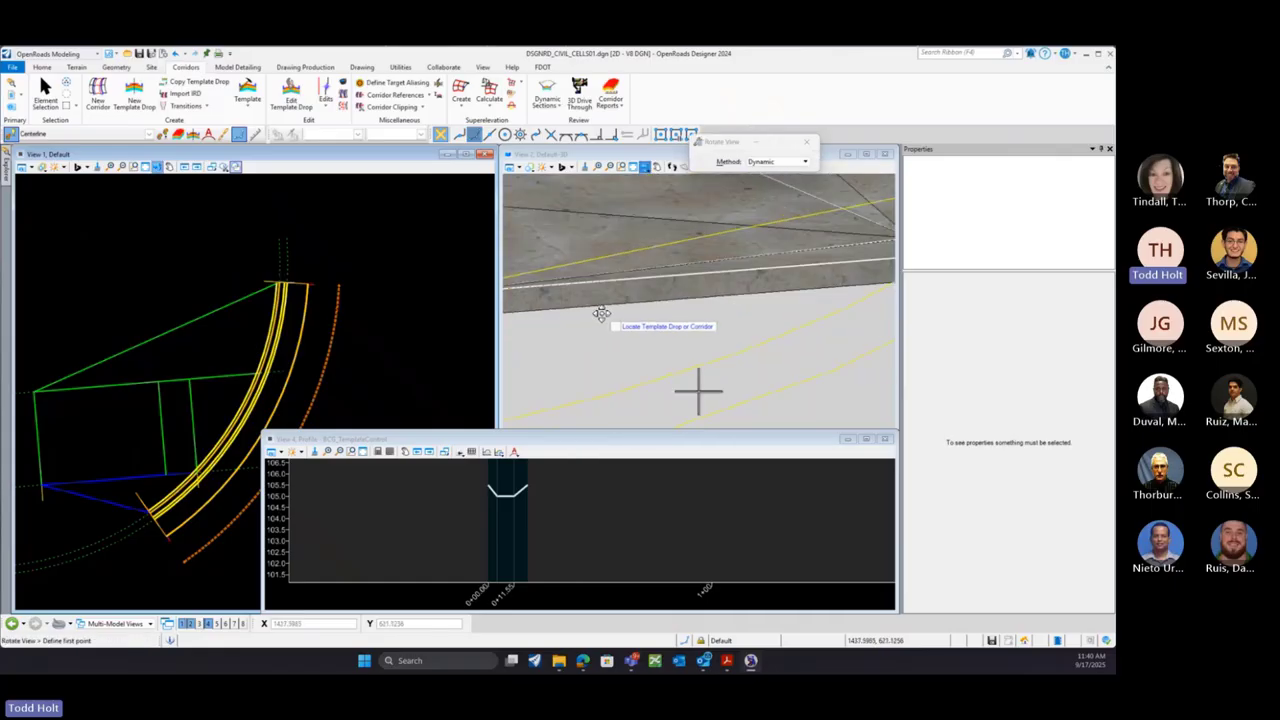
{"action": "scroll", "coordinate": [604, 318], "scroll_direction": "down", "scroll_amount": 5}
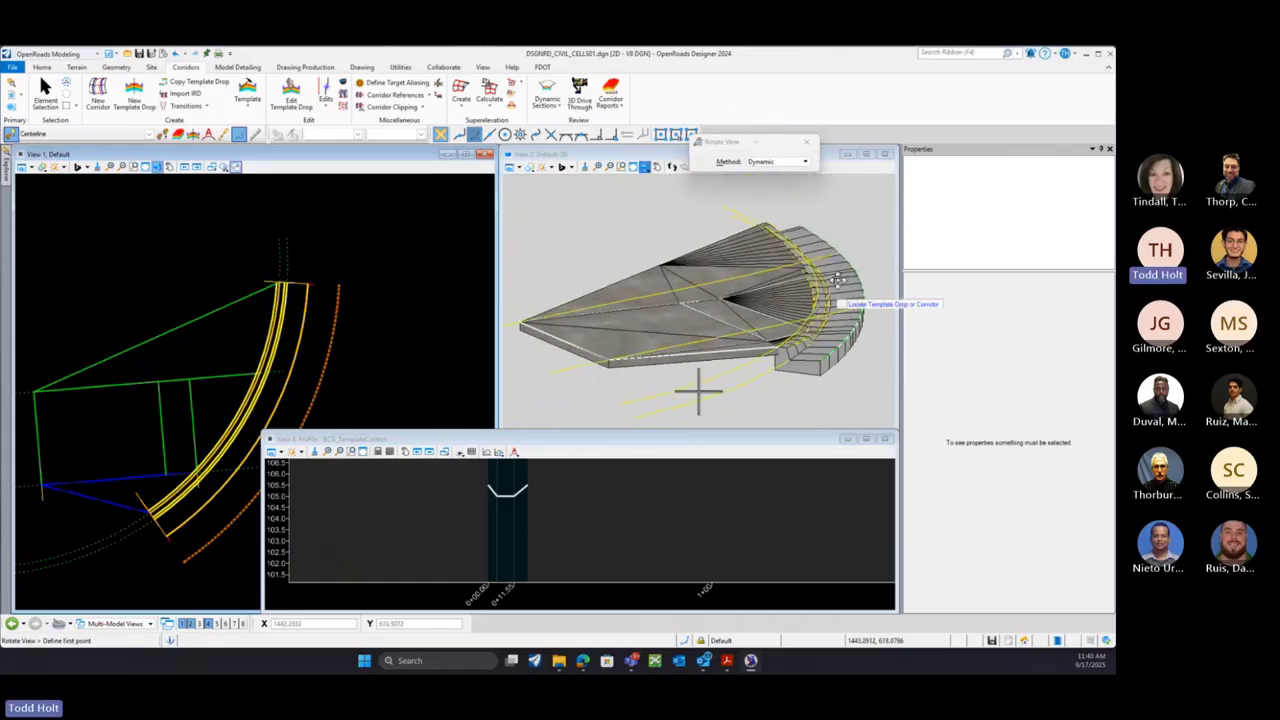
{"action": "right_click", "coordinate": [861, 349]}
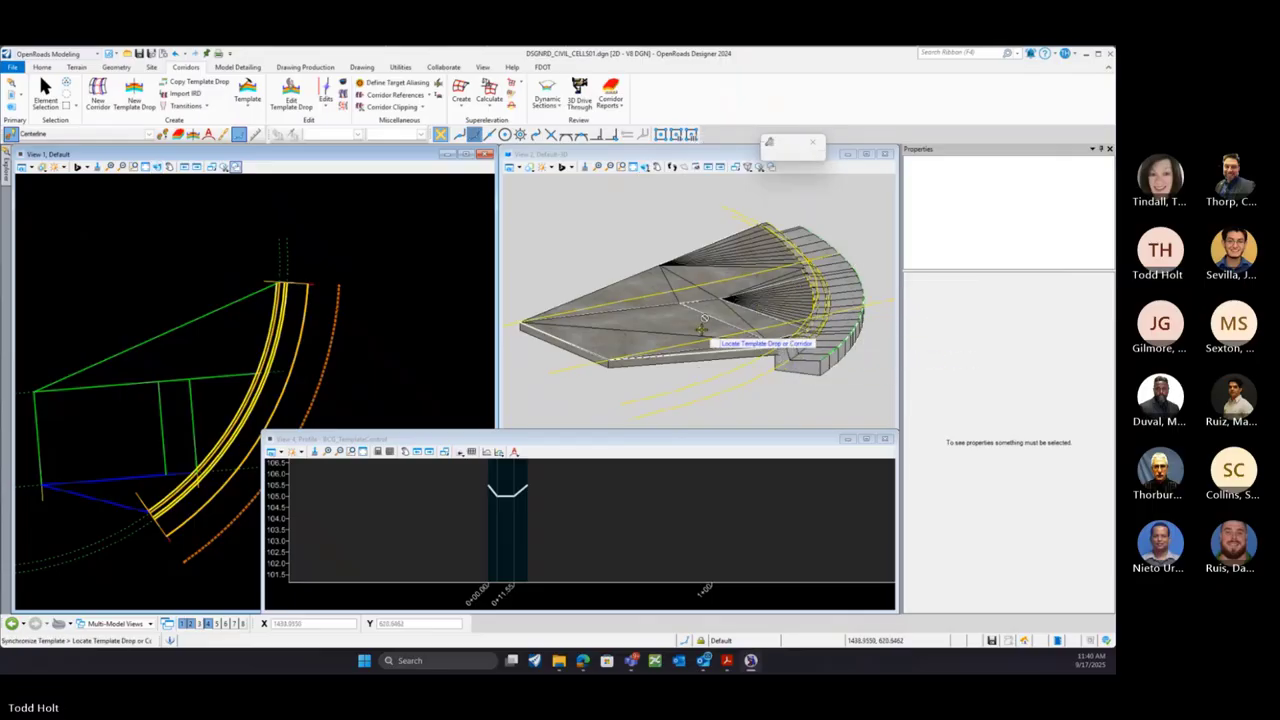
{"action": "left_click", "coordinate": [644, 166]}
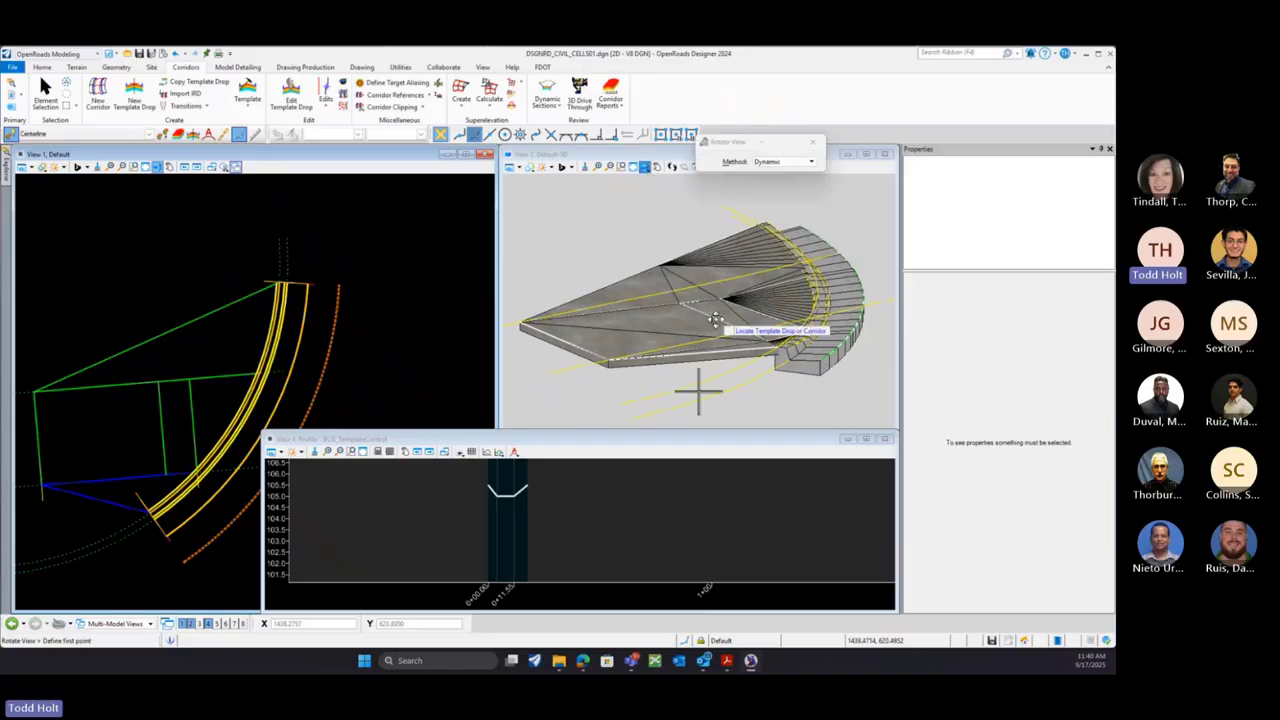
{"action": "middle_click_drag", "start_coordinate": [690, 326], "coordinate": [656, 326], "text": "shift"}
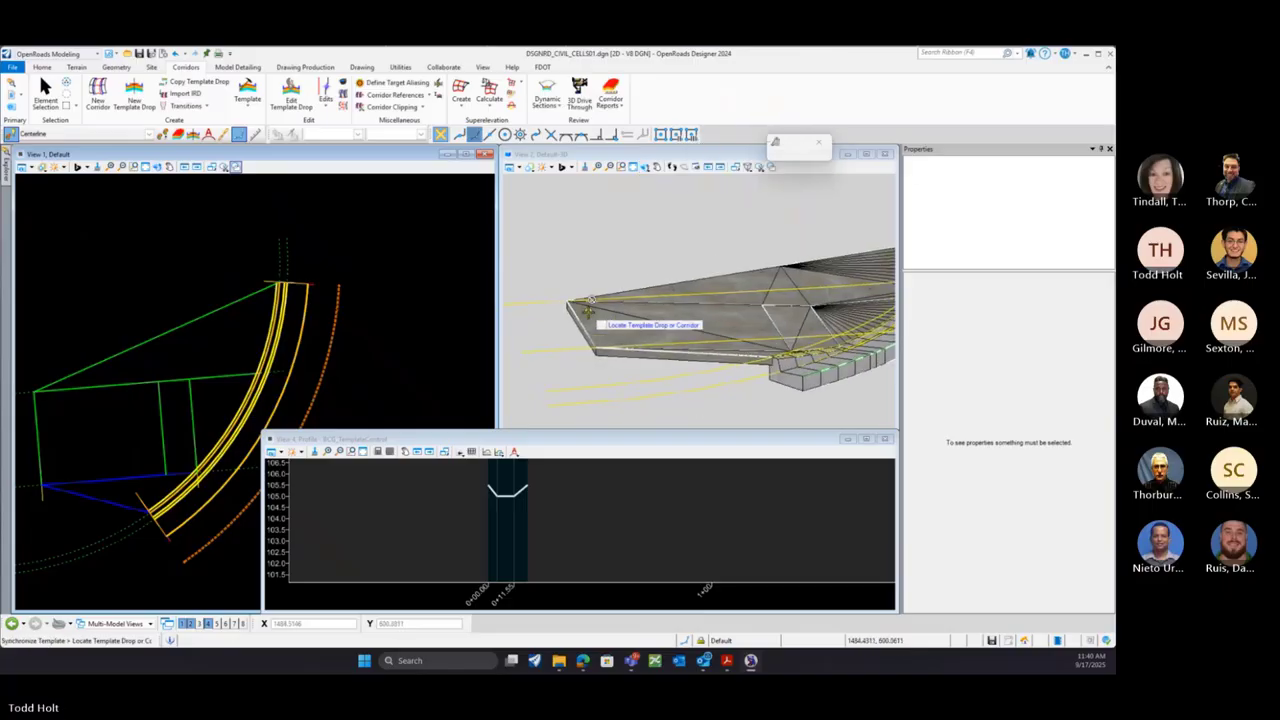
{"action": "scroll", "coordinate": [588, 312], "scroll_direction": "down", "scroll_amount": 2}
{"action": "scroll", "coordinate": [822, 284], "scroll_direction": "up", "scroll_amount": 1}
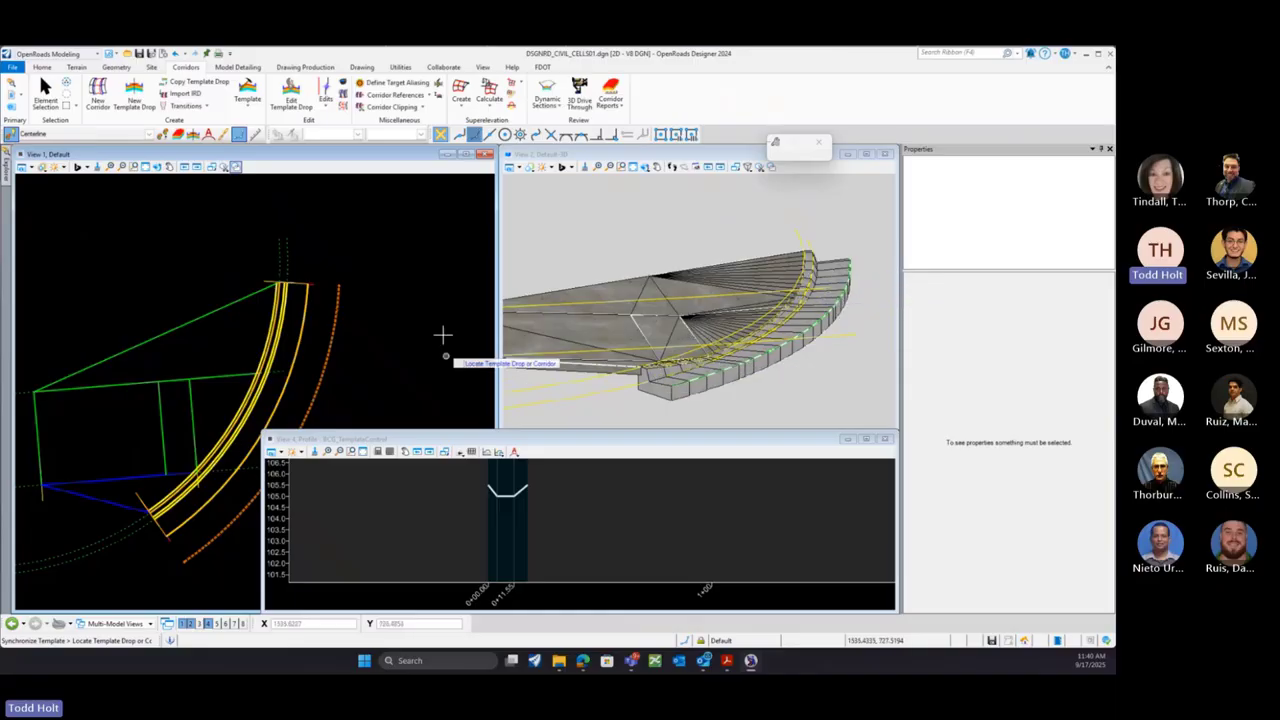
Review the vertical point control in the curb corridor's corridor objects, including its linear geometry settings
{"action": "left_click", "coordinate": [344, 84]}
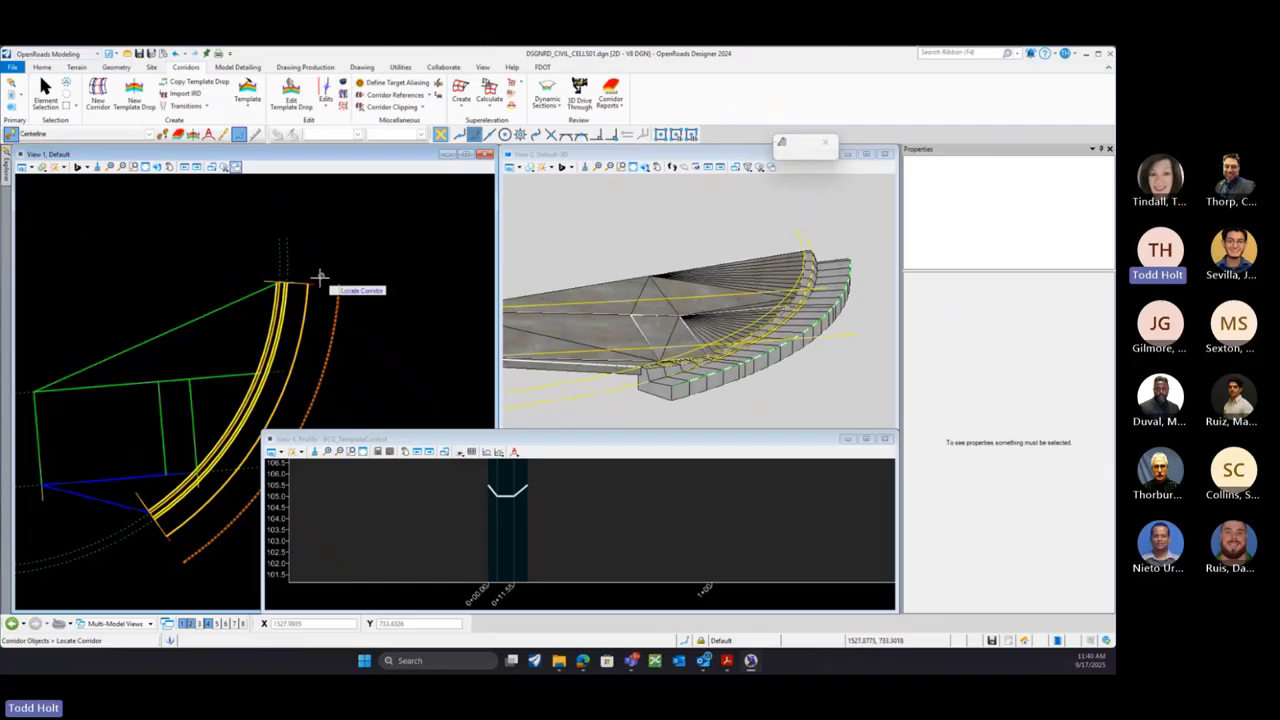
{"action": "left_click", "coordinate": [310, 288]}
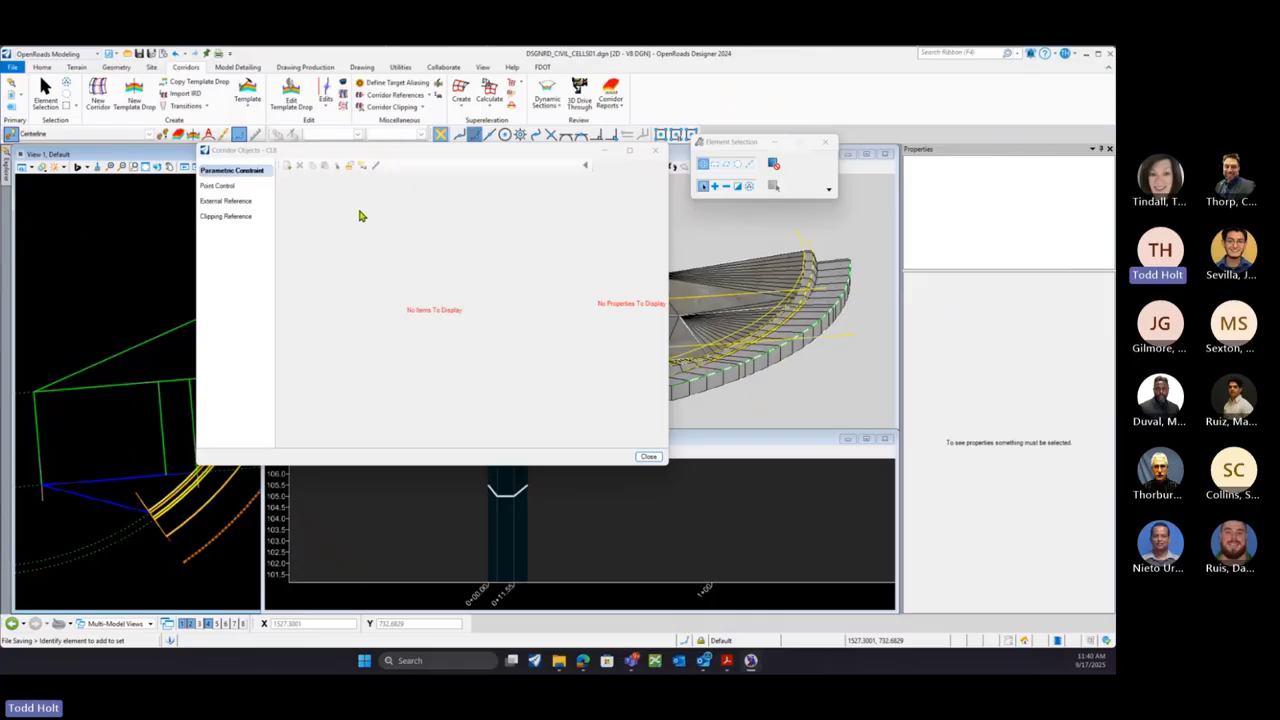
{"action": "left_click_drag", "start_coordinate": [345, 151], "coordinate": [626, 171]}
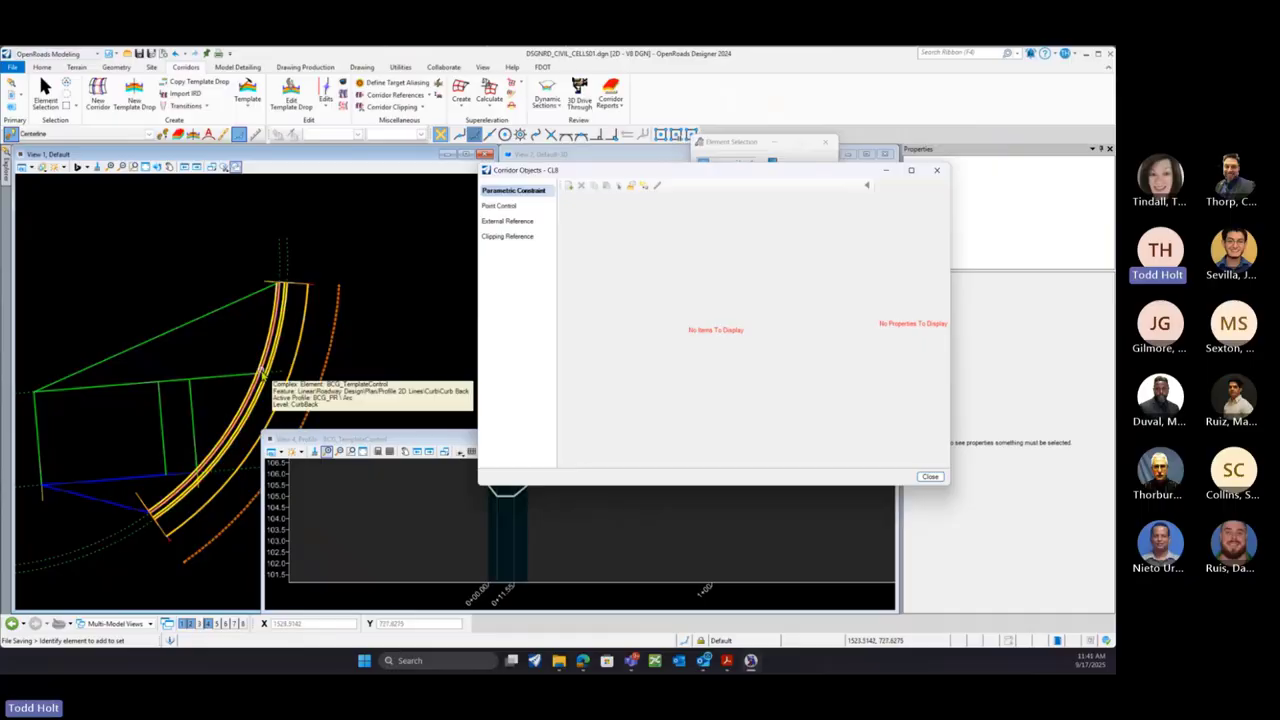
{"action": "left_click", "coordinate": [510, 207]}
{"action": "left_click", "coordinate": [588, 212]}
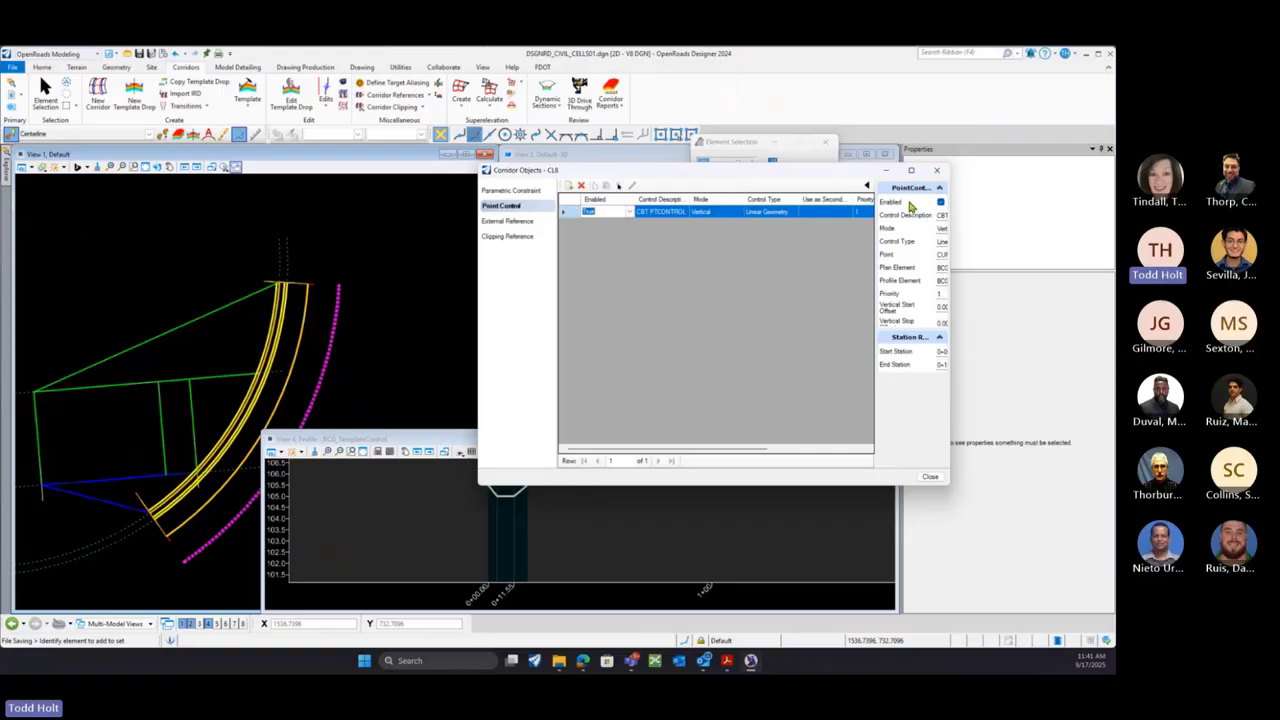
{"action": "left_click", "coordinate": [937, 172]}
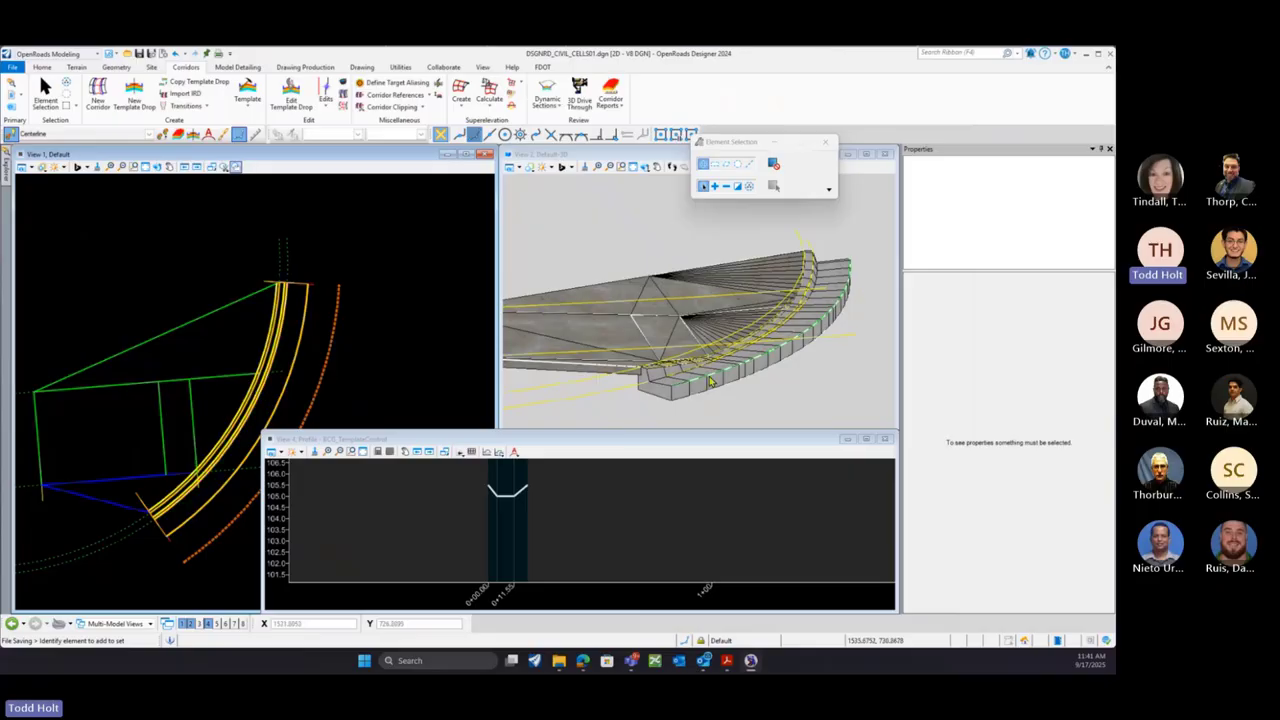
Close the profile view and drop the existing Demo CurbRamp1 civil cell
{"action": "scroll", "coordinate": [387, 347], "scroll_direction": "down", "scroll_amount": 1}
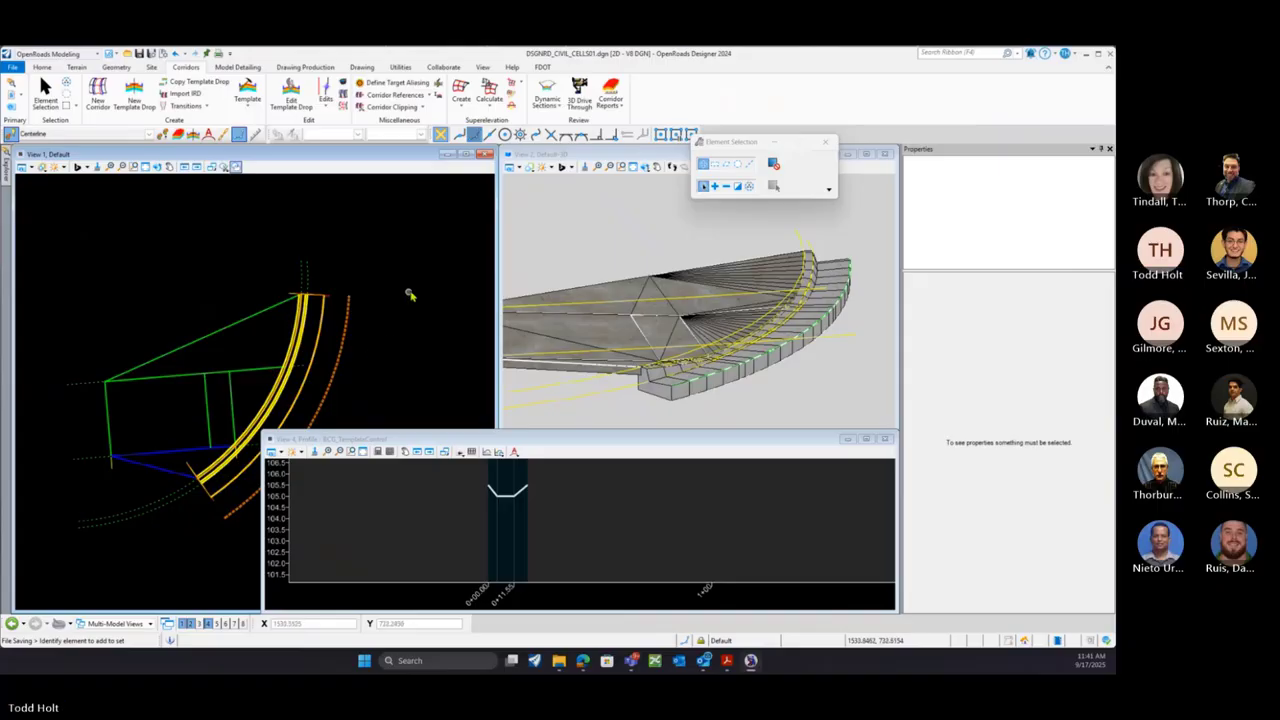
{"action": "scroll", "coordinate": [415, 281], "scroll_direction": "down", "scroll_amount": 1}
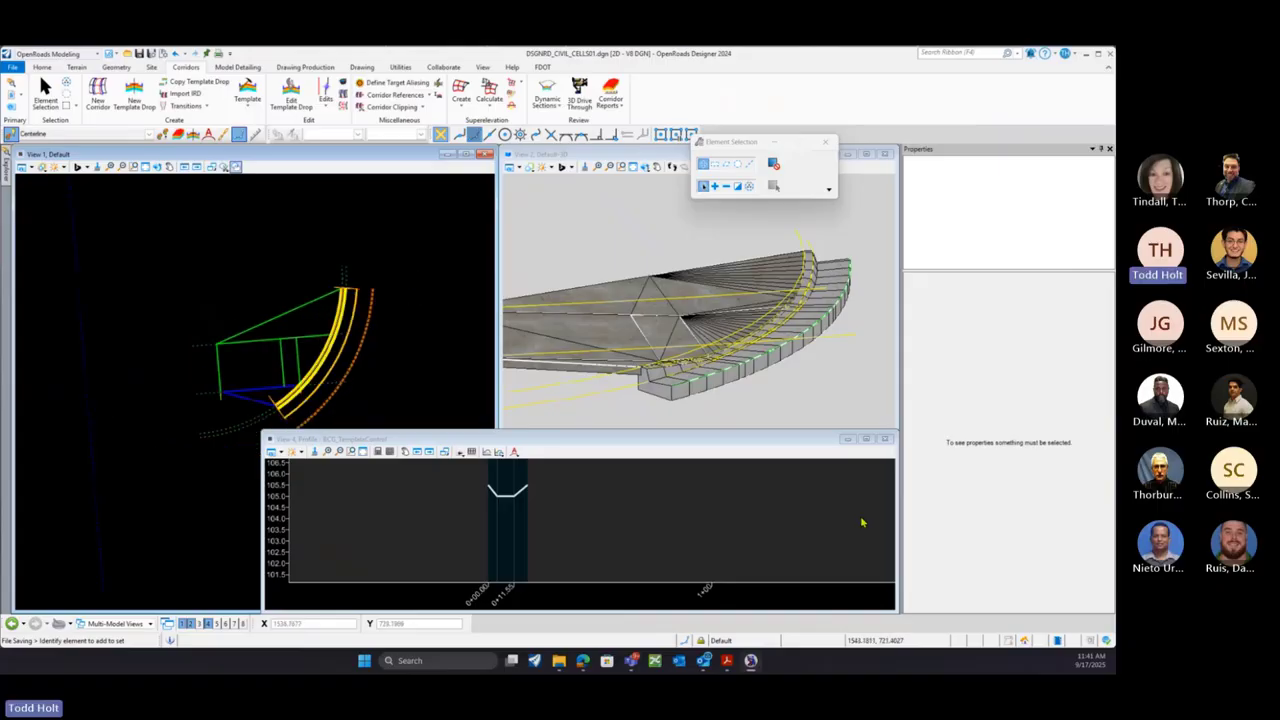
{"action": "left_click", "coordinate": [885, 440]}
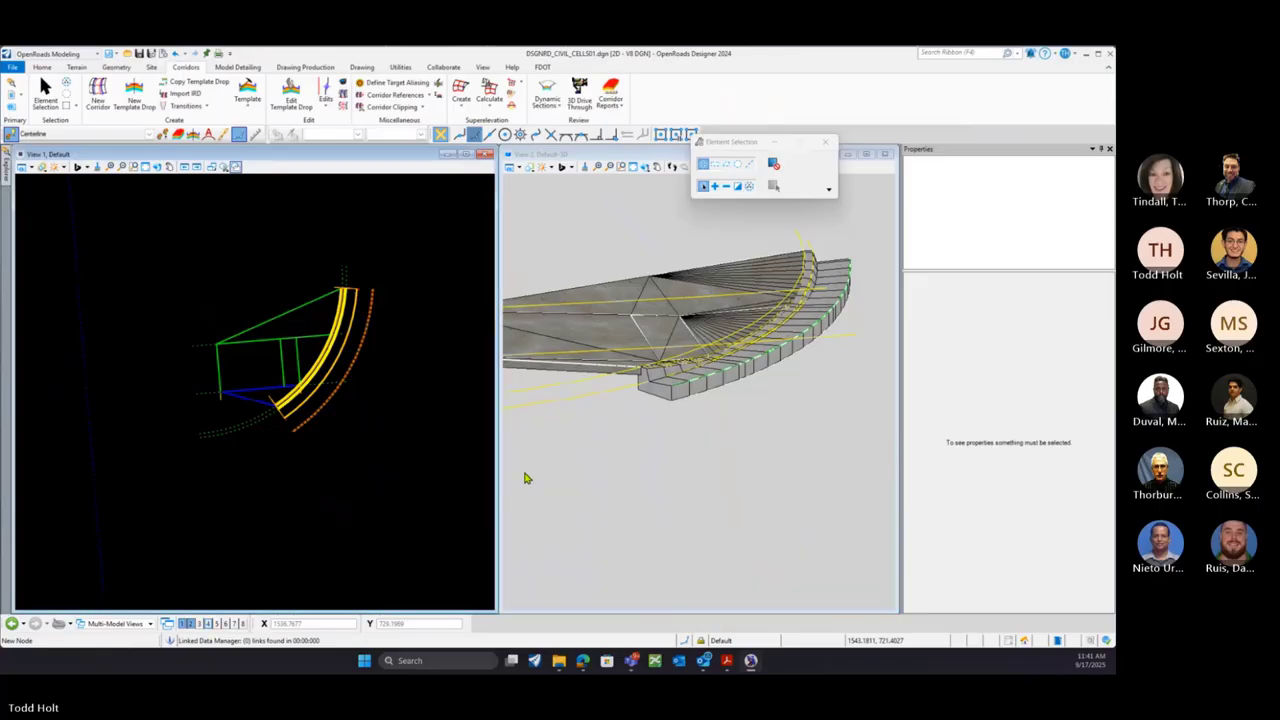
{"action": "scroll", "coordinate": [188, 377], "scroll_direction": "down", "scroll_amount": 4}
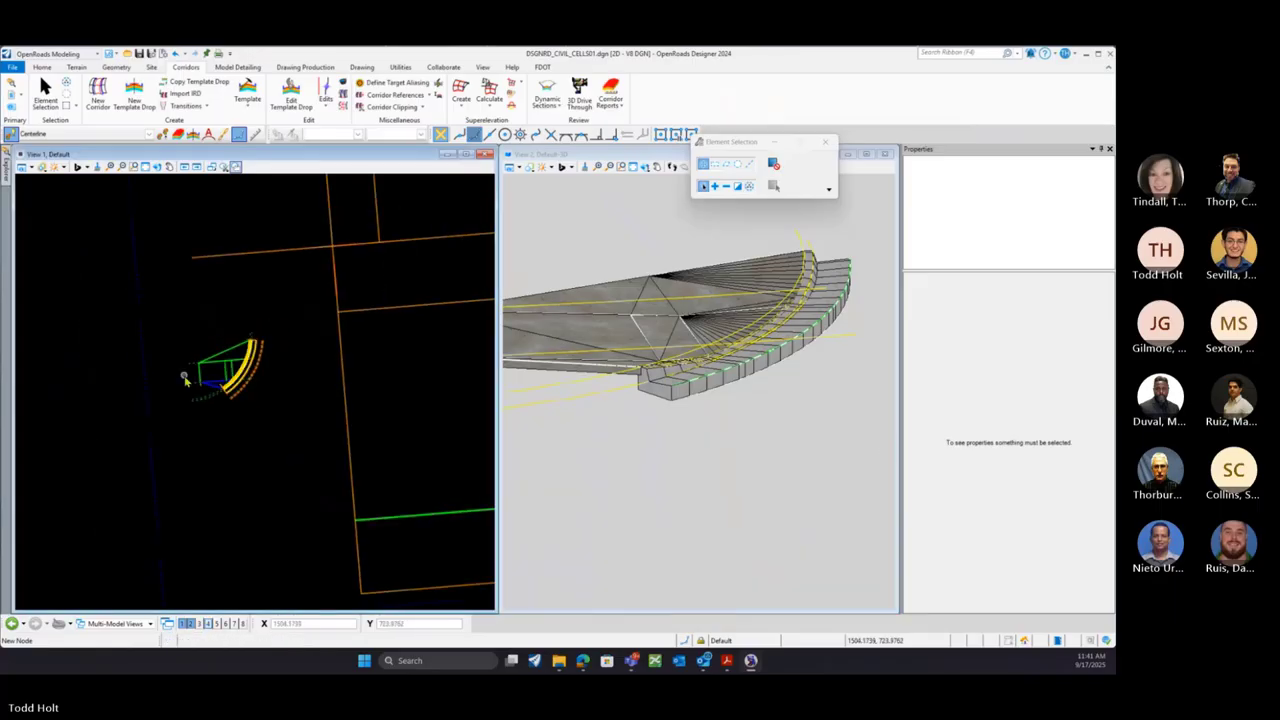
{"action": "scroll", "coordinate": [188, 377], "scroll_direction": "down", "scroll_amount": 1}
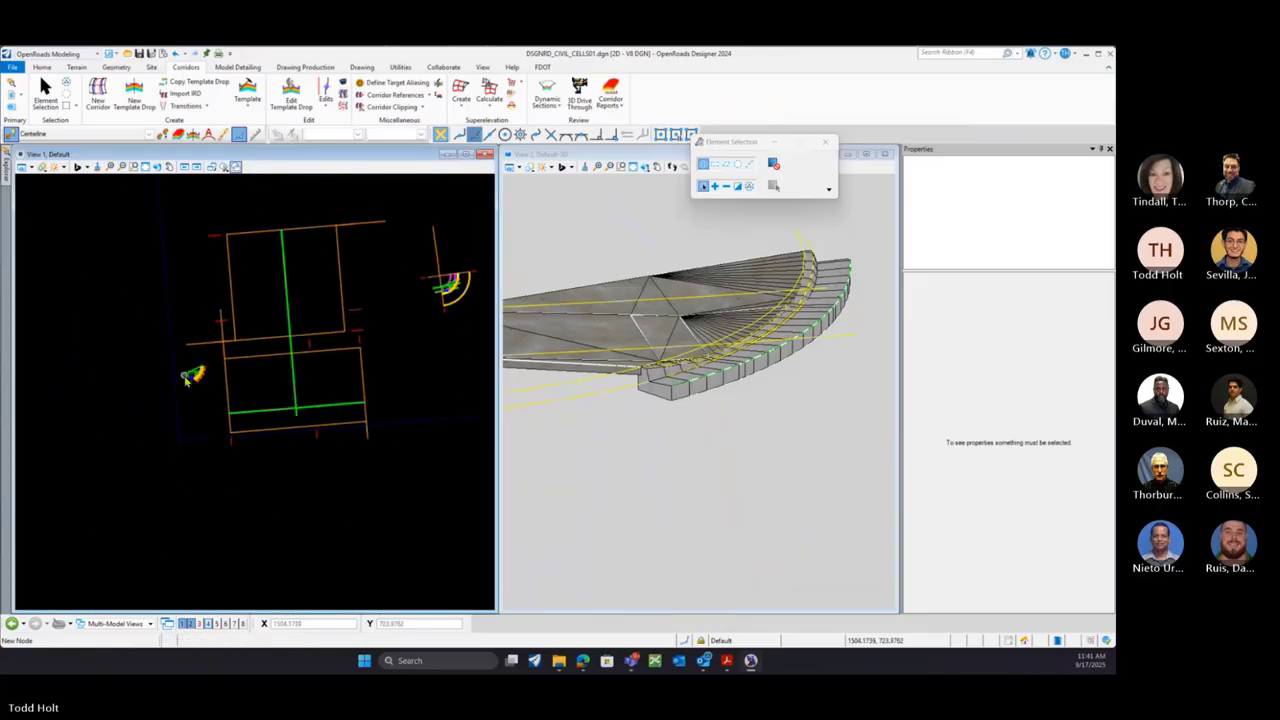
{"action": "mouse_move", "coordinate": [7, 170]}
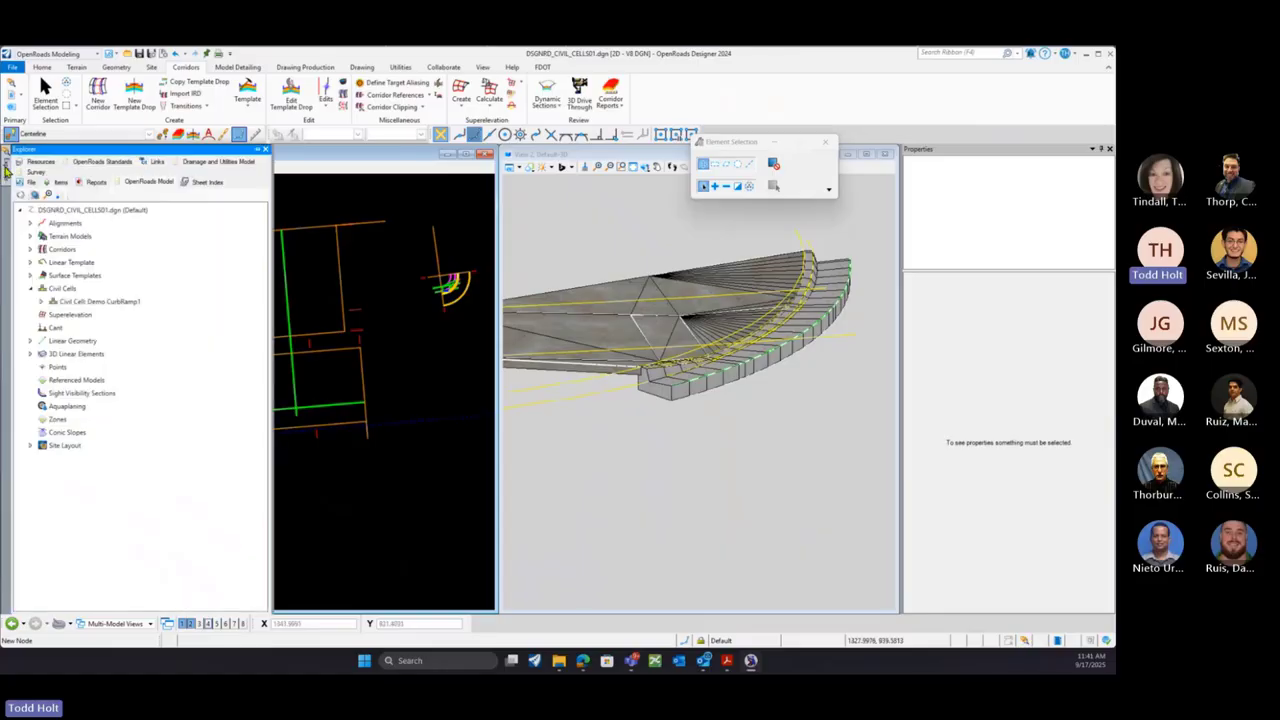
{"action": "left_click", "coordinate": [77, 301]}
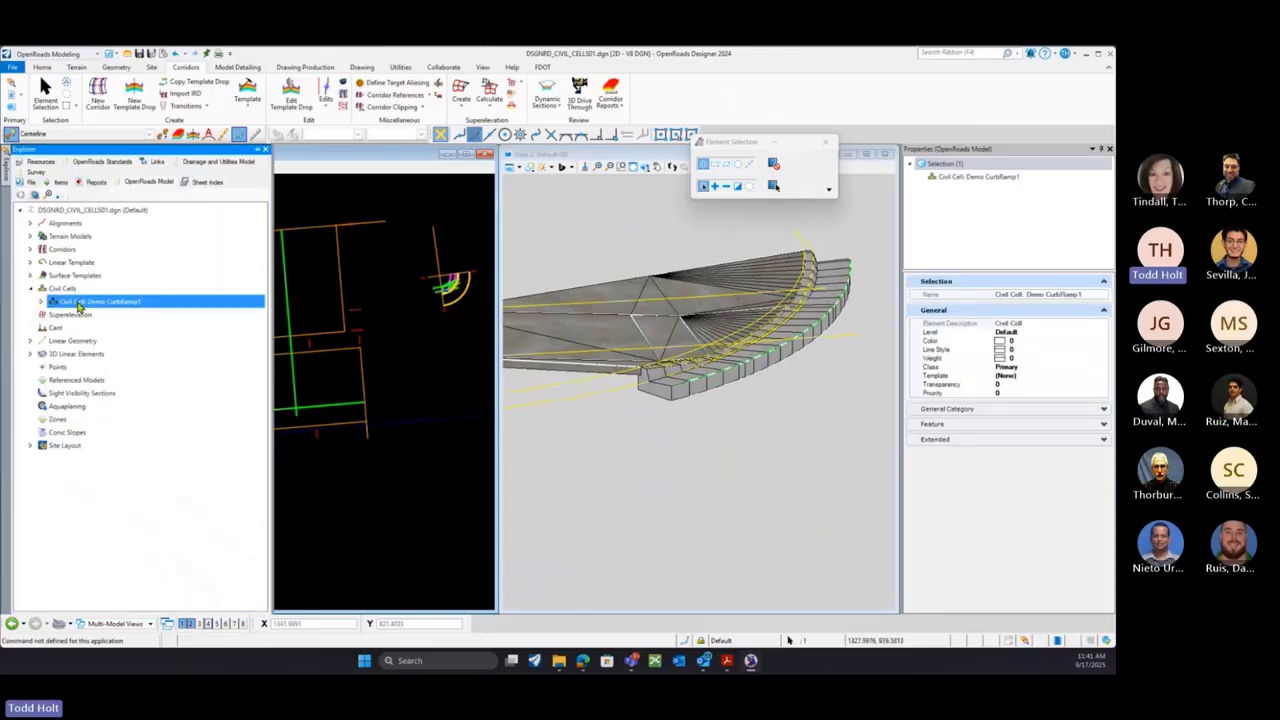
{"action": "right_click", "coordinate": [79, 303]}
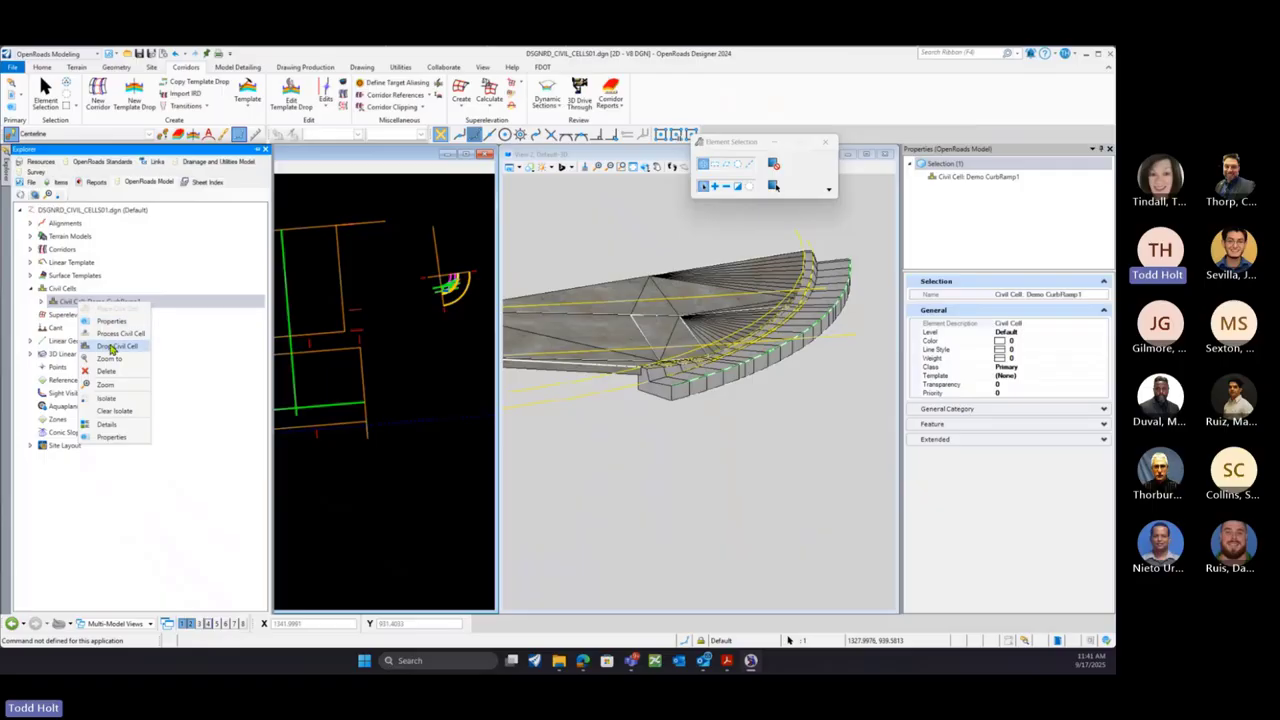
{"action": "left_click", "coordinate": [462, 290]}
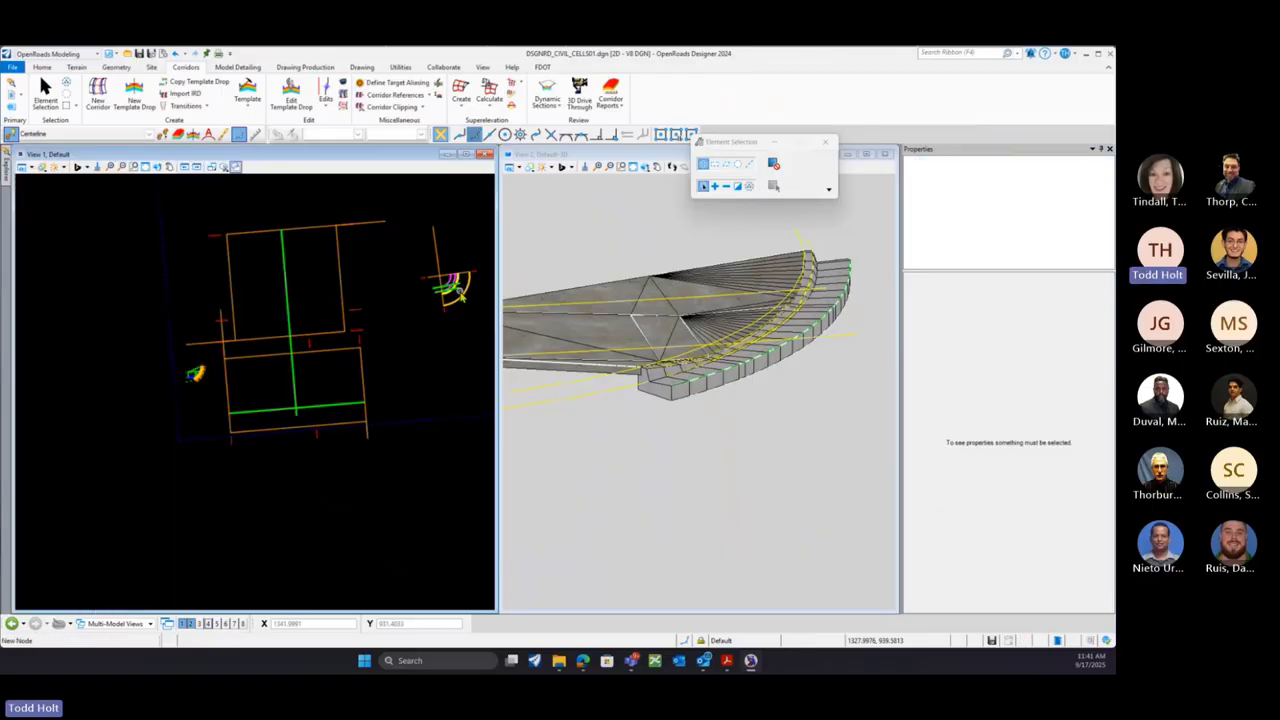
Start creating a civil cell named Demo CurbRamp and assign the outer construction arc as its FLOWLINE reference
{"action": "left_click", "coordinate": [228, 68]}
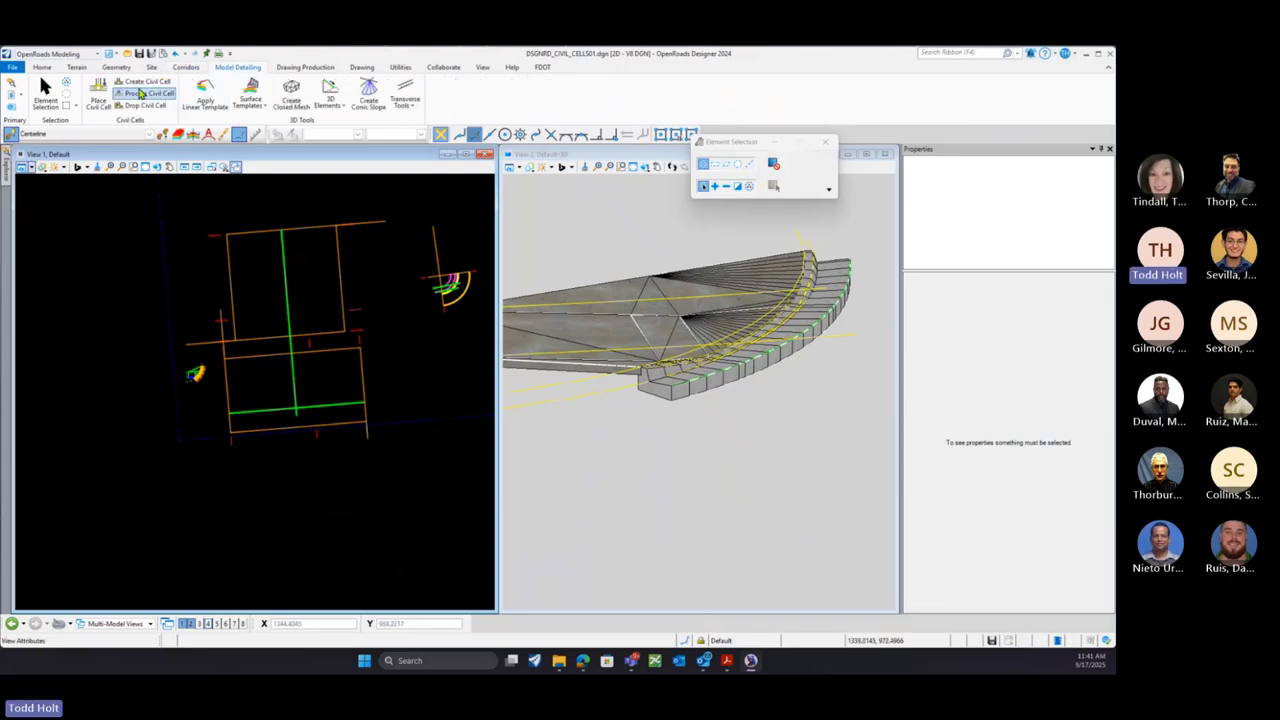
{"action": "left_click", "coordinate": [145, 81]}
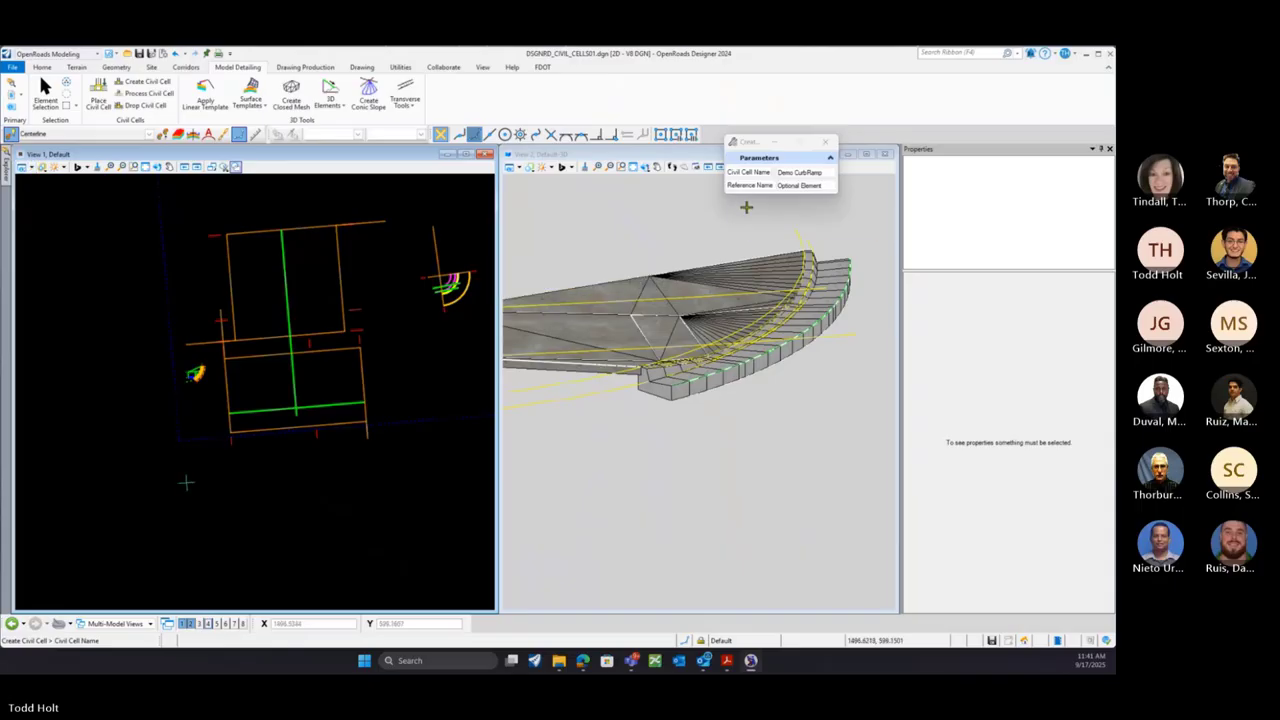
{"action": "scroll", "coordinate": [195, 369], "scroll_direction": "up", "scroll_amount": 5}
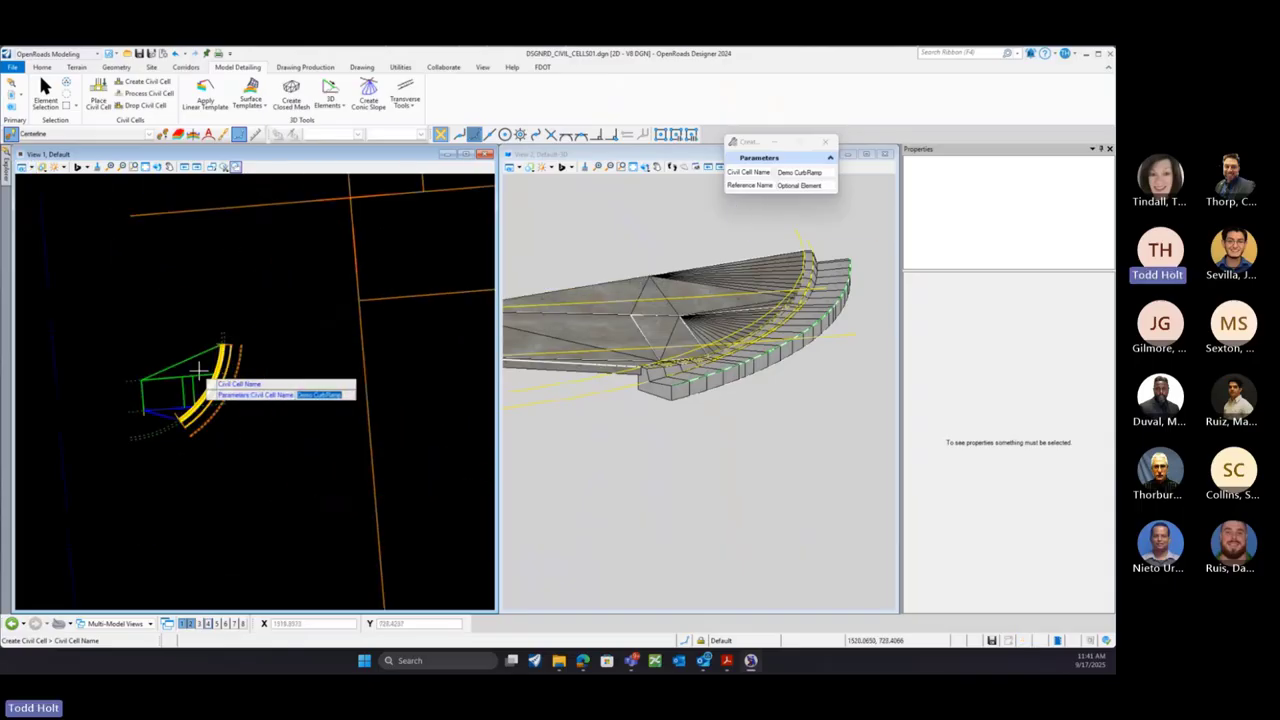
{"action": "scroll", "coordinate": [200, 437], "scroll_direction": "up", "scroll_amount": 3}
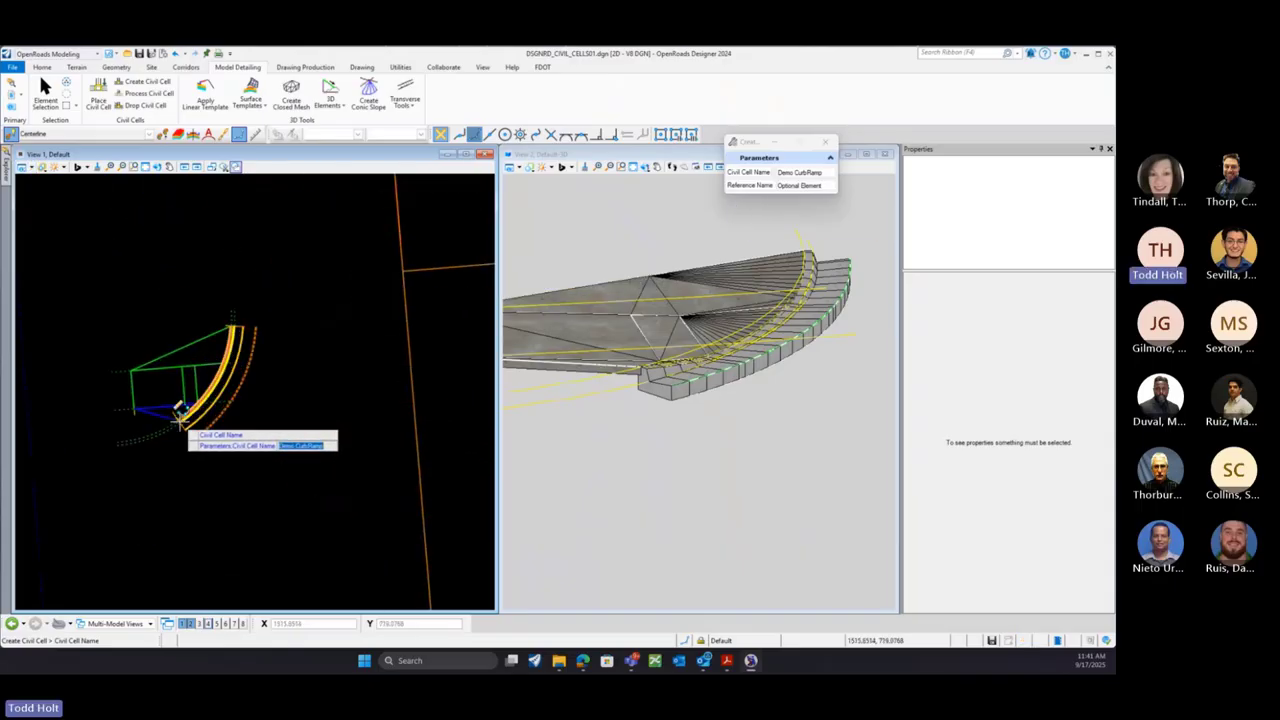
{"action": "left_click", "coordinate": [174, 447]}
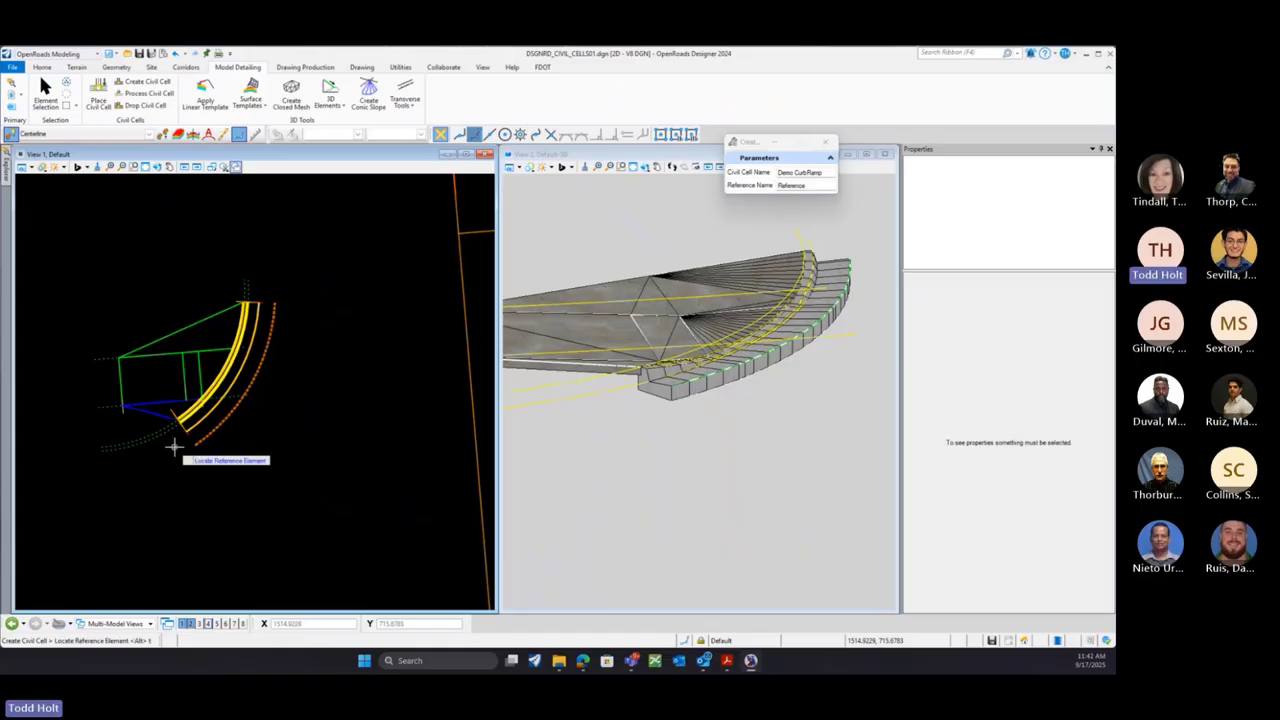
{"action": "scroll", "coordinate": [174, 447], "scroll_direction": "up", "scroll_amount": 2}
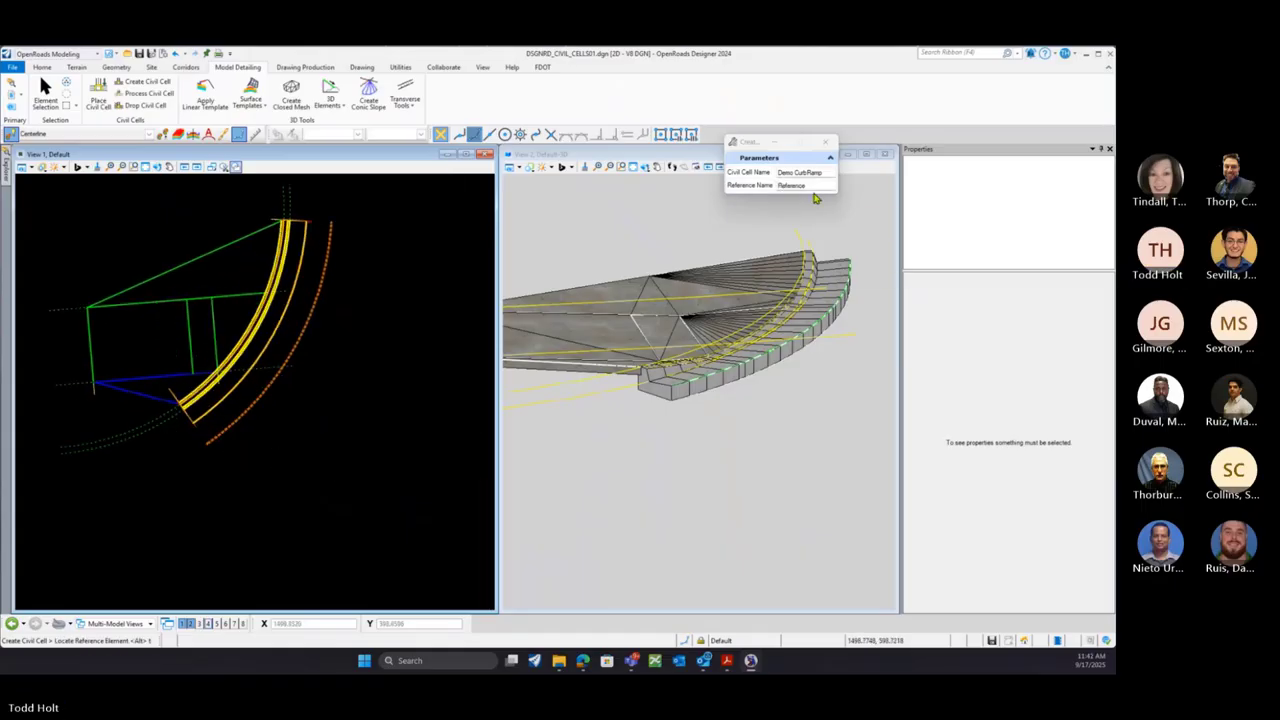
{"action": "left_click", "coordinate": [762, 187]}
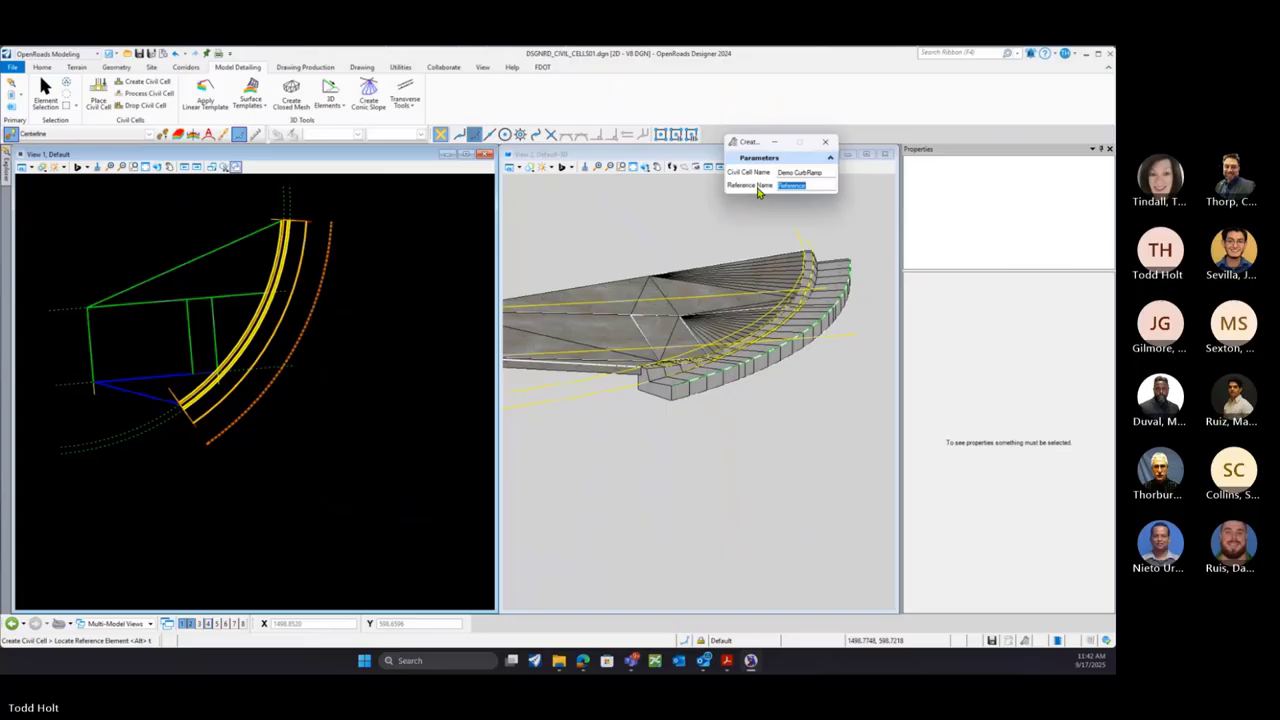
{"action": "type", "text": "WLINE"}
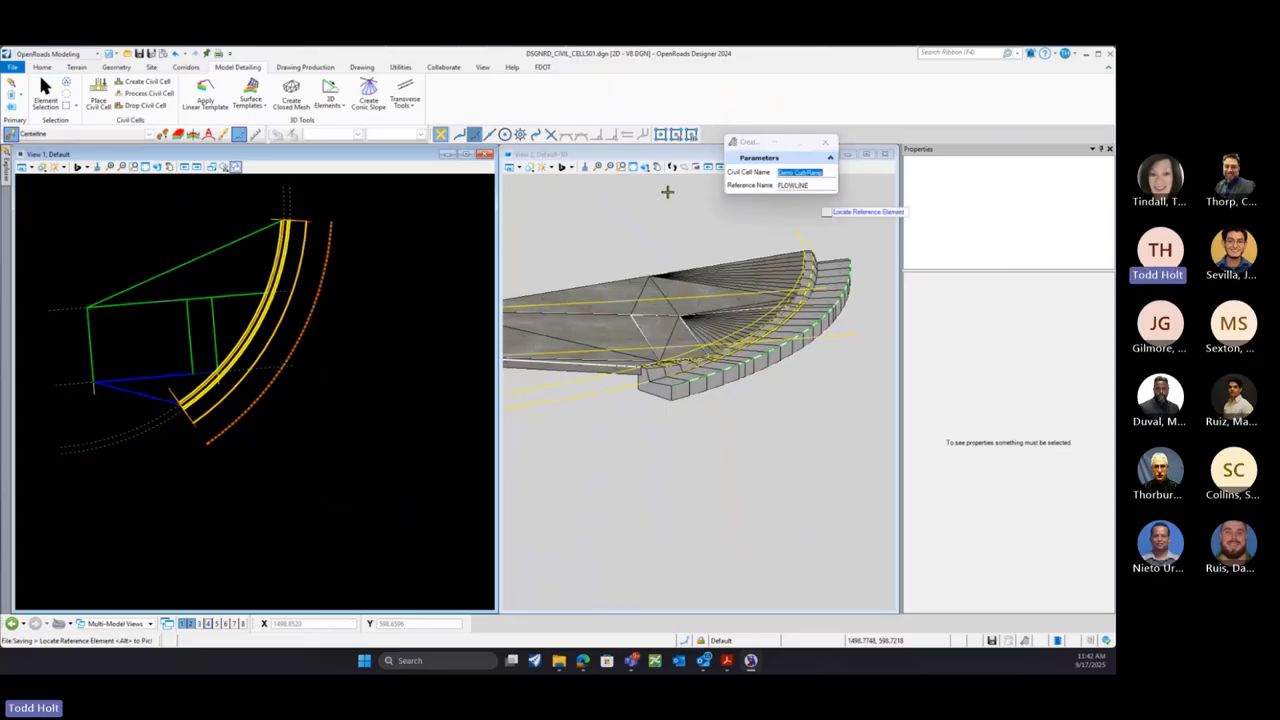
{"action": "left_click", "coordinate": [171, 423]}
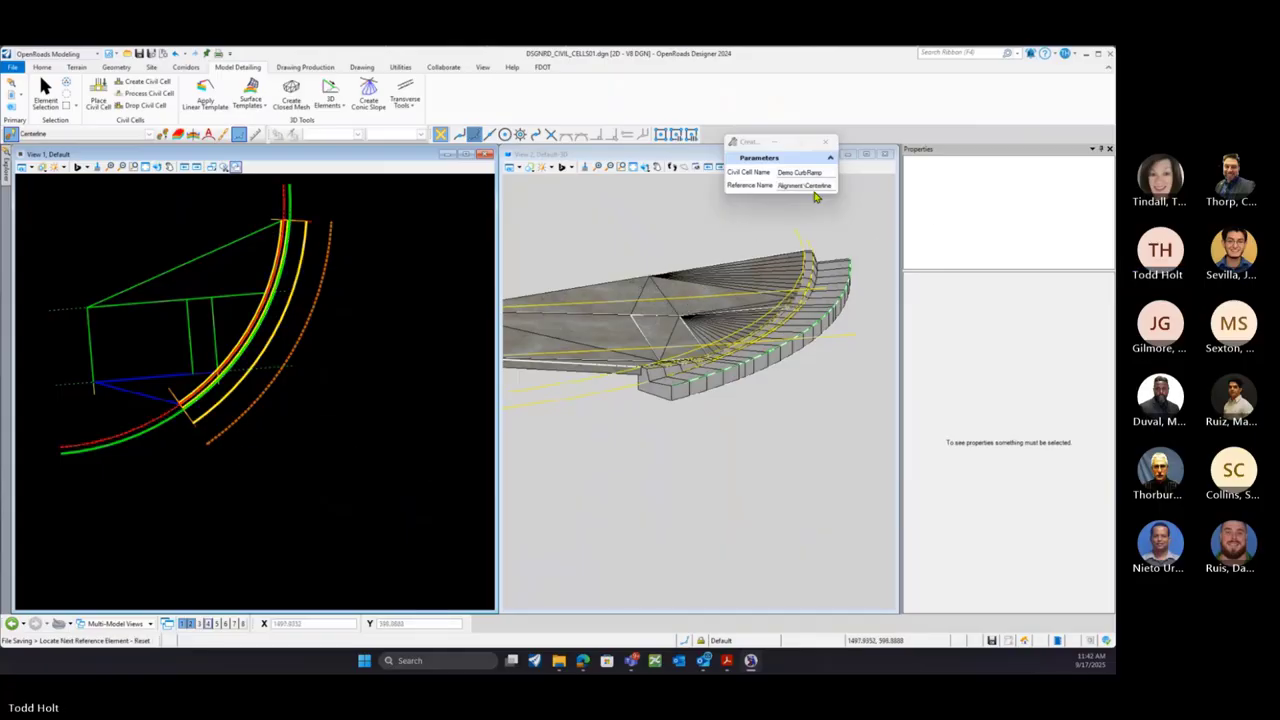
Name the inner construction arc CBT and the lower sidewalk line FSW as further references of the civil cell
{"action": "left_click_drag", "start_coordinate": [829, 187], "coordinate": [816, 190]}
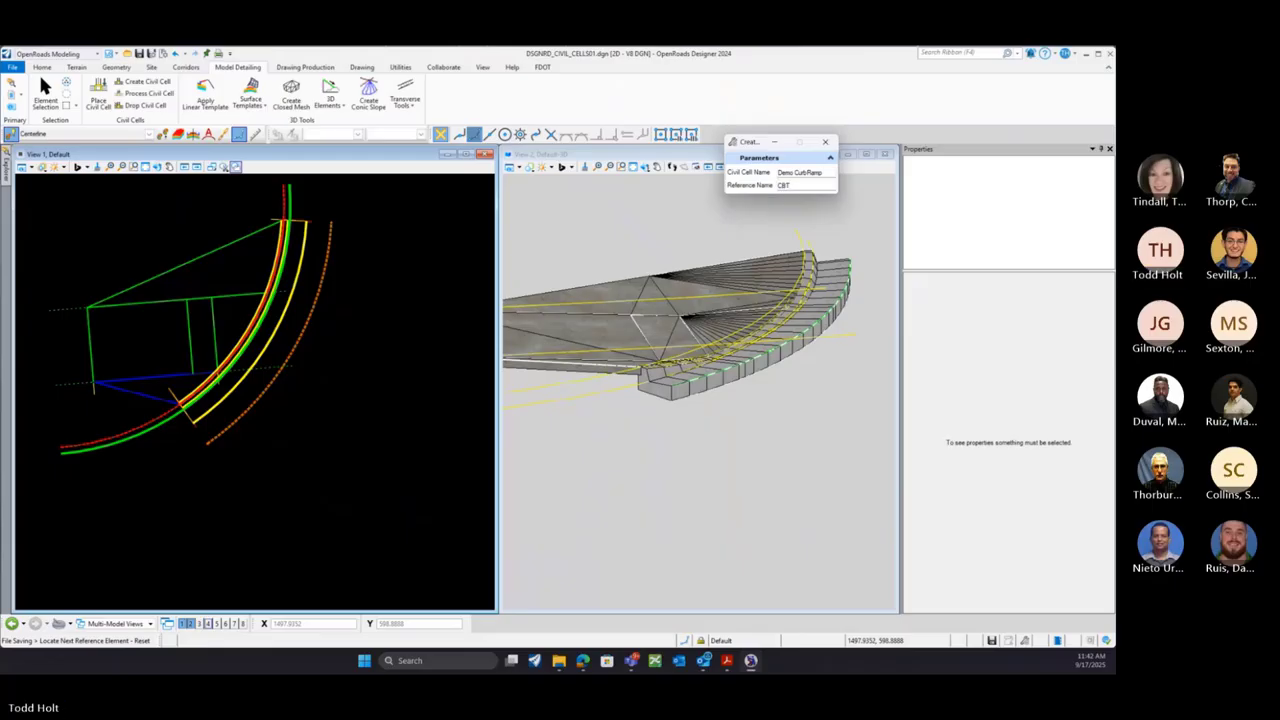
{"action": "left_click", "coordinate": [143, 428]}
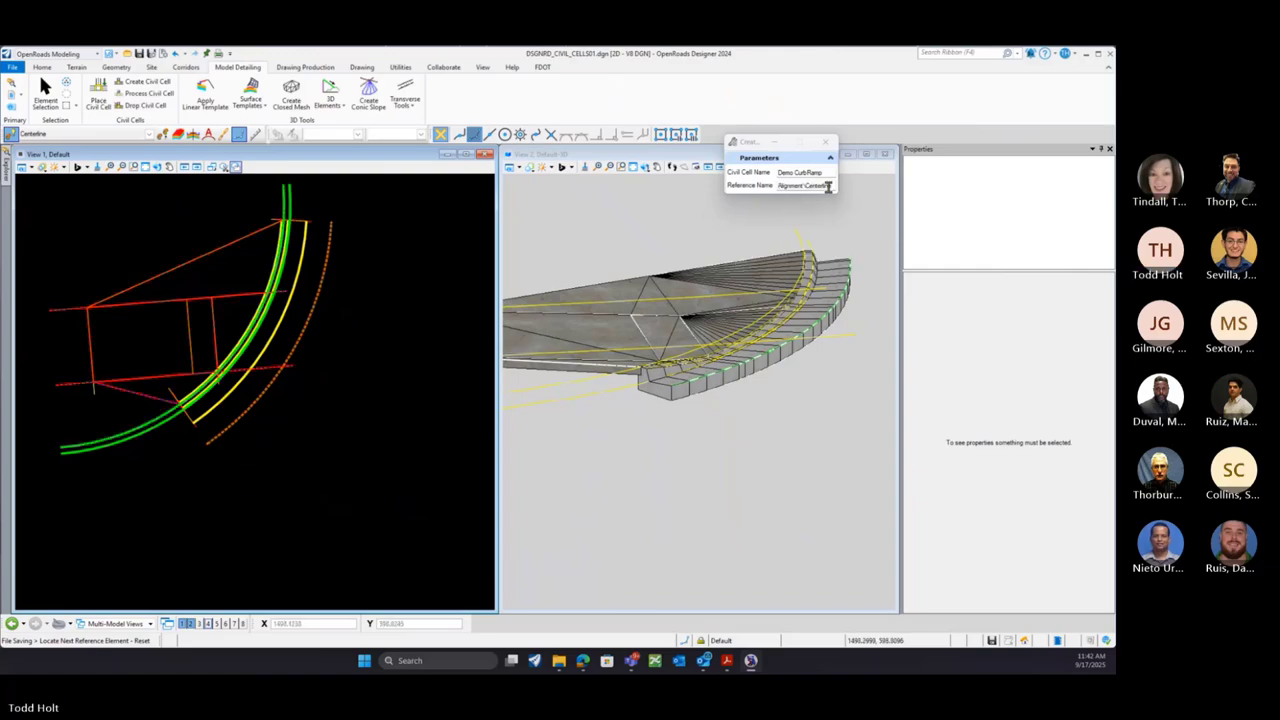
{"action": "left_click_drag", "start_coordinate": [830, 186], "coordinate": [800, 188]}
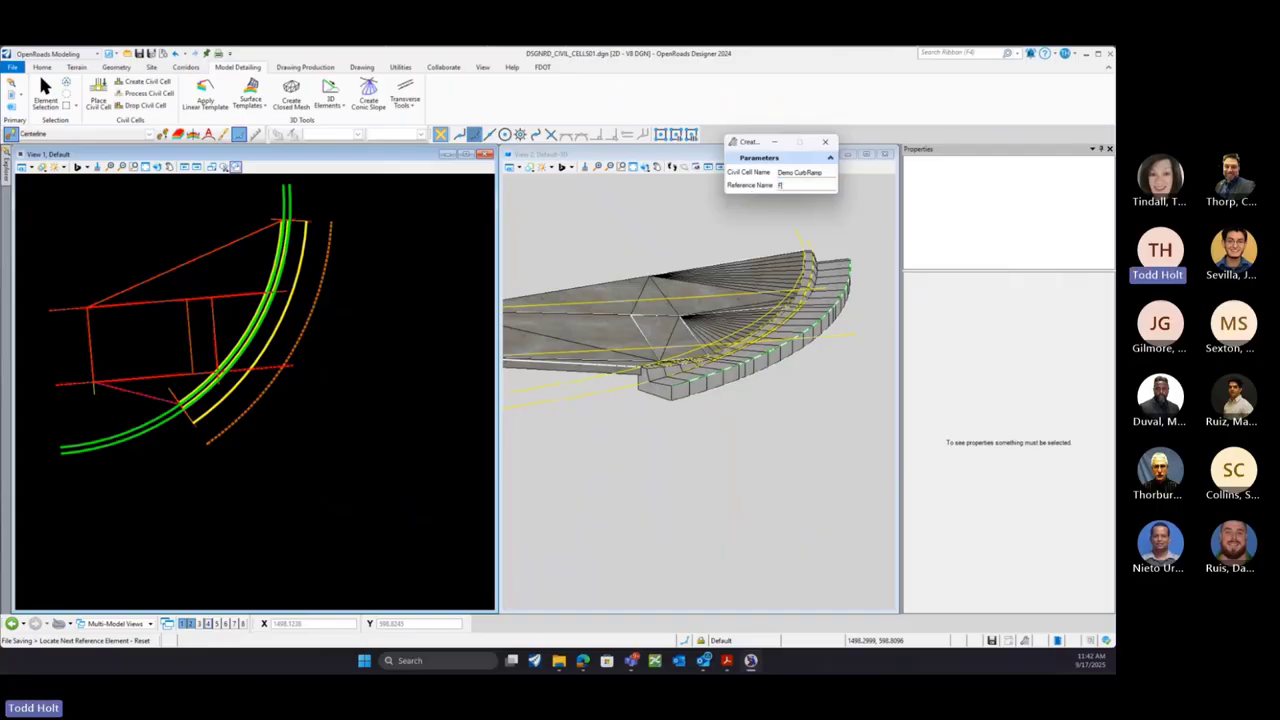
{"action": "type", "text": "FSW"}
{"action": "left_click", "coordinate": [75, 384]}
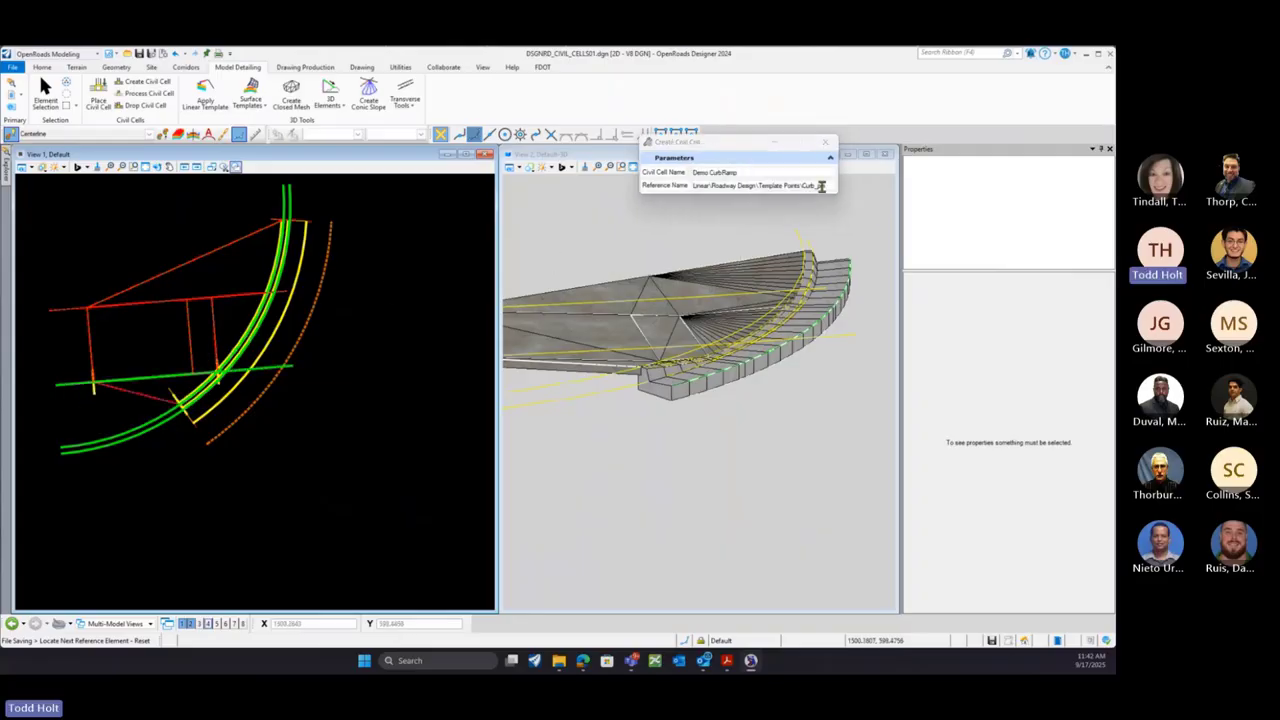
Add the upper sidewalk line as the BSW reference and accept the Demo CurbRamp civil cell without optional elements
{"action": "left_click_drag", "start_coordinate": [826, 187], "coordinate": [667, 201]}
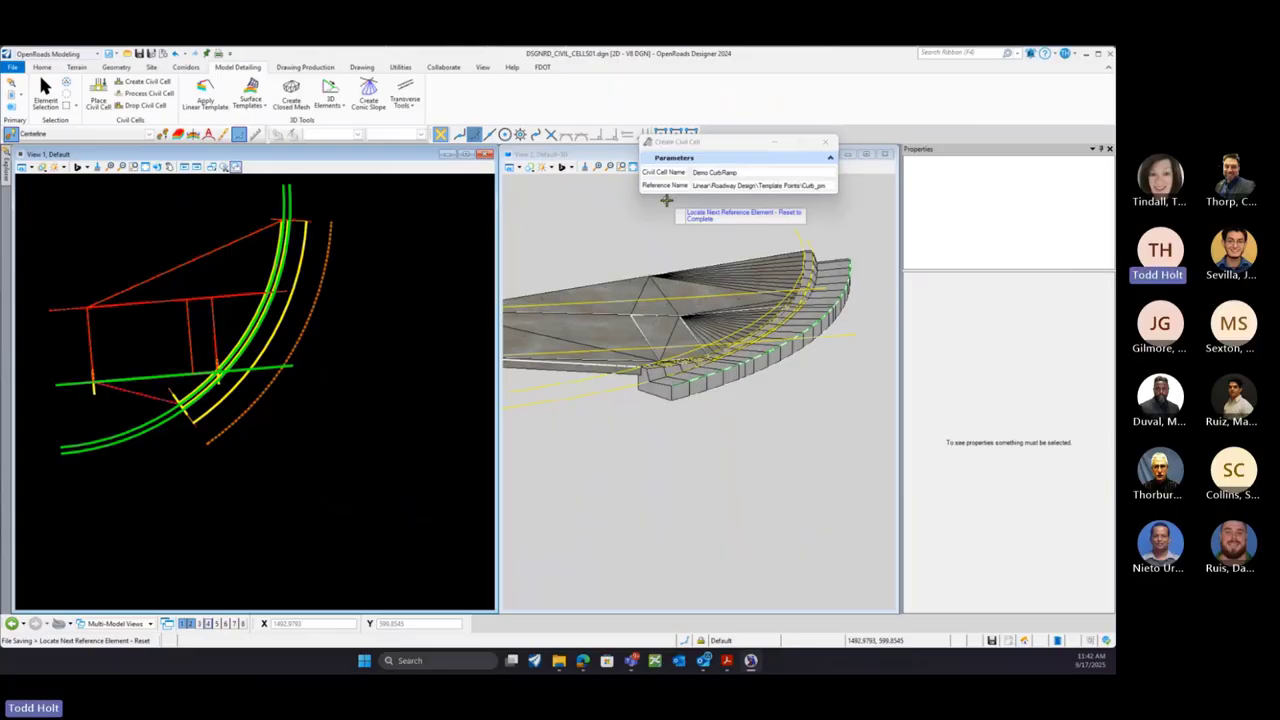
{"action": "key", "text": "f"}
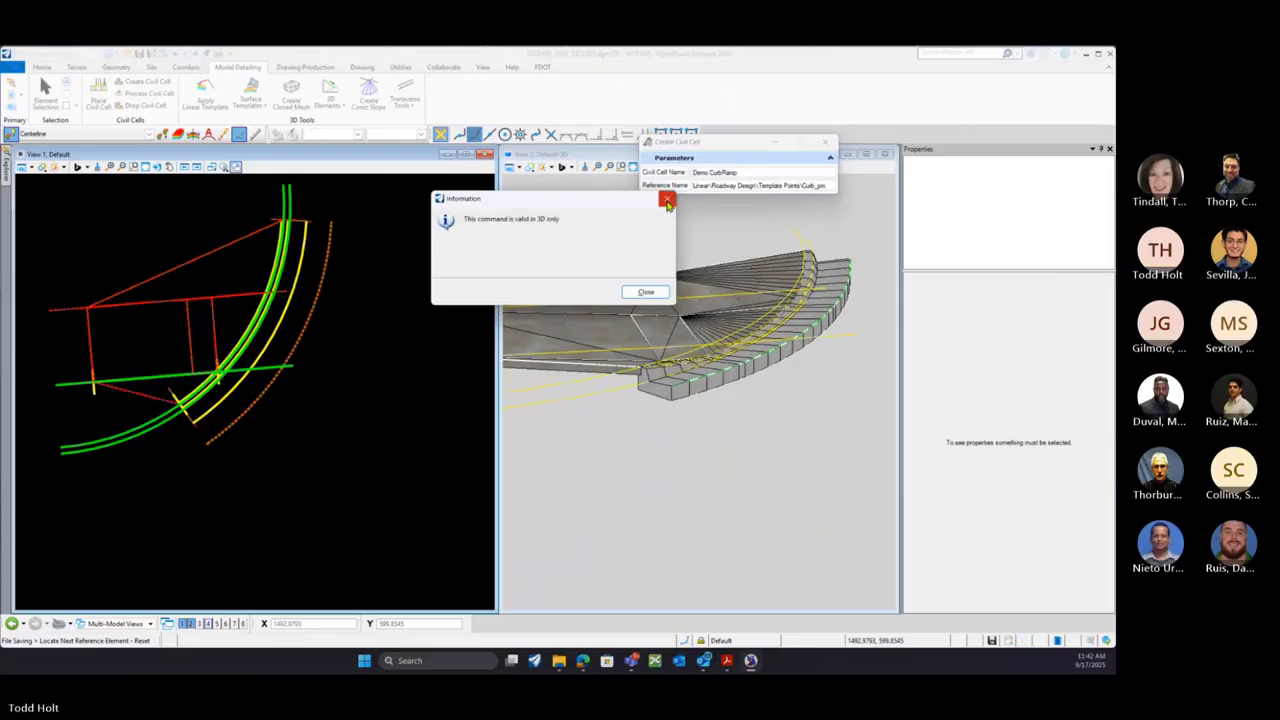
{"action": "left_click", "coordinate": [667, 202]}
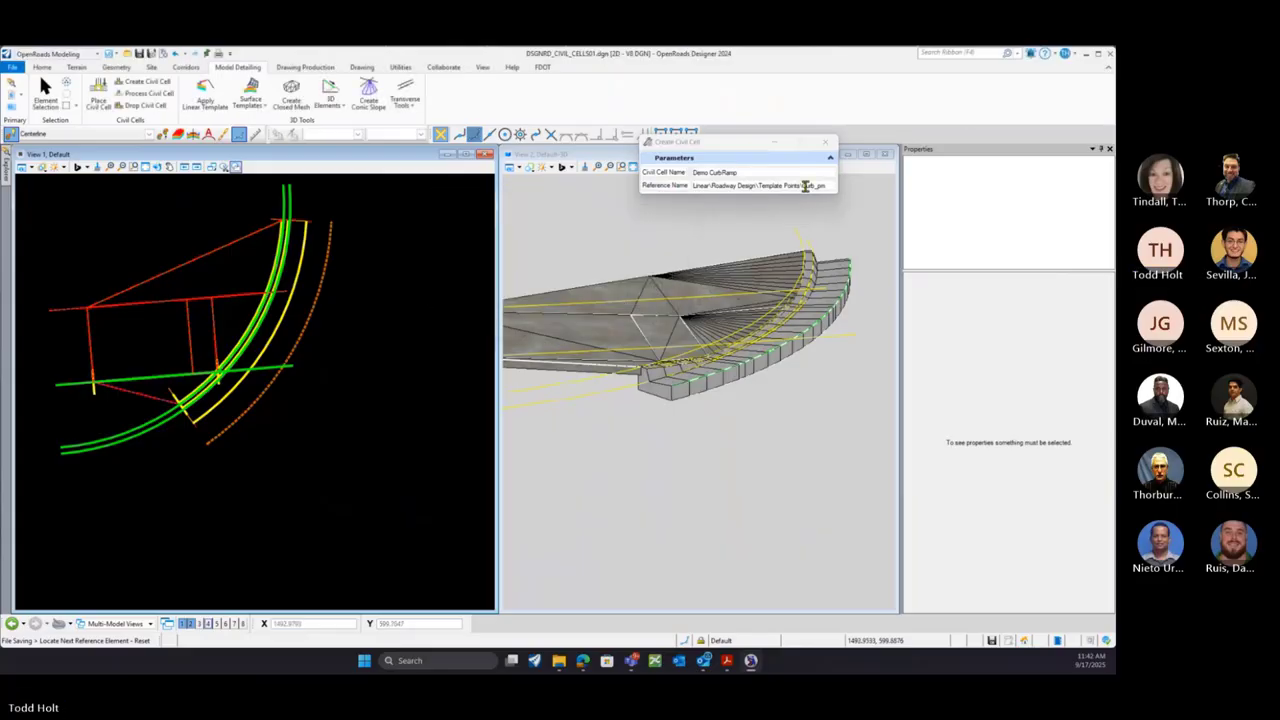
{"action": "left_click_drag", "start_coordinate": [825, 187], "coordinate": [650, 183]}
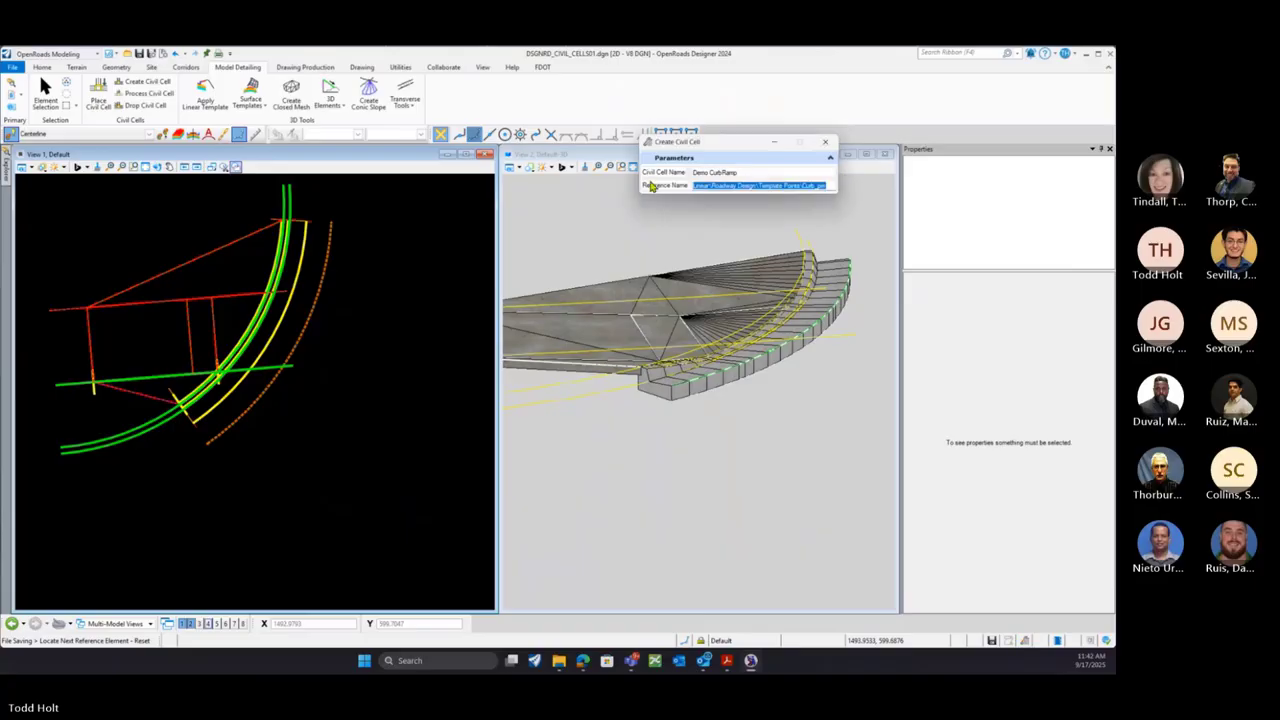
{"action": "type", "text": "BSW"}
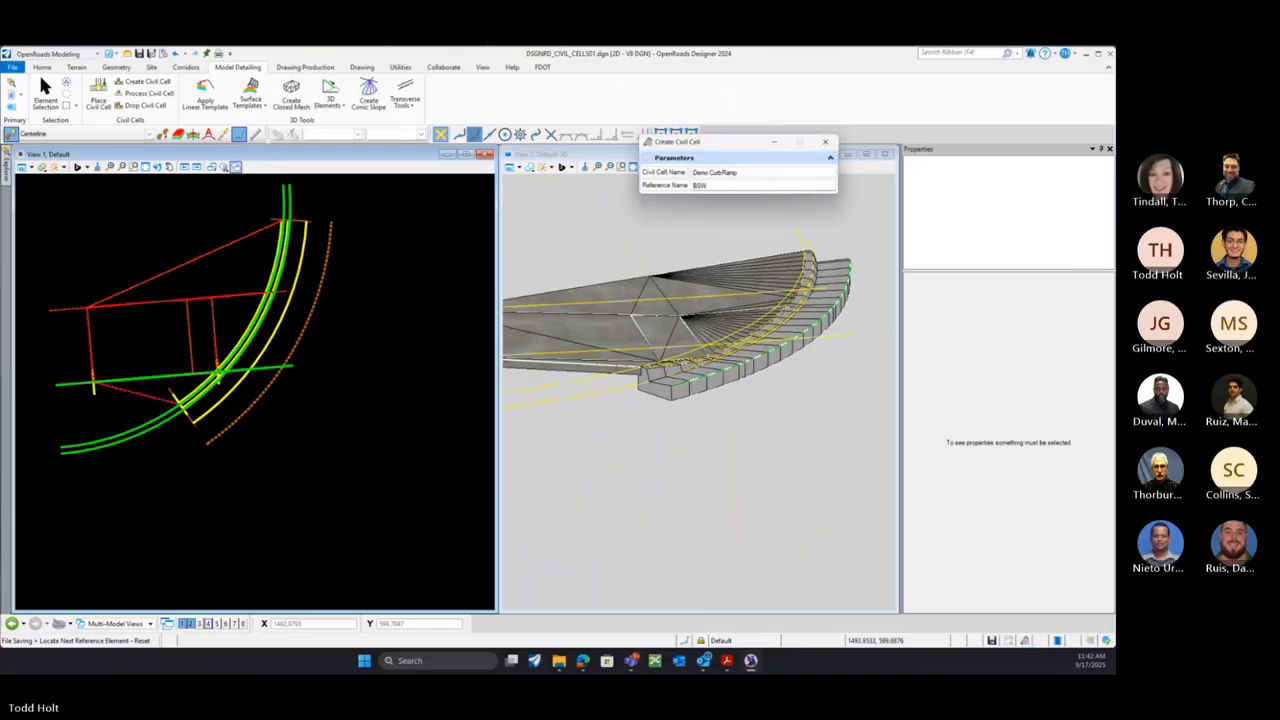
{"action": "key", "text": "Tab"}
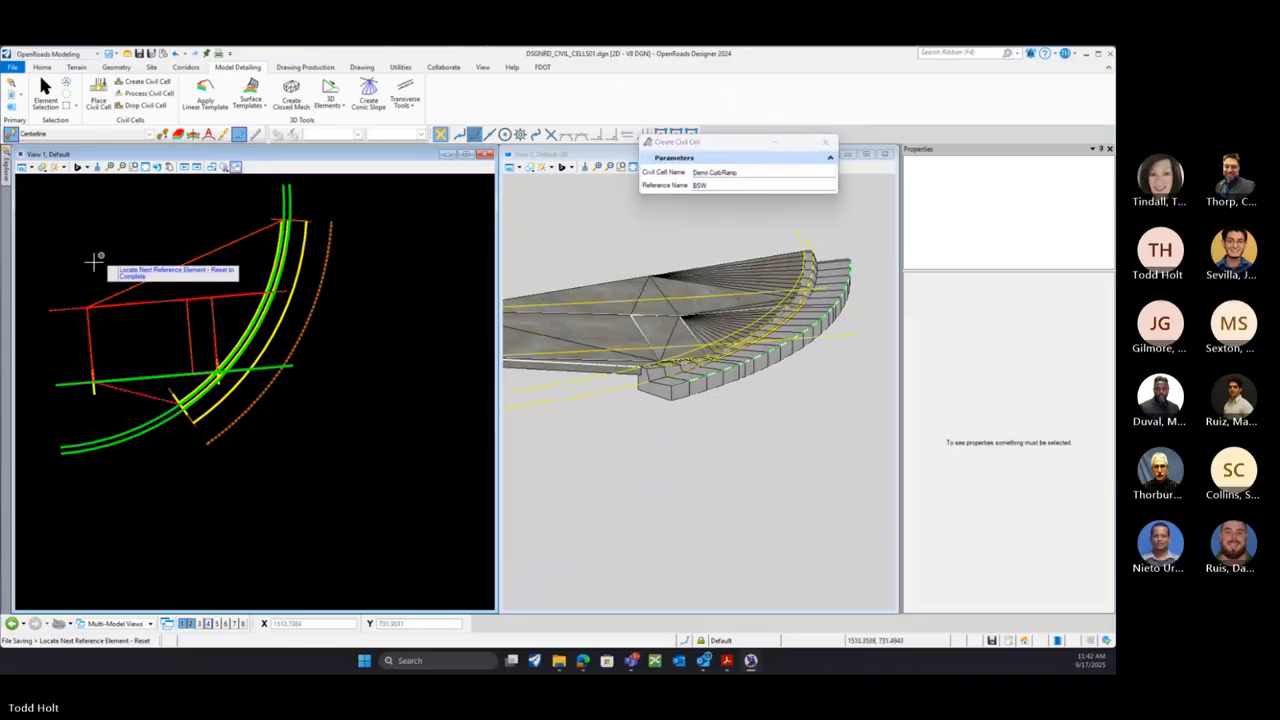
{"action": "left_click", "coordinate": [70, 310]}
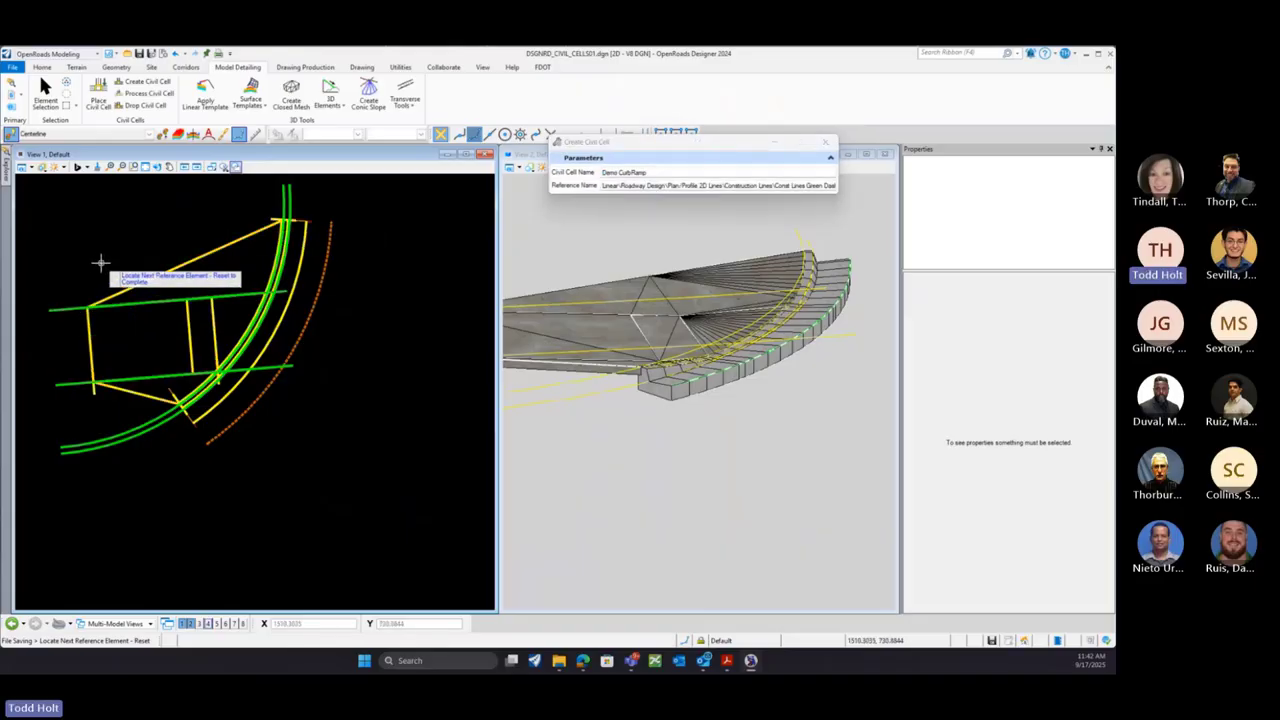
{"action": "right_click", "coordinate": [100, 263]}
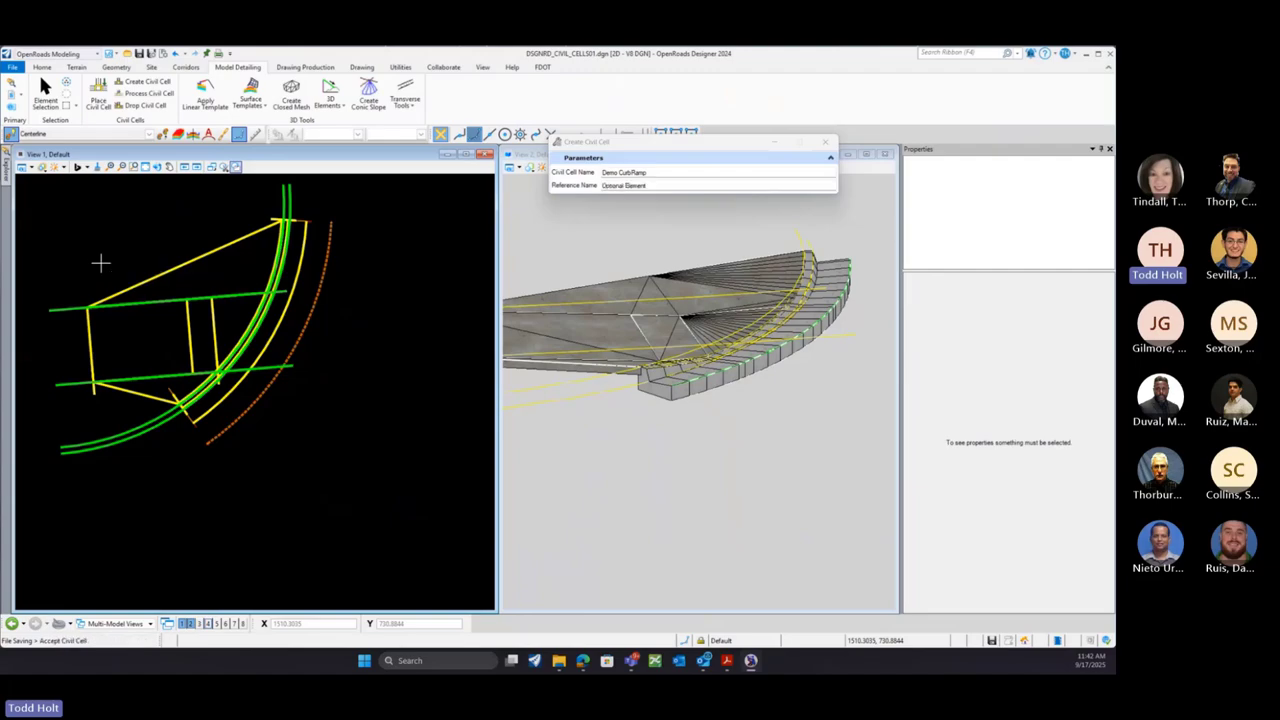
{"action": "left_click", "coordinate": [100, 263]}
Add the DTMPr_Sidewalk terrain model from the Demo CurbRamp cell's dependent elements as a corridor clipping boundary
{"action": "left_click", "coordinate": [7, 168]}
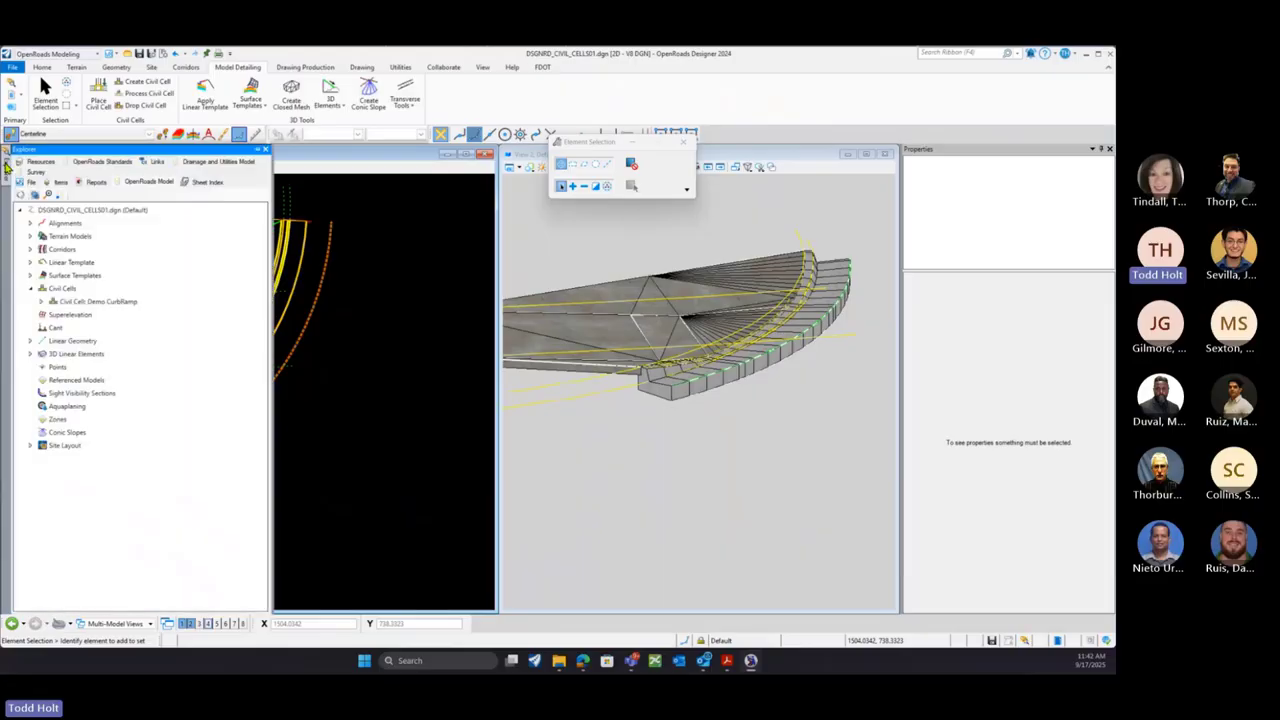
{"action": "left_click", "coordinate": [42, 301]}
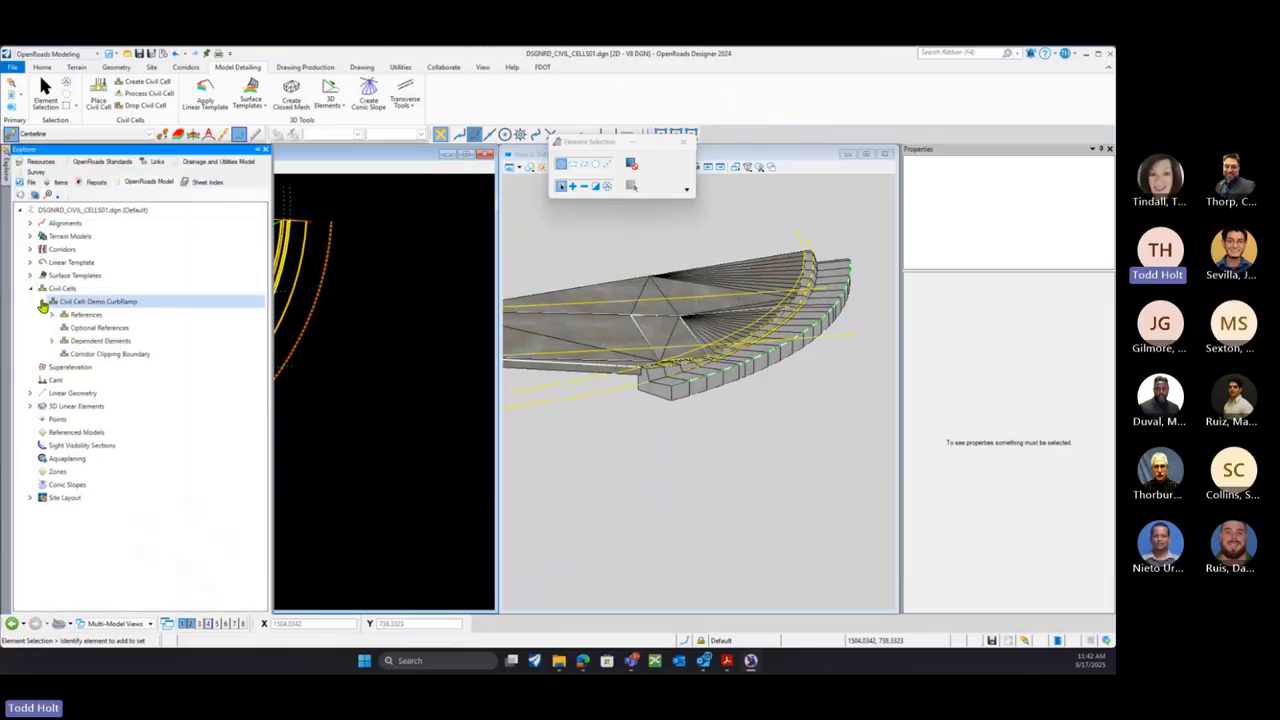
{"action": "left_click", "coordinate": [53, 315]}
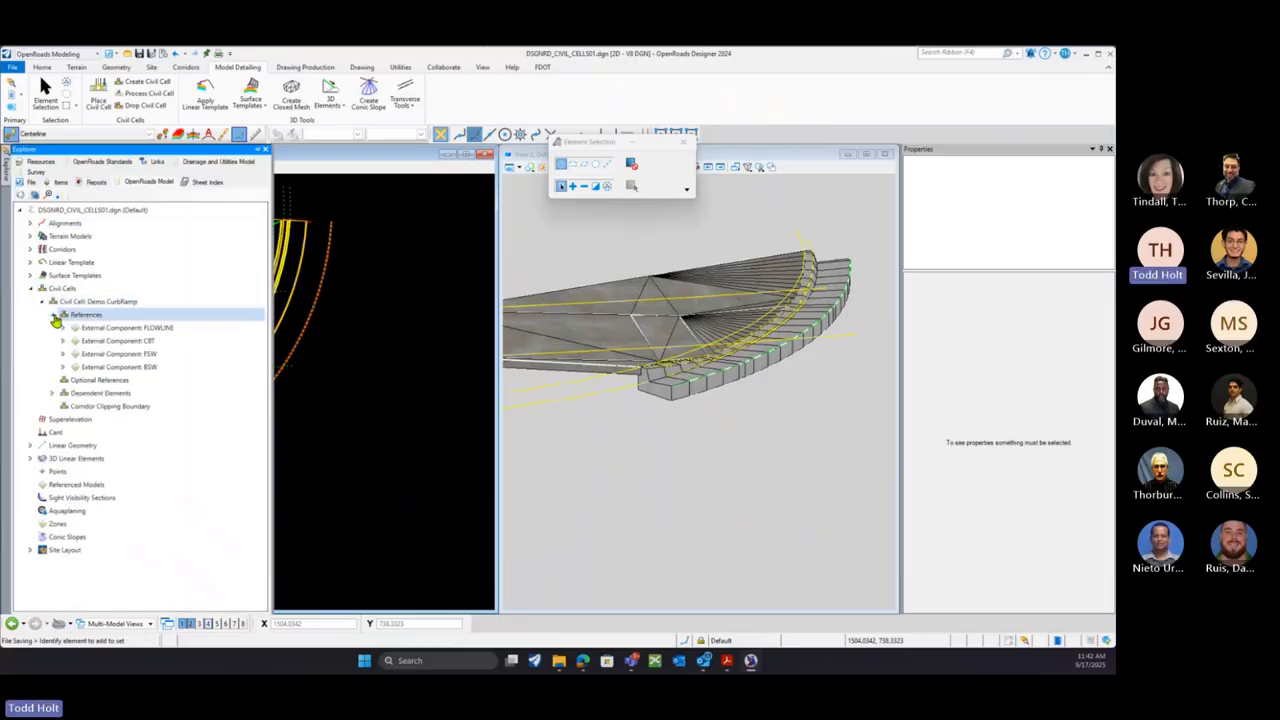
{"action": "left_click", "coordinate": [53, 315]}
{"action": "left_click", "coordinate": [55, 342]}
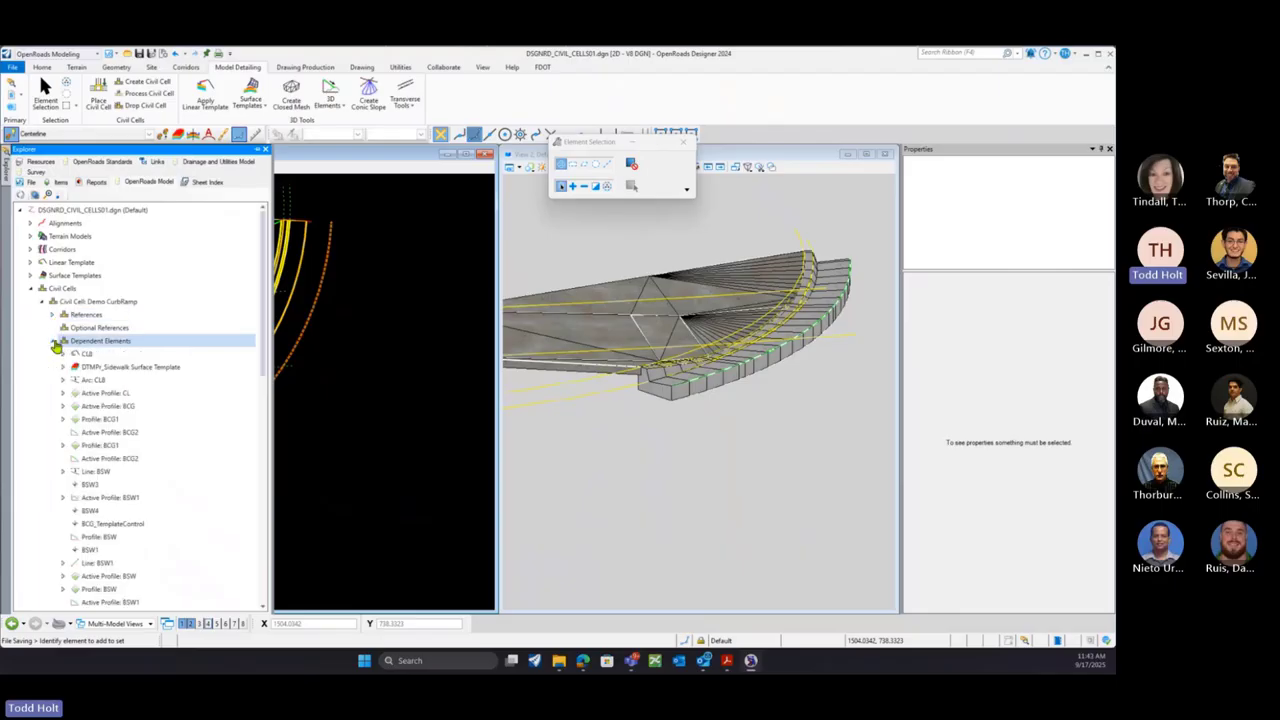
{"action": "scroll", "coordinate": [163, 420], "scroll_direction": "down", "scroll_amount": 3}
{"action": "scroll", "coordinate": [166, 420], "scroll_direction": "down", "scroll_amount": 2}
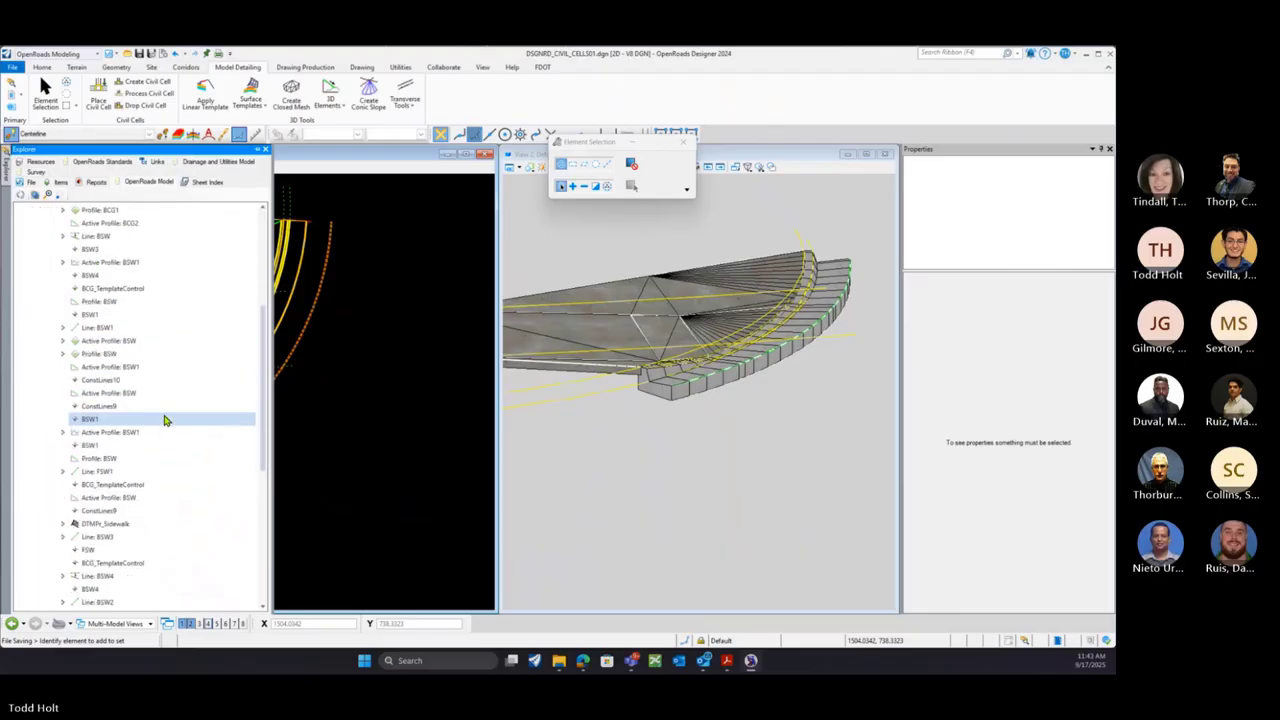
{"action": "left_click", "coordinate": [112, 525]}
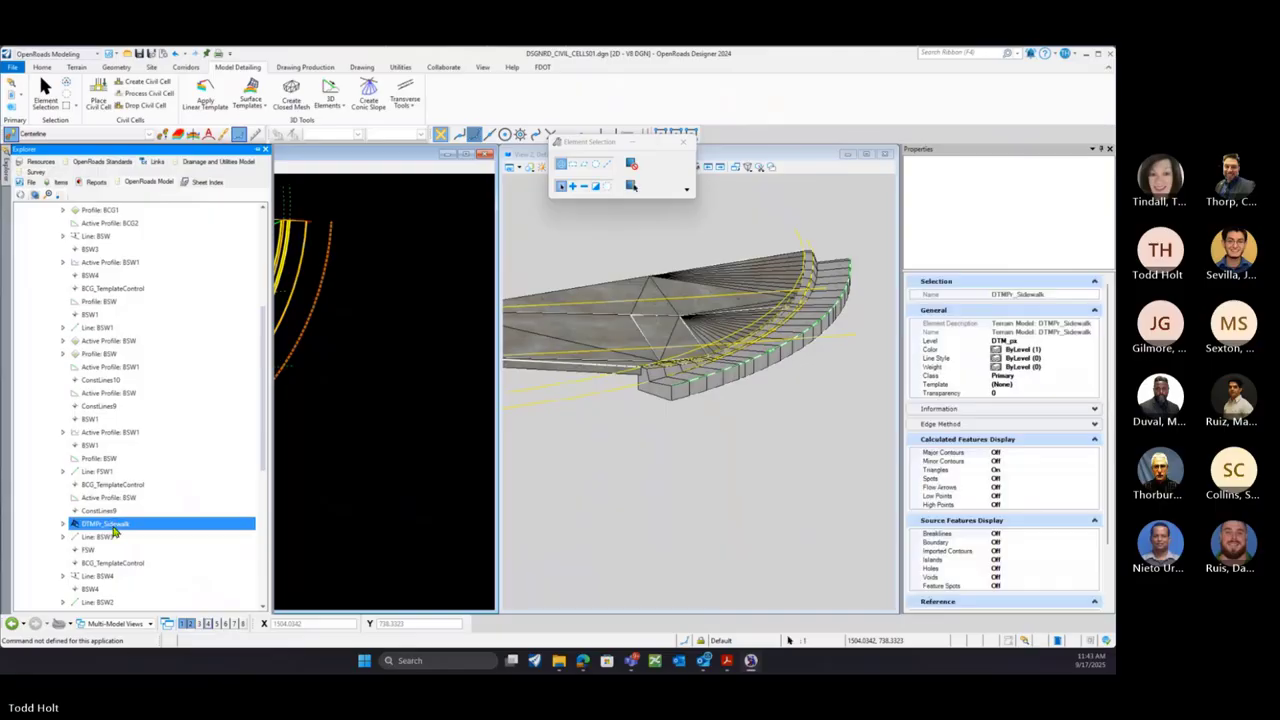
{"action": "right_click", "coordinate": [113, 530]}
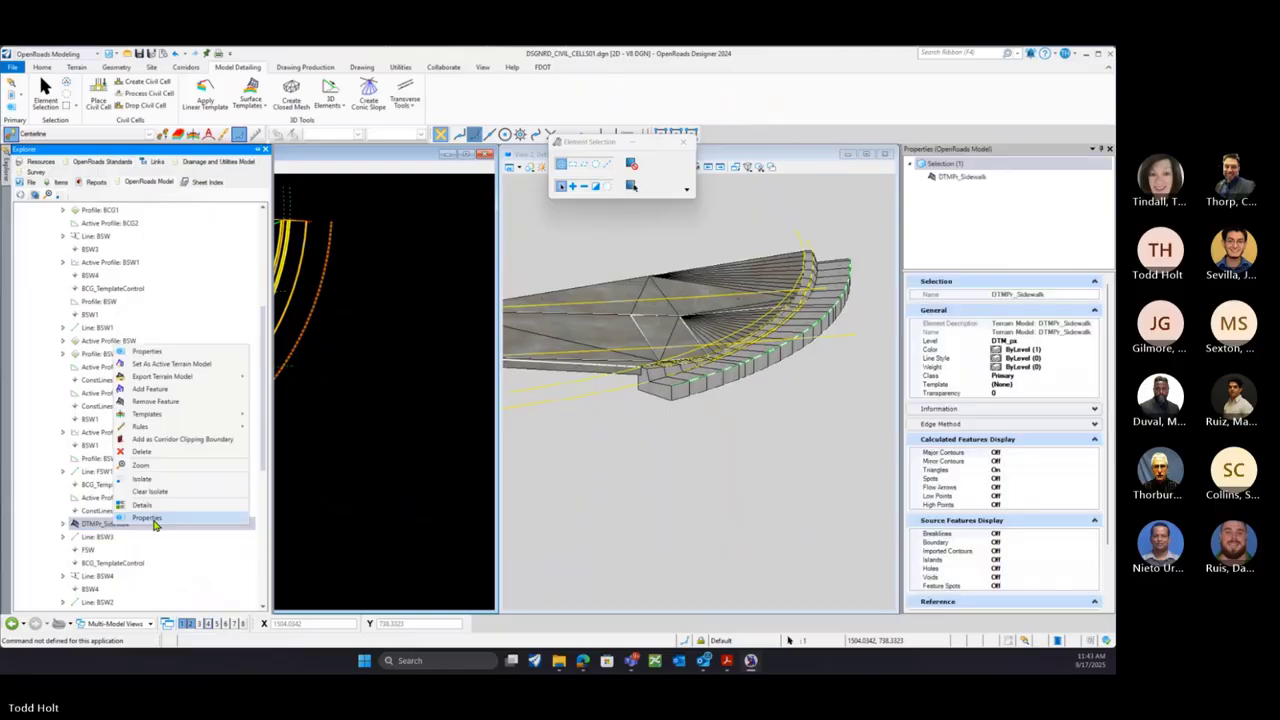
{"action": "left_click", "coordinate": [183, 444]}
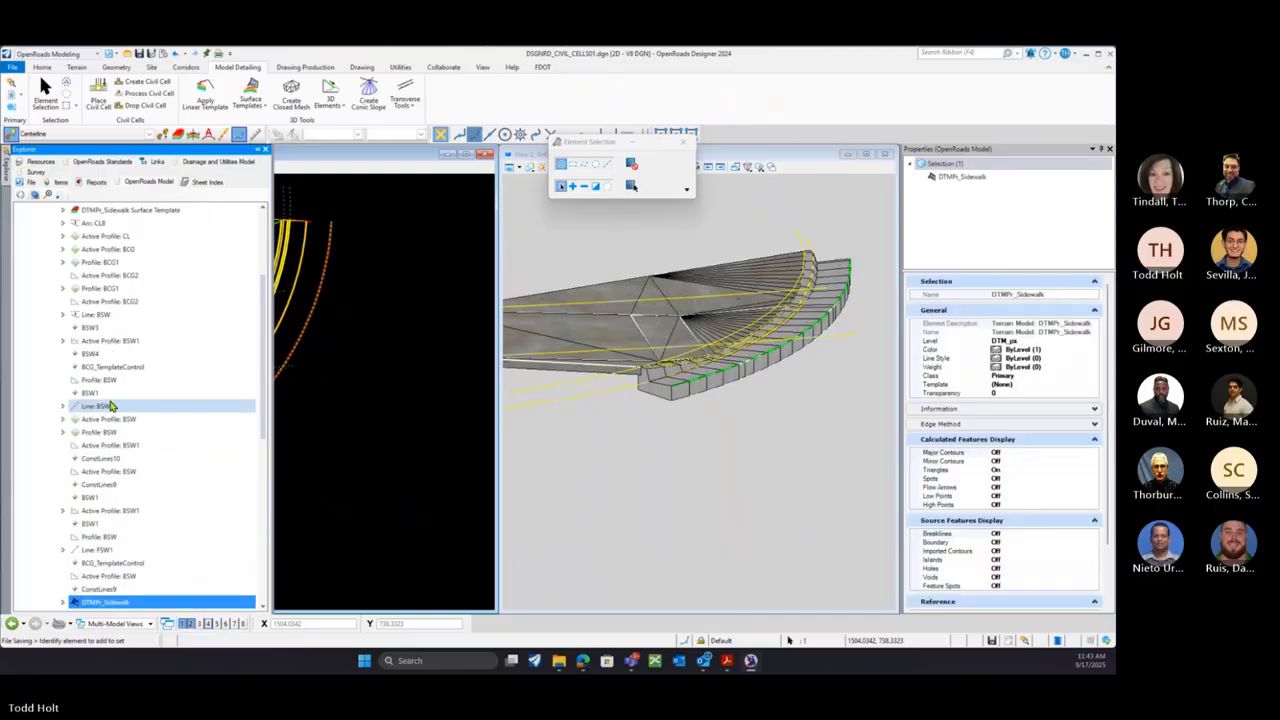
{"action": "scroll", "coordinate": [588, 421], "scroll_direction": "down", "scroll_amount": 8}
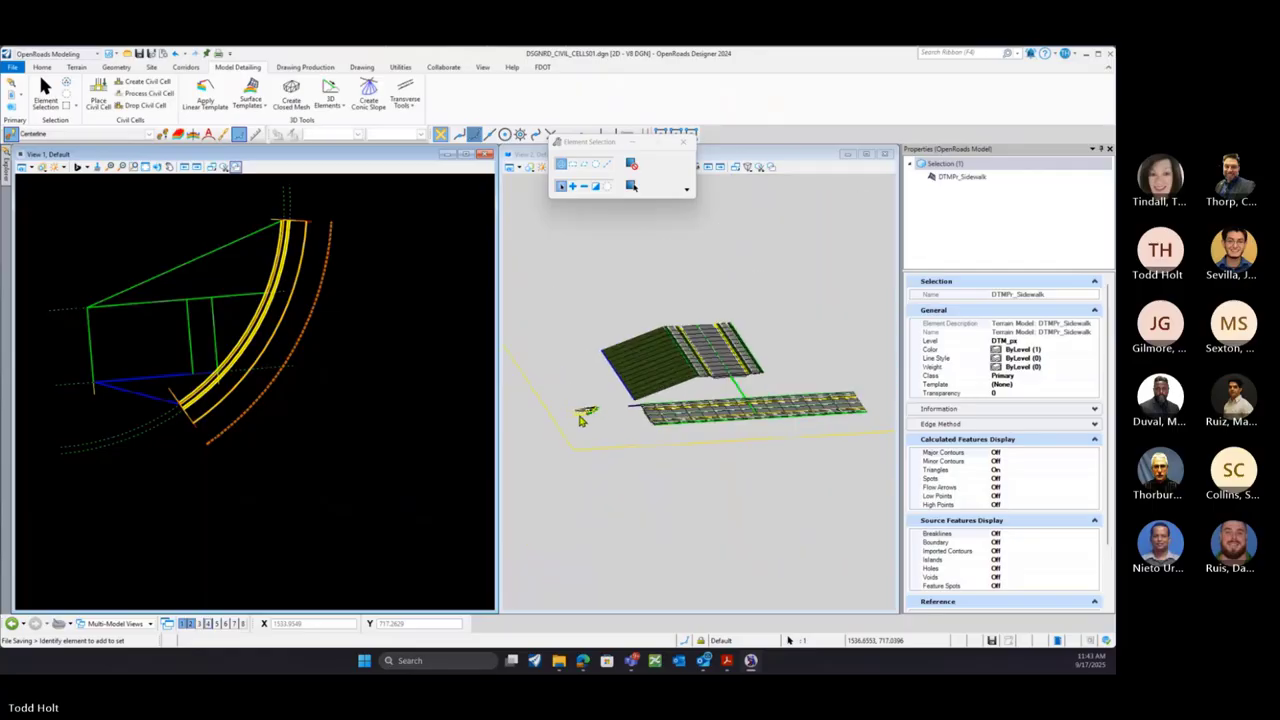
{"action": "middle_click_drag", "start_coordinate": [579, 415], "coordinate": [657, 400], "text": "shift"}
{"action": "scroll", "coordinate": [738, 388], "scroll_direction": "up", "scroll_amount": 9}
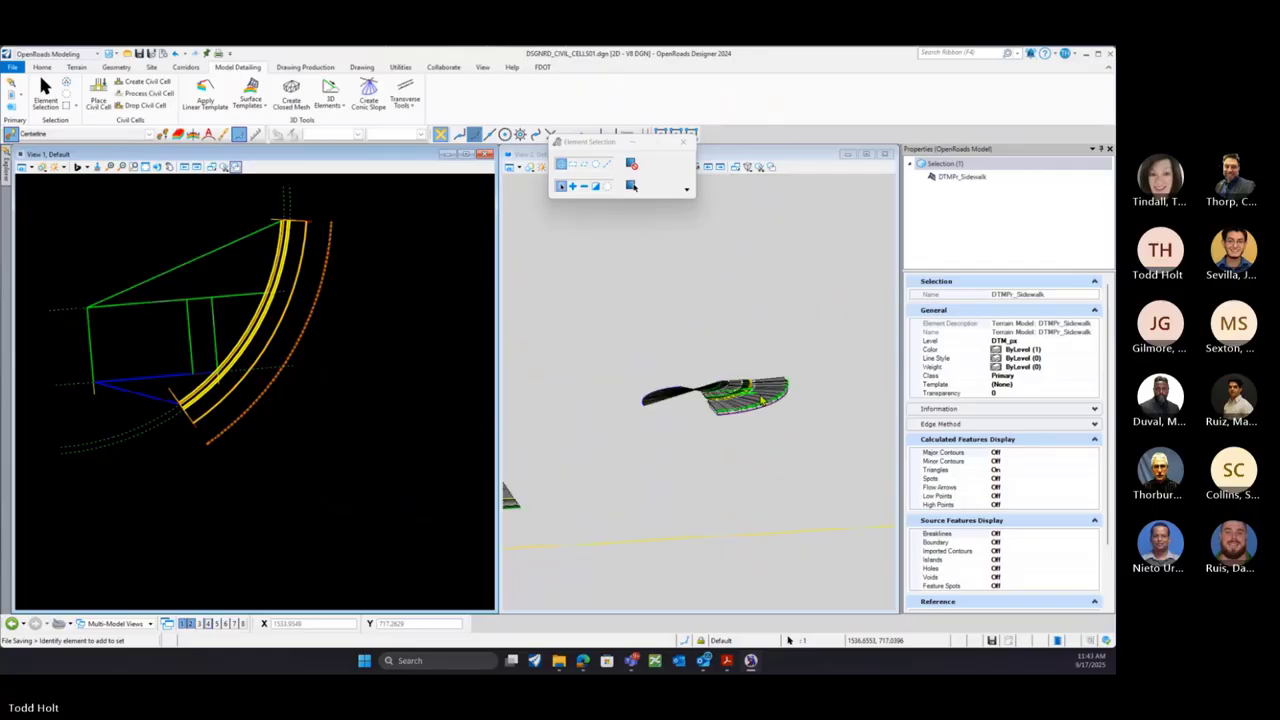
{"action": "scroll", "coordinate": [680, 400], "scroll_direction": "up", "scroll_amount": 2}
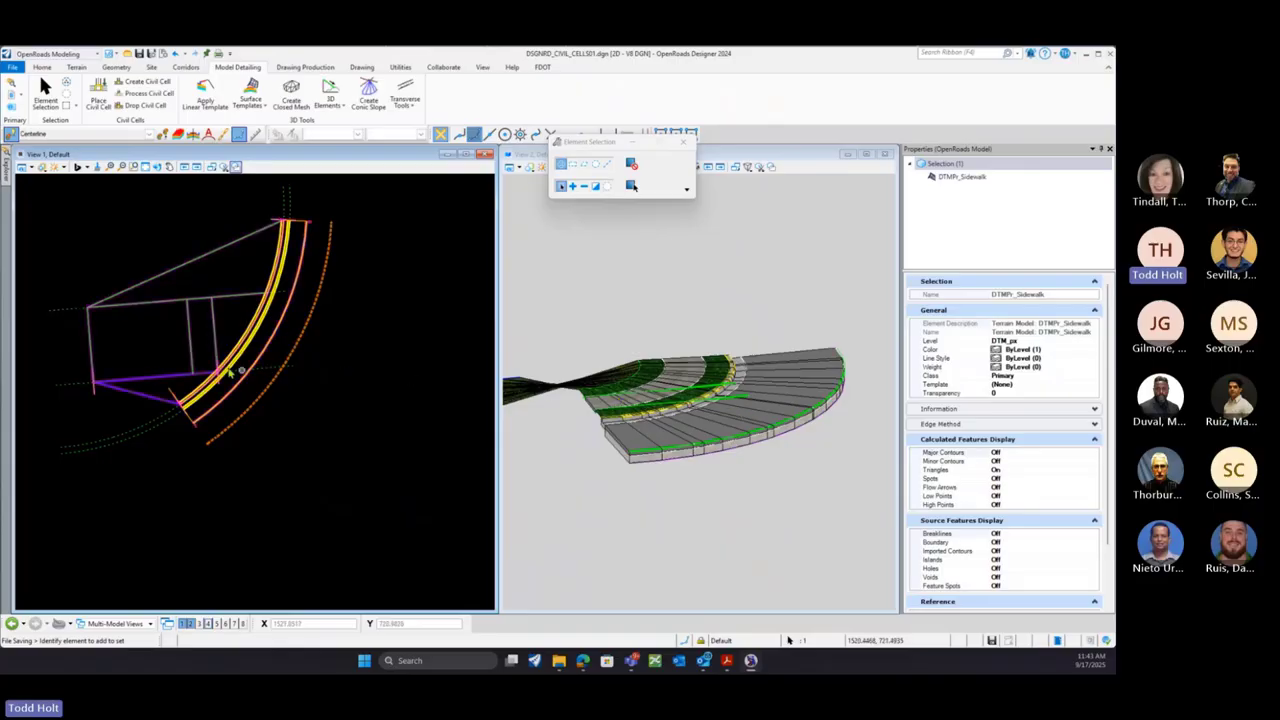
Start placing the Demo CurbRamp civil cell and assign the curb return's flowline arc as its FLOWLINE reference
{"action": "mouse_move", "coordinate": [7, 167]}
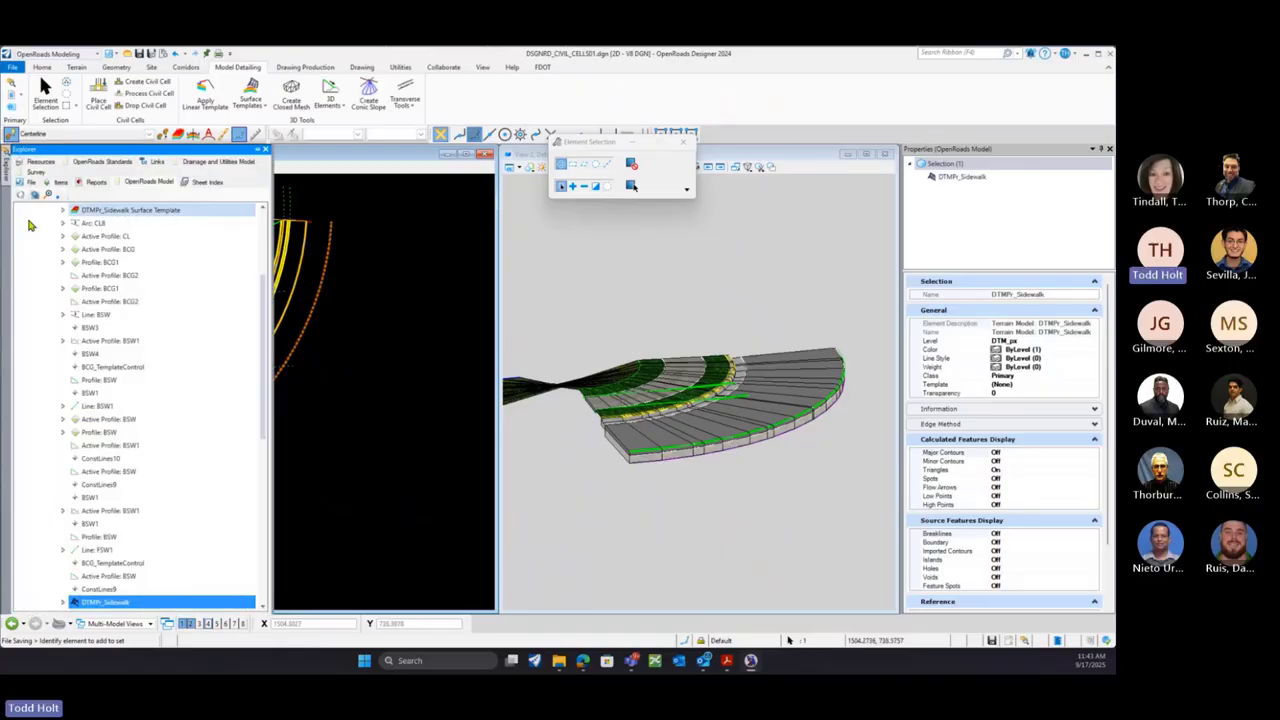
{"action": "scroll", "coordinate": [104, 307], "scroll_direction": "up", "scroll_amount": 4}
{"action": "left_click", "coordinate": [104, 303]}
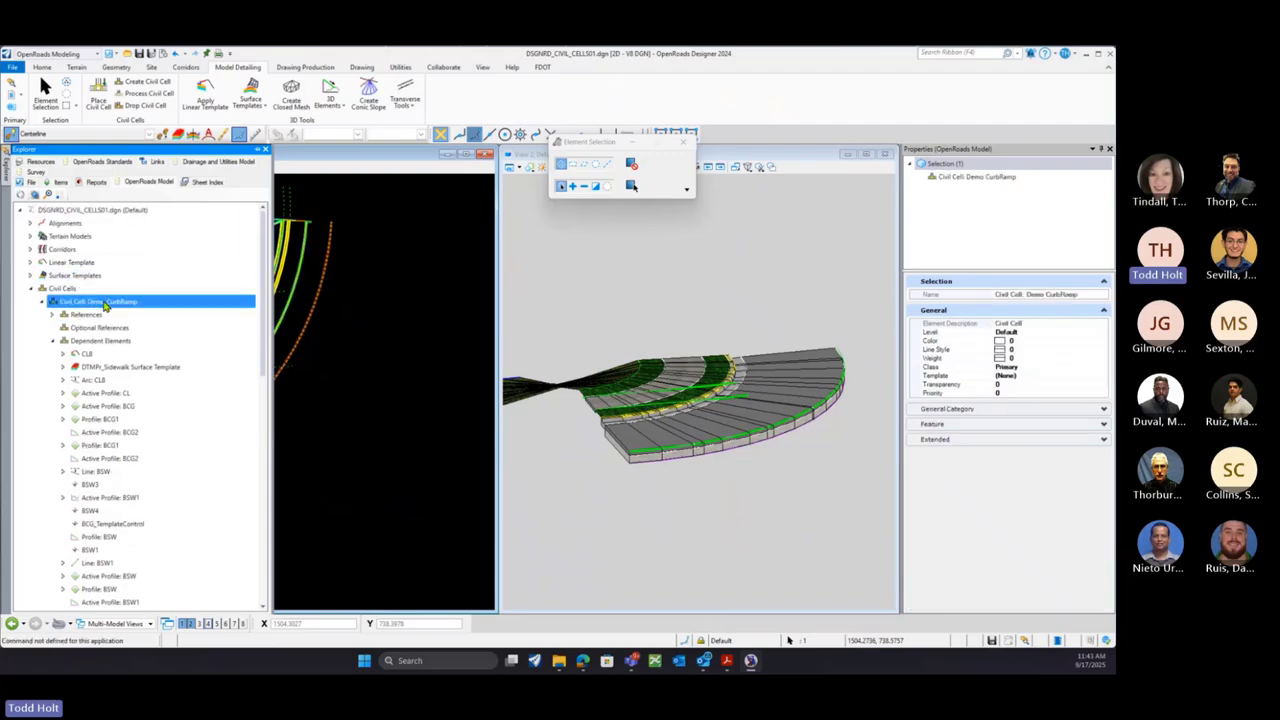
{"action": "right_click", "coordinate": [107, 303]}
{"action": "left_click", "coordinate": [143, 308]}
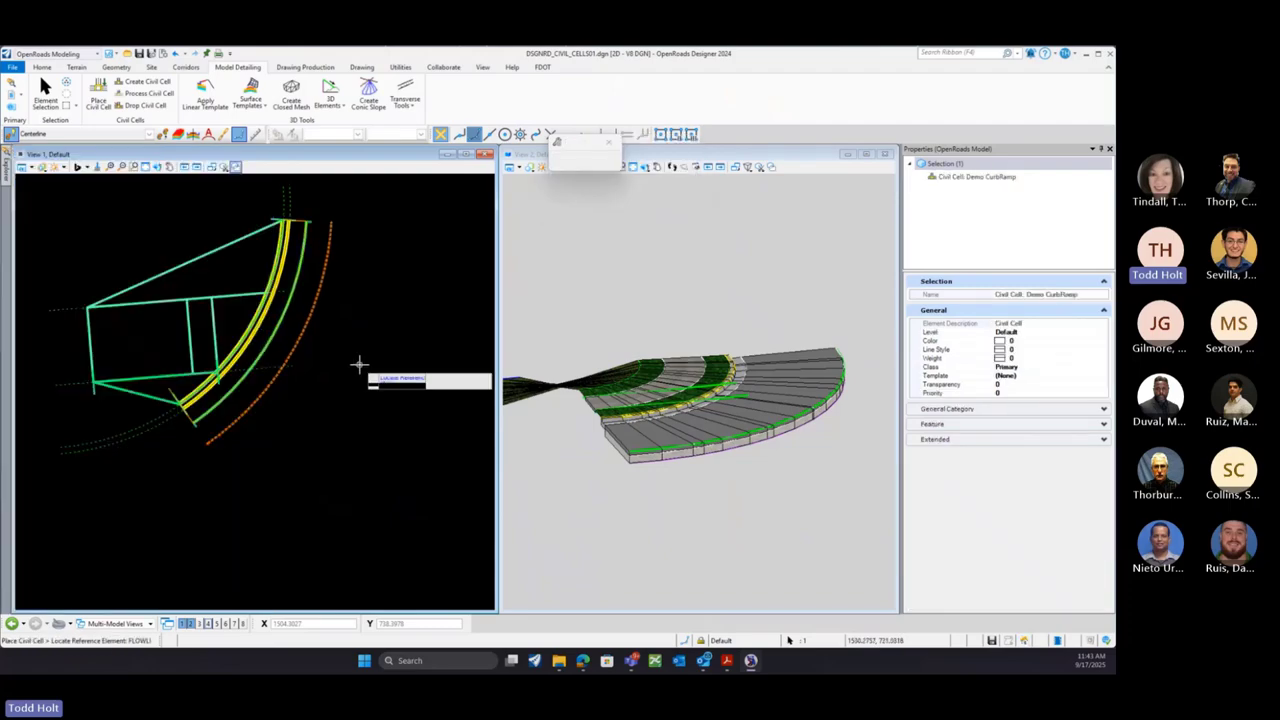
{"action": "scroll", "coordinate": [170, 400], "scroll_direction": "down", "scroll_amount": 3}
{"action": "scroll", "coordinate": [128, 410], "scroll_direction": "down", "scroll_amount": 2}
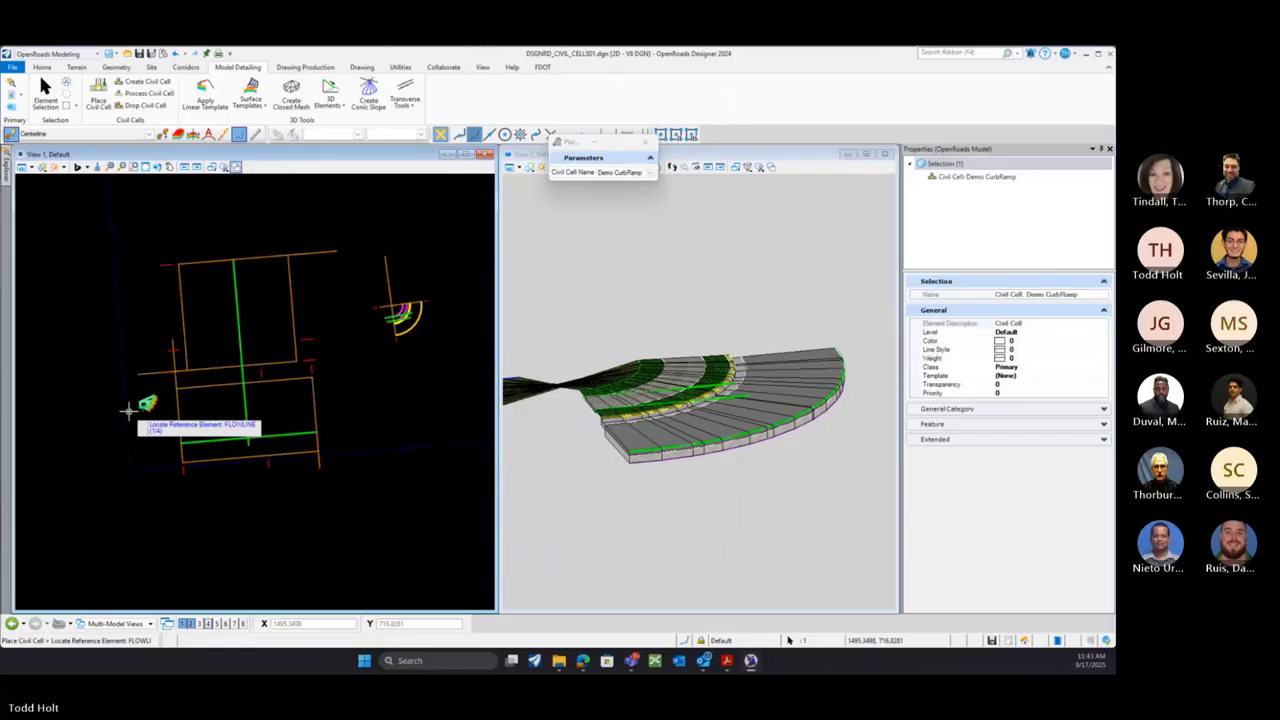
{"action": "scroll", "coordinate": [415, 322], "scroll_direction": "up", "scroll_amount": 5}
{"action": "scroll", "coordinate": [410, 322], "scroll_direction": "up", "scroll_amount": 3}
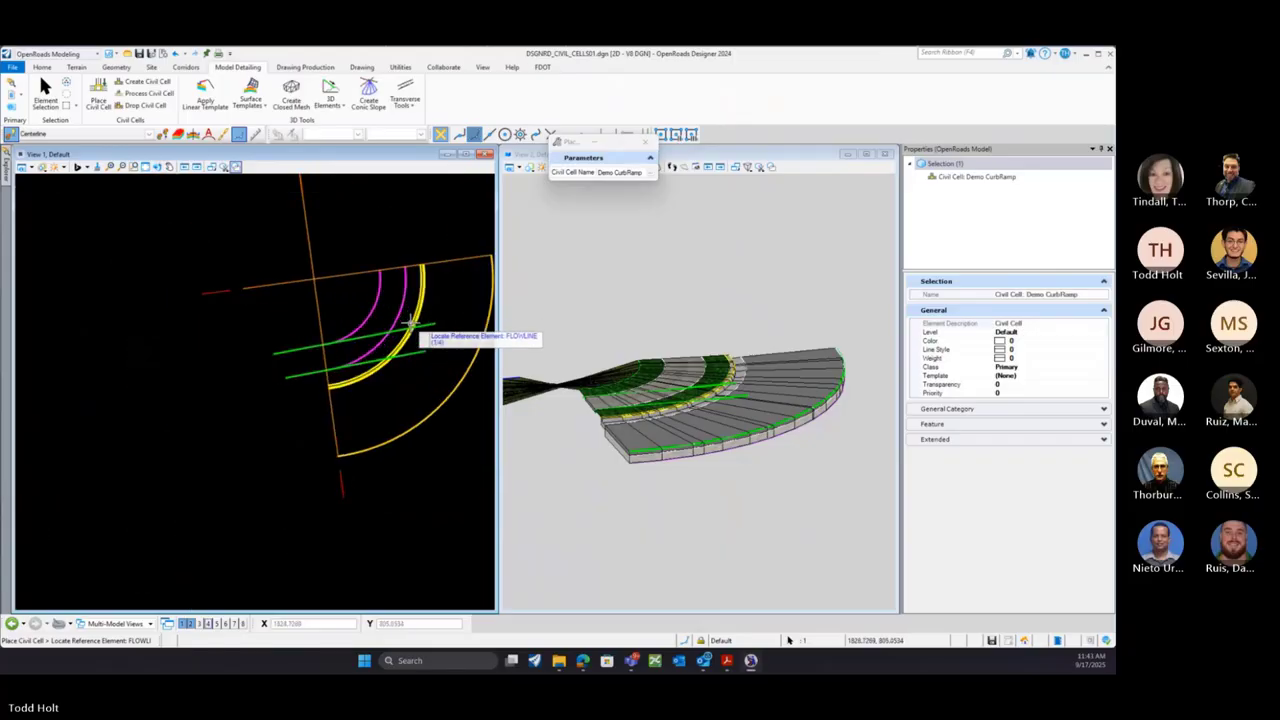
{"action": "scroll", "coordinate": [362, 400], "scroll_direction": "up", "scroll_amount": 2}
{"action": "scroll", "coordinate": [362, 400], "scroll_direction": "up", "scroll_amount": 1}
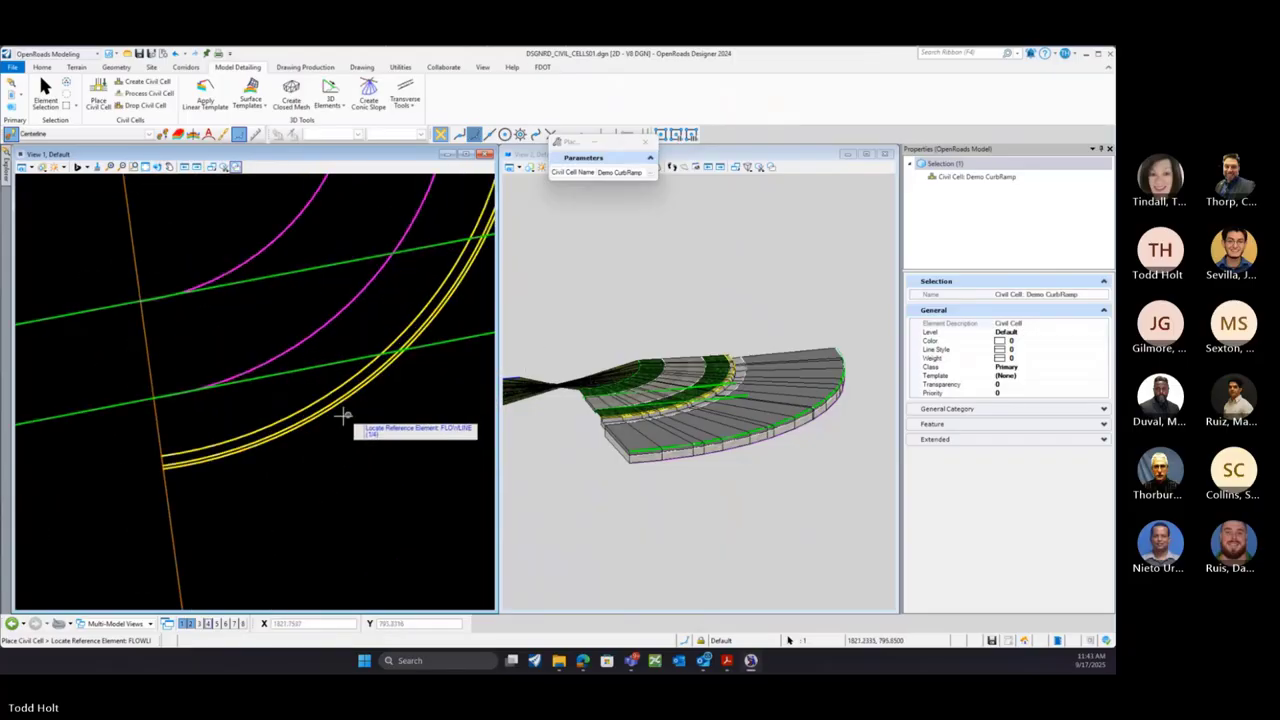
{"action": "left_click", "coordinate": [329, 409]}
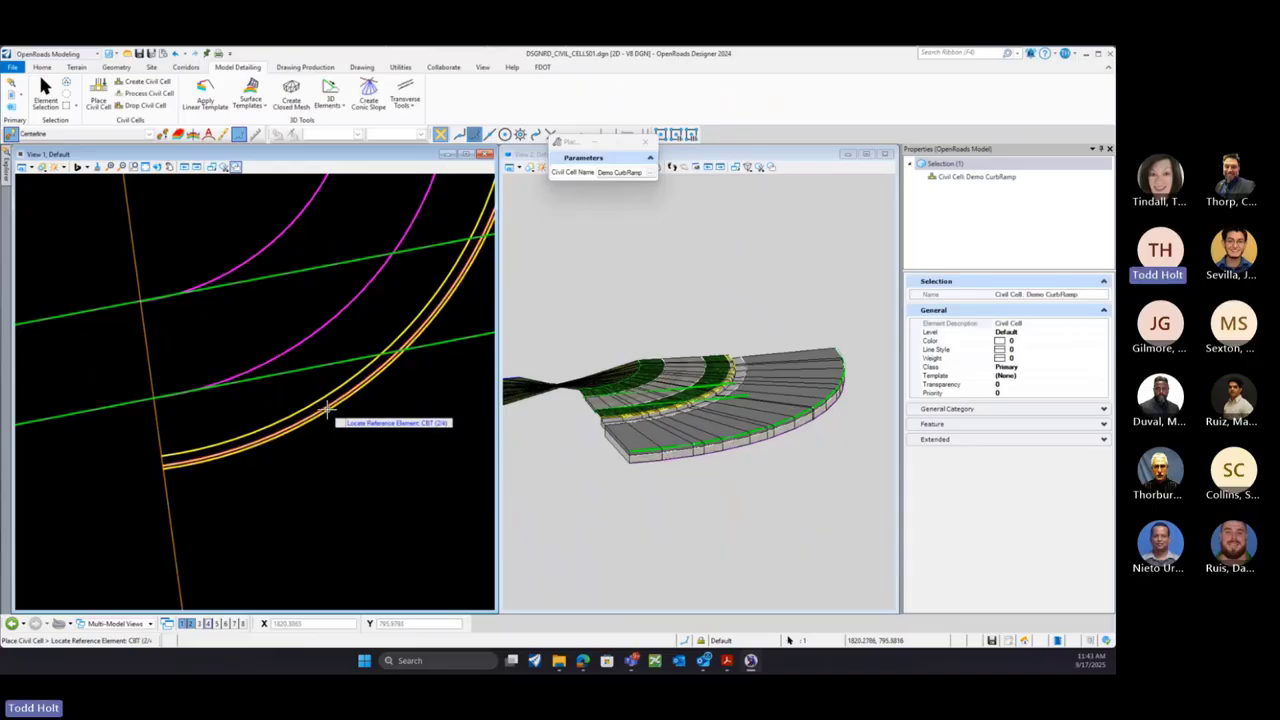
Assign the curb arc as CBT, the lower sidewalk line as FSW and the upper sidewalk line as BSW for the placement
{"action": "left_click", "coordinate": [289, 370]}
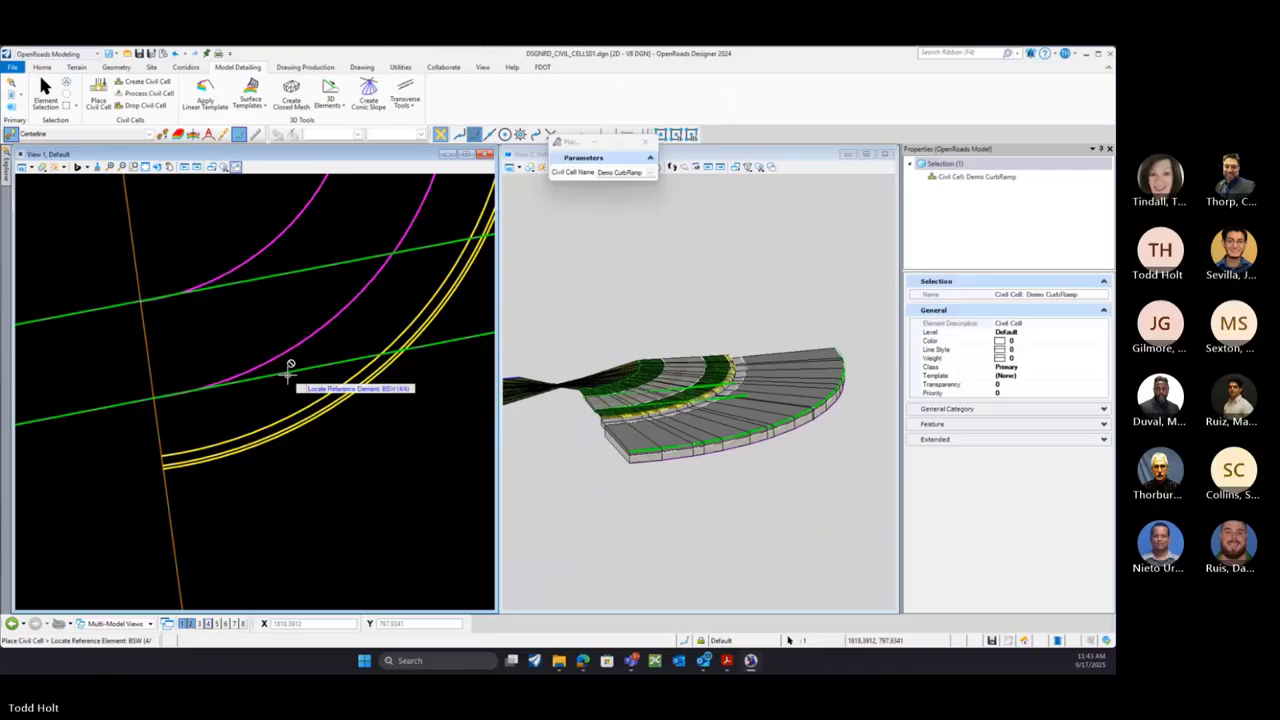
{"action": "left_click", "coordinate": [272, 277]}
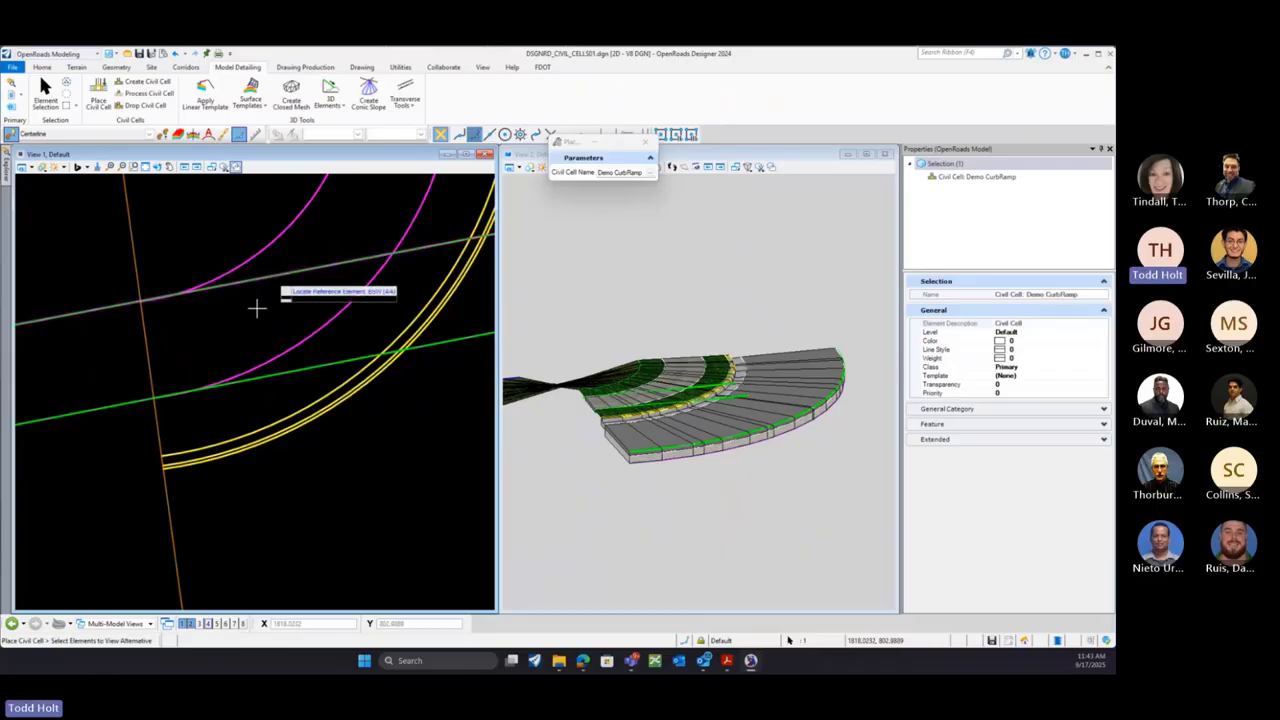
{"action": "left_click", "coordinate": [257, 309]}
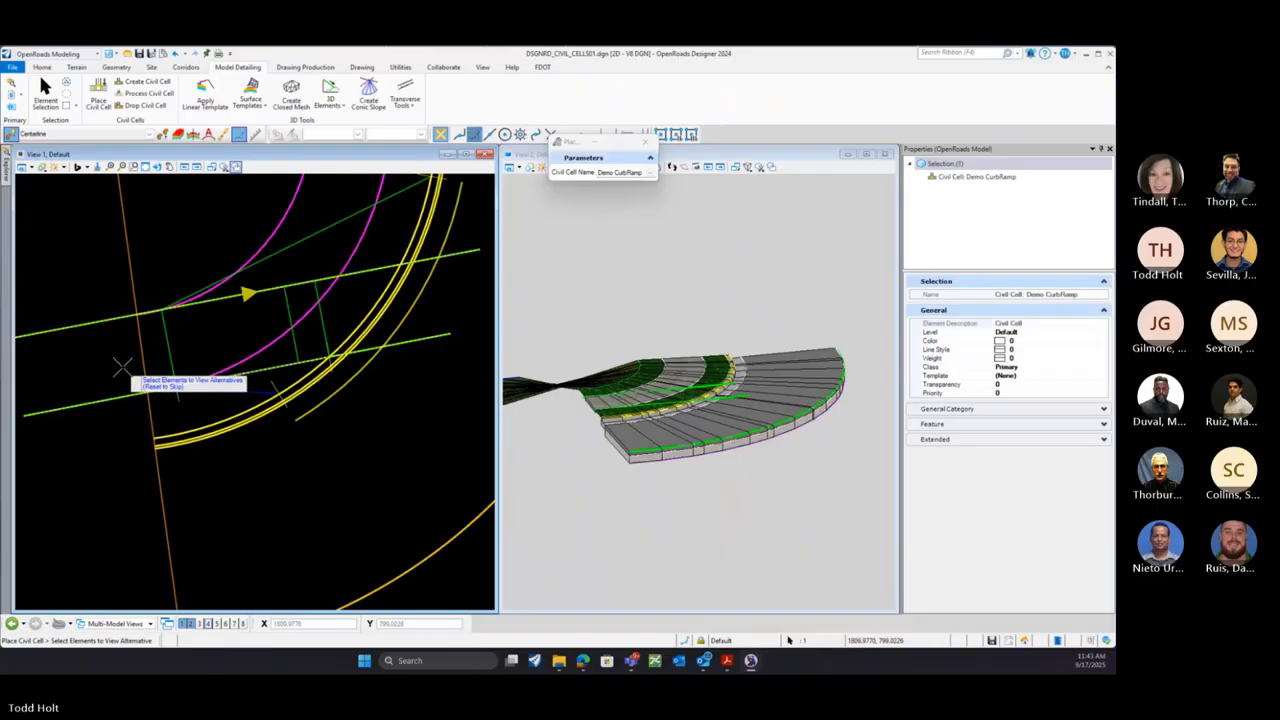
Skip the alternatives, choose the curb return corridor as the one to clip, and accept the Demo CurbRamp placement
{"action": "scroll", "coordinate": [122, 367], "scroll_direction": "down", "scroll_amount": 1}
{"action": "right_click", "coordinate": [105, 428]}
{"action": "scroll", "coordinate": [105, 428], "scroll_direction": "down", "scroll_amount": 1}
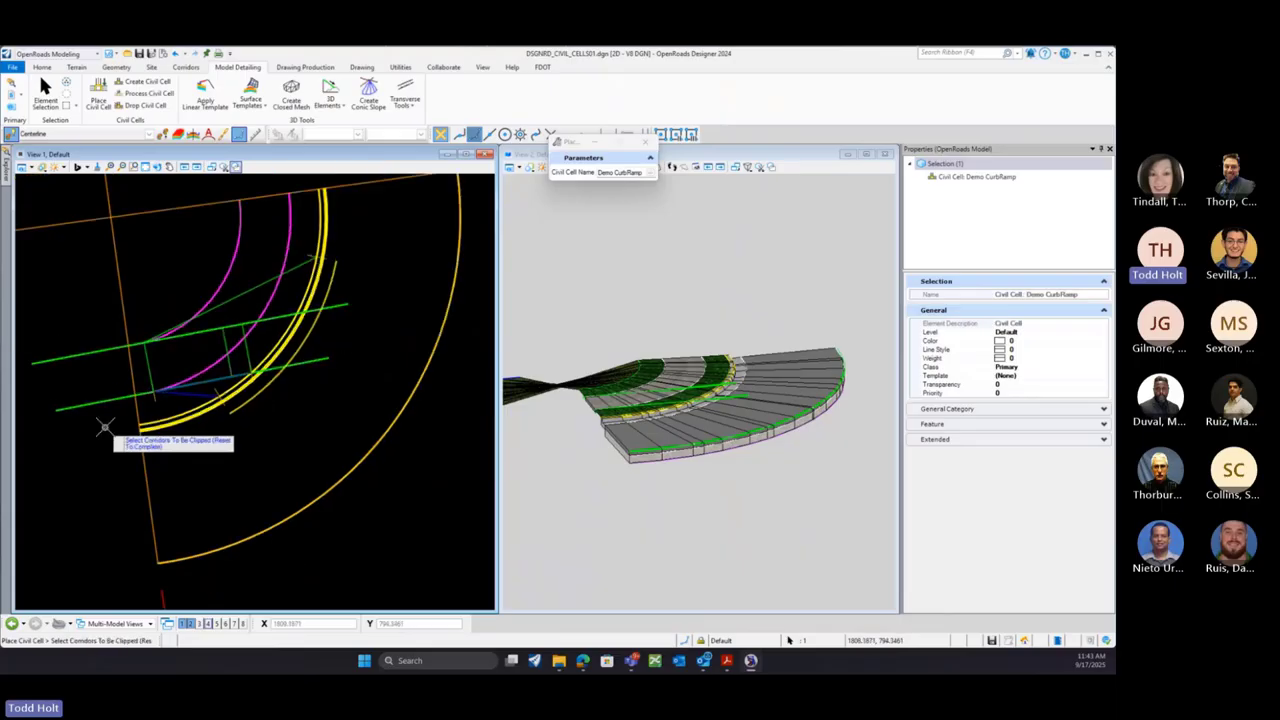
{"action": "scroll", "coordinate": [105, 428], "scroll_direction": "down", "scroll_amount": 1}
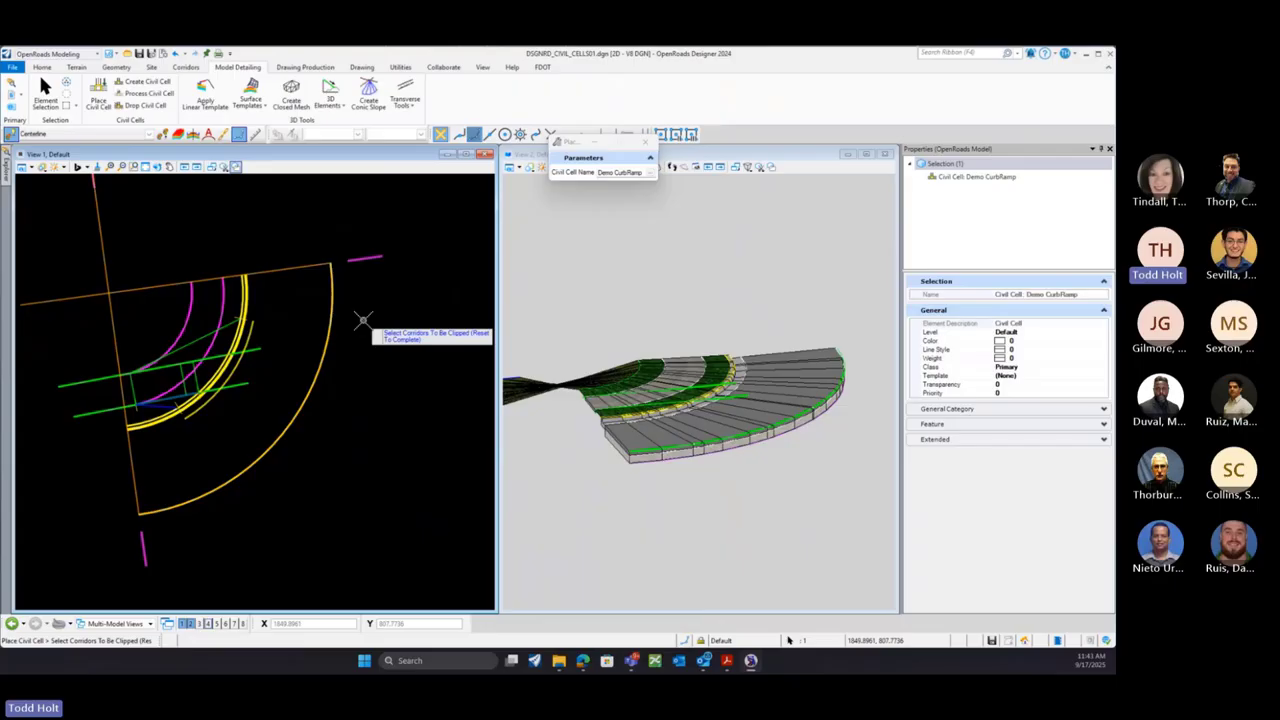
{"action": "right_click", "coordinate": [362, 320]}
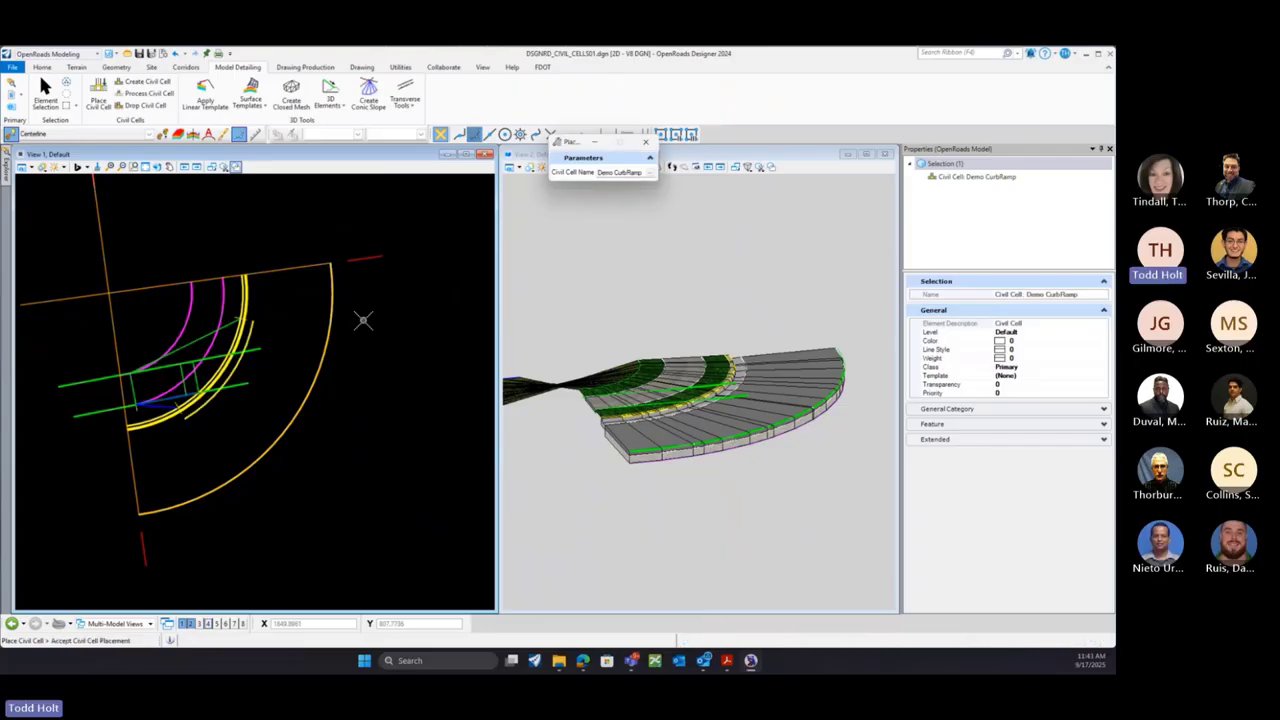
{"action": "left_click", "coordinate": [363, 320]}
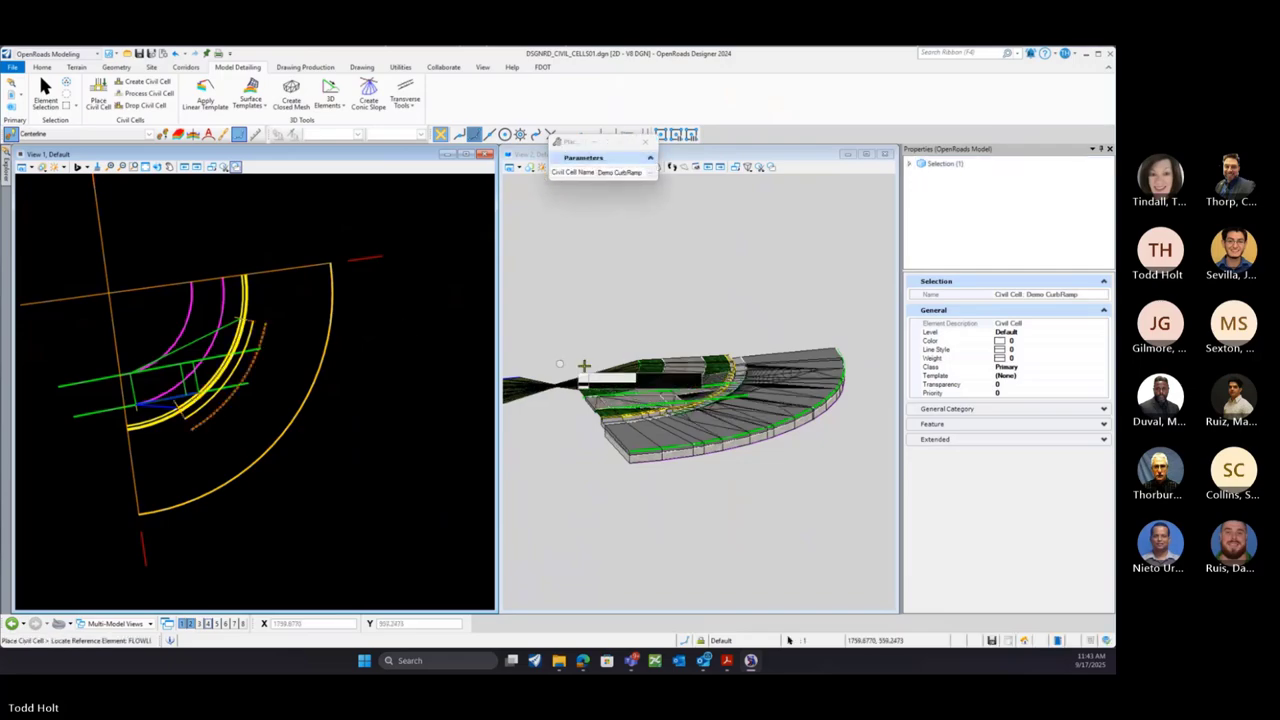
Examine the placed curb ramp's tie-in with the curb and clipped corridor in the 3D view, and end the placement command
{"action": "scroll", "coordinate": [586, 366], "scroll_direction": "up", "scroll_amount": 3}
{"action": "scroll", "coordinate": [714, 405], "scroll_direction": "up", "scroll_amount": 2}
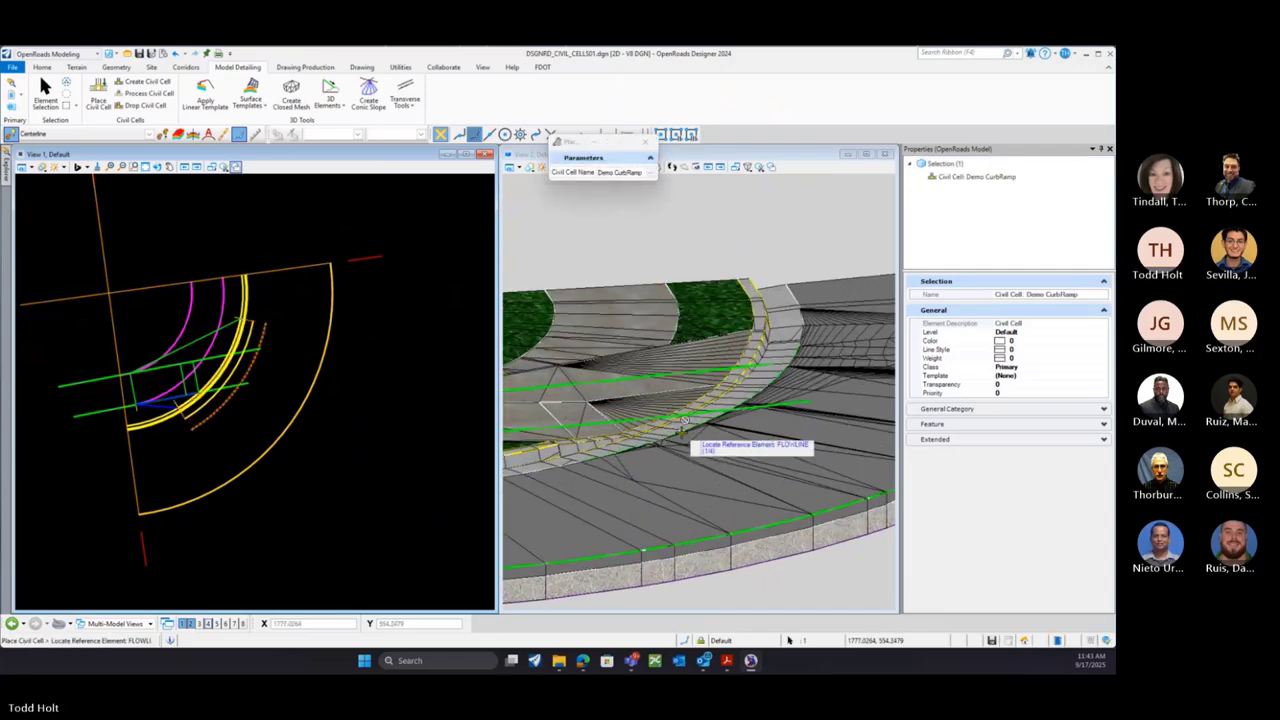
{"action": "scroll", "coordinate": [770, 332], "scroll_direction": "up", "scroll_amount": 1}
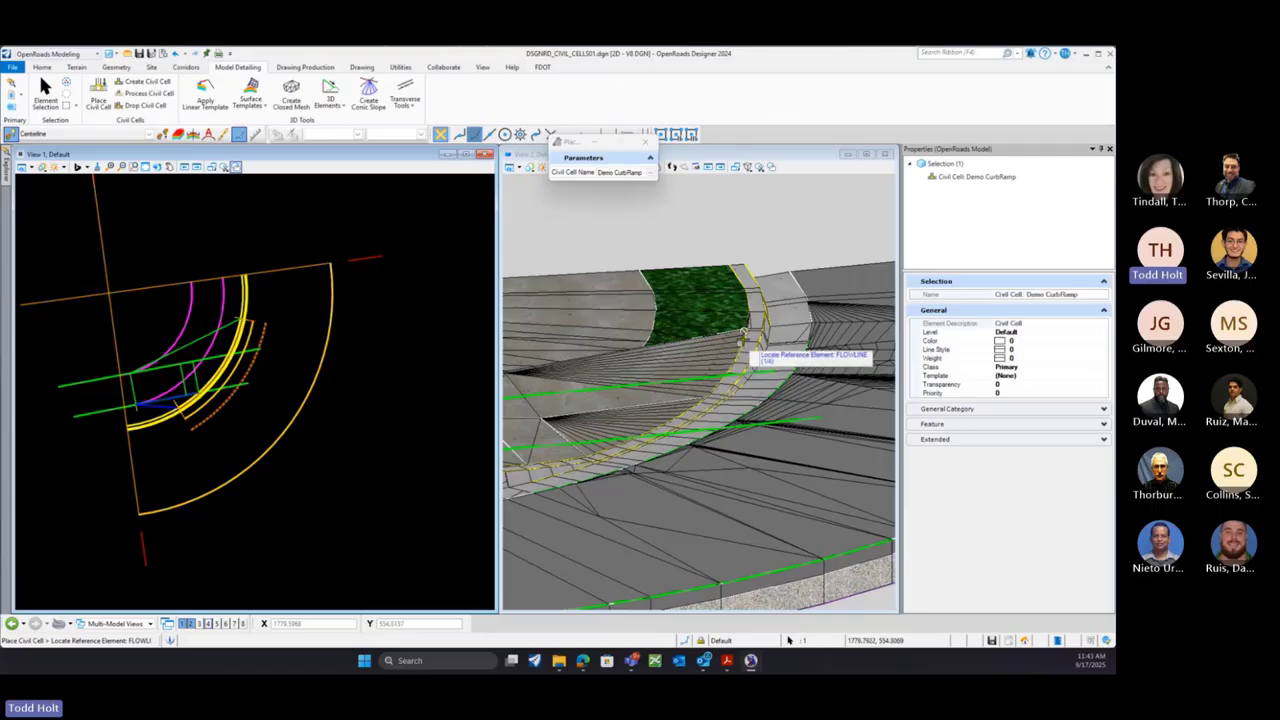
{"action": "scroll", "coordinate": [757, 335], "scroll_direction": "up", "scroll_amount": 2}
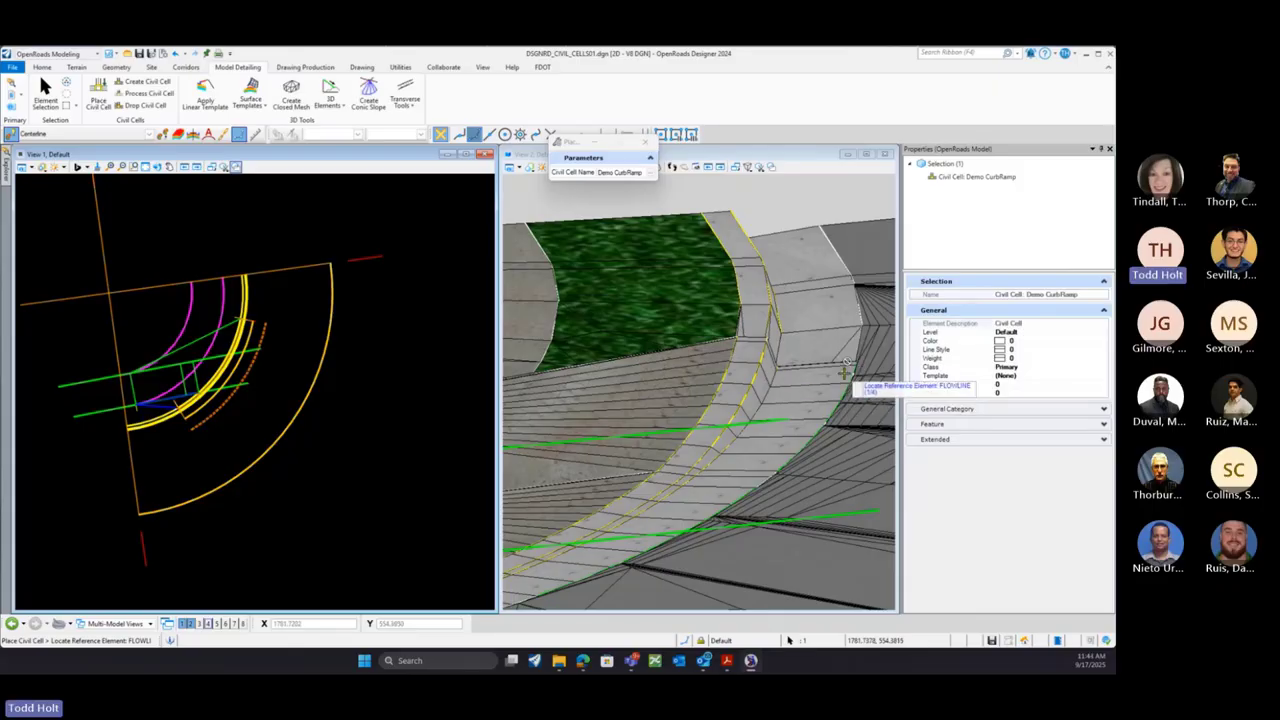
{"action": "scroll", "coordinate": [760, 348], "scroll_direction": "down", "scroll_amount": 3}
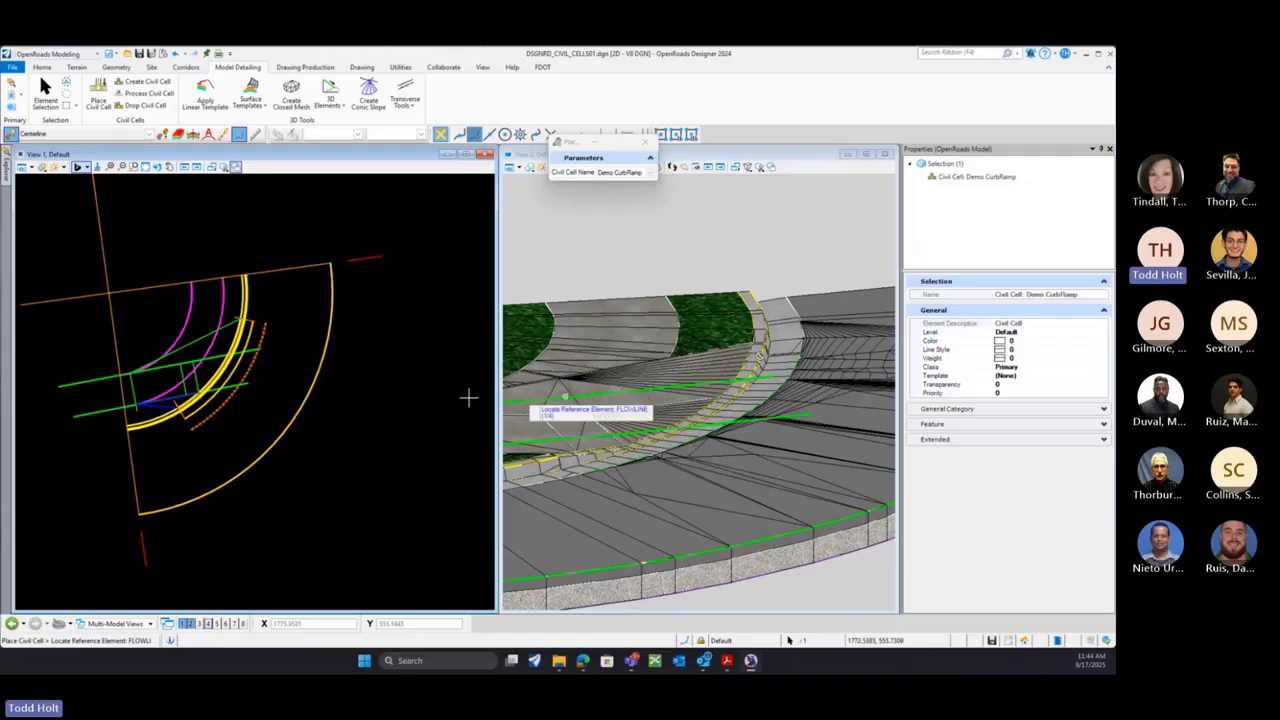
{"action": "right_click", "coordinate": [369, 399]}
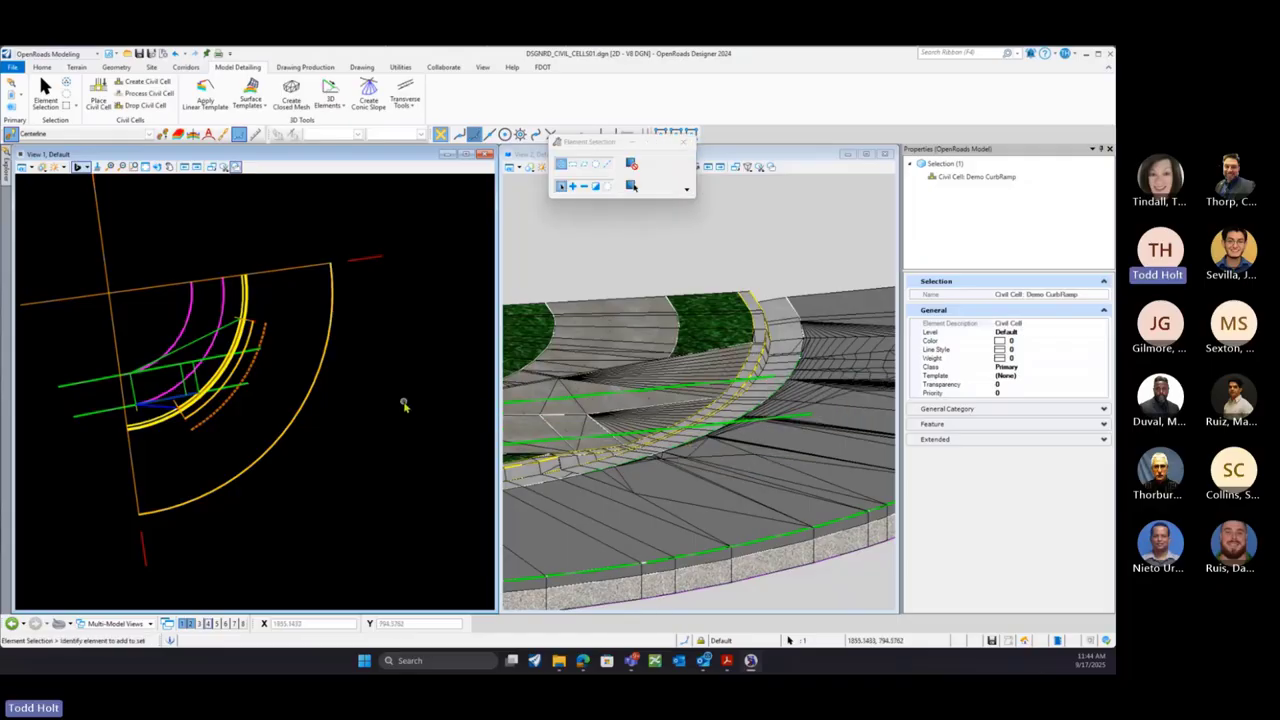
Switch to the 3 Views Plan/XS/3D layout and open a dynamic cross section of the curb return corridor
{"action": "right_click", "coordinate": [401, 401]}
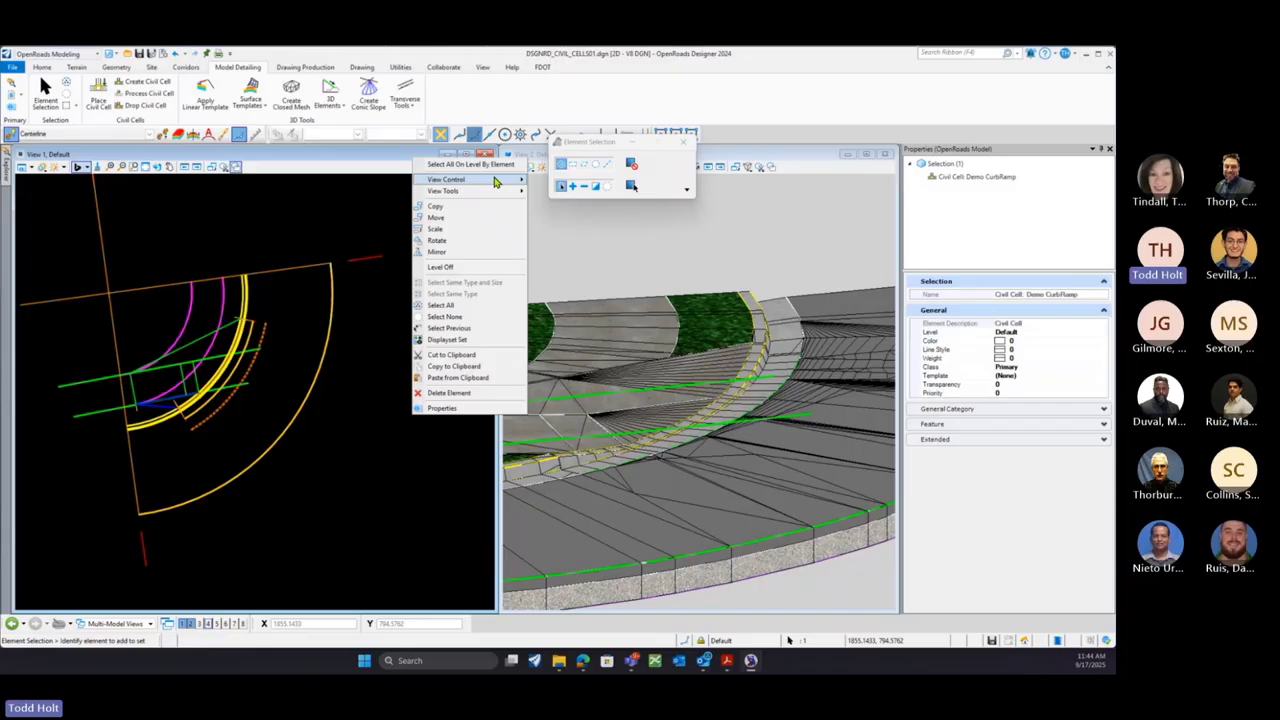
{"action": "mouse_move", "coordinate": [494, 181]}
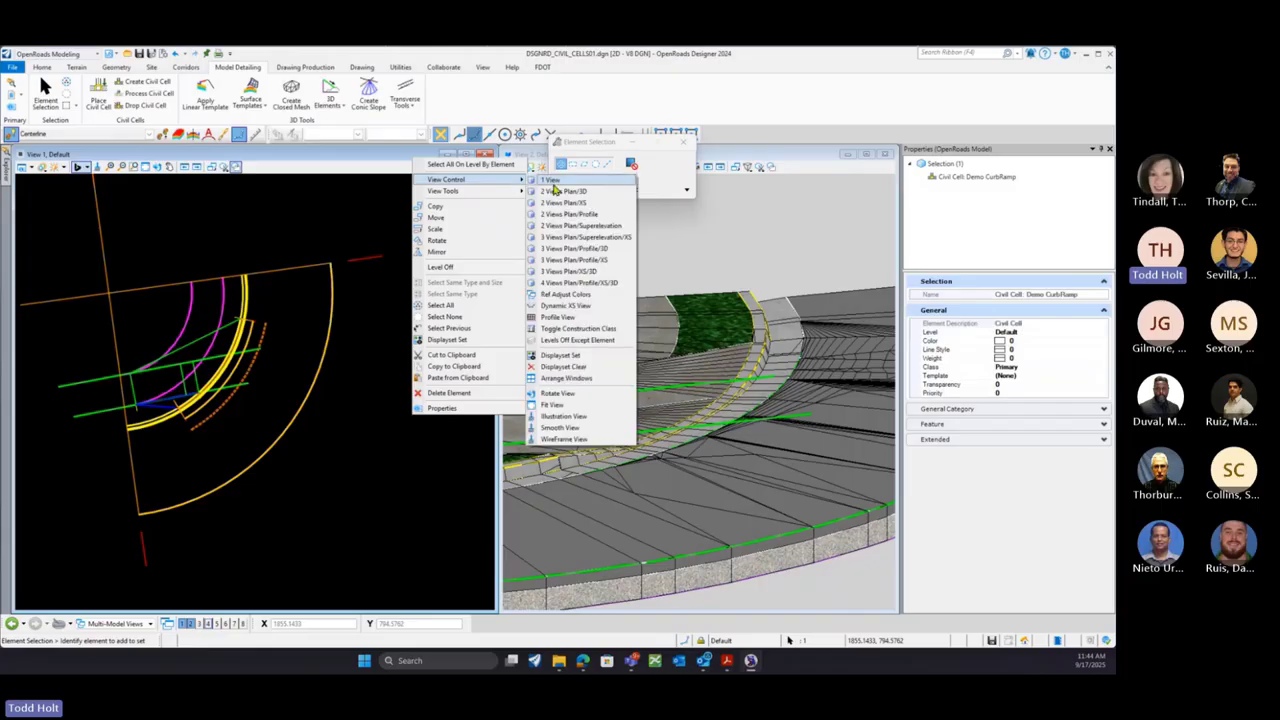
{"action": "left_click", "coordinate": [589, 275]}
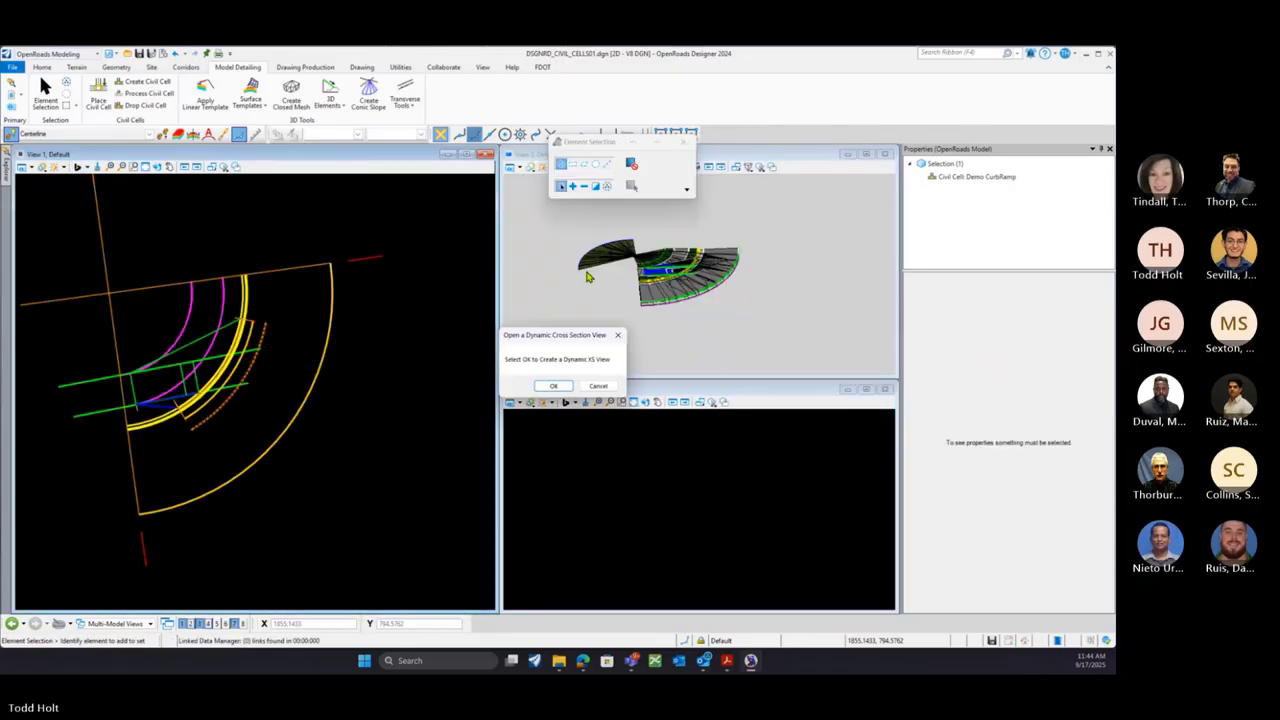
{"action": "left_click", "coordinate": [554, 387]}
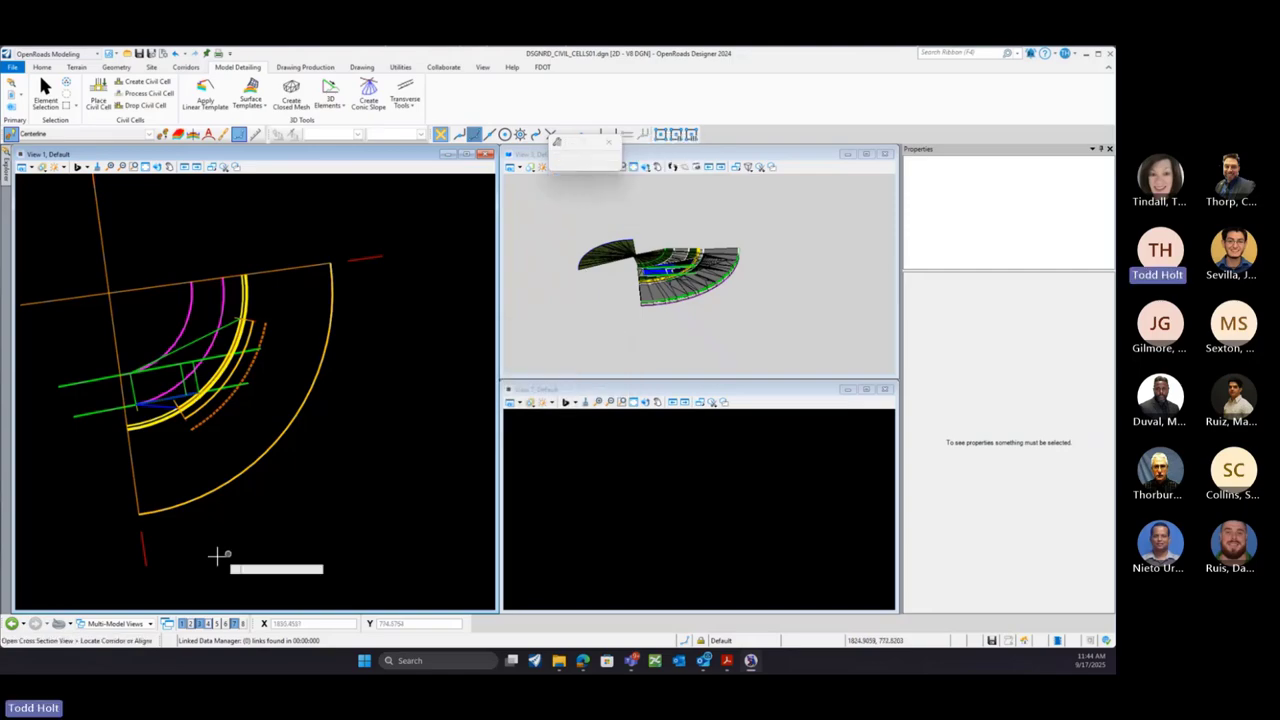
{"action": "left_click", "coordinate": [142, 550]}
{"action": "left_click", "coordinate": [638, 548]}
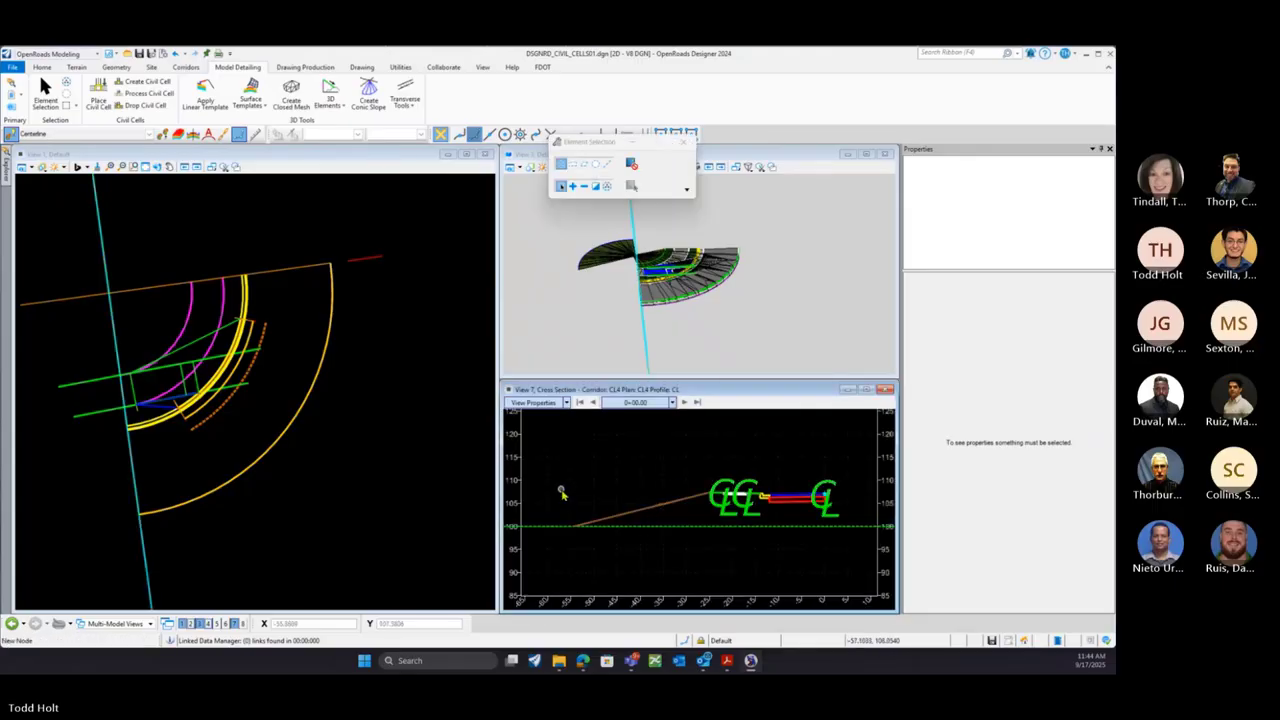
Advance the corridor cross section station by station to 0+21.15 and examine the curb ramp section up close
{"action": "scroll", "coordinate": [561, 491], "scroll_direction": "down", "scroll_amount": 1}
{"action": "scroll", "coordinate": [802, 487], "scroll_direction": "up", "scroll_amount": 1}
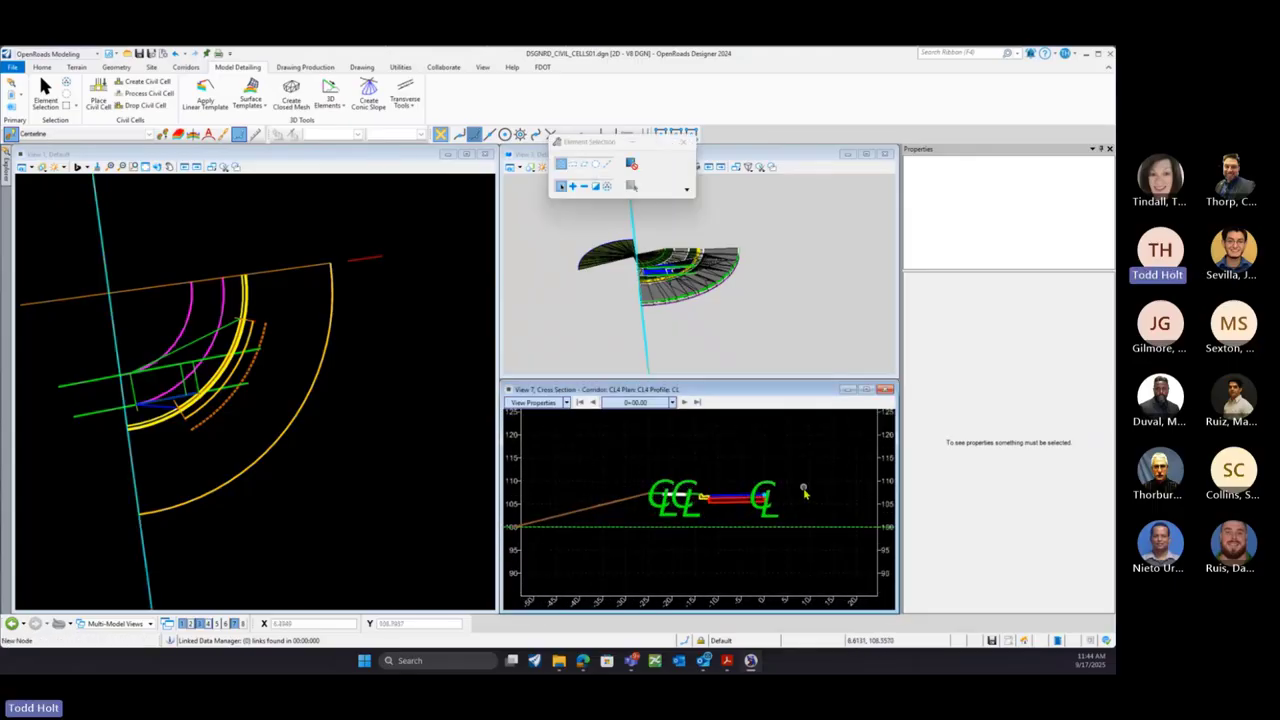
{"action": "left_click", "coordinate": [685, 402]}
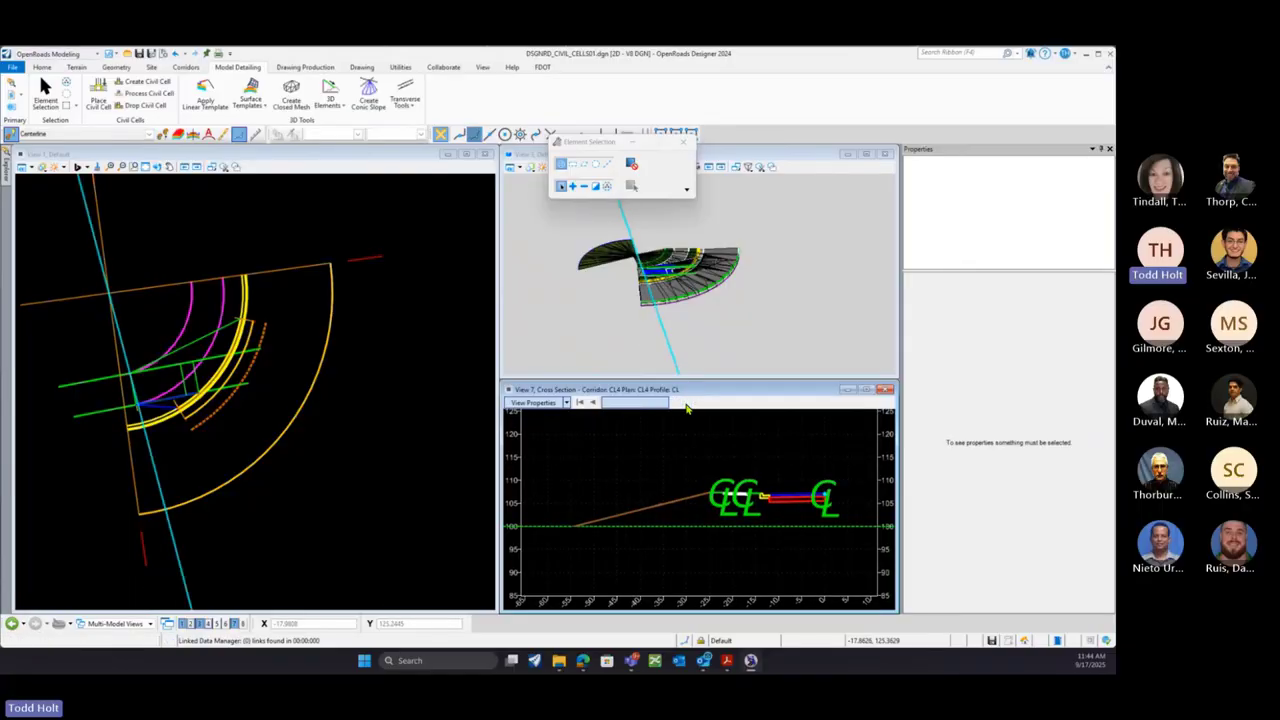
{"action": "left_click", "coordinate": [686, 405]}
{"action": "left_click", "coordinate": [686, 405]}
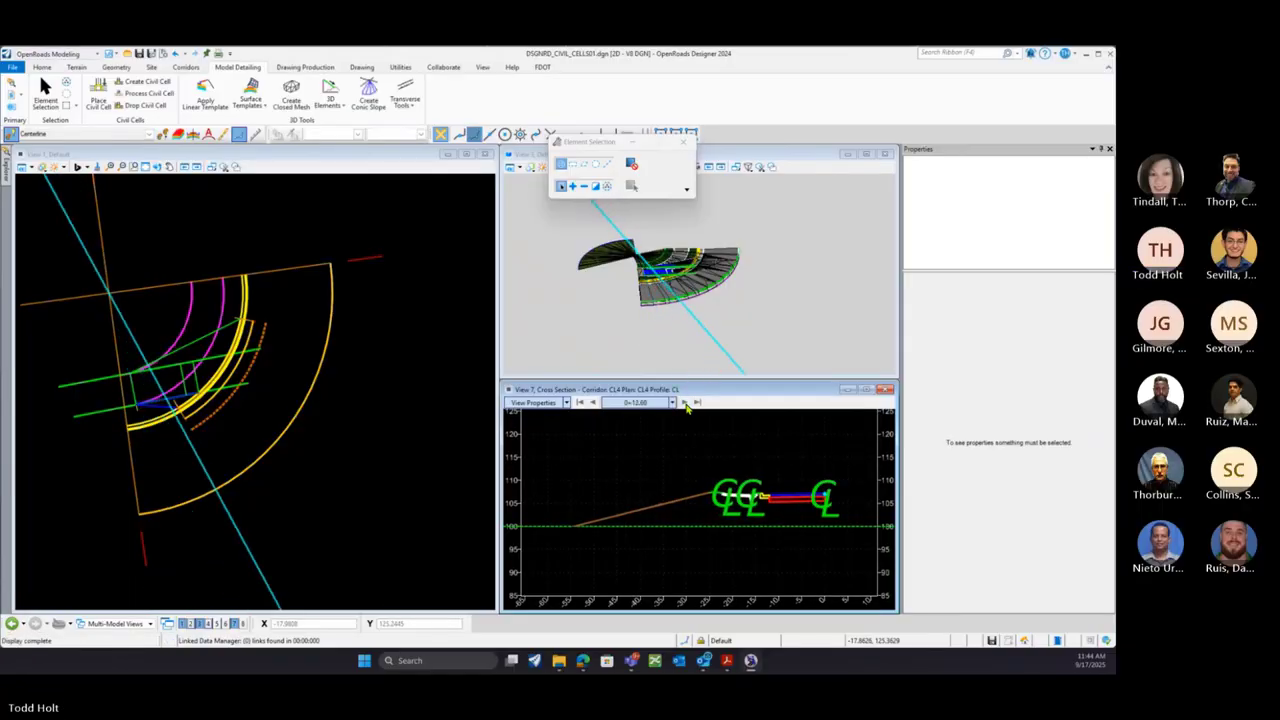
{"action": "left_click", "coordinate": [685, 402]}
{"action": "left_click", "coordinate": [685, 402]}
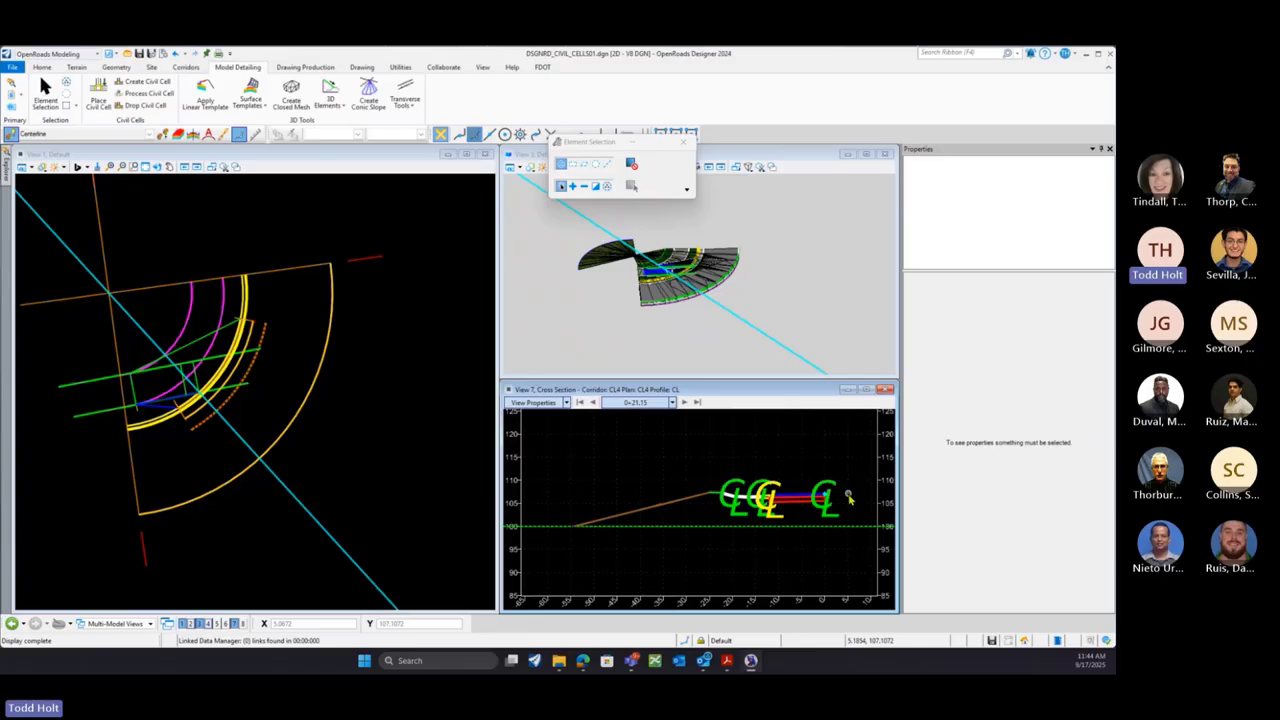
{"action": "scroll", "coordinate": [848, 497], "scroll_direction": "up", "scroll_amount": 2}
{"action": "scroll", "coordinate": [740, 505], "scroll_direction": "up", "scroll_amount": 2}
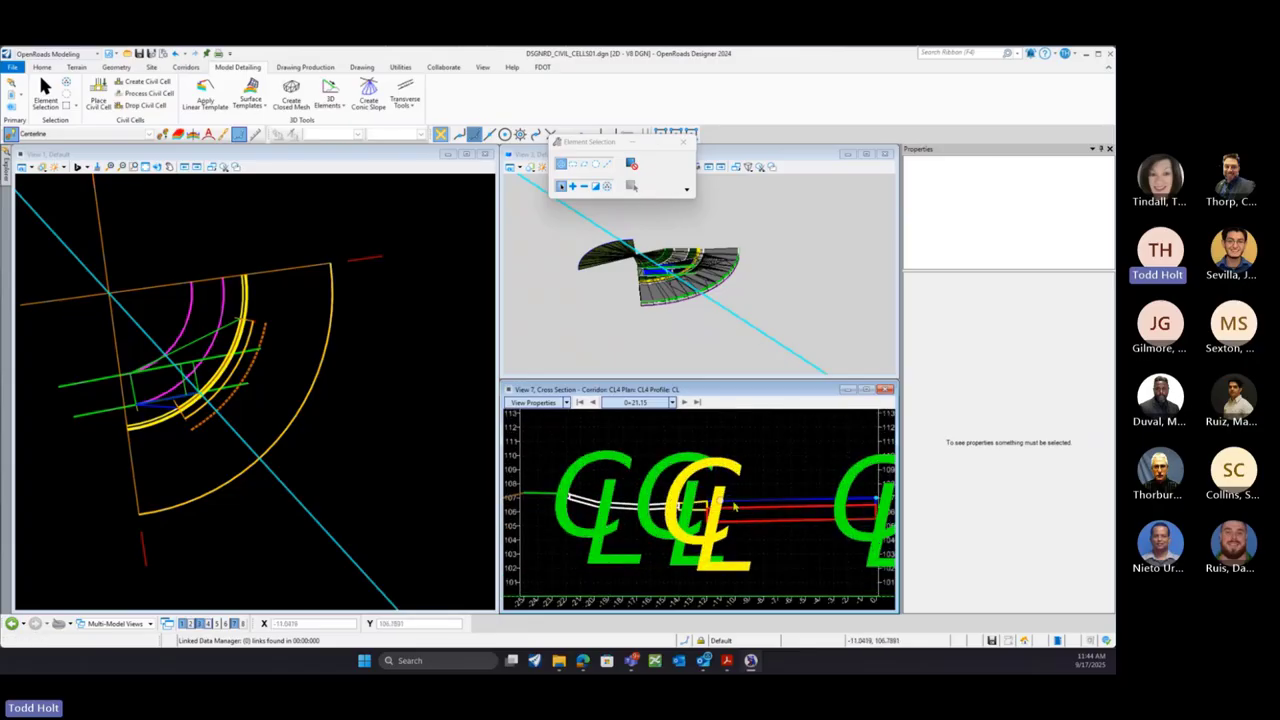
Try the Level Off command for the cross section's centerline symbols, and step the corridor cross section forward to 0+54.99 and back to 0+33.83
{"action": "right_click", "coordinate": [670, 450]}
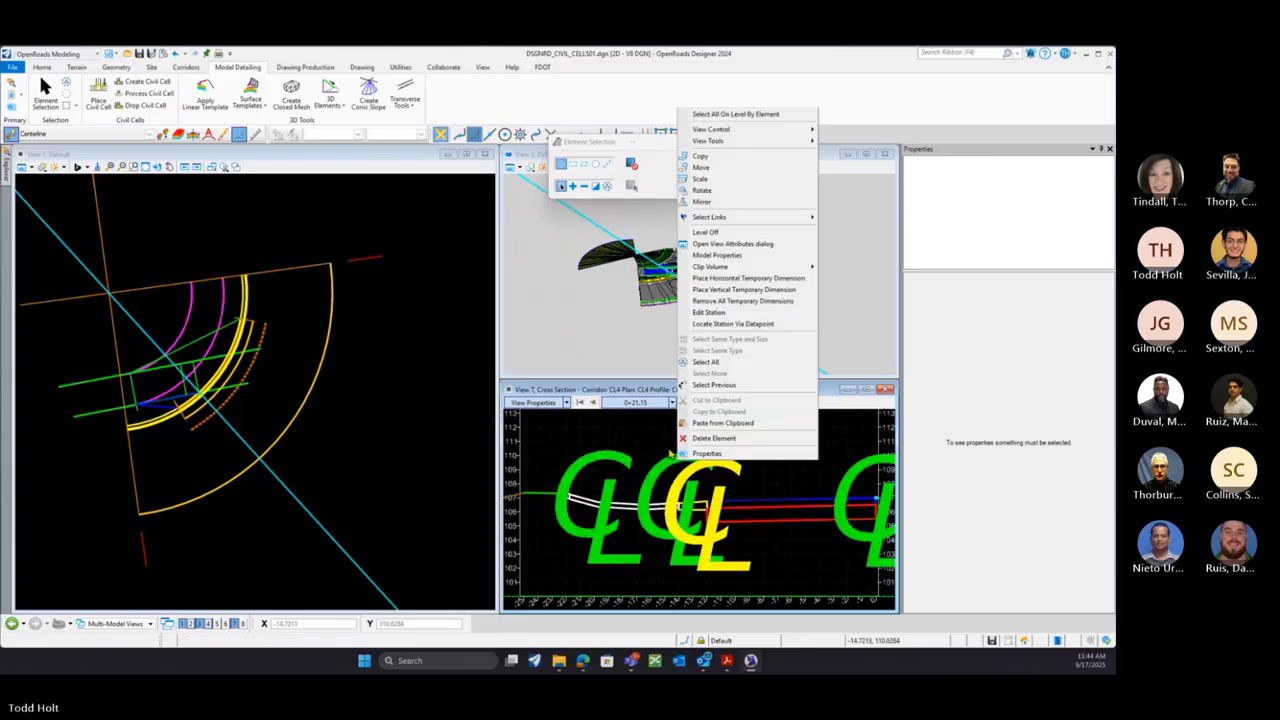
{"action": "left_click", "coordinate": [707, 232]}
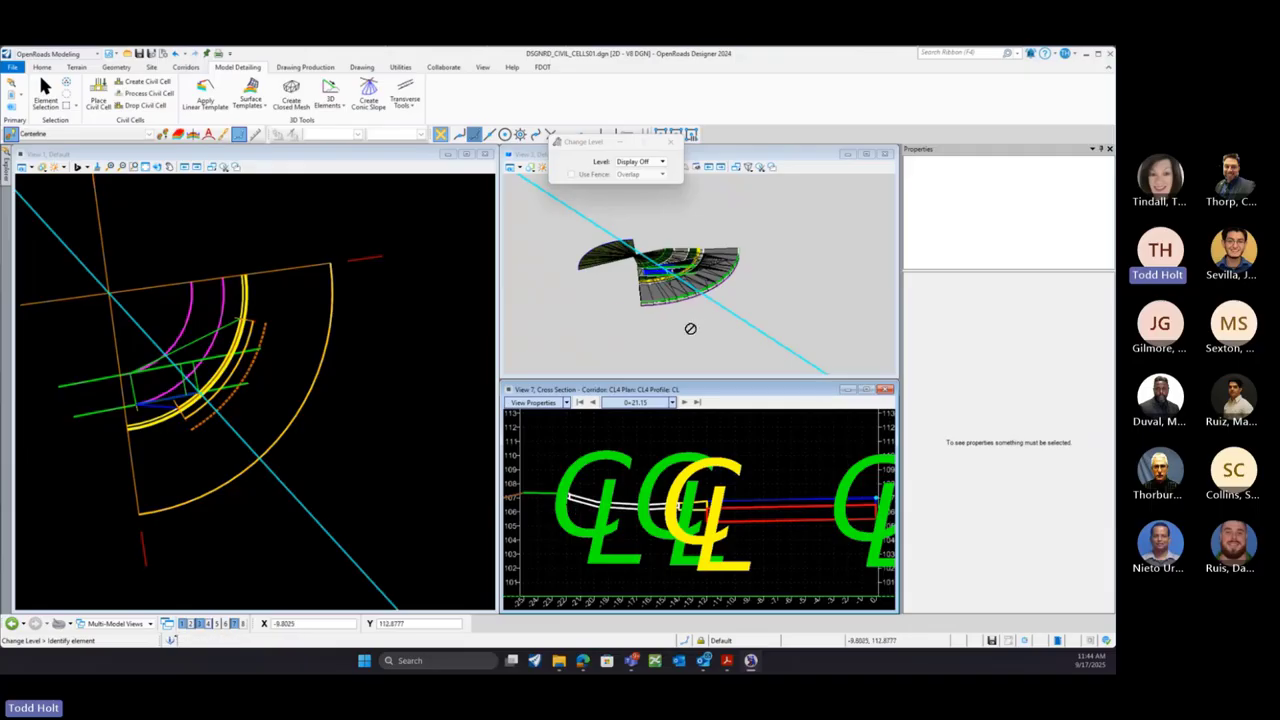
{"action": "left_click", "coordinate": [684, 402]}
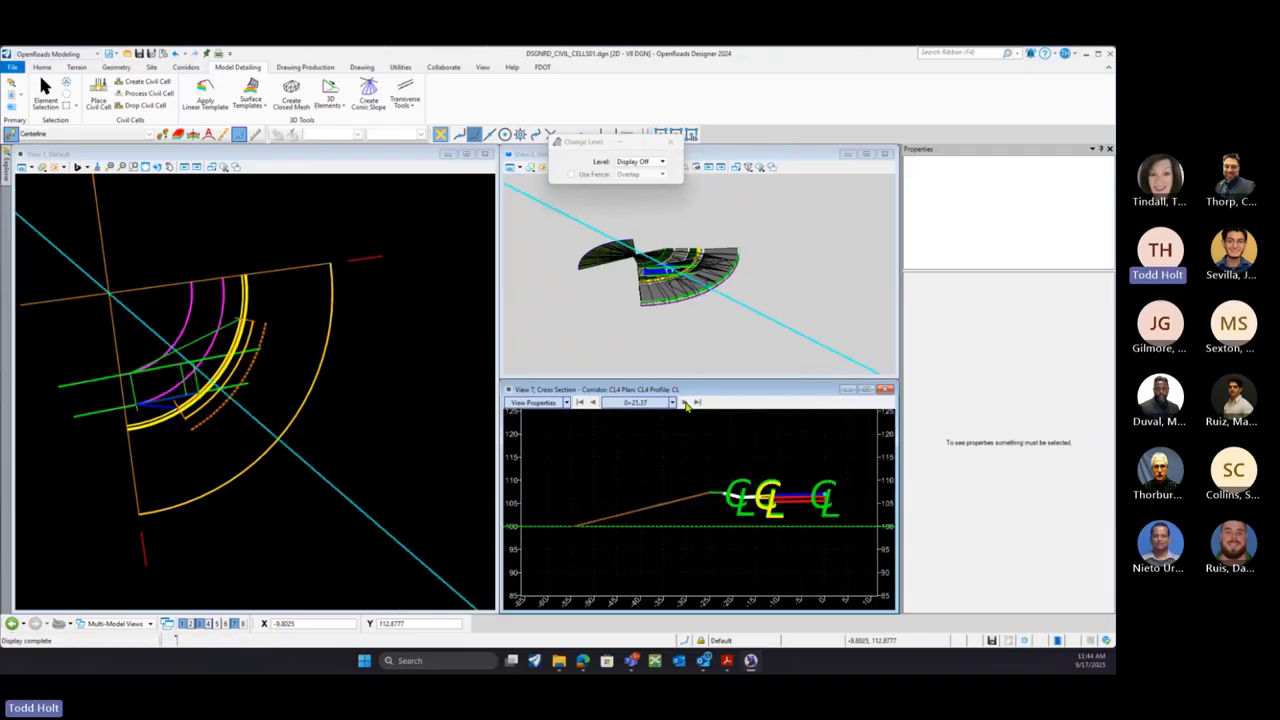
{"action": "left_click", "coordinate": [684, 402]}
{"action": "left_click", "coordinate": [684, 402]}
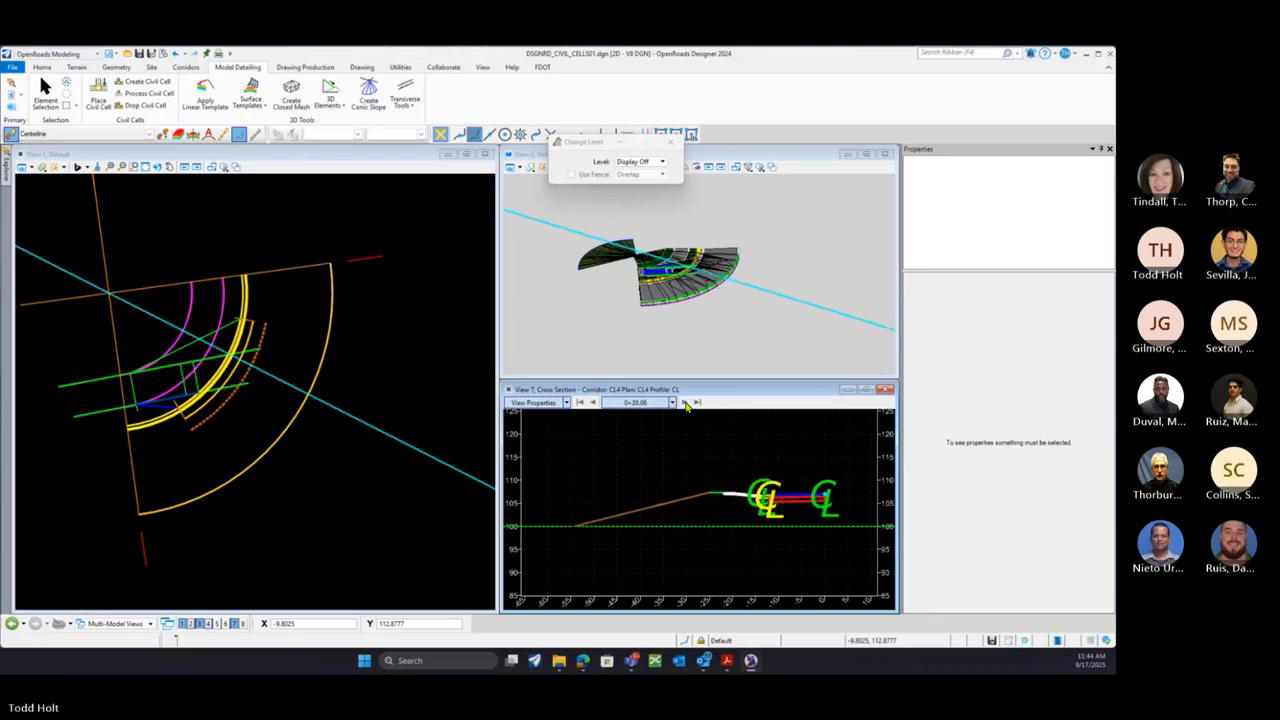
{"action": "left_click", "coordinate": [684, 402]}
{"action": "left_click", "coordinate": [684, 402]}
{"action": "left_click", "coordinate": [684, 402]}
{"action": "left_click", "coordinate": [684, 402]}
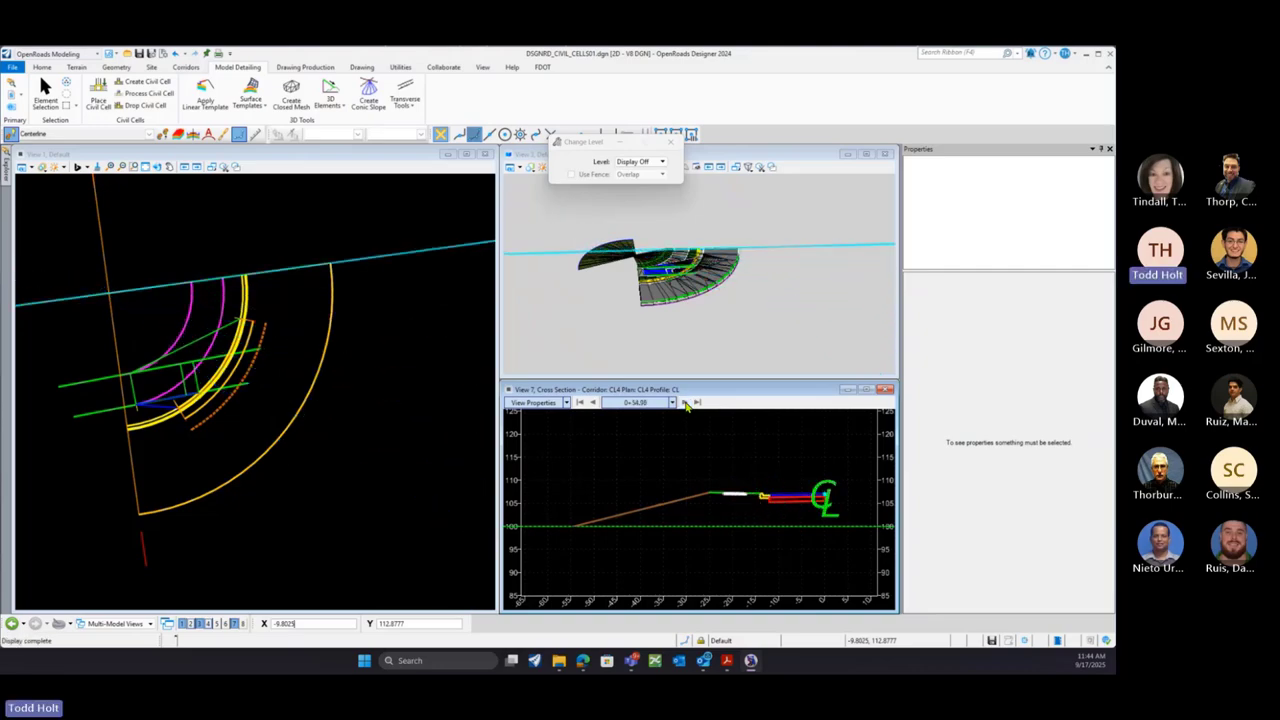
{"action": "left_click", "coordinate": [592, 402]}
{"action": "left_click", "coordinate": [592, 402]}
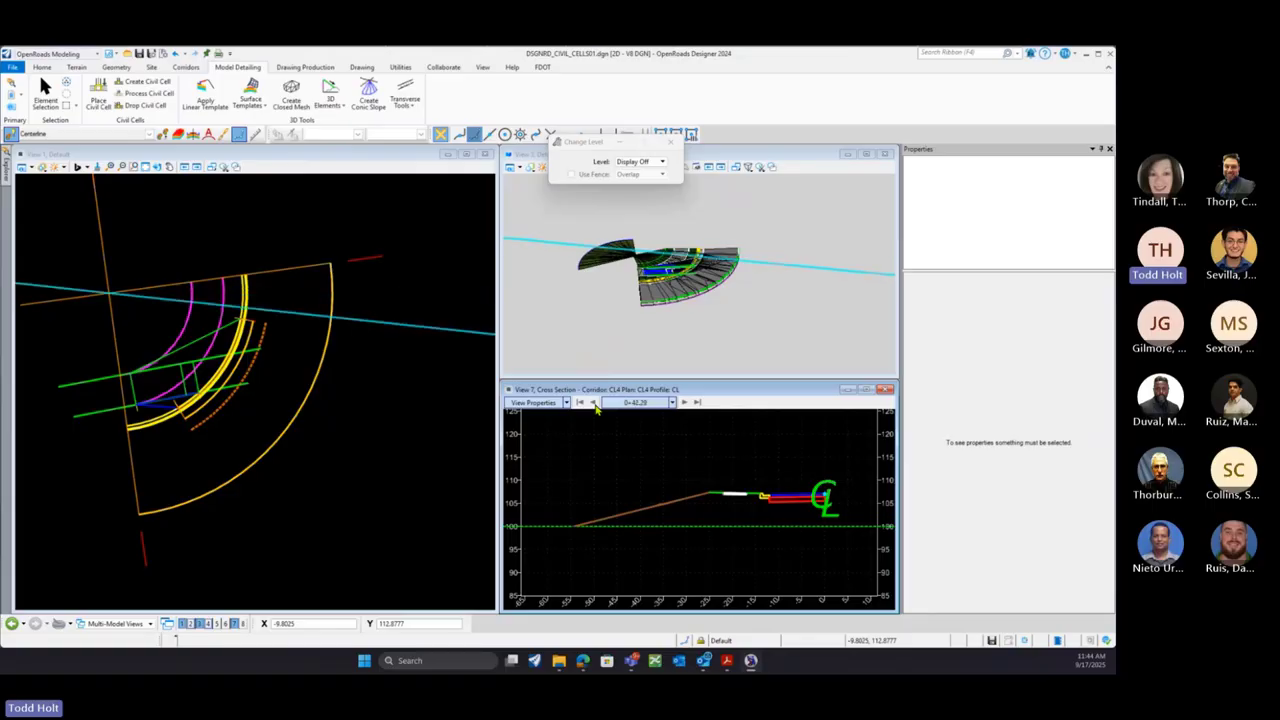
{"action": "left_click", "coordinate": [592, 402]}
{"action": "left_click", "coordinate": [592, 402]}
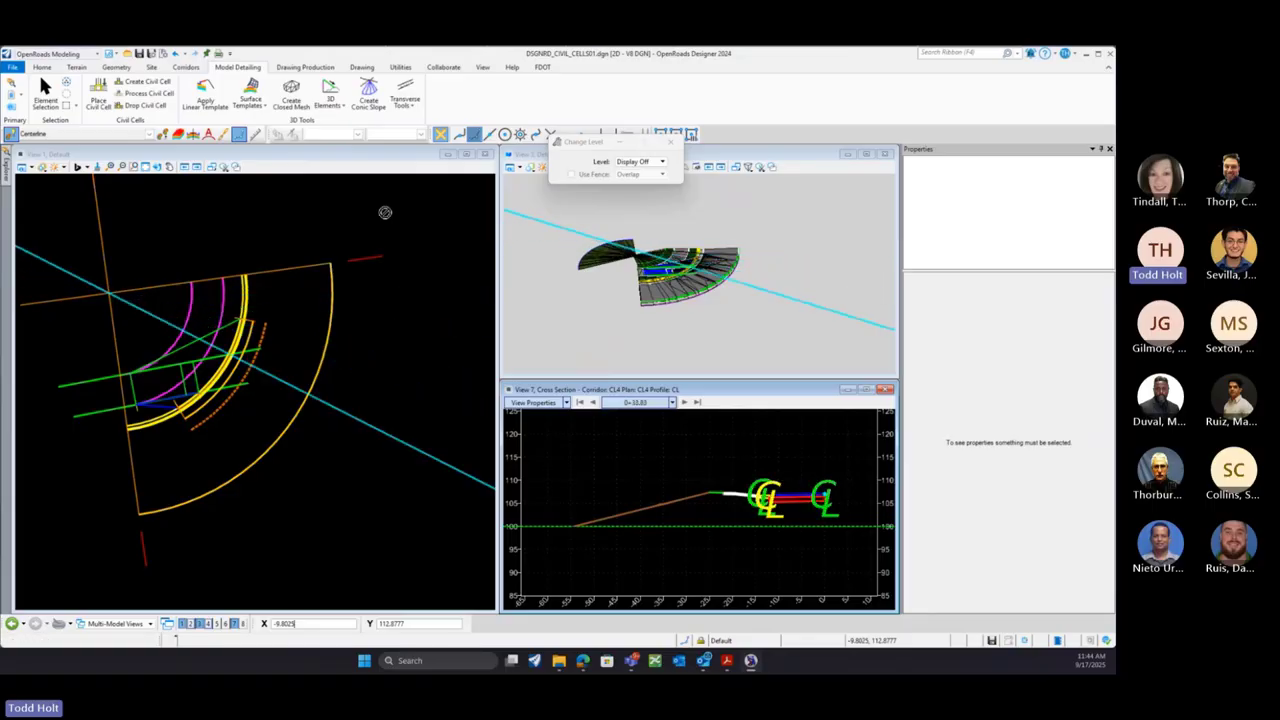
Select the curb ramp's sidewalk surface in the 3D view and set its SidewalkDetectableWarnings type to 6" Conc SW
{"action": "left_click", "coordinate": [44, 89]}
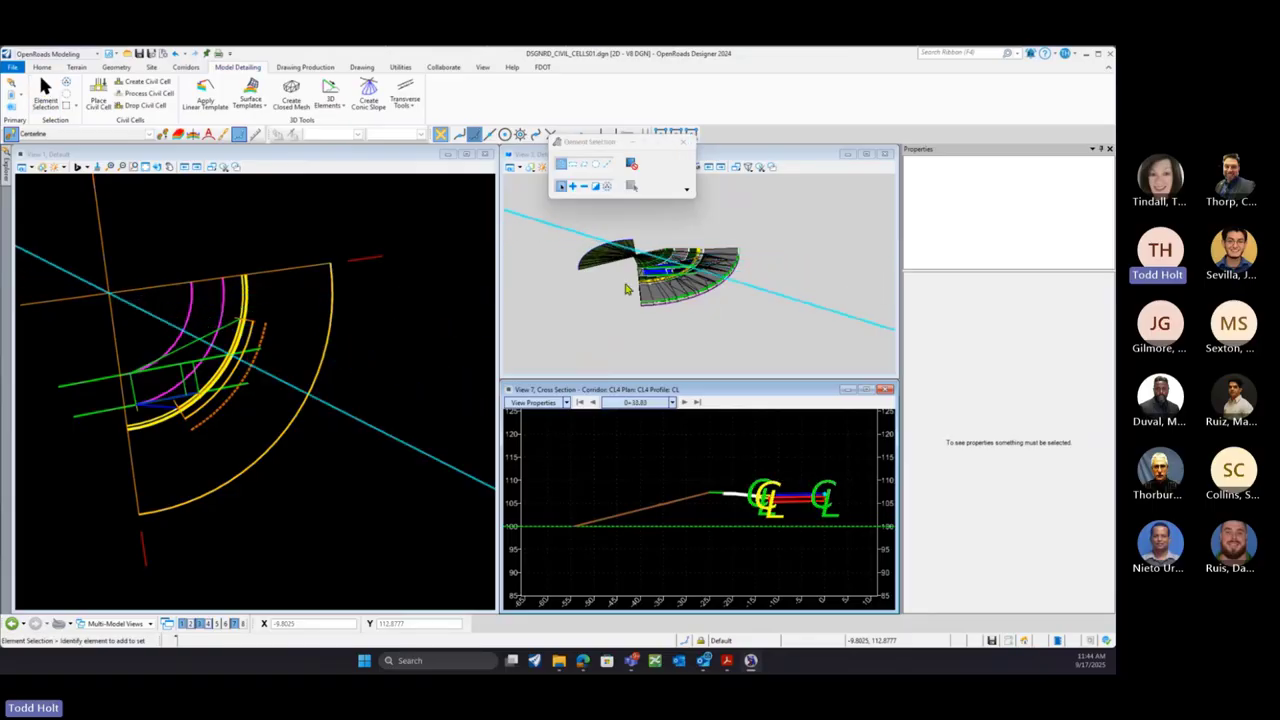
{"action": "scroll", "coordinate": [625, 289], "scroll_direction": "up", "scroll_amount": 5}
{"action": "scroll", "coordinate": [626, 276], "scroll_direction": "up", "scroll_amount": 3}
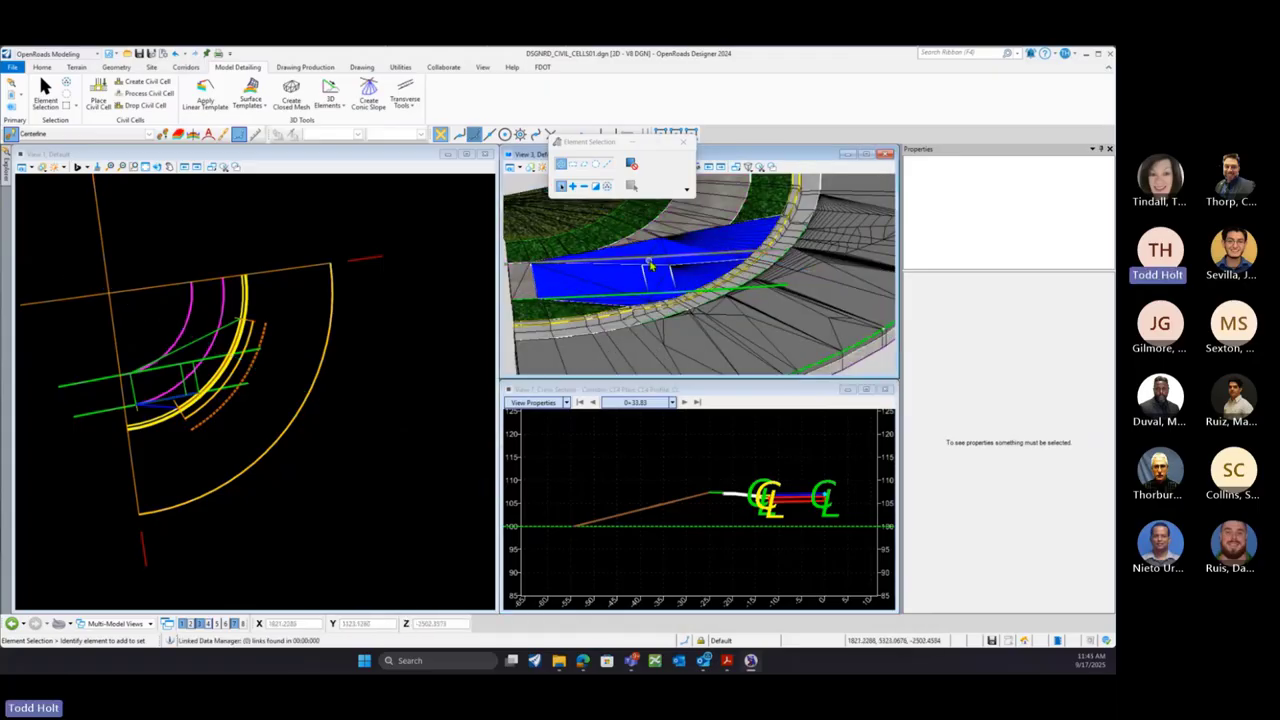
{"action": "left_click", "coordinate": [659, 255]}
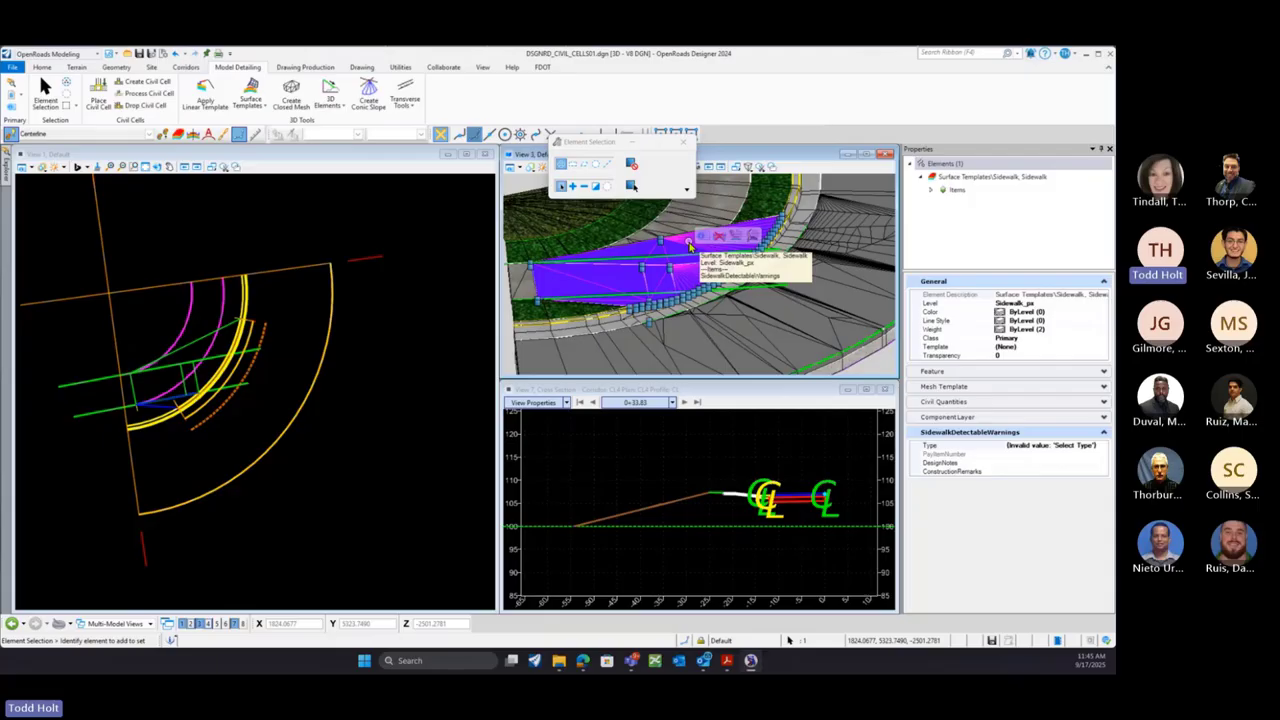
{"action": "left_click", "coordinate": [1104, 452]}
{"action": "left_click", "coordinate": [1103, 446]}
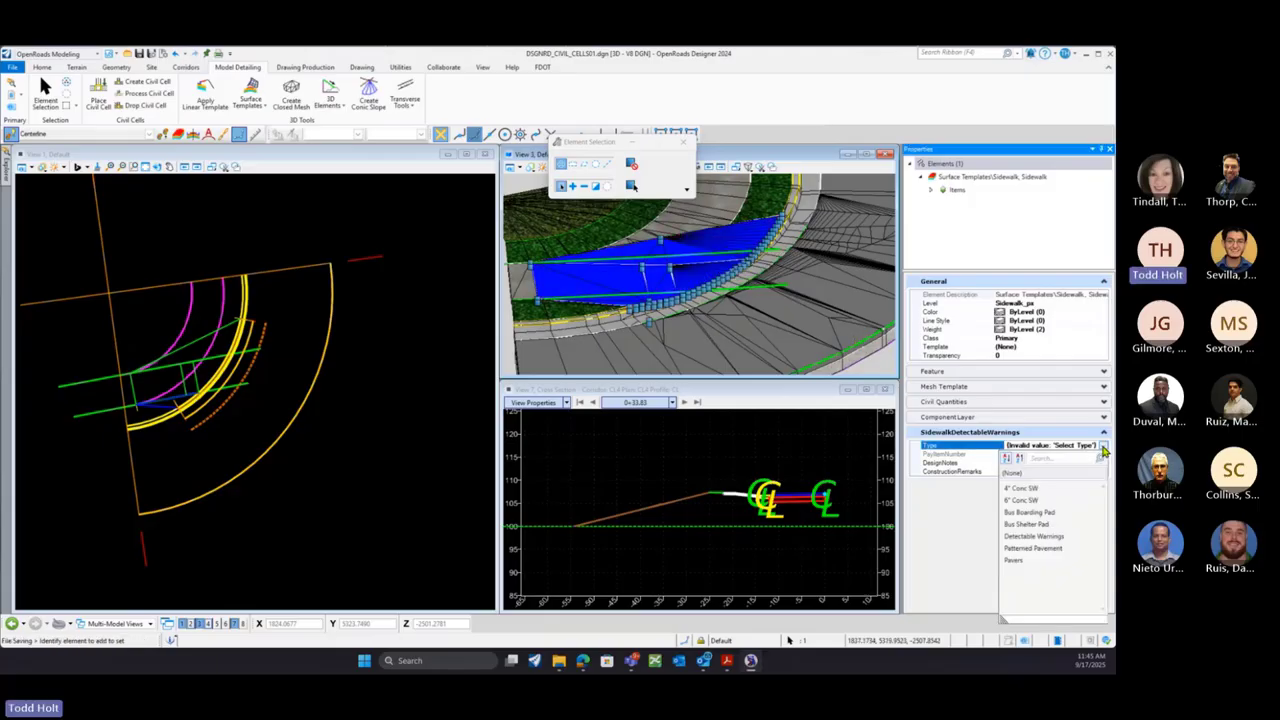
{"action": "left_click", "coordinate": [1040, 500]}
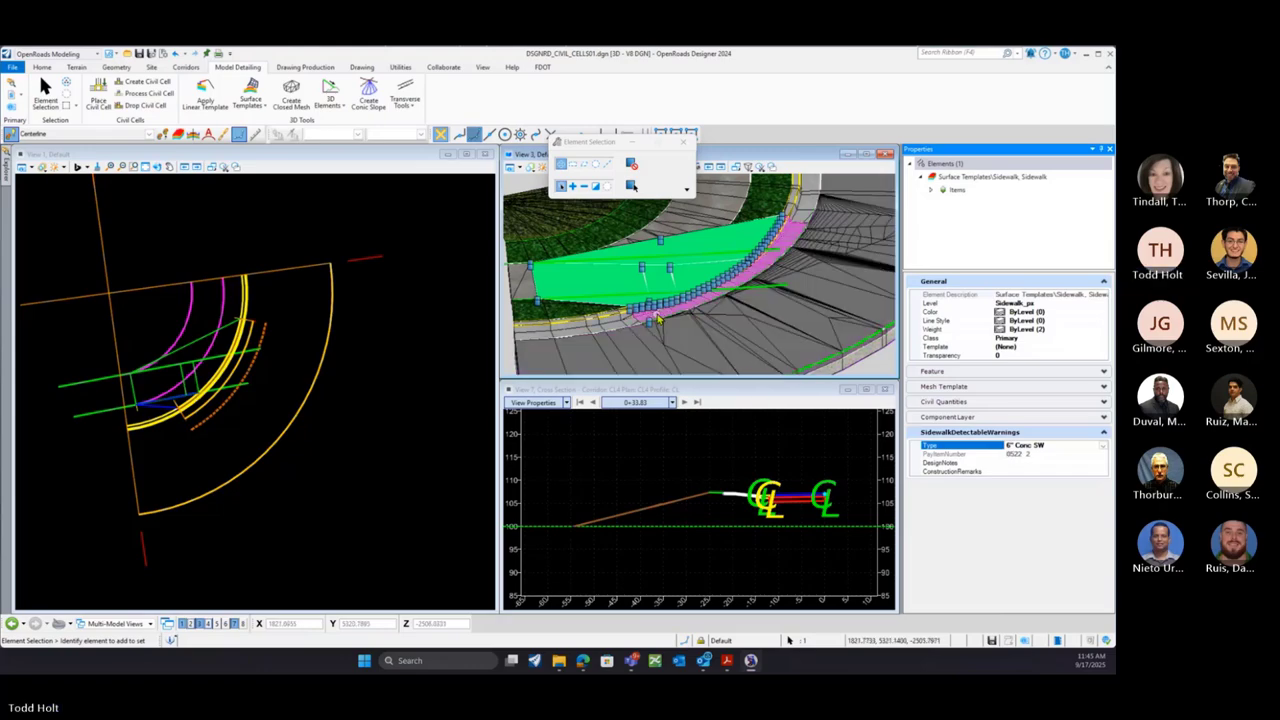
Open the CurbAndGutter type choices of the Type F curb along the ramp, and clear the selection
{"action": "left_click", "coordinate": [686, 326]}
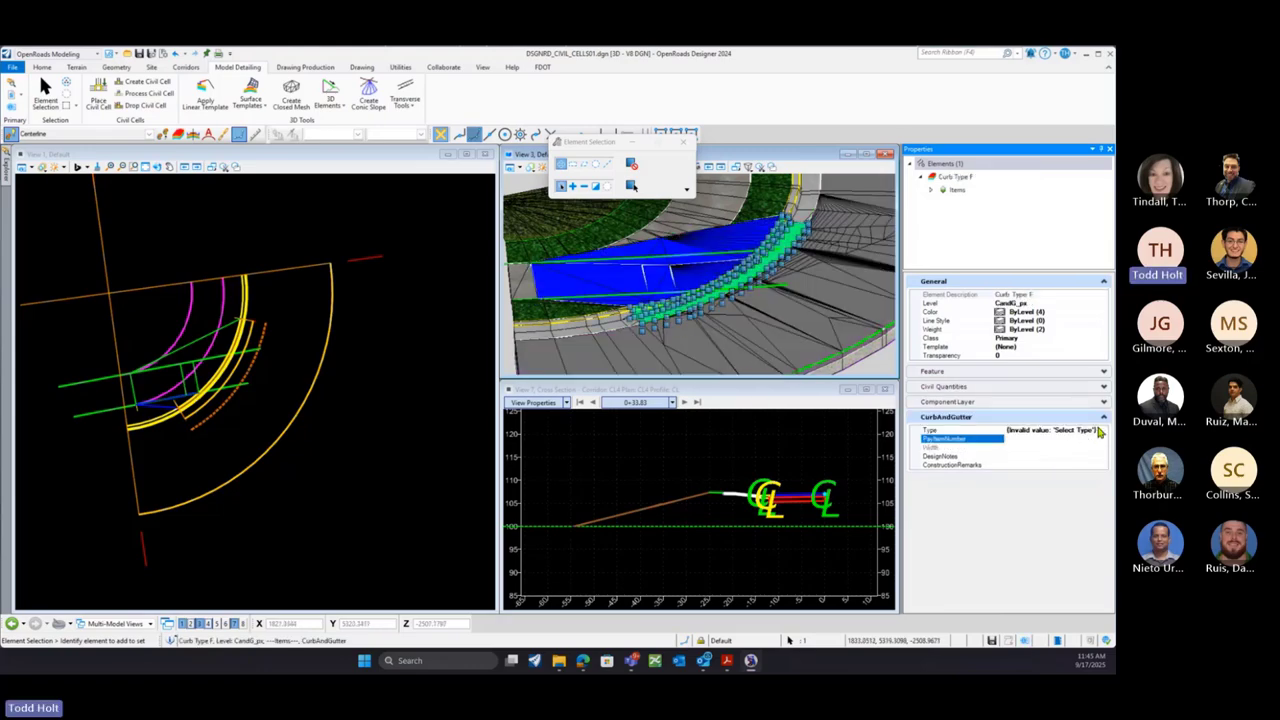
{"action": "left_click", "coordinate": [1100, 430]}
{"action": "left_click", "coordinate": [1104, 431]}
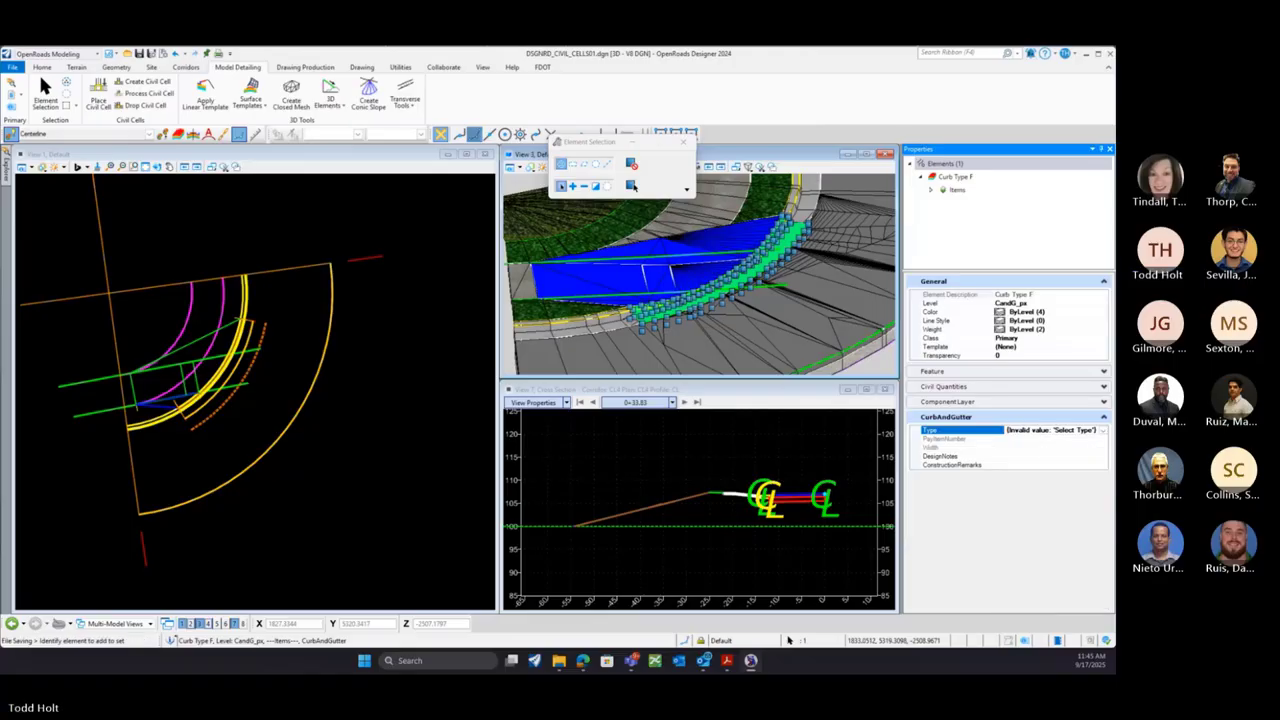
{"action": "left_click", "coordinate": [346, 452]}
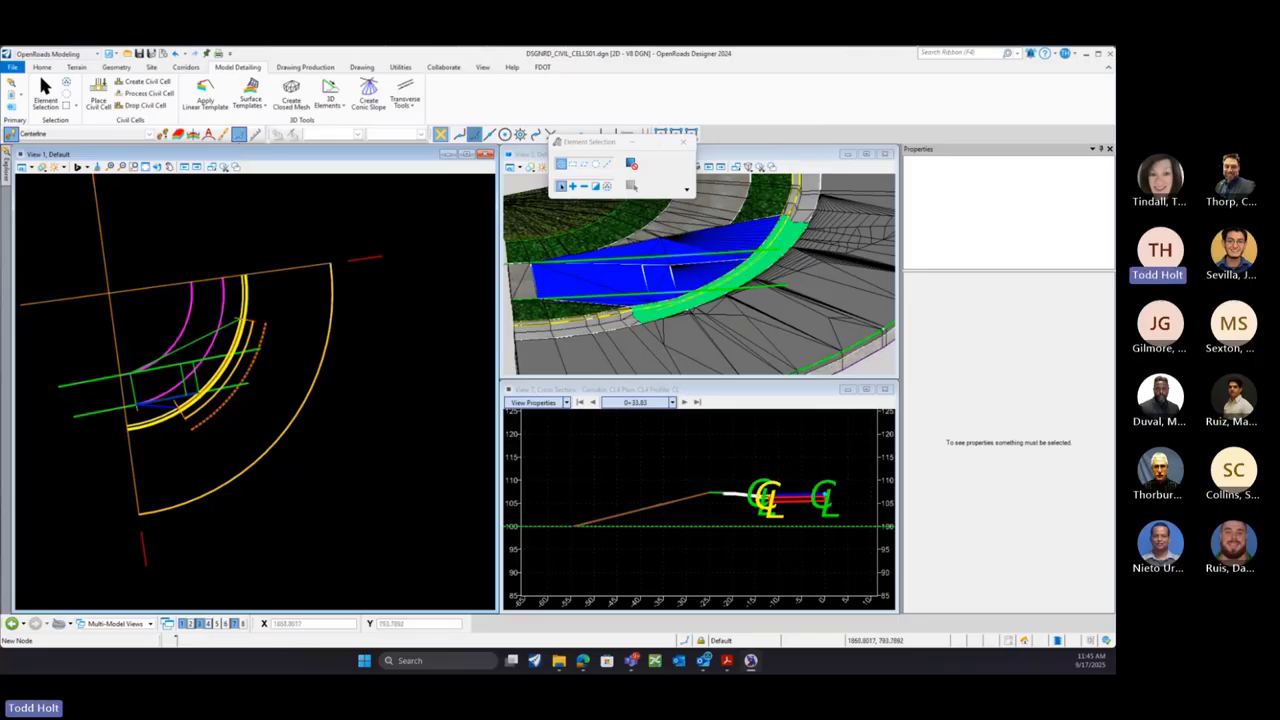
Switch to Adobe Acrobat, review the Index 522-002 curb ramp sheets from CR-L back to CR-A and CR-B, and return to OpenRoads Designer
{"action": "mouse_move", "coordinate": [729, 666]}
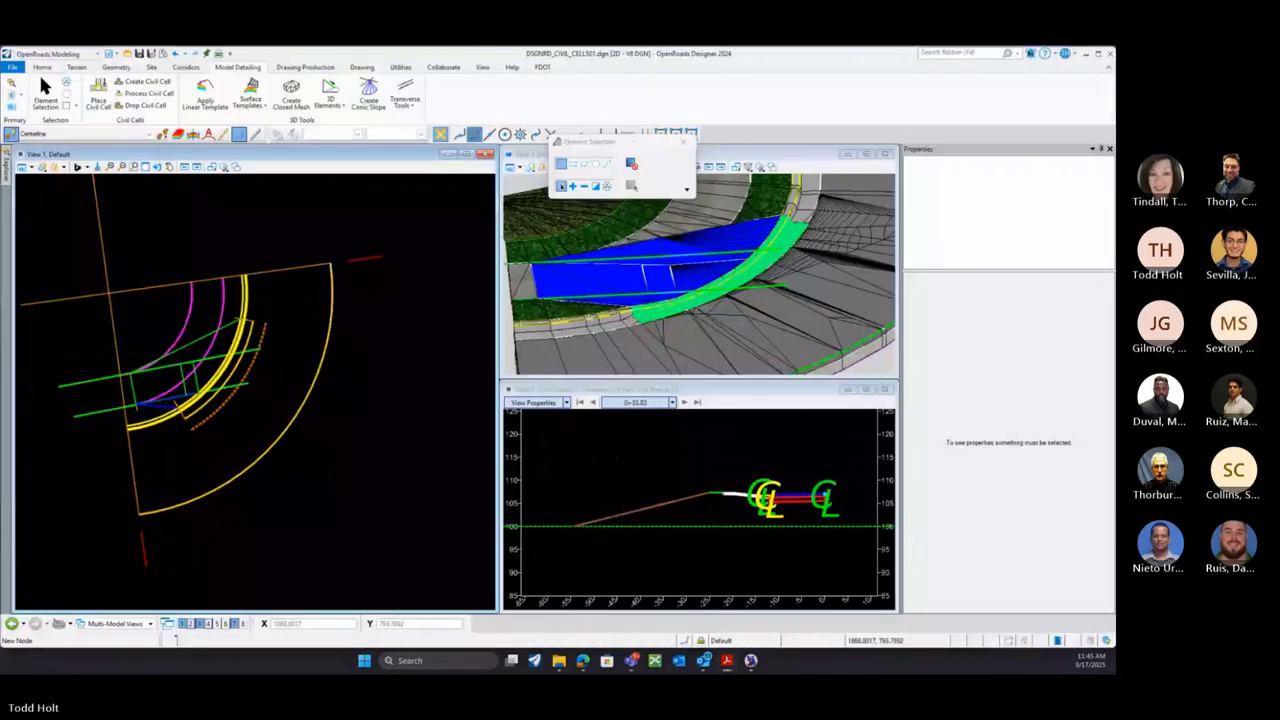
{"action": "left_click", "coordinate": [727, 660]}
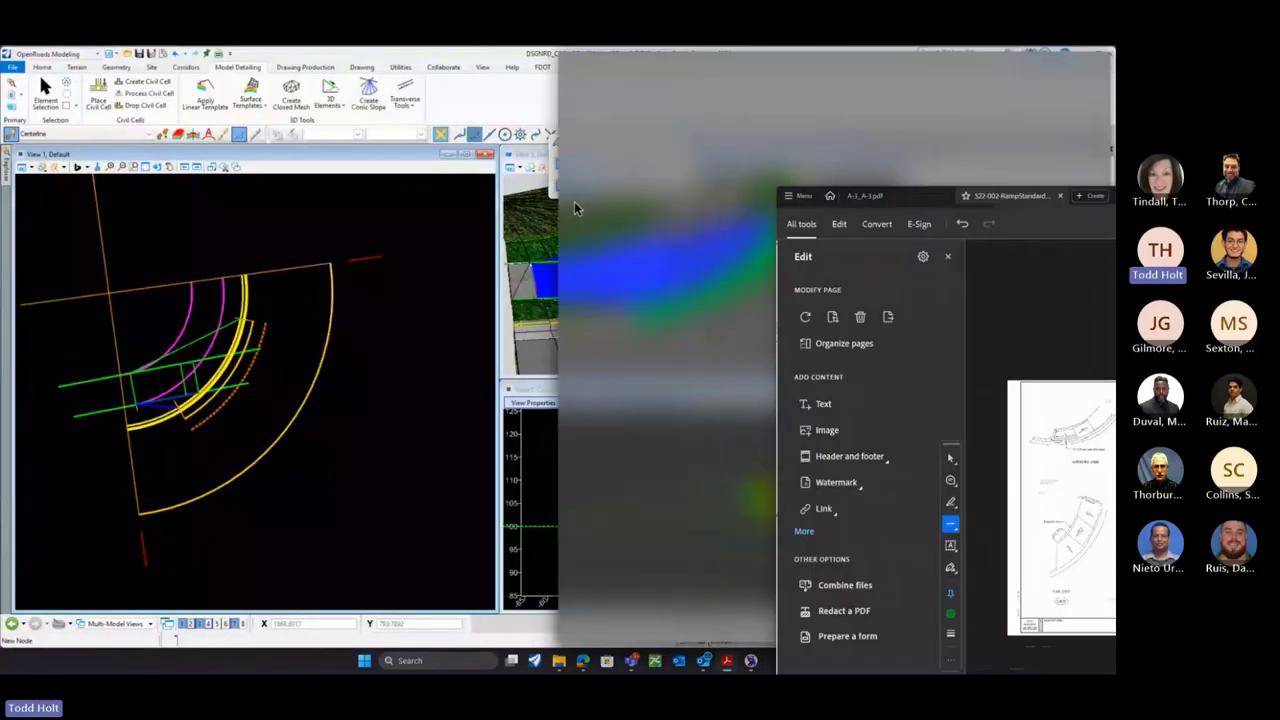
{"action": "left_click", "coordinate": [750, 175]}
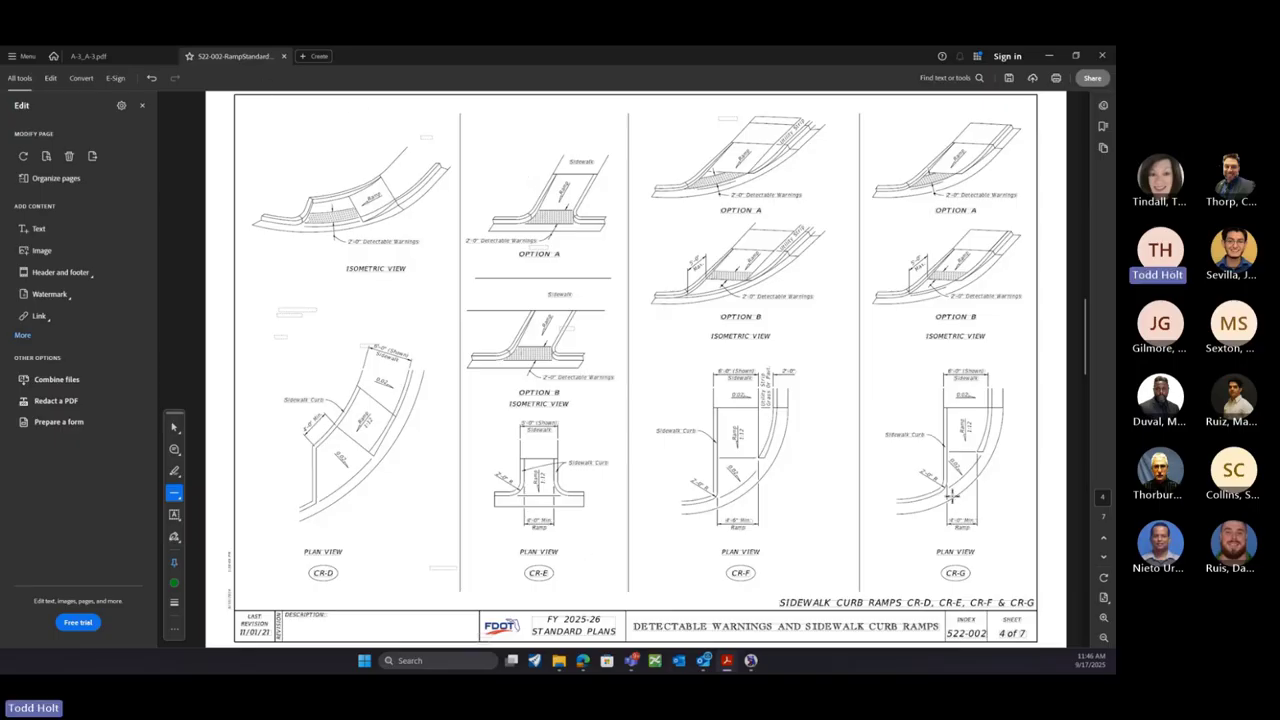
{"action": "scroll", "coordinate": [802, 473], "scroll_direction": "down", "scroll_amount": 2}
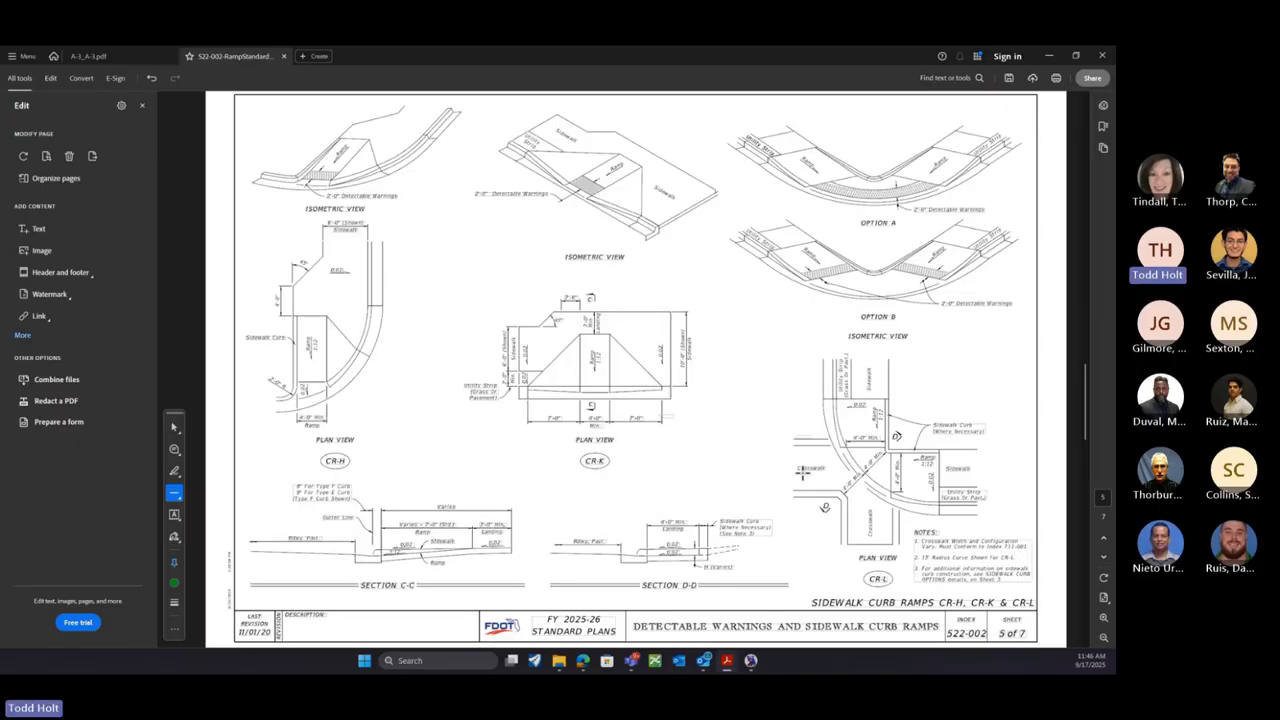
{"action": "scroll", "coordinate": [802, 473], "scroll_direction": "up", "scroll_amount": 6}
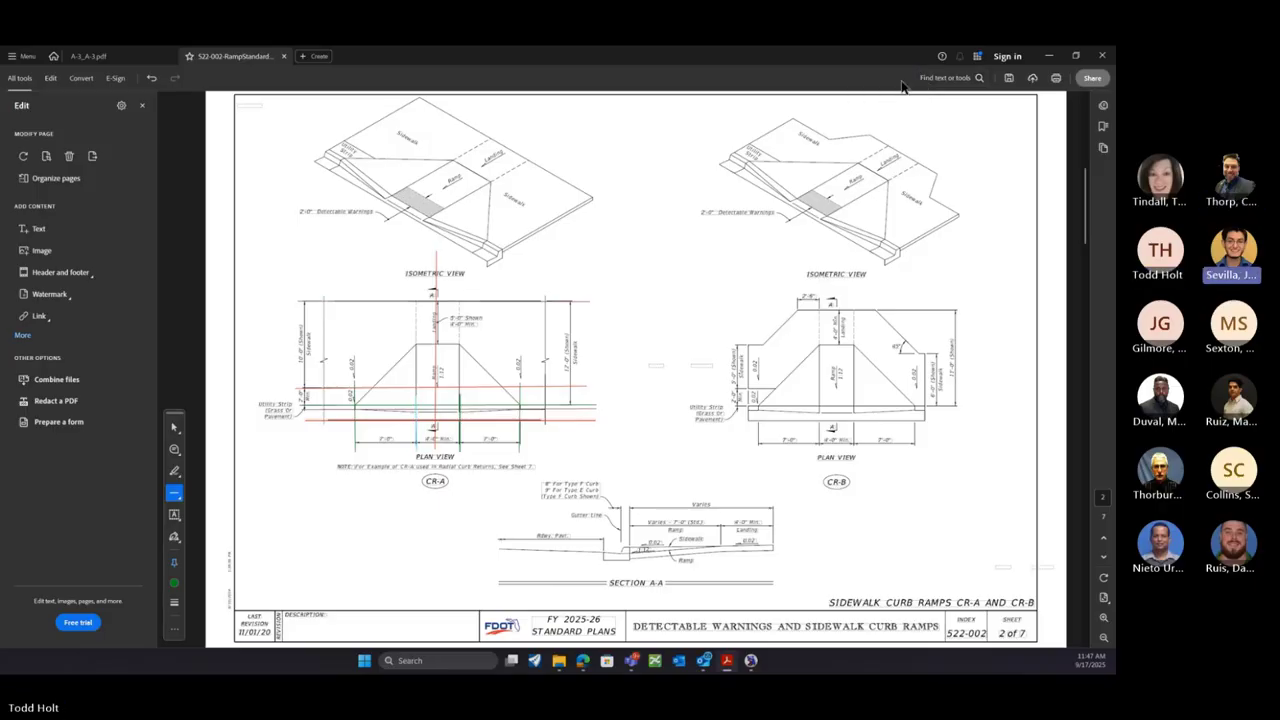
{"action": "double_click", "coordinate": [855, 65]}
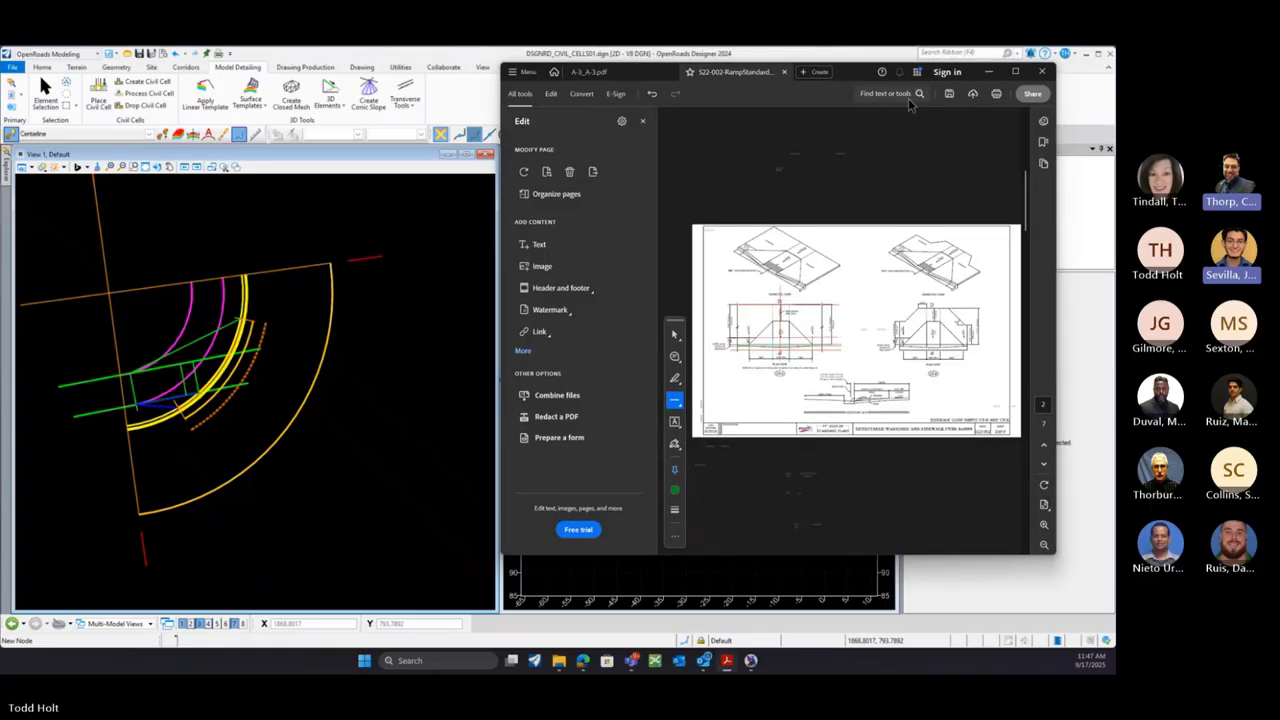
{"action": "left_click", "coordinate": [989, 74]}
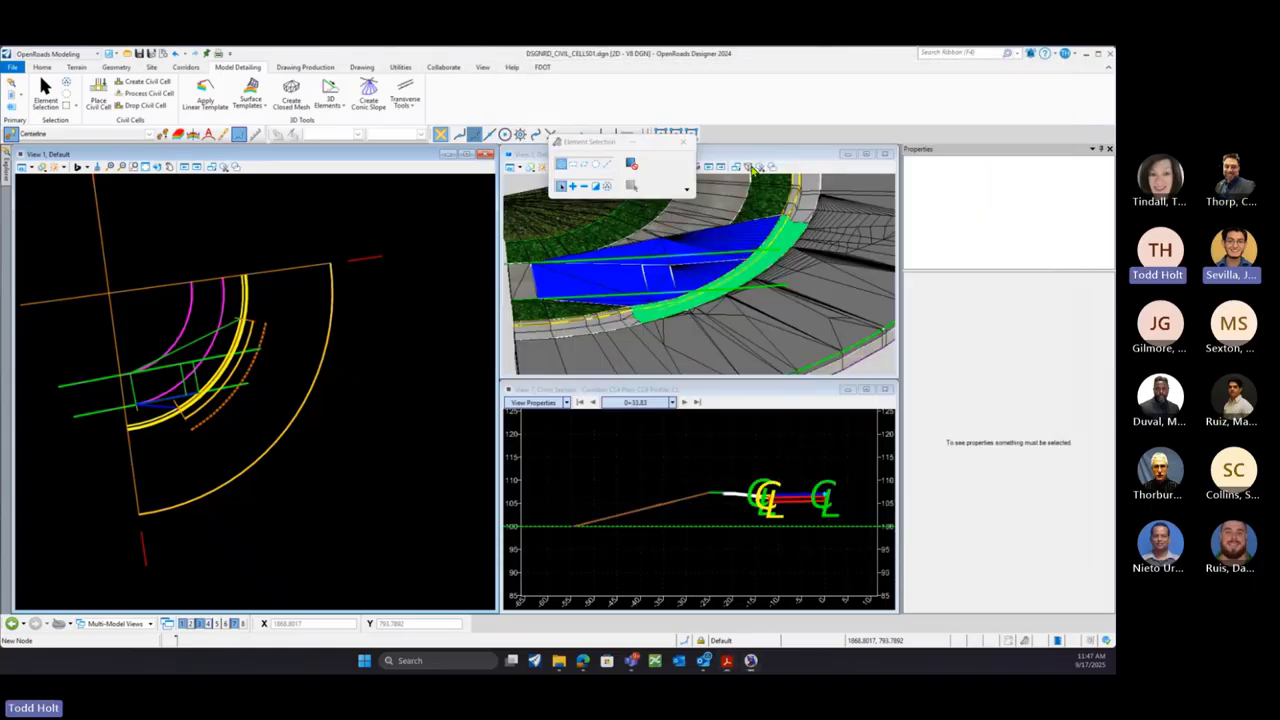